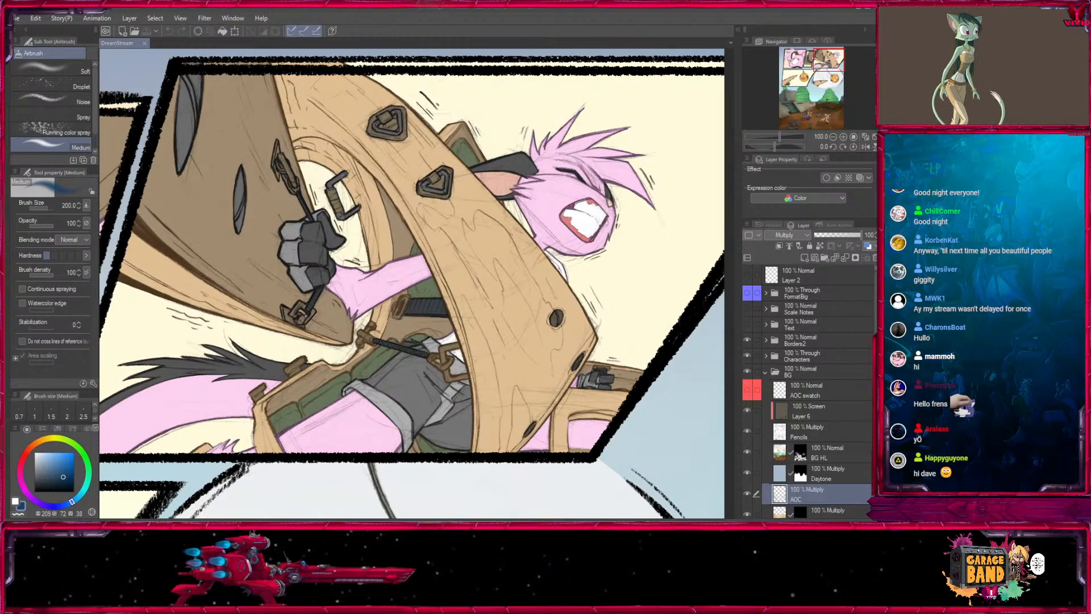
- Set the Medium airbrush's brush size to 250 and collapse the BG folder
left_click(833, 137)
left_click(833, 137)
left_click(833, 137)
left_click_drag(816, 83, 795, 112)
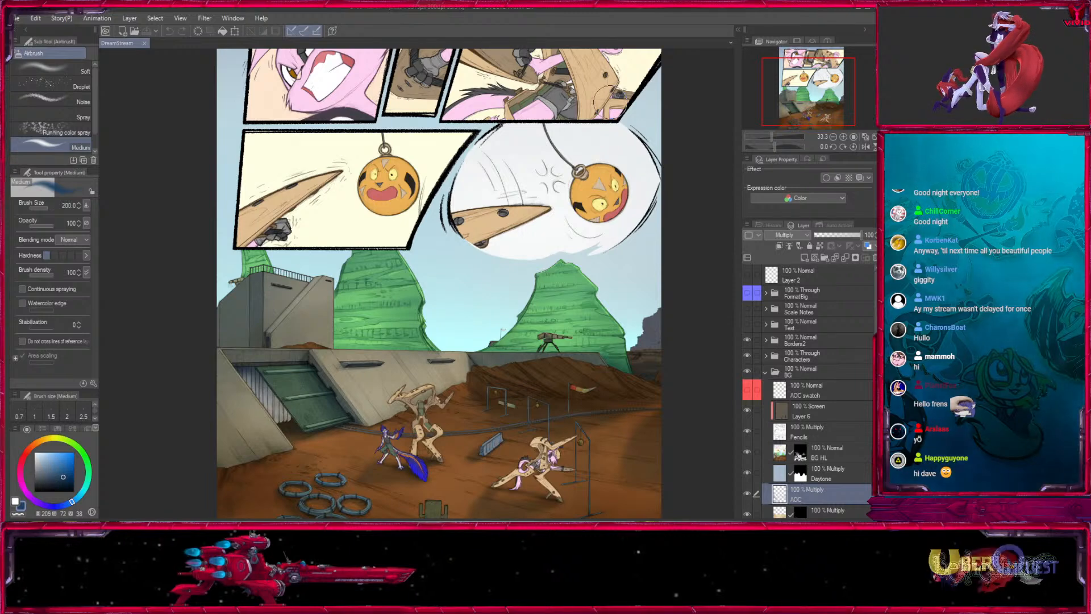
mouse_move(807, 97)
left_mouse_down()
mouse_move(807, 74)
mouse_move(811, 110)
mouse_move(810, 81)
left_mouse_up()
mouse_move(554, 337)
left_mouse_down()
mouse_move(561, 184)
mouse_move(554, 274)
left_mouse_up()
key("]")
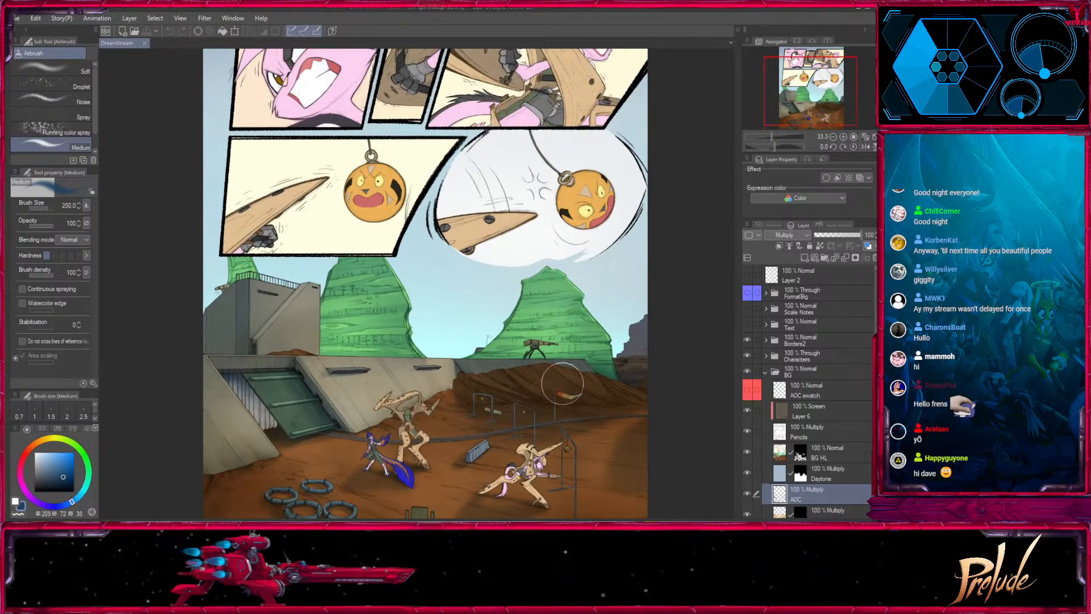
left_click_drag(547, 400, 613, 405)
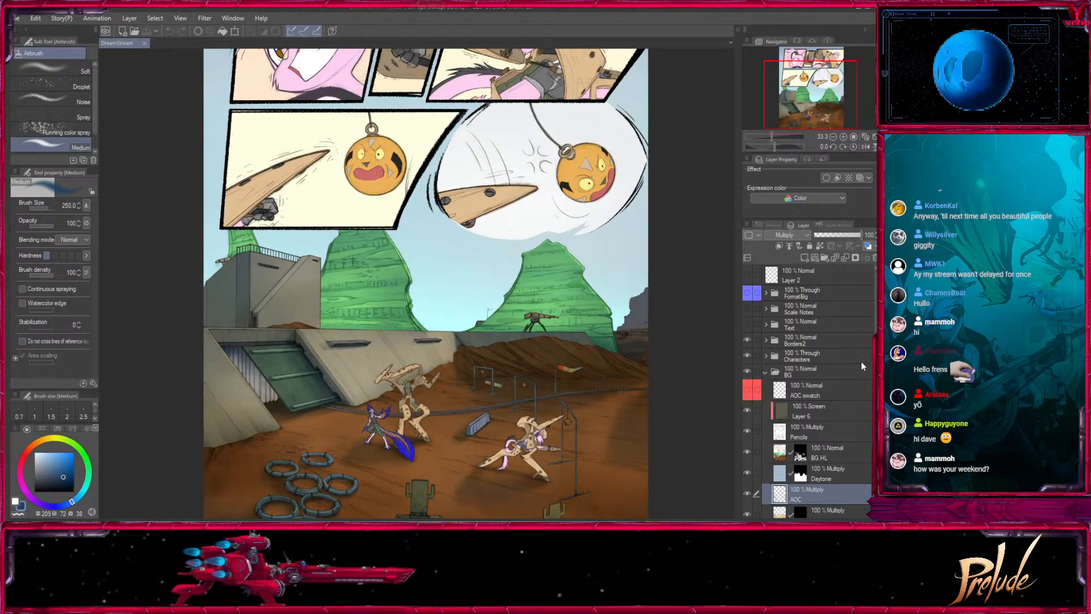
left_click(764, 372)
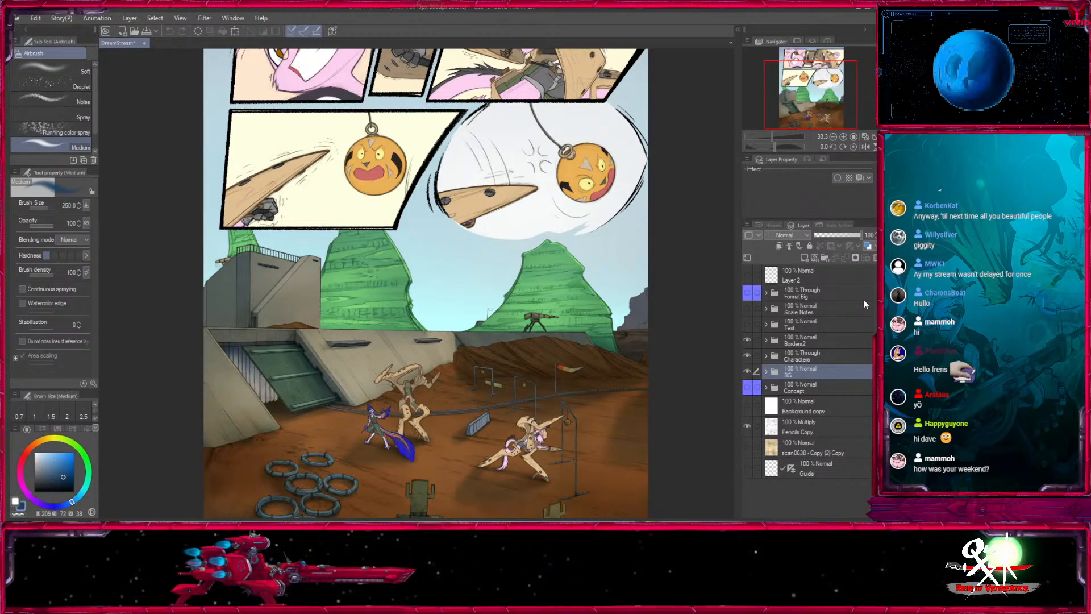
- Look over the comic page from the upper character panels down to the desert training ground
left_click_drag(807, 94, 809, 91)
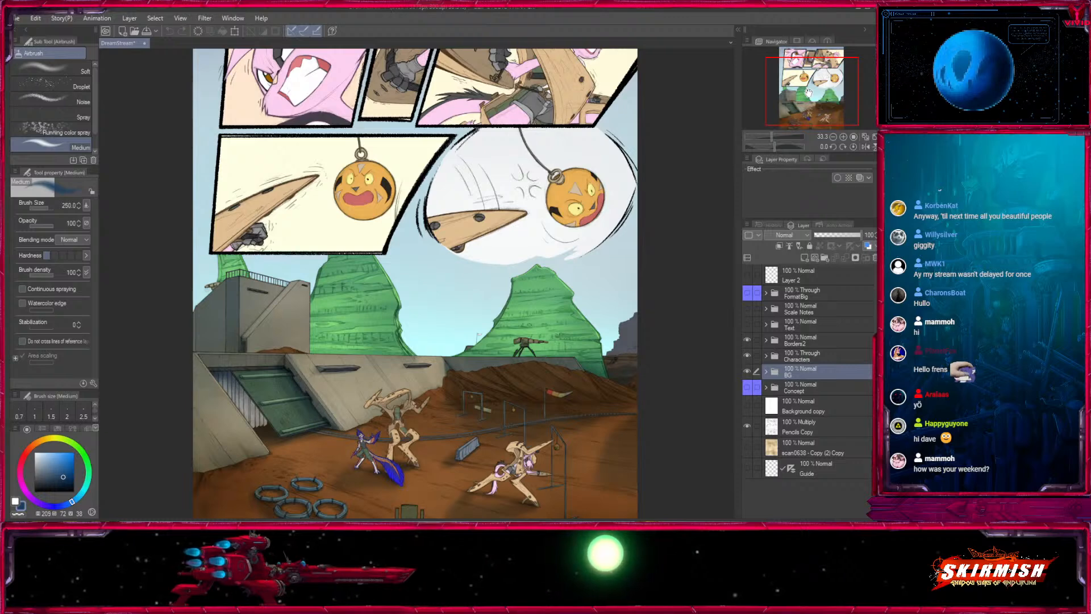
left_click_drag(808, 92, 822, 49)
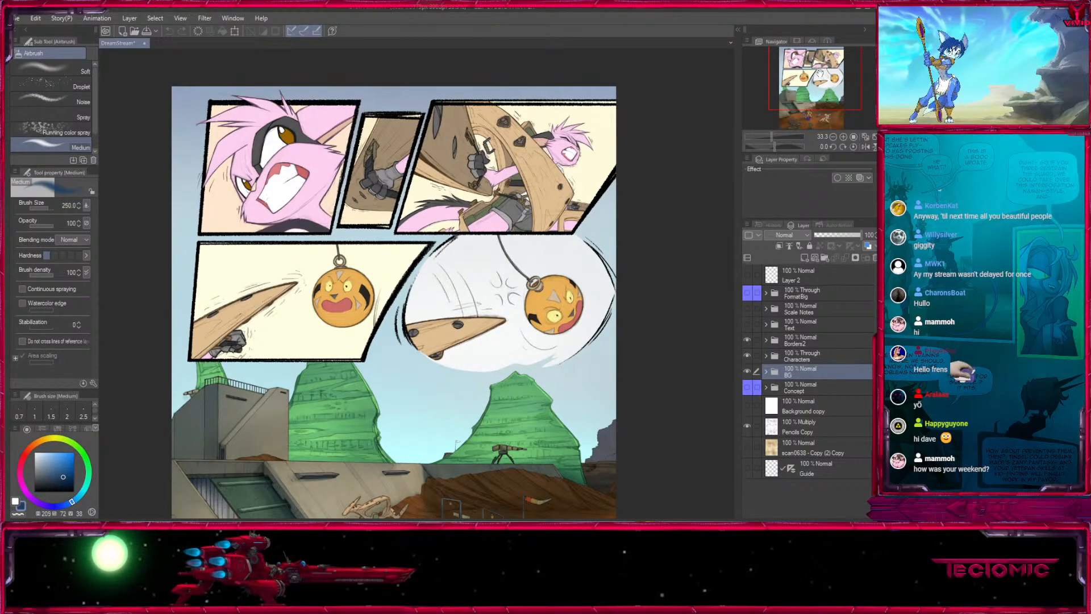
left_click_drag(818, 80, 812, 98)
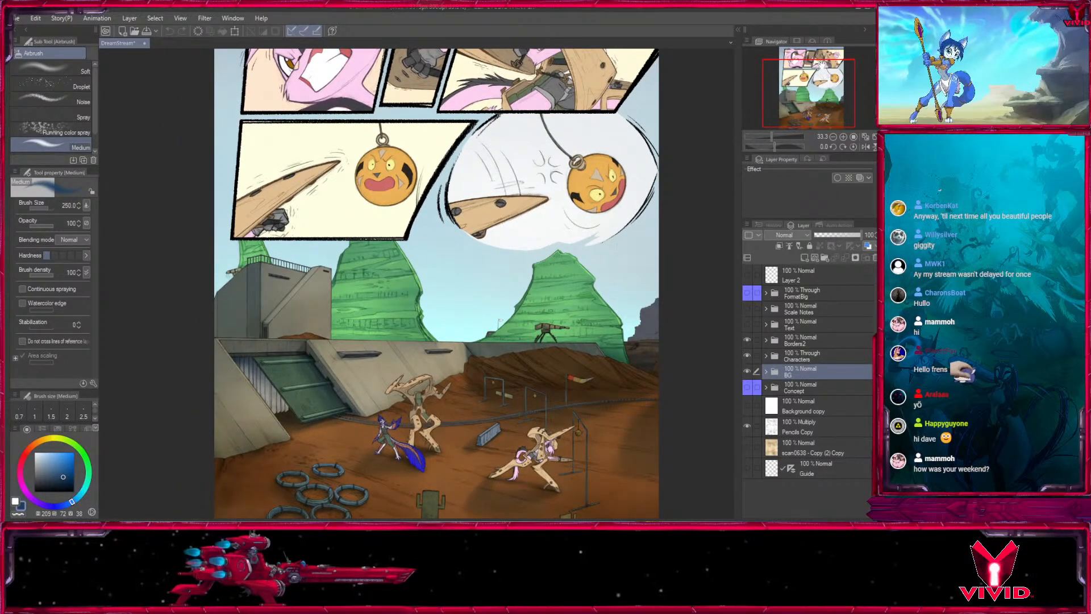
left_click_drag(504, 240, 452, 279)
left_click_drag(614, 269, 635, 212)
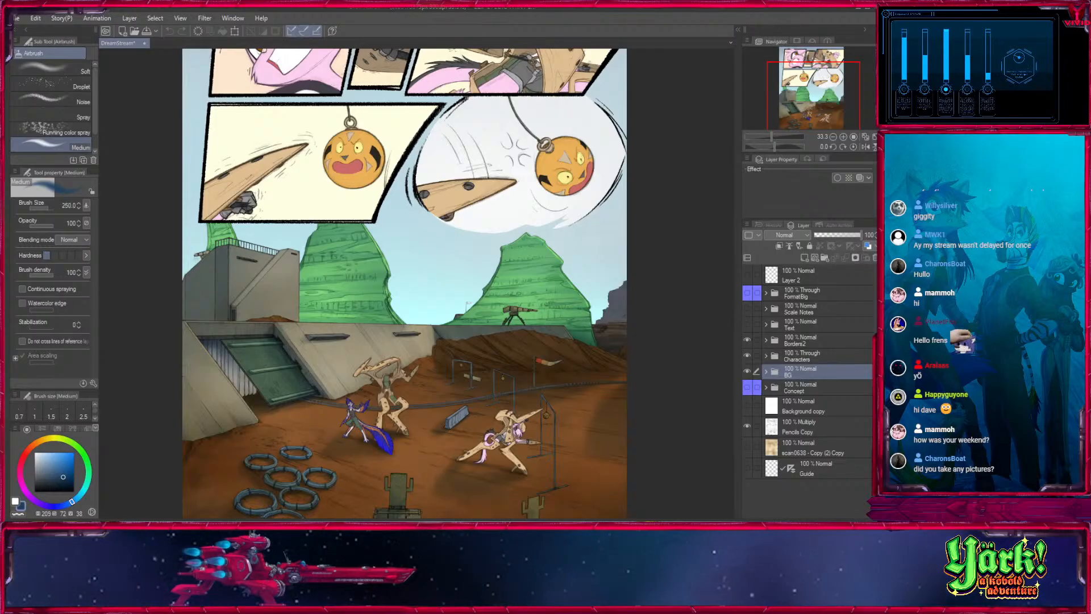
left_click_drag(588, 250, 599, 186)
scroll(599, 186, "up", 3)
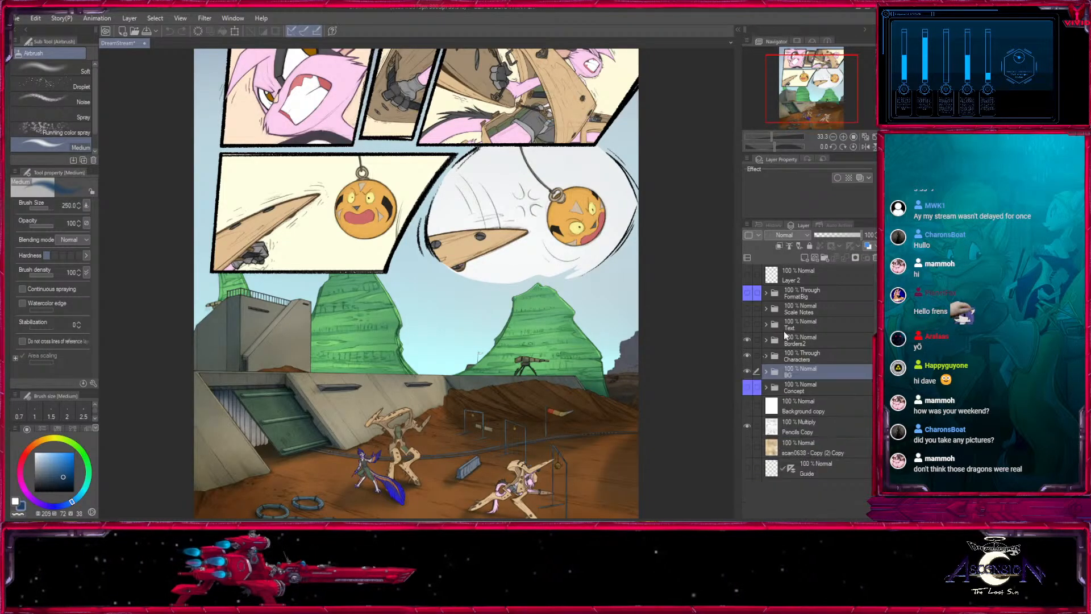
- Compare the page with the Characters and BG folders alternately hidden and shown
left_click(748, 355)
left_click(748, 356)
left_click(800, 356)
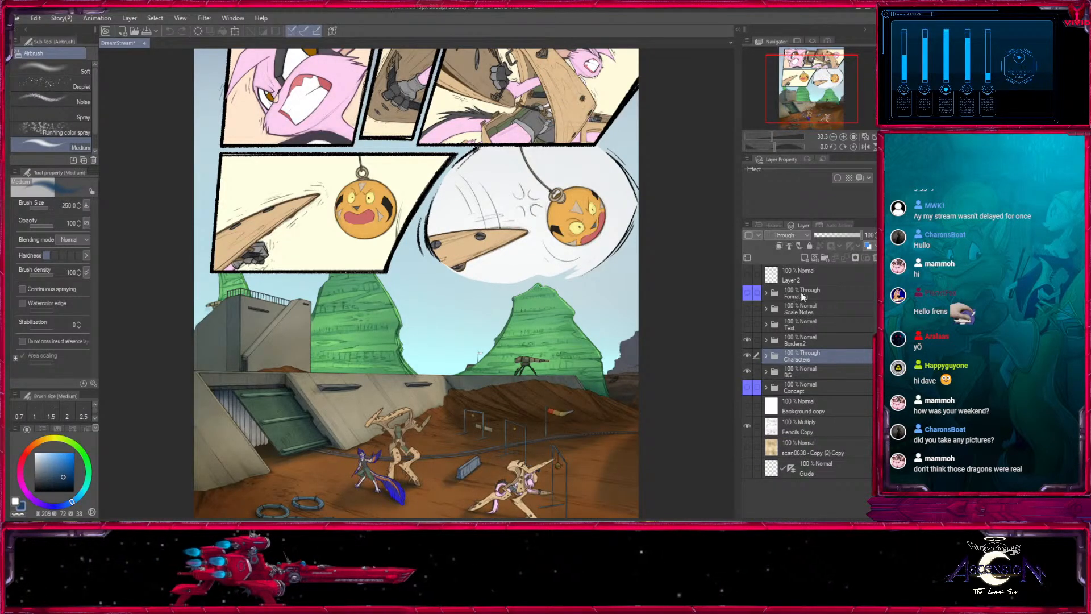
left_click(747, 356)
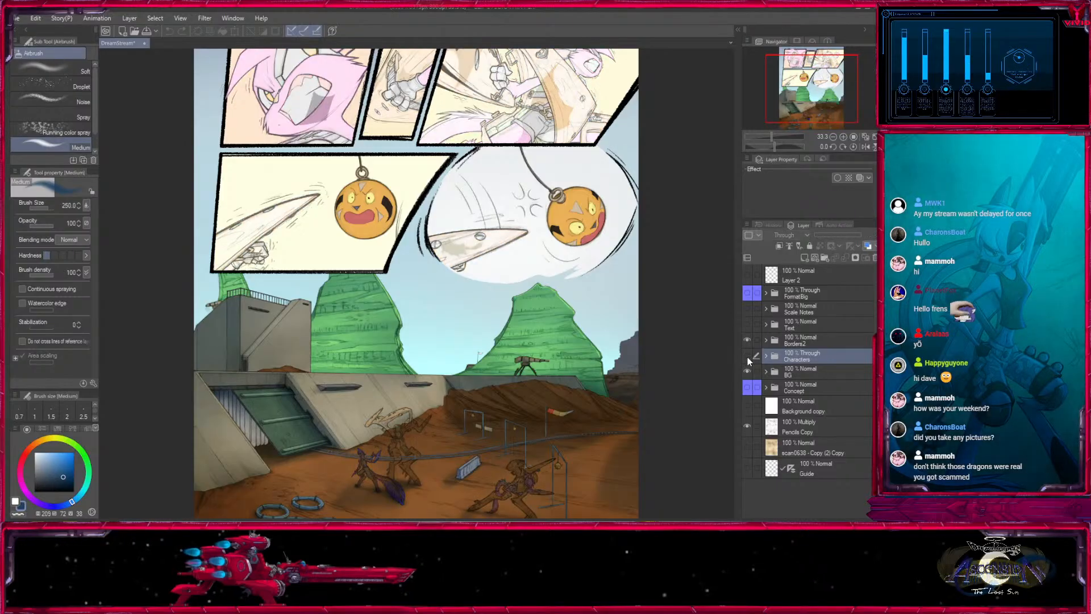
left_click(748, 358)
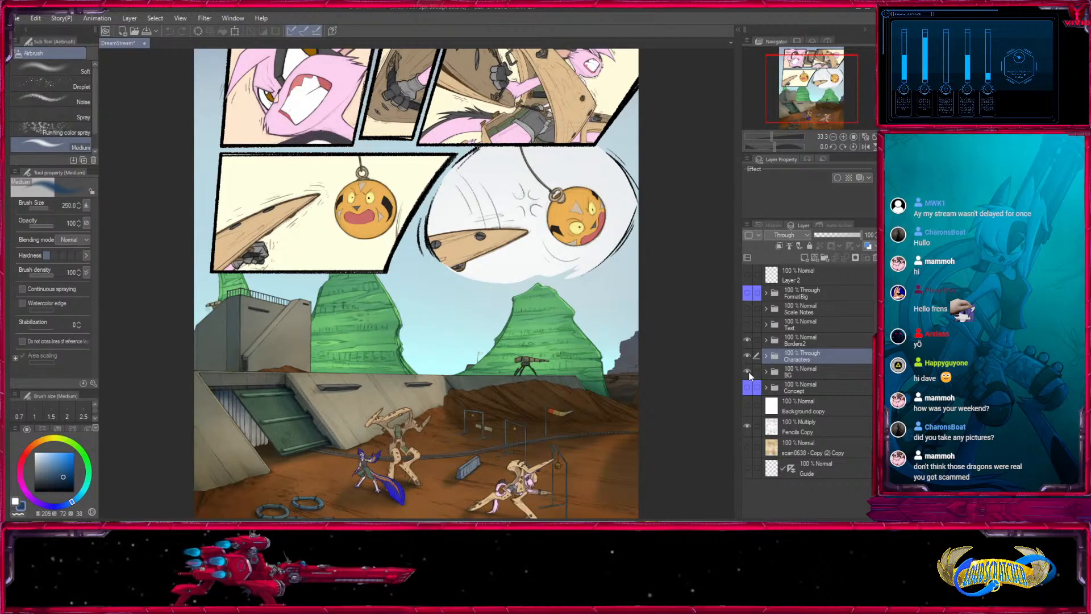
left_click(748, 372)
left_click(748, 372)
left_click(748, 372)
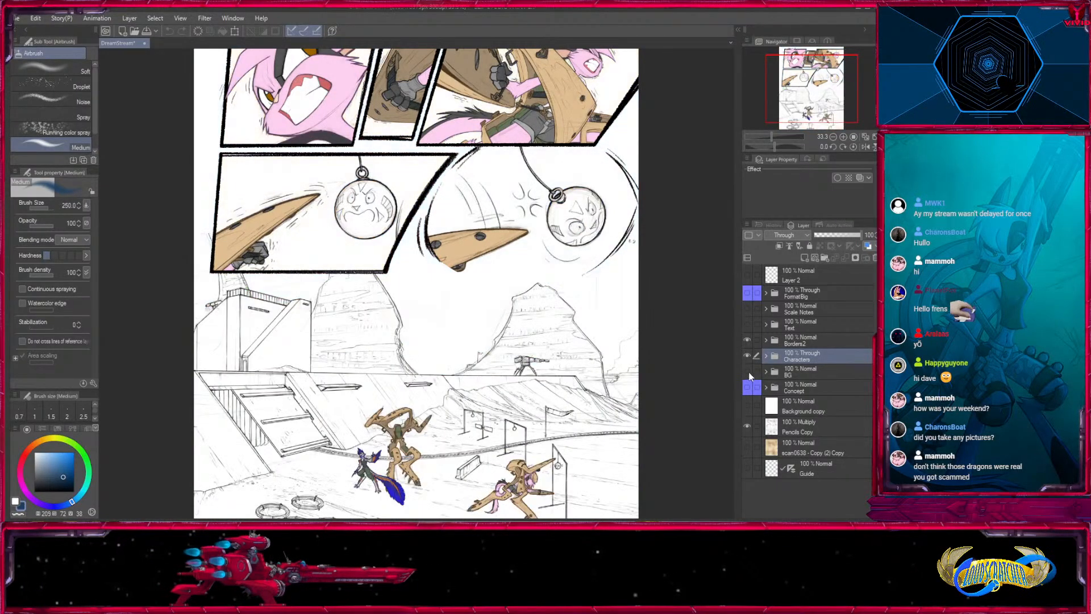
left_click(748, 372)
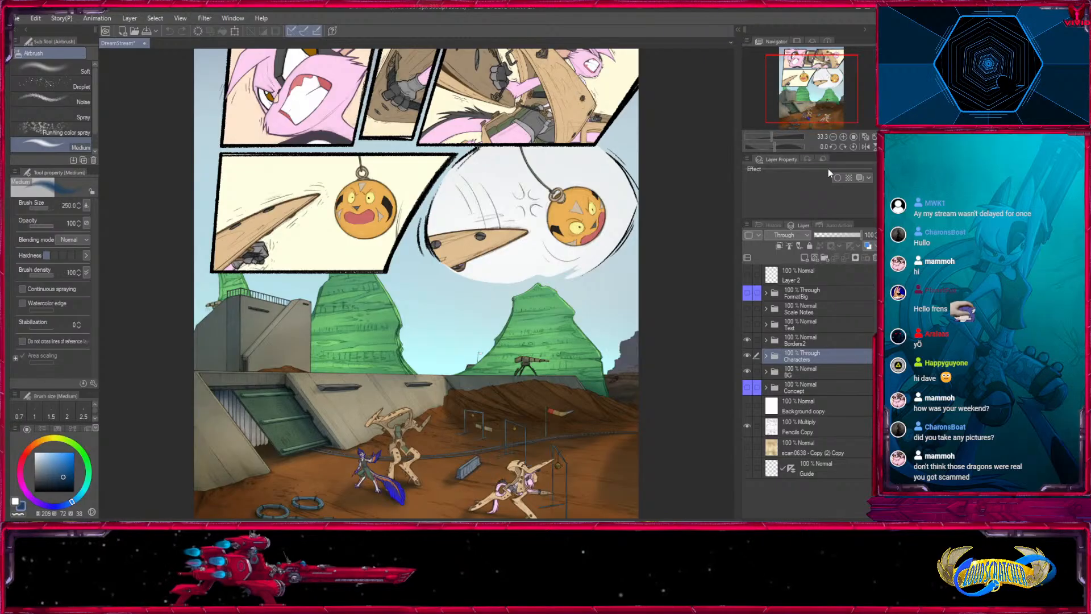
left_click(747, 372)
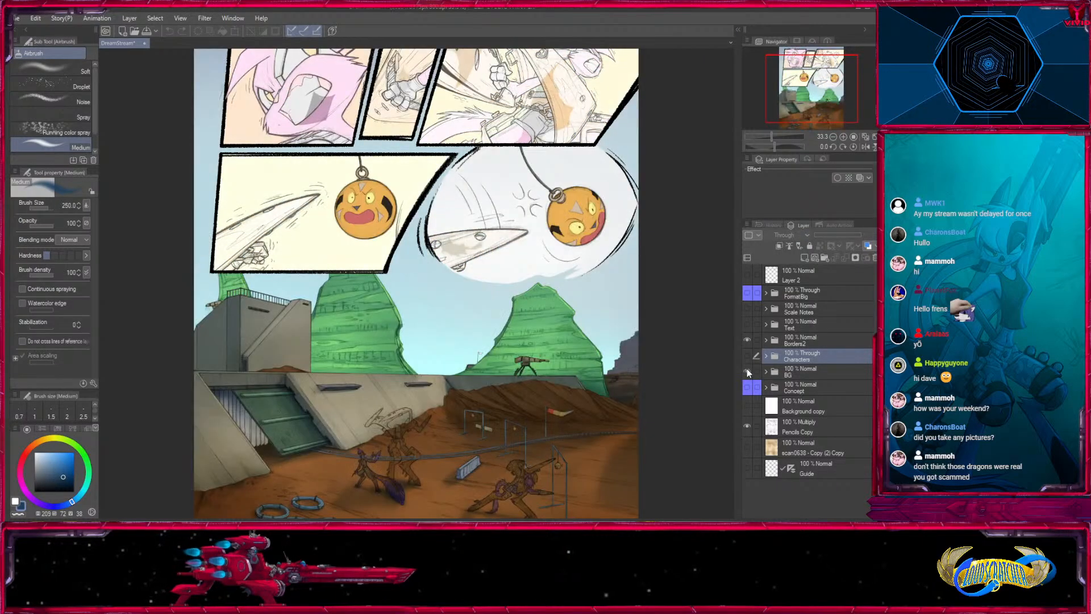
- Hide the Borders2 and BG folders and view the Characters folder alone over the scanned paper texture layer
left_click(747, 339)
left_click(747, 370)
left_click(747, 355)
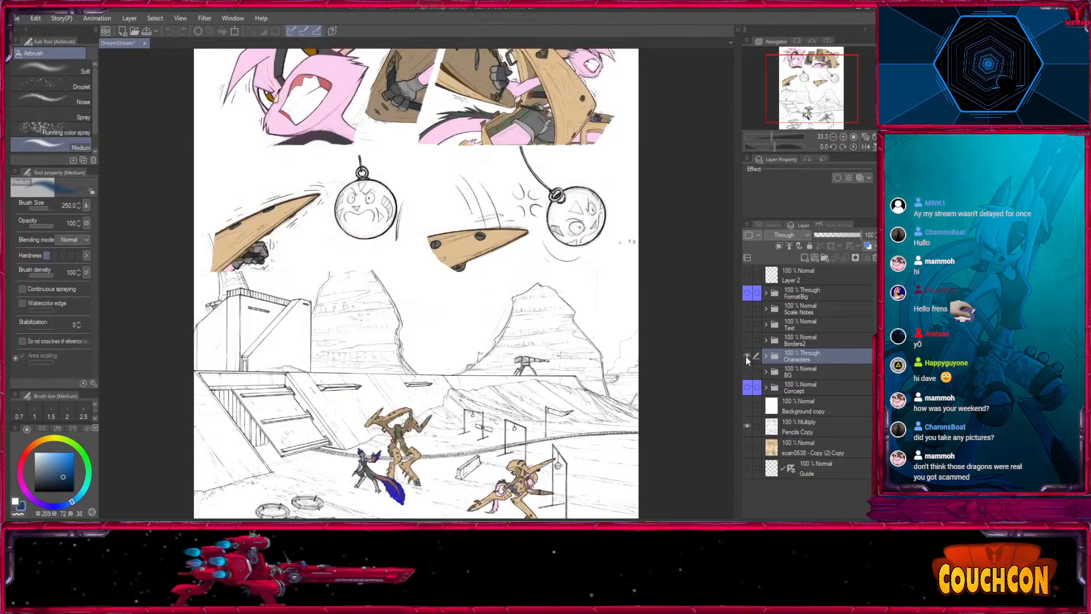
left_click(746, 355)
left_click(747, 448, "alt")
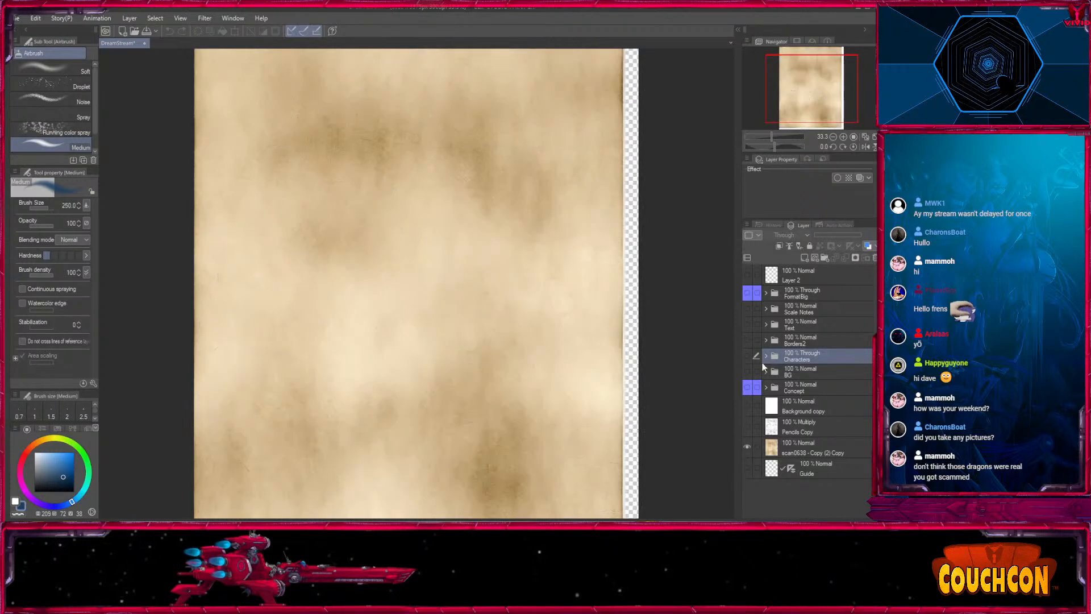
left_click(747, 355)
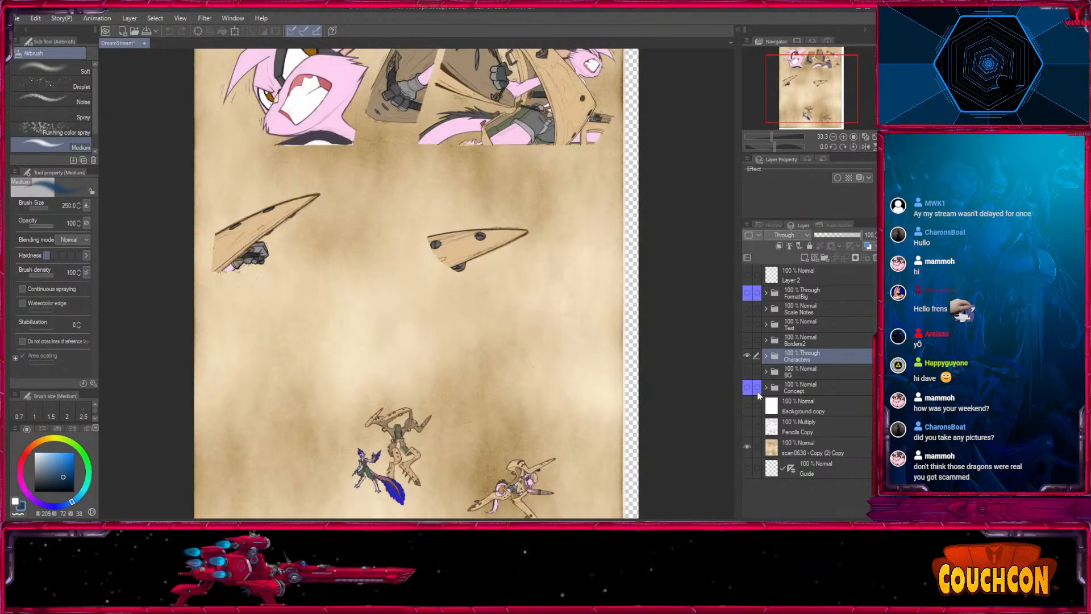
- Hide the Characters folder, show the BG and Borders2 folders, and expand BG to its AOC swatch layer
left_click(747, 355)
left_click(747, 371)
left_click(766, 372)
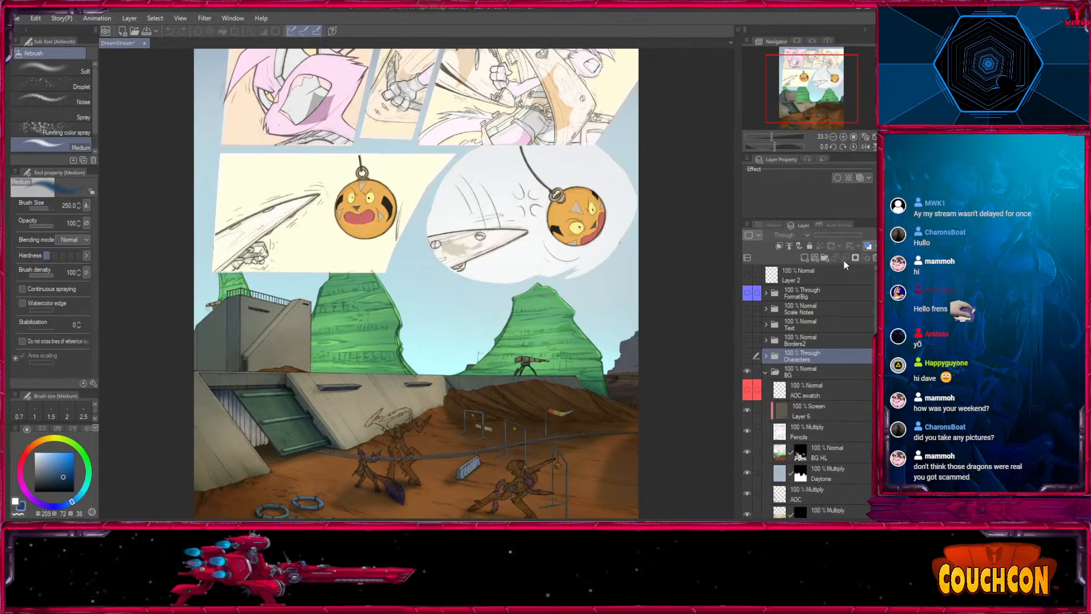
left_click(747, 340)
left_click(810, 390)
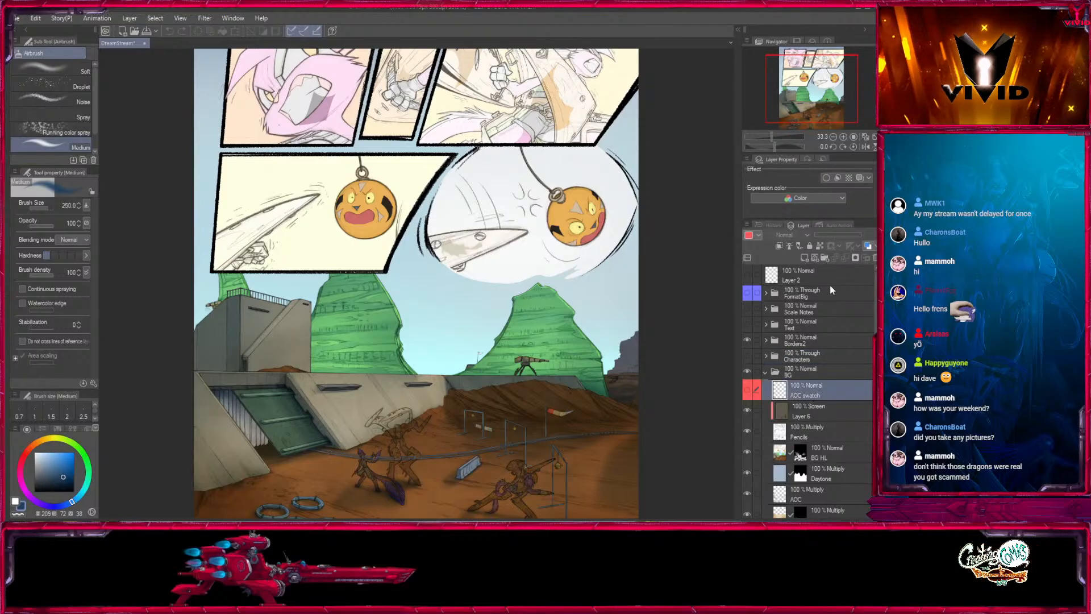
- Examine the hanging orange ball in the middle panel at 100% and review the layers inside the BG folder
left_click(843, 136)
left_click(843, 137)
left_click(843, 137)
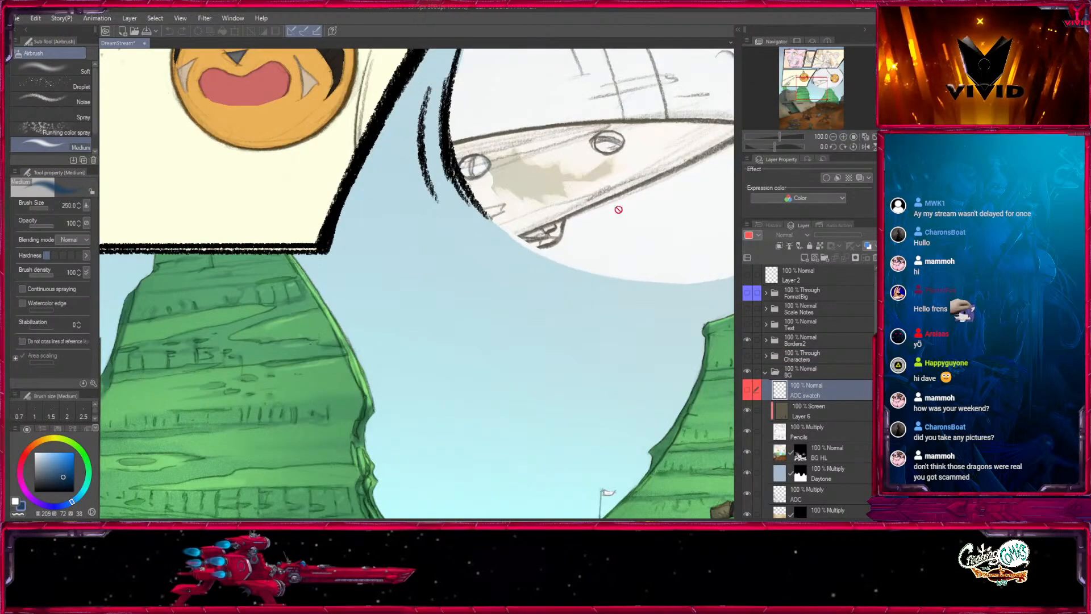
left_click_drag(368, 150, 459, 311)
scroll(807, 392, "down", 5)
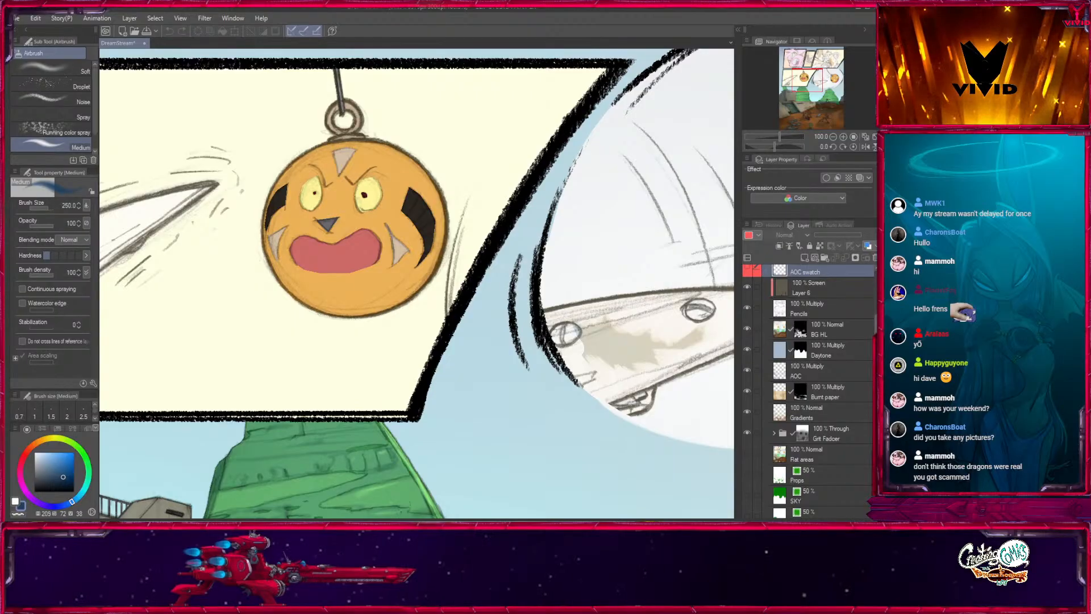
scroll(820, 385, "down", 3)
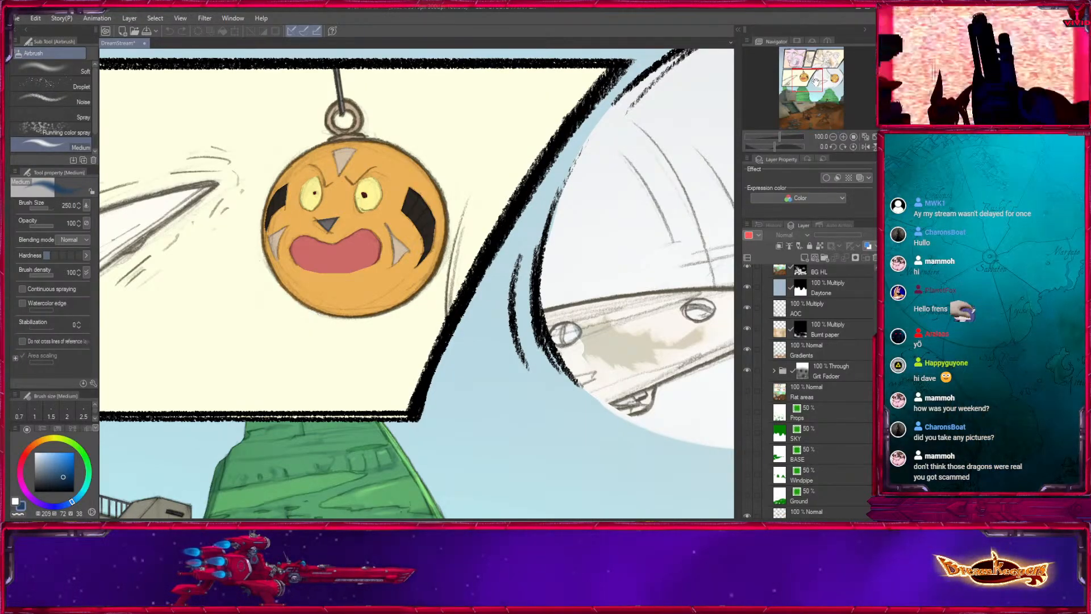
left_click_drag(816, 83, 805, 82)
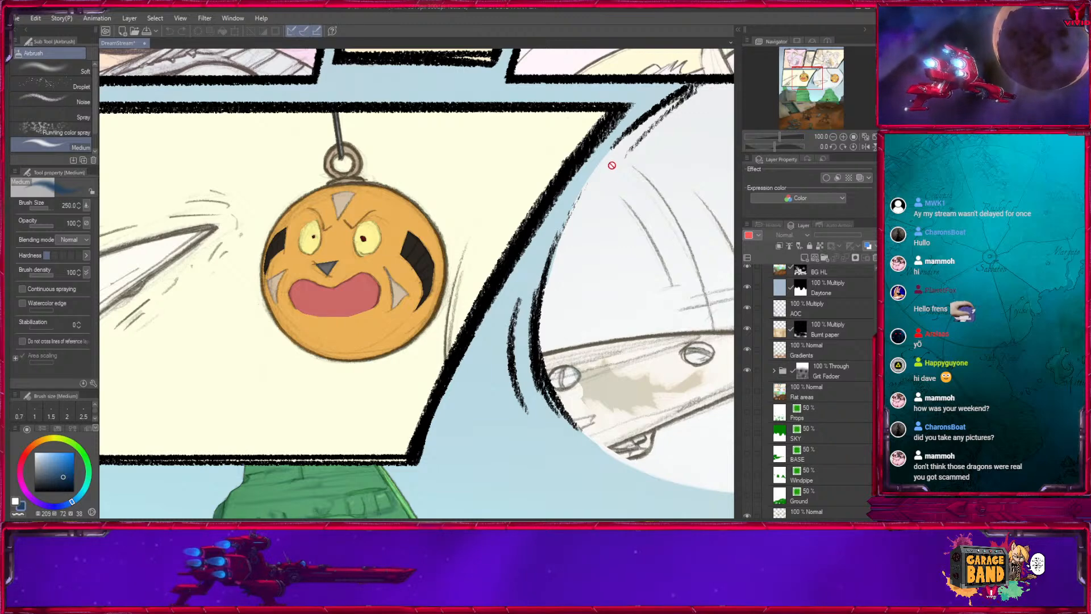
left_click_drag(814, 81, 813, 81)
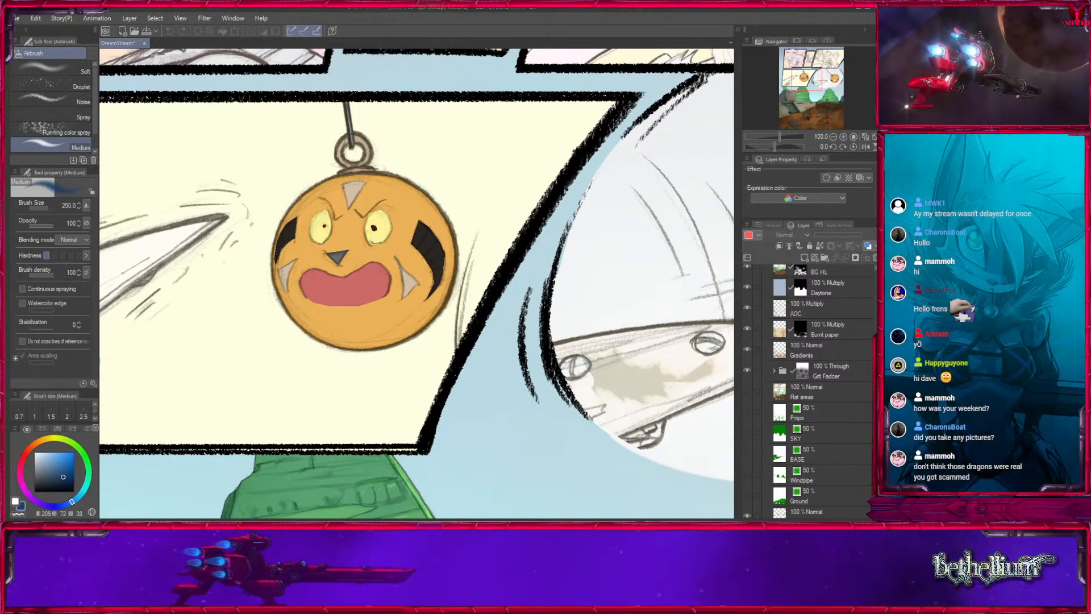
scroll(818, 392, "up", 2)
scroll(824, 392, "up", 1)
- Load the contents of the lowercase props layer as a selection around the hanging ball and its ring
left_click(837, 427)
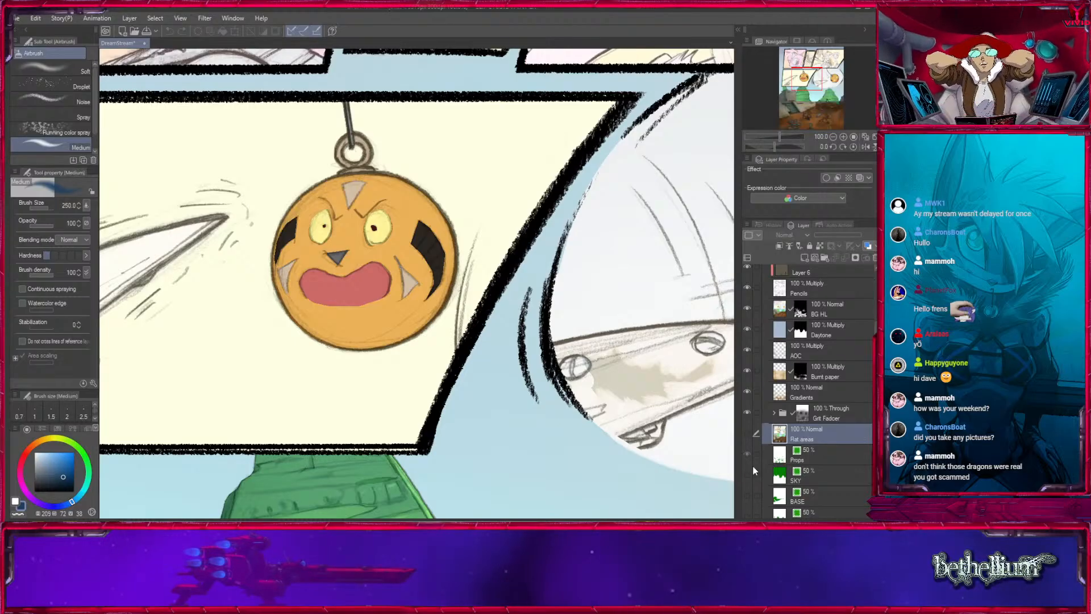
left_click(803, 456)
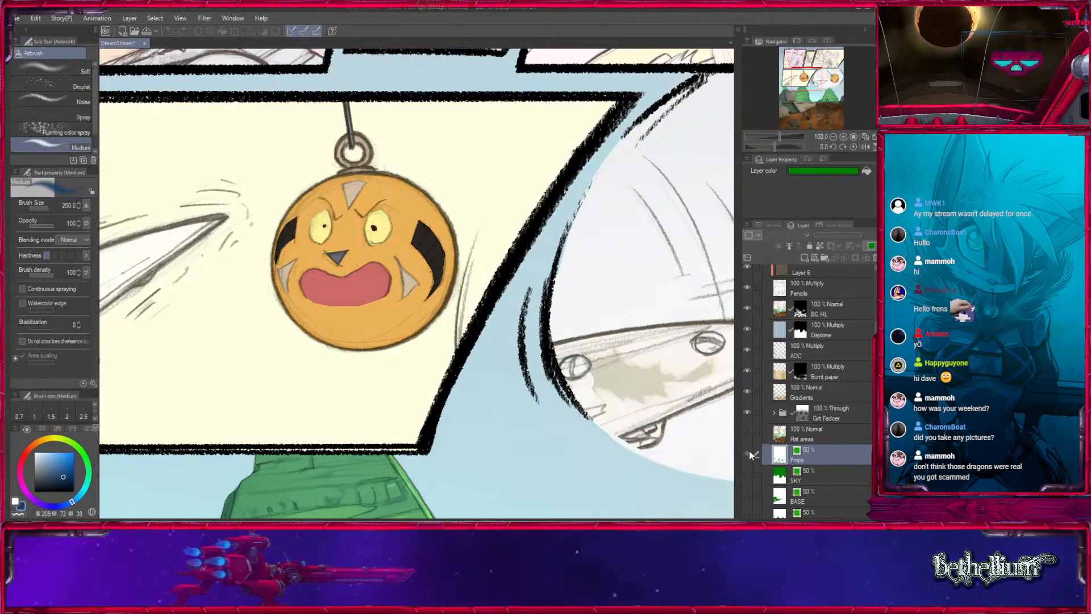
left_click(748, 450)
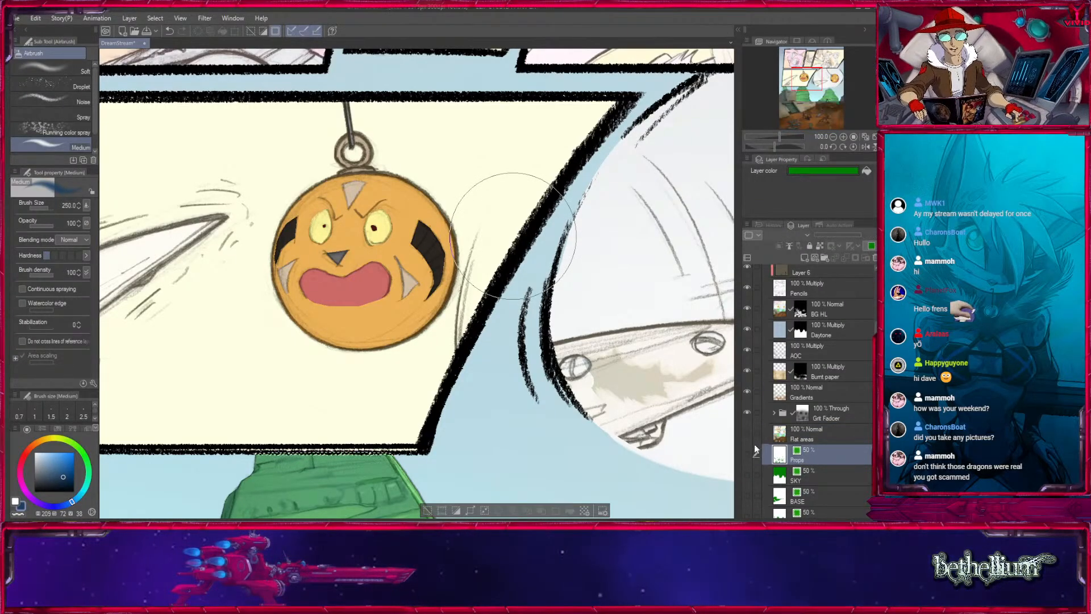
left_click(747, 433)
left_click(809, 472)
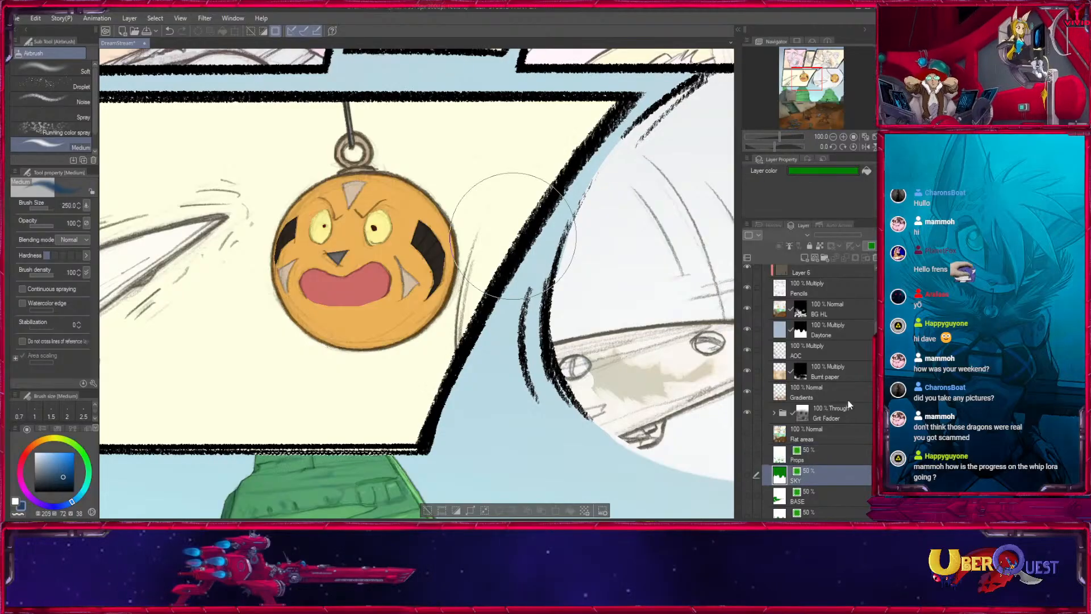
scroll(830, 421, "down", 3)
left_click(830, 418)
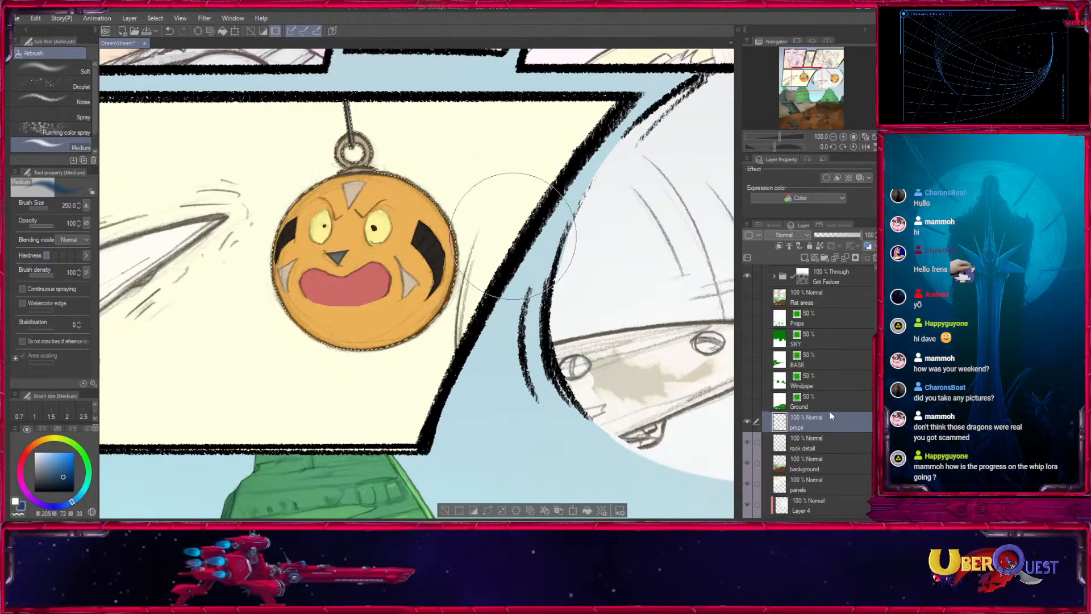
- Make the AOC multiply layer active with the ball selection kept, and reveal the drawing tool palette
scroll(824, 398, "up", 3)
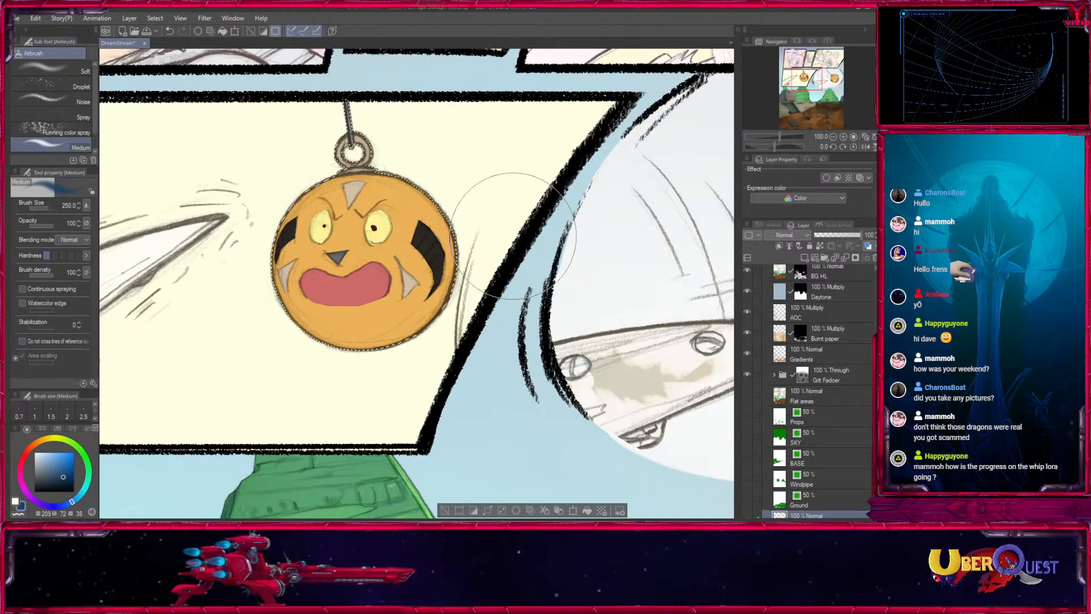
scroll(809, 354, "up", 2)
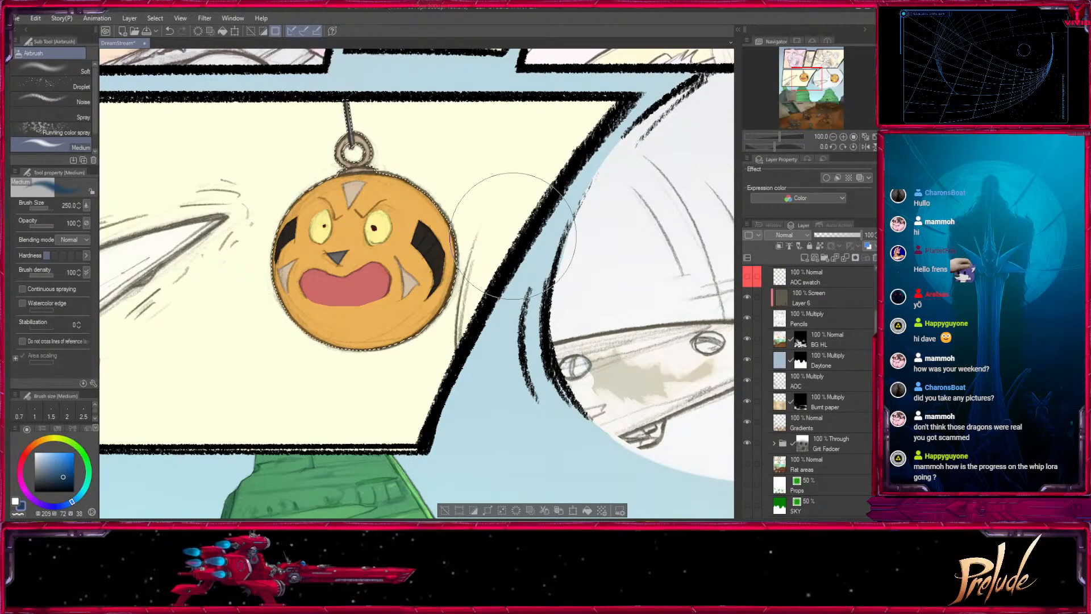
scroll(818, 341, "up", 1)
left_click(818, 420)
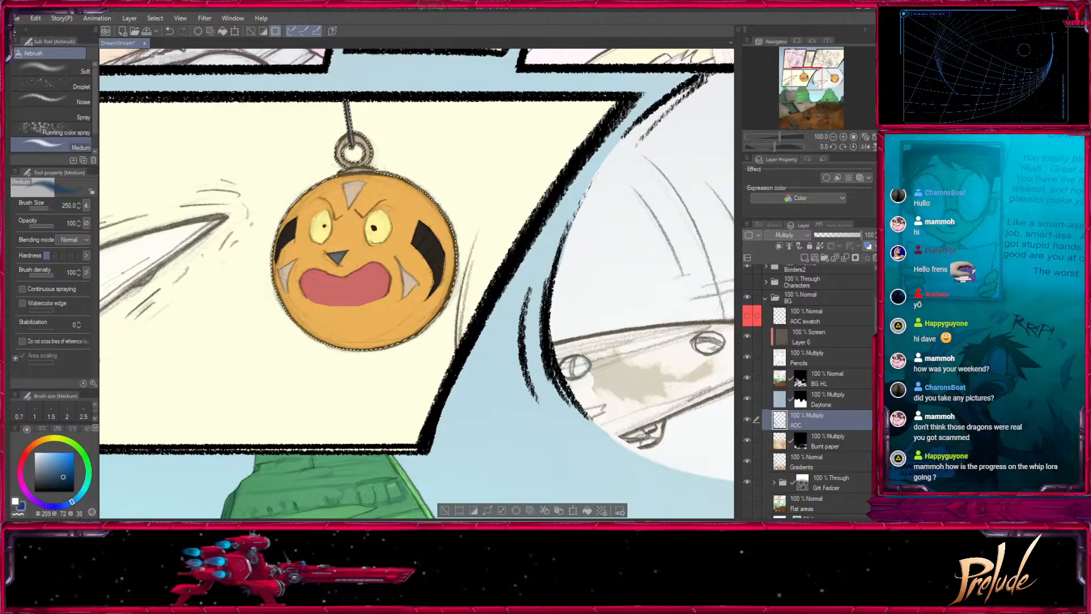
left_click(5, 94)
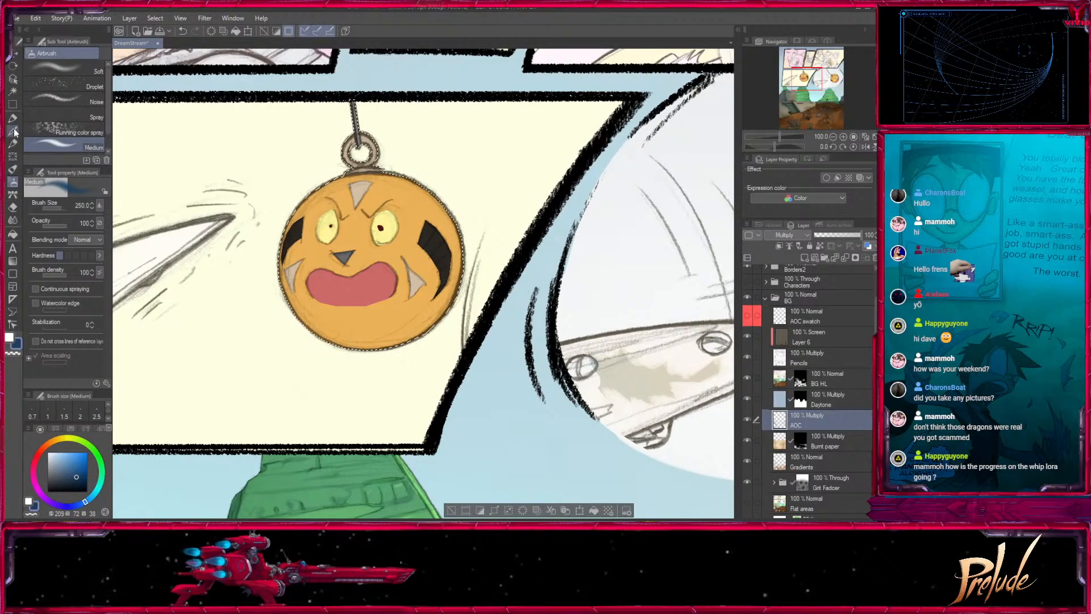
key("bracketleft")
mouse_move(579, 285)
left_mouse_down()
mouse_move(568, 309)
mouse_move(401, 320)
mouse_move(620, 286)
left_mouse_up()
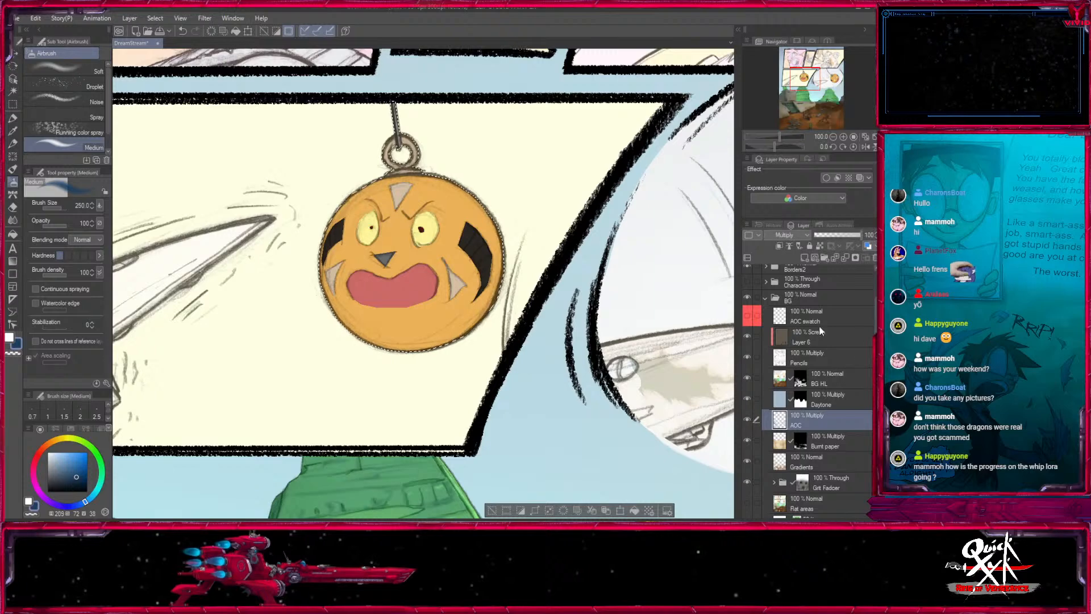
- Show the AOC swatch layer, sample its blue blob with the Eyedropper, and hide the swatch layer again
left_click(749, 317)
left_click_drag(805, 79, 787, 125)
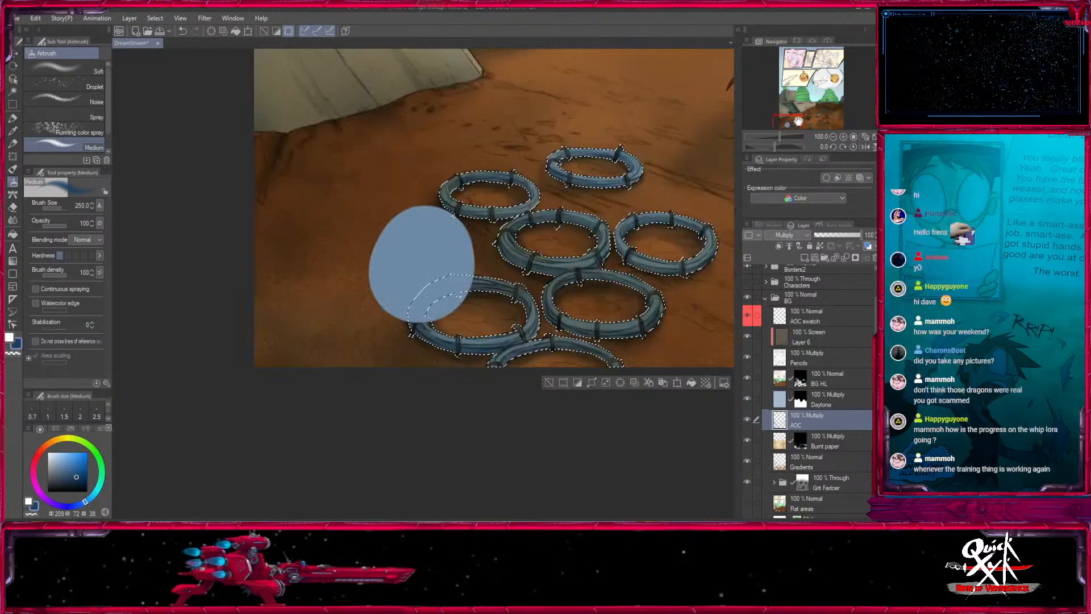
left_click(12, 130)
left_click(430, 222)
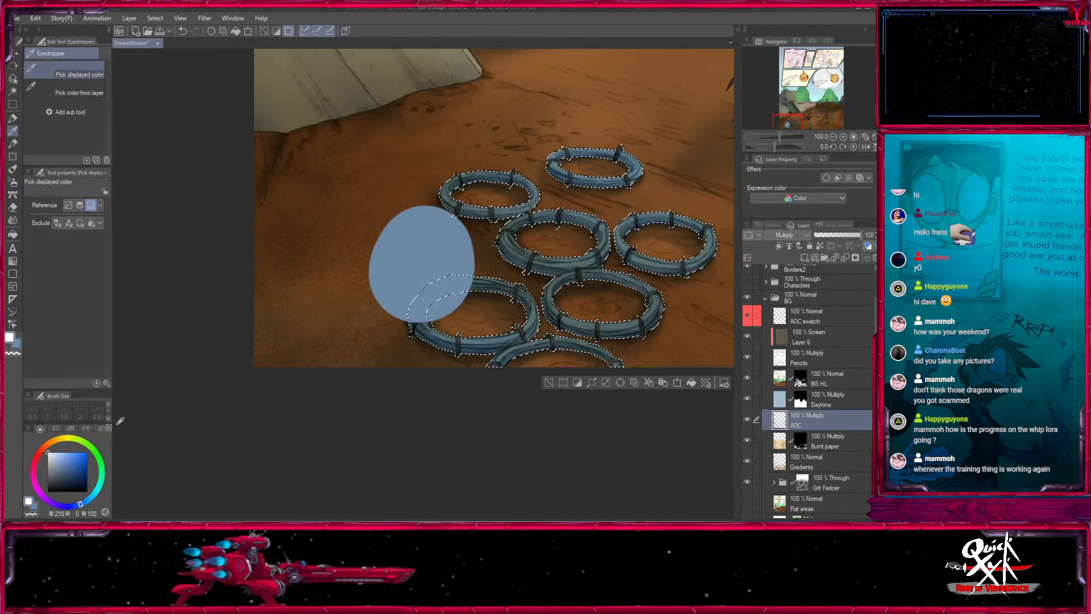
left_click(10, 337)
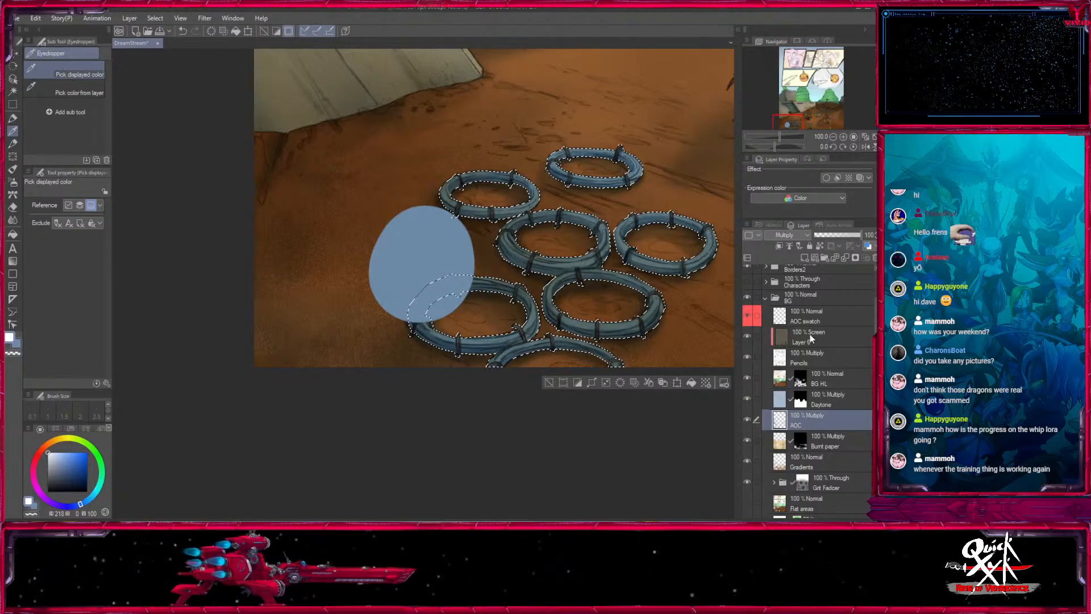
left_click(750, 315)
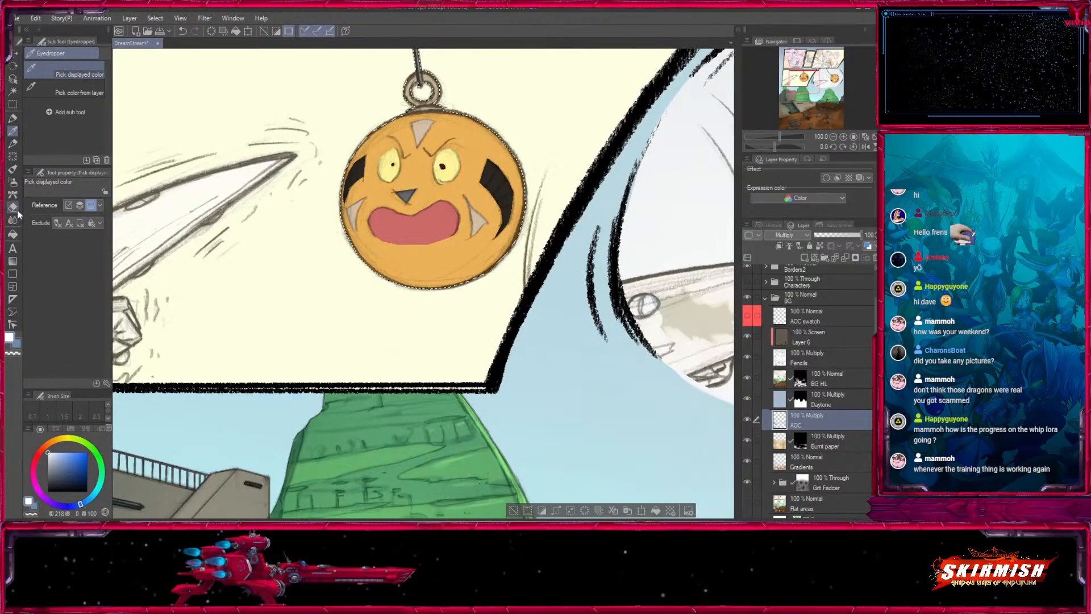
- Choose the Medium airbrush at size 200 and make the Daytone multiply layer active for the lower panel's props
left_click(12, 182)
mouse_move(803, 78)
left_mouse_down()
mouse_move(837, 99)
mouse_move(833, 110)
mouse_move(822, 103)
left_mouse_up()
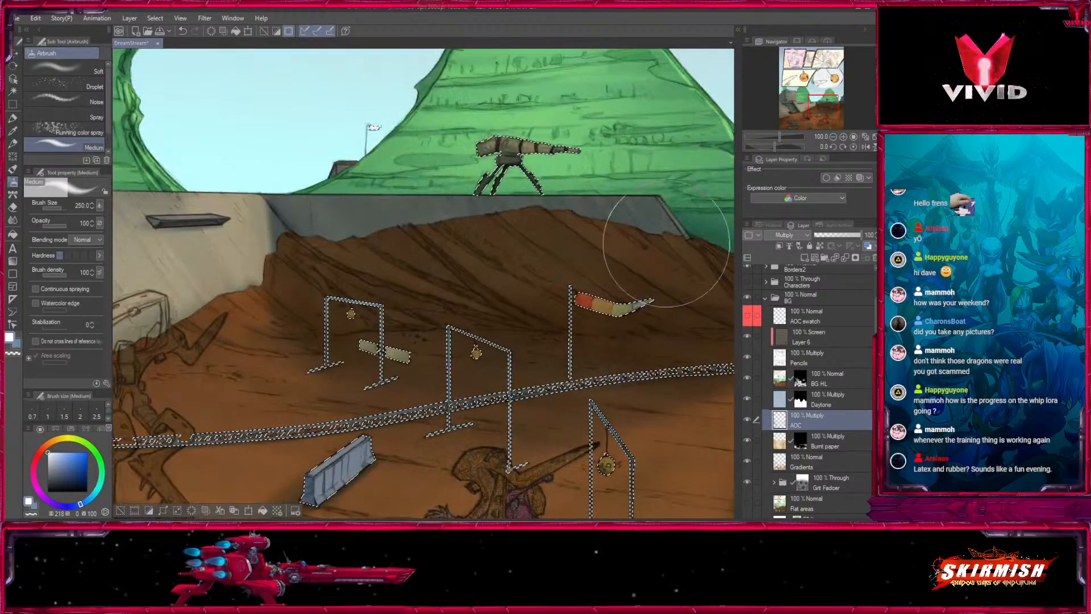
key("x")
key("bracketleft")
key("bracketleft")
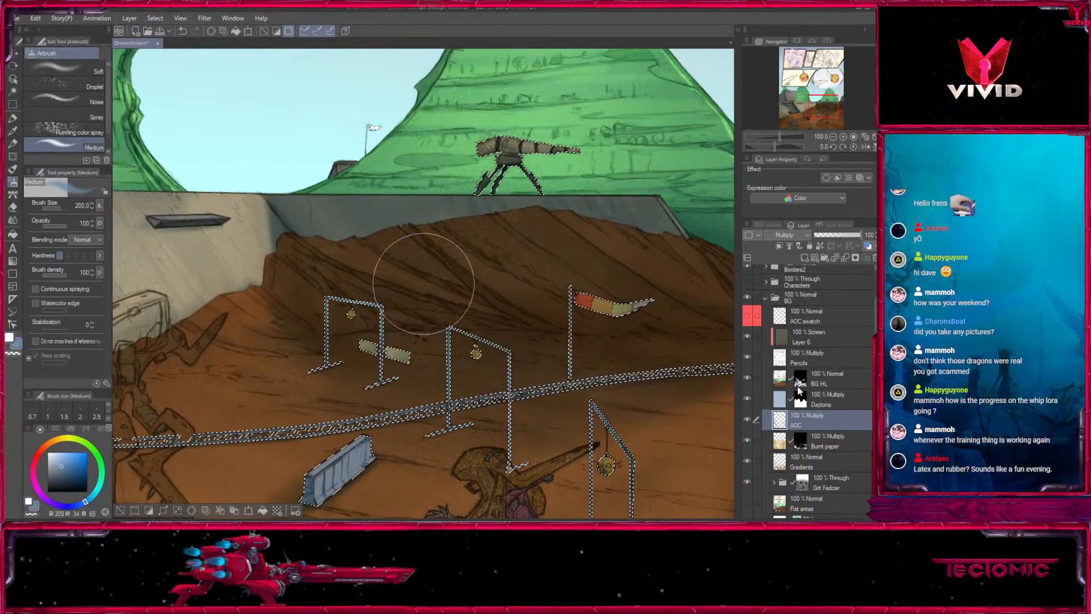
key("bracketright")
left_click(829, 399)
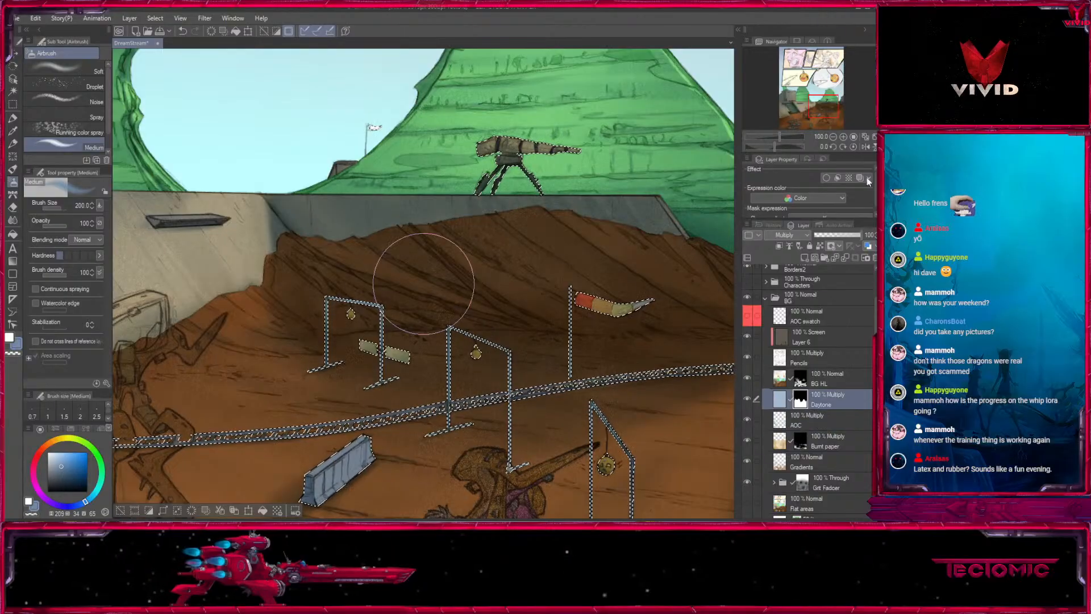
- Reduce the airbrush to size 17 at the striped windsock and compare the area with the Daytone layer hidden and shown
key("ctrl+plus")
left_click(10, 340)
key("bracketleft")
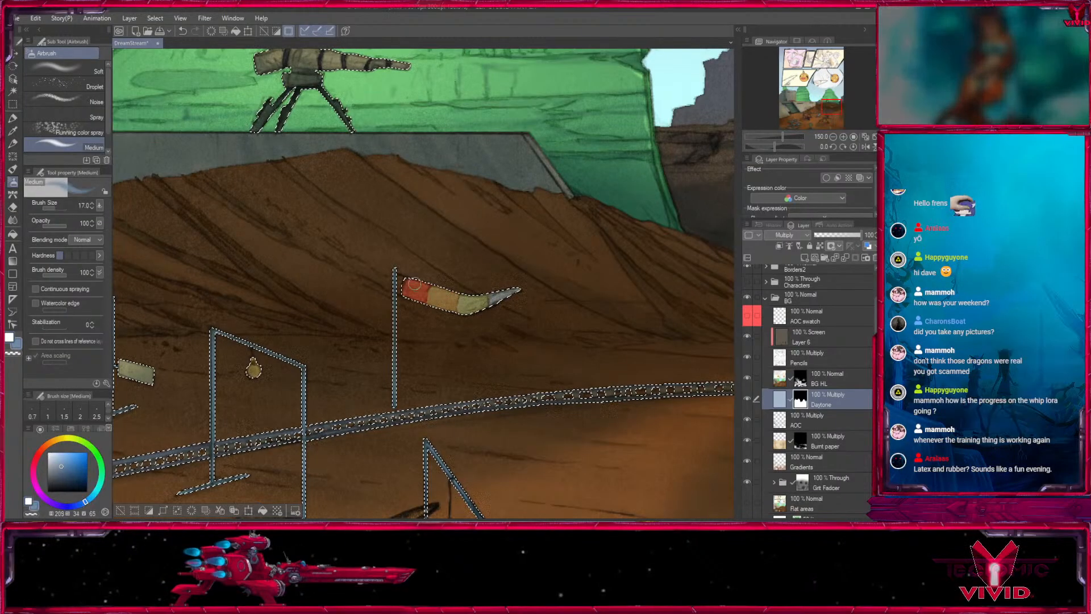
key("x")
left_click(749, 399)
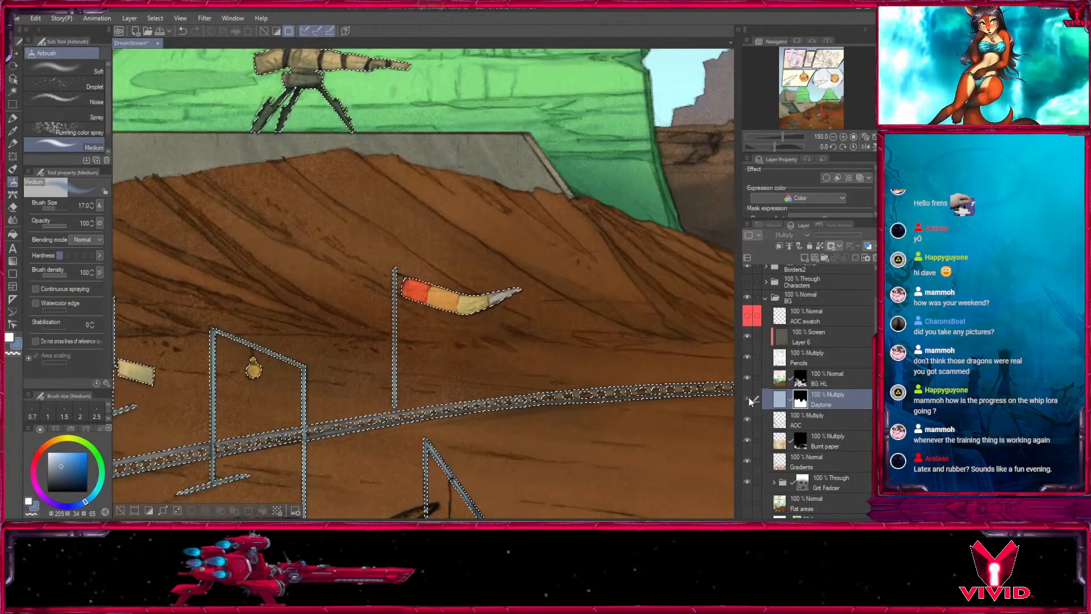
left_click(748, 399)
- Airbrush with the transparent colour over the striped windsock to clear its Daytone shading, starting at size 15 and widening to 150
left_click(19, 352)
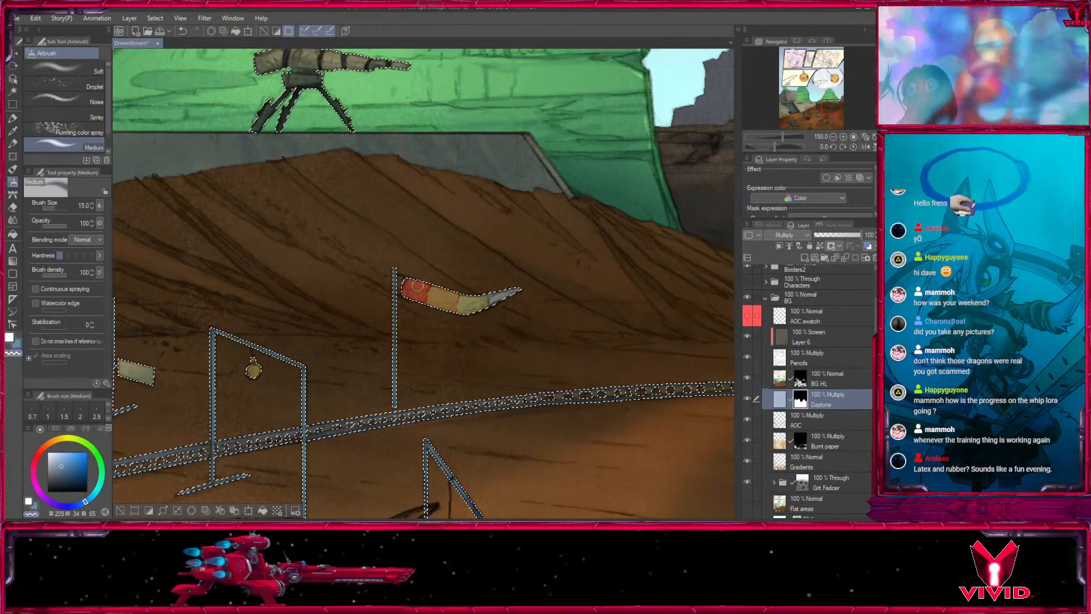
left_click_drag(407, 284, 476, 293)
key("bracketright")
key("bracketright")
key("bracketright")
key("bracketright")
key("bracketright")
key("bracketright")
key("bracketright")
key("bracketright")
key("bracketright")
key("bracketright")
key("bracketright")
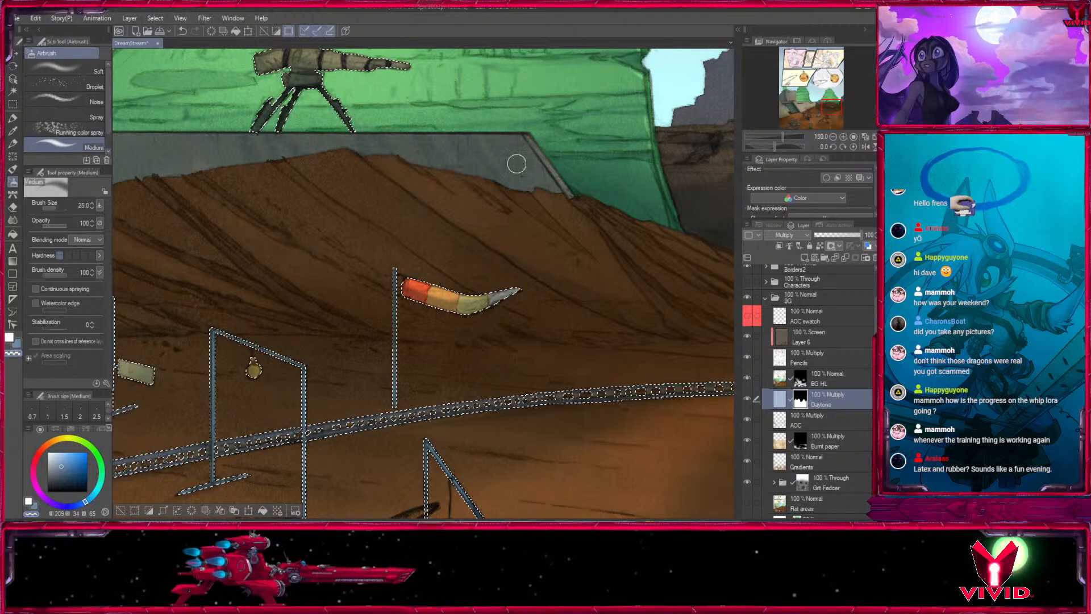
key("bracketleft")
key("bracketleft")
key("bracketleft")
key("bracketleft")
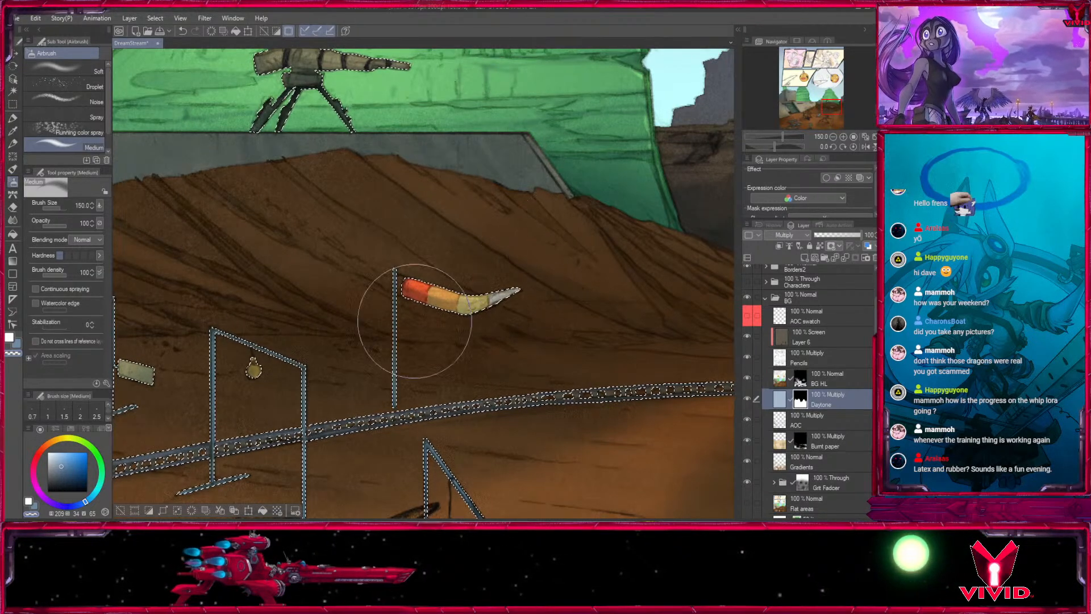
- Reduce the transparent airbrush to size 15 and clear the Daytone shading from the small ball hanging in the middle frame
key("bracketleft")
key("bracketleft")
key("bracketleft")
key("bracketleft")
key("bracketleft")
key("bracketleft")
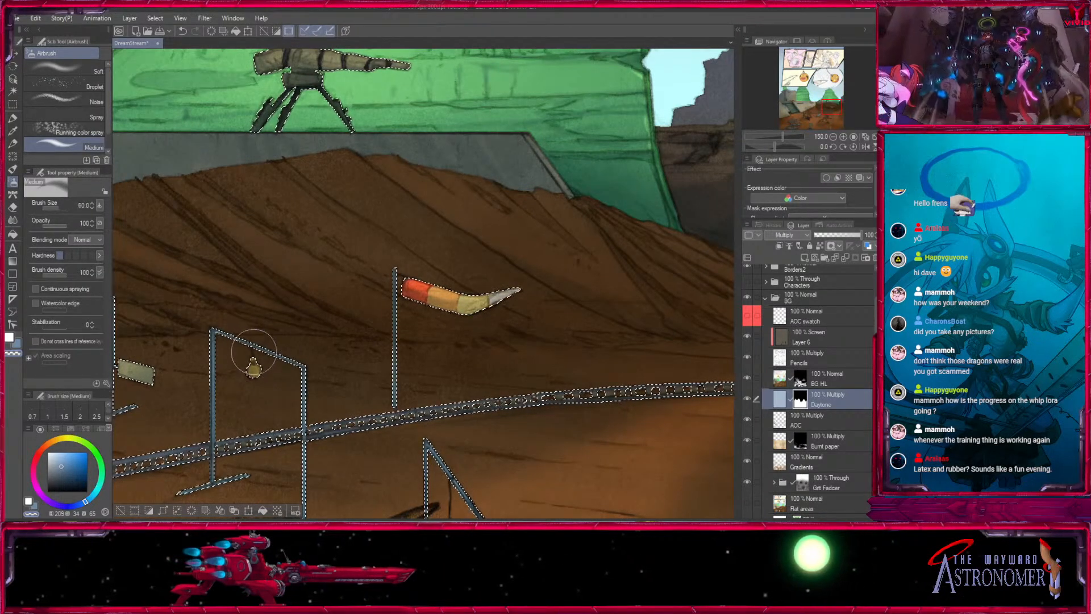
key("bracketleft")
key("bracketleft")
key("bracketleft")
key("bracketleft")
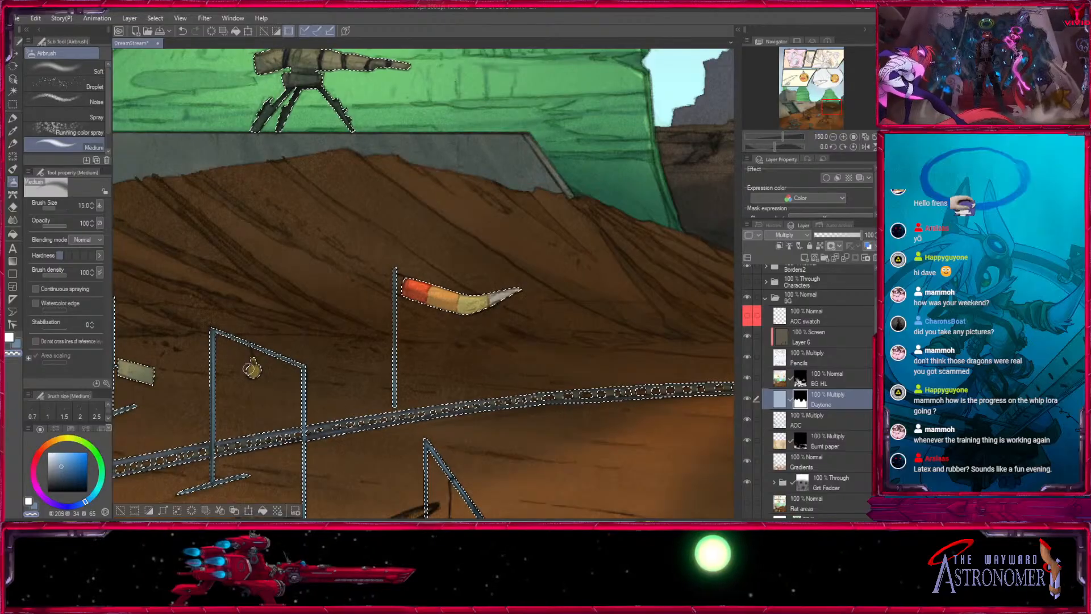
- Clear the Daytone shading from the small balls in the nearest and farthest frames with the transparent airbrush at sizes 15 and 7
left_click_drag(434, 411, 479, 224)
key("bracketright")
key("bracketright")
key("bracketleft")
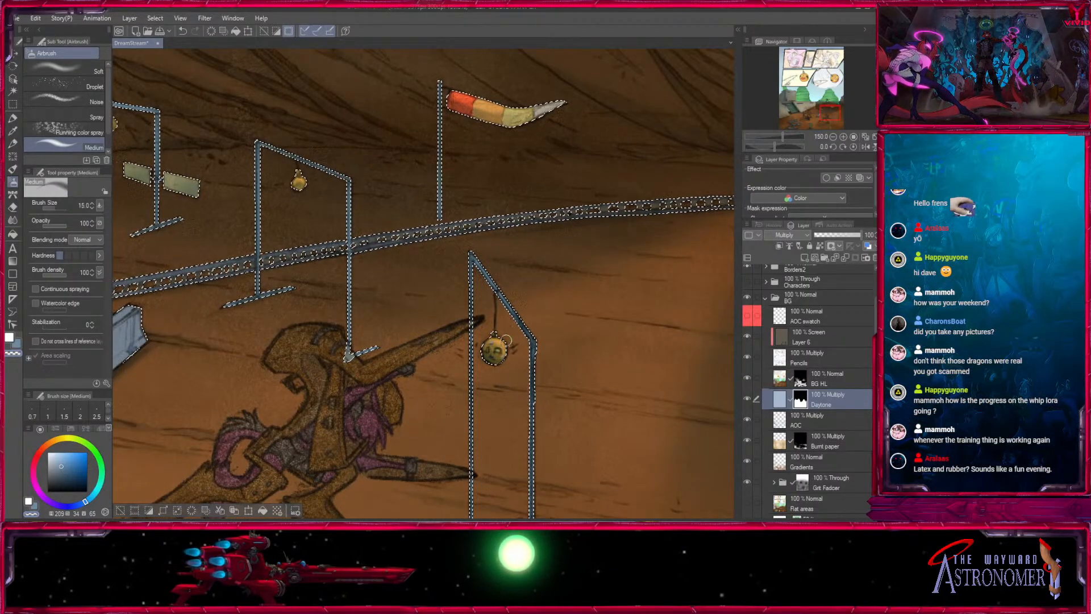
mouse_move(484, 423)
left_mouse_down()
mouse_move(616, 221)
mouse_move(730, 514)
left_mouse_up()
key("bracketleft")
key("bracketleft")
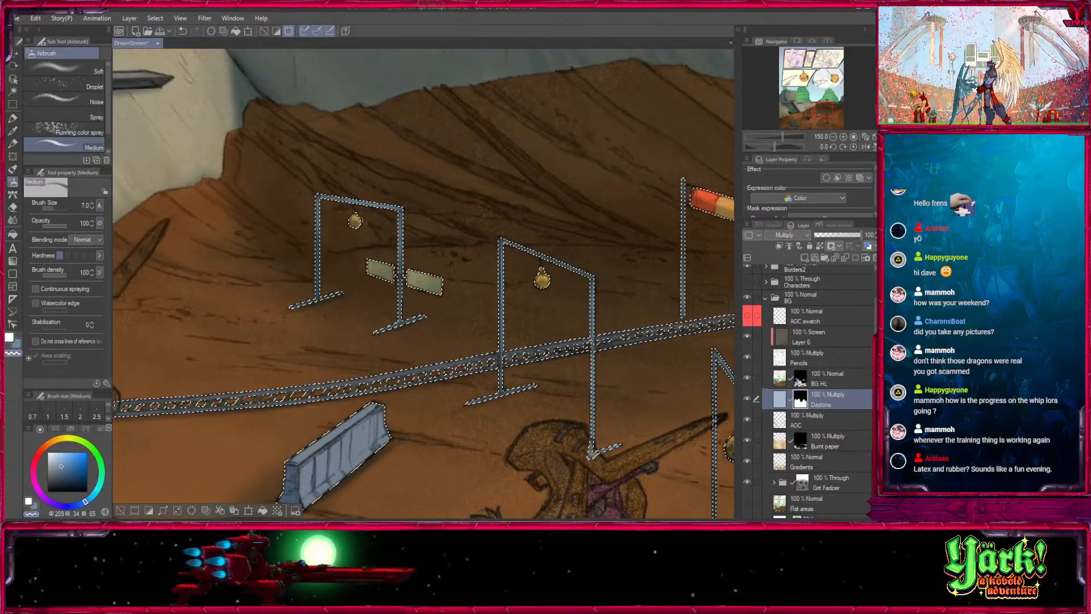
- Make the AOC multiply layer active again and frame the large hanging ball in the middle panel at 100%
left_click(833, 137)
left_click(834, 137)
left_click(834, 136)
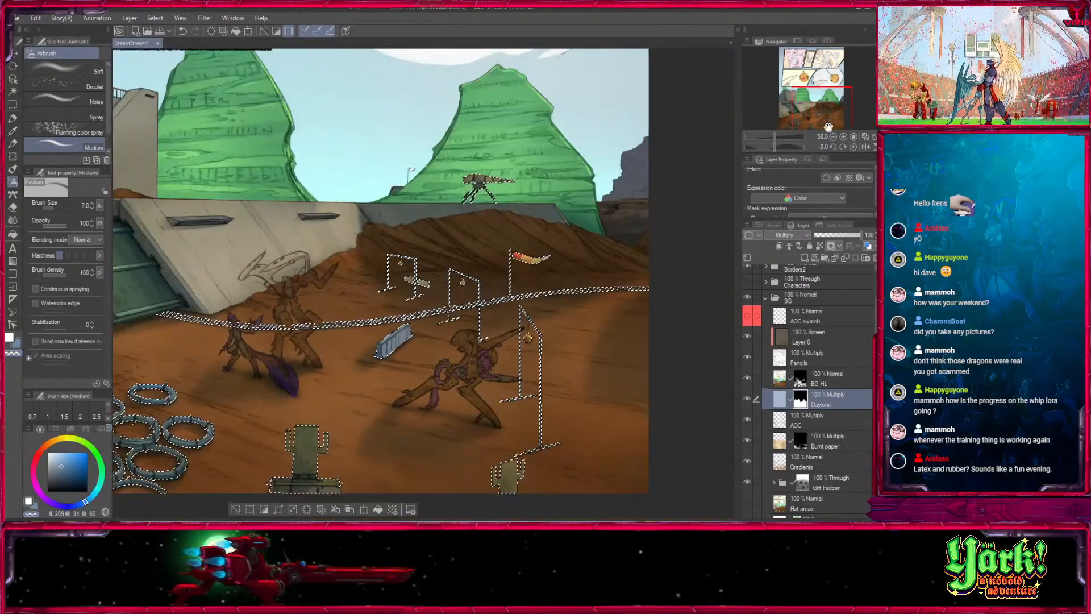
left_click_drag(823, 110, 813, 81)
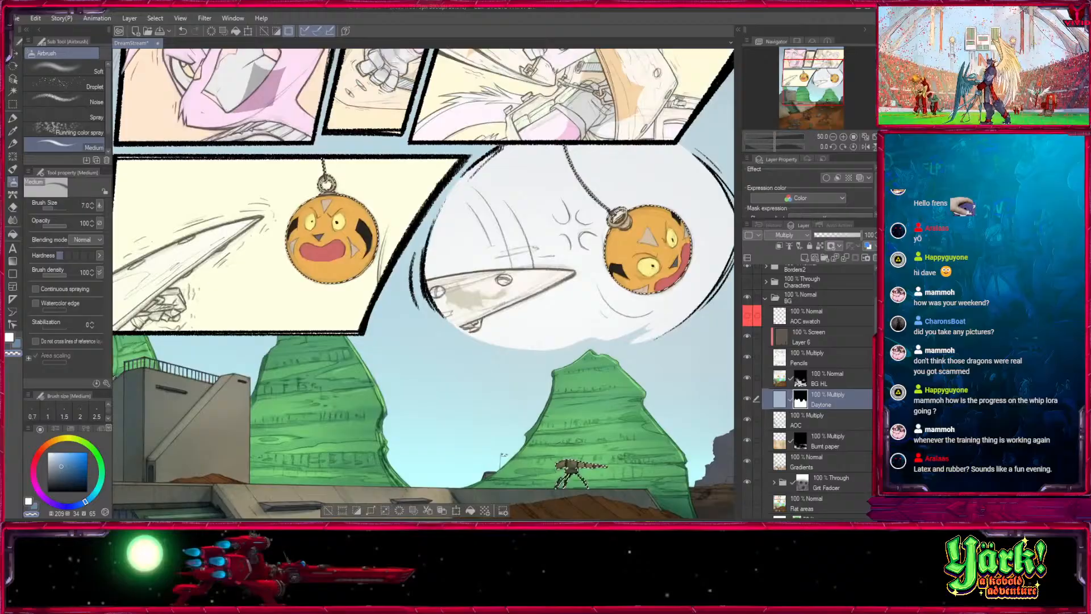
left_click(821, 419)
left_click(843, 137)
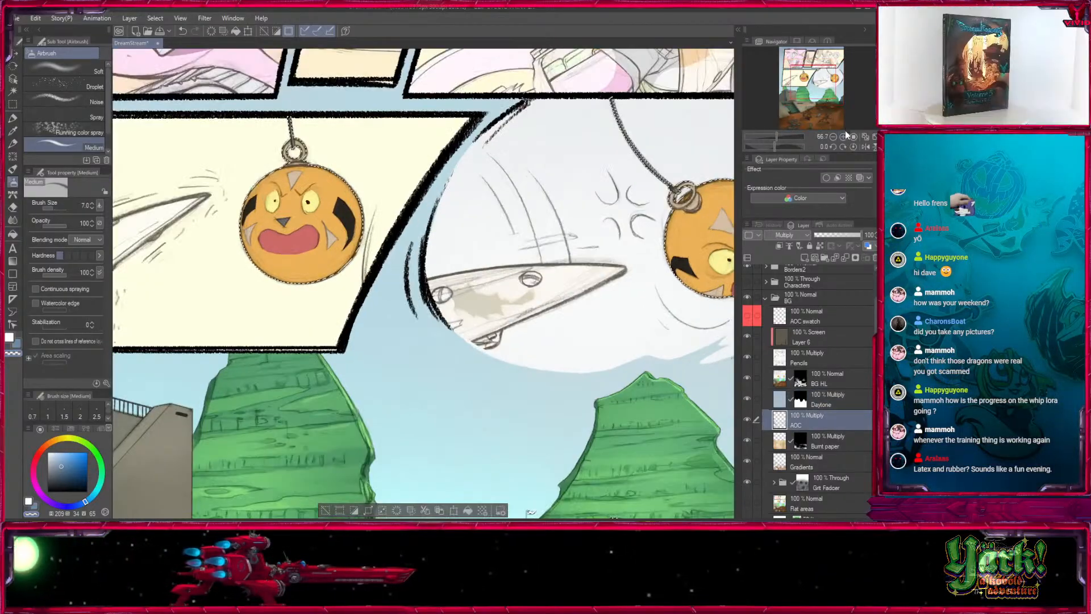
left_click(843, 137)
mouse_move(822, 86)
left_mouse_down()
mouse_move(812, 103)
mouse_move(802, 84)
left_mouse_up()
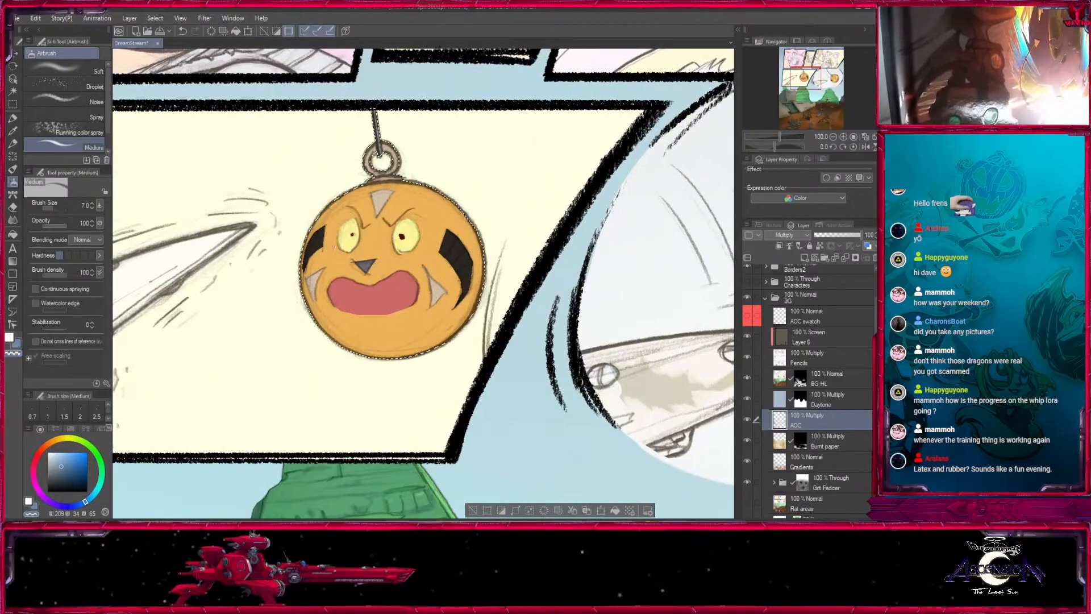
- Try shading the large hanging ball with a large Medium airbrush in blue at full opacity, and undo the strokes
key("c")
key("bracketright")
key("bracketright")
key("bracketright")
key("bracketright")
key("bracketright")
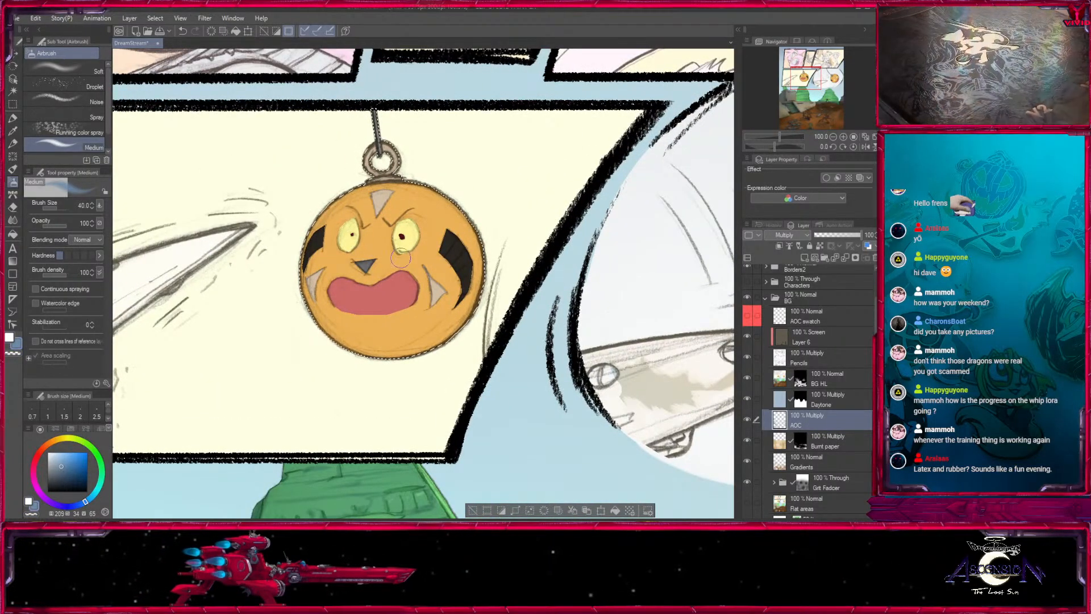
key("bracketright")
key("bracketright")
key("bracketright")
key("bracketright")
key("bracketright")
key("bracketright")
key("bracketright")
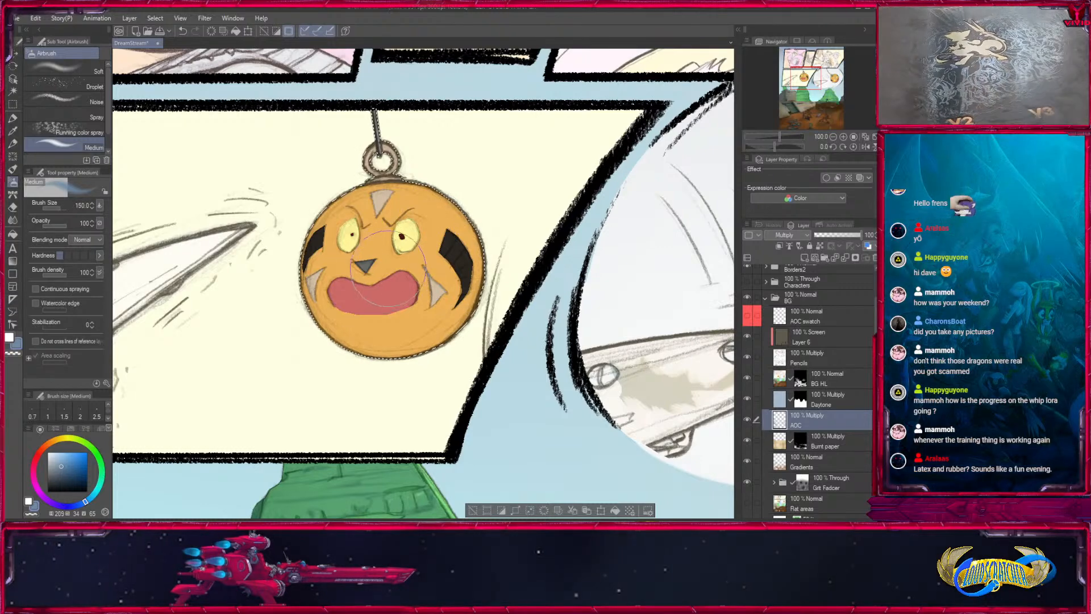
key("bracketright")
key("bracketright")
left_click_drag(385, 273, 363, 327)
key("bracketleft")
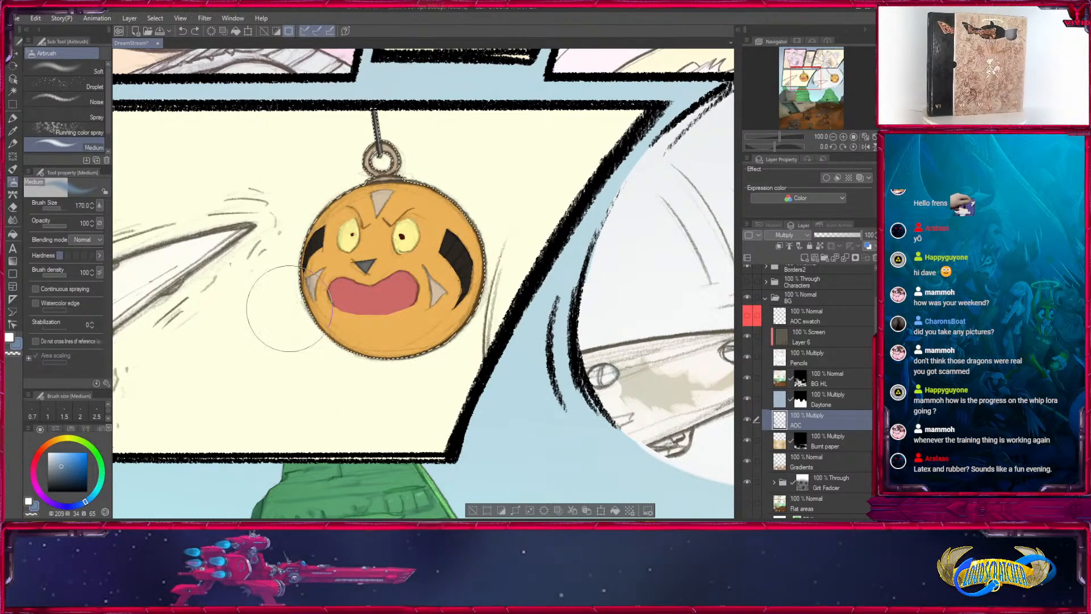
mouse_move(296, 310)
left_mouse_down()
mouse_move(407, 358)
mouse_move(471, 330)
mouse_move(527, 263)
left_mouse_up()
key("ctrl+z")
- Lower the airbrush opacity to 20 and shade the base of the hanging ball's ring with small brushes of sizes 10 to 17
left_click(59, 230)
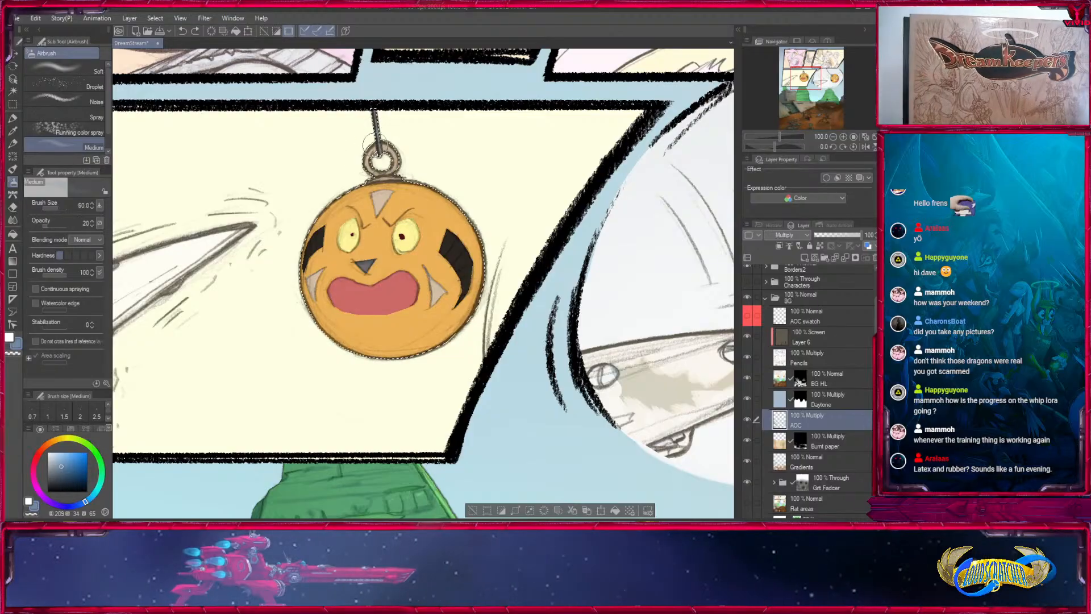
key("bracketleft")
key("bracketleft")
key("bracketleft")
key("bracketleft")
key("bracketleft")
left_click_drag(375, 179, 388, 178)
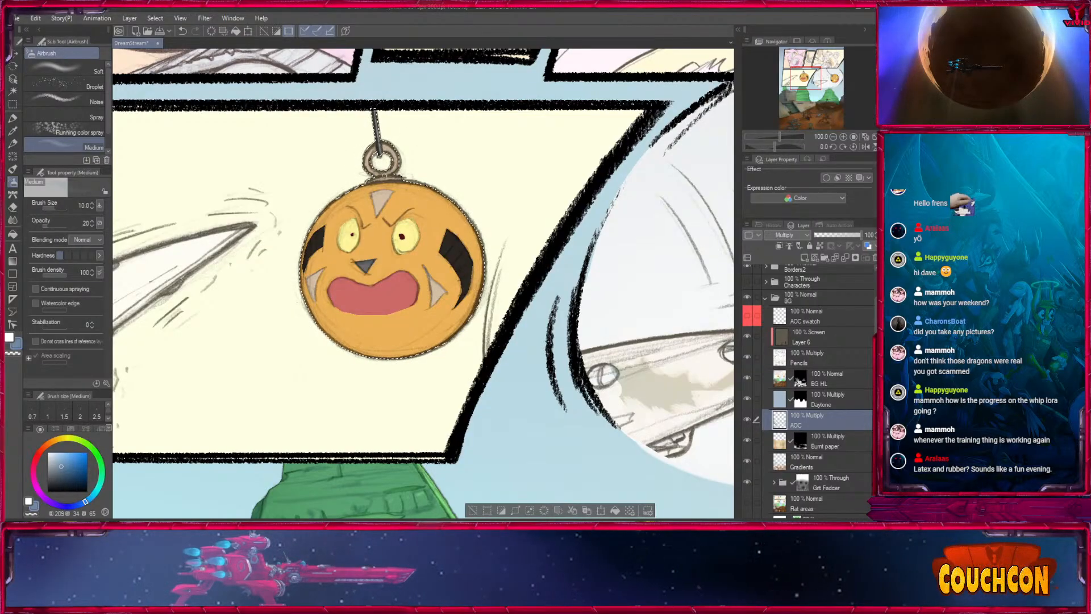
key("bracketright")
key("bracketright")
key("bracketright")
key("bracketright")
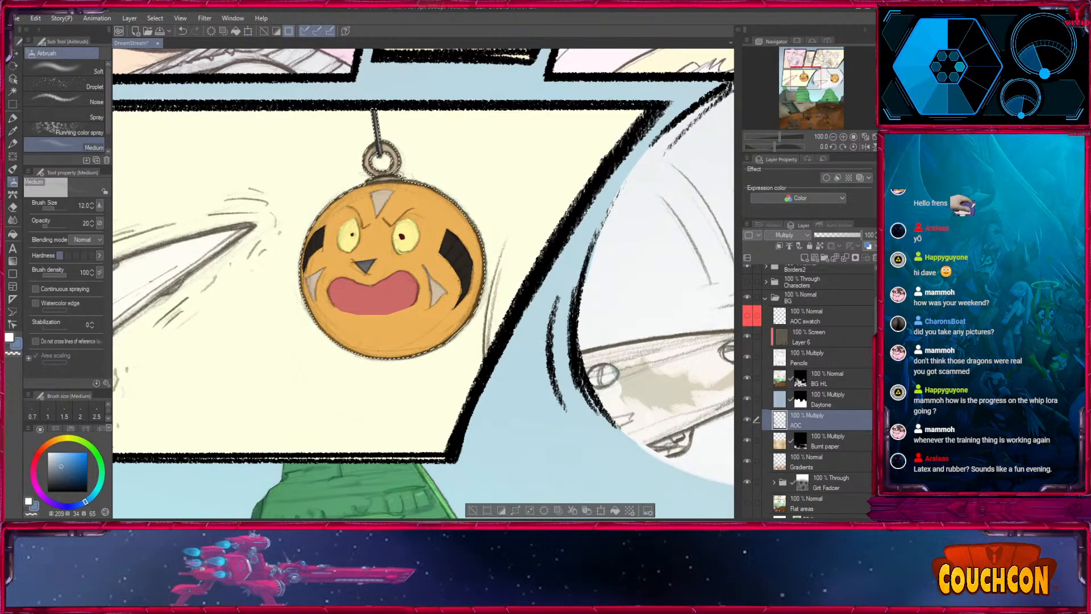
key("bracketright")
- Raise the airbrush opacity to 28 and deepen the shading on the ring at size 12
left_click(50, 227)
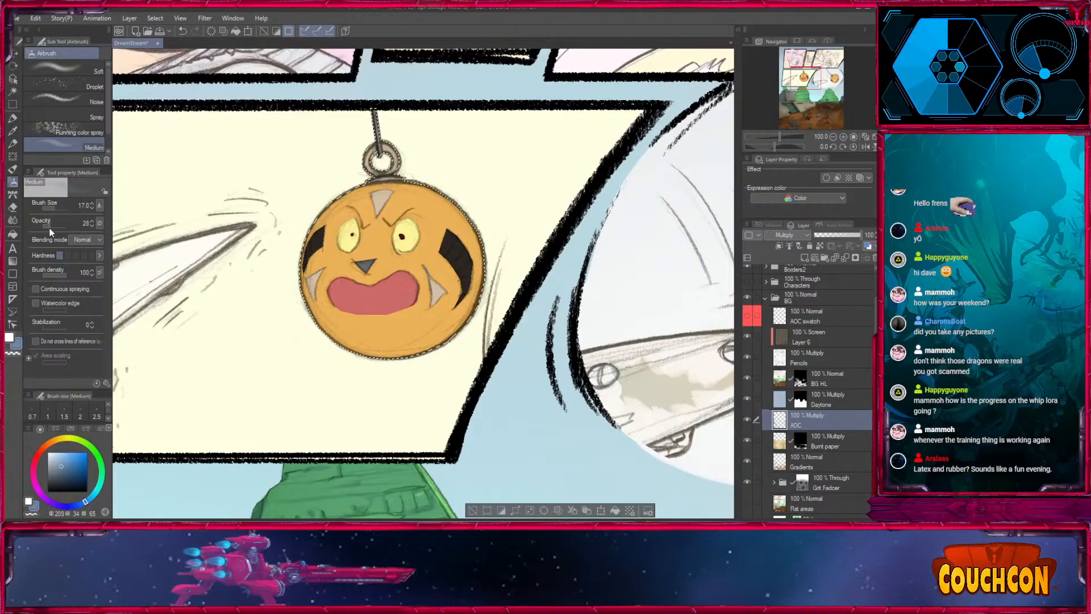
key("bracketleft")
key("bracketleft")
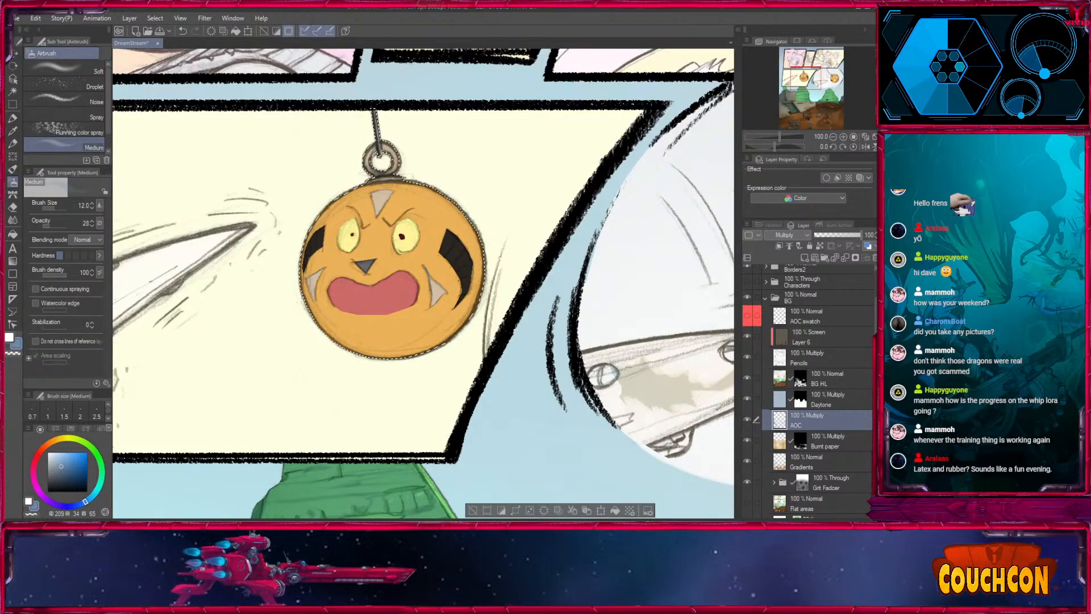
key("bracketright")
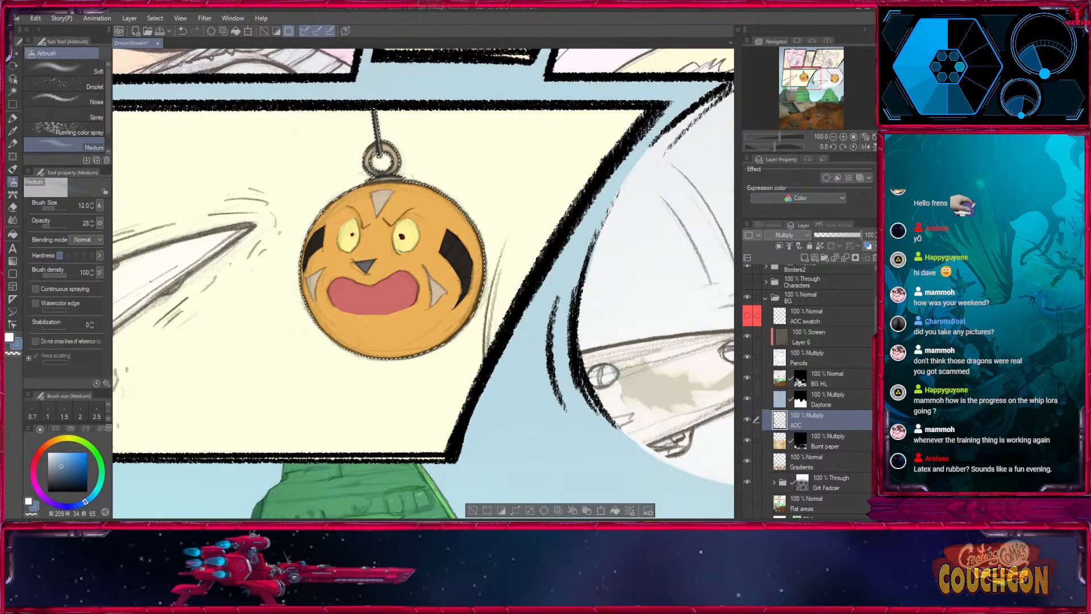
- Enlarge the airbrush to size 300 and build soft blue shading across the lower part of the hanging ball, finishing at size 250
key("bracketright")
key("bracketright")
key("bracketright")
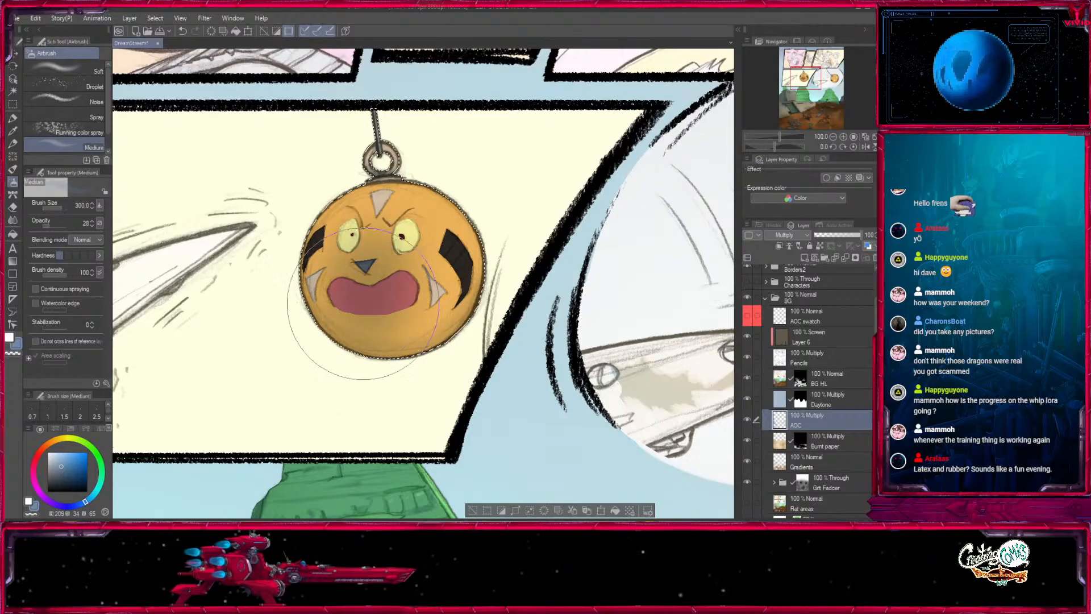
key("bracketleft")
key("bracketleft")
key("bracketleft")
key("bracketleft")
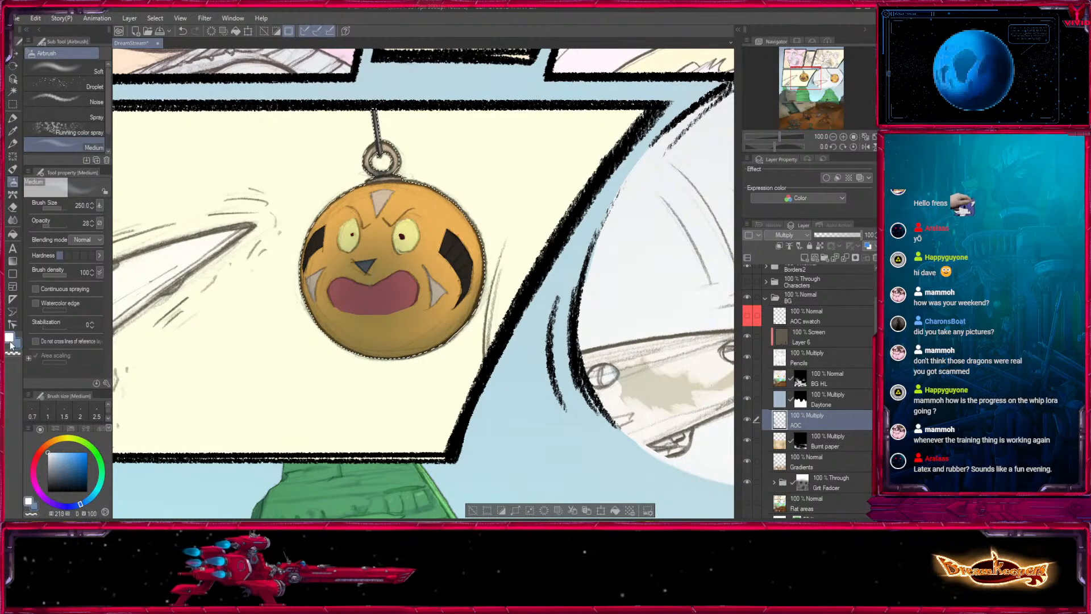
- Airbrush white over the ball's upper side at size 300 and along its lower rim at sizes 20 to 60 to lighten the shading
key("bracketright")
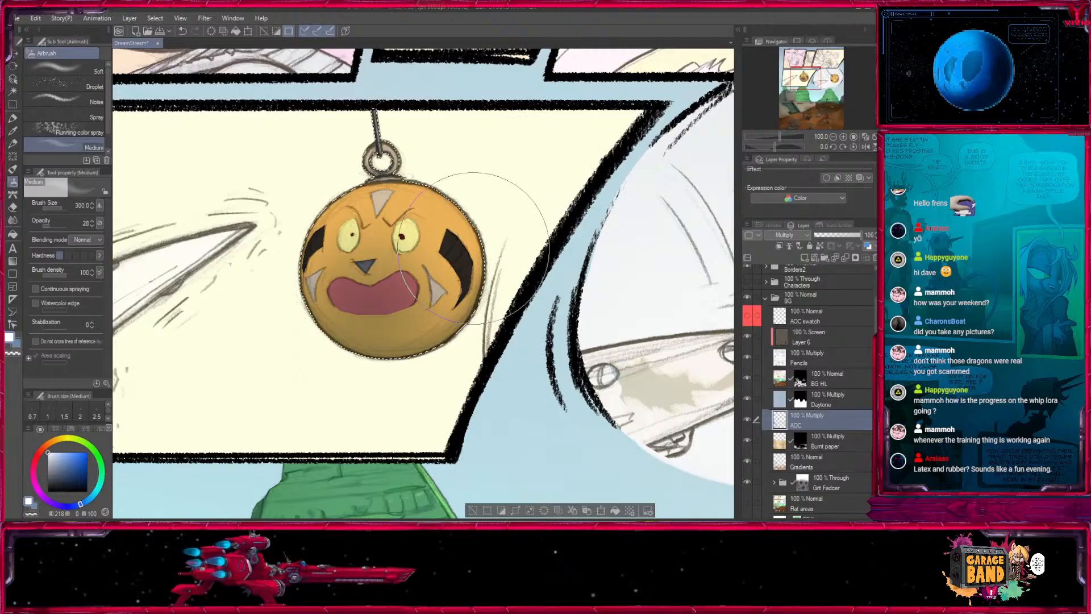
key("bracketleft")
key("bracketleft")
key("bracketleft")
key("bracketleft")
key("bracketleft")
key("bracketleft")
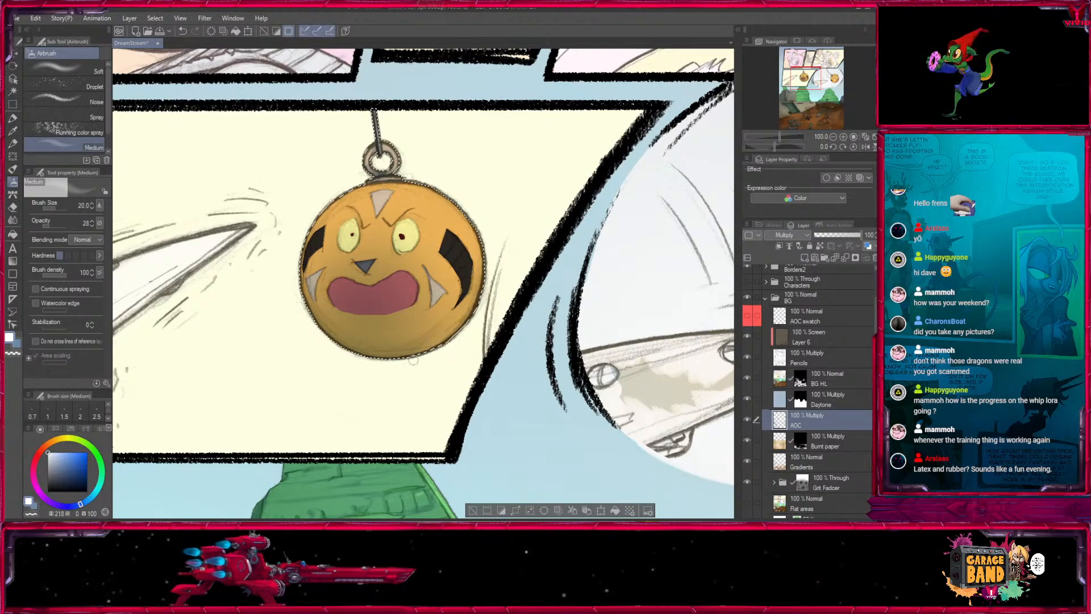
key("bracketleft")
key("bracketleft")
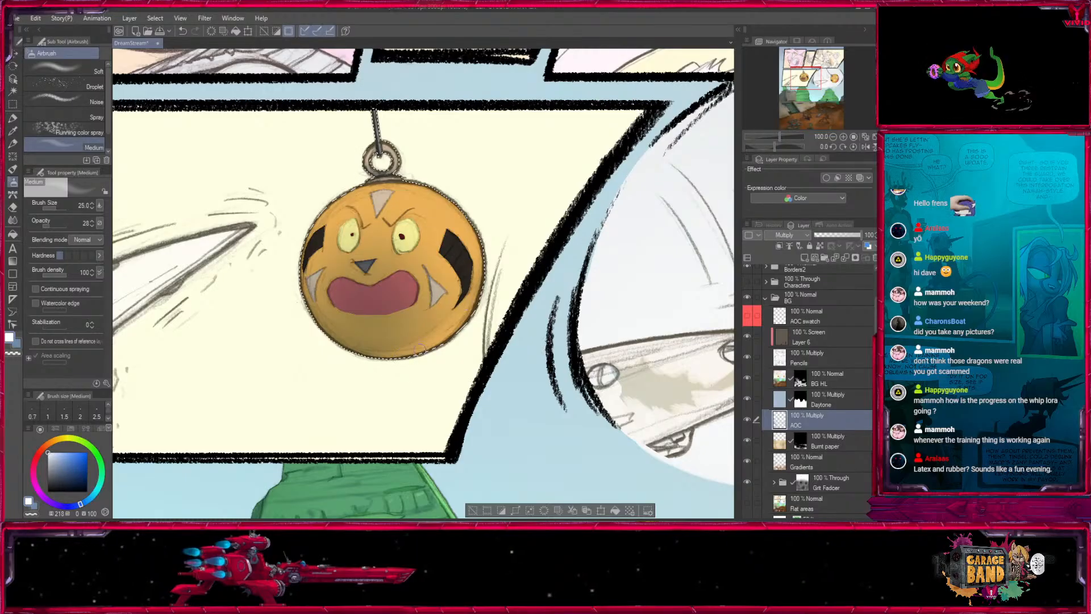
key("bracketright")
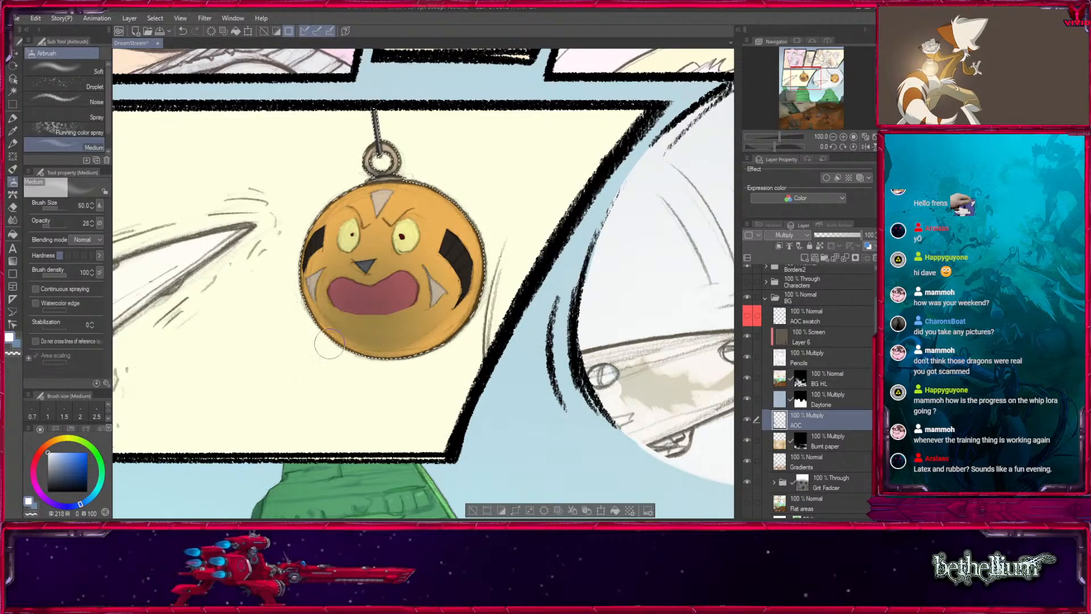
- Airbrush soft blue shading over the lower part of the ball in the round panel, using brush sizes 170 to 180
left_click_drag(605, 374, 373, 295)
left_click_drag(606, 314, 284, 392)
key("bracketright")
key("bracketright")
key("bracketright")
key("bracketright")
key("bracketright")
key("x")
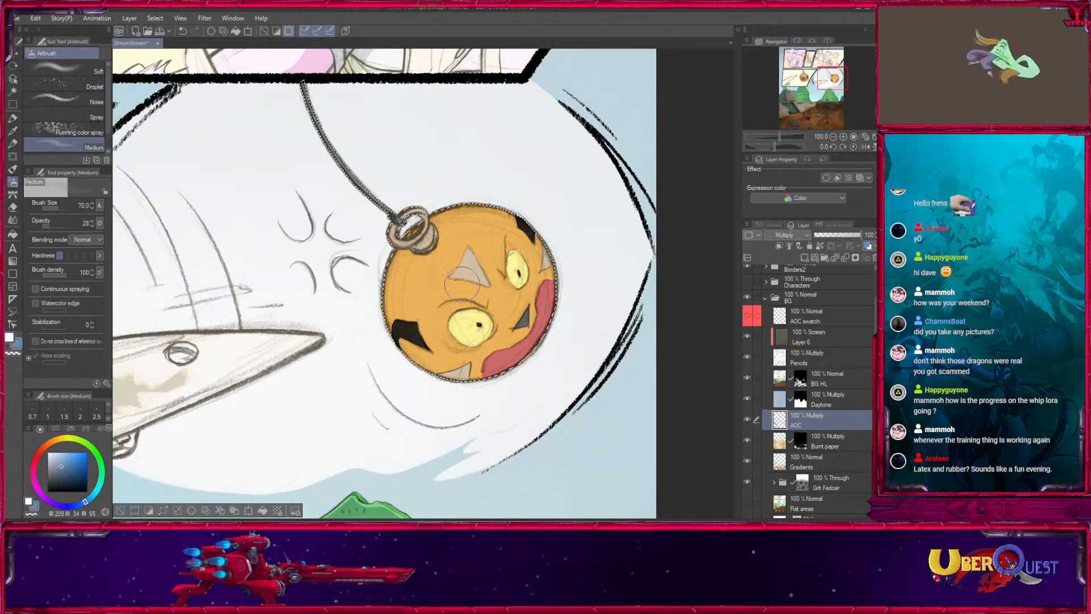
mouse_move(474, 348)
left_mouse_down()
mouse_move(488, 336)
mouse_move(510, 355)
left_mouse_up()
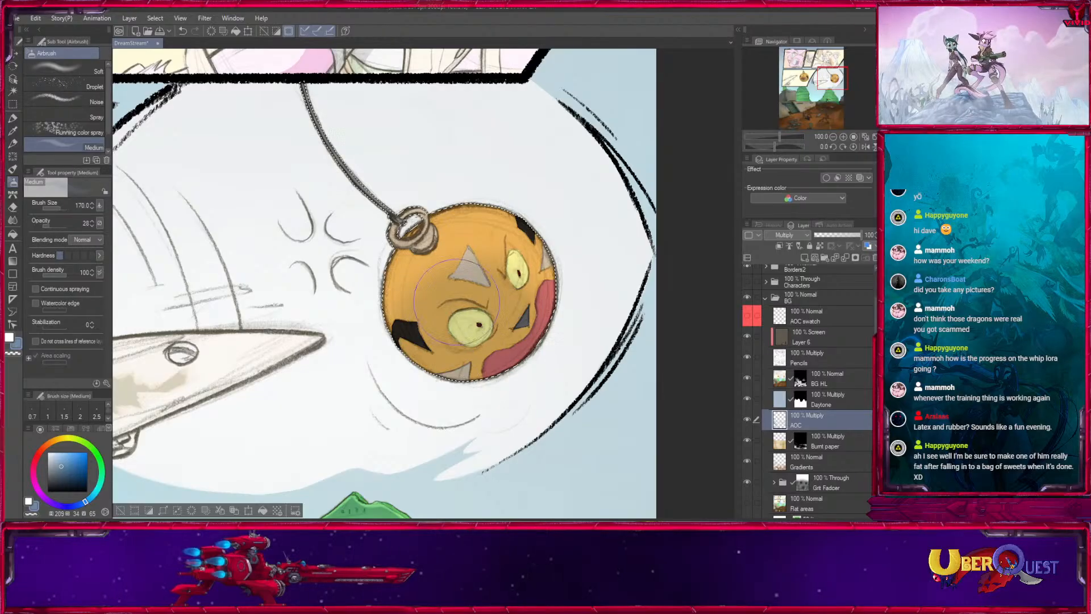
mouse_move(456, 302)
left_mouse_down()
mouse_move(502, 352)
mouse_move(452, 356)
mouse_move(559, 329)
left_mouse_up()
key("bracketleft")
key("bracketleft")
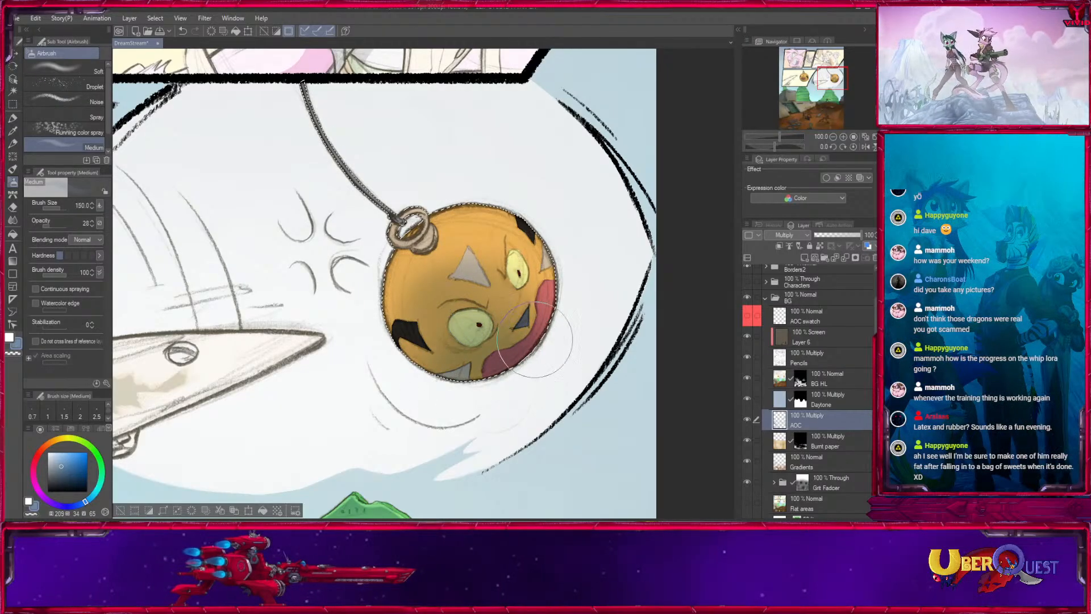
- Switch the airbrush to white and lighten the ball's shading at size 250, finishing along its lower rim at size 17
key("x")
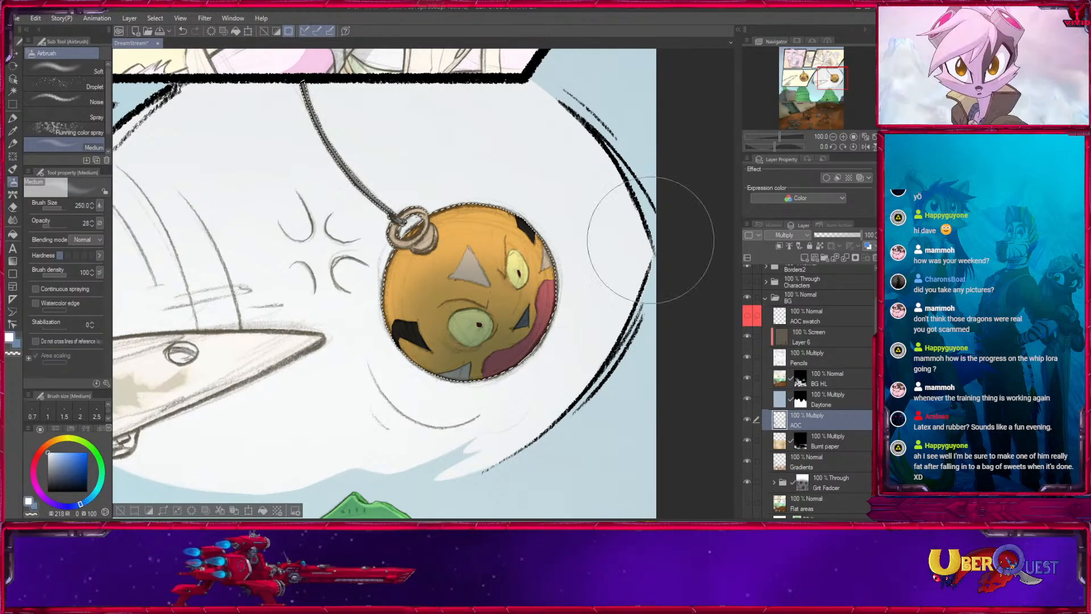
key("bracketleft")
key("bracketleft")
key("bracketleft")
key("bracketleft")
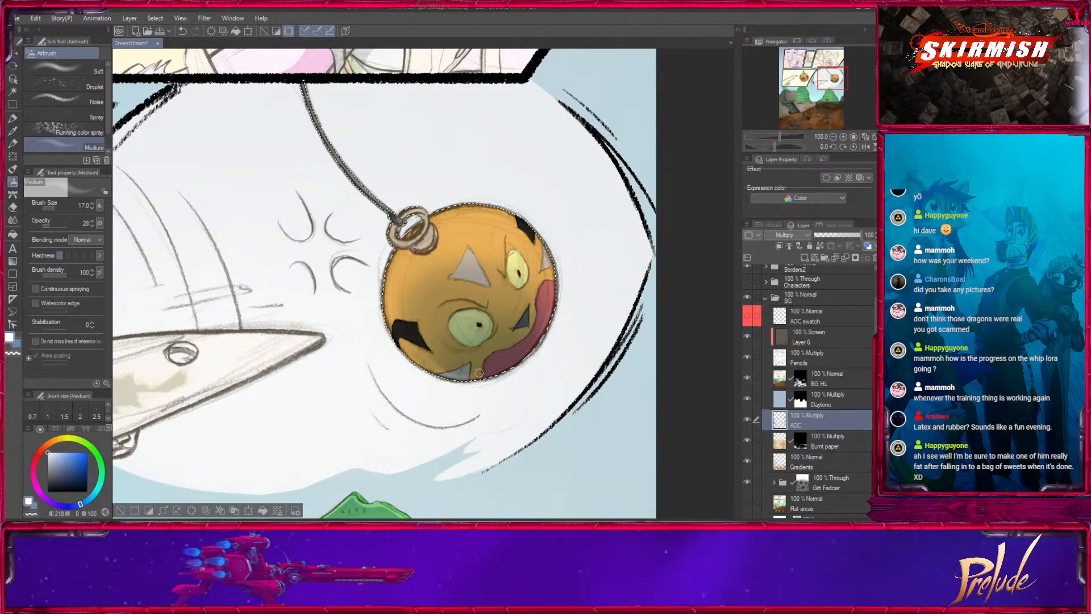
key("bracketleft")
left_click_drag(388, 302, 413, 354)
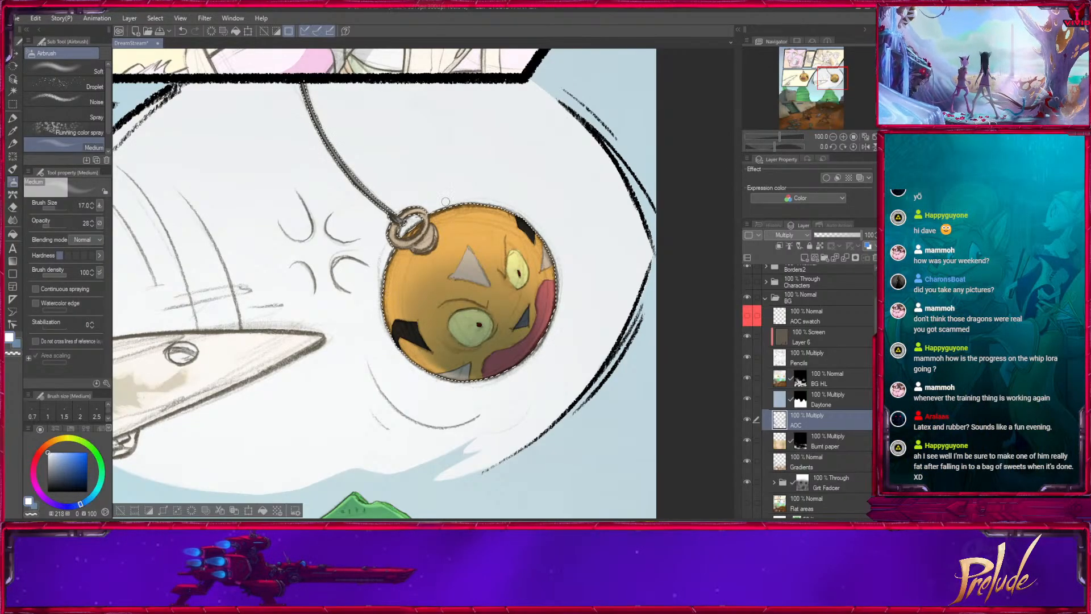
- Airbrush blue shading on the ring and its base on the round panel's ball with small brushes of sizes 8 to 17
key("bracketright")
left_click(435, 237, "alt")
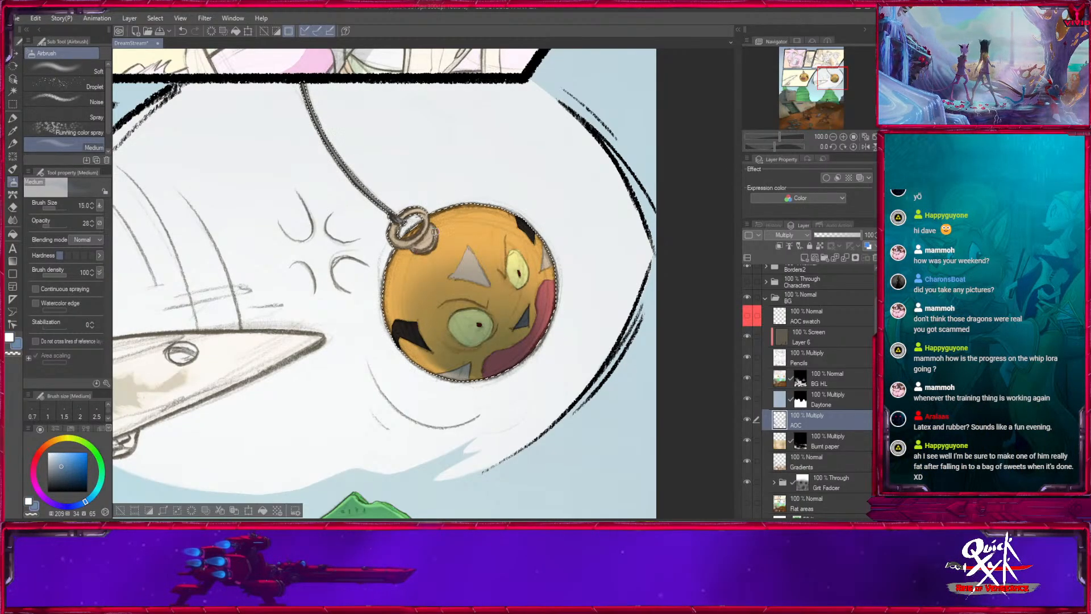
key("bracketright")
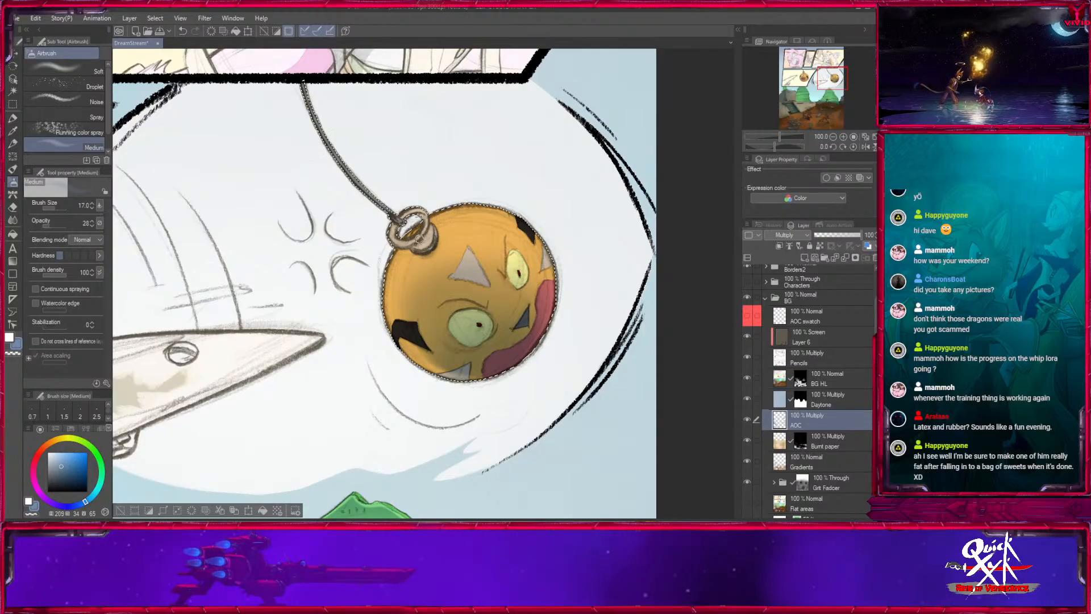
key("bracketright")
key("bracketright")
key("bracketright")
key("bracketright")
key("bracketright")
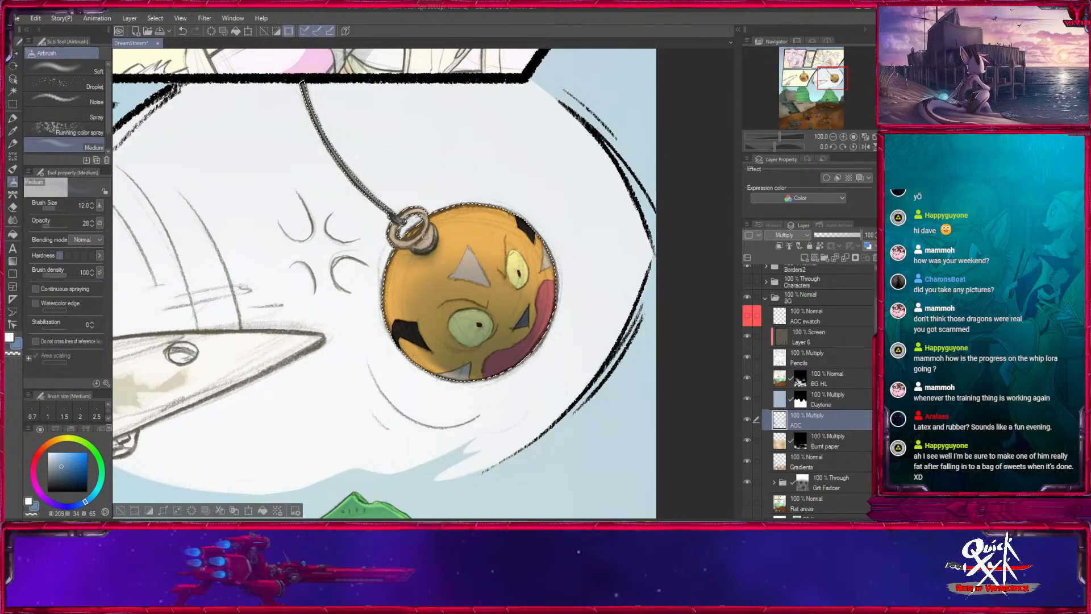
key("bracketleft")
key("bracketleft")
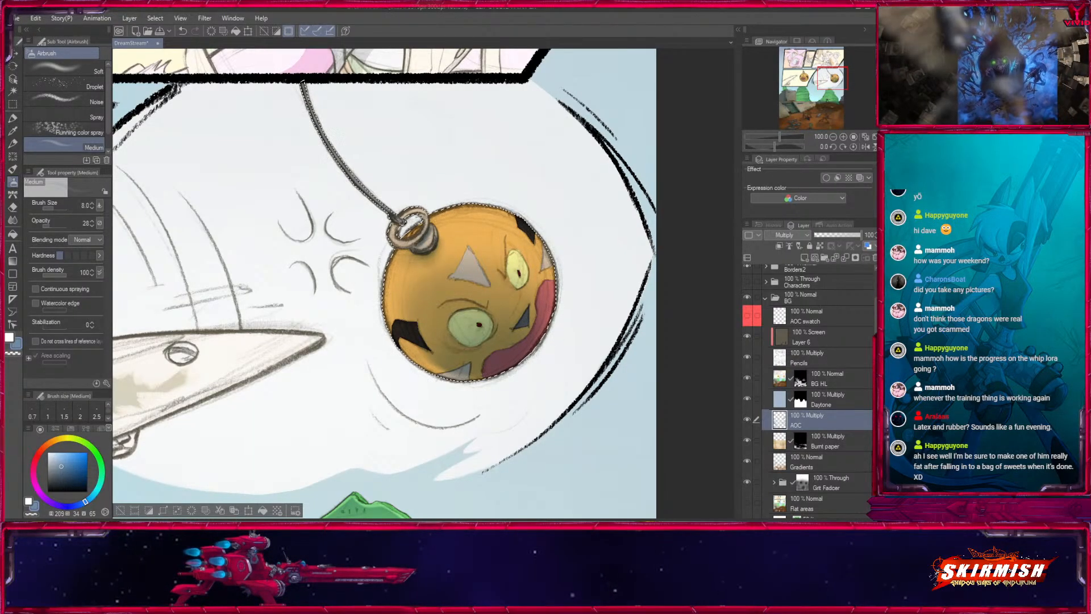
key("bracketright")
key("bracketright")
key("bracketright")
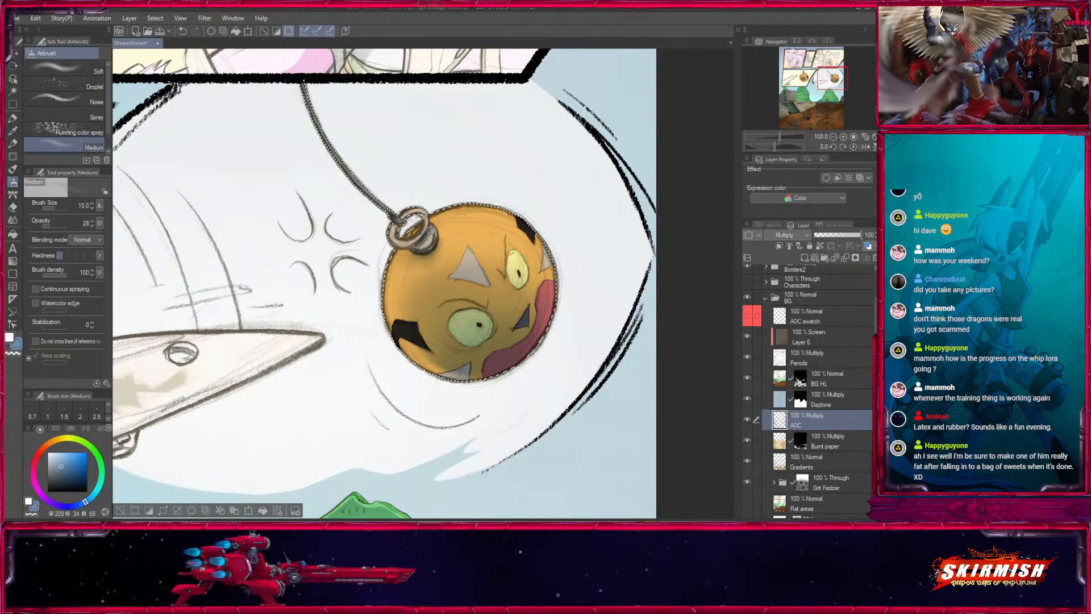
key("bracketright")
key("bracketright")
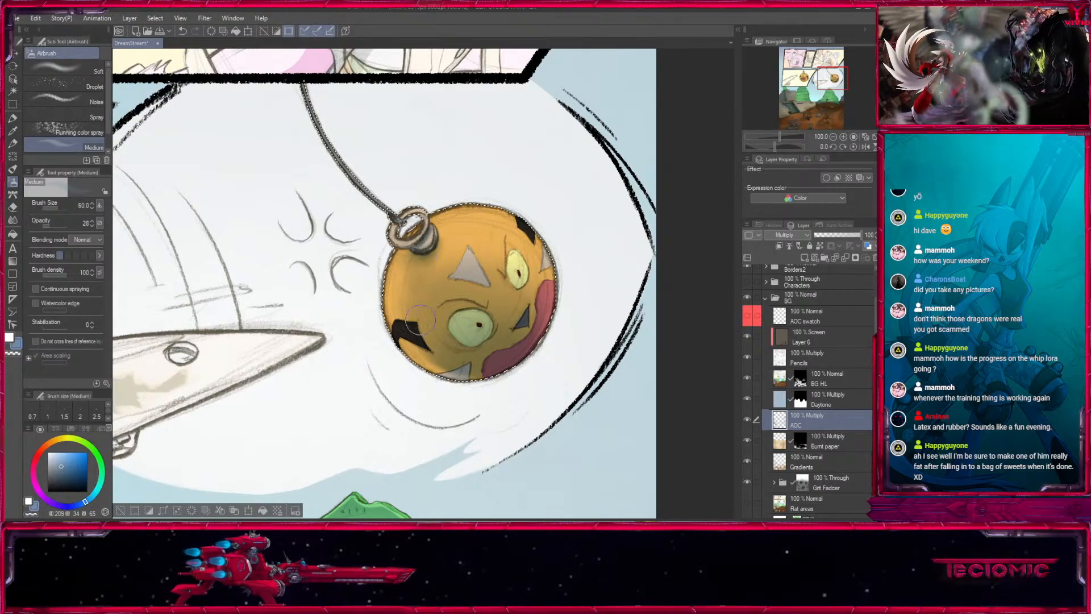
- Compare the shading of the two hanging balls up close and at full-page scale
left_click_drag(266, 447, 540, 297)
mouse_move(250, 234)
left_mouse_down()
mouse_move(495, 329)
mouse_move(459, 385)
left_mouse_up()
key("bracketright")
key("bracketright")
key("bracketright")
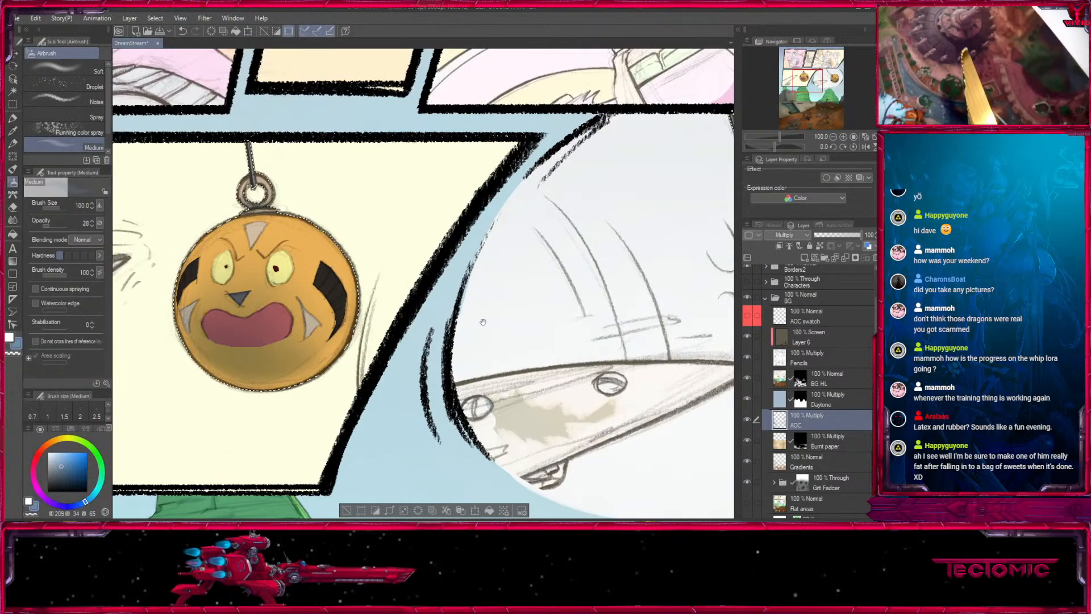
left_click_drag(334, 120, 485, 179)
key("bracketleft")
key("bracketleft")
key("bracketleft")
key("bracketleft")
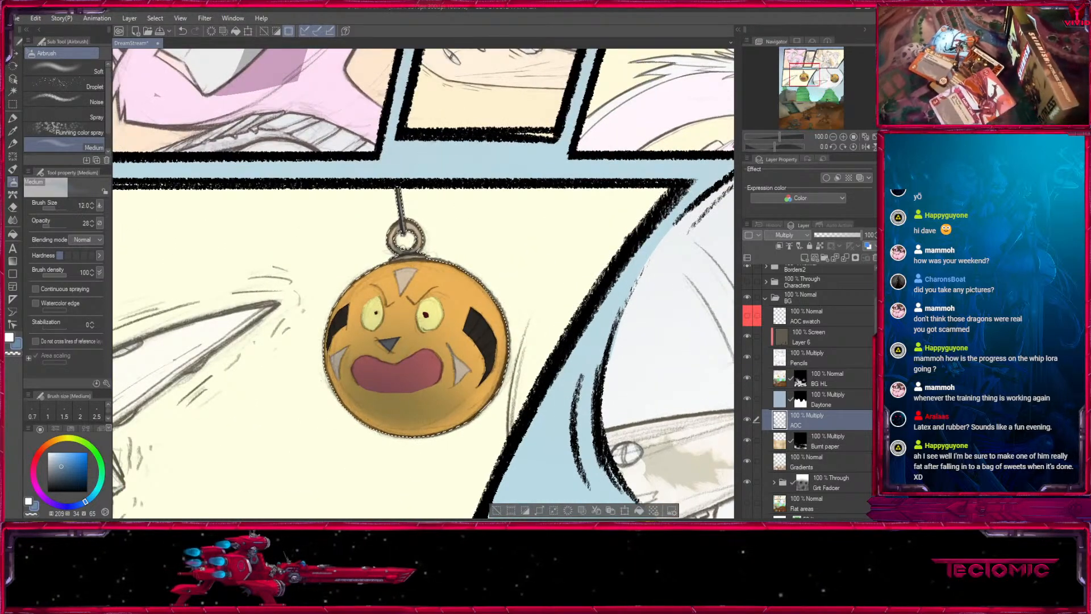
left_click_drag(653, 347, 252, 337)
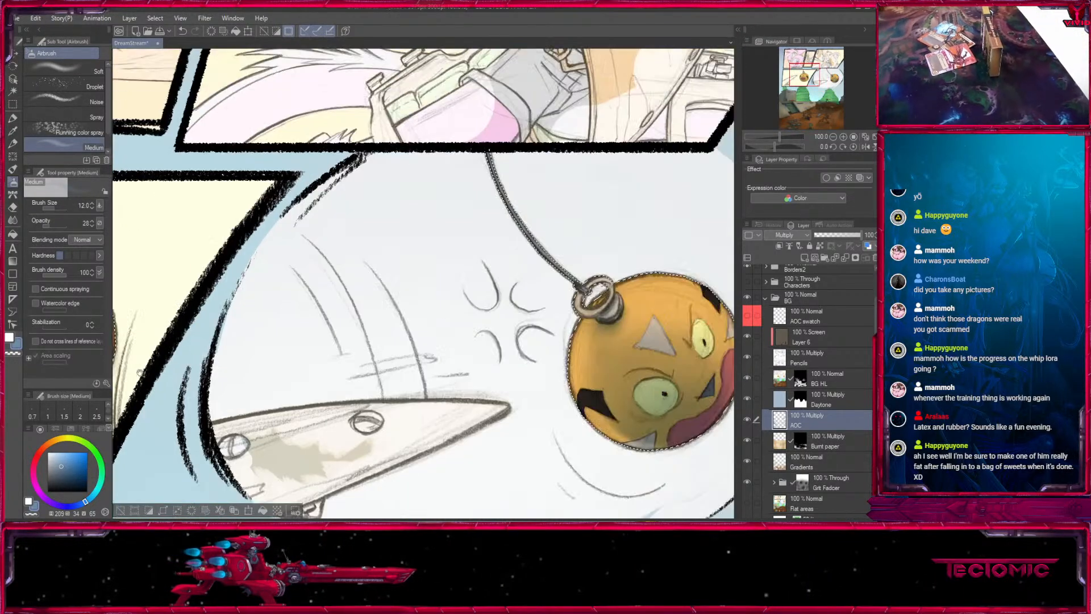
left_click_drag(557, 357, 397, 267)
left_click(833, 137)
left_click(833, 137)
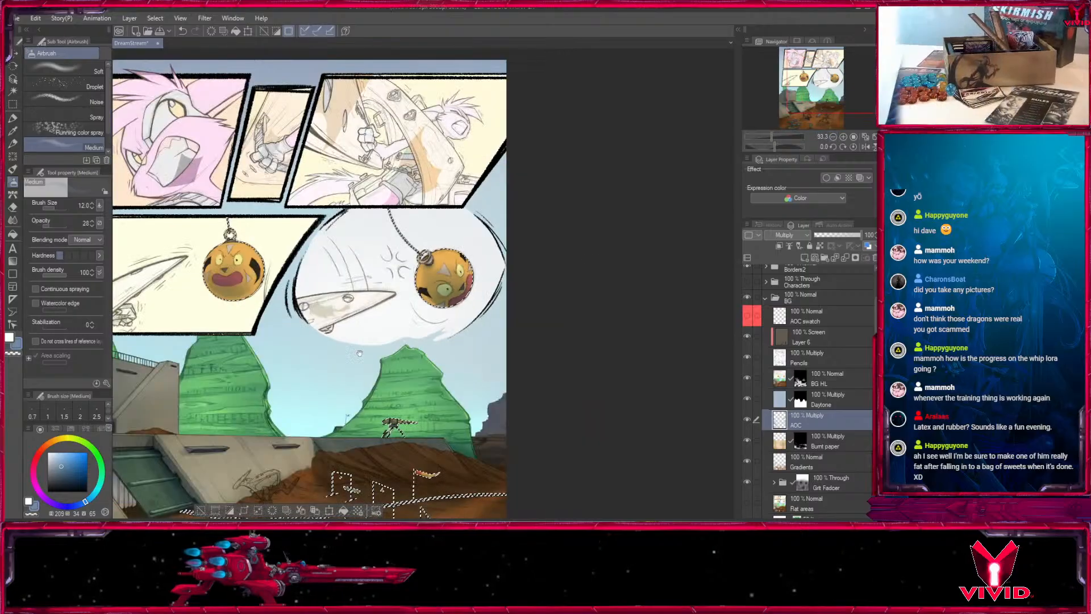
left_click_drag(398, 375, 544, 324)
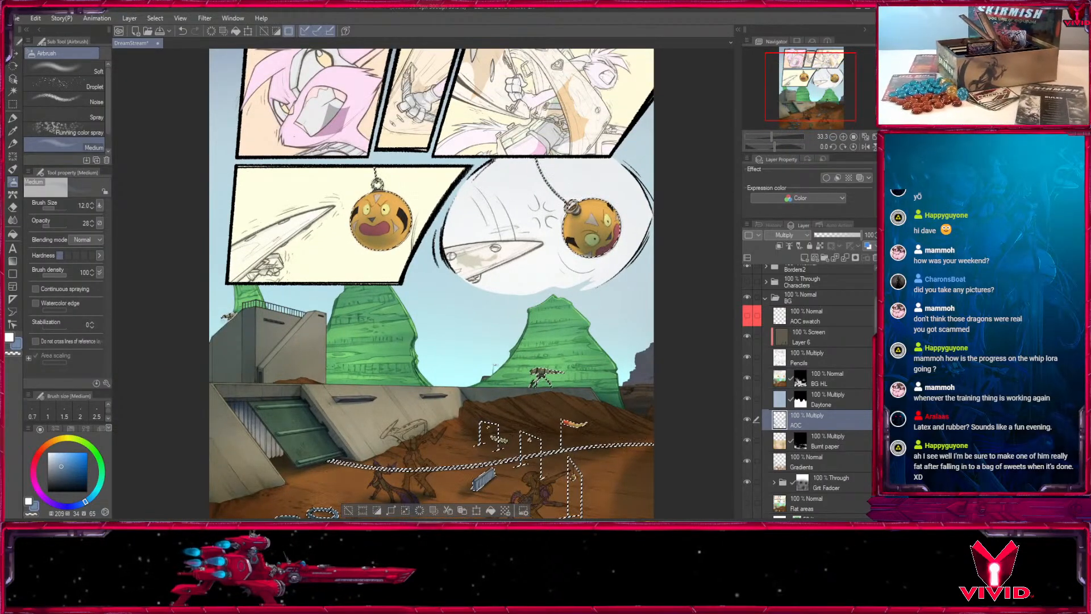
- Select the Daytone layer's mask and airbrush over the hanging ball in the left panel at size 300
left_click(806, 397)
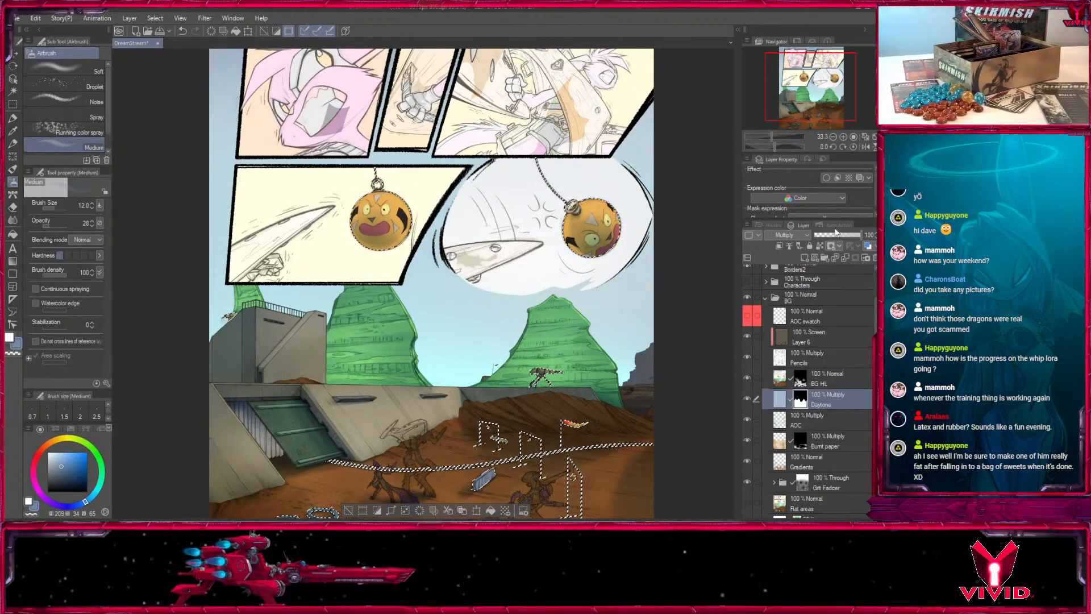
key("ctrl+alt+0")
left_click(17, 343)
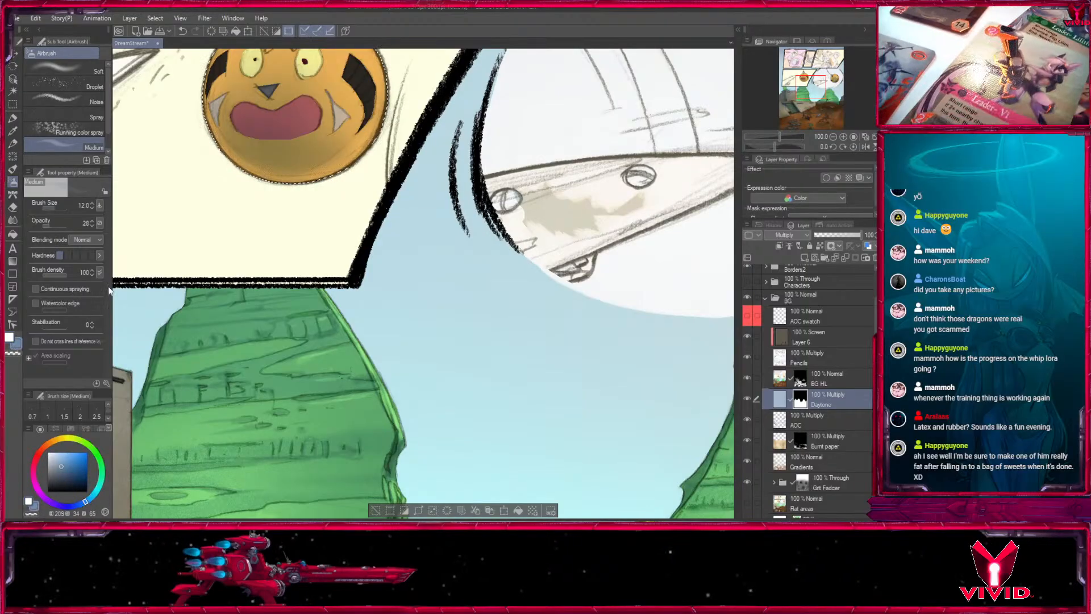
left_click_drag(388, 78, 465, 296)
key("bracketright")
key("bracketright")
key("bracketright")
key("bracketright")
key("bracketright")
key("bracketright")
key("bracketright")
key("bracketright")
key("bracketright")
key("bracketright")
key("bracketright")
key("bracketright")
key("bracketright")
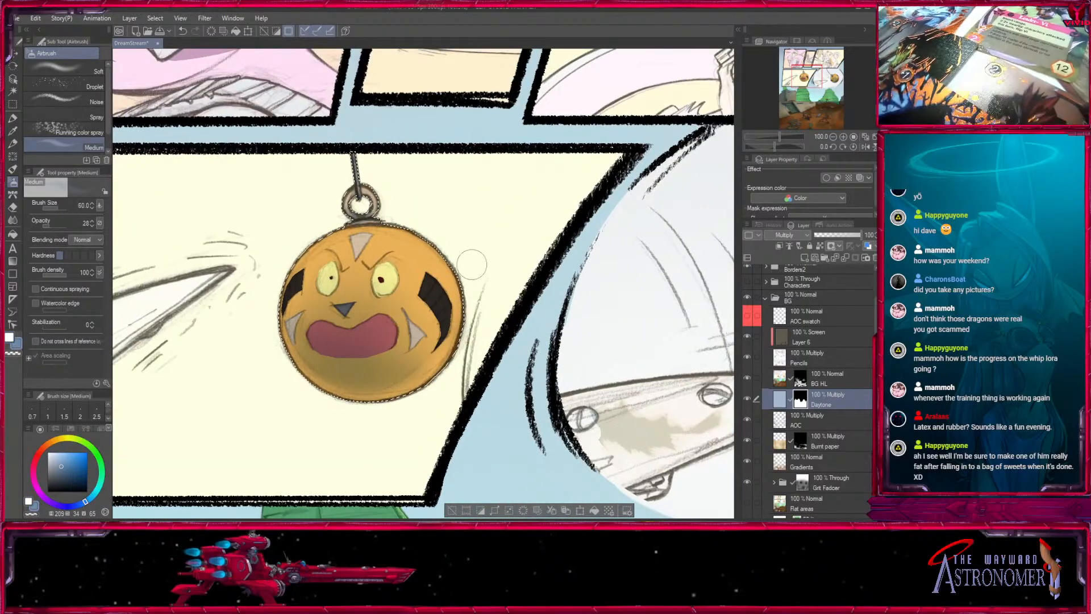
key("bracketright")
key("bracketright")
key("bracketright")
key("bracketright")
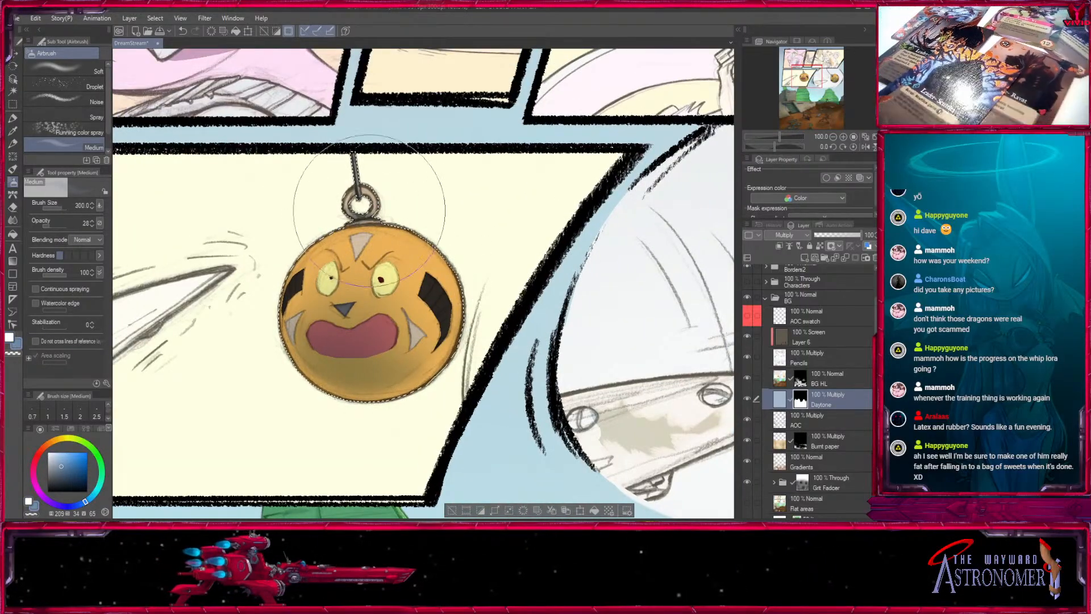
mouse_move(273, 210)
left_mouse_down()
mouse_move(301, 388)
mouse_move(367, 369)
mouse_move(443, 375)
left_mouse_up()
- Airbrush the Daytone mask over the ball in the round panel and clear the selection
left_click_drag(827, 79, 831, 79)
key("bracketleft")
left_click_drag(369, 342, 500, 353)
left_click(833, 136)
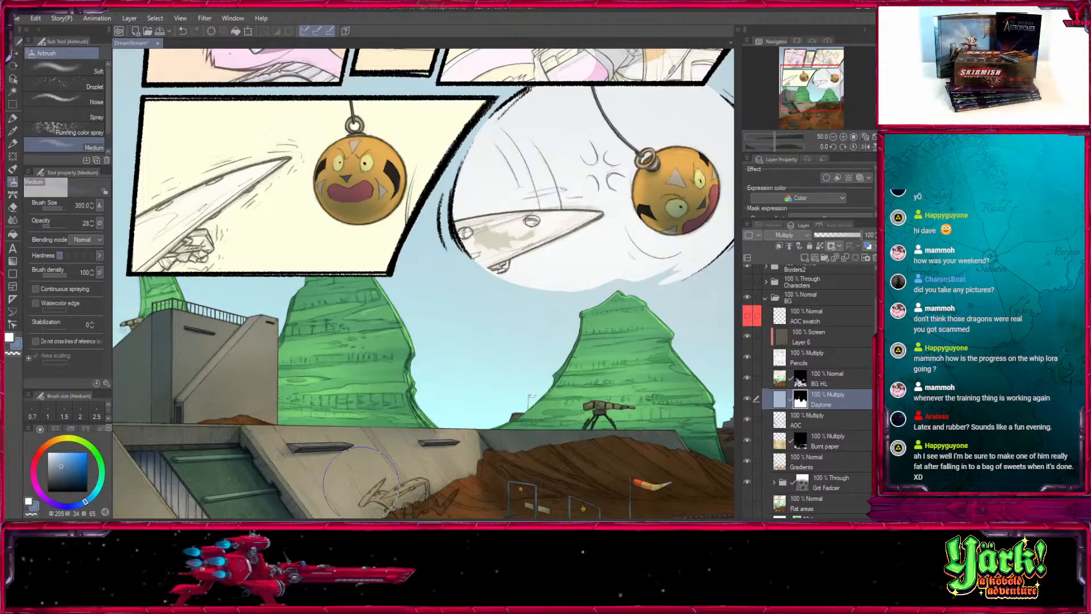
- Collapse the BG layer folder and bring the whole page into view
left_click(820, 356)
mouse_move(823, 83)
left_mouse_down()
mouse_move(823, 111)
mouse_move(822, 80)
left_mouse_up()
left_click(765, 297)
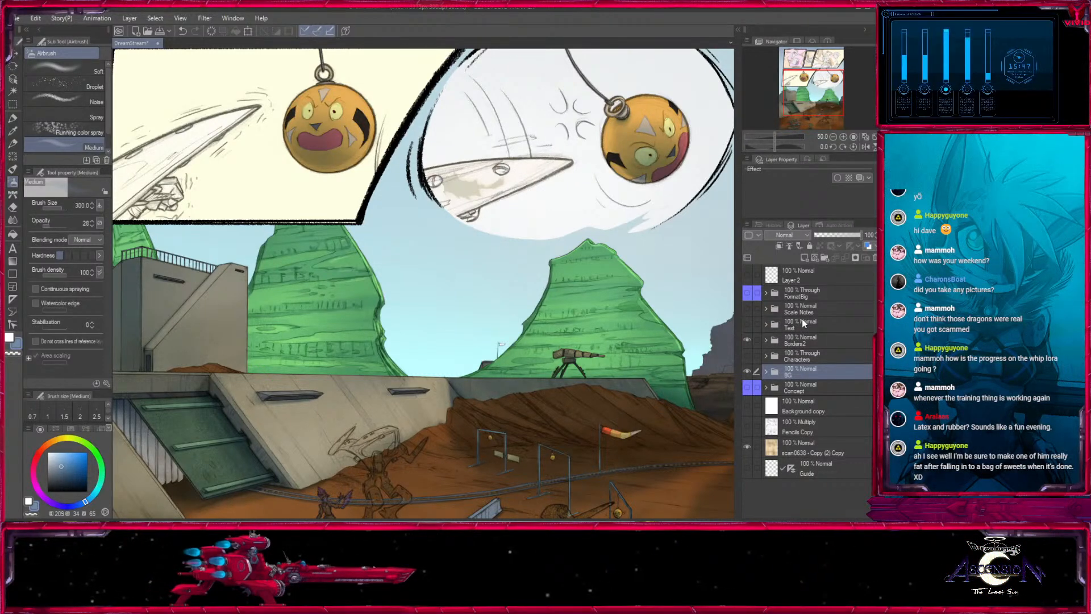
left_click(815, 83)
left_click(833, 137)
left_click(833, 138)
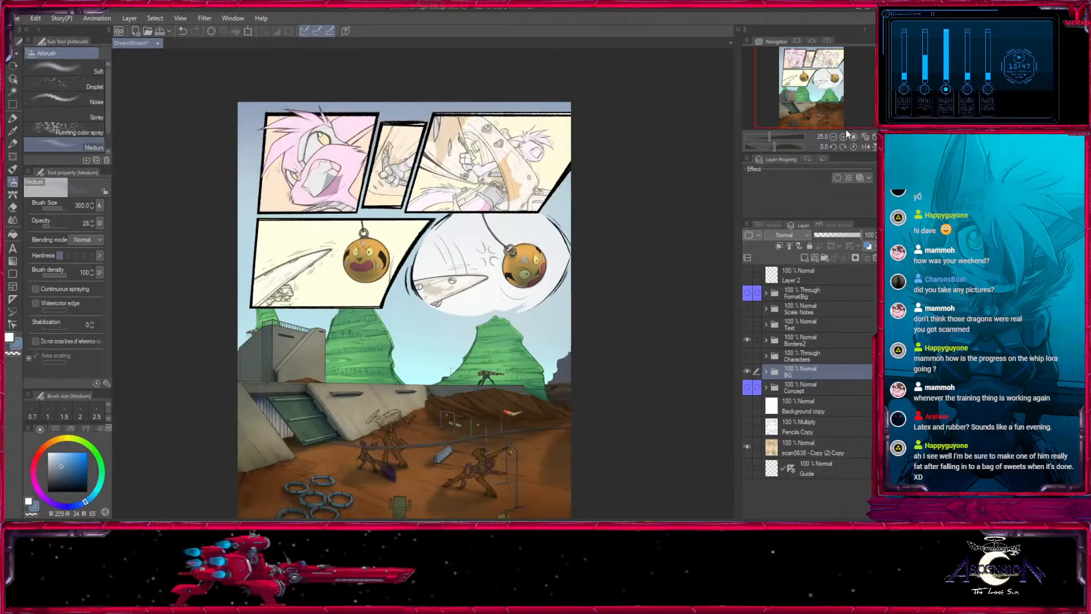
- Show the Characters folder, expand it and select its coloured lines layer
left_click(795, 356)
left_click(747, 355)
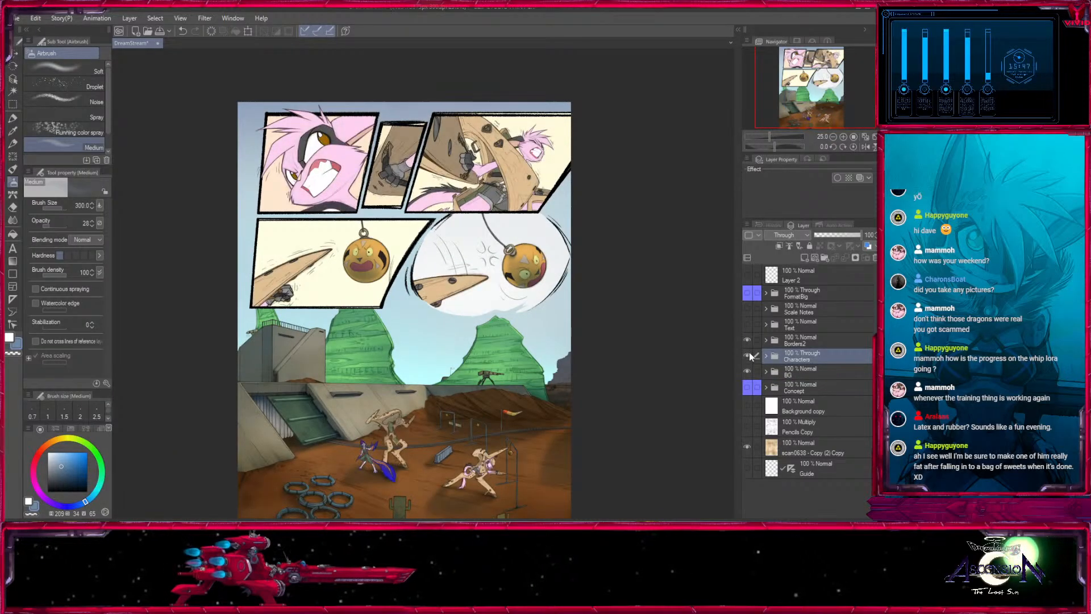
left_click(765, 356)
left_click(804, 375)
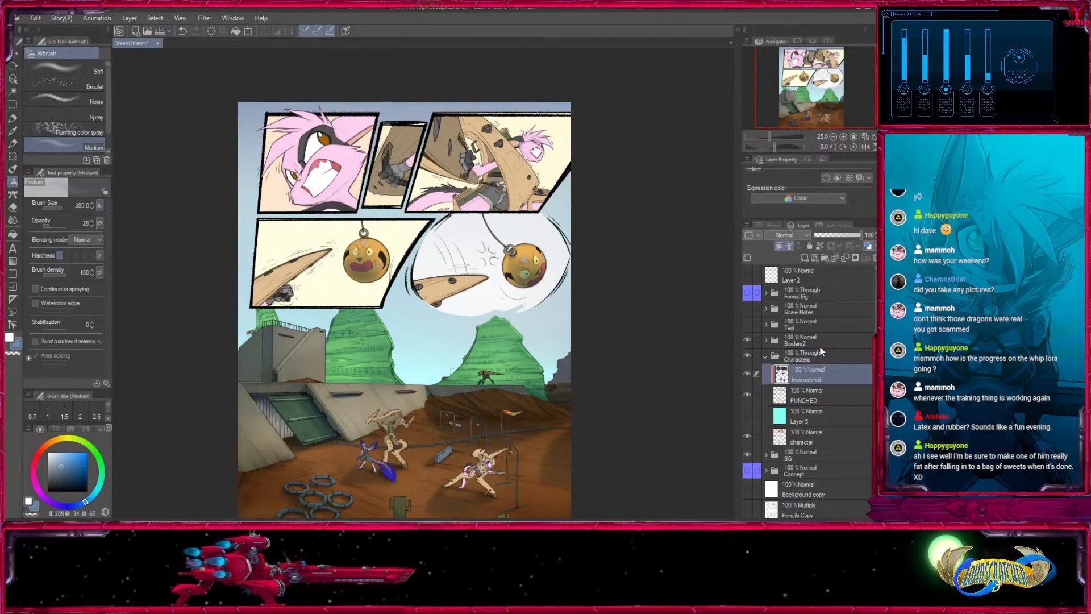
- Inspect the coloured characters against the shaded background and props in every panel of the page
left_click(843, 137)
left_click(844, 137)
left_click(844, 137)
left_click(822, 64)
left_click_drag(573, 412, 572, 158)
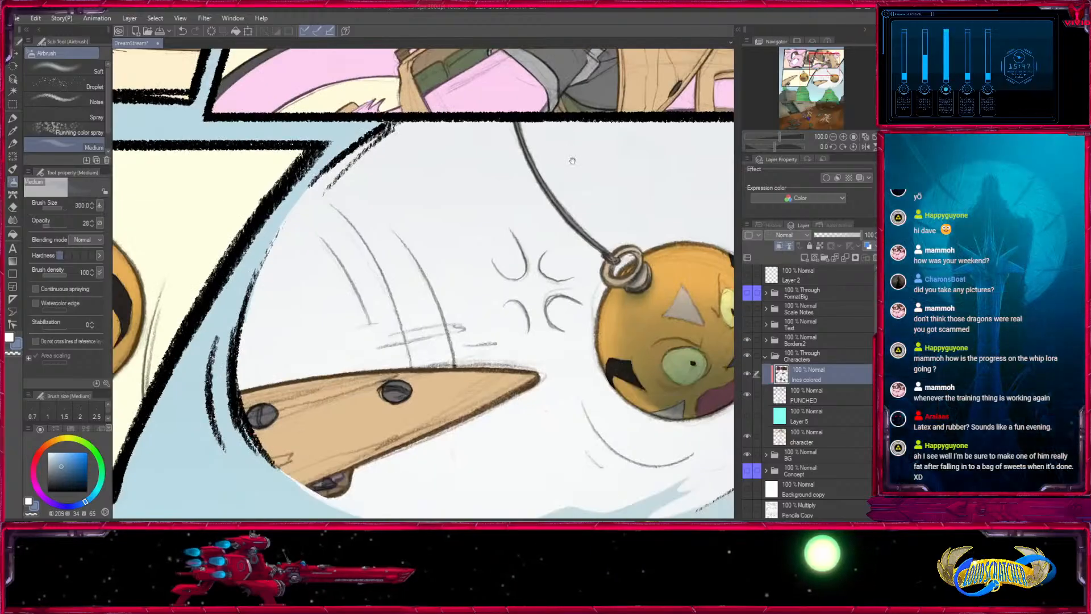
left_click_drag(704, 281, 610, 516)
left_click_drag(186, 278, 745, 201)
left_click_drag(635, 401, 284, 69)
left_click_drag(469, 497, 482, 102)
left_click_drag(499, 382, 555, 234)
left_click_drag(672, 374, 697, 205)
left_click_drag(572, 328, 353, 395)
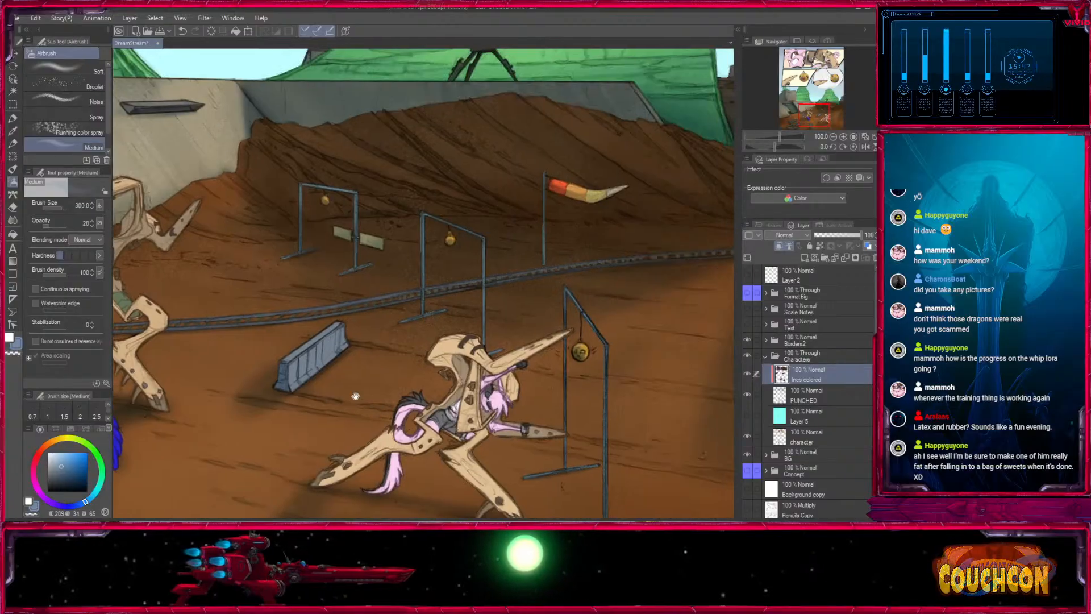
left_click_drag(573, 168, 442, 462)
left_click_drag(499, 142, 421, 490)
left_click_drag(422, 147, 312, 446)
left_click_drag(302, 193, 706, 324)
left_click(833, 136)
left_click(833, 136)
left_click_drag(431, 375, 643, 223)
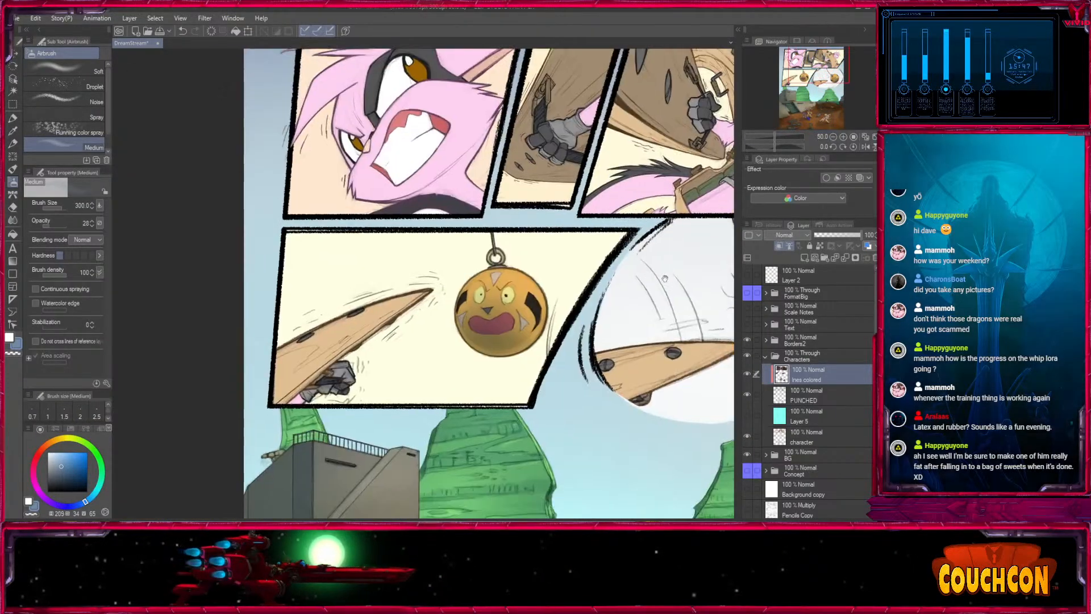
left_click_drag(642, 446, 624, 178)
left_click_drag(659, 341, 616, 200)
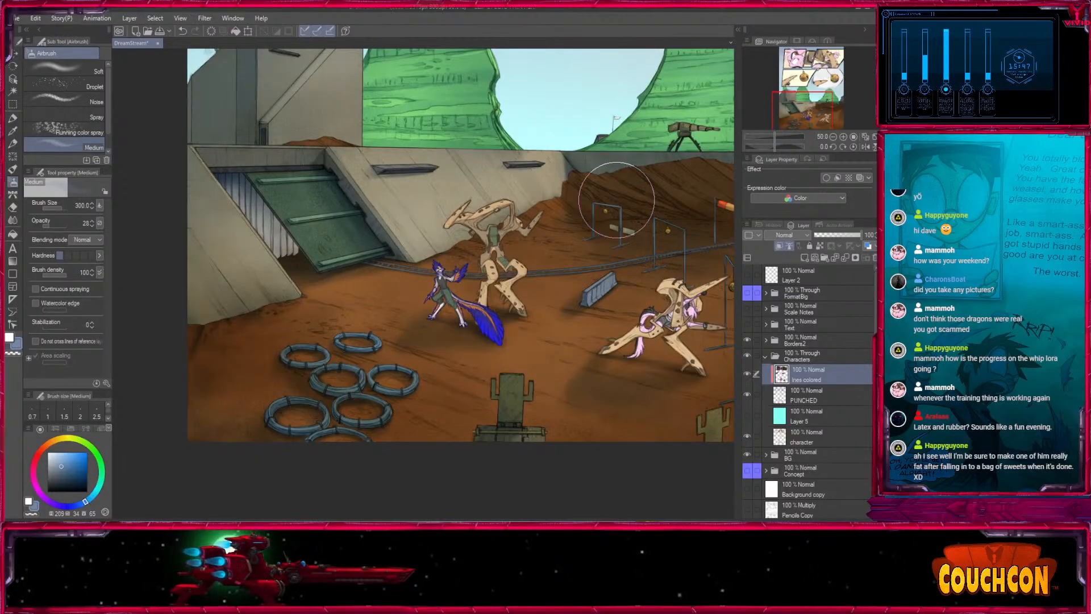
left_click_drag(616, 310, 341, 459)
left_click_drag(346, 227, 479, 416)
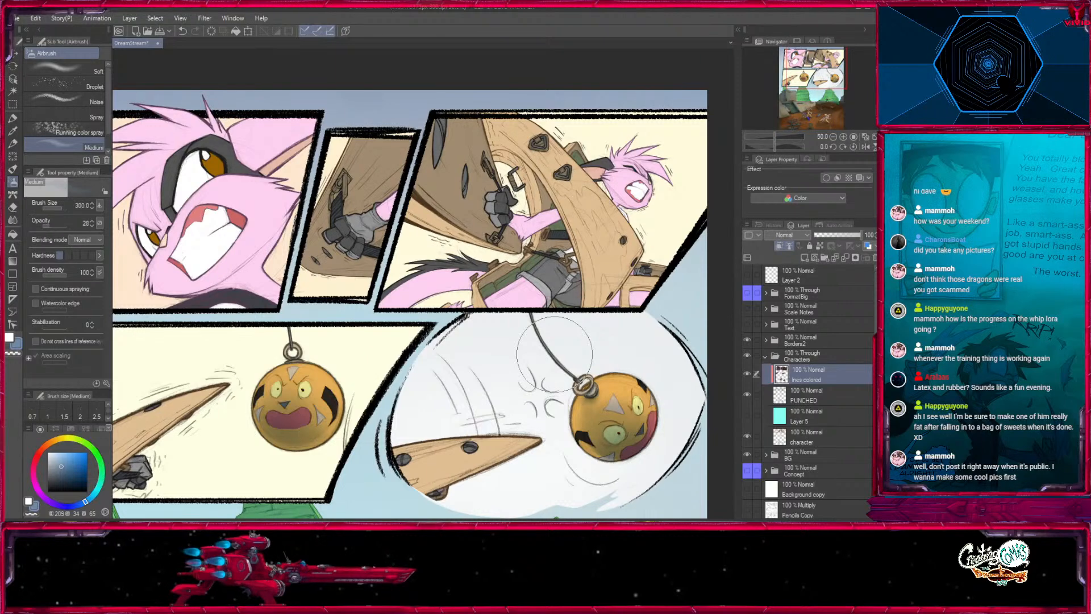
- Auto-select all areas of the gauntlets' grey on the character layer and create a new layer above it
left_click(799, 438)
left_click(13, 92)
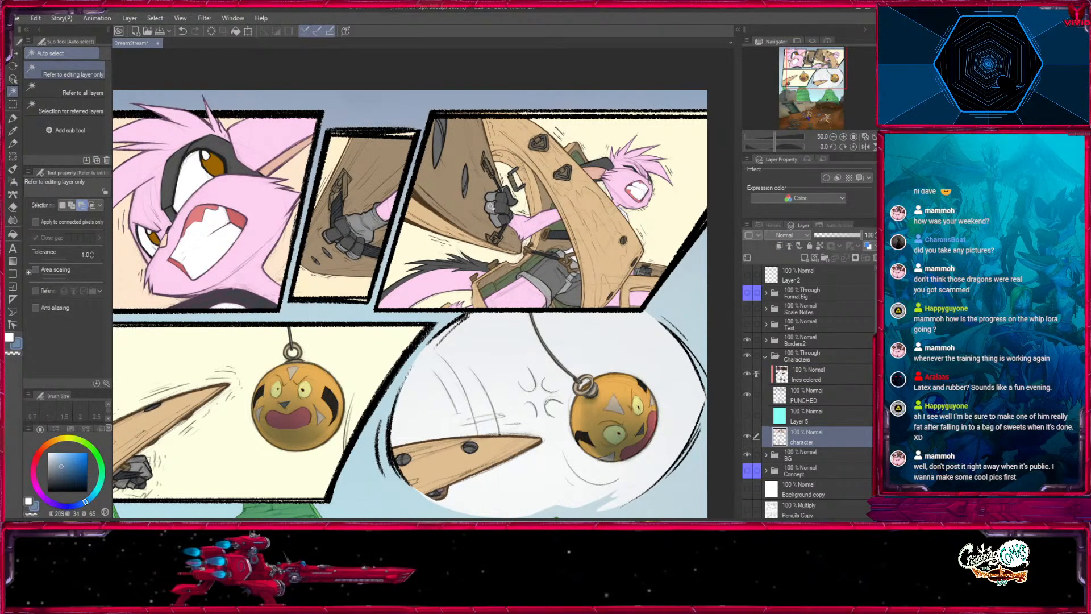
left_click(363, 224)
key("ctrl+shift+n")
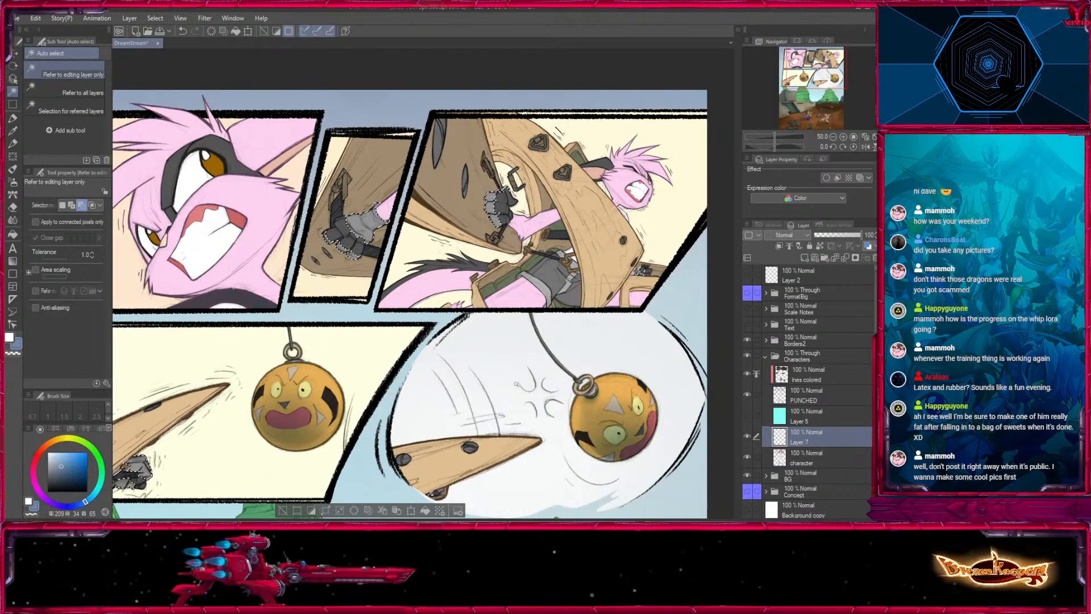
- Choose a near-black colour and fill the selected gauntlet areas on the new layer
left_click(10, 144)
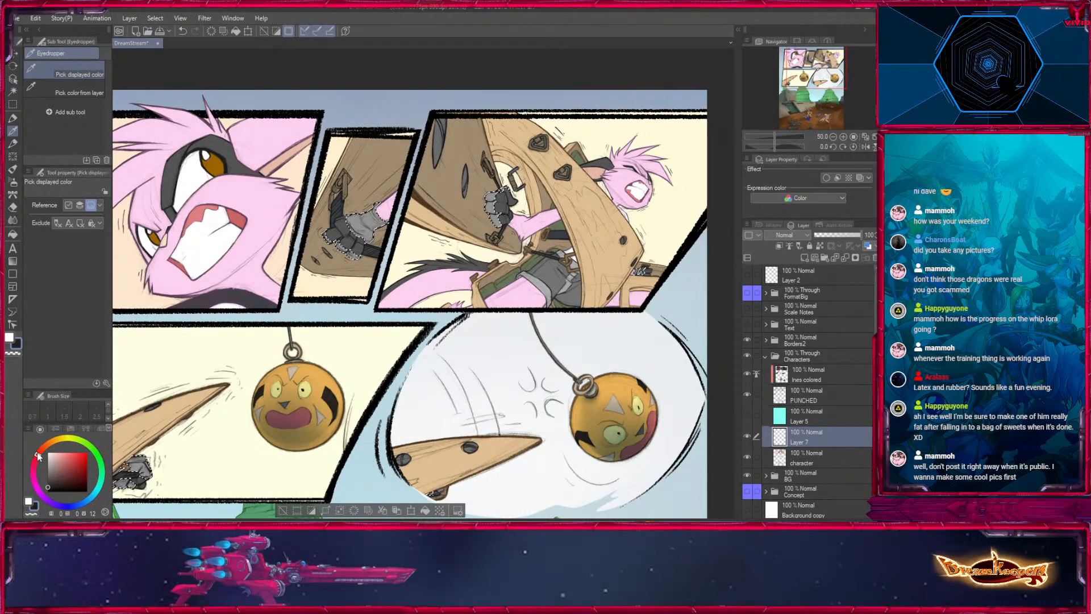
left_click(13, 233)
left_click(496, 211)
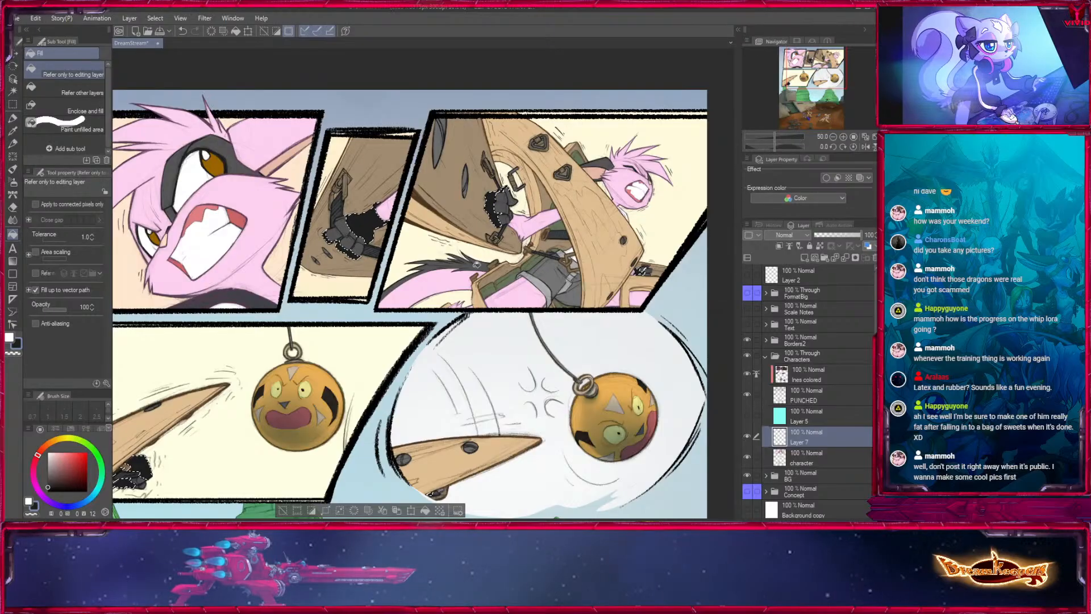
- Clear the gauntlet selection and compare the page with the new dark fill layer hidden and shown
left_click(283, 510)
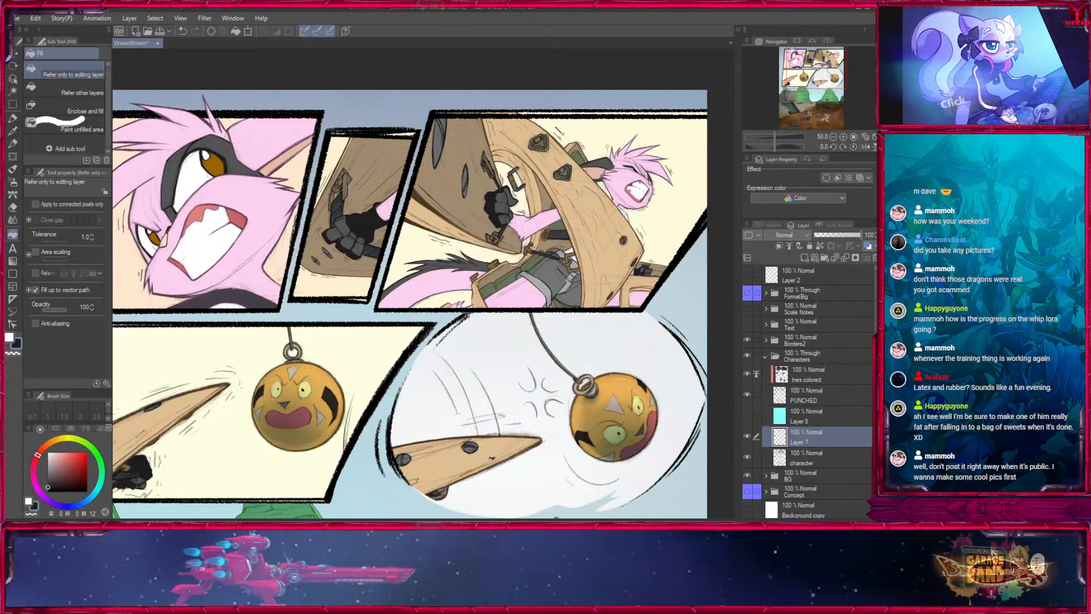
left_click_drag(493, 467, 636, 278)
left_click_drag(728, 466, 466, 505)
left_click_drag(548, 160, 632, 366)
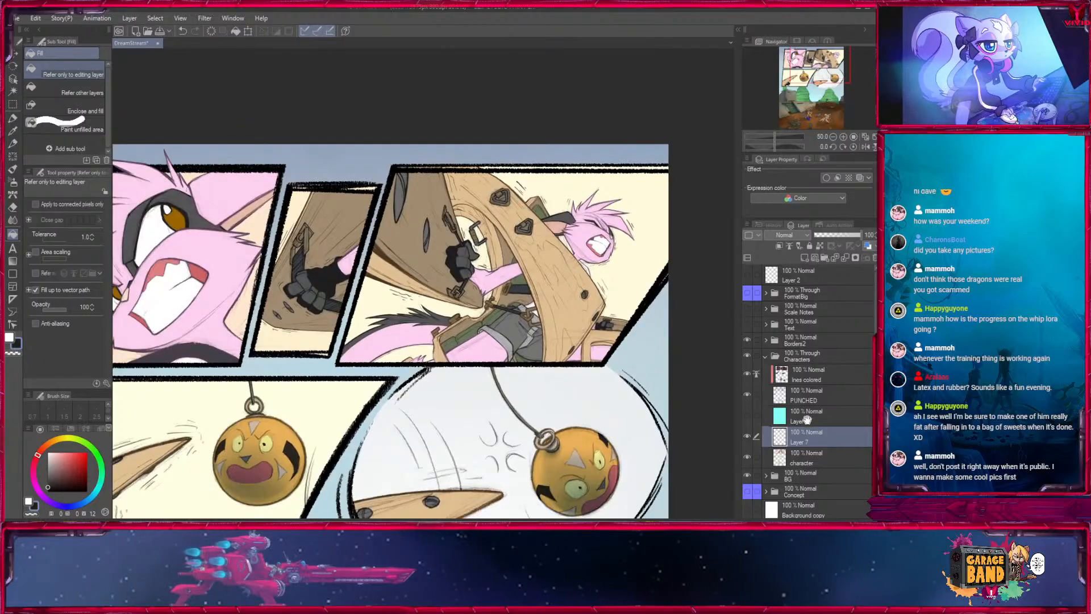
left_click(747, 437)
left_click(747, 436)
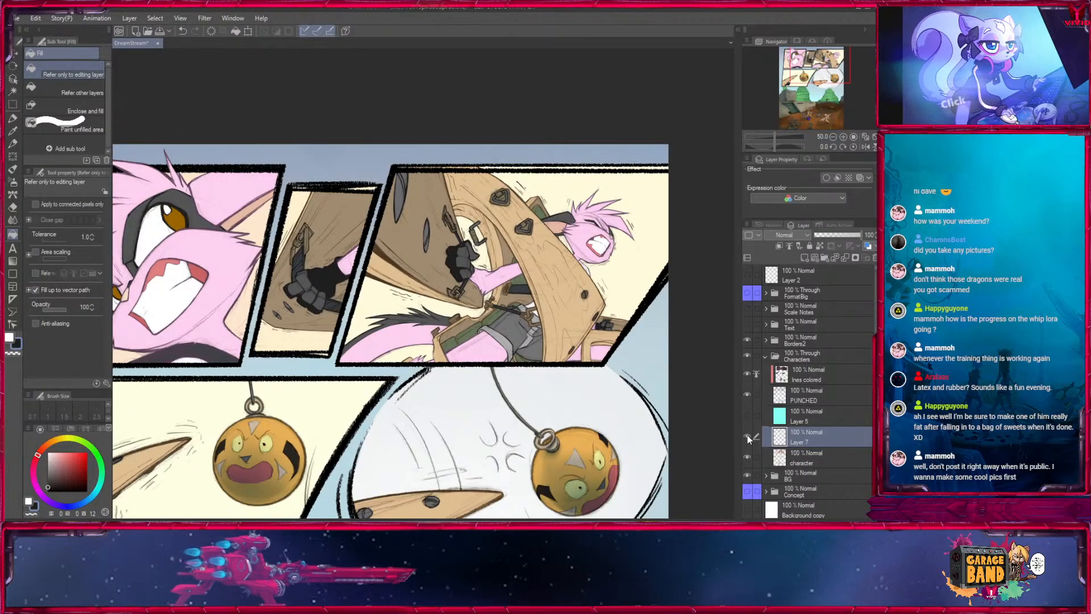
- Select the coloured lines layer and sample a near-black as the drawing colour for Fill in Mono Pen 2
left_click(844, 137)
left_click(844, 137)
left_click(844, 137)
left_click(843, 137)
left_click(825, 59)
left_click(807, 375)
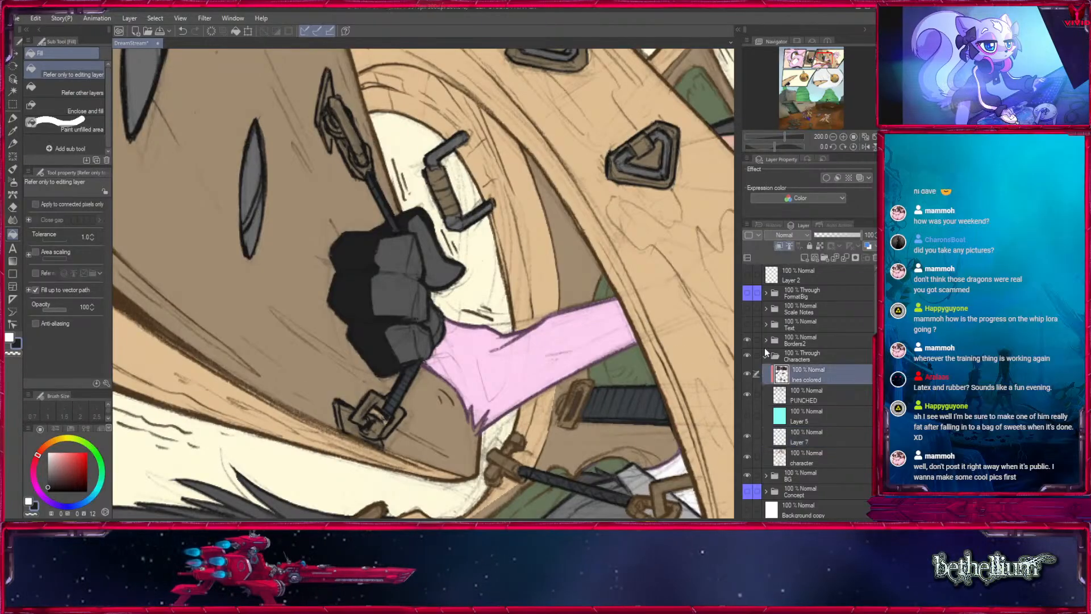
key("p")
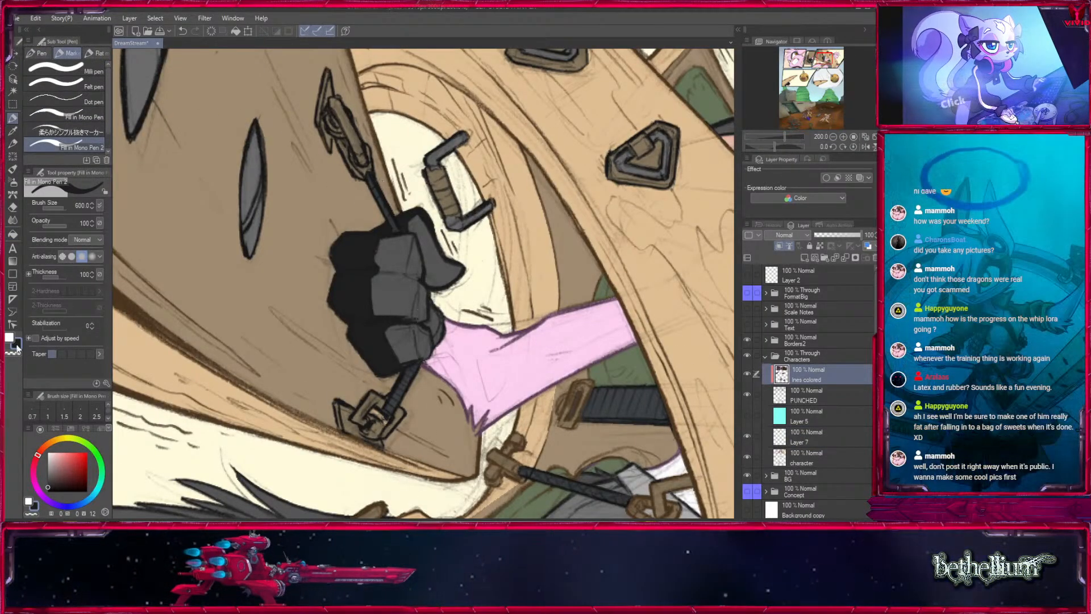
left_click(779, 245)
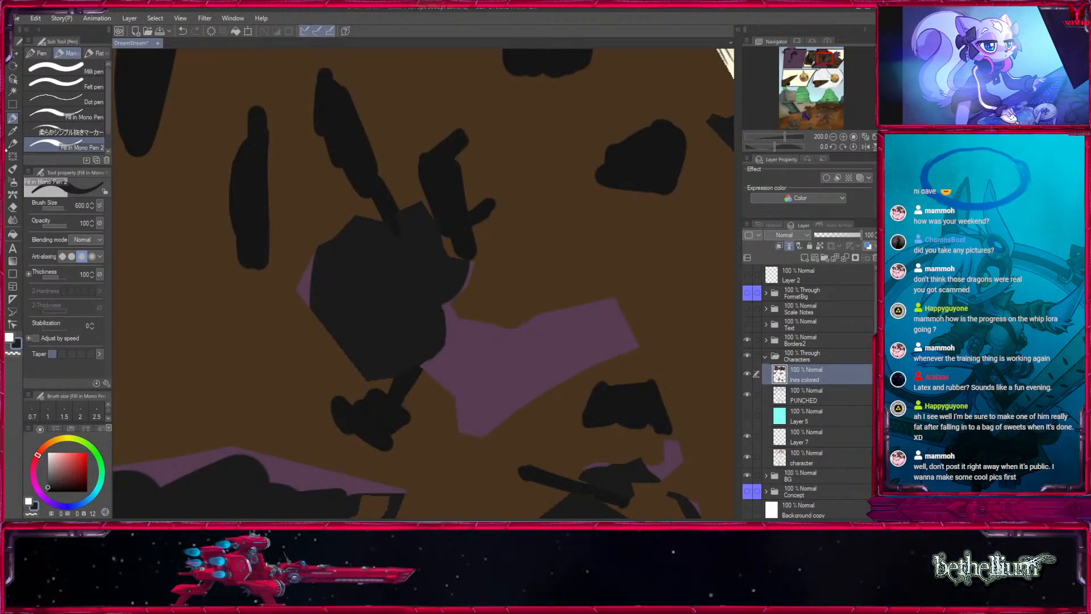
key("i")
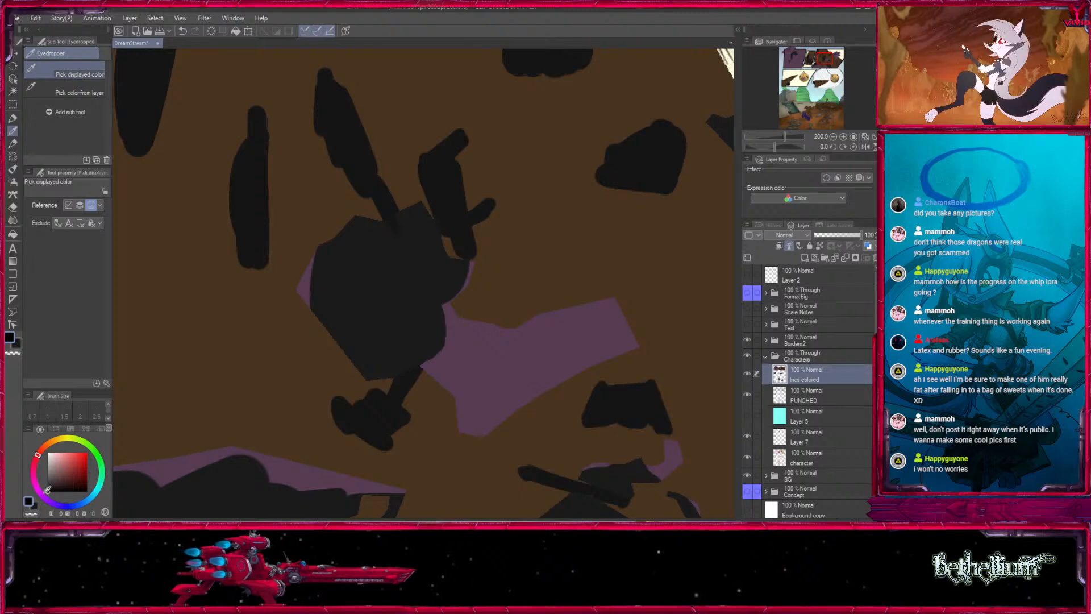
left_click(778, 247)
key("p")
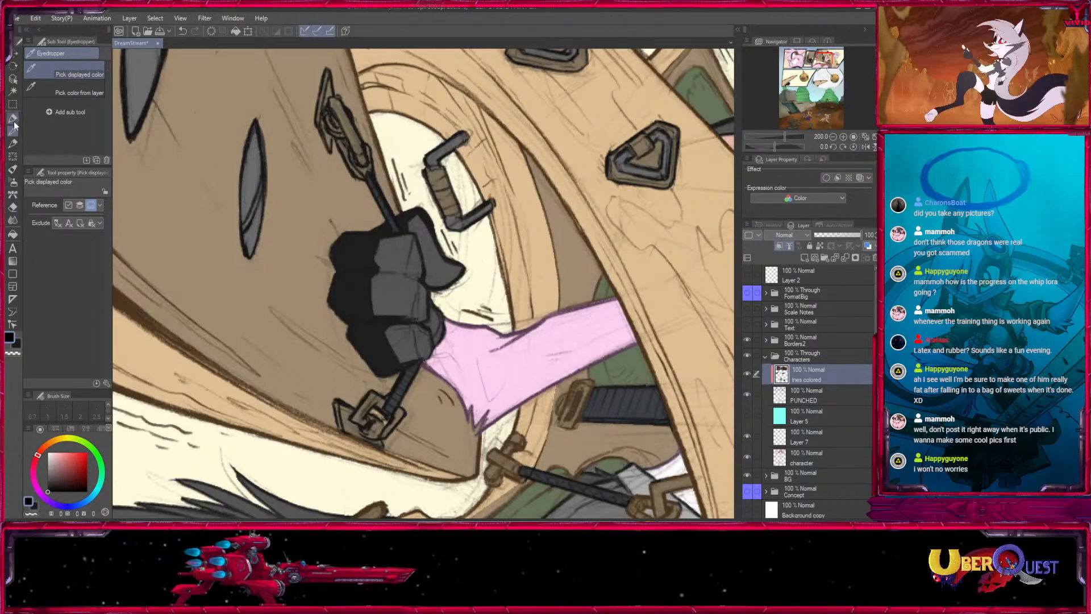
- Recolour the outlines of the gloved fist in the top-right panel near-black, reducing the brush size to 8
key("bracketleft")
key("bracketleft")
key("bracketleft")
key("bracketleft")
key("bracketleft")
key("bracketleft")
key("bracketleft")
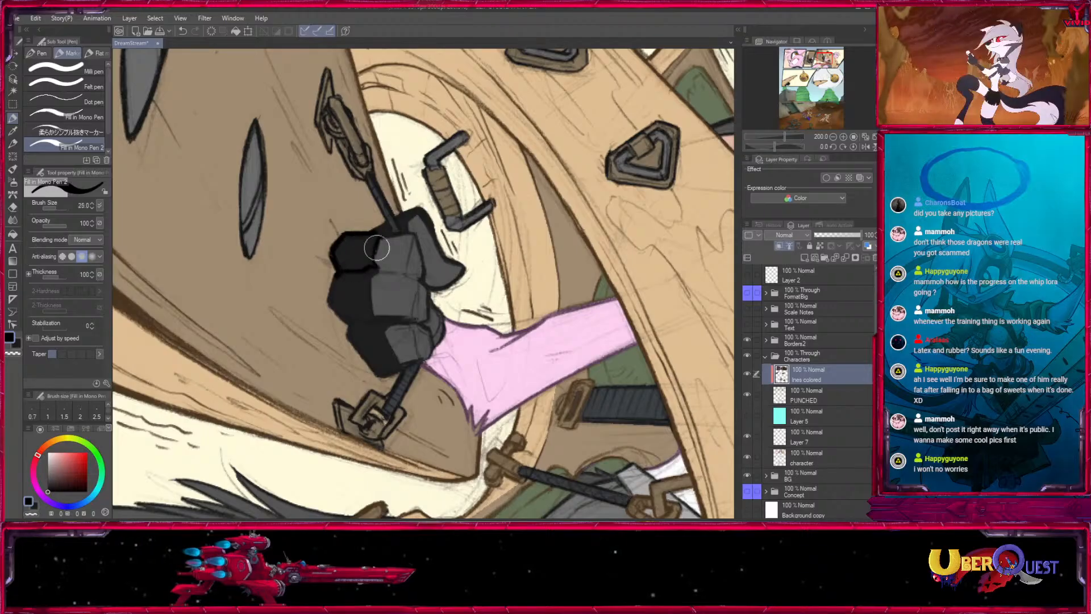
key("bracketleft")
key("bracketleft")
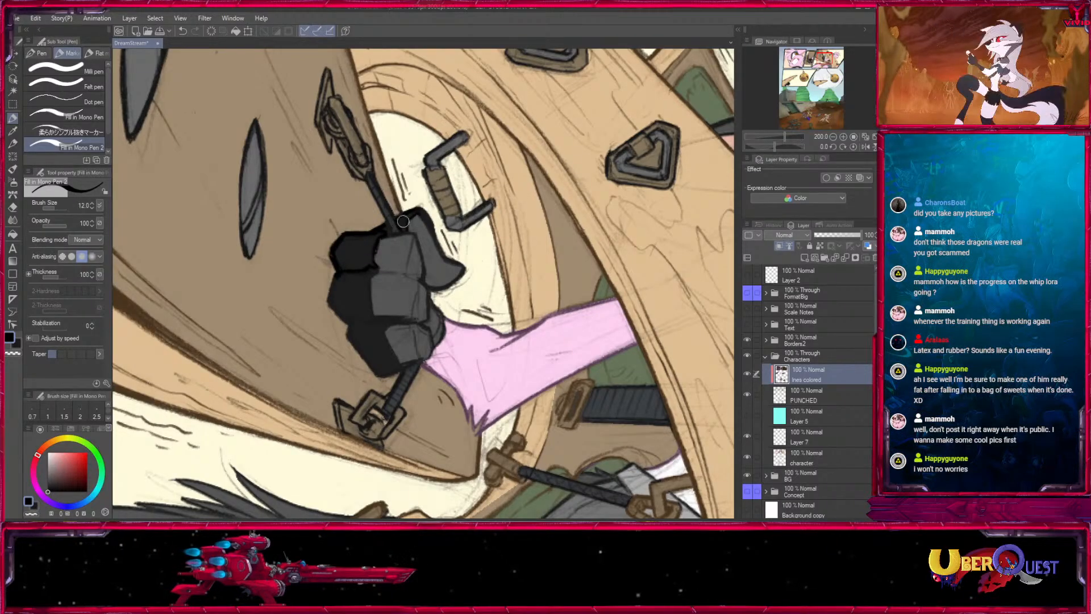
mouse_move(374, 286)
left_mouse_down()
mouse_move(367, 315)
mouse_move(353, 282)
mouse_move(343, 278)
mouse_move(333, 302)
left_mouse_up()
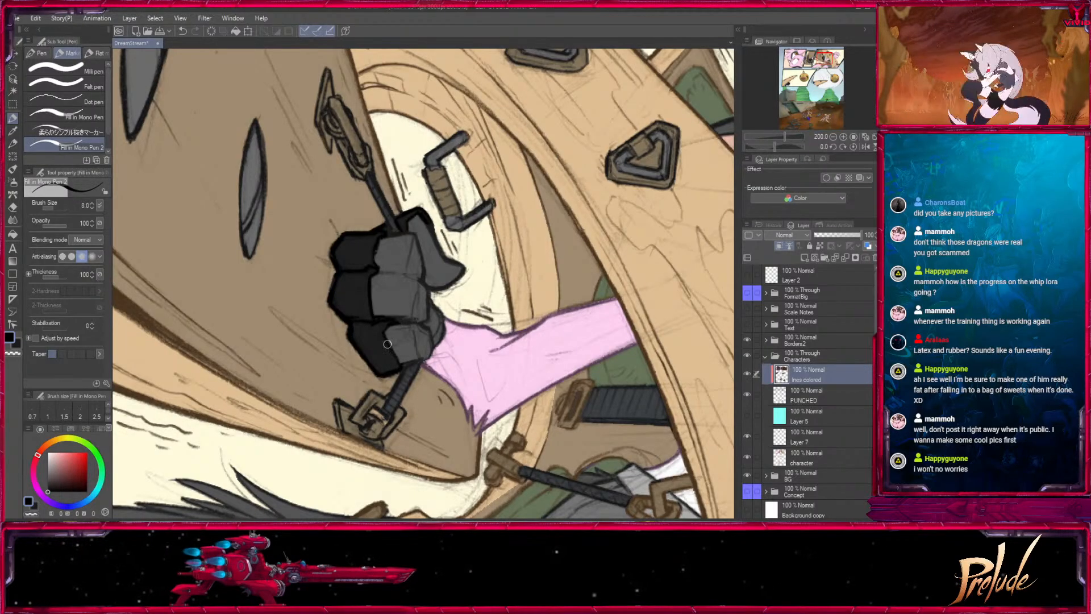
- Darken the finger and upper-edge outlines of the glove in the narrow top-middle panel, using brush sizes from 17 to 20
left_click_drag(614, 354, 191, 372)
left_click(810, 59)
left_click_drag(372, 445, 390, 250)
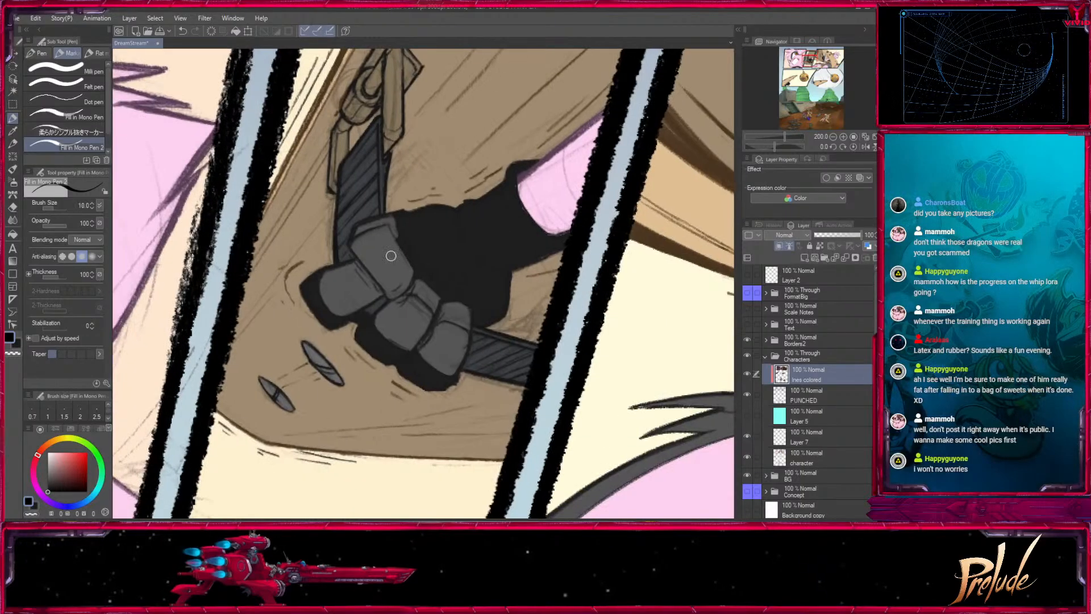
key("bracketright")
mouse_move(321, 272)
left_mouse_down()
mouse_move(305, 288)
mouse_move(314, 289)
left_mouse_up()
key("bracketright")
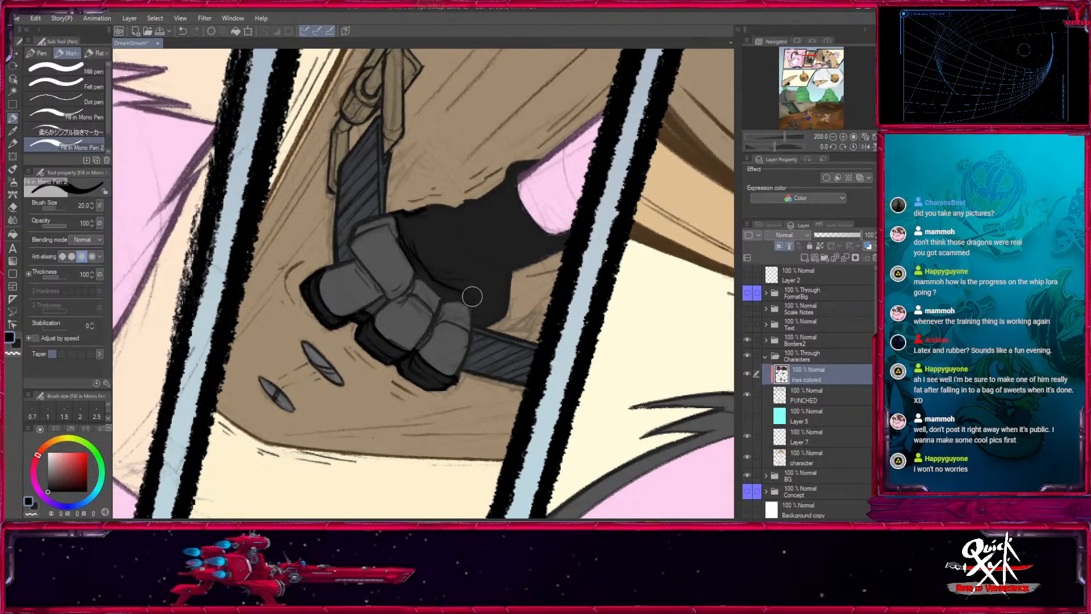
key("bracketleft")
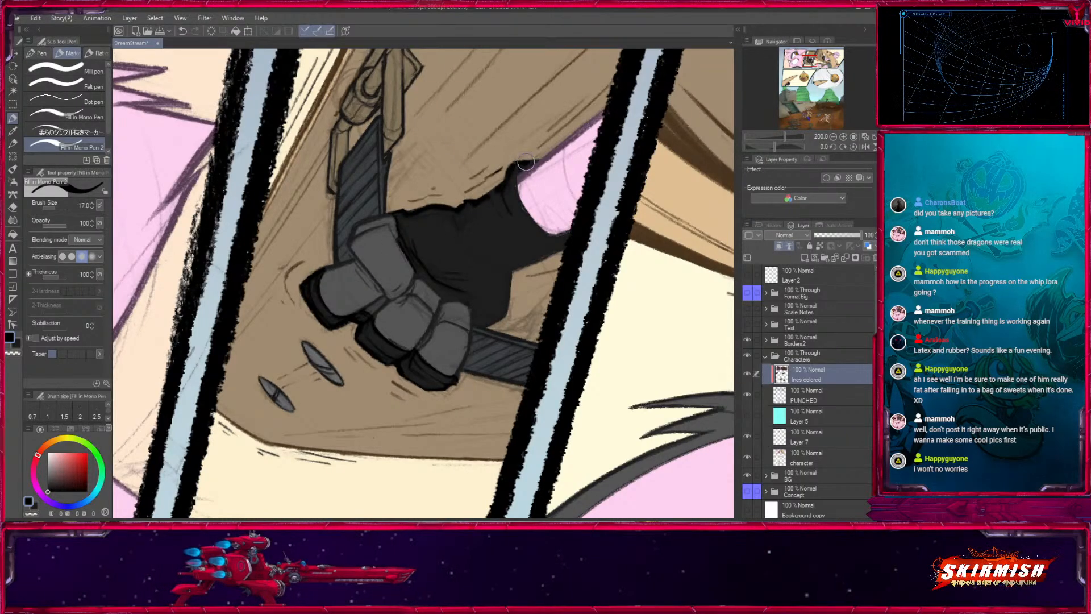
- Auto-select the line area around that glove, darken its palm and cuff lines with a size 40 brush and deselect
left_click(13, 91)
left_click(527, 237)
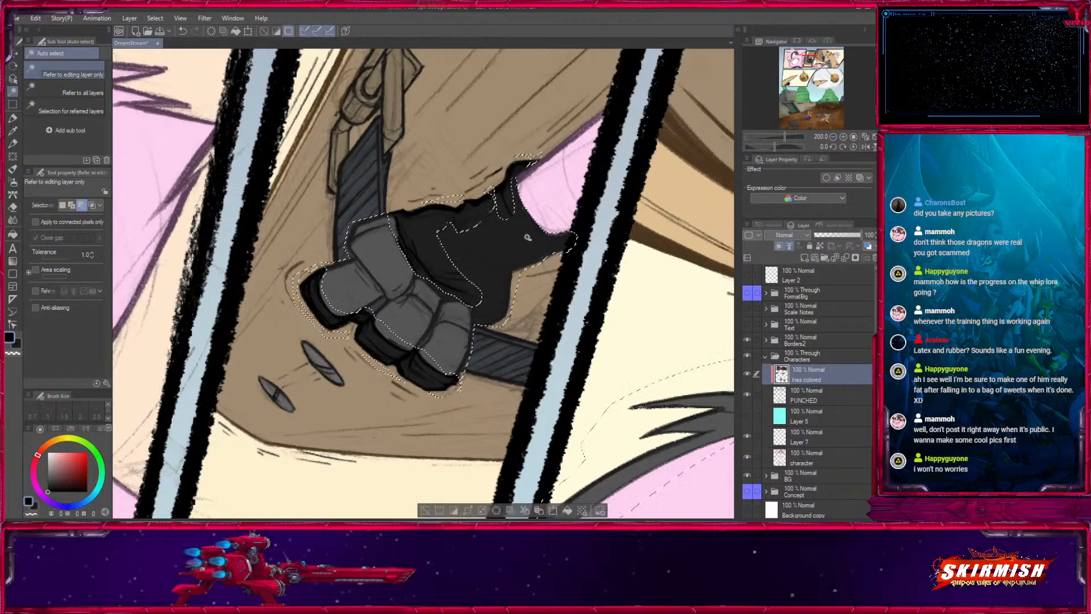
key("p")
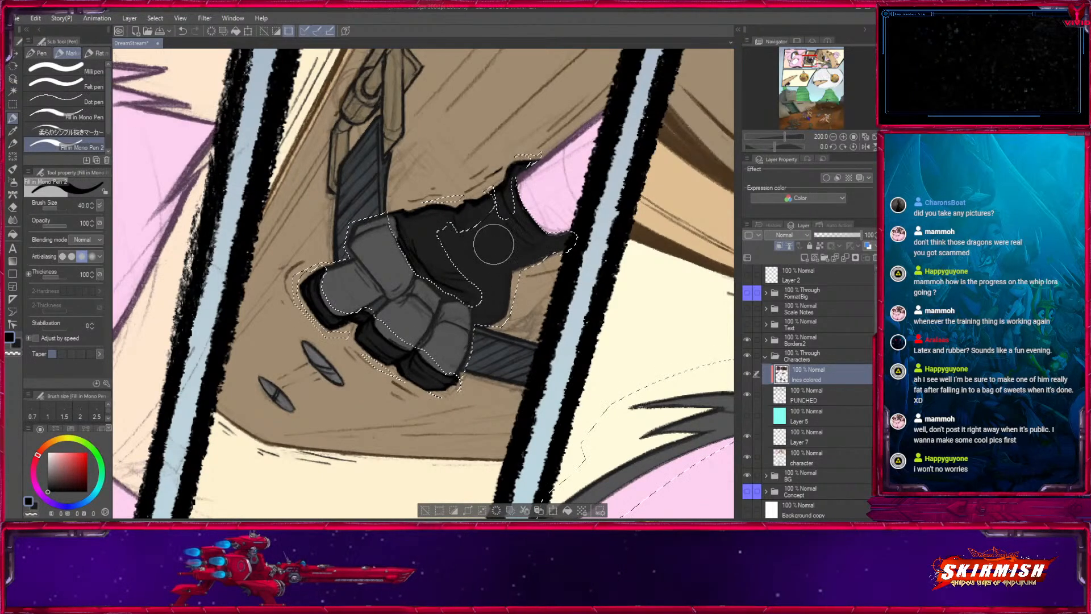
mouse_move(484, 291)
left_mouse_down()
mouse_move(528, 272)
mouse_move(509, 268)
mouse_move(516, 236)
left_mouse_up()
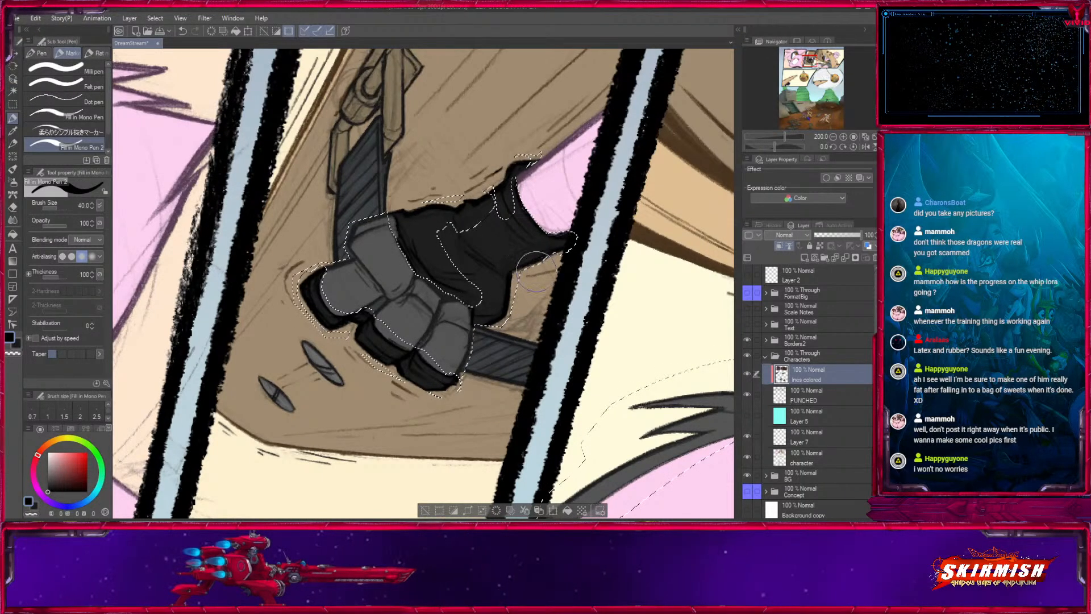
key("ctrl+d")
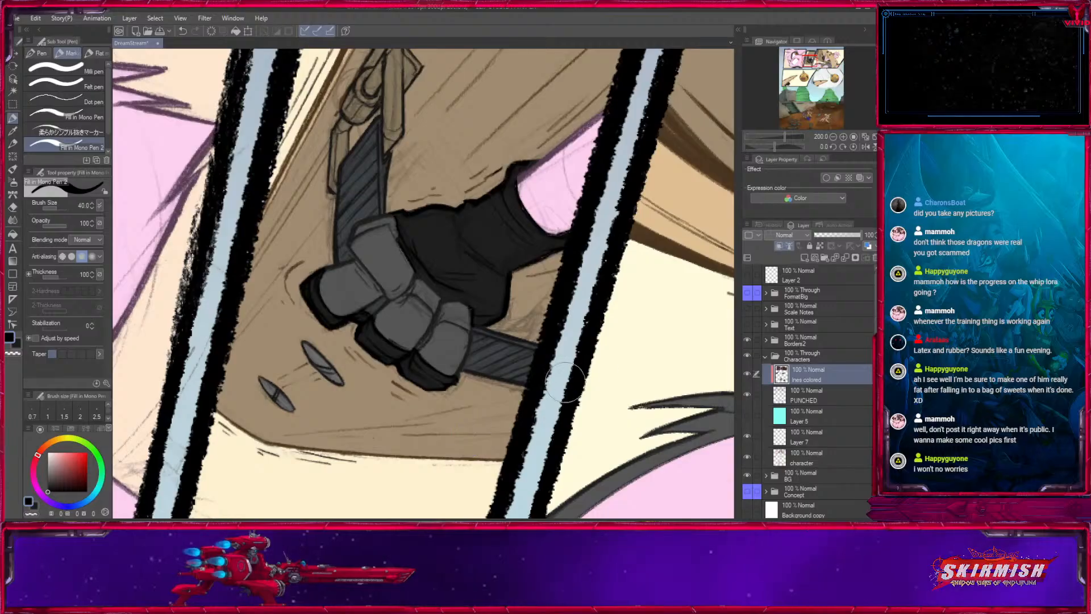
- Auto-select the line area of the glove under the wooden beam in the lower-left panel and darken its outlines with a size 50 brush
key("[")
key("[")
key("[")
key("[")
key("[")
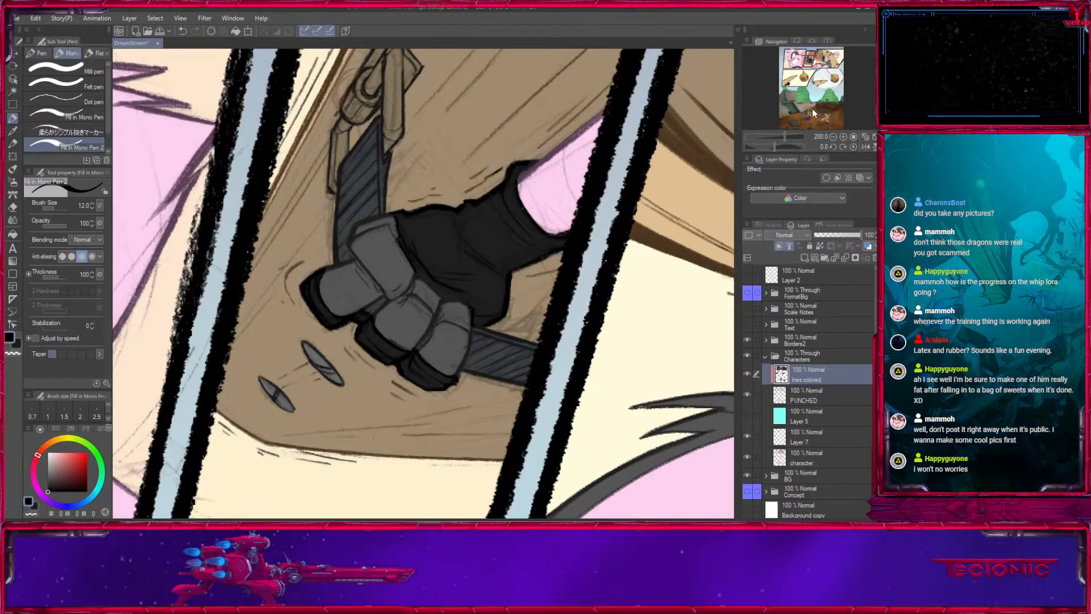
left_click(788, 88)
left_click_drag(501, 137, 471, 266)
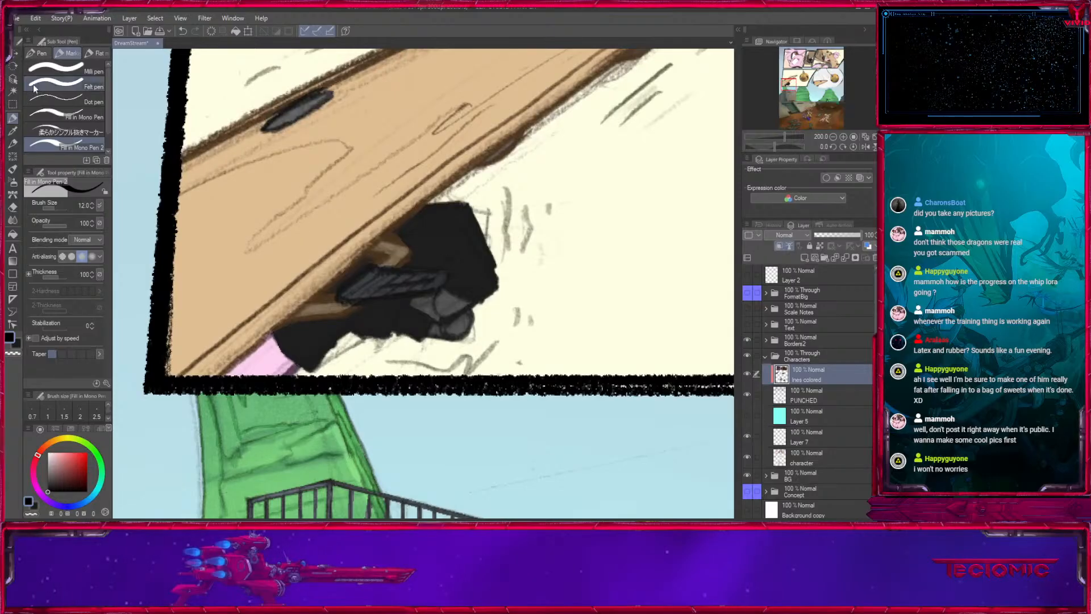
key("w")
left_click(452, 220)
left_click(13, 118)
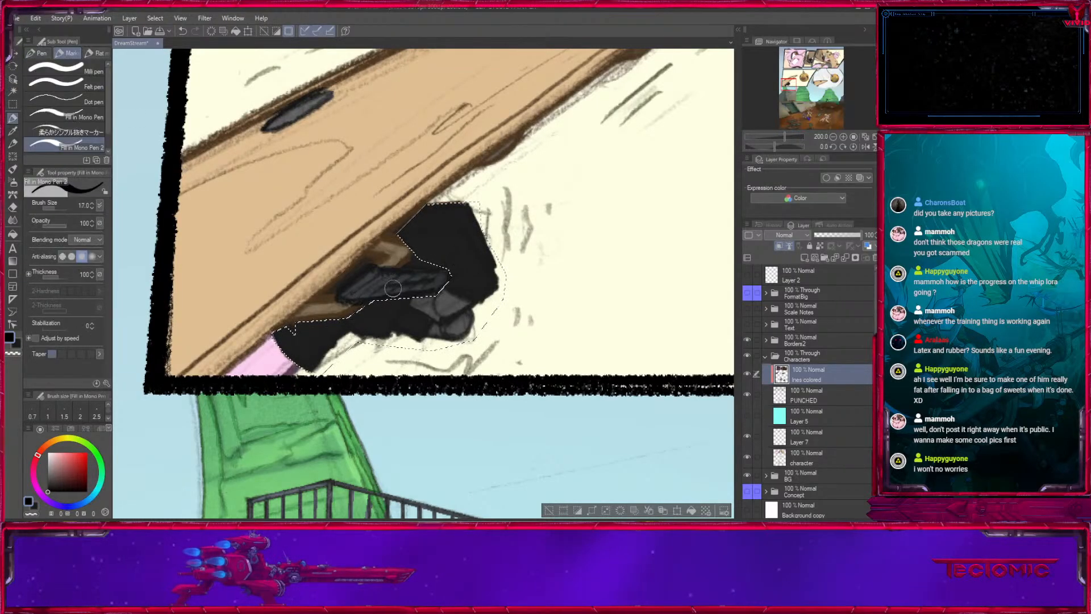
key("bracketright")
key("bracketright")
key("bracketright")
left_click_drag(309, 334, 401, 310)
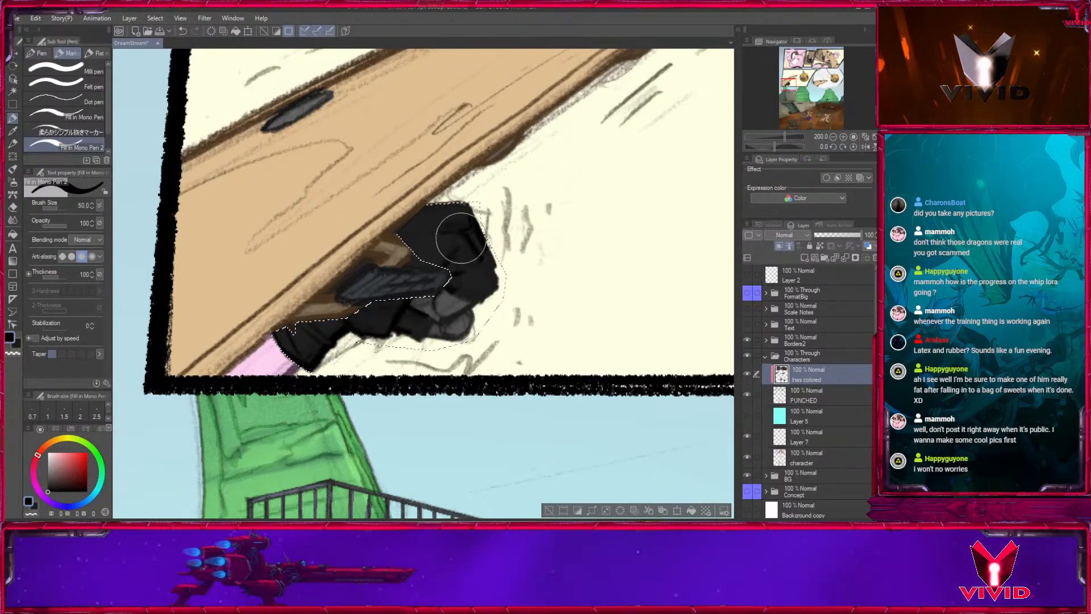
left_click_drag(461, 240, 452, 206)
mouse_move(432, 291)
left_mouse_down()
mouse_move(466, 352)
mouse_move(460, 336)
left_mouse_up()
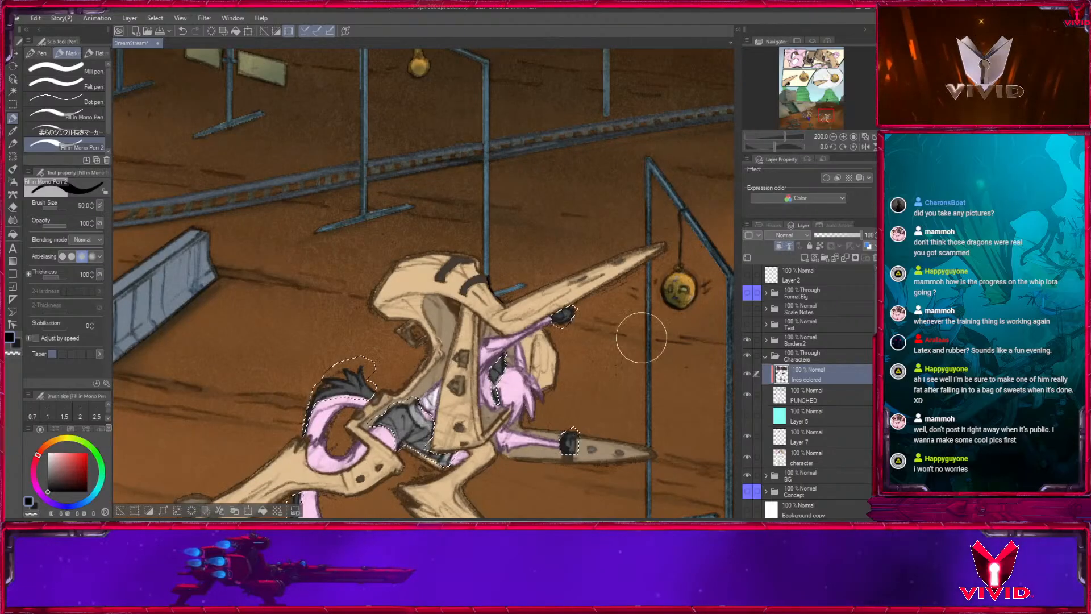
- Clear the glove selection and check the recoloured glove lines across the page's panels
scroll(640, 338, "down", 4)
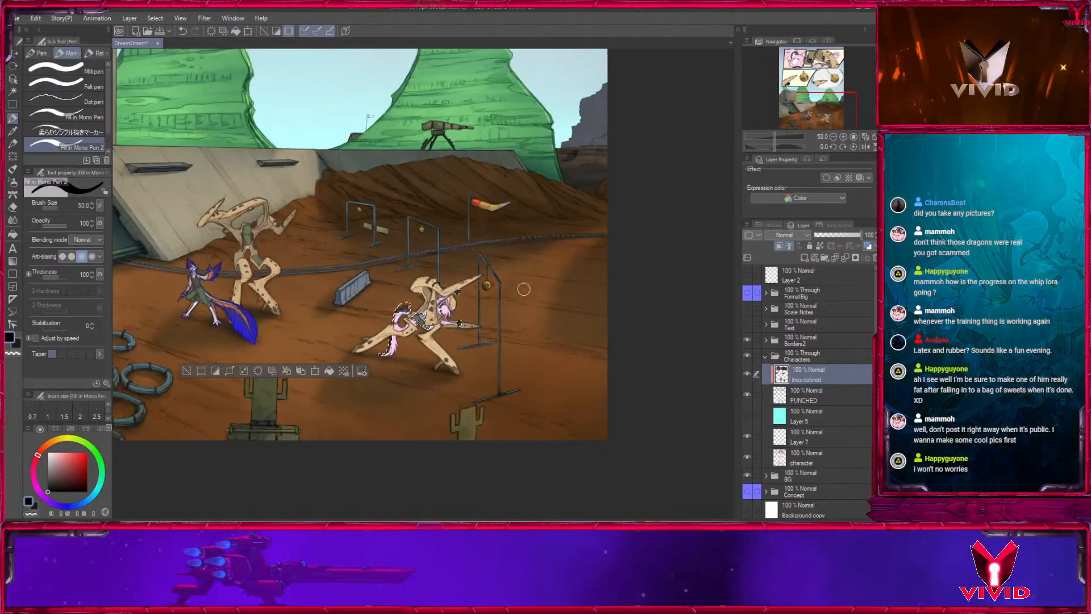
left_click(187, 370)
left_click_drag(398, 208, 446, 446)
left_click_drag(444, 225, 531, 467)
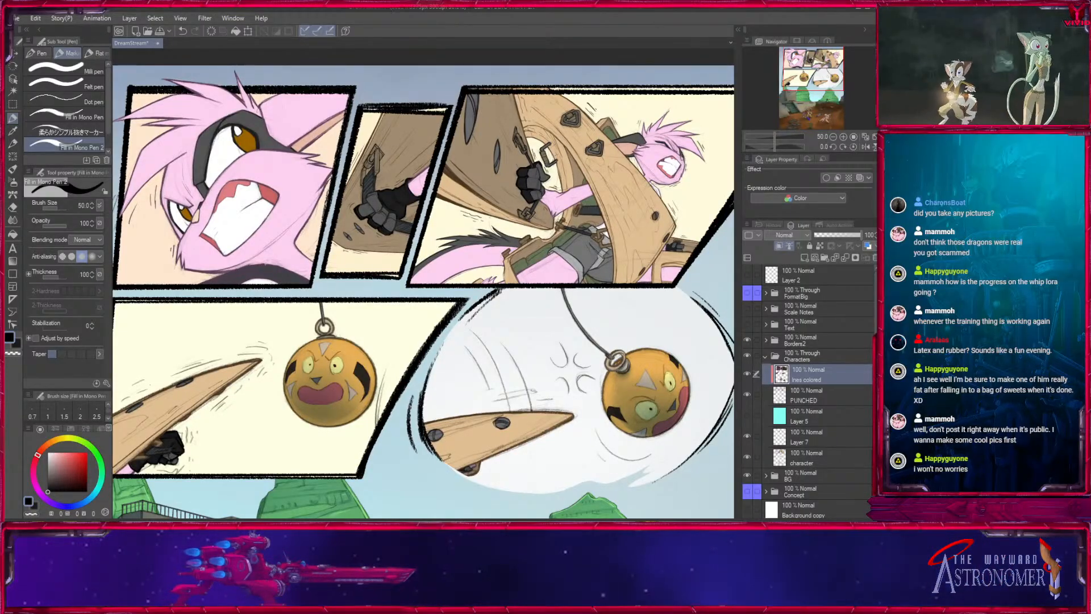
- Create a new layer directly above the character layer and name it Grads
left_click(790, 457)
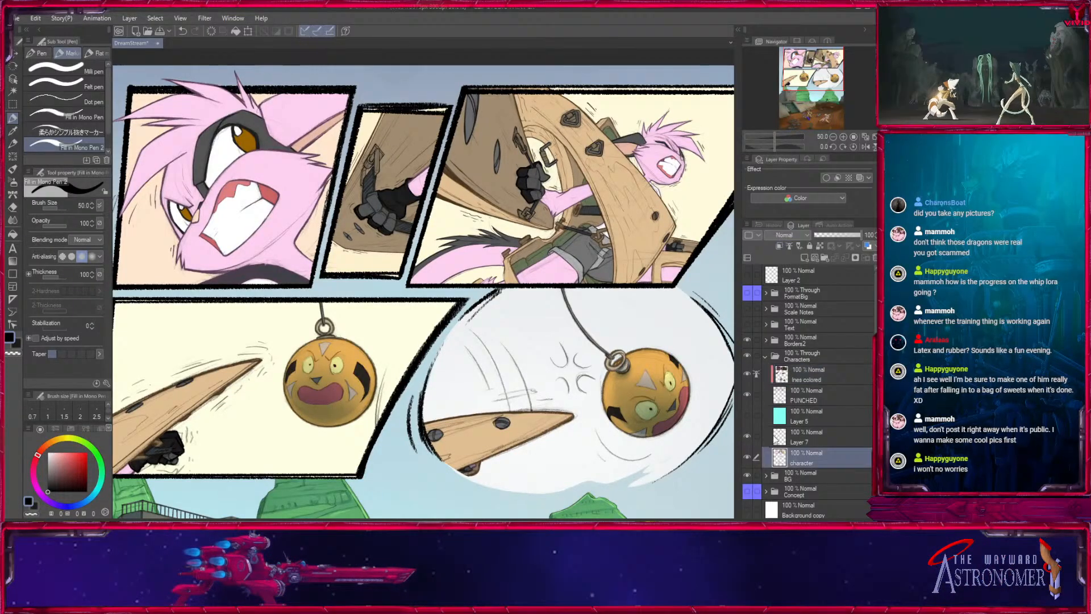
left_click(749, 457)
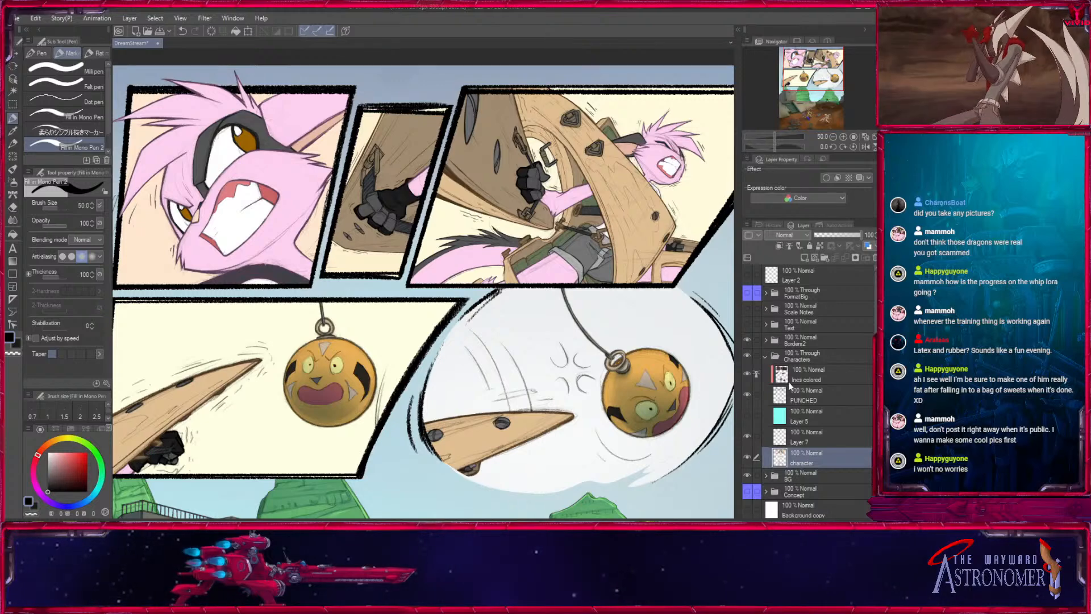
left_click(804, 258)
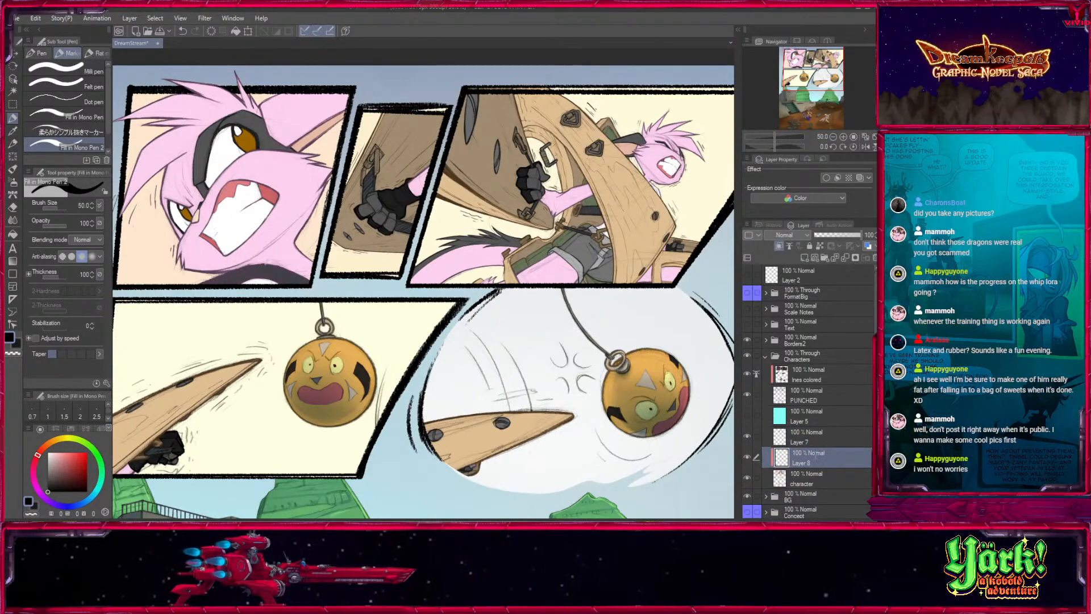
type("Grads")
left_click(816, 440)
- Duplicate the character layer and sample the brown of the shaded wood in the top-right panel
left_click(815, 478)
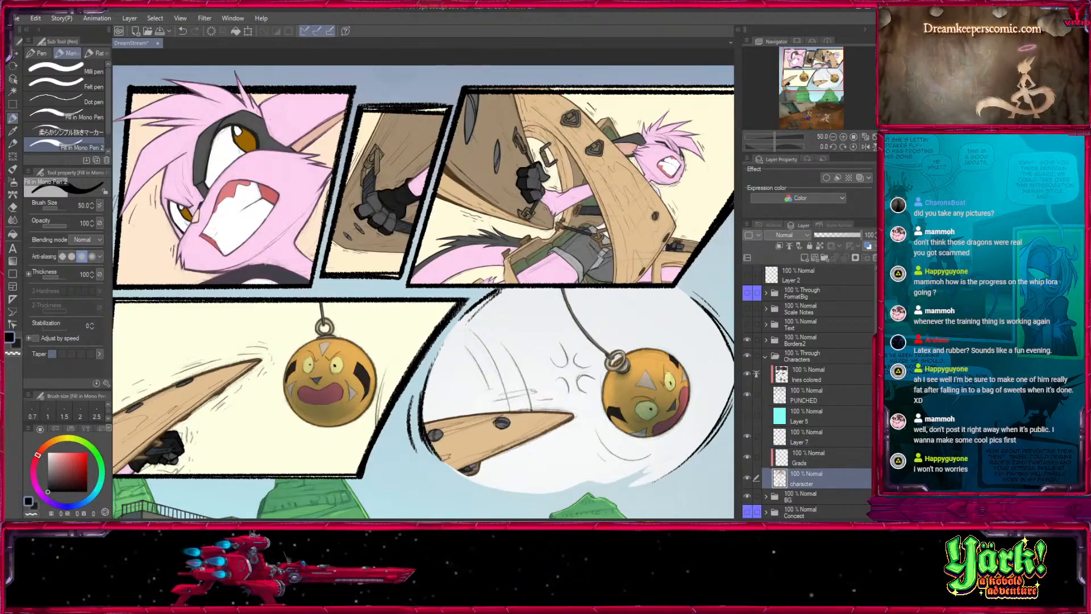
left_click_drag(816, 83, 834, 70)
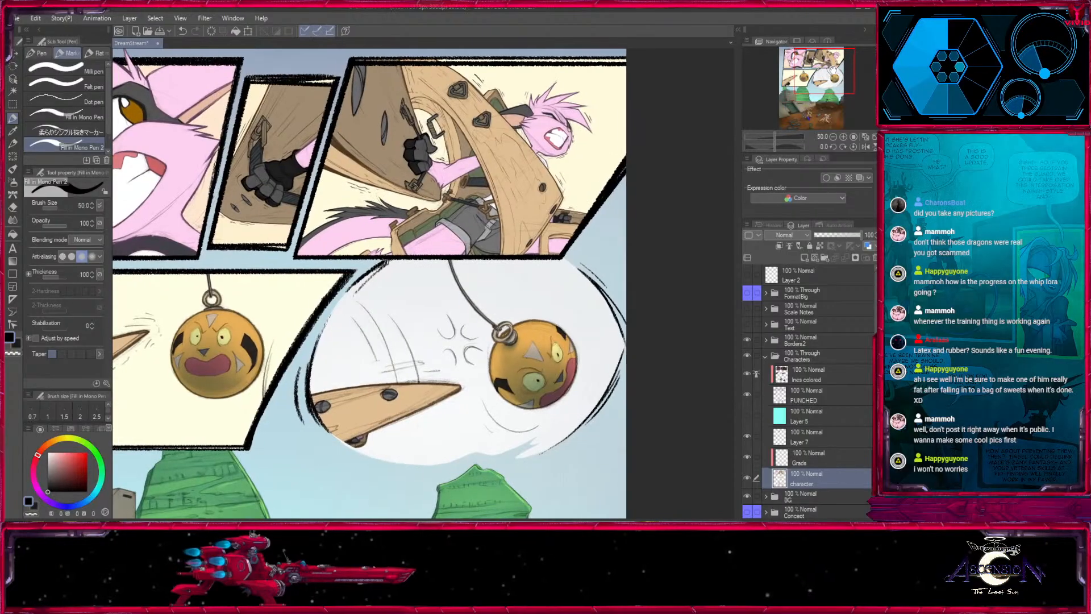
left_click(14, 91)
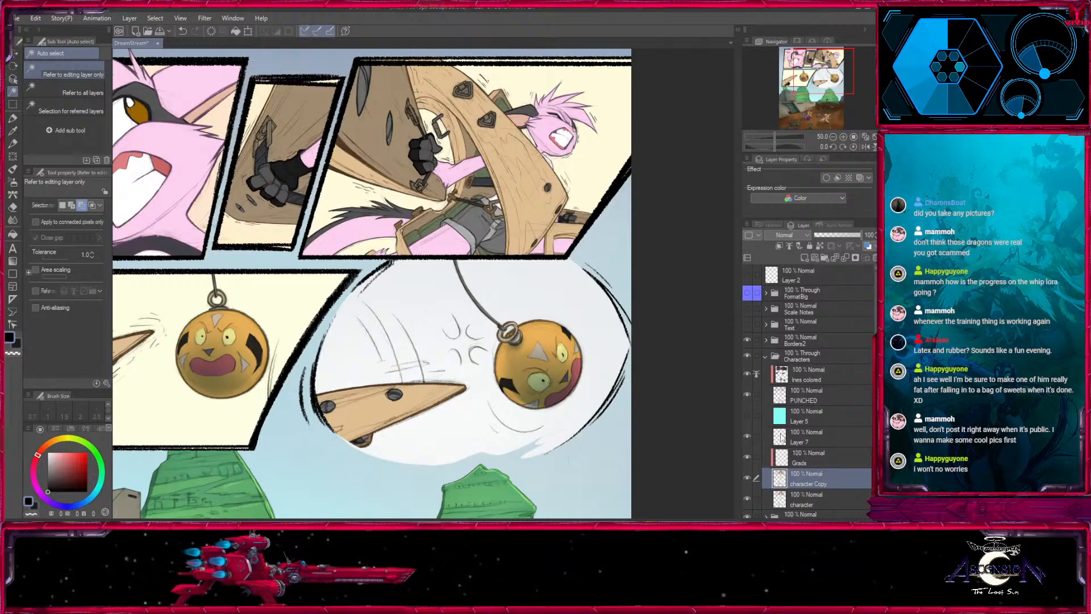
left_click(12, 131)
left_click(372, 121)
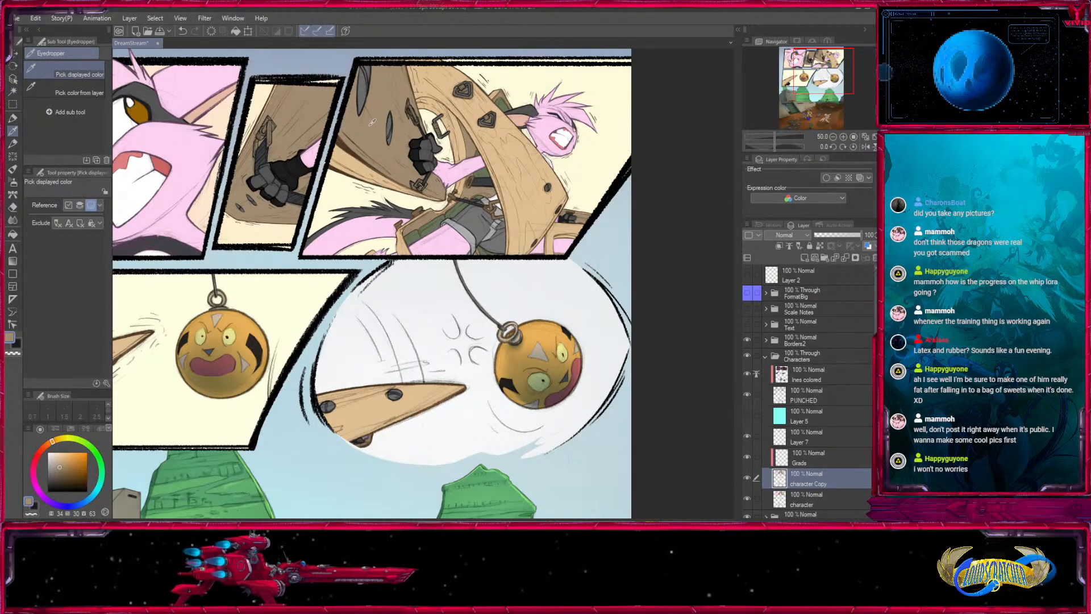
- Auto-select the shaded brown wood areas on the character copy layer and focus on the top-right panel
left_click(13, 91)
left_click(499, 147)
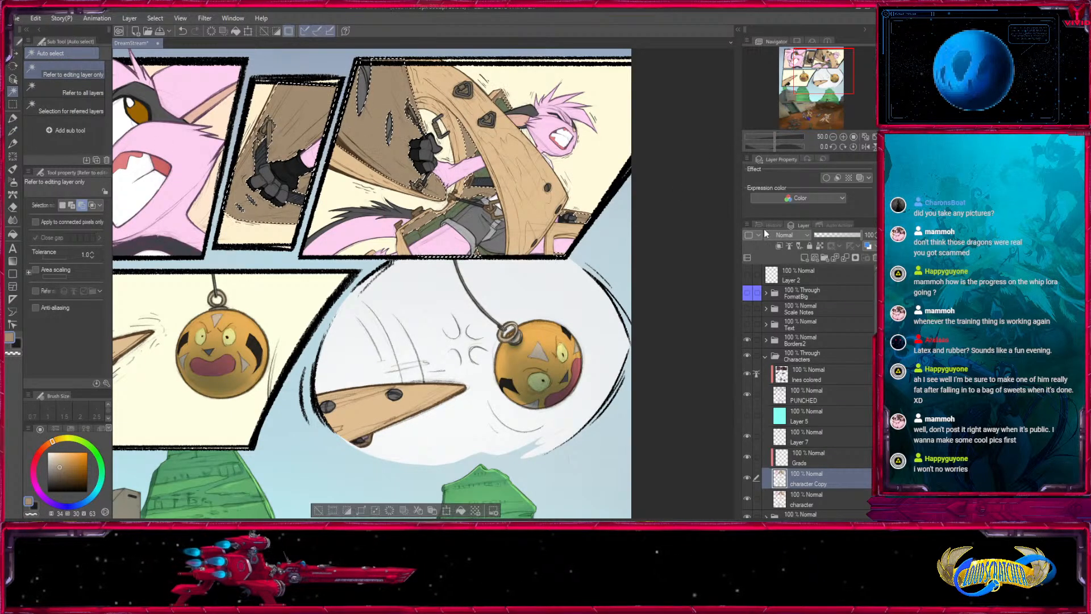
left_click(844, 137)
left_click_drag(554, 80, 538, 254)
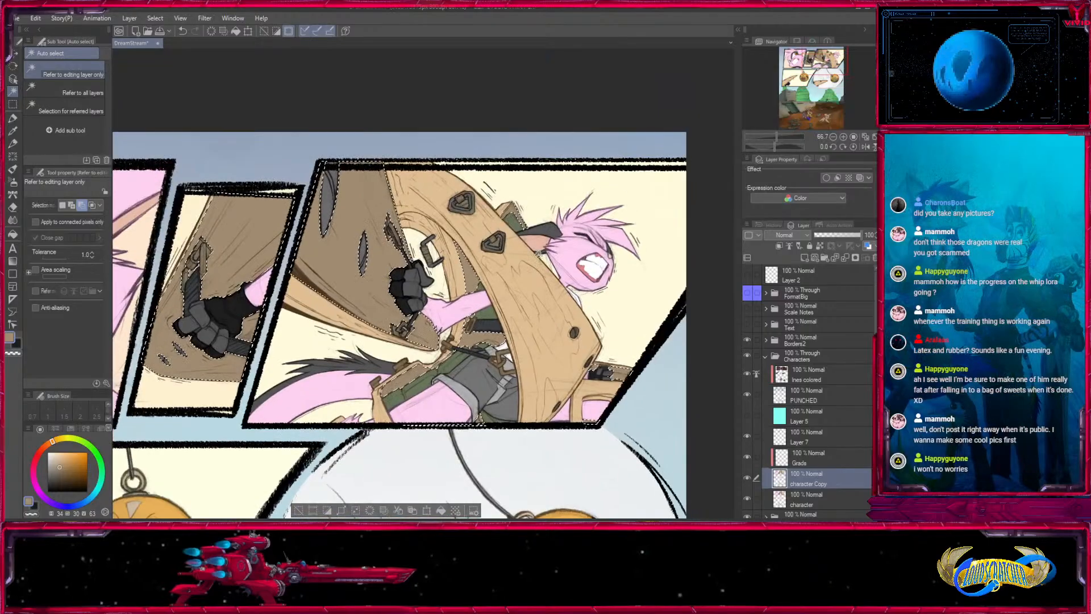
- Hide the line layers, sample the light wood tan as the secondary colour, and show the lines again
left_click(14, 120)
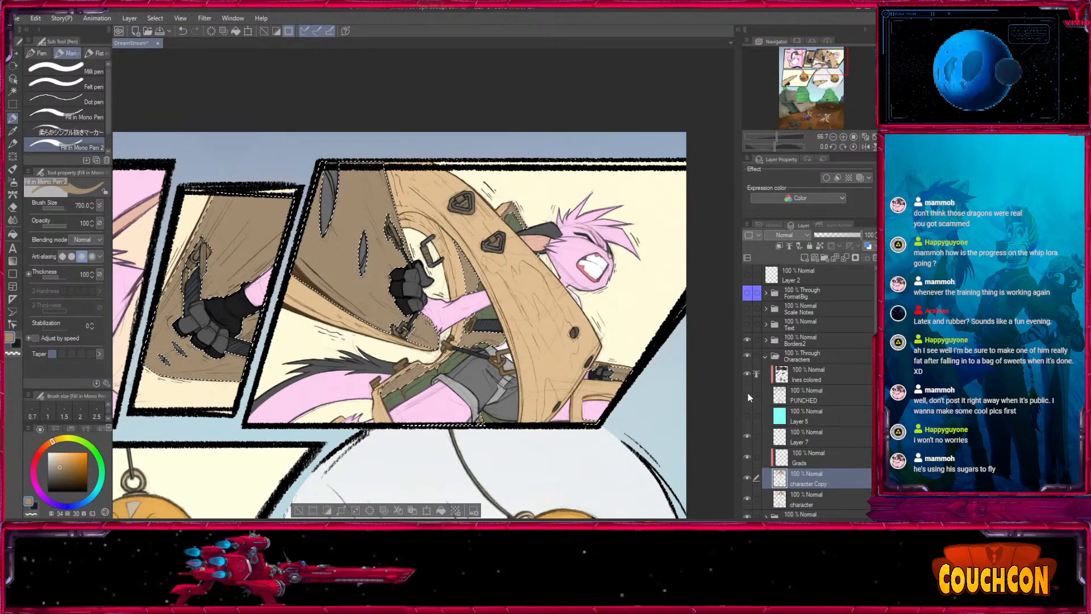
left_click(747, 374)
left_click(12, 131)
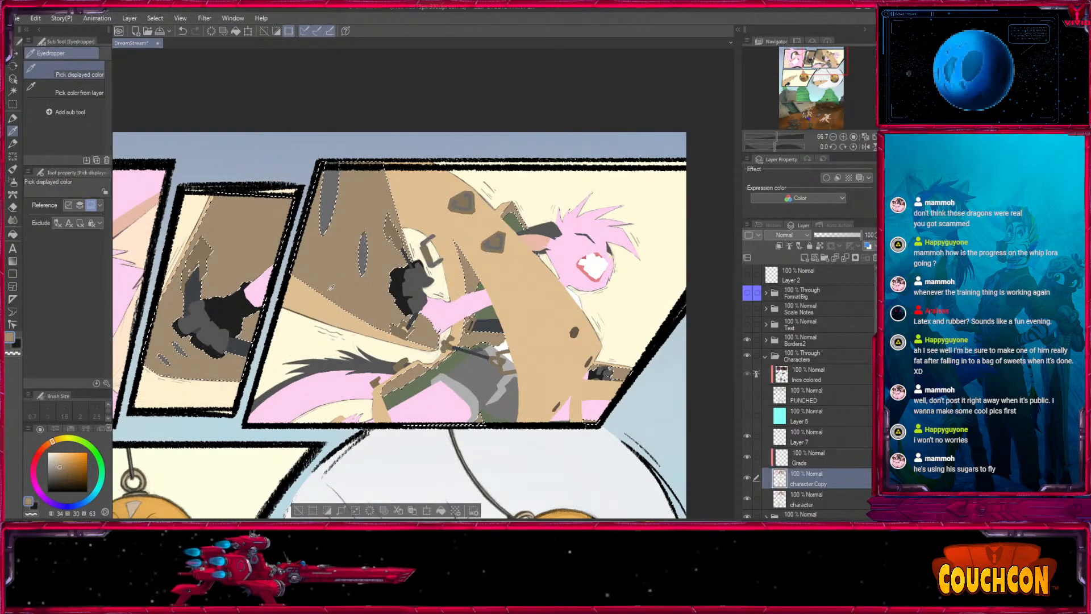
left_click(17, 344)
left_click(319, 306)
left_click_drag(747, 395, 747, 374)
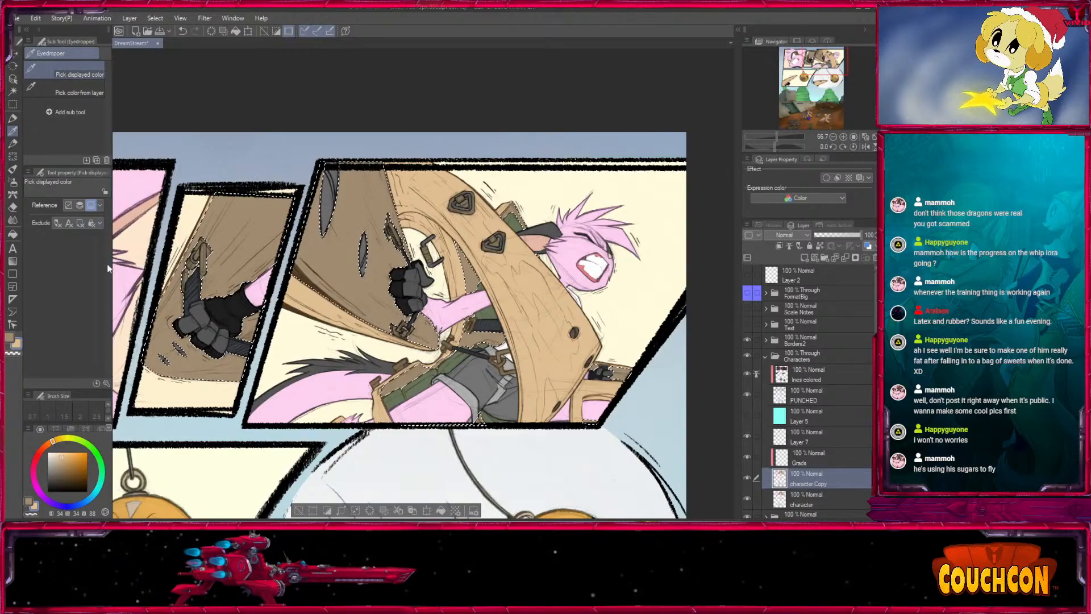
- Repaint the shaded wood beside the glove in the top-right panel light tan, using a size 250 pen without anti-aliasing
key("p")
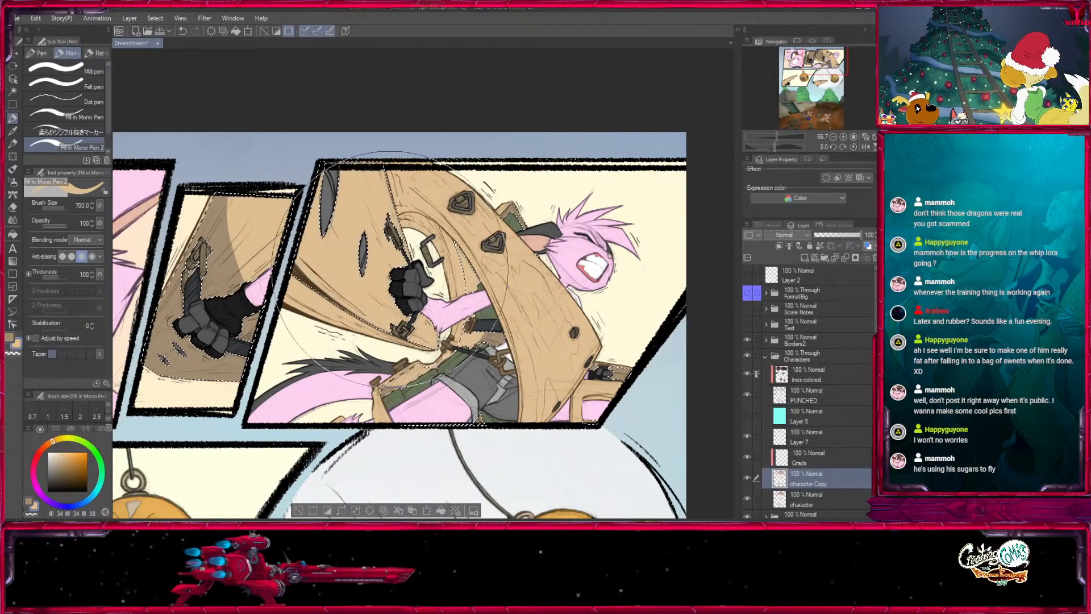
key("ctrl+z")
key("bracketleft")
key("bracketleft")
key("bracketleft")
key("bracketleft")
key("bracketleft")
key("bracketleft")
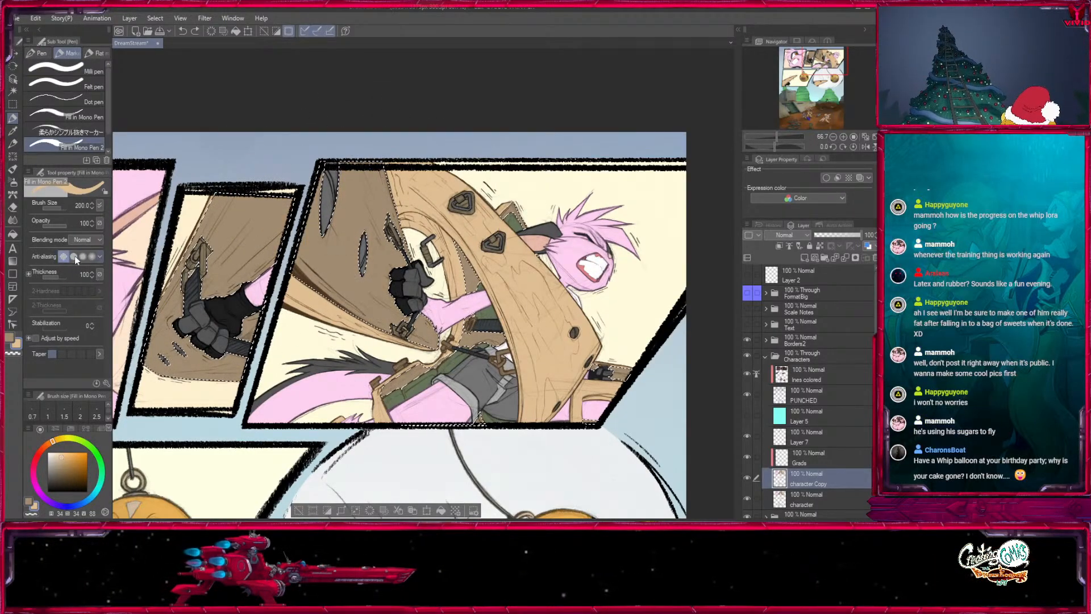
key("bracketright")
key("bracketright")
key("bracketright")
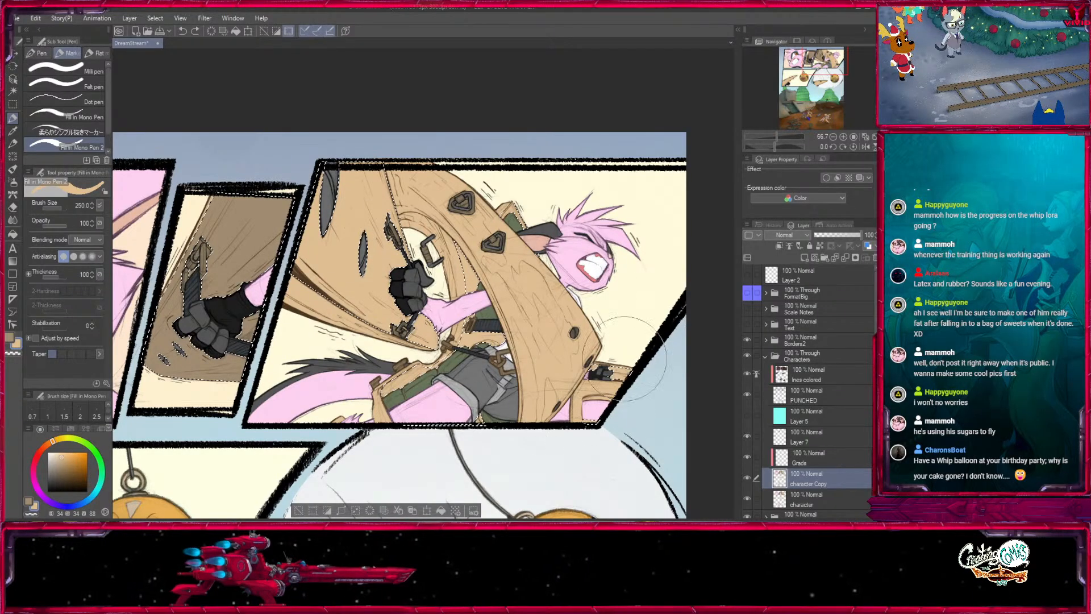
- Touch up the wood piece at the top-right panel's far edge in shaded brown with a size 120 pen and clear the selection
key("bracketleft")
key("bracketleft")
key("x")
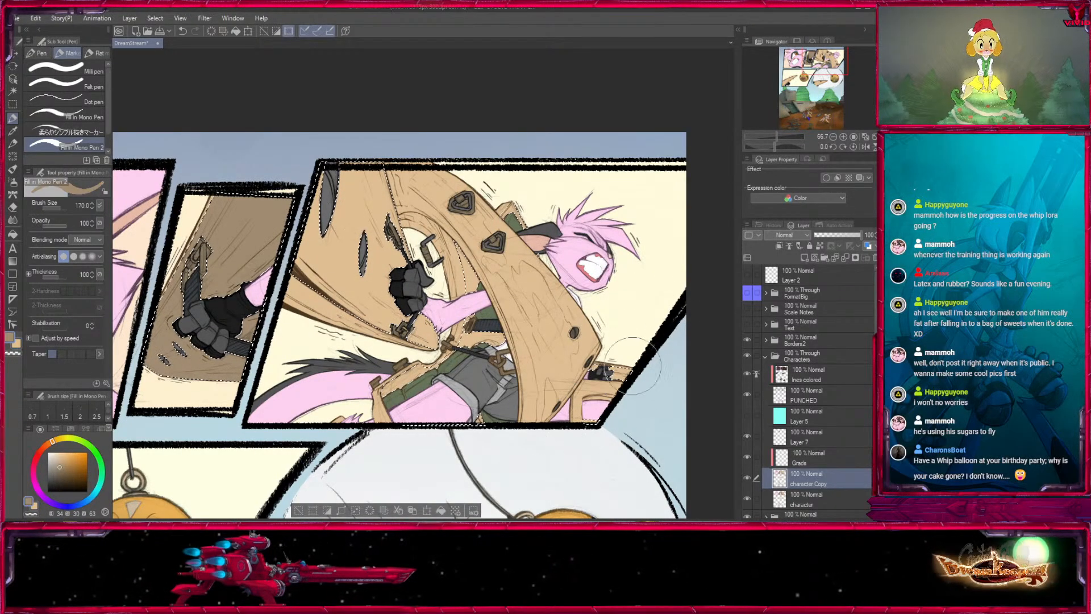
key("bracketleft")
key("bracketleft")
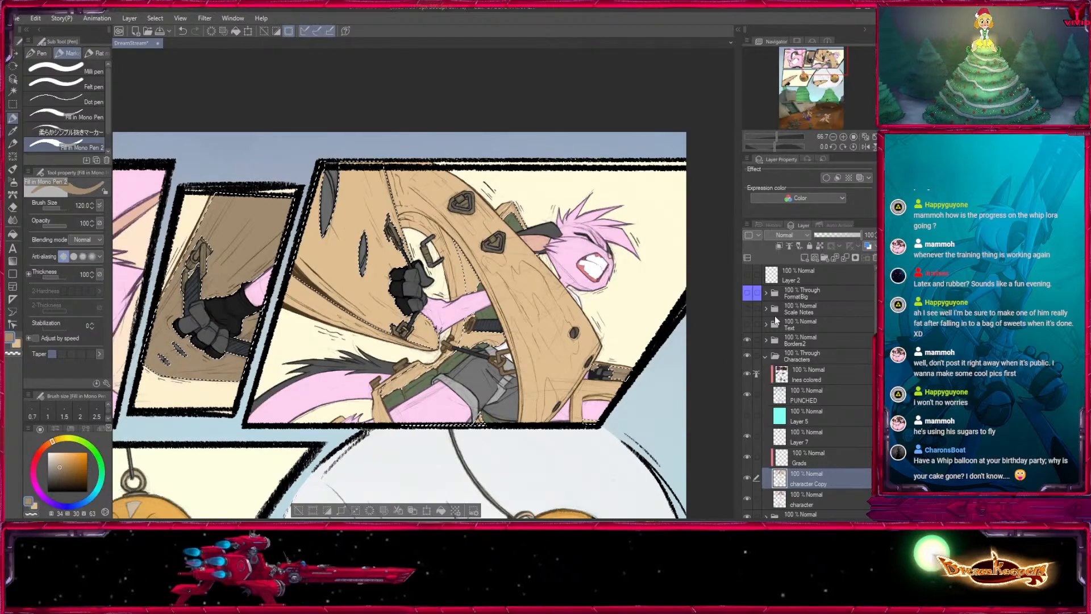
left_click_drag(441, 443, 469, 458)
key("ctrl+d")
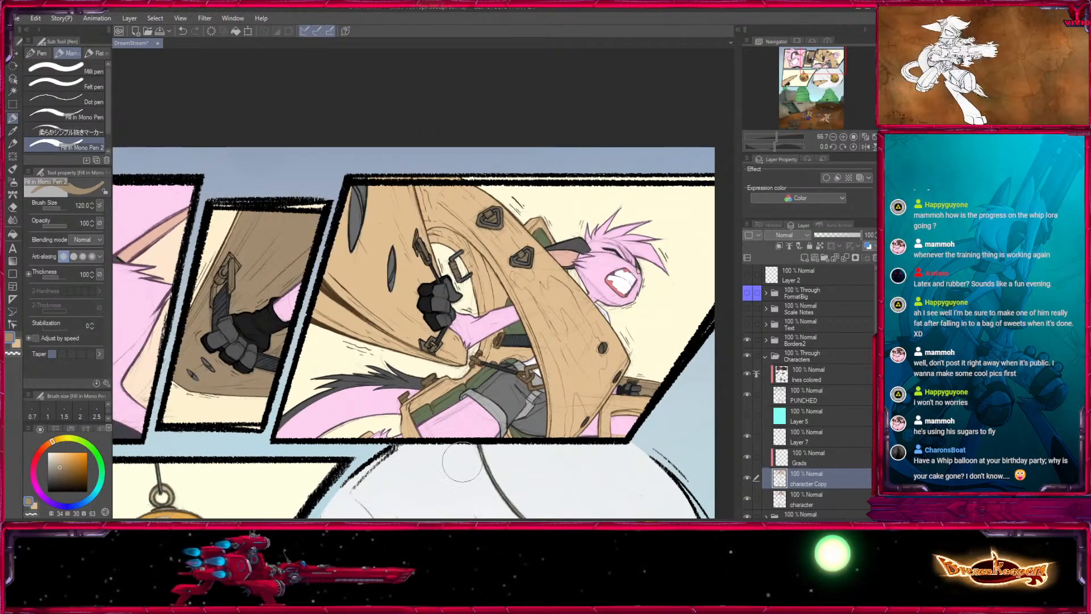
- Auto-select the light wood on the character layer and paint the curved beam shaded brown on the character copy with a size 300 pen
left_click(806, 496)
left_click(13, 105)
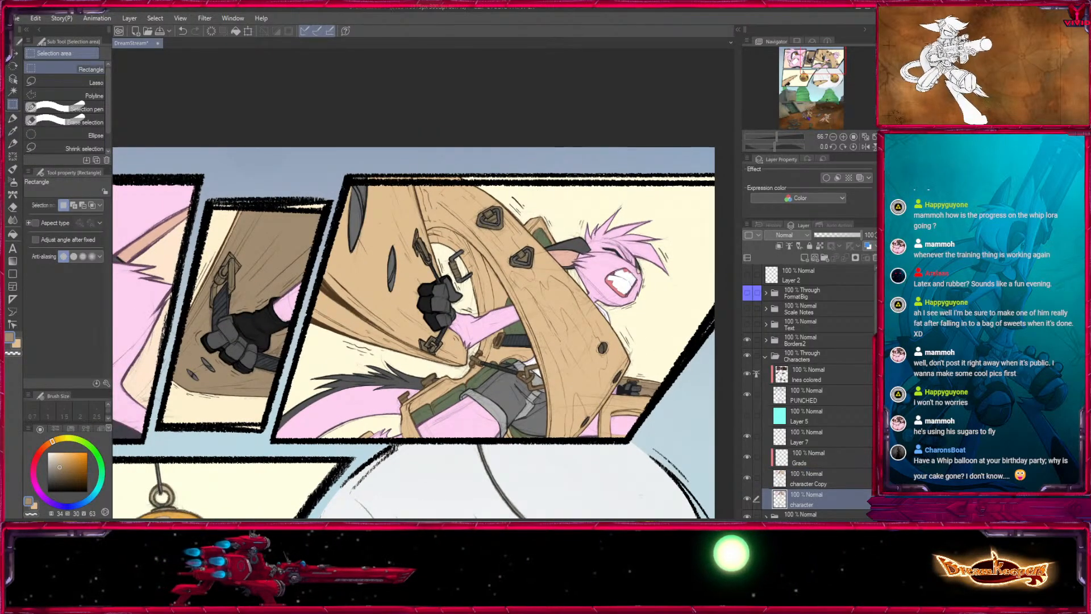
left_click(13, 91)
left_click(489, 211)
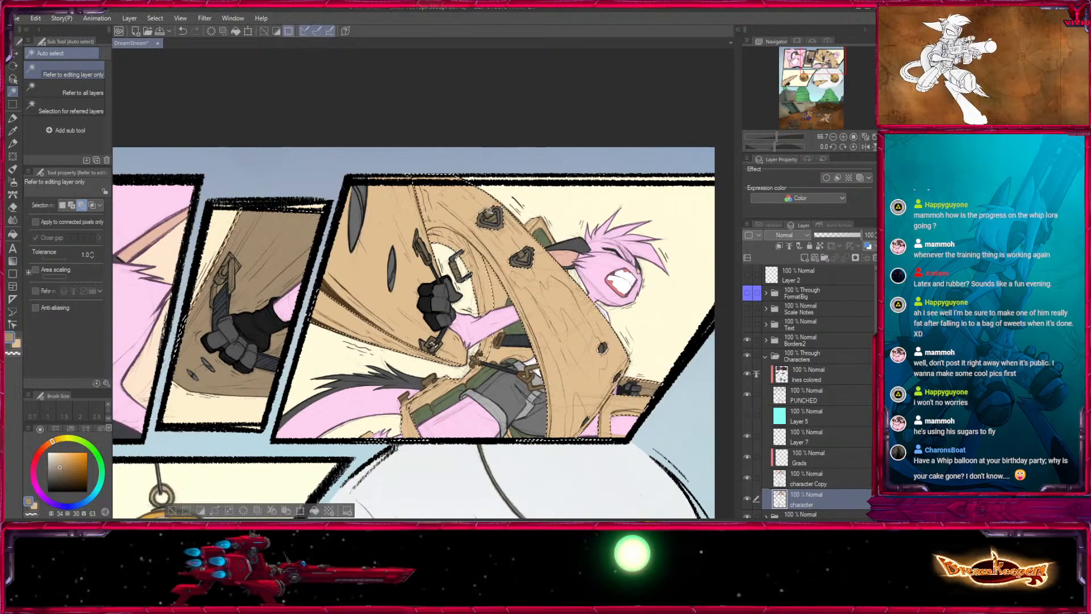
left_click(817, 477)
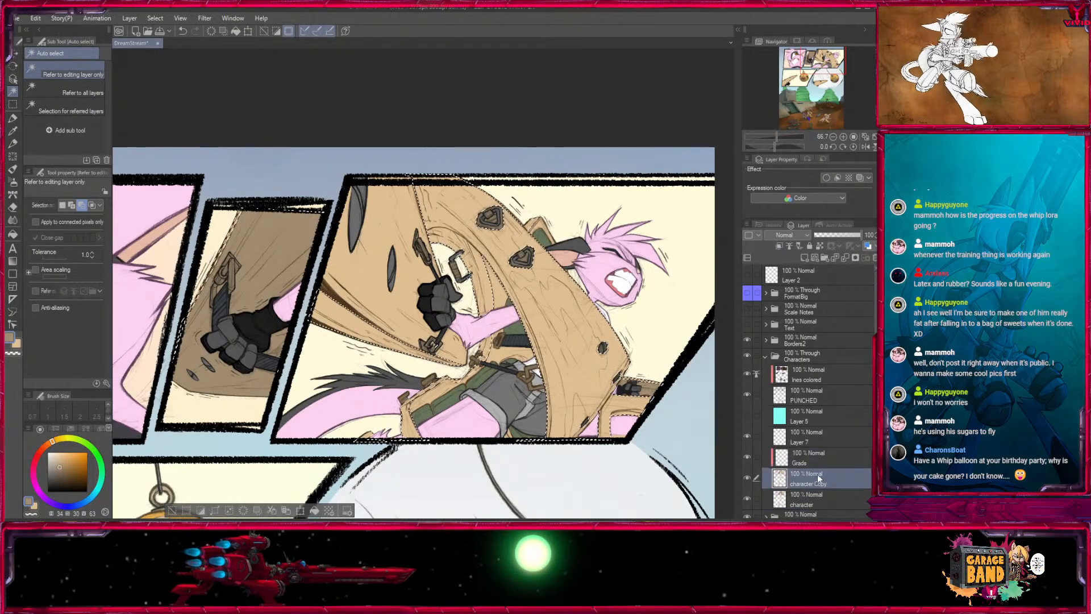
left_click(12, 118)
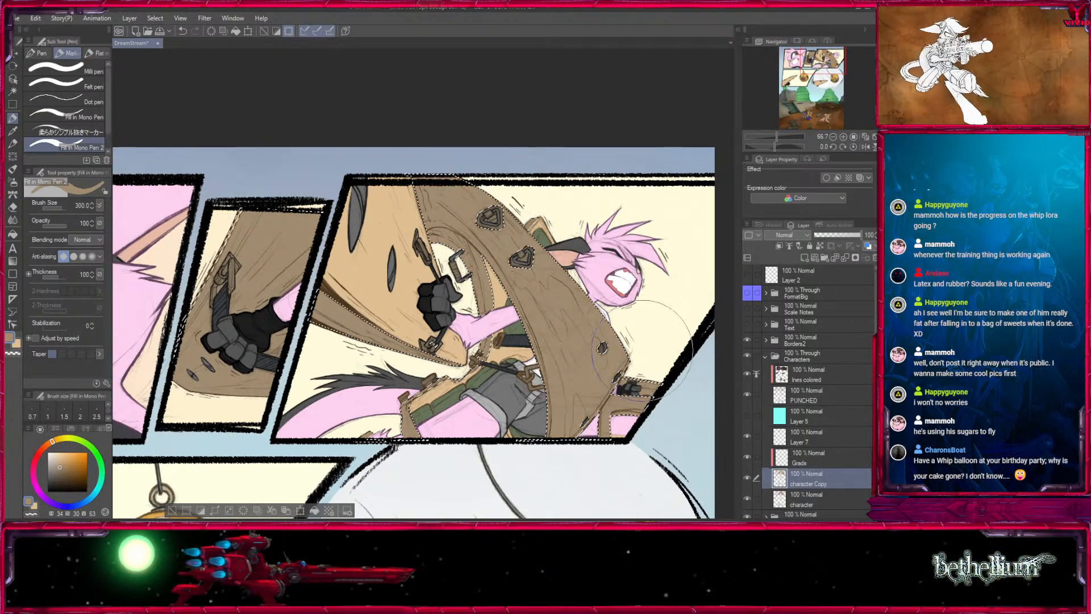
- Paint the light wood tan back onto the lower end of the curved beam, reducing the pen from size 170 to 17
key("[")
key("x")
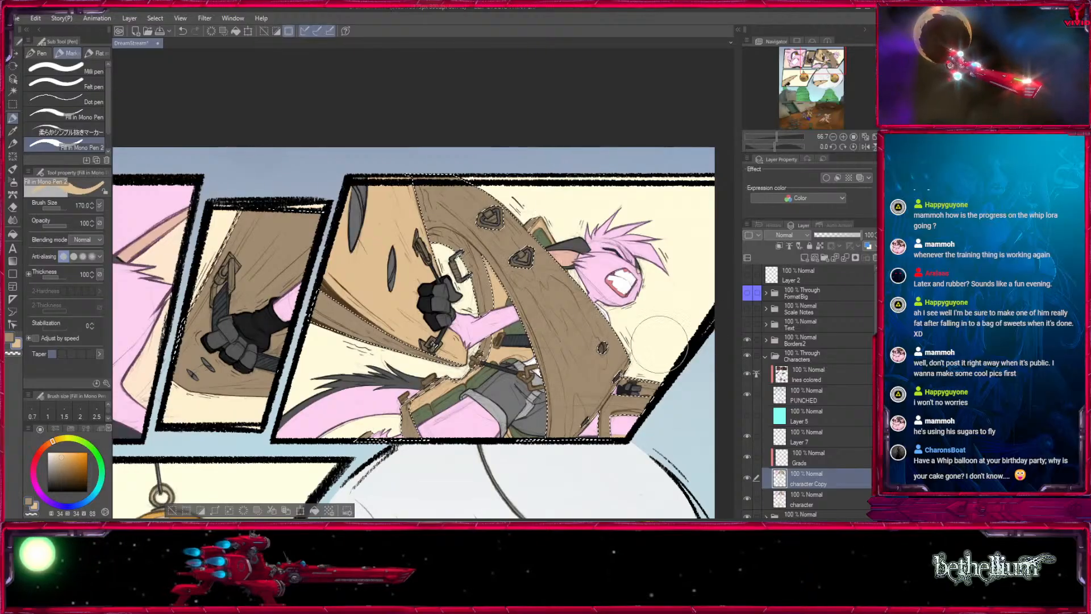
key("bracketleft")
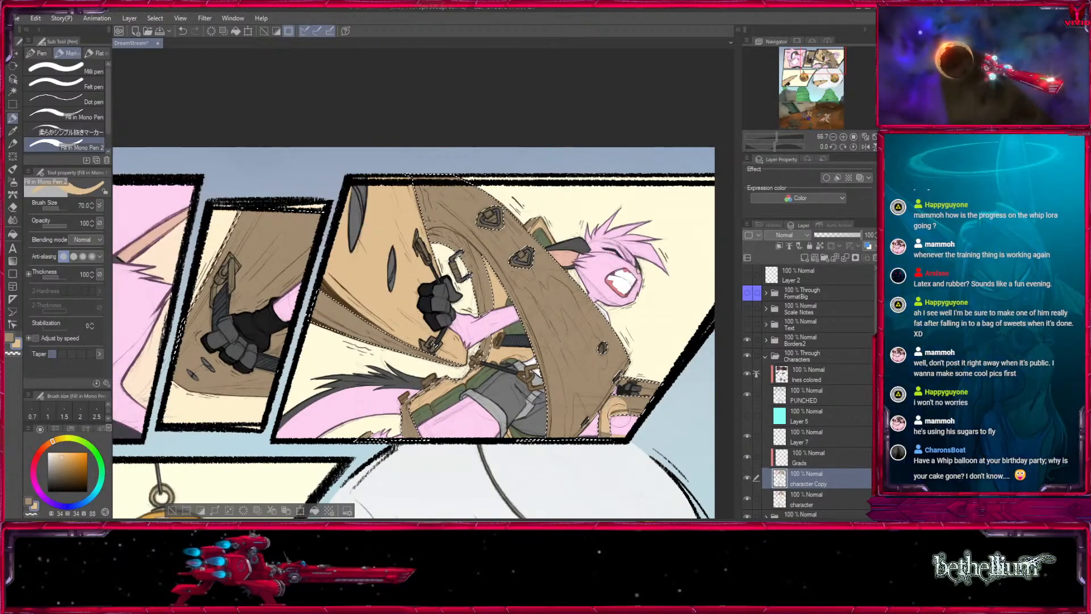
mouse_move(660, 366)
left_mouse_down()
mouse_move(604, 387)
mouse_move(413, 113)
left_mouse_up()
left_click(843, 137)
left_click(843, 137)
key("bracketleft")
key("bracketleft")
key("bracketleft")
key("bracketleft")
key("bracketleft")
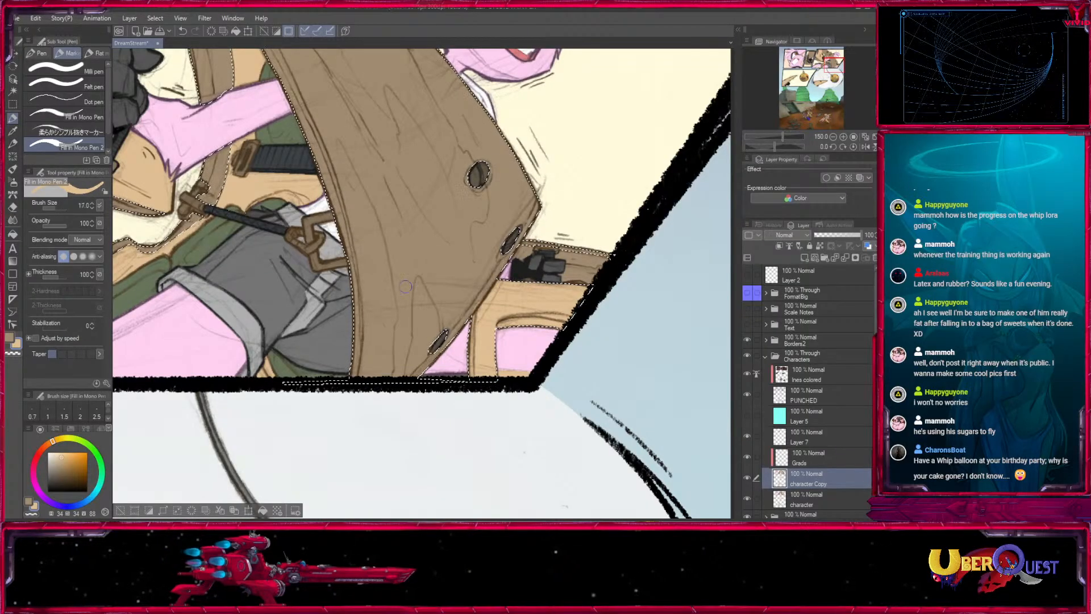
key("bracketleft")
mouse_move(359, 223)
left_mouse_down()
mouse_move(370, 363)
mouse_move(490, 204)
mouse_move(421, 355)
mouse_move(537, 198)
left_mouse_up()
- Paint the upper end of the curved beam light tan around the first triangular bracket with size 20 and 40 pens
key("bracketright")
key("bracketright")
key("bracketright")
mouse_move(463, 177)
left_mouse_down()
mouse_move(460, 339)
mouse_move(531, 507)
left_mouse_up()
key("bracketleft")
key("bracketleft")
key("bracketleft")
key("bracketleft")
key("bracketleft")
mouse_move(132, 136)
left_mouse_down()
mouse_move(214, 185)
mouse_move(241, 220)
mouse_move(125, 136)
mouse_move(243, 196)
left_mouse_up()
key("bracketright")
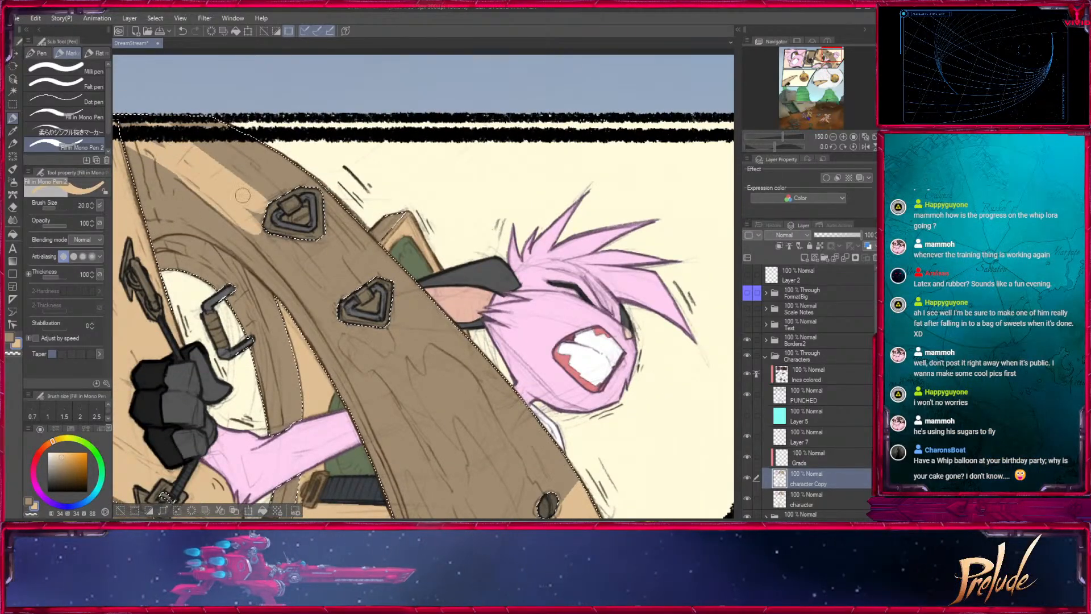
left_click_drag(201, 129, 351, 215)
left_click_drag(224, 166, 328, 253)
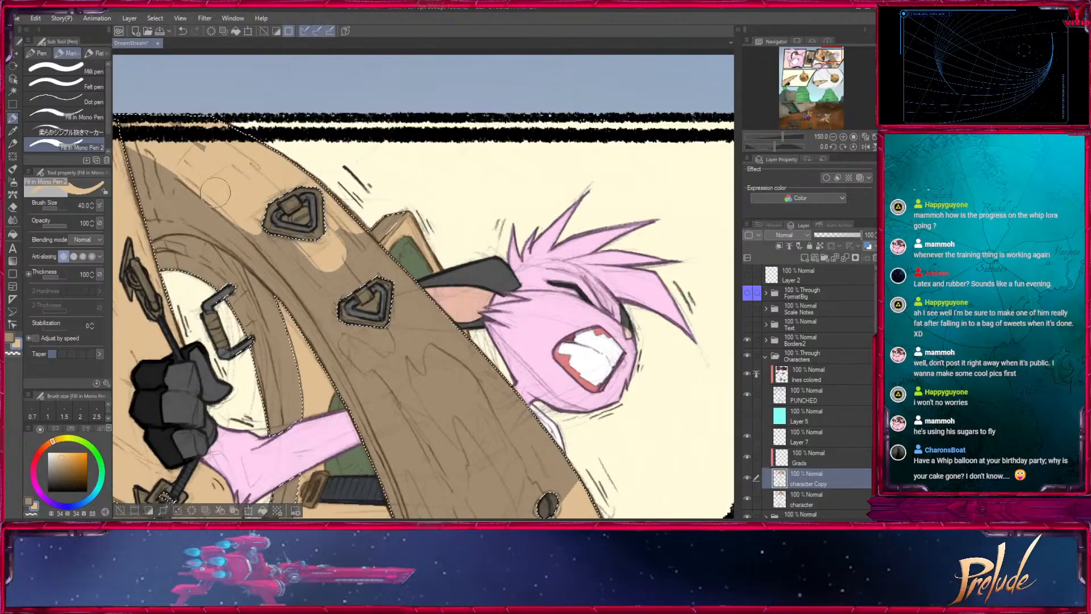
- Extend the light tan along the beam's inner side from the first triangular bracket towards the second with a size 20 pen
key("bracketleft")
key("bracketleft")
key("bracketleft")
key("bracketleft")
key("bracketleft")
left_click_drag(213, 198, 343, 340)
mouse_move(346, 342)
left_mouse_down()
mouse_move(300, 138)
mouse_move(372, 261)
left_mouse_up()
key("bracketright")
left_click_drag(302, 159, 342, 209)
left_click_drag(307, 160, 367, 243)
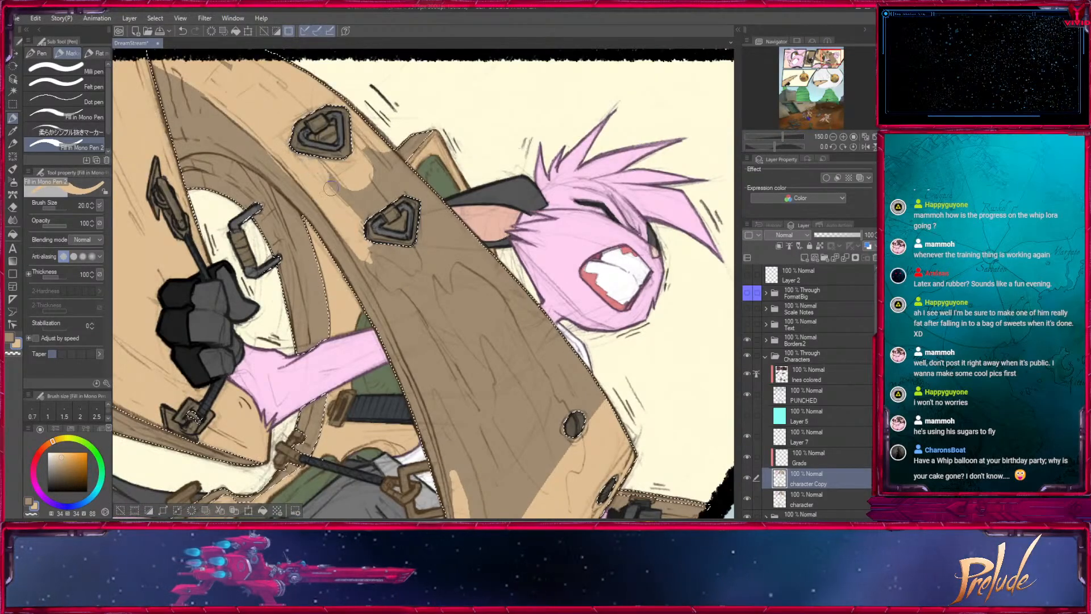
- Cover the brown between the two triangular brackets and just below the second one in light tan with a size 25 pen
left_click_drag(331, 188, 372, 218)
key("bracketright")
left_click_drag(372, 158, 393, 207)
left_click_drag(410, 240, 447, 290)
left_click_drag(396, 159, 434, 207)
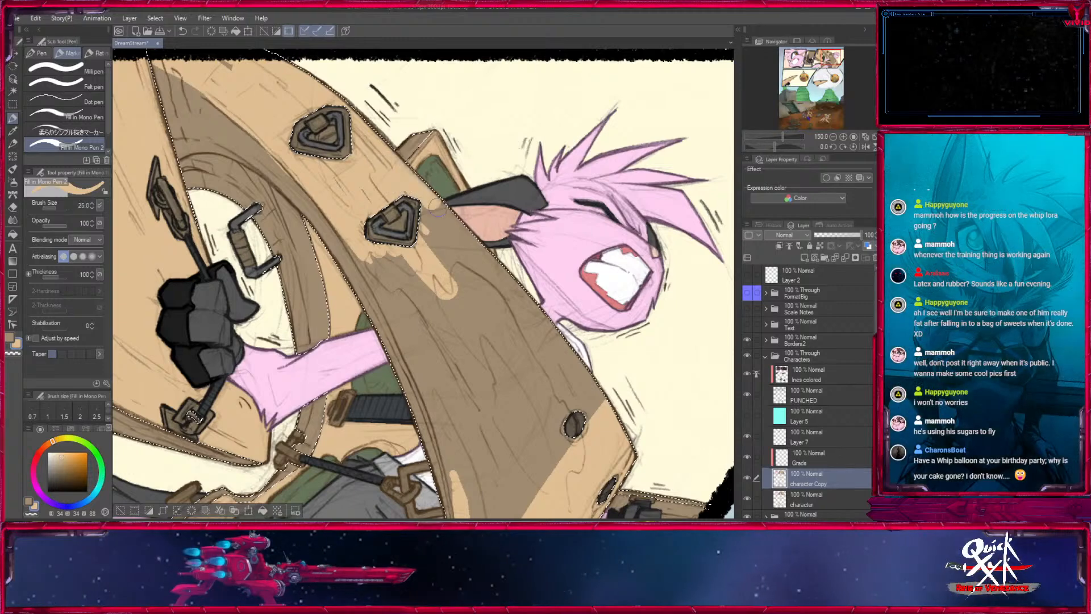
- Paint light tan along the beam's inner side below the second bracket, starting at size 15 and widening the pen to 60
key("bracketleft")
key("bracketleft")
key("bracketleft")
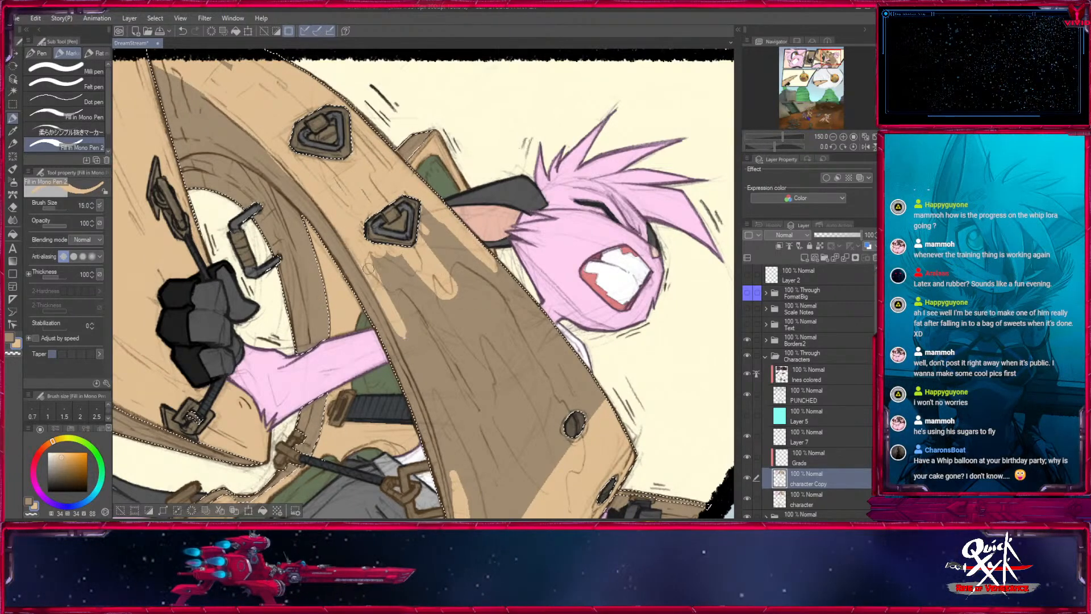
mouse_move(493, 437)
left_mouse_down()
mouse_move(422, 238)
mouse_move(402, 296)
left_mouse_up()
key("bracketright")
key("bracketright")
key("bracketright")
key("bracketright")
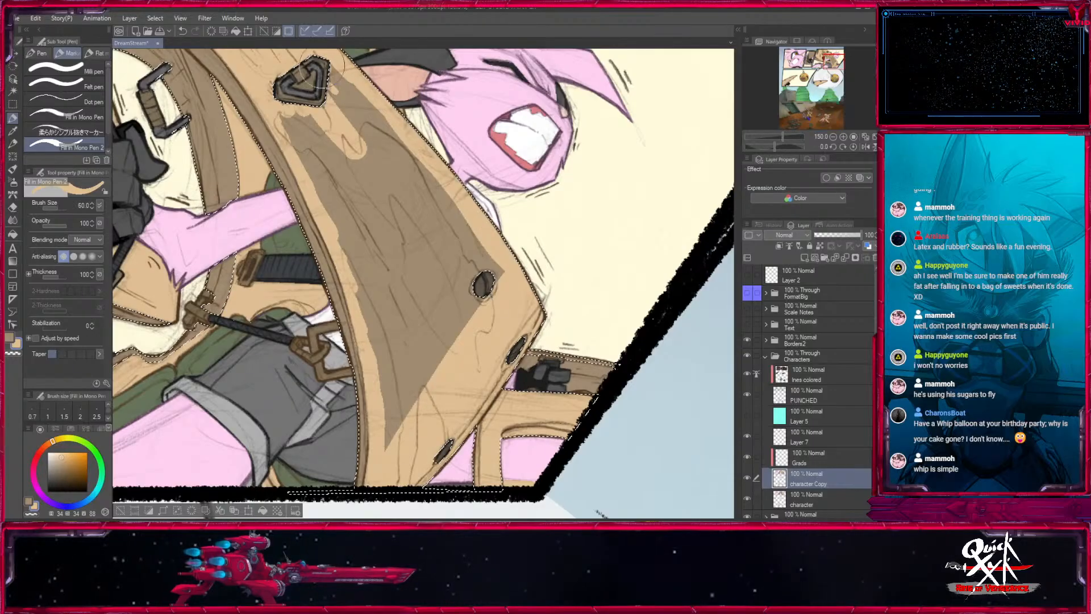
left_click_drag(317, 79, 300, 117)
- Limit the fill to connected pixels and fill the remaining brown patch on the beam's face with light tan
key("g")
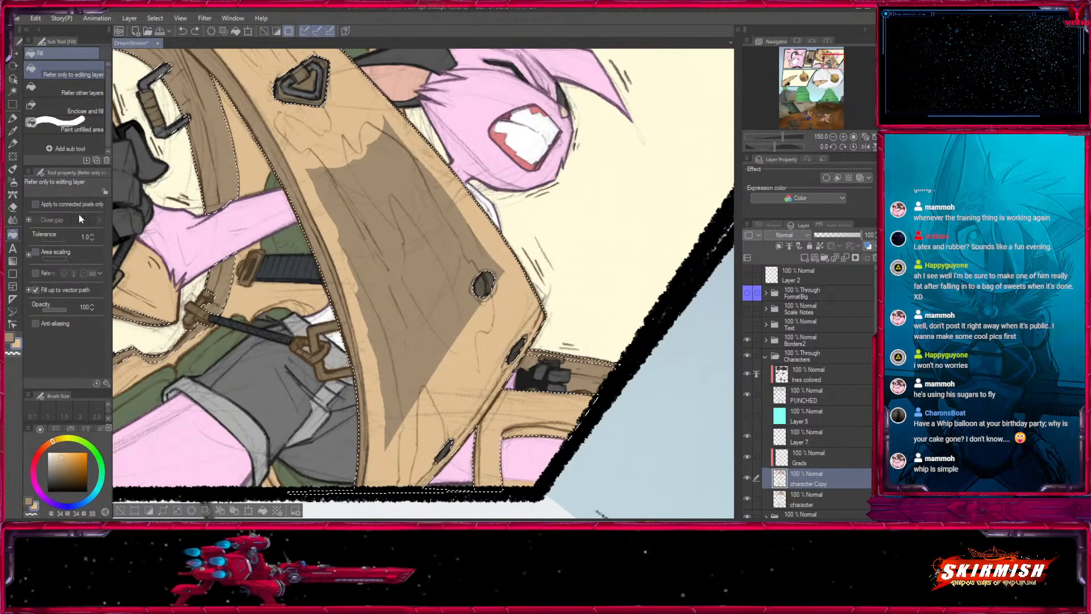
left_click(104, 205)
left_click(398, 250)
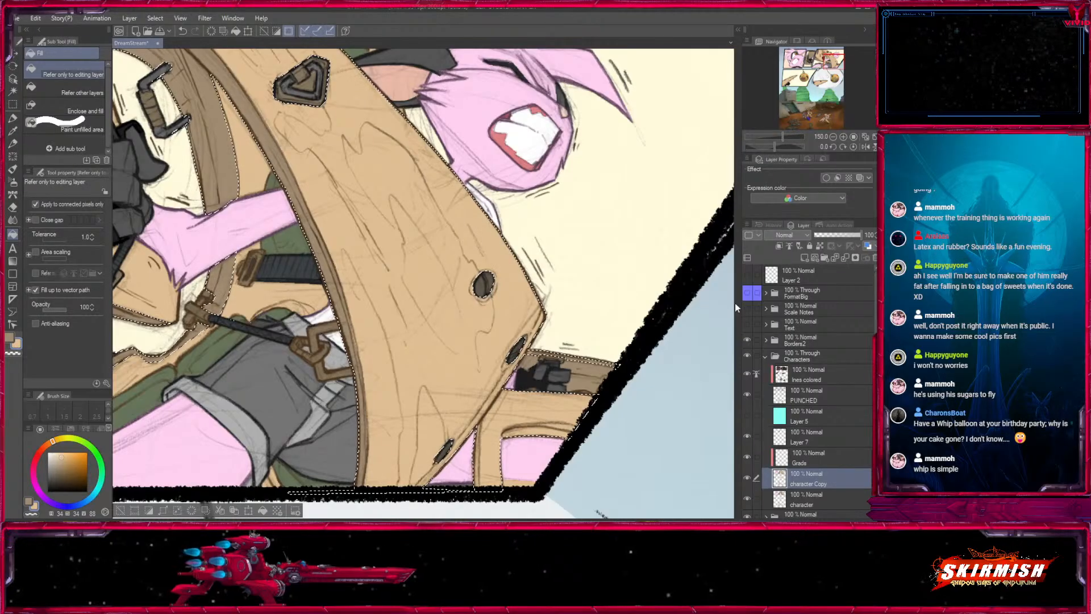
- Shade the underside of the pointed beam in the middle-left panel brown with a size 15 pen
left_click(834, 136)
left_click(834, 137)
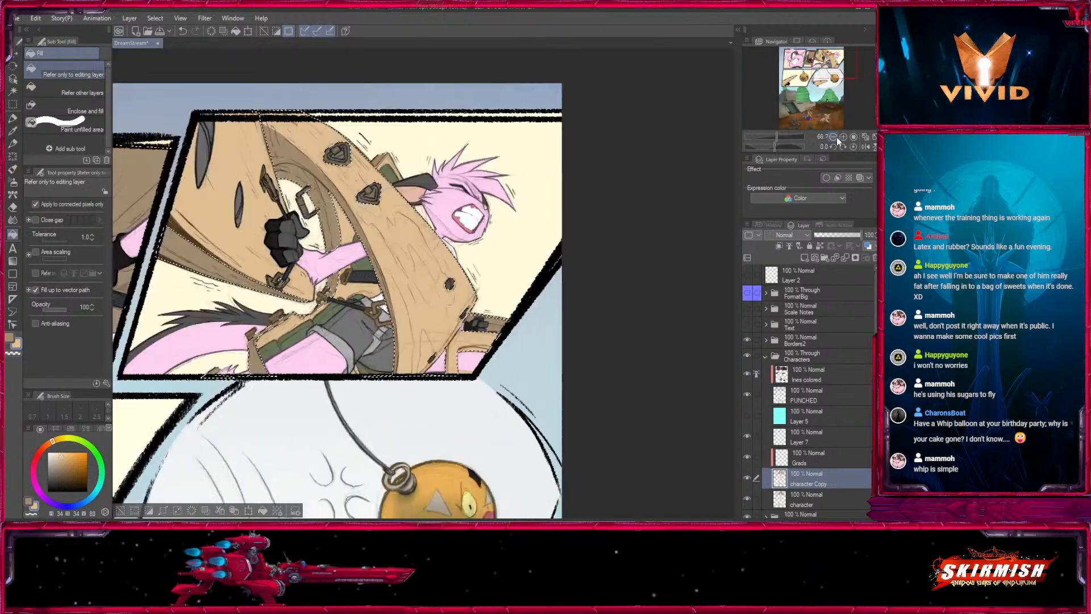
left_click_drag(273, 358, 516, 243)
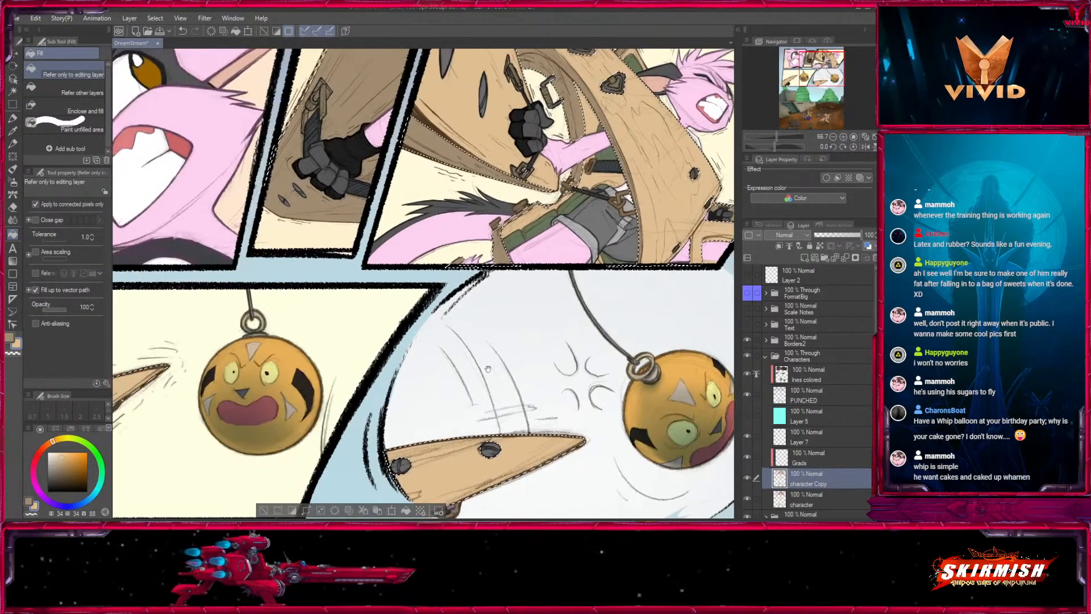
left_click_drag(202, 412, 440, 269)
mouse_move(412, 338)
left_mouse_down()
mouse_move(304, 335)
mouse_move(404, 331)
left_mouse_up()
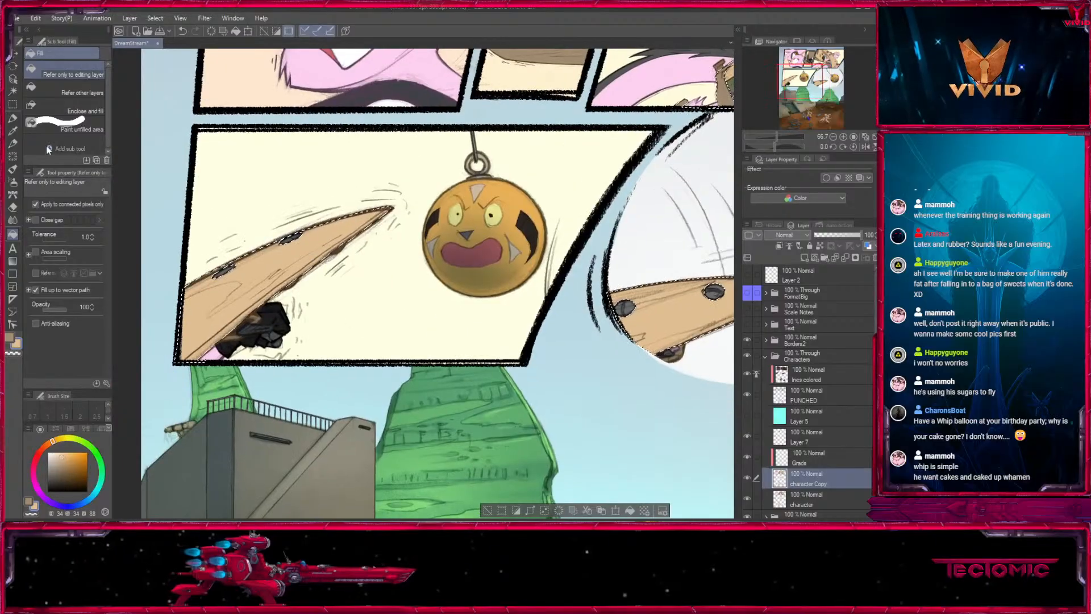
left_click(13, 118)
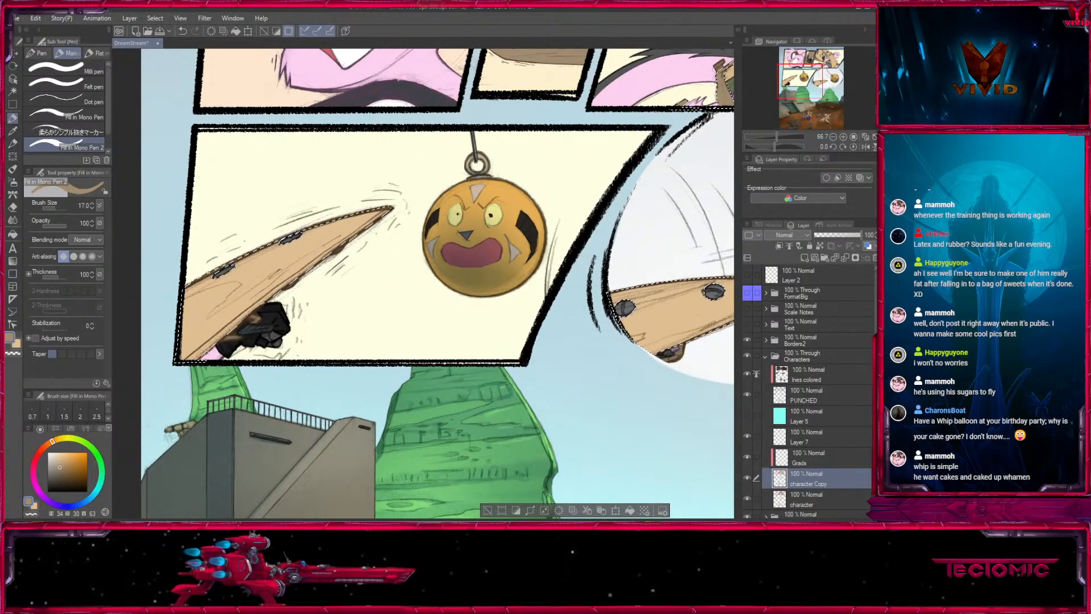
key("ctrl+z")
key("[")
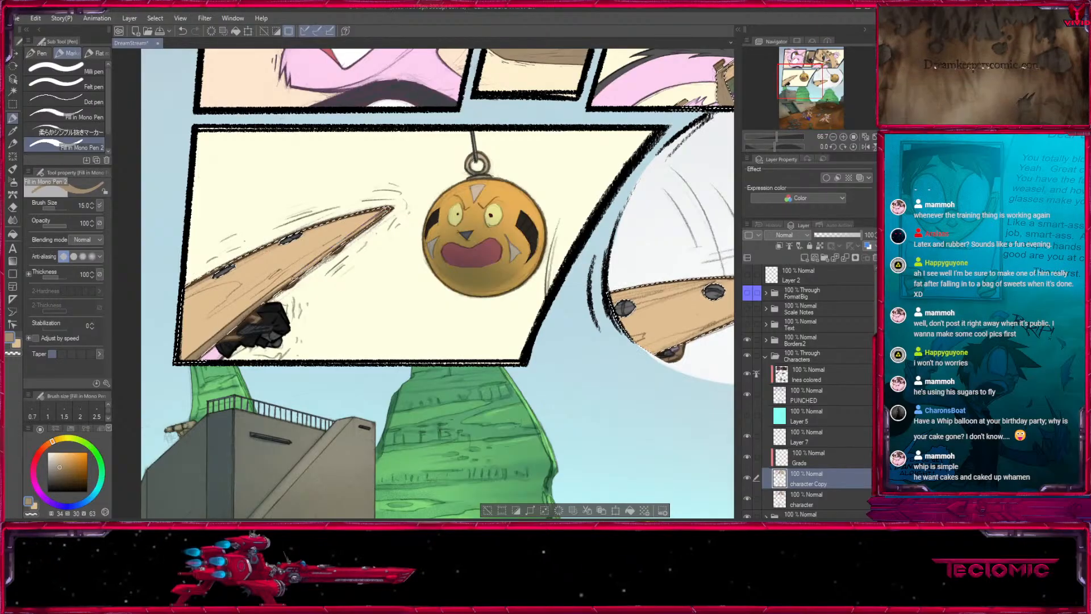
left_click_drag(380, 217, 279, 291)
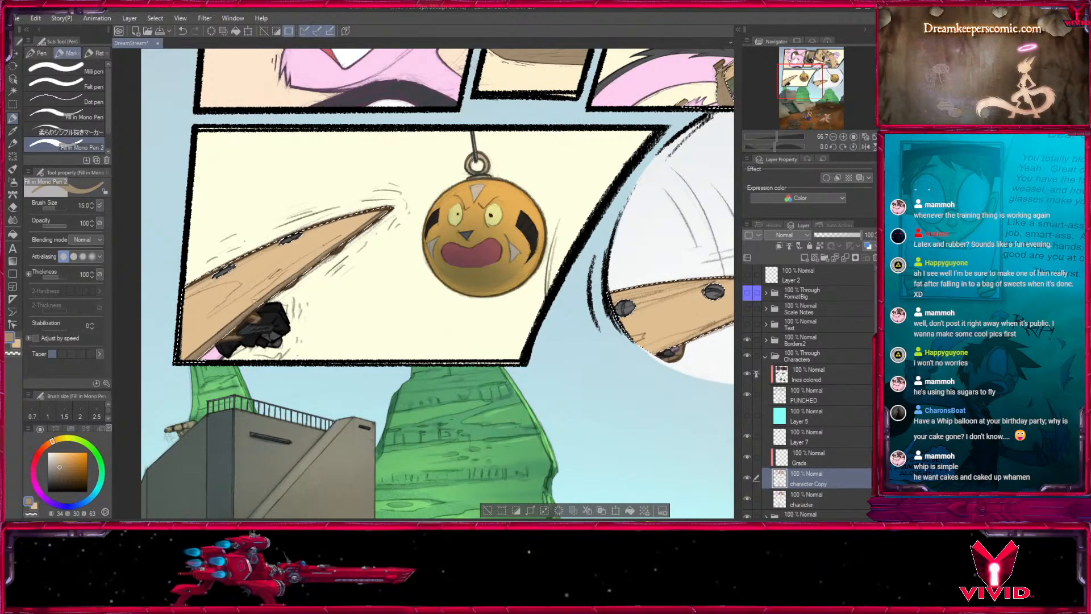
- Set the pen to size 20, check the wood in the oval panel and bottom scene, and clear the selection
left_click_drag(636, 301, 378, 308)
key("]")
key("]")
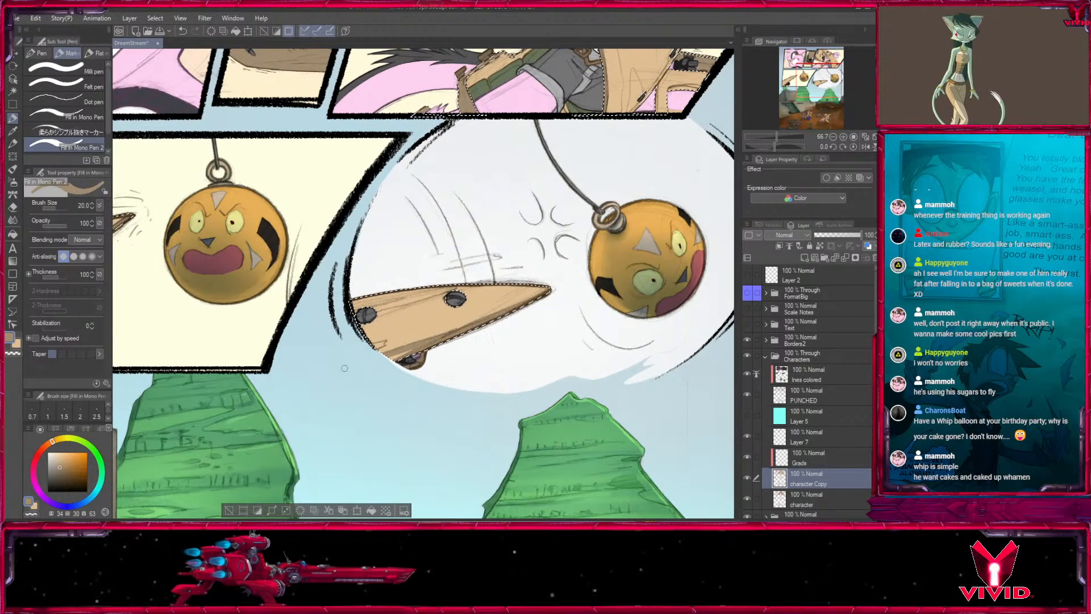
left_click_drag(534, 341, 546, 158)
left_click_drag(396, 389, 608, 253)
left_click_drag(636, 327, 349, 219)
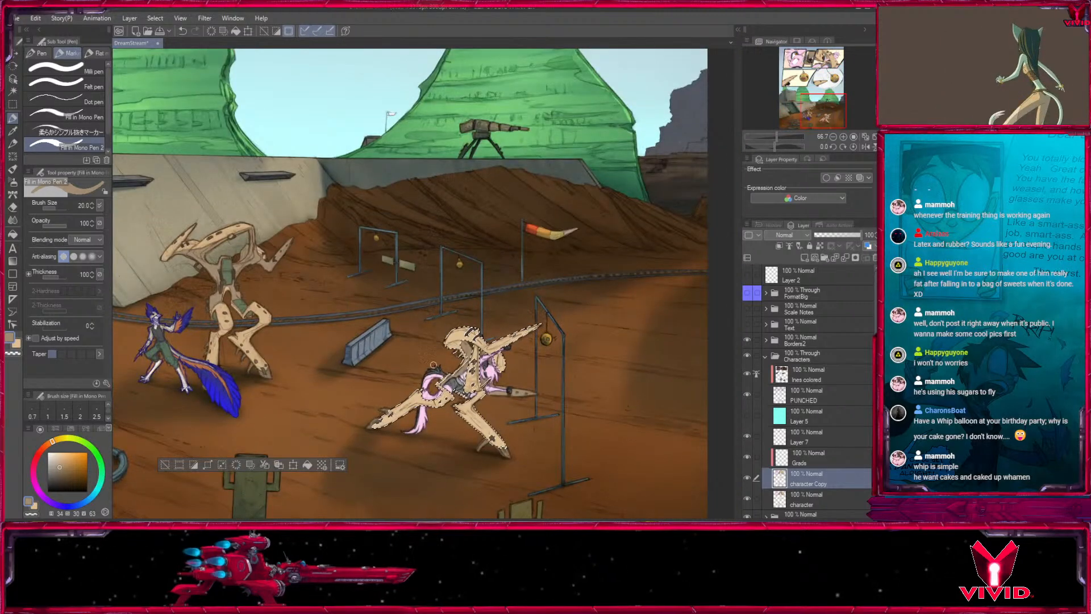
key("ctrl+d")
left_click(833, 137)
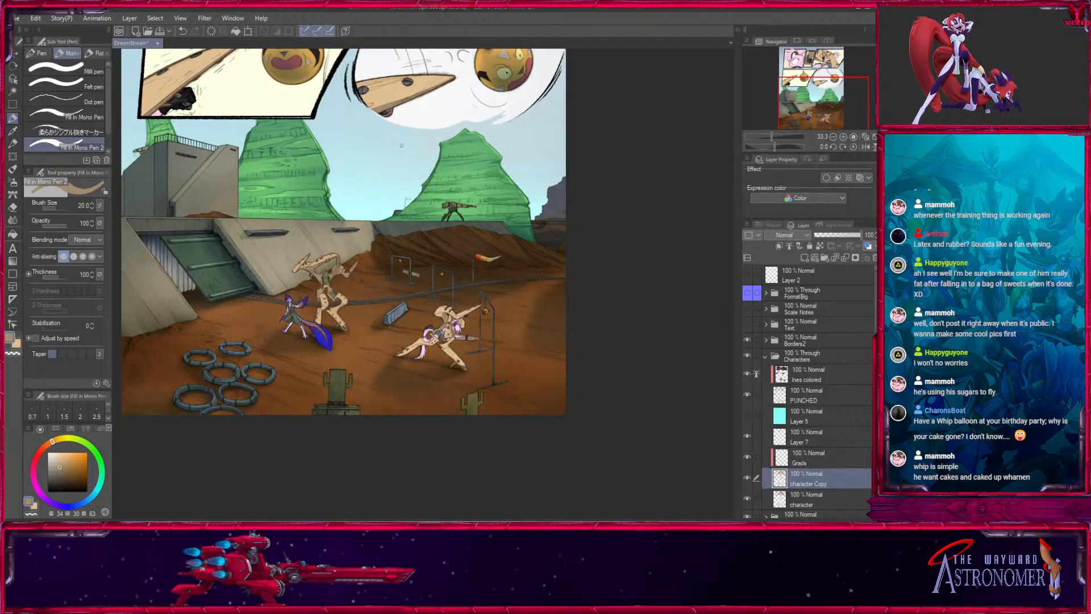
- Select the light tan wood by colour on the character Copy layer and make the Grads layer active
scroll(465, 229, "up", 5)
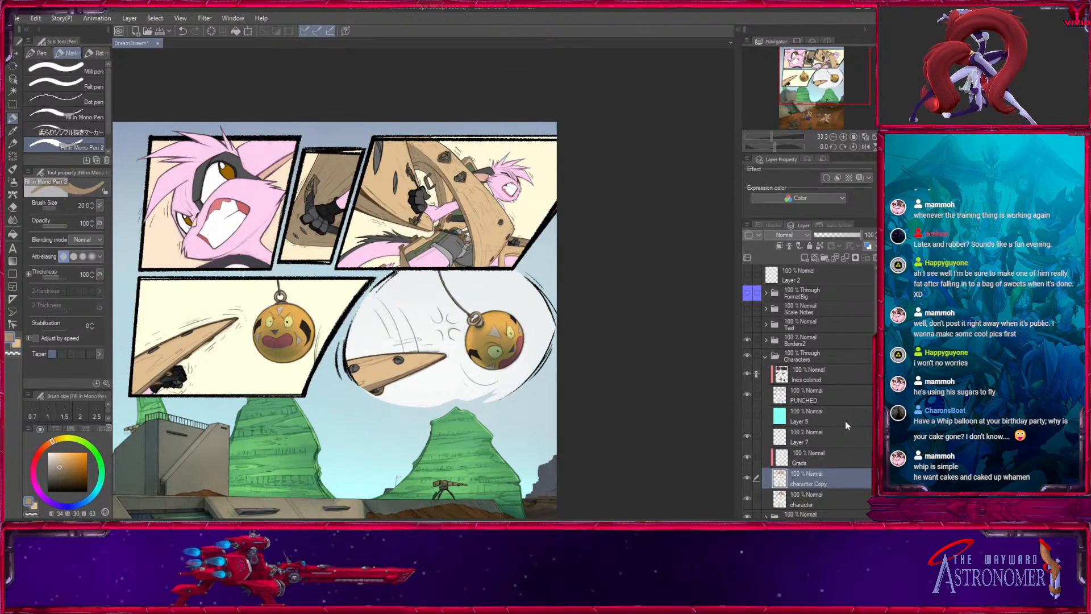
left_click(12, 91)
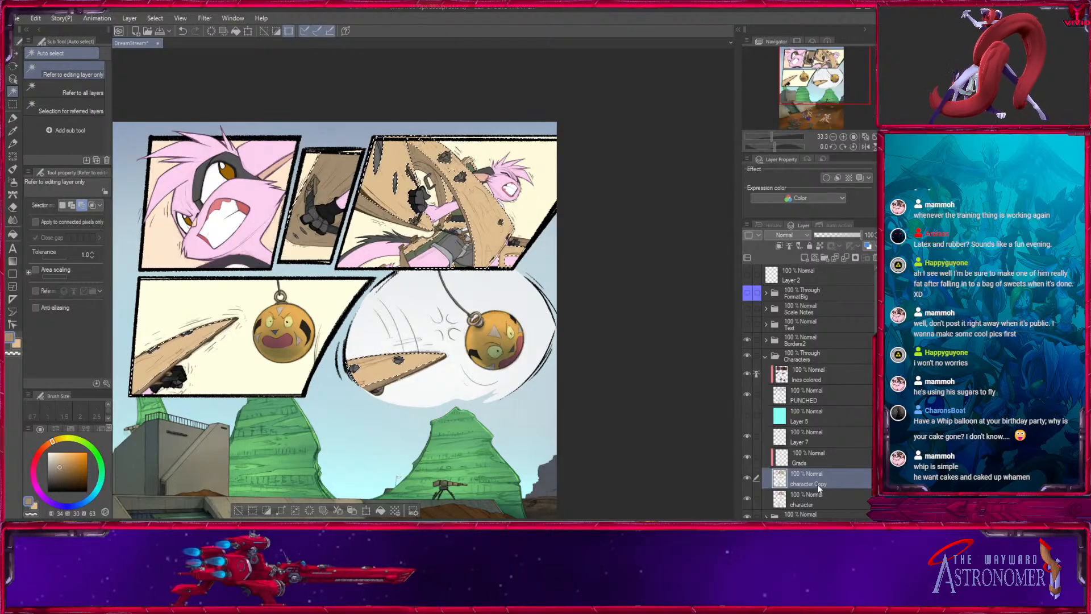
left_click(813, 458)
key("ctrl+plus")
key("ctrl+plus")
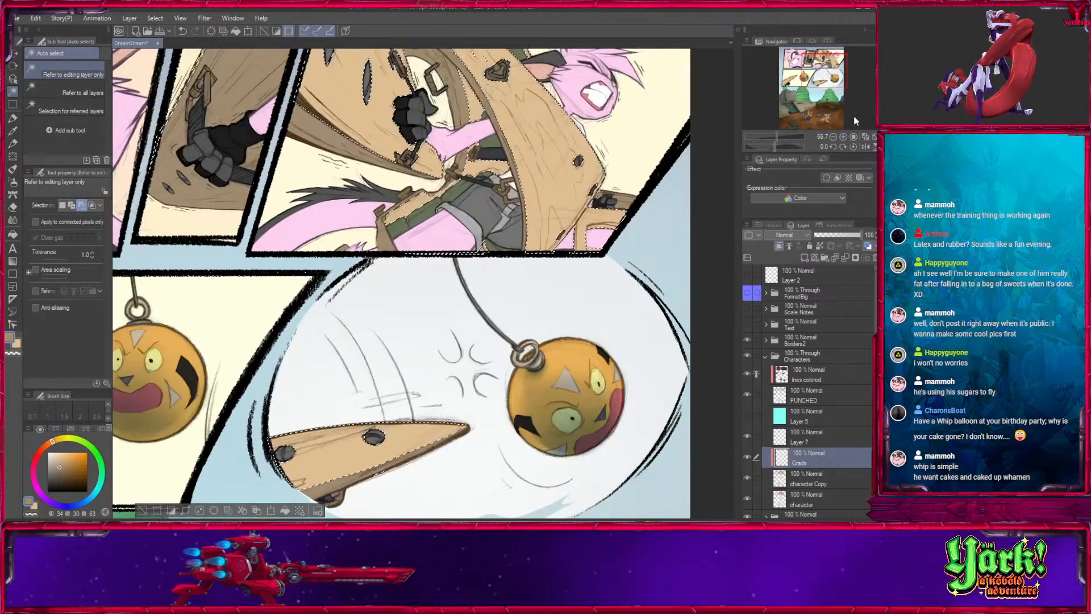
- Paint light grain streaks down the curved beam's face in the upper-right panel with a sampled light tan, using Oil paint at 66 opacity, sizes 15 to 17
left_click(13, 131)
left_click(536, 103)
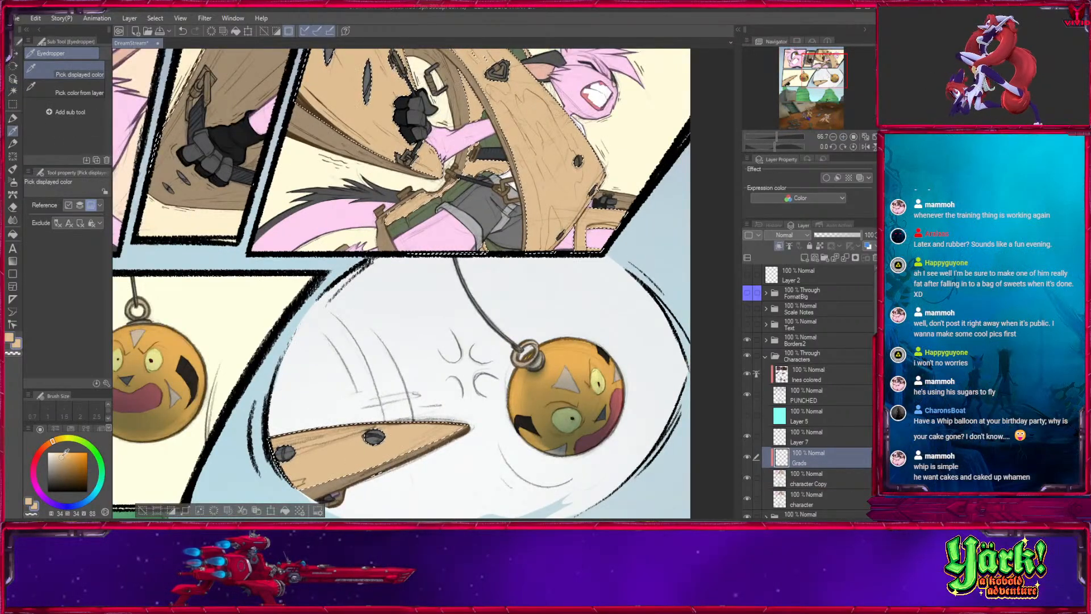
left_click(13, 169)
left_click_drag(603, 152, 387, 327)
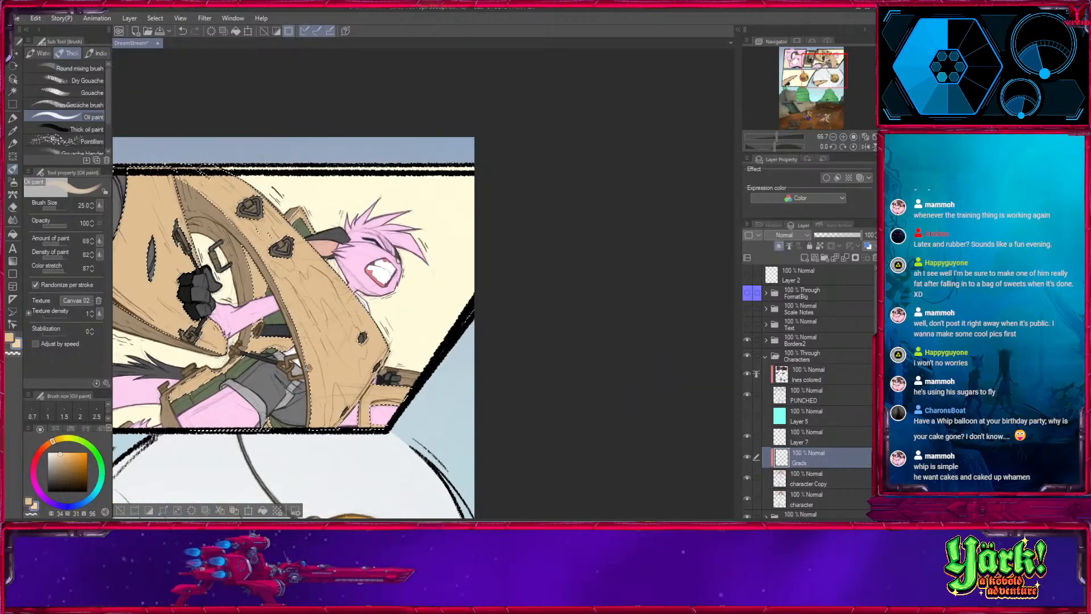
left_click(843, 137)
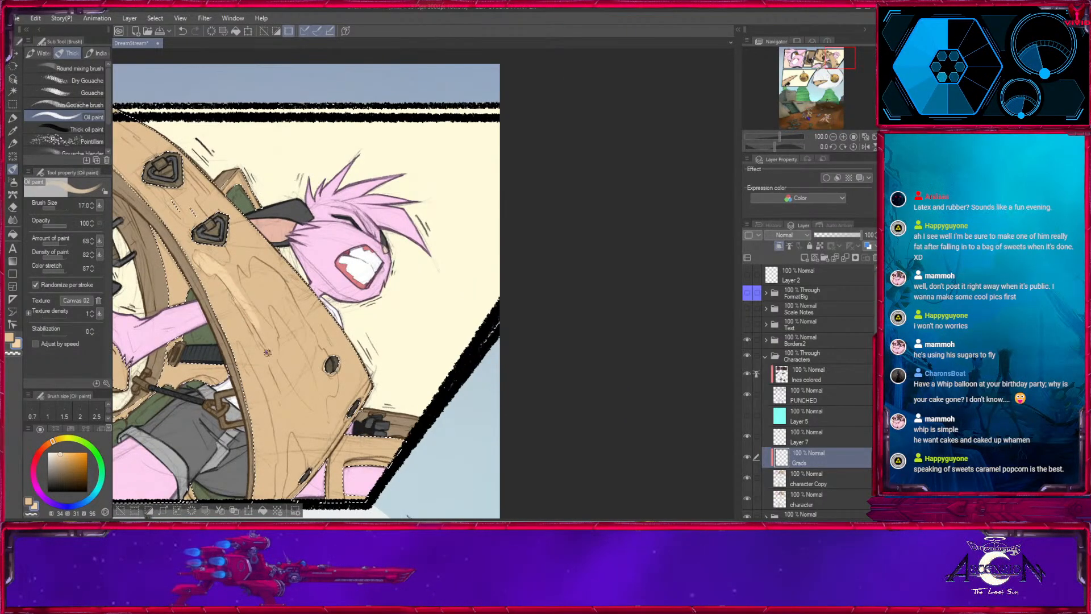
left_click(60, 227)
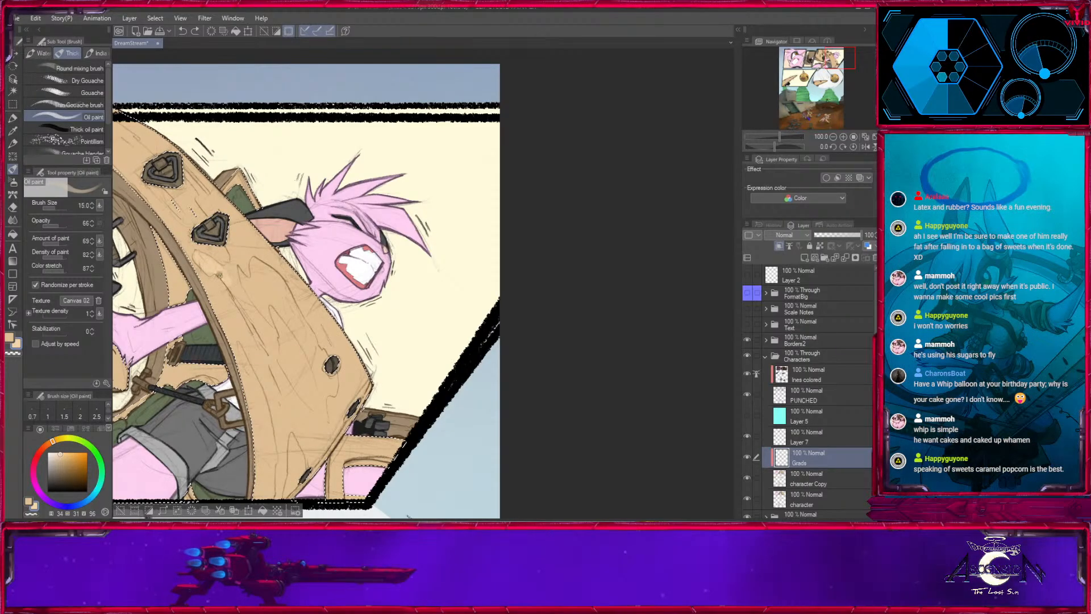
mouse_move(230, 269)
left_mouse_down()
mouse_move(266, 328)
mouse_move(262, 342)
left_mouse_up()
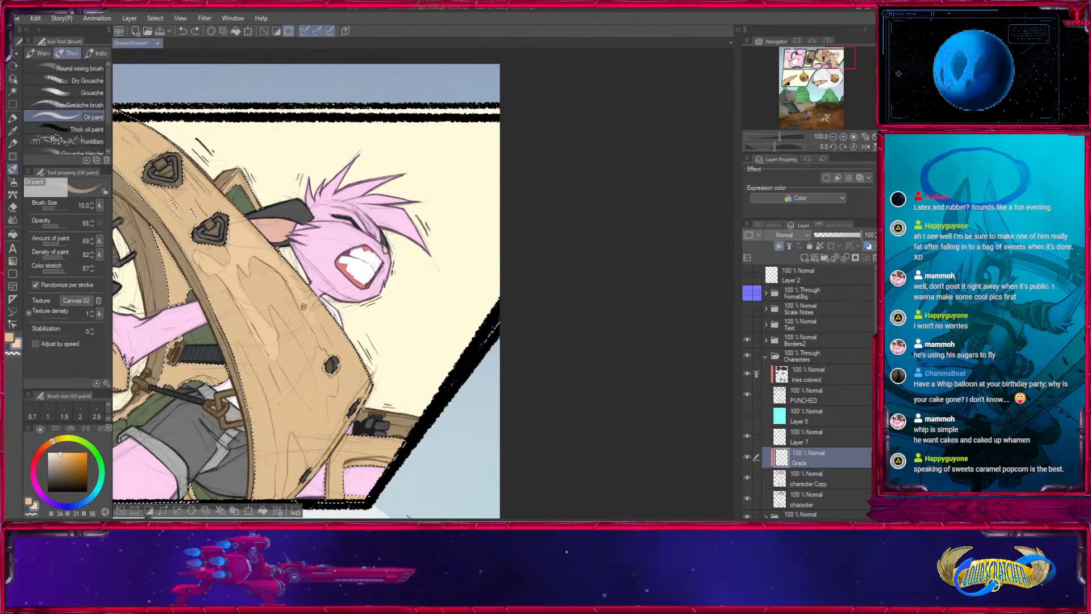
left_click_drag(328, 377, 302, 233)
left_click_drag(263, 195, 276, 226)
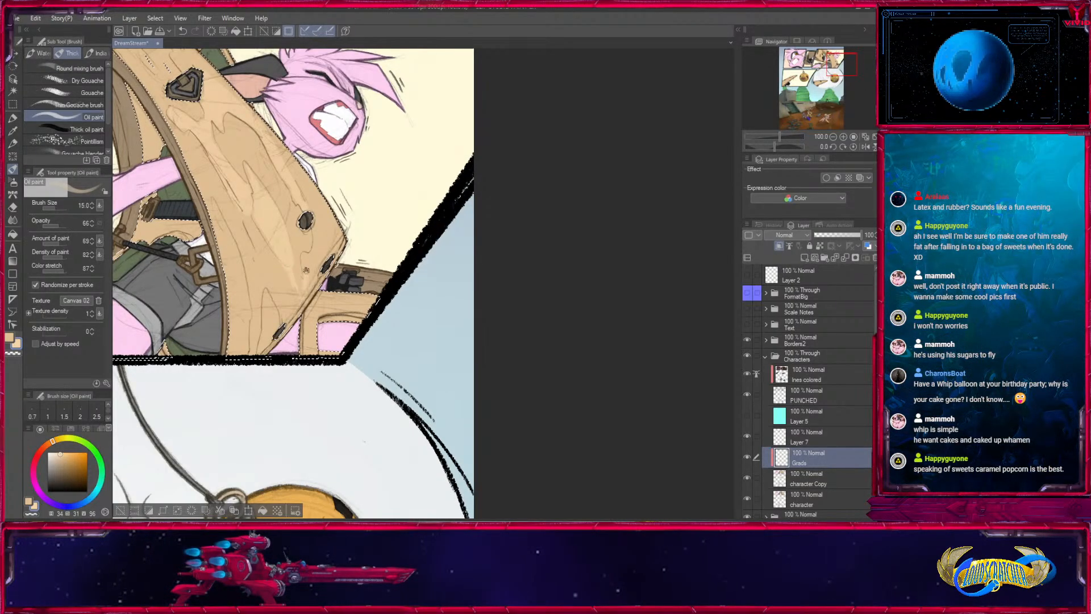
left_click_drag(302, 178, 327, 216)
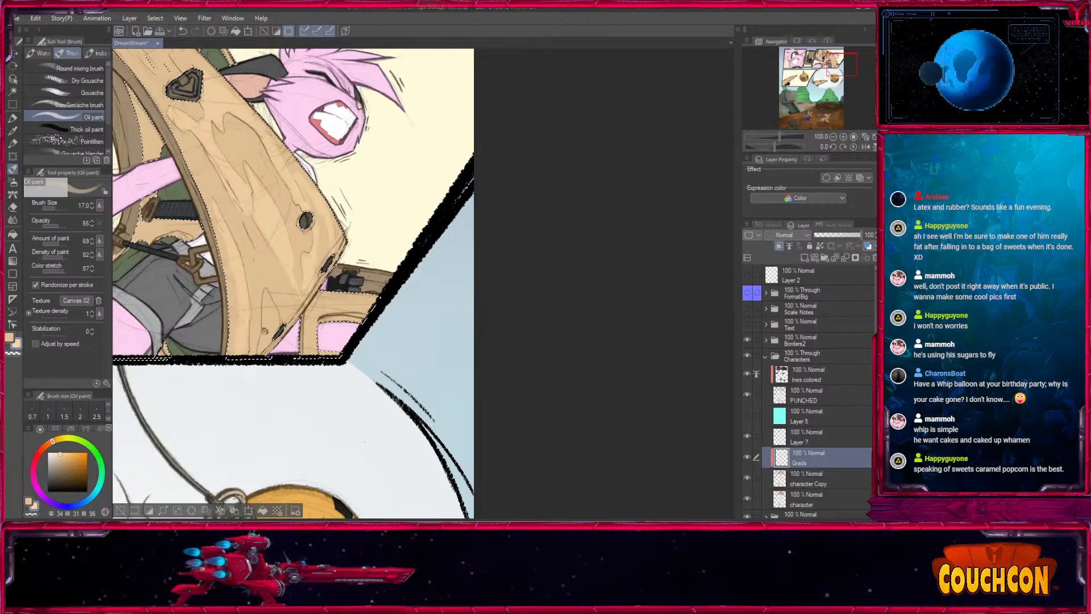
left_click_drag(281, 264, 399, 476)
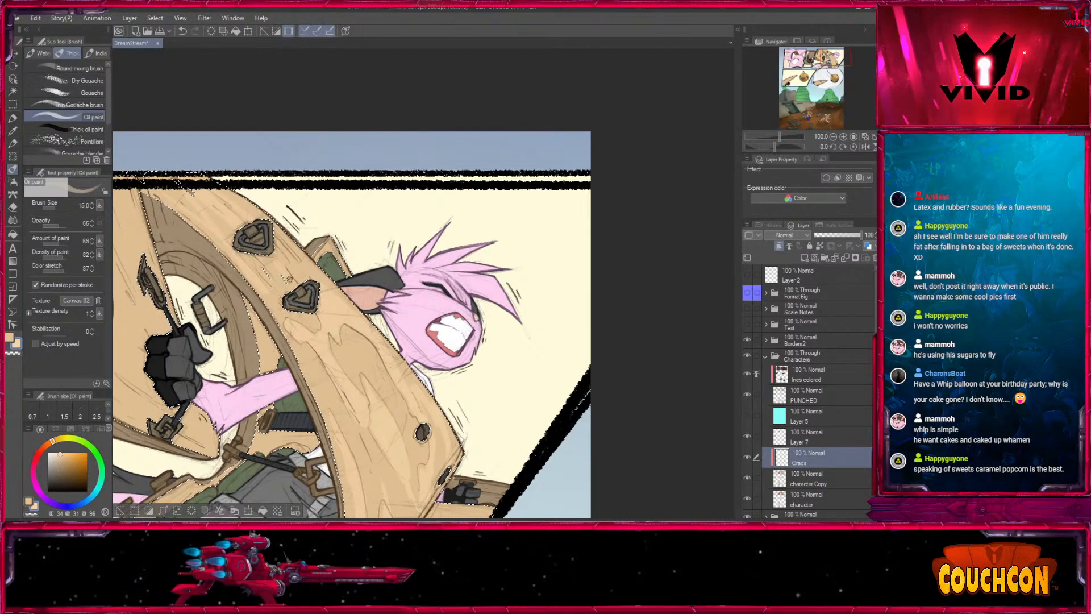
- Paint long light grain streaks down the large beam behind the gloved hand, with brush sizes from 17 to 25
left_click_drag(440, 494, 446, 223)
key("]")
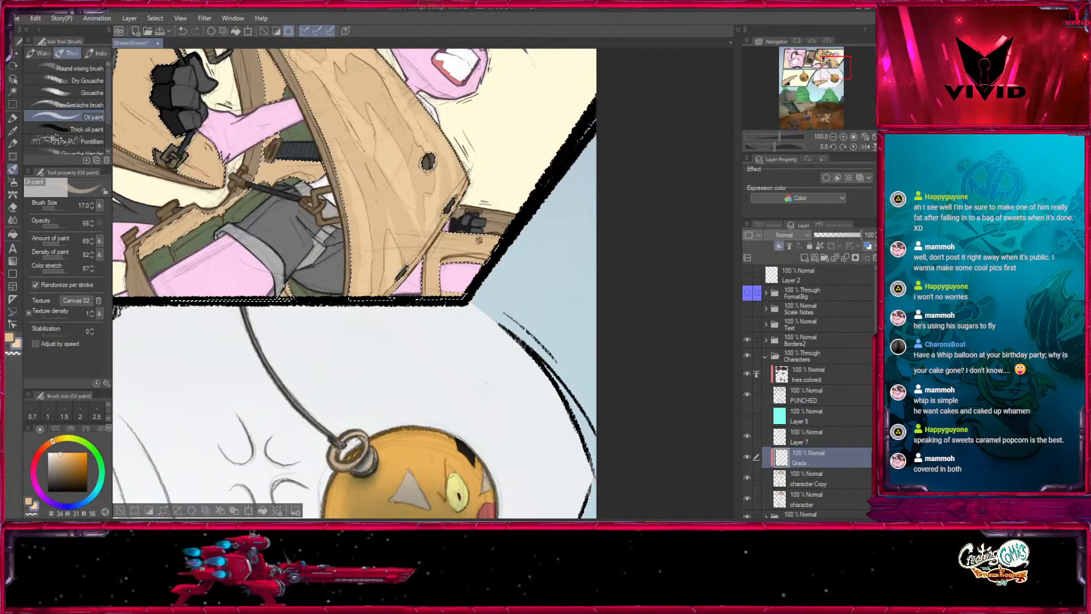
left_click_drag(335, 214, 509, 388)
key("]")
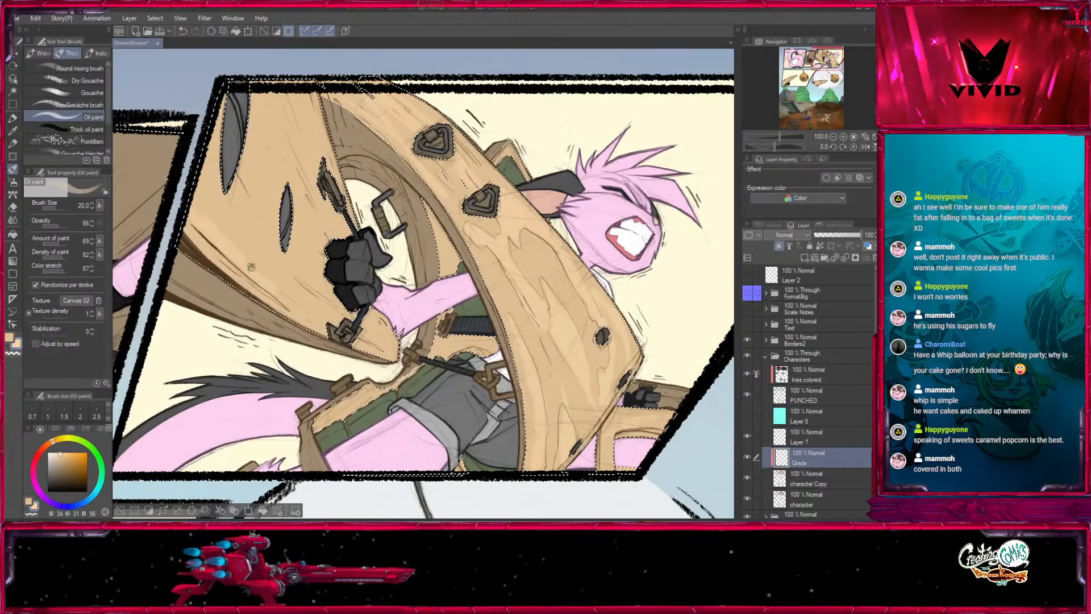
mouse_move(319, 312)
left_mouse_down()
mouse_move(254, 237)
mouse_move(246, 152)
left_mouse_up()
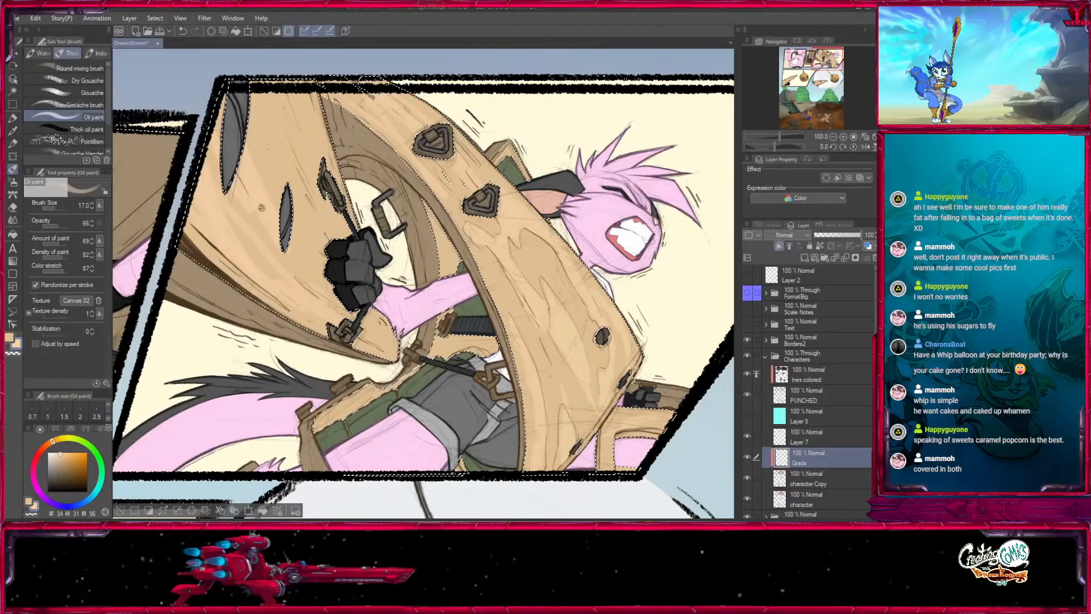
left_click_drag(279, 98, 317, 198)
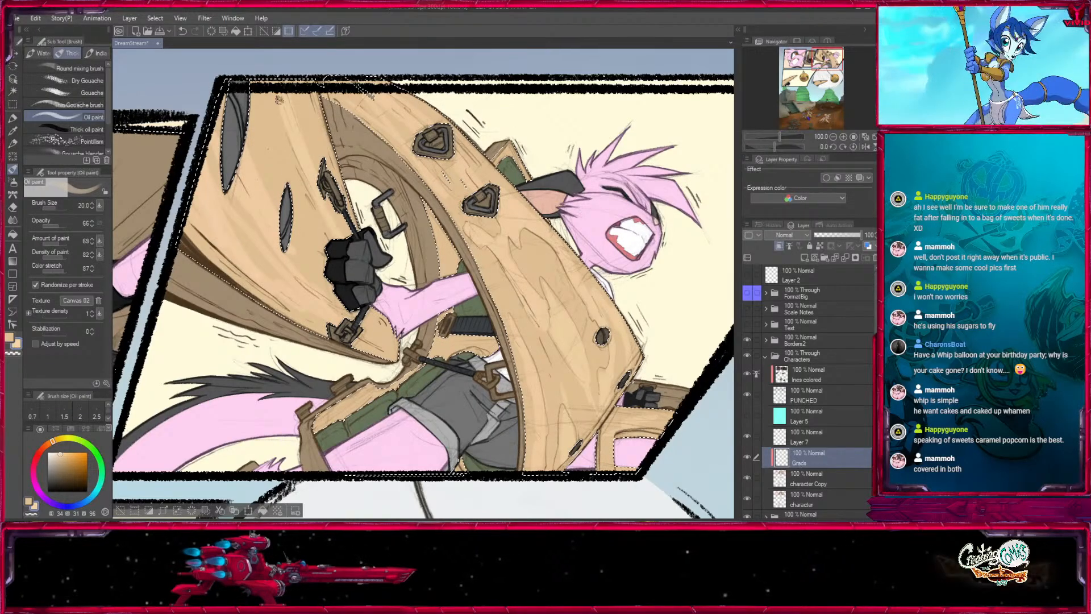
key("[")
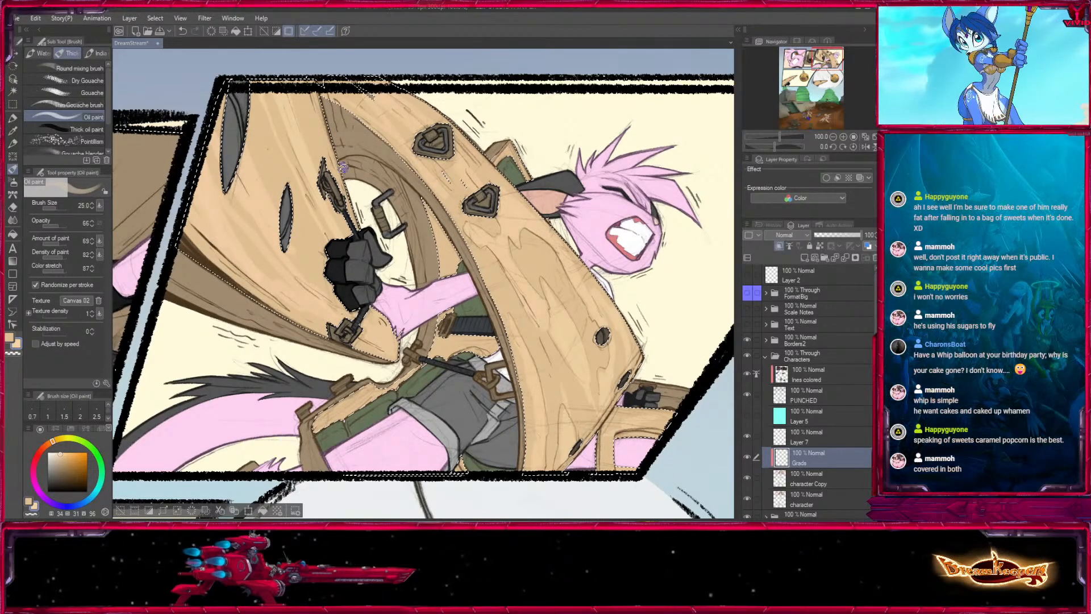
- Touch up the light wood around the curved beam with brush sizes from 17 to 30, and clear the selection
mouse_move(519, 327)
left_mouse_down()
mouse_move(509, 372)
mouse_move(467, 335)
left_mouse_up()
key("[")
key("[")
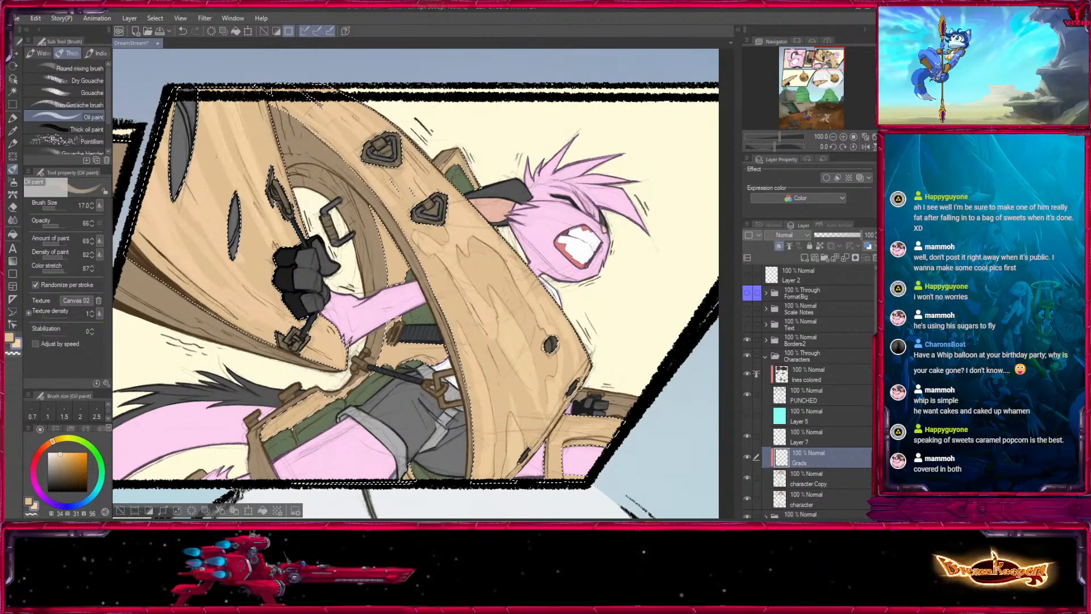
key("]")
key("]")
key("bracketright")
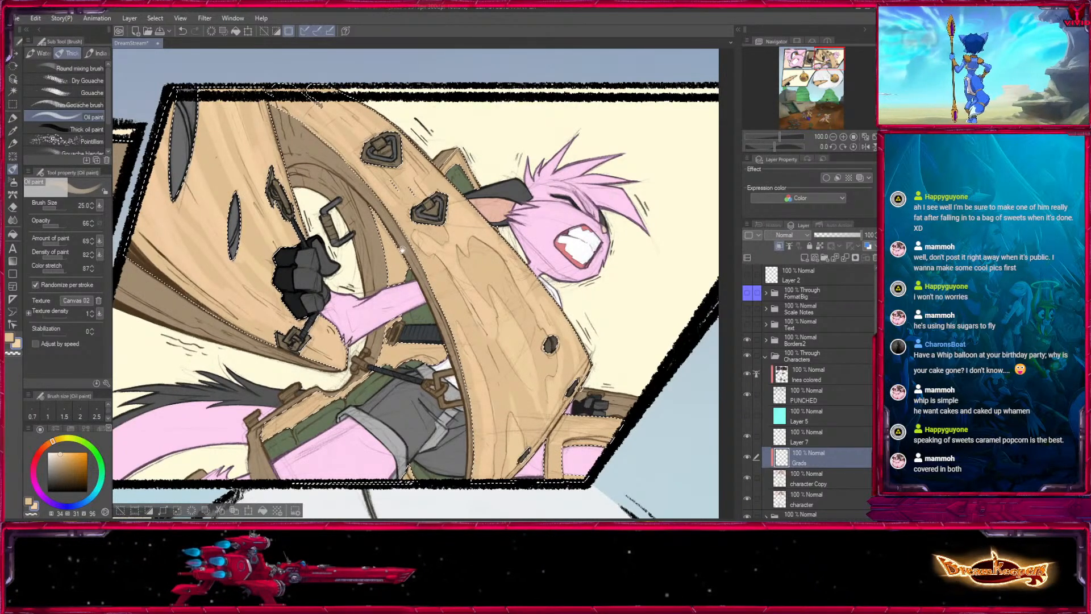
scroll(318, 284, "down", 2)
left_click_drag(521, 298, 492, 354)
key("ctrl+d")
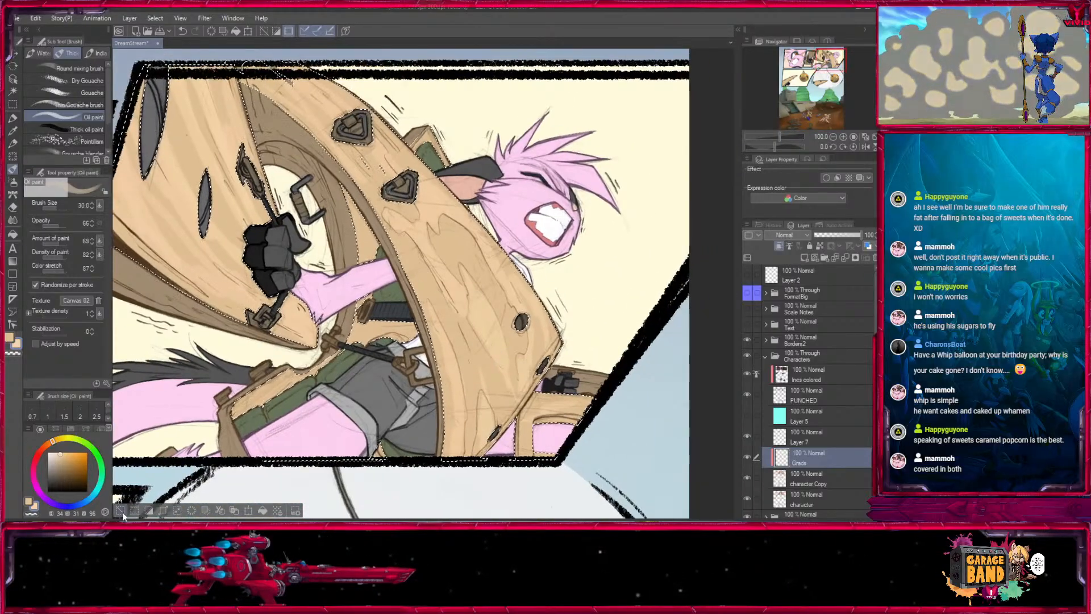
- Select the brown shaded sides of the wooden beams by colour, keeping Grads as the layer to paint on
left_click(12, 92)
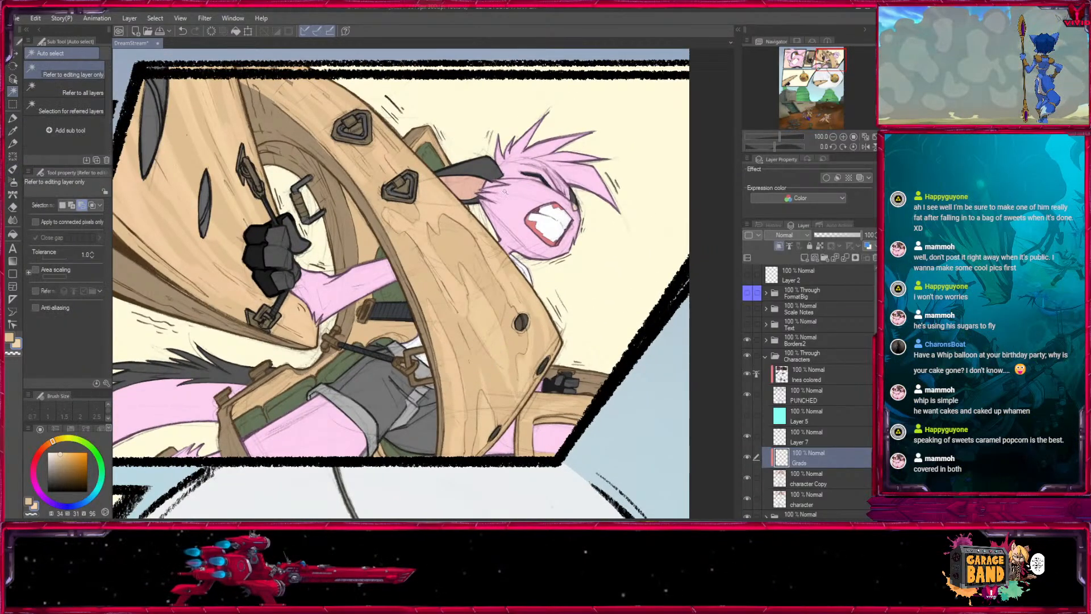
left_click_drag(488, 324, 582, 270)
left_click(595, 247)
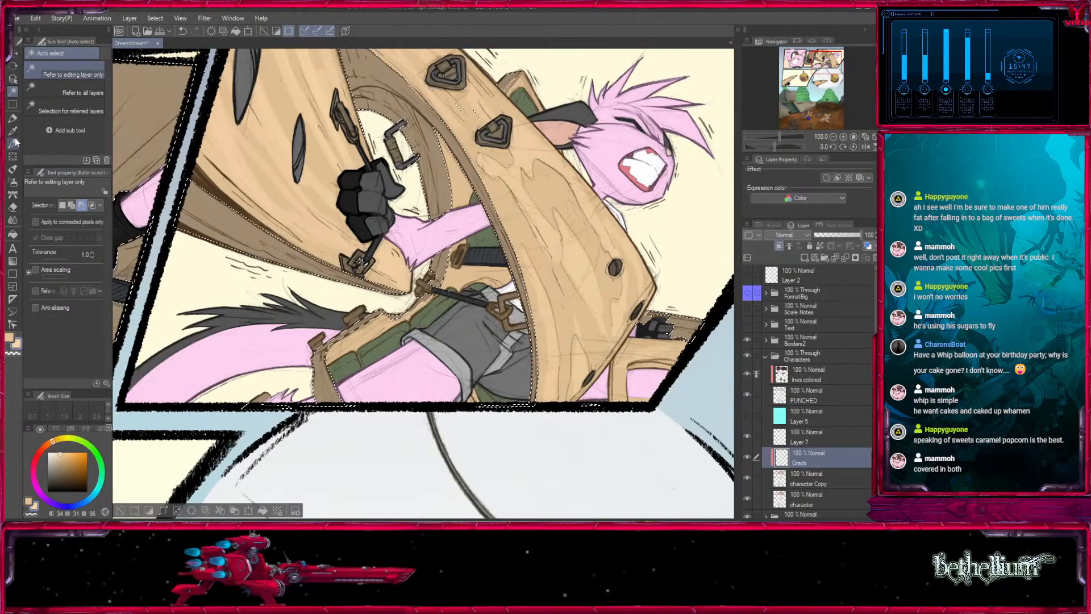
- Paint faint light grain on the curved beam's brown inner side with Oil paint at 26 opacity, using sizes 12 to 17
left_click(13, 169)
left_click_drag(356, 55, 315, 144)
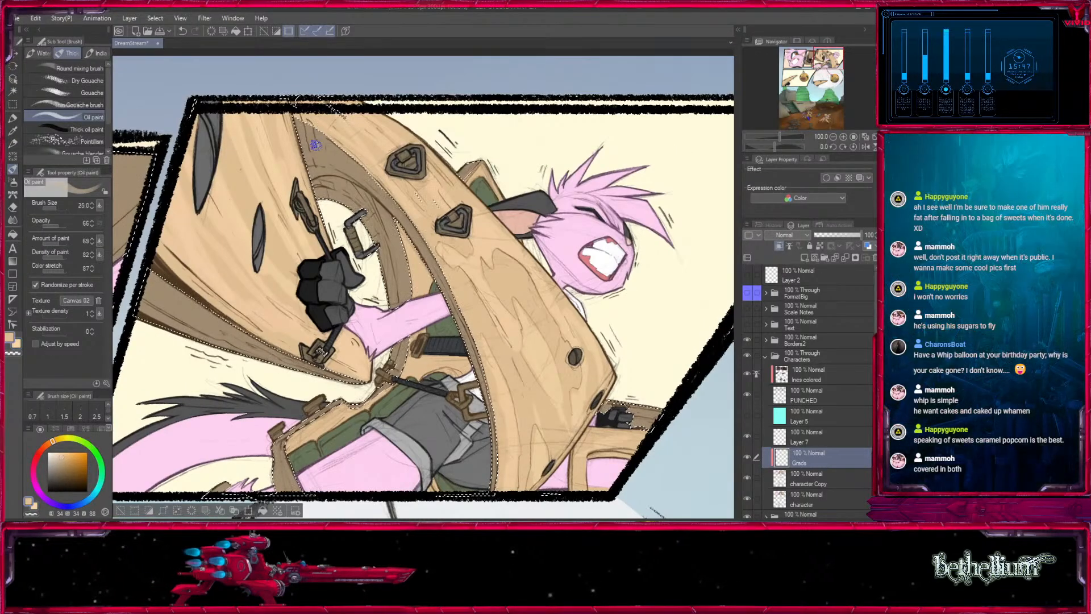
key("bracketleft")
key("bracketleft")
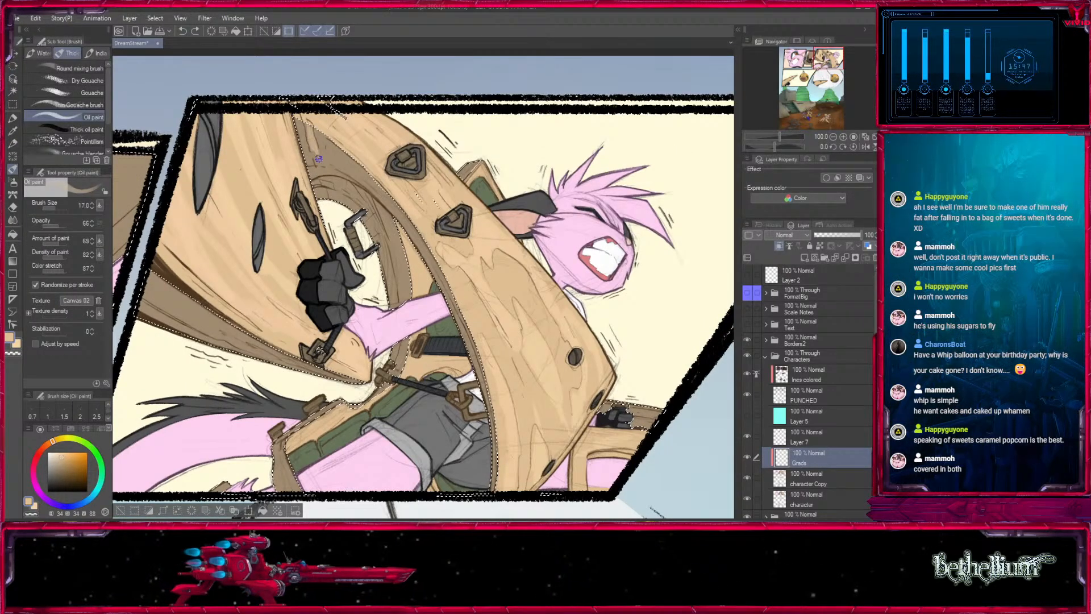
left_click(53, 226)
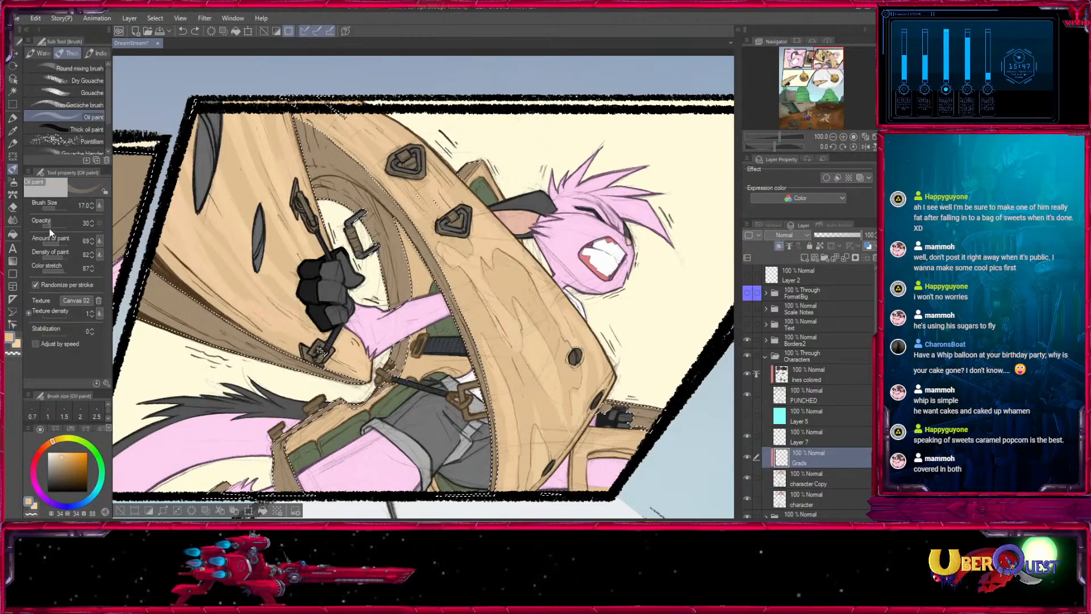
left_click(50, 228)
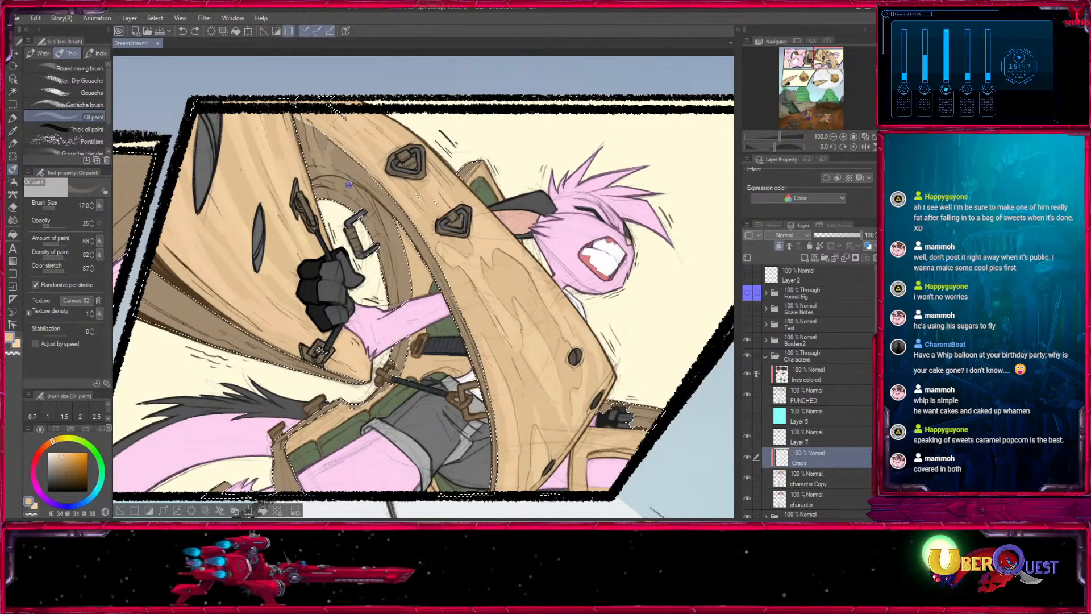
key("bracketleft")
key("bracketleft")
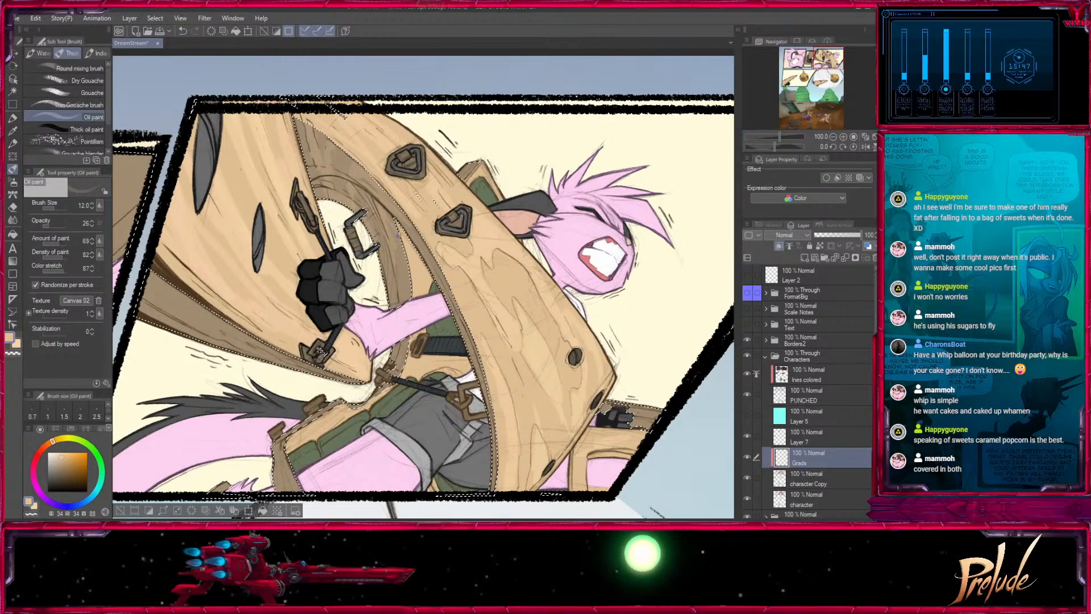
key("bracketright")
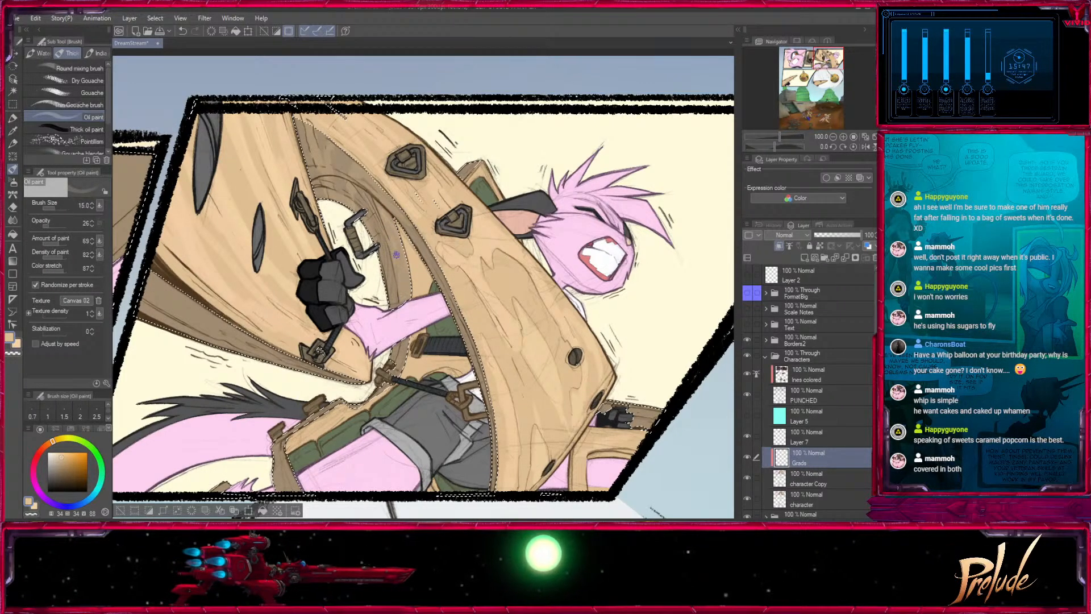
- Add fine grain to the beam's shaded edges with sizes 7 to 10, and broader strokes on the lower brown wood at up to size 17
key("bracketleft")
key("bracketleft")
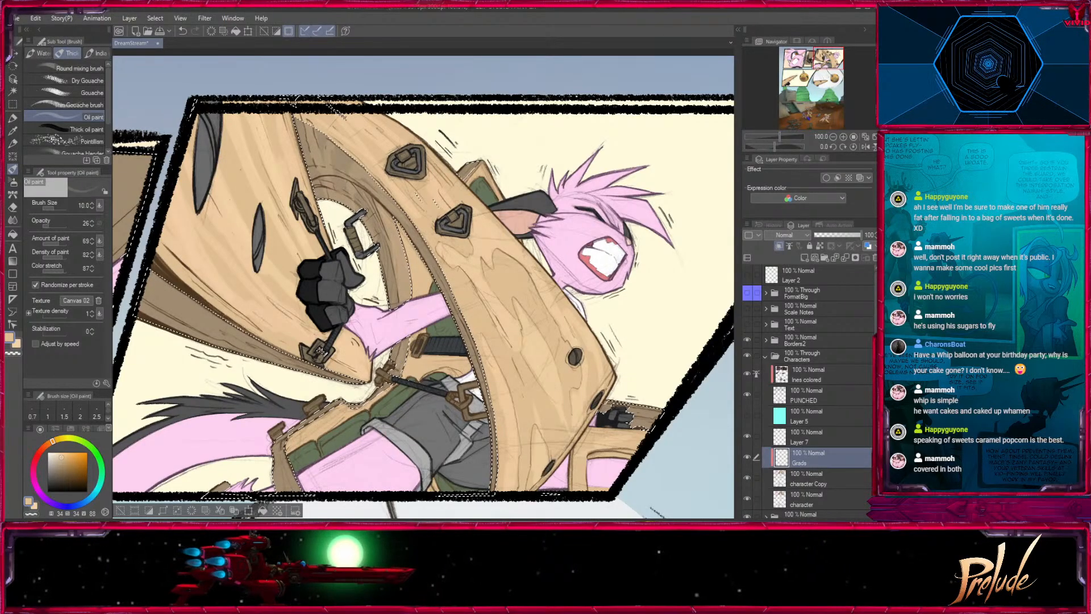
key("bracketleft")
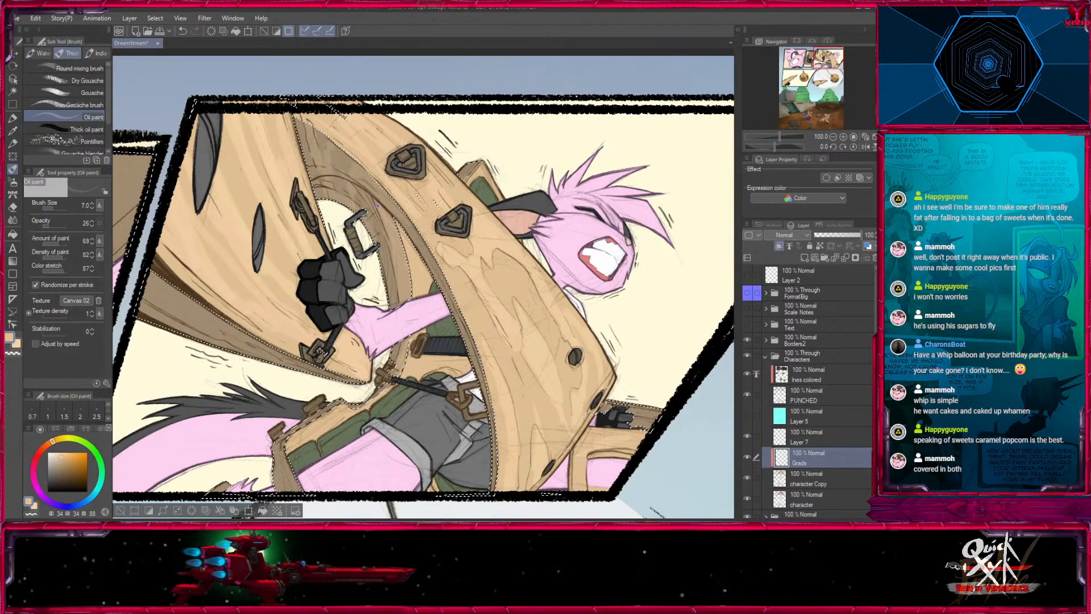
key("bracketright")
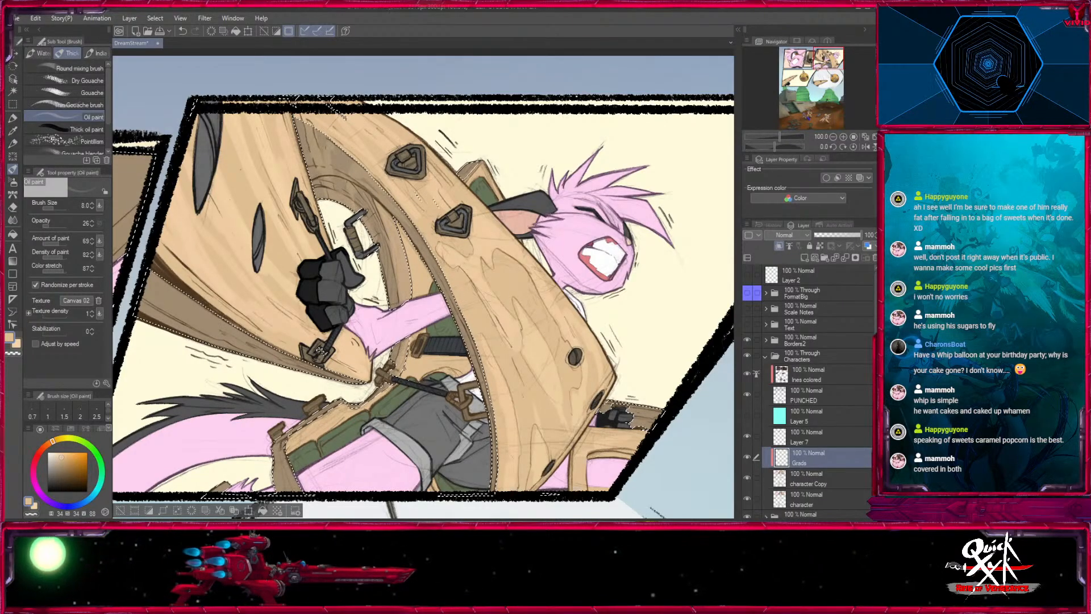
key("bracketright")
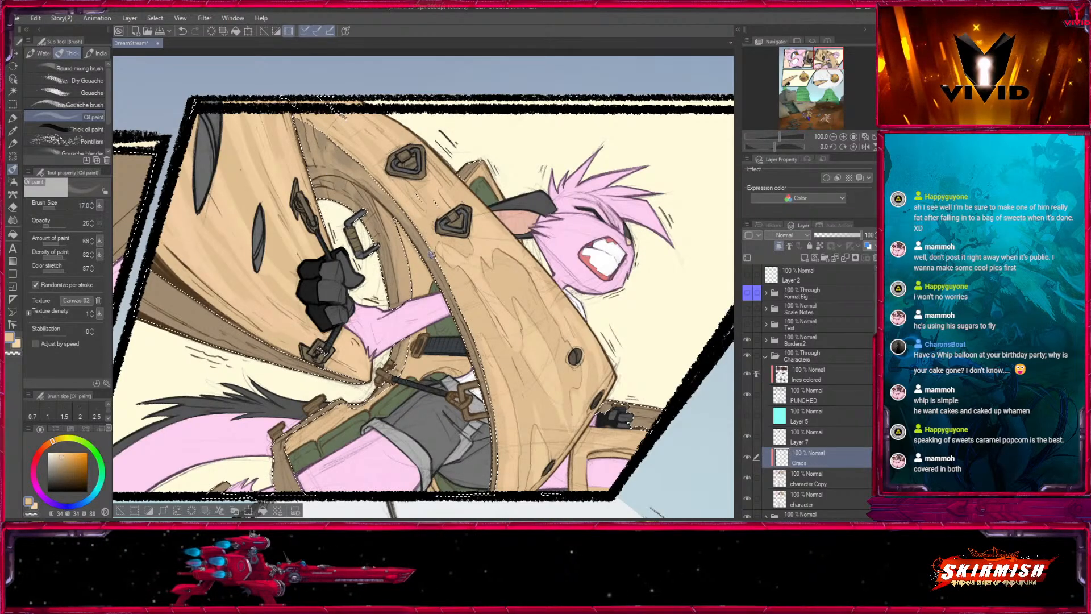
left_click_drag(484, 364, 440, 208)
left_click_drag(411, 324, 572, 386)
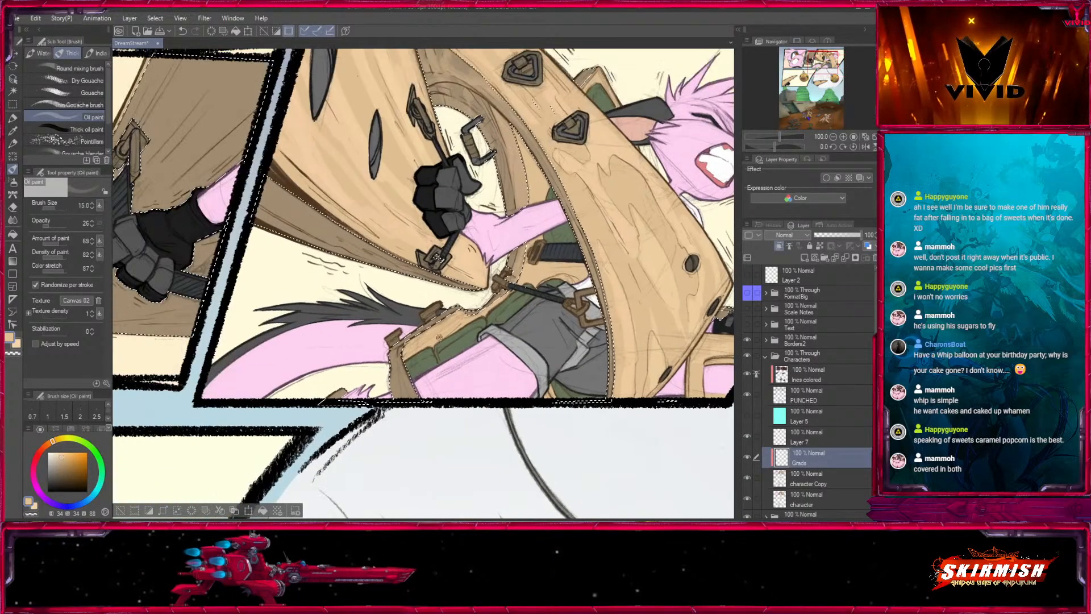
key("bracketright")
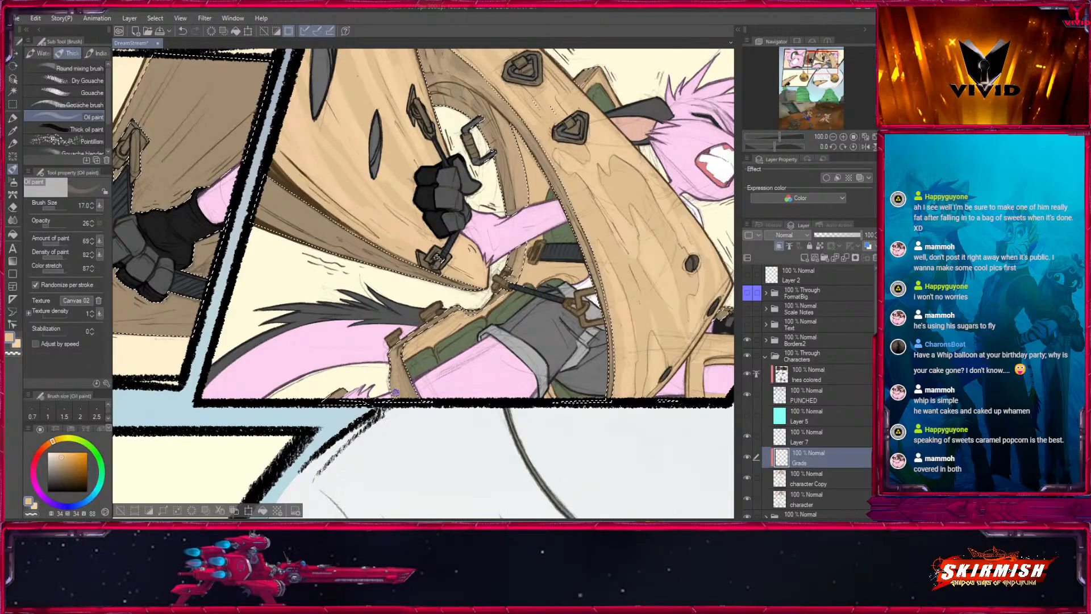
- Paint soft light grain strokes across the brown wood behind the glove in the narrow upper panel, enlarging the brush to size 30
left_click_drag(401, 269, 563, 331)
key("bracketright")
key("bracketright")
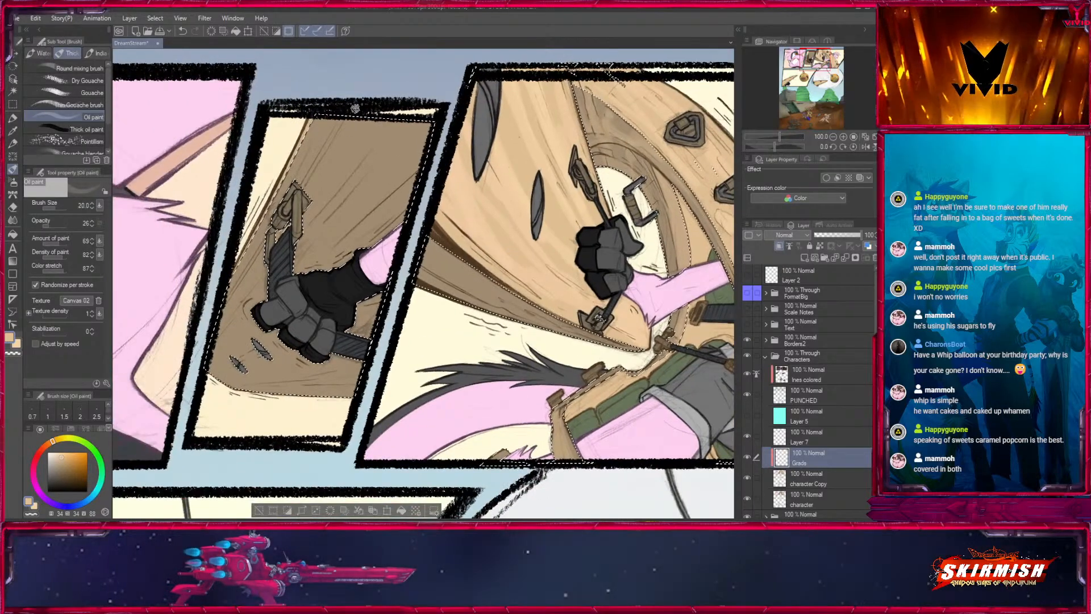
mouse_move(352, 119)
left_mouse_down()
mouse_move(304, 183)
mouse_move(323, 173)
left_mouse_up()
key("bracketright")
key("bracketright")
key("bracketright")
left_click_drag(377, 132, 309, 241)
left_click_drag(407, 169, 337, 246)
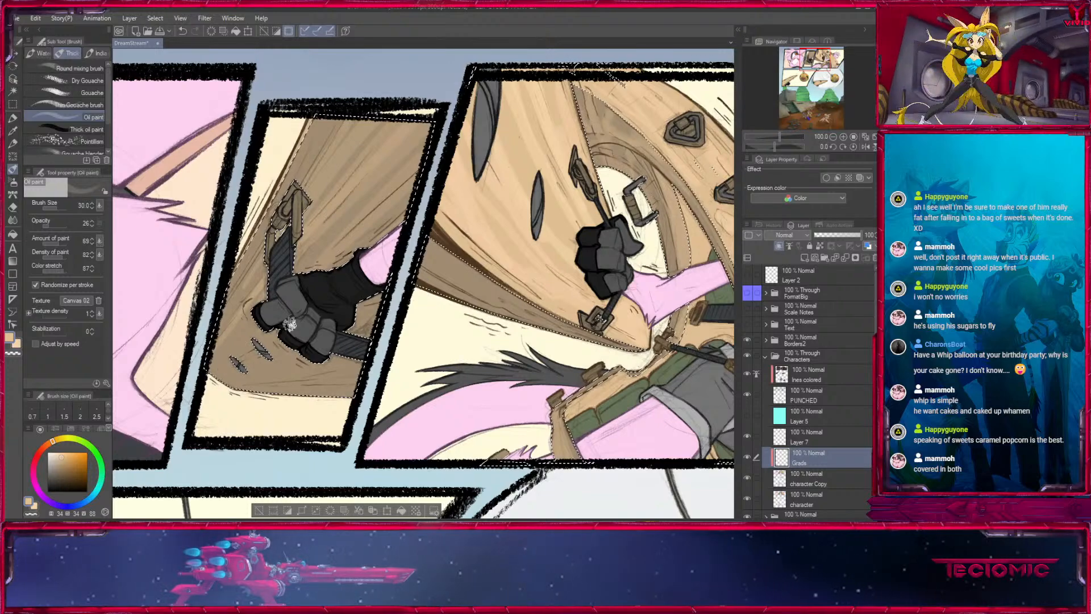
- Paint broad soft light strokes over the brown wood behind the glove in the narrow upper panel, using Oil paint at sizes 50 to 60
left_click_drag(384, 390, 539, 283)
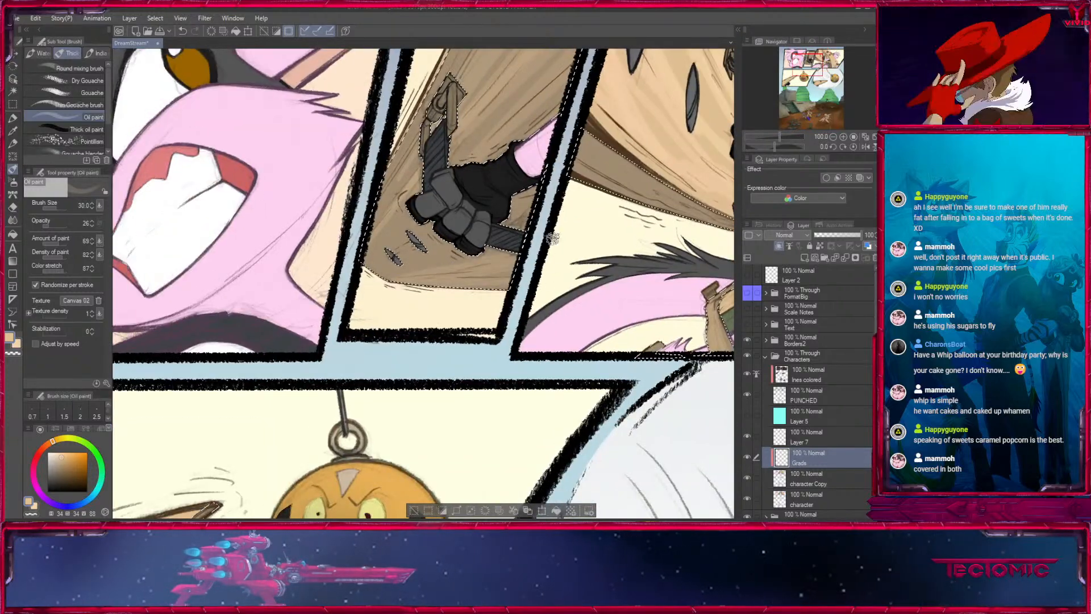
left_click_drag(459, 169, 369, 328)
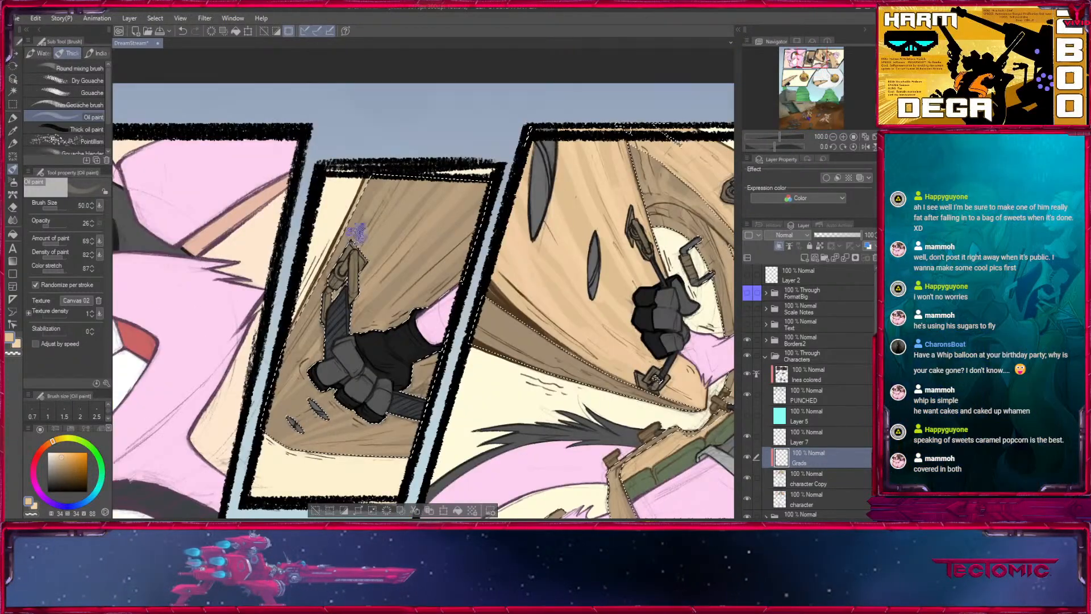
mouse_move(467, 207)
left_mouse_down()
mouse_move(482, 207)
mouse_move(423, 267)
left_mouse_up()
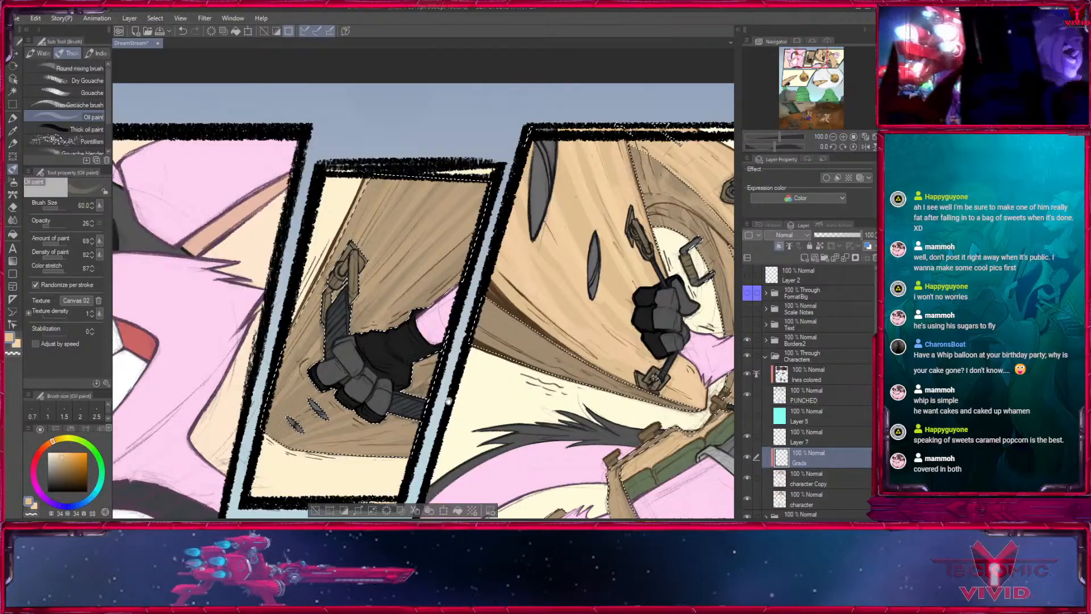
- Touch up the grain on the brown inner side of the curved beam in the large upper panel with the brush reduced to size 17
mouse_move(320, 501)
left_mouse_down()
mouse_move(553, 324)
mouse_move(264, 346)
left_mouse_up()
left_click_drag(585, 239, 275, 325)
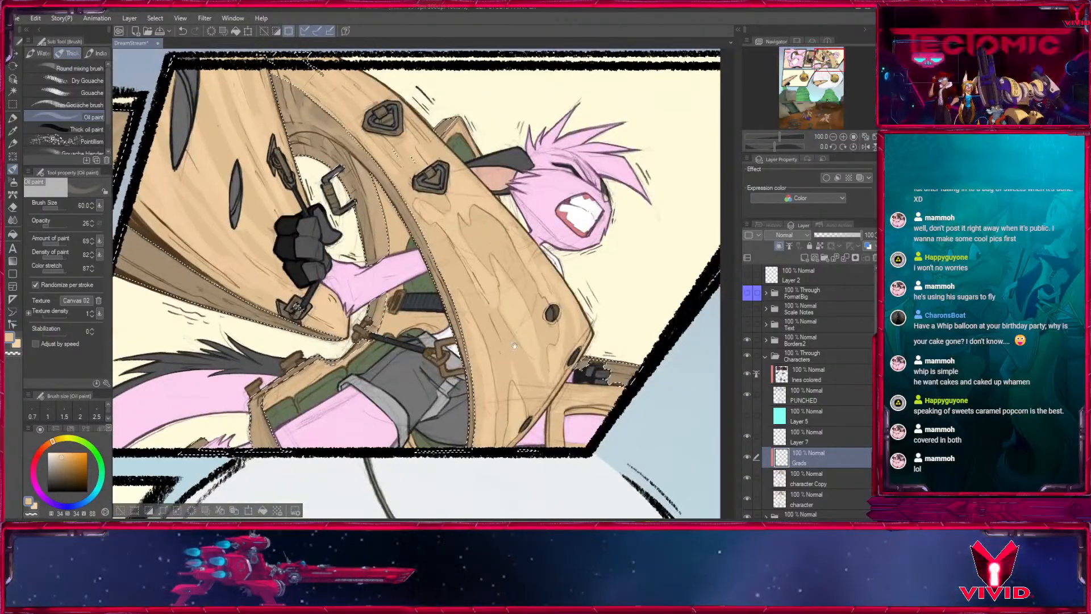
left_click_drag(318, 227, 318, 301)
key("[")
key("[")
key("[")
key("[")
key("[")
key("[")
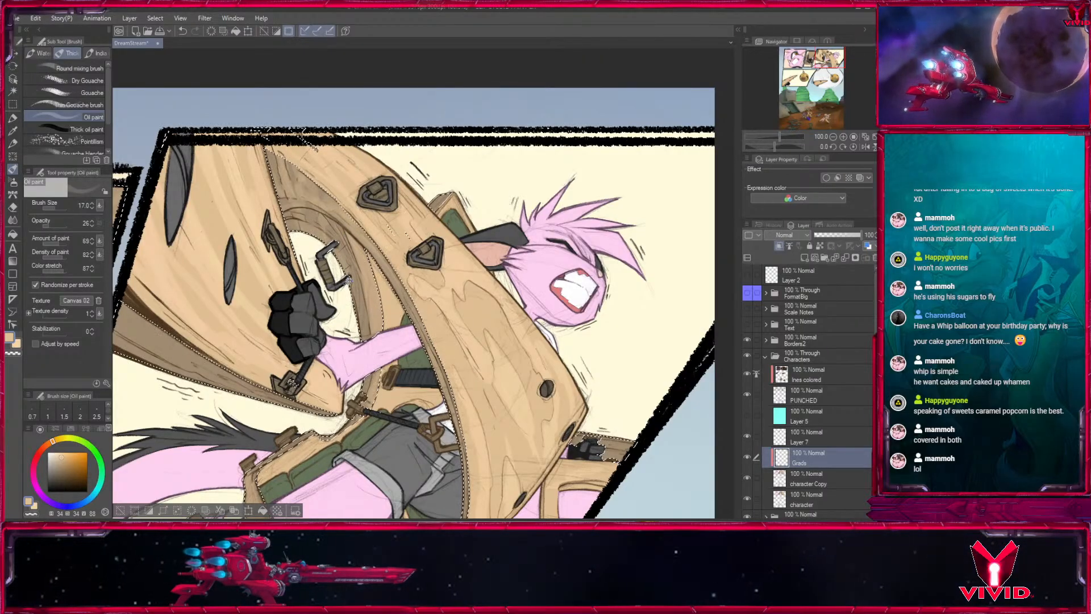
- Replace the selection with the beams' tan faces, picked by colour from the character Copy layer, and return to Oil paint on the Grads layer
scroll(521, 253, "down", 5)
scroll(483, 240, "down", 10)
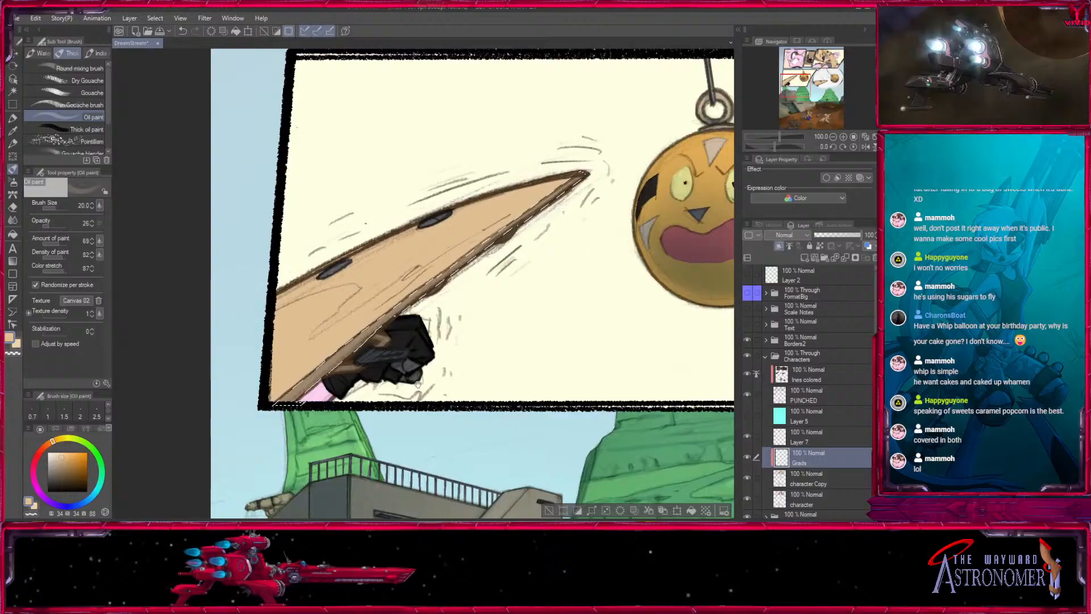
left_click_drag(417, 383, 349, 404)
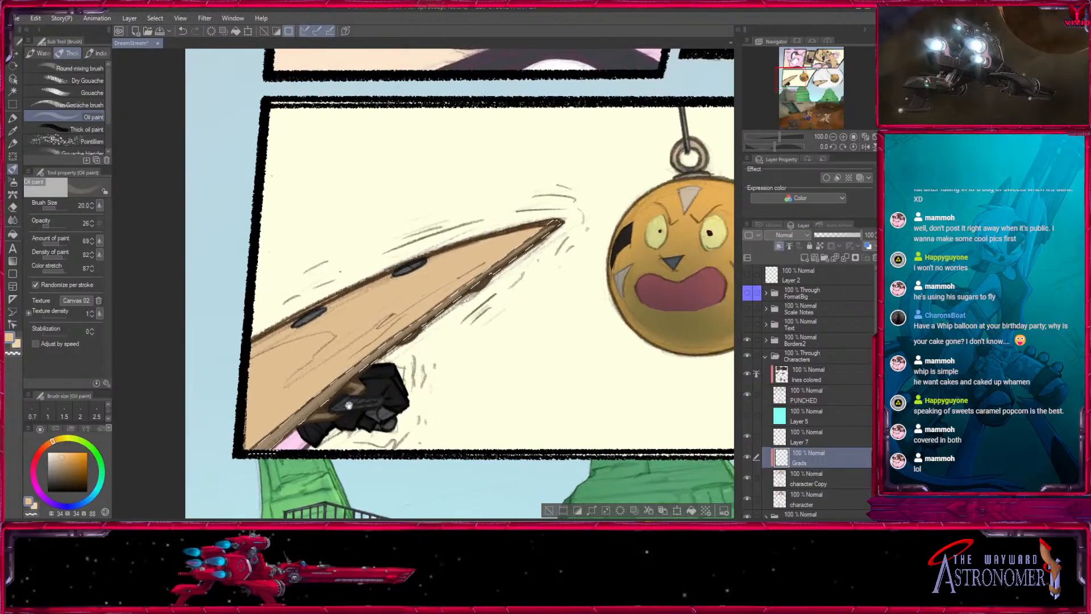
left_click(562, 509)
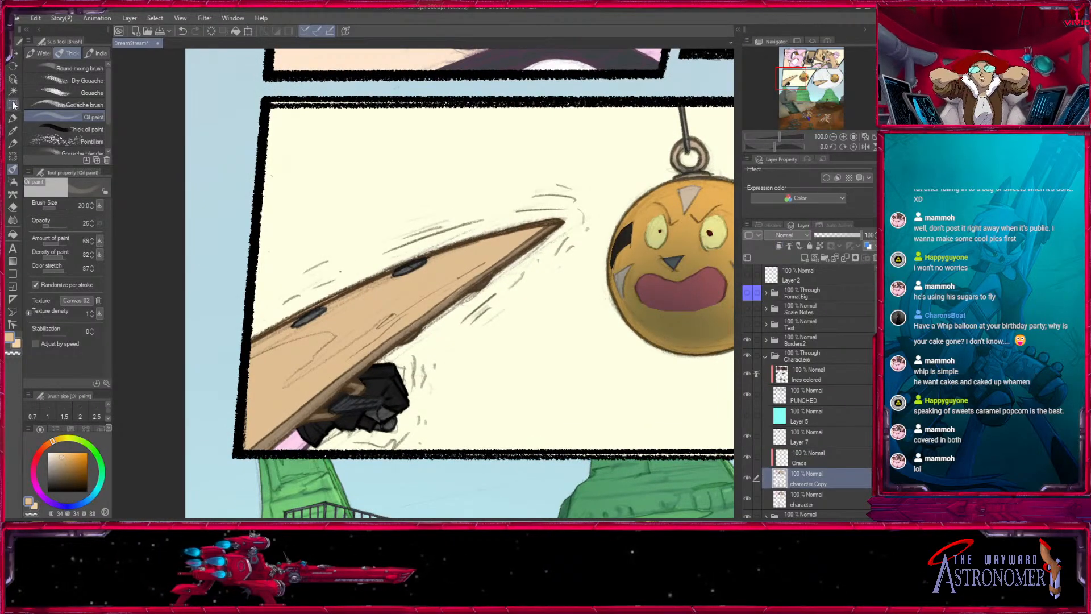
left_click(13, 90)
left_click(437, 328)
left_click(808, 452)
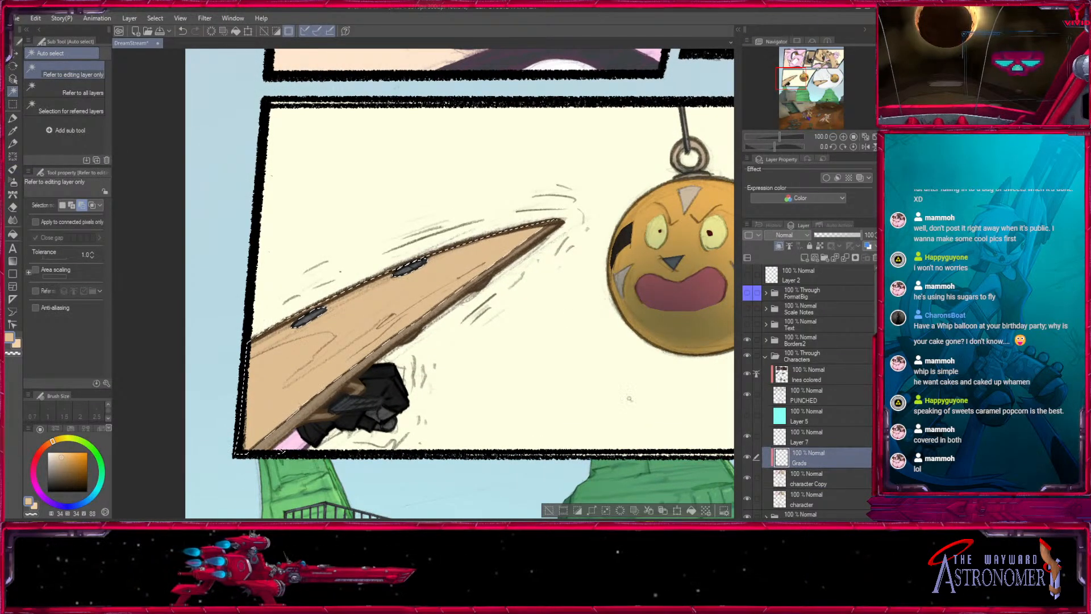
left_click(12, 168)
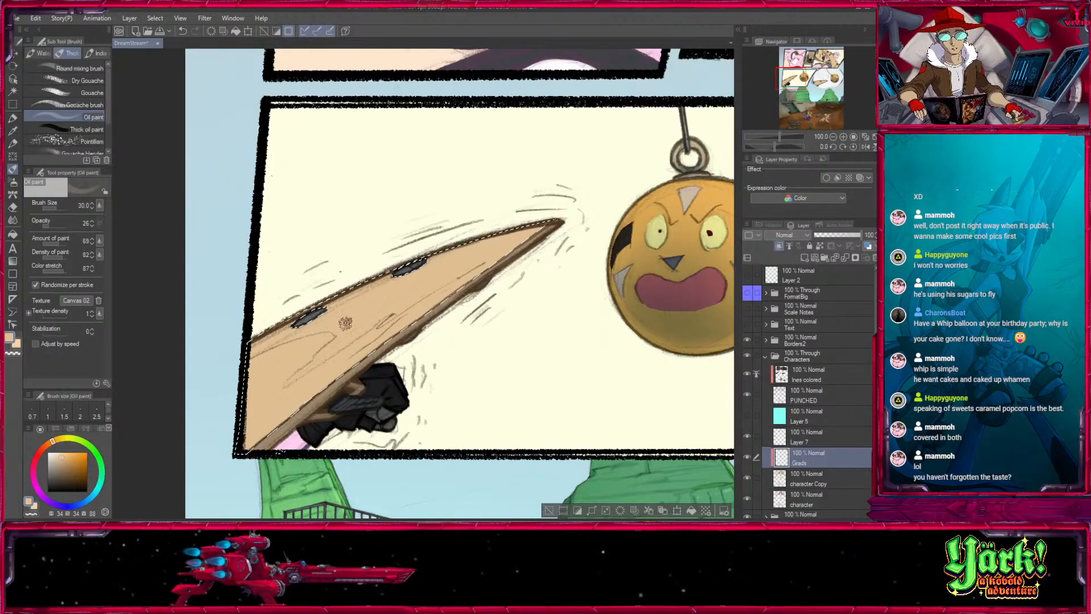
- Paint light grain on the tan face of the pointed beam in the middle-row rectangular panel with a yellower light tan, using sizes 15 to 30
key("bracketleft")
key("bracketleft")
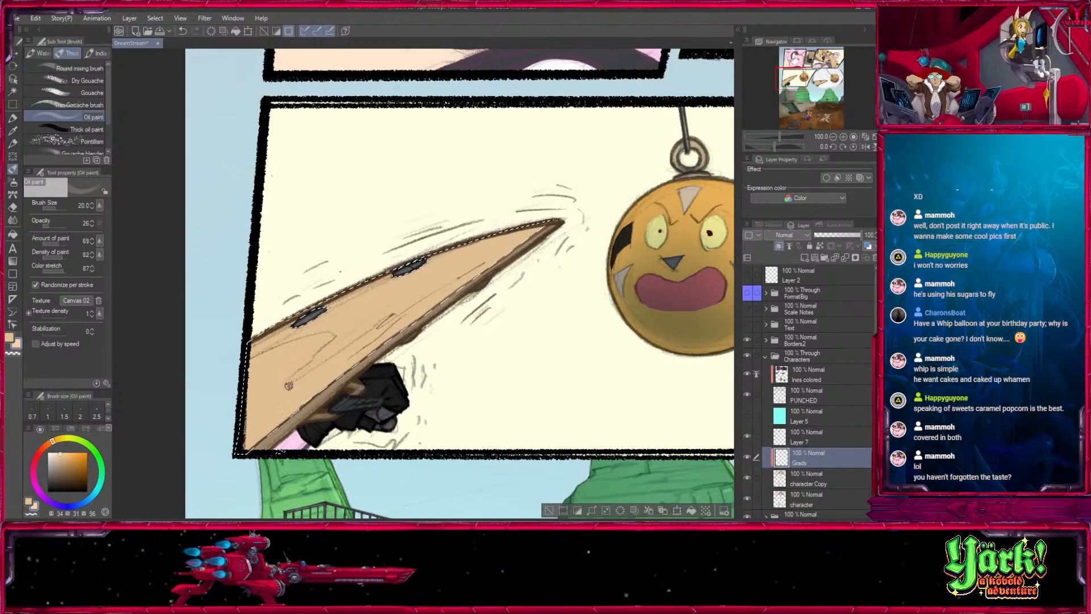
key("bracketright")
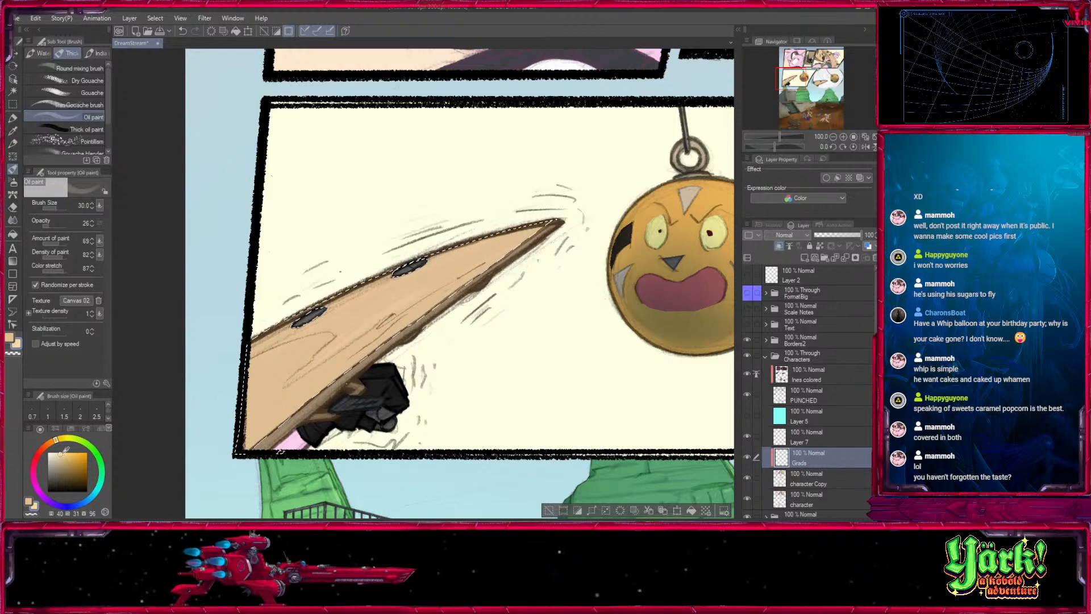
key("bracketleft")
key("bracketleft")
key("bracketleft")
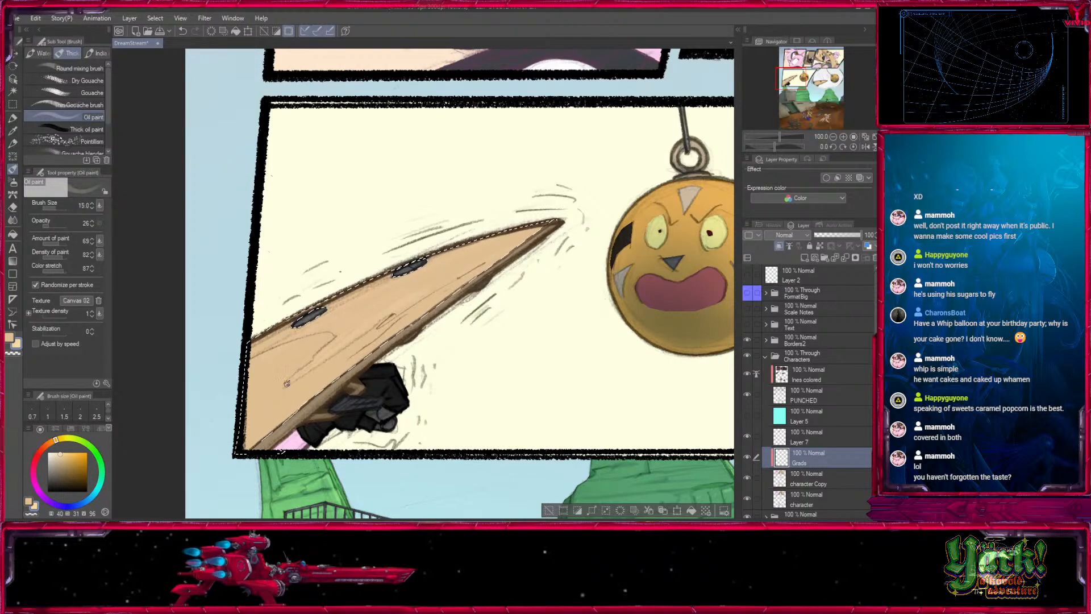
key("bracketright")
key("bracketright")
key("bracketright")
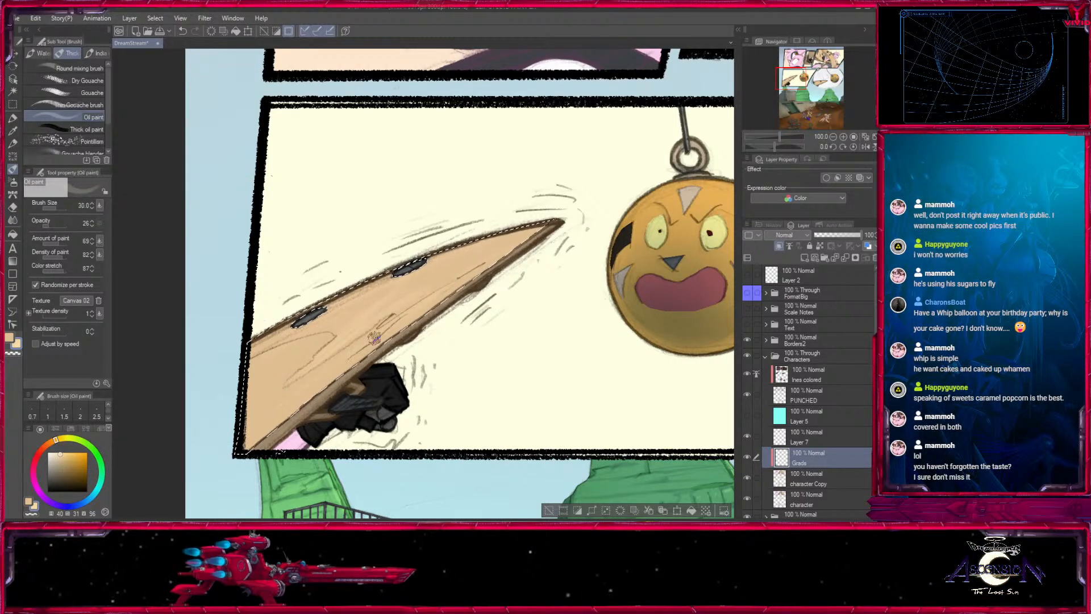
- Paint light wood grain on the tan face of the beam in the round panel, using Oil paint at sizes 20 to 40
left_click_drag(653, 239, 239, 377)
left_click_drag(489, 471, 306, 256)
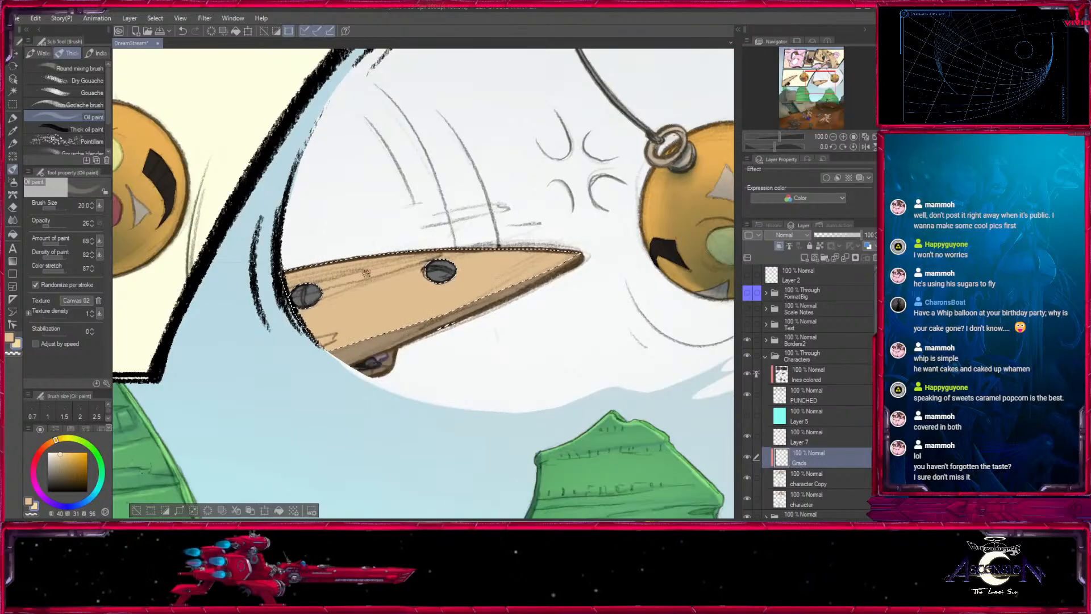
key("bracketleft")
key("bracketleft")
key("bracketright")
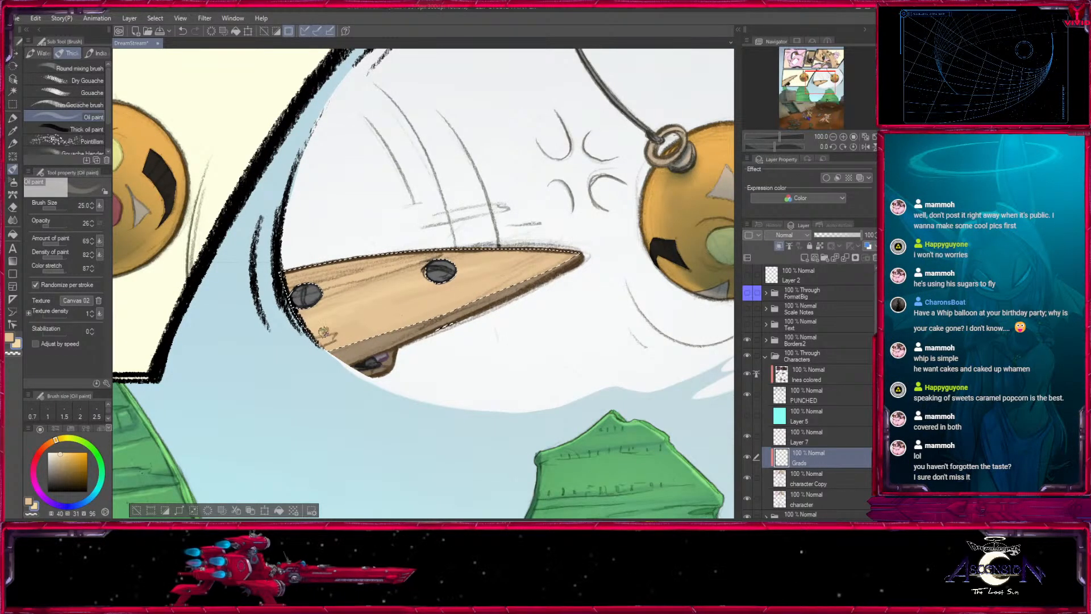
key("bracketright")
key("bracketright")
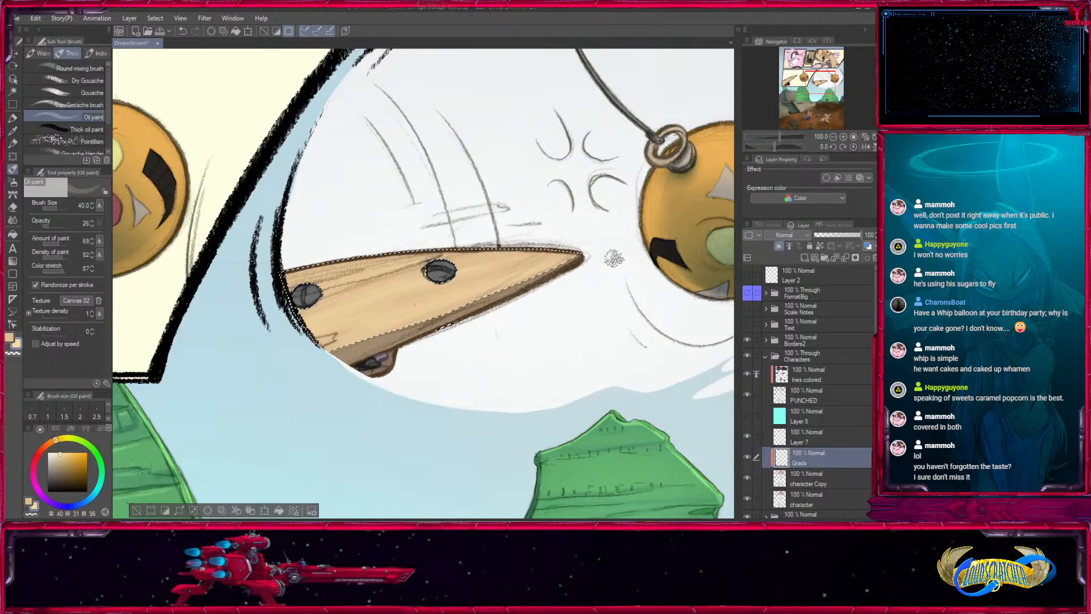
- Clear the selection and review the wood grain across the whole comic page at 33.3% zoom
left_click(834, 137)
left_click(833, 137)
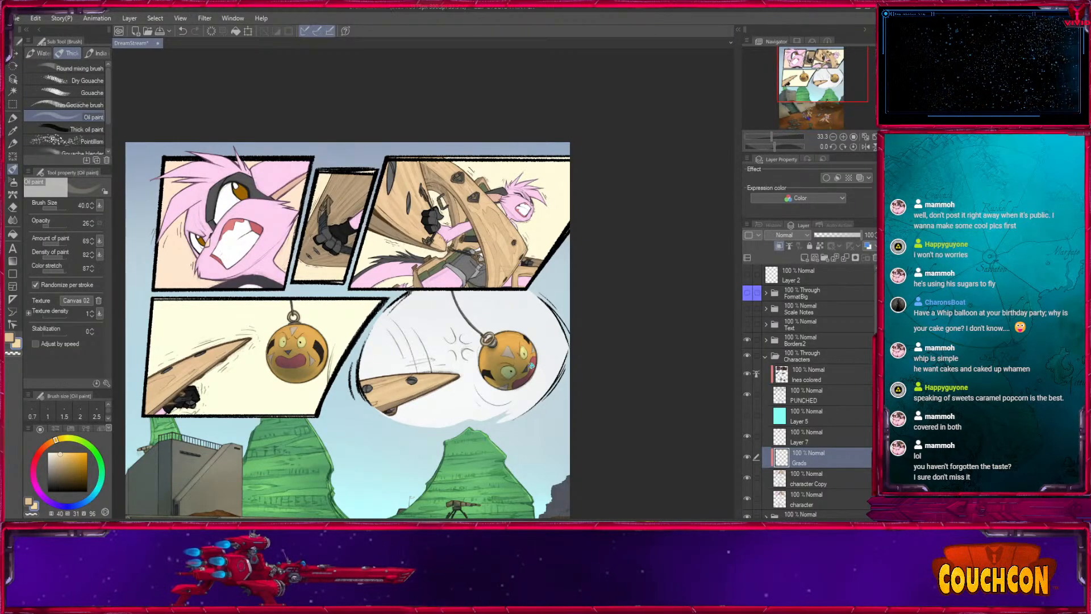
left_click_drag(843, 72, 828, 101)
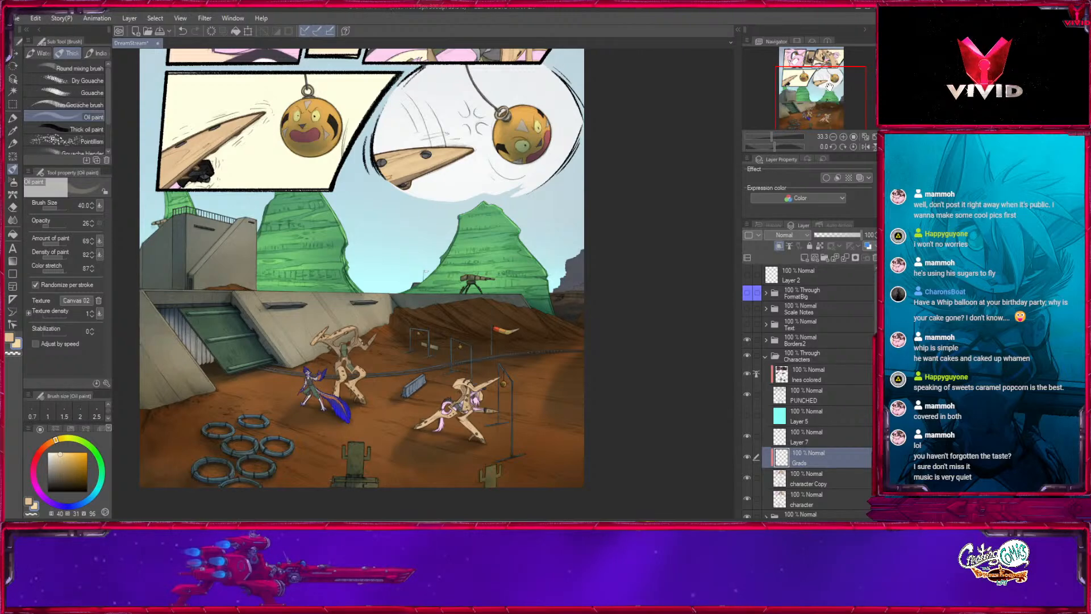
left_click_drag(825, 90, 833, 75)
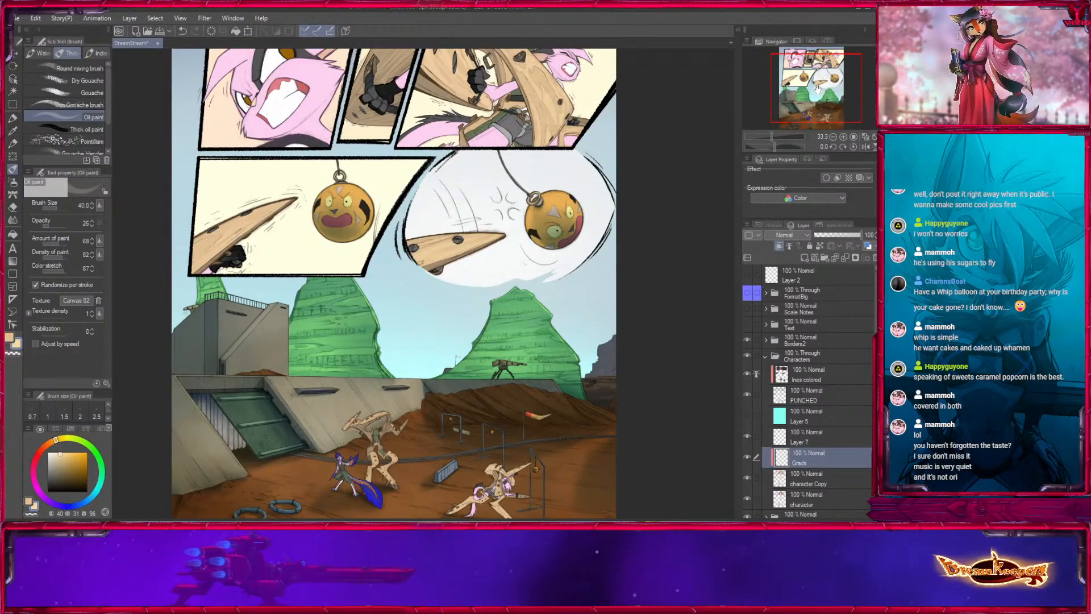
left_click_drag(833, 72, 829, 64)
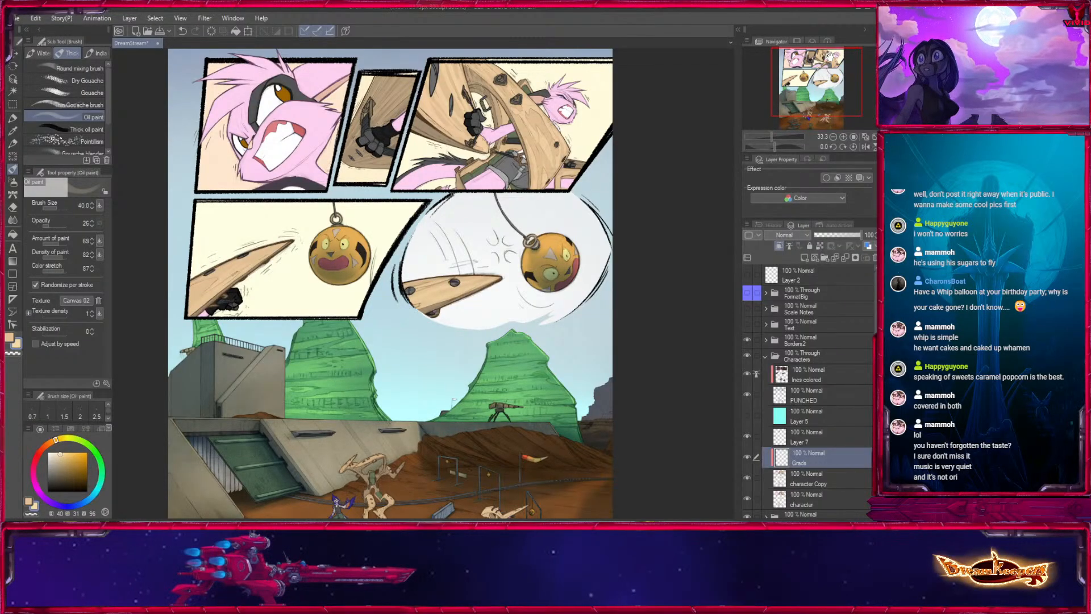
left_click_drag(552, 317, 556, 329)
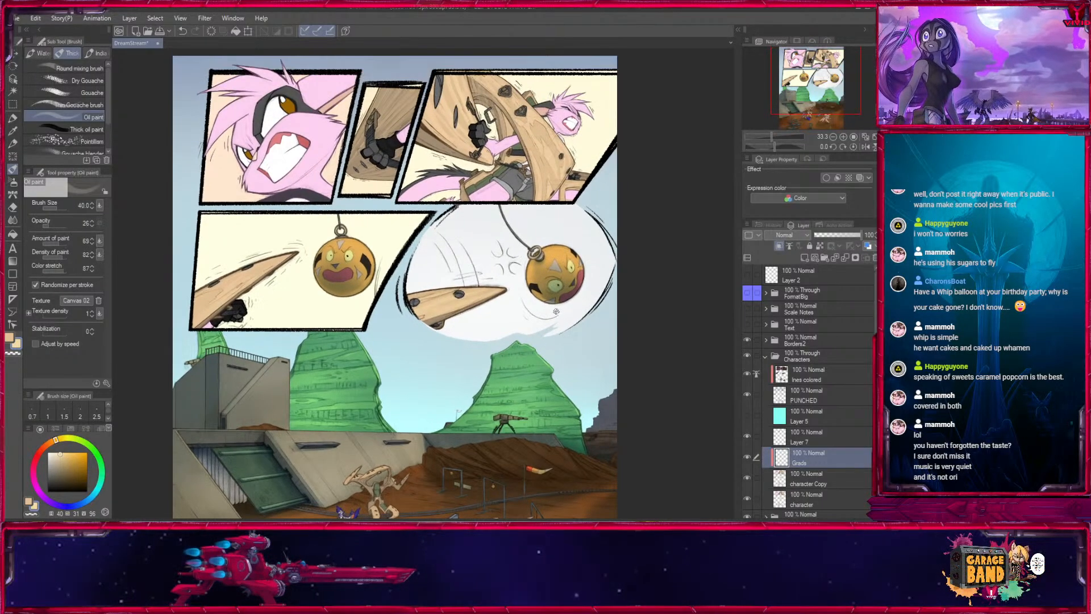
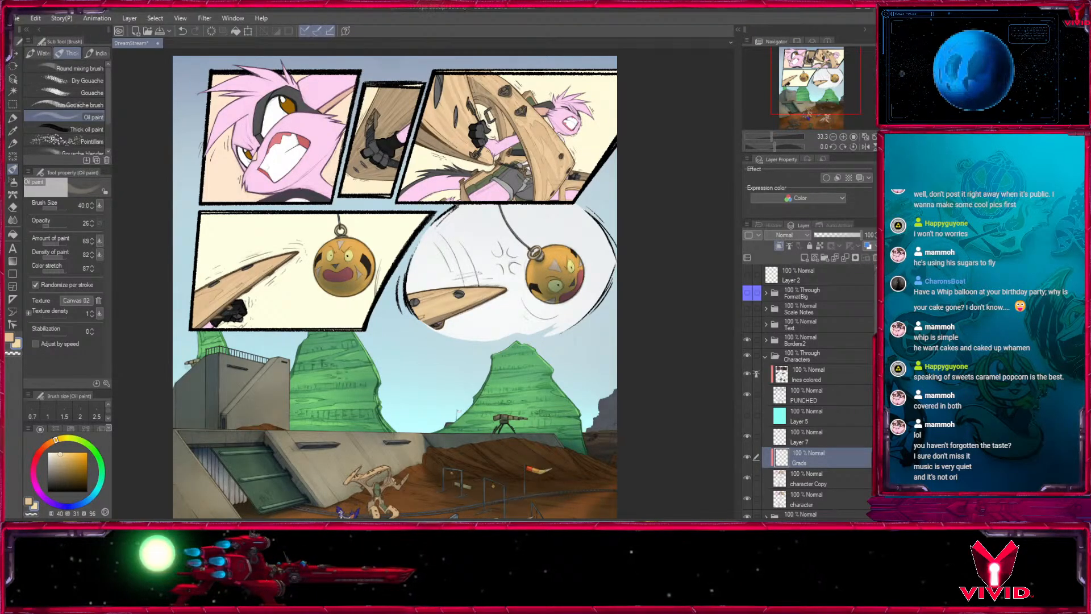
- Inspect the characters in the bottom scene up close and compare the page with the Characters folder hidden and shown
left_click_drag(824, 75, 821, 117)
left_click(843, 137)
left_click(843, 137)
left_click(843, 137)
left_click(843, 137)
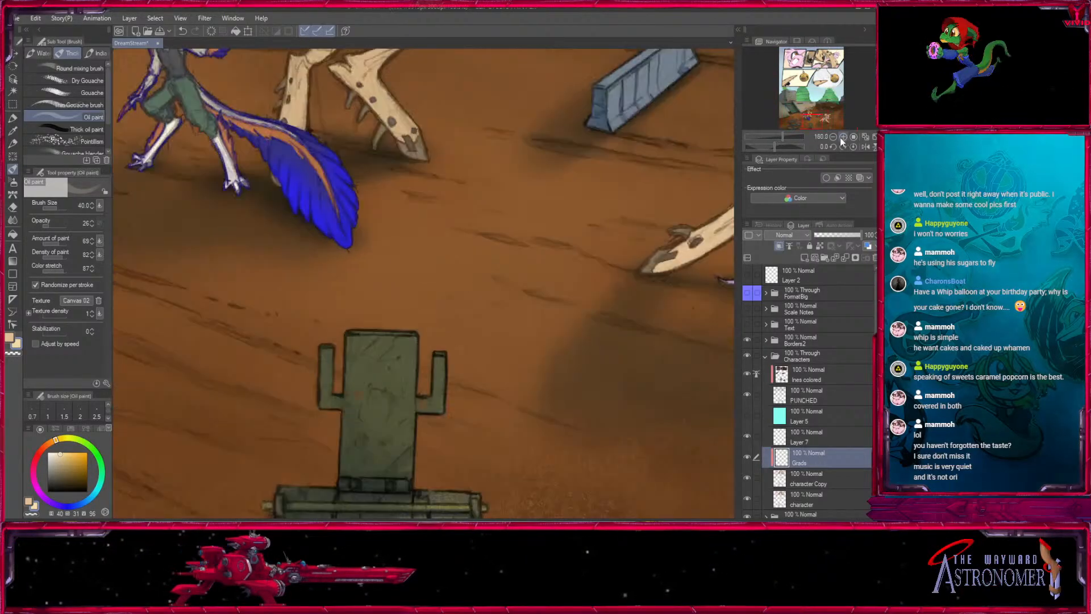
left_click_drag(570, 190, 542, 443)
left_click_drag(642, 317, 327, 204)
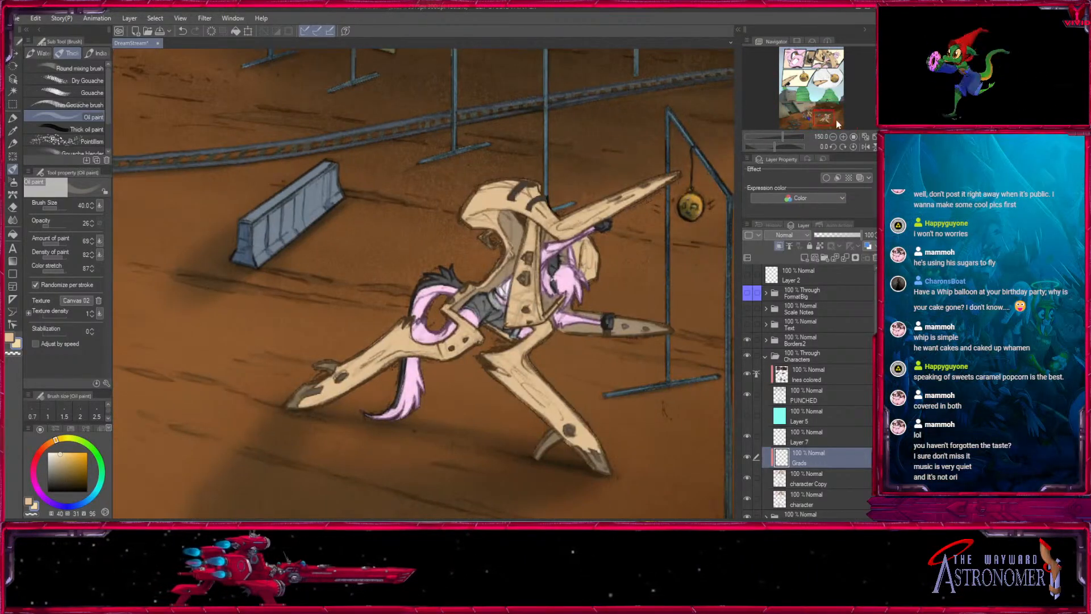
left_click(834, 137)
left_click(834, 138)
left_click(834, 137)
left_click(834, 138)
left_click_drag(555, 218, 597, 255)
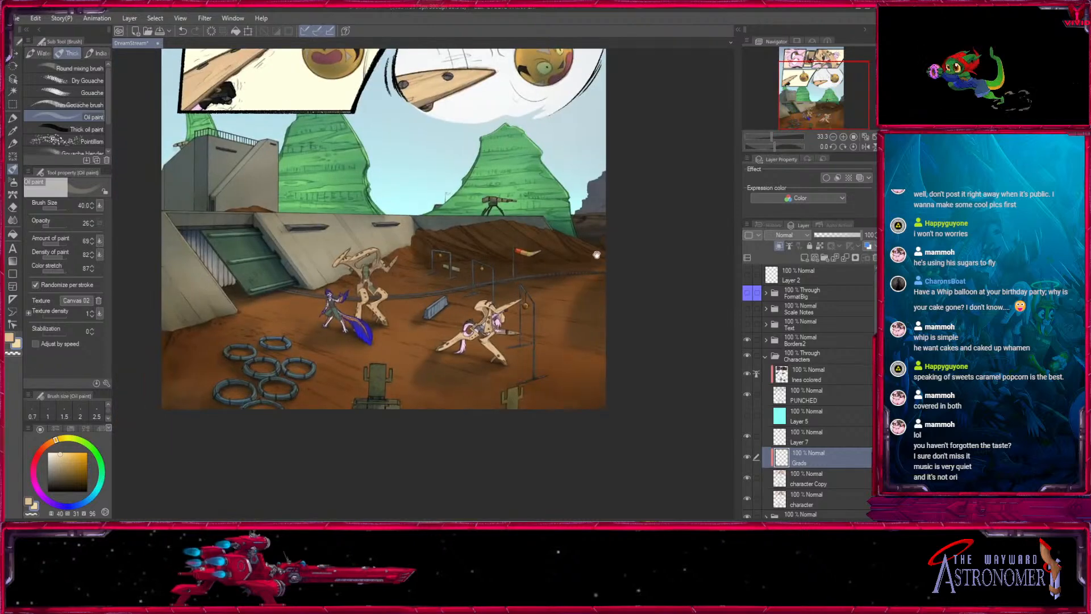
left_click(747, 355)
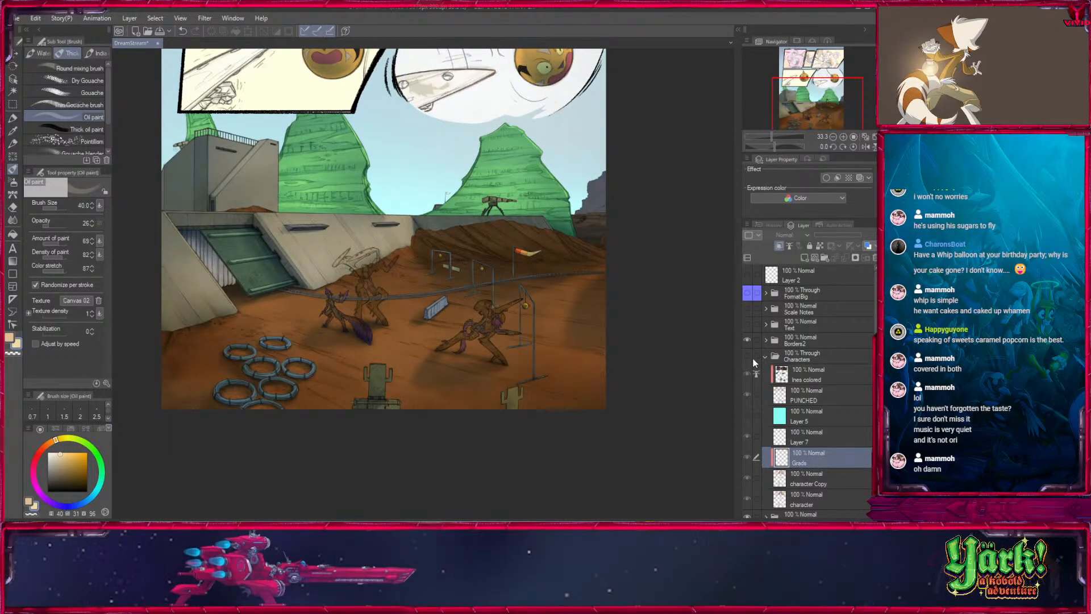
left_click(747, 355)
- Collapse the Characters folder and look through the BG folder's layers, checking the props layer, leaving the BG folder collapsed
left_click(766, 355)
left_click(766, 372)
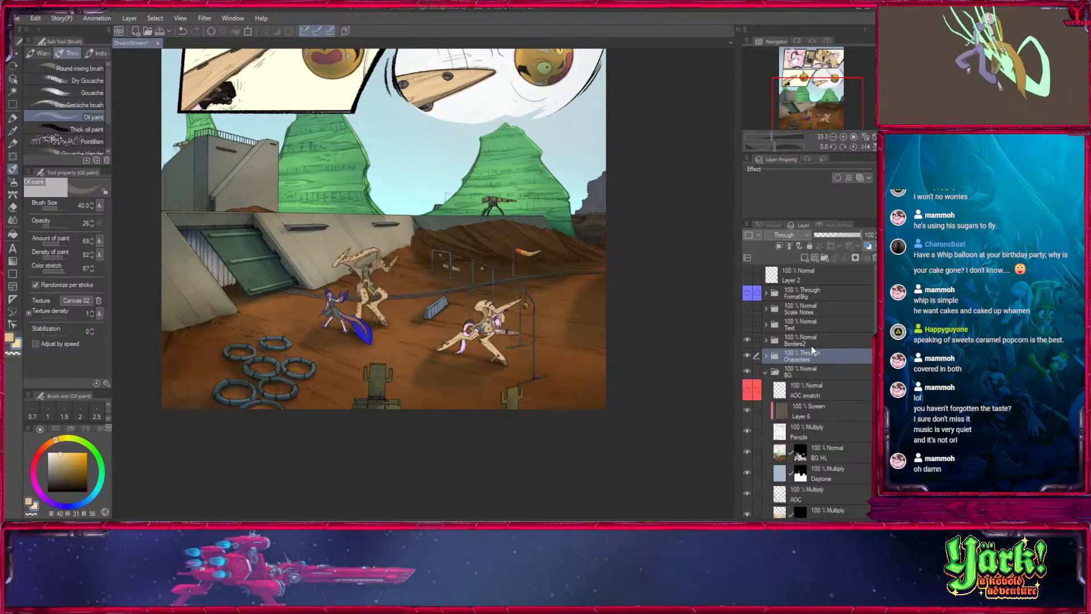
scroll(875, 324, "down", 3)
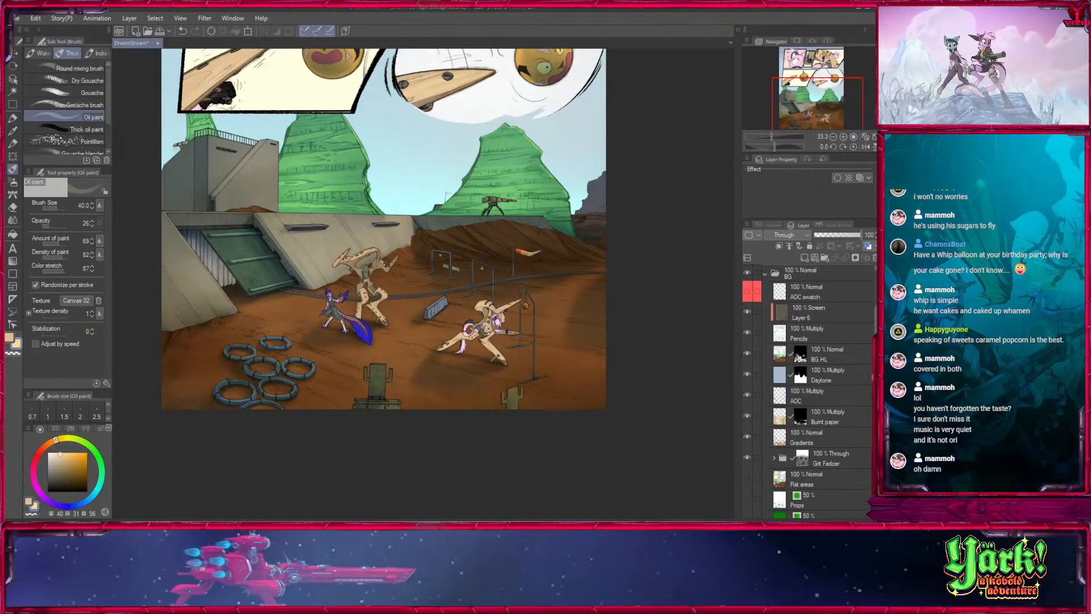
scroll(823, 380, "up", 2)
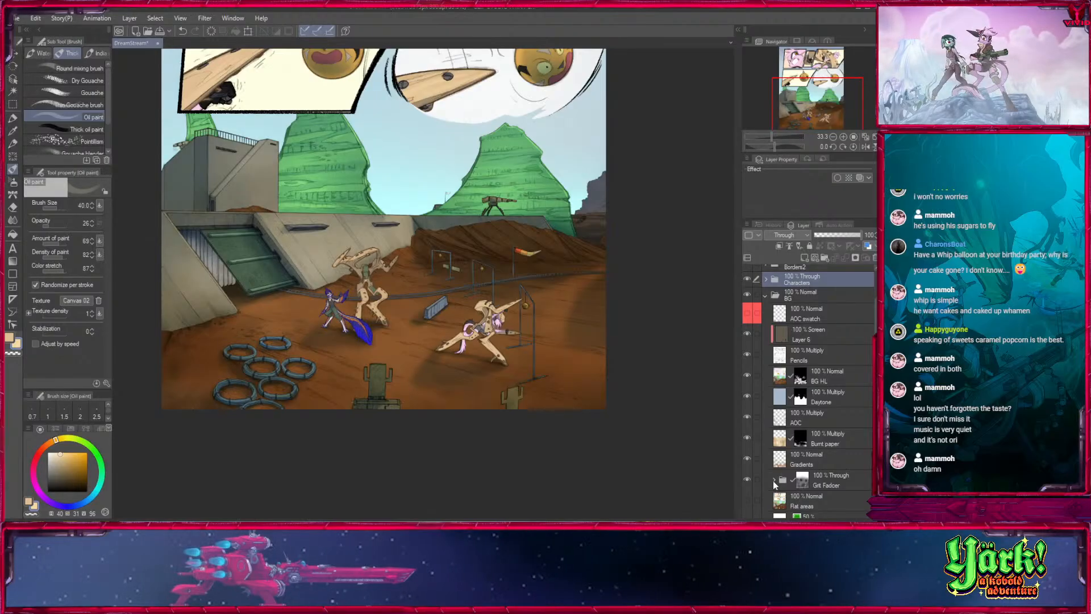
scroll(868, 383, "down", 6)
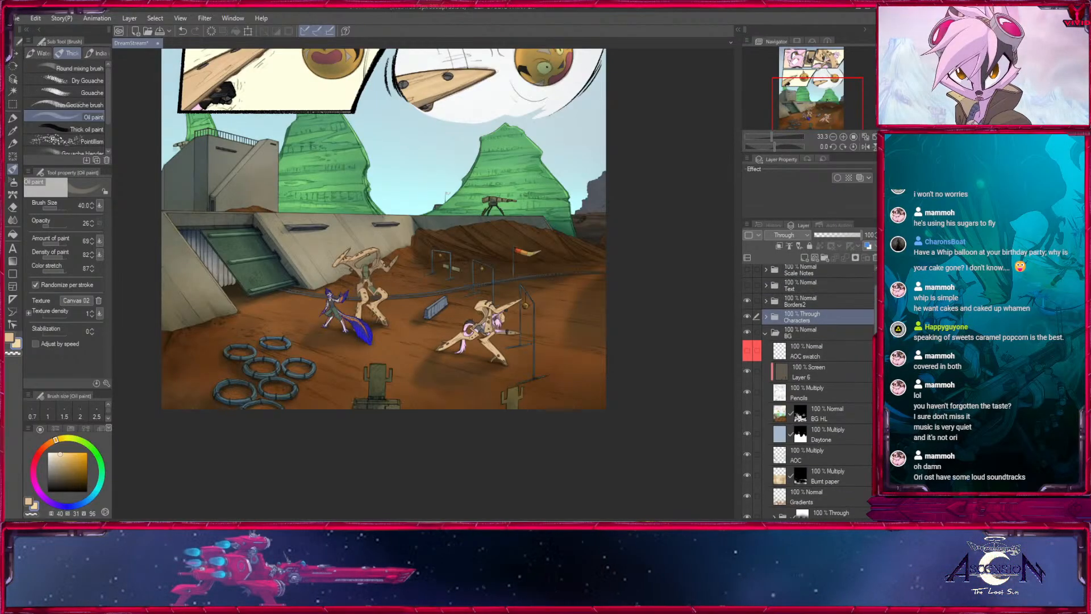
mouse_move(868, 383)
left_mouse_down()
mouse_move(868, 413)
mouse_move(864, 385)
left_mouse_up()
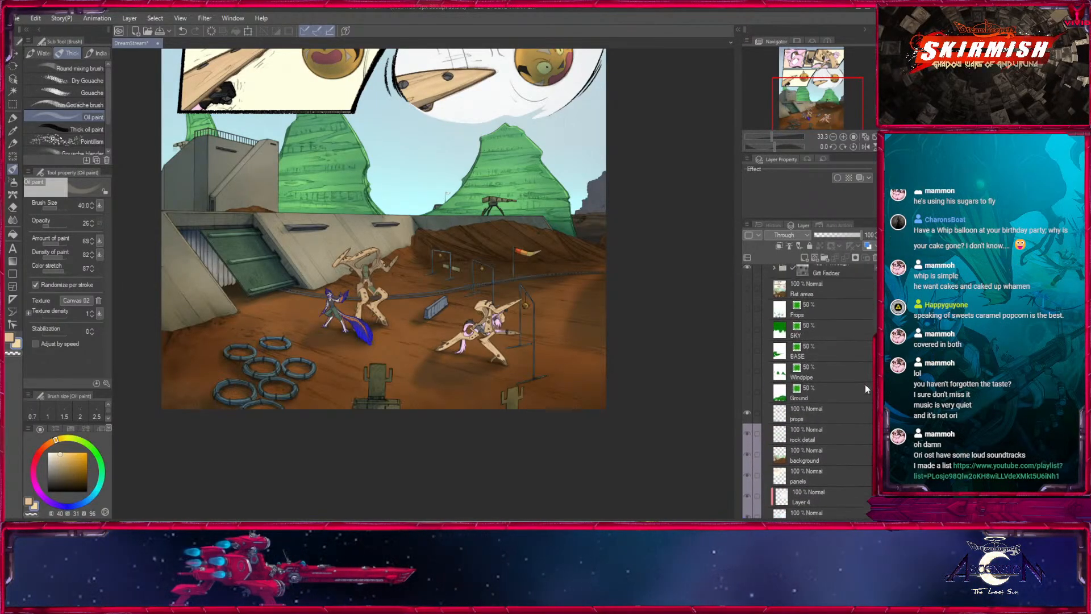
left_click(747, 414)
left_click(746, 413)
scroll(864, 392, "up", 7)
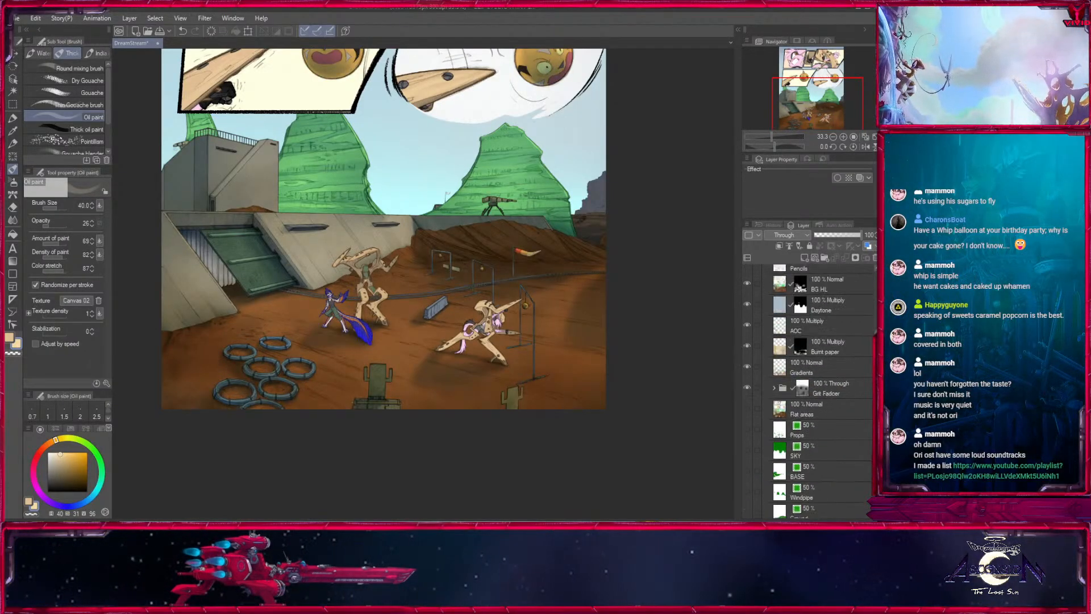
left_click(766, 371)
- Review the upper panels and the bottom scene of the whole comic page at 33.3% zoom
left_click_drag(820, 95, 823, 54)
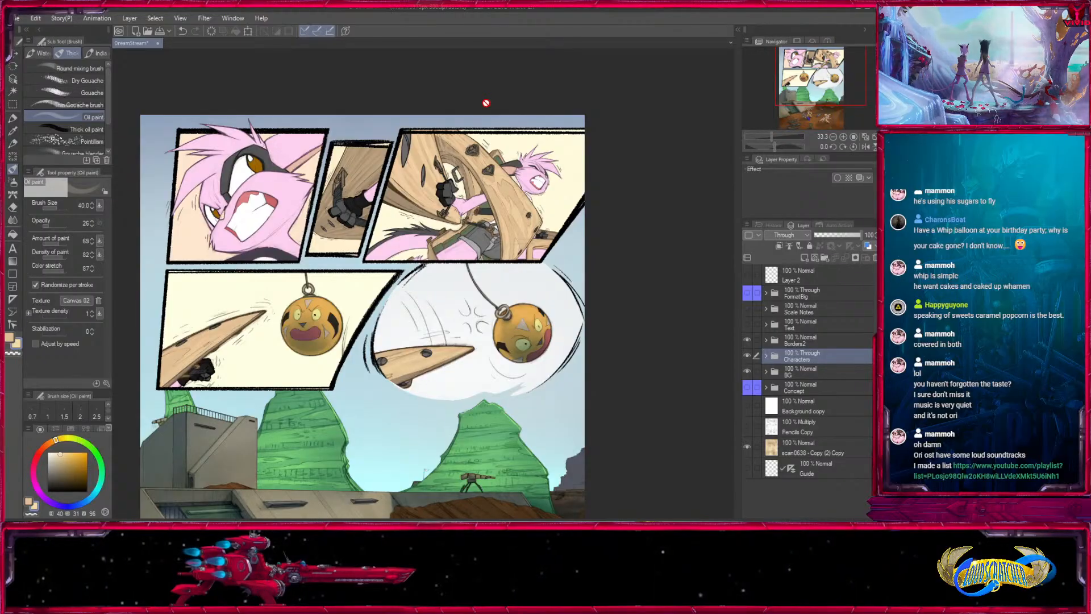
left_click_drag(585, 353, 632, 318)
left_click_drag(635, 448, 639, 279)
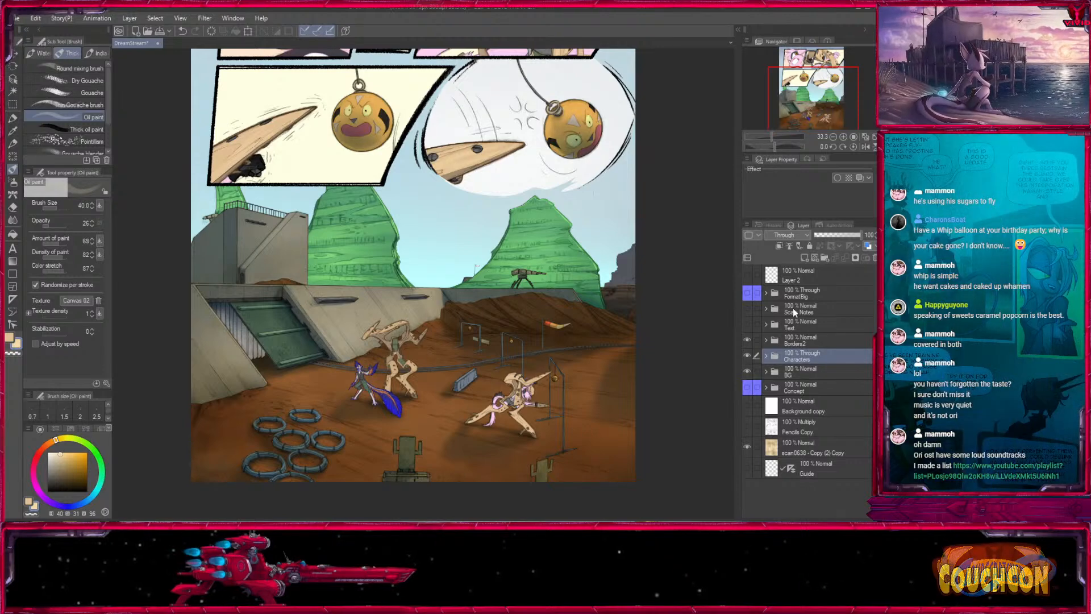
left_click(765, 355)
left_click(766, 355)
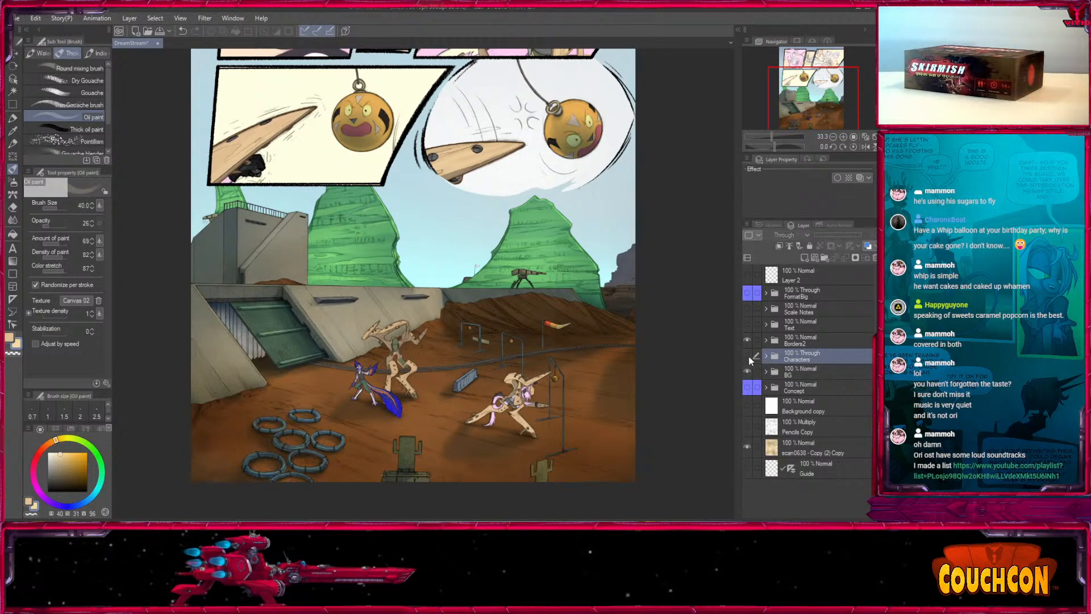
left_click_drag(831, 106, 823, 64)
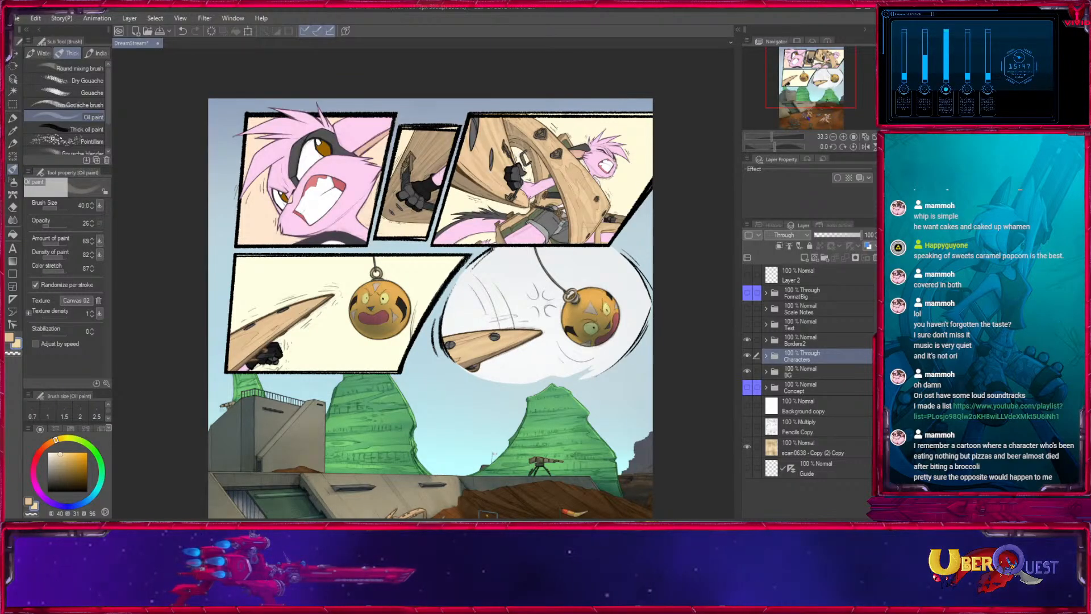
mouse_move(820, 77)
left_mouse_down()
mouse_move(824, 105)
mouse_move(833, 78)
mouse_move(821, 91)
mouse_move(836, 85)
mouse_move(826, 65)
mouse_move(823, 109)
mouse_move(824, 85)
left_mouse_up()
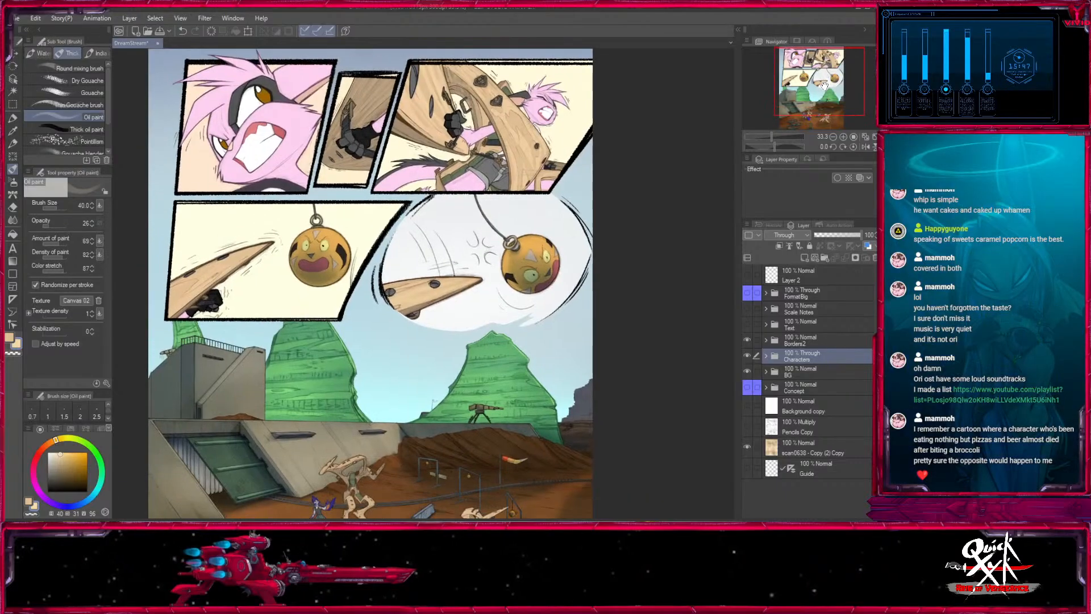
left_click(747, 355)
left_click(747, 355)
left_click(805, 259)
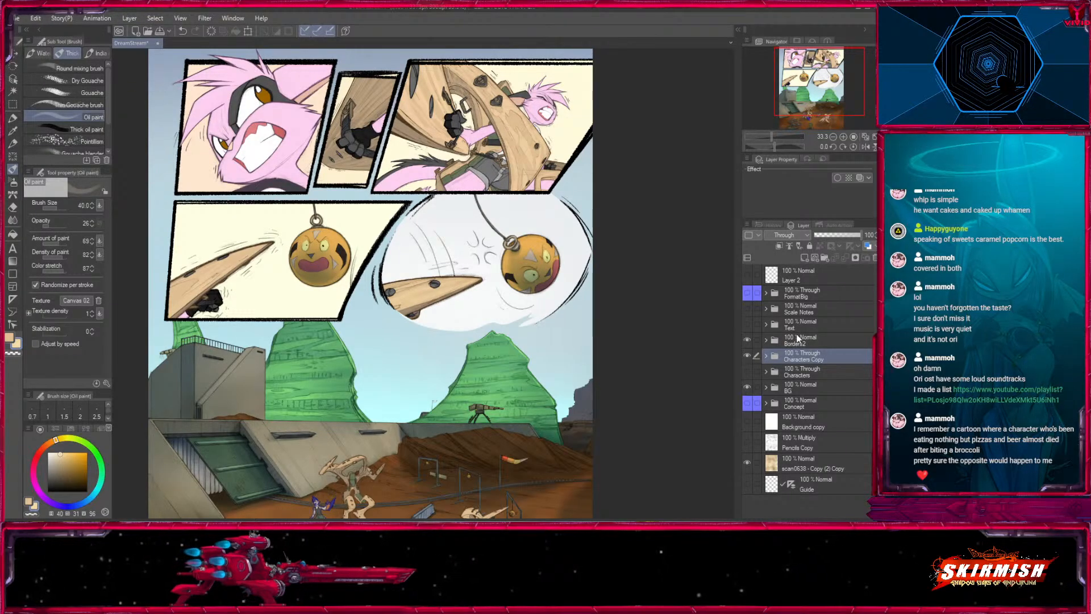
key("ctrl+z")
left_click(748, 357)
- Select the pink fur areas by colour from the character Copy layer inside the Characters folder, and make the Grads layer active
left_click(765, 356)
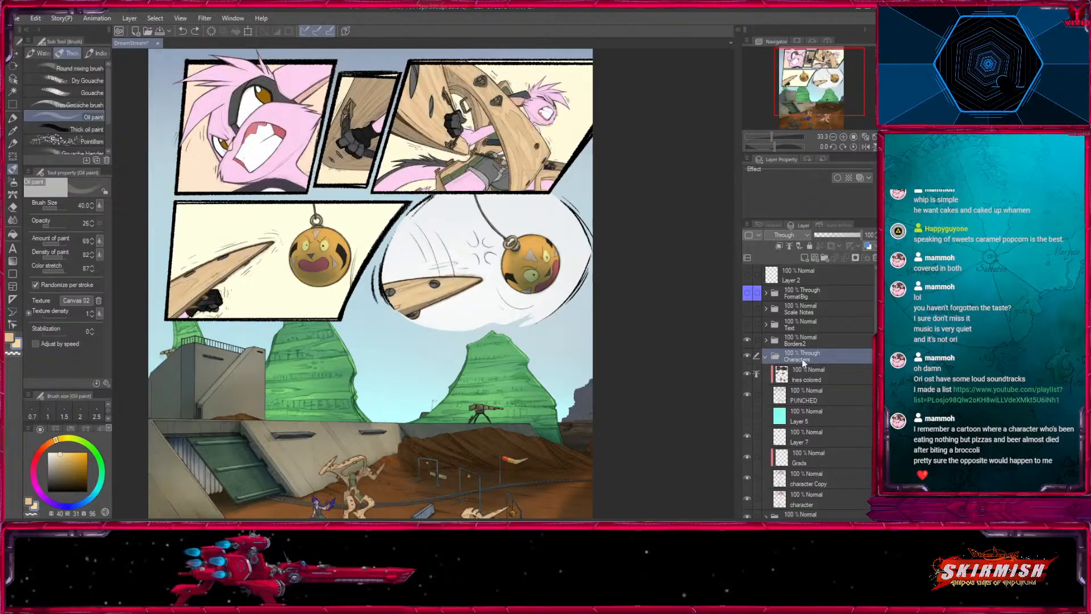
left_click(823, 477)
key("w")
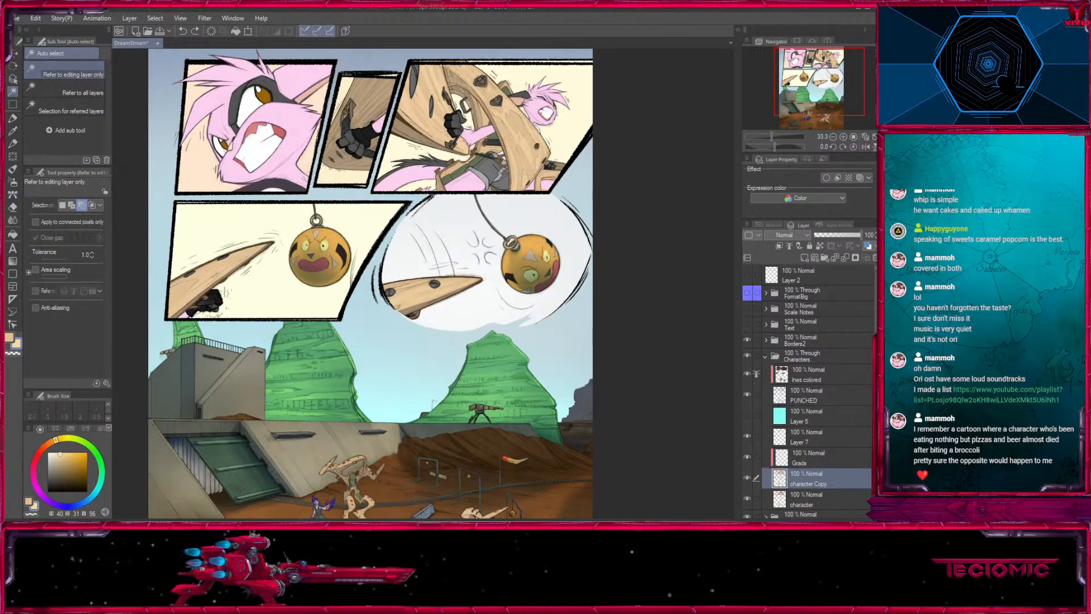
left_click(298, 121)
left_click(843, 137)
left_click(843, 137)
left_click(843, 137)
left_click(843, 137)
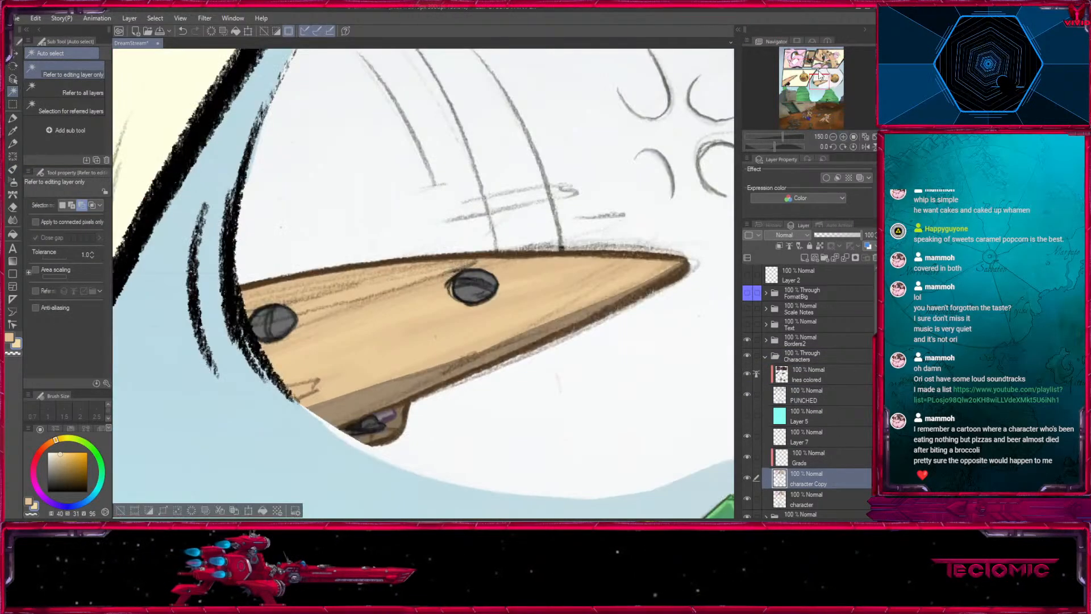
left_click_drag(811, 60, 795, 58)
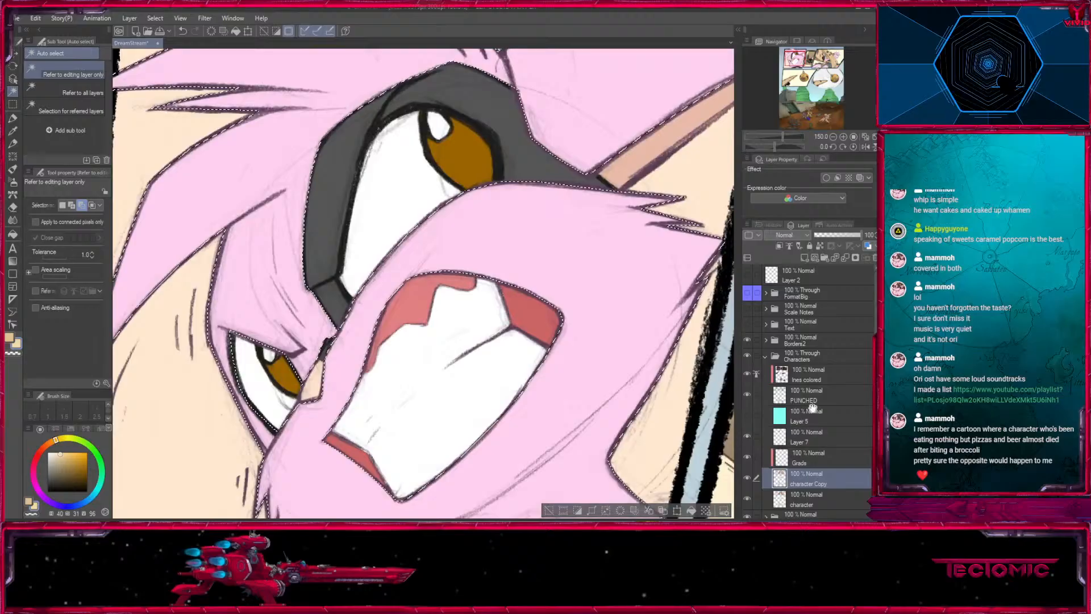
left_click(818, 457)
- Start shading the pink face in the first panel with the Medium airbrush in a more saturated pink, at sizes 250 down to 70
key("b")
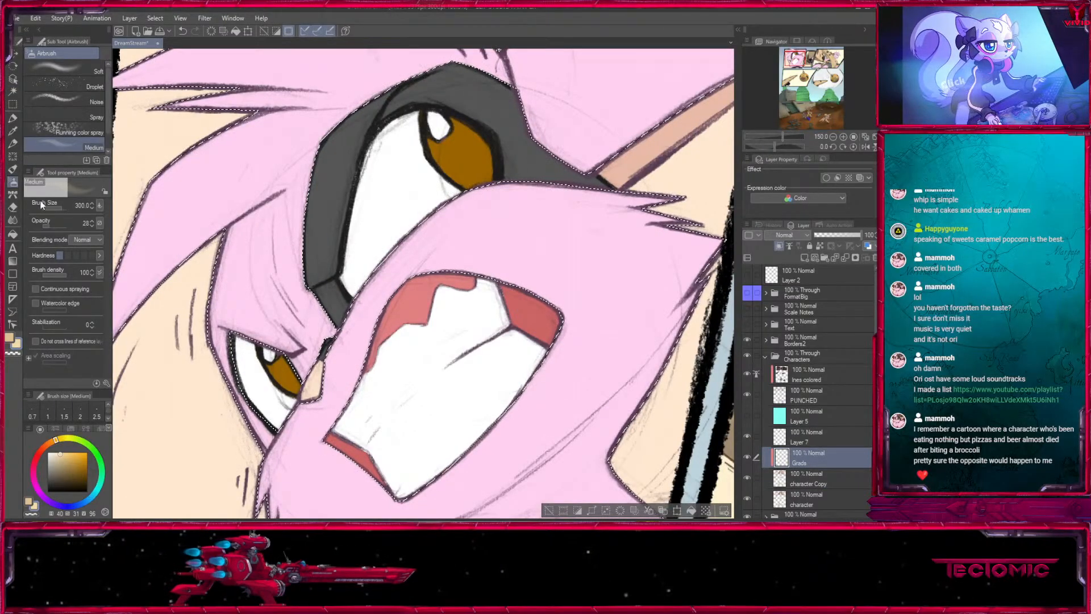
key("i")
left_click(497, 205)
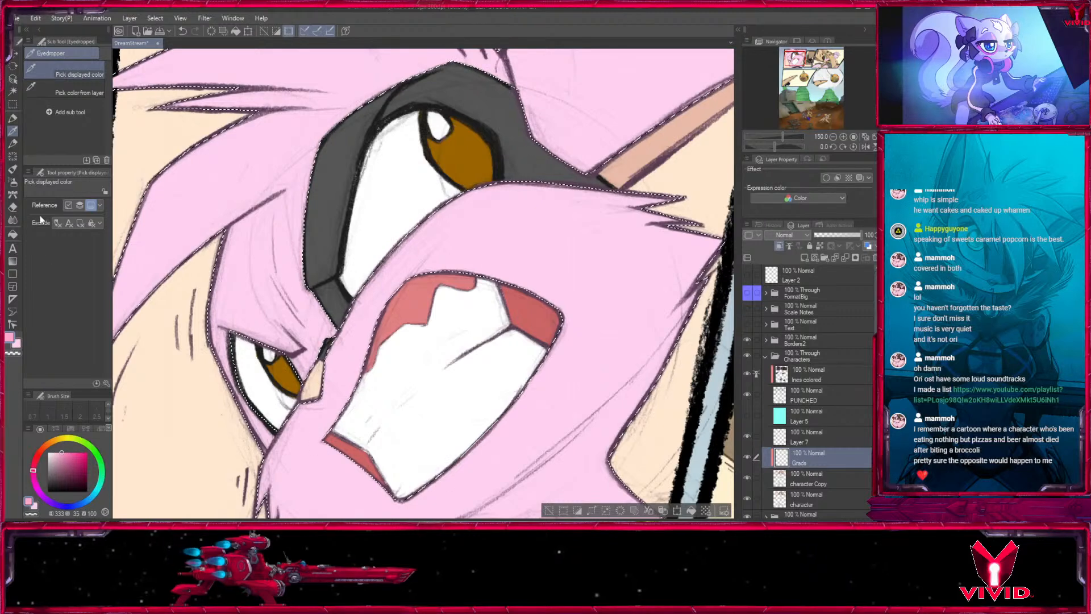
key("b")
key("bracketleft")
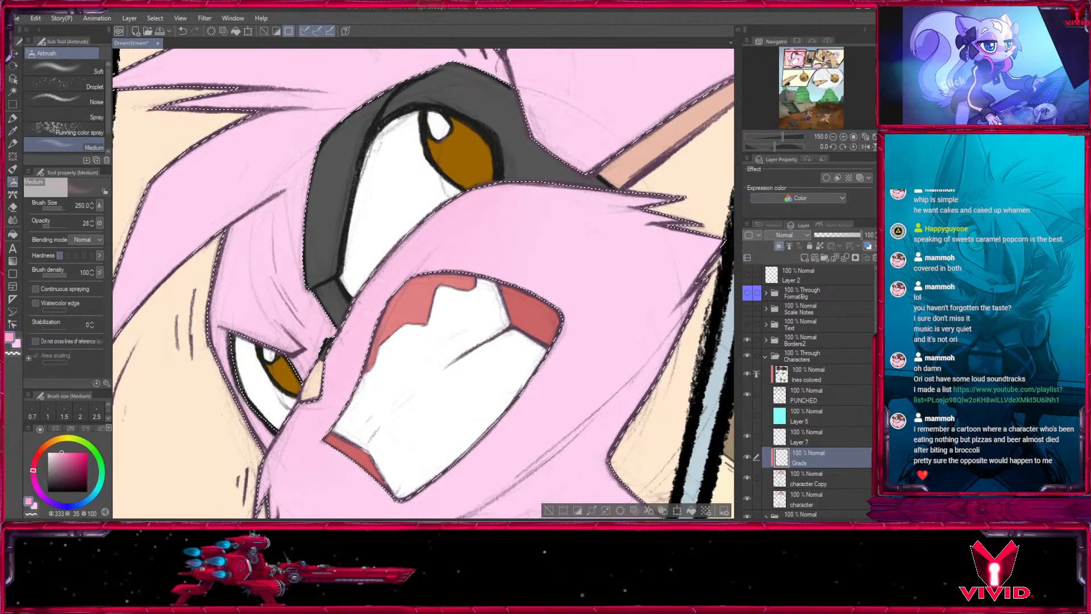
left_click_drag(396, 337, 436, 296)
key("bracketleft")
key("bracketleft")
key("bracketleft")
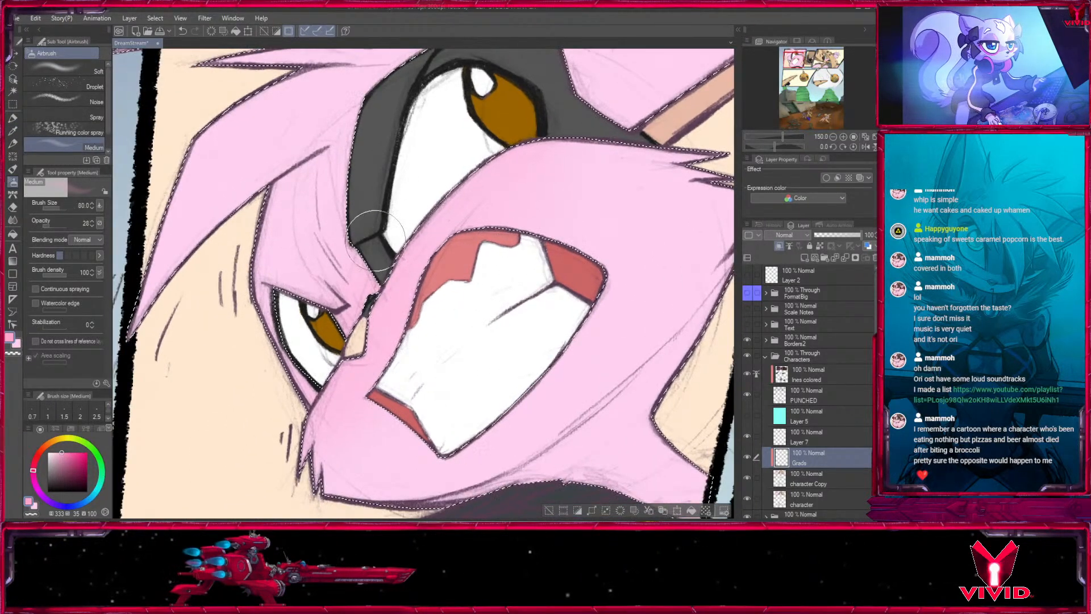
left_click(833, 137)
left_click(833, 137)
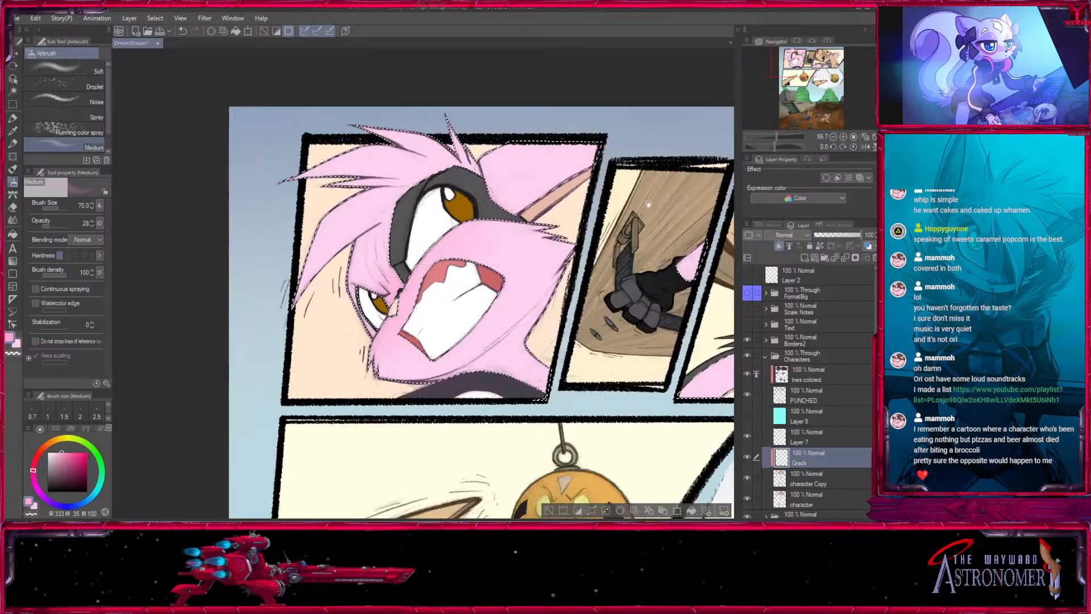
- Airbrush soft pink shading around the snout, eyes and jaw of the first panel's face, using sizes 20 to 150
left_click_drag(361, 350, 314, 377)
key("bracketright")
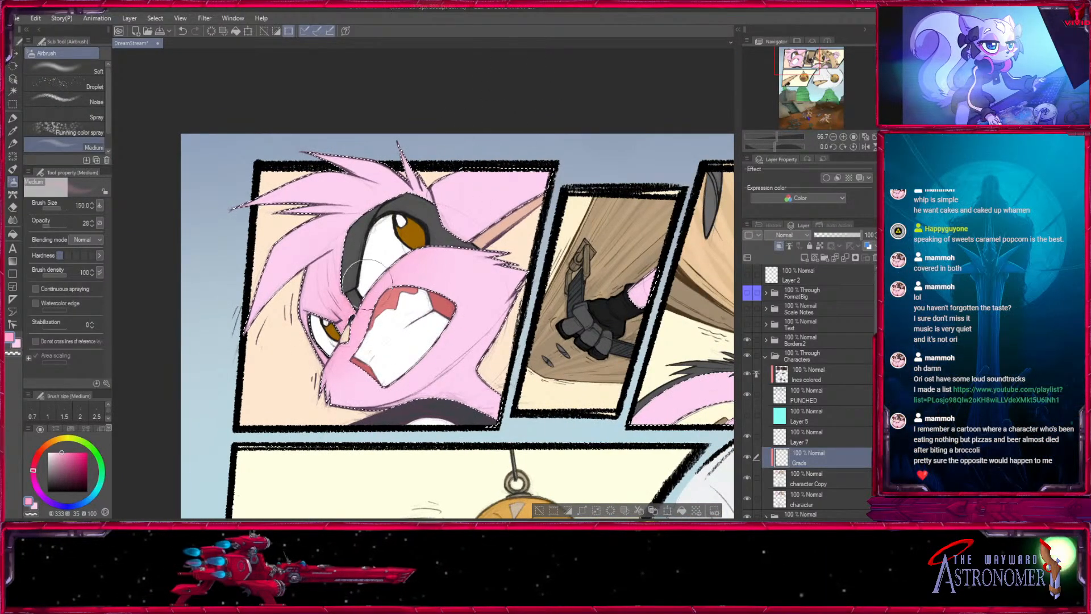
key("bracketleft")
key("bracketleft")
key("bracketleft")
key("bracketleft")
key("bracketleft")
key("bracketleft")
key("bracketleft")
key("bracketleft")
key("bracketleft")
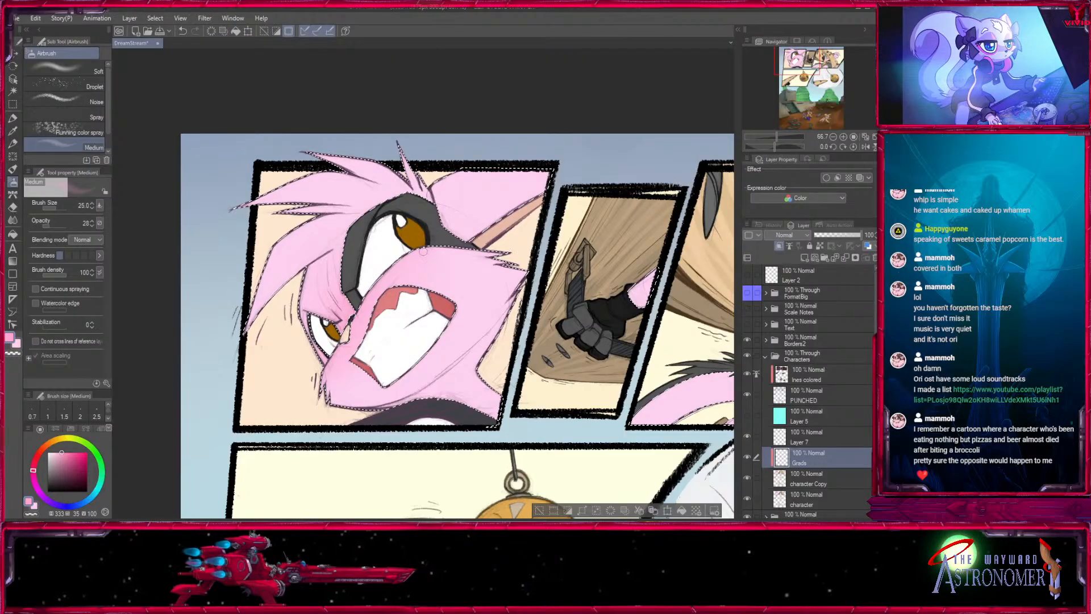
key("bracketright")
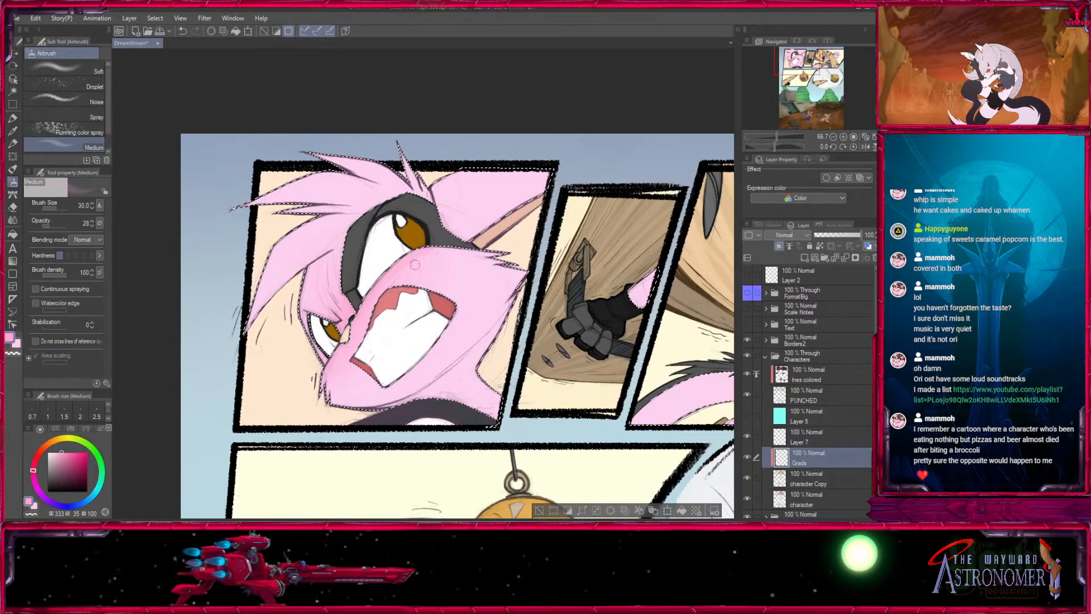
key("bracketleft")
key("bracketleft")
left_click_drag(612, 402, 487, 328)
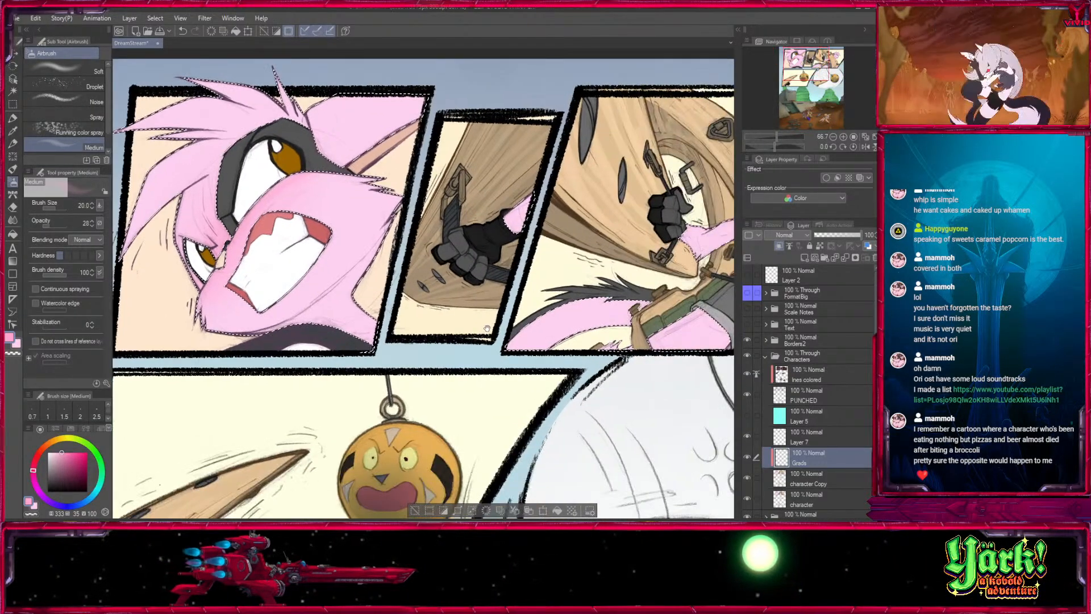
key("bracketright")
key("bracketright")
key("bracketright")
key("bracketright")
key("bracketright")
key("bracketright")
key("bracketright")
key("bracketright")
key("bracketright")
key("bracketright")
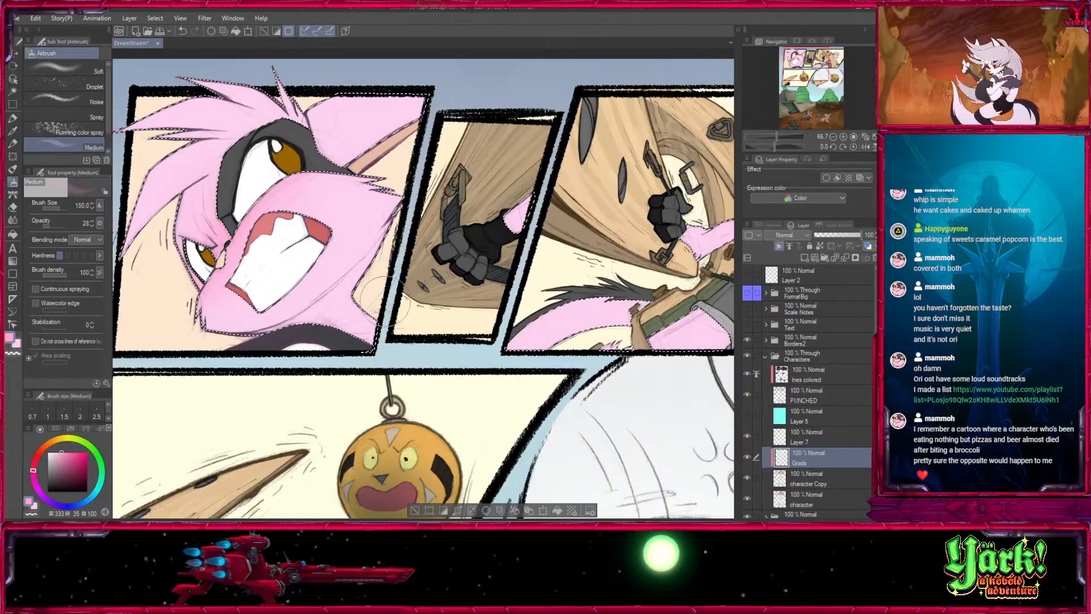
- Airbrush soft pink shading over the face and hair of the character in the third panel, using brush sizes between 400 and 100
key("bracketright")
key("bracketright")
key("bracketright")
key("bracketright")
left_click_drag(682, 239, 370, 270)
left_click_drag(546, 226, 509, 270)
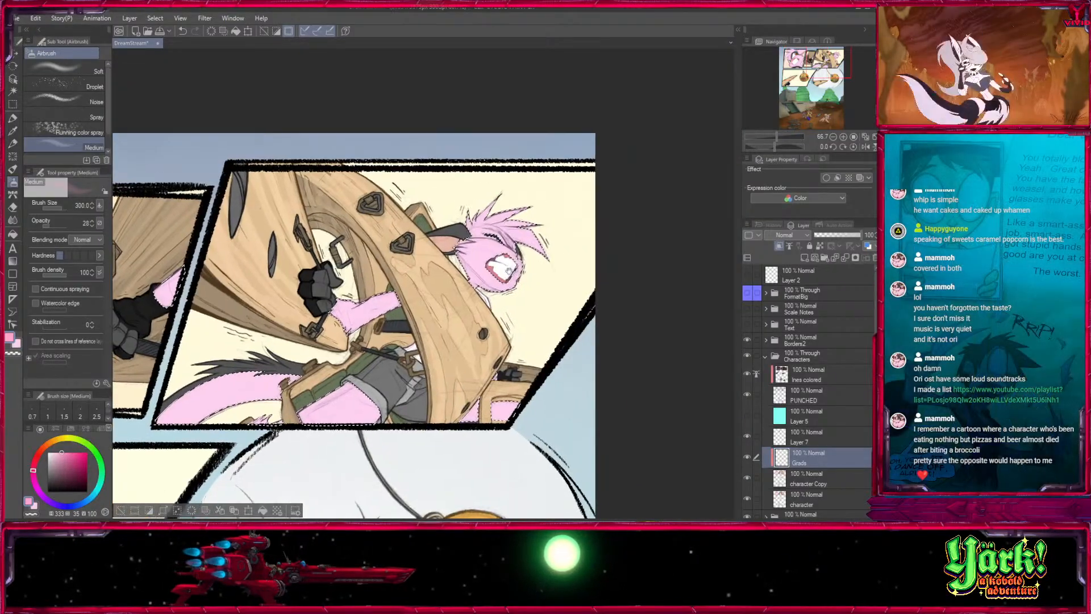
mouse_move(363, 279)
left_mouse_down()
mouse_move(676, 231)
mouse_move(386, 274)
left_mouse_up()
key("bracketright")
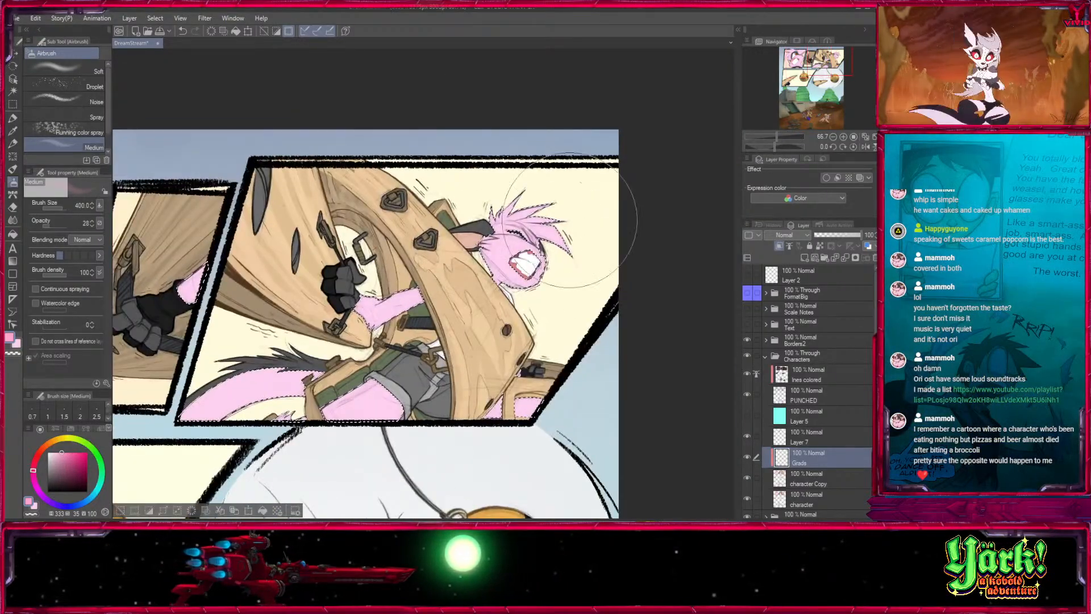
key("bracketleft")
key("bracketleft")
key("bracketleft")
key("bracketleft")
key("bracketleft")
key("bracketleft")
key("bracketleft")
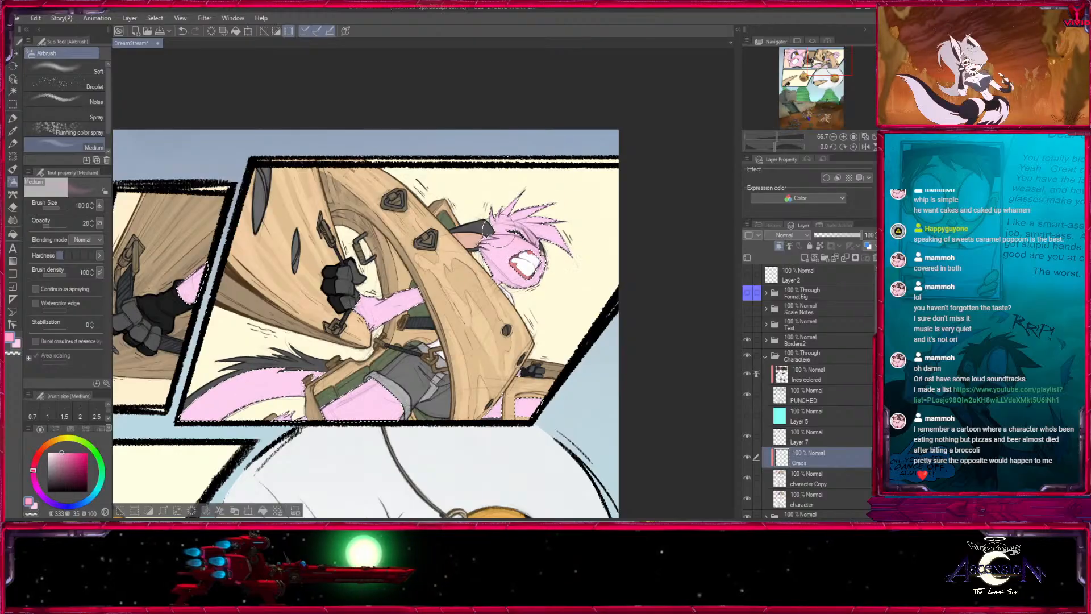
key("bracketleft")
key("bracketleft")
key("bracketleft")
key("bracketleft")
key("bracketleft")
key("bracketleft")
key("bracketleft")
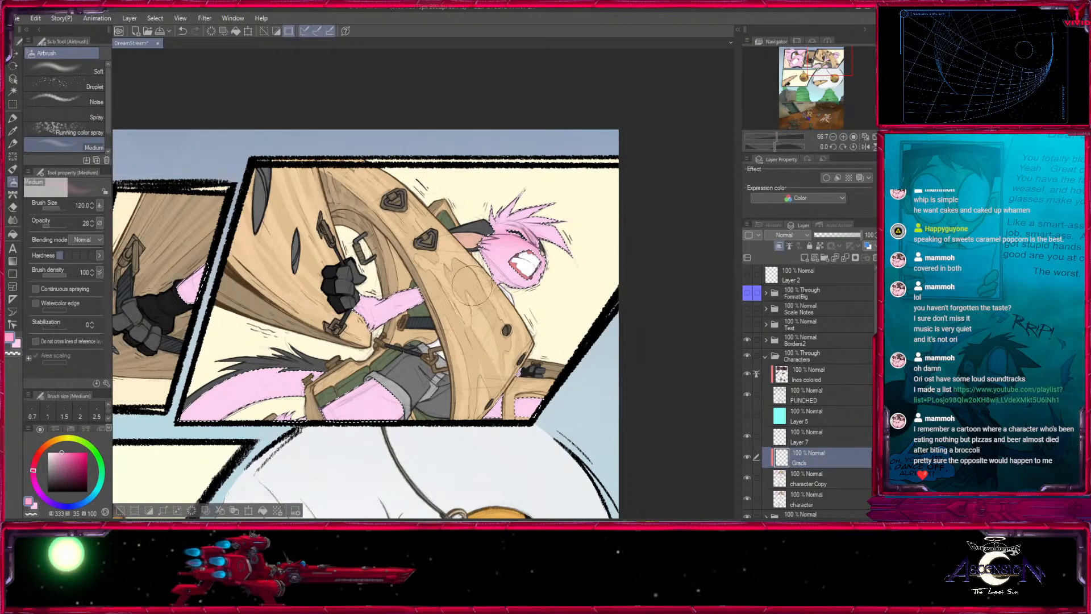
- Enlarge the airbrush to 300 and up to 500 for the pink fur on the third panel's lower body
key("bracketright")
key("bracketright")
key("bracketright")
key("bracketright")
key("bracketright")
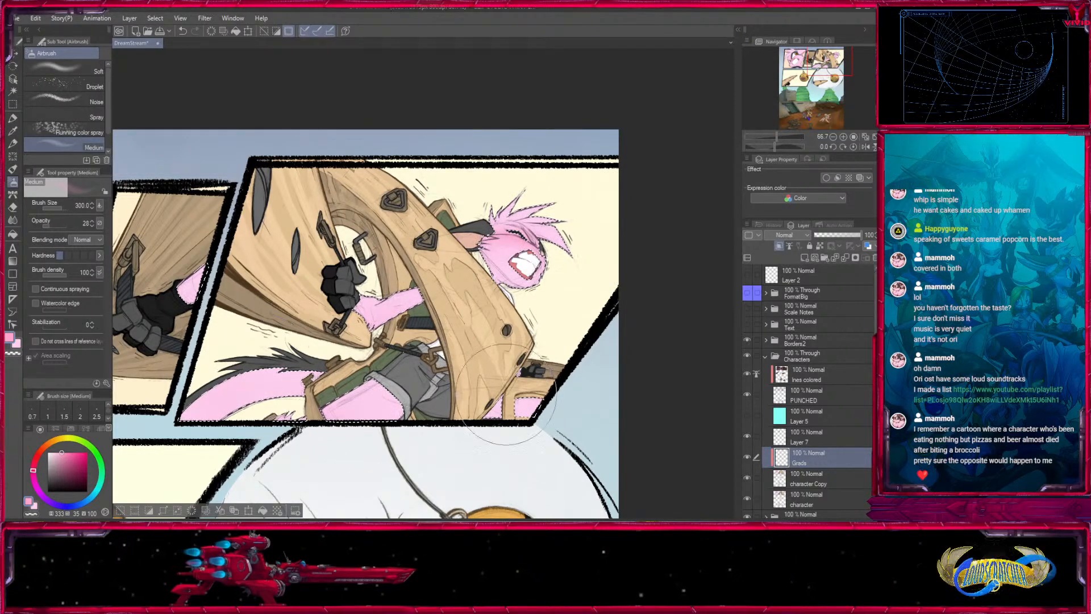
key("bracketright")
- Check the pink fur across the lower panels and the upper row of the page
left_click_drag(443, 406, 552, 310)
left_click_drag(613, 352, 576, 323)
left_click_drag(392, 432, 682, 142)
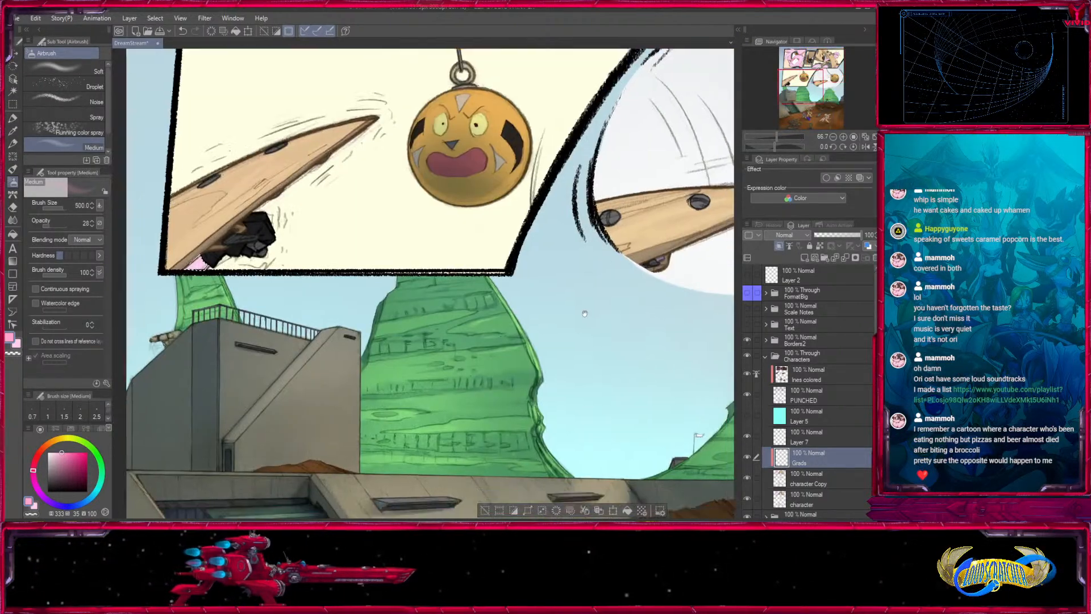
left_click_drag(686, 506, 636, 300)
mouse_move(712, 222)
left_mouse_down()
mouse_move(566, 205)
mouse_move(470, 492)
left_mouse_up()
left_click_drag(545, 227, 419, 463)
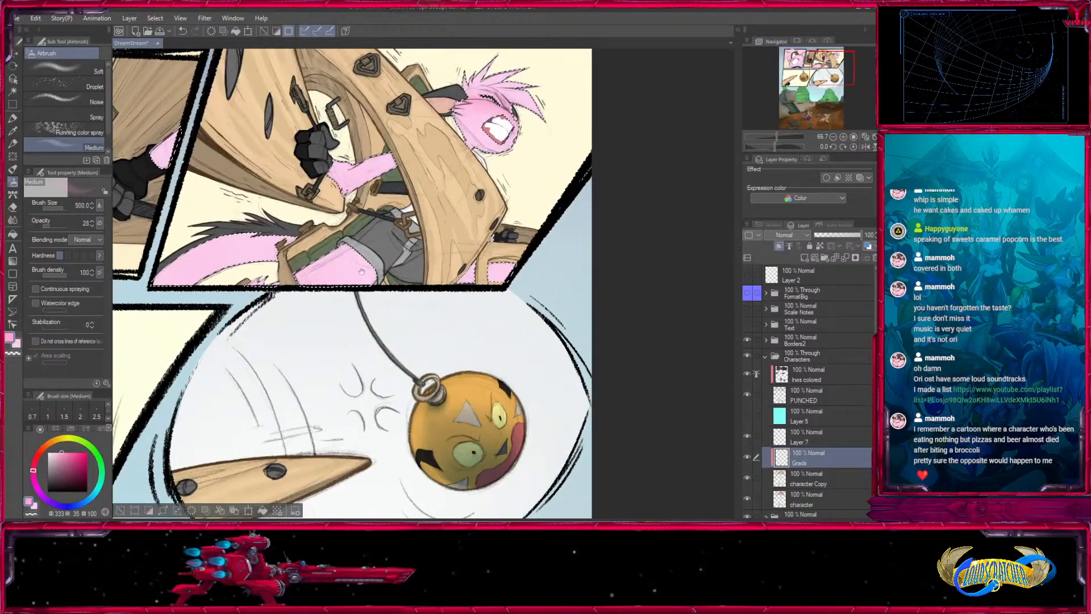
mouse_move(193, 391)
left_mouse_down()
mouse_move(463, 518)
mouse_move(517, 497)
left_mouse_up()
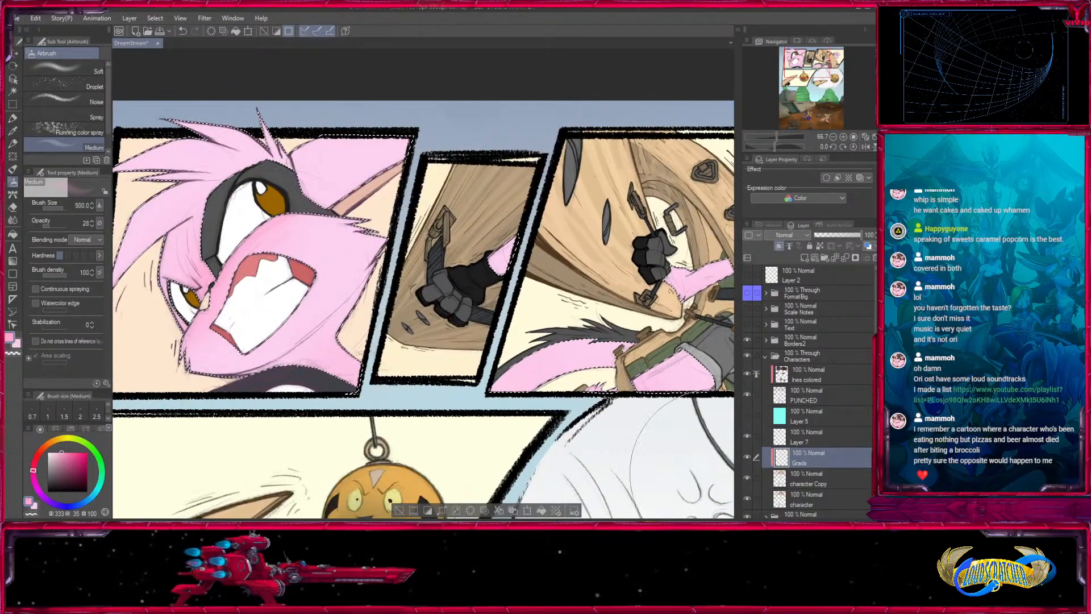
- Select the amber irises of both eyes in the first panel by colour from the character Copy layer
left_click(825, 474)
double_click(843, 137)
left_click_drag(213, 214, 650, 317)
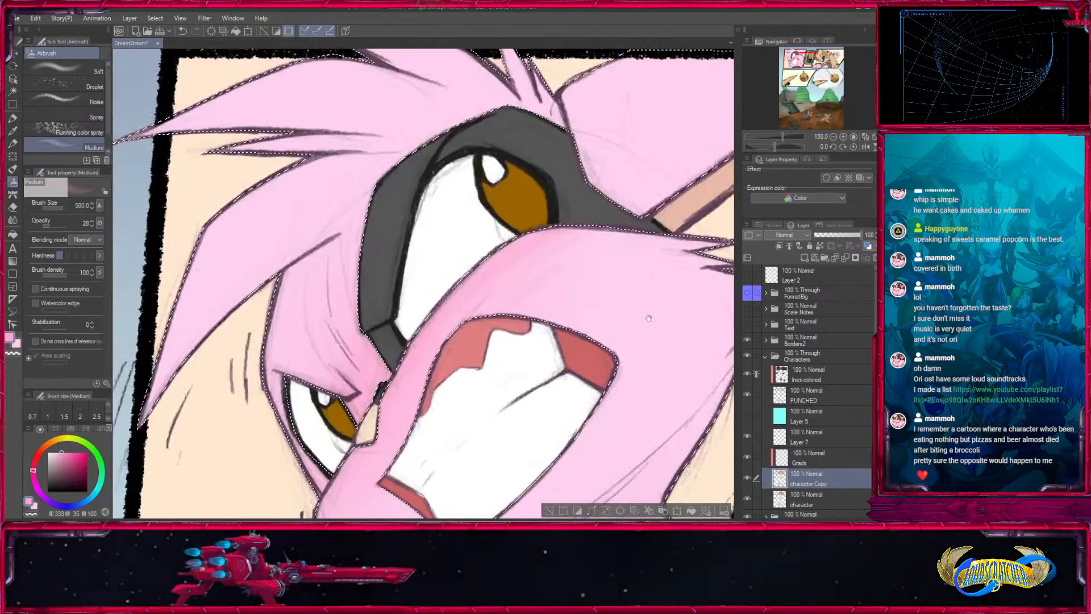
left_click(13, 91)
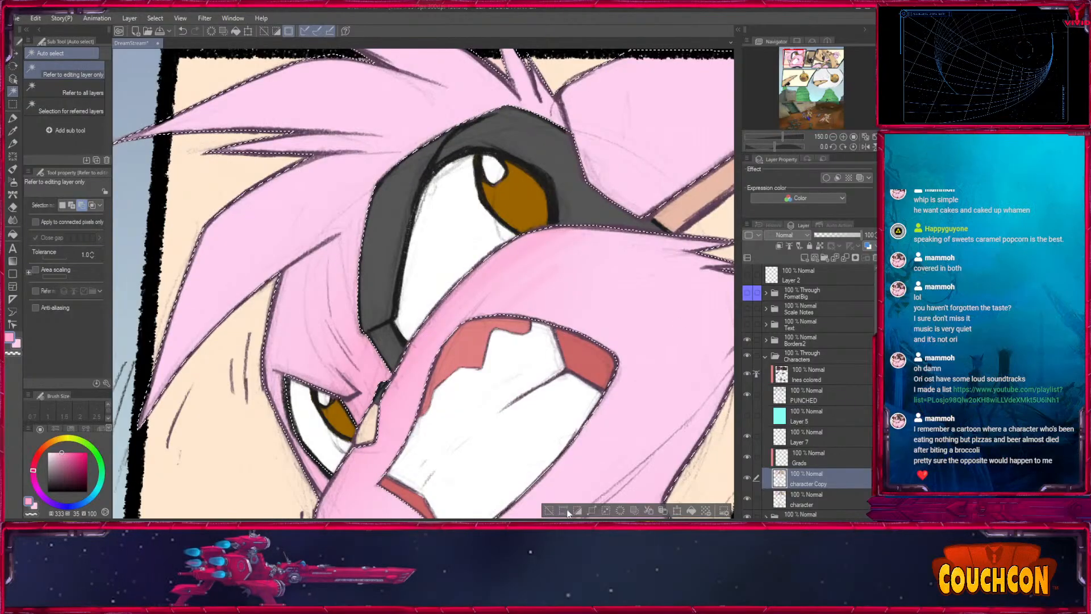
left_click(526, 189)
left_click(336, 418, "shift")
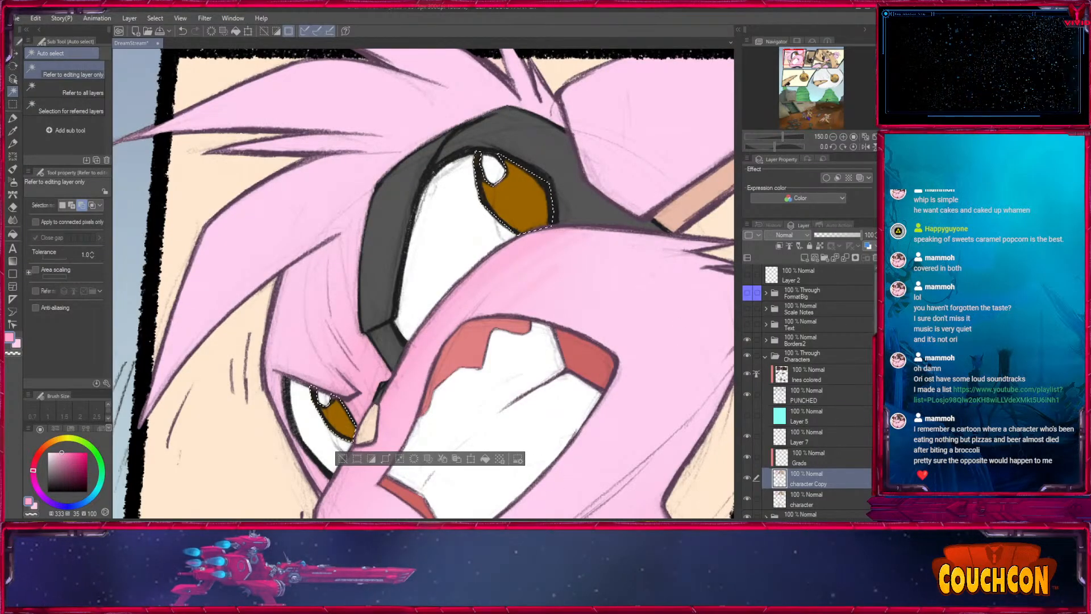
left_click(838, 58)
left_click(792, 62)
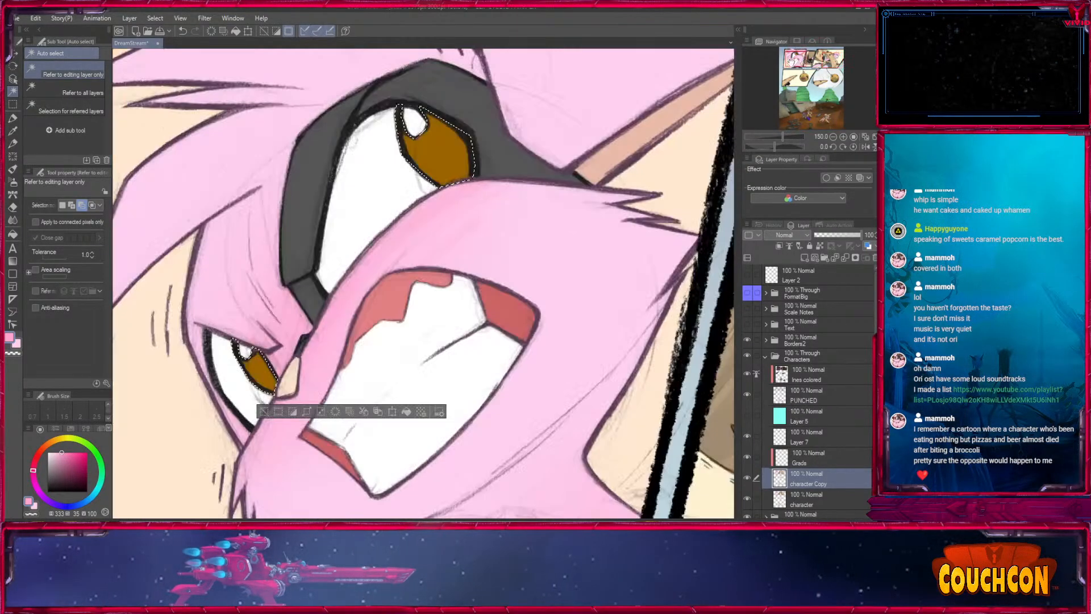
- On the Grads layer, sample the iris colour and brighten it to a vivid orange (39, 100, 100) for the Medium airbrush
left_click(770, 457)
left_click(14, 132)
left_click(444, 150)
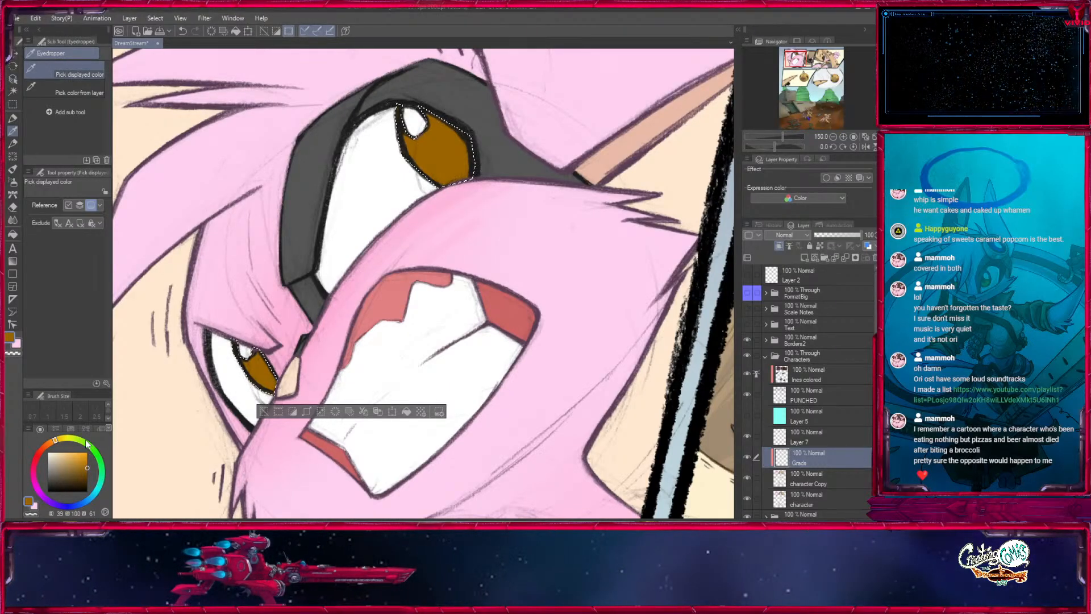
key("b")
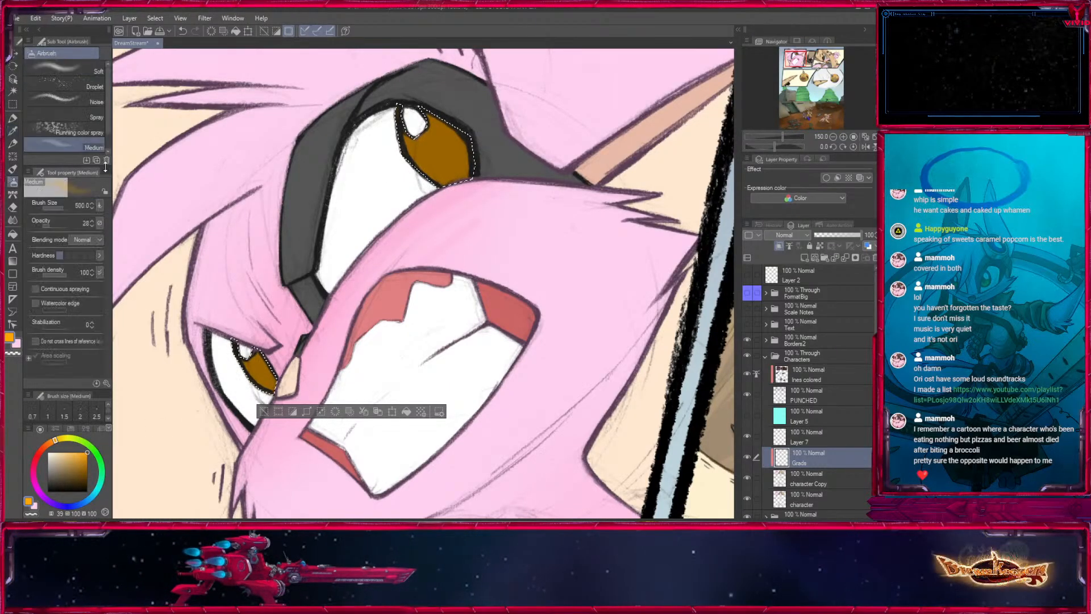
- Airbrush a bright orange glow into both irises with small brush sizes down to 25, raising opacity to 100, and clear the selection
key("bracketleft")
key("bracketleft")
key("bracketleft")
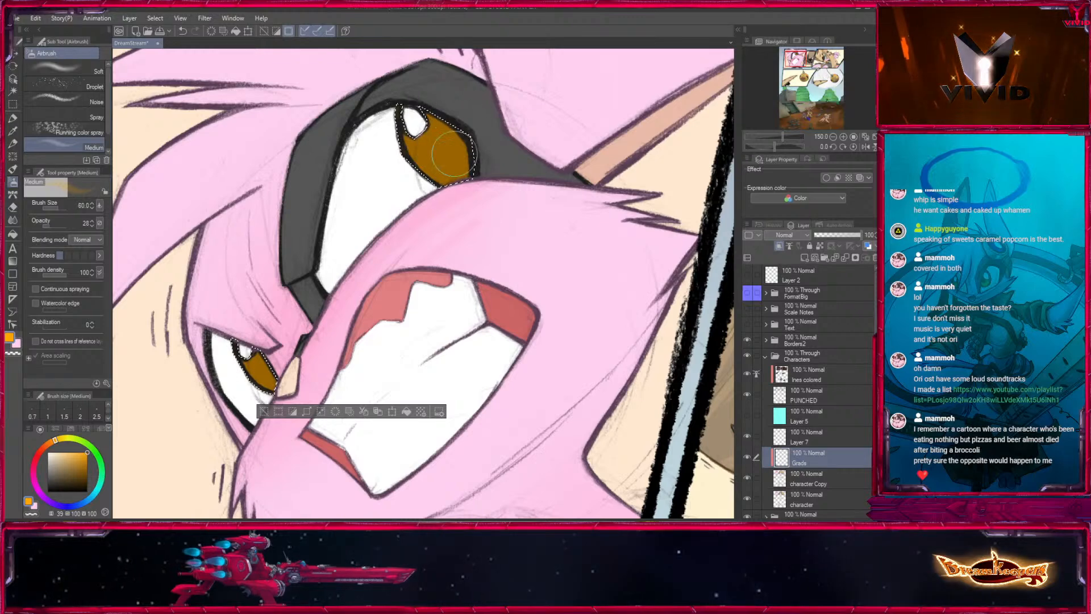
key("bracketleft")
key("bracketleft")
key("bracketleft")
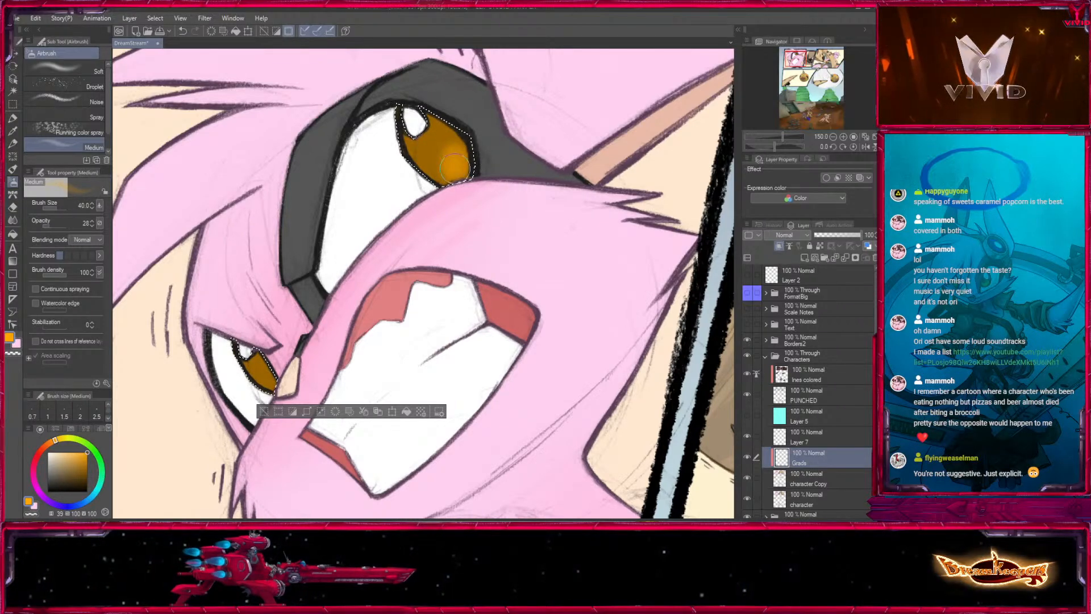
key("bracketright")
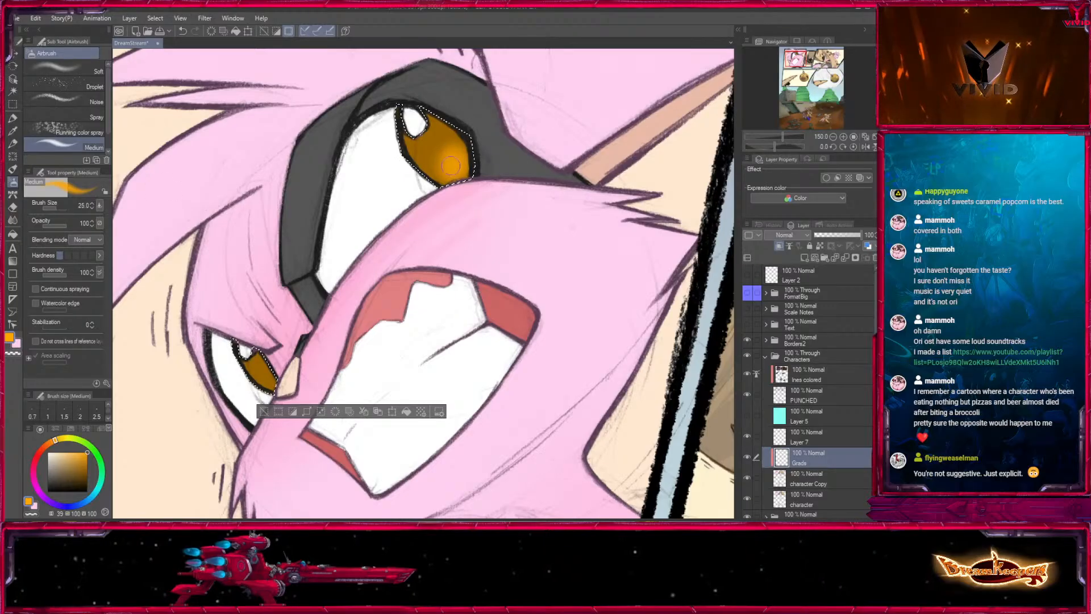
left_click_drag(451, 165, 458, 165)
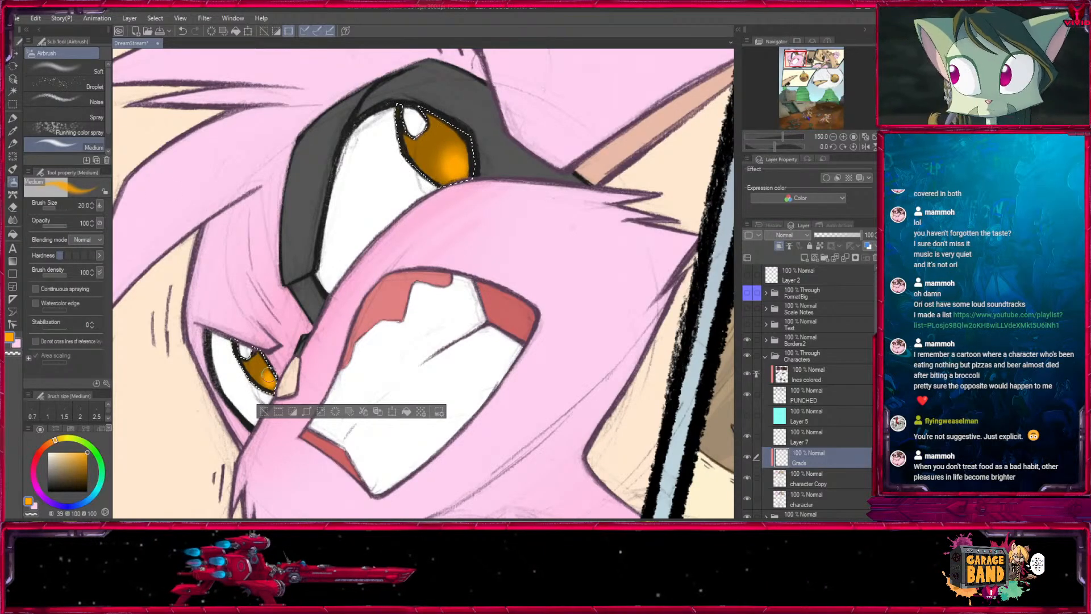
left_click(263, 412)
- Review the brightened eyes and the whole comic page at 50% and 25% zoom, and look over the Characters folder
left_click(833, 138)
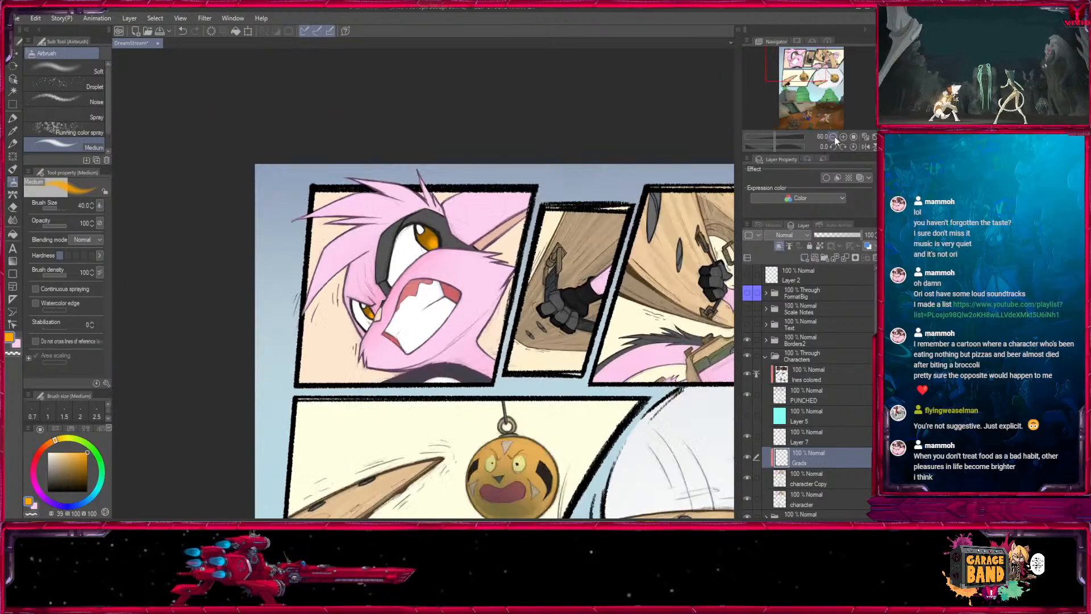
left_click_drag(803, 75, 807, 68)
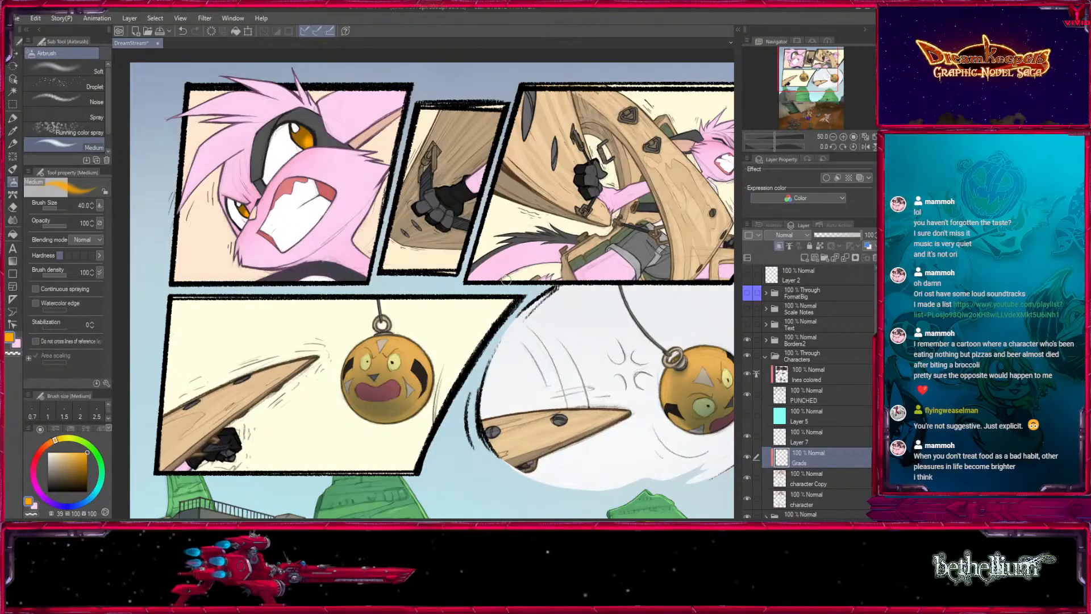
left_click_drag(652, 388, 666, 169)
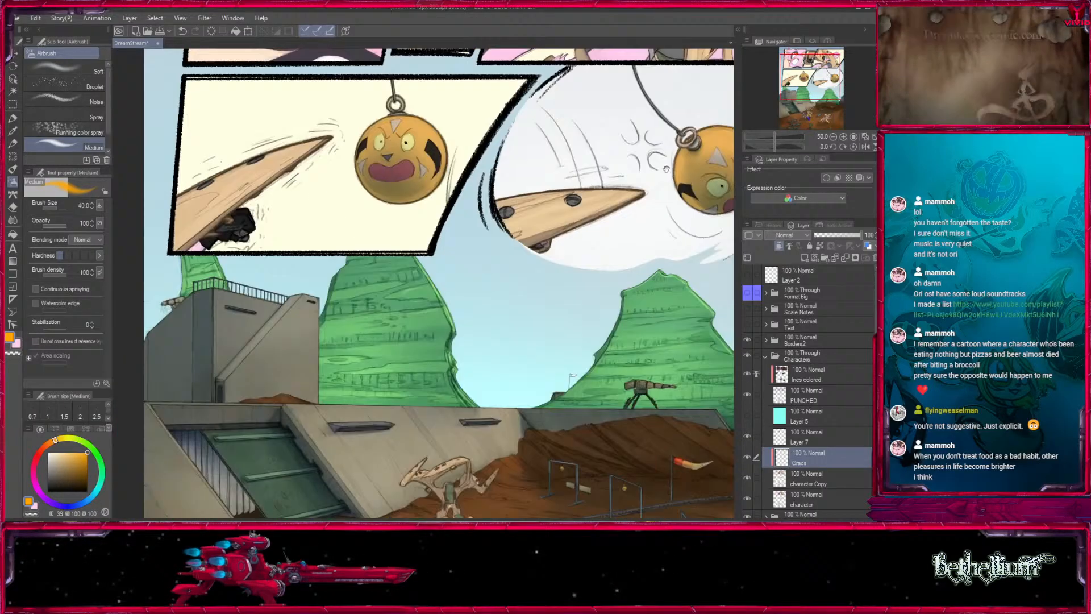
left_click(832, 137)
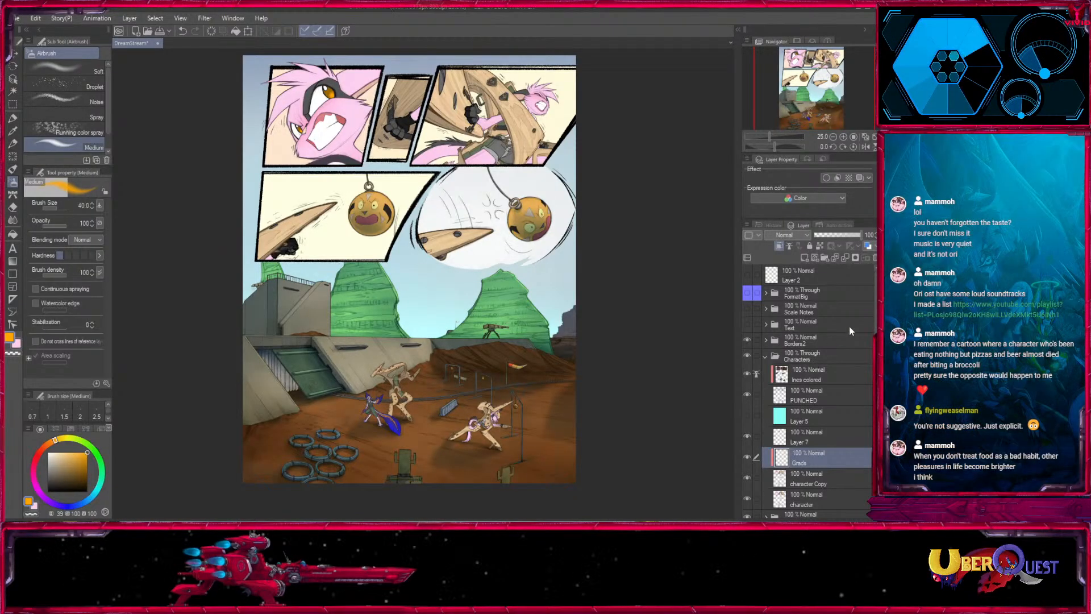
left_click(765, 356)
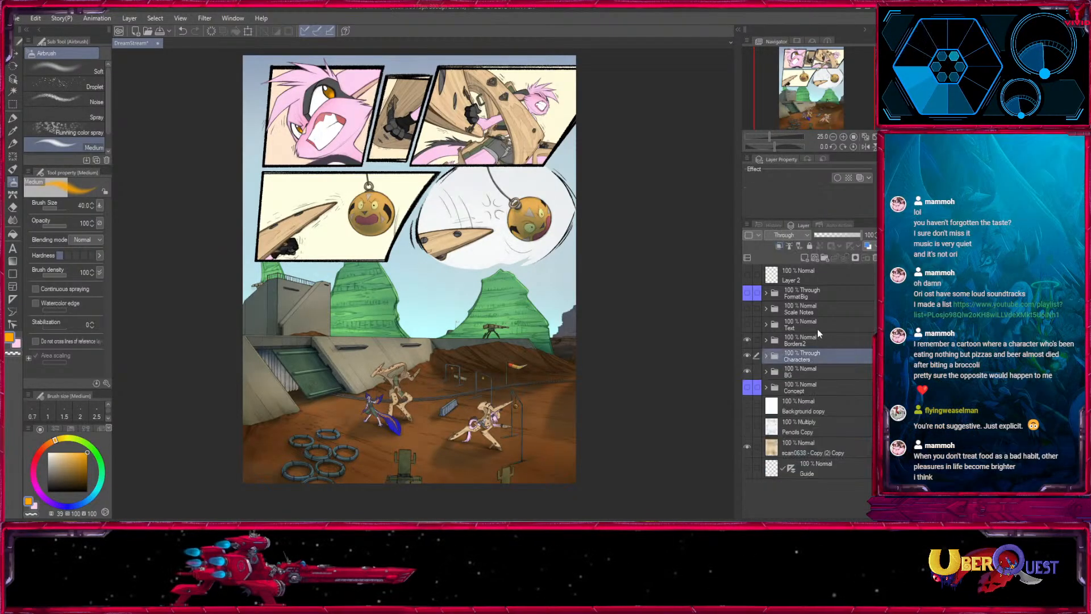
left_click(766, 356)
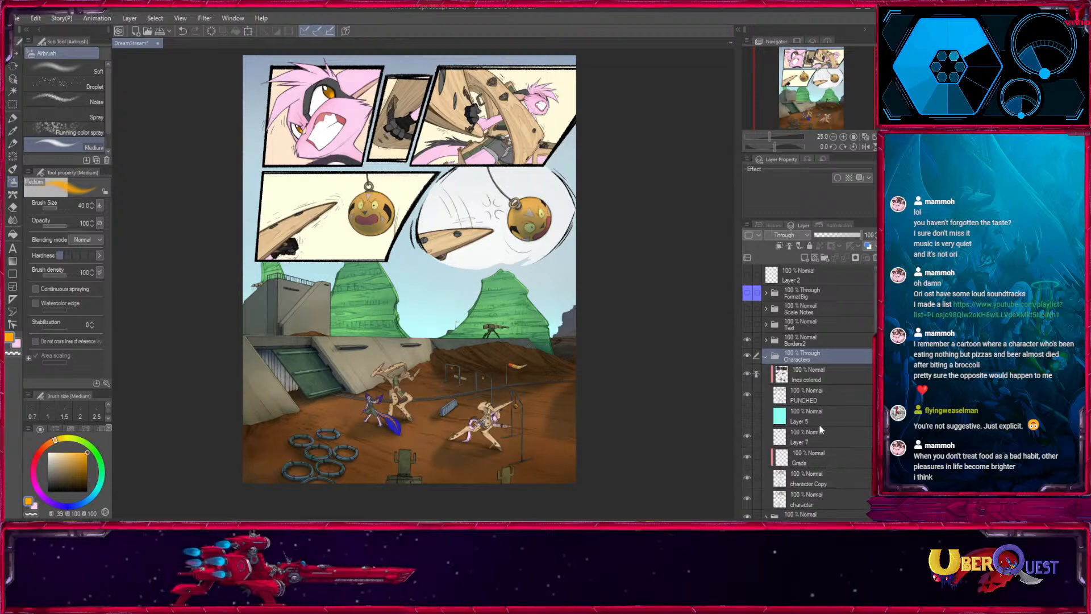
- Reselect the amber irises in the first panel by colour from the character Copy layer
left_click(807, 395)
left_click(845, 138)
left_click(844, 138)
left_click(845, 137)
left_click(844, 137)
left_click(794, 60)
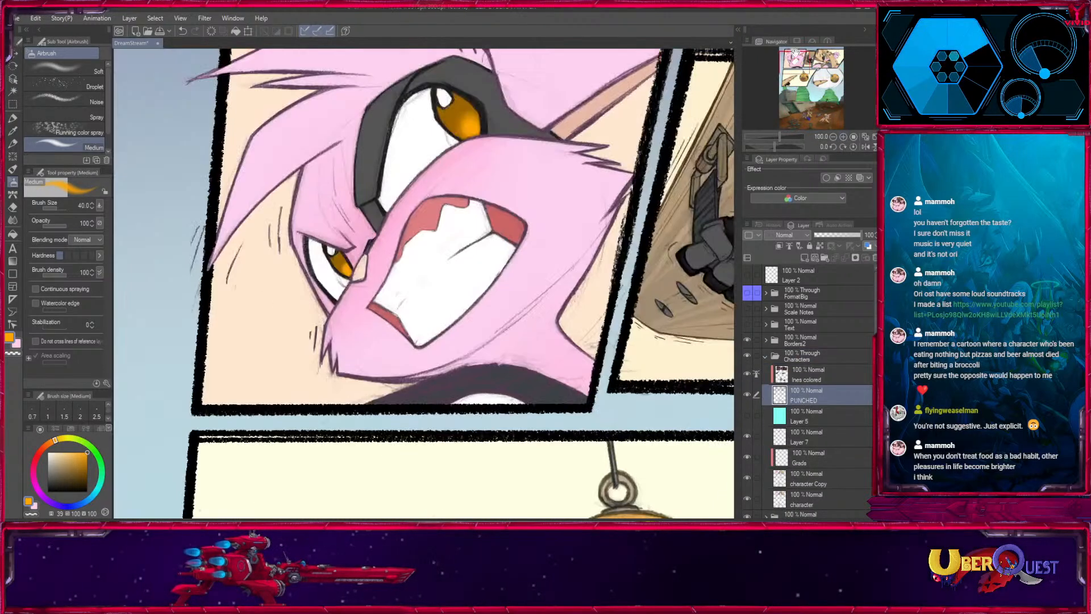
left_click(843, 137)
left_click_drag(536, 196, 421, 440)
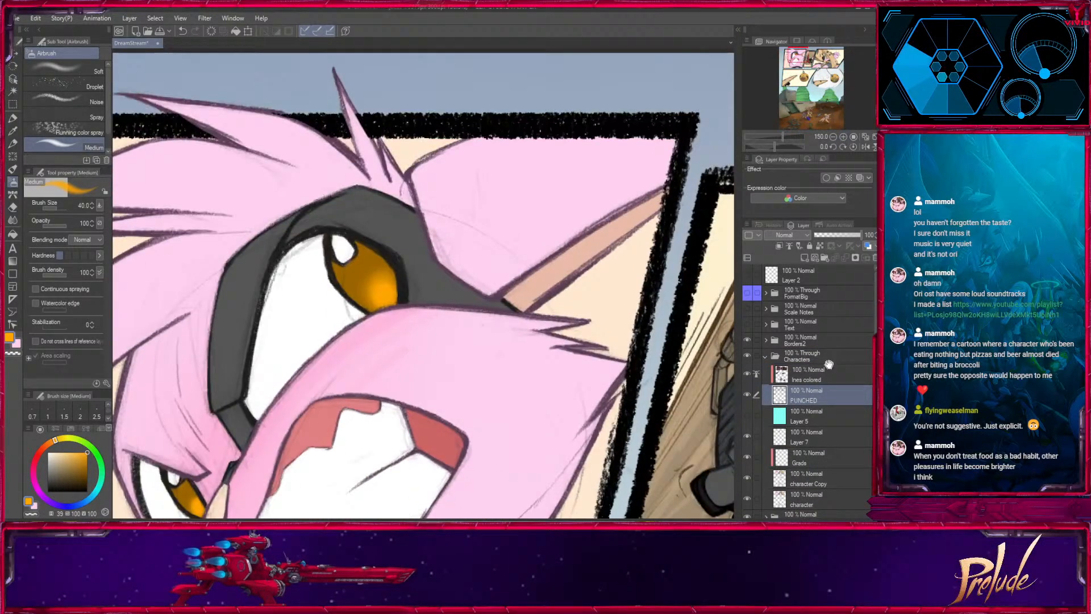
left_click(812, 478)
left_click(13, 91)
left_click(367, 278)
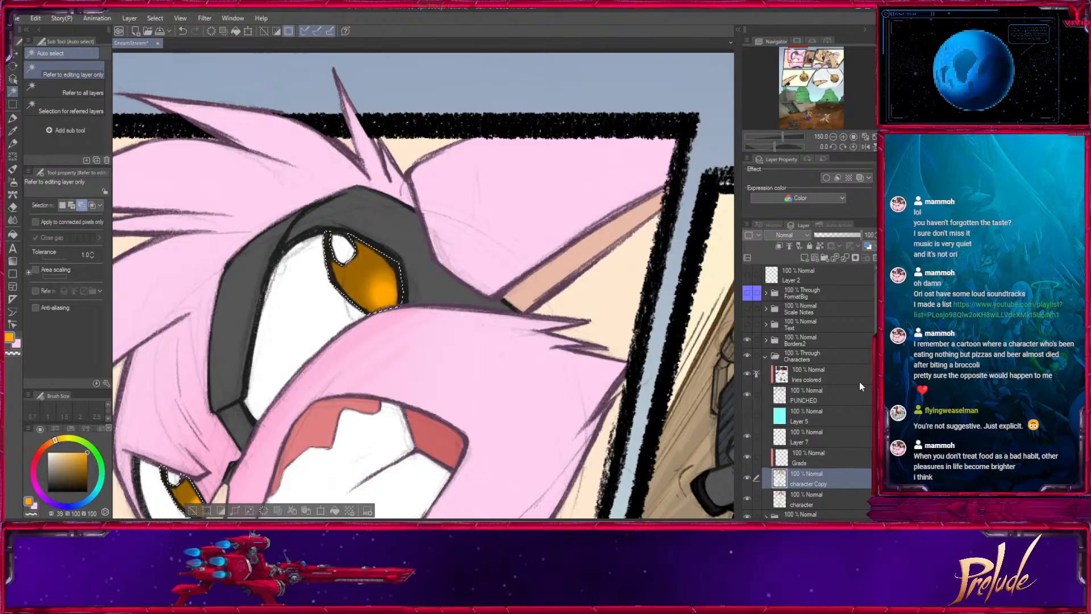
- Make the Grads layer active, sample the iris colour and darken it to a deep brown (33, 100, 39)
left_click(818, 457)
left_click(13, 193)
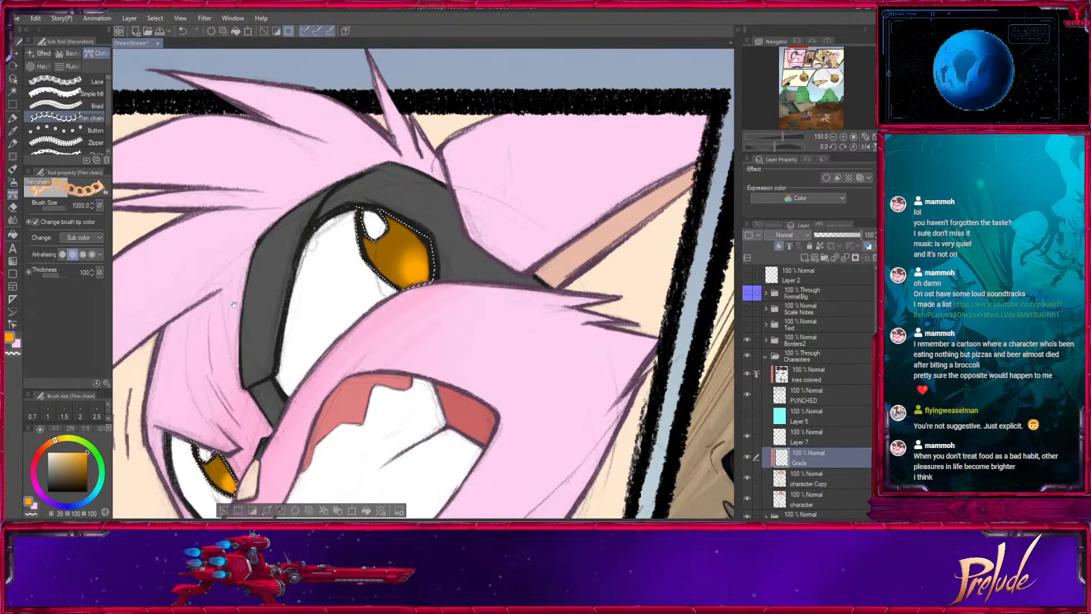
left_click(13, 132)
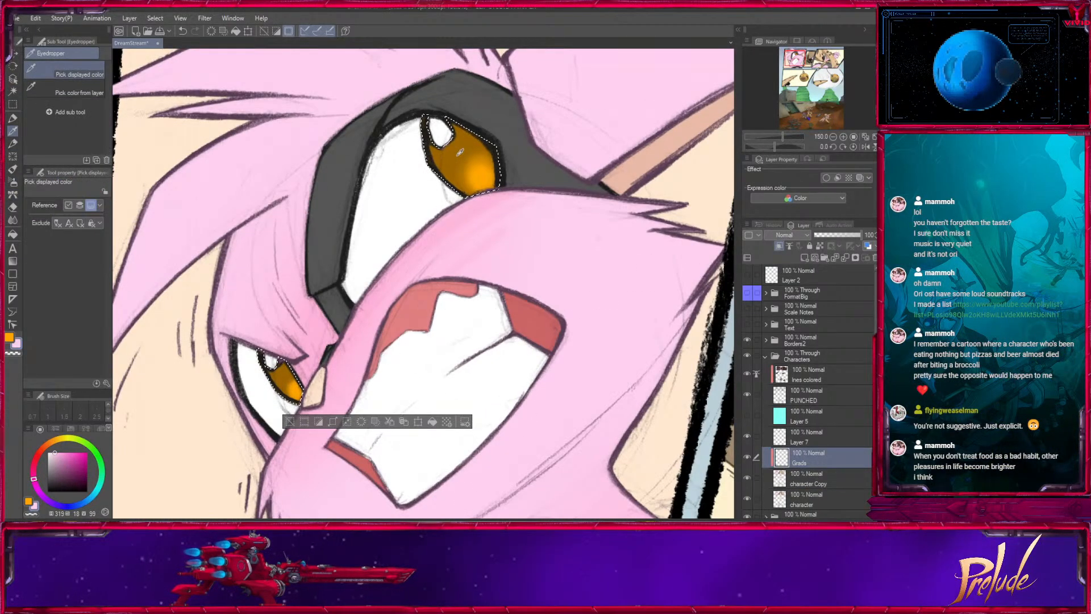
left_click_drag(87, 469, 95, 480)
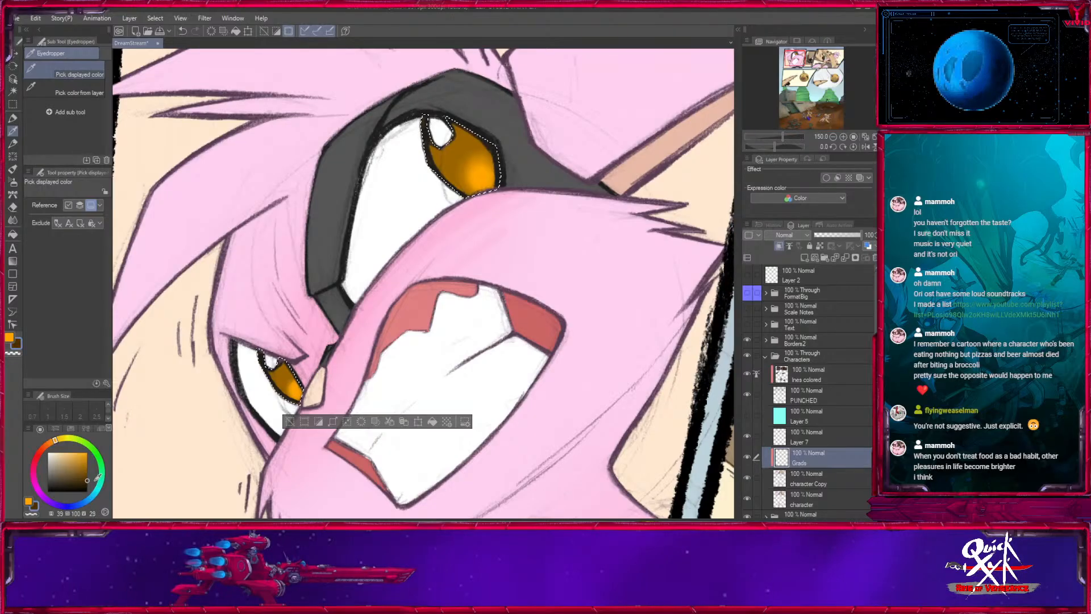
- Airbrush dark brown shading along the upper parts of both irises, using sizes 30 to 60 at 100 opacity, and clear the selection
left_click(13, 183)
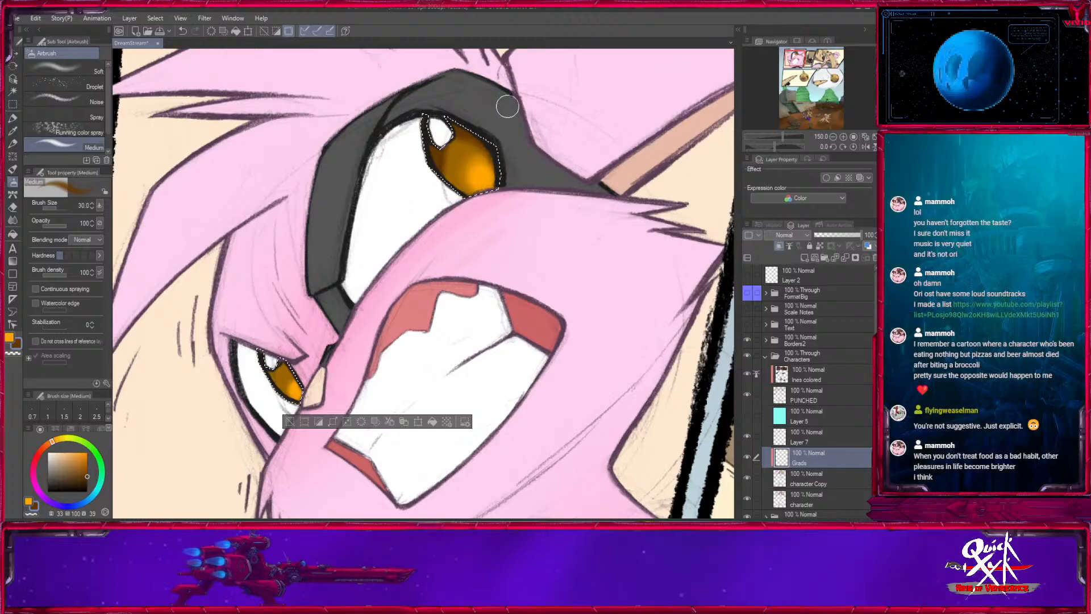
key("bracketleft")
key("bracketleft")
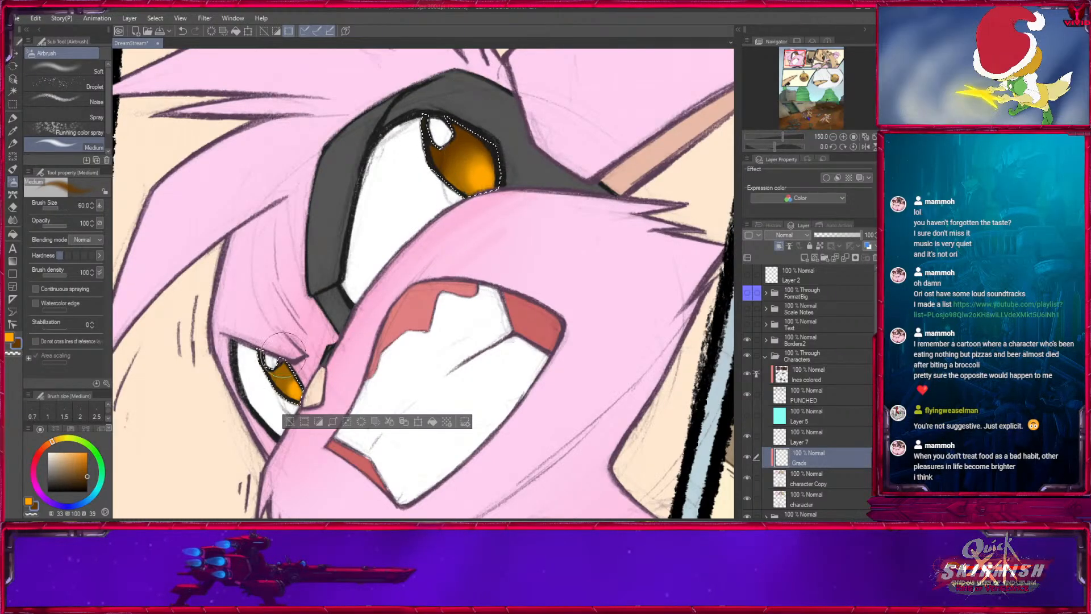
key("bracketright")
key("bracketright")
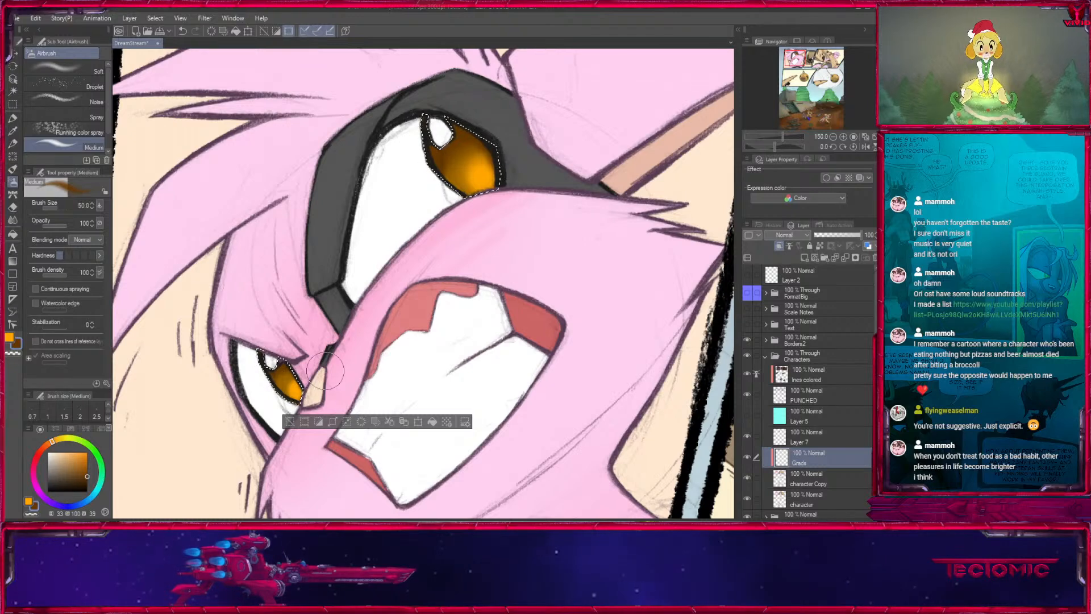
left_click(833, 137)
left_click(833, 137)
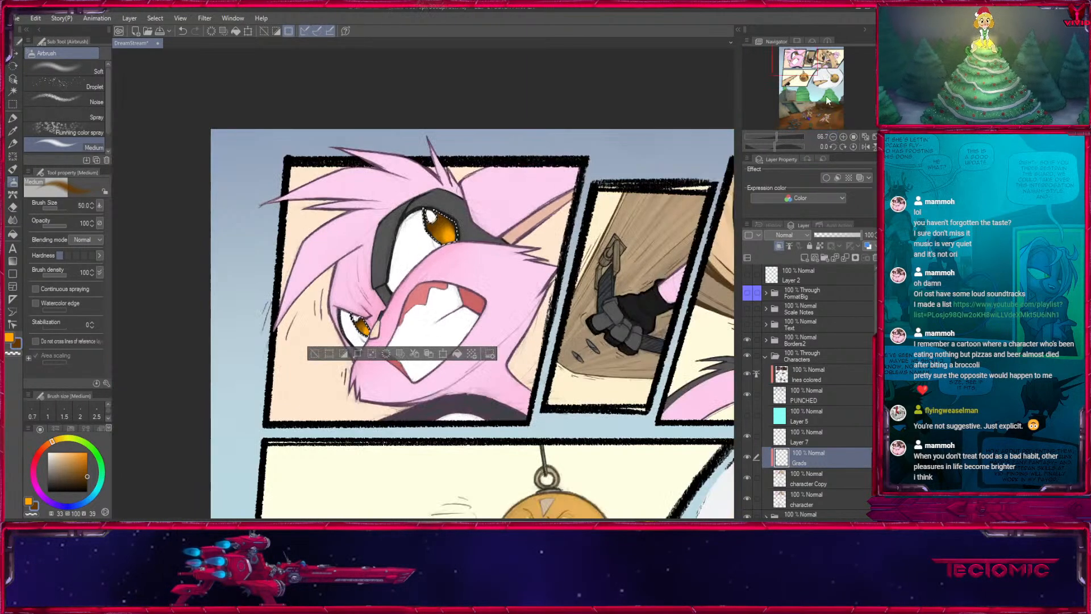
left_click_drag(794, 58, 798, 58)
left_click(265, 352)
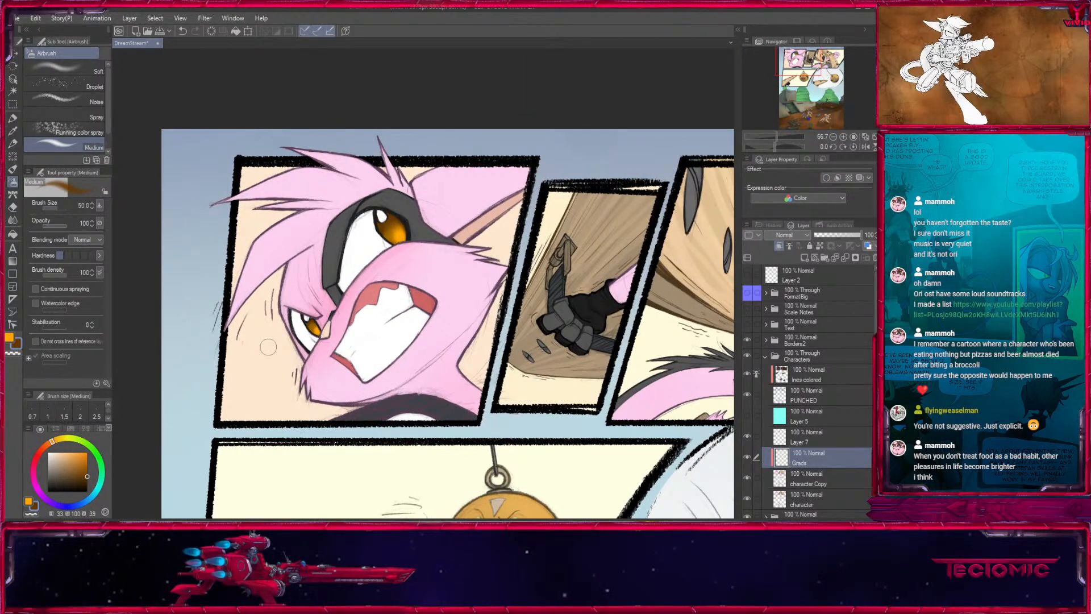
- Review the shaded eyes and the whole comic page at 50% and 25% zoom, and save the file
mouse_move(798, 59)
left_mouse_down()
mouse_move(823, 64)
mouse_move(829, 95)
mouse_move(813, 67)
left_mouse_up()
left_click(832, 137)
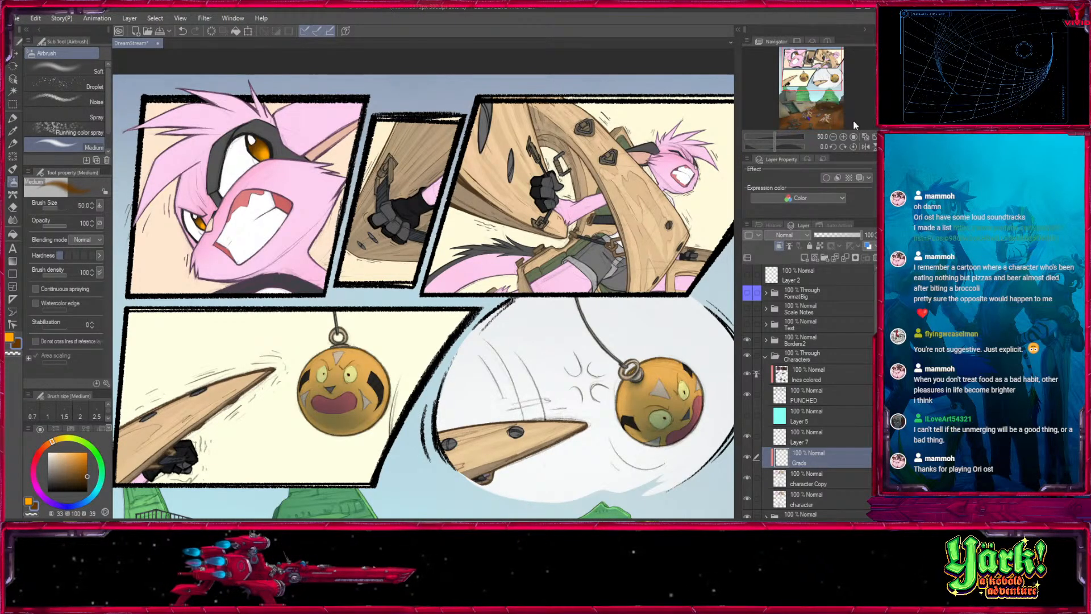
left_click(833, 137)
left_click_drag(594, 357, 563, 435)
left_click(833, 137)
left_click_drag(647, 317, 644, 264)
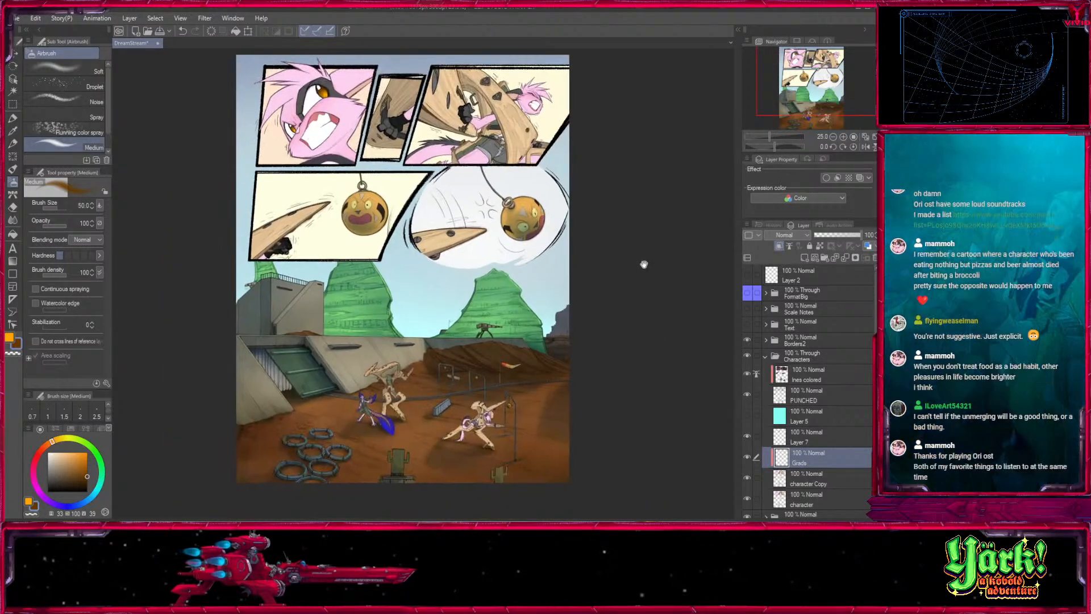
left_click(842, 136)
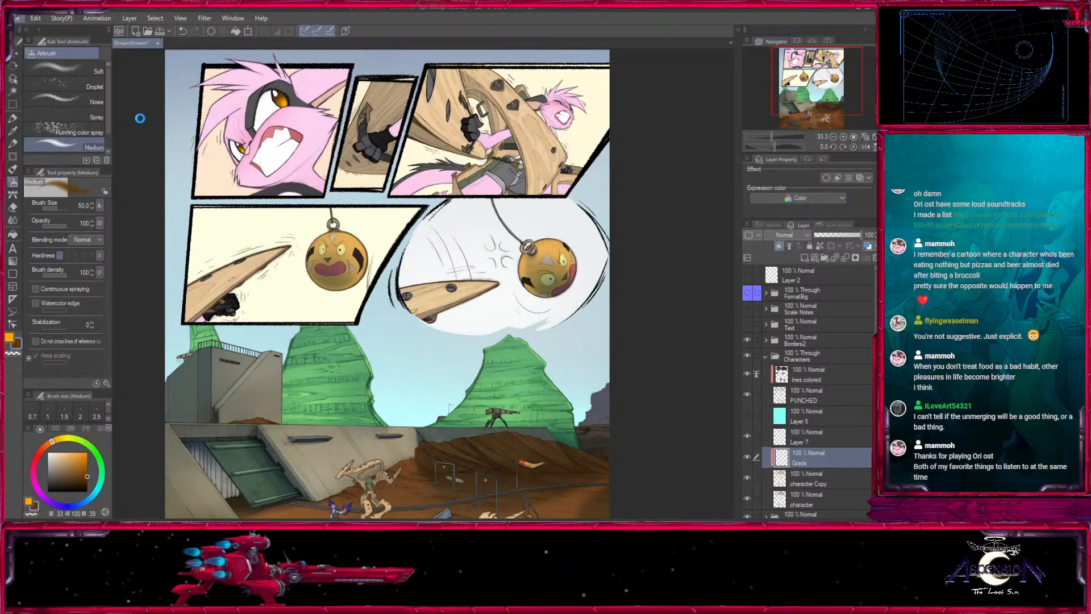
key("ctrl+s")
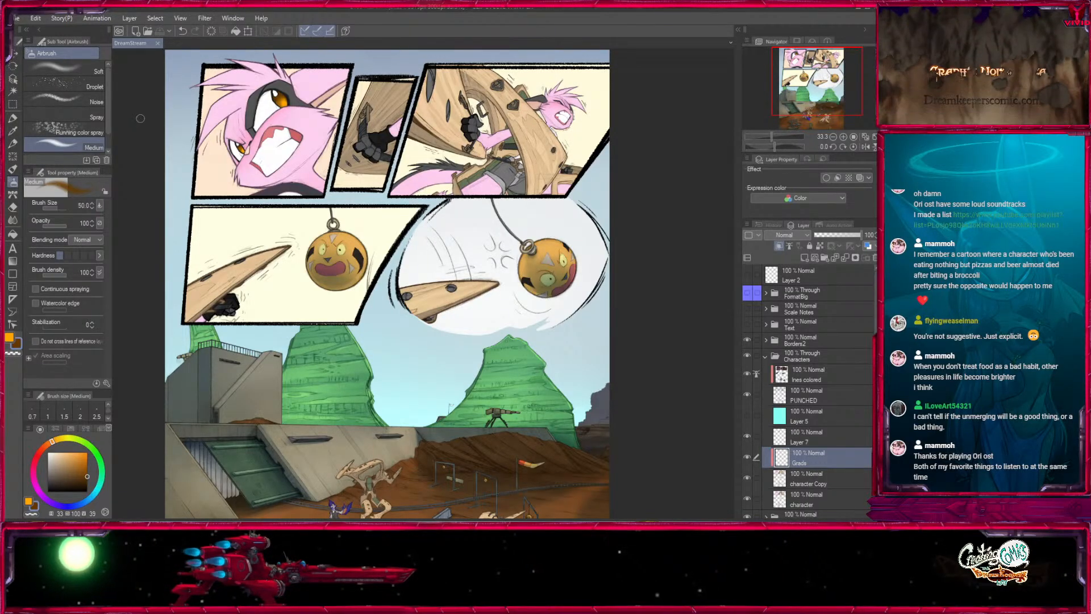
- Duplicate the Characters folder, hide the original, and merge the copy into a single layer
mouse_move(819, 75)
left_mouse_down()
mouse_move(832, 94)
mouse_move(825, 62)
left_mouse_up()
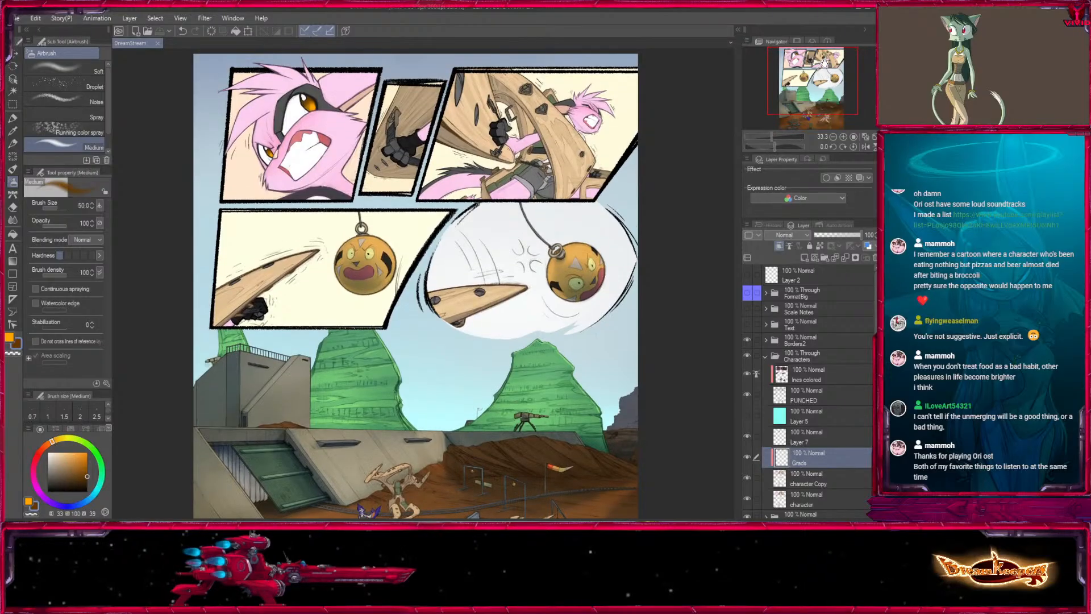
left_click(766, 357)
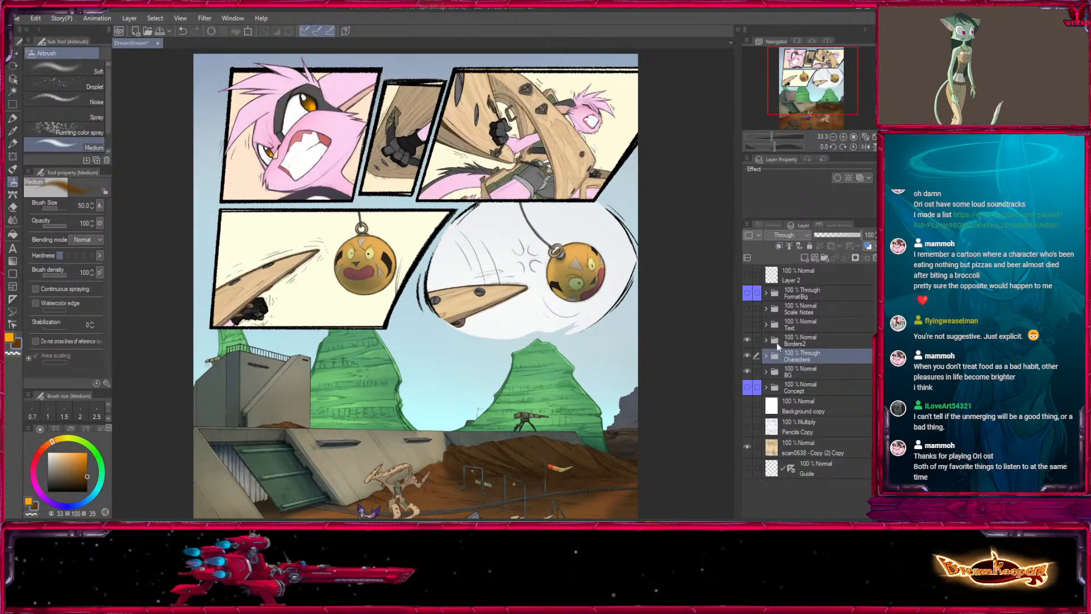
left_click(804, 259)
left_click(747, 356)
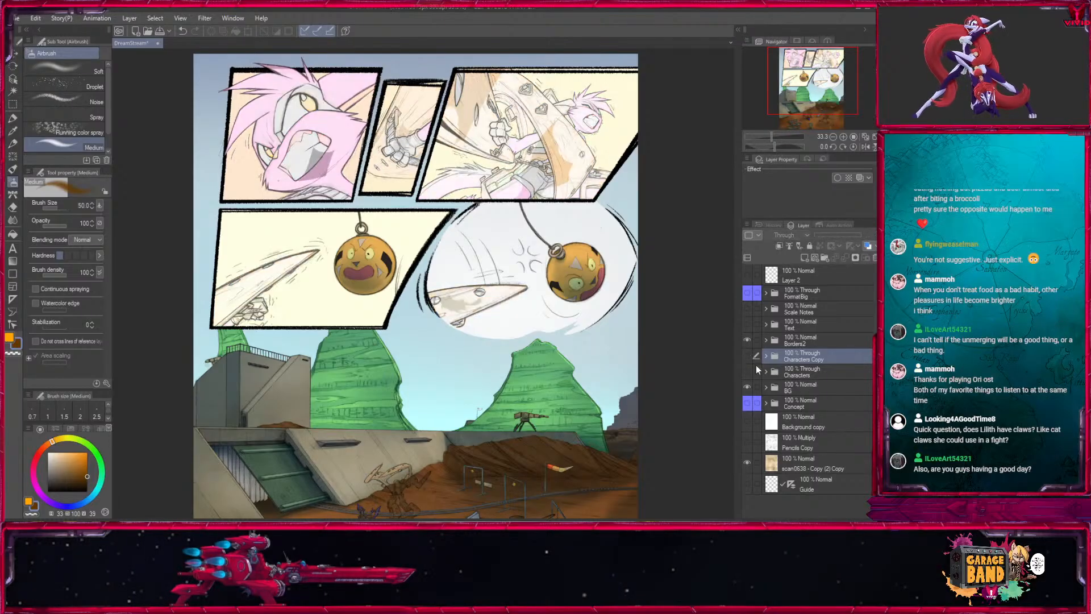
left_click(748, 369)
left_click(747, 356)
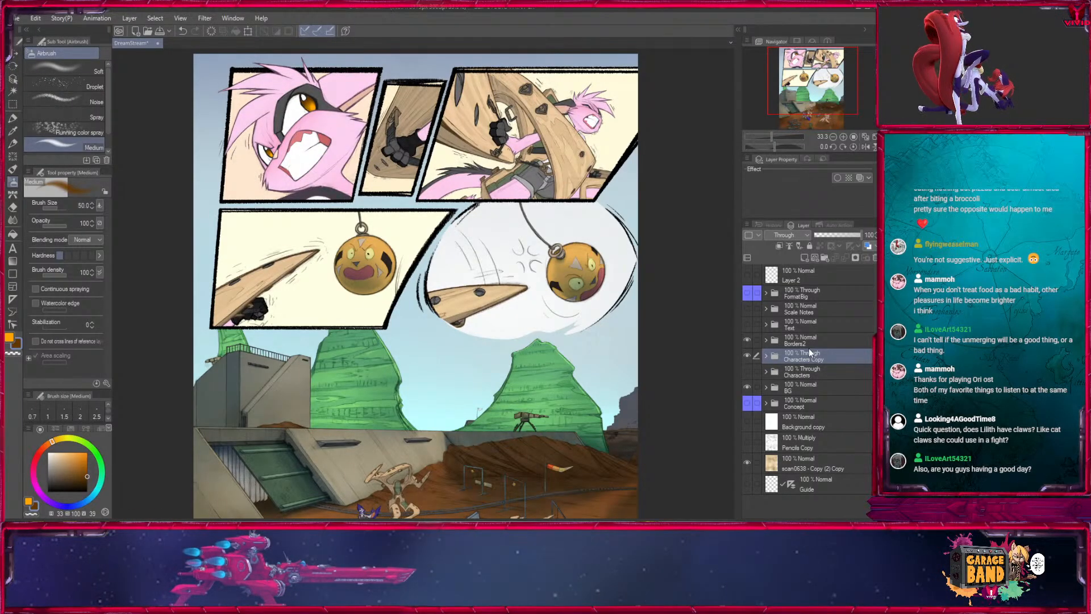
mouse_move(370, 350)
left_mouse_down()
mouse_move(334, 282)
mouse_move(313, 320)
mouse_move(379, 350)
mouse_move(369, 381)
mouse_move(351, 343)
left_mouse_up()
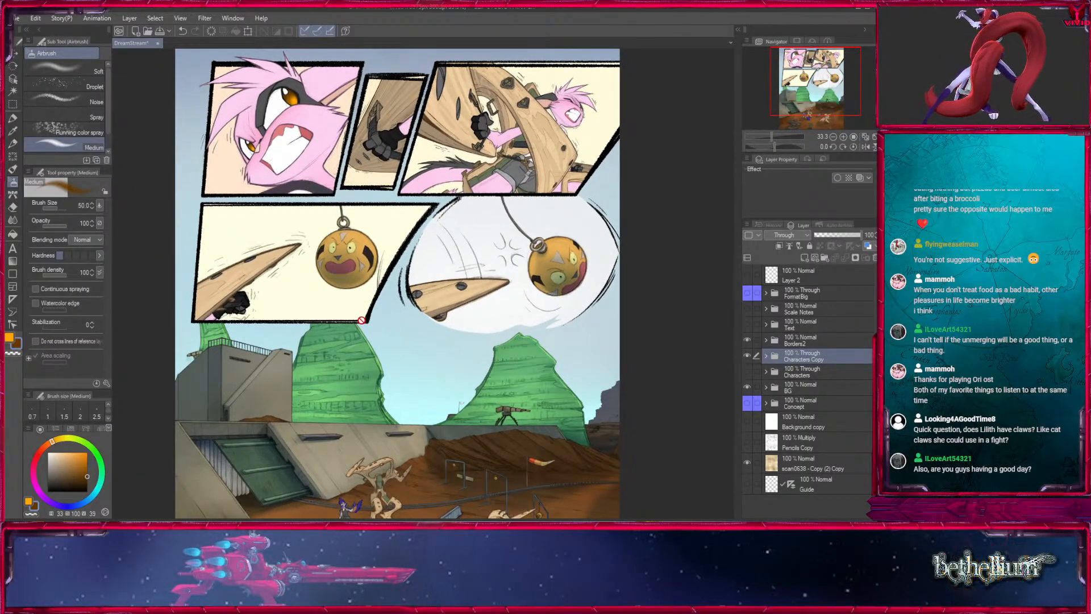
left_click(182, 266)
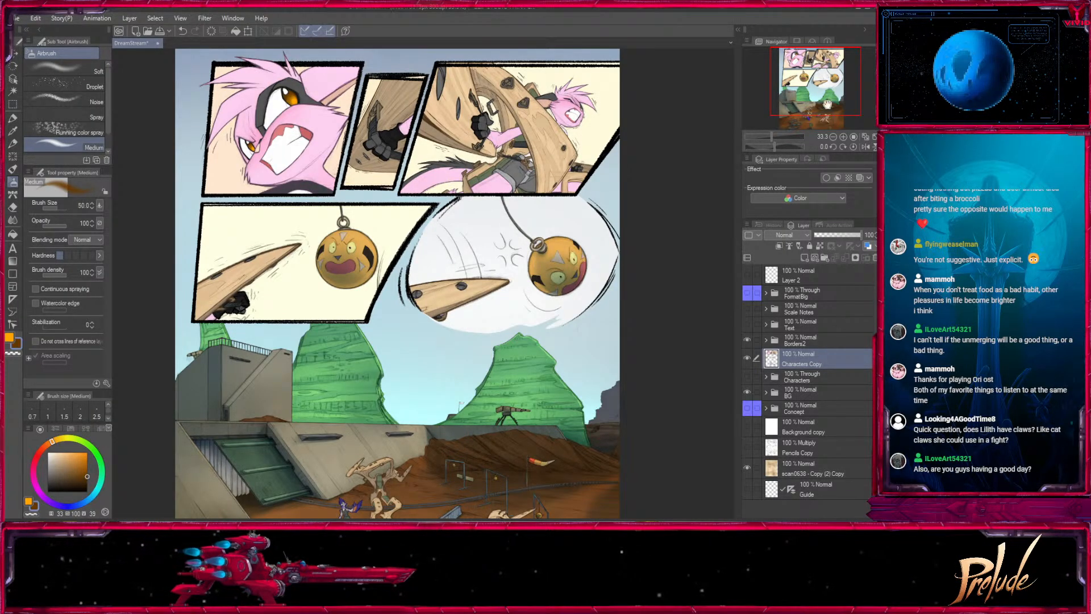
- Inspect the merged Characters Copy layer in the first panel at 100% zoom and compare it with the original Characters folder
left_click(843, 137)
left_click(843, 137)
left_click(843, 137)
left_click_drag(816, 76, 805, 62)
mouse_move(495, 249)
left_mouse_down()
mouse_move(525, 224)
mouse_move(640, 331)
left_mouse_up()
left_click(12, 119)
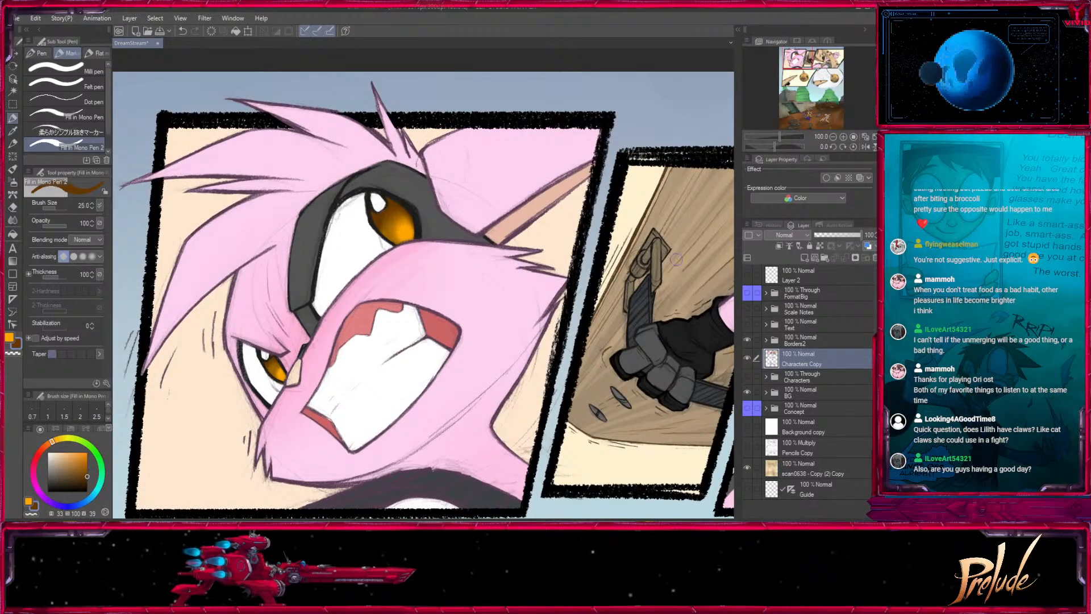
key("]")
left_click(747, 358)
left_click(747, 359)
left_click(748, 375)
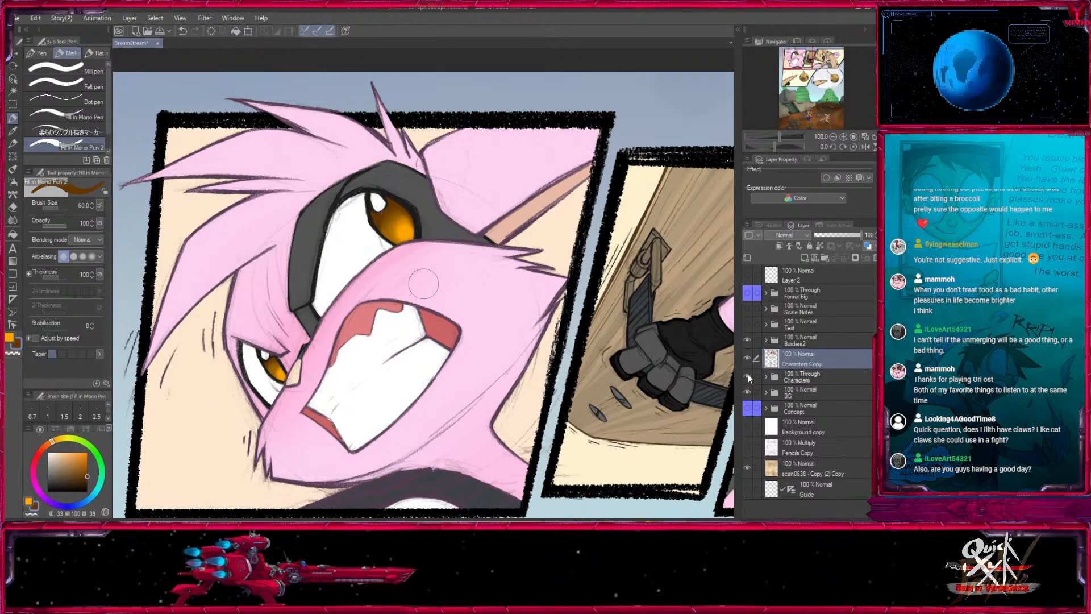
left_click(767, 377)
left_click(767, 377)
left_click(748, 376)
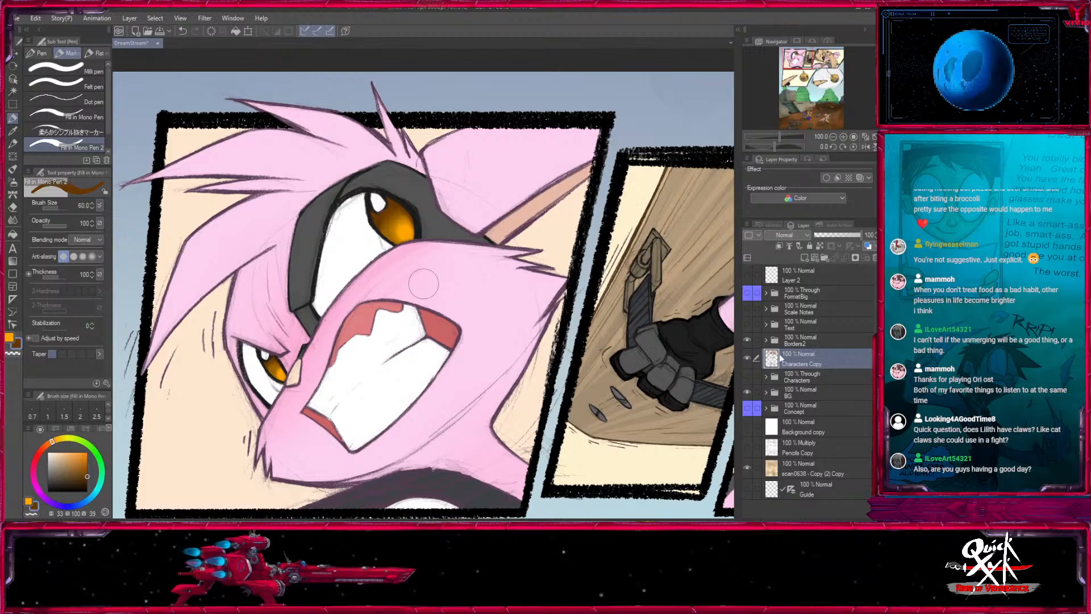
- Copy the Daytone multiply layer from the BG folder and paste it directly above the Characters Copy layer
left_click(787, 393)
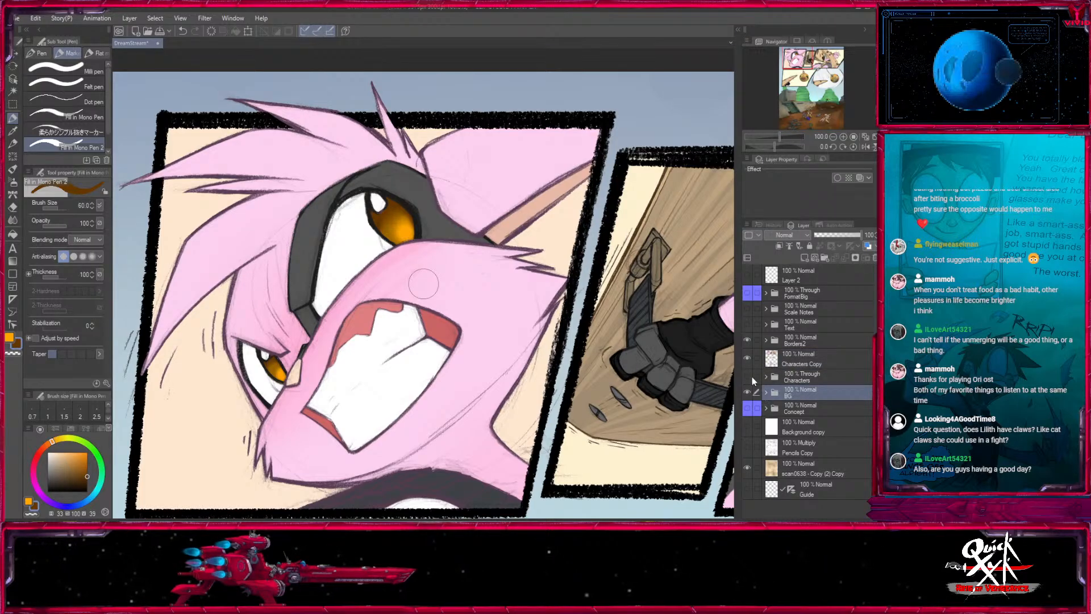
left_click(833, 137)
left_click(833, 137)
left_click(832, 136)
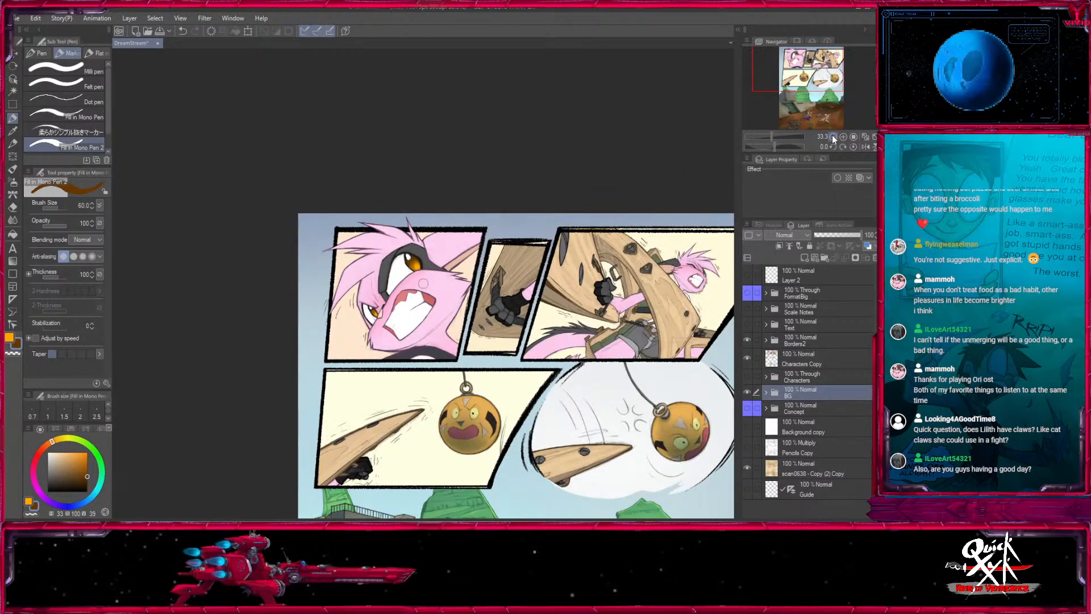
left_click_drag(616, 363, 551, 76)
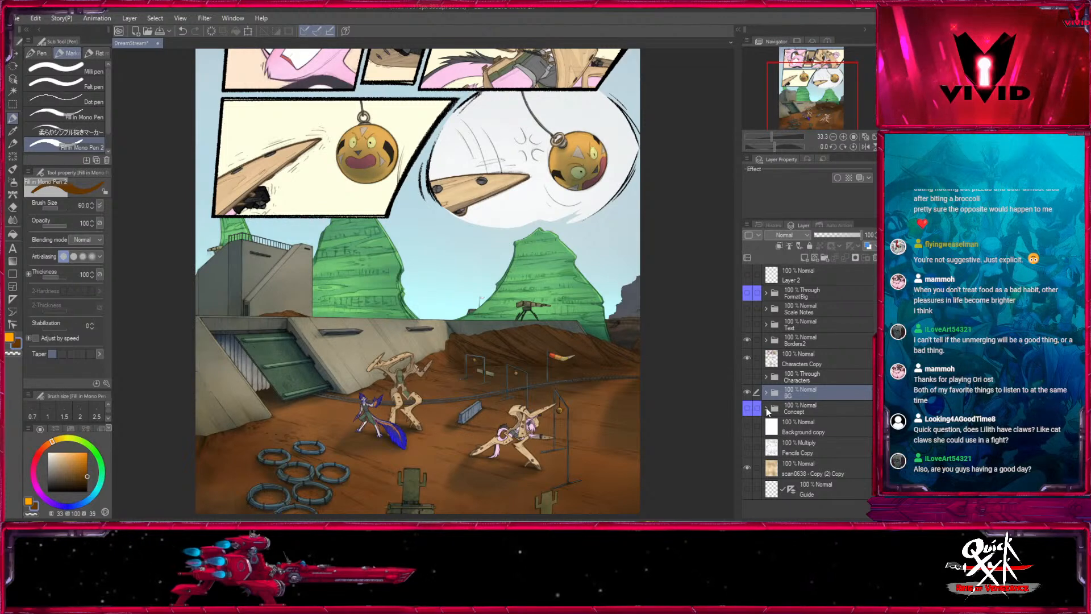
left_click(765, 408)
left_click(765, 408)
left_click(766, 392)
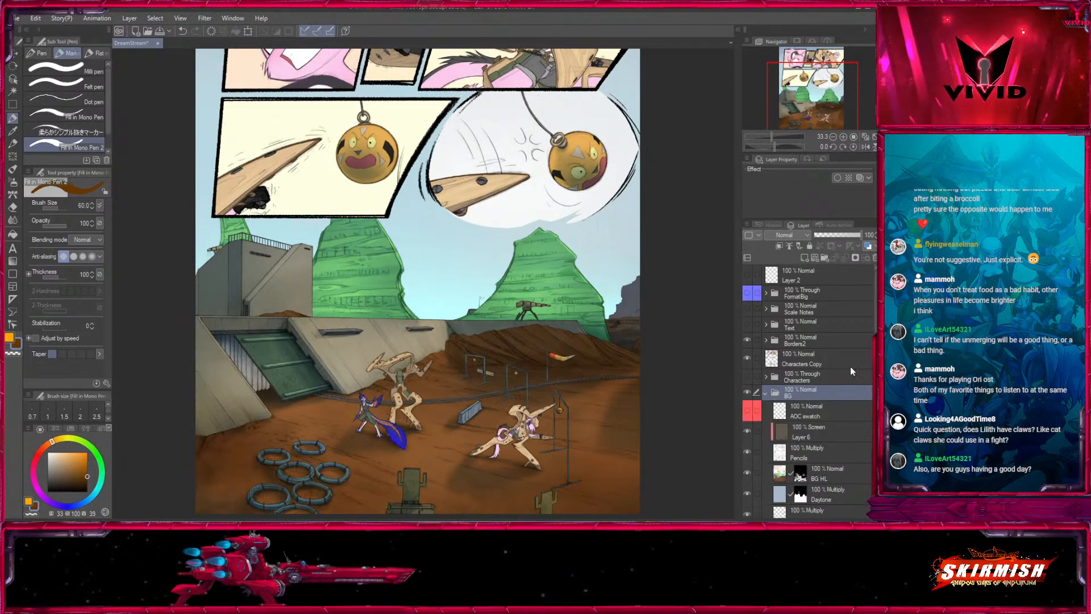
left_click(829, 500)
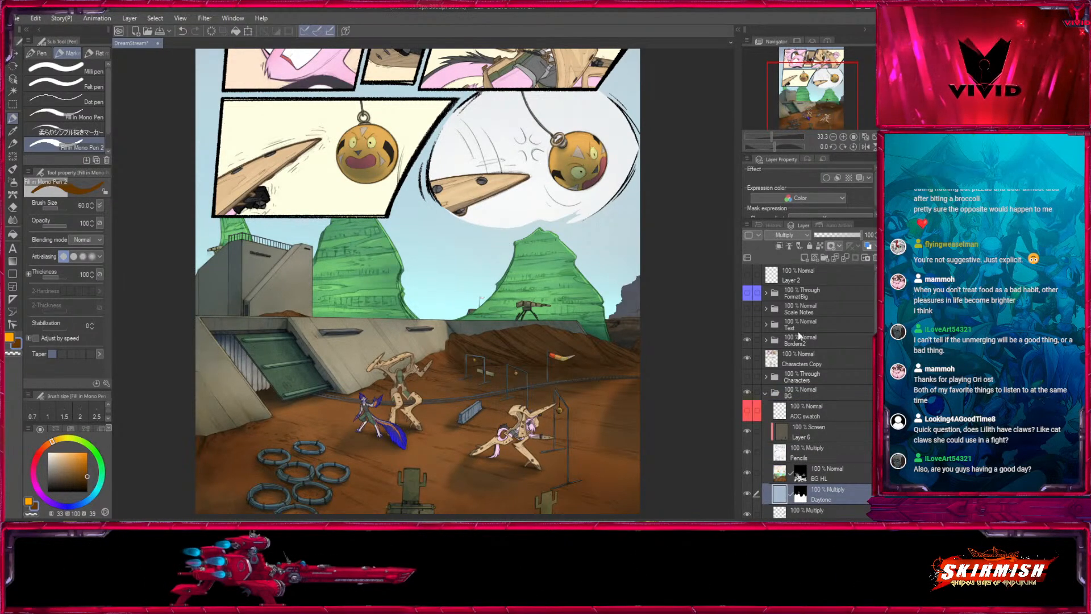
left_click(813, 362)
key("ctrl+v")
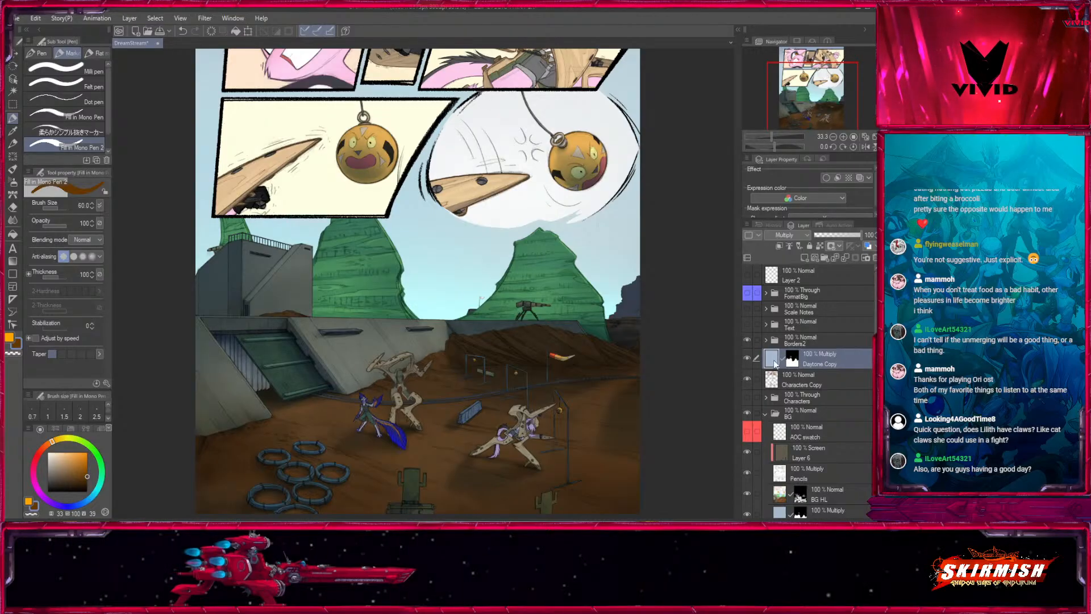
- Clip the Daytone Copy layer to Characters Copy, delete its layer mask, and compare the page with and without the tint
left_click(779, 246)
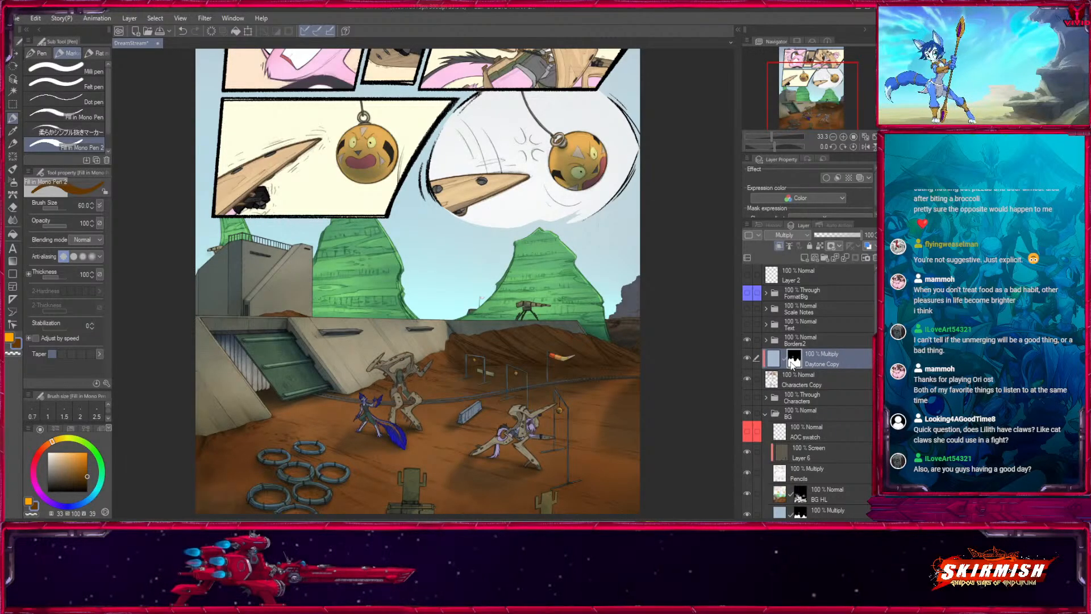
left_click_drag(792, 365, 834, 398)
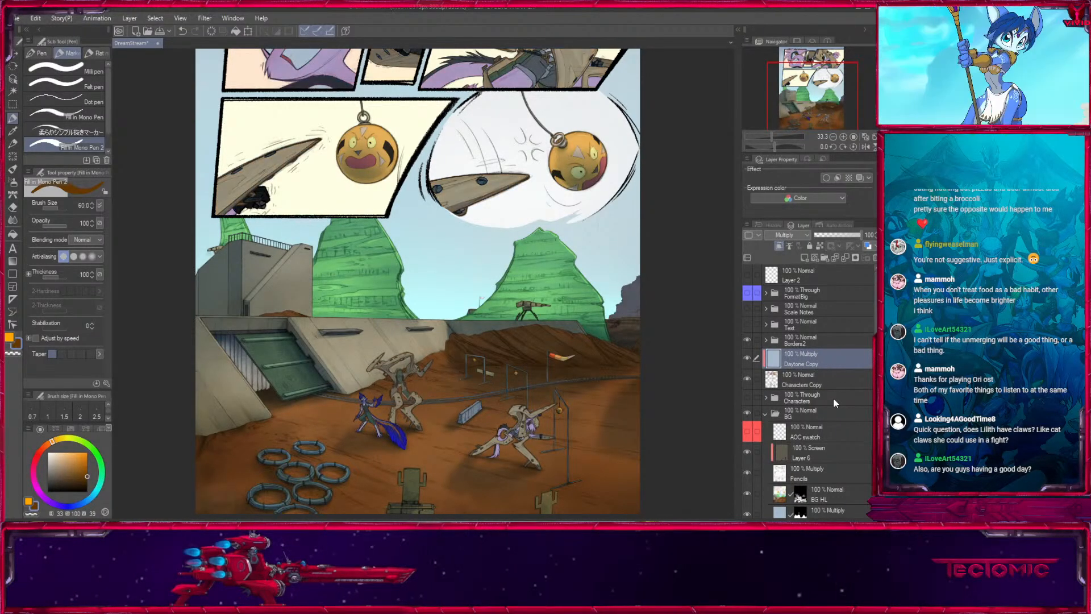
left_click_drag(825, 95, 823, 74)
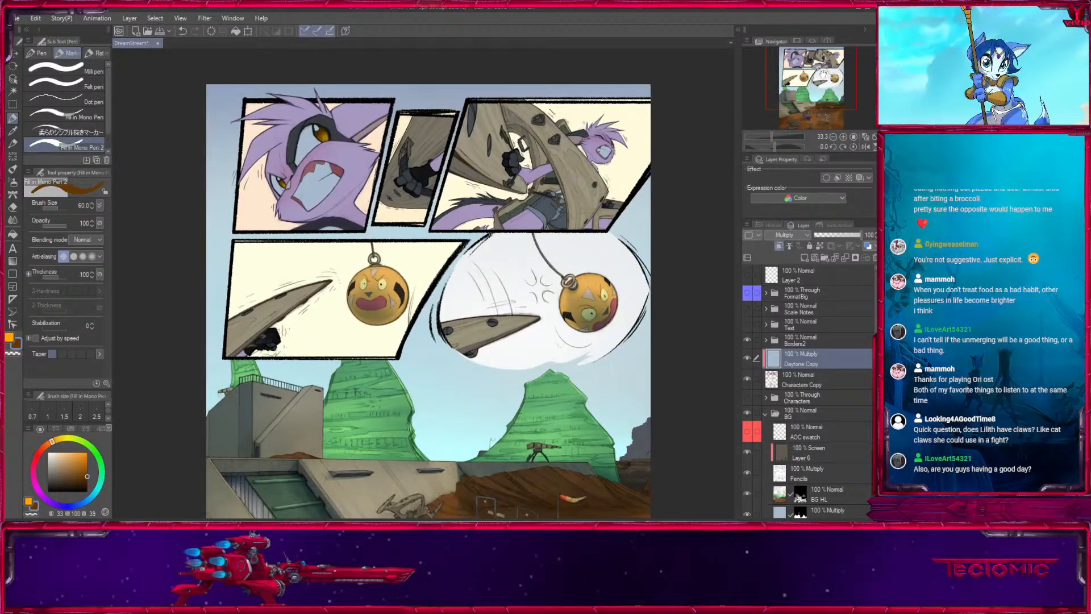
left_click(747, 358)
left_click(747, 357)
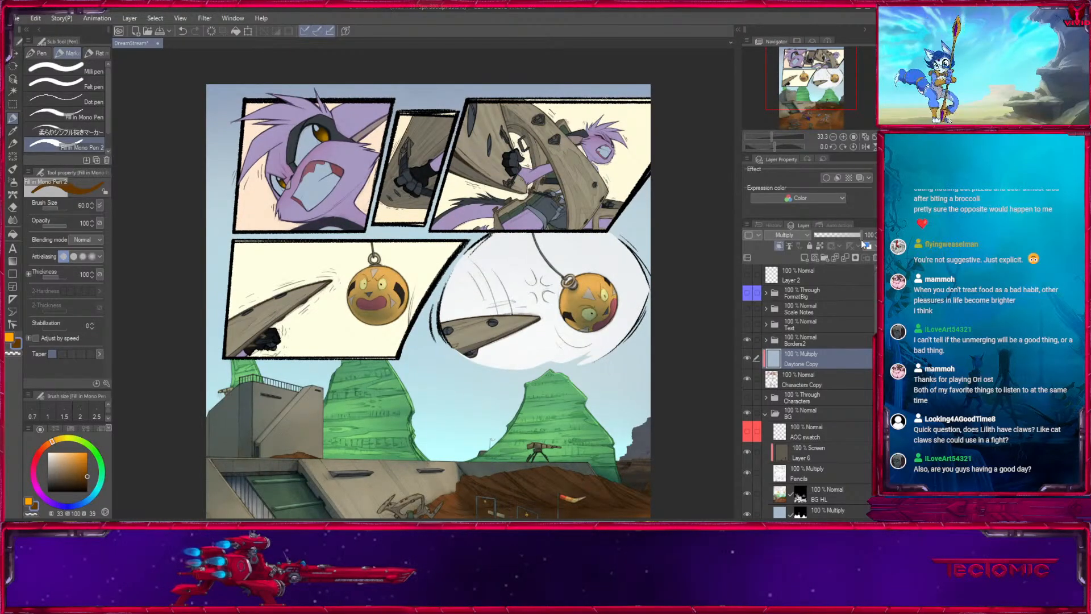
- Lower the Daytone Copy layer's opacity to 76%
left_click_drag(862, 242, 845, 239)
left_click_drag(633, 472, 563, 463)
left_click_drag(843, 236, 850, 234)
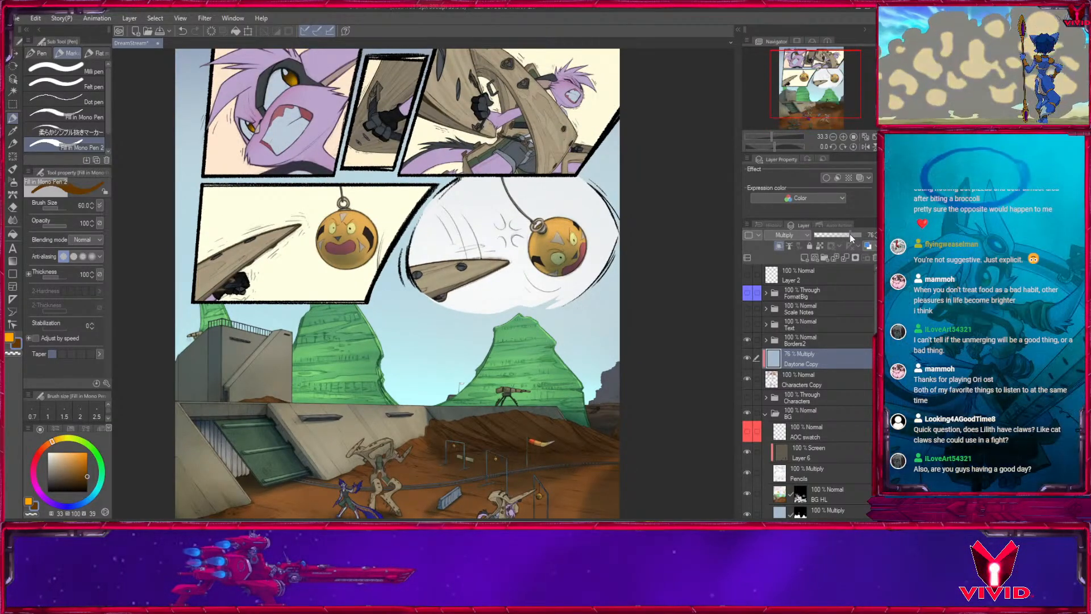
left_click_drag(593, 425, 505, 457)
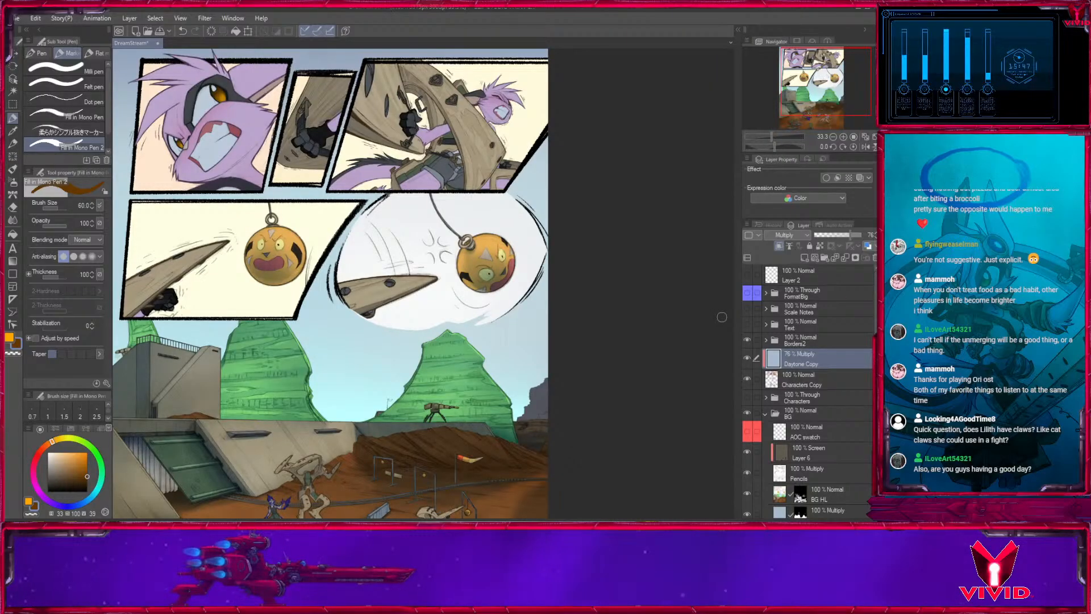
- Add a new layer above Daytone Copy, clip it to the layer below, and name it Soft Dark
left_click(807, 259)
key("ctrl+plus")
key("ctrl+plus")
key("ctrl+plus")
left_click_drag(289, 203, 584, 497)
left_click(779, 246)
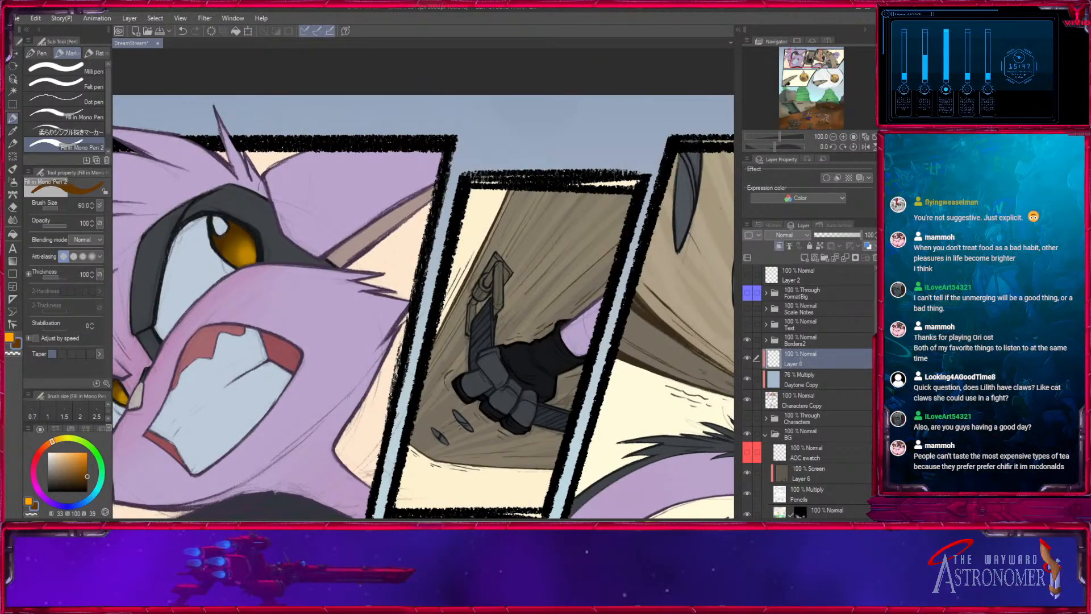
type("Soft Dark")
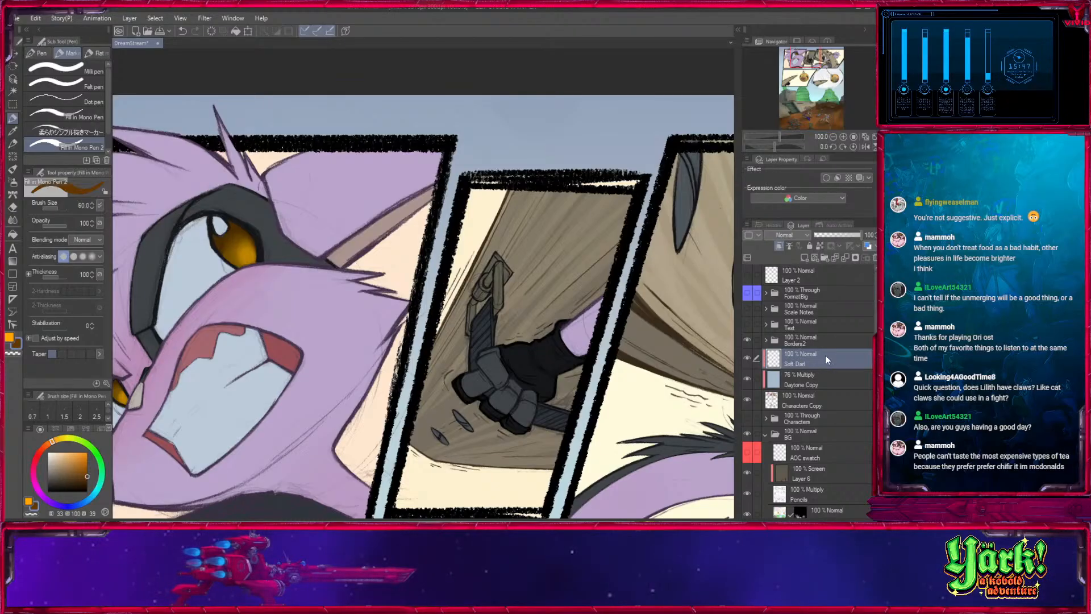
- Switch to the Medium airbrush at size 100 and make the AOC multiply layer in the BG folder active
left_click(14, 186)
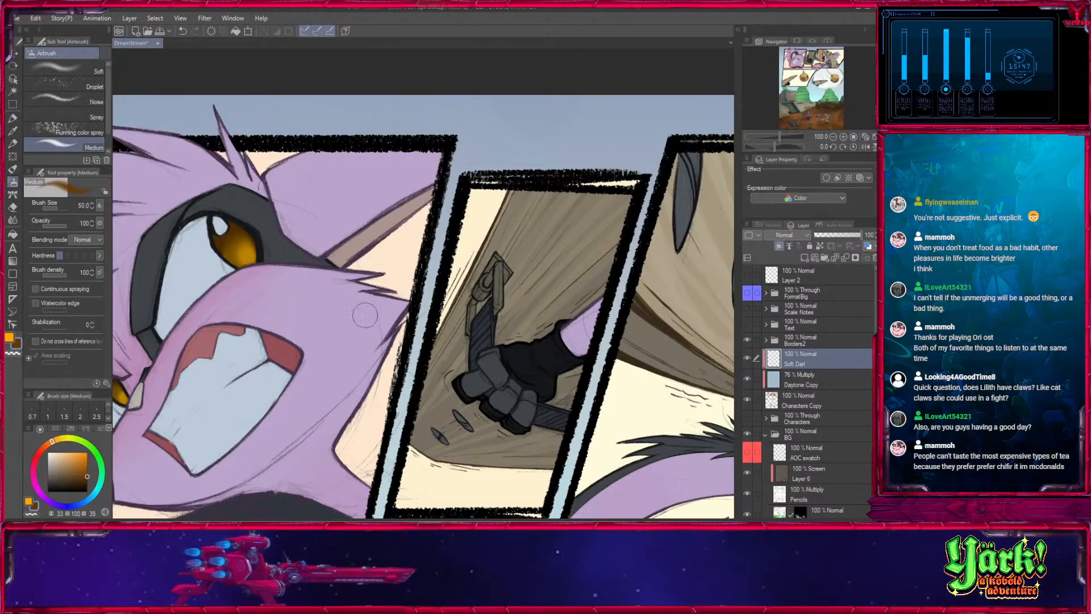
left_click(834, 137)
left_click(833, 137)
left_click(834, 137)
left_click_drag(580, 500, 561, 188)
left_click_drag(570, 268, 549, 317)
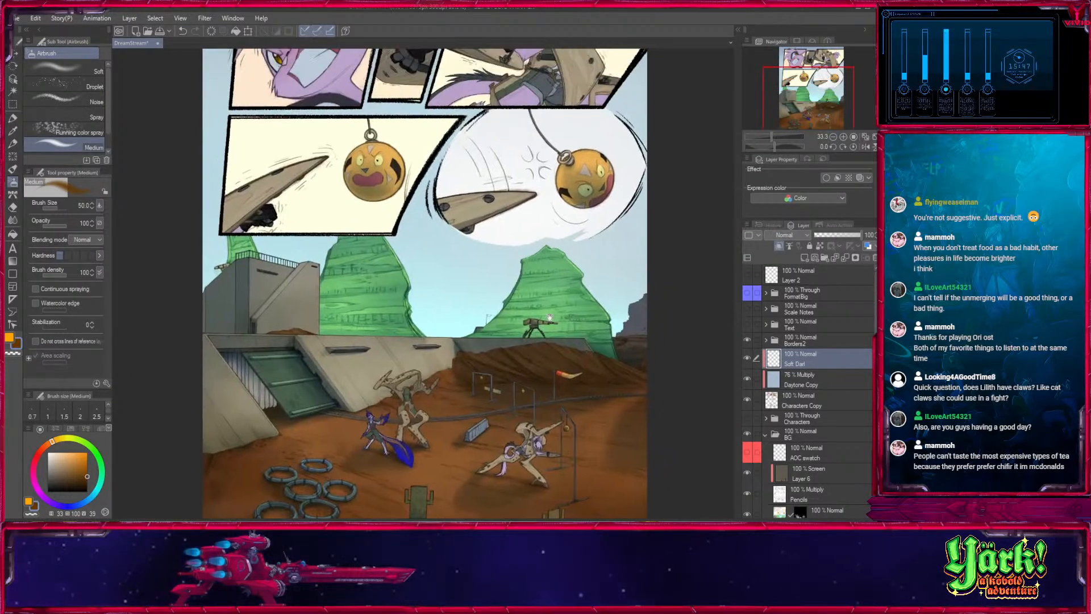
left_click(766, 435)
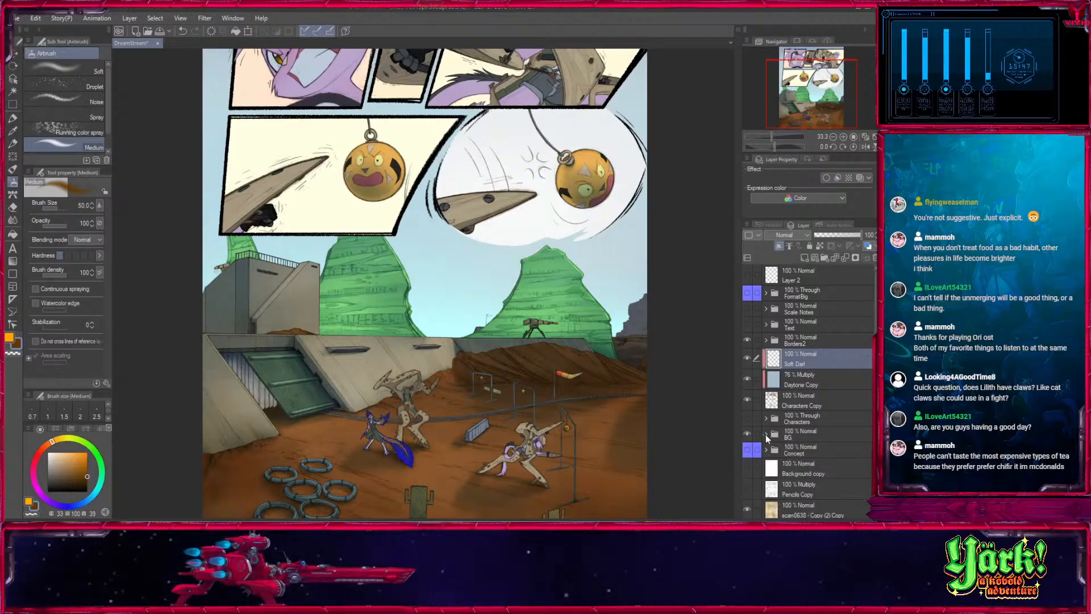
left_click(766, 434)
left_click_drag(874, 325, 873, 389)
scroll(811, 425, "up", 3)
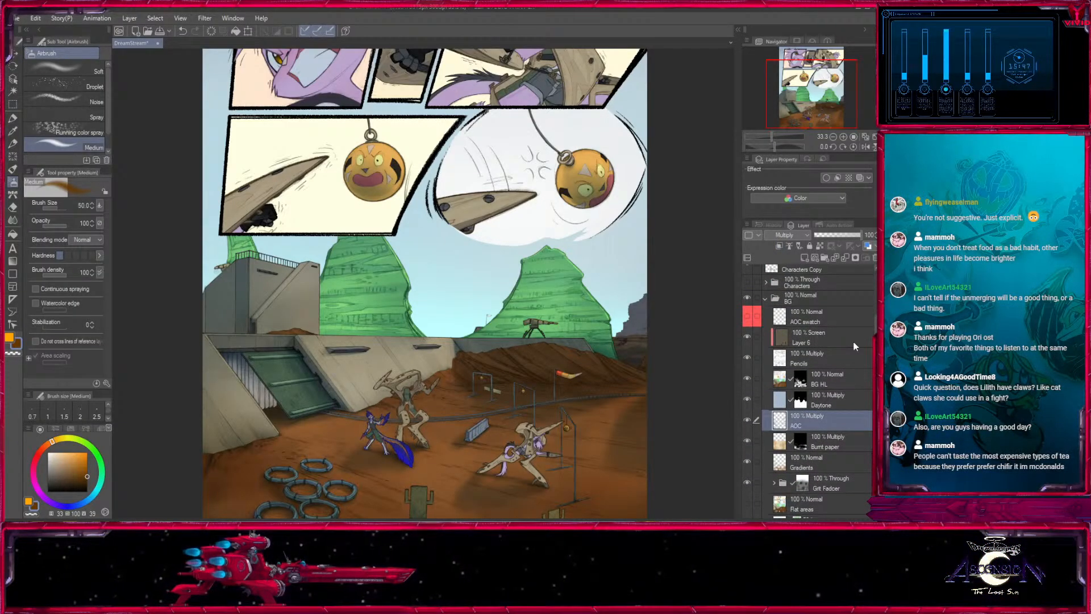
scroll(428, 297, "up", 5)
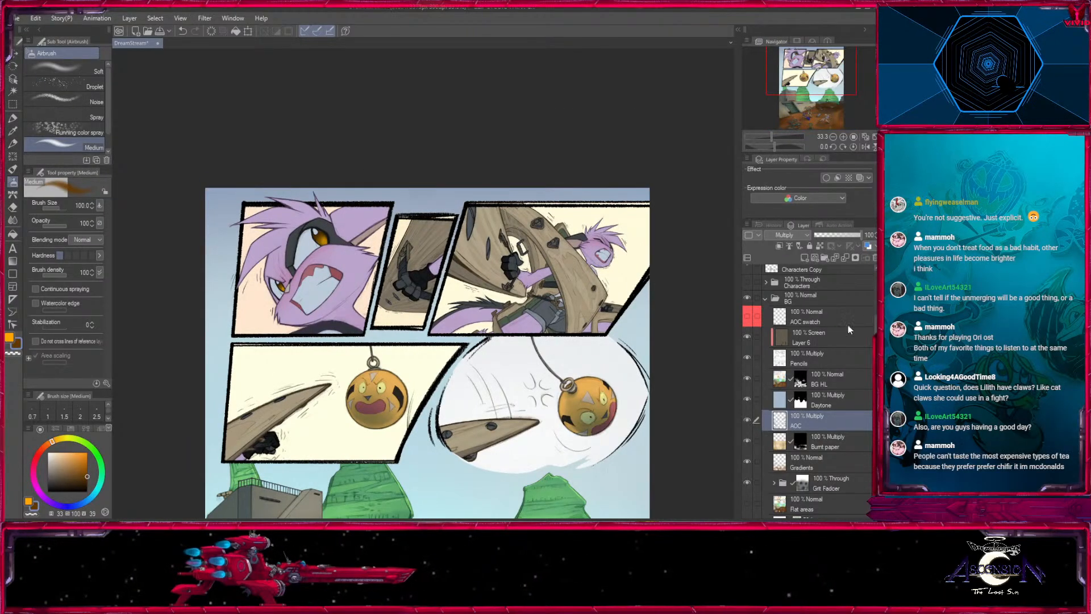
- Show the AOC swatch layer, sample its light blue swatch (209, 34, 65) as the drawing colour, and hide the layer again
left_click(796, 318)
mouse_move(432, 443)
left_mouse_down()
mouse_move(517, 153)
mouse_move(524, 159)
left_mouse_up()
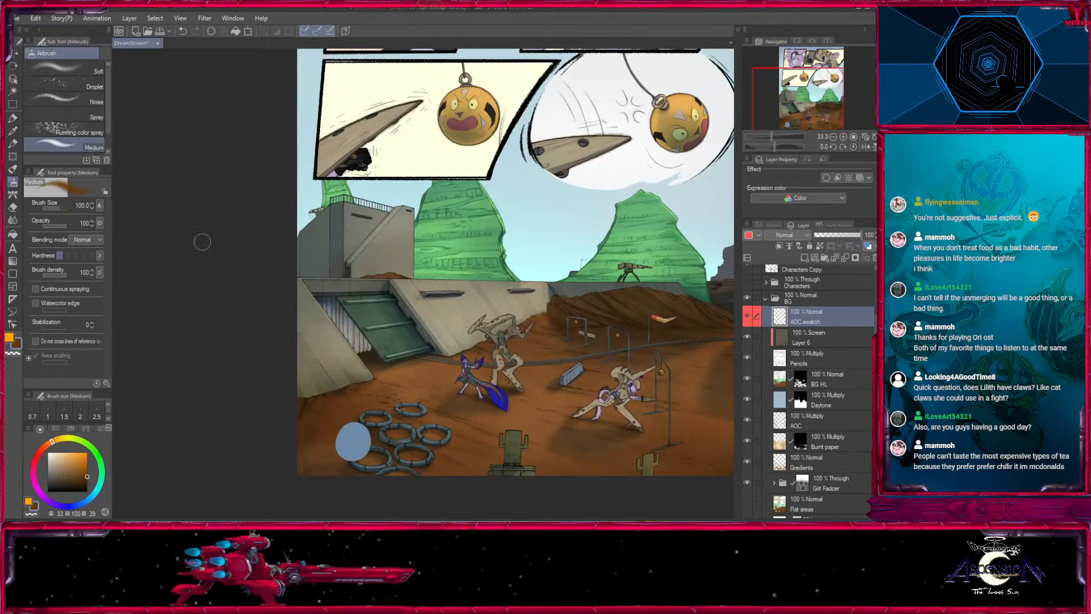
left_click(12, 118)
left_click(12, 131)
left_click(350, 436)
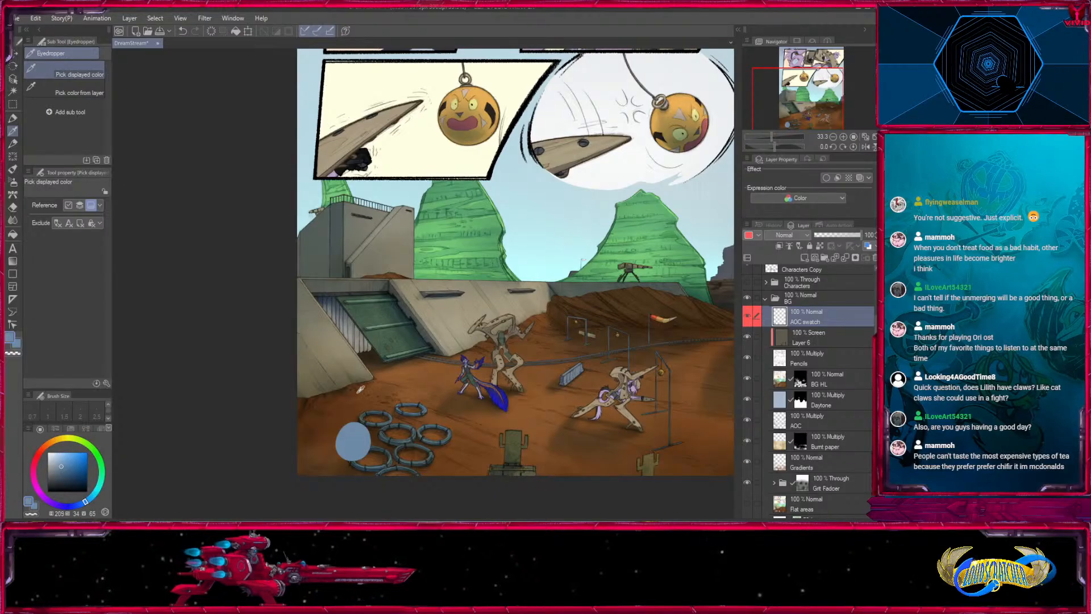
left_click(747, 316)
- Make the Soft Dark layer active and switch to the Medium airbrush, ready to shade the first panel
left_click_drag(875, 332, 875, 332)
left_click(807, 432)
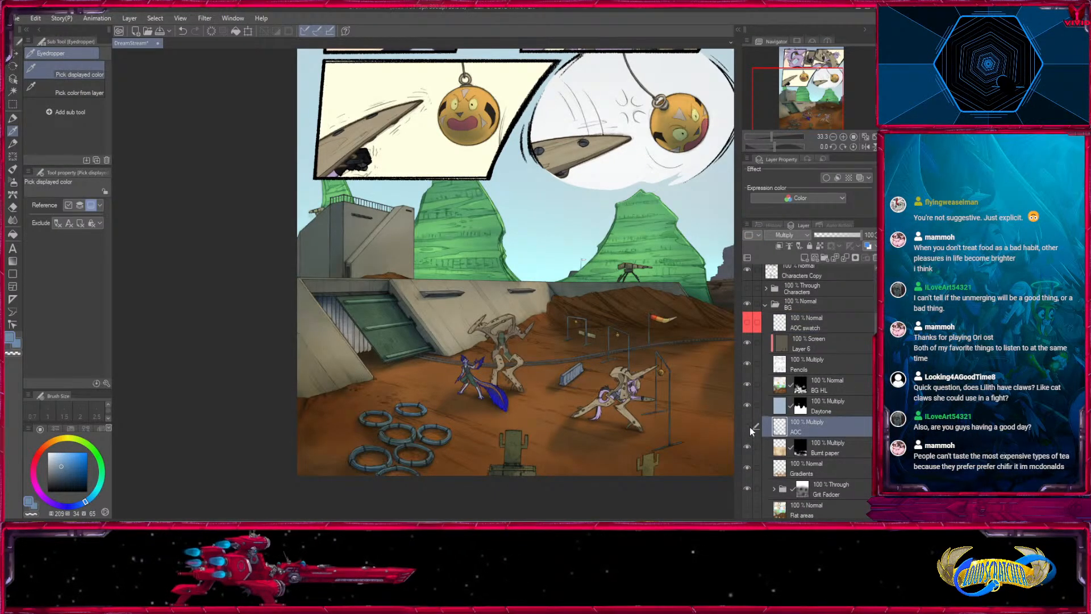
scroll(818, 369, "up", 5)
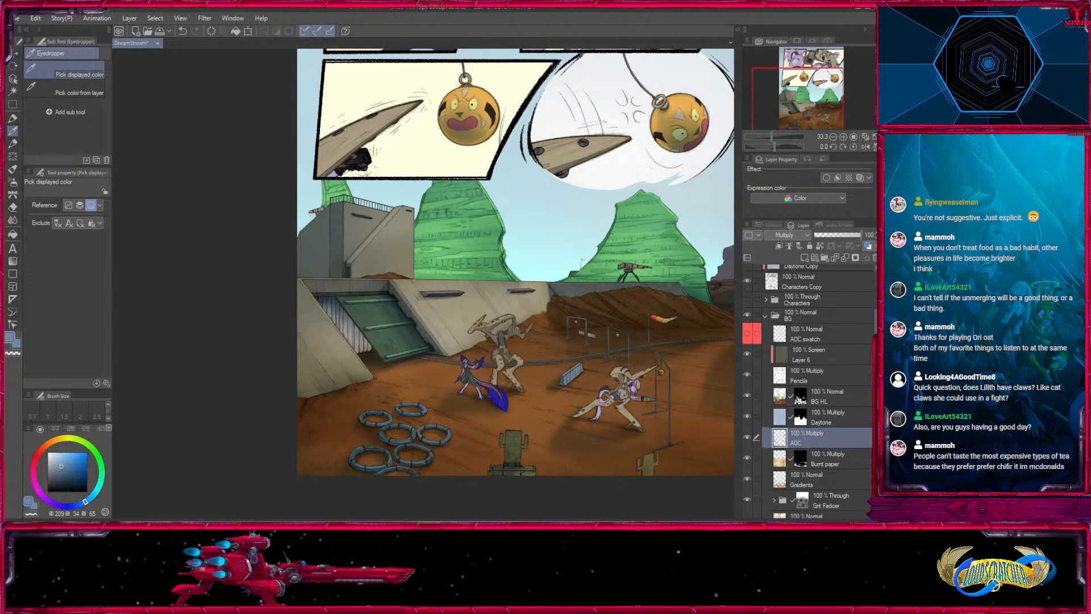
left_click(794, 355)
left_click(795, 336)
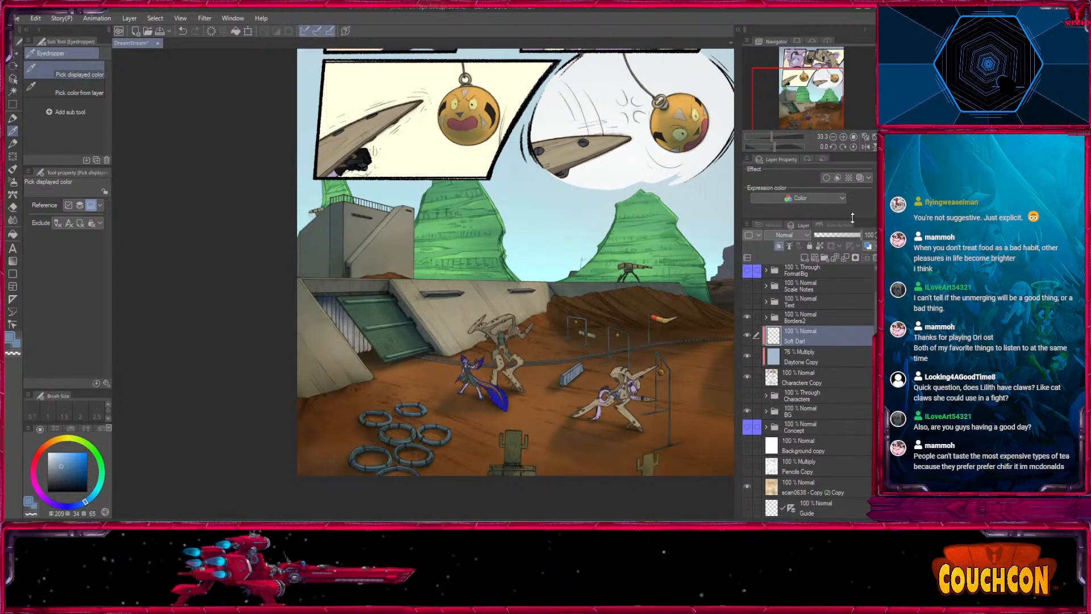
key("ctrl+plus")
key("ctrl+plus")
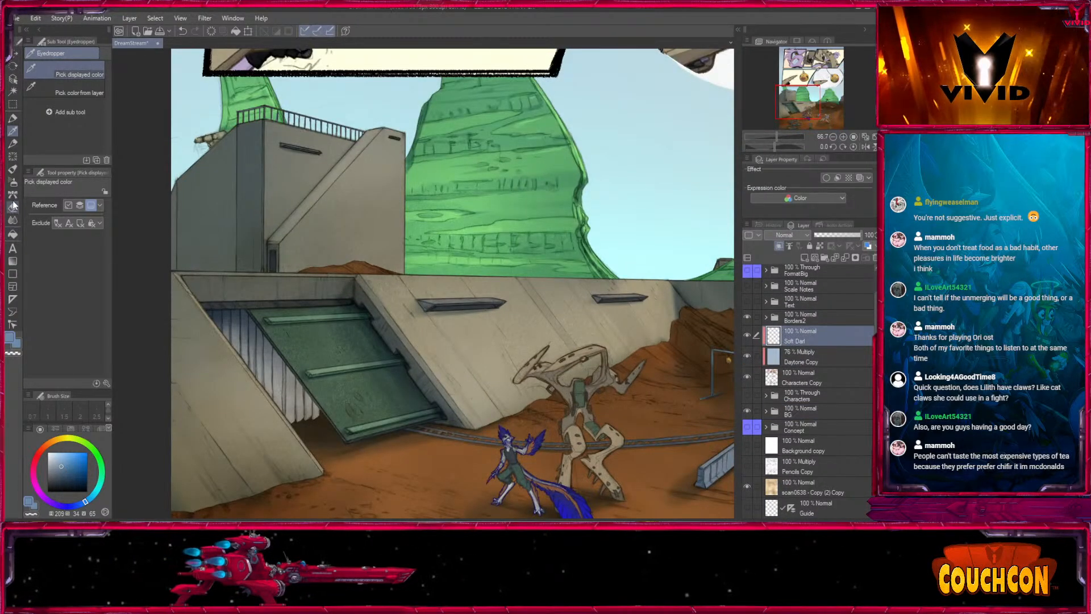
left_click(13, 182)
scroll(454, 255, "up", 5)
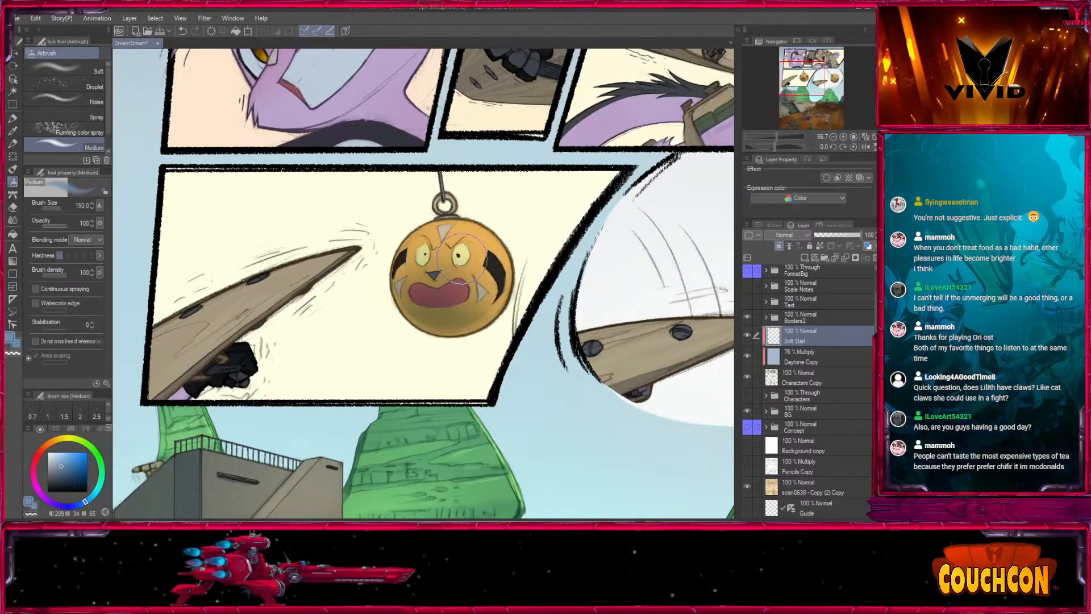
scroll(426, 228, "up", 3)
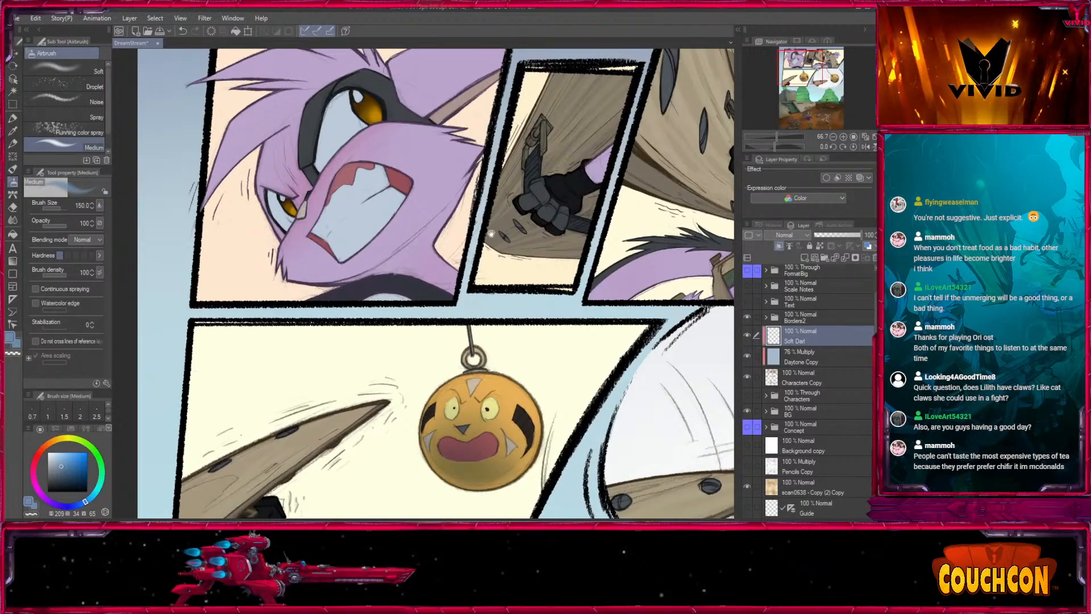
- Try a size 80 airbrush shading stroke beneath the character's jaw in the first panel
left_click(843, 138)
key("bracketleft")
key("bracketleft")
key("bracketleft")
mouse_move(507, 109)
left_mouse_down()
mouse_move(484, 179)
mouse_move(501, 156)
mouse_move(471, 218)
mouse_move(366, 324)
left_mouse_up()
key("ctrl+z")
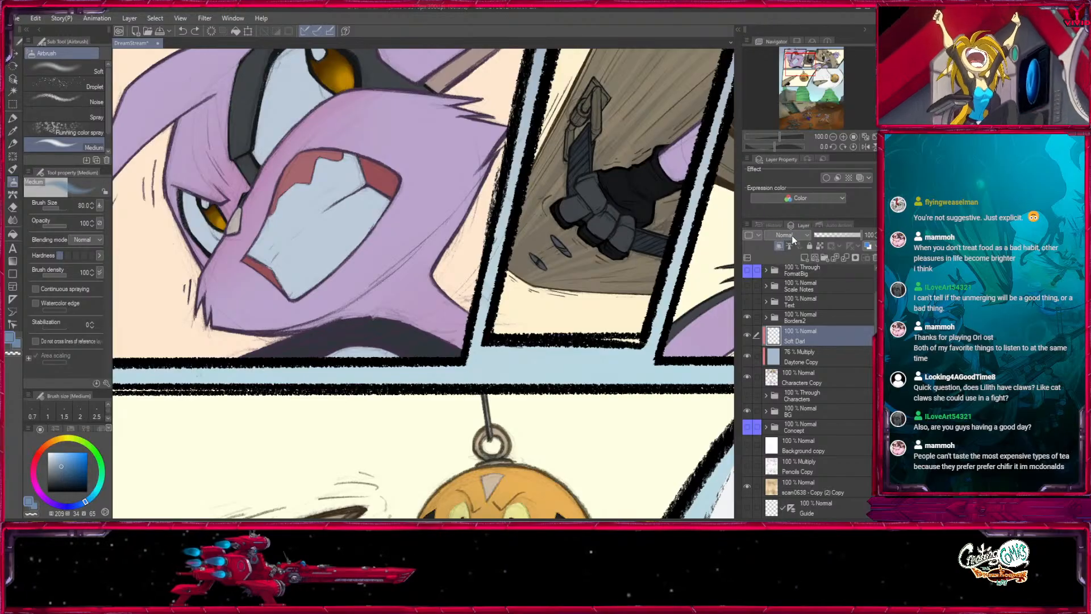
- Set the Soft Dark layer's blending mode to Multiply and, after a trial stroke, lower the airbrush opacity to 28
left_click(788, 270)
key("bracketright")
key("bracketright")
key("bracketright")
mouse_move(499, 159)
left_mouse_down()
mouse_move(418, 276)
mouse_move(293, 344)
left_mouse_up()
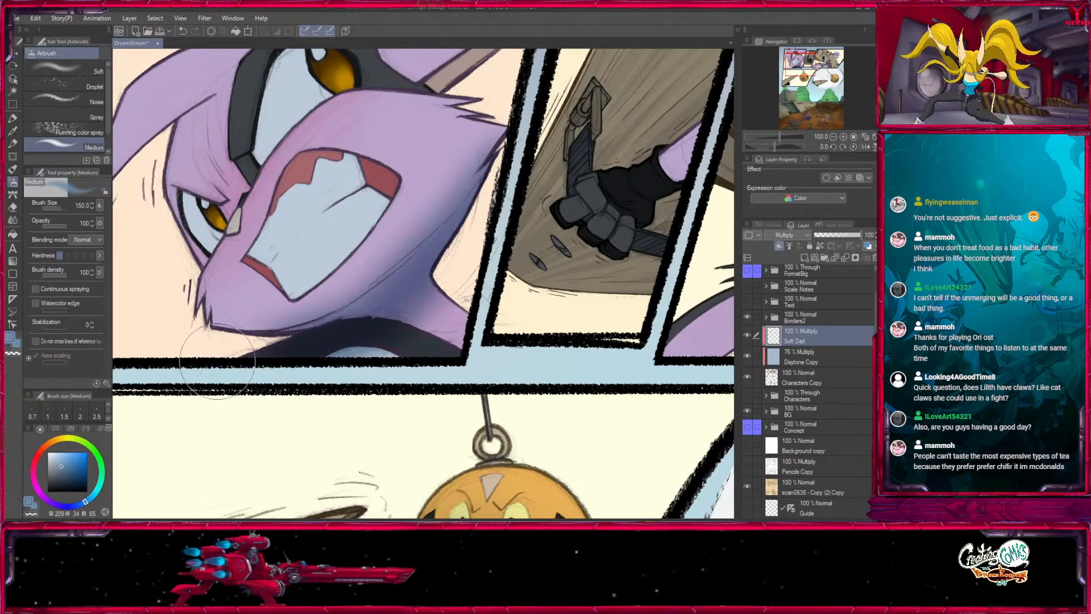
key("ctrl+z")
left_click_drag(60, 227, 50, 229)
- Softly shade the underside of the character's jaw, cheek and neck in the first panel, enlarging the airbrush from 170
left_click_drag(398, 165, 432, 266)
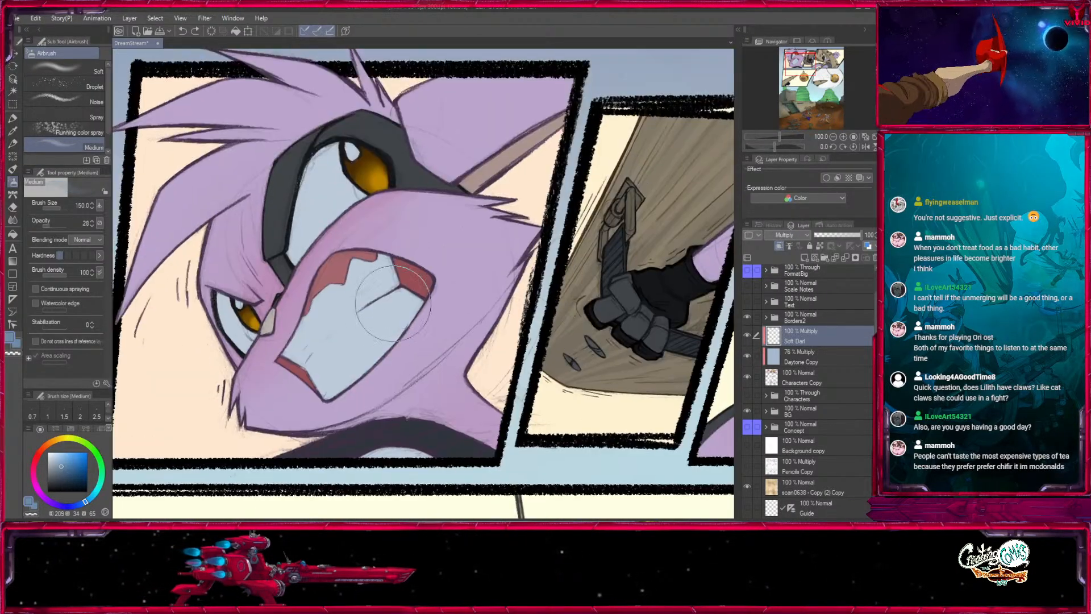
key("bracketleft")
key("bracketright")
key("bracketright")
mouse_move(537, 250)
left_mouse_down()
mouse_move(518, 187)
mouse_move(472, 280)
mouse_move(335, 387)
left_mouse_up()
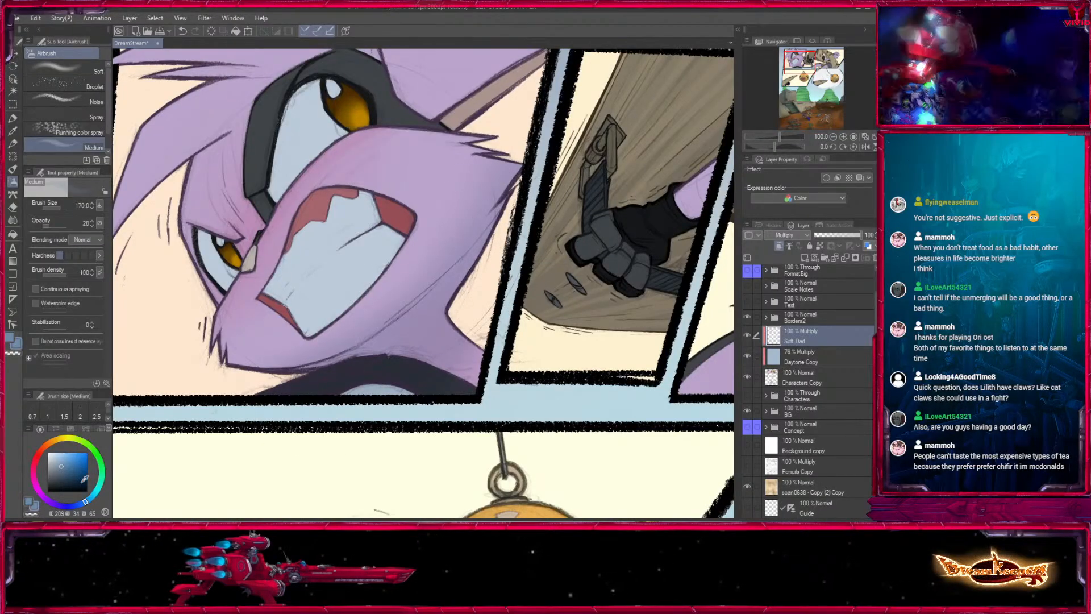
left_click(9, 338)
key("bracketright")
key("bracketright")
left_click_drag(487, 363, 355, 376)
left_click_drag(295, 396, 408, 484)
- Try a broad size 500 airbrush shade over the first-panel character's face
key("bracketright")
key("bracketright")
key("bracketright")
key("bracketright")
left_click_drag(330, 288, 277, 339)
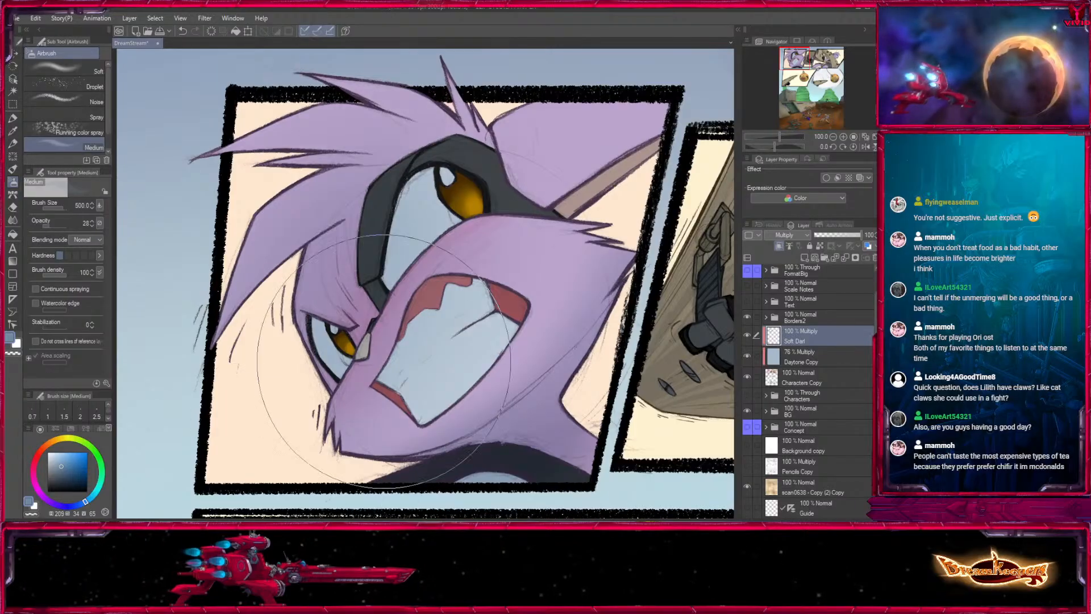
key("ctrl+z")
- Reduce the airbrush to size 25 and shade along the brown inner ear in the first panel
key("bracketleft")
key("bracketleft")
key("bracketleft")
key("bracketleft")
key("bracketleft")
key("bracketleft")
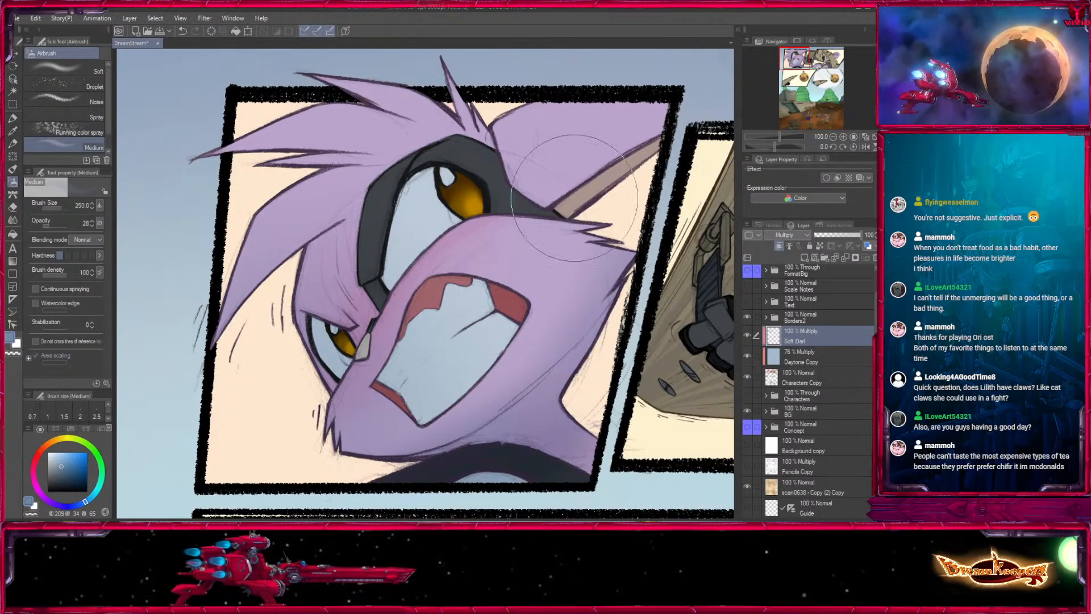
key("bracketleft")
key("bracketleft")
key("bracketleft")
key("bracketleft")
key("bracketleft")
key("bracketleft")
key("bracketleft")
key("bracketleft")
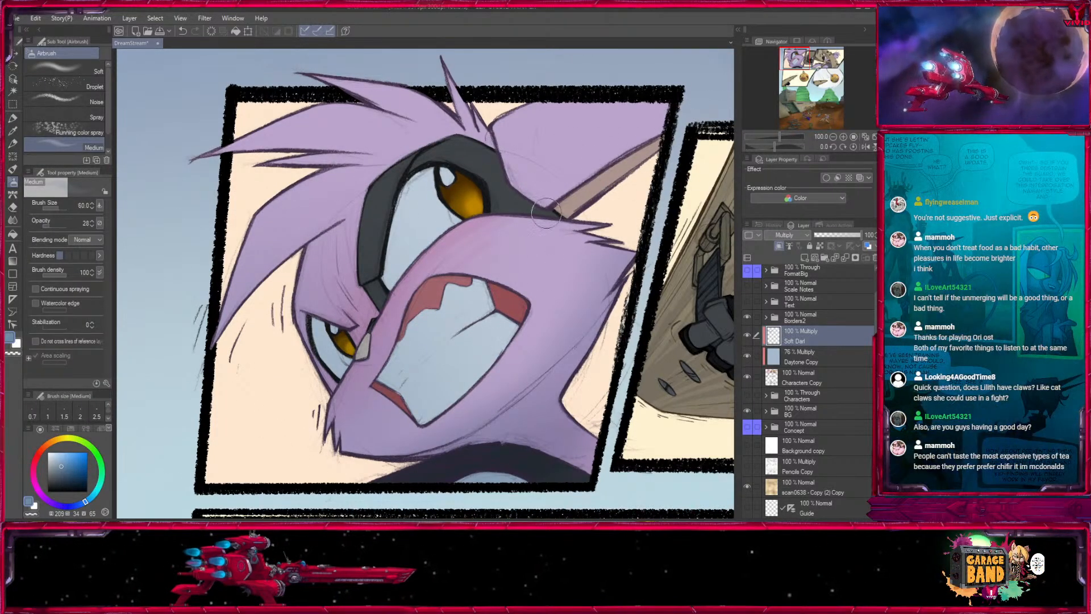
left_click_drag(555, 205, 661, 138)
key("ctrl+z")
key("bracketleft")
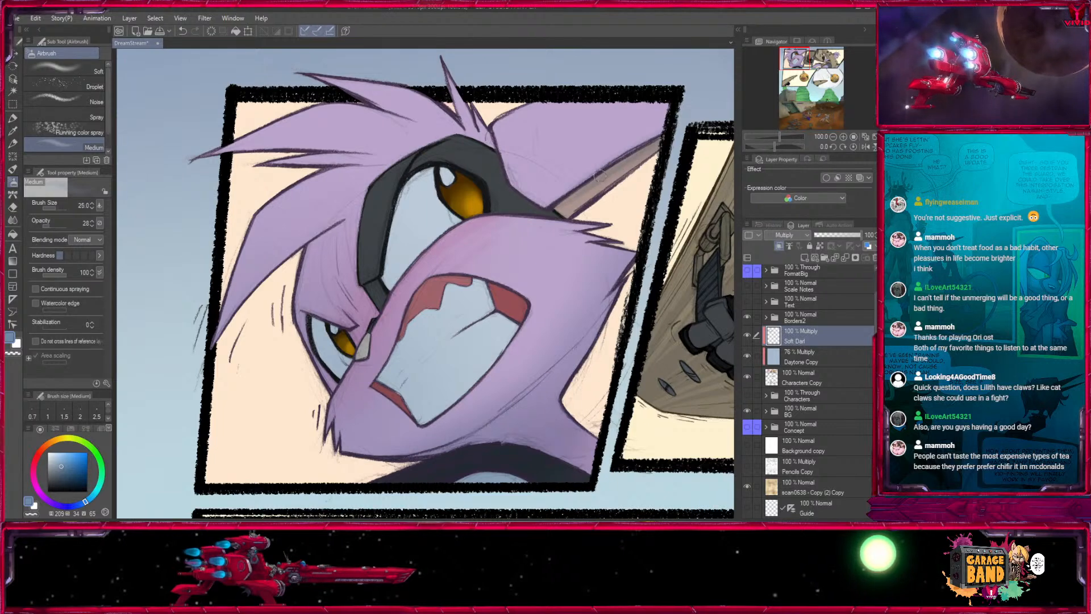
left_click_drag(566, 205, 660, 140)
- Build up shading in the first-panel inner ear and at the hair roots, varying the airbrush between sizes 17 and 80
key("bracketright")
key("bracketright")
key("bracketright")
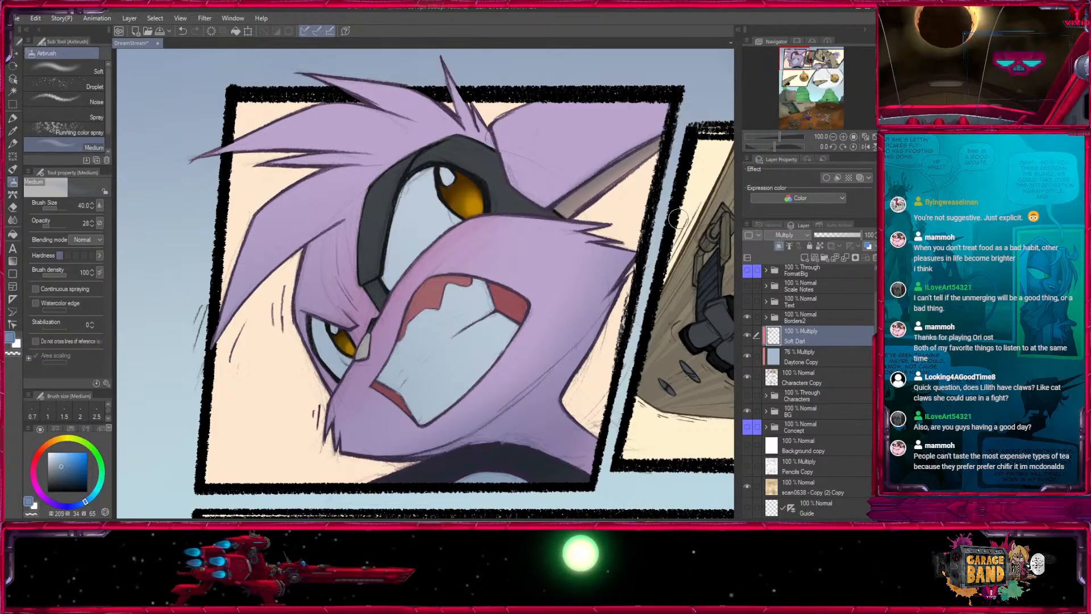
left_click_drag(678, 219, 620, 282)
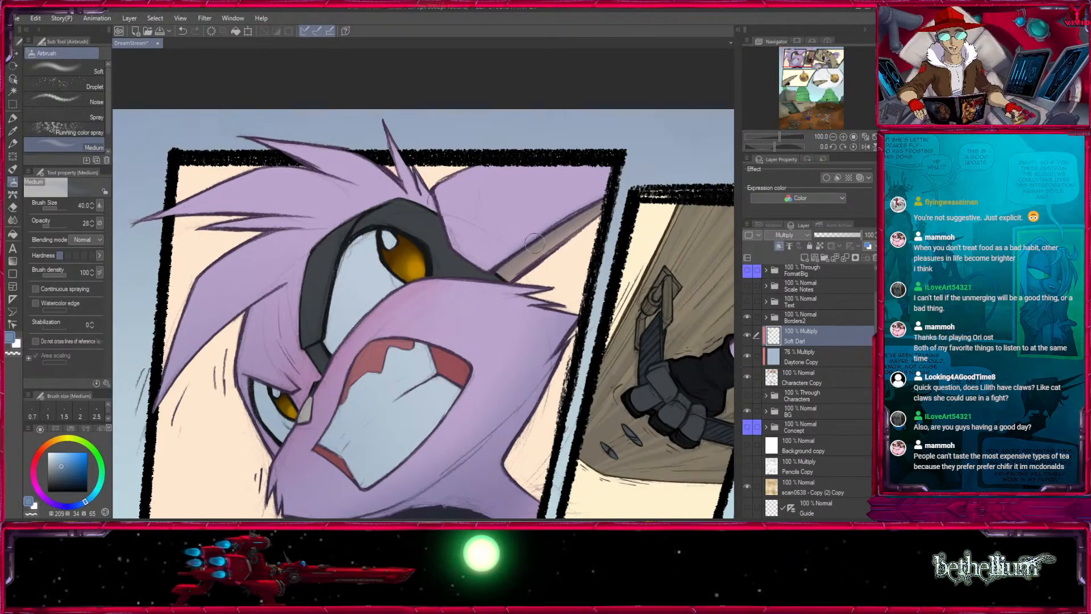
key("bracketleft")
key("bracketleft")
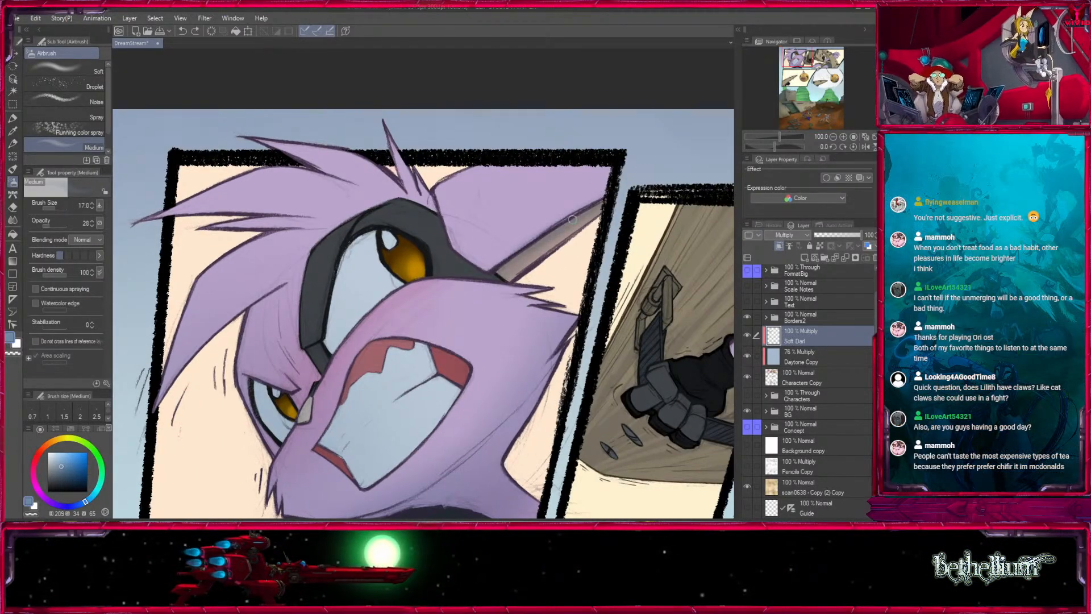
key("bracketright")
key("bracketright")
key("bracketright")
key("bracketright")
key("bracketright")
key("bracketright")
key("bracketright")
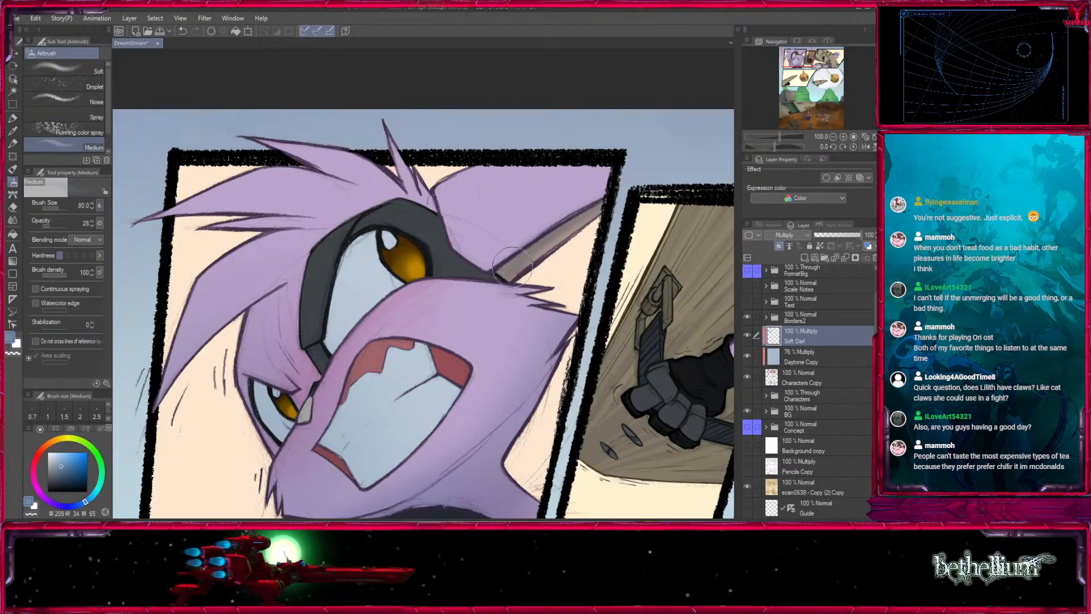
key("bracketleft")
key("bracketleft")
key("bracketleft")
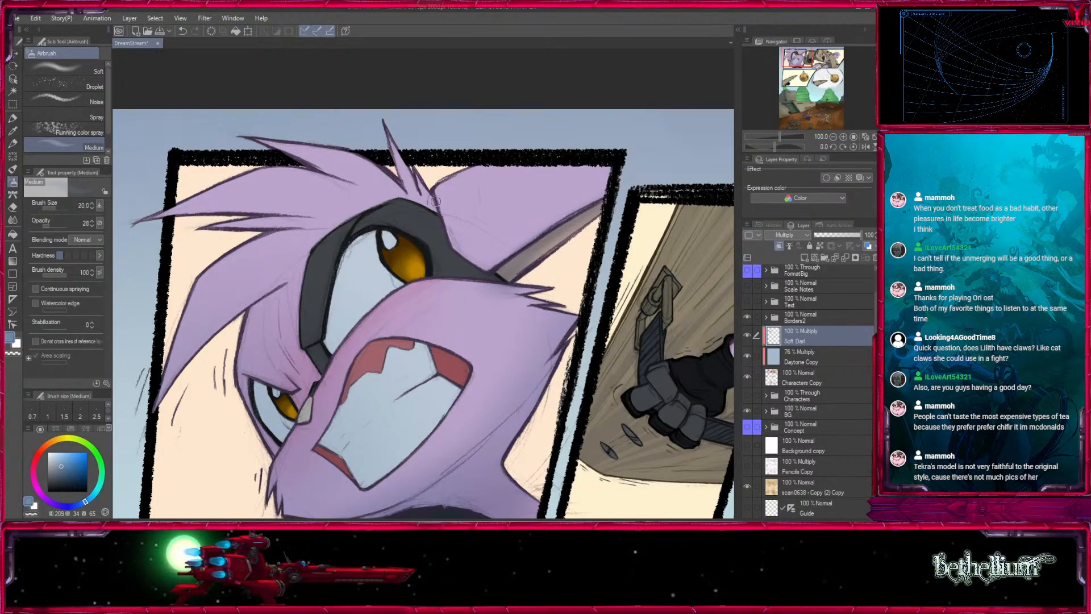
- Shade the teeth and upper gums inside the open mouth with the airbrush at sizes 40 and 17
key("bracketright")
key("bracketright")
left_click_drag(403, 340, 443, 255)
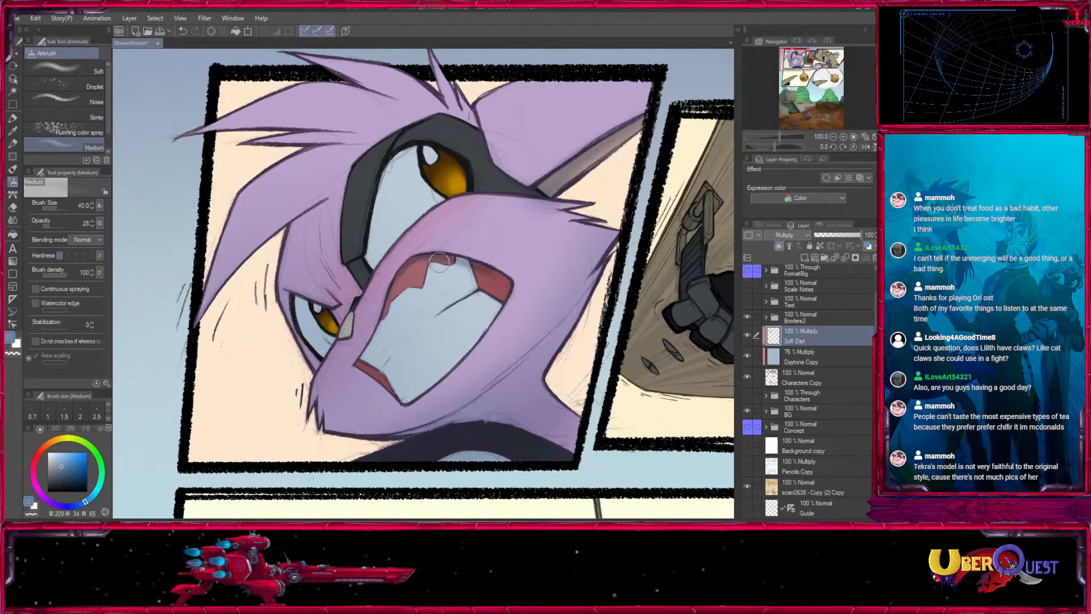
key("bracketleft")
key("bracketleft")
key("bracketleft")
key("bracketleft")
key("bracketleft")
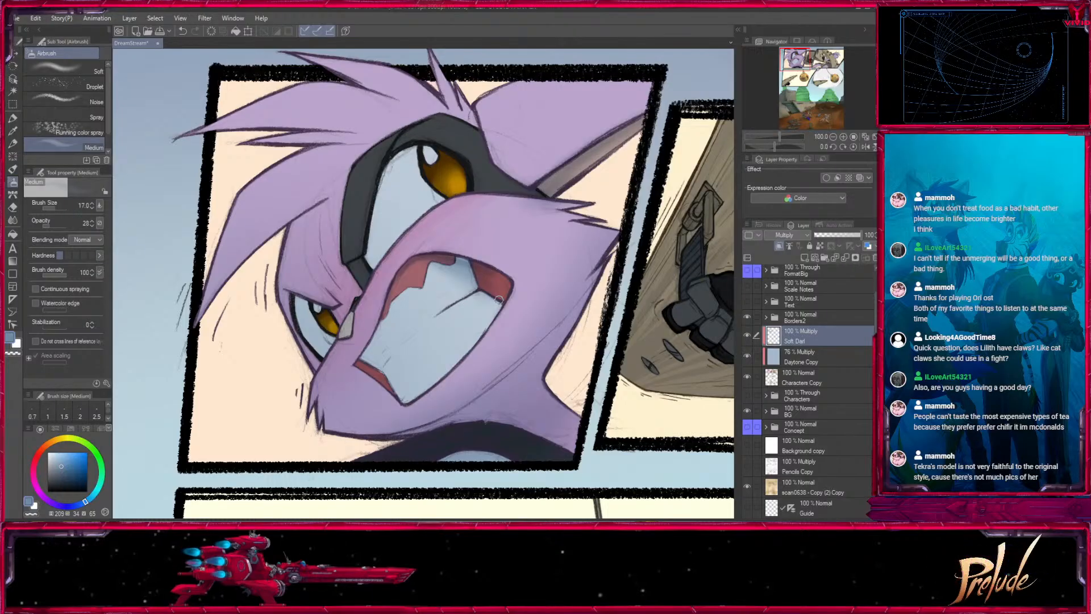
left_click_drag(486, 289, 494, 298)
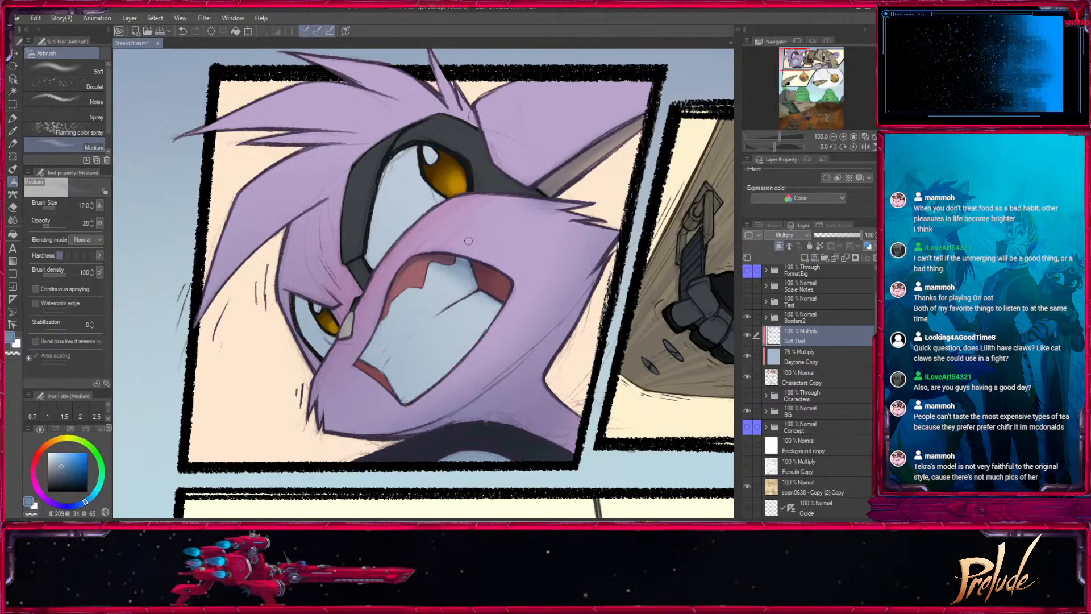
- Shade the lower gum of the open mouth with the airbrush at size 15
key("[")
key("[")
key("[")
key("]")
key("]")
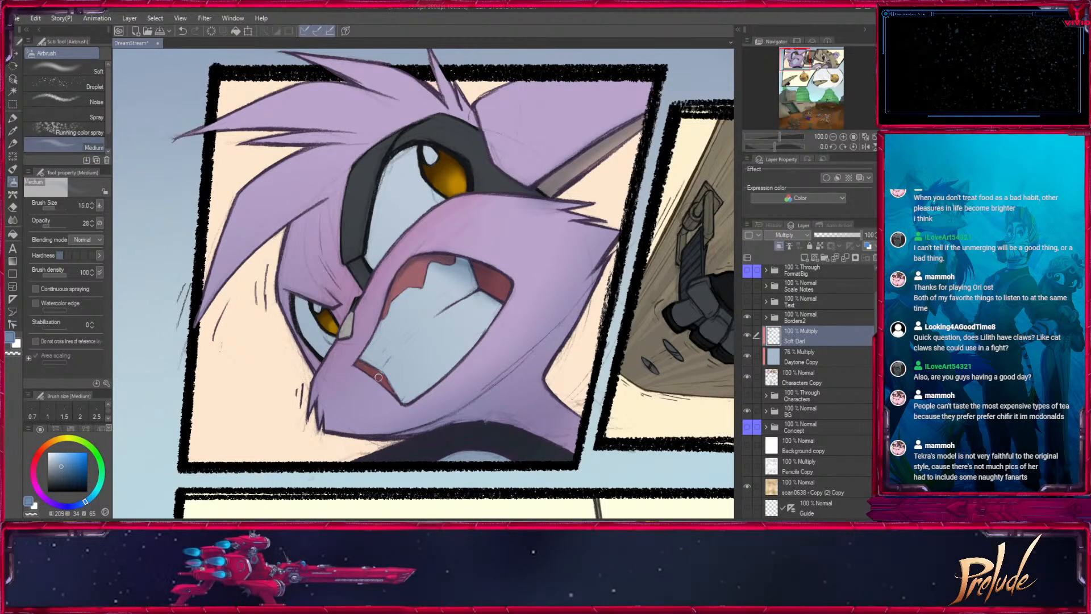
- Enlarge the airbrush to size 40 and shade the large amber eye in the first panel
left_click_drag(405, 406, 456, 419)
key("]")
key("]")
key("]")
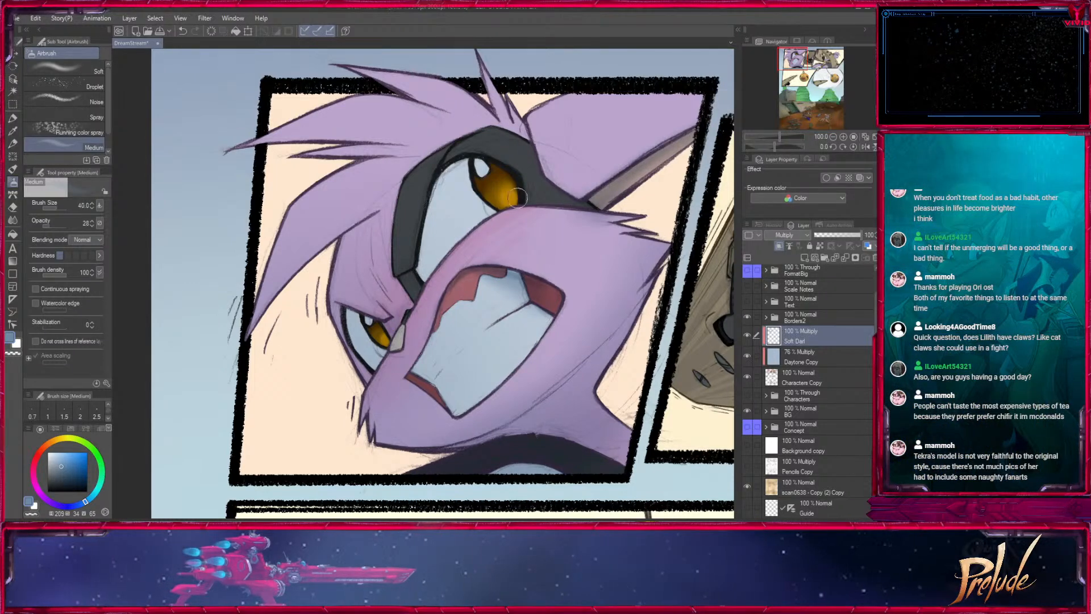
- Shade the fur and hair around the first-panel character's eyes with the airbrush at sizes 120 to 200, keeping the blue drawing colour
key("]")
key("]")
key("]")
key("]")
key("]")
key("]")
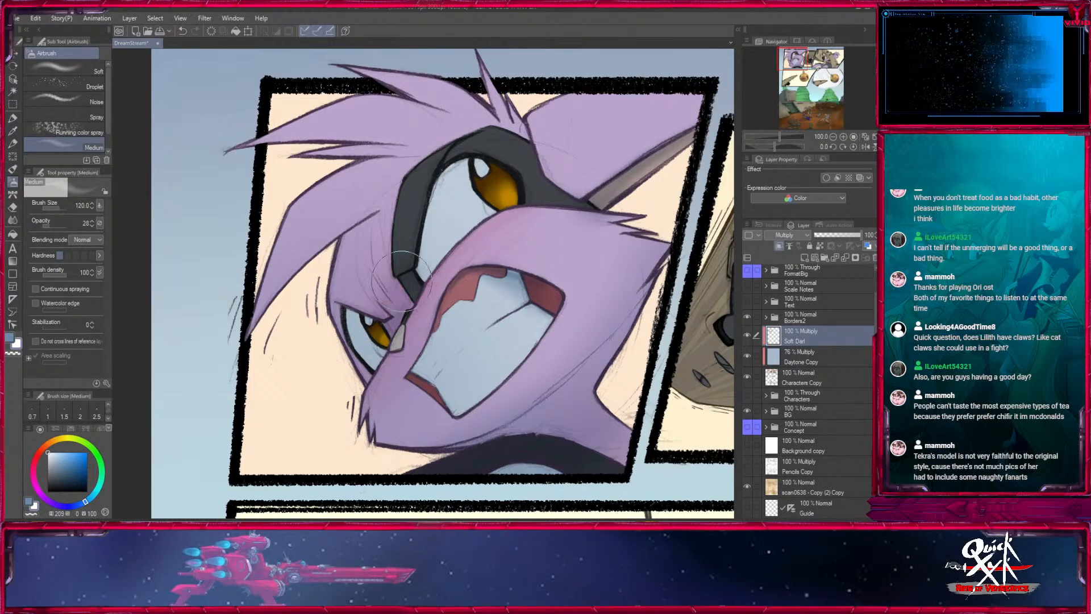
left_click_drag(596, 344, 555, 289)
key("x")
key("]")
key("]")
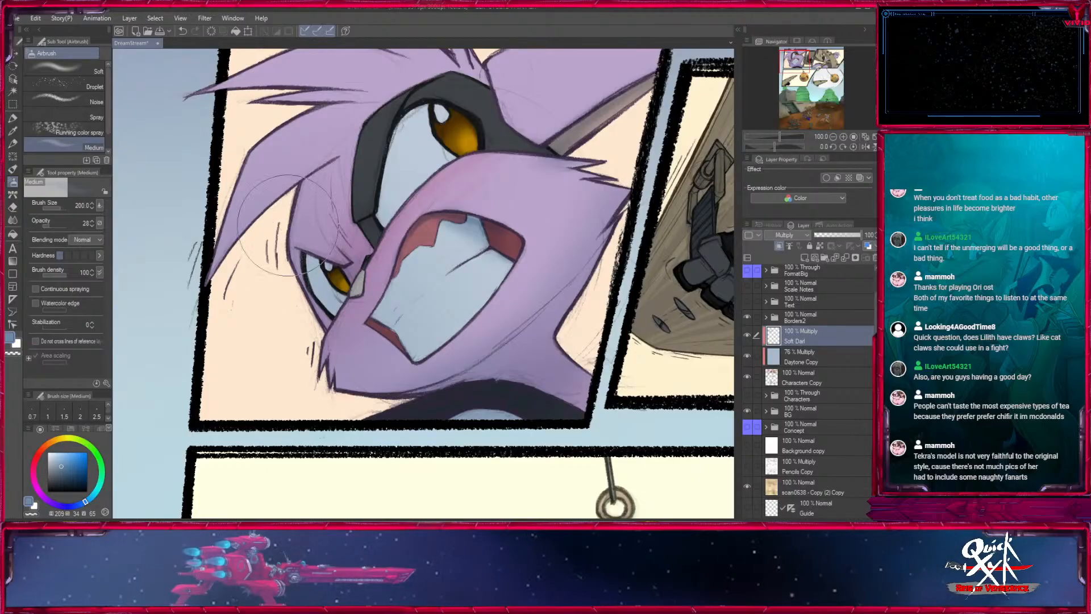
left_click_drag(418, 108, 361, 228)
key("]")
- Shade the gloved hand's fingers and knuckles in the second panel with a small airbrush of about size 17 to 30
mouse_move(645, 316)
left_mouse_down()
mouse_move(612, 176)
mouse_move(294, 272)
left_mouse_up()
key("[")
key("[")
key("[")
key("[")
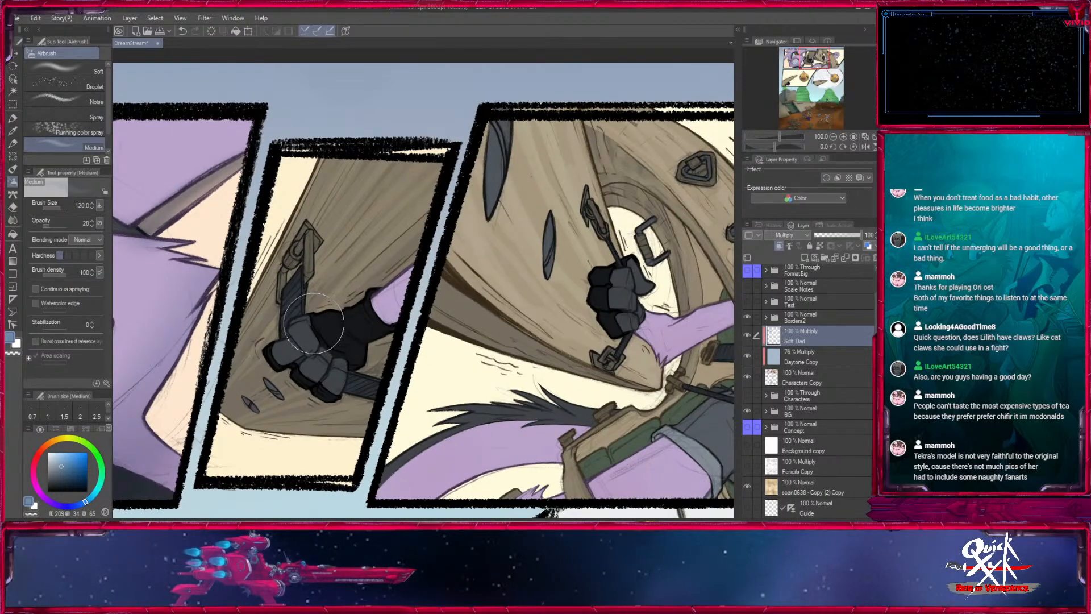
key("[")
key("[")
key("[")
key("[")
key("[")
key("[")
key("[")
key("[")
key("[")
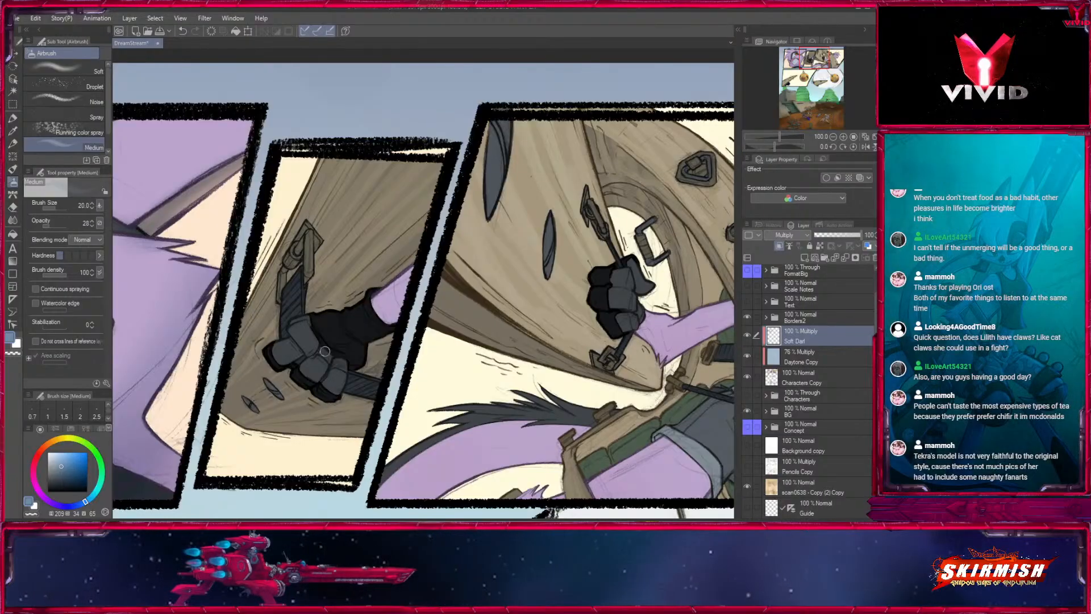
key("bracketleft")
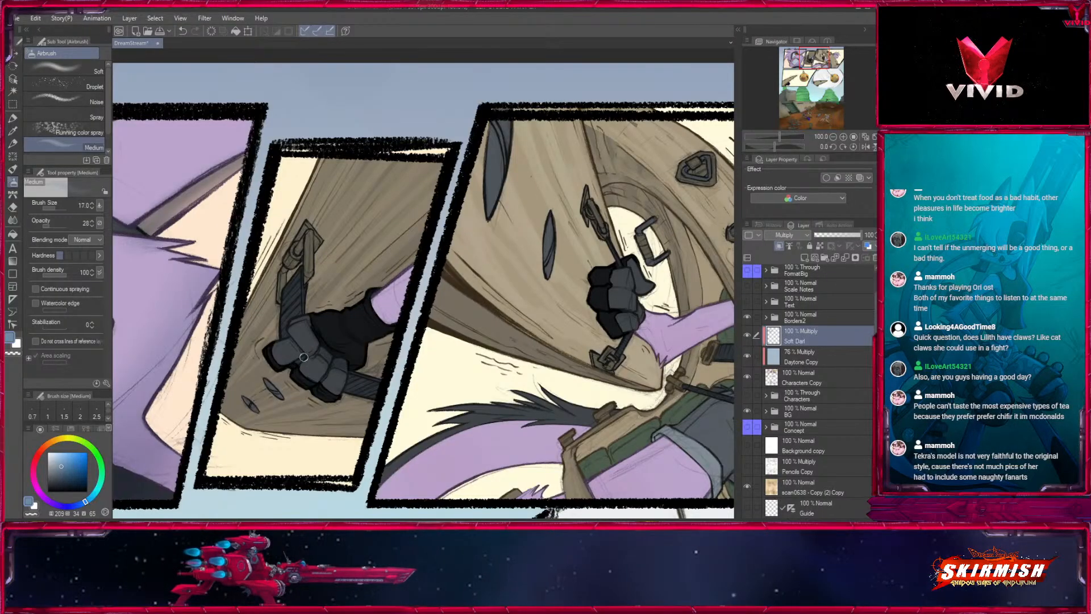
key("bracketleft")
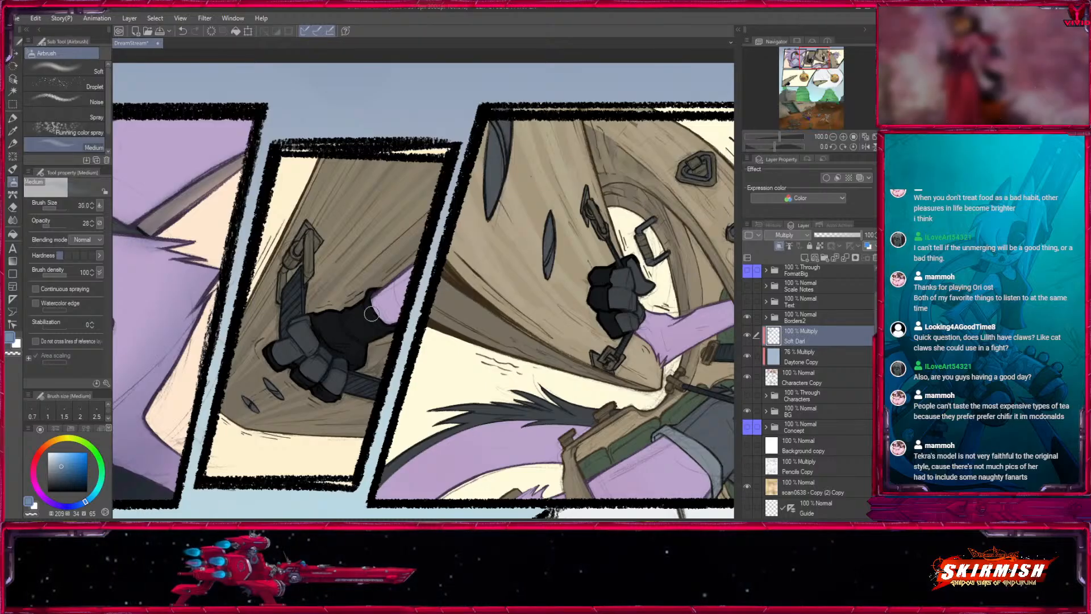
- Shade the purple wrist along the glove cuff in the second panel with the airbrush at size 20
key("bracketleft")
key("bracketleft")
left_click_drag(374, 298, 395, 323)
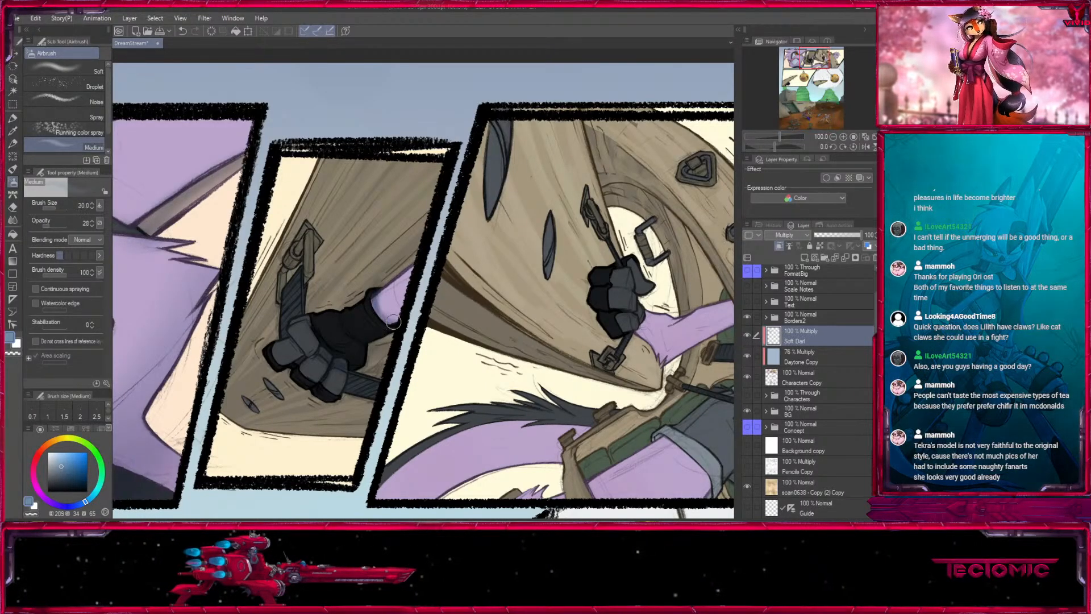
key("bracketright")
key("bracketright")
key("bracketright")
key("bracketright")
key("bracketright")
key("bracketright")
key("bracketright")
key("bracketright")
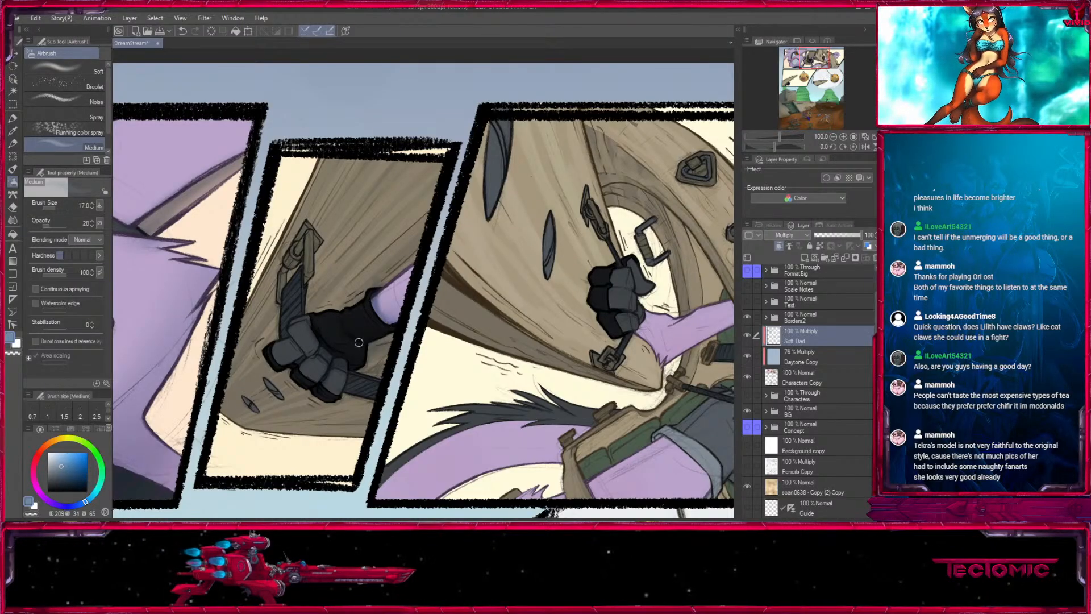
- Shade the purple forearm next to the gloved hand in the third panel with the airbrush at sizes 25 to 40
mouse_move(609, 389)
left_mouse_down()
mouse_move(412, 376)
mouse_move(717, 396)
mouse_move(334, 365)
left_mouse_up()
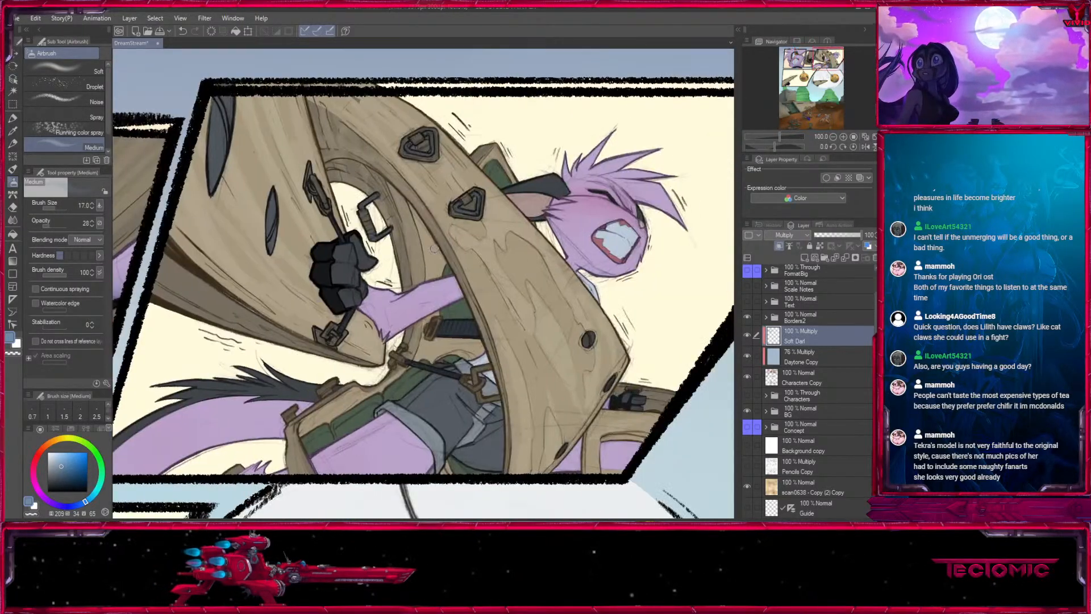
key("bracketright")
key("bracketright")
key("bracketleft")
key("bracketleft")
key("bracketleft")
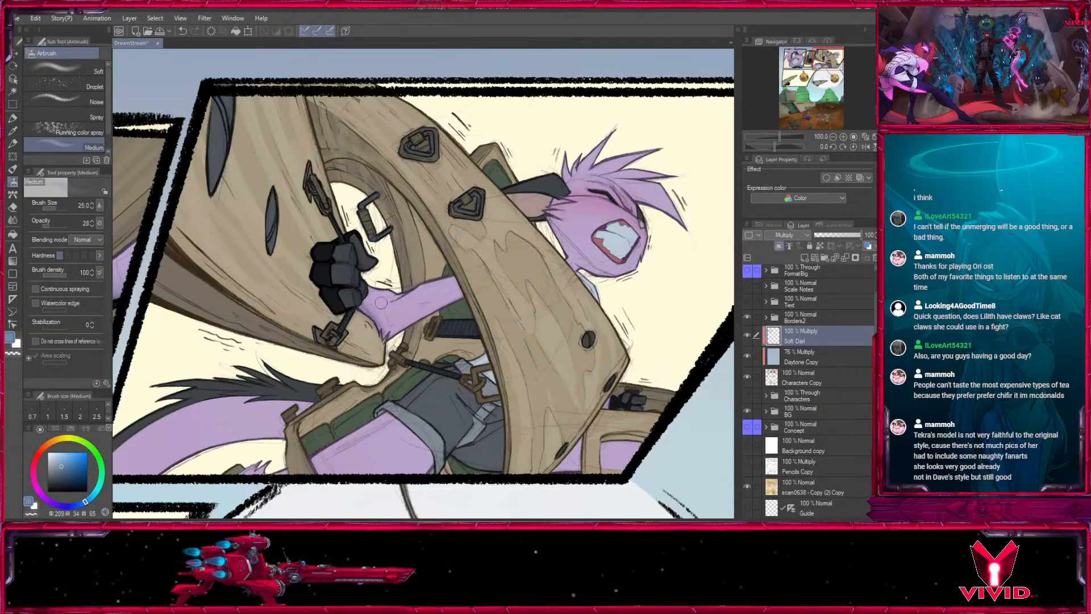
key("bracketleft")
key("bracketleft")
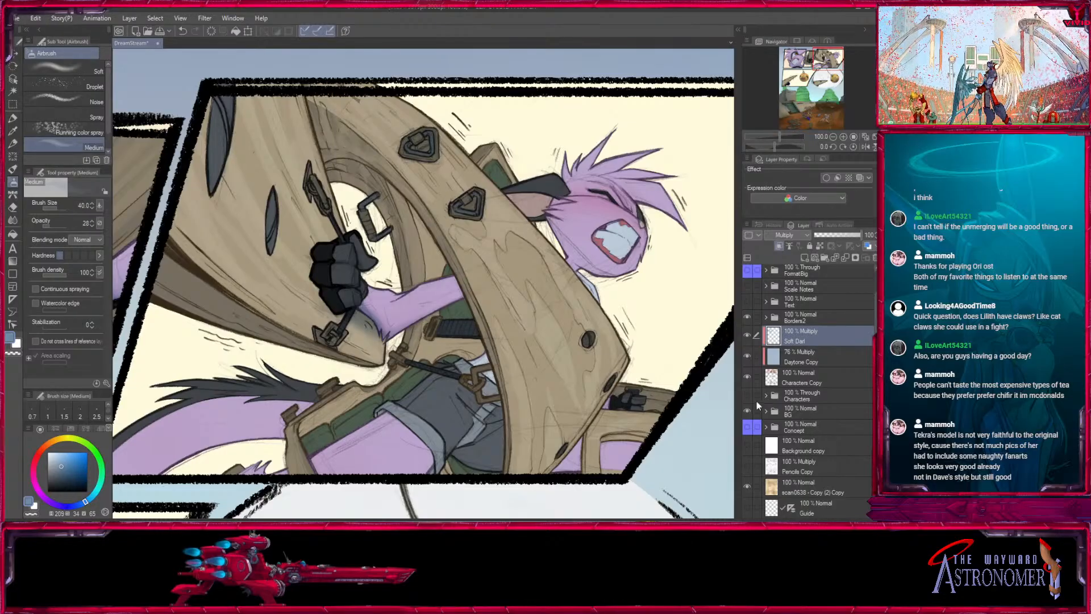
- Select the wooden gear and its metal fittings by colour on the character Copy layer inside the Characters folder using Auto select
left_click(766, 395)
left_click(823, 416)
left_click_drag(670, 398, 683, 294)
left_click(824, 496)
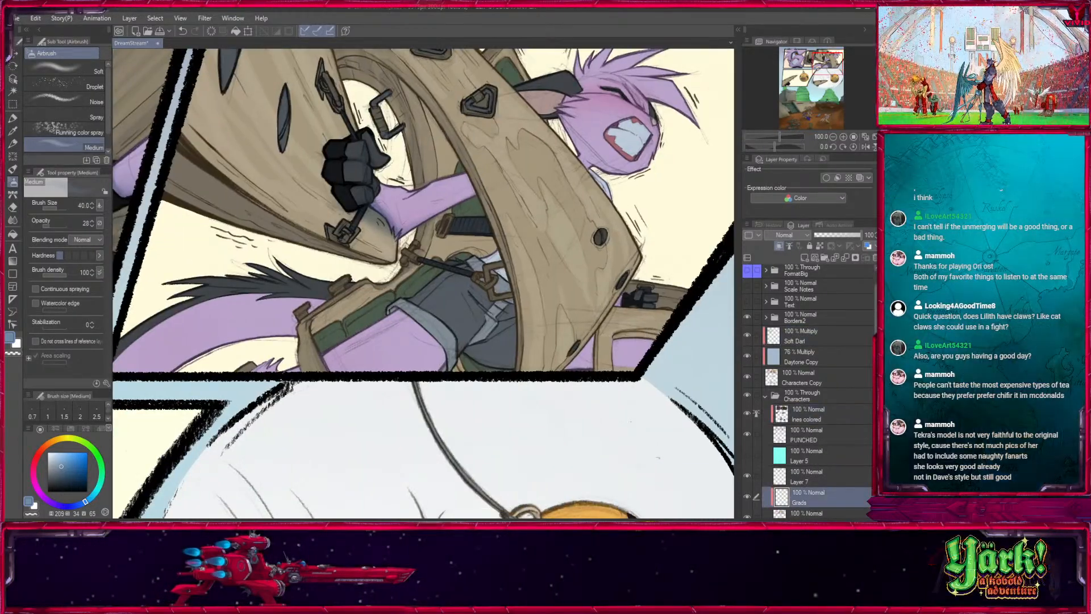
scroll(841, 449, "down", 2)
left_click(837, 467)
left_click(14, 93)
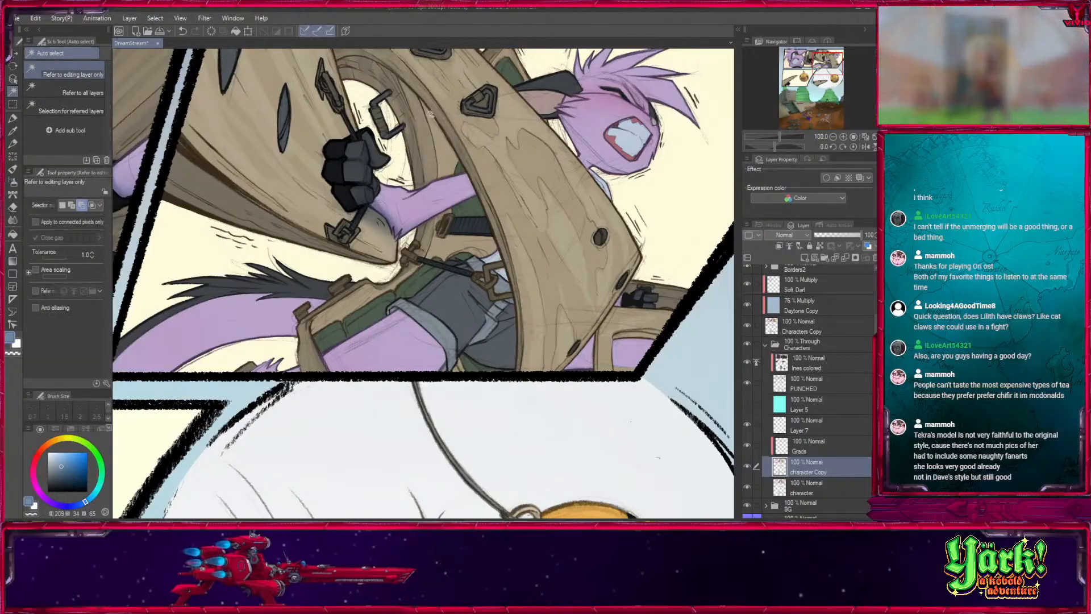
left_click_drag(591, 145, 588, 262)
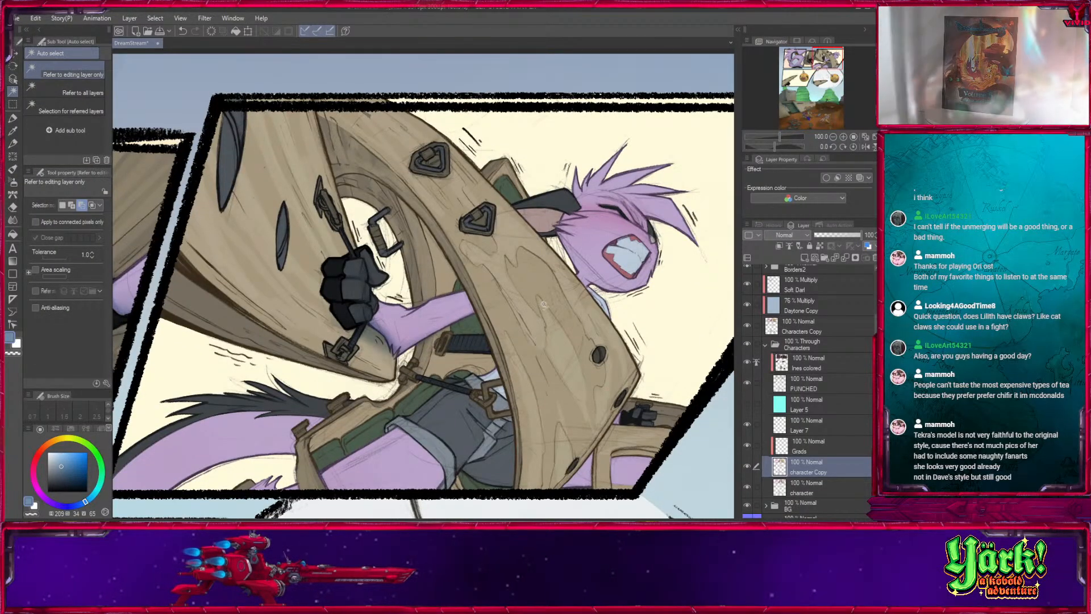
left_click(536, 269)
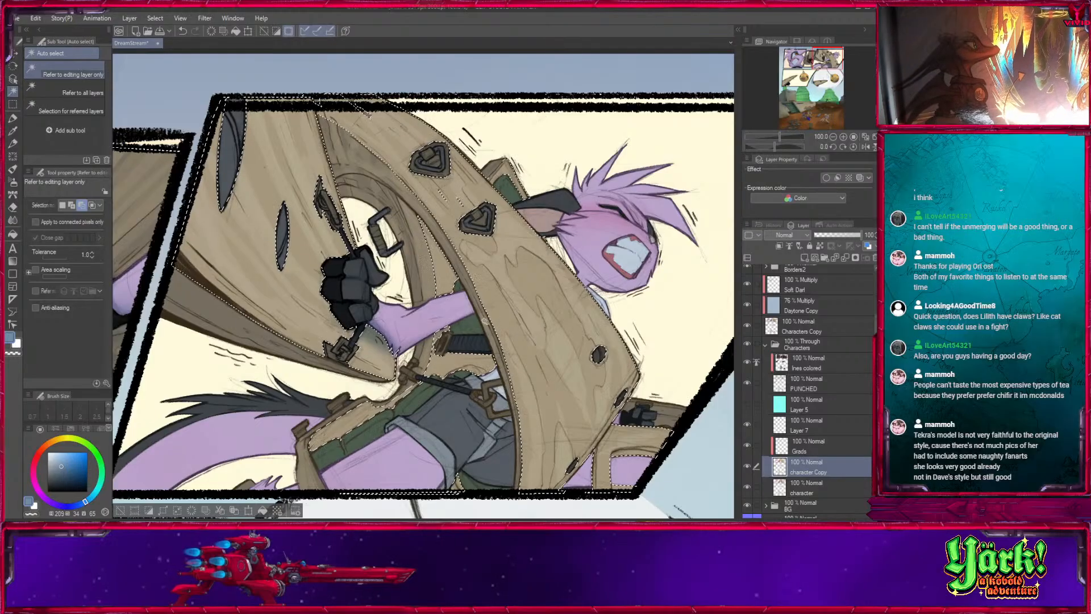
left_click(485, 321)
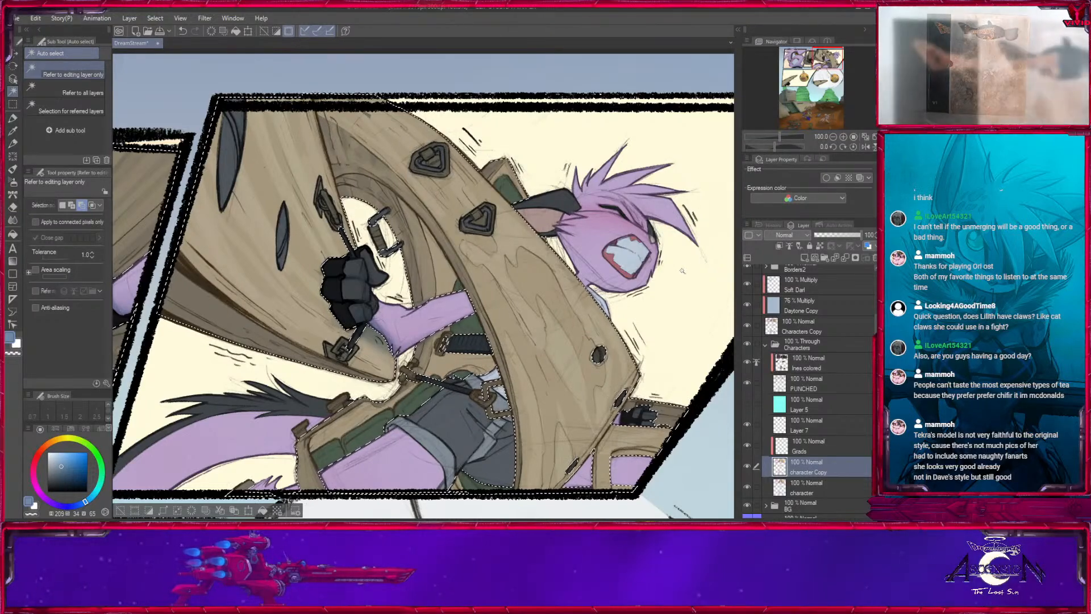
- Convert the gear selection into a selection layer named Killgear and place it between Characters Copy and the Characters folder
mouse_move(825, 63)
left_mouse_down()
mouse_move(799, 64)
mouse_move(807, 113)
mouse_move(836, 85)
mouse_move(824, 56)
left_mouse_up()
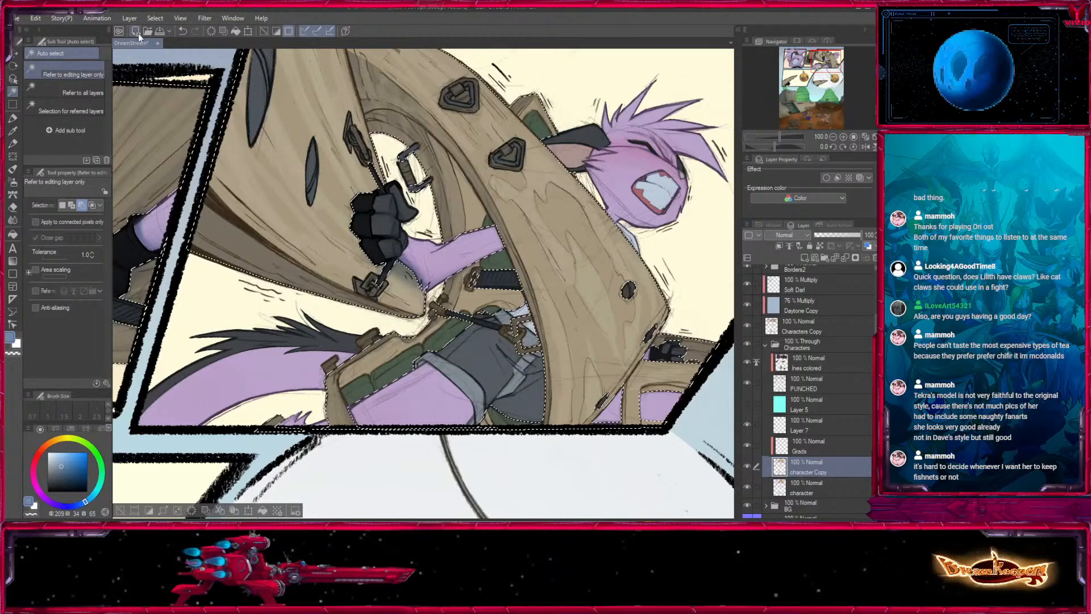
left_click(200, 181)
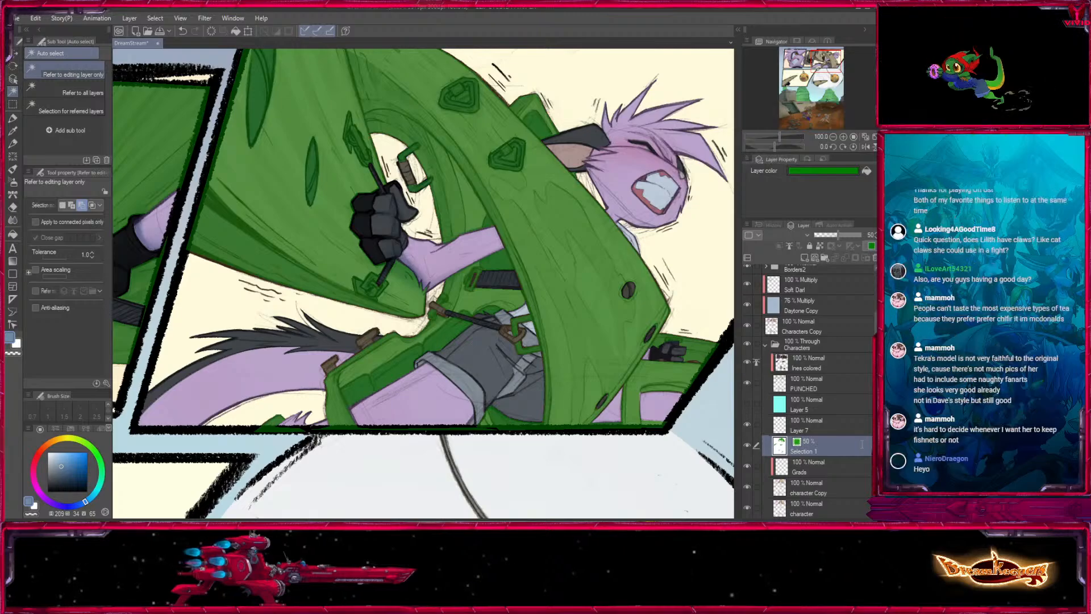
left_click_drag(798, 453, 823, 381)
left_click_drag(834, 333, 834, 335)
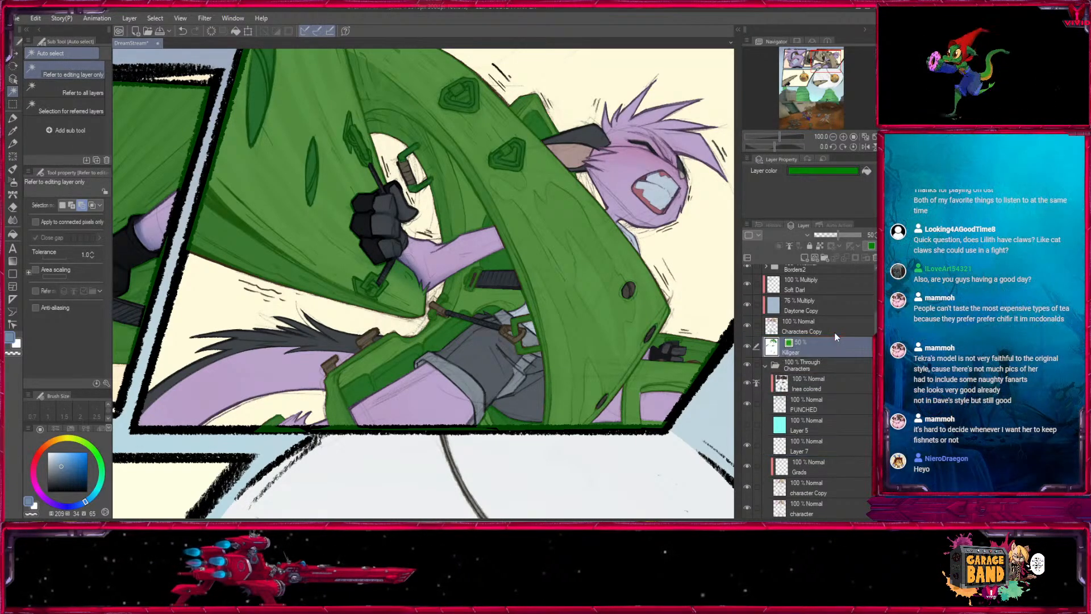
left_click(764, 364)
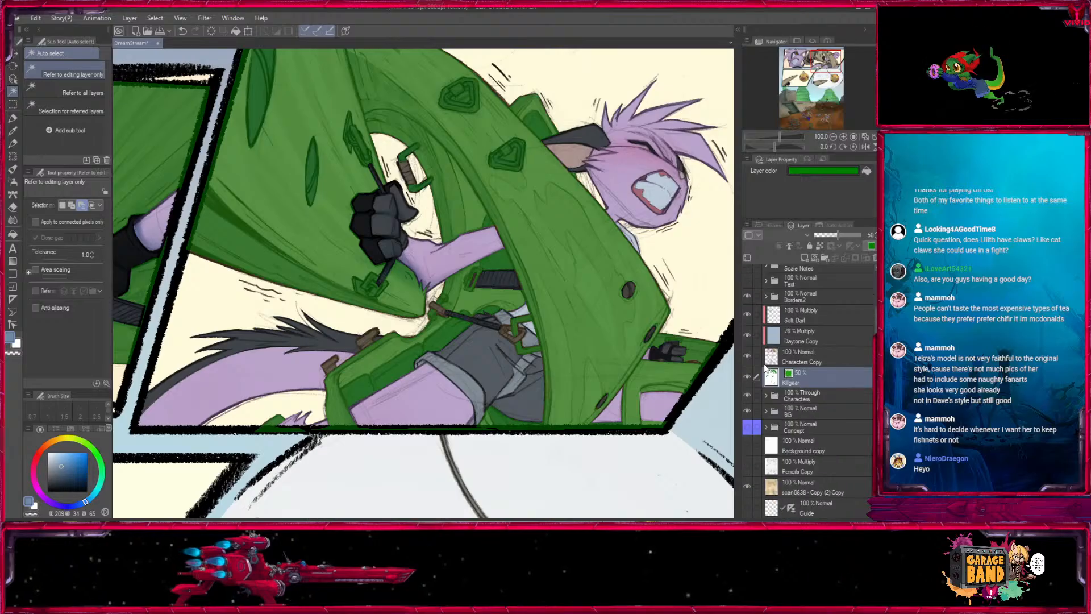
- Load the Killgear selection layer as an active selection and hide the layer's green overlay
left_click(747, 376)
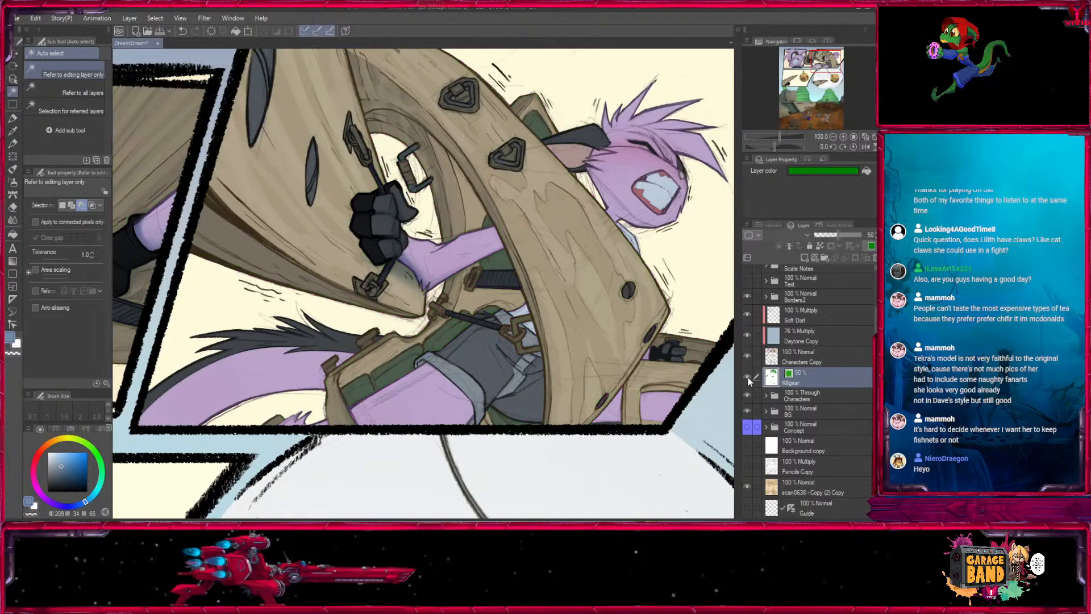
left_click(747, 376)
left_click(771, 369, "ctrl")
left_click(748, 375)
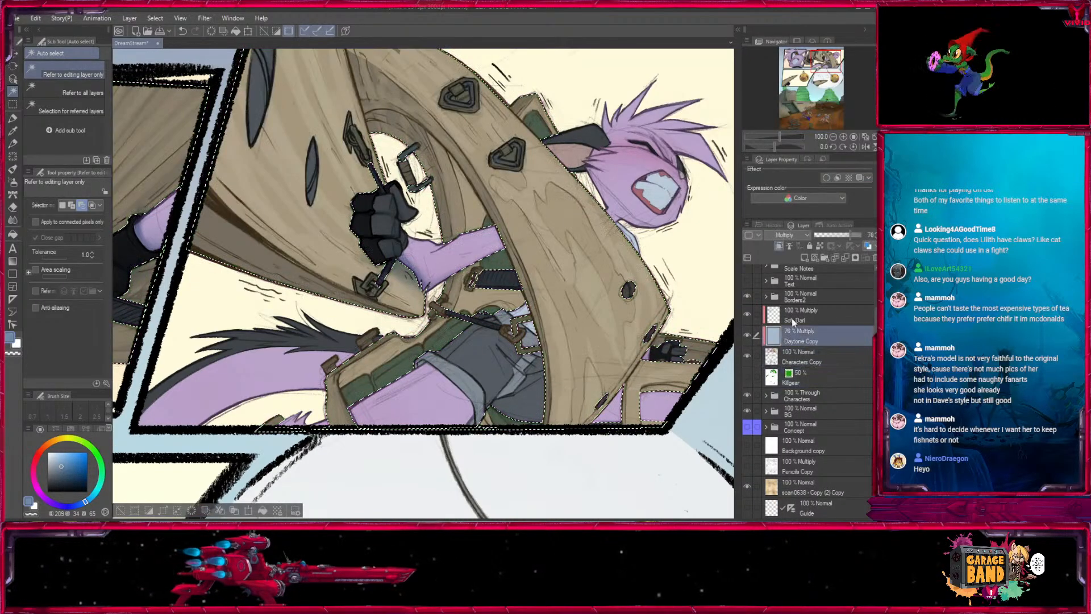
- Set up the soft dark Multiply layer for shading with the Medium airbrush and the blue drawing colour
left_click(809, 310)
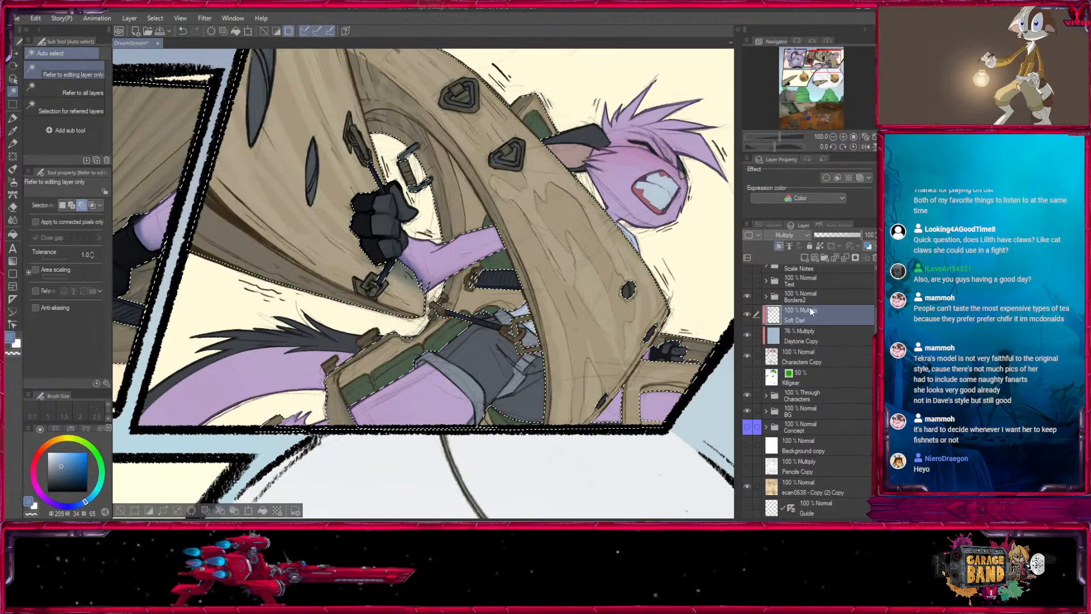
left_click(13, 182)
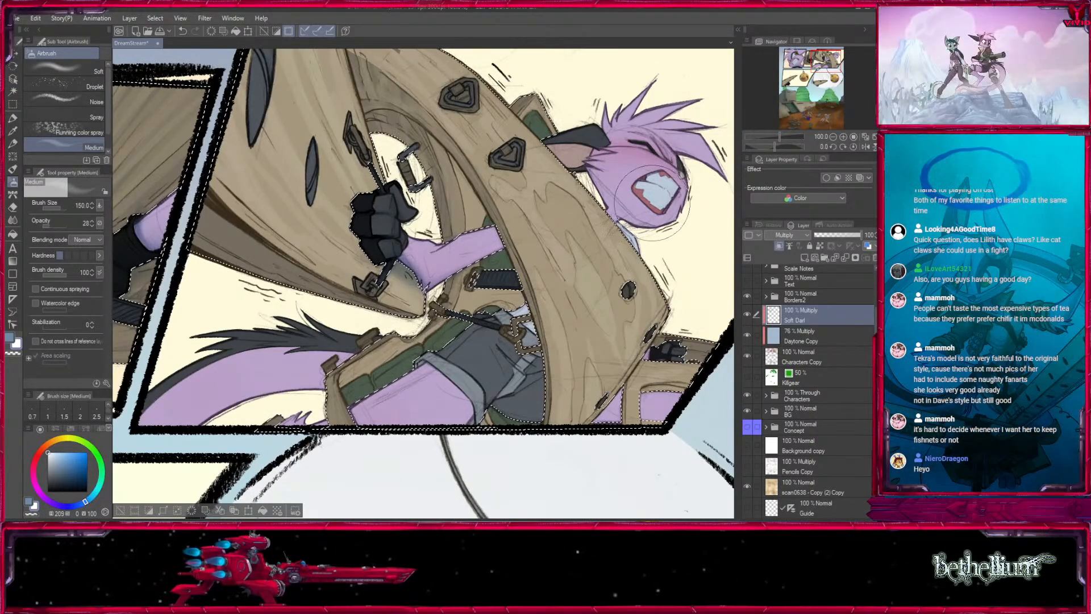
left_click_drag(653, 204, 540, 262)
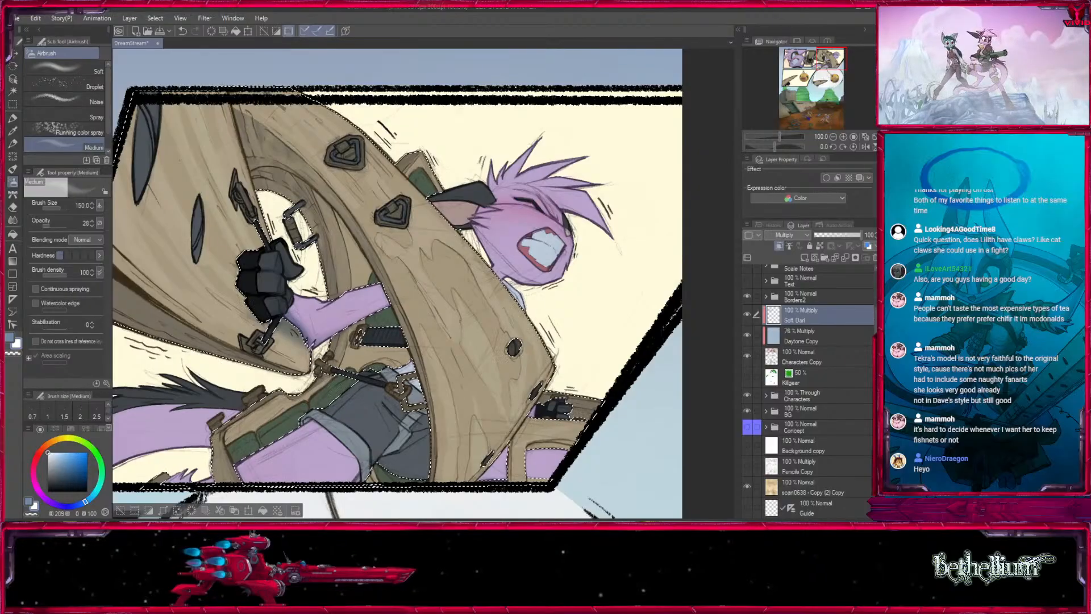
left_click(10, 338)
- Undo the test airbrush stroke across the wooden gear, and invert the selection to keep shading off the gear
left_click_drag(456, 266, 470, 387)
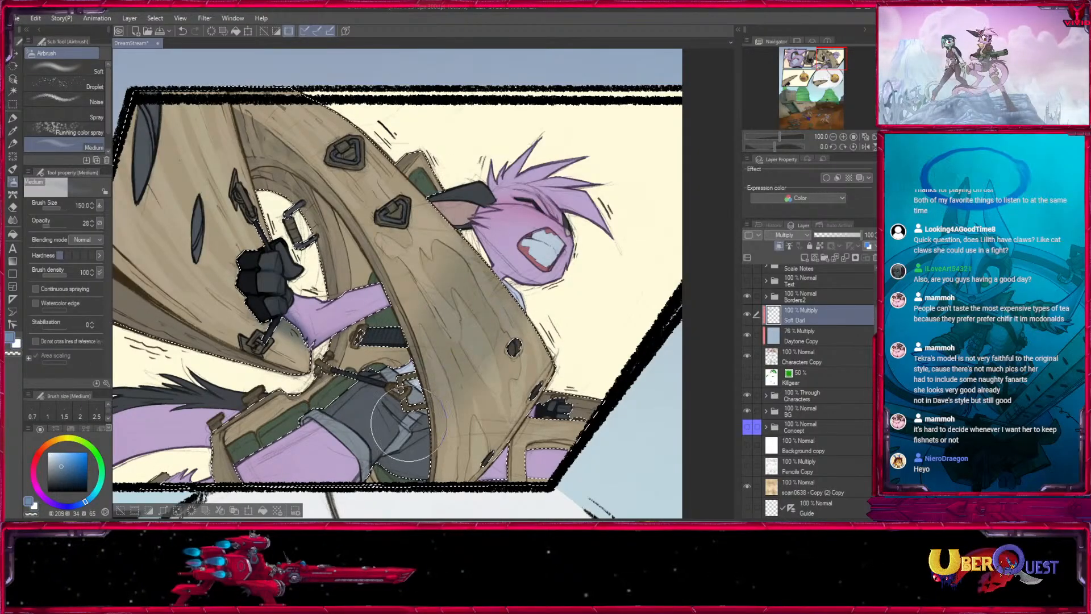
key("ctrl+z")
left_click(149, 511)
- Shade the jaw and neck of the grimacing head in the third panel with the airbrush at sizes 25 to 50
key("bracketleft")
key("bracketleft")
key("bracketleft")
key("bracketleft")
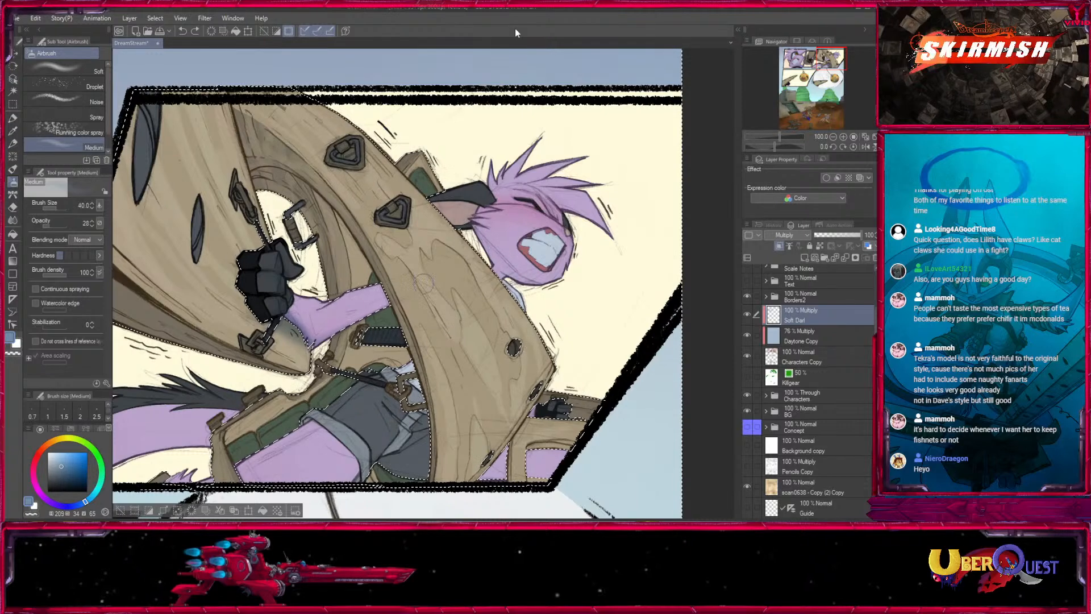
key("bracketright")
key("bracketright")
key("bracketright")
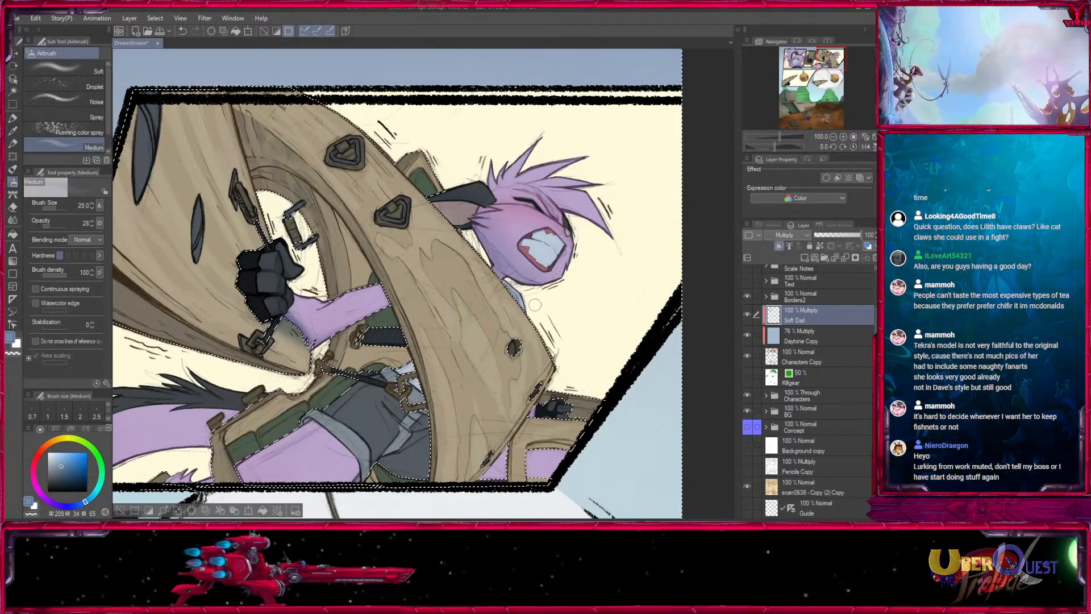
left_click(843, 137)
left_click_drag(832, 59, 834, 55)
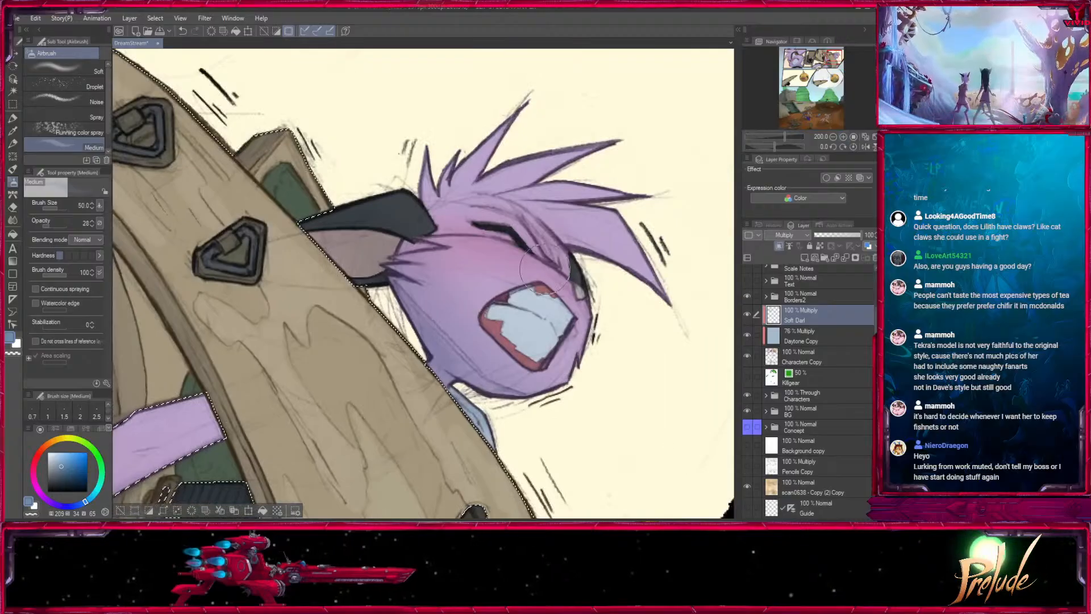
key("bracketleft")
key("bracketleft")
key("bracketleft")
key("bracketleft")
key("bracketleft")
key("bracketleft")
key("bracketleft")
key("bracketleft")
key("bracketleft")
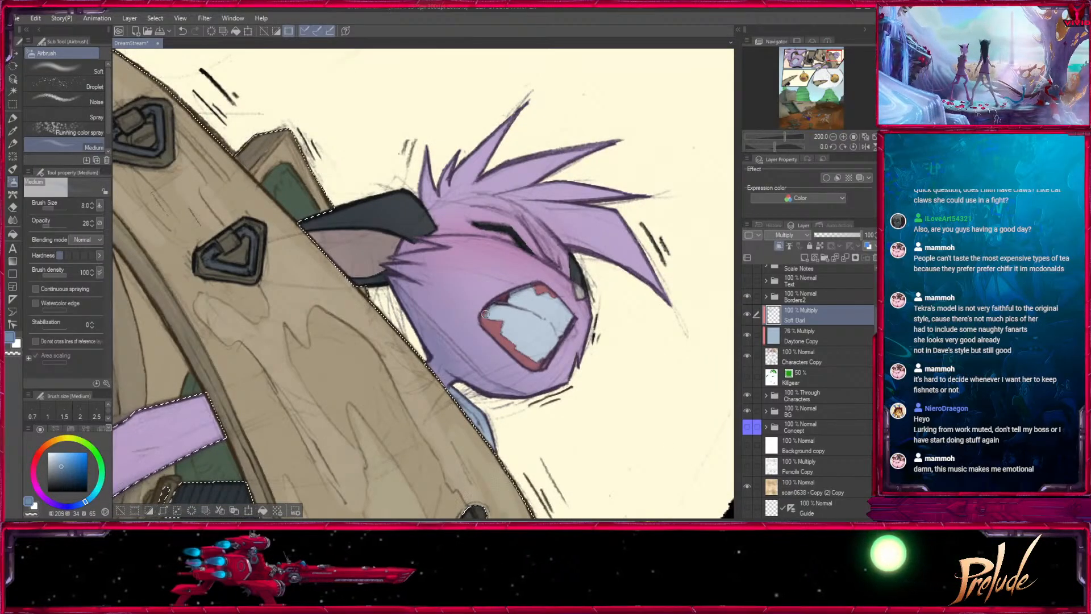
- Shade the ear and the fur around the closed eye of the third-panel head with the airbrush at sizes 17 to 25
key("bracketright")
key("bracketright")
key("bracketright")
key("bracketright")
key("bracketright")
key("bracketright")
key("bracketright")
key("bracketright")
key("bracketright")
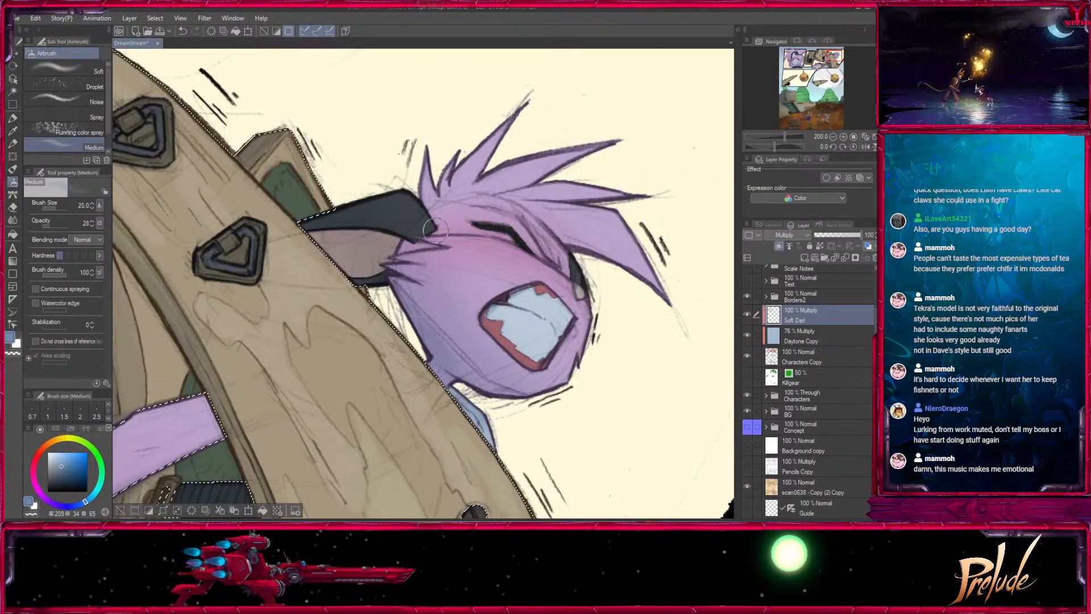
key("bracketleft")
key("bracketleft")
key("bracketleft")
key("bracketleft")
key("bracketleft")
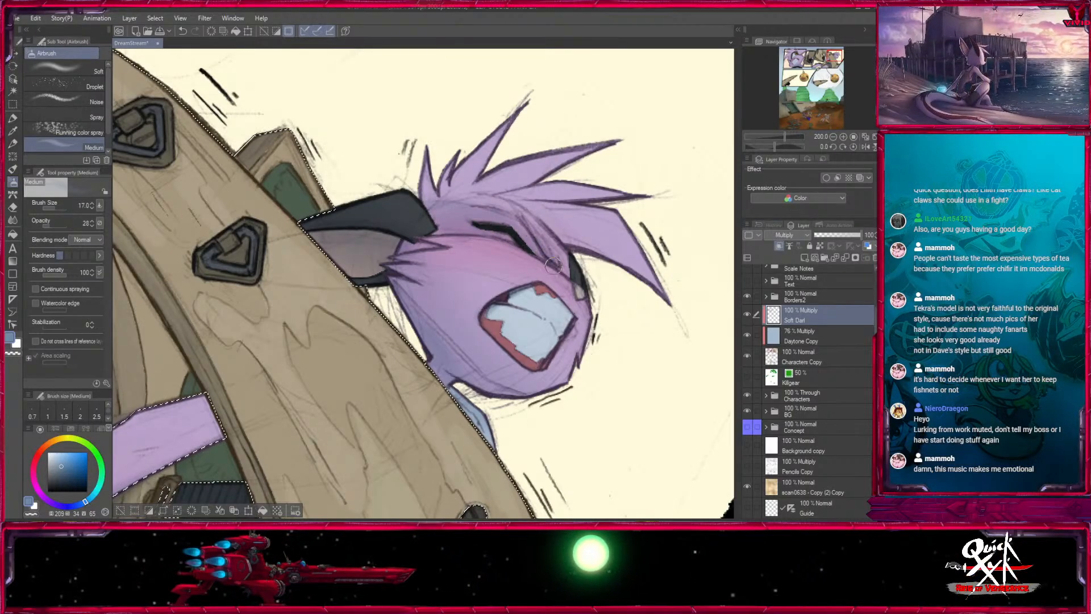
- Shade the purple hair spikes of the third-panel head with the airbrush at size 20
left_click_drag(572, 329, 491, 298)
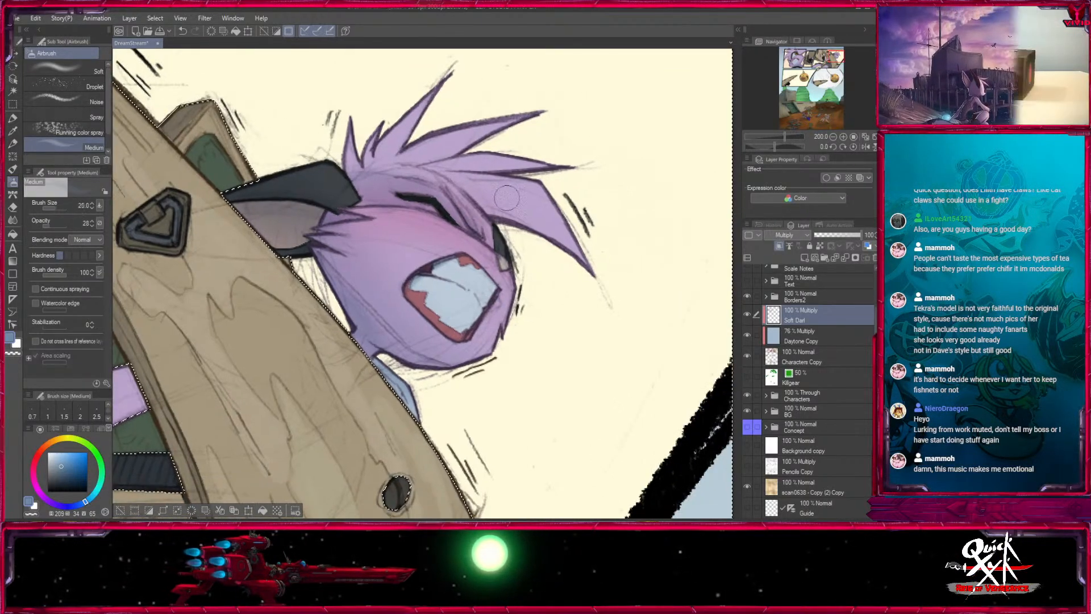
key("bracketright")
key("bracketright")
key("bracketright")
key("bracketright")
key("bracketright")
key("bracketright")
key("bracketright")
- Shade the purple arm where it disappears behind the wooden gear with the airbrush at sizes 70 to 80
mouse_move(527, 401)
left_mouse_down()
mouse_move(682, 199)
mouse_move(854, 171)
left_mouse_up()
key("bracketright")
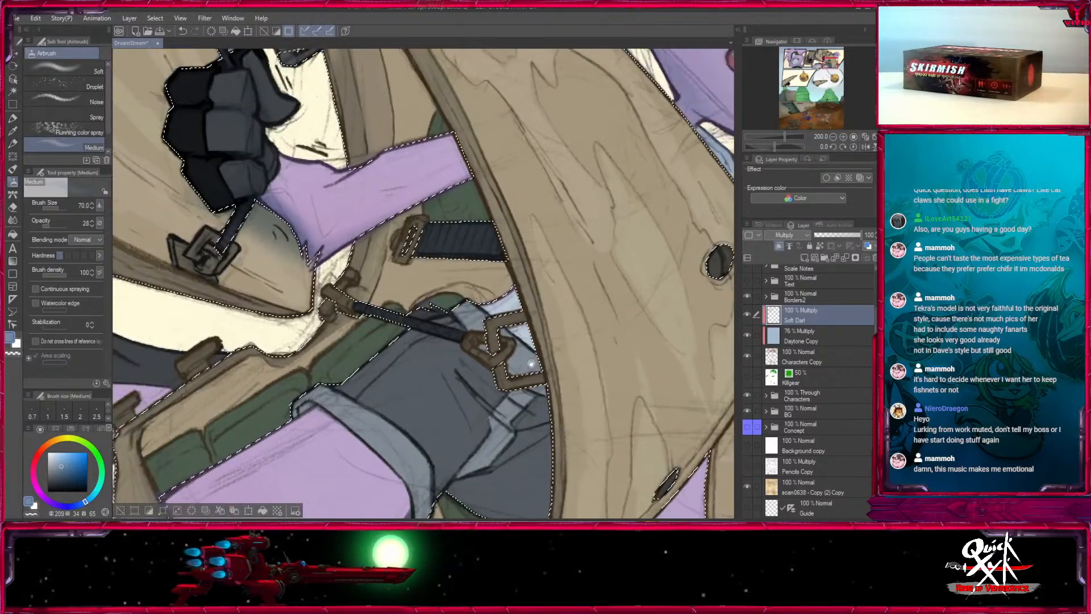
mouse_move(477, 183)
left_mouse_down()
mouse_move(449, 190)
mouse_move(442, 174)
left_mouse_up()
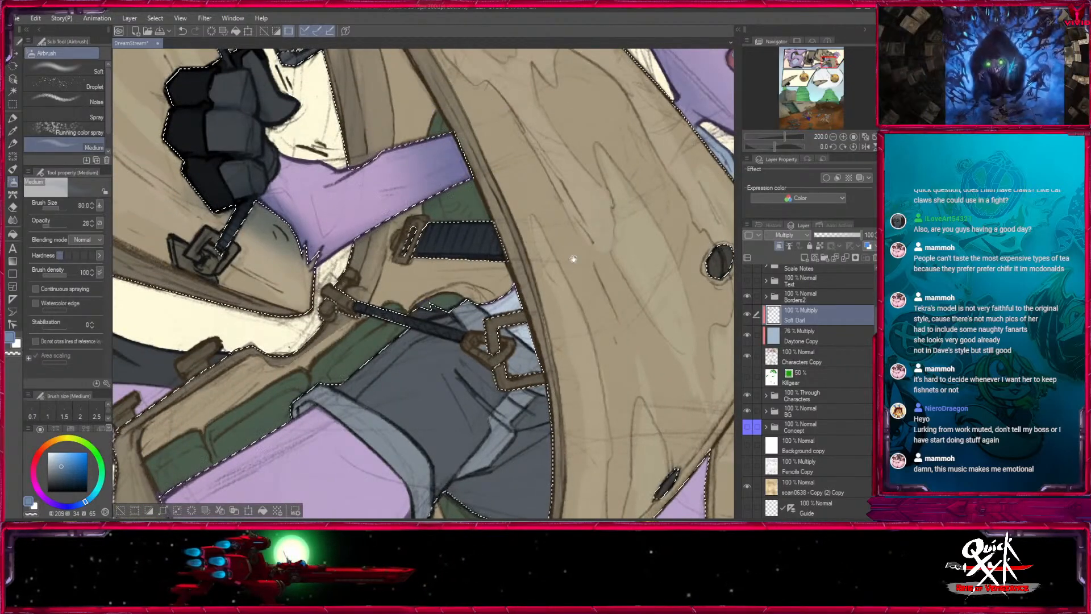
- Shade the blue shirt and dark shorts along the wooden gear's edge with a large airbrush of size 100
left_click_drag(572, 258, 572, 135)
key("bracketright")
key("bracketright")
left_click_drag(500, 170, 529, 227)
left_click_drag(578, 355, 519, 359)
key("bracketleft")
key("bracketleft")
key("bracketleft")
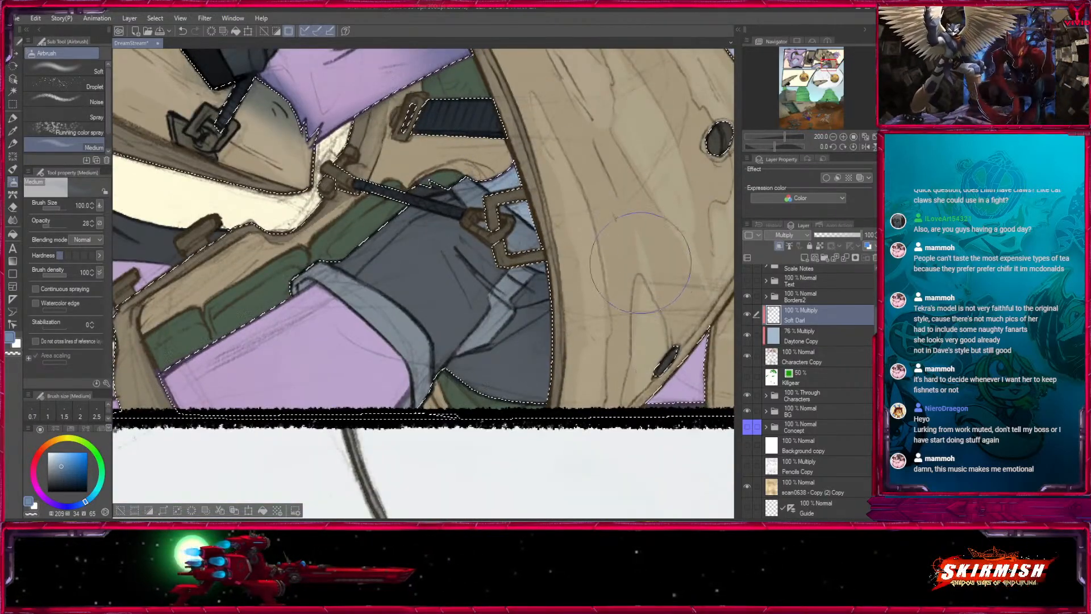
- Shade the purple thigh along the edge of the shorts' cuff with the airbrush at sizes 20 down to 12
left_click_drag(630, 258, 622, 222)
key("bracketleft")
key("bracketleft")
key("bracketleft")
key("bracketleft")
key("bracketleft")
key("bracketleft")
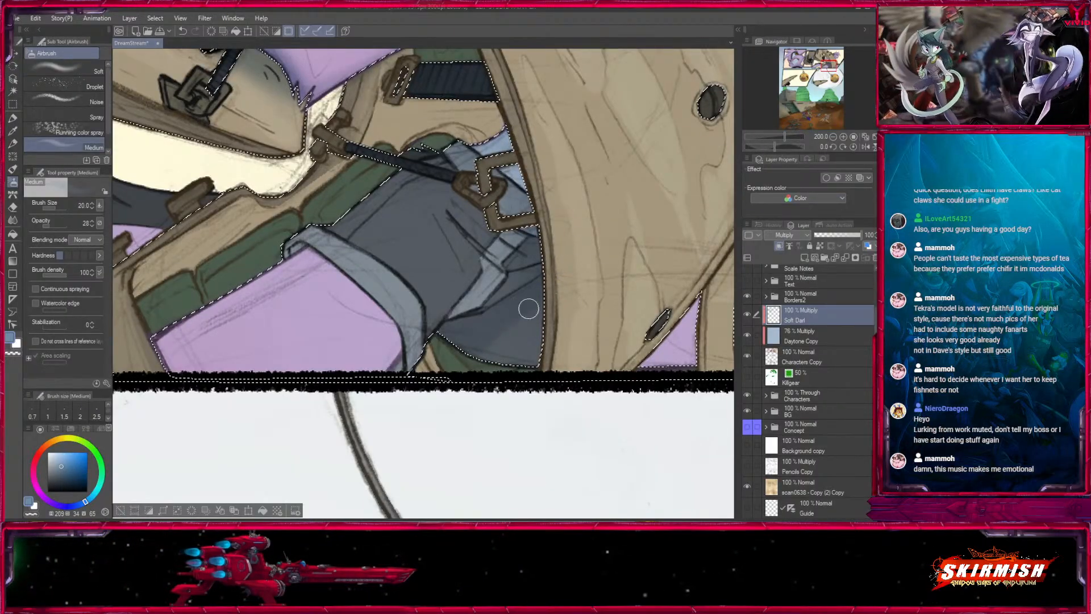
key("bracketleft")
left_click(292, 244)
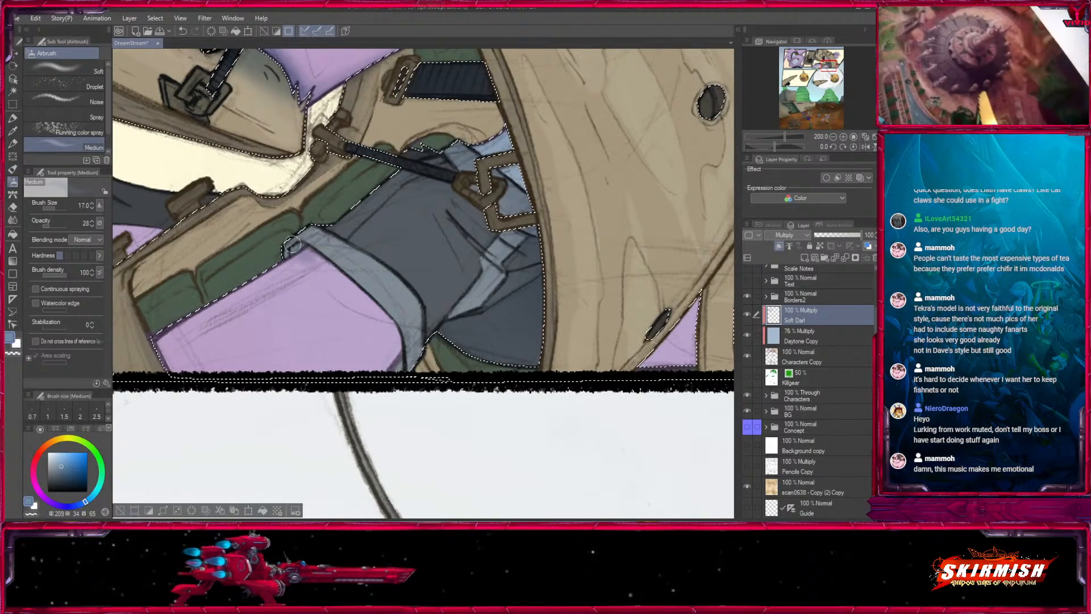
mouse_move(397, 335)
left_mouse_down()
mouse_move(397, 365)
mouse_move(413, 289)
left_mouse_up()
key("bracketleft")
key("bracketleft")
left_click_drag(304, 186, 316, 195)
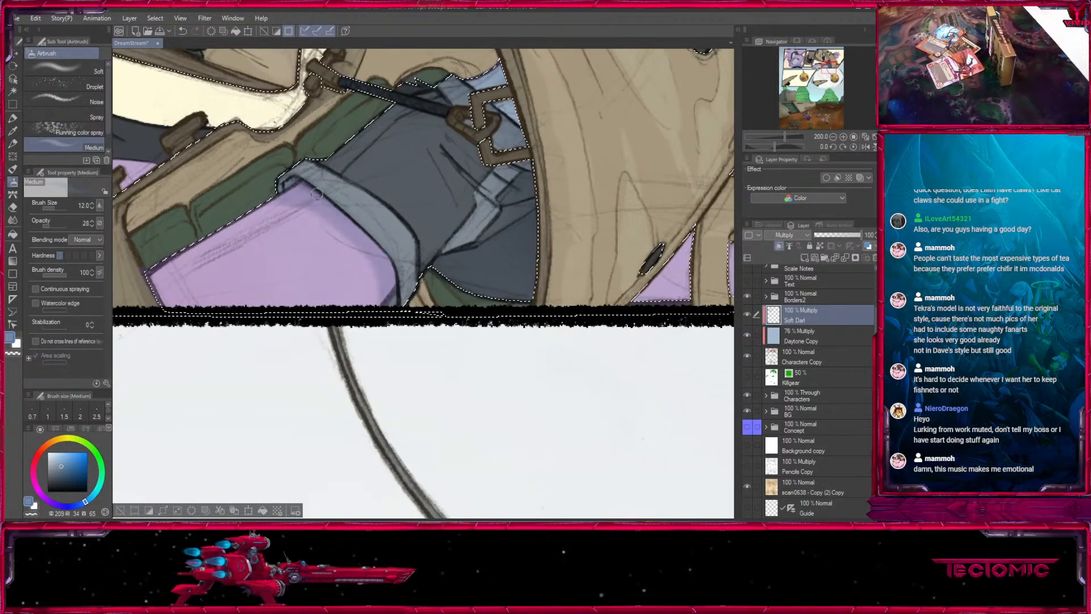
left_click_drag(398, 253, 407, 289)
- Shade the fabric folds of the dark shorts with the airbrush at sizes 17 and 12
key("bracketright")
key("bracketright")
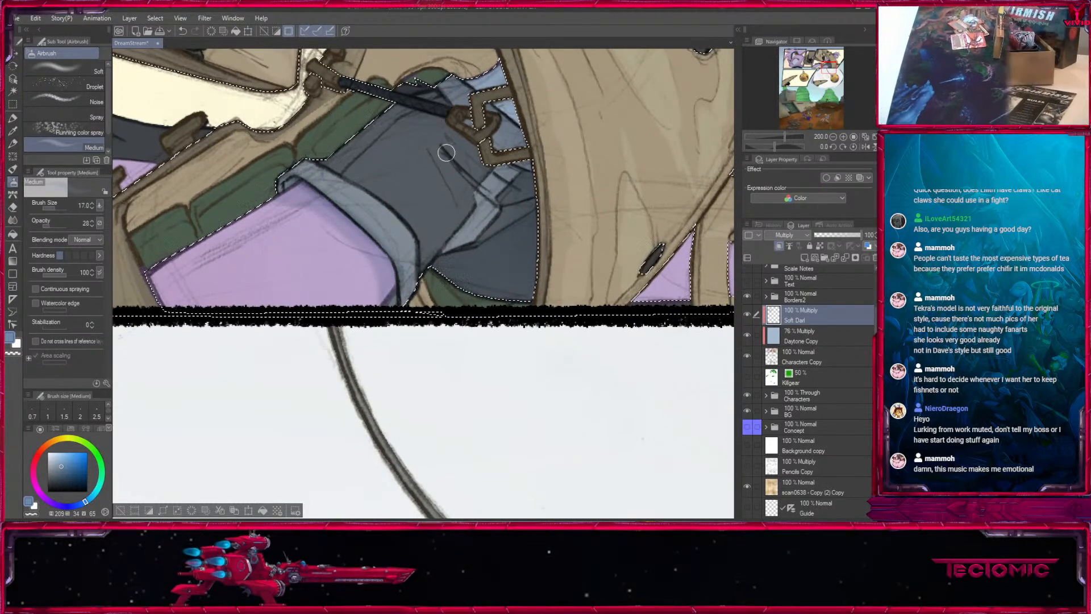
key("bracketleft")
key("bracketleft")
key("bracketleft")
key("bracketleft")
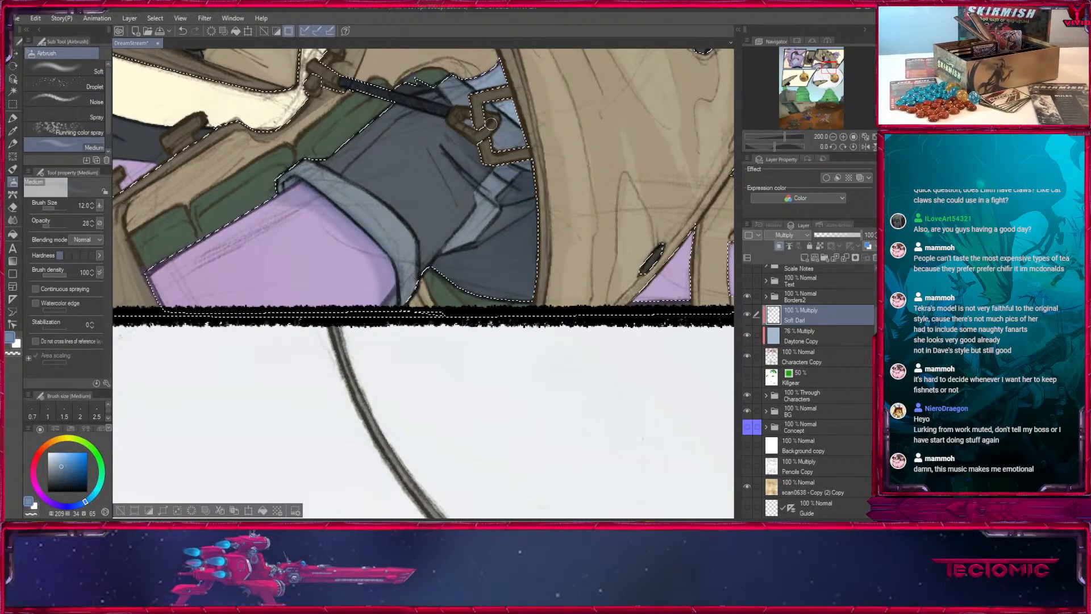
- Deepen the shading on the waist and upper part of the dark shorts with the airbrush at sizes 30 to 50
key("bracketright")
key("bracketright")
key("bracketright")
key("bracketright")
key("bracketright")
key("bracketright")
key("bracketright")
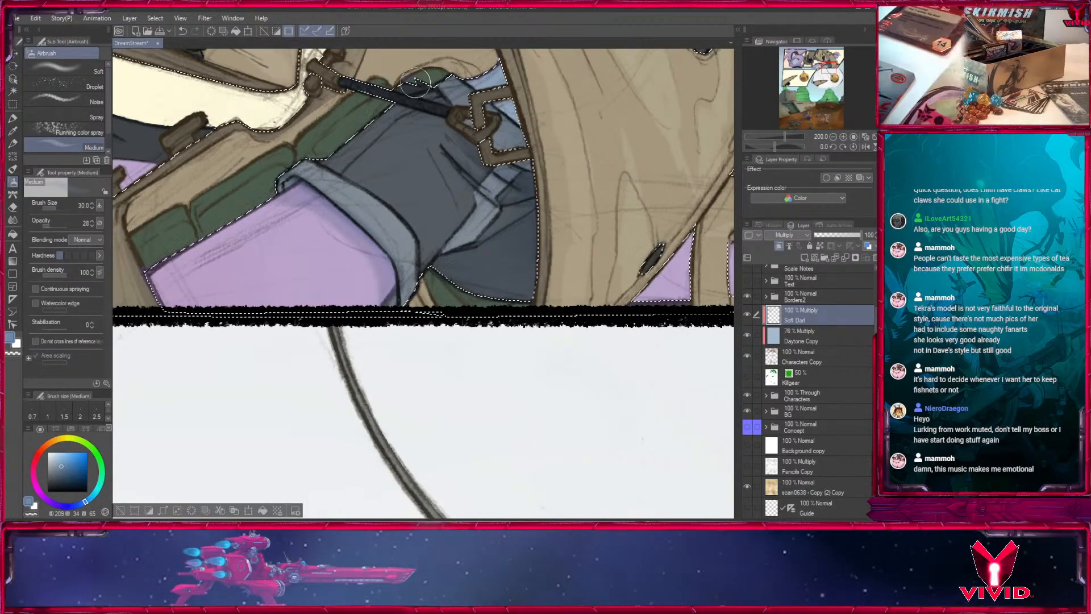
key("bracketright")
key("bracketright")
key("bracketright")
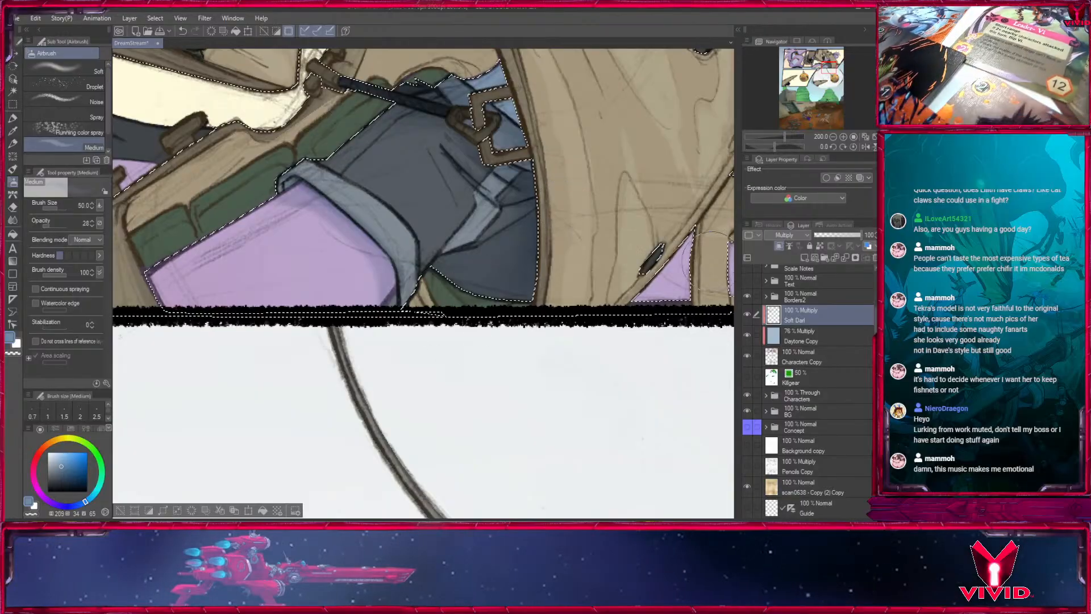
- Shade the purple leg showing behind the wooden gear near the third panel's lower corner with the airbrush at size 80
left_click_drag(686, 265, 368, 316)
key("bracketleft")
key("bracketleft")
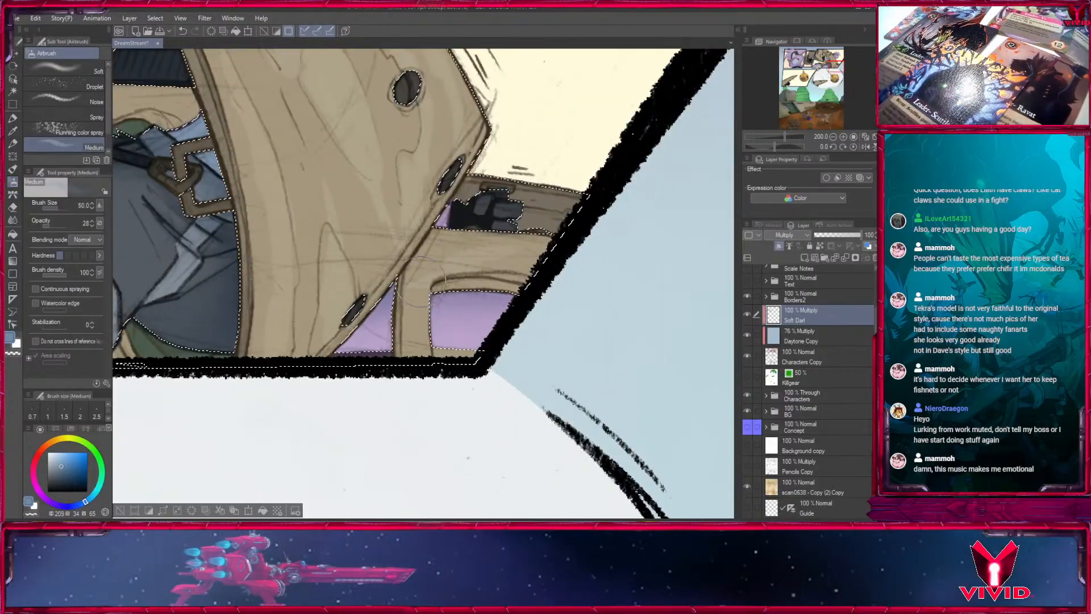
left_click_drag(440, 288, 505, 290)
key("bracketleft")
key("bracketleft")
key("bracketleft")
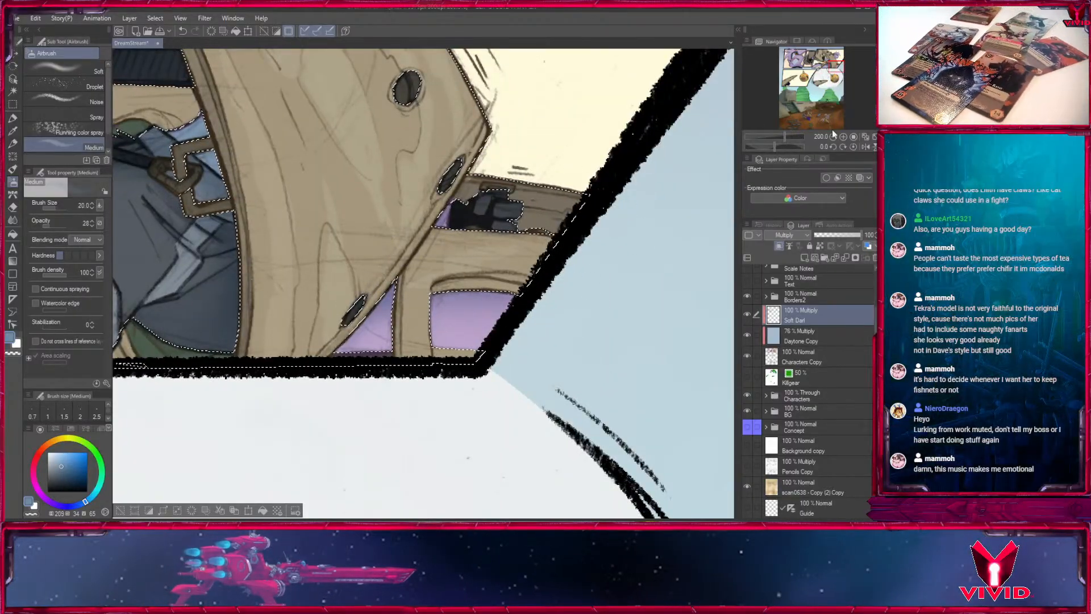
left_click(833, 137)
left_click(832, 137)
left_click(832, 137)
left_click_drag(352, 238, 587, 228)
left_click_drag(273, 295, 541, 296)
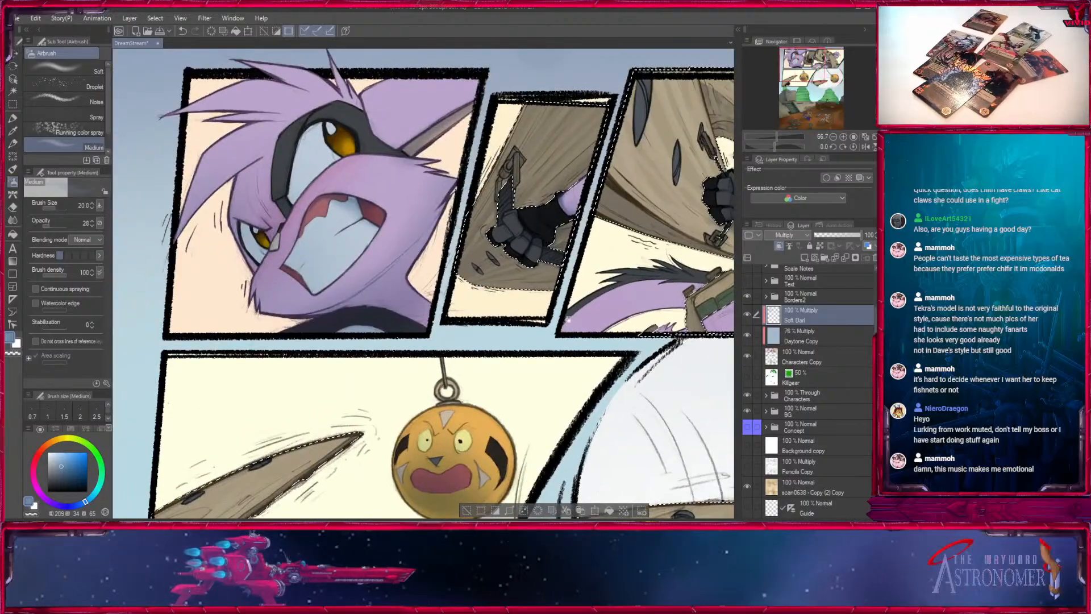
- Check the shading on the wooden gear, hanging targets and figures across the lower panels and the large bottom scene
left_click_drag(521, 455, 506, 210)
key("bracketright")
key("bracketright")
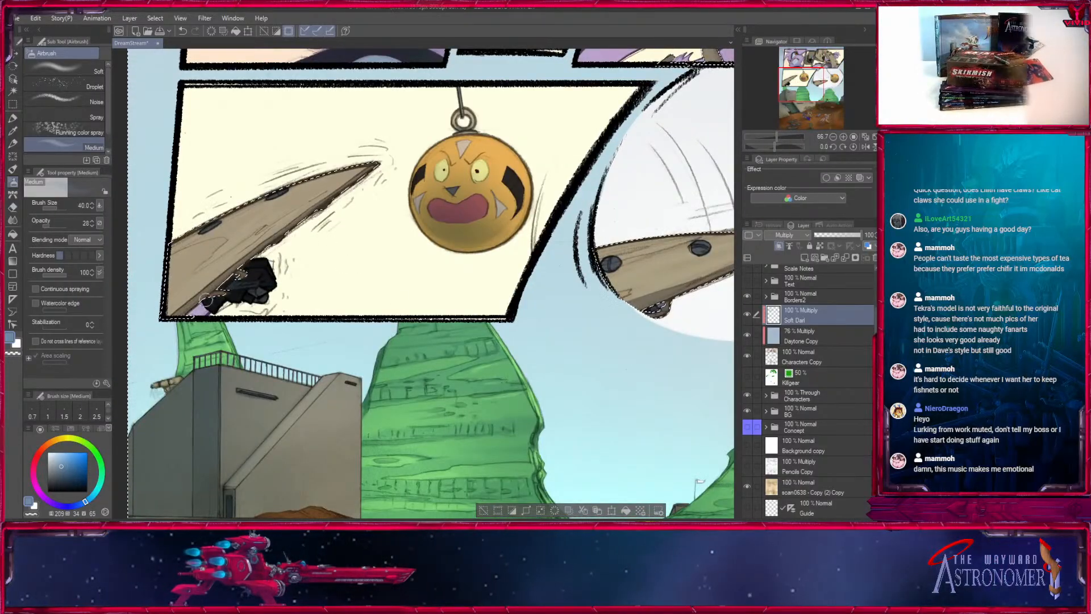
key("bracketleft")
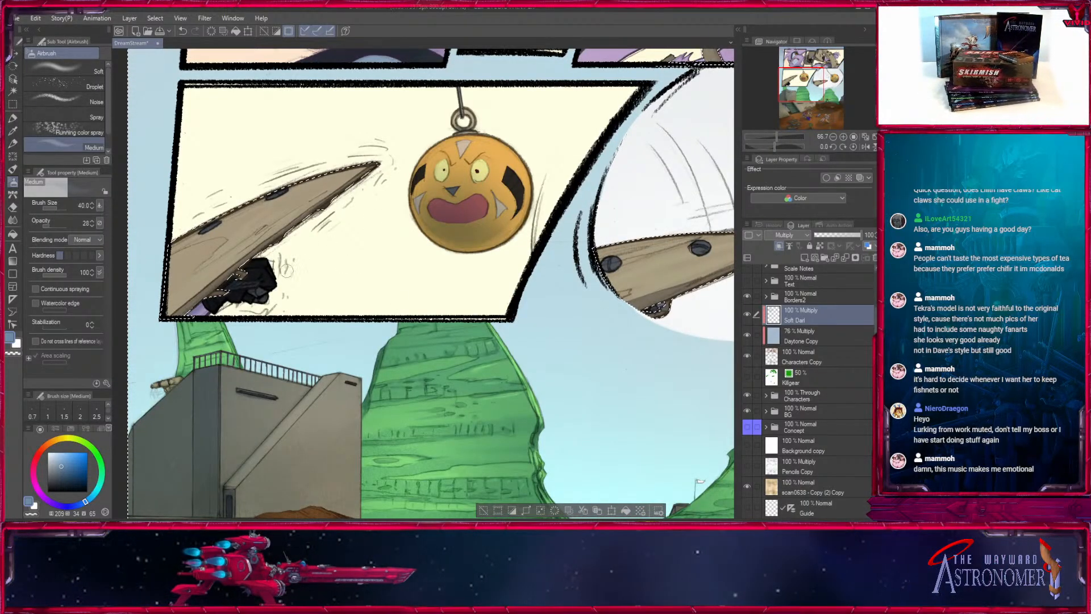
left_click_drag(710, 367, 421, 244)
left_click_drag(435, 393, 497, 223)
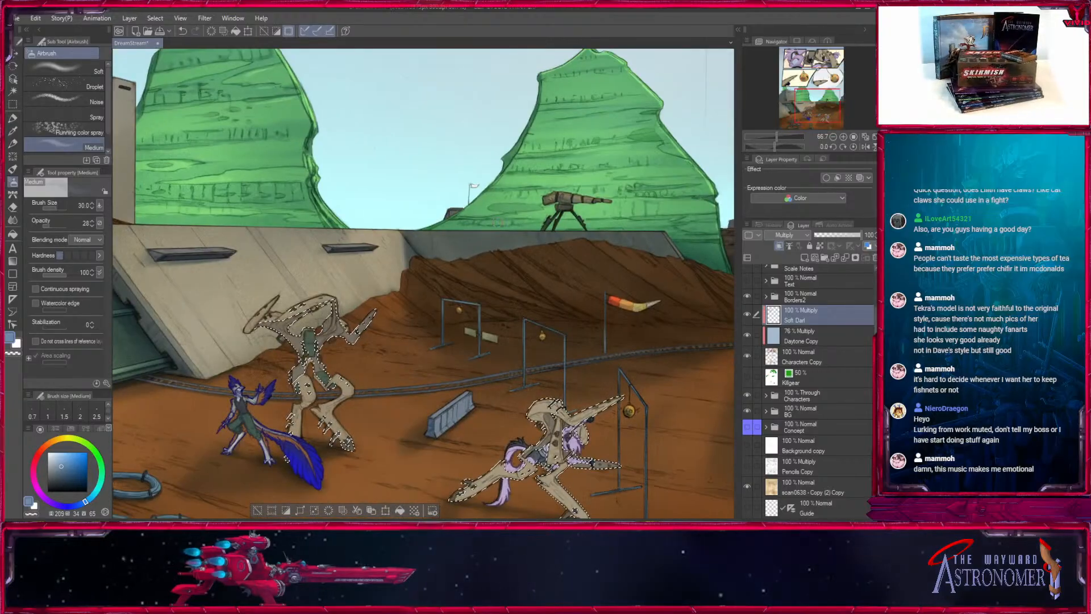
left_click_drag(514, 97, 469, 446)
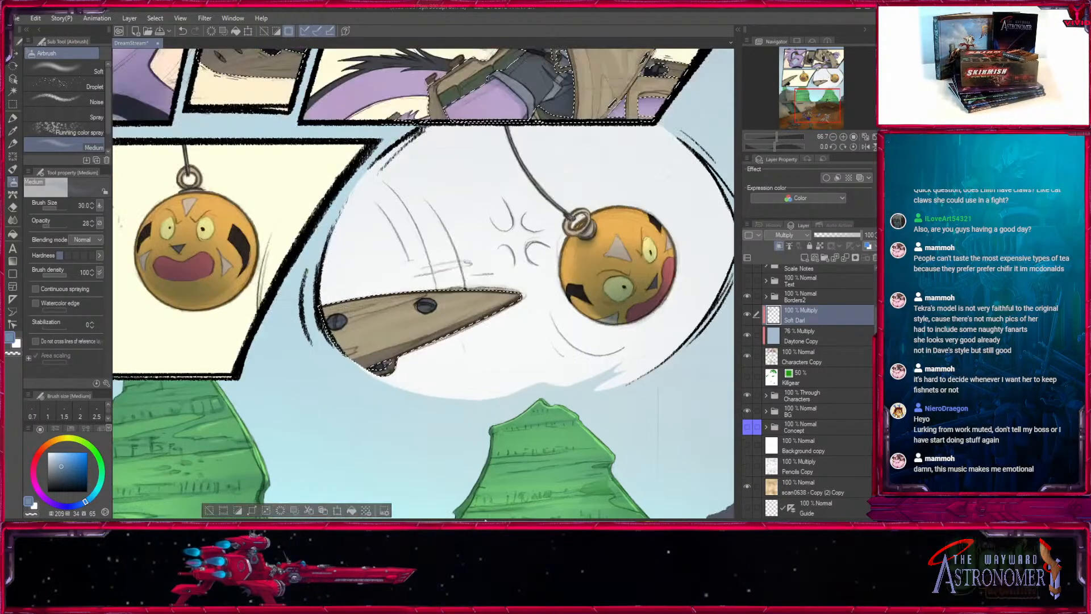
left_click_drag(547, 176, 569, 430)
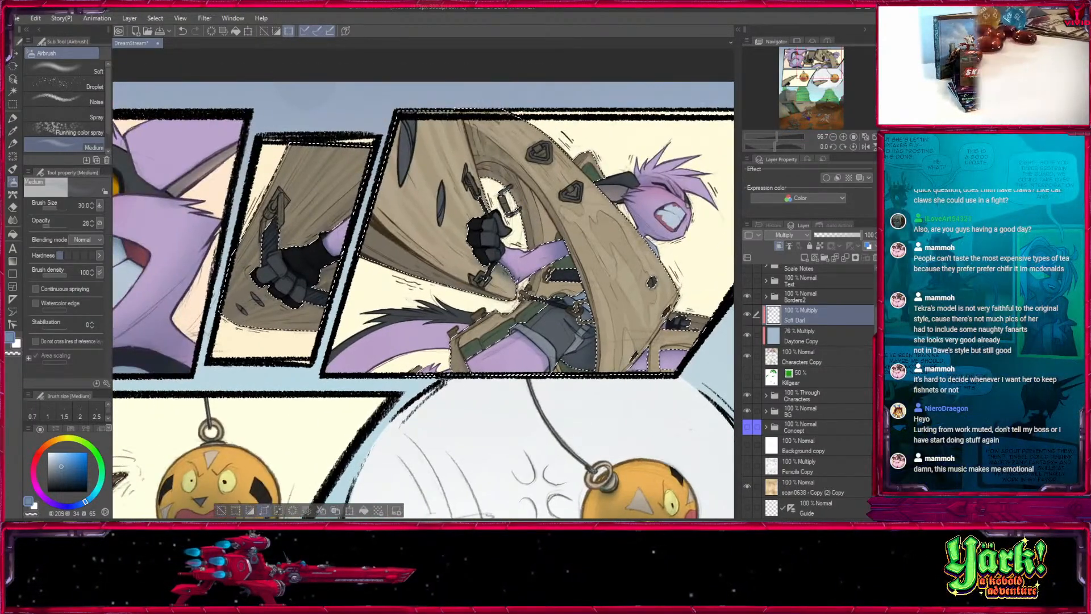
- Raise the airbrush opacity to 58 and shade the recess above the wooden gear's opening in the third panel at sizes 15 and 12
key("bracketright")
key("bracketright")
scroll(438, 271, "up", 4)
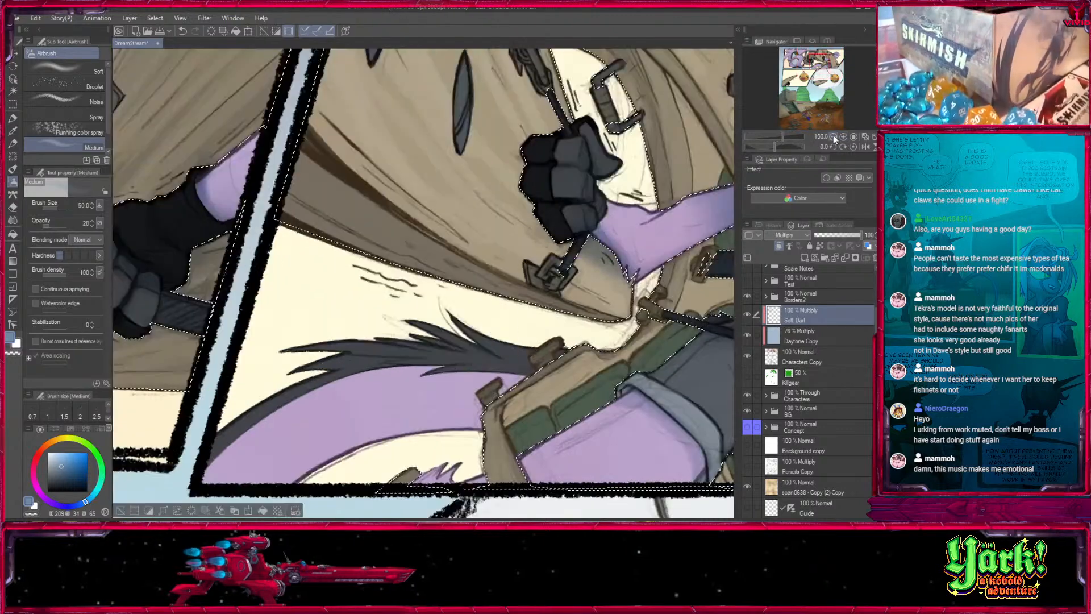
key("bracketleft")
key("bracketleft")
key("bracketleft")
key("bracketleft")
key("bracketleft")
key("bracketleft")
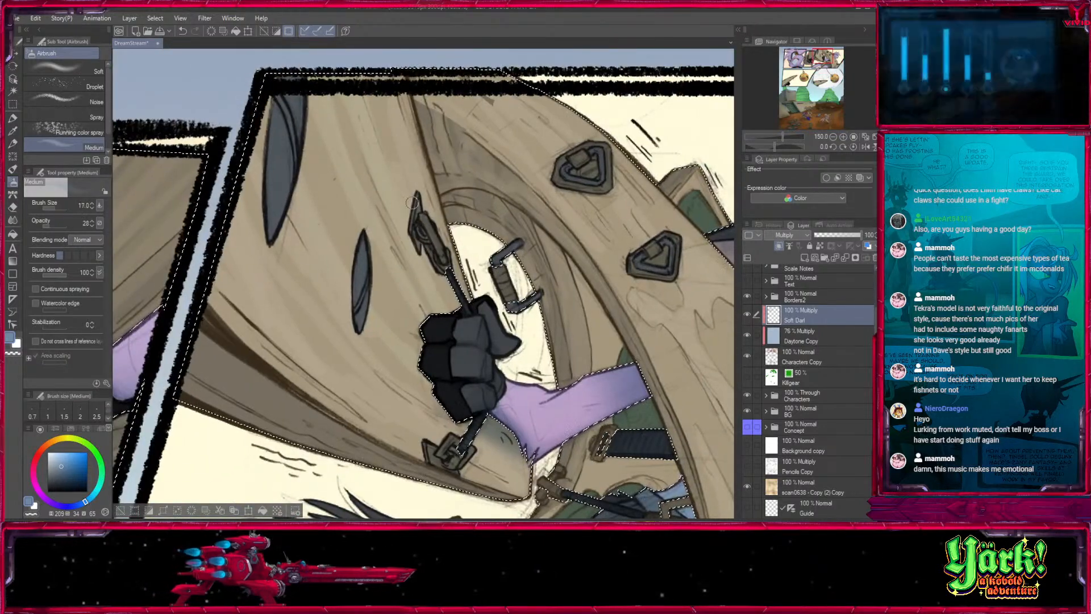
left_click(56, 226)
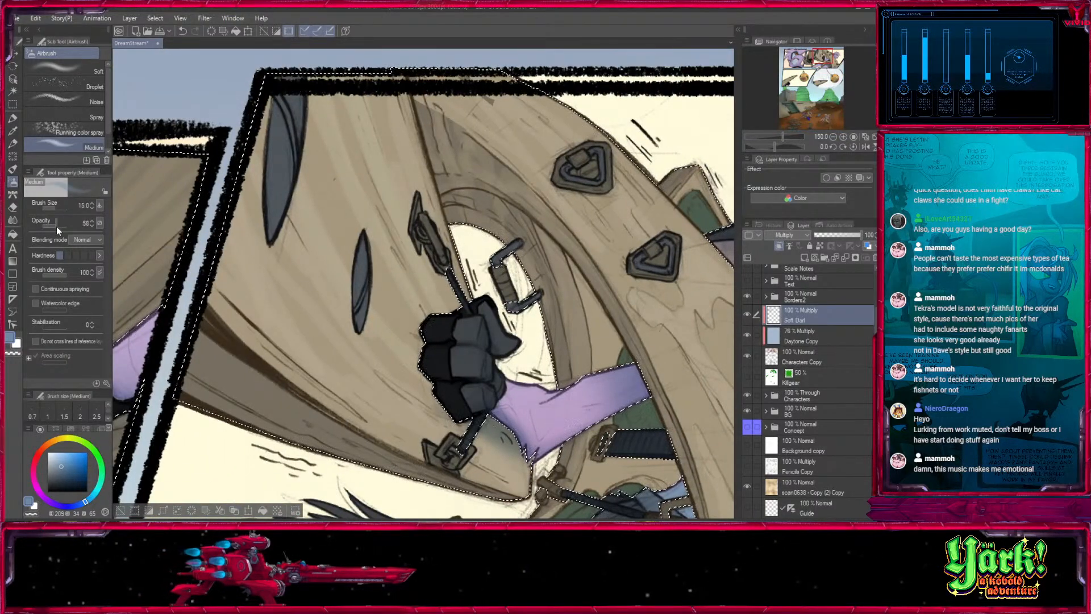
left_click_drag(419, 115, 288, 144)
key("bracketleft")
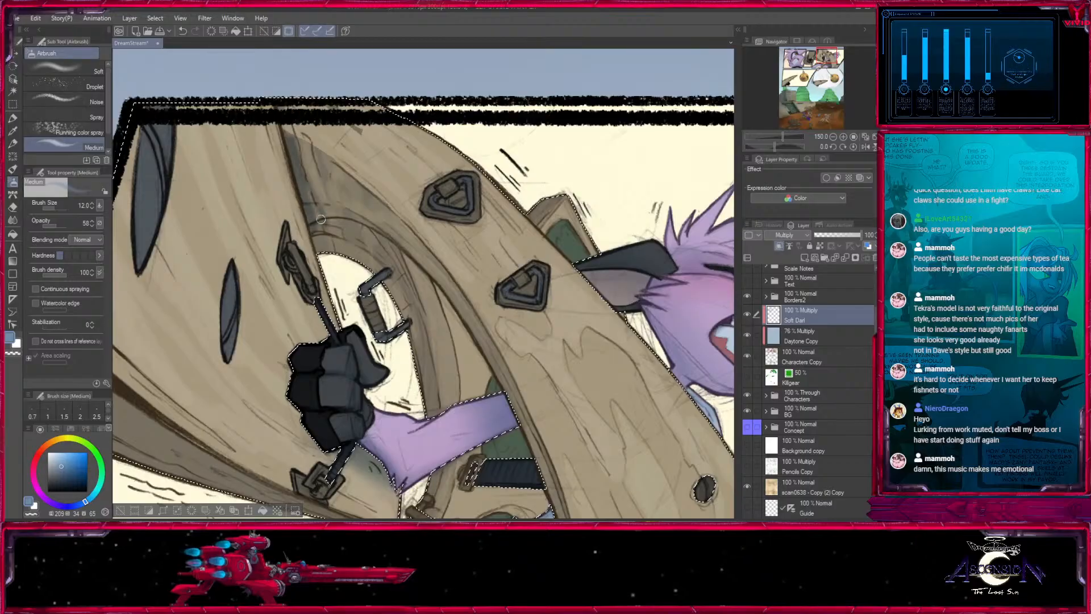
- Deepen the shading on the wooden gear's inner ring around the opening with the airbrush at sizes 30 up to 250
key("bracketright")
key("bracketright")
key("bracketright")
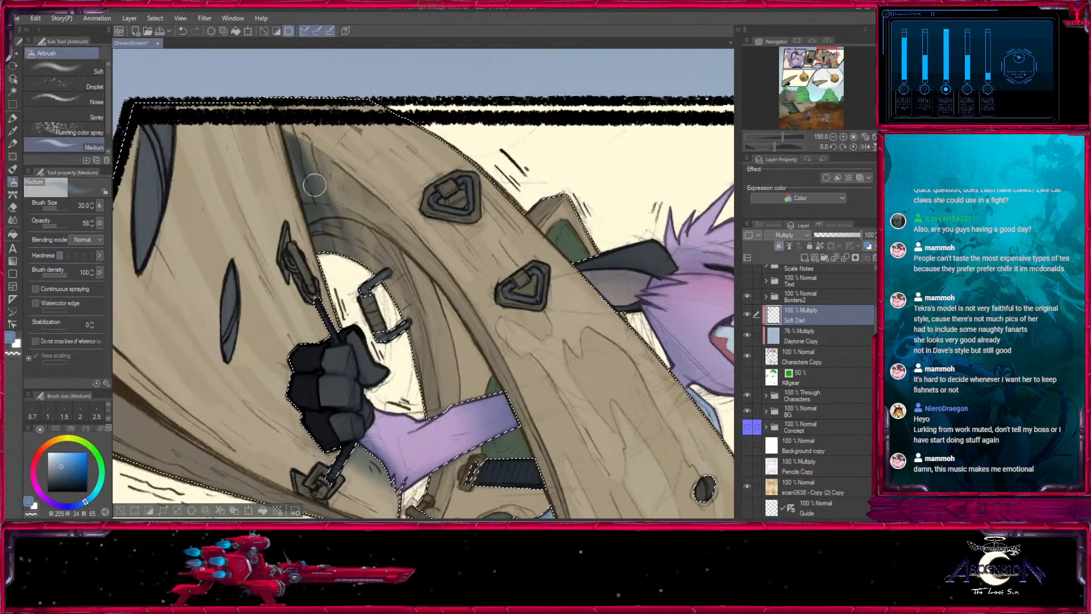
key("bracketright")
key("bracketright")
key("bracketright")
key("bracketright")
mouse_move(337, 170)
left_mouse_down()
mouse_move(334, 183)
mouse_move(358, 181)
left_mouse_up()
key("bracketright")
key("bracketright")
key("bracketright")
scroll(398, 284, "down", 5)
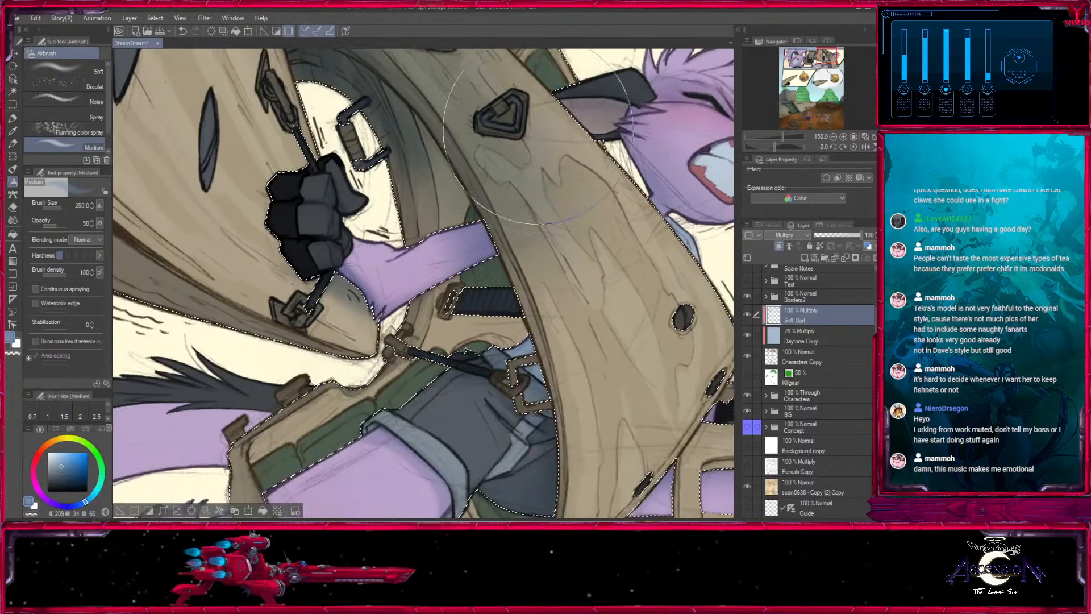
- Darken the whole wooden gear in the third panel with broad airbrush strokes at sizes 300 to 800
left_click(832, 137)
left_click(833, 137)
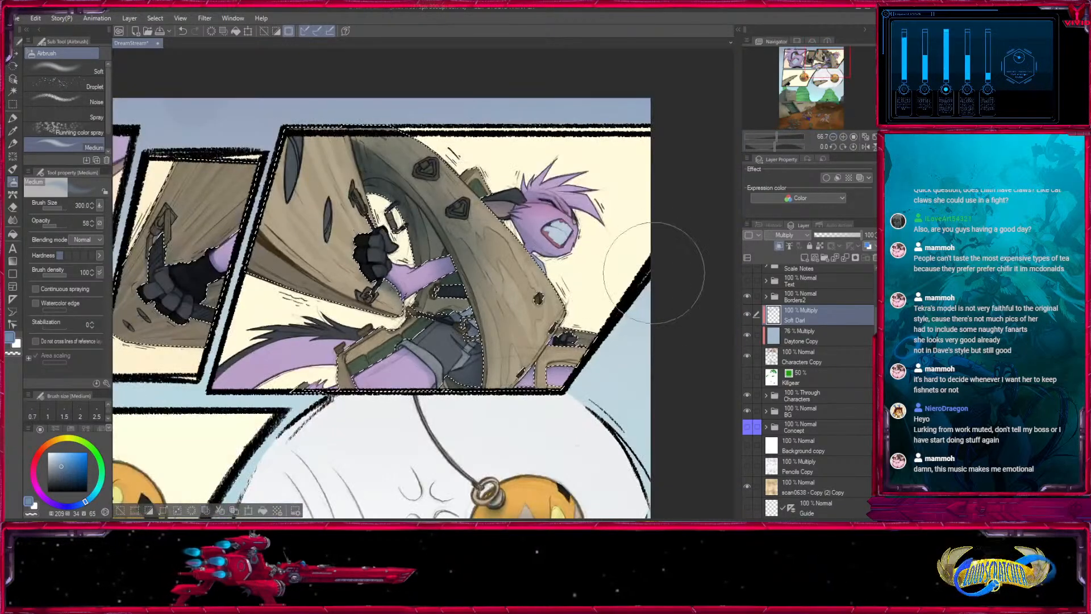
key("bracketright")
key("bracketright")
key("bracketright")
key("bracketright")
key("bracketright")
key("bracketright")
key("bracketleft")
key("bracketleft")
key("bracketleft")
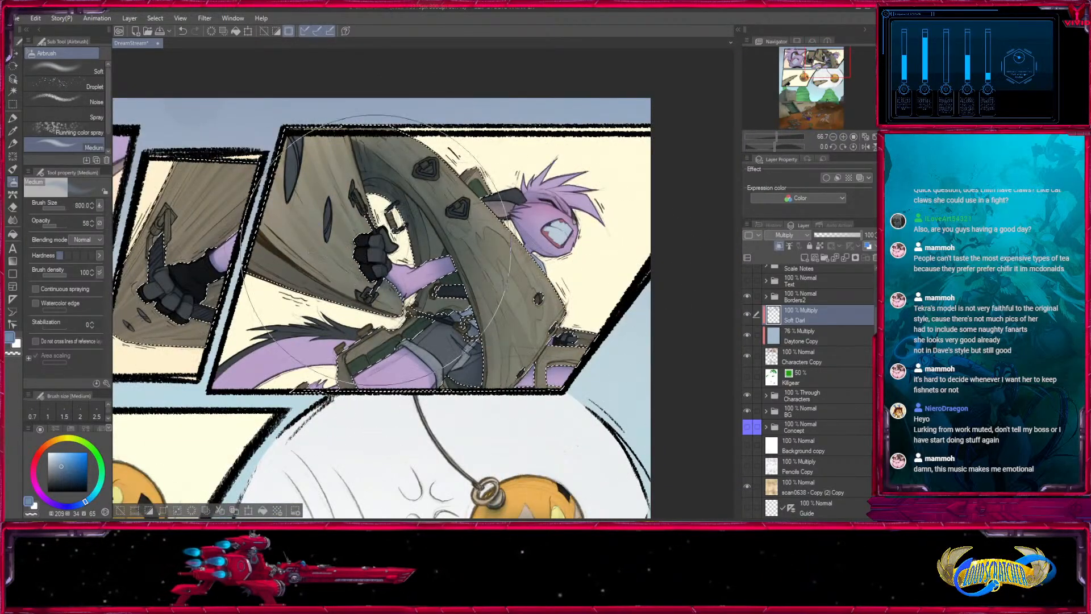
- Darken the wooden gear in the second panel with the airbrush at sizes 600 and 300
left_click_drag(195, 259, 351, 275)
key("bracketleft")
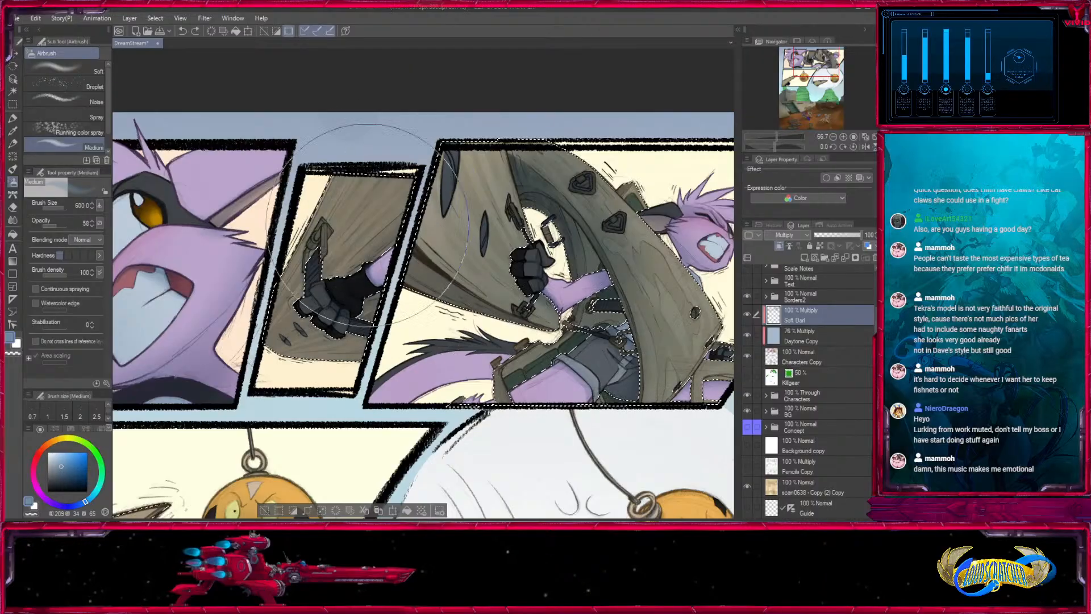
key("bracketleft")
key("bracketleft")
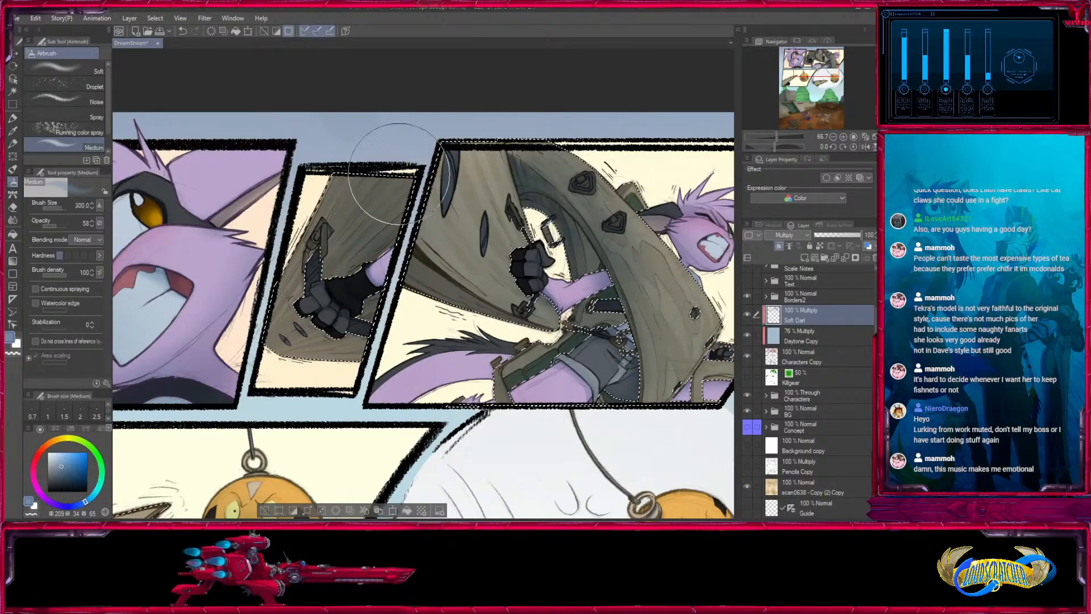
- Switch the colour to white and start lightening the large wooden plate beside the gloved fist with the airbrush at size 70
mouse_move(815, 61)
left_mouse_down()
mouse_move(798, 70)
mouse_move(828, 61)
left_mouse_up()
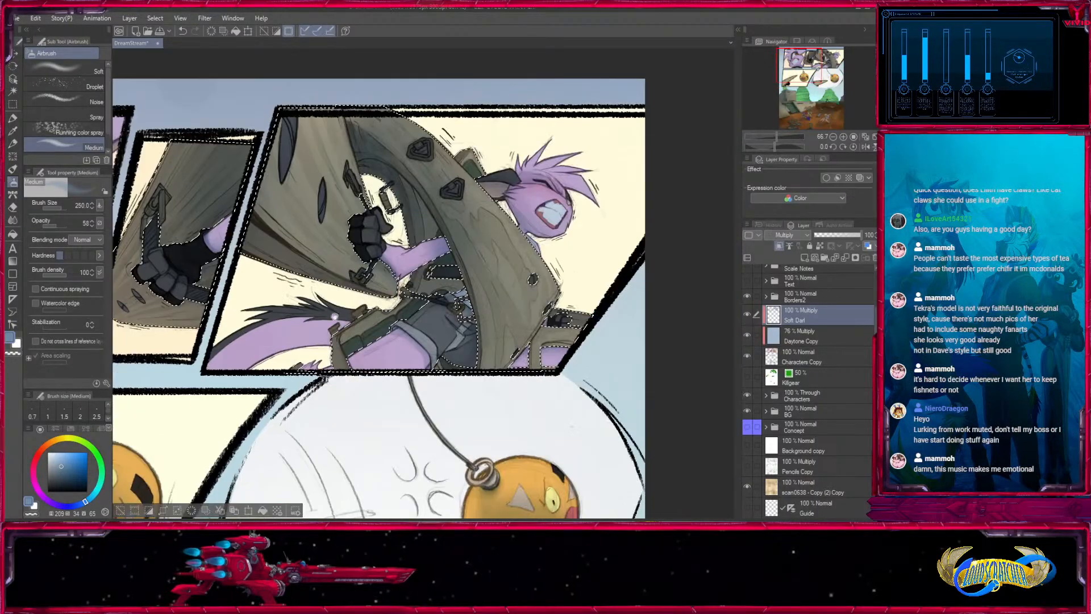
left_click(843, 137)
key("x")
key("bracketleft")
key("bracketleft")
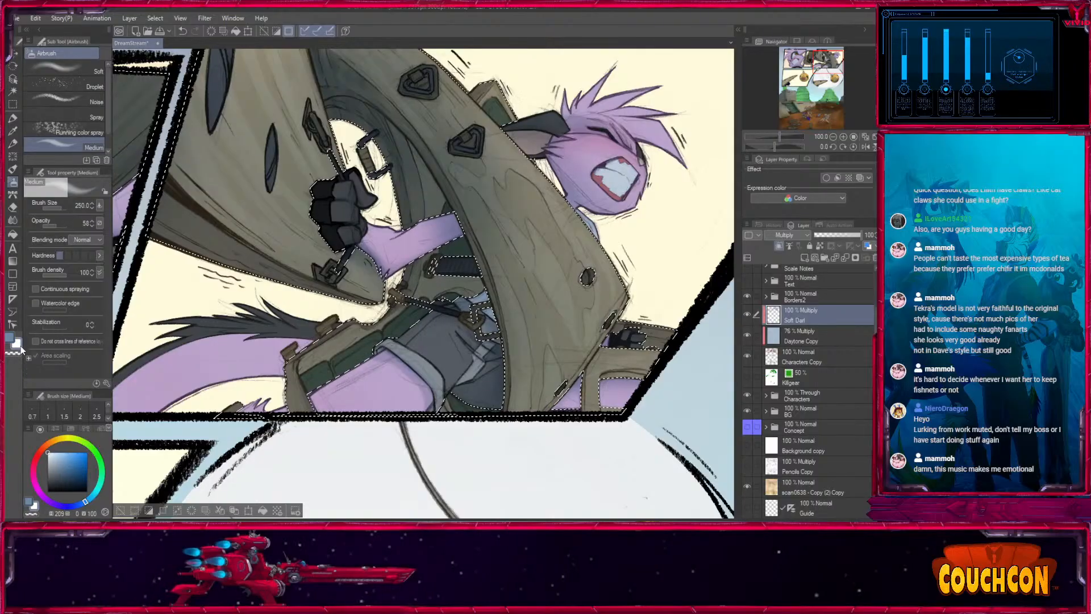
key("bracketleft")
key("bracketleft")
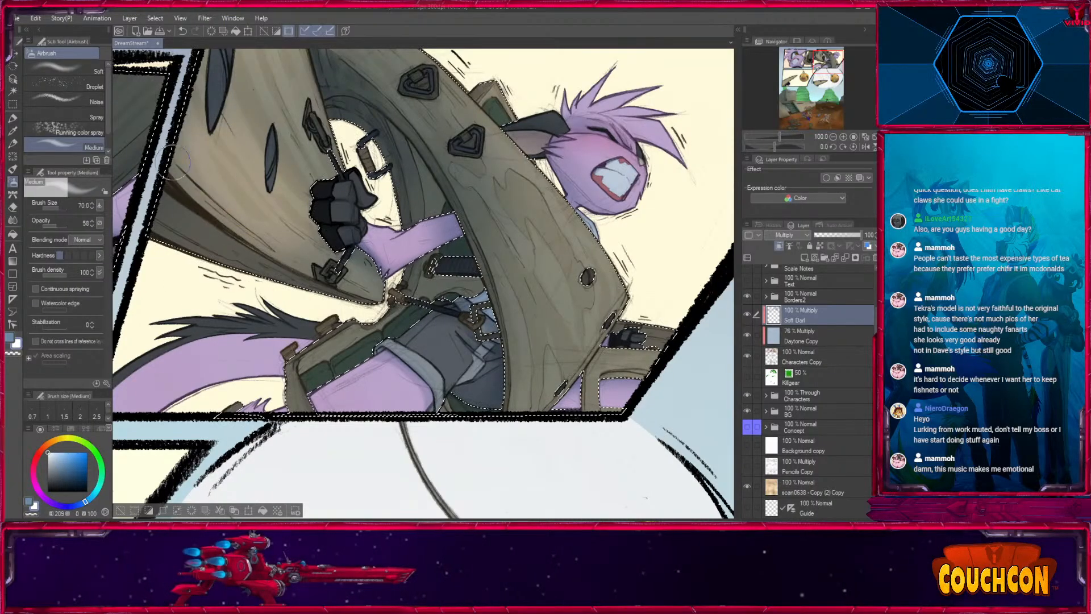
left_click_drag(187, 184, 222, 305)
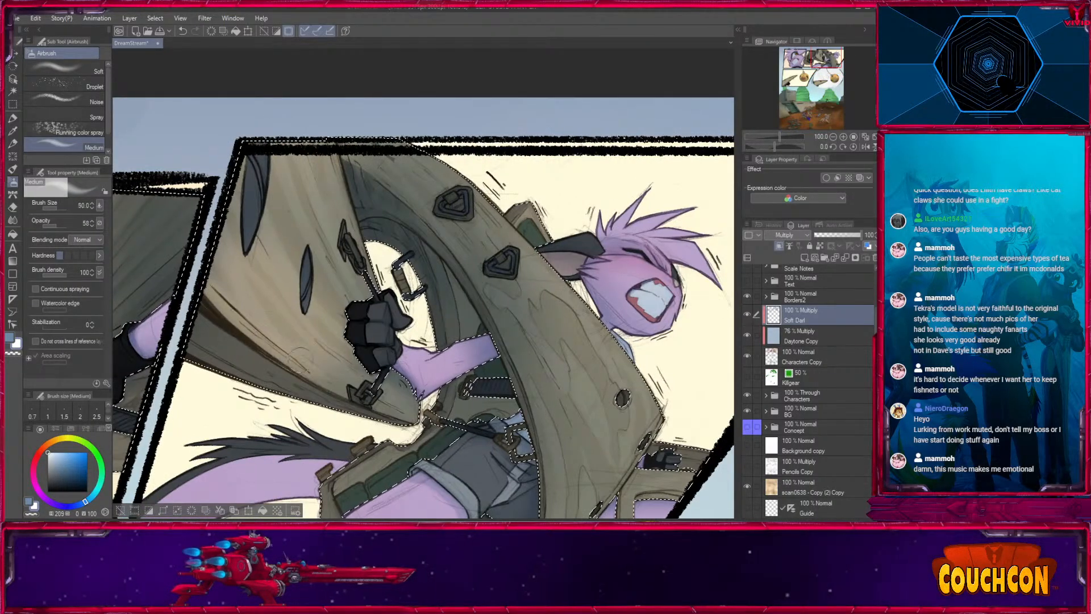
- Lighten the upper part and outer edge of the large wooden plate with the airbrush at sizes 50 to 100
key("bracketleft")
key("bracketleft")
key("bracketleft")
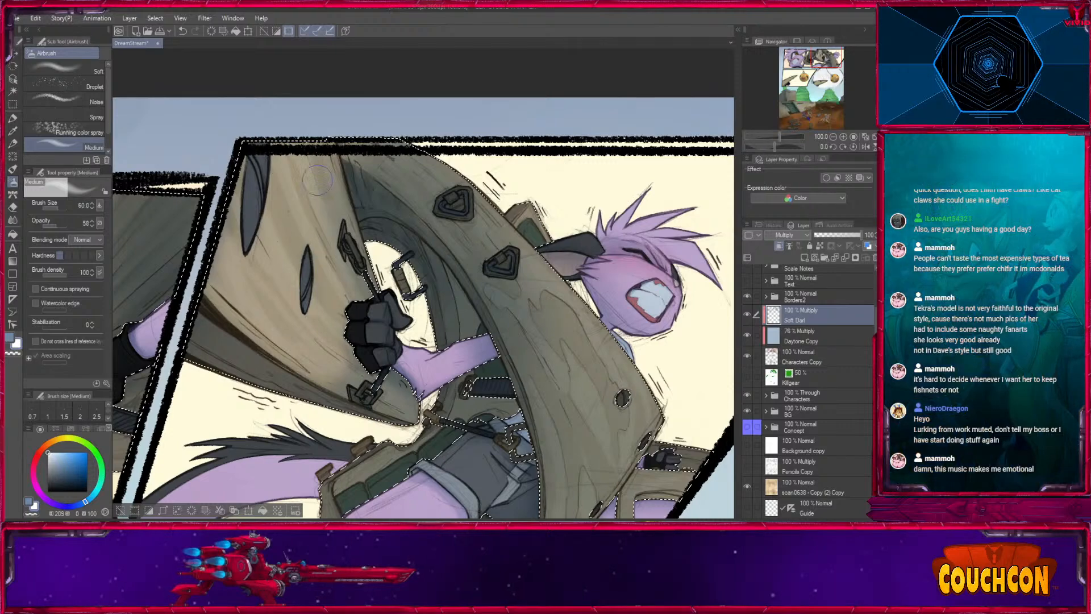
key("bracketright")
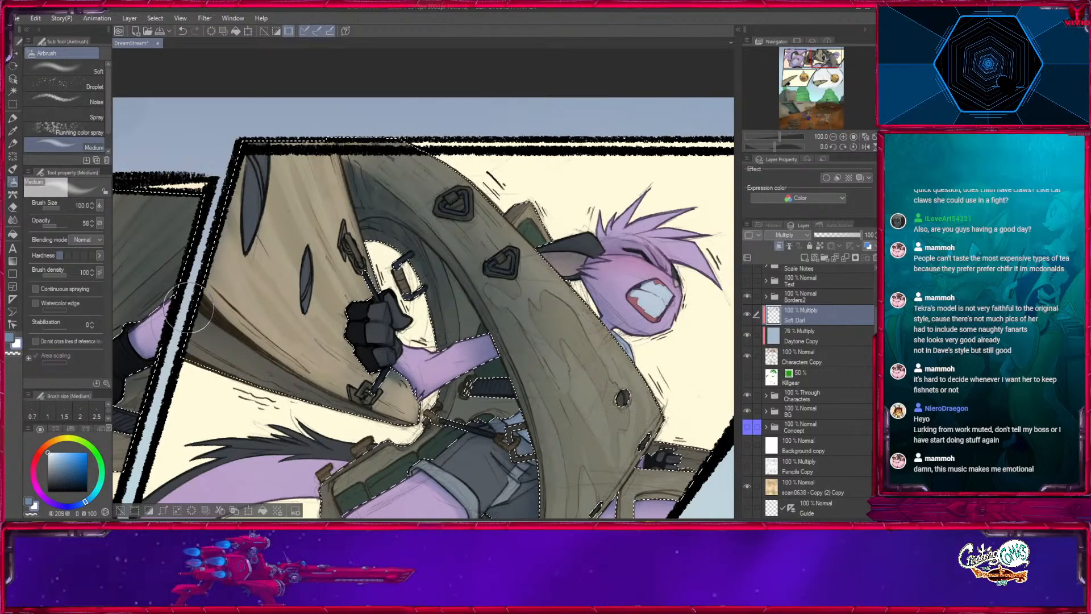
- Lighten the curved wooden band in front of the purple character with broad white airbrush strokes at size 600
key("bracketright")
key("bracketright")
key("bracketright")
key("bracketright")
key("bracketright")
key("bracketright")
key("bracketright")
key("bracketright")
left_click_drag(672, 259, 590, 139)
key("bracketright")
key("bracketright")
key("bracketleft")
key("bracketleft")
key("bracketleft")
key("bracketleft")
key("bracketleft")
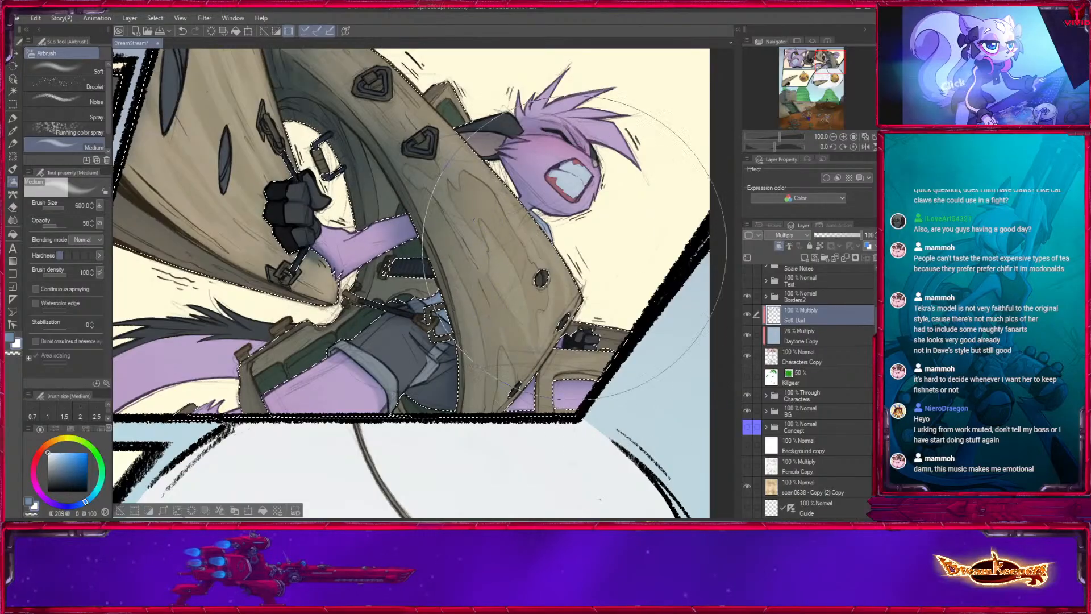
- Lighten the small straps and fittings around the wooden gear with the white airbrush at sizes 80 down to 12
key("bracketleft")
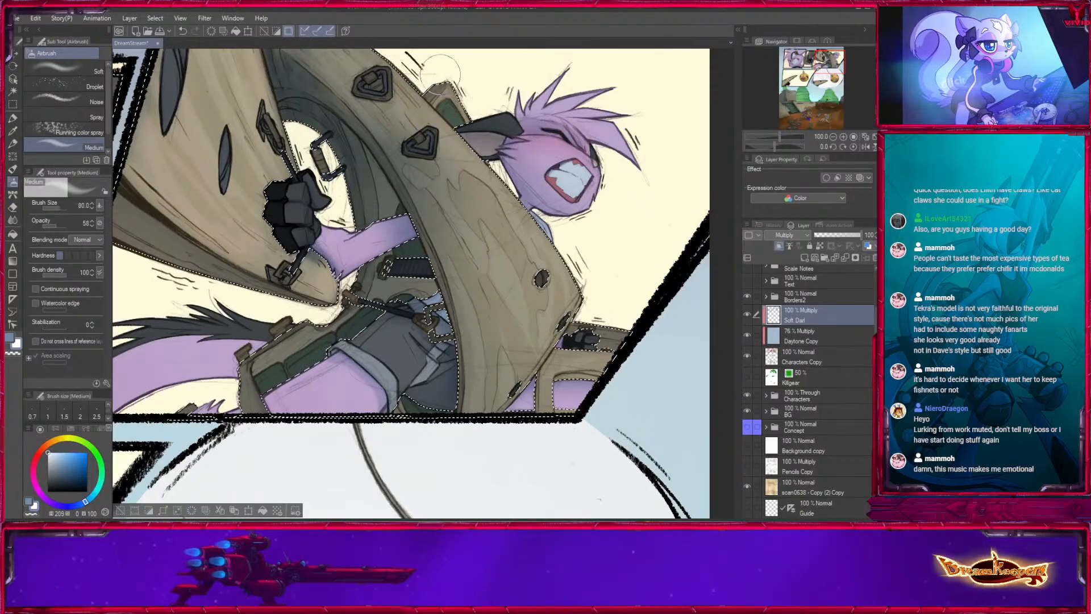
key("bracketleft")
key("bracketleft")
key("bracketleft")
key("bracketleft")
key("bracketleft")
key("bracketleft")
key("bracketleft")
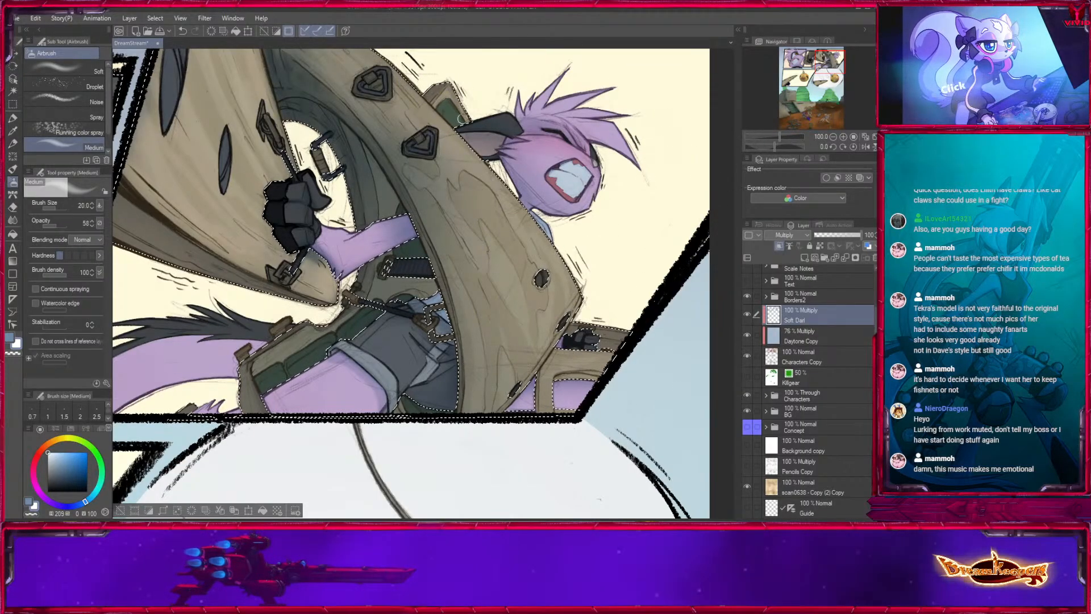
key("bracketleft")
key("bracketleft")
key("bracketleft")
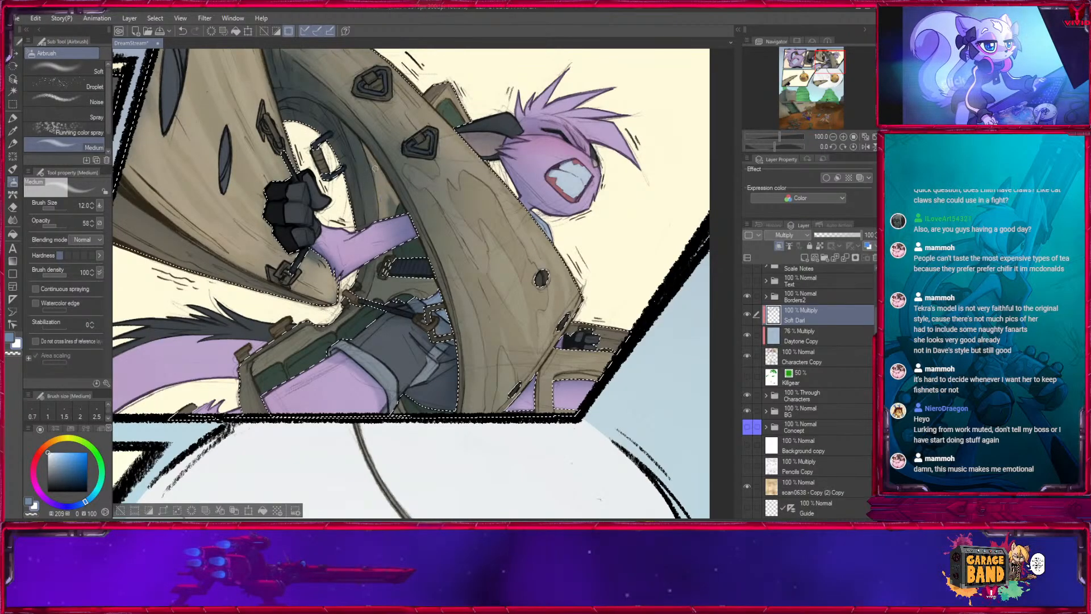
- Lighten the green pouches and their brown strap above the thigh with the airbrush at sizes 60 and 10
key("bracketright")
key("bracketright")
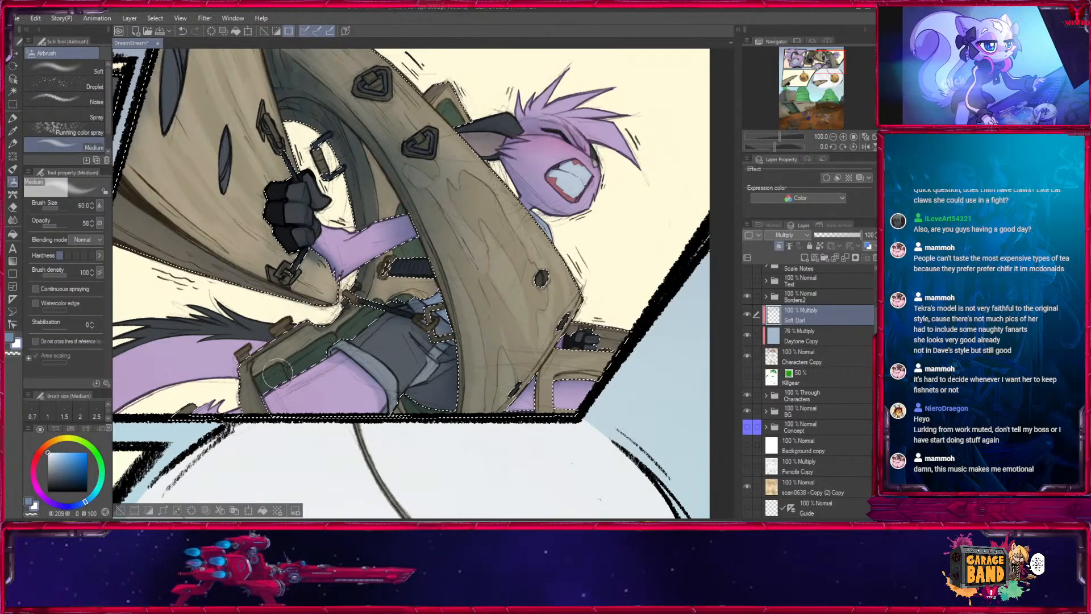
key("bracketleft")
key("bracketleft")
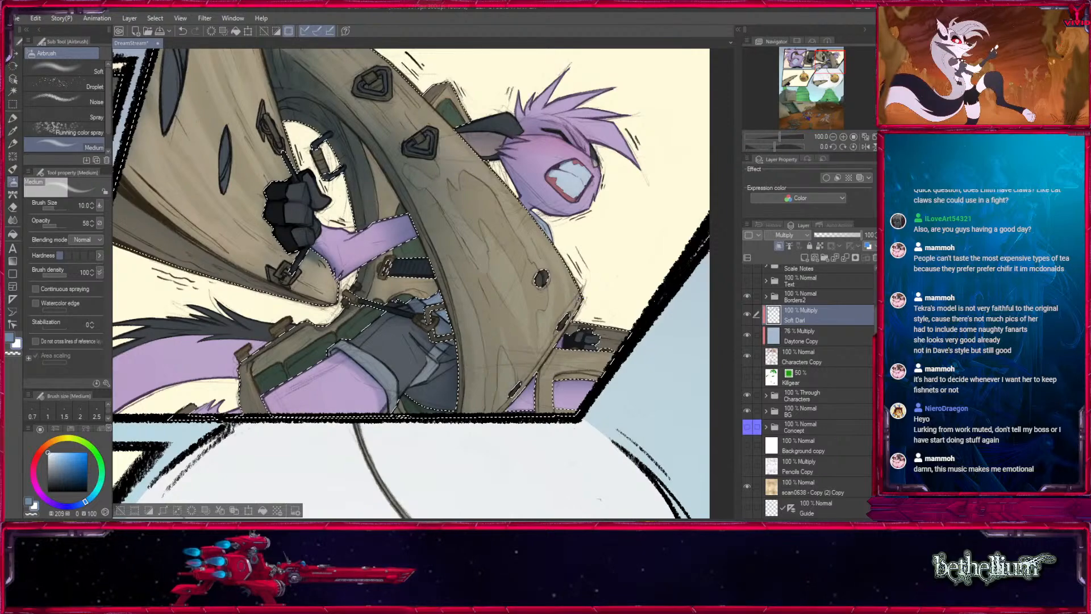
- Add fine highlights to the gear pieces around the third panel's lower corner with the white airbrush at sizes 7 and 17
left_click_drag(688, 325, 540, 309)
key("bracketleft")
key("bracketleft")
key("bracketleft")
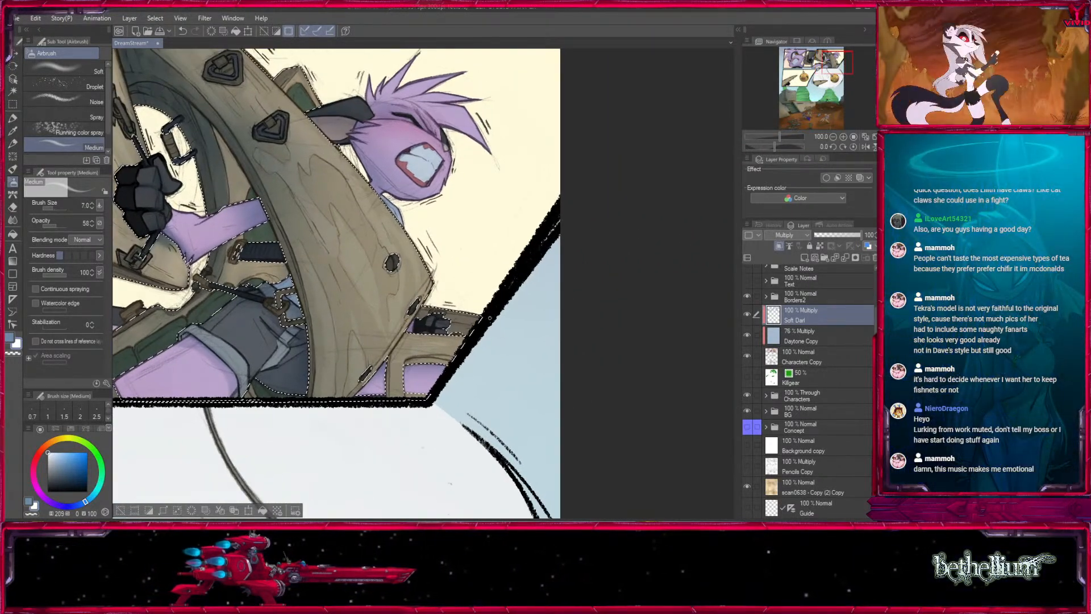
mouse_move(358, 171)
left_mouse_down()
mouse_move(509, 320)
mouse_move(512, 228)
left_mouse_up()
key("bracketright")
key("bracketright")
key("bracketright")
key("bracketright")
key("bracketright")
key("bracketright")
key("bracketright")
key("bracketright")
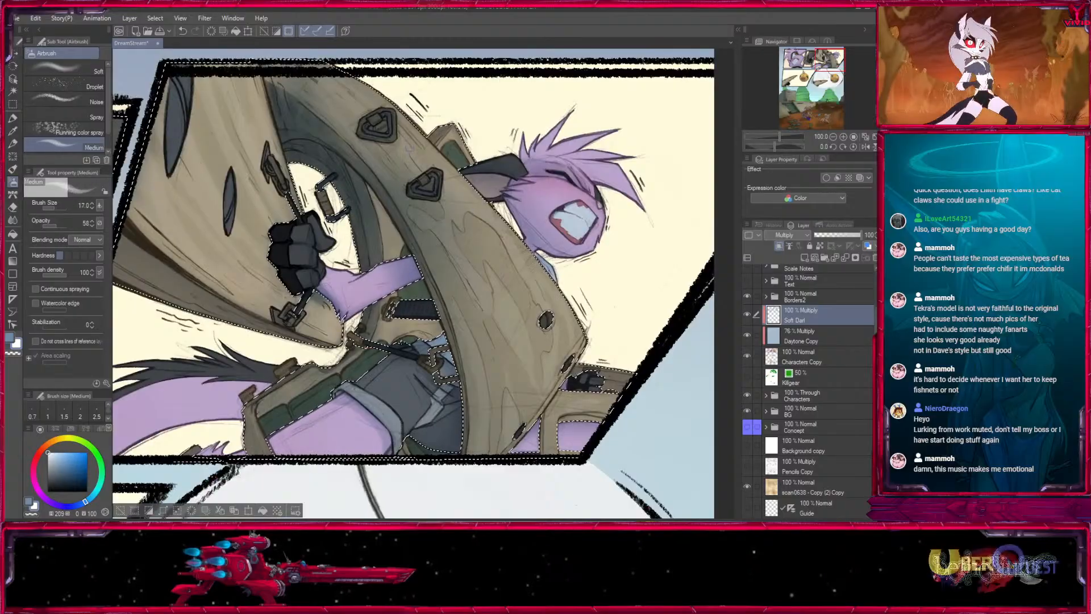
- Lighten the curved wooden band and the gear's inner ring with the white airbrush at sizes 50, 250 and 600
left_click_drag(480, 300, 512, 392)
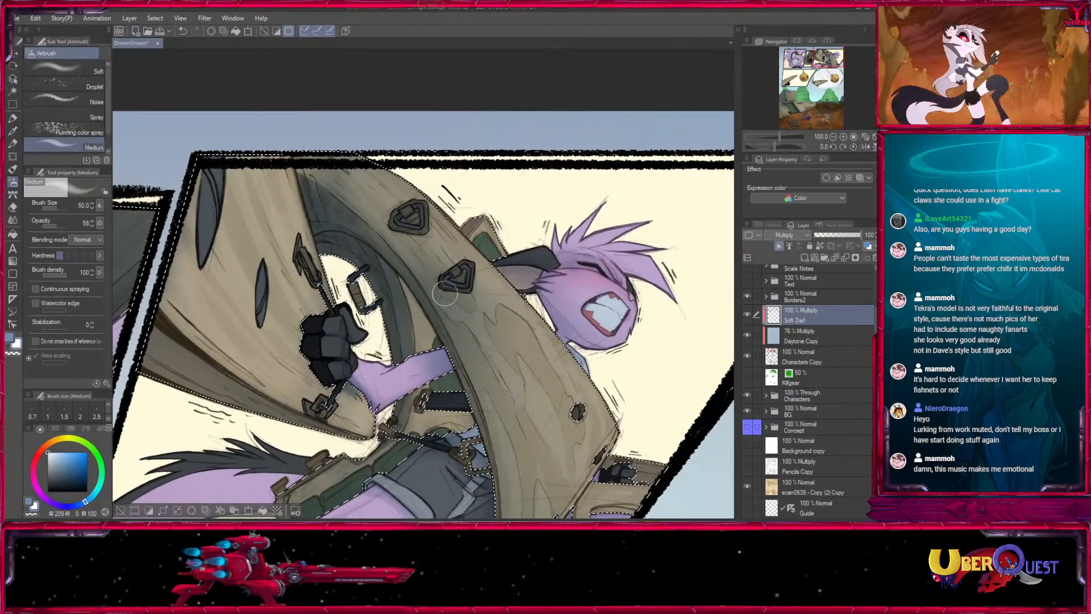
key("bracketright")
key("bracketright")
key("bracketright")
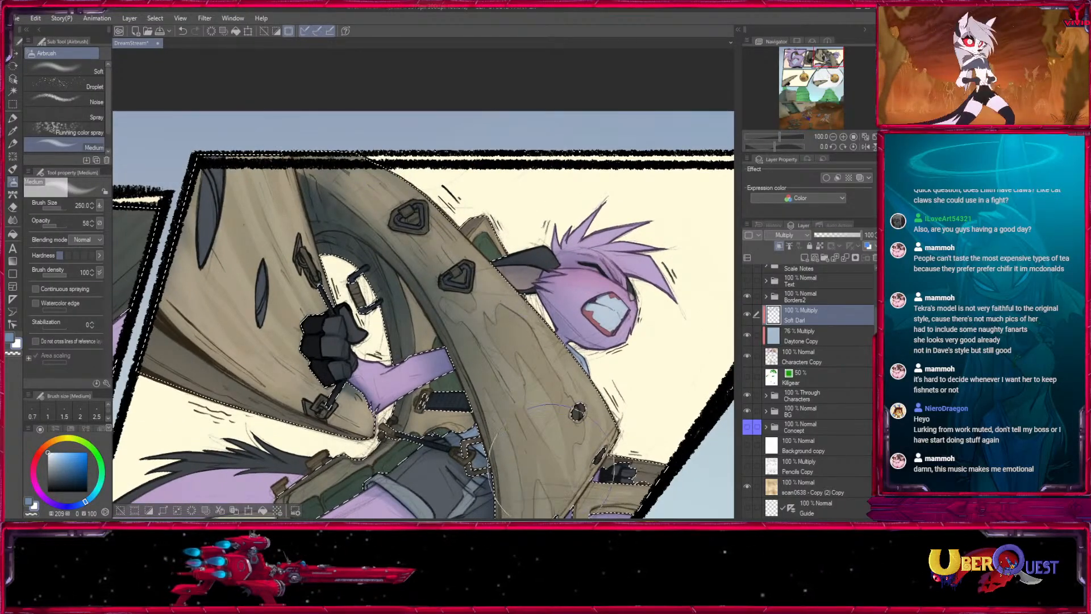
key("bracketright")
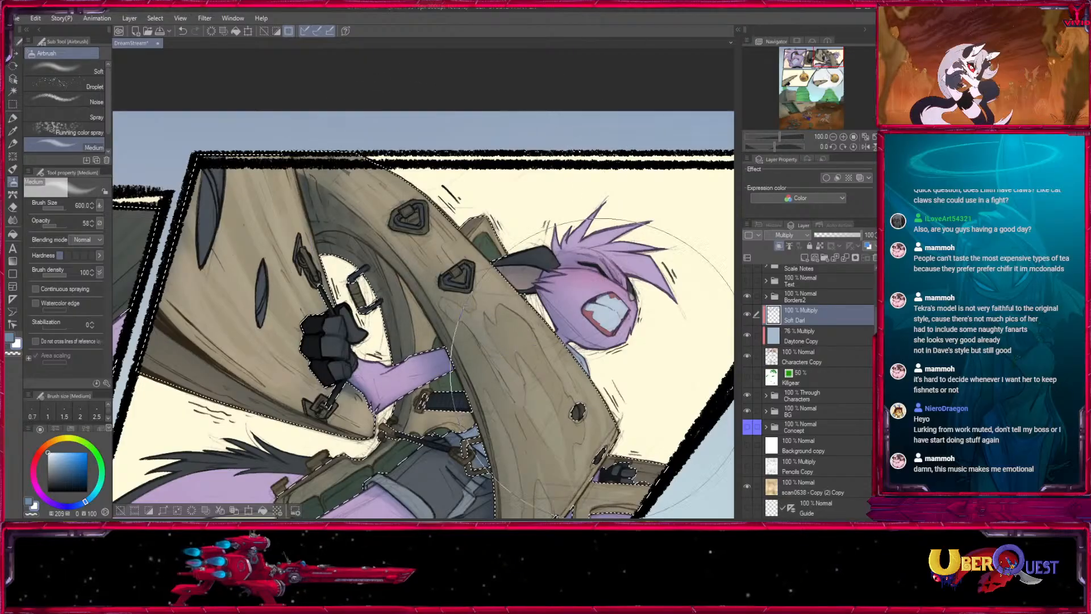
mouse_move(463, 506)
left_mouse_down()
mouse_move(489, 276)
mouse_move(450, 409)
left_mouse_up()
- Lighten the gear around the waist straps with the airbrush at sizes 80 and 70, and clear the gear selection
key("bracketleft")
key("bracketleft")
key("bracketleft")
key("bracketleft")
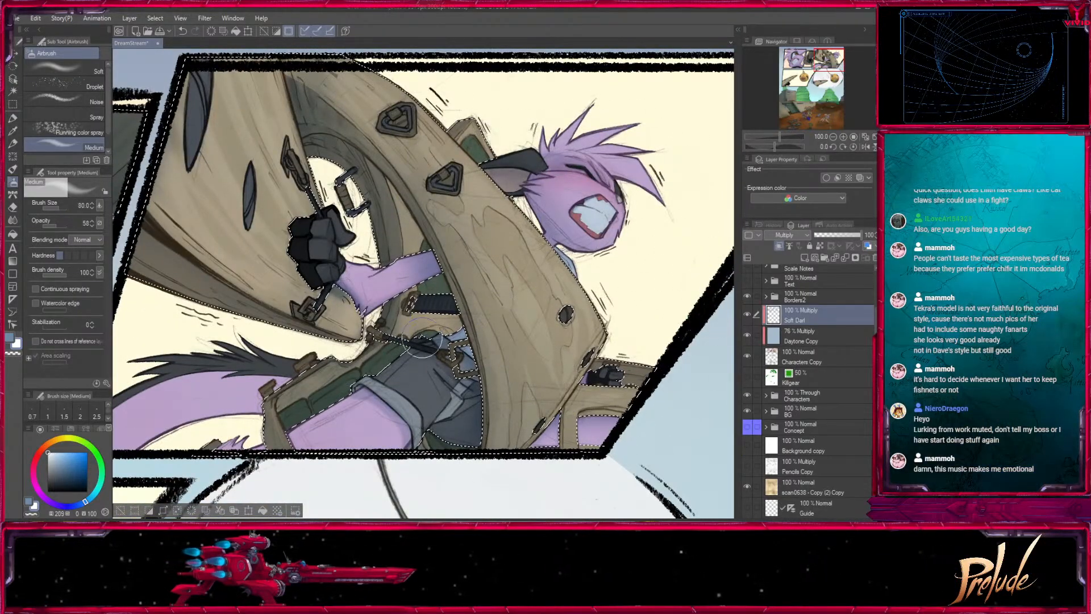
left_click_drag(450, 333, 571, 214)
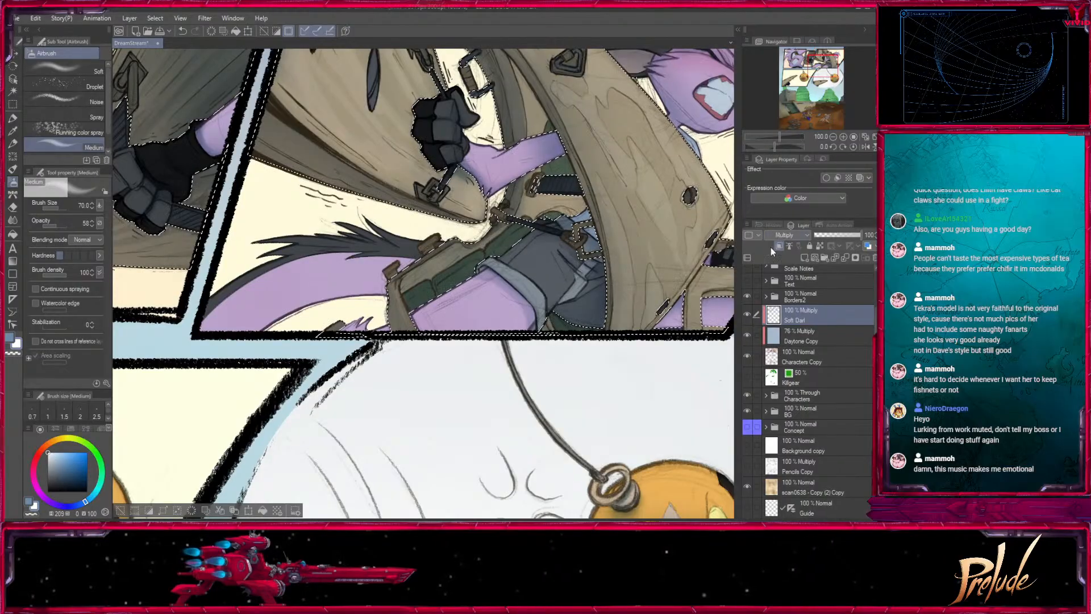
left_click(120, 510)
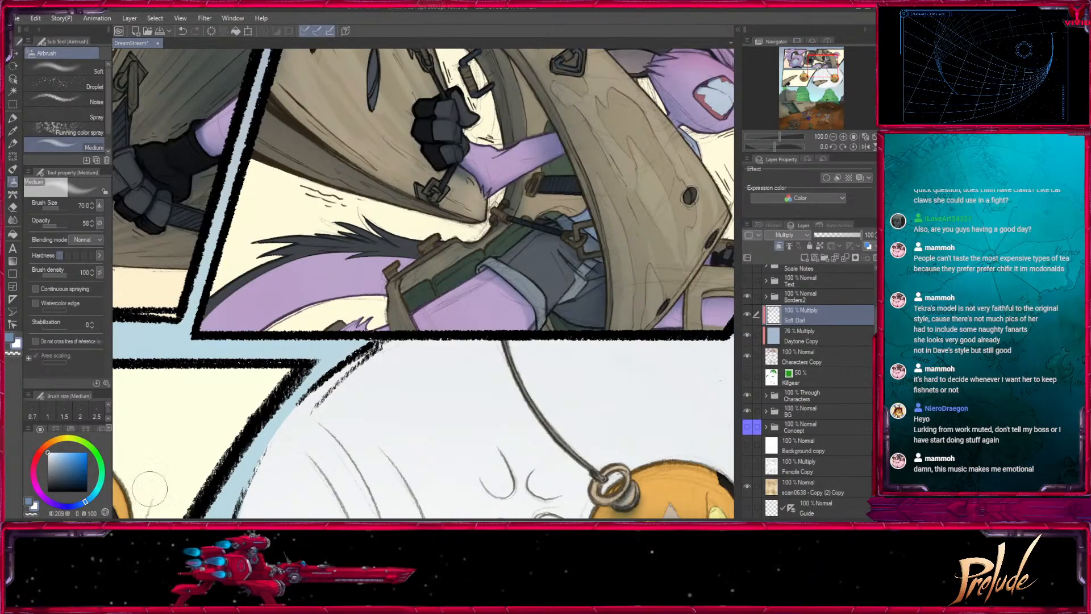
- Hide the Soft Dark, Daytone Copy and Characters Copy layers, and activate the character Copy layer inside the Characters folder
left_click_drag(470, 384, 452, 451)
left_click_drag(415, 419, 767, 377)
left_click_drag(642, 295, 227, 330)
left_click_drag(398, 437, 468, 128)
left_click_drag(554, 426, 514, 343)
left_click_drag(822, 118, 828, 57)
left_click(843, 137)
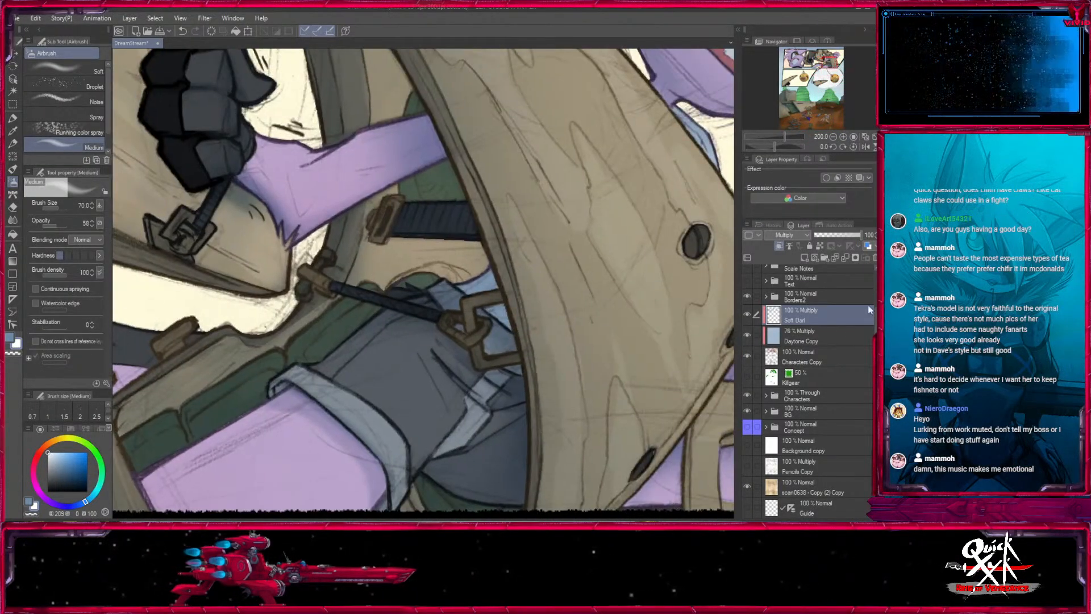
left_click_drag(748, 329, 747, 356)
left_click(766, 394)
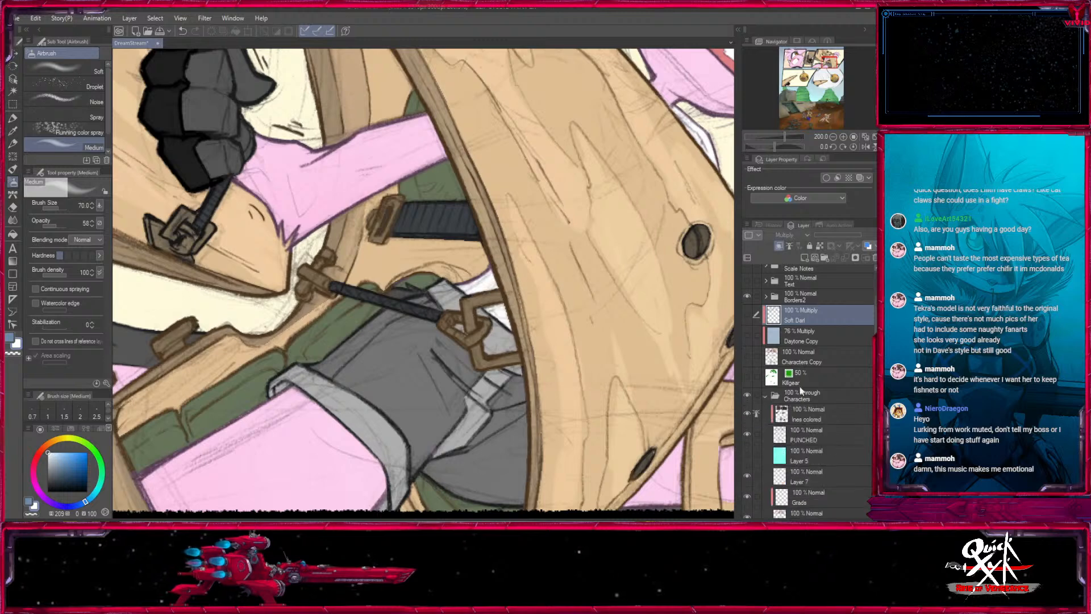
scroll(864, 413, "down", 3)
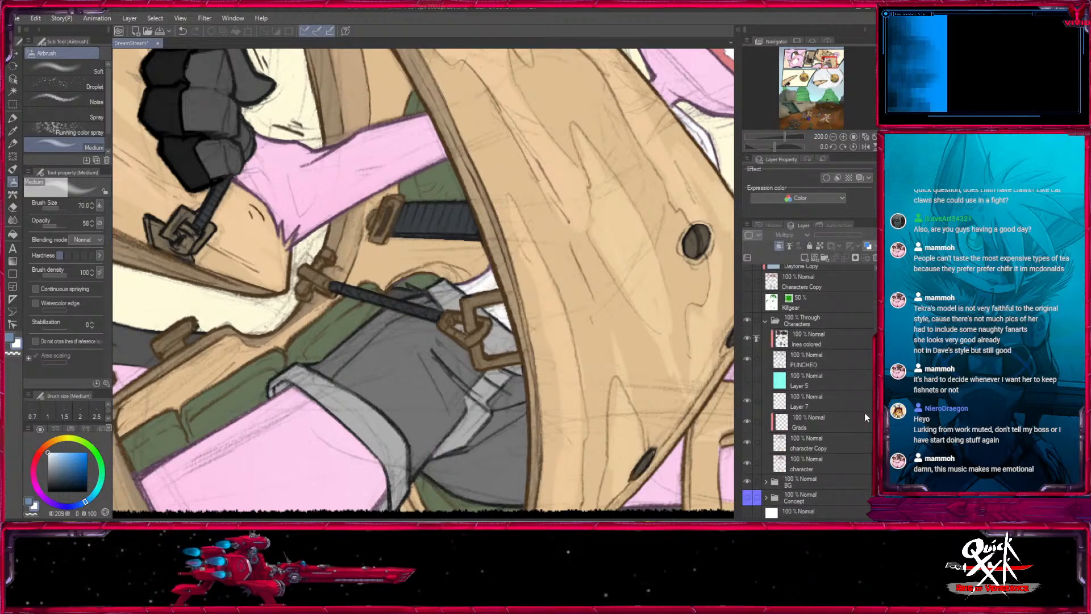
left_click(823, 441)
- Select the green clothing areas, paint the small patch above the waist strap pale with the size 40 mono pen, and clear the selection
key("w")
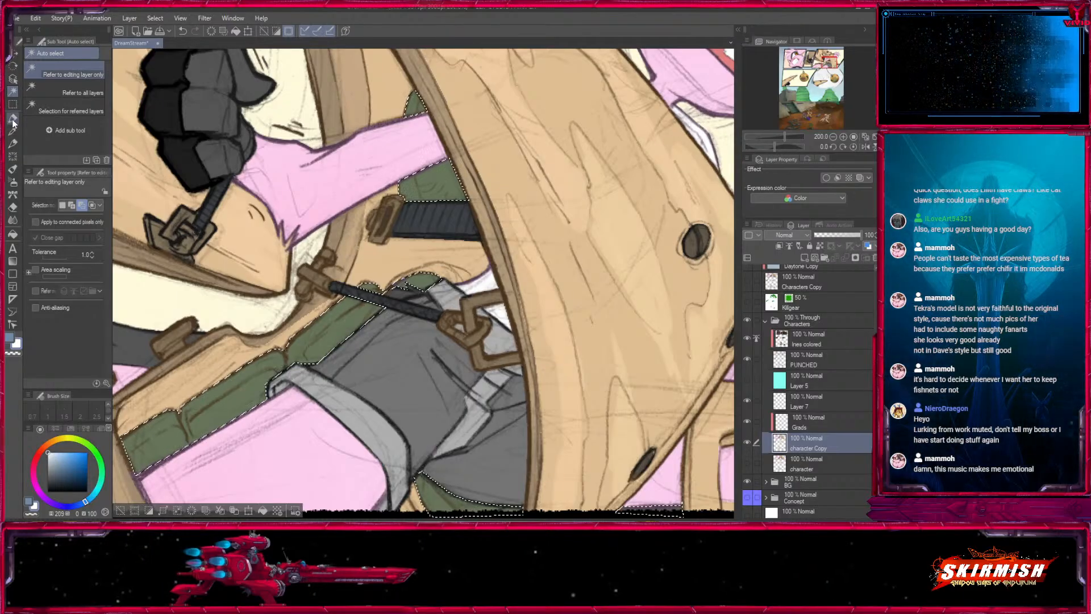
left_click(446, 278)
key("p")
left_click(844, 137)
left_click(844, 137)
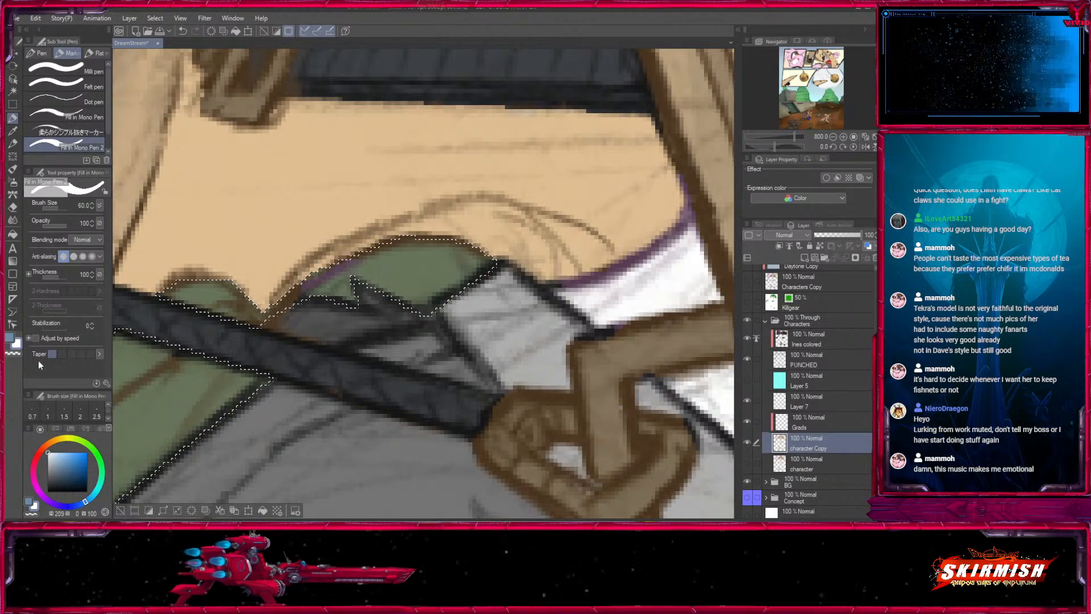
key("[")
key("[")
left_click_drag(373, 264, 400, 266)
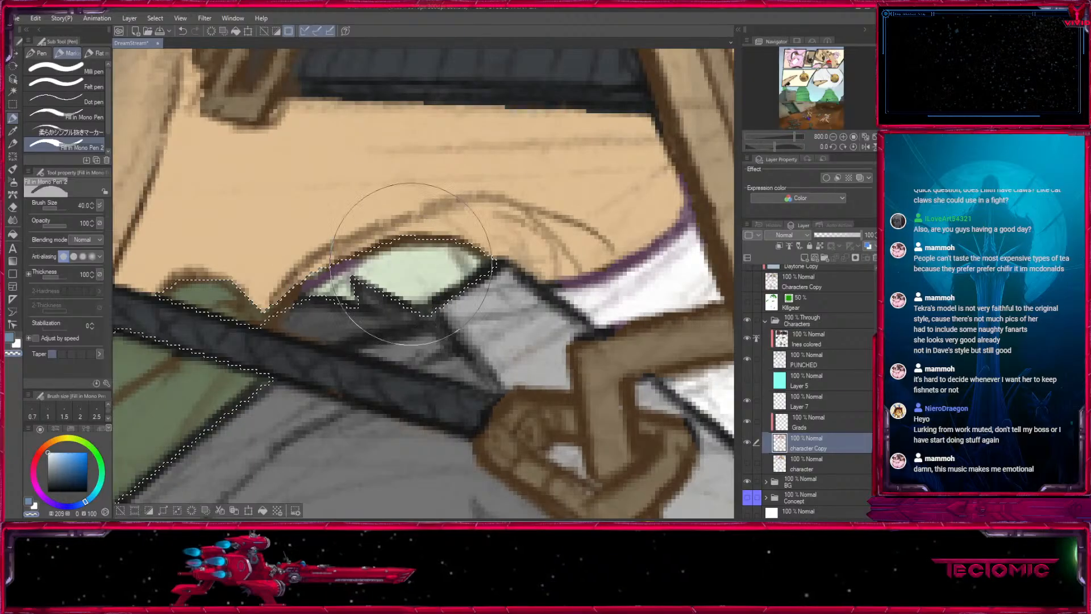
left_click(833, 137)
left_click(833, 137)
left_click(832, 137)
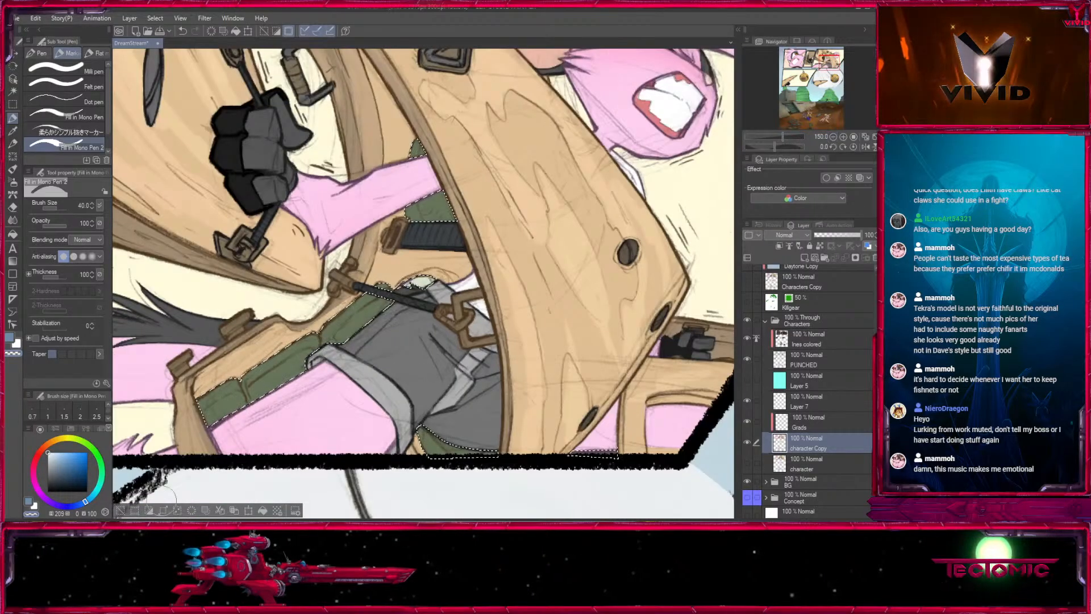
left_click(124, 513)
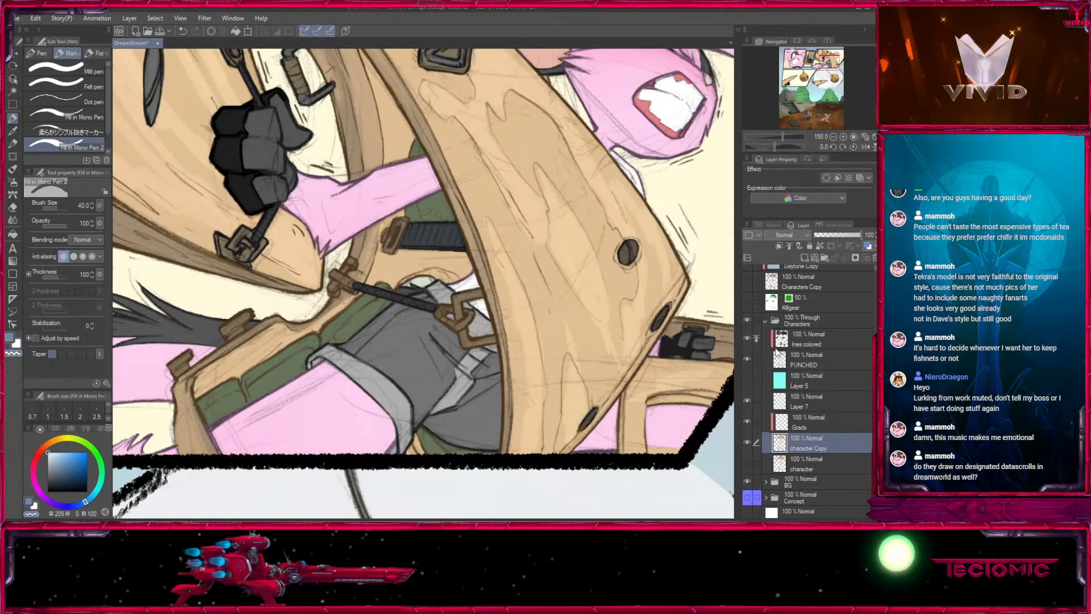
- Duplicate the Characters folder, hide the original, and merge the duplicate into a single layer
left_click(765, 321)
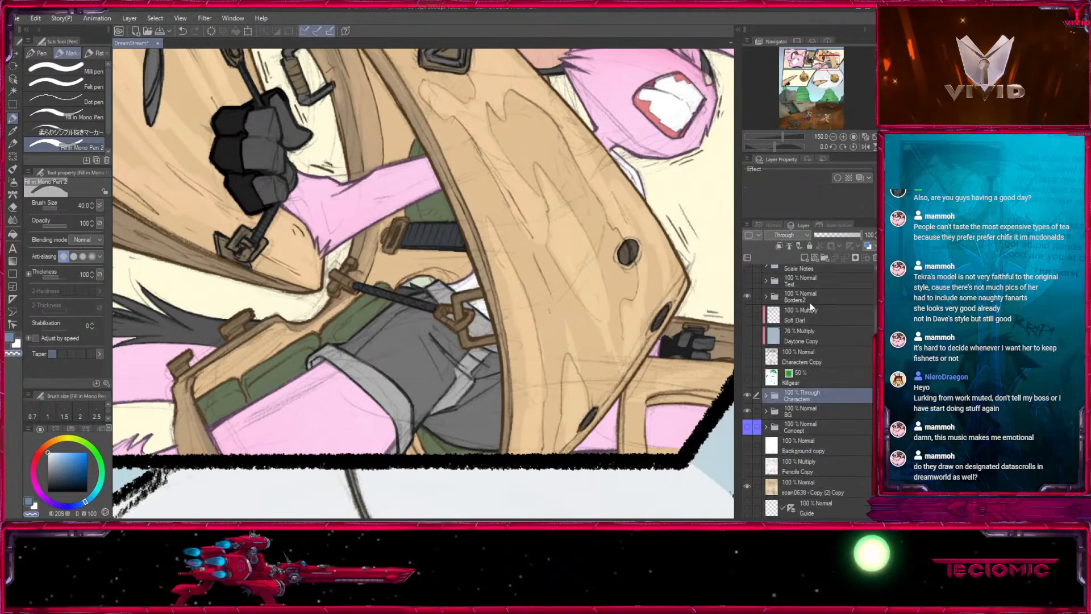
left_click(766, 396)
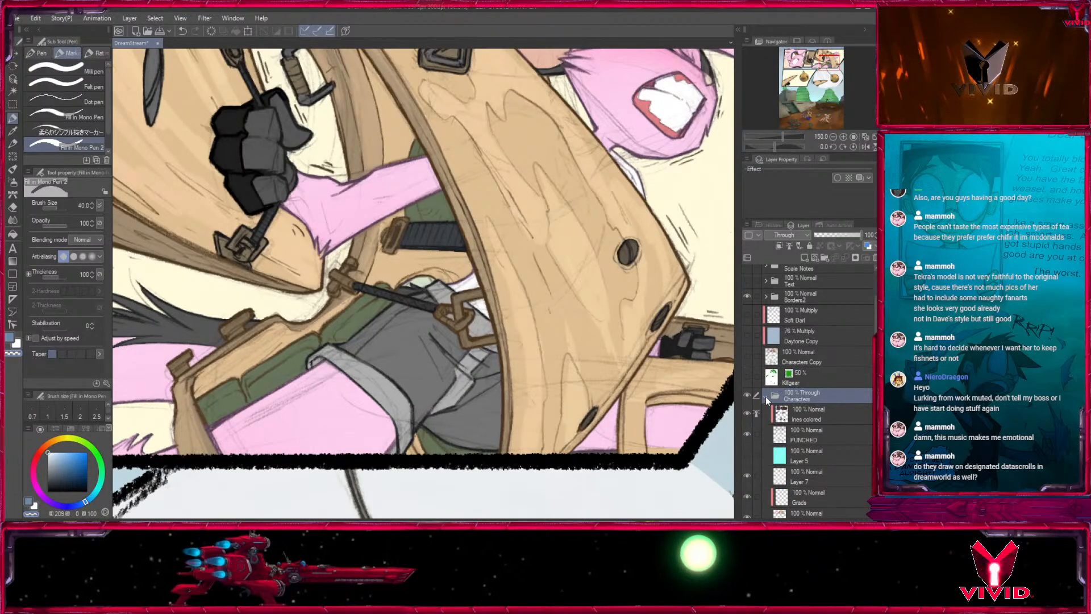
left_click(767, 396)
left_click_drag(795, 396, 805, 258)
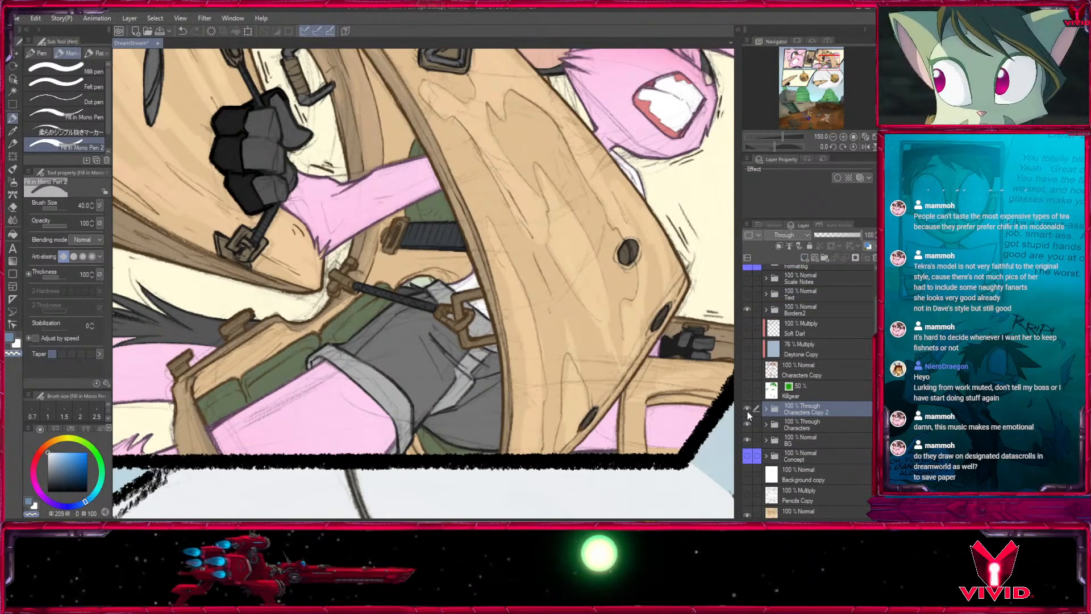
left_click(747, 423)
left_click(130, 21)
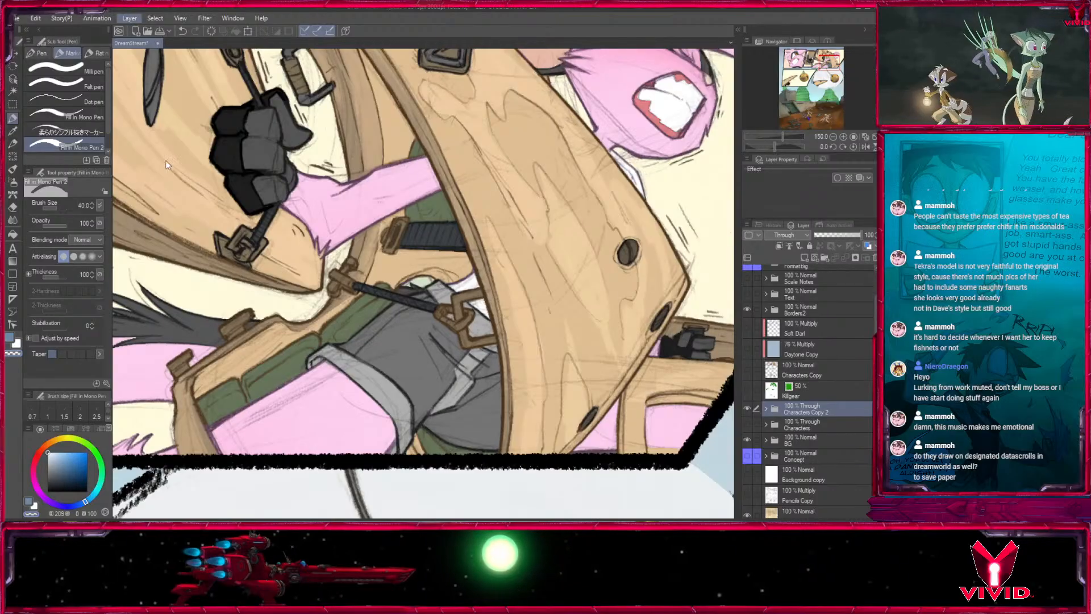
left_click(182, 257)
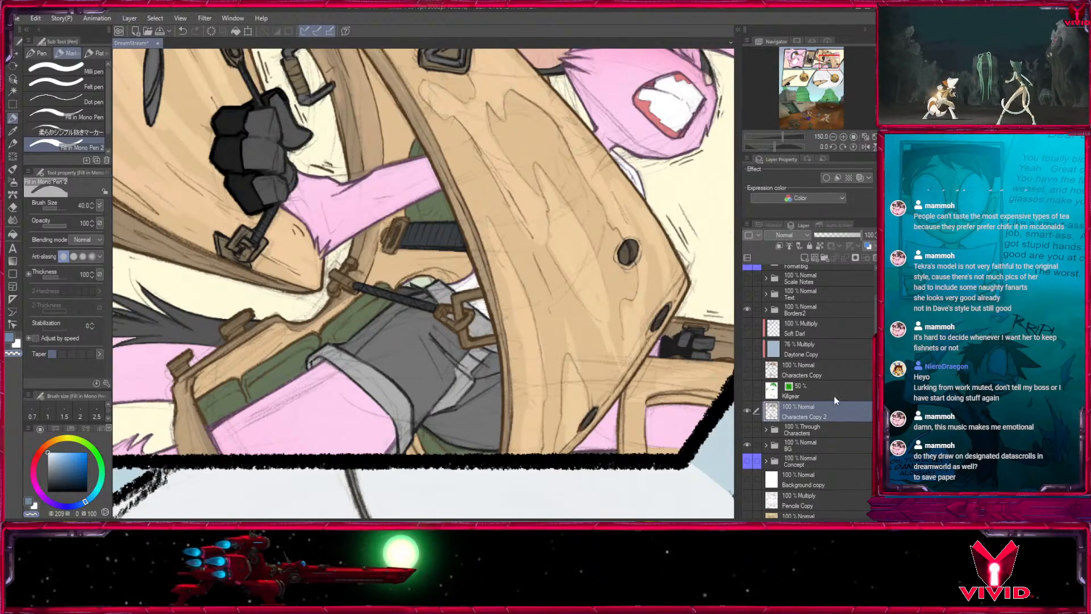
- Replace the old Characters Copy layer with the merged one below Daytone Copy, and show both Multiply layers with Soft Dark active
left_click_drag(781, 409, 874, 259)
left_click(746, 347)
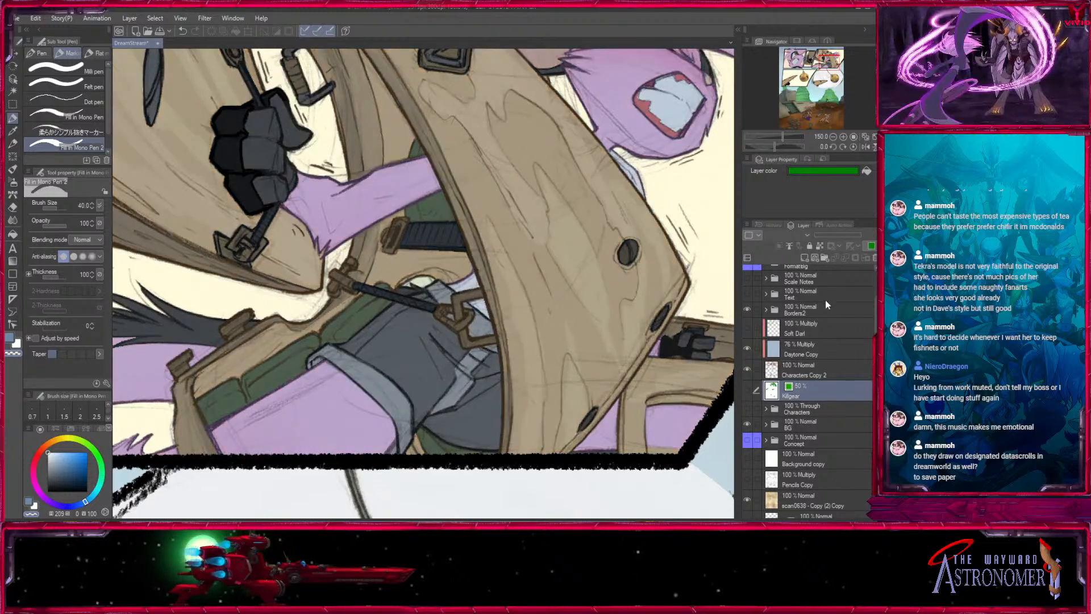
left_click(795, 327)
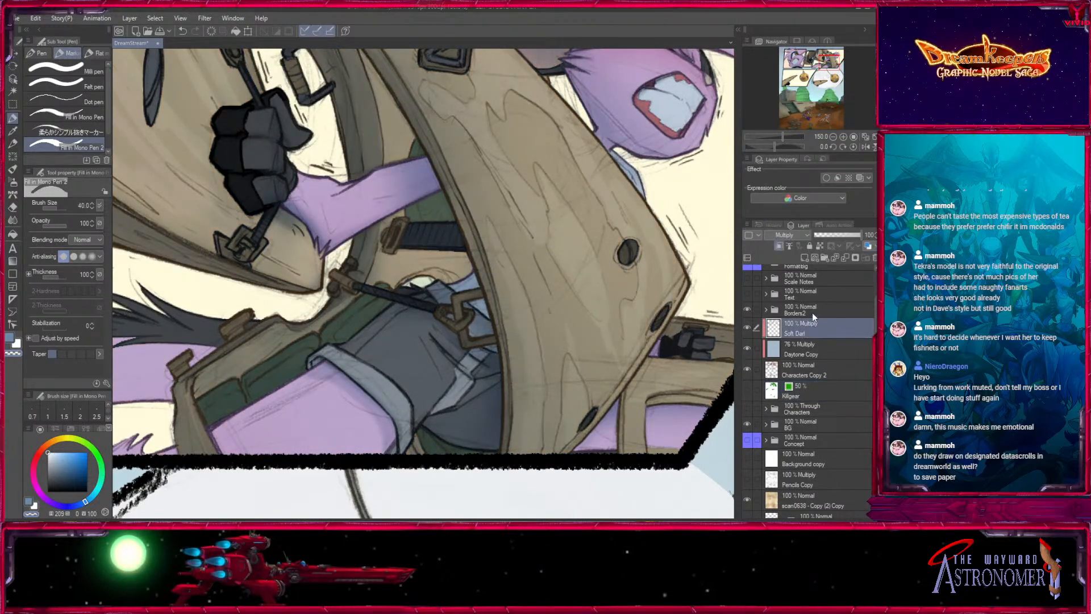
- Shade the shoulder joint and rear arm of the large wooden suit in the desert panel with the Medium airbrush at size 25
left_click(13, 181)
left_click(833, 136)
left_click(833, 137)
left_click(833, 136)
left_click(832, 136)
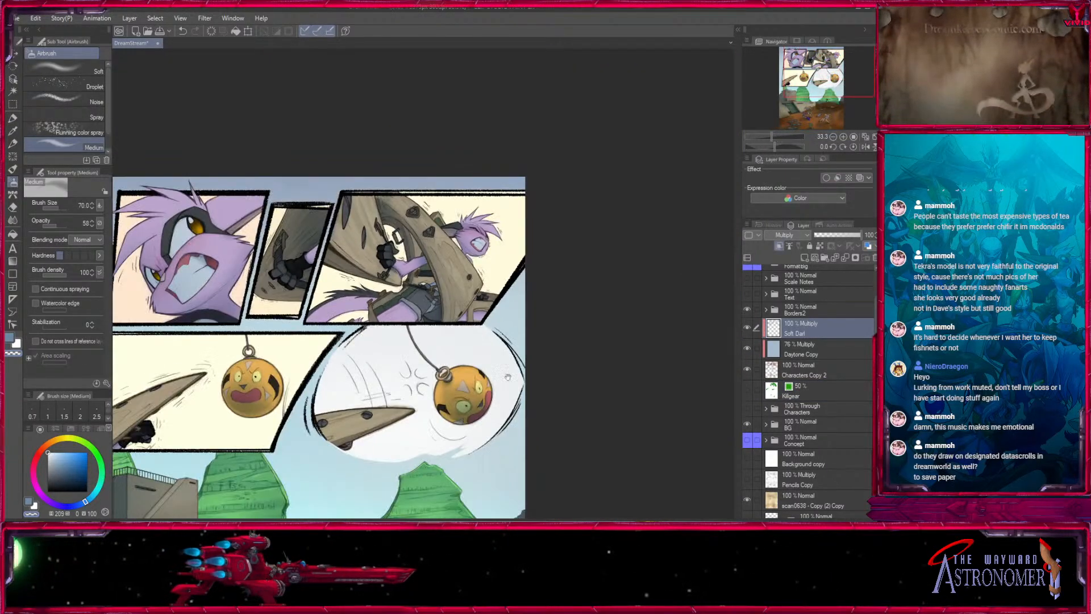
left_click_drag(507, 377, 593, 285)
mouse_move(548, 483)
left_mouse_down()
mouse_move(607, 394)
mouse_move(565, 376)
mouse_move(569, 348)
left_mouse_up()
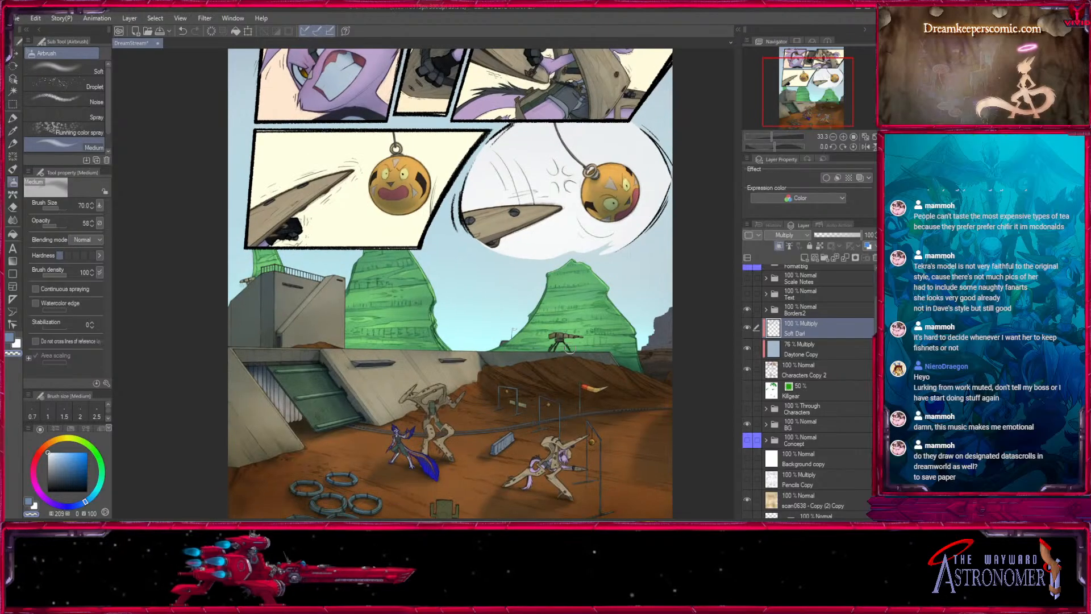
left_click(843, 137)
left_click(843, 137)
left_click(843, 137)
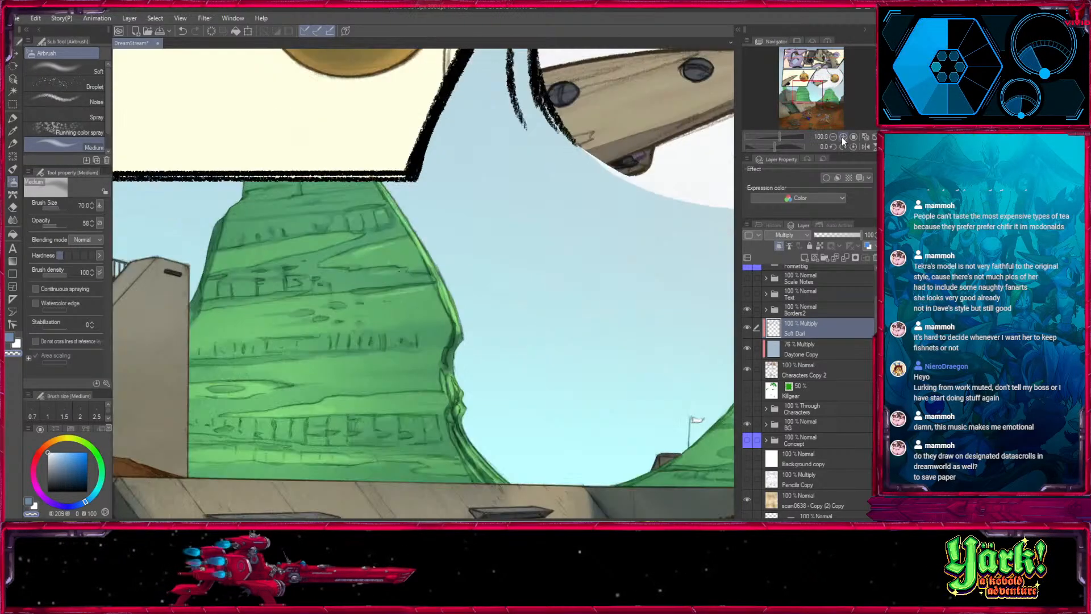
left_click(843, 137)
left_click_drag(812, 86, 812, 103)
left_click_drag(524, 263, 552, 224)
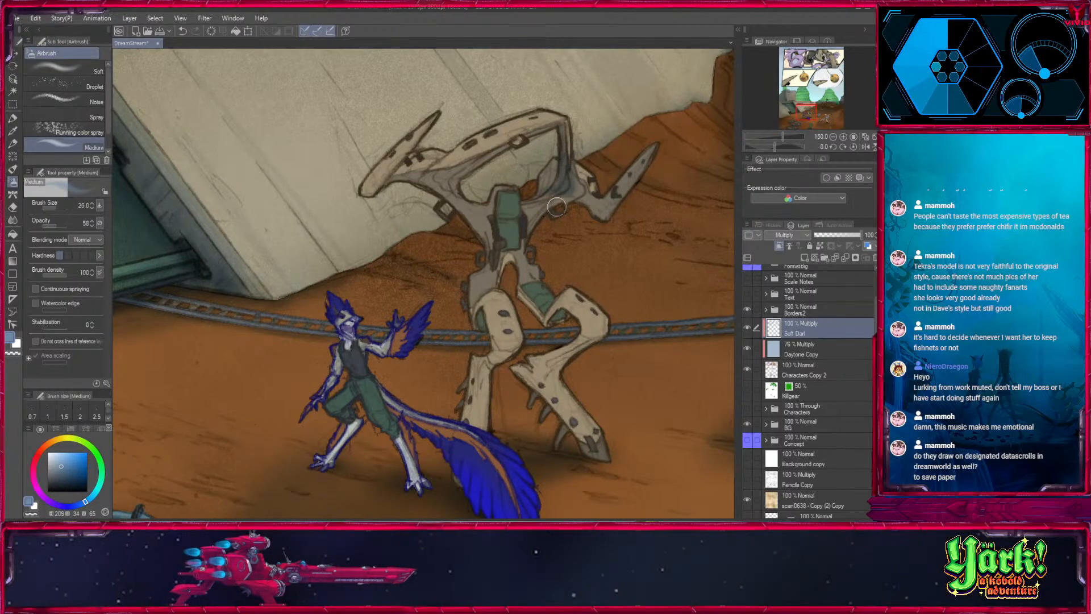
mouse_move(556, 206)
left_mouse_down()
mouse_move(568, 185)
mouse_move(548, 196)
mouse_move(568, 188)
mouse_move(616, 199)
left_mouse_up()
- Darken the wooden suit's raised rear arm with broader airbrush shading at sizes 120 and 170
key("bracketright")
key("bracketright")
key("bracketright")
key("bracketright")
key("bracketright")
key("bracketright")
key("bracketright")
key("bracketright")
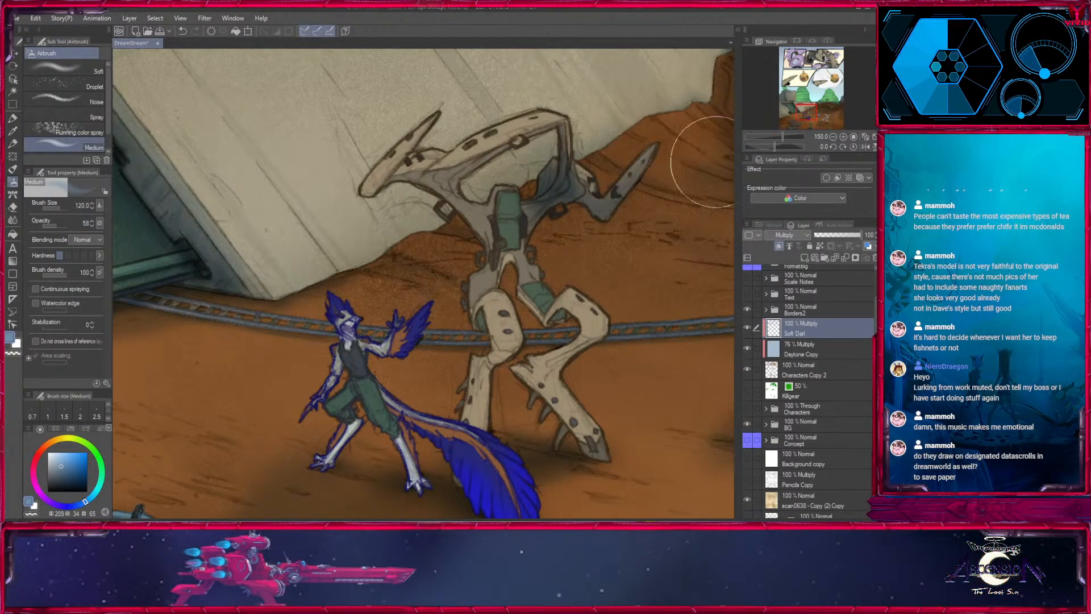
key("bracketright")
key("bracketright")
mouse_move(658, 153)
left_mouse_down()
mouse_move(595, 225)
mouse_move(653, 189)
left_mouse_up()
mouse_move(635, 270)
left_mouse_down()
mouse_move(521, 365)
mouse_move(616, 397)
left_mouse_up()
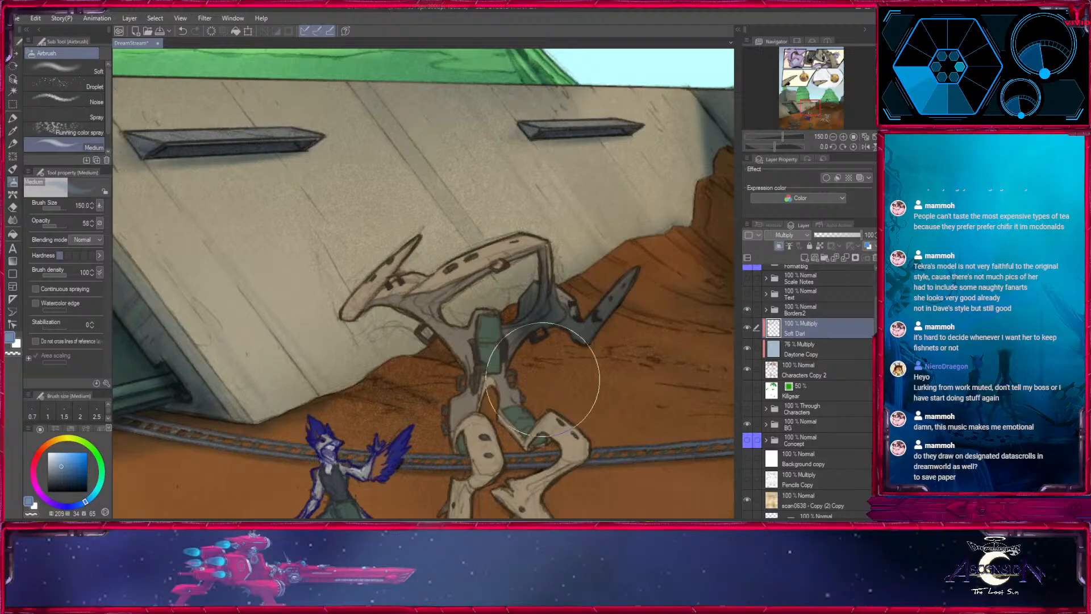
- Lower the airbrush opacity to 33 and lighten the suit's raised rear arm with white
left_click(52, 226)
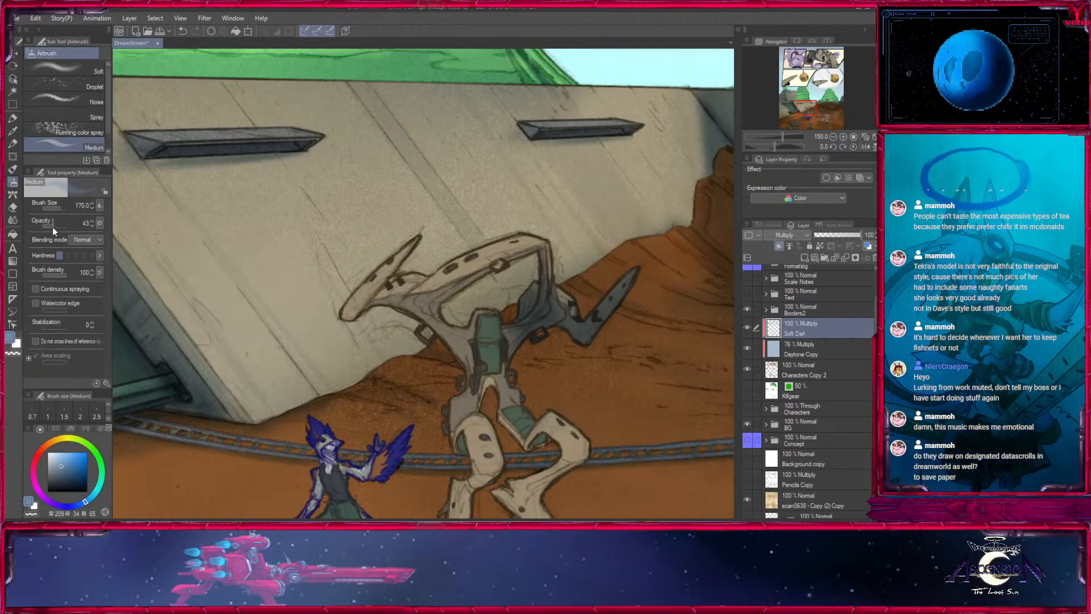
key("x")
key("bracketright")
mouse_move(564, 260)
left_mouse_down()
mouse_move(611, 296)
mouse_move(586, 250)
mouse_move(597, 250)
left_mouse_up()
key("x")
- Shade the wooden suit's head and upper frame at opacity 33 with airbrush sizes 120, 15 and 25
key("bracketleft")
key("bracketleft")
key("bracketleft")
key("bracketleft")
key("bracketleft")
key("bracketleft")
key("bracketleft")
key("bracketleft")
key("bracketleft")
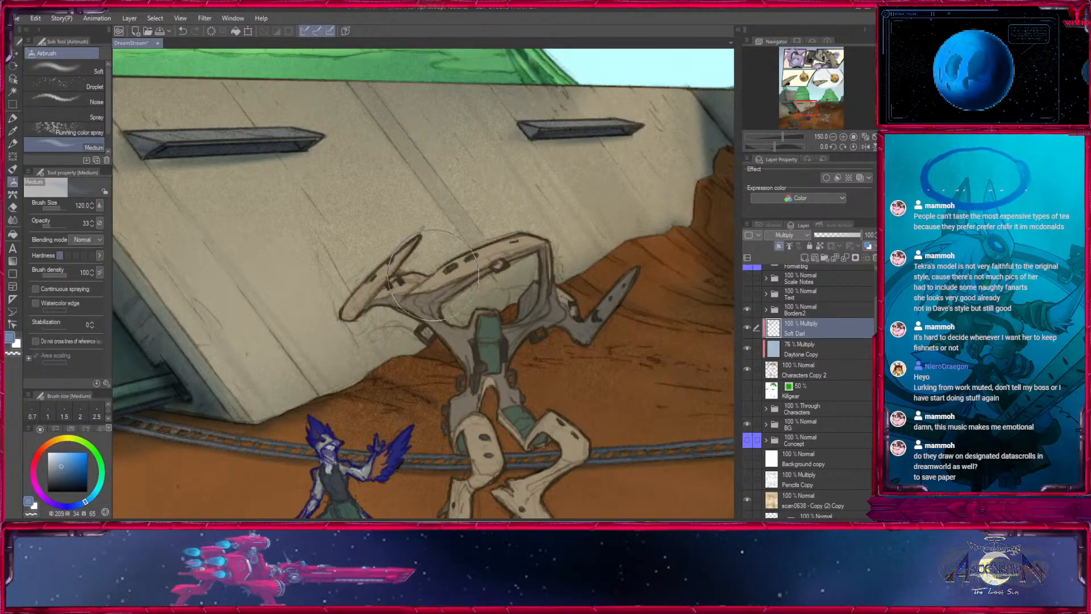
key("bracketleft")
key("bracketleft")
key("bracketleft")
key("bracketleft")
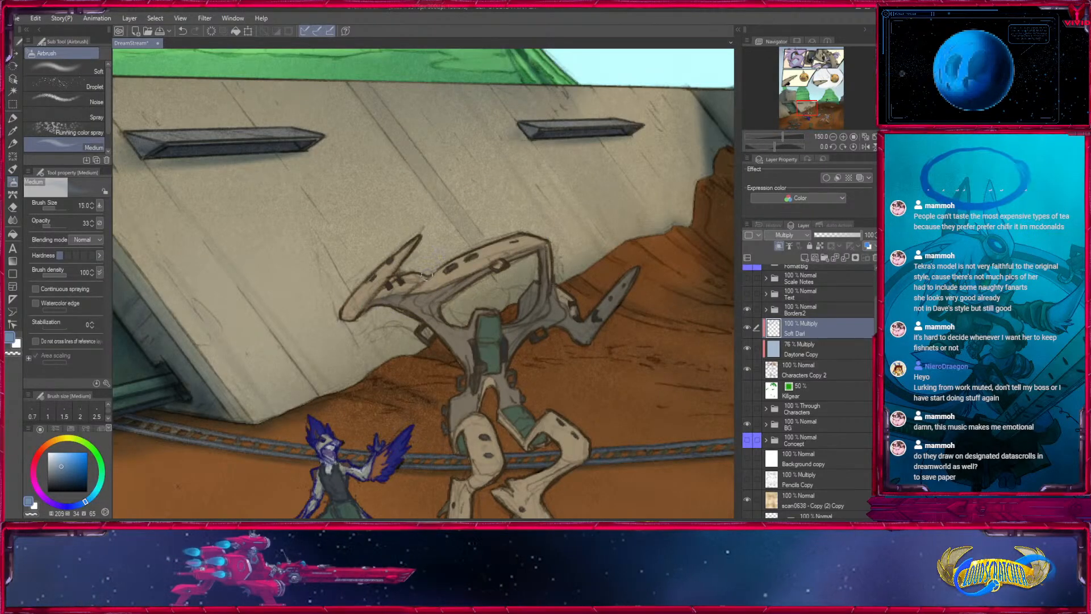
key("bracketright")
key("bracketright")
key("bracketright")
key("bracketright")
key("bracketright")
key("bracketright")
key("bracketright")
key("bracketright")
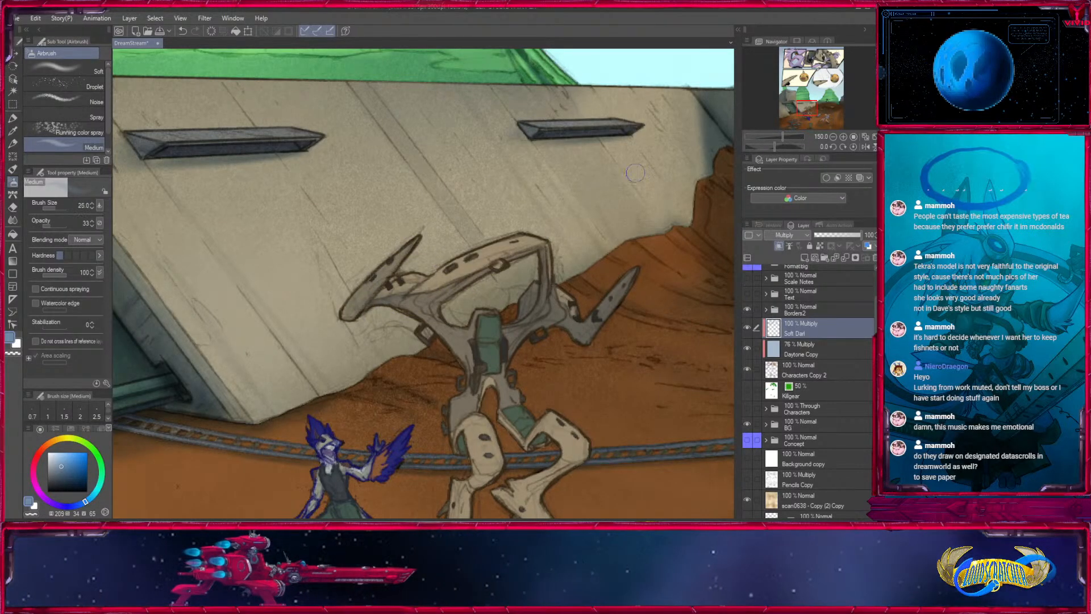
- Deepen the shading along the suit's arms and the inside of its shoulder frame with airbrush sizes 70, 15 and 8
key("bracketleft")
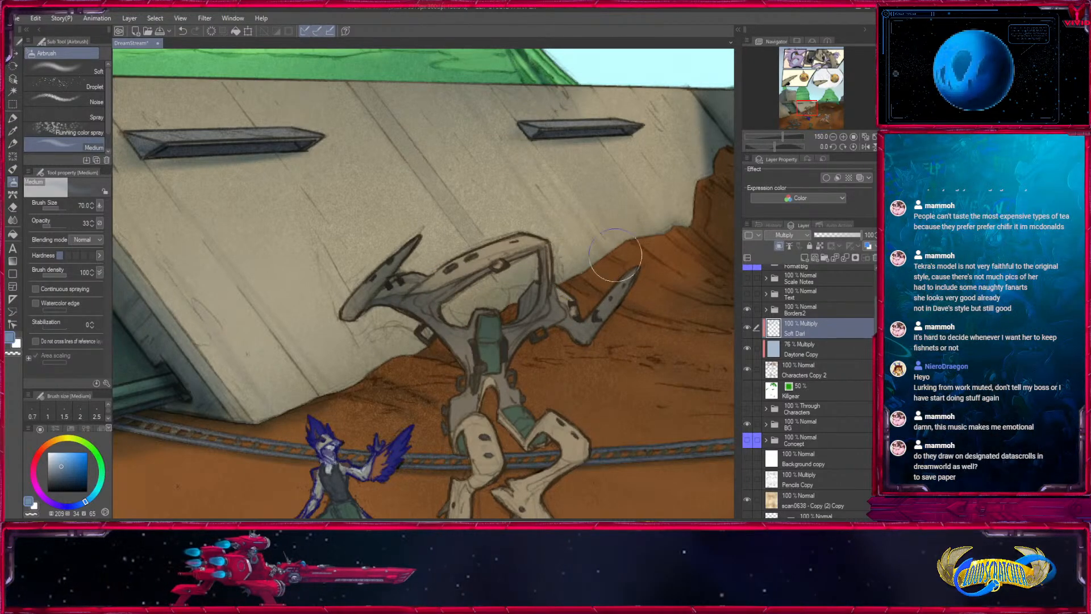
key("bracketleft")
key("bracketleft")
key("bracketleft")
key("bracketleft")
key("bracketleft")
key("bracketleft")
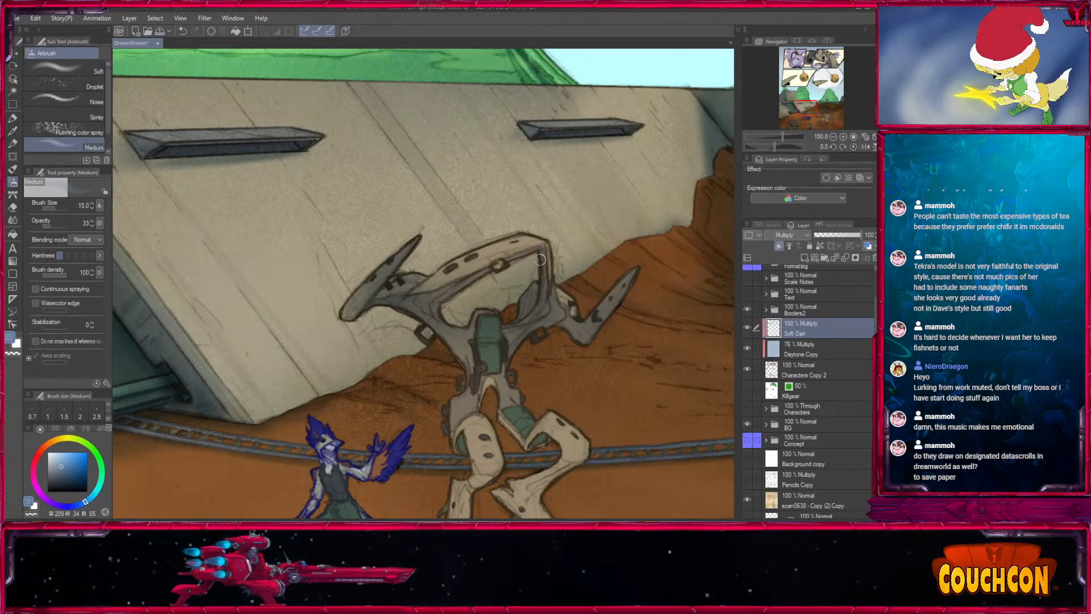
key("bracketleft")
key("bracketleft")
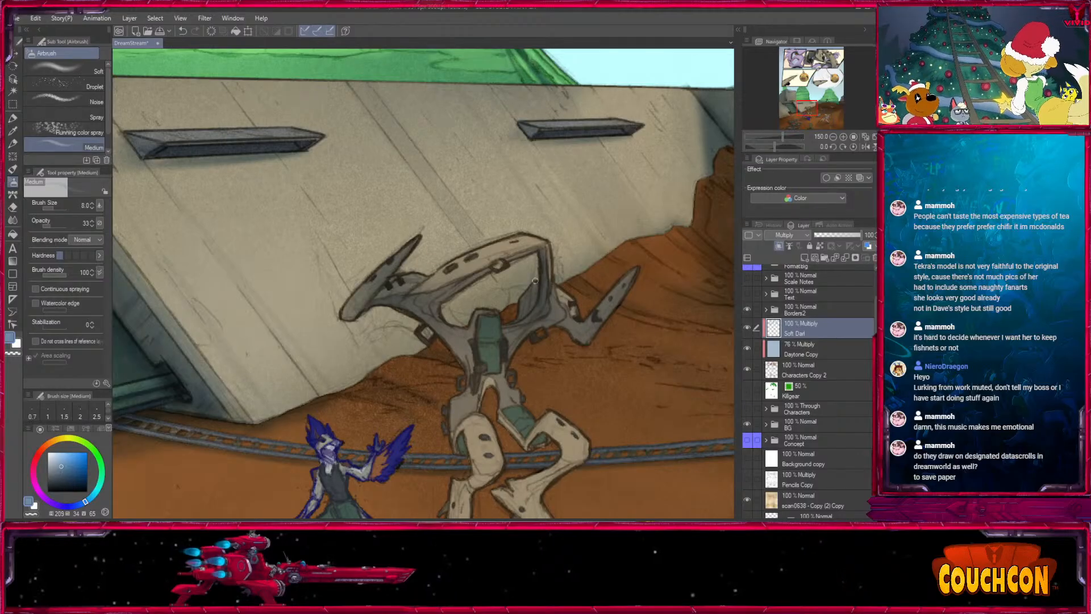
- Shade the wooden suit's torso and waist around the green chest panel with the airbrush at size 17
left_click_drag(530, 379, 504, 245)
key("bracketright")
key("bracketright")
key("bracketright")
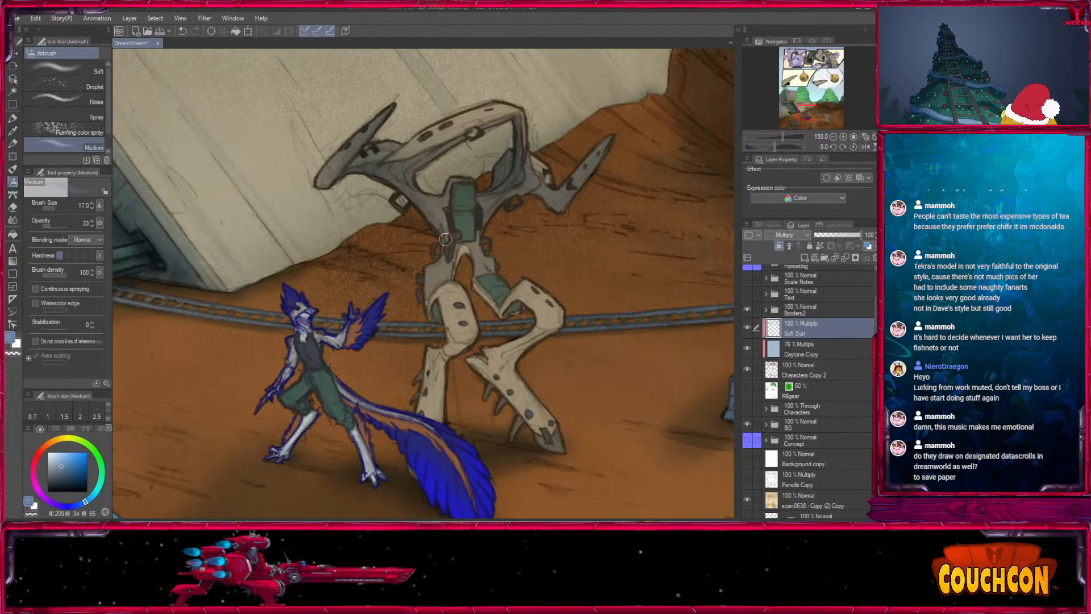
key("bracketleft")
key("bracketleft")
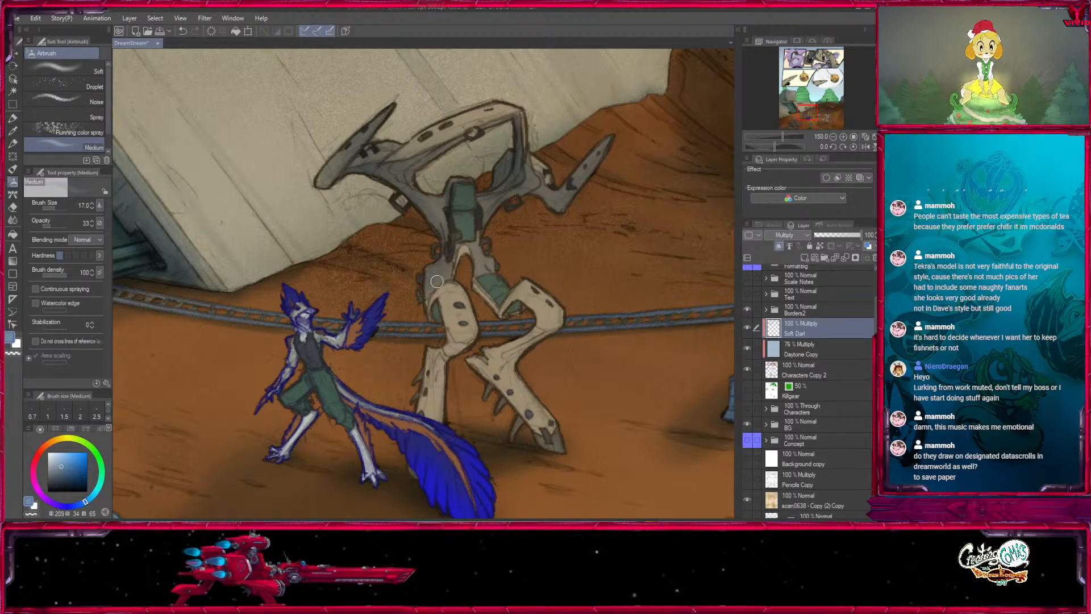
- Add finer shading to the suit's hip pieces and green chest panel with airbrush sizes 12 and 7
key("bracketleft")
key("bracketleft")
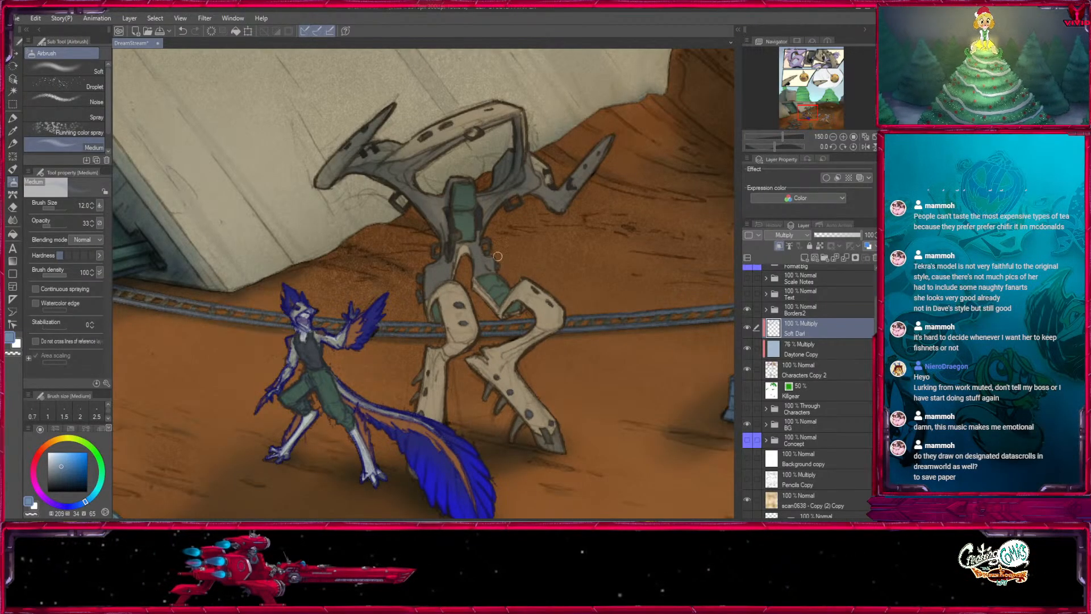
key("bracketright")
key("bracketright")
key("bracketleft")
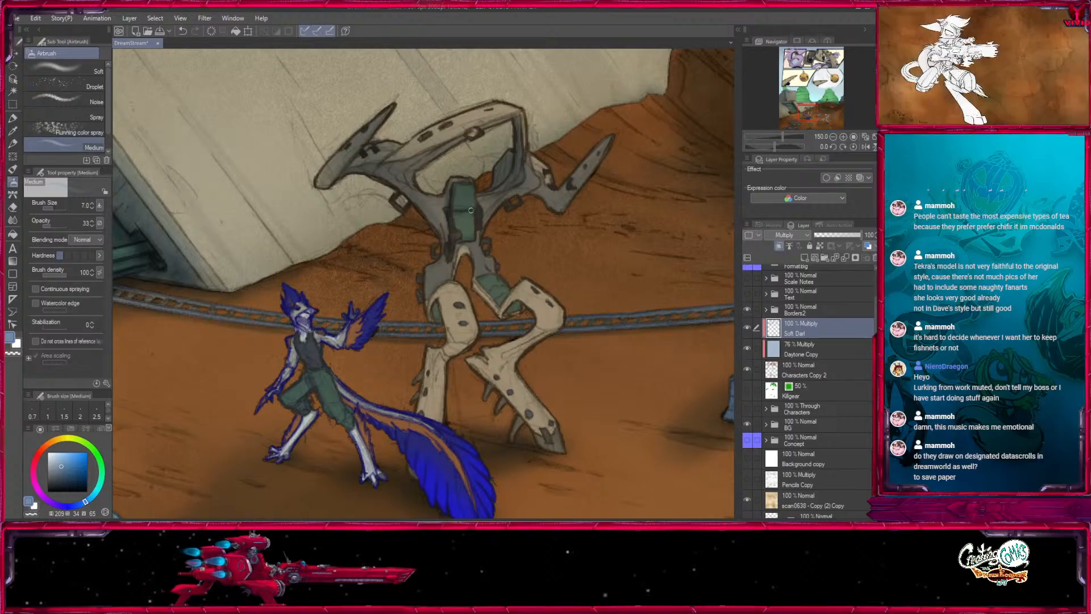
- Shade the wooden suit's thigh and knee with the airbrush at sizes 10, 25 and 17
left_click_drag(489, 288, 465, 204)
key("bracketright")
key("bracketright")
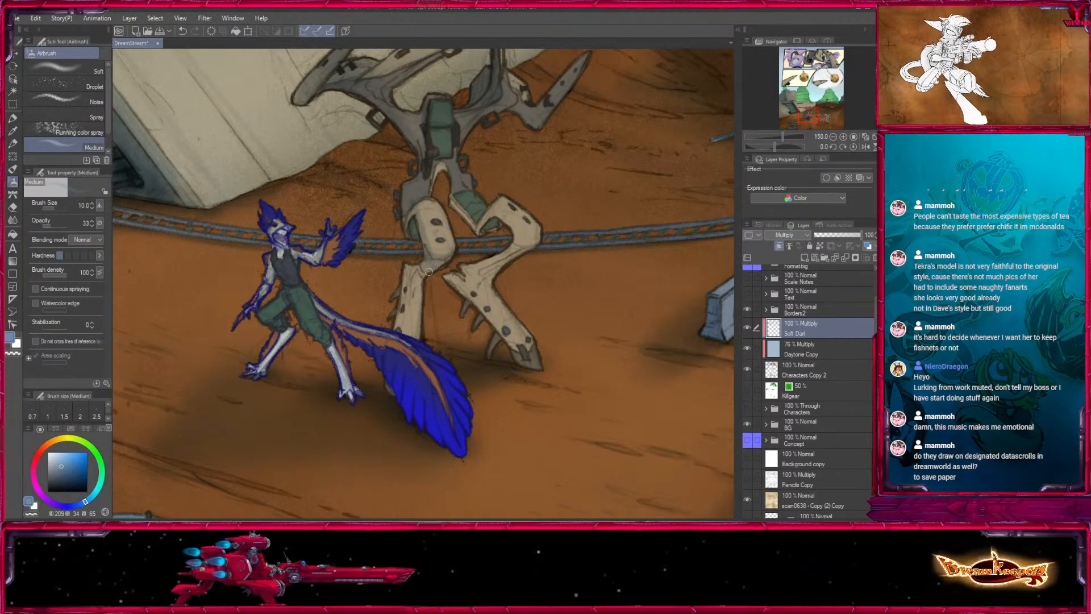
key("bracketright")
key("bracketright")
key("bracketright")
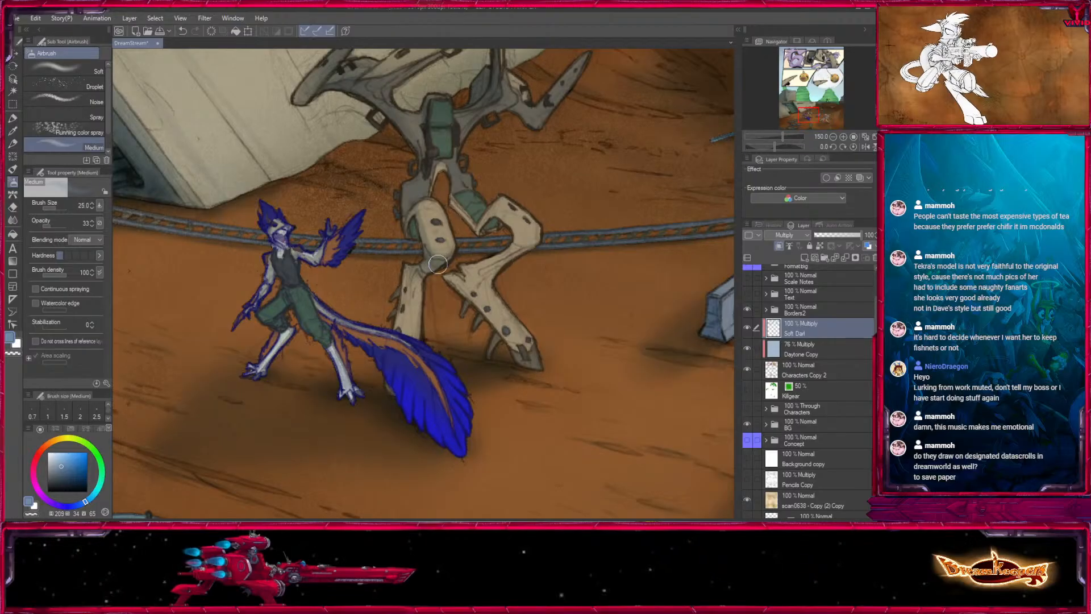
key("bracketleft")
key("bracketleft")
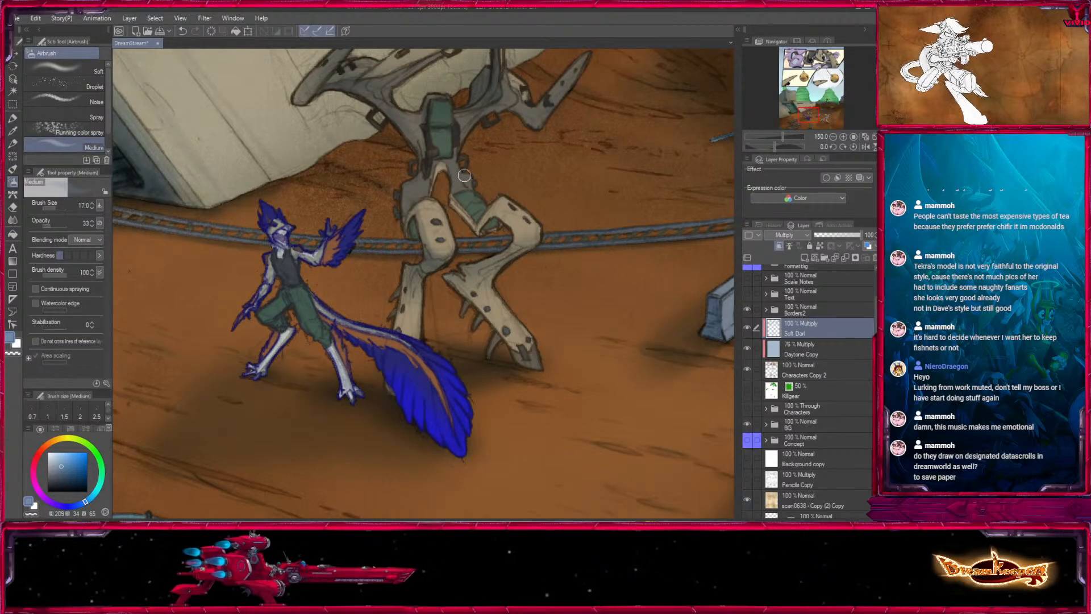
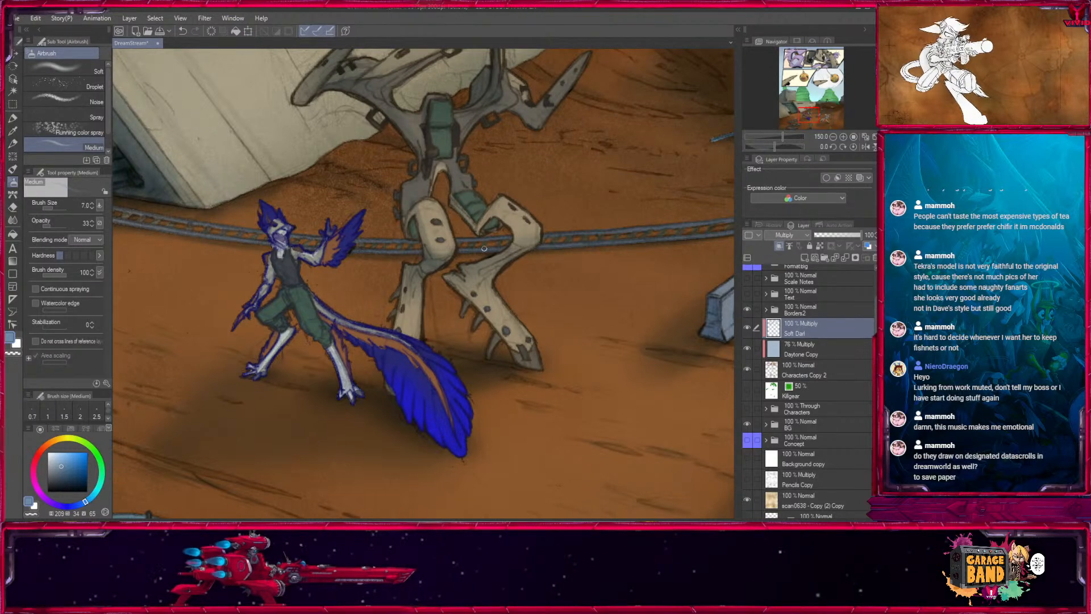
- Shade the wooden suit's lower legs and feet with the airbrush at sizes 60, 6 and 20
key("bracketright")
key("bracketright")
key("bracketright")
key("bracketright")
key("bracketright")
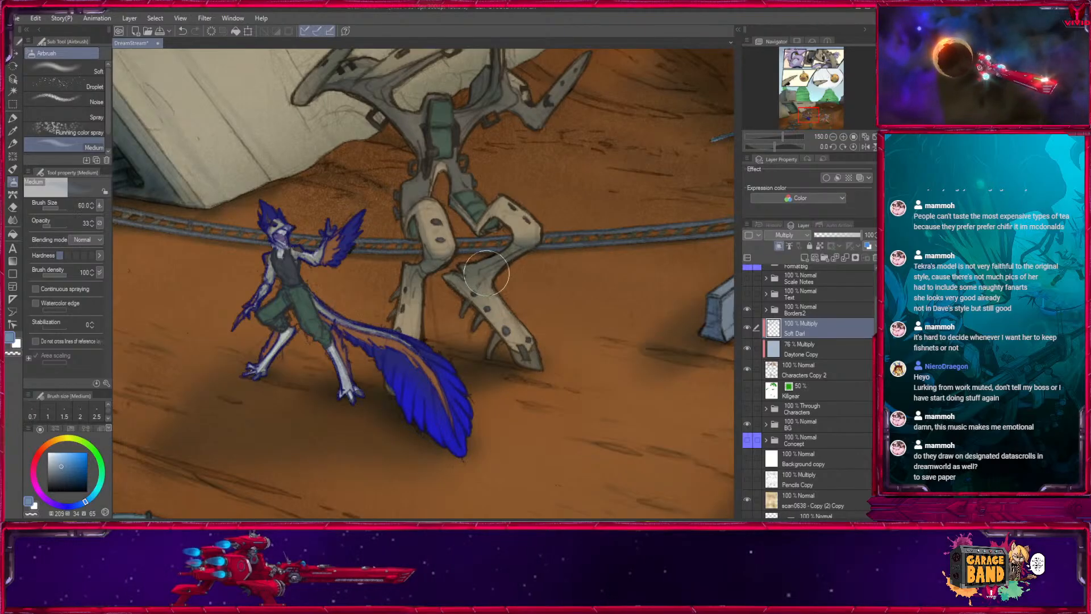
key("bracketleft")
key("bracketleft")
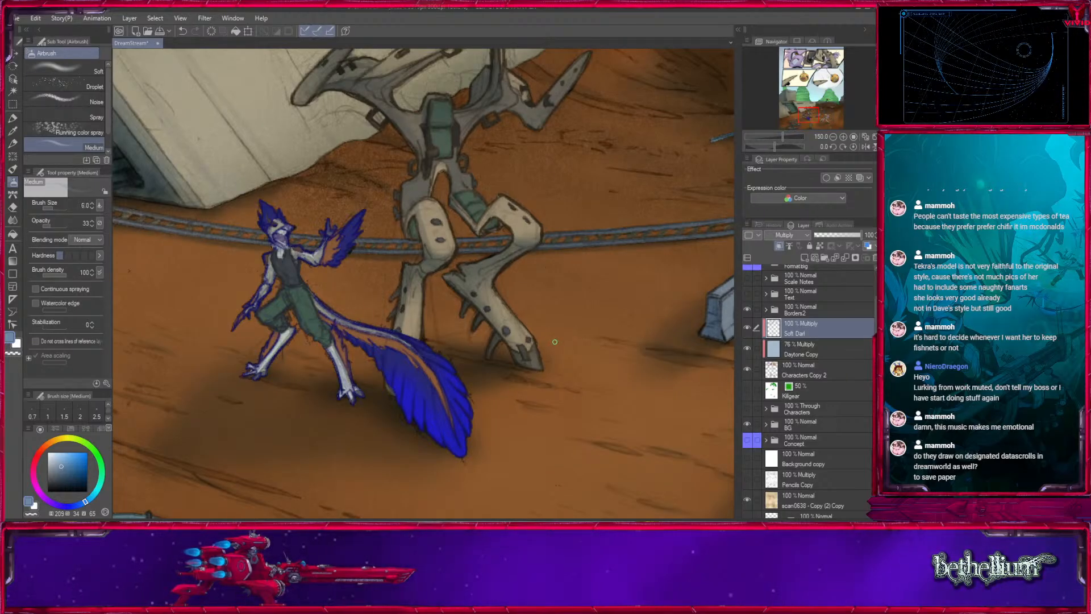
key("bracketright")
key("bracketright")
key("bracketright")
key("bracketright")
key("bracketright")
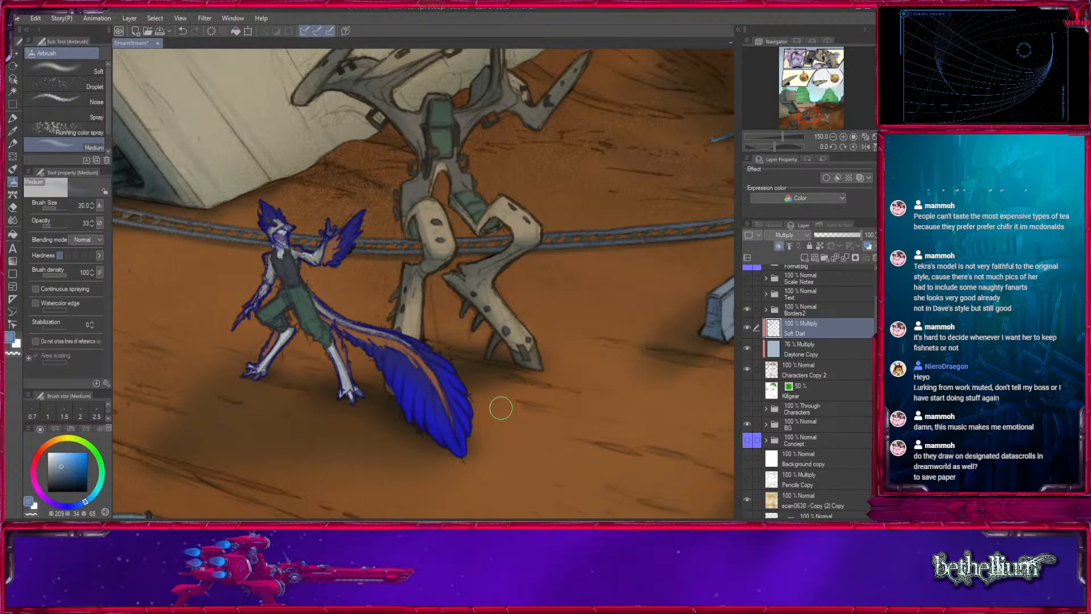
- Raise the airbrush opacity to 54 and shade the blue feathered character's head, trousers and legs with sizes 15, 10 and 80
key("bracketleft")
key("bracketleft")
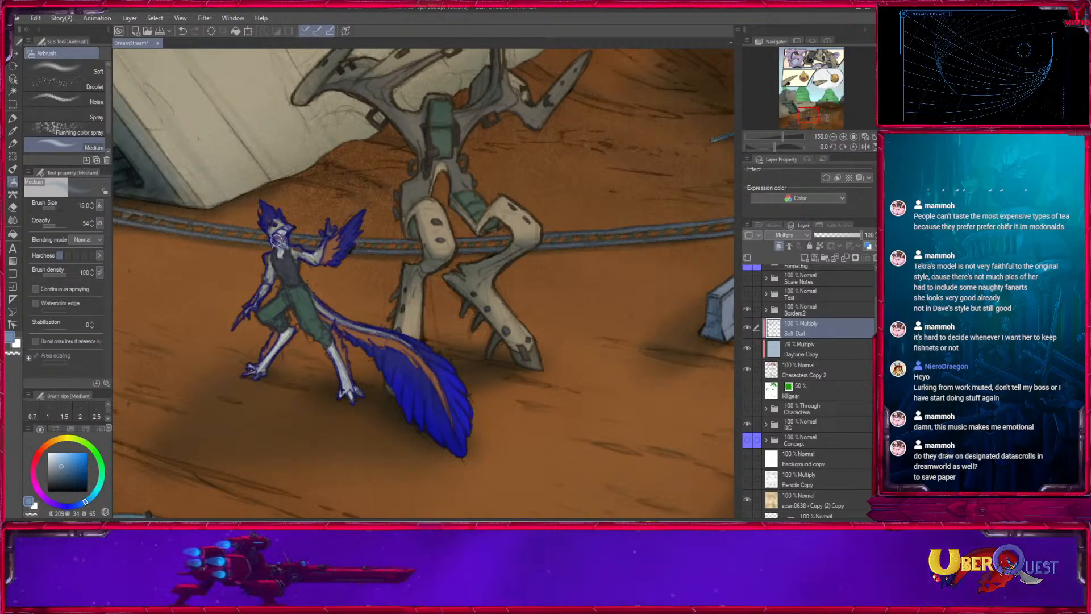
key("bracketleft")
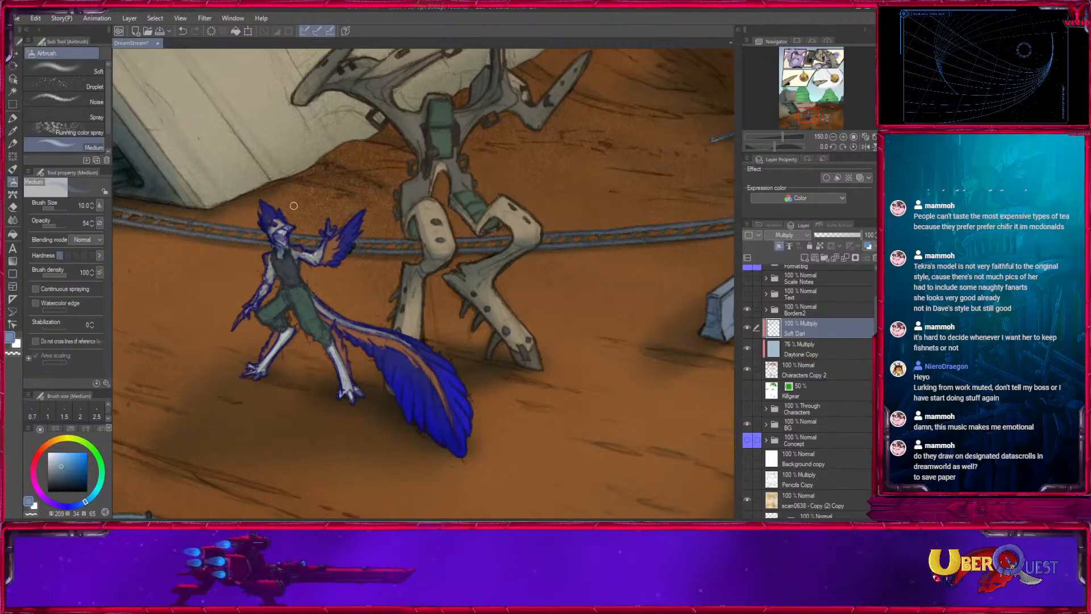
key("bracketright")
key("bracketright")
key("bracketright")
key("bracketright")
key("bracketright")
key("bracketright")
key("bracketright")
key("bracketright")
key("bracketright")
key("bracketright")
key("bracketright")
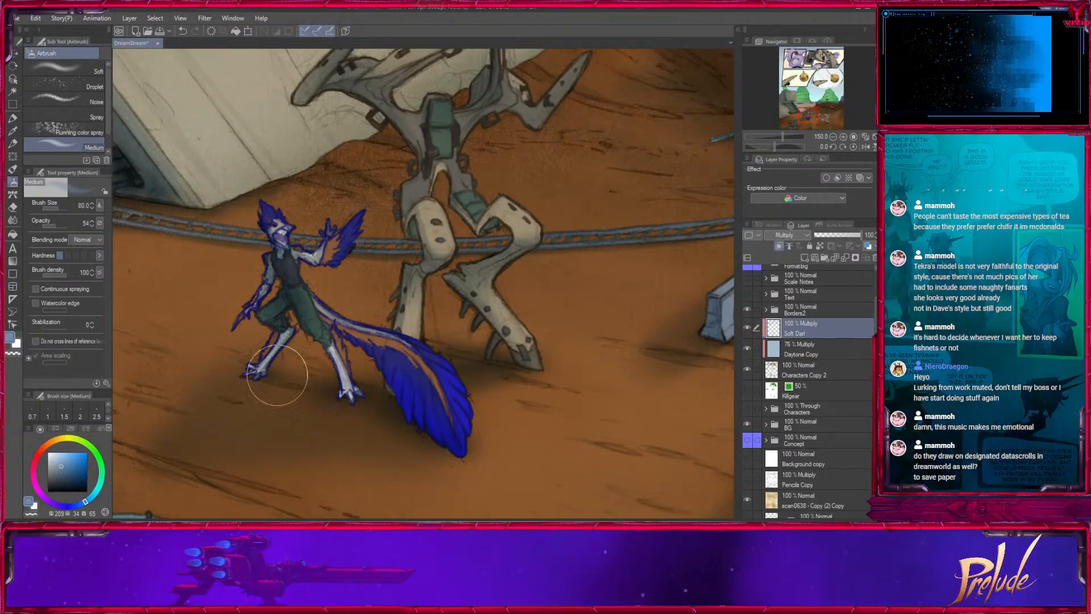
- Darken the standing wooden suit's torso and upper legs with the airbrush at sizes 60 and 30
left_click_drag(575, 272, 541, 355)
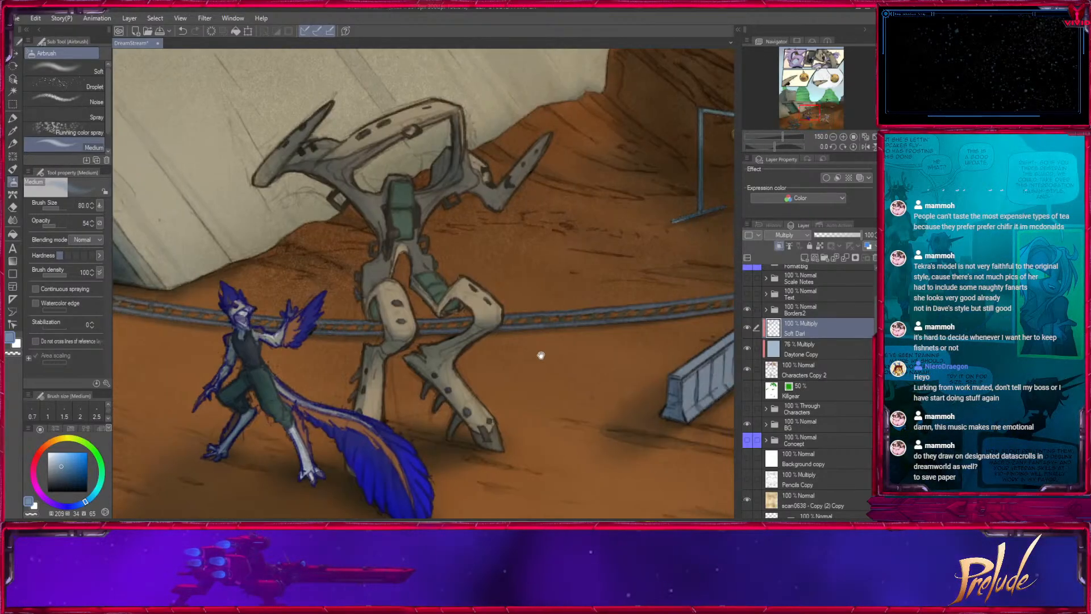
key("bracketleft")
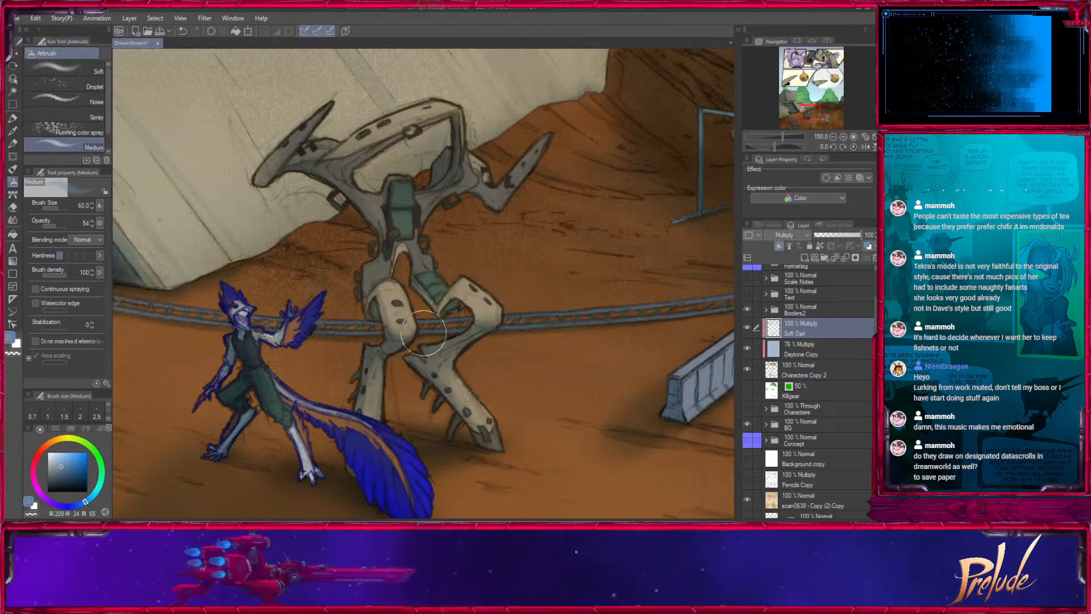
left_click_drag(498, 308, 504, 381)
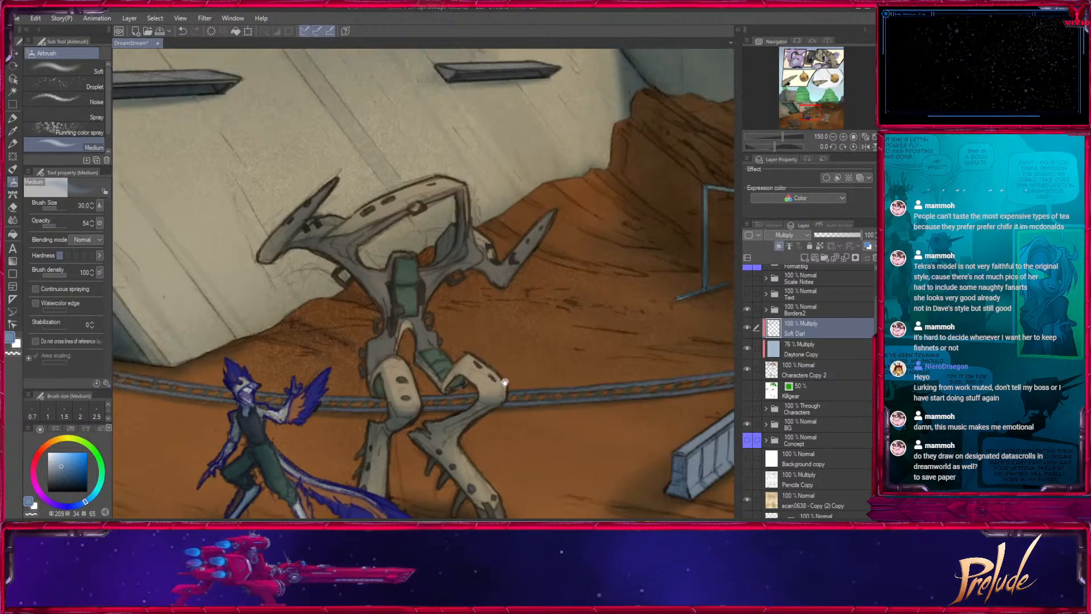
key("bracketleft")
key("bracketleft")
key("bracketleft")
key("bracketleft")
key("bracketleft")
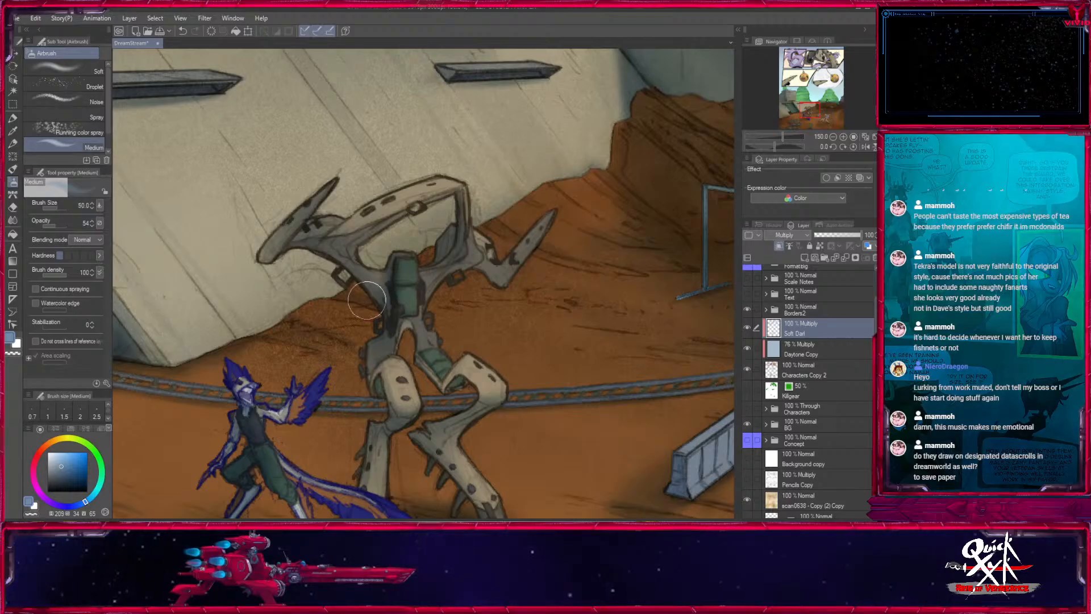
- Shade the standing suit's bladed arm beside the dirt slope with the airbrush, enlarging it to size 120
left_click_drag(566, 306, 494, 358)
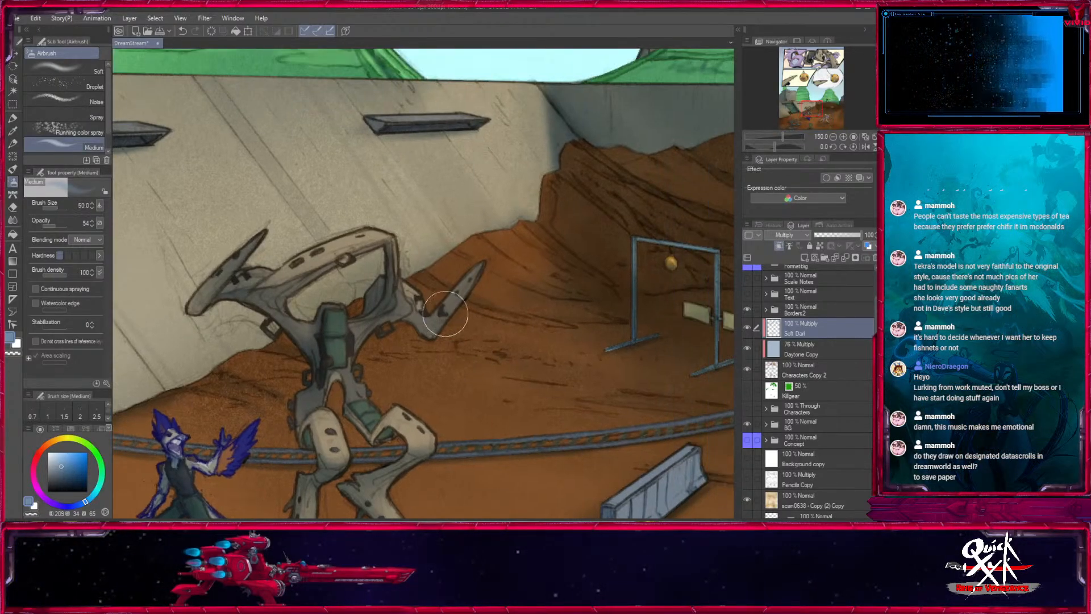
key("bracketright")
key("bracketright")
key("bracketright")
key("bracketright")
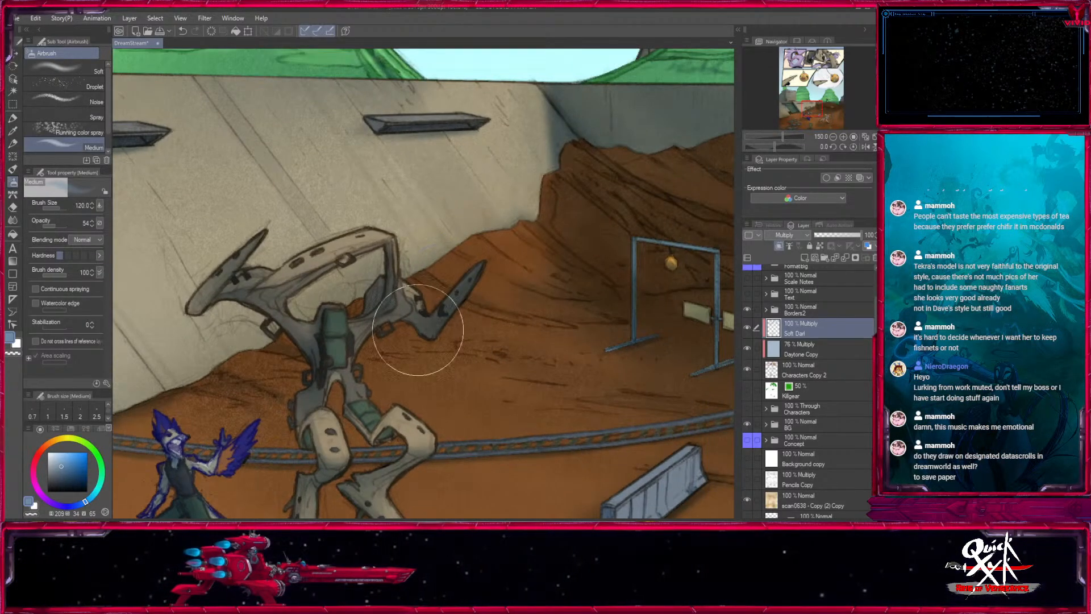
- Add shading under the standing suit's arm and around its knees with airbrush sizes 17, 60 and 30
left_click_drag(533, 394, 526, 242)
key("bracketleft")
key("bracketleft")
key("bracketleft")
key("bracketleft")
key("bracketleft")
key("bracketleft")
key("bracketleft")
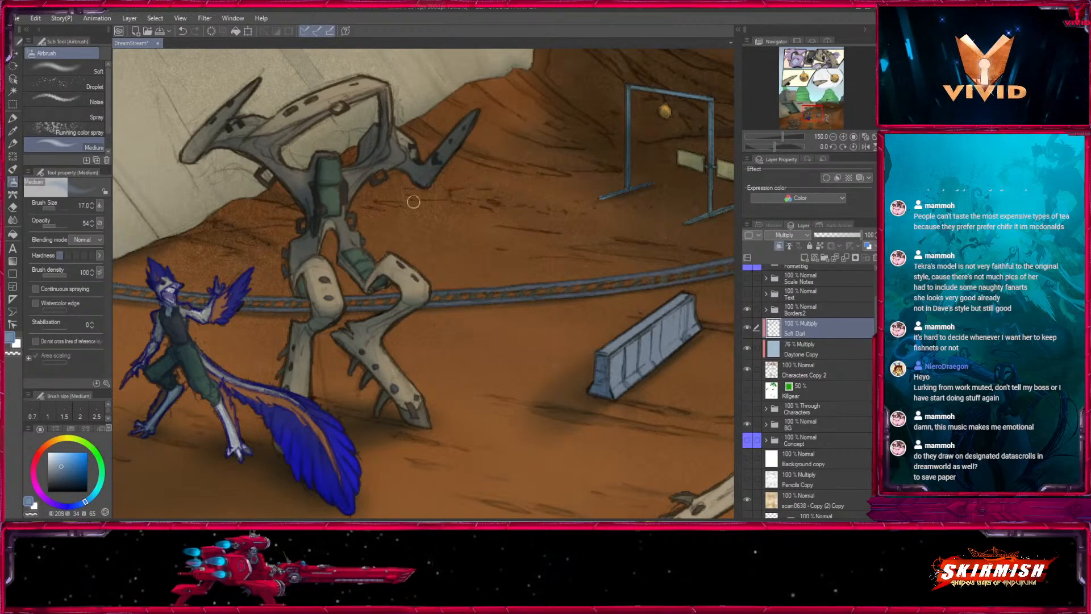
key("bracketright")
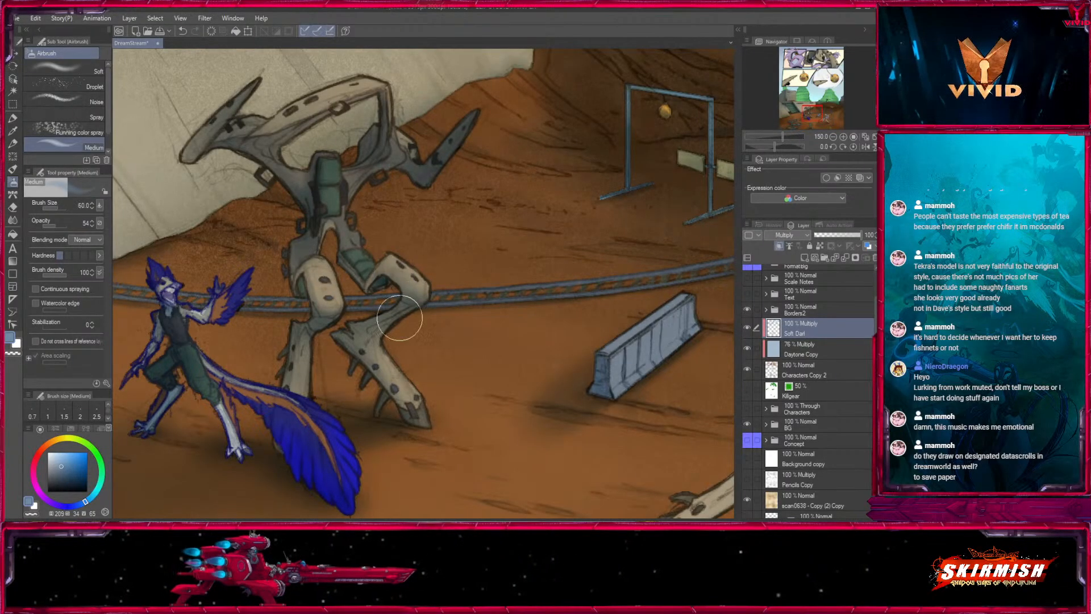
key("bracketleft")
key("bracketleft")
- Shade the lunging wooden suit's outstretched rear leg with the airbrush at size 70
left_click_drag(632, 158, 546, 236)
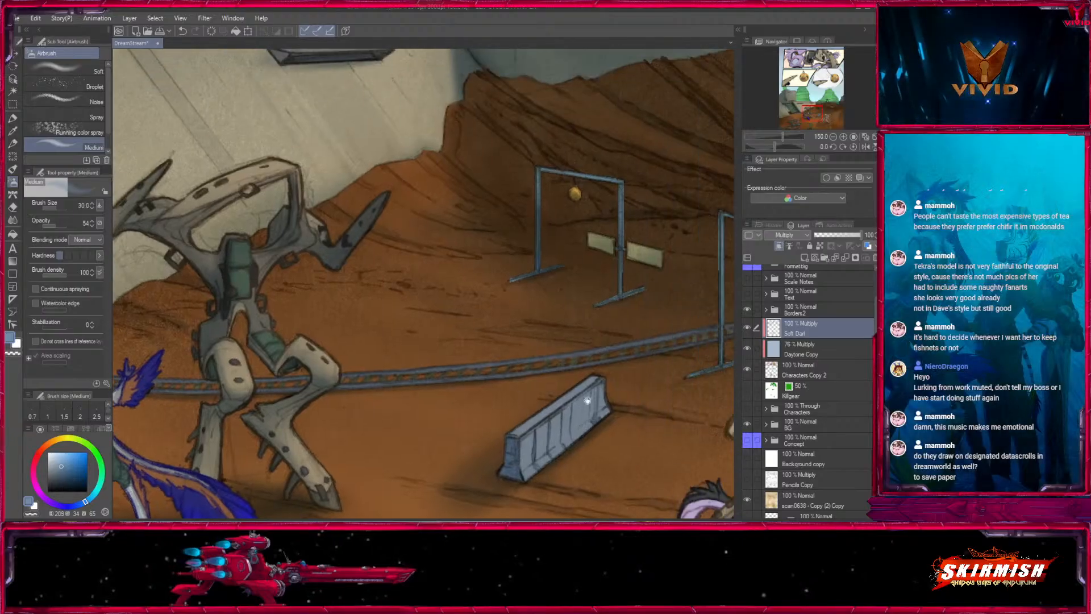
mouse_move(730, 408)
left_mouse_down()
mouse_move(533, 332)
mouse_move(328, 230)
mouse_move(372, 310)
left_mouse_up()
key("bracketright")
key("bracketright")
key("bracketright")
key("bracketright")
key("bracketright")
key("bracketleft")
key("bracketleft")
key("bracketleft")
key("bracketleft")
key("bracketleft")
mouse_move(374, 271)
left_mouse_down()
mouse_move(363, 308)
mouse_move(349, 314)
left_mouse_up()
key("bracketleft")
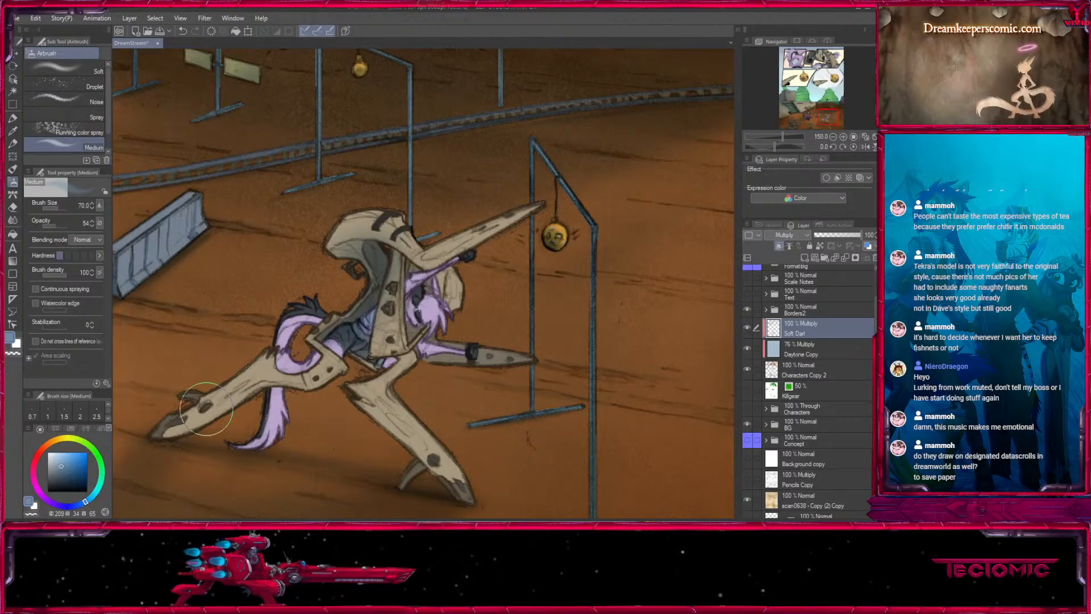
left_click_drag(206, 409, 262, 379)
- Shade the lilac character's face and hair with airbrush sizes 40 and 25, and undo the last stroke
mouse_move(444, 381)
left_mouse_down()
mouse_move(431, 312)
mouse_move(364, 319)
left_mouse_up()
key("bracketleft")
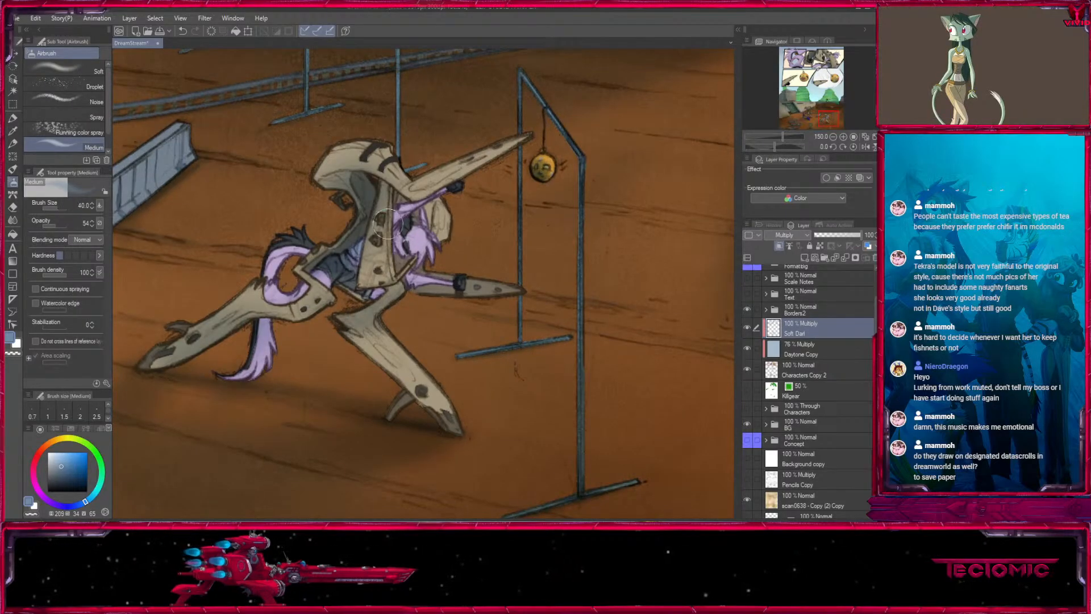
left_click_drag(411, 218, 401, 256)
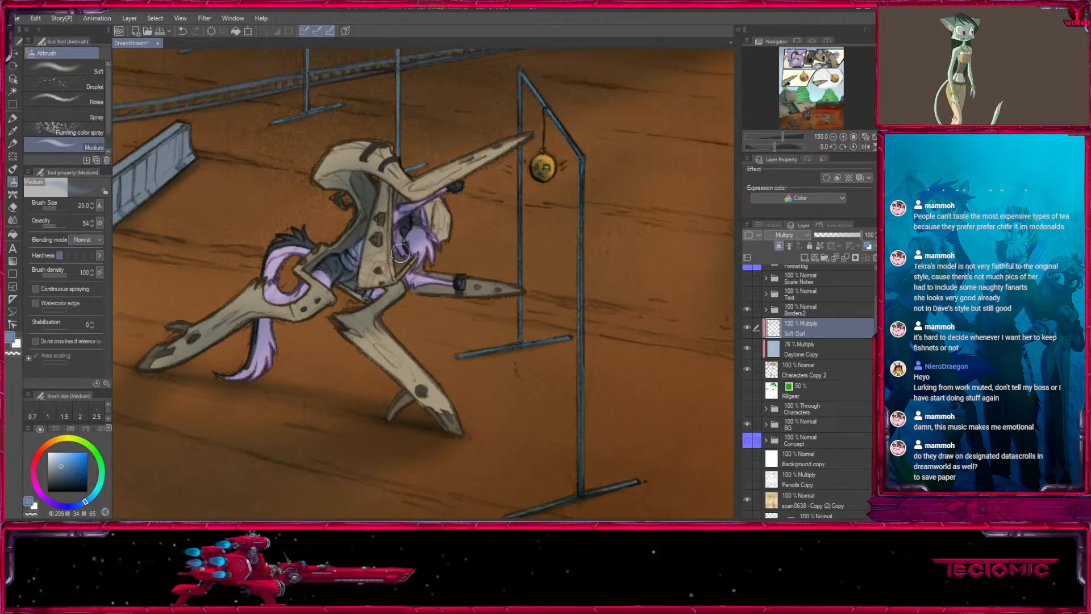
key("ctrl+z")
- Shade the lunging suit's lower outstretched arm with the airbrush at sizes 40 and 100
key("bracketleft")
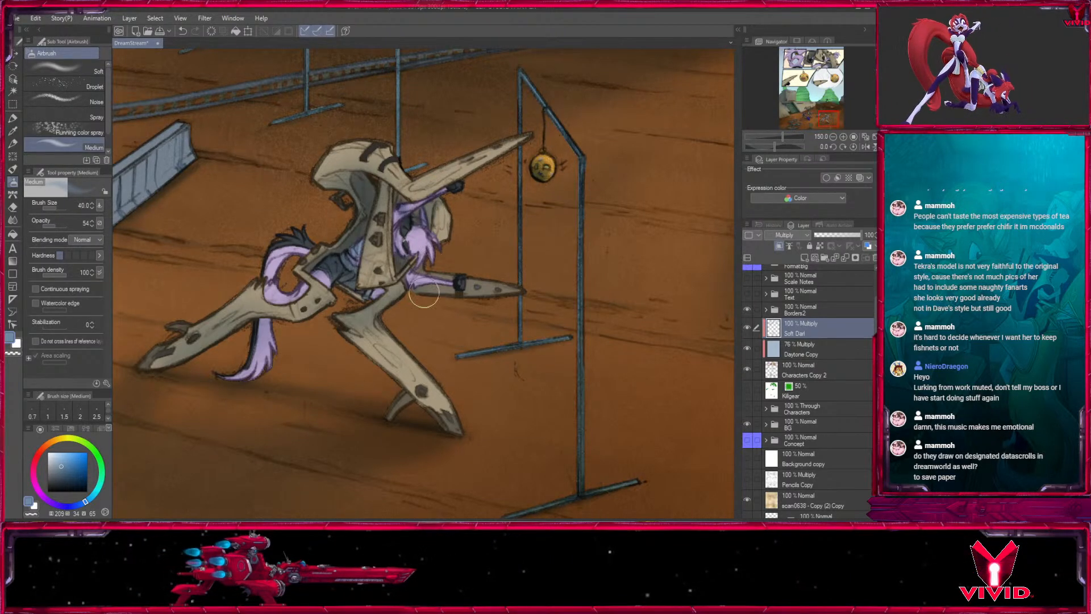
key("bracketright")
key("bracketright")
key("bracketright")
key("bracketright")
key("bracketright")
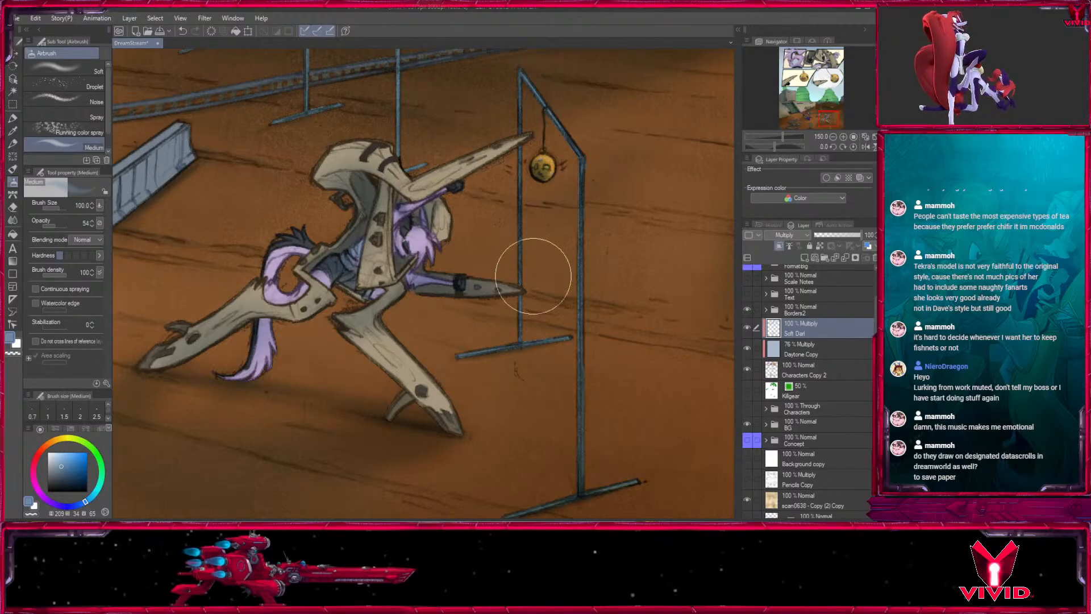
- Shade the lunging suit's hood-shaped shoulder piece and torso with the airbrush at sizes 100 and 15
left_click_drag(369, 178, 396, 240)
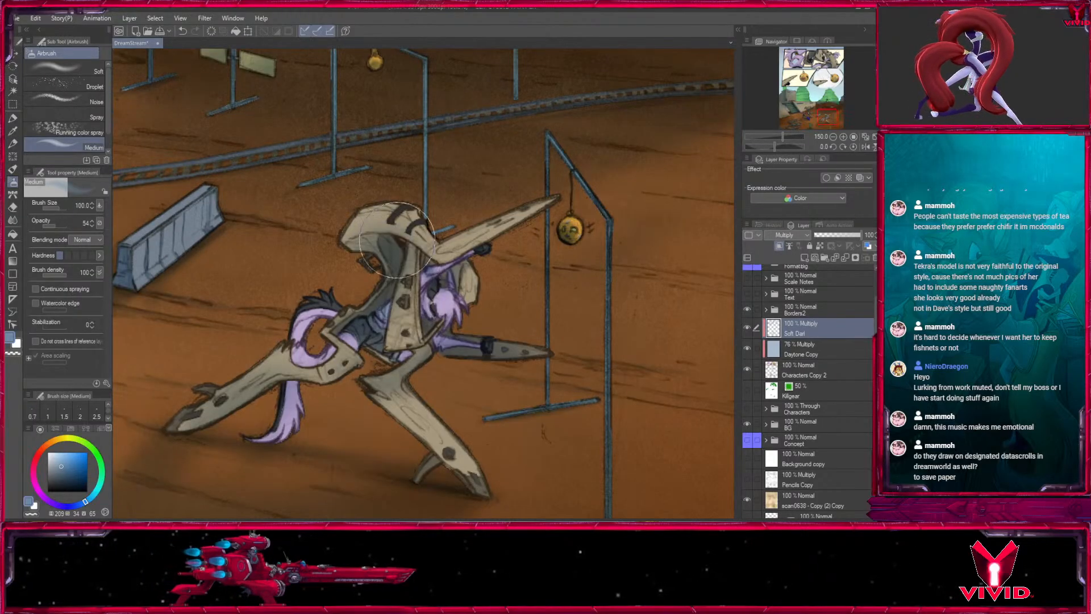
key("bracketleft")
key("bracketleft")
key("bracketleft")
key("bracketleft")
key("bracketleft")
key("bracketleft")
key("bracketleft")
key("bracketleft")
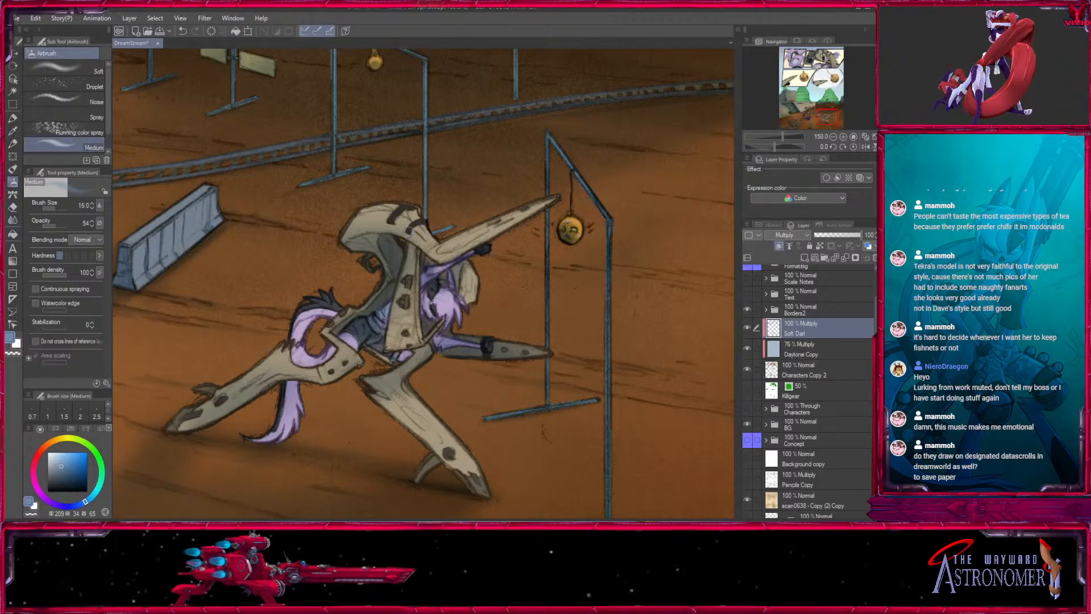
- Darken the underside of the lunging suit's rear foot and shin with the airbrush at size 100
mouse_move(408, 272)
left_mouse_down()
mouse_move(399, 250)
mouse_move(487, 219)
left_mouse_up()
key("bracketright")
key("bracketright")
key("bracketright")
key("bracketright")
key("bracketright")
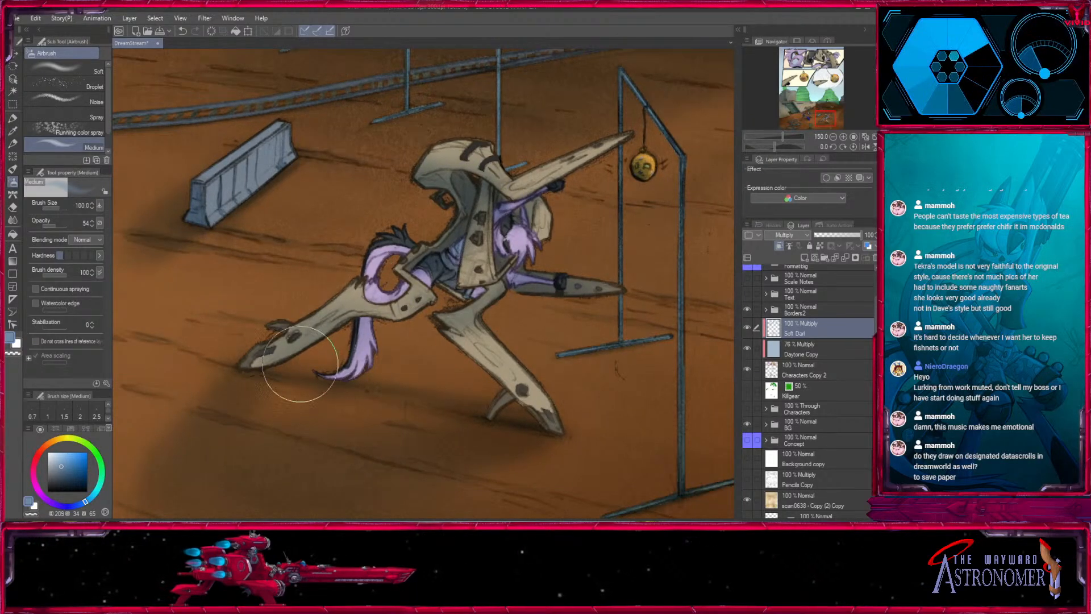
left_click_drag(310, 336, 301, 310)
- Shade the inner curve of the lilac tail and the adjoining rear thigh with the airbrush at size 40
key("bracketleft")
key("bracketleft")
key("bracketleft")
key("bracketleft")
key("bracketleft")
key("bracketleft")
key("bracketleft")
key("bracketleft")
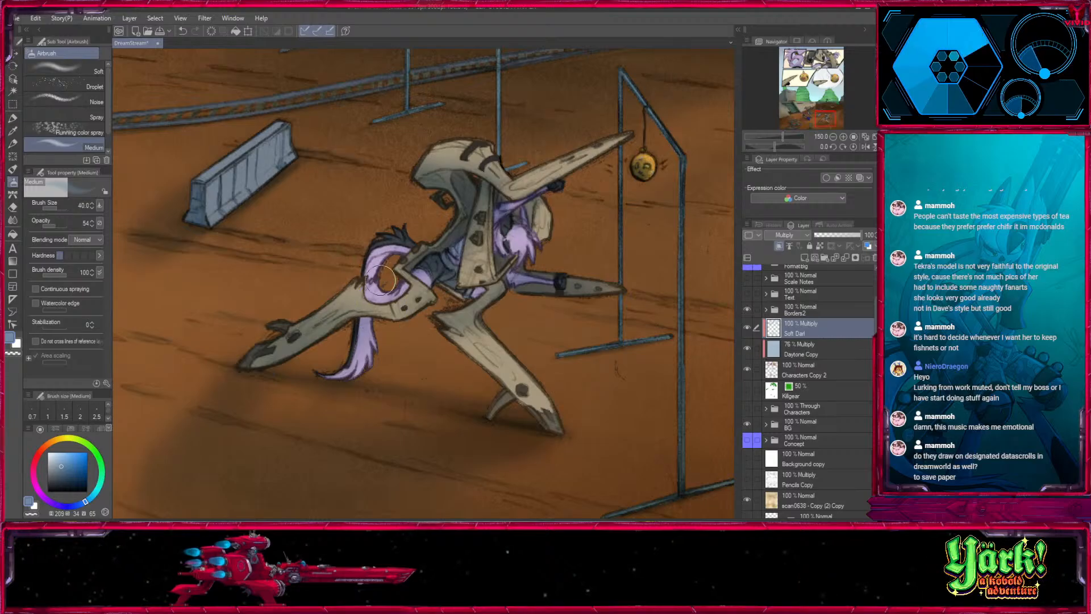
mouse_move(387, 304)
left_mouse_down()
mouse_move(367, 284)
mouse_move(365, 318)
mouse_move(377, 263)
mouse_move(381, 297)
mouse_move(372, 292)
mouse_move(348, 313)
left_mouse_up()
left_click_drag(382, 280, 388, 292)
- Shade the top of the lunging suit's front leg and the area below its torso with airbrush sizes 40 and 15
key("bracketright")
key("bracketright")
key("bracketright")
key("bracketright")
key("bracketright")
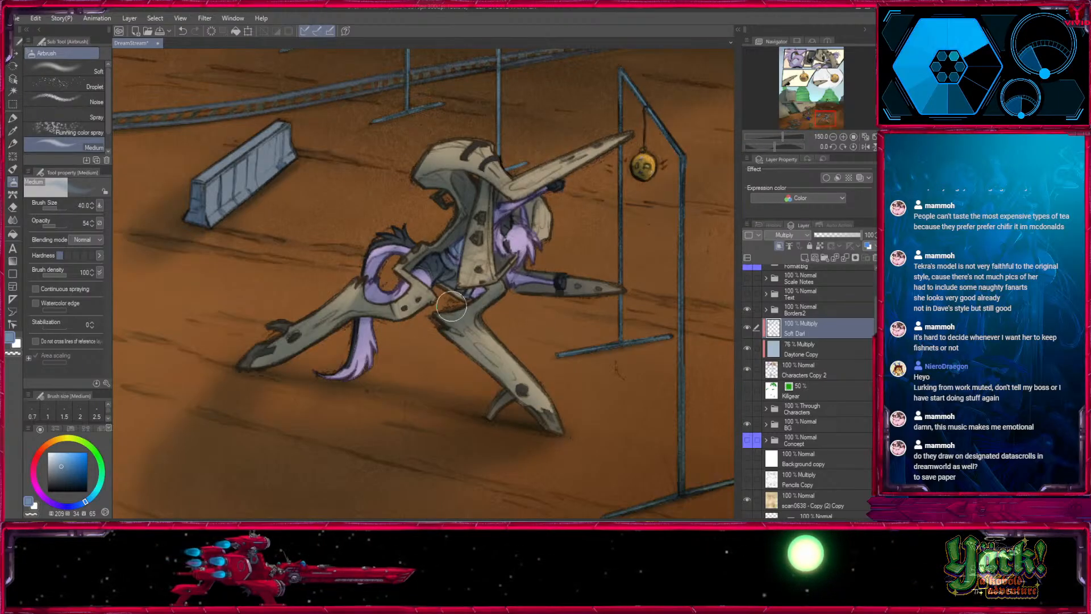
key("bracketleft")
key("bracketleft")
key("bracketleft")
key("bracketleft")
key("bracketleft")
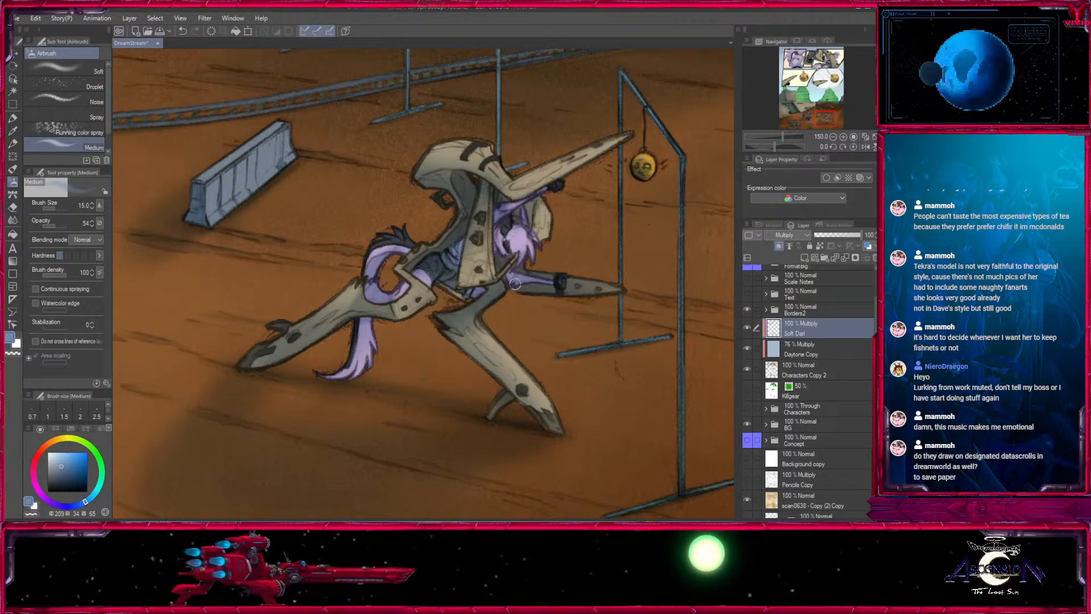
- Deepen the shading down the lunging suit's front leg with the airbrush at sizes 80 and 30
key("bracketright")
key("bracketright")
key("bracketright")
key("bracketright")
key("bracketright")
key("bracketright")
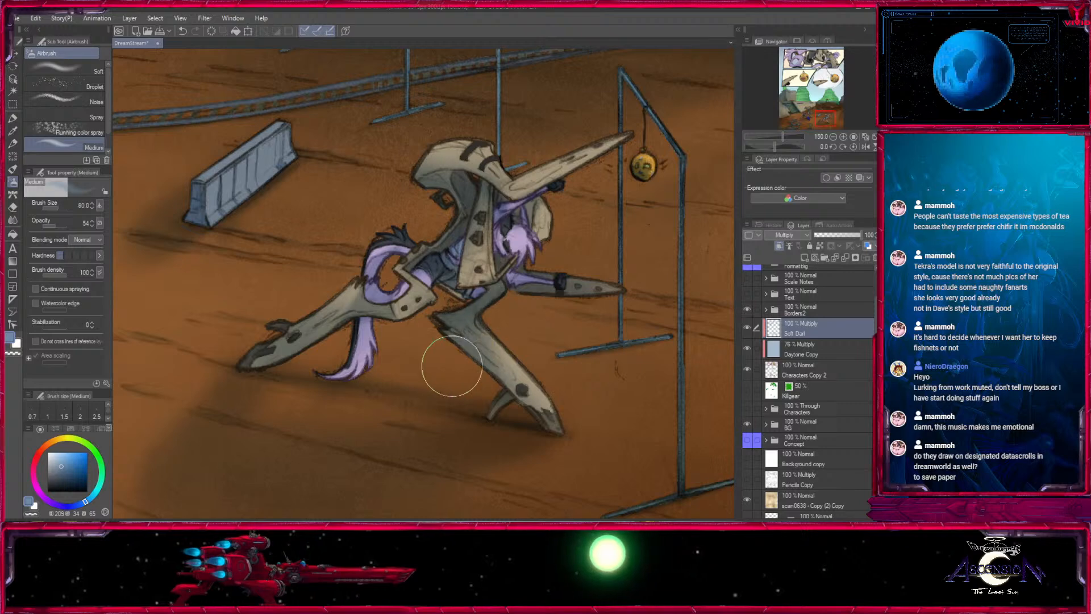
left_click_drag(443, 365, 364, 266)
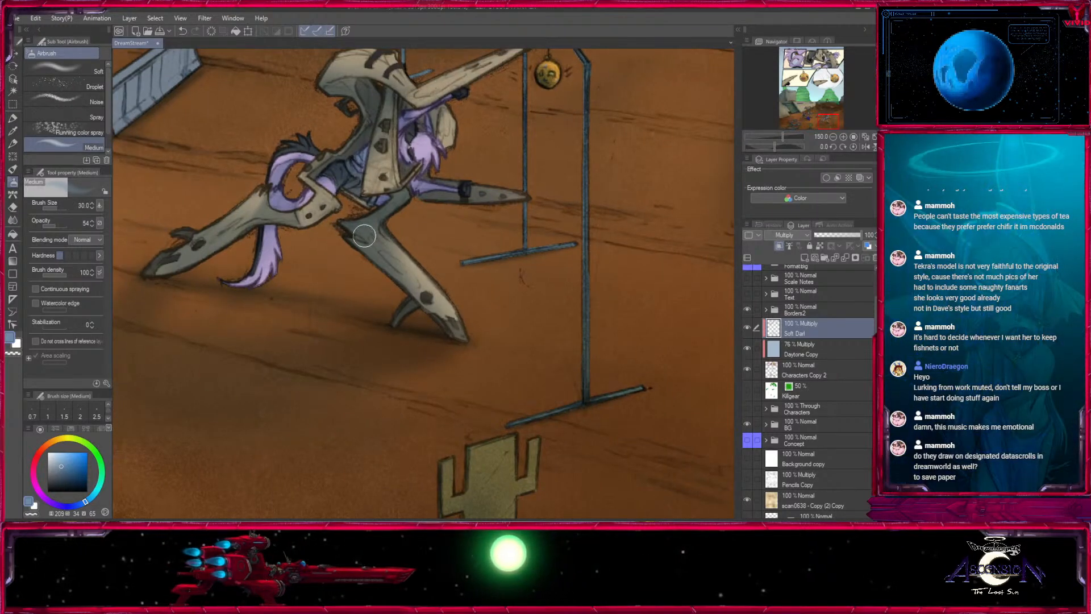
key("bracketleft")
key("bracketleft")
key("bracketleft")
key("bracketleft")
- Shade the lunging suit's rear thigh where it meets the tail with airbrush sizes 20, 25 and 30
mouse_move(332, 304)
left_mouse_down()
mouse_move(382, 331)
mouse_move(501, 359)
left_mouse_up()
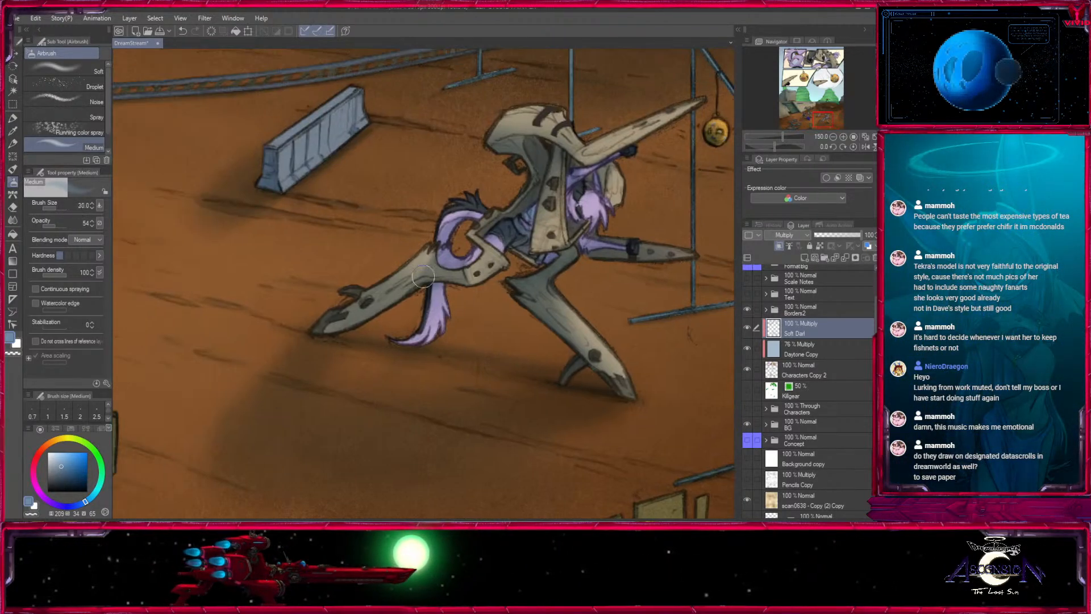
key("bracketright")
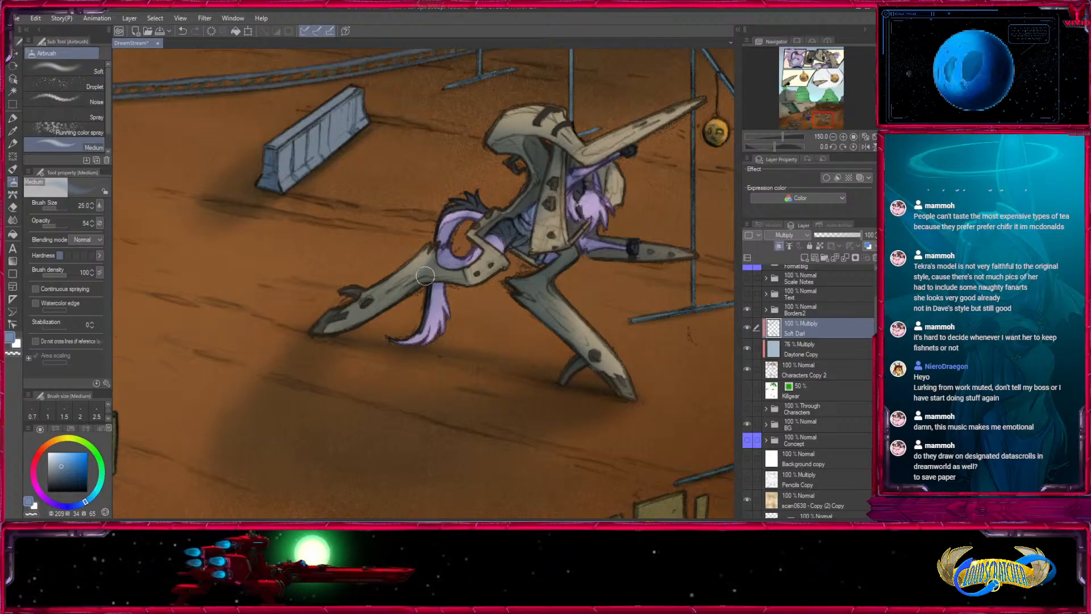
key("bracketleft")
key("bracketleft")
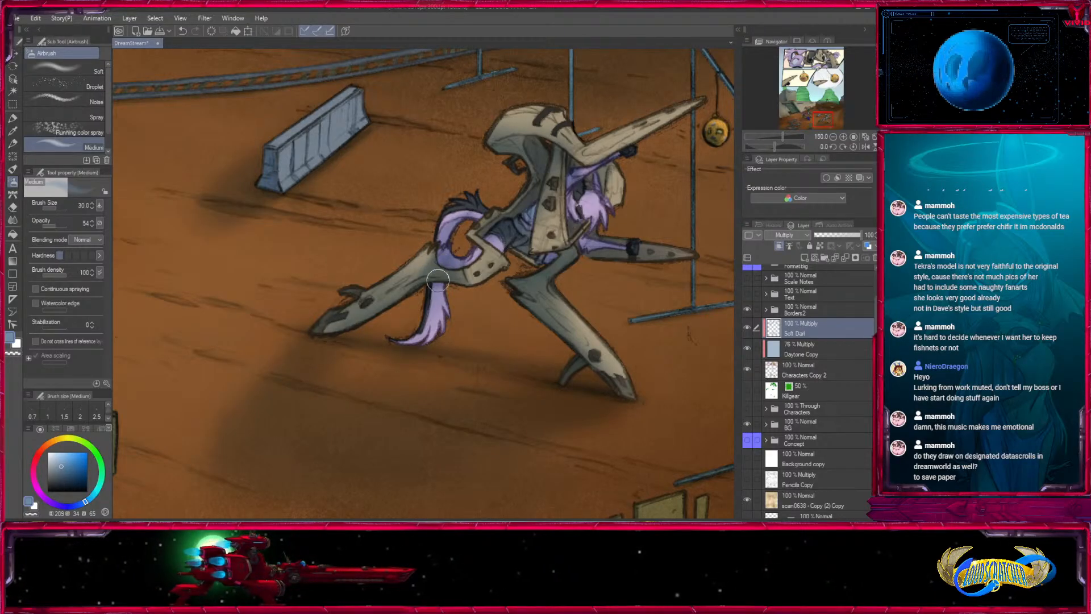
- Zoom out to 66.7% and examine the shading across the whole desert panel
left_click_drag(525, 288, 440, 419)
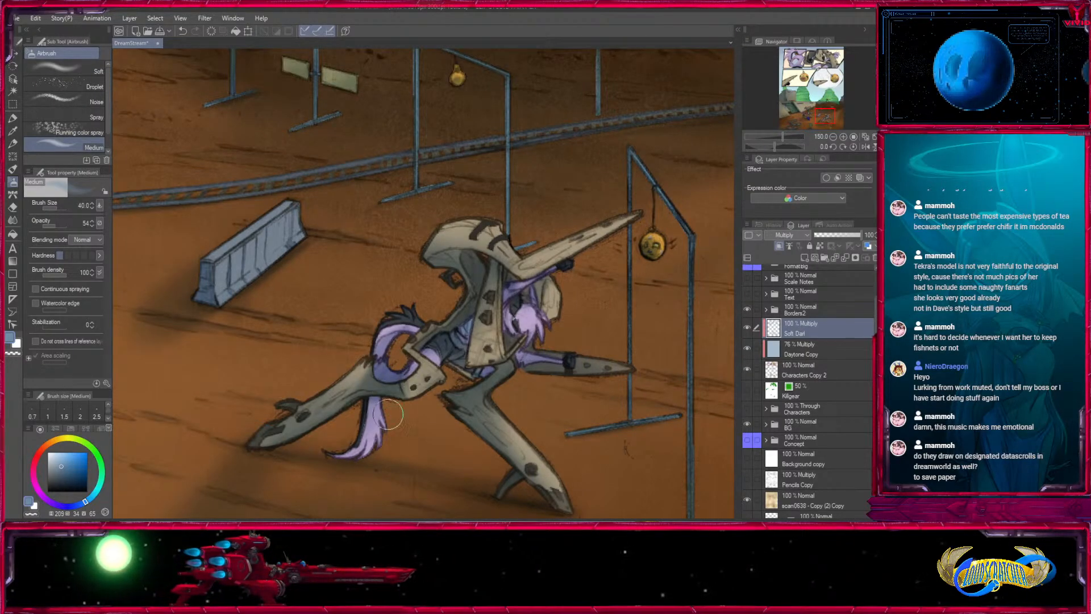
left_click(834, 138)
left_click_drag(315, 326, 552, 406)
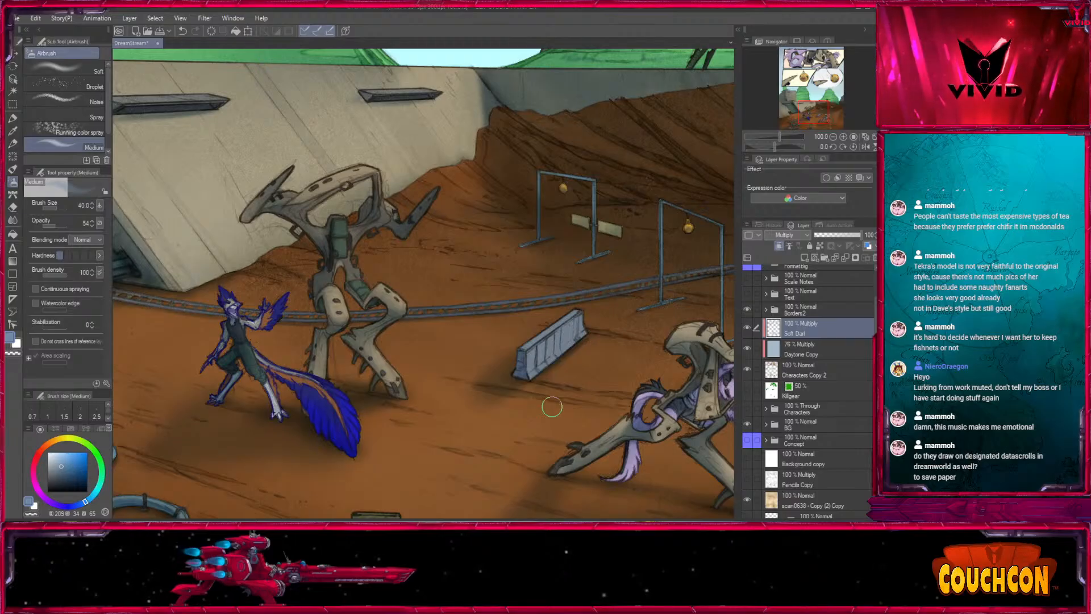
left_click(833, 138)
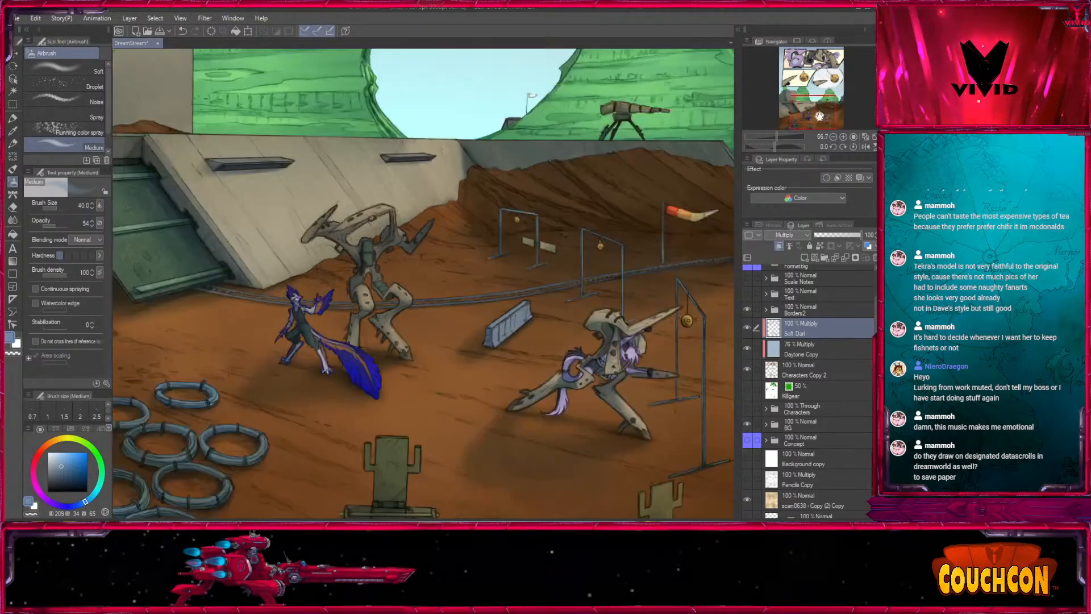
left_click(819, 116)
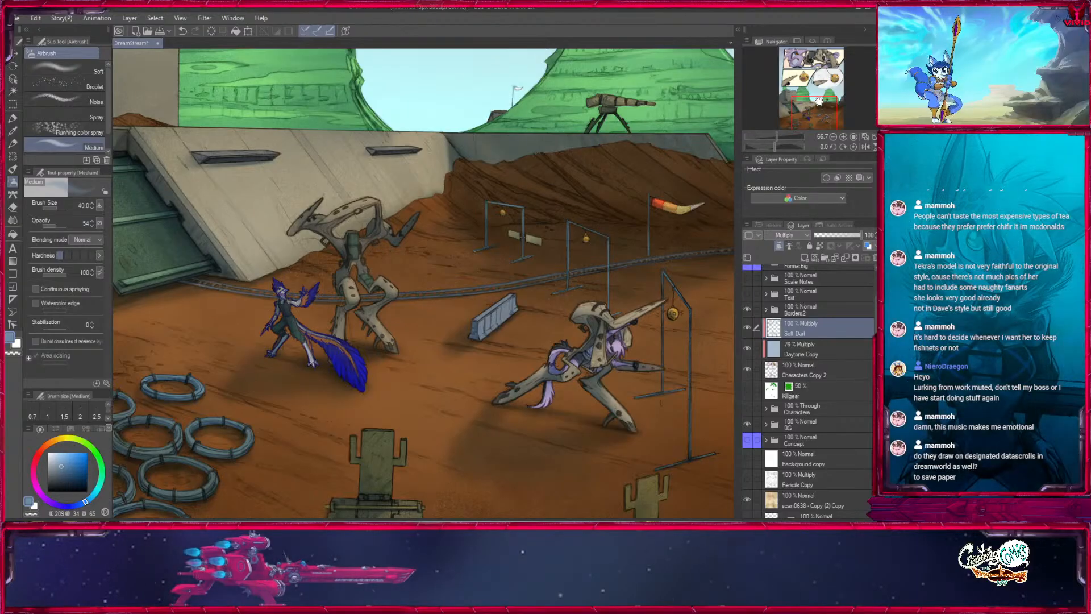
- Examine the finished shading in the desert panel at 50%, and in the whole comic page at 25%
left_click(820, 102)
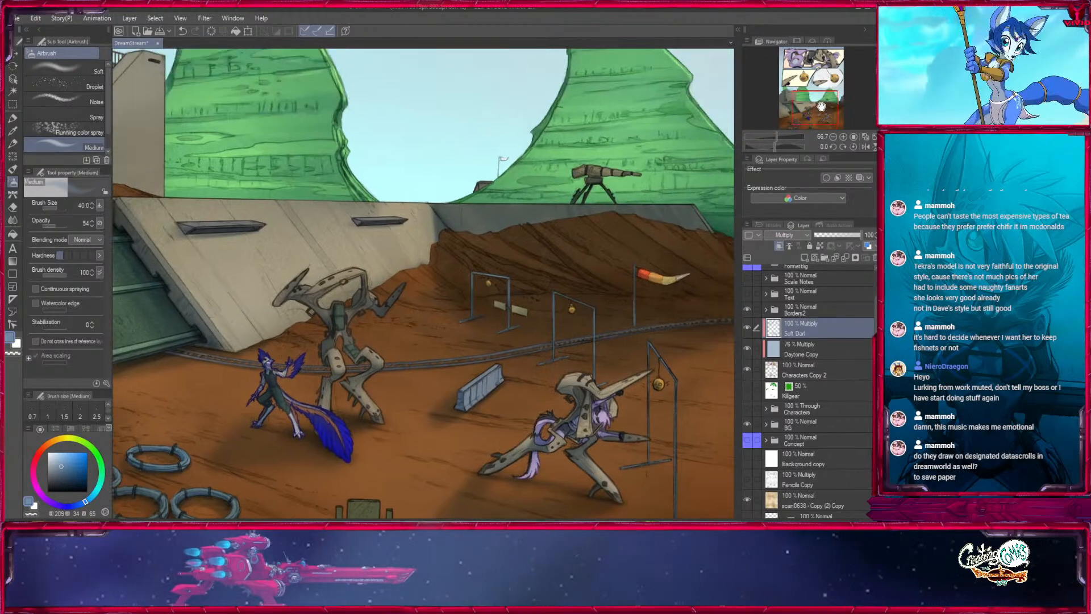
left_click(816, 103)
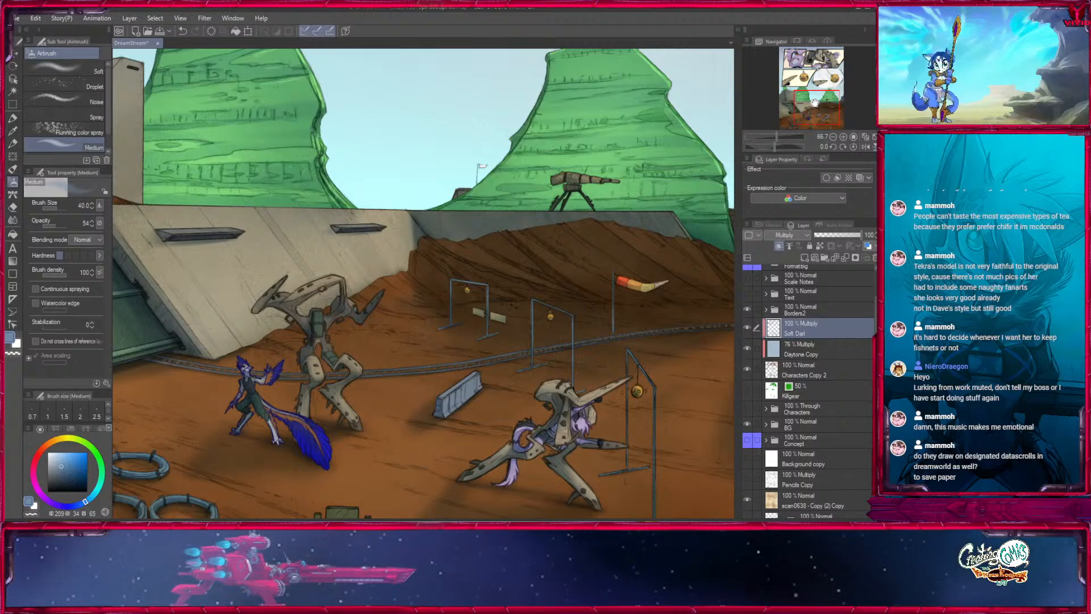
left_click(832, 136)
left_click(817, 114)
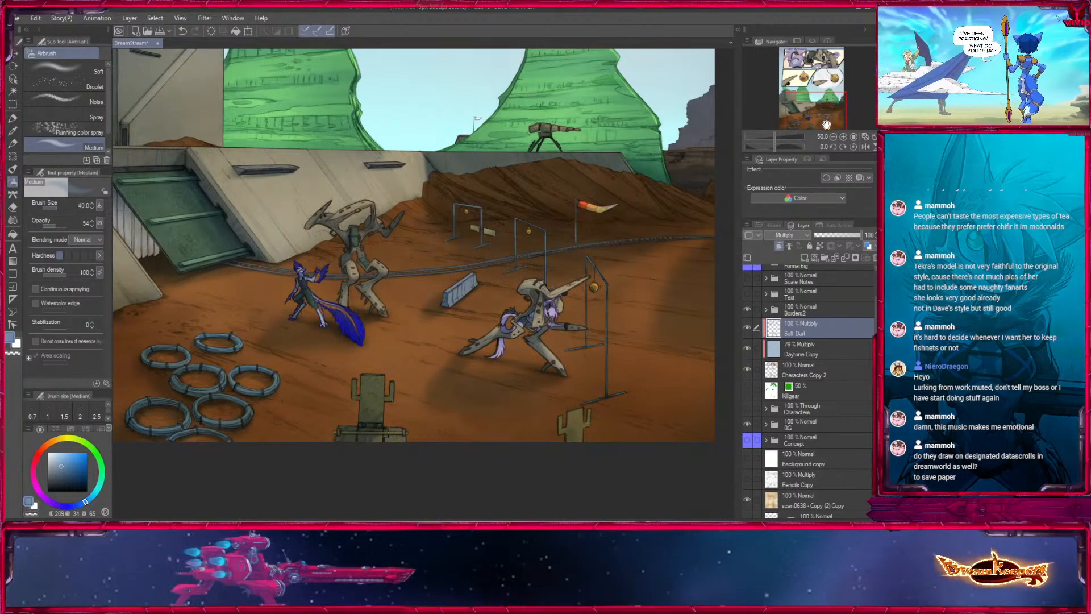
left_click_drag(825, 124, 823, 56)
key("ctrl+minus")
key("ctrl+minus")
left_click_drag(631, 329, 608, 272)
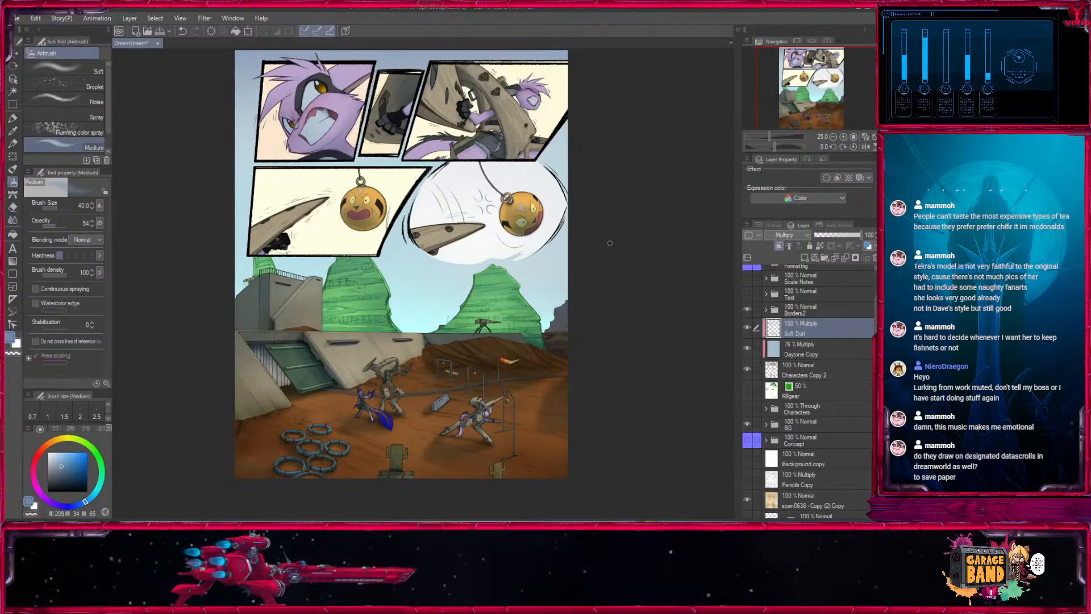
- Duplicate the characters layer, place the copy above the Multiply shading layers in Normal mode, and rename it HL
left_click(812, 366)
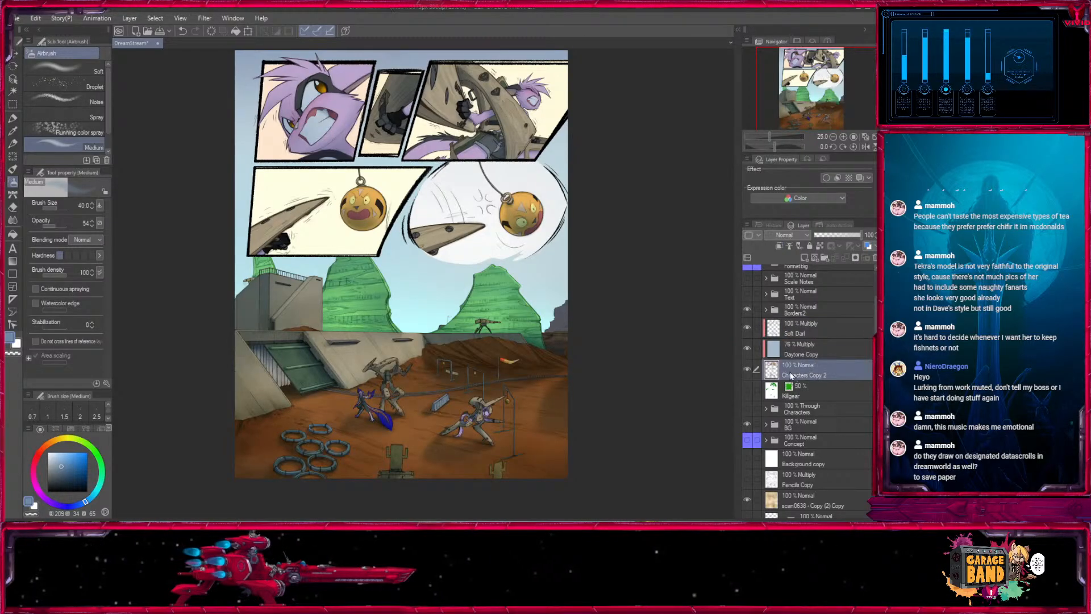
left_click_drag(791, 376, 808, 323)
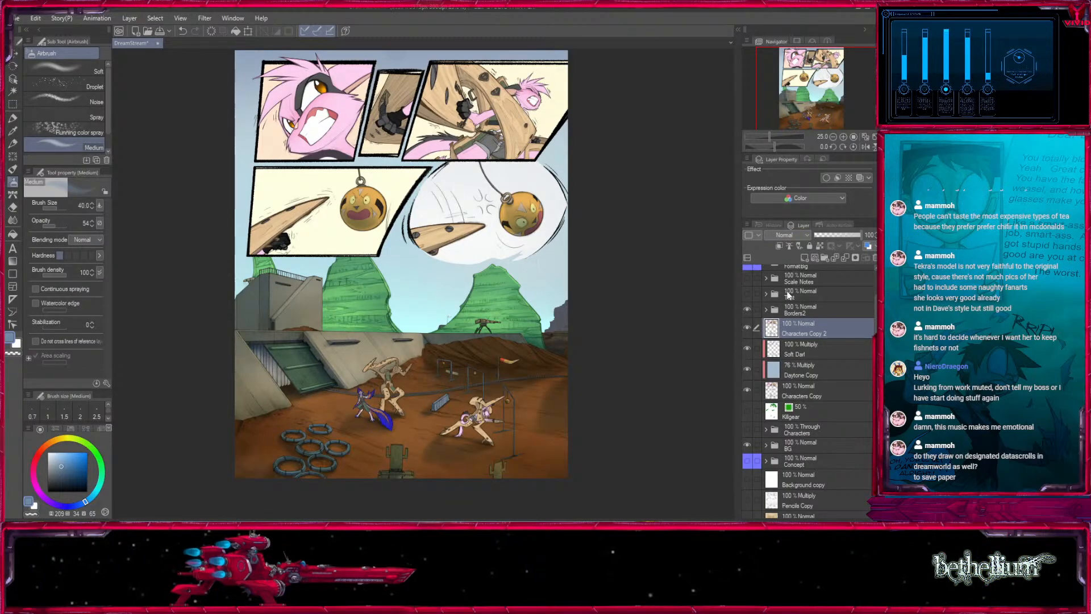
left_click(785, 323)
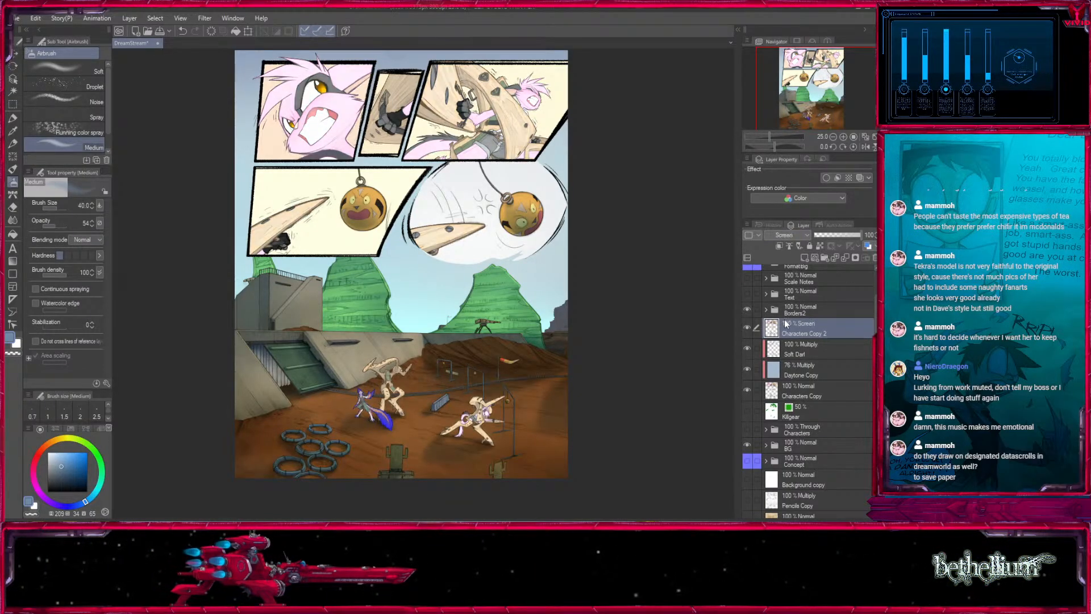
left_click(788, 250)
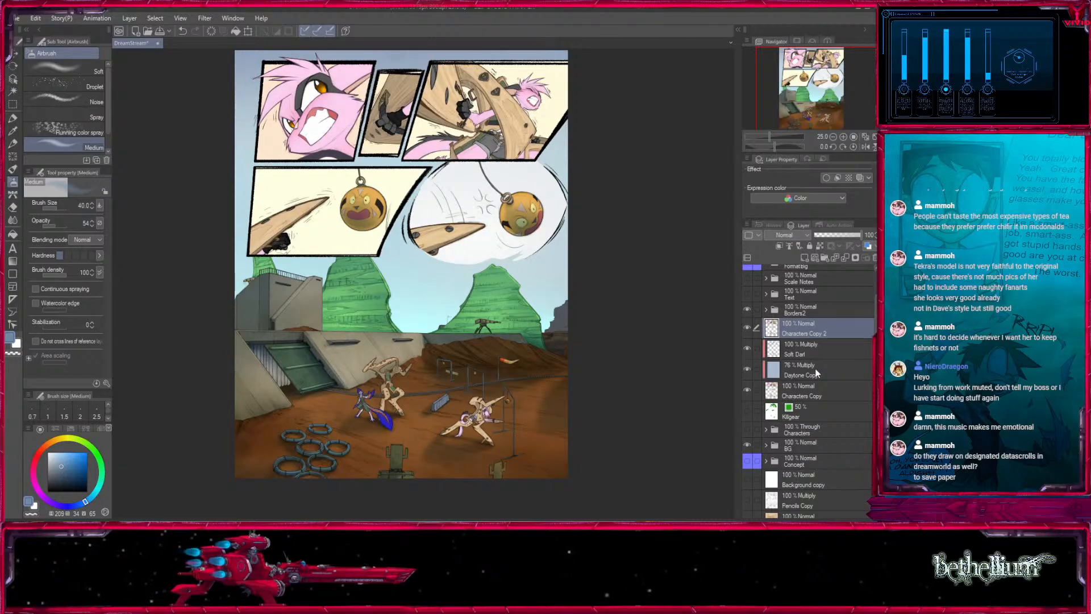
type("HL")
key("Return")
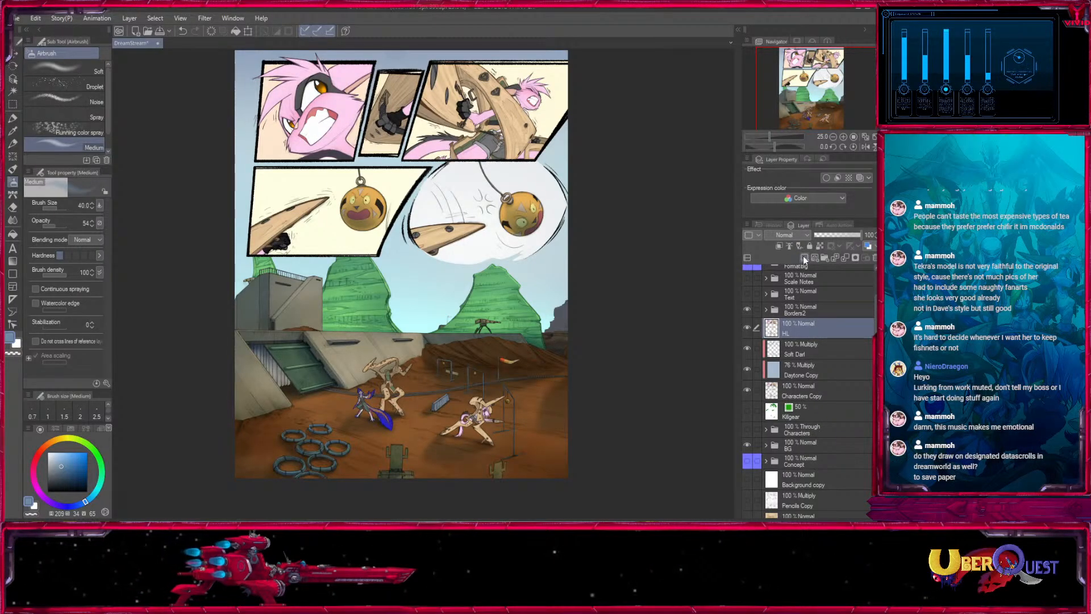
- Add a mask to the HL layer and fill it so the whole layer is hidden
left_click(855, 257)
left_click(12, 233)
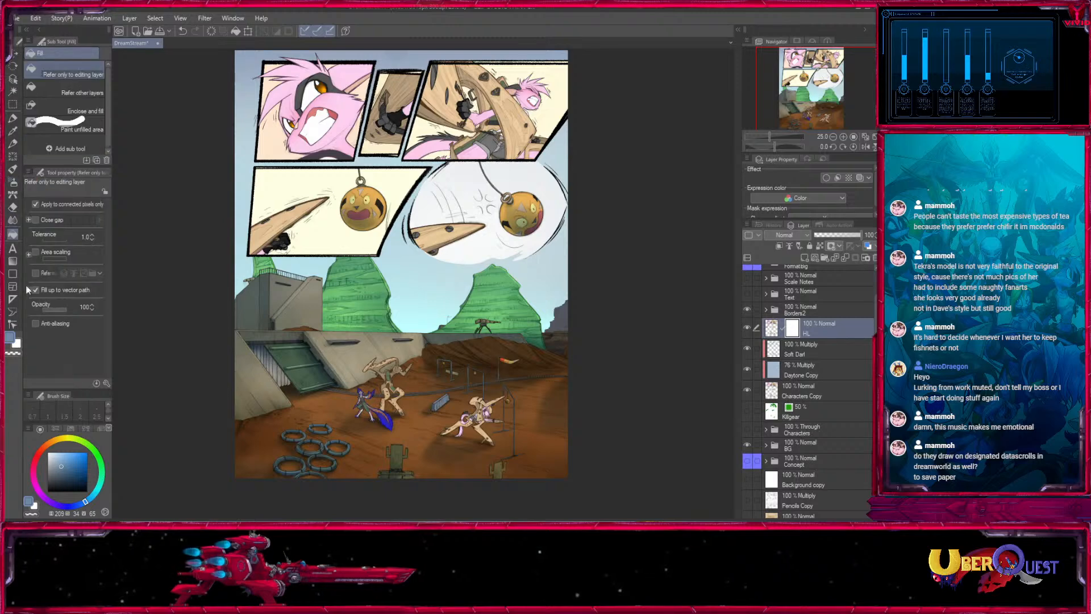
left_click(480, 263)
- Choose the Fill in Mono Pen 2 and try a highlight stroke on the HL mask over the ear in the face close-up
left_click(816, 84)
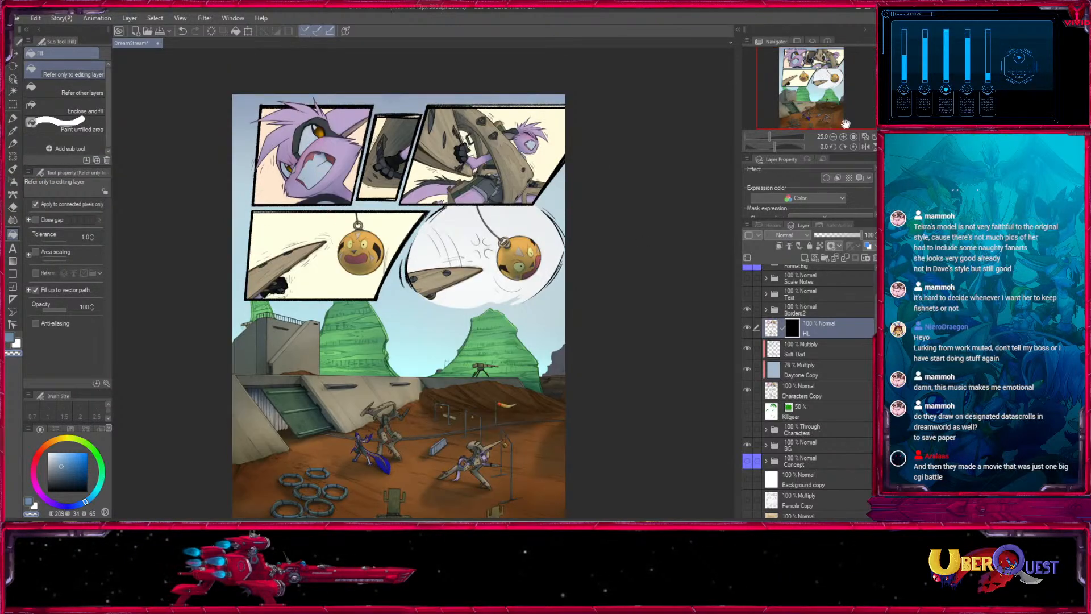
left_click(843, 138)
left_click(844, 137)
left_click(808, 72)
left_click(13, 120)
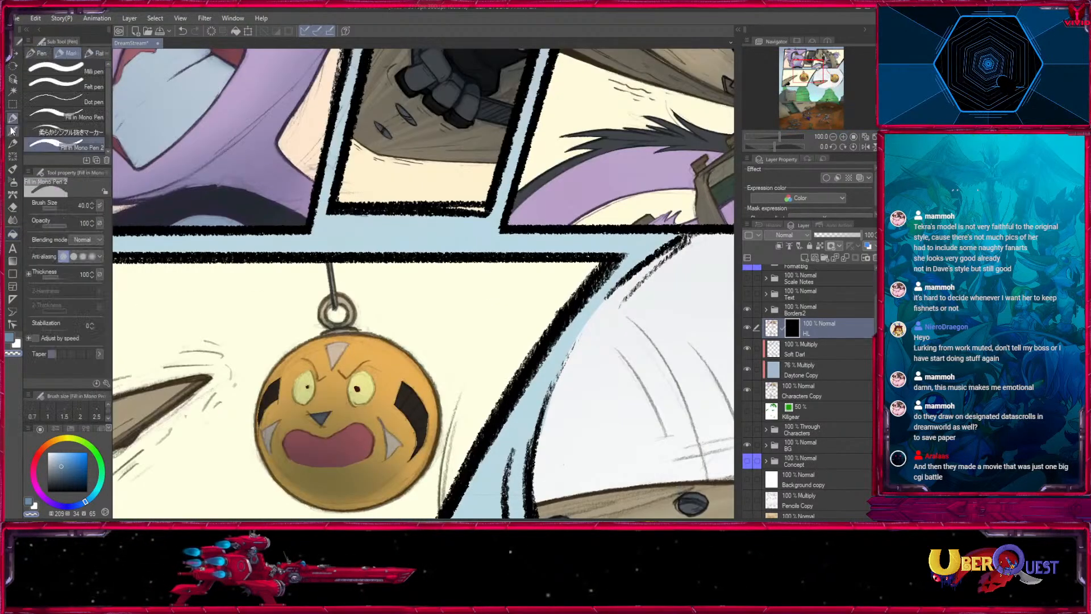
left_click(13, 133)
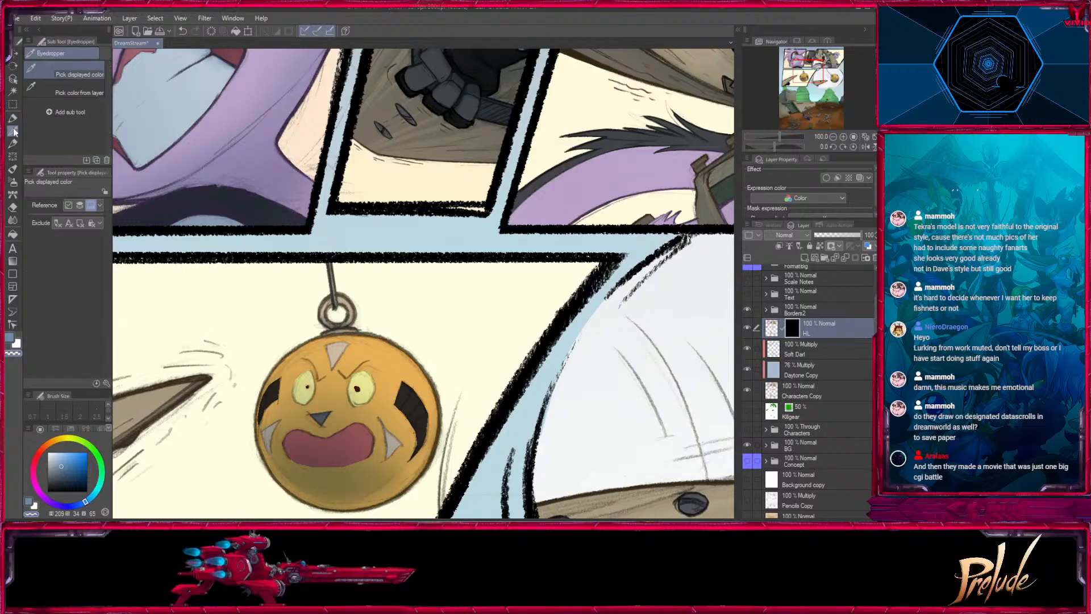
left_click(13, 119)
left_click_drag(208, 58, 401, 305)
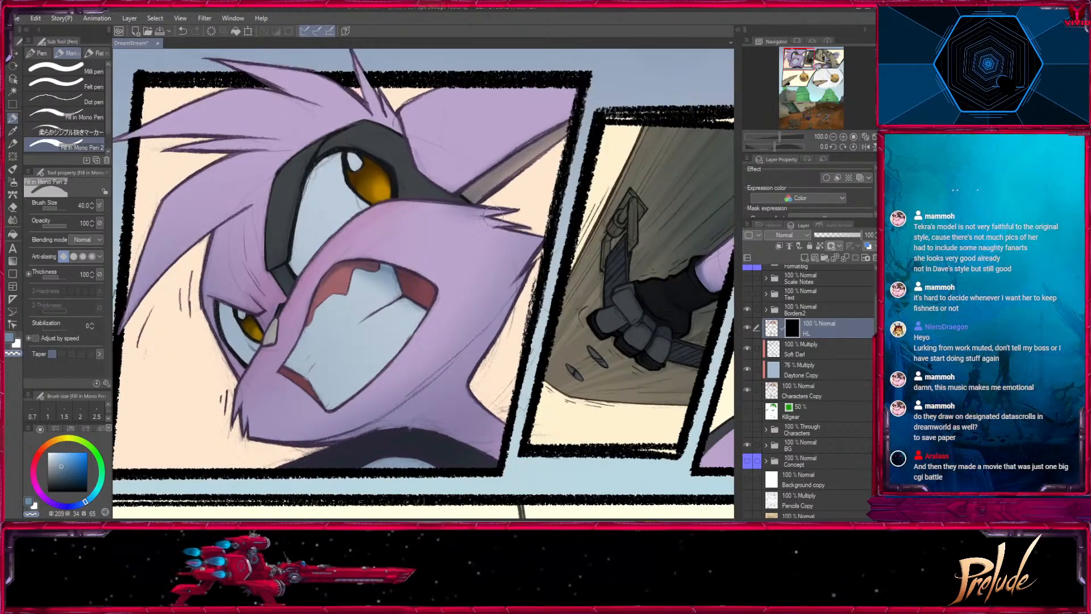
left_click_drag(564, 191, 527, 279)
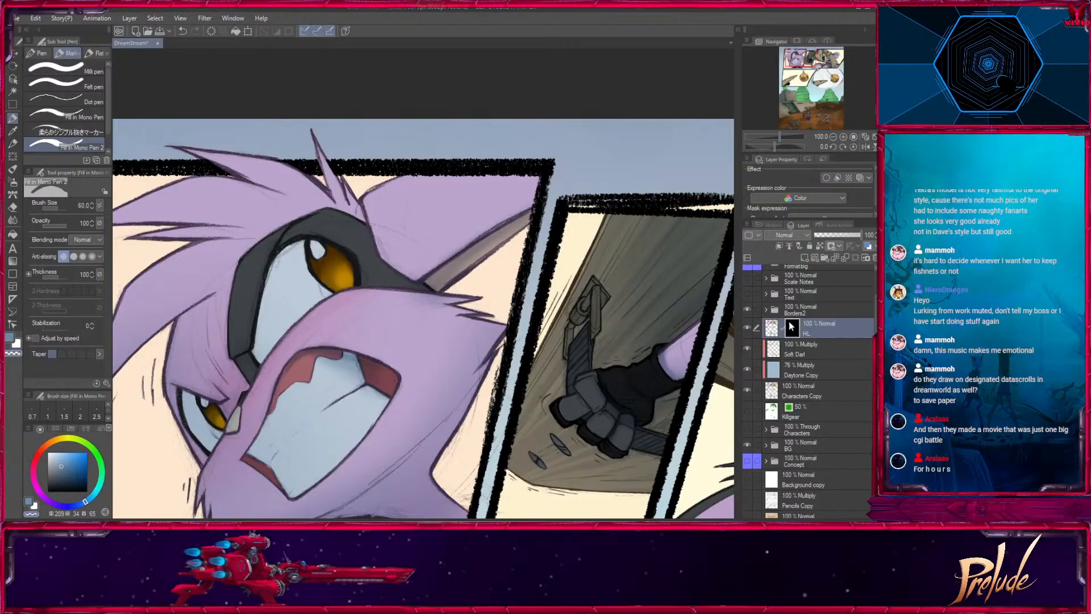
left_click(10, 336)
mouse_move(398, 196)
left_mouse_down()
mouse_move(563, 166)
mouse_move(438, 273)
left_mouse_up()
key("ctrl+z")
- Reveal a highlight along the upper edge of the muzzle with the pen at sizes 20 and 17
key("bracketright")
key("bracketright")
mouse_move(410, 205)
left_mouse_down()
mouse_move(448, 97)
mouse_move(399, 130)
left_mouse_up()
key("bracketleft")
left_click_drag(566, 332, 494, 308)
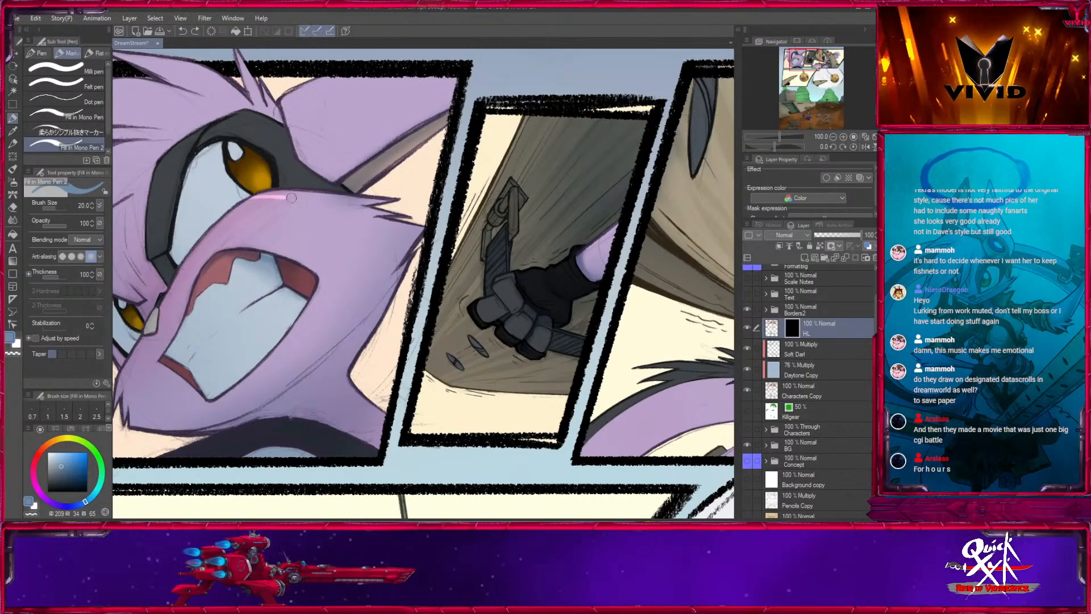
left_click_drag(261, 196, 378, 201)
key("bracketright")
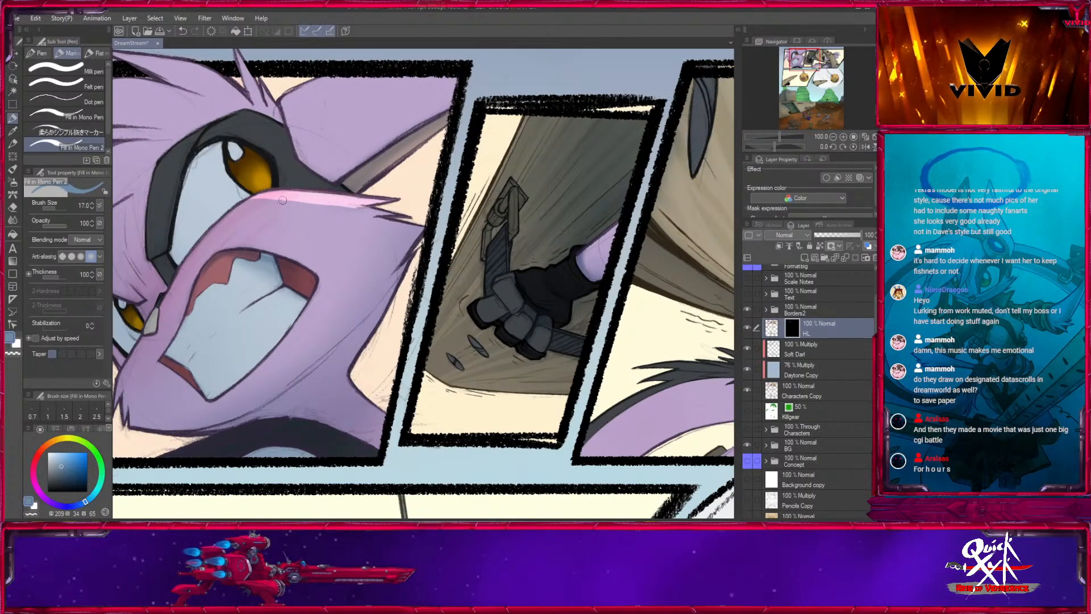
key("bracketleft")
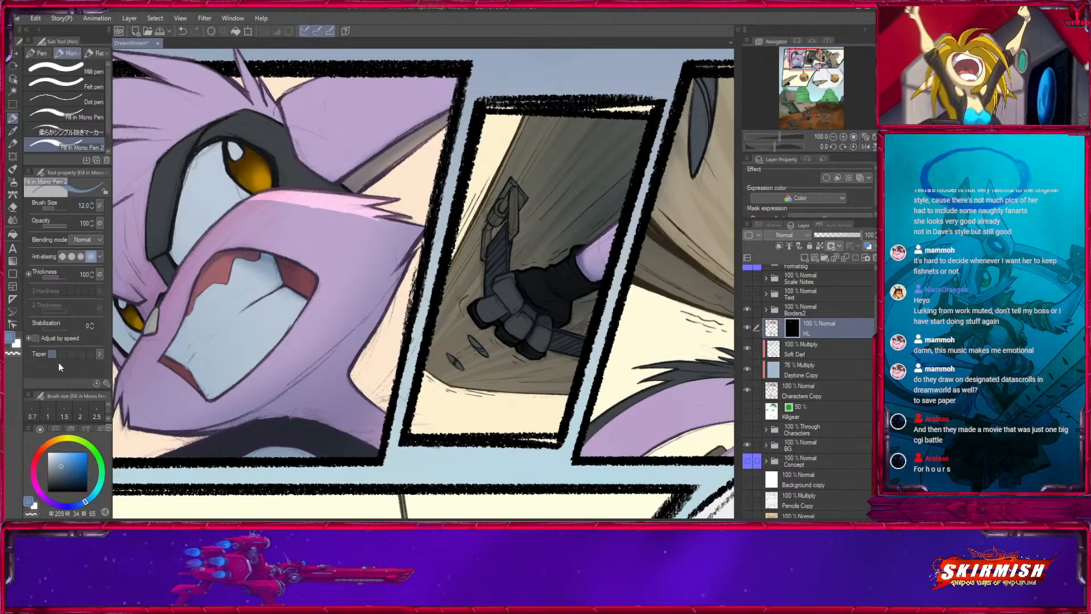
left_click_drag(272, 199, 345, 215)
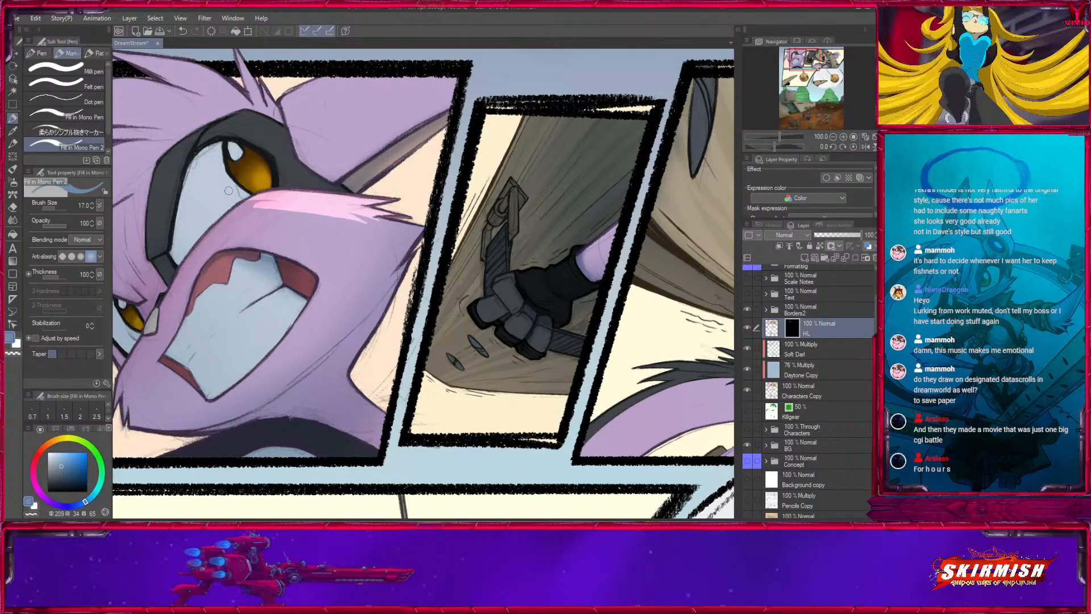
key("ctrl+z")
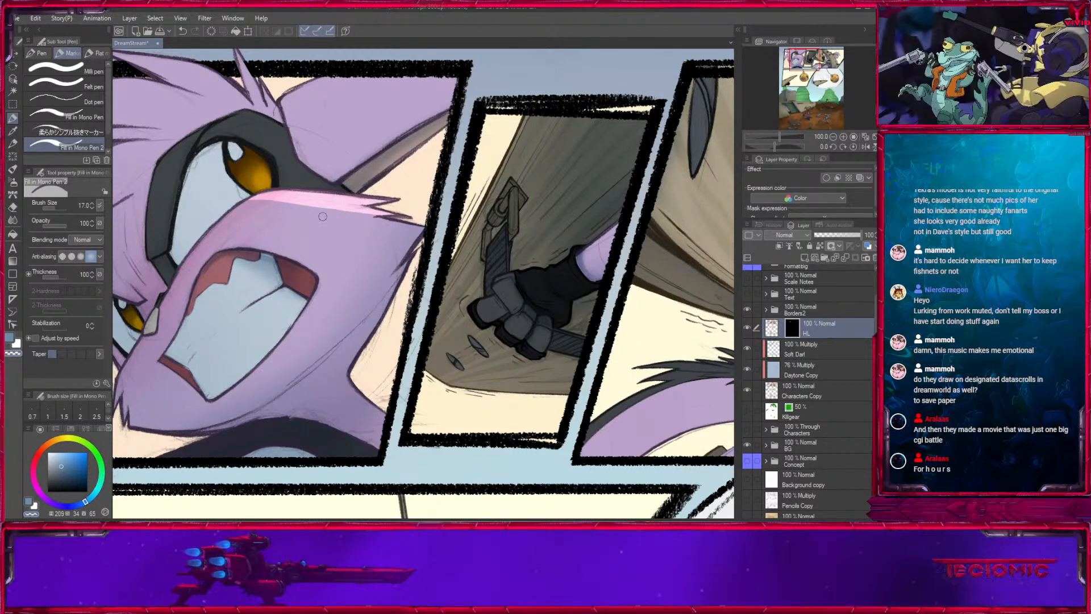
- Extend the muzzle highlight into the cheek fur spikes with the pen at size 8
key("bracketleft")
key("bracketleft")
key("bracketleft")
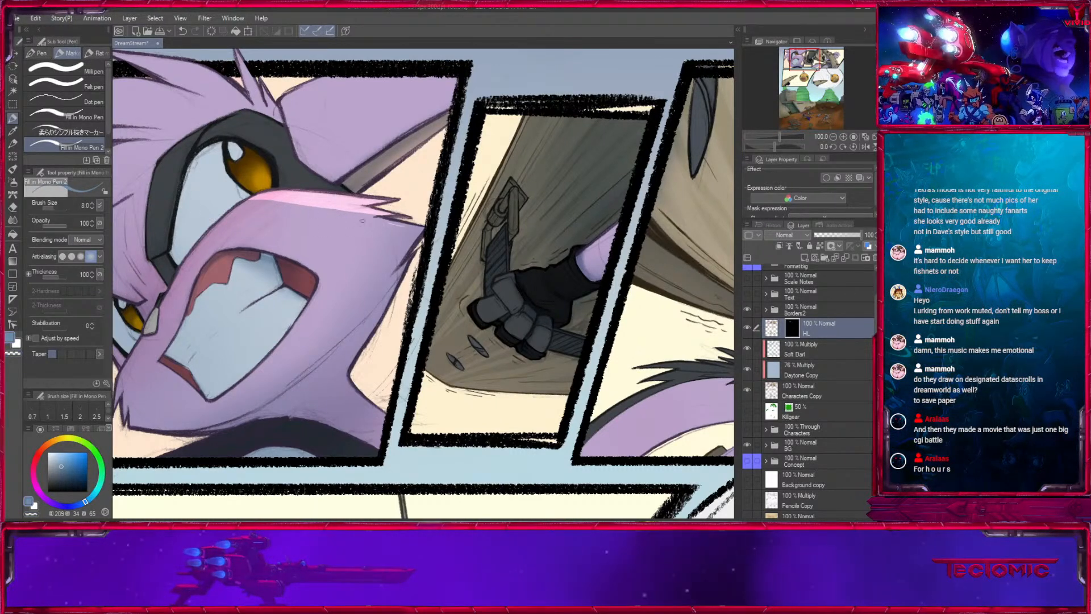
left_click_drag(321, 208, 422, 229)
key("bracketright")
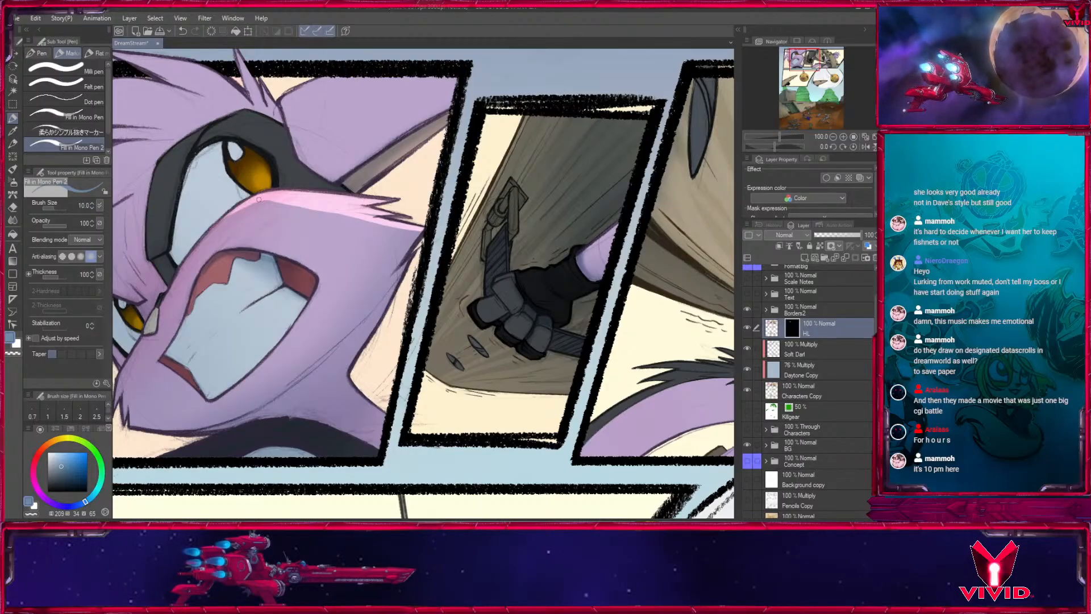
- Highlight the topmost hair spike with pen size 15 and try a size 20 stroke on the spike below it
left_click_drag(363, 193, 460, 364)
key("bracketright")
key("bracketright")
left_click_drag(214, 223, 290, 250)
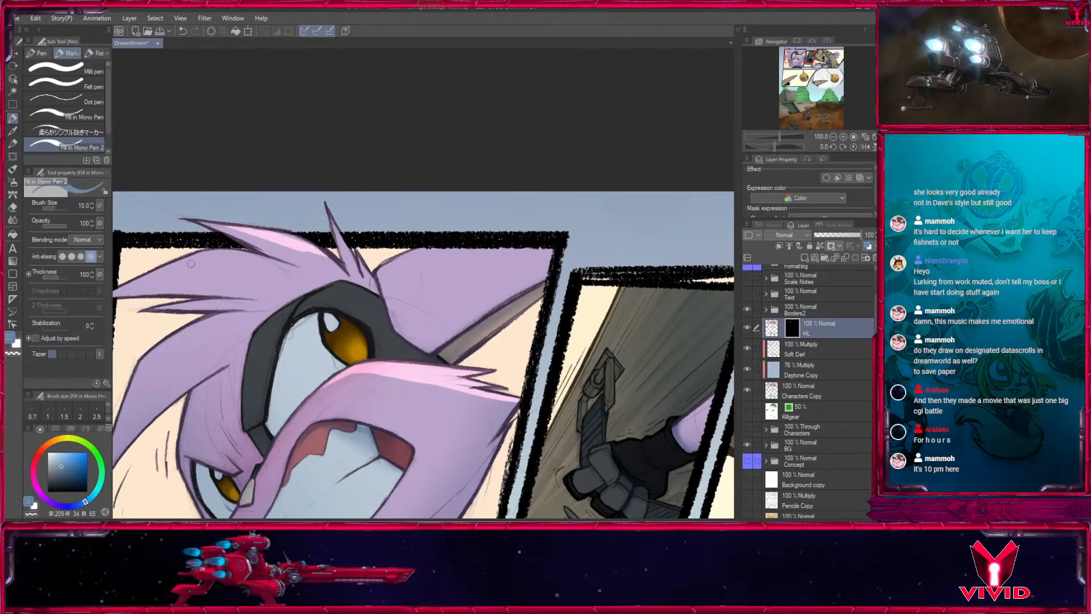
key("bracketright")
key("bracketright")
mouse_move(191, 264)
left_mouse_down()
mouse_move(256, 235)
mouse_move(274, 251)
mouse_move(305, 253)
left_mouse_up()
key("ctrl+z")
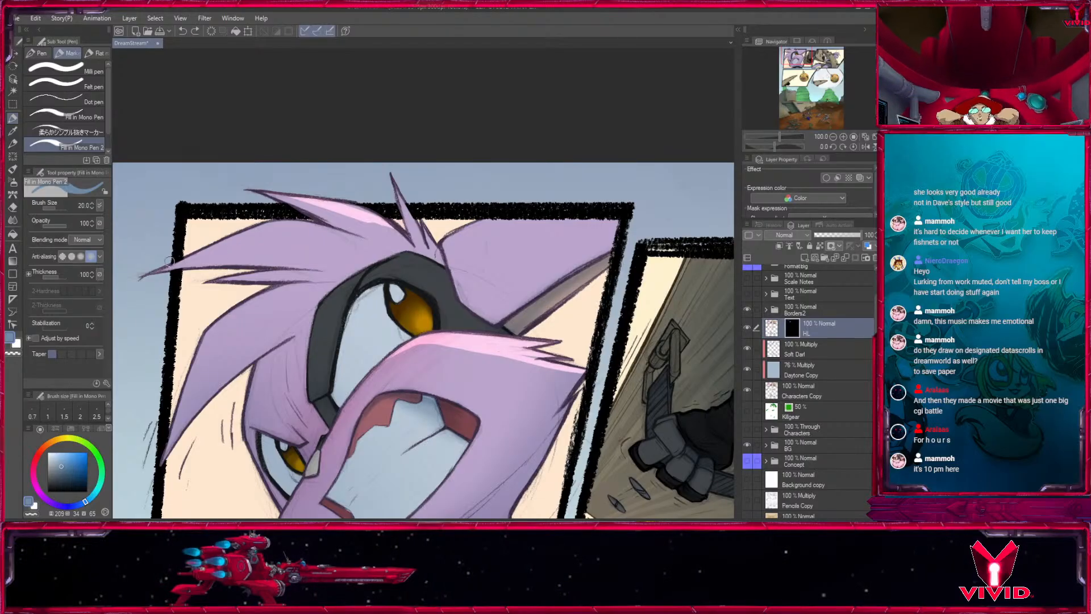
- Fill in the highlights on the upper hair spikes down to the forehead with pen size 20
left_click_drag(177, 262, 309, 254)
mouse_move(222, 256)
left_mouse_down()
mouse_move(289, 257)
mouse_move(264, 242)
mouse_move(341, 243)
left_mouse_up()
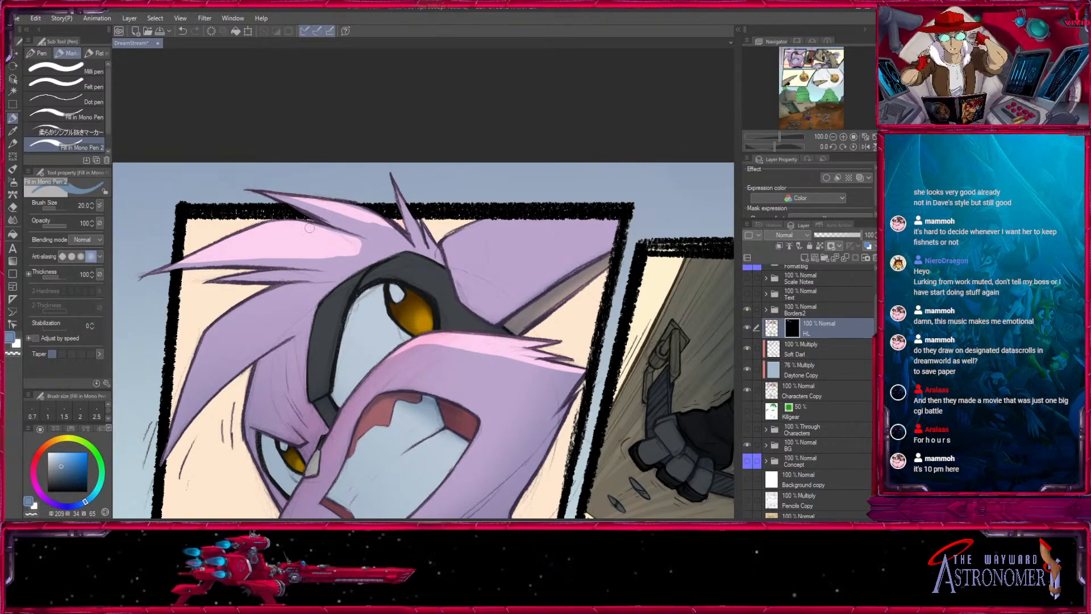
left_click_drag(266, 195, 358, 230)
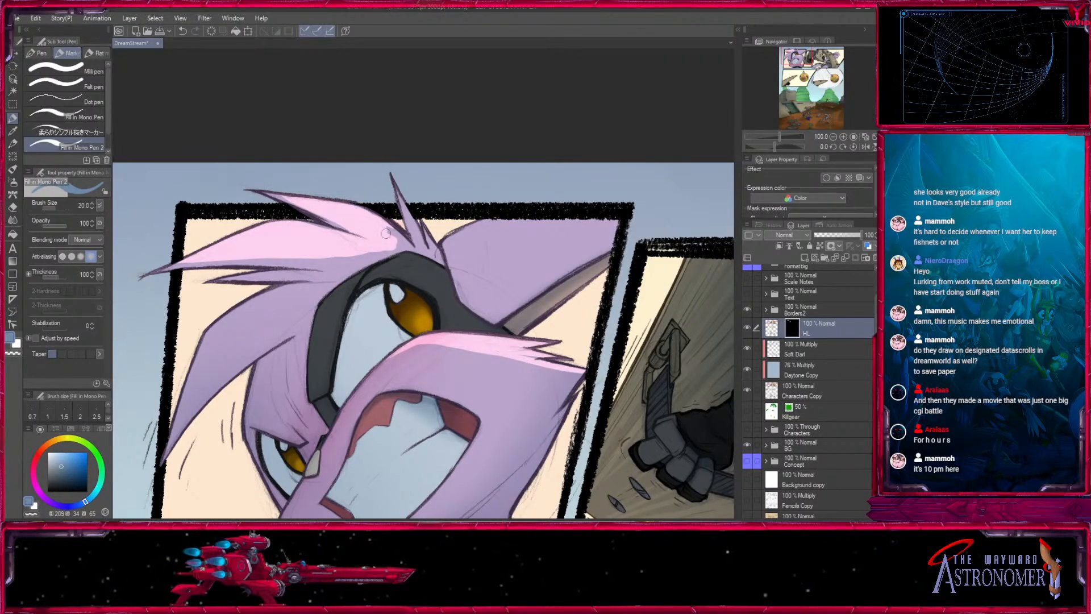
key("bracketright")
left_click_drag(404, 242, 419, 248)
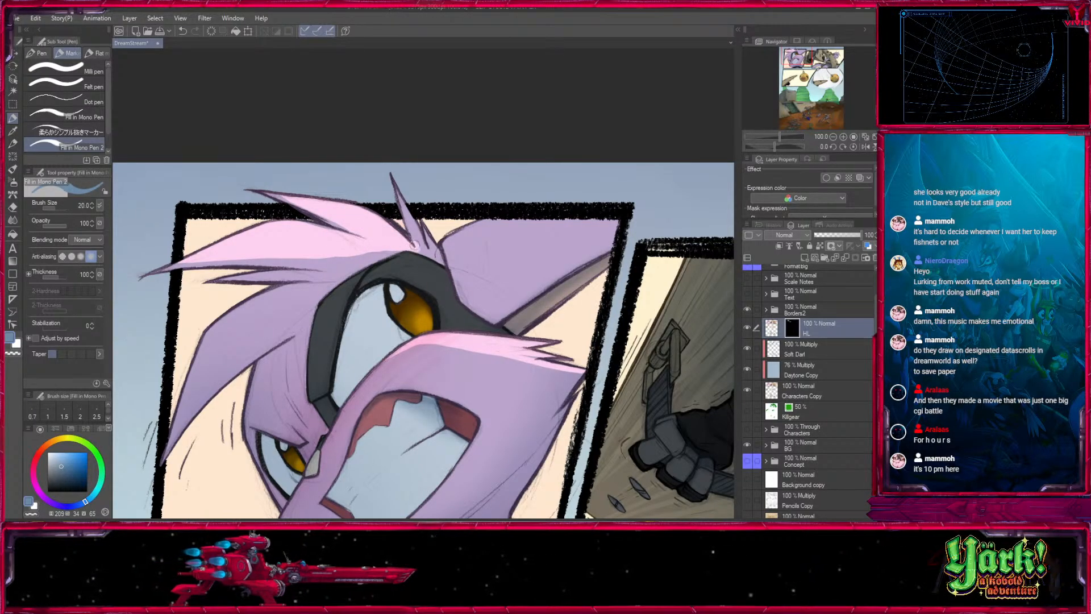
- Highlight the lower hair strands and the amber iris of the larger eye with pen size 20
left_click_drag(459, 204, 638, 120)
key("bracketright")
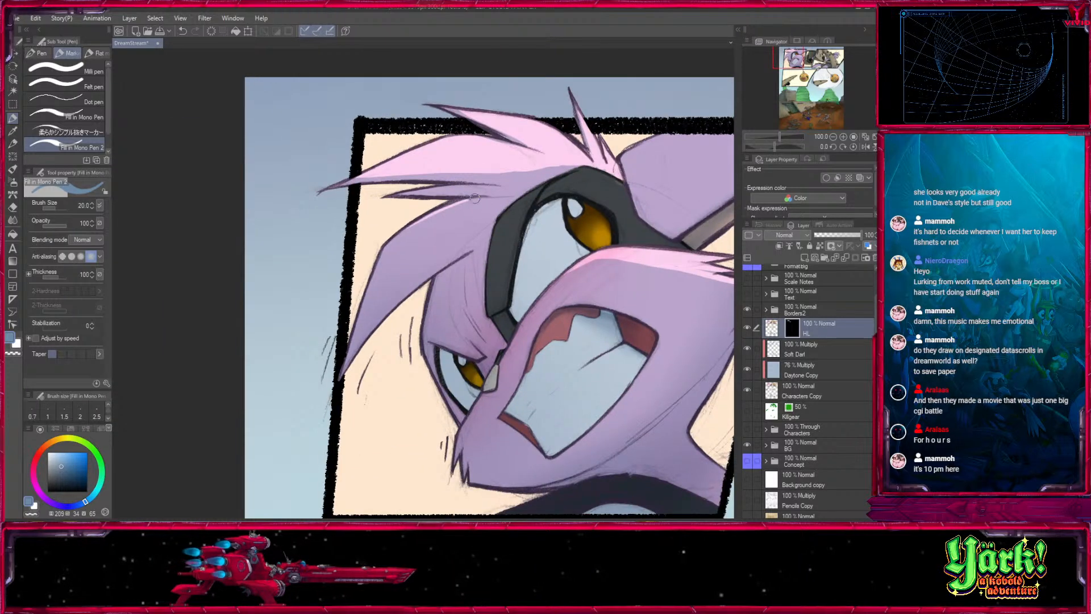
left_click_drag(612, 298, 397, 281)
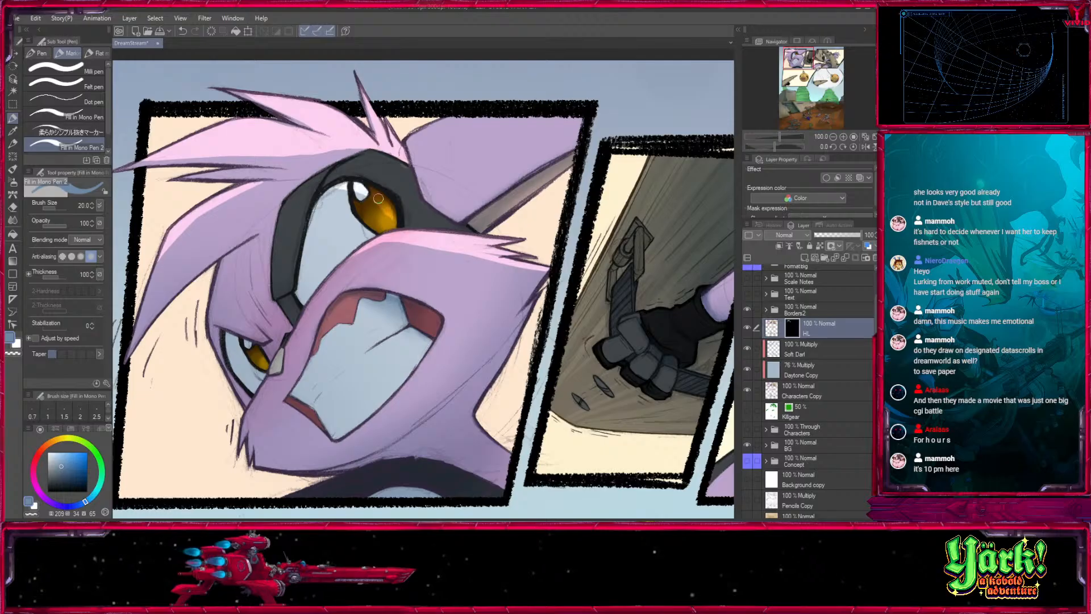
left_click_drag(378, 198, 395, 228)
key("bracketleft")
- Paint a highlight across the upper teeth on both sides of their dividing line with pen size 25
left_click_drag(425, 338, 429, 319)
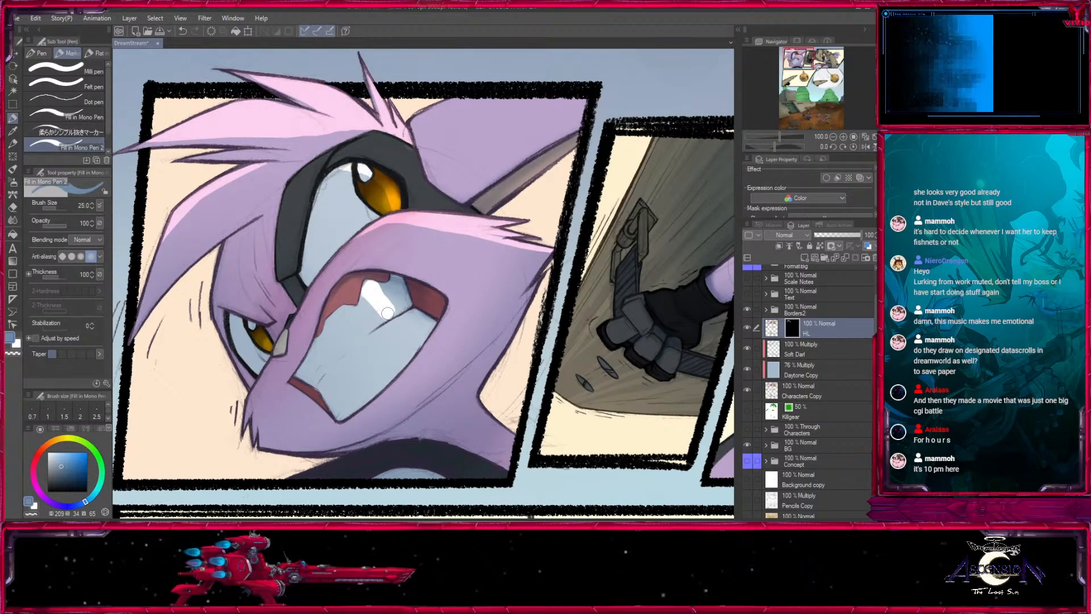
left_click_drag(387, 313, 389, 317)
key("bracketleft")
key("bracketleft")
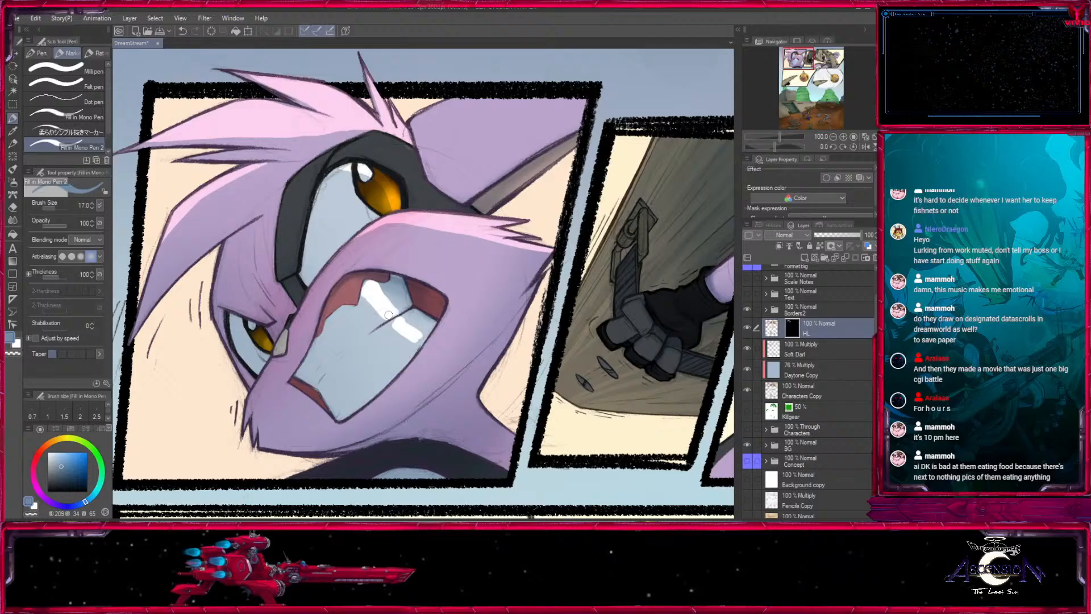
- Refine the teeth highlight at size 20 and highlight the upper gums and the outer edge of the teeth
key("bracketright")
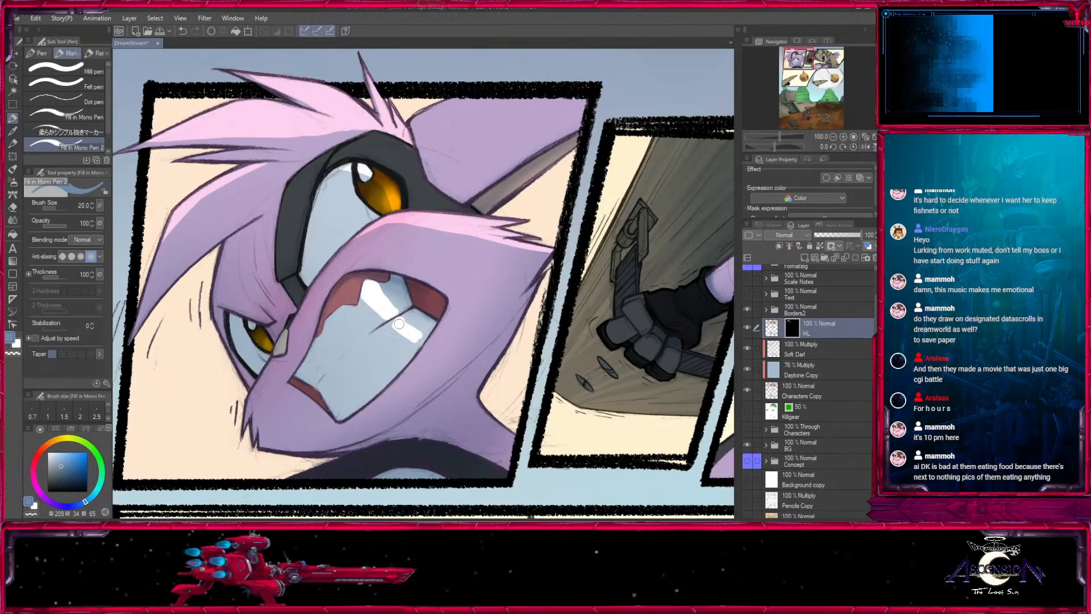
left_click_drag(396, 324, 430, 337)
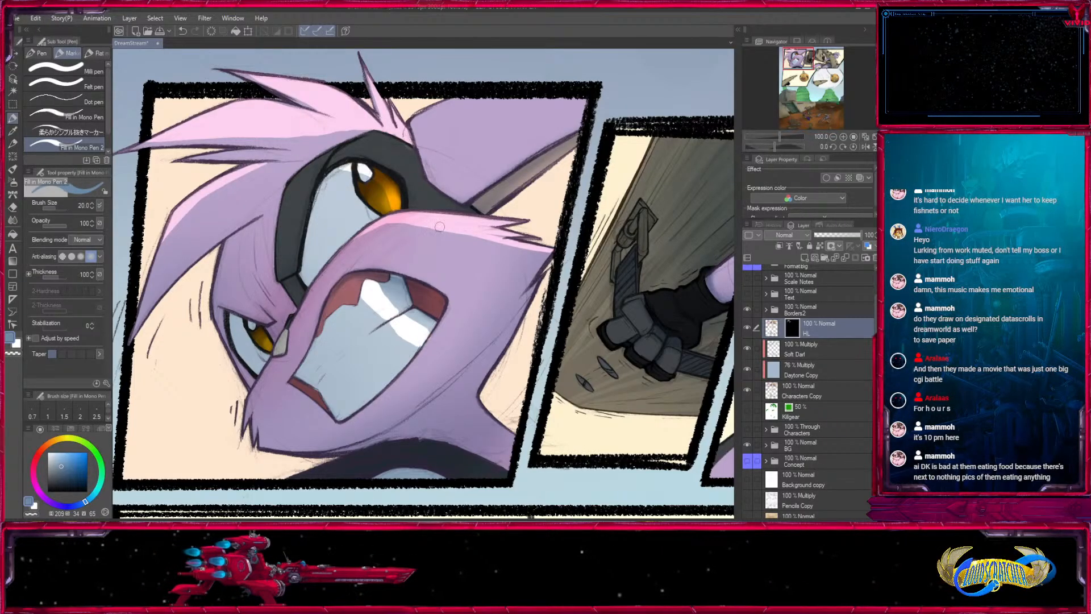
mouse_move(378, 289)
left_mouse_down()
mouse_move(391, 301)
mouse_move(365, 299)
left_mouse_up()
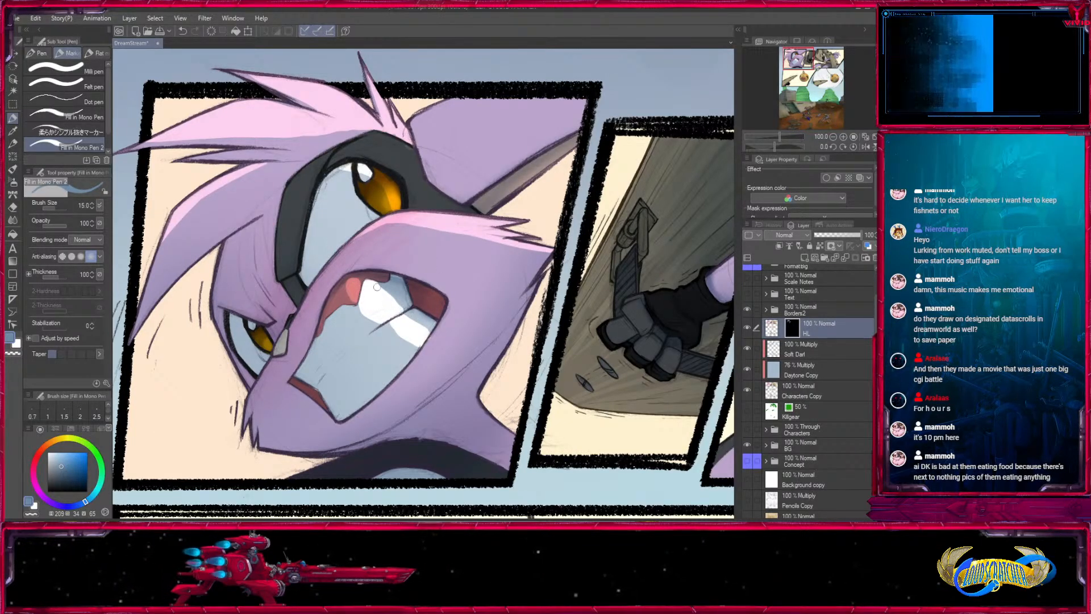
left_click_drag(378, 287, 424, 321)
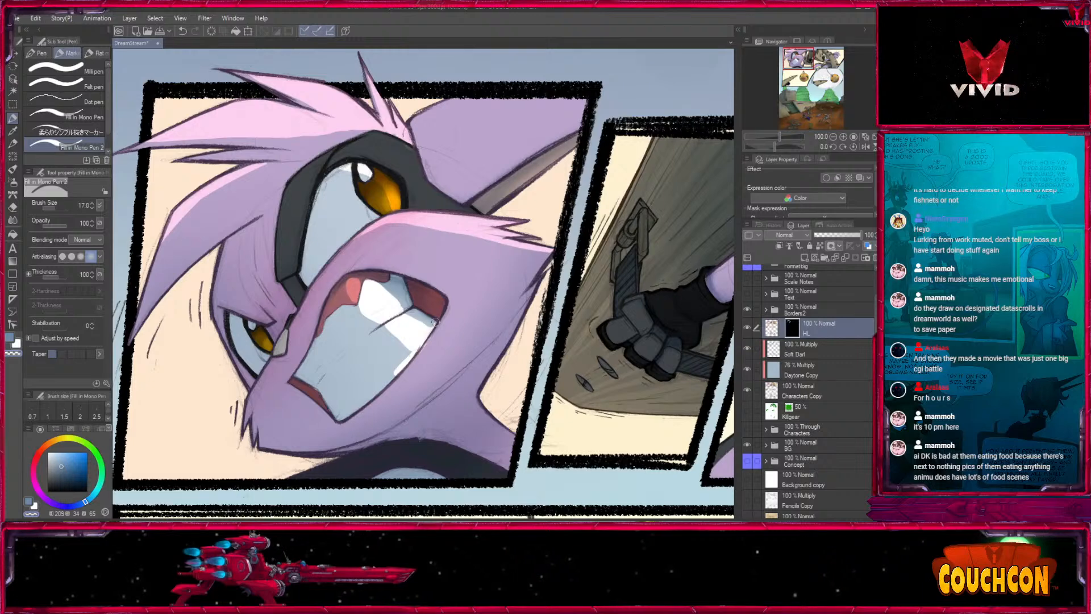
- Add fine highlights around the mouth and smaller eye of the face close-up with pen sizes 12 and 8
left_click_drag(435, 322, 407, 355)
mouse_move(351, 252)
left_mouse_down()
mouse_move(295, 259)
mouse_move(293, 301)
left_mouse_up()
key("bracketleft")
key("bracketleft")
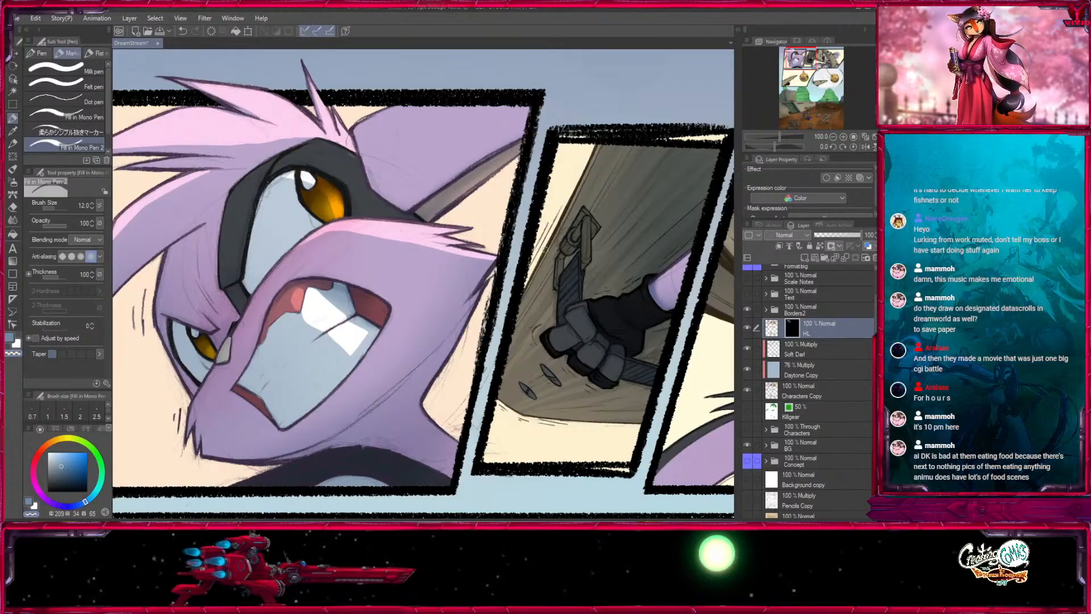
mouse_move(499, 465)
left_mouse_down()
mouse_move(632, 393)
mouse_move(587, 442)
left_mouse_up()
key("bracketleft")
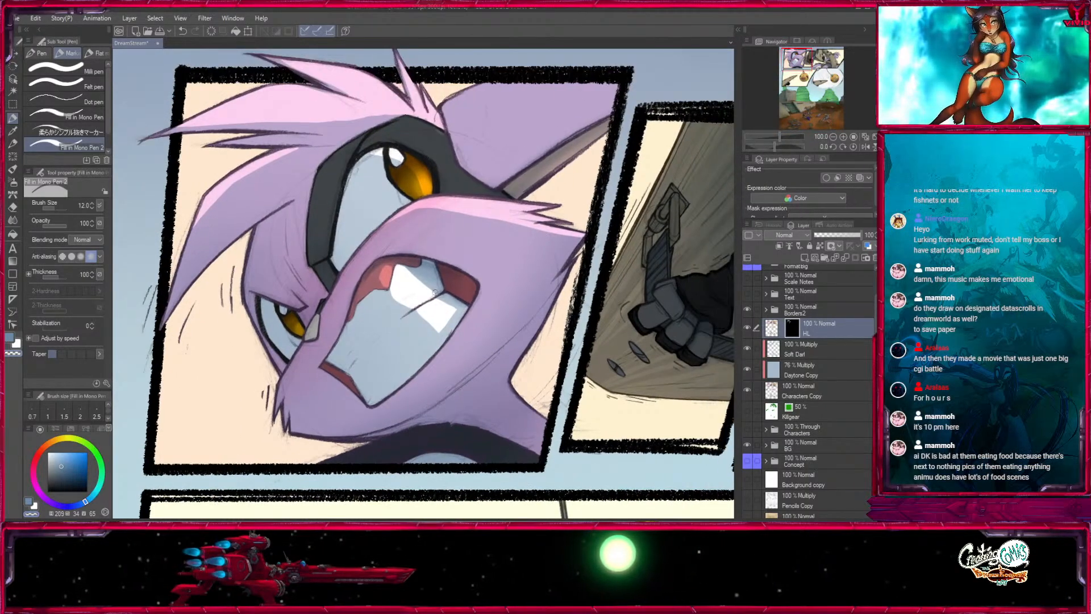
key("bracketleft")
left_click_drag(317, 316, 325, 369)
key("bracketright")
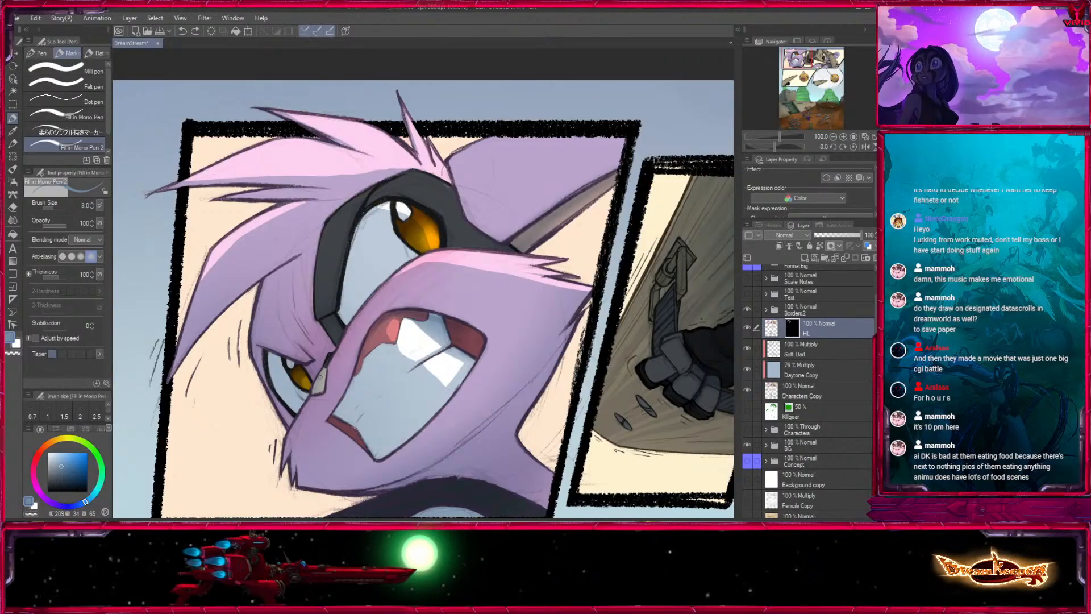
- Highlight the back edge of the neck in the face close-up with pen size 20
key("bracketright")
key("bracketright")
left_click_drag(478, 254, 404, 211)
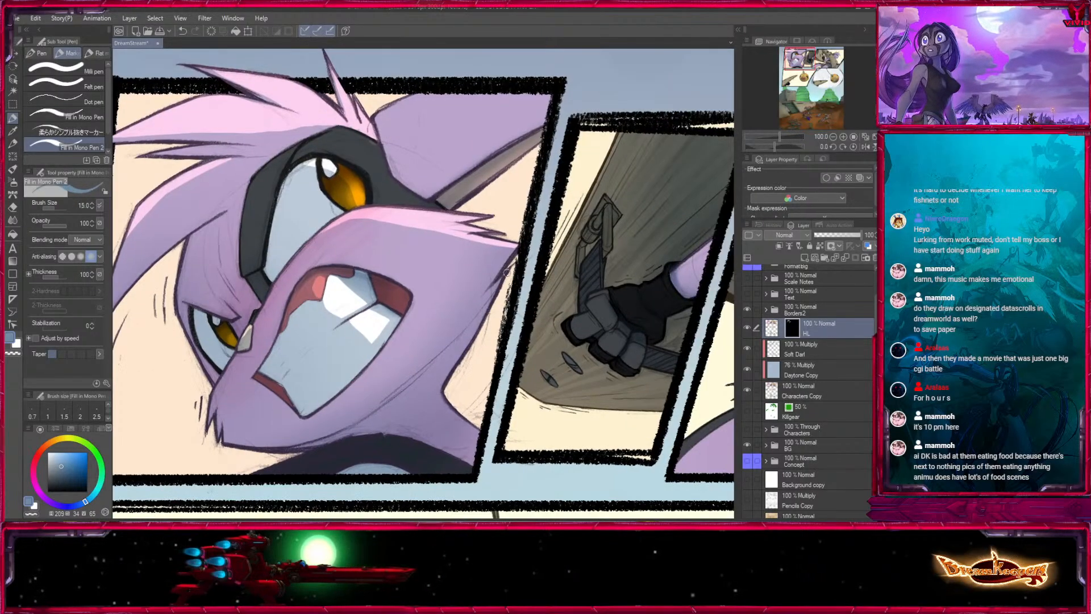
left_click_drag(445, 398, 374, 281)
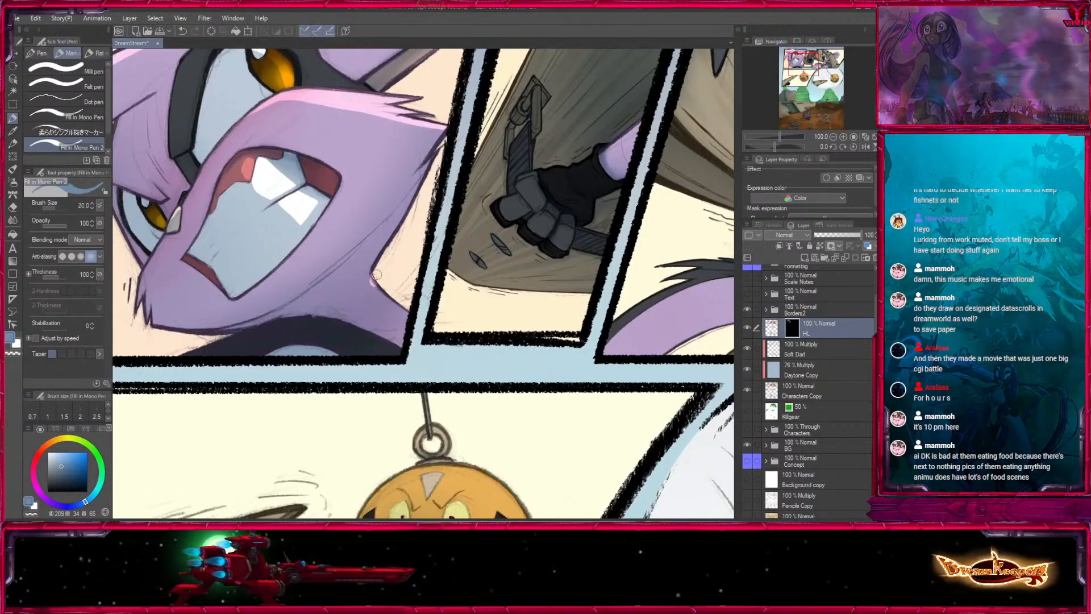
key("bracketright")
left_click_drag(413, 320, 519, 428)
left_click_drag(619, 148, 628, 244)
key("bracketright")
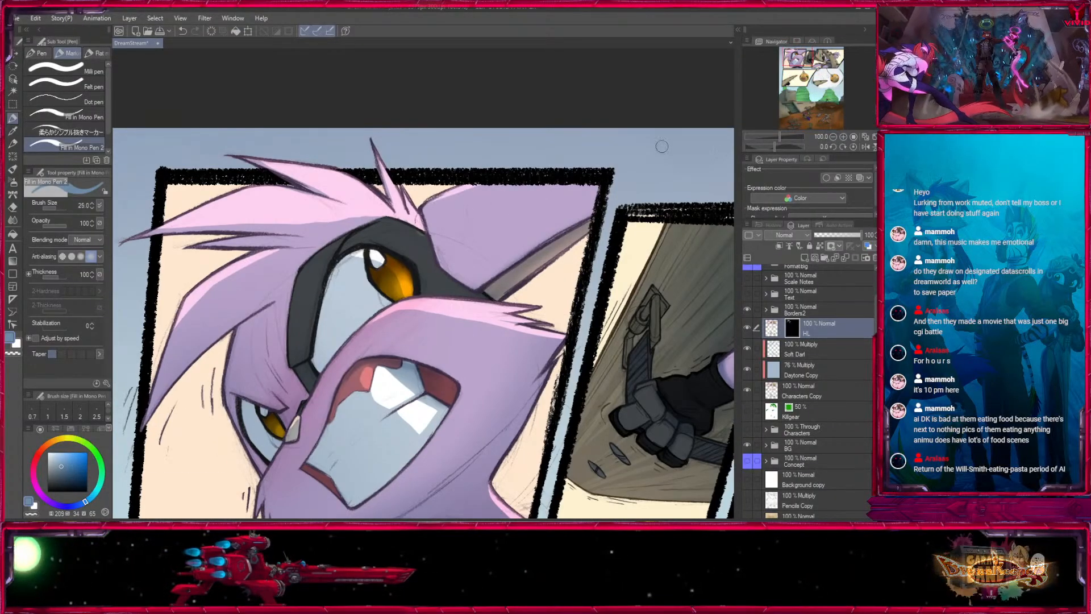
- Try the Screen blending mode on the HL layer against Normal and compare the page with the layer hidden and shown
left_click(833, 137)
left_click(833, 137)
left_click(833, 137)
left_click_drag(682, 370, 595, 297)
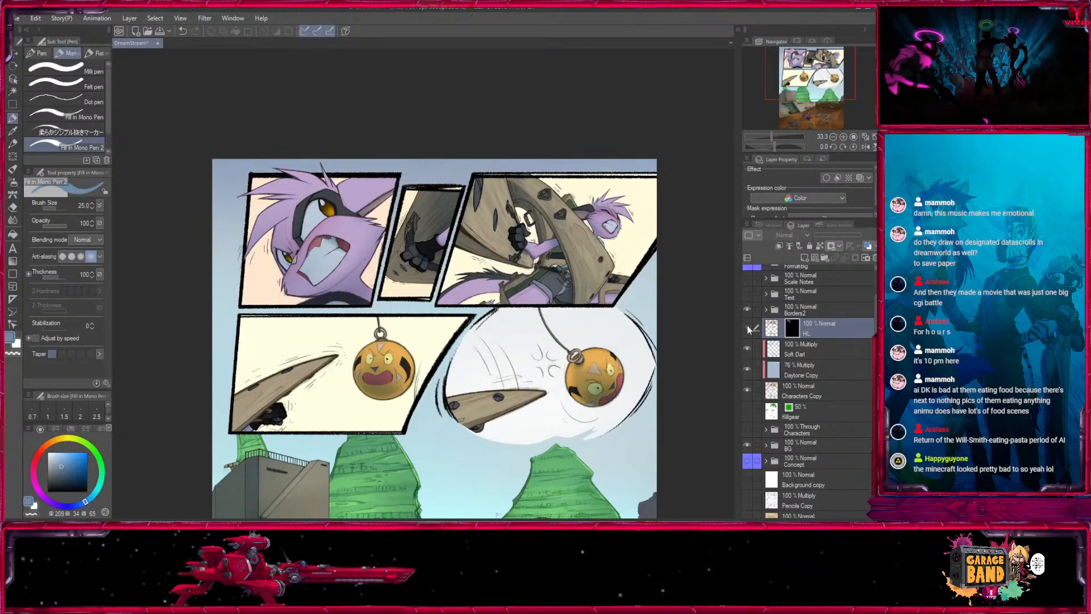
left_click(795, 236)
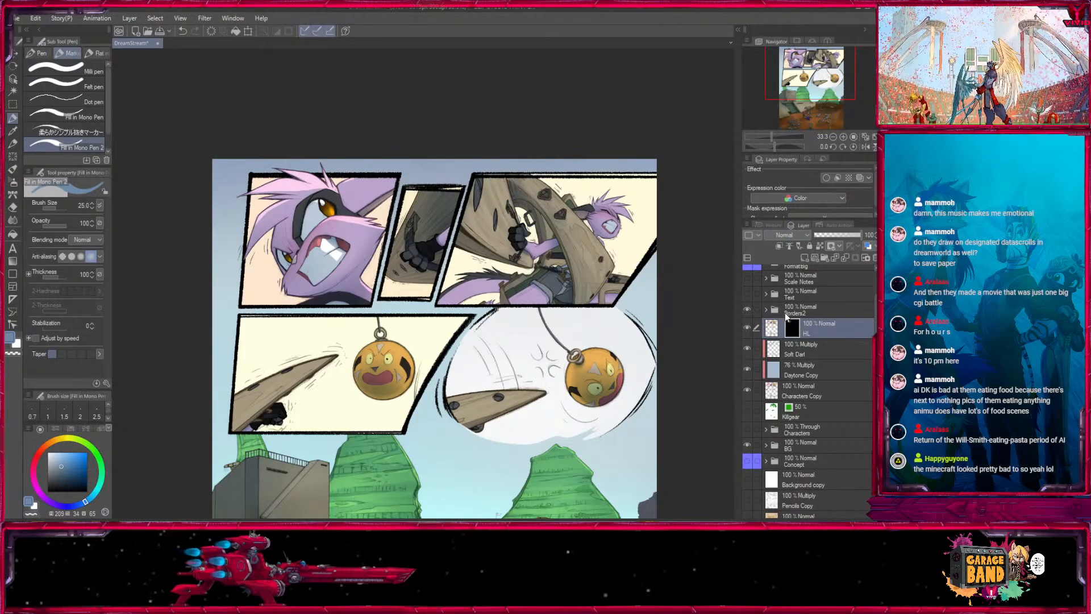
left_click(785, 313)
left_click(792, 236)
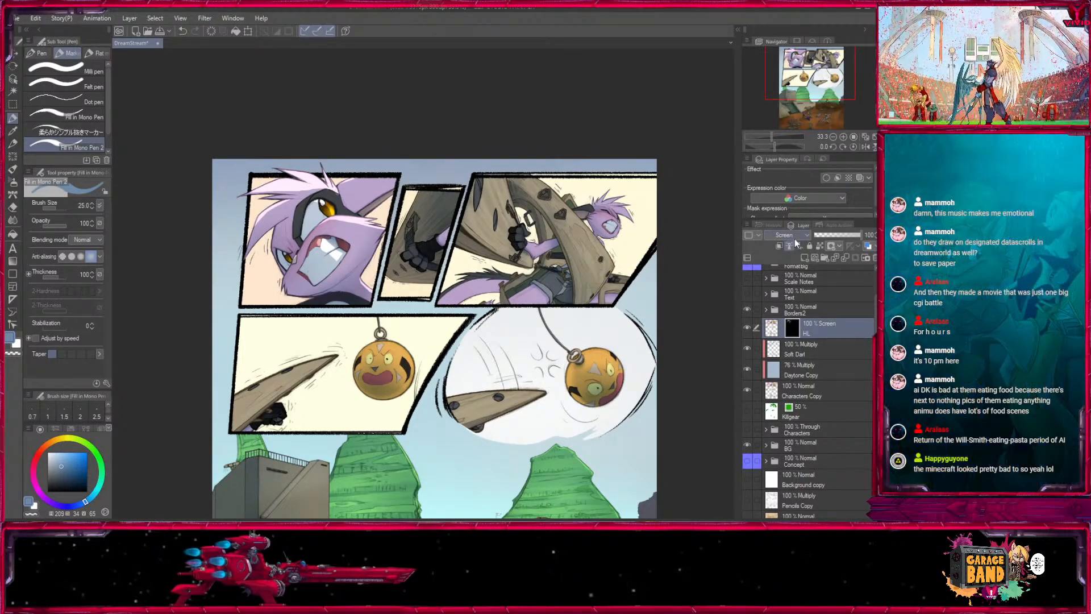
left_click(792, 245)
left_click(747, 327)
left_click(747, 328)
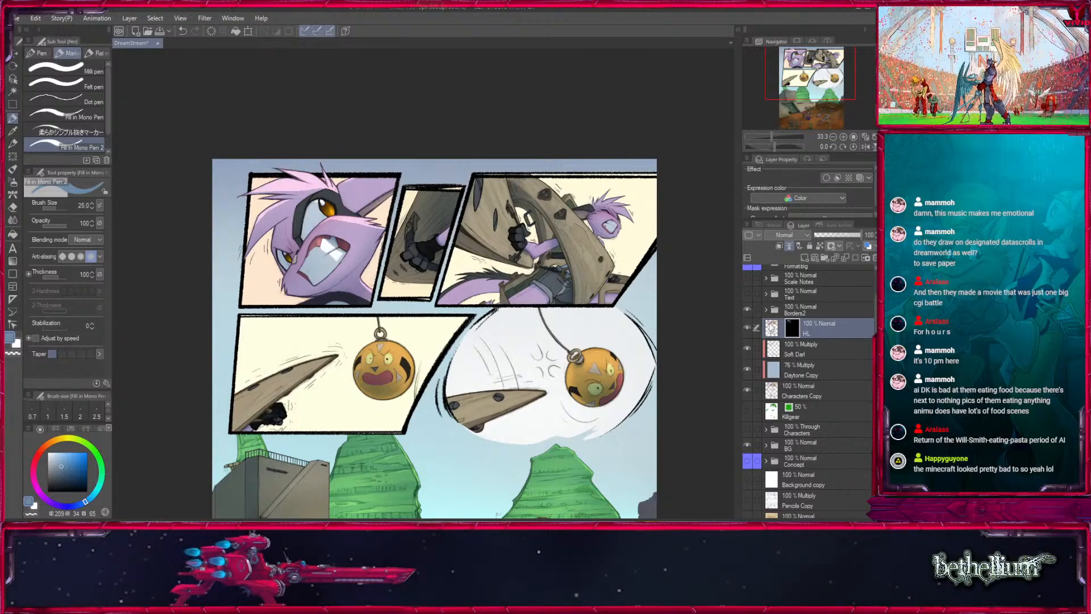
left_click(747, 328)
left_click(747, 328)
- Highlight the metal bracket above the strap in the narrow gloved-fist panel with pen size 6
left_click_drag(813, 87, 817, 65)
left_click(844, 137)
left_click(843, 137)
left_click(843, 137)
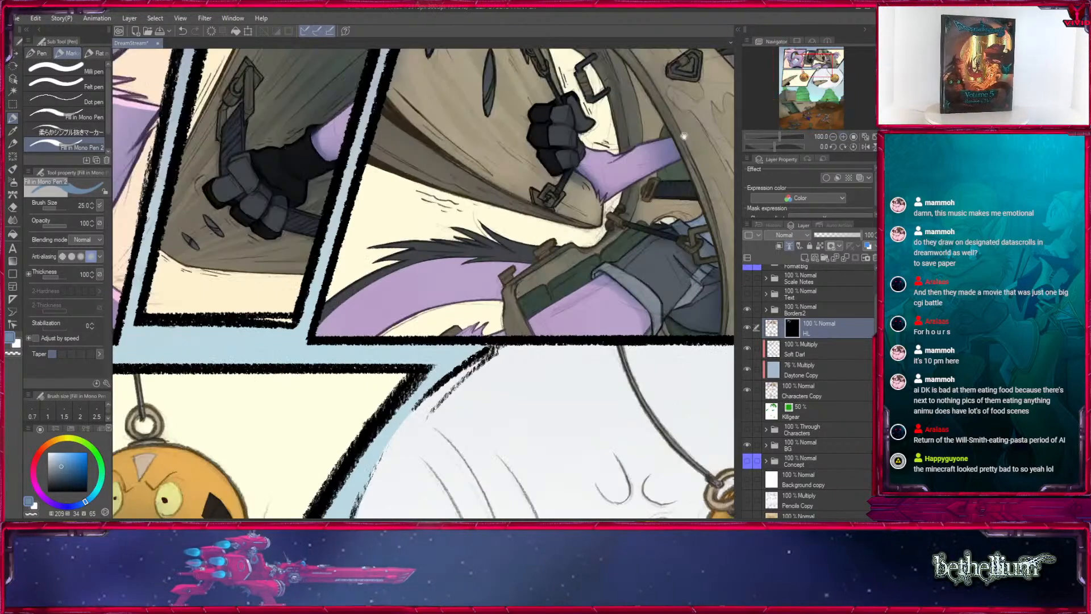
left_click(822, 56)
left_click_drag(284, 284, 483, 296)
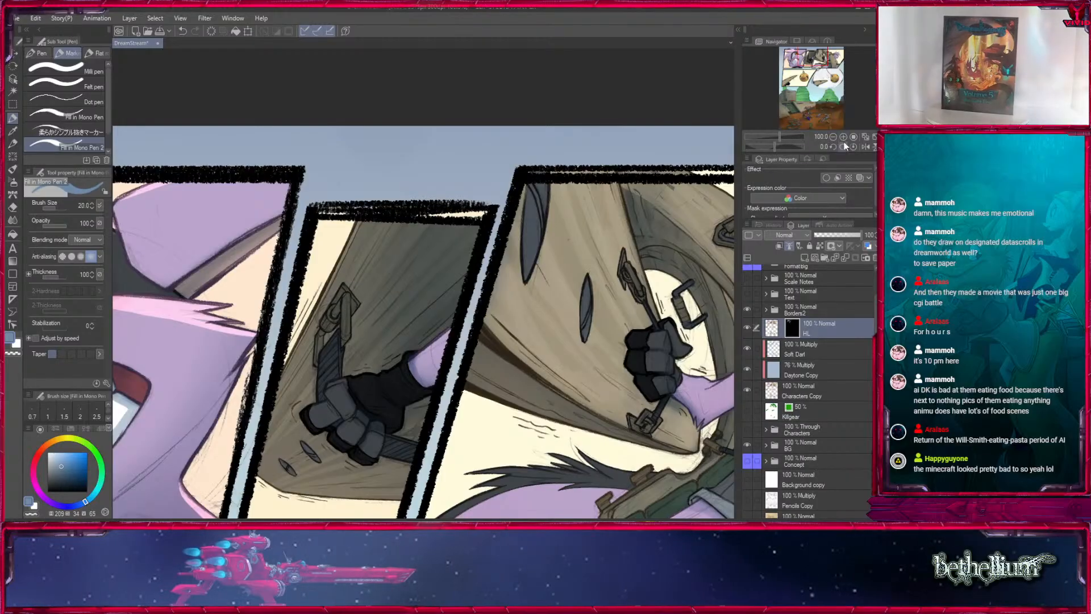
scroll(346, 307, "up", 1)
key("bracketleft")
key("bracketleft")
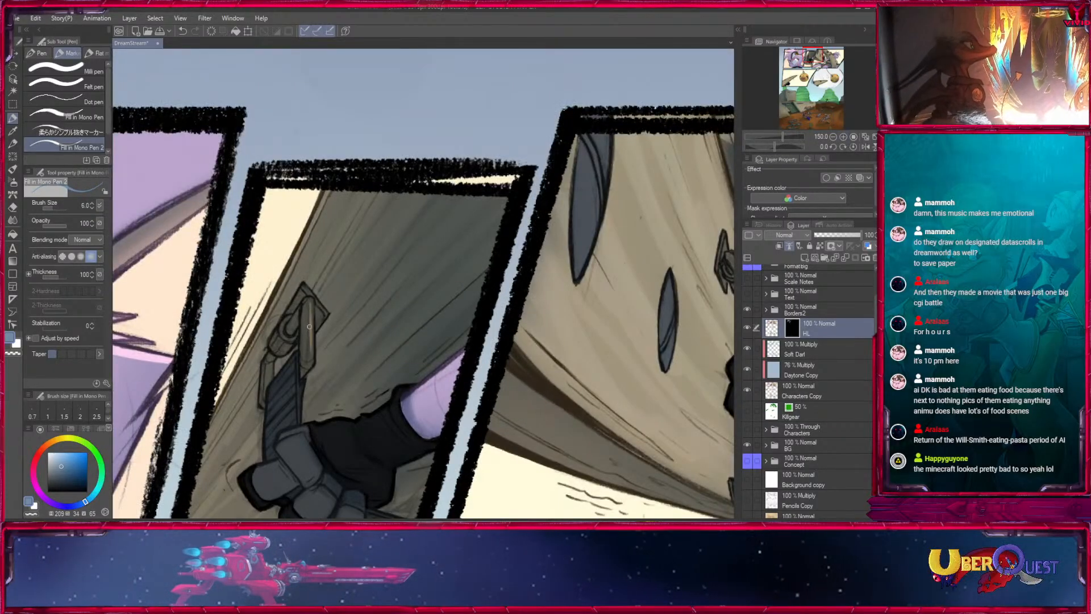
mouse_move(311, 303)
left_mouse_down()
mouse_move(313, 363)
mouse_move(356, 372)
mouse_move(338, 321)
left_mouse_up()
left_click_drag(300, 427, 389, 354)
- Extend the highlights down the lower part of the bracket toward the strap with pen size 5
key("bracketright")
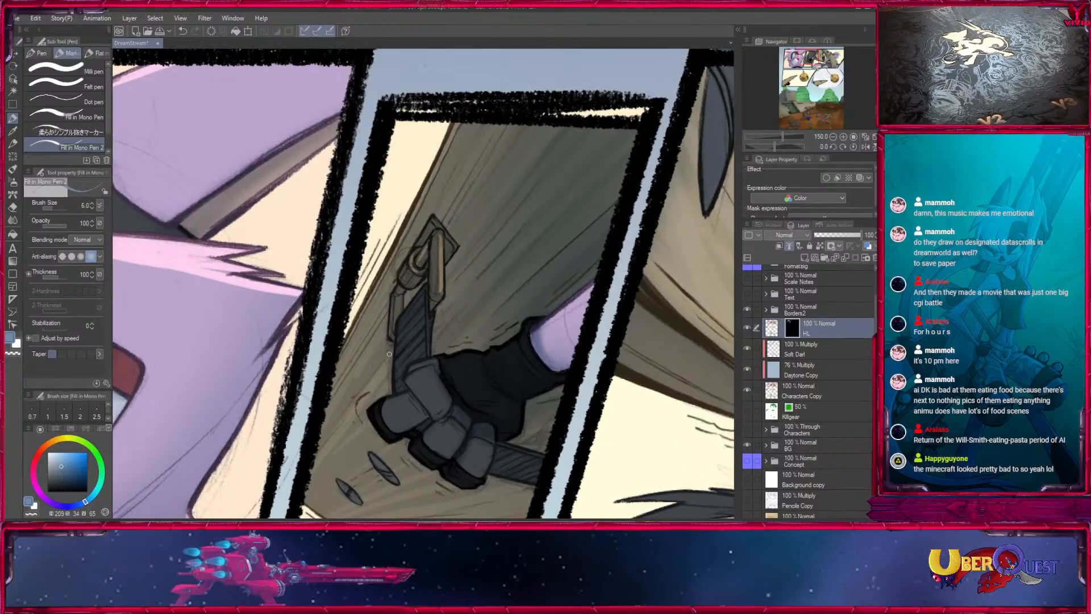
mouse_move(435, 223)
left_mouse_down()
mouse_move(371, 303)
mouse_move(389, 324)
left_mouse_up()
left_click_drag(426, 378, 427, 272)
key("bracketleft")
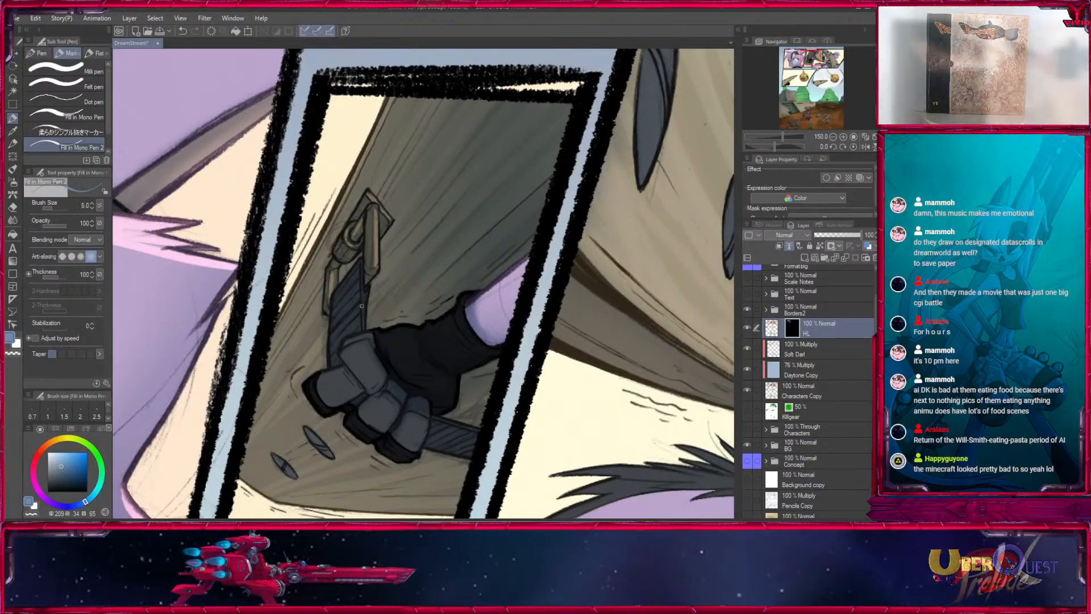
left_click_drag(394, 381, 366, 302)
- Highlight the outer wooden edge and the small scratches below the fist with pen sizes 7 and 6
key("bracketright")
key("bracketright")
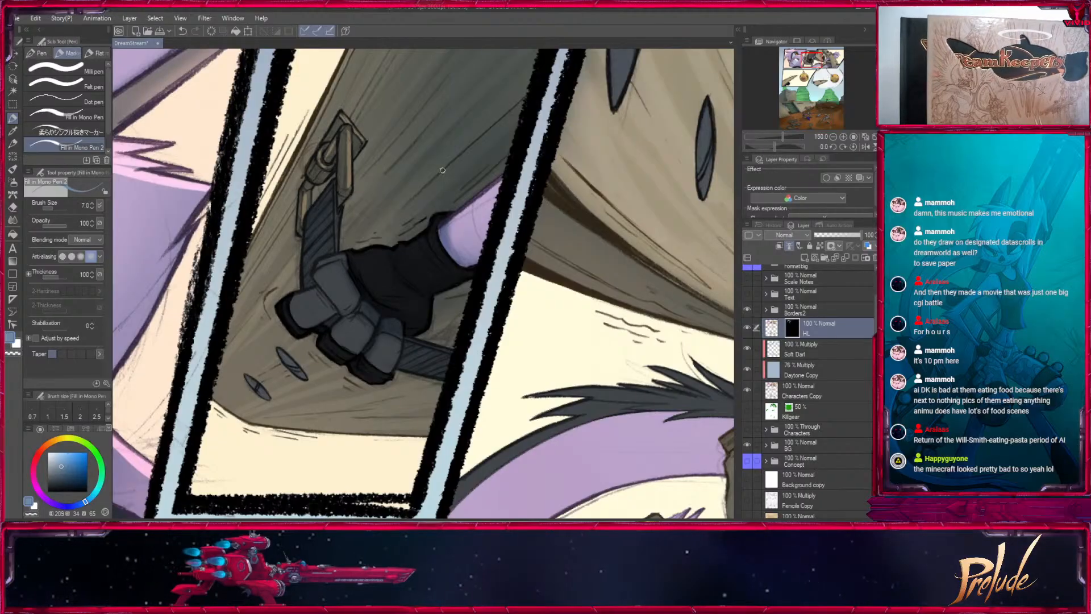
left_click_drag(443, 171, 381, 393)
mouse_move(284, 286)
left_mouse_down()
mouse_move(223, 392)
mouse_move(330, 203)
left_mouse_up()
left_click_drag(468, 442, 452, 437)
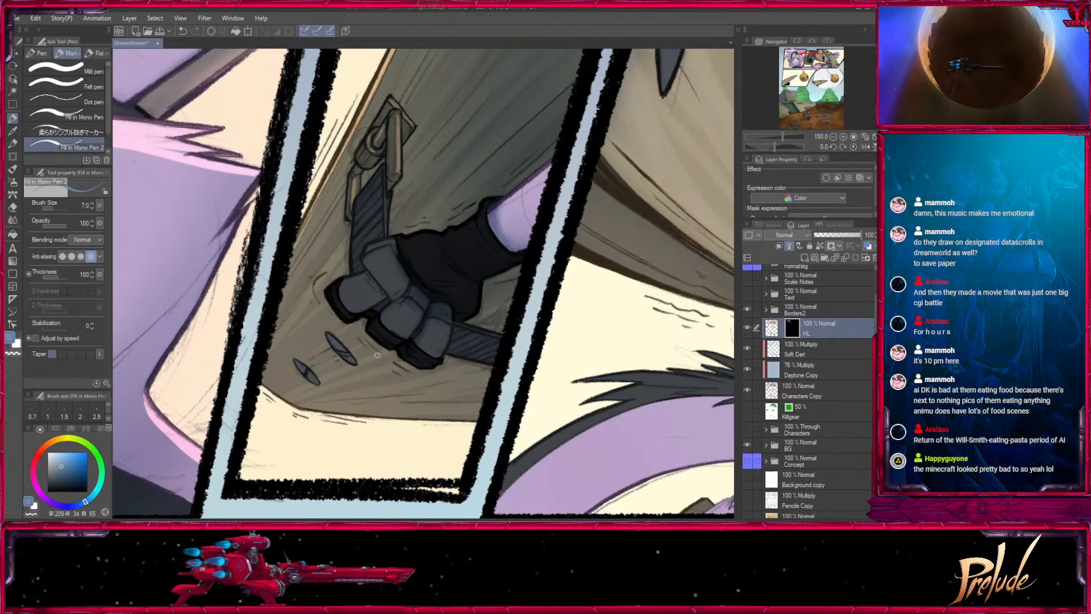
key("bracketleft")
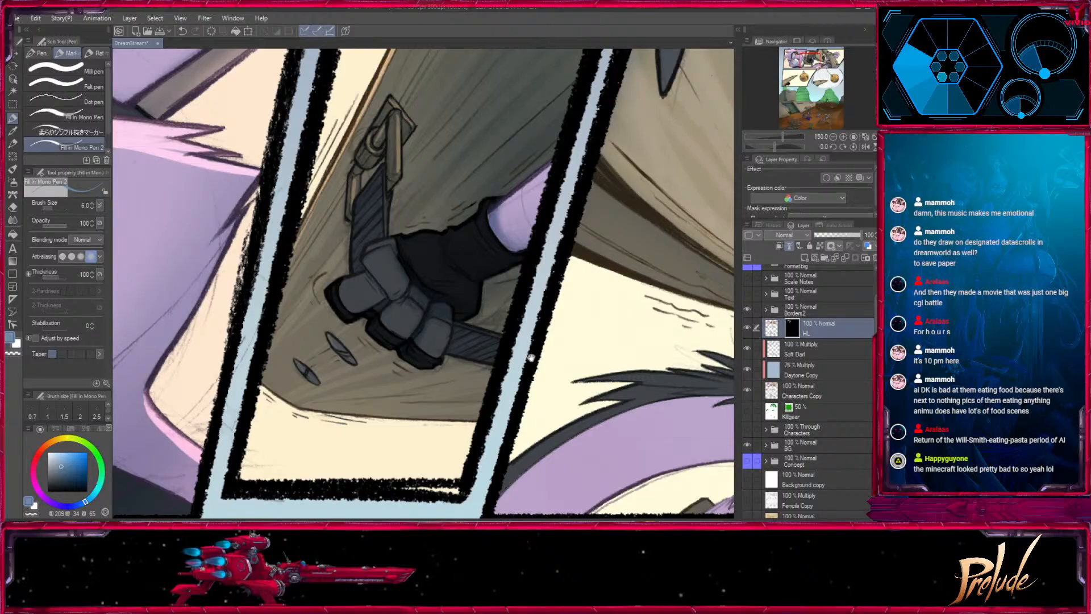
left_click_drag(531, 358, 525, 410)
left_click_drag(484, 360, 409, 452)
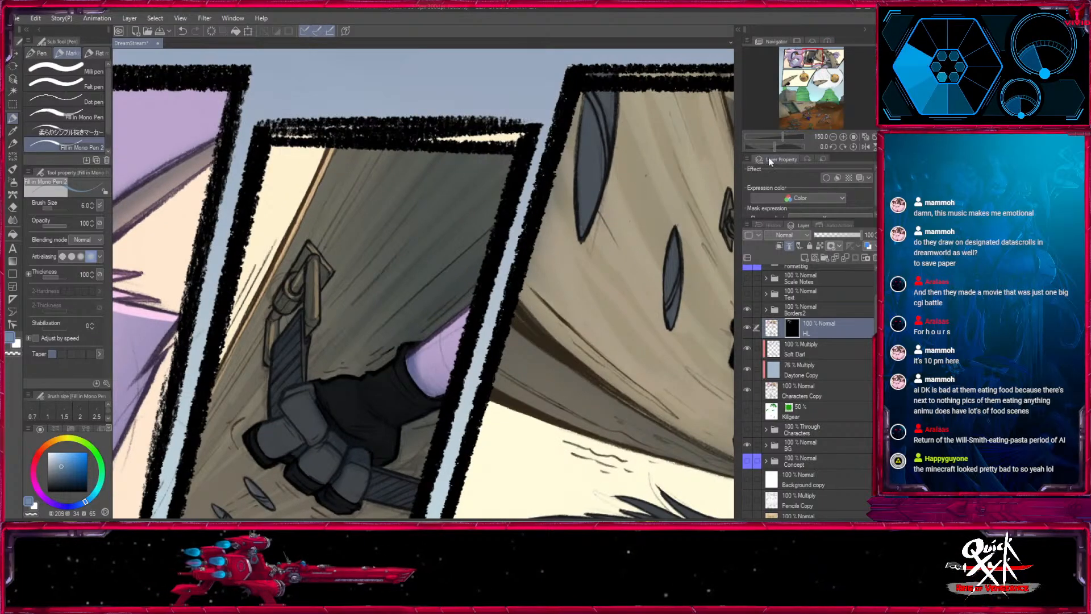
- Highlight the spiky hair of the shouting character in the upper wide panel with pen size 8
left_click(831, 137)
left_click(831, 137)
left_click(831, 137)
left_click_drag(583, 425, 495, 397)
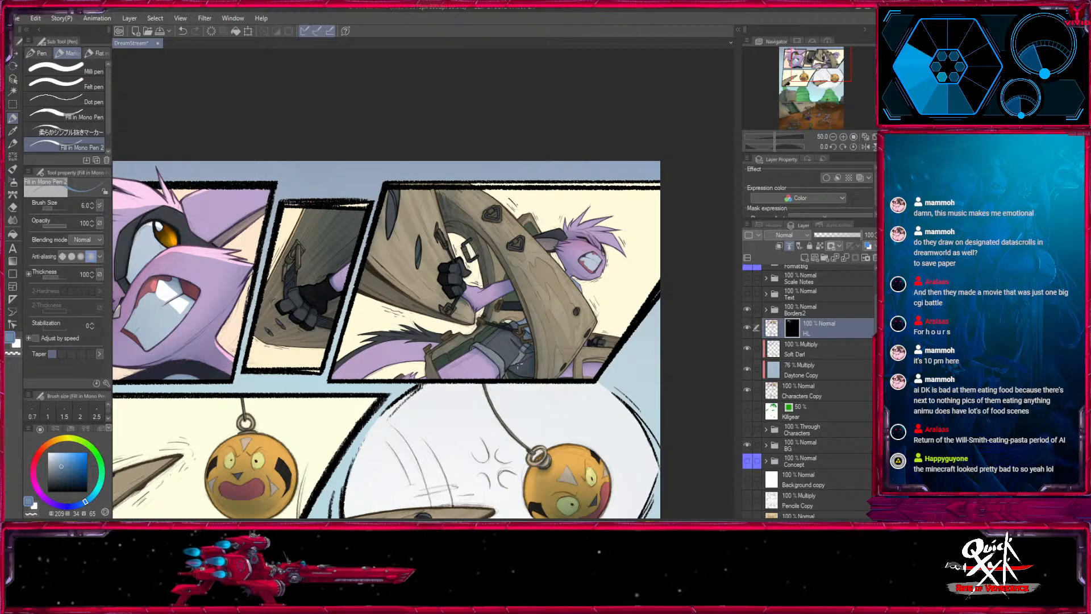
left_click(843, 137)
left_click(844, 137)
left_click(843, 137)
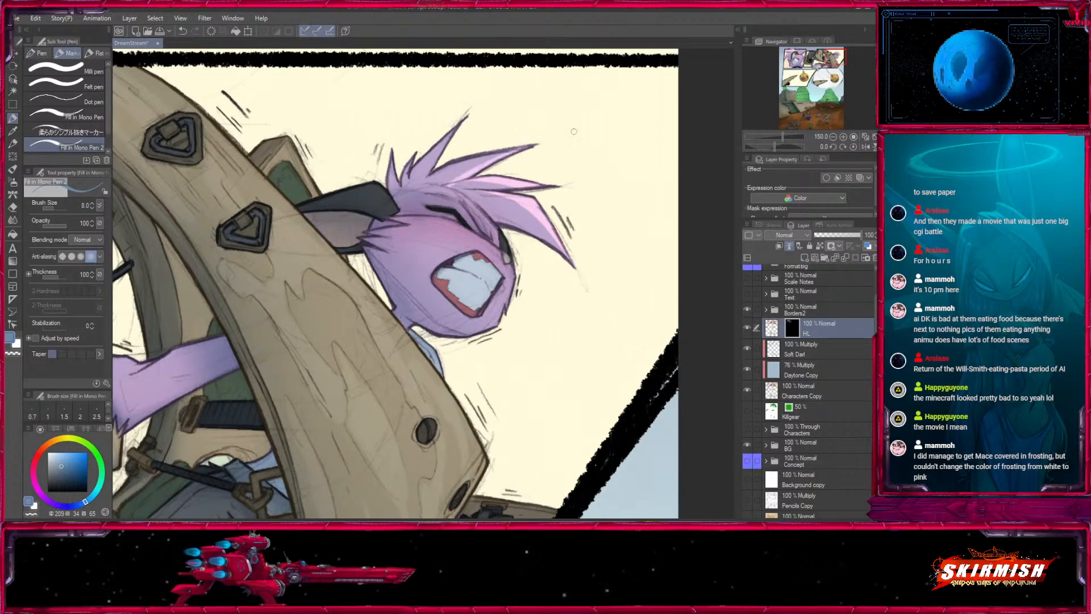
key("c")
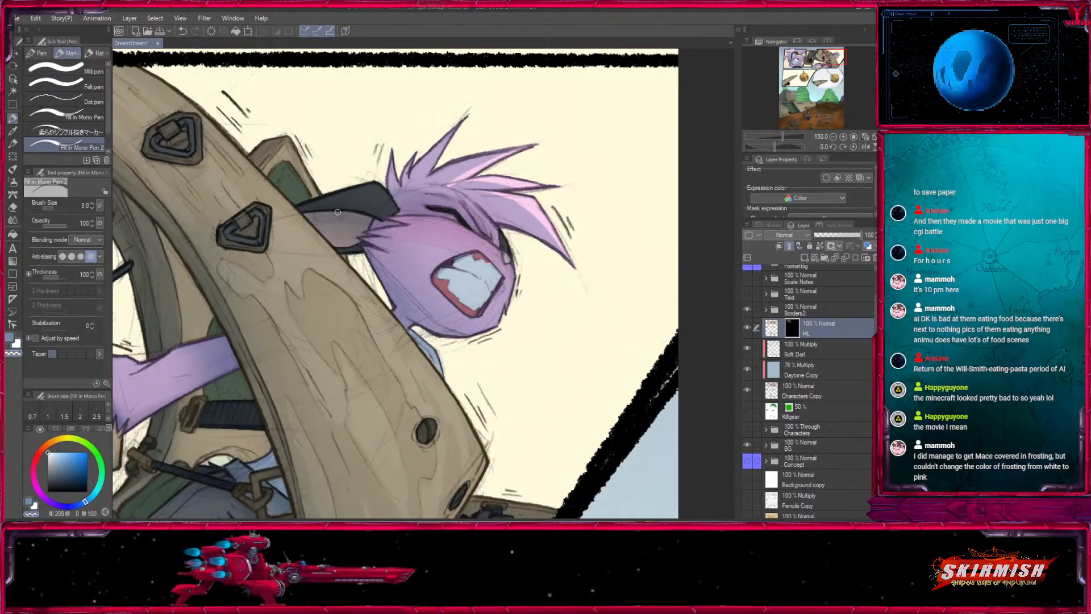
key("c")
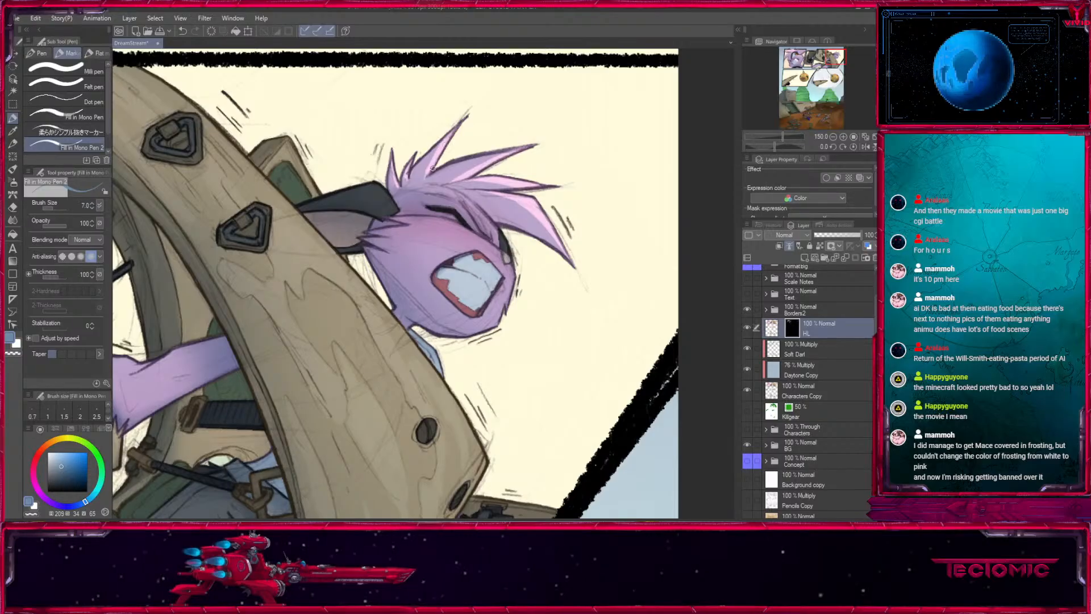
key("bracketright")
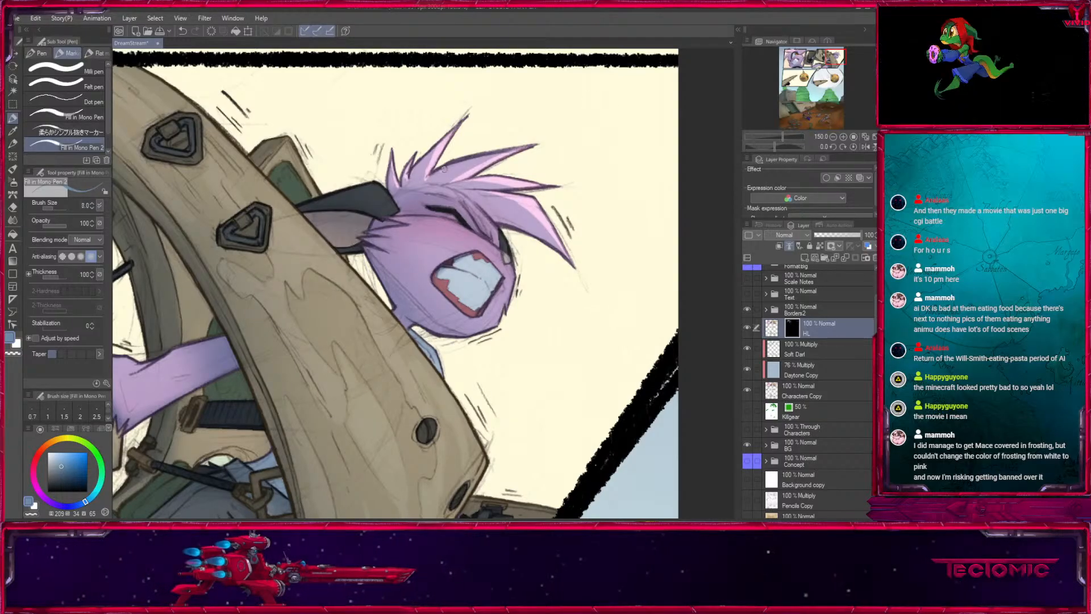
mouse_move(493, 207)
left_mouse_down()
mouse_move(463, 227)
mouse_move(367, 222)
left_mouse_up()
- Highlight the brow and the front edge of the muzzle on the small shouting face with pen sizes 10 and 8
key("bracketright")
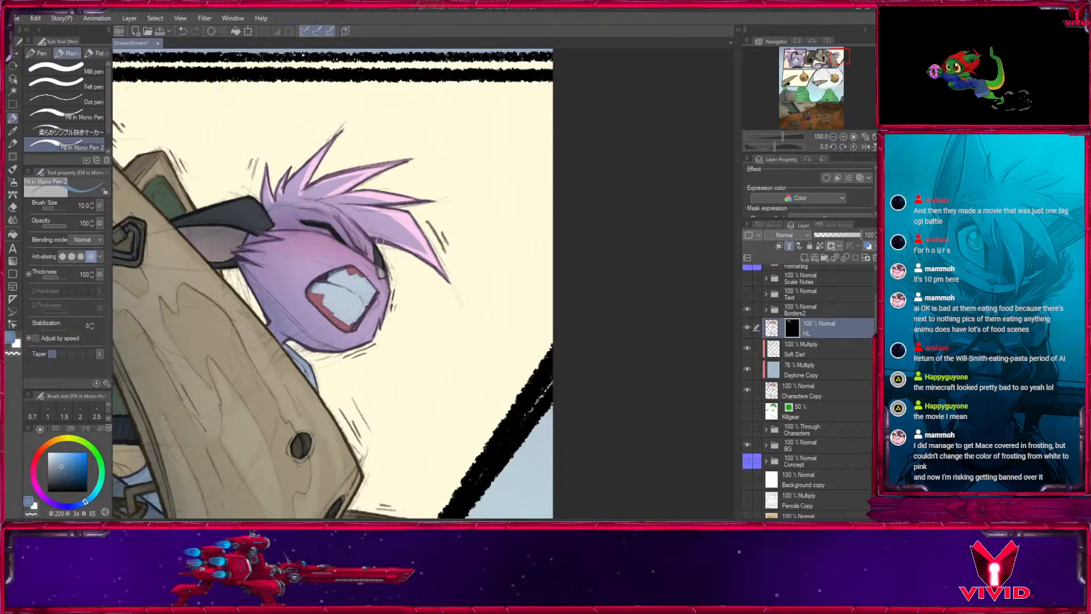
left_click_drag(424, 173, 448, 150)
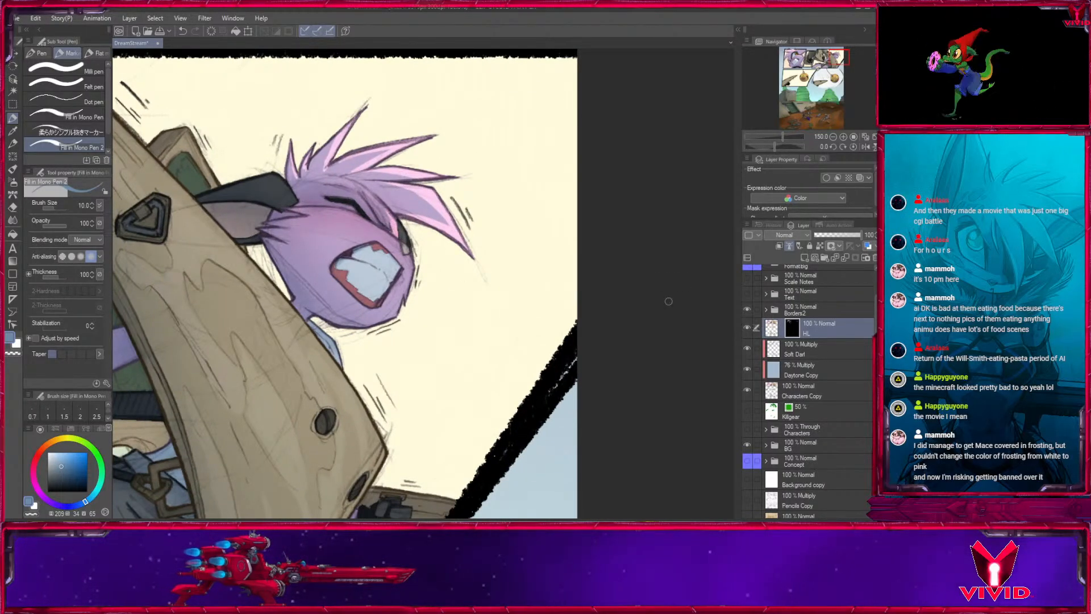
key("bracketleft")
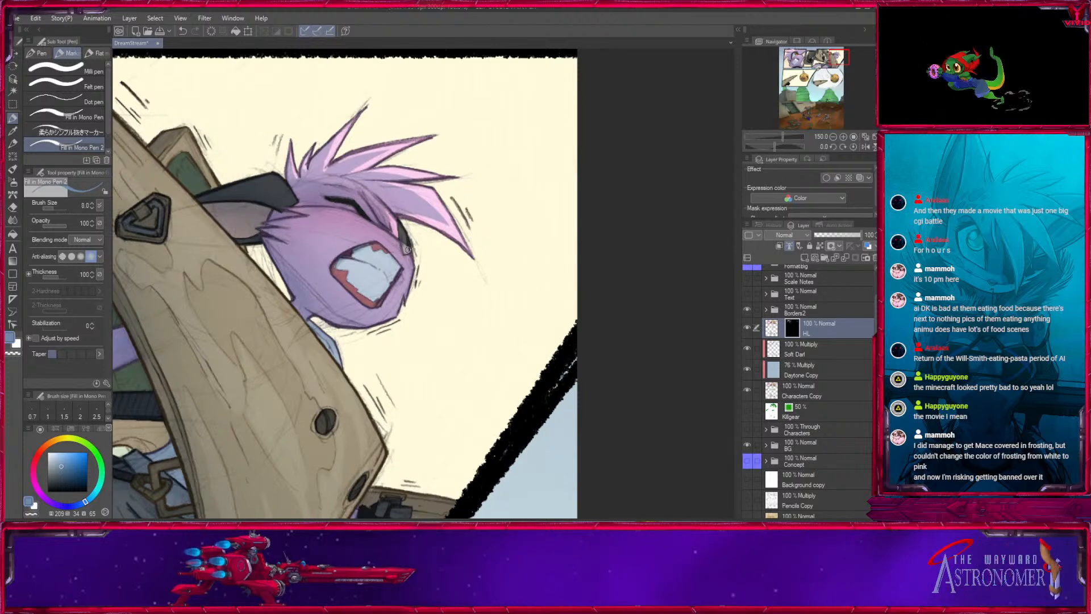
left_click_drag(411, 276, 417, 247)
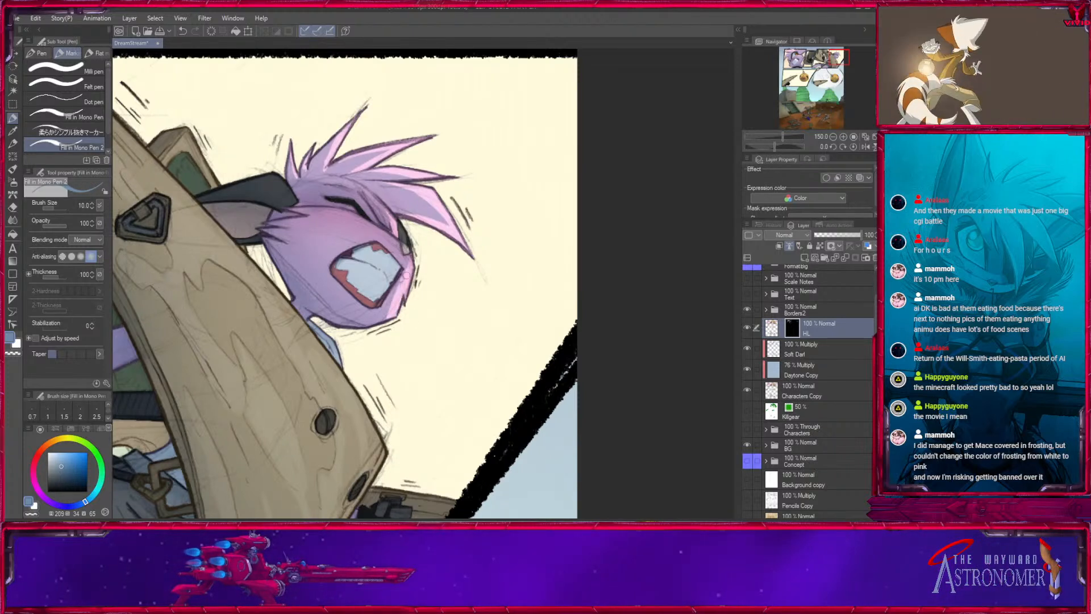
left_click_drag(424, 327, 452, 311)
- Highlight the front edge of the small face's teeth and add a glint across them with pen sizes 6 and 7
key("bracketleft")
key("bracketleft")
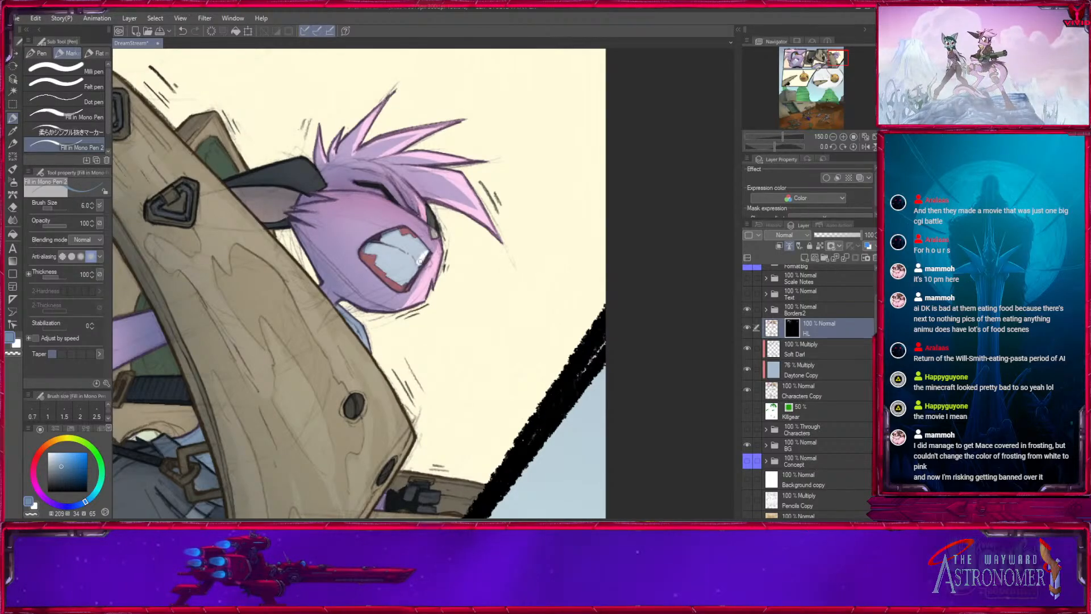
left_click_drag(403, 283, 426, 253)
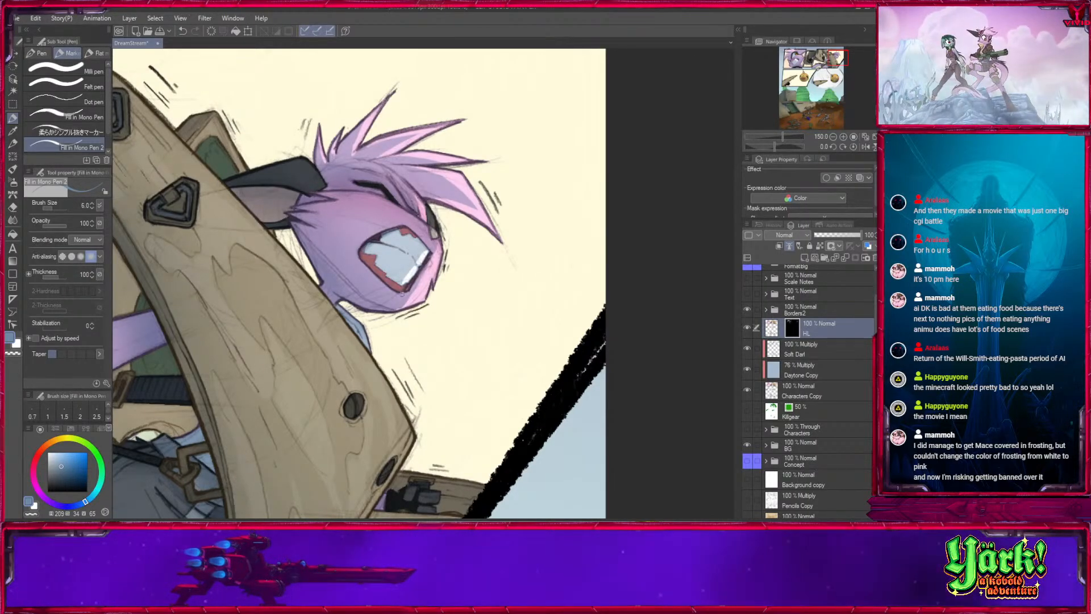
key("bracketright")
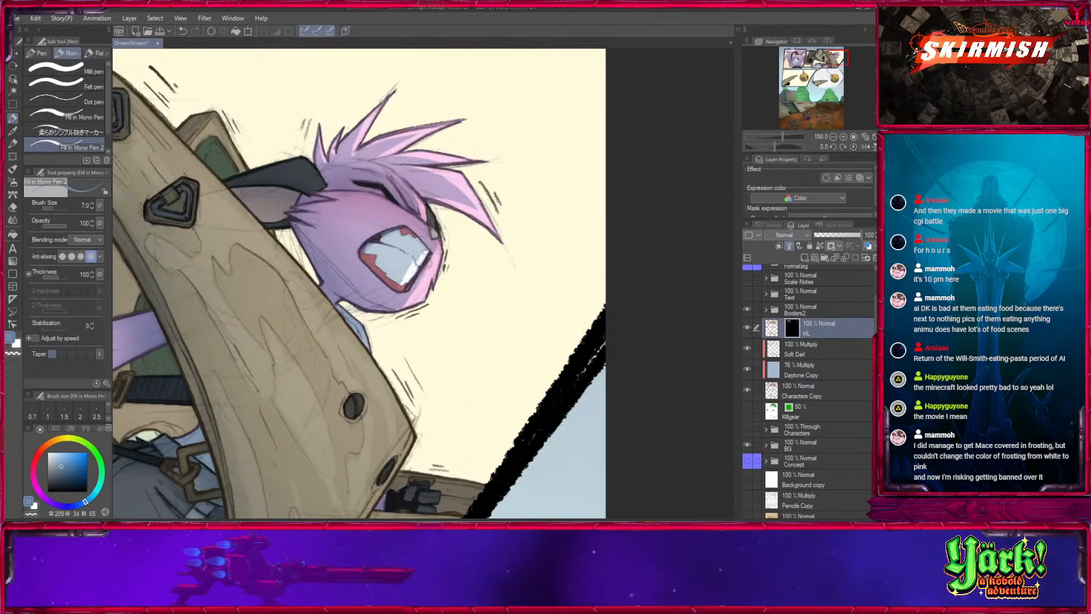
left_click_drag(414, 319, 337, 297)
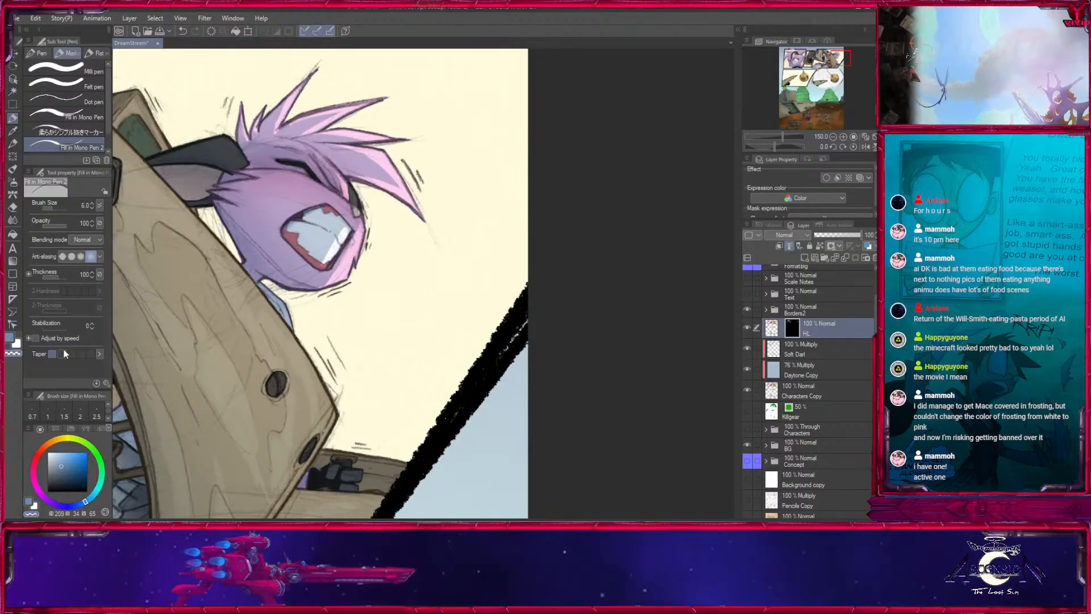
left_click_drag(341, 193, 345, 222)
- Highlight the light-blue collar between the small face and the wooden gear with pen size 10
key("]")
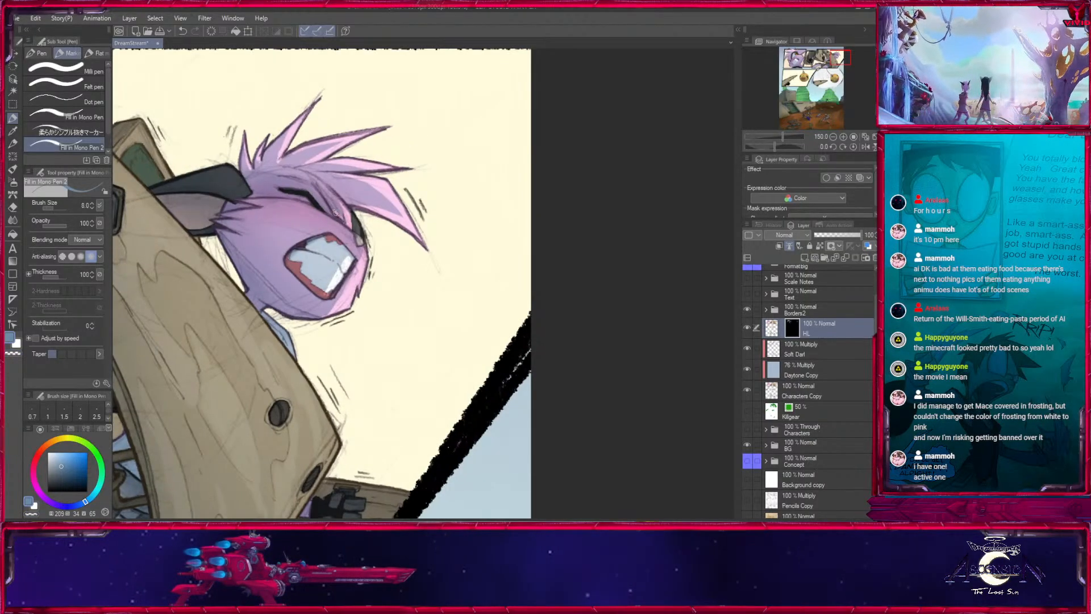
left_click_drag(341, 409, 454, 330)
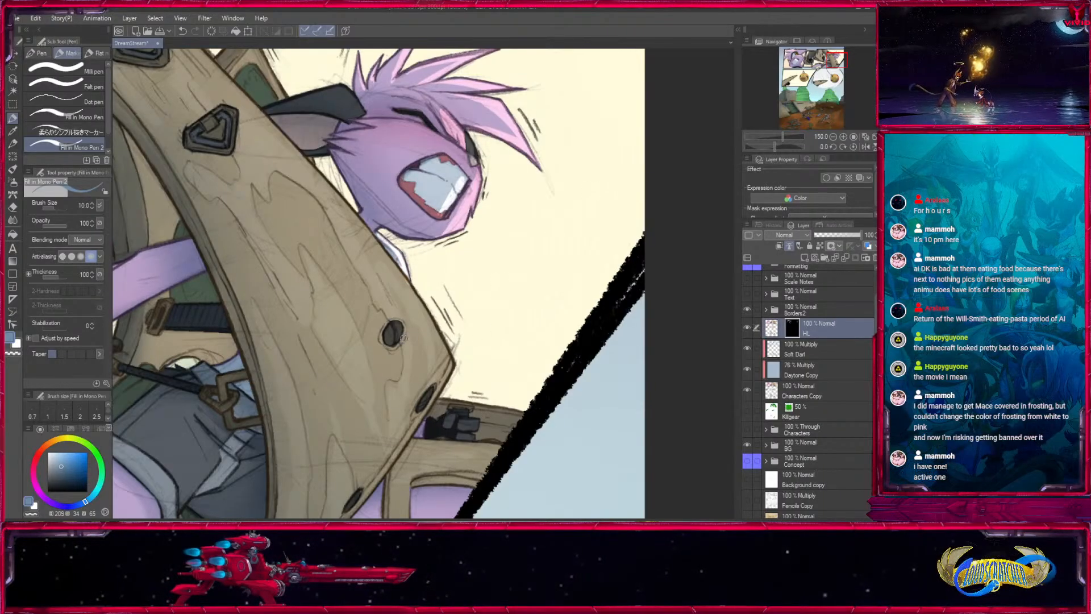
left_click_drag(338, 362, 620, 341)
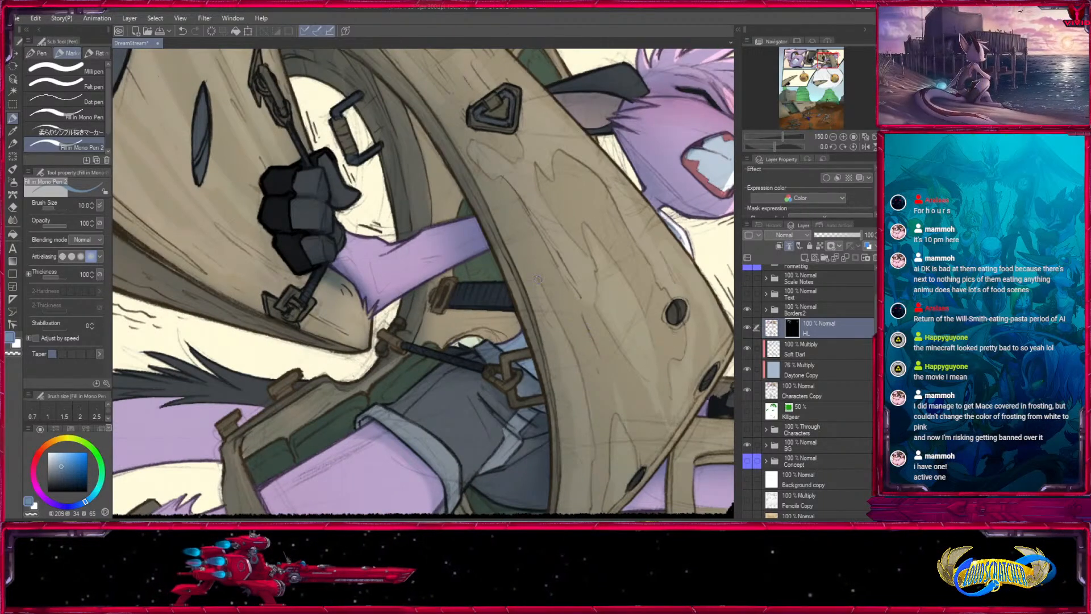
- Reveal a broad highlight over the upper face of the large wooden piece beside the gloved hand with pen sizes 40 and 60
left_click_drag(309, 185, 499, 340)
mouse_move(248, 285)
left_mouse_down()
mouse_move(264, 315)
mouse_move(243, 309)
mouse_move(312, 113)
left_mouse_up()
key("bracketright")
key("bracketright")
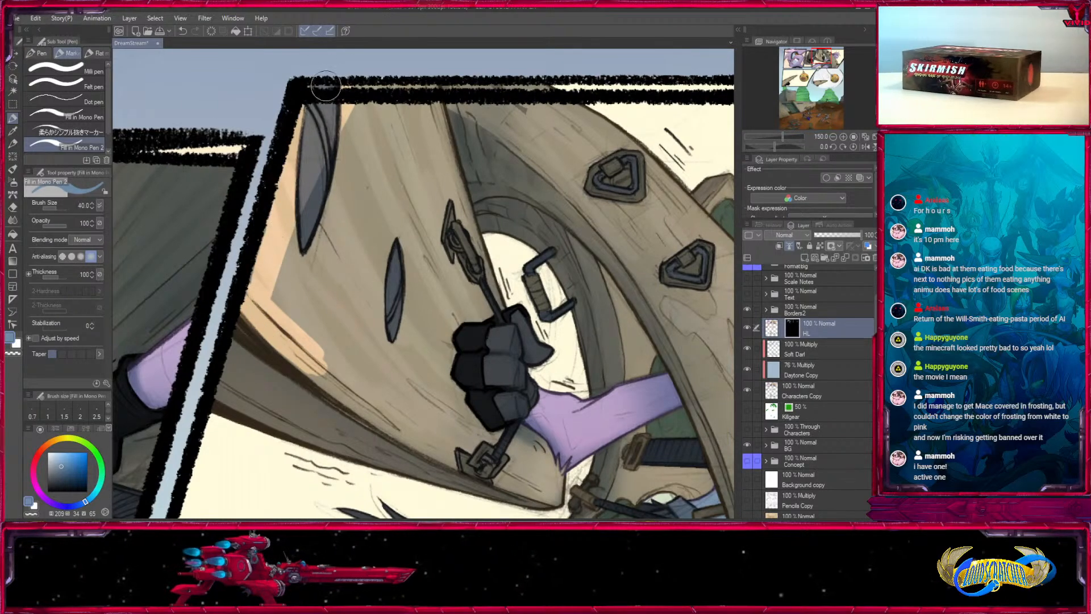
key("bracketright")
mouse_move(395, 111)
left_mouse_down()
mouse_move(423, 236)
mouse_move(430, 144)
mouse_move(295, 278)
mouse_move(367, 375)
mouse_move(417, 417)
mouse_move(390, 200)
mouse_move(469, 298)
left_mouse_up()
key("bracketright")
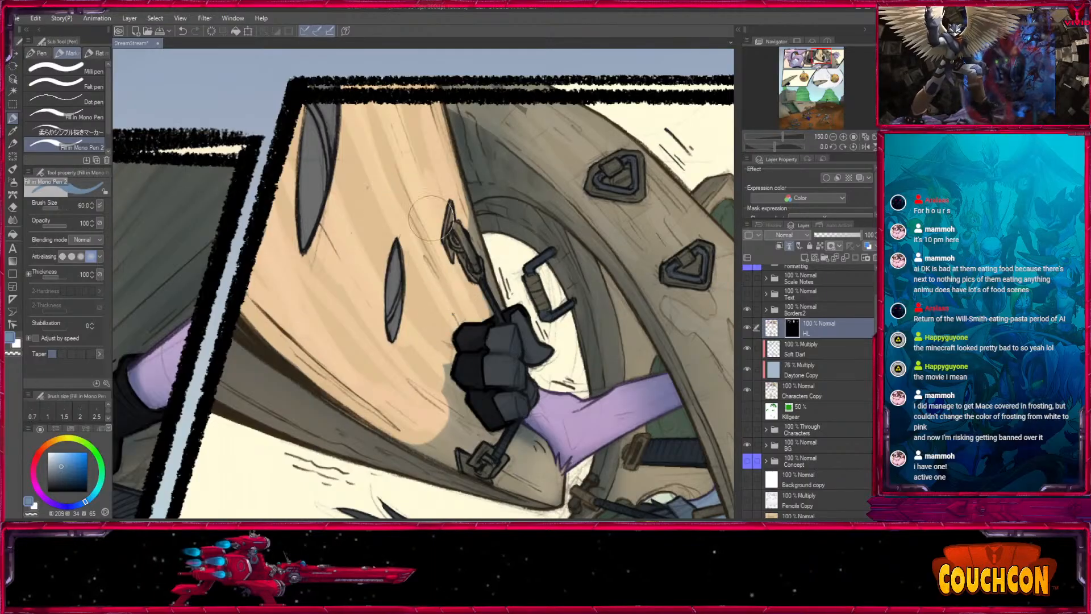
- Extend the wooden piece's highlight around the glove and down to its pointed tip with pen sizes 40 and 50
key("bracketleft")
key("bracketleft")
key("bracketleft")
left_click_drag(469, 216, 489, 313)
left_click_drag(486, 388, 333, 170)
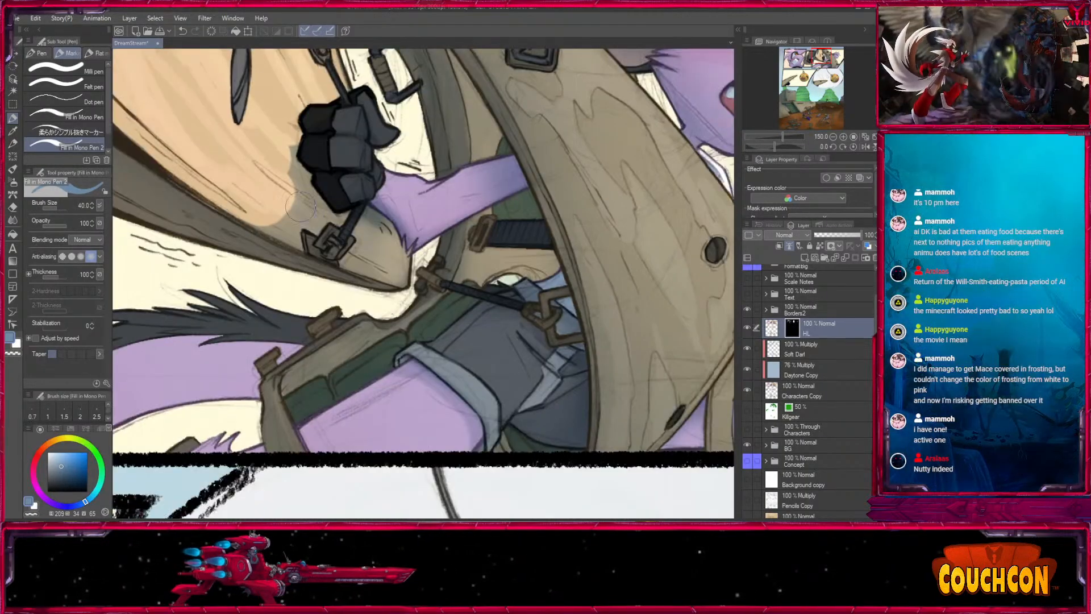
mouse_move(295, 227)
left_mouse_down()
mouse_move(352, 238)
mouse_move(358, 224)
mouse_move(378, 261)
left_mouse_up()
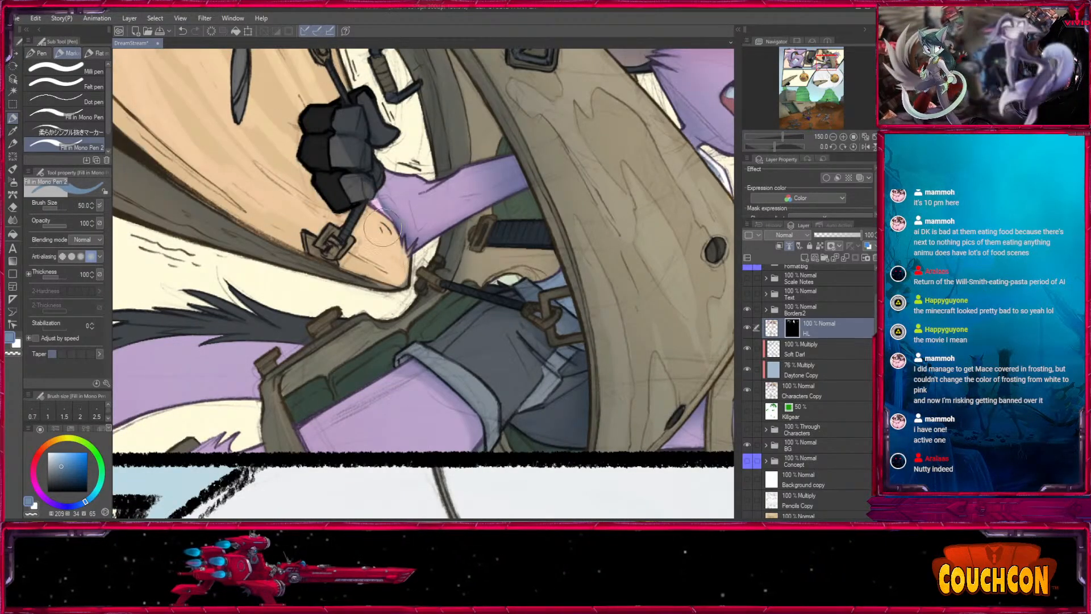
left_click_drag(401, 223, 397, 192)
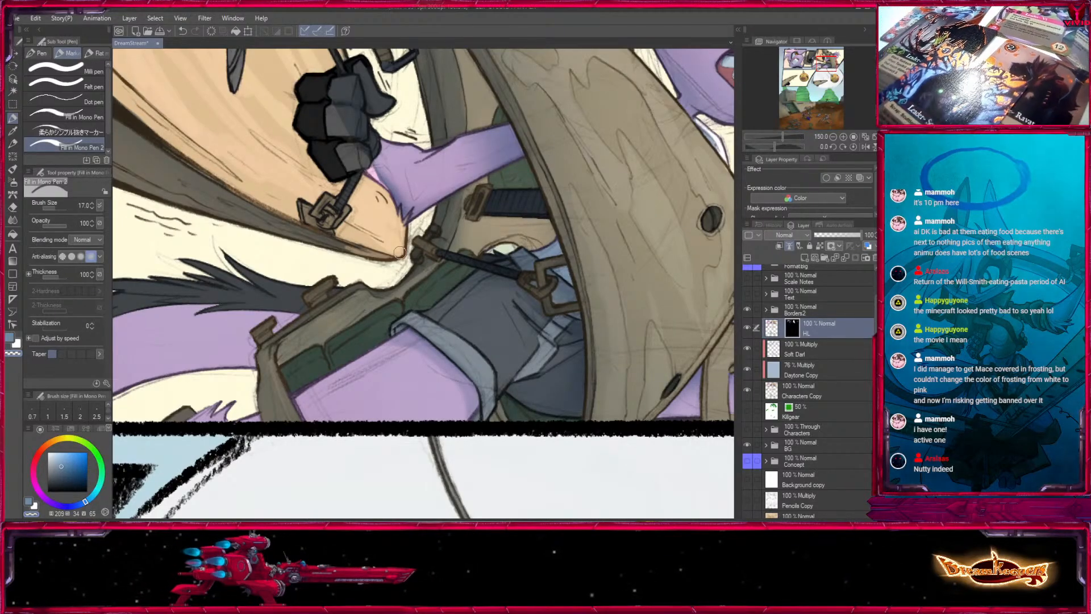
- Refine the highlight around the wooden tip, the glove's lower edge and the lower buckle with pen sizes 17 and 8
left_click_drag(395, 259, 358, 254)
left_click_drag(363, 171, 402, 289)
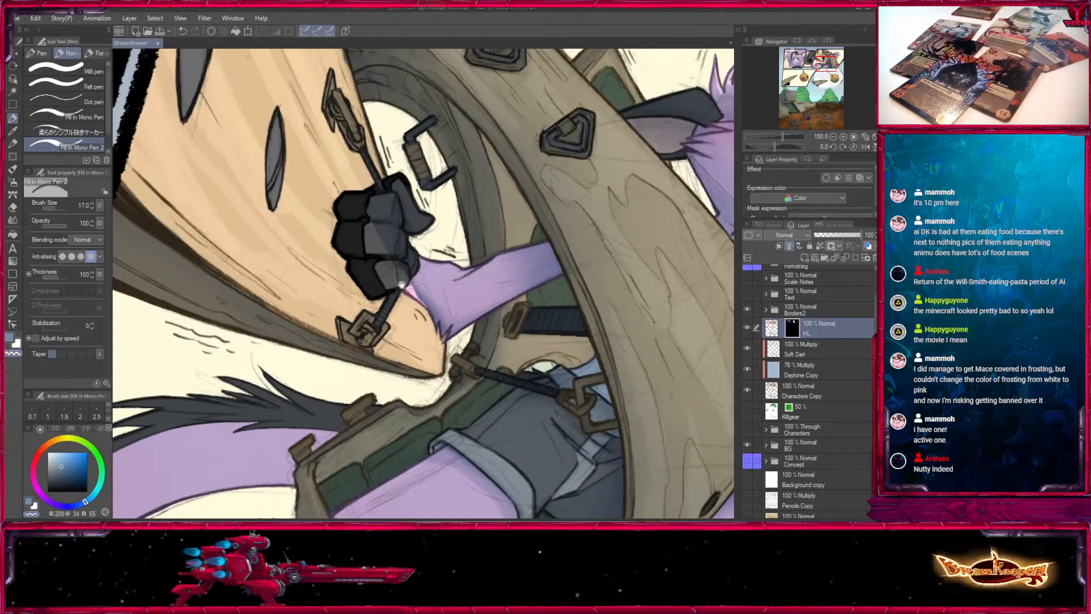
key("bracketleft")
key("bracketleft")
key("bracketleft")
key("bracketleft")
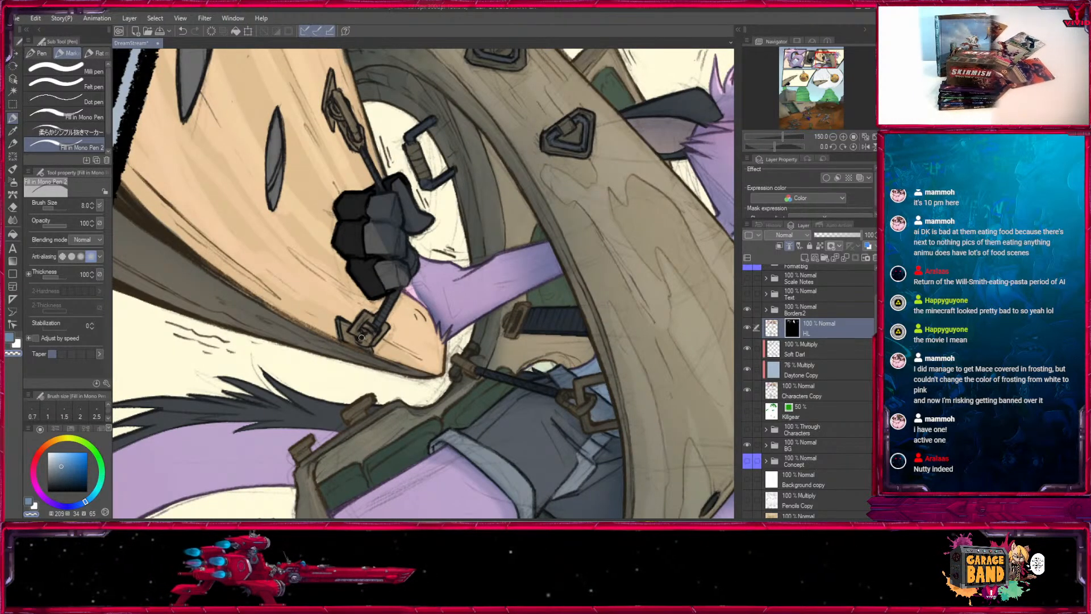
left_click_drag(382, 206, 377, 361)
- Paint the forearm's cast shadow back onto the highlighted wooden tip with pen sizes 25 and 17
key("bracketright")
key("bracketright")
key("bracketright")
key("bracketright")
key("bracketright")
key("bracketright")
key("bracketright")
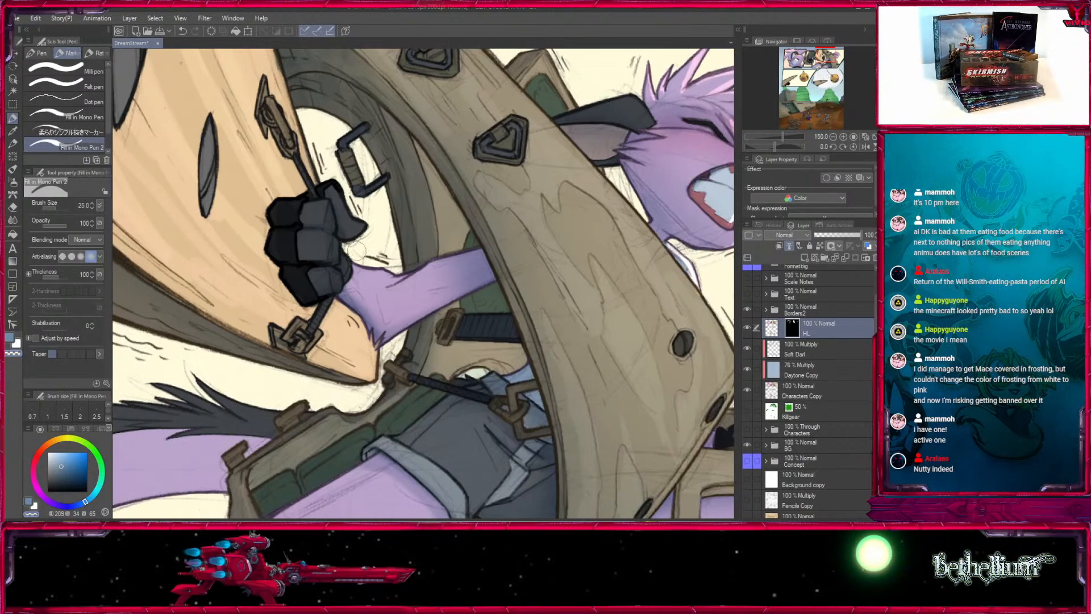
left_click_drag(420, 398, 356, 251)
key("bracketleft")
key("bracketleft")
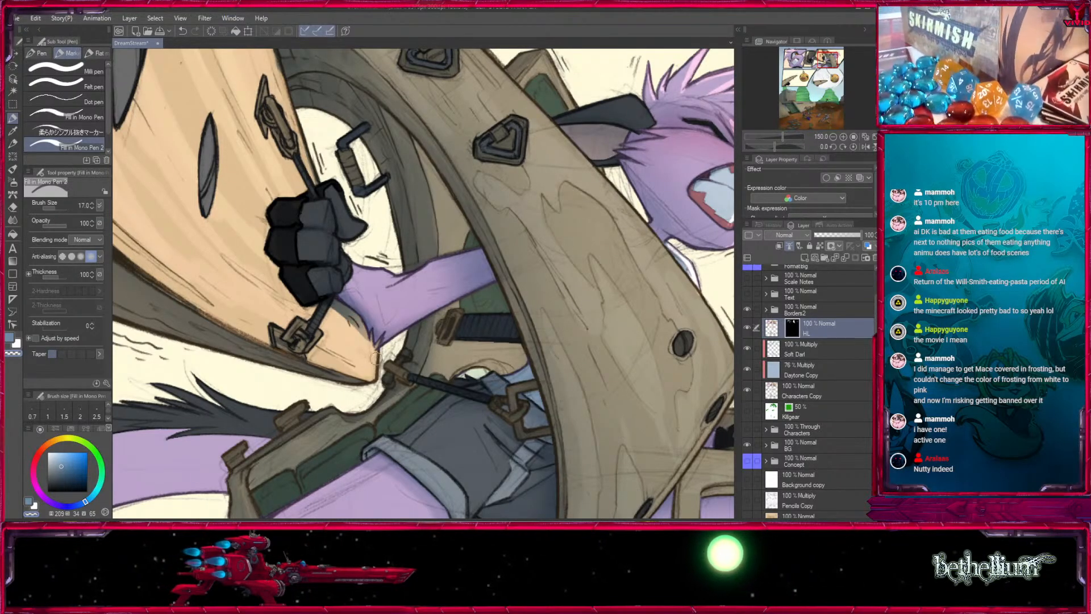
- Refine the shadow edge beside the wrist and forearm with pen sizes 15, 12, 8 and 7
key("bracketleft")
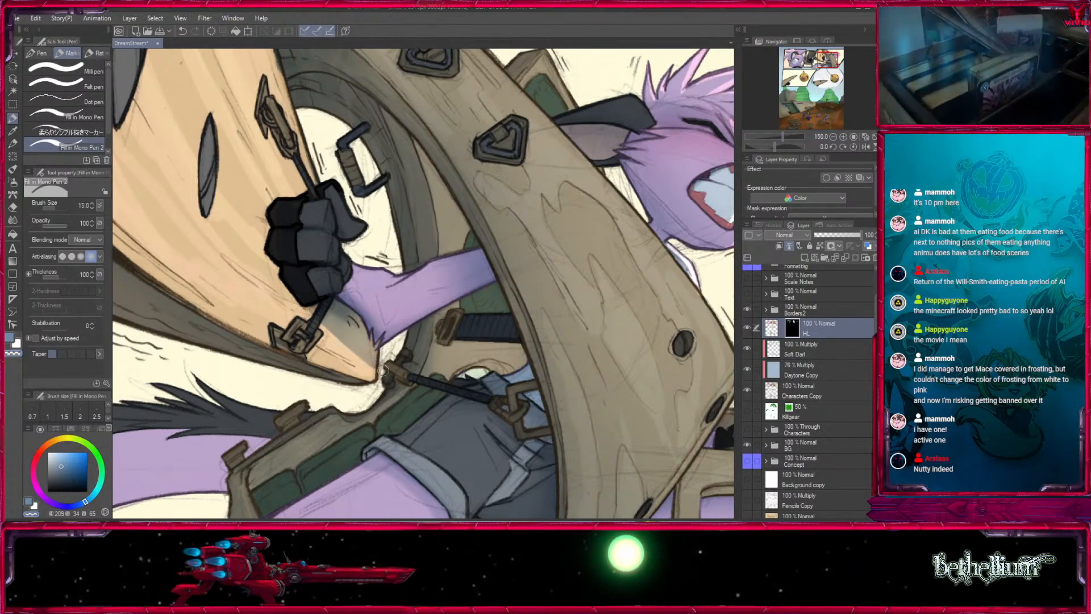
key("bracketleft")
key("bracketleft")
key("bracketleft")
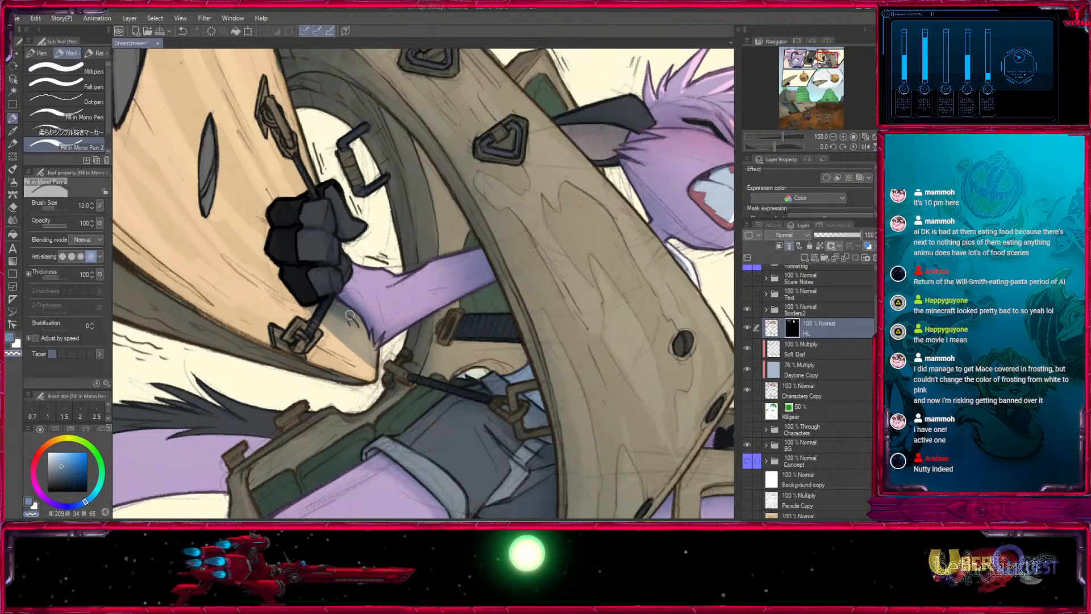
key("bracketleft")
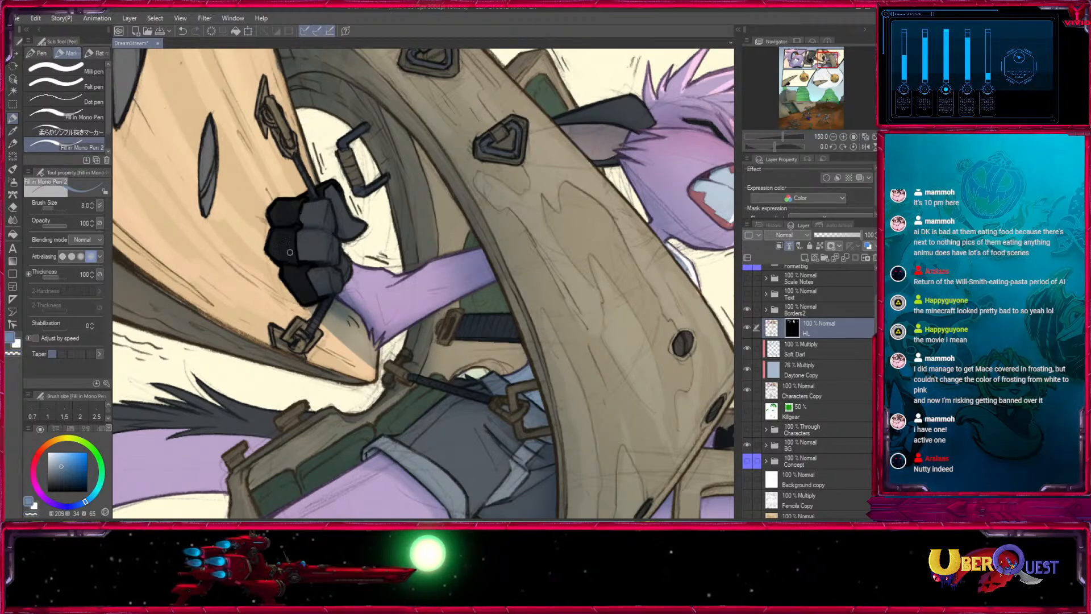
key("bracketright")
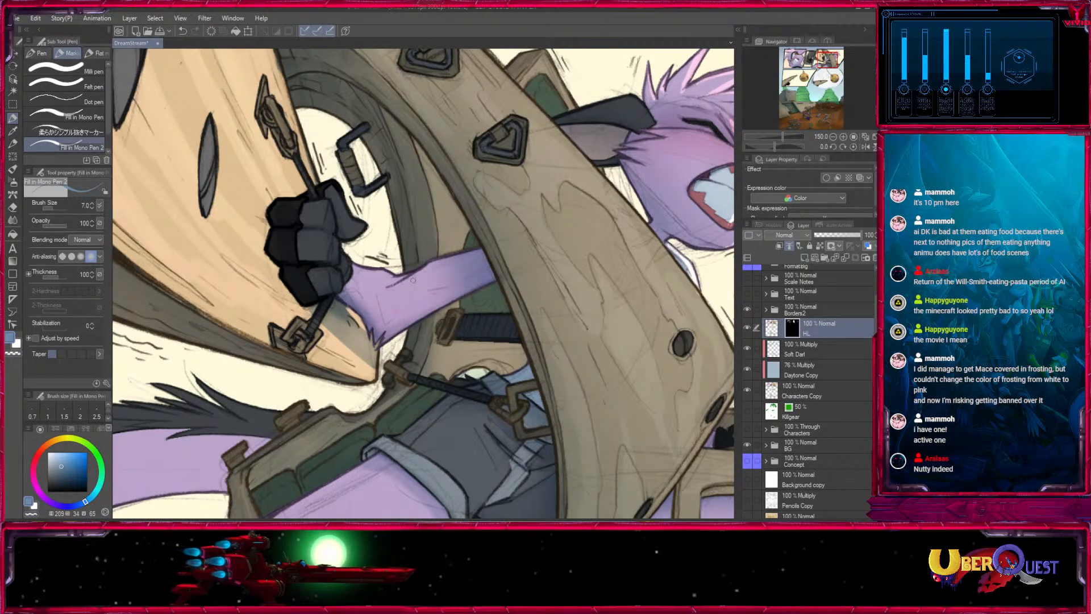
- Shade the glove's cast shadow on the wood and the cord's shadow above it with pen sizes 12, 8 and 10
left_click_drag(318, 279, 318, 312)
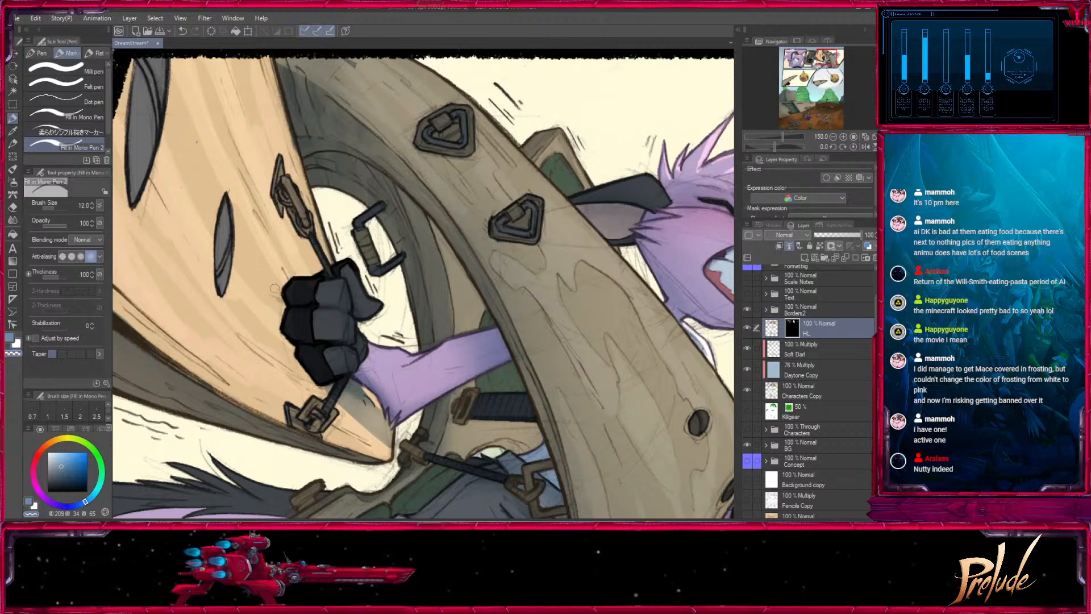
key("bracketleft")
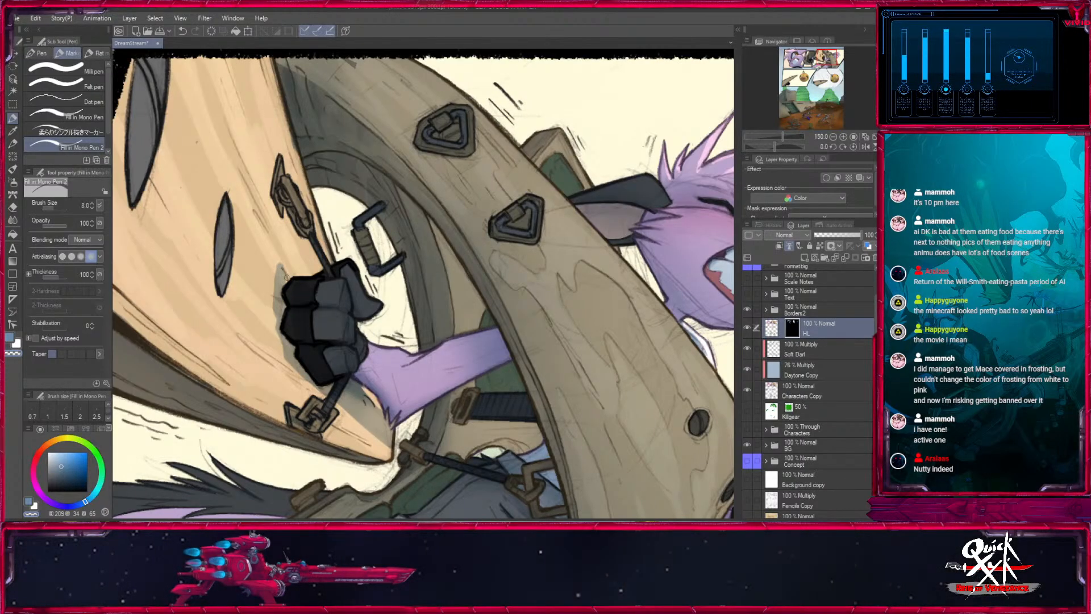
mouse_move(280, 201)
left_mouse_down()
mouse_move(315, 279)
mouse_move(324, 350)
left_mouse_up()
key("bracketright")
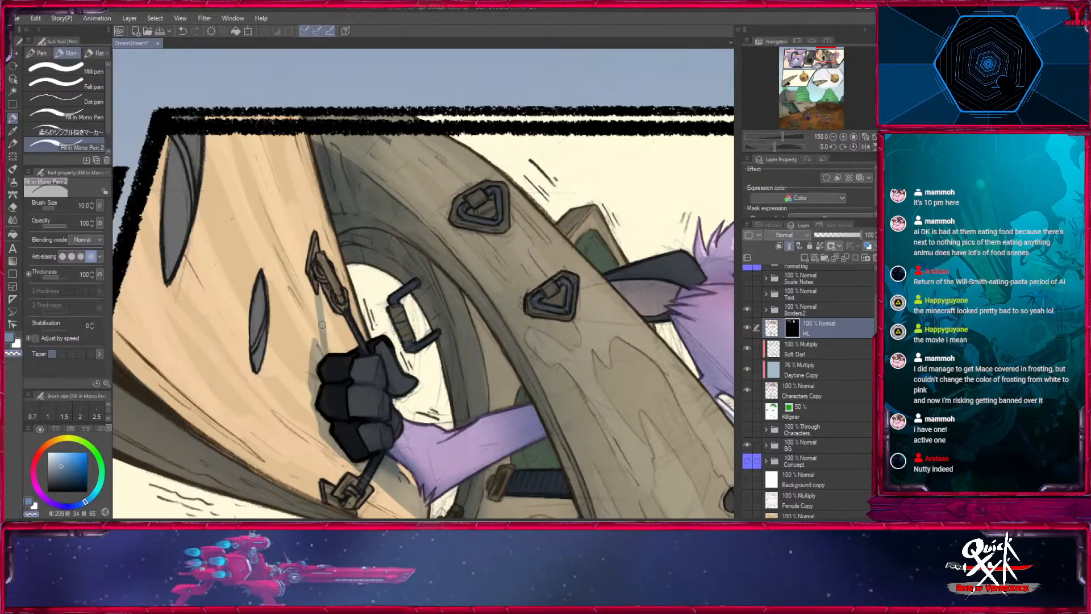
- Complete the cord's cast shadow between the two buckles above and below the glove with pen sizes 7 and 5
key("bracketleft")
key("bracketleft")
left_click_drag(335, 461, 346, 357)
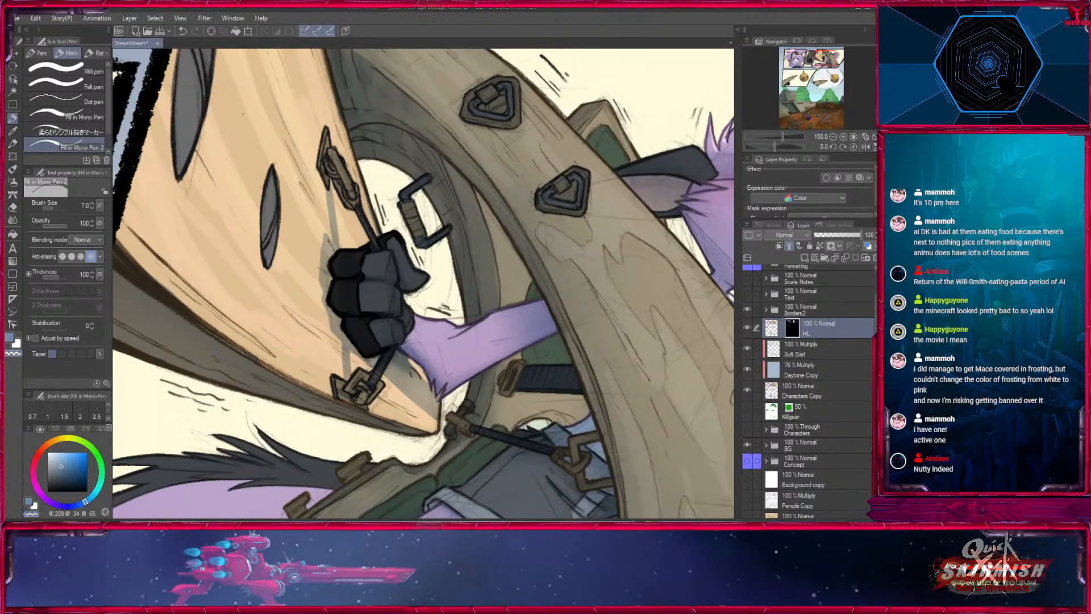
left_click_drag(371, 310, 377, 378)
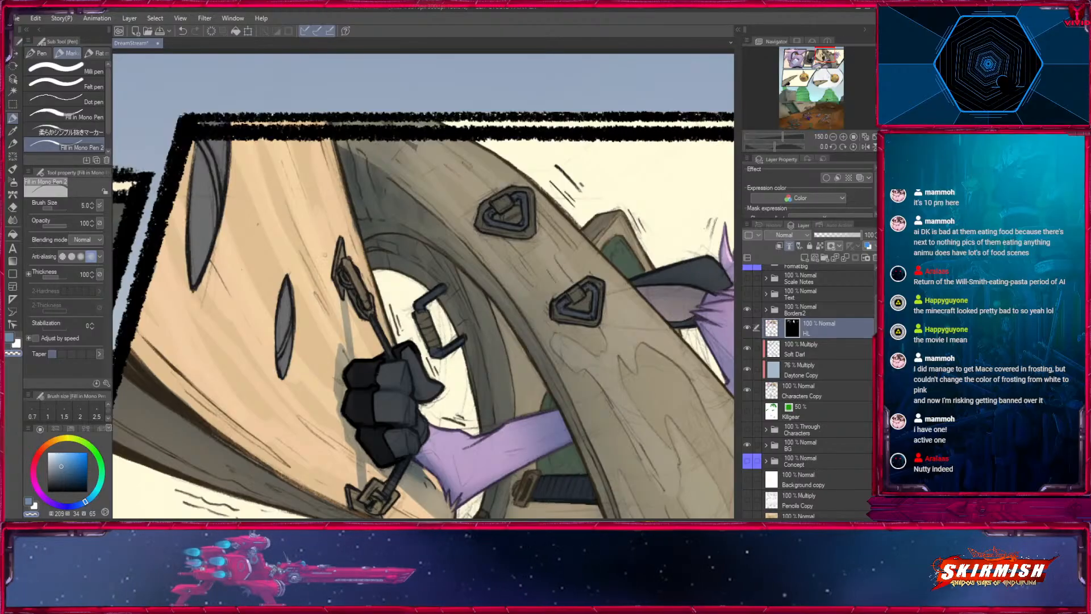
left_click_drag(339, 240, 387, 244)
- Touch up the two dark slits in the highlighted wooden face with pen sizes 8 and 10
left_click_drag(247, 148, 261, 167)
key("bracketright")
key("bracketright")
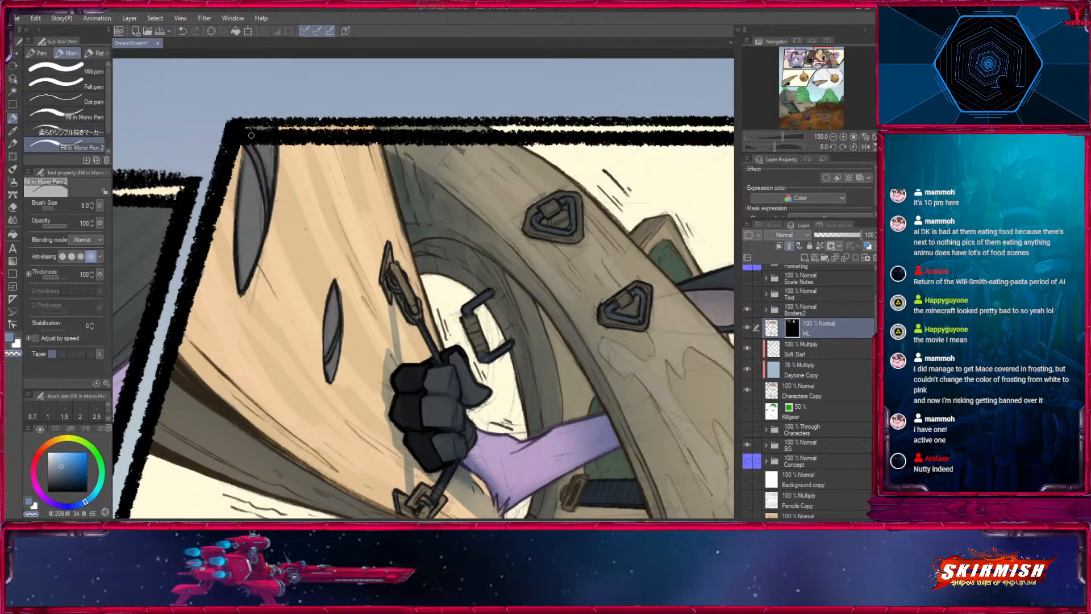
key("bracketright")
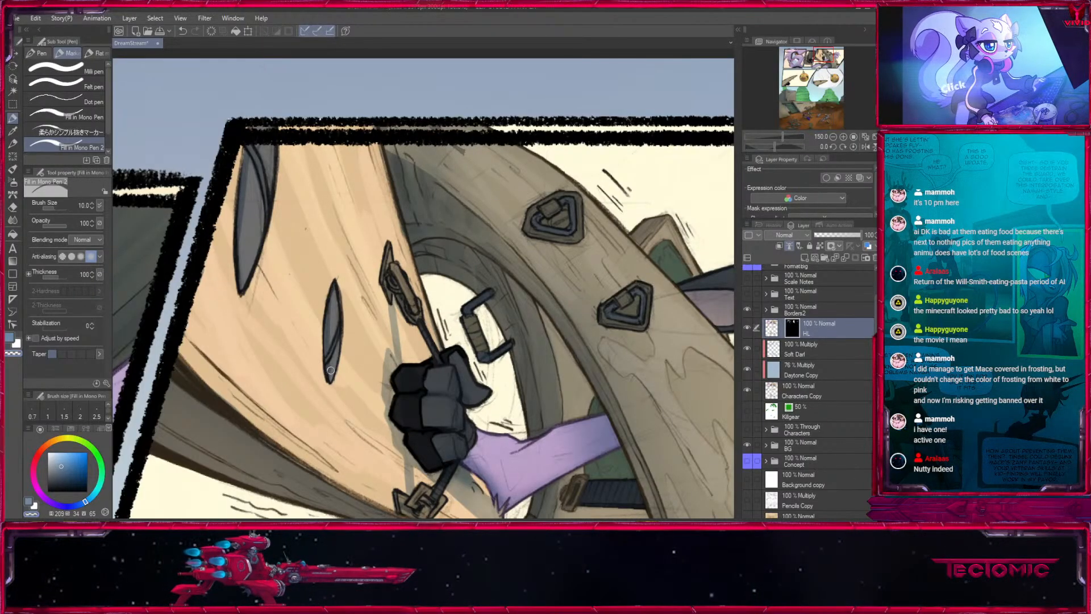
key("bracketright")
- Shade thin wood-grain streaks across the highlighted wooden face with pen sizes 8 and 10
left_click_drag(186, 327, 319, 456)
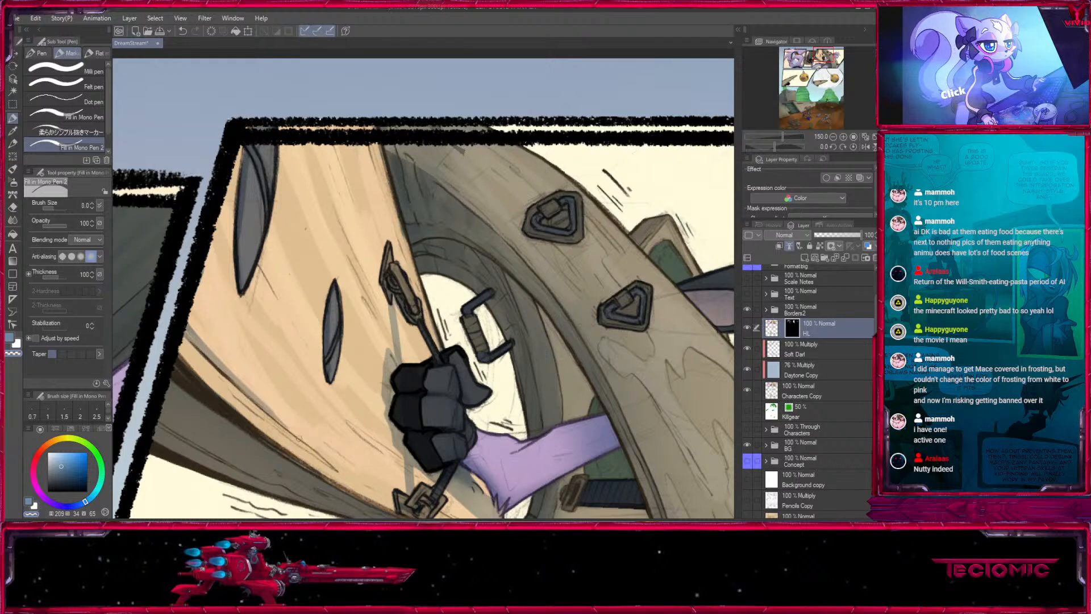
left_click_drag(401, 462, 225, 273)
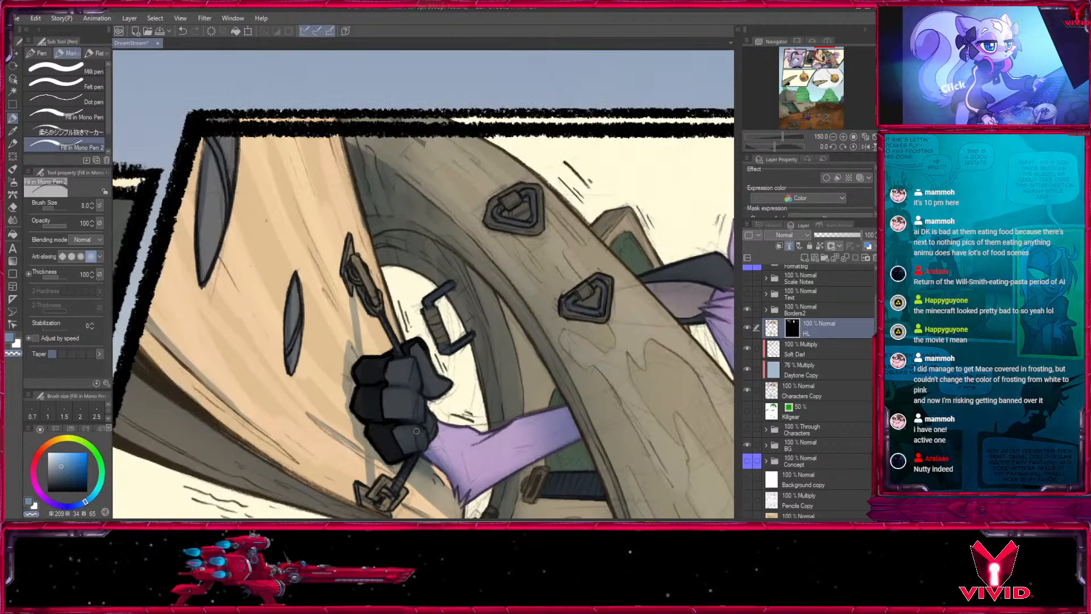
left_click_drag(296, 144, 324, 211)
left_click_drag(284, 139, 300, 192)
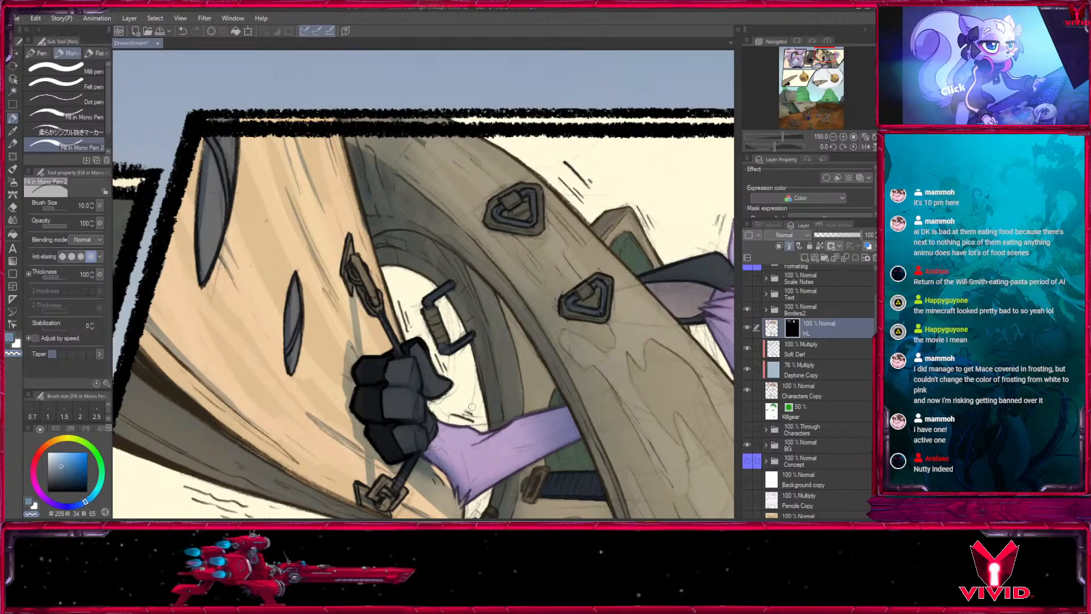
left_click_drag(384, 286, 362, 200)
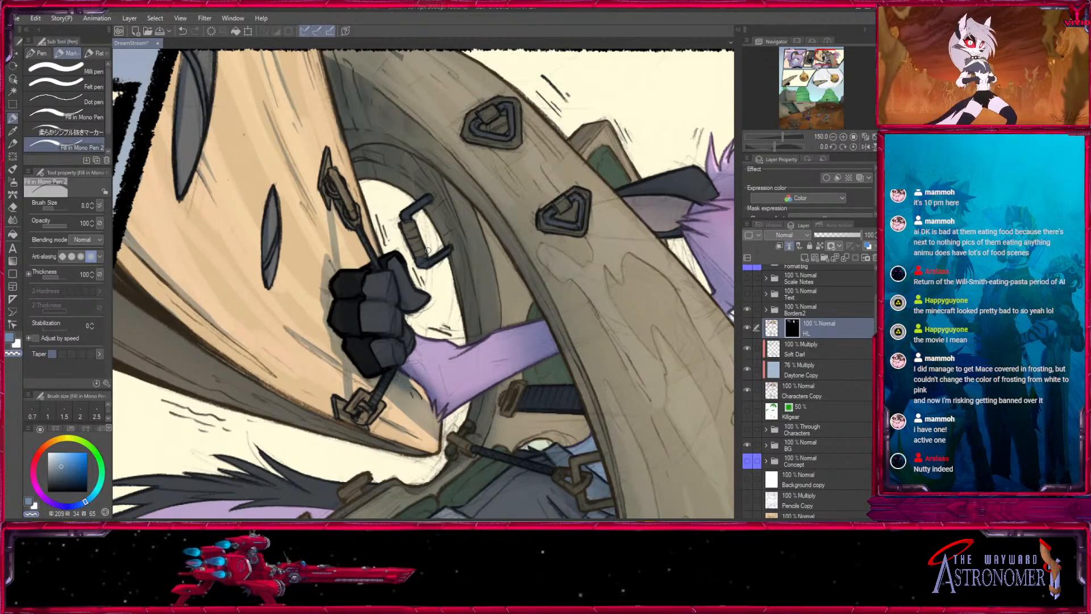
- Highlight the upper outer edge of the curved wooden arch beside the triangular buckles with pen sizes 6, 7 and 8
left_click_drag(546, 232, 336, 260)
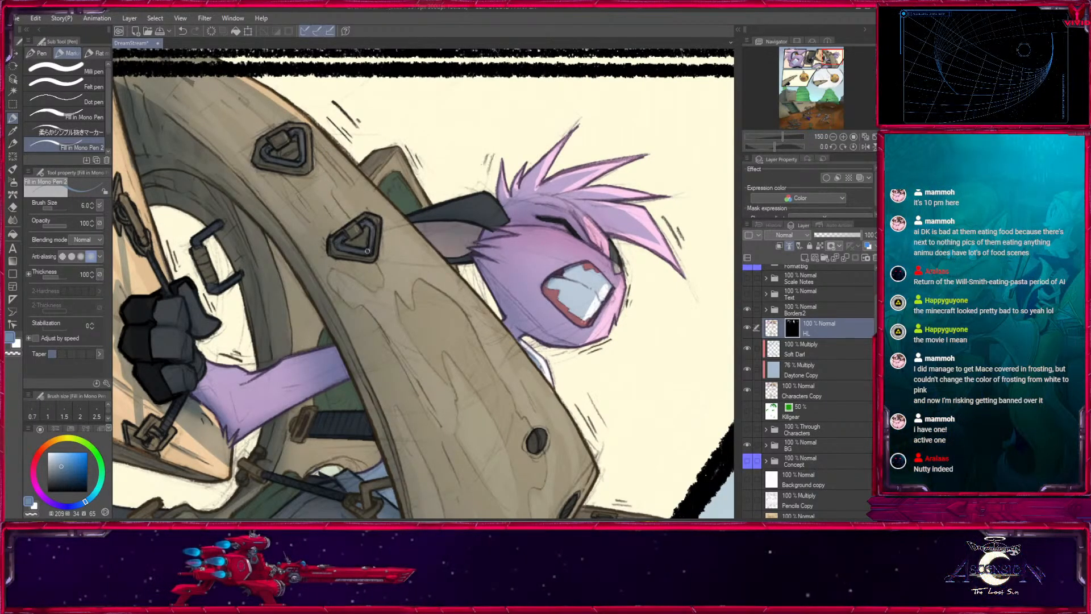
left_click_drag(368, 215, 355, 225)
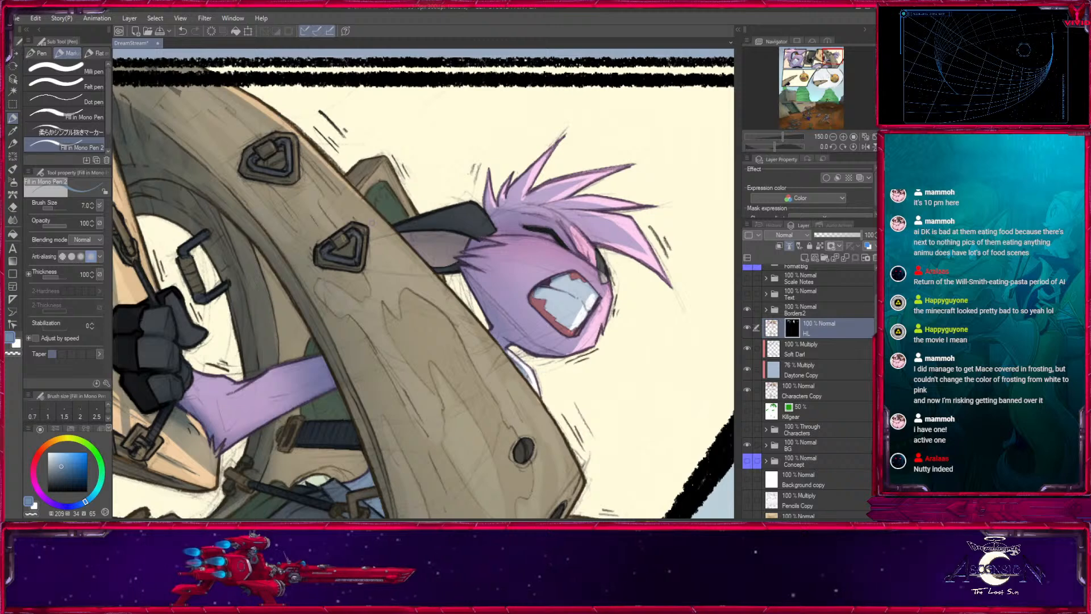
key("bracketleft")
left_click_drag(313, 176, 303, 130)
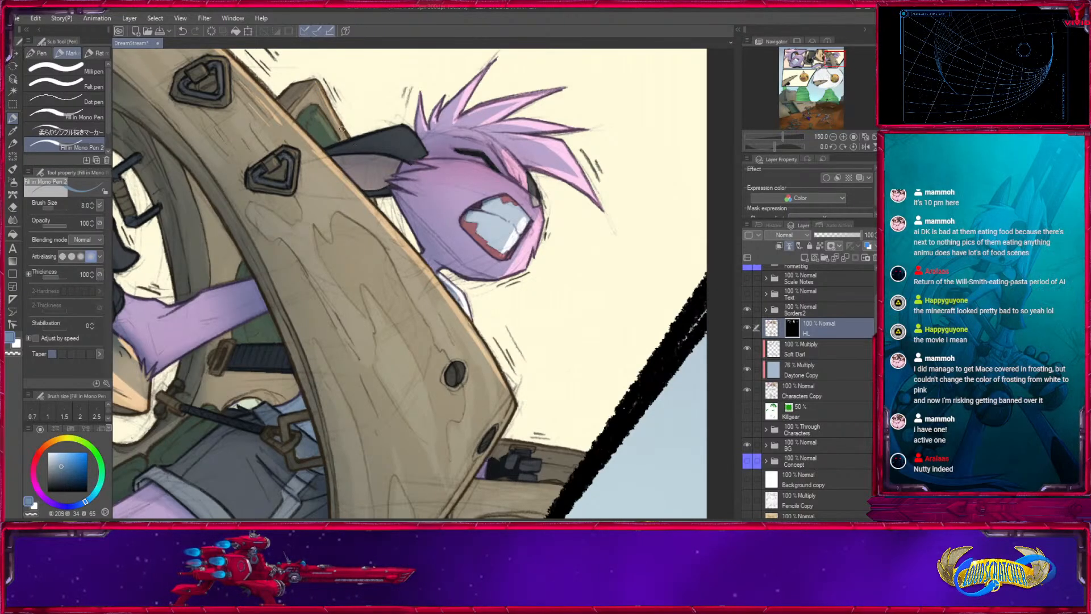
key("]")
- Continue the arch's edge highlight past the collar down to its outer corner with pen size 10
mouse_move(459, 319)
left_mouse_down()
mouse_move(506, 397)
mouse_move(452, 302)
left_mouse_up()
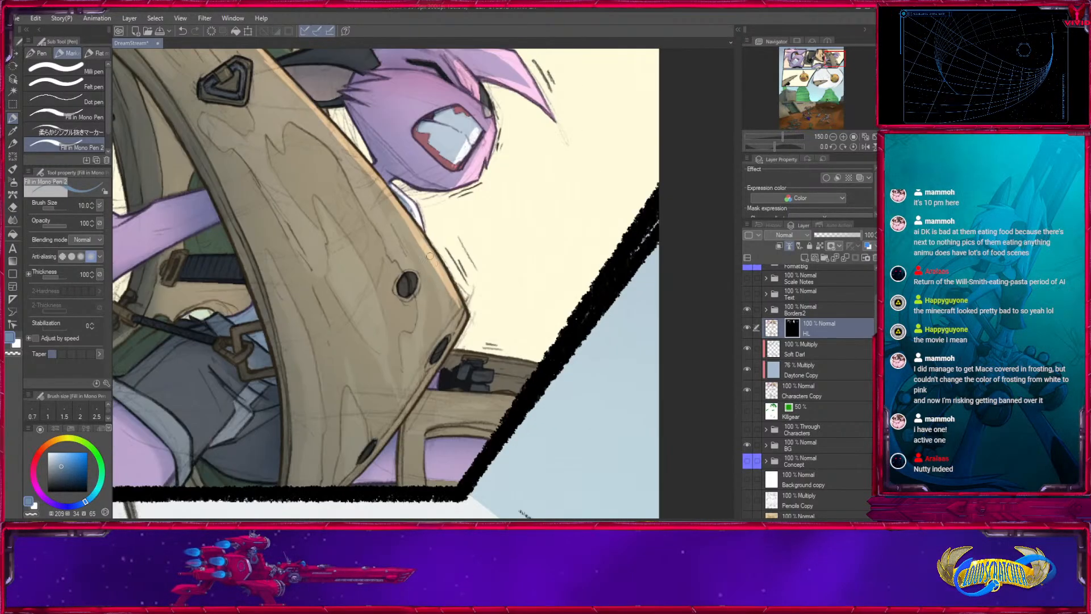
left_click_drag(418, 227, 465, 310)
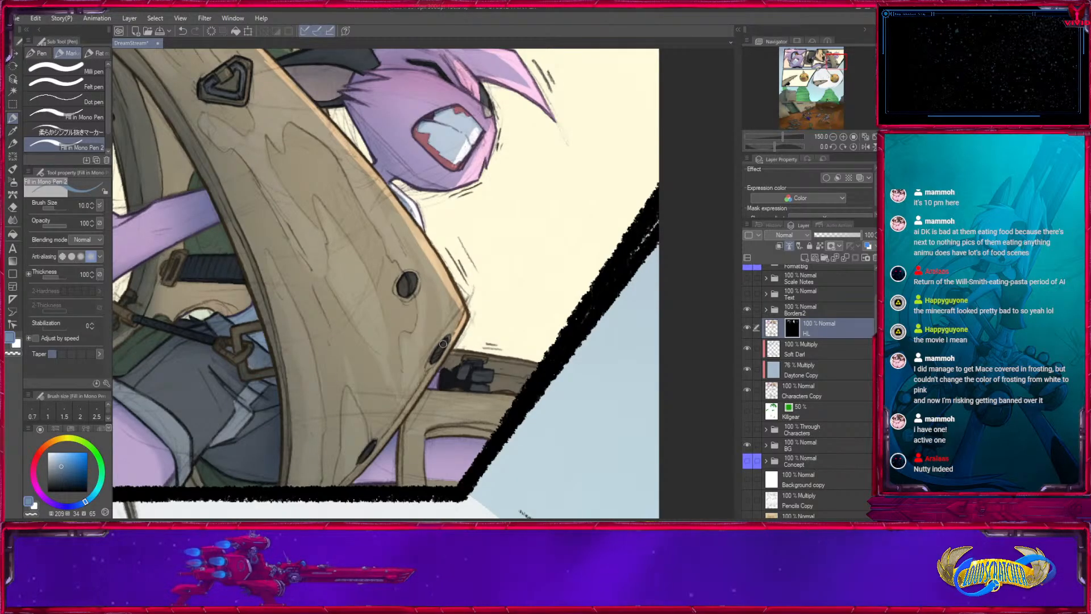
key("[")
left_click_drag(462, 318, 463, 310)
- Highlight the arch's lower edge from the outer corner down to the panel border with pen size 7
mouse_move(512, 337)
left_mouse_down()
mouse_move(538, 249)
mouse_move(383, 380)
left_mouse_up()
key("[")
key("[")
left_click_drag(518, 367, 332, 335, "space")
key("]")
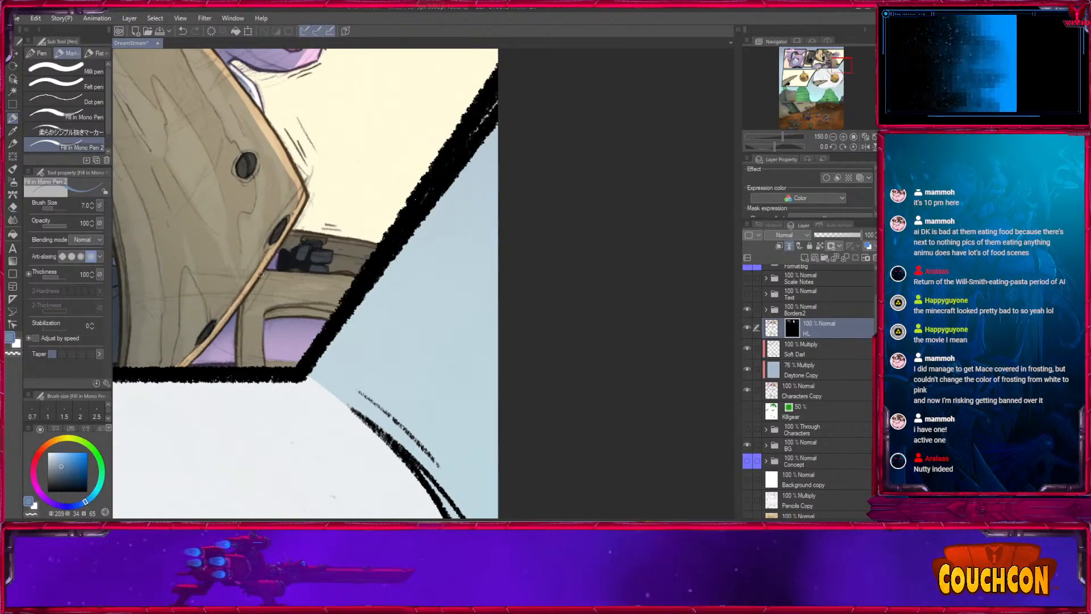
- Highlight the crossbeam behind the arch and the top edge of the beam above it with pen sizes 7, 12 and 8
left_click_drag(264, 272, 352, 278)
mouse_move(253, 289)
left_mouse_down()
mouse_move(346, 288)
mouse_move(268, 283)
mouse_move(336, 281)
mouse_move(313, 274)
mouse_move(258, 288)
mouse_move(343, 292)
left_mouse_up()
key("]")
key("]")
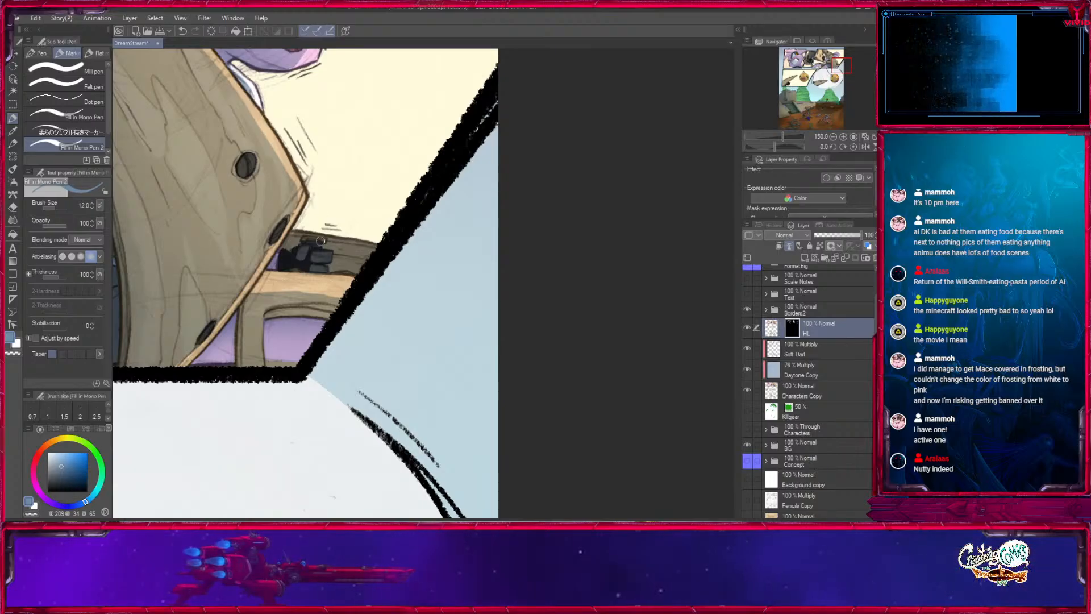
key("[")
key("[")
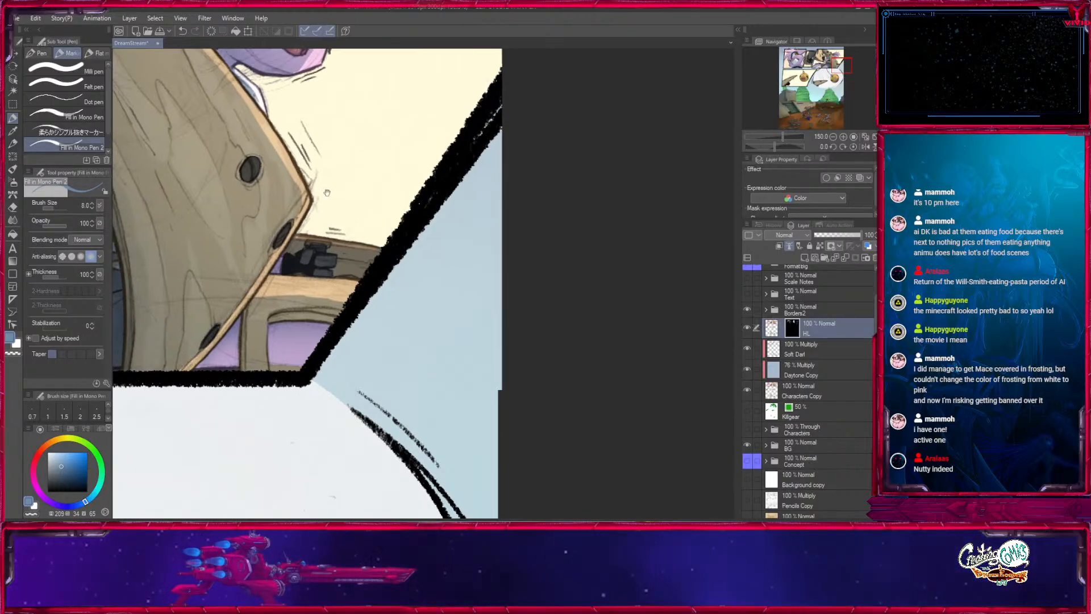
- Touch up the highlights around the triangular buckles on the upper arch with pen sizes 6 and 7
left_click_drag(364, 246, 533, 342, "space")
left_click_drag(474, 288, 491, 337, "space")
key("[")
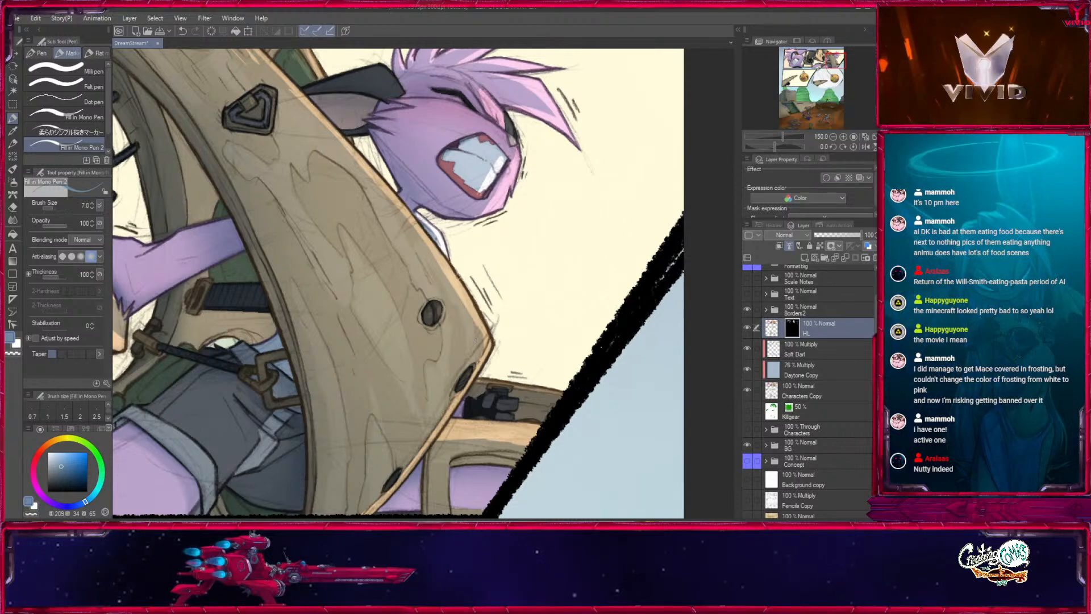
left_click_drag(311, 254, 453, 440, "space")
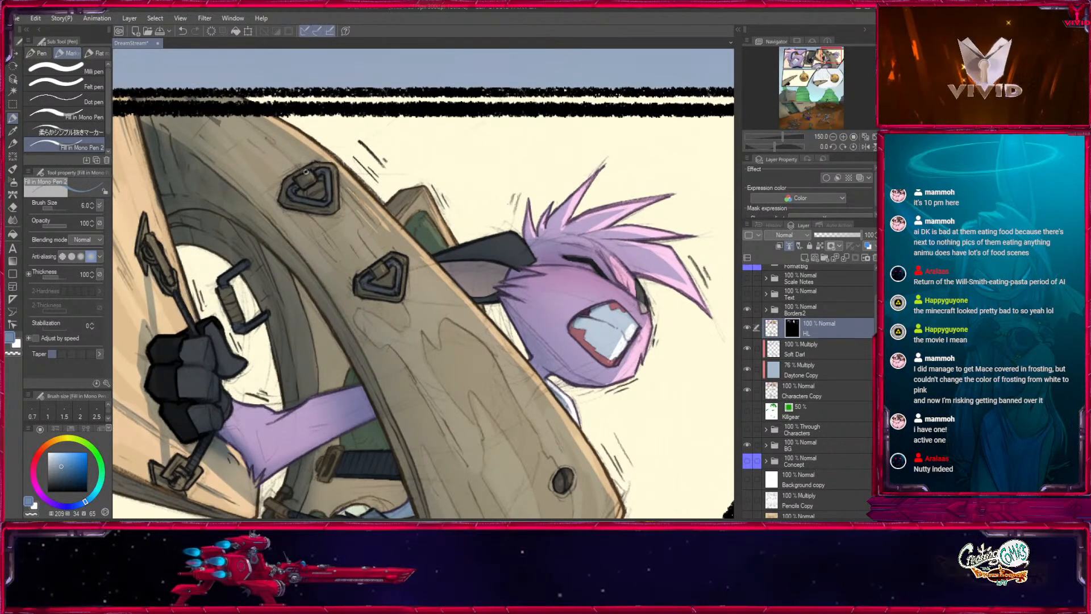
key("[")
key("[")
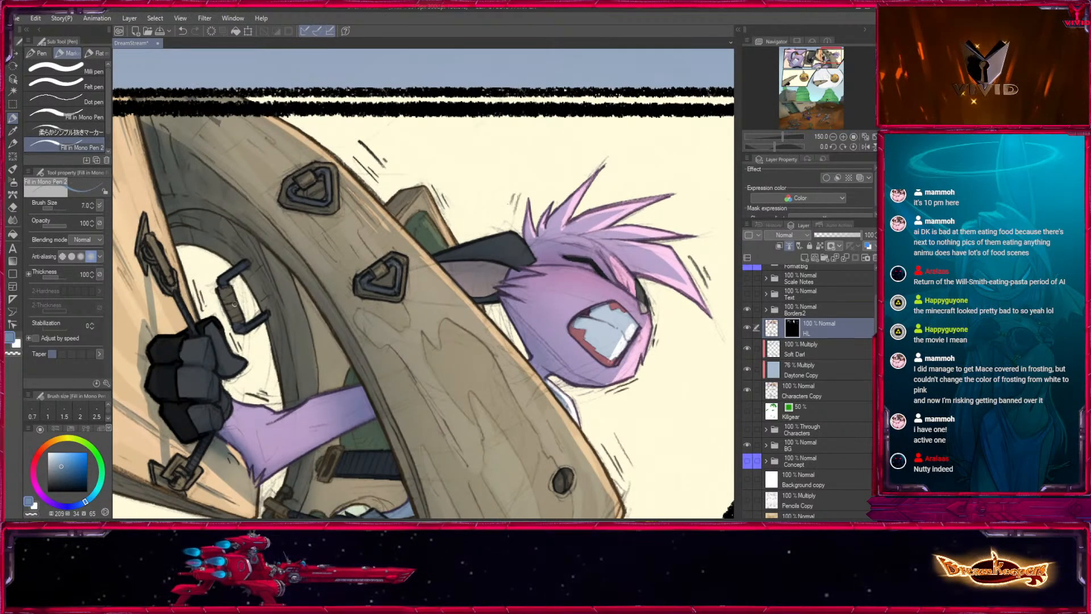
left_click_drag(446, 344, 364, 356, "space")
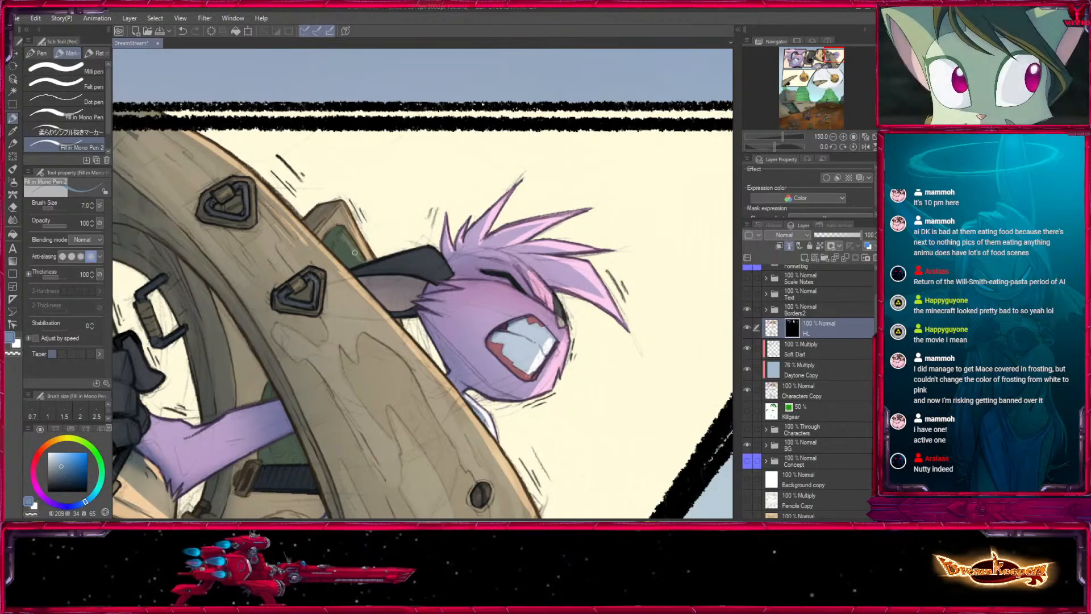
- Refine the highlight on the crossbeam behind the arch's outer corner with pen size 7
left_click_drag(453, 423, 443, 256, "space")
left_click_drag(447, 361, 490, 240, "space")
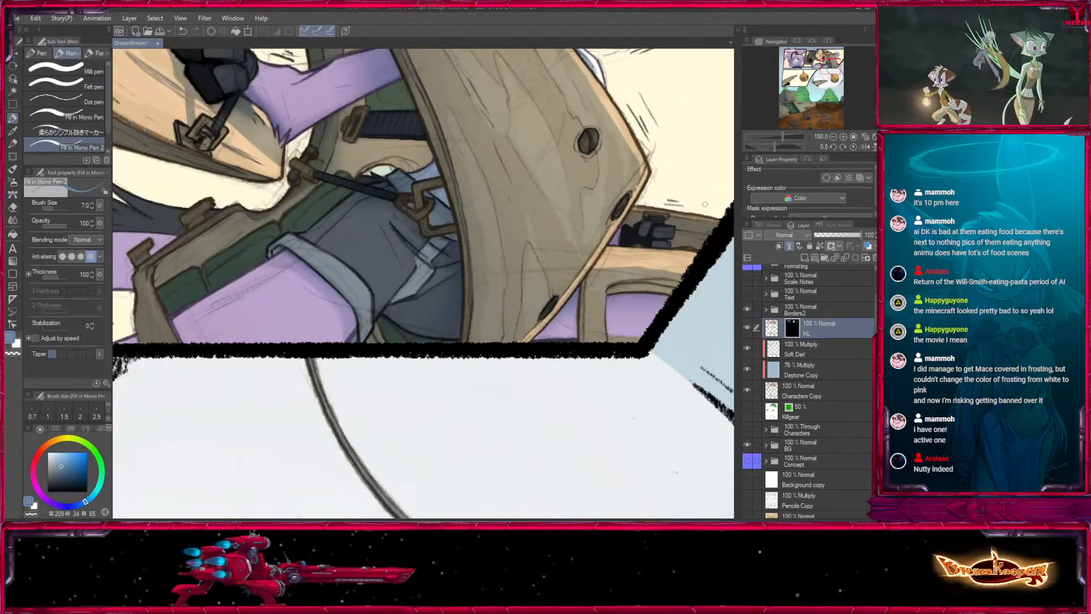
left_click_drag(615, 249, 548, 317, "space")
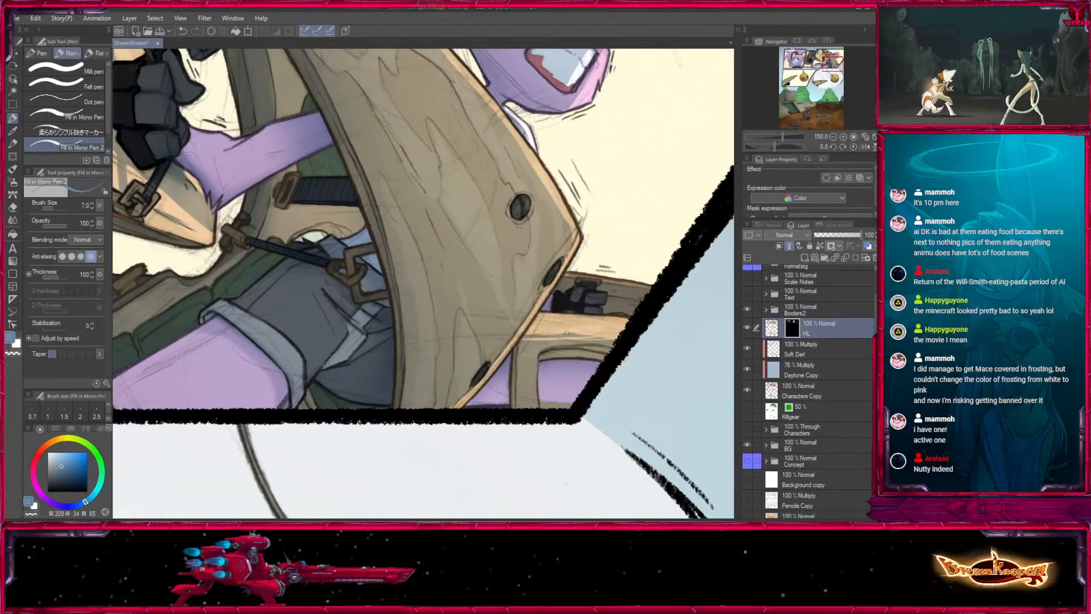
- Highlight the wood grain lines on the face of the curved arch with pen size 6
left_click_drag(553, 326, 468, 421, "space")
left_click_drag(320, 136, 394, 240, "space")
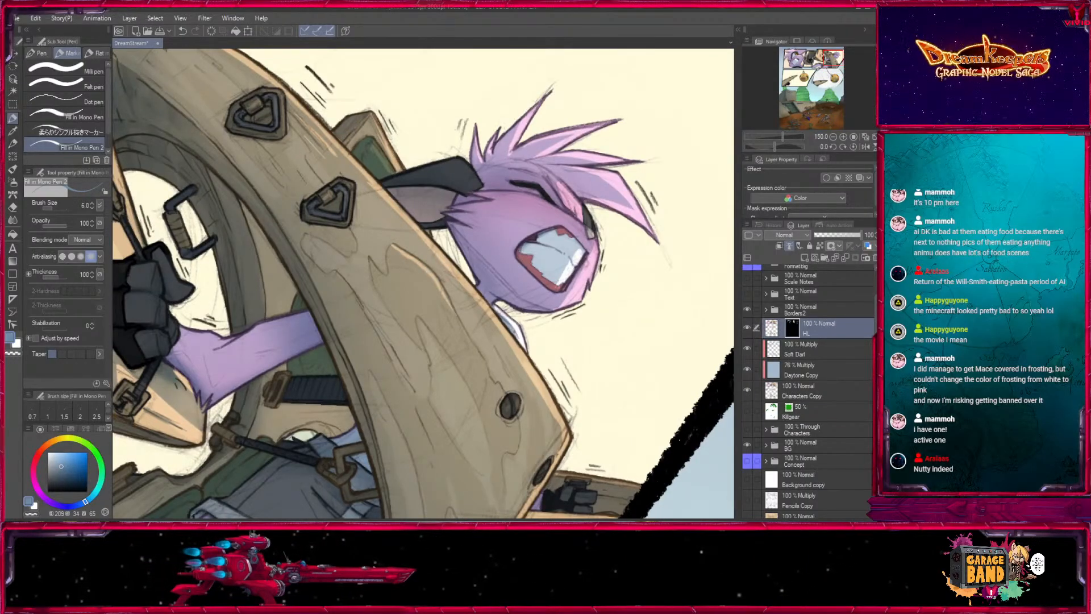
left_click_drag(494, 376, 603, 474, "space")
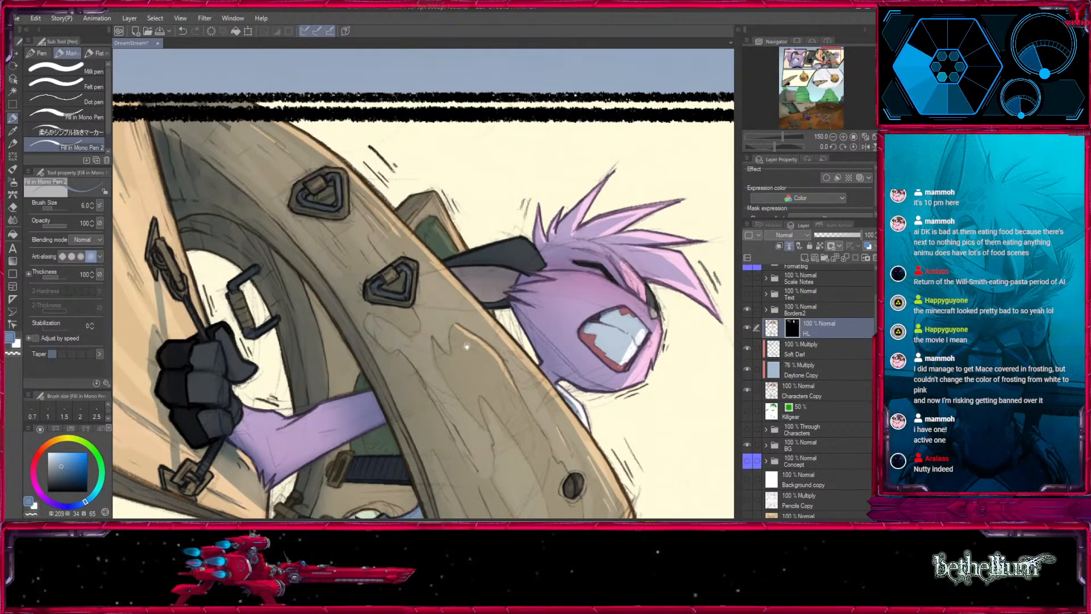
- Highlight the upright edge of the green-padded wooden frame near the panel's lower border with pen size 8
left_click_drag(409, 362, 335, 202, "space")
left_click_drag(474, 432, 564, 255, "space")
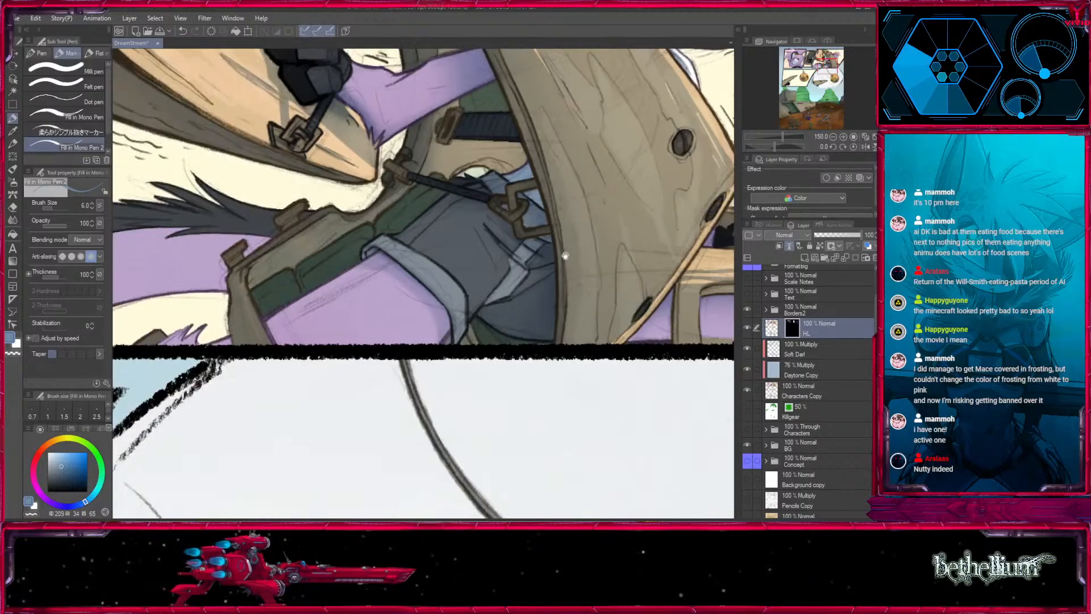
left_click_drag(244, 276, 268, 348)
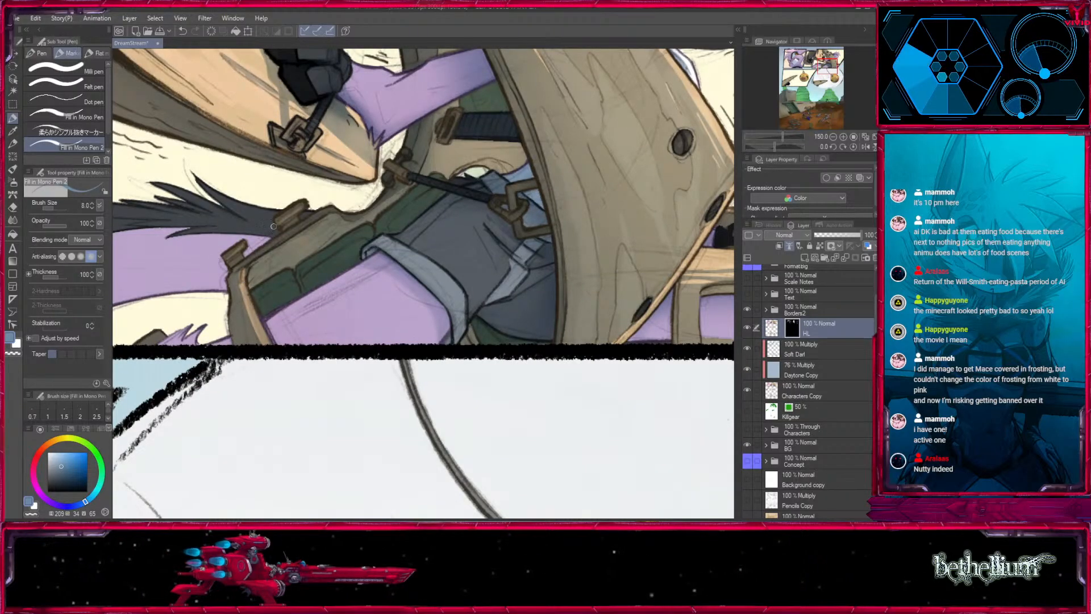
- Highlight the wooden surface inside the arch, above the raised forearm, with pen size 12
left_click_drag(463, 191, 382, 406, "space")
left_click_drag(494, 369, 469, 457, "space")
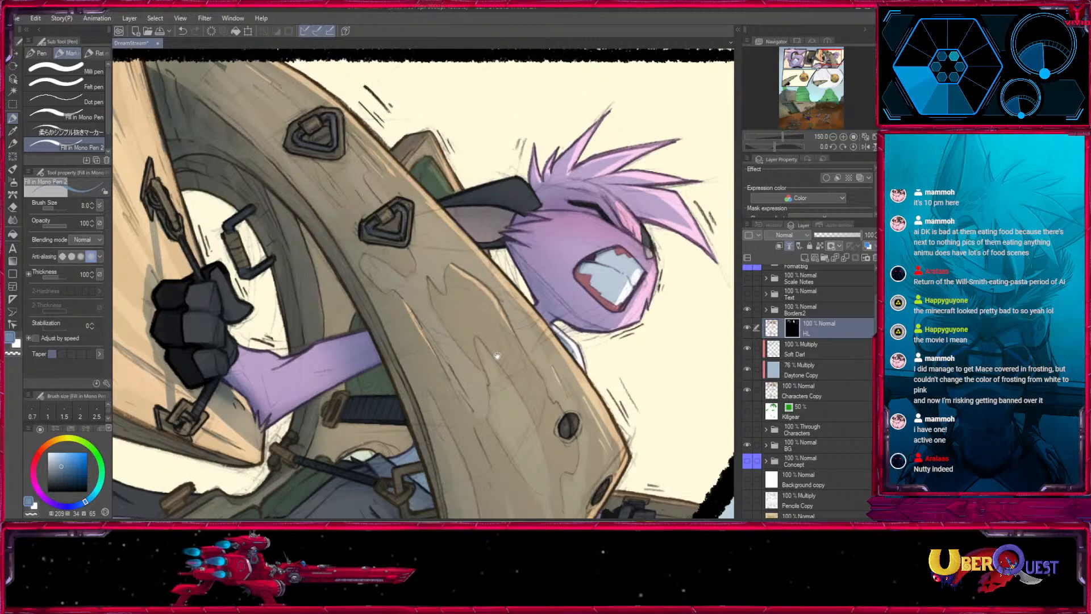
left_click(833, 137)
left_click(833, 136)
left_click(833, 136)
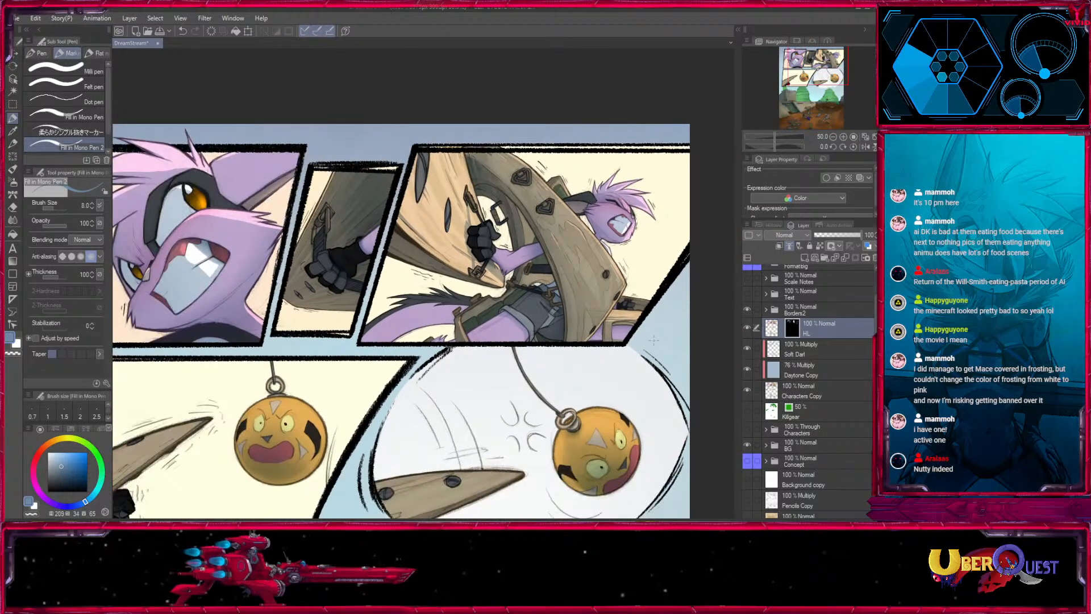
left_click_drag(641, 356, 574, 370, "space")
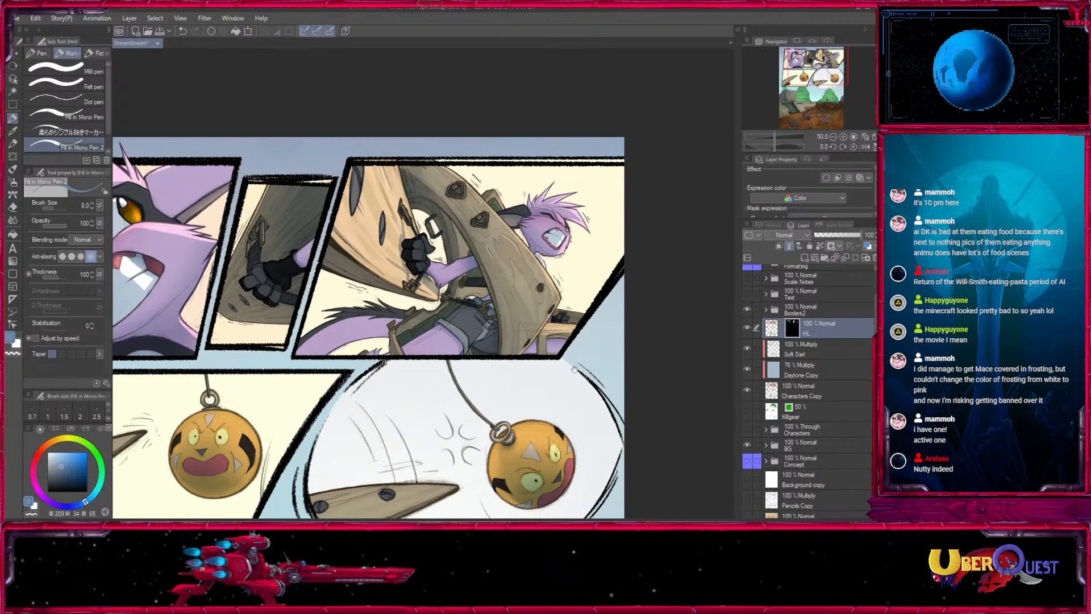
left_click(843, 136)
left_click(844, 136)
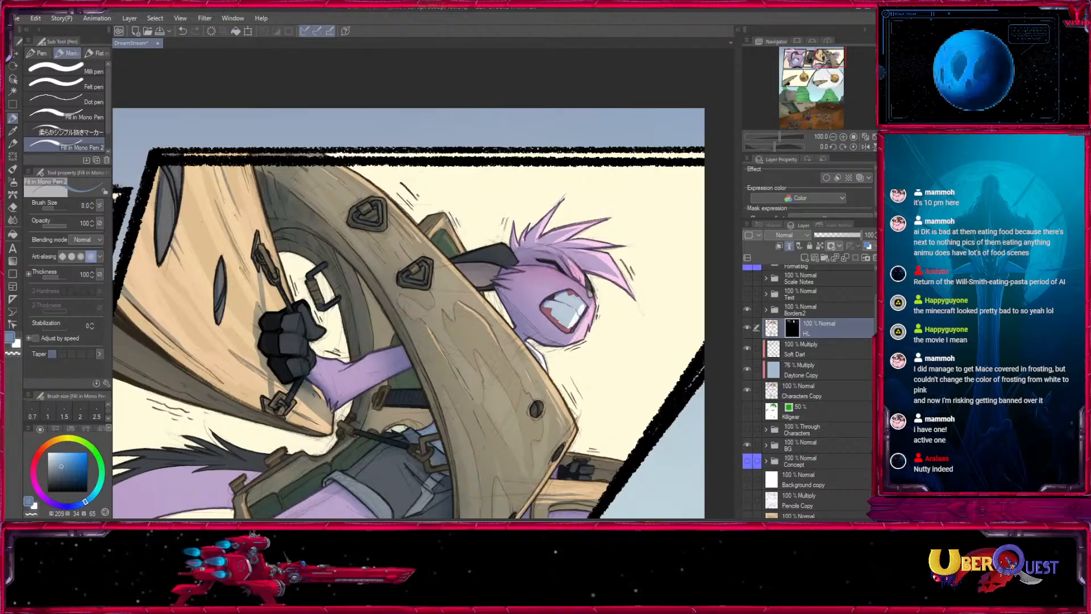
key("bracketright")
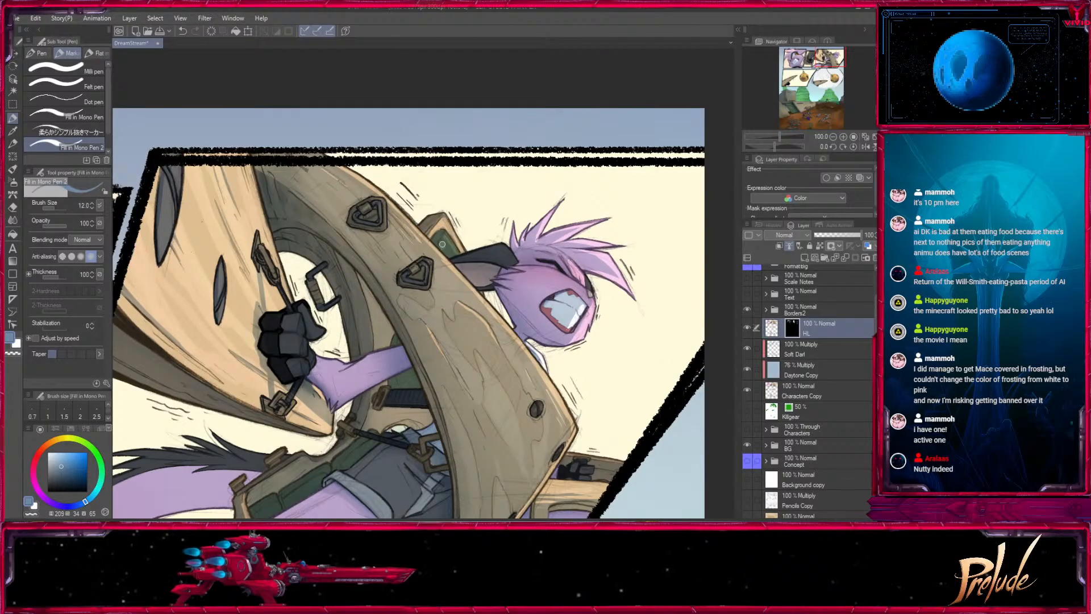
left_click_drag(515, 311, 533, 250, "space")
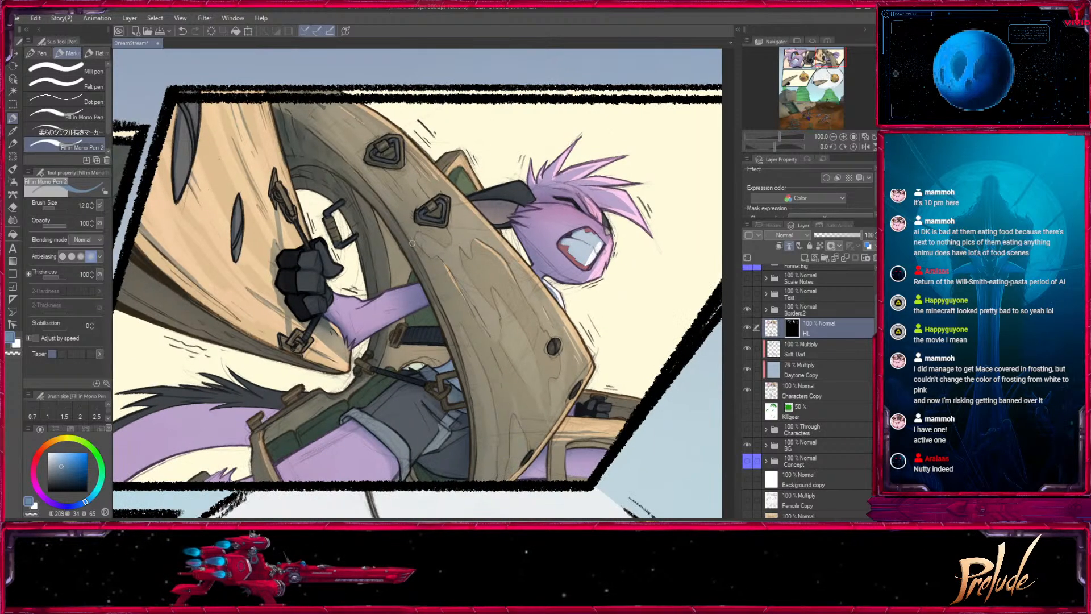
key("bracketright")
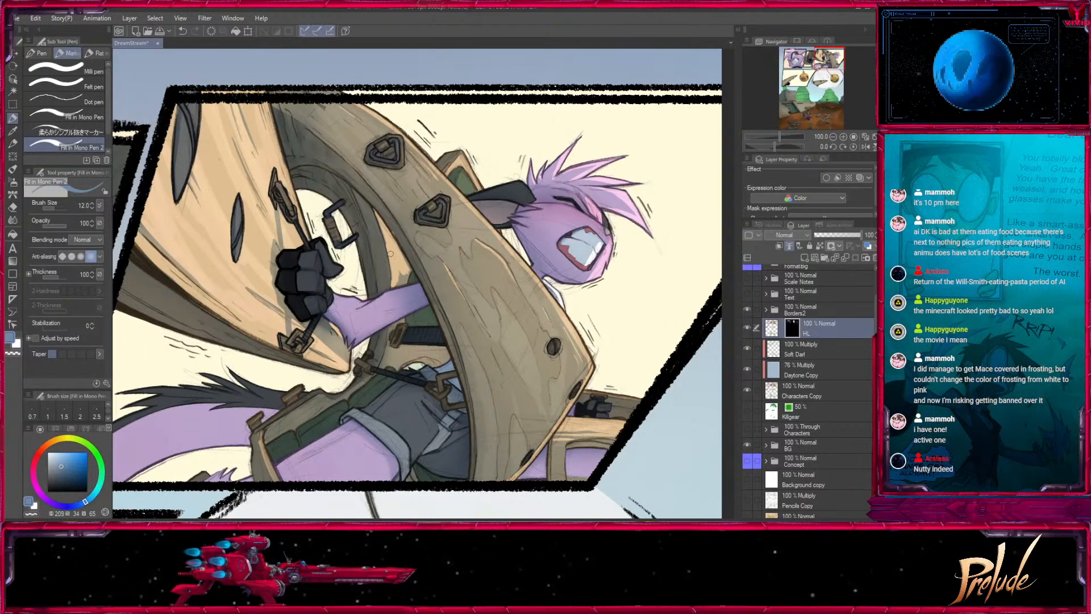
- Highlight the lower knuckles and thumb of the black glove gripping the chain with pen sizes 10 and 7
left_click(843, 137)
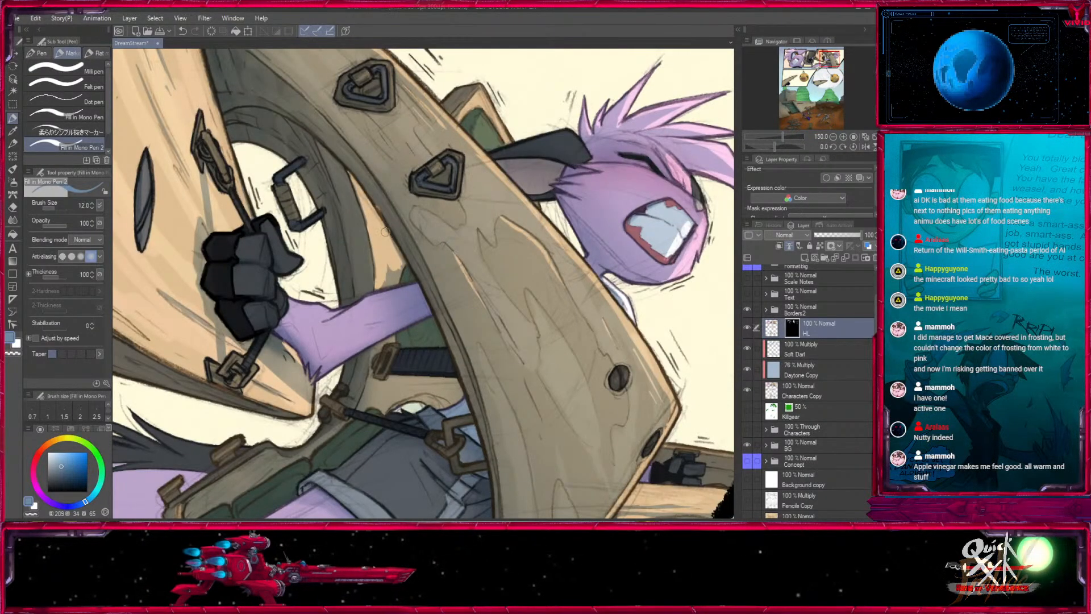
key("bracketleft")
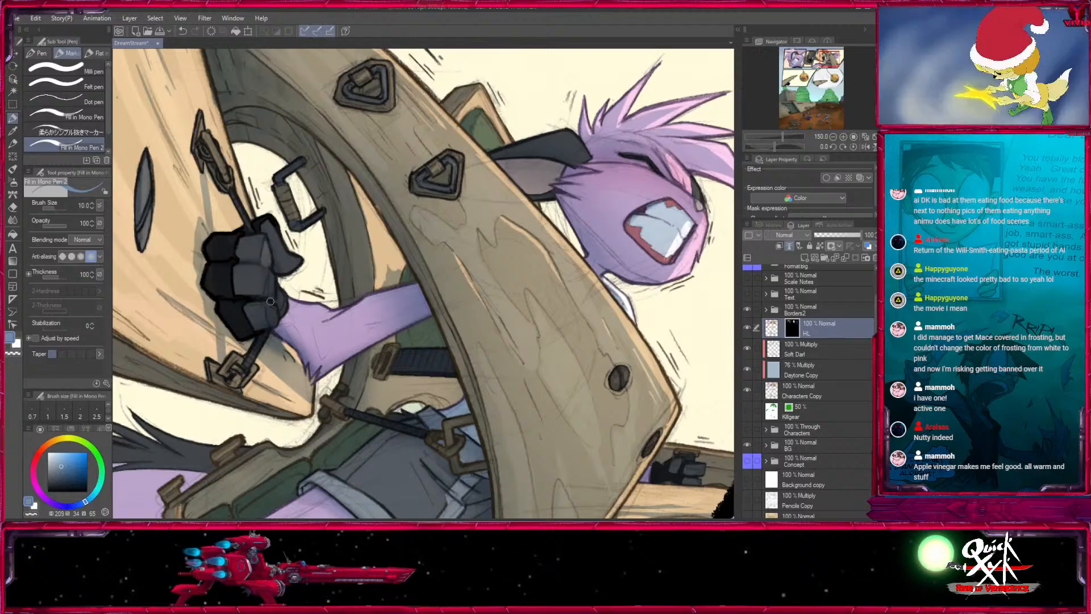
key("bracketleft")
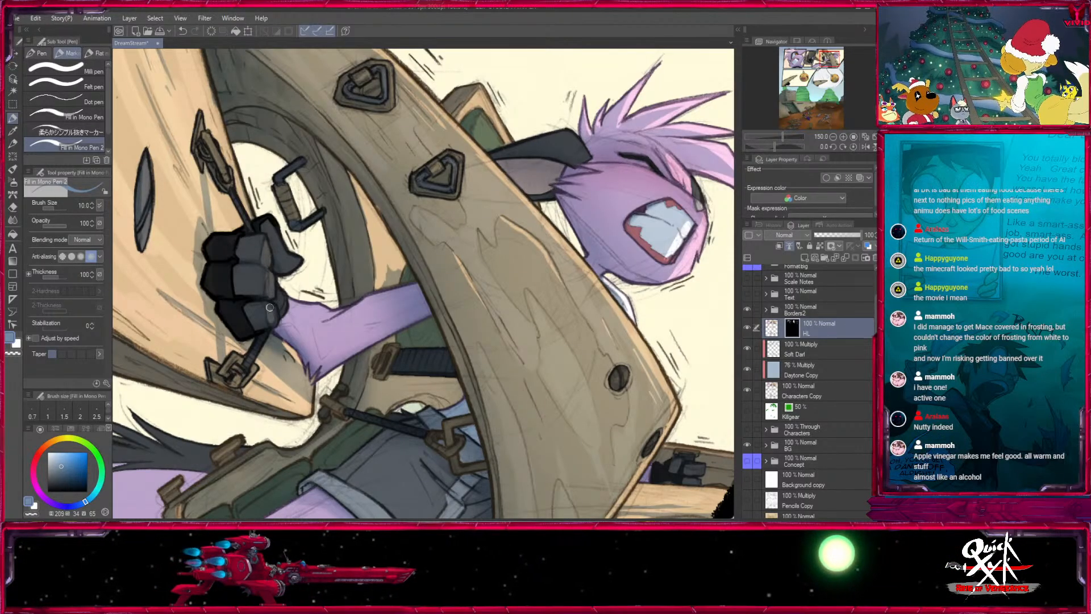
key("bracketleft")
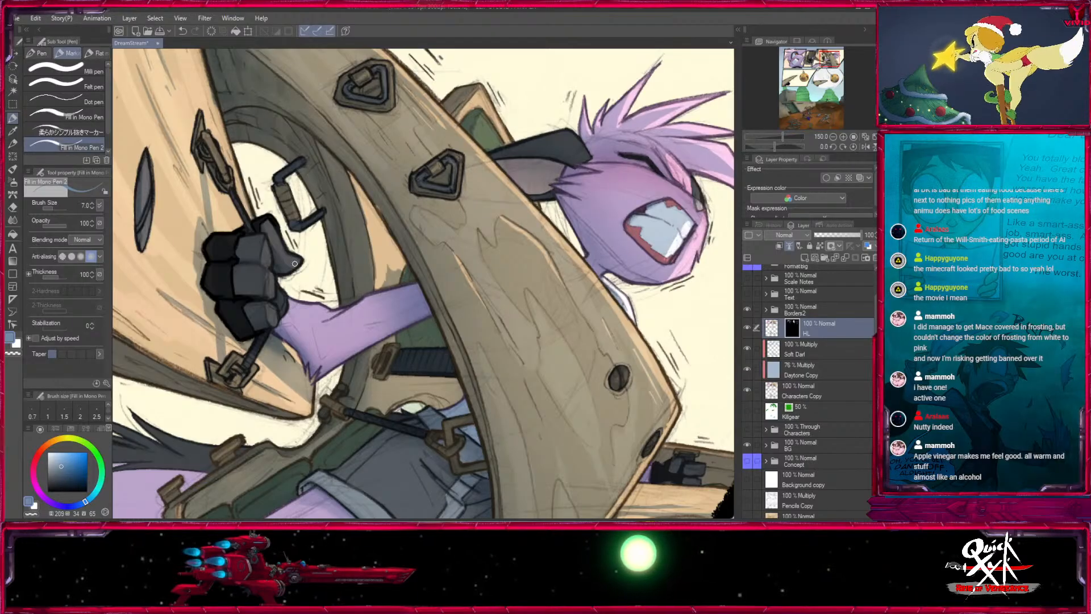
- Highlight the purple fur of the forearm beside the glove's cuff with pen size 10
mouse_move(313, 320)
left_mouse_down()
mouse_move(240, 249)
mouse_move(213, 249)
left_mouse_up()
key("bracketright")
key("bracketright")
mouse_move(236, 245)
left_mouse_down()
mouse_move(215, 255)
mouse_move(228, 269)
mouse_move(248, 265)
mouse_move(269, 222)
mouse_move(244, 241)
left_mouse_up()
key("bracketright")
key("bracketright")
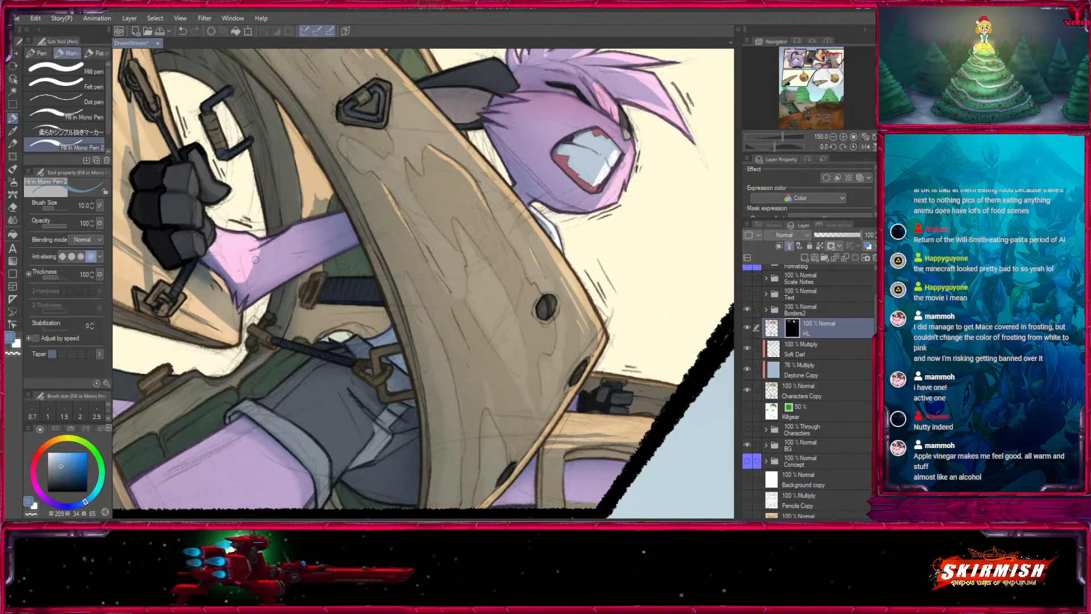
key("bracketleft")
key("bracketleft")
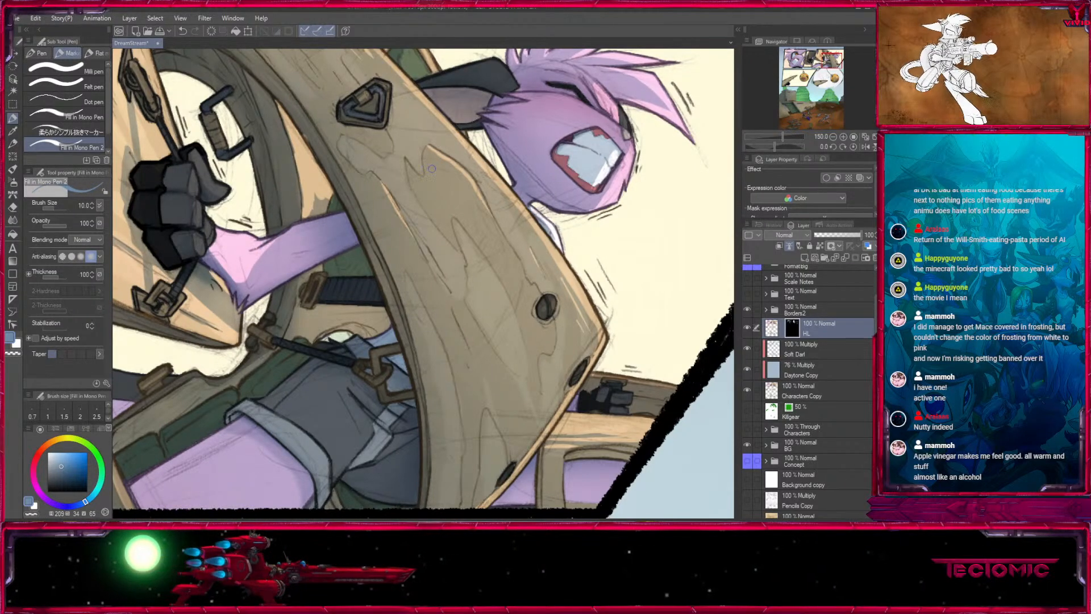
- Trim the forearm highlight using the transparent colour at pen size 8
left_click_drag(431, 168, 430, 193)
key("c")
key("bracketleft")
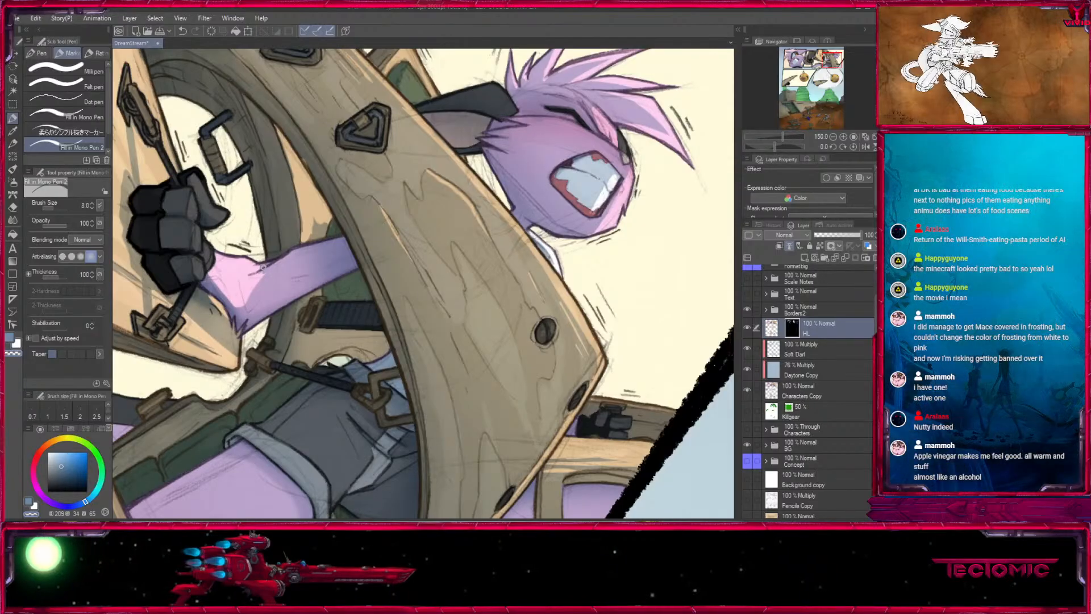
- Highlight the dark strap's end and the wood around it, behind the arch, with pen sizes 12, 15 and 17
left_click_drag(337, 296, 323, 306)
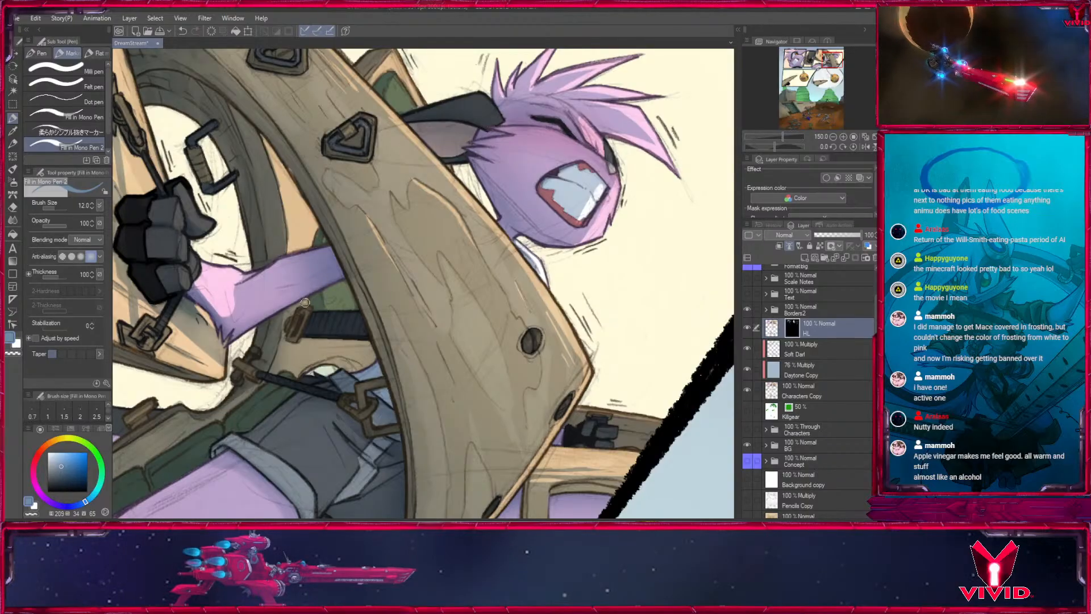
scroll(318, 300, "down", 3)
key("bracketright")
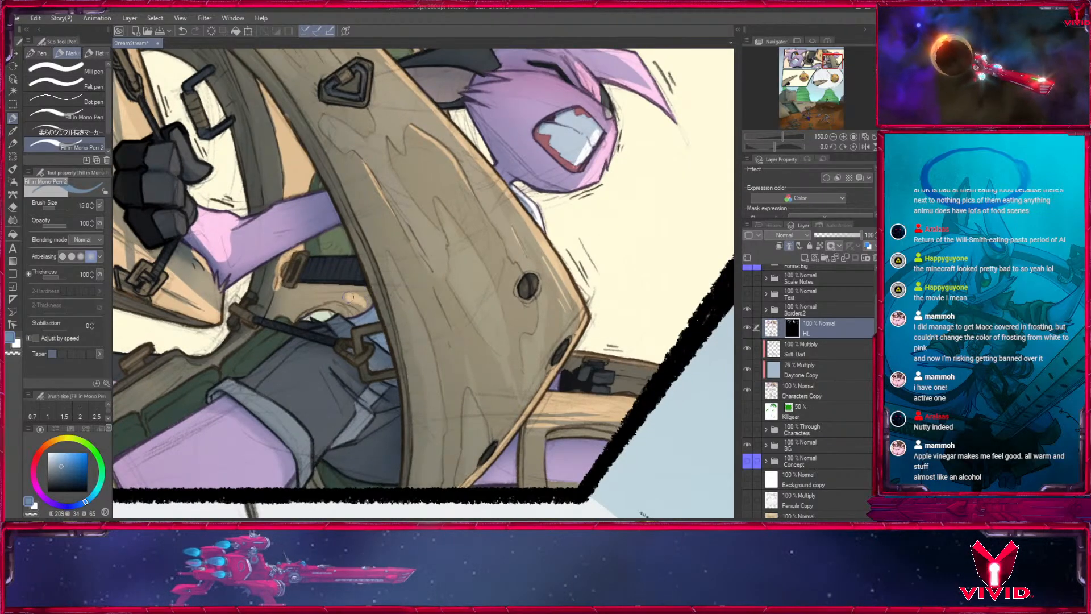
key("bracketright")
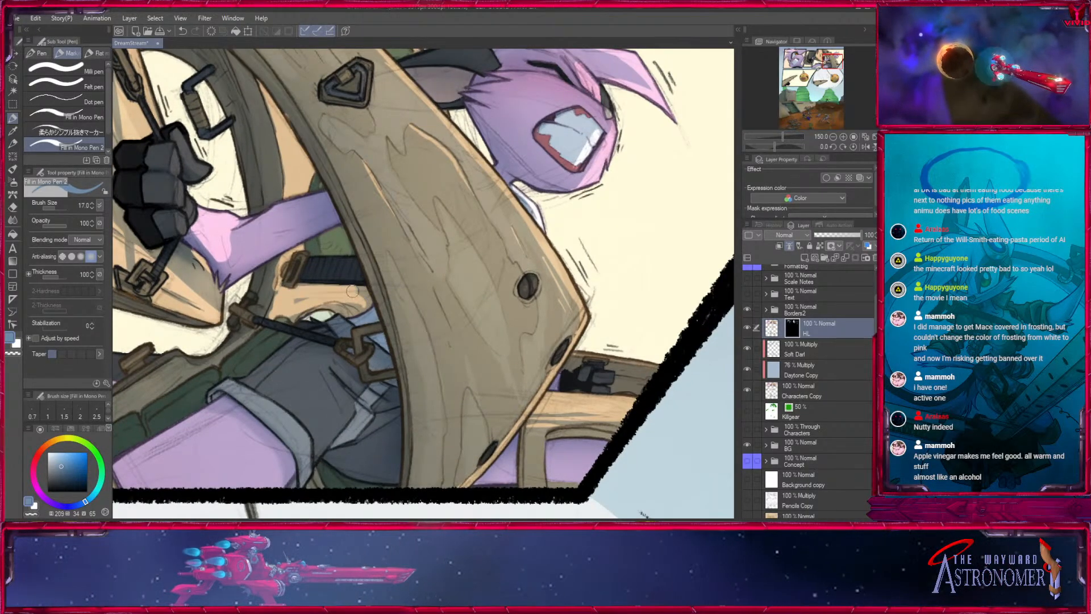
- Trim the highlights around the dark strap and its end using the transparent colour with pen sizes 10, 12 and 15
key("bracketleft")
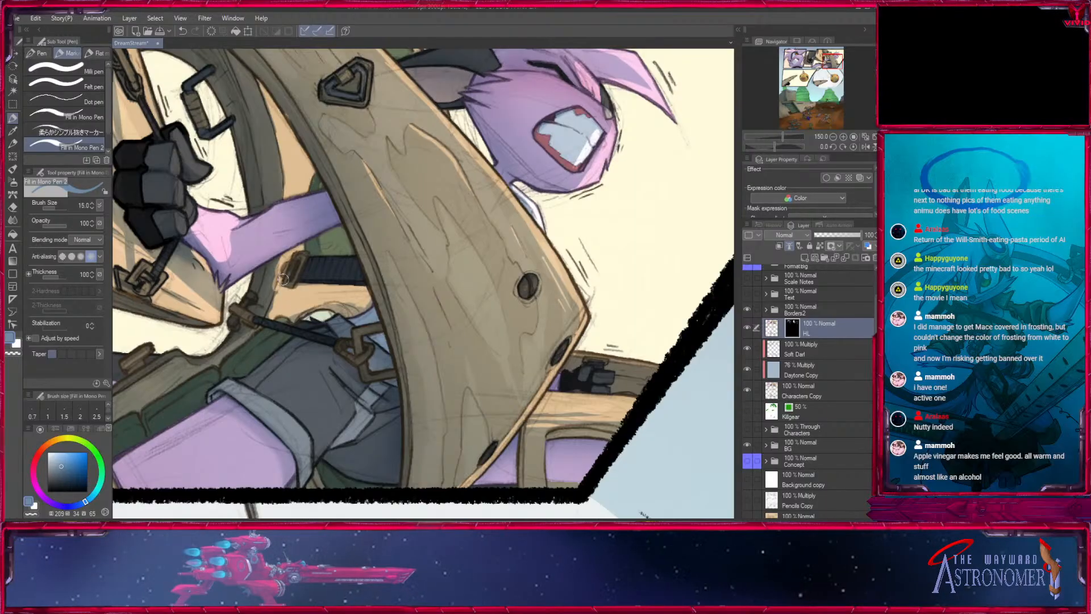
key("bracketleft")
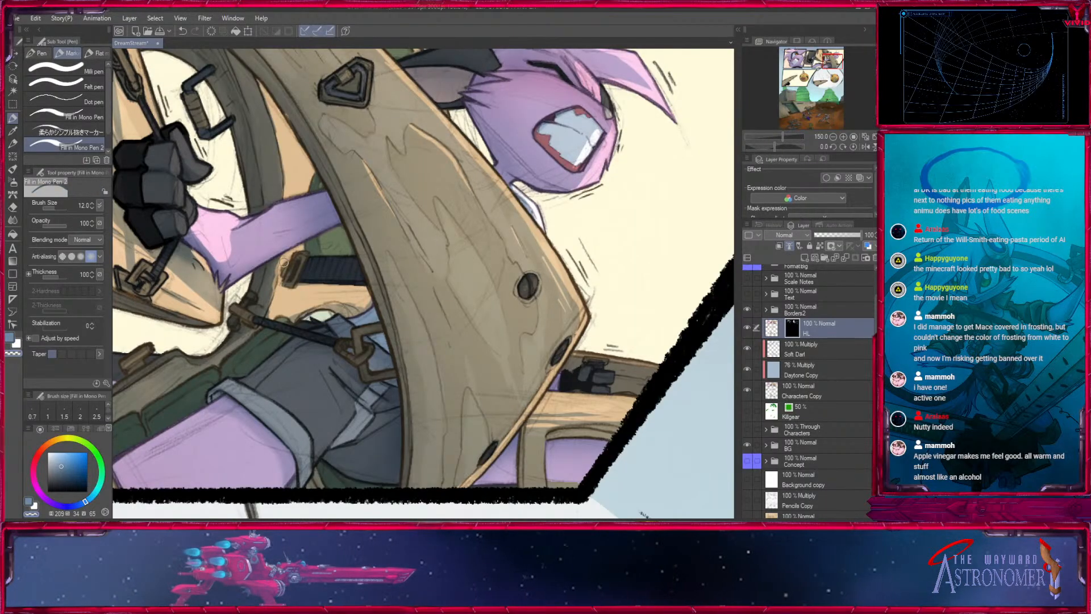
key("bracketleft")
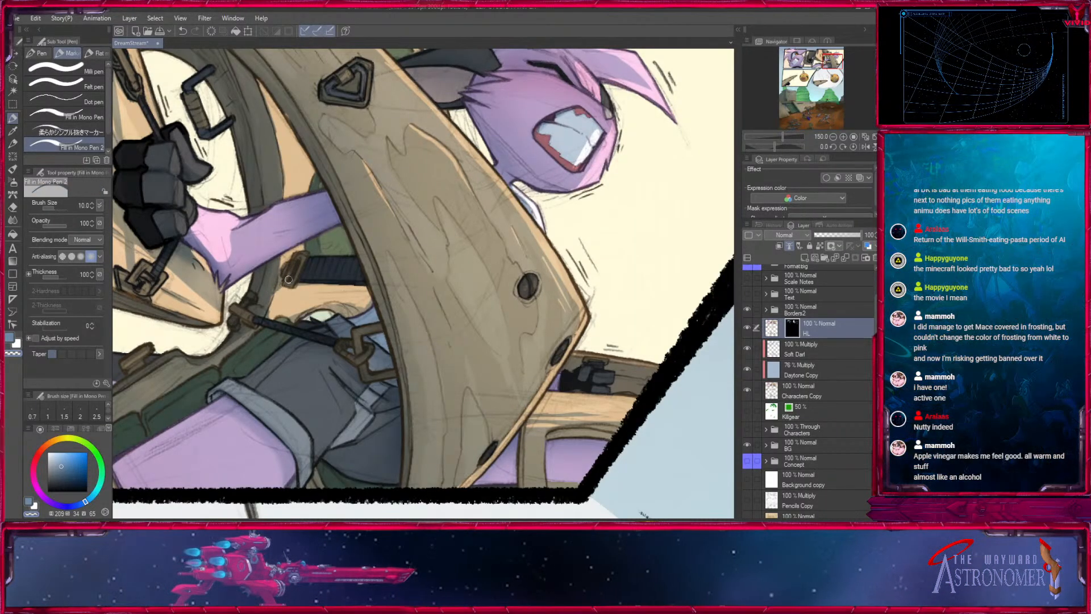
key("bracketright")
key("bracketright")
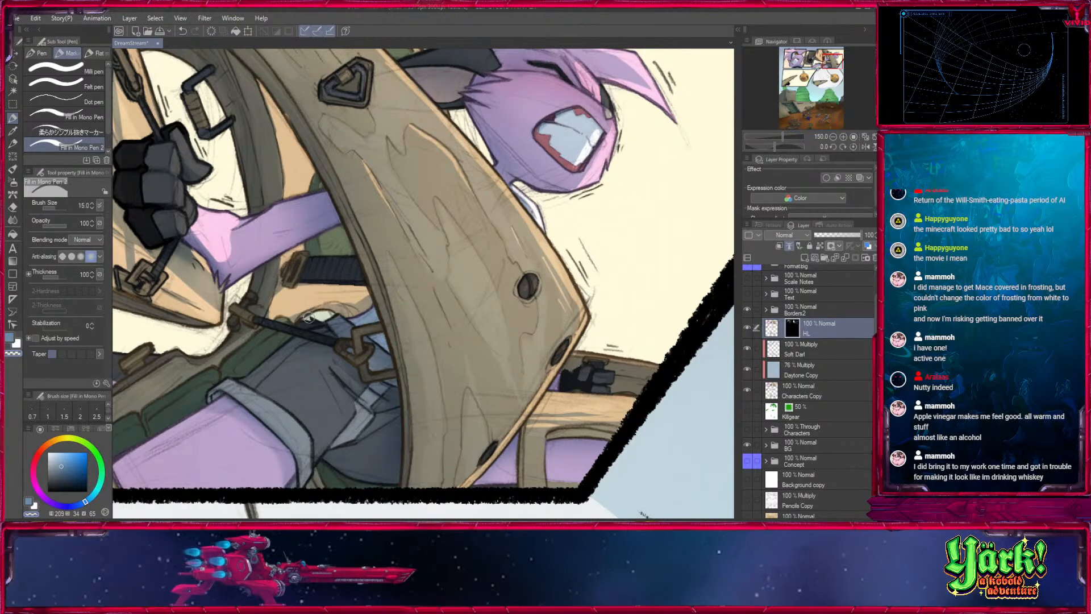
key("bracketleft")
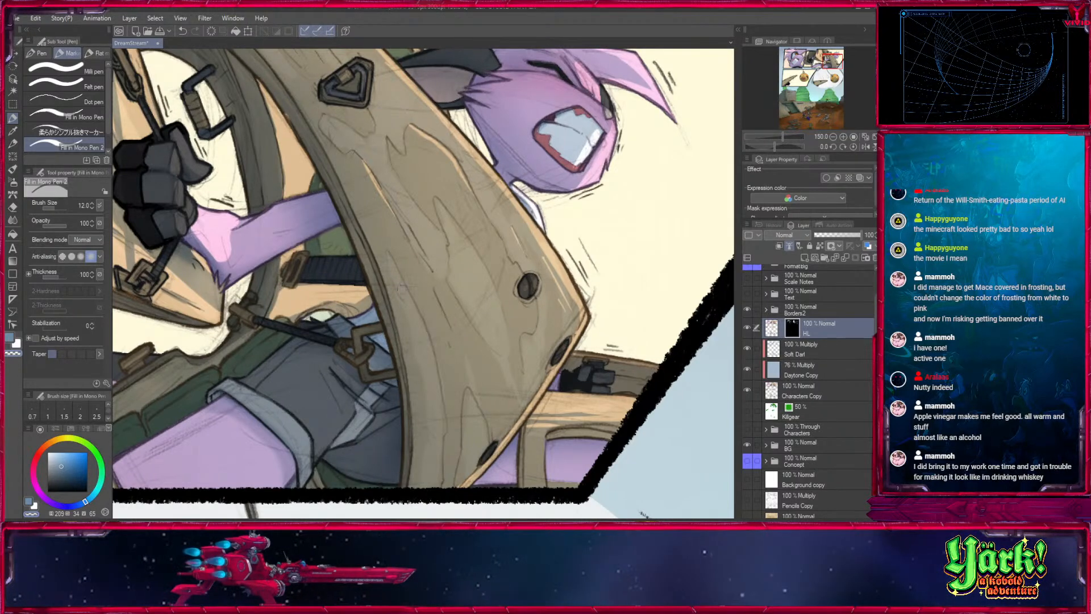
- Touch up the highlights around the dark strap's end behind the wooden arch with pen sizes 10 and 5
left_click_drag(427, 323, 347, 262)
key("c")
key("bracketleft")
key("bracketleft")
key("bracketleft")
key("bracketleft")
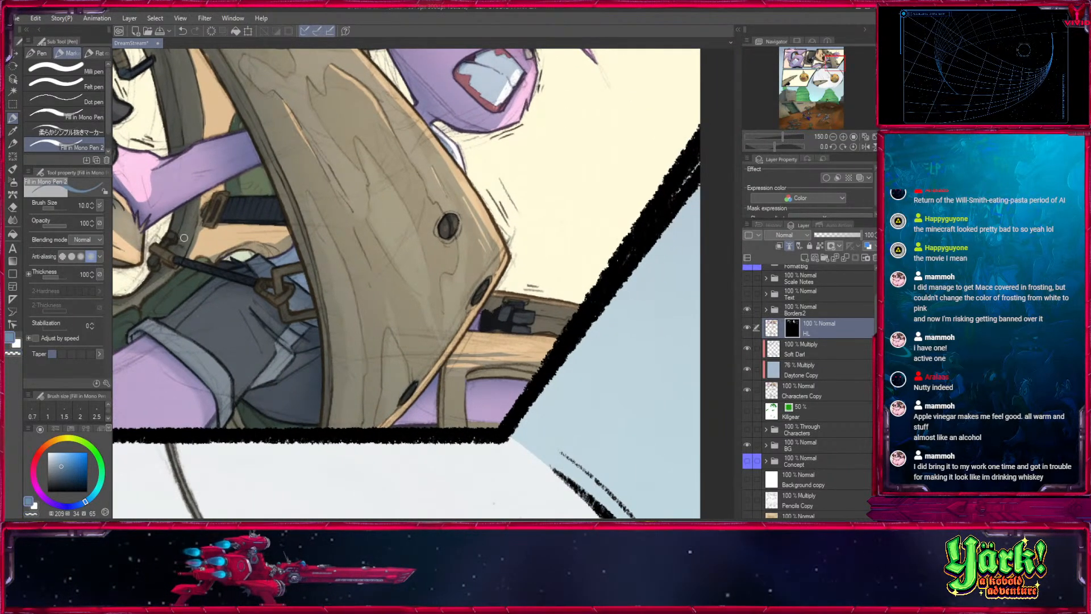
key("bracketleft")
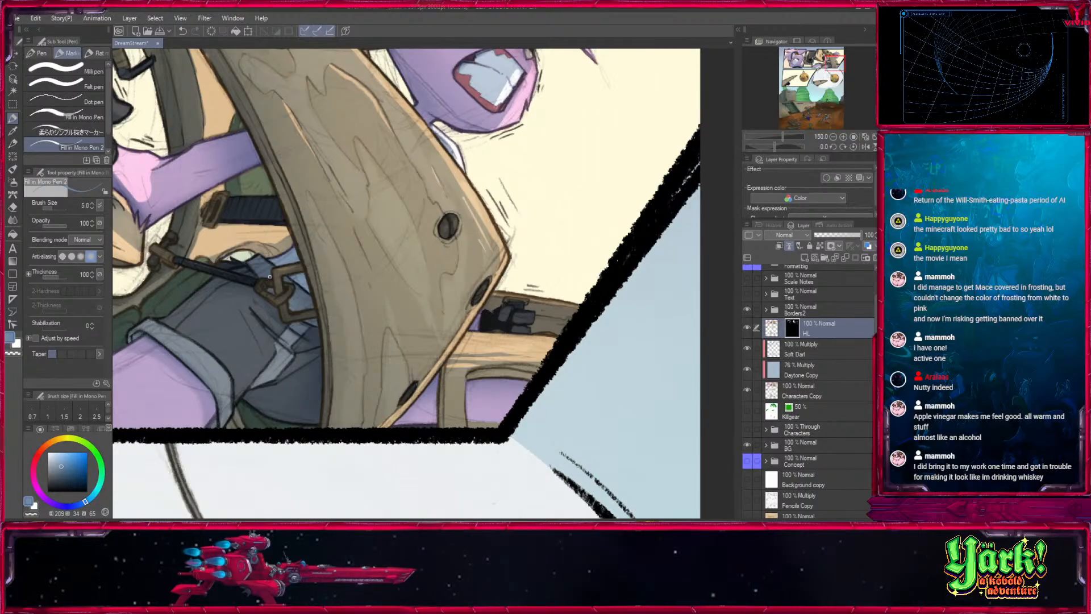
left_click_drag(563, 318, 674, 297)
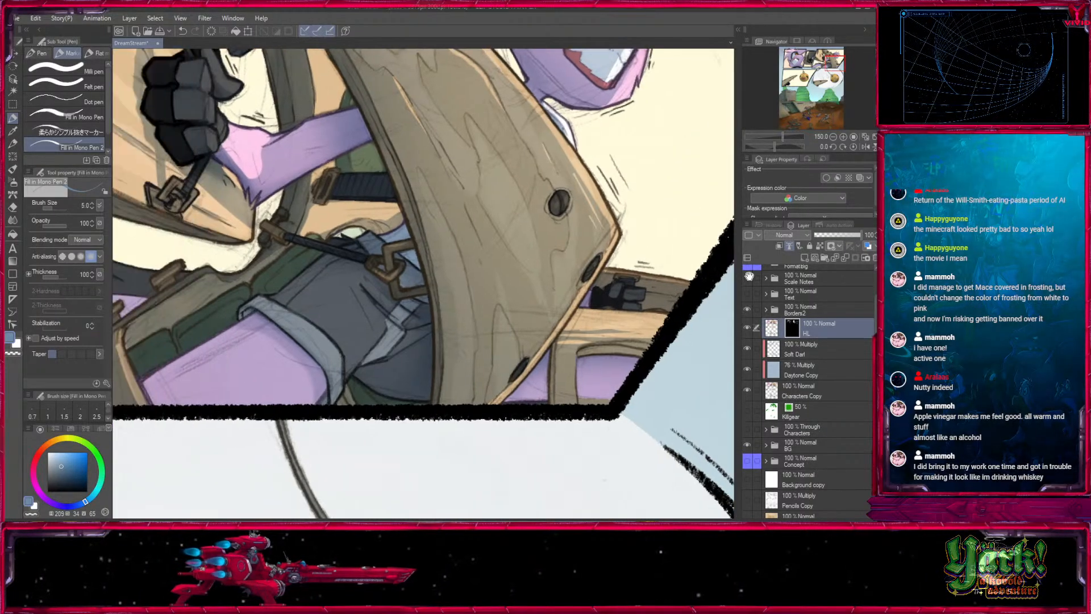
- Compare the upper panels with the HL layer hidden and shown
left_click(833, 136)
left_click(833, 137)
left_click(833, 137)
left_click_drag(504, 307, 682, 336)
left_click(747, 327)
left_click(747, 327)
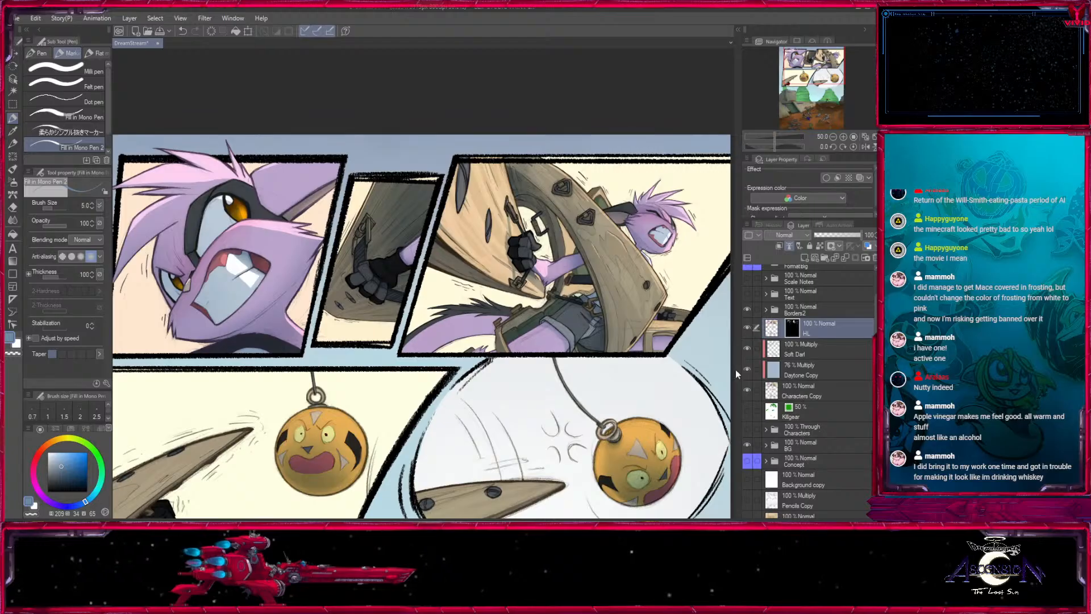
left_click(747, 328)
left_click(745, 328)
left_click(744, 329)
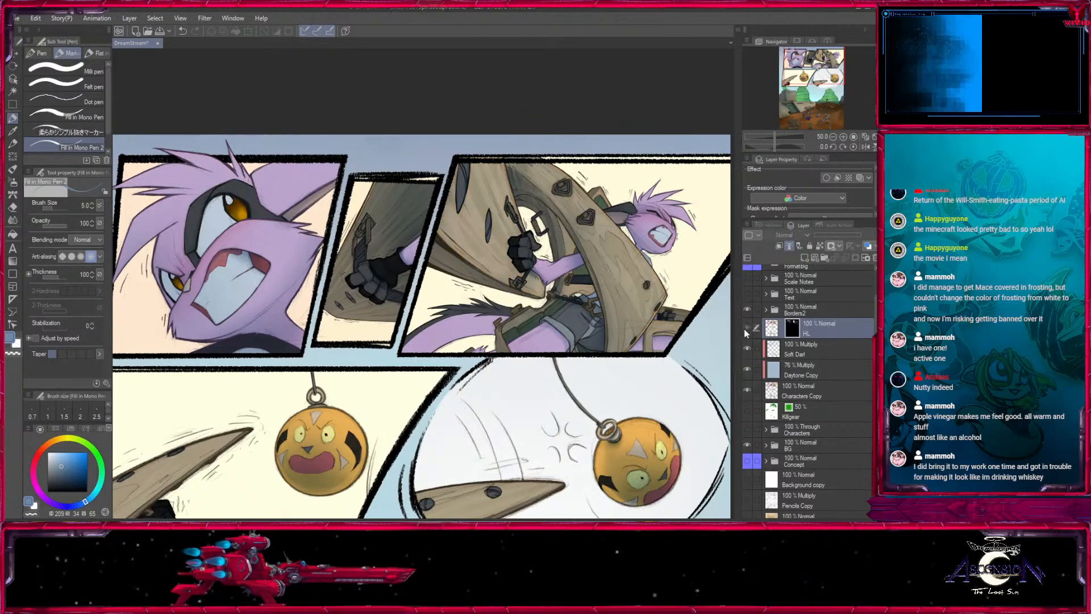
left_click(744, 328)
left_click(747, 327)
left_click(747, 326)
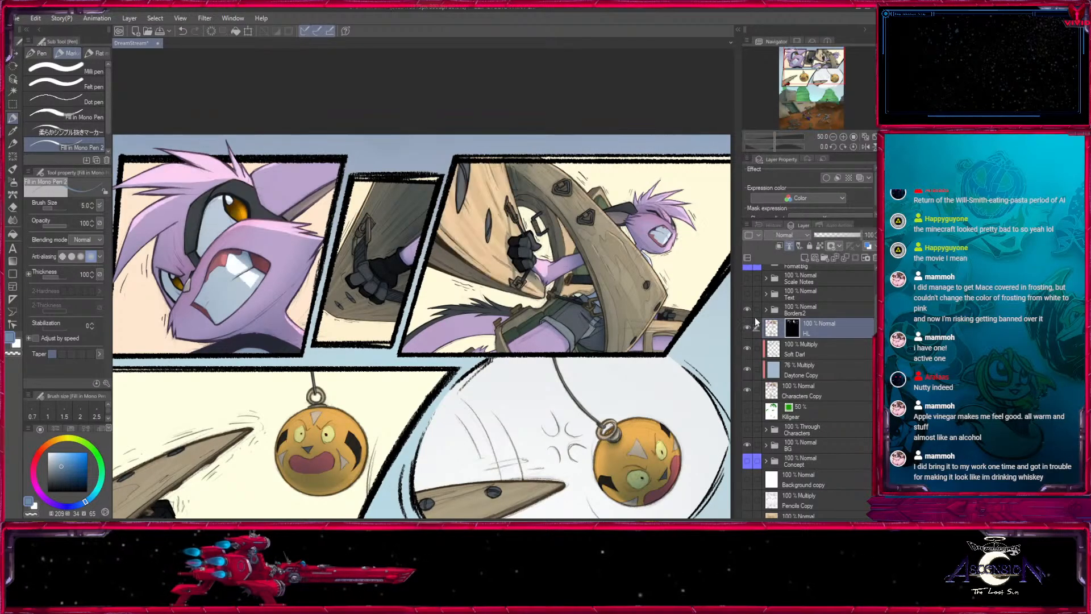
- Highlight the upper edge of the pointed wooden beam in the second row's first panel with pen size 15
left_click_drag(803, 88, 793, 77)
left_click(844, 136)
left_click(844, 137)
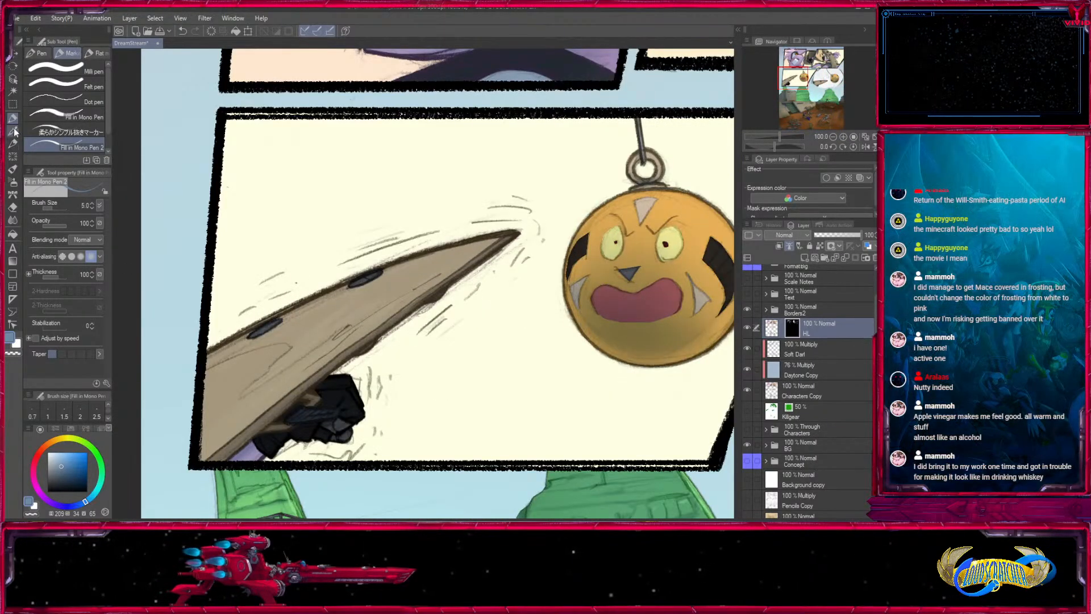
key("c")
key("]")
key("]")
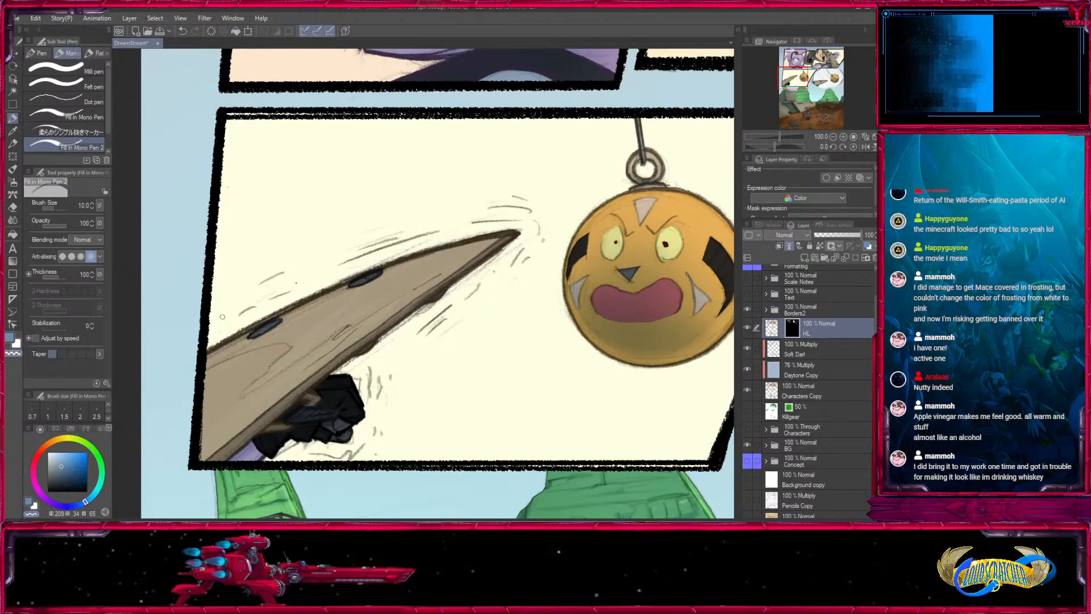
left_click(16, 343)
key("]")
key("]")
left_click_drag(206, 351, 479, 240)
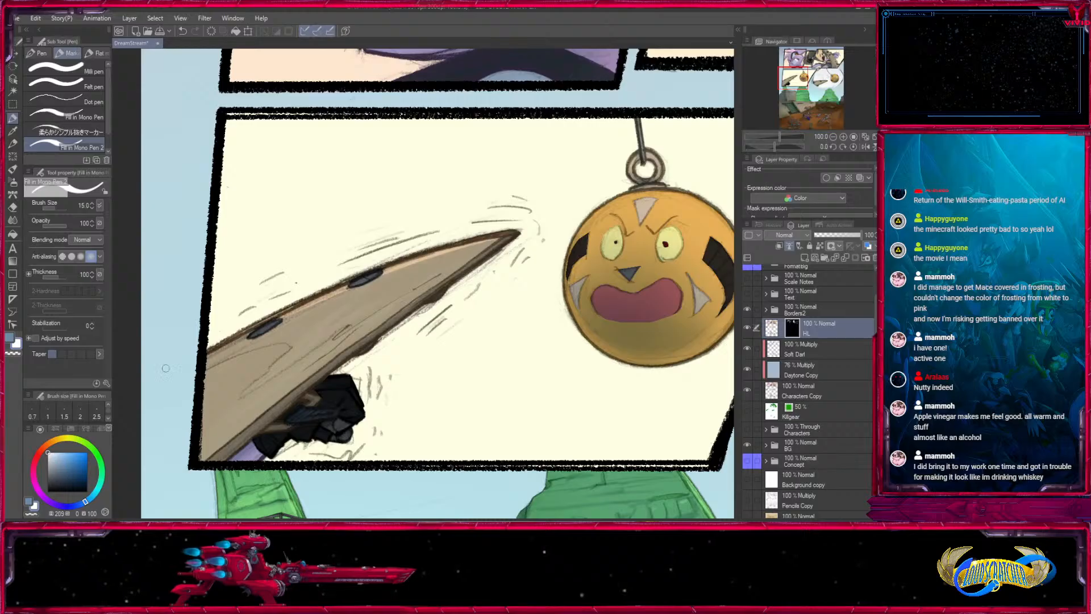
left_click_drag(227, 337, 504, 237)
mouse_move(254, 324)
left_mouse_down()
mouse_move(518, 233)
mouse_move(227, 329)
left_mouse_up()
key("ctrl+z")
- Extend the beam's highlight across its face in streaks that follow the wood grain, with pen sizes 17 and 12
key("]")
key("]")
mouse_move(423, 268)
left_mouse_down()
mouse_move(204, 372)
mouse_move(293, 343)
mouse_move(204, 368)
left_mouse_up()
key("[")
mouse_move(283, 341)
left_mouse_down()
mouse_move(198, 421)
mouse_move(235, 373)
mouse_move(423, 269)
left_mouse_up()
left_click_drag(288, 341, 447, 258)
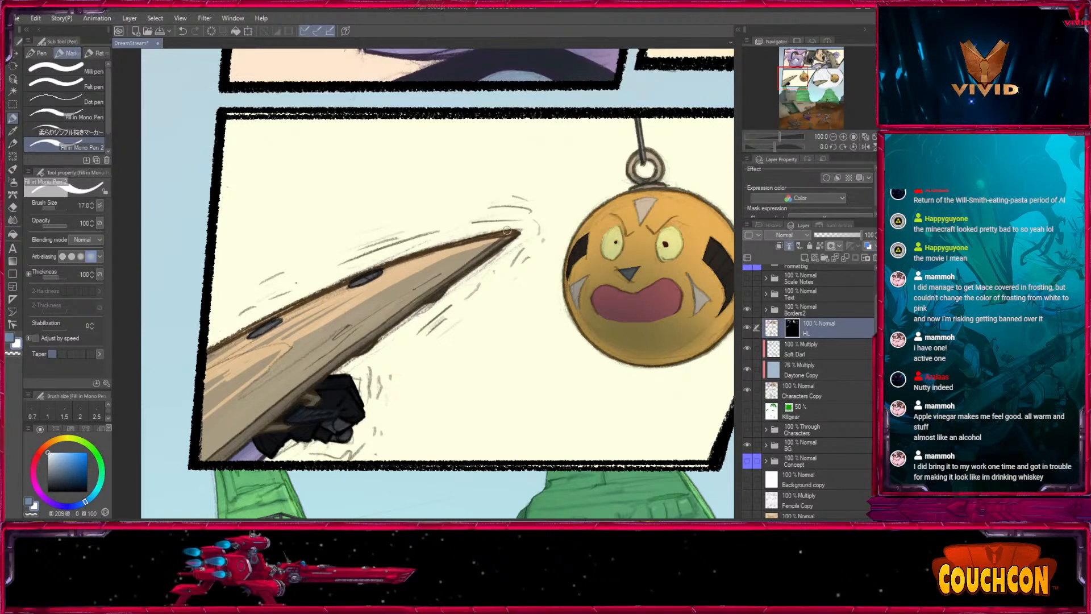
key("ctrl+z")
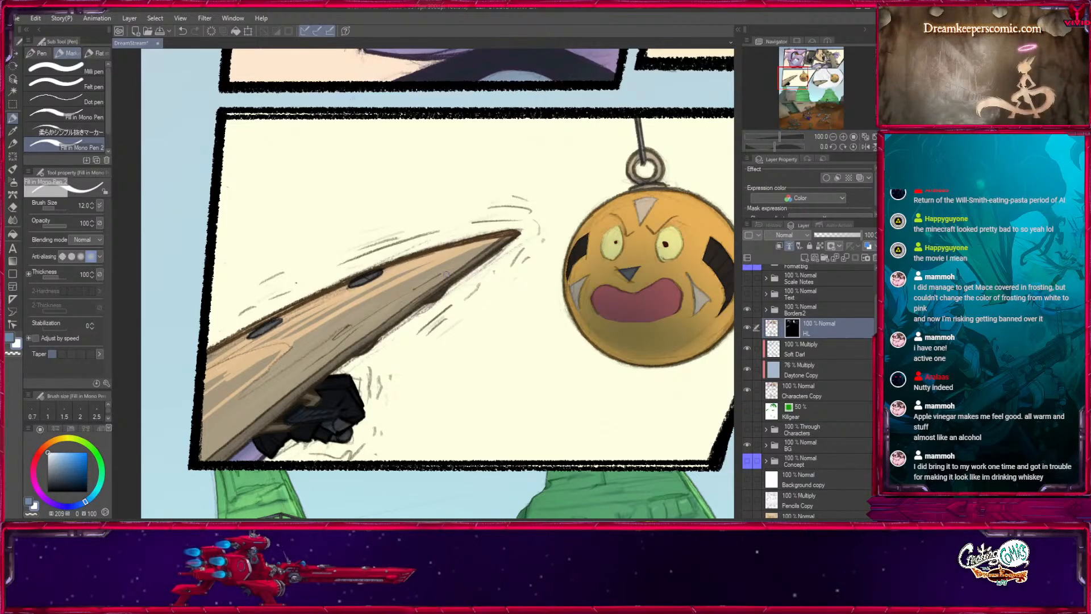
- Highlight the upper edge and the grain between the holes on the wooden beam in the round panel, with pen sizes 15 and 12
left_click_drag(540, 360, 534, 285)
mouse_move(493, 336)
left_mouse_down()
mouse_move(373, 346)
mouse_move(202, 459)
left_mouse_up()
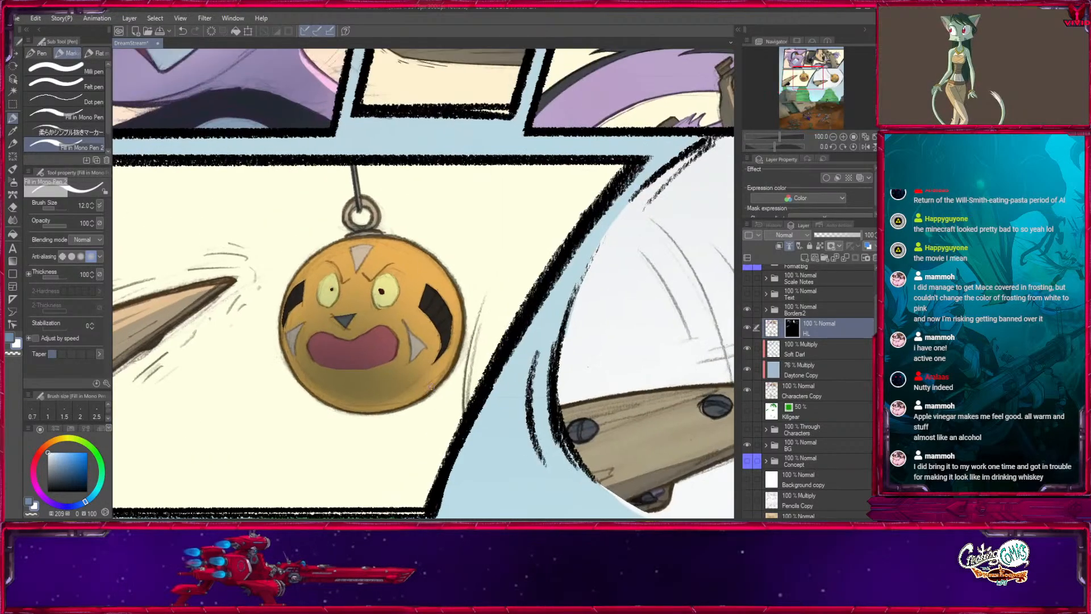
left_click_drag(604, 363, 346, 225)
key("]")
key("]")
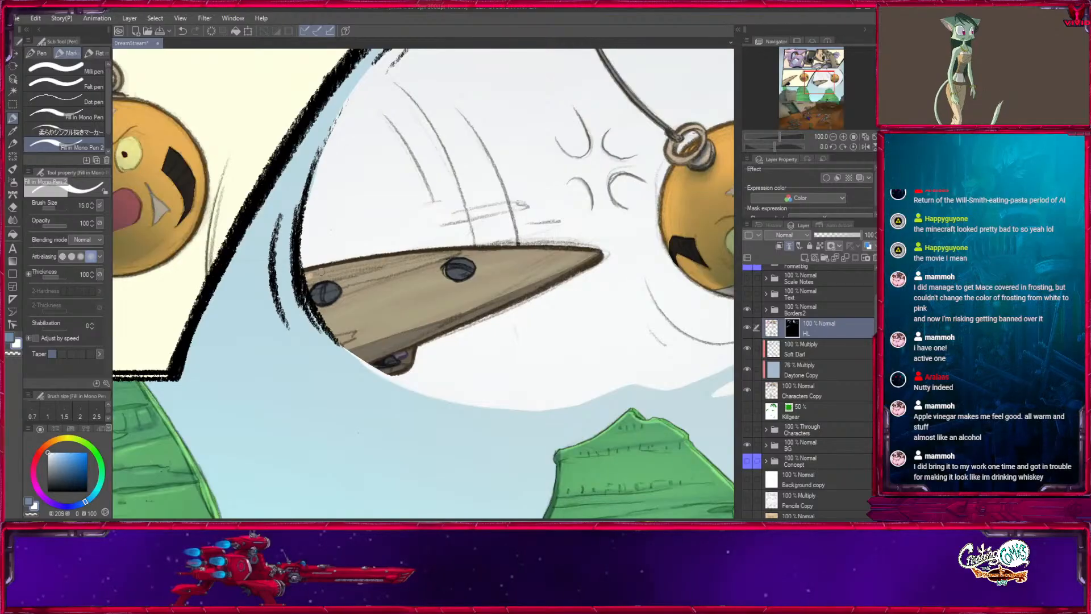
left_click_drag(312, 274, 600, 254)
left_click_drag(331, 271, 504, 249)
left_click_drag(307, 280, 466, 251)
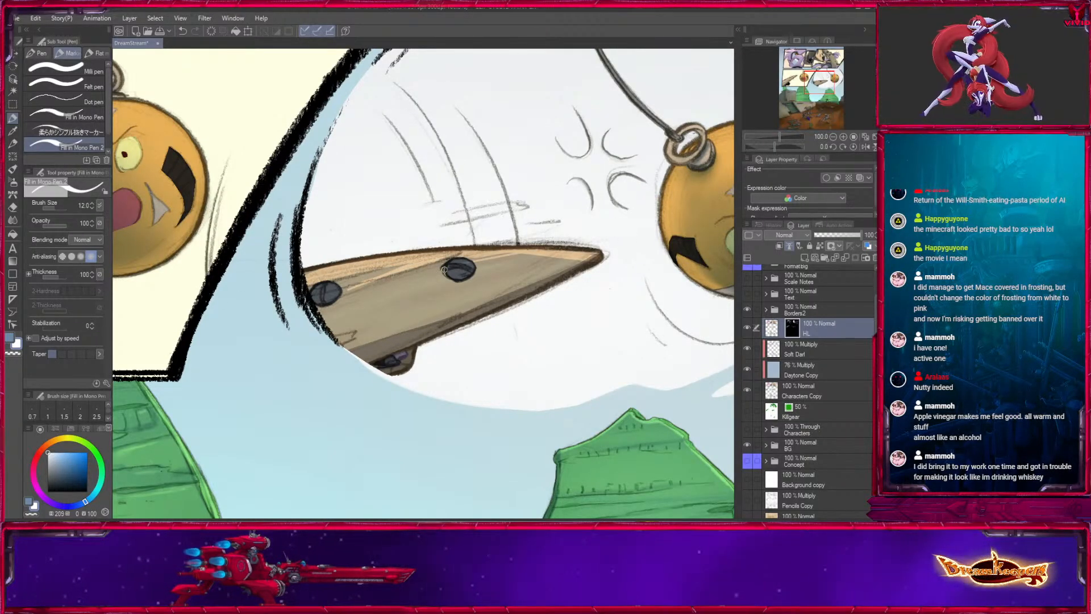
left_click_drag(445, 267, 320, 300)
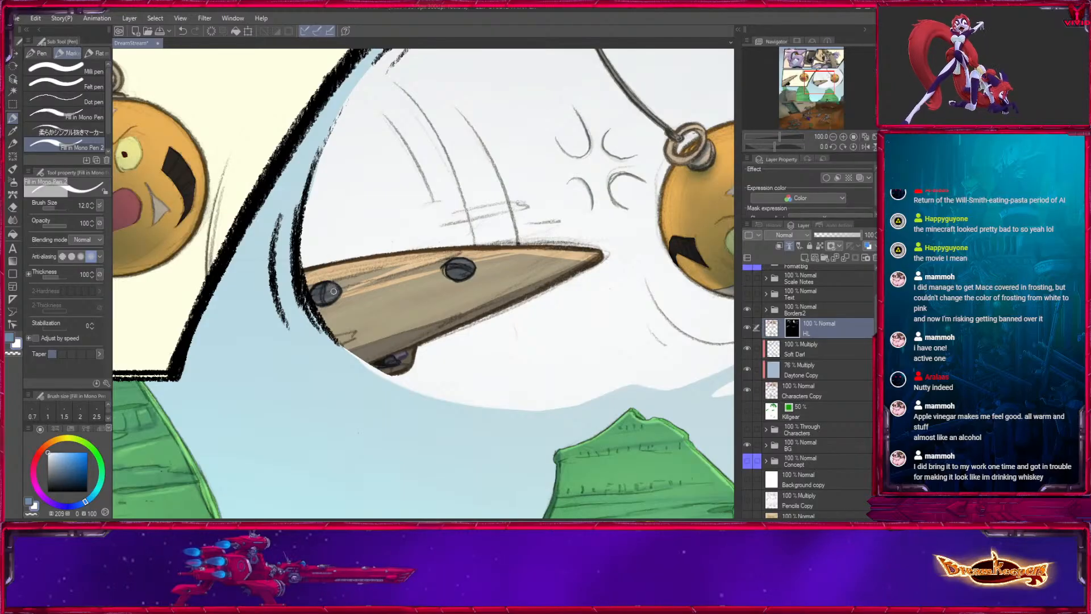
left_click_drag(469, 261, 551, 254)
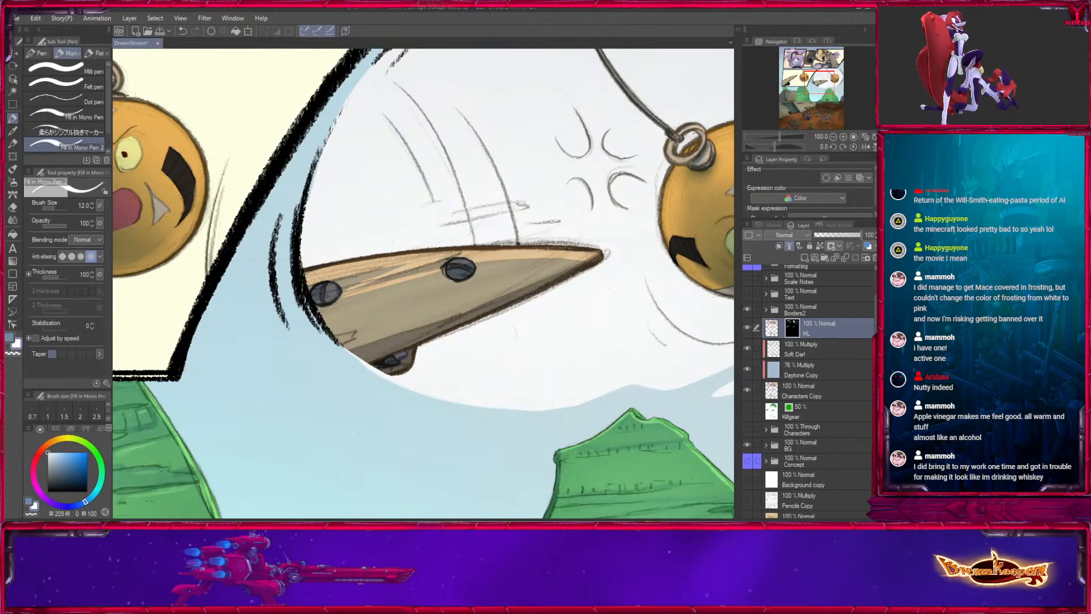
- Highlight the upper plate of the standing walker's arched back in the large bottom panel
left_click_drag(544, 391, 516, 351)
left_click(833, 137)
left_click(833, 137)
left_click(833, 137)
left_click_drag(411, 405, 464, 396)
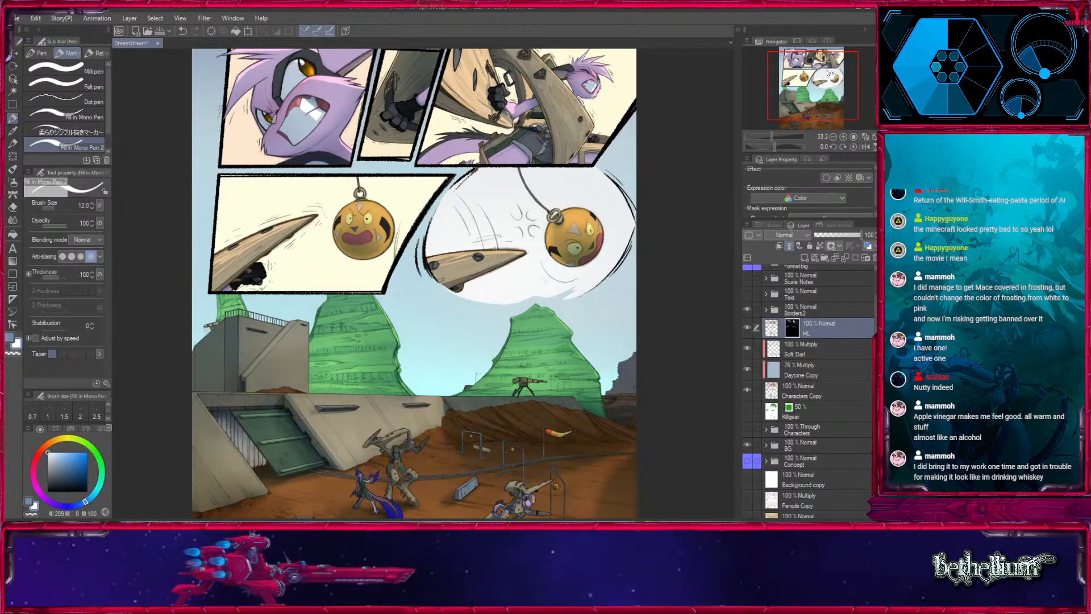
left_click_drag(832, 75, 829, 100)
scroll(834, 71, "up", 2)
scroll(826, 83, "down", 1)
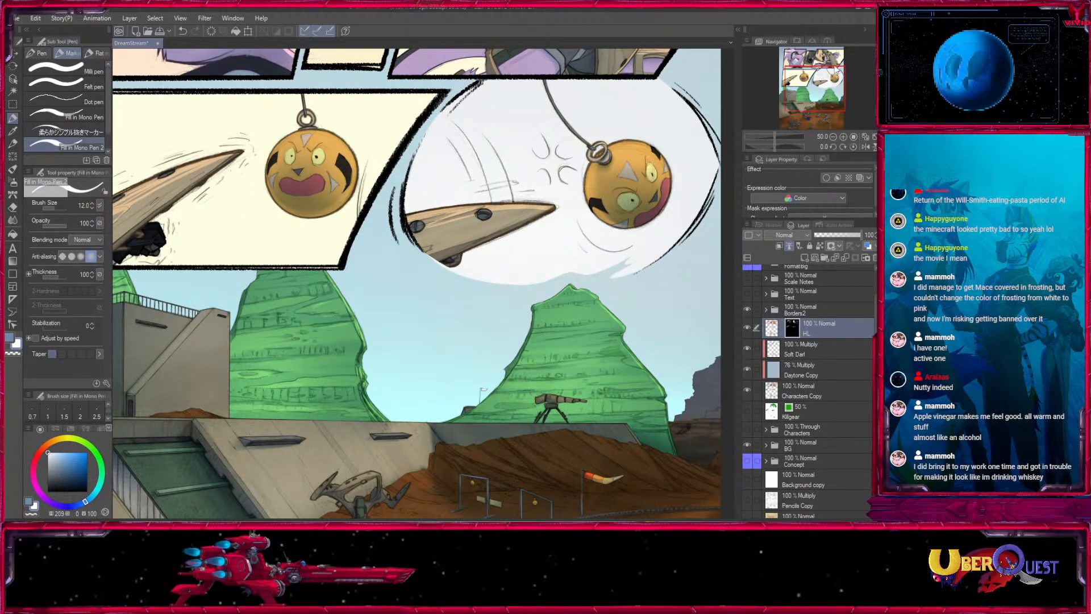
left_click_drag(822, 78, 810, 109)
left_click(843, 137)
left_click(843, 137)
left_click(843, 137)
left_click(843, 137)
left_click(10, 336)
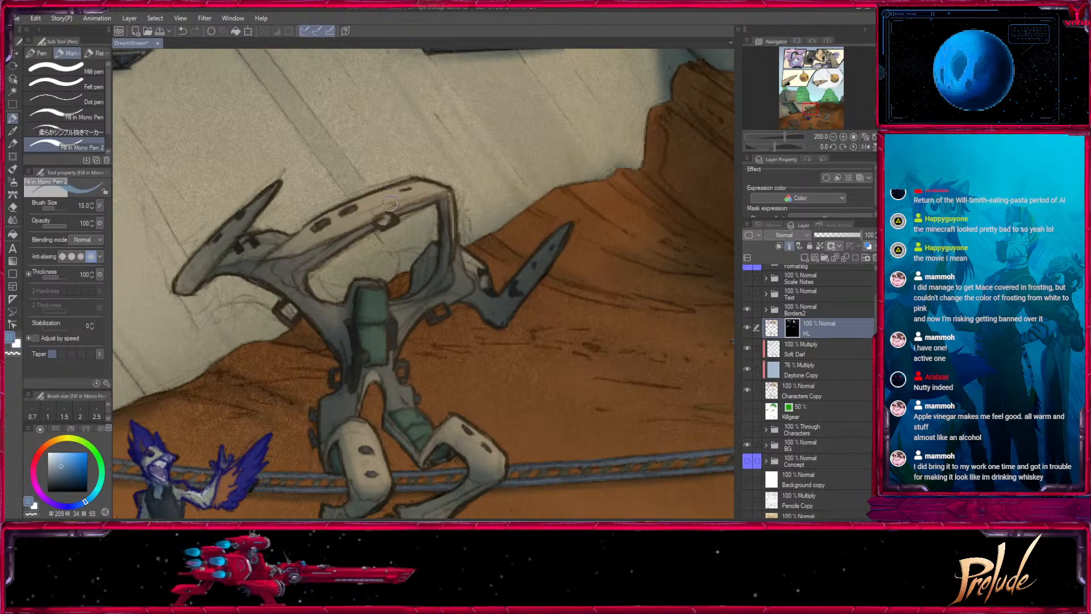
key("bracketright")
left_click_drag(418, 184, 307, 228)
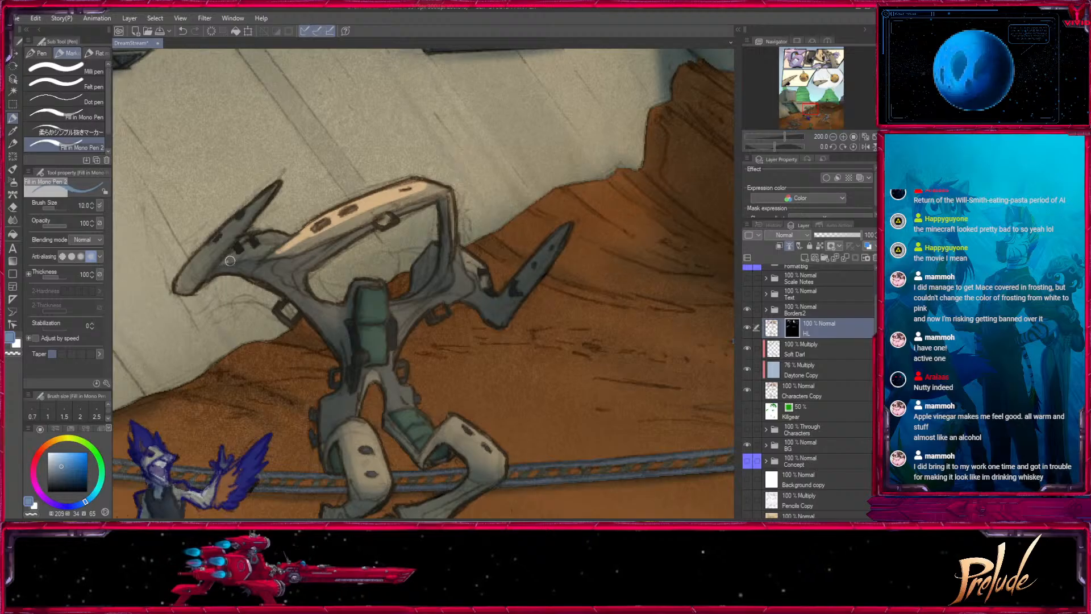
- Continue the walker's highlight onto the plate beside its forward horn and the arch's inner edge with pen sizes 12, 10 and 7
mouse_move(228, 258)
left_mouse_down()
mouse_move(284, 239)
mouse_move(246, 240)
mouse_move(263, 234)
mouse_move(255, 232)
mouse_move(282, 255)
mouse_move(442, 185)
left_mouse_up()
key("bracketleft")
key("bracketright")
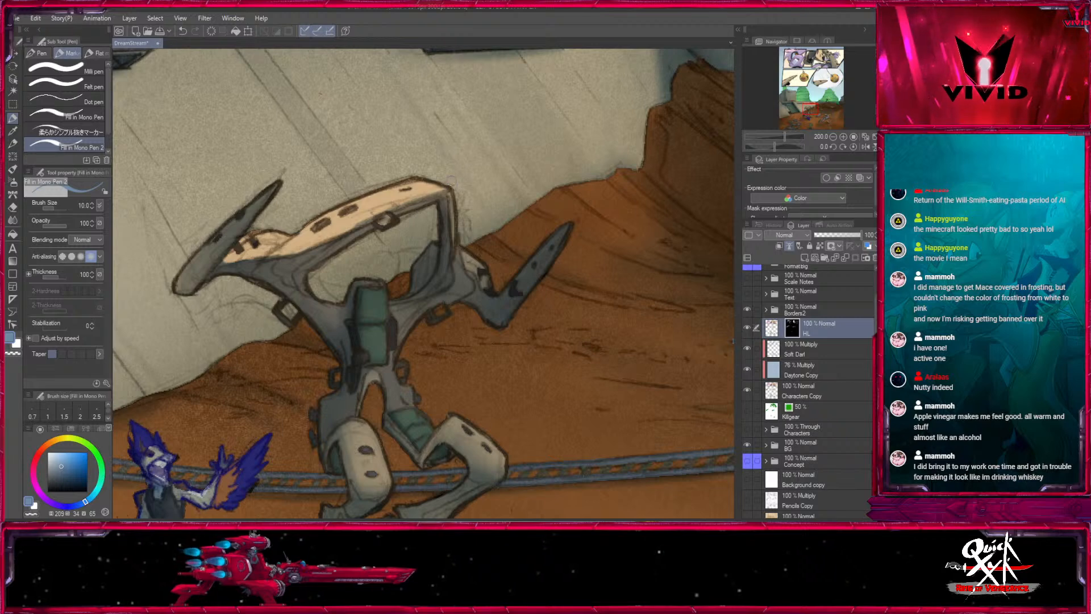
key("bracketleft")
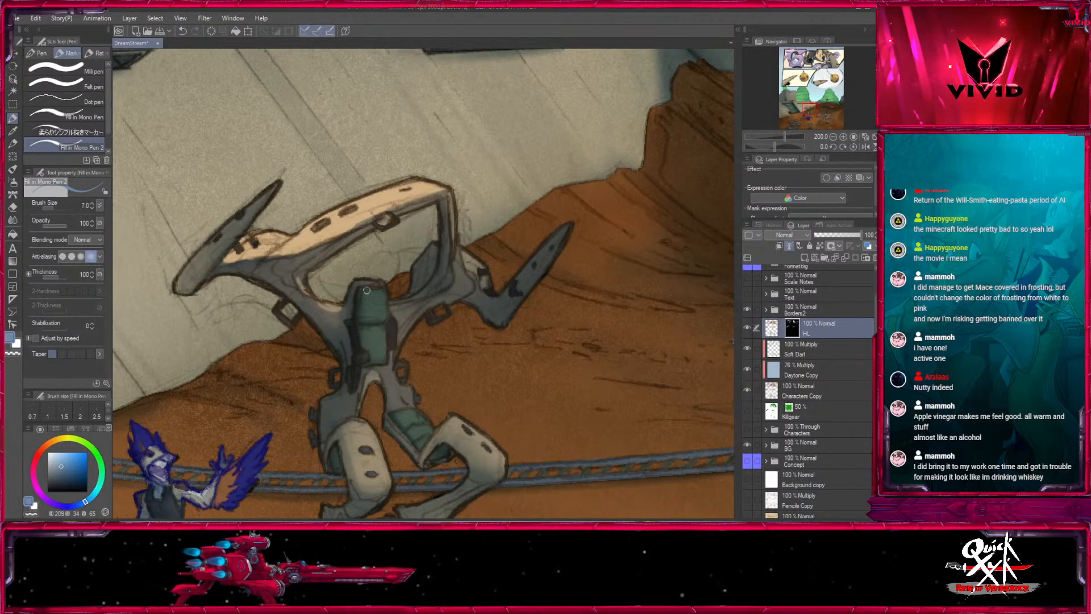
- Highlight the blue feathered character's face, trousers and shin with pen sizes 8 and 10
left_click_drag(382, 313, 522, 94)
key("bracketright")
left_click_drag(289, 228, 299, 233)
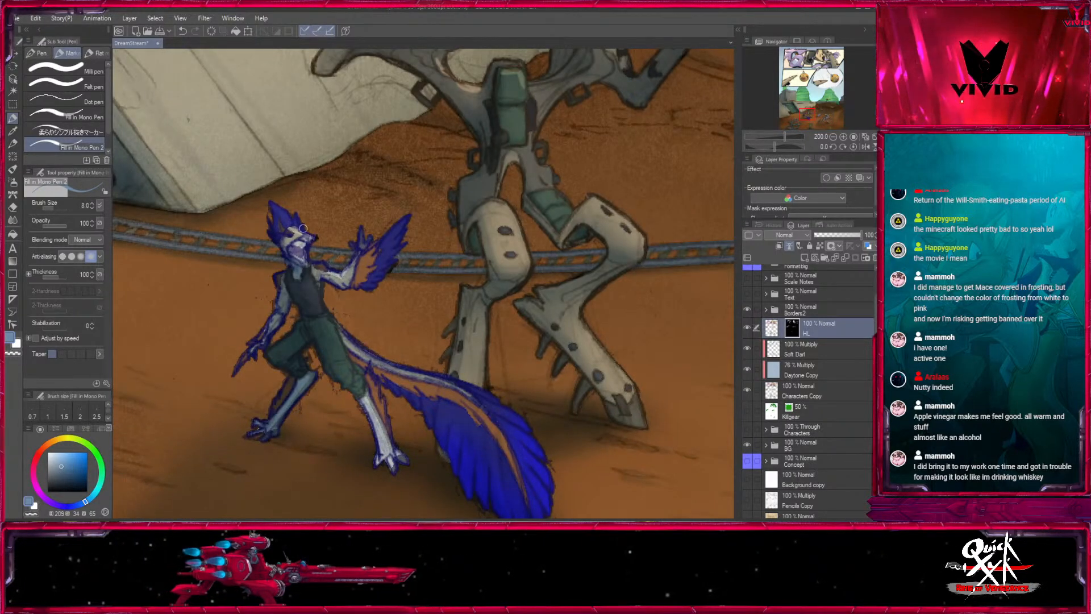
key("bracketright")
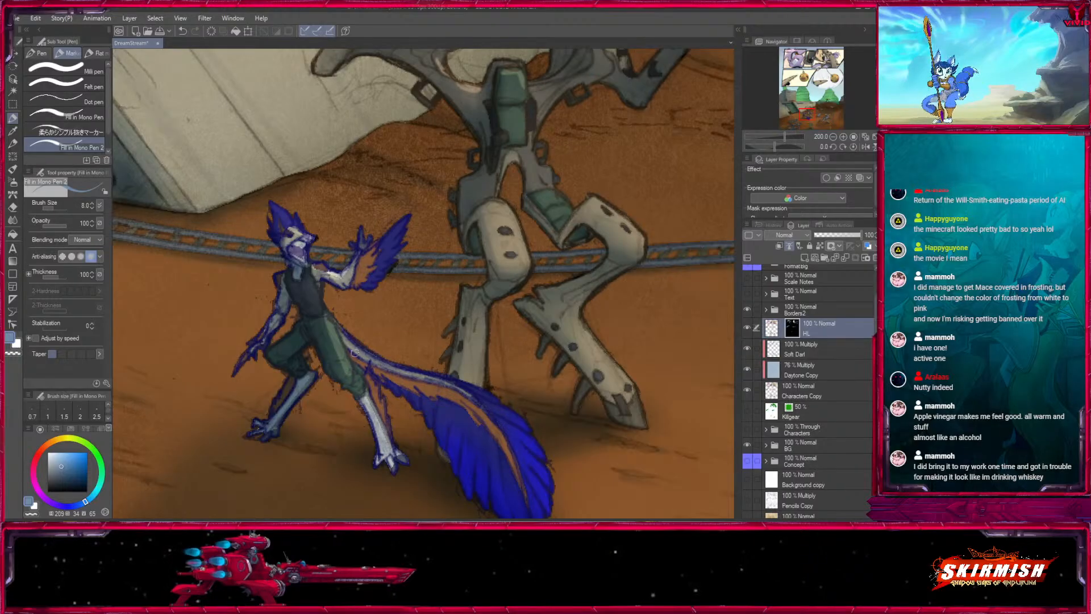
key("bracketright")
left_click_drag(365, 389, 389, 449)
- Highlight the pale shaft and orange stripe of the blue character's tail with pen size 15
left_click_drag(353, 276, 256, 191)
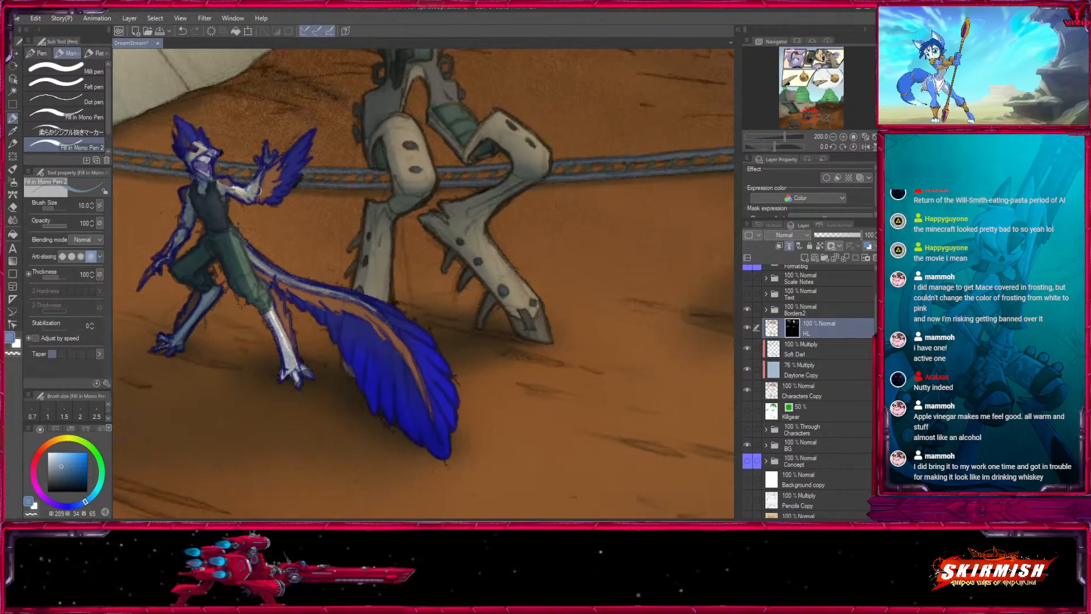
key("bracketright")
left_click_drag(244, 233, 417, 367)
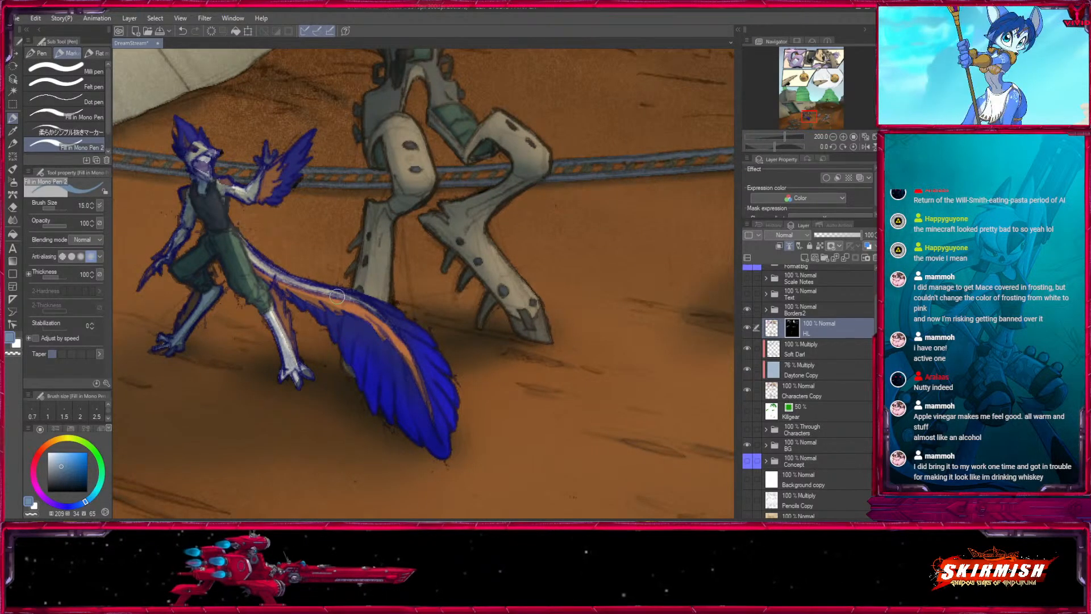
left_click_drag(337, 296, 440, 386)
- Highlight the walker's rear shoulder plate and the top of its green centre section with pen sizes 10, 8 and 7
scroll(443, 432, "up", 4)
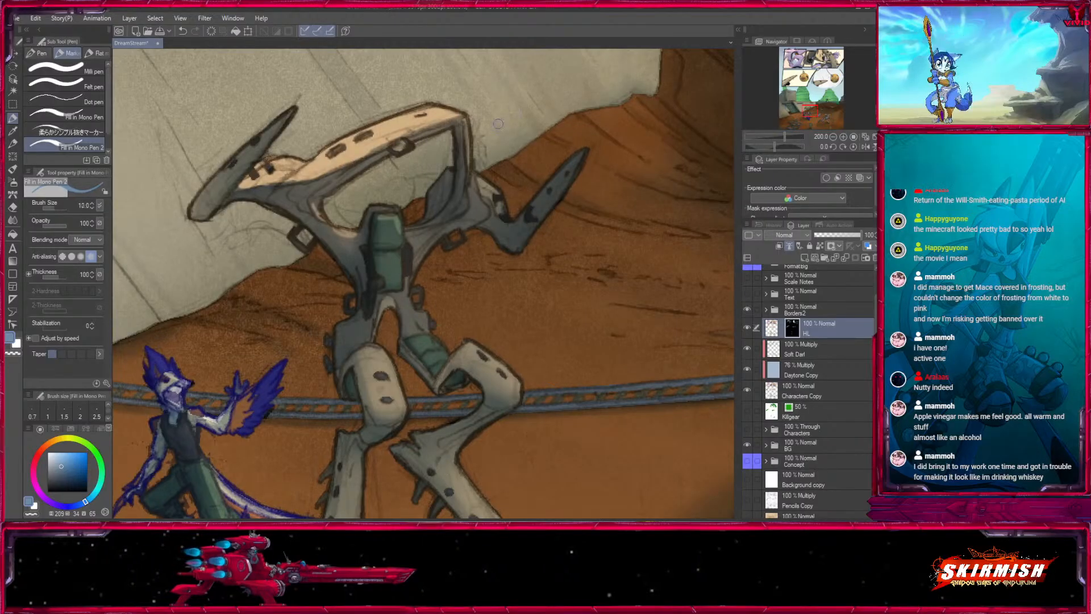
mouse_move(488, 186)
left_mouse_down()
mouse_move(522, 284)
mouse_move(619, 172)
left_mouse_up()
key("bracketright")
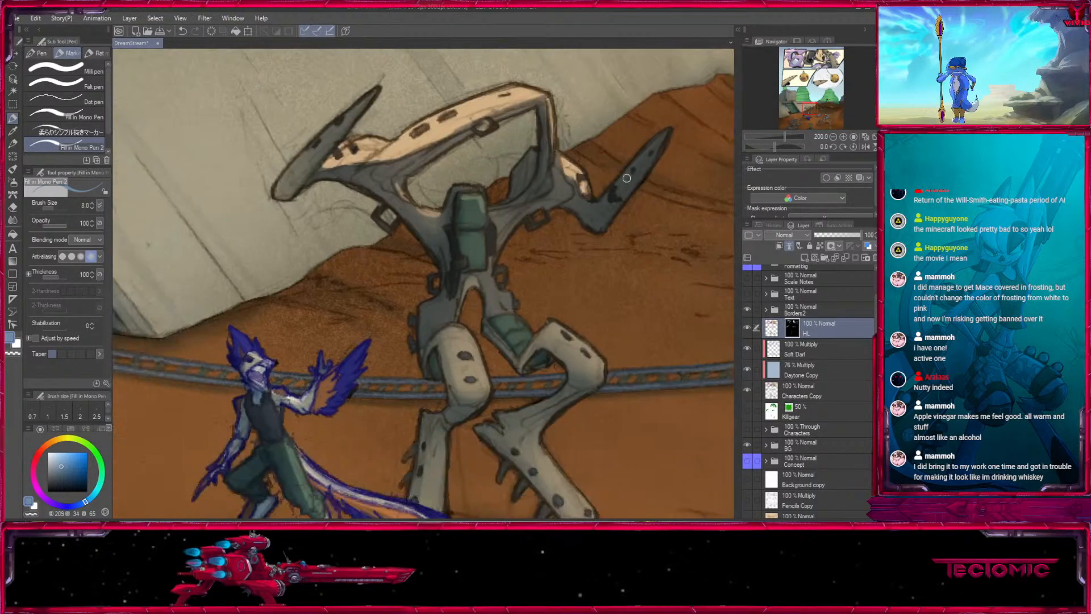
key("bracketleft")
left_click_drag(458, 192, 484, 191)
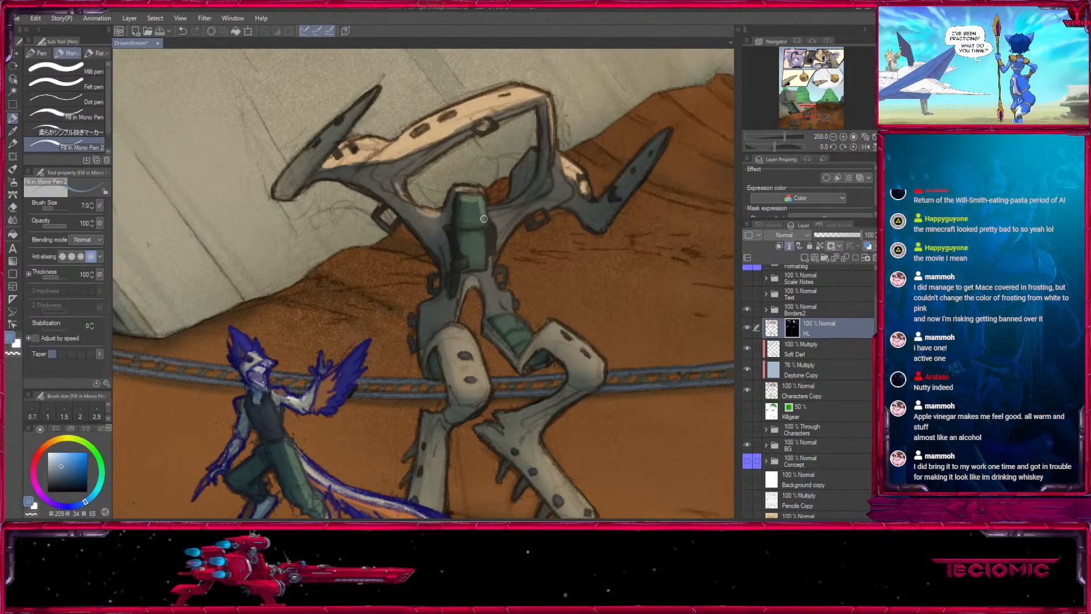
- Highlight the upper plate of the walker's bent rear leg down to the knee with pen size 12
left_click_drag(521, 301, 479, 242)
key("bracketright")
key("bracketright")
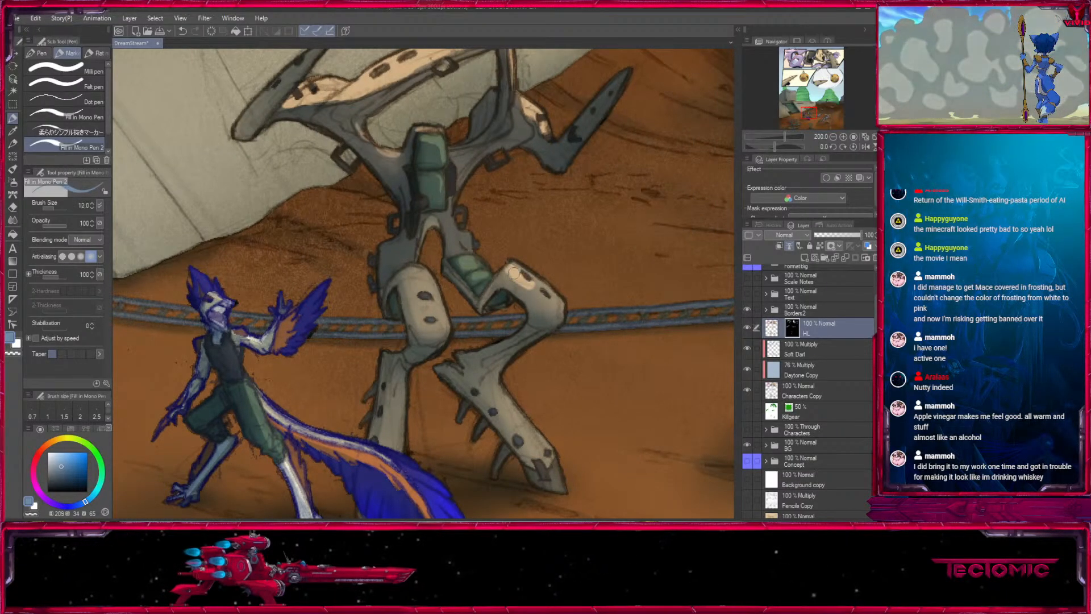
left_click_drag(514, 273, 543, 301)
mouse_move(504, 272)
left_mouse_down()
mouse_move(530, 272)
mouse_move(561, 307)
mouse_move(557, 318)
left_mouse_up()
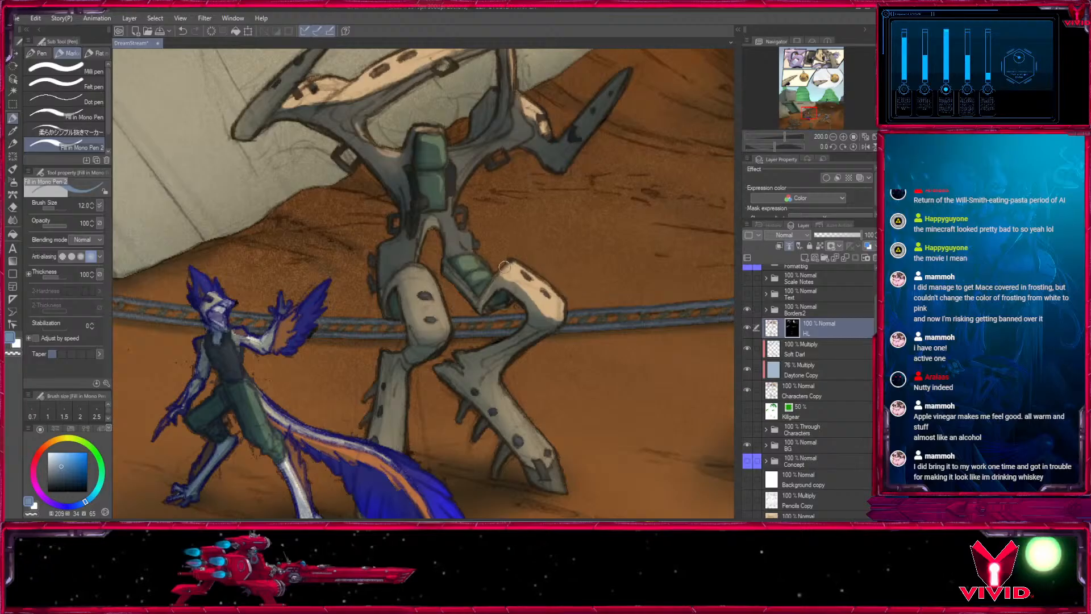
- Refine the edges of the bent leg's highlight around the hip and knee with pen sizes 8, 6 and 7
key("bracketleft")
key("bracketleft")
left_click_drag(530, 284, 521, 257)
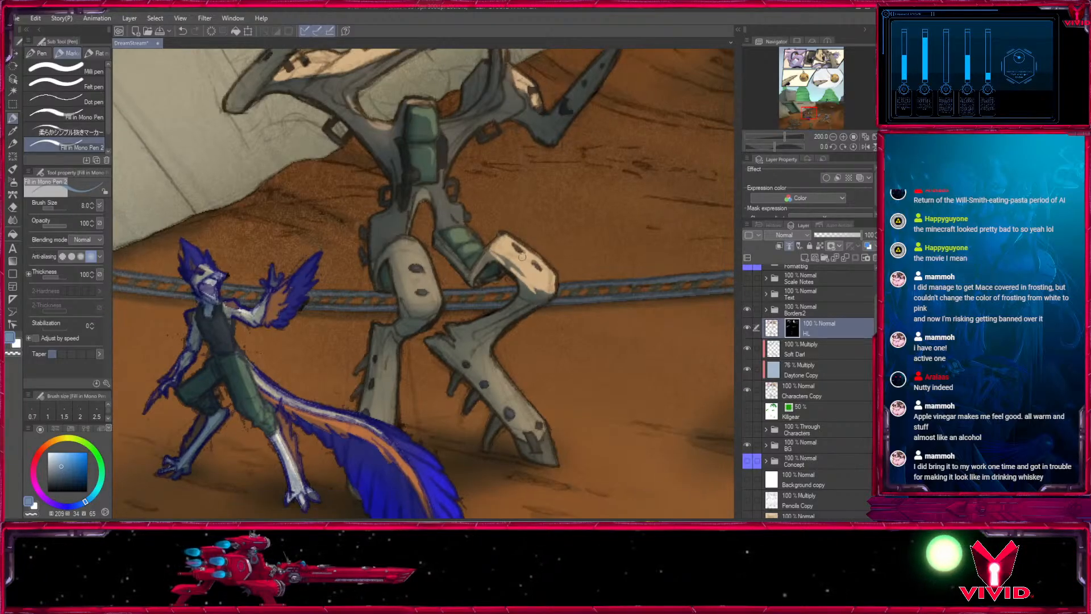
key("bracketleft")
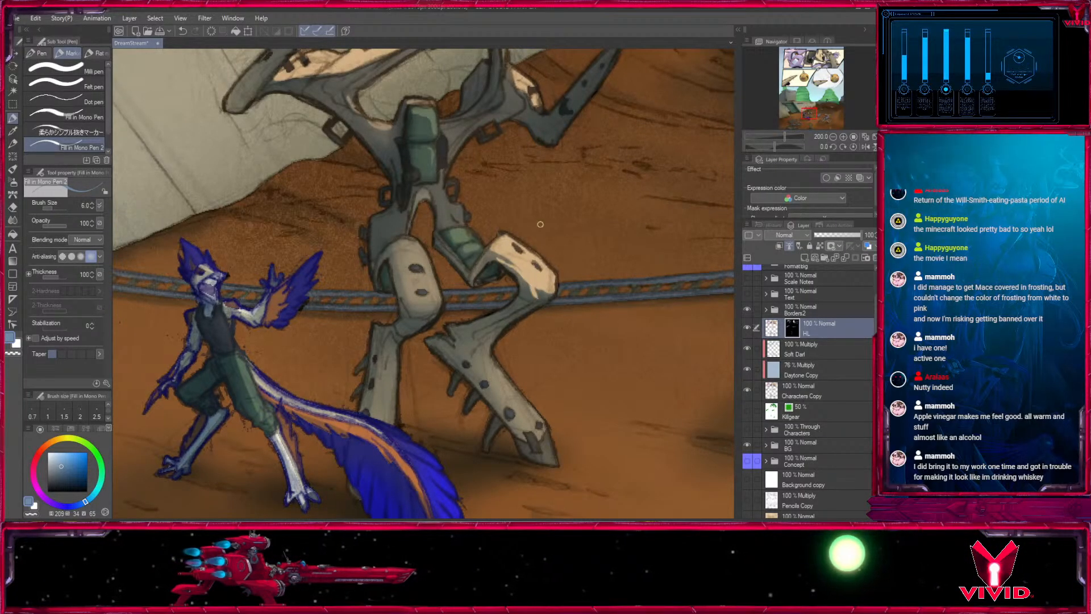
key("bracketright")
left_click_drag(539, 288, 552, 297)
- Highlight the thigh plate of the walker's front leg with pen size 8
left_click_drag(461, 230, 495, 303)
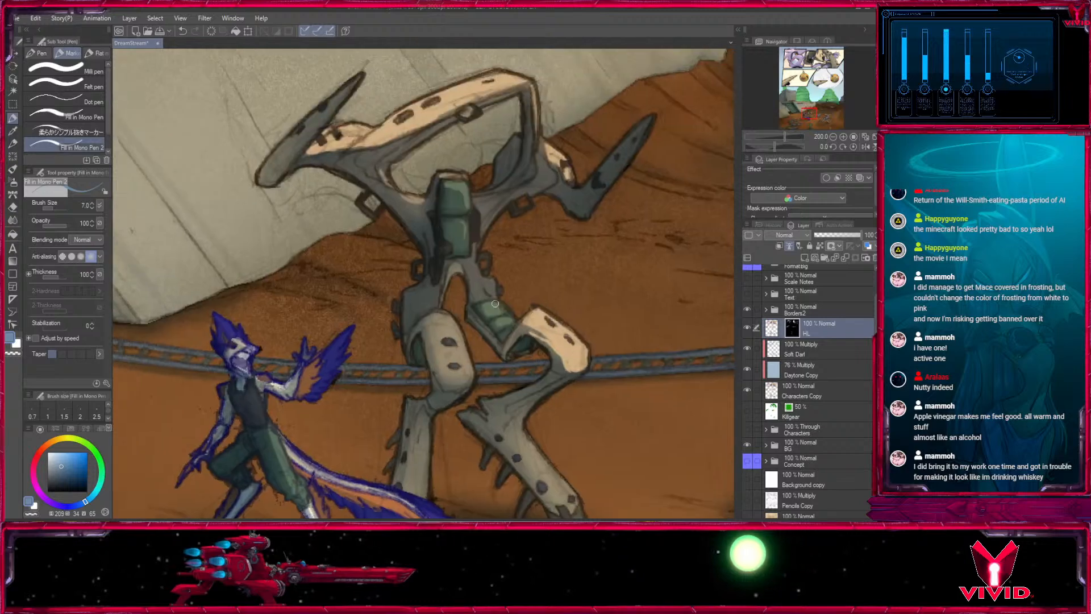
key("bracketright")
mouse_move(421, 324)
left_mouse_down()
mouse_move(445, 314)
mouse_move(462, 340)
mouse_move(452, 330)
mouse_move(468, 379)
left_mouse_up()
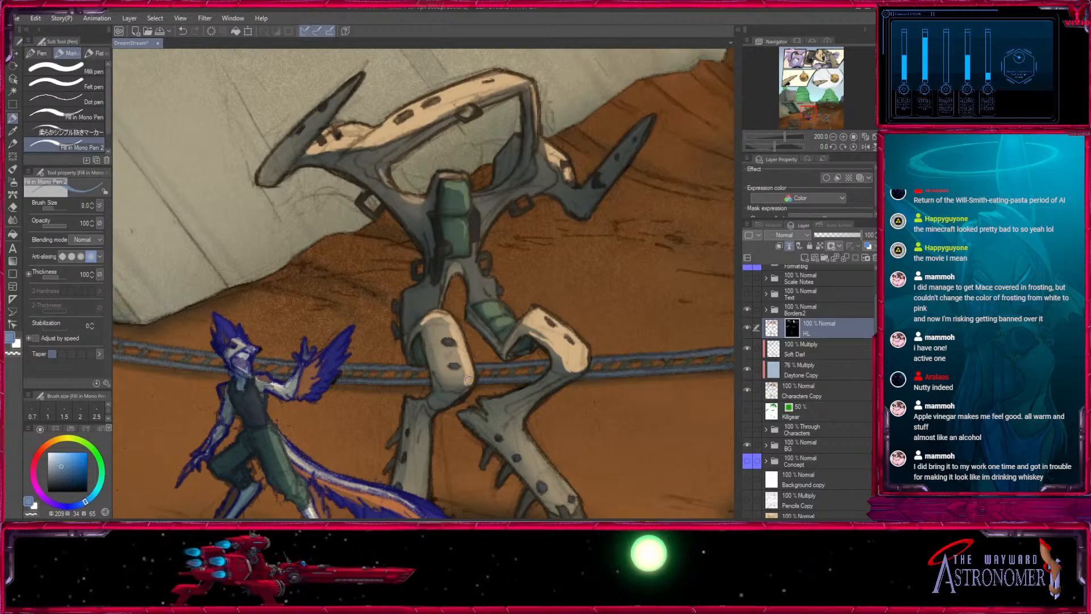
- Highlight the shins of both walker legs down to the feet with pen sizes 10 and 12
left_click_drag(509, 424, 494, 286)
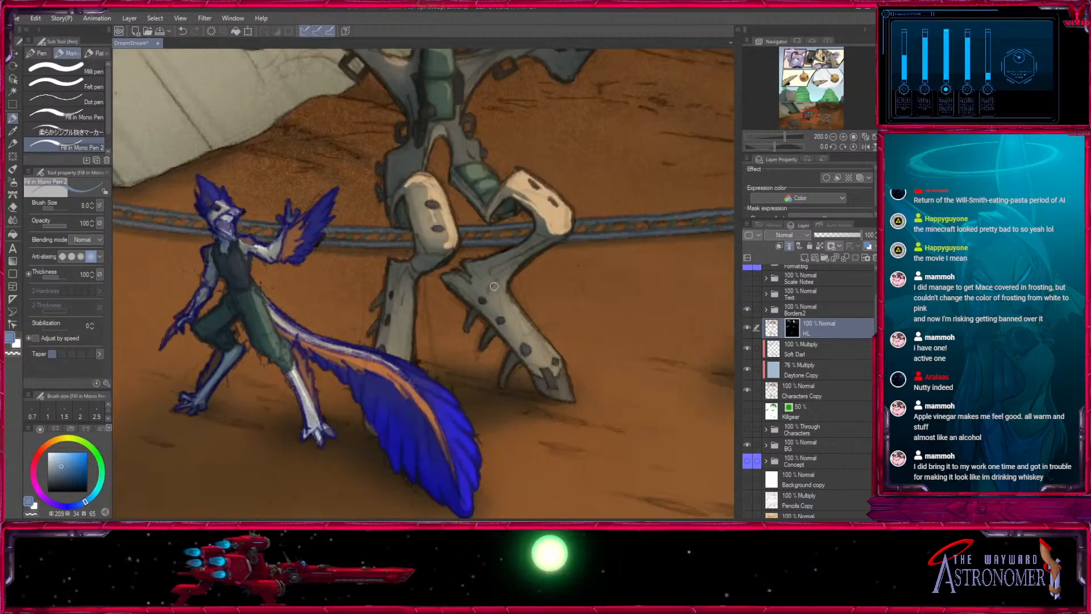
key("bracketright")
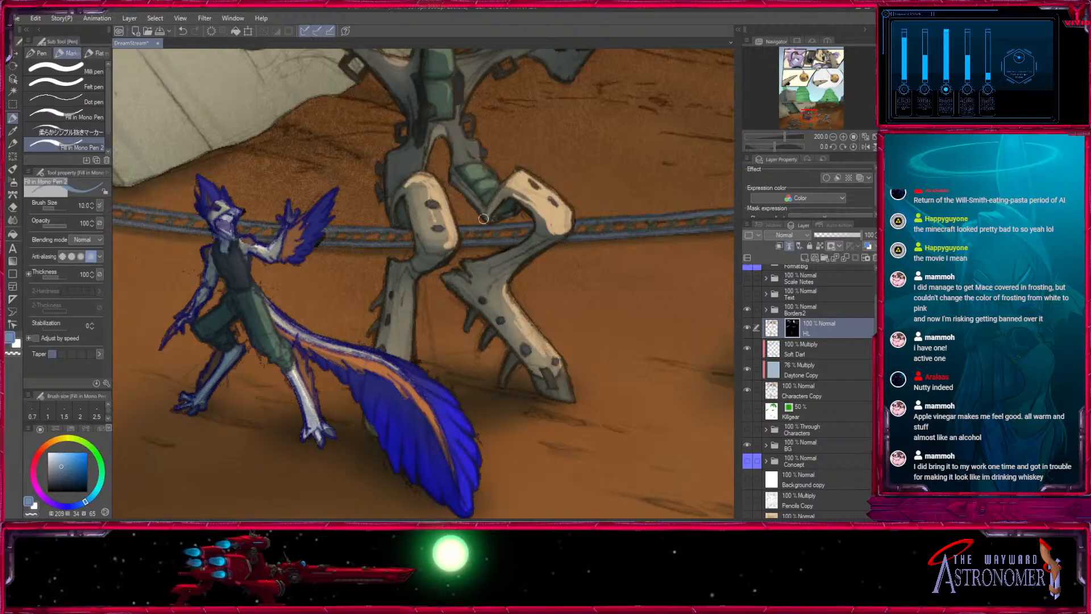
key("bracketright")
left_click_drag(421, 278, 409, 347)
- Touch up small highlights around the walker's hip joint and rear shoulder with pen sizes 5, 6 and 7
left_click_drag(585, 101, 540, 317)
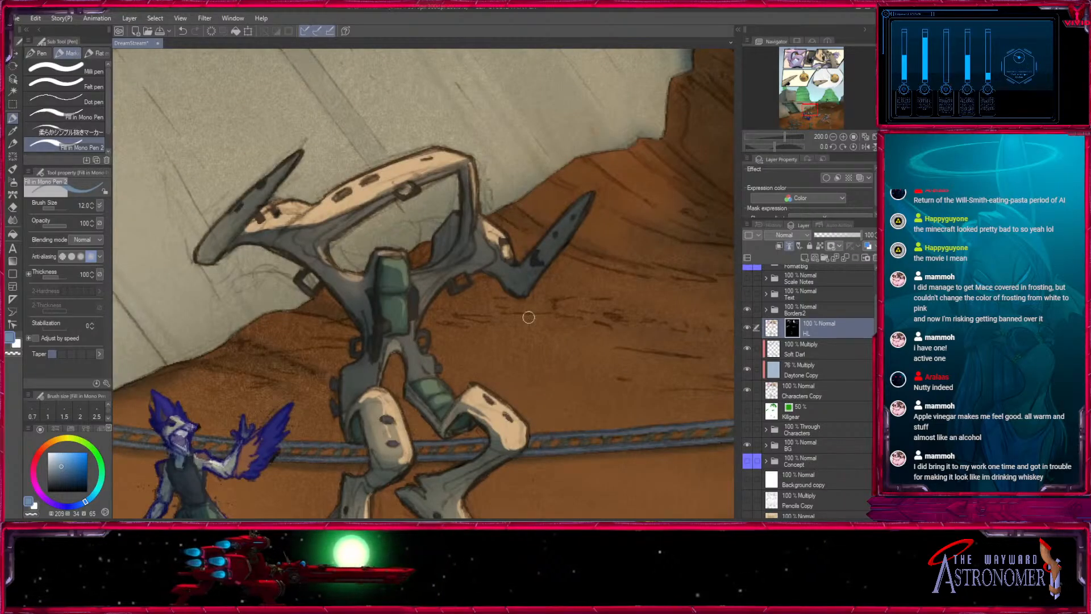
key("bracketleft")
key("bracketleft")
key("bracketleft")
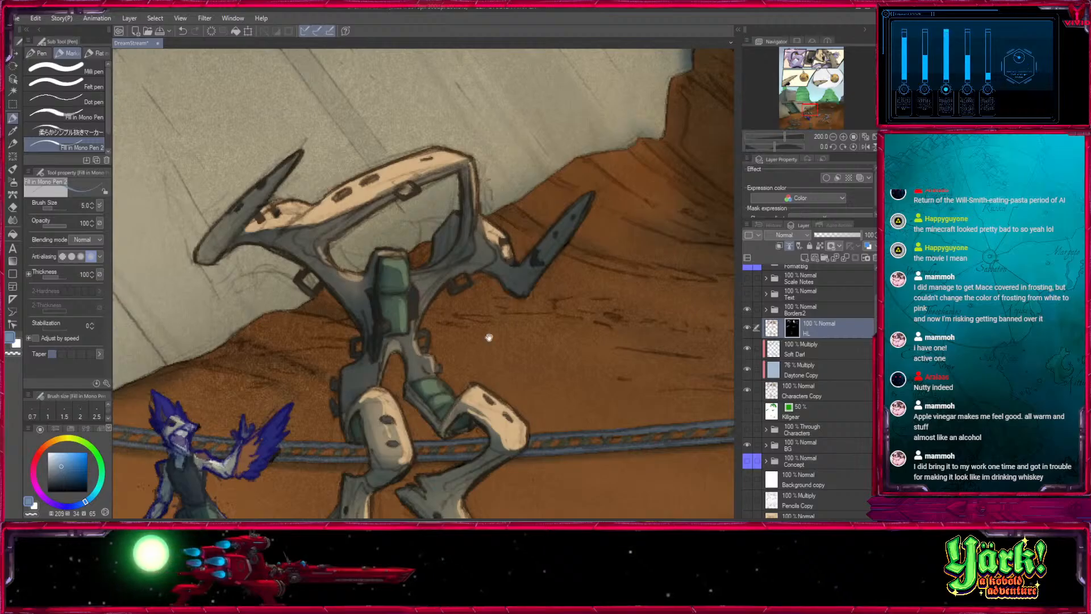
left_click_drag(489, 338, 494, 238)
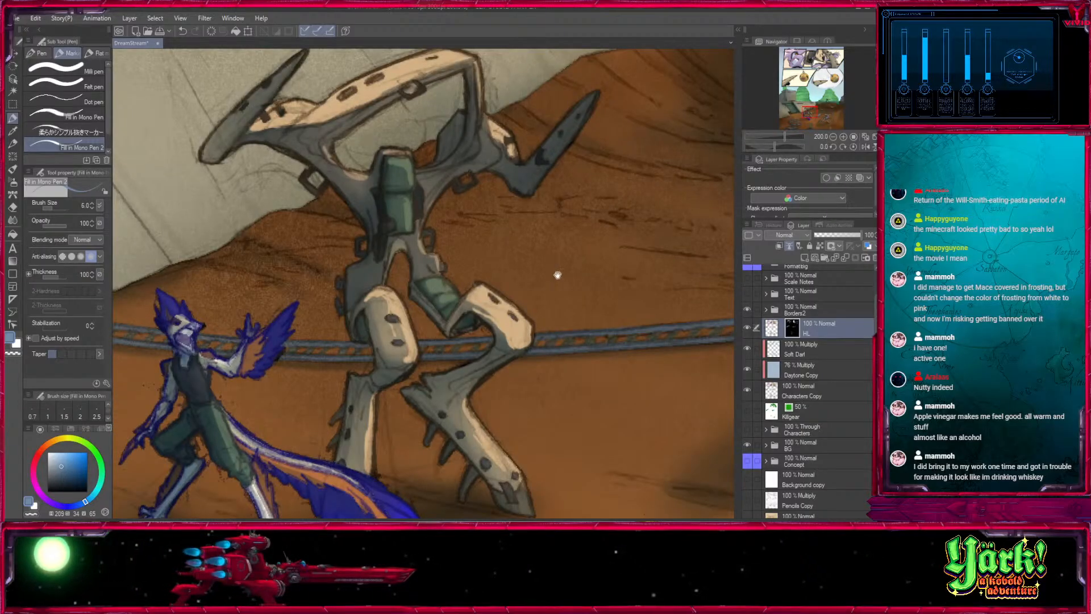
left_click_drag(557, 275, 603, 316)
key("bracketright")
left_click_drag(576, 232, 509, 325)
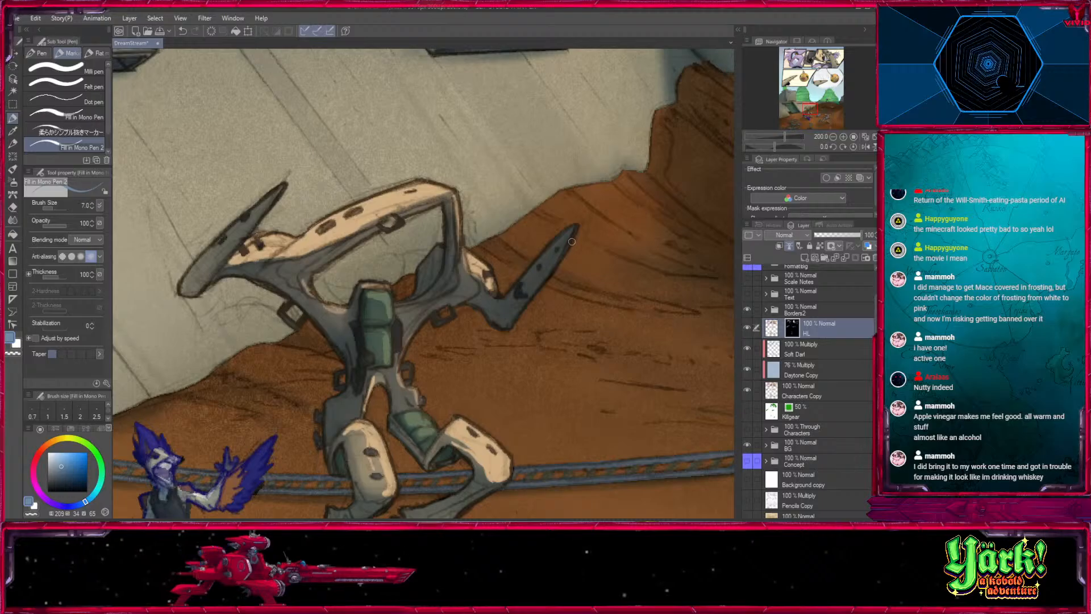
left_click_drag(616, 204, 675, 67)
key("bracketright")
- Compare the large bottom panel with the HL layer hidden and shown
left_click(832, 137)
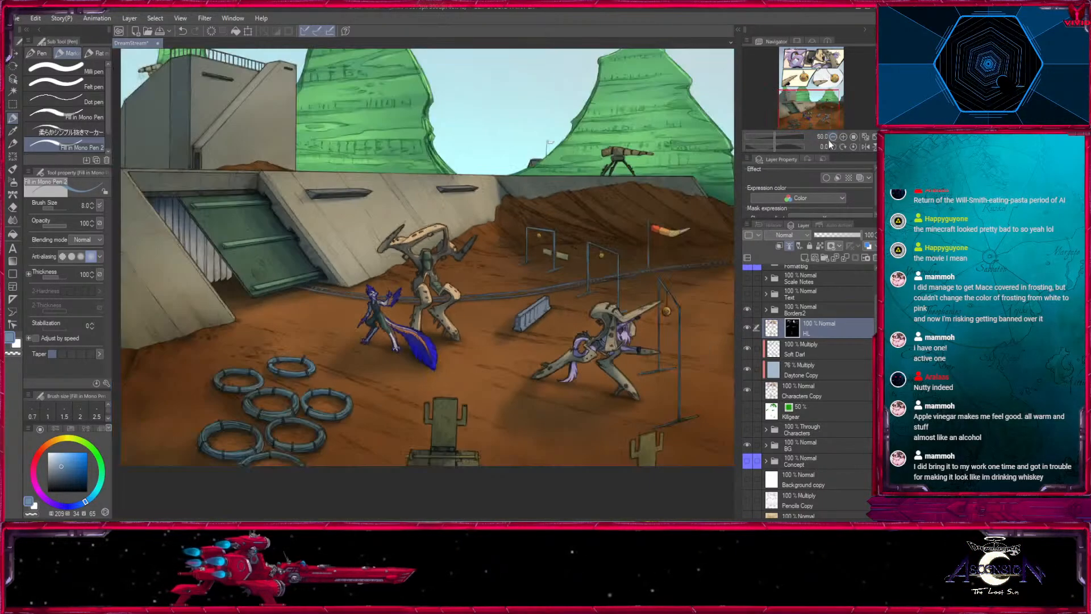
left_click(748, 328)
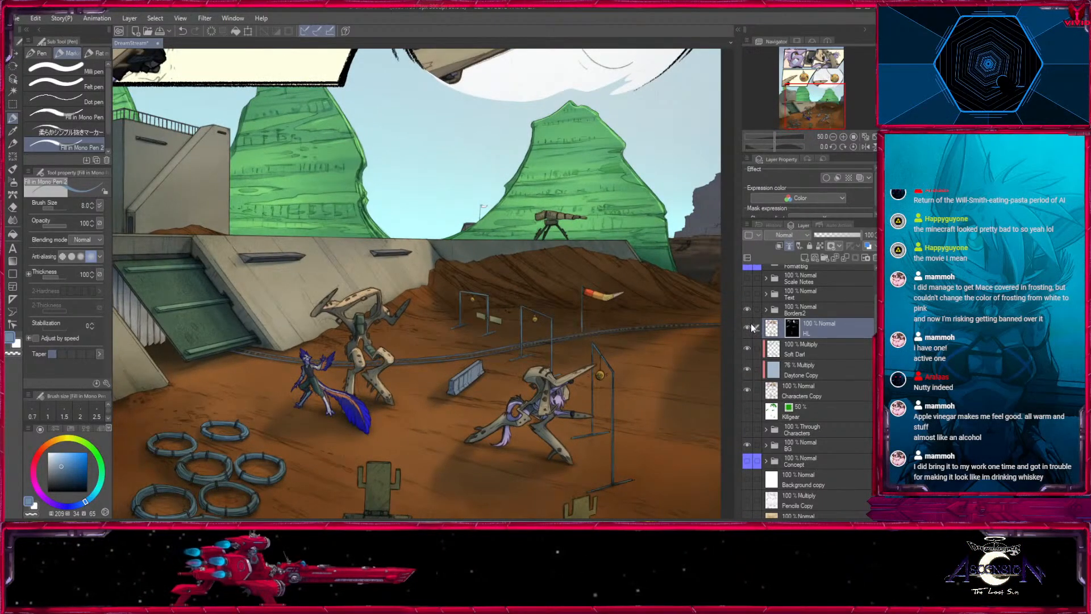
left_click_drag(671, 369, 606, 328)
left_click(749, 330)
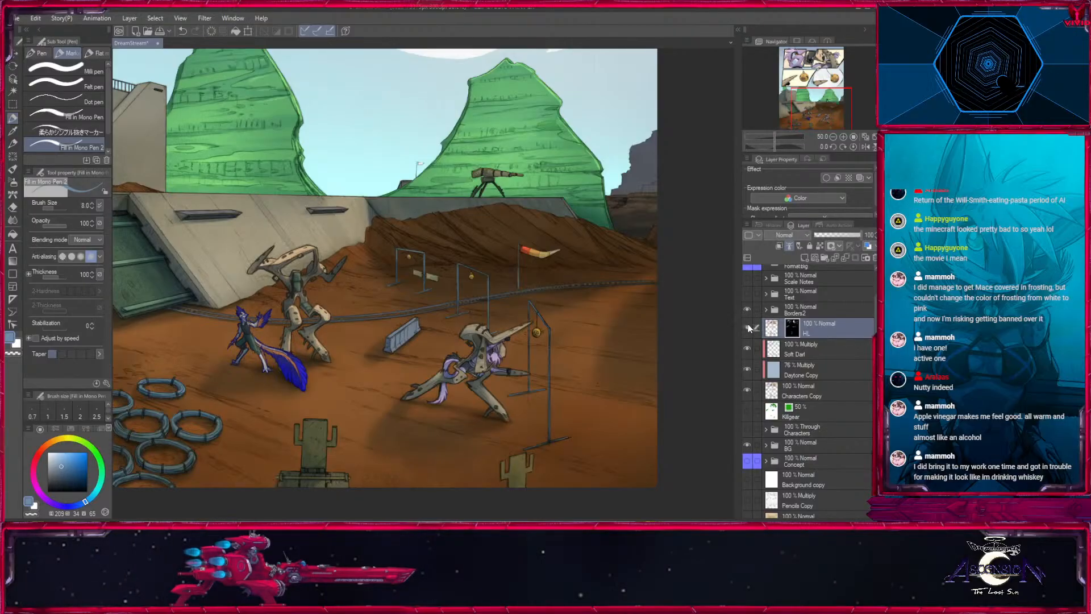
- Highlight the striped, hood-like top of the lunging purple character's wooden gear with pen sizes 12 and 10
left_click_drag(583, 449, 570, 396)
left_click(844, 137)
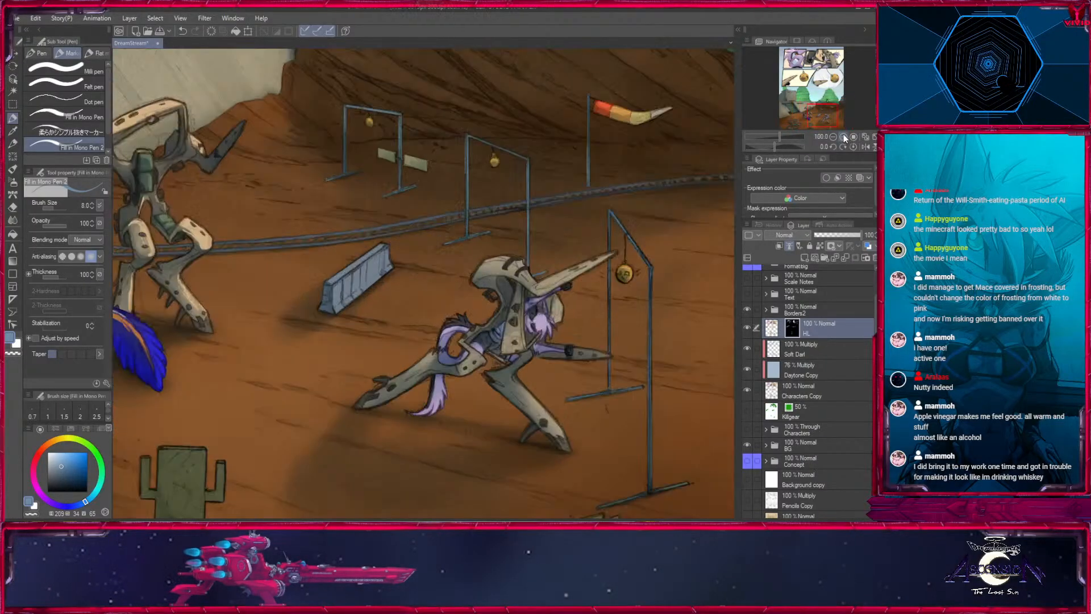
left_click(843, 137)
left_click_drag(667, 285, 582, 261)
key("bracketright")
key("bracketright")
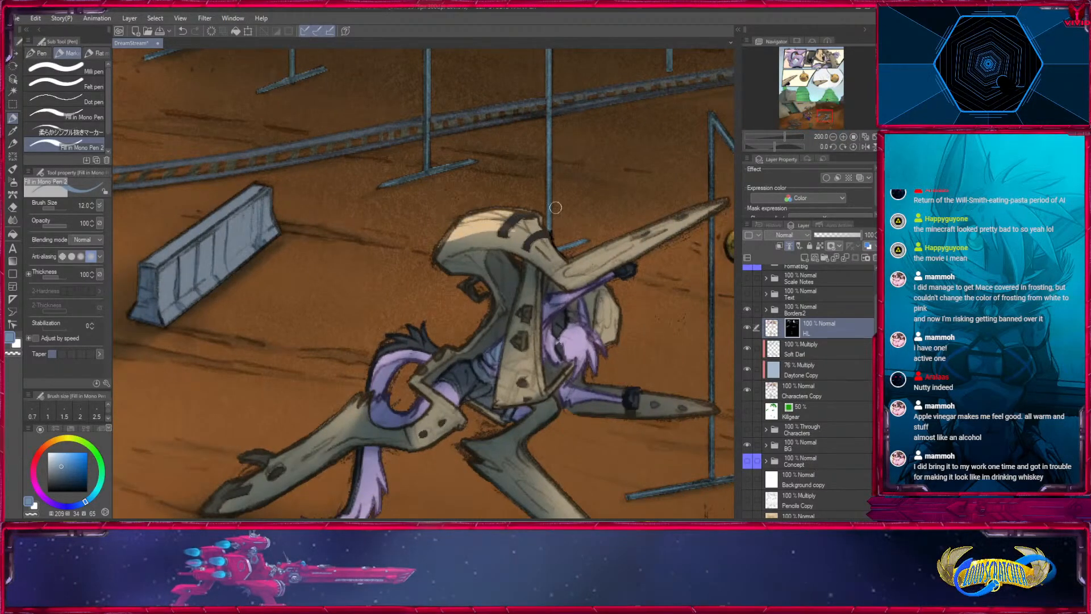
mouse_move(513, 219)
left_mouse_down()
mouse_move(373, 183)
mouse_move(368, 146)
left_mouse_up()
key("bracketleft")
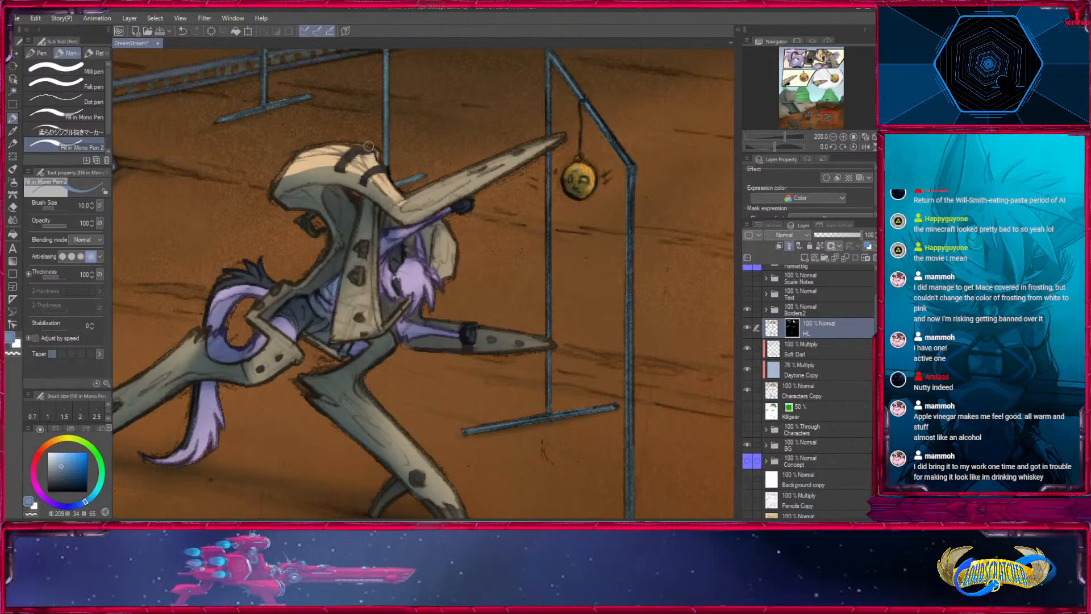
- Highlight the upper edge of the lunging gear's stretched rear leg with pen sizes 12 and 8
left_click_drag(401, 284, 643, 207)
key("bracketright")
mouse_move(437, 259)
left_mouse_down()
mouse_move(356, 319)
mouse_move(386, 286)
mouse_move(352, 318)
mouse_move(304, 321)
mouse_move(293, 357)
left_mouse_up()
key("bracketleft")
key("bracketleft")
key("bracketleft")
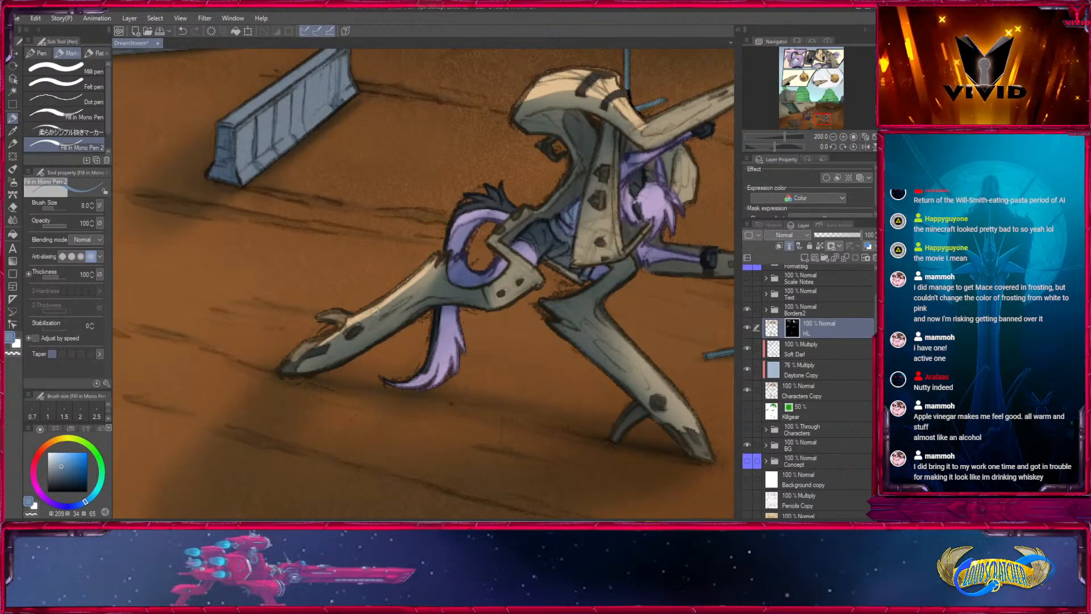
mouse_move(417, 284)
left_mouse_down()
mouse_move(375, 314)
mouse_move(425, 279)
left_mouse_up()
- Highlight the front edge of the lunging gear's hanging torso plate with pen size 7
left_click_drag(659, 256, 445, 345)
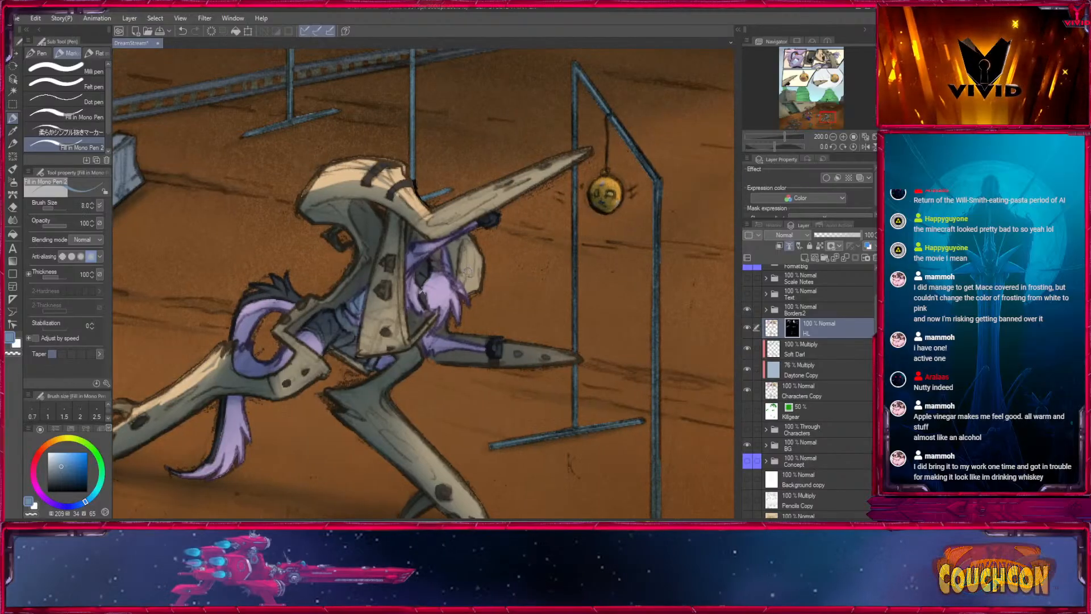
key("bracketright")
key("bracketleft")
key("bracketleft")
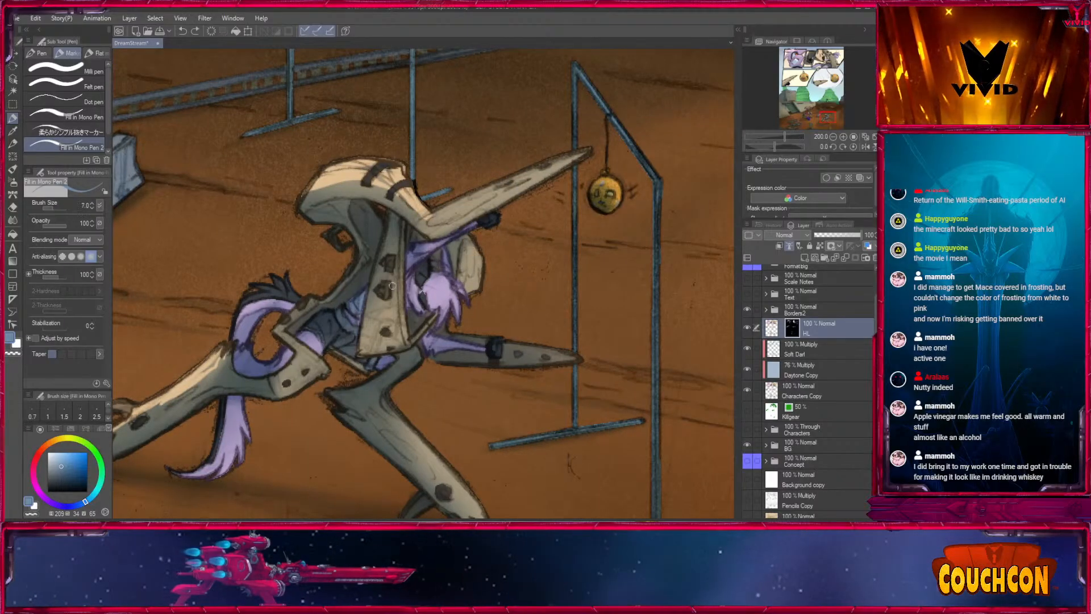
key("bracketright")
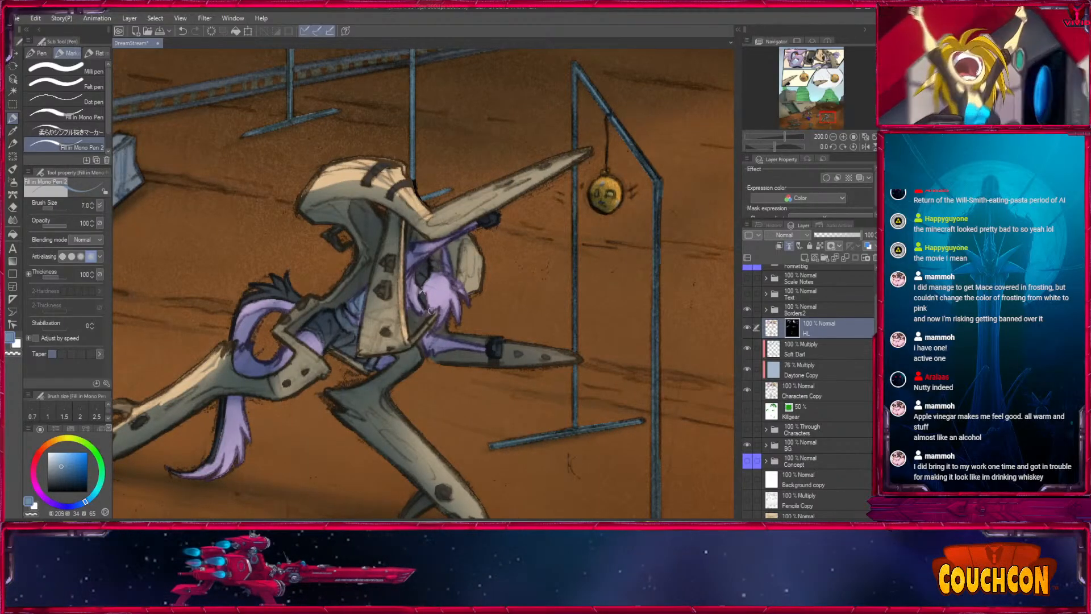
- Highlight the purple character's pale hair and the wooden plate behind the head with pen sizes 7 and 6
mouse_move(435, 290)
left_mouse_down()
mouse_move(450, 300)
mouse_move(442, 316)
left_mouse_up()
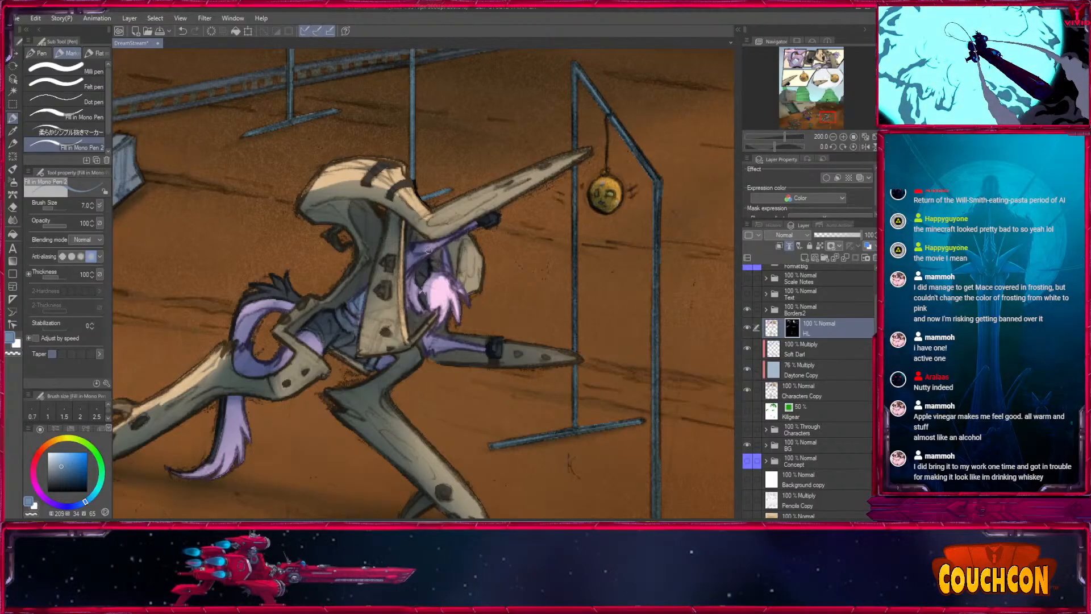
key("bracketleft")
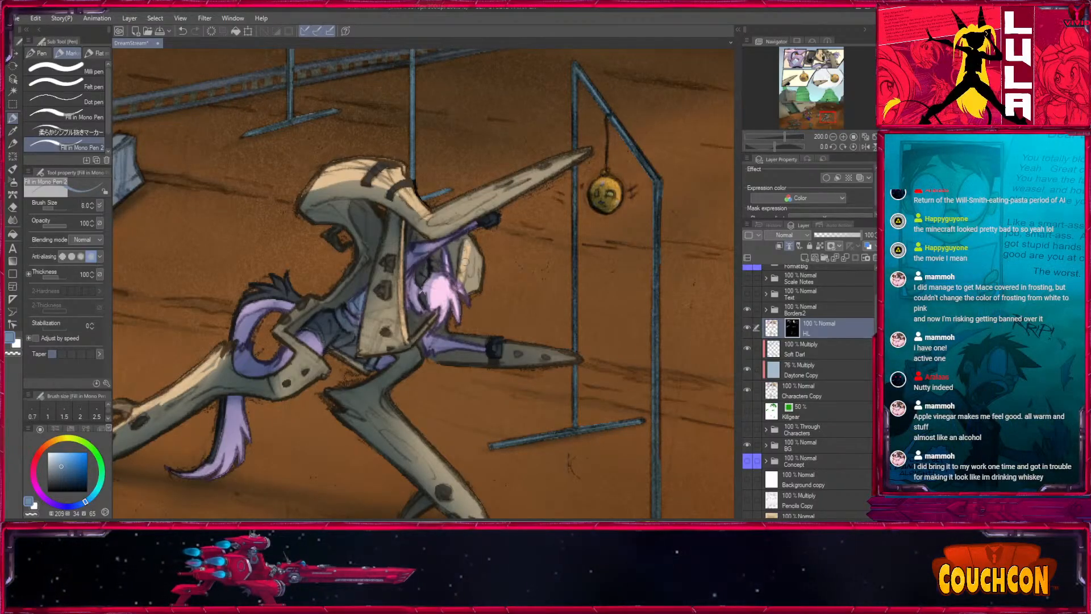
mouse_move(465, 262)
left_mouse_down()
mouse_move(471, 280)
mouse_move(482, 250)
left_mouse_up()
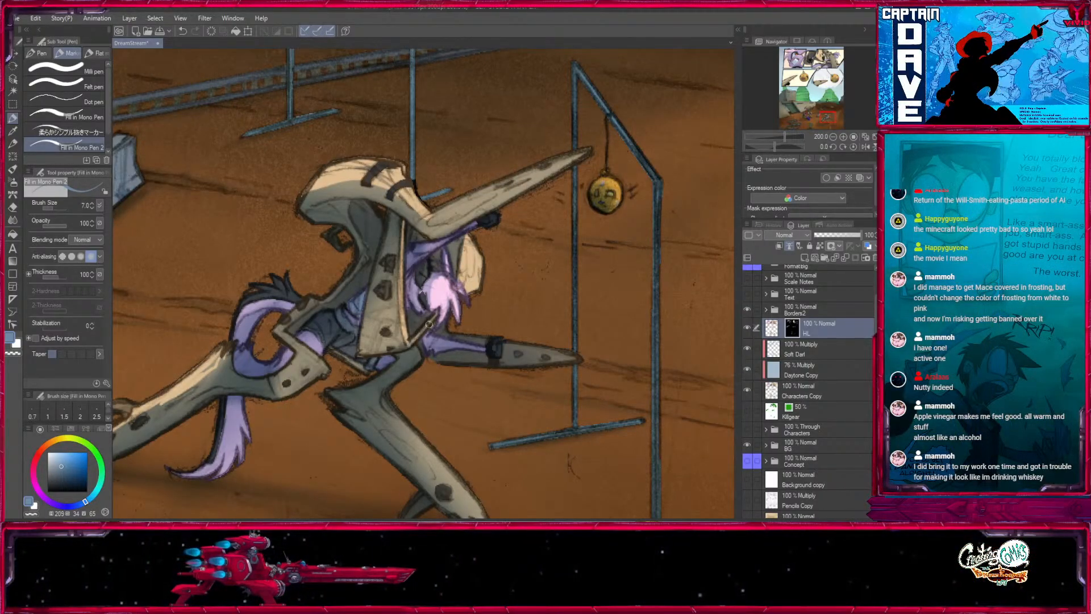
- Highlight the purple character's lower arm and the gear's bent front leg with pen sizes 6, 7, 12 and 8
left_click_drag(521, 313, 373, 252)
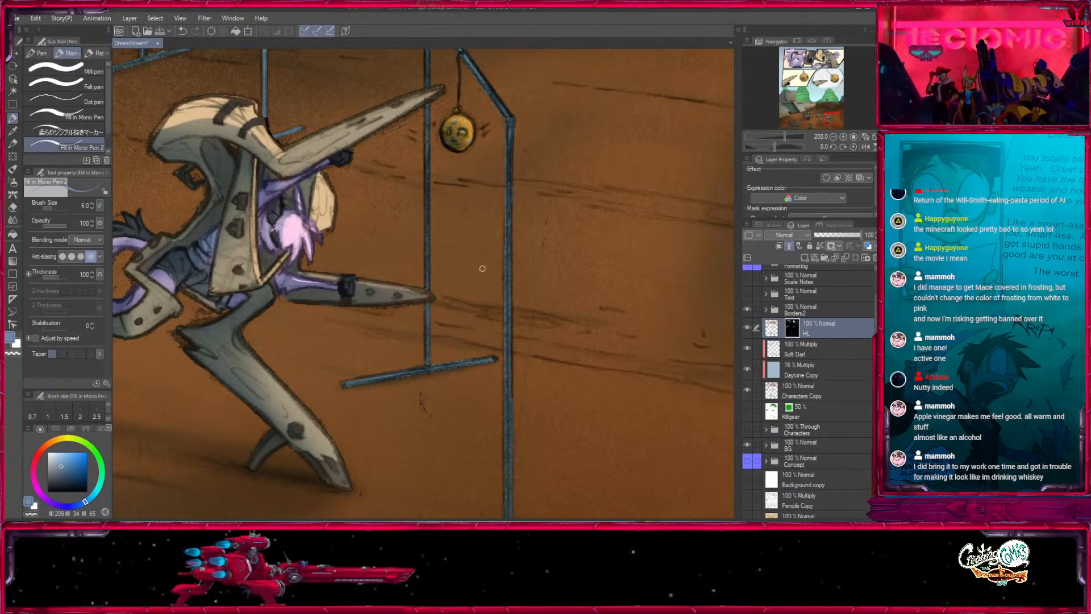
left_click_drag(246, 343, 290, 266)
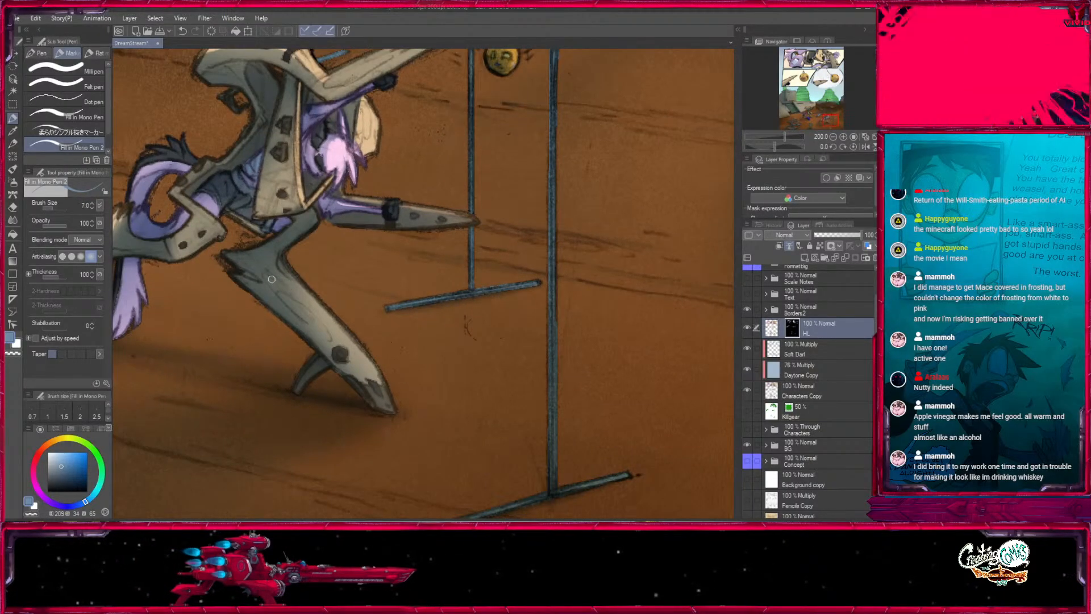
left_click_drag(308, 316, 330, 340)
key("bracketright")
key("bracketright")
key("bracketright")
key("bracketright")
mouse_move(281, 269)
left_mouse_down()
mouse_move(347, 339)
mouse_move(471, 415)
left_mouse_up()
left_click_drag(443, 370, 455, 376)
key("bracketleft")
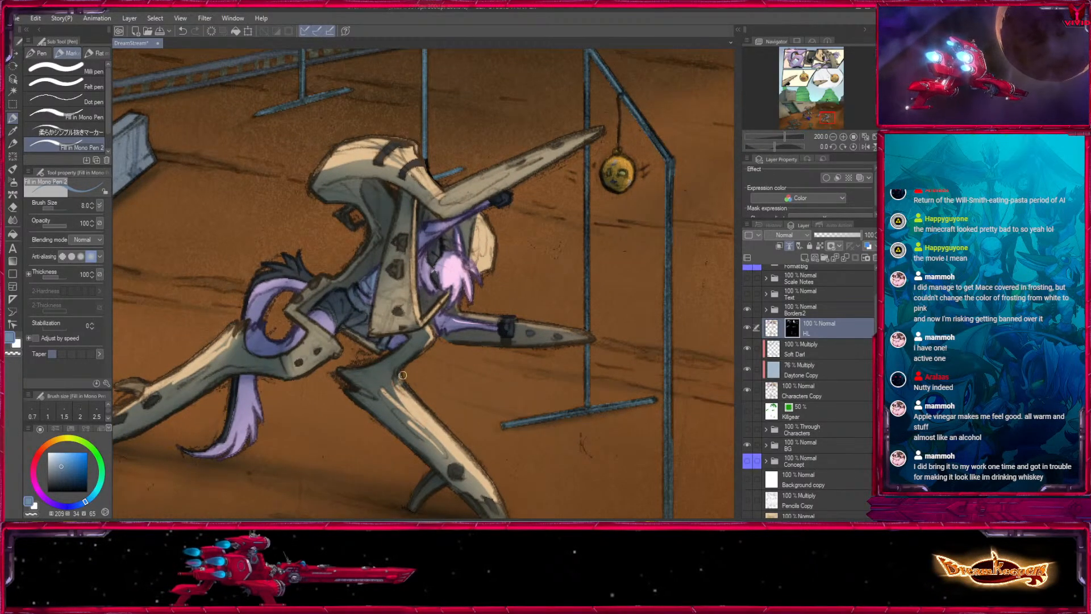
- Highlight the edges of the lunging gear's hip plate and both outstretched arm blades with pen sizes 6, 8, 7 and 5
left_click_drag(456, 395, 515, 337)
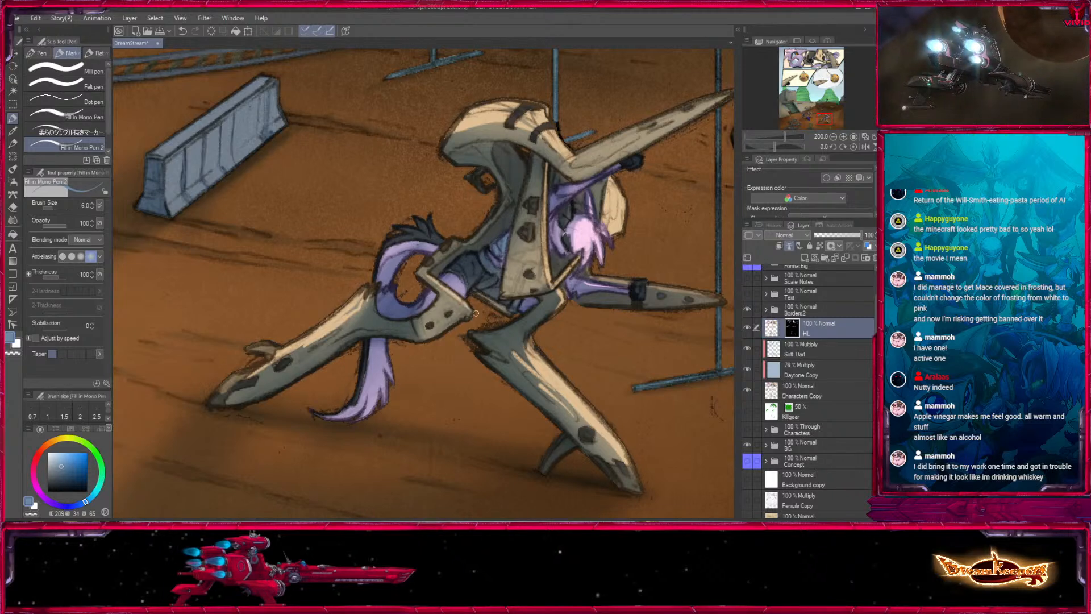
left_click_drag(579, 288, 531, 377)
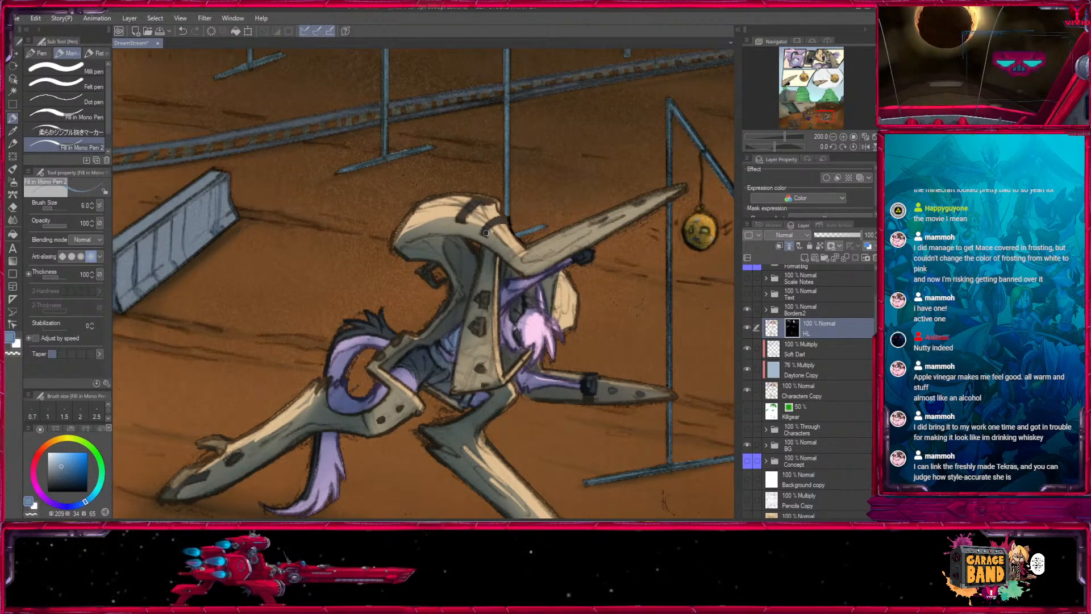
left_click_drag(486, 233, 337, 233)
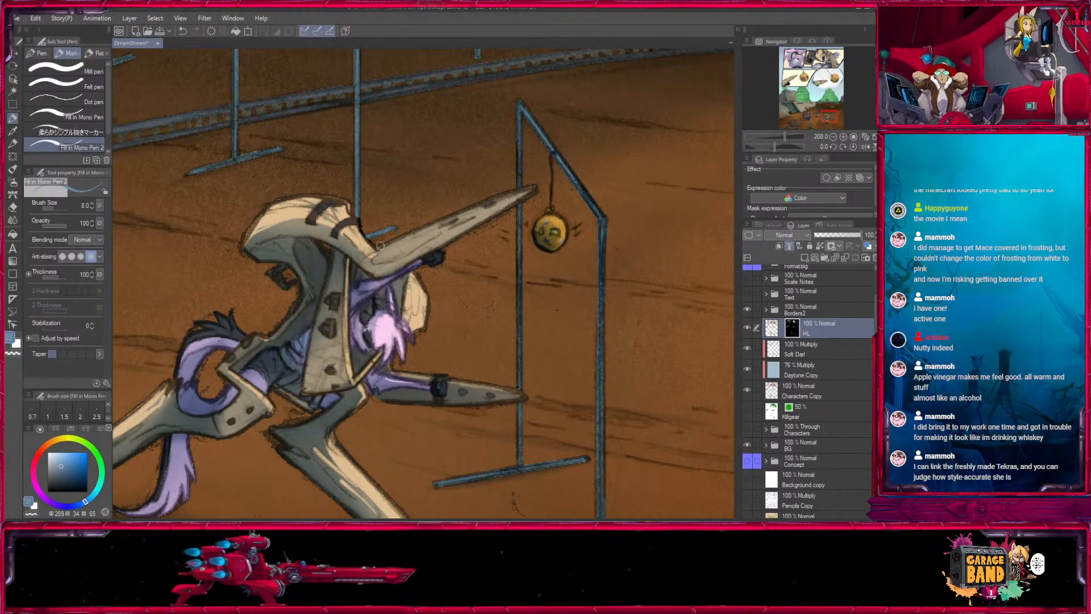
left_click_drag(498, 393, 392, 282)
key("bracketleft")
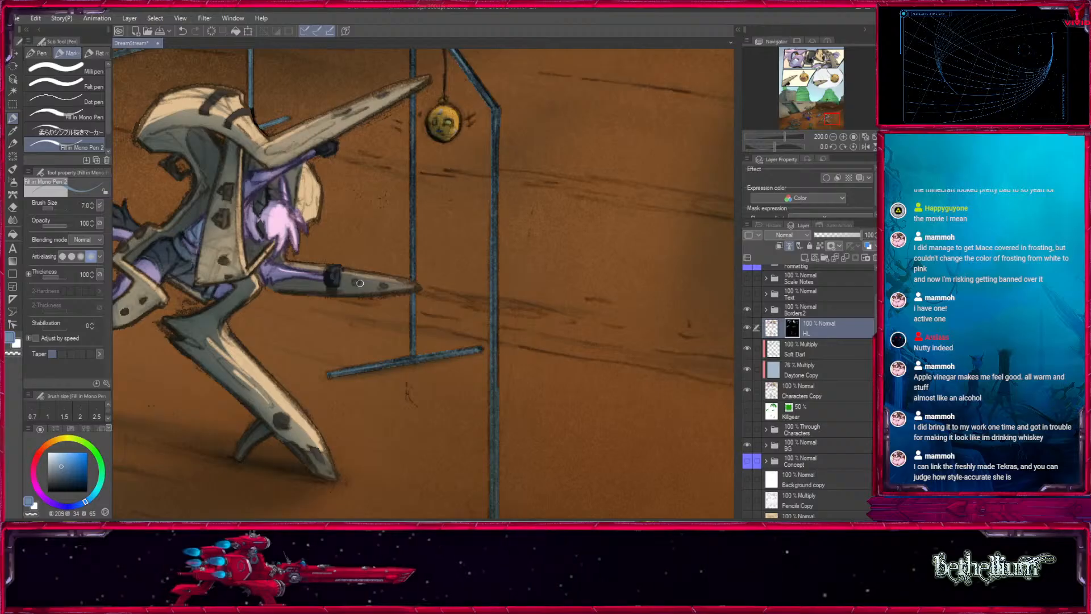
left_click_drag(276, 203, 449, 258)
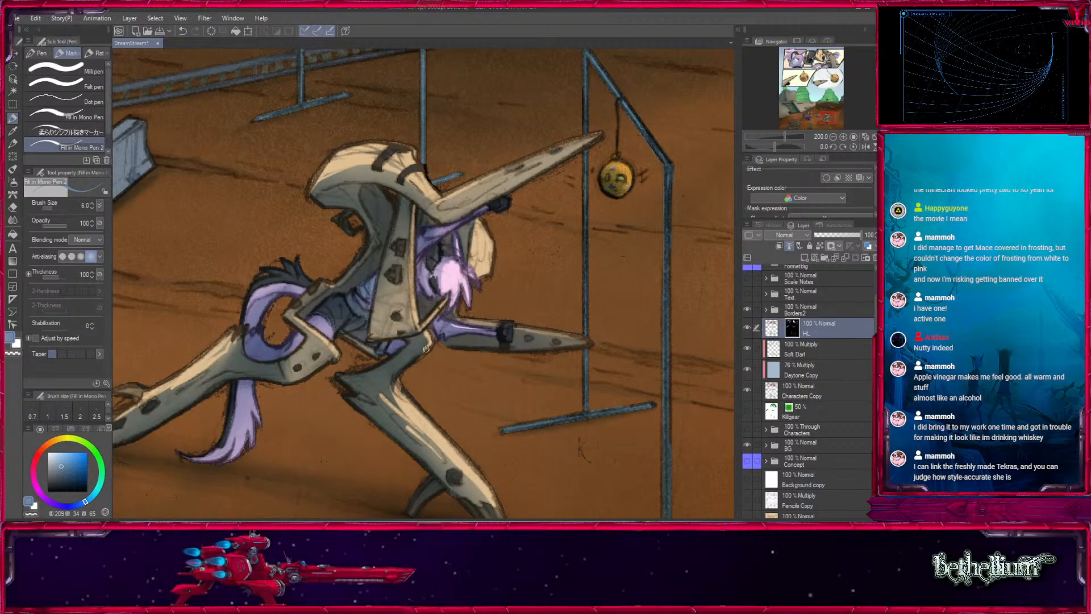
- Review the highlights across the whole comic page, from the bottom panel up to the top row
left_click(833, 137)
left_click(833, 136)
left_click(833, 137)
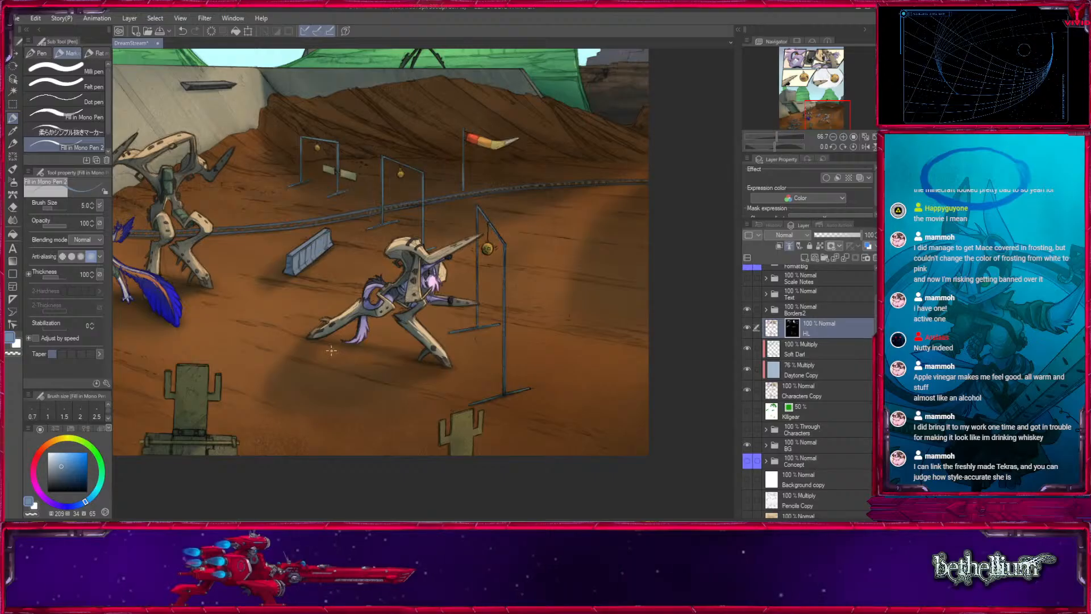
left_click_drag(830, 116, 823, 98)
left_click_drag(377, 352, 502, 173)
left_click(833, 137)
left_click(833, 137)
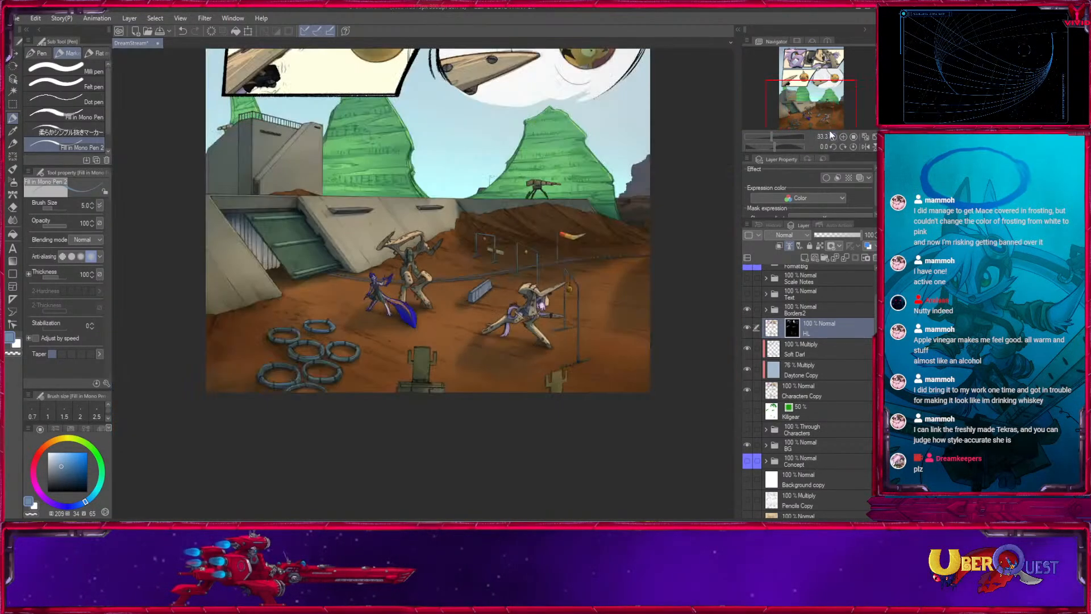
left_click_drag(566, 106, 562, 254)
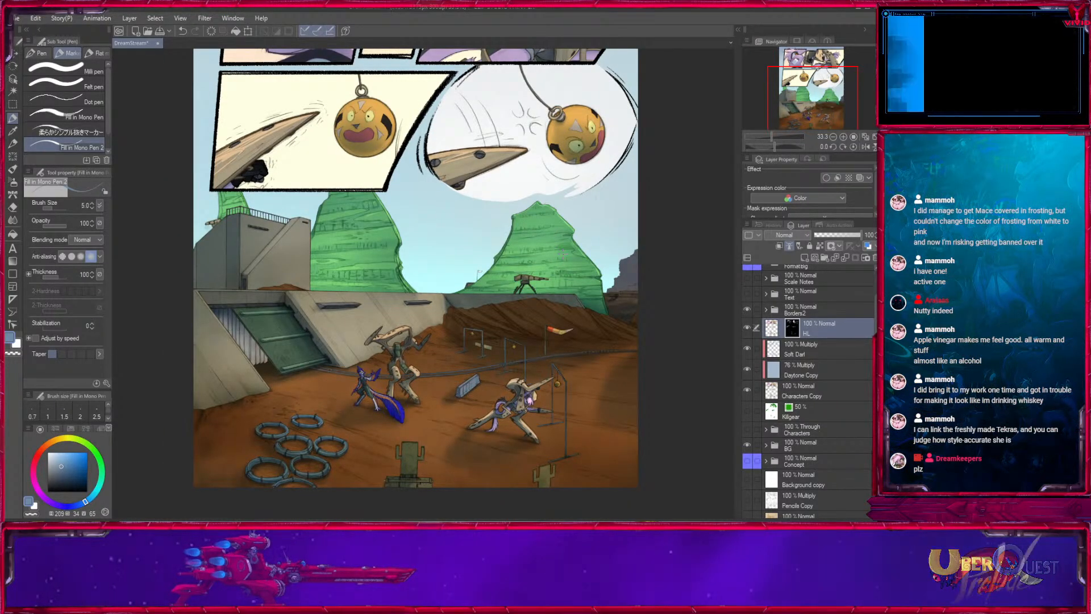
mouse_move(826, 102)
left_mouse_down()
mouse_move(830, 73)
mouse_move(833, 106)
left_mouse_up()
left_click_drag(596, 265, 599, 391)
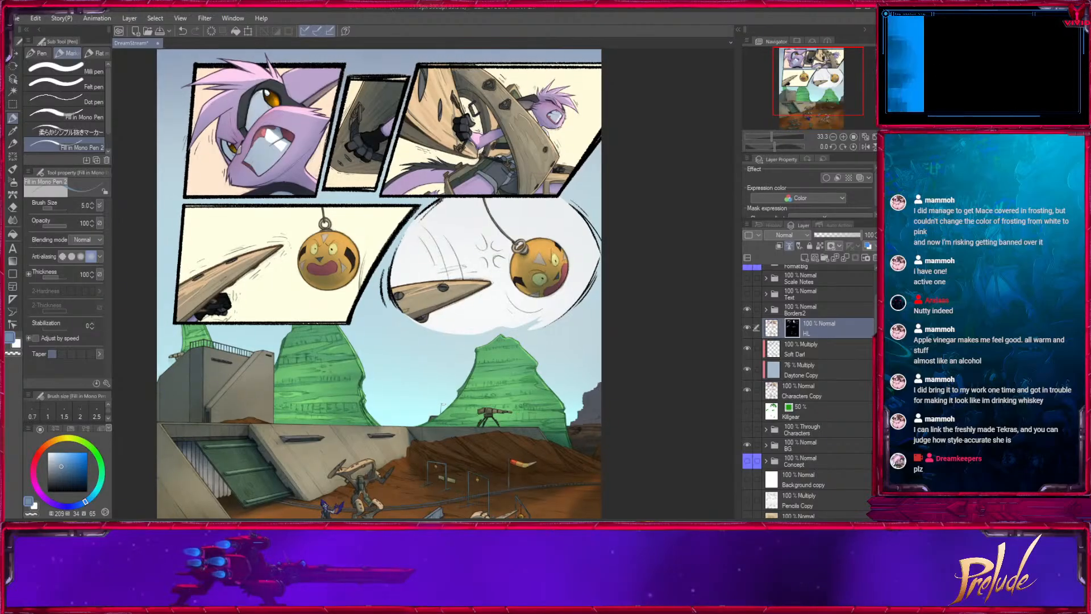
- Expand the Characters folder and select its PUNCHED layer
left_click(818, 390)
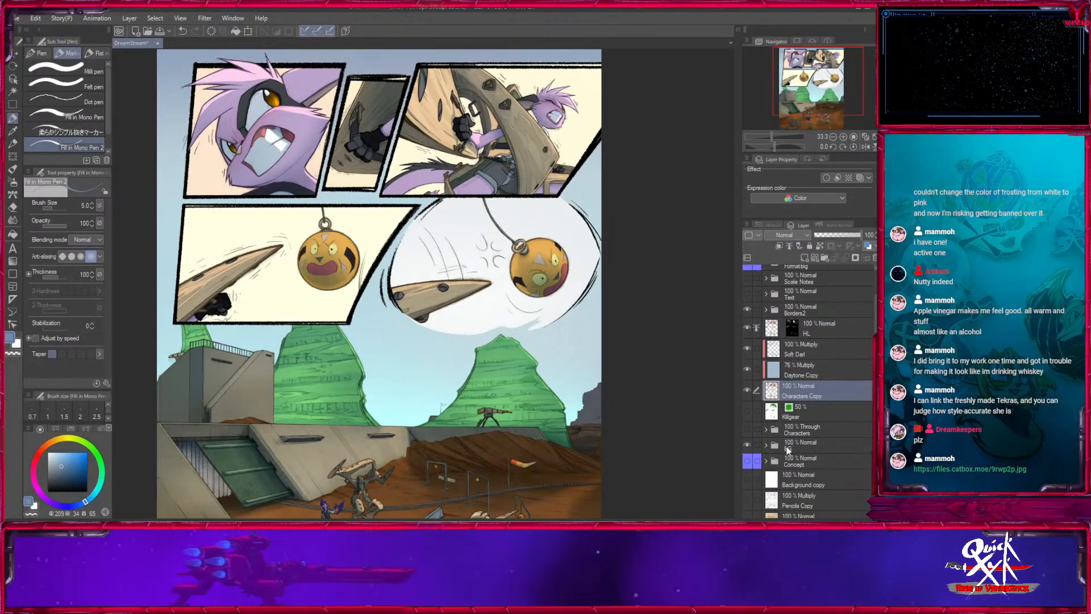
left_click(767, 429)
left_click(799, 468)
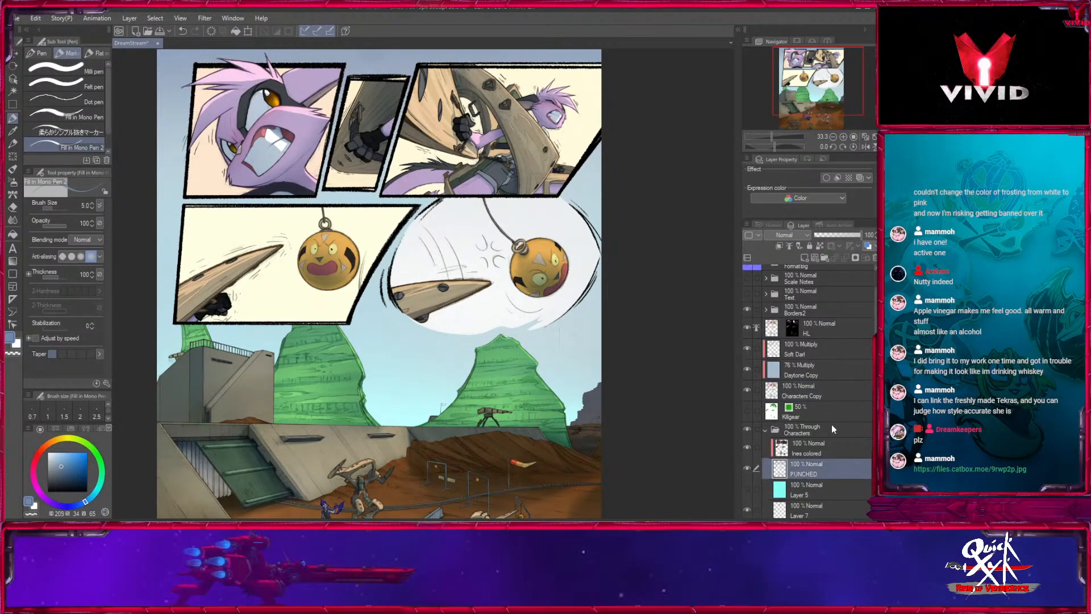
- Auto-select the eye whites and teeth of the purple character in the first panel on the character Copy layer
scroll(864, 403, "down", 3)
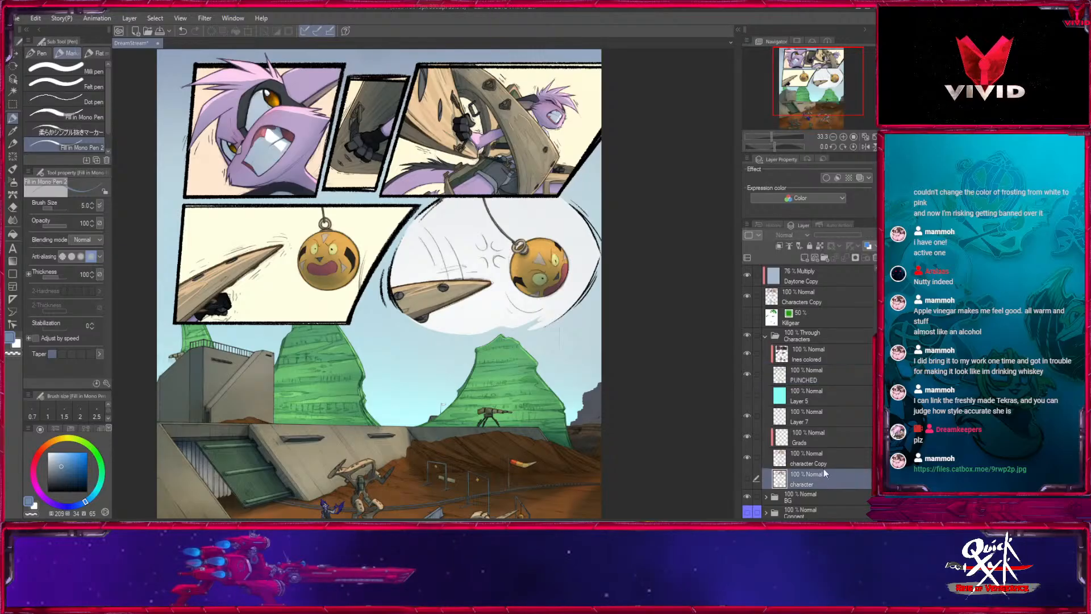
left_click(824, 461)
key("w")
left_click(258, 108)
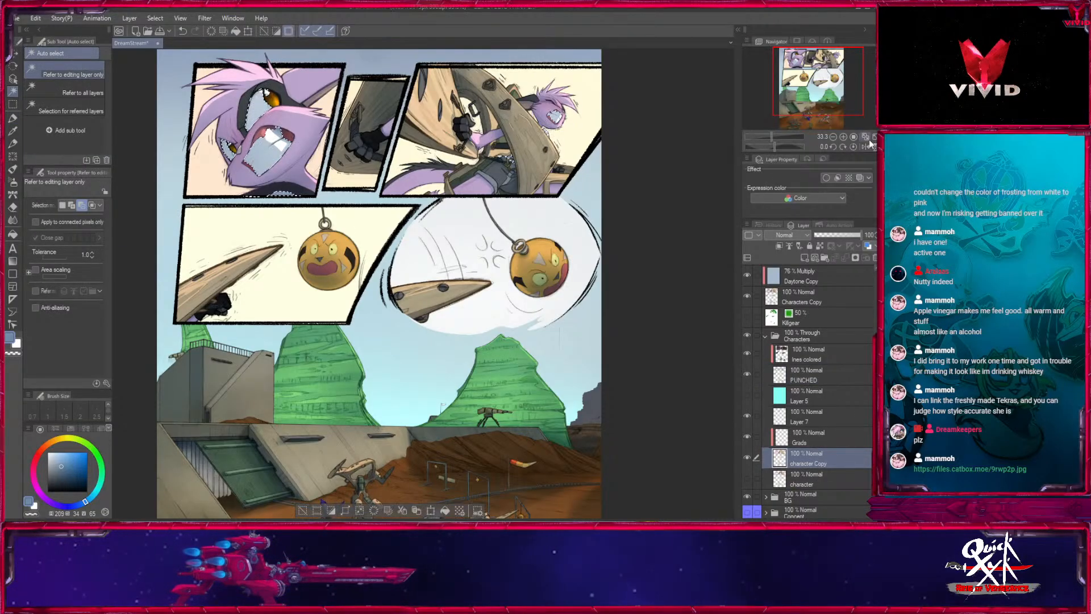
left_click(843, 137)
left_click(843, 136)
left_click(843, 137)
left_click_drag(817, 81, 794, 55)
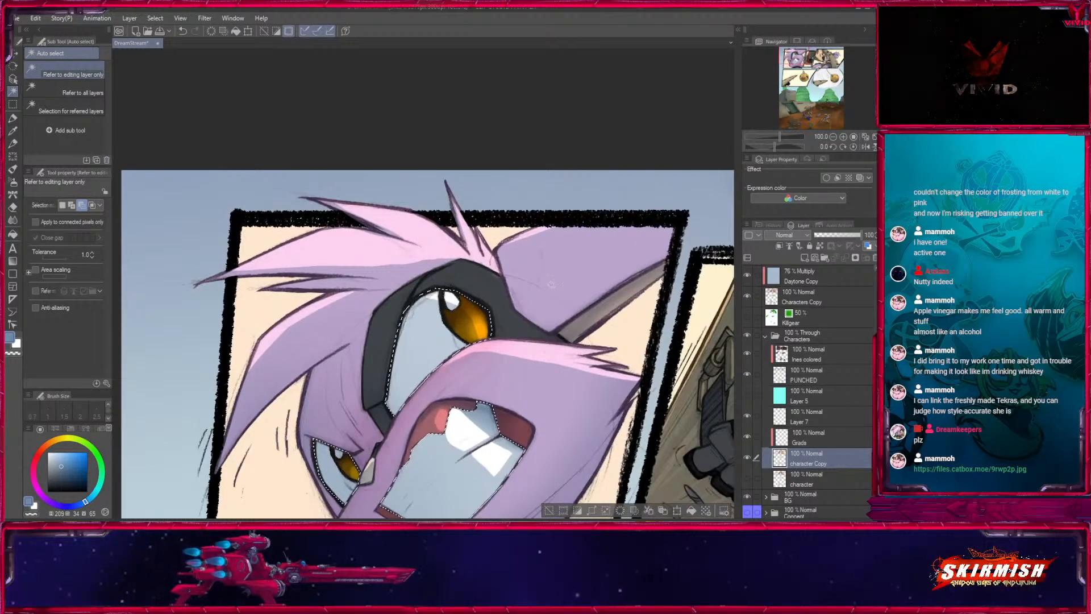
- Collapse the Characters folder and select the HL layer with Fill in Mono Pen 2 for the first panel's face
left_click(765, 337)
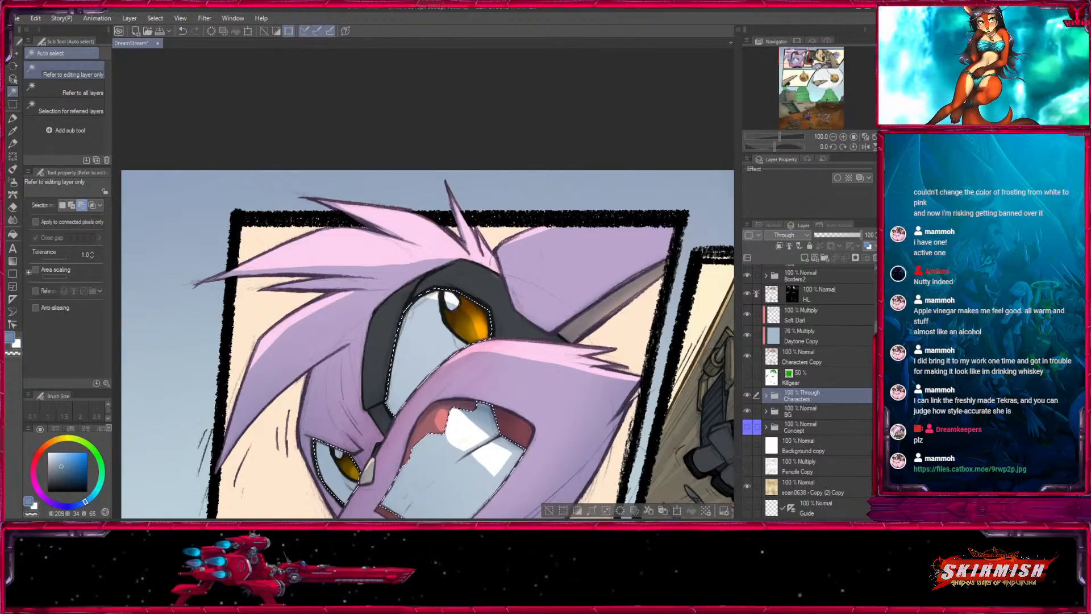
scroll(819, 352, "up", 1)
left_click(826, 302)
left_click(13, 117)
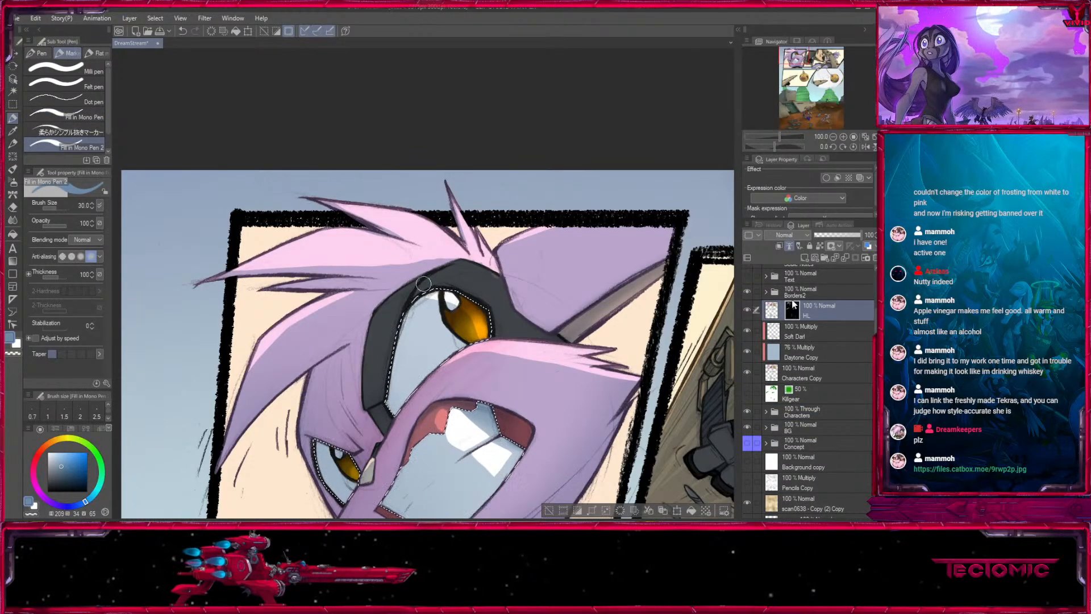
left_click_drag(332, 350, 295, 225)
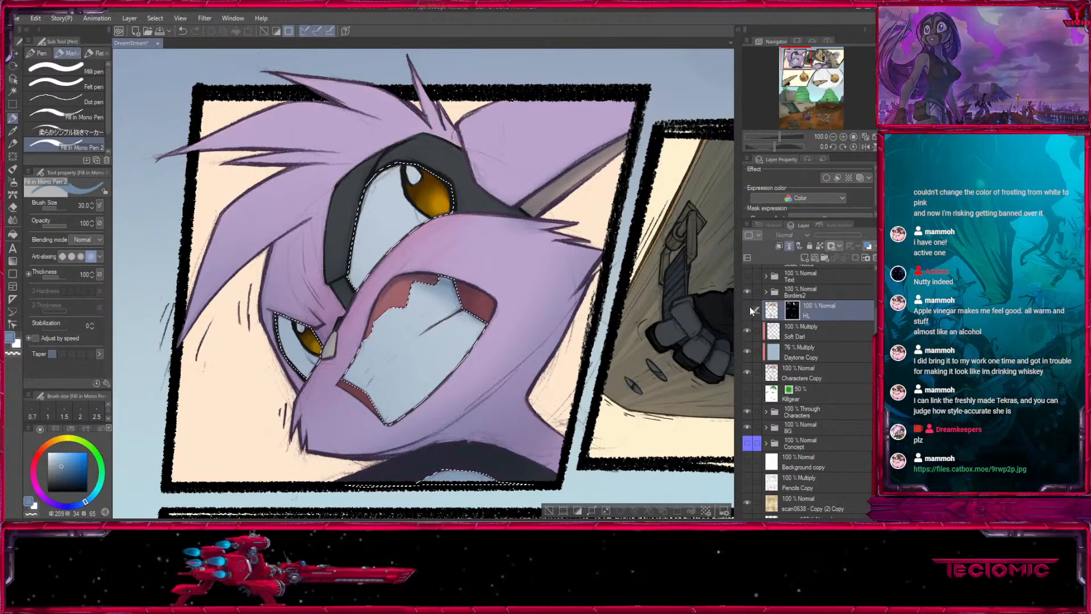
- Try to mask the Daytone Copy layer with the eye and teeth selection, and undo the mask
left_click(813, 349)
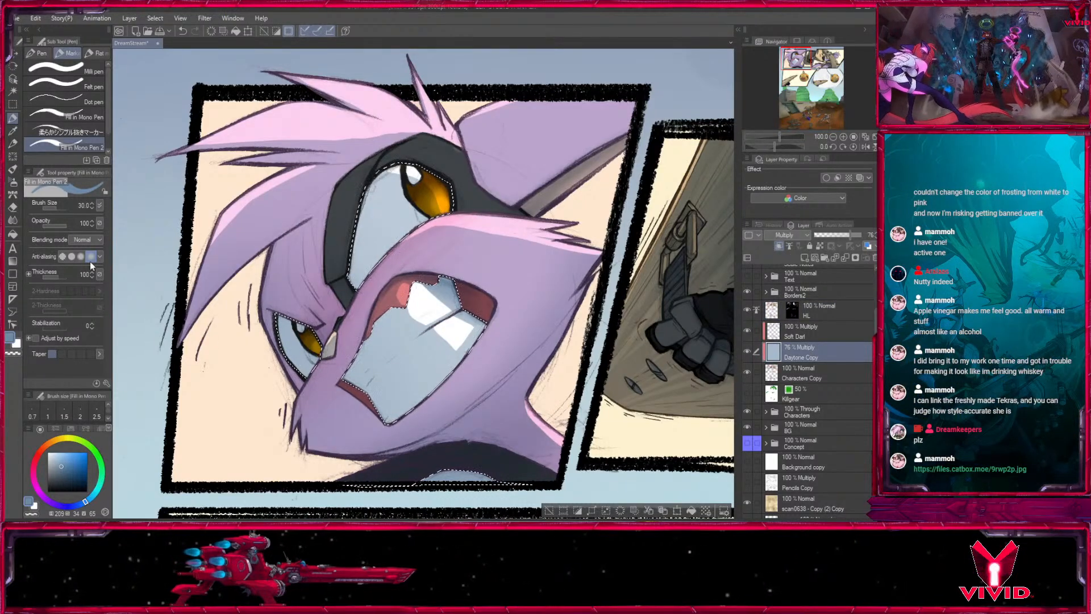
left_click(859, 257)
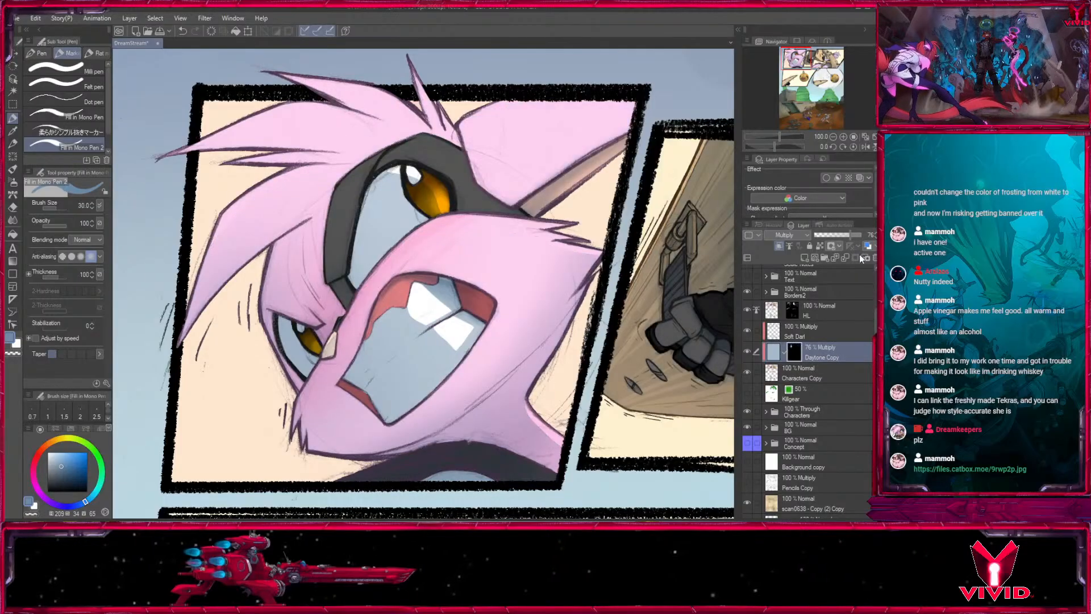
key("ctrl+z")
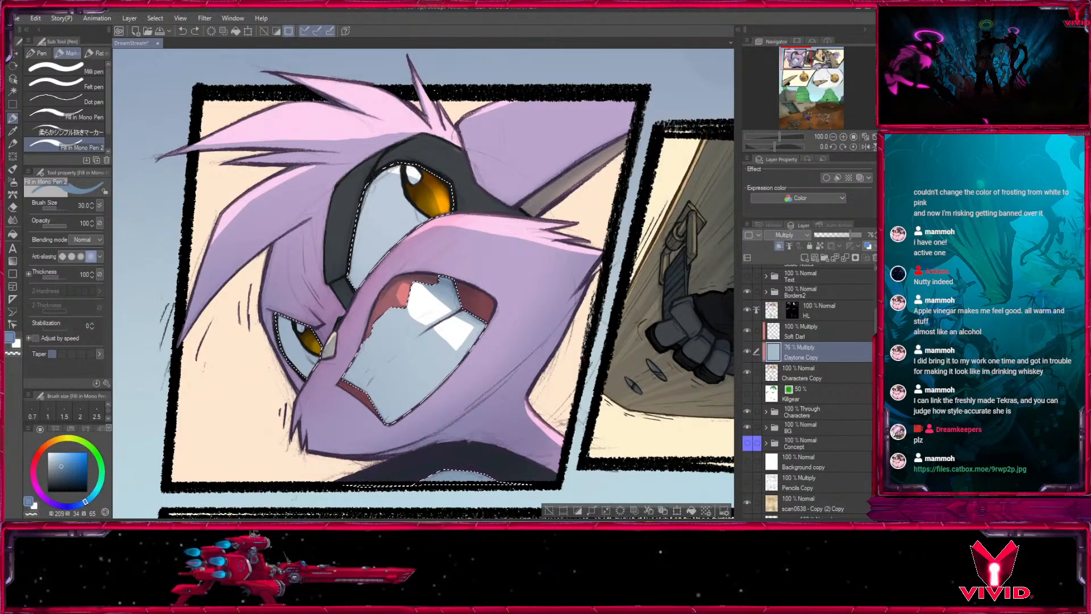
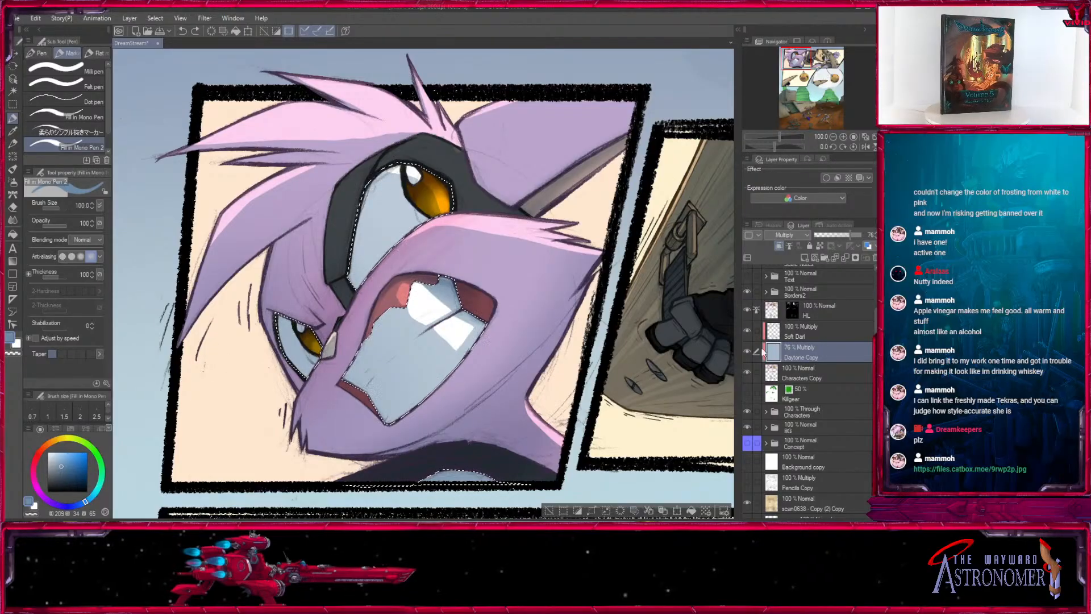
- Lighten the Daytone Copy shade over the first panel's teeth and eye whites with brush size 80 at opacity 71
left_click(60, 227)
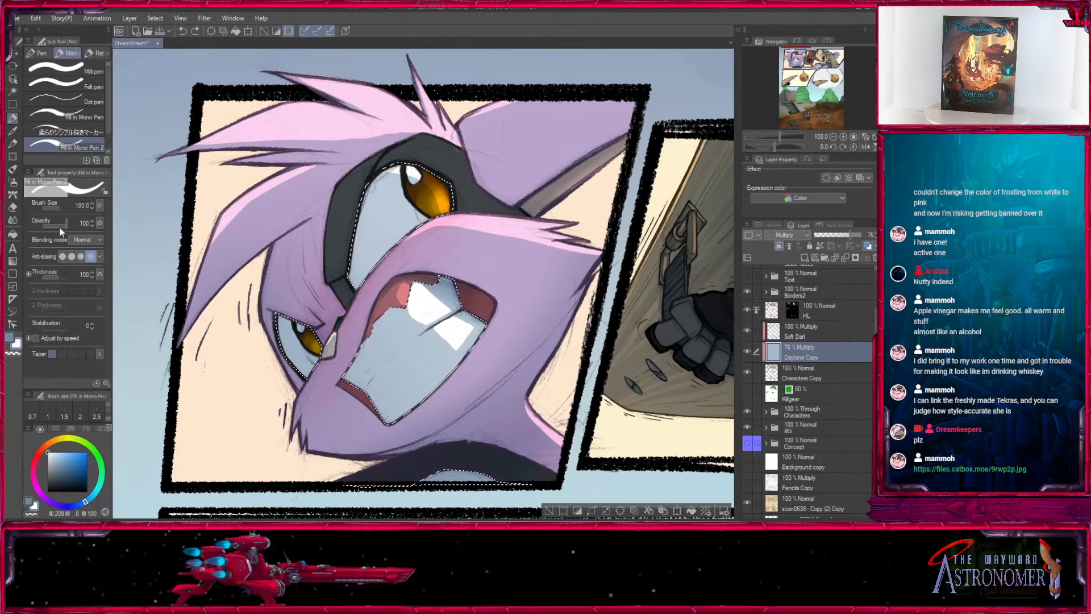
key("[")
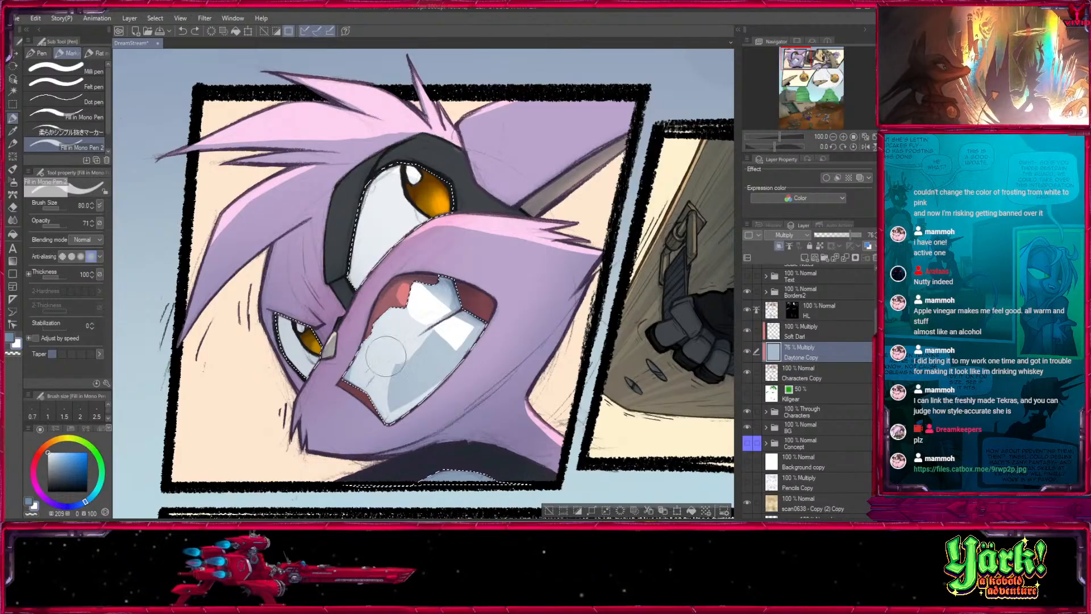
left_click_drag(665, 314, 449, 356)
- Lighten the Daytone Copy shade over the purple character's teeth in the third panel, and clear the selection
left_click_drag(705, 341, 259, 197)
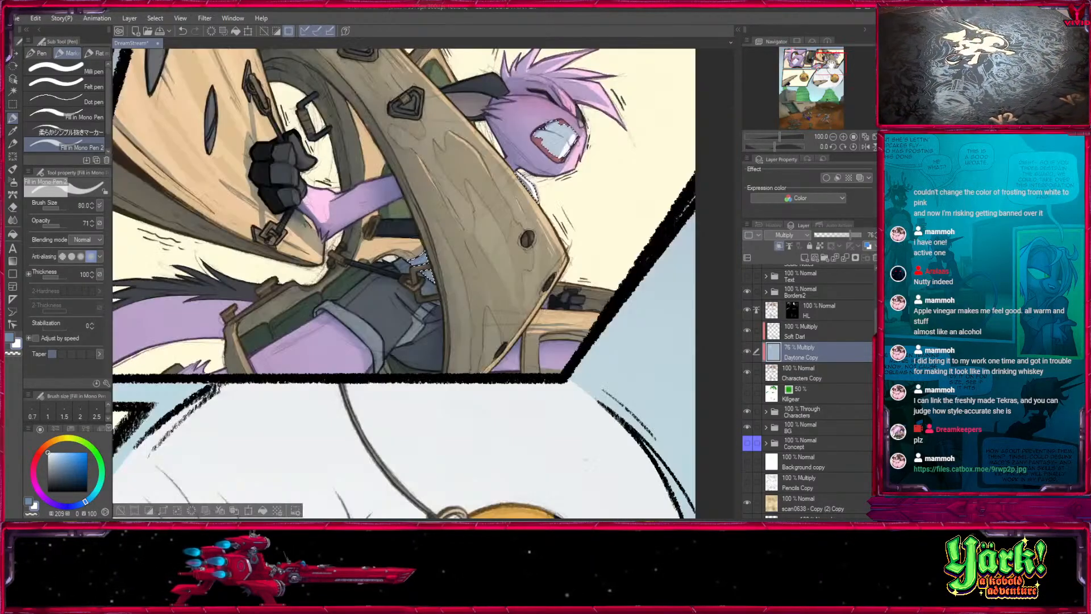
left_click_drag(599, 205, 521, 321)
key("[")
left_click(833, 136)
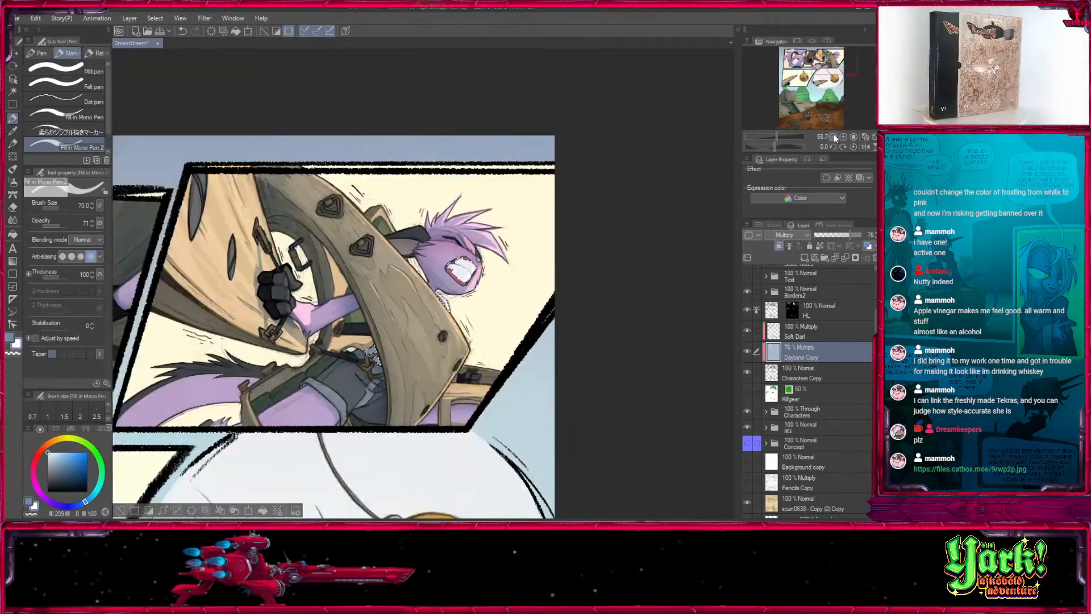
left_click(833, 137)
left_click(788, 102)
left_click_drag(544, 370, 388, 256)
left_click_drag(551, 322, 383, 410)
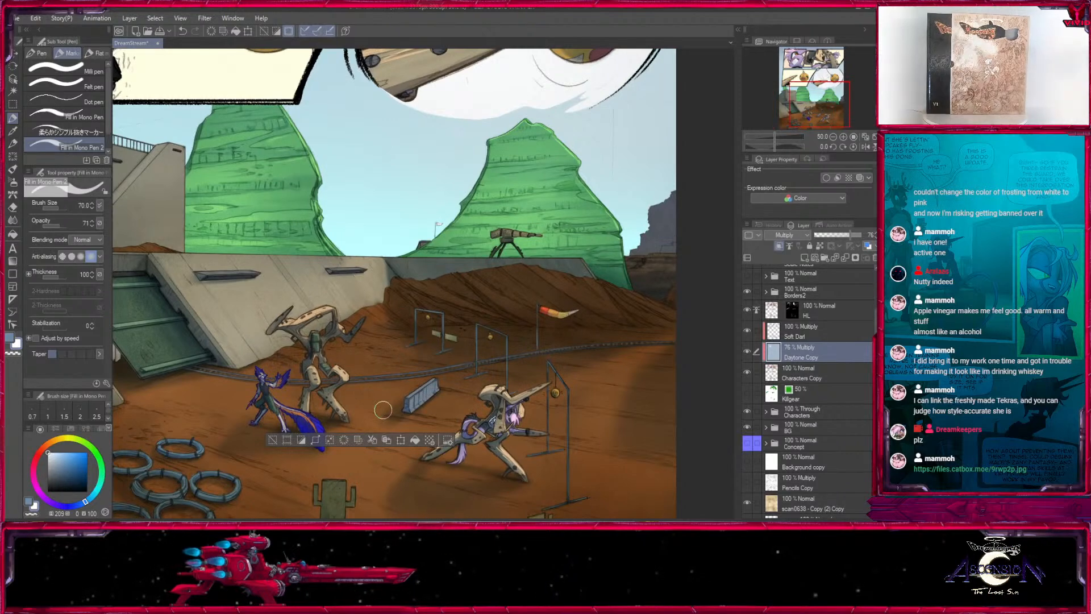
left_click(275, 442)
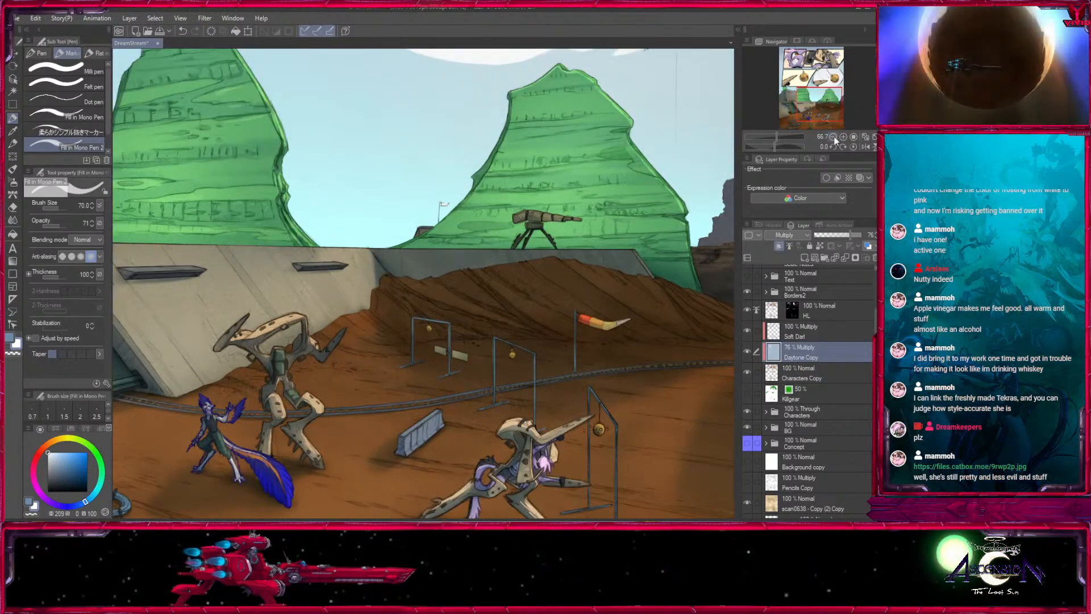
- In the Borders2 folder, place Circle Copy below Boxes Copy and add a new layer clipped to Circle Copy
left_click(833, 137)
left_click(833, 136)
left_click(843, 137)
left_click(844, 137)
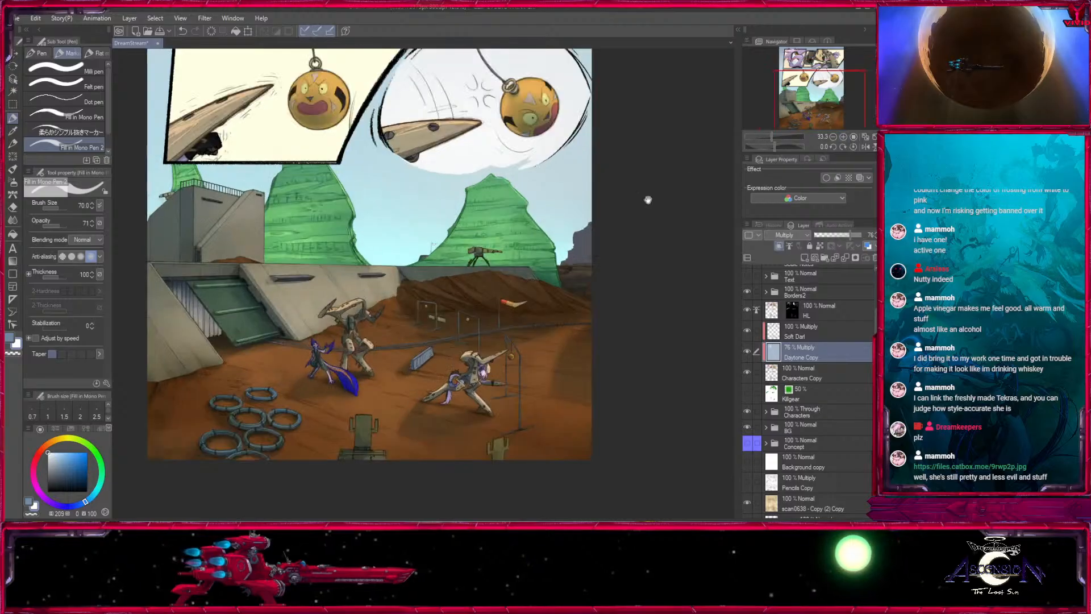
left_click_drag(606, 172, 627, 351)
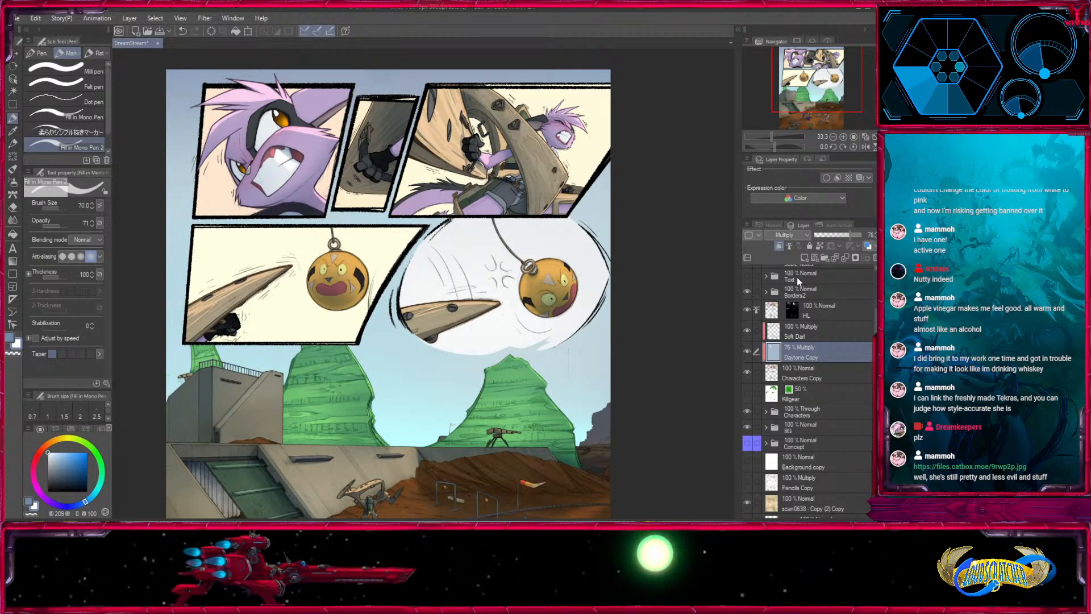
left_click(782, 306)
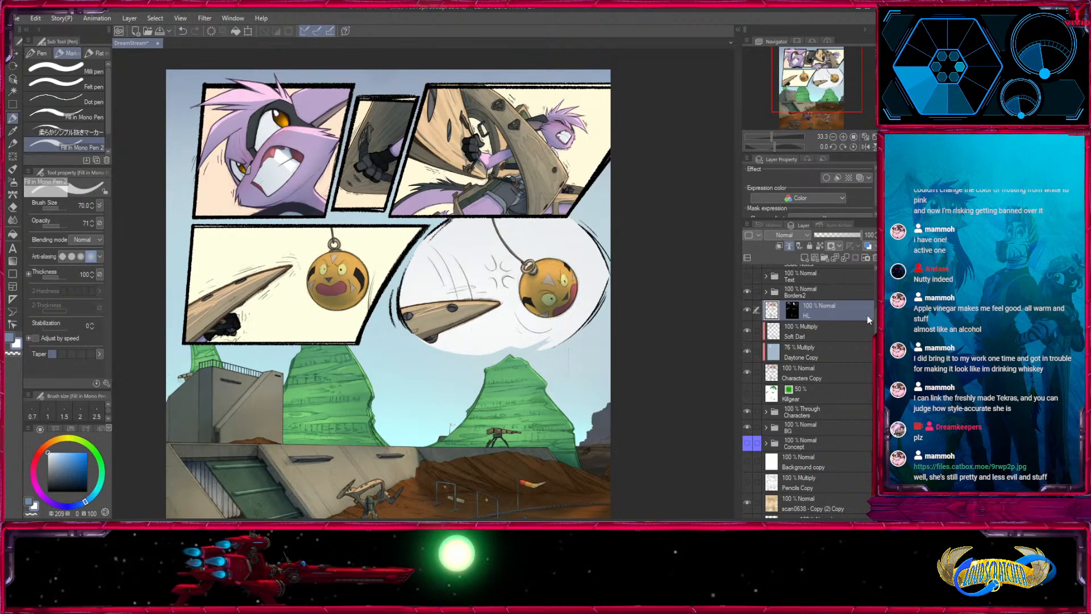
scroll(768, 335, "up", 2)
left_click(766, 334)
left_click(807, 335)
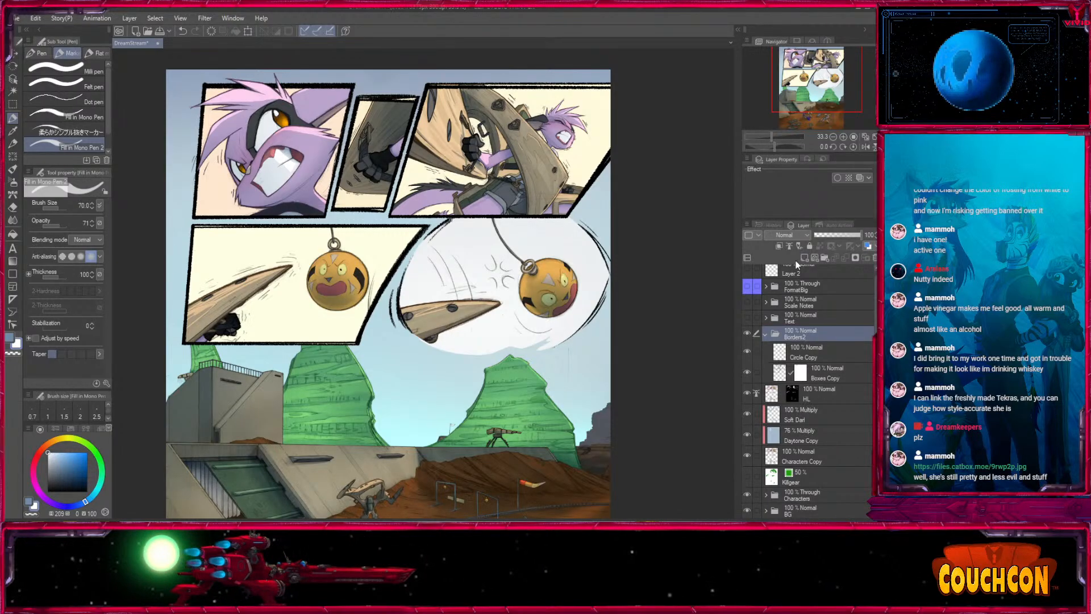
left_click_drag(810, 358, 791, 371)
left_click(780, 246)
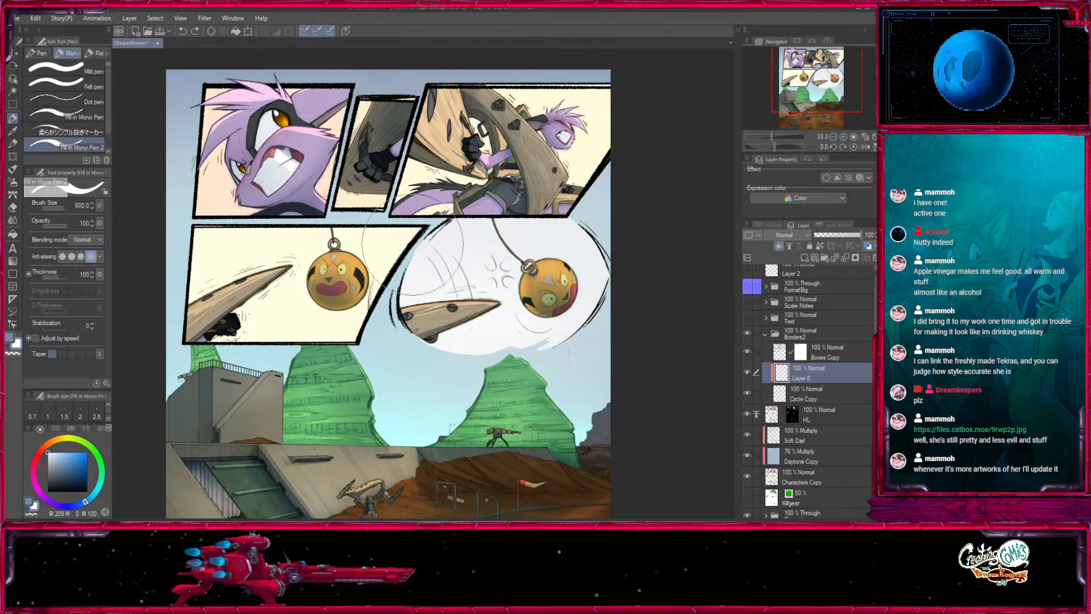
- Paint the round panel's outline white on the clipped layer, using brush size 800
key("bracketright")
key("bracketright")
mouse_move(414, 264)
left_mouse_down()
mouse_move(529, 215)
mouse_move(635, 276)
left_mouse_up()
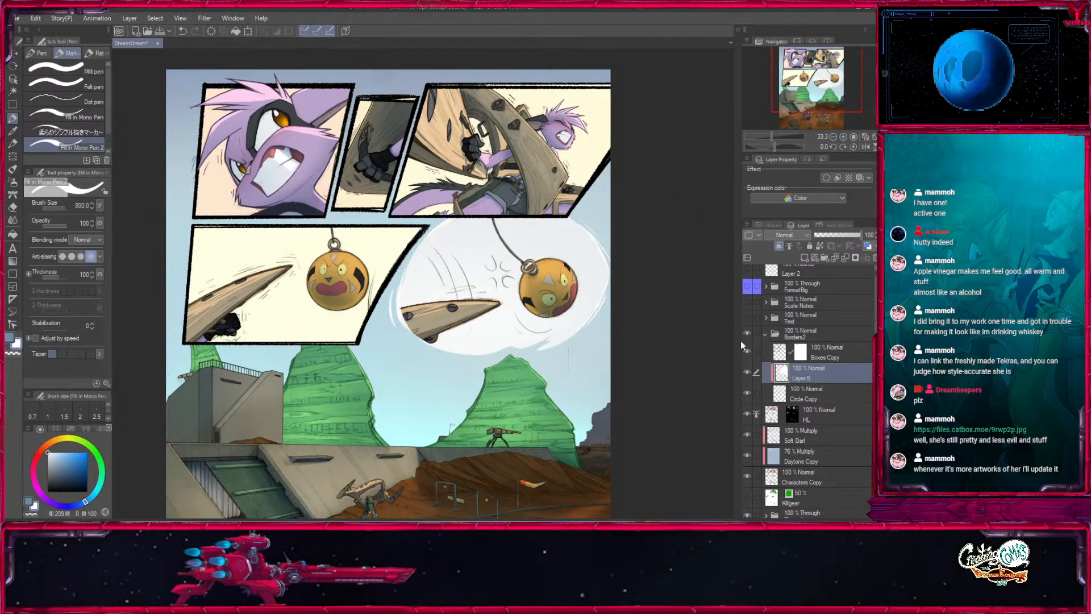
key("bracketright")
key("bracketright")
key("bracketright")
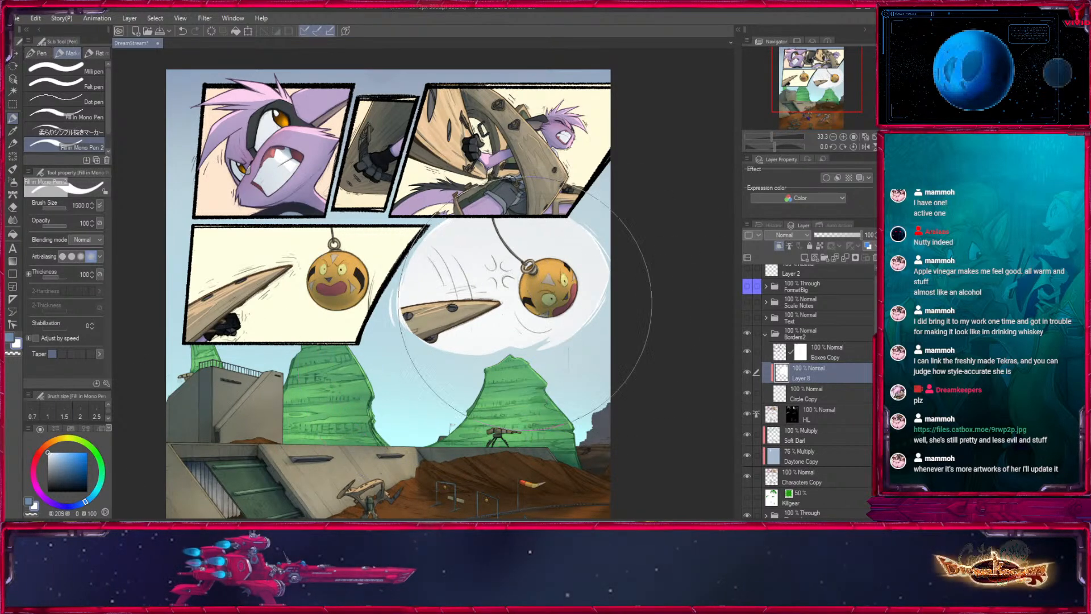
- Examine the whitened outline of the round panel along its edges by the wooden tip and the orange ball
left_click(843, 136)
left_click(843, 137)
left_click(844, 137)
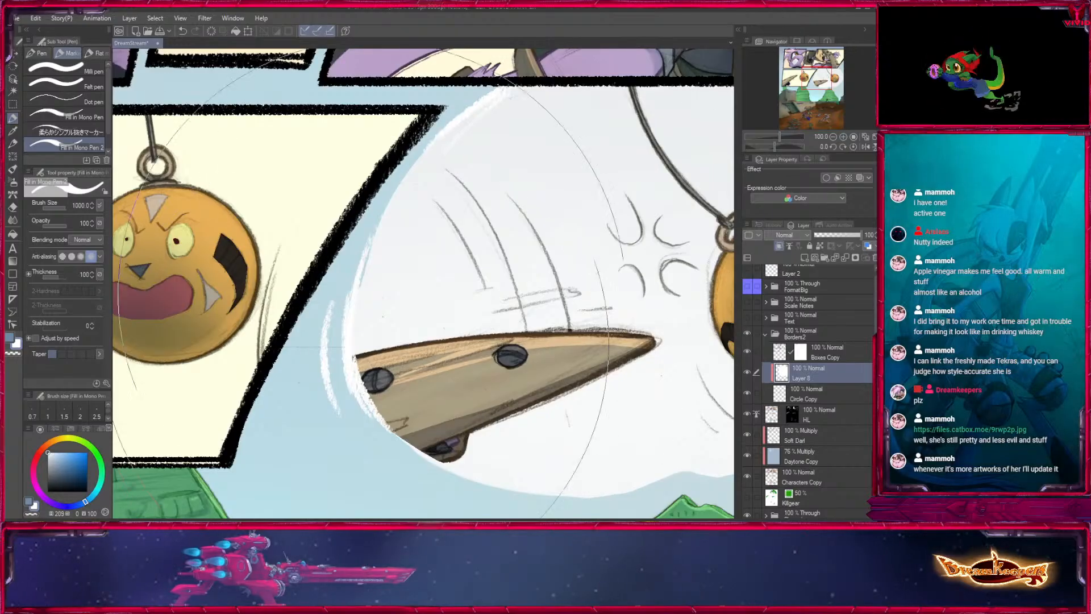
key("bracketleft")
key("bracketleft")
key("bracketleft")
key("bracketleft")
left_click_drag(548, 237, 496, 157)
left_click_drag(637, 205, 246, 357)
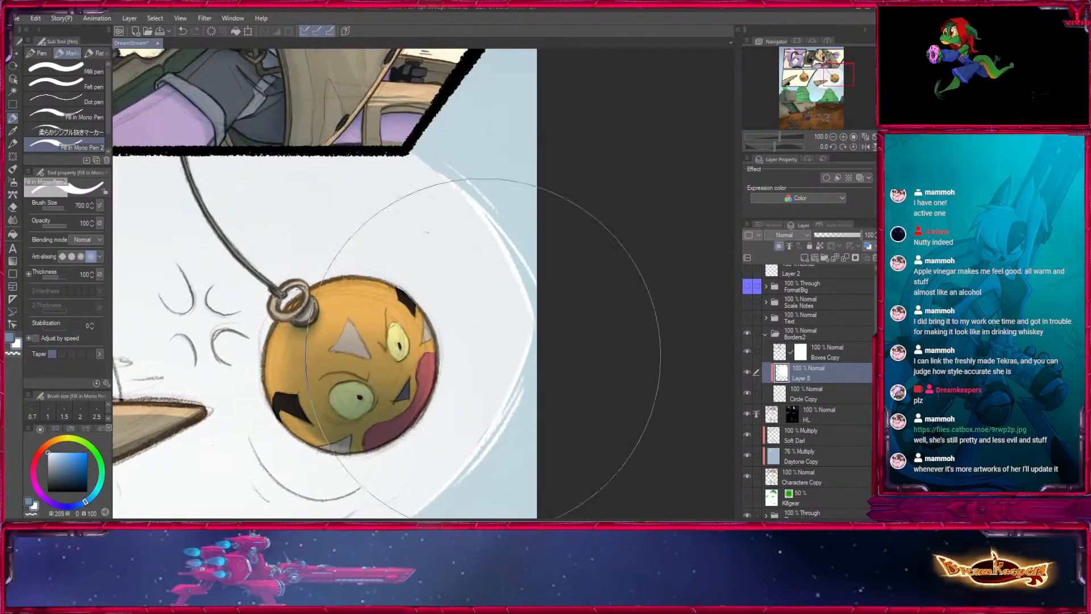
mouse_move(116, 354)
left_mouse_down()
mouse_move(383, 351)
mouse_move(562, 209)
left_mouse_up()
key("bracketleft")
key("bracketleft")
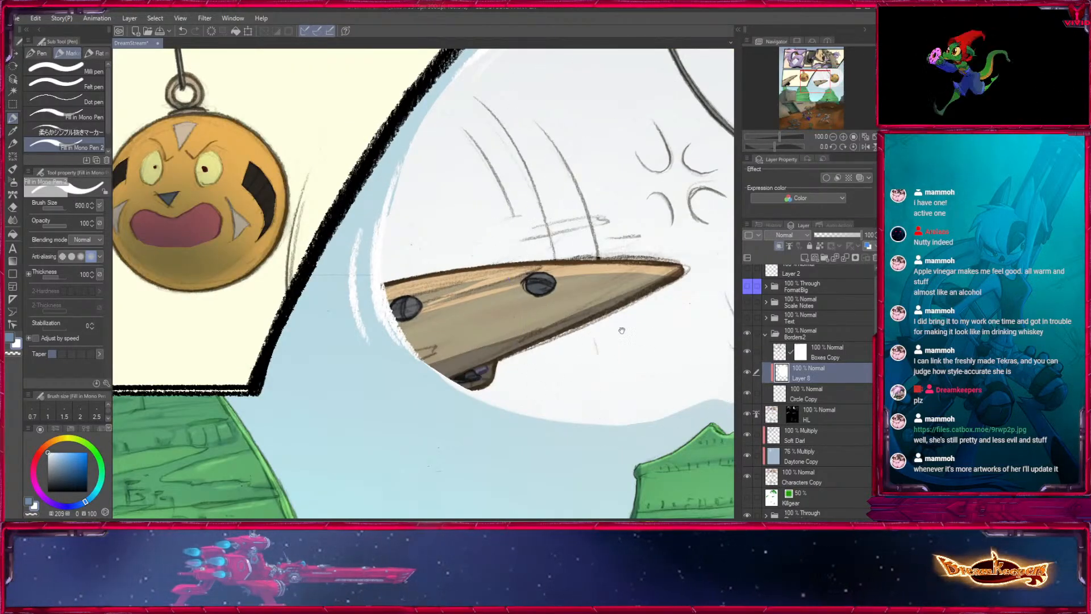
left_click_drag(619, 329, 557, 392)
- Check which layers hold the round panel's content by toggling their visibility, and add a layer mask to Characters Copy
left_click(747, 334)
left_click(747, 334)
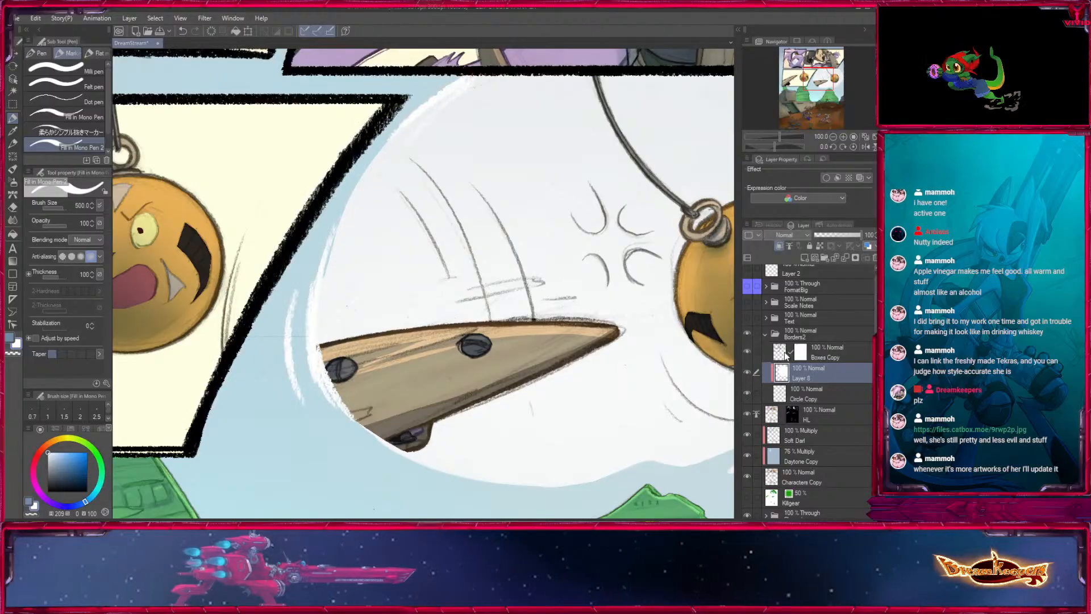
left_click(748, 413)
left_click(747, 414)
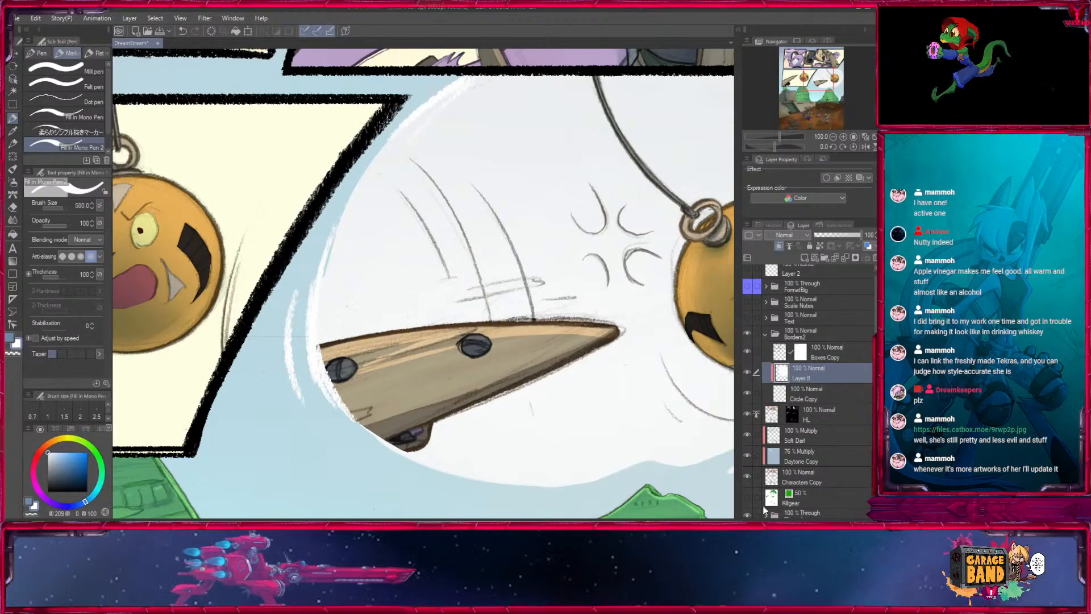
left_click(747, 453)
left_click(806, 477)
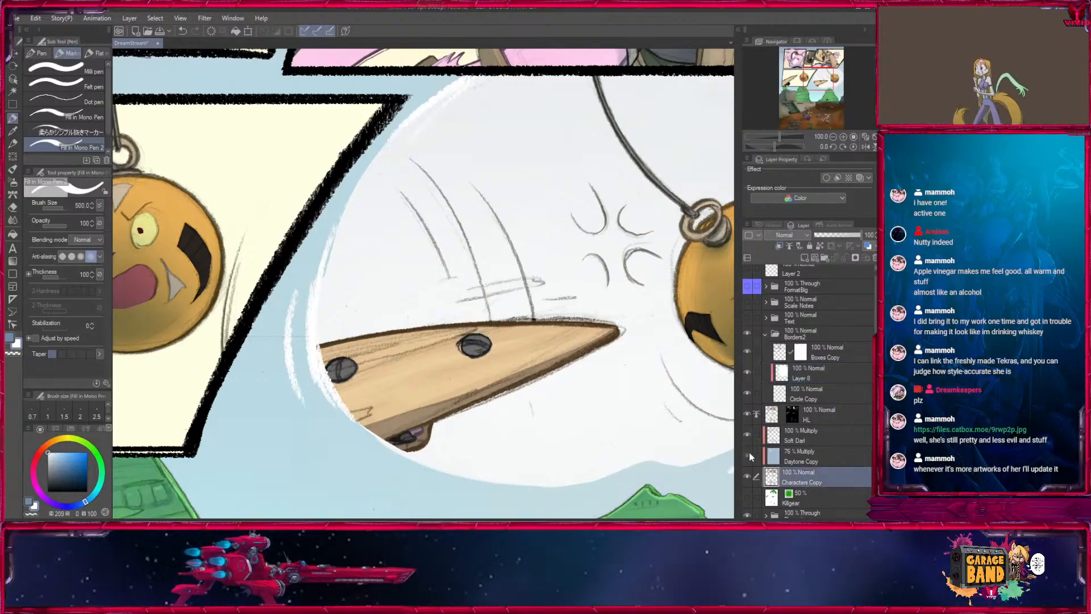
left_click(746, 455)
left_click(855, 257)
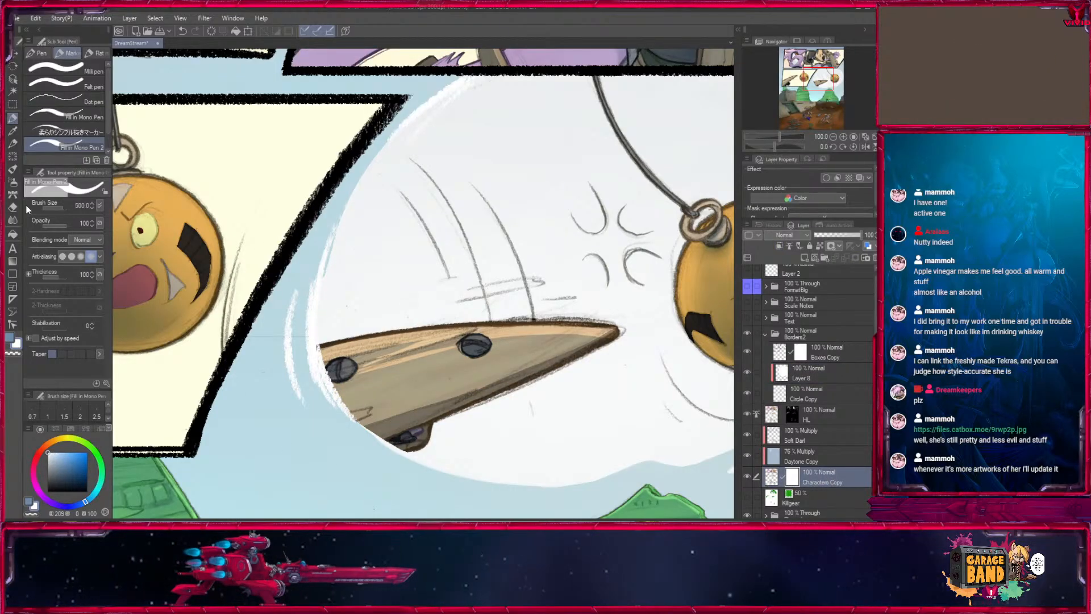
- Hide the Characters Copy and HL layers, and the Pencils layer inside the BG folder
left_click(747, 476)
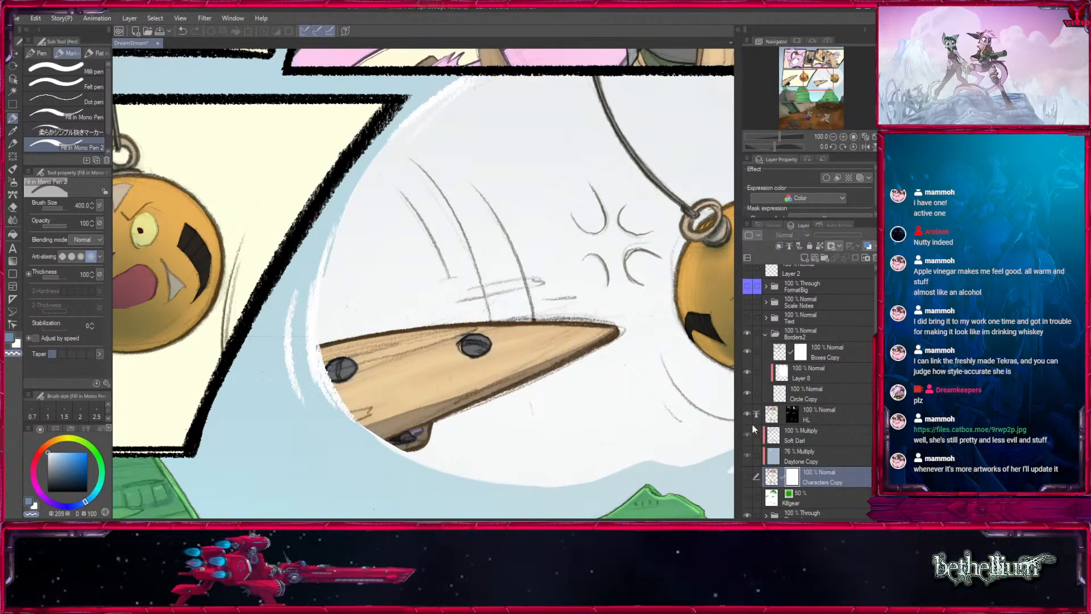
scroll(816, 431, "down", 5)
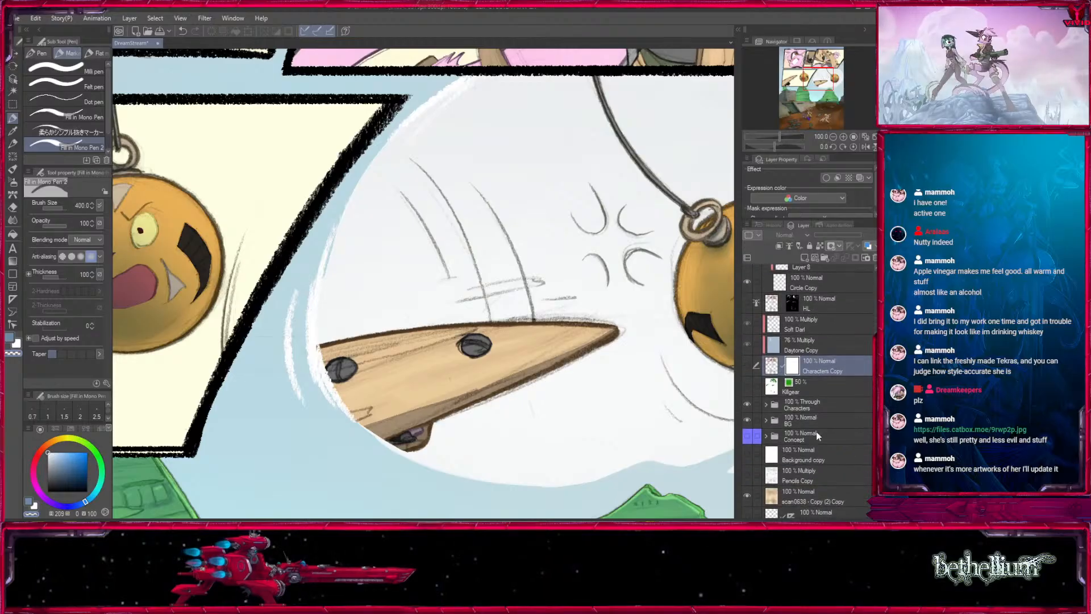
left_click(765, 421)
left_click(818, 484)
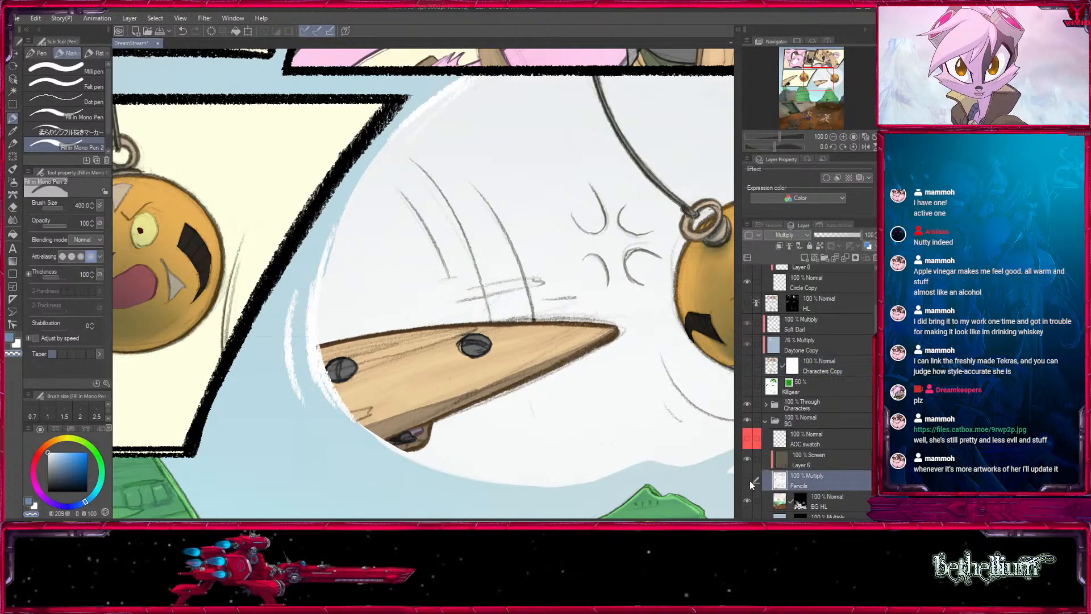
left_click(748, 480)
- Collapse and hide the Borders2 folder to inspect the round panel's edge beside the wooden gear
left_click_drag(818, 79, 807, 86)
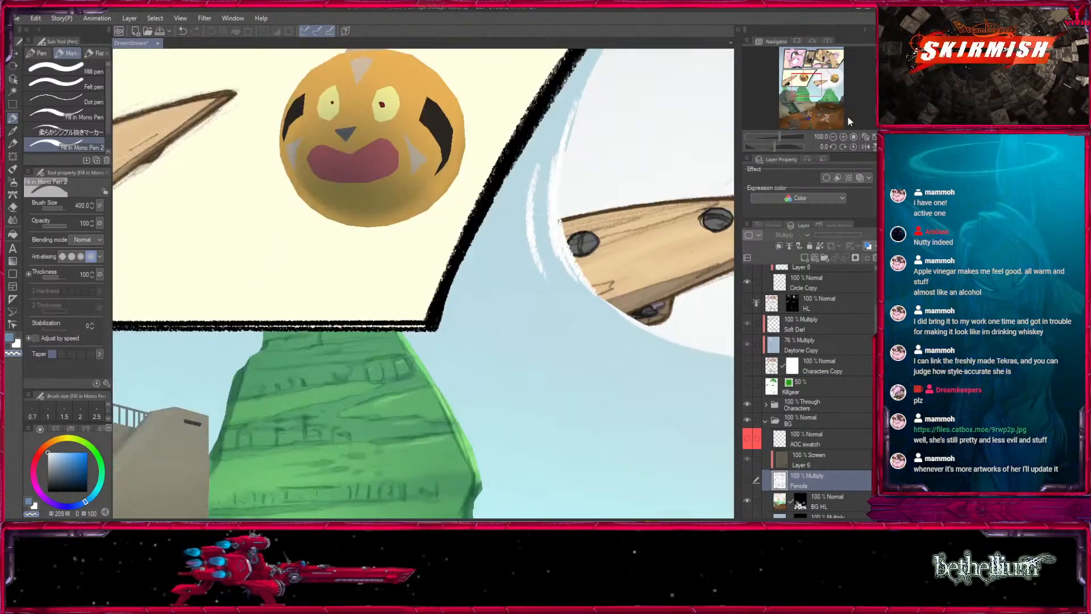
left_click(843, 137)
left_click(843, 137)
left_click_drag(604, 205, 340, 380)
key("[")
mouse_move(467, 413)
left_mouse_down()
mouse_move(492, 301)
mouse_move(509, 366)
left_mouse_up()
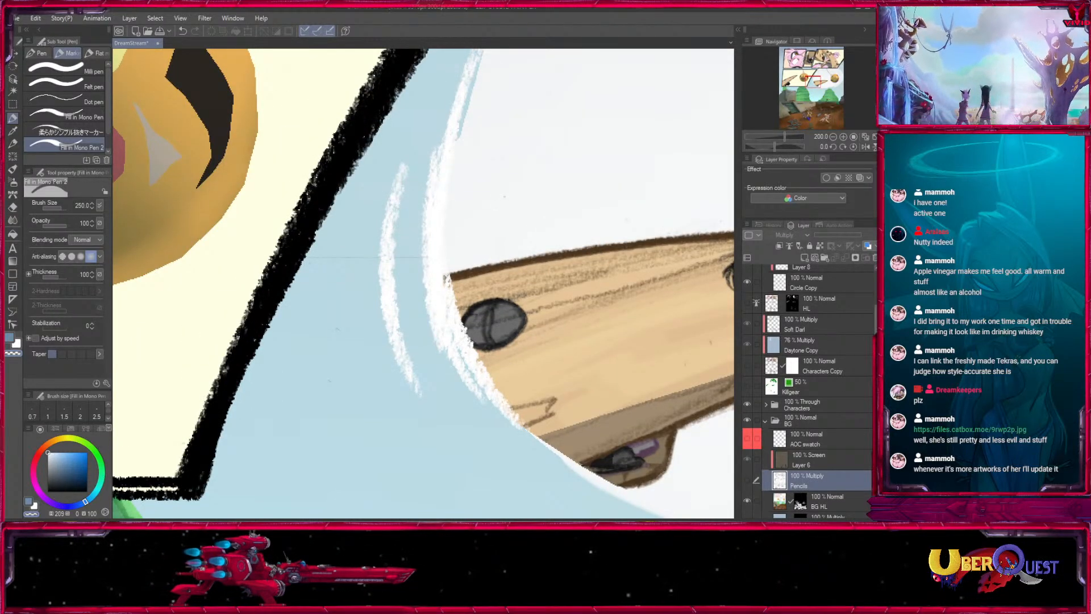
scroll(807, 392, "up", 3)
left_click(765, 340)
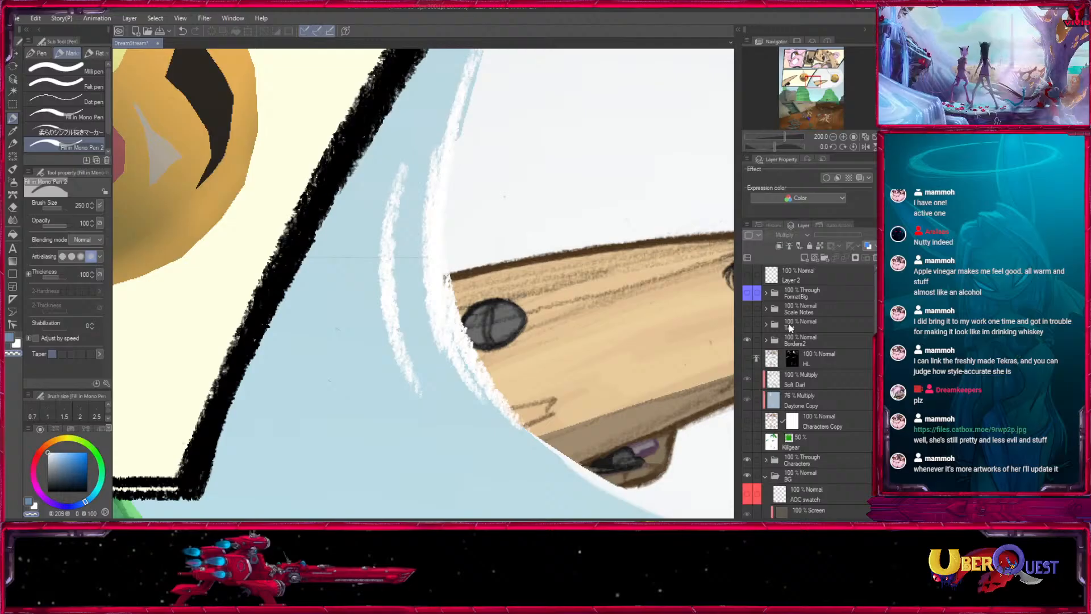
left_click(748, 340)
- Hide the BG folder's BG HL, Daytone, AOC, Burnt paper and Gradients layers
scroll(868, 311, "down", 10)
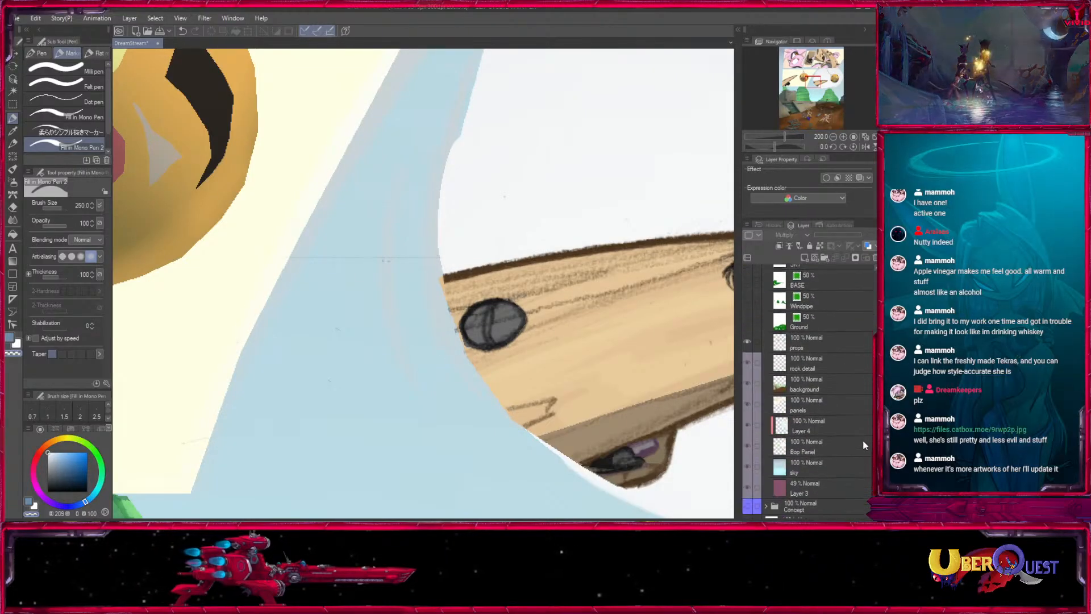
scroll(867, 441, "down", 3)
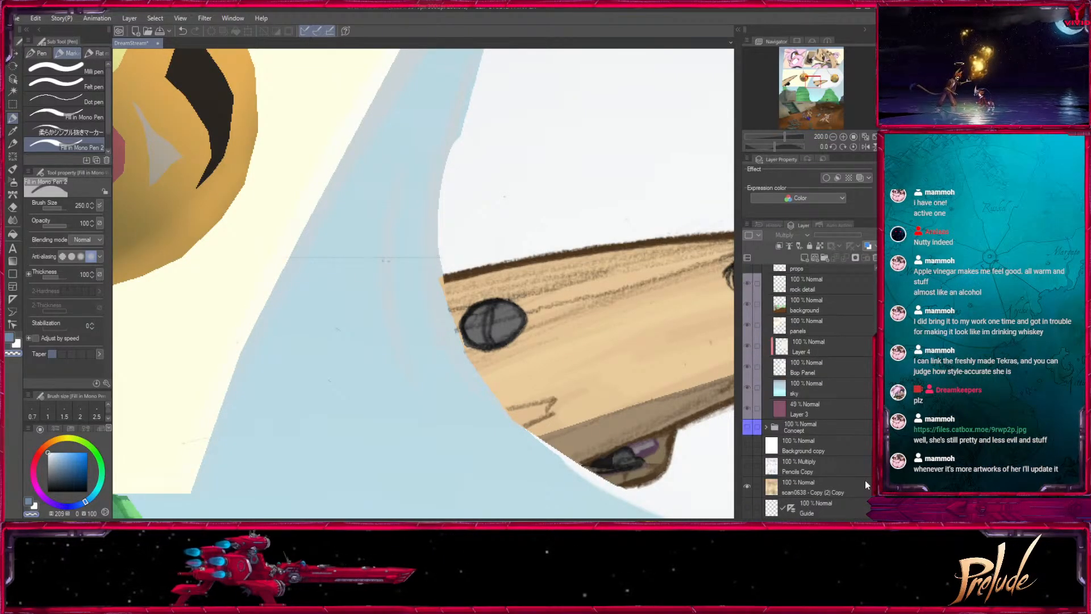
scroll(864, 479, "up", 3)
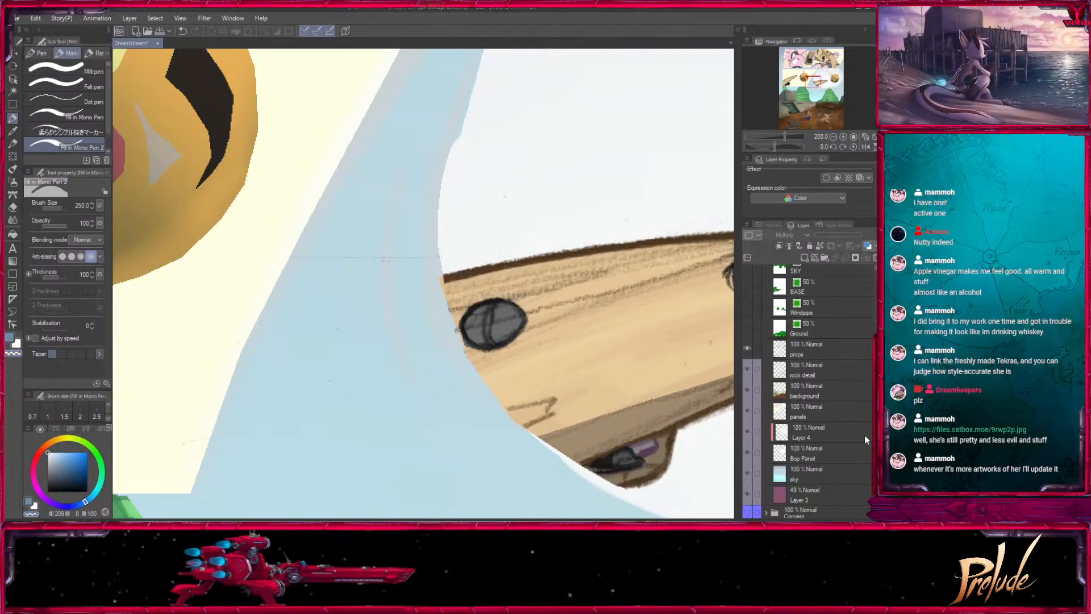
scroll(864, 435, "up", 5)
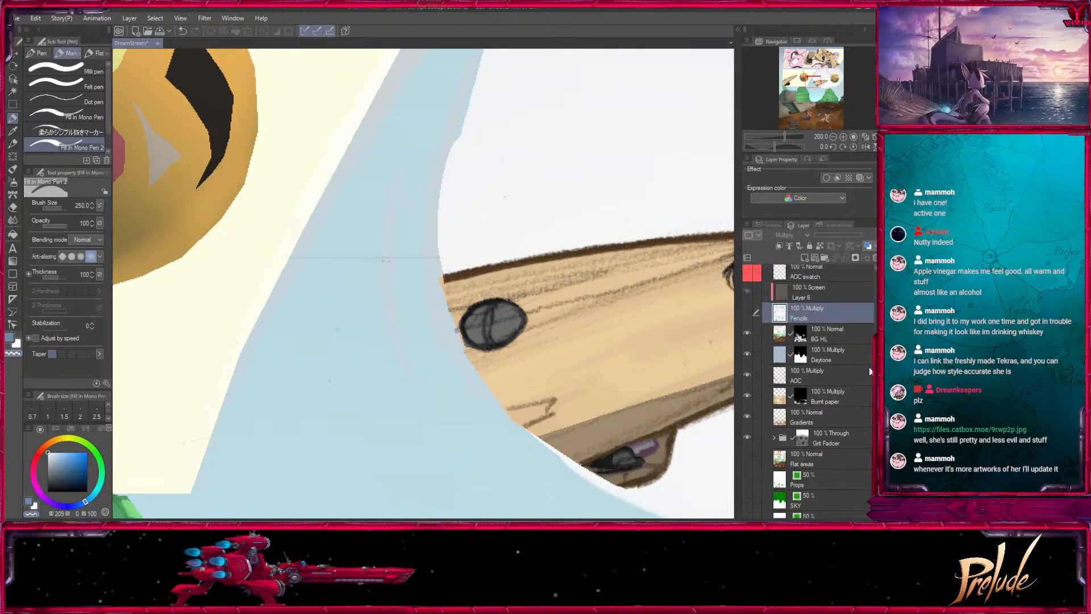
scroll(869, 370, "up", 2)
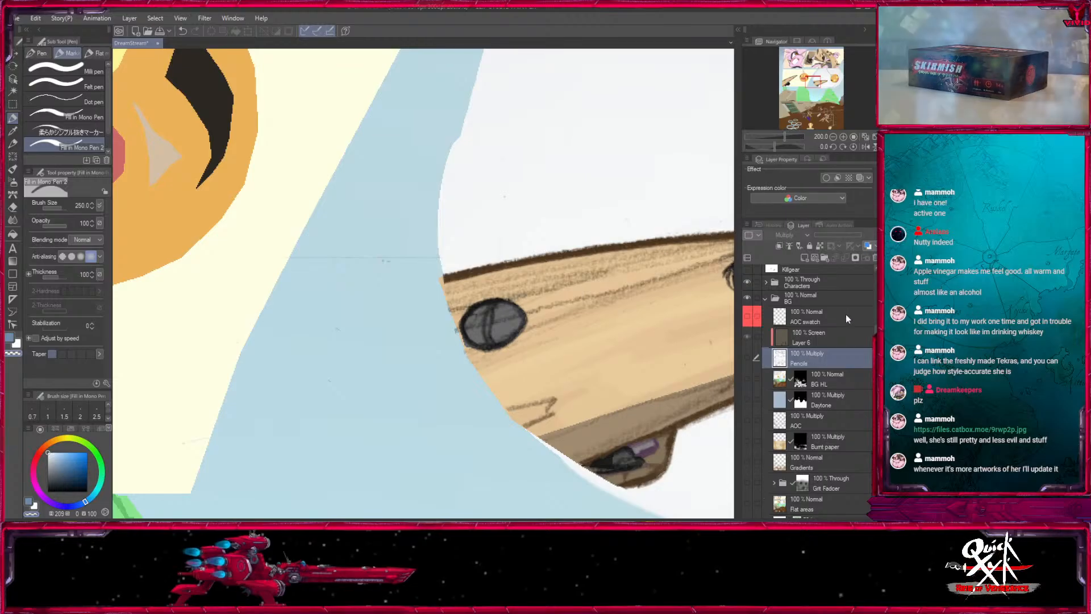
- Check the BG folder's contribution by toggling its visibility, and hide the Characters folder
left_click(748, 298)
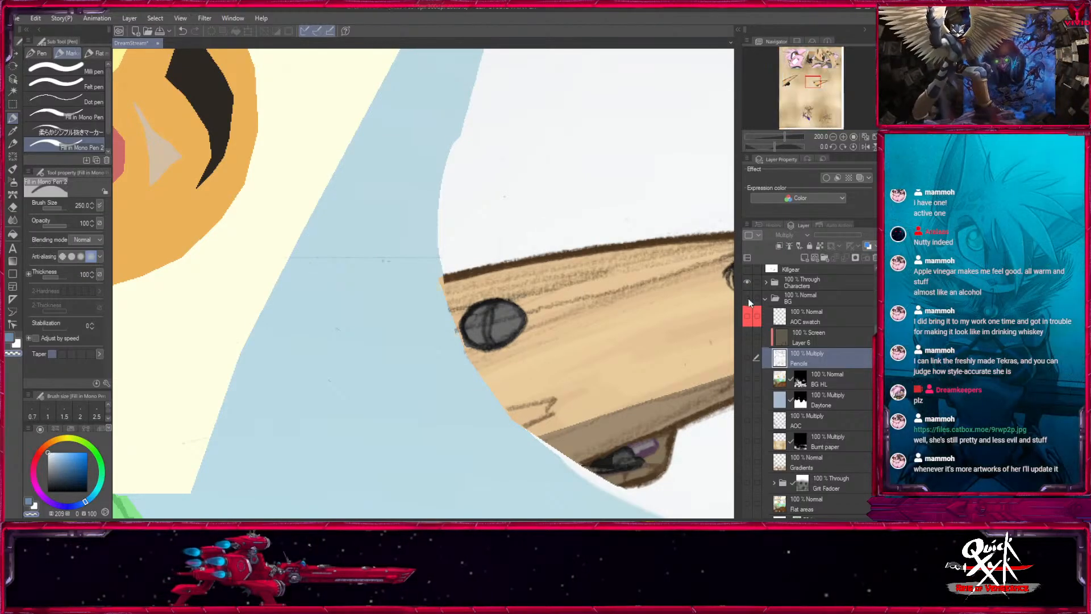
left_click(748, 298)
scroll(748, 318, "up", 2)
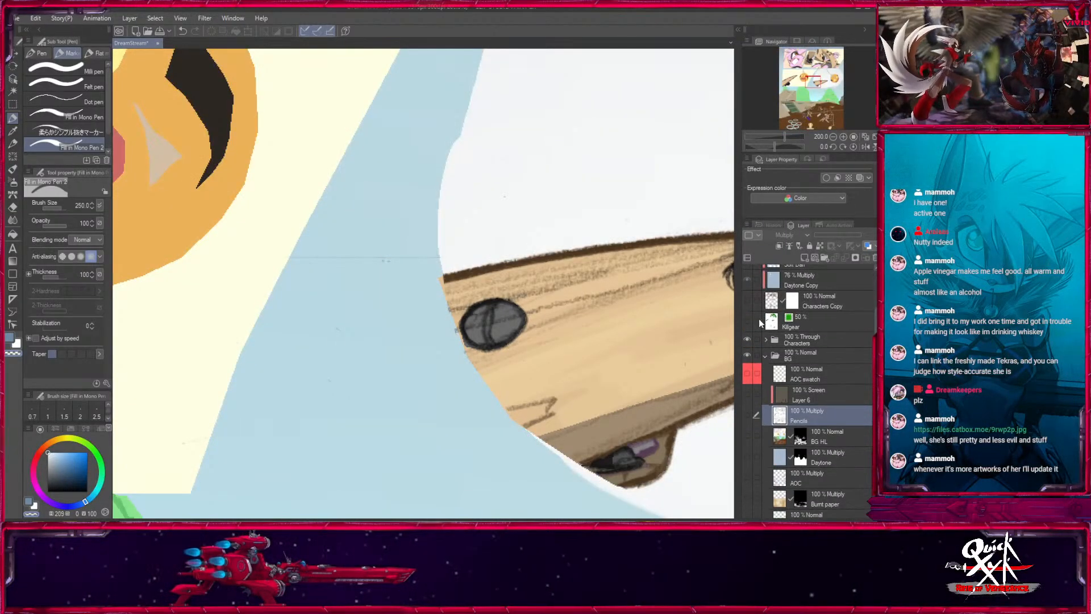
left_click(749, 340)
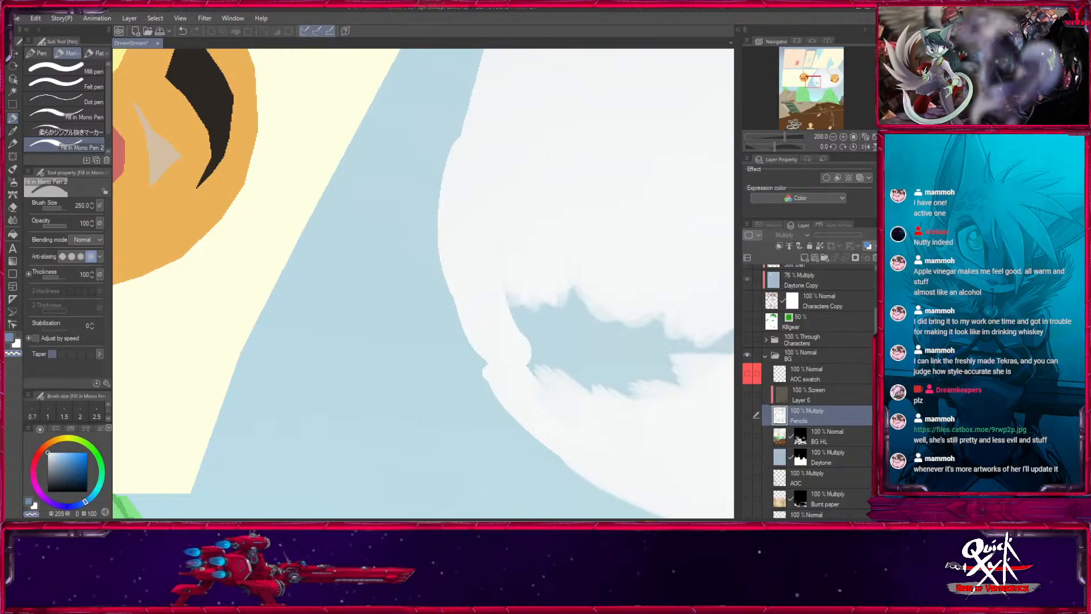
scroll(806, 392, "down", 10)
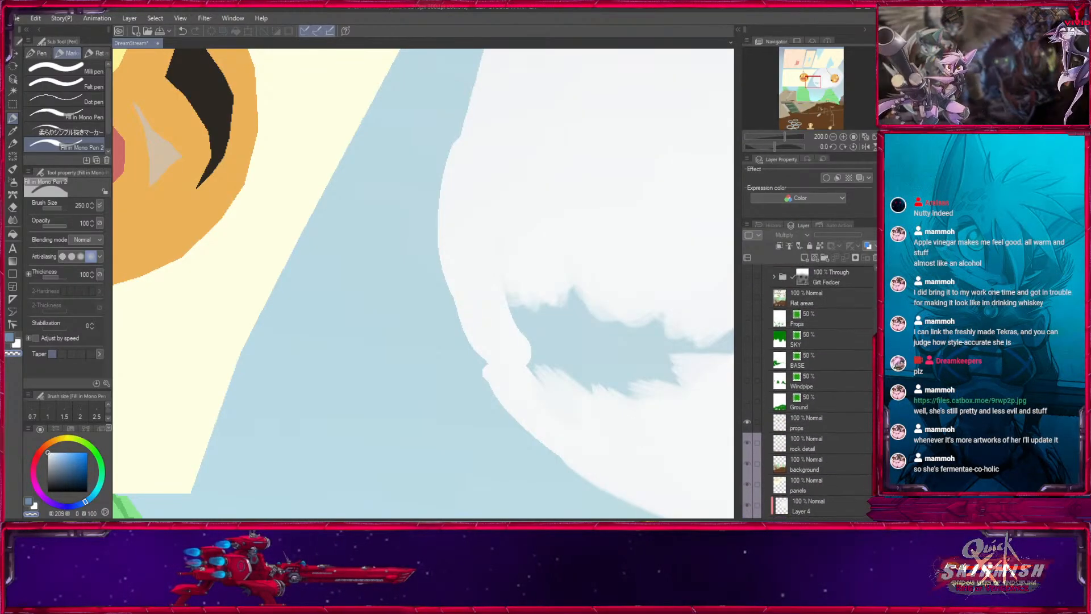
- Show the BG folder's Flat areas, Gradients, Burnt paper, AOC, Daytone, BG HL and Pencils layers again
scroll(843, 369, "up", 4)
left_click(800, 409)
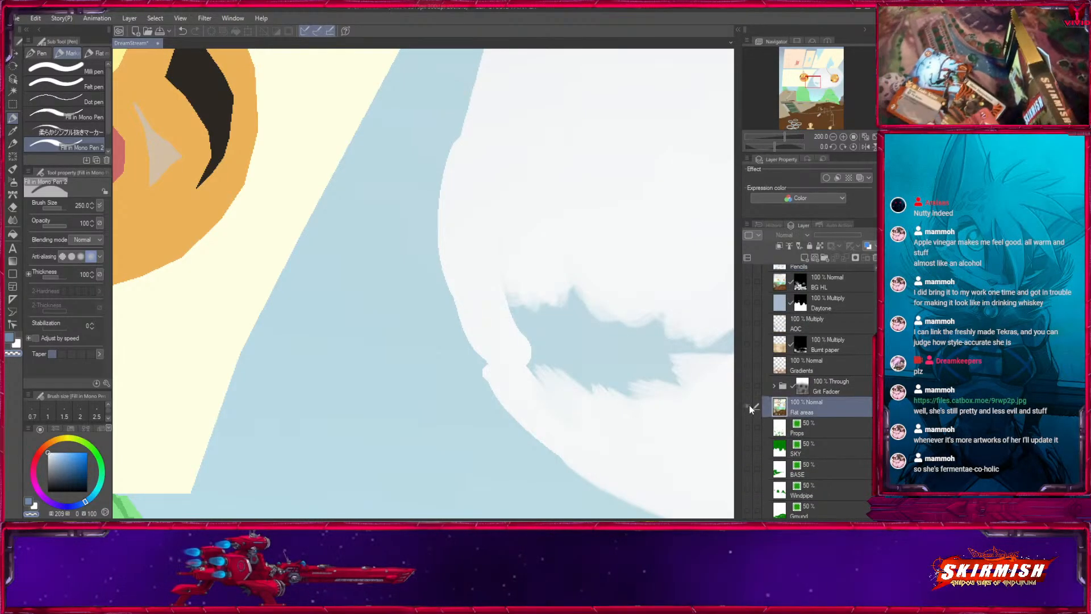
left_click(748, 405)
left_click(750, 383)
left_click(749, 365)
left_click(750, 343)
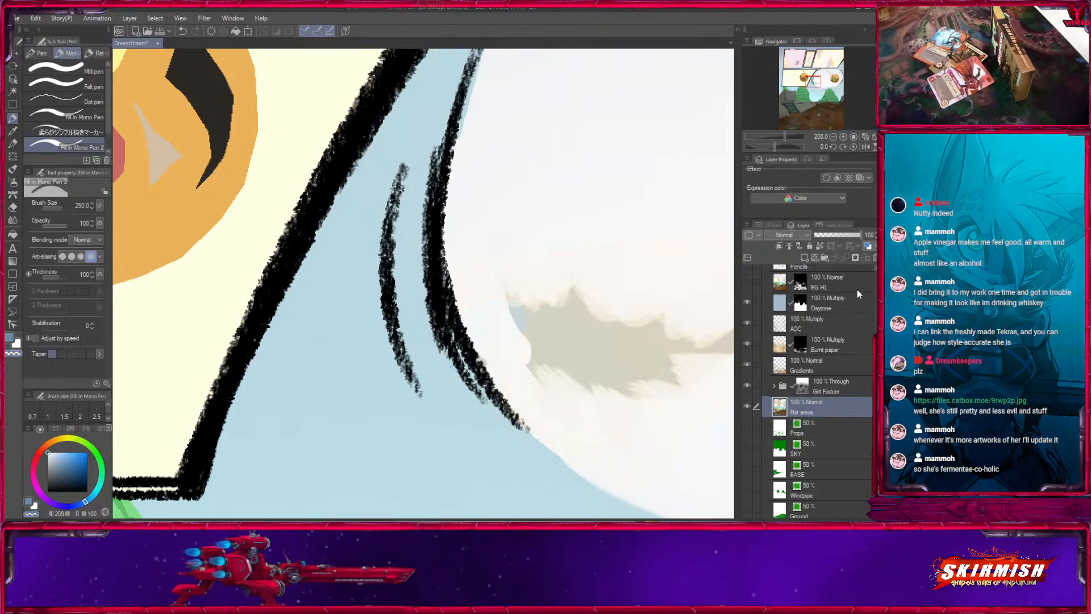
scroll(762, 417, "up", 6)
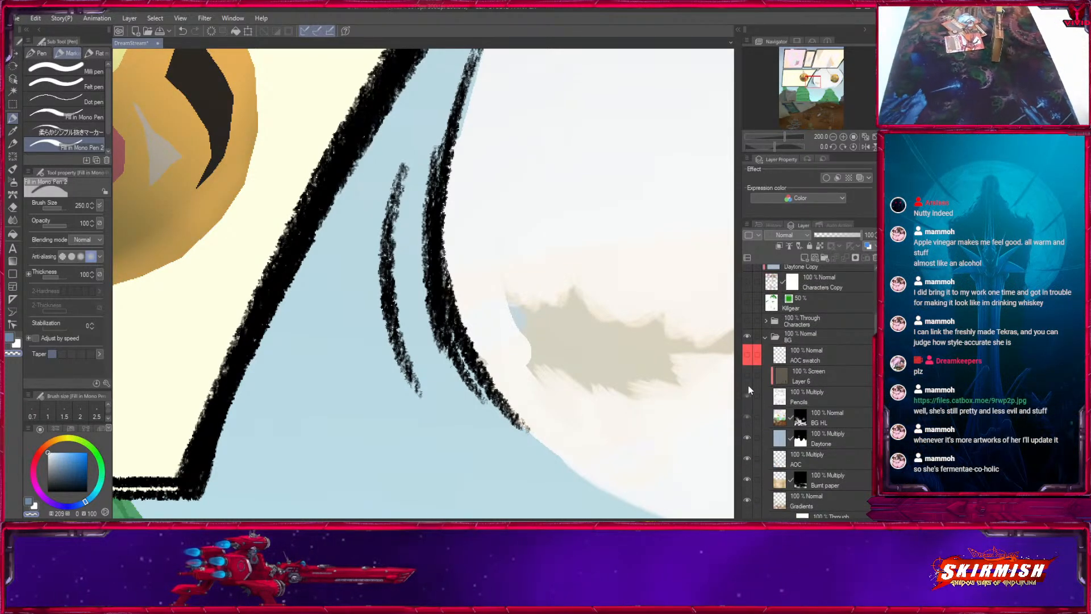
left_click(749, 392)
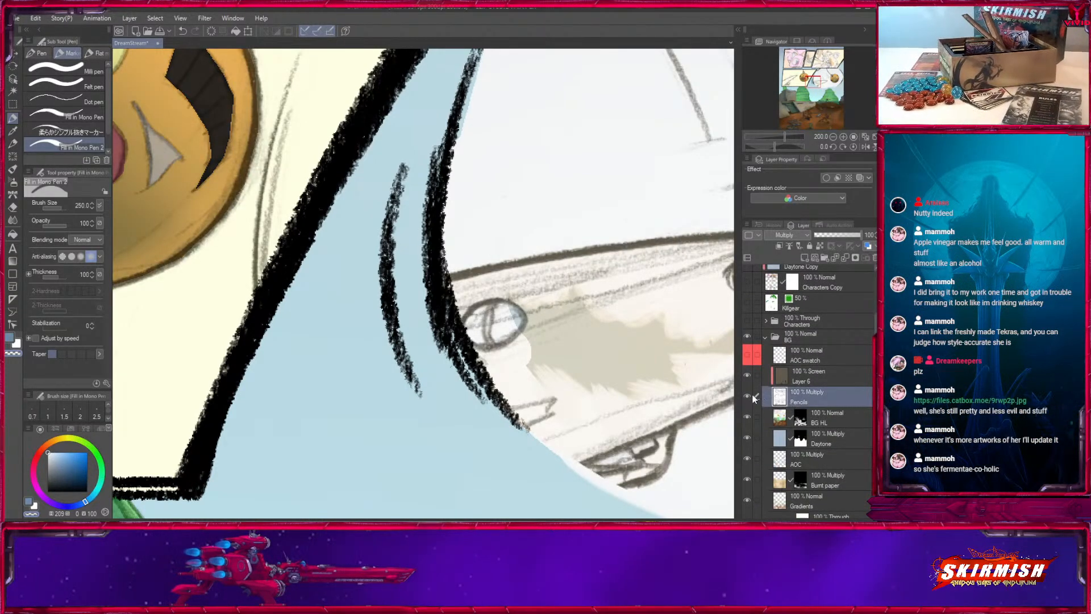
- Collapse the BG folder, check its contribution by toggling its visibility, and show the Characters Copy layer
left_click(765, 337)
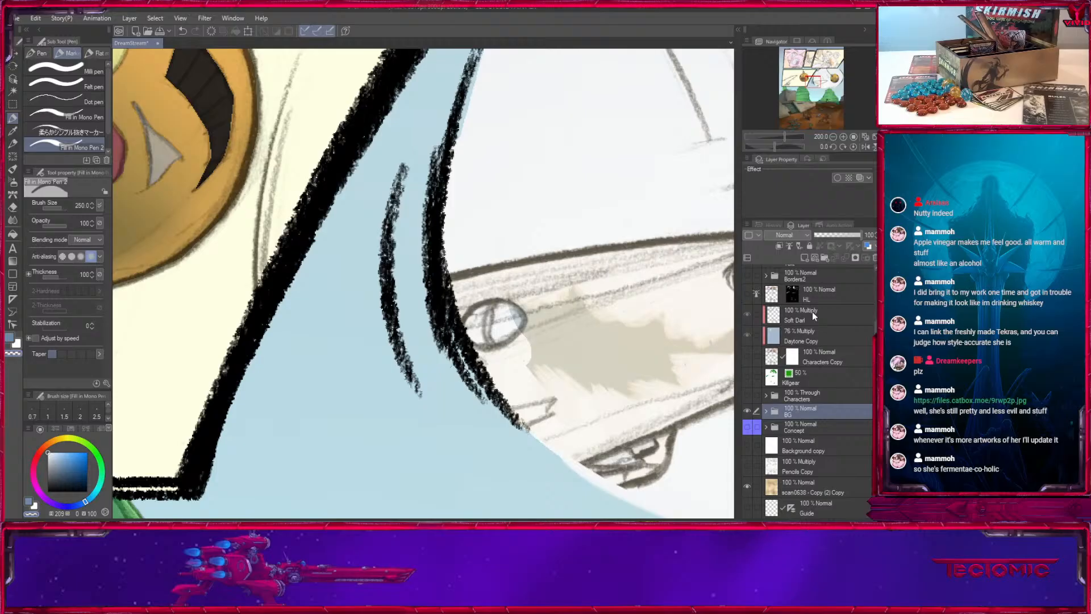
left_click(748, 410)
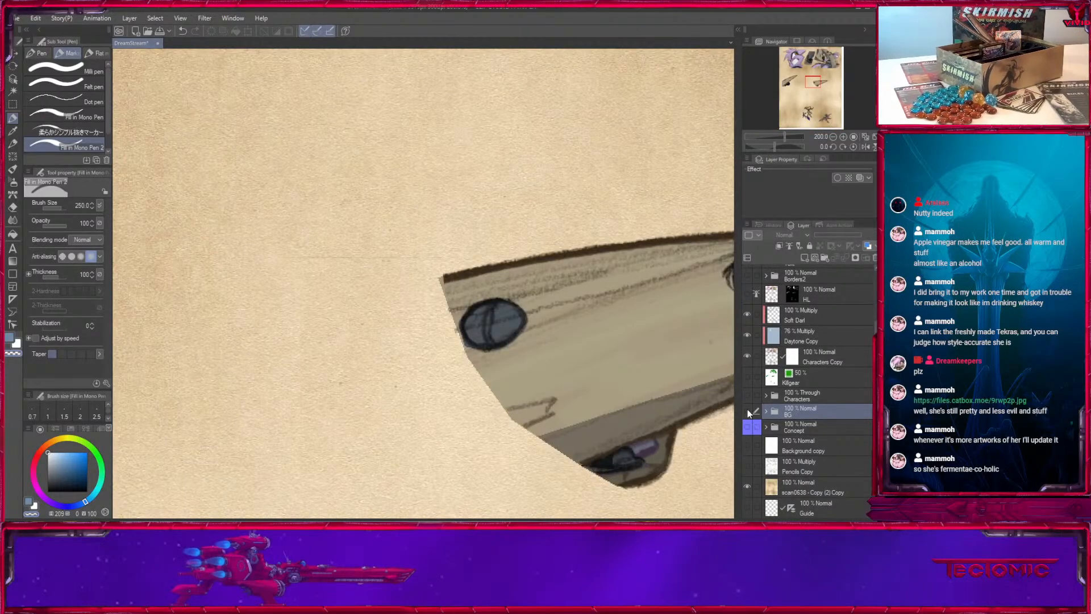
left_click(748, 411)
left_click(747, 357)
left_click(747, 357)
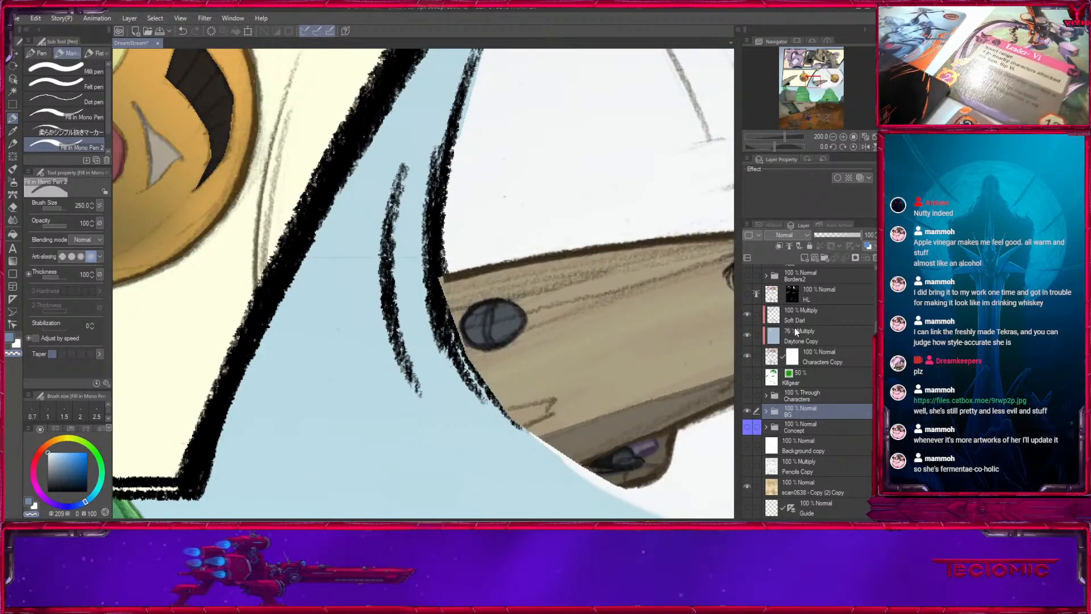
- Mask stray specks out of the Characters Copy layer in the blue gap beside the round panel, using transparent colour and a smaller brush
left_click(801, 366)
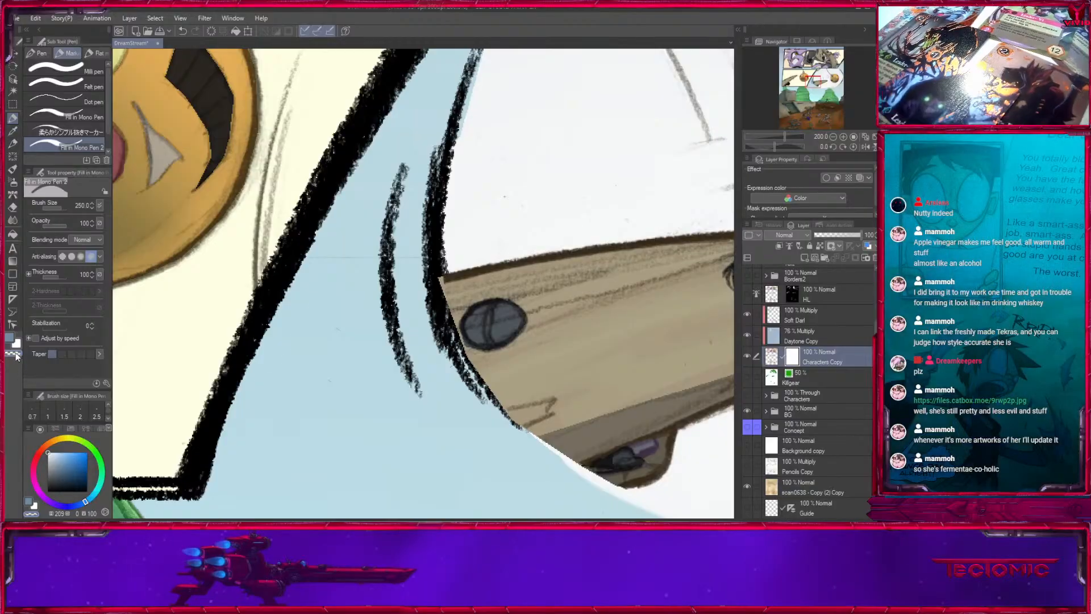
key("bracketleft")
key("bracketleft")
key("bracketleft")
left_click_drag(322, 379, 412, 235)
key("bracketleft")
key("bracketleft")
key("bracketleft")
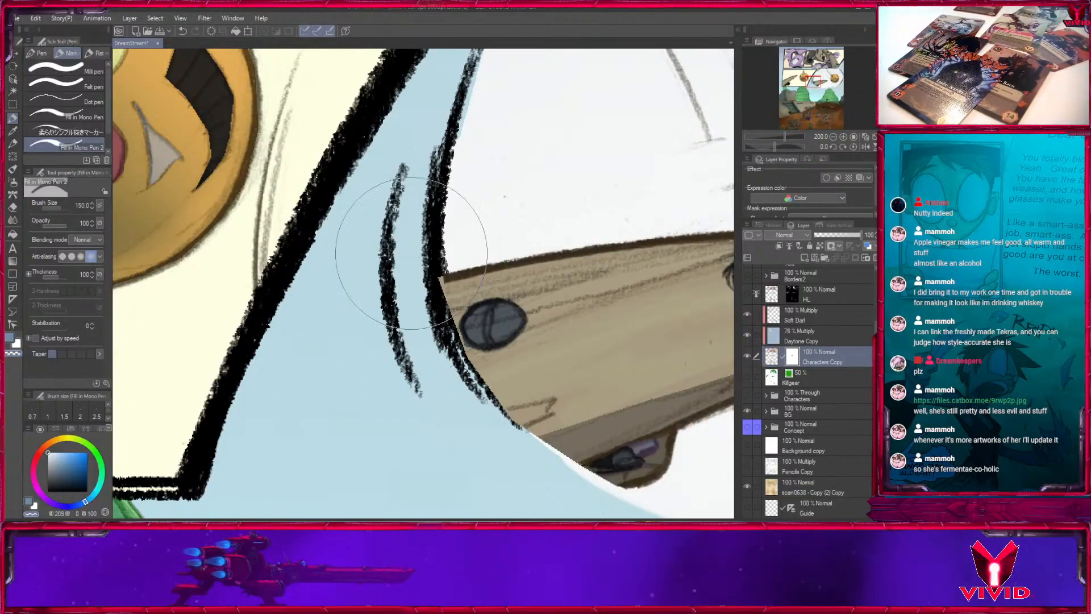
left_click_drag(279, 442, 383, 157)
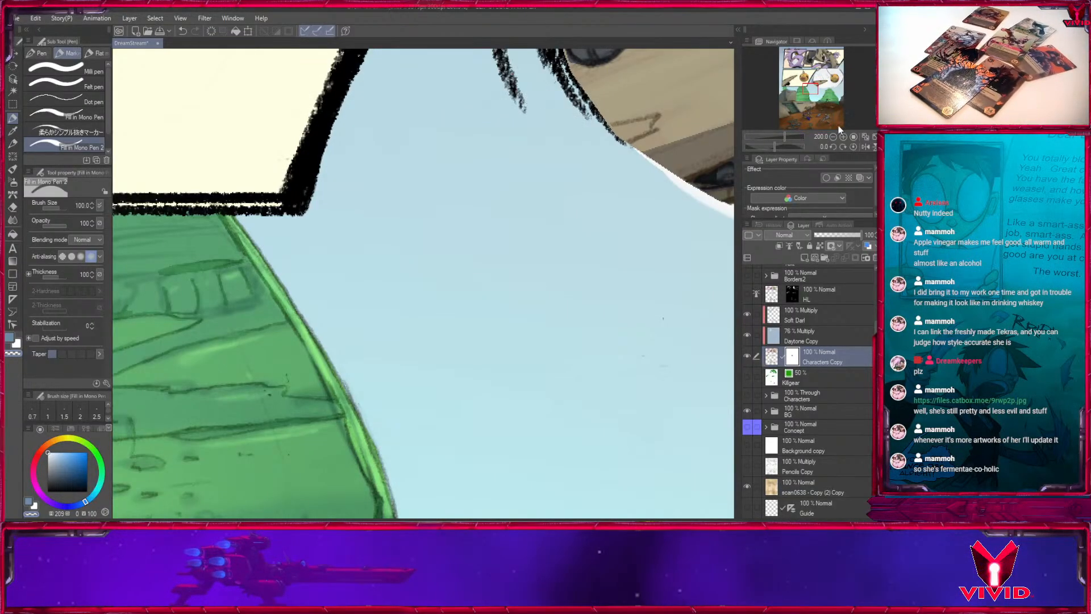
- Clean the stray specks from the sky below the round panel on the Characters Copy mask with a brush size of 60
left_click(833, 137)
mouse_move(603, 409)
left_mouse_down()
mouse_move(584, 404)
mouse_move(433, 233)
left_mouse_up()
key("bracketleft")
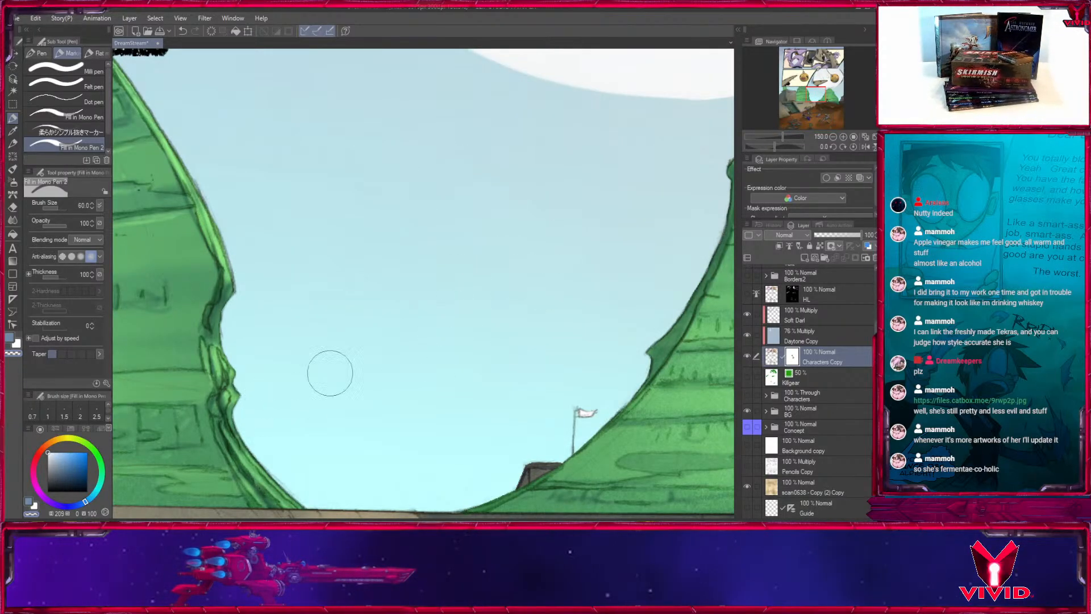
left_click_drag(523, 334, 545, 120)
key("bracketright")
- Inspect the comic page's upper panels, round panel and landscape for remaining stray marks
left_click(833, 137)
left_click(832, 137)
left_click(832, 137)
left_click(833, 86)
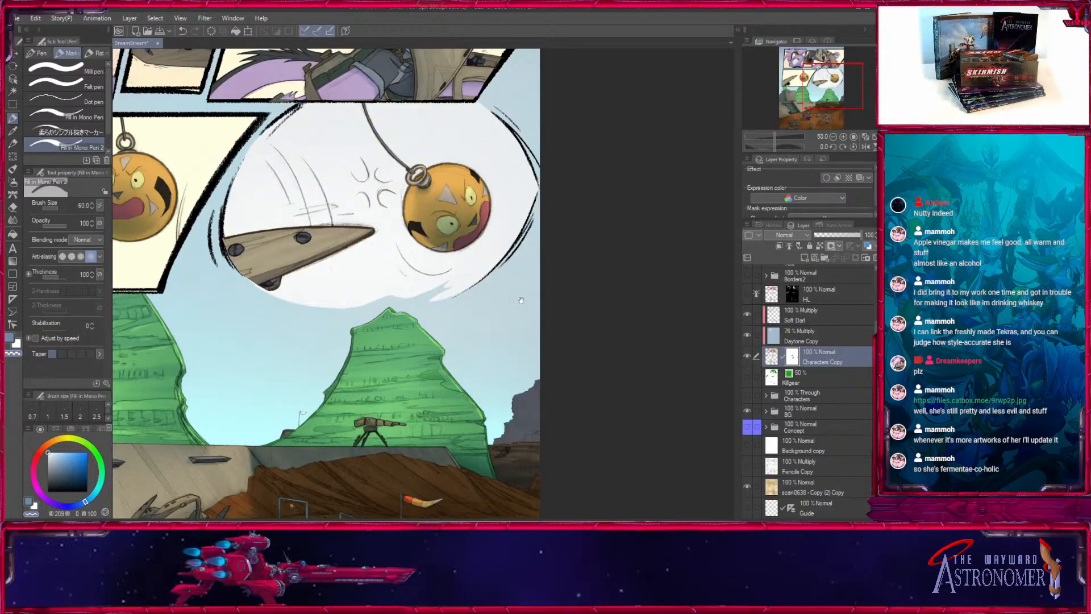
mouse_move(521, 300)
left_mouse_down()
mouse_move(530, 405)
mouse_move(518, 467)
left_mouse_up()
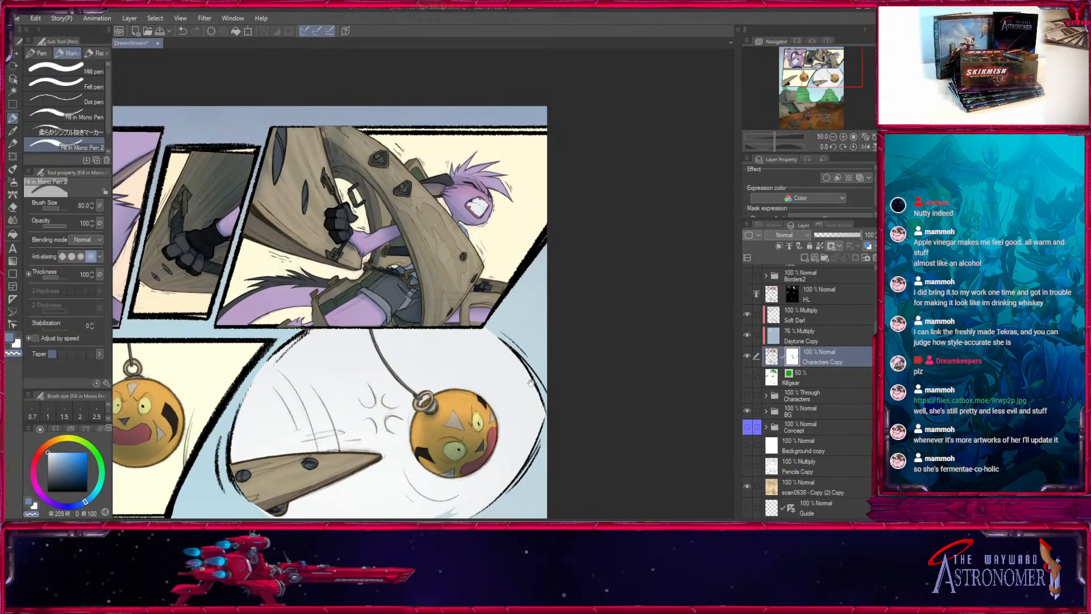
left_click_drag(531, 382, 577, 344)
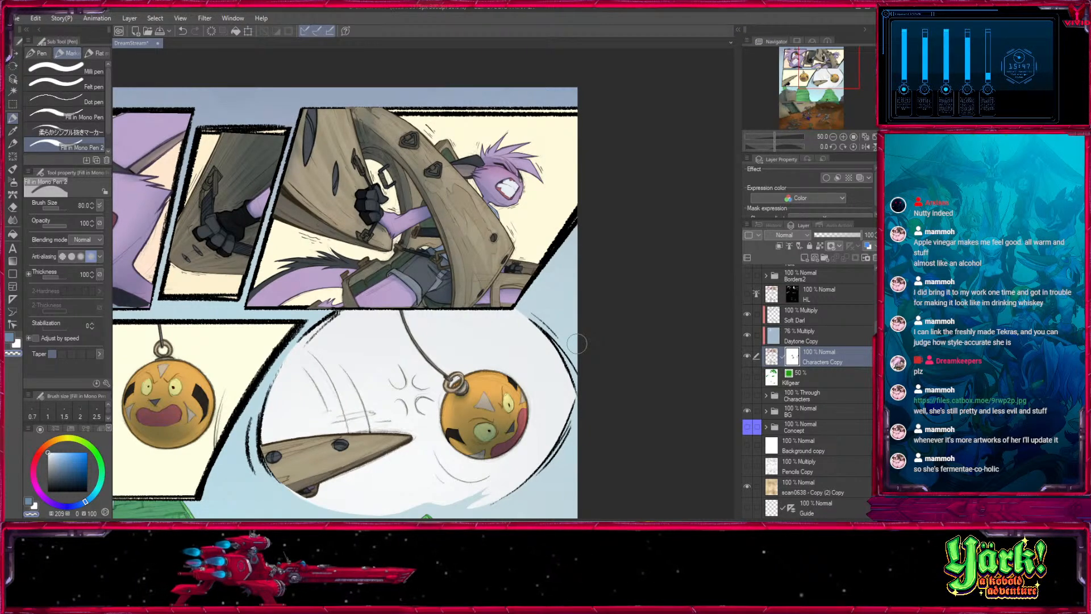
left_click_drag(827, 75, 814, 101)
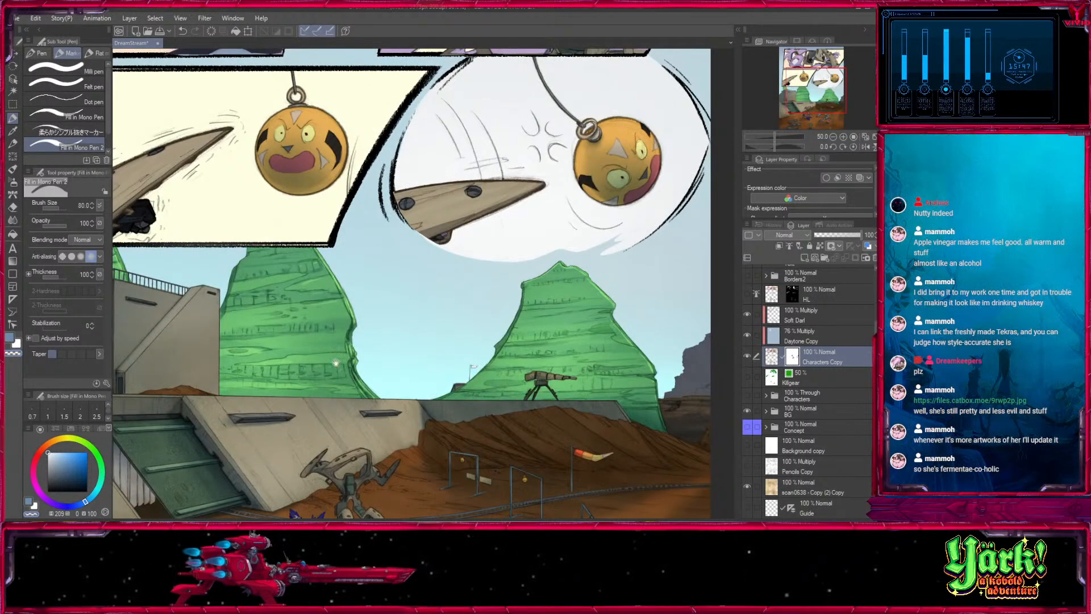
left_click_drag(203, 304, 816, 67)
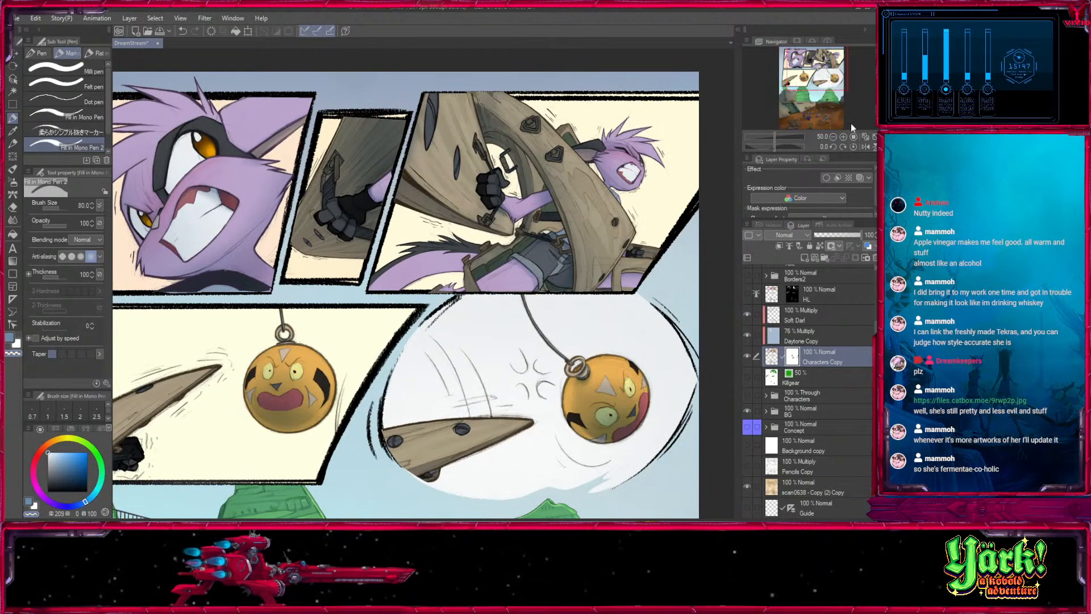
left_click(833, 136)
left_click_drag(562, 401, 553, 362)
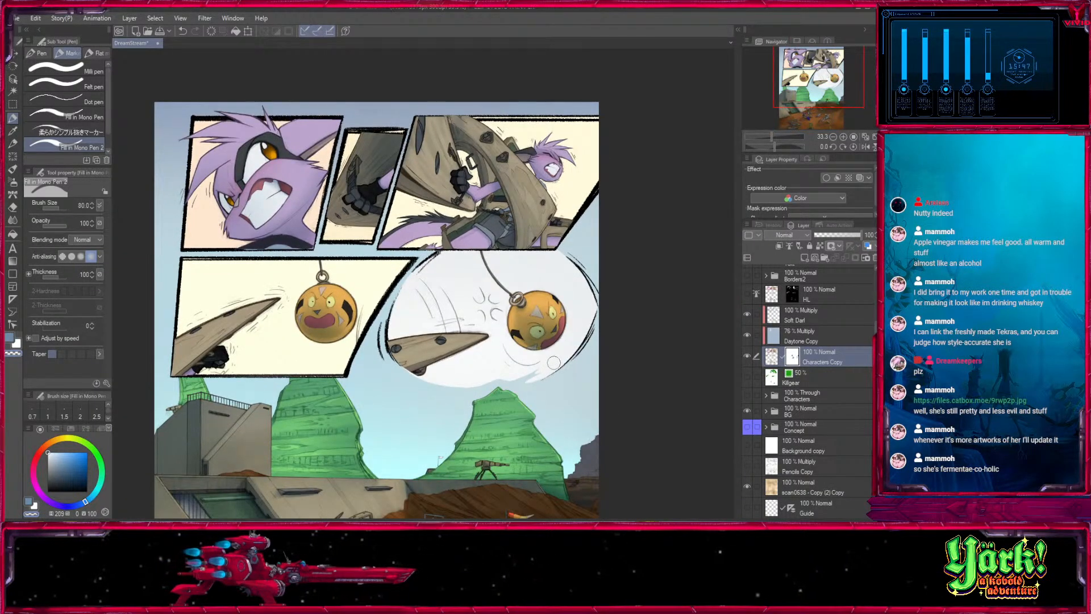
- Show the HL layer and compare the characters with and without its highlights
scroll(807, 268, "up", 3)
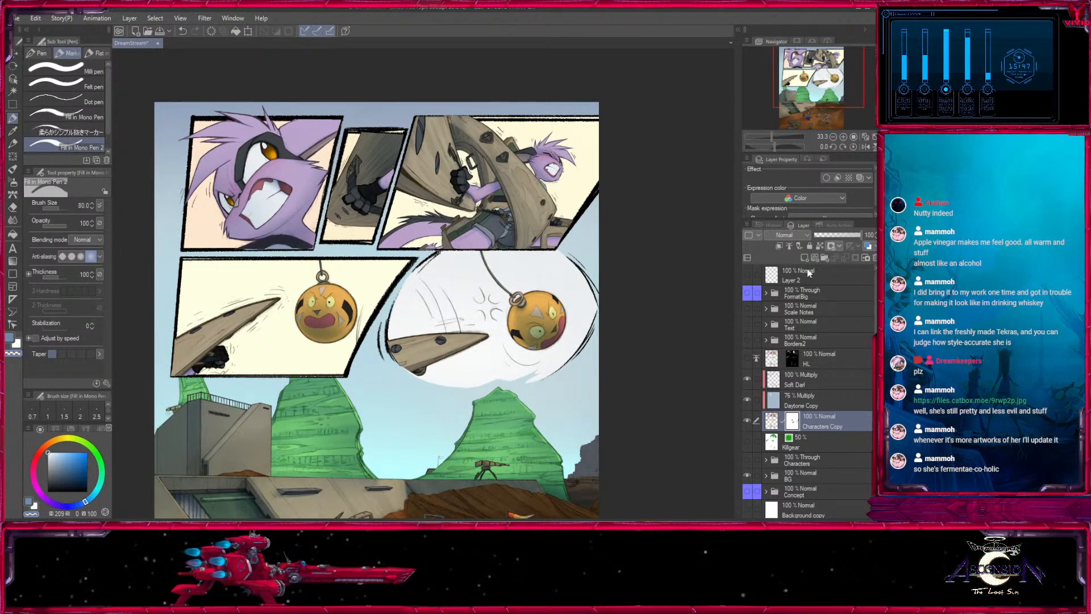
left_click(747, 358)
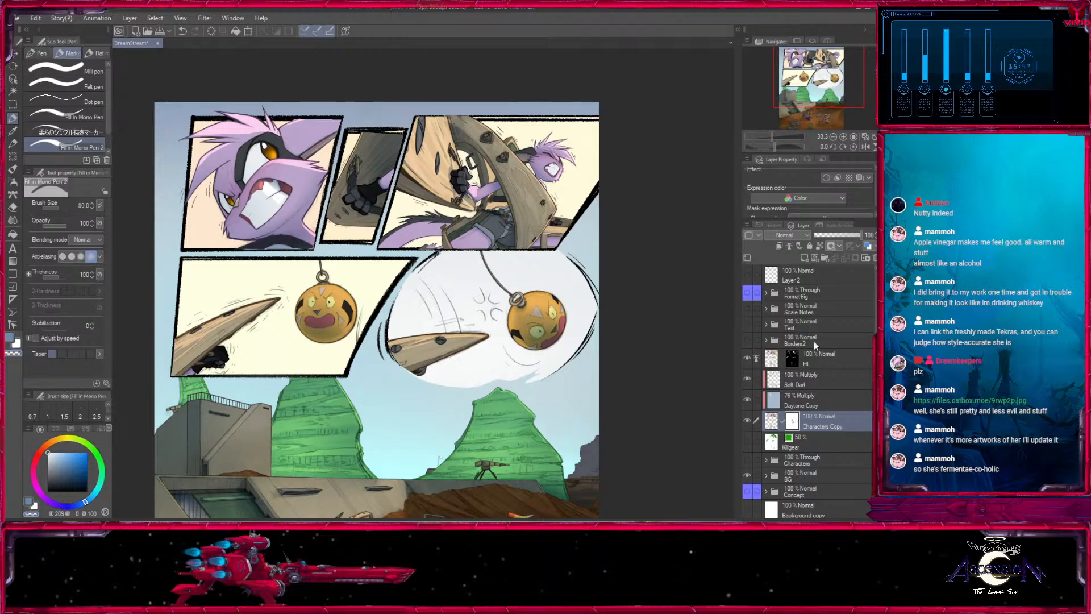
left_click(798, 361)
left_click(748, 359)
left_click(748, 359)
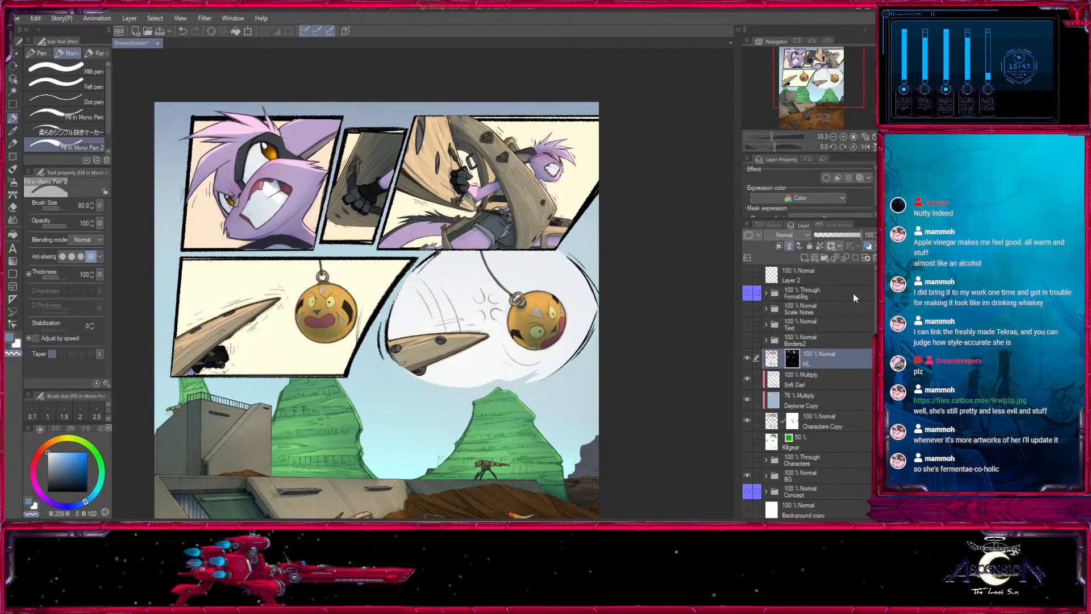
- Show the Borders2 folder and compare the panel borders with it on and off
left_click(814, 340)
left_click(747, 341)
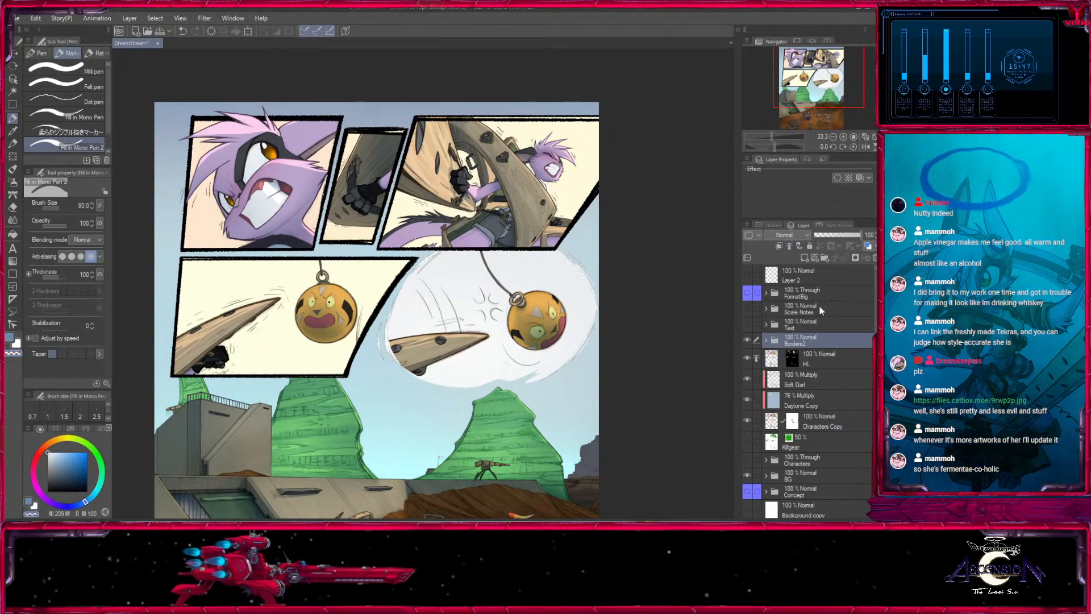
left_click(747, 341)
left_click(748, 341)
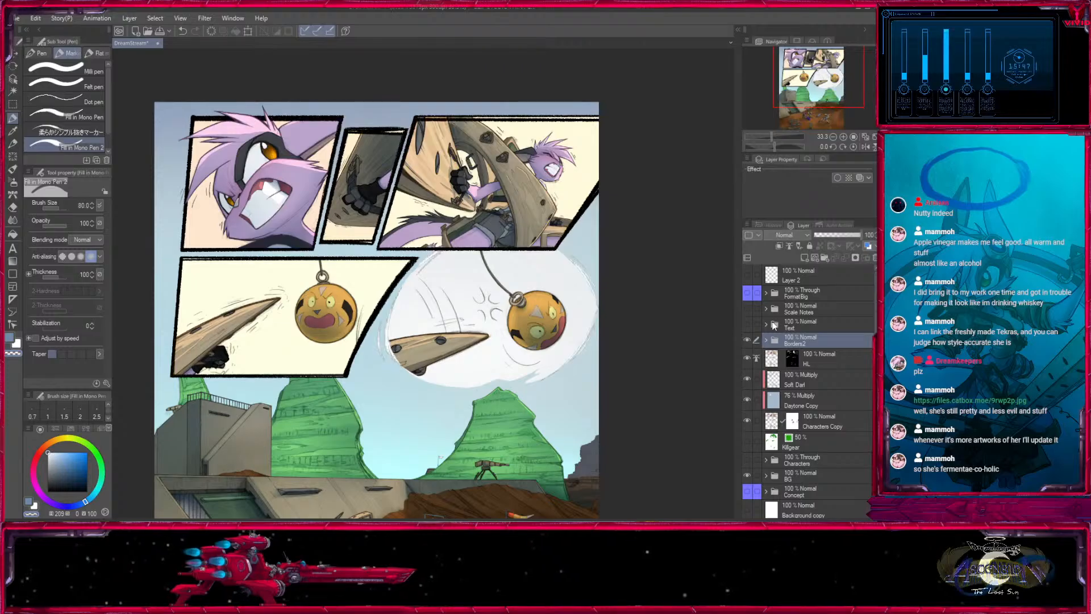
left_click(748, 340)
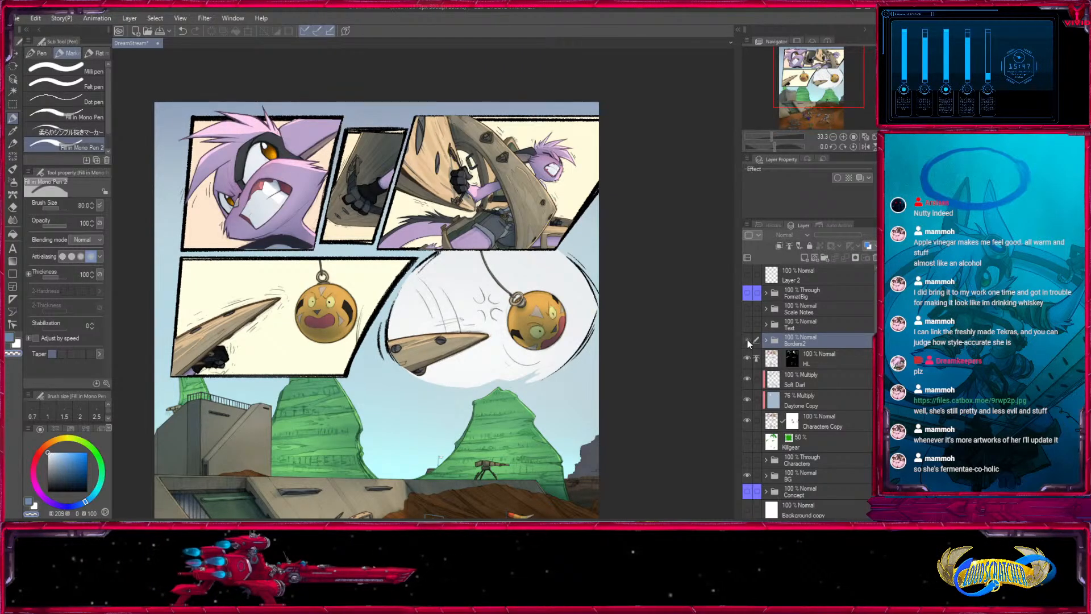
left_click(748, 340)
- Create a new raster layer clipped to Boxes Copy in the Borders2 folder, and pick an orange-brown drawing colour
left_click(766, 340)
left_click(829, 358)
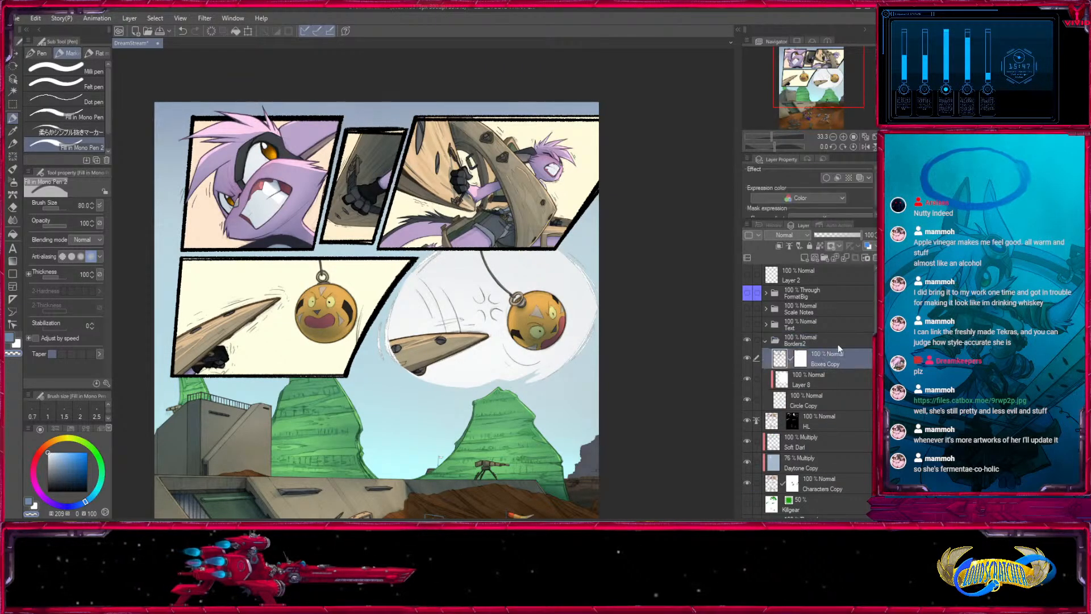
left_click(747, 358)
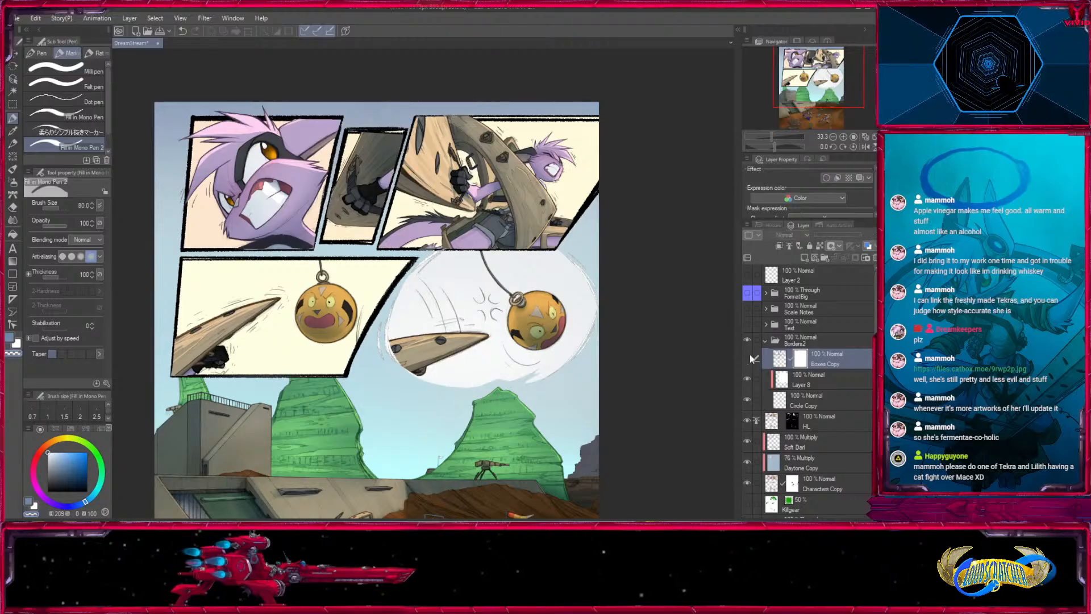
left_click(805, 257)
left_click(787, 247)
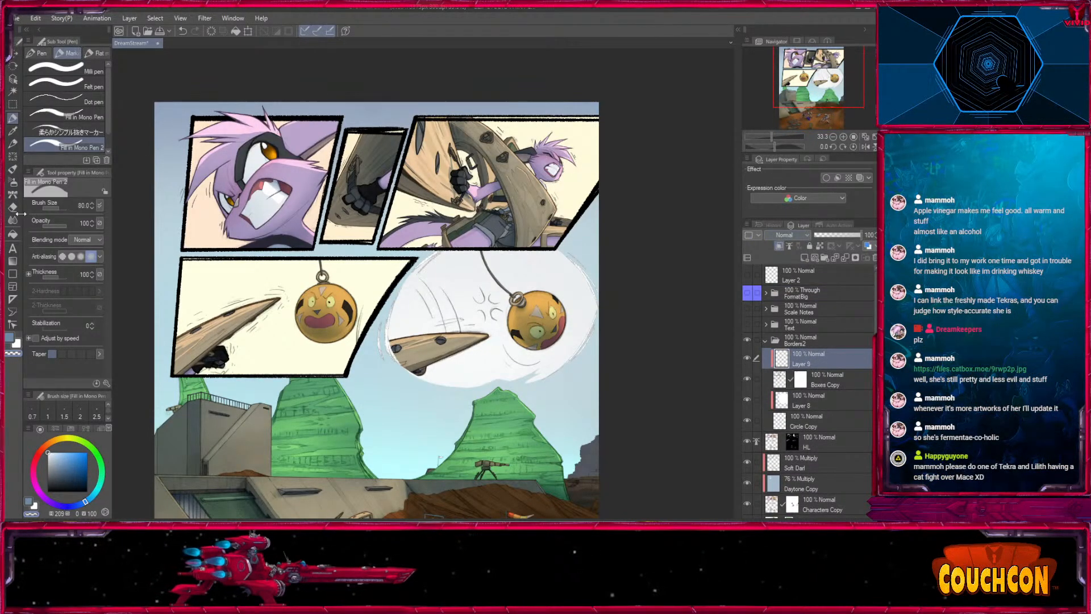
left_click(12, 183)
left_click(13, 130)
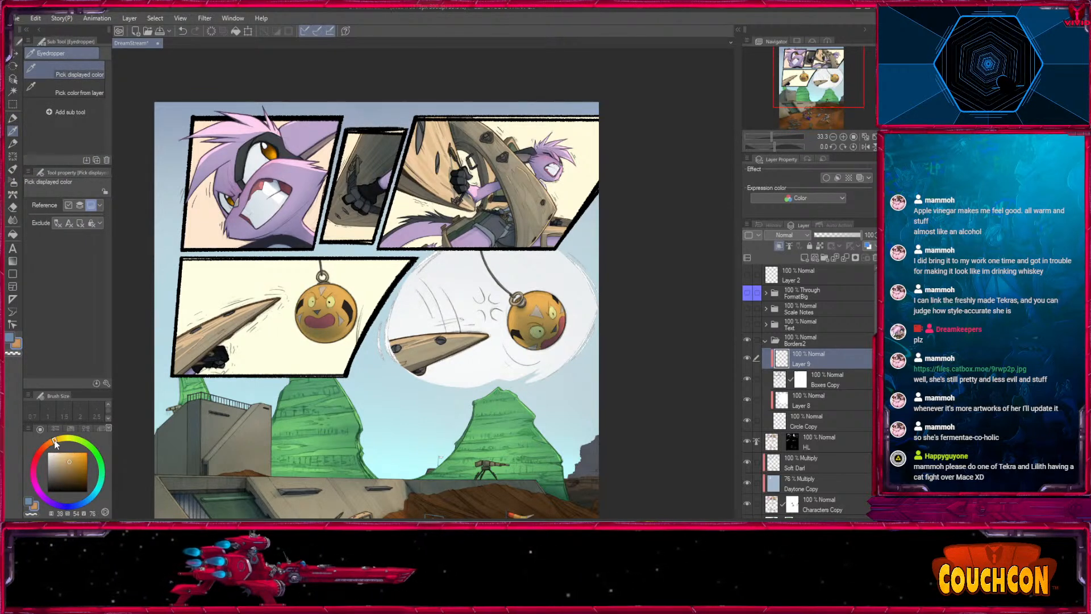
left_click(13, 195)
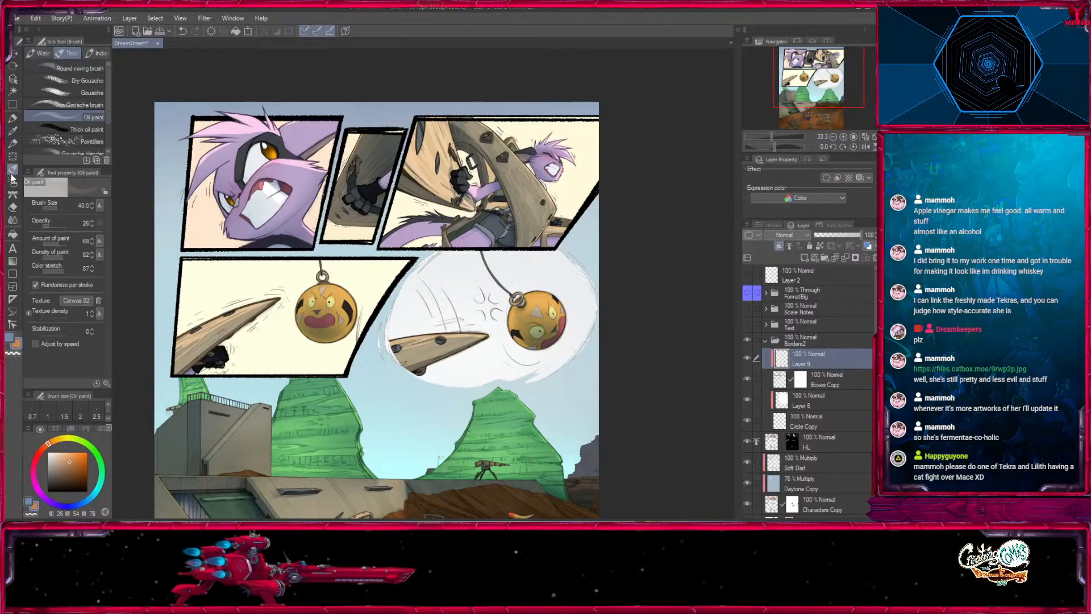
left_click(12, 182)
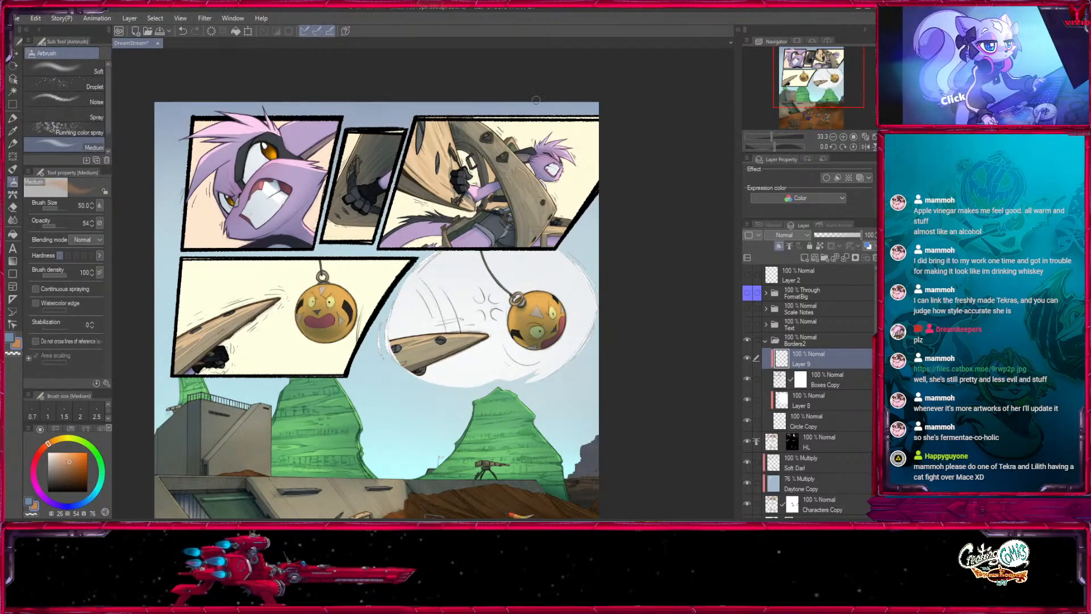
key("bracketright")
key("bracketright")
key("bracketright")
key("bracketright")
key("bracketright")
key("bracketright")
key("bracketright")
key("bracketright")
key("bracketright")
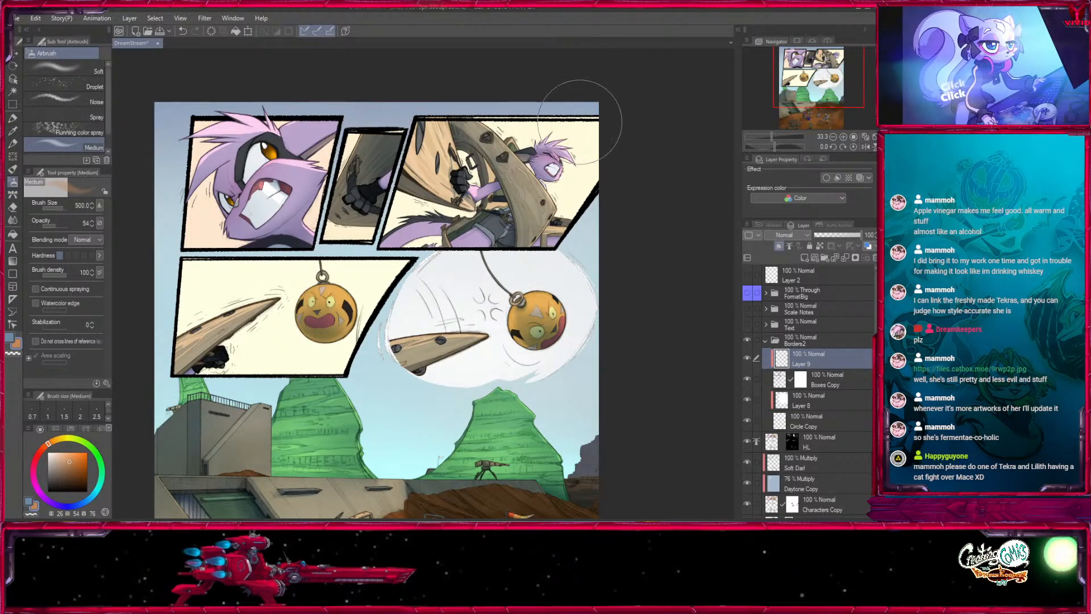
left_click(15, 208)
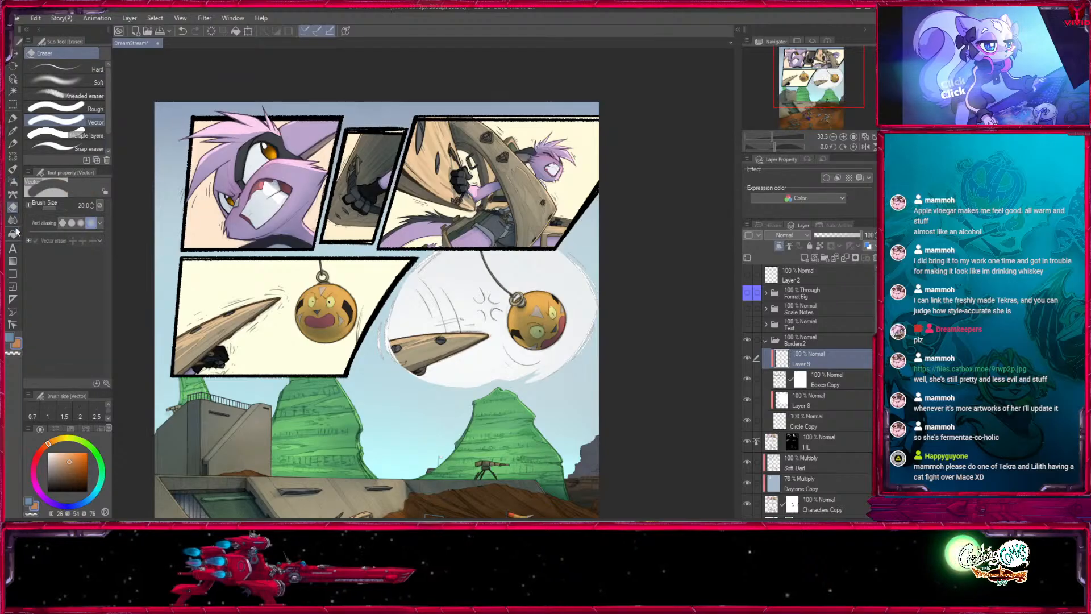
- Fill the new clipped layer with the orange-brown colour to recolour the rectangular panel borders
left_click(13, 234)
left_click(575, 250)
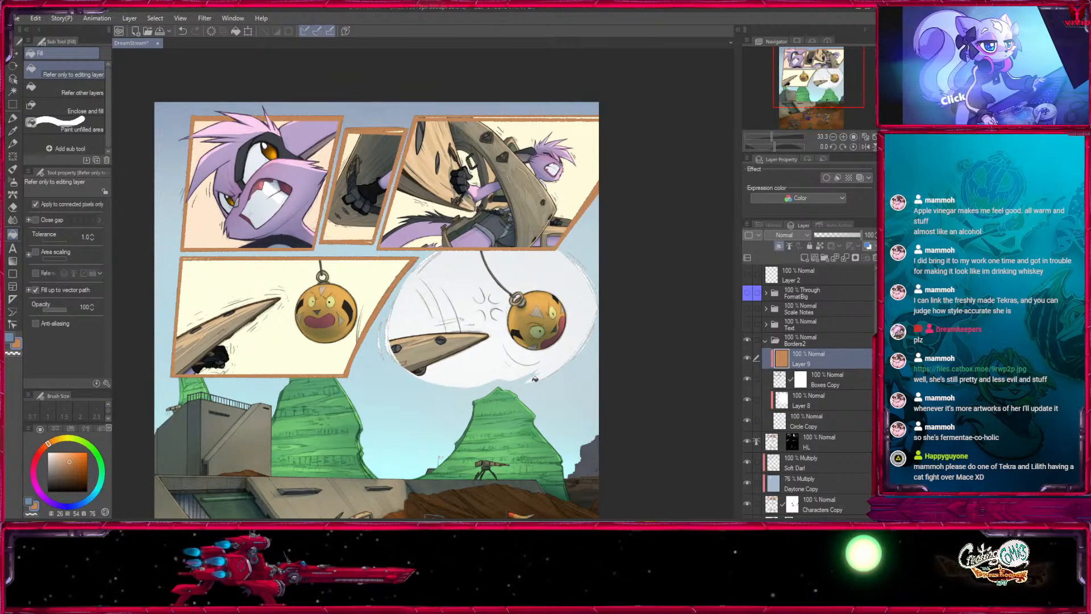
left_click_drag(506, 427, 573, 447)
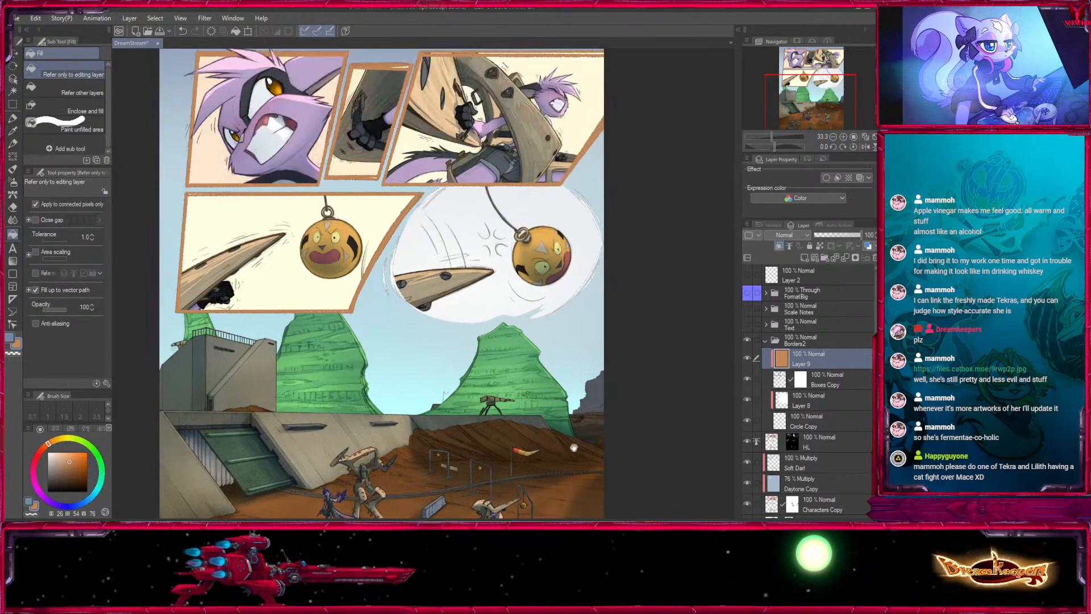
- Hide and collapse the Borders2 folder, and hide the BG folder to isolate the characters
left_click(747, 339)
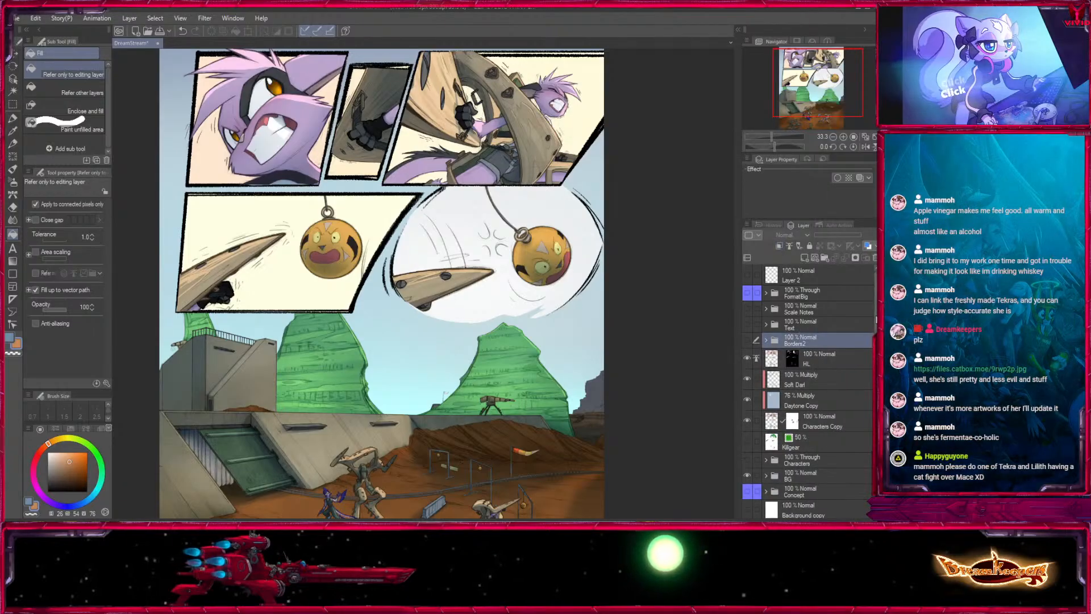
left_click(765, 341)
left_click(747, 476)
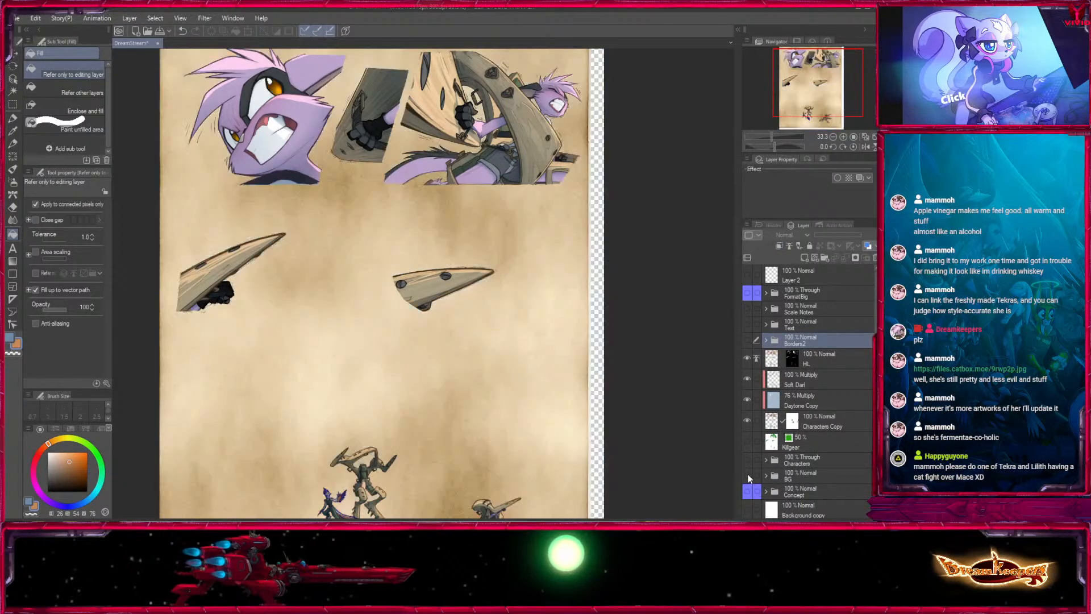
- Show and expand the BG folder, and look through the layers it contains
left_click(748, 475)
left_click(766, 476)
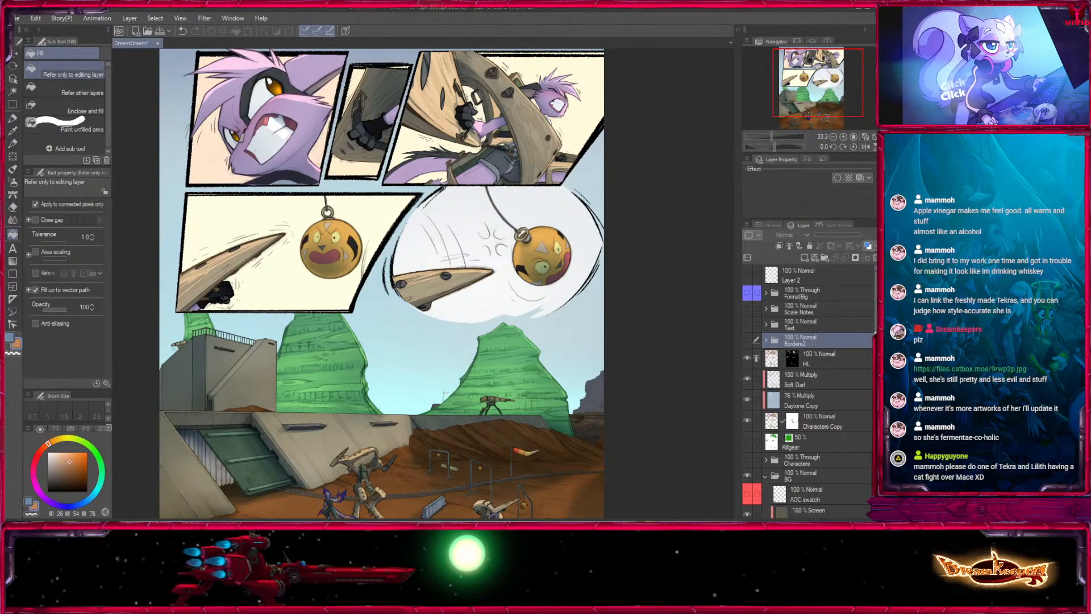
scroll(869, 367, "down", 5)
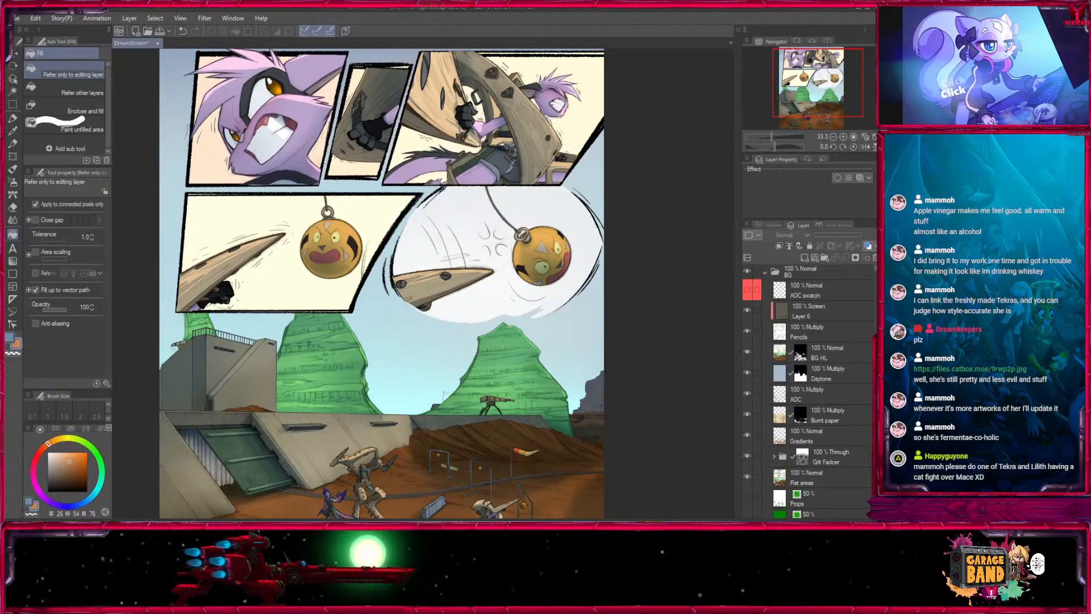
scroll(818, 392, "down", 2)
scroll(819, 392, "down", 5)
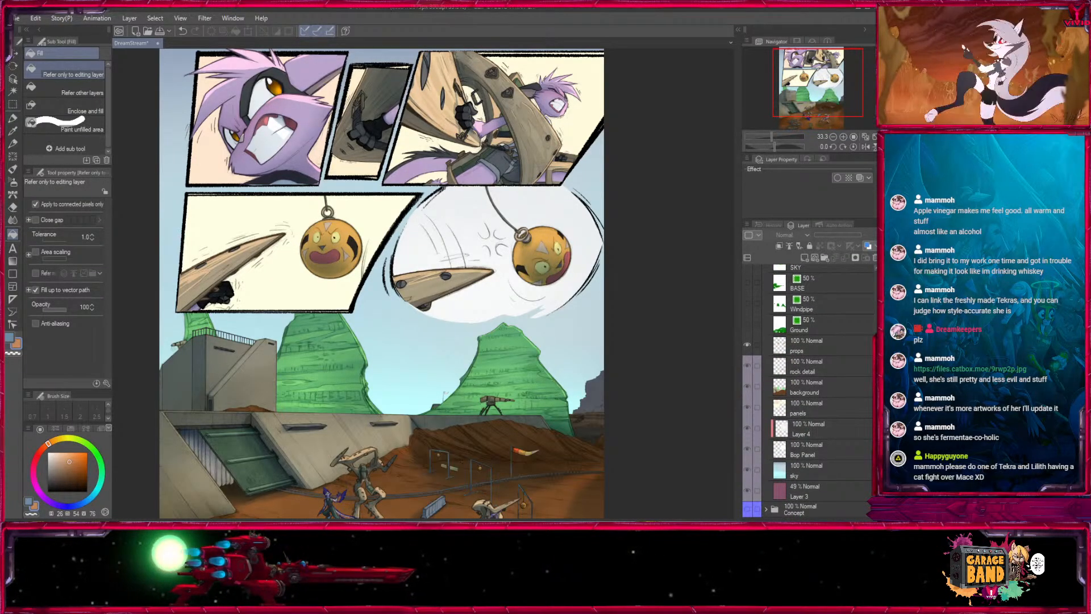
scroll(869, 392, "up", 8)
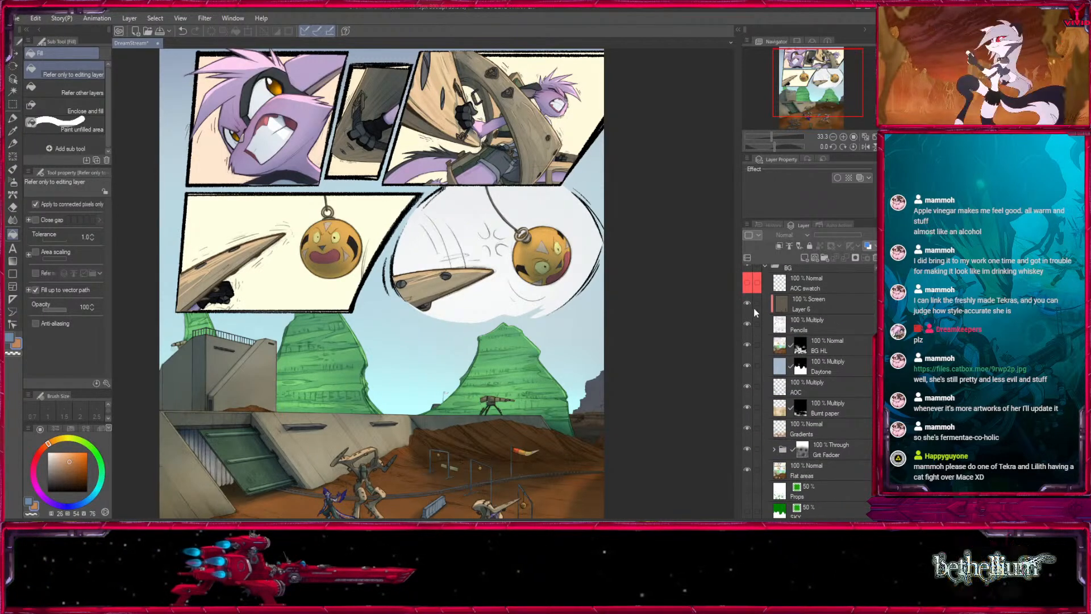
- Hide the BG layers from Layer 6 through Flat areas, and turn all of them except Flat areas back on
left_click(754, 474, "alt")
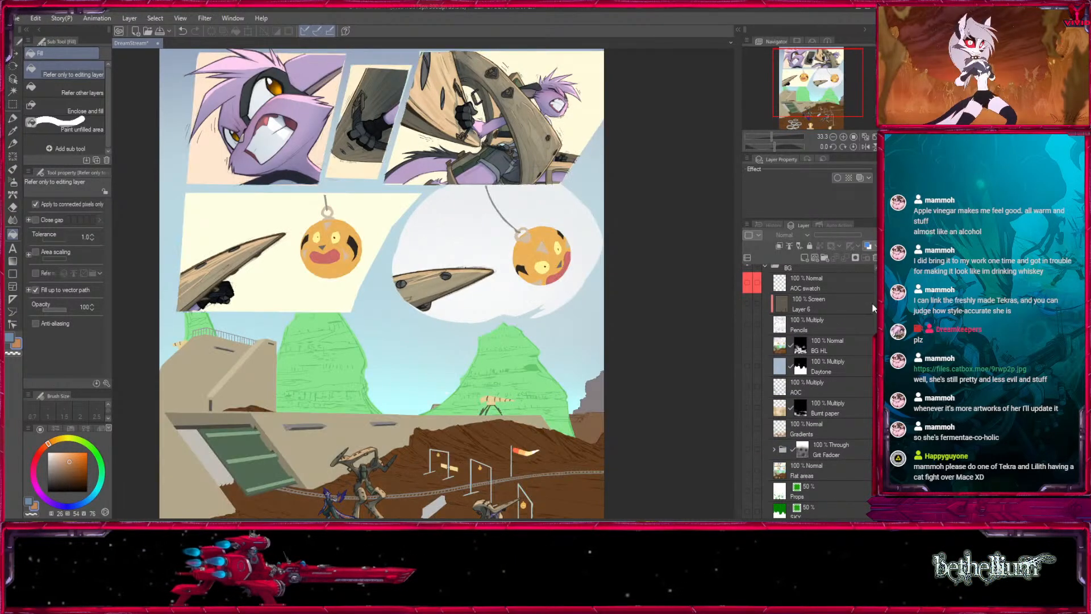
left_click(789, 478)
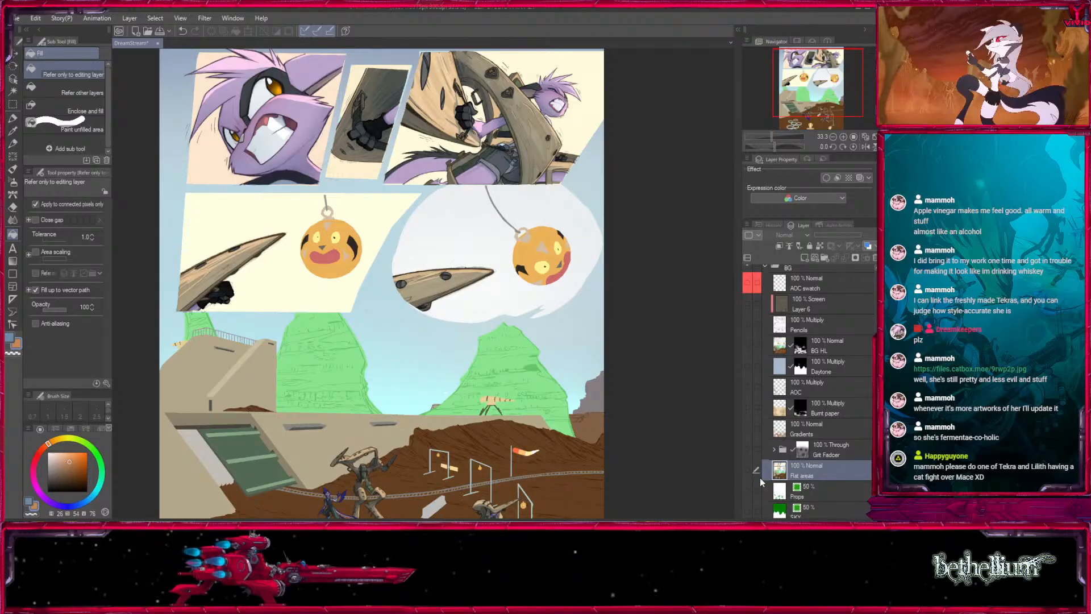
left_click(755, 451)
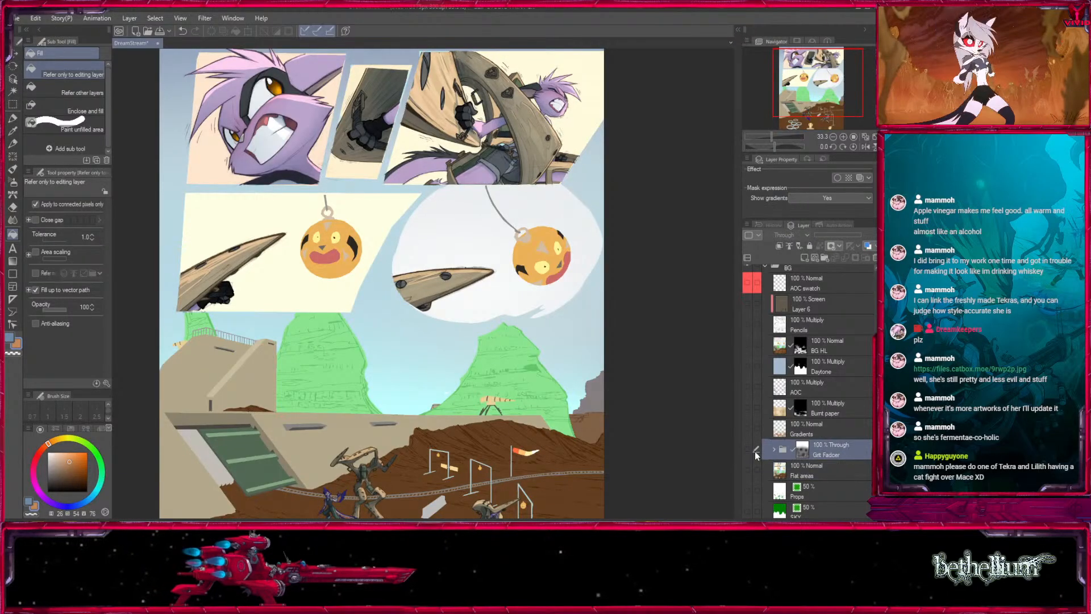
left_click(746, 449)
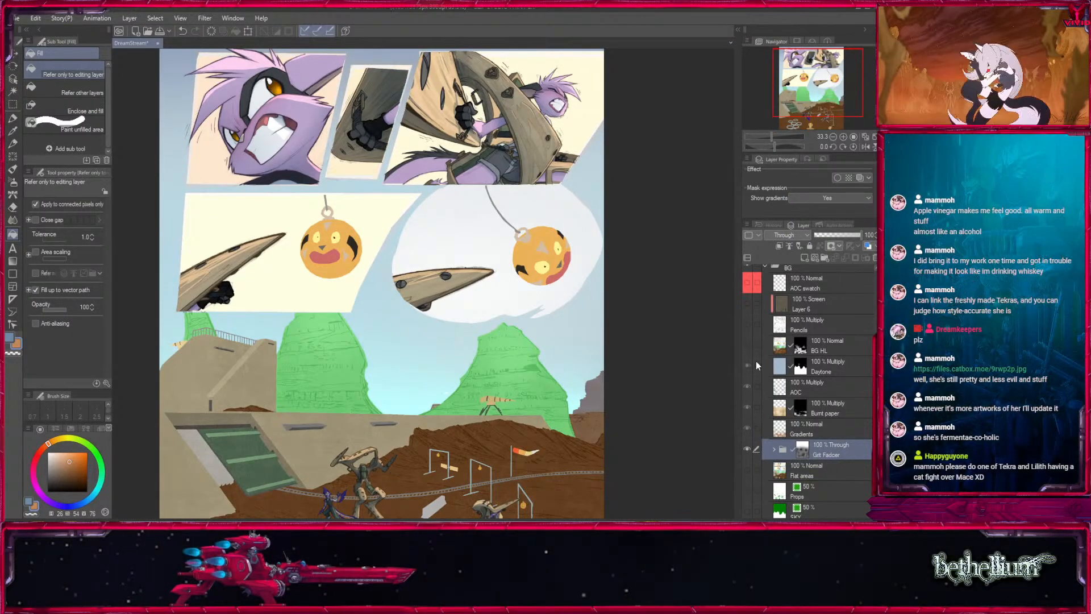
left_click(748, 302)
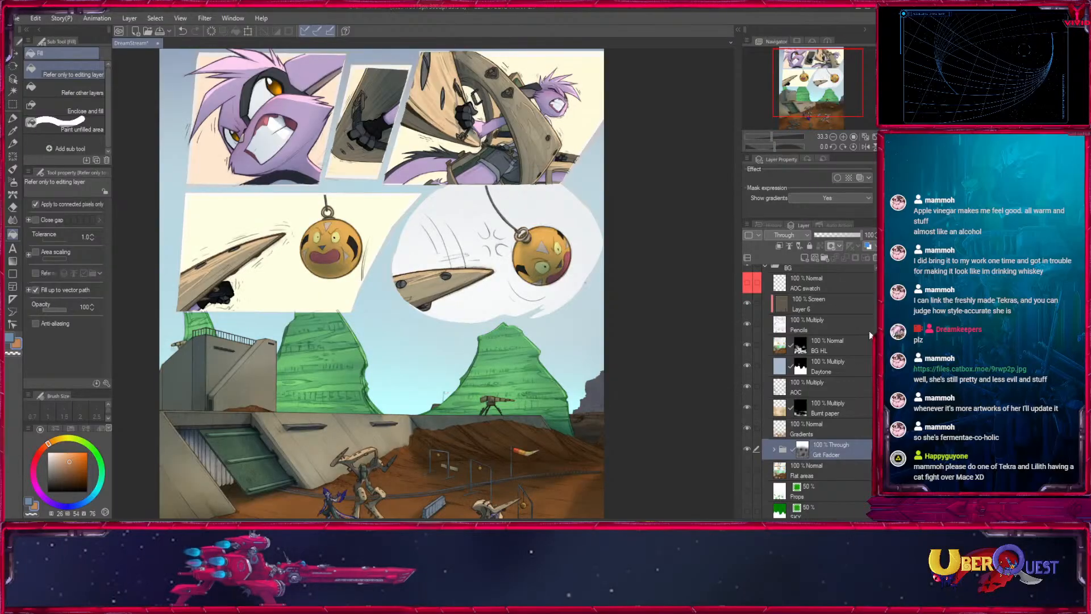
scroll(869, 331, "down", 1)
scroll(818, 387, "down", 3)
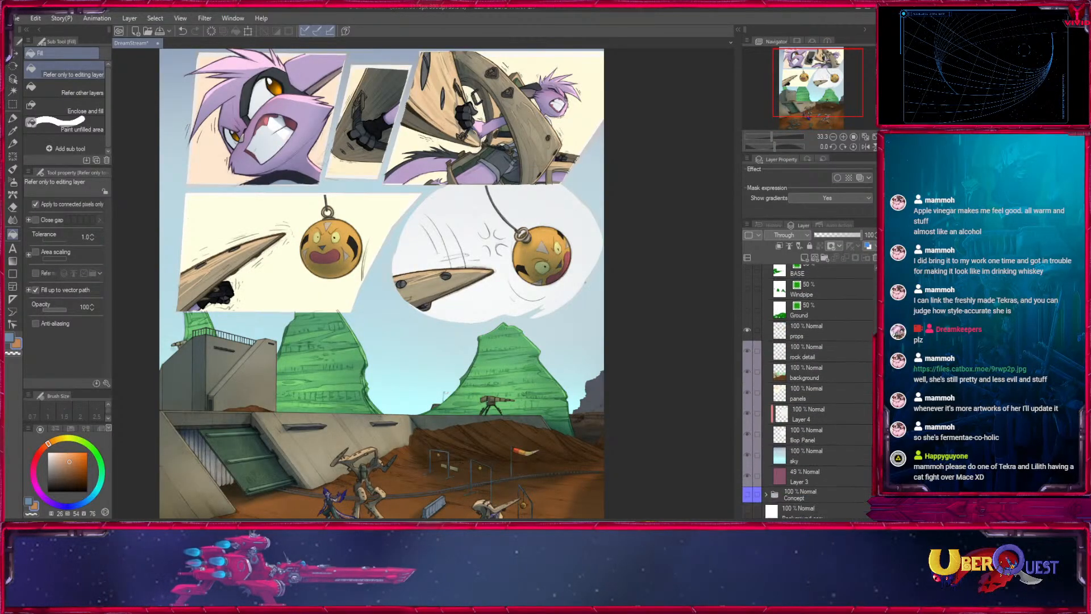
scroll(818, 392, "up", 4)
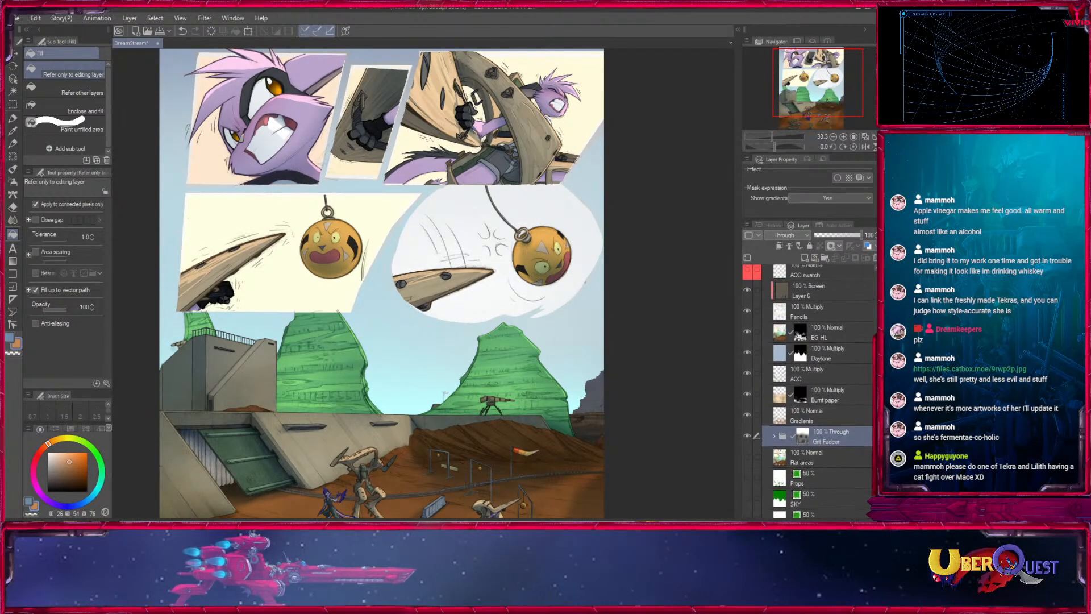
- Show and expand the Borders2 folder with the whole page in view
left_click(833, 137)
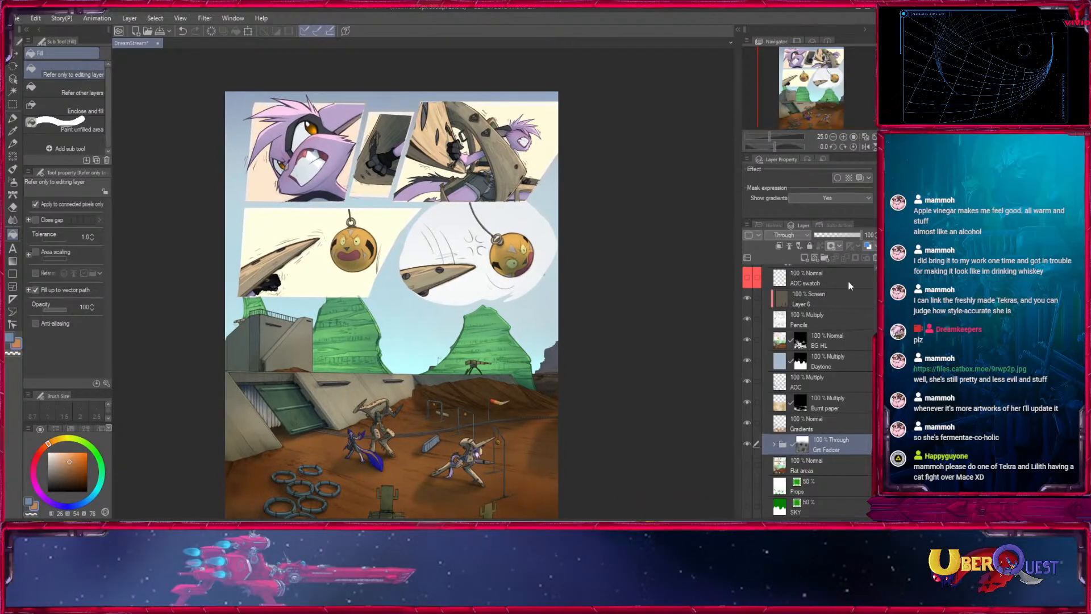
scroll(799, 404, "up", 10)
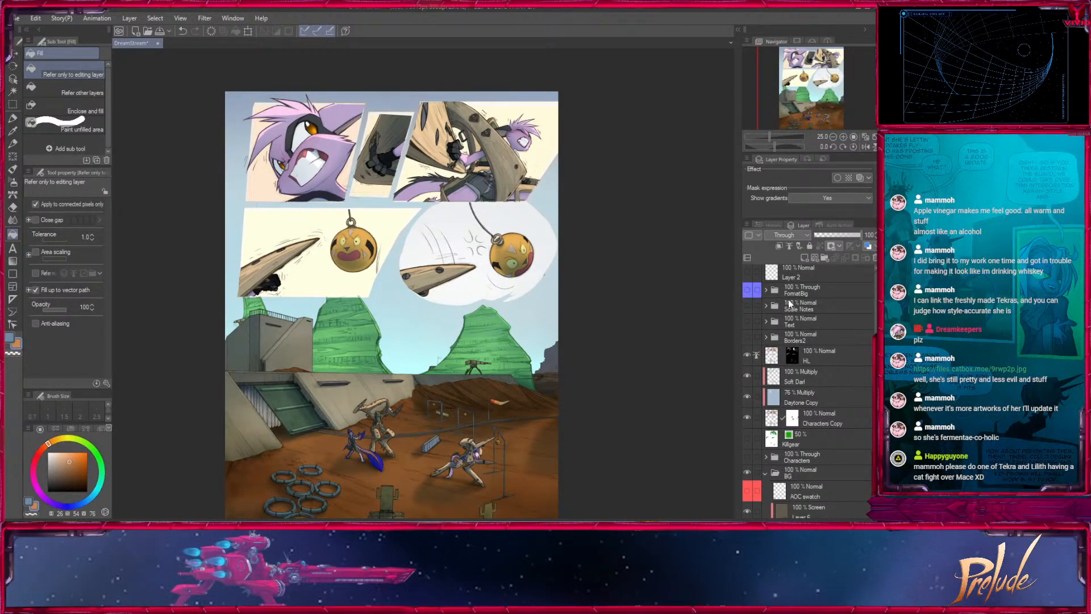
left_click(748, 337)
left_click(765, 336)
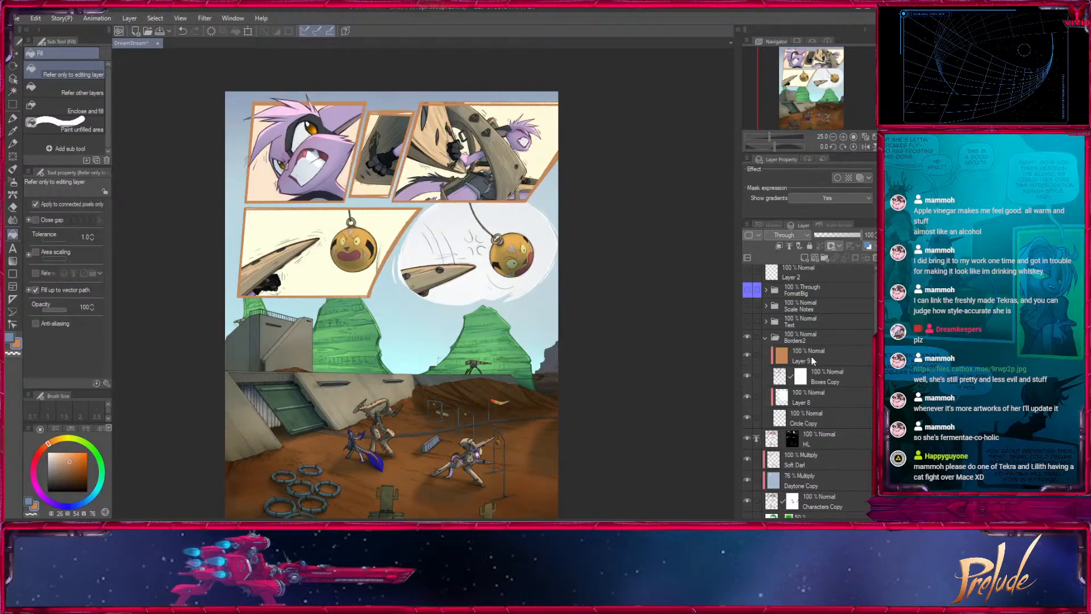
- Shade the panel borders dark brown on the clipped orange-brown layer using the Medium airbrush at size 1700 and opacity 54
left_click(823, 355)
left_click(843, 137)
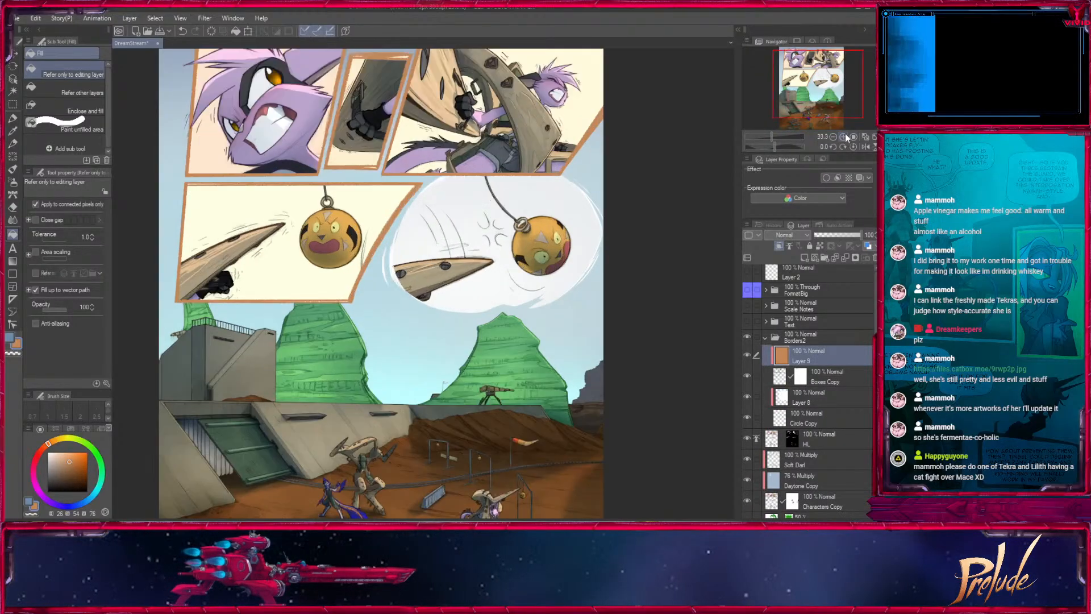
left_click(843, 137)
left_click(13, 182)
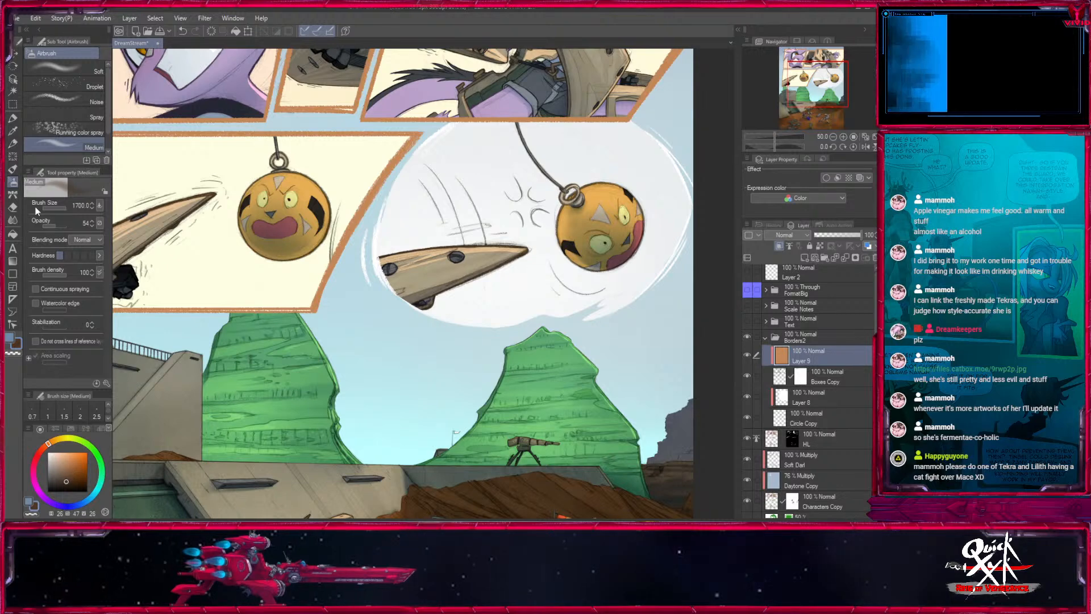
left_click(832, 137)
left_click(832, 137)
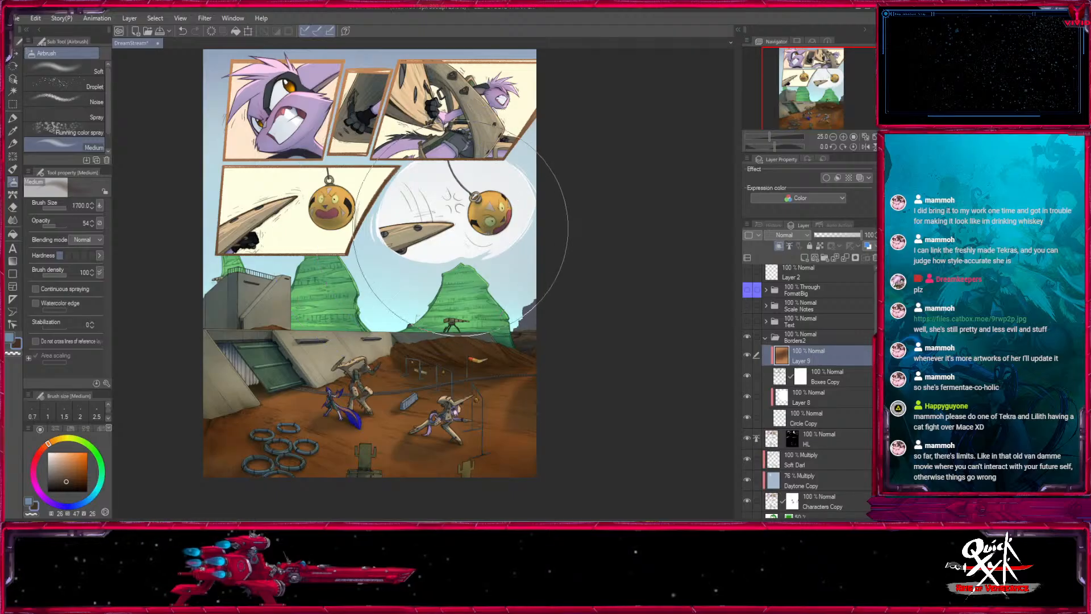
- Sample a pale cream colour and set the Medium airbrush to opacity 30 and size 500 for highlighting the panel borders
left_click(14, 131)
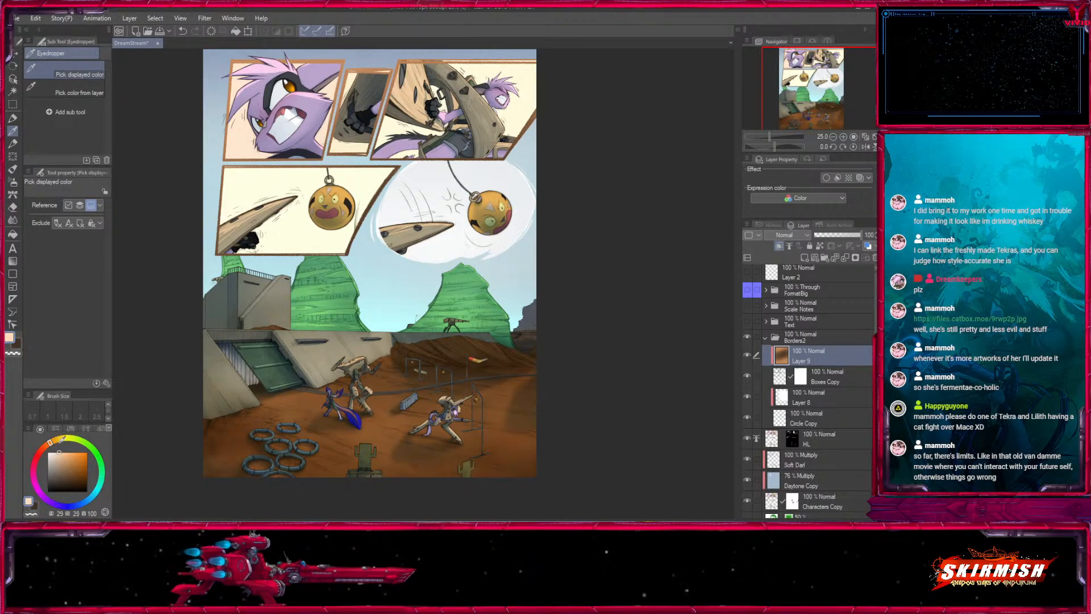
left_click(13, 182)
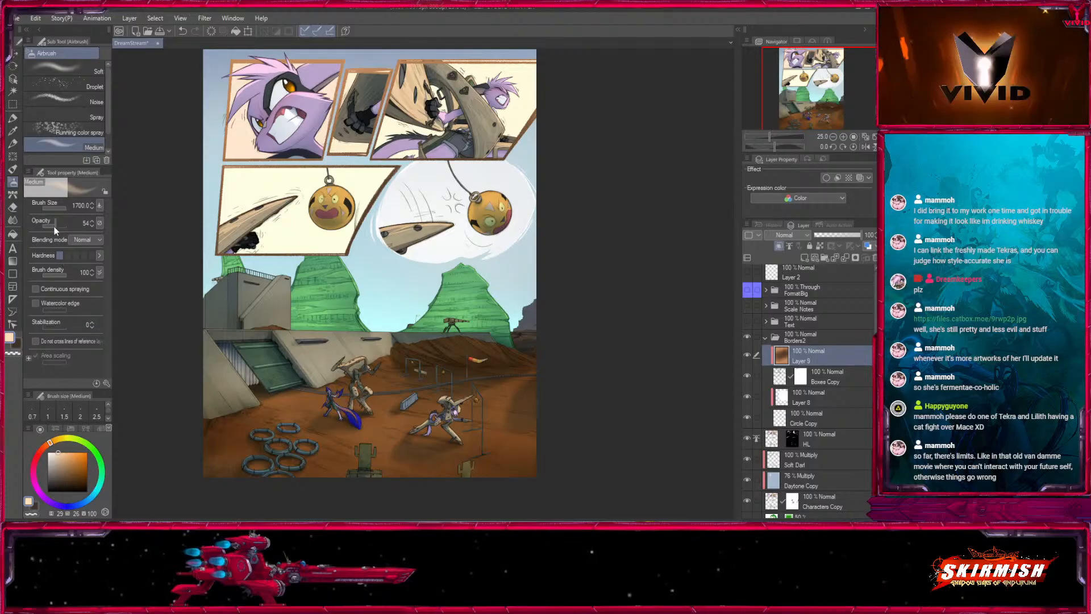
left_click_drag(55, 228, 50, 226)
key("[")
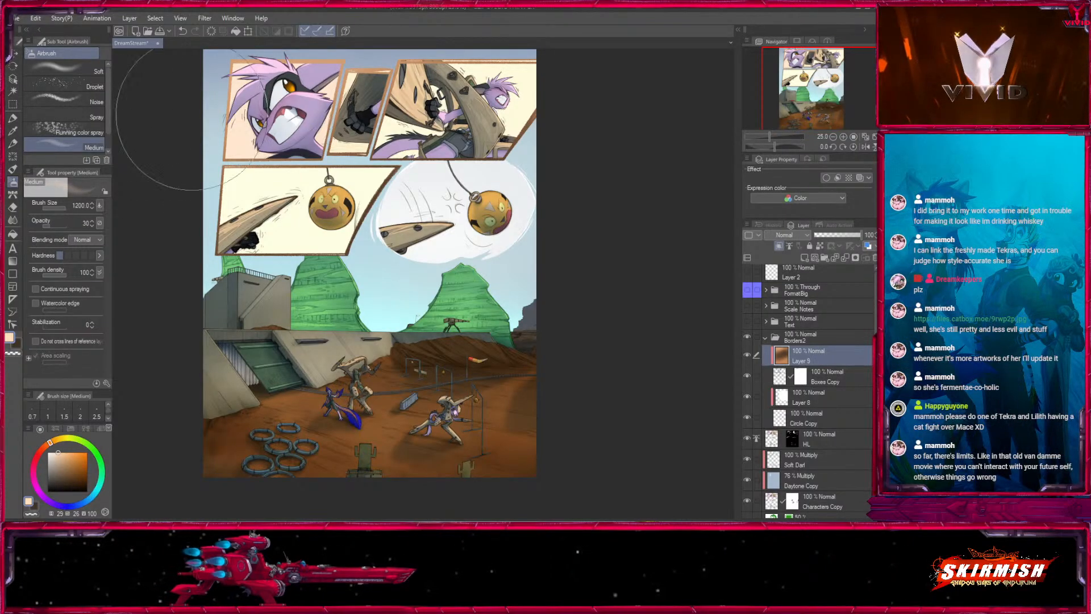
key("[")
key("[")
key("[")
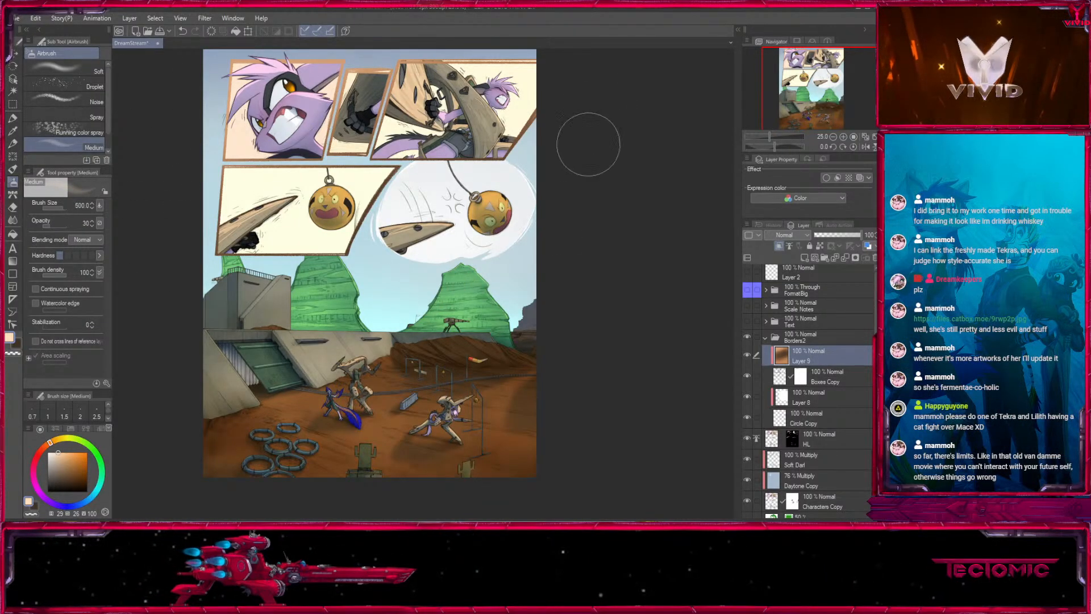
mouse_move(519, 304)
left_mouse_down()
mouse_move(517, 279)
mouse_move(512, 321)
left_mouse_up()
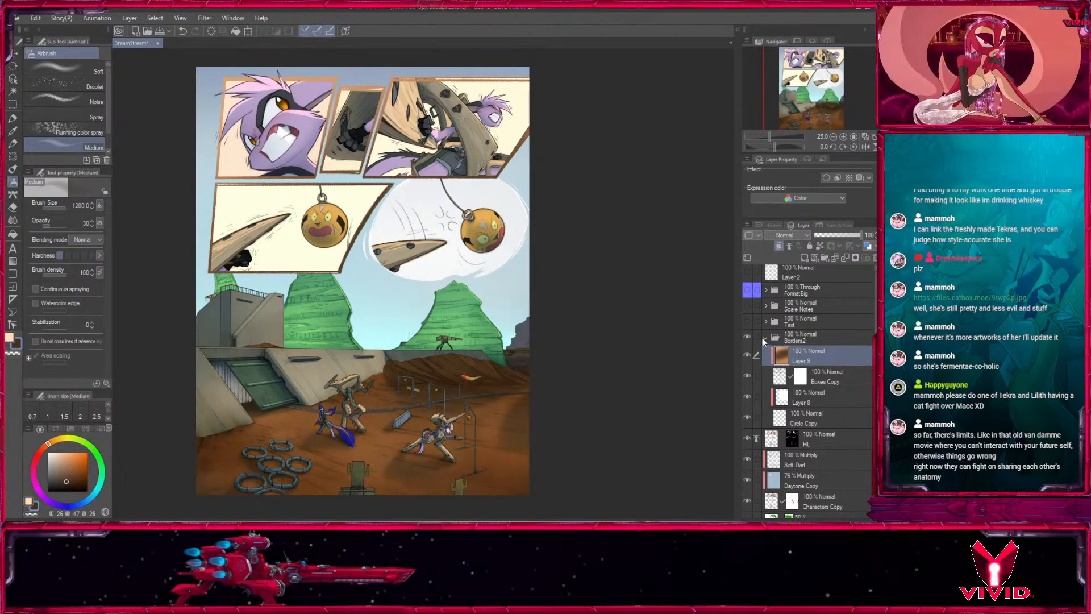
- Collapse the Borders2 folder, check the Text folder's visibility, and select the Text folder
left_click(764, 340)
left_click(765, 338)
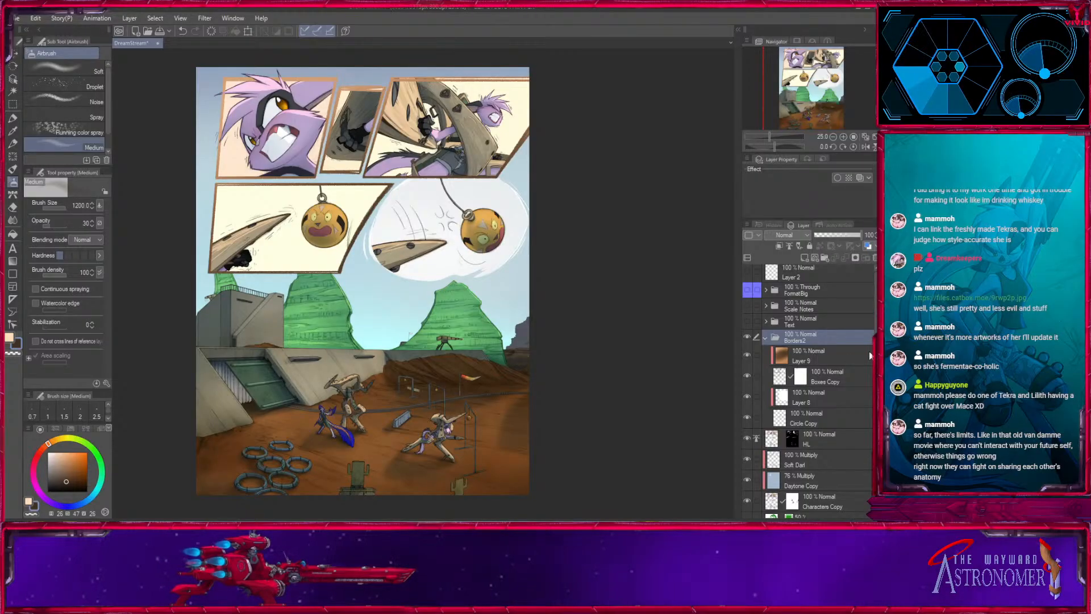
left_click(765, 338)
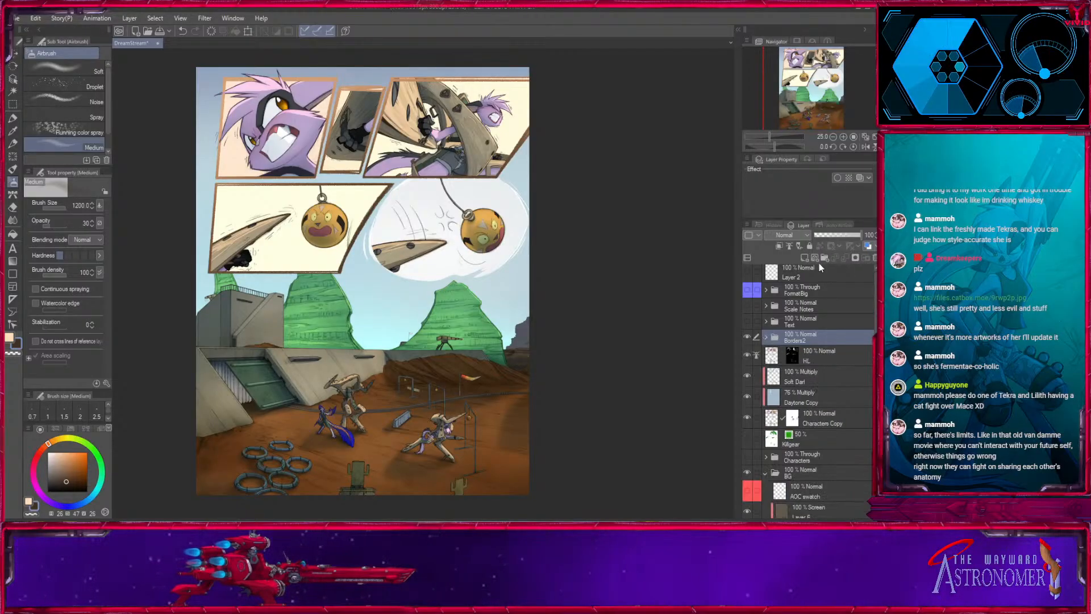
left_click(747, 322)
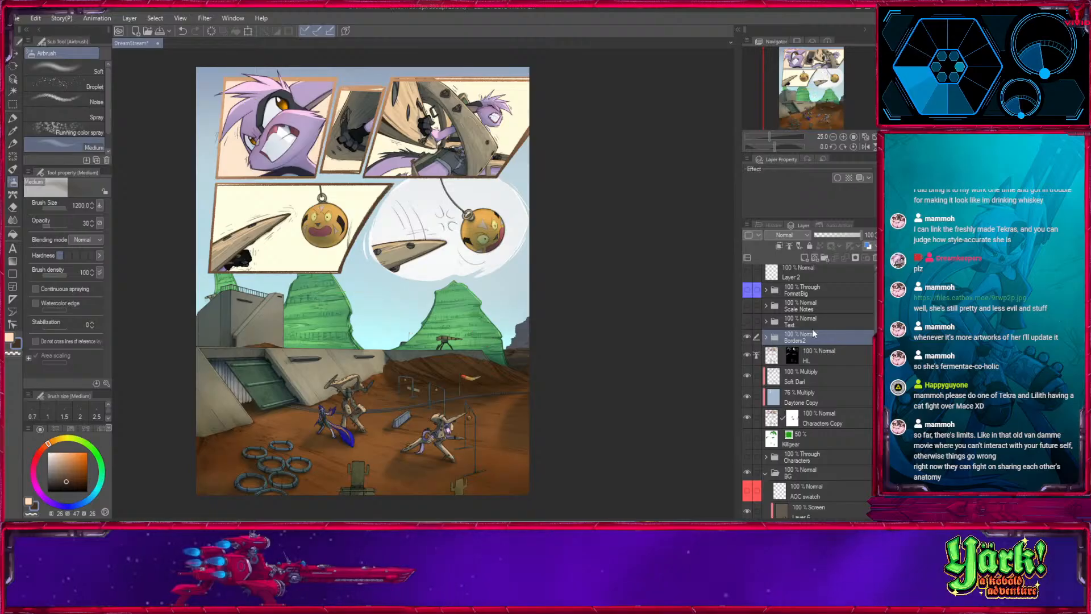
left_click(807, 321)
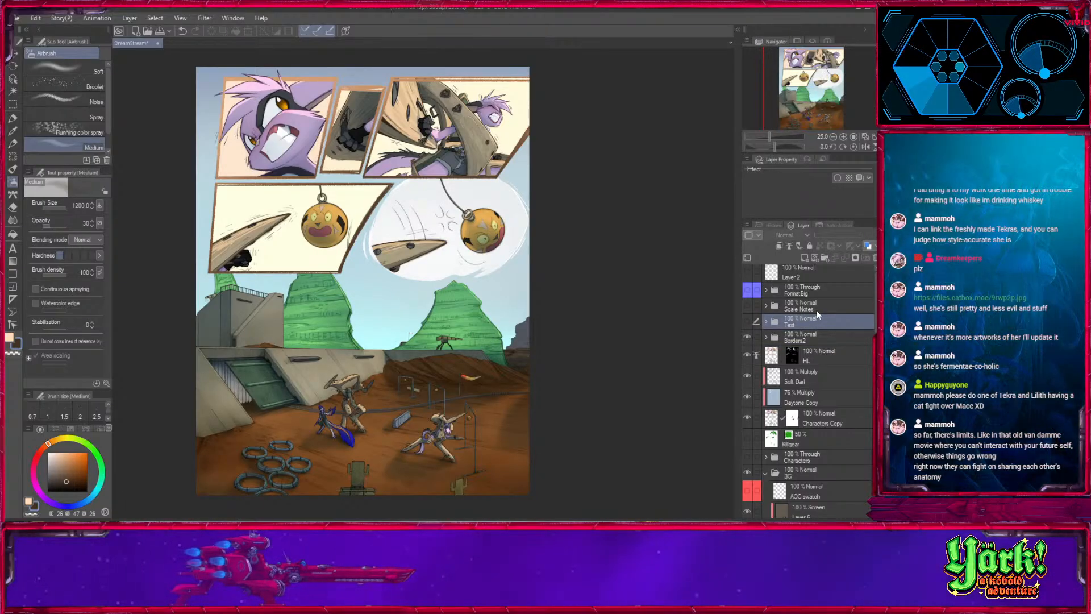
- Show the Scale Notes folder to check its contents, and delete the folder
left_click(815, 309)
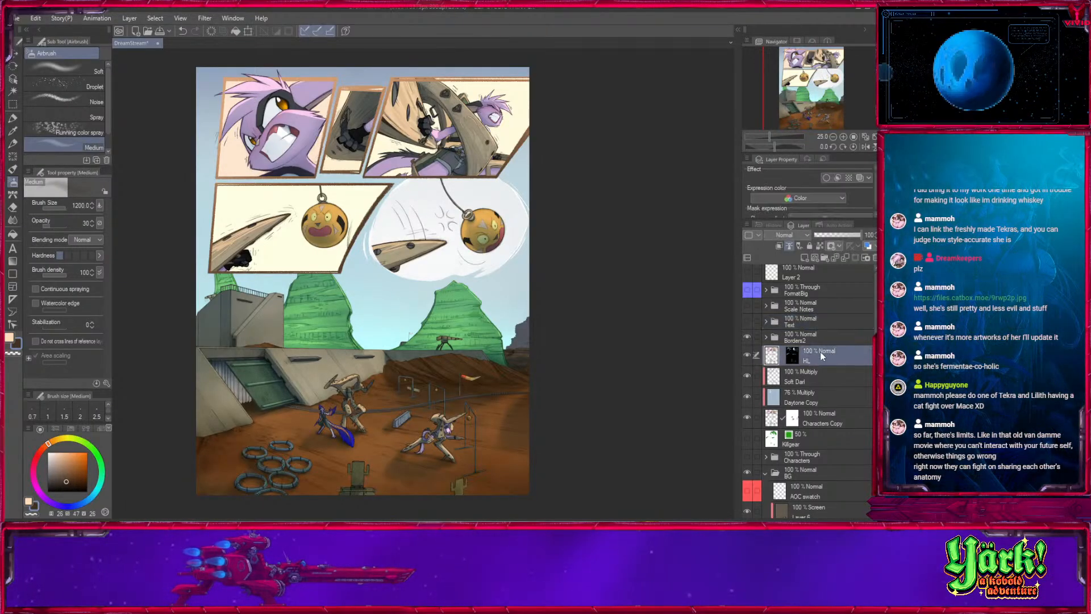
left_click(748, 307)
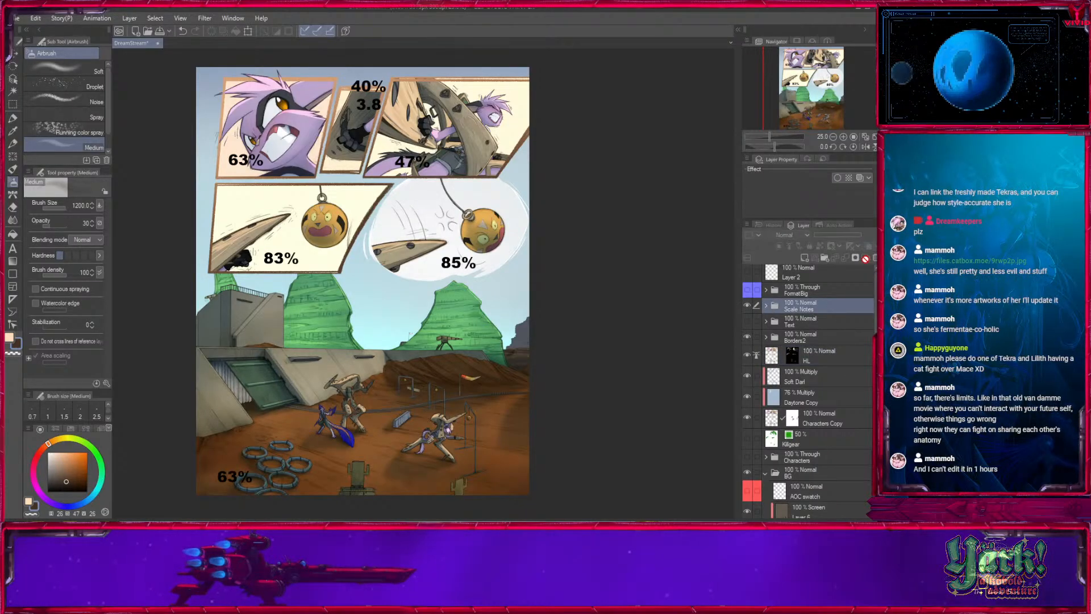
left_click(875, 258)
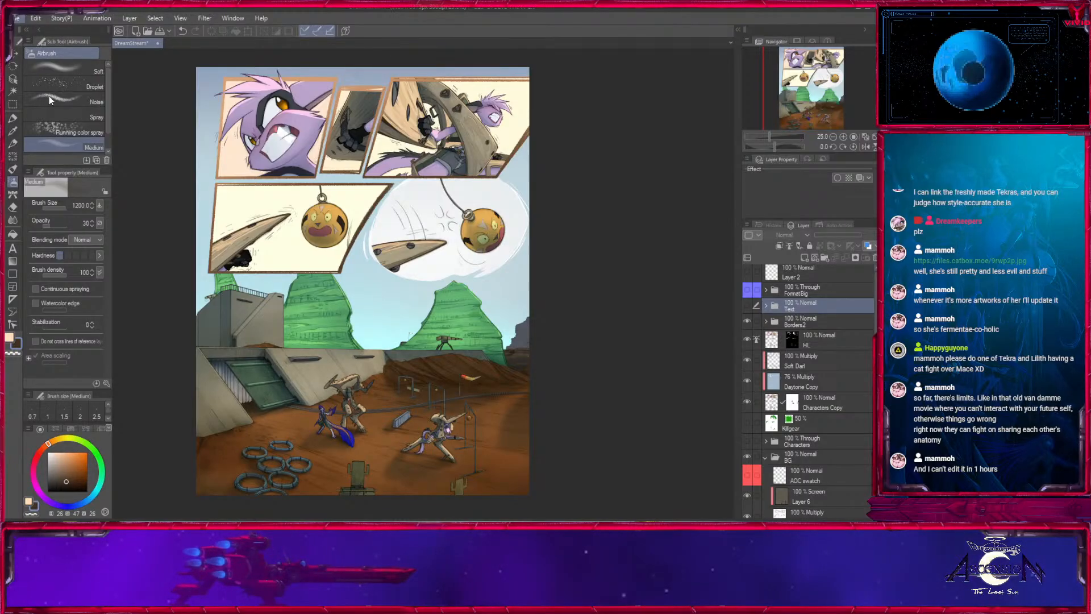
- Create a Screen-mode raster layer named Atmospheric above HL, and sample a pale sky blue for the Medium airbrush
left_click(823, 340)
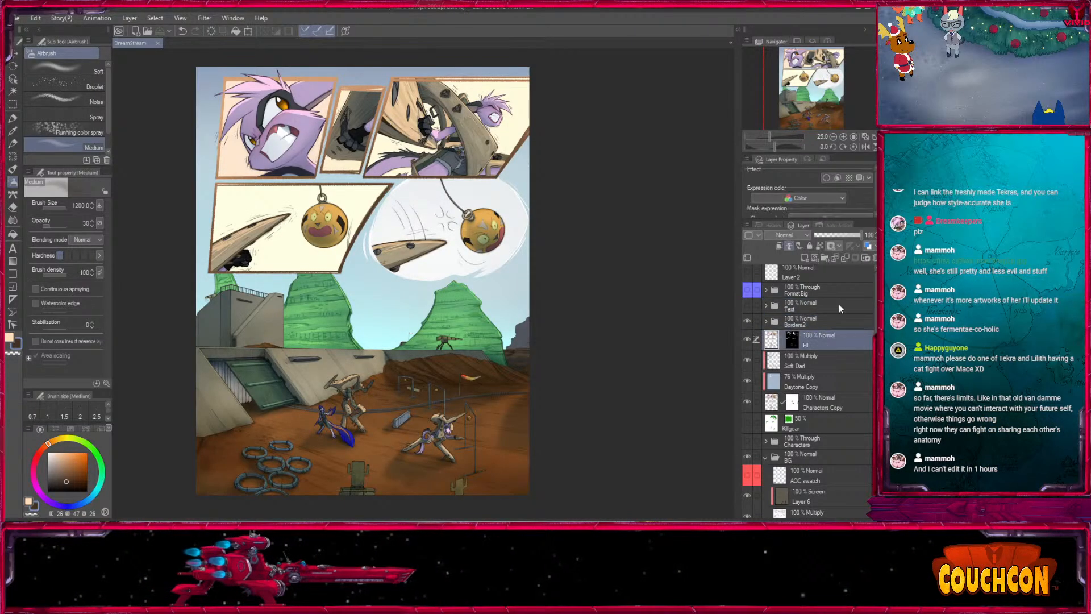
left_click(805, 259)
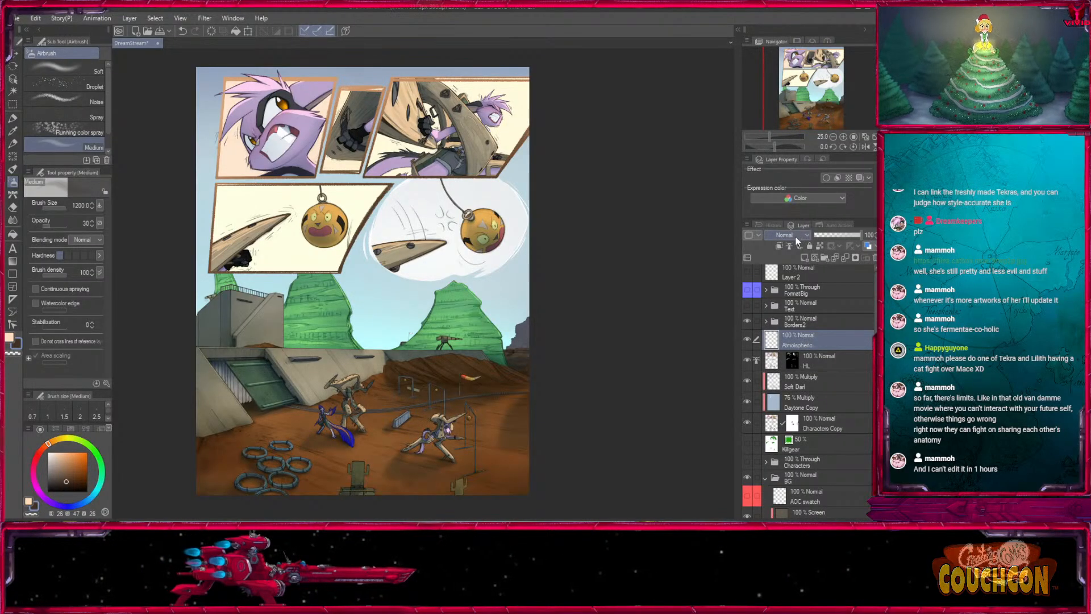
left_click(14, 131)
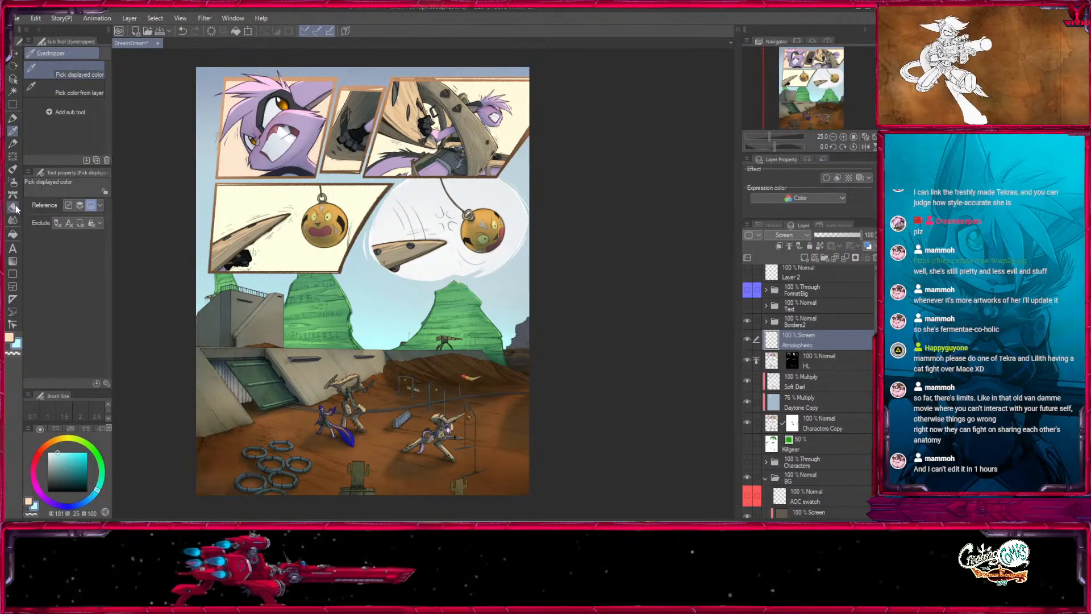
left_click(12, 181)
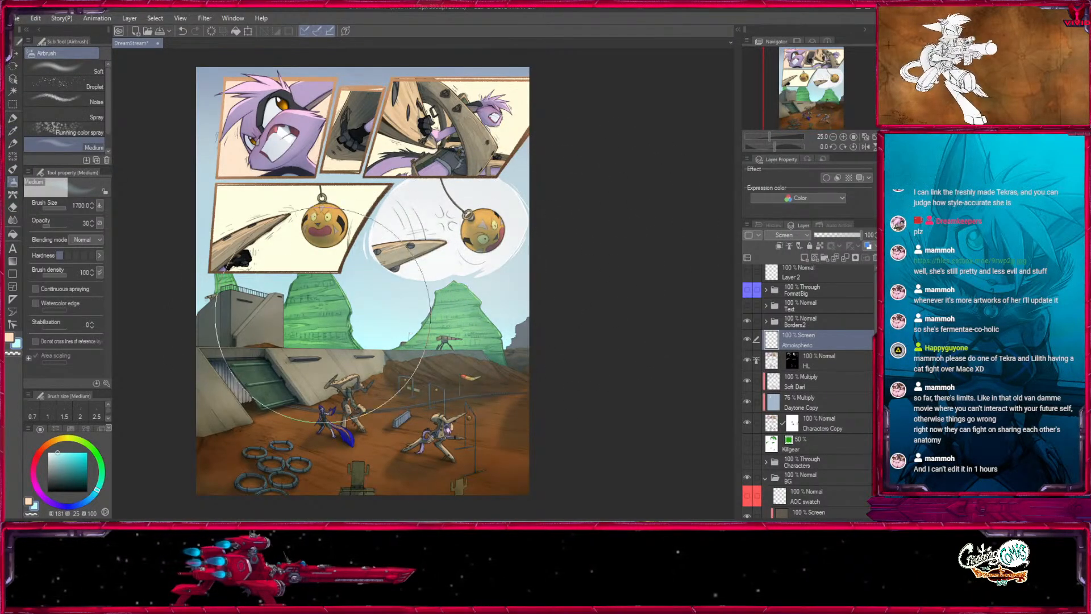
- Try airbrushing soft haze over the background mesas and bunker at opacity 30, and undo each stroke
left_click_drag(323, 316, 158, 334)
key("ctrl+z")
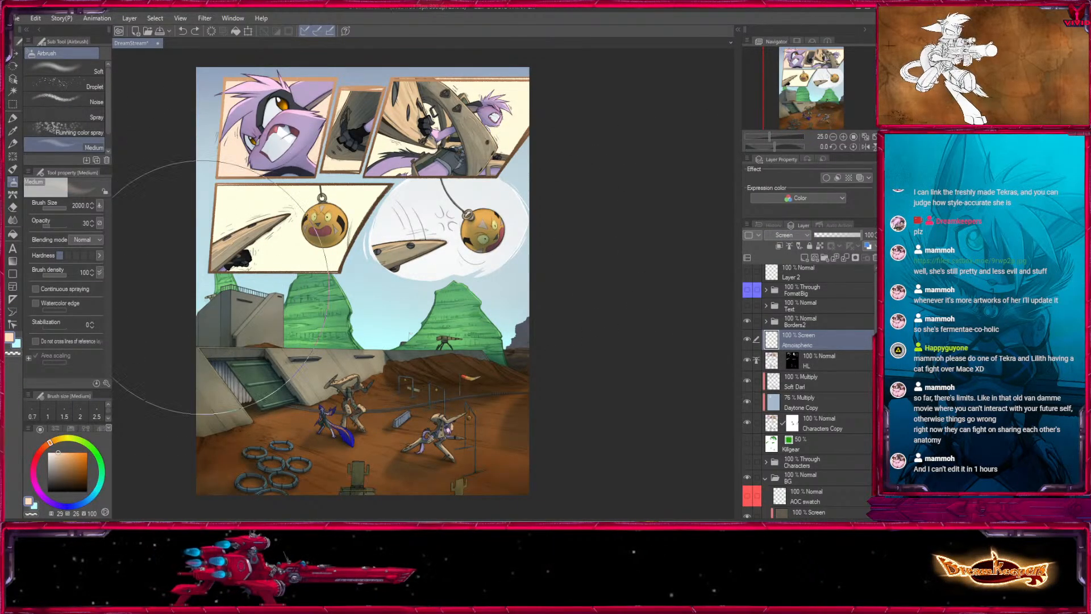
left_click_drag(201, 295, 309, 318)
key("ctrl+z")
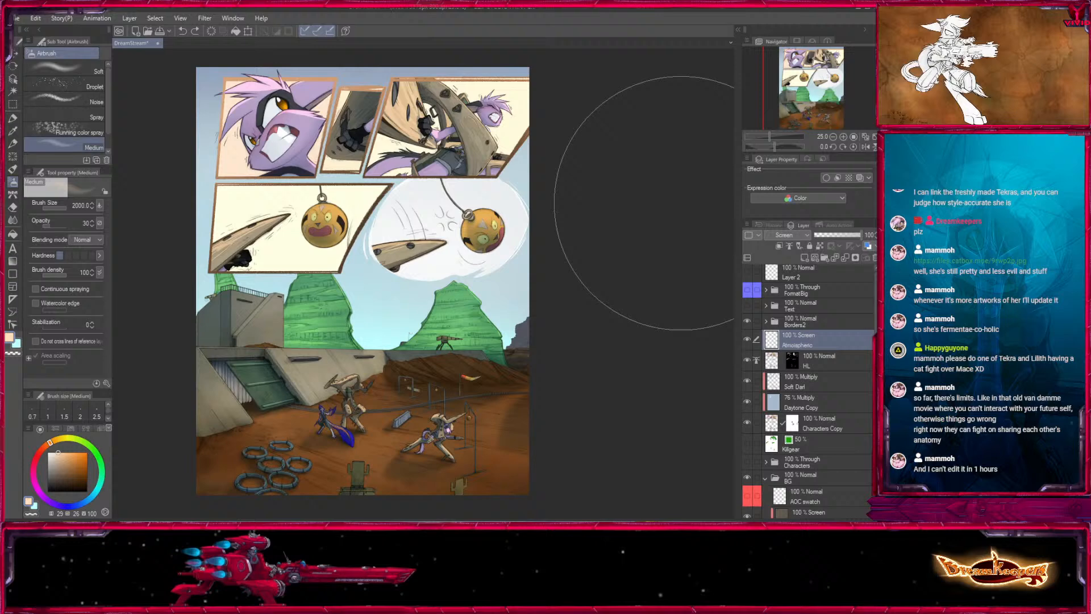
- Try airbrushing soft haze over the bunker, mesas and lower ground at brush size 2000, and undo the strokes
left_click(854, 135)
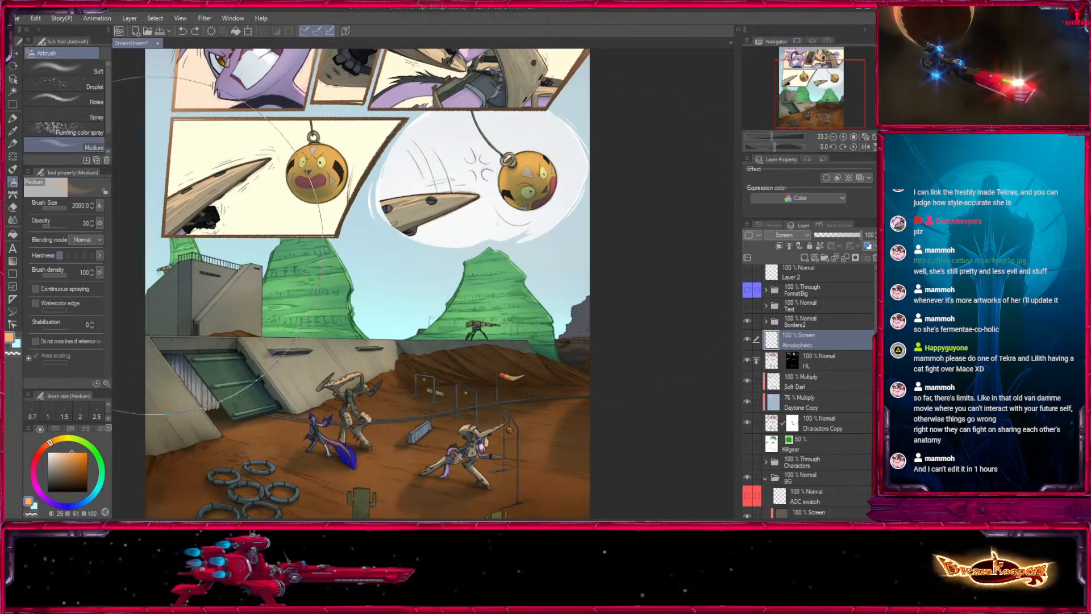
left_click_drag(154, 246, 241, 284)
key("ctrl+z")
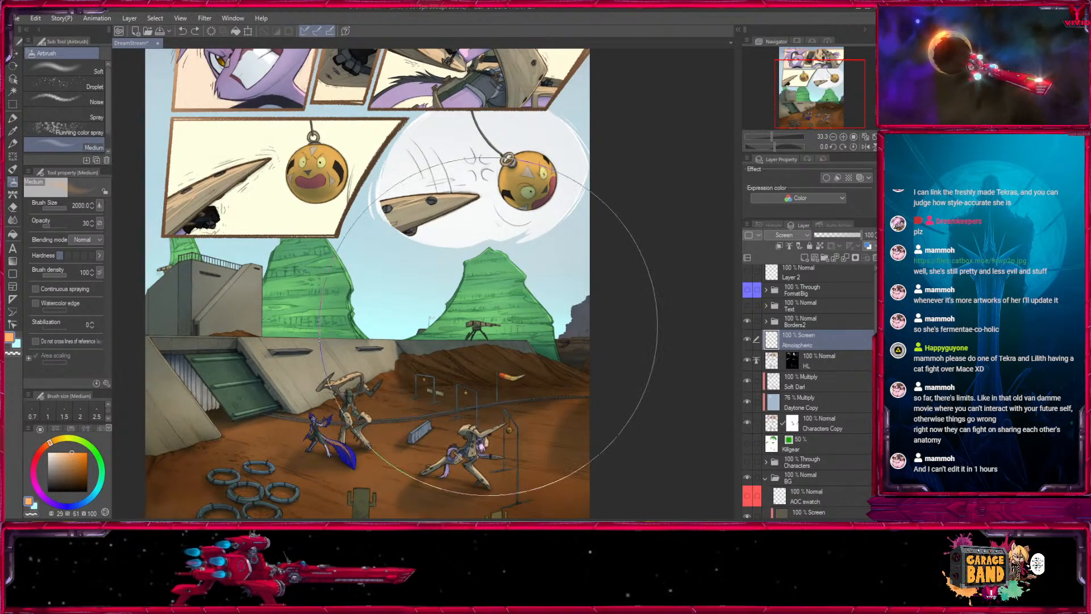
left_click_drag(488, 326, 480, 280)
key("x")
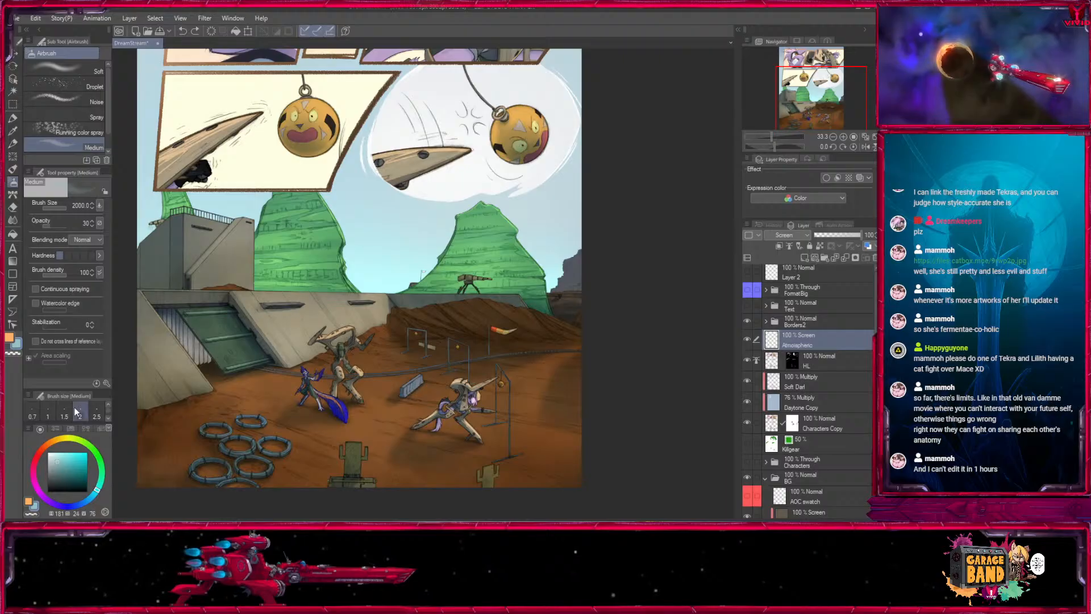
mouse_move(193, 323)
left_mouse_down()
mouse_move(227, 295)
mouse_move(426, 327)
mouse_move(573, 316)
left_mouse_up()
key("ctrl+z")
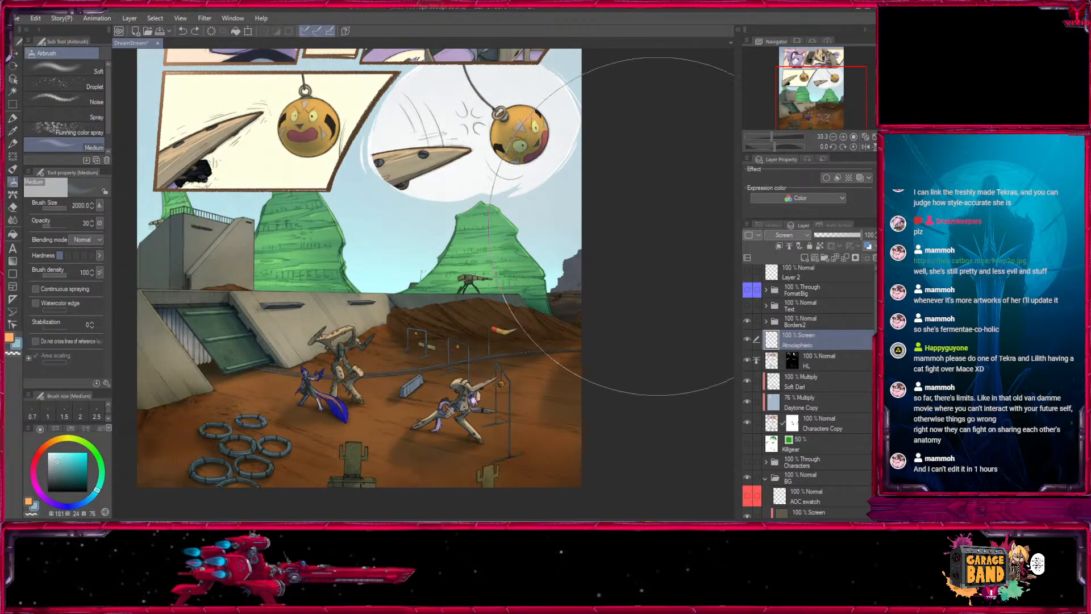
- Airbrush warm orange light over the bunker at size 1700, and pale blue haze over the mesa and horizon on the page's right side
key("x")
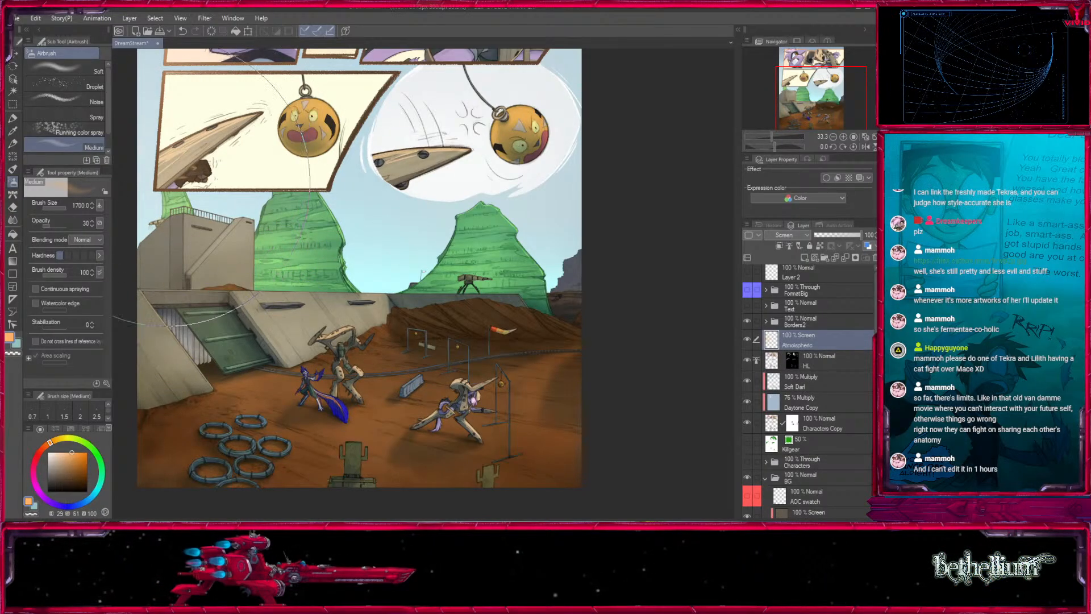
key("x")
mouse_move(438, 117)
left_mouse_down()
mouse_move(483, 122)
mouse_move(651, 220)
left_mouse_up()
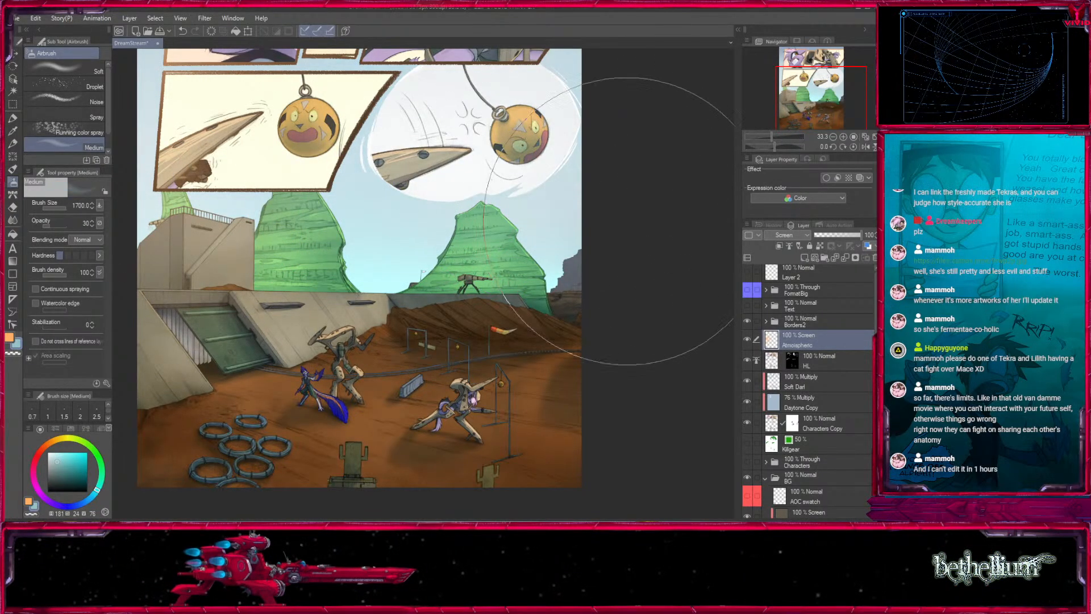
key("bracketleft")
key("bracketleft")
left_click_drag(441, 178, 480, 180)
key("bracketleft")
key("bracketleft")
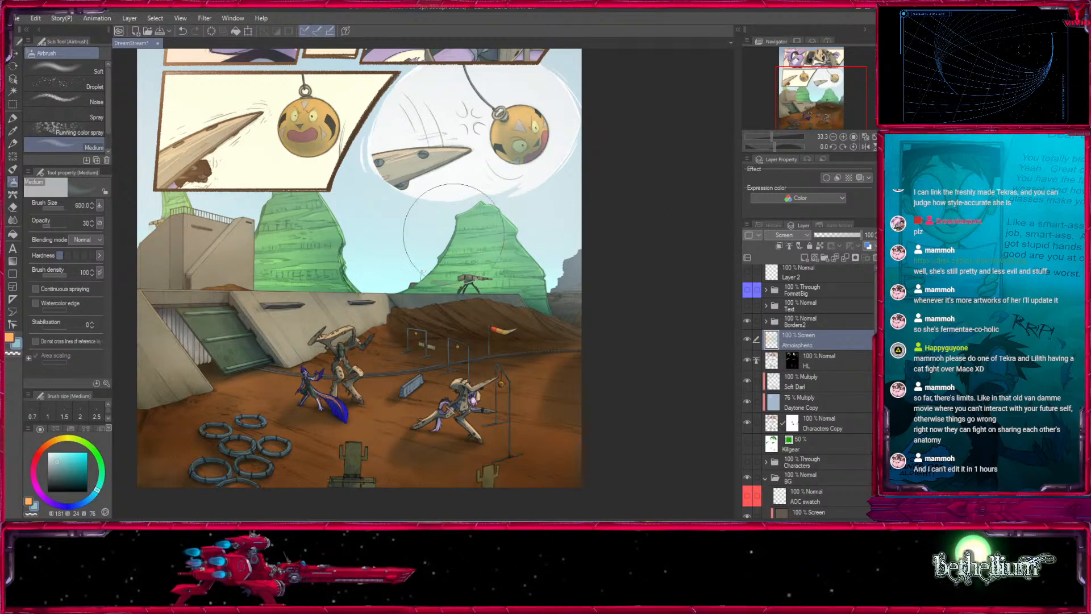
- Build up pale blue haze around the large mesas with the Medium airbrush at sizes 500 to 800
key("bracketleft")
key("bracketleft")
key("bracketleft")
mouse_move(615, 382)
left_mouse_down()
mouse_move(638, 288)
mouse_move(631, 398)
left_mouse_up()
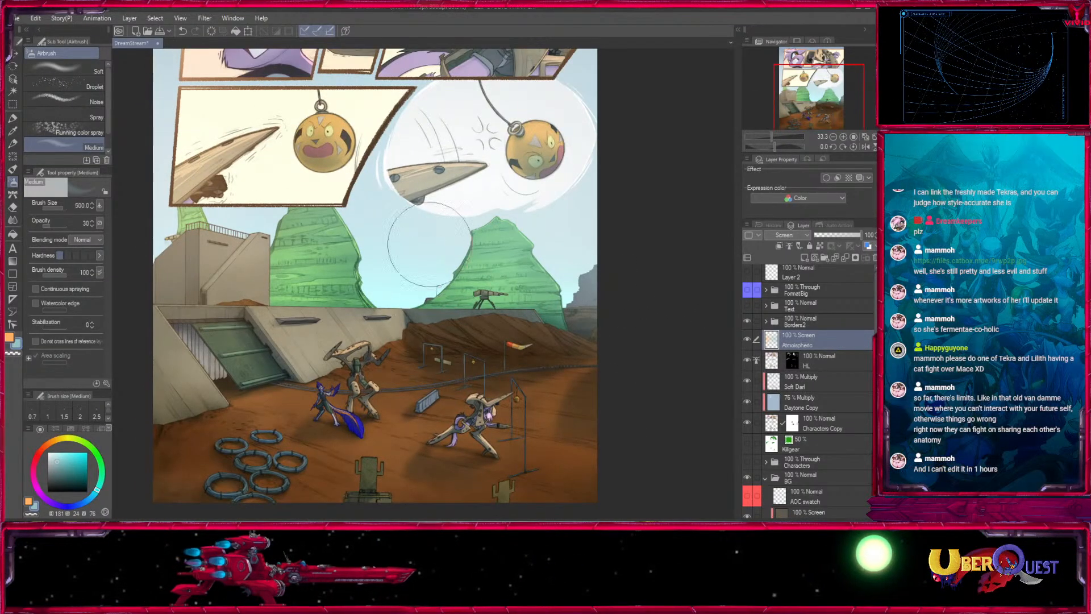
key("bracketleft")
key("bracketleft")
key("bracketleft")
key("bracketleft")
key("bracketleft")
key("bracketright")
key("bracketright")
key("bracketright")
key("bracketright")
key("bracketright")
key("bracketright")
key("bracketright")
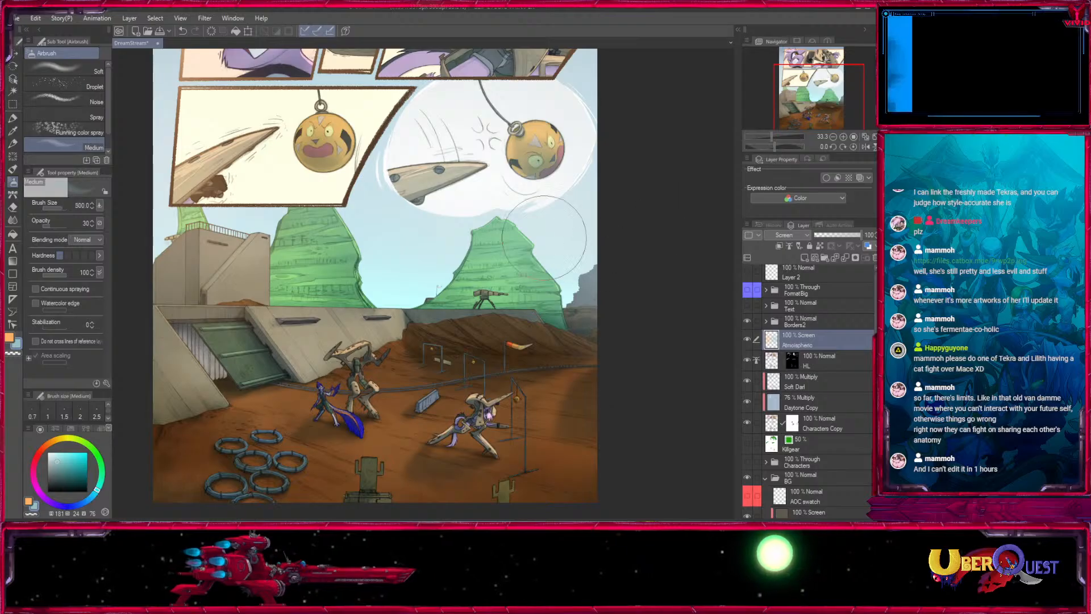
key("bracketright")
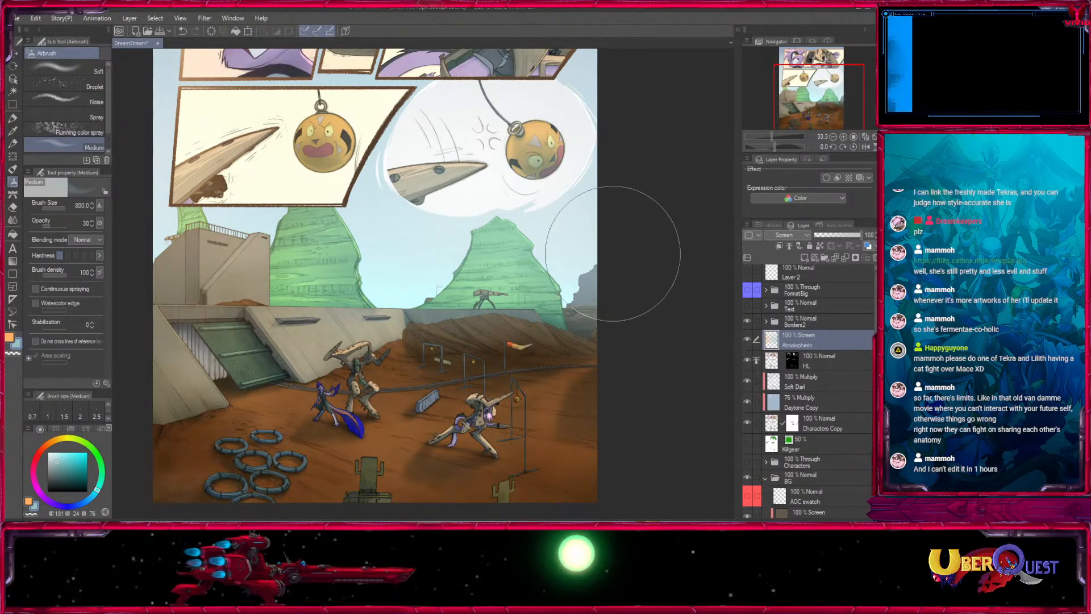
- Touch up the haze around the tiny distant flag and structure between the mesas with the airbrush at size 17
key("bracketleft")
key("bracketleft")
key("bracketleft")
key("bracketleft")
key("bracketleft")
key("bracketleft")
key("bracketleft")
key("bracketleft")
key("bracketleft")
key("bracketleft")
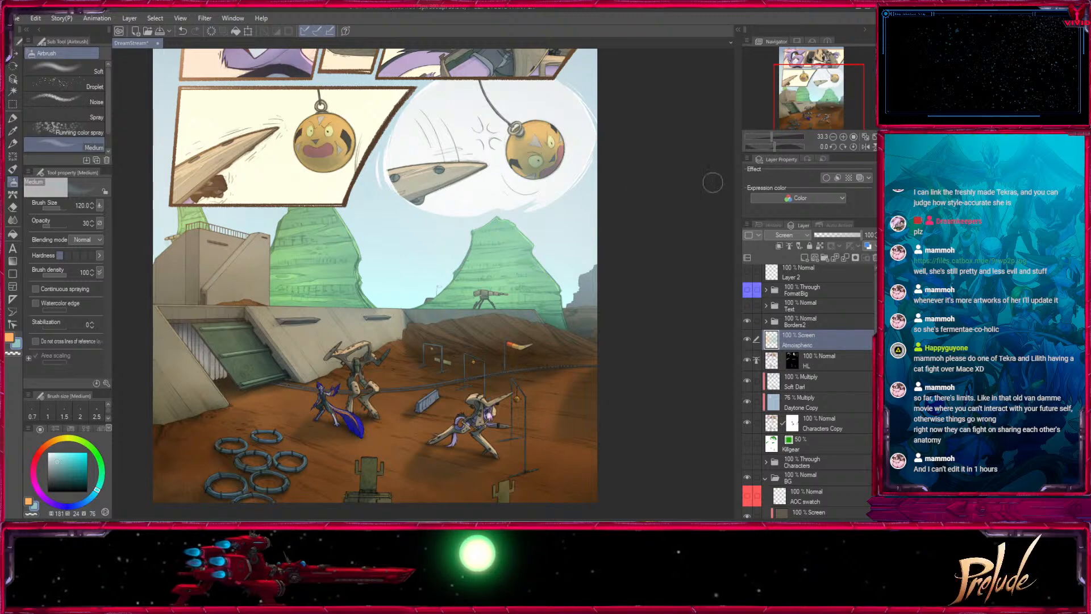
left_click(843, 137)
left_click(844, 137)
key("bracketleft")
key("bracketleft")
key("bracketleft")
key("bracketleft")
key("bracketleft")
key("bracketleft")
key("bracketleft")
key("bracketleft")
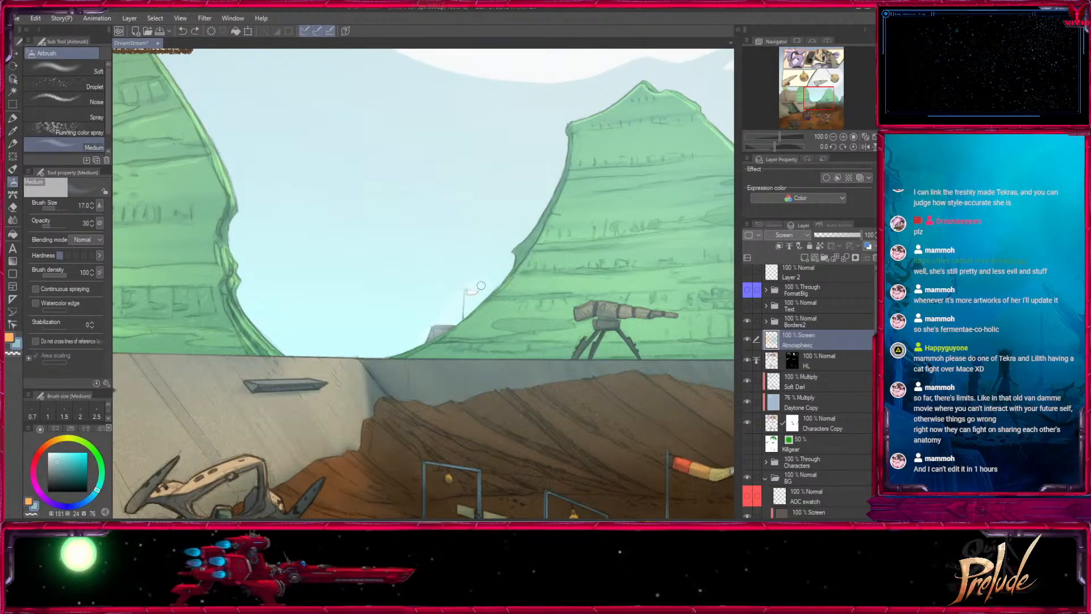
key("bracketright")
key("bracketright")
key("bracketright")
key("bracketright")
key("bracketright")
key("bracketright")
key("bracketright")
key("bracketright")
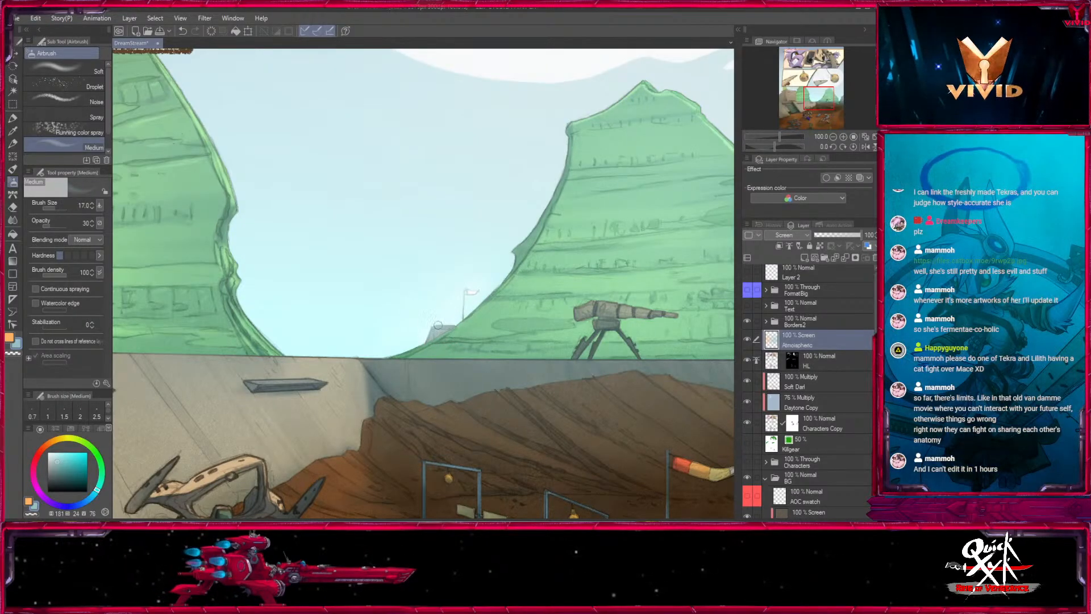
- Airbrush pale blue haze over the distant rock formation at the page's right edge, at brush sizes 200 to 800
left_click_drag(642, 273, 153, 286)
key("bracketright")
key("bracketright")
key("bracketright")
key("bracketright")
key("bracketright")
key("bracketright")
key("bracketright")
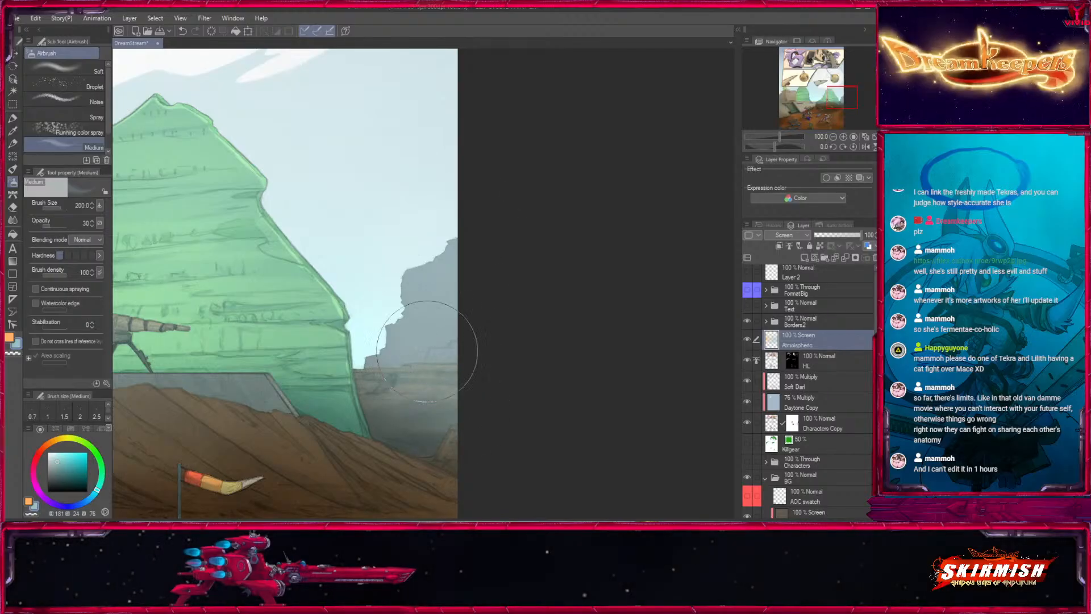
key("bracketright")
key("bracketright")
key("bracketright")
key("bracketright")
- Spread broad pale blue haze across the mesas, dirt mound and horizon at brush sizes 800 to 1200
key("bracketright")
key("bracketright")
key("bracketright")
key("bracketright")
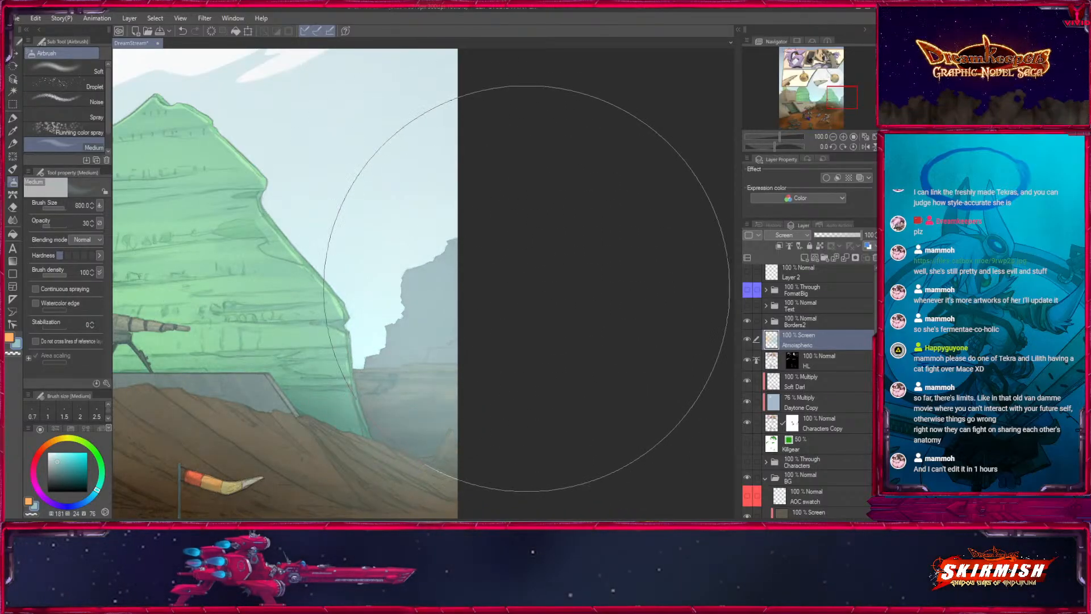
left_click(832, 136)
left_click(833, 137)
mouse_move(293, 412)
left_mouse_down()
mouse_move(555, 322)
mouse_move(387, 449)
left_mouse_up()
key("bracketright")
key("bracketright")
key("bracketright")
left_click_drag(481, 295, 534, 300)
key("bracketleft")
key("bracketleft")
key("bracketleft")
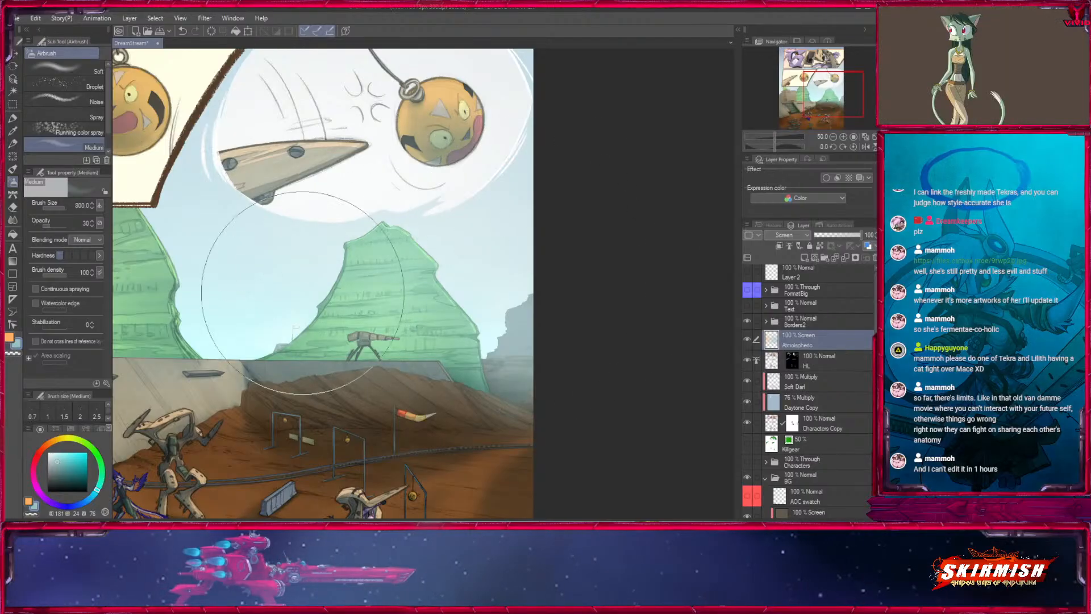
mouse_move(262, 253)
left_mouse_down()
mouse_move(471, 219)
mouse_move(694, 273)
left_mouse_up()
key("bracketright")
key("bracketright")
key("bracketright")
left_click_drag(494, 276, 443, 275)
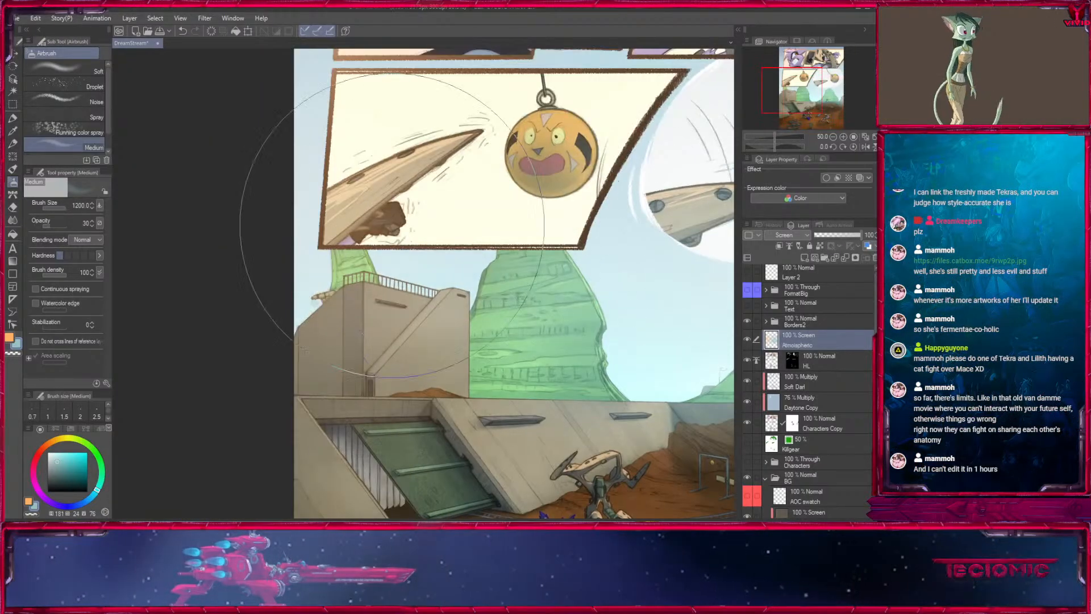
- Airbrush warm orange light over the bunker at size 1500, undoing the strokes that do not fit
key("x")
left_click_drag(496, 318, 457, 309)
mouse_move(477, 392)
left_mouse_down()
mouse_move(382, 241)
mouse_move(426, 317)
left_mouse_up()
key("ctrl+z")
left_click_drag(295, 398, 304, 321)
left_click_drag(500, 291, 452, 109)
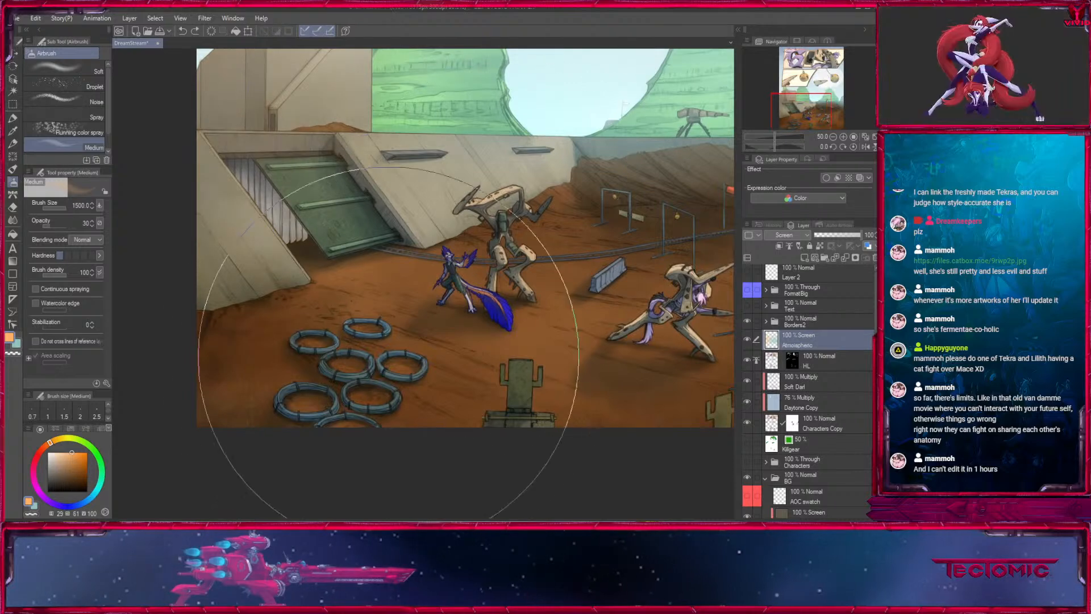
mouse_move(385, 398)
left_mouse_down()
mouse_move(348, 298)
mouse_move(351, 406)
left_mouse_up()
key("ctrl+z")
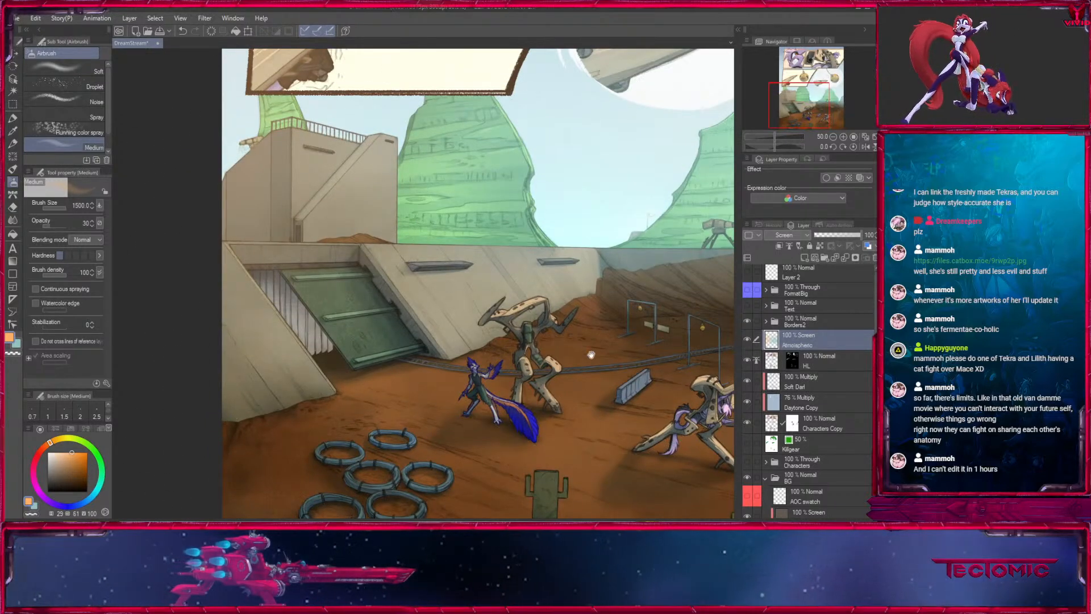
left_click_drag(566, 364, 545, 431)
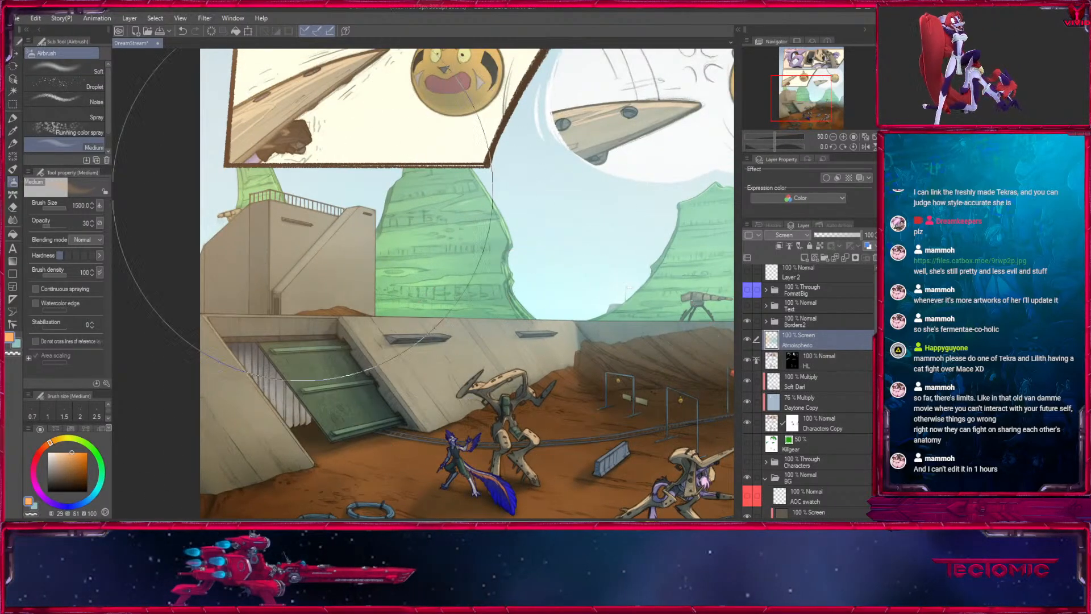
left_click(354, 196, "alt")
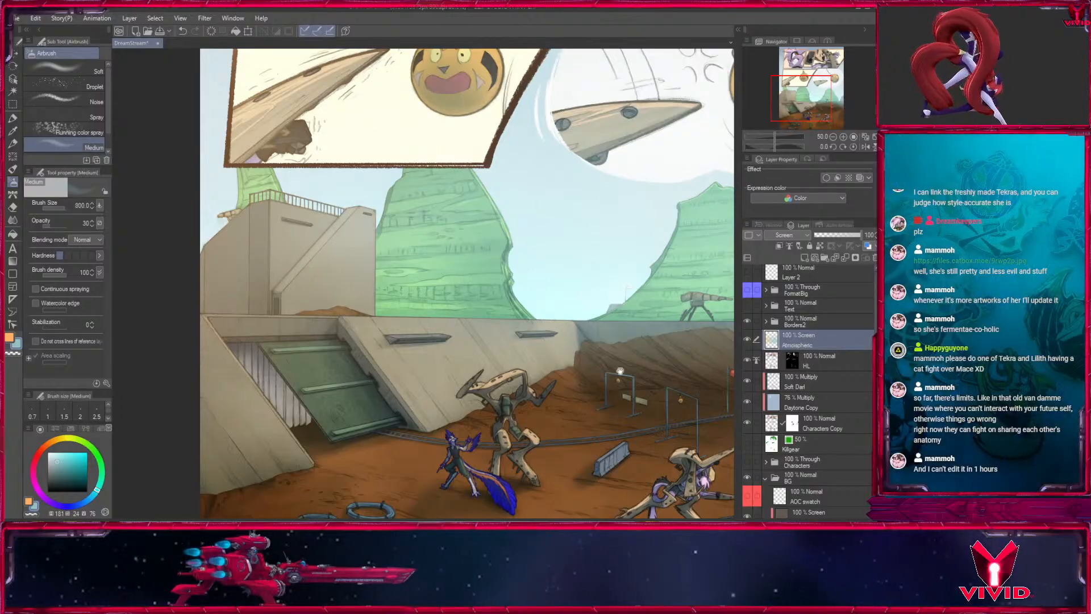
- Add more pale blue haze over the background mesas and horizon at brush sizes 800 and 700
left_click_drag(376, 227, 279, 206)
left_click(833, 136)
left_click_drag(632, 399, 527, 418)
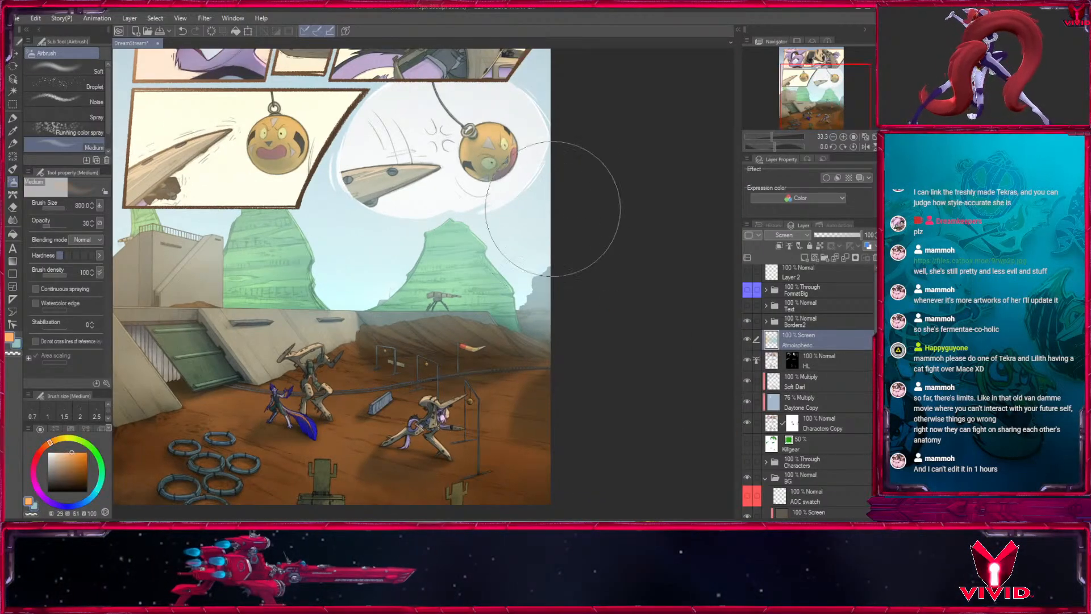
key("bracketright")
key("x")
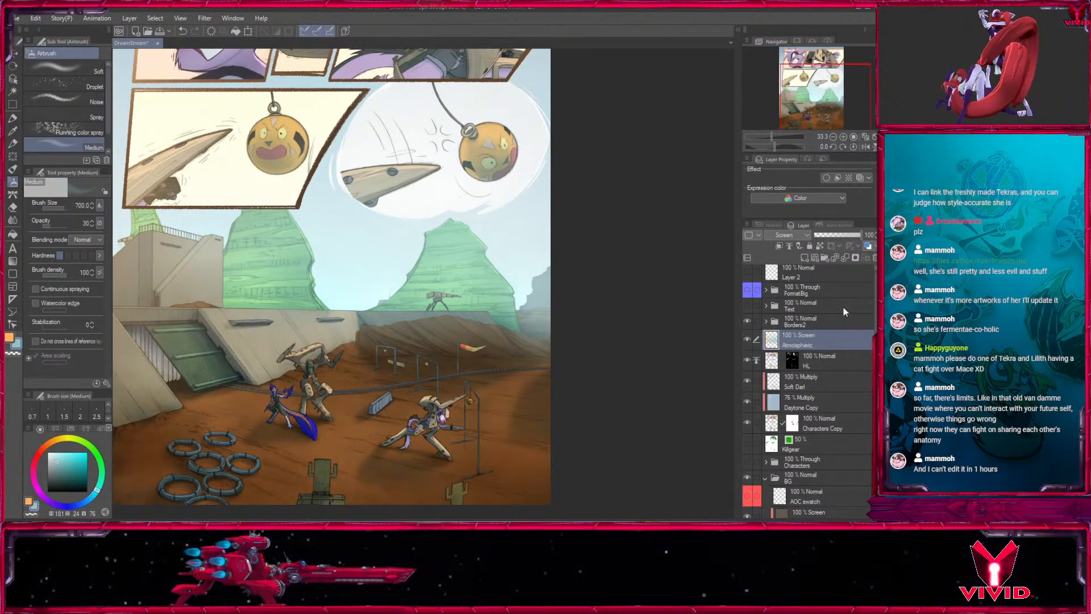
- Check the Ground selection layer in the BG folder, and load the BASE layer's area as a selection
left_click_drag(732, 333, 793, 307)
scroll(852, 411, "down", 10)
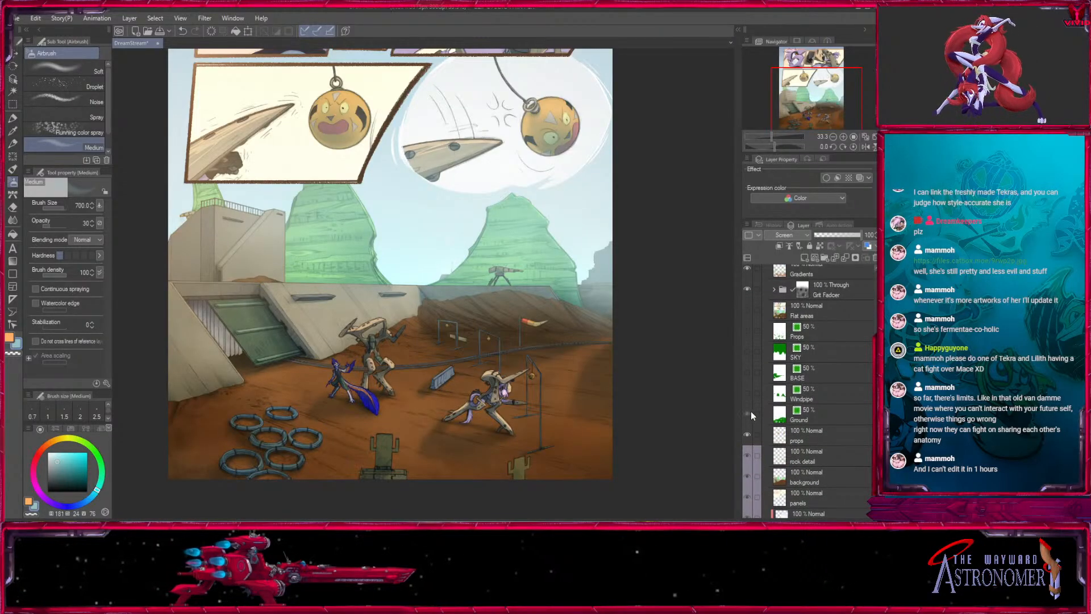
left_click(750, 413)
left_click(750, 415)
left_click(818, 414)
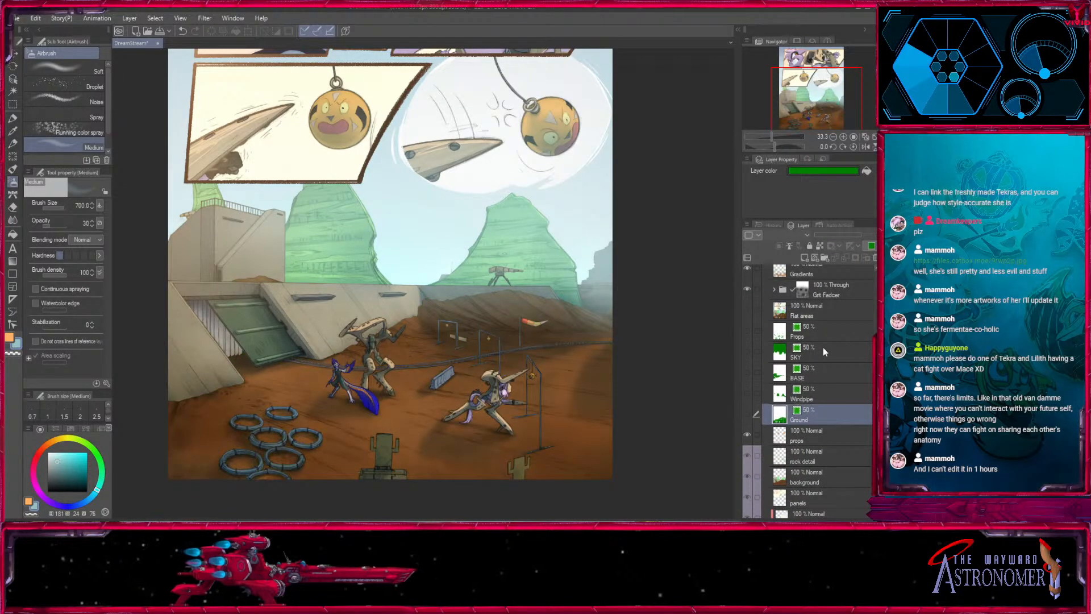
left_click(797, 369)
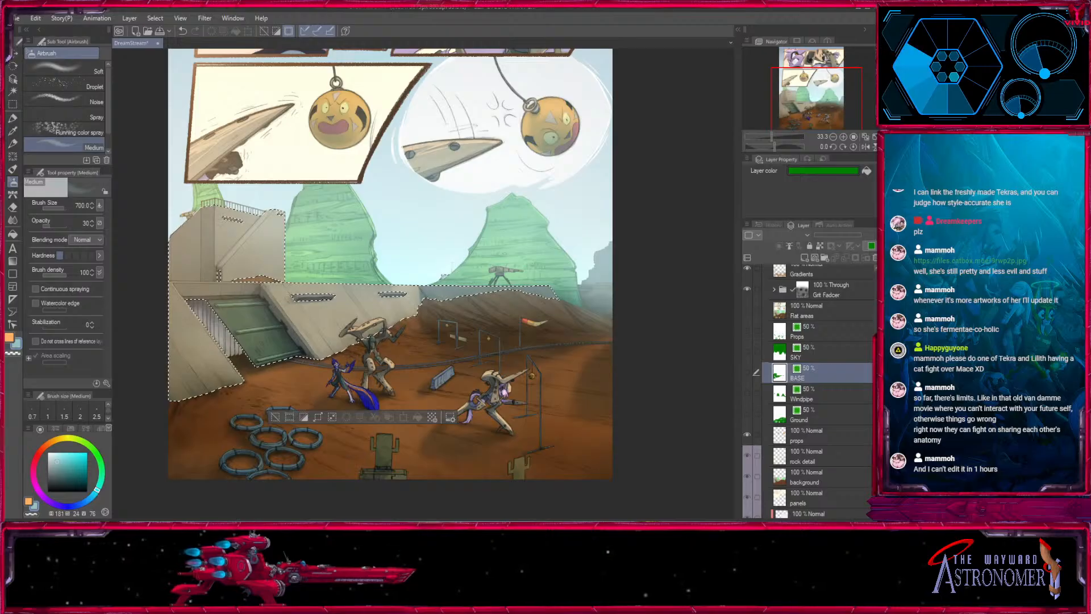
- Load the Windpipe layer's mesa area as a selection, and create a layer mask from it on the Atmospheric layer
scroll(818, 392, "up", 2)
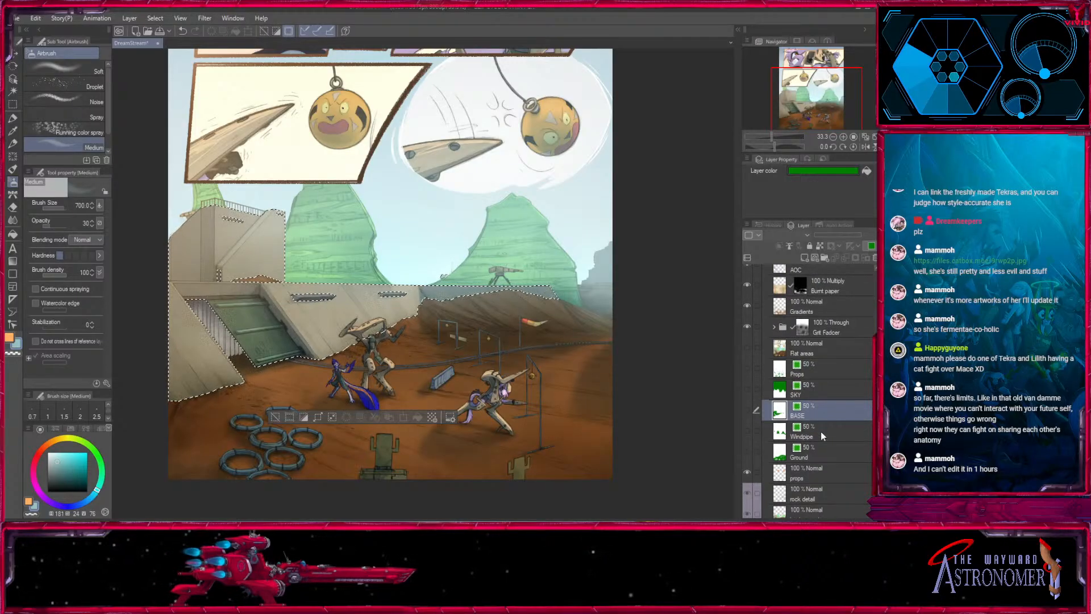
left_click(821, 436)
left_click(797, 426)
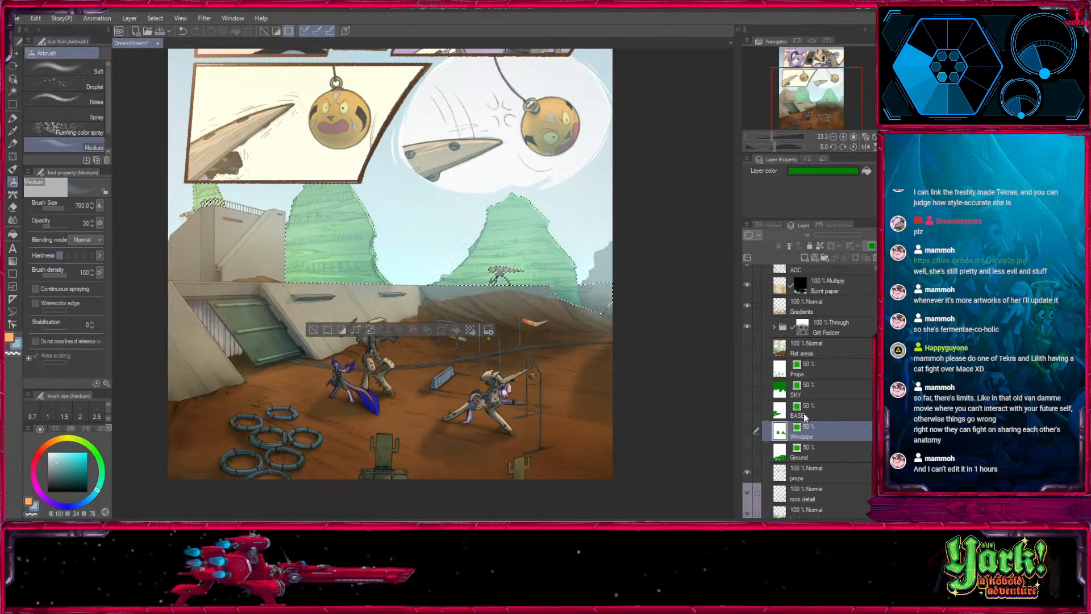
scroll(824, 369, "up", 10)
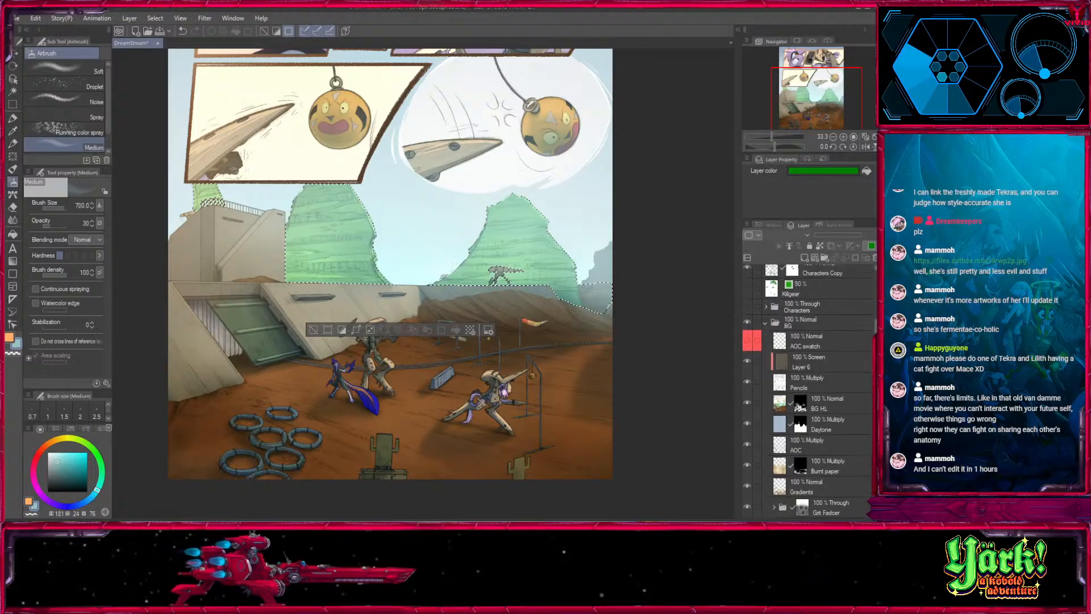
left_click(826, 352)
scroll(841, 339, "up", 6)
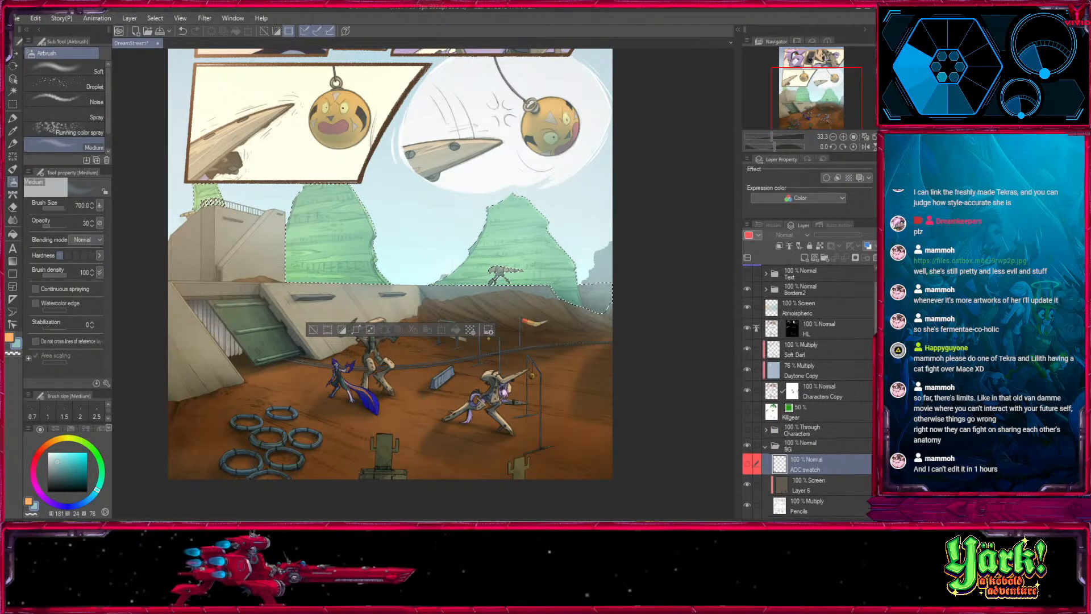
left_click(830, 311)
left_click(855, 258)
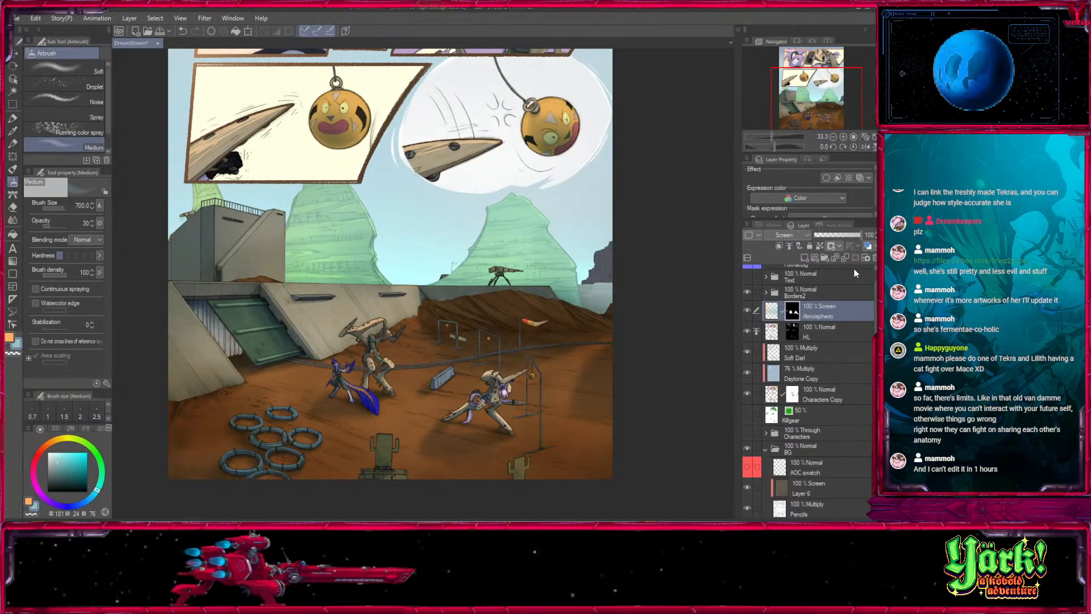
- Paint the Atmospheric layer's mask with Fill in Mono Pen 2 at size 1000 to reveal the haze across the lower page
key("p")
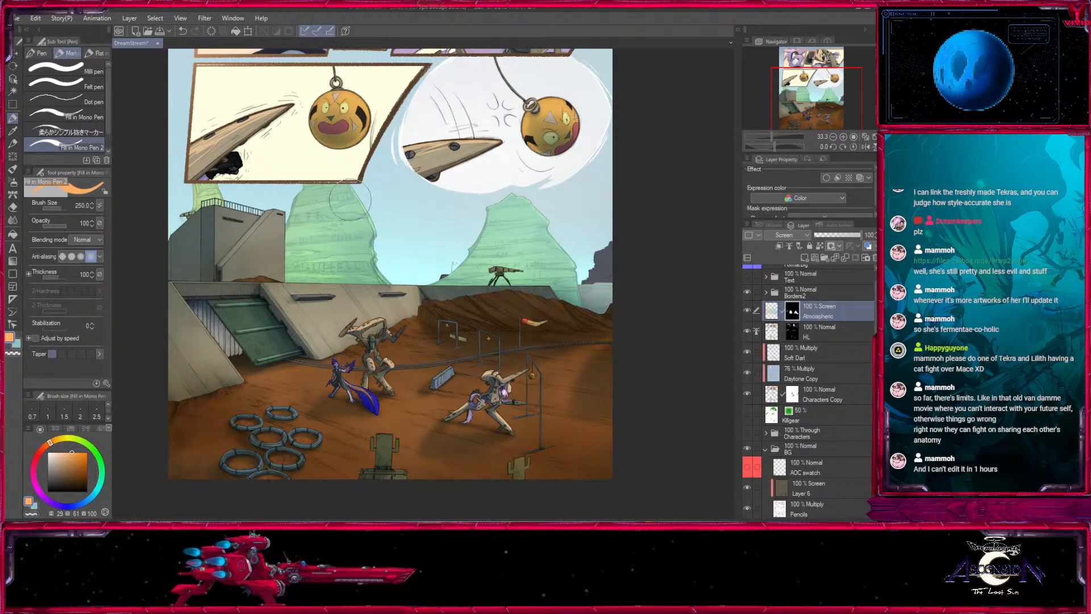
key("bracketright")
key("bracketright")
key("bracketright")
mouse_move(176, 198)
left_mouse_down()
mouse_move(538, 195)
mouse_move(242, 159)
mouse_move(577, 129)
mouse_move(274, 188)
mouse_move(498, 238)
mouse_move(346, 353)
mouse_move(368, 435)
mouse_move(704, 430)
left_mouse_up()
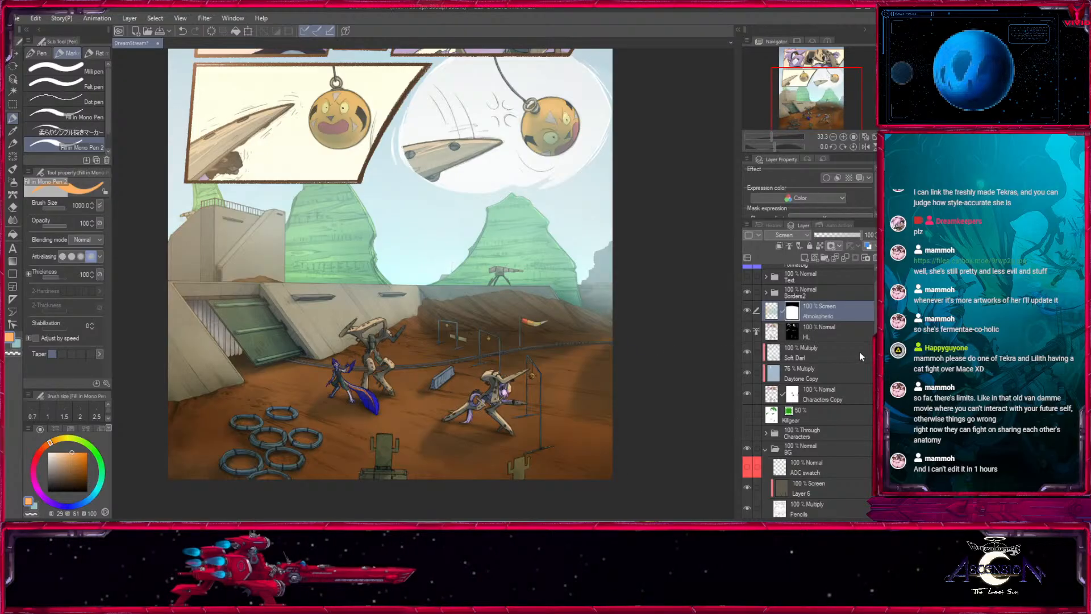
- Load the bordered comic panels' area as a selection, and make the Atmospheric layer's mask the active target
scroll(807, 392, "down", 10)
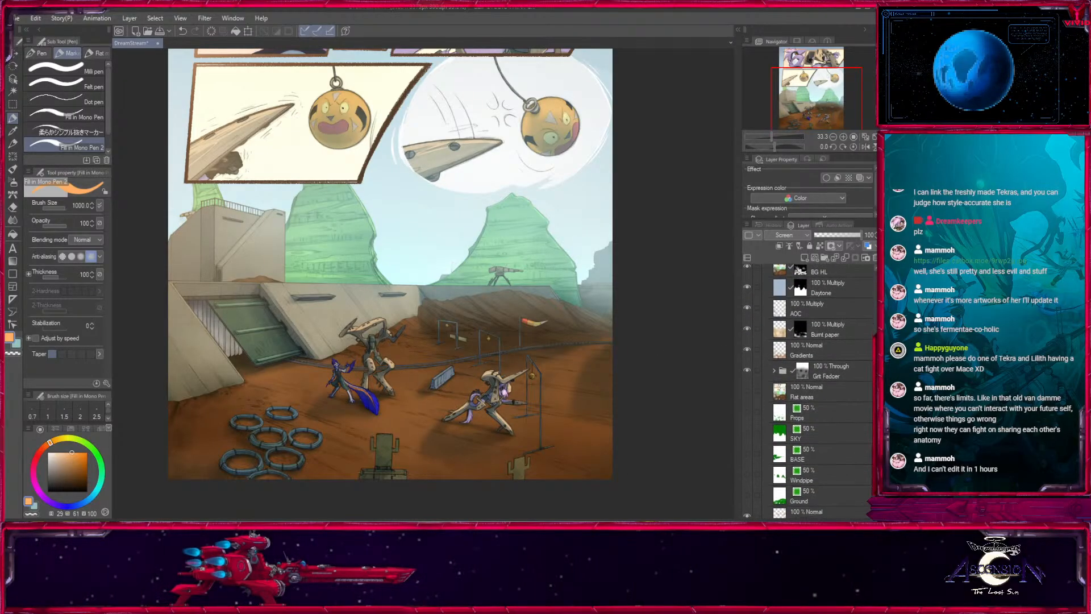
left_click_drag(873, 423, 869, 294)
left_click(845, 360)
left_click(779, 356, "ctrl")
left_click(793, 345)
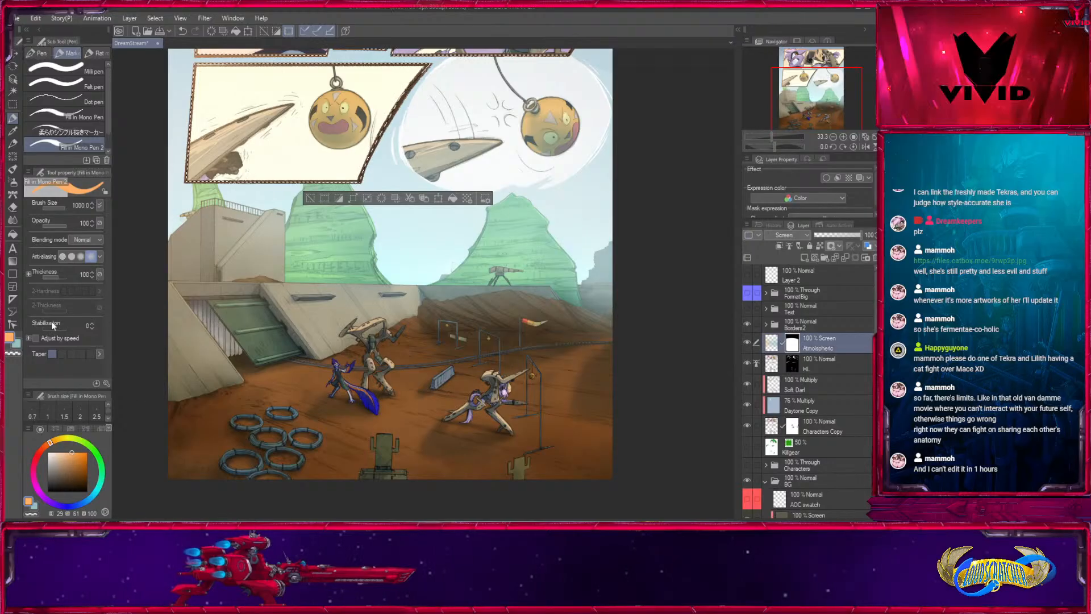
- Mask the haze out of the bordered panels with transparent Fill in Mono Pen 2 at size 1700, and deselect
key("c")
left_click_drag(471, 108, 444, 320)
key("bracketright")
key("bracketright")
key("bracketright")
left_click_drag(242, 287, 372, 236)
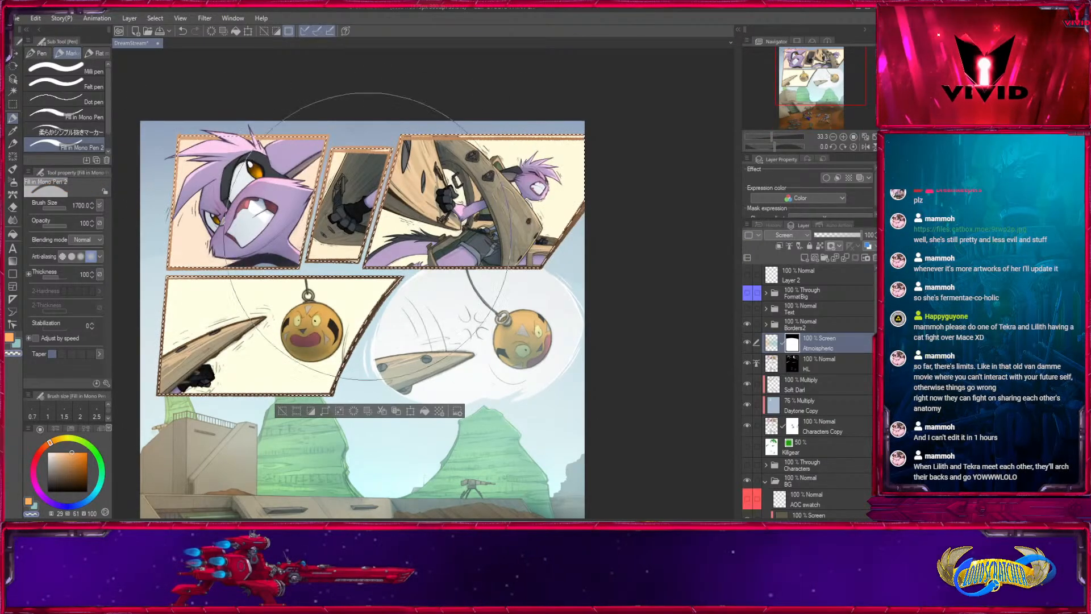
left_click_drag(346, 407, 333, 312)
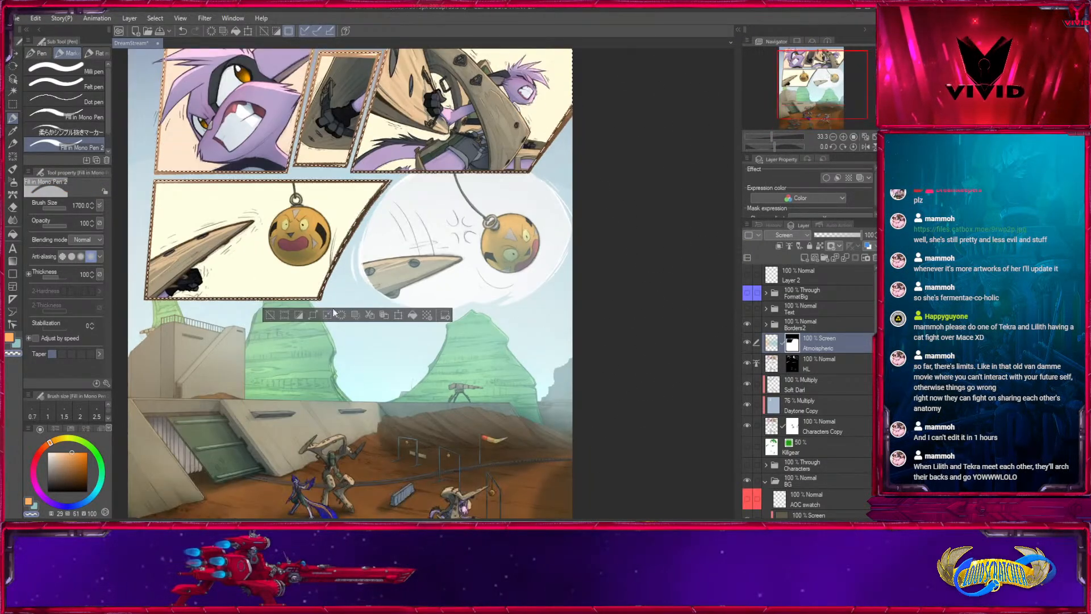
left_click(271, 316)
- Mask the haze off the blade and ball in the round panel with the pen at sizes 600 and 150
key("bracketleft")
key("bracketleft")
key("bracketleft")
key("bracketleft")
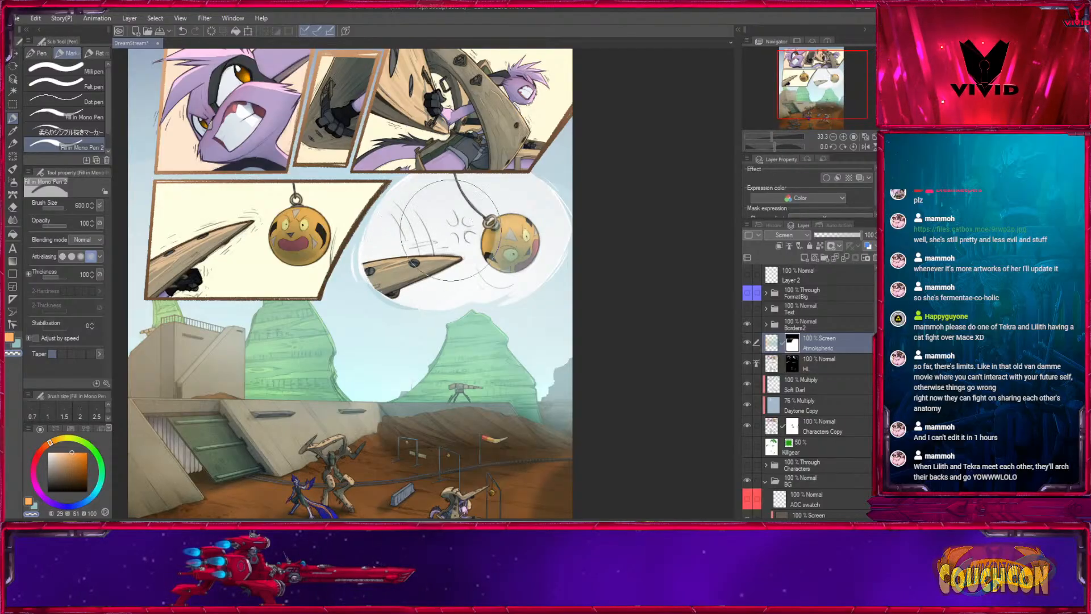
key("bracketleft")
key("bracketleft")
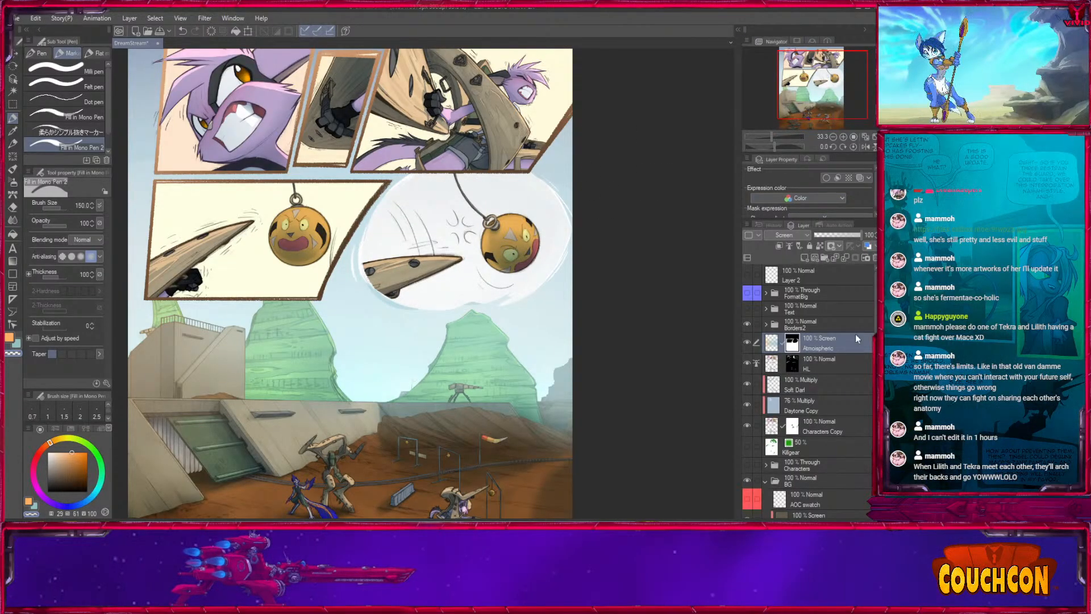
- Find the Bop Panel layer in the BG folder, and load its area as a selection
scroll(863, 465, "down", 8)
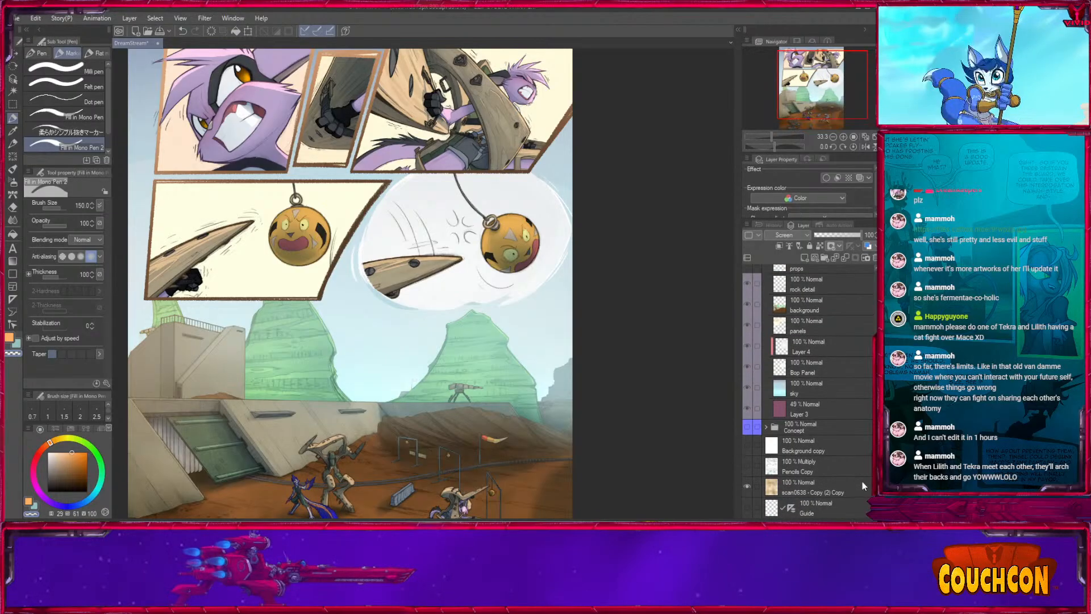
scroll(807, 392, "up", 2)
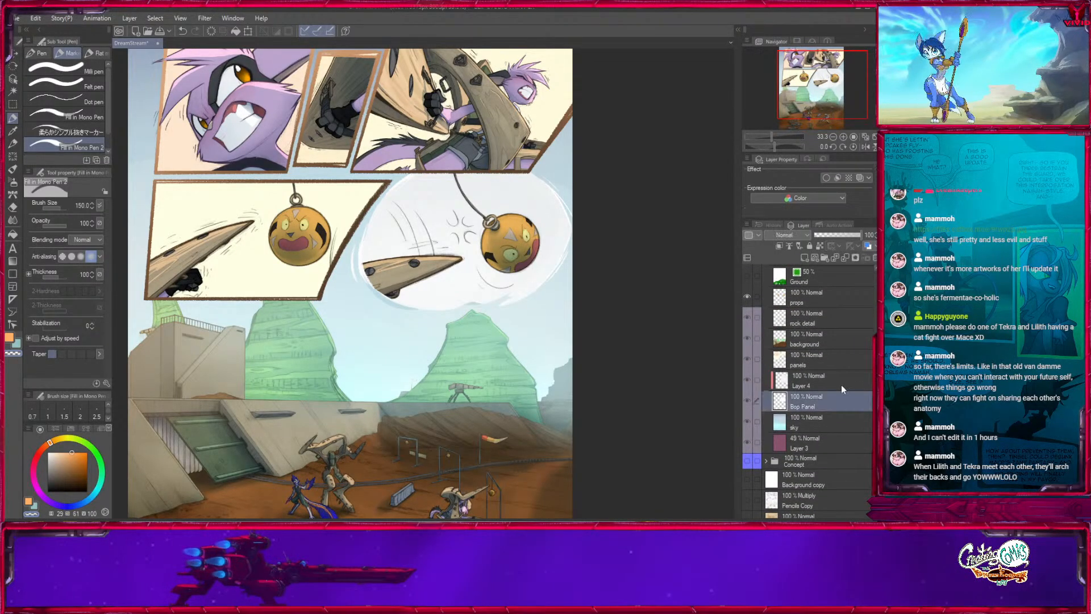
left_click(859, 363)
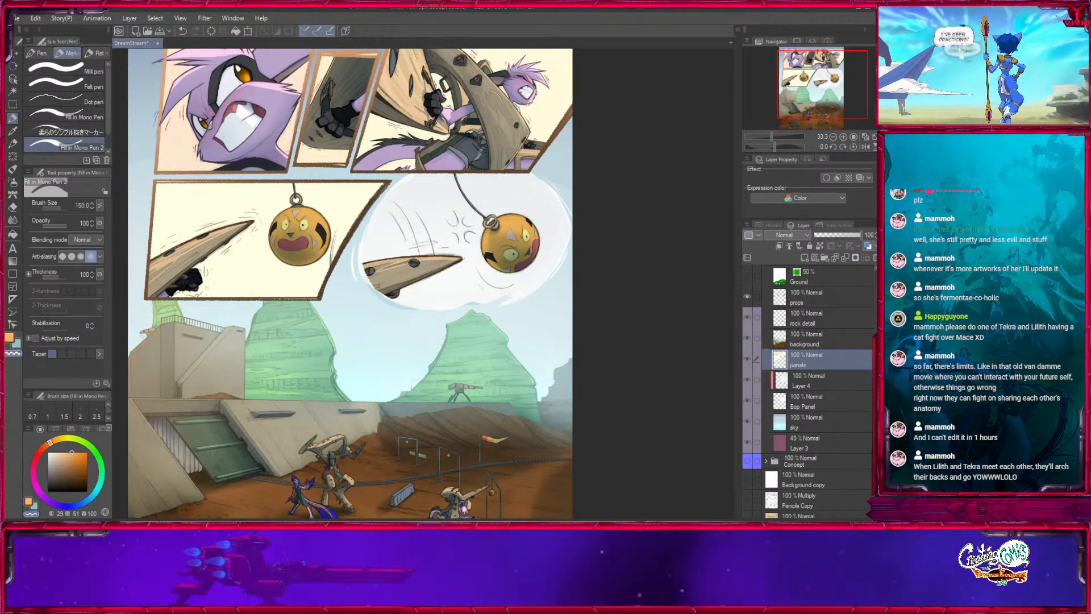
scroll(818, 392, "up", 3)
scroll(813, 392, "up", 5)
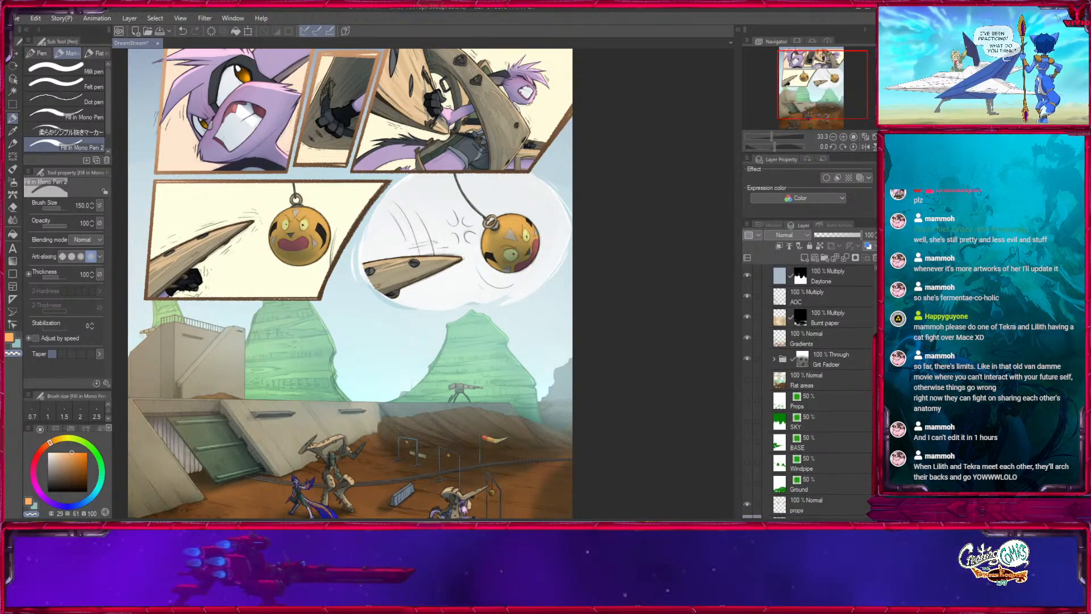
scroll(865, 440, "down", 10)
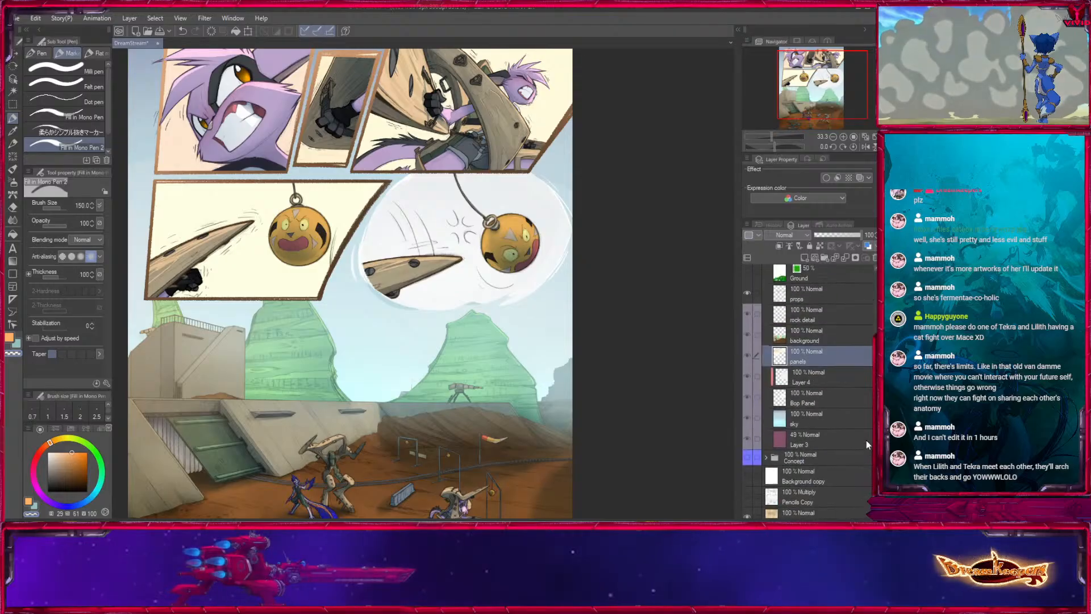
left_click(851, 395, "ctrl")
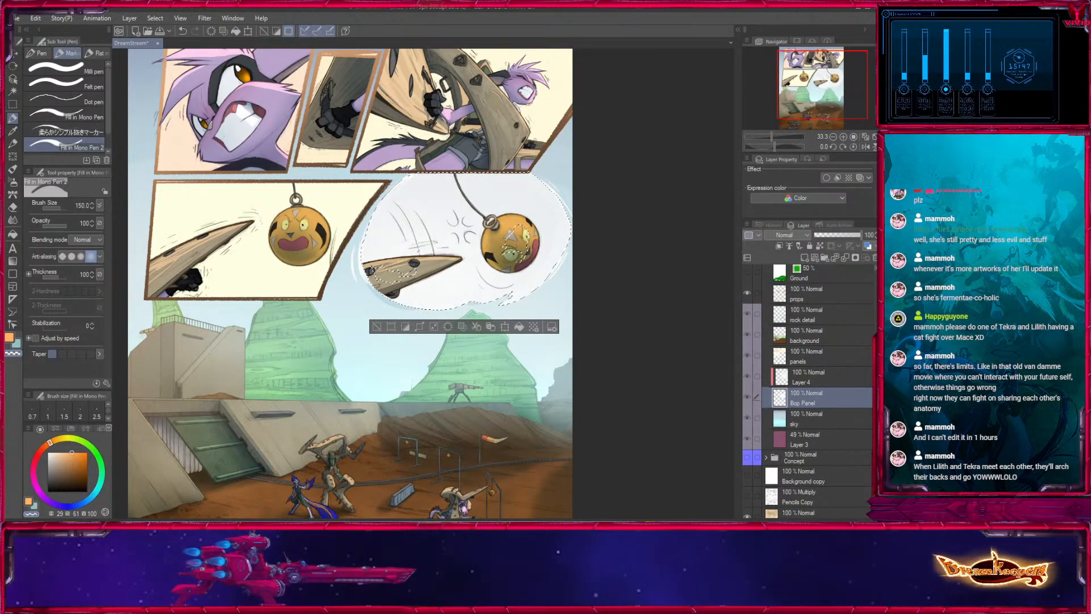
scroll(868, 458, "up", 10)
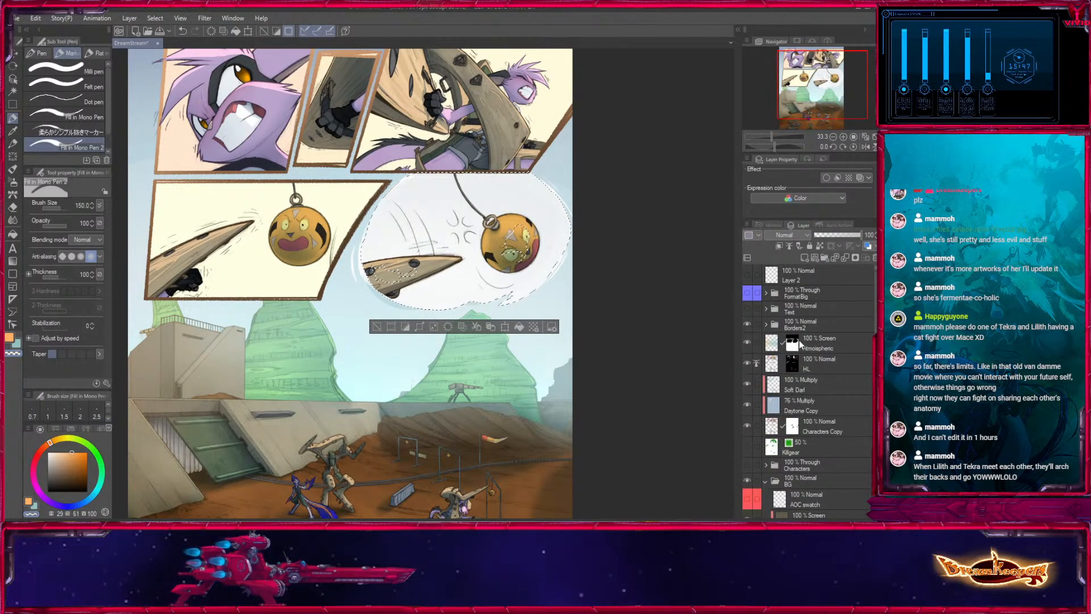
- Mask the Atmospheric haze out of the selected round panel with the pen at size 700, and invert the selection
left_click(798, 339)
left_click(12, 121)
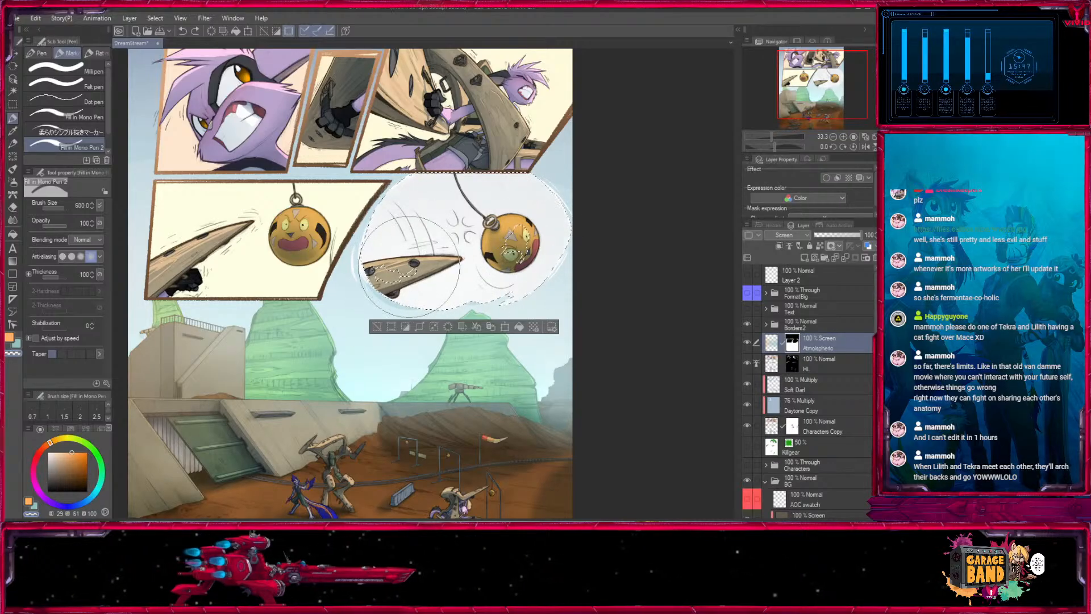
key("bracketright")
left_click(523, 226)
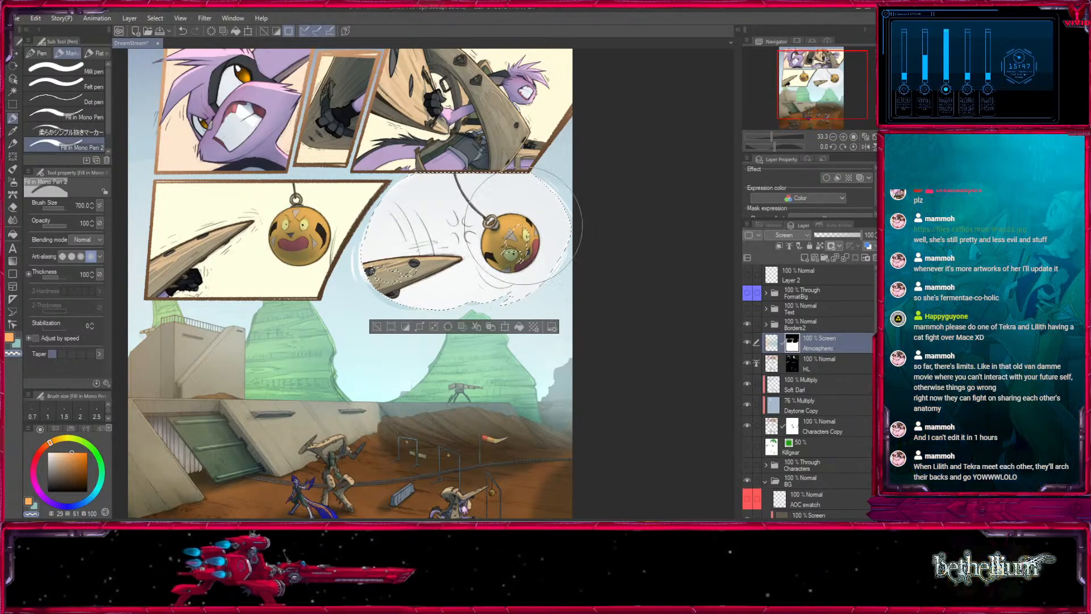
left_click(405, 327)
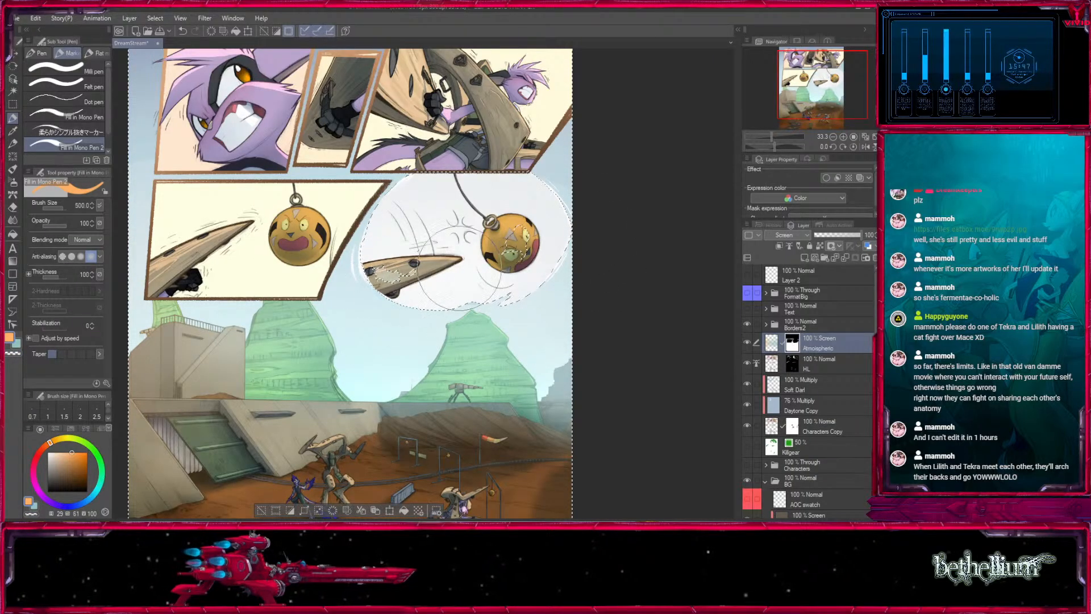
- Restore the haze mask around the round panel's outer edge with the pen at sizes 120 and 150, and deselect
left_click(844, 137)
left_click(843, 137)
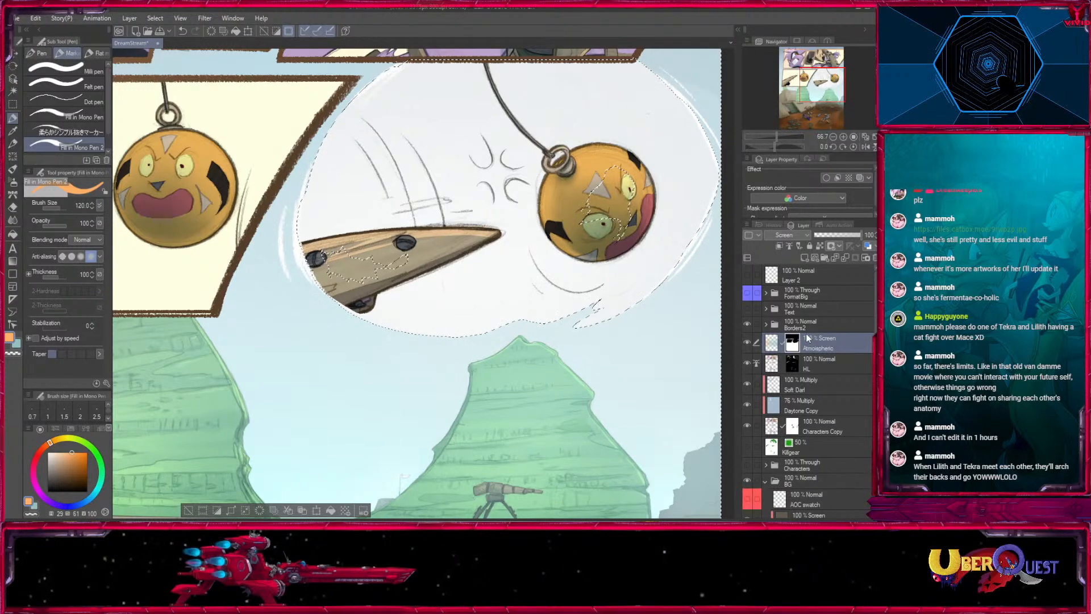
left_click_drag(650, 311, 506, 440)
key("]")
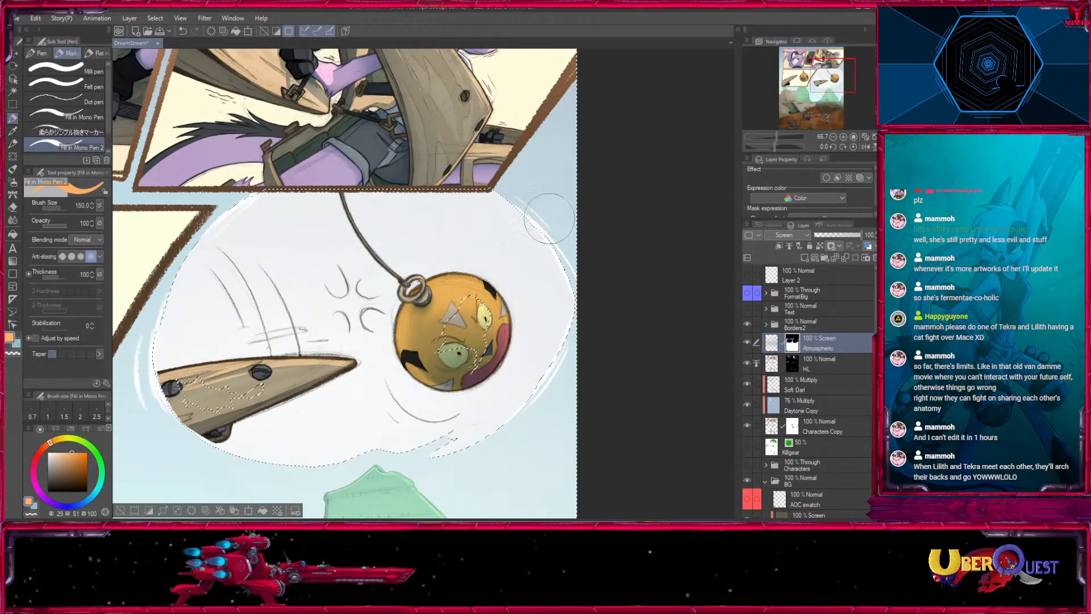
left_click_drag(378, 212, 600, 218)
key("[")
mouse_move(423, 356)
left_mouse_down()
mouse_move(480, 109)
mouse_move(317, 133)
left_mouse_up()
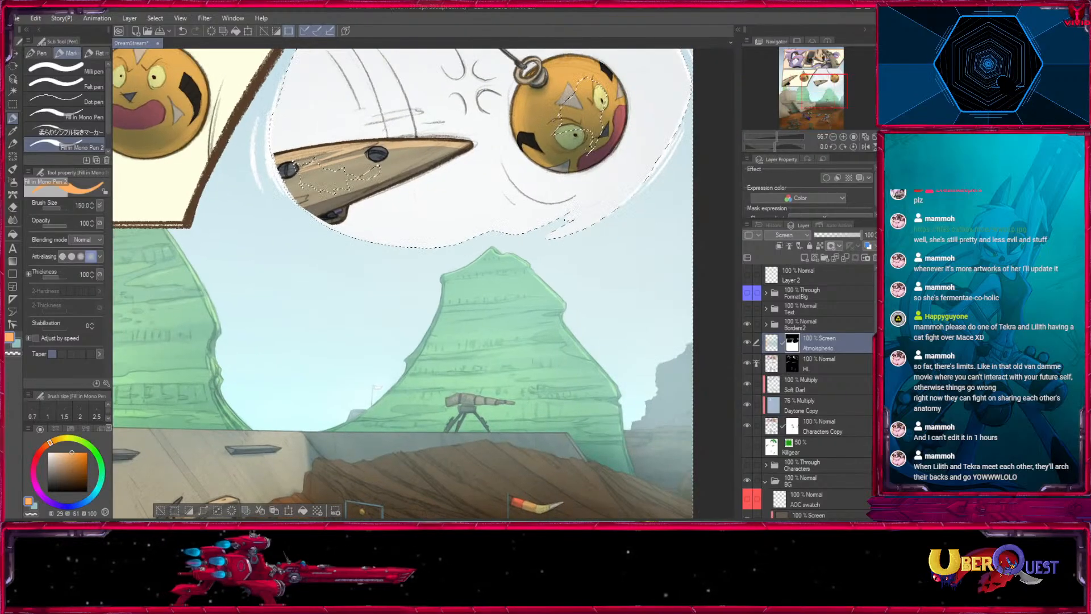
- Compare the page with and without the Atmospheric layer by toggling its visibility
double_click(833, 137)
left_click_drag(634, 312, 721, 365)
left_click(748, 343)
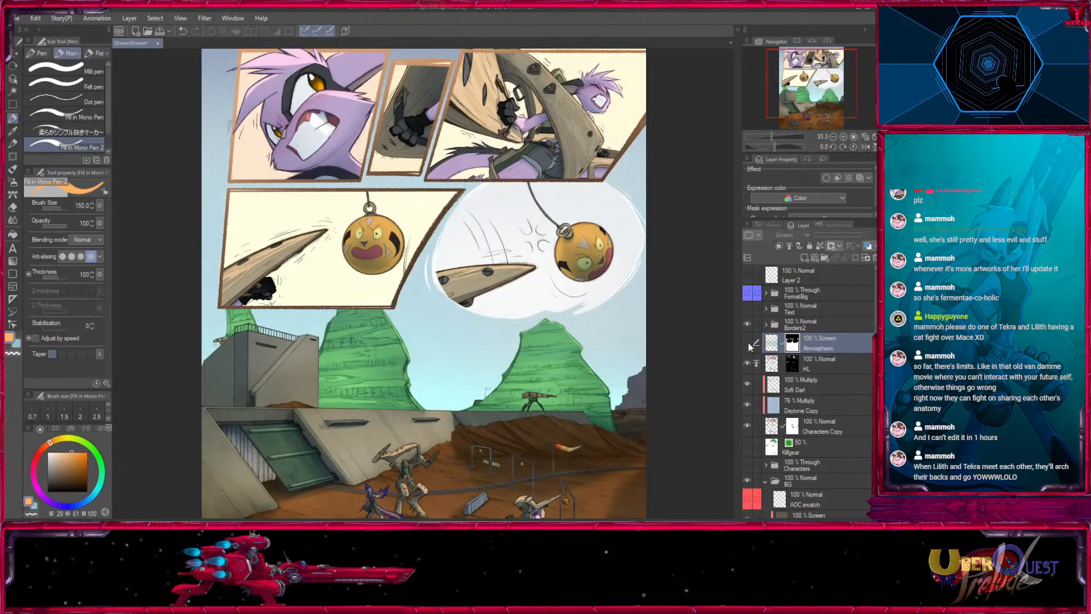
left_click(748, 342)
left_click(748, 342)
left_click(748, 342)
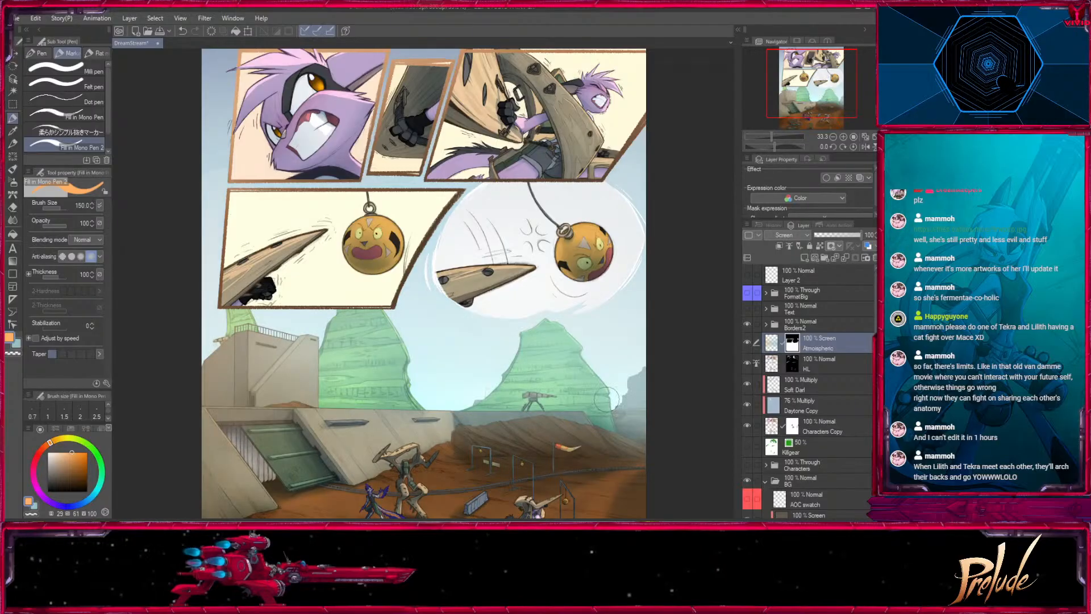
- Load the Windpipe layer's mesa area as a selection, and return to the Atmospheric layer's mask
left_click(13, 182)
mouse_move(382, 367)
left_mouse_down()
mouse_move(366, 236)
mouse_move(349, 265)
left_mouse_up()
scroll(850, 438, "down", 10)
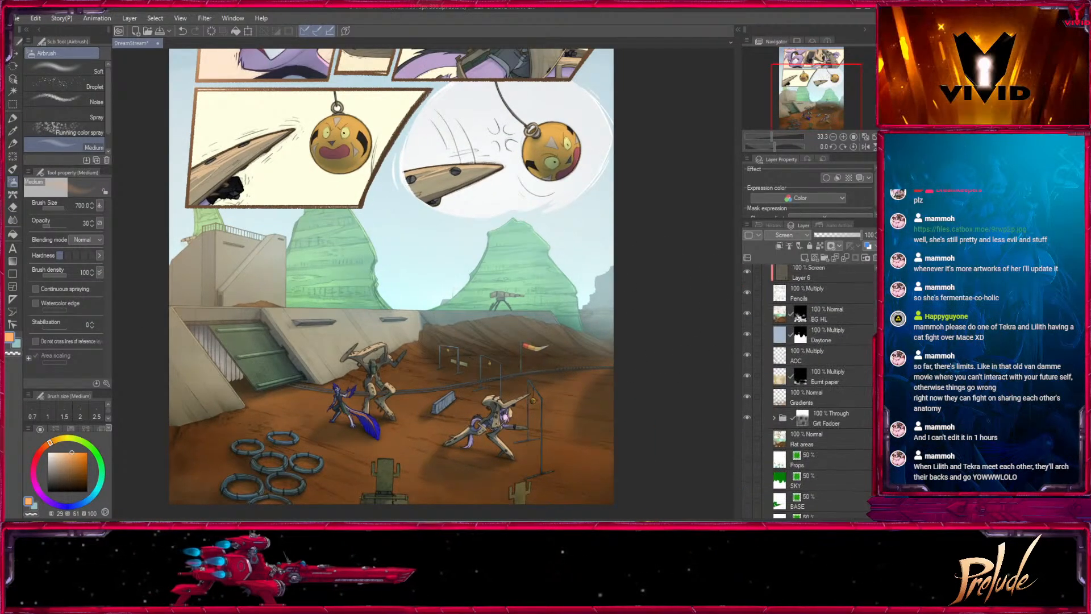
left_click(830, 462)
key("o")
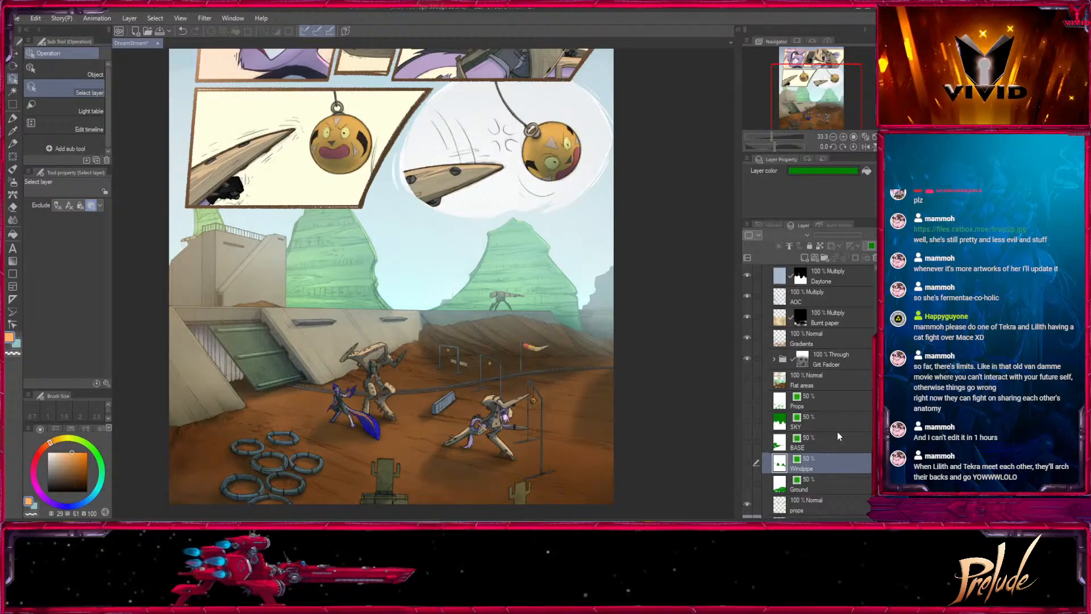
key("ctrl+shift+d")
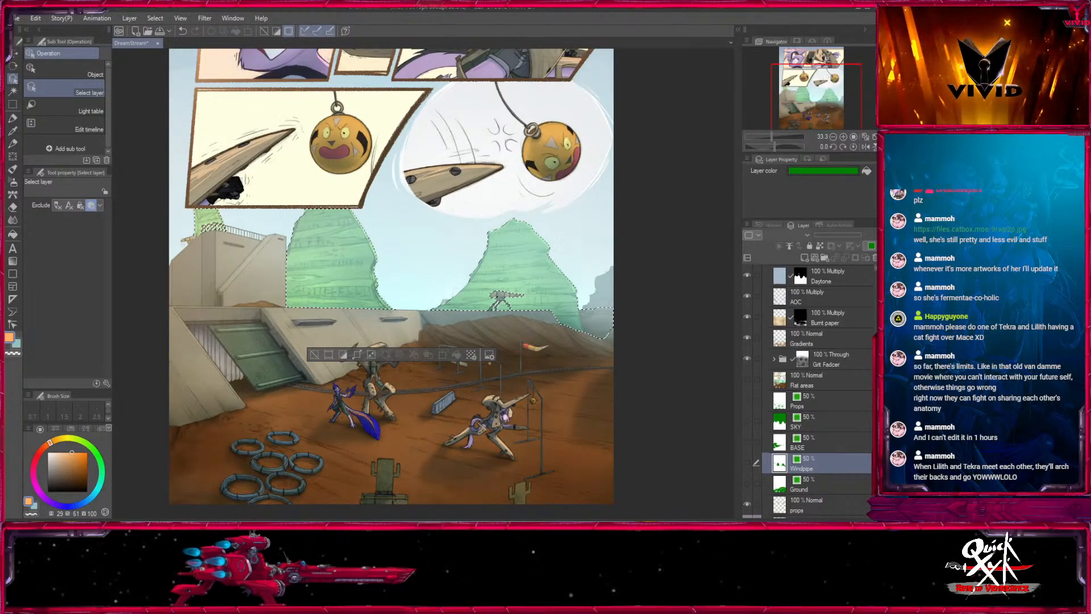
scroll(876, 295, "up", 10)
left_click(772, 338)
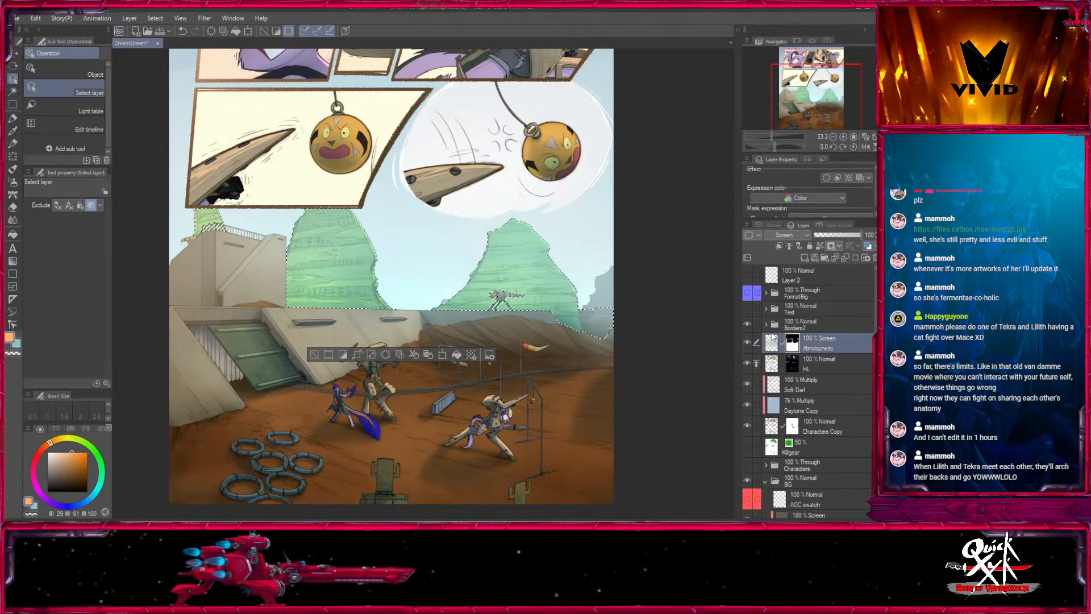
- Thin the haze over the selected mesas with the transparent Medium airbrush at sizes 1700 and 1000, opacity 30
left_click(13, 183)
key("bracketright")
key("bracketright")
key("bracketright")
key("bracketright")
key("bracketright")
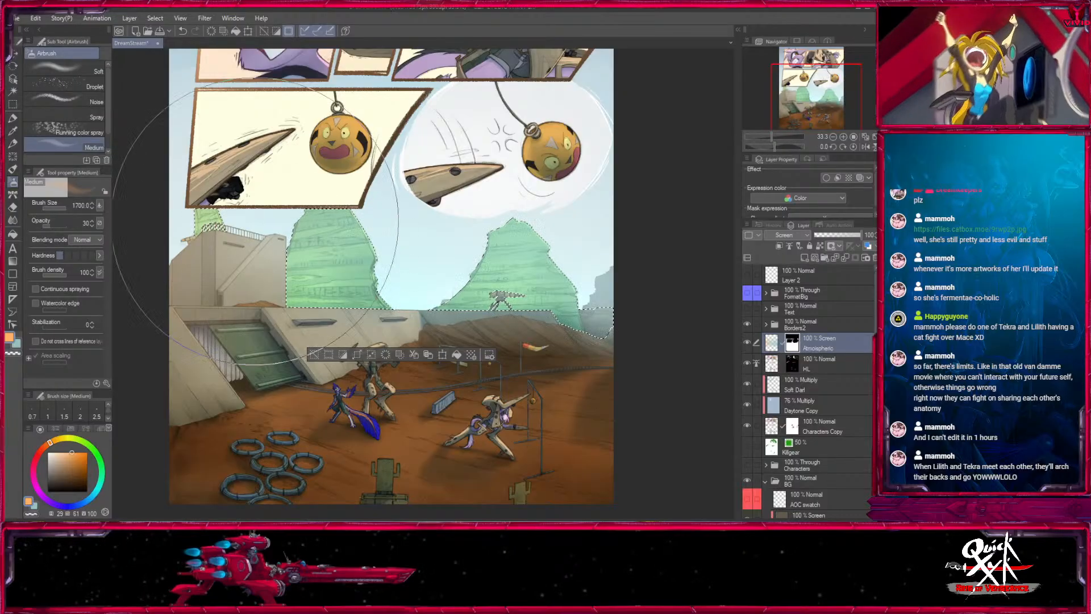
left_click(15, 354)
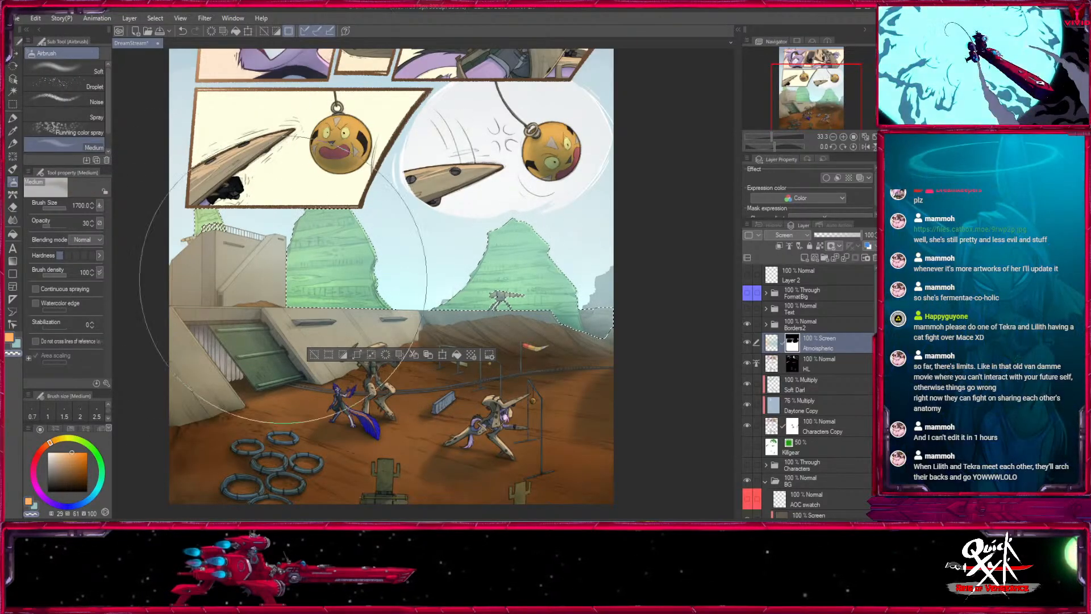
left_click_drag(333, 281, 601, 248)
key("bracketleft")
key("bracketleft")
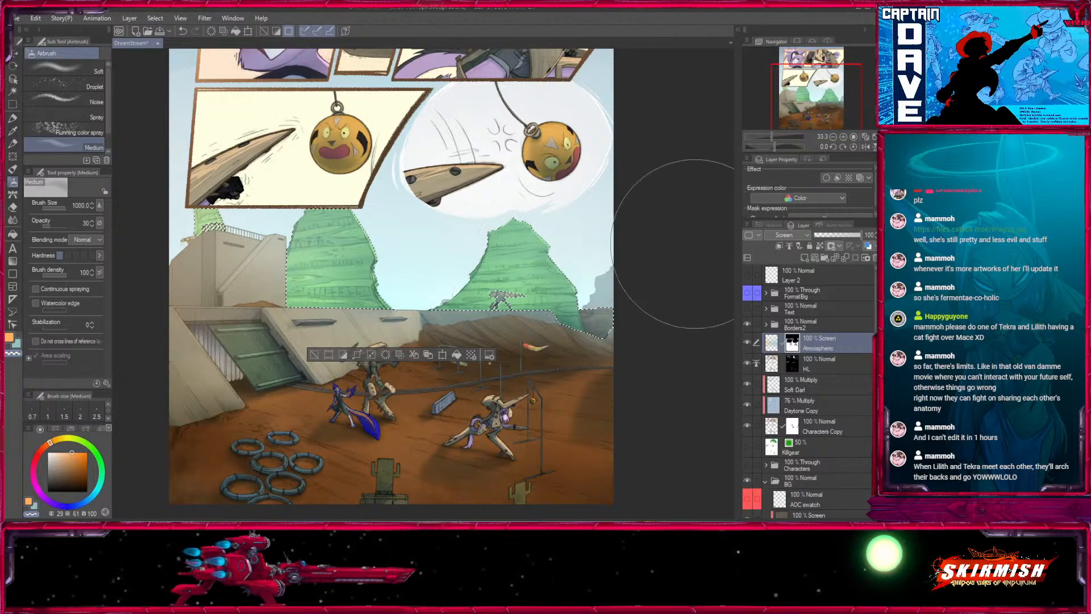
- Touch up the haze mask around the right mesa and distant ridge with the airbrush at opacity 100, sizes 150 to 60, and deselect
key("bracketleft")
key("bracketleft")
key("bracketleft")
key("bracketleft")
key("bracketleft")
key("bracketleft")
key("bracketleft")
key("bracketleft")
key("bracketleft")
key("bracketleft")
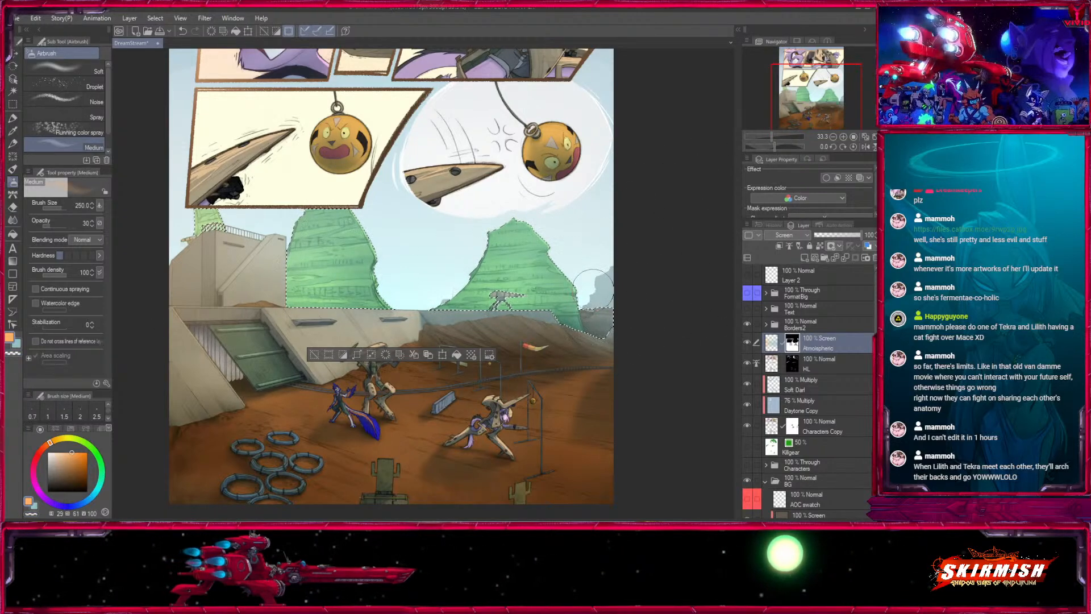
left_click_drag(65, 226, 84, 230)
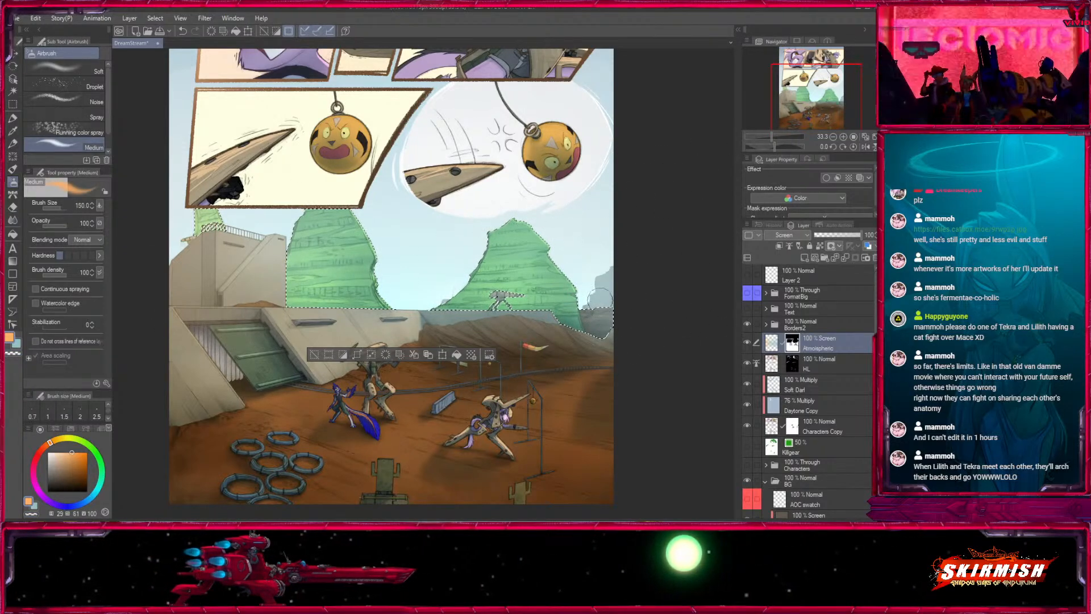
key("bracketleft")
key("bracketleft")
key("bracketleft")
key("bracketleft")
key("bracketleft")
key("bracketleft")
key("bracketleft")
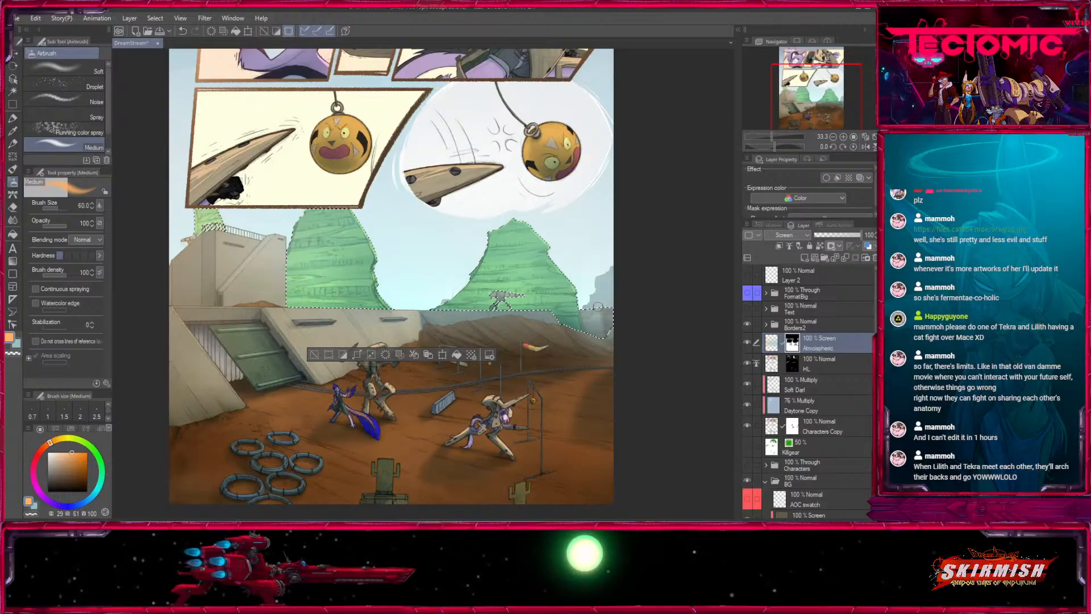
left_click(844, 138)
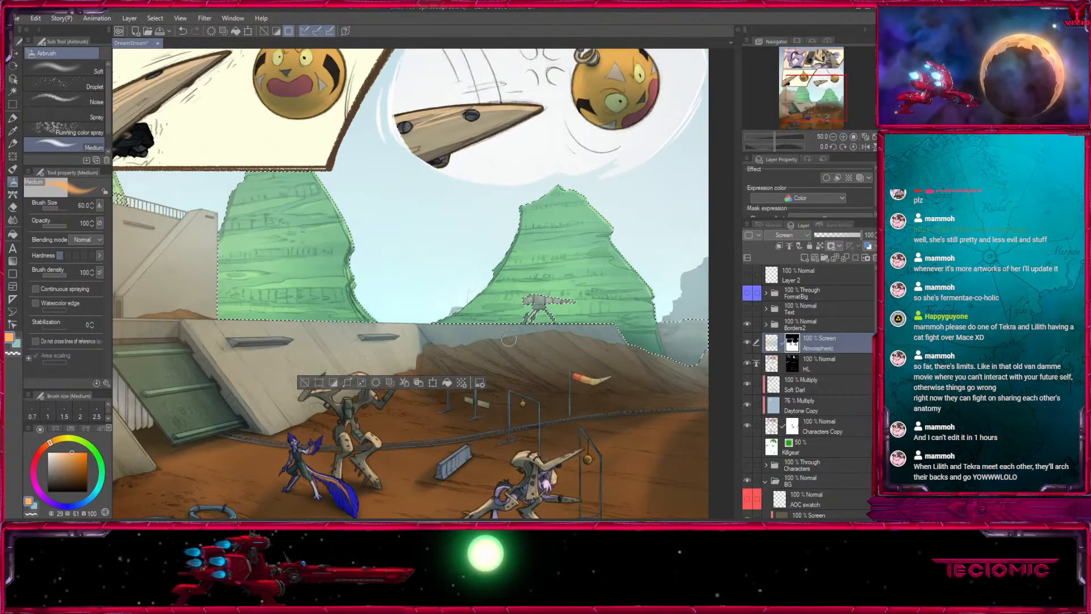
key("bracketright")
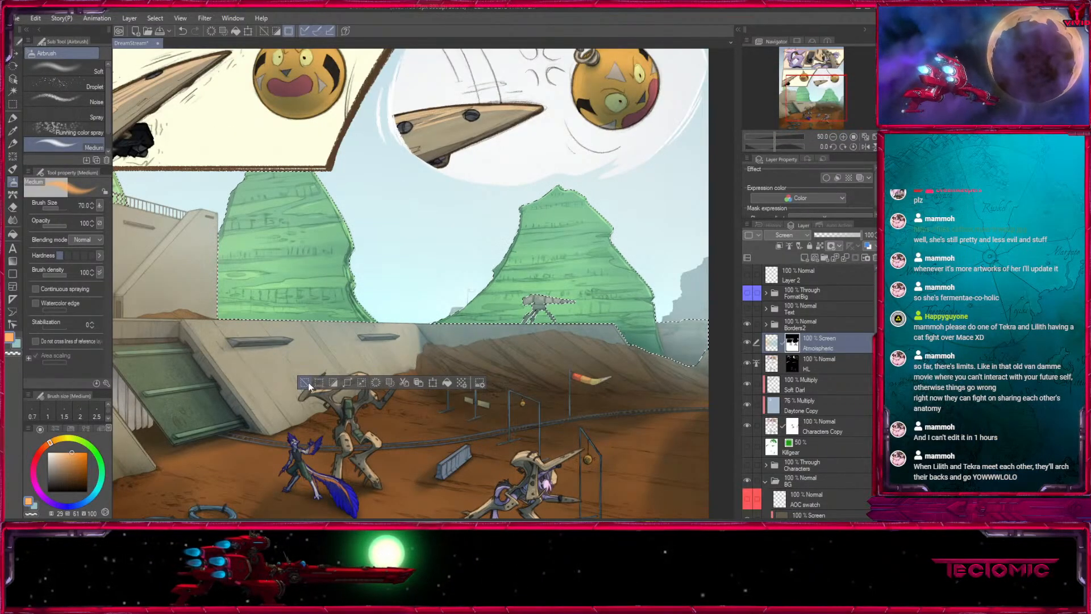
left_click(305, 383)
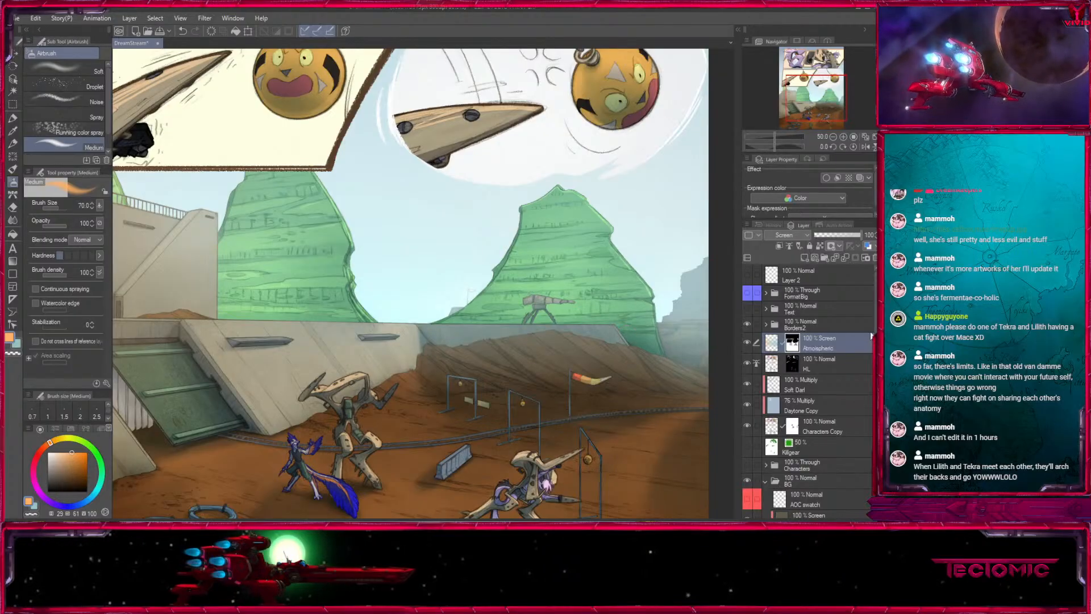
- Load the BASE layer's area as a selection, and return to the Atmospheric layer's mask
left_click_drag(873, 334, 854, 417)
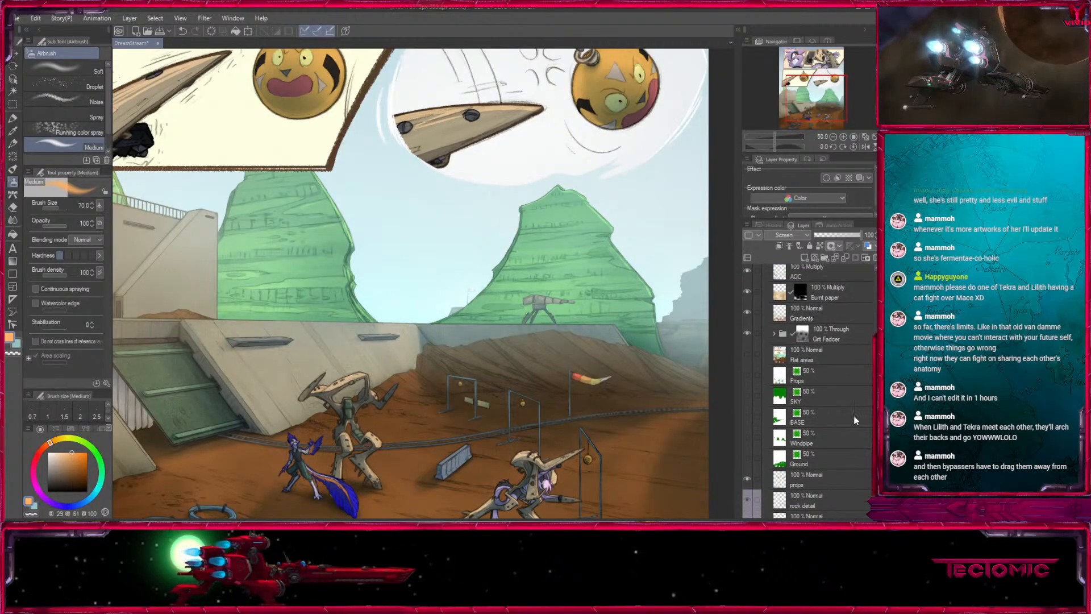
left_click(796, 413)
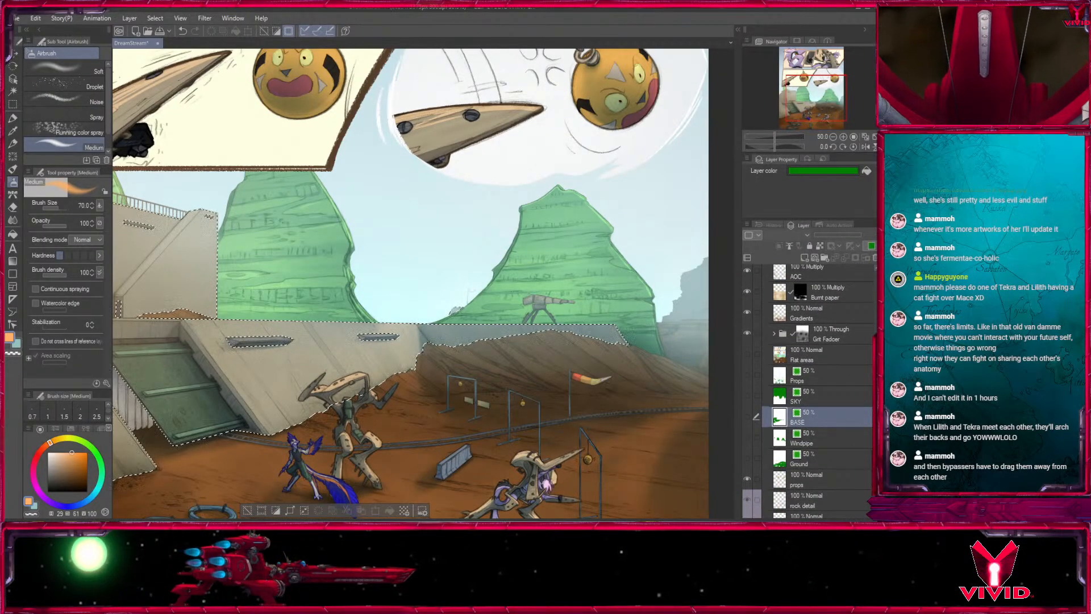
left_click_drag(873, 360, 866, 278)
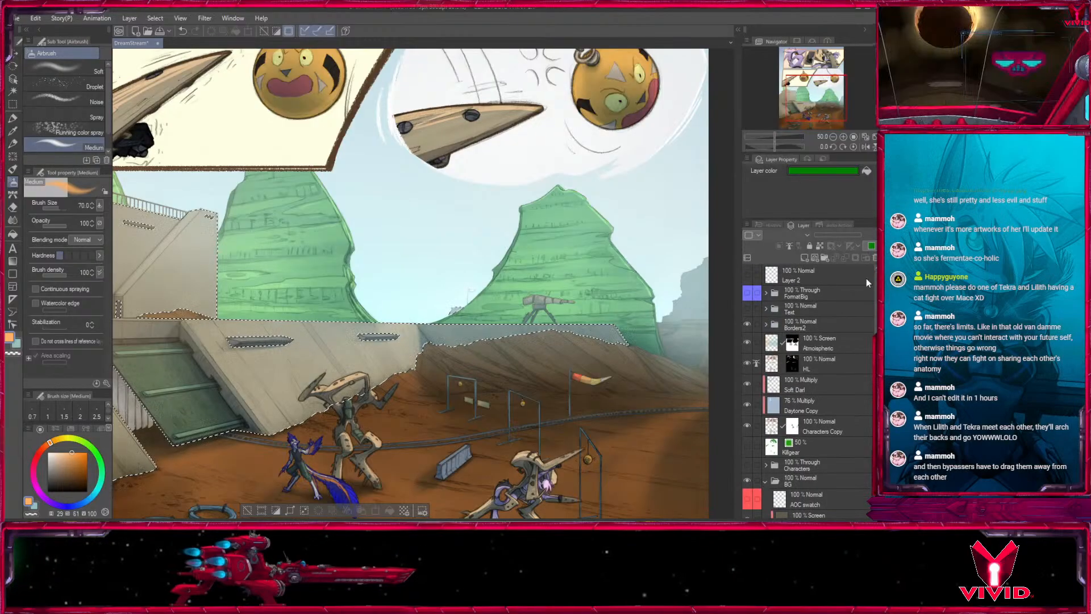
left_click(792, 343)
- Try to clear haze from the selected base structures with Fill in Mono Pen 2 at size 500
left_click(13, 121)
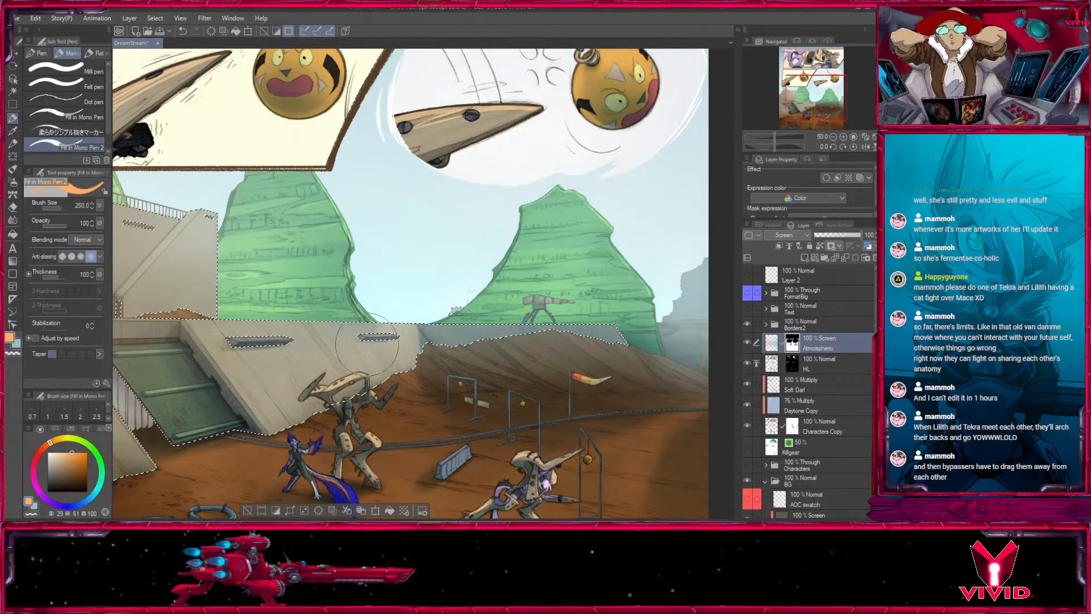
key("bracketright")
key("bracketright")
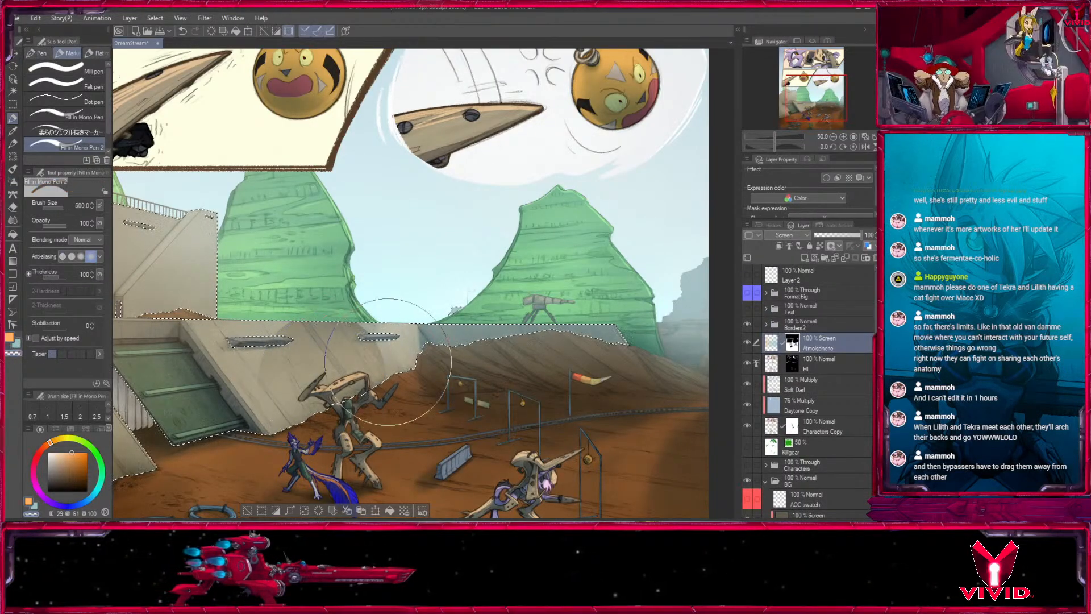
key("ctrl+z")
left_click(13, 182)
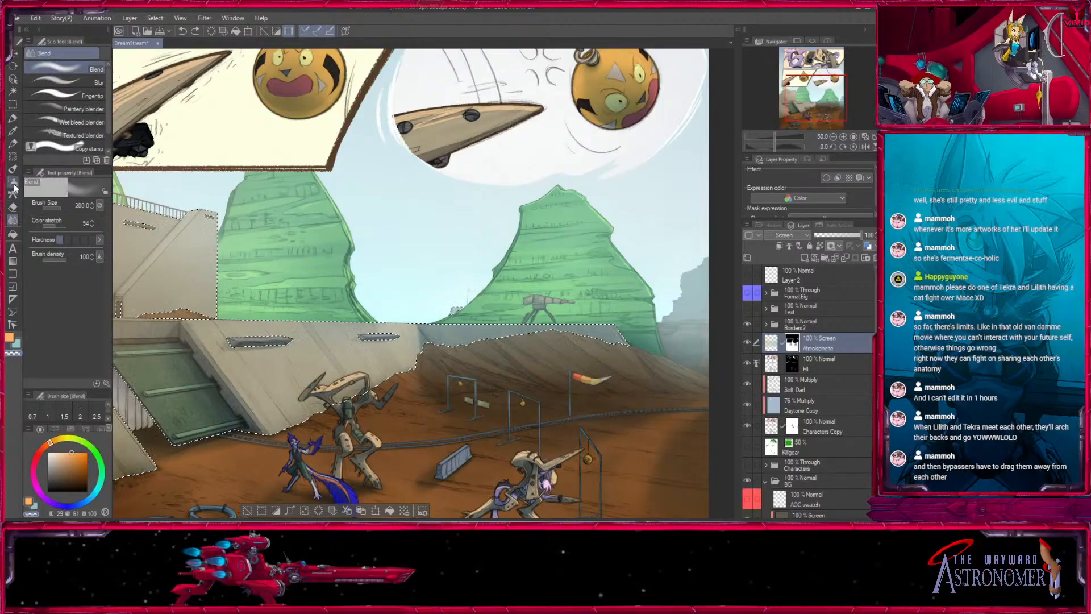
- Clear the haze from the selected front wall and hangar door with Fill in Mono Pen 2, sizes 25 to 250
left_click_drag(294, 302, 686, 286)
key("p")
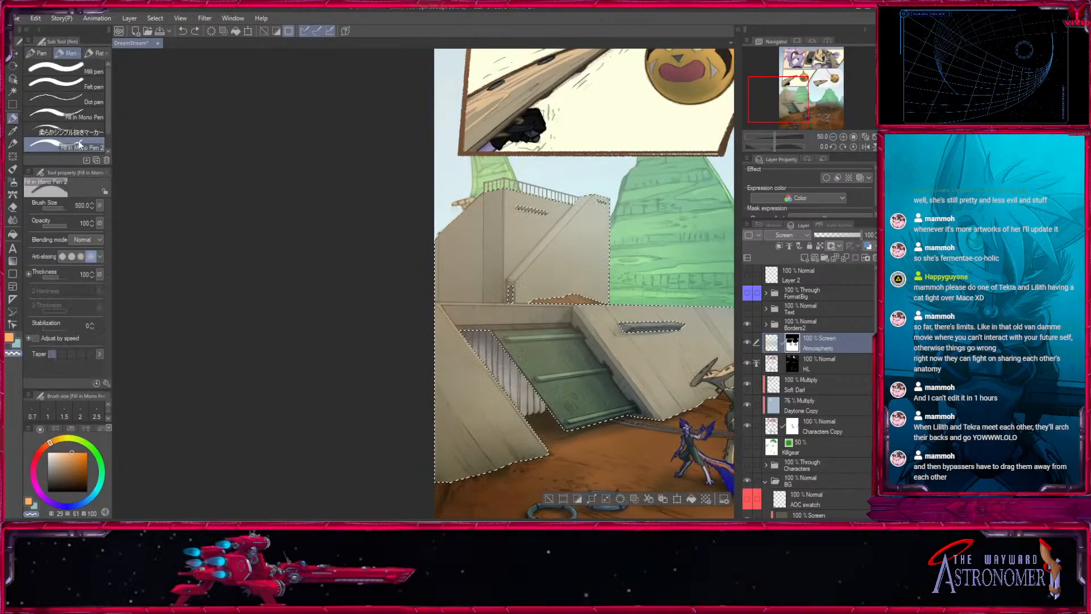
key("bracketleft")
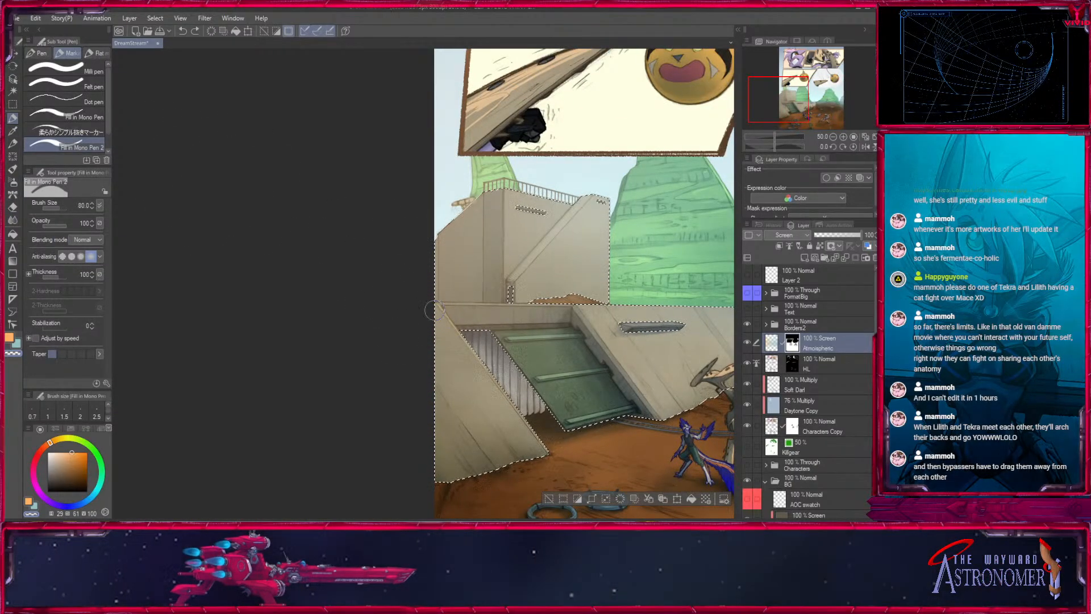
left_click_drag(446, 315, 246, 311)
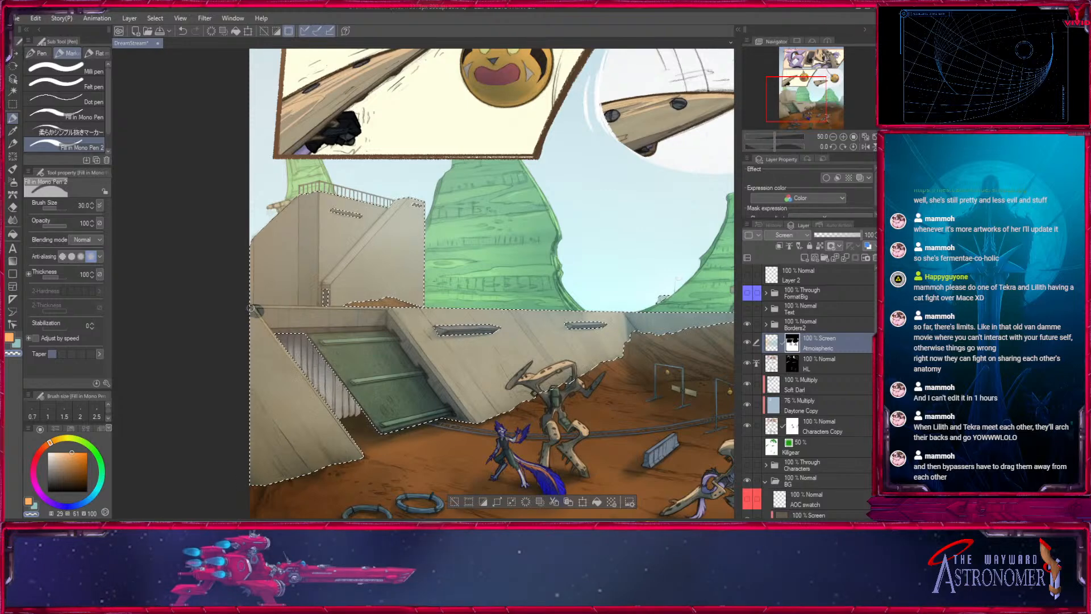
left_click(567, 313, "shift")
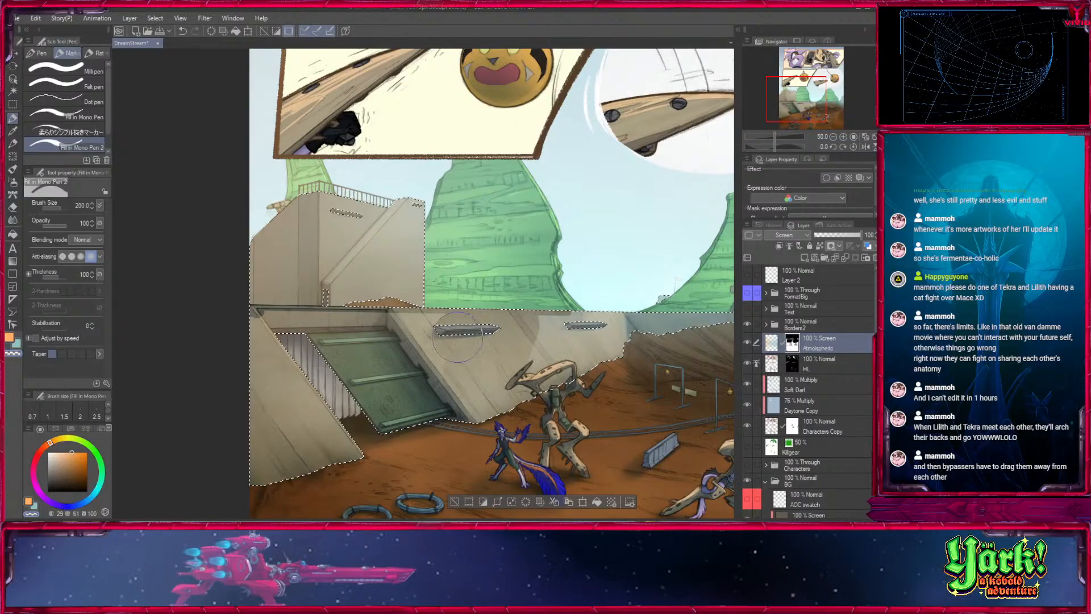
left_click_drag(401, 334, 253, 340)
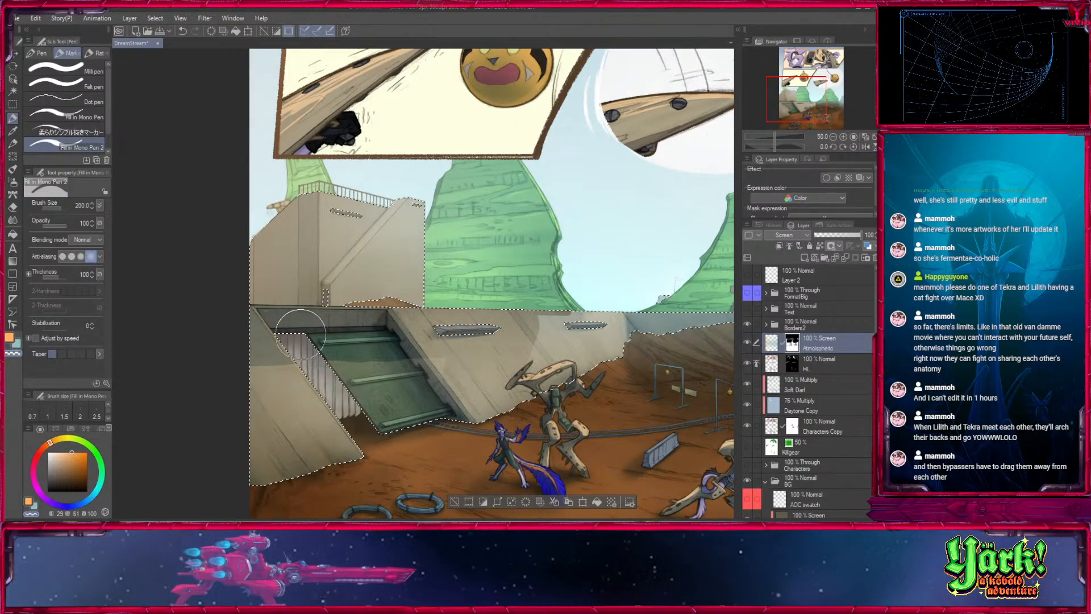
key("]")
mouse_move(392, 366)
left_mouse_down()
mouse_move(255, 382)
mouse_move(386, 392)
left_mouse_up()
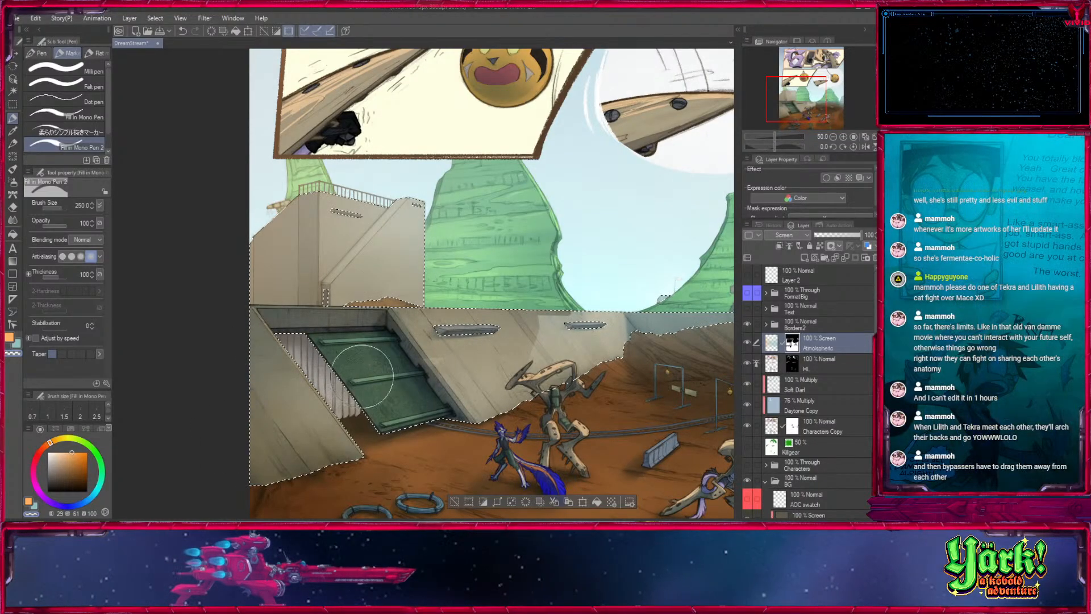
- Blend away the hard haze edge on the sloped front wall with the transparent Medium airbrush at size 500
left_click(799, 103)
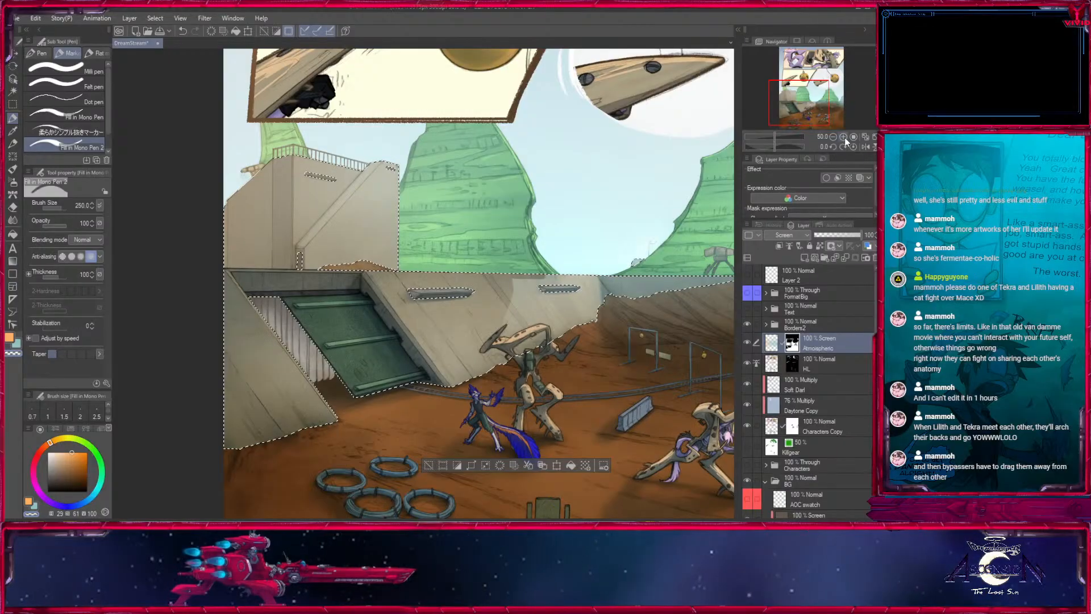
left_click(843, 137)
key("b")
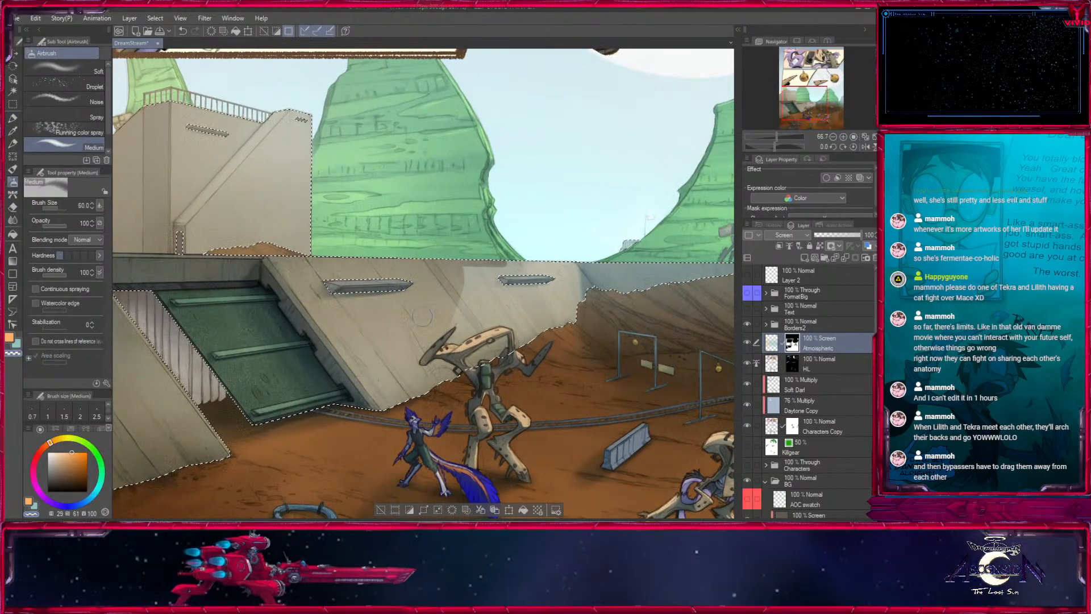
key("]")
key("]")
key("]")
key("]")
key("]")
key("]")
key("]")
key("]")
key("]")
key("]")
key("]")
mouse_move(449, 301)
left_mouse_down()
mouse_move(480, 292)
mouse_move(472, 330)
mouse_move(526, 369)
left_mouse_up()
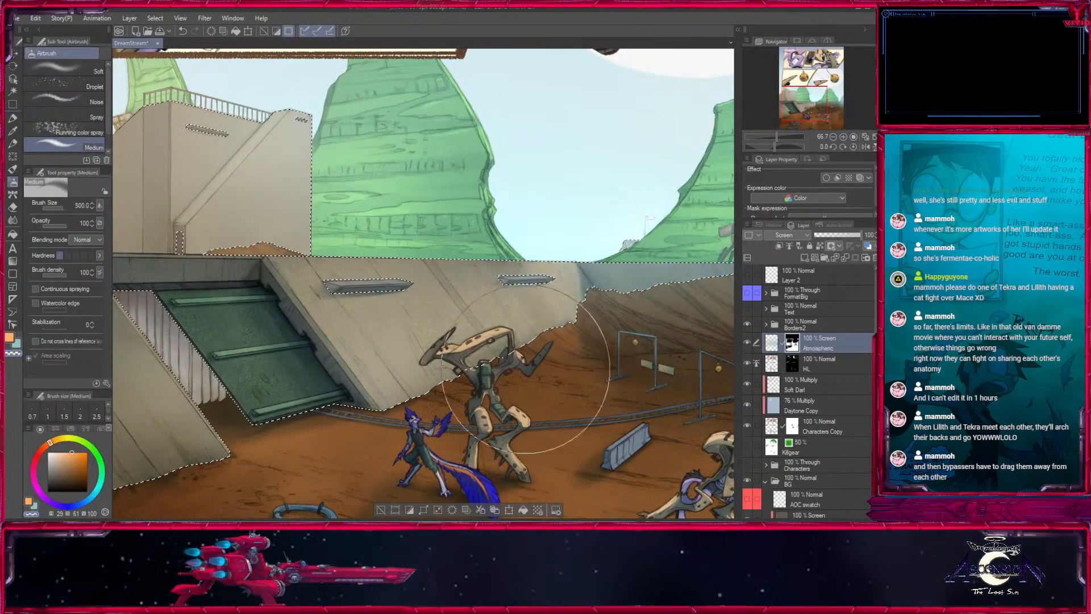
key("]")
- Thin the haze on the back wall behind the dirt mound with the Medium airbrush at size 500, and deselect
left_click(829, 102)
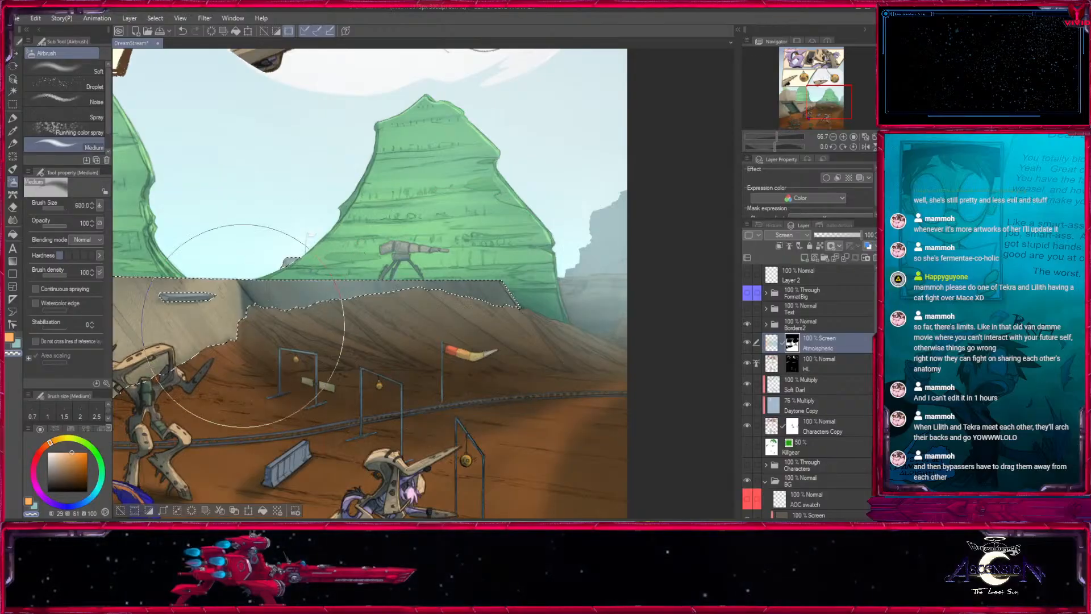
key("bracketleft")
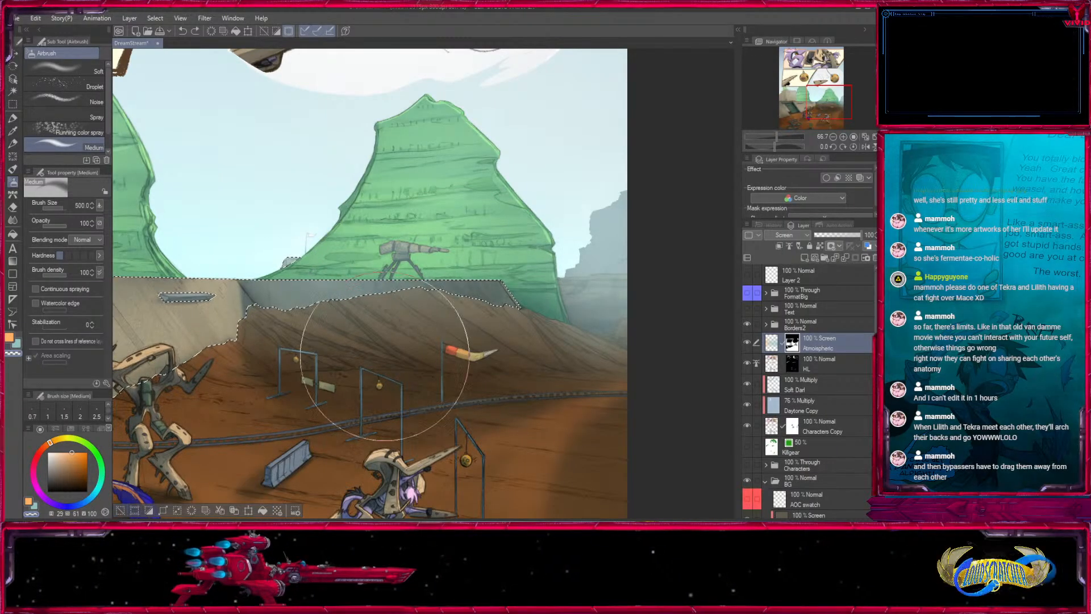
key("bracketleft")
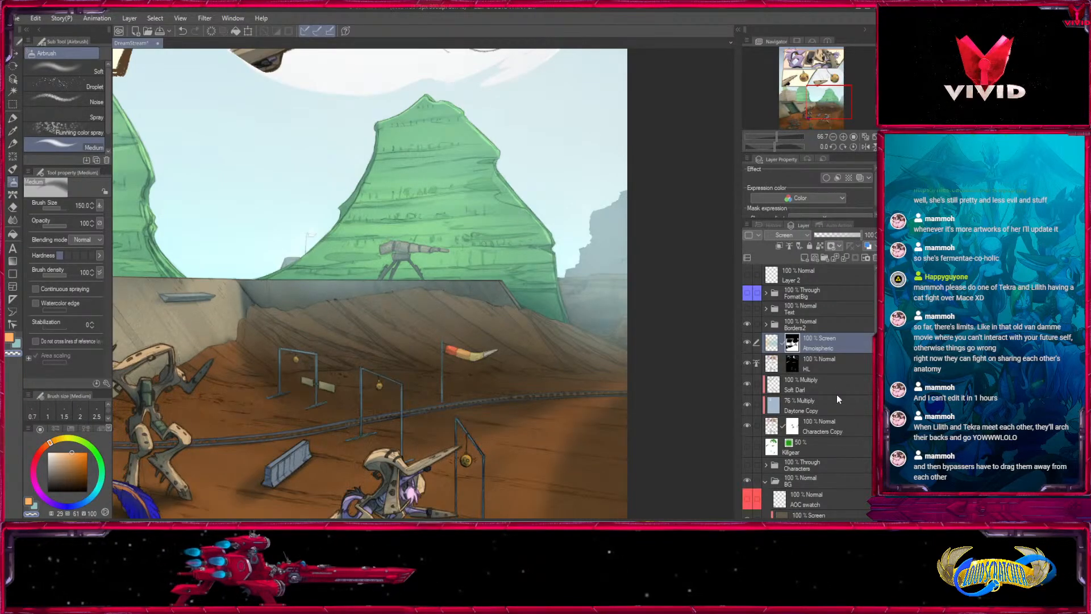
- Load the props layer's contents as a selection, and return to the Atmospheric layer's mask
scroll(868, 421, "down", 10)
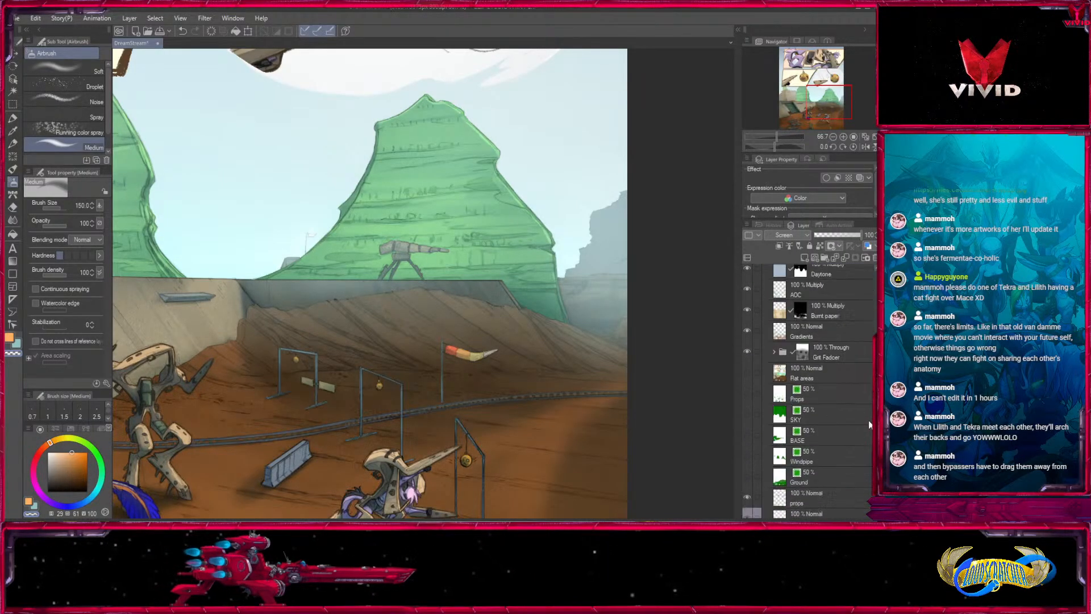
left_click(780, 457, "ctrl")
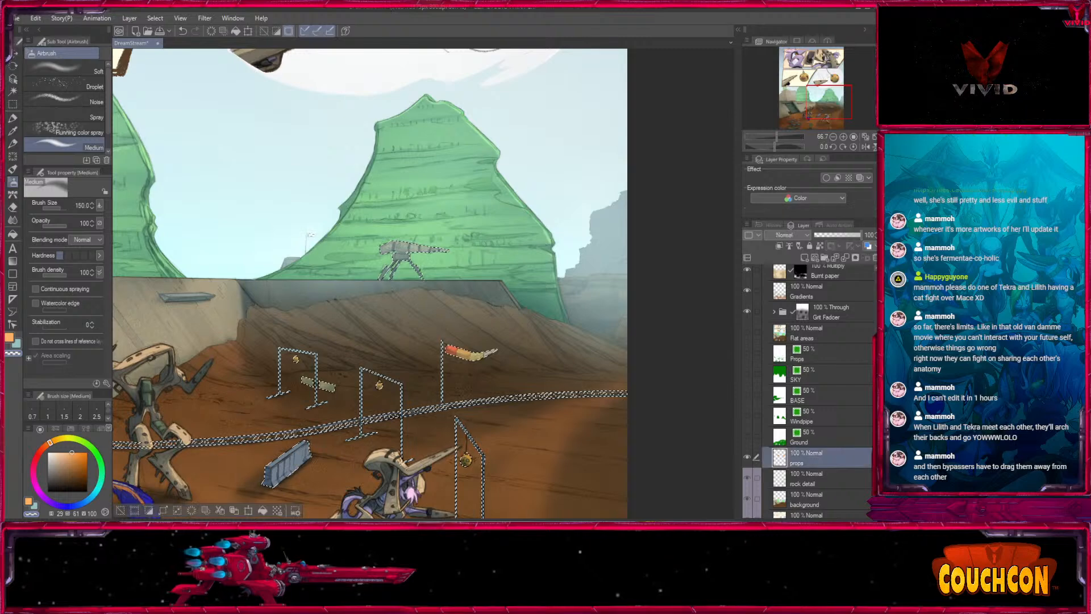
scroll(818, 397, "up", 10)
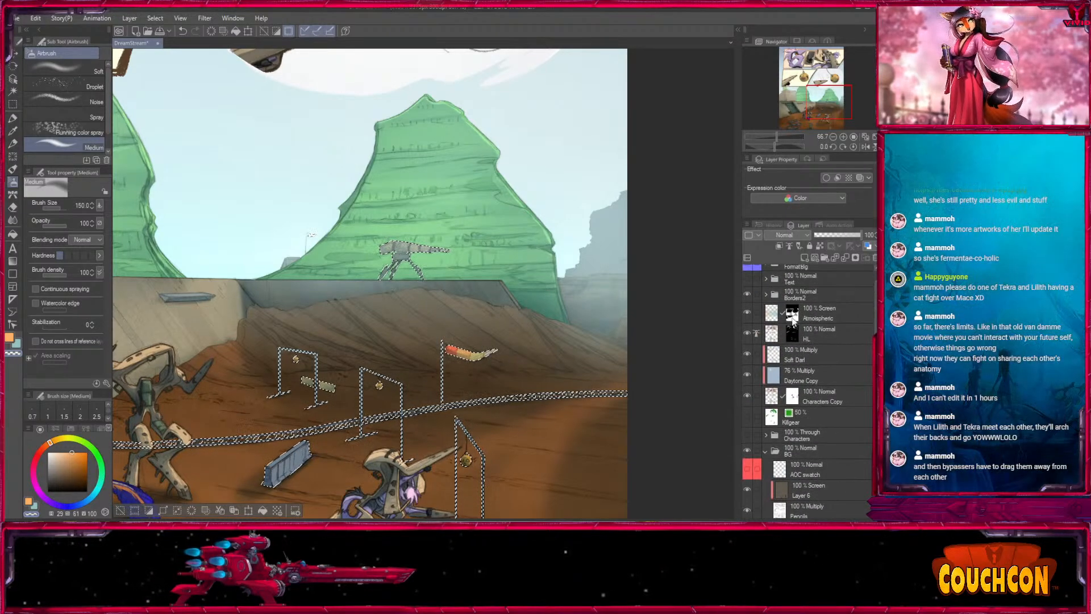
left_click(791, 312)
- Clear the haze from the selected walker, railing and training props with the Medium airbrush, sizes 300 to 500, and deselect
key("bracketright")
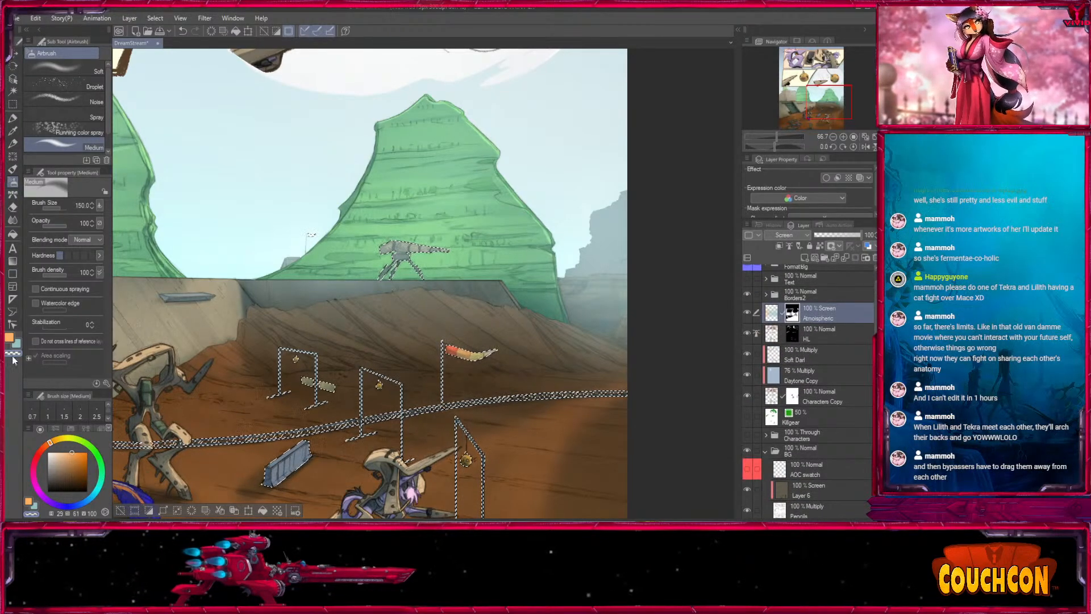
key("bracketright")
key("bracketright")
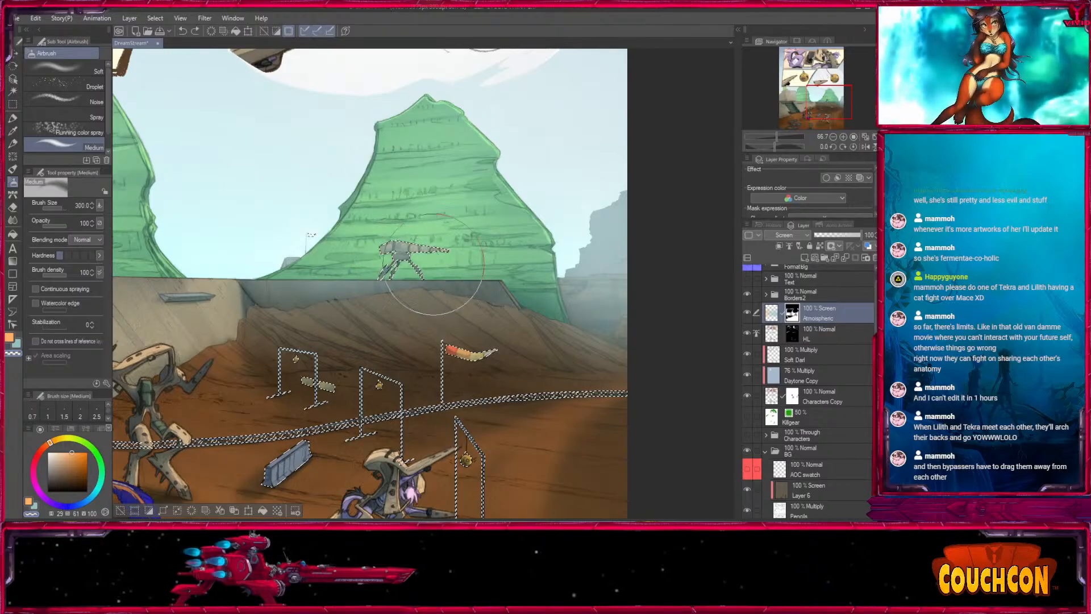
key("bracketright")
key("bracketright")
left_click_drag(188, 267, 636, 272)
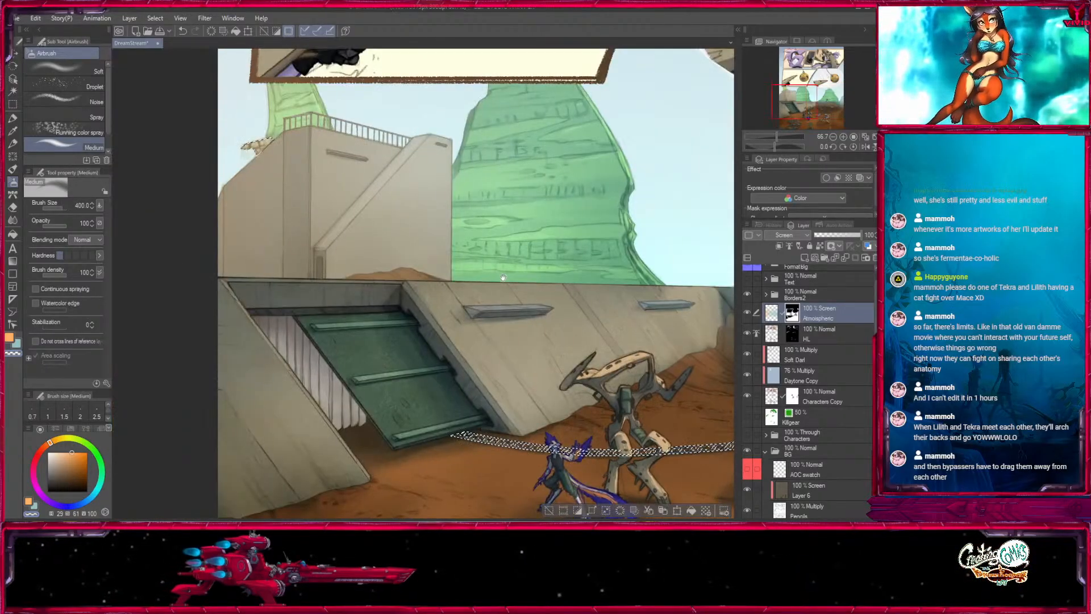
mouse_move(469, 279)
left_mouse_down()
mouse_move(254, 285)
mouse_move(26, 229)
left_mouse_up()
key("bracketright")
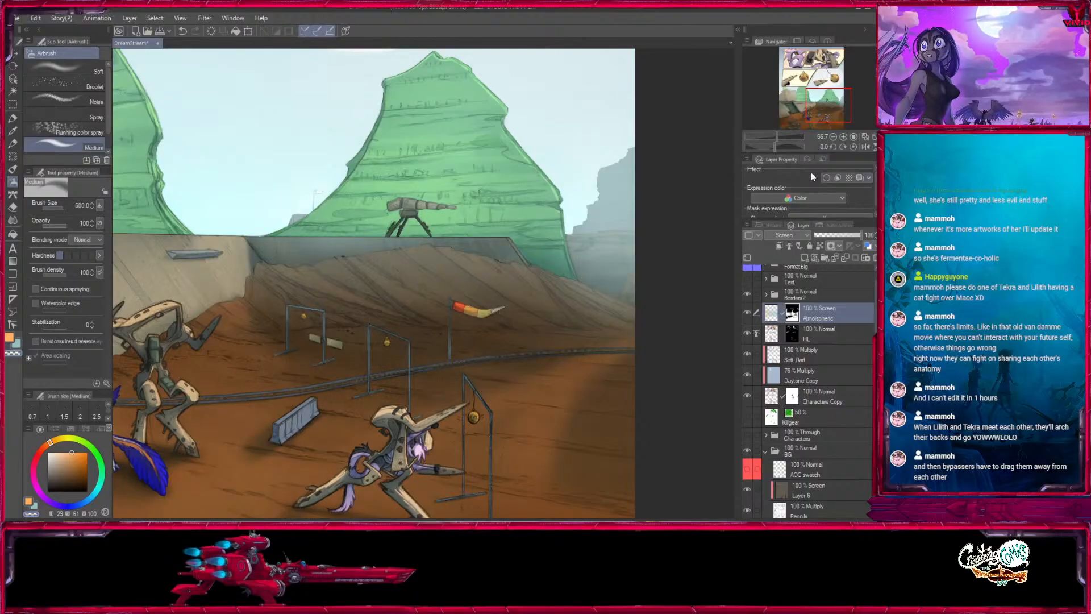
- Refine the haze mask over the dirt mound and ground with the Medium airbrush at sizes 800 and 600
scroll(834, 121, "down", 2)
left_click_drag(834, 121, 821, 107)
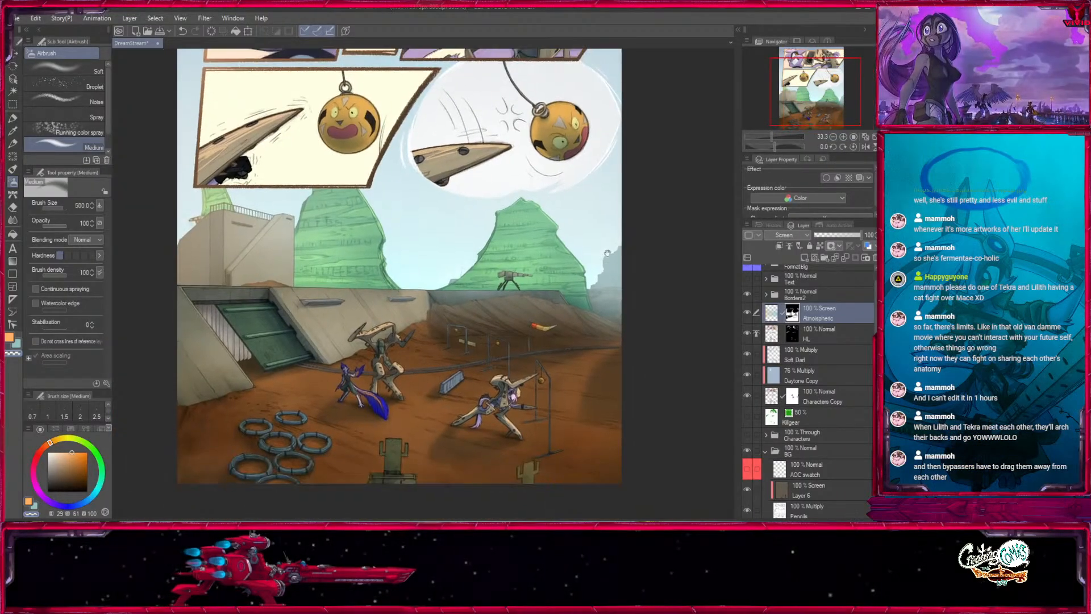
mouse_move(545, 381)
left_mouse_down()
mouse_move(603, 387)
mouse_move(536, 421)
mouse_move(535, 364)
left_mouse_up()
left_click(834, 137)
left_click_drag(604, 306, 609, 396)
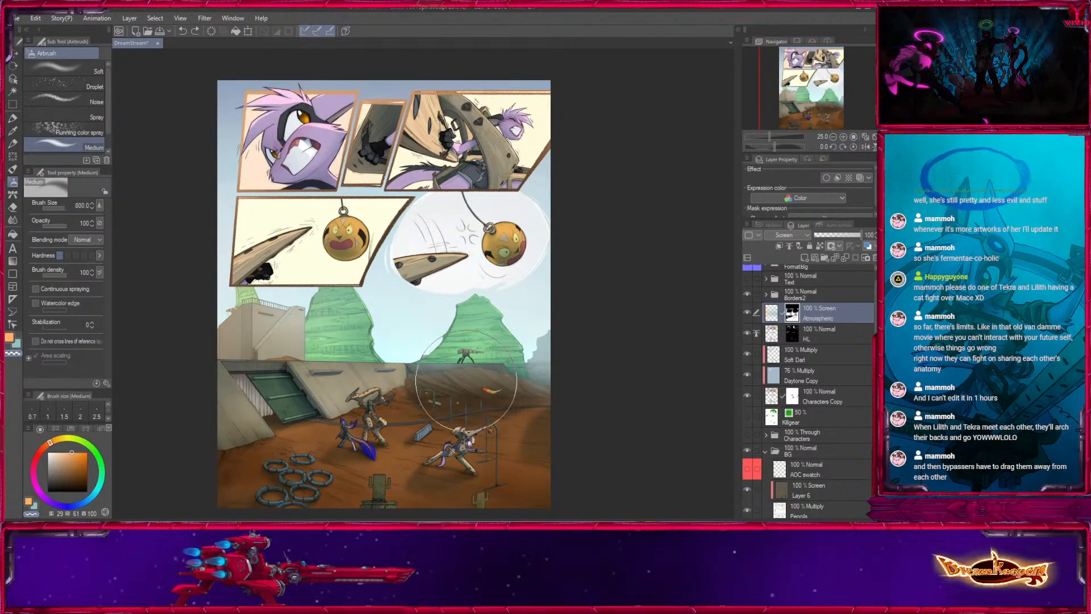
key("bracketright")
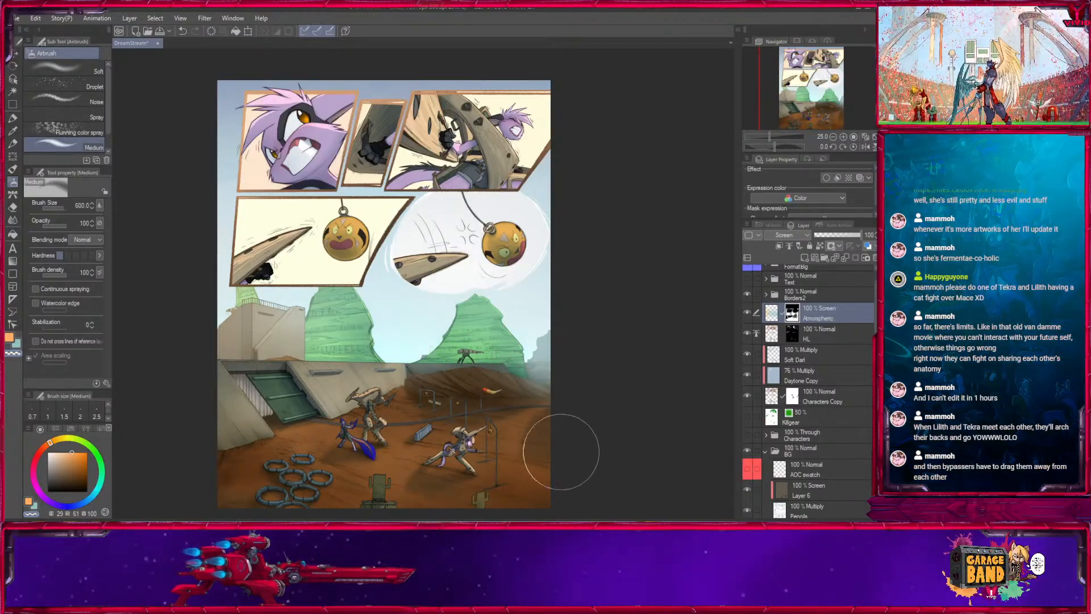
- Compare the whole page with and without the Atmospheric layer by toggling its visibility
left_click(747, 312)
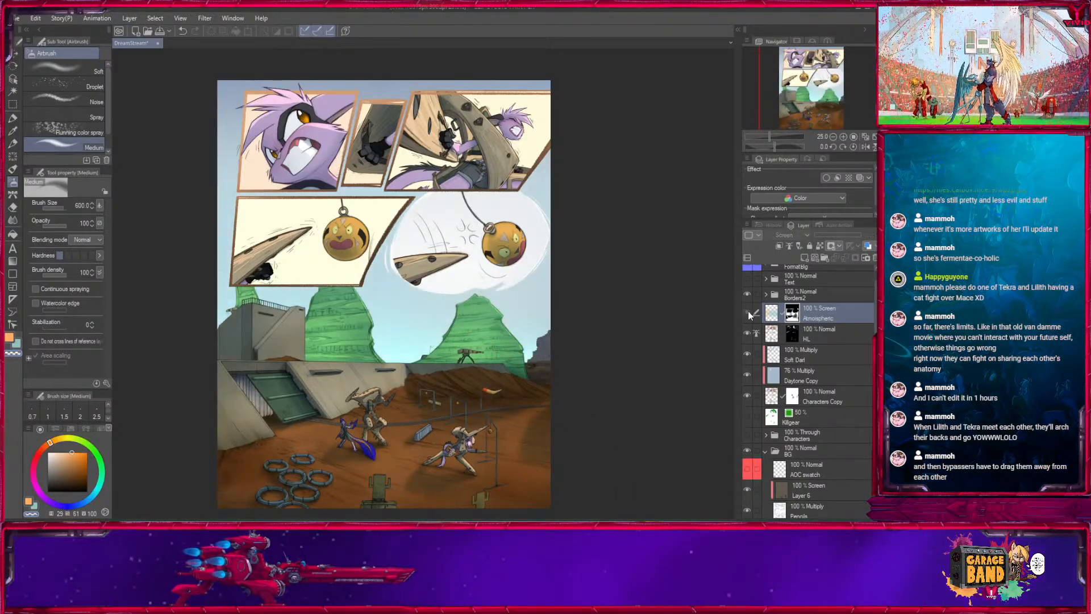
left_click(748, 314)
left_click(748, 314)
left_click(748, 314)
- Examine the haze across the lower scene up close, and compare it again with the Atmospheric layer hidden and shown
key("bracketleft")
key("bracketleft")
key("bracketleft")
key("bracketleft")
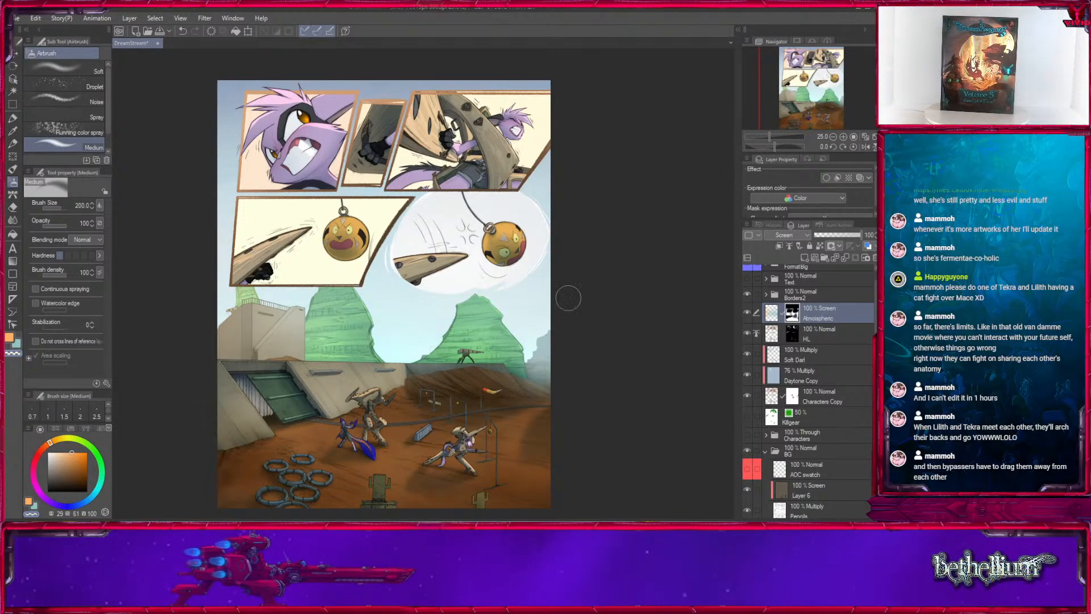
left_click_drag(568, 298, 617, 323)
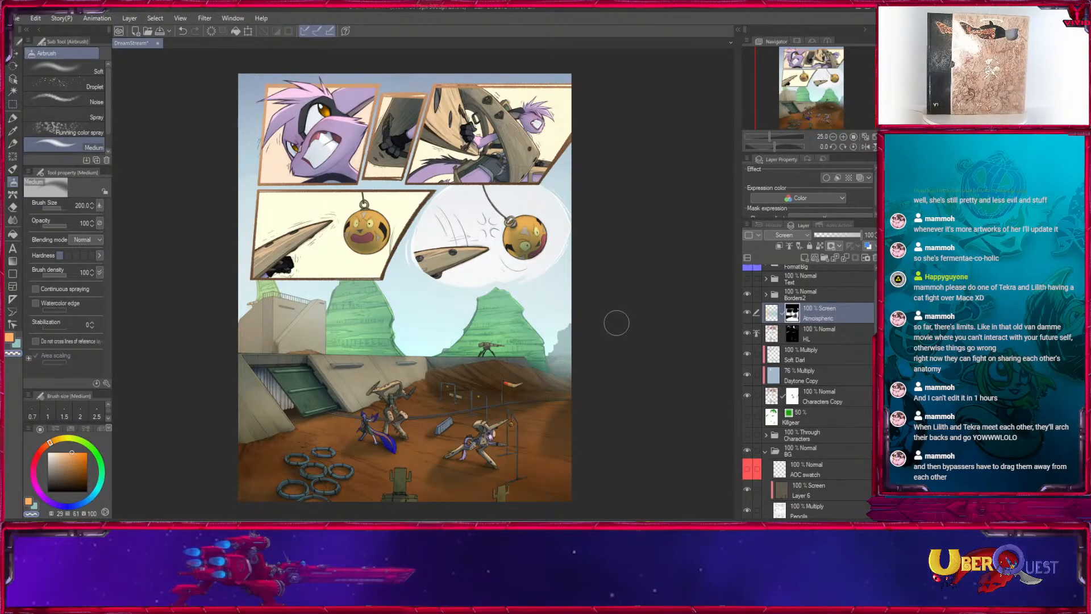
left_click(843, 137)
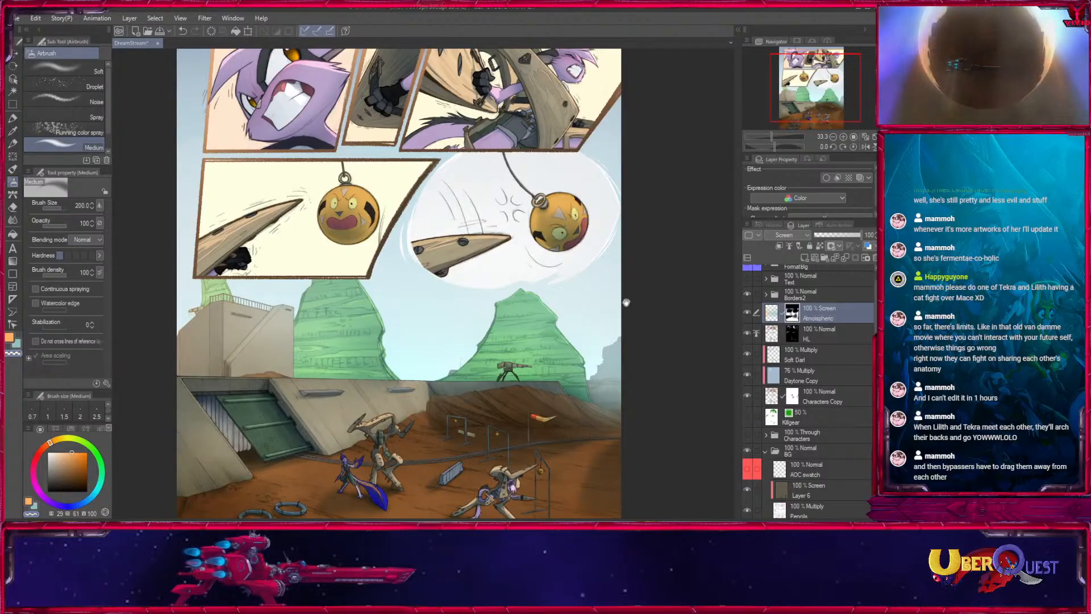
left_click_drag(626, 301, 649, 271)
left_click(834, 137)
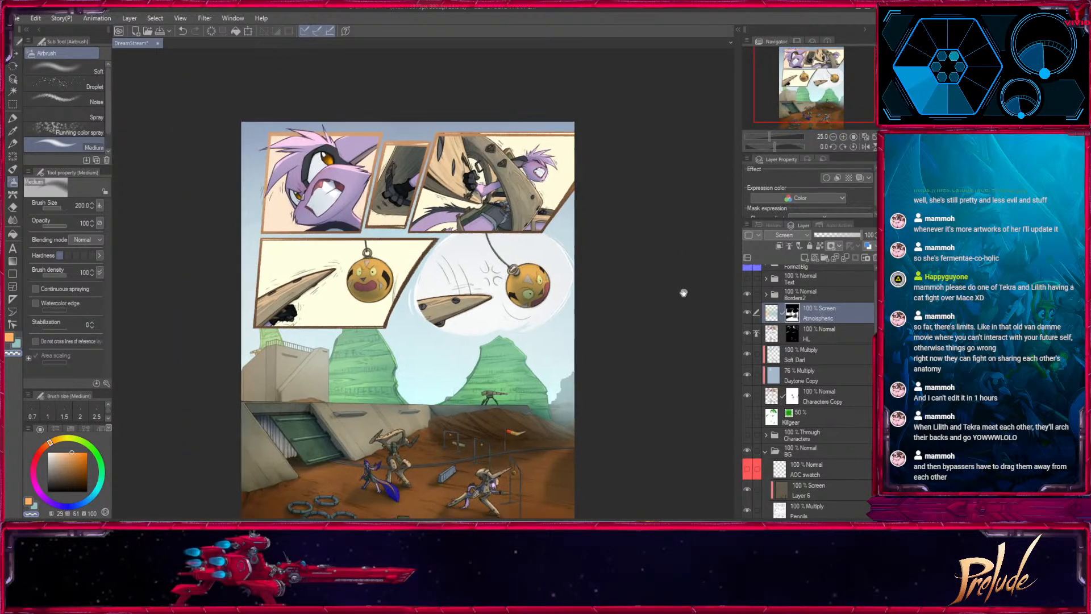
left_click(749, 313)
left_click(748, 312)
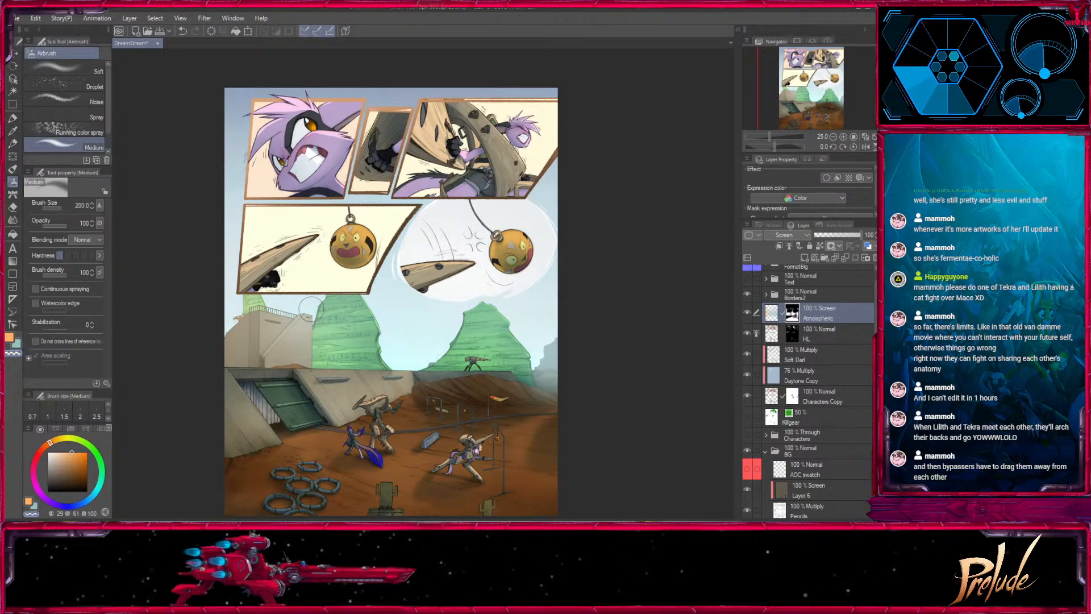
- Thin the haze over the concrete building beside the left mesa with the Medium airbrush at size 1000
key("bracketright")
key("bracketright")
key("bracketright")
key("bracketright")
key("bracketright")
key("bracketright")
key("bracketright")
key("bracketright")
left_click_drag(292, 348, 271, 357)
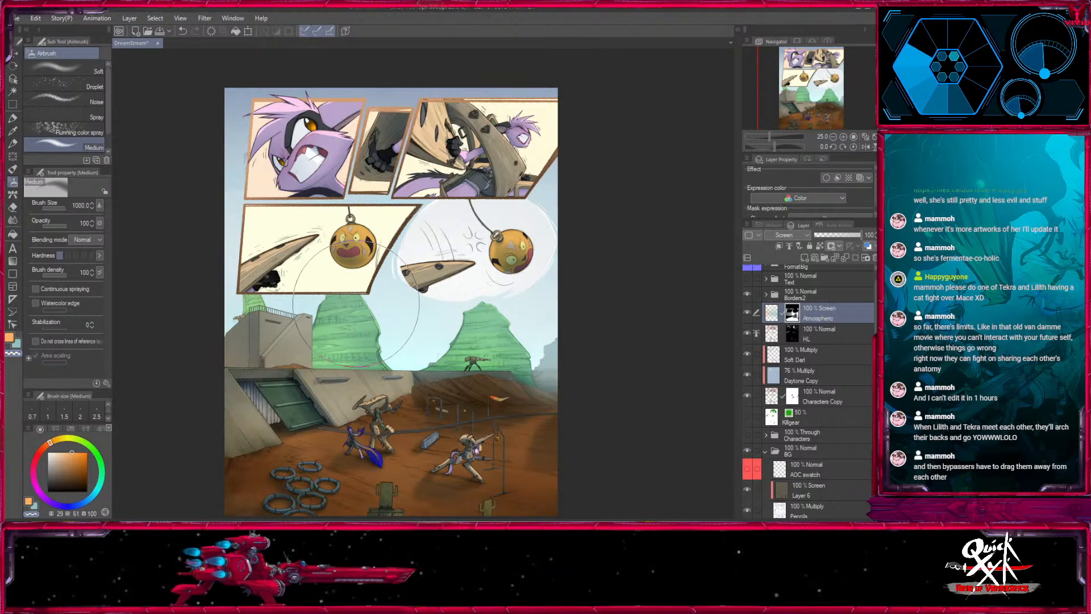
left_click_drag(563, 418, 548, 386)
left_click_drag(583, 421, 573, 393)
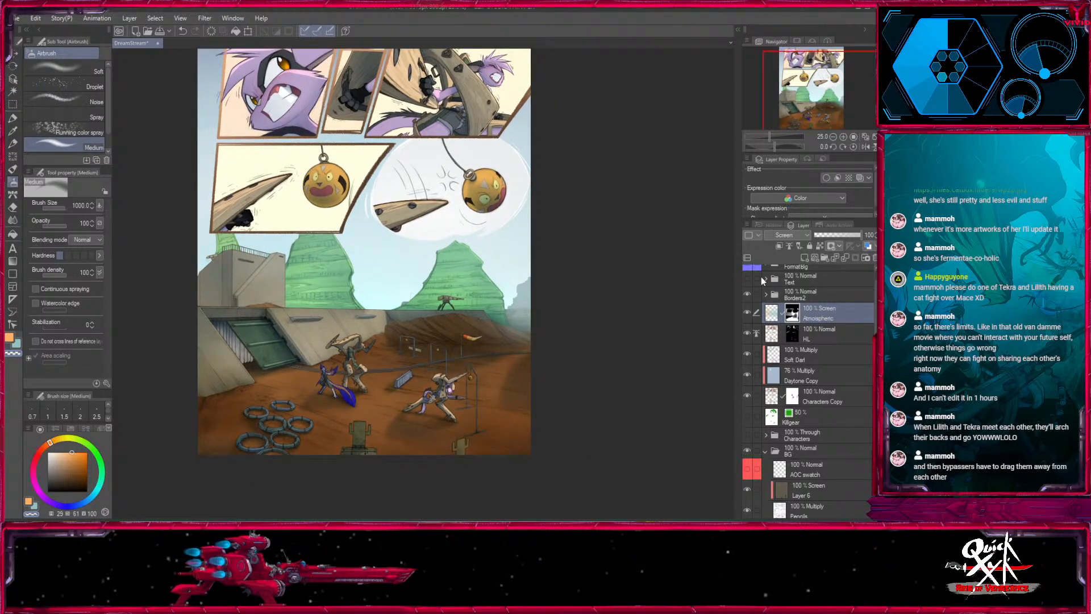
- Compare the lower scene with the Atmospheric layer hidden and shown
left_click(746, 311)
left_click(745, 311)
left_click(745, 312)
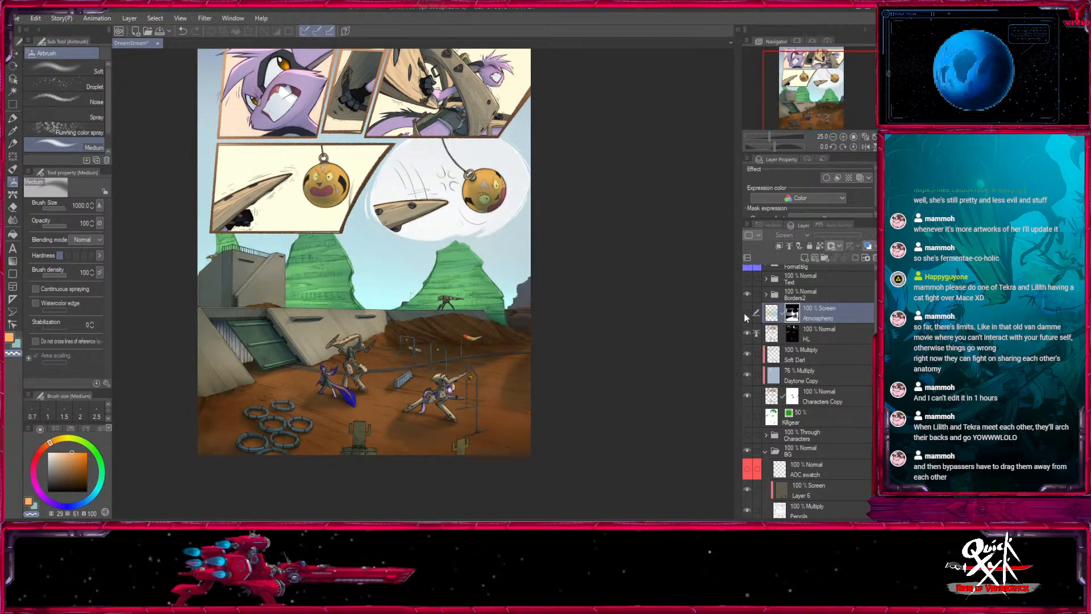
left_click(745, 311)
- Clear the haze from the narrow wall slots on the sloped concrete base with the Medium airbrush at size 80
key("bracketleft")
left_click(844, 136)
left_click(844, 137)
left_click(844, 137)
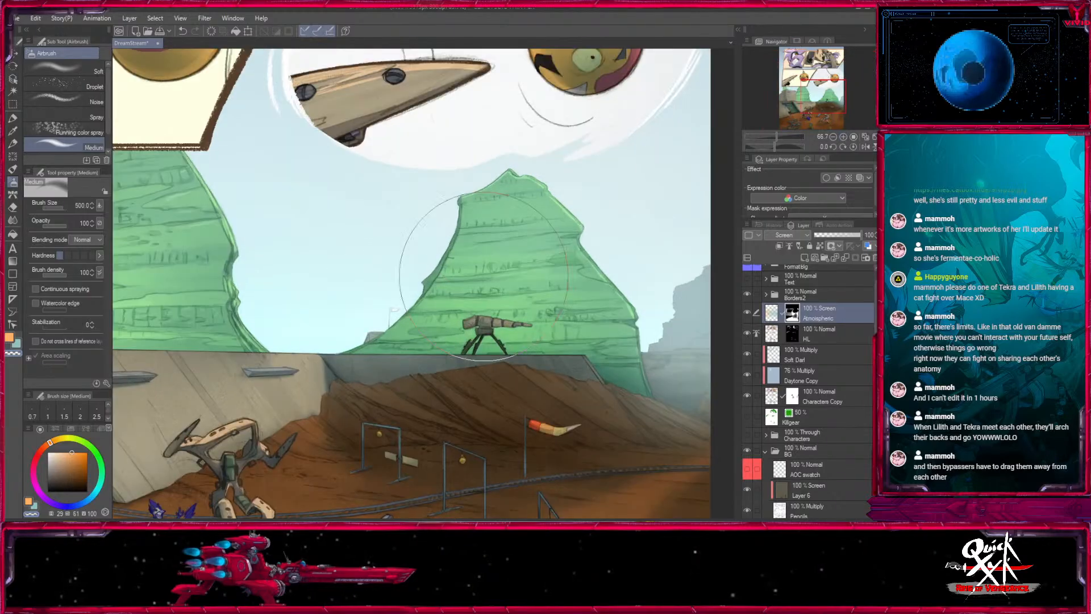
left_click_drag(364, 343, 629, 241)
left_click(60, 209)
key("bracketleft")
key("bracketleft")
key("bracketleft")
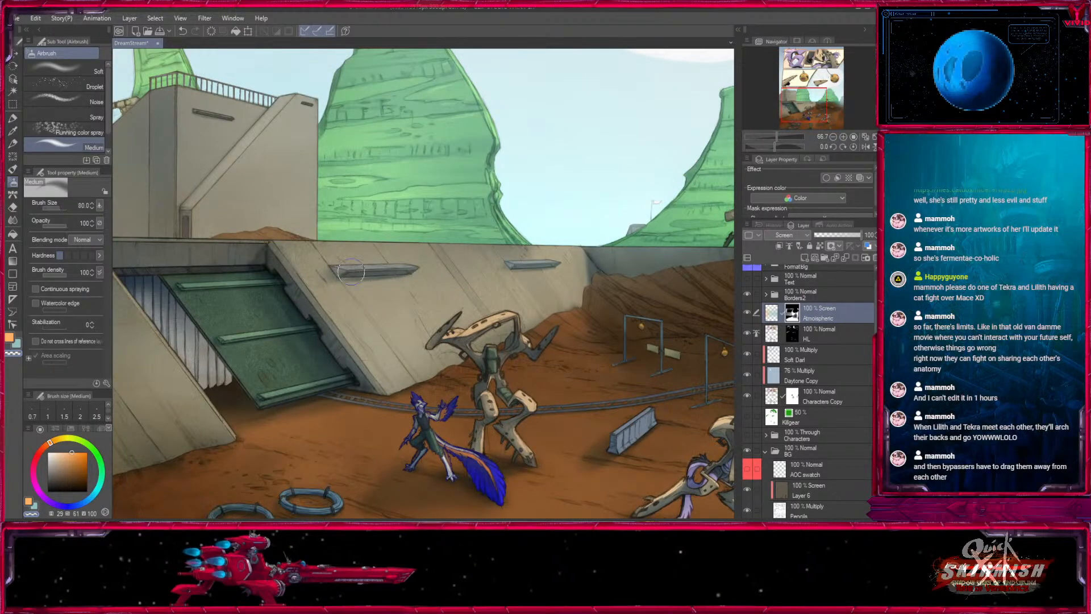
left_click_drag(368, 269, 384, 273)
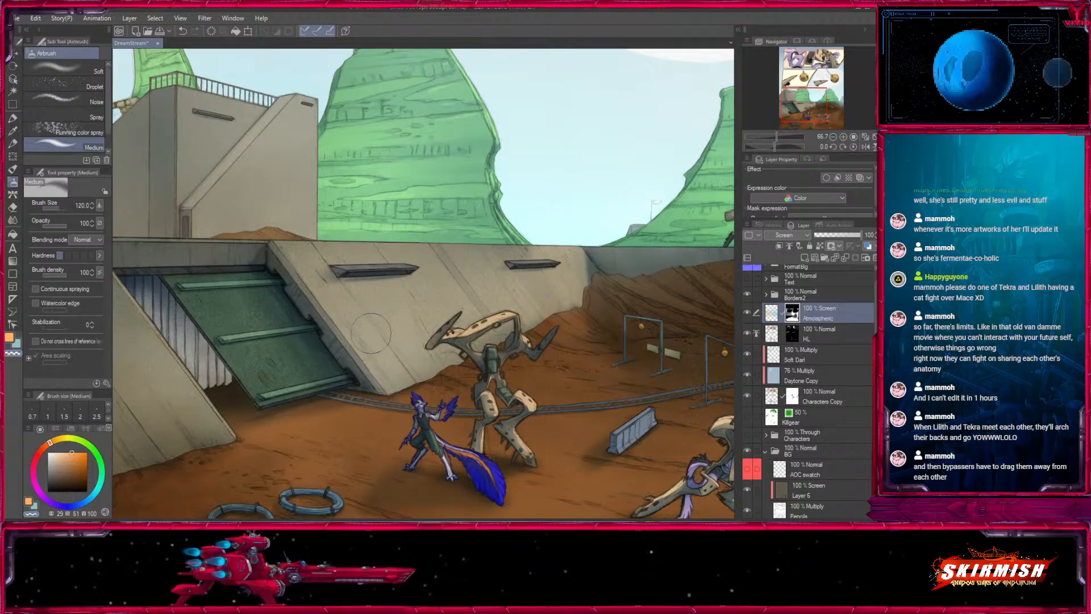
- Add a new layer directly above Atmospheric and name it Overlay
left_click(834, 137)
left_click(834, 137)
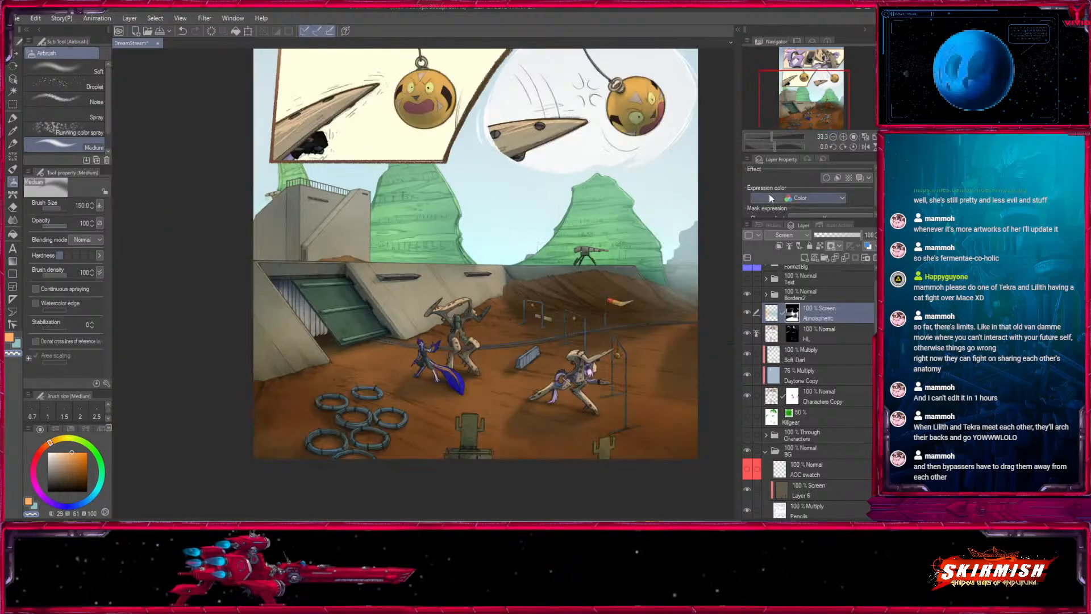
mouse_move(622, 337)
left_mouse_down()
mouse_move(499, 304)
mouse_move(518, 402)
mouse_move(551, 368)
mouse_move(546, 344)
left_mouse_up()
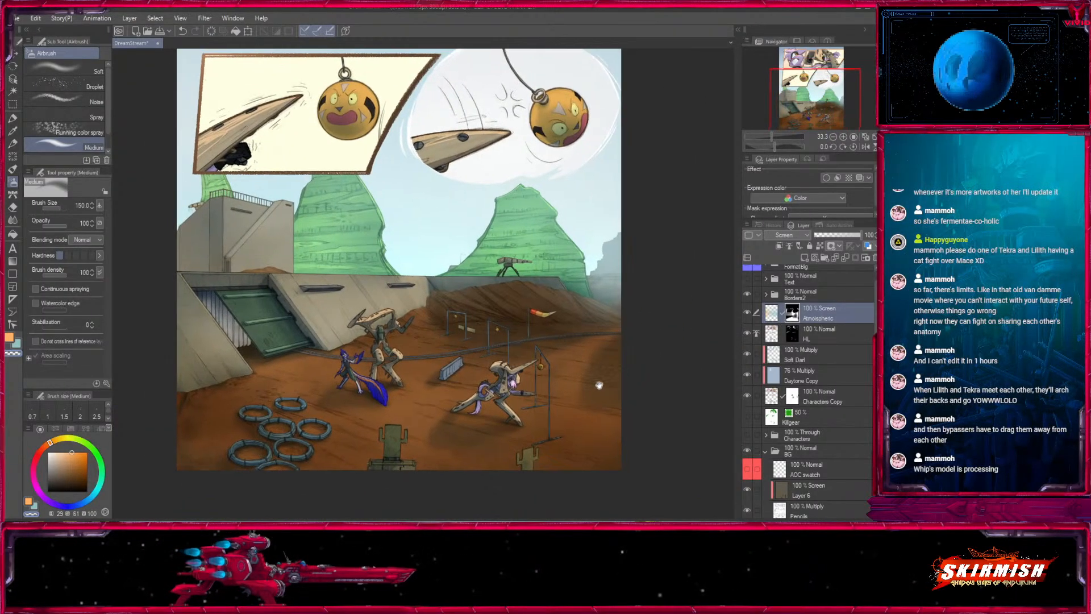
left_click_drag(601, 383, 586, 425)
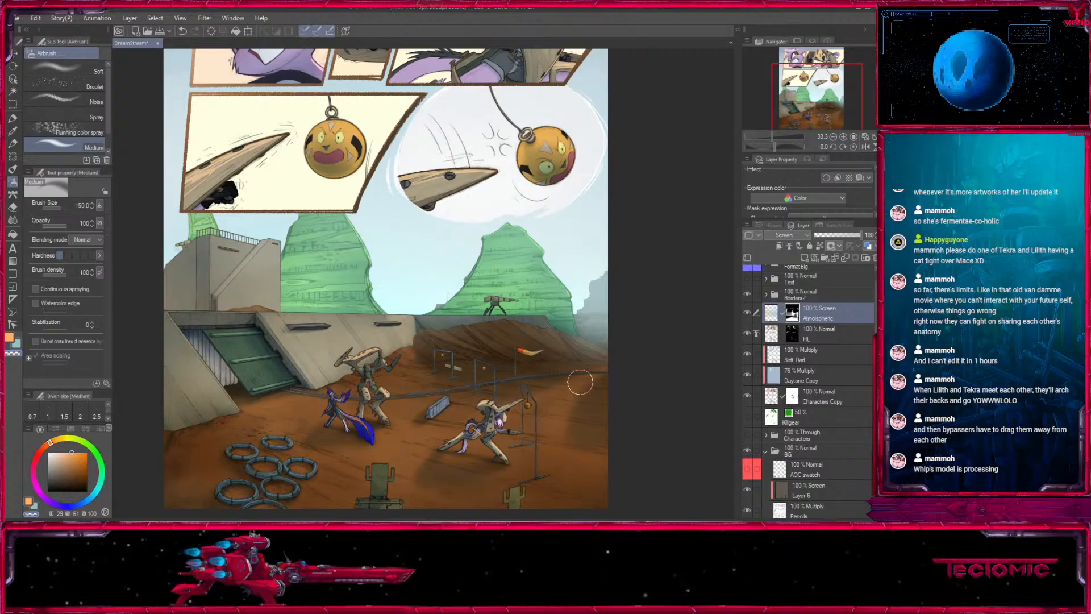
mouse_move(627, 391)
left_mouse_down()
mouse_move(634, 304)
mouse_move(625, 395)
left_mouse_up()
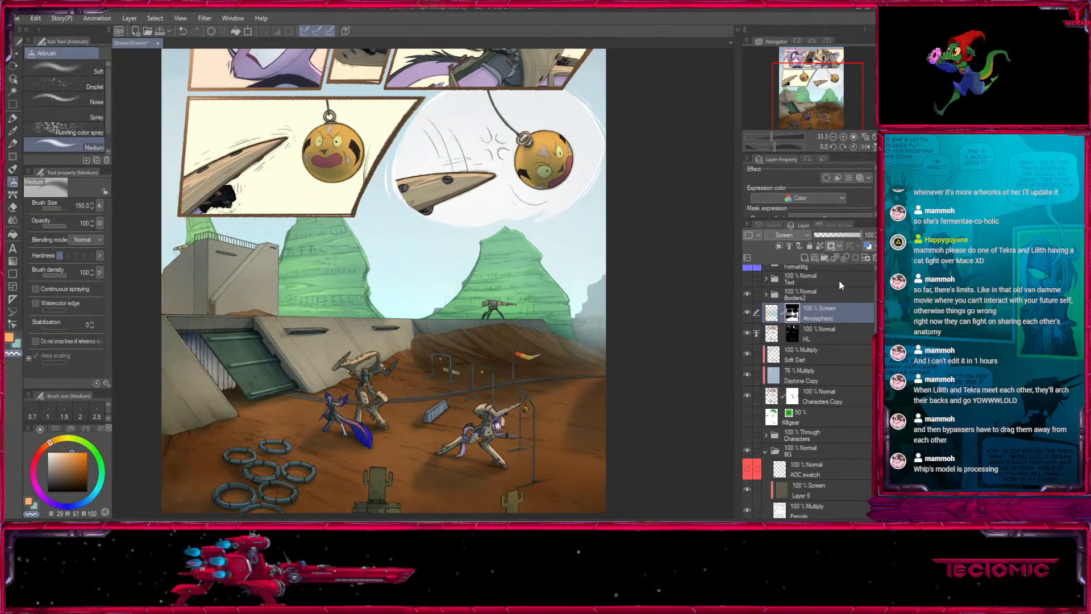
left_click_drag(835, 95, 831, 74)
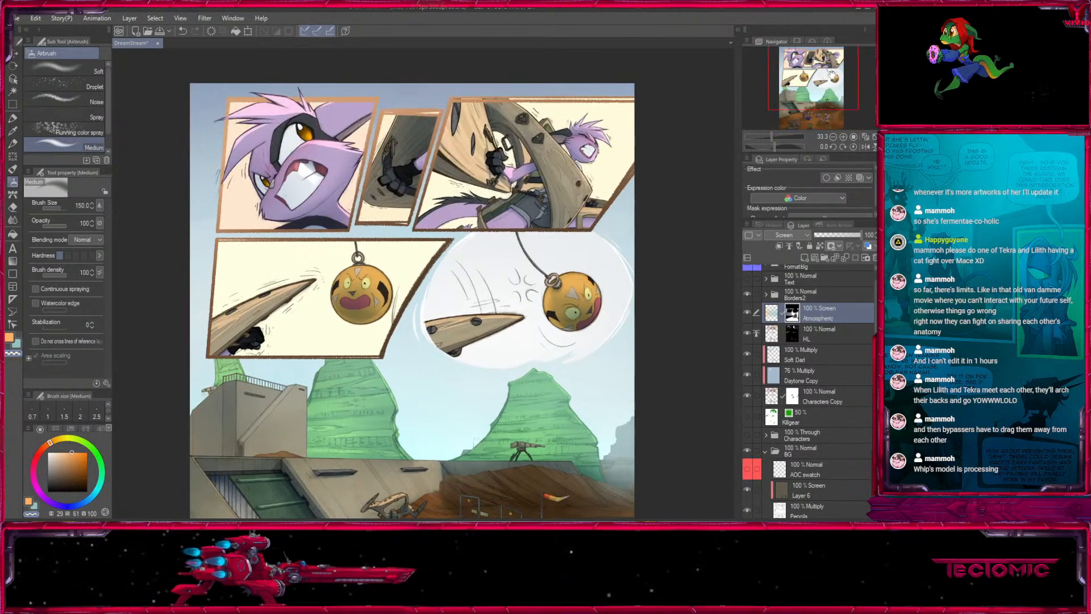
left_click(804, 258)
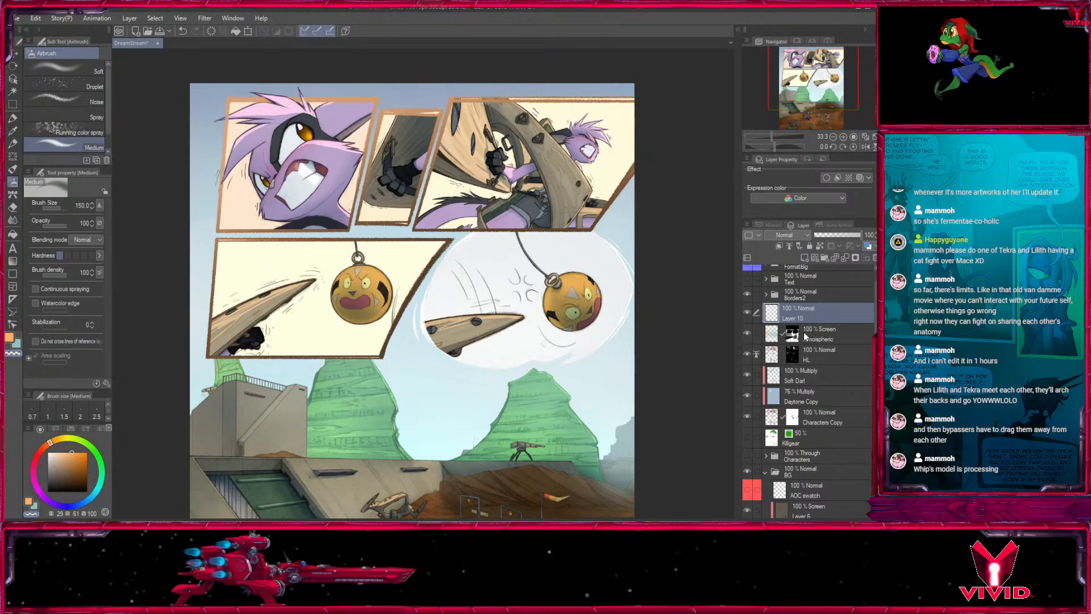
left_click(804, 335)
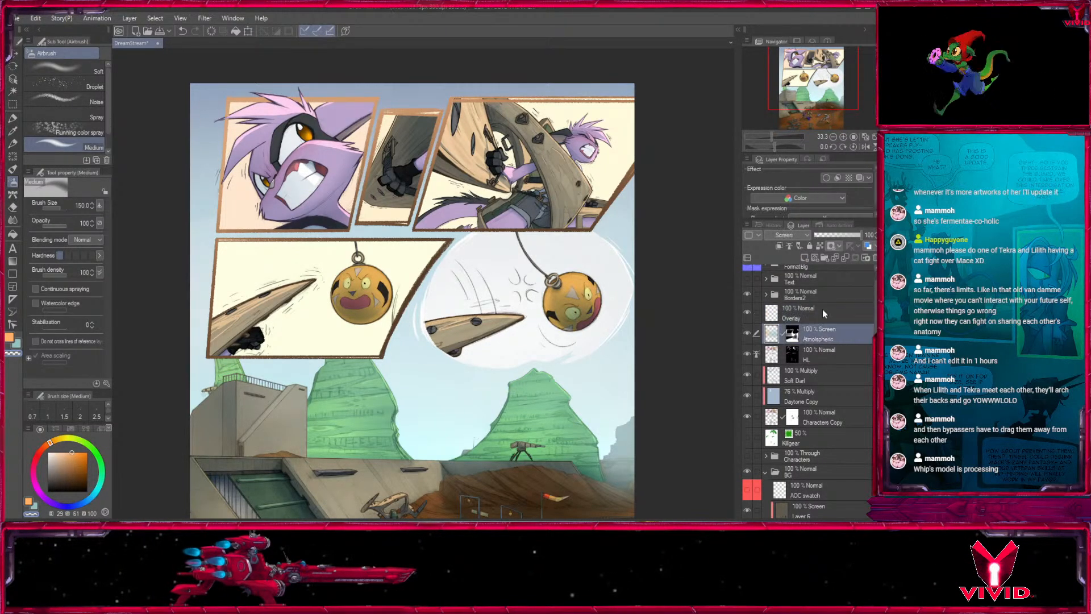
- Add another layer above Atmospheric, name it Atmospheric Swatch, and mark it with the red palette colour
left_click(803, 260)
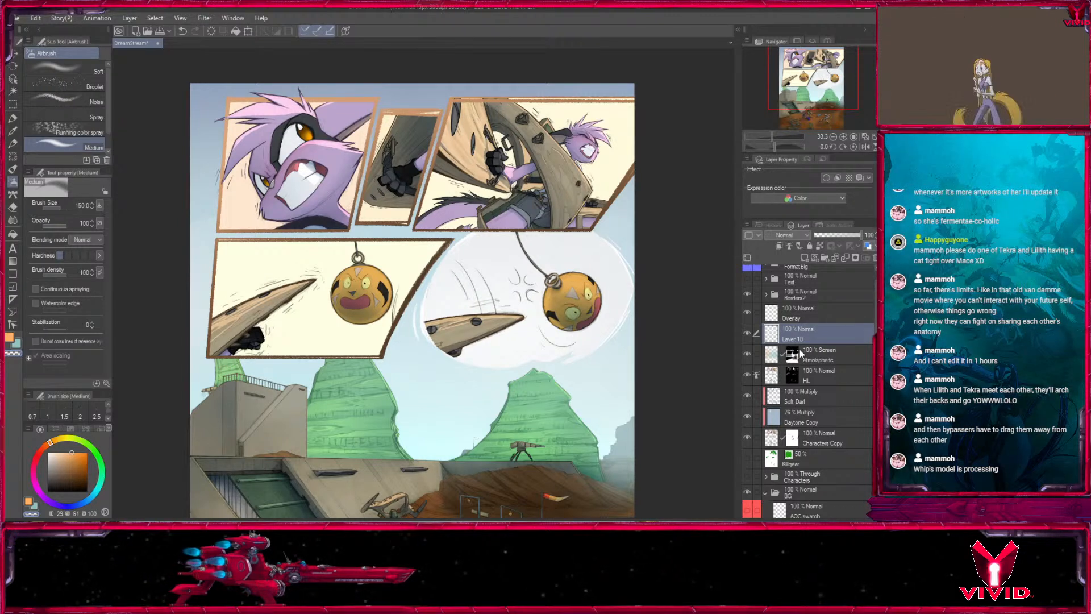
double_click(793, 339)
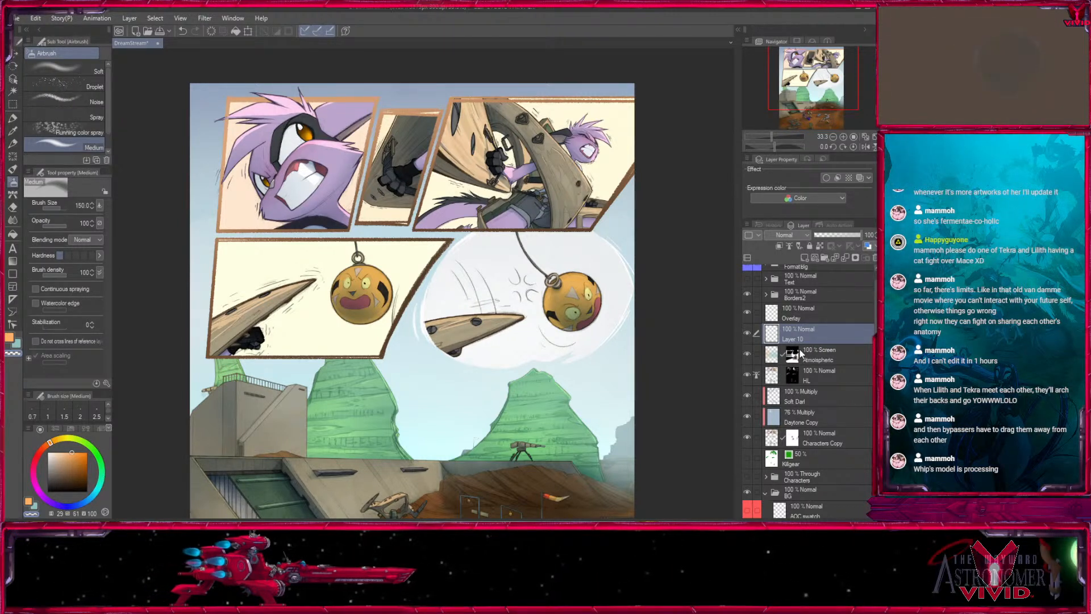
type("Atmospheric Swatch")
key("Return")
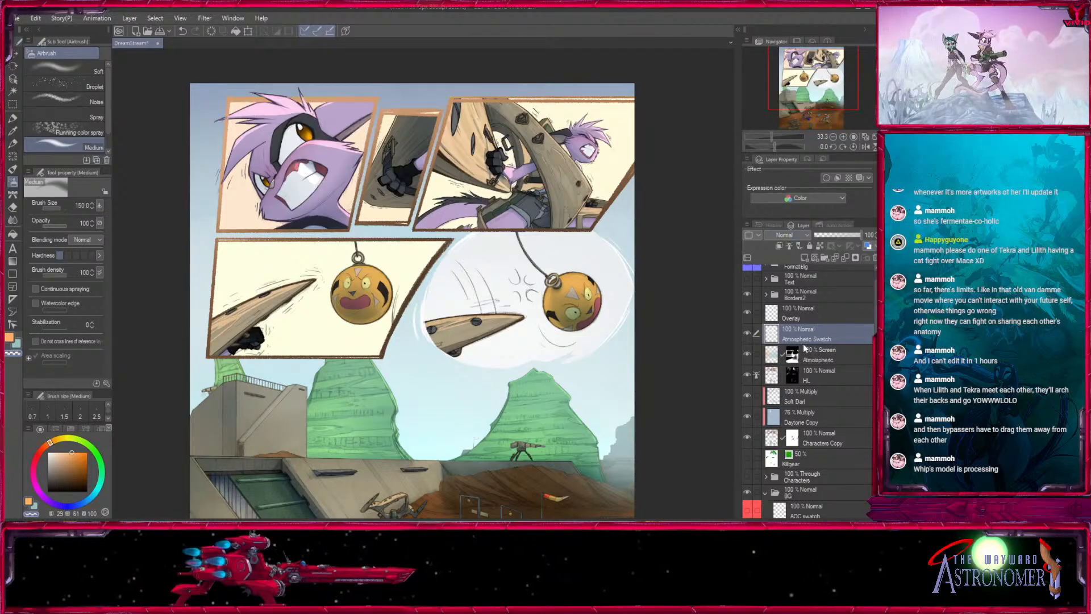
left_click(749, 235)
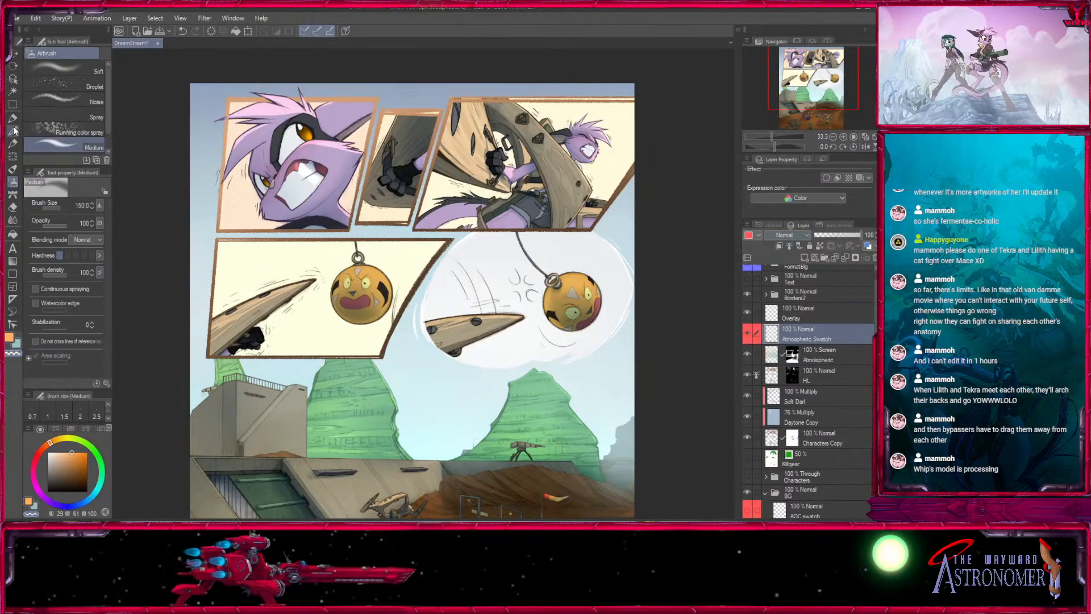
- Paint an orange and a teal swatch circle with Fill in Mono Pen 2 at size 400, and hide the Atmospheric Swatch layer
key("p")
left_click_drag(398, 402, 444, 265)
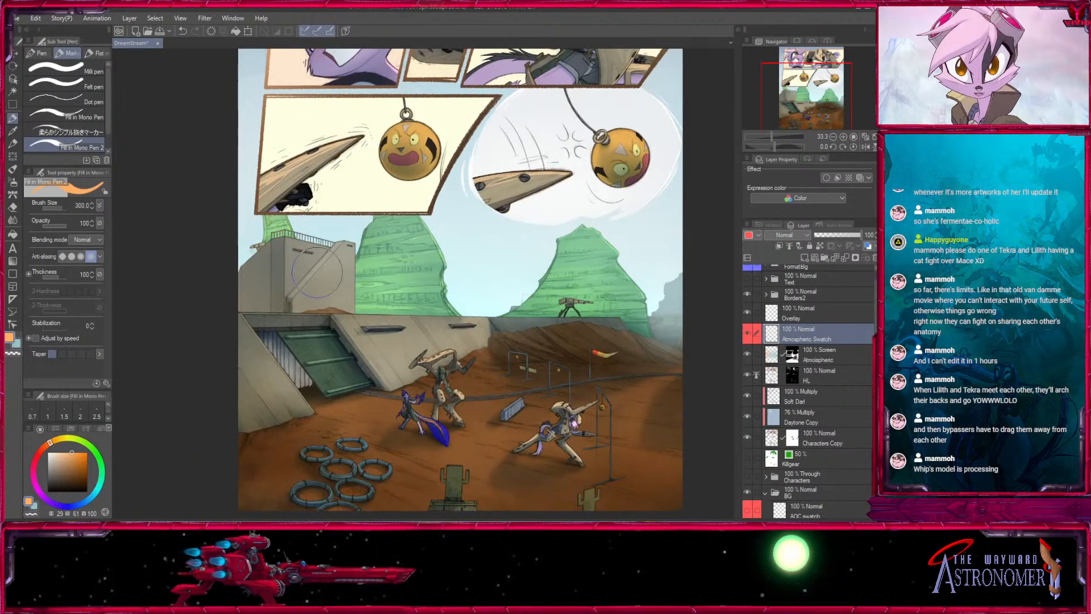
left_click_drag(299, 277, 305, 282)
key("x")
left_click_drag(617, 291, 624, 300)
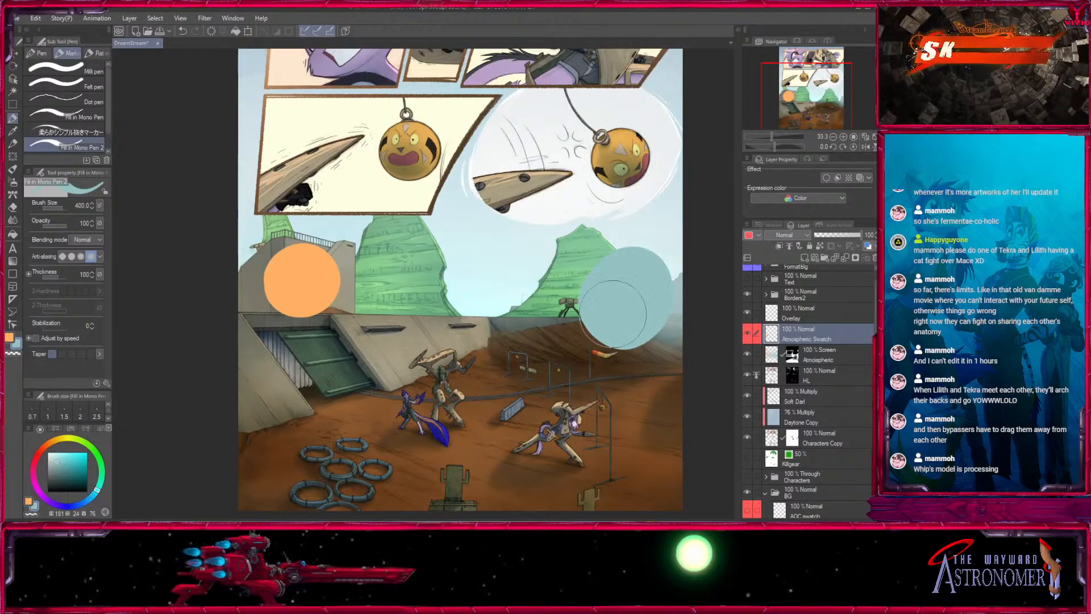
left_click(751, 333)
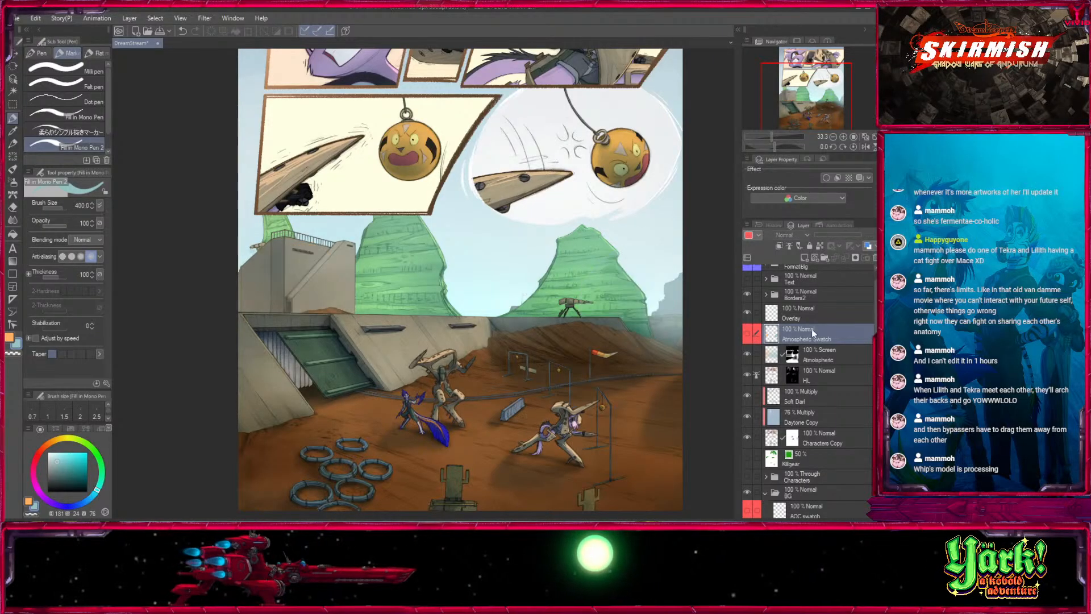
- Try an orange glow on the Overlay layer with the Medium airbrush at size 1700, undo it, and set the layer's blending mode to Overlay
left_click(792, 314)
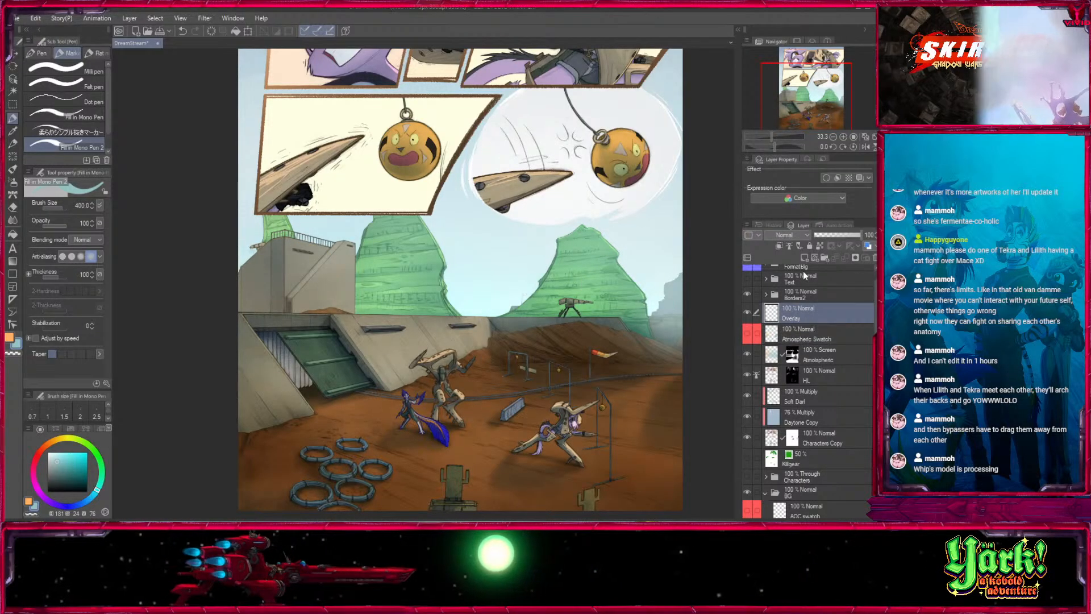
left_click(12, 181)
key("x")
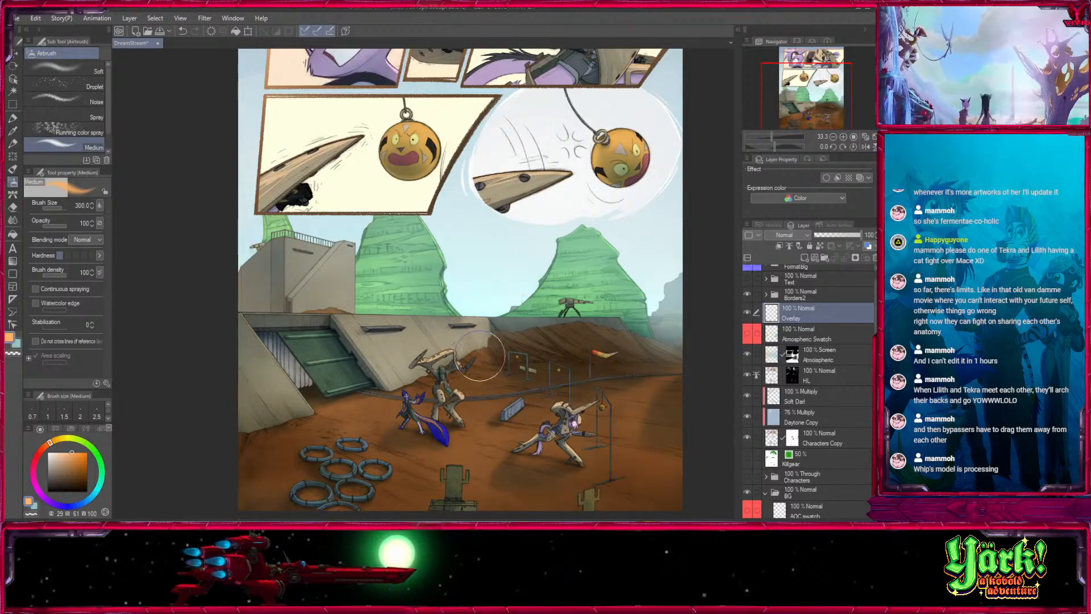
key("]")
key("]")
key("]")
key("]")
key("]")
key("]")
key("]")
key("]")
key("]")
key("]")
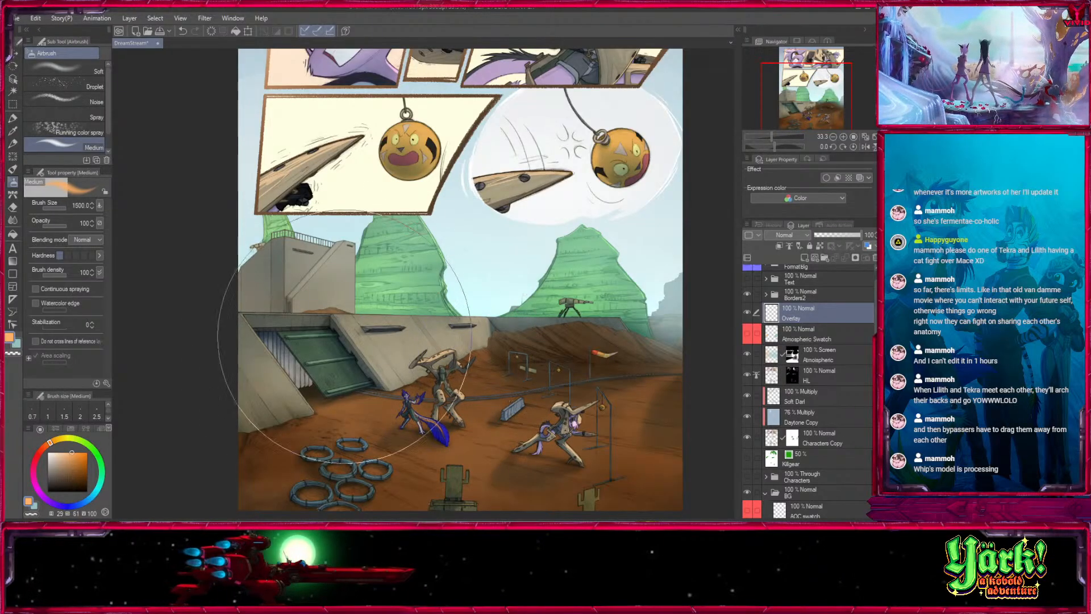
left_click_drag(359, 372, 456, 392)
key("ctrl+z")
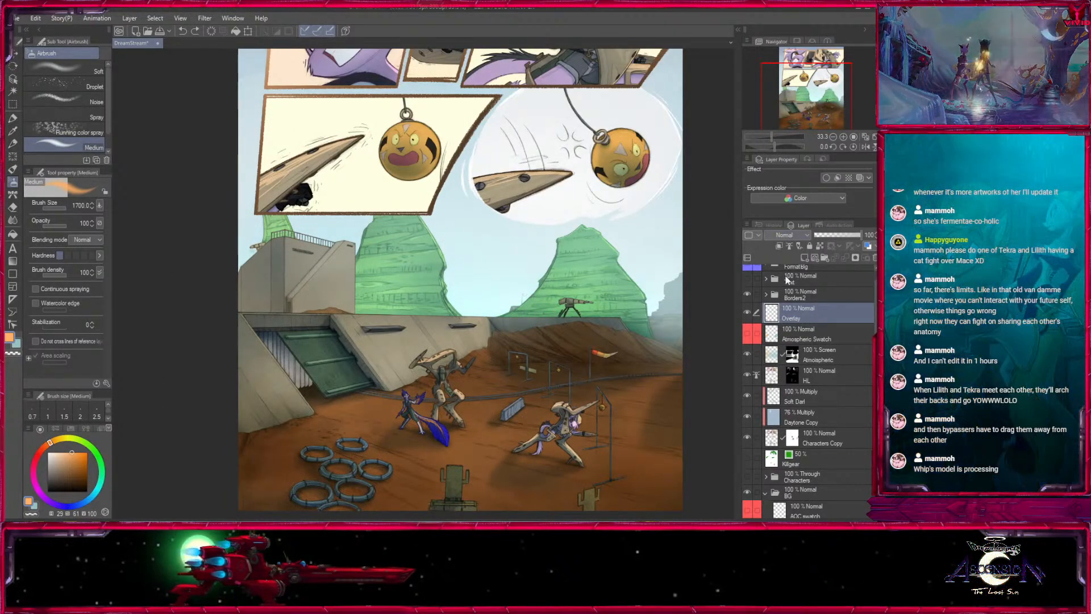
left_click(782, 365)
- Try large orange and teal glows over the base and ground on the Overlay layer, undoing each one
left_click_drag(406, 389, 296, 409)
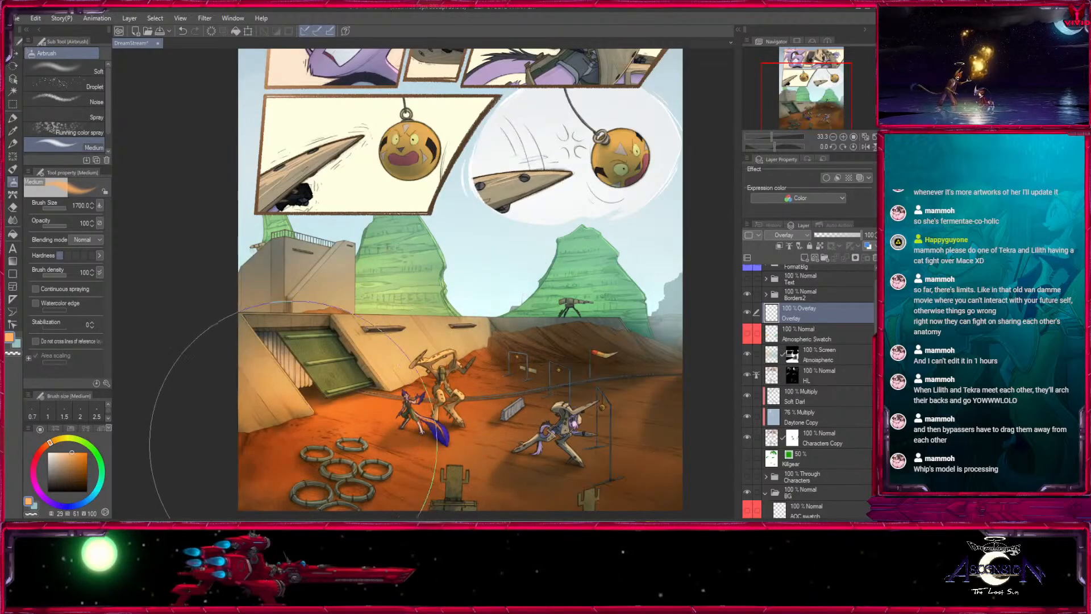
key("ctrl+z")
key("x")
mouse_move(597, 327)
left_mouse_down()
mouse_move(483, 443)
mouse_move(639, 449)
left_mouse_up()
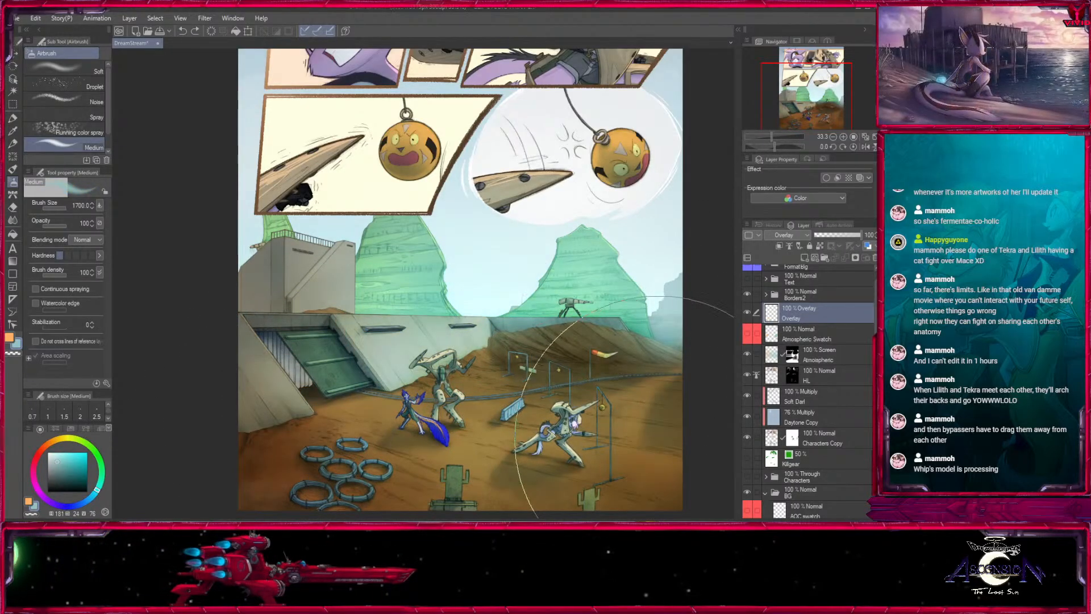
key("ctrl+z")
- Choose a paler, less saturated orange as the paint colour for the Overlay layer
mouse_move(634, 378)
left_mouse_down()
mouse_move(610, 291)
mouse_move(559, 360)
left_mouse_up()
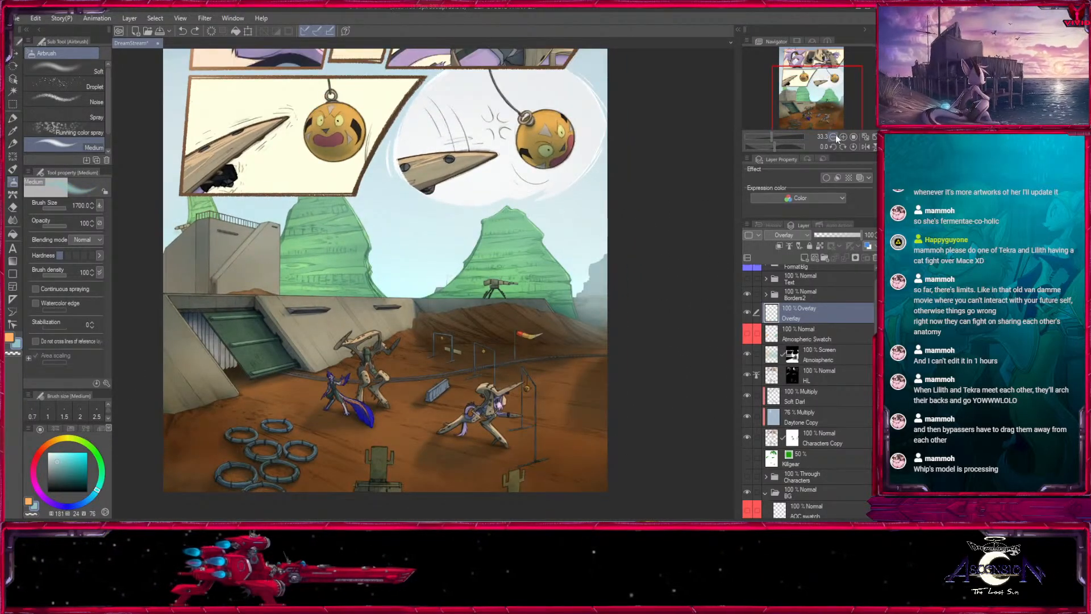
left_click(833, 136)
left_click_drag(606, 244, 591, 479)
left_click_drag(572, 423, 599, 172)
left_click(843, 137)
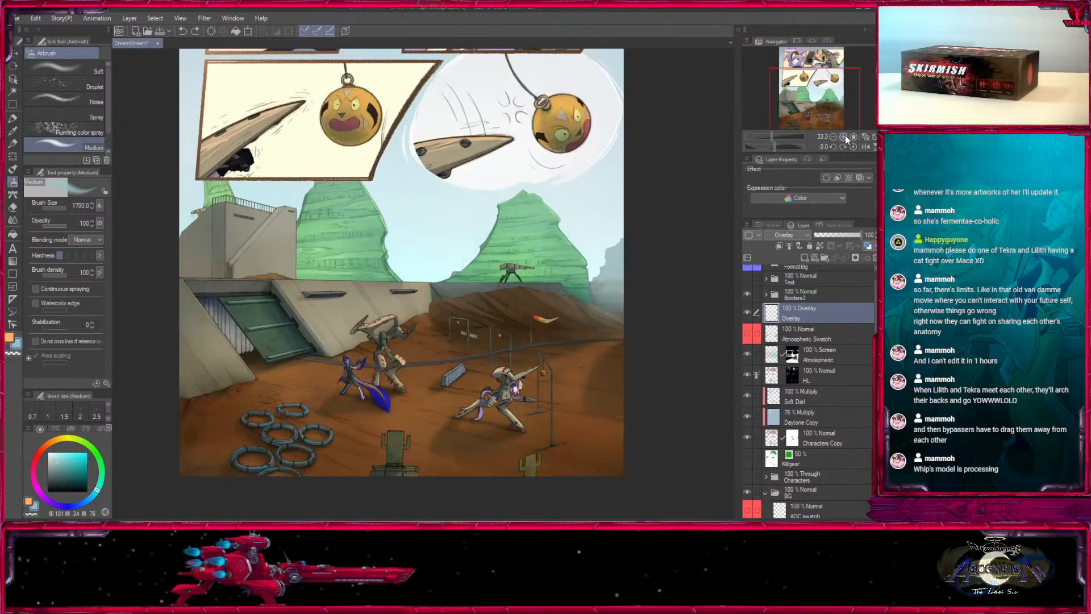
left_click_drag(555, 375, 548, 333)
key("x")
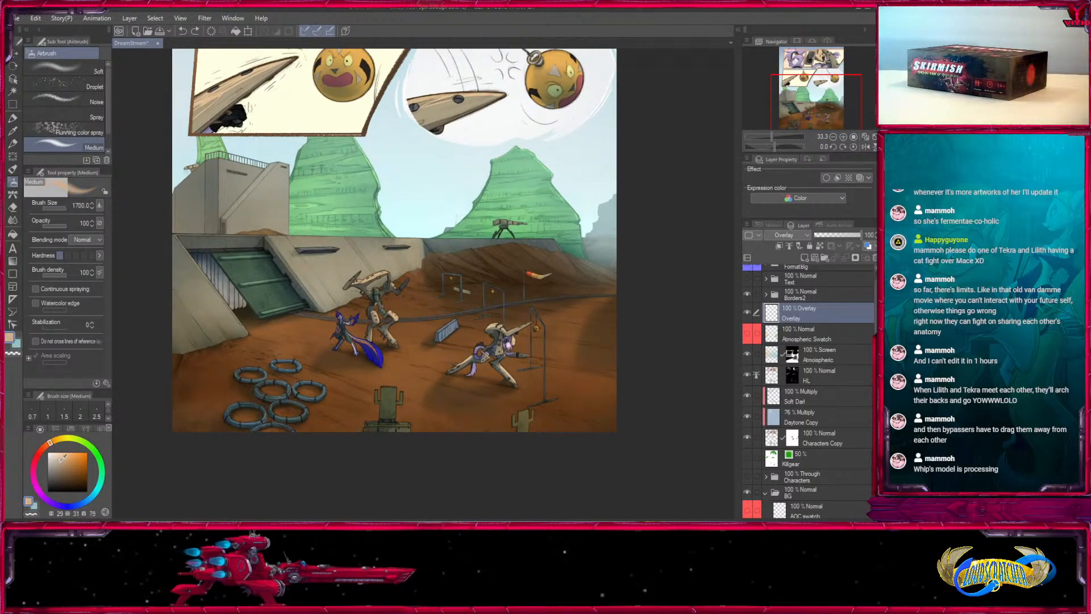
left_click(63, 460)
scroll(867, 304, "down", 10)
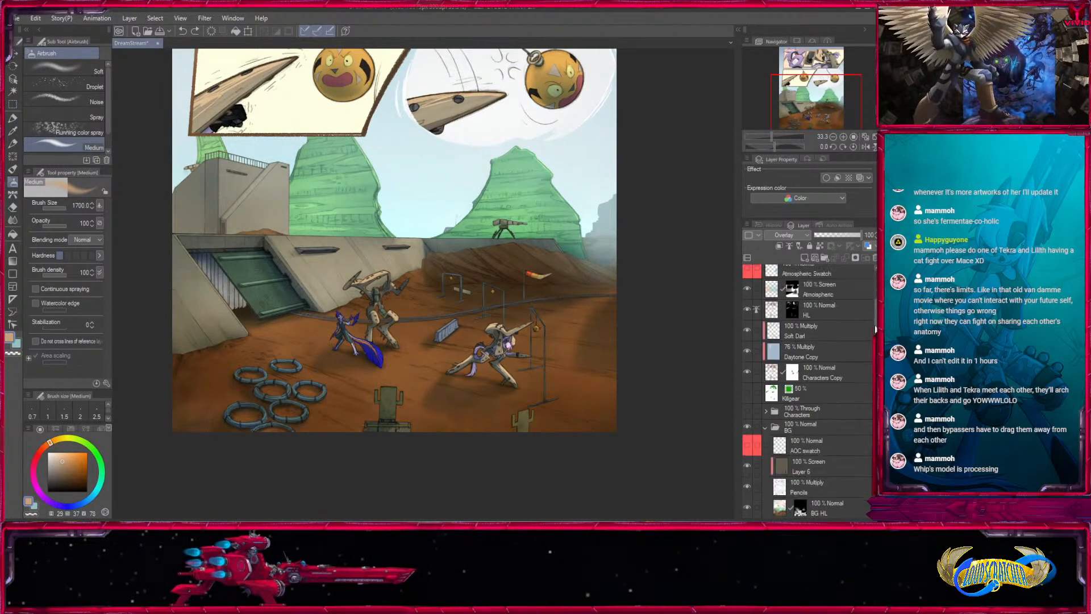
scroll(869, 341, "up", 8)
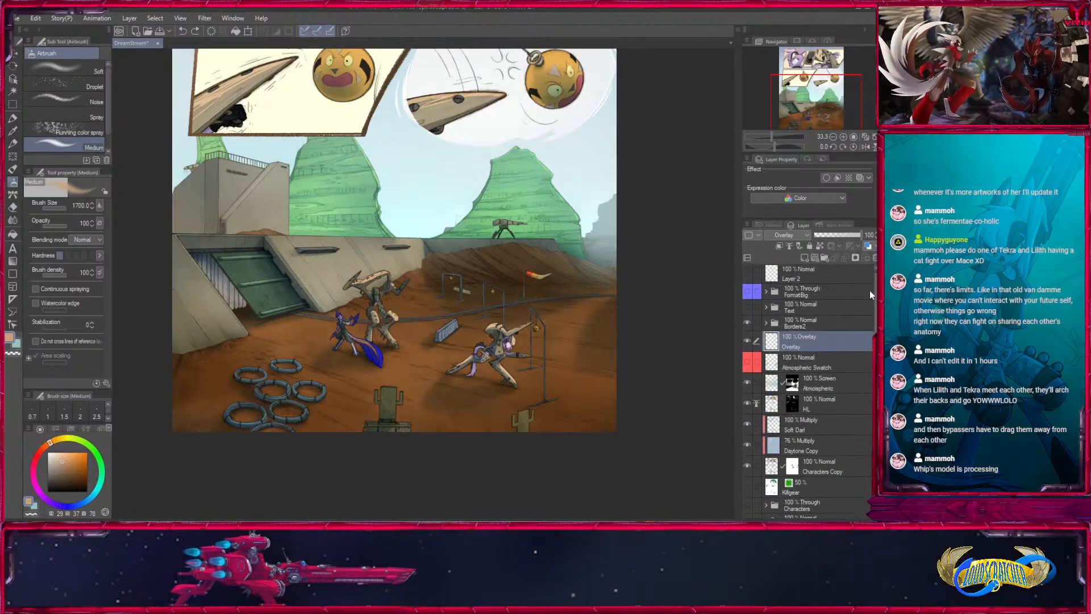
key("ctrl+z")
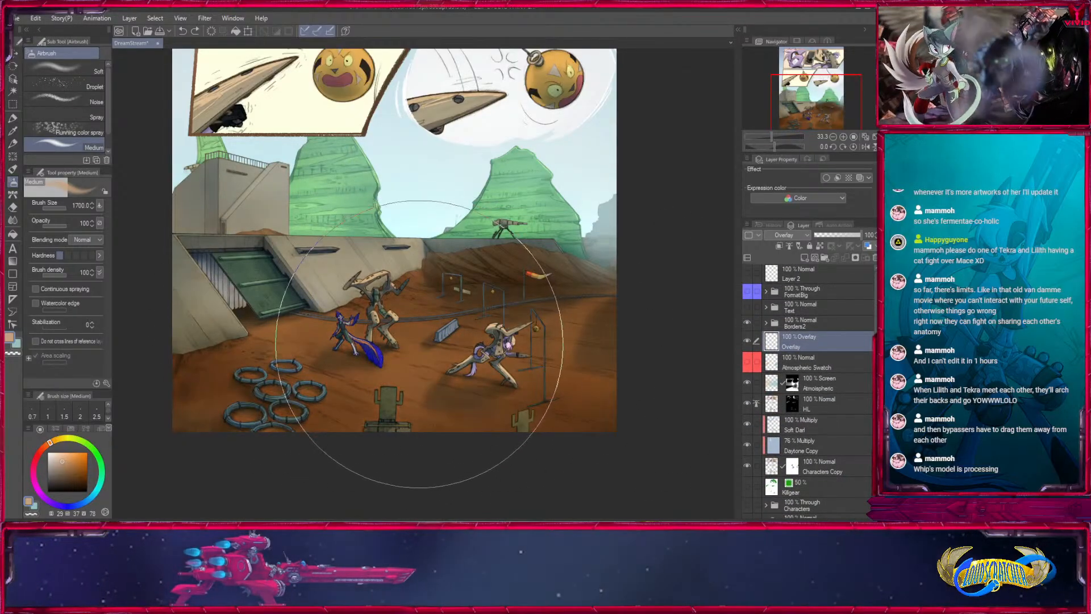
- Brush a soft warm glow over the ground around the tires and characters with the Medium airbrush at opacity 45 and size 1200
left_click(55, 227)
left_click_drag(54, 228, 53, 228)
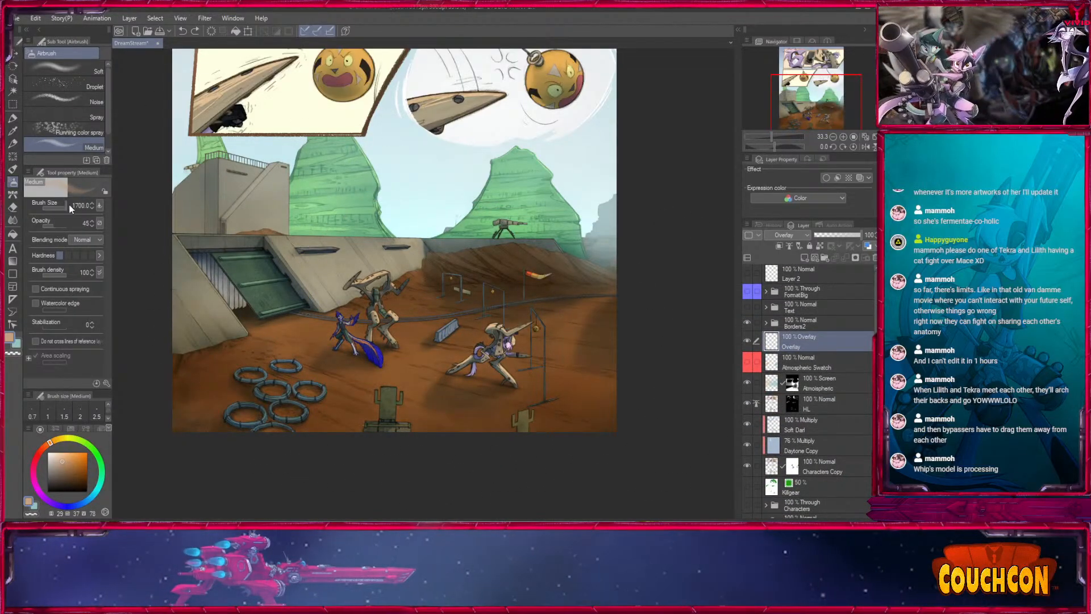
key("bracketright")
key("bracketleft")
key("bracketleft")
left_click_drag(335, 372, 353, 398)
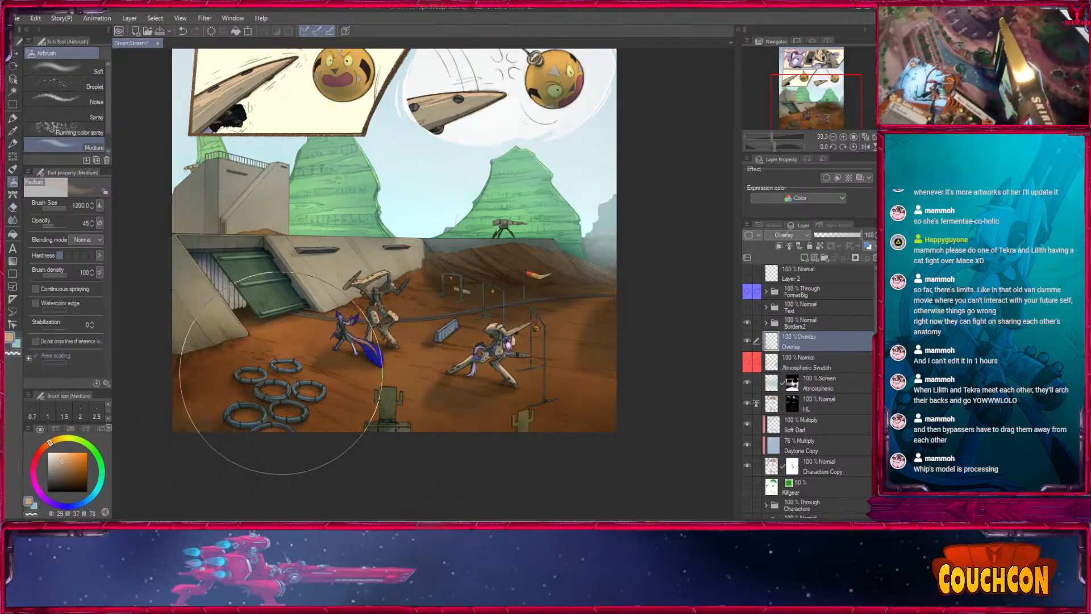
- Brush smaller warm glow touches over the desert scene on the Overlay layer, reducing the Medium airbrush to size 600 and below
key("bracketleft")
key("bracketleft")
key("bracketleft")
key("bracketleft")
key("bracketleft")
key("bracketleft")
key("bracketleft")
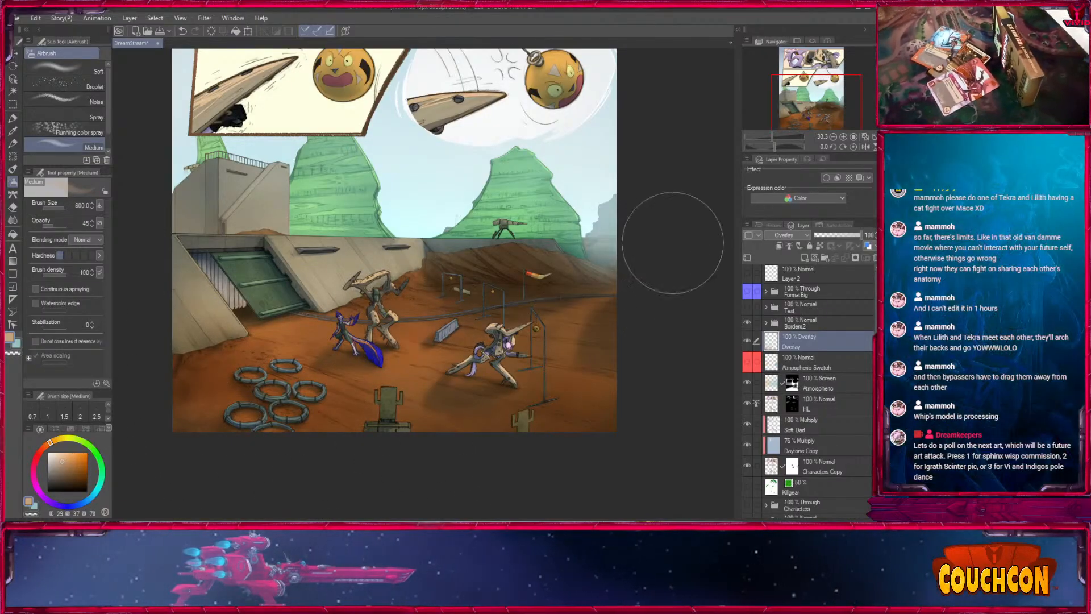
key("bracketleft")
key("bracketleft")
key("bracketleft")
key("bracketleft")
key("bracketleft")
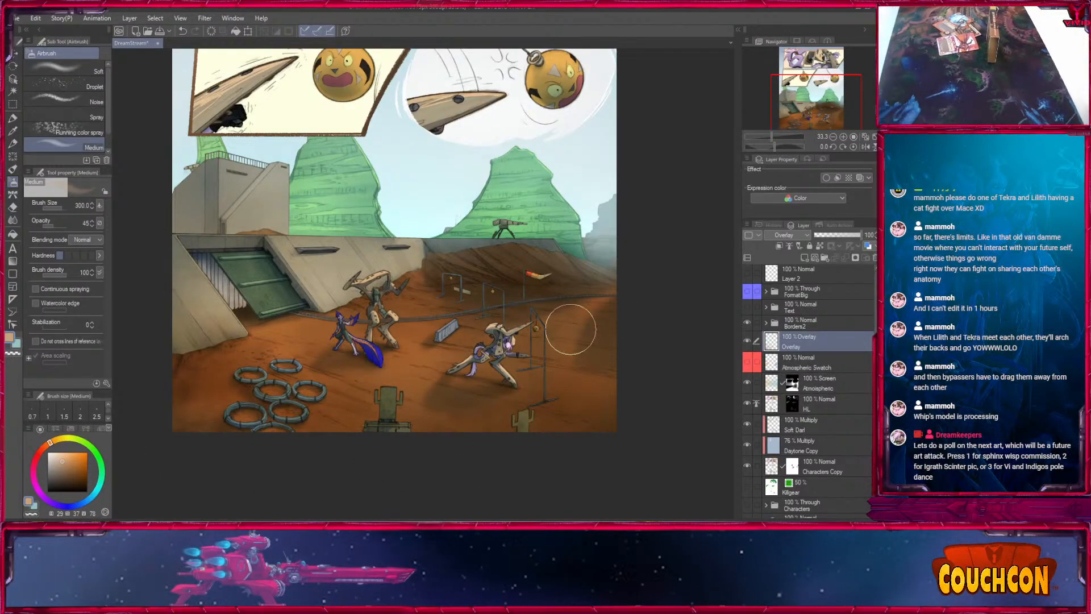
key("bracketright")
key("bracketright")
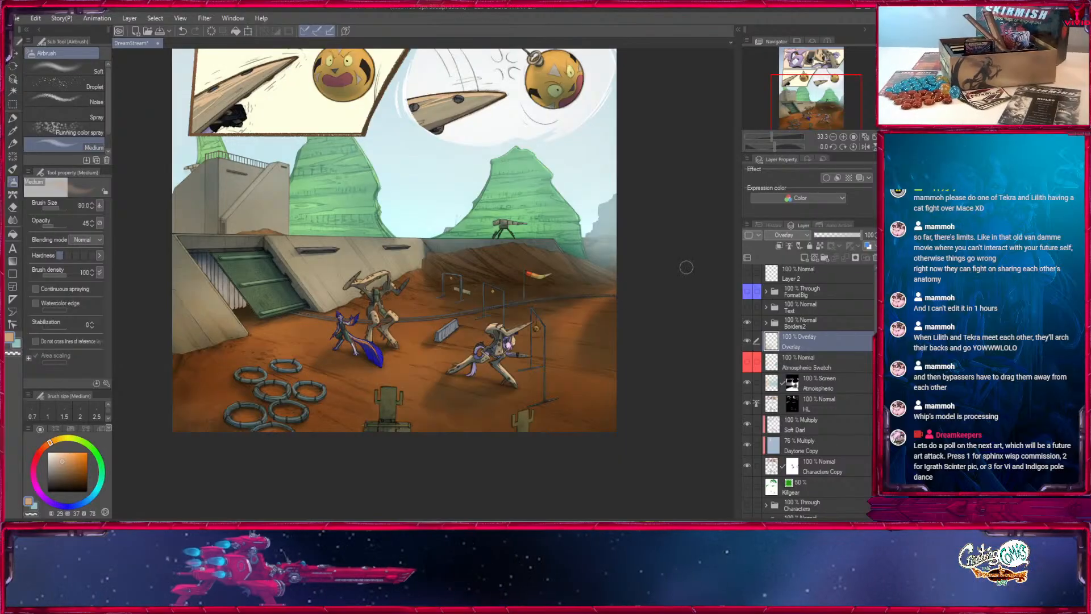
- Change the cool paint colour to a darker muted blue (200, 44, 49) and shade the dirt mound and bunker at sizes 400 to 250
key("x")
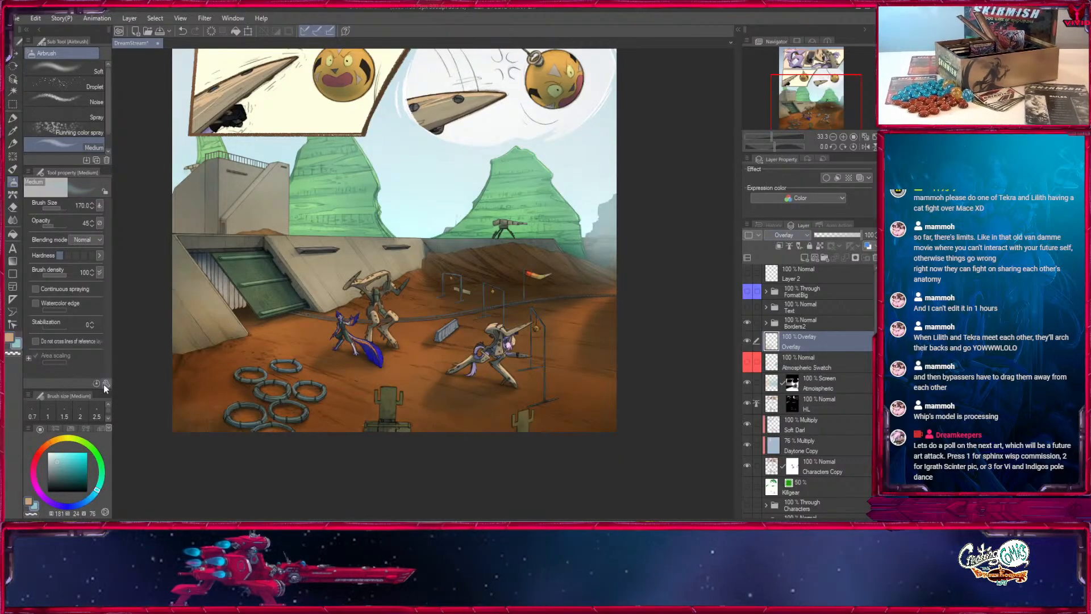
left_click(61, 475)
left_click_drag(98, 488, 91, 501)
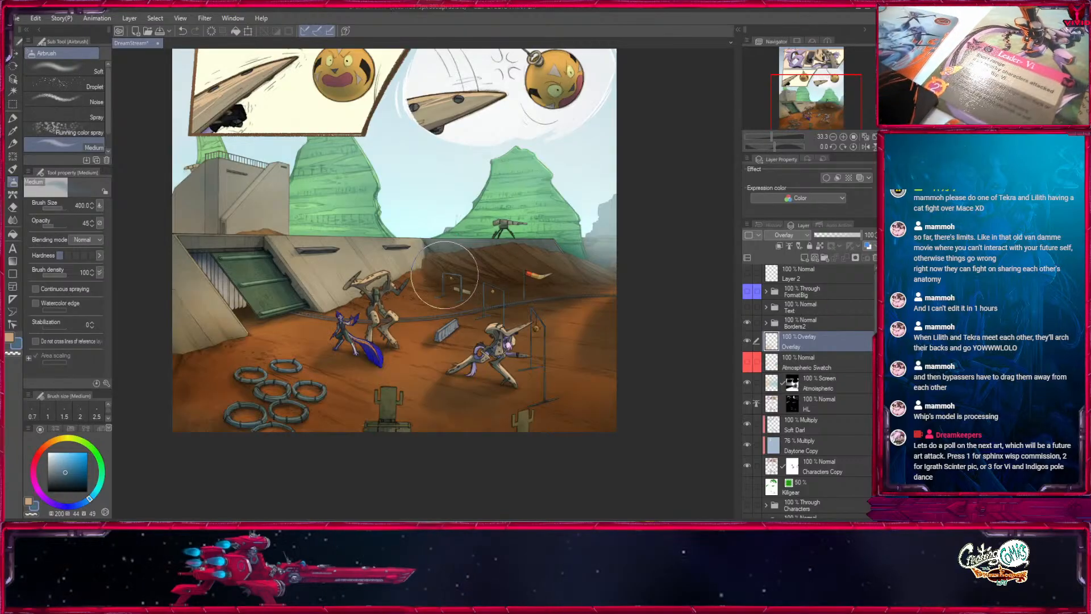
key("bracketleft")
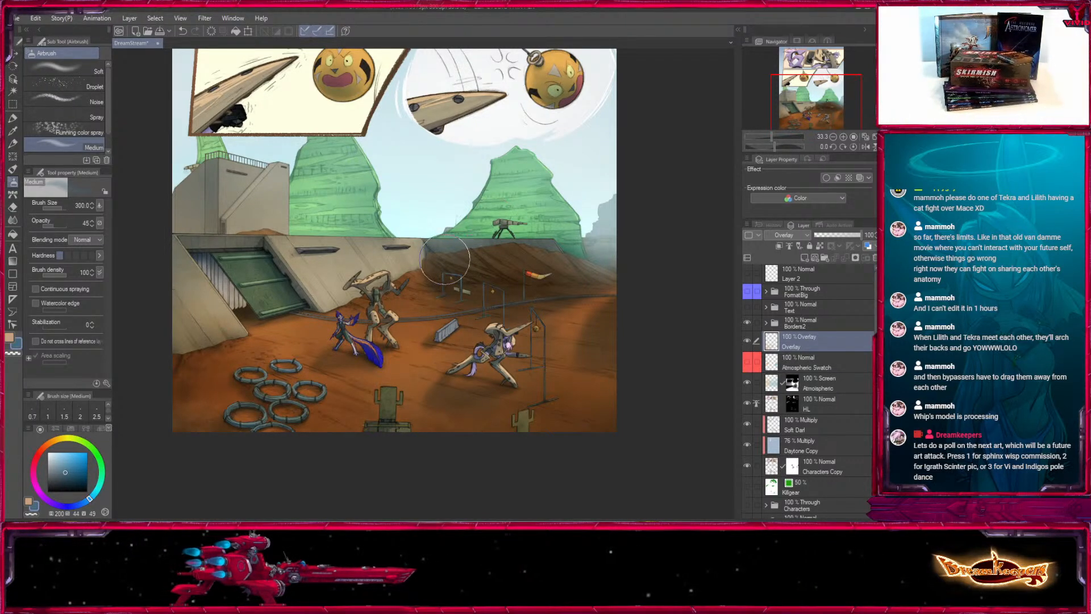
key("bracketleft")
key("bracketleft")
key("bracketleft")
key("bracketleft")
key("bracketleft")
key("bracketleft")
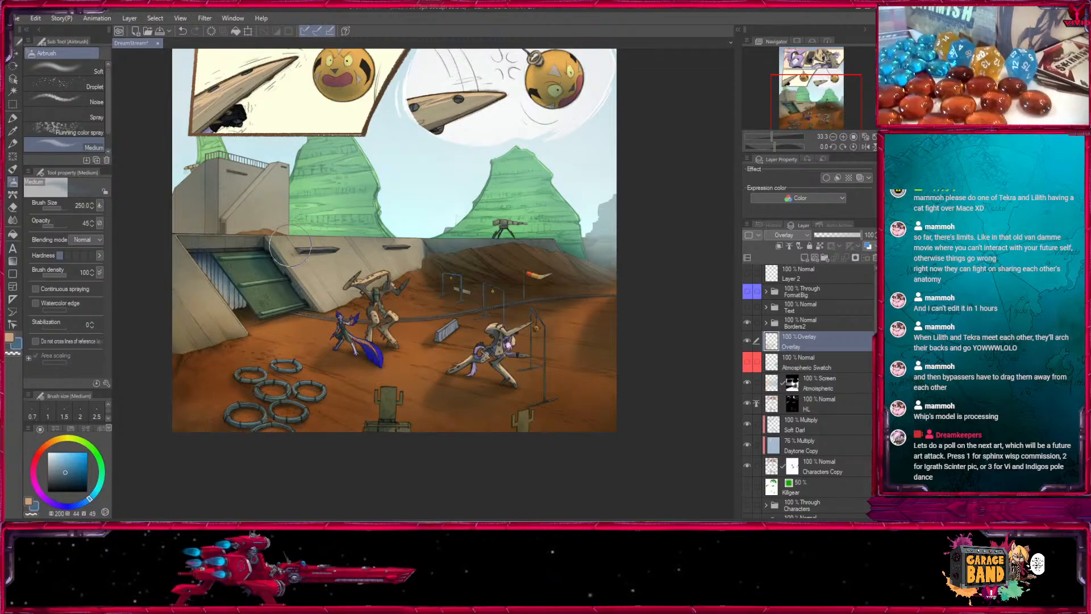
- Brush broad cool shading over the mound area at size 800 and a soft warm tone around the distant mesa at size 700
key("bracketright")
key("bracketright")
key("bracketright")
key("bracketright")
key("bracketright")
key("bracketright")
key("bracketright")
key("bracketright")
key("bracketright")
key("bracketright")
key("bracketright")
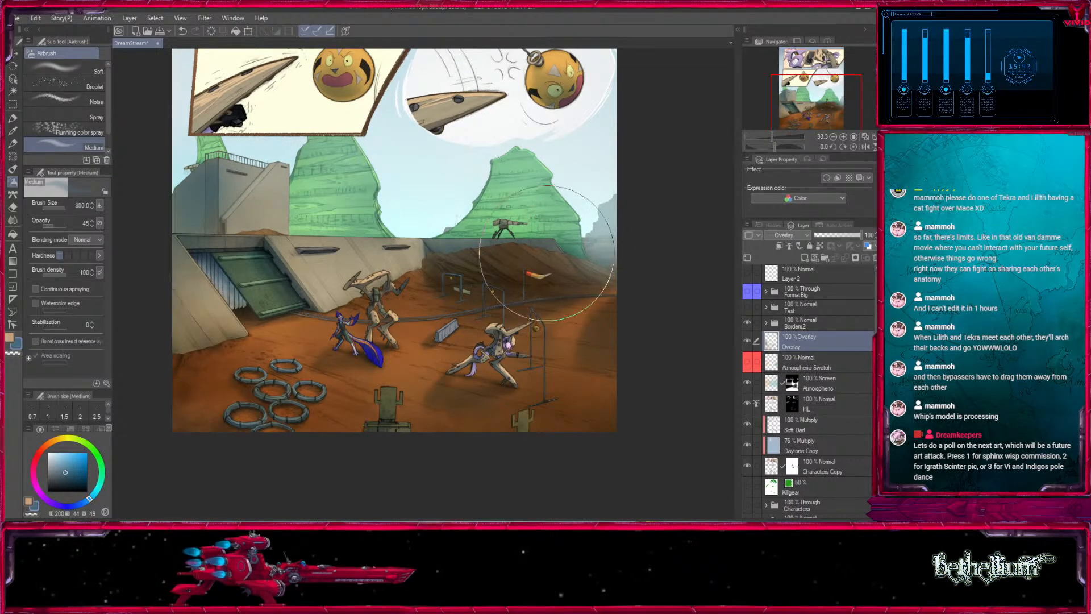
key("bracketleft")
key("bracketleft")
key("bracketleft")
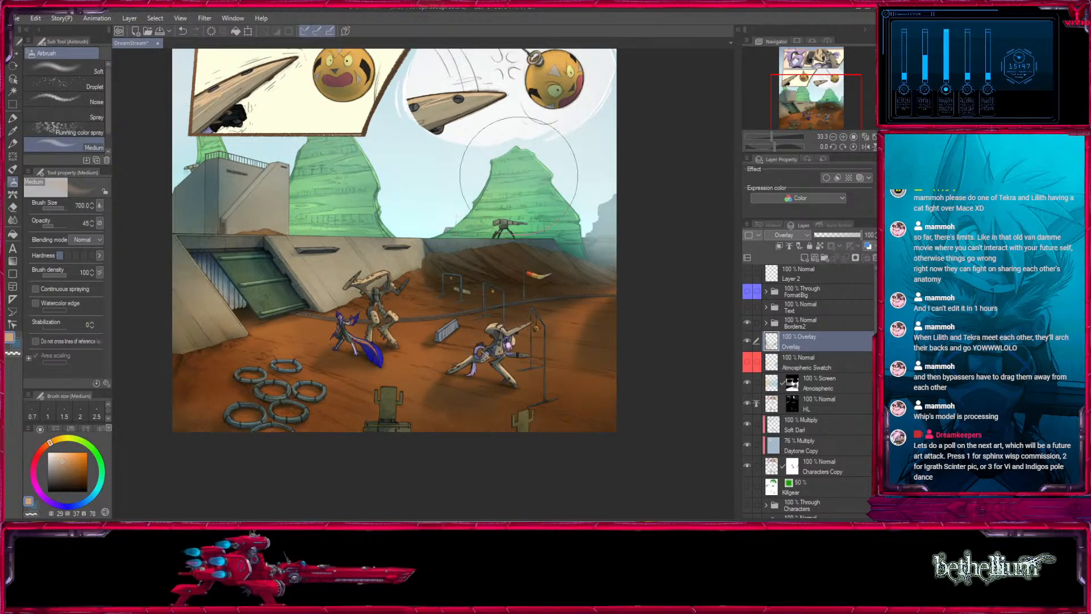
- Brush finer blue shading over the obstacle course and around the small characters, reducing the airbrush from size 400 to 120
key("x")
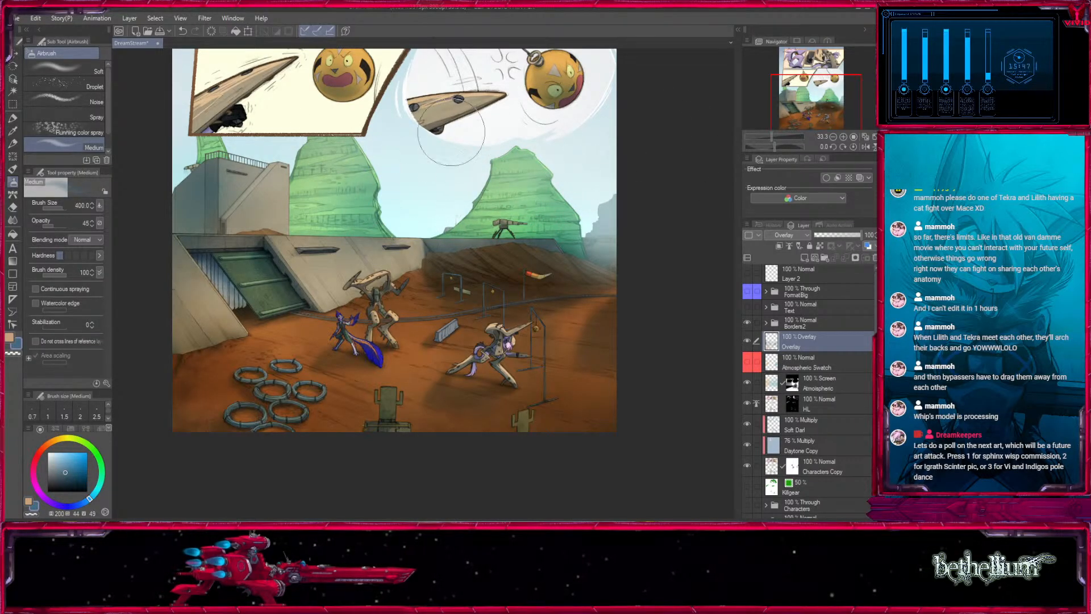
left_click_drag(508, 350, 490, 351)
key("bracketleft")
key("bracketleft")
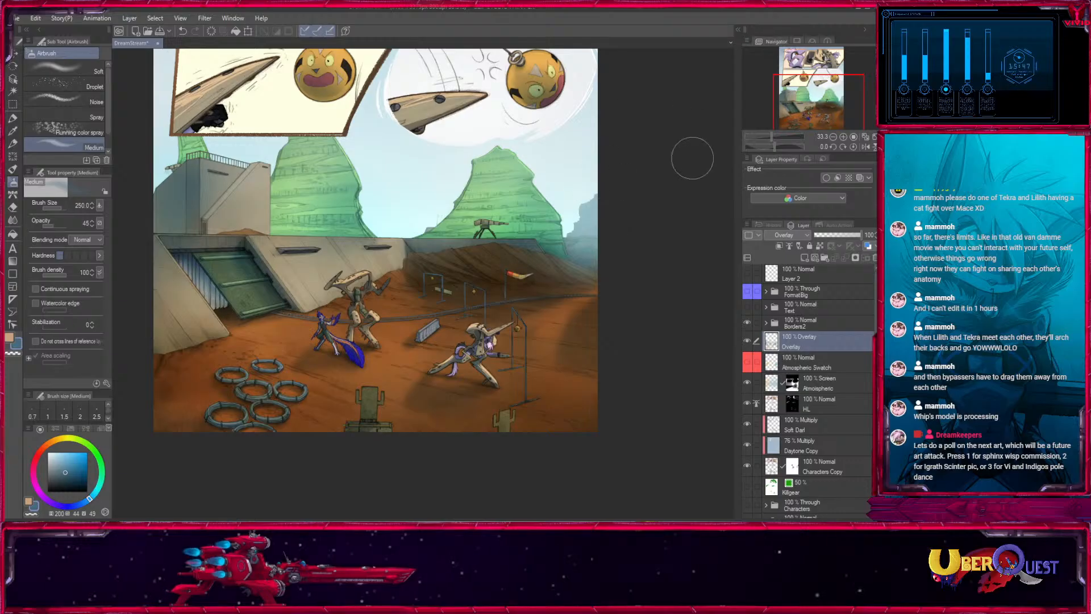
key("bracketleft")
key("bracketleft")
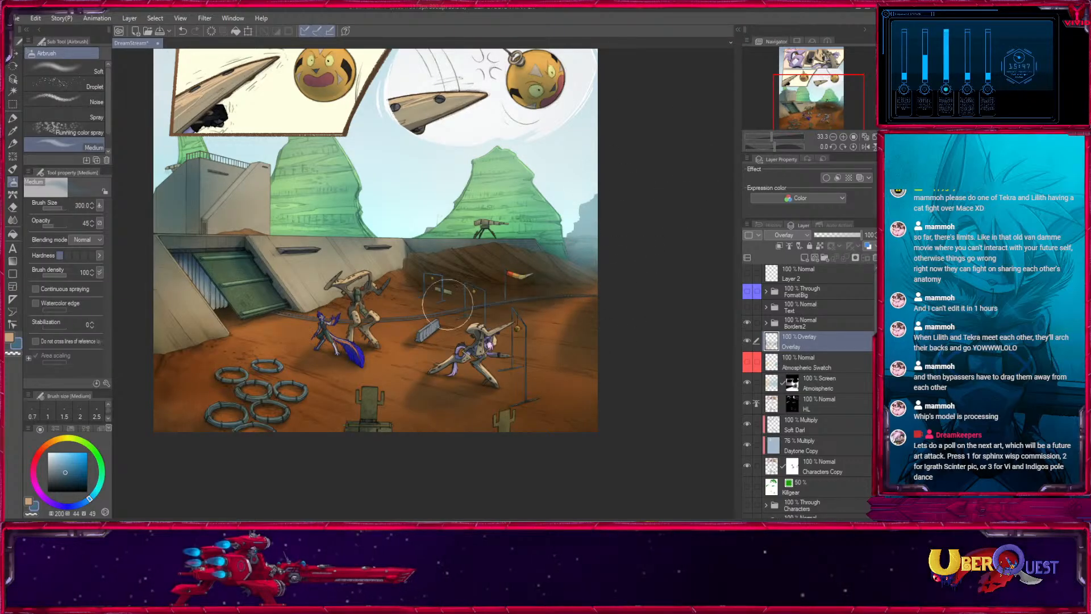
key("bracketleft")
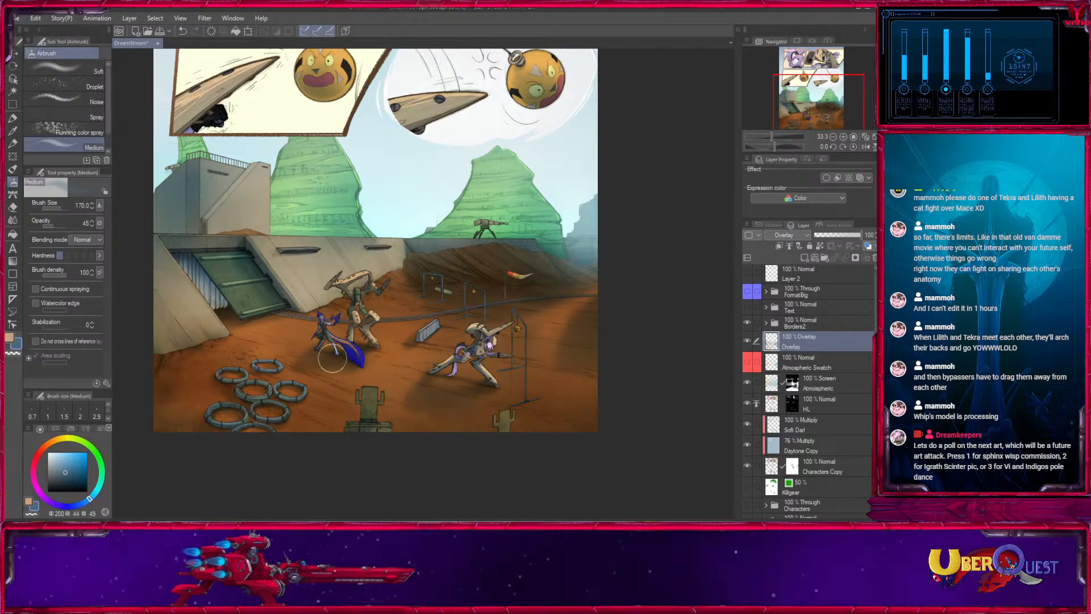
key("bracketleft")
key("x")
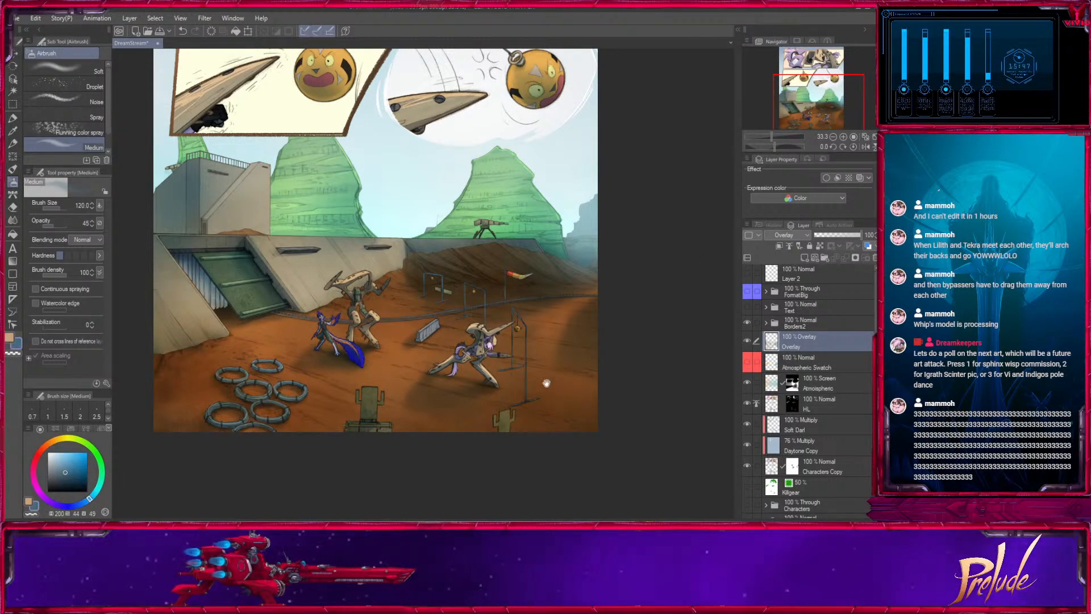
- Compare the wide scene with the Overlay layer hidden and shown
left_click_drag(546, 383, 554, 434)
left_click(747, 341)
left_click(747, 341)
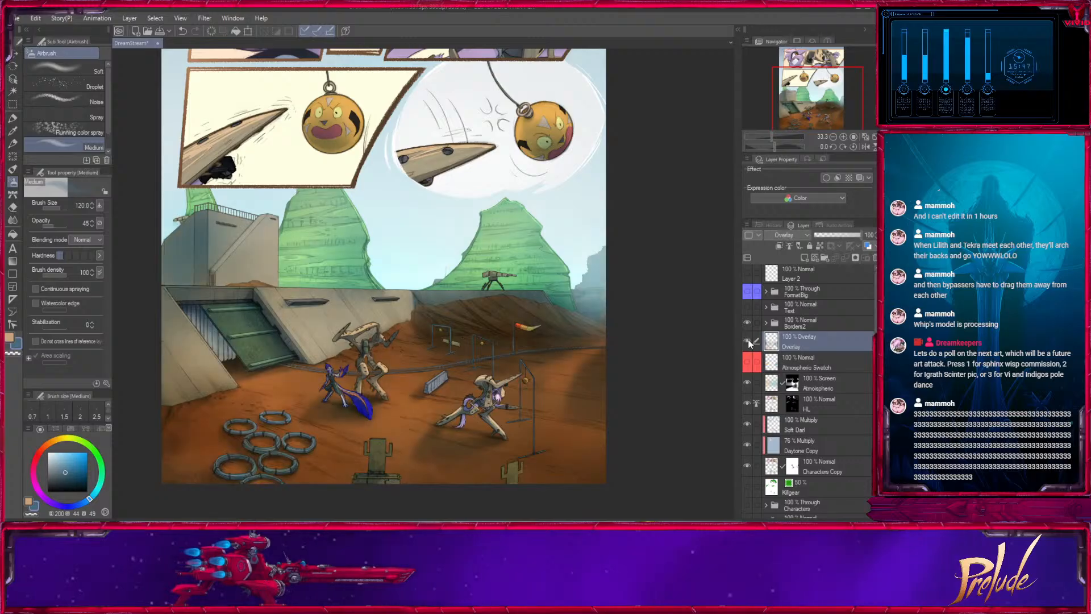
left_click(749, 341)
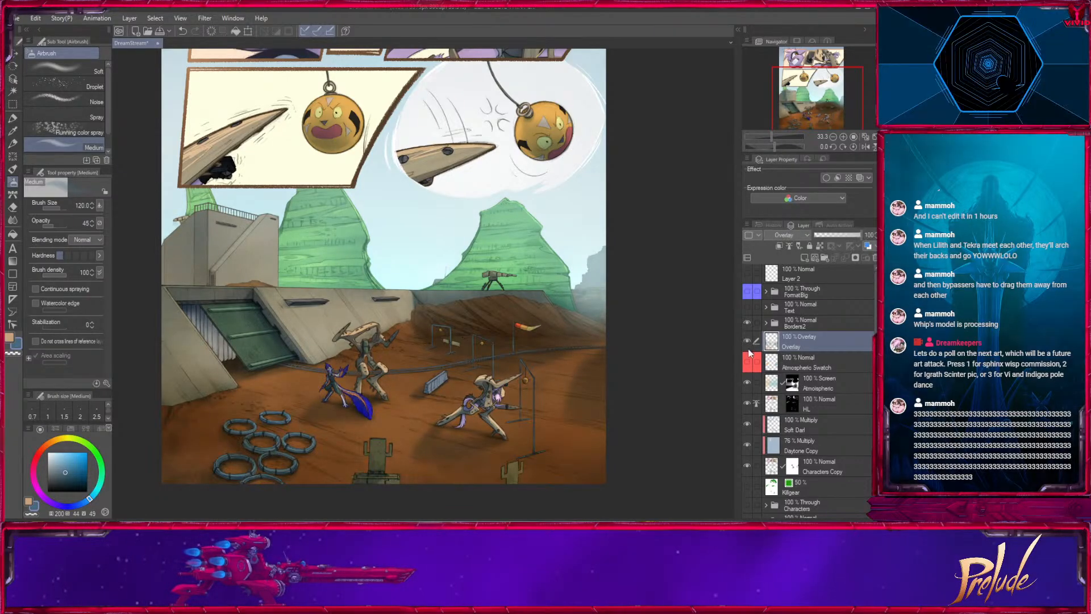
left_click(748, 341)
left_click(748, 341)
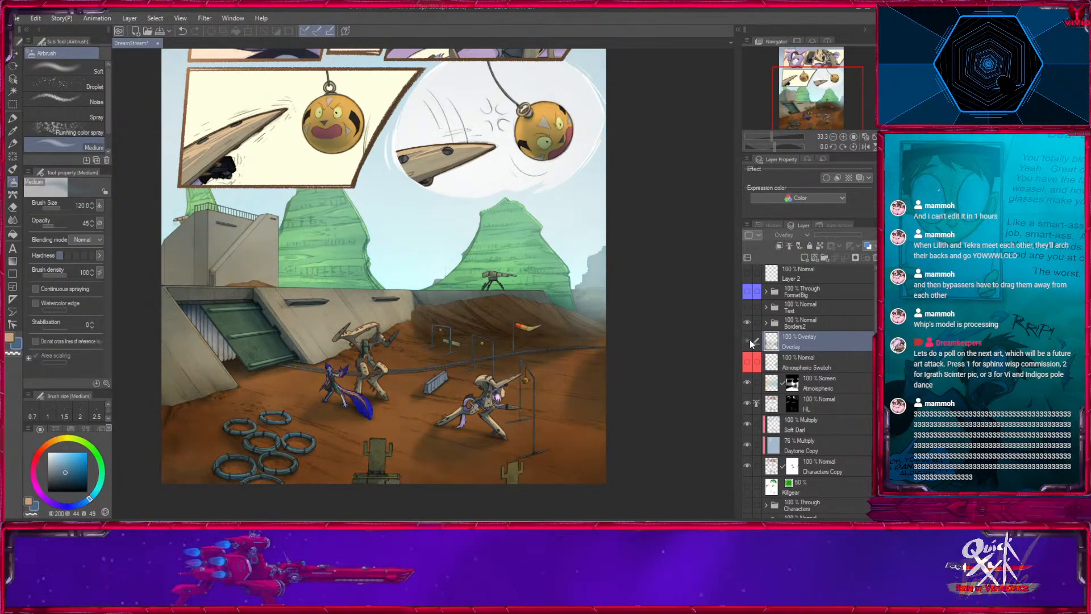
left_click(749, 342)
- Create a selection from the painted areas of the Characters Copy layer and make the Overlay layer active for painting
scroll(577, 322, "up", 5)
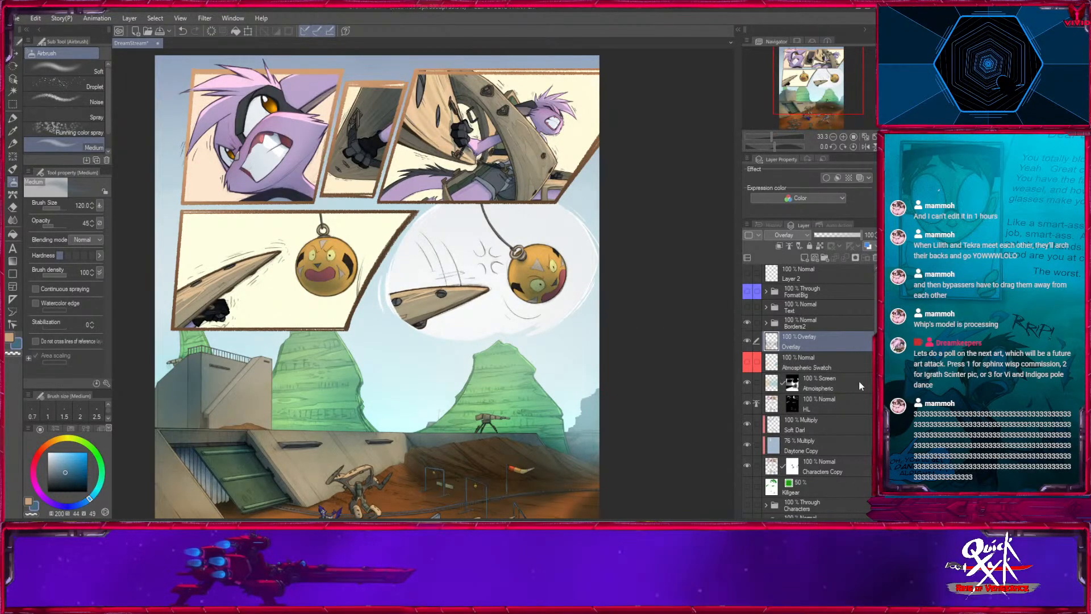
scroll(855, 415, "down", 2)
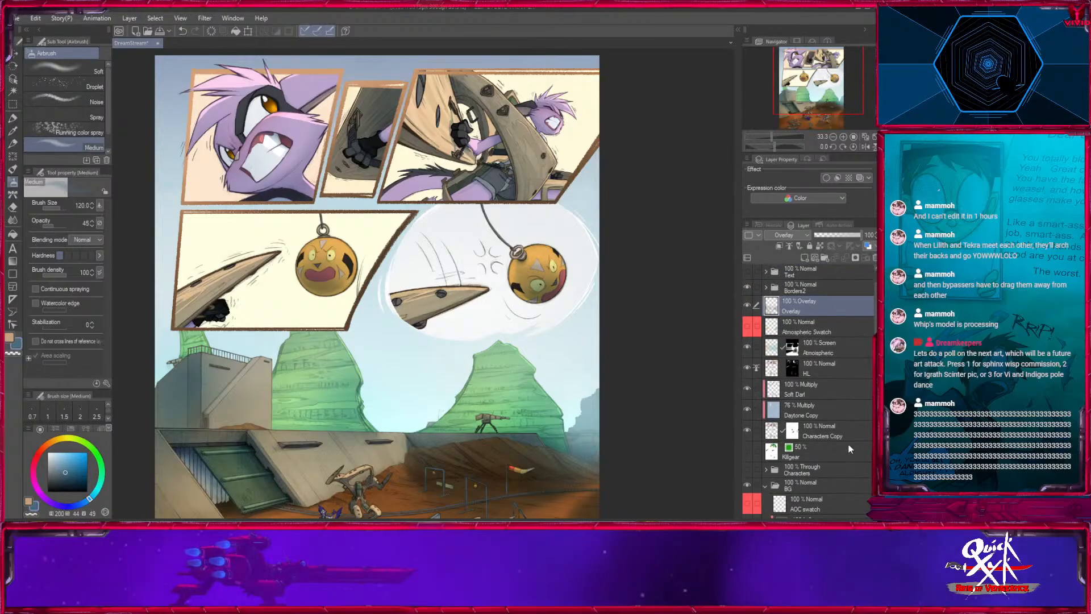
left_click(850, 435)
key("ctrl+shift+d")
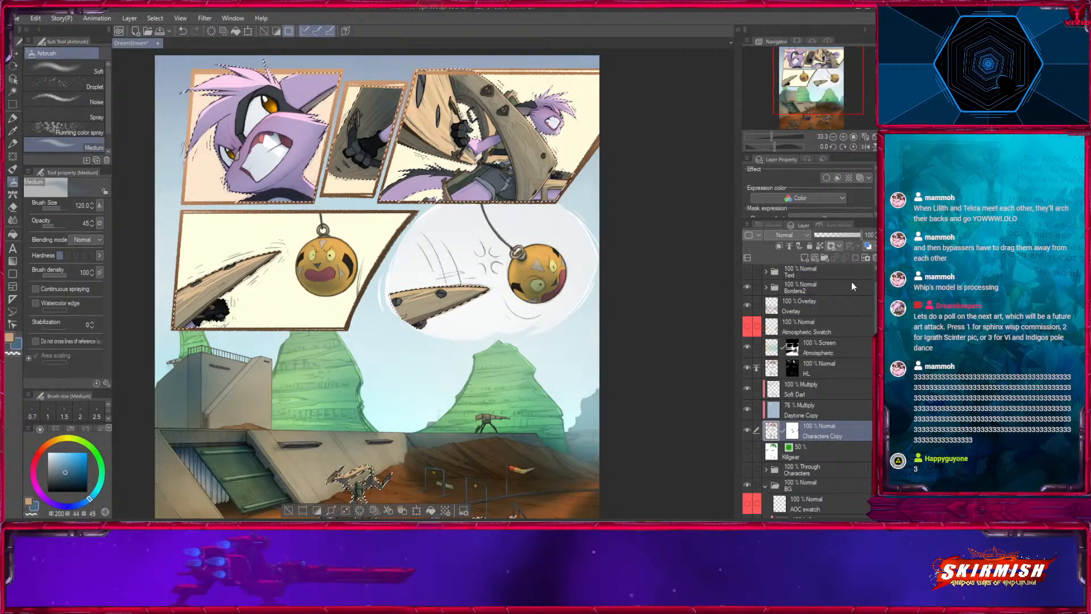
left_click(870, 310)
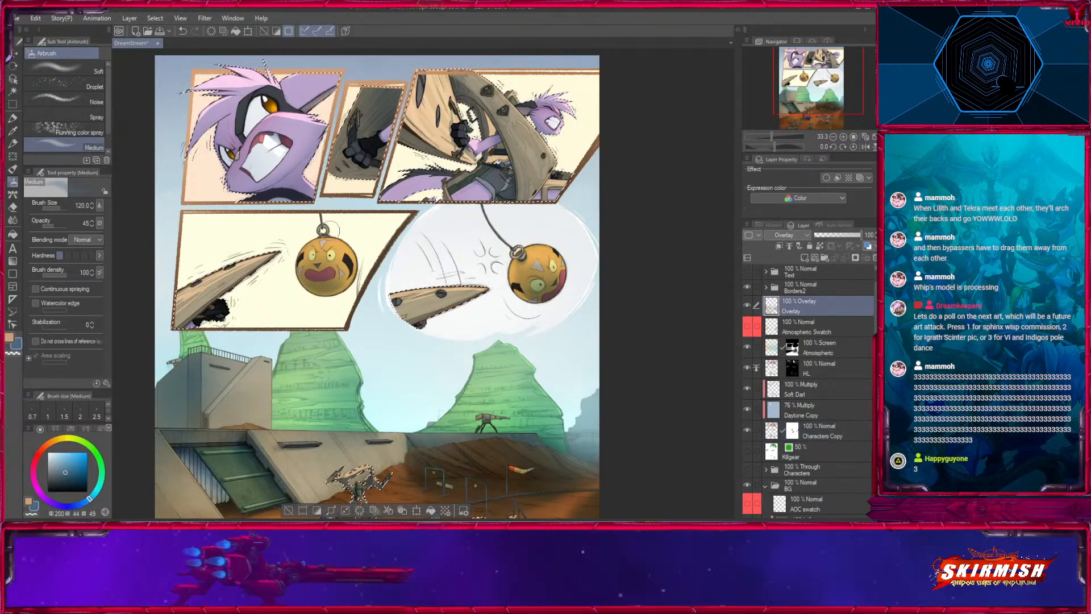
- Brush a warm orange glow over the selected close-up face in the first panel with the airbrush at size 1000 and opacity 45
left_click(842, 137)
left_click_drag(410, 241, 500, 456)
key("bracketright")
key("x")
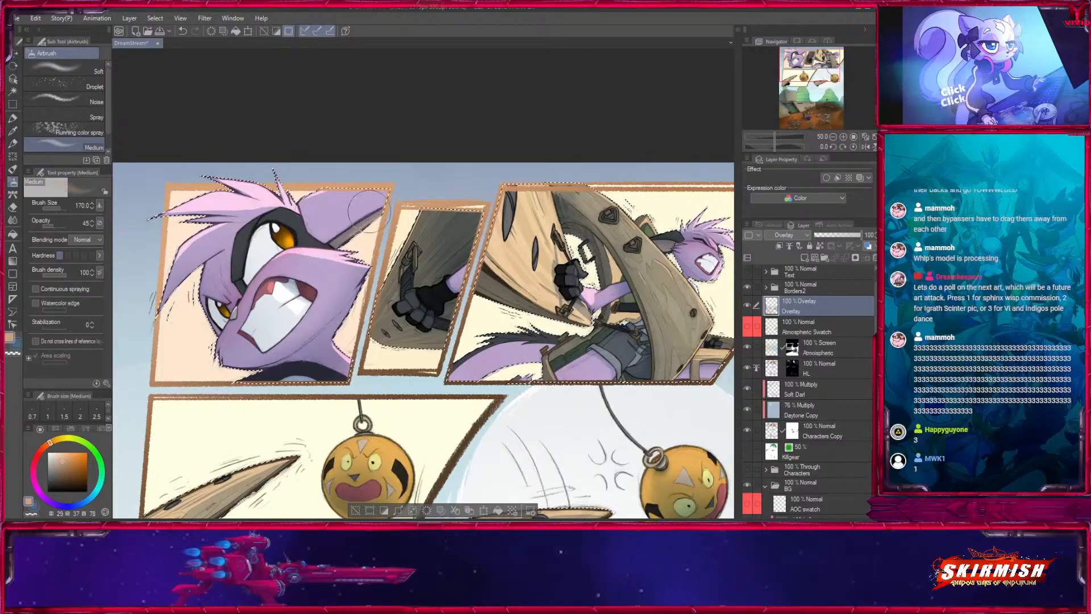
key("bracketright")
key("bracketright")
key("bracketright")
key("bracketright")
key("bracketright")
key("bracketright")
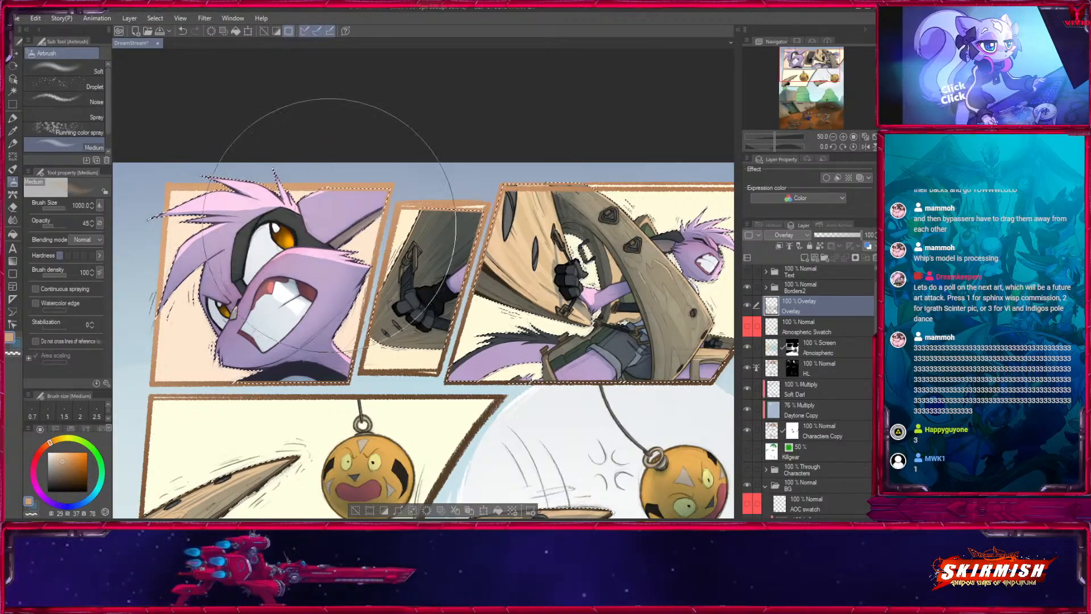
- Raise the airbrush opacity to 66 and brush blue shading over the close-up face at size 800
left_click(59, 227)
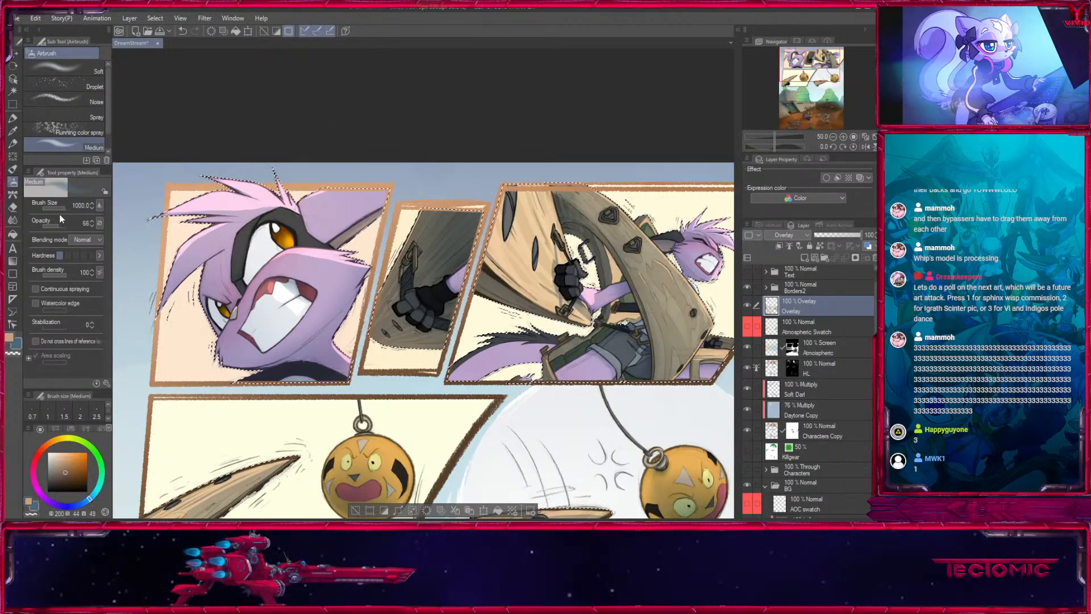
key("x")
key("bracketleft")
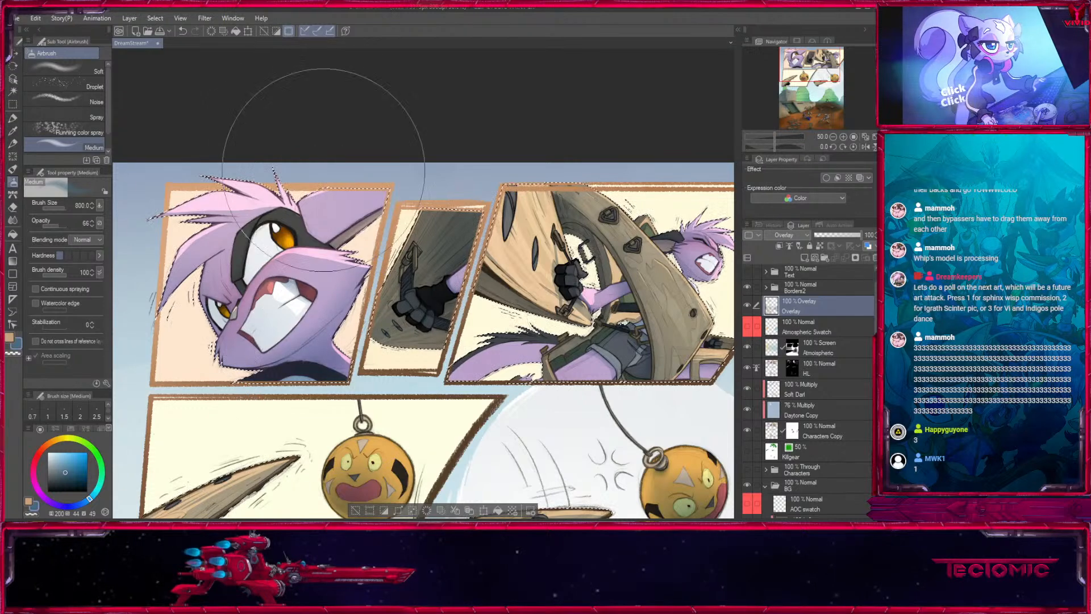
- Brush warm light over the wood and character in the second and third panels at sizes 400 to 1000, and blue shading at size 500
key("x")
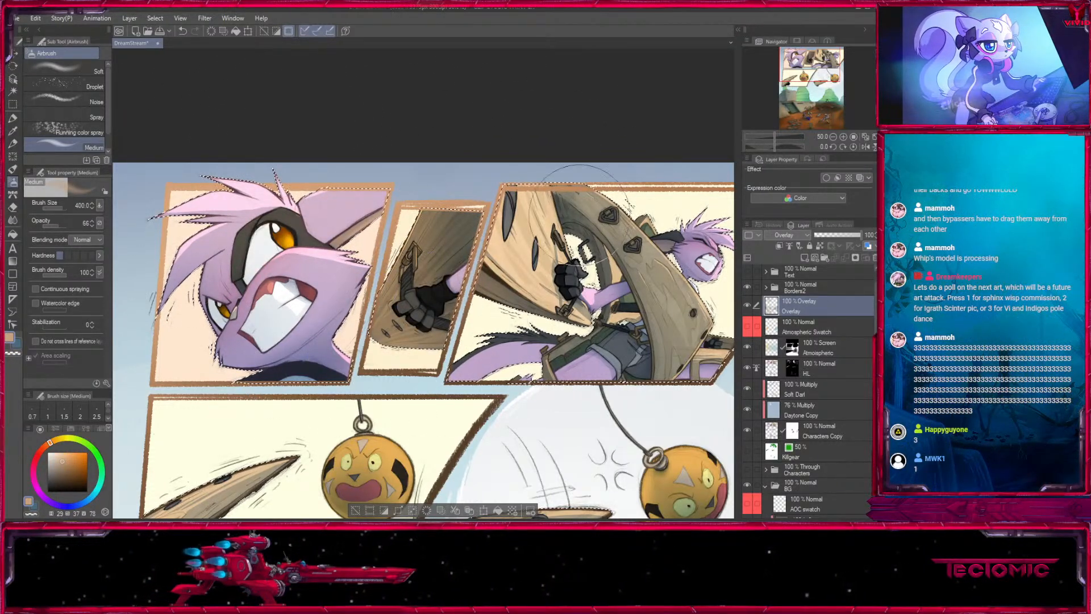
left_click_drag(580, 214, 418, 245)
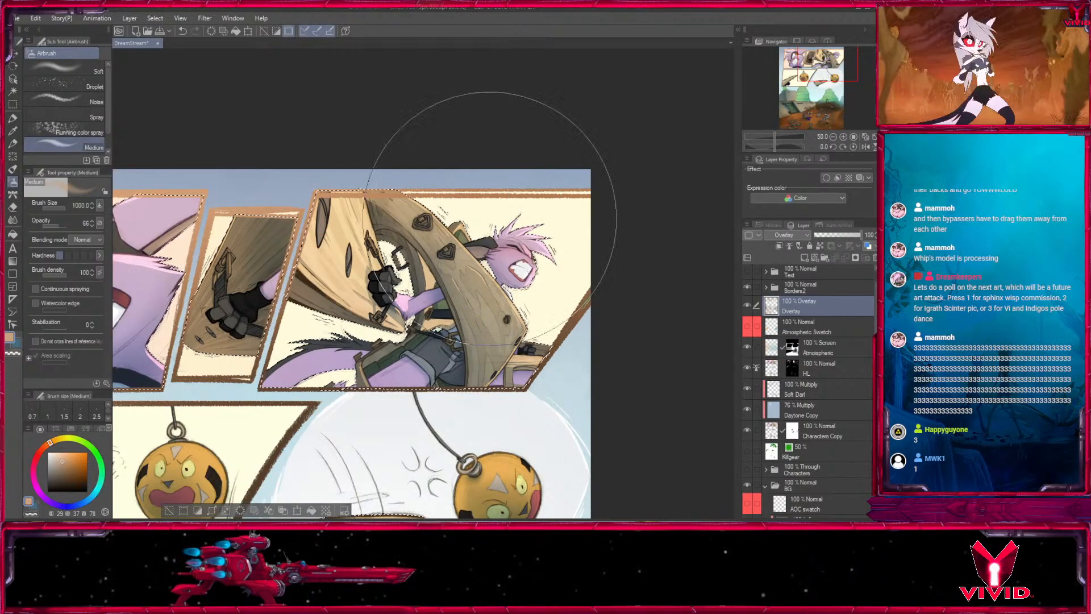
key("x")
key("bracketleft")
key("bracketleft")
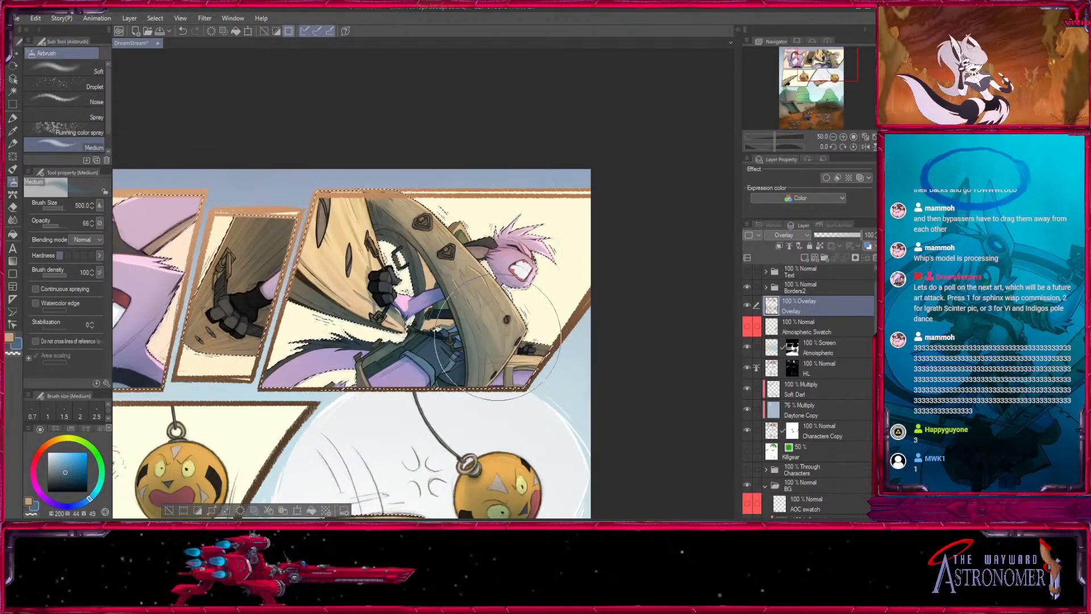
- Brush a warm orange glow over the character and wooden frame in the third panel at size 800
left_click_drag(497, 337, 461, 297)
key("x")
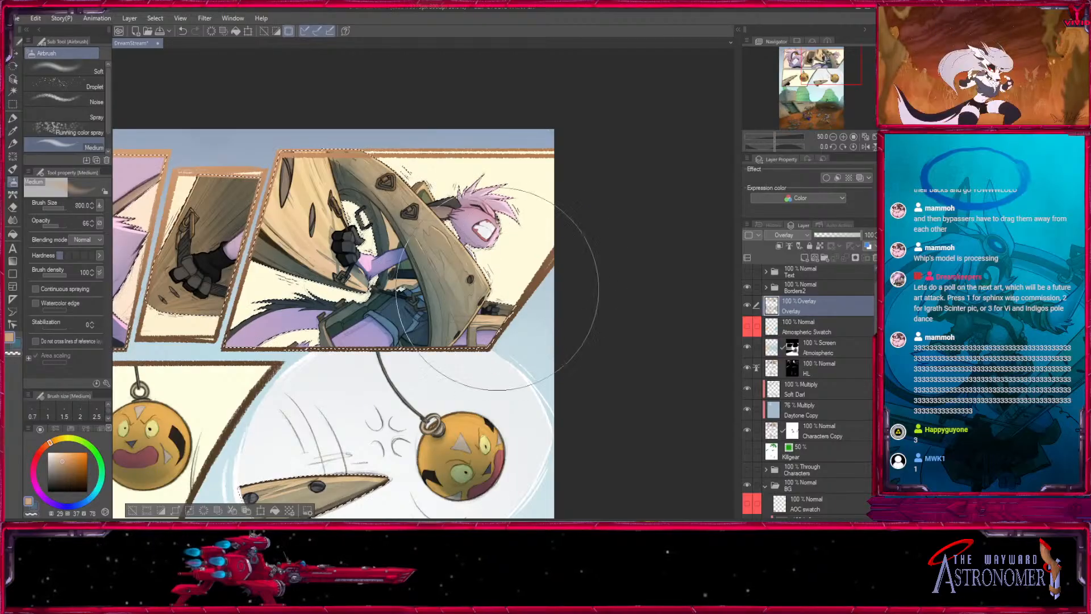
key("bracketright")
- Brush blue shading over the wooden spikes in the two second-row panels with the airbrush at size 700
left_click_drag(174, 431, 452, 270)
key("bracketleft")
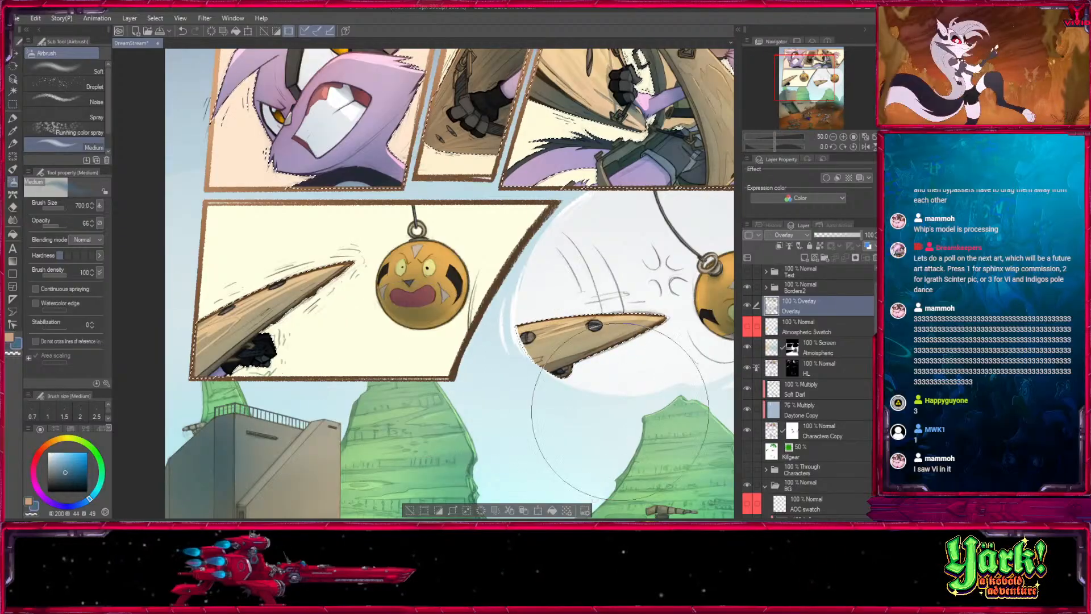
left_click_drag(616, 457, 492, 458)
left_click(318, 513)
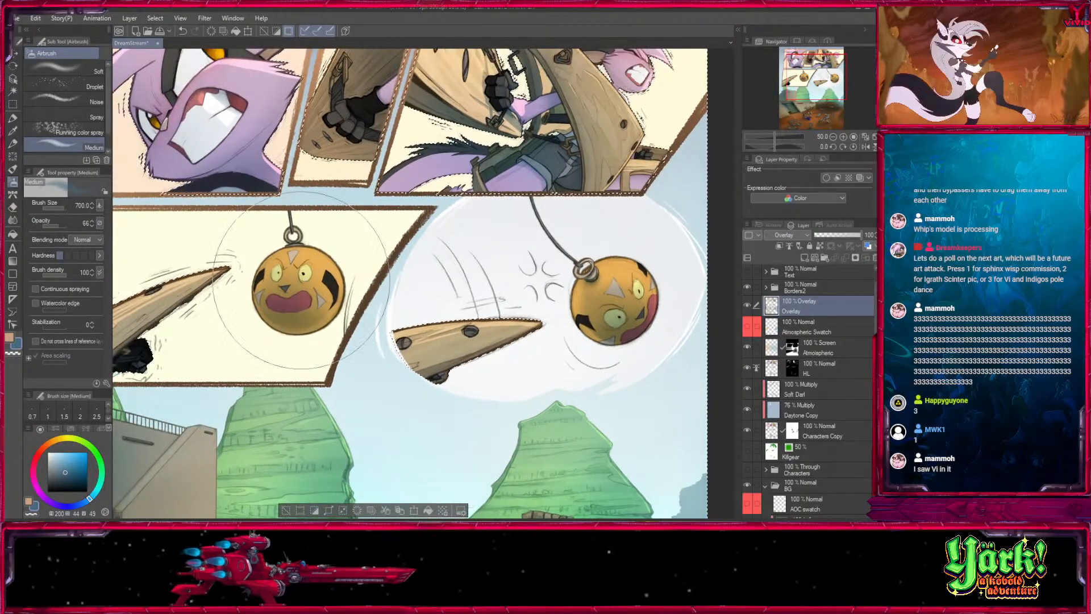
- Brush small warm highlights around the spikes and hanging balls in the second-row panels with the orange colour at size 300
key("x")
key("bracketleft")
key("bracketleft")
key("bracketleft")
key("bracketleft")
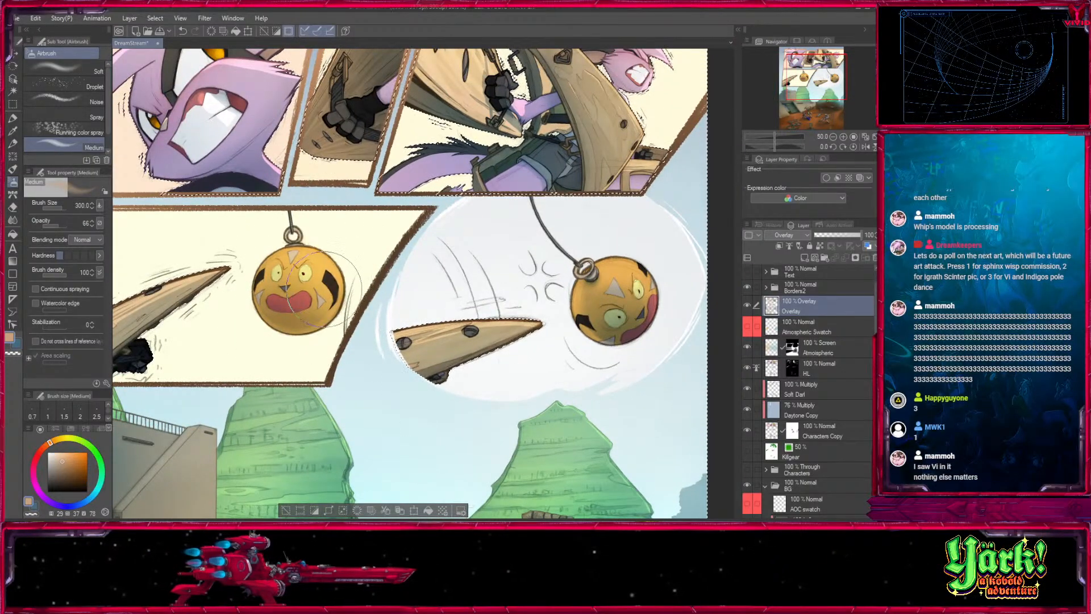
mouse_move(632, 282)
left_mouse_down()
mouse_move(635, 297)
mouse_move(662, 283)
mouse_move(611, 265)
left_mouse_up()
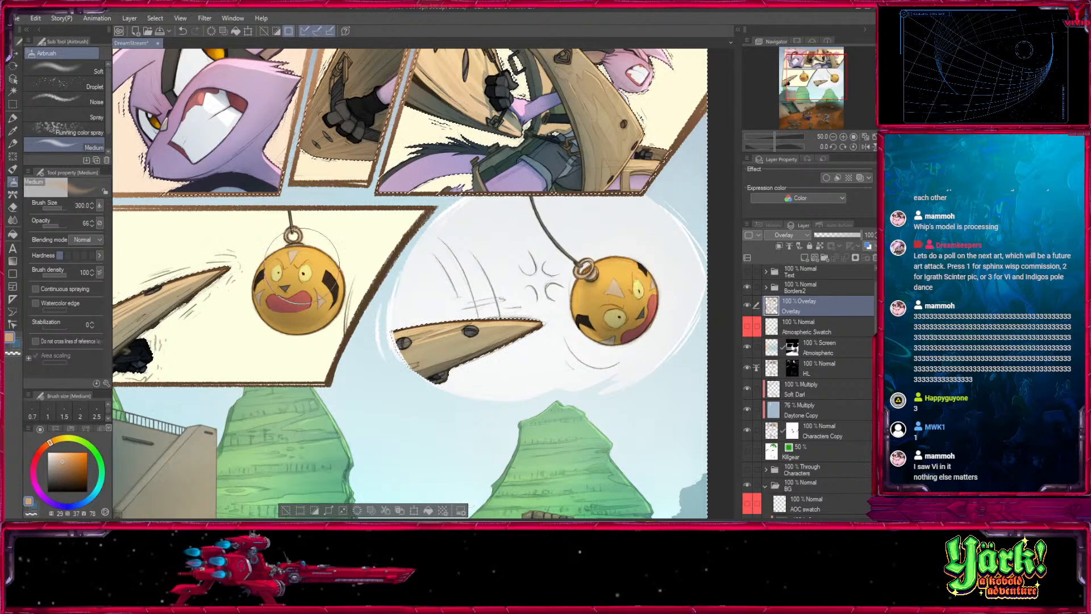
- Brush warm orange light over the tall wooden frame and the blue-tailed character in the bottom scene at sizes 200 down to 70
scroll(369, 466, "down", 5)
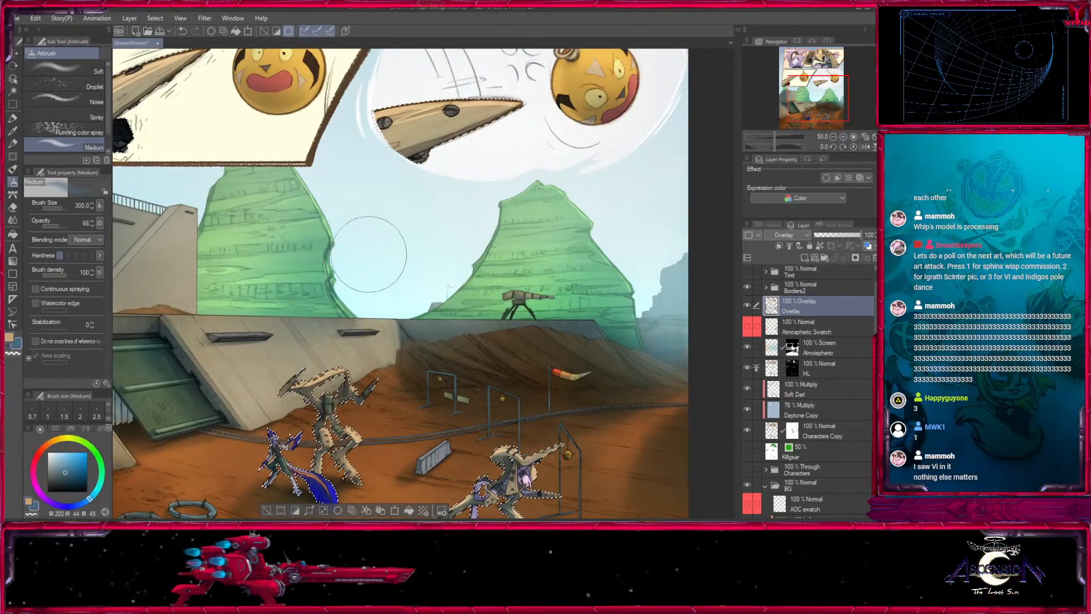
key("bracketleft")
key("bracketleft")
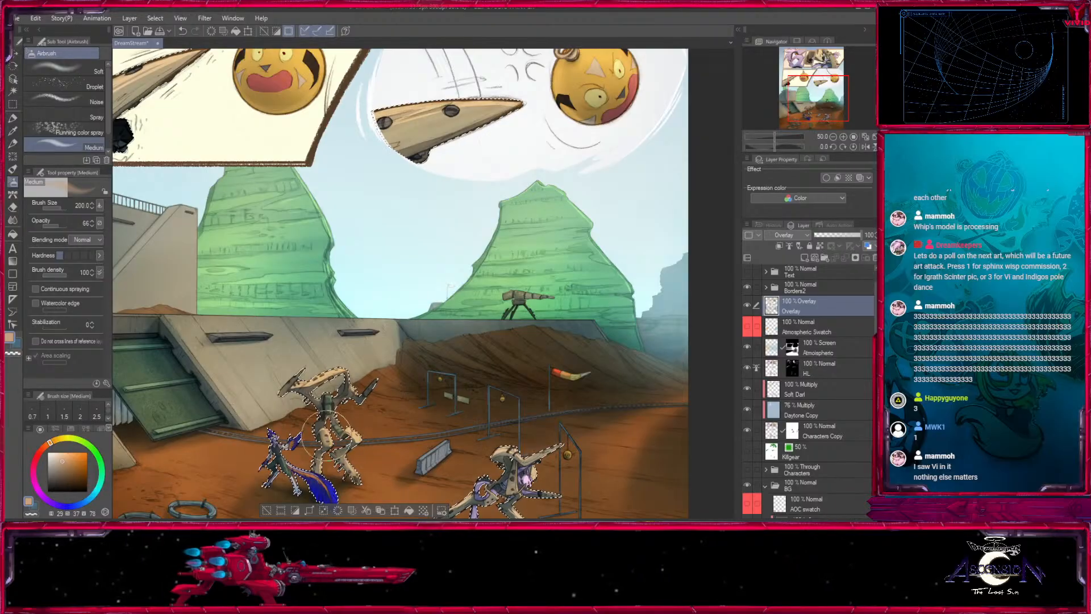
left_click_drag(608, 358, 615, 228)
left_click(843, 137)
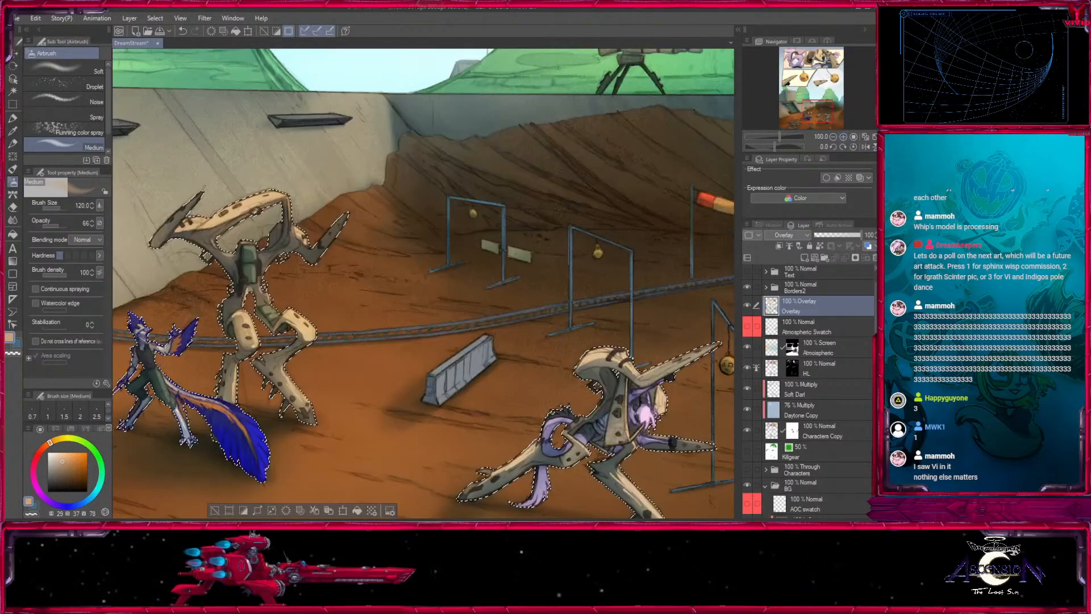
key("bracketleft")
key("bracketleft")
key("bracketleft")
key("bracketleft")
key("bracketleft")
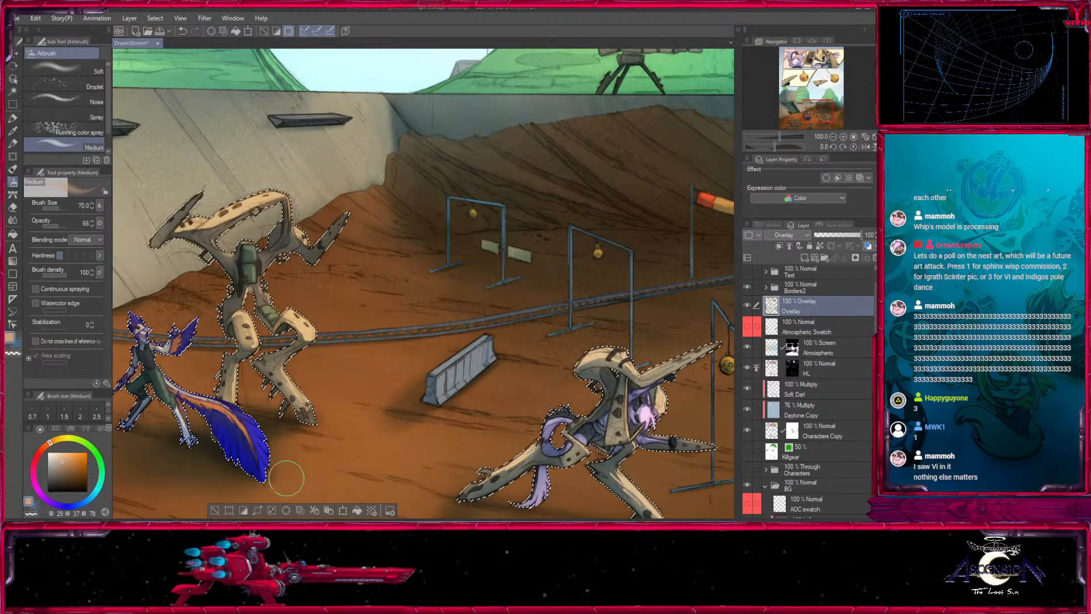
key("bracketright")
key("bracketright")
key("bracketright")
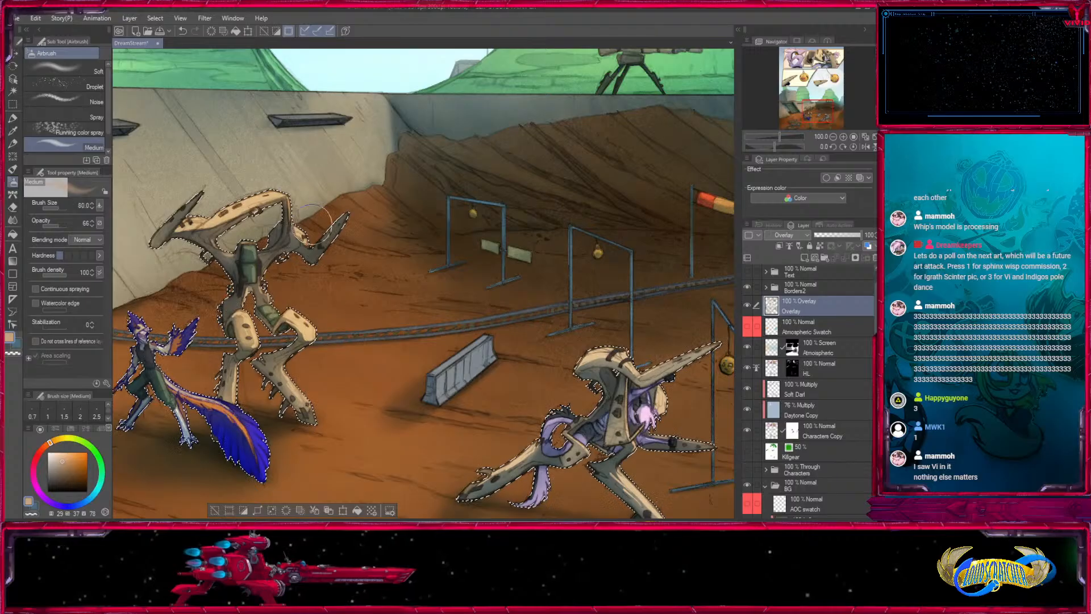
- Brush warm orange light over the lunging purple character and its wooden frame in the bottom scene, starting at size 100
left_click_drag(600, 342, 452, 225)
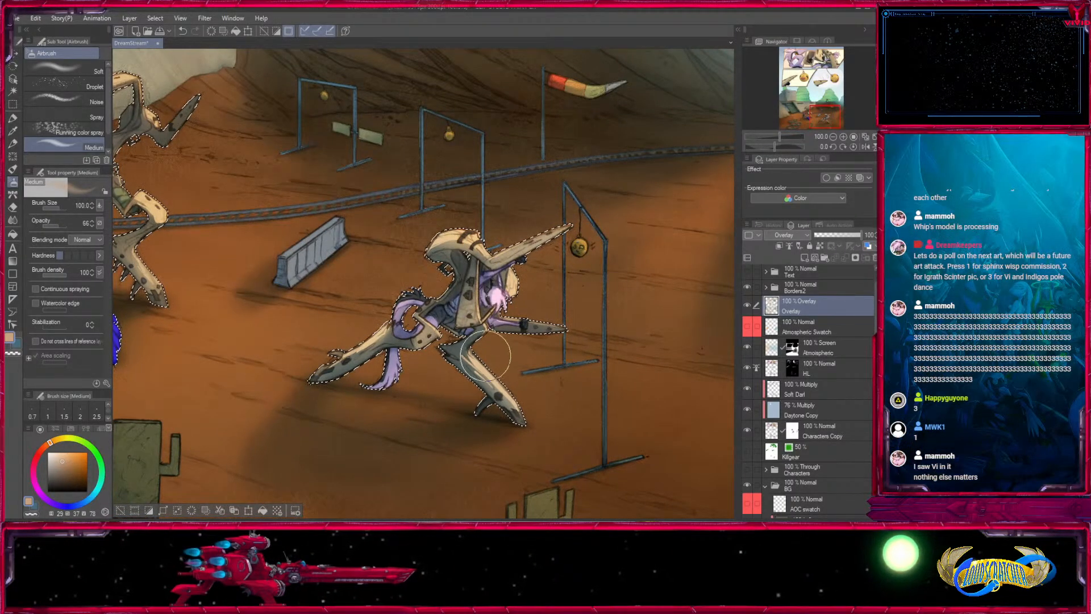
mouse_move(539, 368)
left_mouse_down()
mouse_move(500, 326)
mouse_move(605, 415)
left_mouse_up()
key("bracketright")
key("bracketleft")
key("bracketleft")
key("bracketleft")
key("bracketleft")
key("bracketleft")
key("bracketleft")
key("bracketleft")
key("bracketleft")
key("bracketleft")
key("bracketleft")
key("bracketleft")
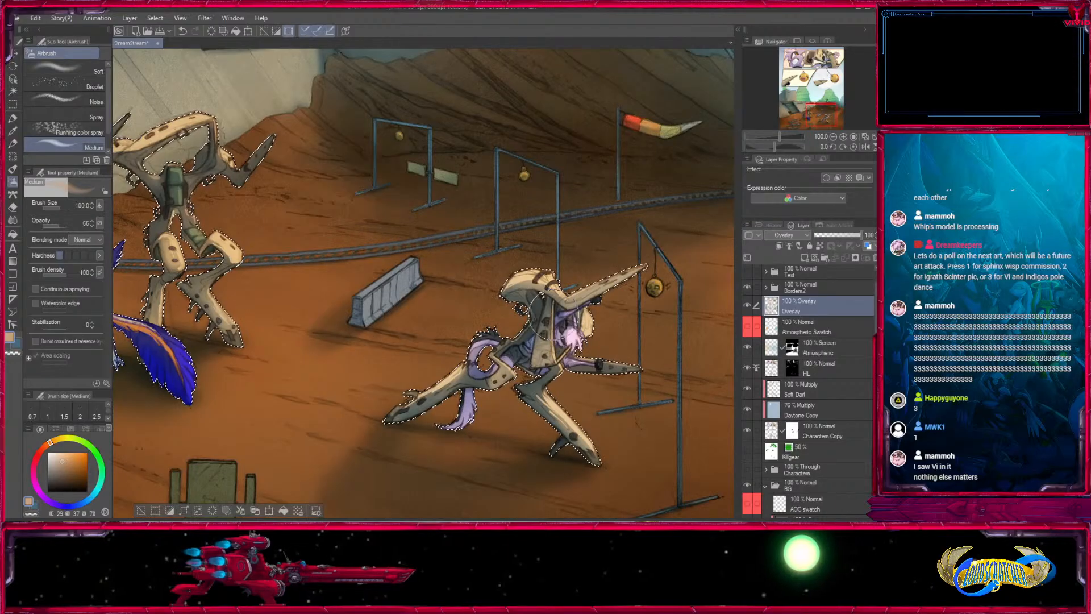
key("bracketleft")
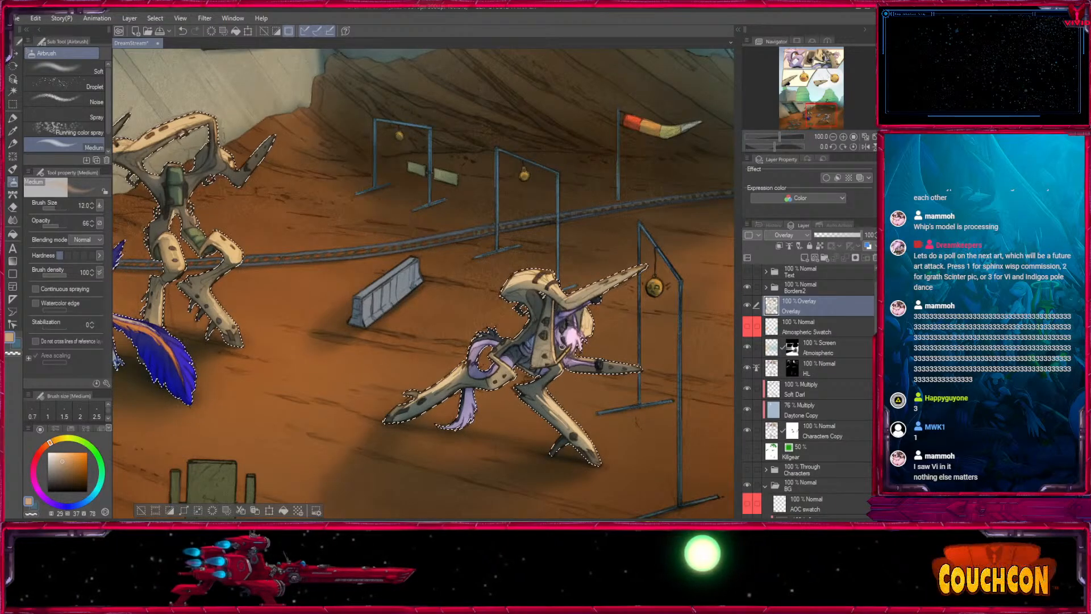
- Switch to the blue colour and brush cool shading over the standing wooden frame and blue-tailed character at sizes 20 to 100
left_click_drag(361, 349, 655, 419)
key("x")
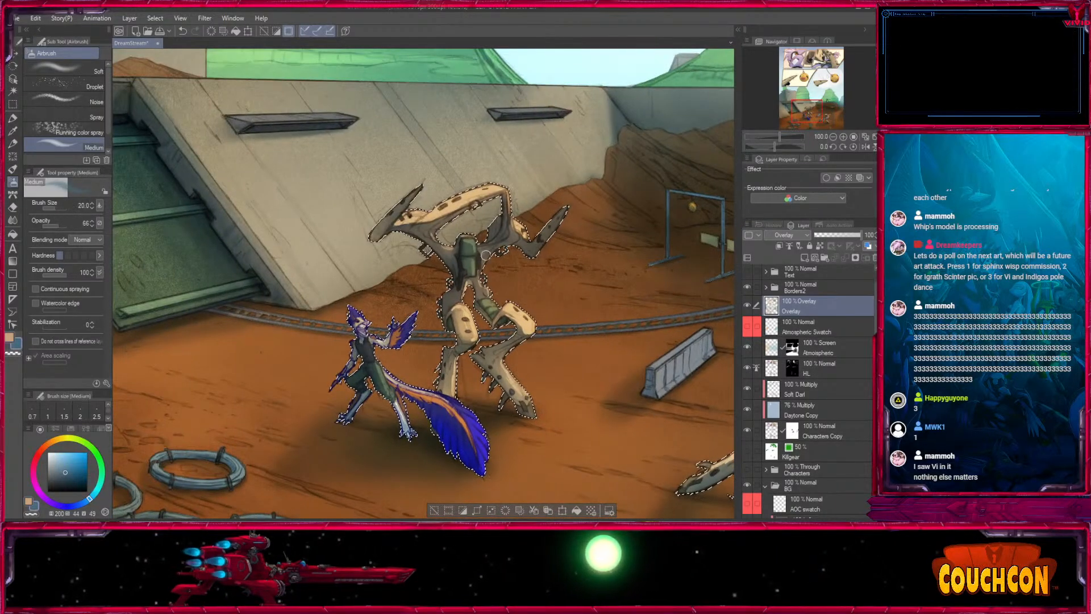
key("bracketright")
key("bracketright")
key("bracketright")
key("bracketright")
key("bracketright")
key("bracketright")
key("bracketright")
key("bracketright")
key("bracketright")
key("bracketright")
key("bracketright")
key("bracketright")
key("bracketright")
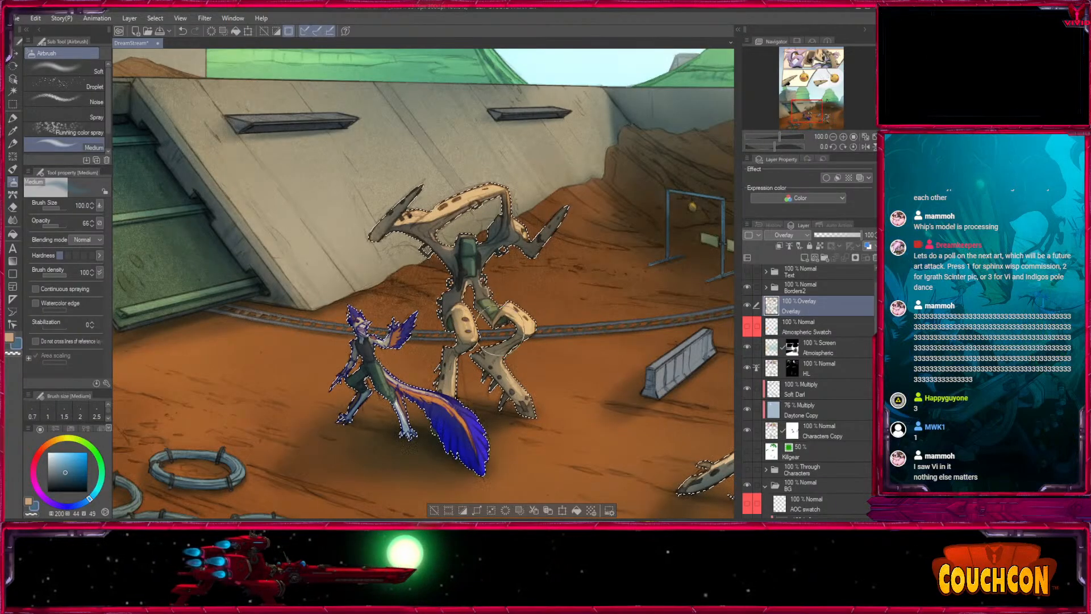
- Brush cool blue shading over the lunging character and neighbouring figures in the bottom scene at sizes 120 down to 40
mouse_move(593, 393)
left_mouse_down()
mouse_move(424, 326)
mouse_move(259, 313)
left_mouse_up()
key("bracketleft")
key("bracketleft")
key("bracketleft")
key("bracketleft")
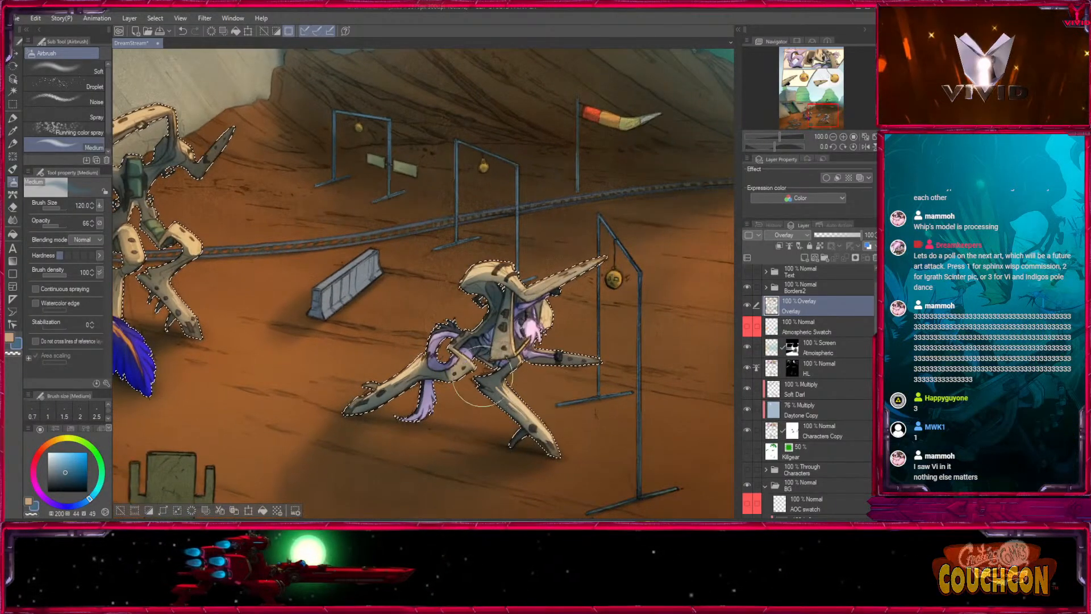
key("bracketleft")
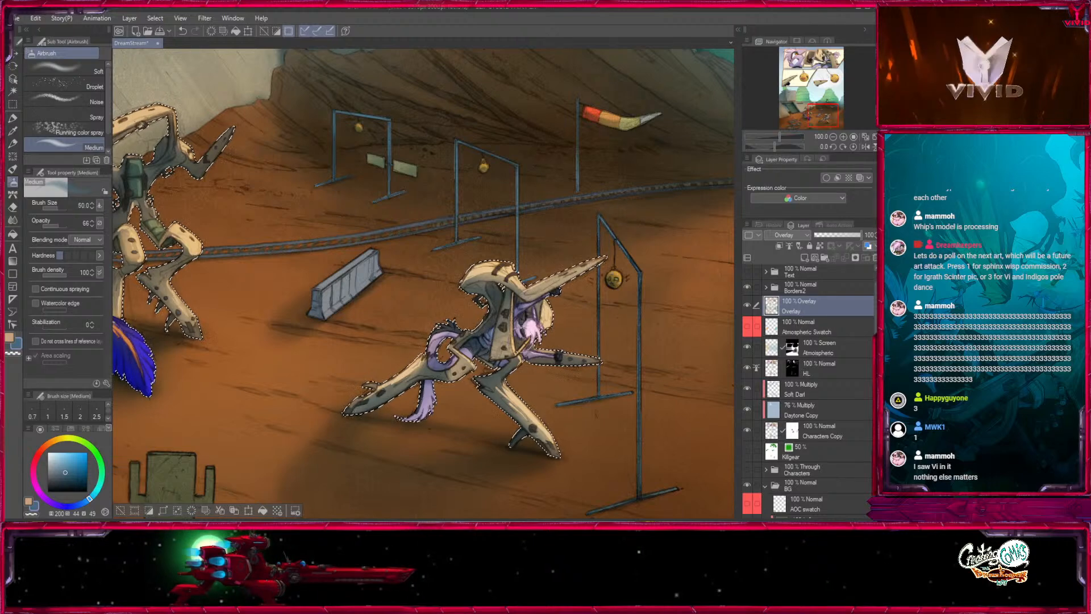
left_click_drag(567, 394, 734, 340)
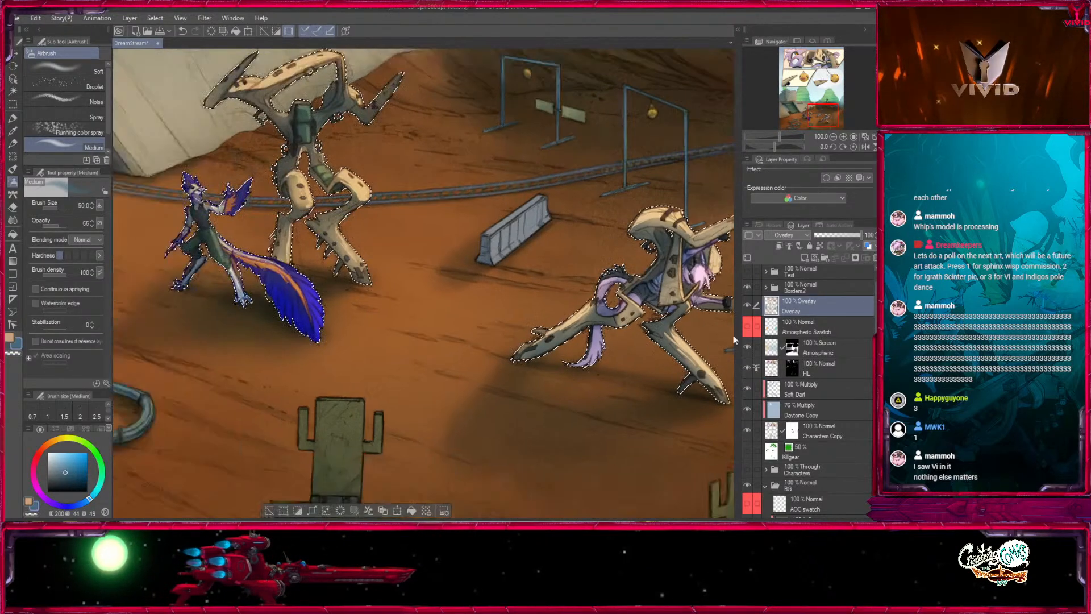
key("bracketleft")
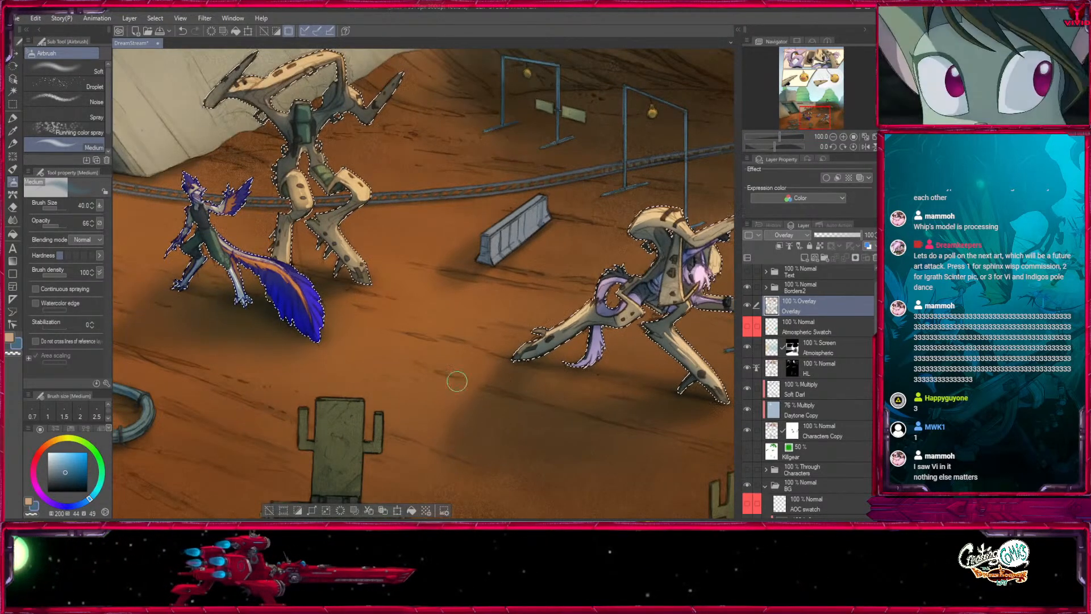
- Deselect the character areas and fit the whole comic page in view at 25% zoom to check the colouring
left_click_drag(470, 335, 504, 434)
scroll(504, 435, "down", 3)
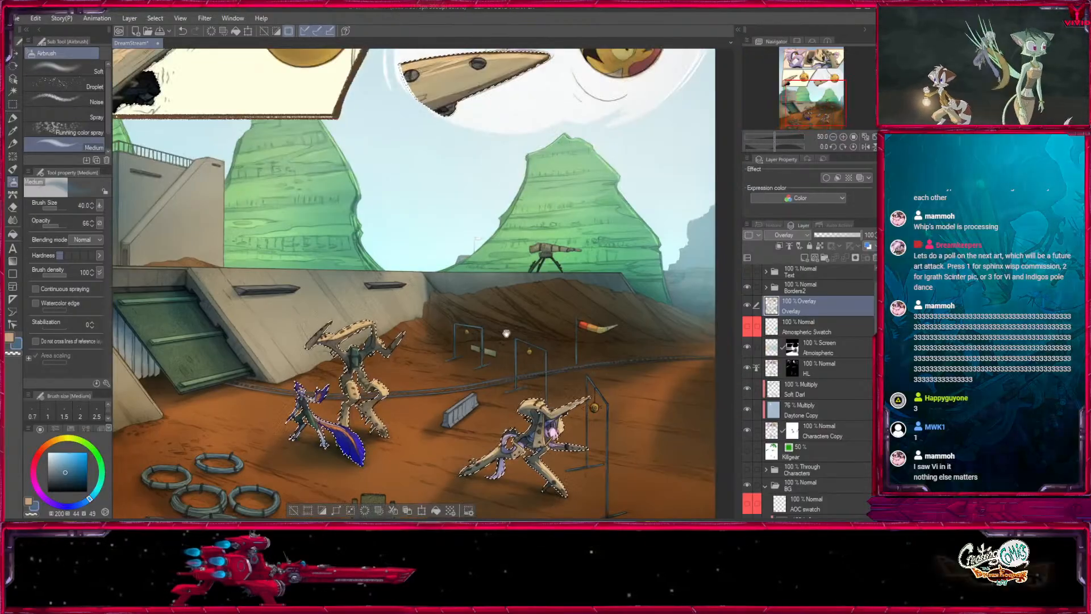
left_click_drag(506, 334, 479, 454)
left_click_drag(433, 370, 548, 496)
left_click_drag(512, 347, 504, 476)
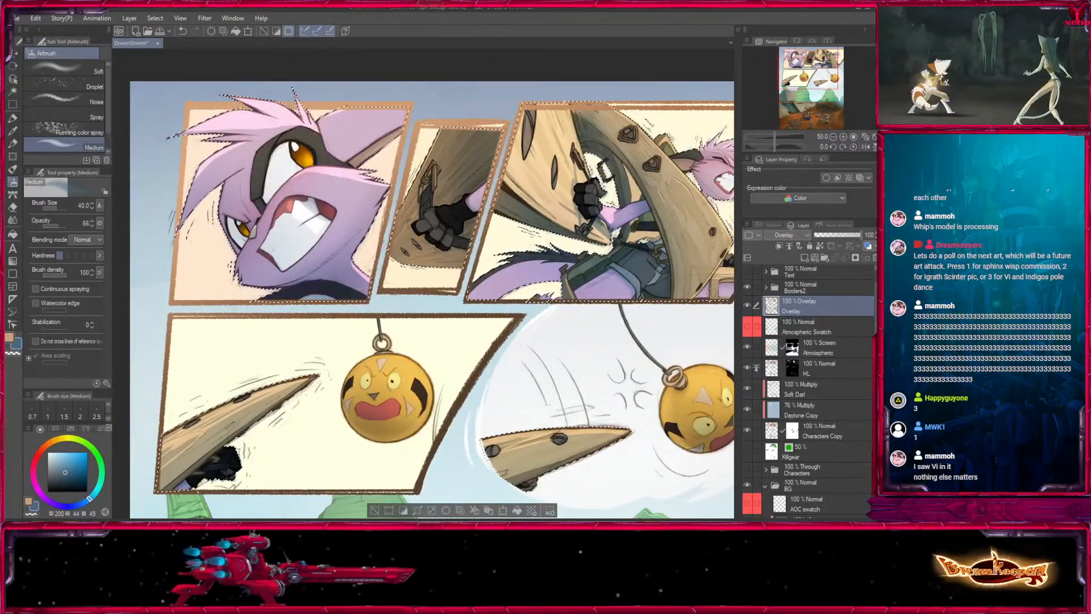
left_click(832, 137)
left_click_drag(595, 415, 509, 217)
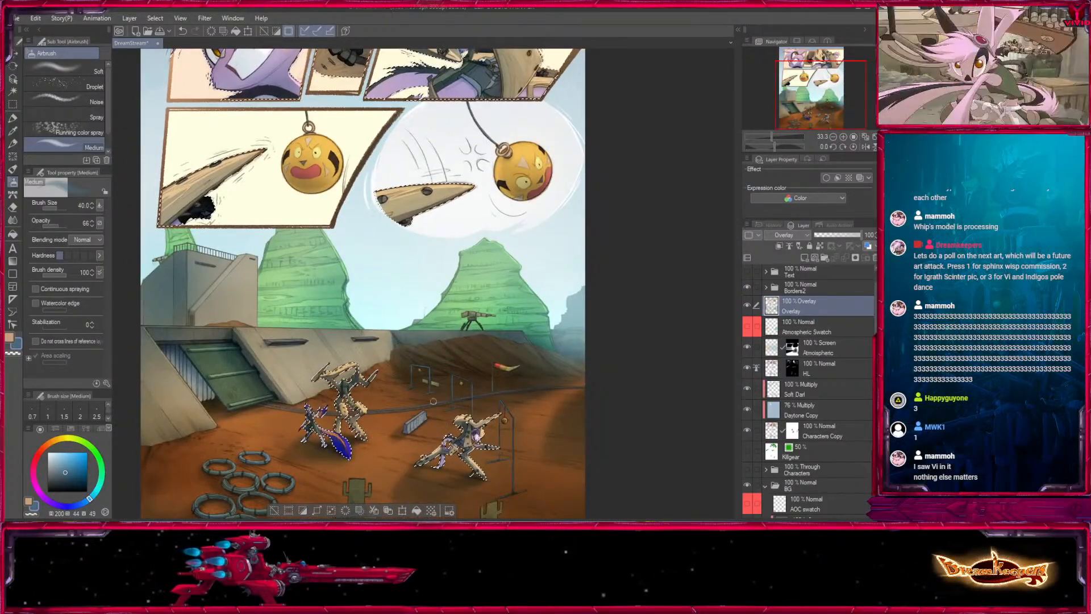
key("ctrl+d")
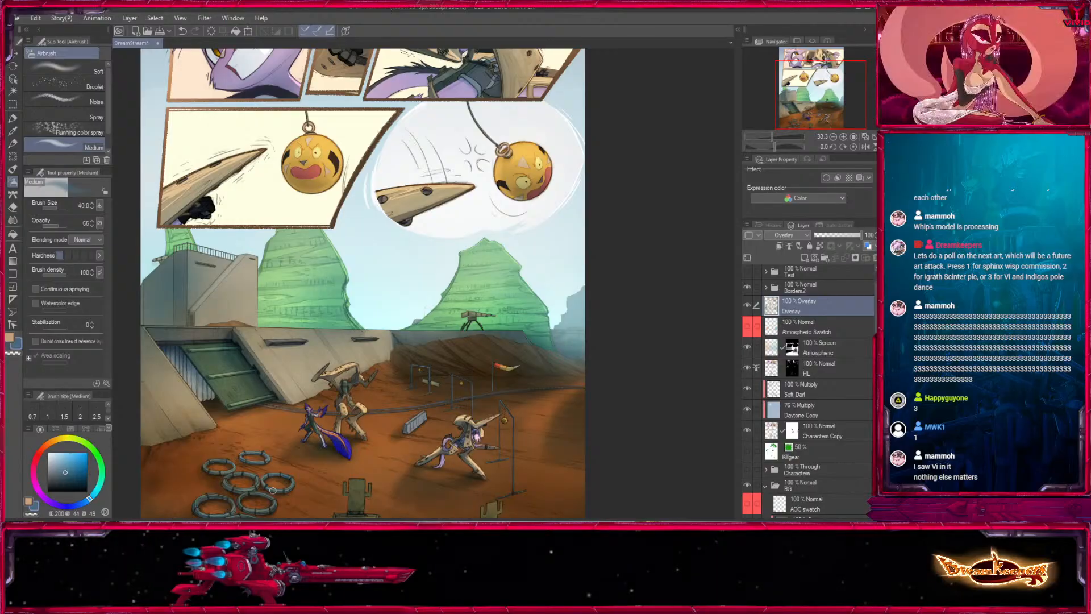
left_click_drag(519, 372, 596, 374)
left_click(833, 137)
left_click_drag(635, 305, 644, 351)
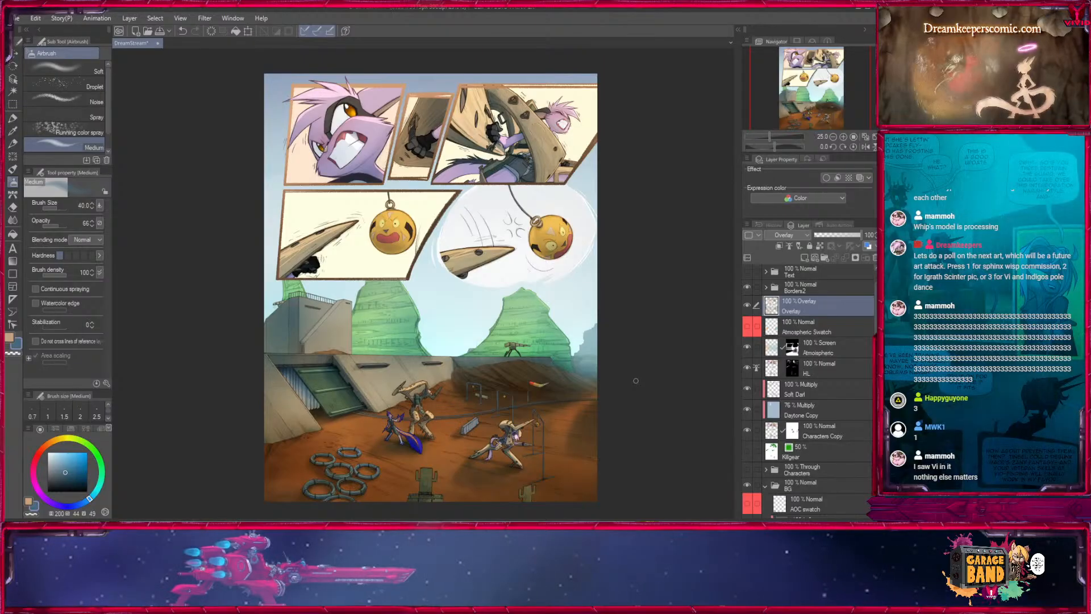
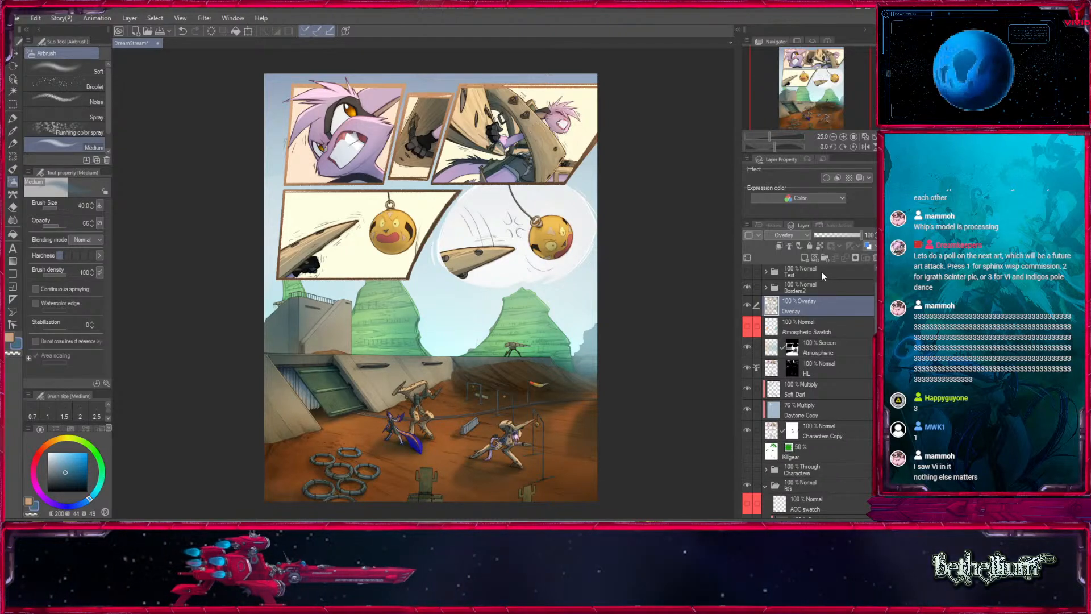
- Create a new layer directly above the Overlay layer and name it Glints Glows
left_click(826, 323)
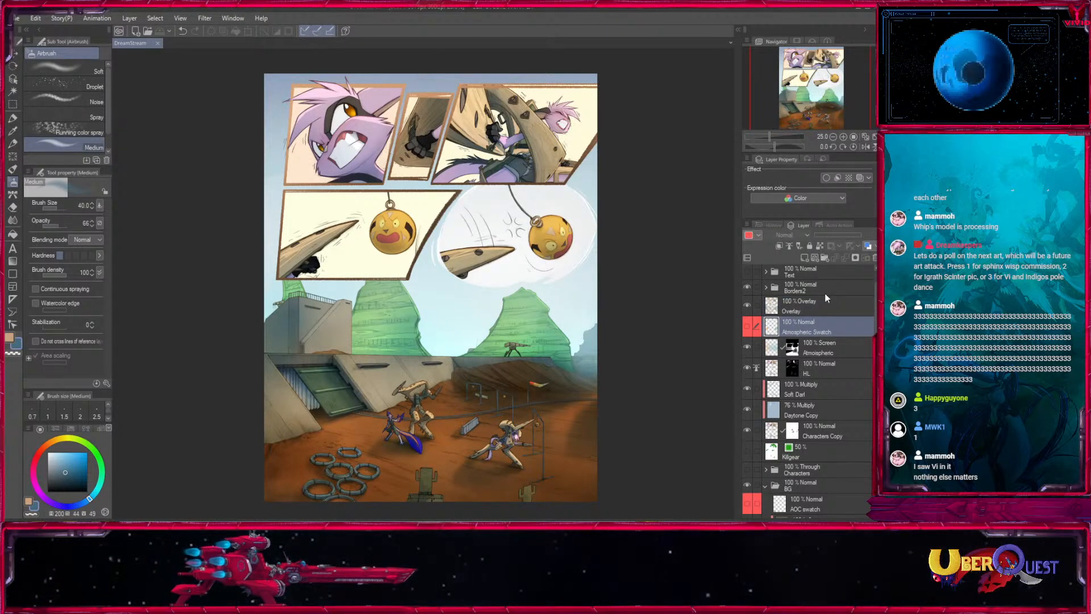
left_click(809, 309)
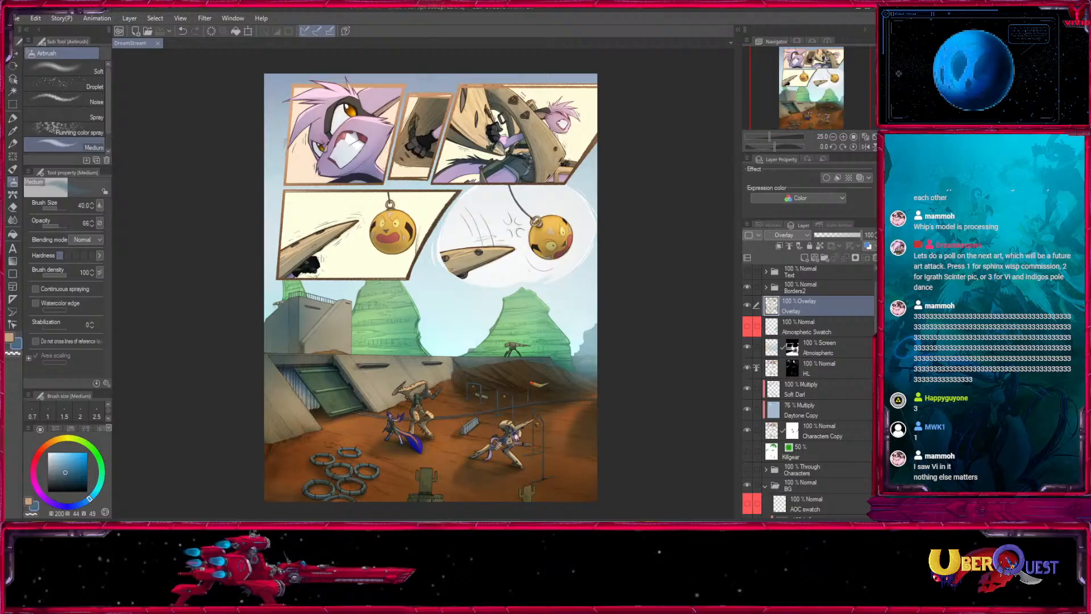
left_click(805, 259)
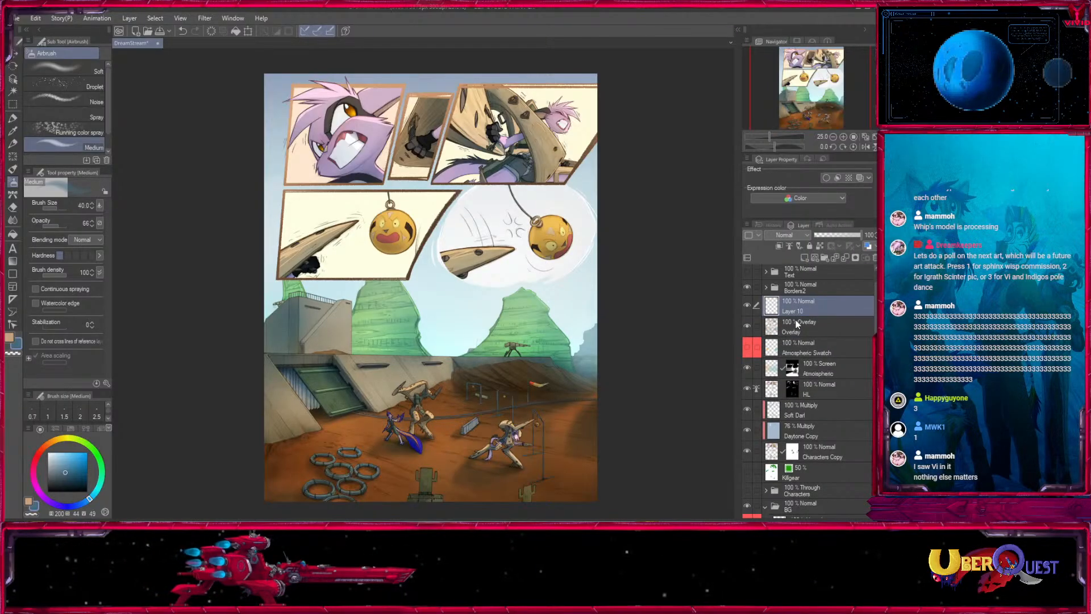
- Airbrush a soft white glow over the large eye's highlight in the first panel at brush size 60
left_click(843, 137)
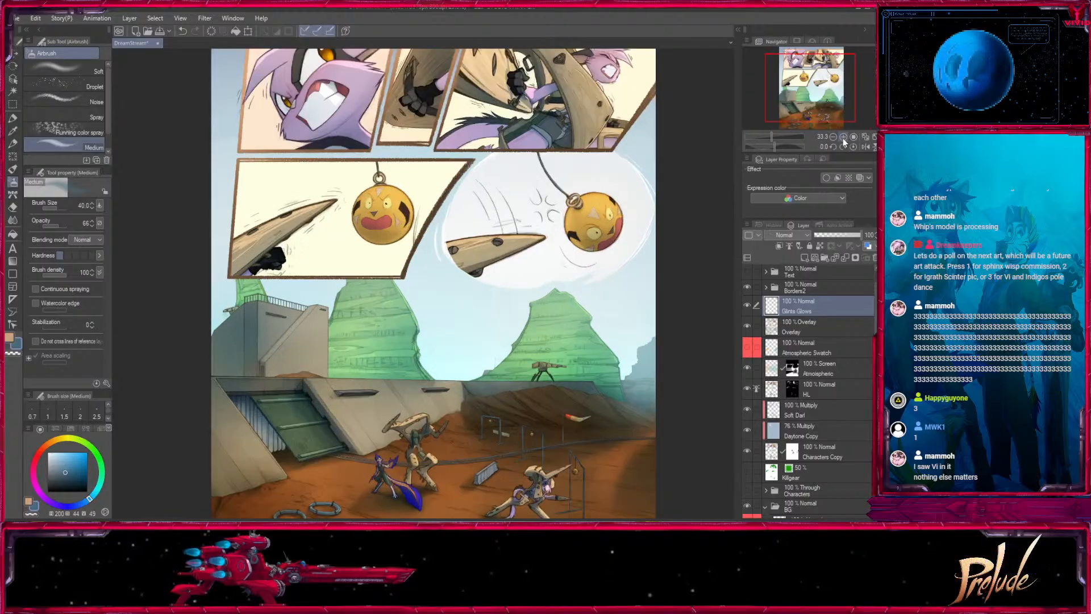
left_click(843, 137)
left_click(843, 137)
left_click(796, 54)
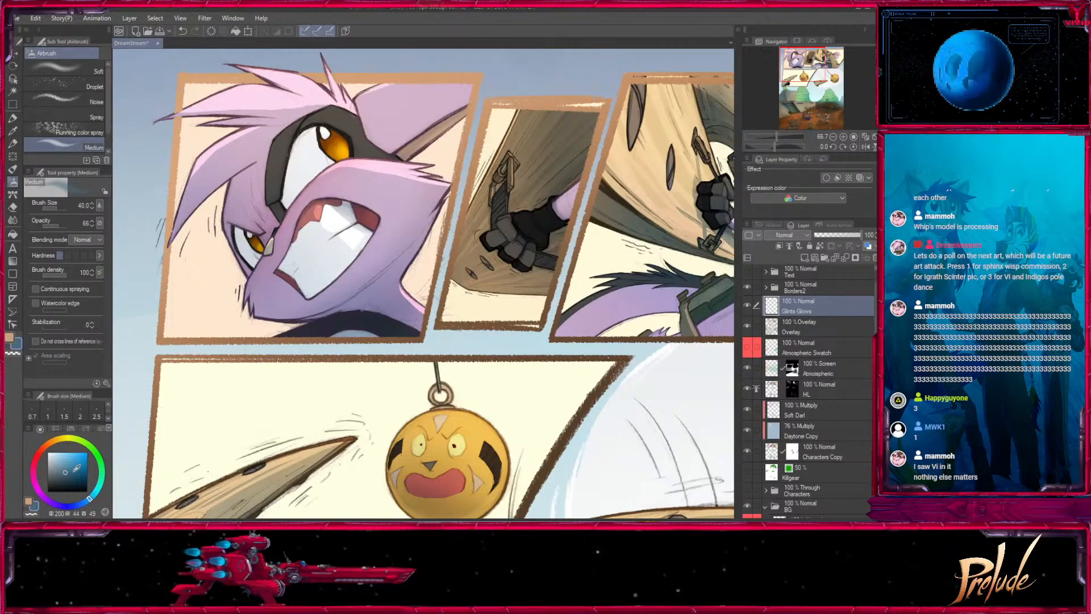
left_click_drag(331, 158, 466, 294)
left_click(843, 137)
left_click(843, 137)
key("bracketright")
key("bracketright")
key("bracketright")
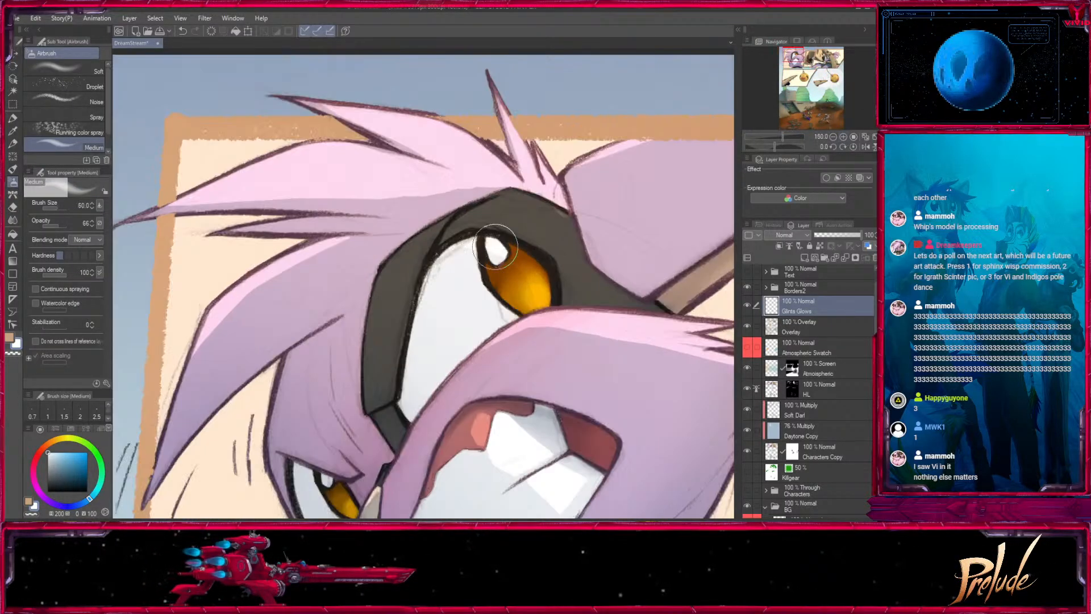
mouse_move(548, 329)
left_mouse_down()
mouse_move(499, 172)
mouse_move(445, 206)
left_mouse_up()
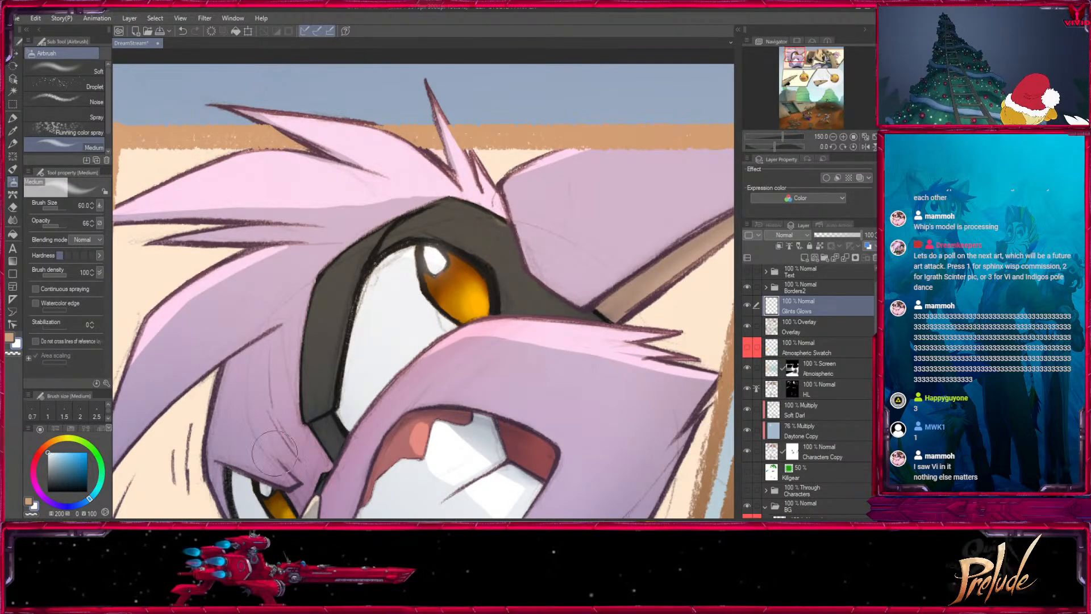
left_click_drag(274, 453, 310, 325)
- Refine the soft white glow around both eyes' highlights with the Medium airbrush, reducing the brush size to 30
key("bracketleft")
key("bracketleft")
left_click_drag(477, 111, 461, 271)
key("bracketright")
left_click_drag(462, 263, 459, 265)
left_click_drag(452, 372, 458, 262)
key("bracketleft")
key("bracketleft")
key("bracketleft")
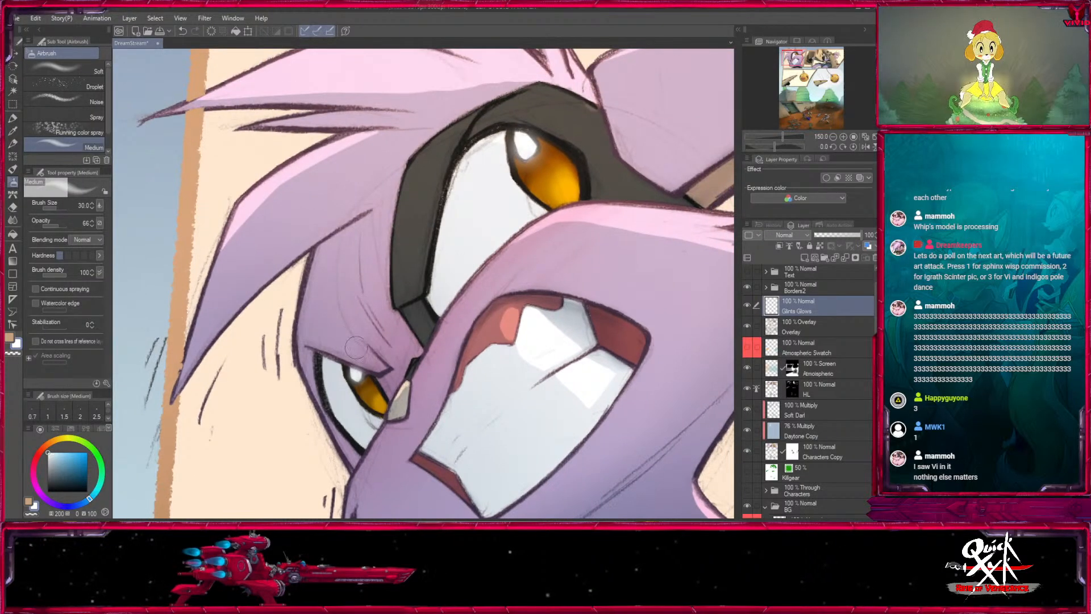
left_click_drag(355, 347, 346, 213)
- Touch in fine white glints on the first panel's face with the airbrush at sizes 10, 7 and 6
key("bracketleft")
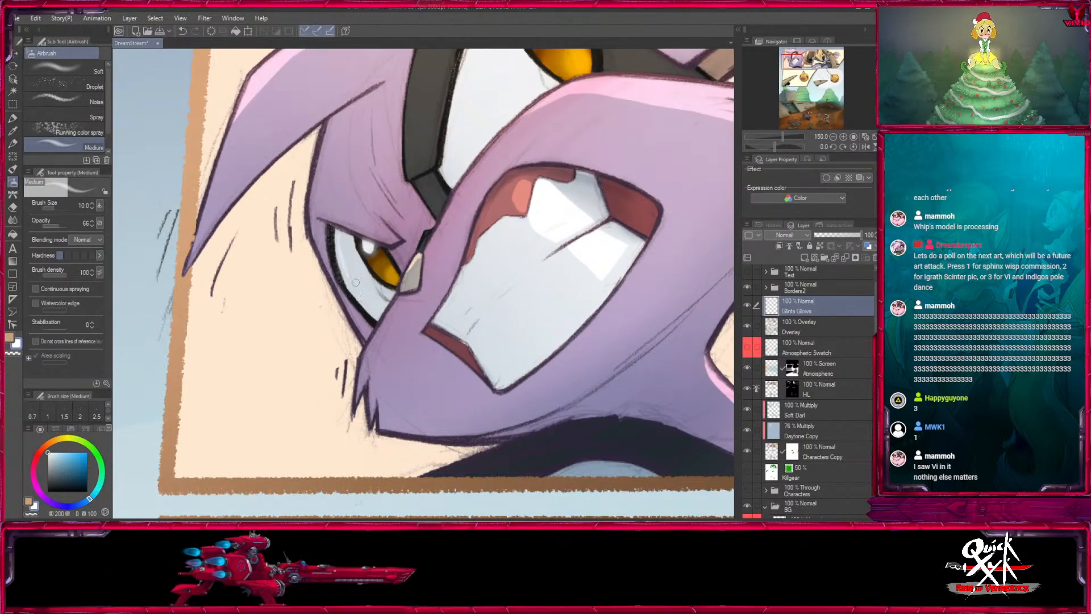
left_click_drag(458, 154, 461, 276)
key("bracketleft")
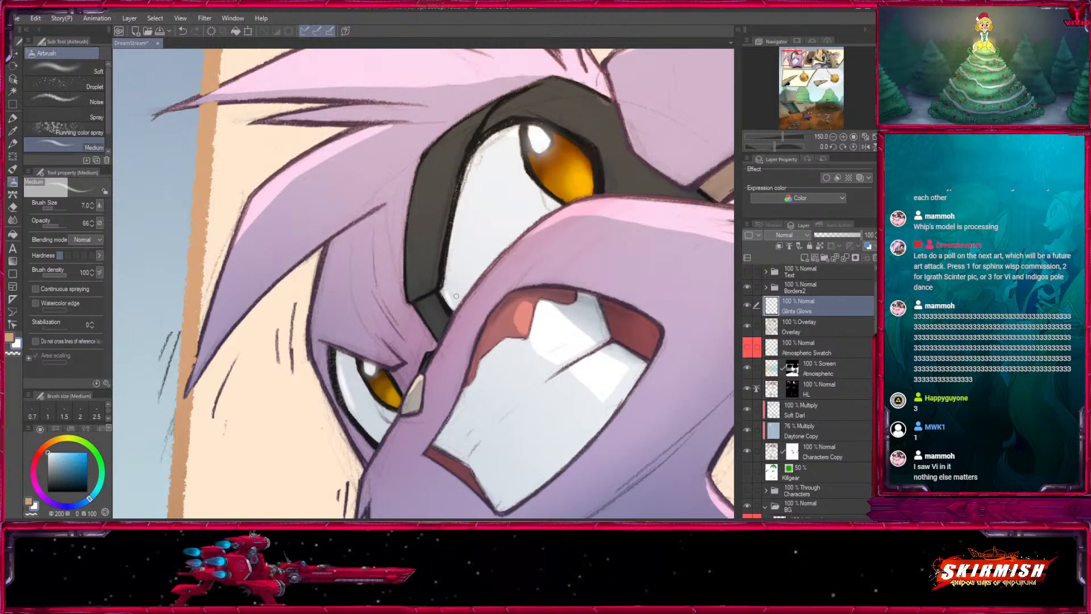
key("bracketleft")
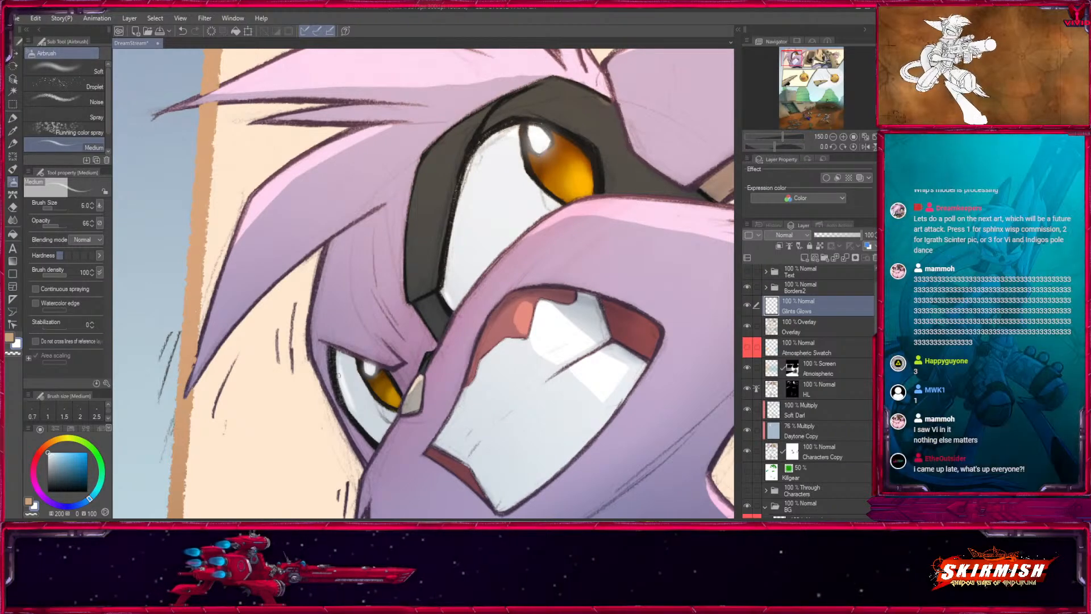
left_click_drag(637, 397, 482, 261)
key("bracketright")
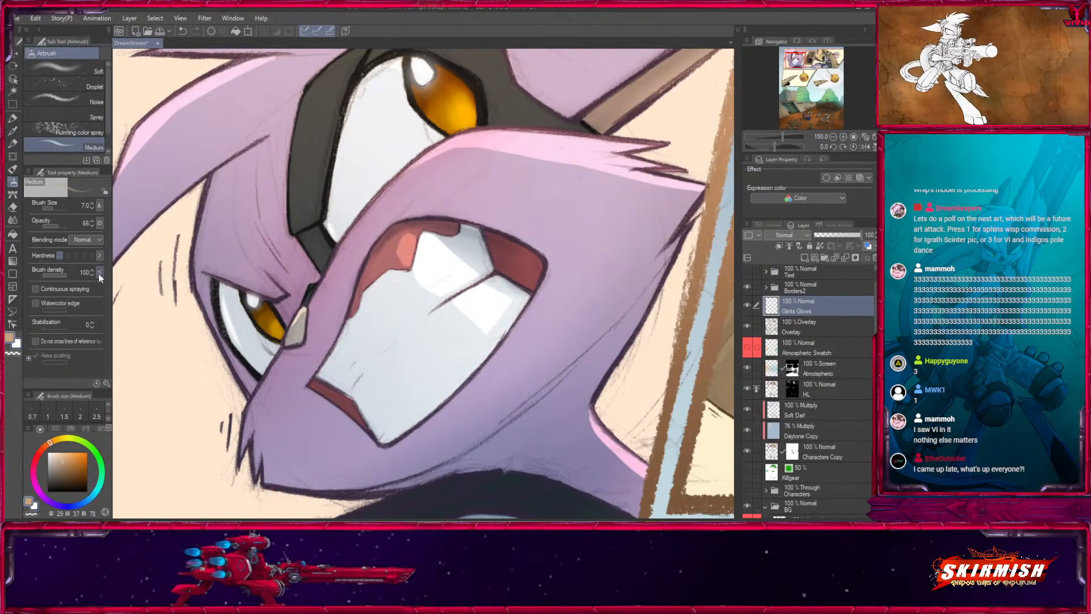
- Switch to the Oil paint brush with a dark muted red and set the Glints Glows layer's blending mode to Screen
left_click(13, 119)
left_click(13, 168)
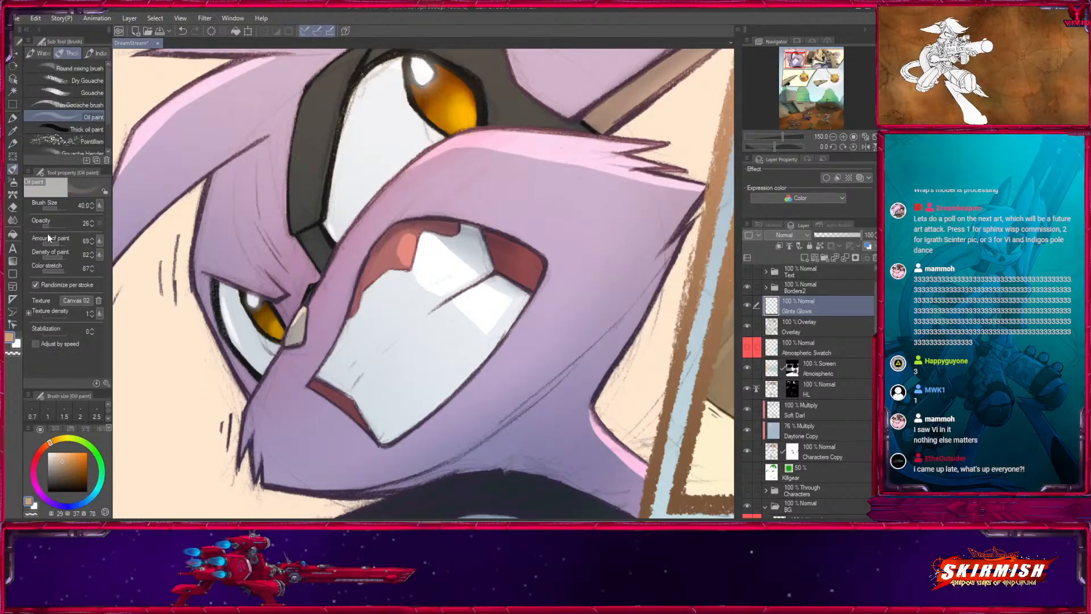
left_click(40, 455)
left_click(74, 464)
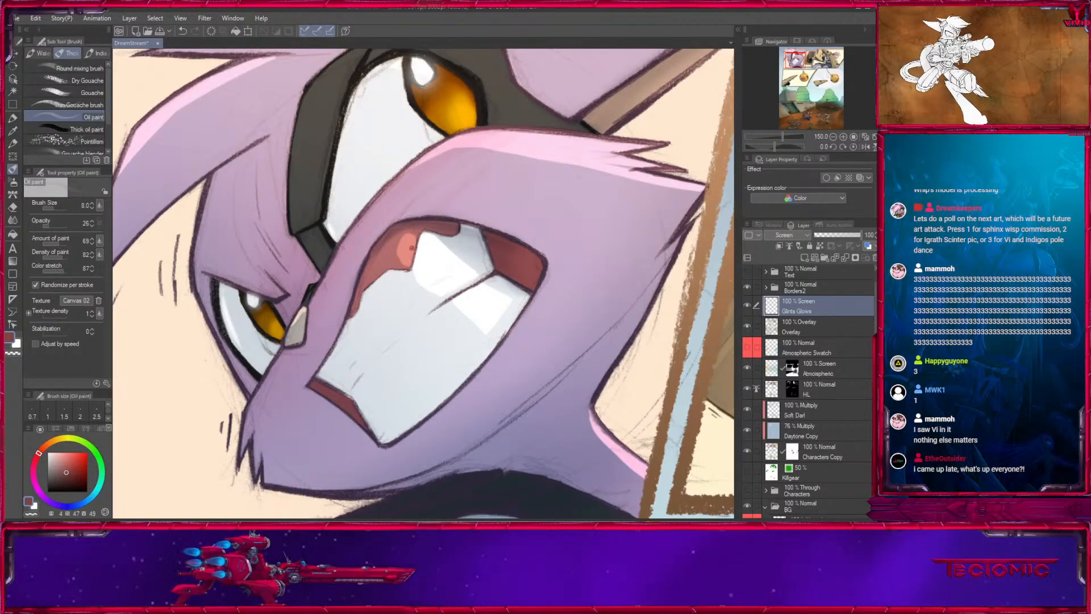
- Pick a lighter muted red and paint subtle highlights on the first panel's gums and tongue at brush sizes 7 and 6
left_click(66, 466)
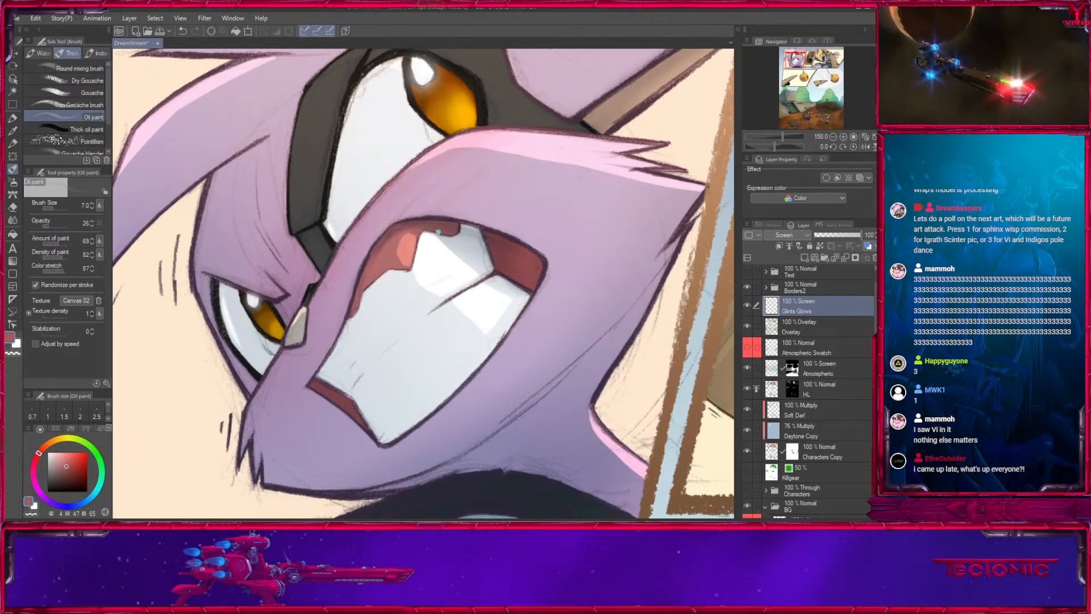
key("[")
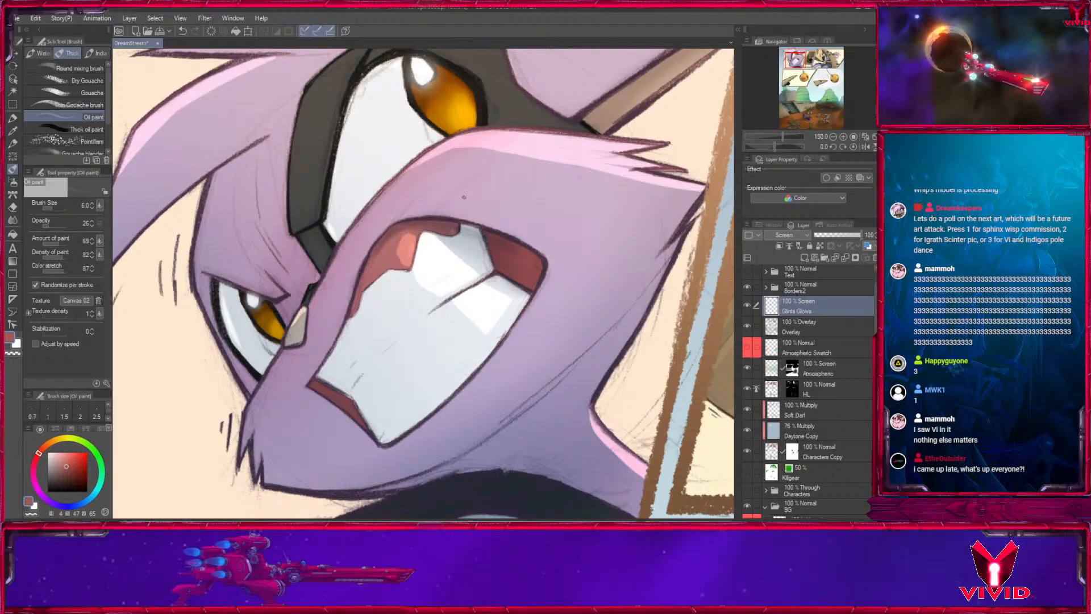
left_click_drag(571, 365, 499, 459)
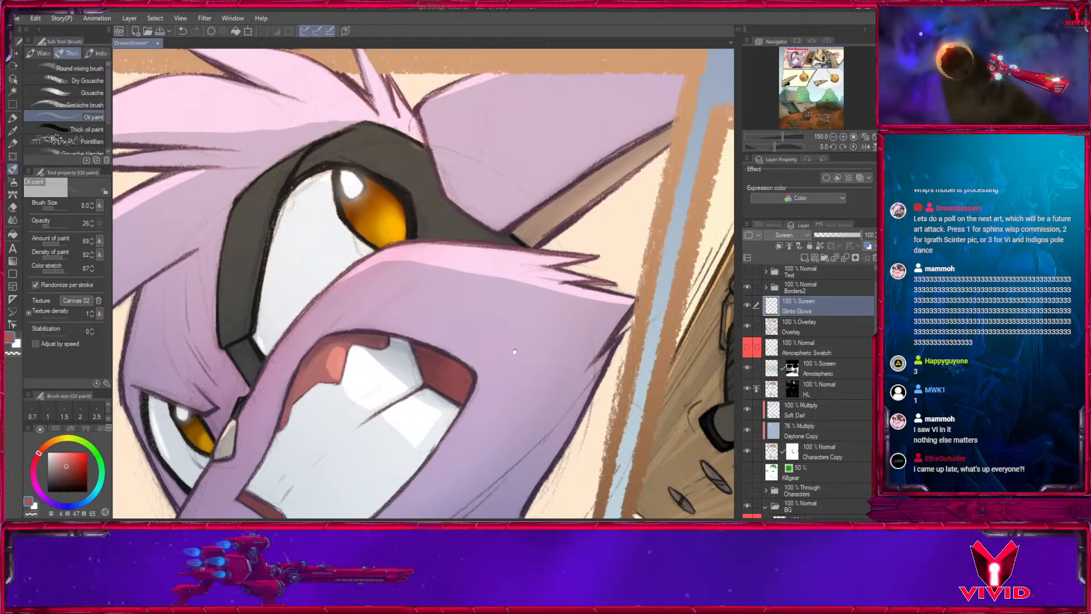
left_click_drag(514, 351, 489, 456)
- Paint soft muted red highlights on the yellow face ball in the fourth panel with Oil paint at size 17
left_click(833, 137)
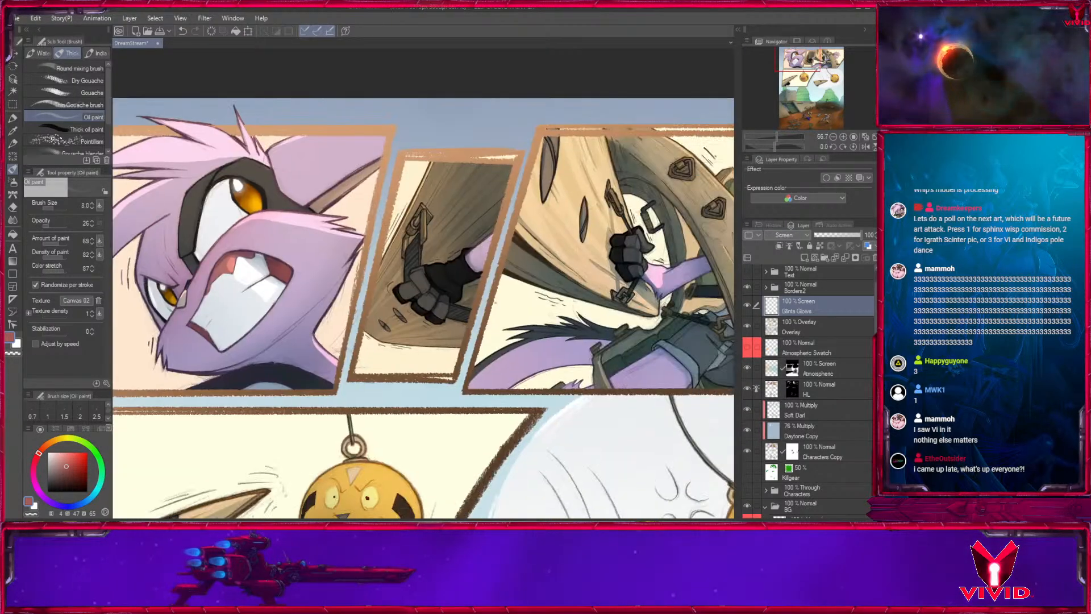
left_click_drag(574, 352, 411, 270)
left_click_drag(397, 483, 578, 207)
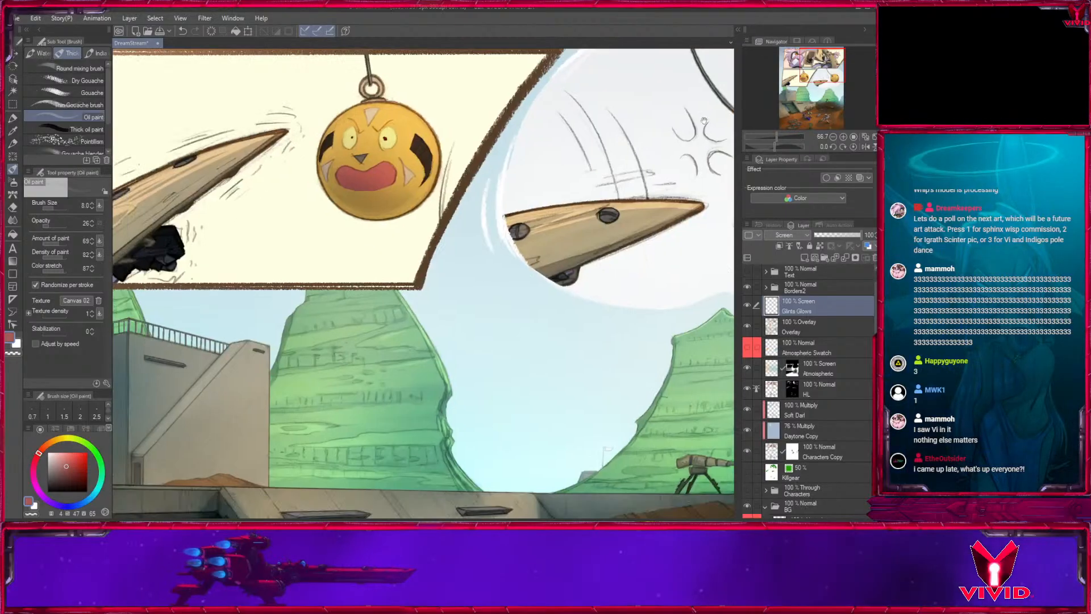
left_click_drag(563, 268, 659, 430)
double_click(843, 137)
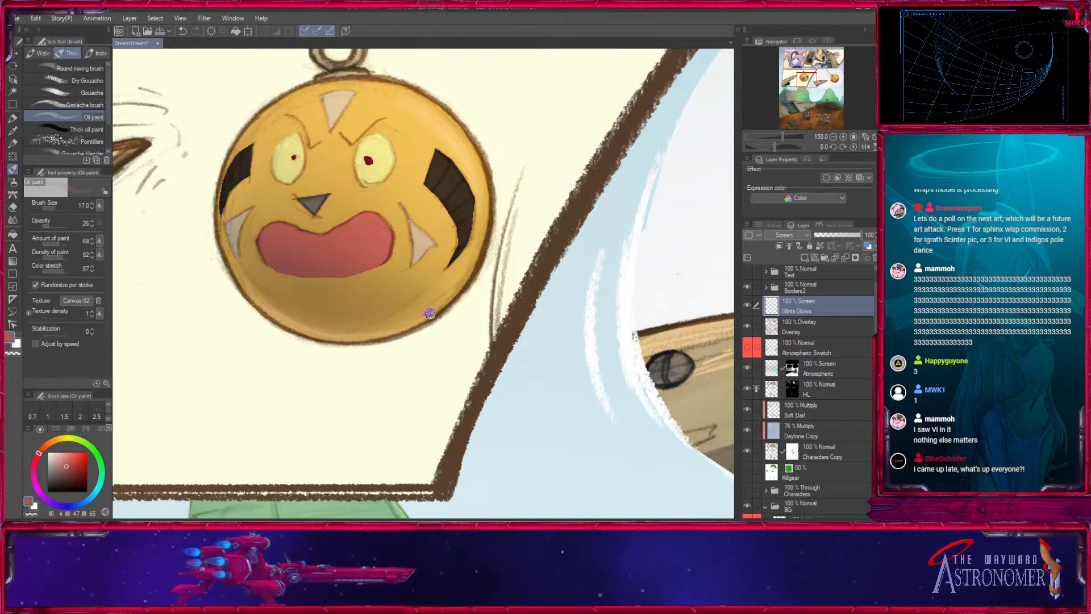
key("bracketright")
mouse_move(272, 308)
left_mouse_down()
mouse_move(380, 338)
mouse_move(263, 291)
mouse_move(424, 299)
mouse_move(281, 304)
mouse_move(434, 312)
mouse_move(354, 328)
mouse_move(434, 273)
left_mouse_up()
- Paint soft muted red highlights on the yellow face ball in the fifth panel with Oil paint at size 25
key("bracketleft")
mouse_move(526, 377)
left_mouse_down()
mouse_move(448, 382)
mouse_move(272, 360)
left_mouse_up()
left_click_drag(522, 392, 275, 363)
left_click_drag(628, 302, 372, 316)
mouse_move(536, 354)
left_mouse_down()
mouse_move(351, 300)
mouse_move(429, 302)
left_mouse_up()
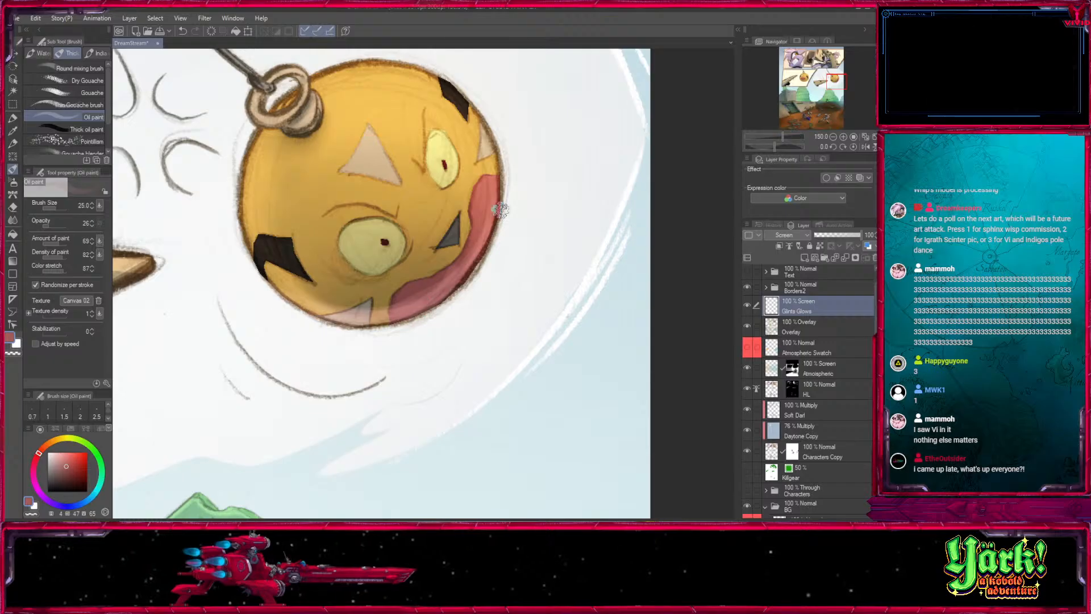
- Brush muted red highlights onto the wooden spikes and dark gloved hands of the fifth and fourth panels at size 15
left_click_drag(208, 215, 500, 282)
left_click_drag(245, 405, 509, 204)
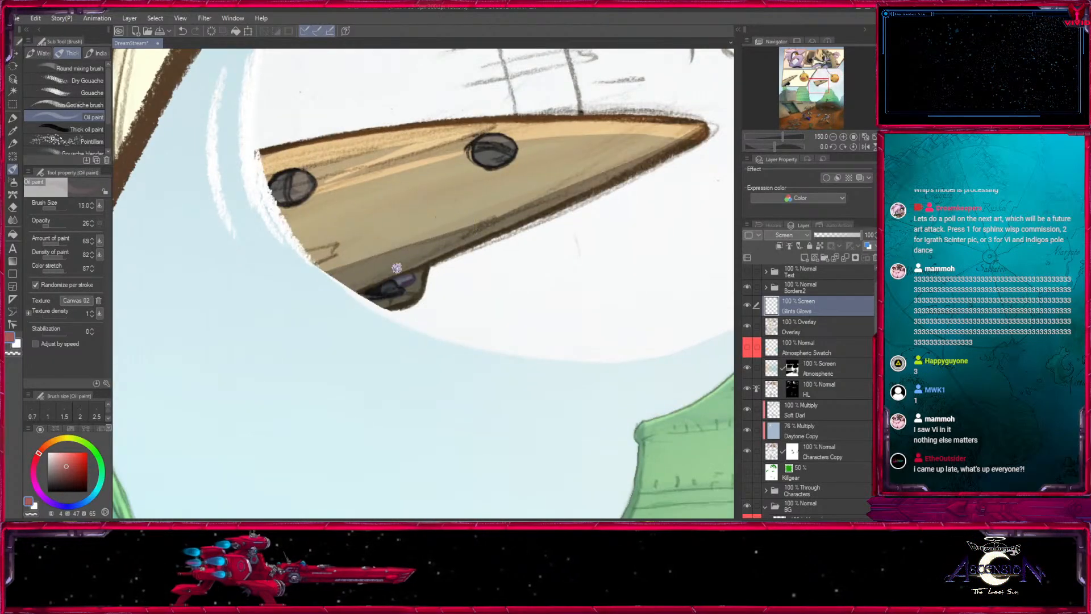
left_click_drag(237, 343, 704, 301)
left_click_drag(233, 319, 720, 292)
left_click_drag(494, 148, 387, 352)
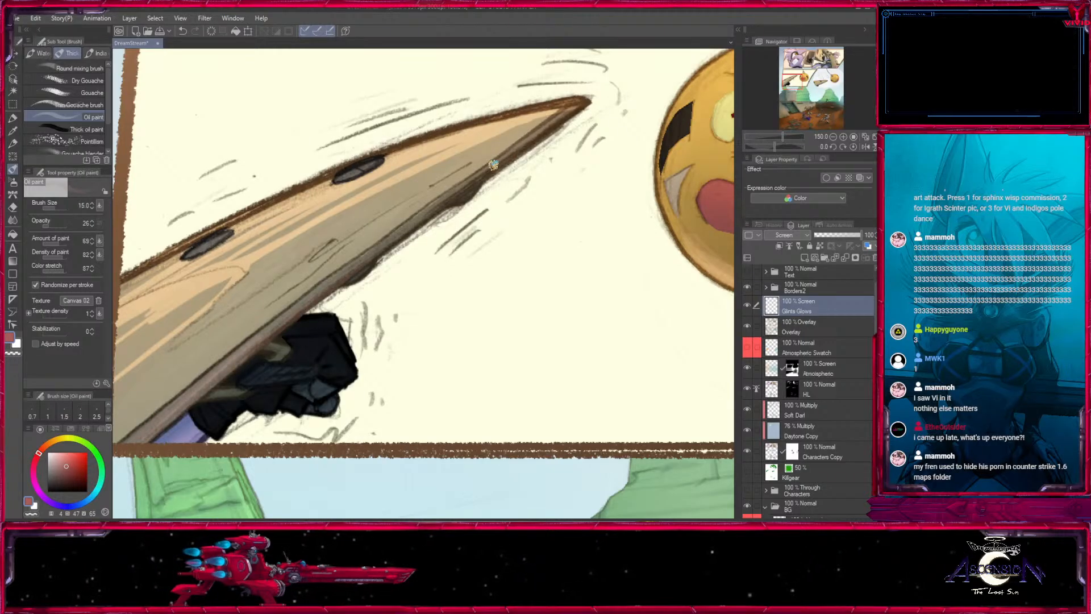
left_click_drag(230, 406, 360, 320)
key("bracketright")
key("bracketright")
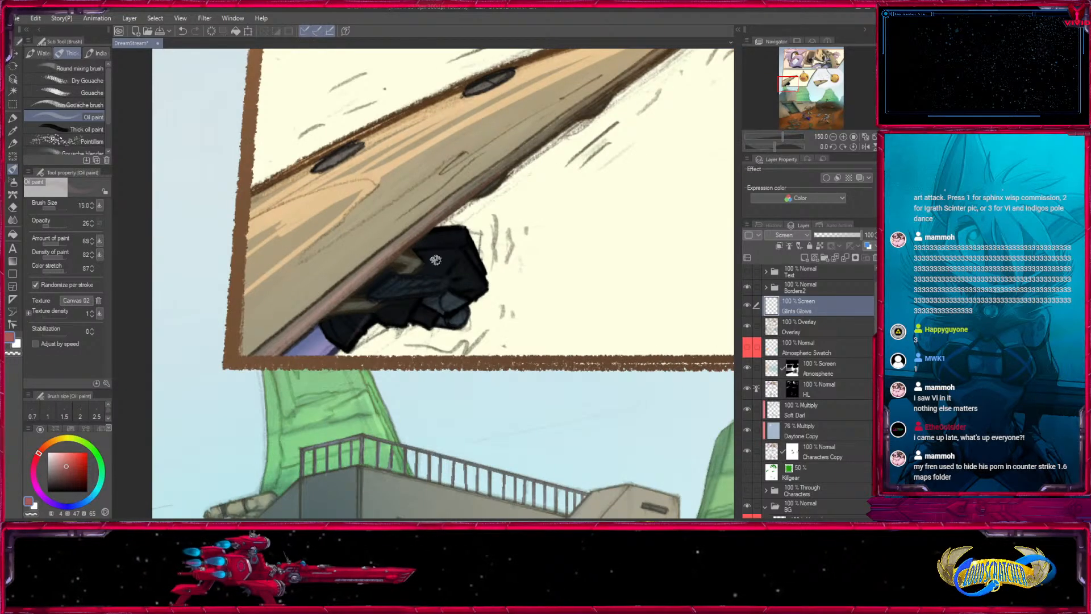
- Switch to the Medium airbrush and pick a muted orange-brown for the third panel's wooden armor
left_click_drag(802, 75, 814, 56)
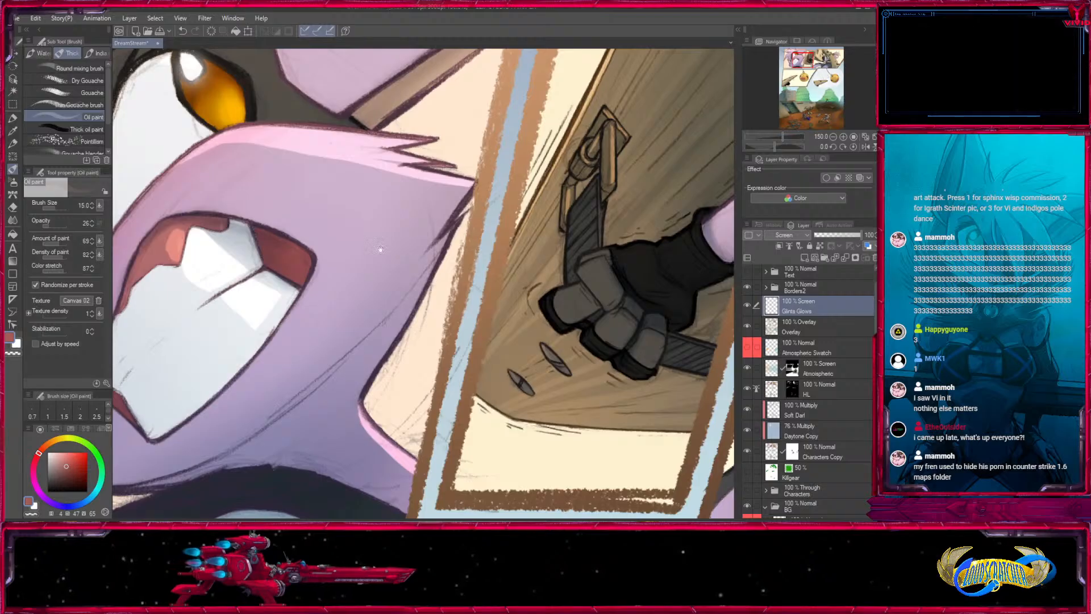
left_click_drag(381, 249, 532, 198)
left_click_drag(682, 170, 122, 343)
left_click_drag(586, 410, 372, 335)
left_click(13, 181)
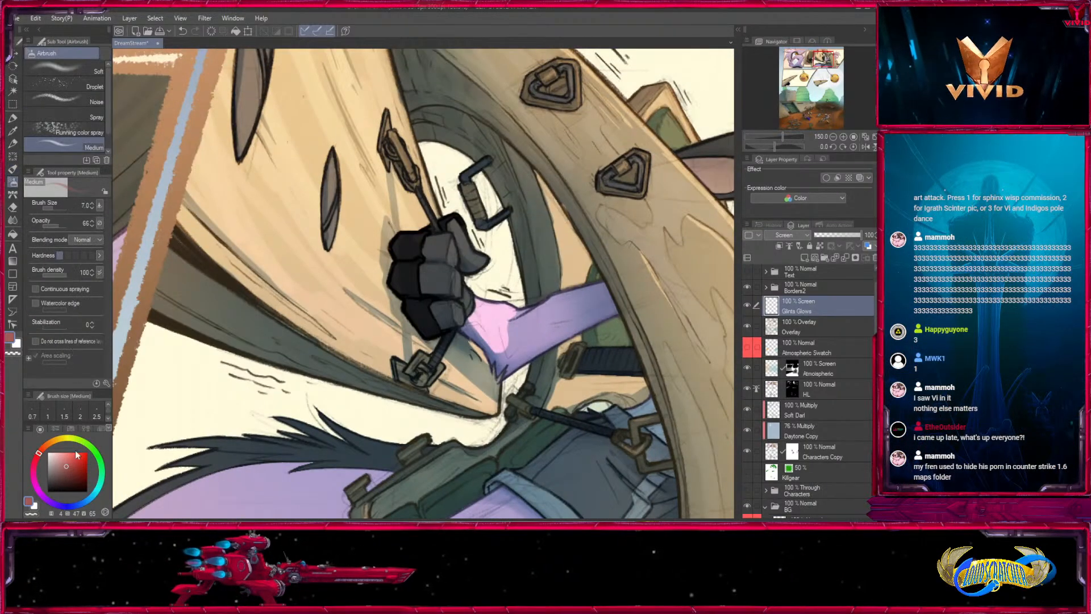
left_click(47, 447)
left_click_drag(65, 461, 60, 466)
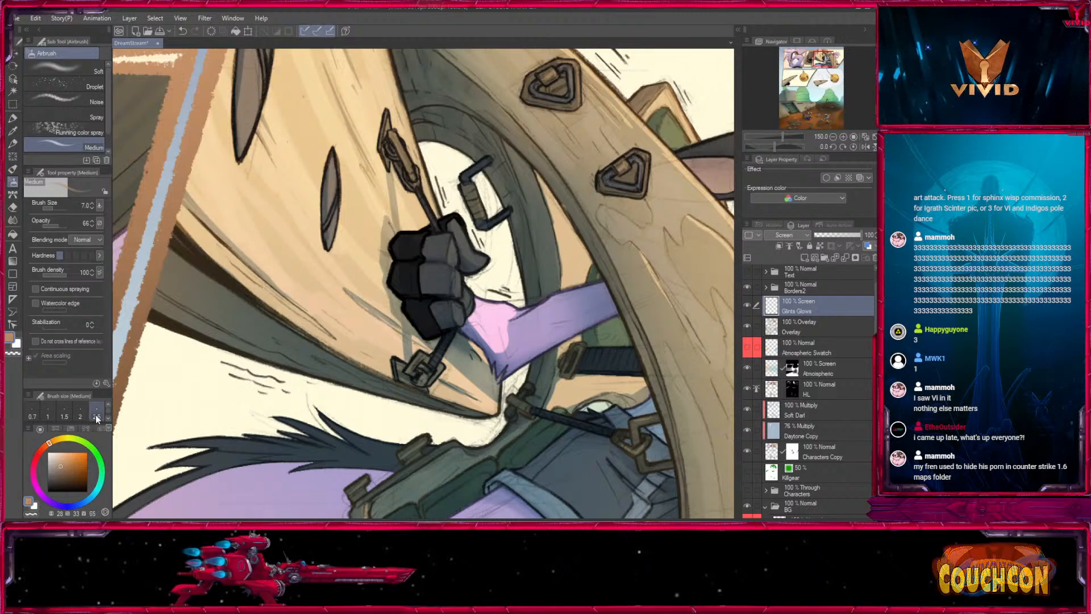
- Airbrush a muted orange-brown glow on the slotted wooden plate in the third panel at size 18
key("[")
left_click_drag(259, 137, 328, 334)
key("]")
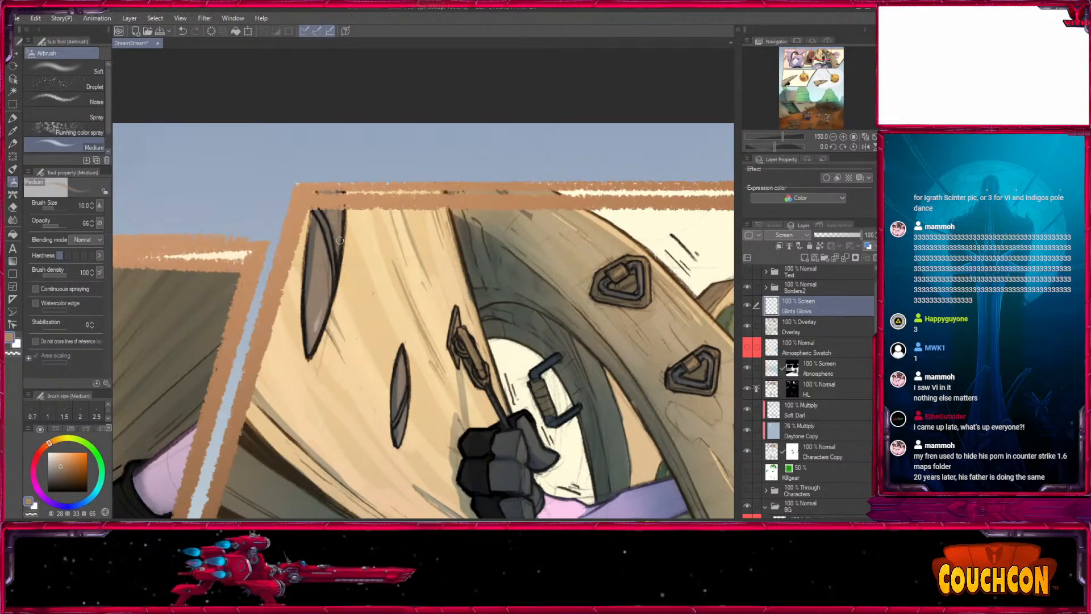
left_click_drag(403, 380, 171, 330)
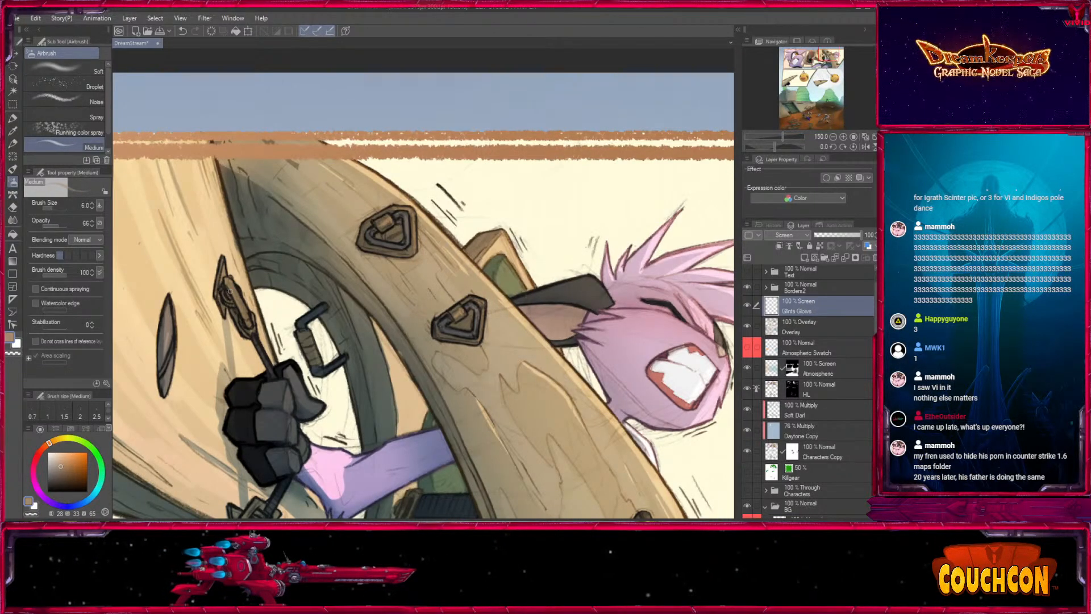
- Add fine orange-brown glints to the handle, buckles and wood grain in the third panel at sizes 3 and 4
key("ctrl+plus")
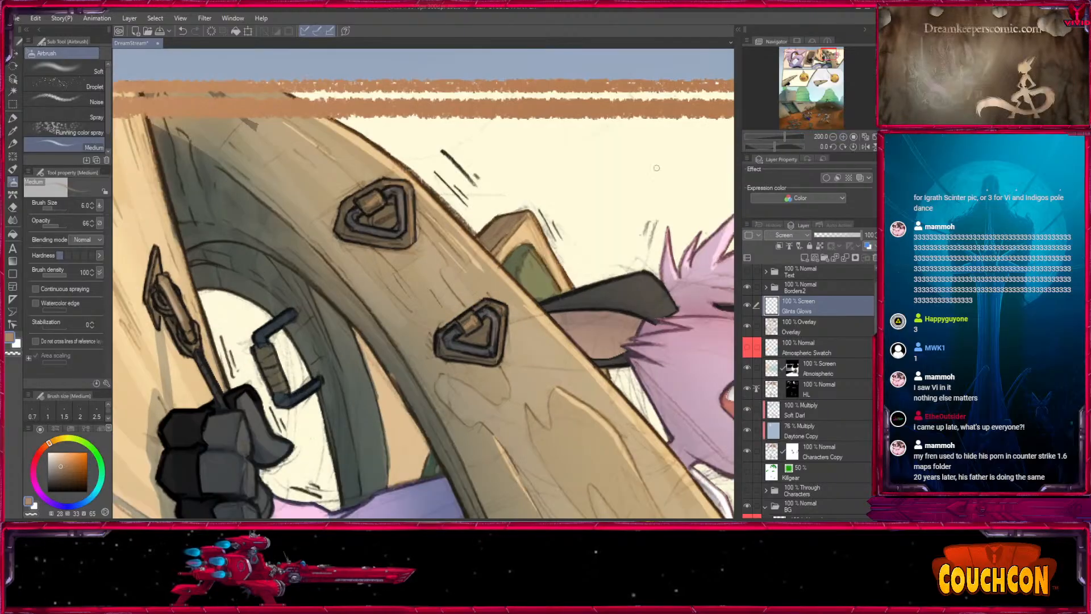
key("bracketleft")
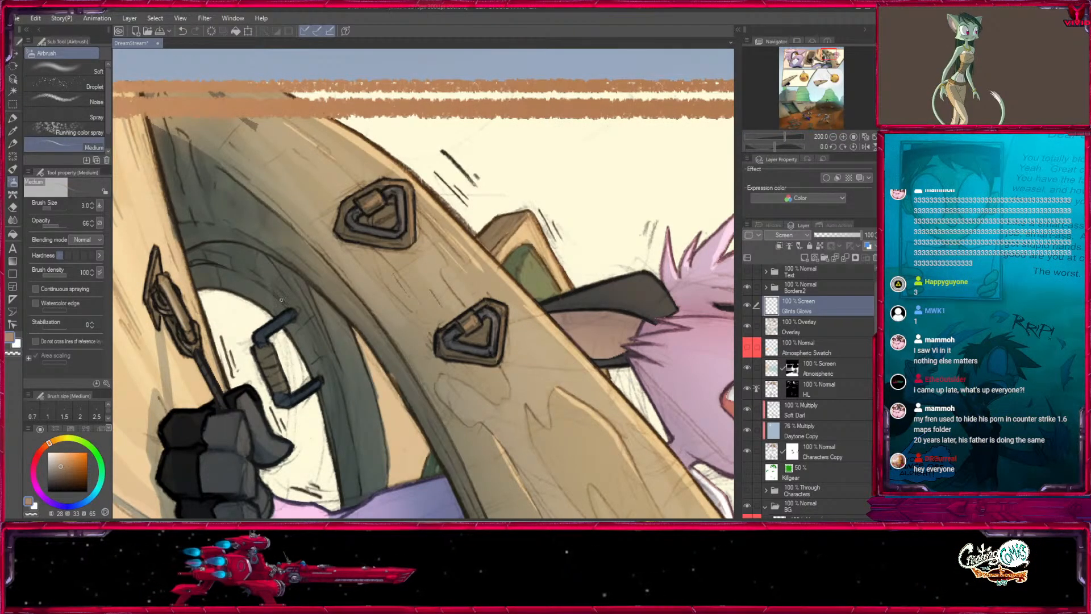
left_click_drag(258, 357, 271, 382)
left_click_drag(409, 336, 351, 298)
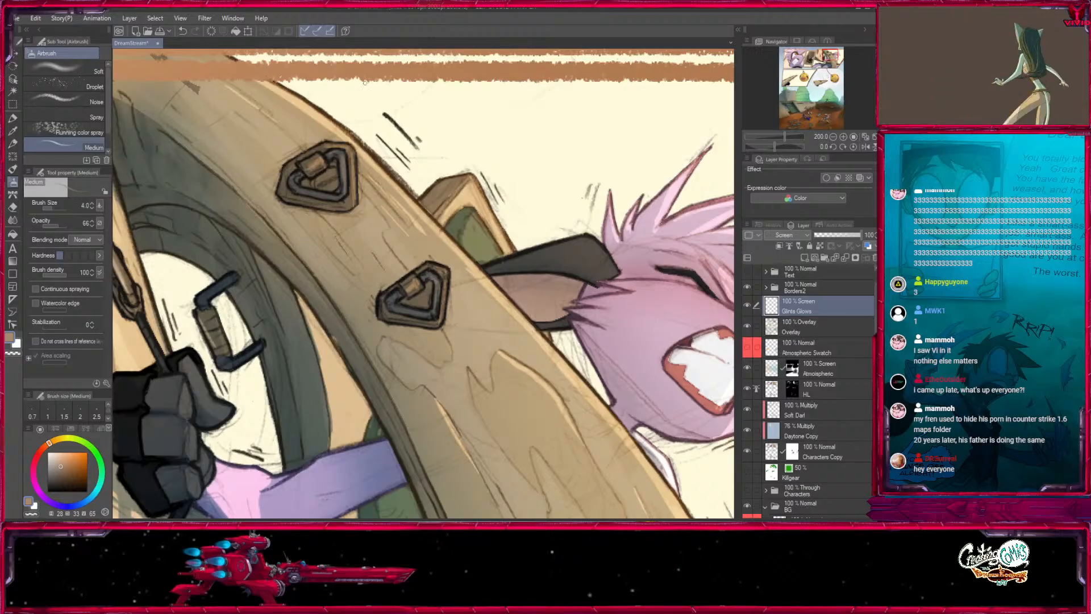
left_click_drag(421, 323, 413, 209)
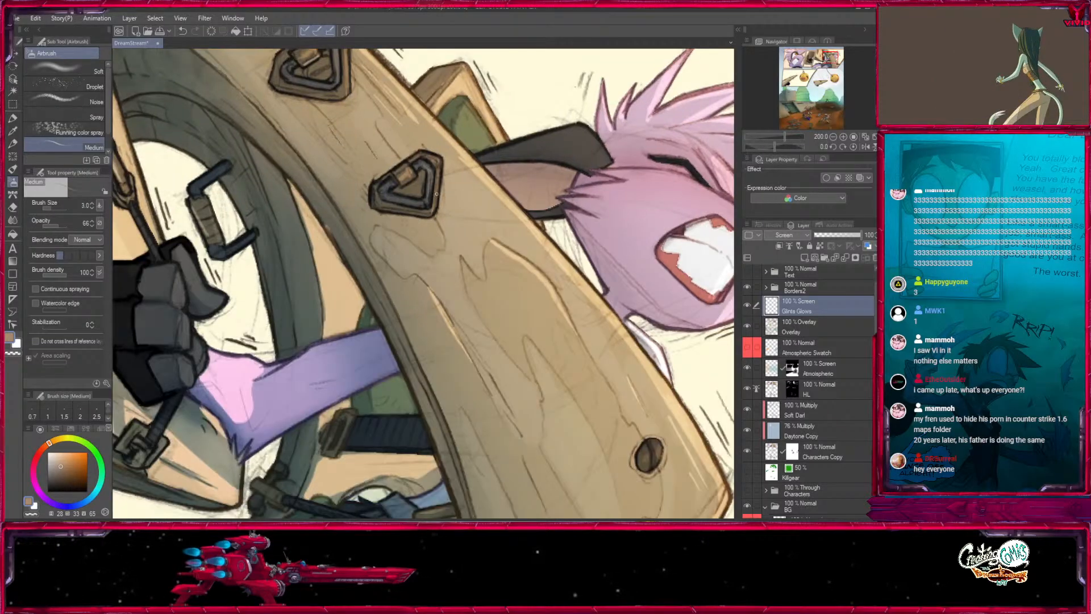
- Pick a brighter orange and airbrush glints on the triangular metal buckles of the third panel's wooden plate at sizes 3 and 4
left_click(68, 457)
mouse_move(310, 55)
left_mouse_down()
mouse_move(415, 173)
mouse_move(469, 259)
mouse_move(451, 266)
mouse_move(376, 154)
left_mouse_up()
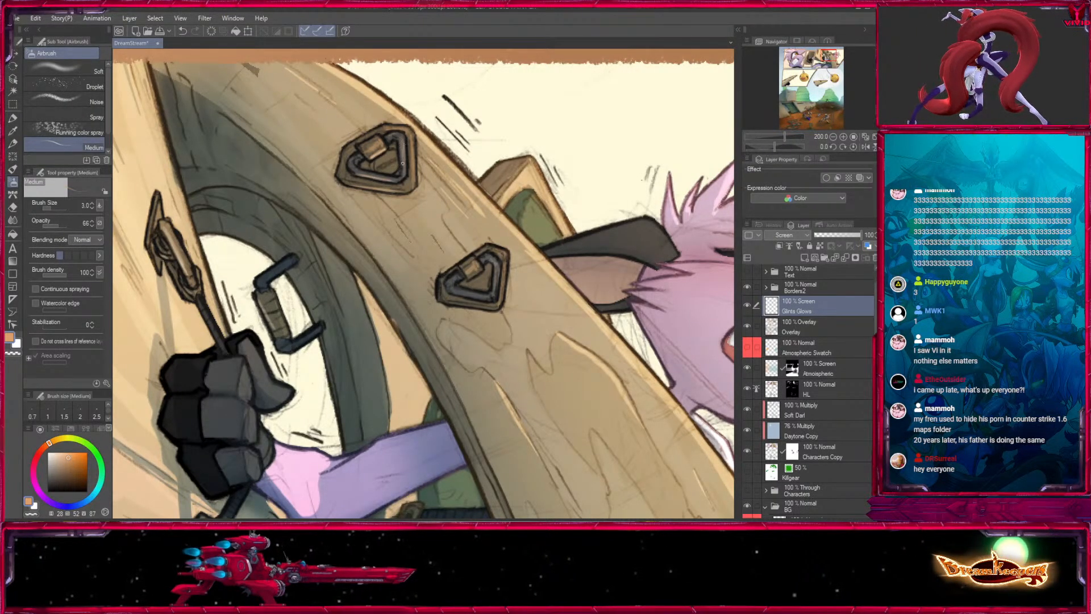
left_click_drag(484, 249, 453, 215)
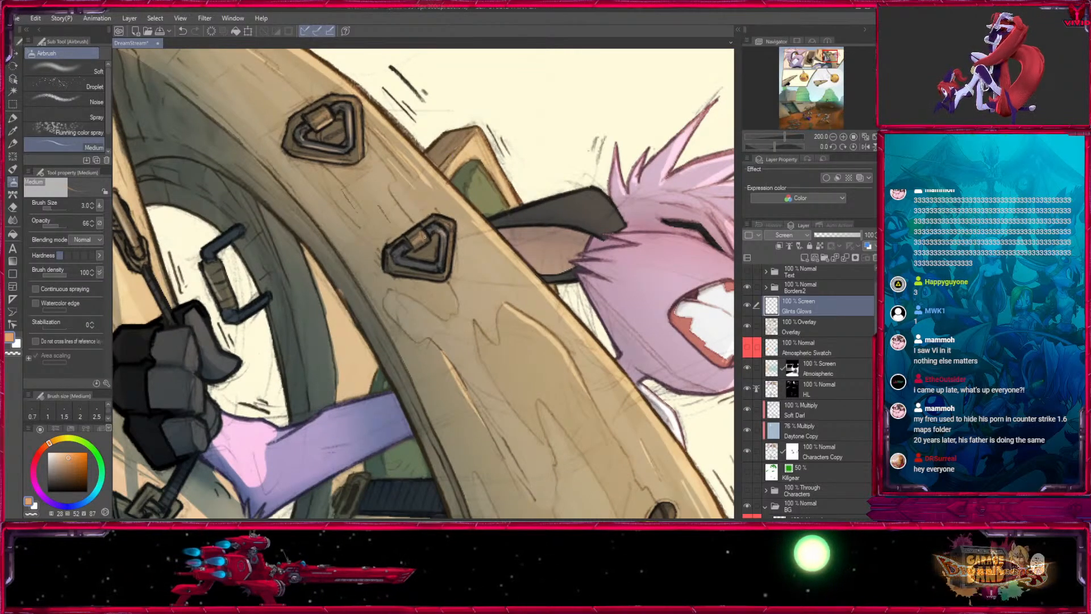
left_click_drag(397, 256, 435, 190)
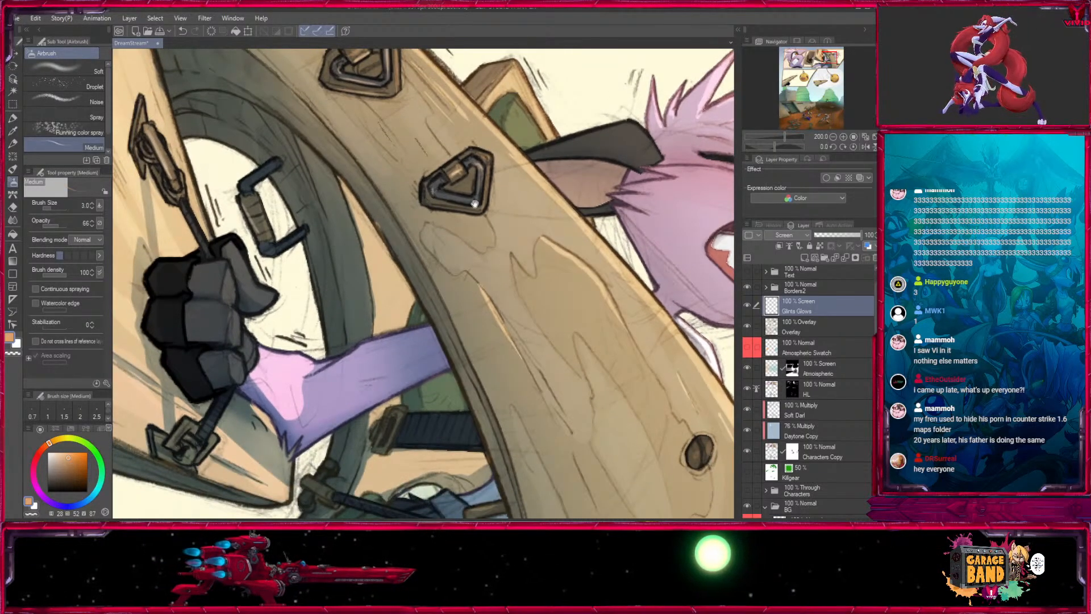
left_click_drag(484, 238, 362, 218)
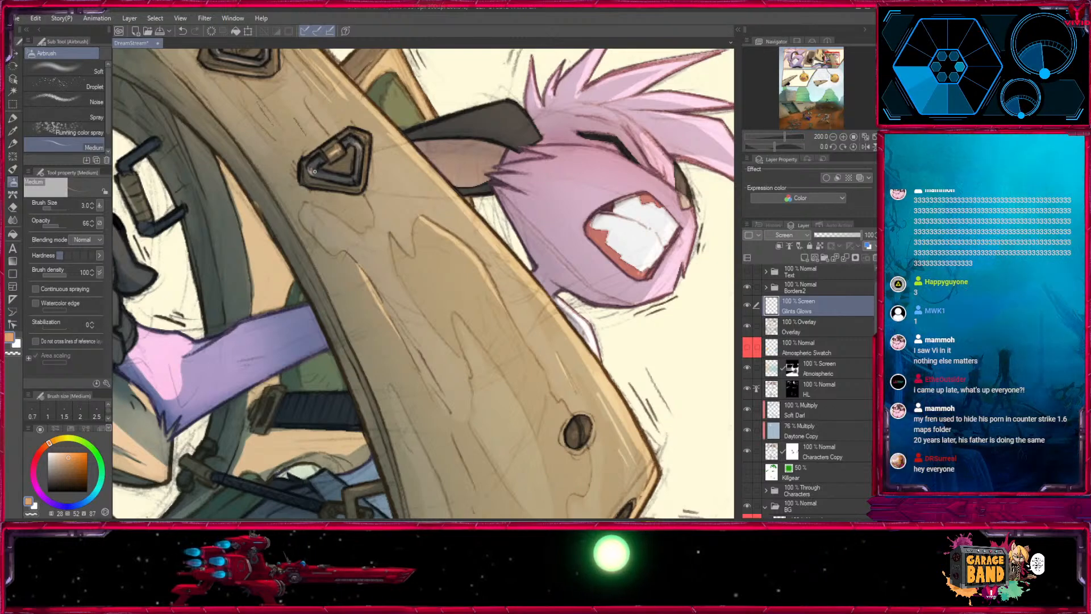
key("bracketright")
left_click_drag(314, 175, 348, 191)
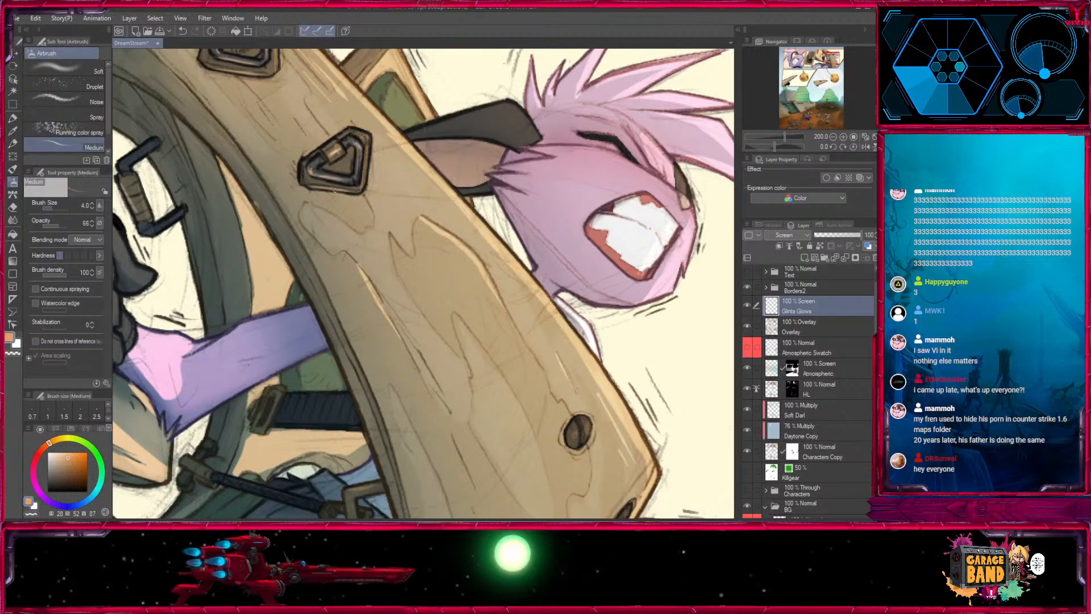
- Airbrush orange highlights on the boxy handle grip beside the gloved fist in the third panel at sizes 5 and 3
left_click_drag(395, 140, 496, 289)
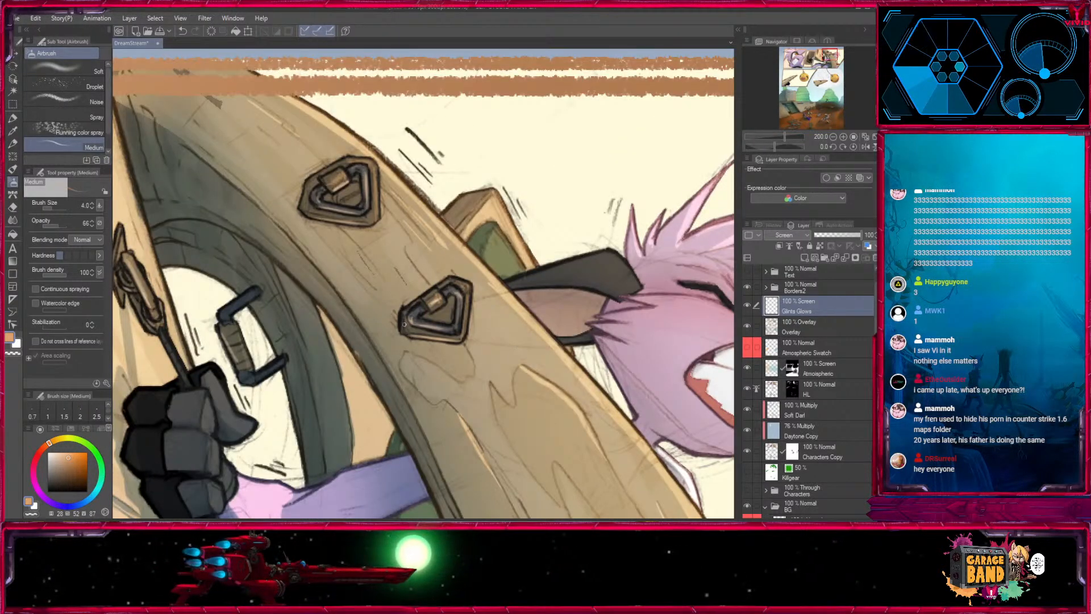
left_click_drag(364, 443, 555, 263)
key("[")
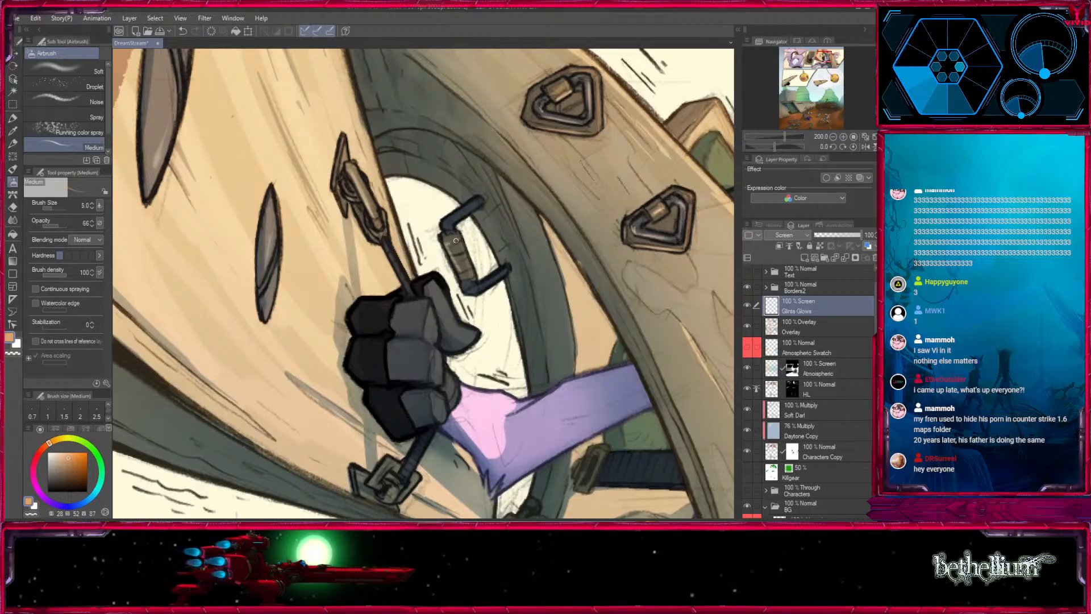
left_click_drag(460, 245, 471, 272)
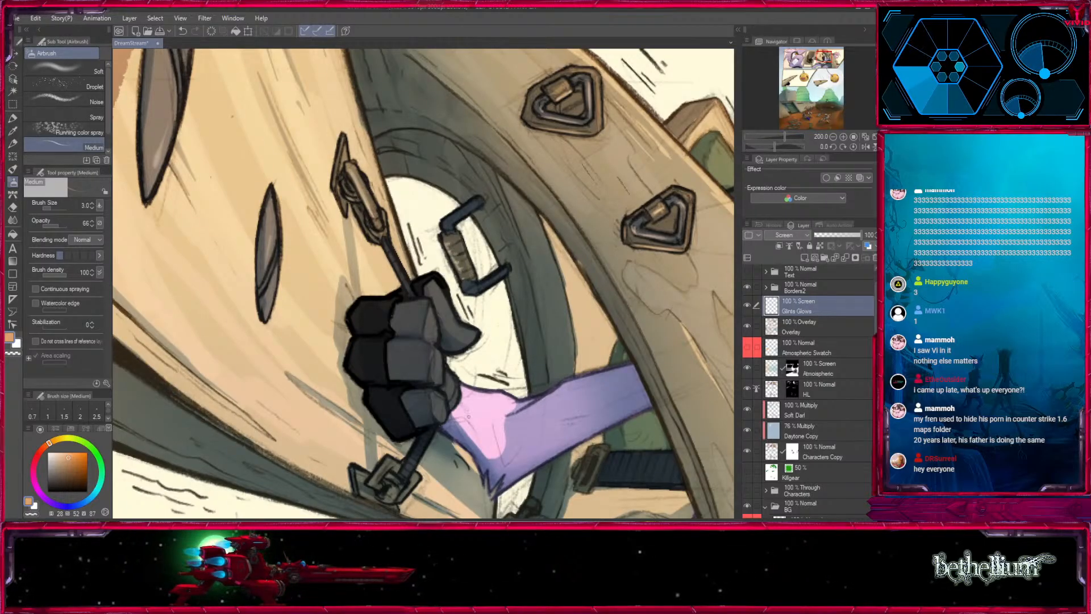
- Add orange glints to the strap buckle below the glove and the chain link at the waist in the third panel at sizes 3 to 5
left_click_drag(467, 390, 506, 189)
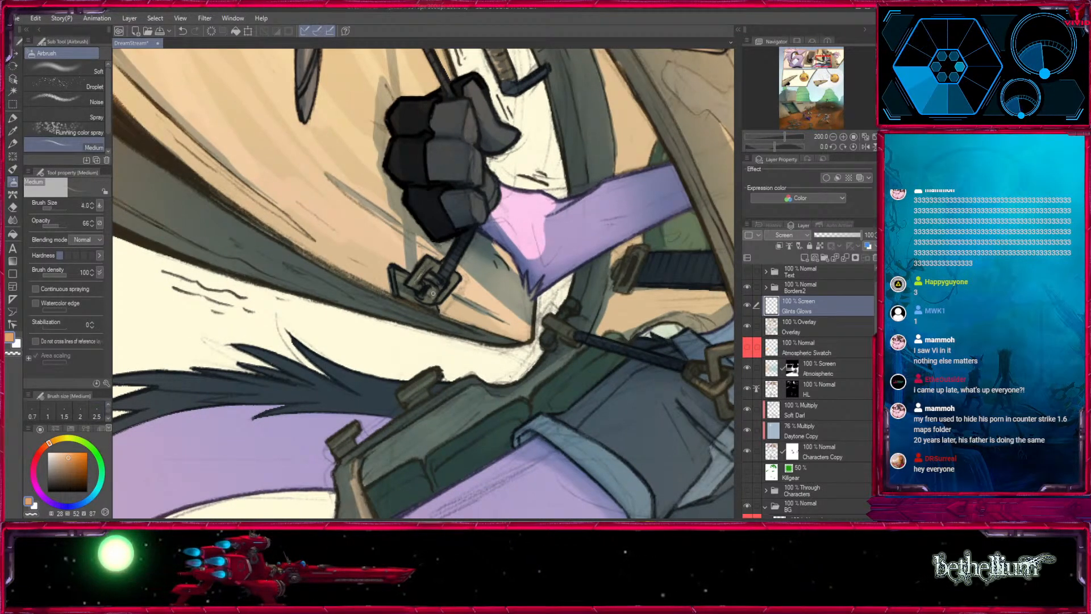
left_click_drag(448, 273, 420, 228)
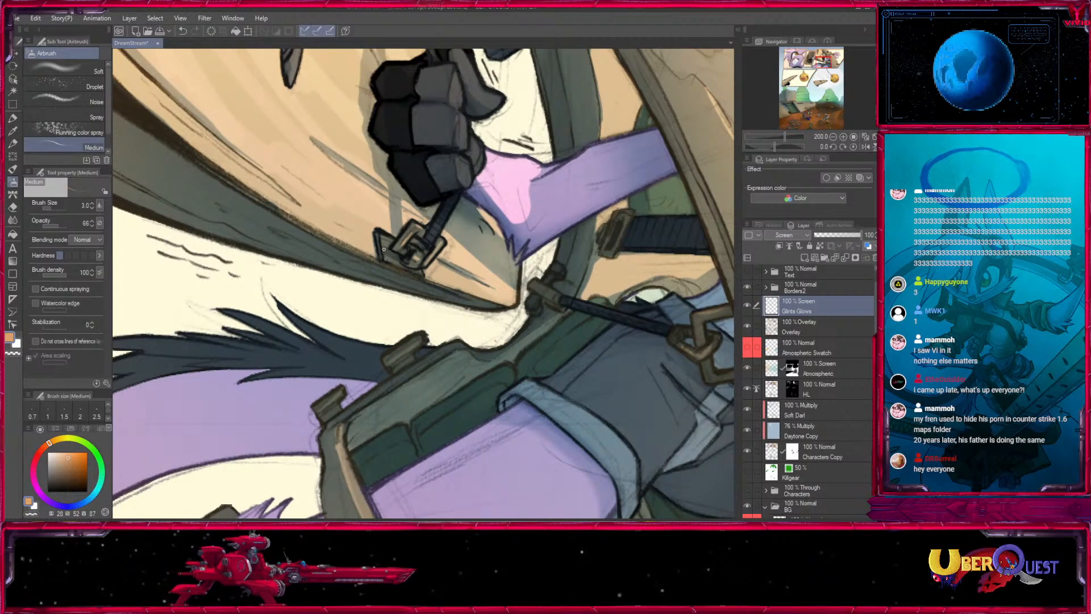
left_click_drag(383, 249, 321, 157)
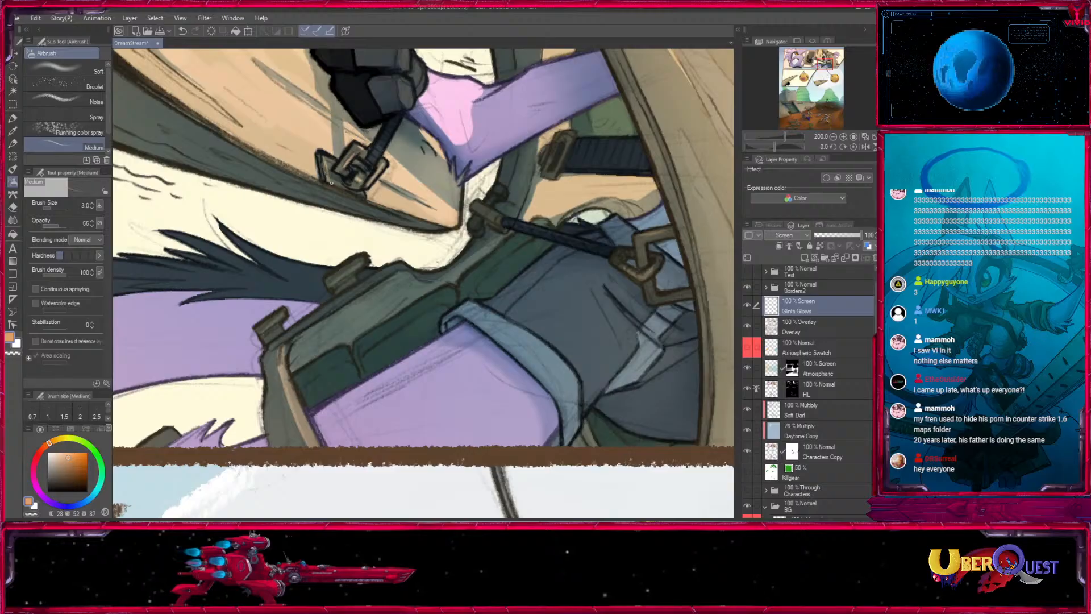
left_click_drag(581, 299, 457, 364)
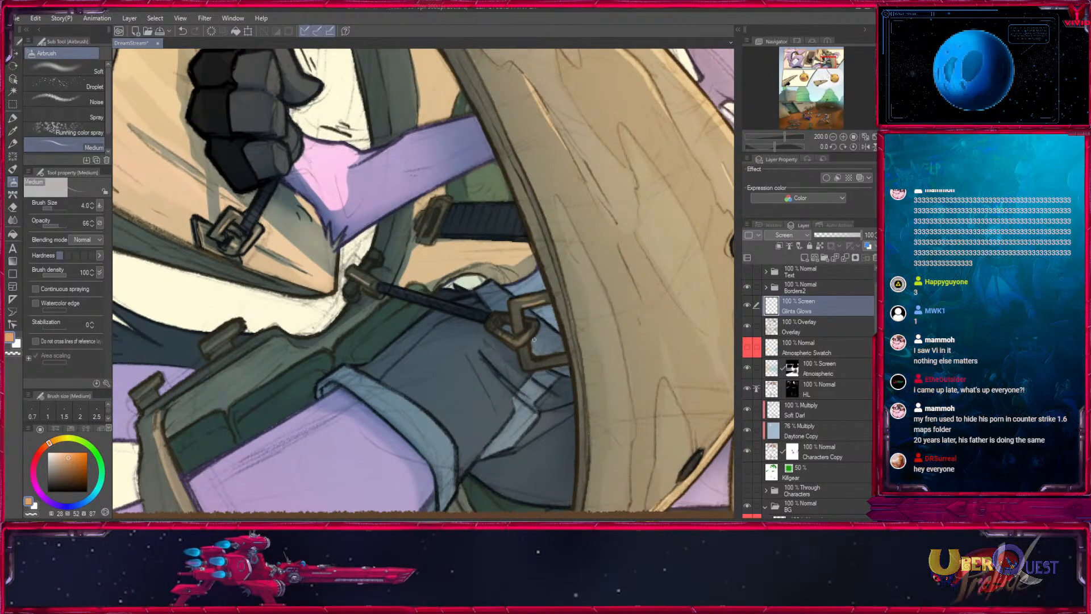
left_click_drag(518, 344, 443, 228)
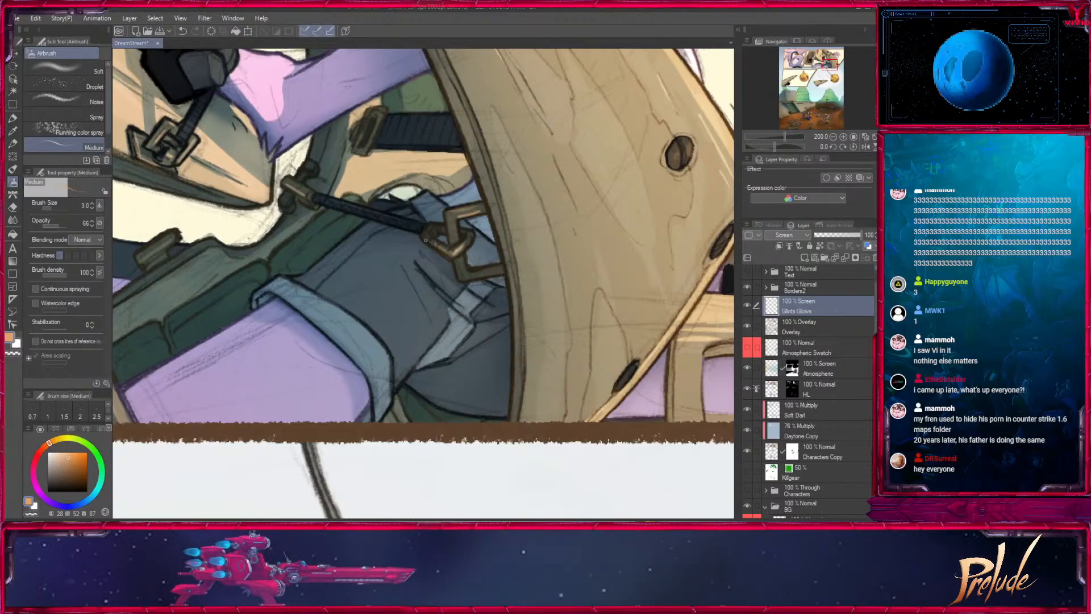
key("bracketright")
key("bracketright")
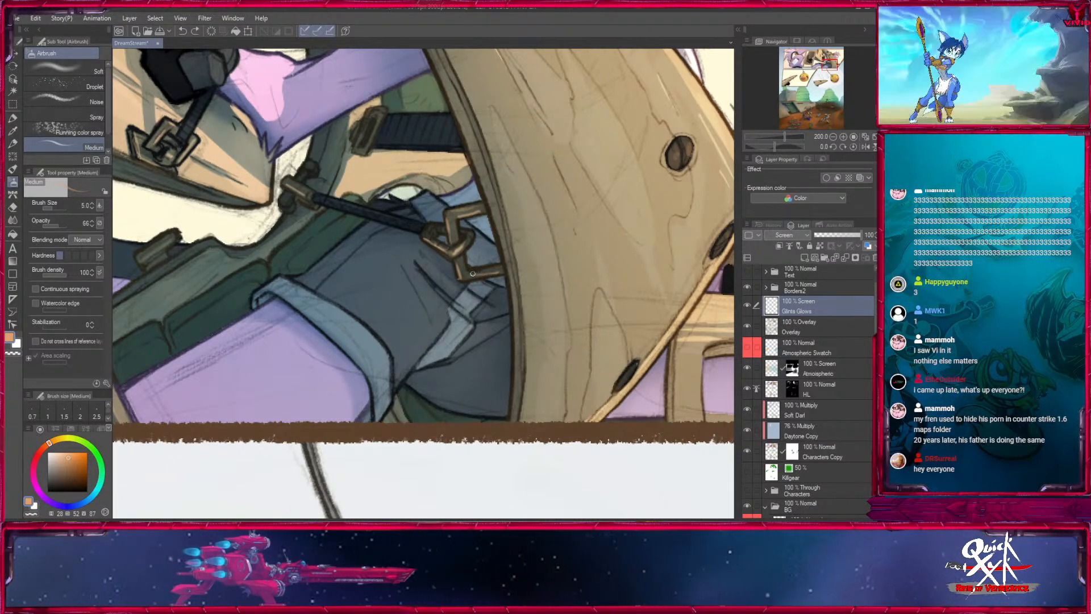
left_click_drag(473, 274, 492, 270)
- Touch fine orange glints onto the dark peg holes of the third panel's wooden plate at sizes 3 and 2.5
left_click_drag(341, 267, 631, 244)
key("]")
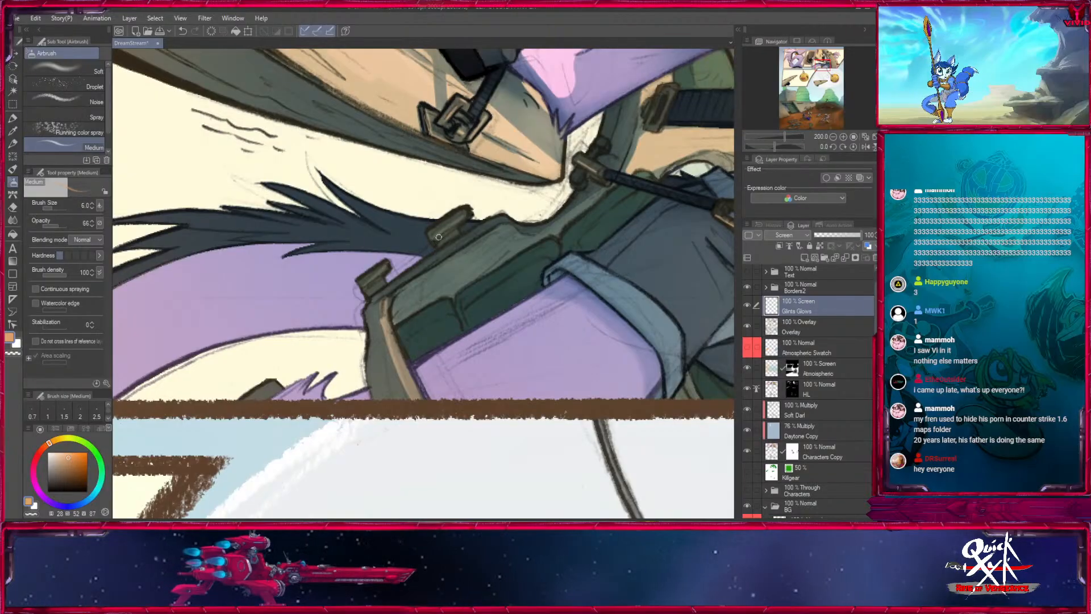
key("[")
key("[")
mouse_move(732, 306)
left_mouse_down()
mouse_move(565, 313)
mouse_move(233, 425)
left_mouse_up()
key("[")
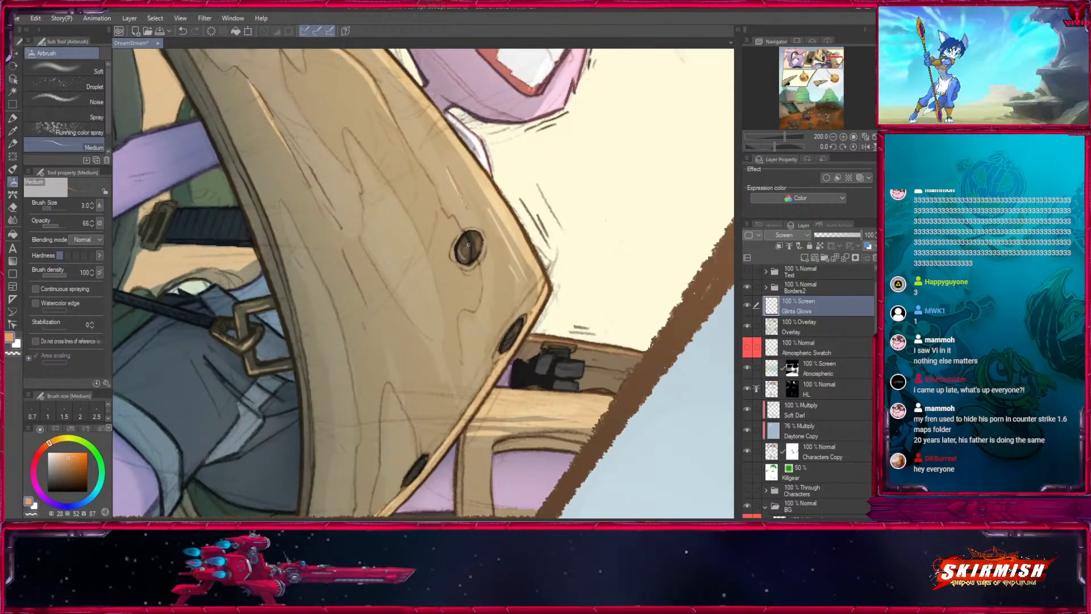
left_click_drag(424, 281, 432, 227)
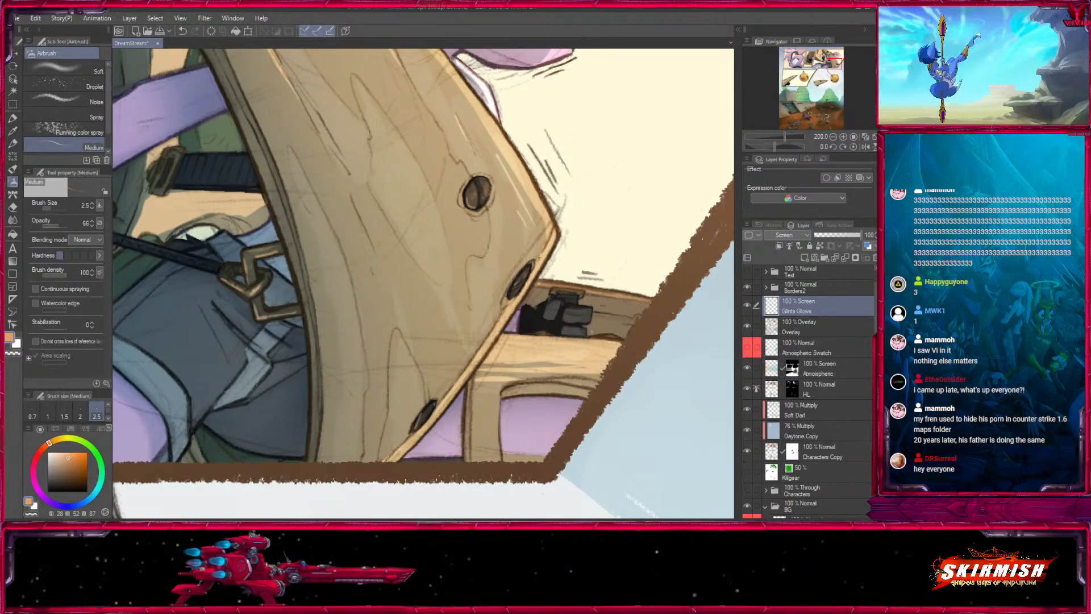
- Add orange glints to the strap buckle and the slits in the wood beneath the glove in the second panel at sizes 3 and 5
left_click_drag(436, 473, 463, 265)
left_click_drag(341, 63, 514, 226)
left_click_drag(430, 69, 441, 367)
left_click_drag(295, 358, 768, 387)
left_click_drag(384, 405, 796, 192)
left_click_drag(529, 311, 423, 309)
key("]")
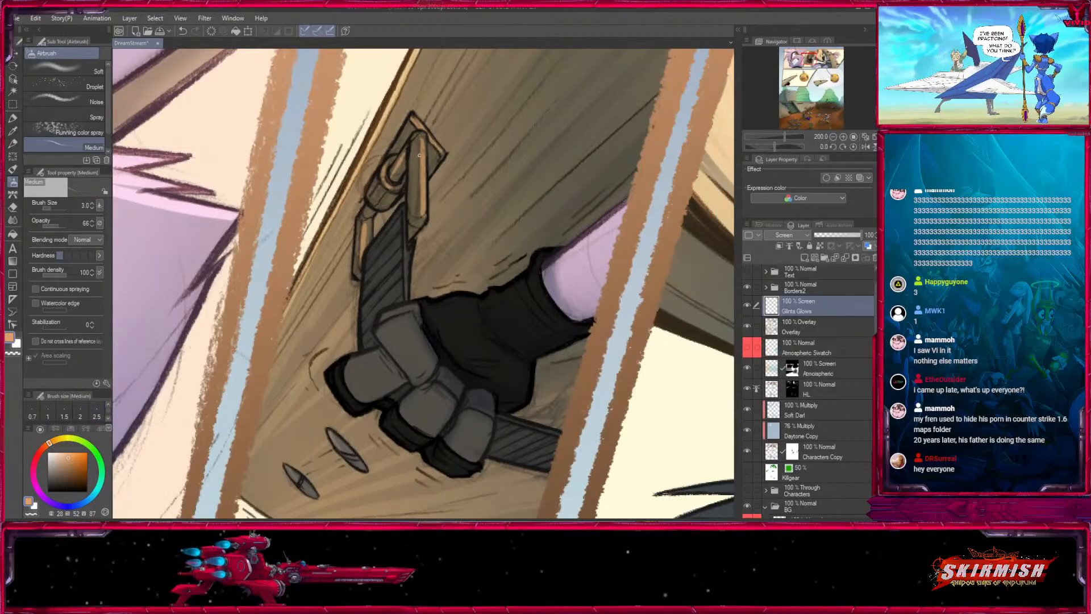
left_click_drag(423, 143, 424, 187)
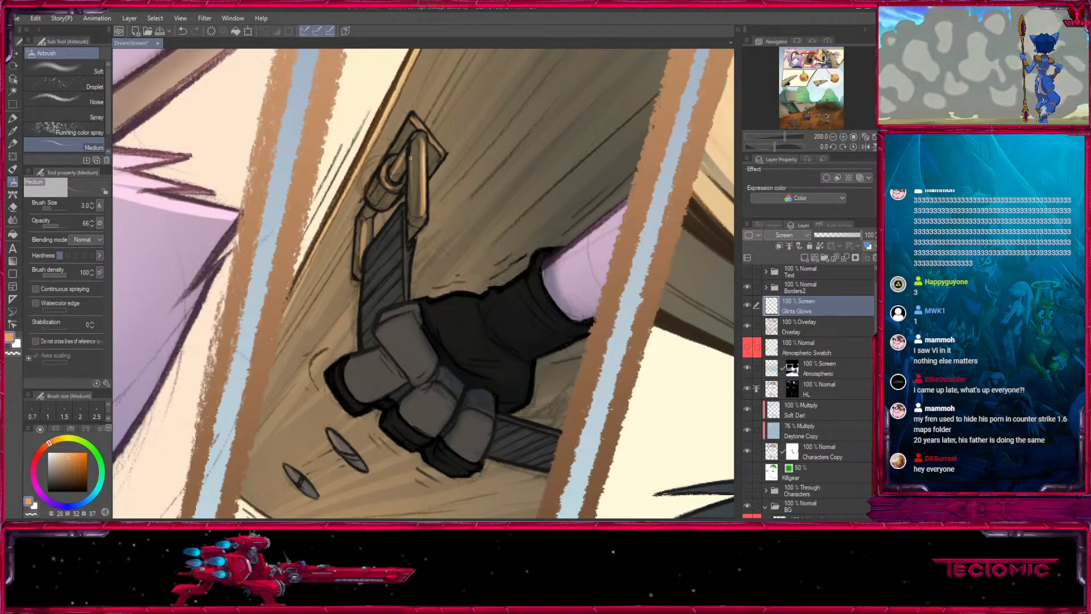
key("]")
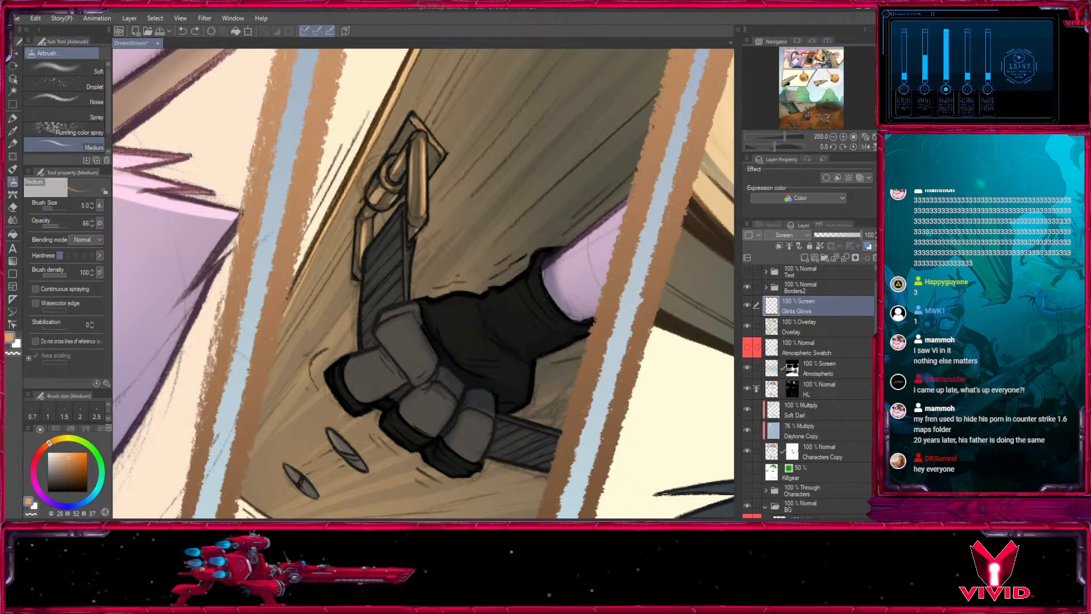
left_click_drag(345, 509, 440, 337)
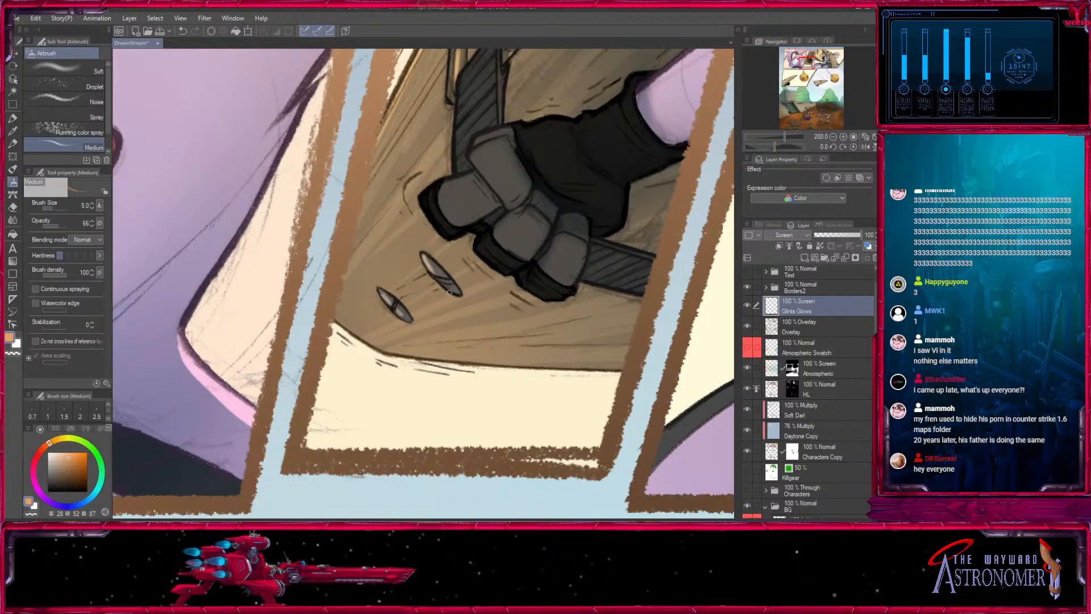
- Airbrush small orange glints on the dark slots of the fourth panel's wooden spike at size 5
left_click_drag(145, 60, 605, 236)
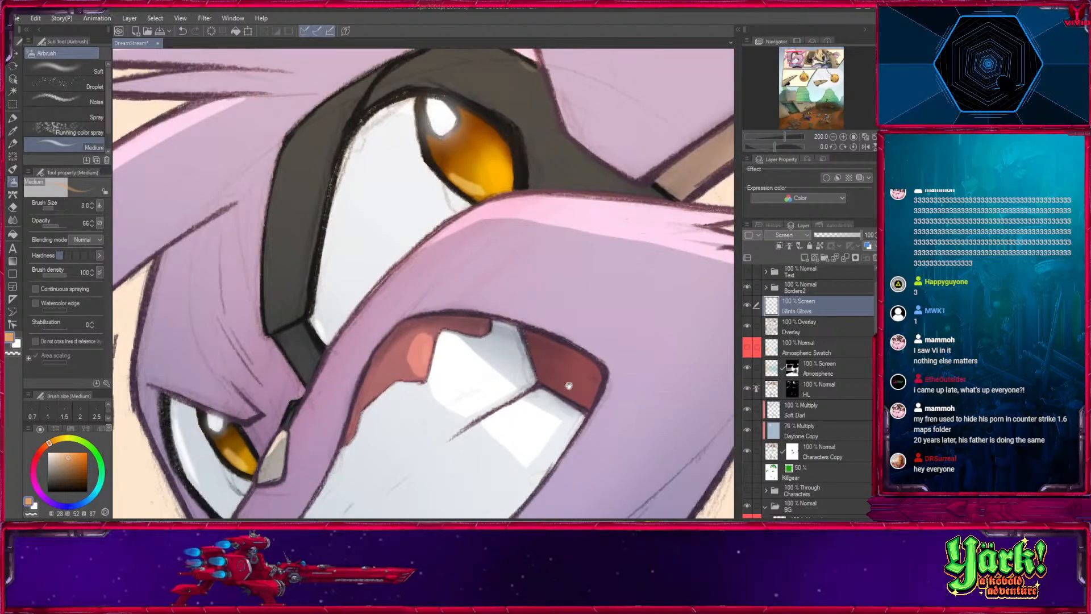
left_click(834, 138)
left_click(834, 138)
left_click(834, 138)
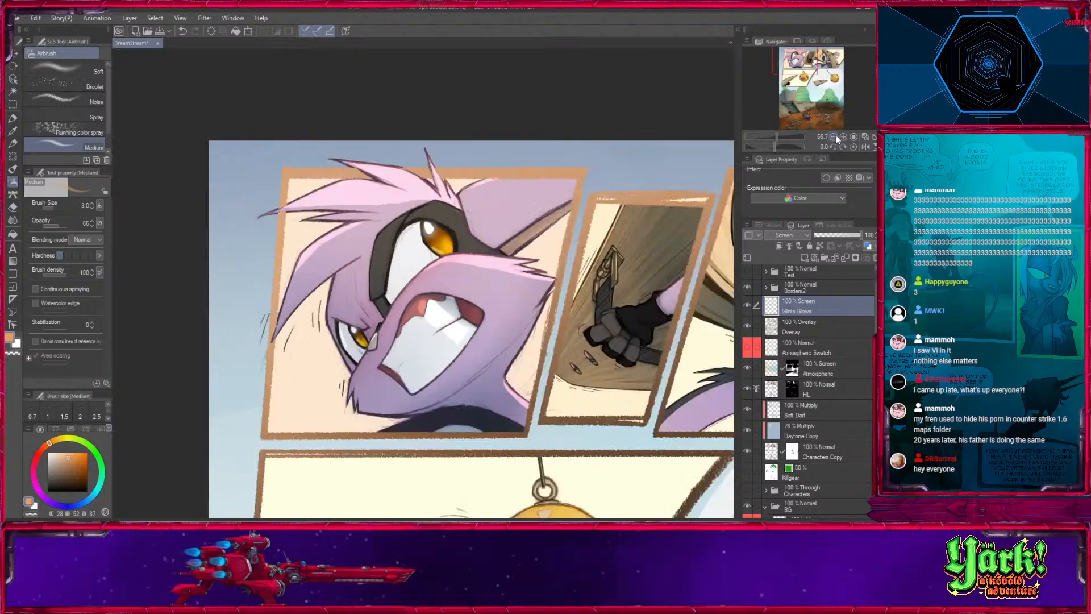
left_click(834, 139)
left_click_drag(670, 445, 412, 331)
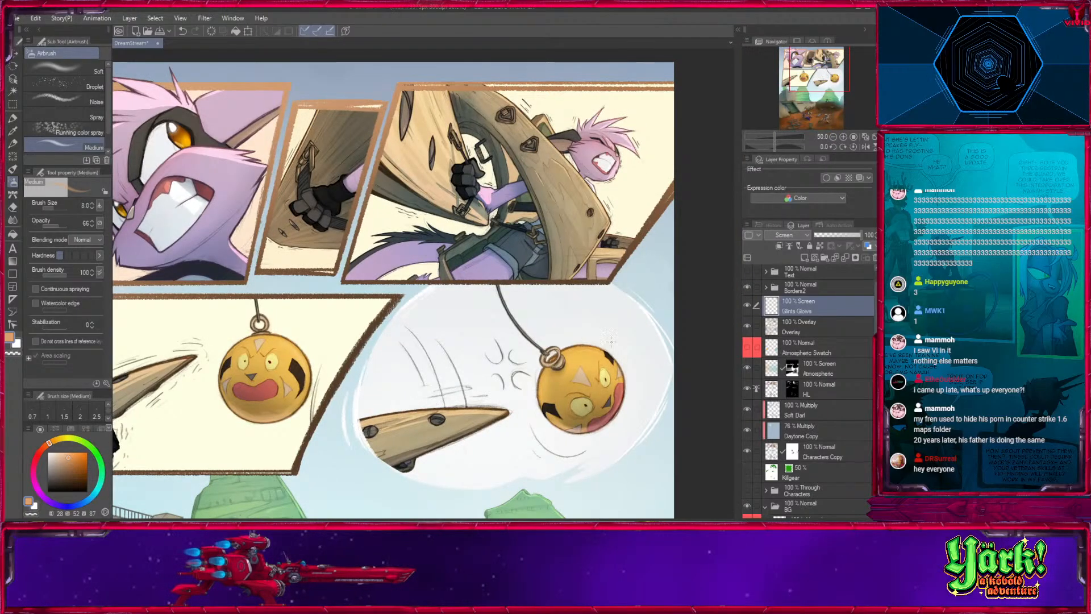
left_click_drag(501, 421, 670, 294)
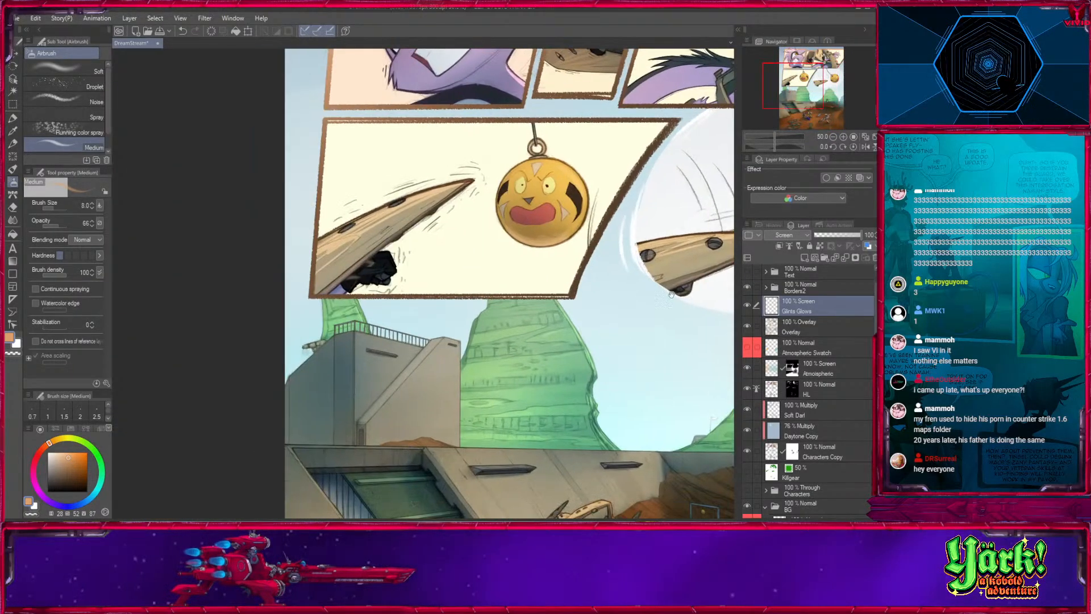
left_click(843, 137)
left_click(843, 137)
left_click(843, 137)
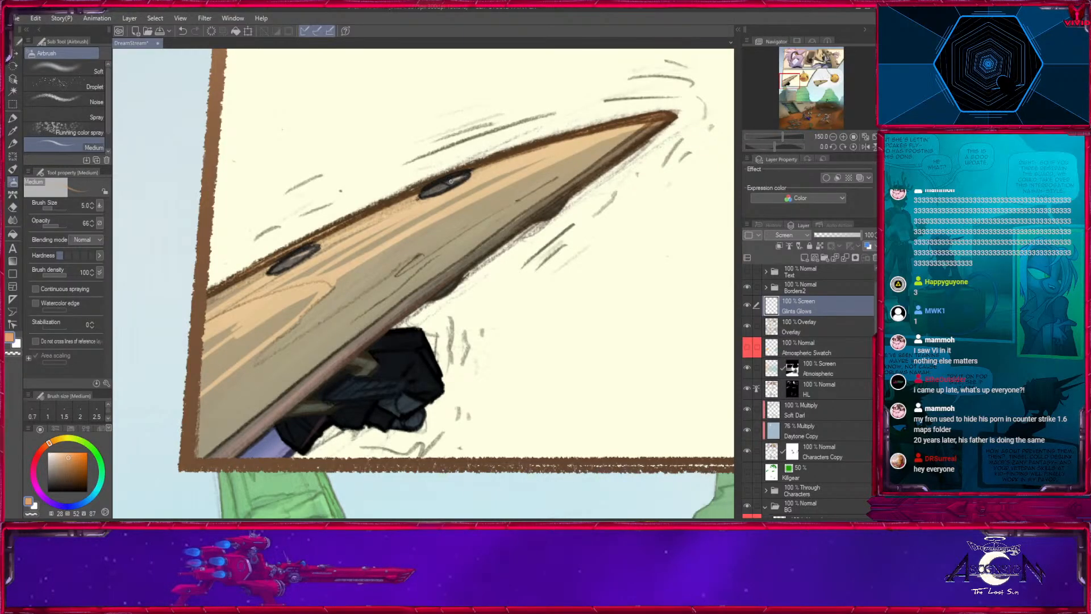
- Airbrush orange glints on the round pegs of the fifth panel's wooden spike at sizes 6 and 7
left_click_drag(704, 255, 294, 311)
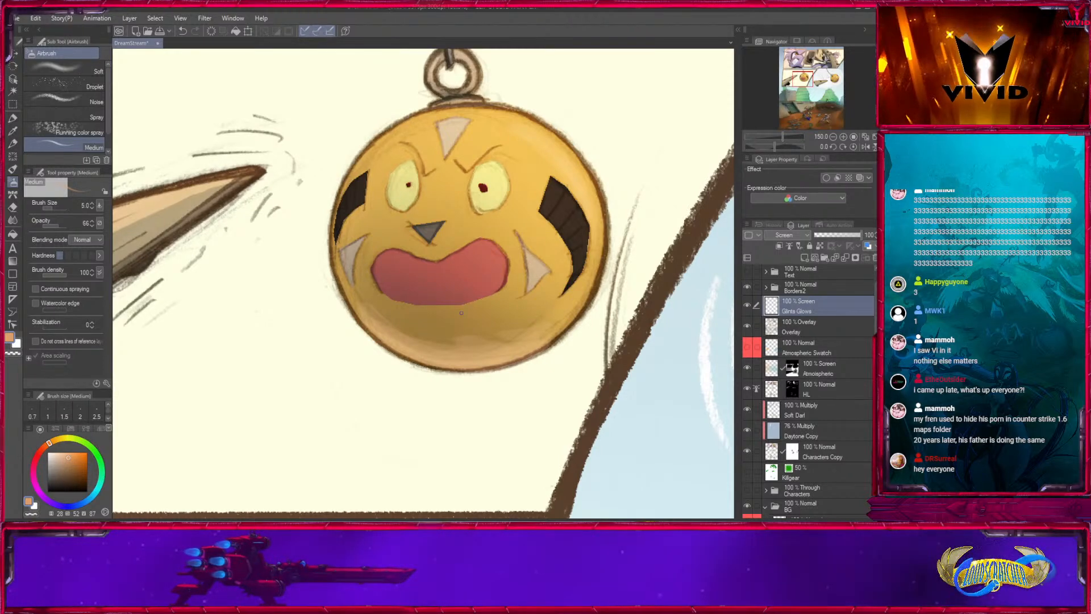
left_click(836, 77)
left_click_drag(837, 77, 837, 79)
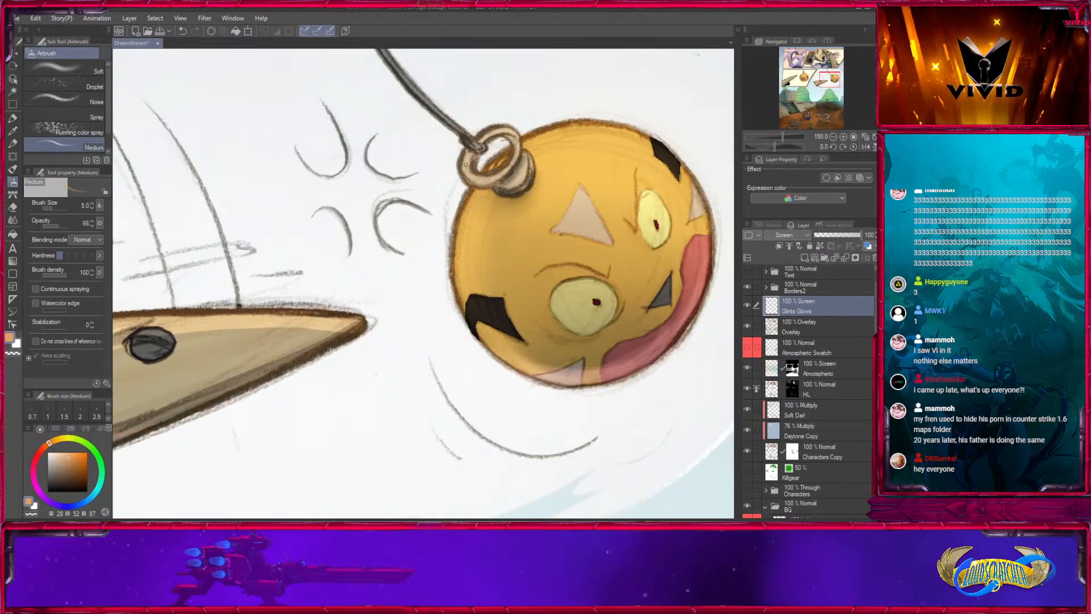
left_click_drag(183, 247, 909, 372)
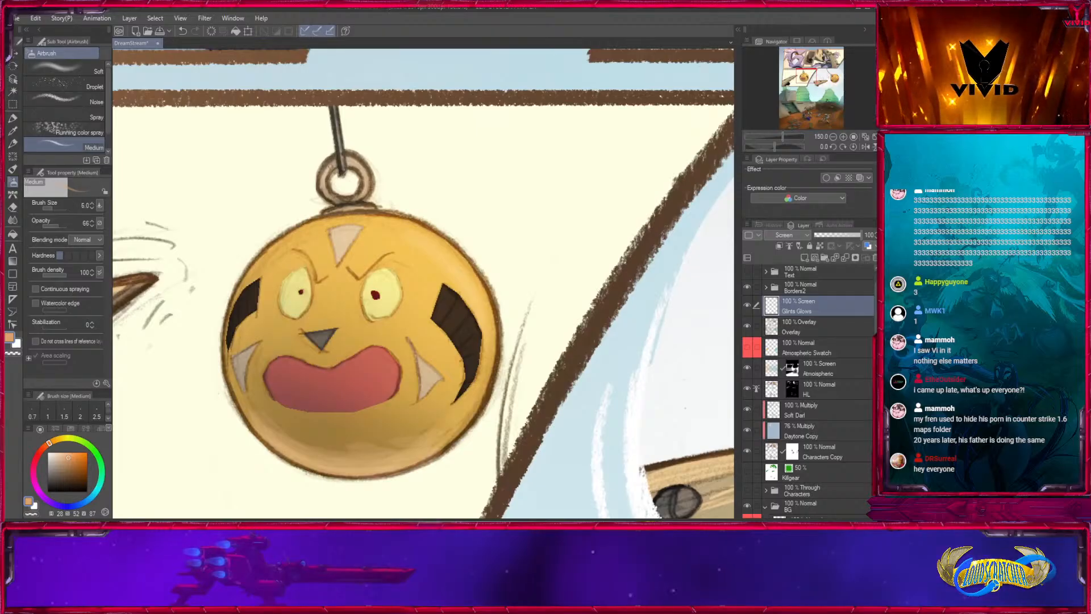
mouse_move(588, 347)
left_mouse_down()
mouse_move(418, 285)
mouse_move(306, 210)
left_mouse_up()
mouse_move(684, 371)
left_mouse_down()
mouse_move(574, 297)
mouse_move(565, 261)
left_mouse_up()
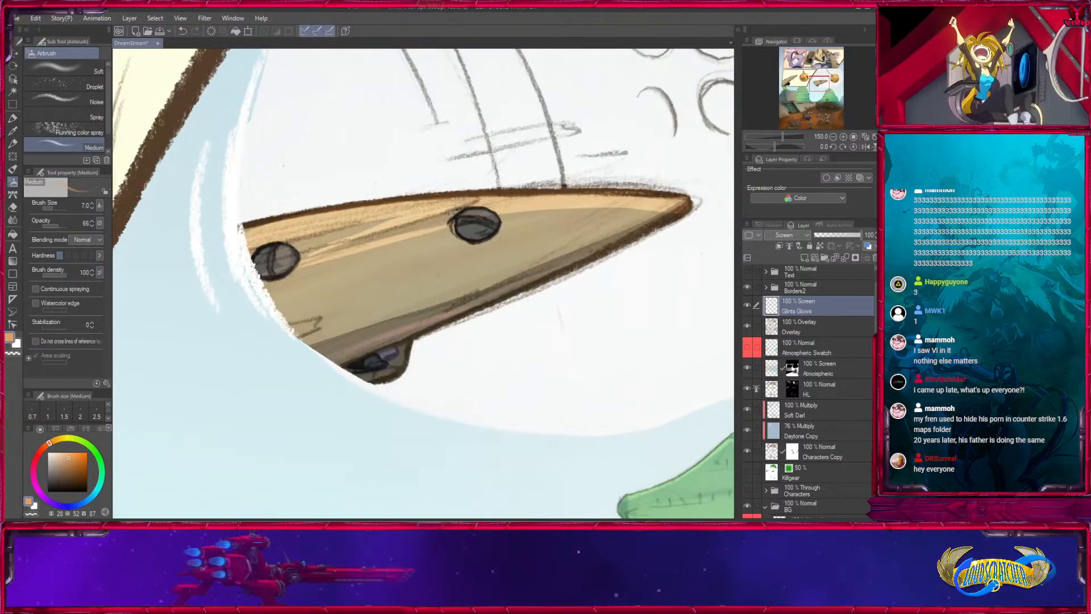
key("]")
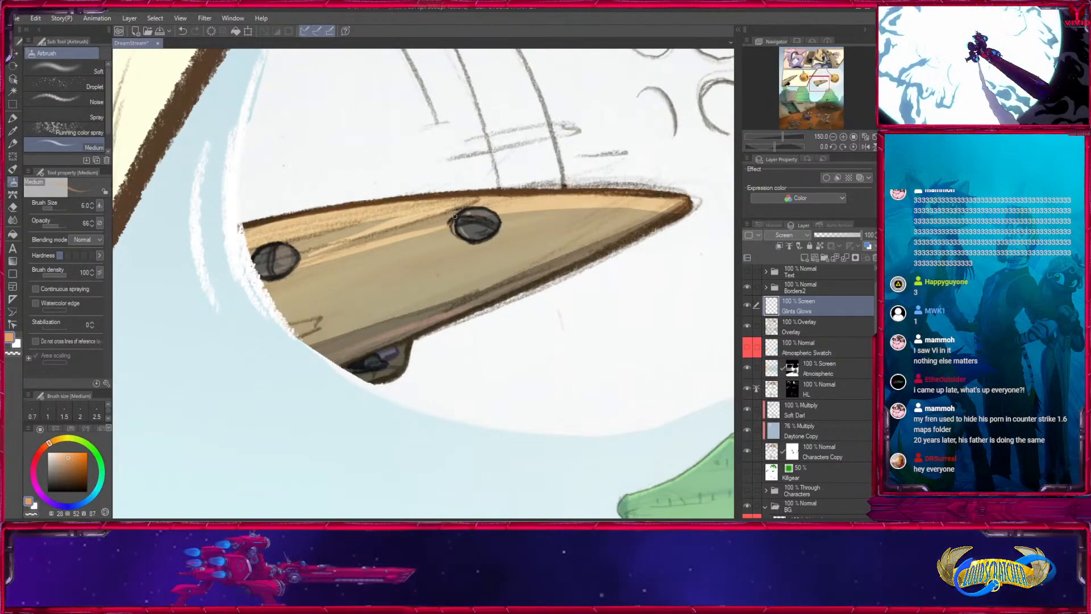
key("]")
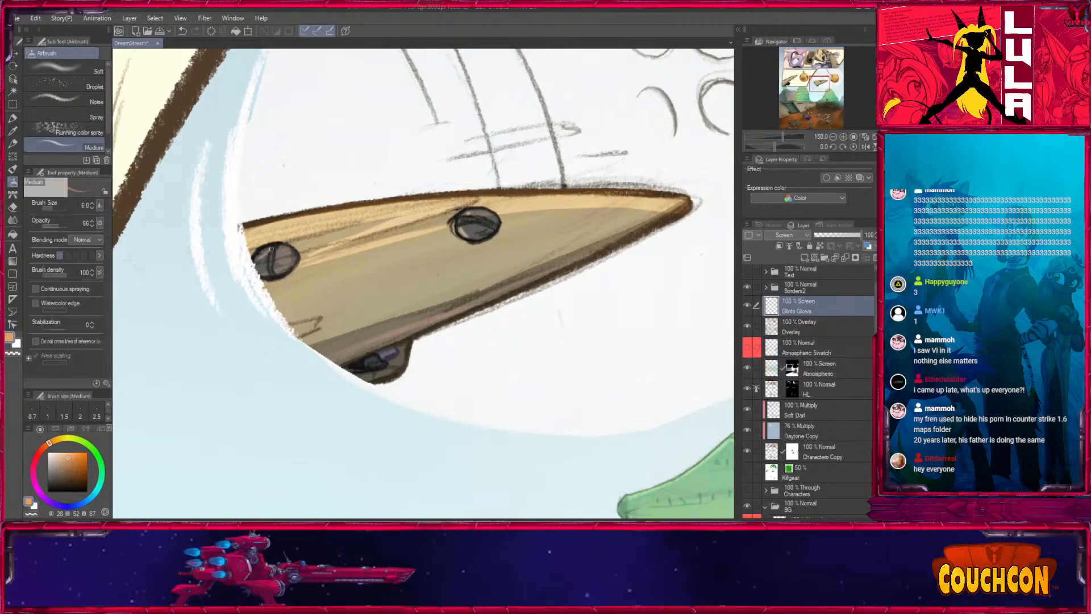
left_click_drag(605, 372, 173, 373)
left_click_drag(635, 318, 458, 414)
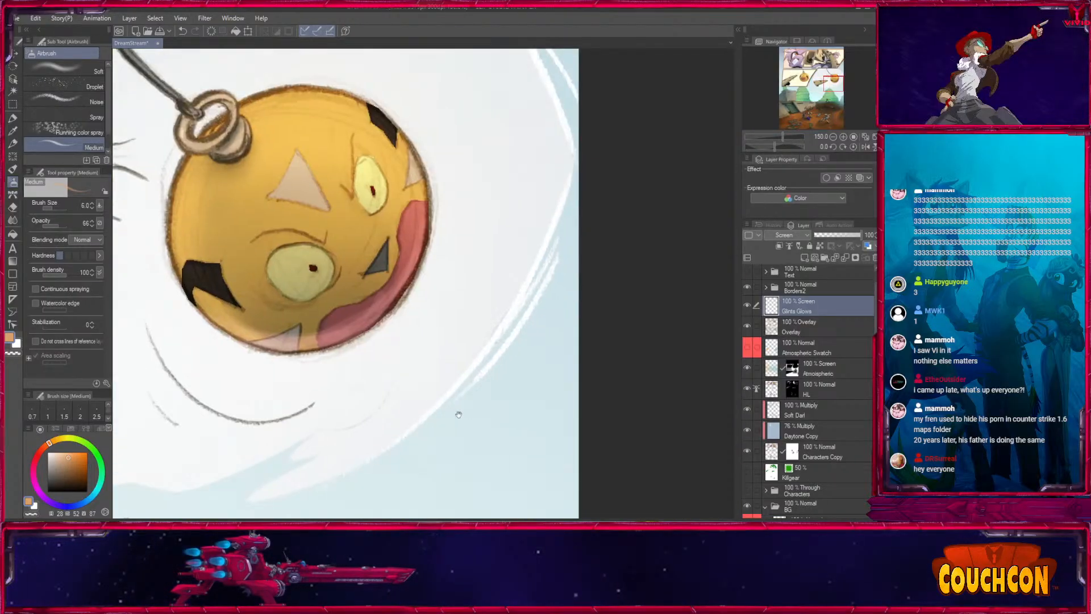
- Pick a muted green and airbrush a glint along the belt pouches in the third panel at size 6
left_click(804, 109)
left_click_drag(685, 322, 451, 219)
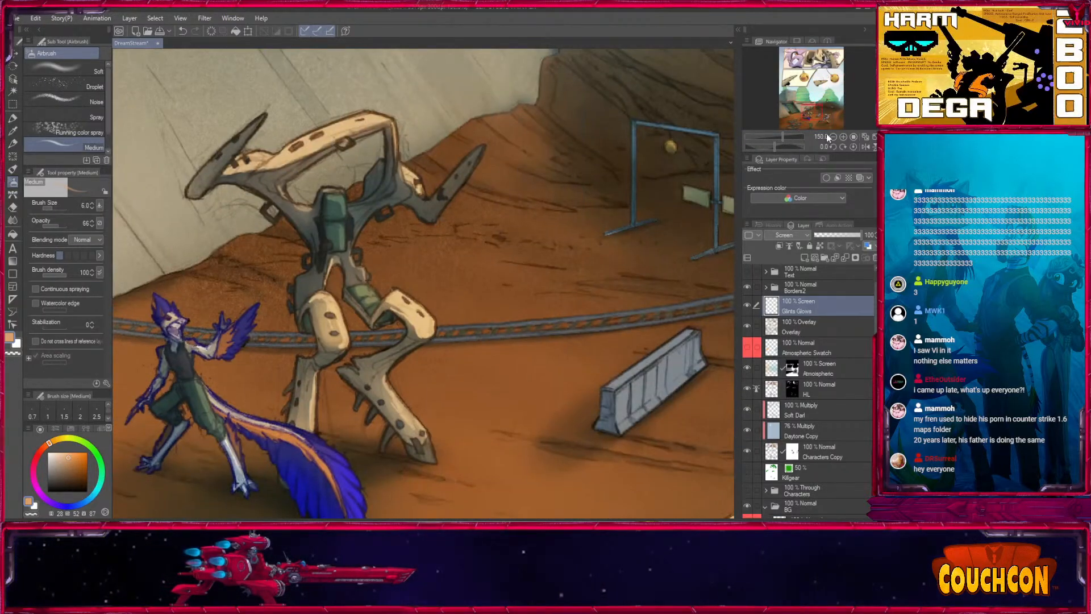
left_click(824, 62)
left_click_drag(354, 358, 463, 279)
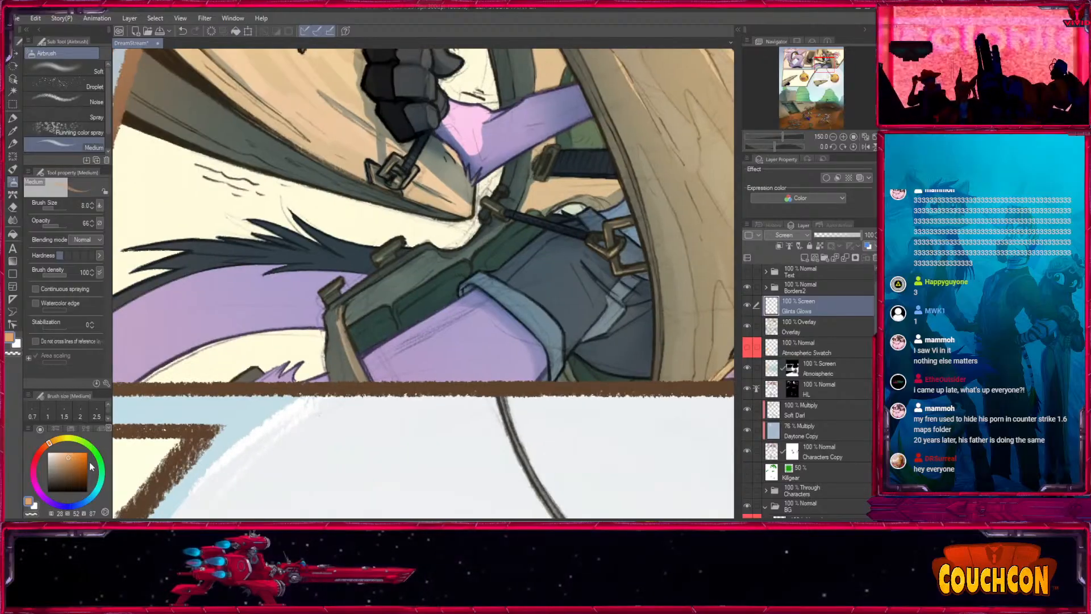
left_click(61, 471)
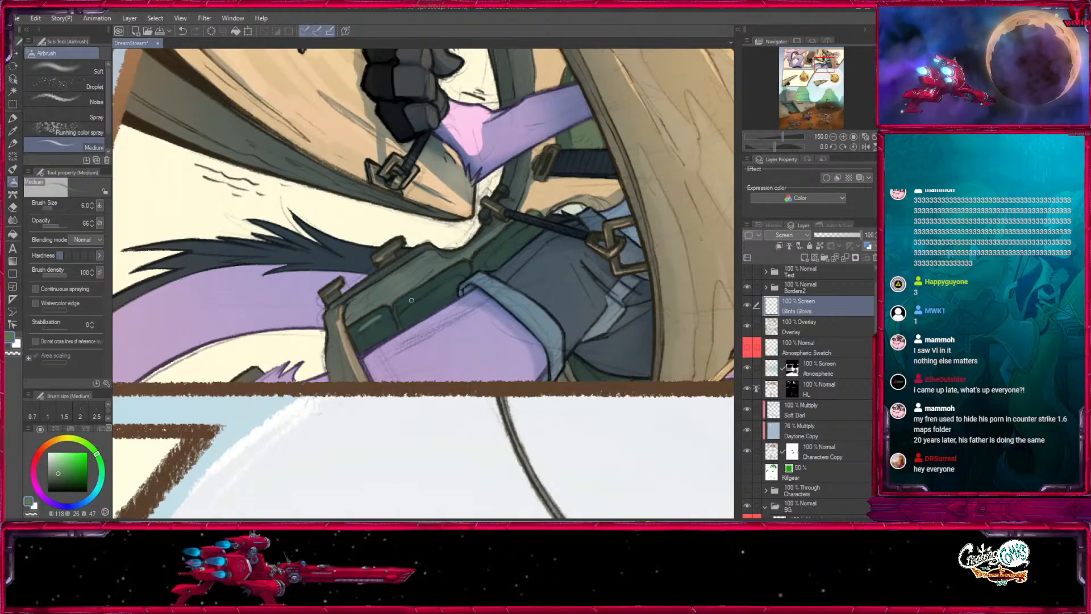
left_click_drag(412, 300, 459, 272)
left_click_drag(509, 228, 453, 334)
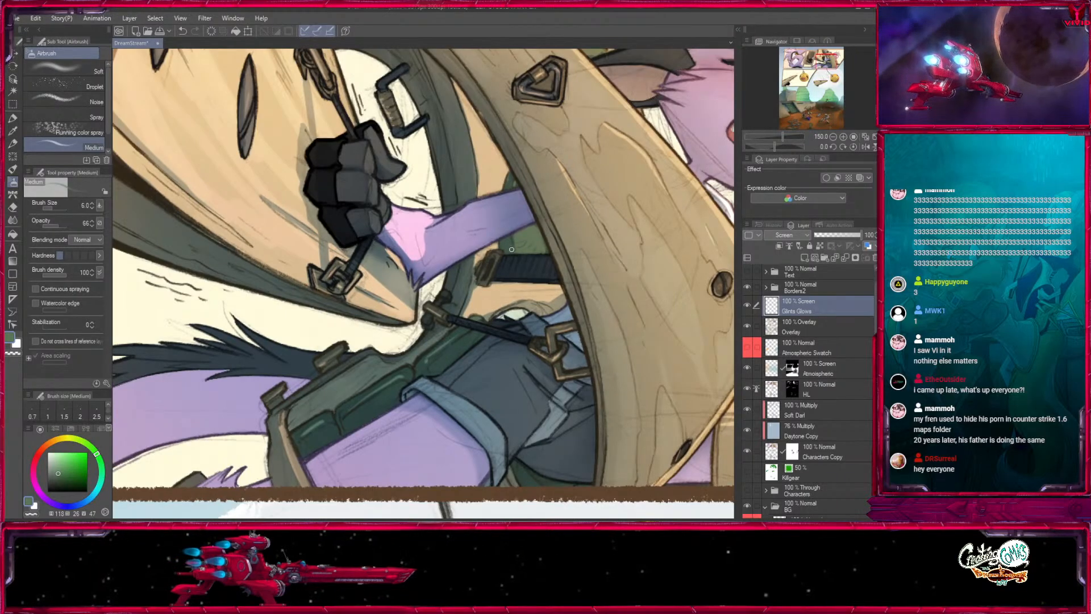
left_click_drag(590, 187, 473, 409)
left_click_drag(451, 263, 603, 101)
- Compare the upper comic panels with and without the Glints Glows layer
left_click(833, 137)
left_click(833, 137)
left_click_drag(831, 65, 831, 58)
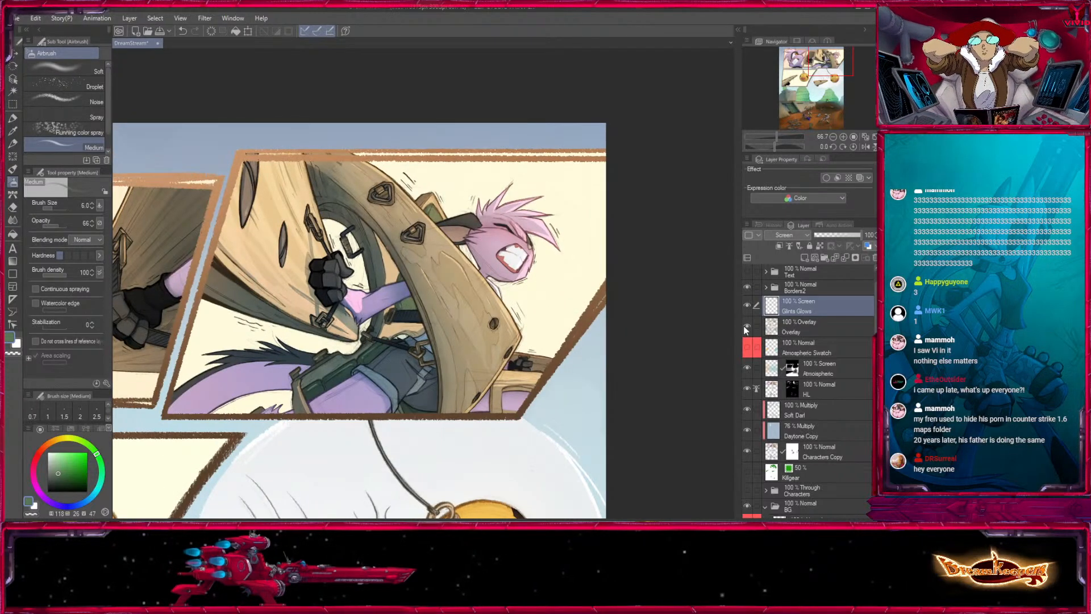
left_click(748, 305)
left_click_drag(310, 423, 614, 380)
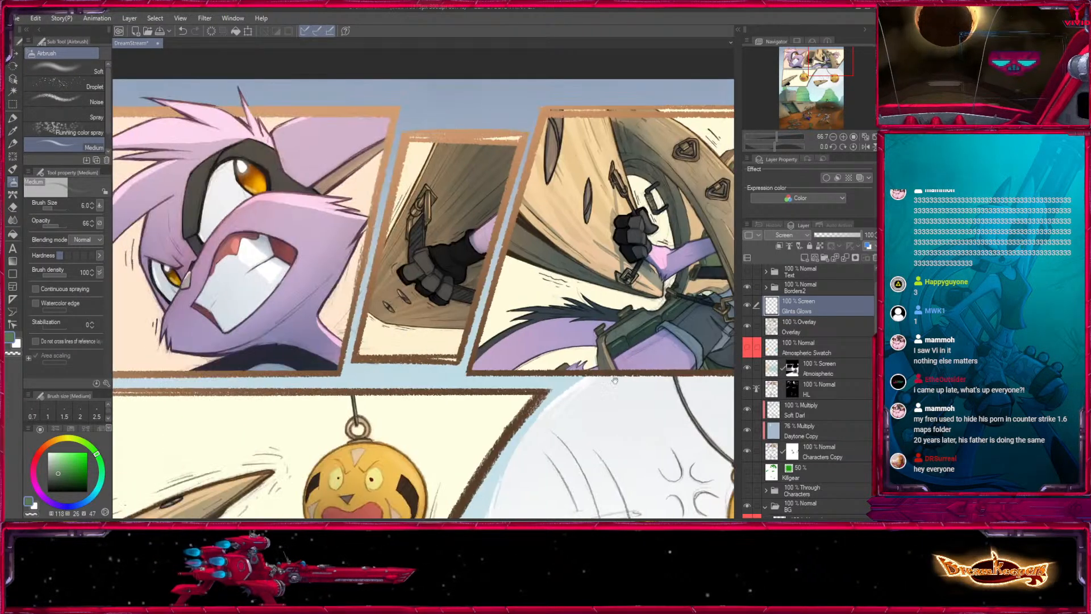
left_click_drag(594, 428, 586, 440)
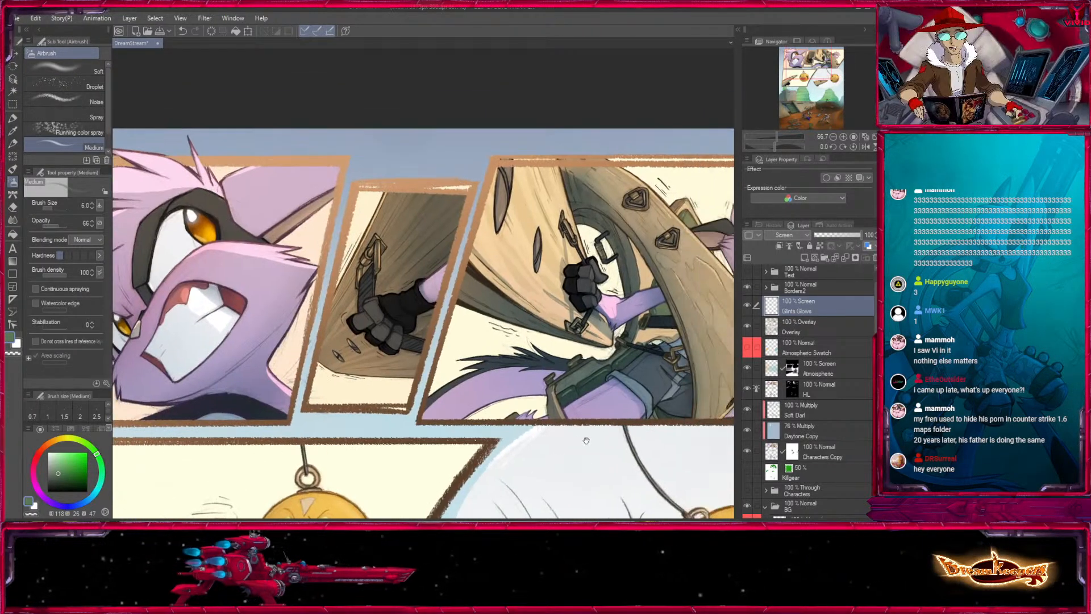
left_click(749, 306)
left_click_drag(527, 457, 625, 341)
left_click_drag(633, 422, 423, 245)
- Compare the whole comic page with and without the Overlay layer, and save the file
left_click(833, 137)
left_click(833, 137)
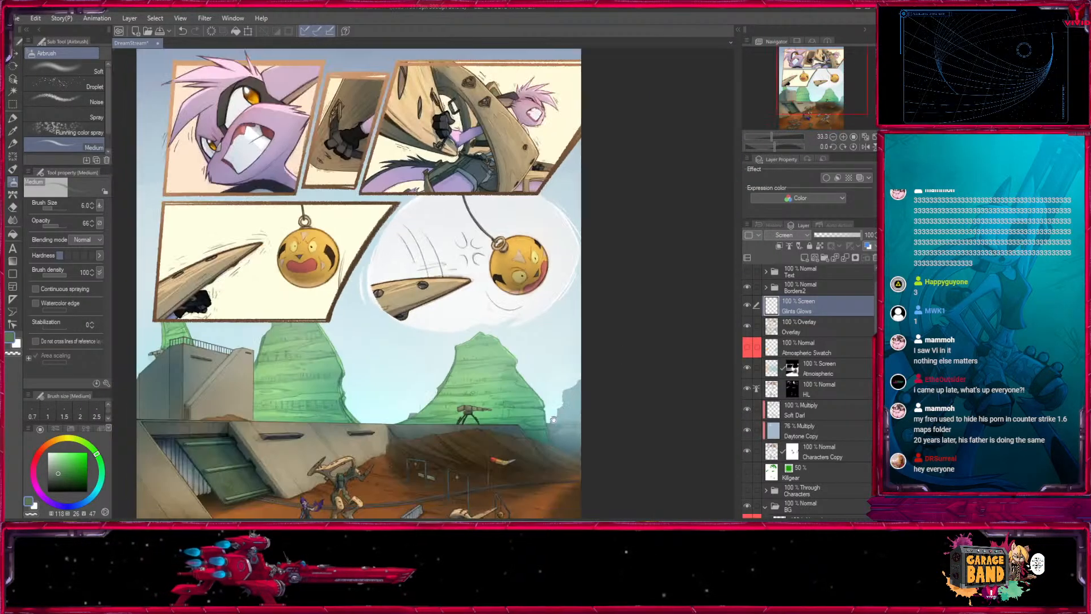
left_click(833, 137)
left_click(866, 137)
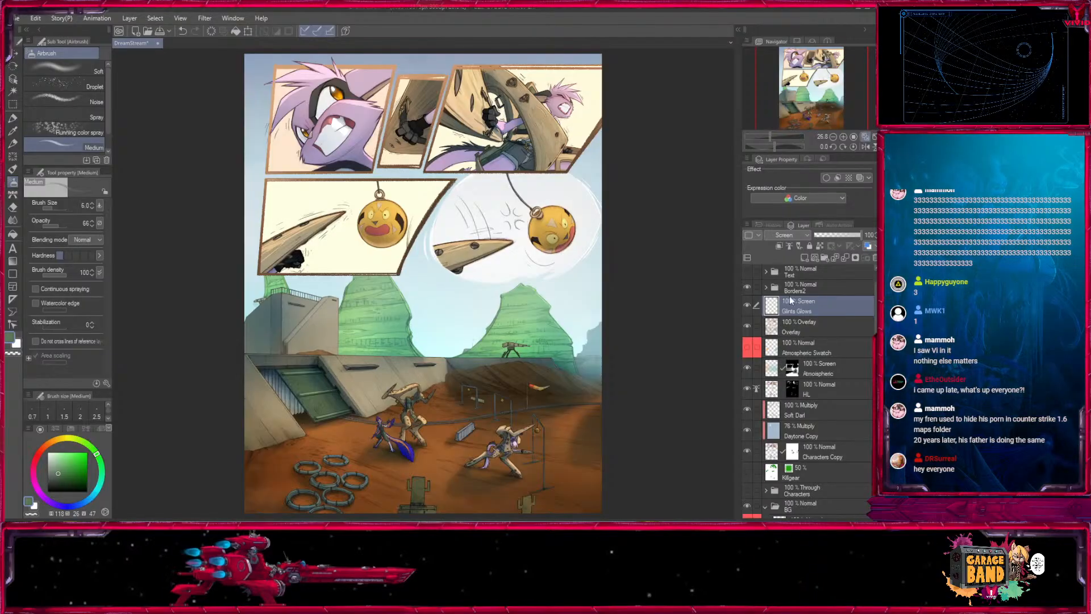
left_click(748, 332)
left_click(748, 332)
left_click(748, 332)
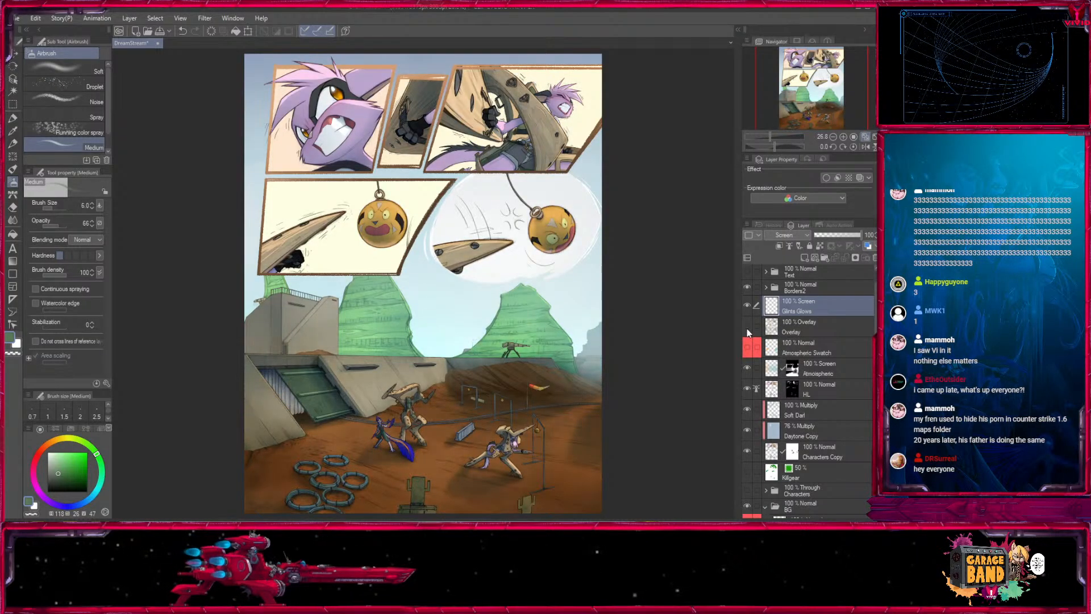
left_click(747, 332)
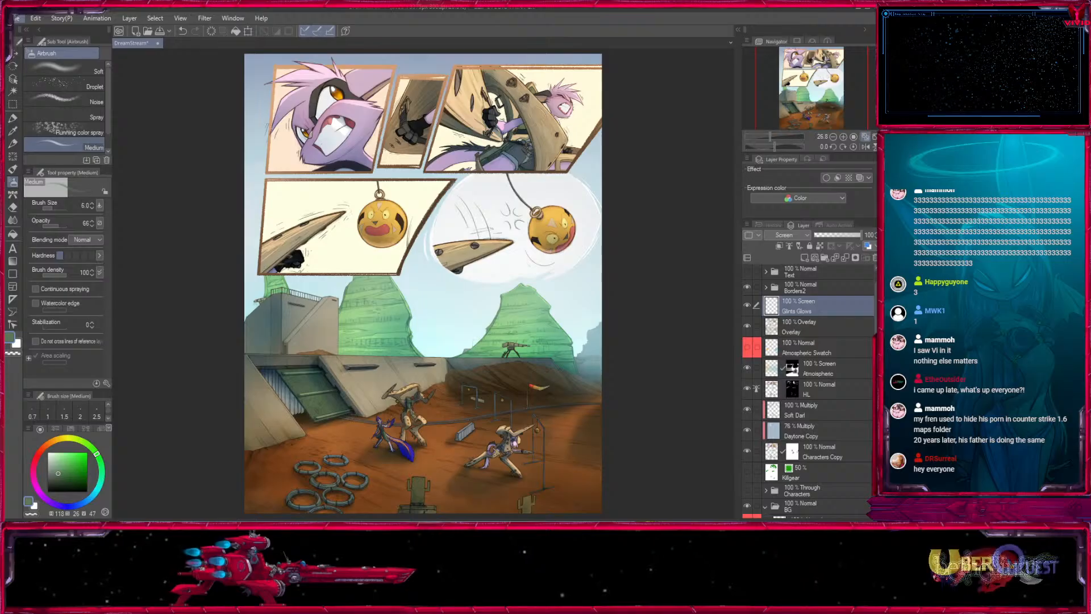
key("ctrl+s")
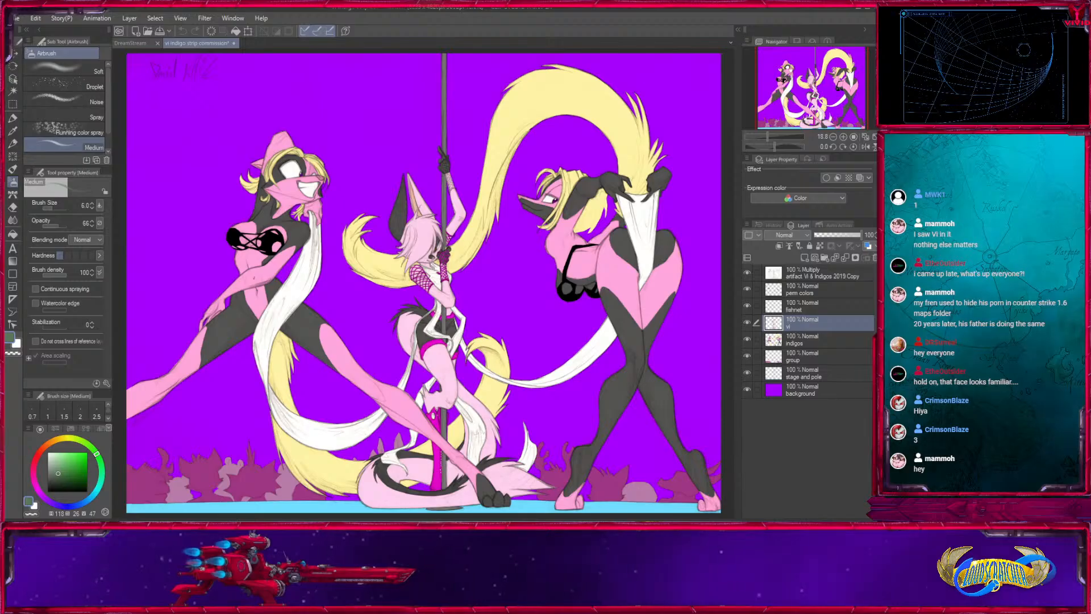
- Hide the purple background and every colour layer in the commission file, leaving only the Multiply pencil art layer showing
left_click_drag(748, 305, 754, 373)
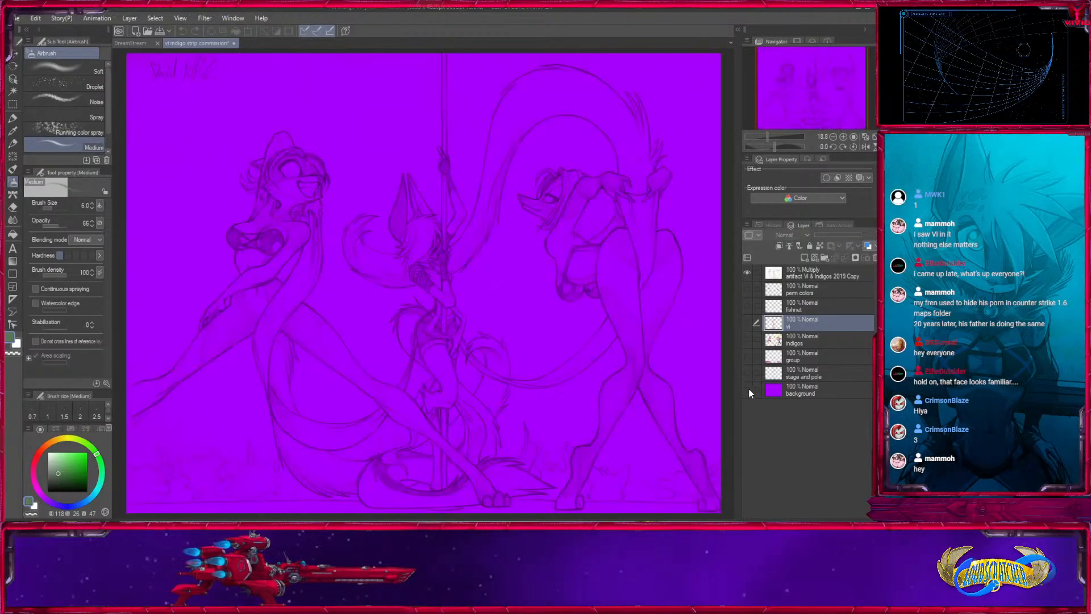
left_click(747, 391)
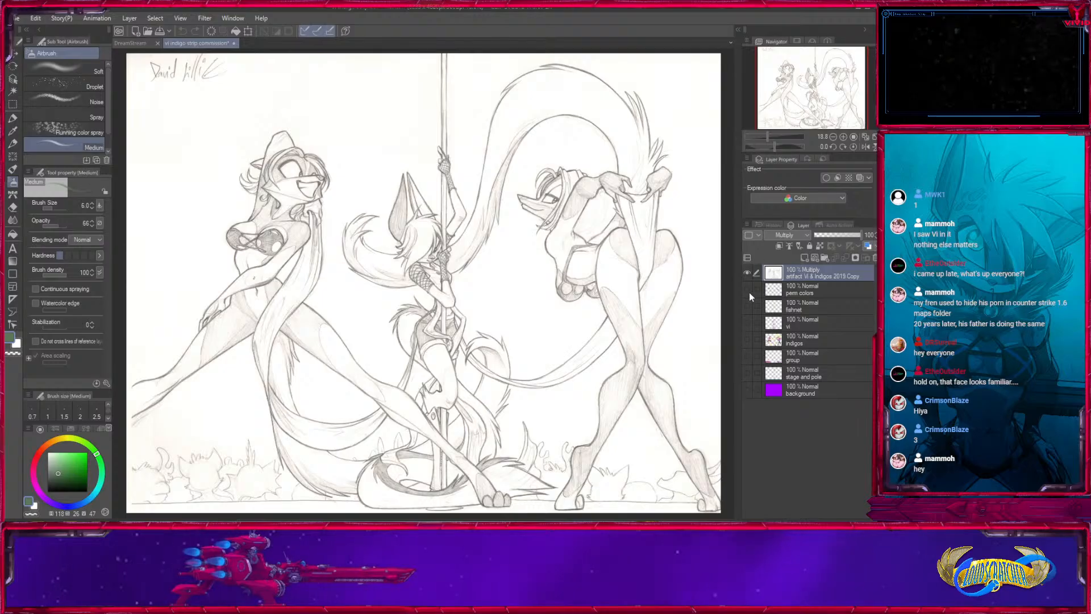
left_click_drag(749, 292, 748, 389)
left_click_drag(749, 348, 748, 288)
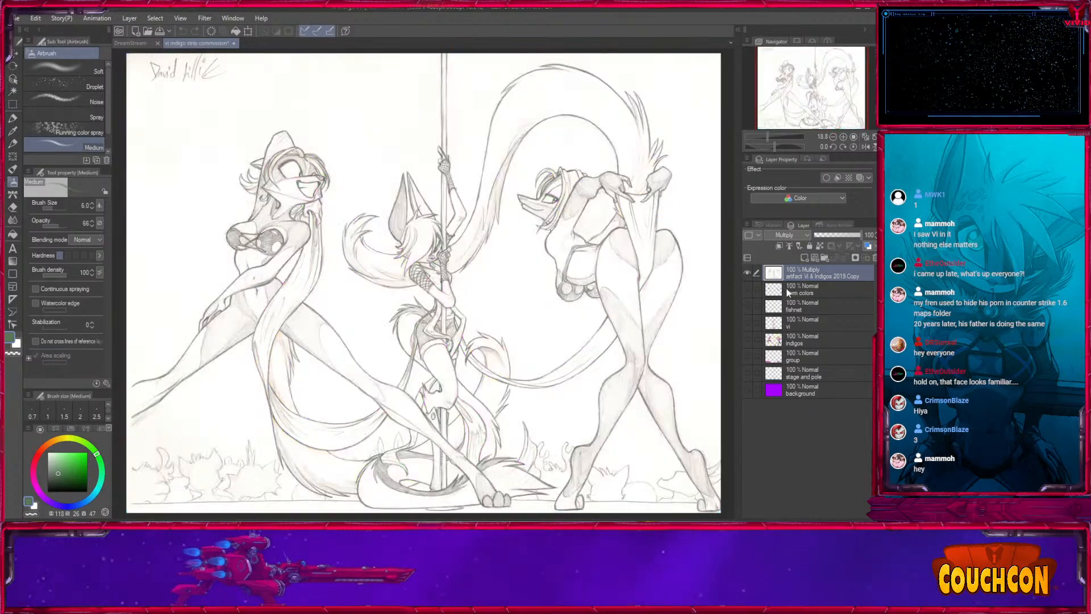
- Duplicate the Multiply pencil art layer, move the copy beneath the background layer and hide it
double_click(843, 136)
left_click_drag(479, 475, 489, 402)
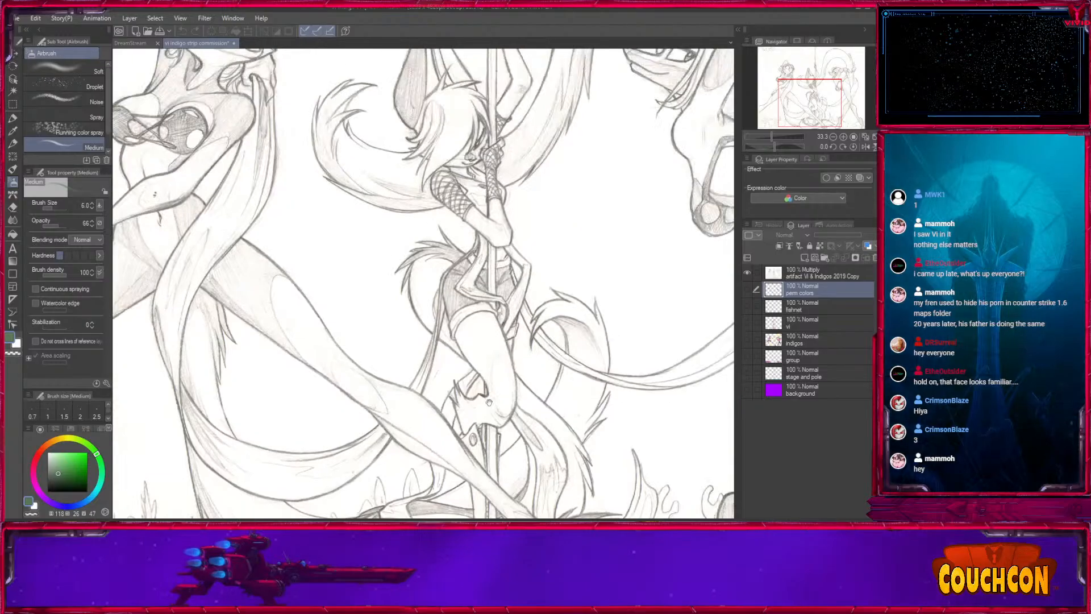
mouse_move(820, 83)
left_mouse_down()
mouse_move(798, 79)
mouse_move(846, 111)
mouse_move(837, 78)
mouse_move(823, 75)
left_mouse_up()
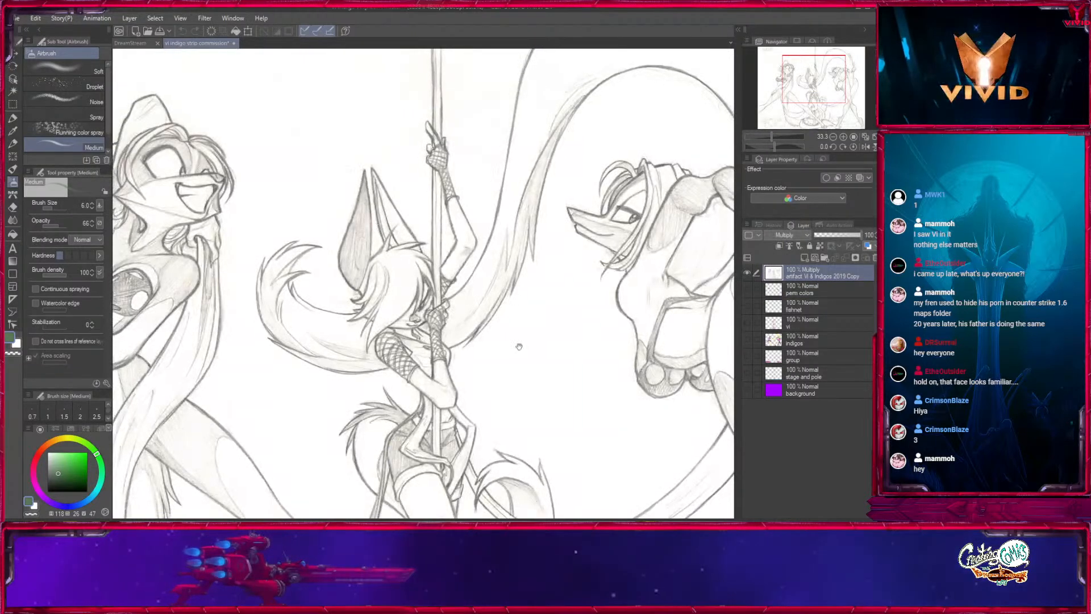
mouse_move(498, 401)
left_mouse_down()
mouse_move(617, 249)
mouse_move(597, 297)
left_mouse_up()
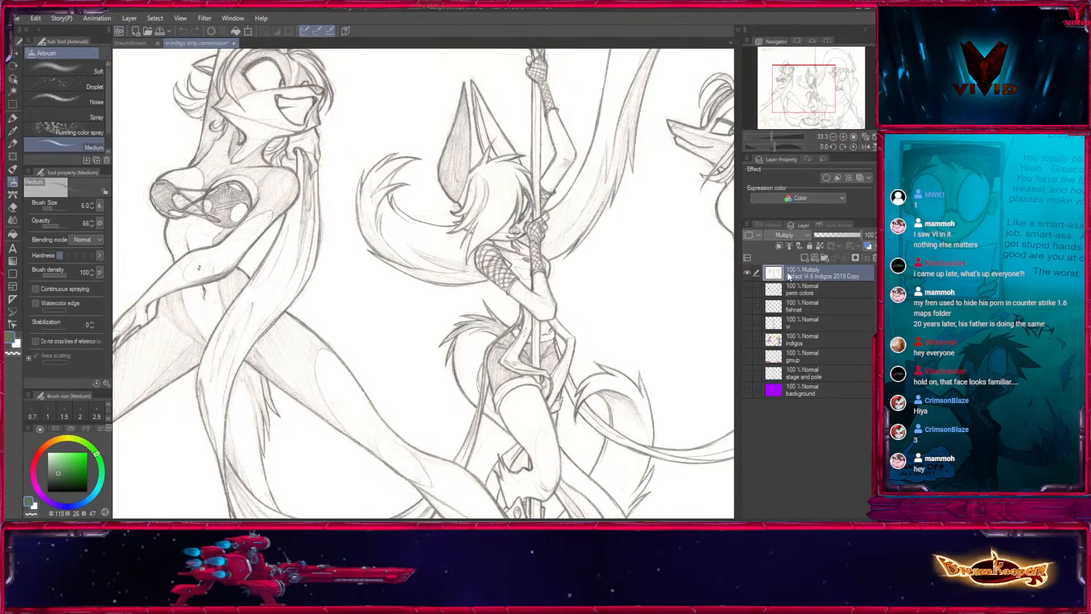
left_click_drag(788, 273, 804, 258)
left_click_drag(811, 419, 811, 419)
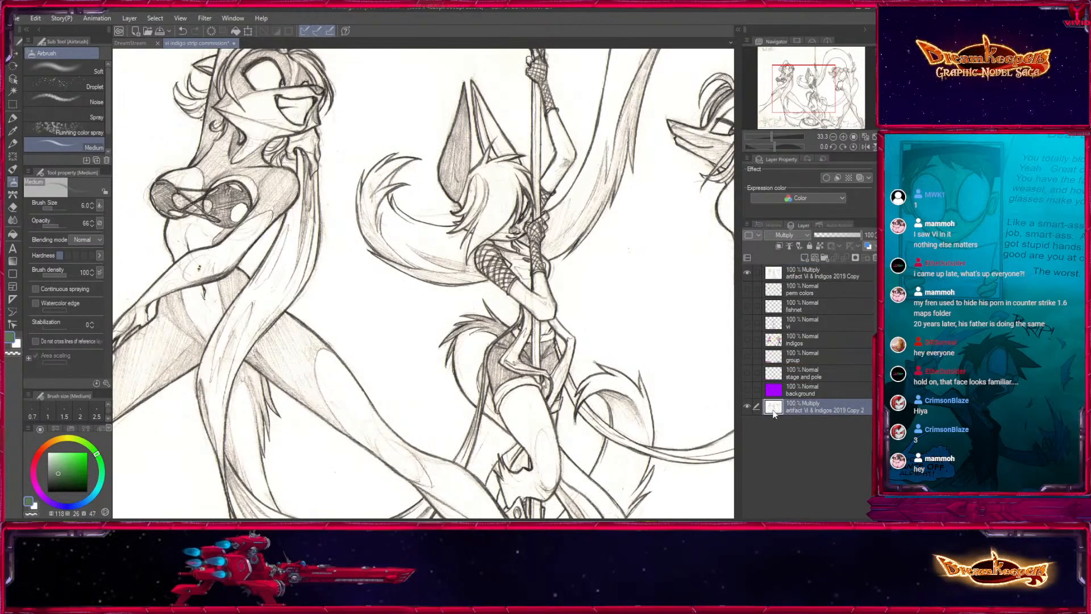
left_click(747, 406)
- Add a Level Correction layer above the pencil art and adjust its levels to darken the lines and whiten the paper
left_click(824, 273)
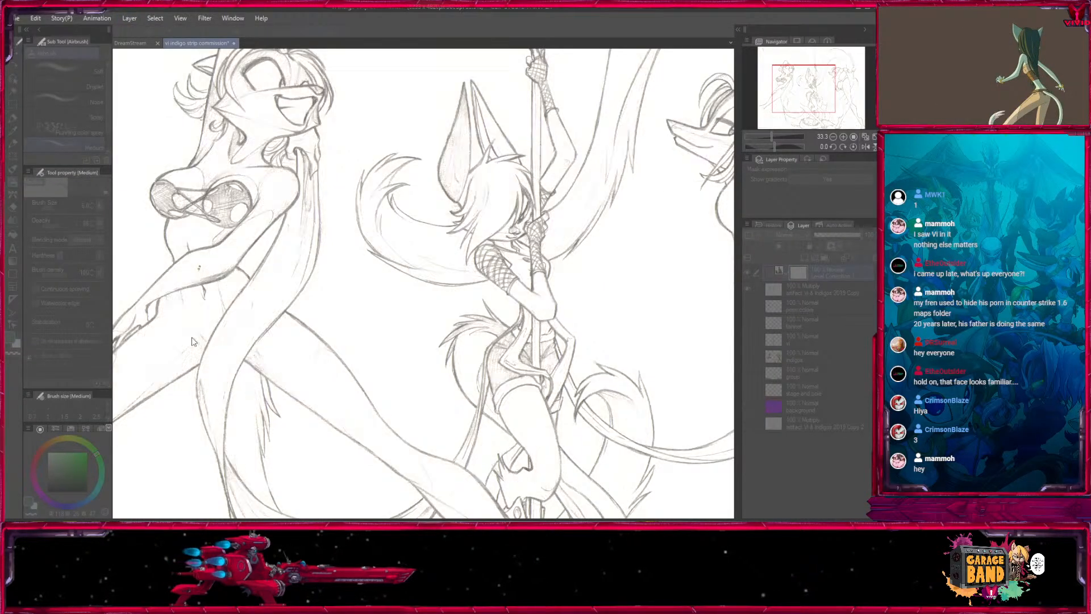
left_click_drag(74, 336, 80, 337)
left_click_drag(162, 337, 146, 345)
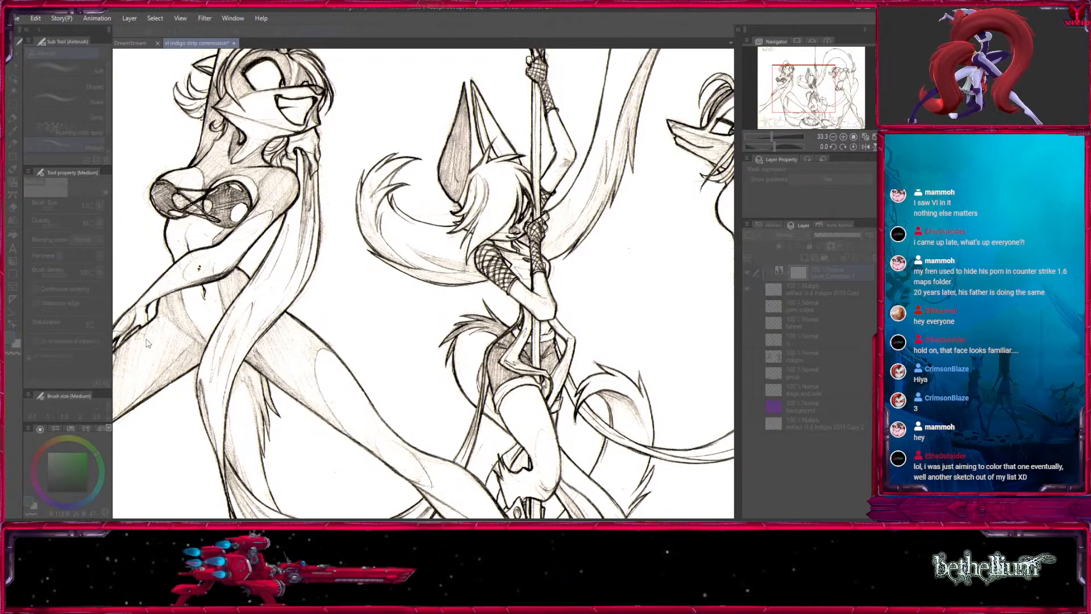
mouse_move(146, 342)
left_mouse_down()
mouse_move(136, 339)
mouse_move(154, 340)
left_mouse_up()
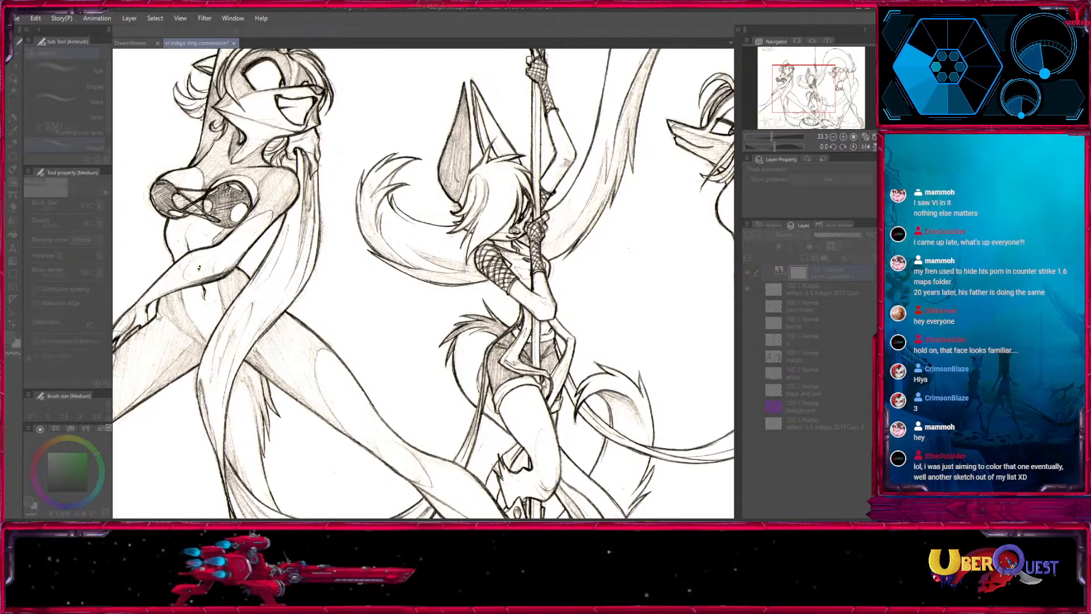
key("Return")
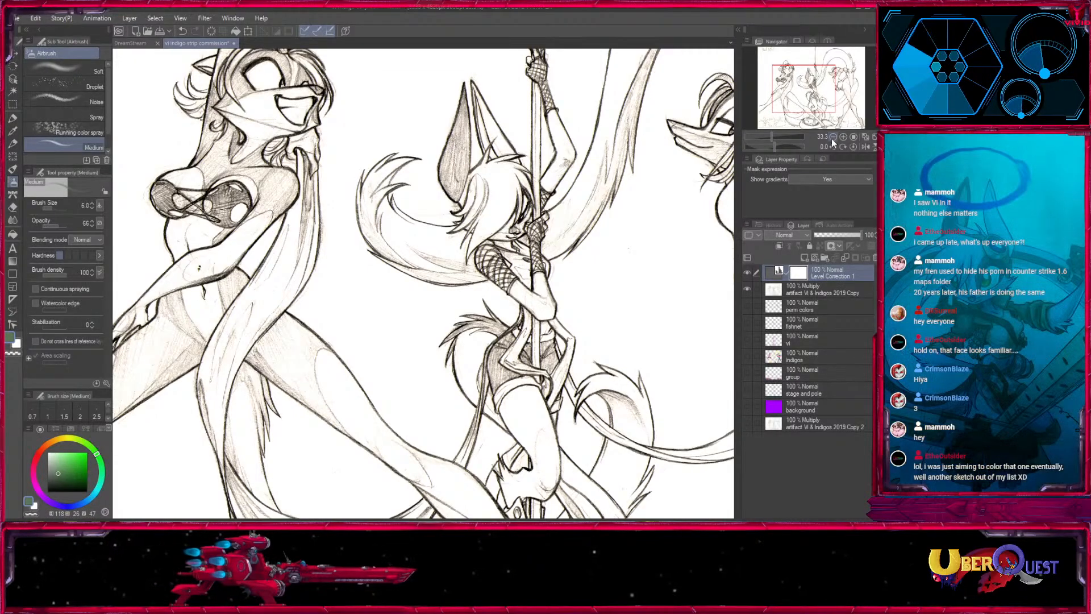
- Examine the whole drawing and the figures up close, comparing the pencil art with and without the Level Correction layer
key("ctrl+0")
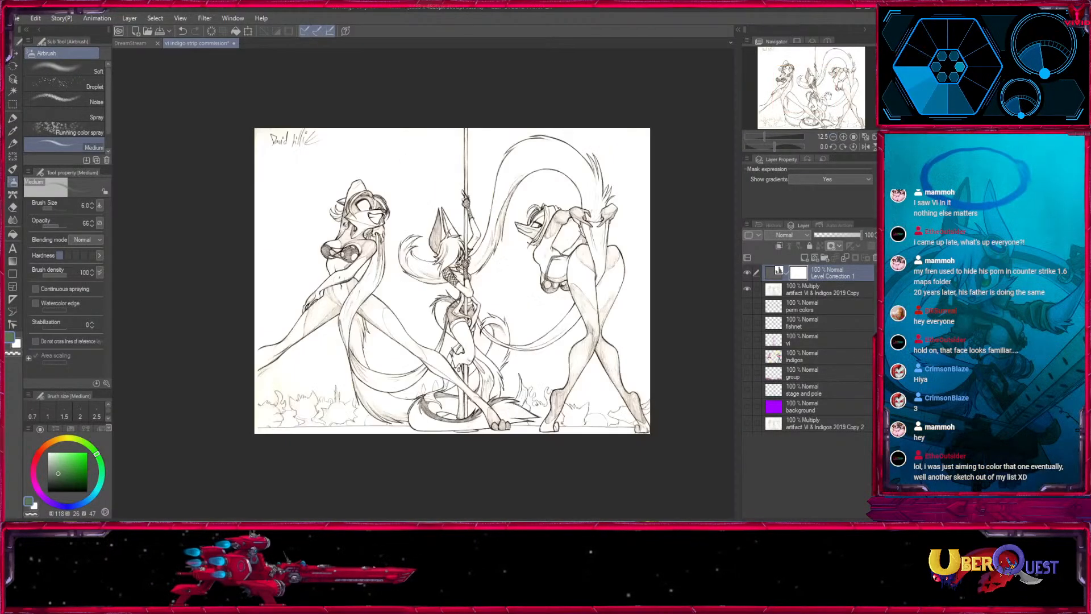
left_click(747, 273)
left_click(747, 273)
left_click(748, 273)
left_click(747, 273)
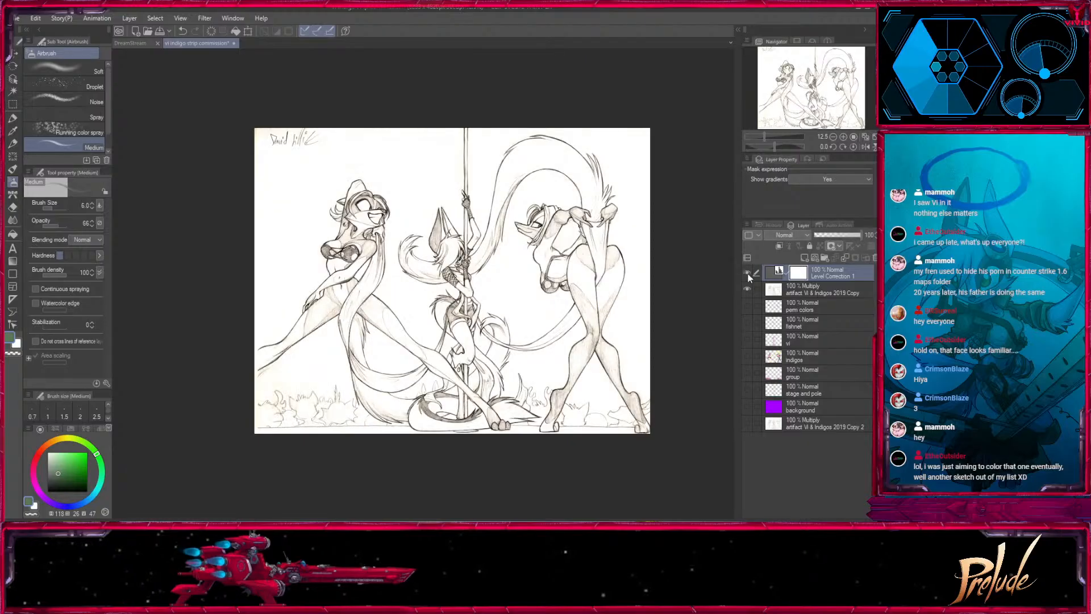
left_click(843, 137)
left_click(843, 137)
left_click(843, 137)
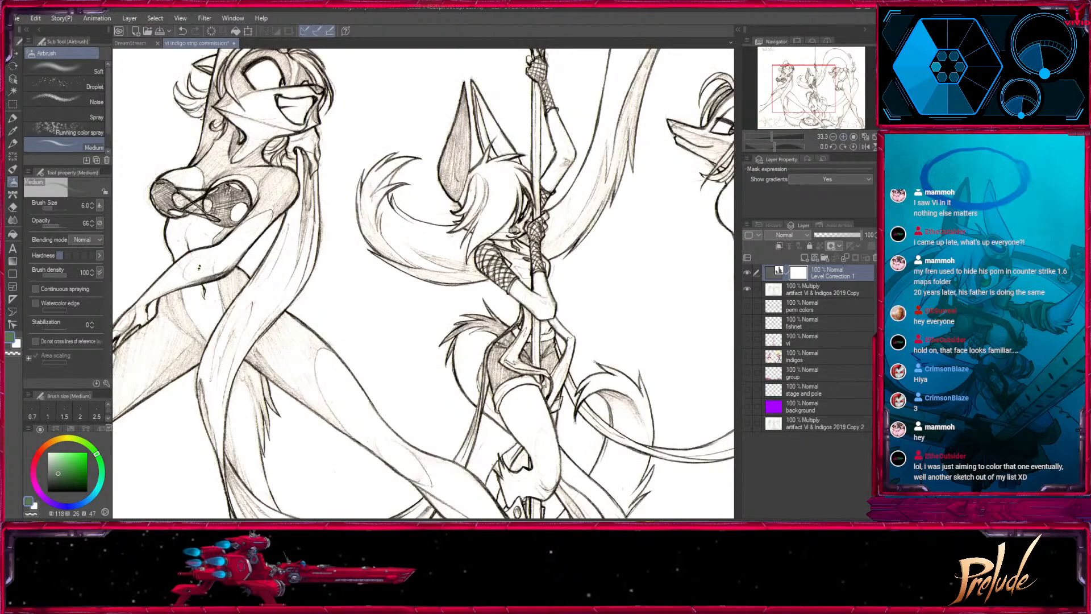
left_click_drag(822, 97, 831, 89)
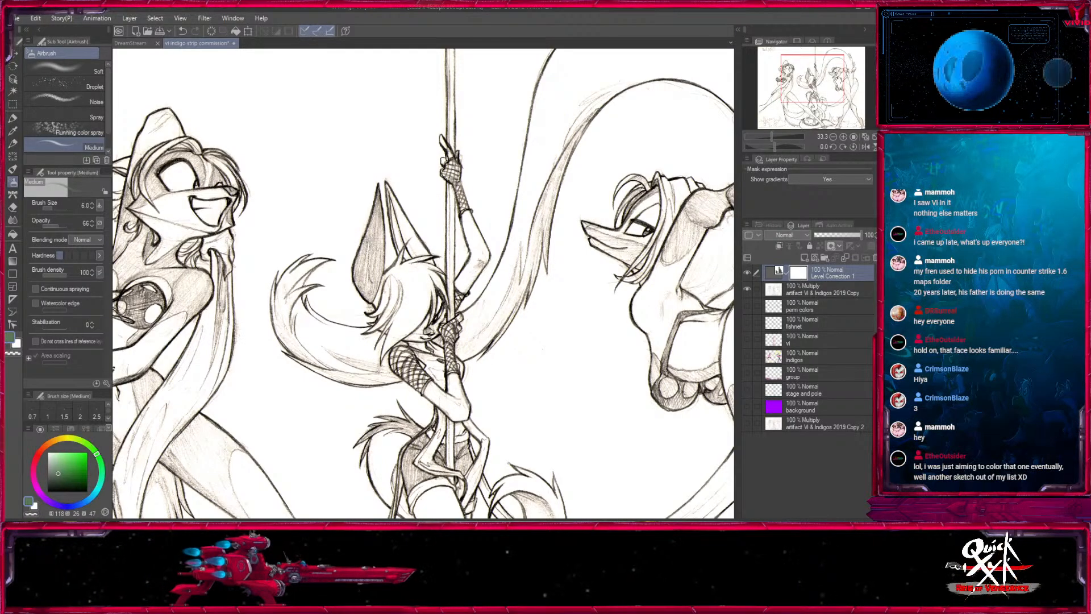
left_click_drag(823, 84, 832, 98)
left_click(833, 137)
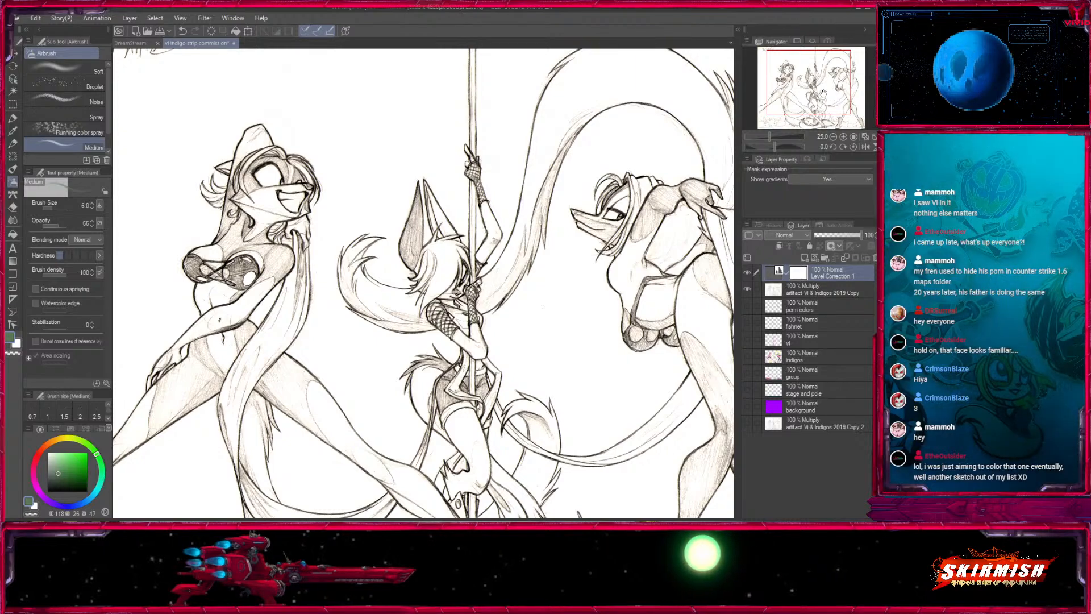
left_click_drag(822, 94, 821, 100)
left_click(749, 271)
left_click(749, 272)
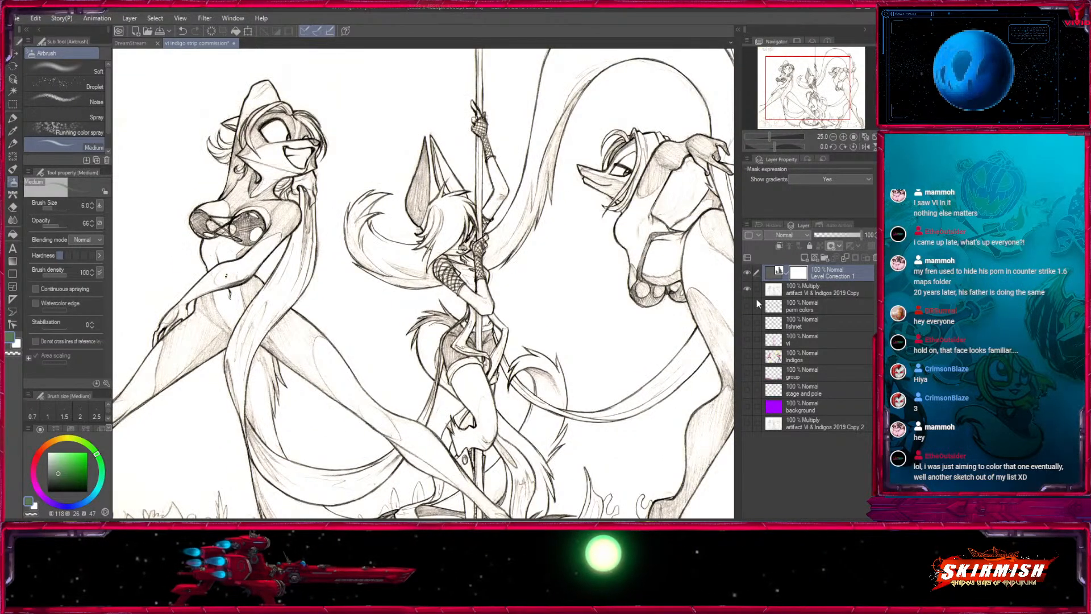
left_click(747, 289)
left_click(747, 289)
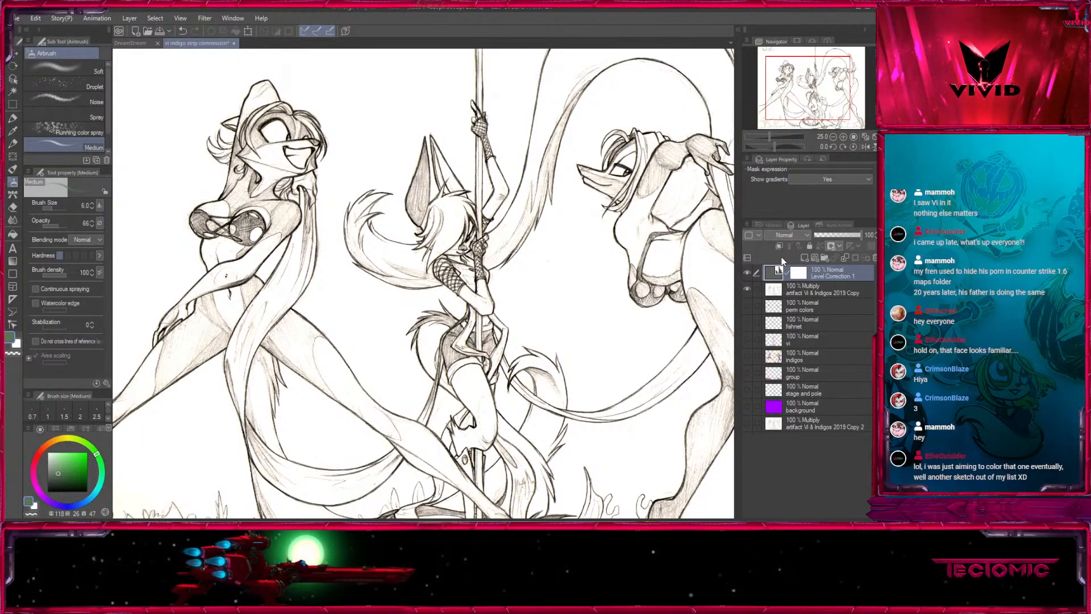
- Merge the Level Correction layer into the pencil art, duplicate the merged Multiply layer and compare the lines with and without the duplicate
key("ctrl+e")
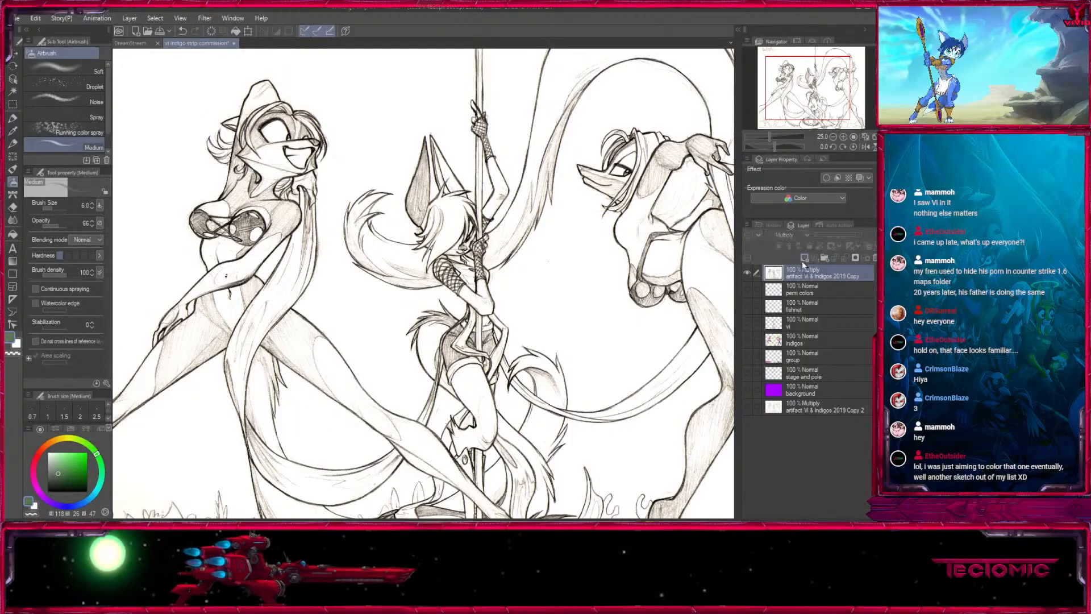
left_click(803, 259)
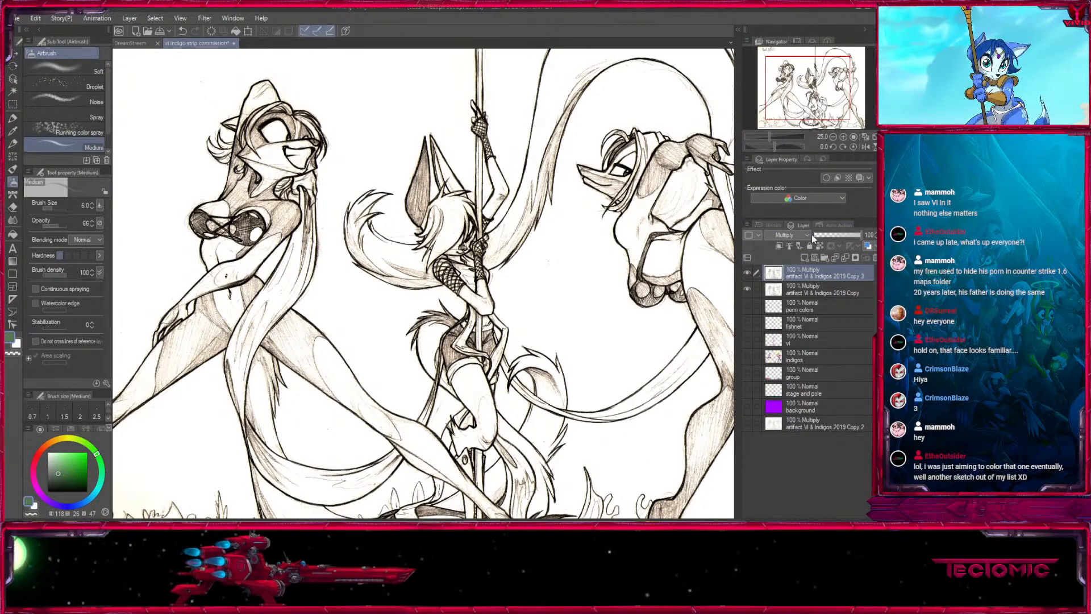
key("ctrl+z")
key("ctrl+y")
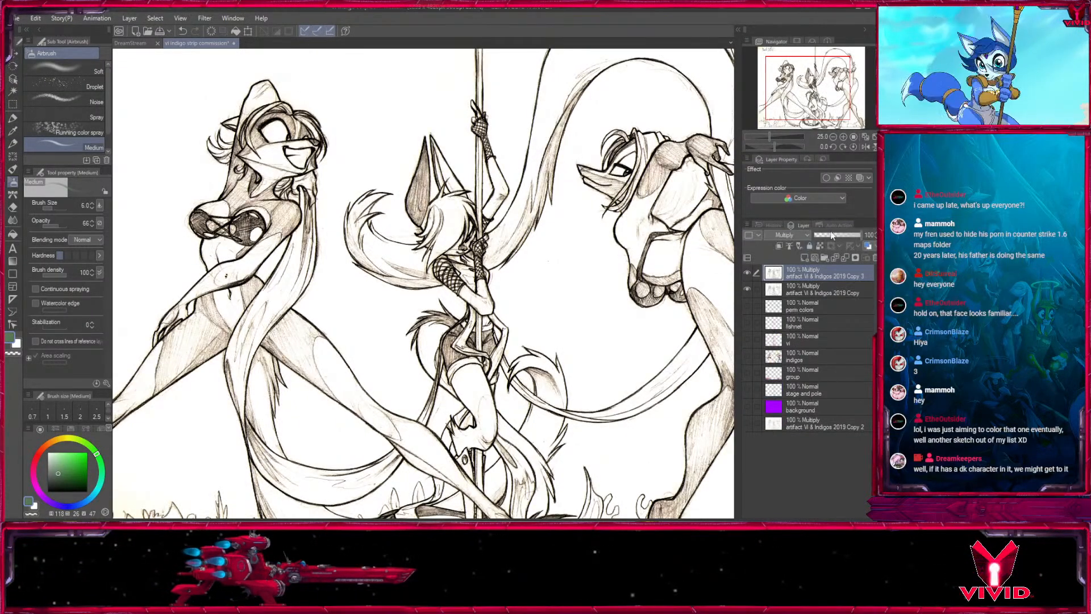
mouse_move(530, 398)
left_mouse_down()
mouse_move(605, 135)
mouse_move(717, 106)
mouse_move(648, 345)
mouse_move(608, 427)
mouse_move(384, 409)
left_mouse_up()
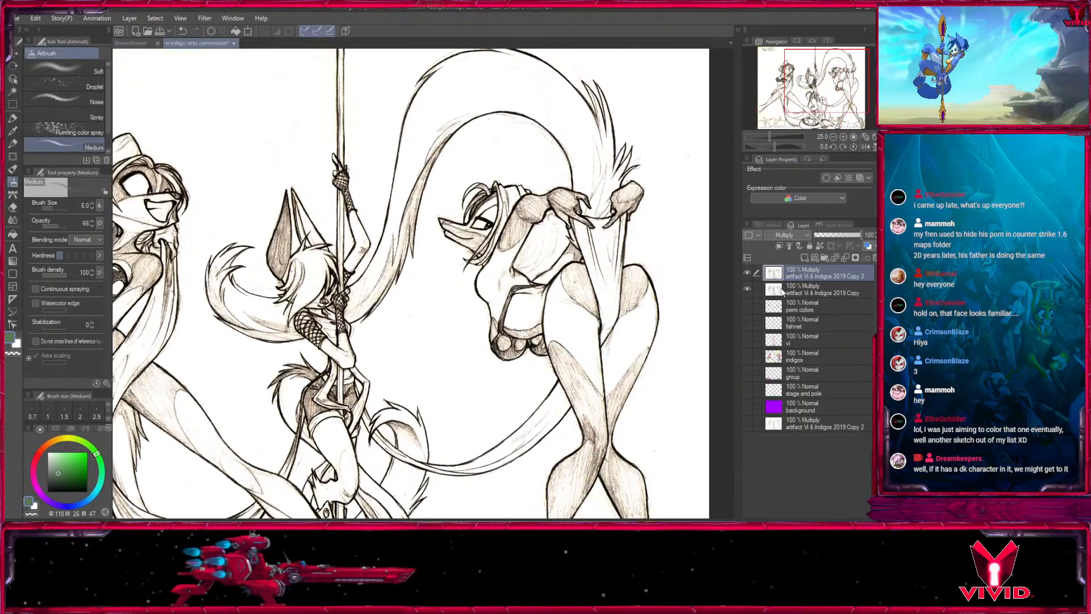
left_click(748, 273)
left_click(748, 273)
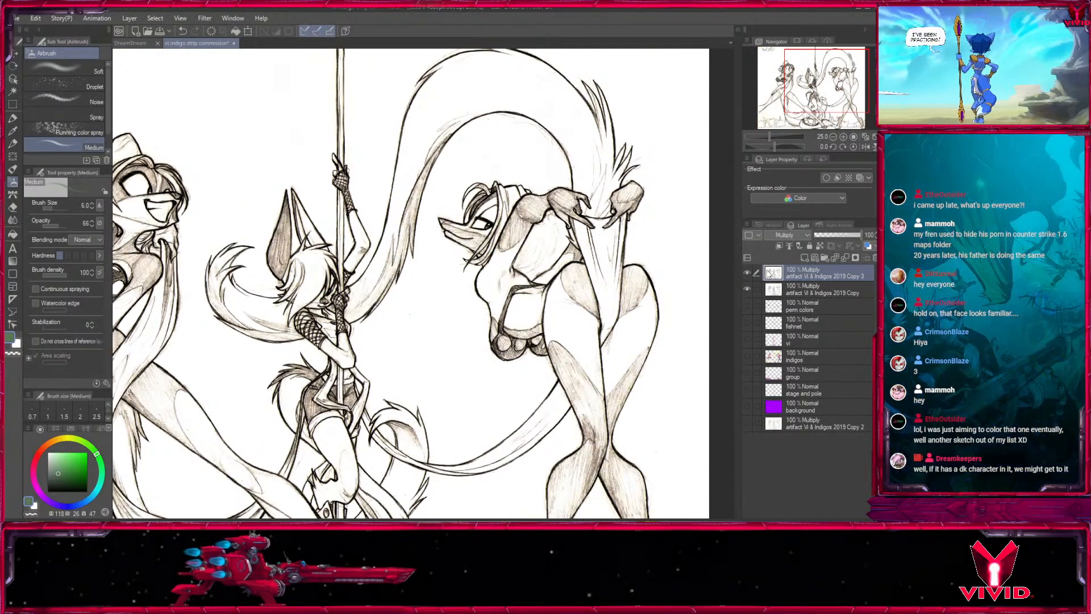
- Add a layer mask to the upper duplicated Multiply pencil layer and fill the mask with black
left_click(857, 259)
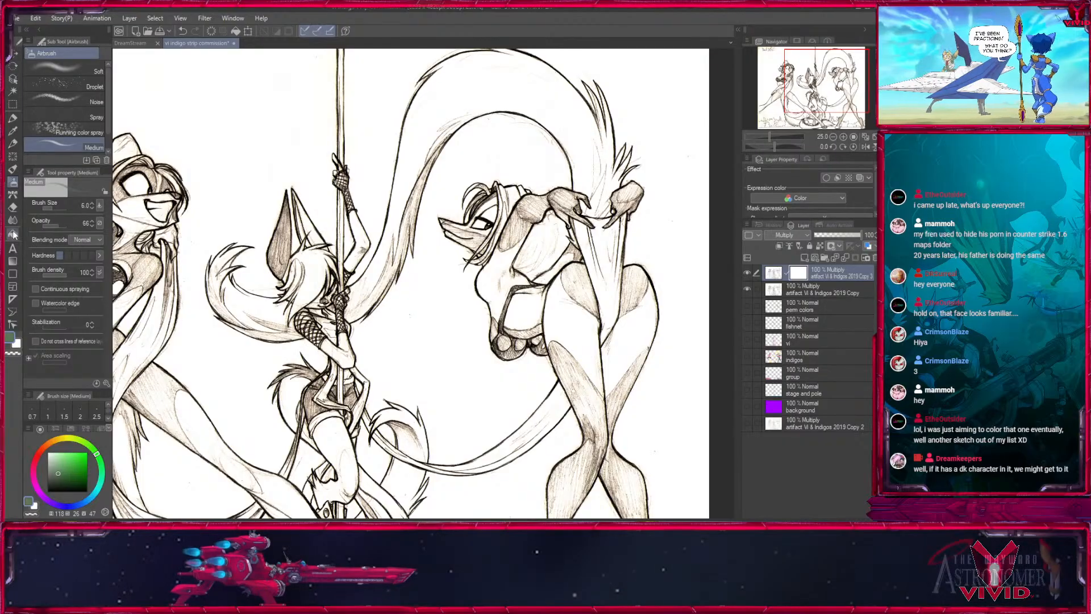
key("g")
left_click(247, 203)
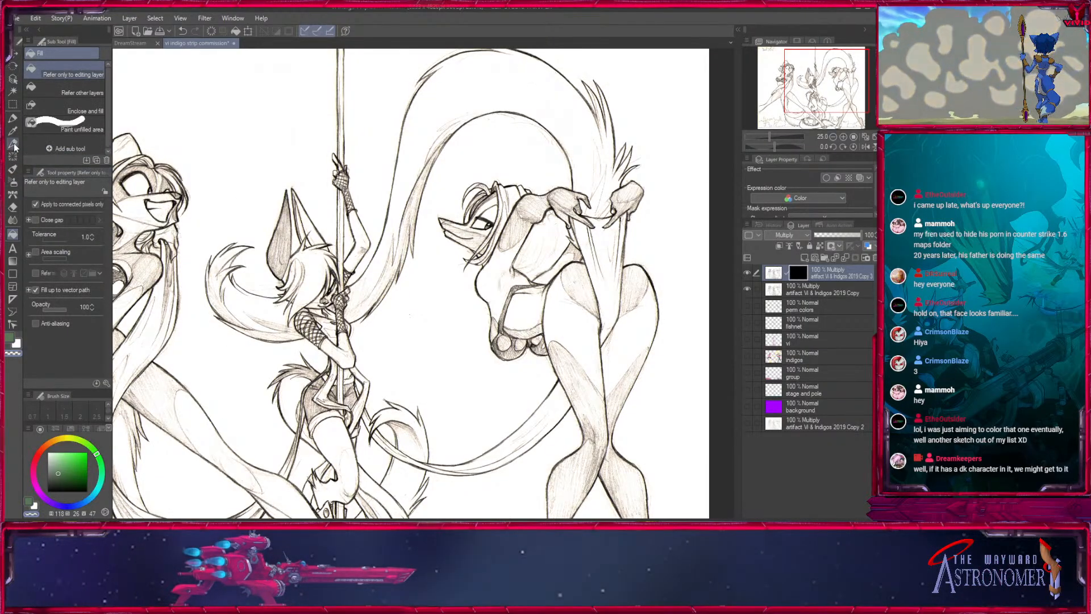
- Airbrush white on the mask around the right figure's face to bring back the darker lines, using the Medium airbrush starting at size 25
left_click(13, 181)
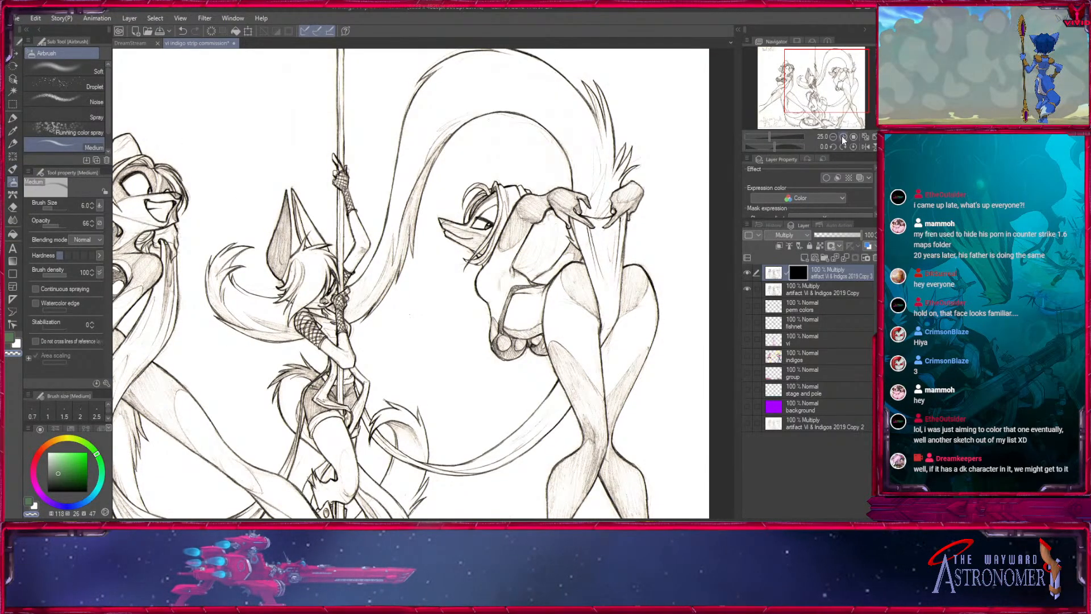
left_click(843, 137)
left_click(844, 137)
left_click(843, 137)
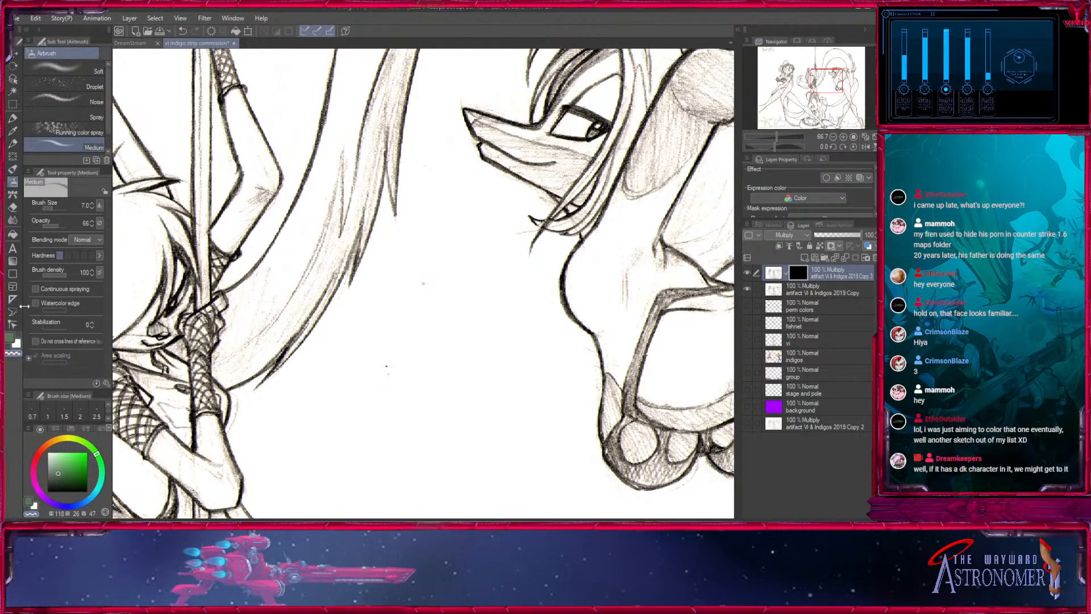
left_click(17, 344)
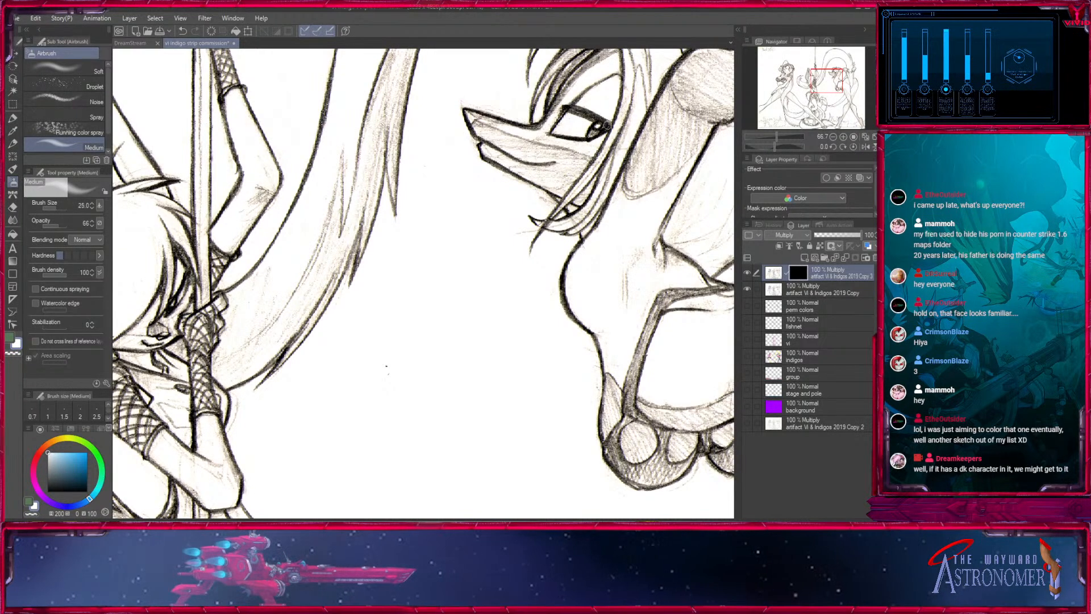
left_click_drag(607, 125, 553, 134)
key("bracketright")
key("bracketright")
key("bracketright")
key("bracketright")
mouse_move(481, 150)
left_mouse_down()
mouse_move(575, 97)
mouse_move(419, 330)
mouse_move(454, 268)
mouse_move(483, 262)
left_mouse_up()
key("bracketright")
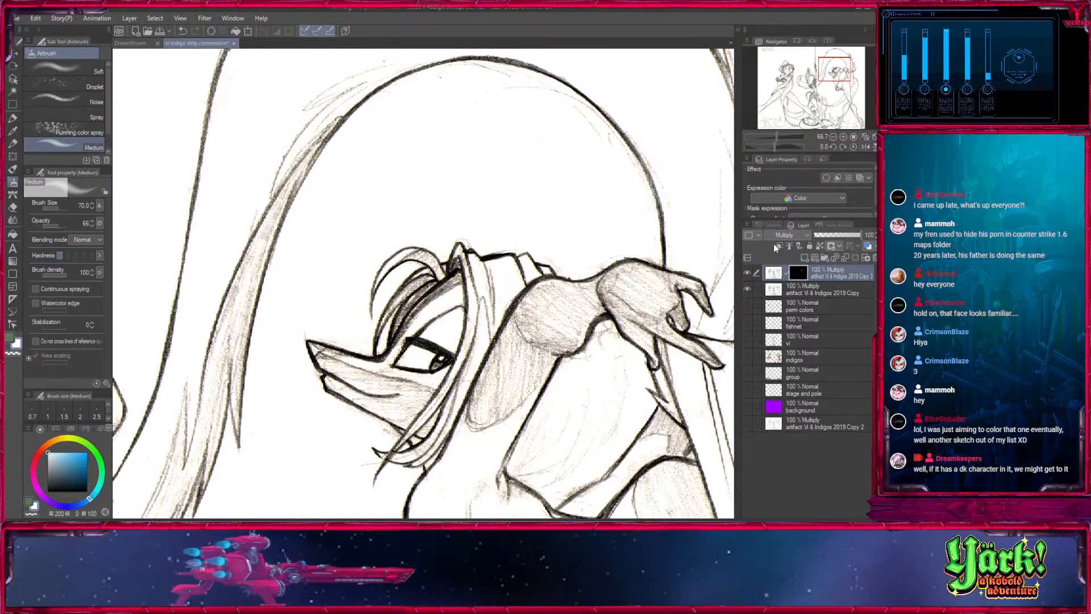
- Airbrush white on the mask over the right figure's torso, hands and thighs, enlarging the brush up to 500
left_click(833, 137)
left_click(832, 137)
left_click(837, 79)
key("bracketright")
key("bracketright")
key("bracketright")
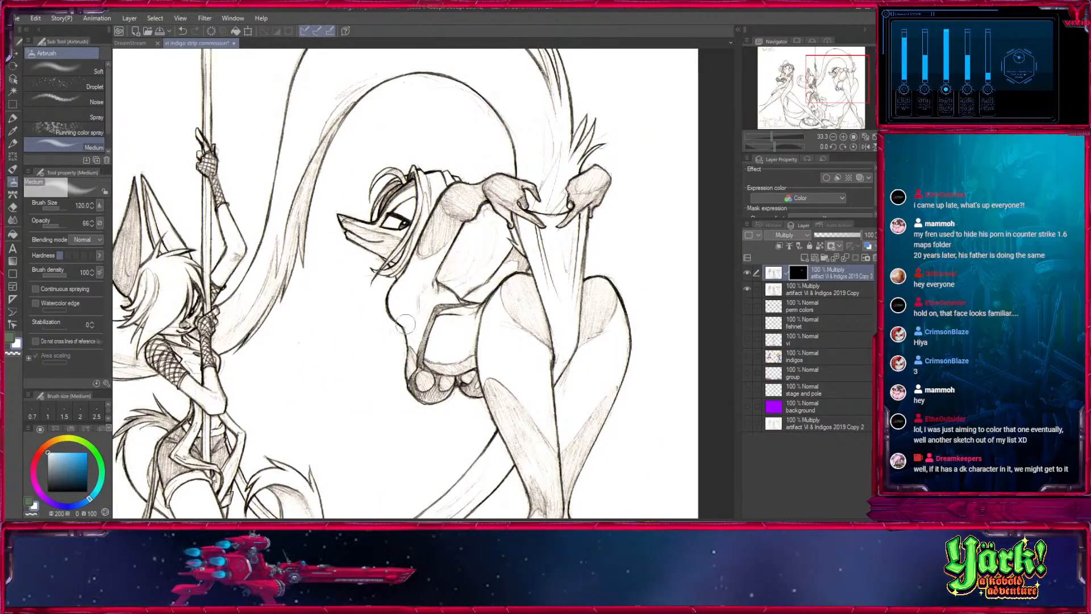
key("bracketright")
key("bracketright")
key("bracketright")
key("bracketright")
key("bracketright")
key("bracketright")
key("bracketright")
left_click_drag(407, 341, 405, 264)
left_click_drag(508, 207, 588, 210)
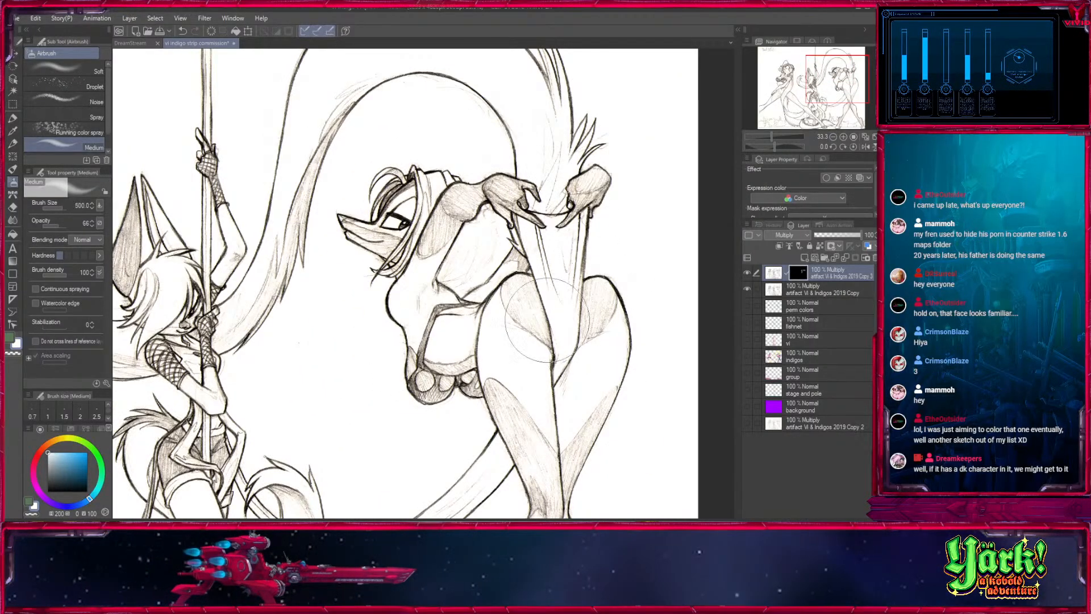
mouse_move(547, 319)
left_mouse_down()
mouse_move(551, 395)
mouse_move(623, 196)
left_mouse_up()
left_click_drag(602, 250, 568, 324)
- Airbrush white on the mask along the right figure's tail and lower legs at brush size 700
key("bracketright")
key("bracketright")
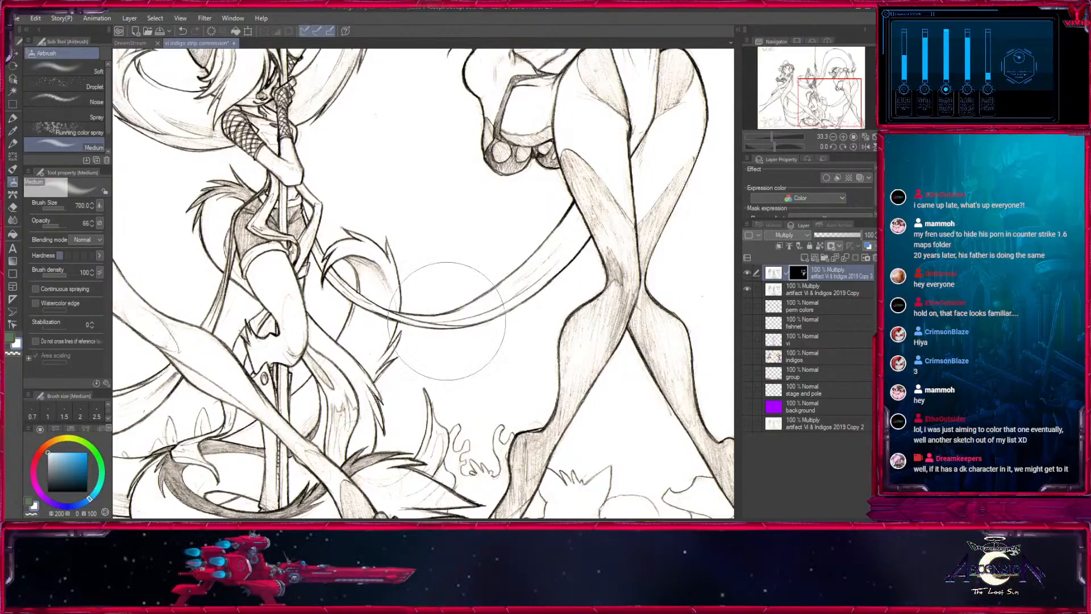
left_click_drag(447, 321, 605, 438)
left_click_drag(428, 387, 426, 171)
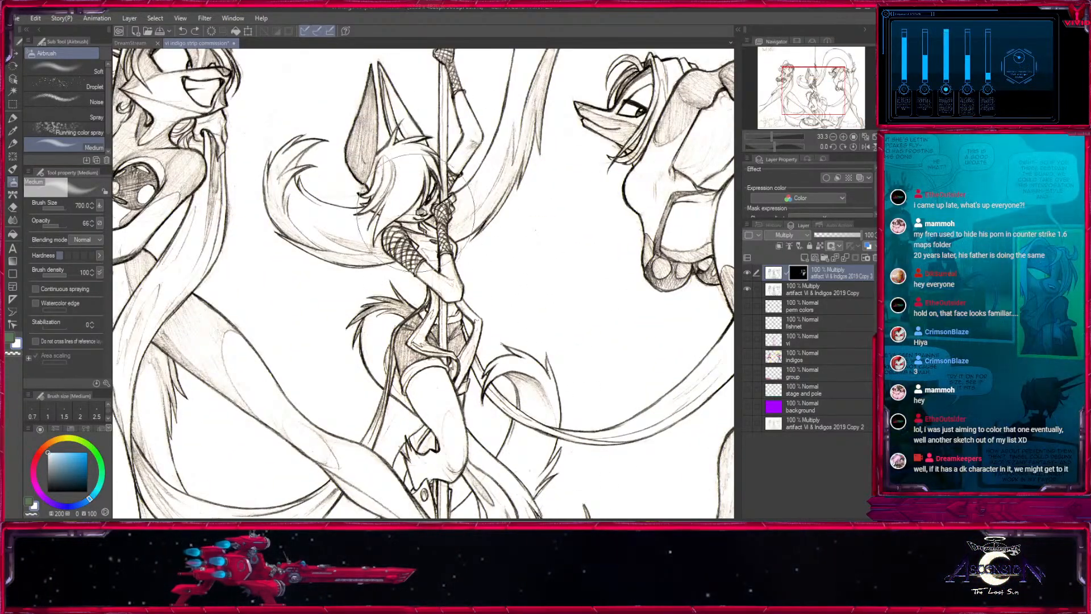
- Airbrush white on the mask over the centre figure's head and raised arm at brush size 400
key("bracketleft")
key("bracketleft")
left_click_drag(383, 208, 376, 212)
left_click_drag(381, 207, 406, 342)
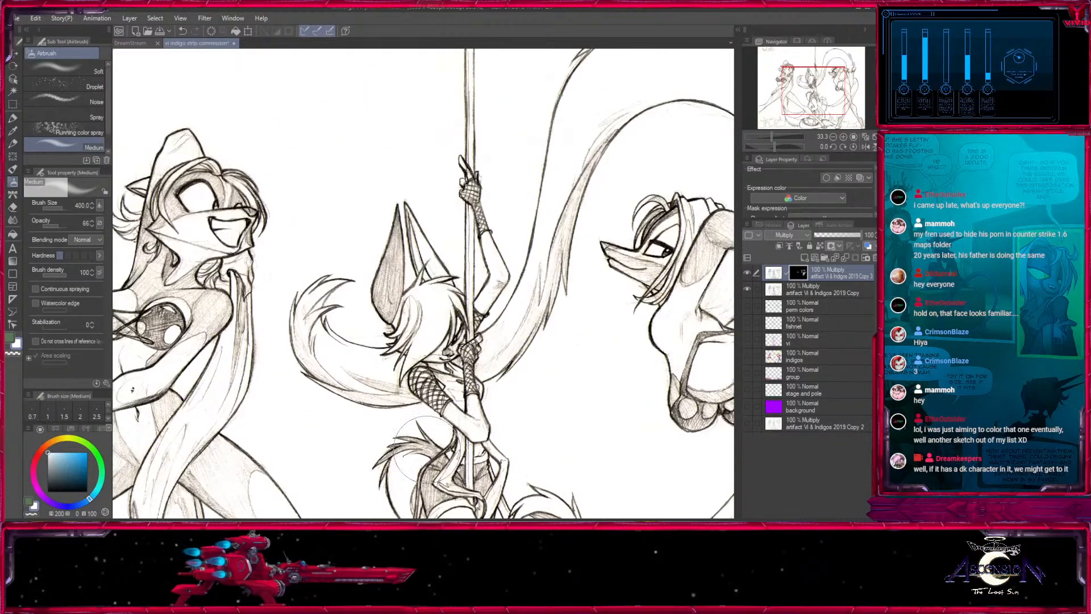
left_click_drag(479, 167, 473, 176)
mouse_move(360, 164)
left_mouse_down()
mouse_move(434, 317)
mouse_move(608, 183)
left_mouse_up()
- Airbrush white on the mask over the left figure's head and torso with brush sizes between 300 and 500
key("bracketright")
mouse_move(449, 219)
left_mouse_down()
mouse_move(418, 263)
mouse_move(503, 227)
left_mouse_up()
key("bracketleft")
key("bracketleft")
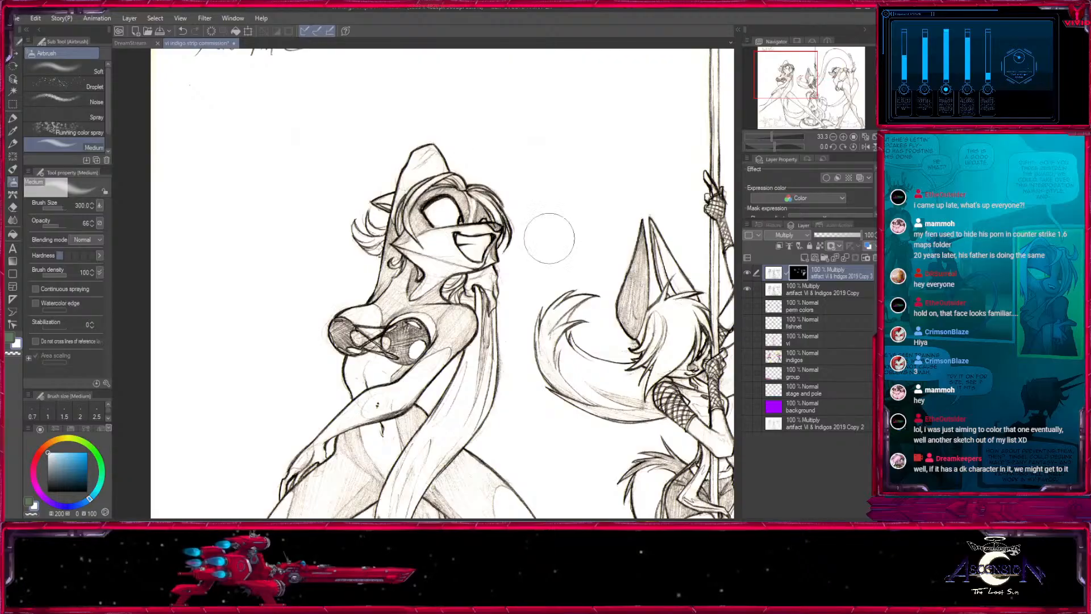
left_click_drag(482, 349, 553, 190)
key("bracketright")
key("bracketright")
left_click_drag(440, 164, 430, 173)
left_click_drag(397, 297, 312, 406)
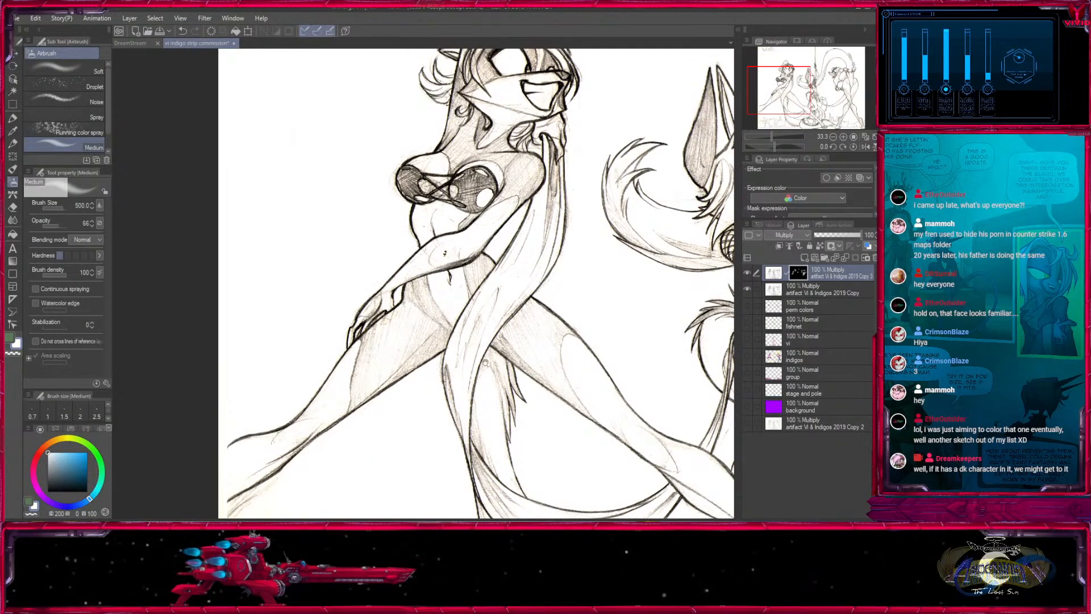
- Airbrush white on the mask along the left figure's legs and trailing tail, enlarging the brush up to 1000
left_click_drag(494, 293, 446, 130)
key("bracketright")
key("bracketright")
key("bracketright")
key("bracketright")
key("bracketright")
left_click_drag(472, 307, 511, 379)
mouse_move(613, 415)
left_mouse_down()
mouse_move(390, 306)
mouse_move(423, 346)
left_mouse_up()
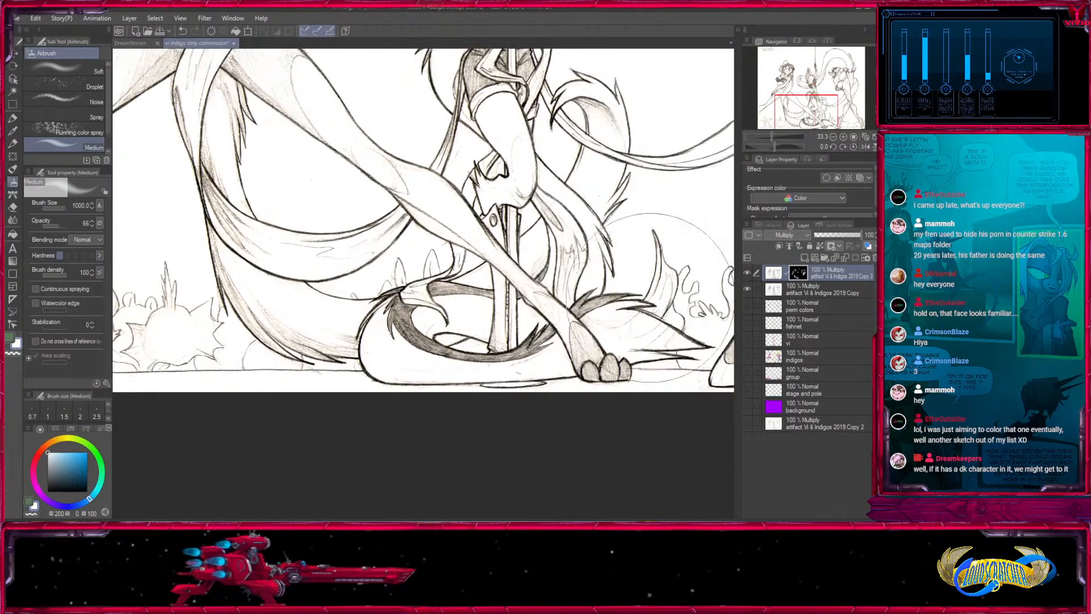
- Airbrush white on the mask along the stage floor, feet and lower legs and between the figures, using brush sizes 1000 and 800
left_click_drag(625, 320, 480, 408)
left_click_drag(631, 370, 307, 392)
mouse_move(502, 339)
left_mouse_down()
mouse_move(643, 344)
mouse_move(644, 421)
left_mouse_up()
key("bracketleft")
key("bracketleft")
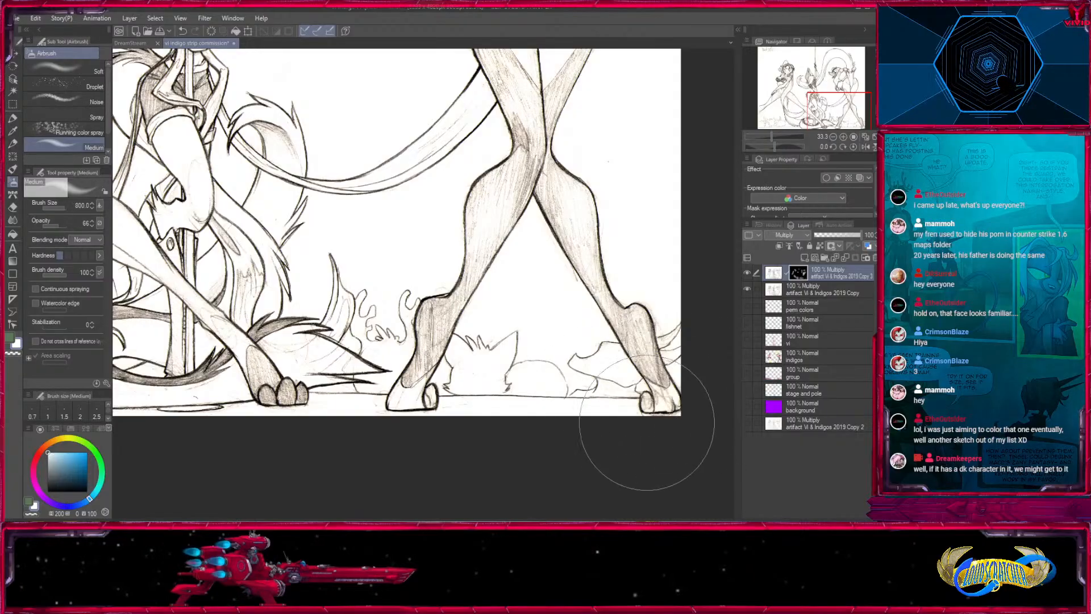
left_click_drag(392, 277, 404, 463)
left_click_drag(358, 373, 523, 445)
left_click_drag(478, 305, 524, 384)
left_click_drag(546, 309, 498, 415)
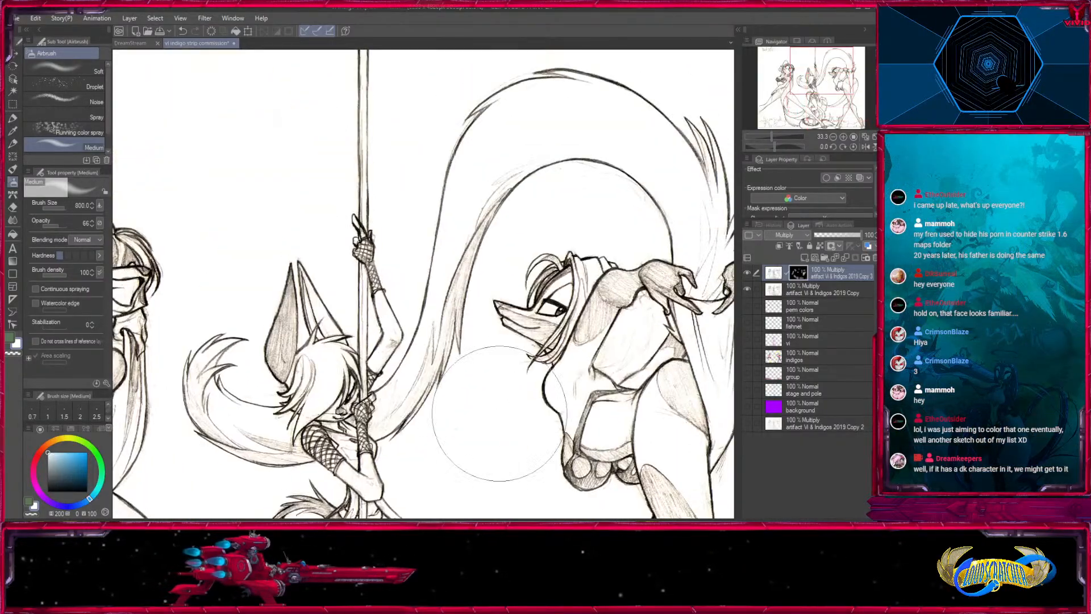
left_click_drag(294, 415, 577, 317)
left_click_drag(539, 352, 570, 275)
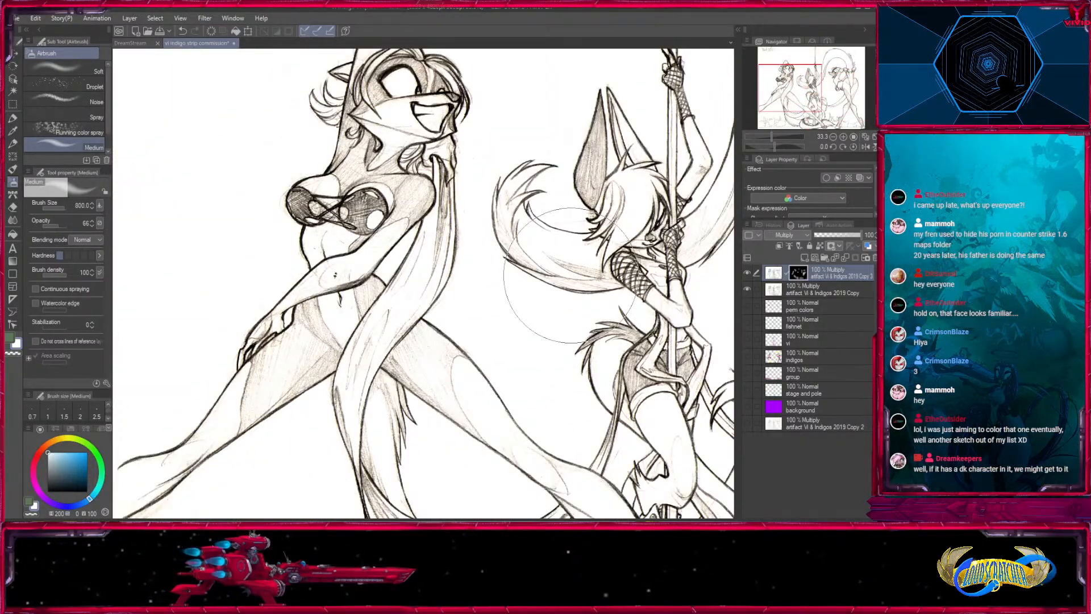
- Switch to the DreamStream comic page and examine its top row of panels up close
left_click(833, 136)
left_click_drag(179, 104, 140, 66)
left_click(130, 43)
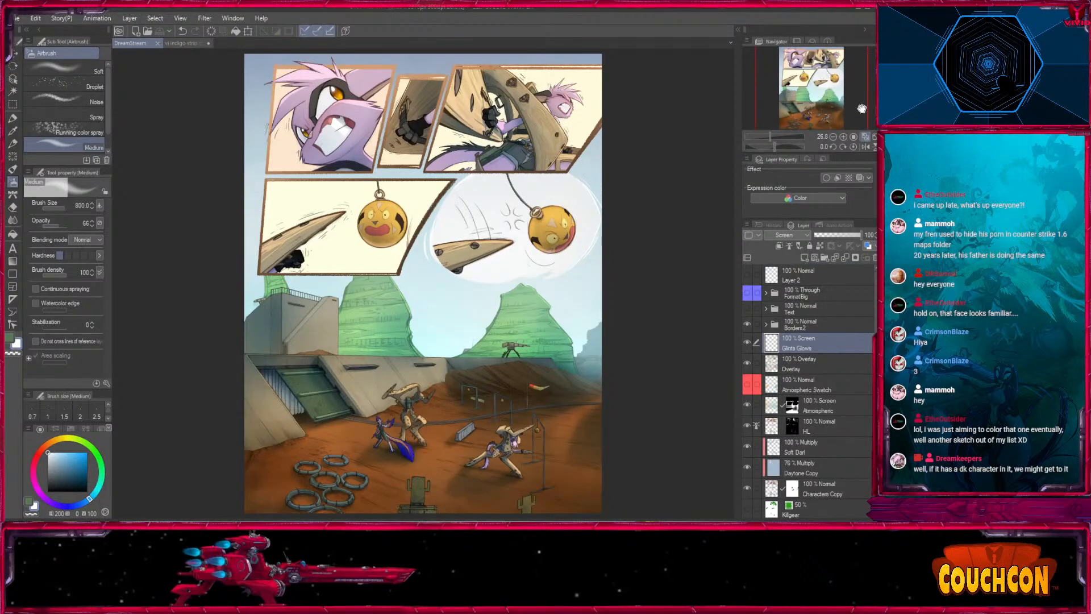
left_click_drag(862, 109, 859, 99)
left_click(844, 137)
left_click(844, 137)
left_click(843, 137)
left_click_drag(408, 138, 533, 401)
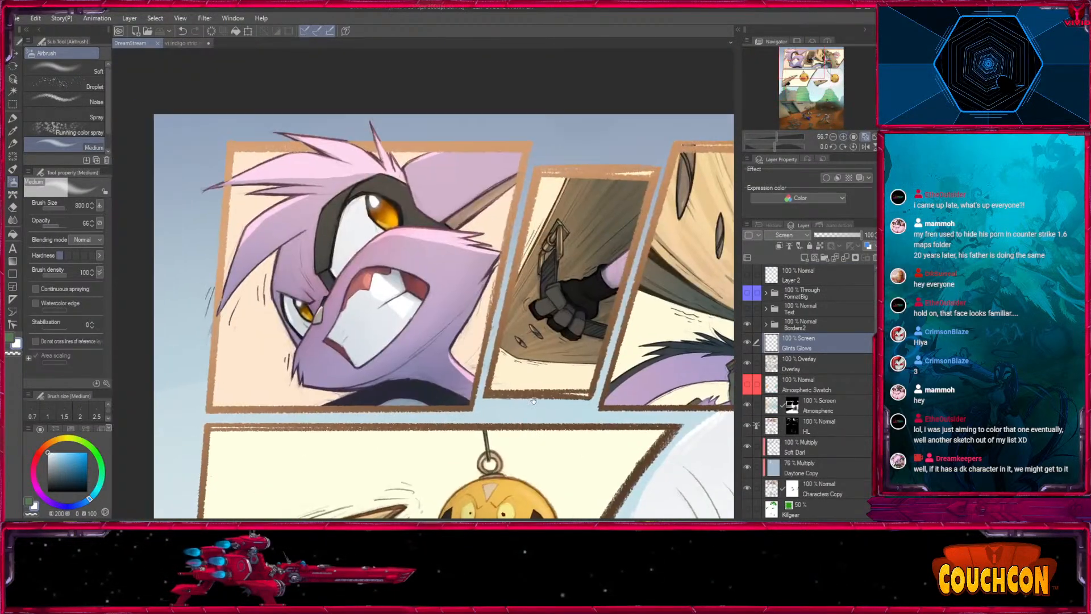
key("bracketleft")
key("bracketleft")
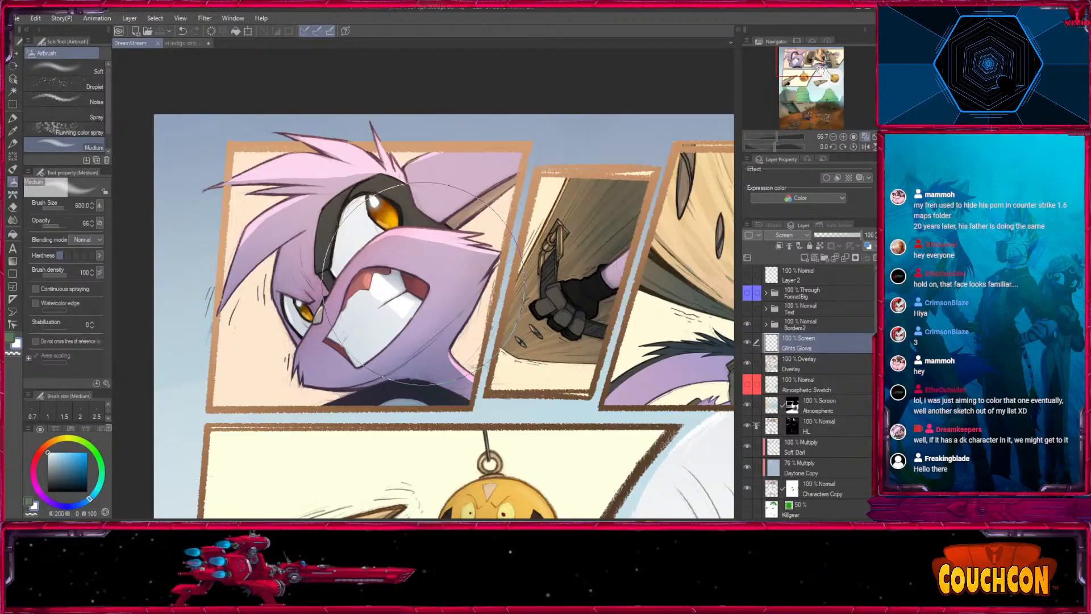
mouse_move(807, 68)
left_mouse_down()
mouse_move(825, 96)
mouse_move(824, 127)
mouse_move(812, 63)
left_mouse_up()
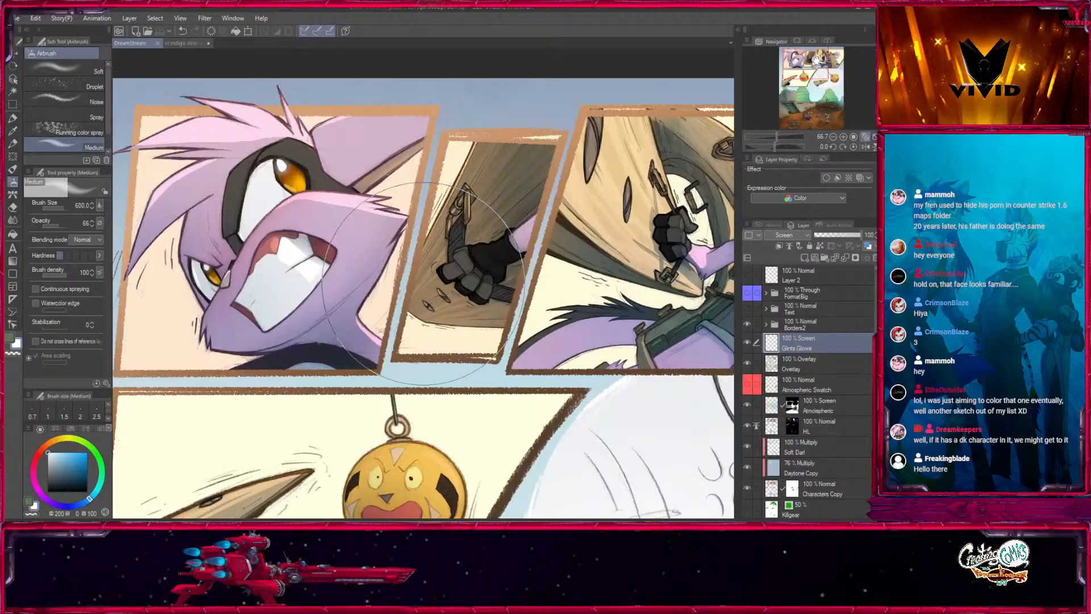
- Return to the commission drawing and examine the masked line art across all three figures and the whole page
left_click(196, 43)
left_click_drag(568, 322, 362, 353)
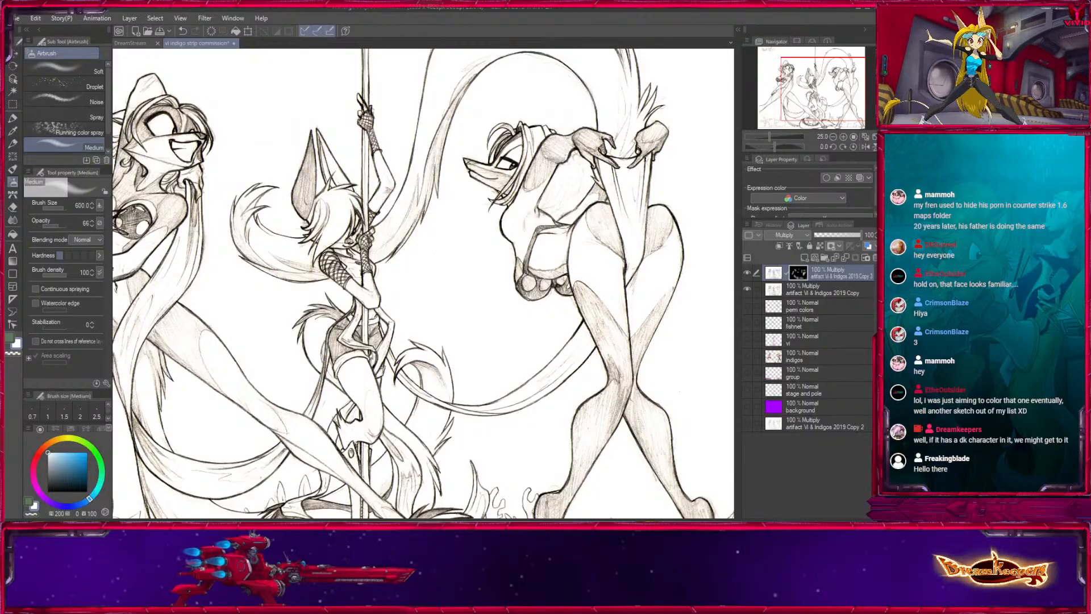
left_click_drag(380, 310, 567, 310)
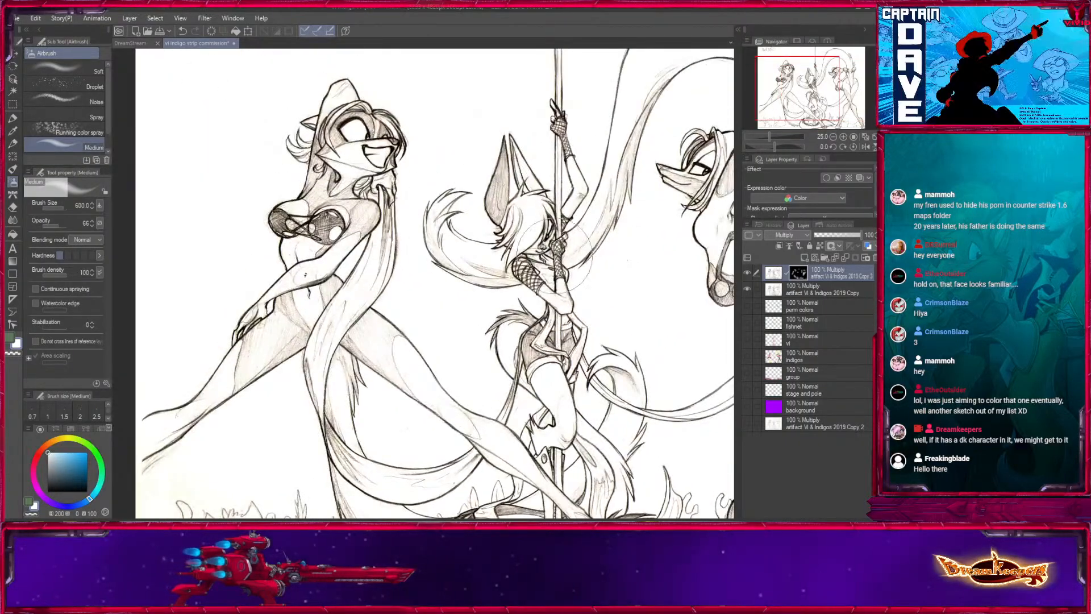
mouse_move(601, 487)
left_mouse_down()
mouse_move(533, 362)
mouse_move(537, 228)
mouse_move(534, 398)
left_mouse_up()
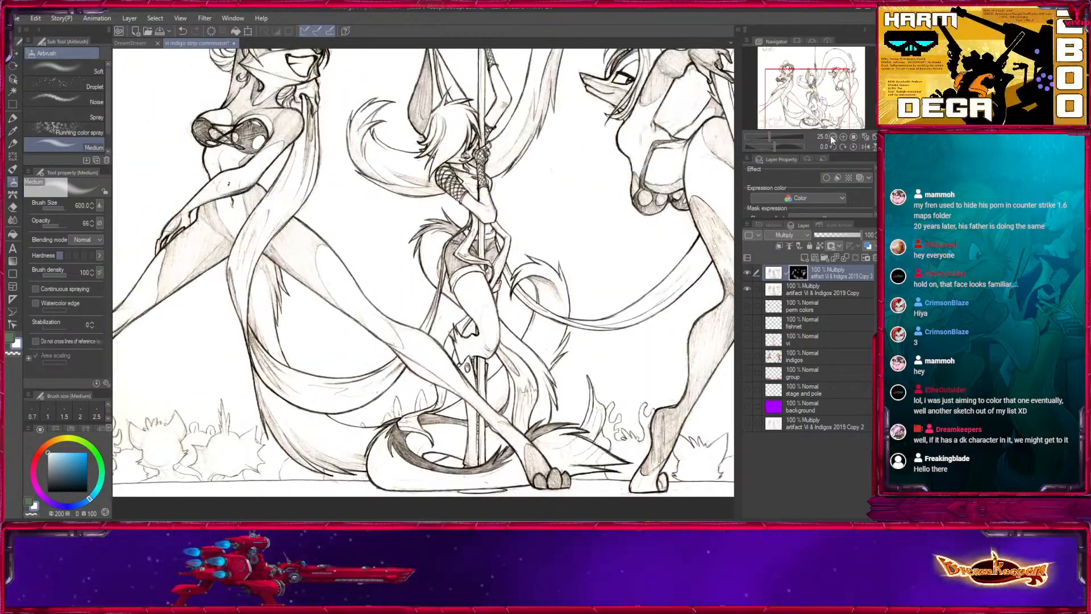
left_click(833, 137)
left_click_drag(605, 304, 580, 339)
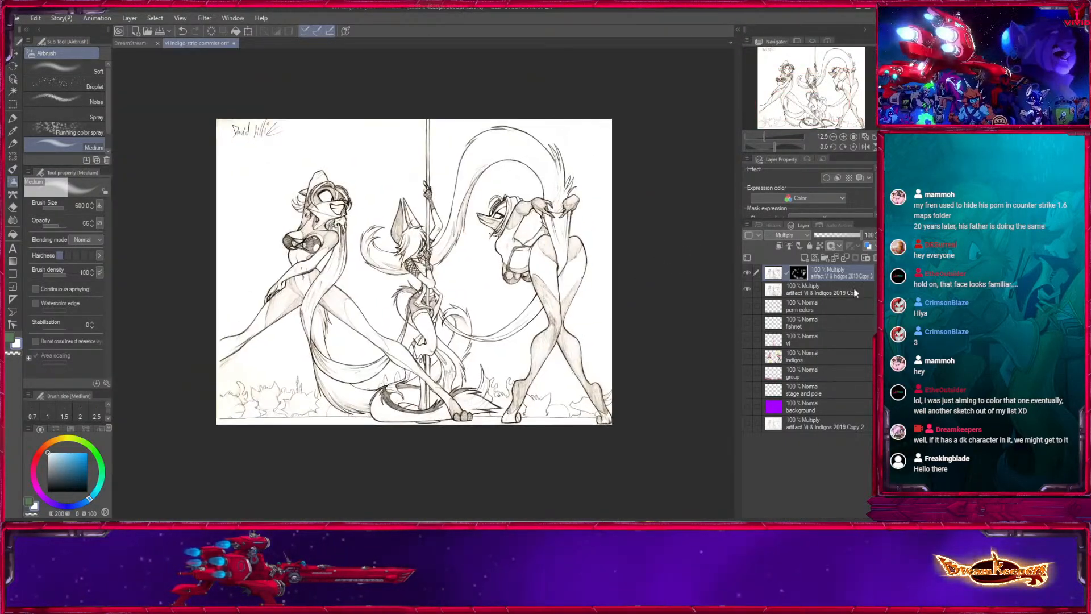
- Check the line art with and without the purple background, and show all the colour layers from perm colors down to background
left_click(749, 405)
left_click(753, 404)
left_click(748, 405)
left_click(749, 404)
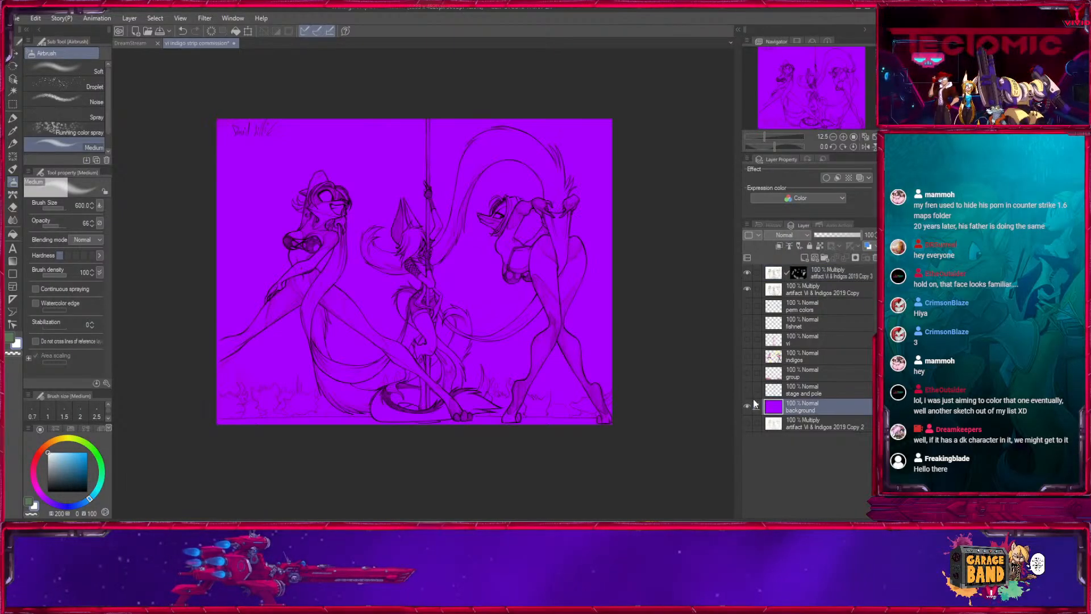
left_click(747, 405)
left_click(747, 406)
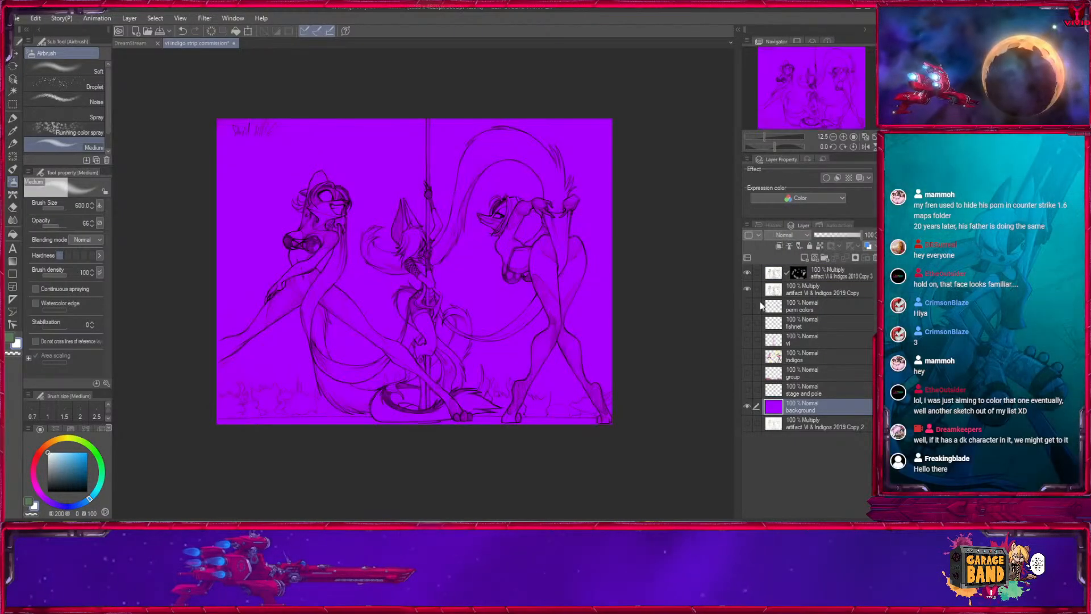
left_click(748, 407)
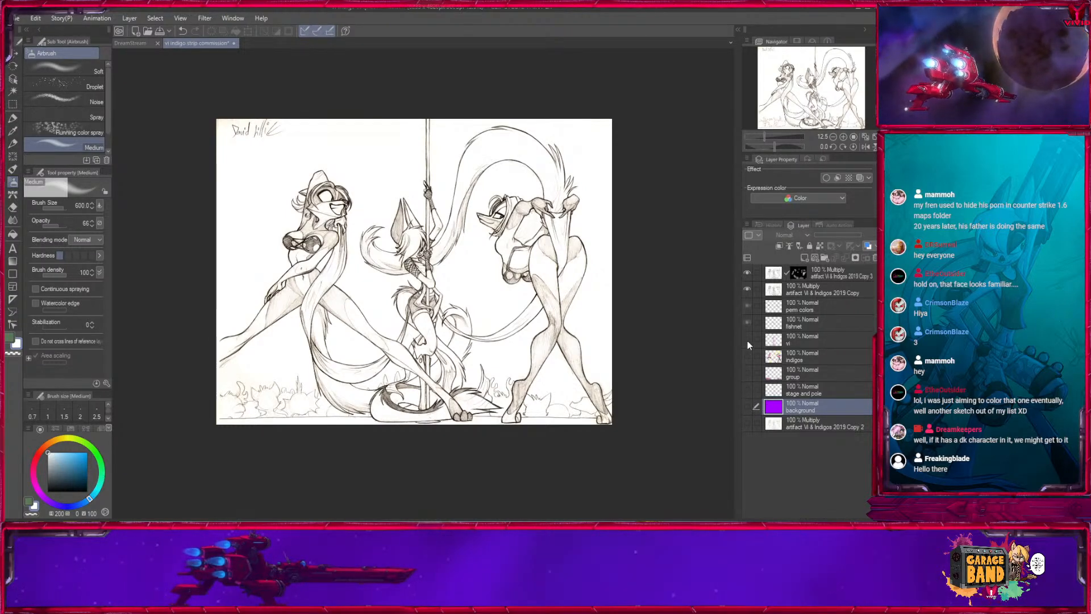
left_click_drag(747, 341, 747, 406)
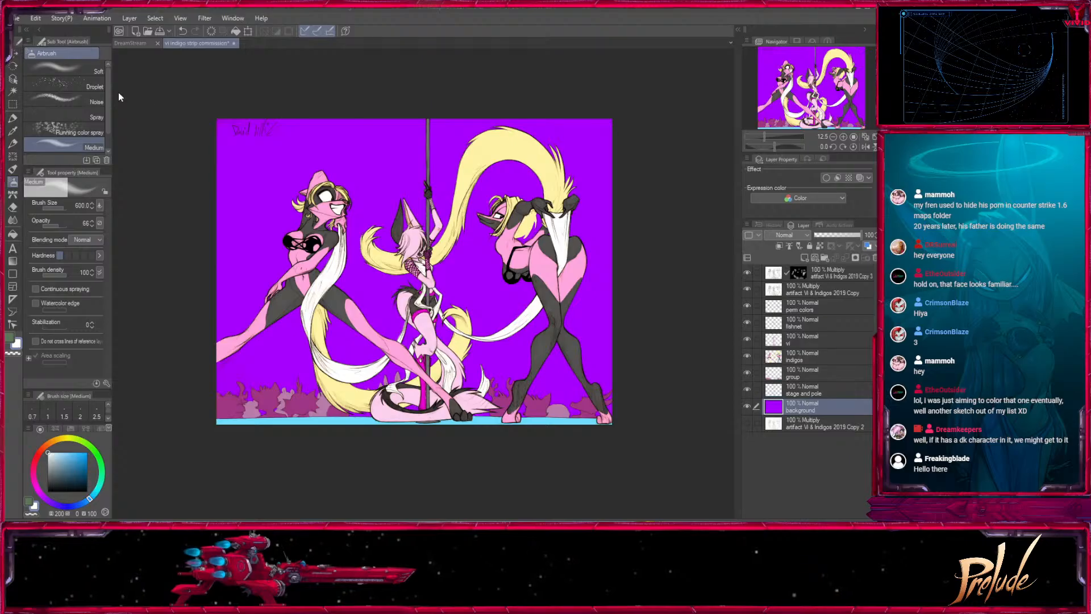
- Open Tectonic Gray Paper.jpg and copy the whole image into the commission drawing directly above the background layer
left_click(684, 489)
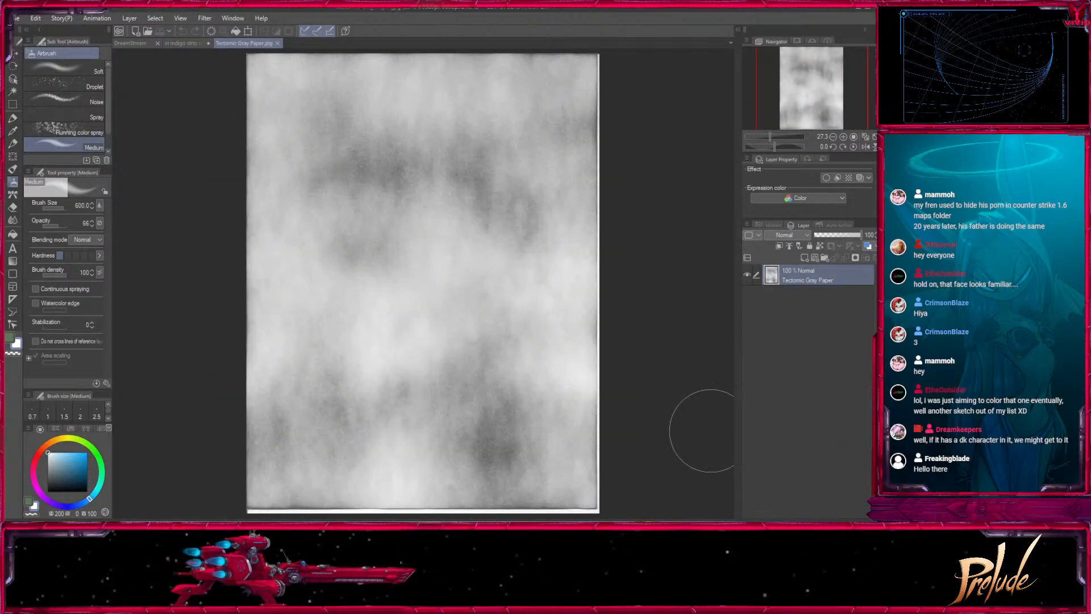
key("ctrl+a")
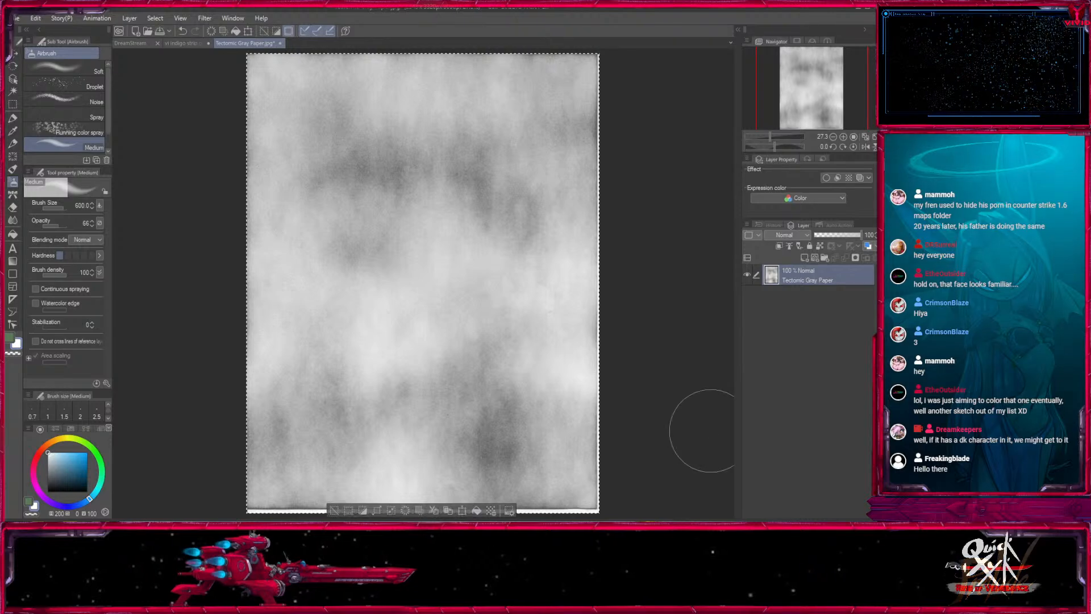
left_click(194, 47)
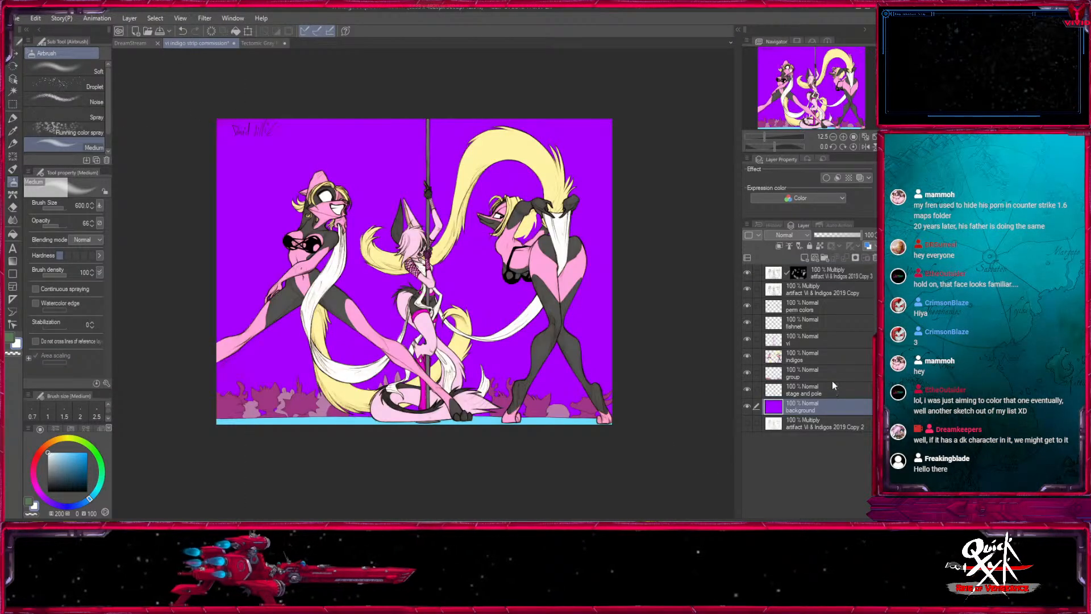
key("ctrl+v")
- Transform the pasted gray paper texture to cover the whole canvas and examine it behind the right figure up close
key("ctrl+t")
left_click_drag(318, 239, 410, 277)
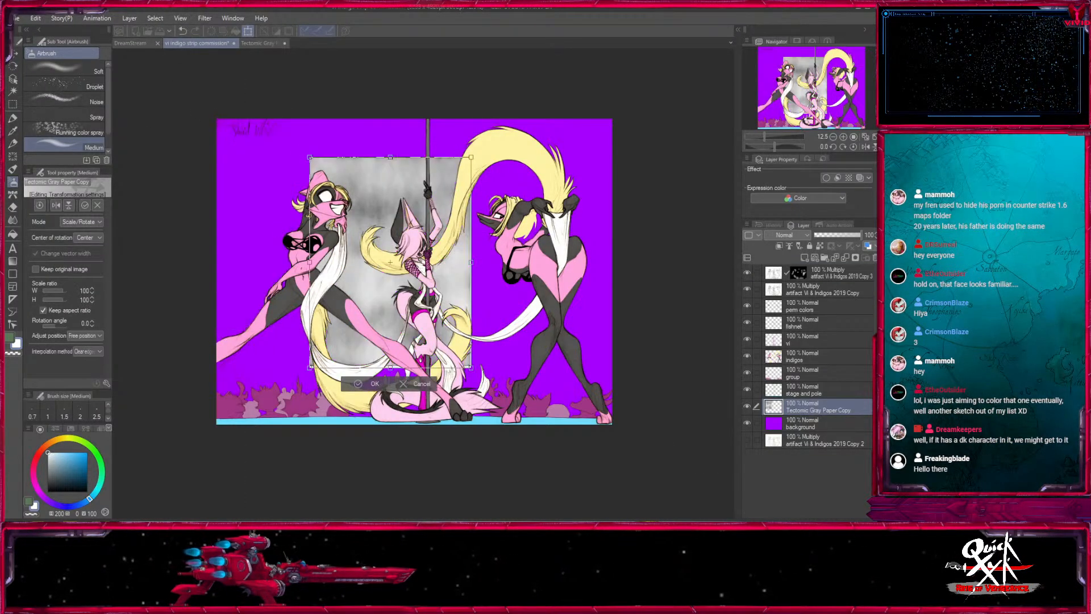
left_click_drag(482, 164, 489, 311)
left_click_drag(496, 182, 627, 111)
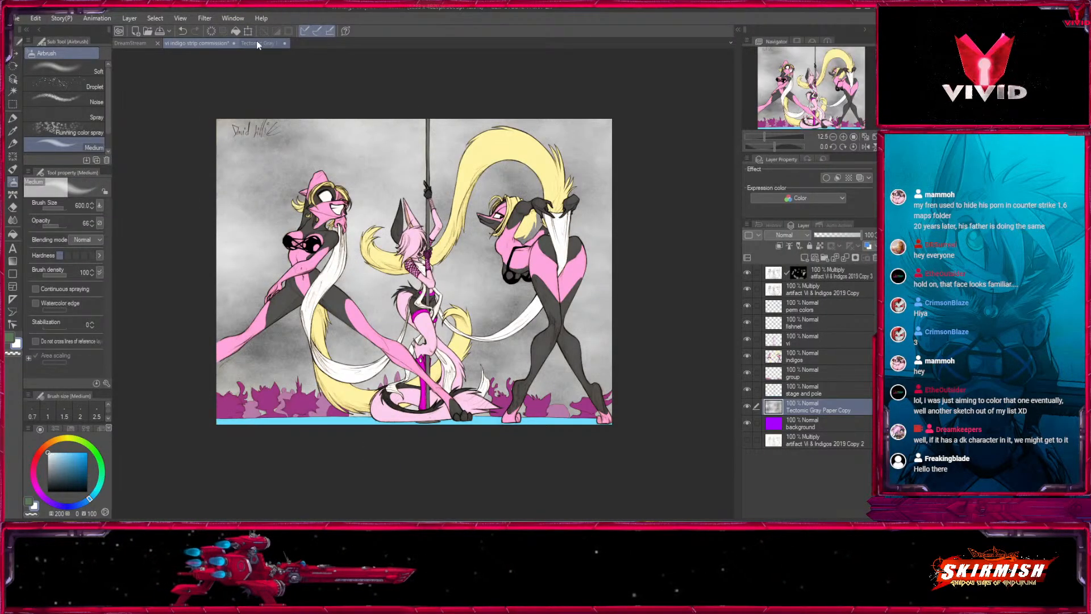
left_click(843, 137)
left_click(844, 137)
left_click(843, 137)
left_click(843, 137)
left_click(844, 137)
left_click_drag(637, 146, 234, 447)
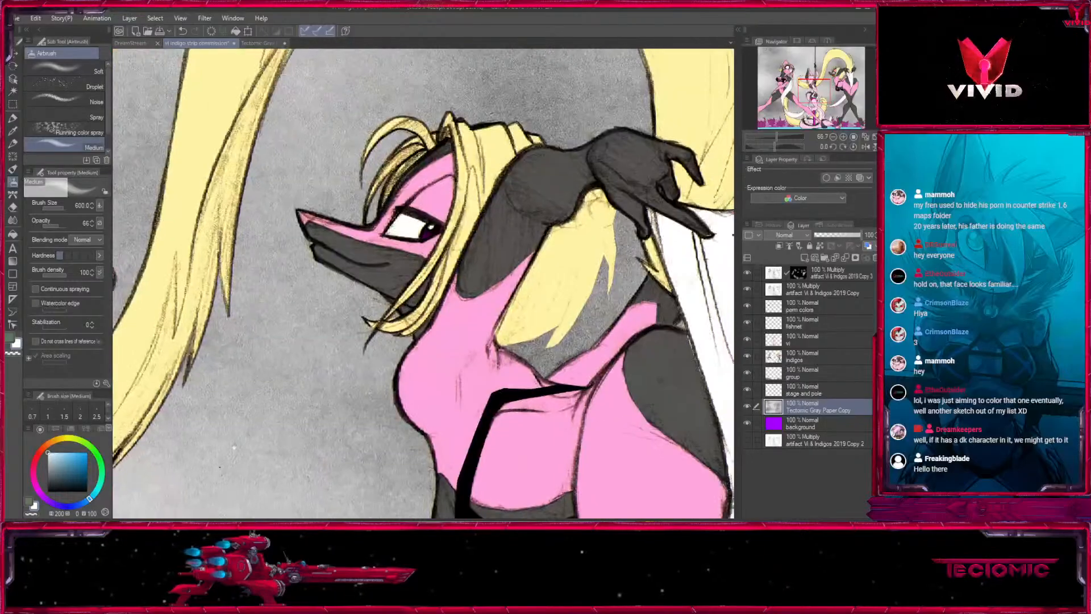
- Add a new layer above the masked Multiply layer and choose the Mechanical pencil for patching the right figure's lines
left_click_drag(611, 297, 529, 308)
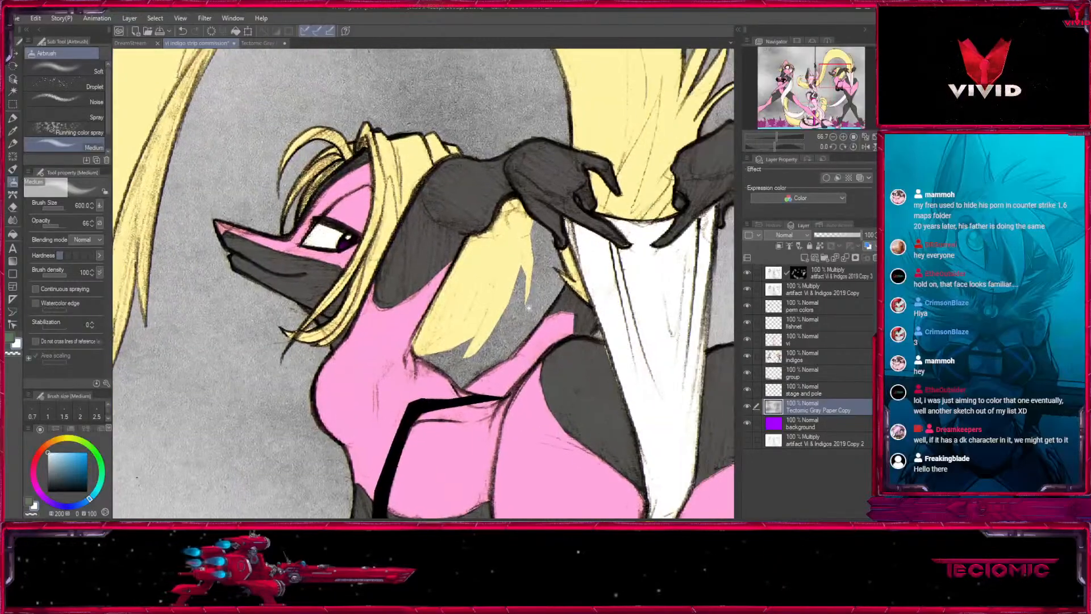
left_click(827, 277)
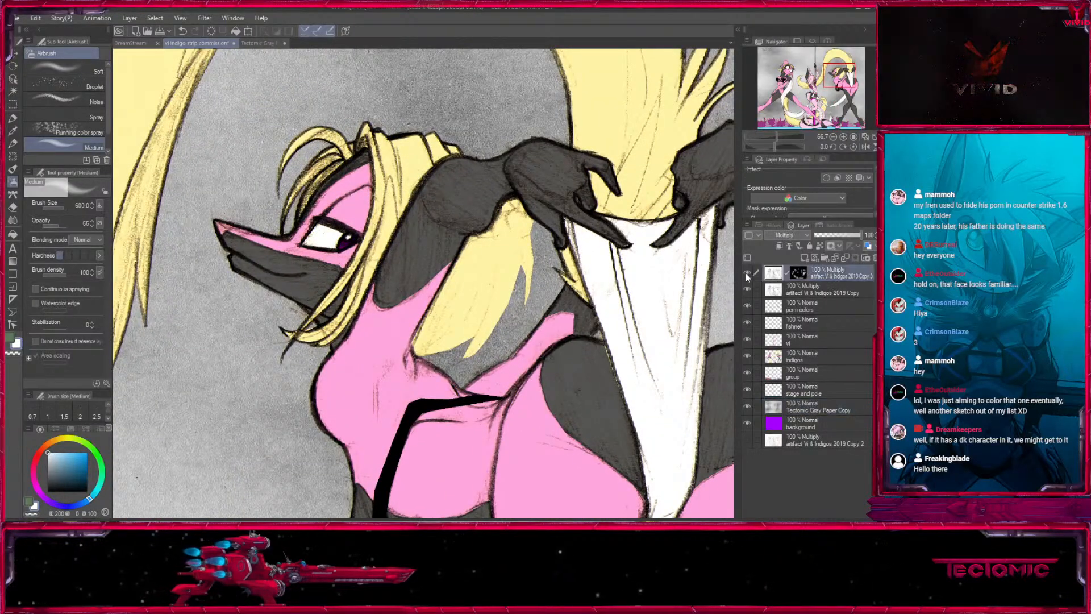
left_click(805, 257)
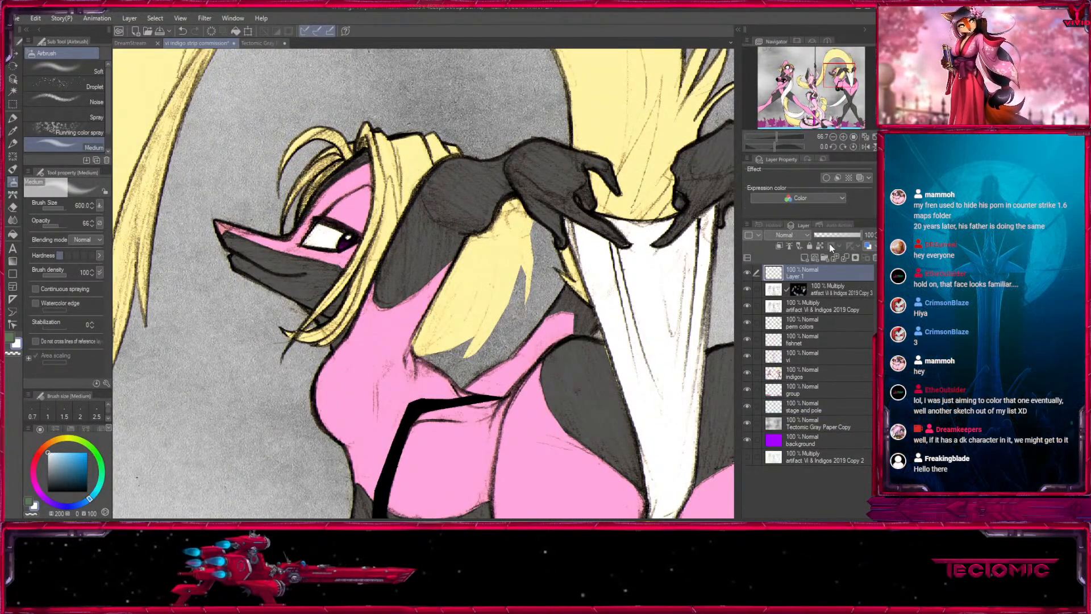
left_click(14, 144)
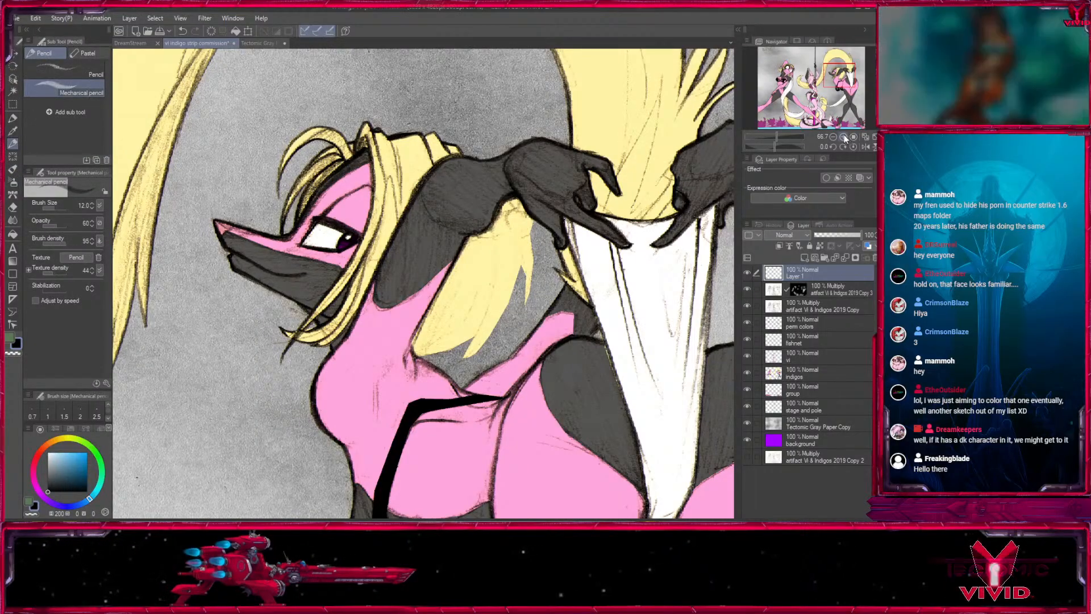
scroll(521, 283, "up", 1)
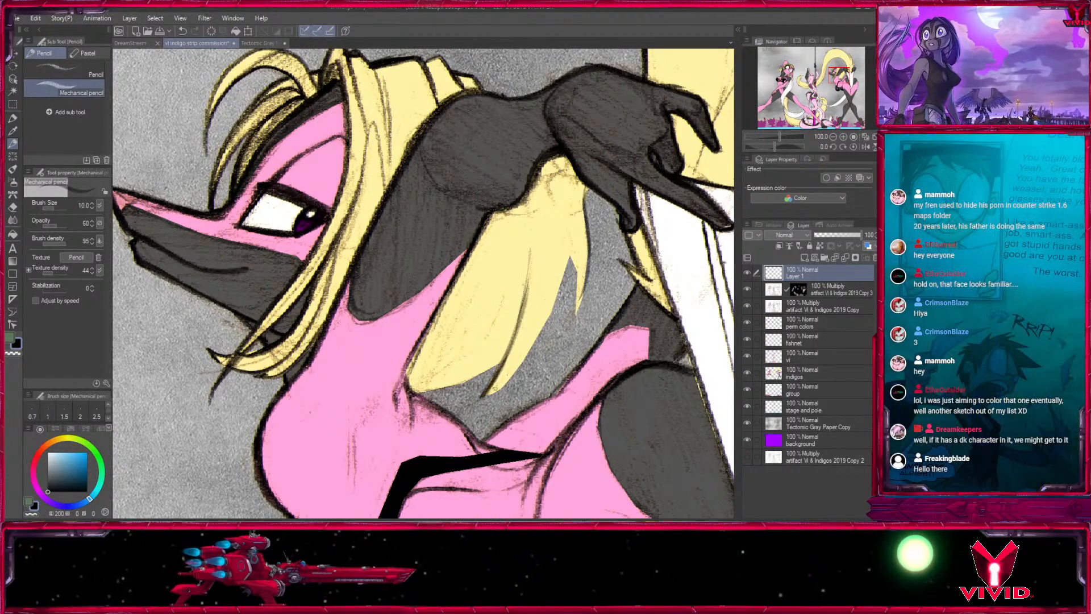
- Draw fine strand lines through the right figure's blonde hair hanging below her arm with the Mechanical pencil at about size 8
key("bracketleft")
left_click_drag(528, 358, 489, 397)
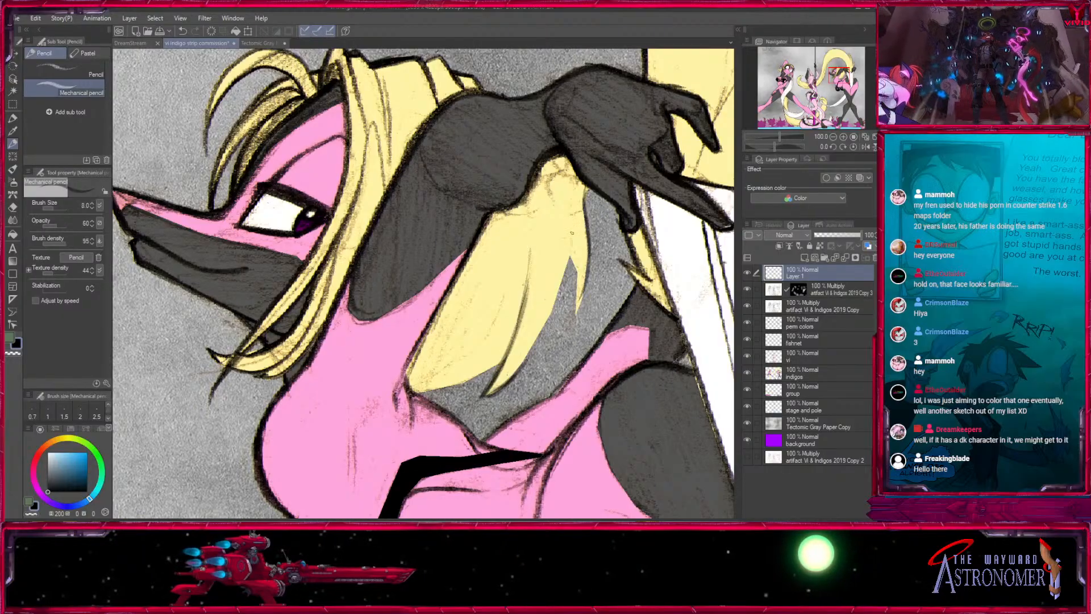
left_click_drag(571, 263, 569, 202)
left_click_drag(569, 243, 516, 364)
left_click_drag(570, 271, 549, 353)
key("bracketleft")
left_click_drag(571, 248, 577, 317)
key("bracketright")
key("bracketright")
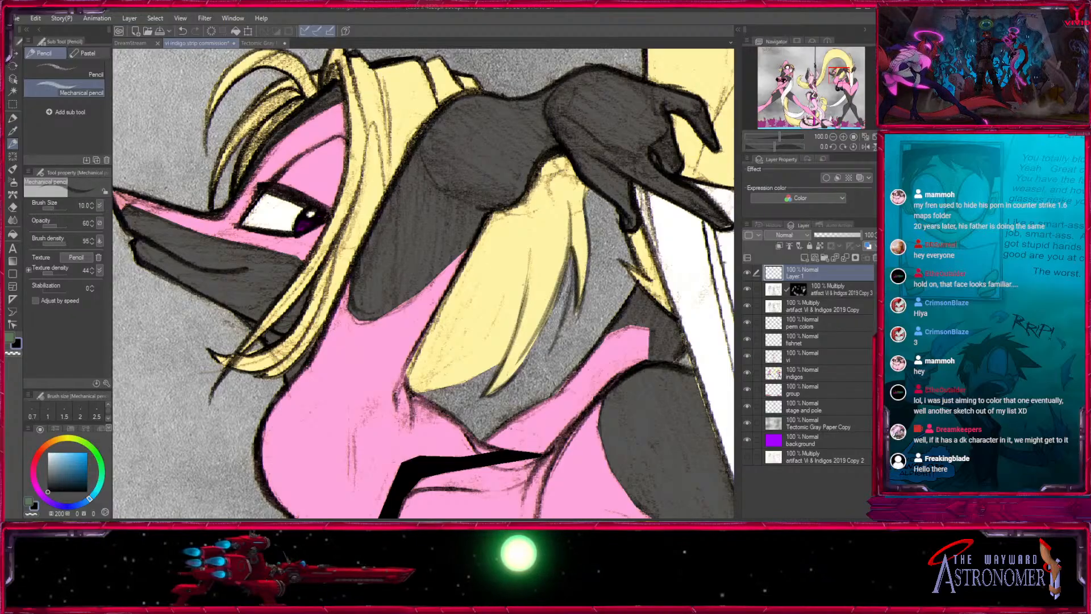
- Add more strand lines along the lower ends and tips of the right figure's hair, varying the pencil between sizes 6 and 10
mouse_move(416, 380)
left_mouse_down()
mouse_move(484, 251)
mouse_move(583, 240)
left_mouse_up()
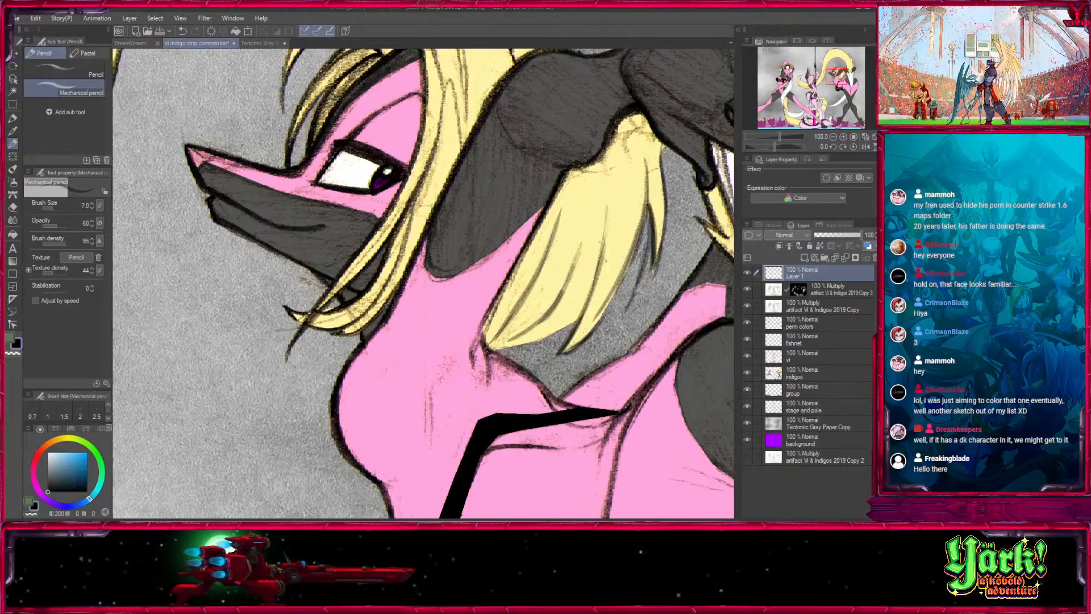
left_click_drag(558, 288, 589, 257)
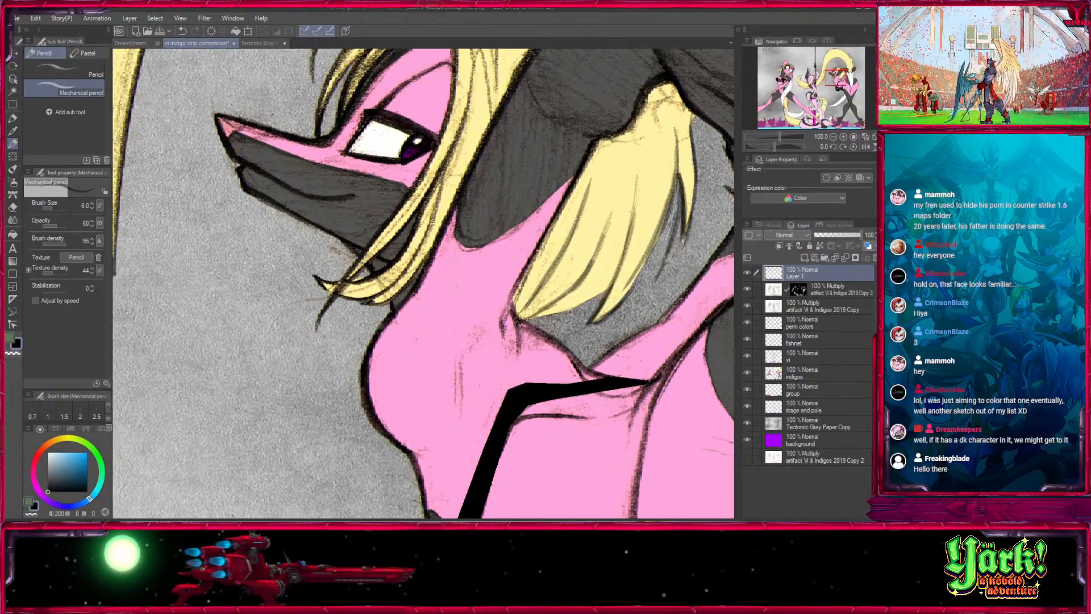
key("bracketright")
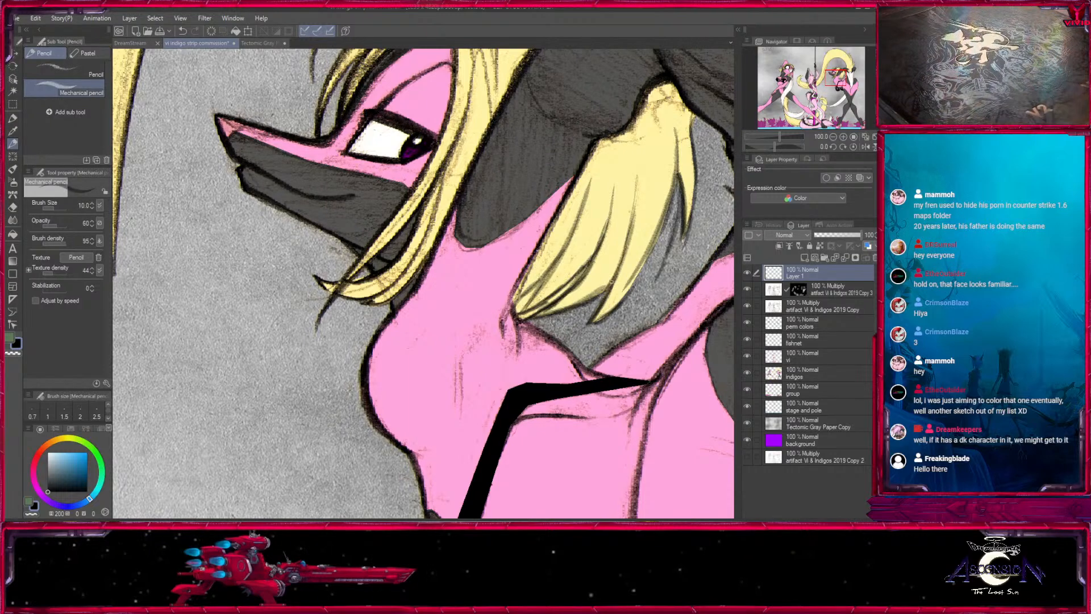
left_click_drag(682, 215, 513, 420)
left_click_drag(575, 269, 537, 288)
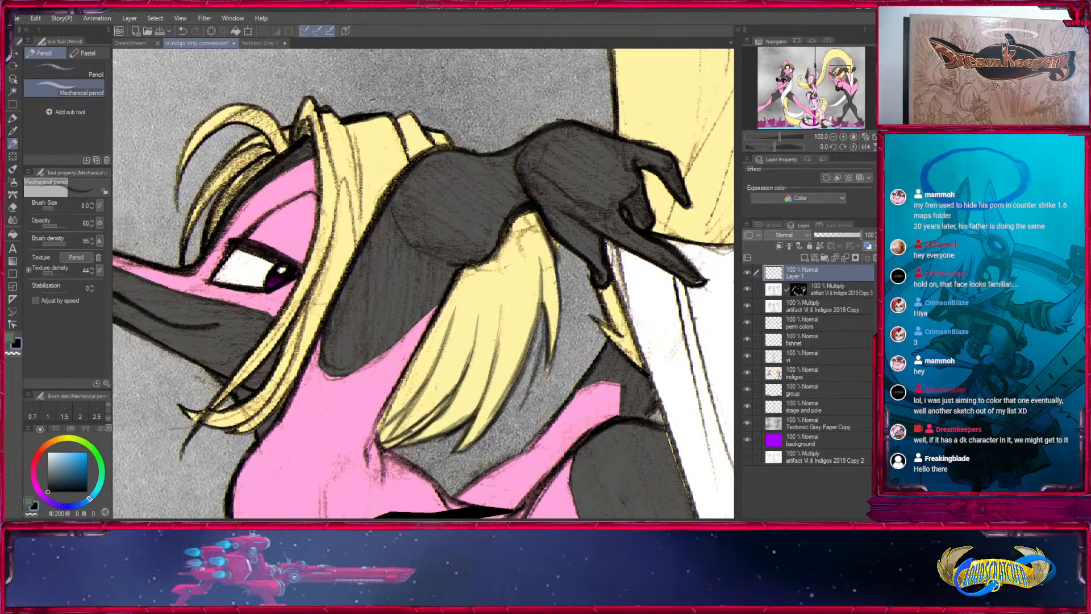
key("]")
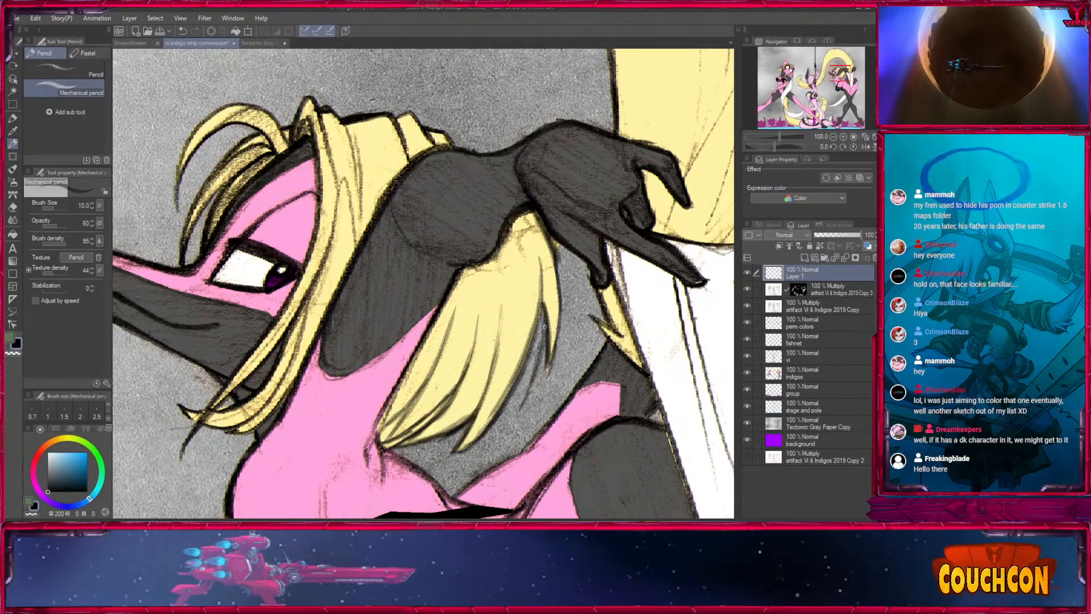
- Compare the drawing with and without the new hair lines, and rename their layer as Line Patcher
left_click(834, 137)
left_click(833, 137)
left_click_drag(844, 83, 824, 101)
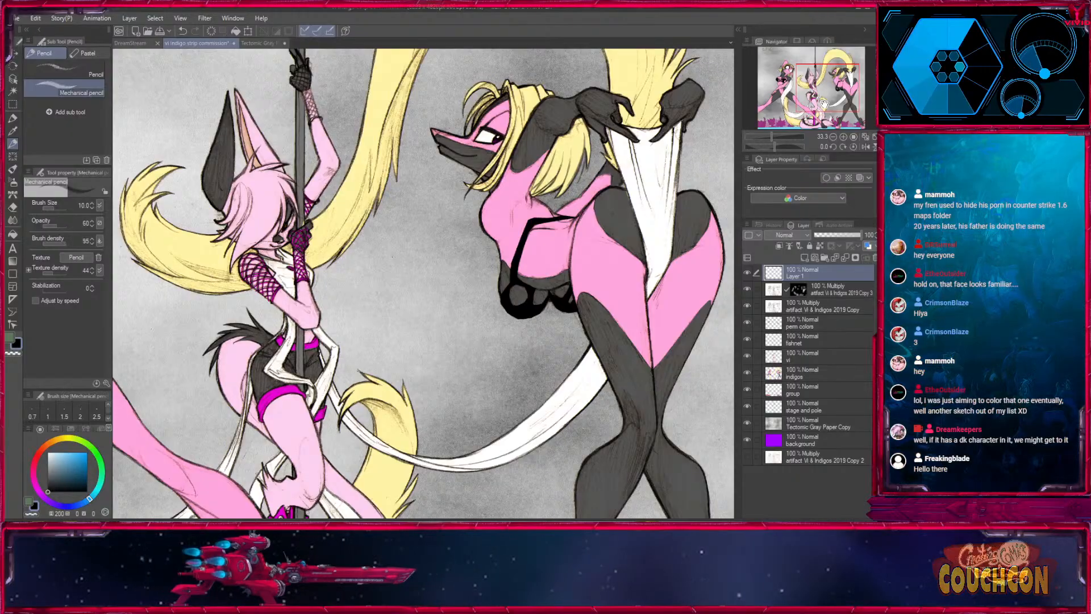
left_click(747, 272)
left_click(747, 273)
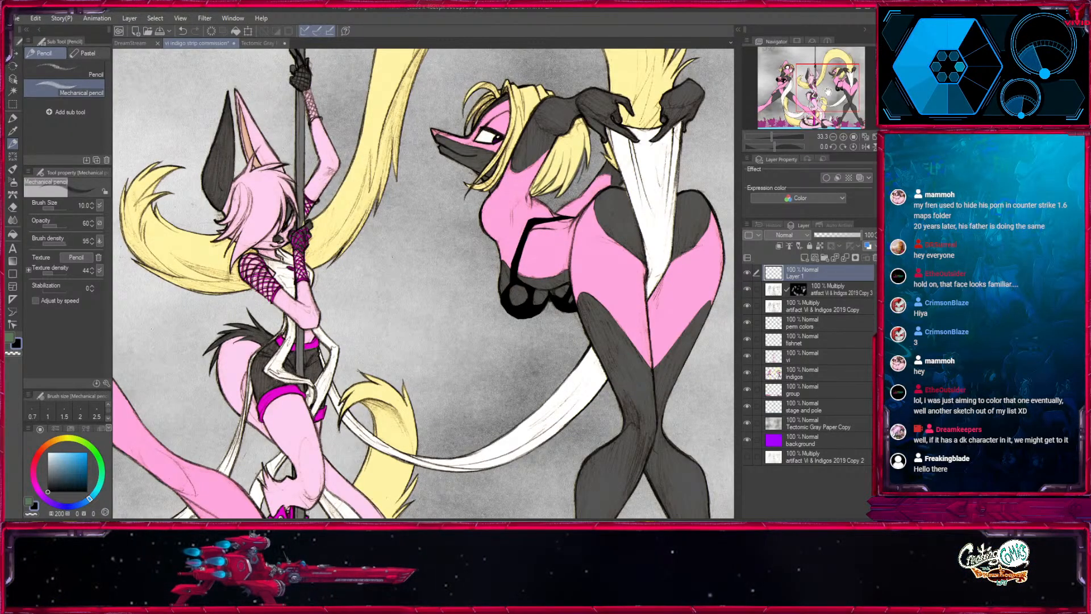
mouse_move(828, 91)
left_mouse_down()
mouse_move(795, 86)
mouse_move(830, 100)
mouse_move(834, 90)
left_mouse_up()
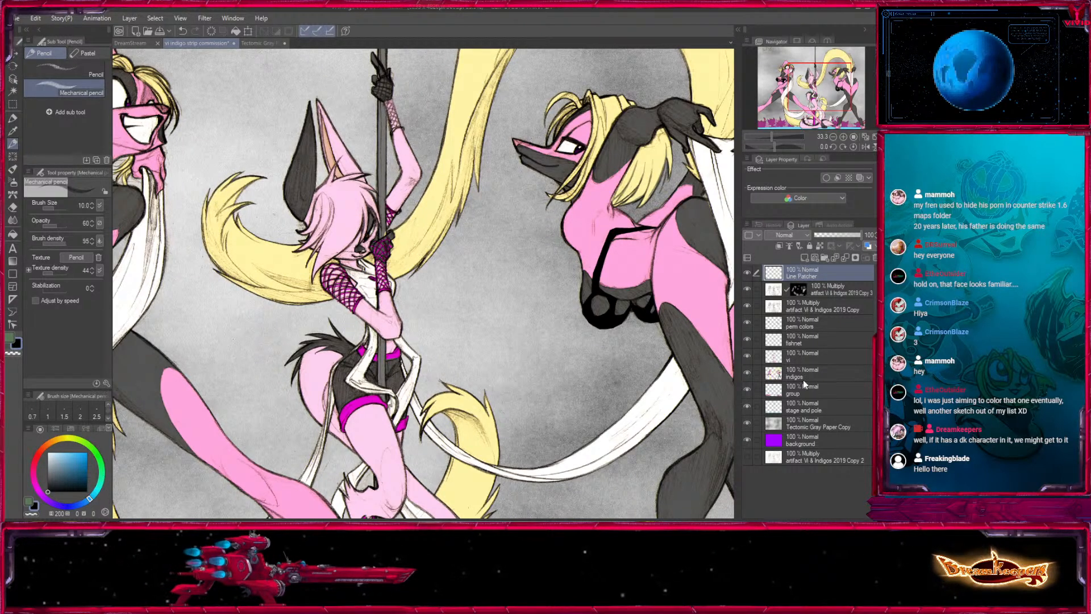
- Hide the colour layers from perm colors down to stage and pole, and set the Tectonic Gray Paper layer's blending mode to Multiply
left_click(800, 423)
scroll(640, 316, "down", 3)
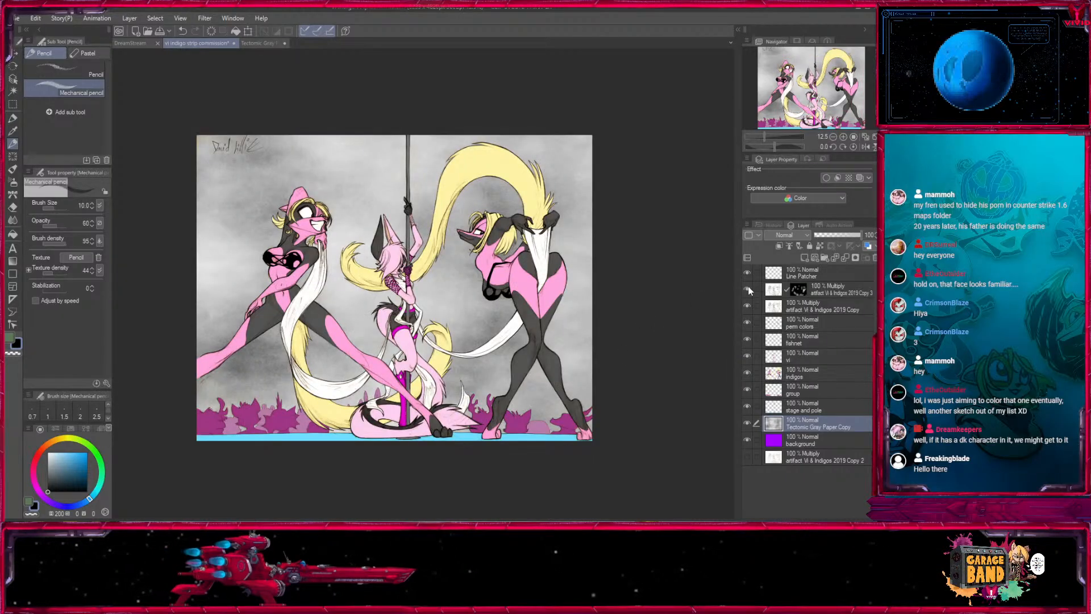
left_click(748, 422)
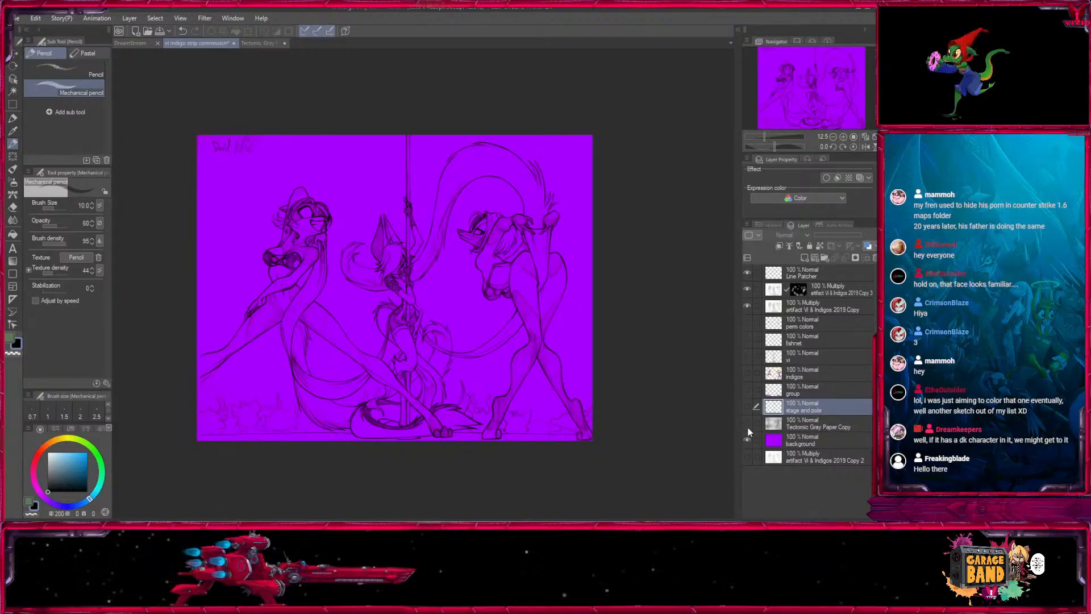
left_click(747, 425)
left_click(806, 423)
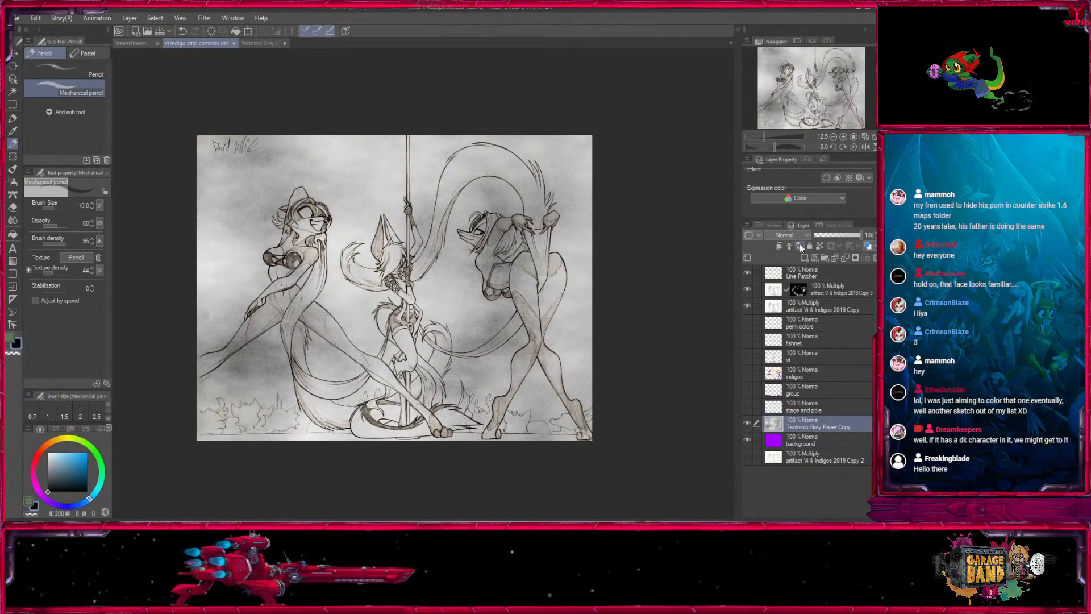
left_click(791, 236)
left_click(787, 264)
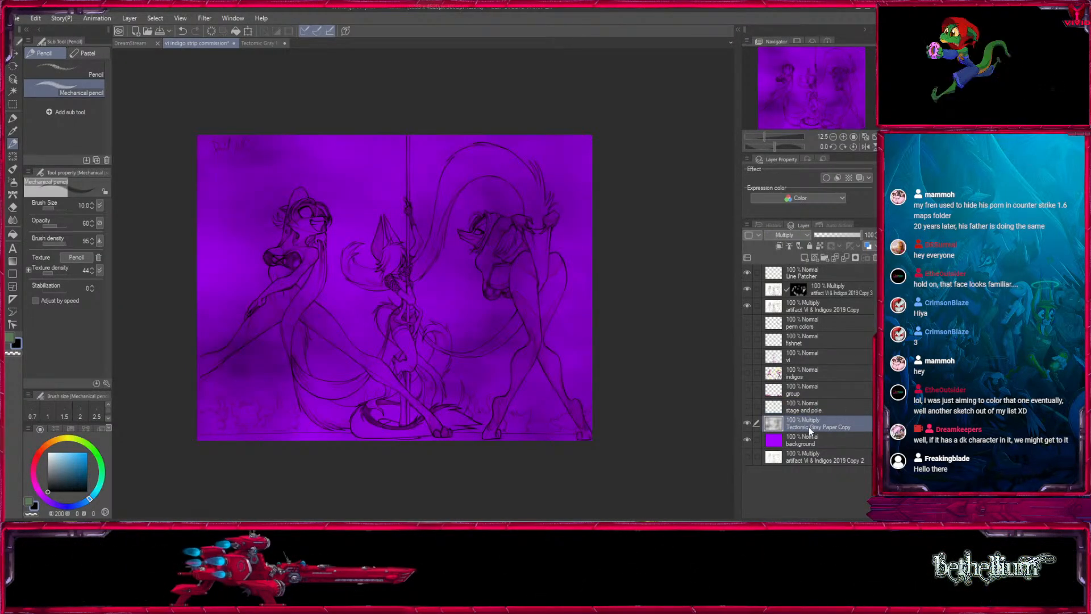
- Sample the background layer's purple with the gray paper hidden, darken the drawing colour to a value of 52, and show the paper again
left_click(797, 445)
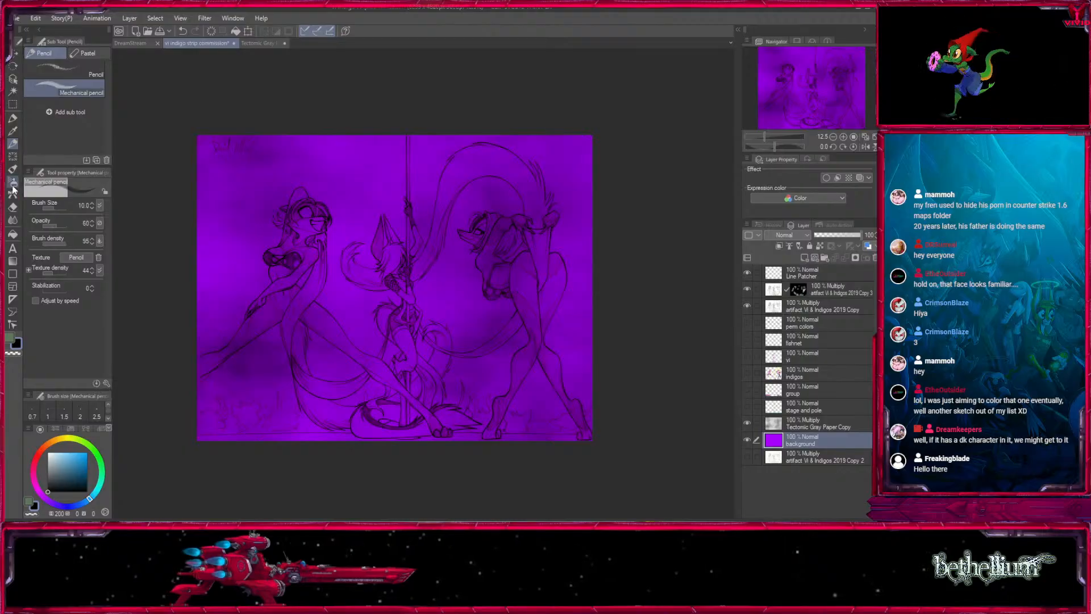
left_click(13, 185)
left_click(13, 131)
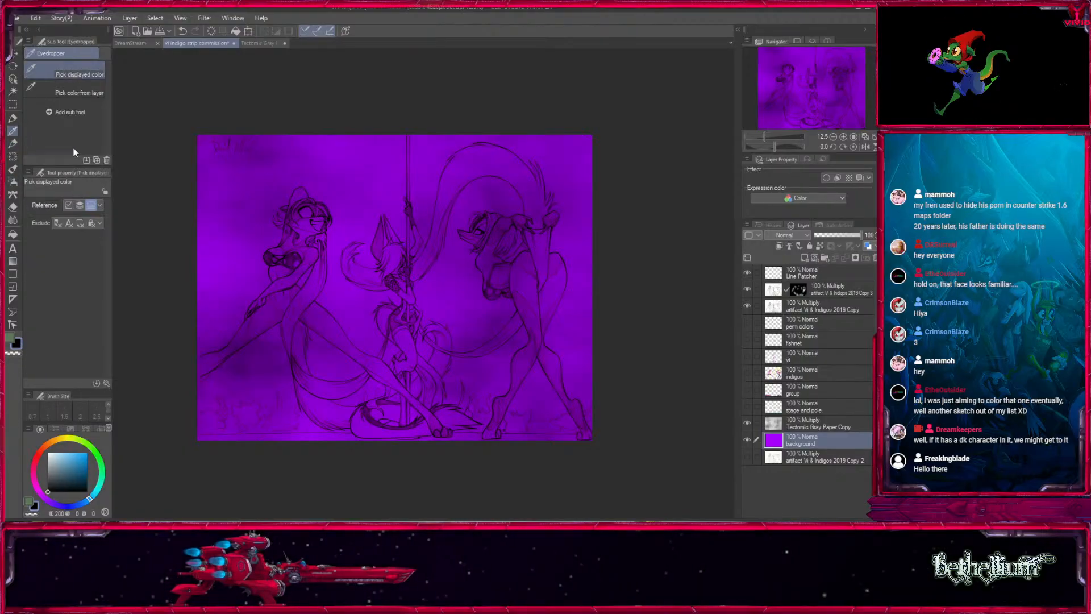
left_click(747, 424)
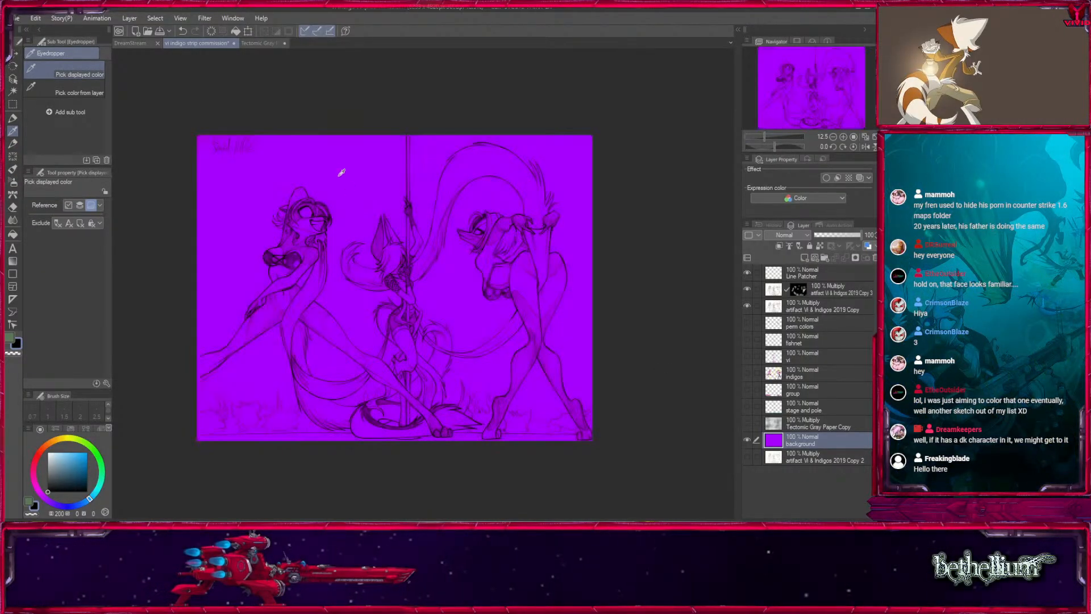
left_click(327, 148)
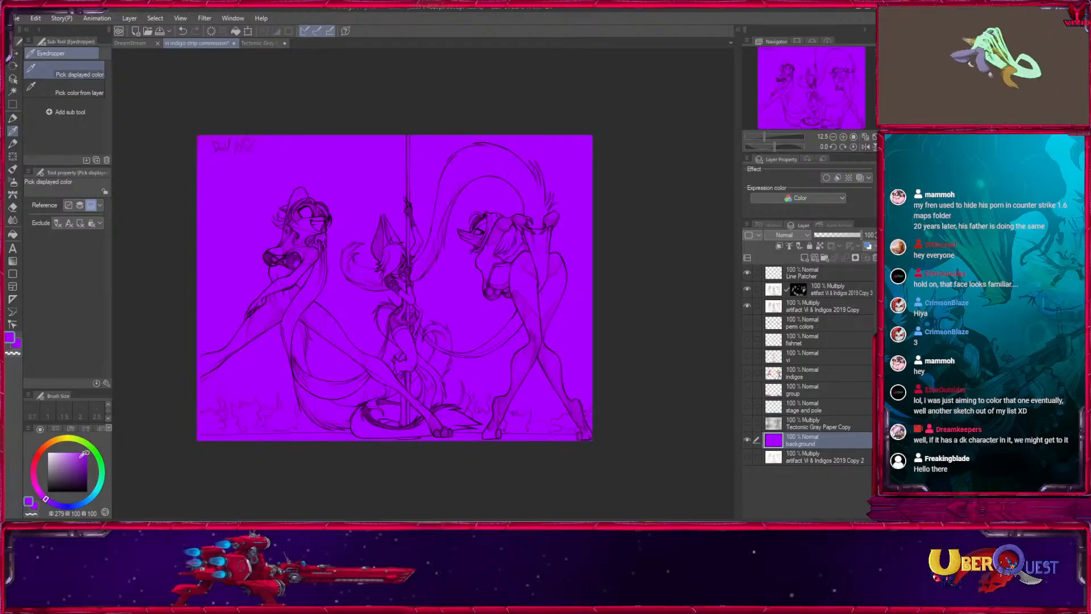
left_click(747, 424)
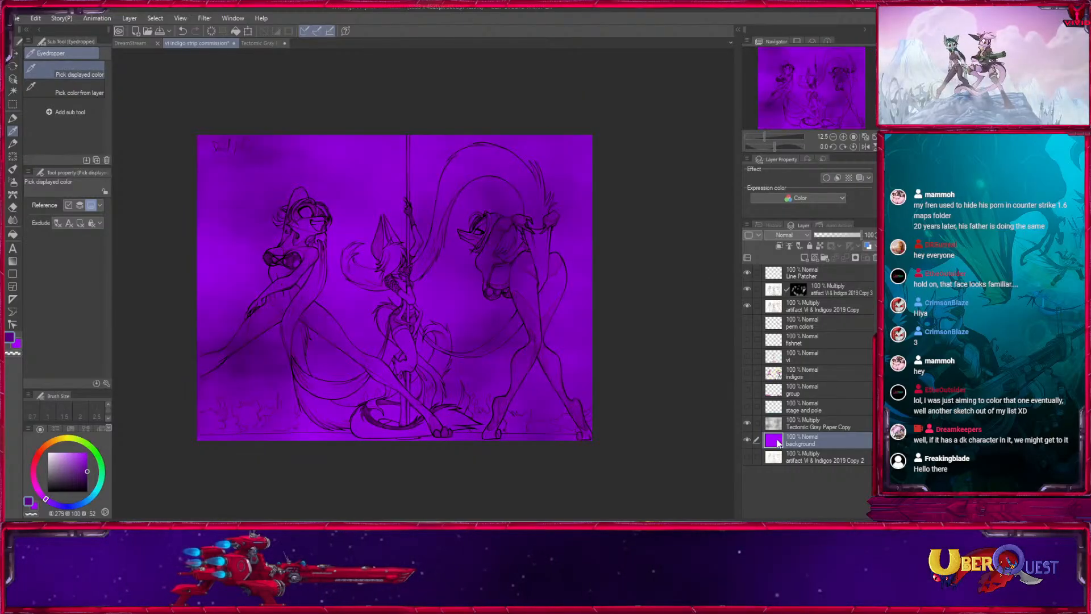
- Shade the lower part of the background layer in dark purple with the Medium airbrush at size 2000 and opacity 62
left_click(12, 180)
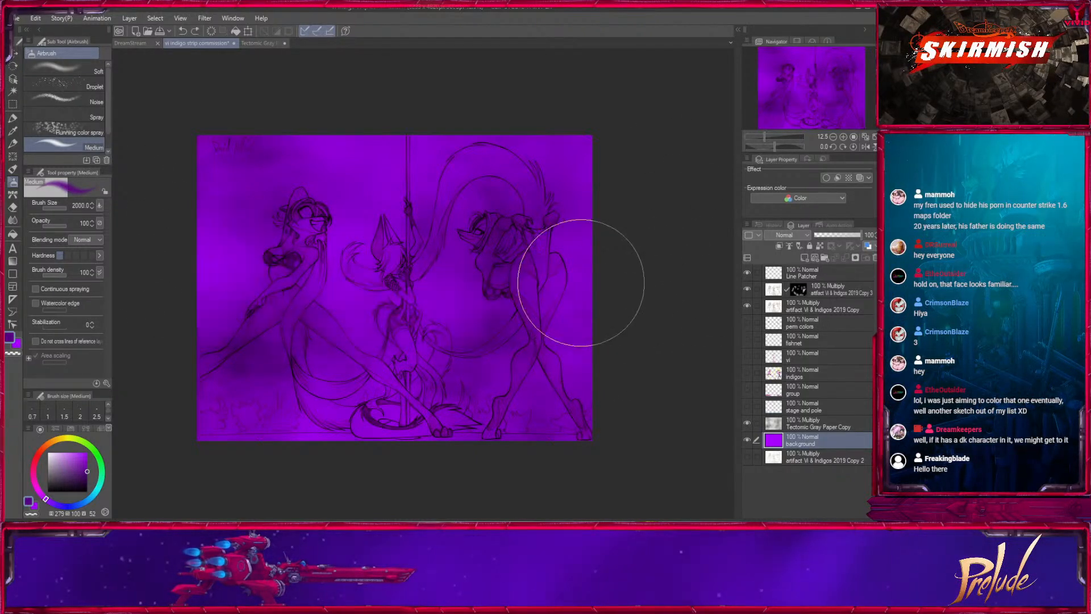
left_click_drag(59, 231, 57, 229)
mouse_move(181, 284)
left_mouse_down()
mouse_move(286, 290)
mouse_move(500, 331)
mouse_move(461, 388)
mouse_move(196, 404)
mouse_move(443, 418)
mouse_move(640, 386)
mouse_move(554, 300)
left_mouse_up()
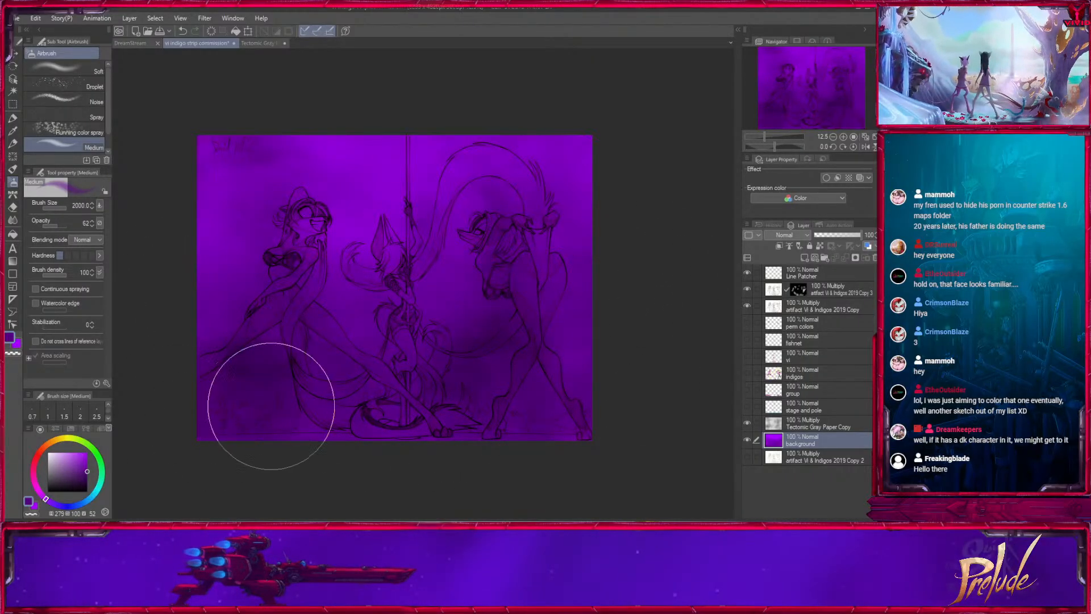
key("bracketleft")
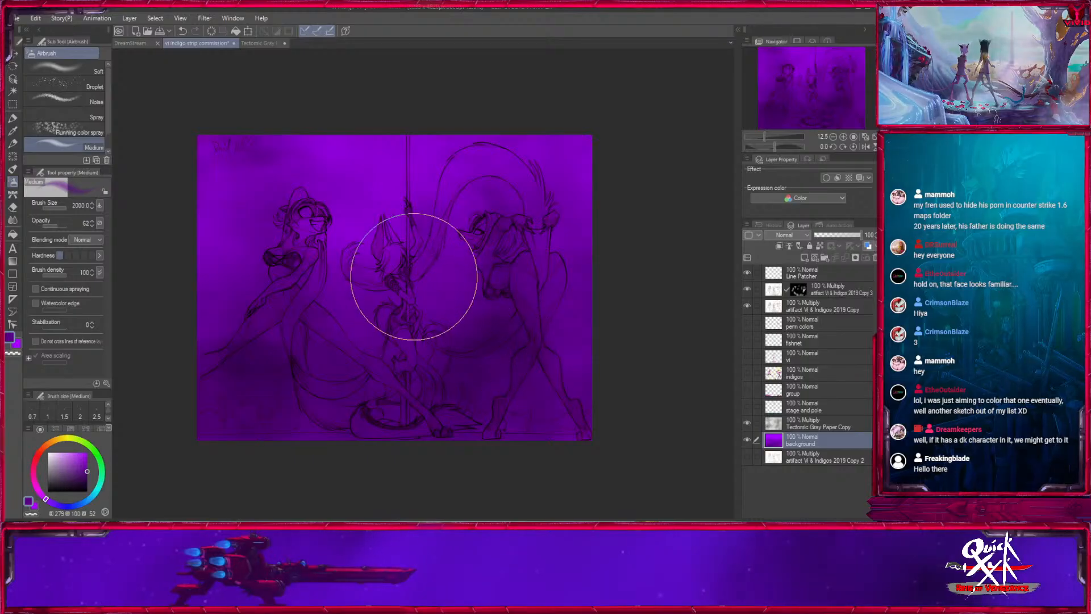
key("bracketright")
key("ctrl+z")
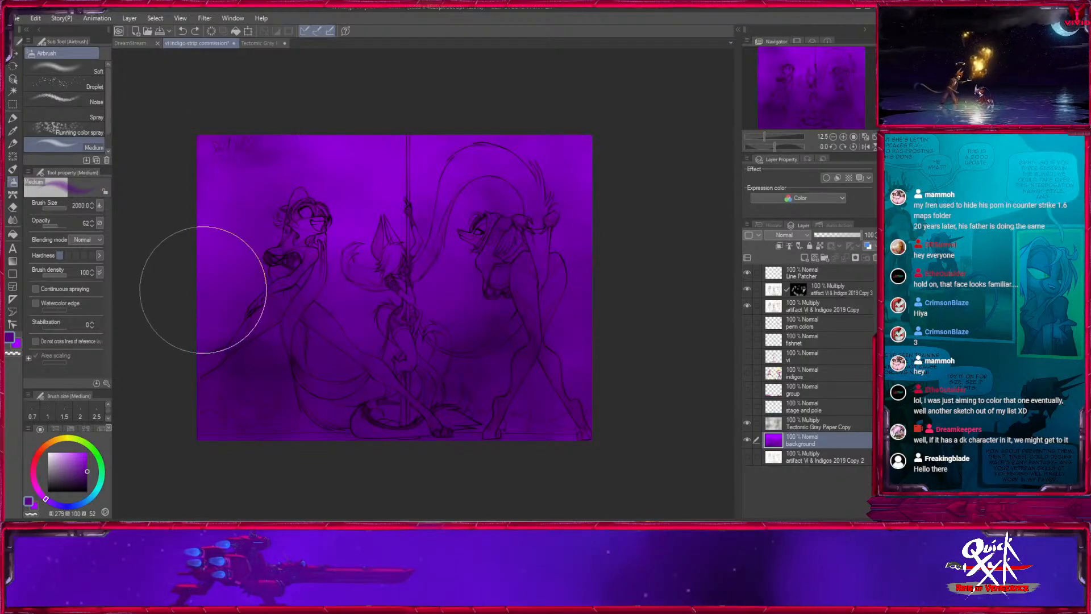
- Raise the airbrush opacity to 87 and darken the background layer's edges and middle with more dark purple
left_click(63, 227)
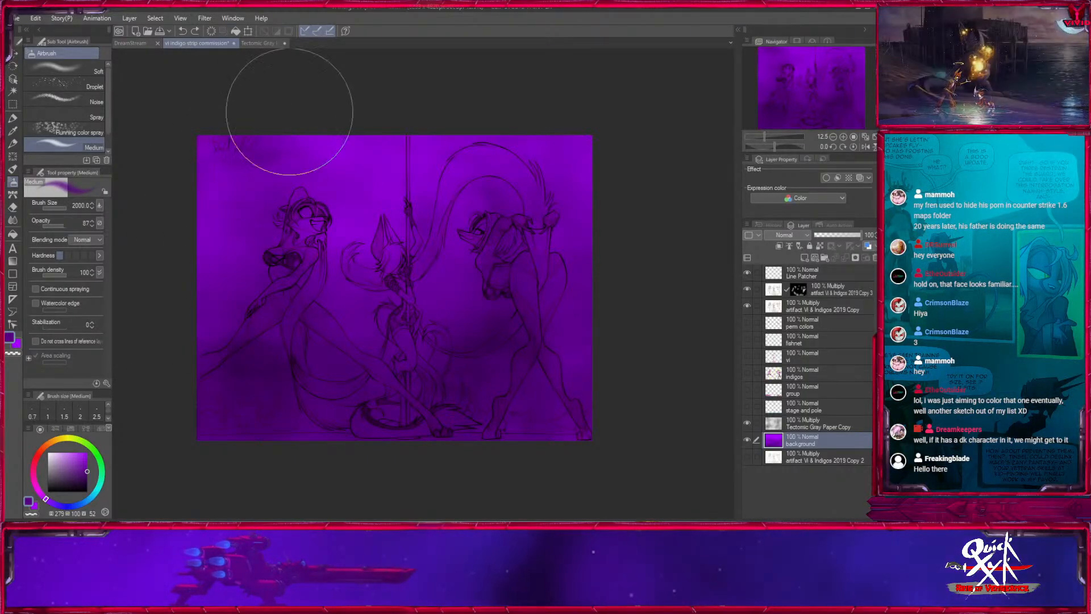
mouse_move(290, 110)
left_mouse_down()
mouse_move(230, 348)
mouse_move(197, 343)
left_mouse_up()
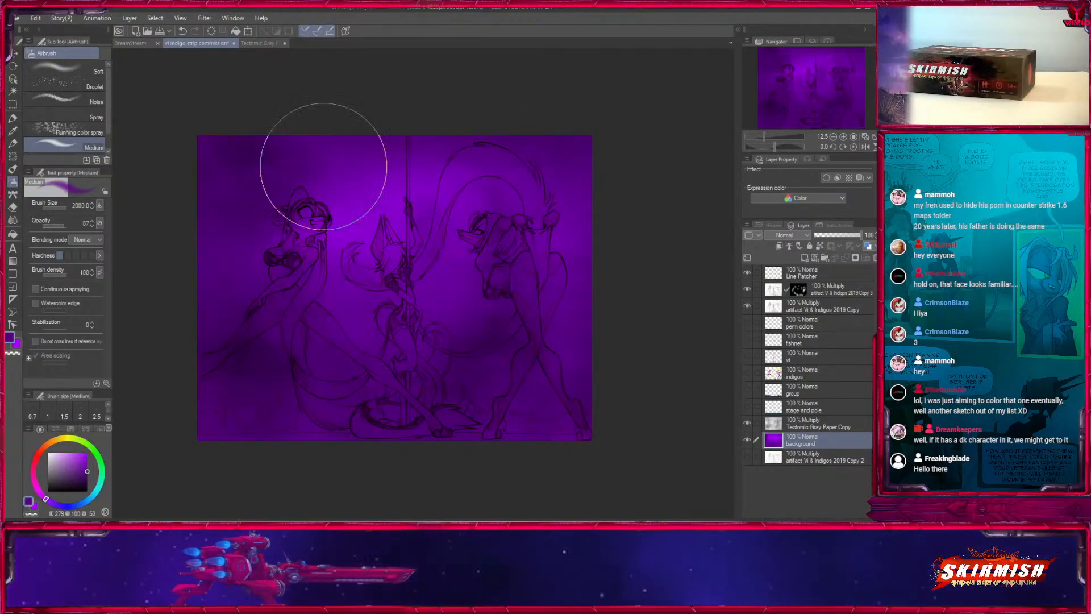
left_click_drag(557, 264, 257, 259)
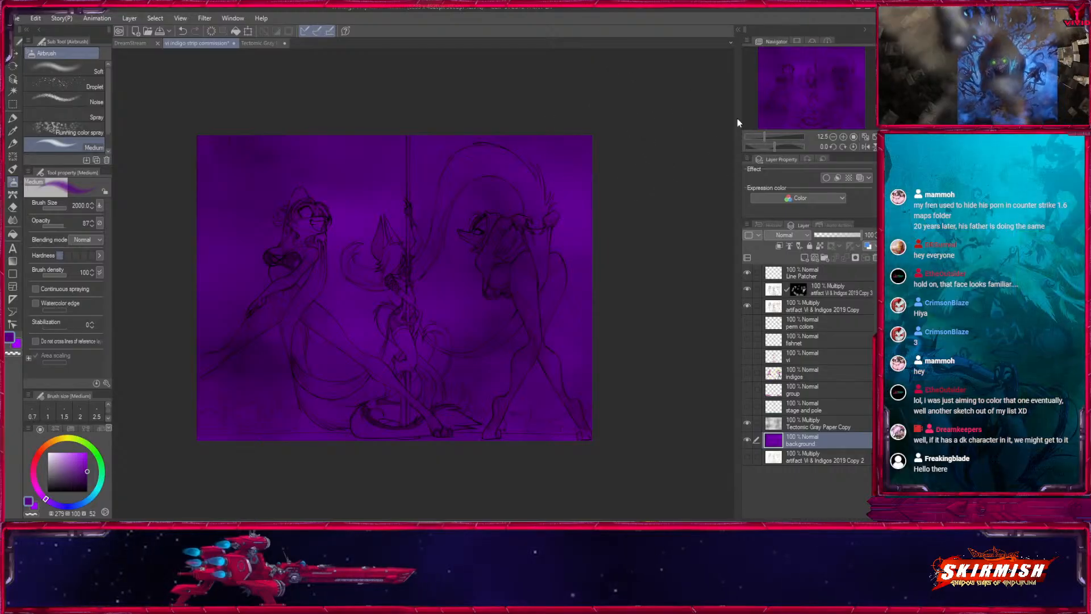
- Compare the drawing with the purple background hidden and shown, then hide the gray paper and show the indigos, vi and fishnet layers
left_click(747, 441)
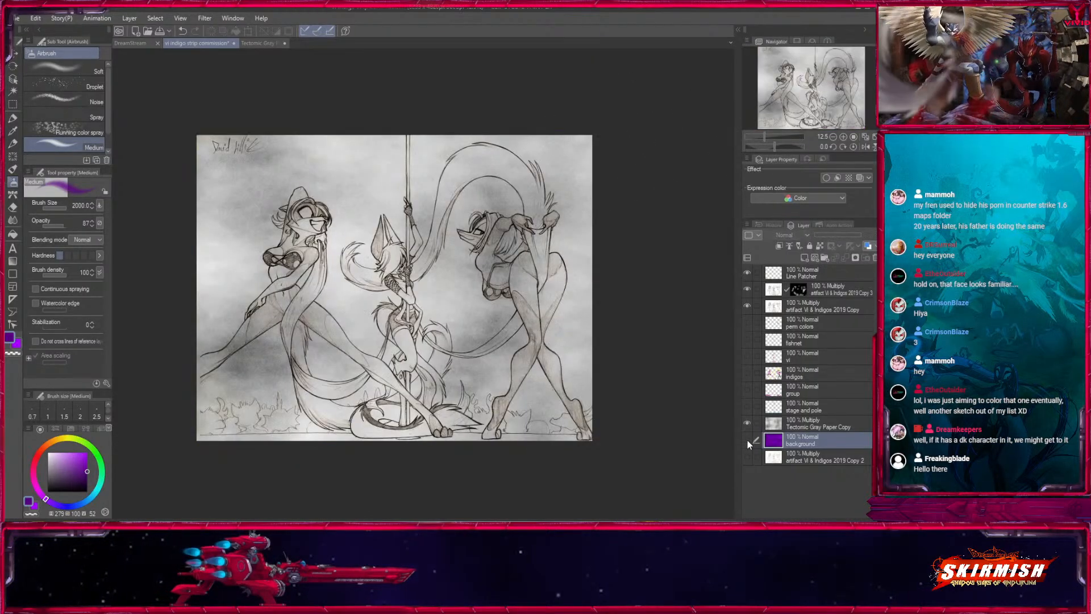
left_click(747, 373)
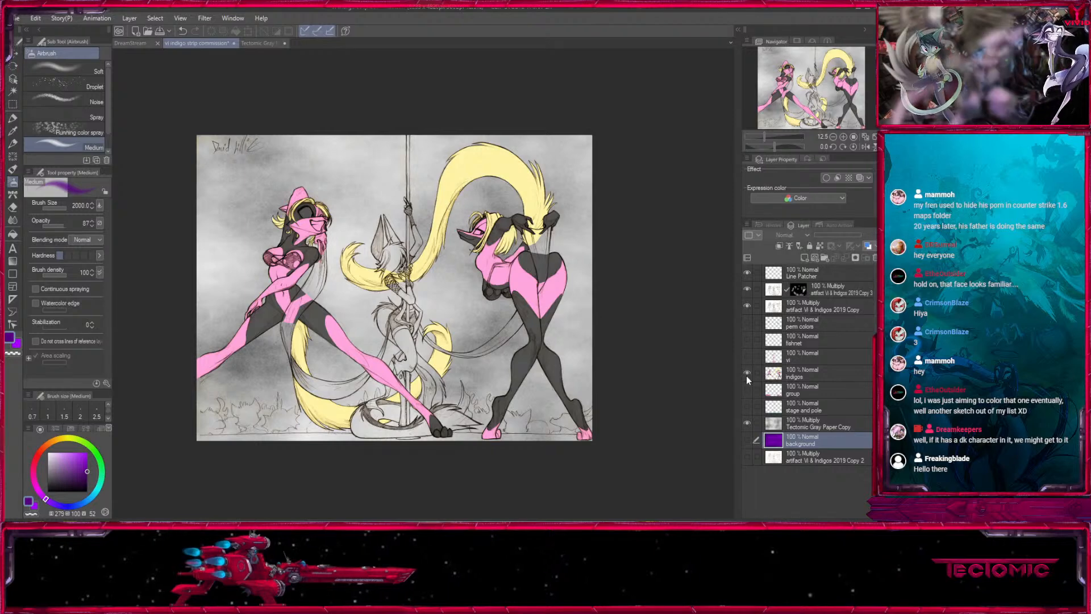
left_click(746, 375)
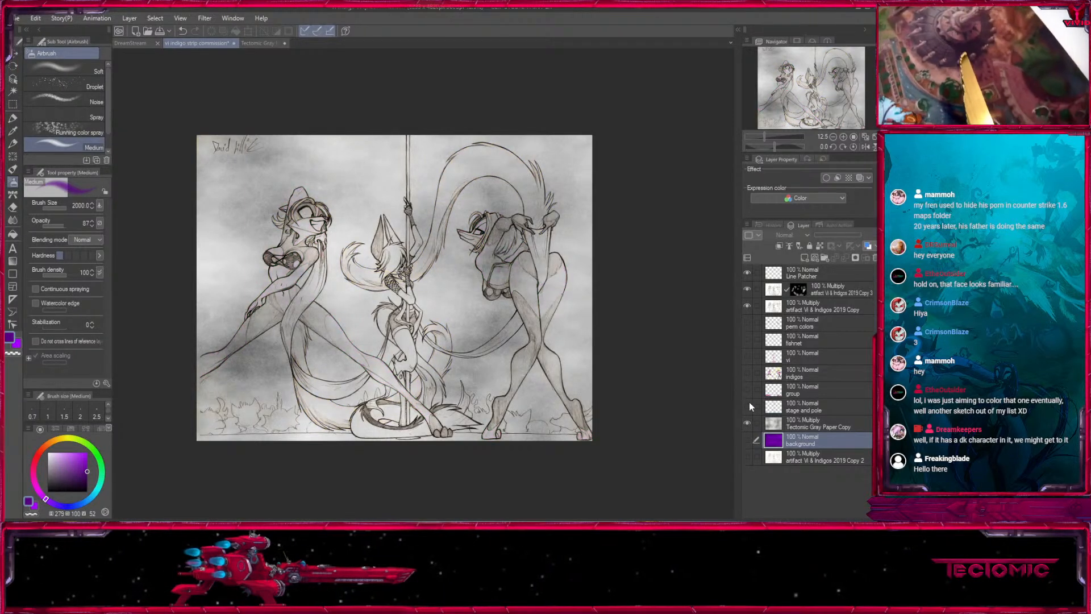
left_click(748, 438)
left_click_drag(746, 373, 748, 323)
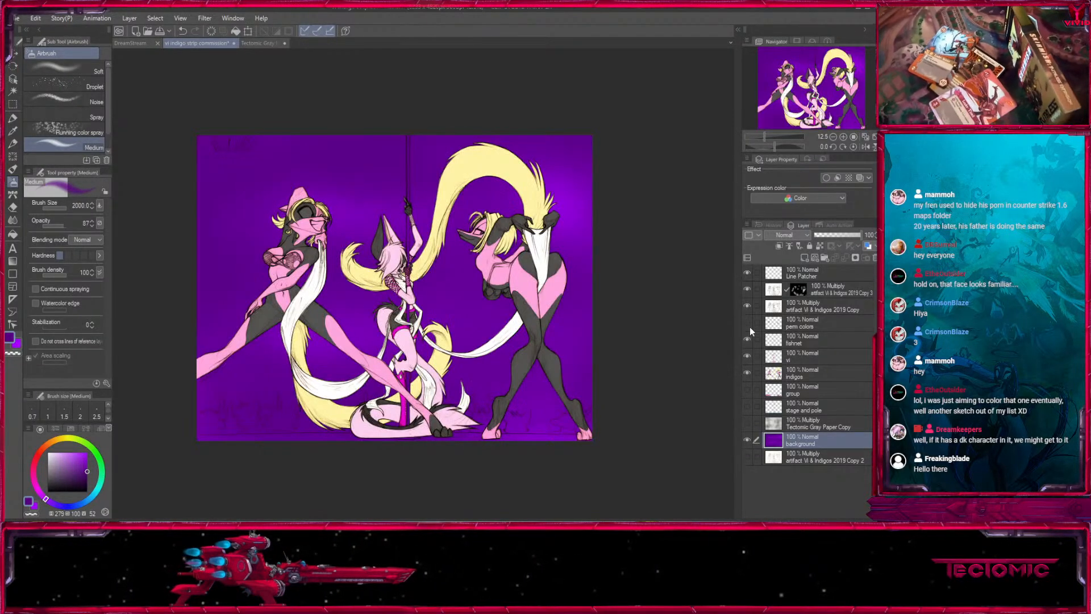
- Show the perm colors, group, and stage and pole layers over the purple background
left_click(747, 390)
left_click(747, 405)
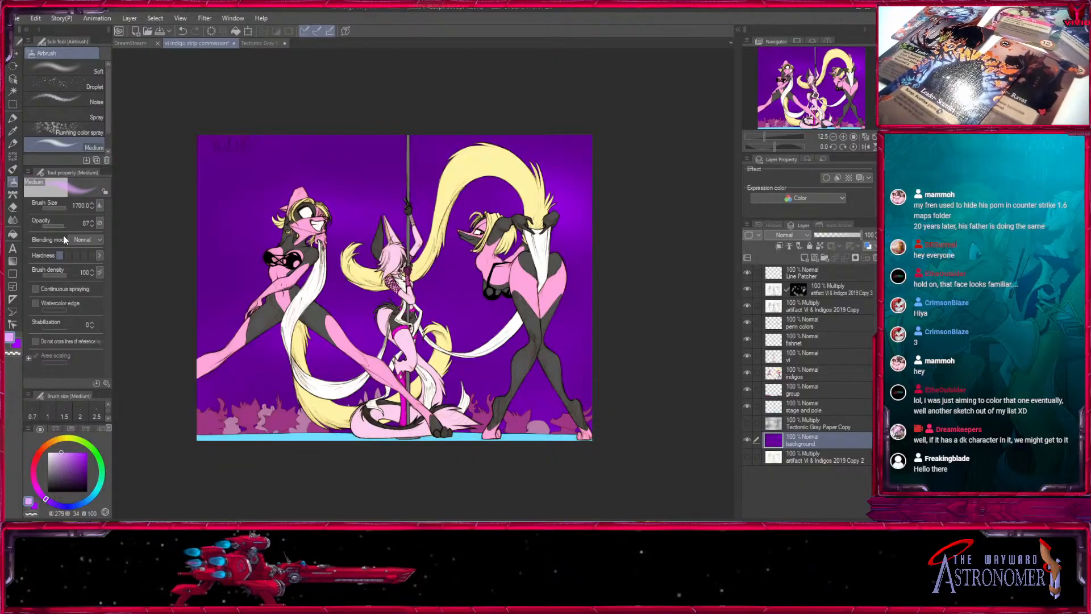
- Try a light purple on the background layer, first airbrushed and then filled in with the Fill in Mono Pen 2
mouse_move(377, 217)
left_mouse_down()
mouse_move(334, 307)
mouse_move(546, 294)
mouse_move(358, 375)
mouse_move(372, 395)
left_mouse_up()
key("ctrl+z")
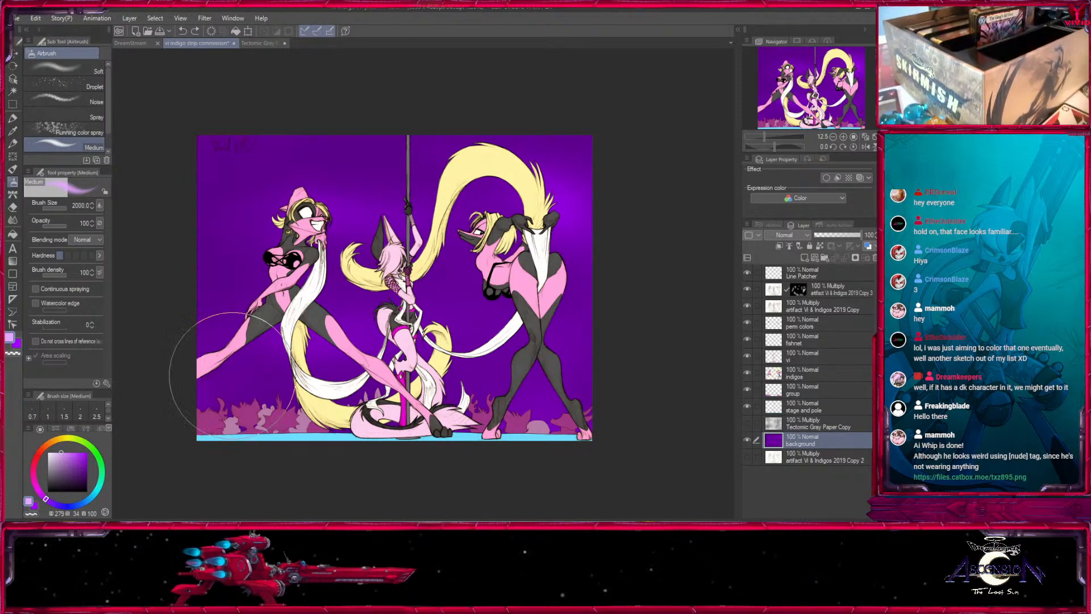
key("p")
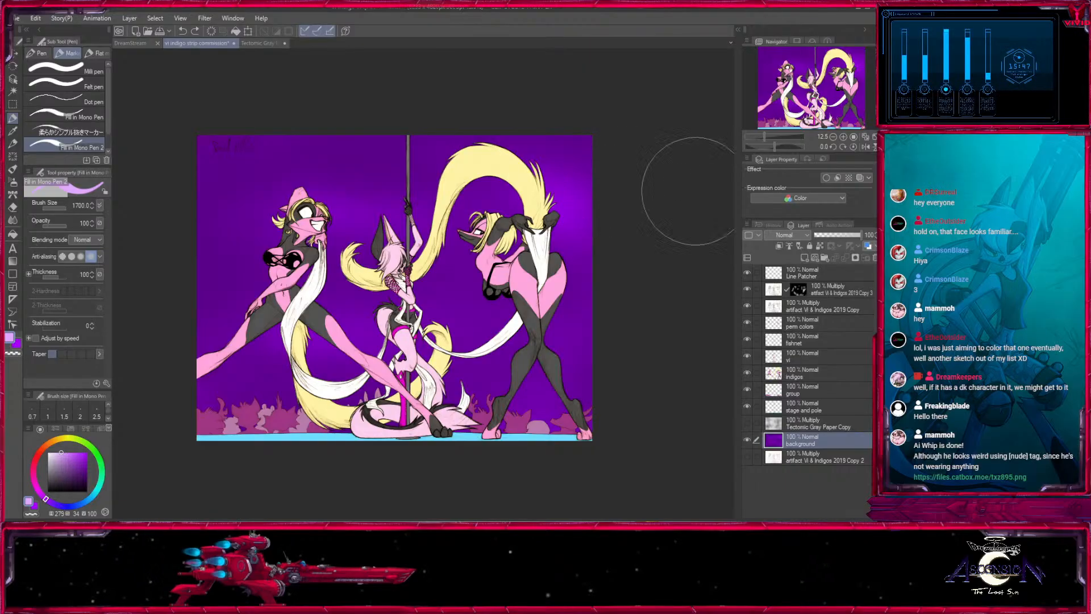
mouse_move(265, 158)
left_mouse_down()
mouse_move(203, 260)
mouse_move(263, 336)
mouse_move(303, 217)
mouse_move(368, 380)
mouse_move(416, 190)
mouse_move(537, 124)
mouse_move(532, 353)
mouse_move(582, 127)
left_mouse_up()
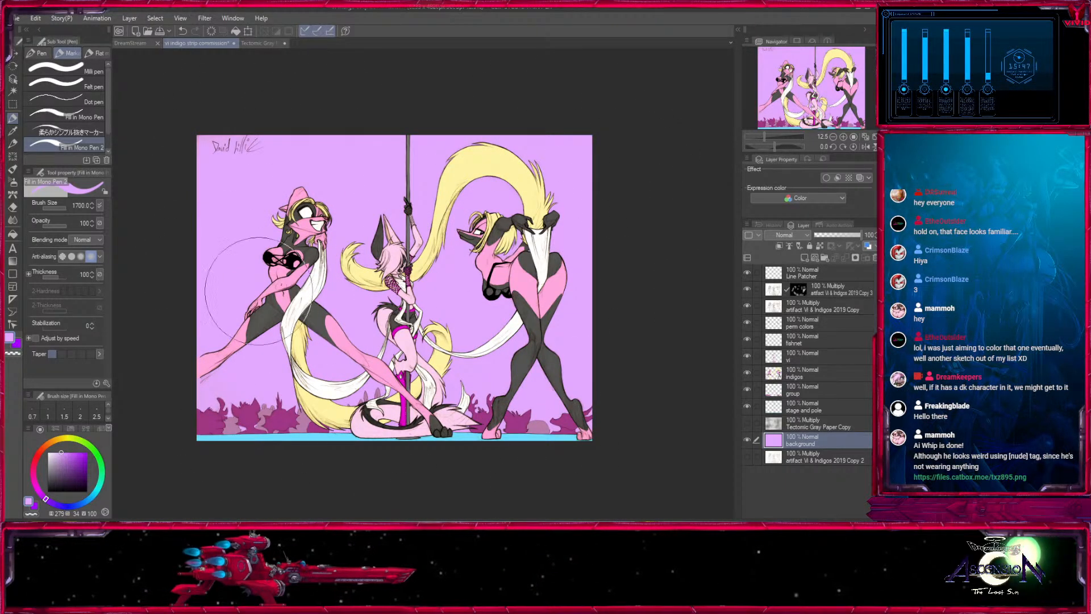
- Cover the background layer in dark indigo (hue 259, value 39) with the Fill in Mono Pen 2 at size 2000 and show the gray paper
key("[")
mouse_move(46, 500)
left_mouse_down()
mouse_move(57, 507)
mouse_move(68, 474)
mouse_move(87, 476)
left_mouse_up()
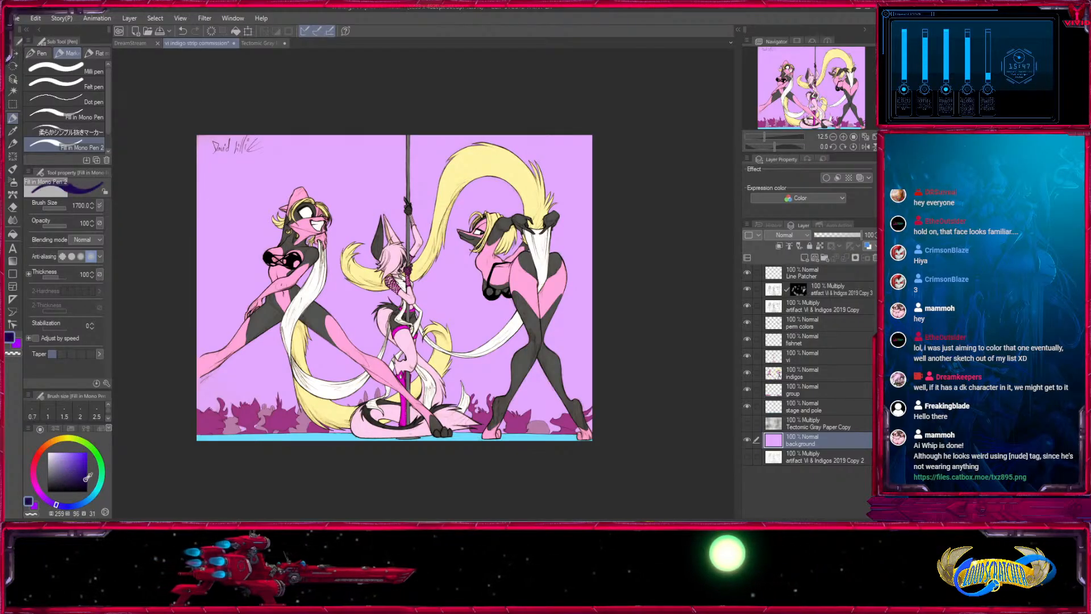
mouse_move(219, 149)
left_mouse_down()
mouse_move(358, 295)
mouse_move(255, 182)
mouse_move(431, 146)
mouse_move(553, 188)
mouse_move(568, 392)
left_mouse_up()
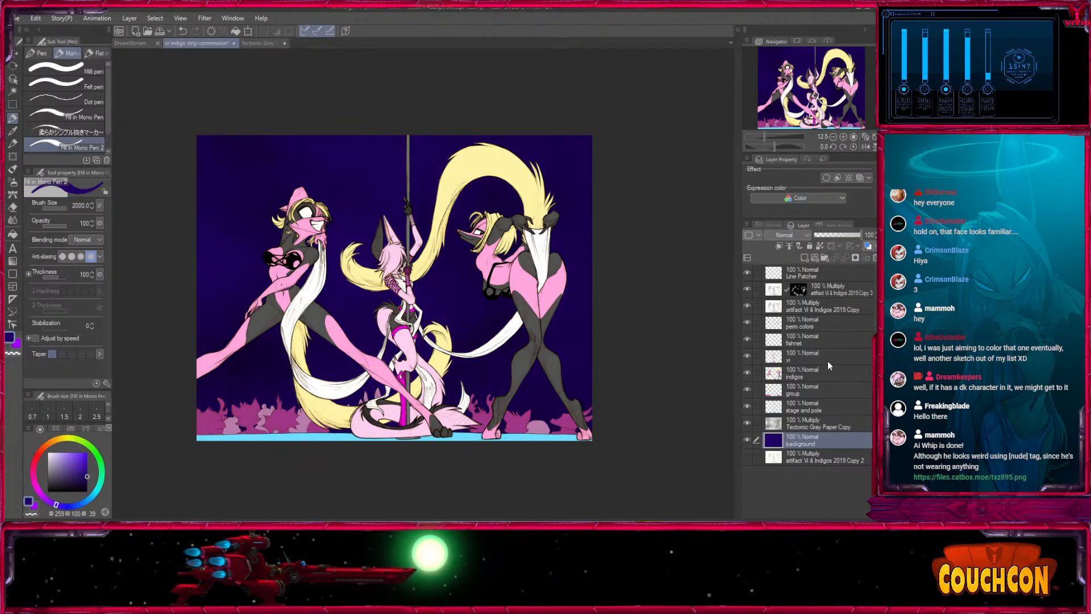
- Shade the background layer with a brighter indigo (hue 260, saturation 100, value 54) using the Medium airbrush at size 2000
left_click(12, 181)
left_click(35, 506)
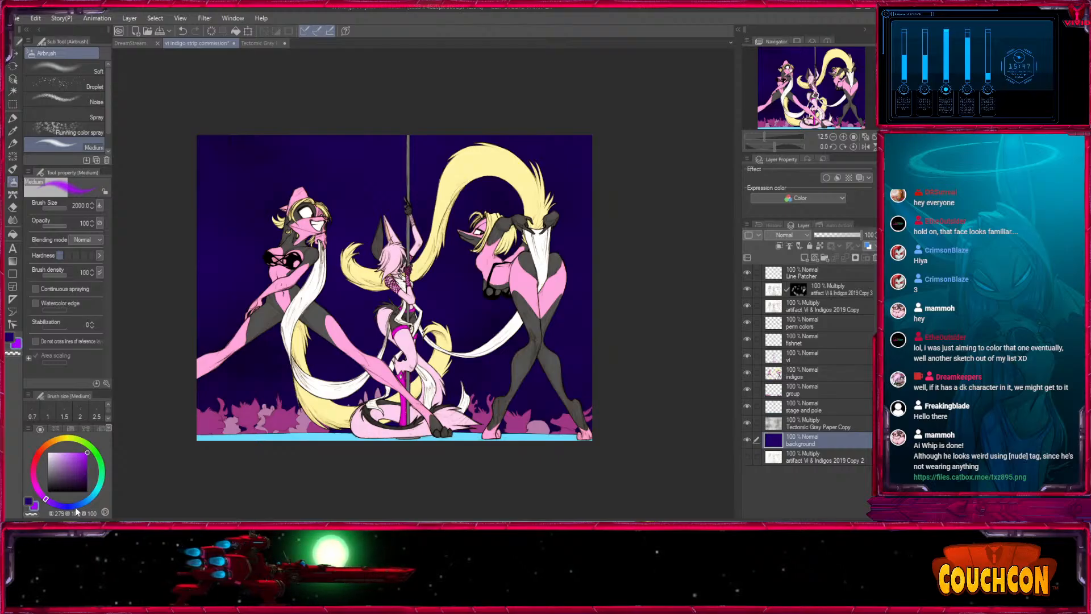
left_click(66, 506)
left_click(76, 453)
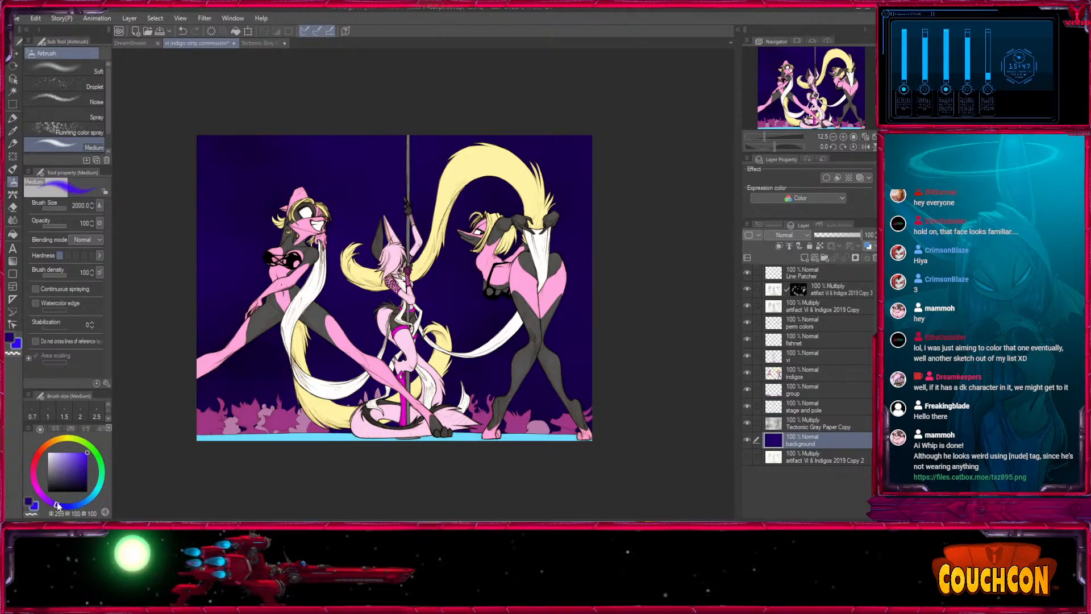
left_click(87, 461)
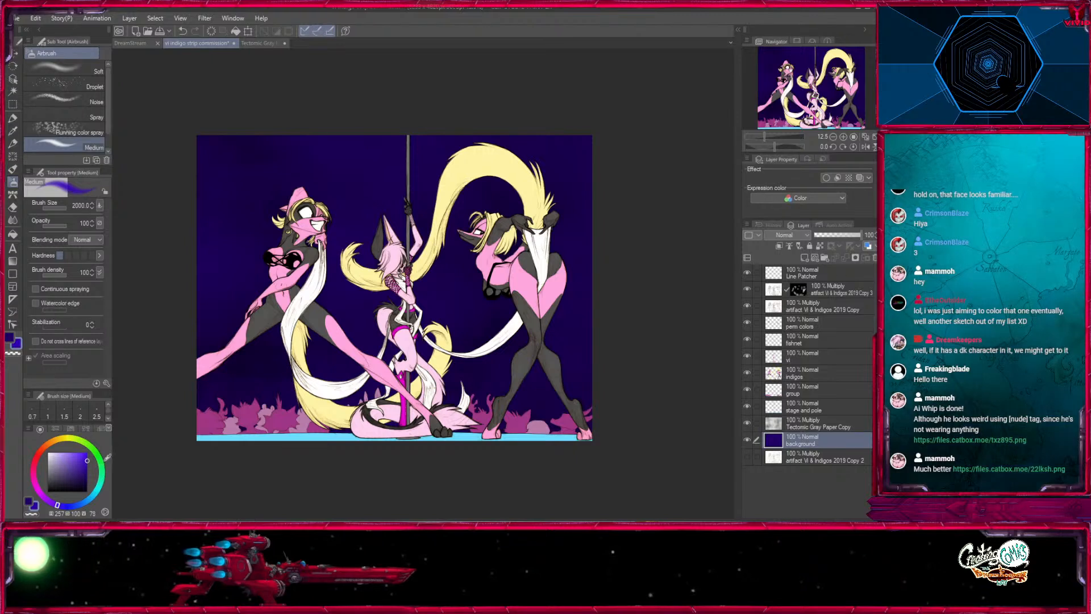
left_click(87, 470)
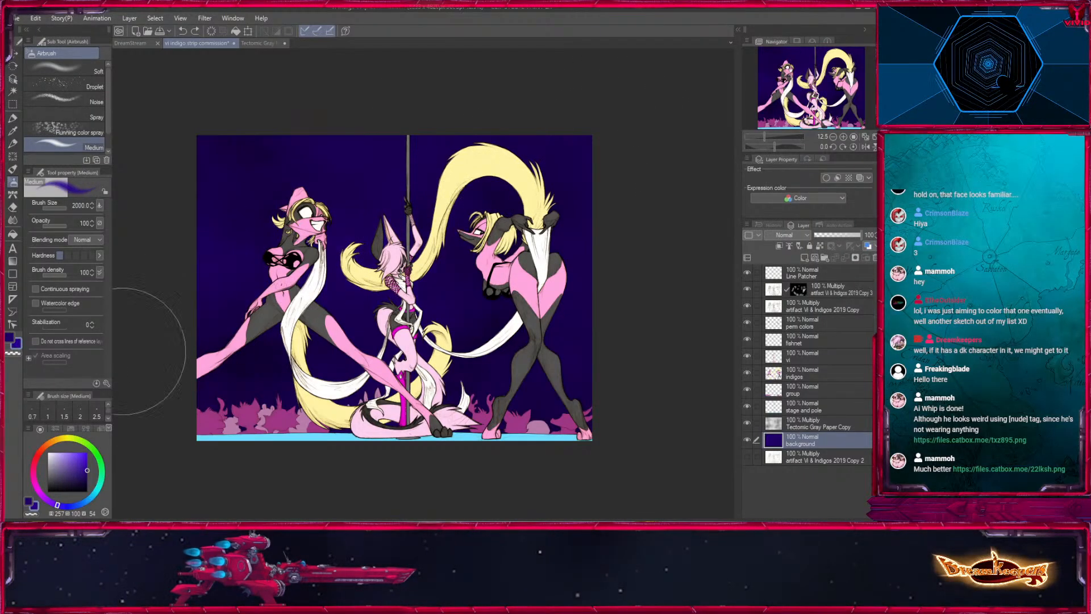
left_click(51, 503)
left_click_drag(249, 282, 239, 278)
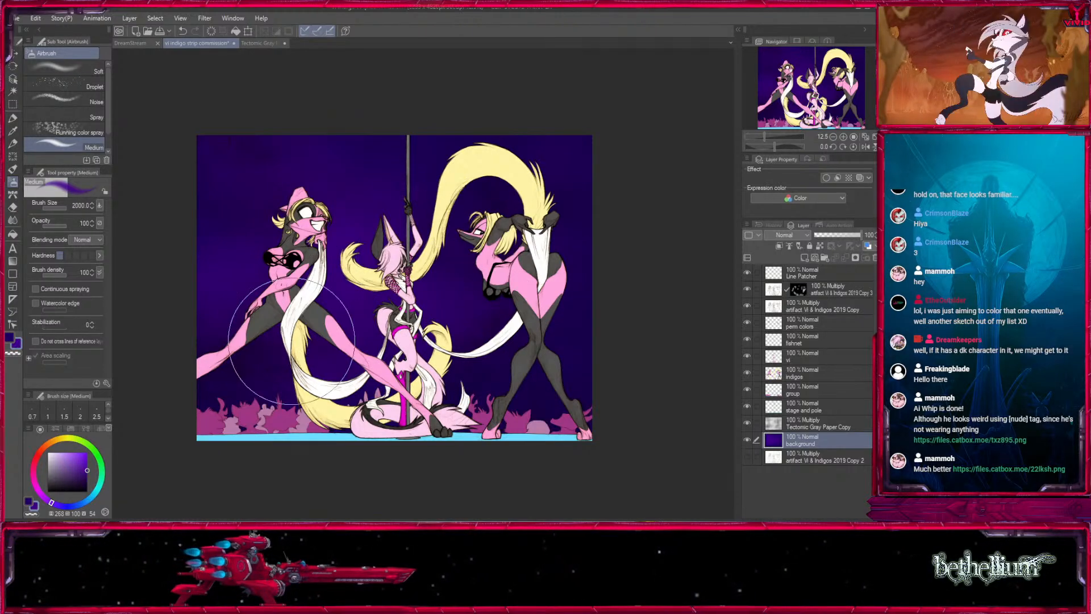
left_click_drag(602, 359, 585, 375)
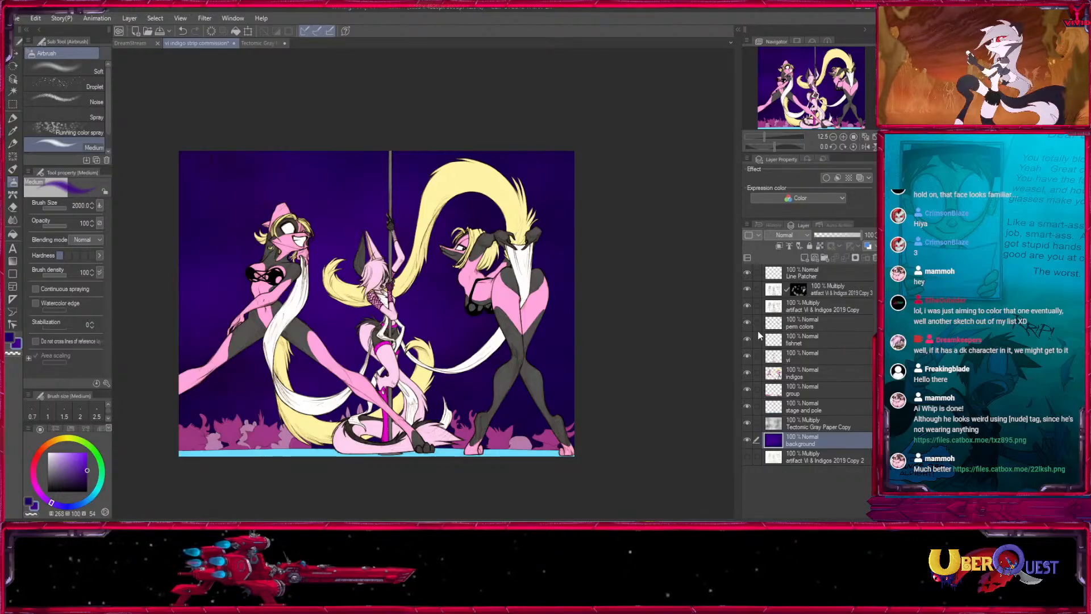
- Hide the perm colors, fishnet, vi, indigos and group layers, and make the visible stage and pole layer active
left_click(749, 421)
left_click(777, 421)
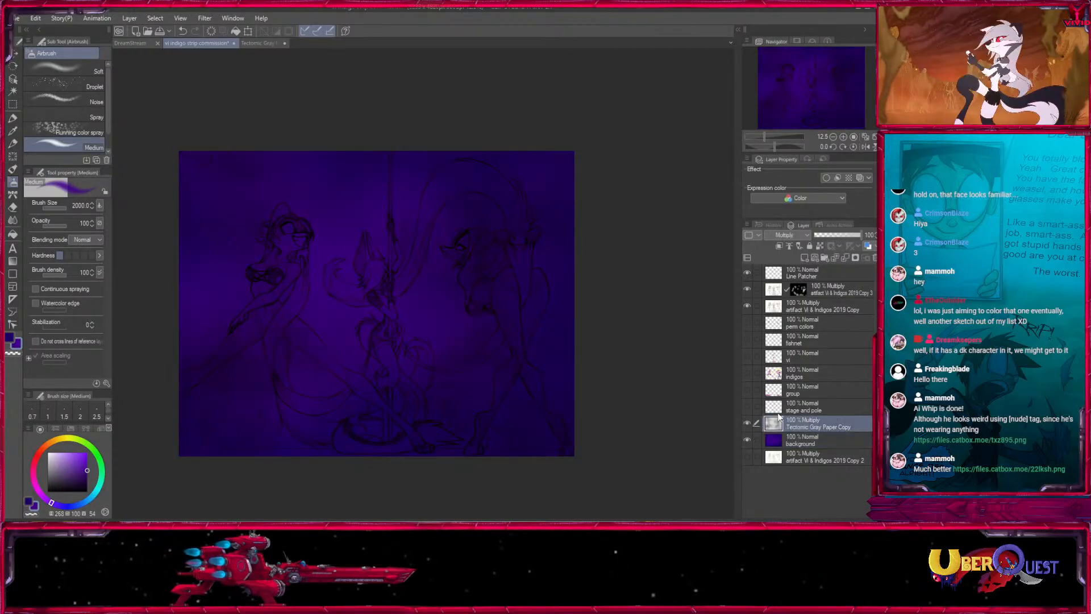
left_click(801, 406)
left_click(748, 406)
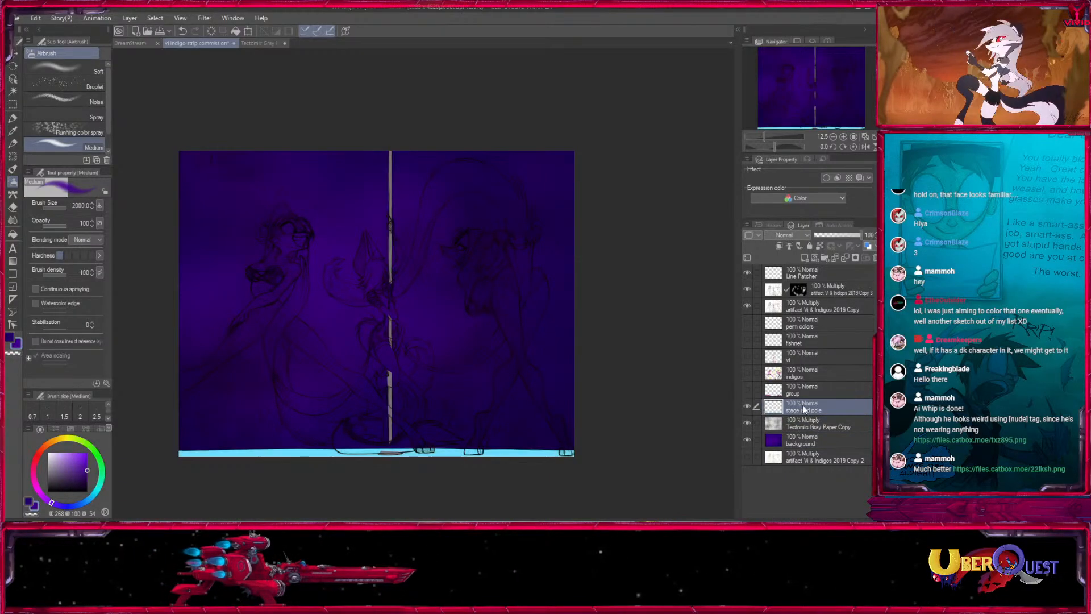
- Auto-select the pole's gray areas on the stage and pole layer and sample a gray with value 72 from the pole
left_click(843, 137)
left_click(843, 137)
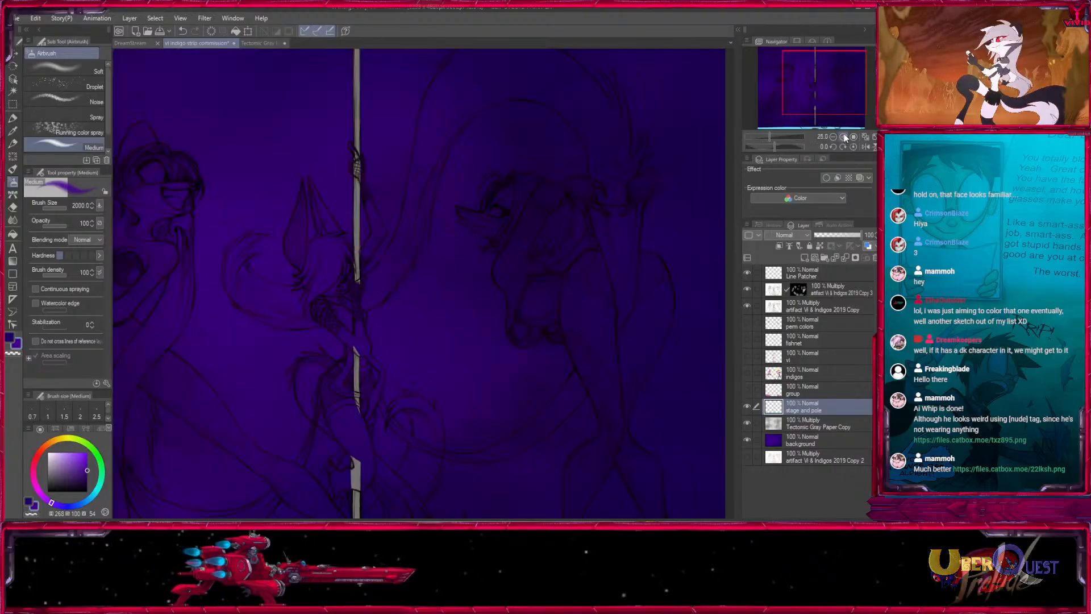
left_click(843, 137)
left_click(843, 137)
left_click(843, 137)
left_click_drag(293, 281, 397, 68)
key("w")
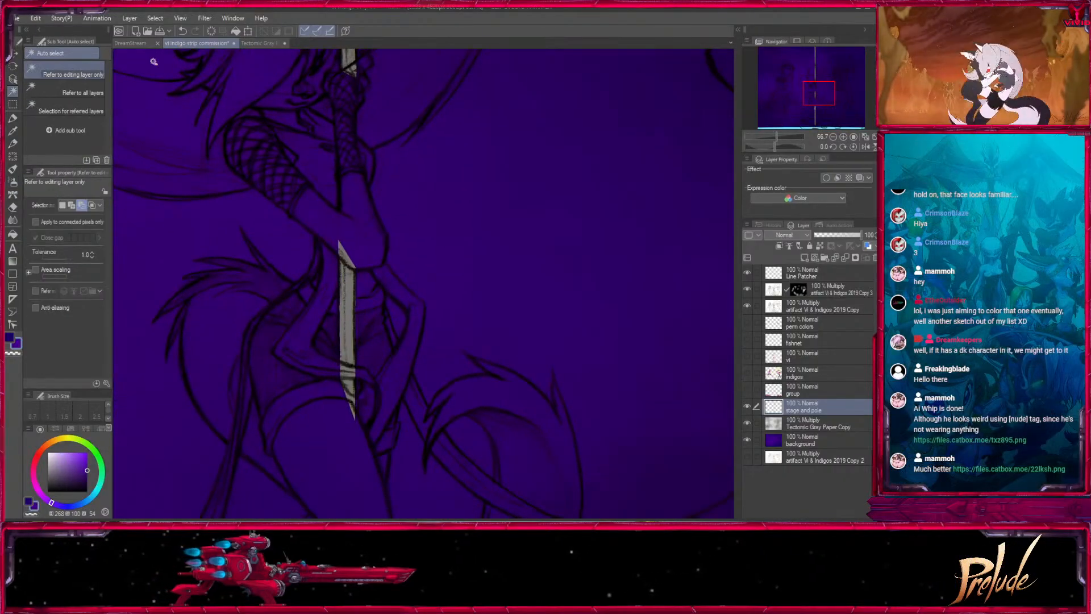
left_click(832, 137)
left_click(833, 137)
left_click(385, 295)
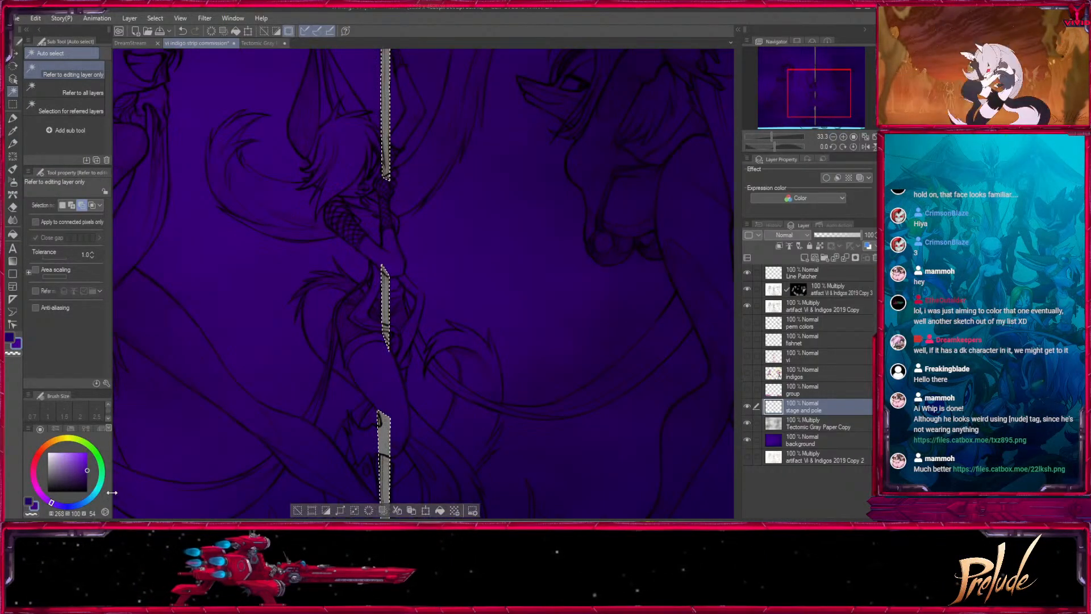
key("i")
scroll(416, 373, "down", 5)
left_click(385, 344)
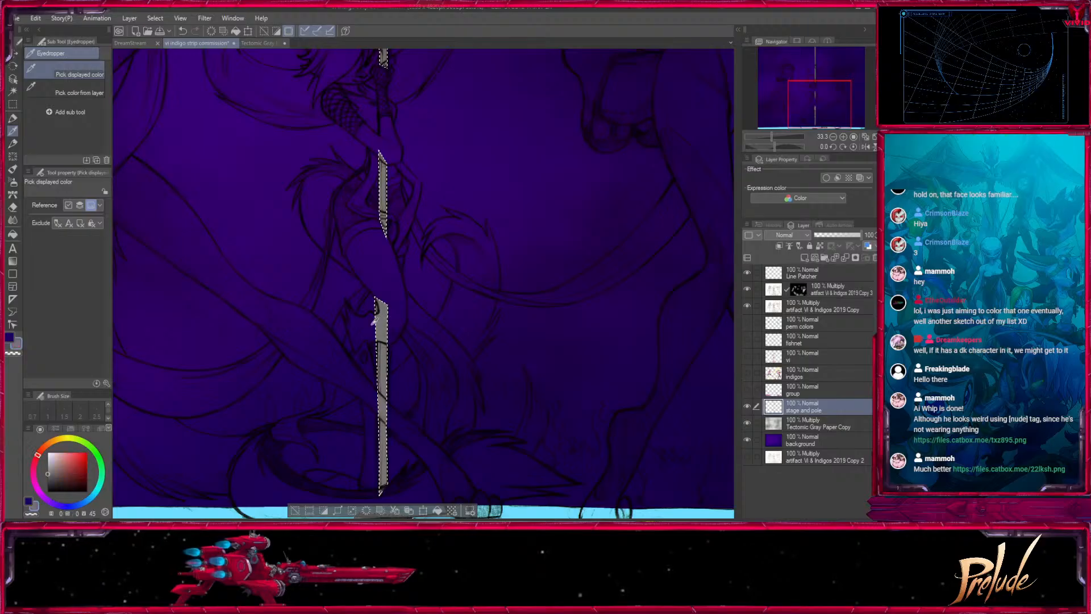
- Repaint the selected pole segments in the sampled gray with the Fill in Mono Pen 2, and clear the selection
left_click(12, 118)
scroll(390, 372, "up", 6)
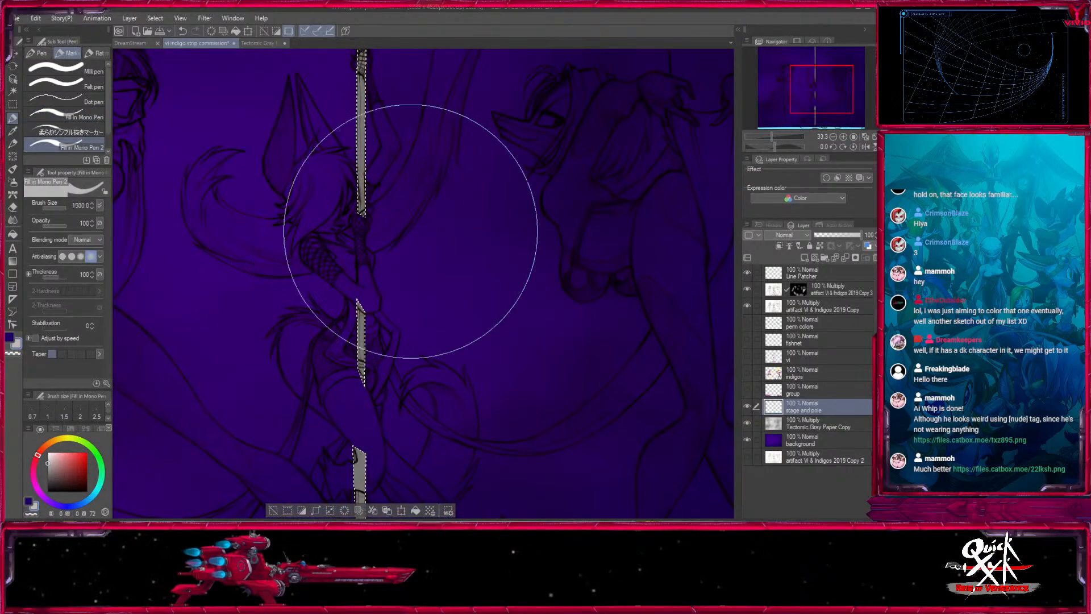
key("bracketleft")
left_click_drag(369, 356, 369, 136)
left_click_drag(369, 191, 371, 458)
left_click_drag(362, 379, 370, 105)
left_click_drag(376, 436, 392, 103)
mouse_move(372, 397)
left_mouse_down()
mouse_move(372, 463)
mouse_move(387, 165)
left_mouse_up()
left_click_drag(384, 374, 387, 409)
key("ctrl+d")
key("bracketleft")
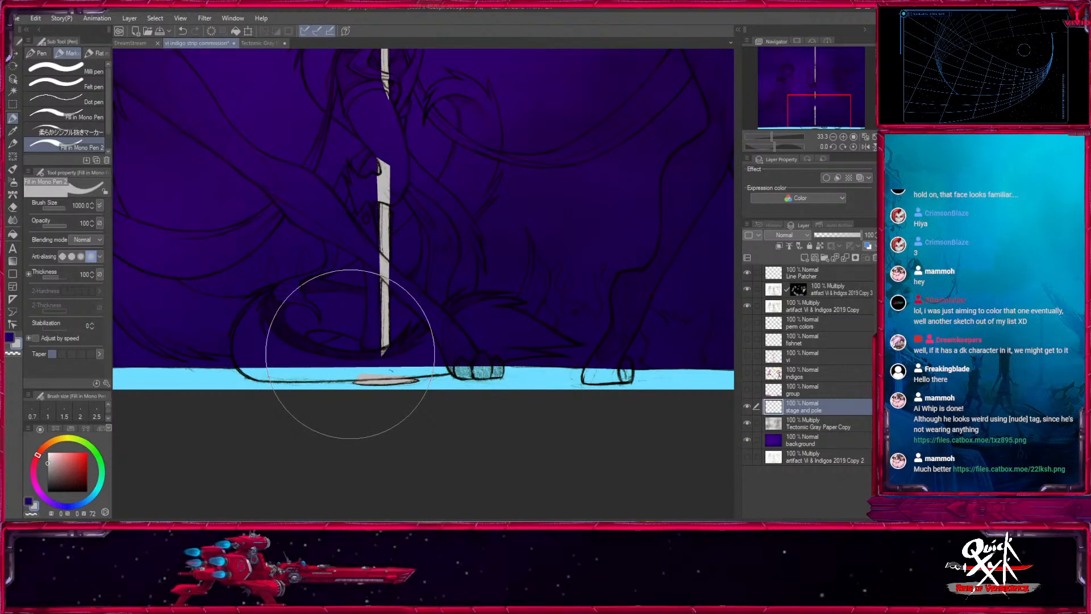
- Show the group layer with the crowd silhouettes and make it the active layer
left_click(833, 137)
left_click(833, 137)
left_click(833, 137)
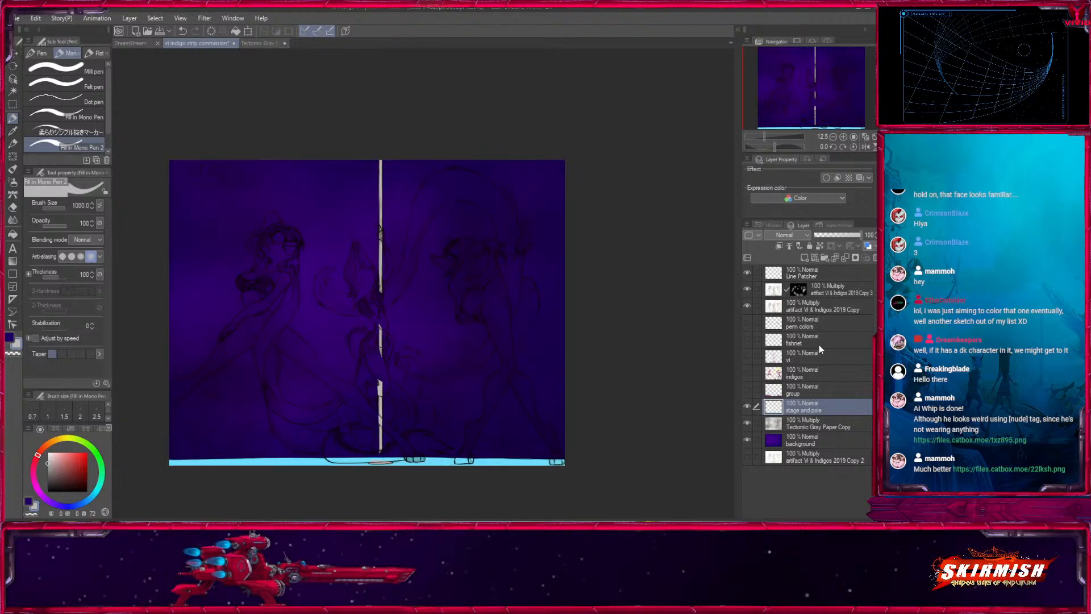
left_click(746, 389)
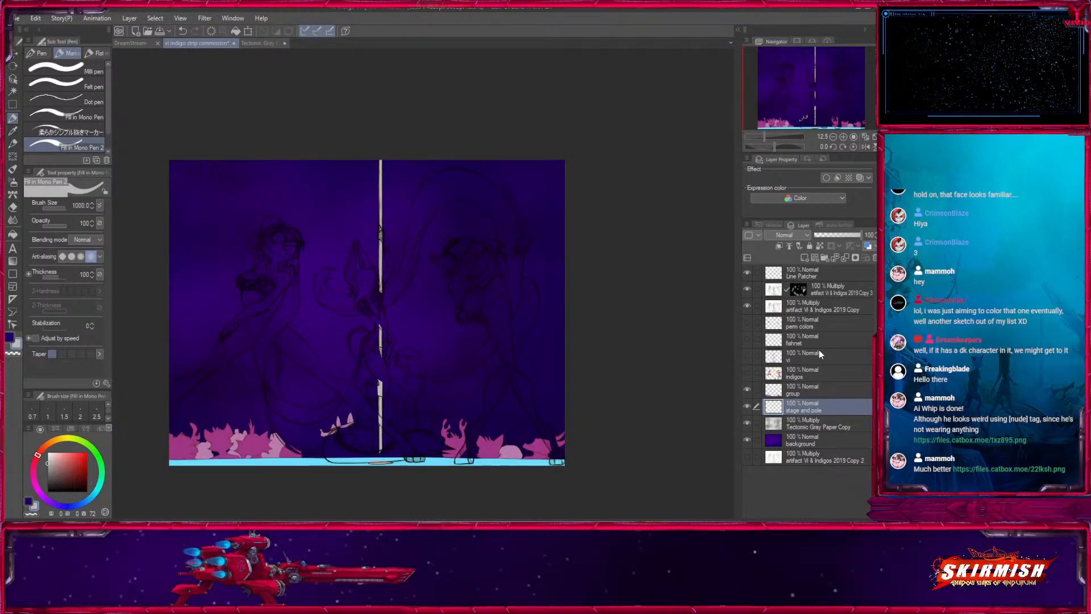
left_click(790, 392)
left_click(747, 389)
left_click(747, 390)
left_click_drag(639, 489, 634, 417)
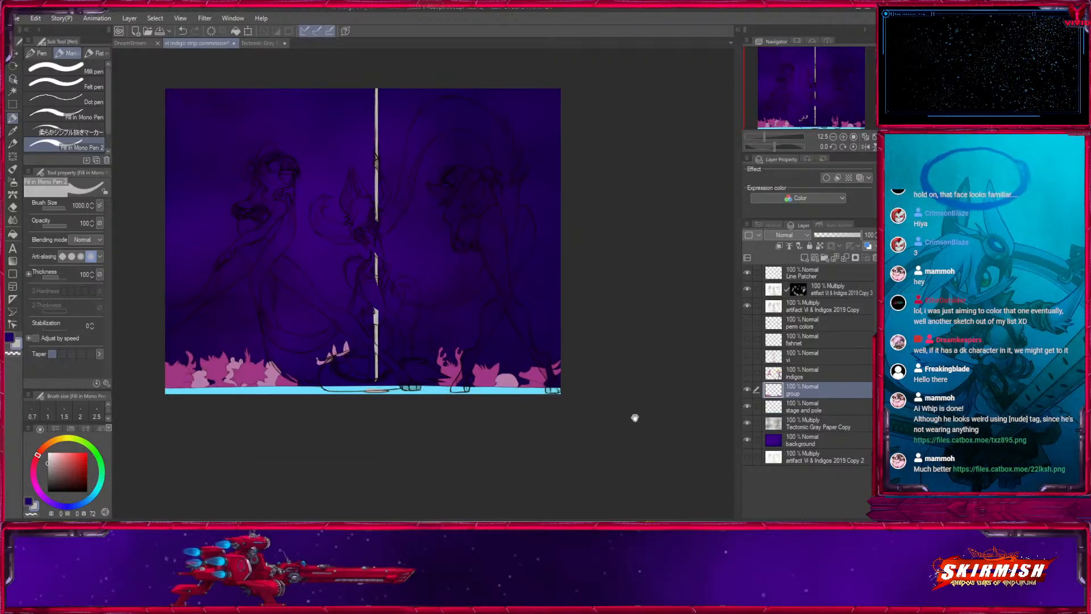
- Fill a new Color-mode layer above the background with magenta (hue 291) and airbrush its lower part blue (hue 244) at opacity 47
left_click(803, 442)
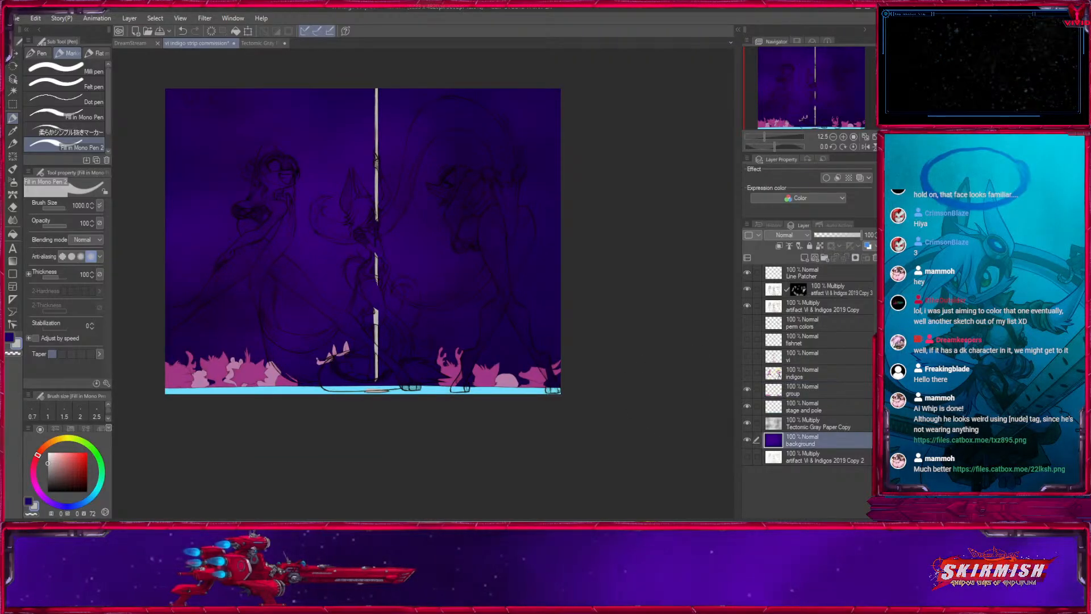
left_click(815, 257)
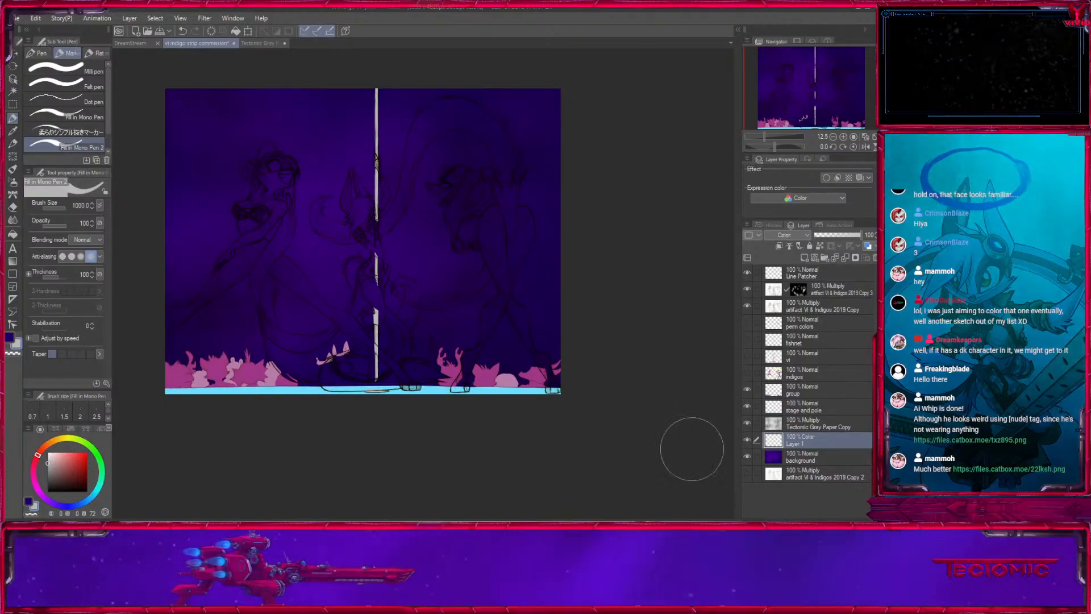
left_click(40, 493)
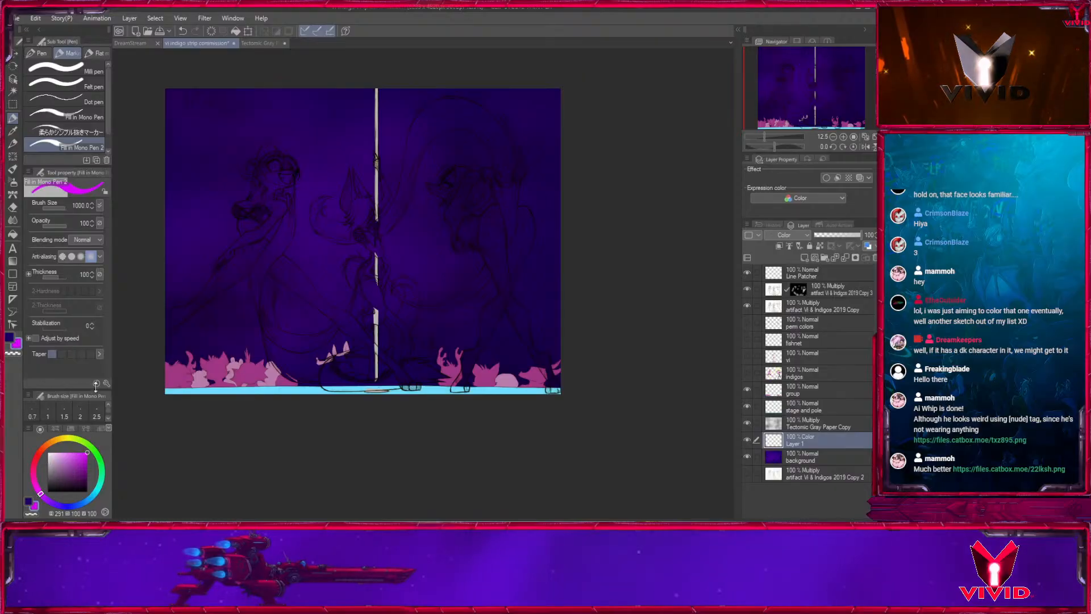
left_click(13, 234)
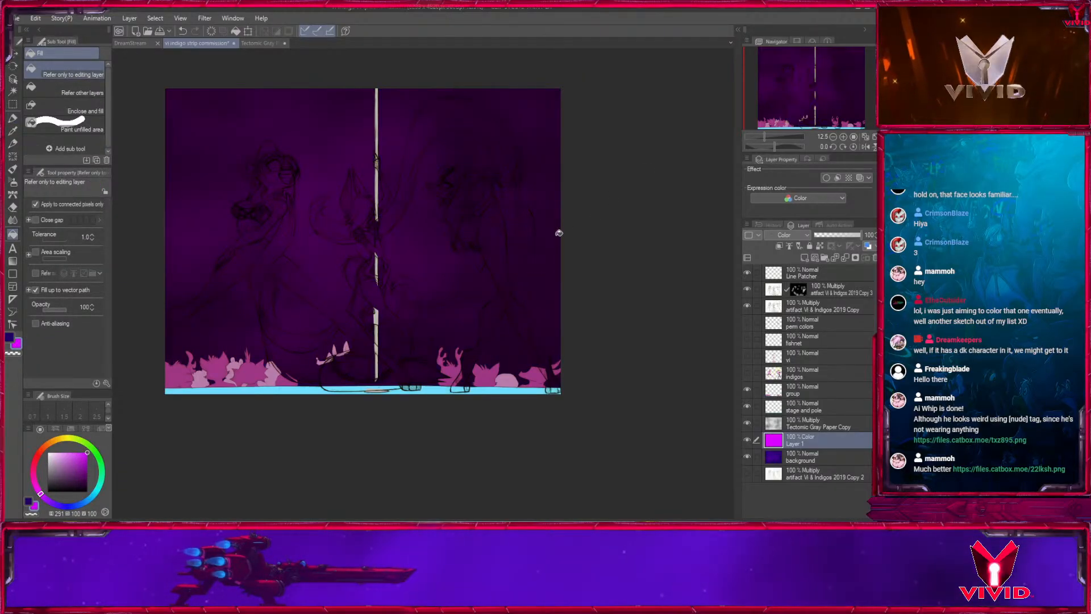
left_click(13, 184)
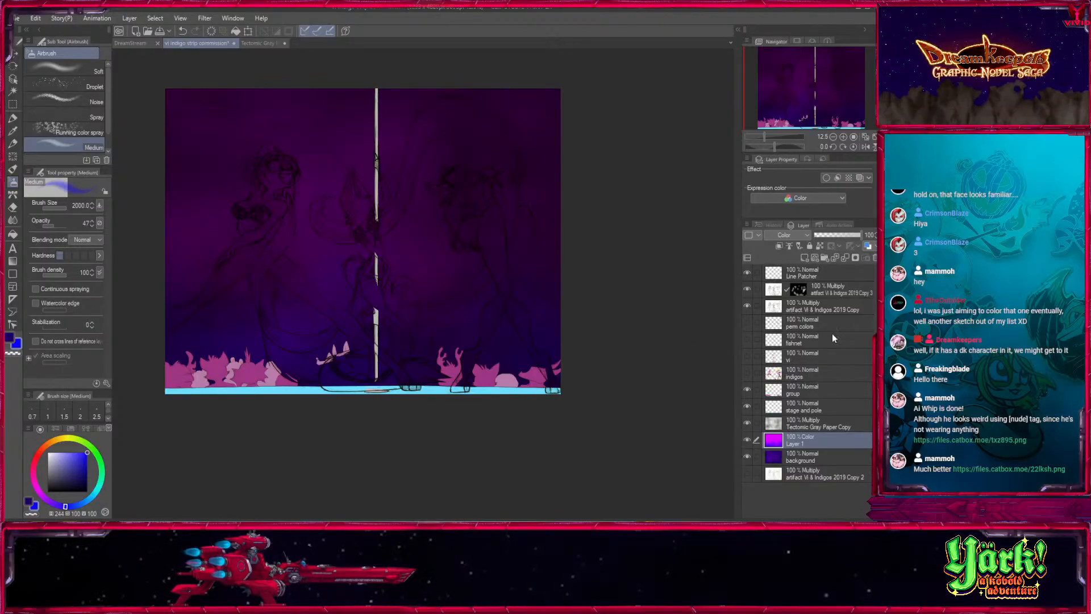
- Show the vi layer, make it active and inspect the pole dancer's colours up close against the new background
left_click(748, 356)
left_click(796, 360)
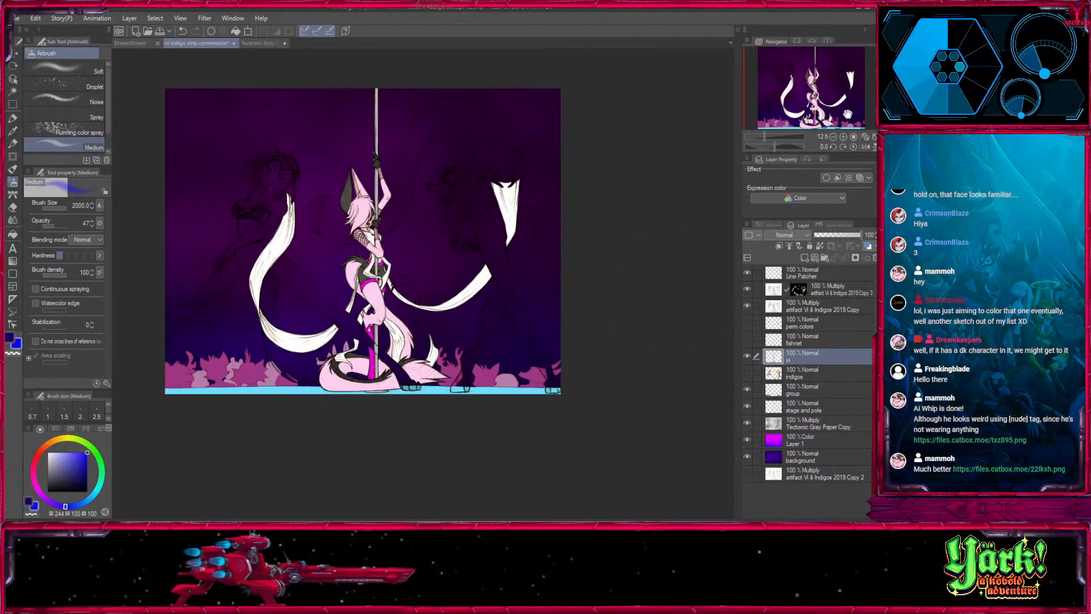
left_click(843, 137)
left_click(843, 137)
left_click(843, 137)
left_click(843, 137)
left_click_drag(384, 217, 544, 480)
left_click_drag(601, 372, 672, 320)
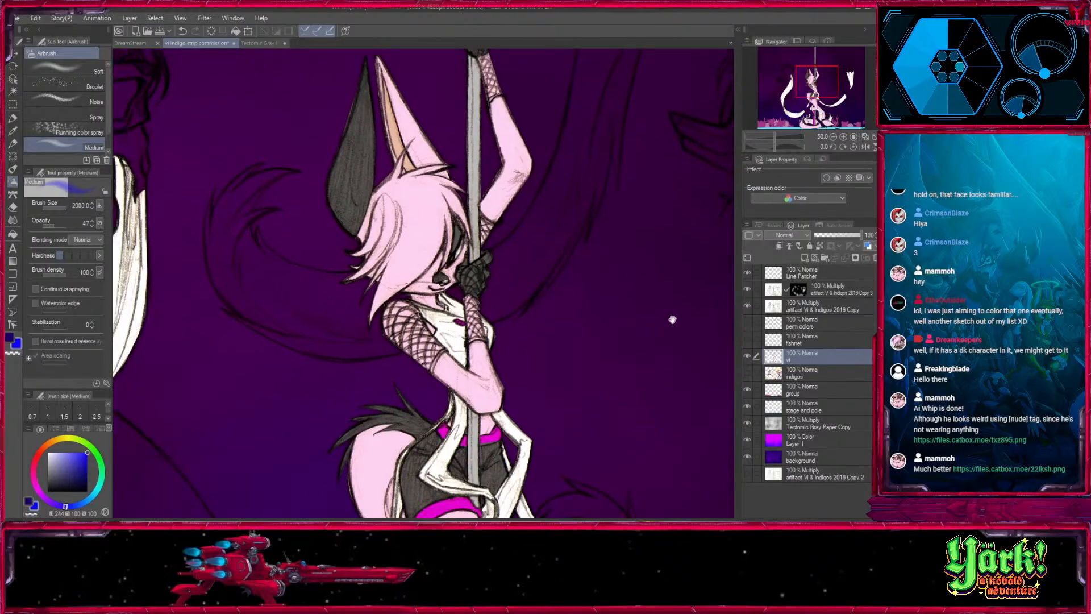
left_click(832, 137)
left_click(833, 137)
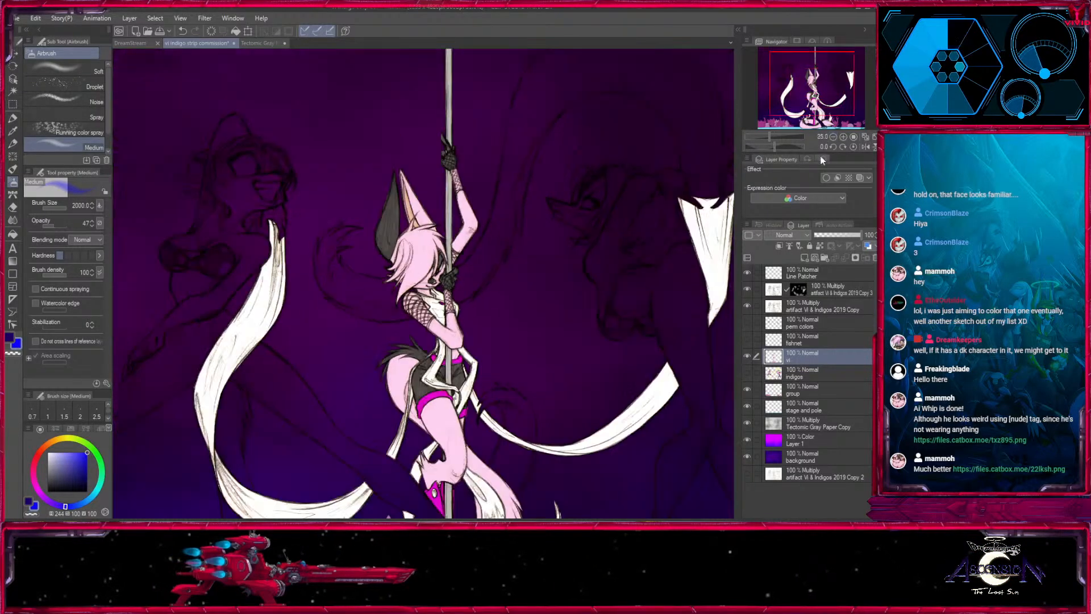
left_click_drag(629, 438, 637, 302)
left_click(833, 137)
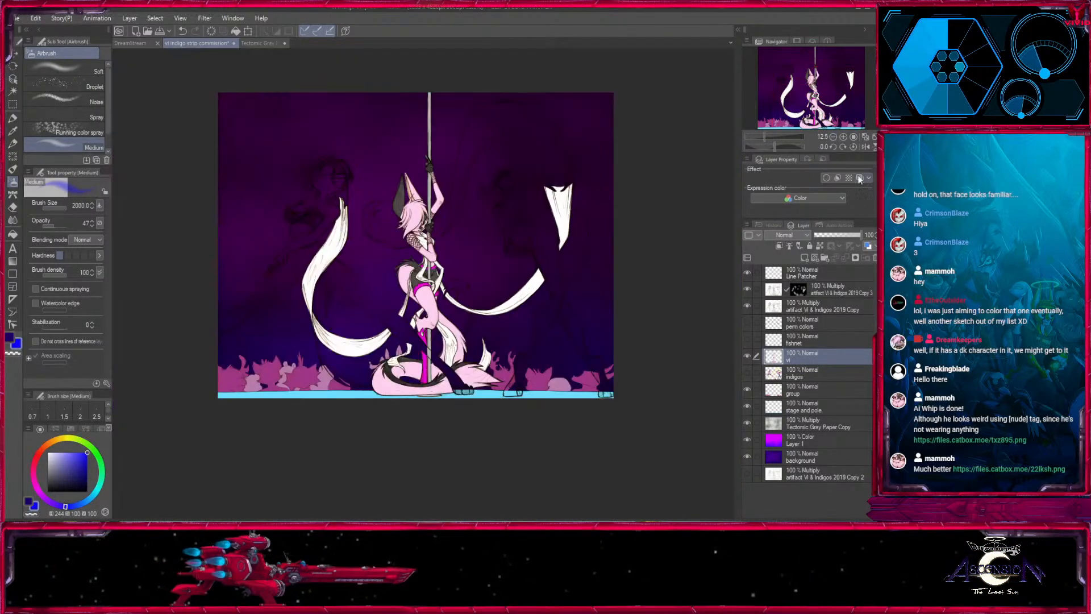
- Show the fishnet, perm colors and indigos layers, and move perm colors between the vi and indigos layers
left_click(748, 339)
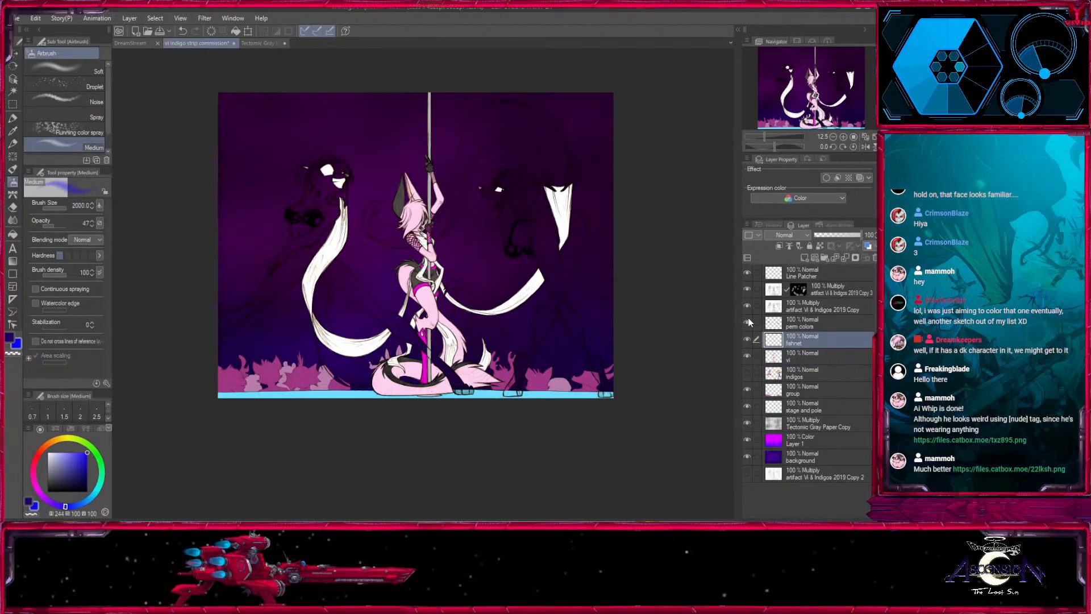
left_click(747, 322)
left_click(796, 320)
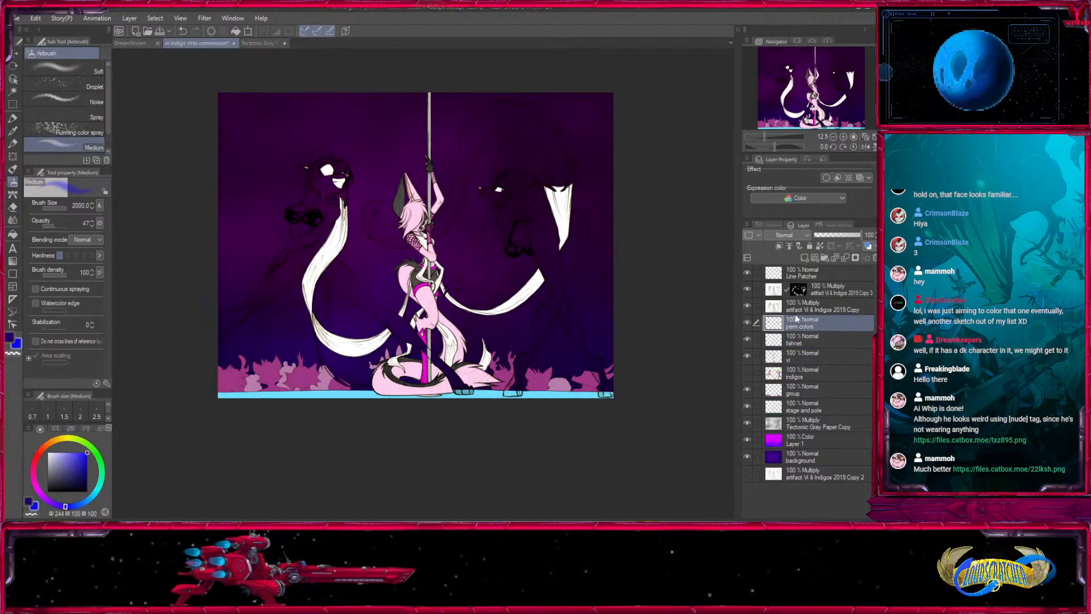
left_click_drag(793, 364, 796, 366)
left_click(747, 373)
left_click(795, 373)
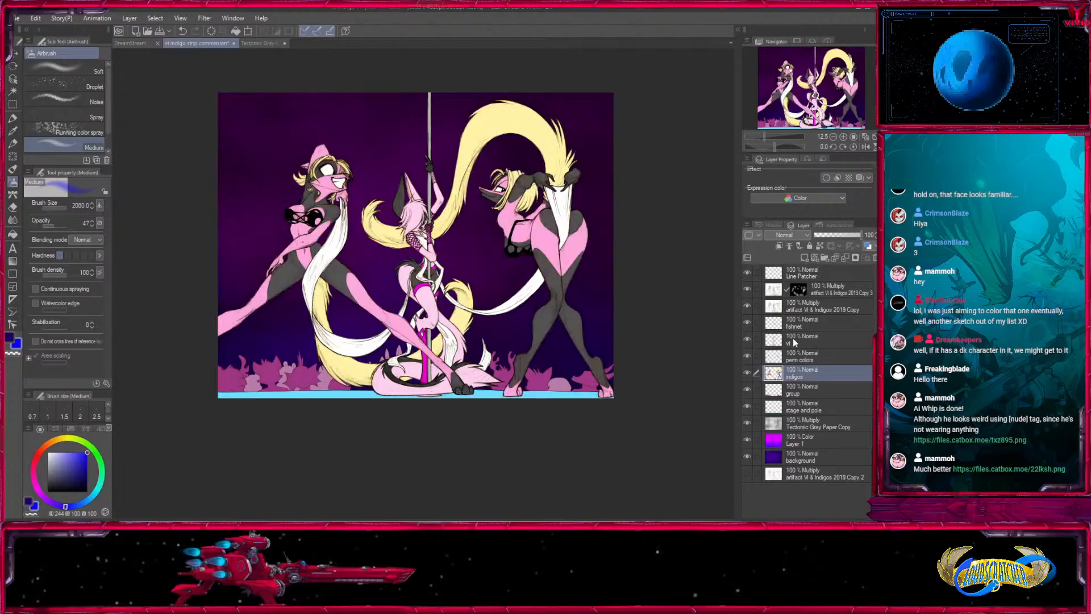
left_click(843, 137)
left_click(844, 137)
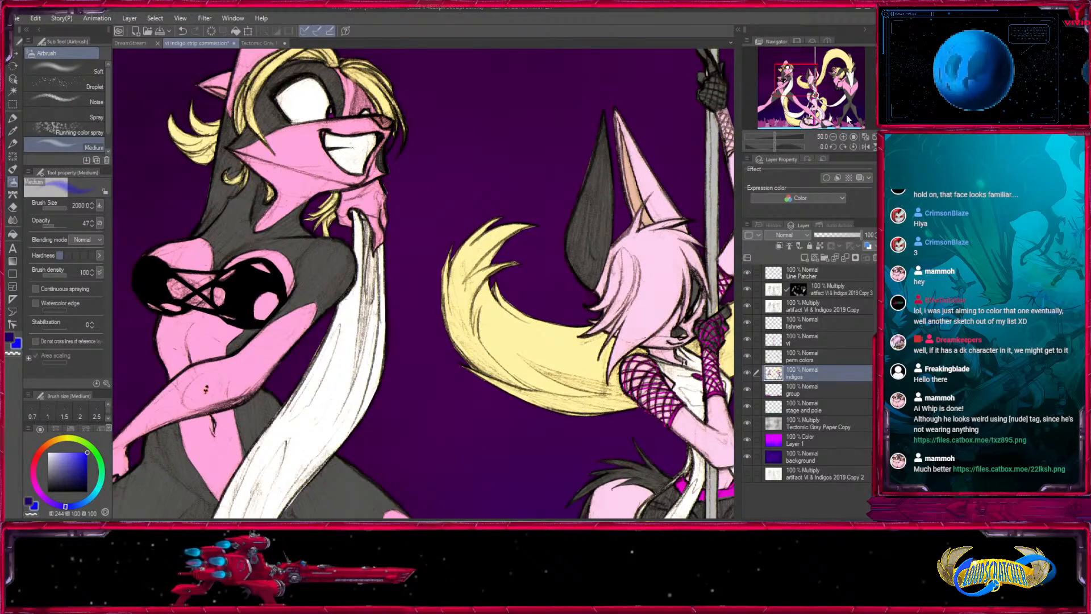
left_click(833, 137)
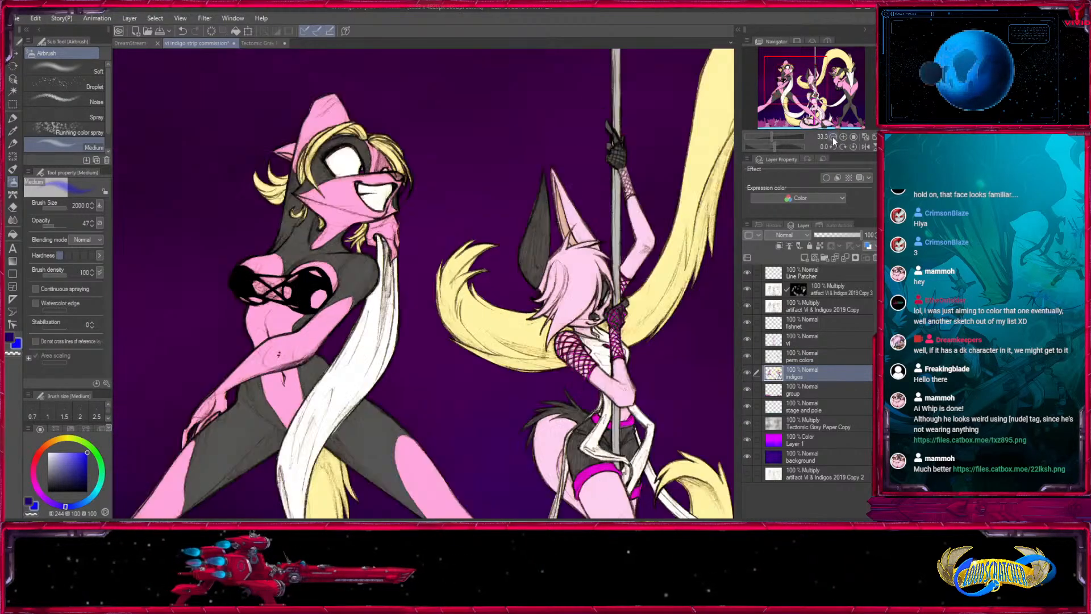
left_click(832, 138)
left_click_drag(658, 392, 530, 330)
left_click_drag(570, 434, 595, 450)
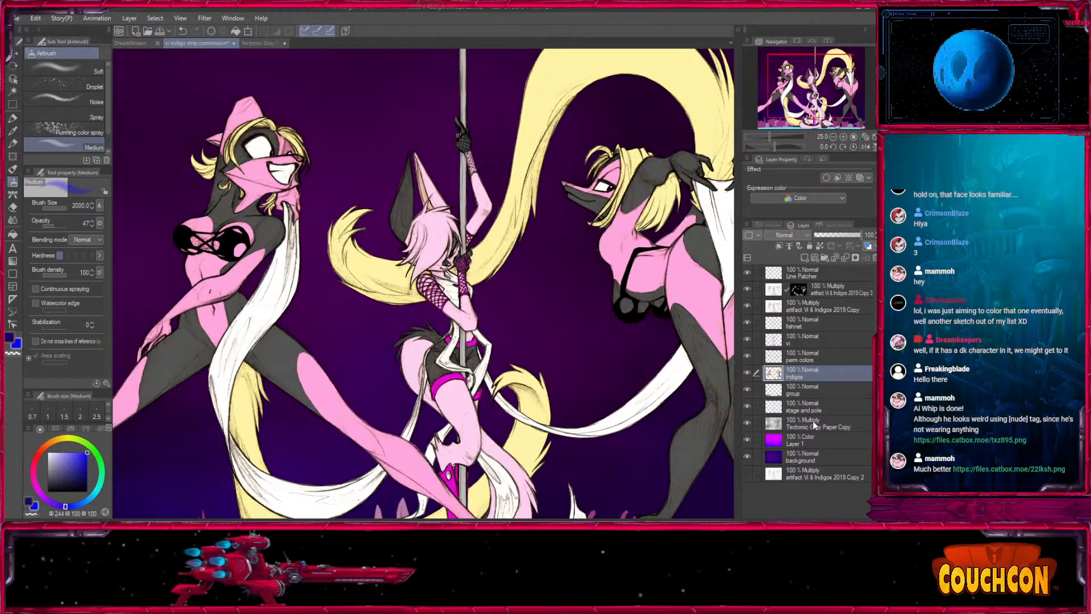
- Create a layer folder named Flats OG above the fishnet layer and move the fishnet through stage and pole layers into it
left_click(820, 371)
left_click(813, 340)
left_click(824, 258)
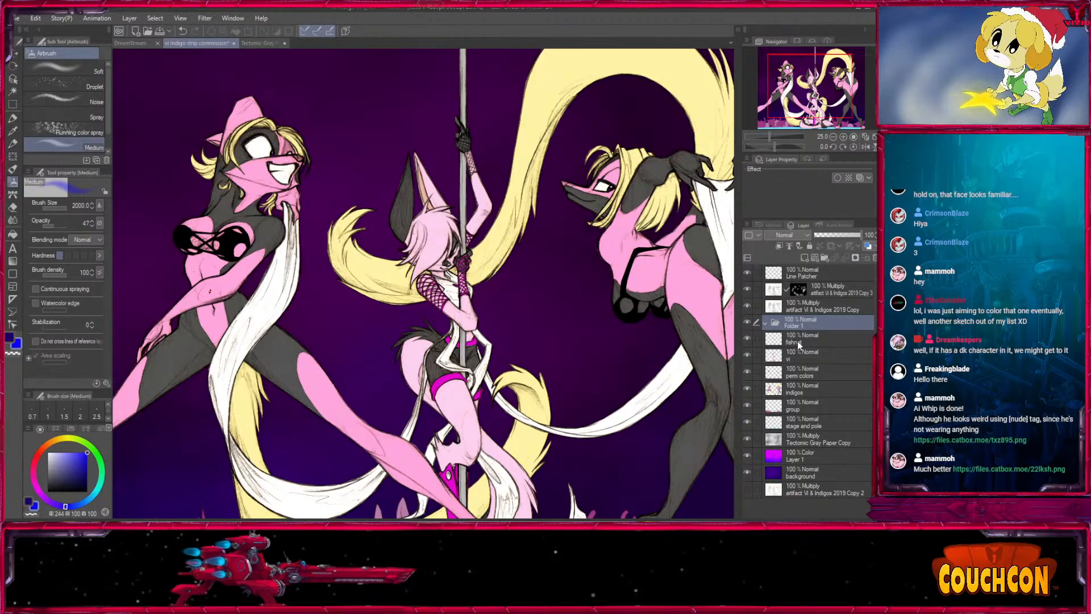
type("Flats OG")
key("Return")
left_click(817, 338)
left_click(813, 422, "shift")
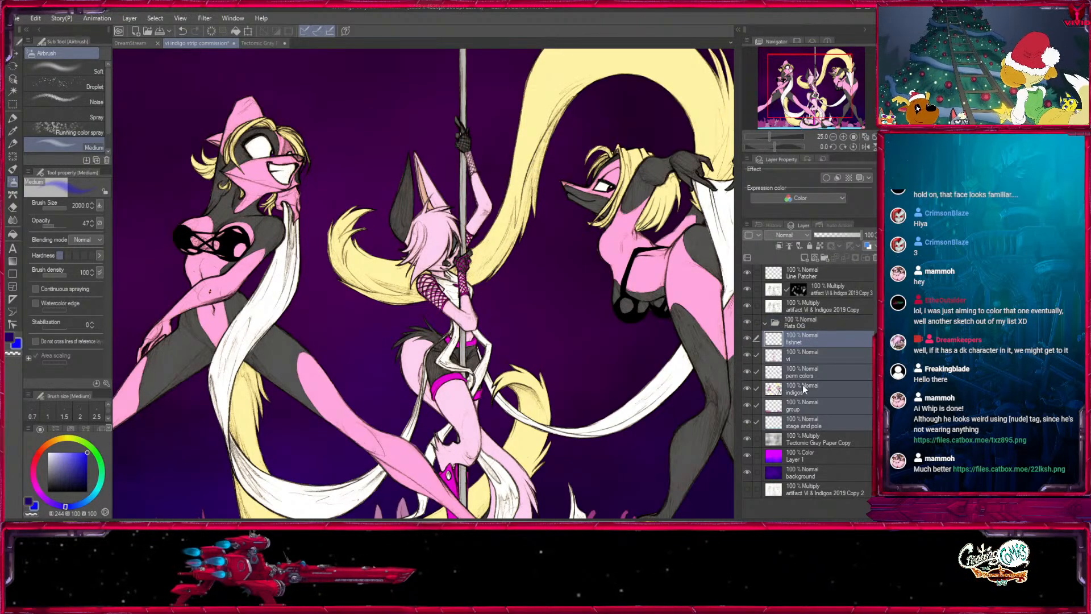
left_click_drag(775, 339, 804, 259)
- Duplicate the Flats OG folder and rename the copy Flats
left_click(765, 323)
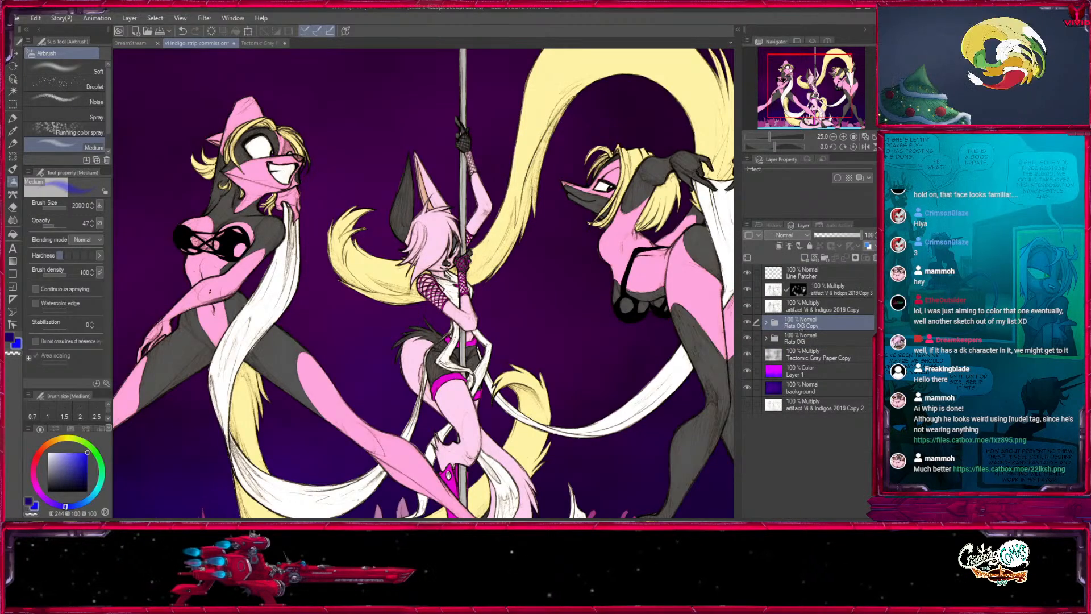
key("BackSpace")
key("BackSpace")
key("BackSpace")
key("BackSpace")
key("BackSpace")
key("BackSpace")
key("BackSpace")
key("BackSpace")
- Move the Flats OG folder below the background layer and hide it, and expand the Flats folder
left_click_drag(771, 336, 796, 397)
left_click(747, 388)
left_click(777, 324)
left_click(765, 323)
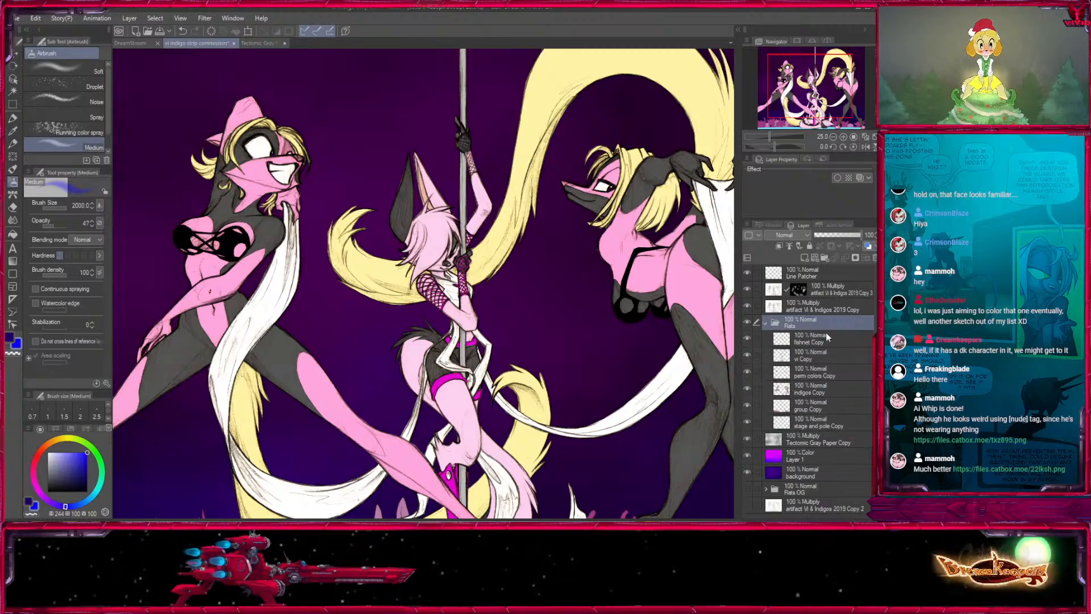
- Hide the stage and pole Copy layer in the Flats folder and leave the group, indigos, perm colors, vi and fishnet copies shown
left_click(806, 422)
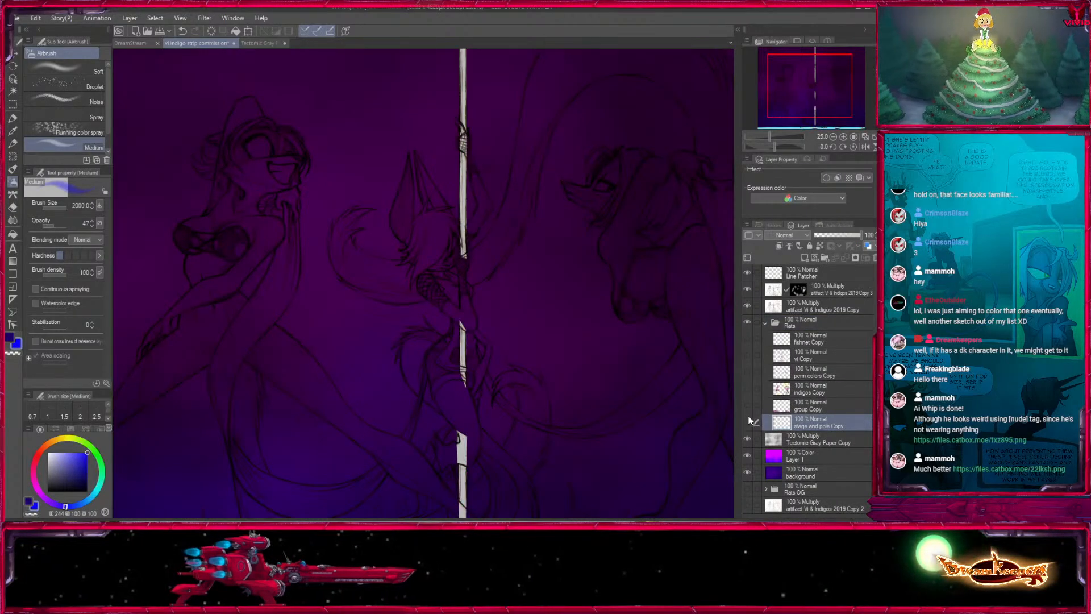
left_click(747, 422)
left_click(747, 404)
left_click(747, 388)
left_click(748, 371)
left_click(747, 355)
left_click(748, 338)
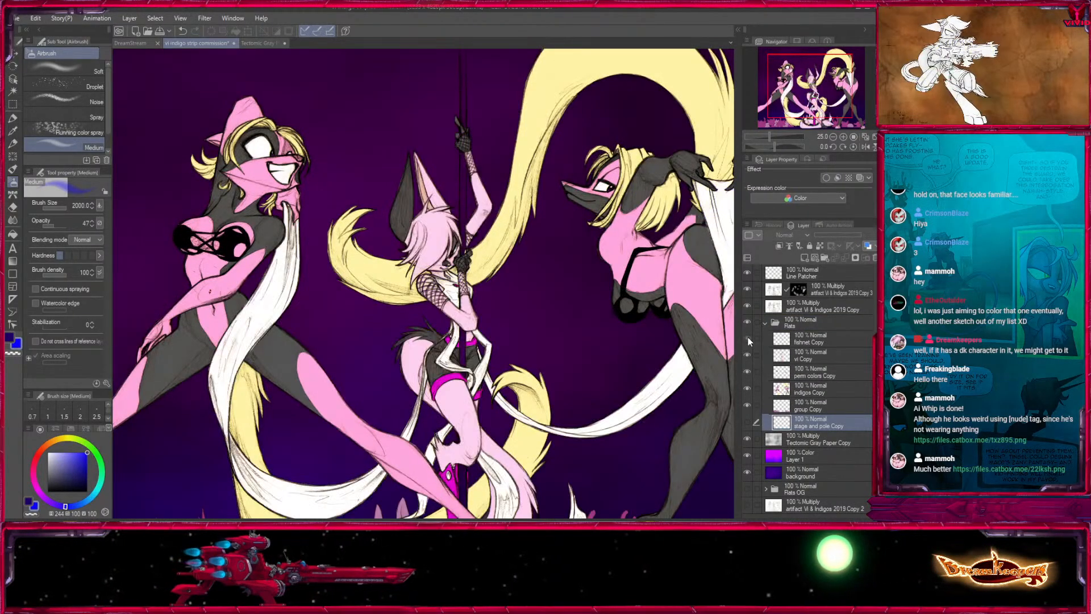
scroll(551, 252, "down", 2)
scroll(550, 252, "up", 1)
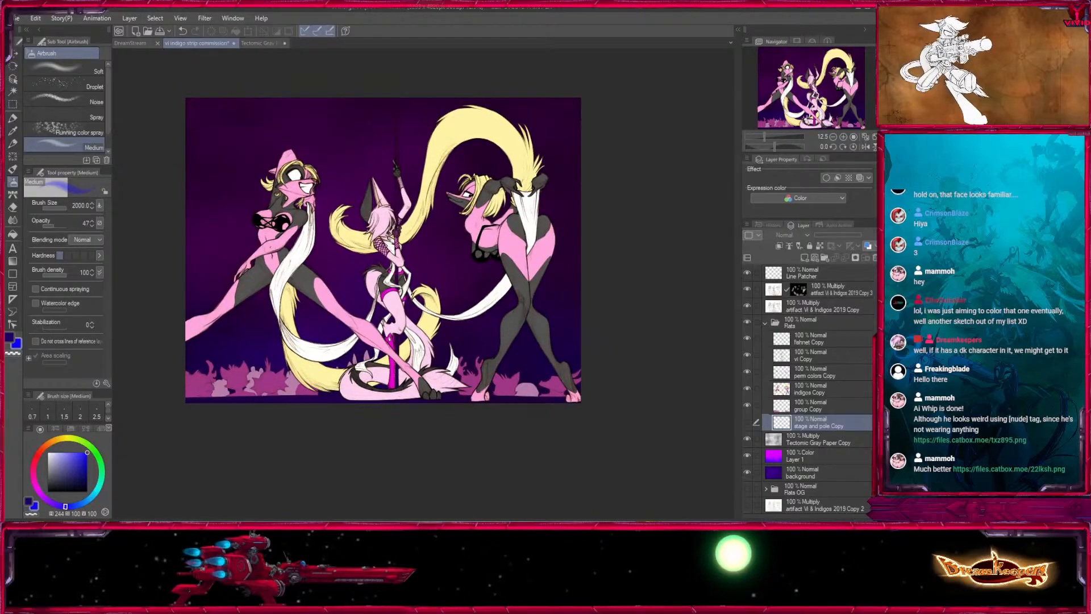
scroll(302, 423, "up", 3)
left_click_drag(302, 424, 492, 491)
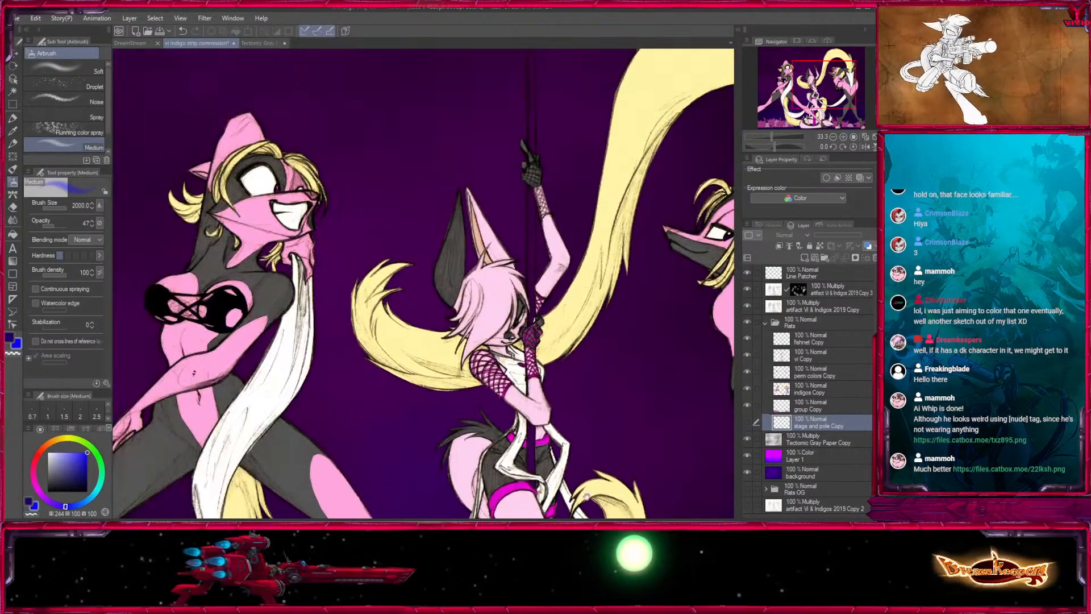
left_click(824, 384)
key("w")
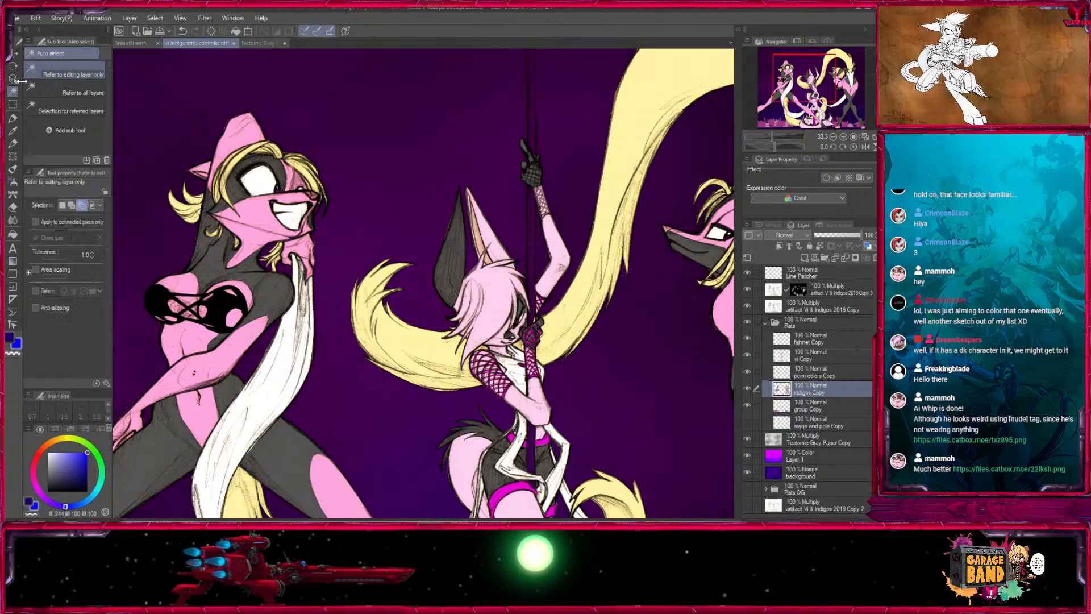
left_click(747, 389)
left_click(747, 389)
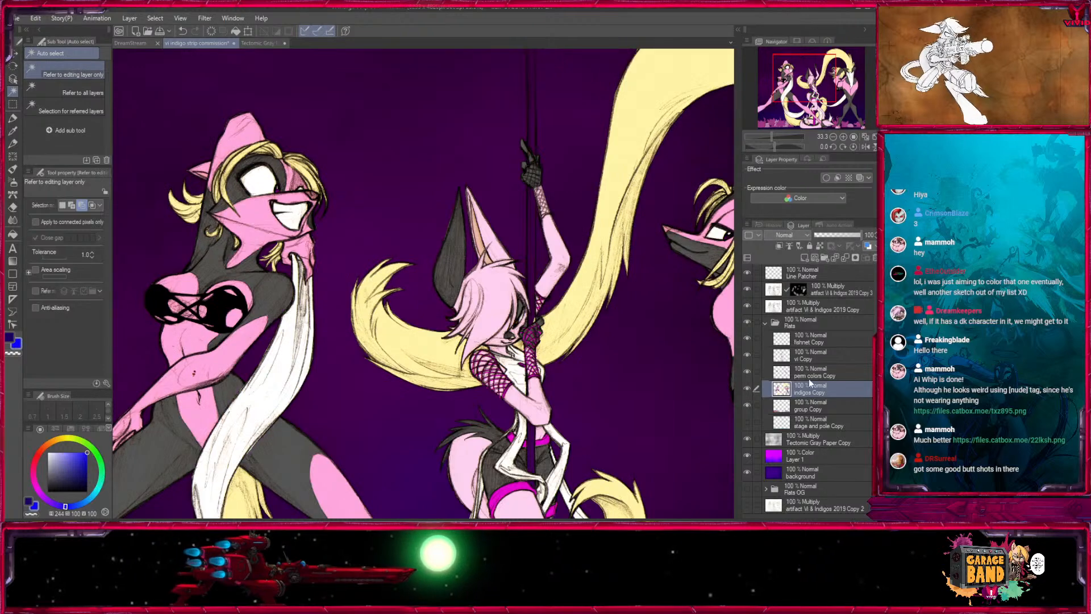
left_click(220, 309)
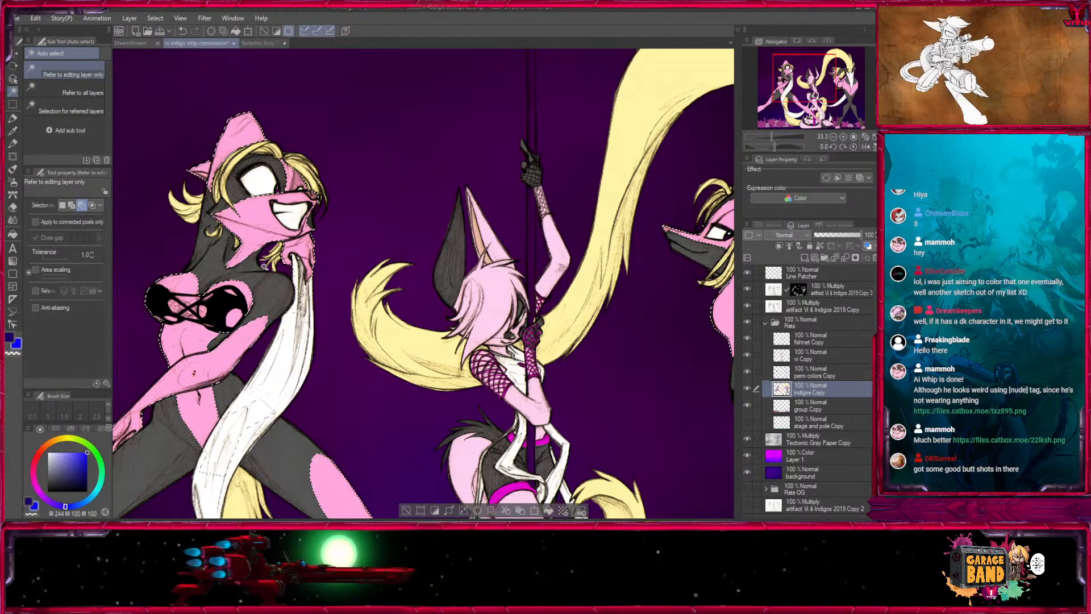
- Clear the current selection, make perm colors Copy active, check what it contains and auto-select its black bikini areas
left_click(828, 373)
key("ctrl+d")
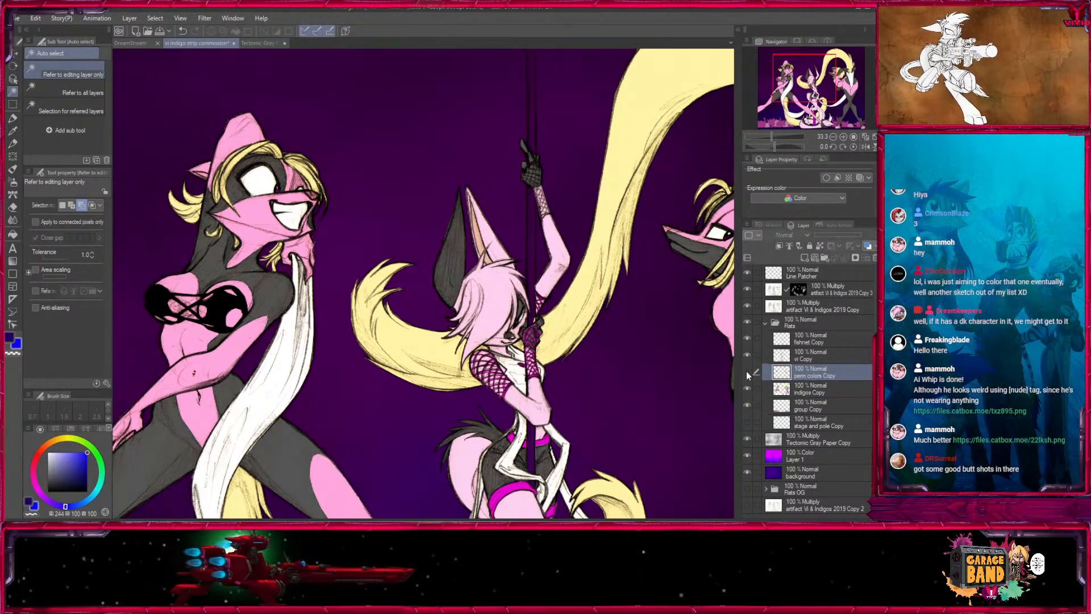
left_click(748, 371)
left_click(747, 372)
left_click(748, 372)
left_click(748, 371)
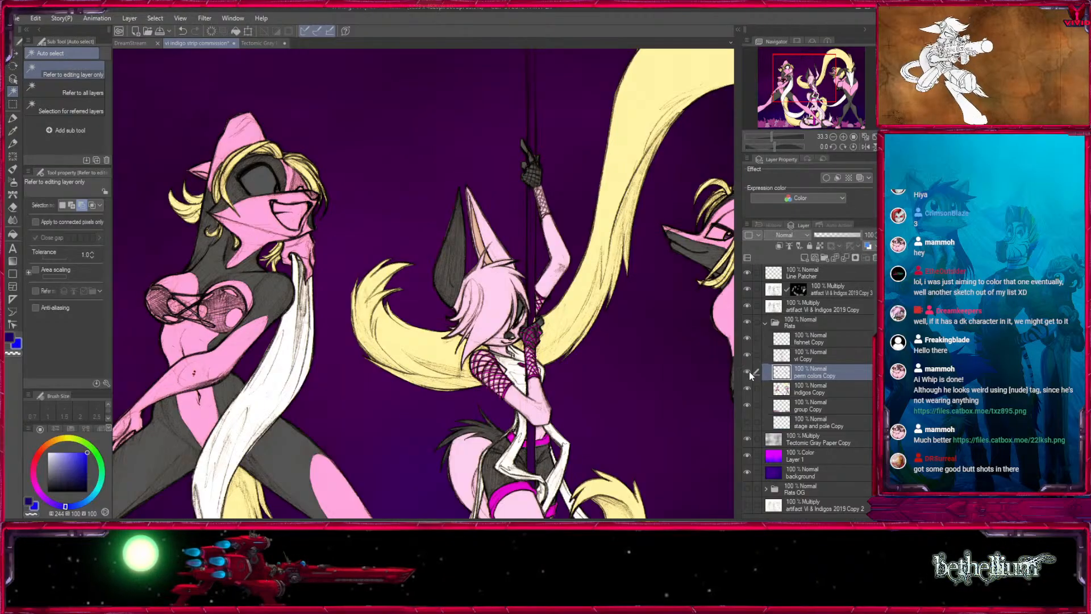
left_click(170, 298)
- Try recolouring the selected bikini areas with a sampled pale yellow (hue 52, saturation 37), and undo the fill
left_click(14, 131)
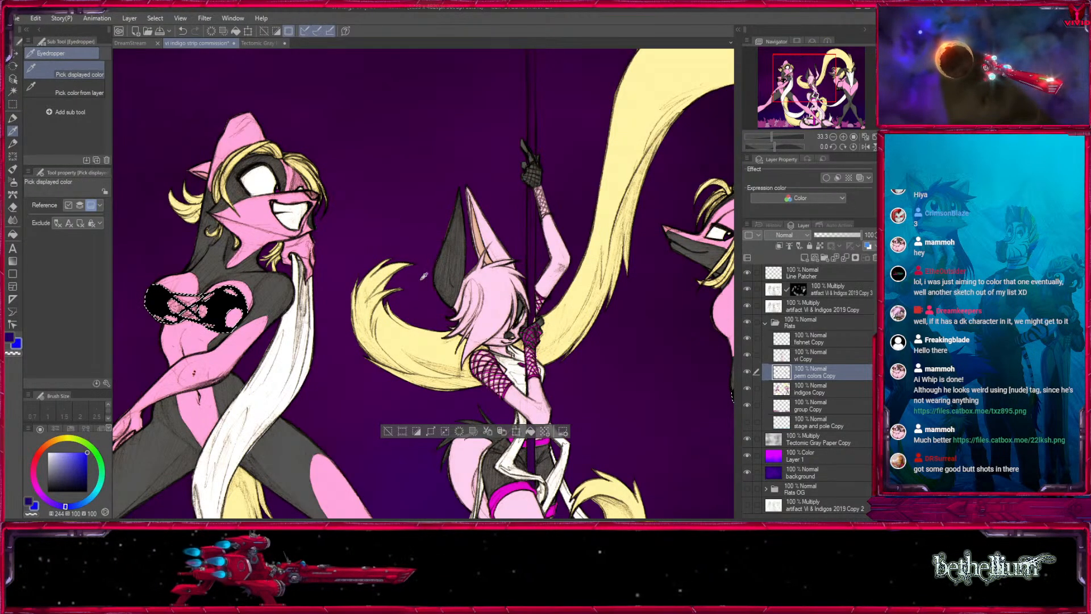
left_click_drag(413, 310, 283, 324)
left_click_drag(213, 363, 445, 335)
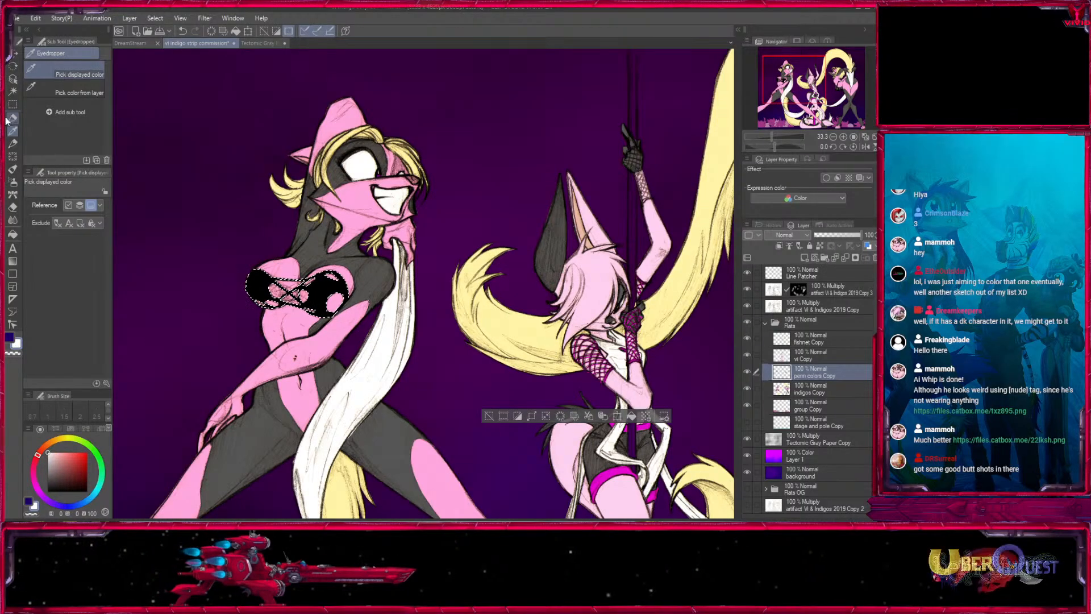
key("p")
key("bracketleft")
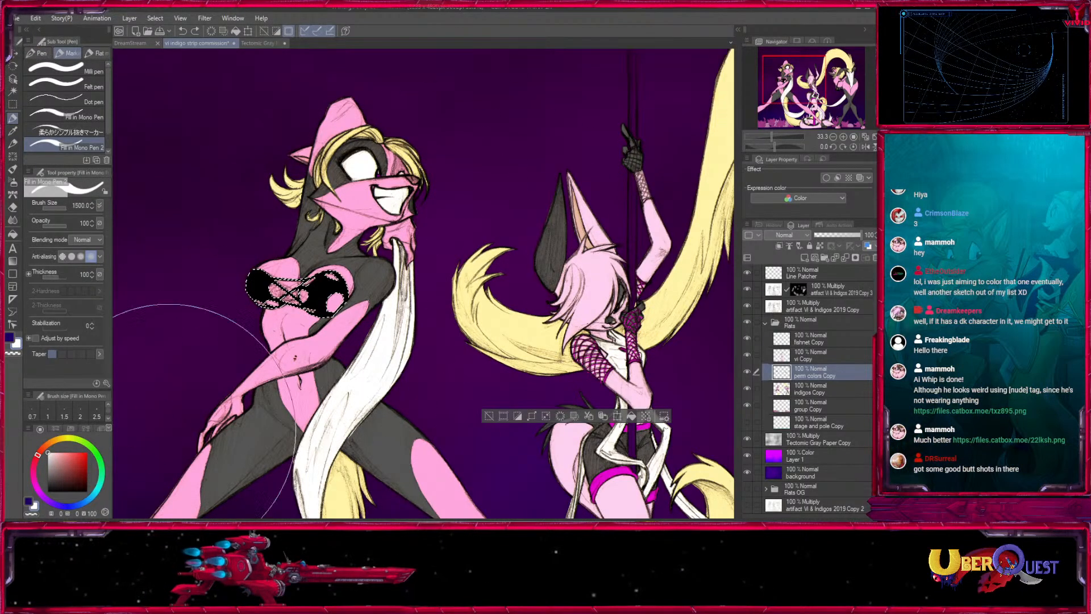
left_click(12, 131)
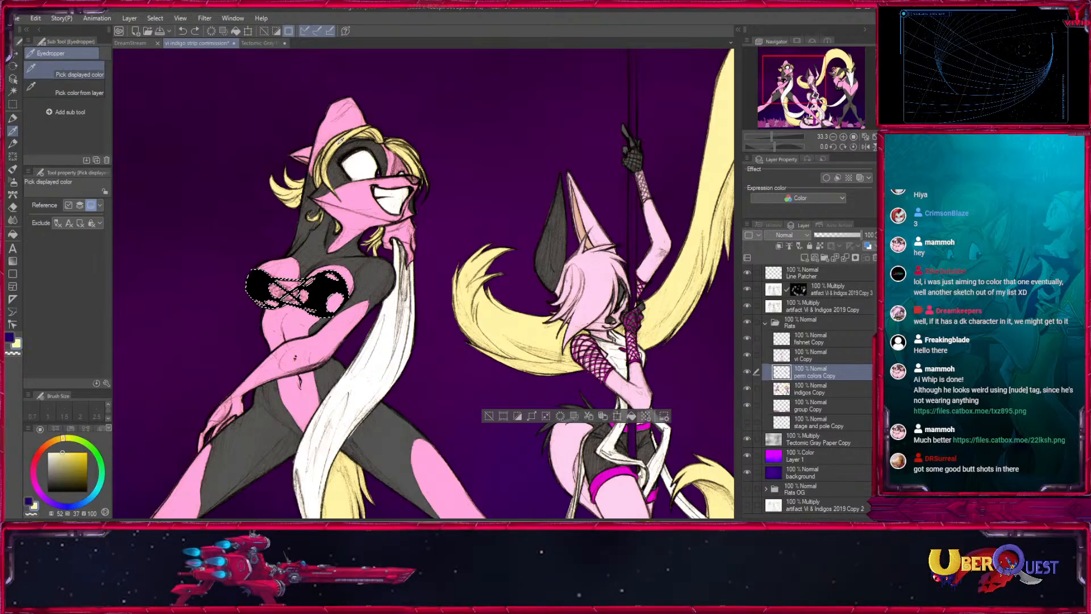
left_click(12, 119)
left_click(290, 282)
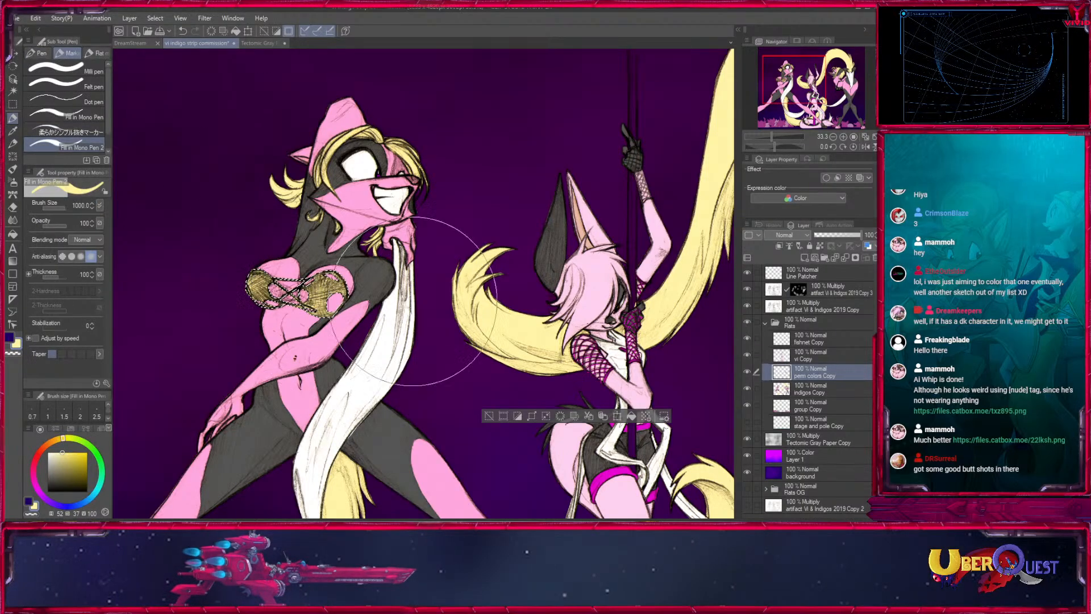
mouse_move(640, 355)
left_mouse_down()
mouse_move(591, 238)
mouse_move(572, 283)
left_mouse_up()
key("ctrl+z")
- Sample a magenta (hue 305, saturation 97, value 90), fill both outer dancers' selected bikini tops with it using the mono pen, and deselect
left_click(13, 131)
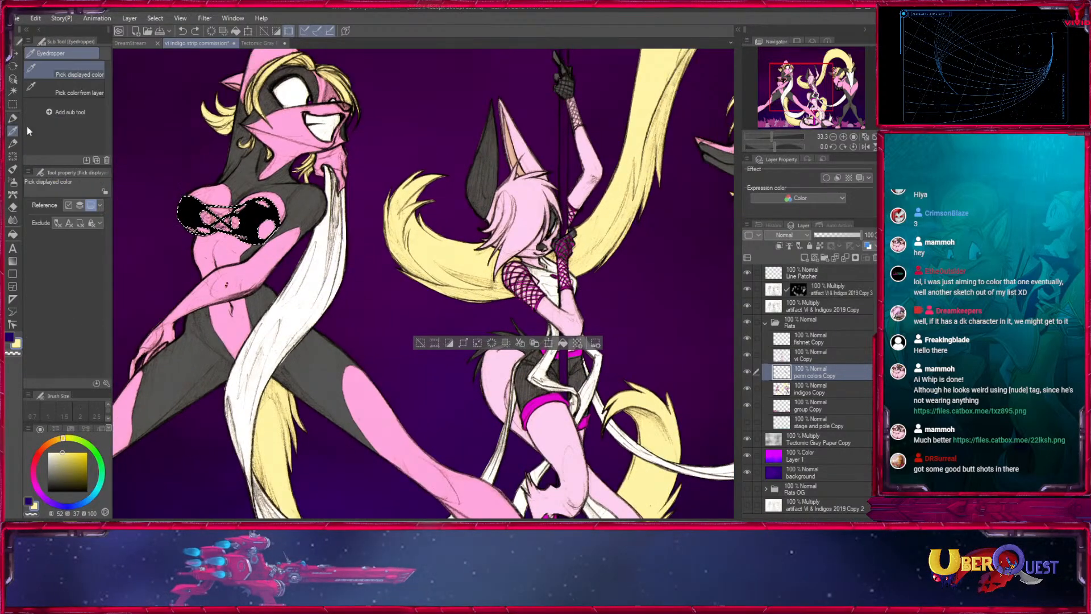
left_click(443, 407)
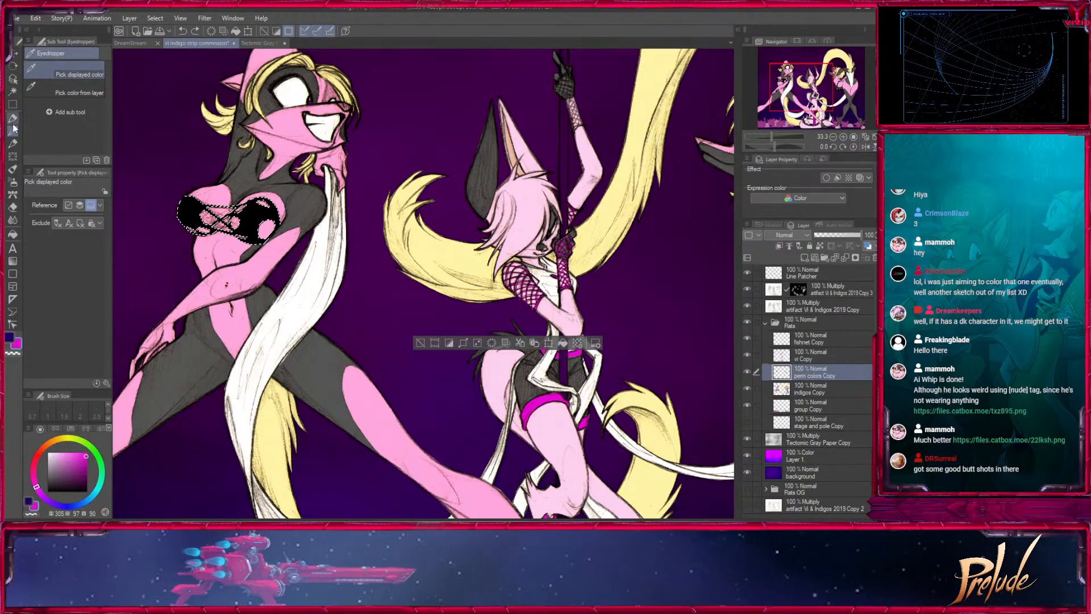
left_click(12, 119)
left_click(256, 239)
mouse_move(687, 270)
left_mouse_down()
mouse_move(482, 267)
mouse_move(394, 336)
left_mouse_up()
left_click_drag(540, 293, 526, 338)
left_click_drag(494, 423, 583, 285)
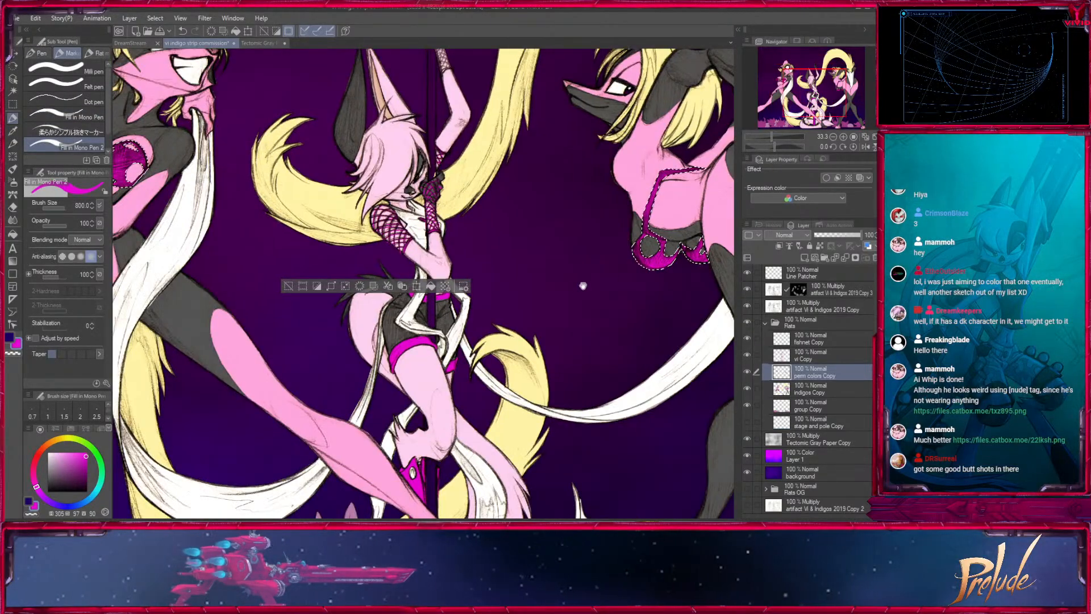
left_click_drag(553, 323, 498, 461)
left_click_drag(413, 501, 361, 383)
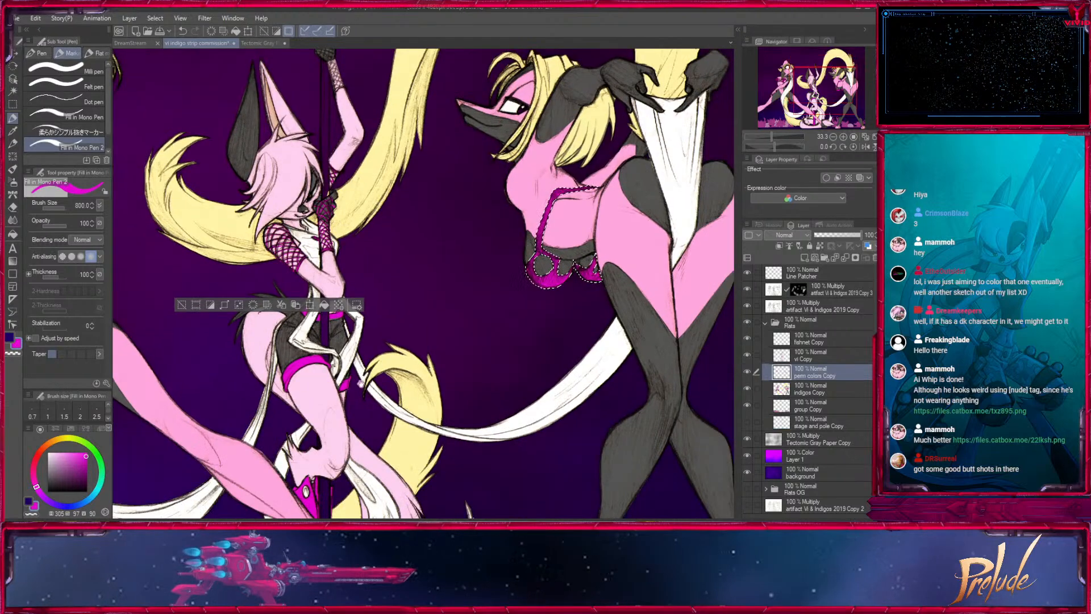
key("ctrl+d")
- Clean up the edges of the bent-over dancer's magenta bikini top on perm colors Copy, using transparent colour at brush size 17
left_click_drag(630, 318, 589, 322)
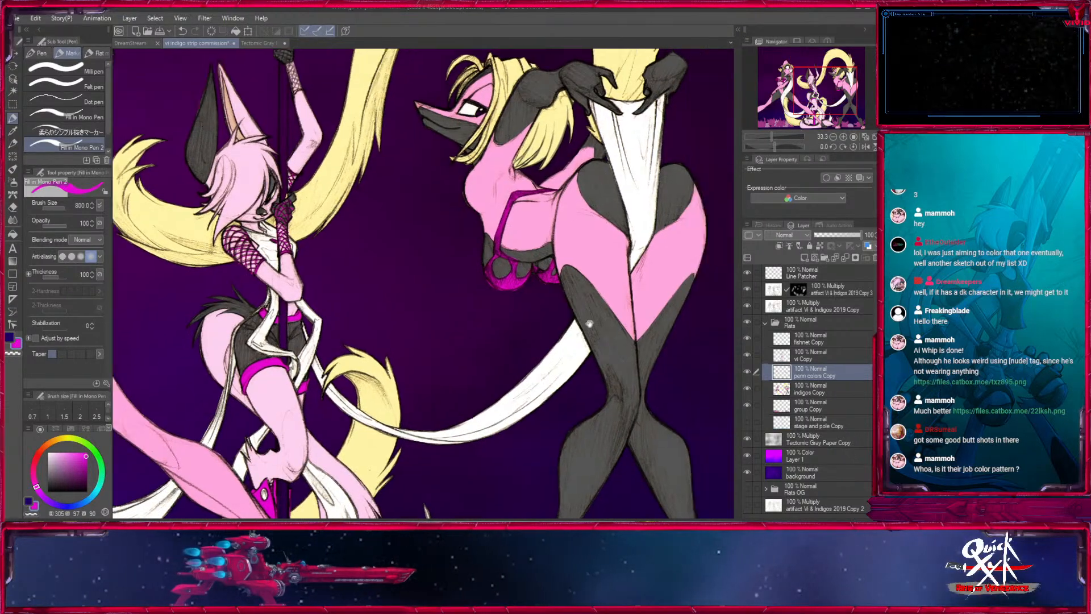
scroll(589, 323, "up", 4)
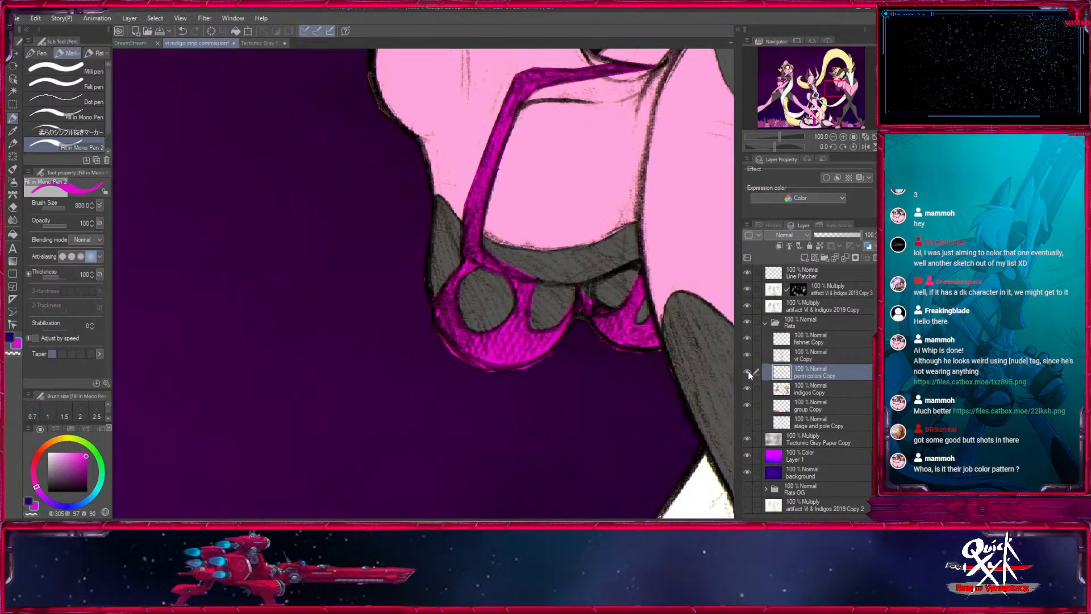
left_click(748, 372)
left_click(747, 372)
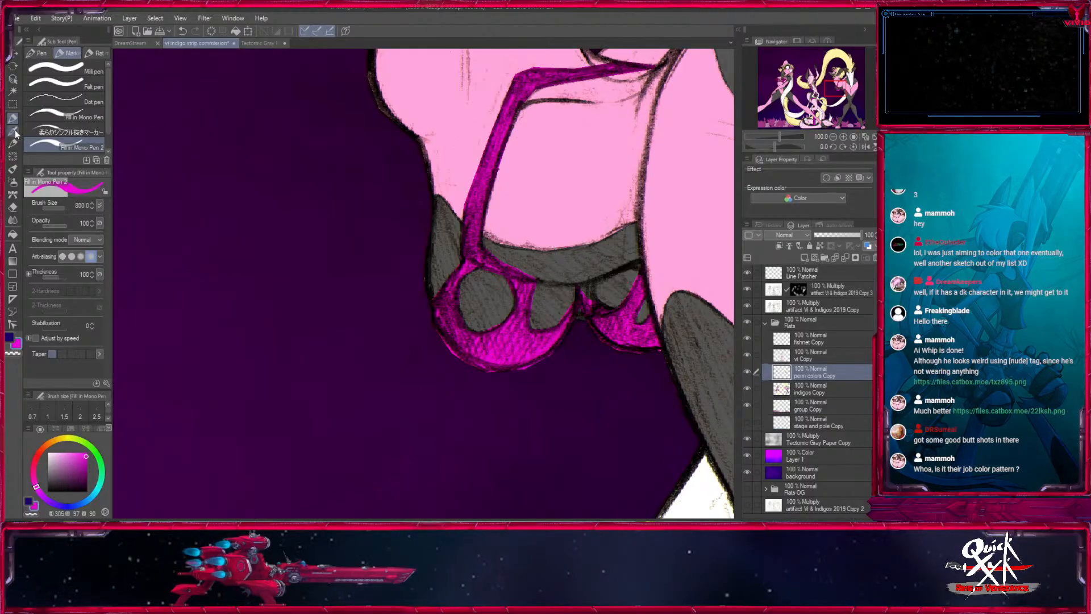
left_click(13, 354)
key("bracketleft")
key("bracketleft")
key("bracketleft")
key("bracketleft")
key("bracketleft")
key("bracketleft")
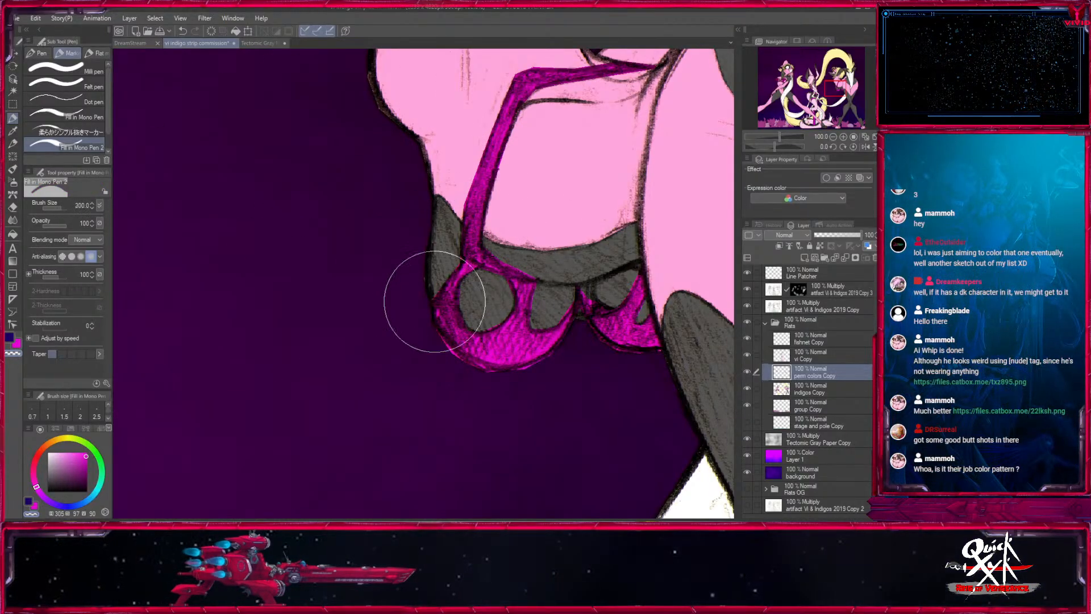
key("bracketleft")
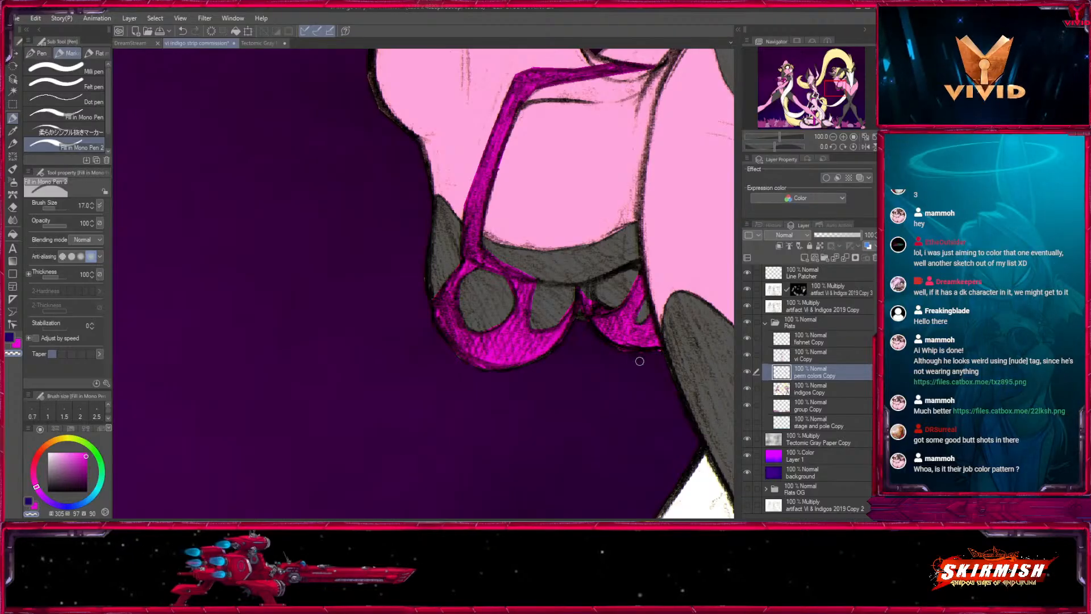
- Make the indigos Copy layer active and hide the fishnet, vi, perm colors and indigos copies
left_click(834, 136)
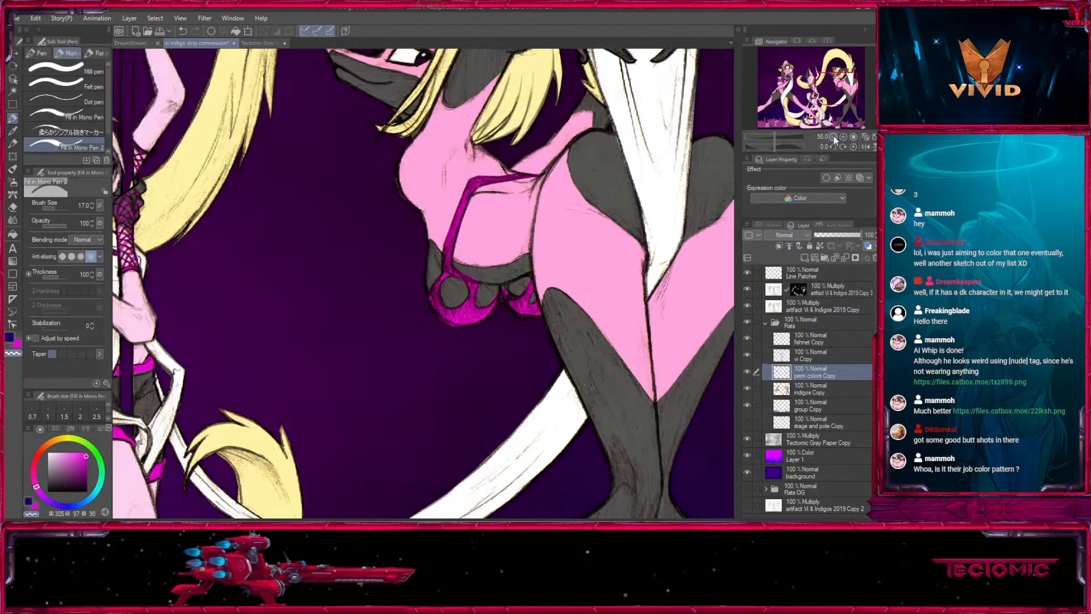
left_click(834, 137)
left_click(833, 137)
left_click_drag(490, 361, 587, 341)
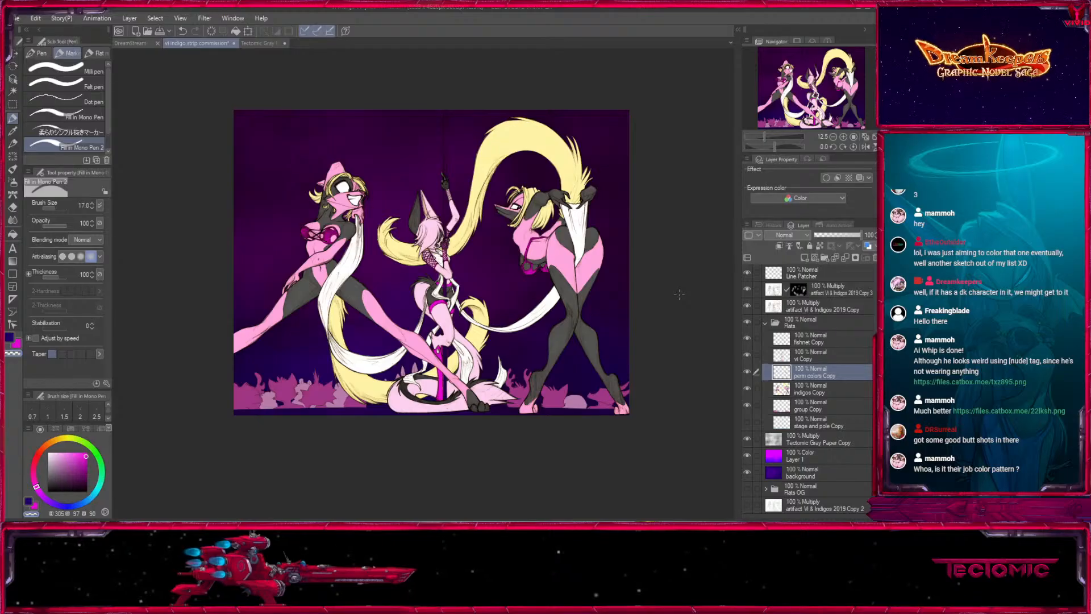
left_click(843, 137)
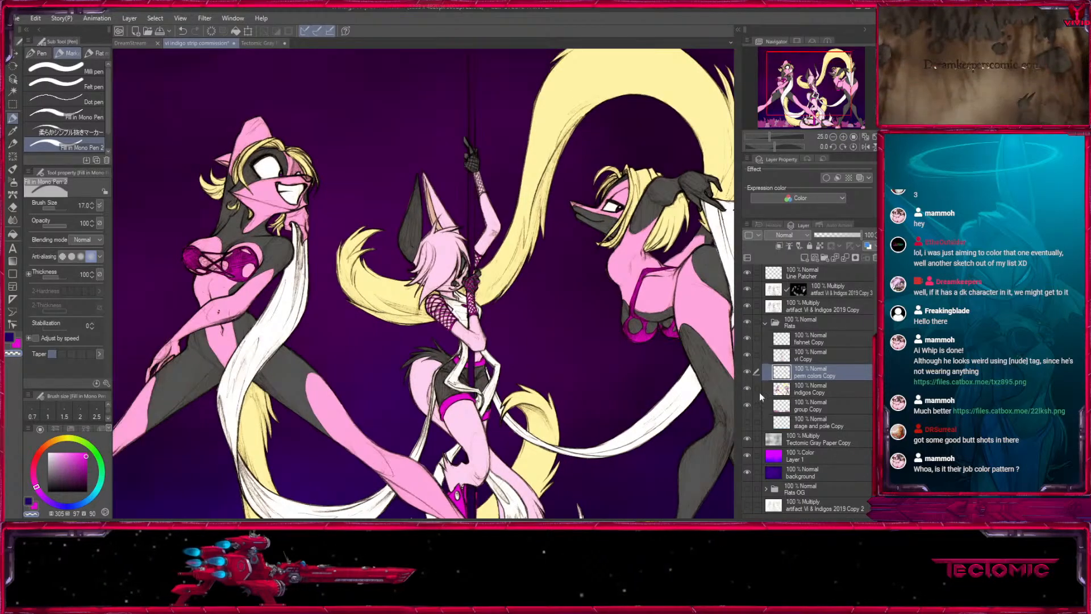
left_click(747, 371)
left_click(812, 388)
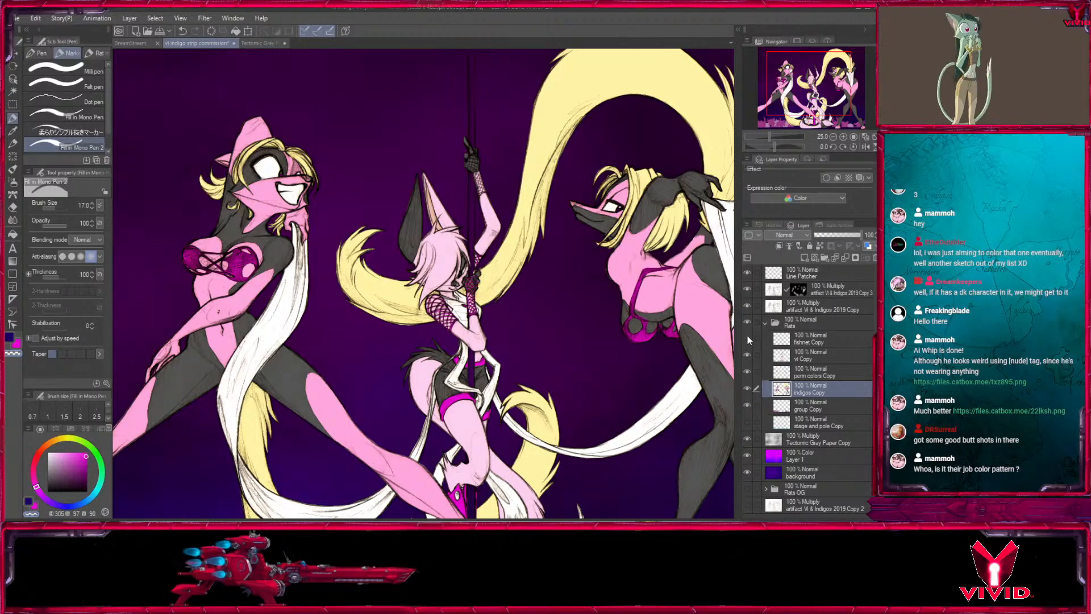
left_click_drag(746, 354, 747, 404)
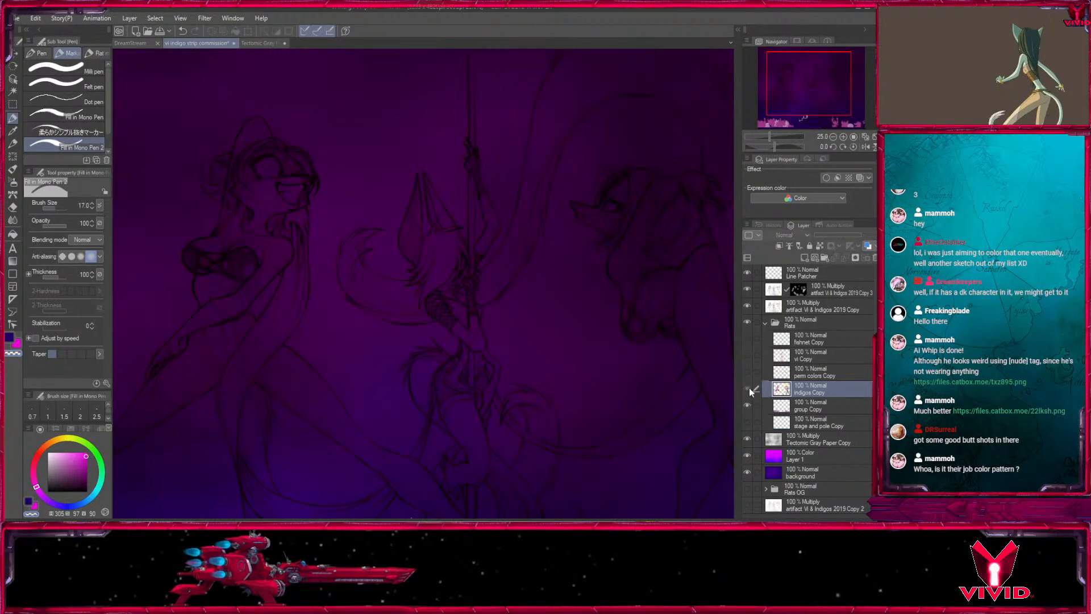
- Show the indigos Copy layer, sample its pink, and check its flats with the two Multiply line art layers hidden and restored
left_click(748, 388)
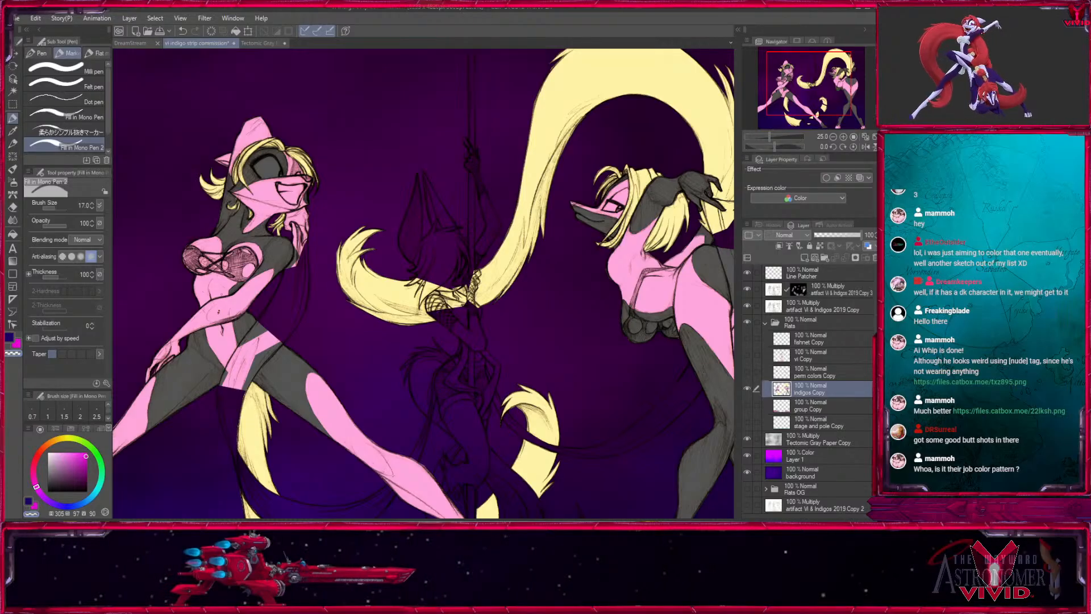
left_click(12, 131)
left_click(747, 305)
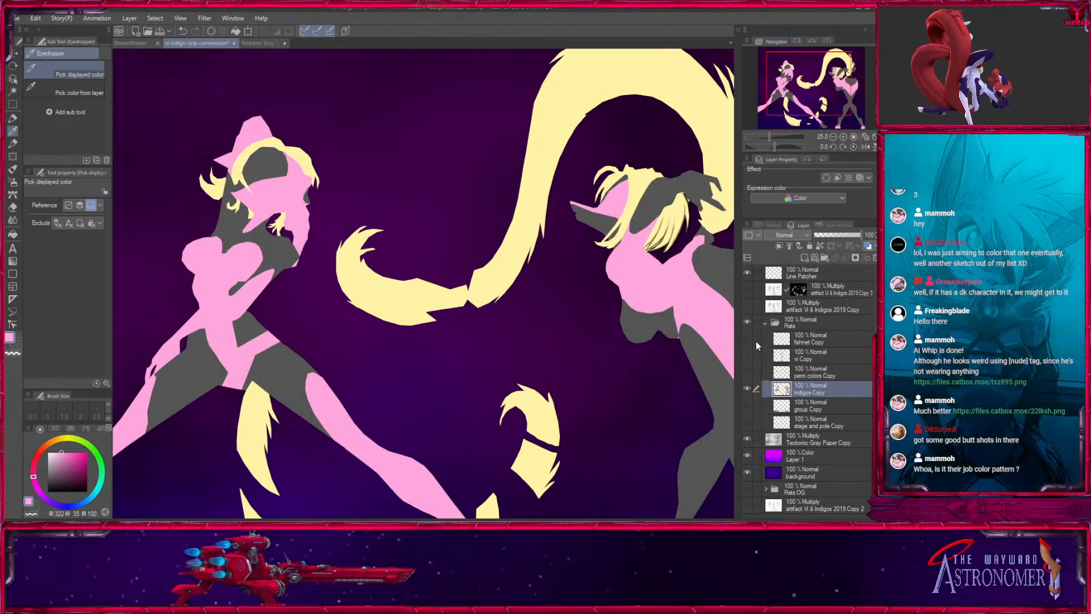
left_click(747, 289)
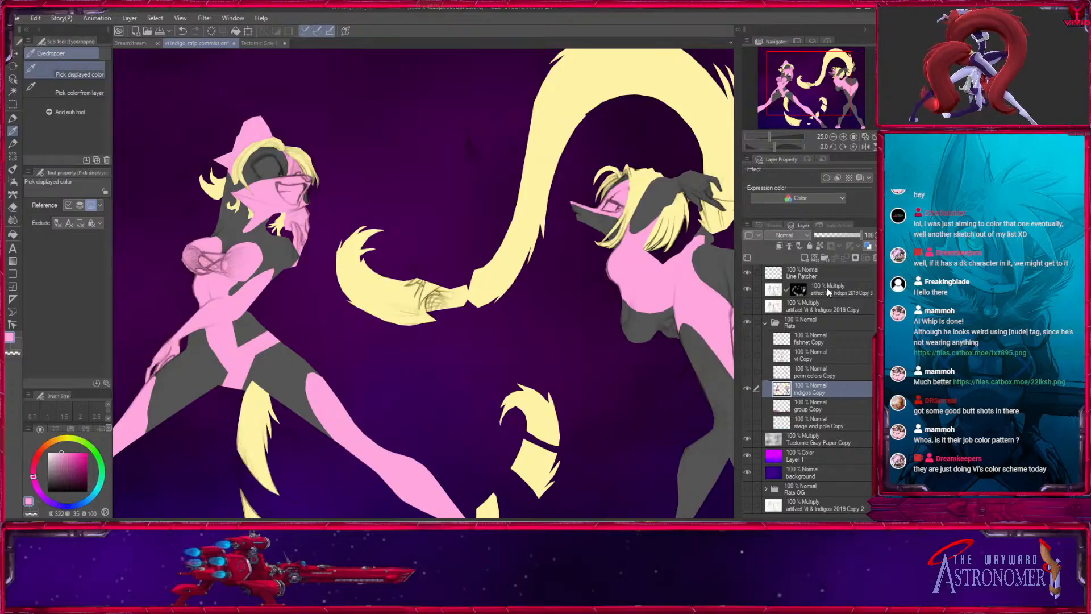
left_click(747, 305)
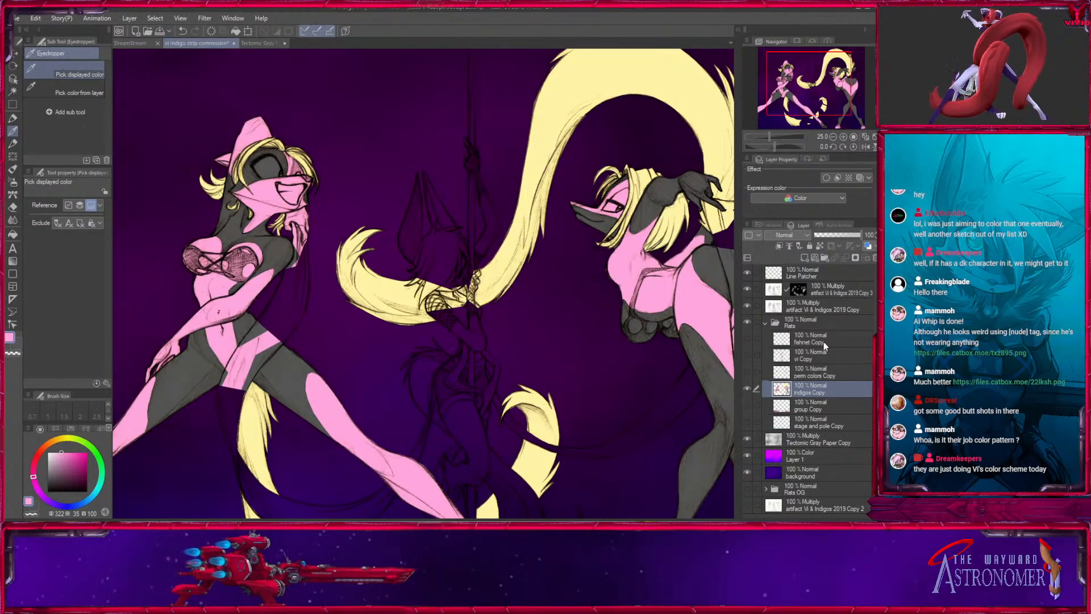
- Make the fishnet, vi, perm colors, group, and stage and pole copy layers visible again alongside indigos Copy
left_click(749, 388)
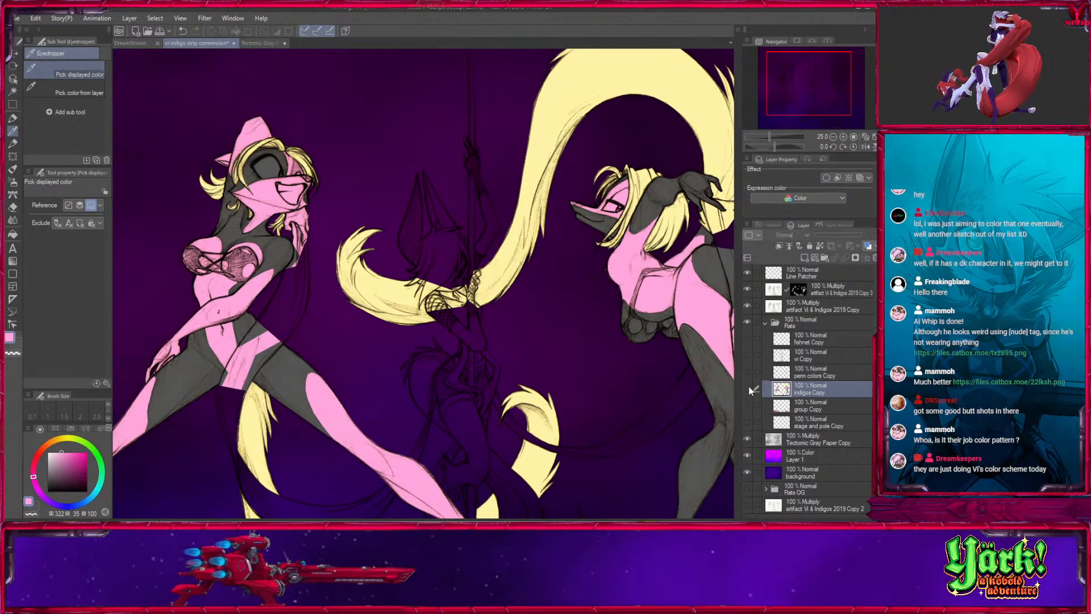
left_click(748, 388)
left_click_drag(747, 372, 747, 338)
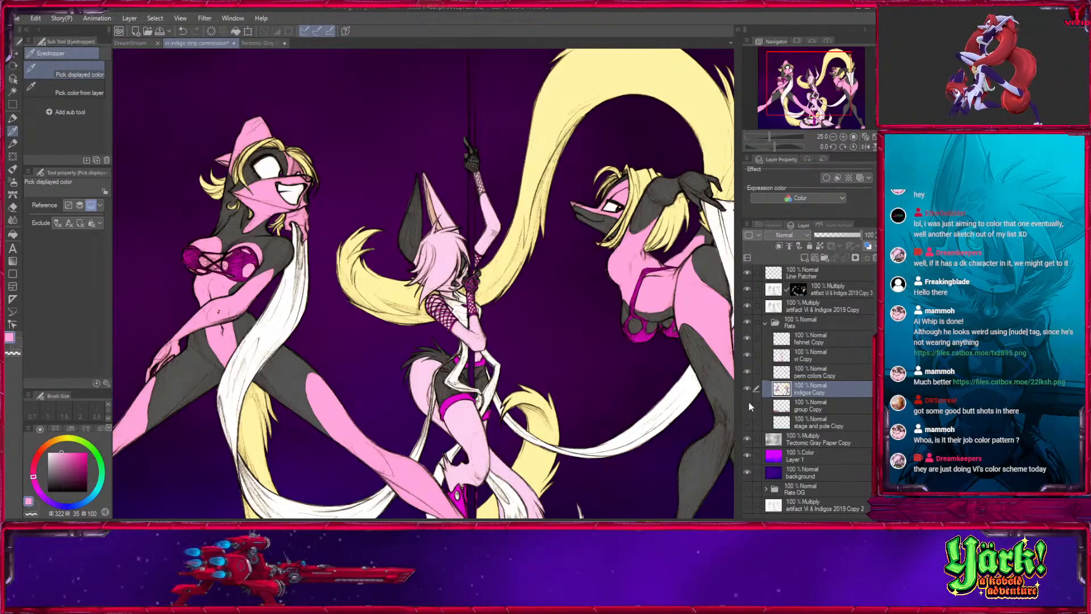
left_click_drag(748, 405, 748, 421)
- Auto-select all the pink areas on indigos Copy, referring to the editing layer only, and frame the grinning dancer's face
left_click(13, 118)
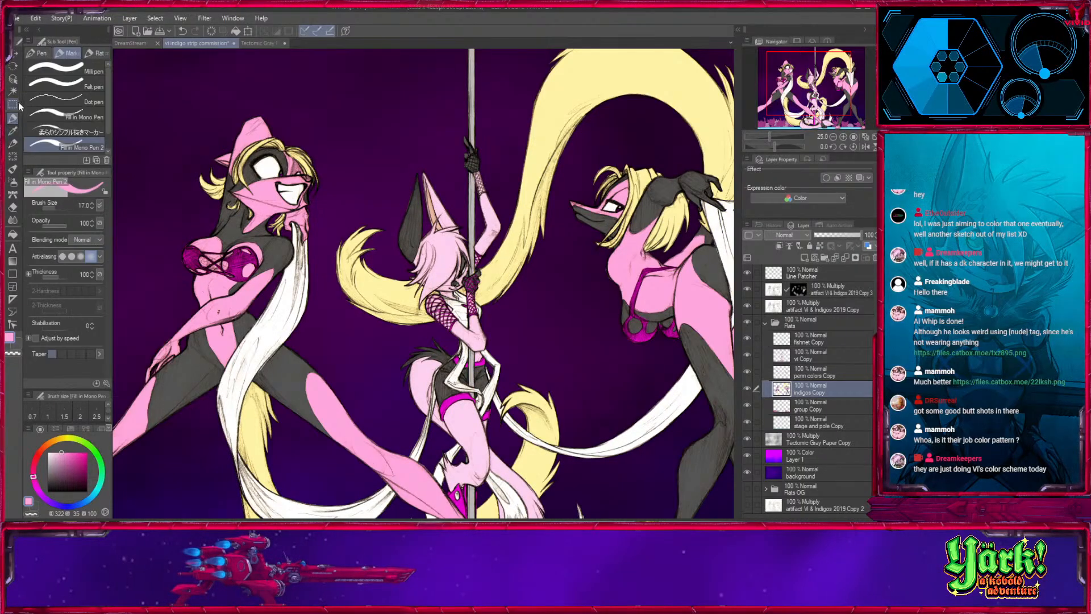
left_click(13, 91)
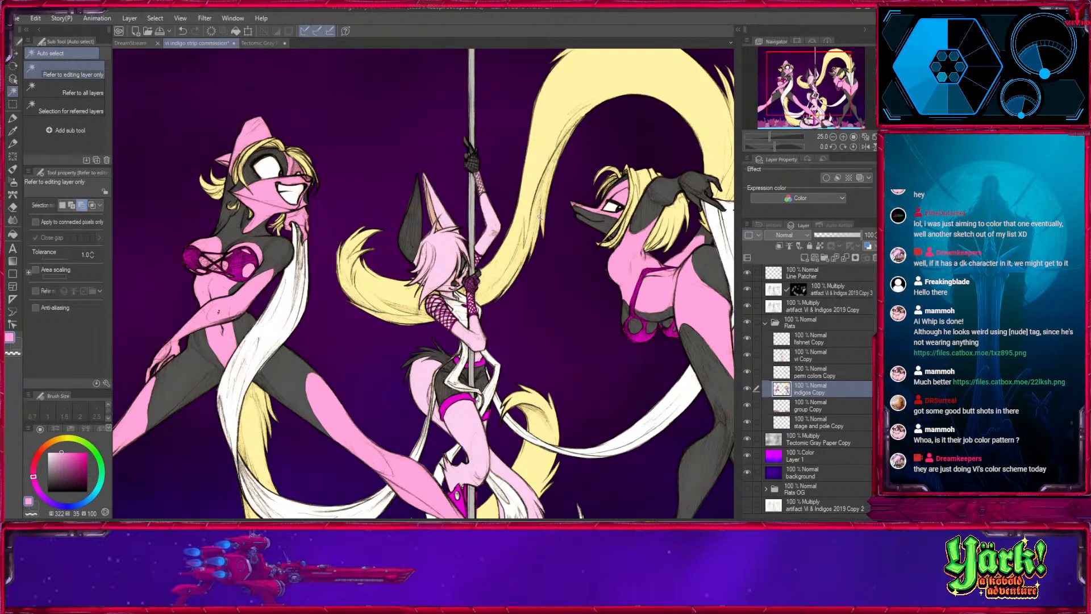
left_click_drag(379, 361, 281, 342)
left_click_drag(571, 395, 616, 259)
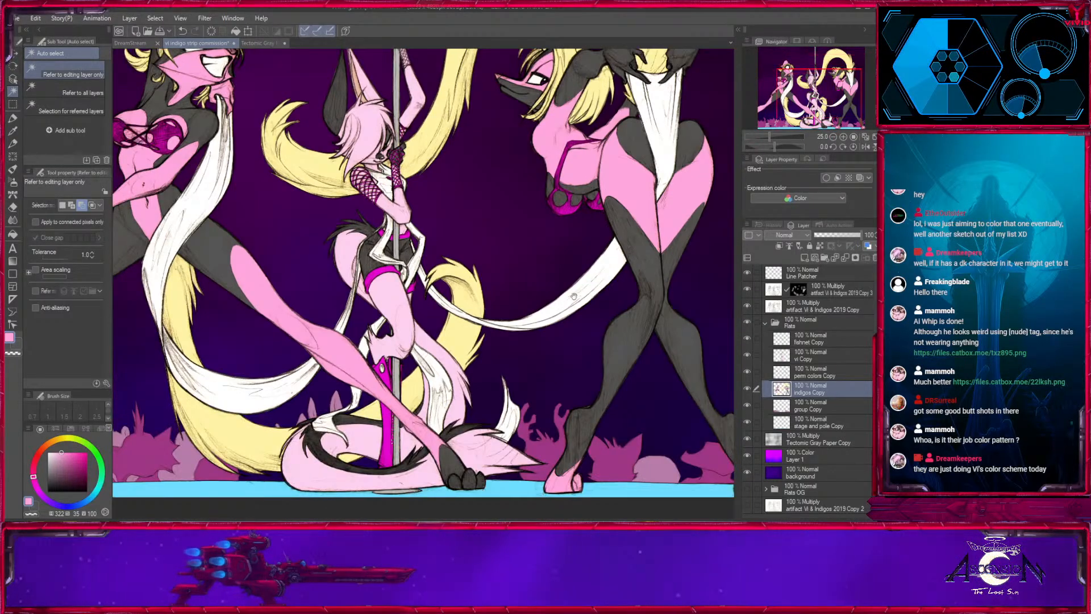
left_click_drag(573, 296, 640, 466)
mouse_move(335, 216)
left_mouse_down()
mouse_move(483, 225)
mouse_move(482, 264)
left_mouse_up()
scroll(489, 225, "up", 4)
left_click(449, 278)
- Paint the pink patch around the grinning dancer's far eye dark grey (0, 0, 33) using the mono pen without anti-aliasing
left_click(12, 118)
left_click(18, 345)
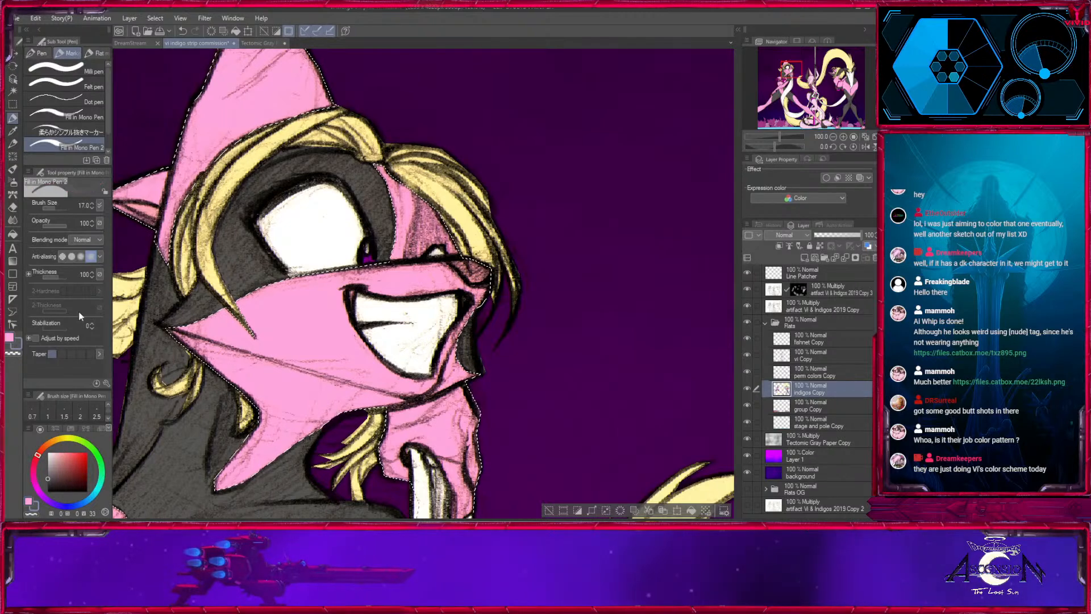
left_click(62, 256)
key("bracketleft")
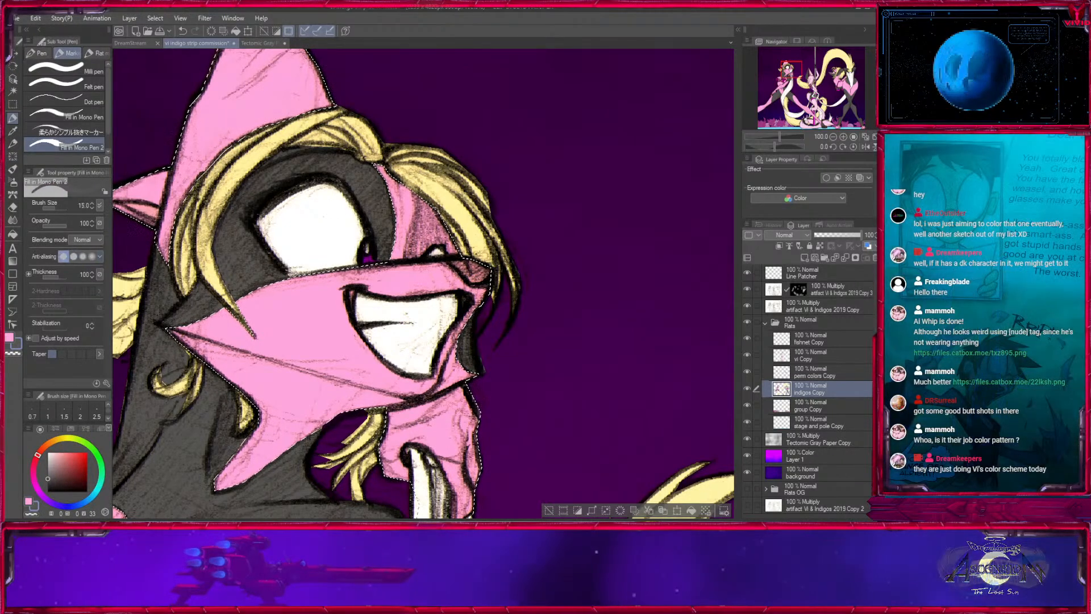
key("bracketleft")
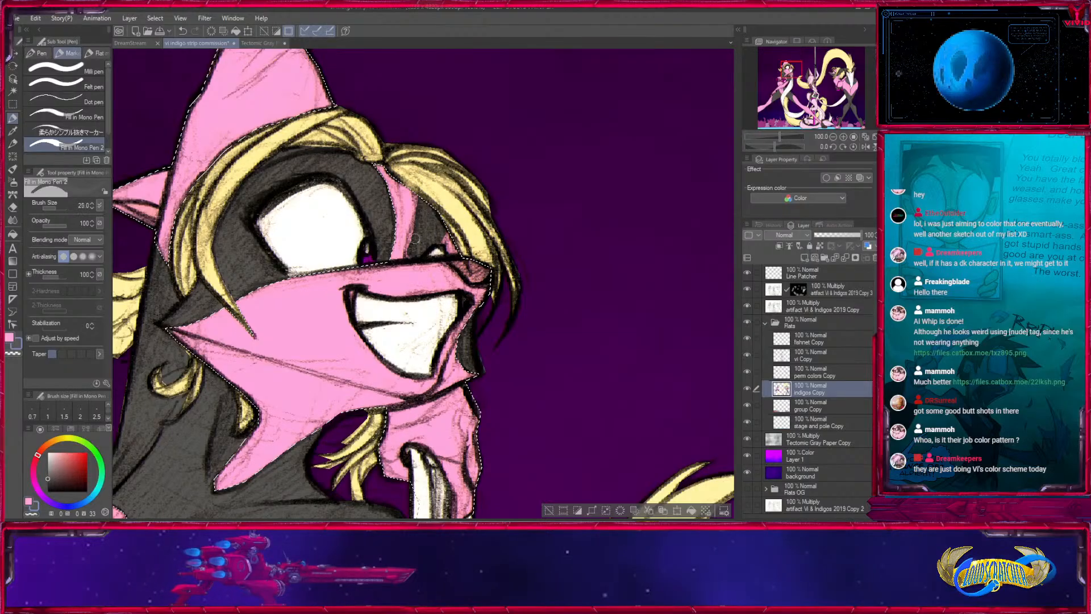
key("bracketleft")
key("bracketleft")
key("bracketleft")
key("bracketleft")
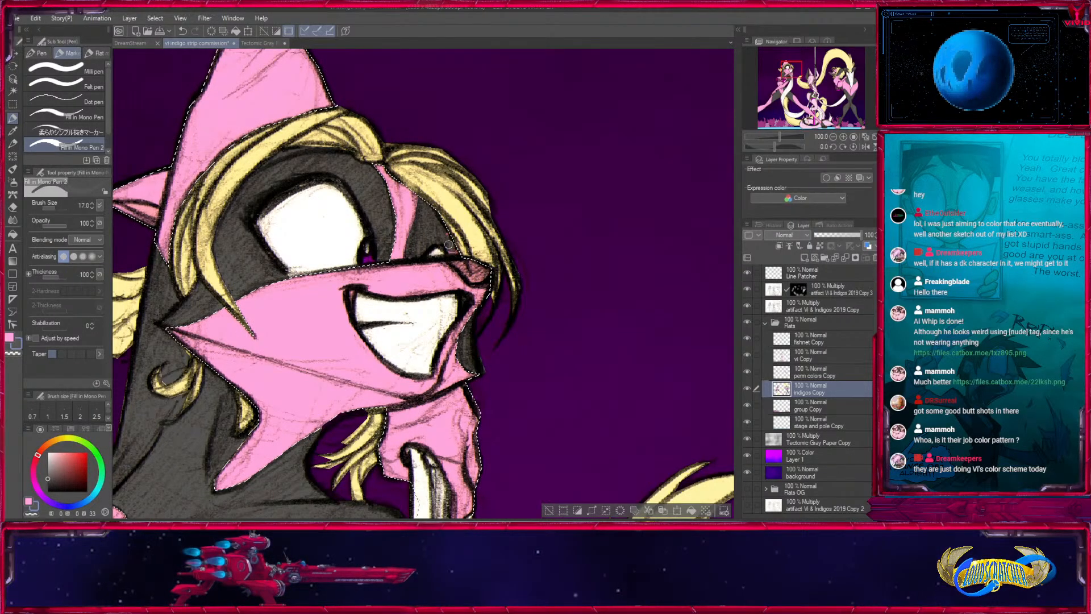
- Examine the pole dancer's colours with vi Copy toggled, deselect, and review the whole picture with perm colors Copy active
left_click_drag(559, 291, 128, 339)
left_click_drag(577, 333, 516, 175)
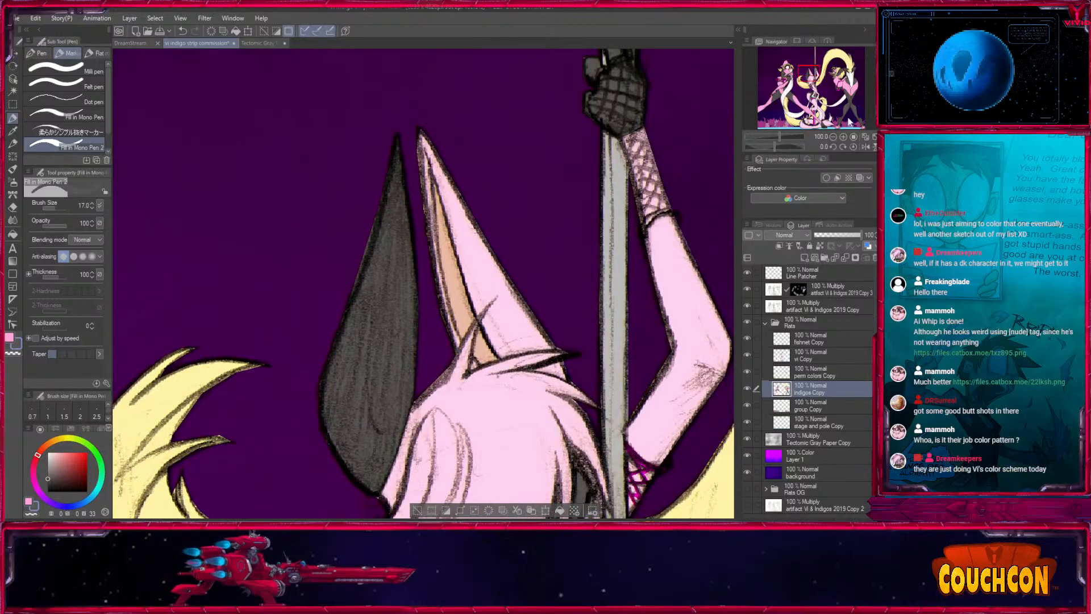
left_click(832, 137)
left_click(833, 138)
left_click_drag(499, 394, 546, 362)
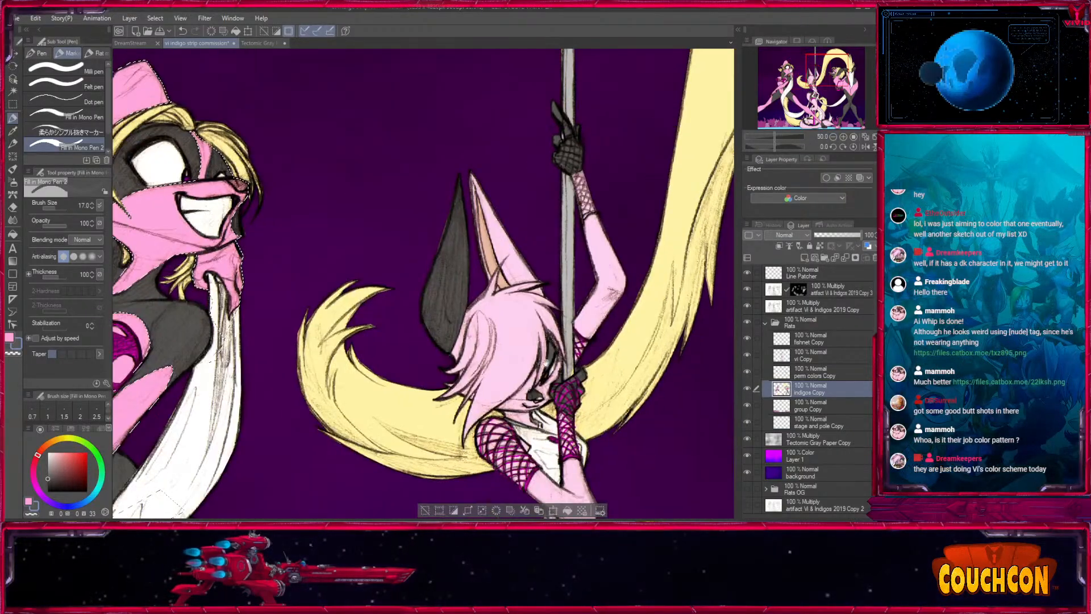
left_click_drag(354, 382, 459, 419)
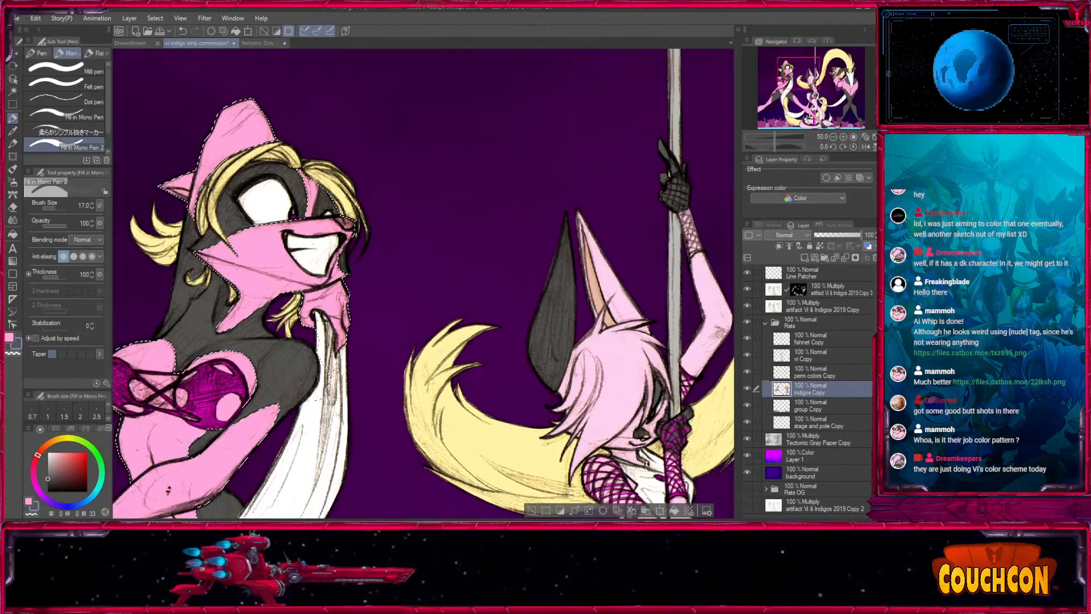
left_click(748, 354)
left_click(748, 354)
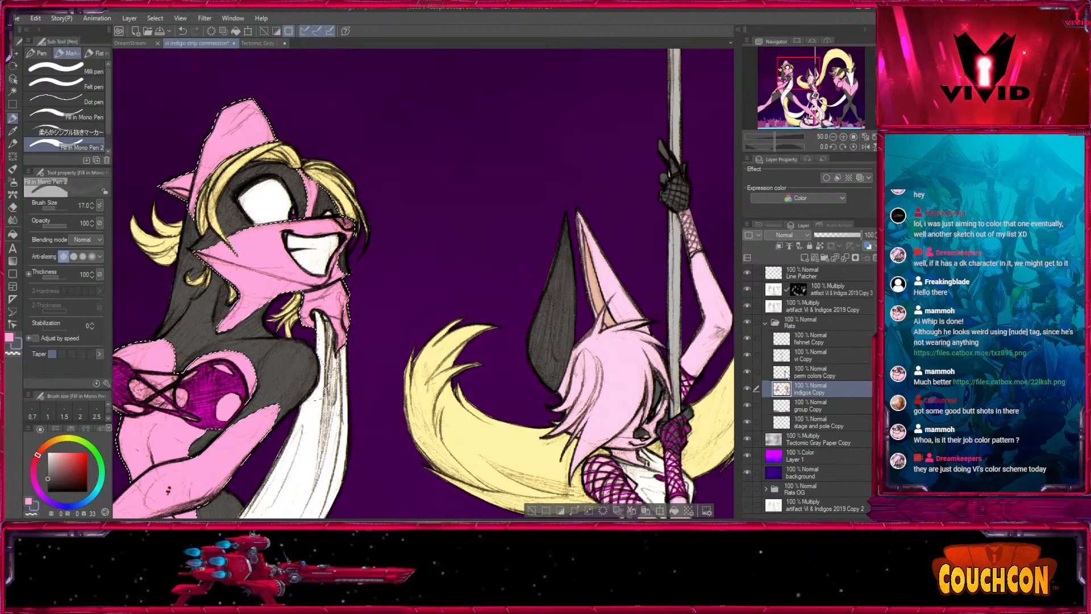
left_click(787, 374)
left_click(832, 137)
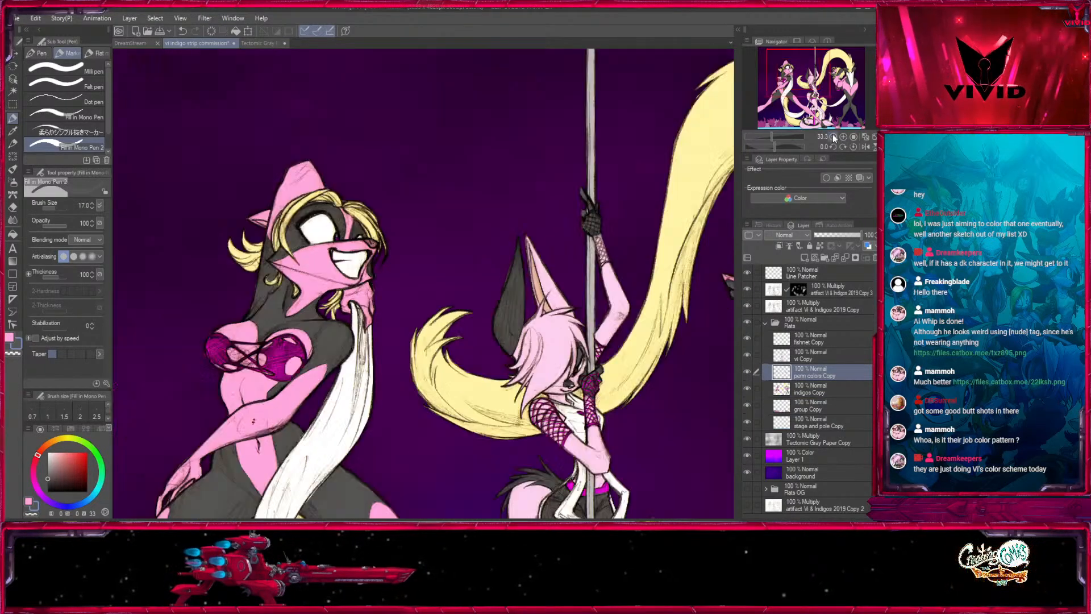
left_click(833, 136)
left_click(833, 137)
left_click(832, 137)
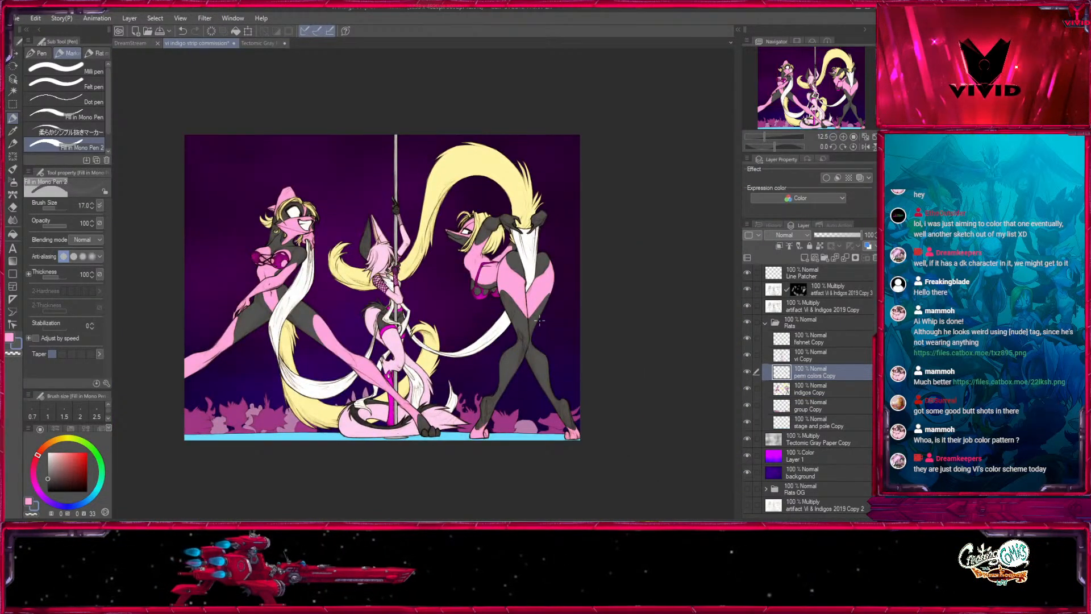
- Select the yellow hair and tails on indigos Copy and sample their yellow (hue 52, saturation 35, value 100)
left_click(797, 390)
left_click(12, 91)
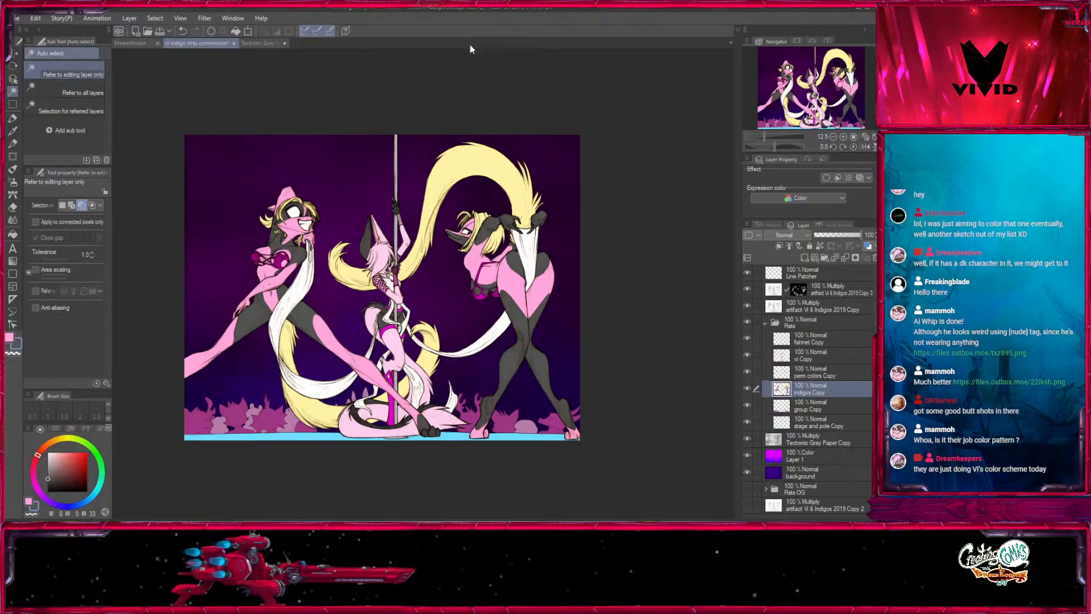
left_click(476, 160)
left_click(12, 131)
left_click(493, 163)
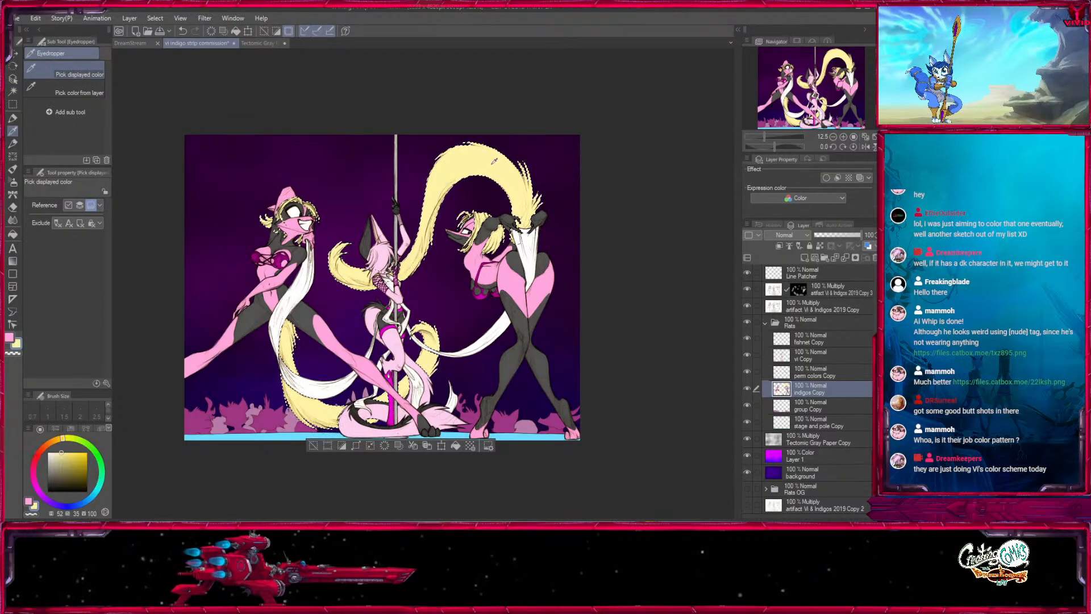
left_click(494, 161)
- Fill the selected hair and tails with paler yellow (hue 52, saturation 19, value 100) using the mono pen at size 2000, and deselect
left_click(12, 118)
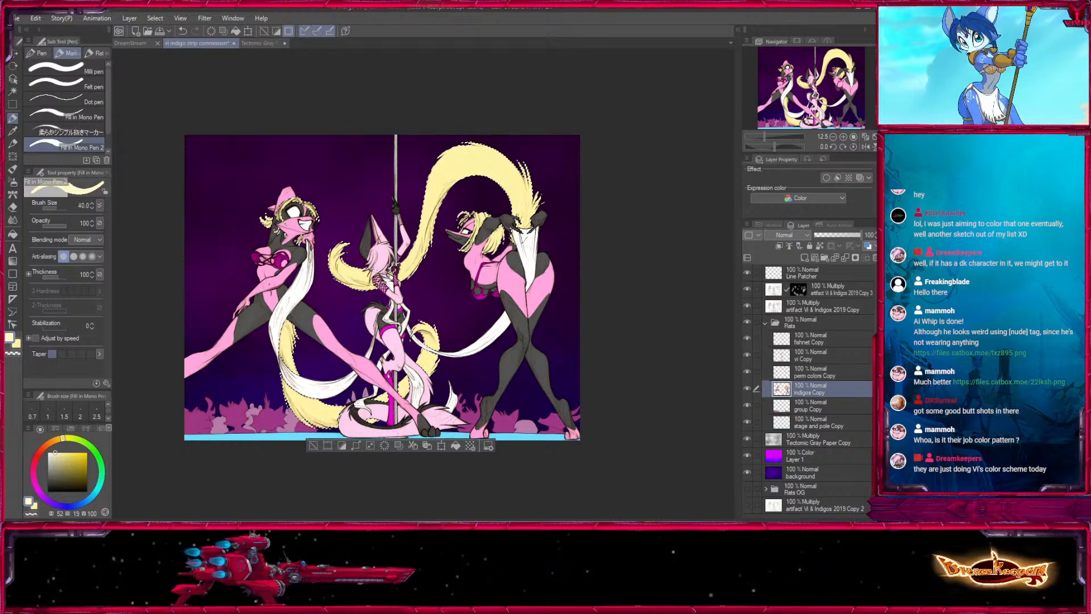
key("]")
key("]")
key("]")
key("]")
key("]")
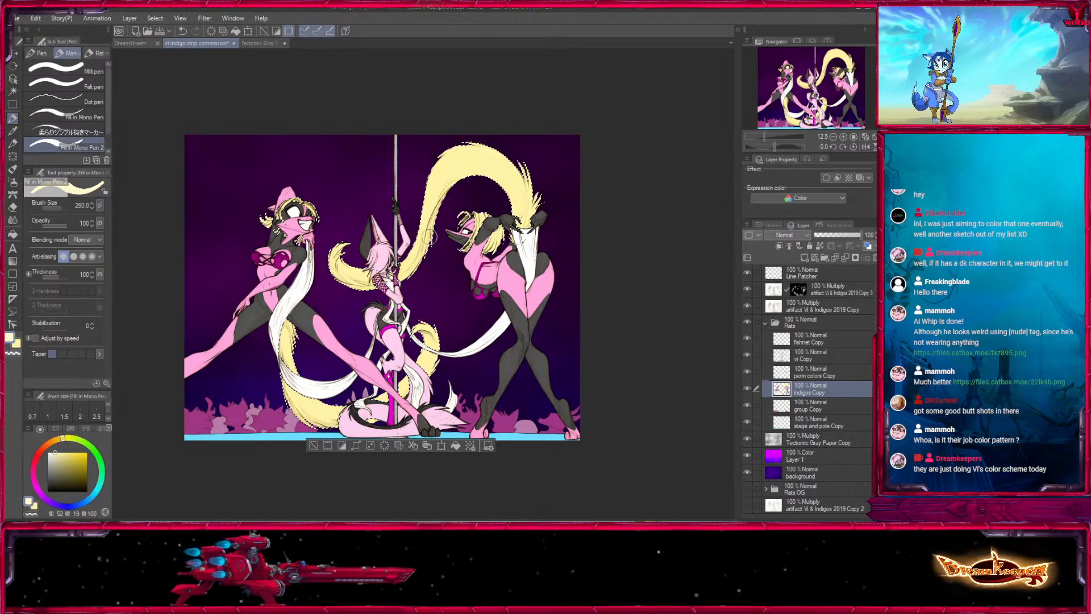
key("]")
key("]")
key("]")
key("]")
key("]")
key("]")
key("]")
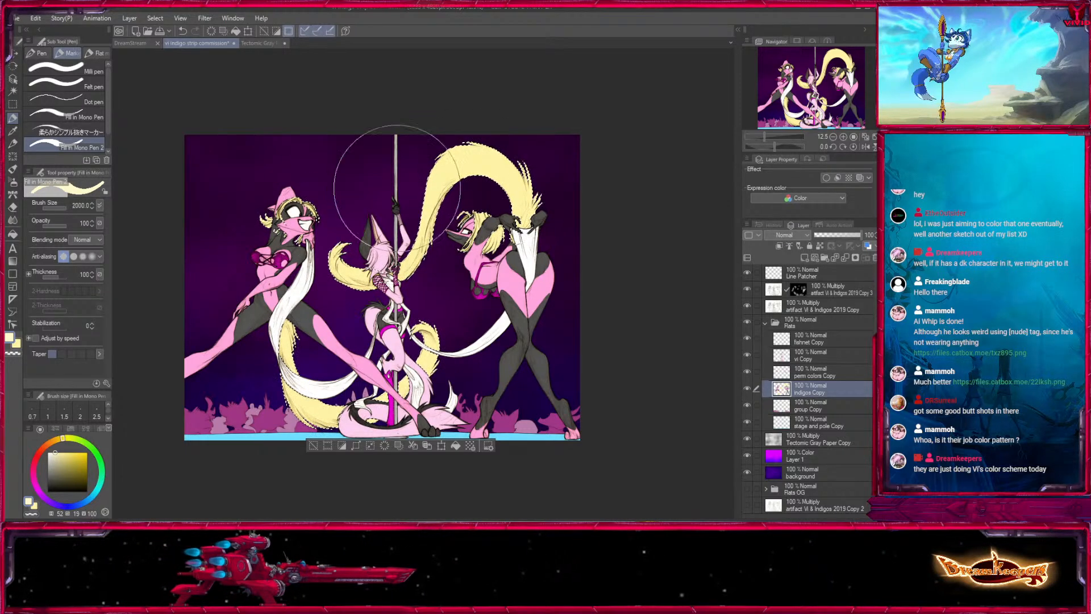
mouse_move(397, 188)
left_mouse_down()
mouse_move(340, 250)
mouse_move(535, 188)
mouse_move(318, 407)
mouse_move(235, 249)
left_mouse_up()
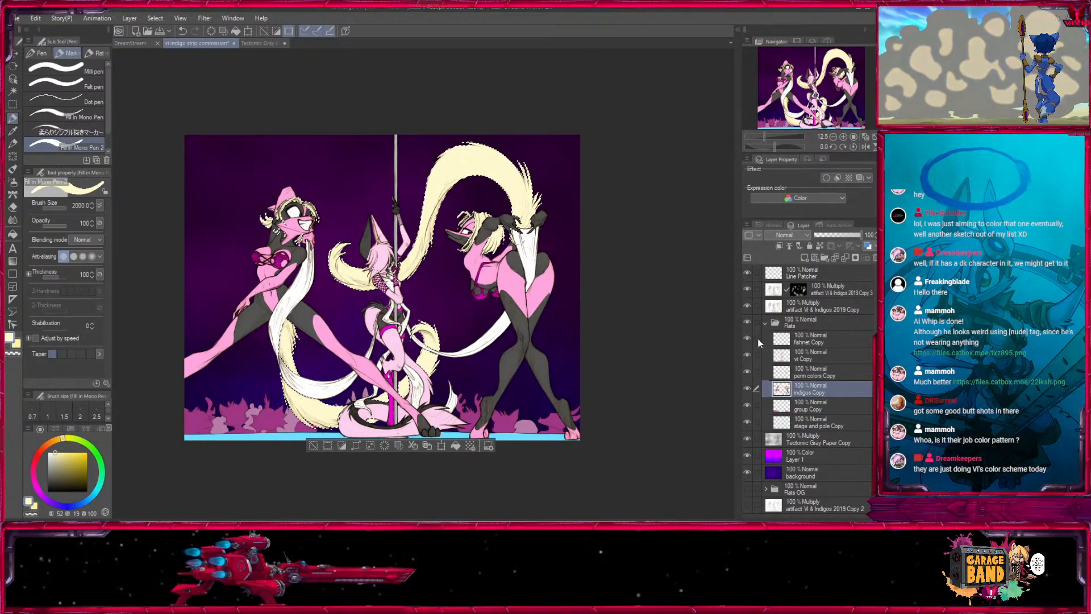
left_click(314, 447)
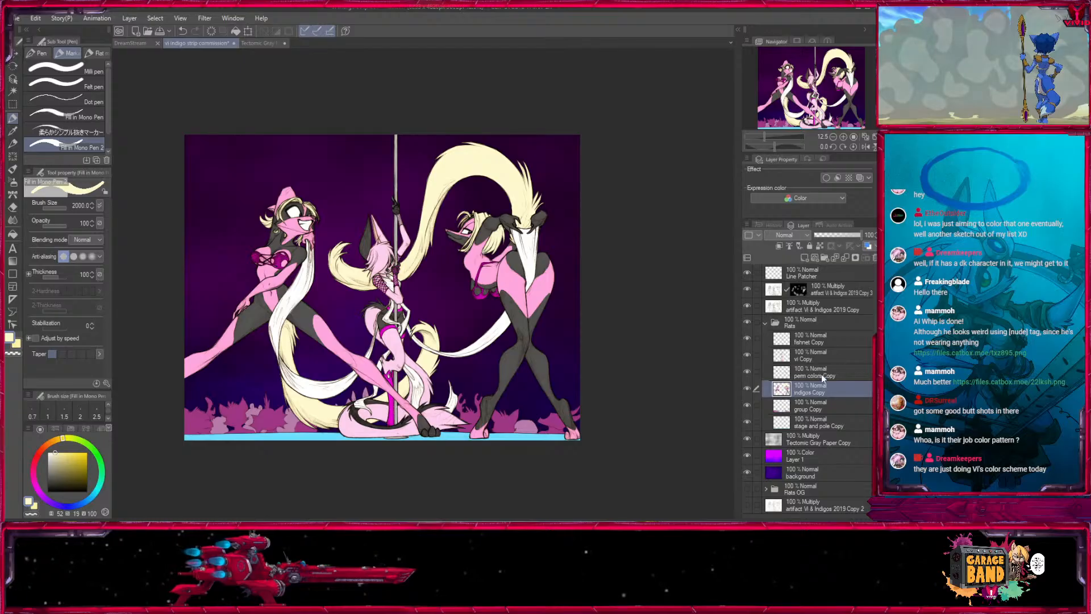
- Merge perm colors Copy with indigos Copy and make group Copy the active layer
key("ctrl+e")
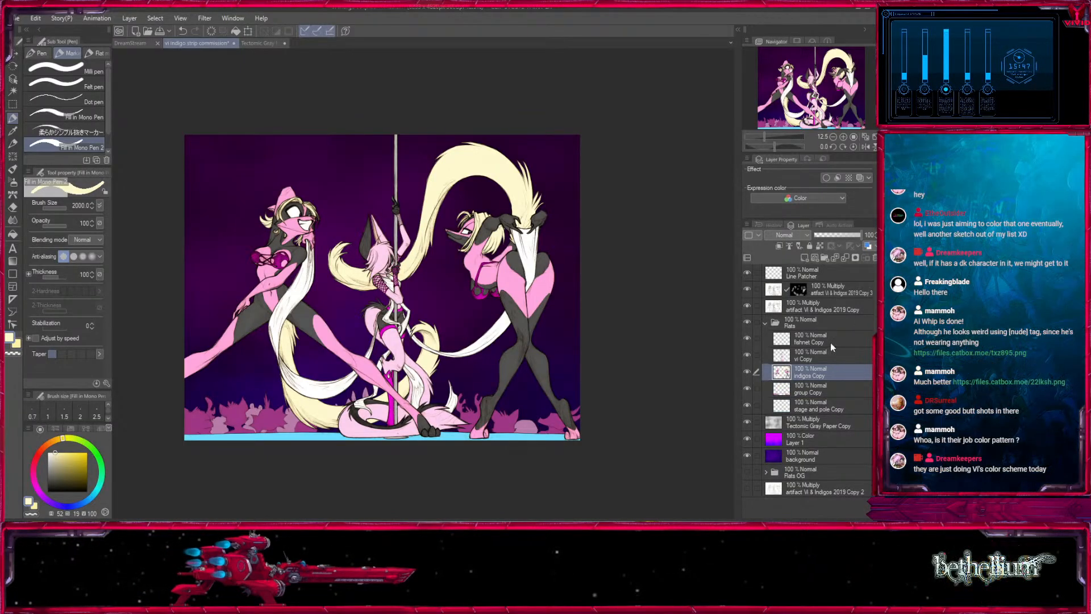
left_click(807, 389)
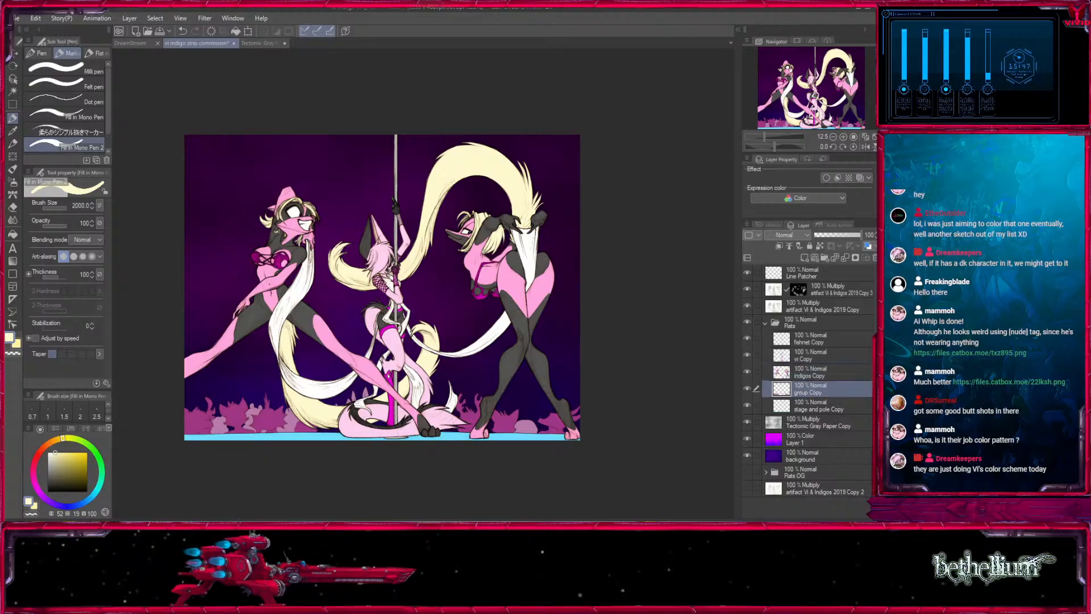
left_click_drag(634, 386, 656, 404)
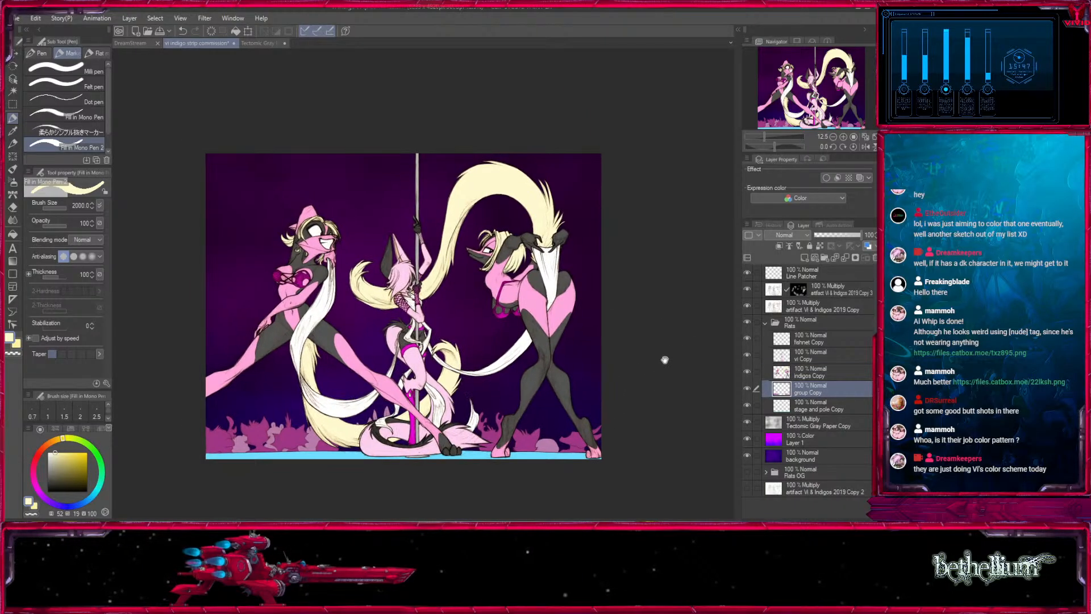
left_click(12, 68)
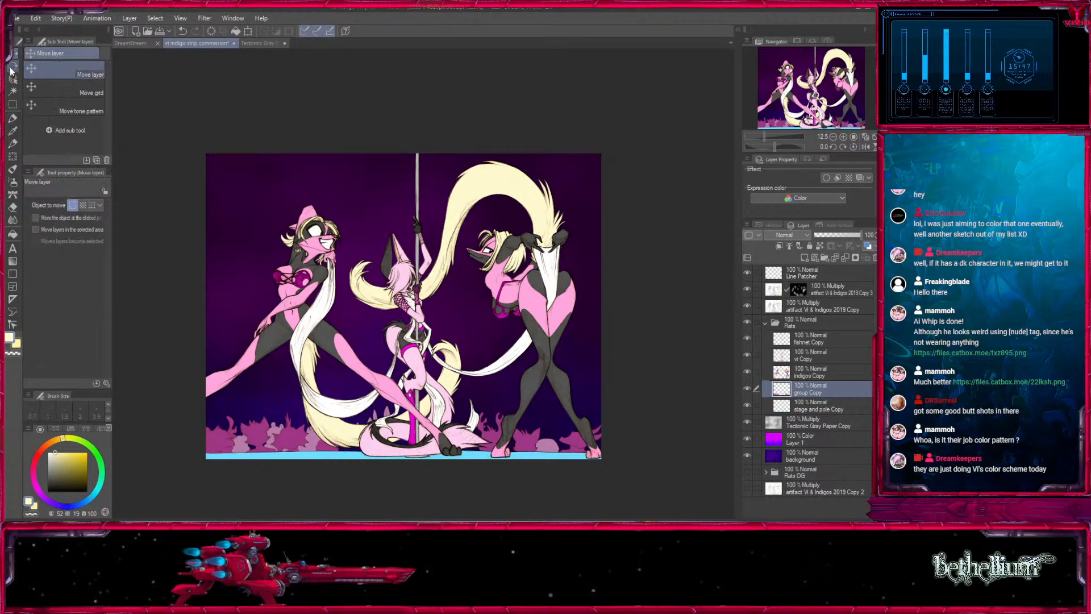
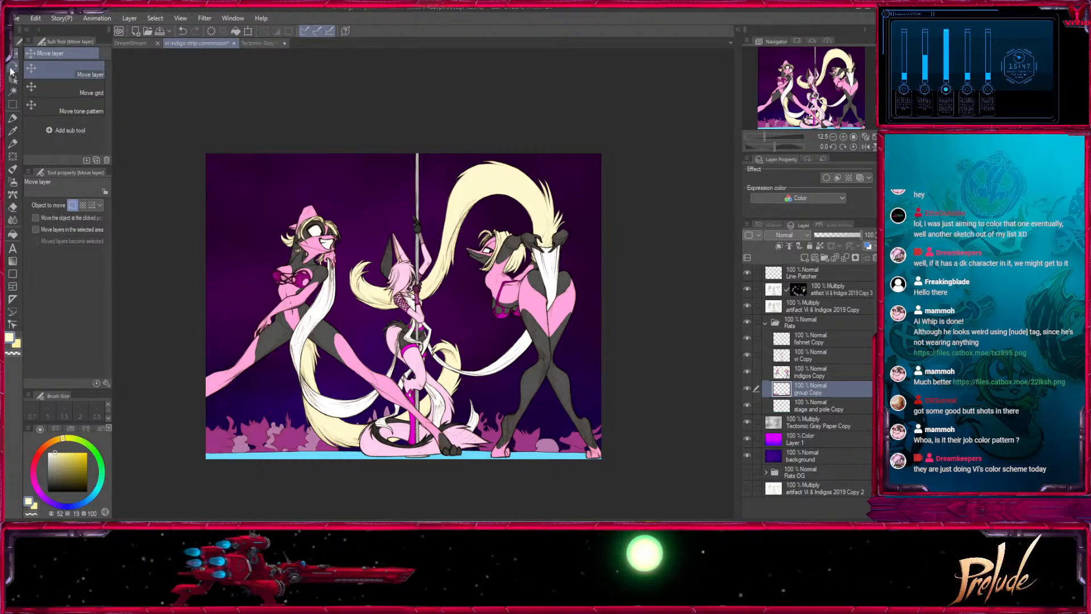
- Review the recoloured dancers in the whole picture and up close, from the pole dancer to the left-hand dancer
left_click(818, 84)
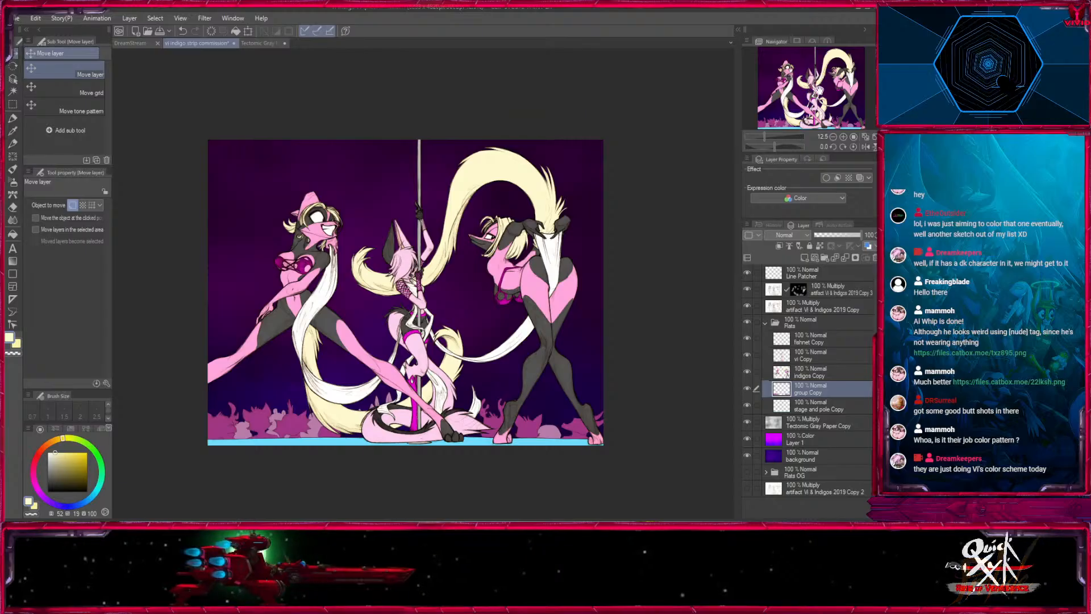
left_click_drag(818, 76, 829, 80)
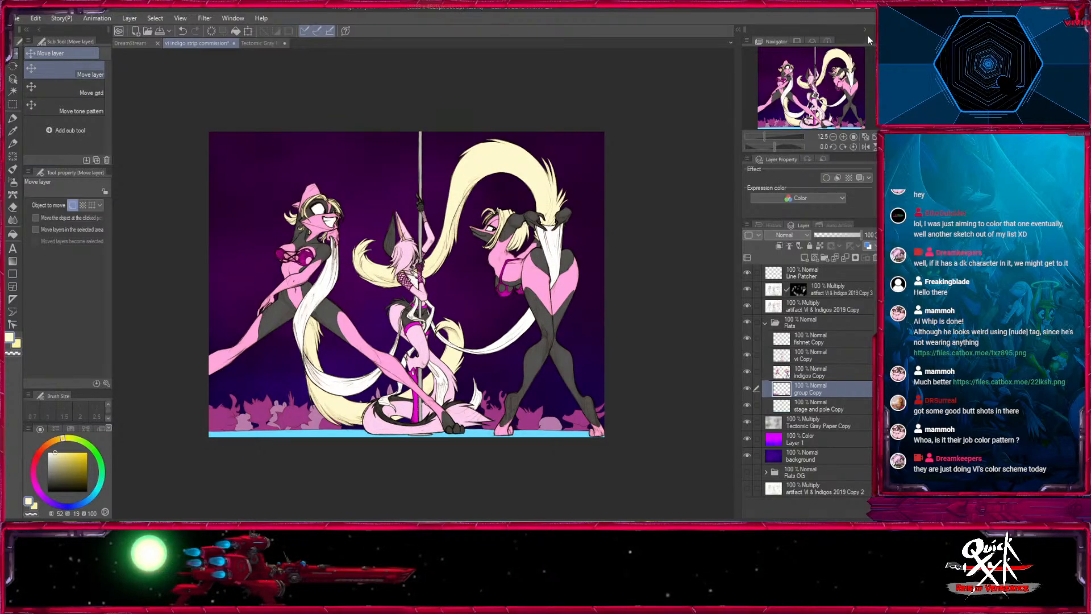
left_click(766, 323)
left_click(766, 323)
left_click(810, 339)
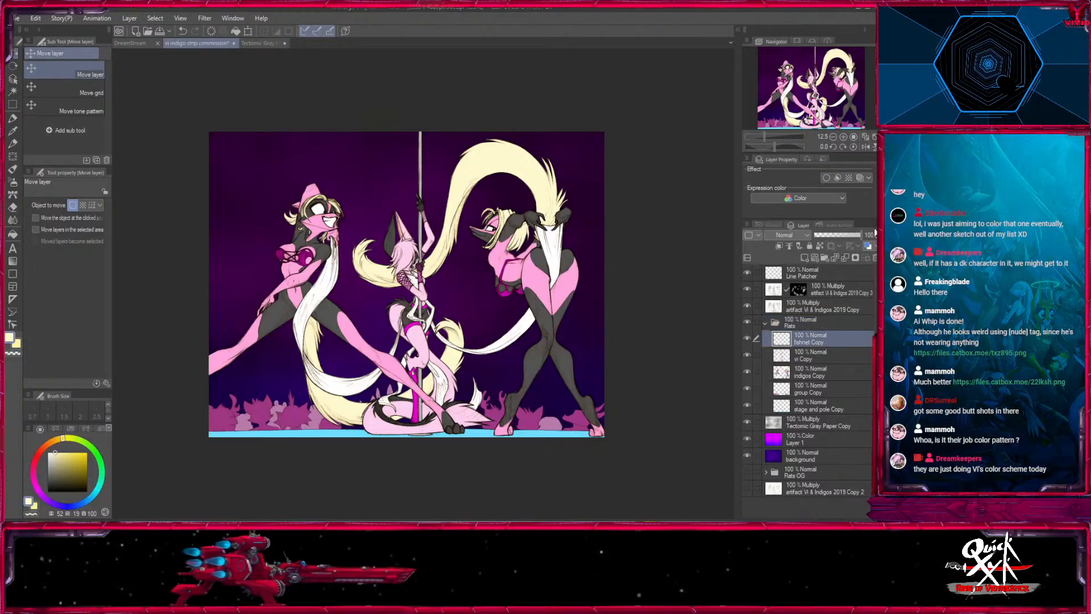
left_click(844, 137)
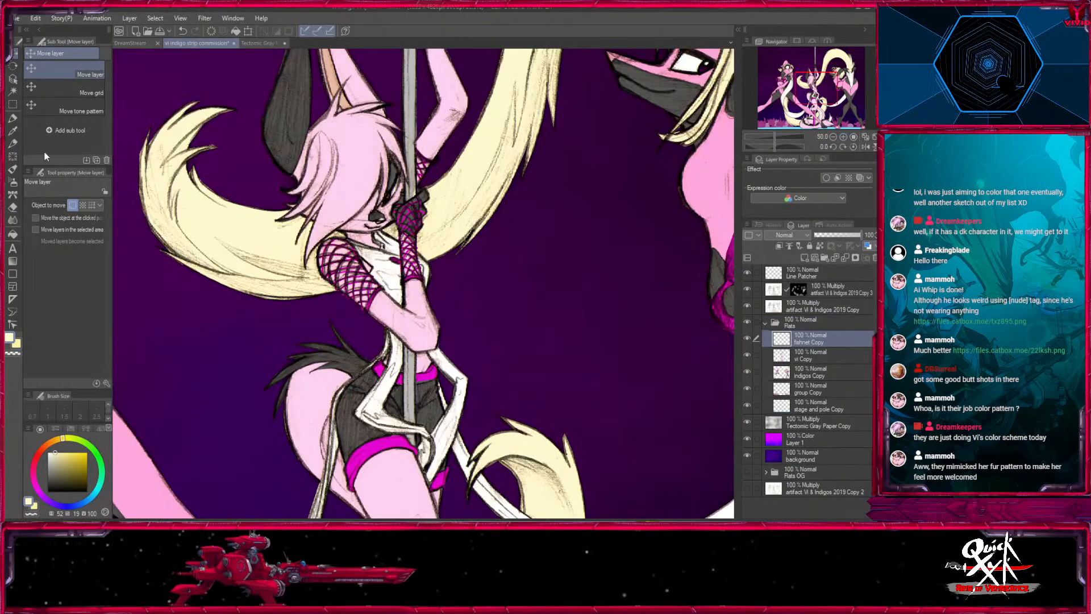
left_click(12, 119)
left_click_drag(130, 165, 382, 417)
left_click(765, 322)
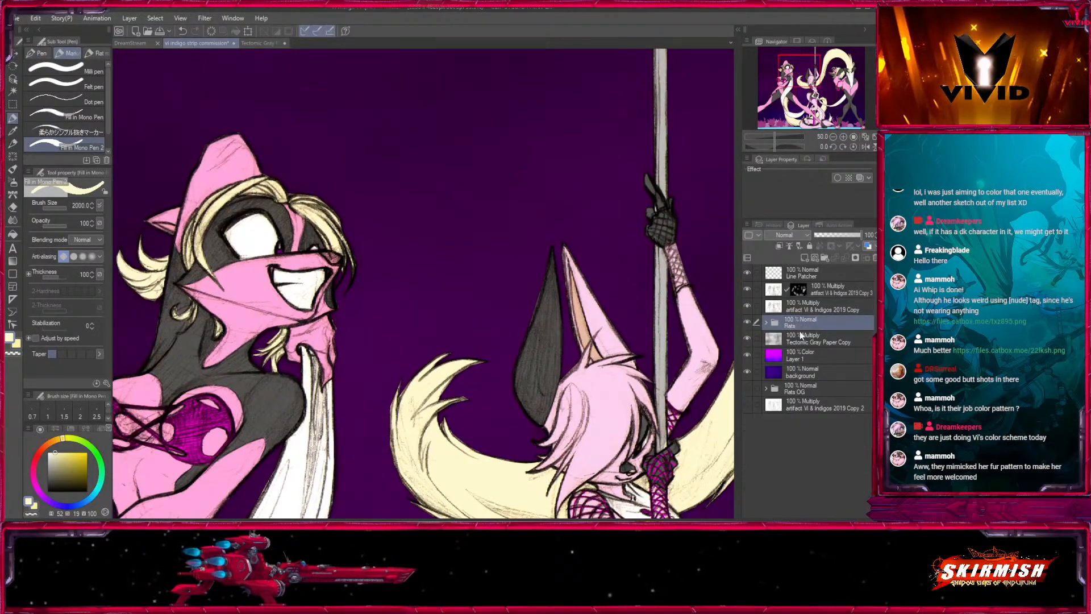
left_click(765, 322)
left_click_drag(436, 513, 575, 455)
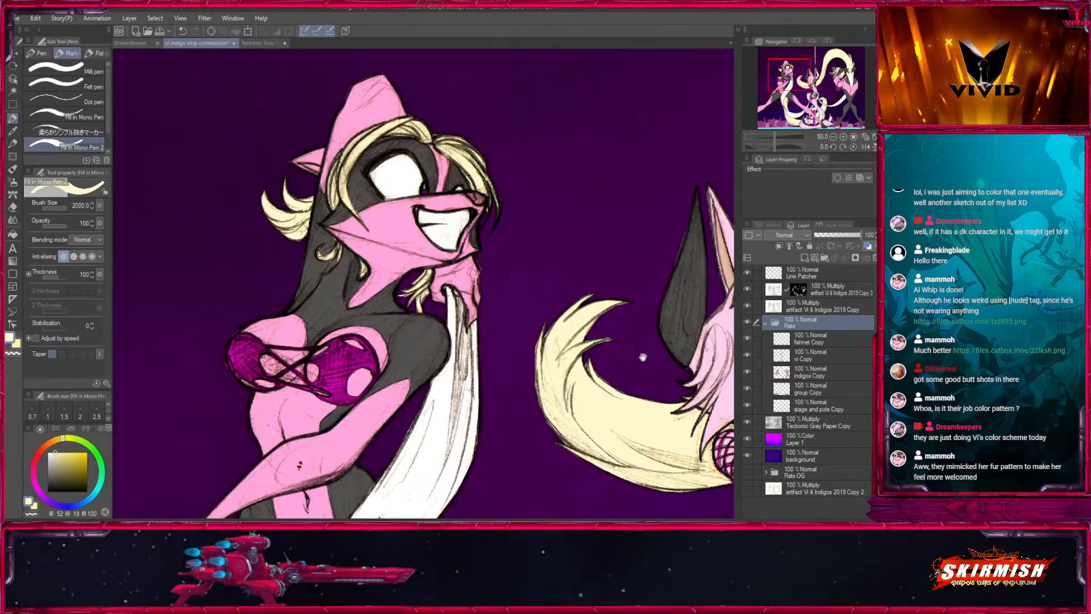
- Hide Line Patcher and artifact Vi & Indigos 2019 Copy 3, and add a layer mask to artifact Vi & Indigos 2019 Copy
left_click(802, 307)
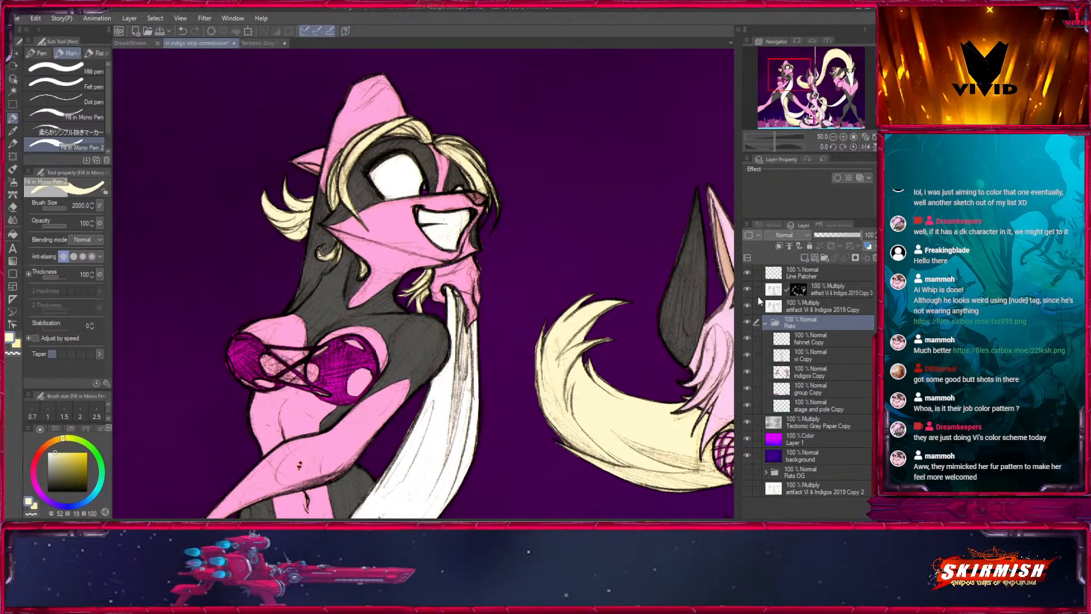
left_click(747, 304)
left_click(748, 304)
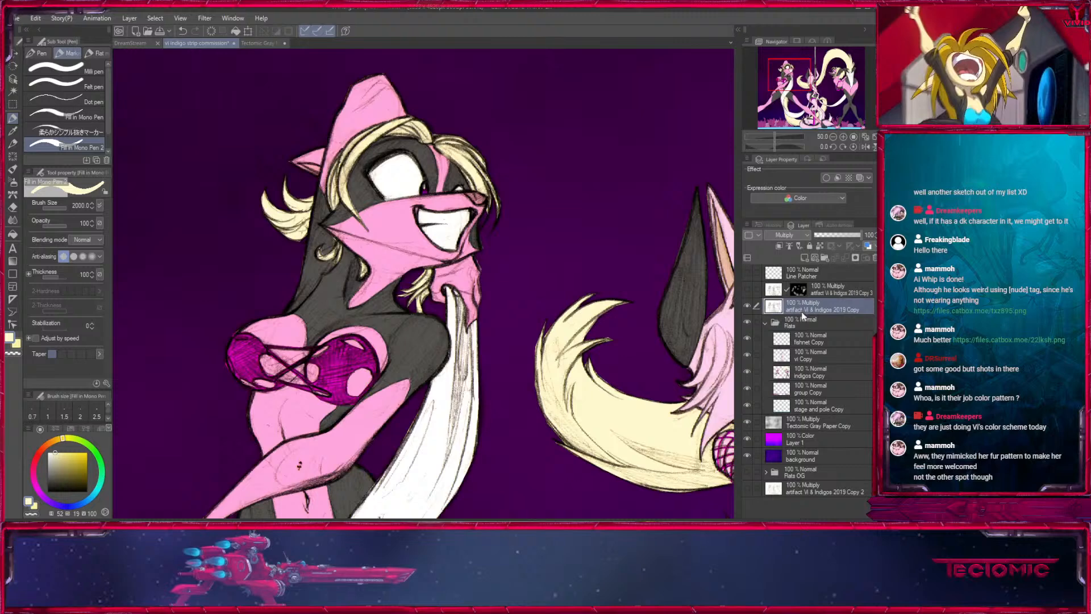
left_click(855, 258)
- Mask out the stray specks on the left-hand dancer's forearm with the transparent mono pen at size 40, and show the hidden line layers
left_click(15, 355)
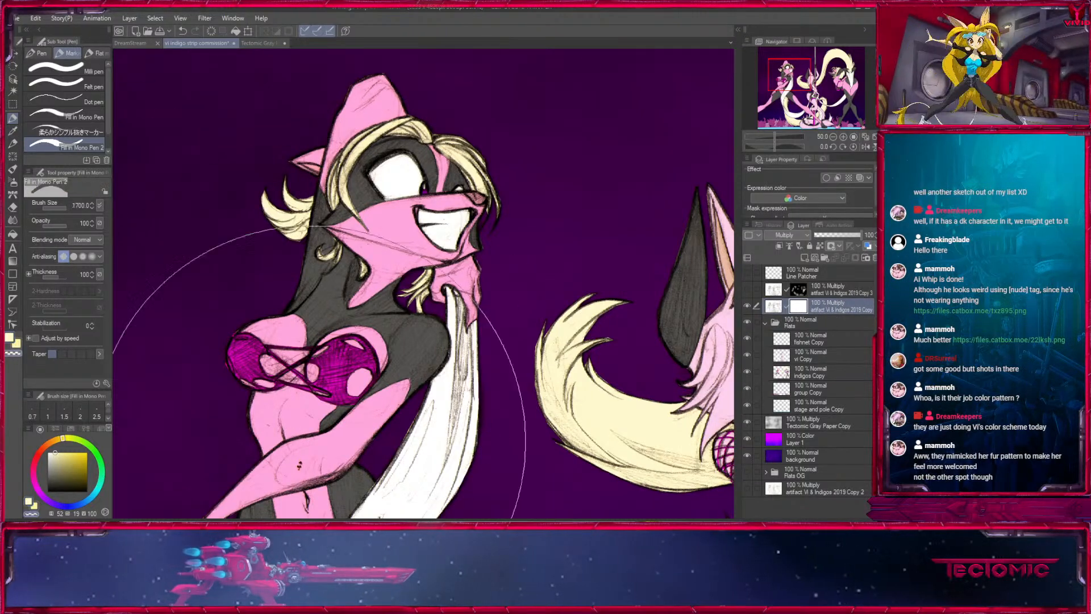
left_click_drag(367, 490, 418, 320)
key("[")
key("[")
key("[")
key("[")
key("[")
key("[")
key("[")
key("[")
key("[")
key("[")
key("[")
key("[")
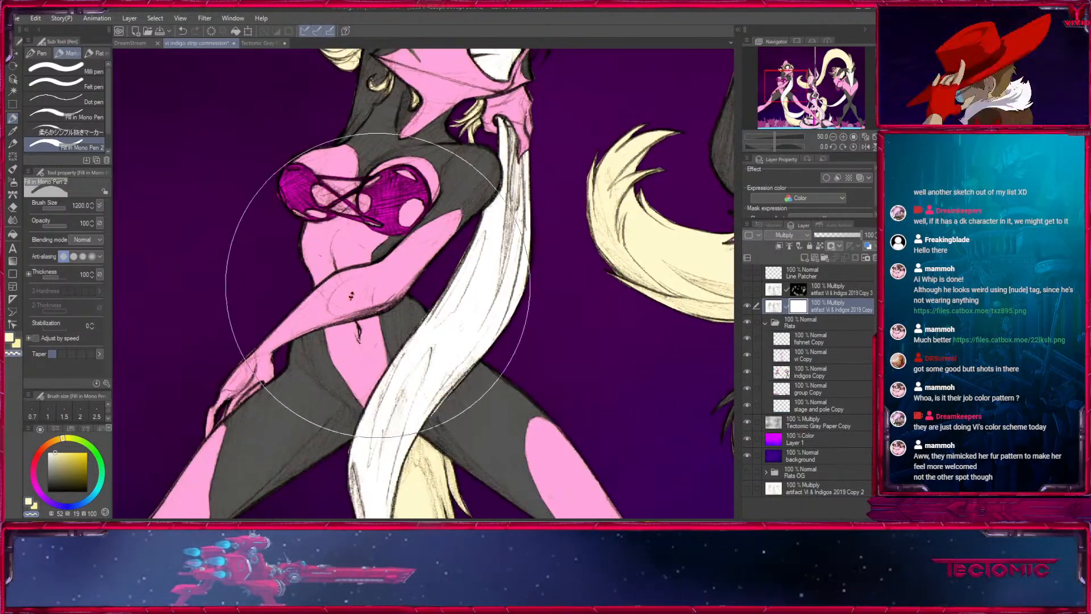
key("[")
key("[")
key("[")
key("[")
key("[")
key("[")
key("[")
key("[")
key("[")
key("[")
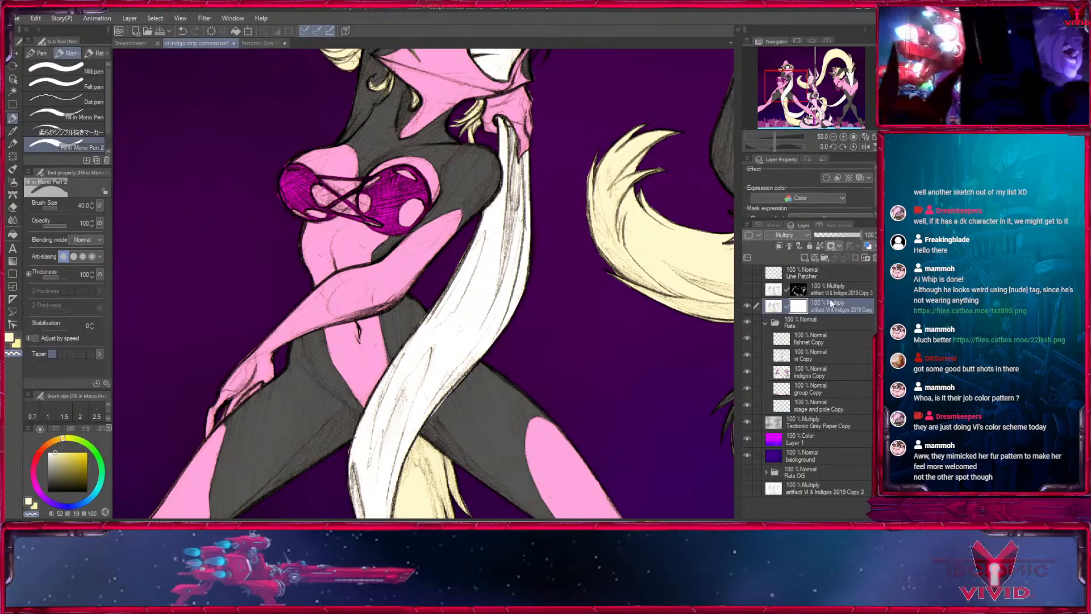
left_click(811, 277, "ctrl")
left_click(747, 273)
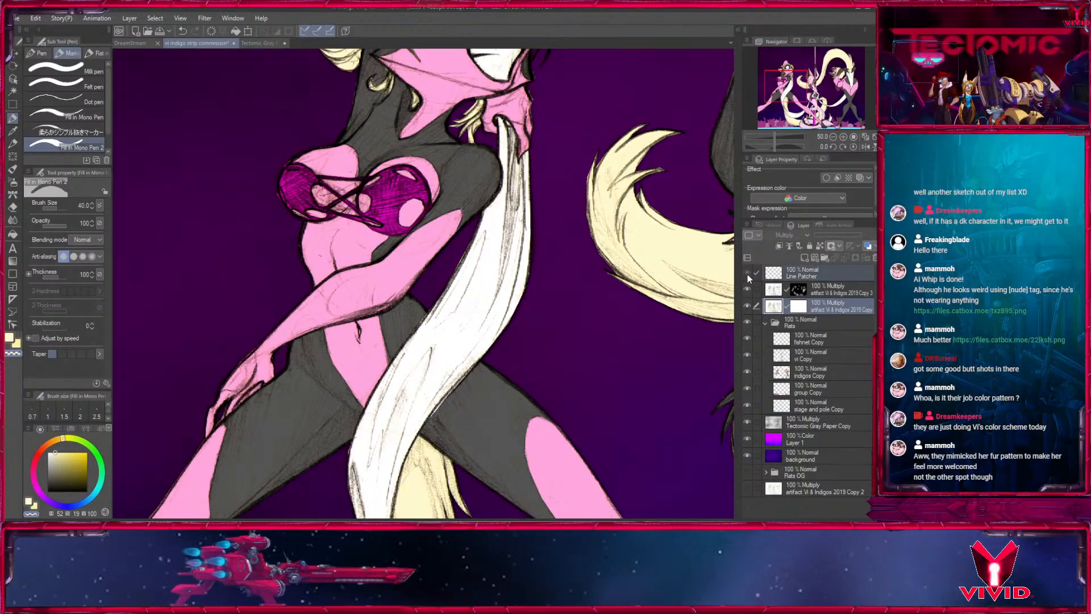
- Duplicate the Flats folder, name the copy Chars and hide the original Flats folder
left_click(833, 136)
left_click(833, 137)
left_click_drag(691, 325, 605, 317)
left_click(824, 409)
left_click(841, 340)
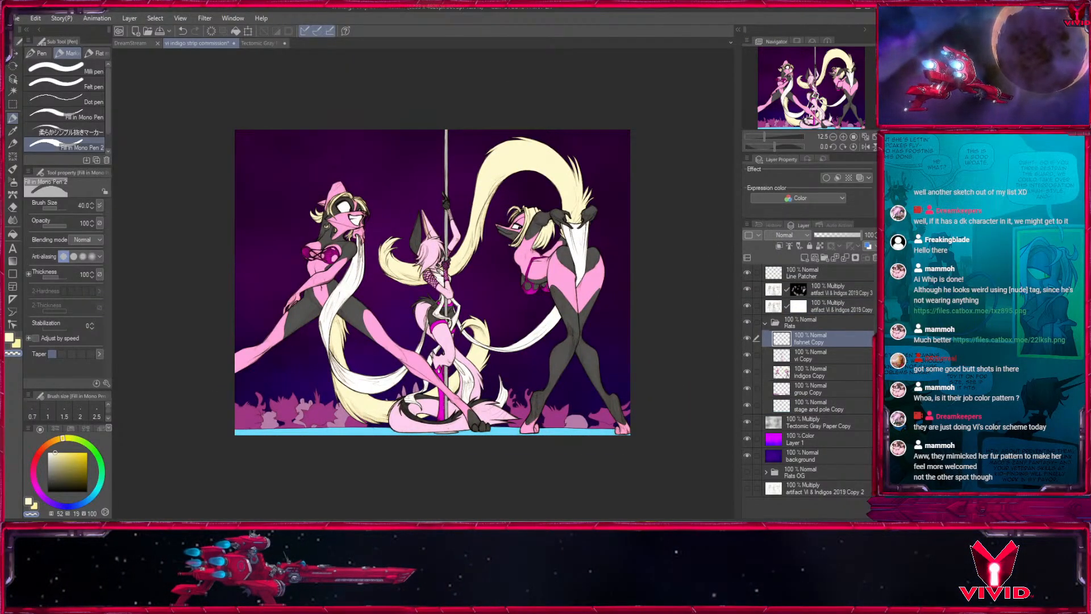
left_click(799, 320)
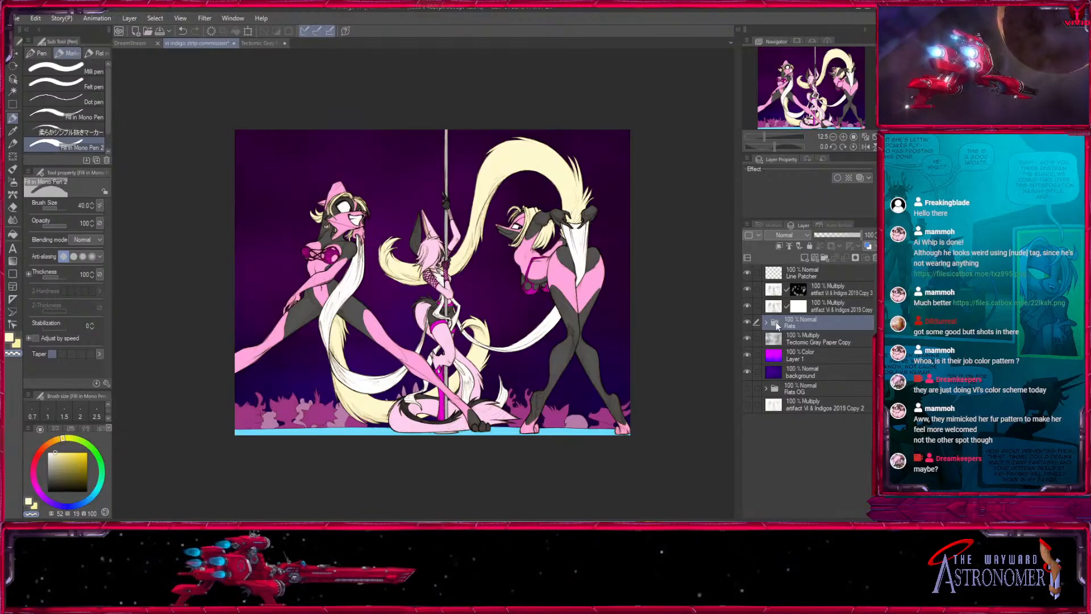
left_click_drag(773, 325, 804, 259)
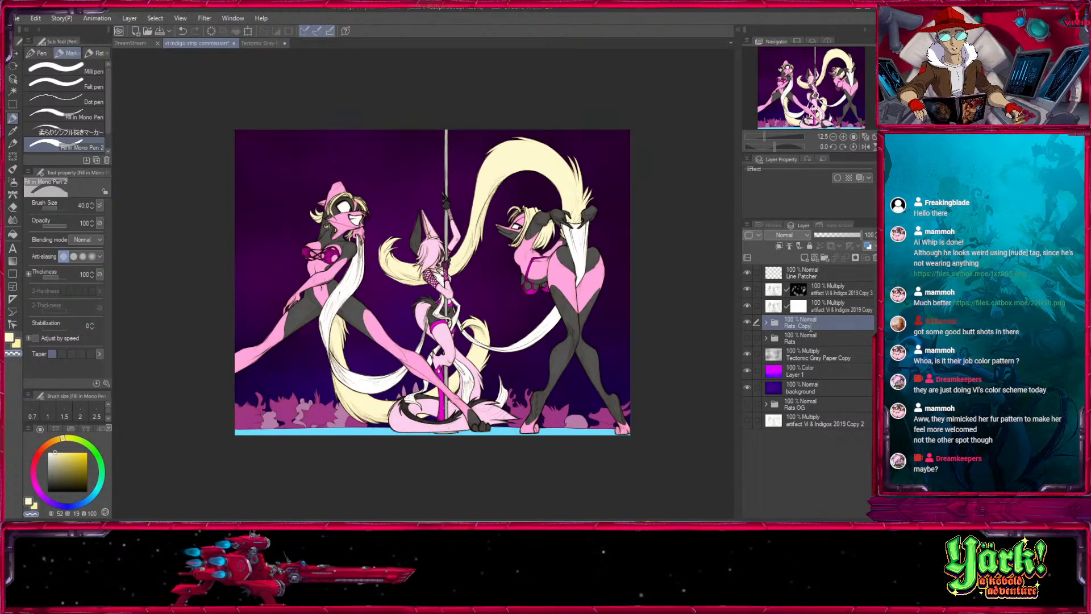
left_click(766, 323)
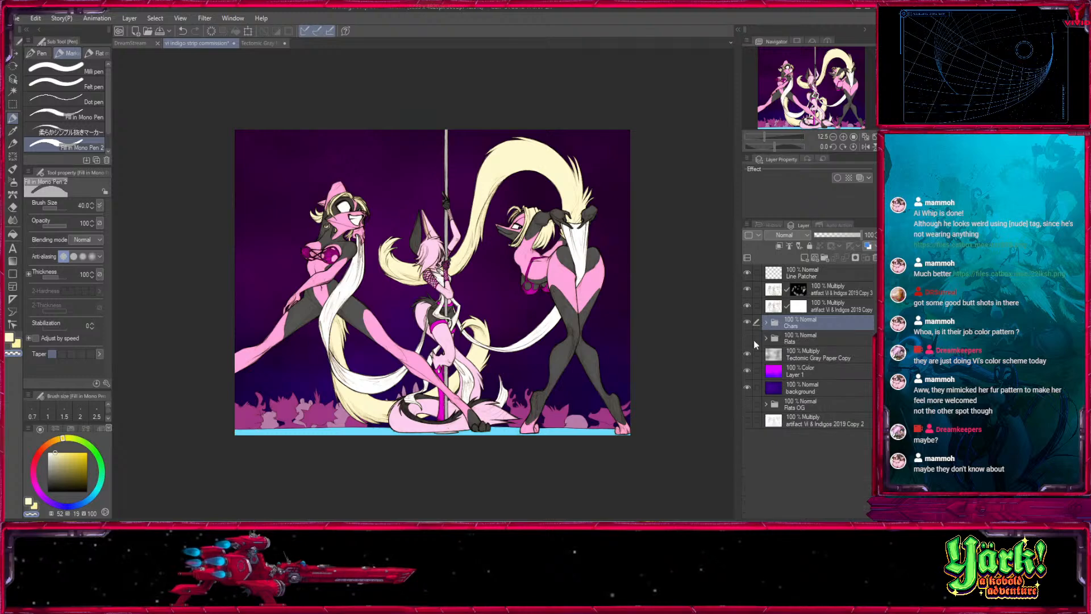
left_click(747, 321)
left_click(747, 322)
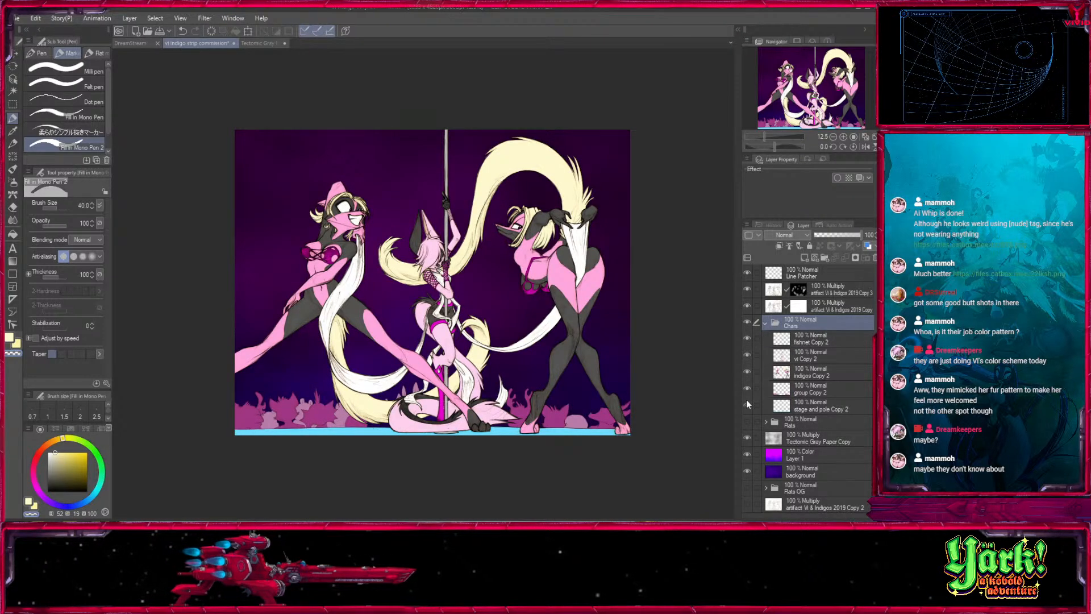
- Hide stage and pole Copy 2 and group Copy 2, try merging the Chars folder into one layer, and undo the merge
left_click(747, 402)
left_click(748, 389)
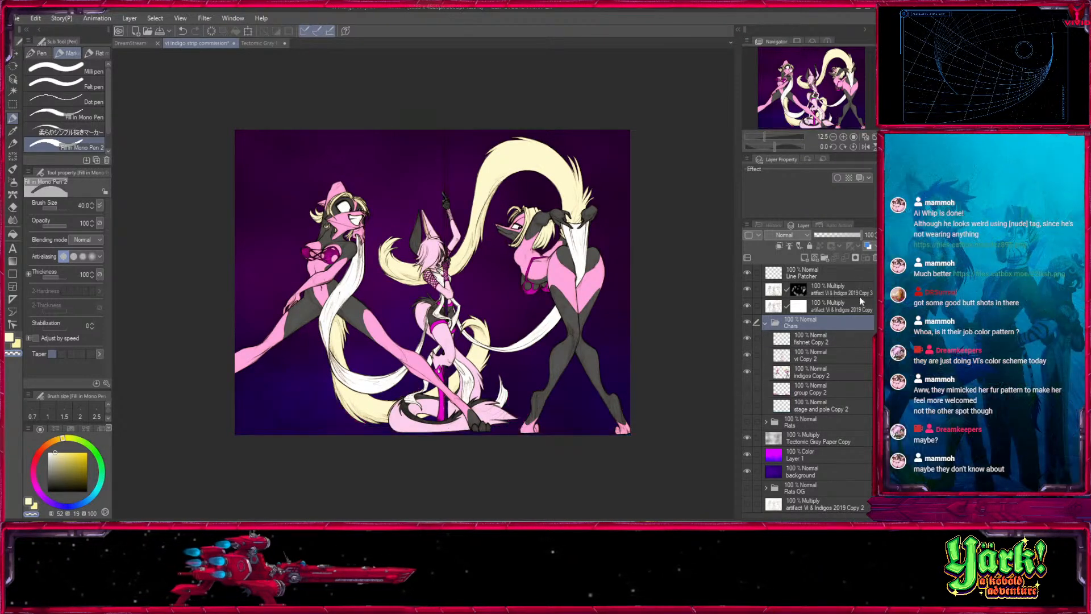
left_click(765, 322)
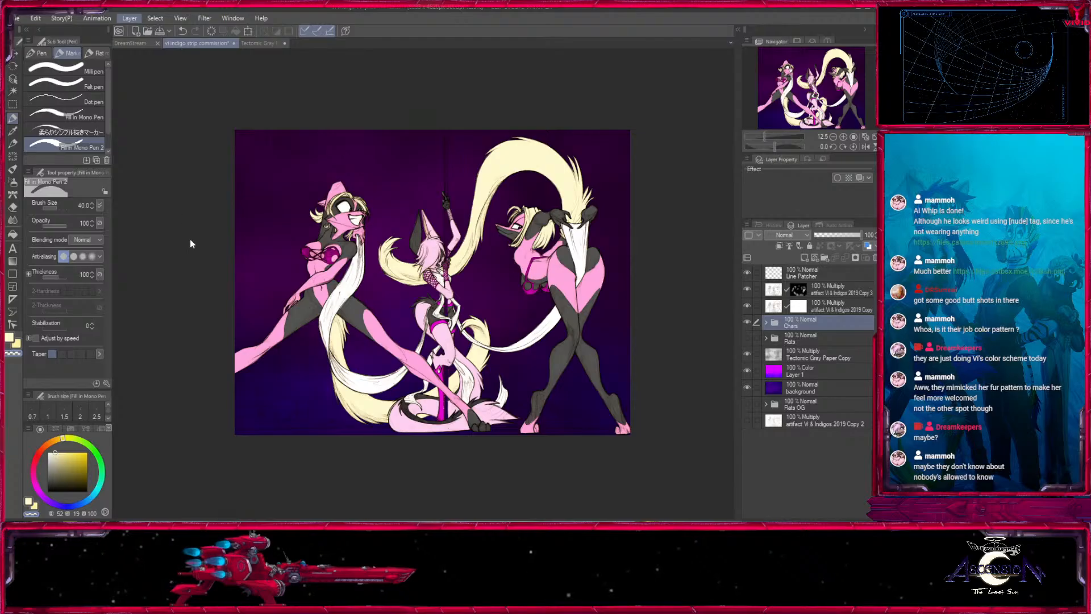
left_click(170, 267)
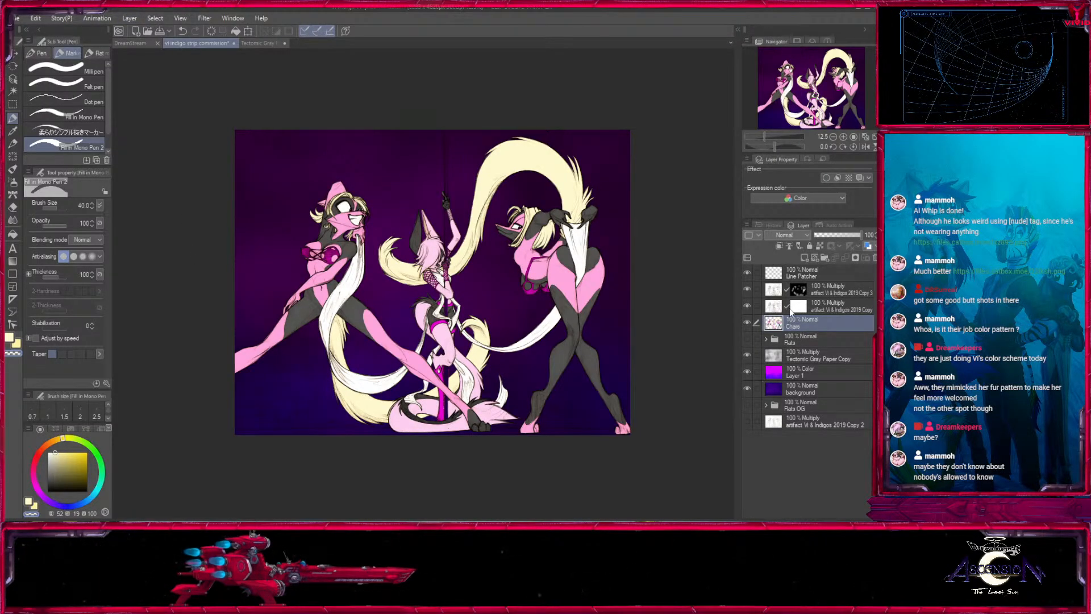
key("ctrl+z")
- Delete the Chars folder and show the Flats folder again
left_click_drag(748, 339, 764, 324)
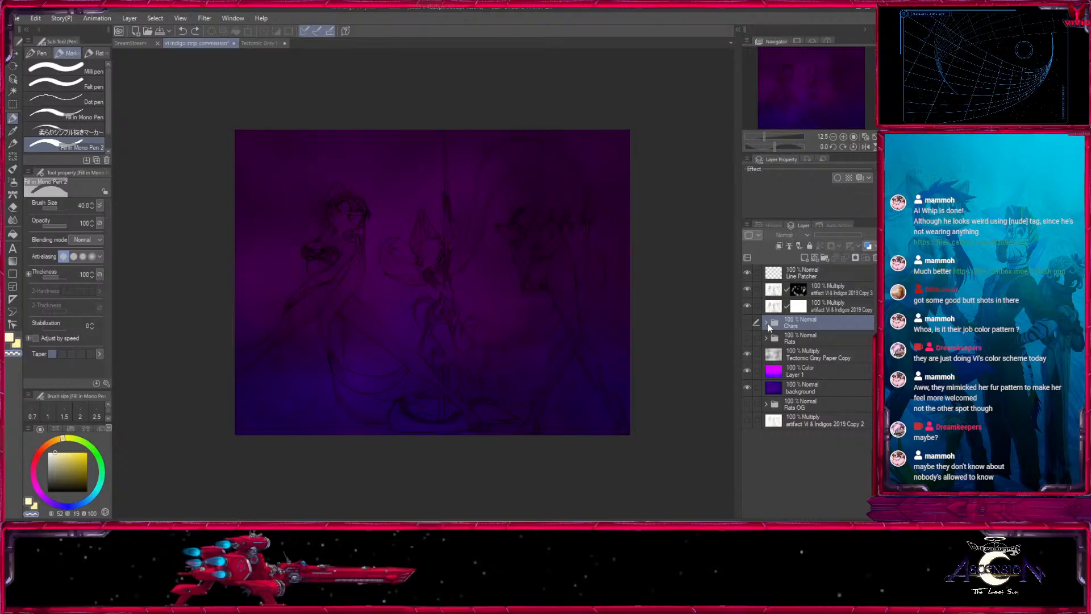
left_click(875, 258)
left_click(747, 322)
- Add a clipping layer above indigos Copy, name it Grads and move it above fishnet Copy in the Flats folder
left_click(766, 323)
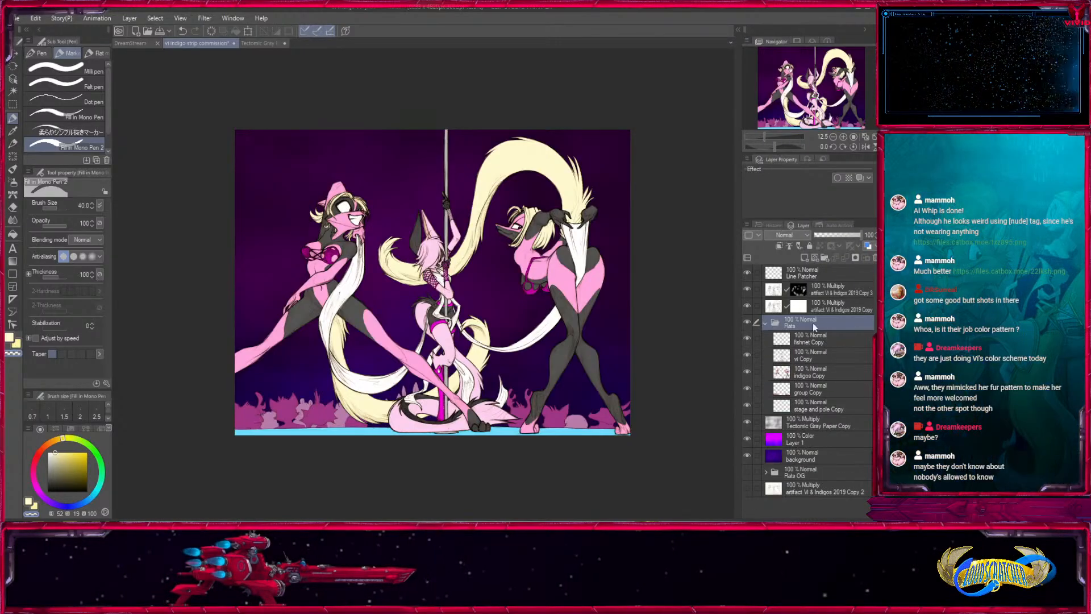
left_click(811, 373)
left_click(844, 137)
left_click(844, 137)
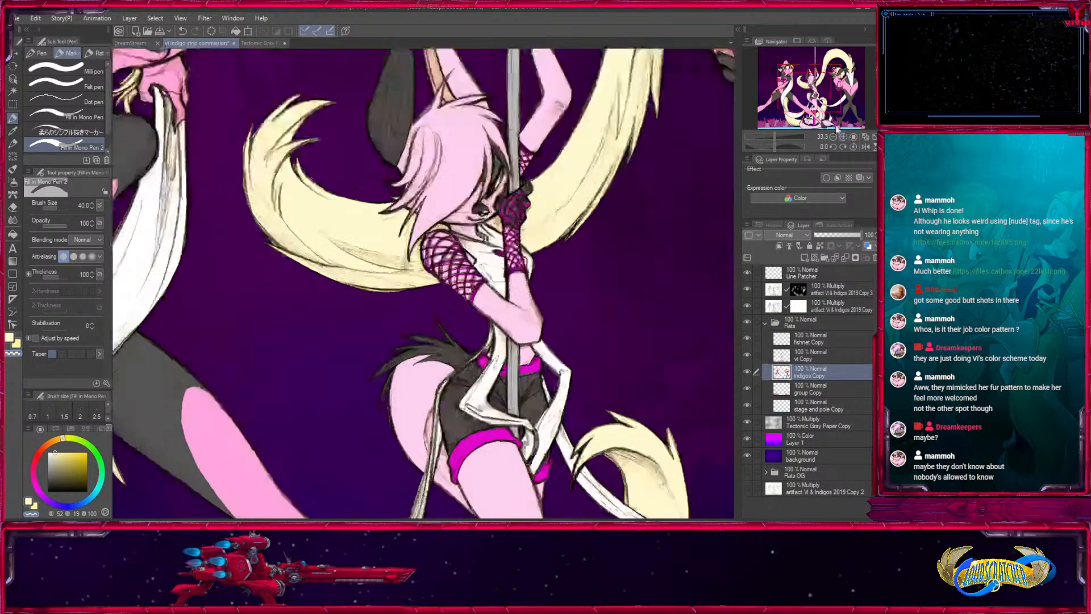
left_click(13, 91)
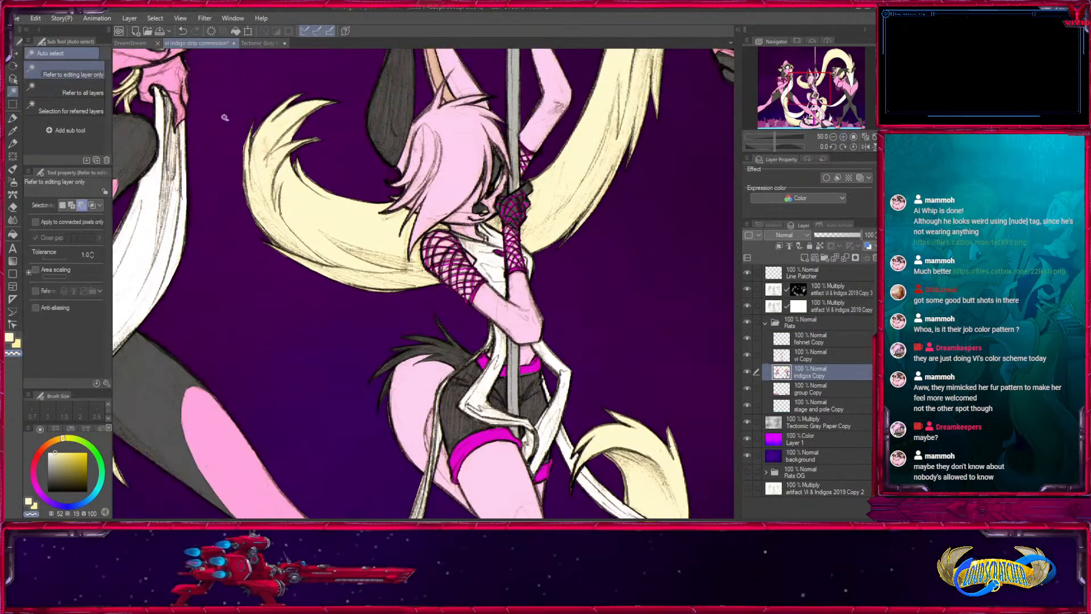
left_click(804, 258)
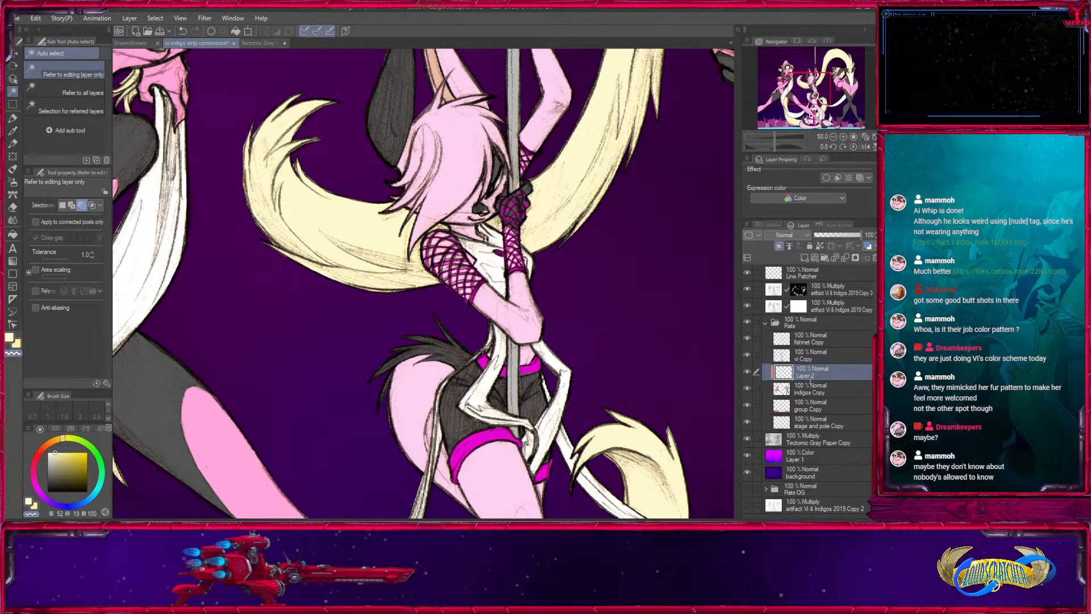
left_click_drag(826, 374, 813, 334)
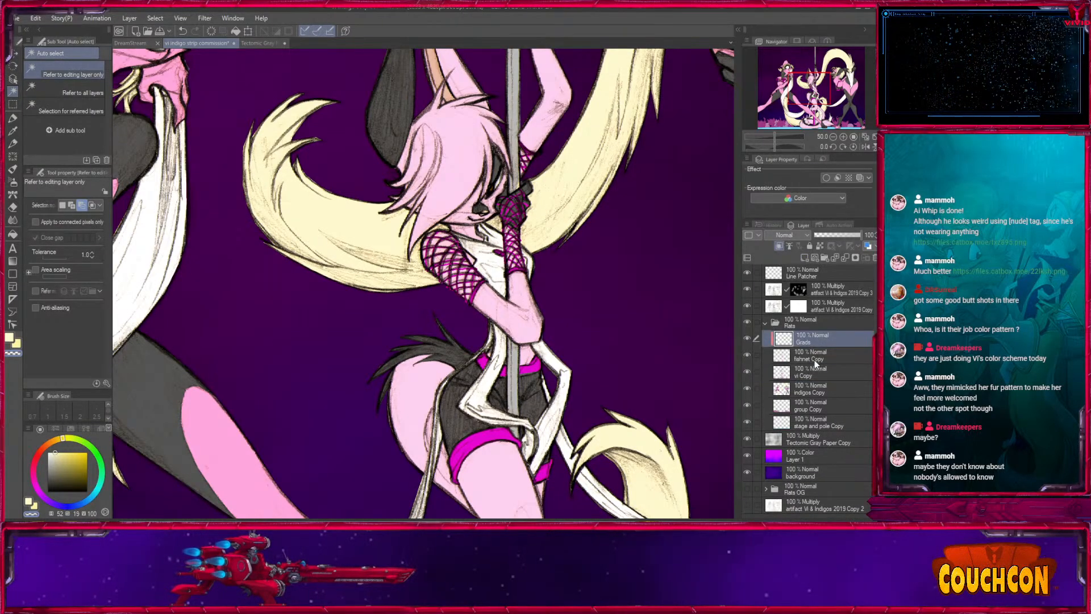
- Select the pole dancer's pink fur on vi Copy and move the Grads layer directly above vi Copy
left_click(815, 370)
left_click(494, 300)
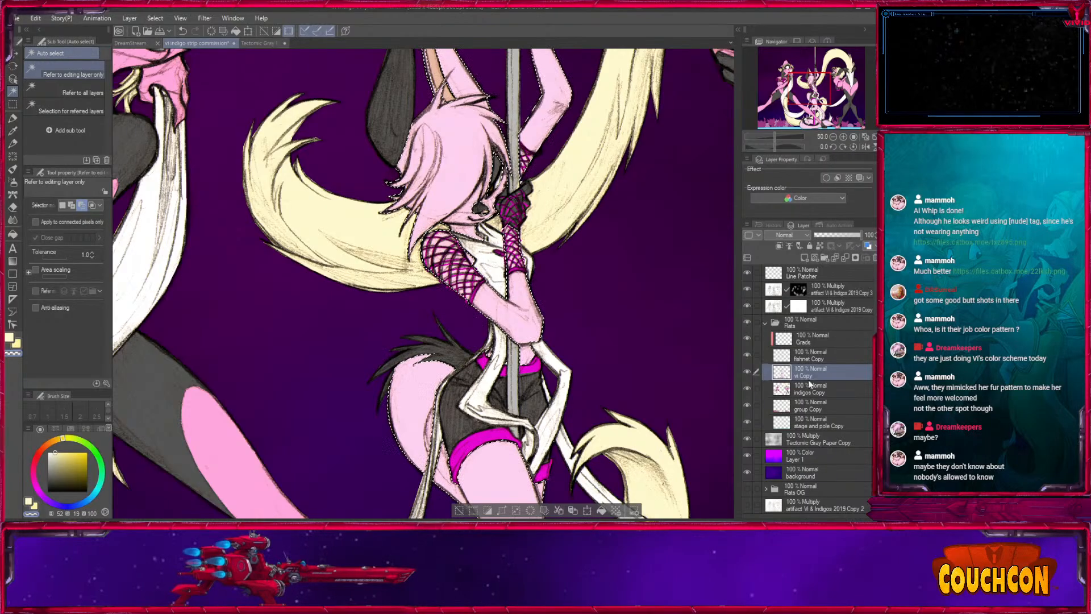
left_click_drag(817, 339, 810, 366)
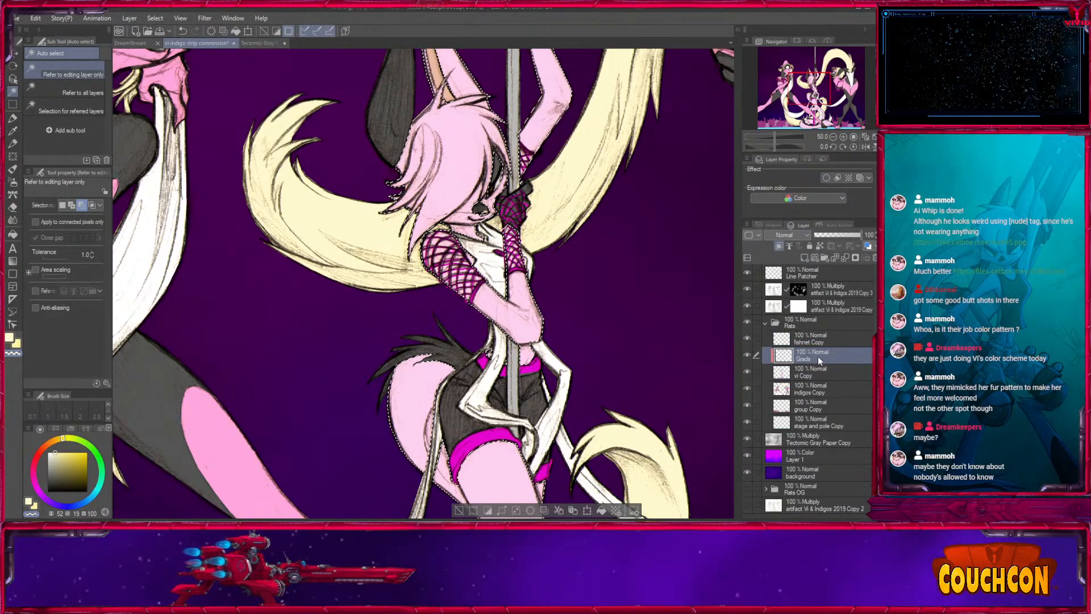
- Sample the pole dancer's light pink and set up the Medium airbrush at size 400 on the Grads layer
left_click(13, 183)
left_click(13, 130)
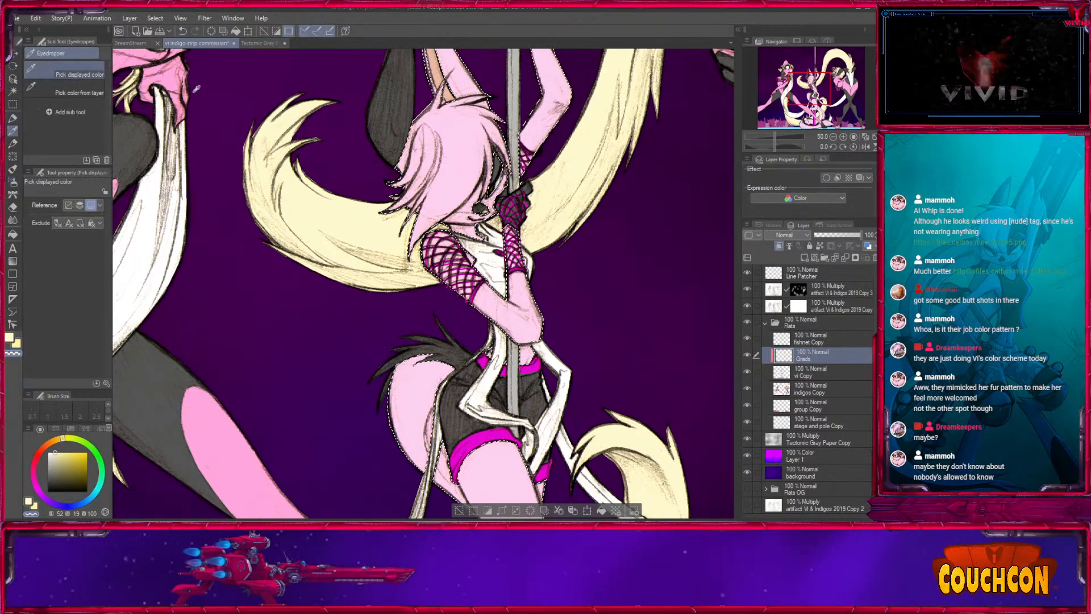
left_click(463, 154)
left_click(13, 183)
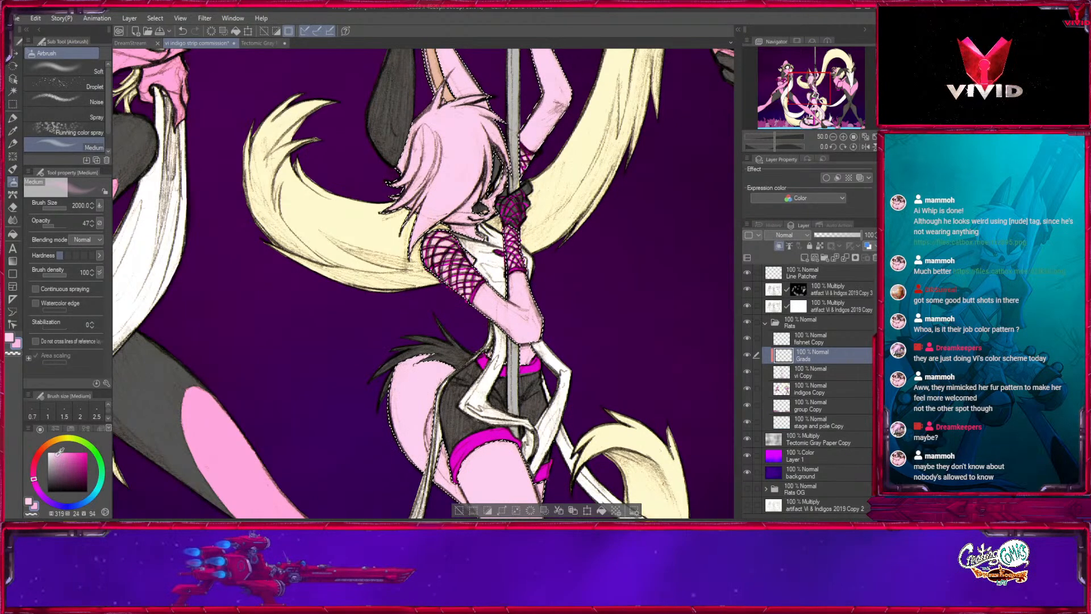
key("bracketleft")
key("bracketleft")
key("bracketleft")
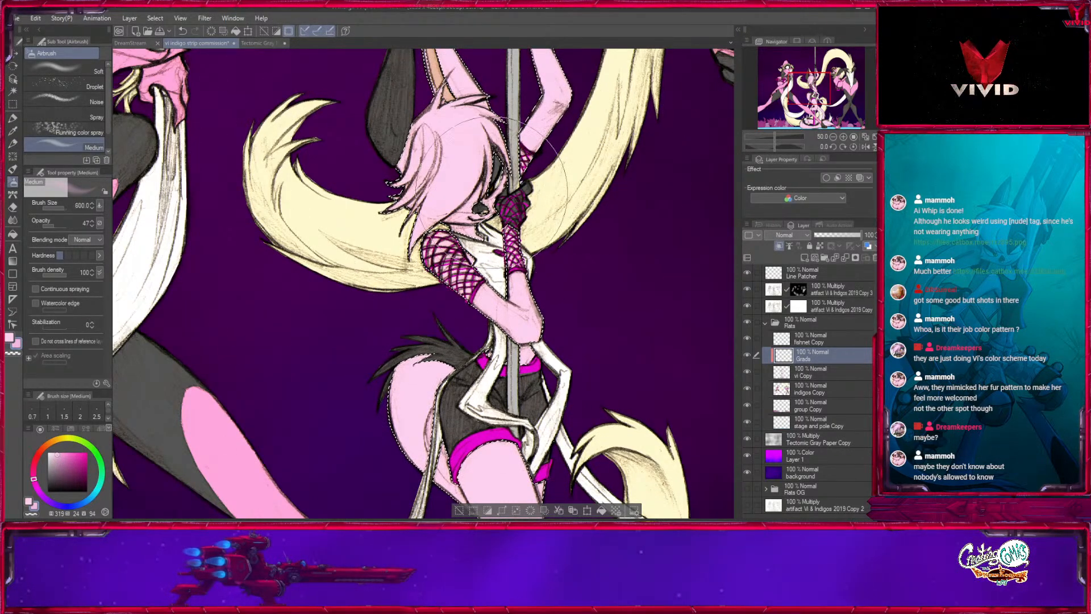
key("bracketleft")
key("bracketleft")
left_click_drag(534, 277, 494, 414)
key("bracketright")
key("bracketright")
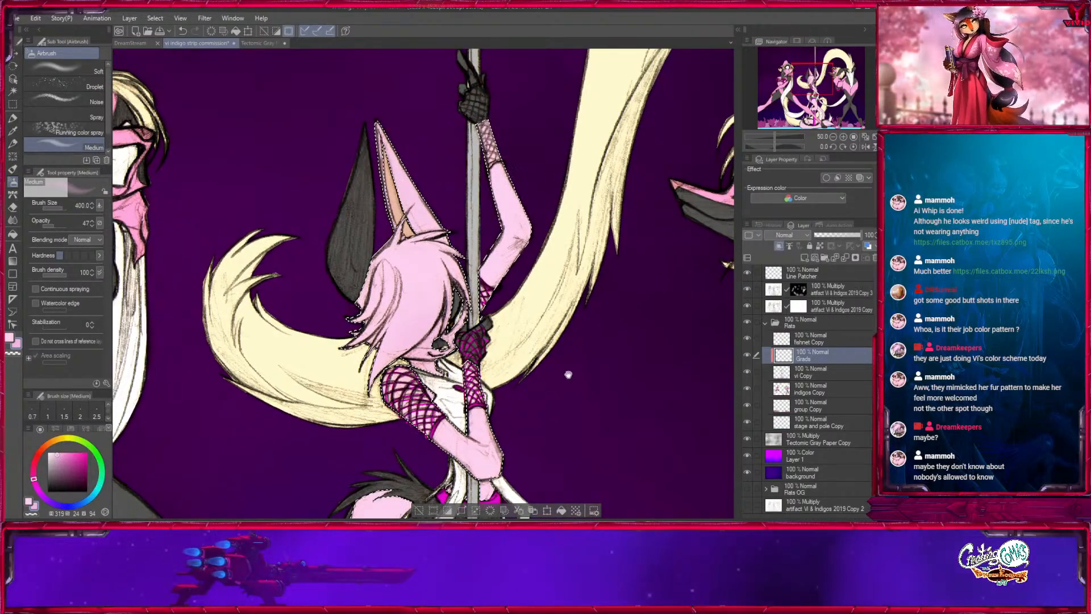
- Set the colour to hue 319, saturation 29, value 100 and airbrush it softly over the pole dancer's legs and floor tail, enlarging the brush to 1200
left_click_drag(570, 373, 540, 79)
left_click(59, 453)
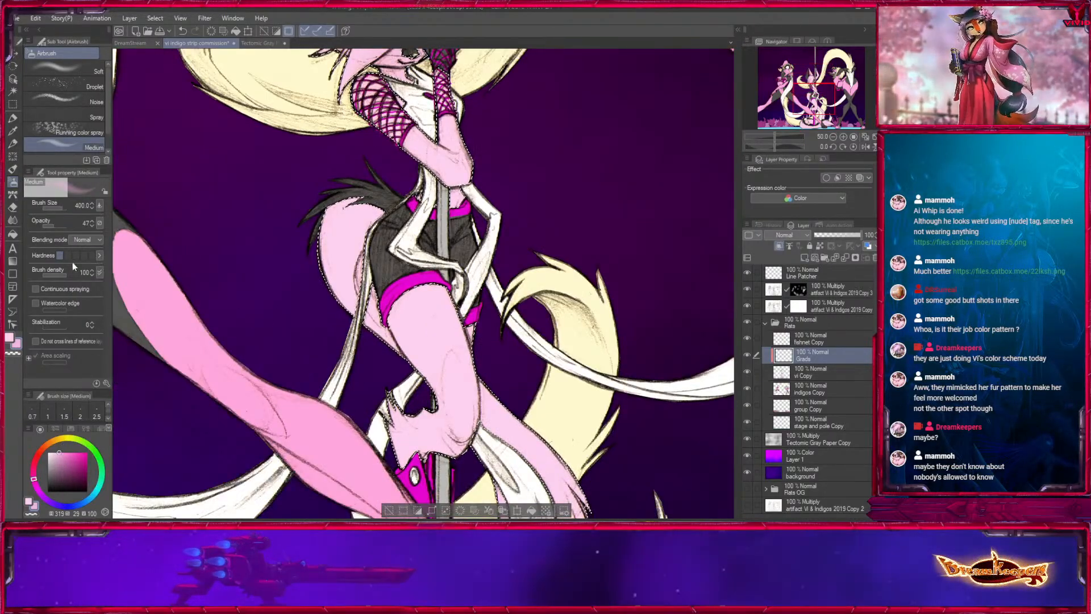
left_click_drag(483, 391, 482, 319)
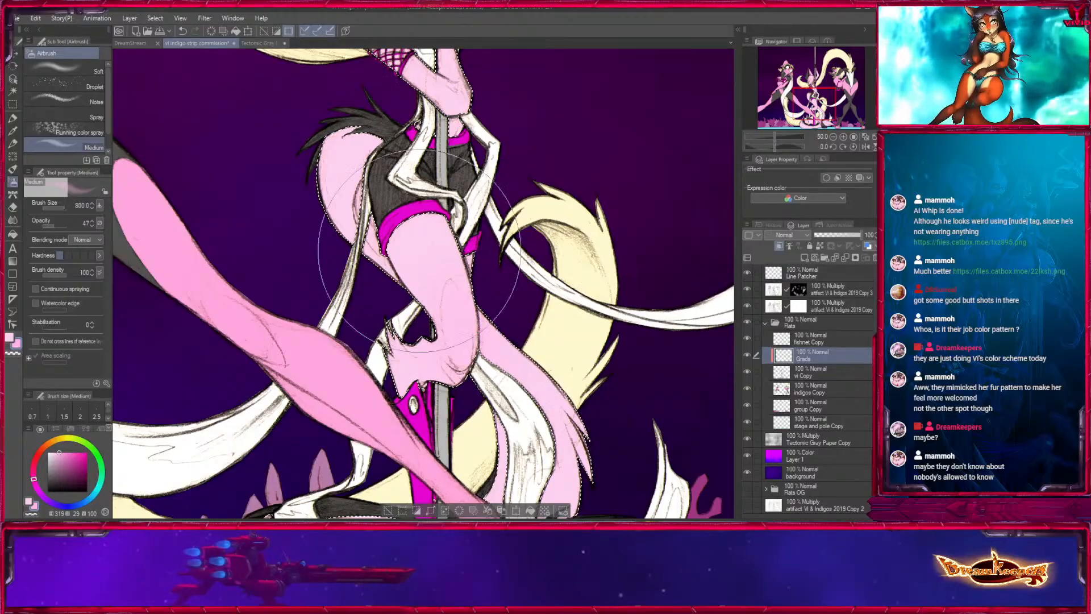
left_click_drag(506, 257, 511, 35)
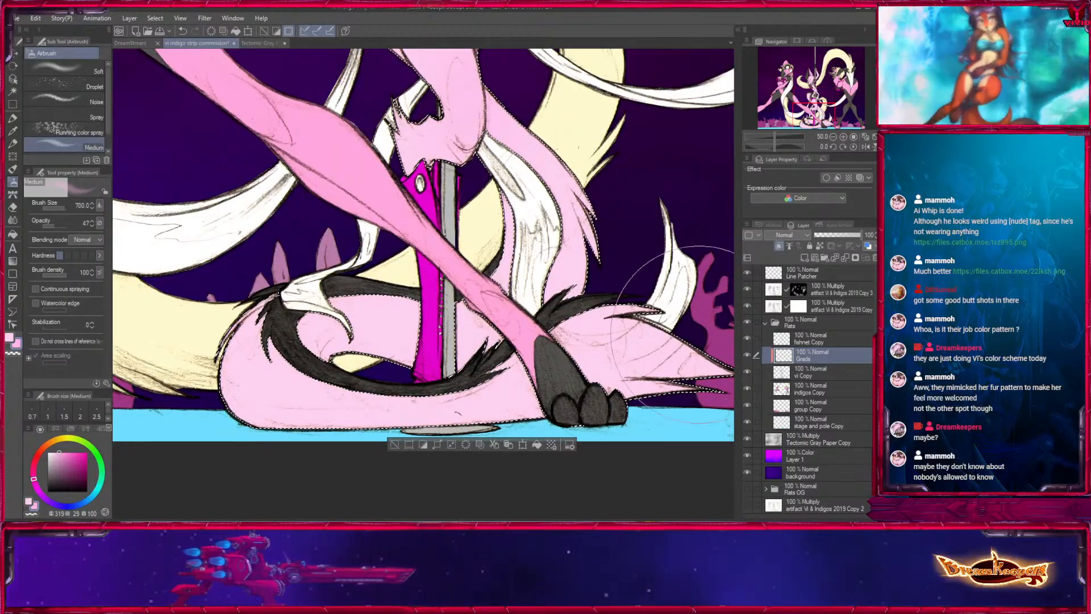
key("bracketright")
key("bracketright")
scroll(698, 346, "down", 5)
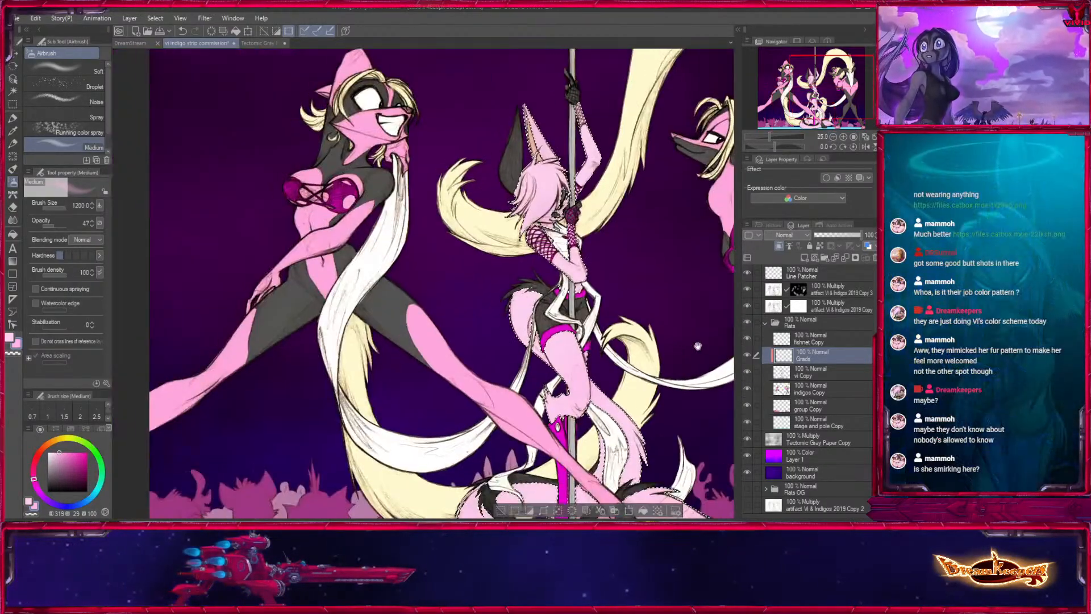
- Continue airbrushing the pink gradient across the pole dancer's selected fur with the Medium airbrush at about size 1200
left_click_drag(698, 346, 640, 307)
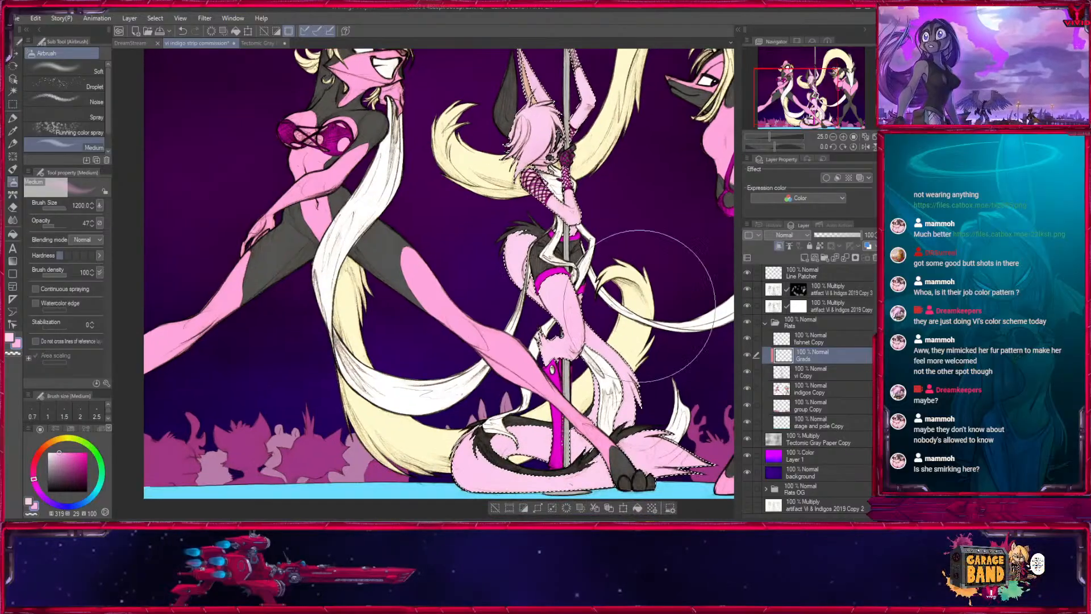
left_click_drag(671, 163, 578, 262)
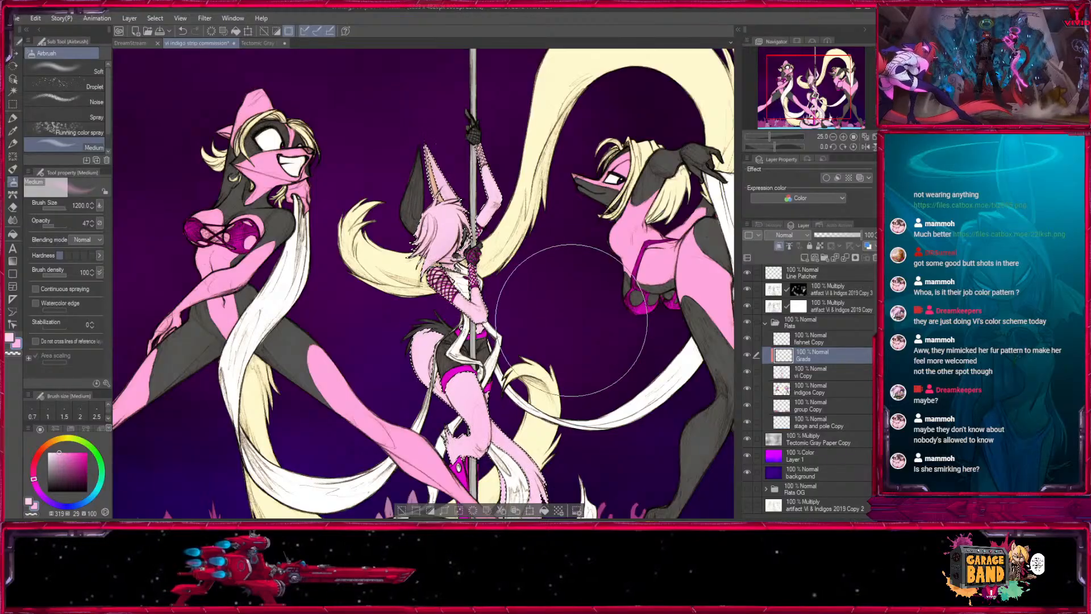
left_click_drag(438, 376, 462, 360)
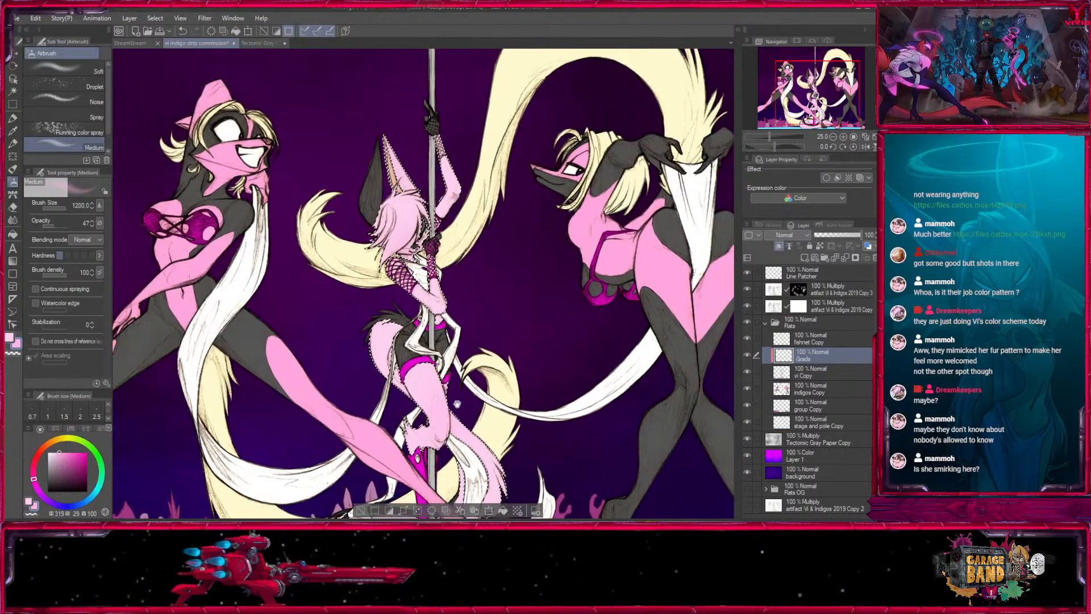
left_click_drag(494, 274, 560, 317)
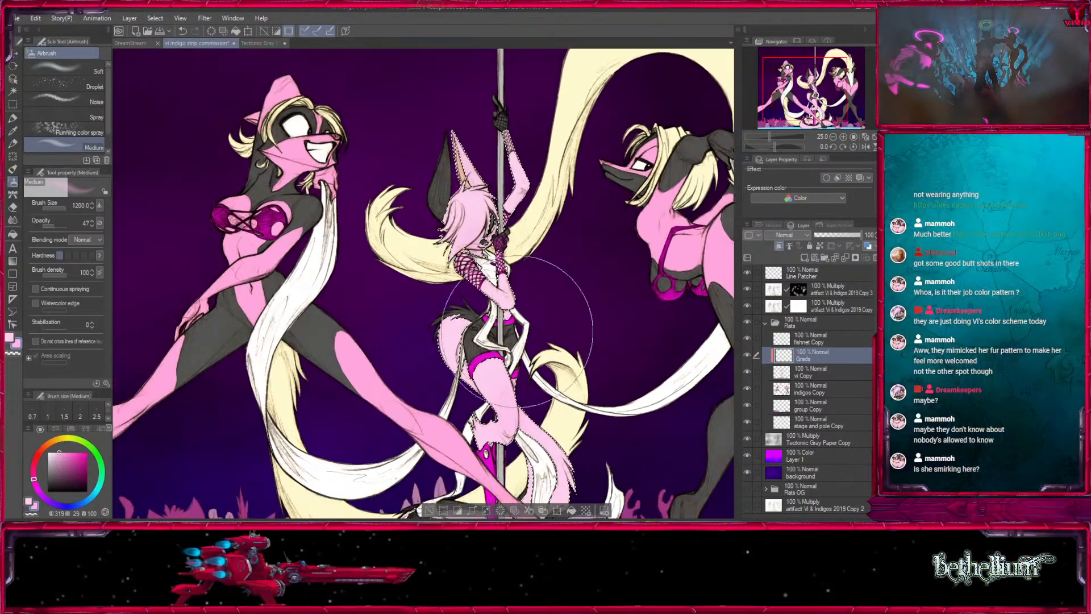
left_click_drag(504, 367, 460, 356)
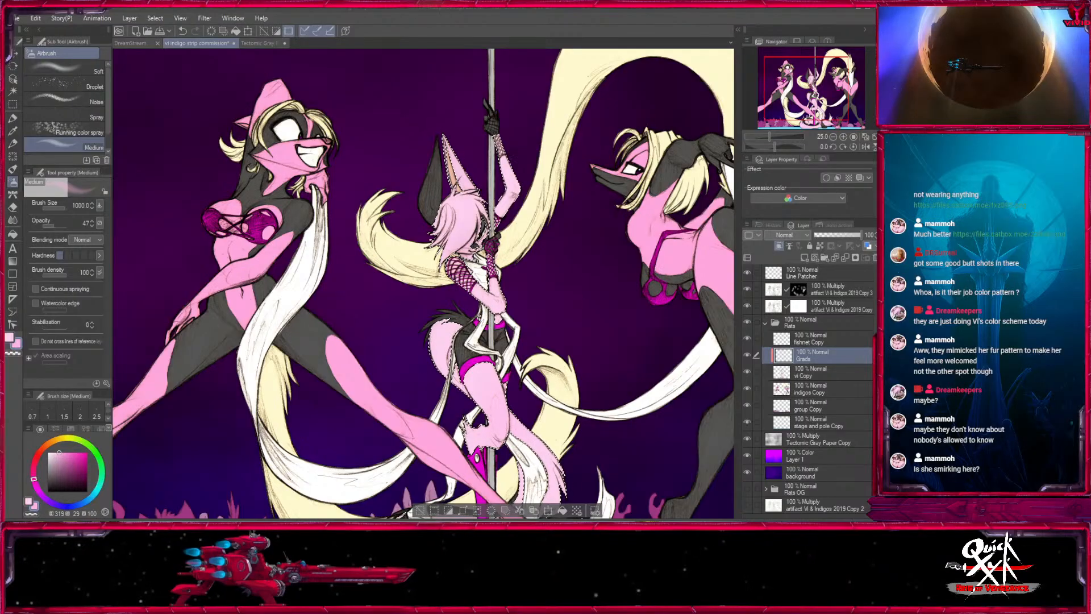
- Select the cream hair and tails on indigos Copy and return to the Grads layer above vi Copy
left_click(812, 389)
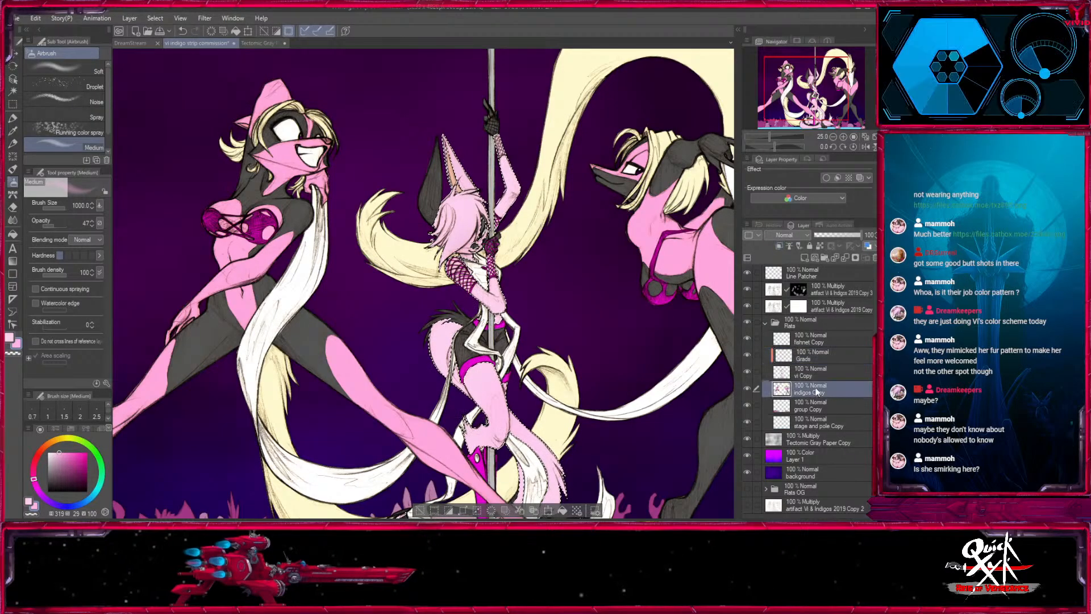
left_click(12, 91)
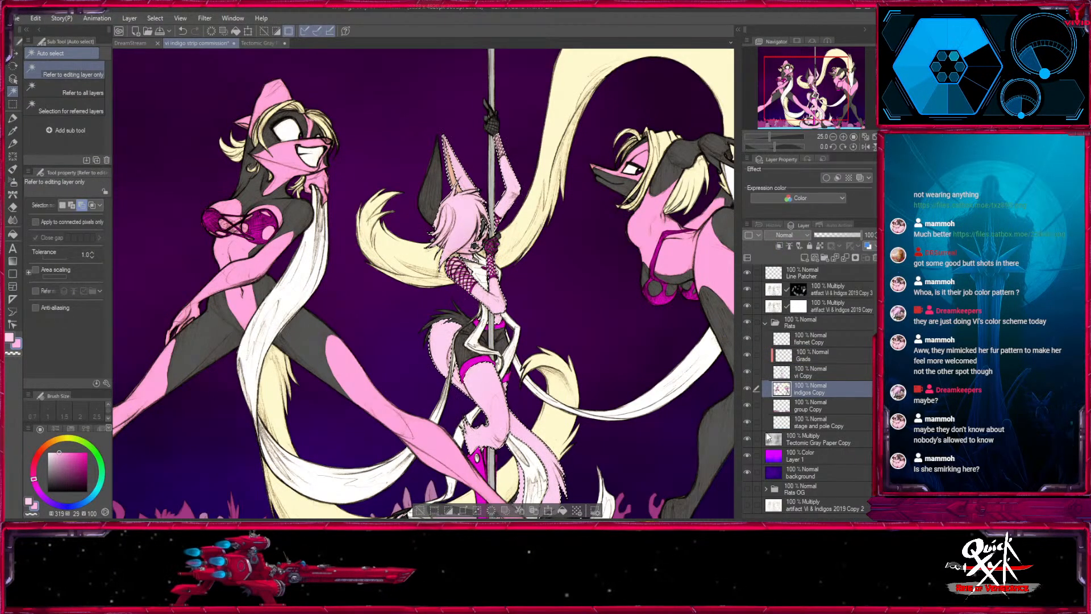
left_click(416, 261)
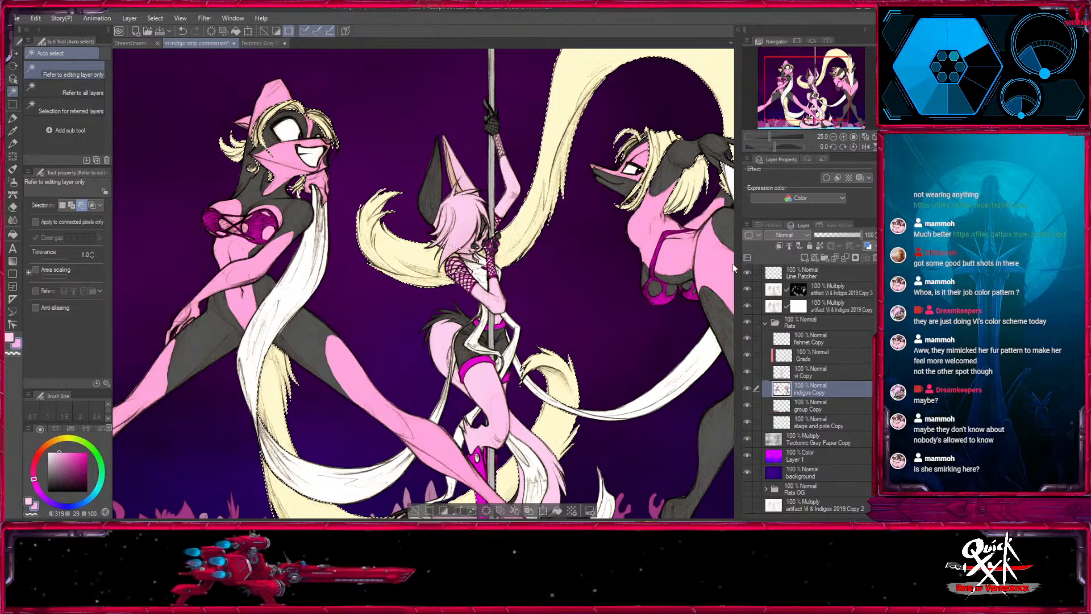
left_click(823, 353)
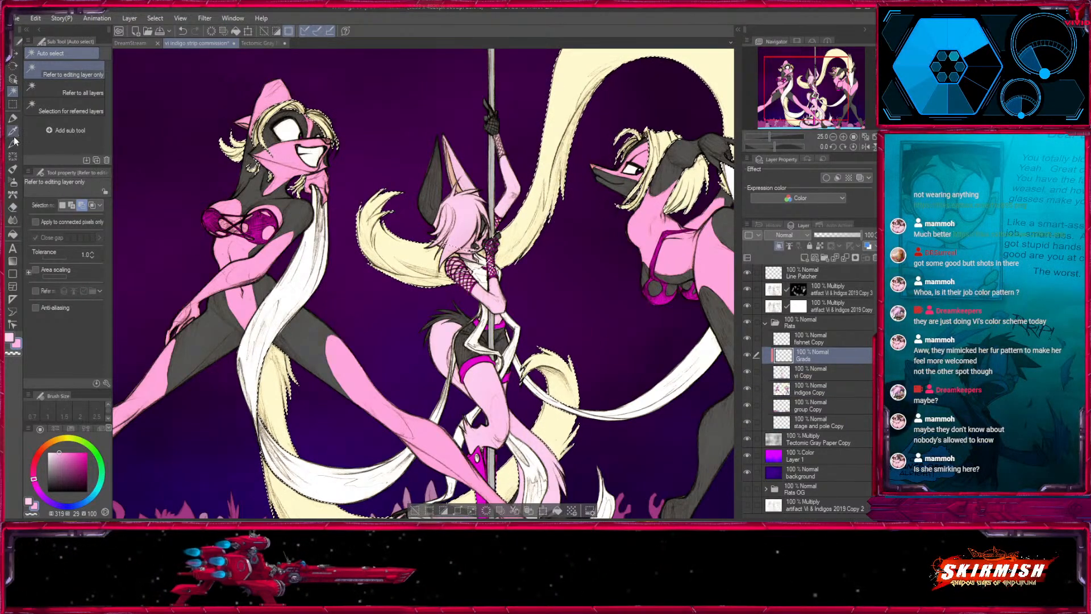
- Sample the tail's cream, warm it to hue 43, saturation 31, value 100, and switch back to the Medium airbrush
left_click(13, 132)
left_click(276, 378)
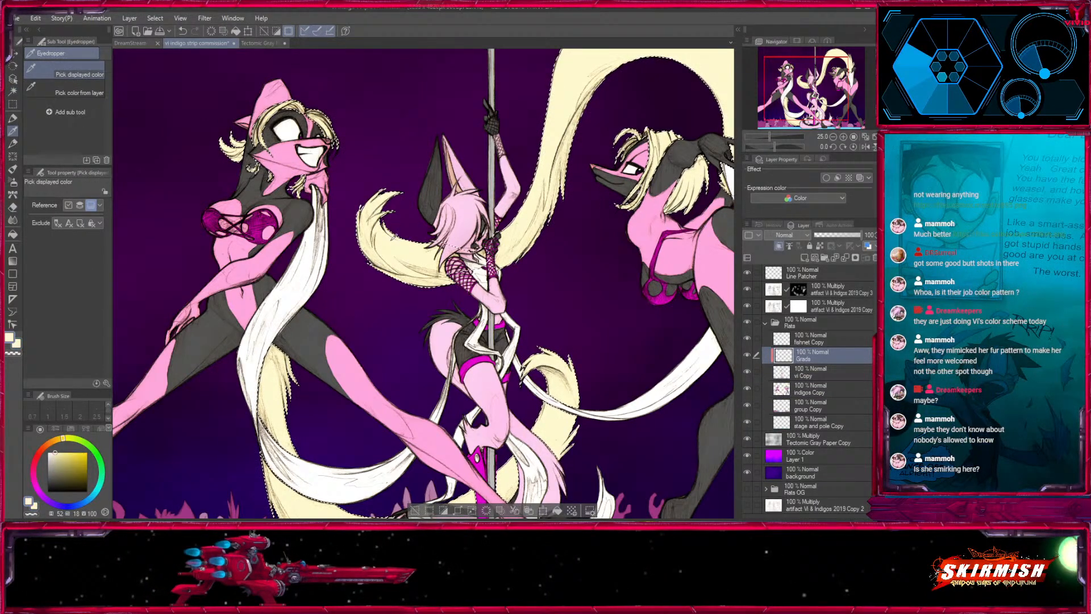
left_click_drag(55, 453, 59, 452)
left_click(61, 438)
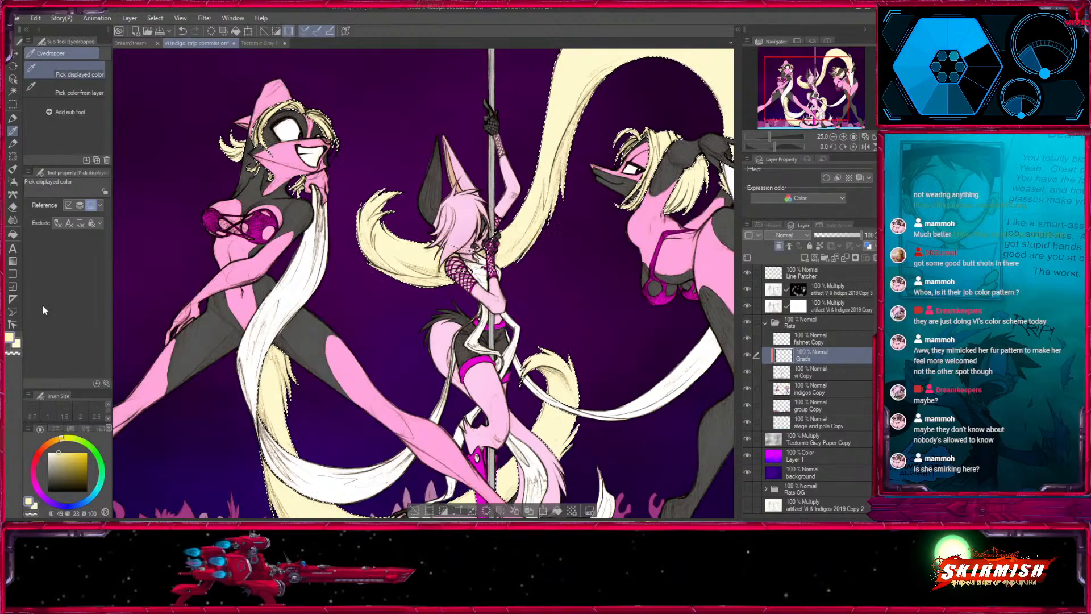
left_click(58, 440)
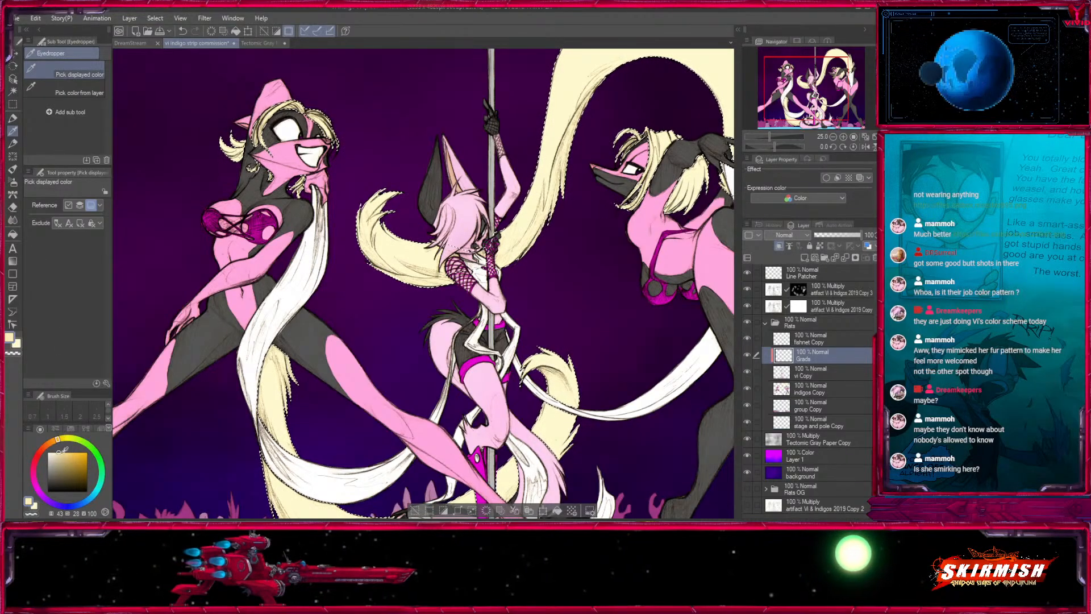
left_click(60, 452)
left_click(13, 182)
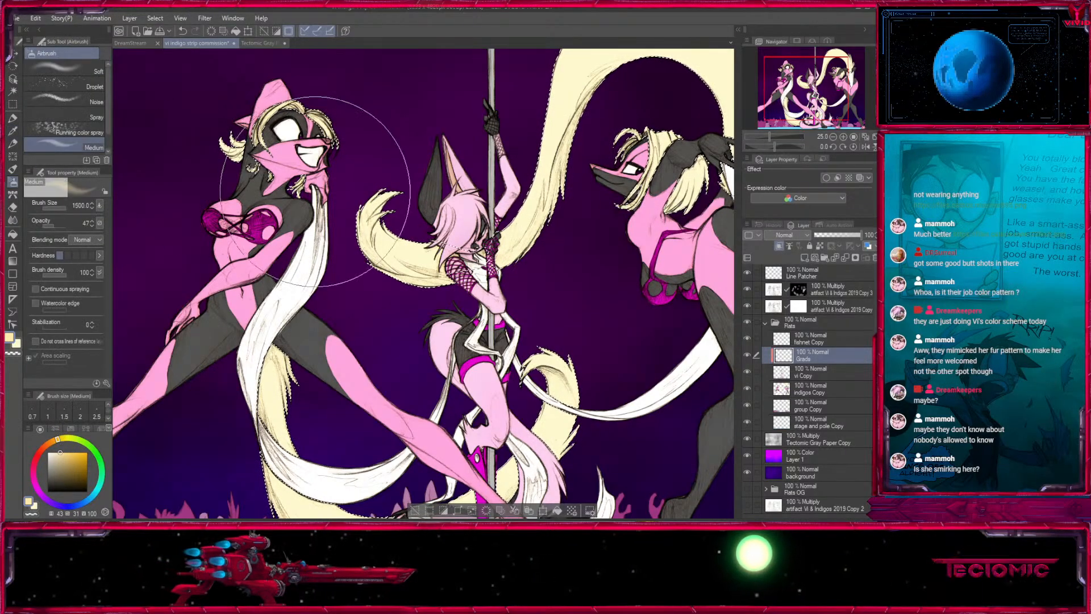
- Set the Medium airbrush to opacity 100 and size 1000 for shading the lower cream tail
left_click_drag(287, 359, 288, 230)
key("[")
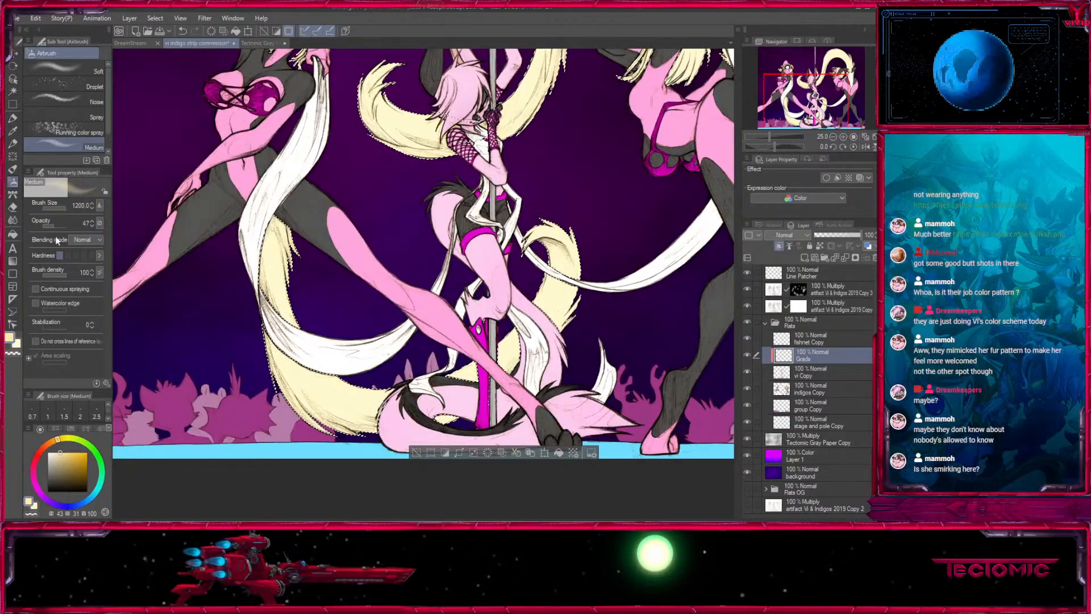
left_click(66, 226)
key("[")
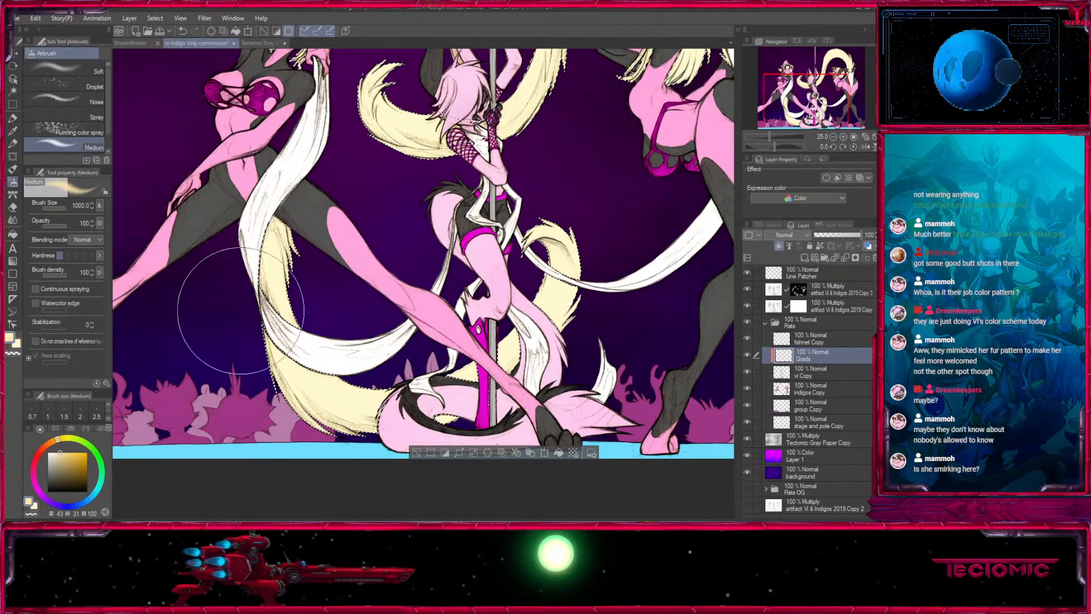
- Try to airbrush the warm cream over the tails on the Grads layer above vi Copy, and clear the selection
key("ctrl+z")
key("x")
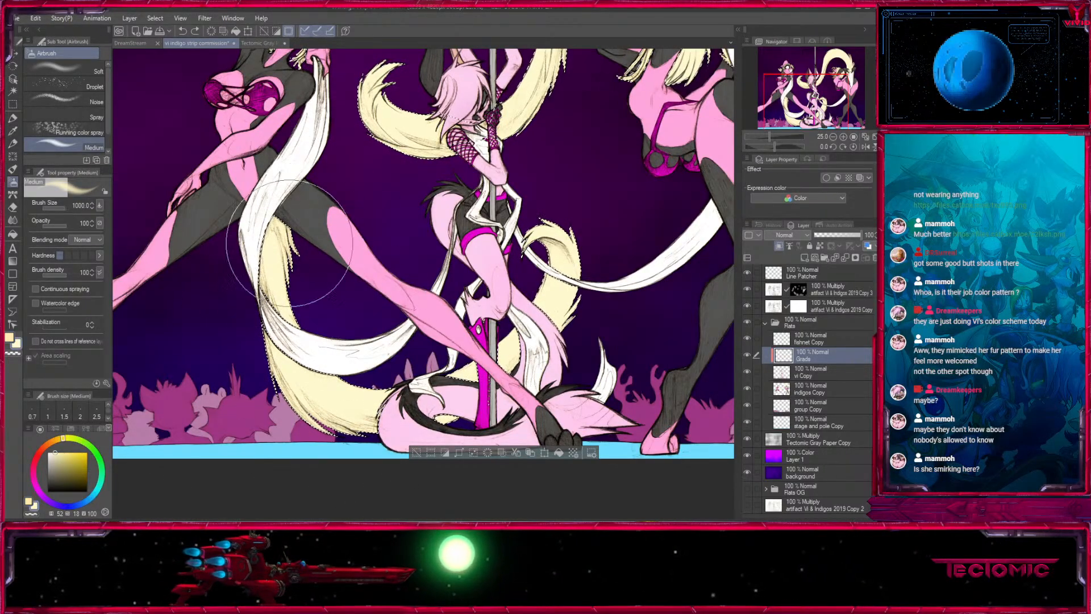
mouse_move(290, 243)
left_mouse_down()
mouse_move(276, 304)
mouse_move(243, 251)
left_mouse_up()
left_click(9, 337)
key("[")
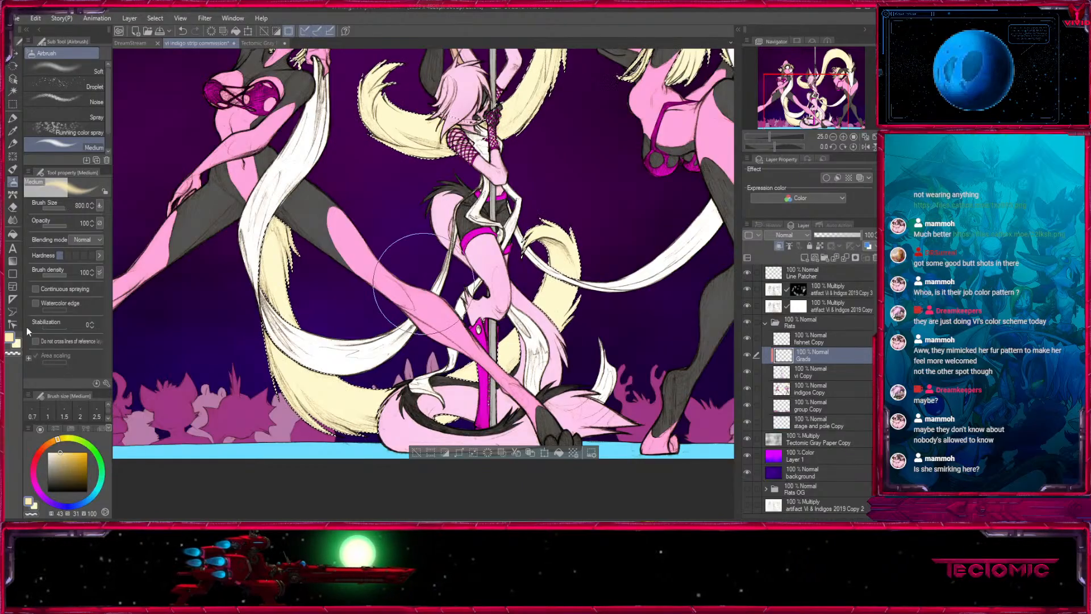
key("]")
key("]")
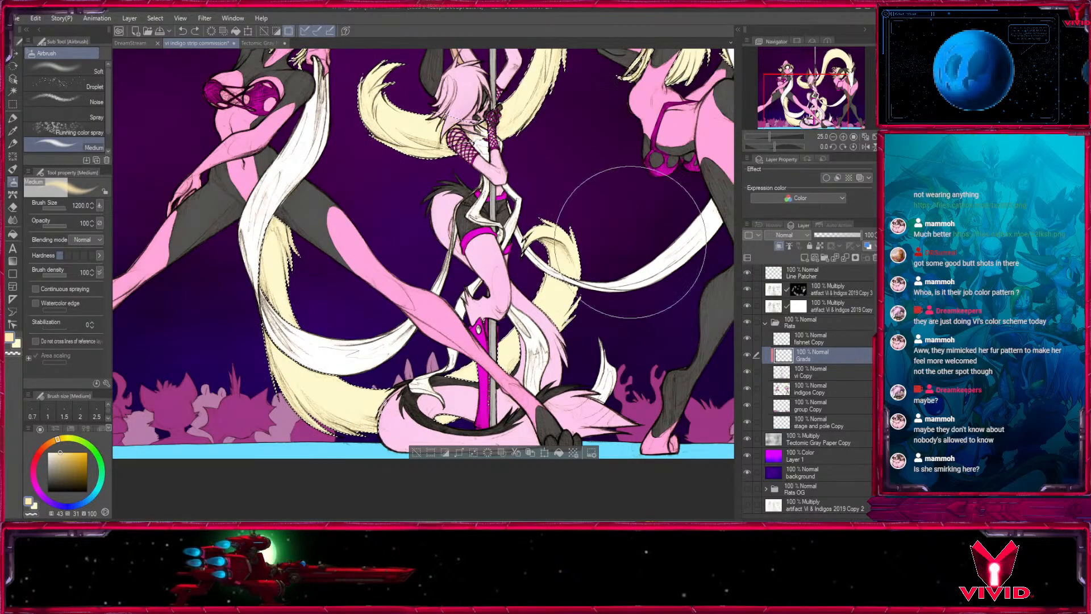
left_click_drag(621, 317, 564, 488)
key("ctrl+d")
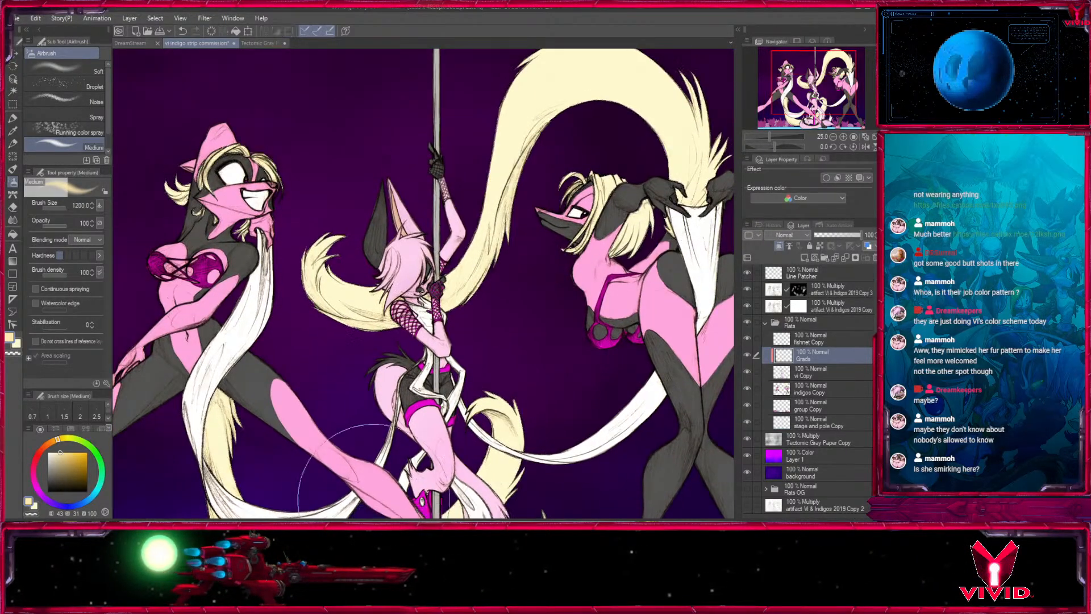
- Add a new layer directly above indigos Copy, clip it to that layer and name it Grads
left_click(835, 388)
left_click(806, 257)
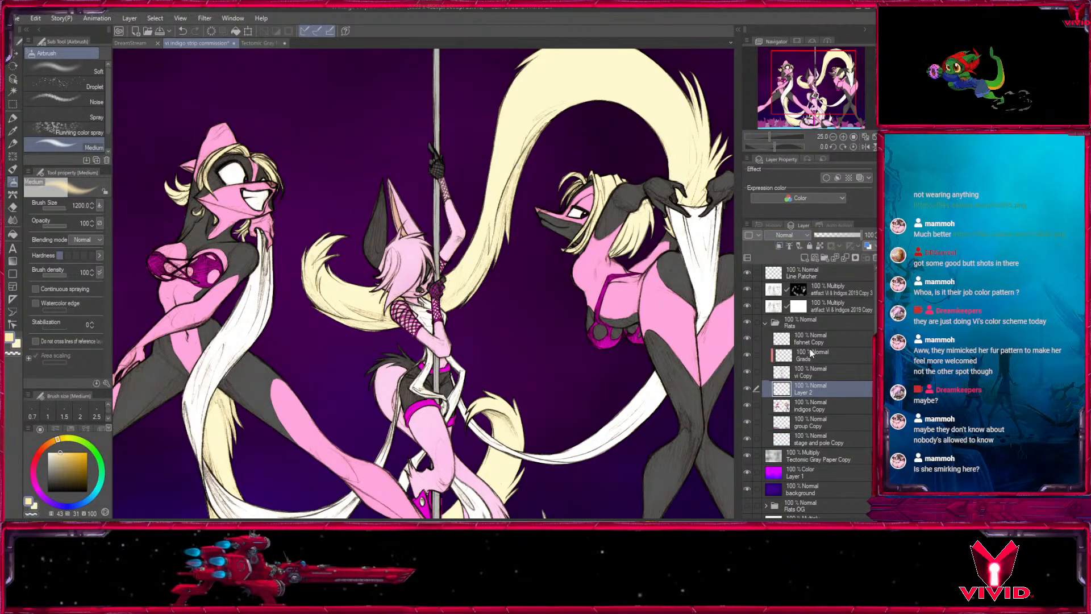
left_click(779, 247)
- Select the cream hair and tails on indigos Copy and ready the Medium airbrush on the Grads layer clipped above it
left_click(810, 405)
key("w")
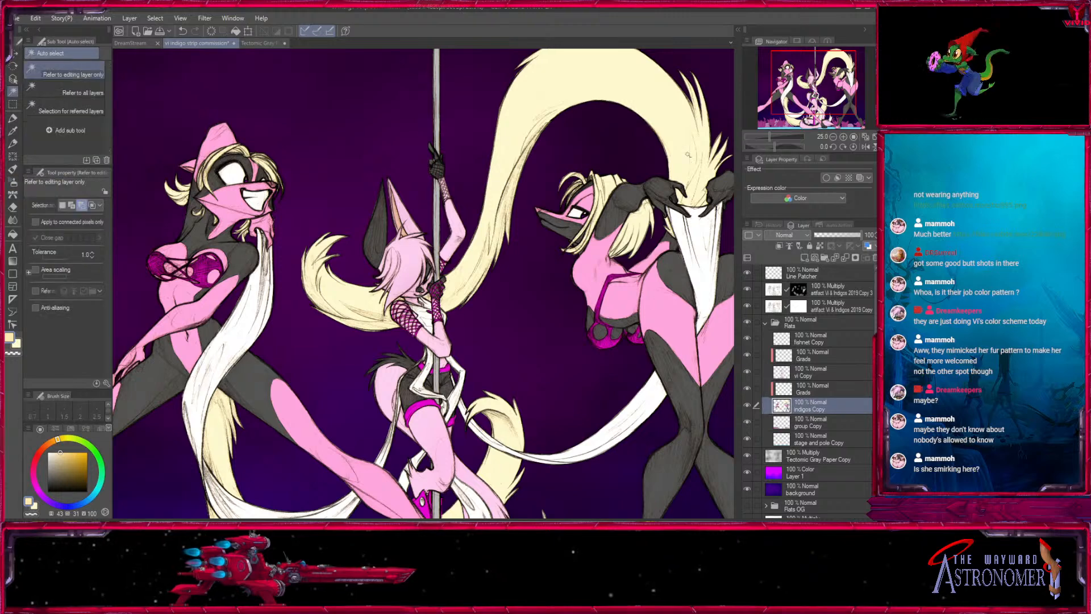
left_click(632, 227)
left_click(812, 390)
left_click(13, 182)
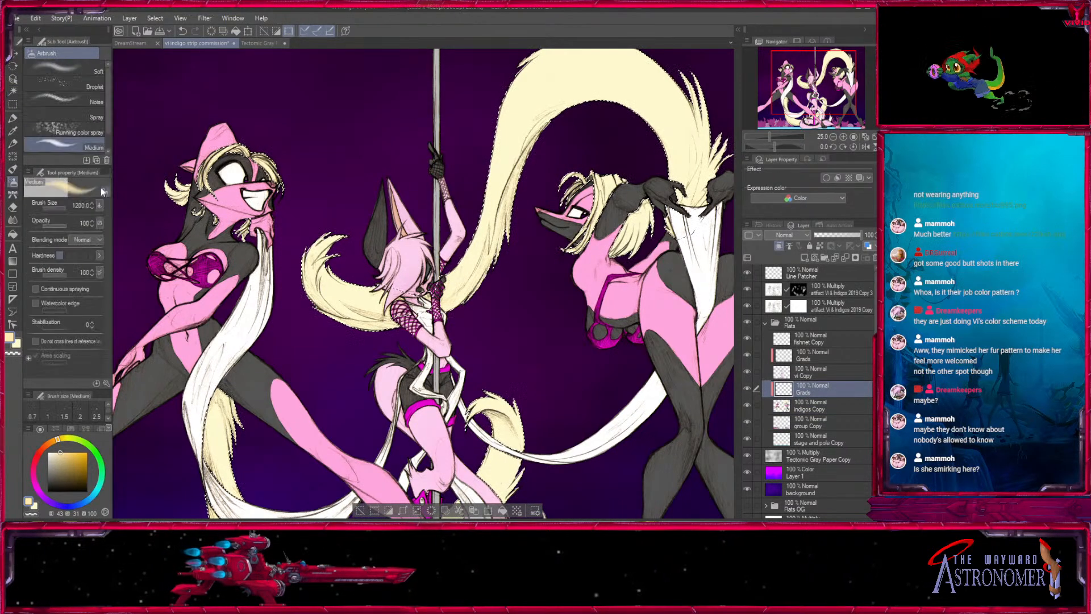
- Airbrush the warm cream along the large raised tail between the raised hands and the pole, with brush sizes of 1500 to 1700
left_click_drag(580, 237, 437, 304)
key("bracketleft")
key("bracketleft")
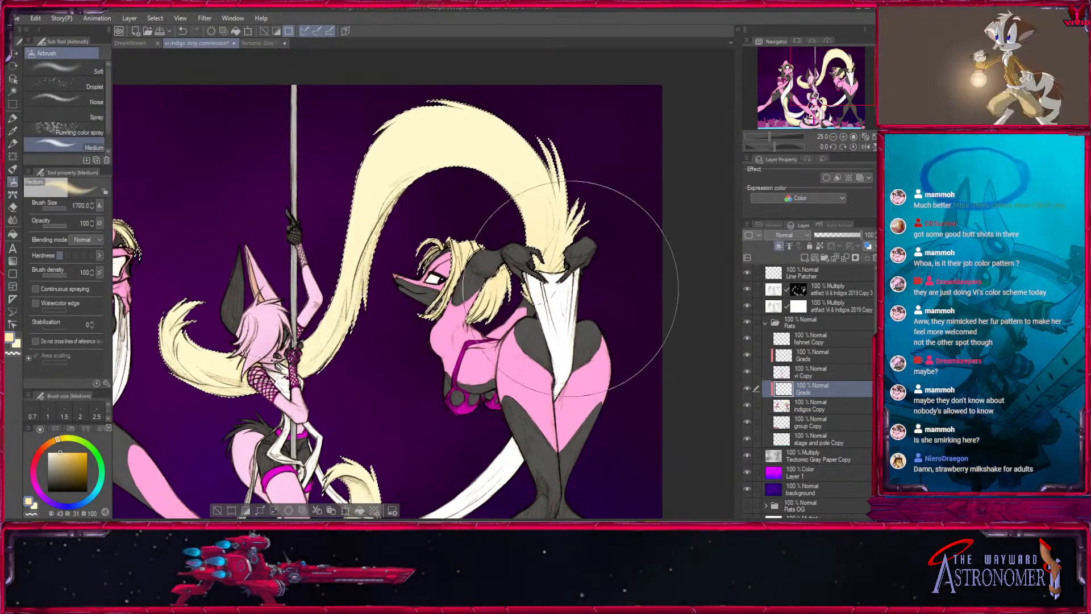
left_click_drag(291, 356, 383, 311)
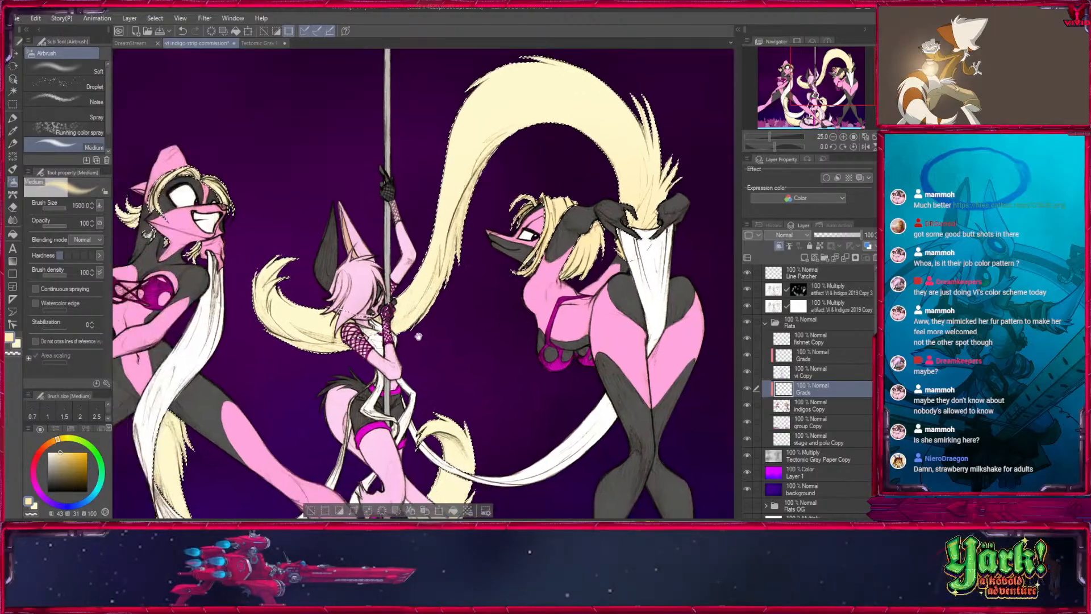
key("bracketleft")
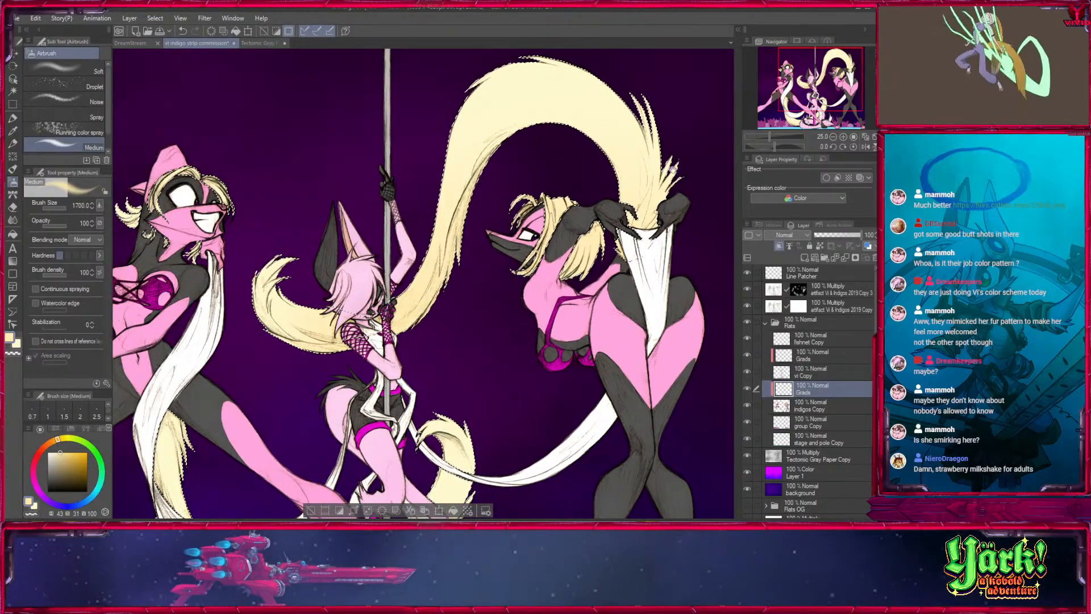
key("bracketright")
left_click_drag(227, 212, 407, 217)
- Airbrush the warm cream onto the lower tail and its curl behind the pole, reducing the brush from 1200 to 800, and clear the selection
key("bracketleft")
key("bracketleft")
left_click_drag(348, 433, 367, 276)
key("bracketright")
left_click_drag(468, 429, 287, 403)
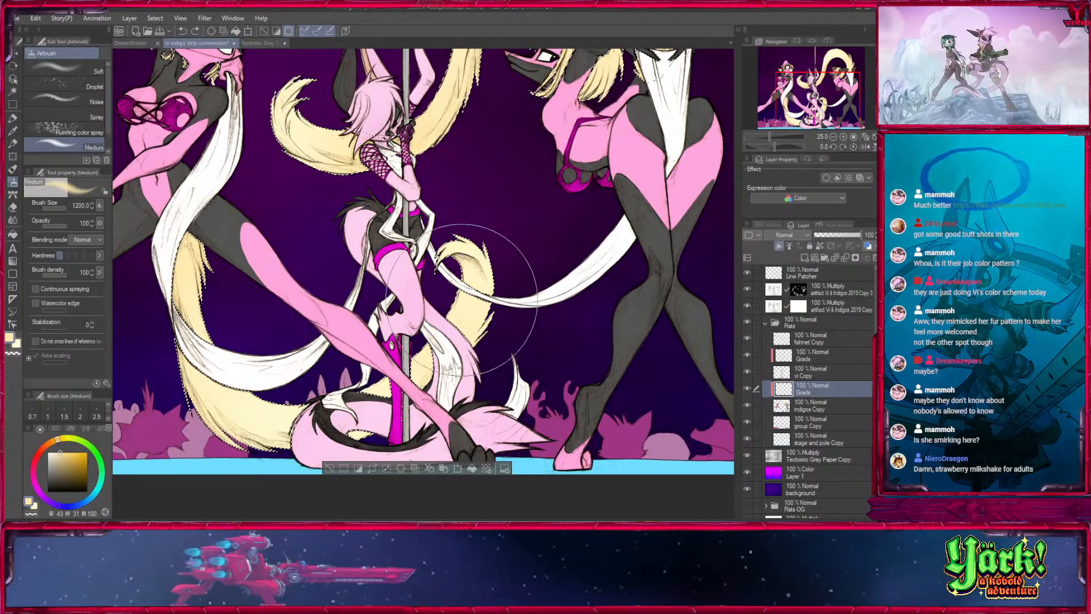
key("bracketleft")
key("bracketleft")
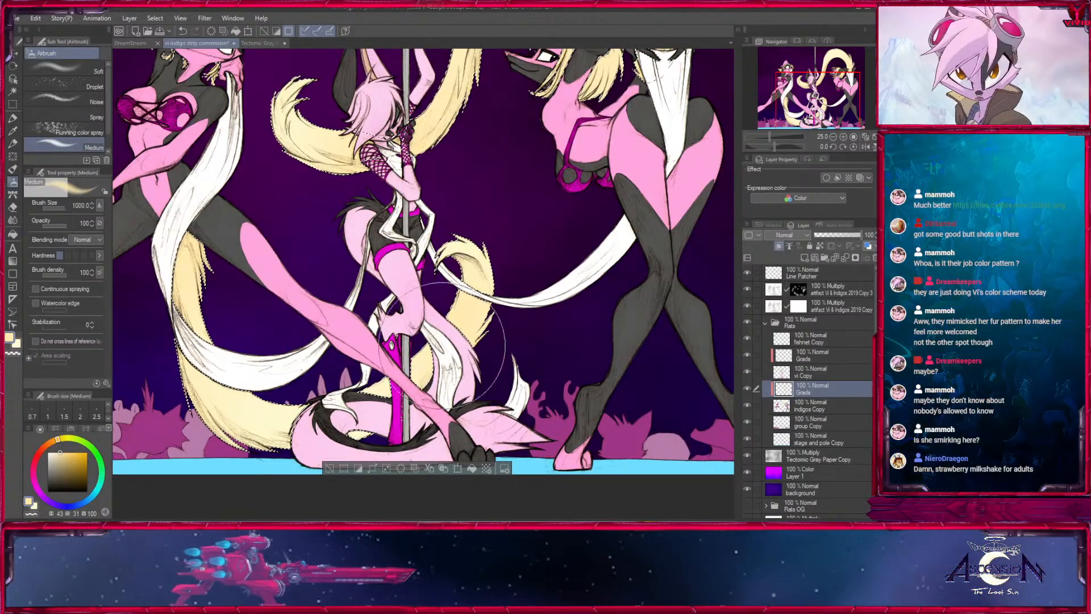
left_click_drag(526, 268, 576, 390)
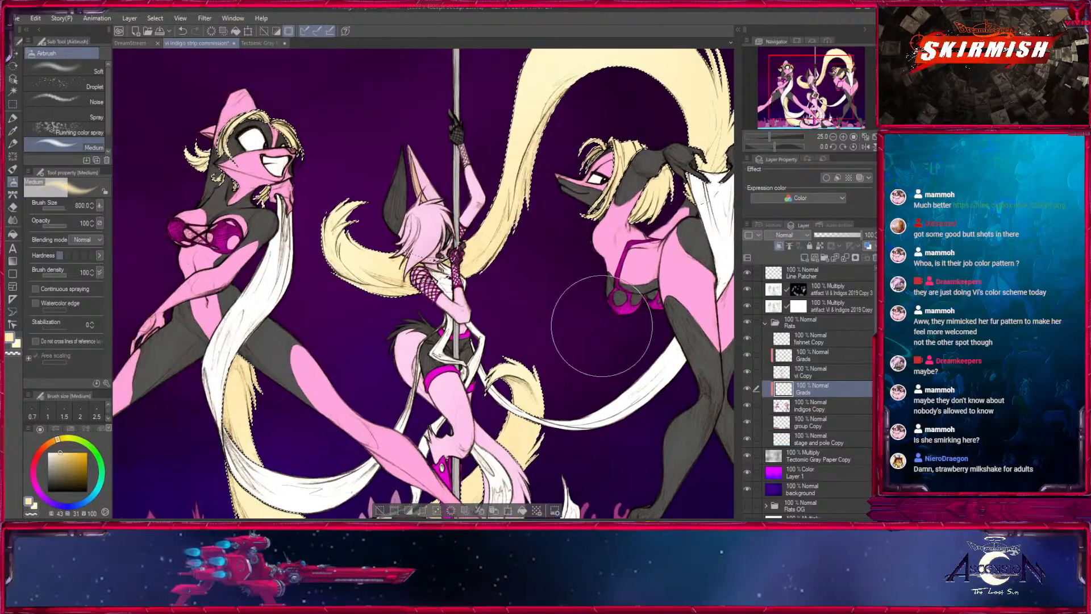
key("ctrl+d")
left_click(853, 137)
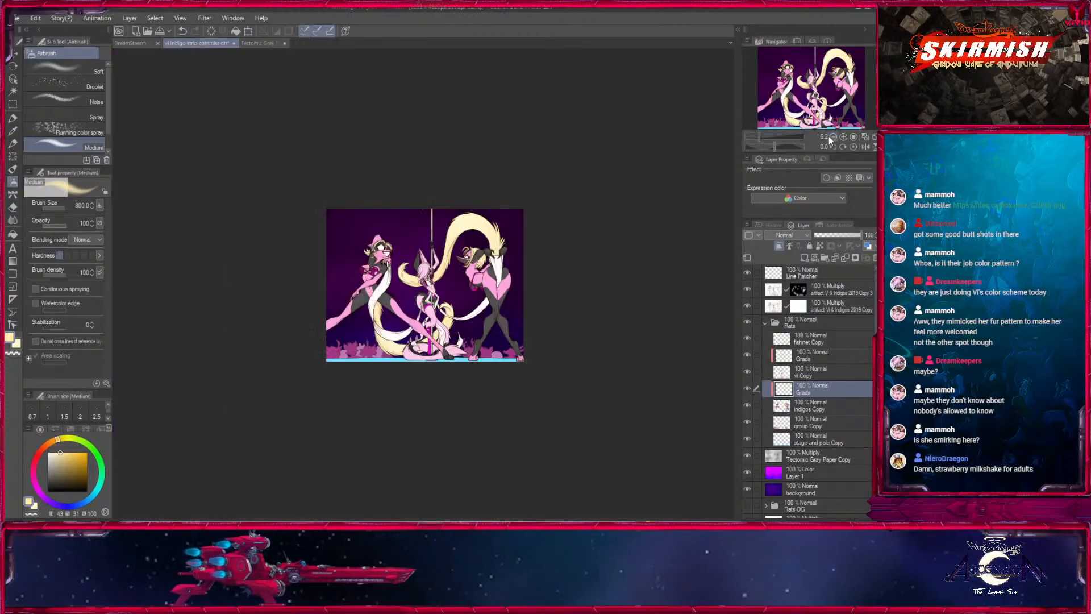
left_click(855, 137)
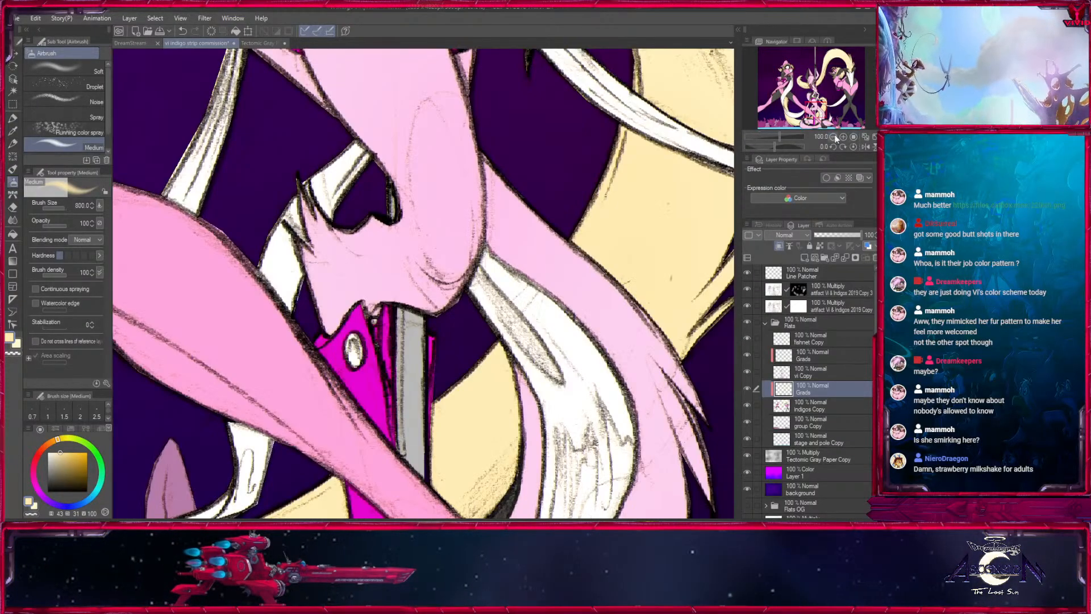
left_click(832, 137)
left_click(832, 137)
left_click(831, 137)
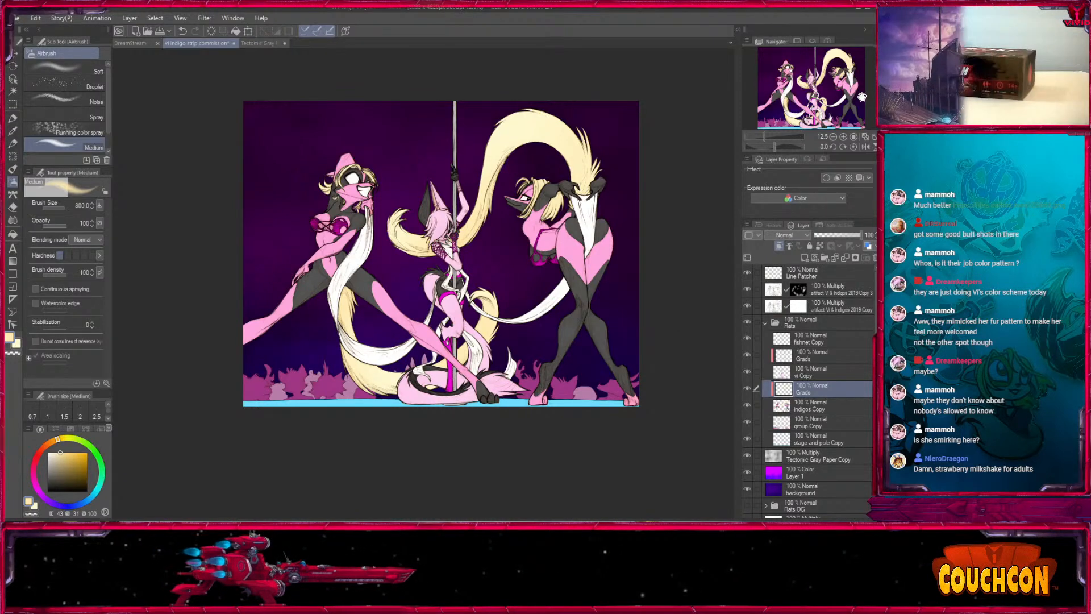
- Duplicate the Flats folder, rename the copy Chars, and toggle its visibility to check it
left_click(765, 324)
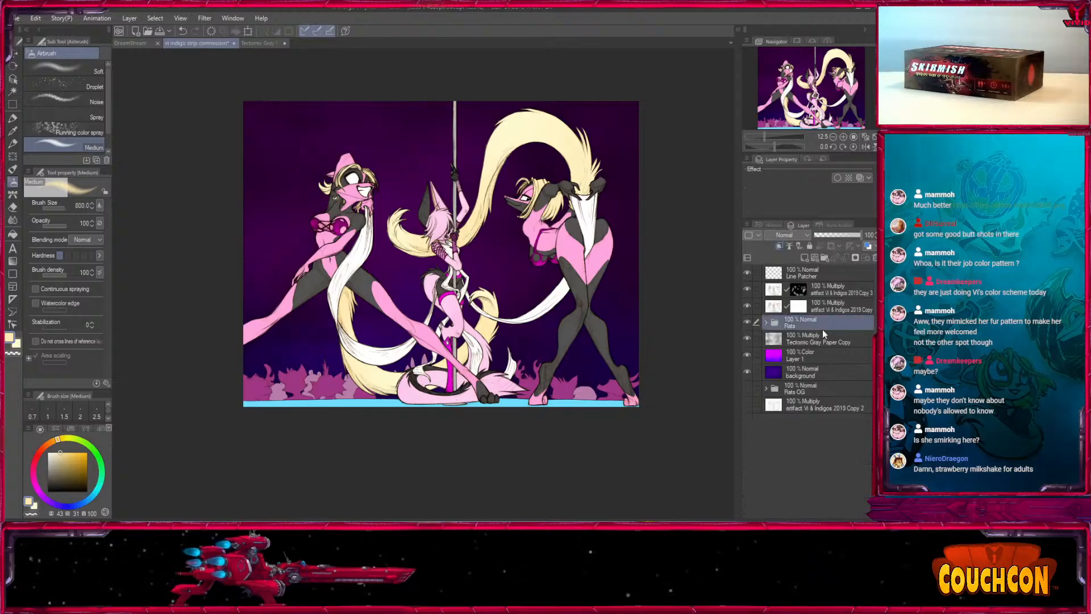
left_click(804, 259)
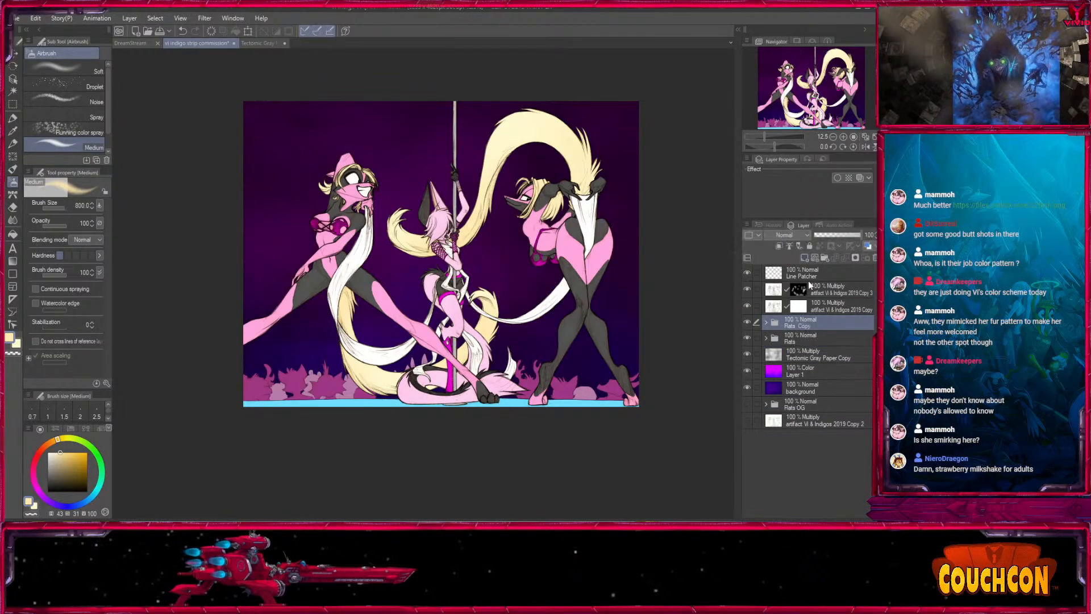
double_click(799, 329)
type("Chars")
key("Return")
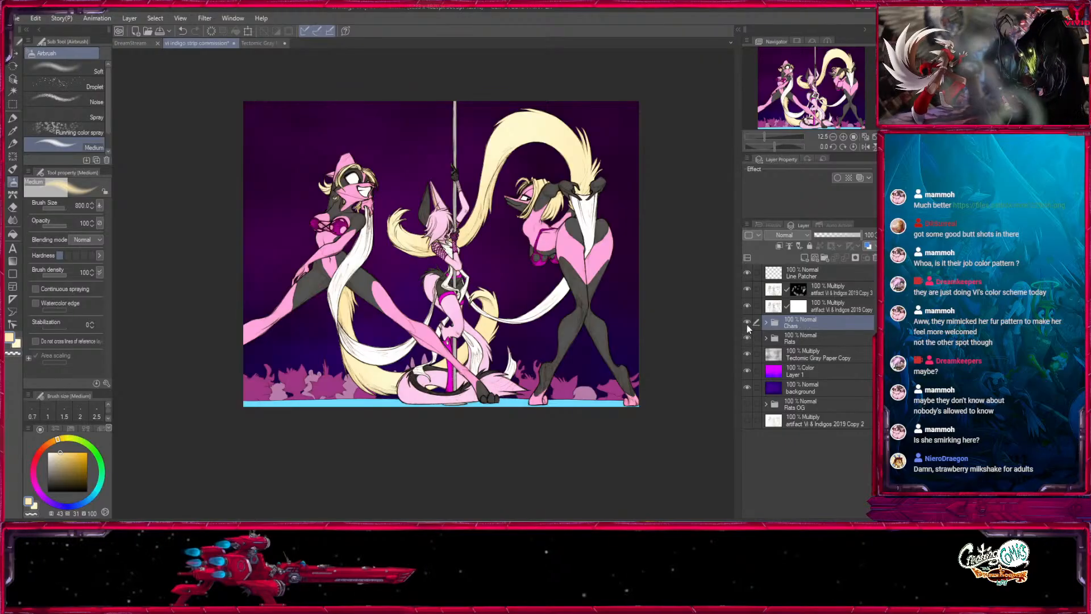
left_click(748, 323)
left_click(748, 322)
- Hide the group and the stage and pole copies inside the Chars folder, and merge the folder into a single layer
left_click(765, 323)
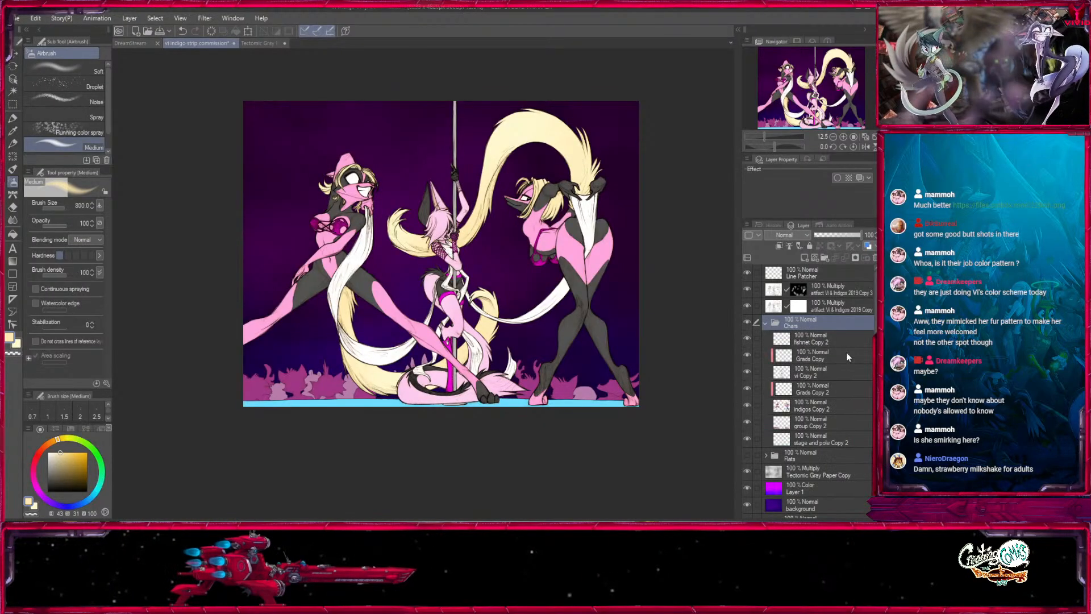
left_click(747, 438)
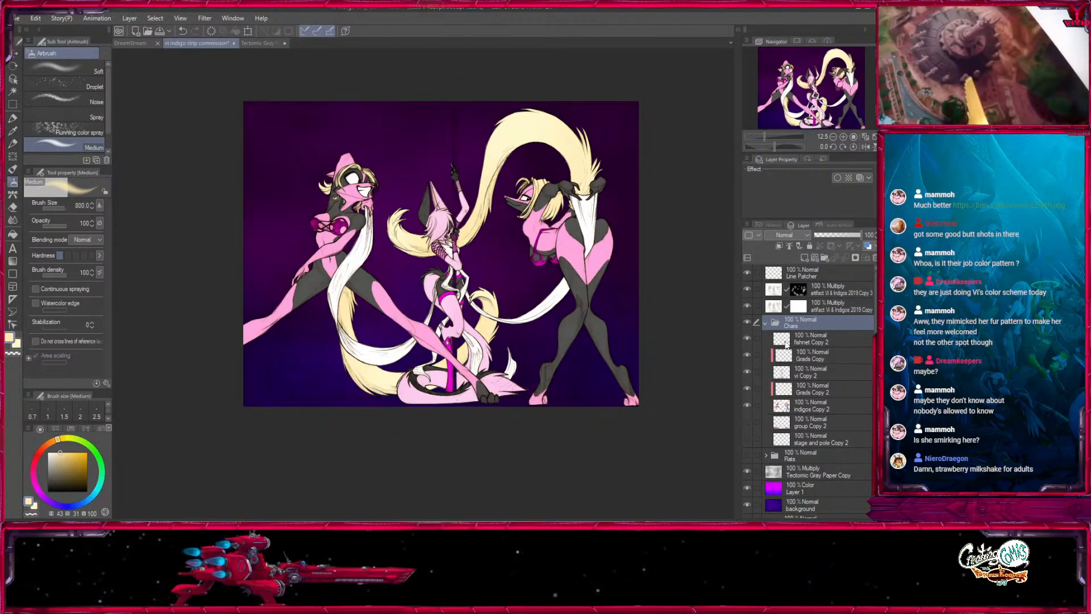
left_click(765, 322)
left_click(129, 19)
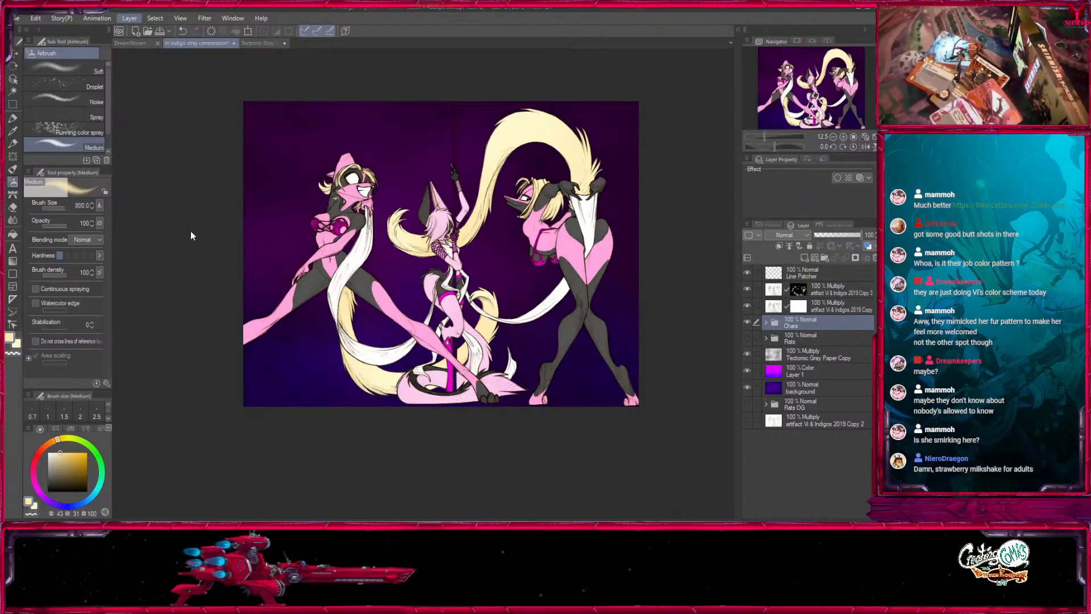
left_click(192, 263)
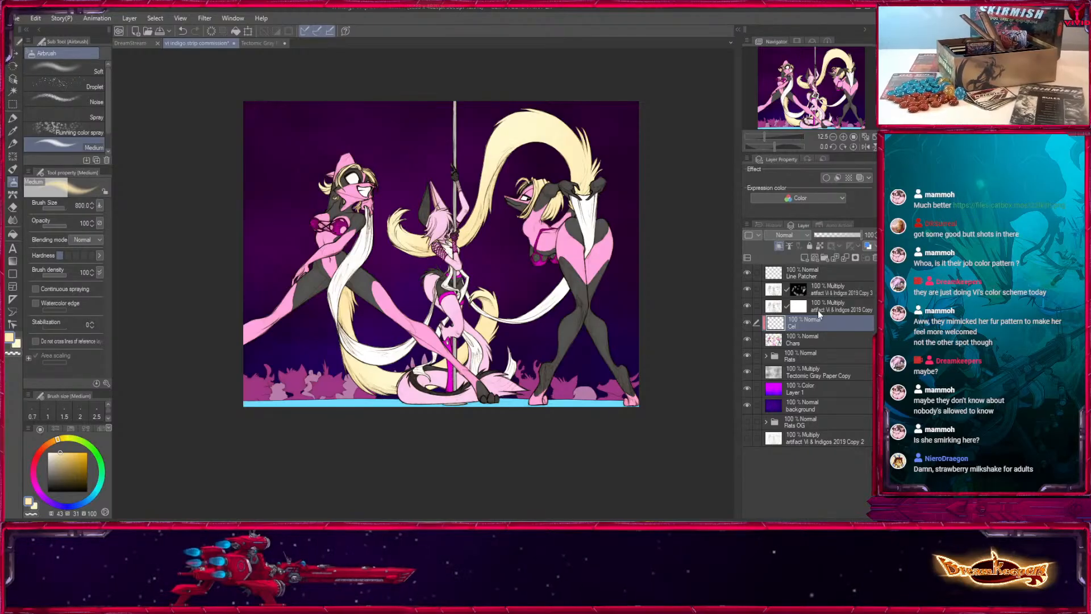
- Cover the characters in a muted dark purple with Fill in Mono Pen 2 at size 2000 on a clipped Multiply layer named Cel
left_click(13, 119)
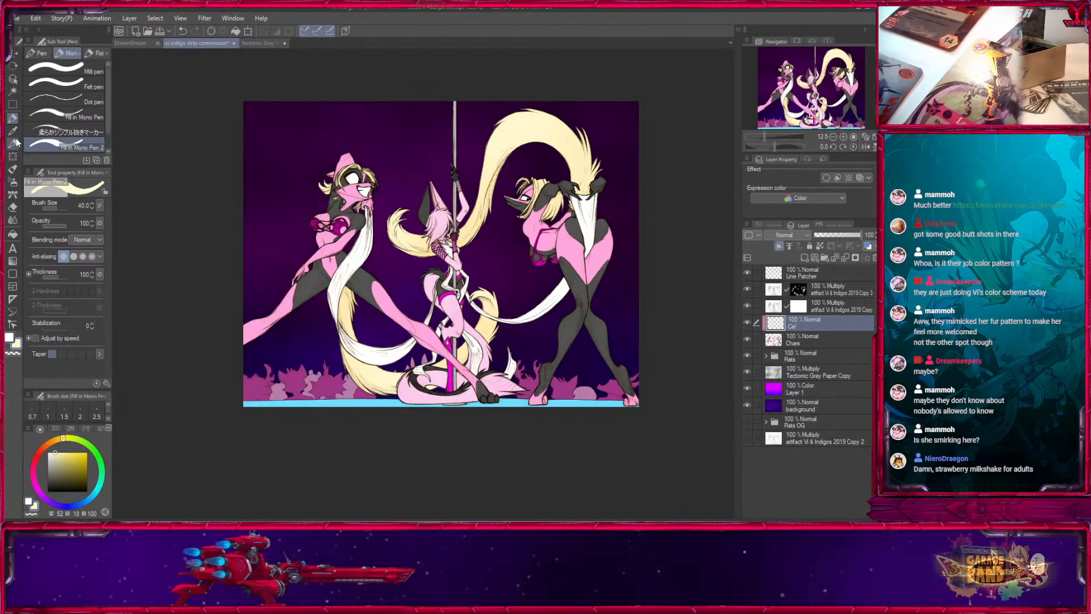
key("i")
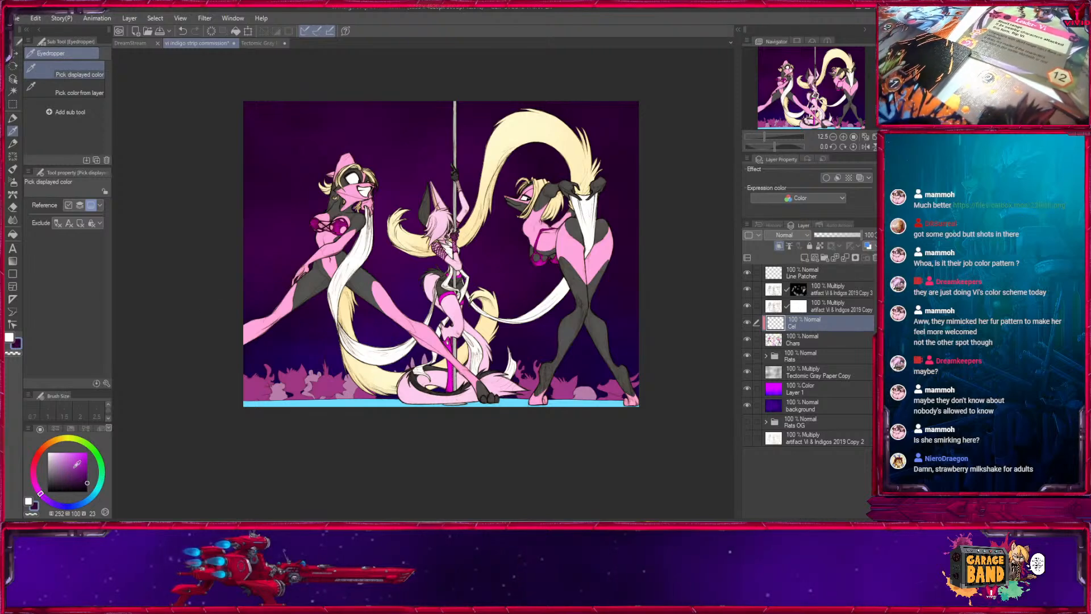
left_click(14, 119)
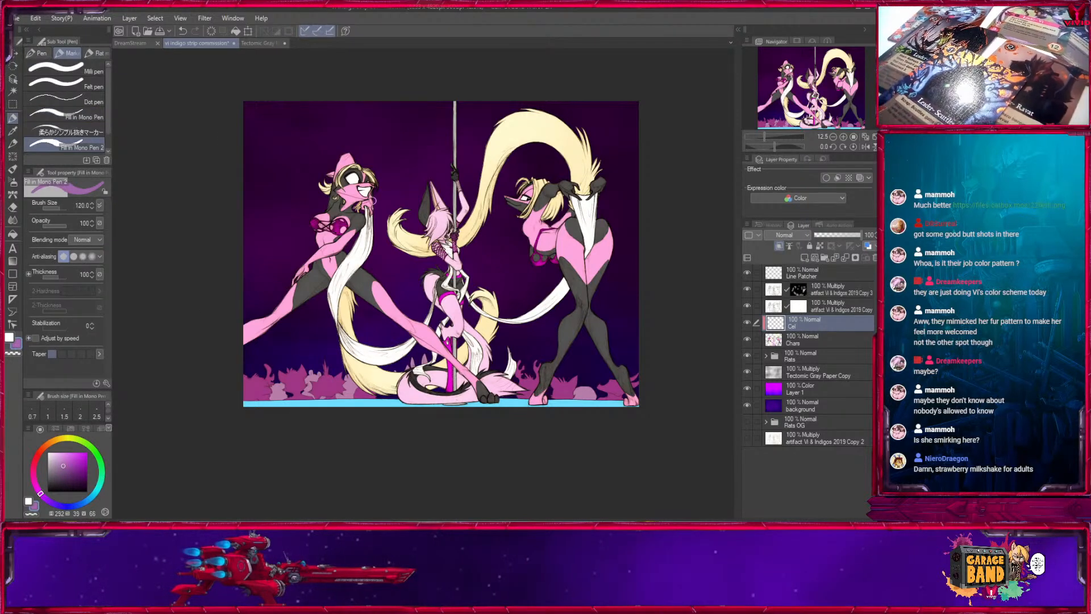
mouse_move(370, 180)
left_mouse_down()
mouse_move(312, 310)
mouse_move(341, 344)
left_mouse_up()
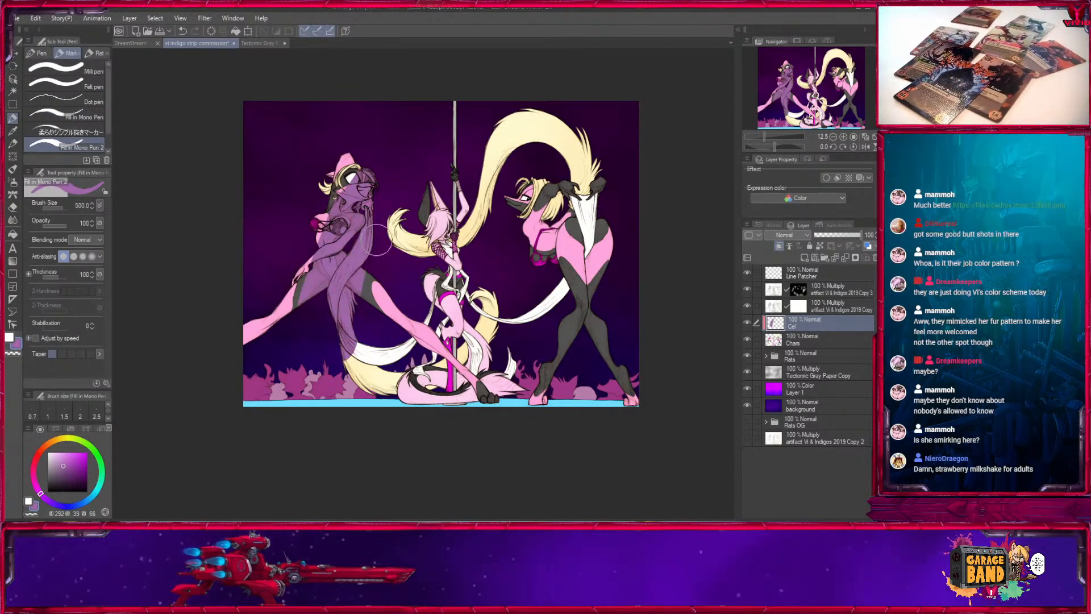
key("ctrl+z")
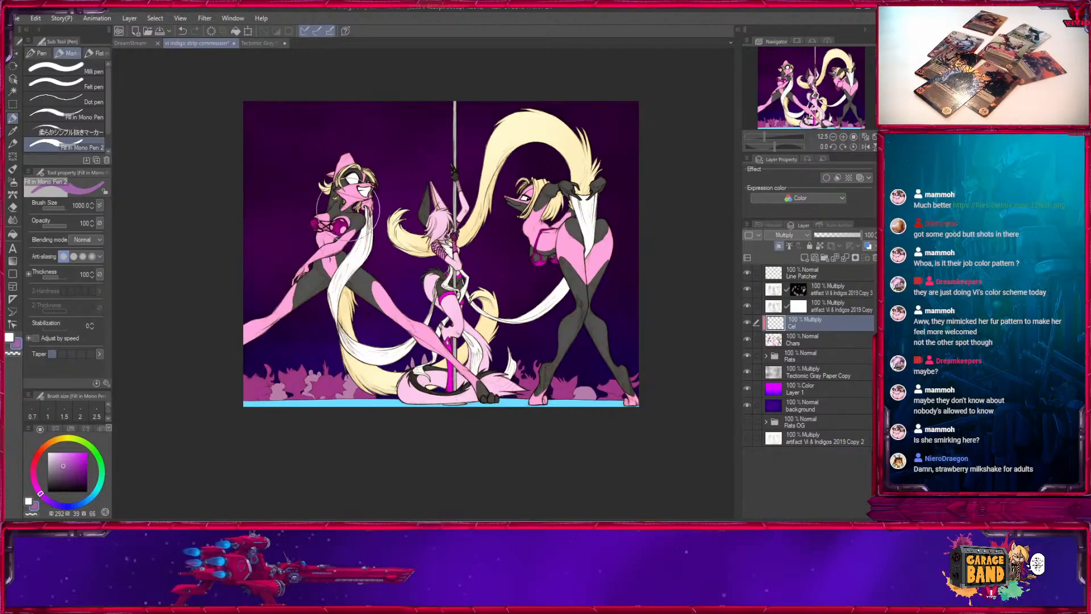
mouse_move(348, 208)
left_mouse_down()
mouse_move(318, 307)
mouse_move(394, 431)
left_mouse_up()
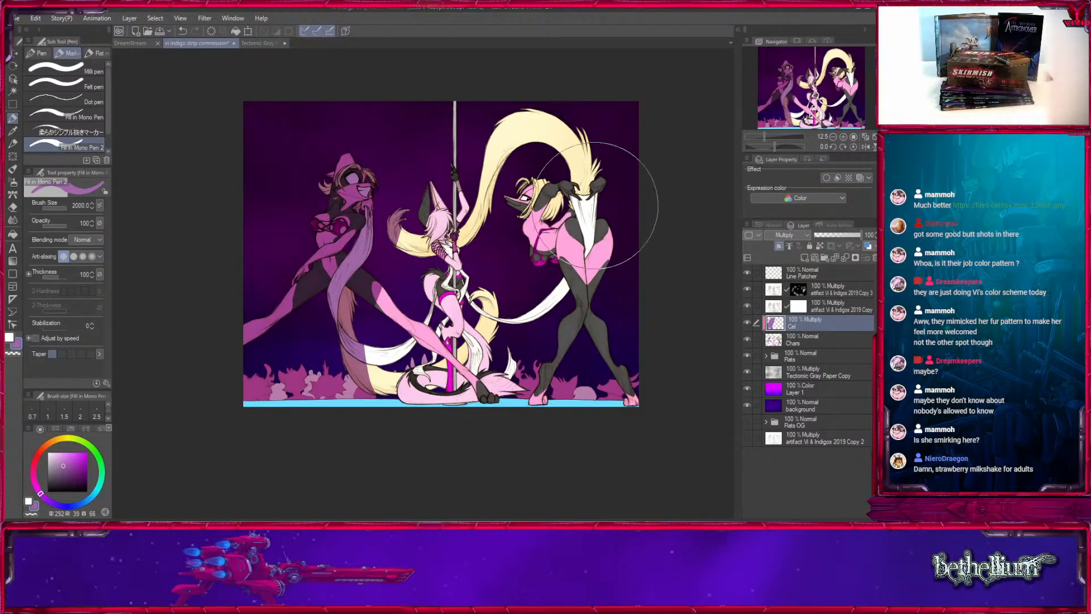
mouse_move(563, 123)
left_mouse_down()
mouse_move(337, 334)
mouse_move(598, 205)
mouse_move(511, 445)
left_mouse_up()
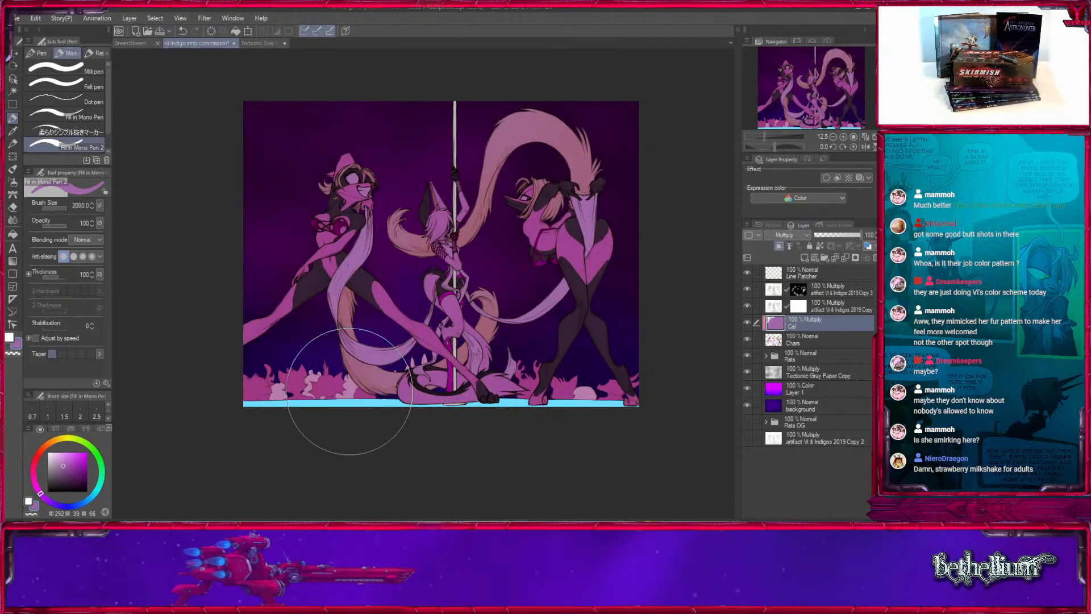
- Duplicate the Cel layer, hide the copy, and make the original Cel layer active
left_click(805, 259)
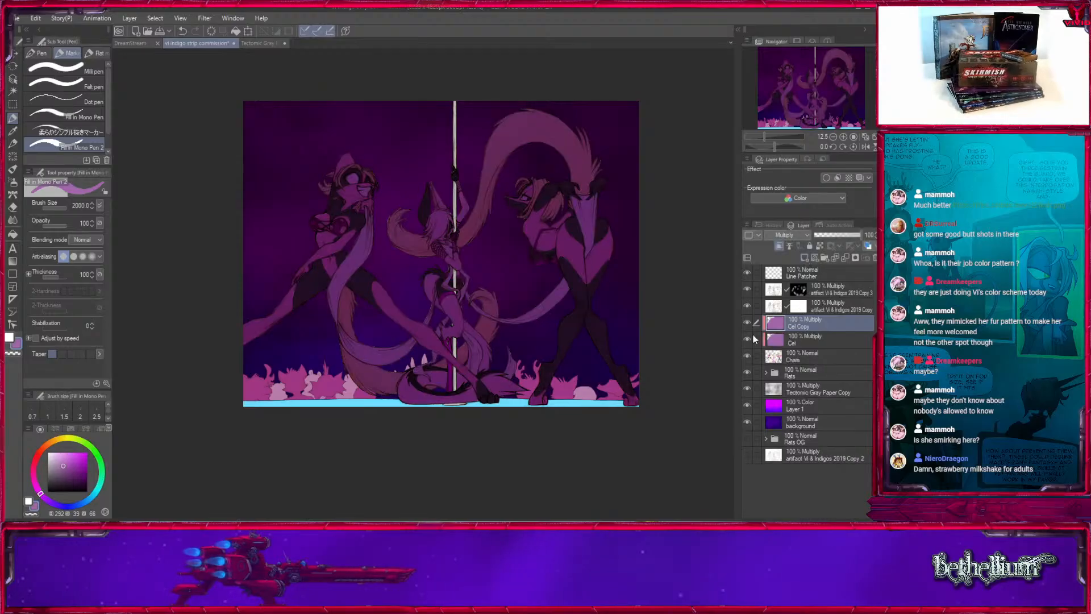
left_click(793, 343)
left_click(747, 322)
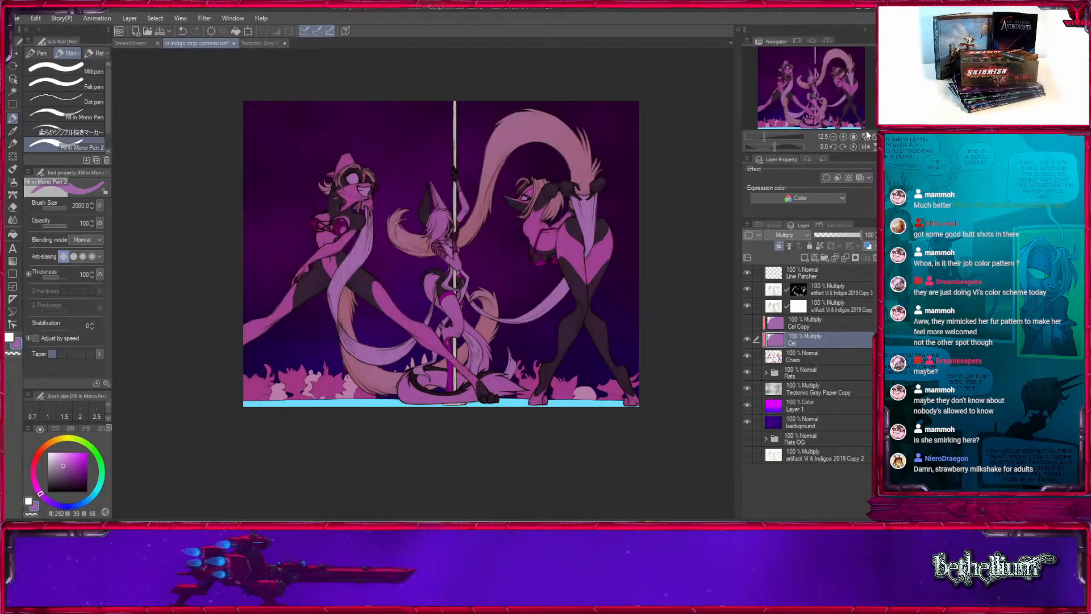
- Choose a lighter purple and repaint the Cel layer over the characters with it at brush size 2000
left_click(845, 138)
left_click(845, 138)
left_click(845, 138)
left_click_drag(290, 241, 441, 419)
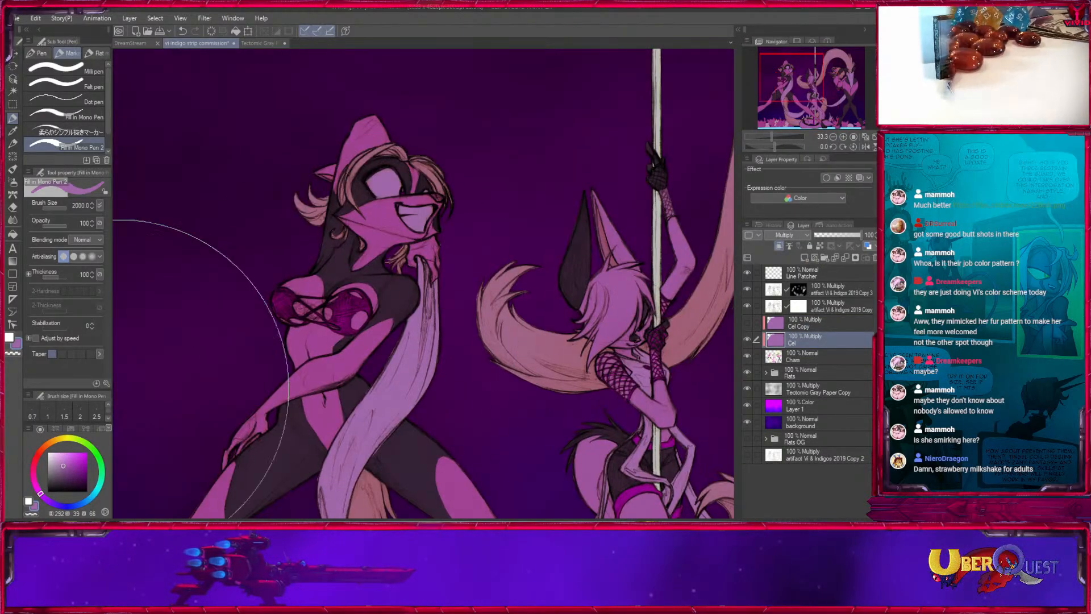
left_click(59, 458)
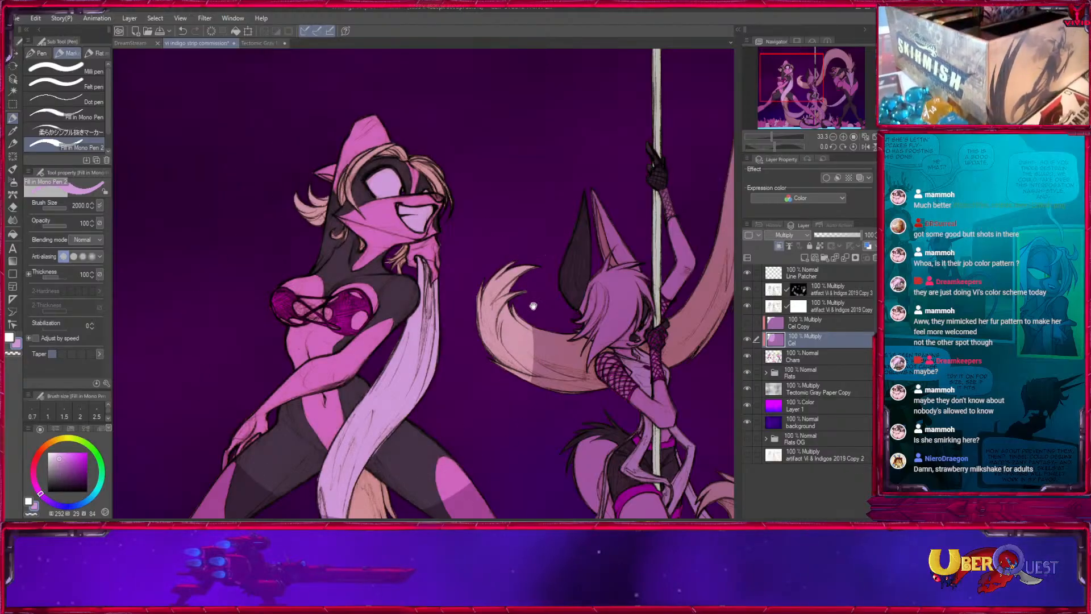
left_click_drag(778, 107, 816, 106)
left_click(832, 137)
left_click(833, 138)
left_click(833, 138)
mouse_move(531, 315)
left_mouse_down()
mouse_move(339, 235)
mouse_move(212, 410)
mouse_move(368, 386)
mouse_move(341, 462)
mouse_move(545, 446)
mouse_move(512, 272)
mouse_move(513, 332)
left_mouse_up()
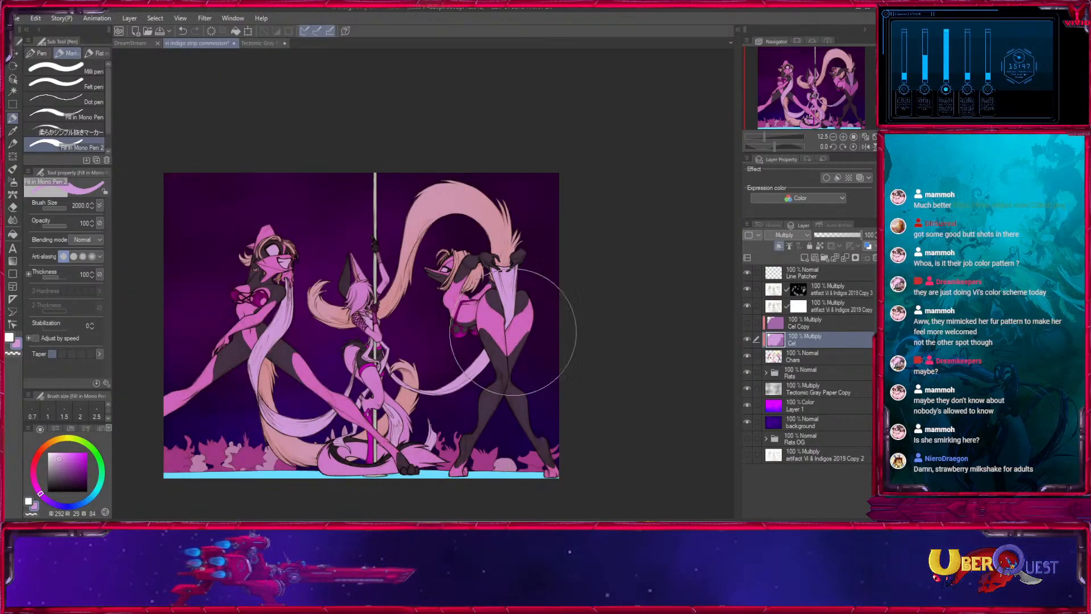
- Paint the whole Cel layer over the characters white at brush size 1700 to clear the purple tint
key("x")
key("[")
mouse_move(277, 227)
left_mouse_down()
mouse_move(183, 457)
mouse_move(330, 211)
mouse_move(356, 333)
mouse_move(381, 216)
mouse_move(414, 456)
mouse_move(479, 235)
mouse_move(561, 426)
mouse_move(466, 167)
left_mouse_up()
left_click_drag(520, 320, 629, 331)
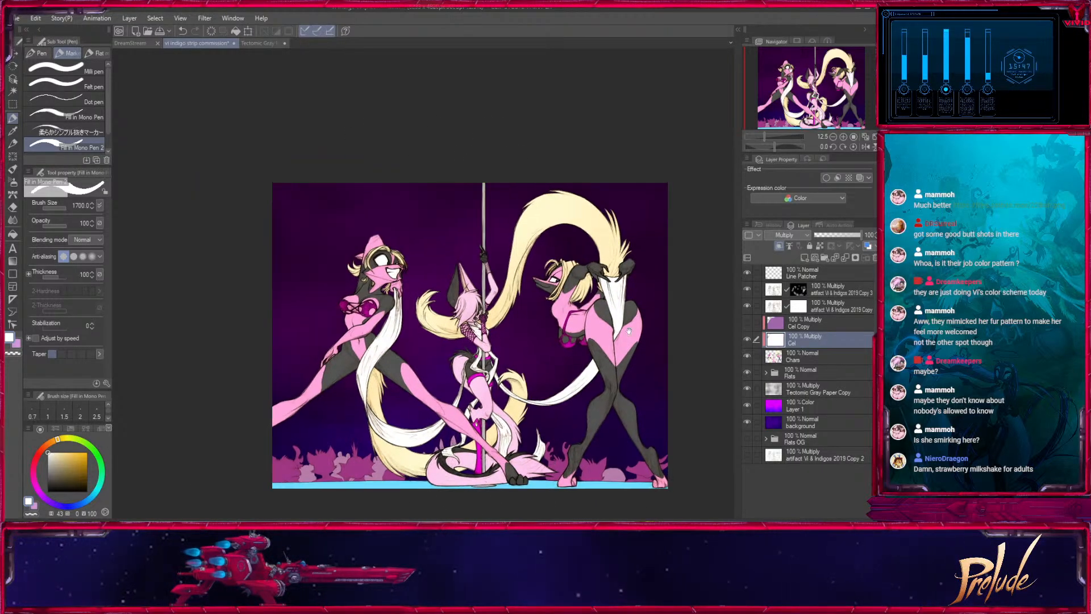
- Paint light purple cel shadows beneath the hair fringe and around the eye of the grinning character, using brush sizes 90 and 50
scroll(384, 249, "up", 6)
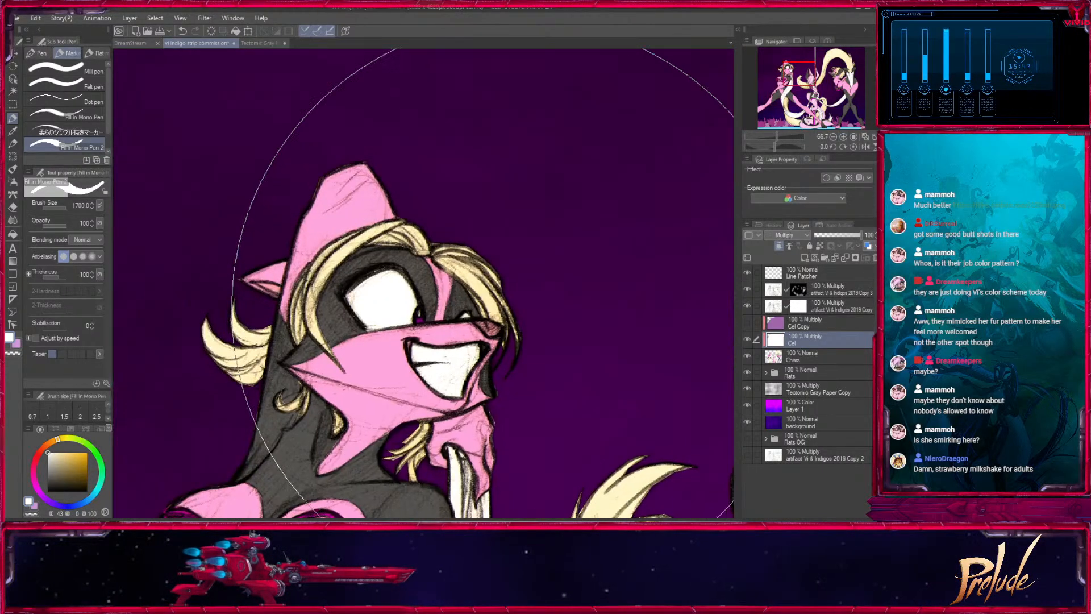
key("[")
key("[")
key("[")
key("[")
key("[")
key("[")
key("[")
key("[")
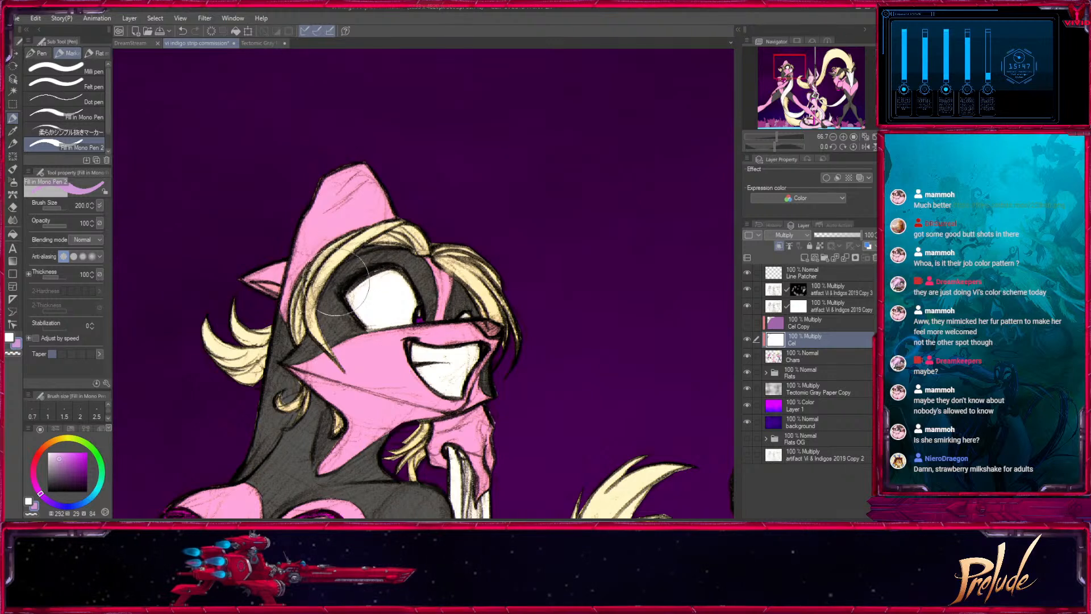
key("[")
key("[")
key("[")
key("[")
left_click_drag(343, 283, 334, 340)
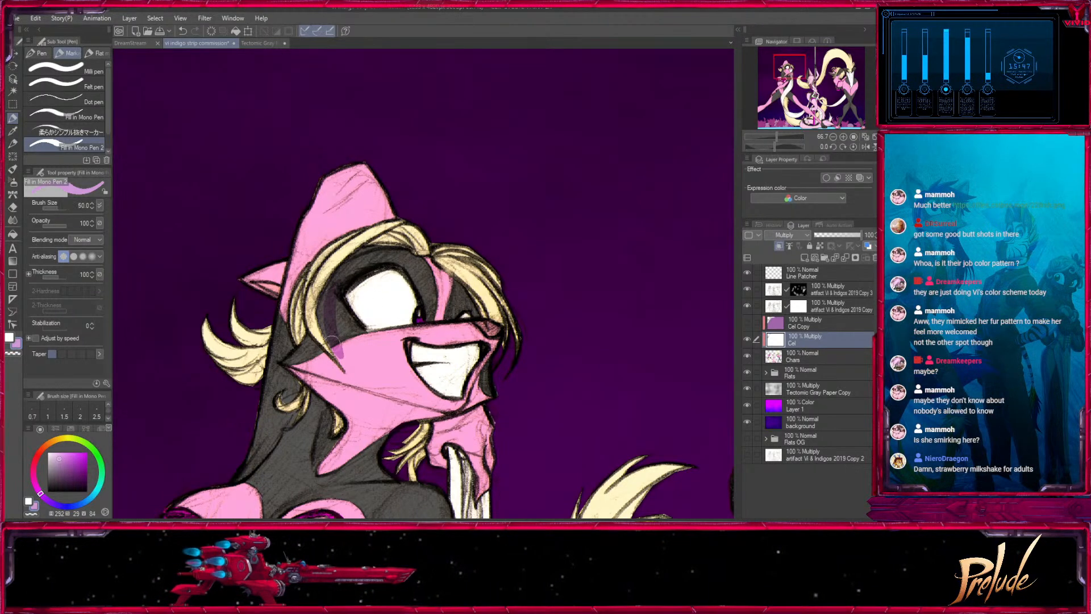
key("]")
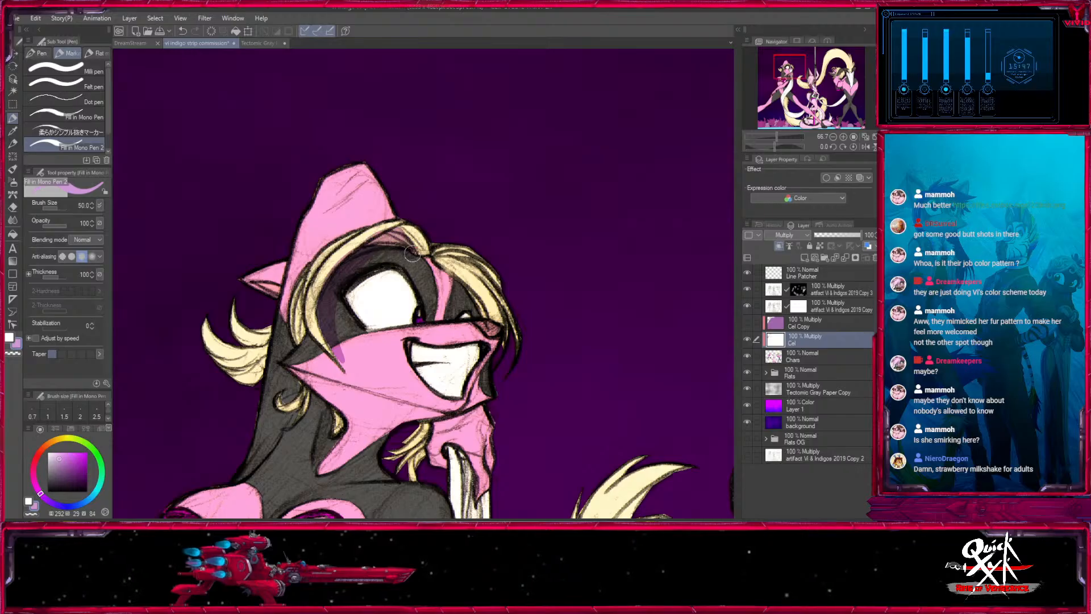
left_click_drag(325, 306, 402, 260)
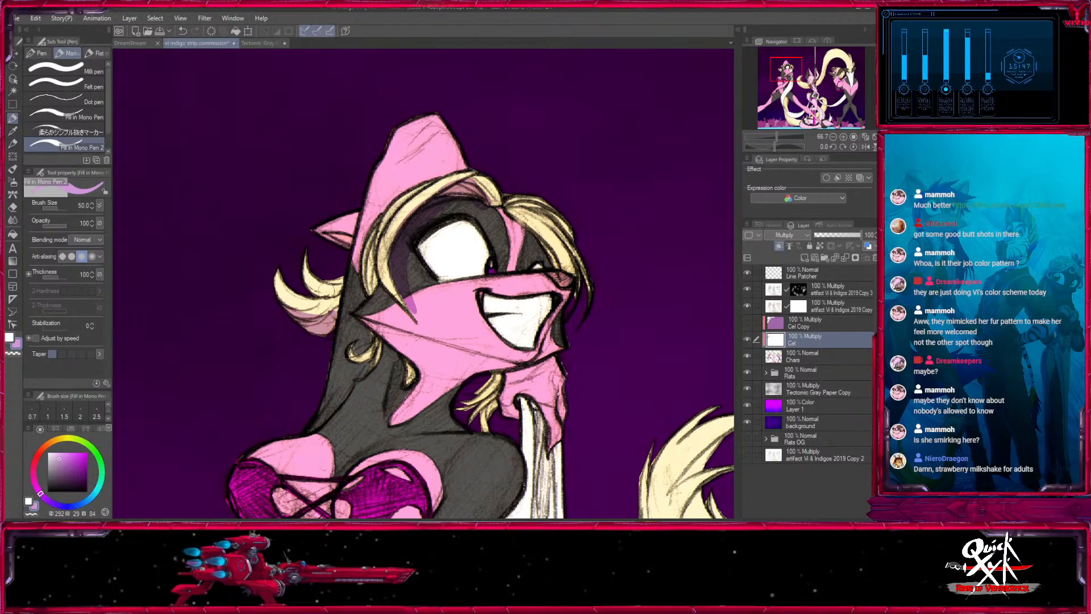
- Shade the grinning character's cheek, jaw and loose hair near the chin in light purple at brush size 60
left_click(833, 136)
left_click(832, 137)
key("]")
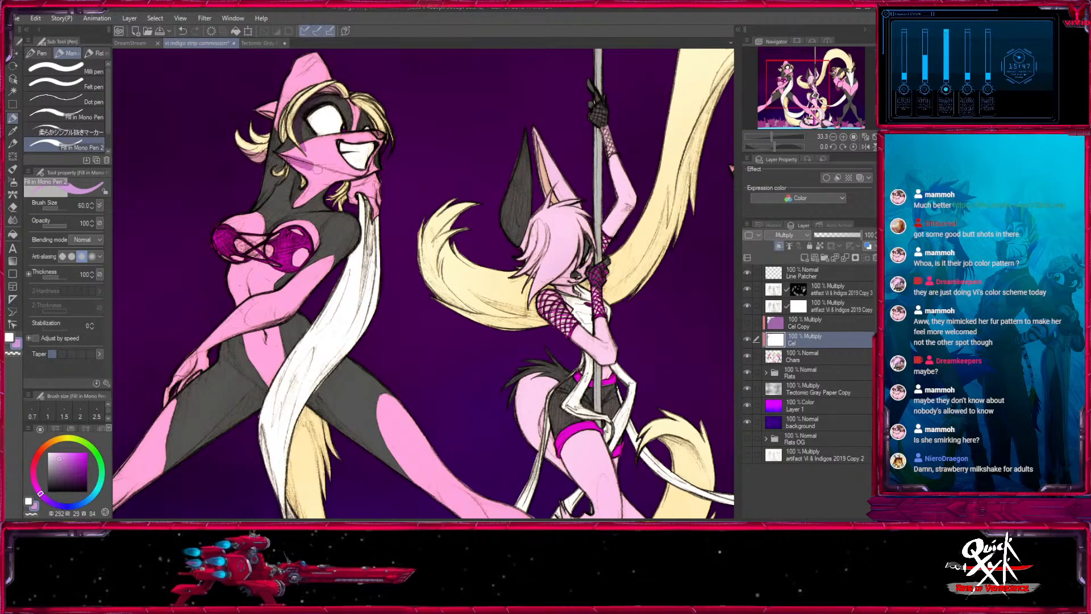
left_click_drag(285, 172, 291, 188)
left_click_drag(333, 200, 352, 190)
- Shade the underside of the grinning character's lowered arm, raising the brush to 120, and undo the last stroke
left_click_drag(350, 234, 479, 191)
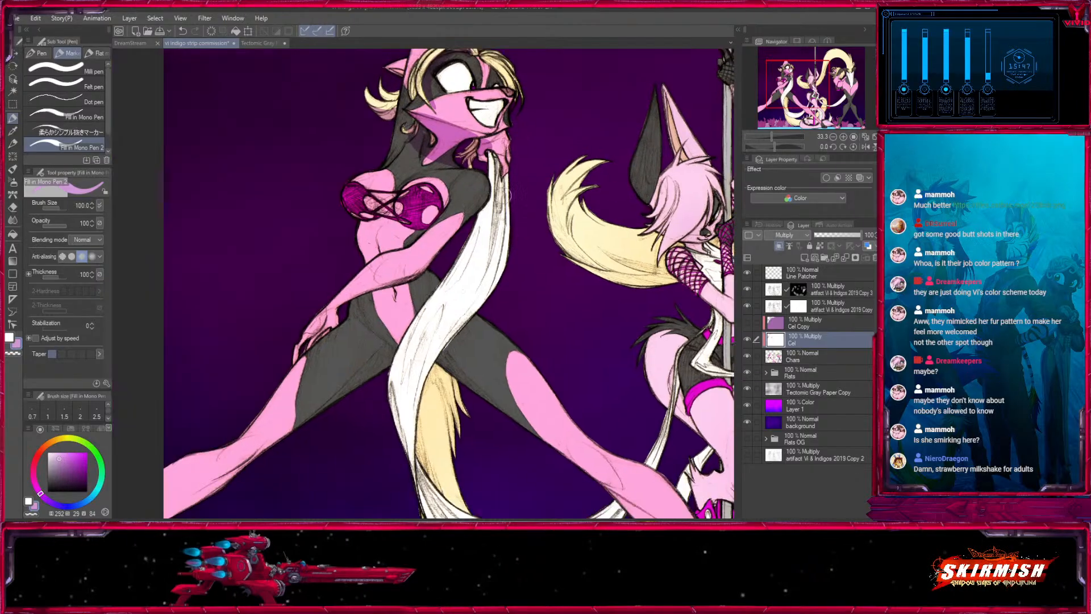
key("]")
key("]")
key("]")
key("]")
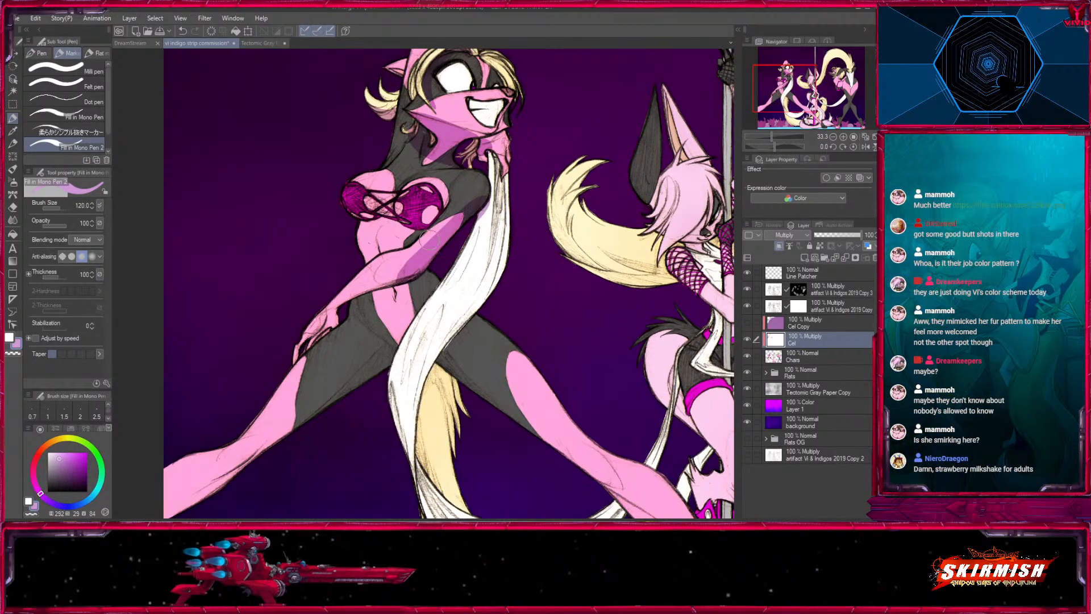
key("ctrl+z")
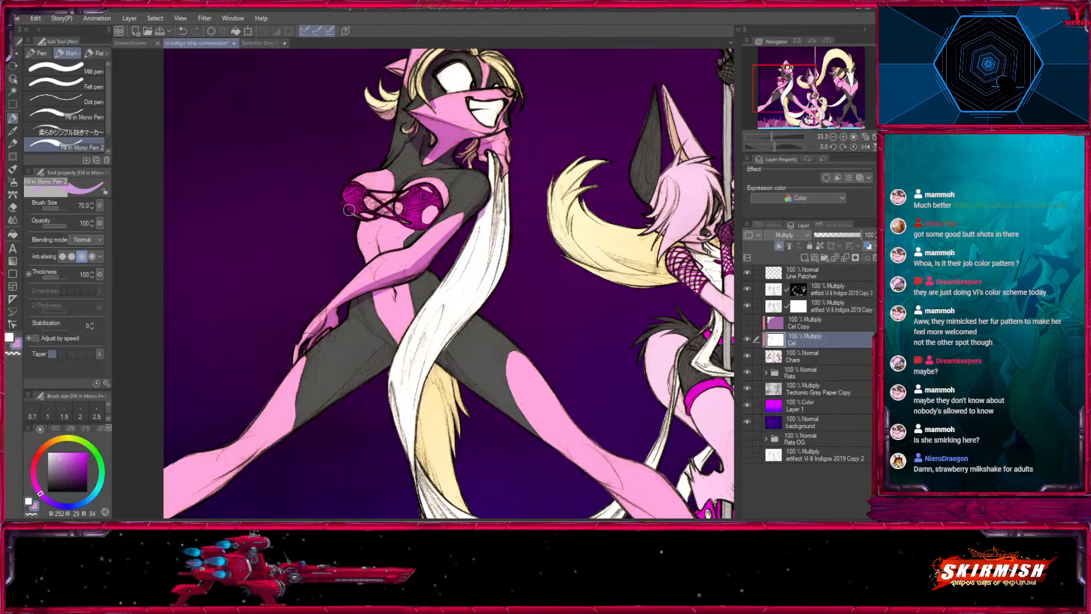
- Shade the grinning character's bust, laced top and waist in light purple with a brush size of about 70
left_click_drag(390, 211, 418, 227)
key("[")
key("[")
left_click_drag(405, 190, 434, 240)
left_click_drag(463, 288, 432, 204)
key("]")
key("]")
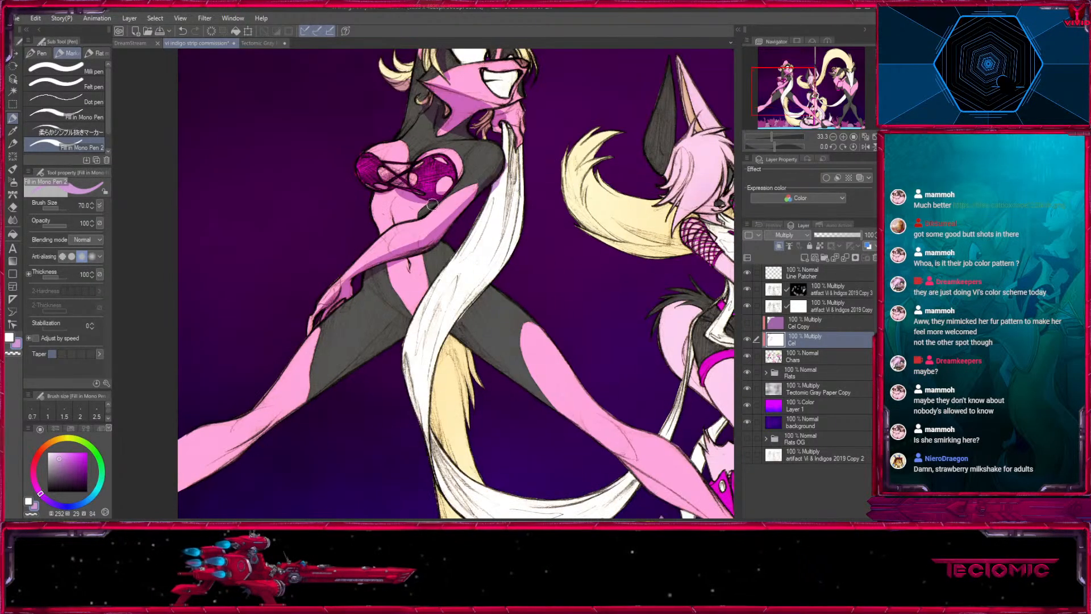
- Shade the grinning character's thigh beneath the lowered hand and the underside of that leg with brush sizes 100 to 120
left_click_drag(377, 289, 387, 240)
key("]")
key("]")
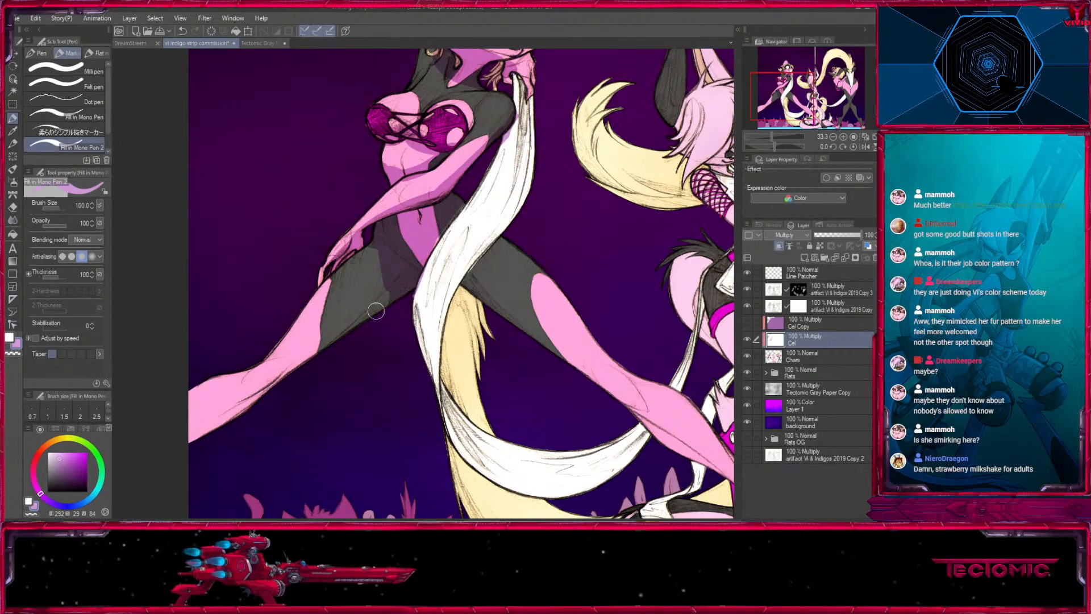
left_click_drag(375, 311, 401, 352)
key("]")
left_click_drag(327, 373, 455, 245)
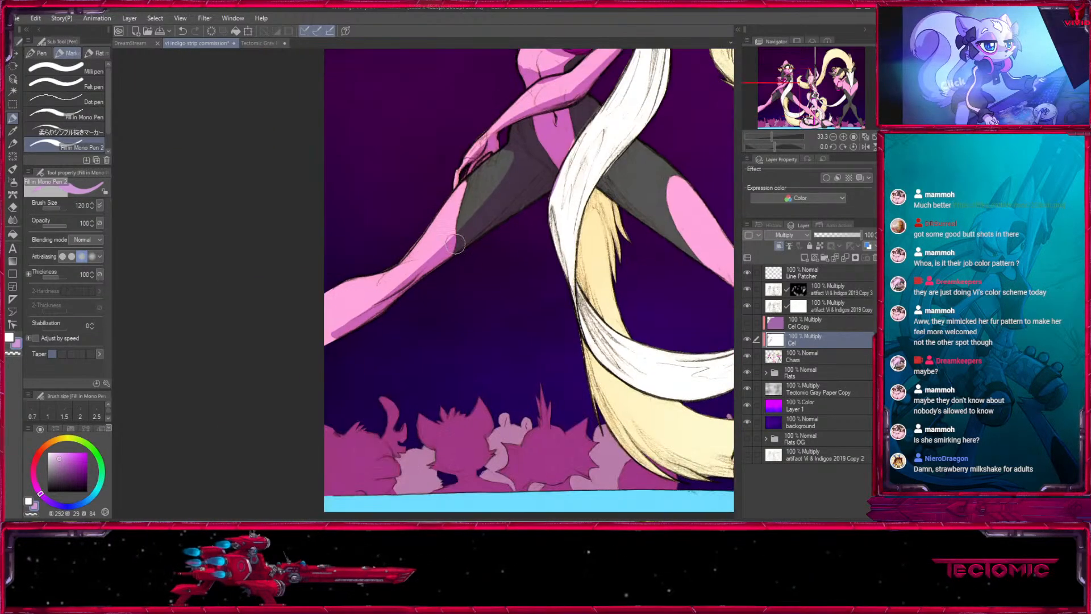
- Paint light purple shadow down the long white strand hanging from the grinning character's raised hand, reducing the brush to 80
left_click_drag(589, 121, 300, 306)
key("[")
left_click_drag(367, 181, 353, 278)
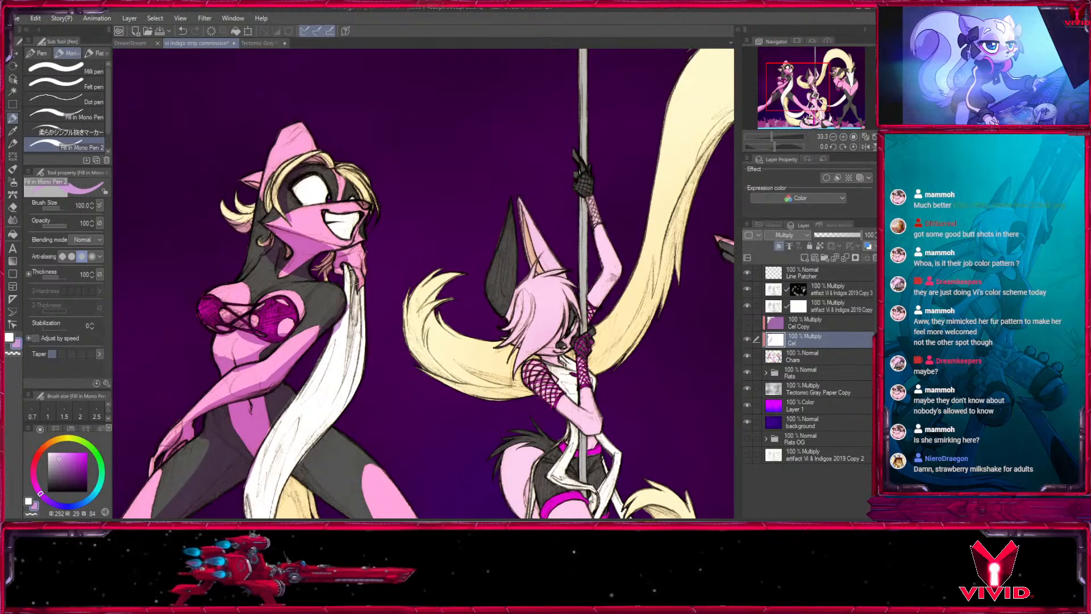
key("]")
mouse_move(341, 178)
left_mouse_down()
mouse_move(352, 217)
mouse_move(395, 93)
left_mouse_up()
key("[")
left_click_drag(392, 183, 380, 277)
mouse_move(375, 208)
left_mouse_down()
mouse_move(318, 316)
mouse_move(363, 211)
mouse_move(337, 330)
left_mouse_up()
key("]")
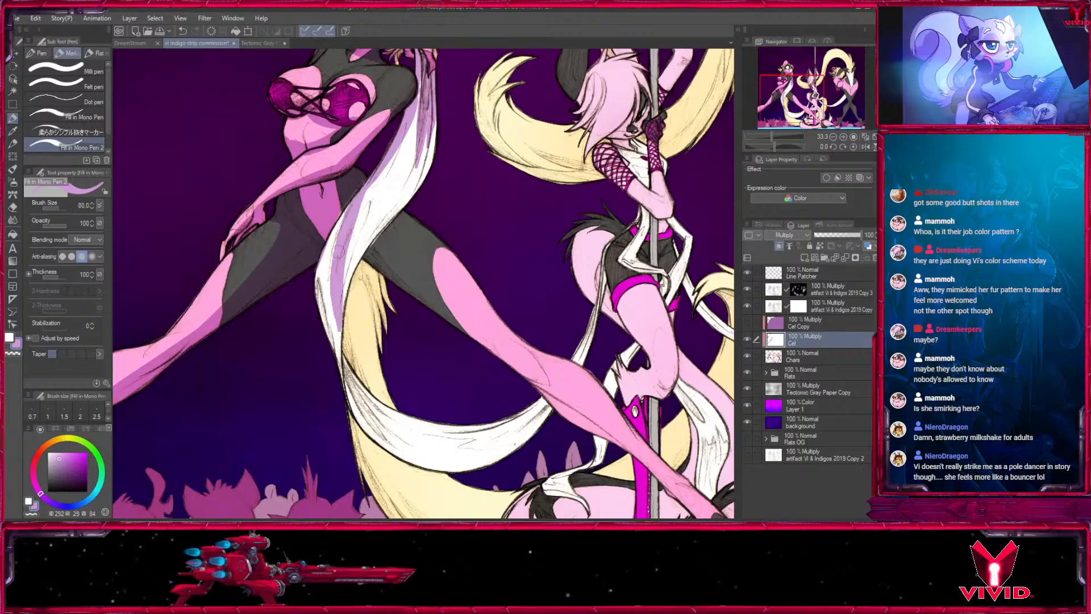
- Undo the last shadow stroke on the white strand and repaint its lower stretch beside the thigh at brush size 70
key("ctrl+z")
key("[")
left_click_drag(348, 245, 335, 340)
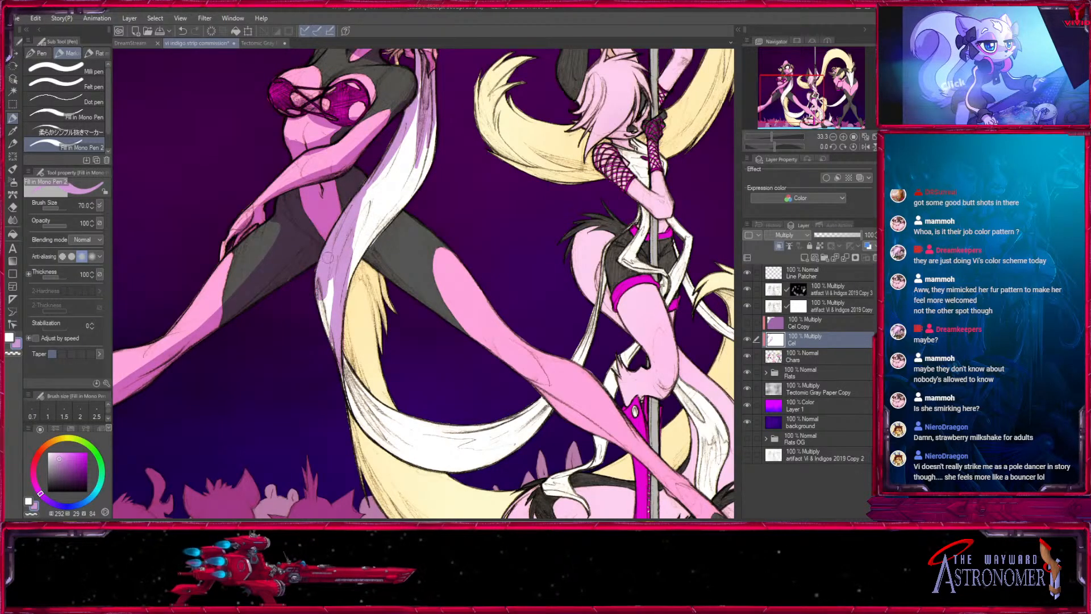
- Refine the light purple shadow on the grinning character's hanging white strand with brush sizes 60 to 70
key("[")
left_click(360, 254, "alt")
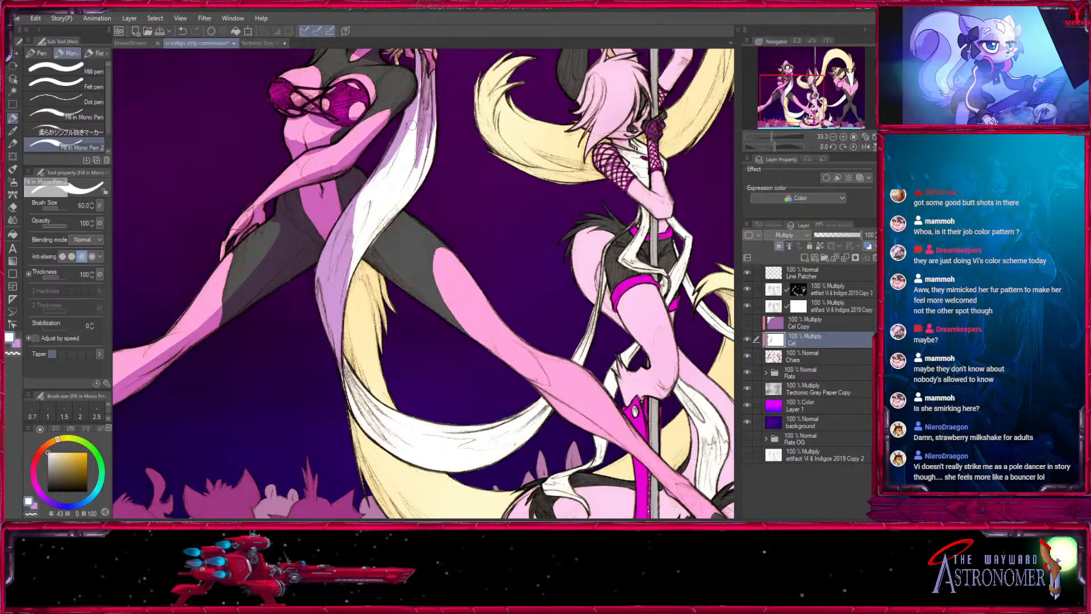
key("x")
key("x")
key("x")
mouse_move(368, 207)
left_mouse_down()
mouse_move(349, 258)
mouse_move(229, 183)
left_mouse_up()
key("bracketright")
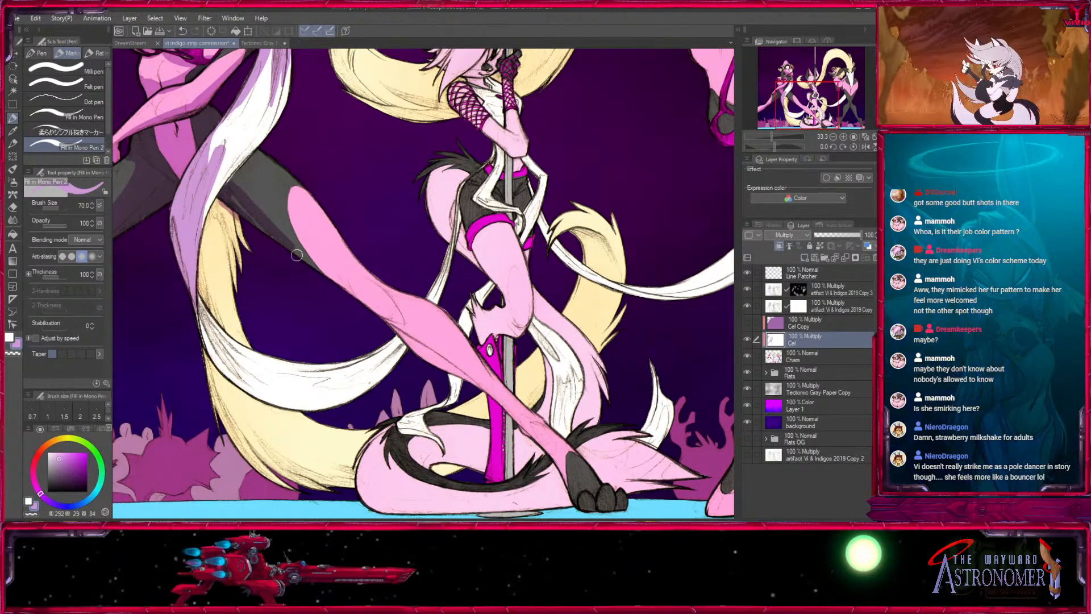
- Shade the underside of the grinning character's outstretched leg down towards the dark paw at brush size 60
left_click_drag(369, 300, 249, 181)
left_click_drag(228, 158, 347, 253)
key("x")
key("[")
key("x")
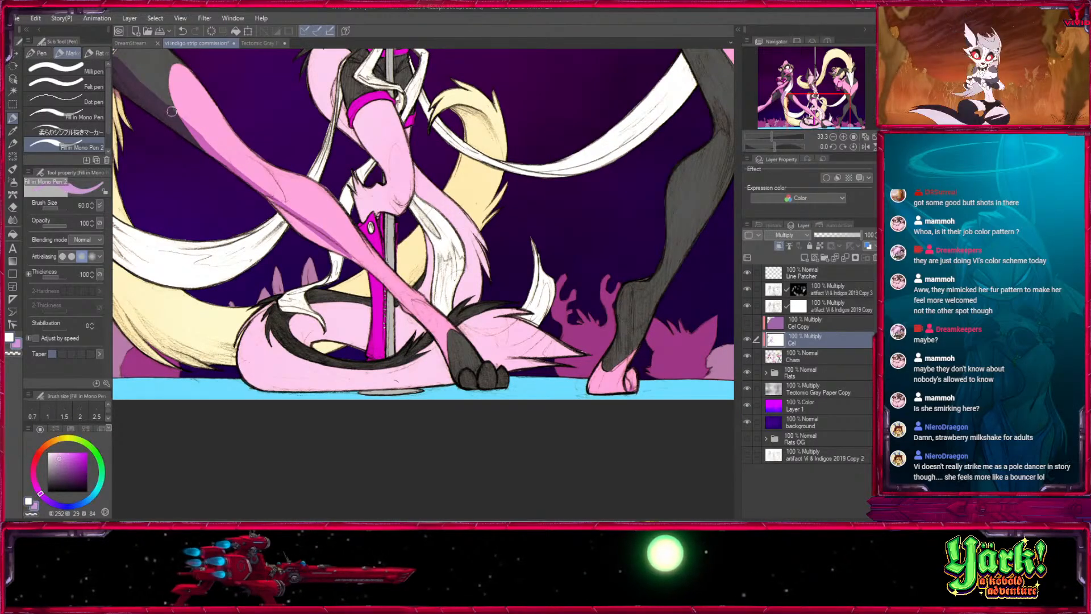
mouse_move(172, 111)
left_mouse_down()
mouse_move(359, 268)
mouse_move(241, 165)
mouse_move(395, 317)
mouse_move(452, 335)
left_mouse_up()
key("x")
- Shade the upper part of the cream tail below the grinning character's thigh, where the white strand crosses it, at brush size 60
left_click_drag(273, 235, 358, 141)
key("x")
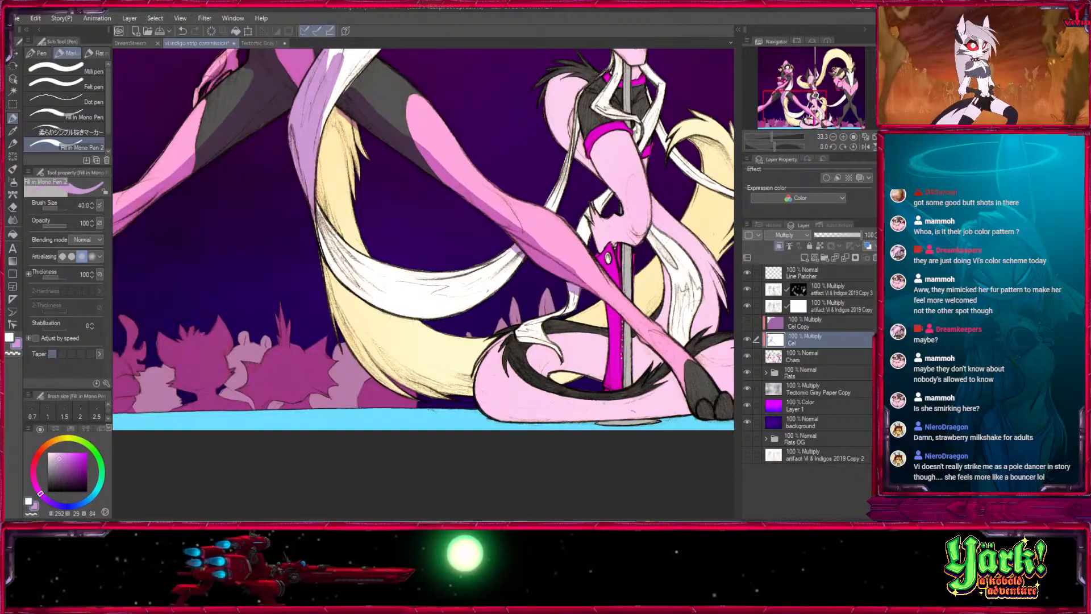
mouse_move(336, 238)
left_mouse_down()
mouse_move(323, 150)
mouse_move(353, 142)
left_mouse_up()
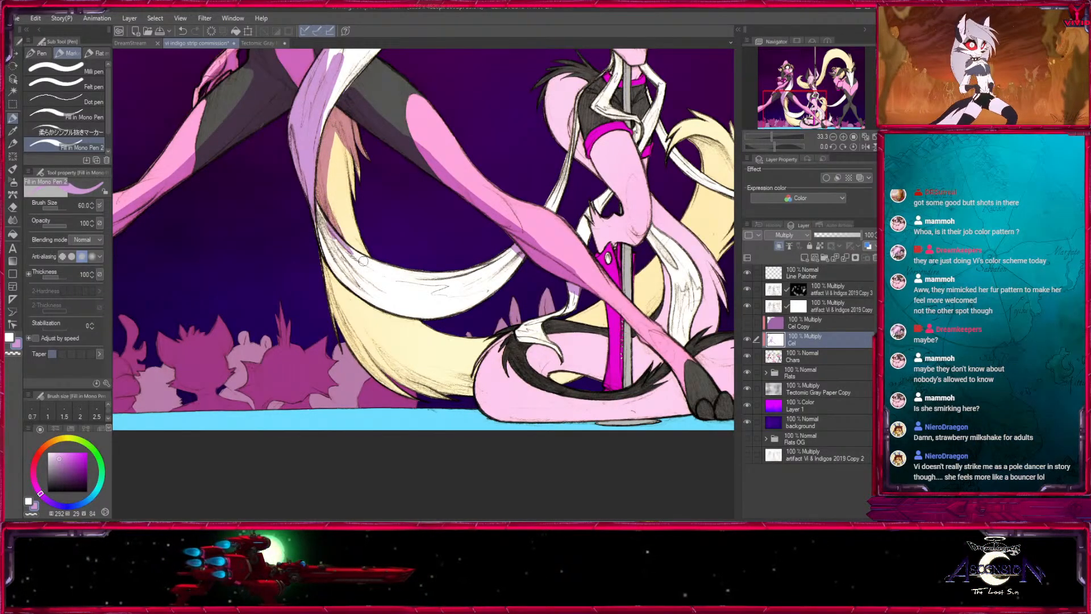
key("x")
key("x")
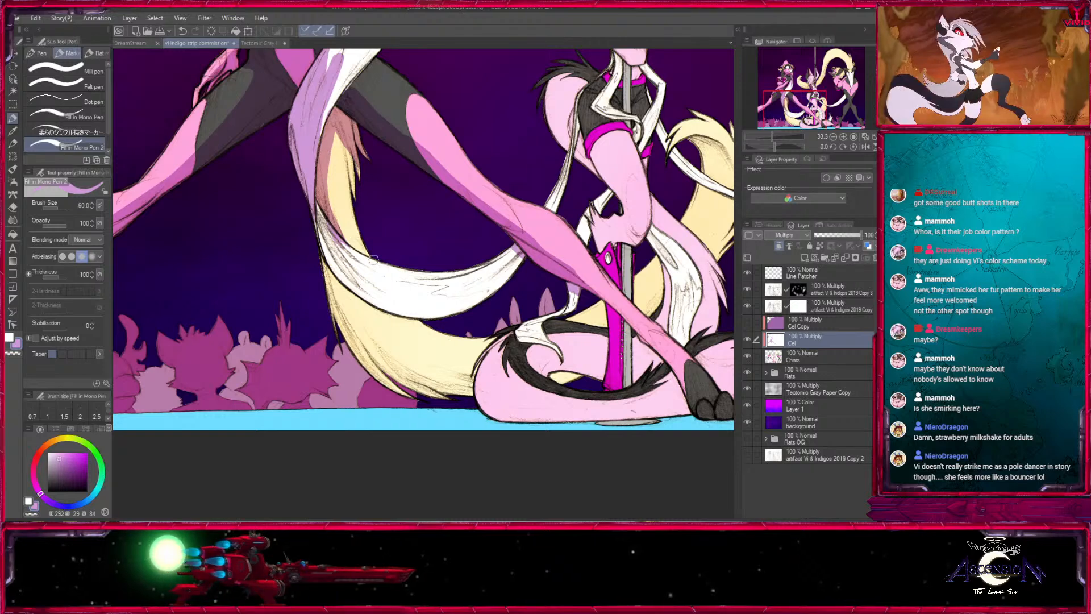
- Paint light purple shadow down the outer edge of the cream tail's lower curve at brush size 80
key("bracketright")
key("bracketright")
mouse_move(373, 259)
left_mouse_down()
mouse_move(228, 167)
mouse_move(230, 269)
left_mouse_up()
mouse_move(189, 182)
left_mouse_down()
mouse_move(221, 239)
mouse_move(335, 301)
left_mouse_up()
key("bracketright")
left_click_drag(236, 275, 320, 290)
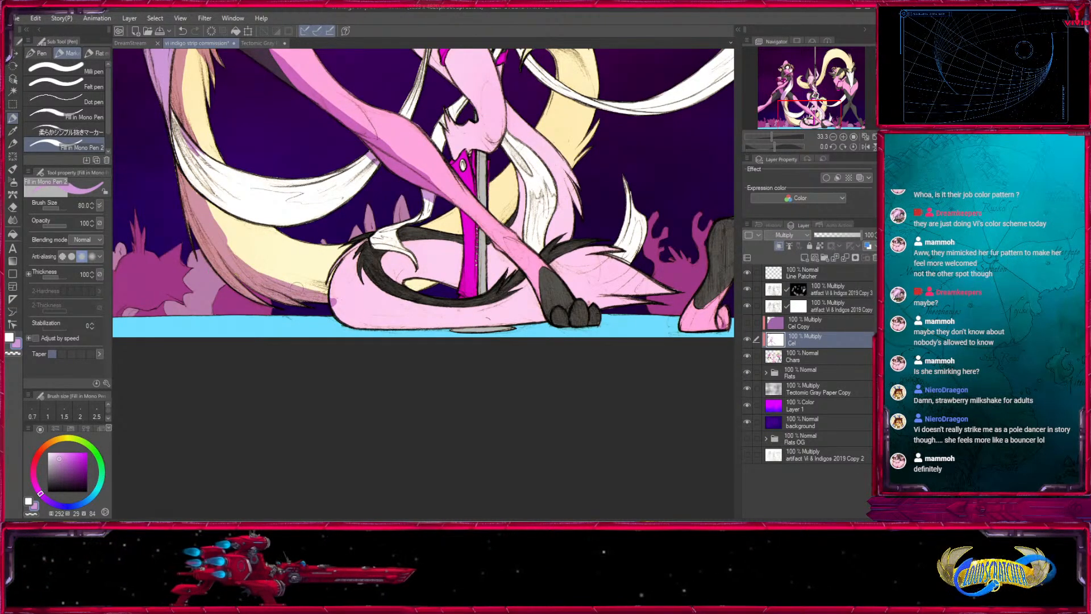
left_click_drag(225, 252, 334, 286)
left_click_drag(292, 221, 315, 289)
key("x")
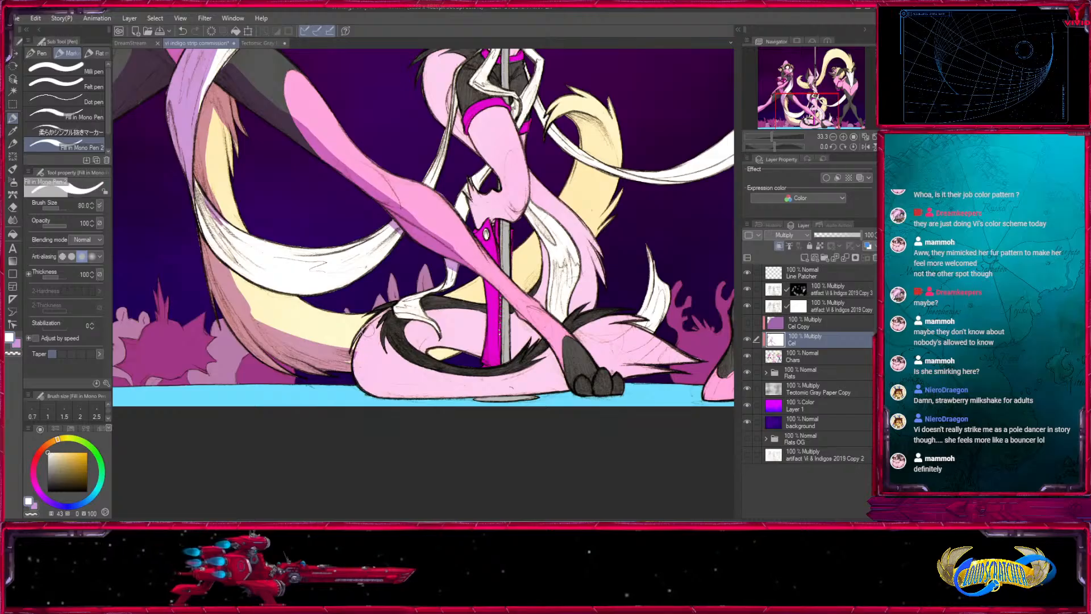
key("x")
- Shade the lower outer edge of the pink tail coiled around the base of the pole
mouse_move(363, 326)
left_mouse_down()
mouse_move(357, 352)
mouse_move(480, 394)
left_mouse_up()
mouse_move(435, 347)
left_mouse_down()
mouse_move(418, 340)
mouse_move(513, 336)
mouse_move(562, 321)
left_mouse_up()
left_click_drag(504, 164, 423, 287)
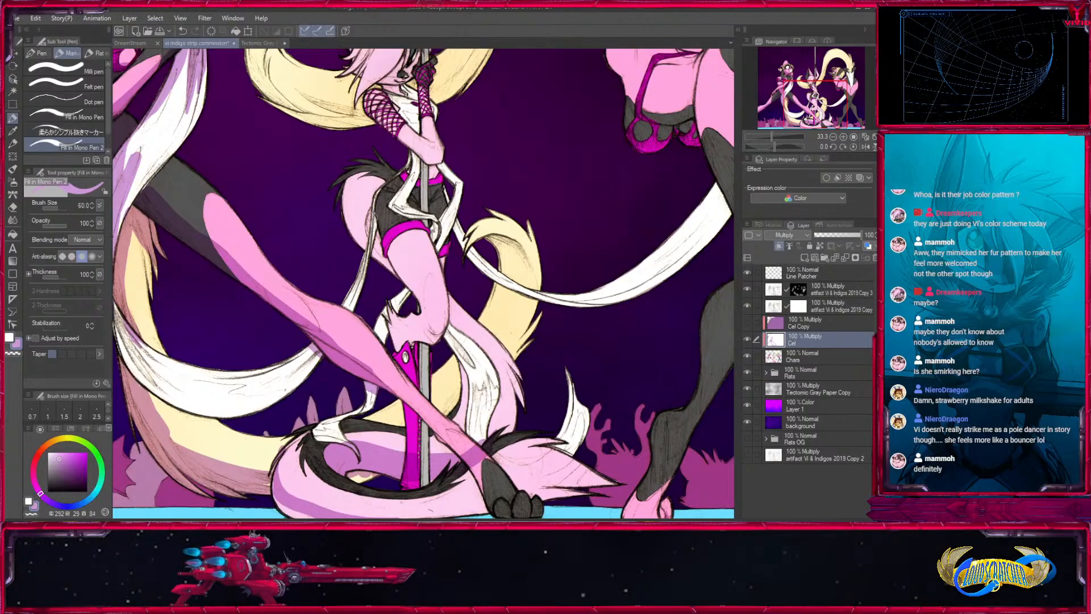
- Shade the pink fur and white strand below the pole dancer's thigh and the cream tail behind them with brush sizes 60 to 70
left_click_drag(456, 332, 511, 369)
key("]")
mouse_move(497, 250)
left_mouse_down()
mouse_move(511, 252)
mouse_move(518, 296)
mouse_move(508, 335)
mouse_move(487, 316)
left_mouse_up()
key("[")
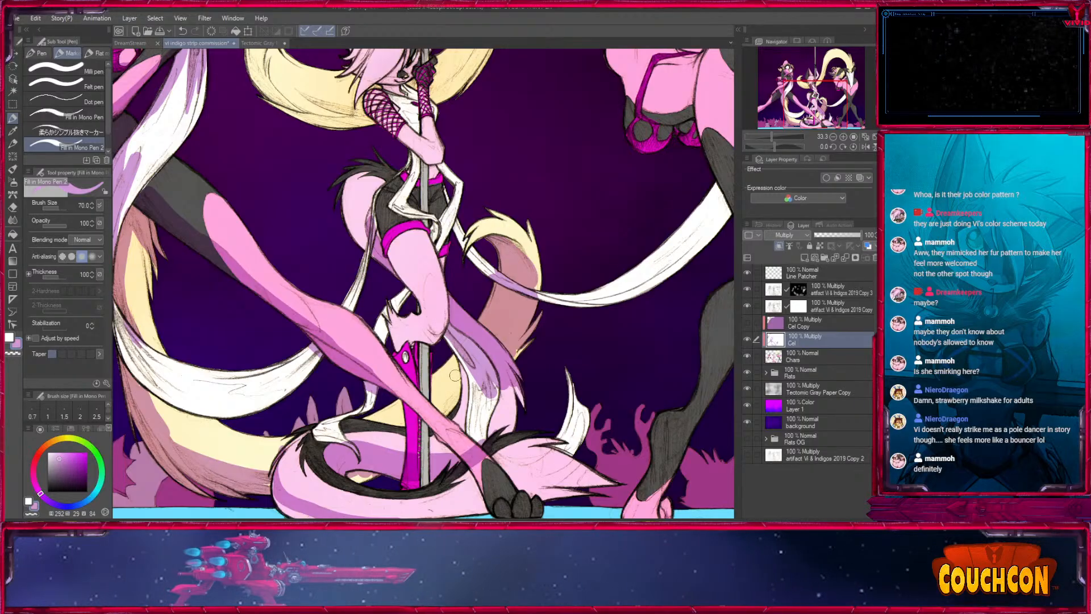
key("[")
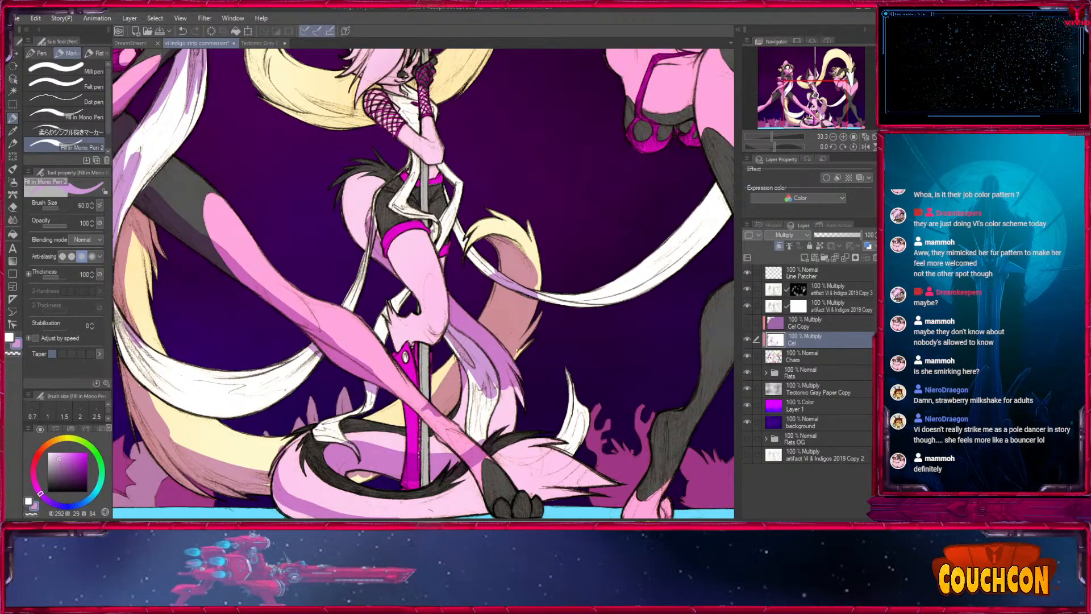
mouse_move(468, 380)
left_mouse_down()
mouse_move(463, 459)
mouse_move(478, 369)
left_mouse_up()
key("]")
key("]")
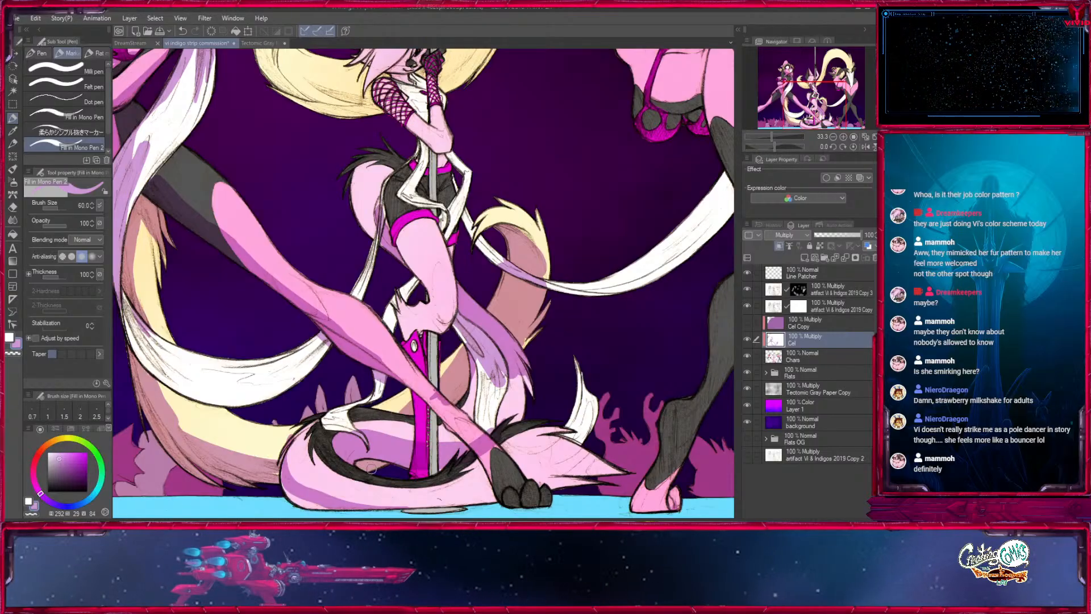
- Shade the coiled pink tail's inner loop and its pointed tip behind the paw with brush sizes 80 to 100
left_click_drag(306, 477, 283, 295)
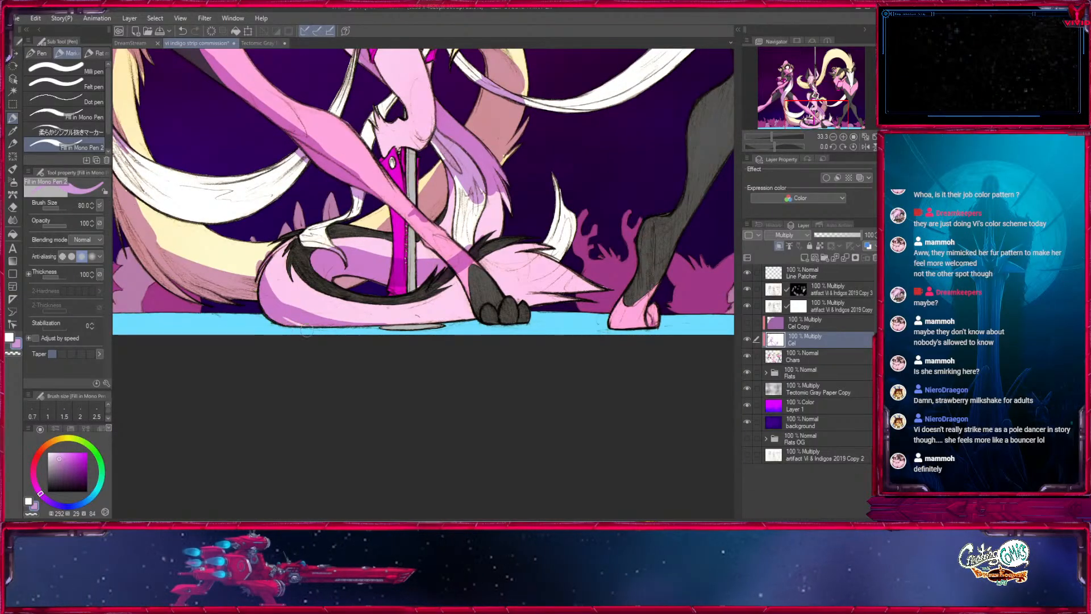
key("x")
mouse_move(580, 249)
left_mouse_down()
mouse_move(455, 311)
mouse_move(472, 293)
left_mouse_up()
key("x")
key("]")
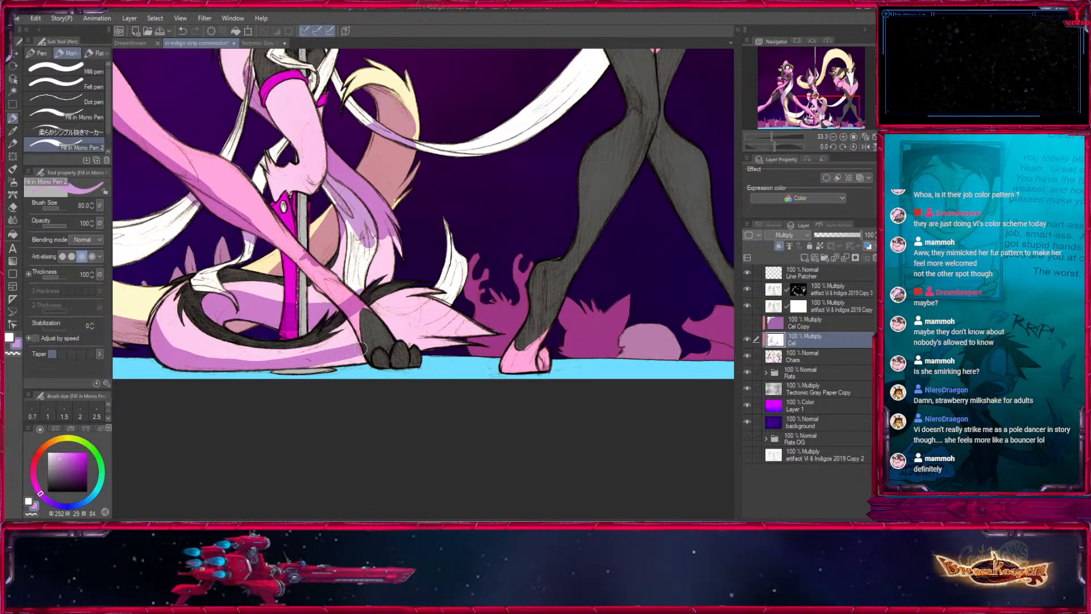
left_click_drag(315, 358, 436, 336)
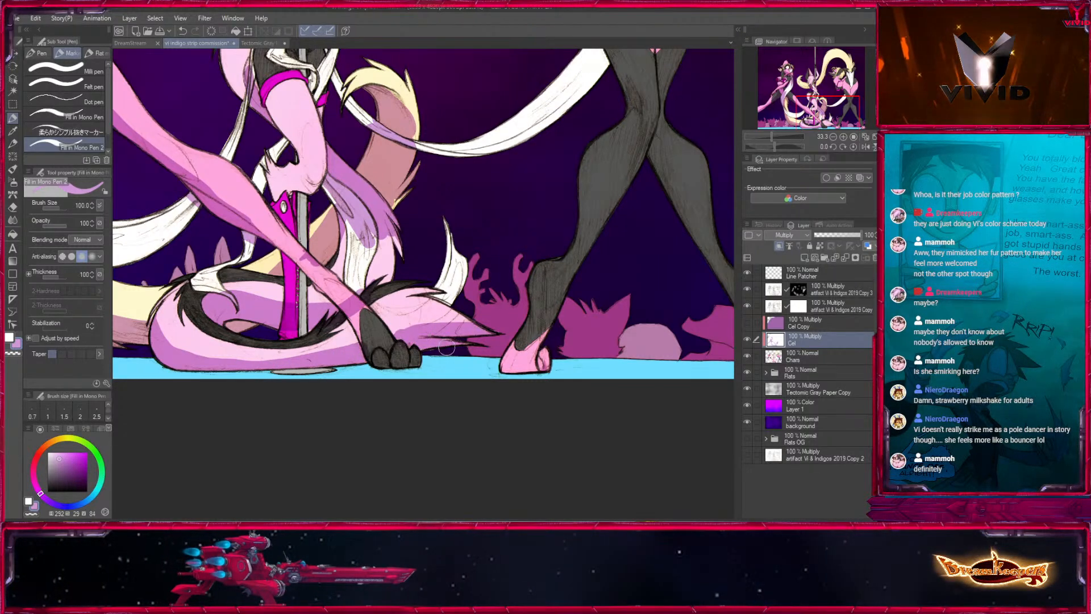
- Clean up the shadow around the coiled tail's tip, alternating white and light purple at brush size 80
key("x")
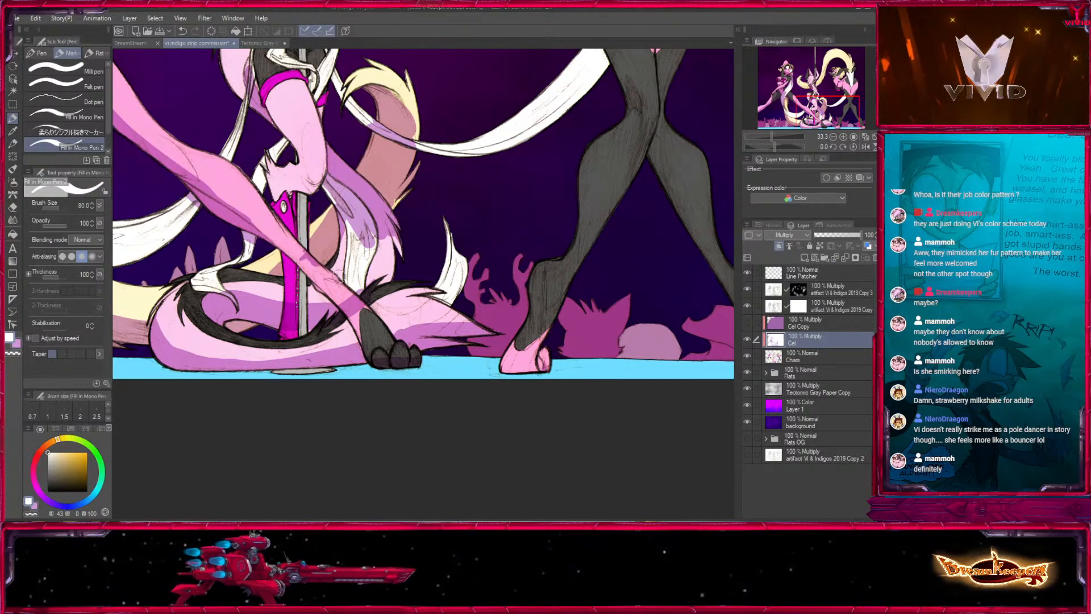
left_click_drag(375, 325, 435, 415)
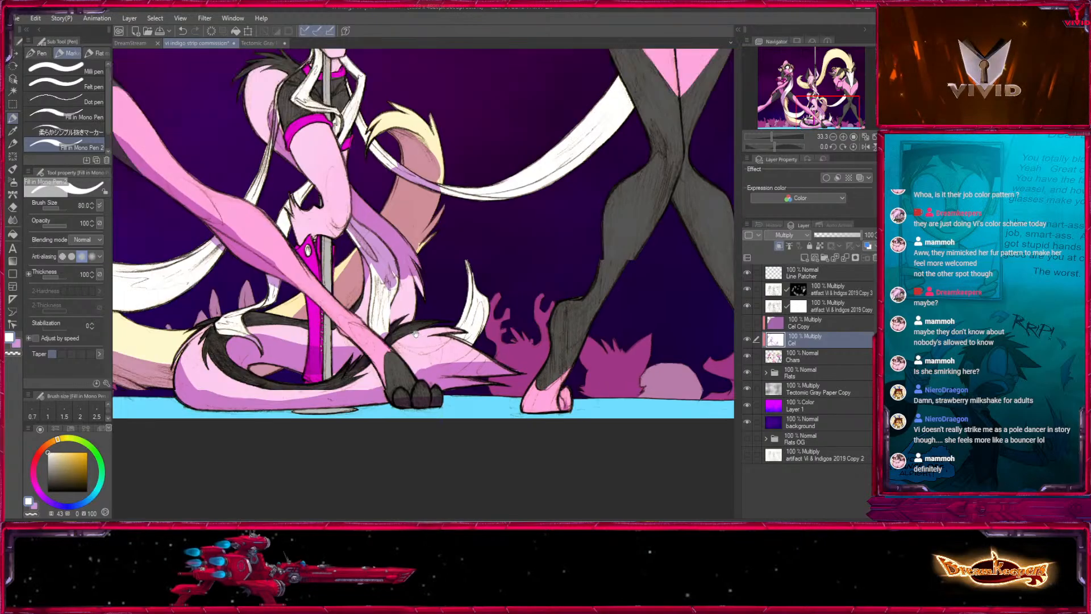
key("x")
key("x")
left_click_drag(389, 273, 406, 312)
key("x")
- Shade the pole dancer's thigh and hip at brush size 60, reducing the brush to 40 for the sash beside the shorts
left_click_drag(385, 180, 407, 322)
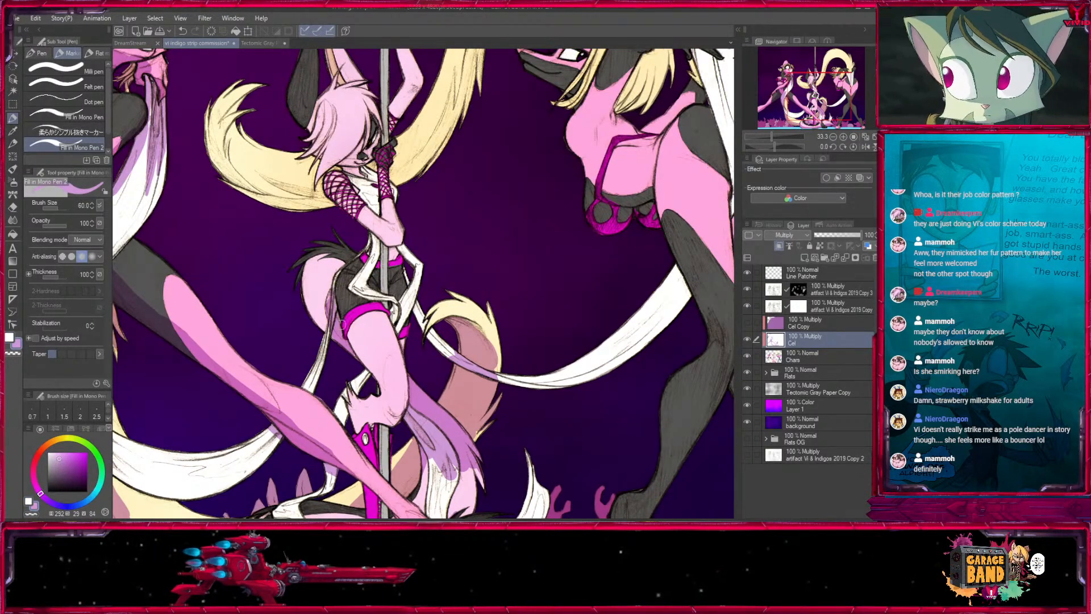
key("]")
mouse_move(341, 318)
left_mouse_down()
mouse_move(361, 364)
mouse_move(347, 328)
mouse_move(415, 403)
mouse_move(395, 414)
left_mouse_up()
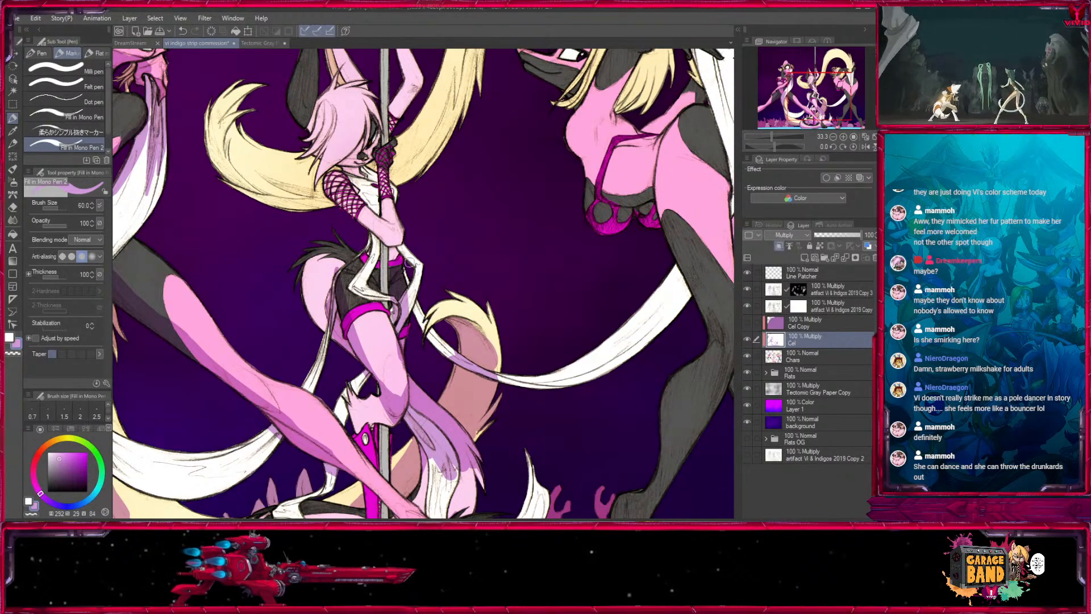
key("[")
key("[")
mouse_move(415, 290)
left_mouse_down()
mouse_move(394, 270)
mouse_move(434, 176)
mouse_move(431, 255)
left_mouse_up()
- Shade the pole dancer's bent lower leg, boot top and thin white sashes, reducing the brush from 50 to 25
key("x")
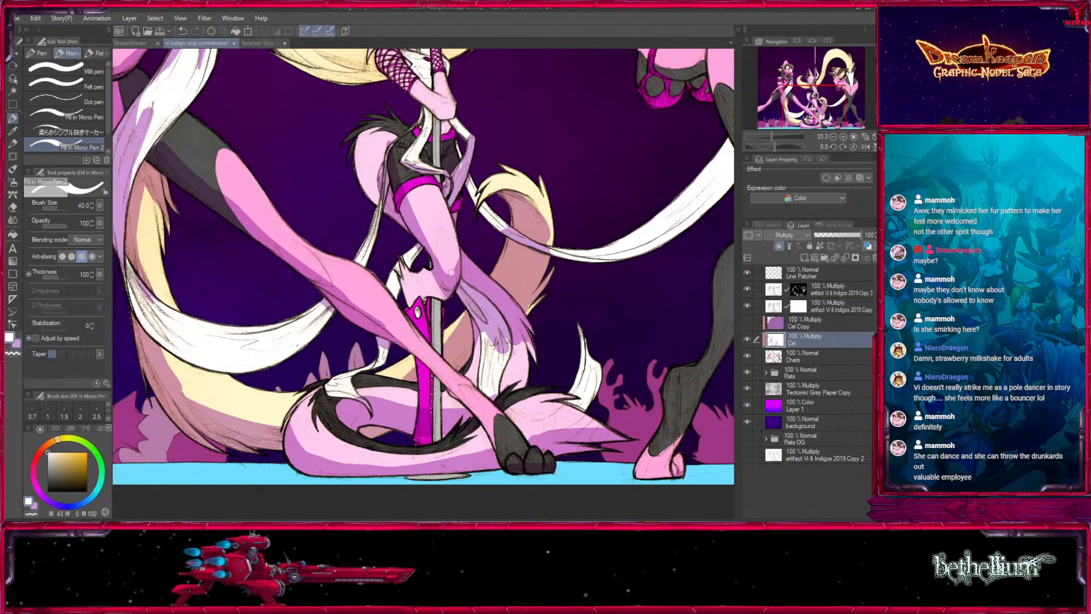
key("x")
key("bracketright")
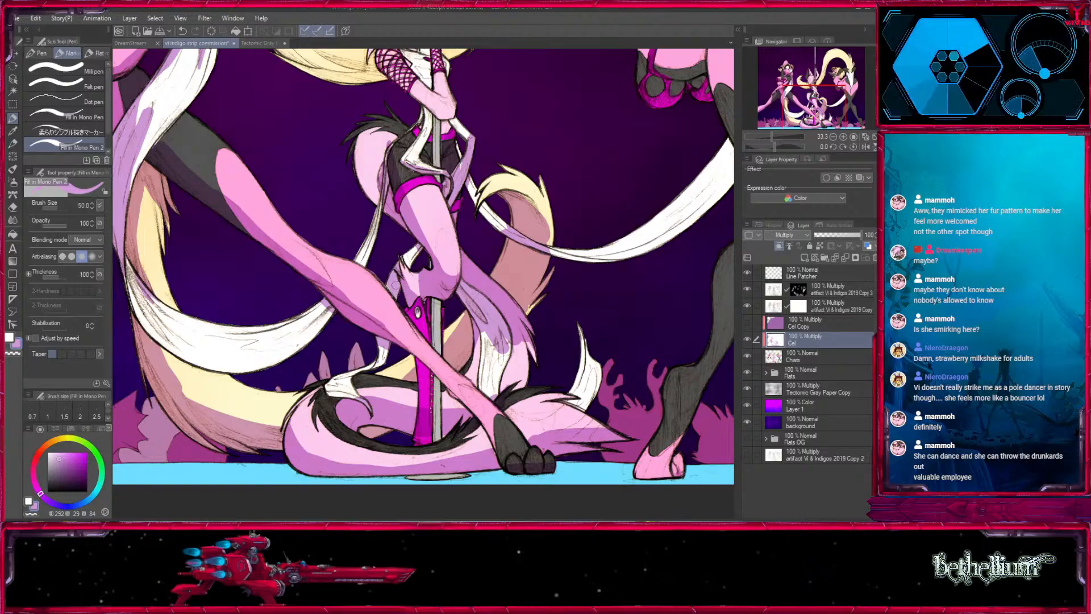
left_click_drag(465, 256, 386, 241)
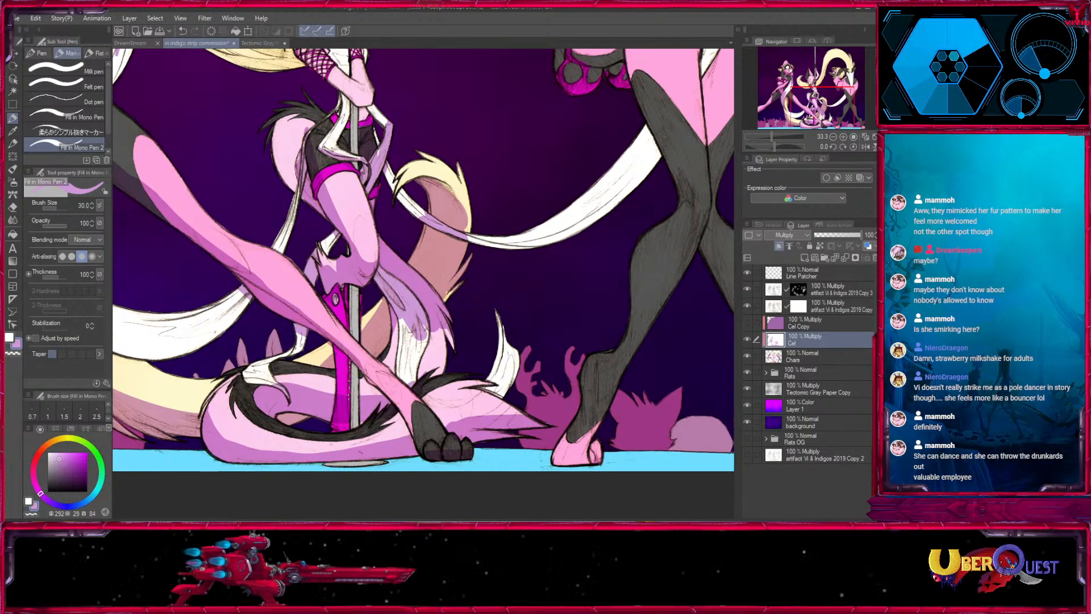
left_click_drag(591, 273, 462, 428)
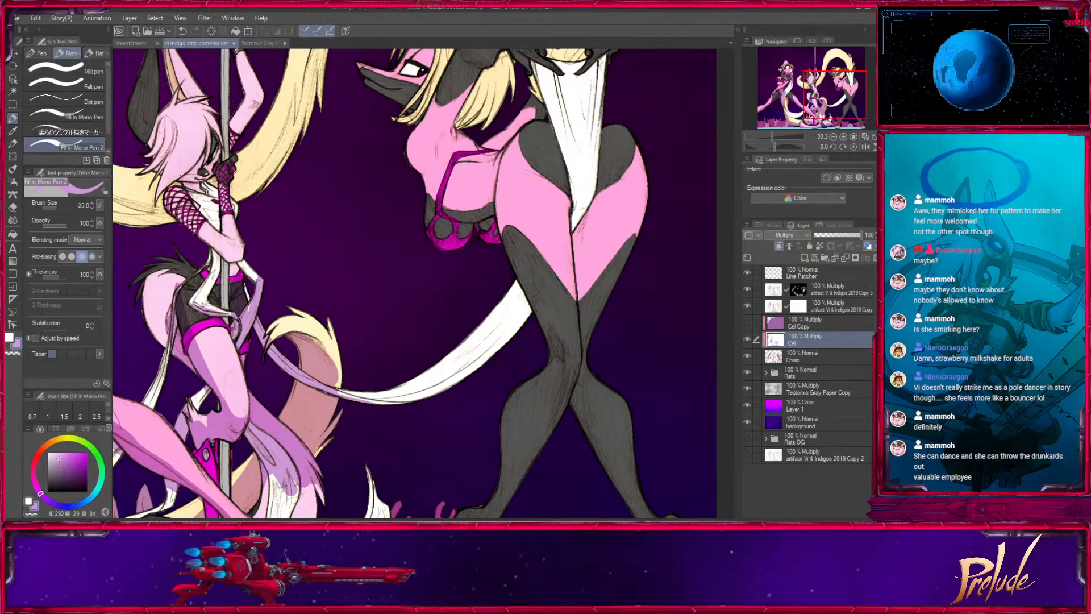
- Shade the sash around the pole dancer's waist and trim it with white, using brush sizes 60 to 70
left_click_drag(232, 232, 408, 325)
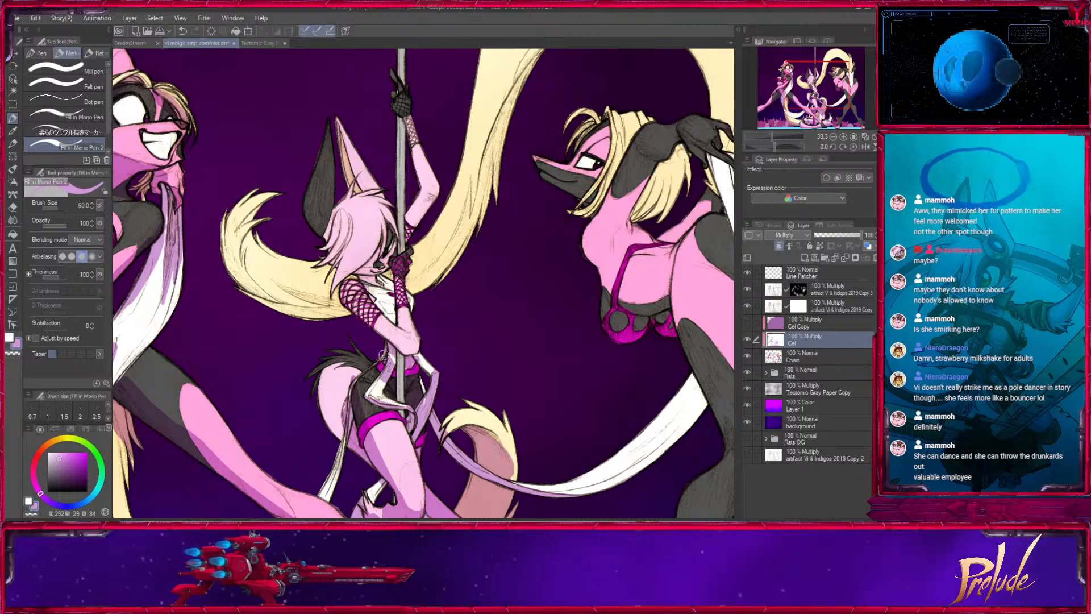
left_click_drag(416, 362, 428, 377)
key("x")
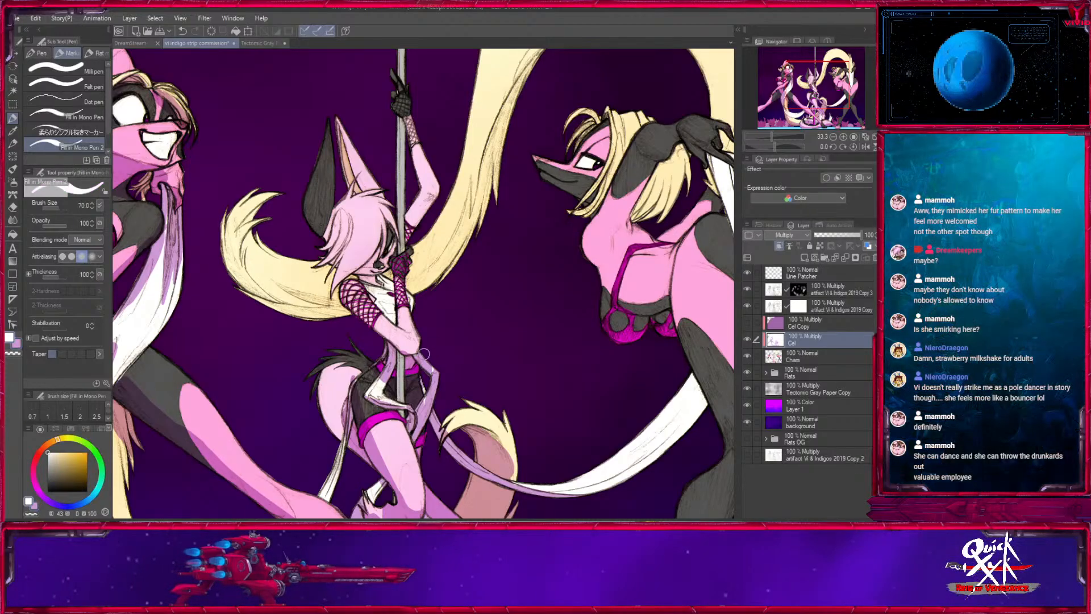
key("bracketleft")
key("x")
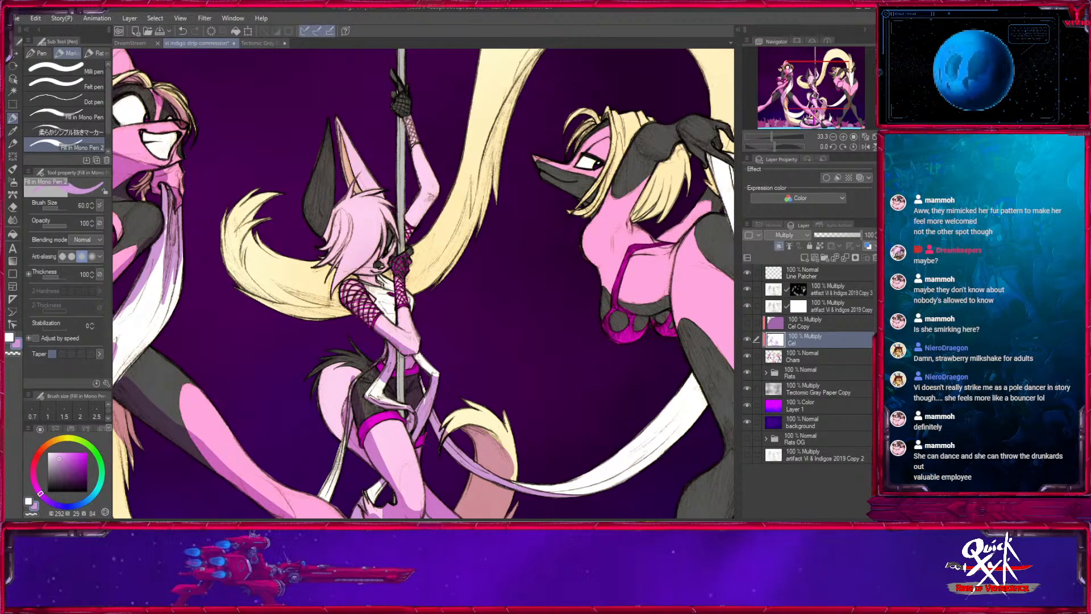
- Paint light purple shadow on the pole dancer's hair, face and raised arm at brush size 50
left_click_drag(363, 279, 388, 328)
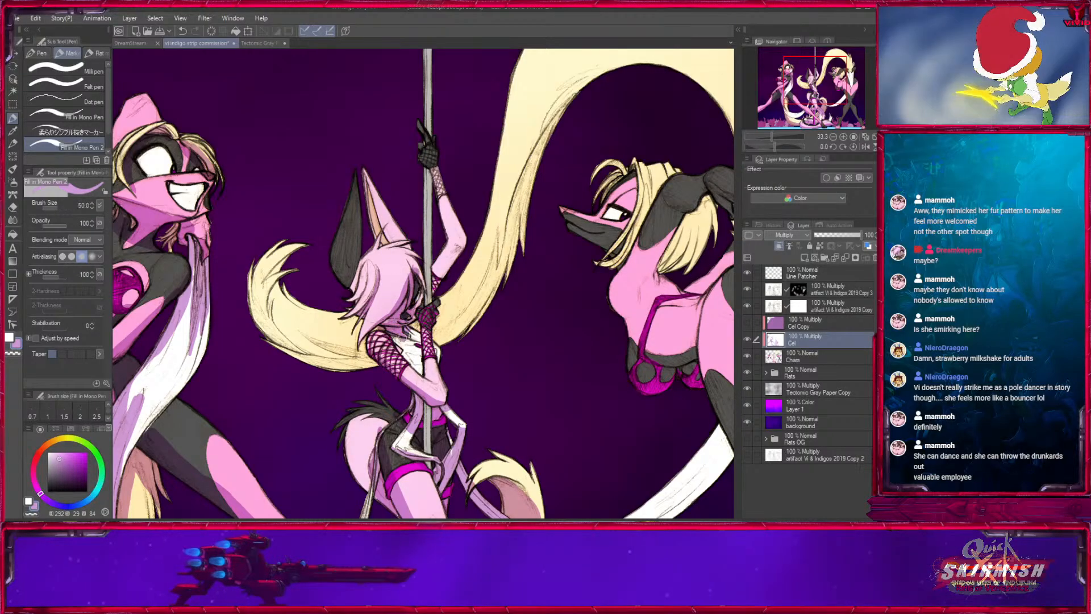
left_click_drag(404, 334, 420, 348)
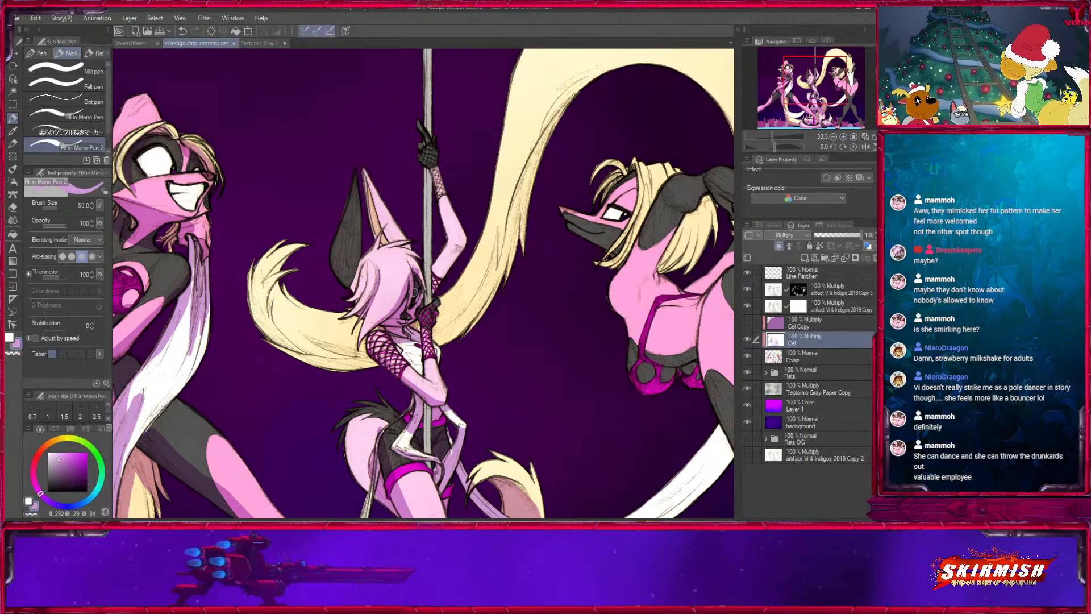
left_click_drag(433, 274, 461, 242)
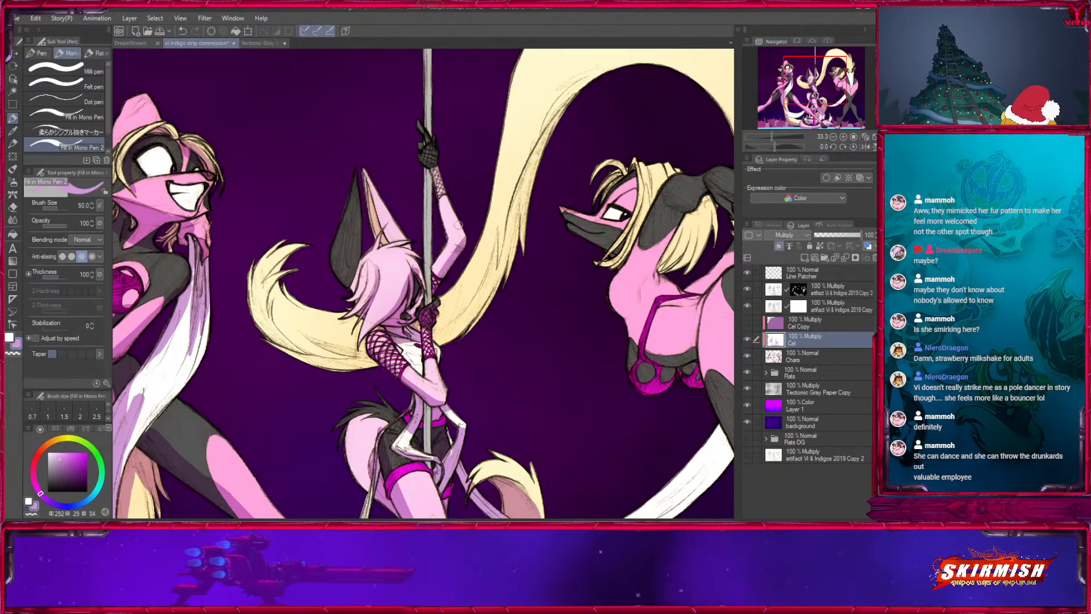
key("[")
key("[")
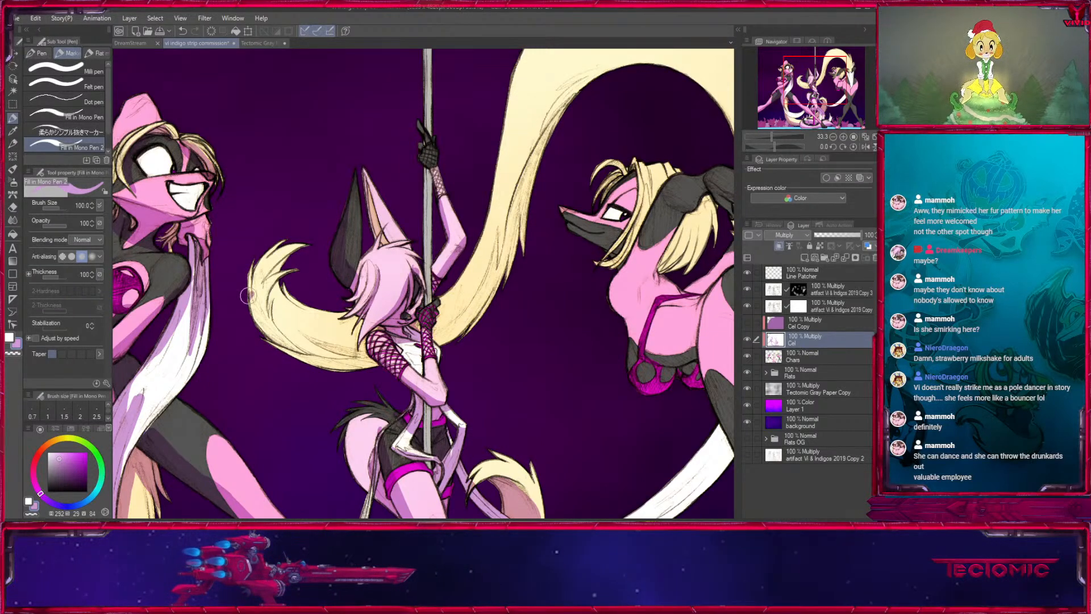
- Shade the outer edge of the cream tail's tip beside the pole dancer, reducing the brush from 100 to 40
left_click_drag(248, 293, 295, 245)
key("[")
key("[")
key("[")
key("[")
mouse_move(256, 291)
left_mouse_down()
mouse_move(295, 269)
mouse_move(257, 307)
mouse_move(270, 341)
left_mouse_up()
key("]")
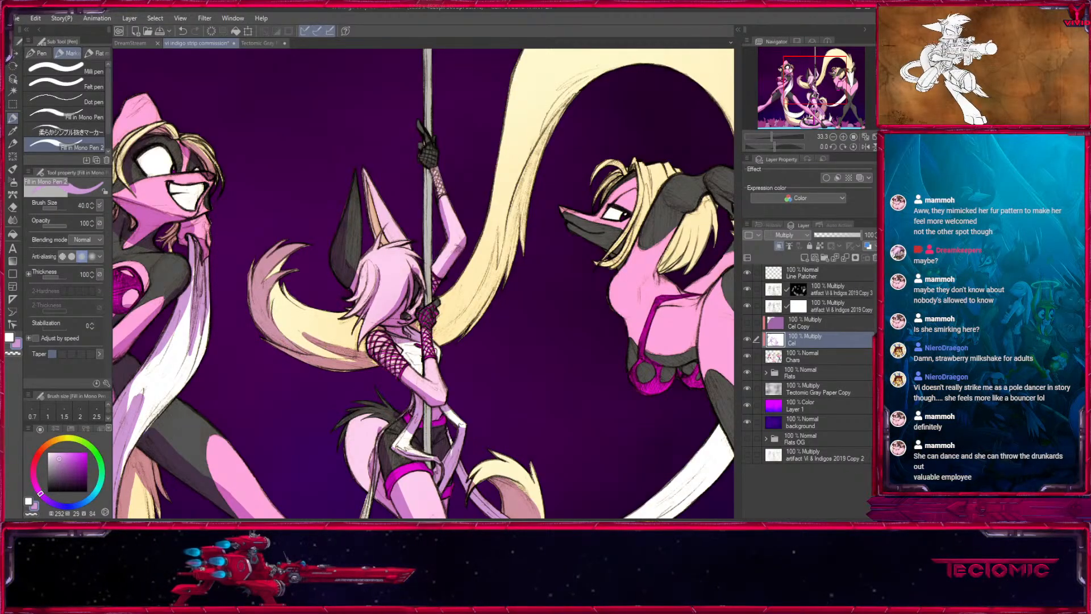
left_click(295, 328, "alt")
- Shade the underside of the cream tail's long rising stretch between the pole and the bending character at brush size 50
key("x")
key("]")
key("]")
left_click_drag(505, 256, 442, 342)
left_click_drag(600, 96, 478, 277)
left_click_drag(419, 327, 382, 454)
key("]")
left_click_drag(392, 398, 430, 282)
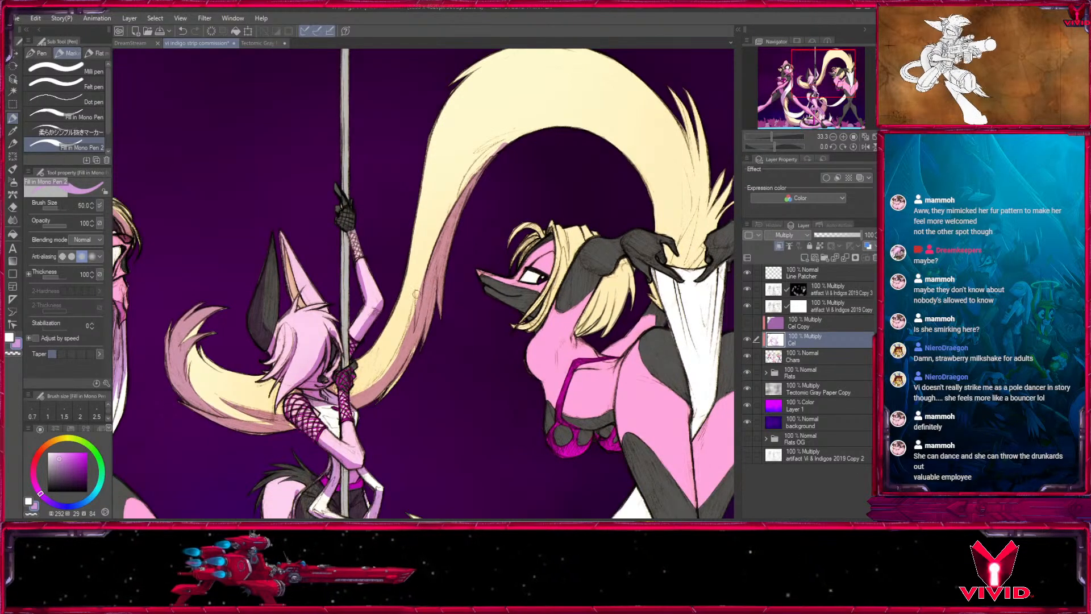
- Shade the base of the cream tail between the bending character's hands at brush size 60, then reduce the brush to 40
left_click_drag(596, 328, 319, 409)
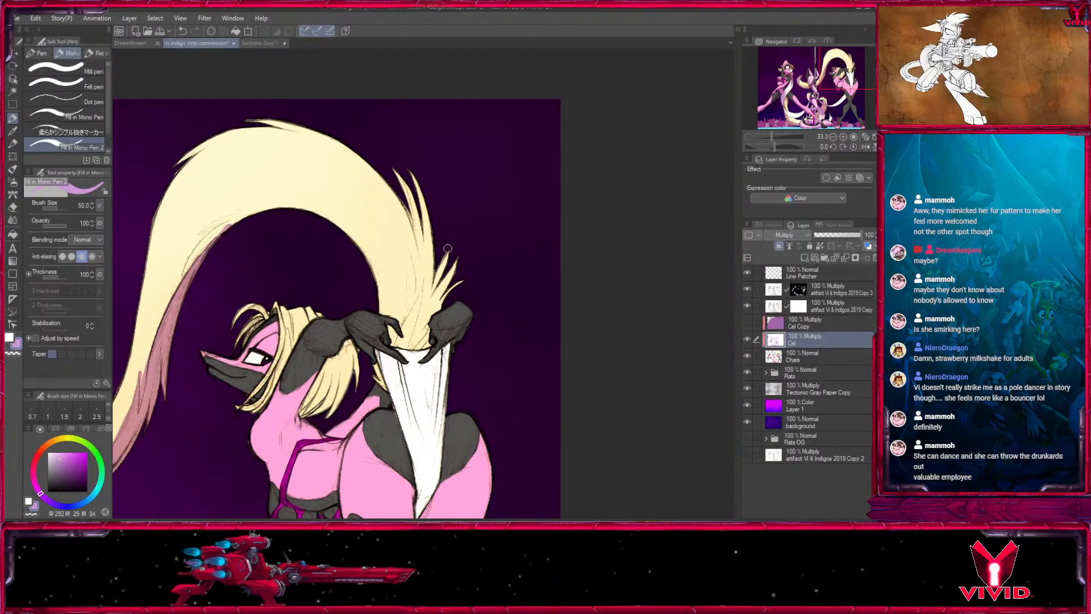
key("]")
mouse_move(420, 297)
left_mouse_down()
mouse_move(403, 346)
mouse_move(455, 268)
left_mouse_up()
left_click_drag(433, 318, 446, 255)
left_click_drag(216, 360, 328, 218)
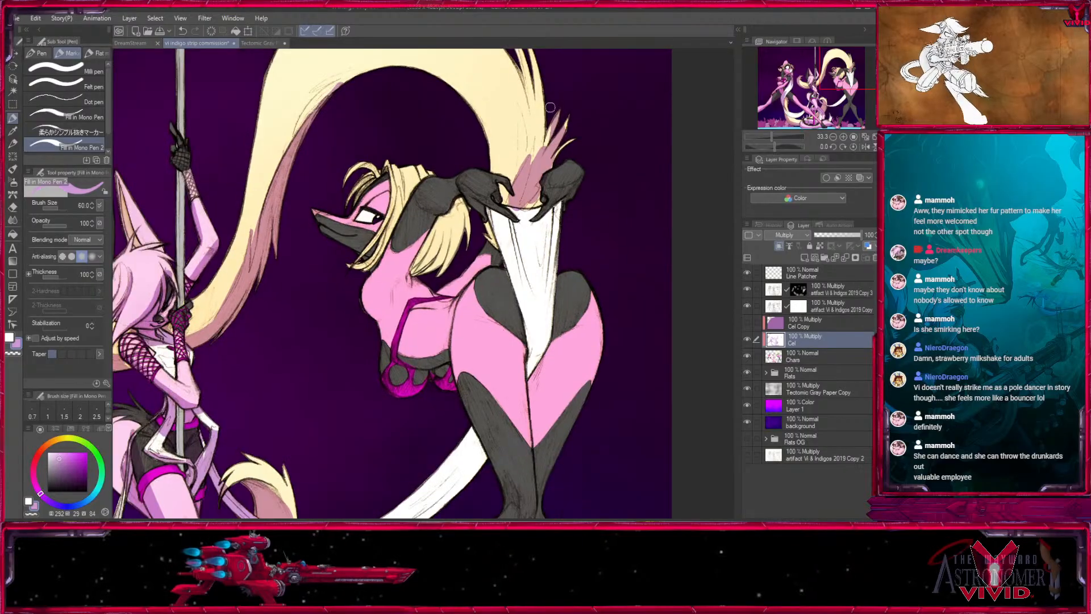
key("[")
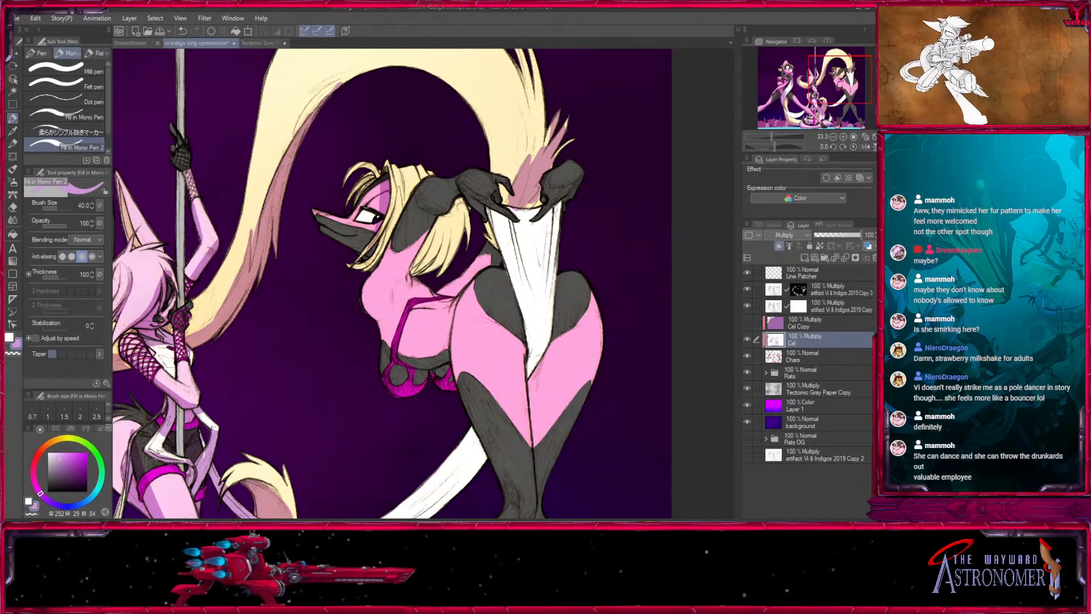
- Shade the bending character's hair, raised upper arm and side of the chest, enlarging the brush to 70 and 80
key("]")
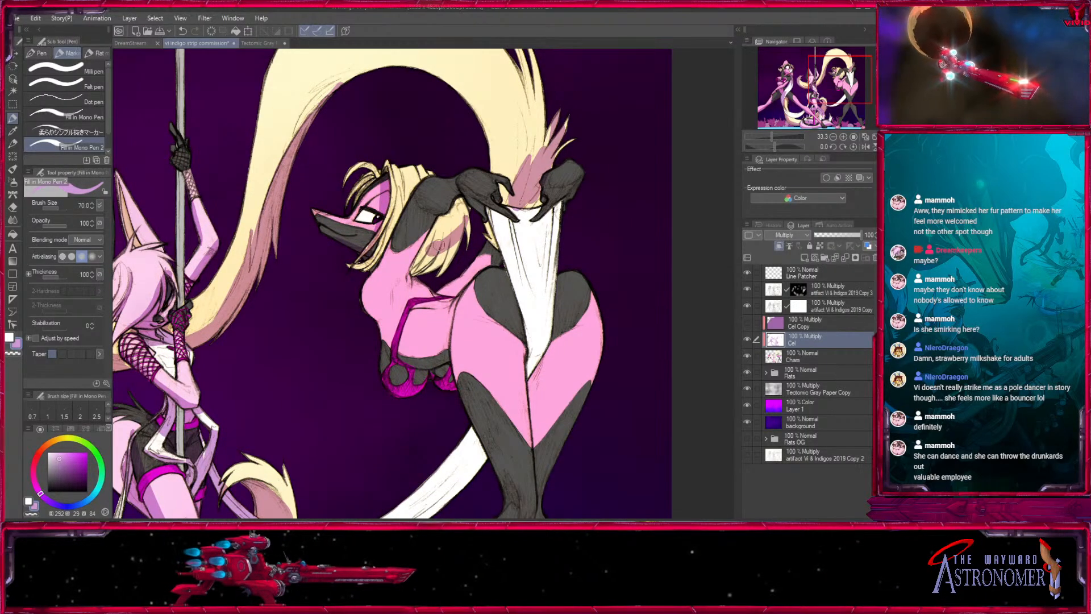
left_click_drag(443, 252, 439, 270)
key("]")
left_click_drag(421, 211, 359, 317)
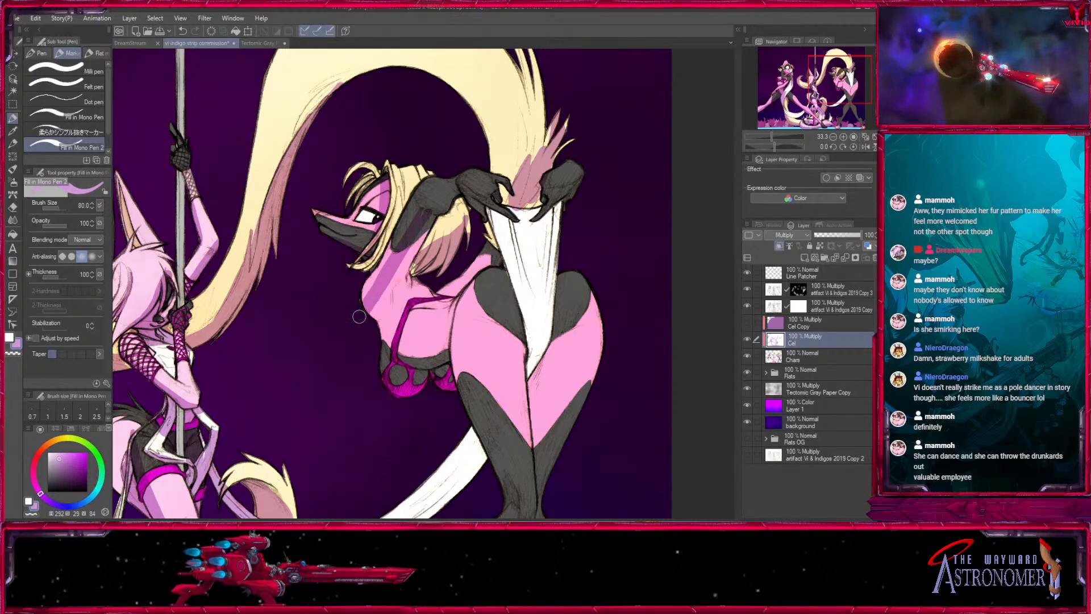
left_click_drag(430, 213, 376, 325)
mouse_move(417, 185)
left_mouse_down()
mouse_move(361, 262)
mouse_move(369, 287)
left_mouse_up()
- Shade the lower end of the white tail underside between the bending character's hips at brush size 60
key("bracketleft")
key("bracketleft")
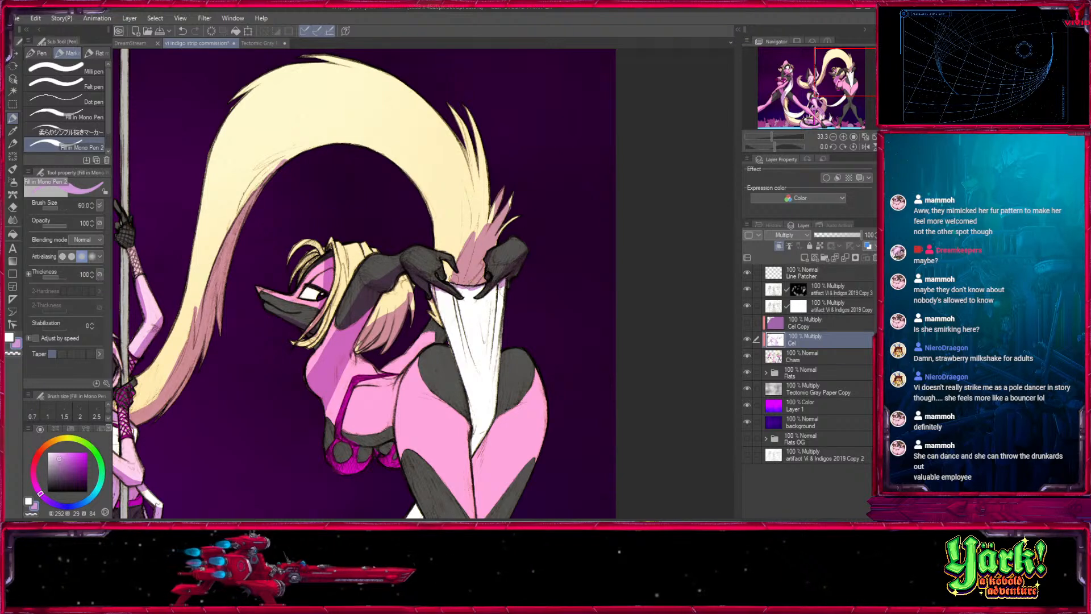
key("bracketleft")
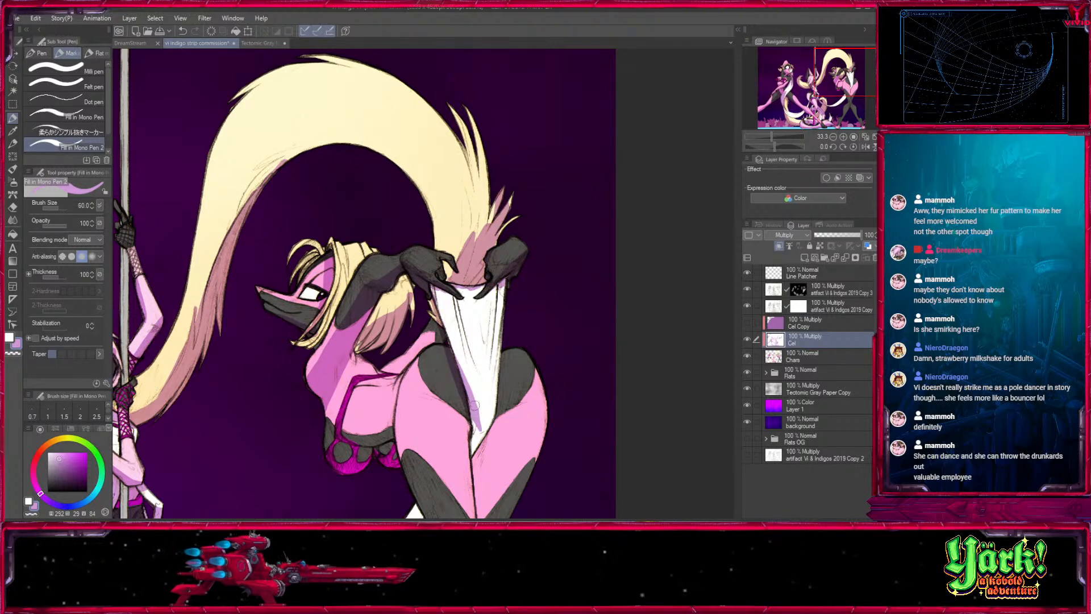
left_click_drag(479, 377, 474, 181)
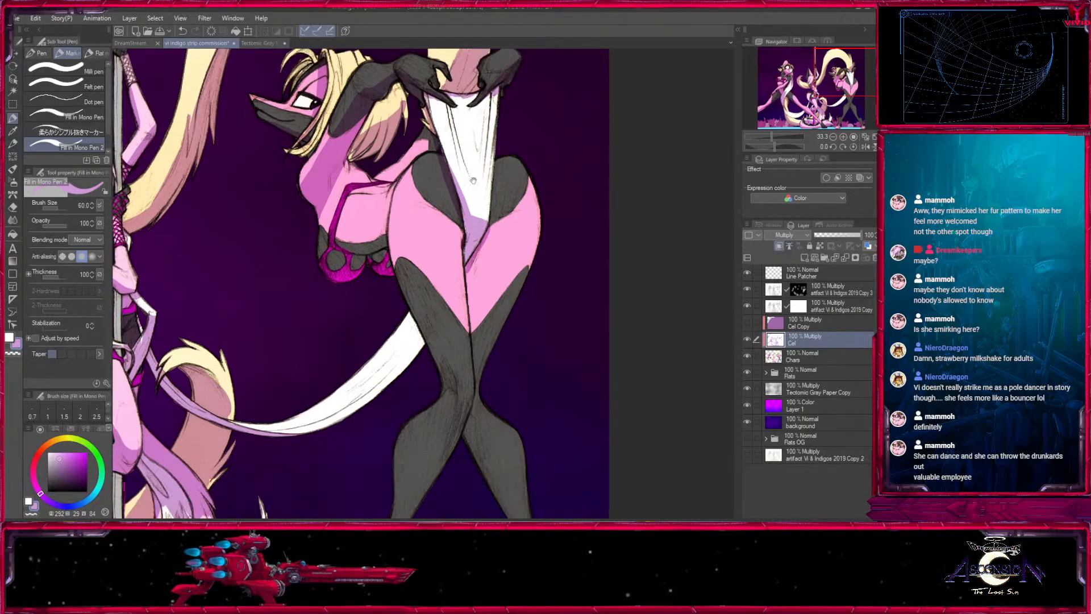
- Shade the outer side of the bending character's near thigh and her chest and top, enlarging the brush to 100
left_click_drag(396, 218, 457, 320)
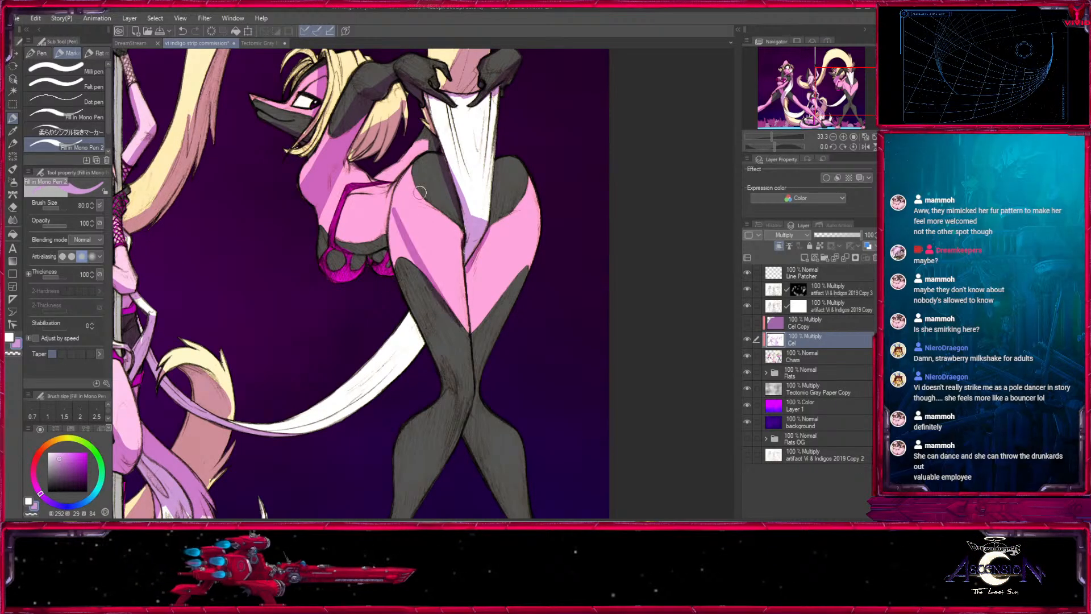
key("bracketright")
key("bracketright")
key("bracketright")
left_click_drag(400, 200, 413, 310)
left_click_drag(312, 204, 350, 266)
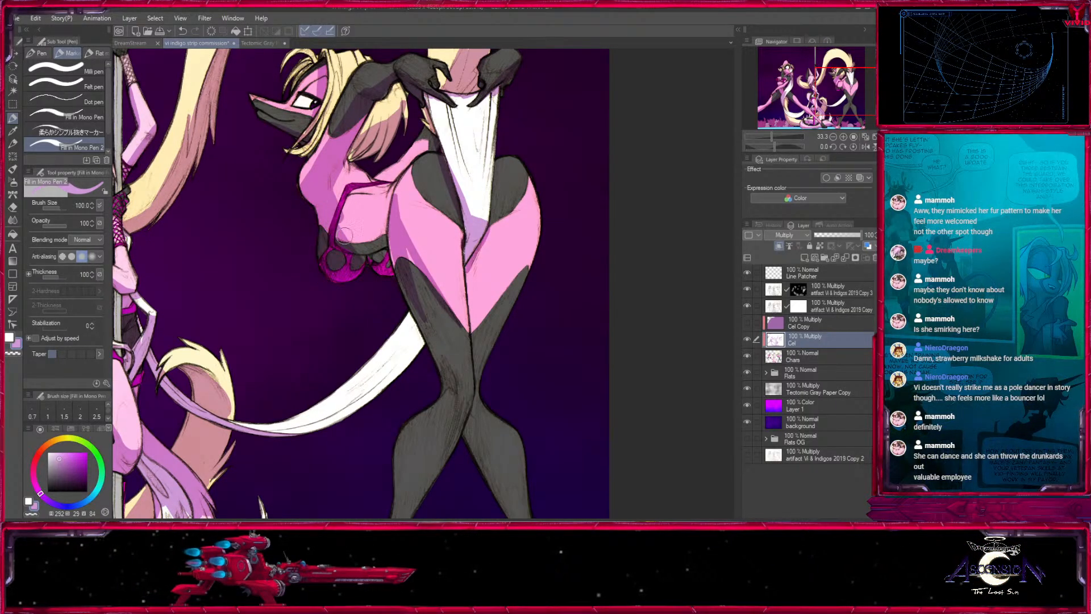
left_click_drag(383, 205, 379, 236)
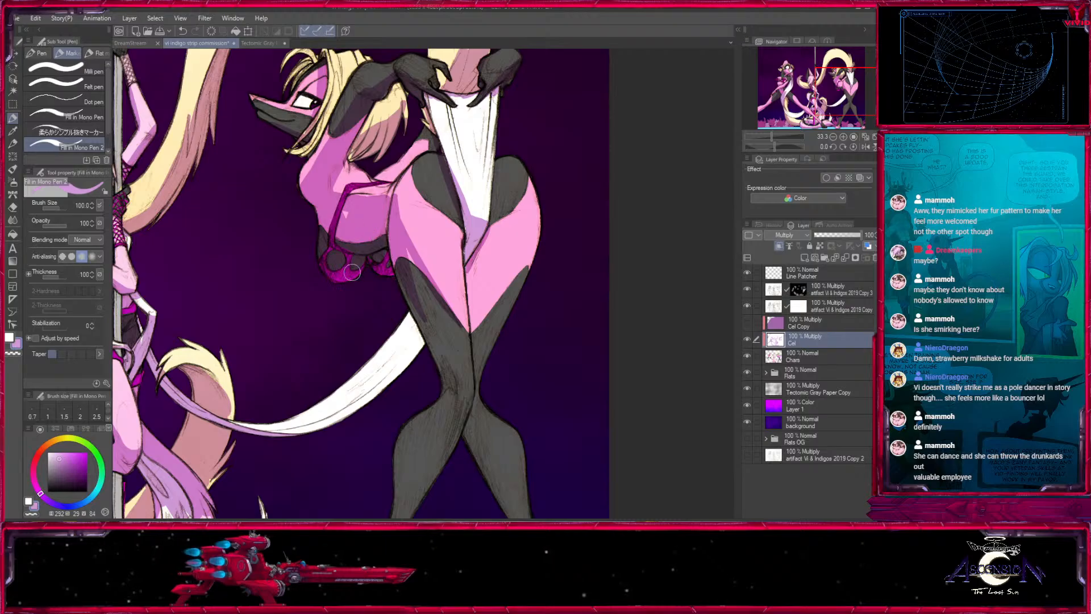
- Shade the bending character's far thigh below the white tail underside at brush size 80
left_click_drag(554, 236, 457, 433)
key("bracketleft")
key("bracketleft")
left_click_drag(464, 284, 450, 401)
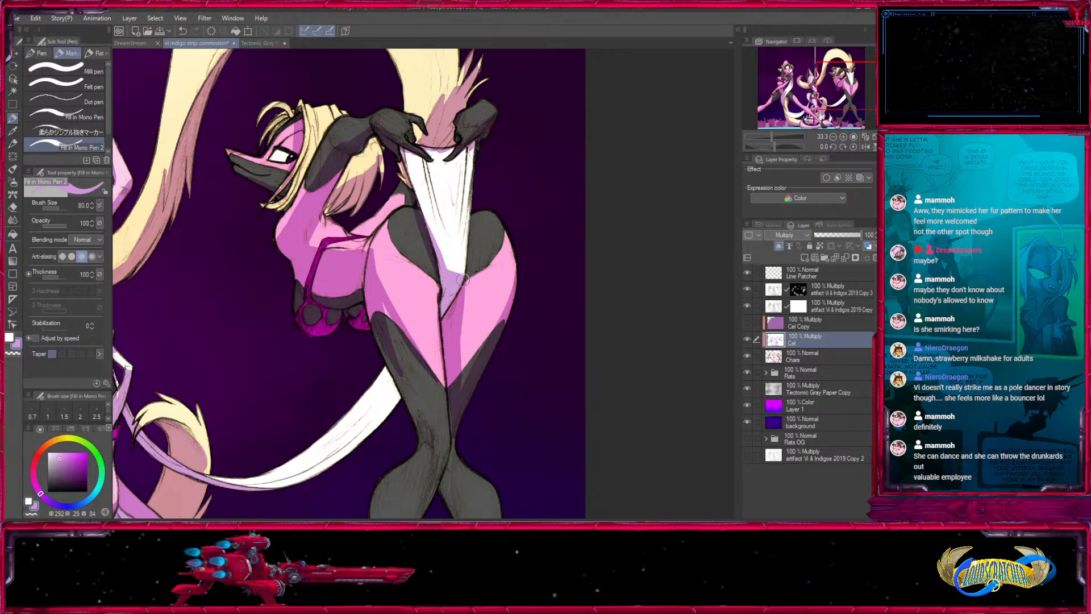
left_click_drag(462, 280, 483, 352)
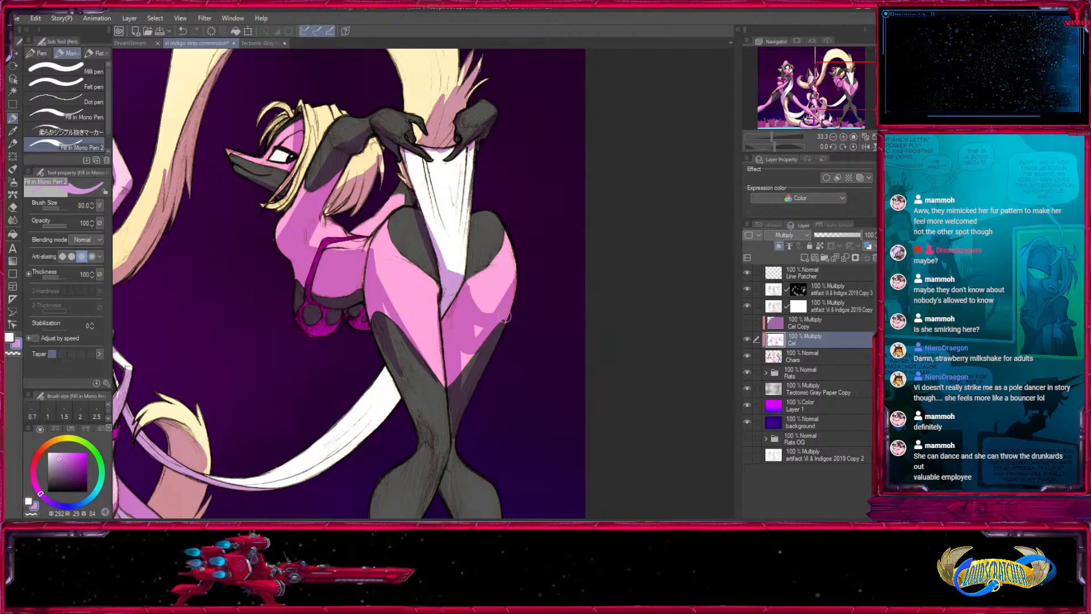
- Reshape the shadow on the bending character's far thigh, alternating between white to trim and light purple to fill
key("x")
left_click_drag(477, 284, 509, 280)
key("x")
left_click_drag(489, 316, 467, 380)
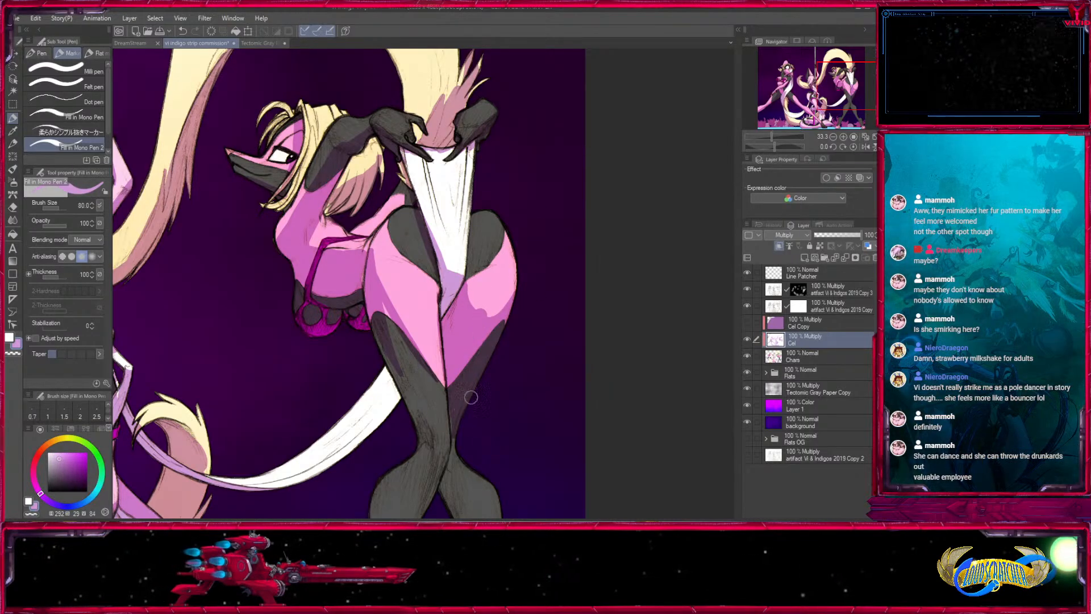
key("x")
mouse_move(473, 280)
left_mouse_down()
mouse_move(471, 292)
mouse_move(511, 296)
mouse_move(492, 305)
mouse_move(486, 328)
mouse_move(498, 323)
mouse_move(476, 255)
left_mouse_up()
key("[")
key("[")
key("x")
key("]")
mouse_move(464, 336)
left_mouse_down()
mouse_move(455, 420)
mouse_move(474, 392)
left_mouse_up()
- Shade the bending character's near thigh and the white tail stretch right behind her legs, then reduce the brush
key("]")
left_click_drag(393, 268, 436, 354)
left_click_drag(412, 304, 433, 373)
key("[")
key("[")
key("[")
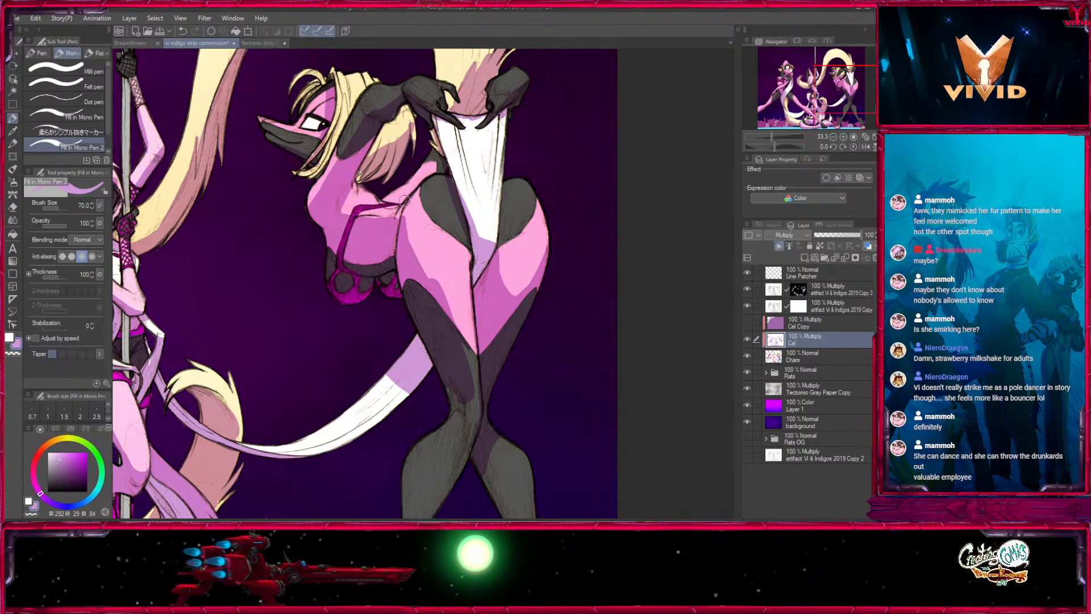
- Refine the inner thigh shadow with white at brush size 50 and extend light purple down to the knee at 70
key("[")
left_click_drag(472, 279, 459, 331)
key("x")
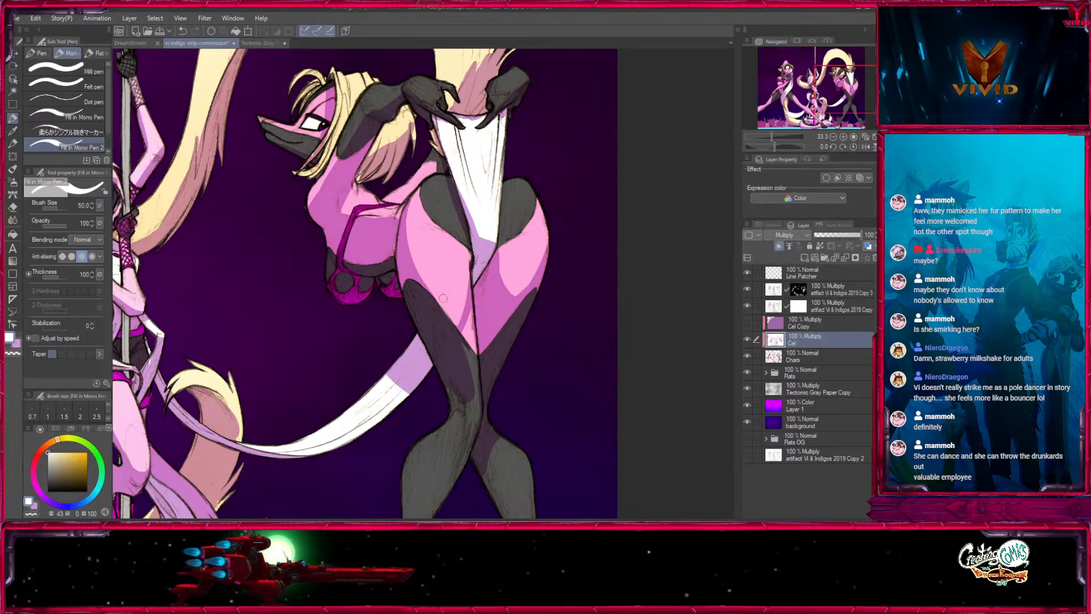
key("]")
left_click(443, 297, "alt")
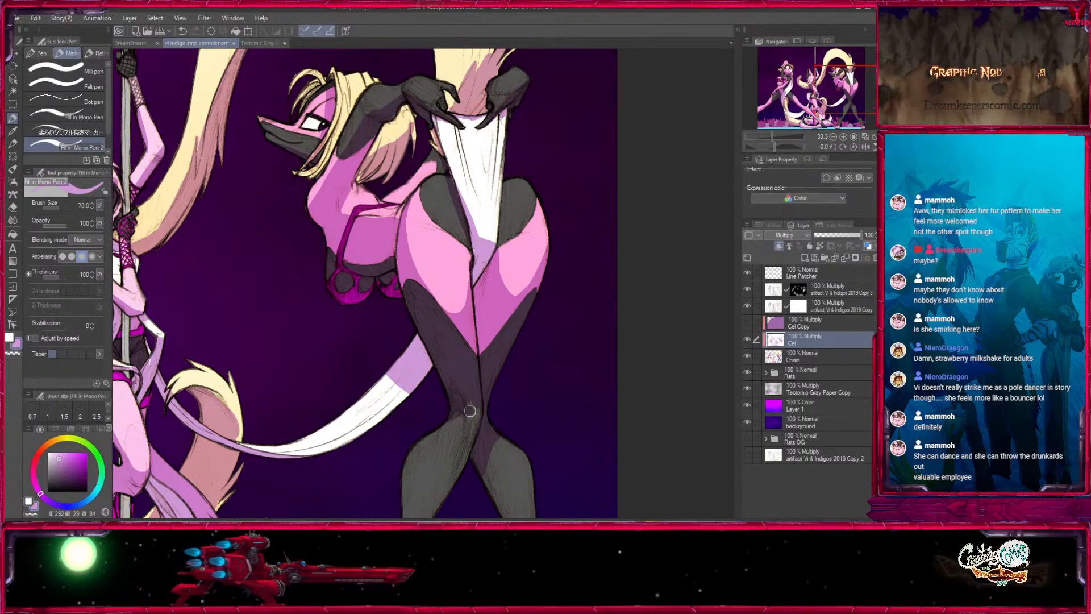
left_click_drag(478, 388, 503, 265)
- Shade the bending character's crossed knees, lower legs and feet at brush sizes 50 and 60
key("]")
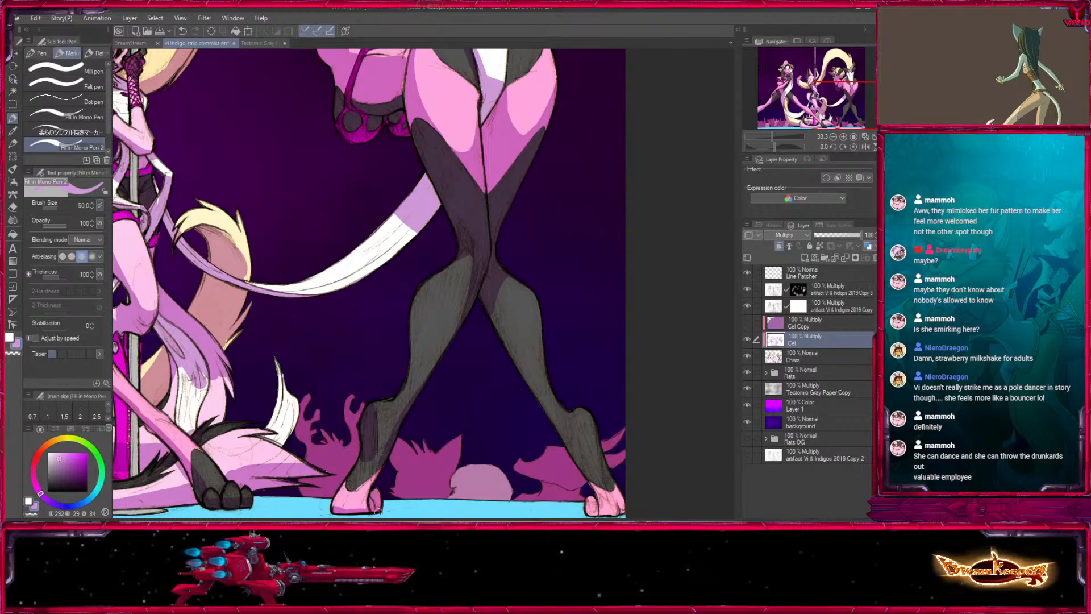
left_click_drag(469, 302, 390, 370)
left_click_drag(435, 328, 401, 224)
key("]")
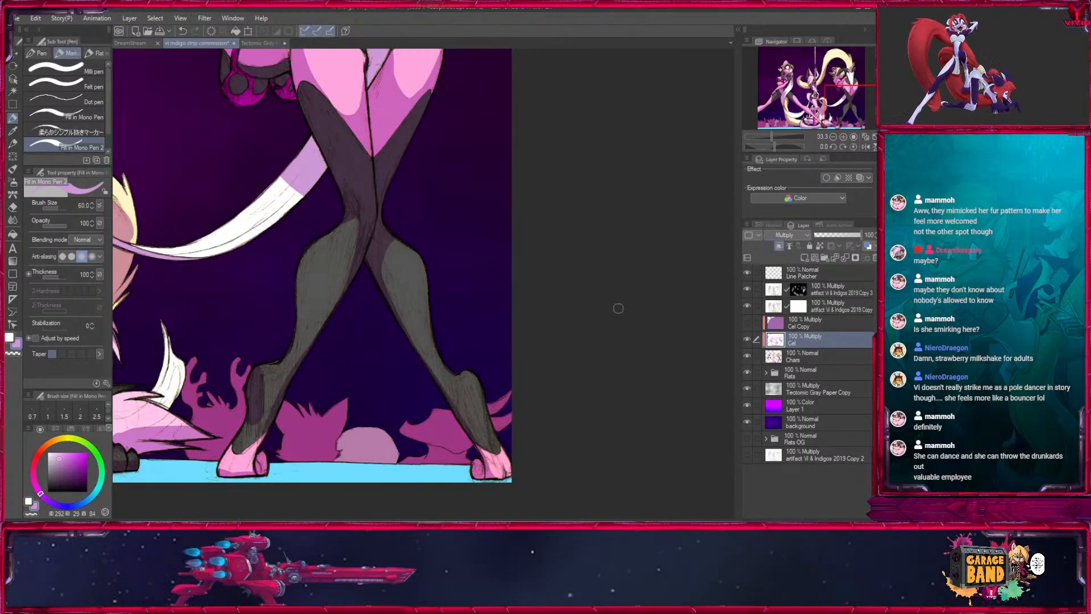
- At 100% zoom, shade the upper lock of hair flicking out behind the grinning character's head at brush size 25
left_click_drag(317, 339, 786, 297)
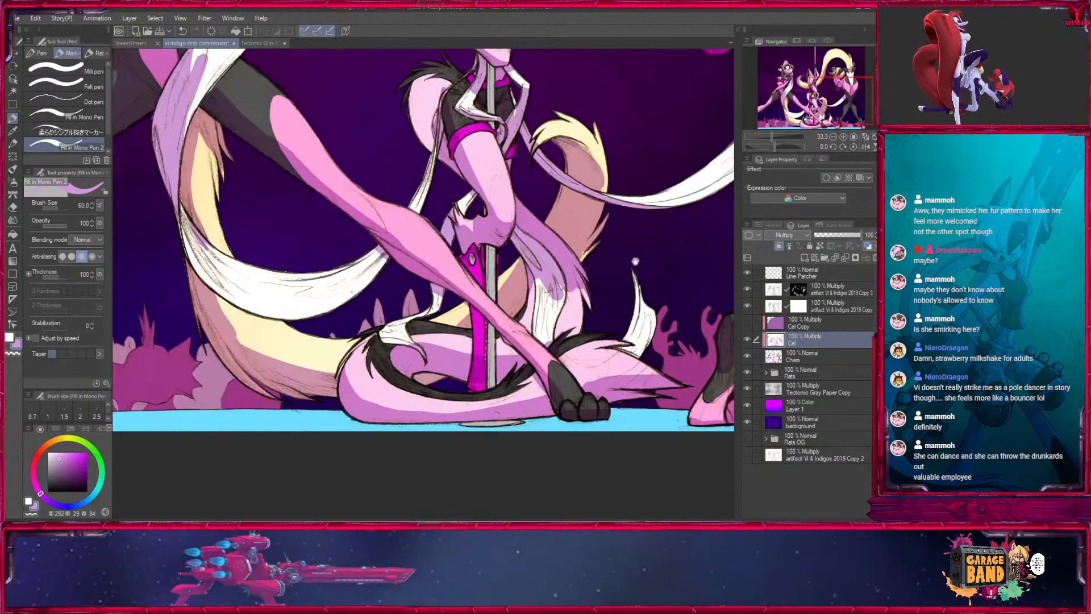
left_click_drag(500, 102, 613, 500)
left_click_drag(717, 136, 859, 132)
left_click(852, 137)
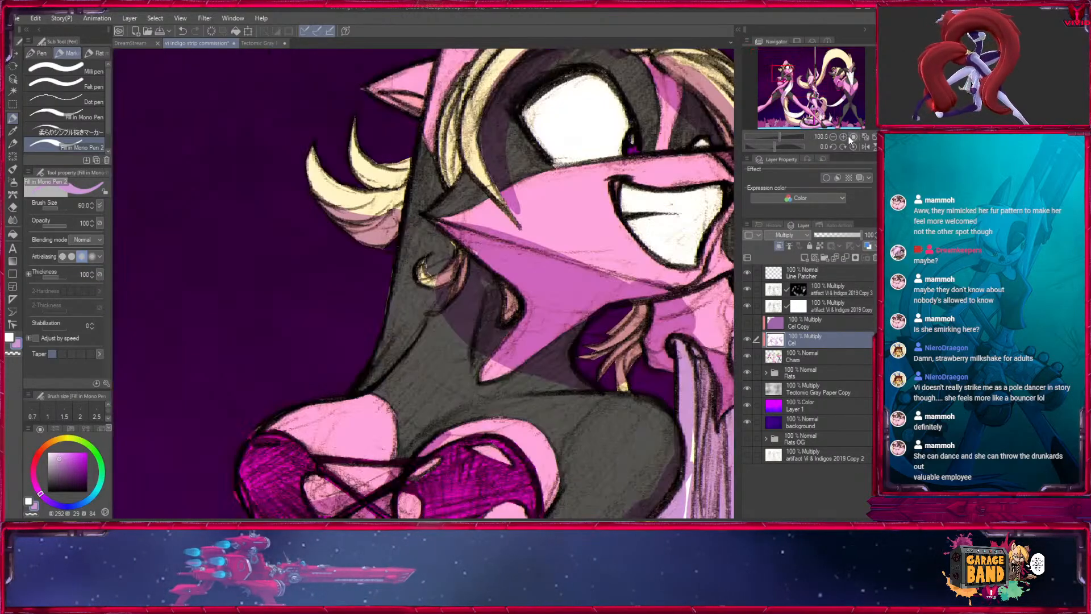
left_click_drag(548, 143, 465, 295)
key("bracketleft")
key("bracketleft")
key("bracketleft")
key("bracketleft")
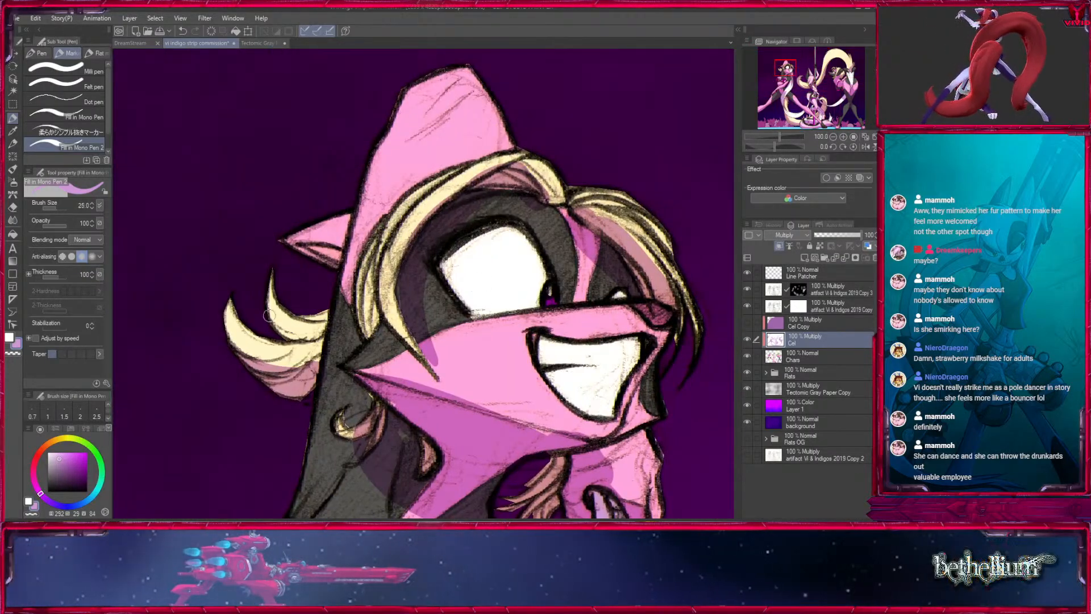
left_click_drag(269, 312, 310, 337)
key("x")
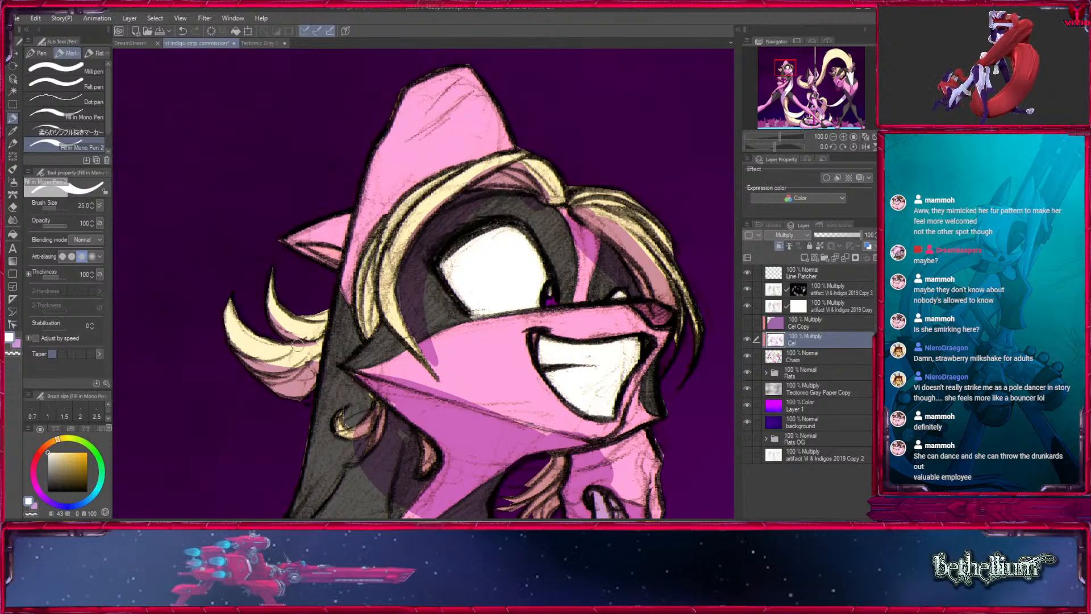
- Add finer light purple shadows inside the grinning character's back hair locks at brush size 15
key("x")
key("bracketleft")
key("bracketleft")
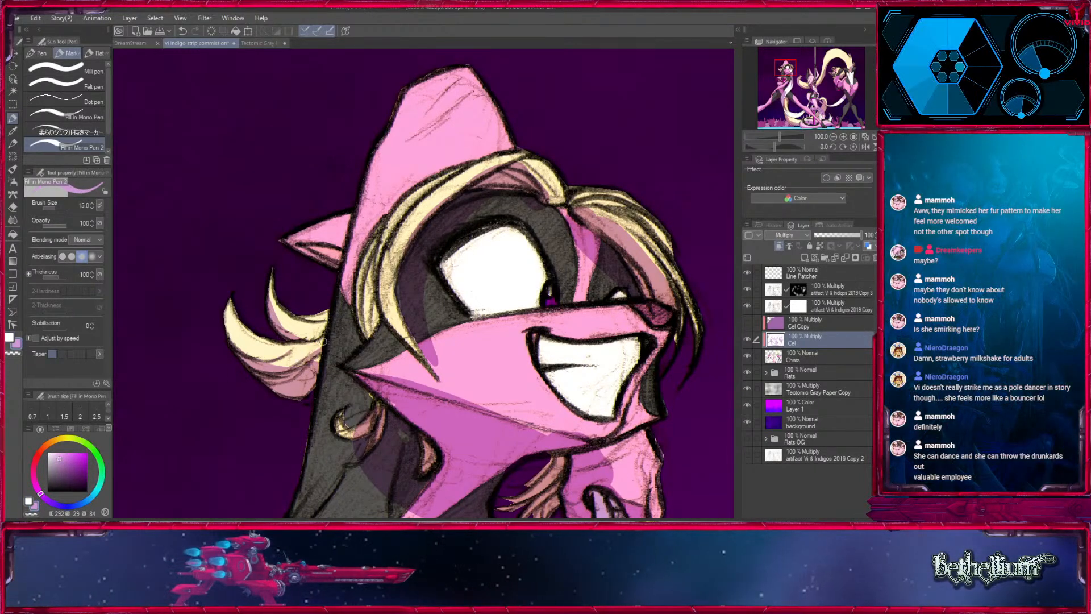
left_click_drag(320, 343, 294, 371)
left_click_drag(267, 354, 212, 394)
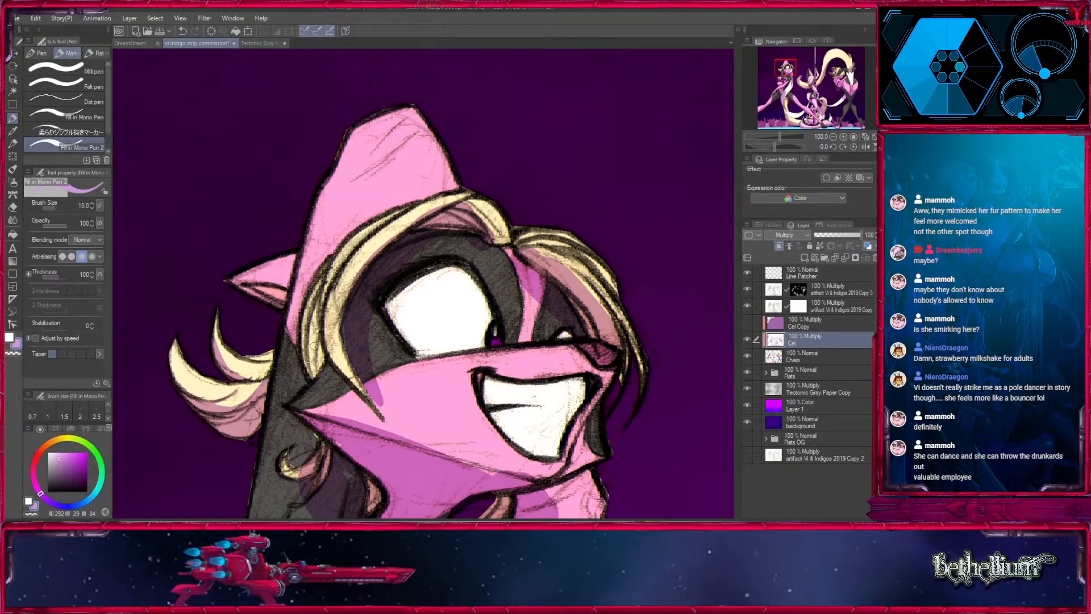
- Shade the small ear behind the grinning character's head at brush size 17, then switch to white
key("bracketright")
key("bracketright")
key("bracketleft")
mouse_move(232, 281)
left_mouse_down()
mouse_move(286, 281)
mouse_move(282, 303)
left_mouse_up()
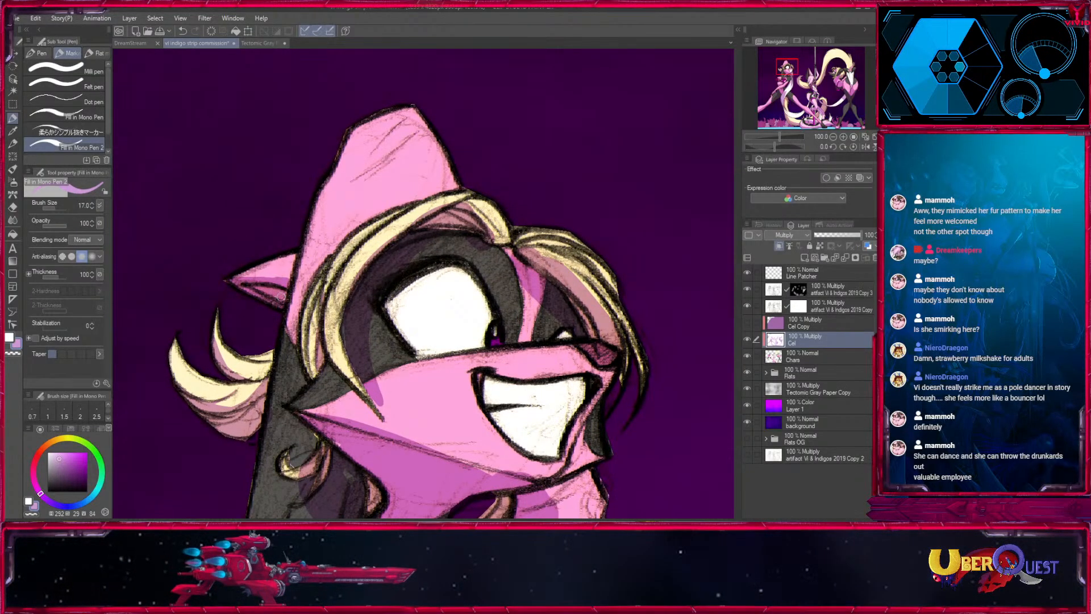
key("x")
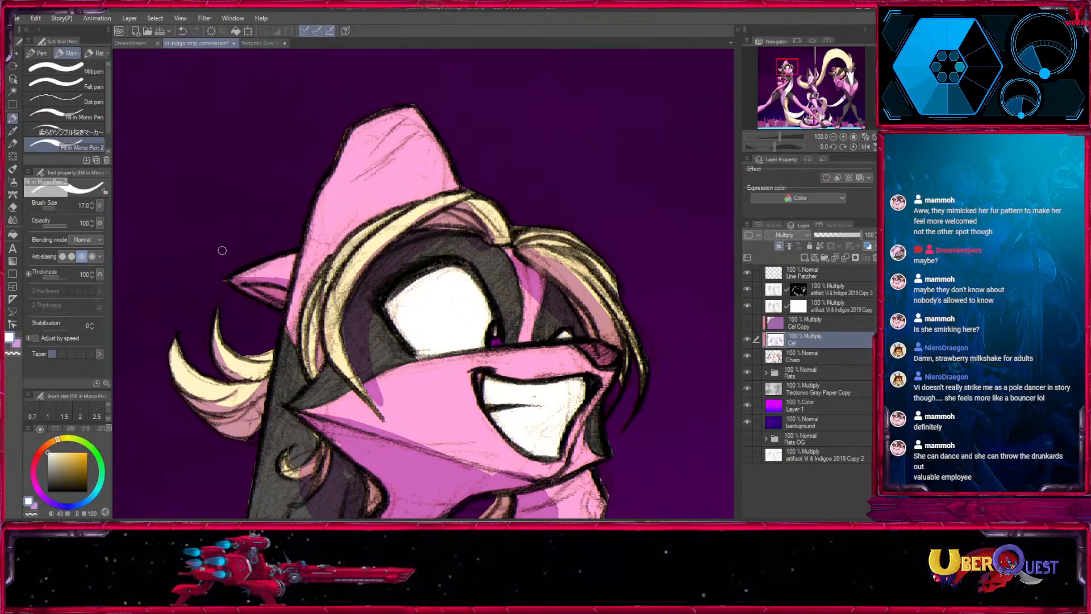
- Shade the dark mask under the grinning character's bangs at brush size 30 and clean the hair edges with white at 20
left_click(525, 263, "alt")
key("bracketright")
key("bracketright")
left_click_drag(410, 244, 506, 255)
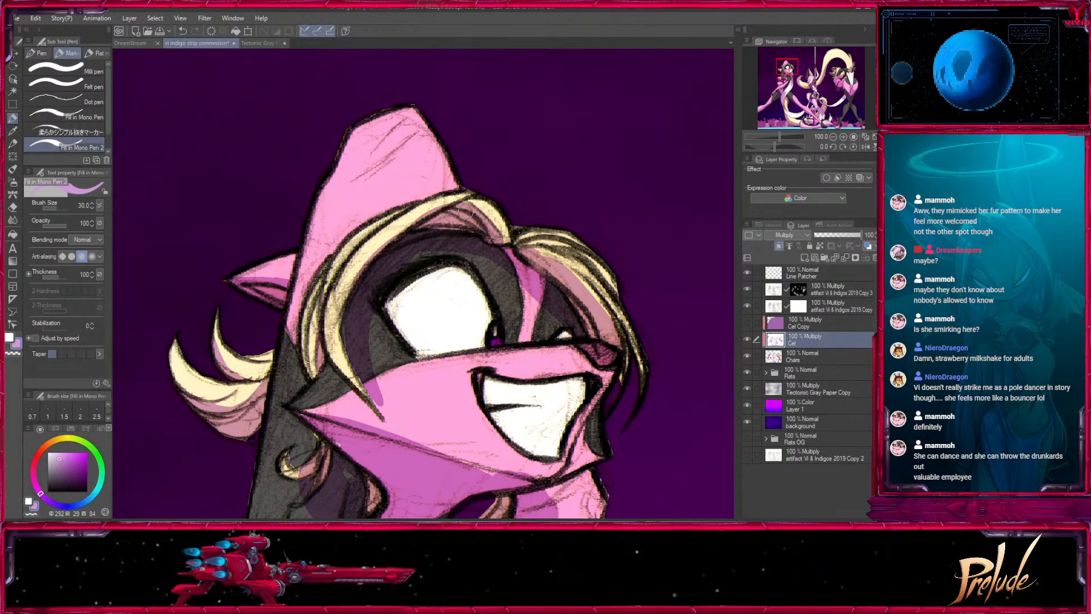
key("x")
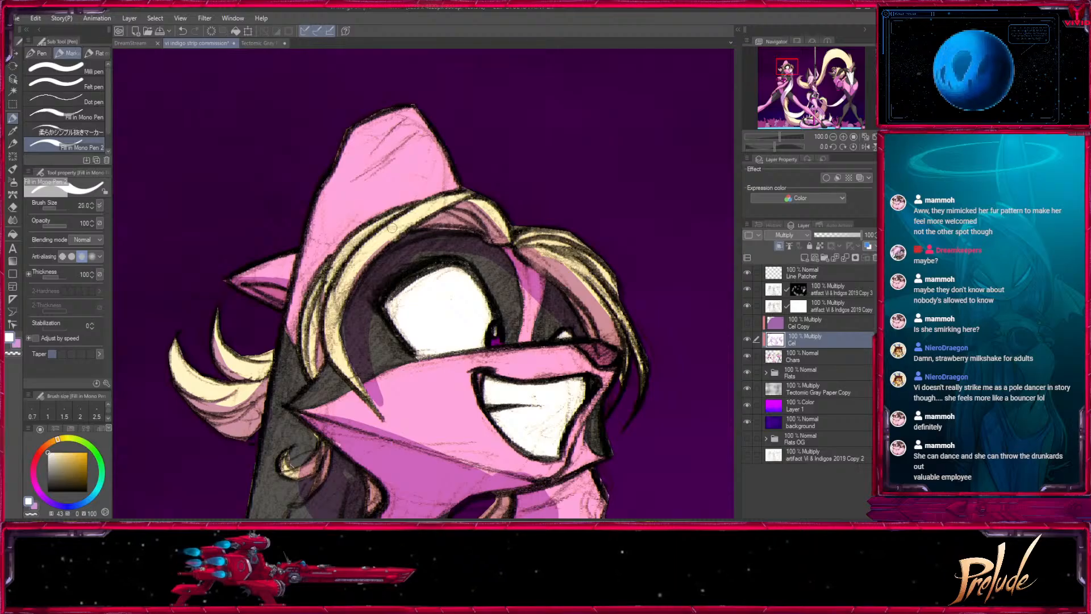
left_click_drag(354, 277, 342, 214)
left_click_drag(361, 329, 369, 340)
- Refine the shadows along the grinning character's side hair and around the eye mask, alternating light purple and white
key("x")
mouse_move(334, 244)
left_mouse_down()
mouse_move(340, 307)
mouse_move(214, 263)
left_mouse_up()
key("x")
key("x")
left_click_drag(278, 335, 385, 448)
- Shade the lower inner edge of the grinning character's tall pink ear at brush size 20
left_click_drag(429, 248, 421, 326)
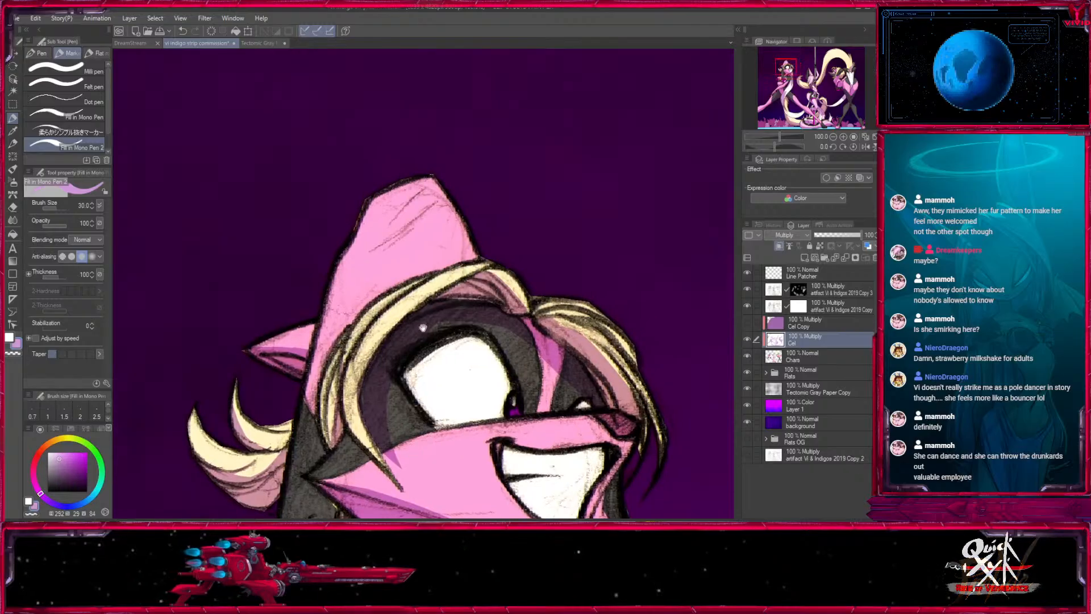
key("[")
key("]")
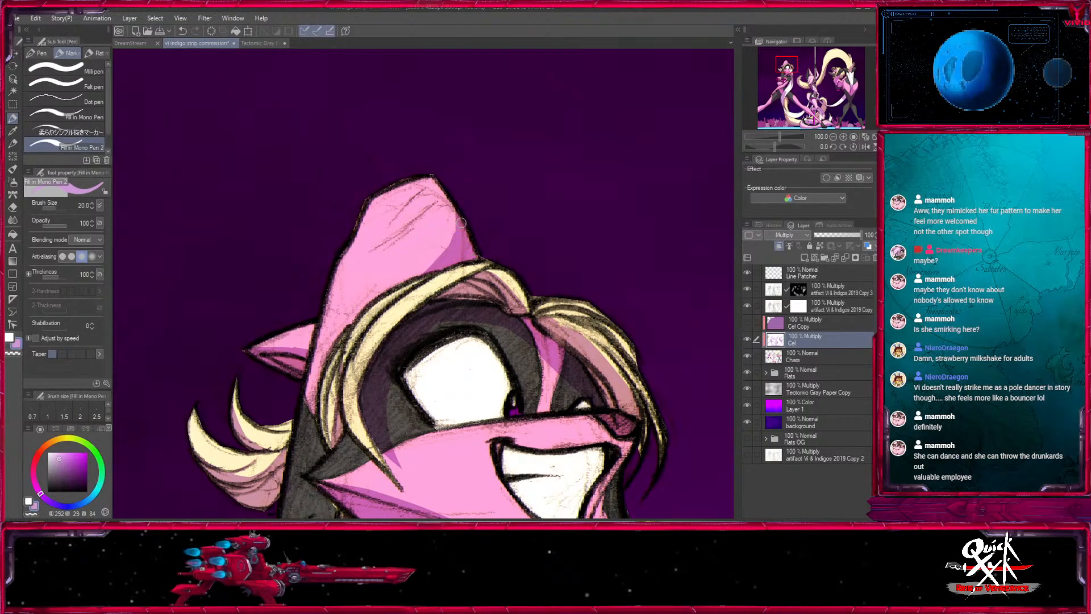
left_click_drag(461, 222, 459, 213)
- Shade the far eye and the outer edge of the large near eye's white on the grinning character, reducing the brush to 17
left_click_drag(552, 304, 374, 177)
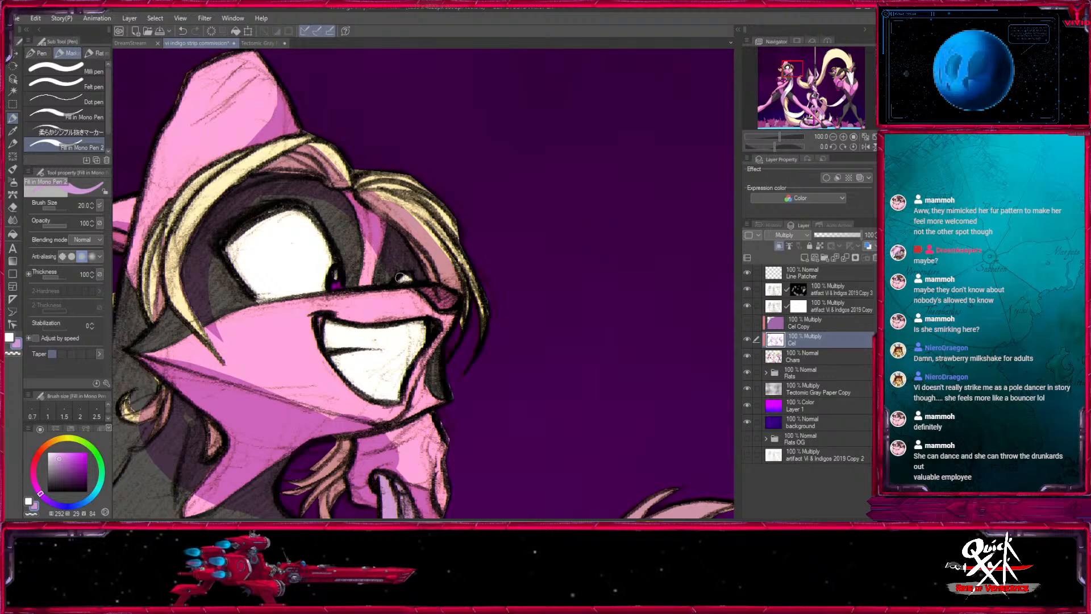
left_click_drag(392, 262, 454, 255)
key("[")
mouse_move(315, 216)
left_mouse_down()
mouse_move(304, 262)
mouse_move(339, 290)
left_mouse_up()
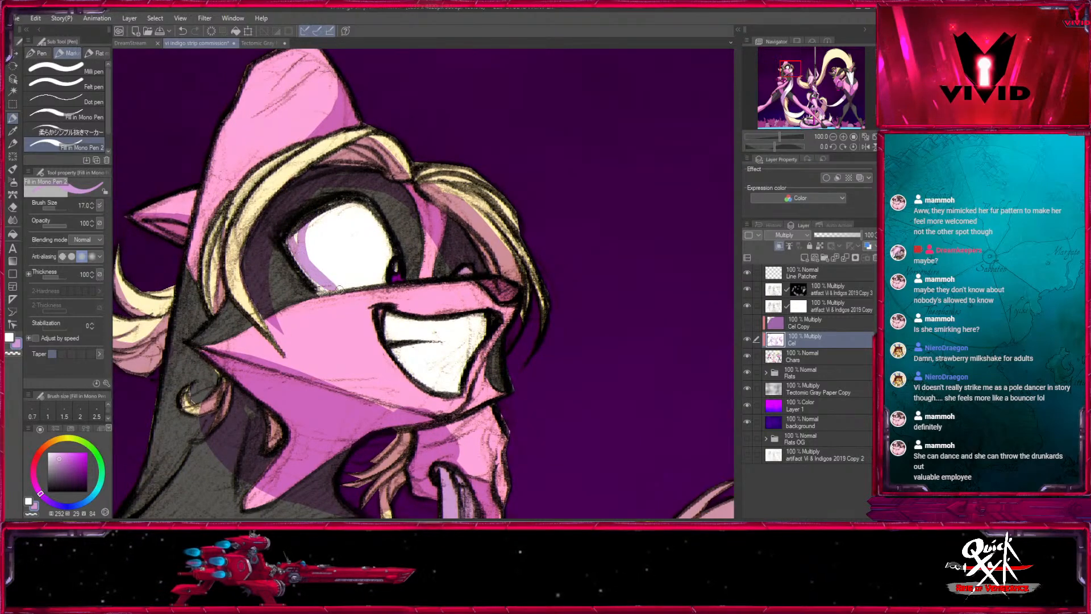
mouse_move(310, 254)
left_mouse_down()
mouse_move(345, 286)
mouse_move(304, 269)
left_mouse_up()
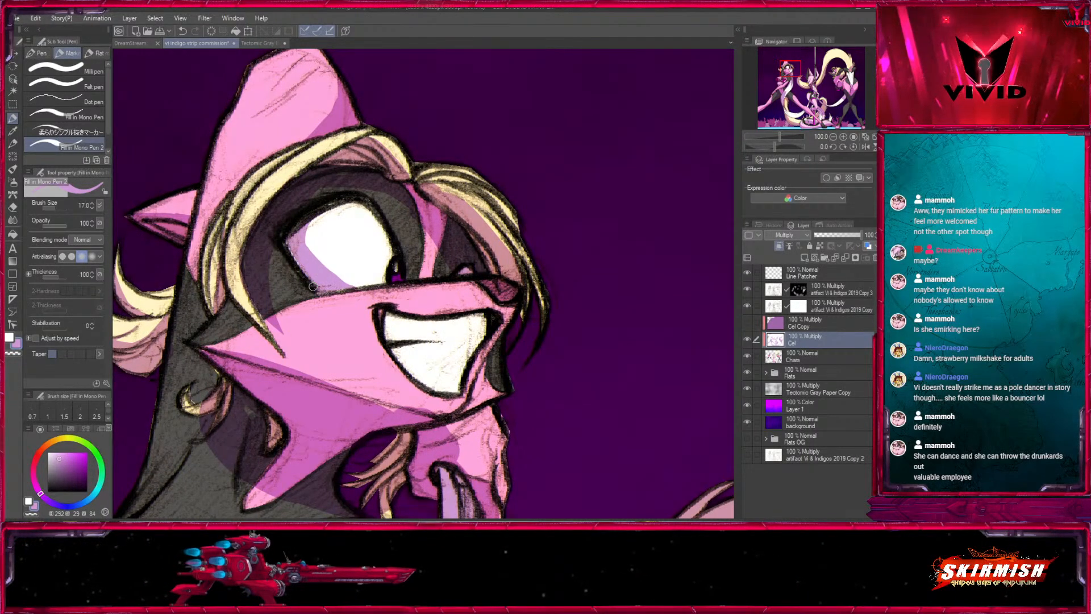
left_click_drag(540, 309, 491, 269)
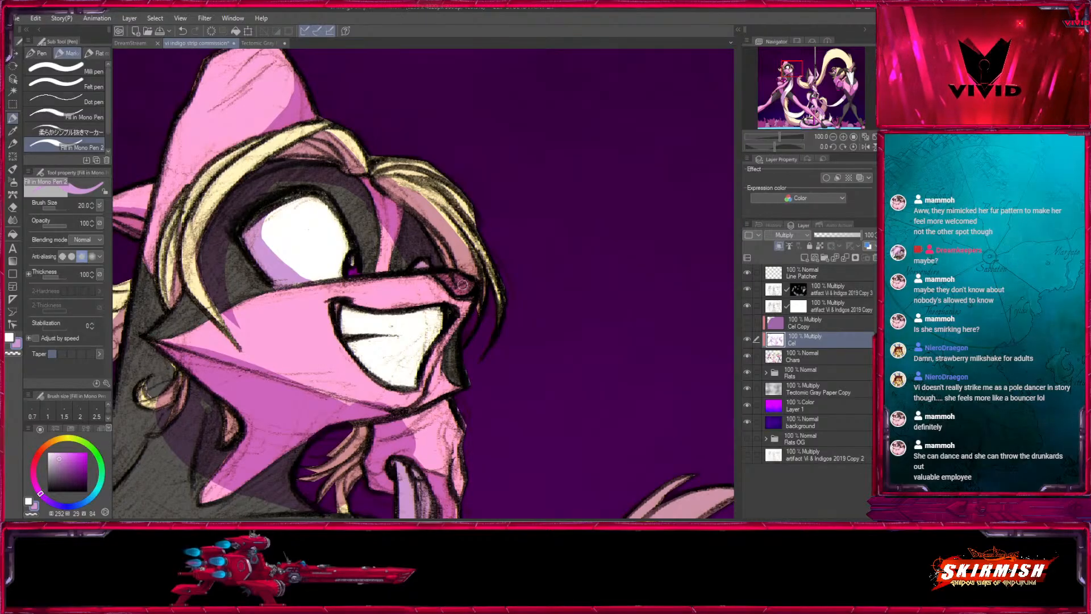
- Shade the grinning character's upper teeth at brush size 15, then set the brush to 20 with light purple active
left_click_drag(439, 309, 508, 239)
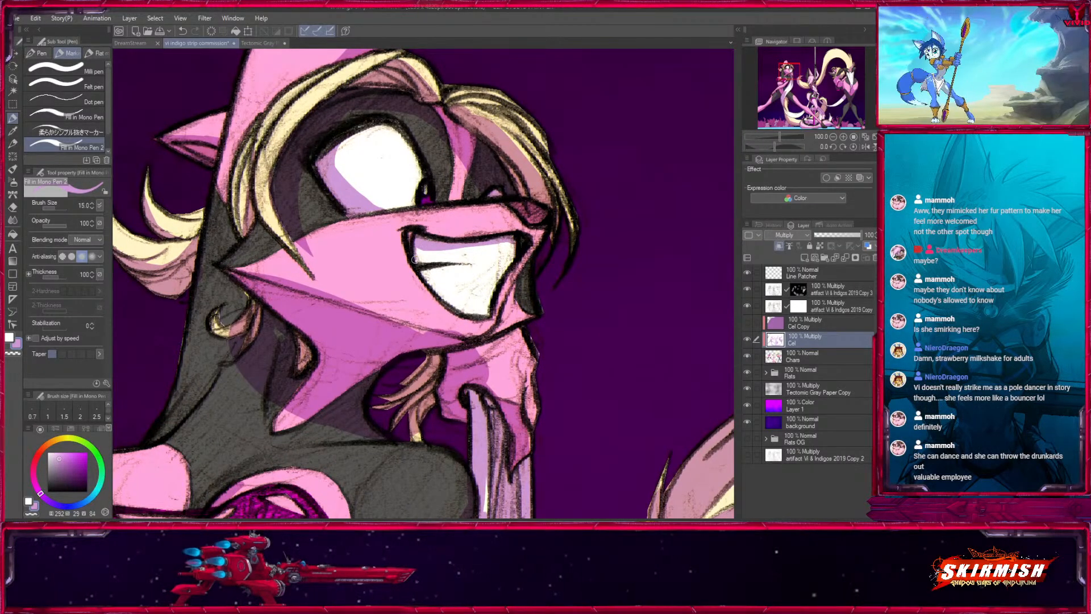
left_click_drag(421, 256, 422, 274)
mouse_move(538, 260)
left_mouse_down()
mouse_move(499, 353)
mouse_move(530, 272)
mouse_move(505, 256)
left_mouse_up()
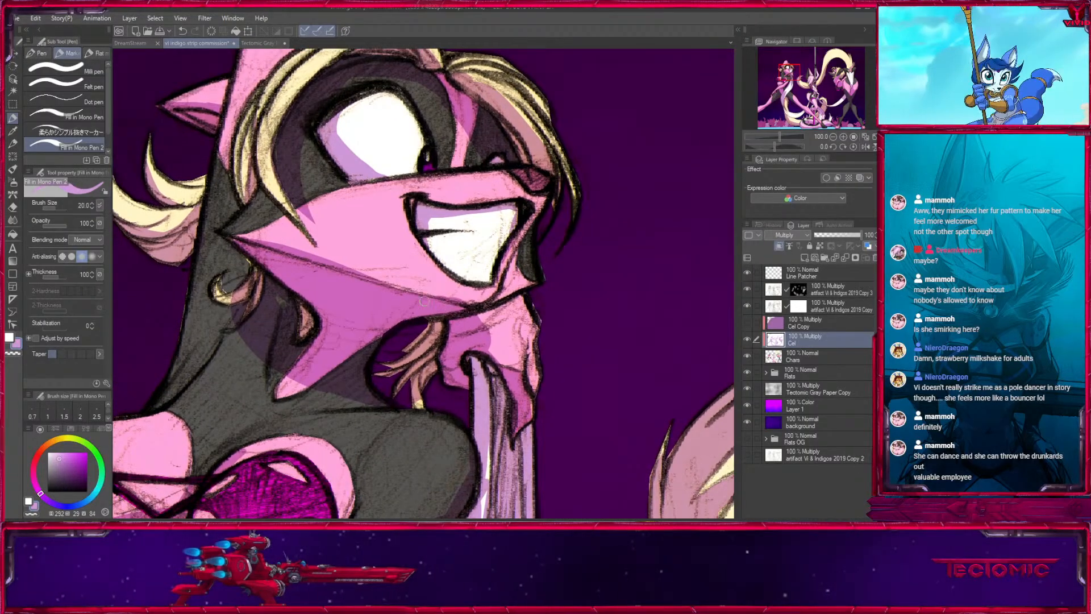
mouse_move(490, 352)
left_mouse_down()
mouse_move(473, 256)
mouse_move(574, 325)
mouse_move(487, 366)
mouse_move(582, 441)
left_mouse_up()
key("x")
key("x")
key("x")
key("x")
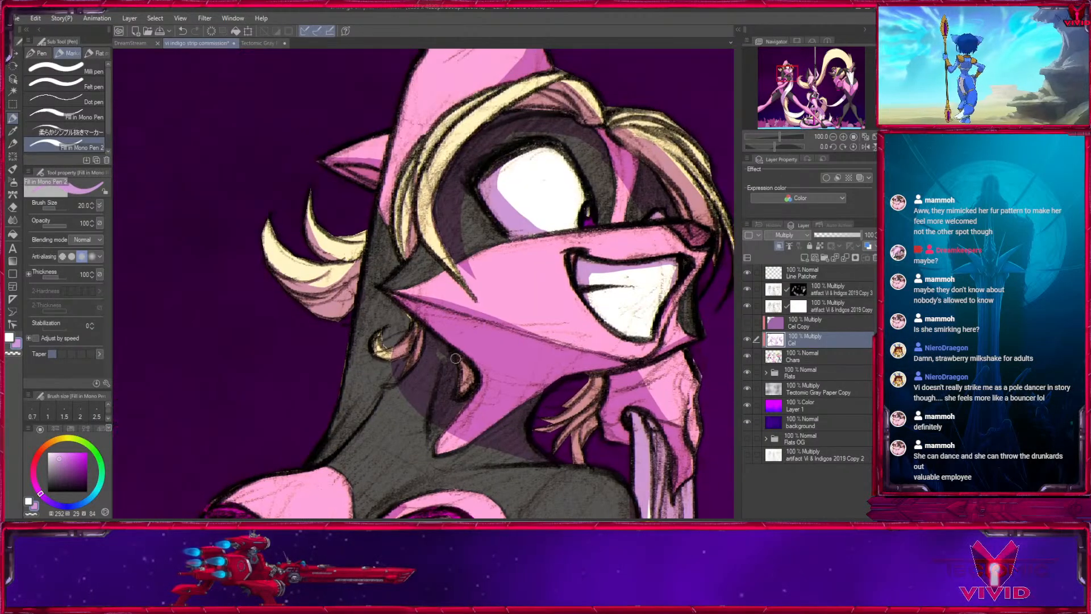
- Extend the light purple shadow down the grinning character's neck beneath the side hair, using brush sizes from 20 to 30
key("bracketright")
key("bracketright")
key("bracketleft")
key("bracketleft")
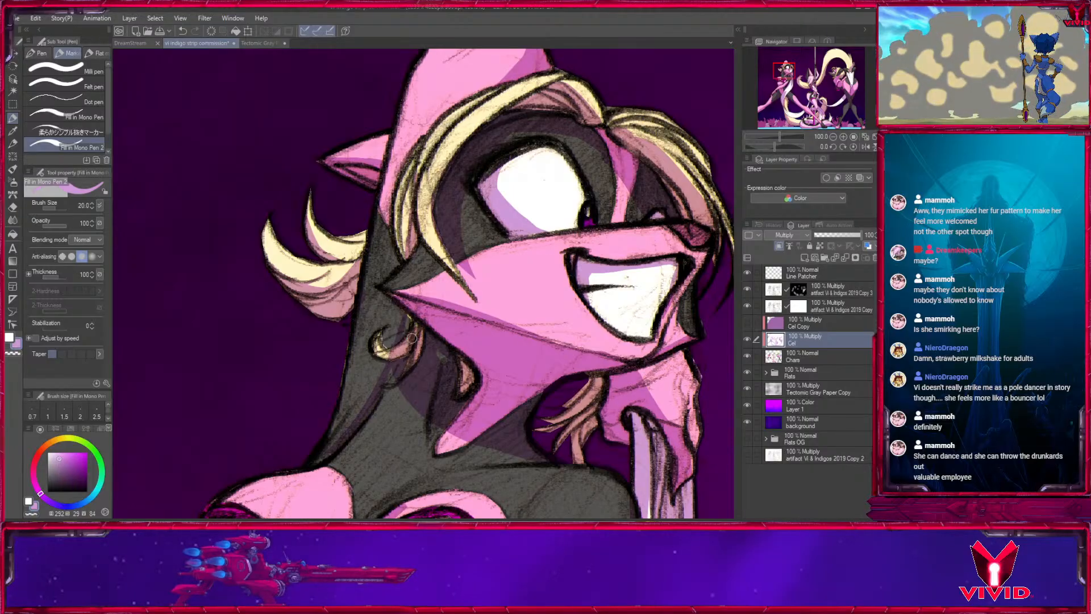
key("bracketright")
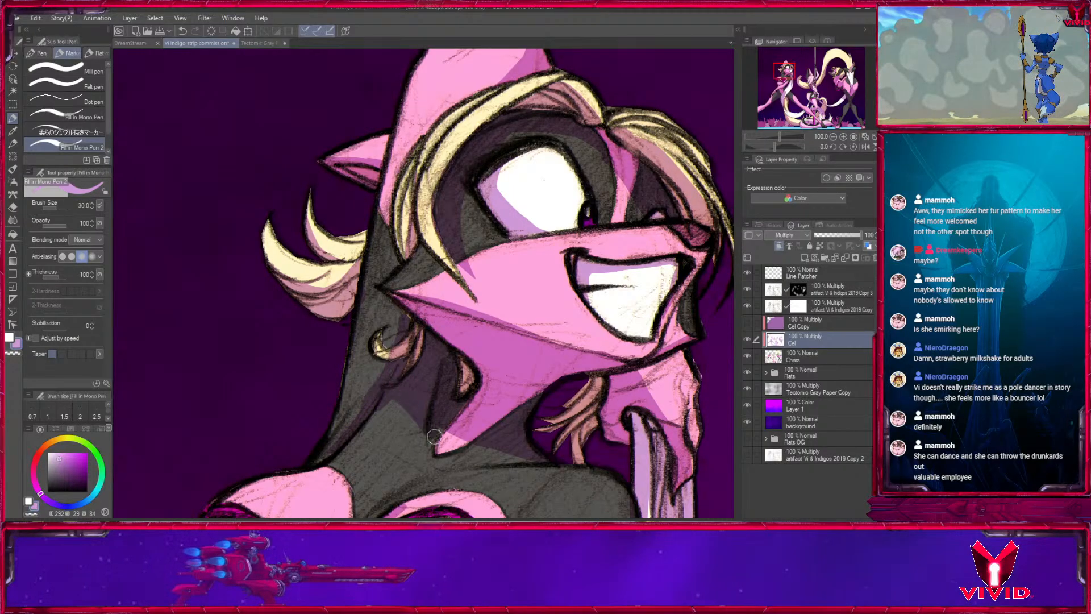
scroll(418, 366, "up", 1)
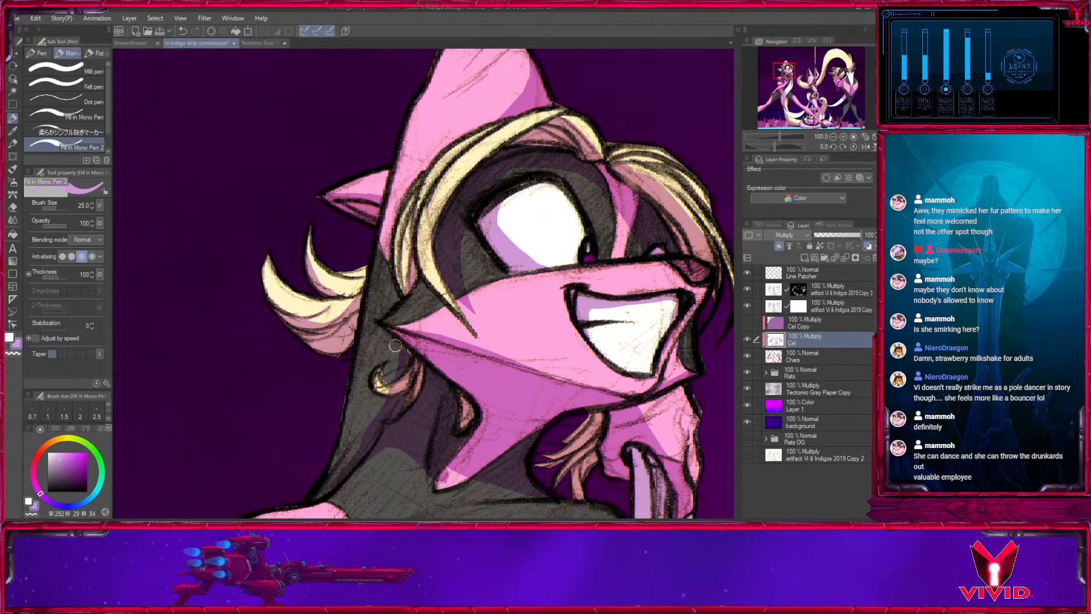
key("x")
key("bracketleft")
key("bracketleft")
mouse_move(407, 383)
left_mouse_down()
mouse_move(396, 385)
mouse_move(446, 111)
mouse_move(463, 145)
left_mouse_up()
- Shade the pink openings of the grinning character's laced top with light purple, varying the brush size from 25 to 40
key("x")
key("bracketright")
key("bracketright")
key("bracketright")
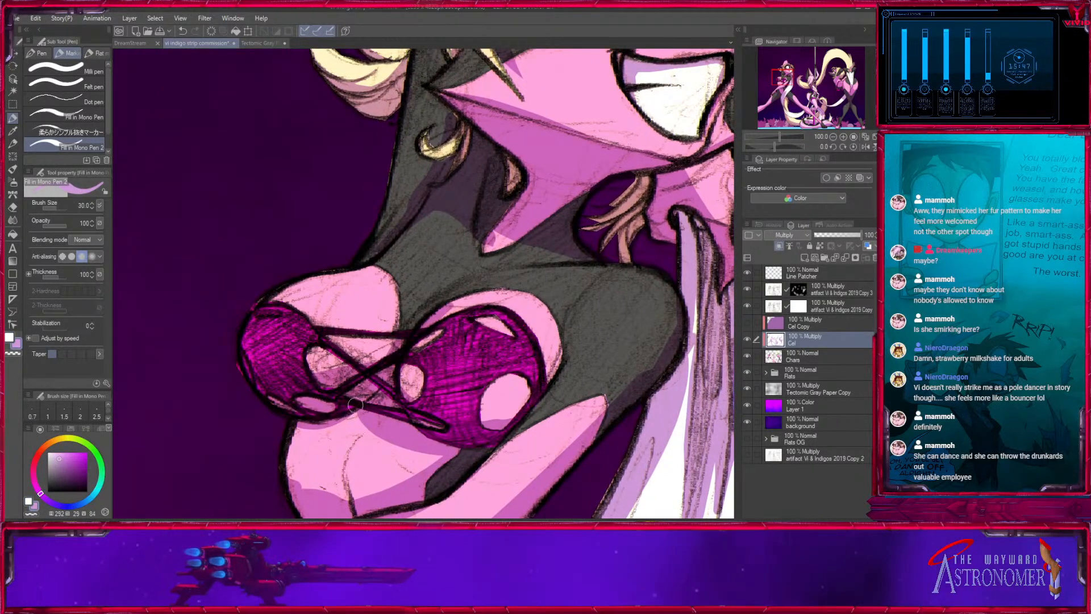
key("bracketleft")
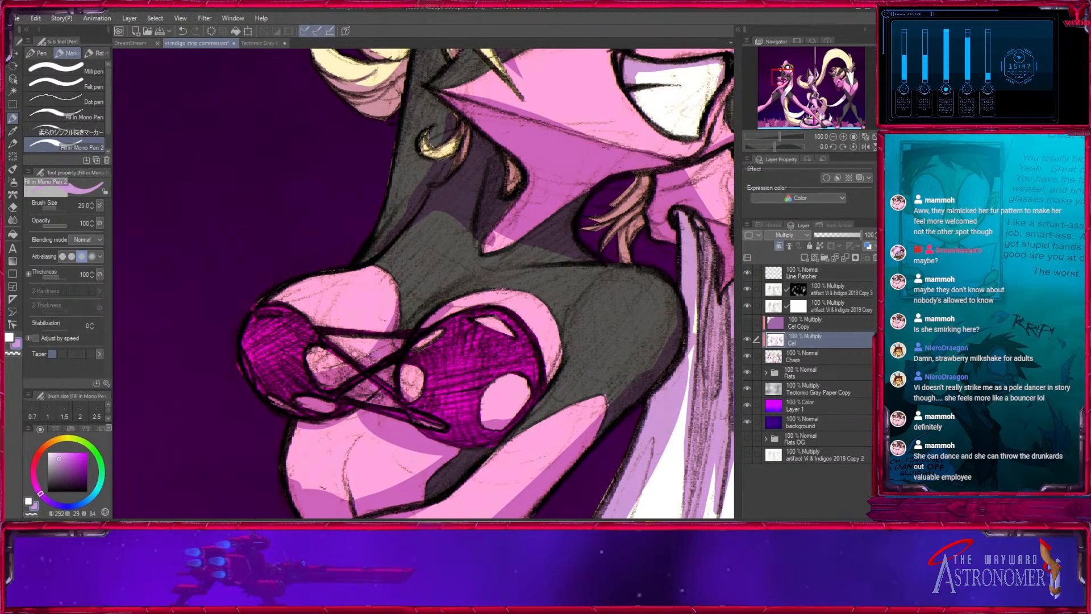
key("x")
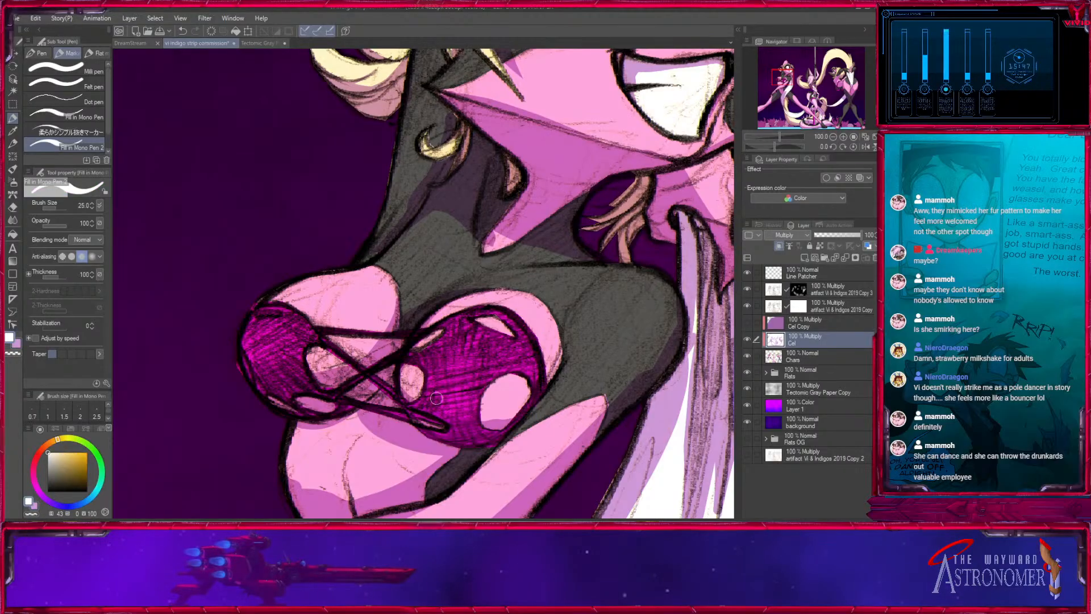
key("x")
key("bracketright")
key("bracketright")
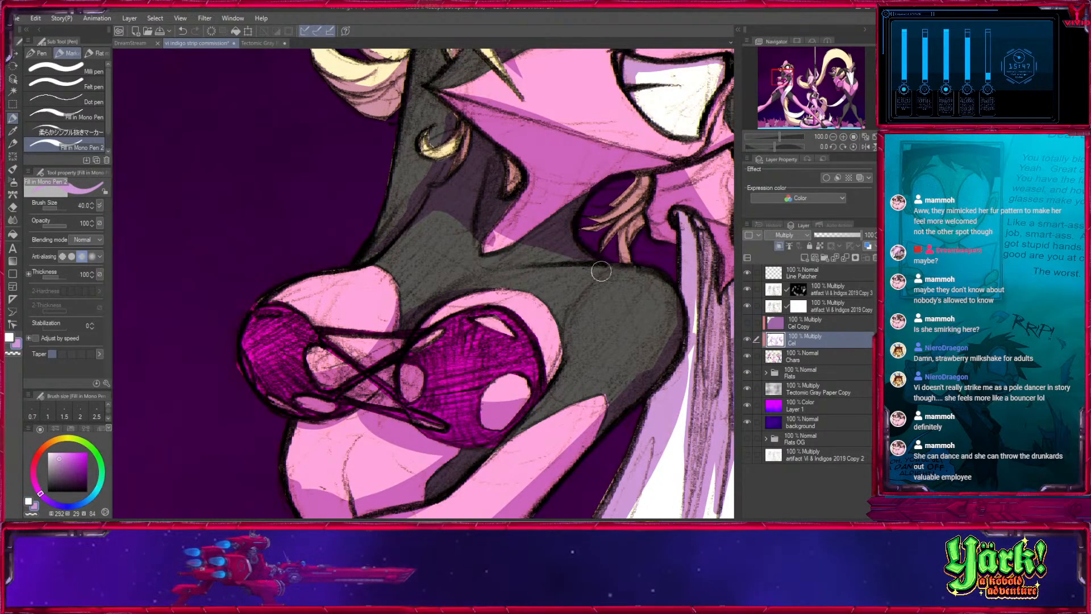
- Shade the pink chest edge beside the larger cup and the near shoulder with light purple at brush sizes 20 and 25
key("bracketleft")
key("bracketleft")
key("bracketleft")
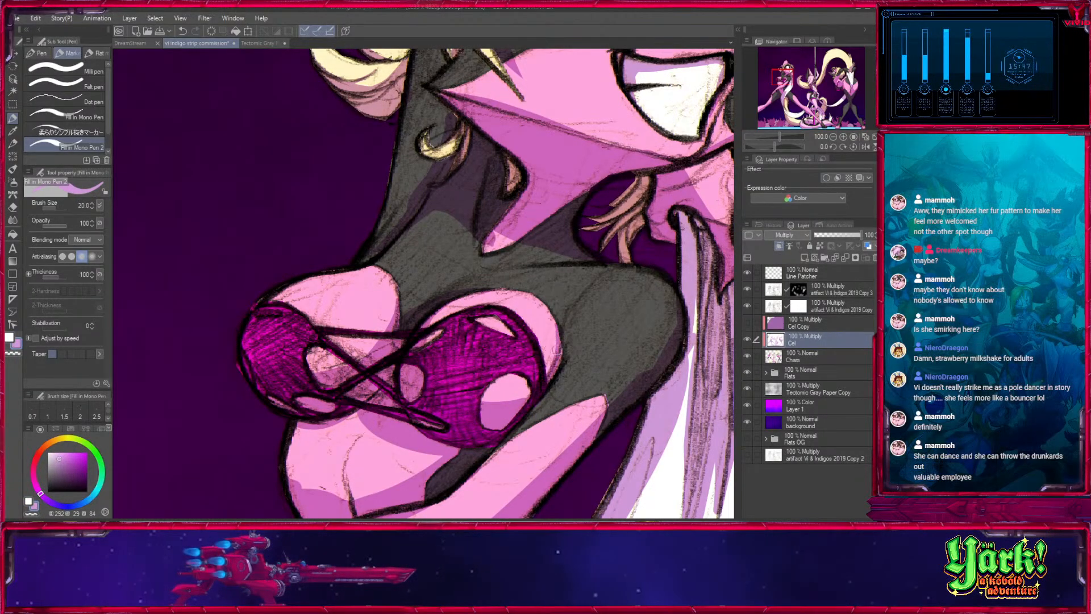
left_click_drag(562, 331, 473, 377)
key("x")
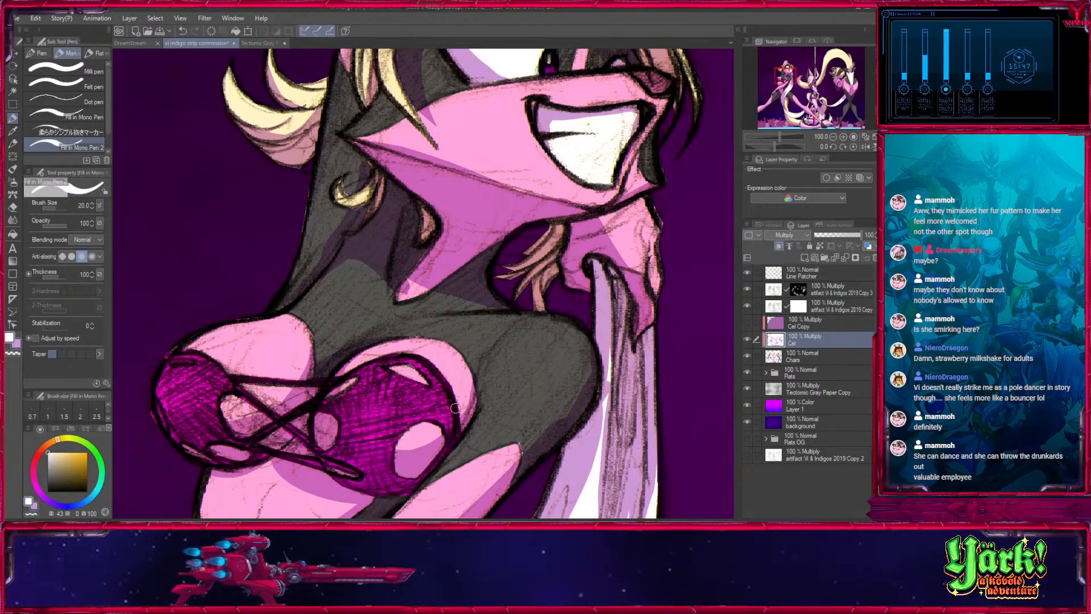
key("x")
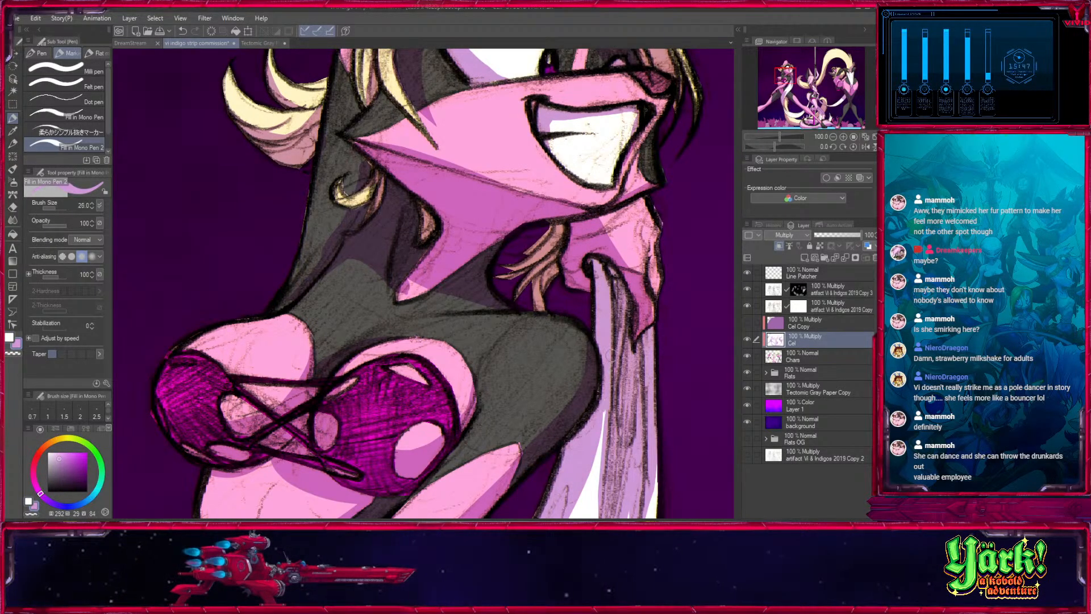
left_click_drag(638, 392, 549, 338)
key("x")
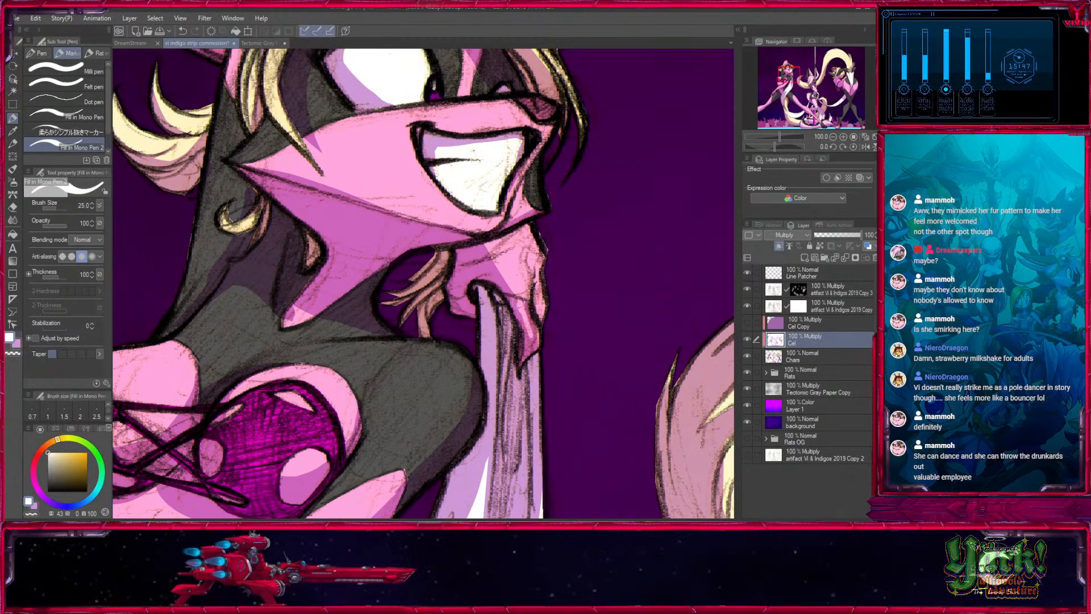
- Refine the shadows on the grinning character's crossing forearm and hip-resting hand, reducing the brush from 25 to 15 for the fingers
scroll(561, 289, "down", 10)
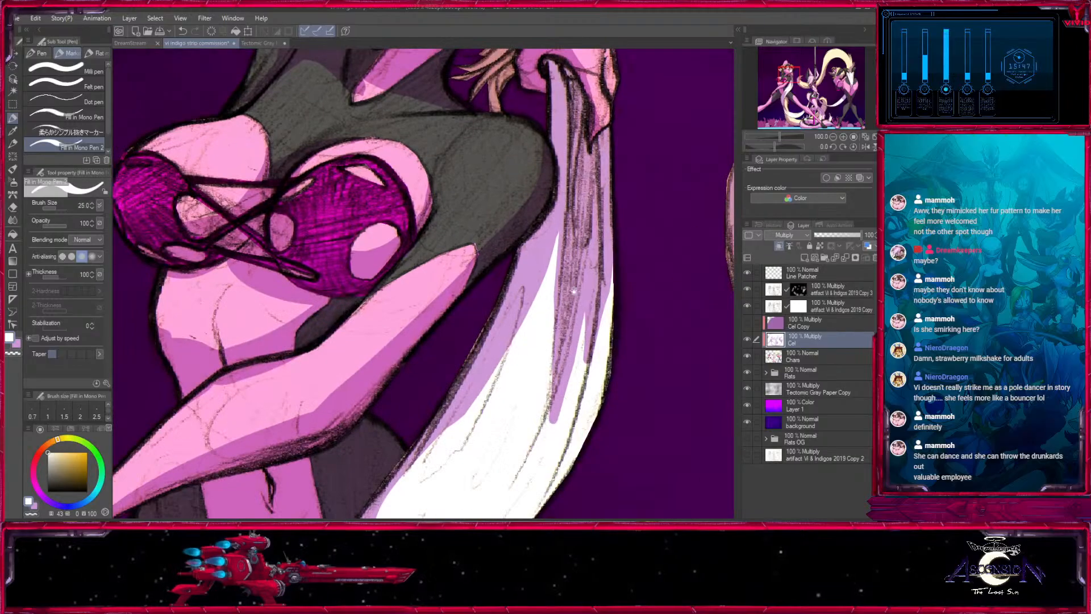
key("x")
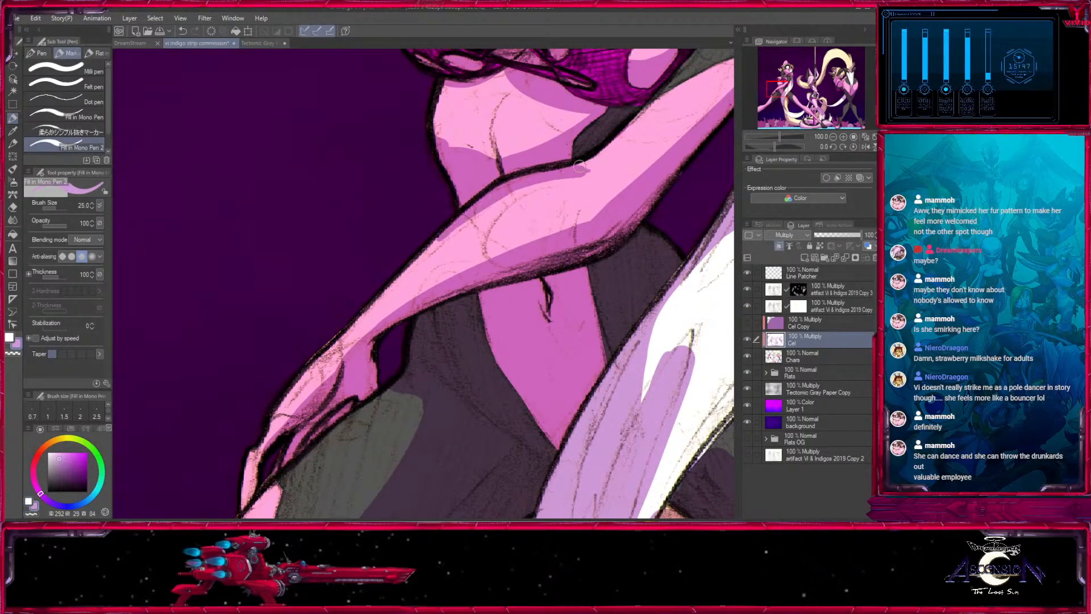
key("x")
scroll(561, 183, "down", 5)
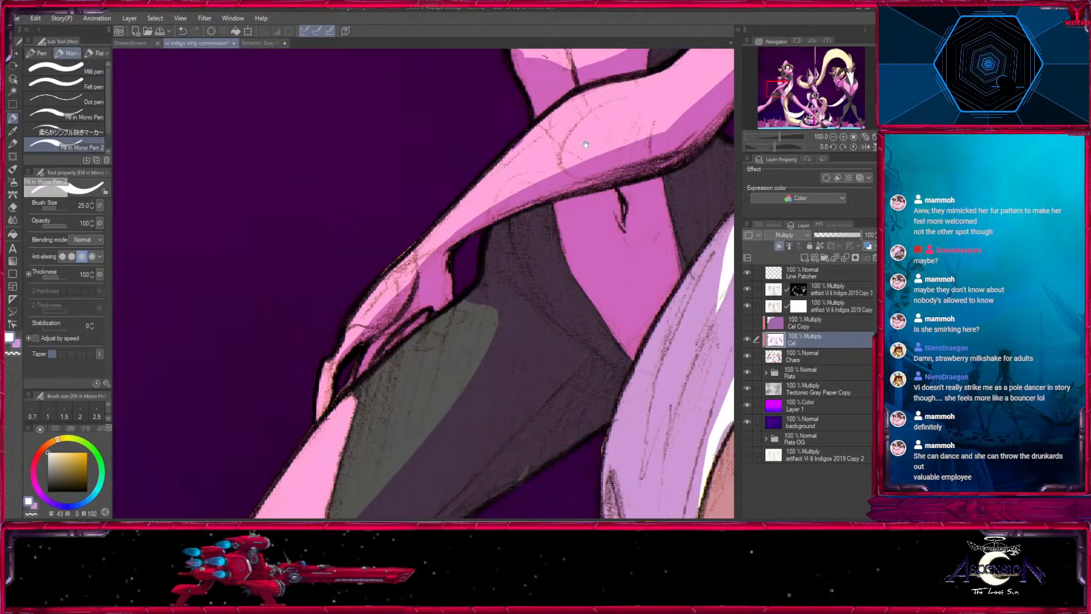
key("x")
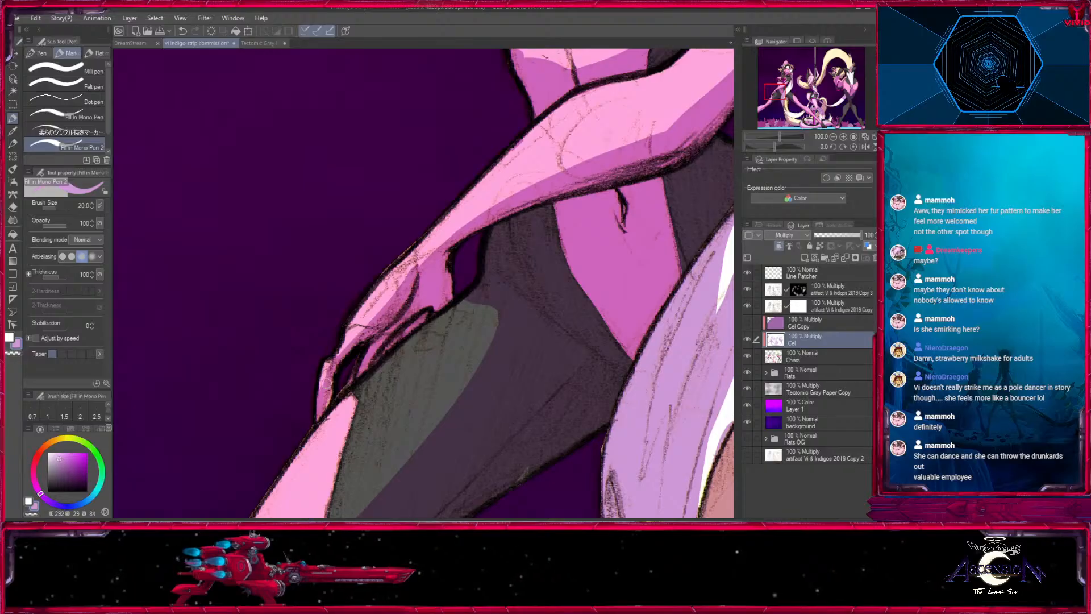
left_click_drag(327, 383, 317, 403)
key("x")
key("x")
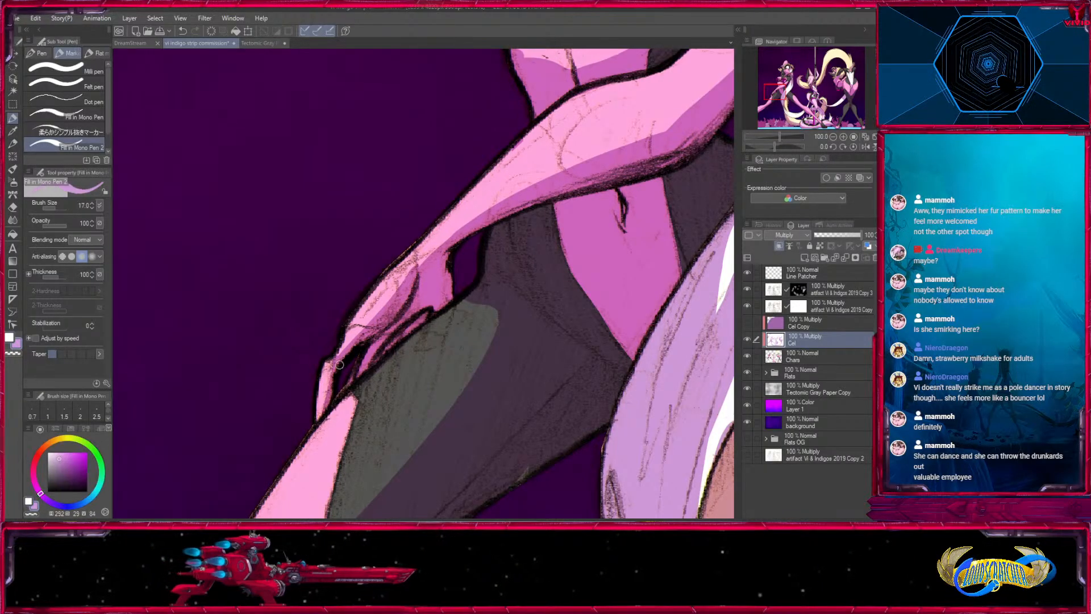
left_click_drag(423, 299, 326, 417)
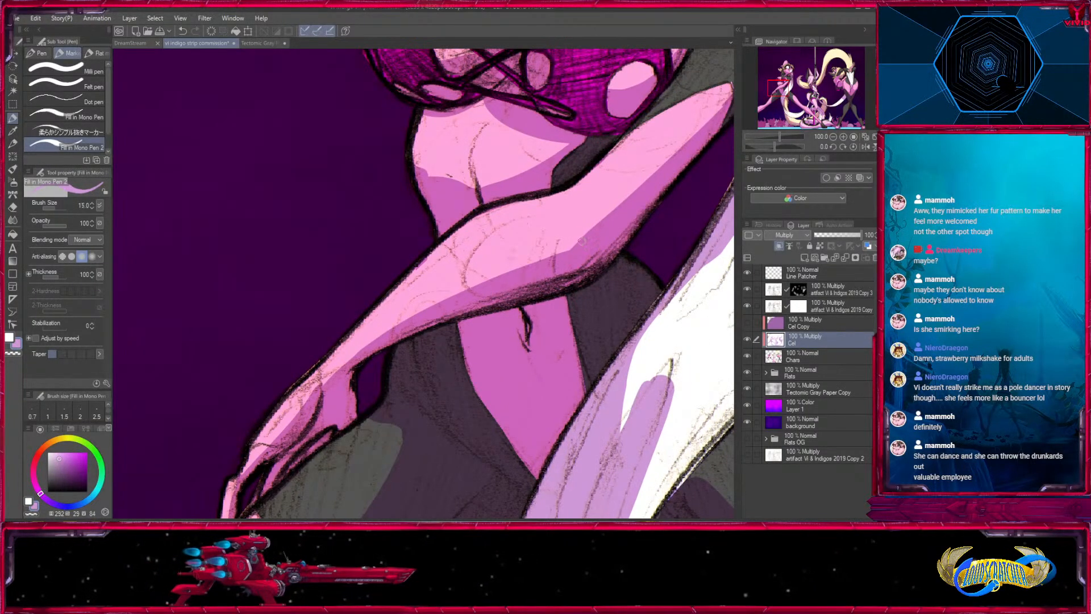
- Shade the grinning character's midriff beneath the laced top, alternating light purple and white at brush sizes up to 30
left_click_drag(619, 215, 509, 325)
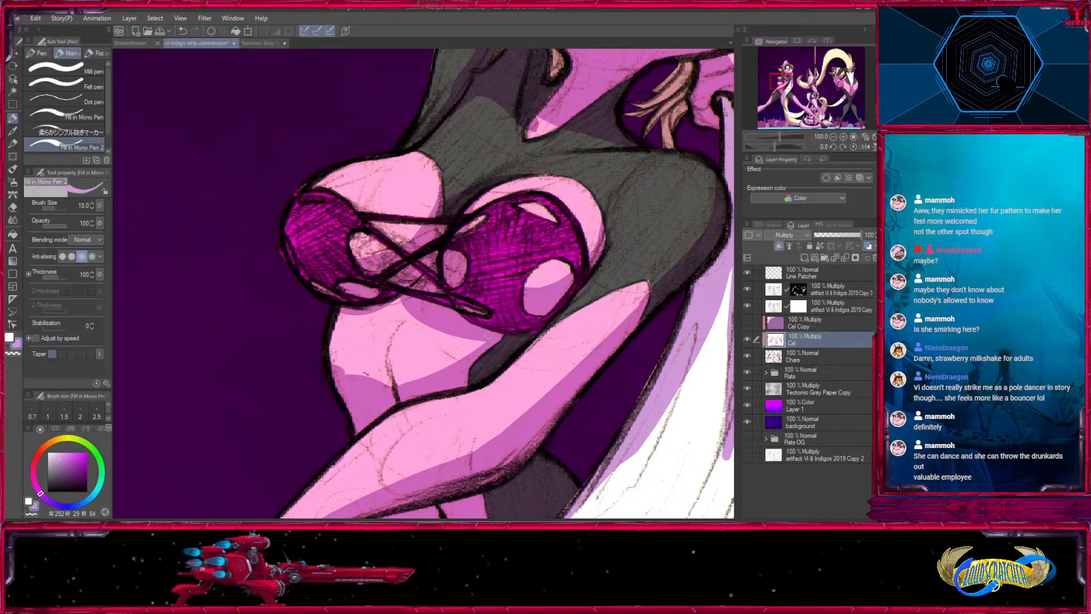
key("x")
key("bracketright")
key("bracketright")
key("bracketright")
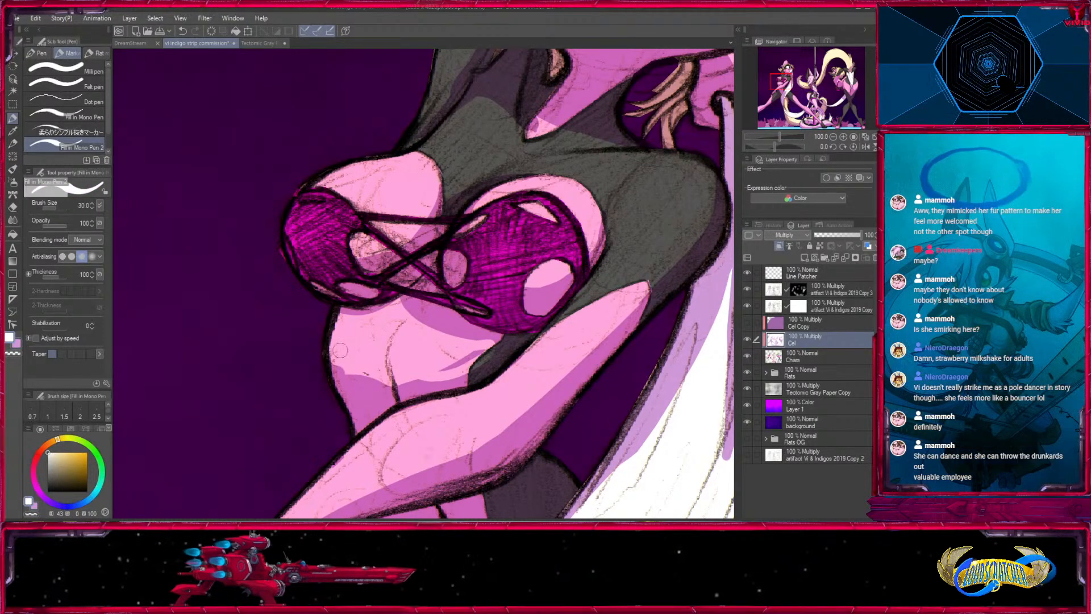
key("x")
key("bracketleft")
mouse_move(329, 369)
left_mouse_down()
mouse_move(387, 359)
mouse_move(335, 375)
mouse_move(439, 370)
mouse_move(424, 303)
mouse_move(427, 359)
mouse_move(368, 374)
mouse_move(407, 379)
left_mouse_up()
key("x")
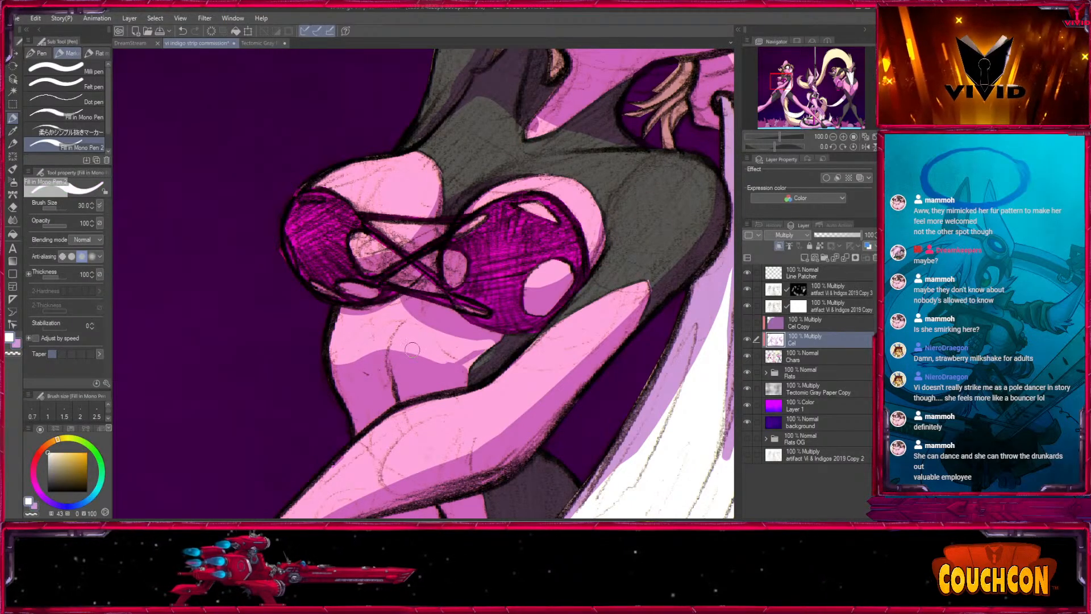
- Refine the shadow directly under the laced top, carving light patches with white at size 30 and filling with light purple at 20
left_click_drag(401, 283, 509, 291)
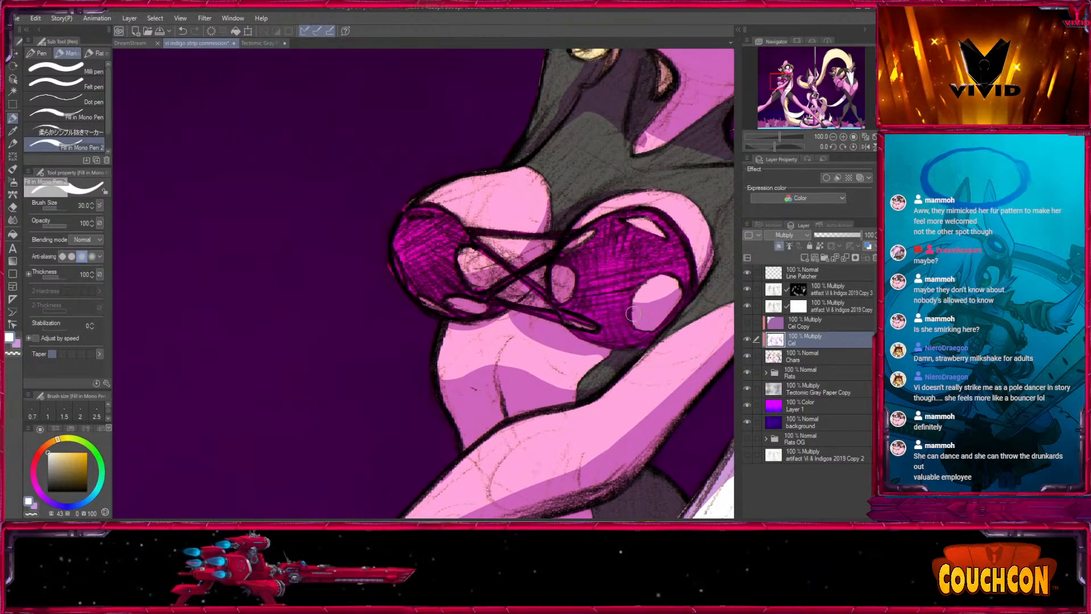
key("x")
left_click_drag(592, 390, 608, 374)
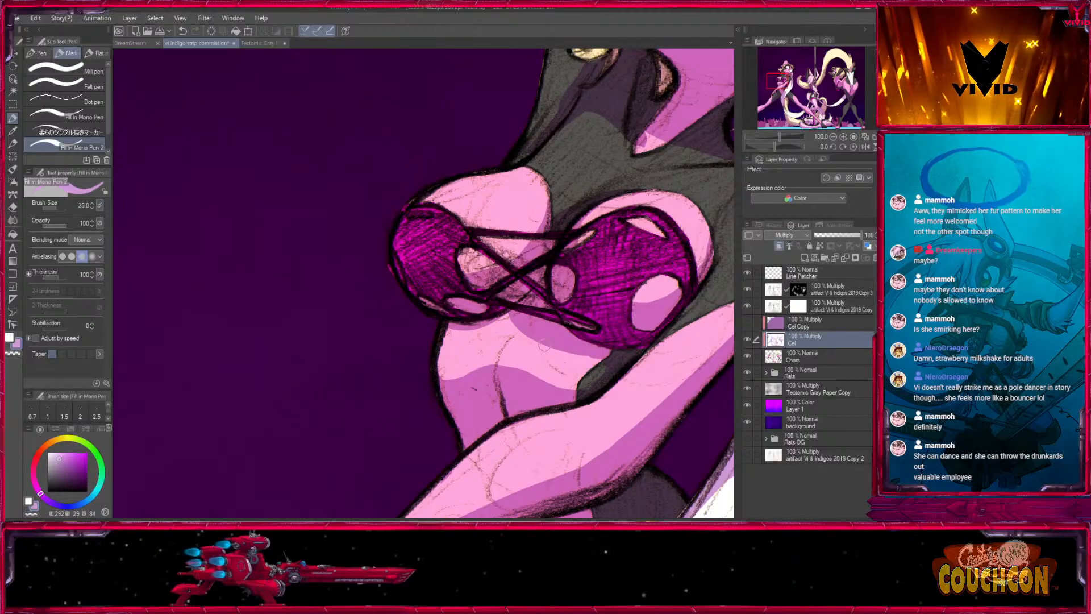
key("x")
key("bracketright")
left_click_drag(467, 327, 551, 339)
key("x")
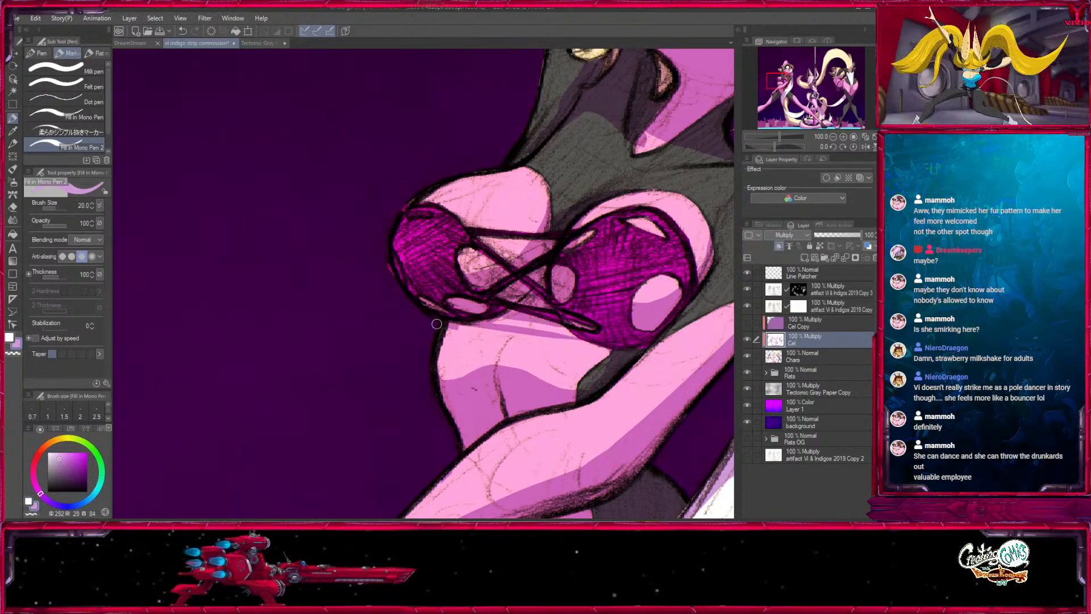
left_click_drag(482, 337, 445, 326)
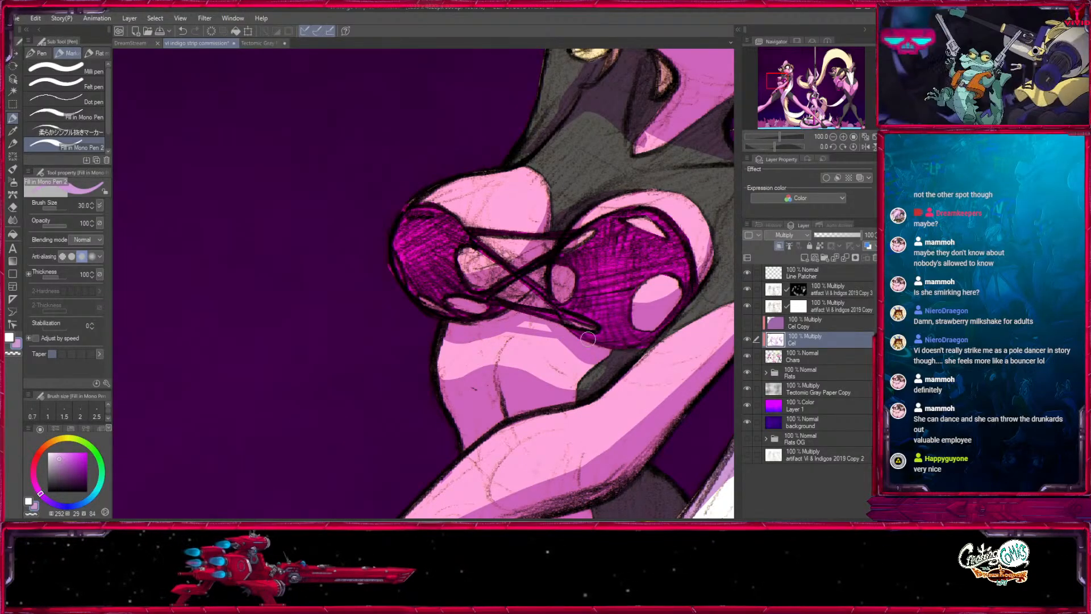
key("bracketleft")
mouse_move(633, 349)
left_mouse_down()
mouse_move(524, 439)
mouse_move(505, 442)
left_mouse_up()
mouse_move(612, 459)
left_mouse_down()
mouse_move(506, 290)
mouse_move(592, 96)
left_mouse_up()
left_click_drag(505, 383, 700, 231)
key("bracketleft")
key("bracketleft")
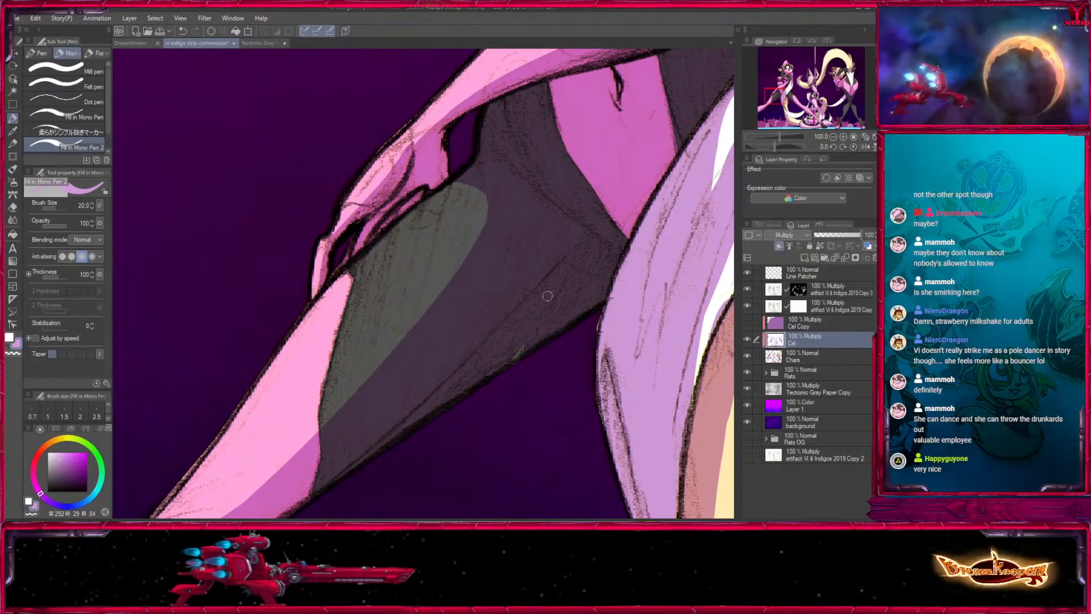
left_click_drag(386, 427, 688, 135)
left_click_drag(619, 262, 367, 487)
mouse_move(533, 167)
left_mouse_down()
mouse_move(482, 372)
mouse_move(525, 300)
left_mouse_up()
- Sharpen the shadow streaks on the upper part of the long white strand with white at size 30 and light purple at 20
key("x")
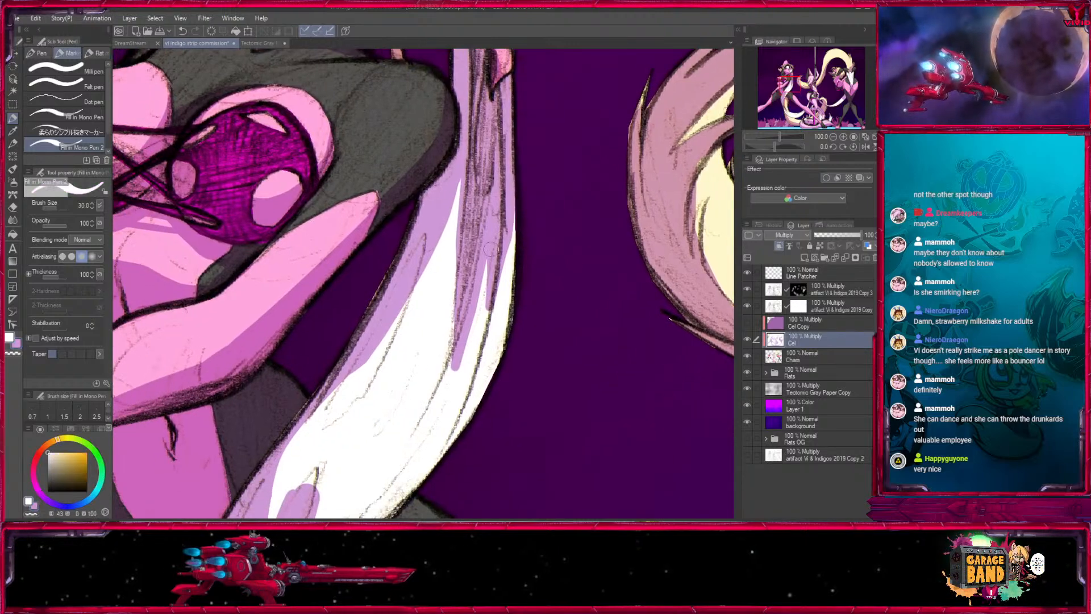
mouse_move(491, 249)
left_mouse_down()
mouse_move(451, 363)
mouse_move(480, 315)
mouse_move(447, 365)
mouse_move(488, 337)
mouse_move(459, 425)
left_mouse_up()
key("x")
key("bracketleft")
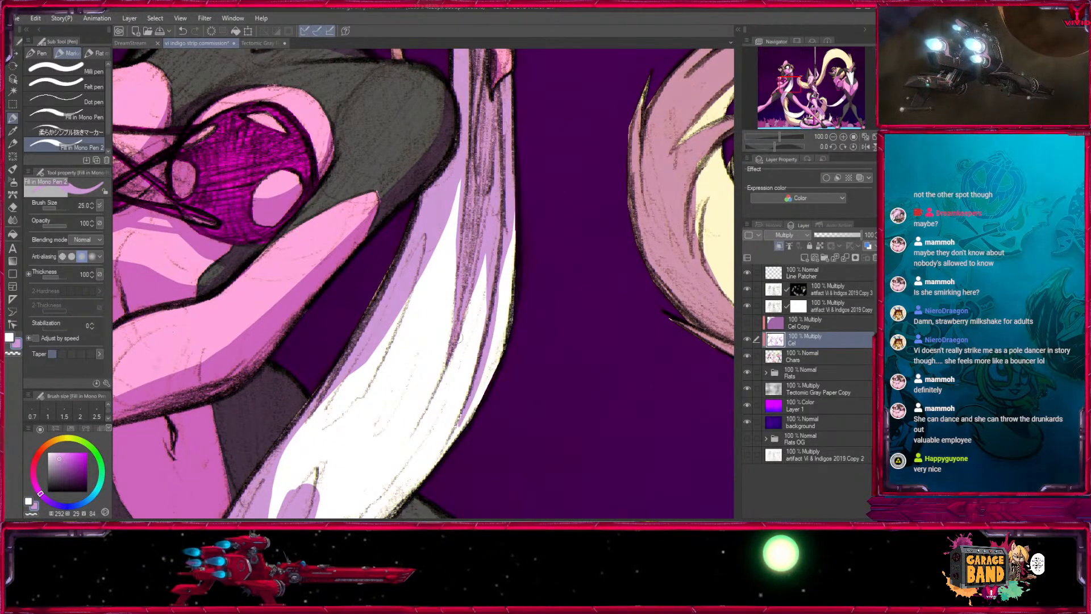
key("bracketleft")
left_click_drag(479, 344, 450, 434)
key("x")
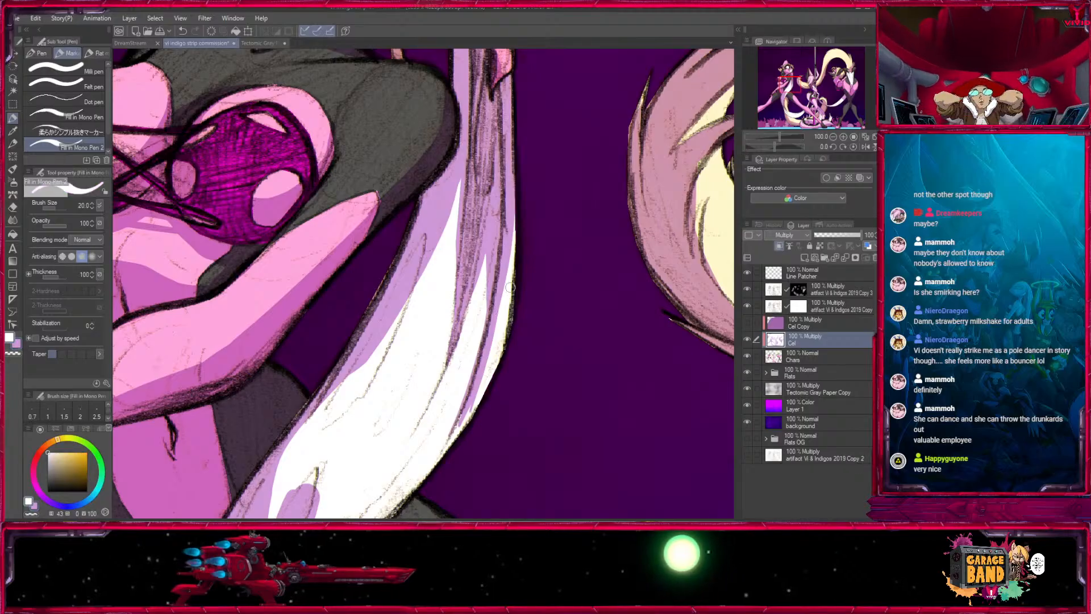
left_click_drag(492, 330, 460, 424)
left_click_drag(476, 359, 489, 453)
- Break the broad shadow along the white strand's inner edge into tapered streaks, using white at size 20 and light purple at 30
left_click_drag(465, 323, 528, 184)
key("x")
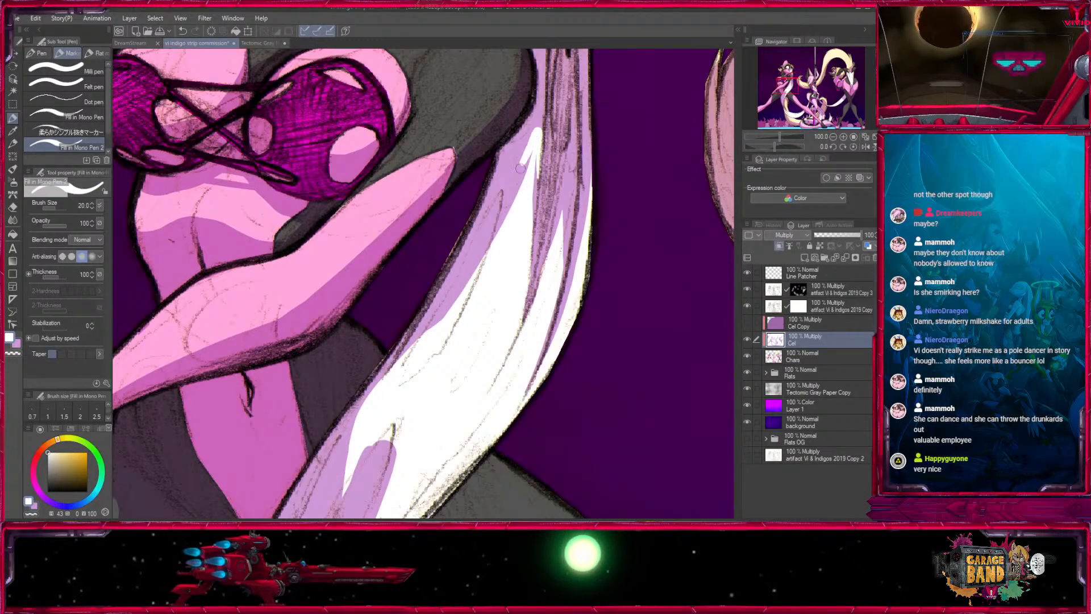
mouse_move(537, 130)
left_mouse_down()
mouse_move(522, 186)
mouse_move(426, 383)
left_mouse_up()
key("bracketright")
key("bracketright")
left_click_drag(427, 372, 482, 273)
left_click_drag(489, 225, 444, 295)
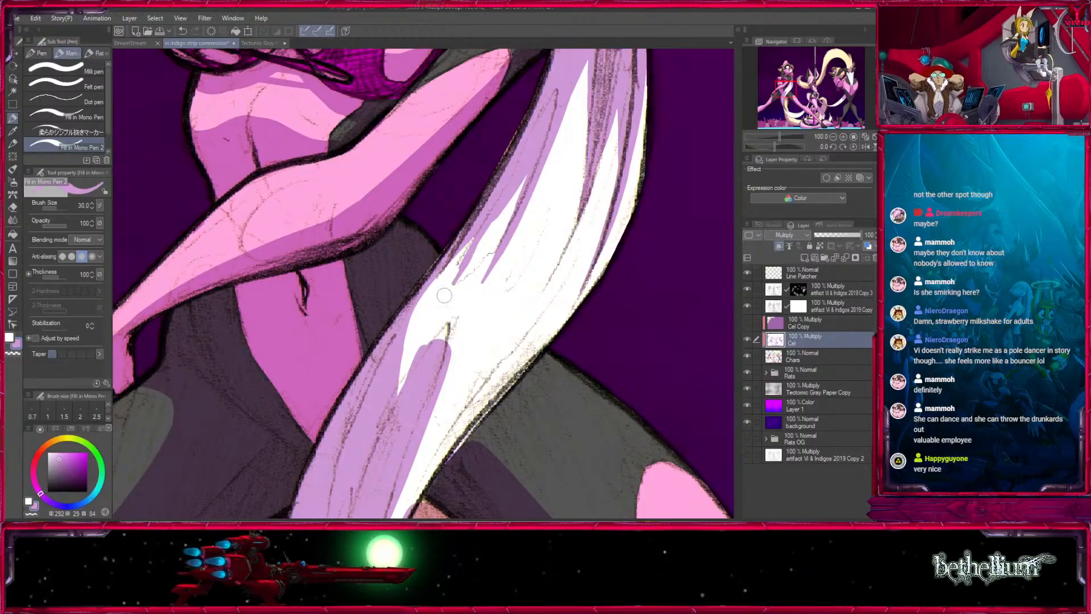
left_click_drag(448, 257, 400, 392)
key("bracketleft")
- Trim the rounded shadow in the middle of the white strand to a narrower shape with white at brush size 40
key("x")
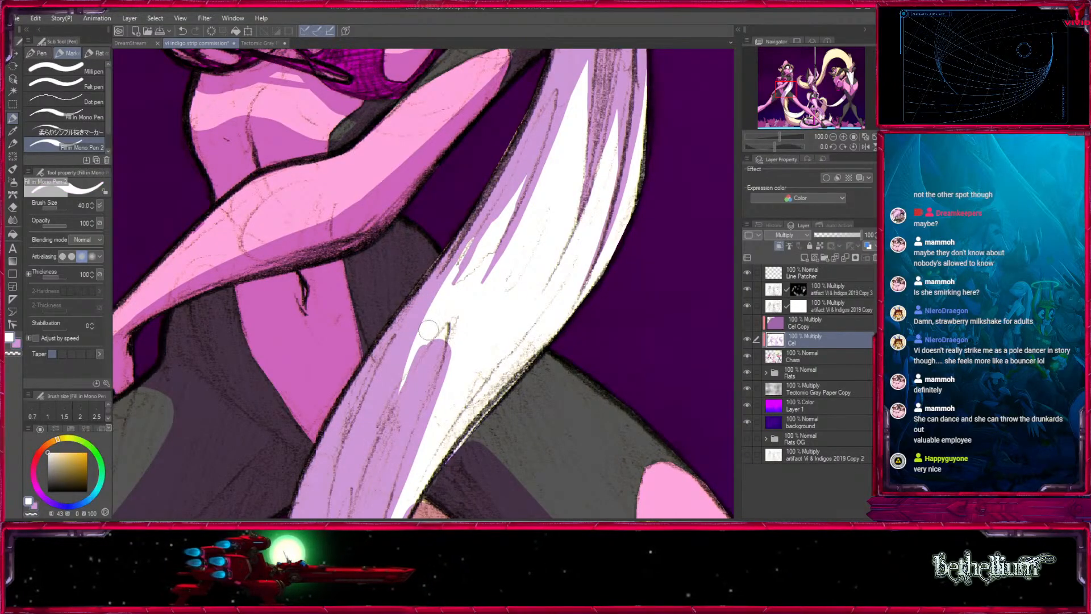
left_click_drag(435, 325, 397, 393)
left_click_drag(433, 445, 576, 59)
mouse_move(585, 170)
left_mouse_down()
mouse_move(505, 377)
mouse_move(452, 416)
left_mouse_up()
key("x")
mouse_move(492, 215)
left_mouse_down()
mouse_move(461, 341)
mouse_move(441, 363)
left_mouse_up()
- Carve a long tapered white highlight down the white strand's lower shadow at brush sizes 20 and 25
key("x")
left_click_drag(496, 196, 474, 311)
left_click_drag(491, 209, 489, 233)
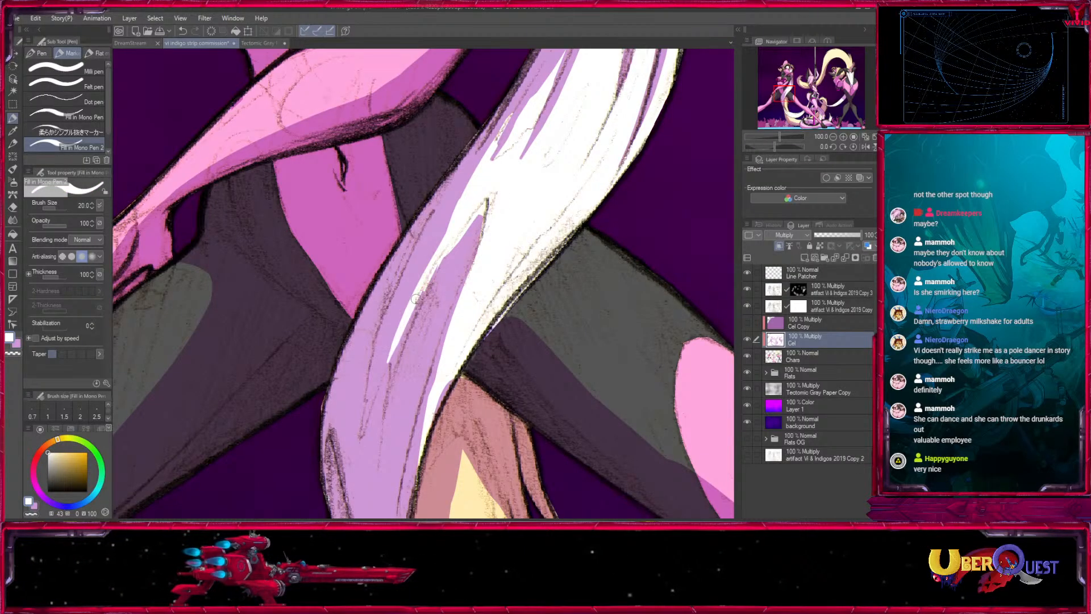
mouse_move(381, 371)
left_mouse_down()
mouse_move(432, 225)
mouse_move(474, 184)
left_mouse_up()
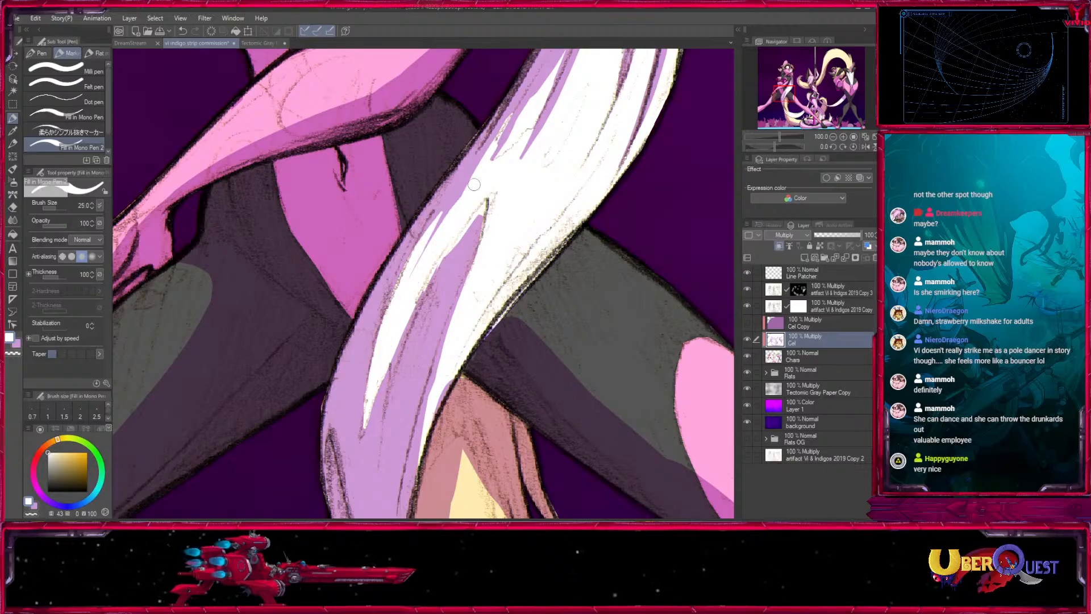
mouse_move(391, 331)
left_mouse_down()
mouse_move(483, 159)
mouse_move(443, 218)
mouse_move(445, 259)
left_mouse_up()
- Sharpen the pointed shadow's tip and add a thin shadow sliver near the white strand's outer edge, using light purple at size 17
key("x")
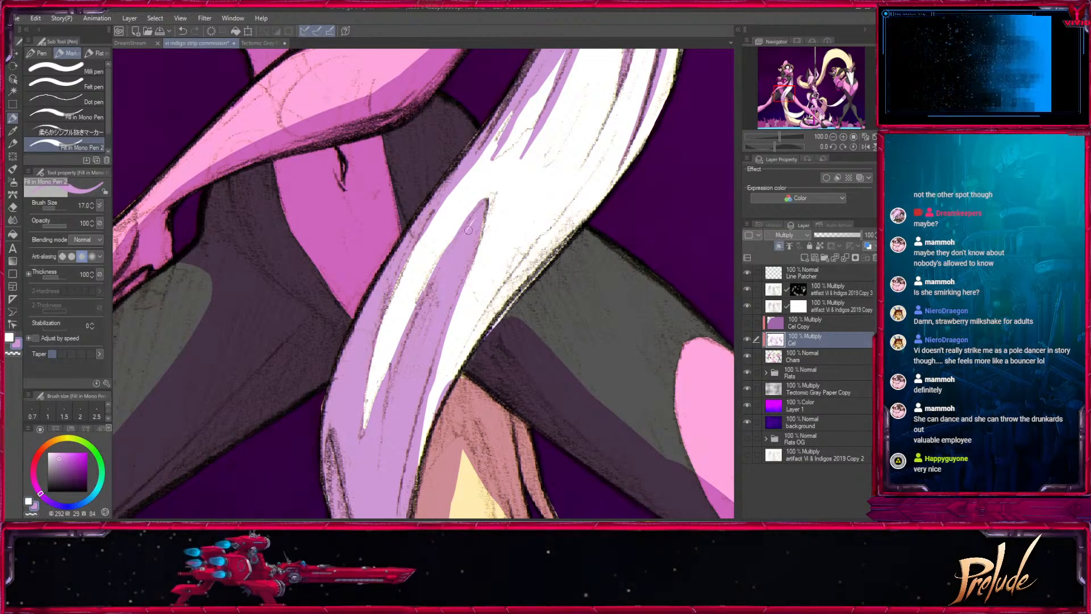
mouse_move(493, 297)
left_mouse_down()
mouse_move(412, 461)
mouse_move(426, 489)
mouse_move(434, 395)
mouse_move(410, 326)
mouse_move(337, 310)
left_mouse_up()
left_click_drag(466, 281, 336, 390)
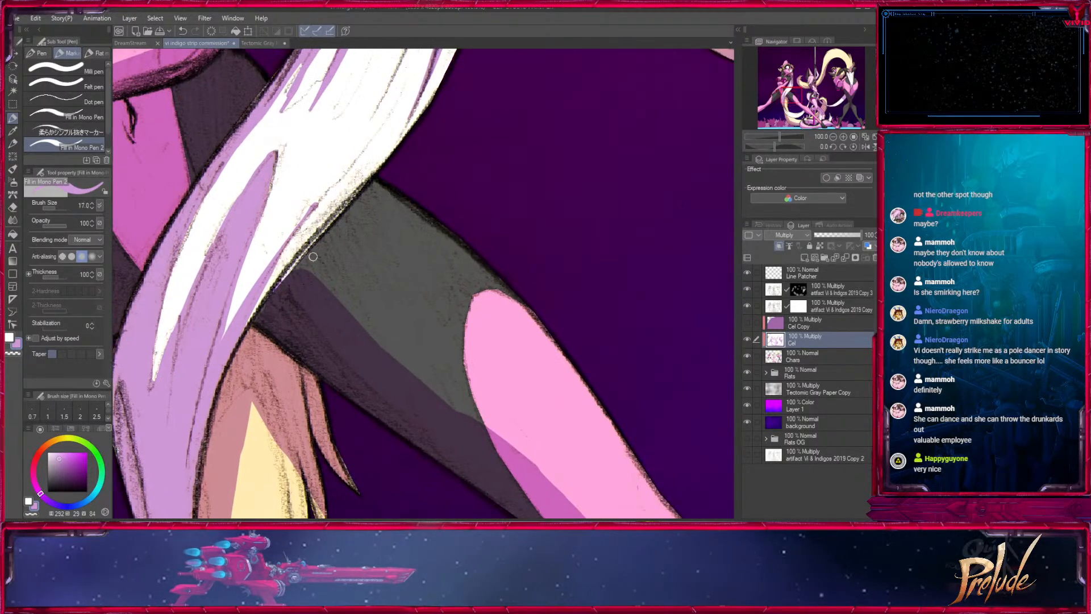
- Extend and smooth the shadow's upper edge across the grey part of the left character's thigh, up to the white strand, in light purple
key("[")
left_click_drag(306, 259, 399, 360)
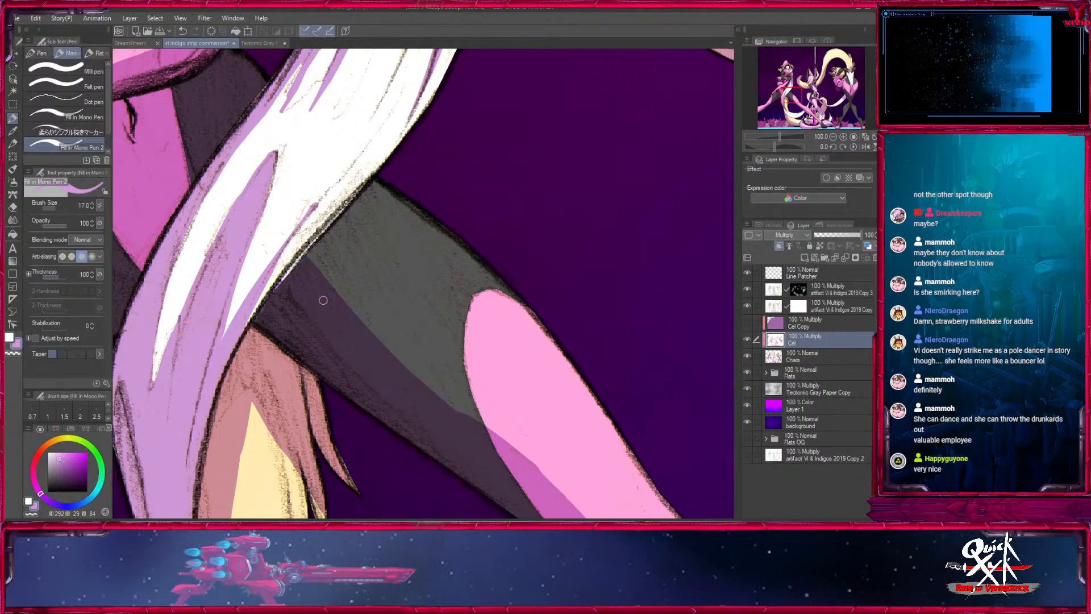
mouse_move(305, 264)
left_mouse_down()
mouse_move(400, 150)
mouse_move(393, 140)
mouse_move(431, 216)
left_mouse_up()
- Reshape the shadow on the blonde tail below the thigh, streaking its tufts and widening its inner edge with light purple at sizes 40 and 25
key("x")
key("]")
key("]")
key("]")
key("]")
key("x")
key("[")
key("[")
left_click_drag(370, 122, 346, 234)
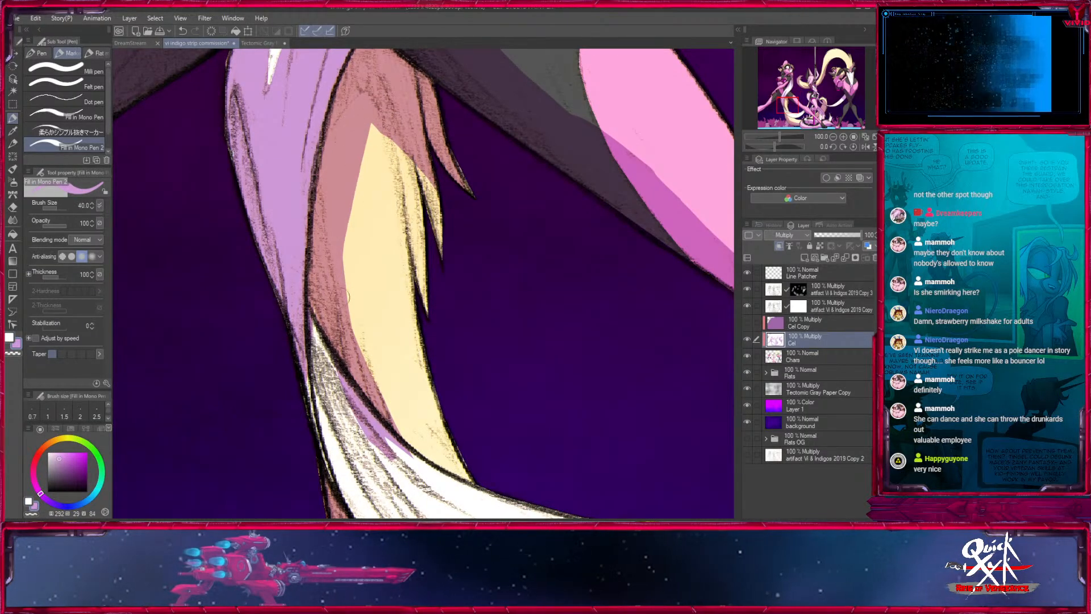
left_click_drag(418, 165, 430, 225)
left_click_drag(389, 137, 414, 264)
left_click_drag(400, 199, 421, 302)
left_click_drag(417, 295, 386, 200)
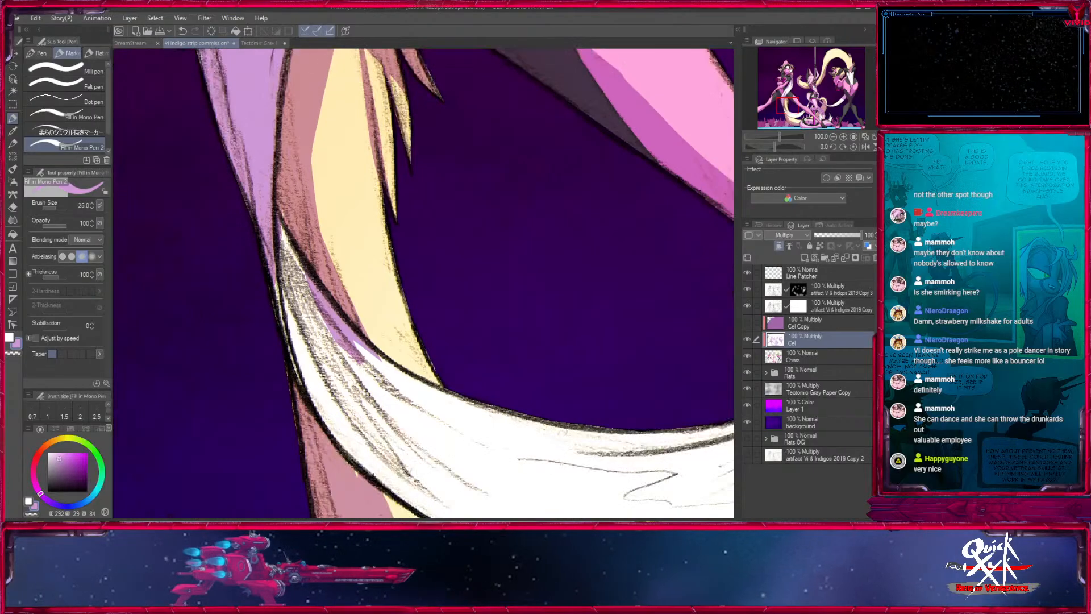
left_click_drag(313, 132, 324, 249)
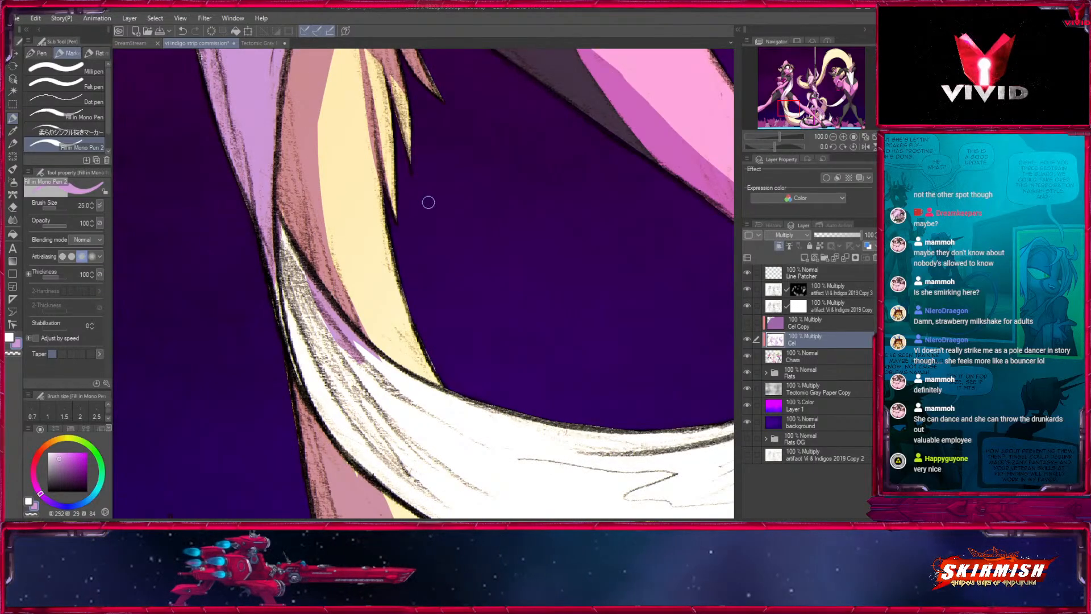
- Save the drawing
left_click(834, 136)
left_click(834, 137)
left_click(834, 137)
left_click(834, 137)
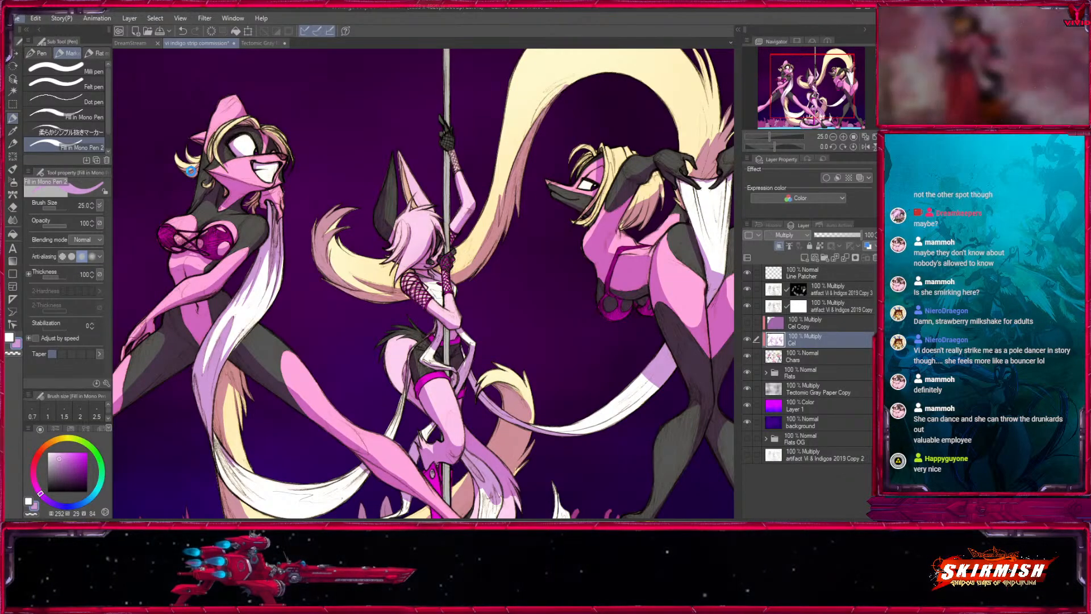
key("ctrl+s")
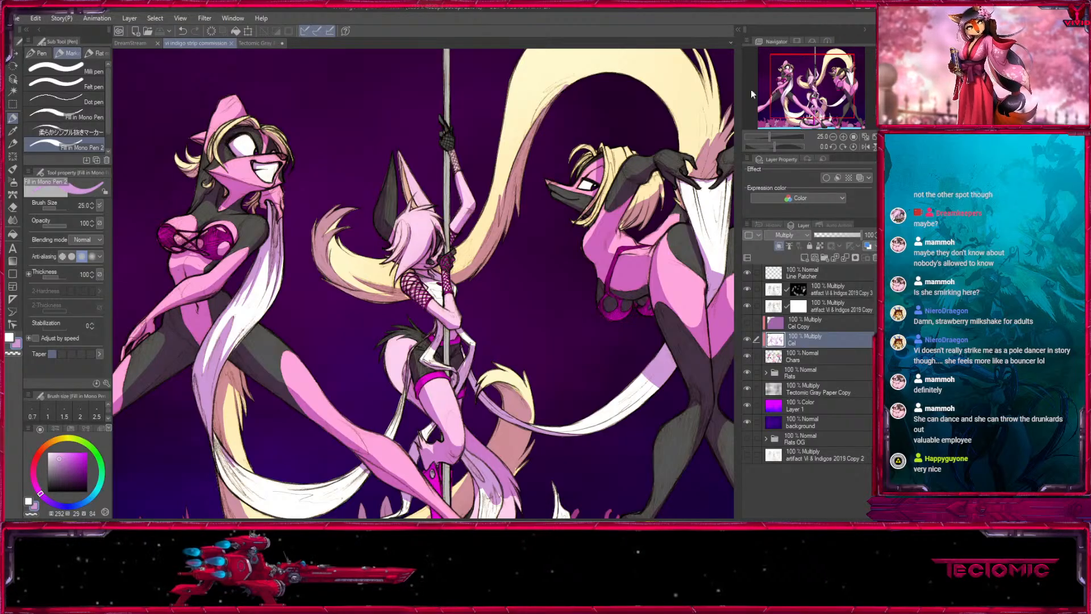
- Trim the shadow along the underside of the left character's pink leg section using white at brush sizes 25 and 40
left_click(809, 97)
left_click(844, 138)
left_click(844, 138)
left_click(843, 138)
left_click_drag(174, 208, 253, 214)
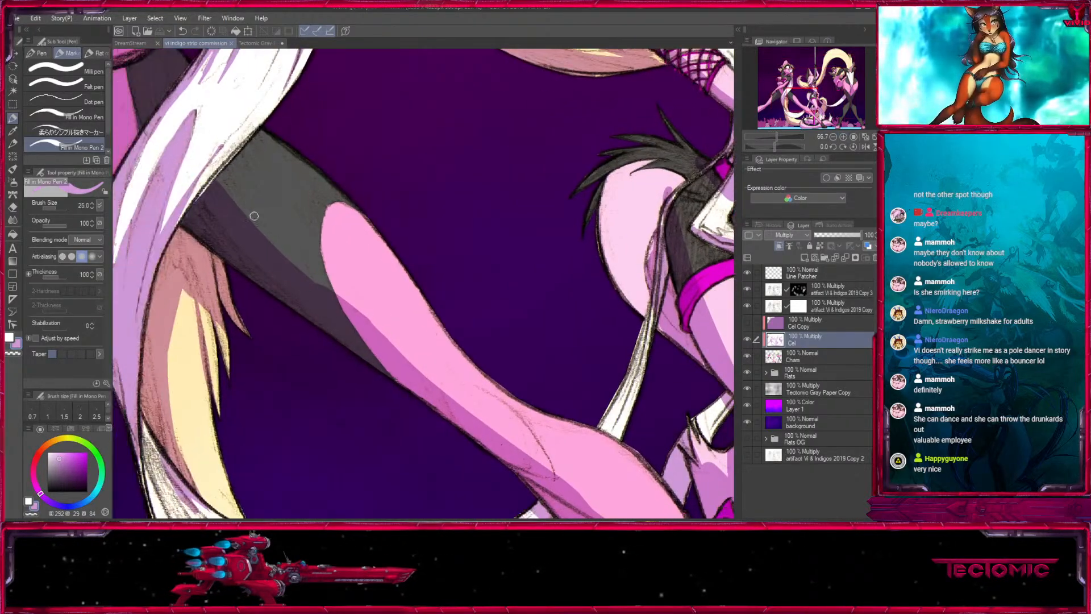
key("x")
left_click_drag(284, 261, 427, 377)
left_click_drag(392, 347, 317, 254)
key("bracketright")
key("bracketright")
left_click_drag(244, 199, 367, 291)
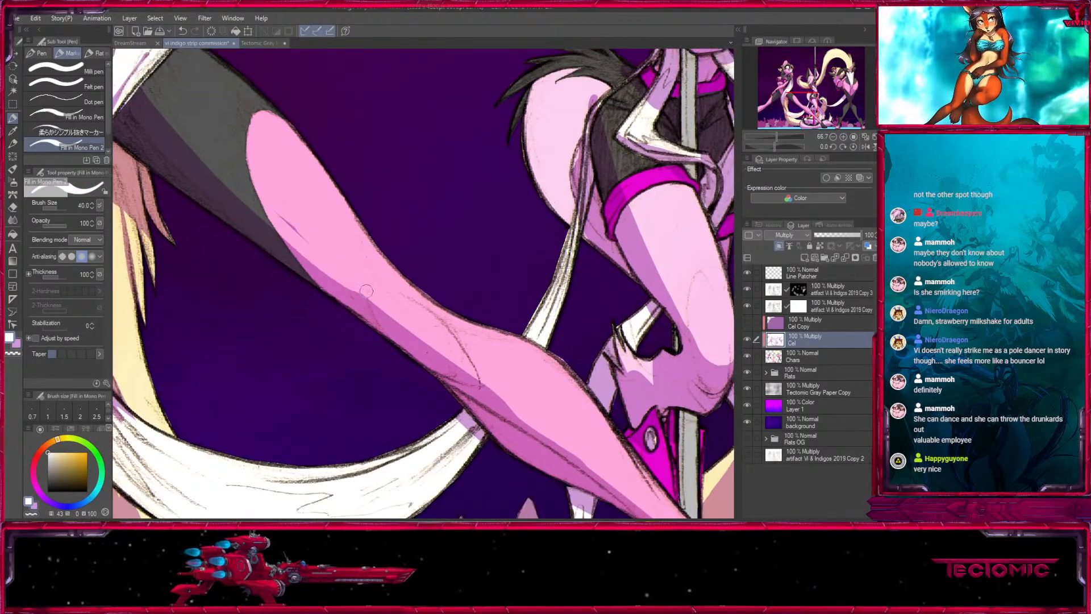
- Paint light purple shadow streaks at size 40 into the white strand's bend where it sweeps away from the blonde tail
key("x")
mouse_move(444, 352)
left_mouse_down()
mouse_move(354, 243)
mouse_move(585, 285)
left_mouse_up()
left_click_drag(423, 248, 448, 301)
left_click_drag(375, 372, 301, 221)
key("x")
key("x")
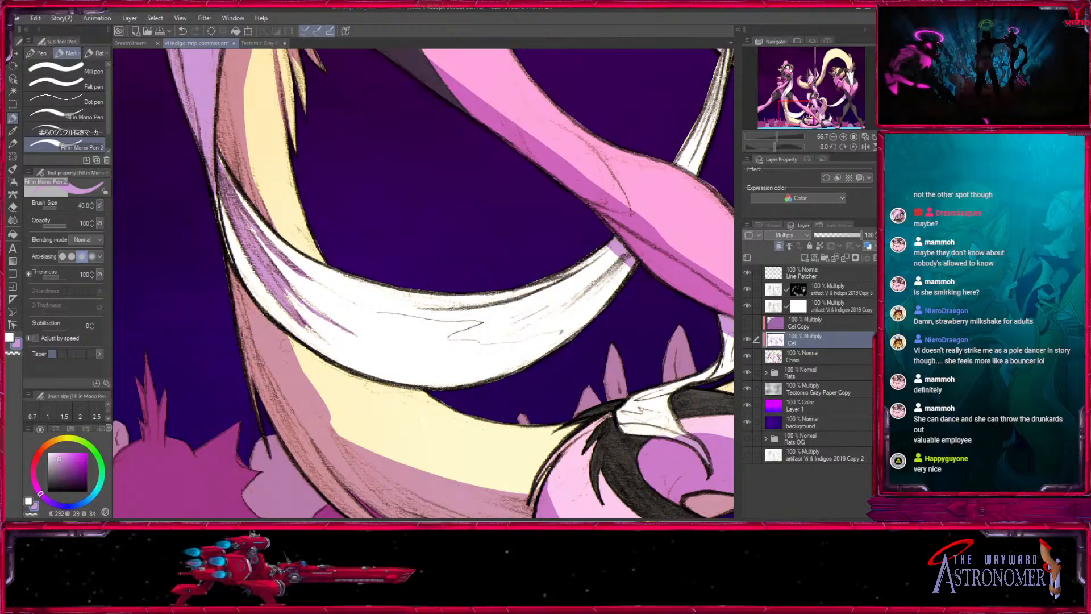
mouse_move(286, 346)
left_mouse_down()
mouse_move(240, 195)
mouse_move(383, 319)
left_mouse_up()
- Break the shadow edge on the blonde tail's lower curve into tapered streaks, alternating white at size 40 with light purple at 30 and 25
key("x")
left_click_drag(250, 199, 444, 346)
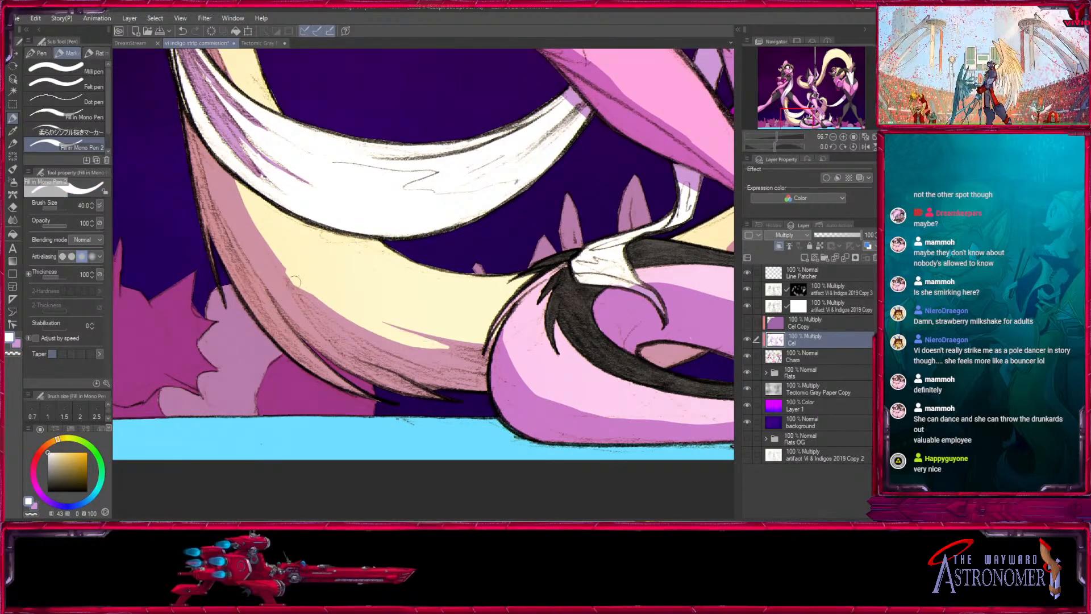
left_click_drag(295, 281, 495, 359)
key("x")
left_click_drag(321, 301, 253, 235)
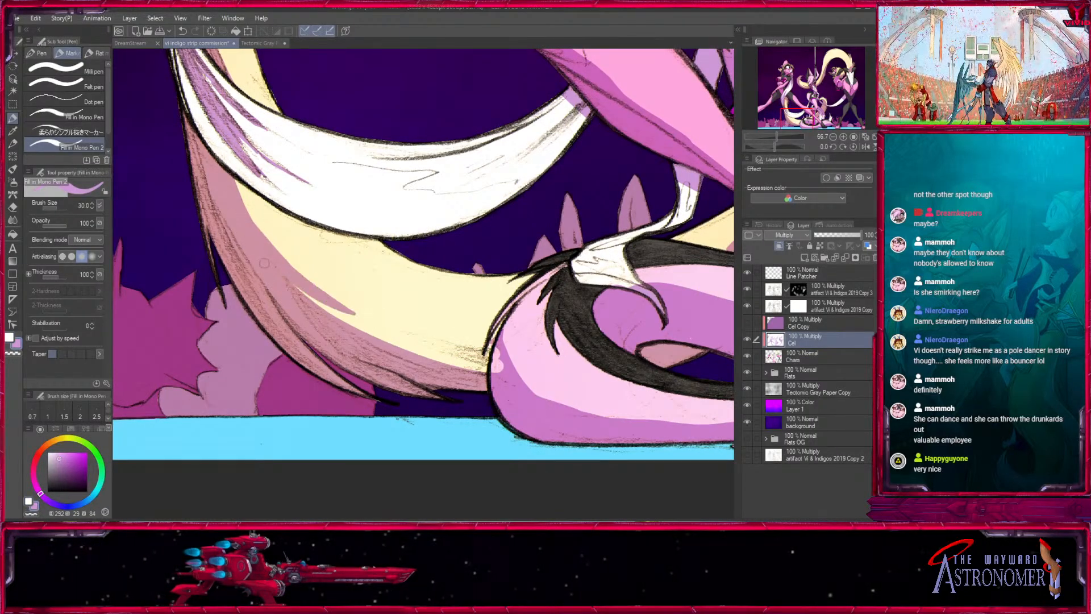
key("x")
left_click_drag(305, 297, 474, 364)
key("x")
mouse_move(386, 340)
left_mouse_down()
mouse_move(485, 369)
mouse_move(430, 345)
left_mouse_up()
left_click_drag(567, 307, 505, 244)
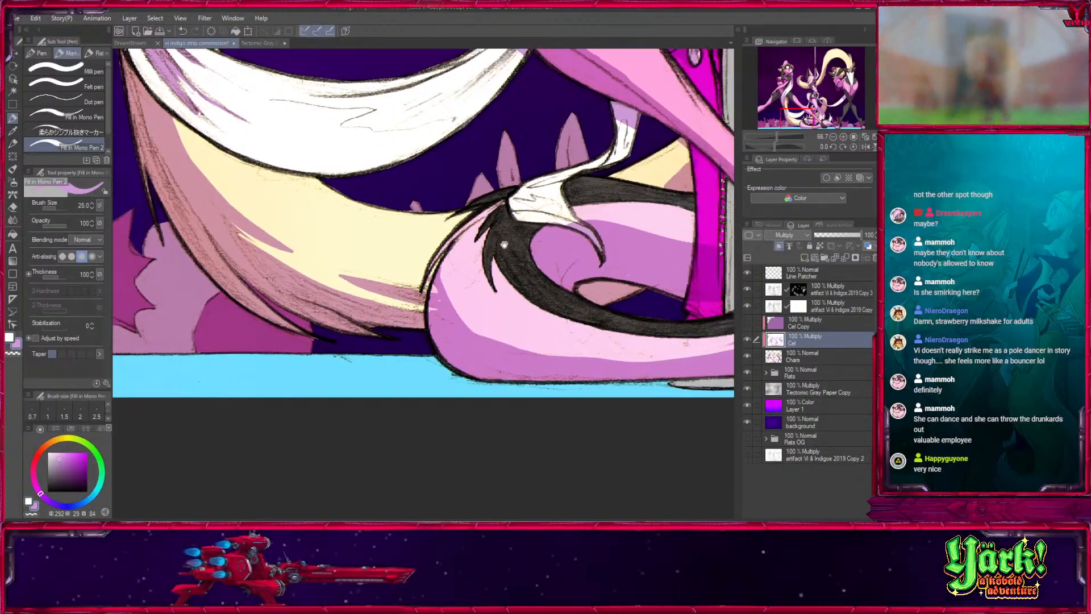
- Refine the shadow edge around the pink coil on the floor with light purple at sizes 25 and 20 and white at 30
key("x")
key("x")
left_click_drag(431, 284, 438, 330)
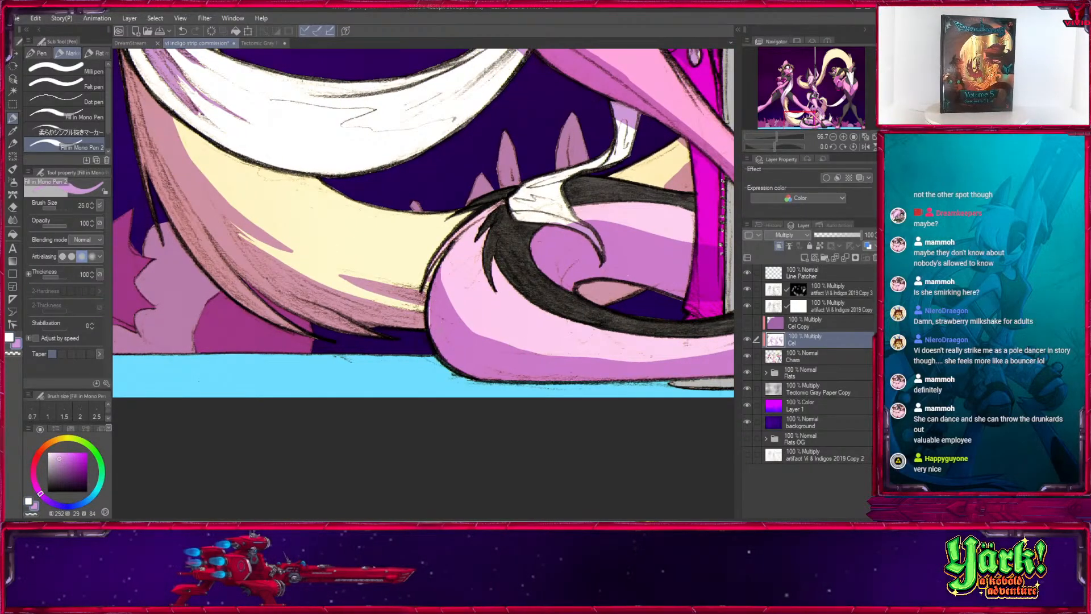
left_click_drag(467, 249, 382, 301)
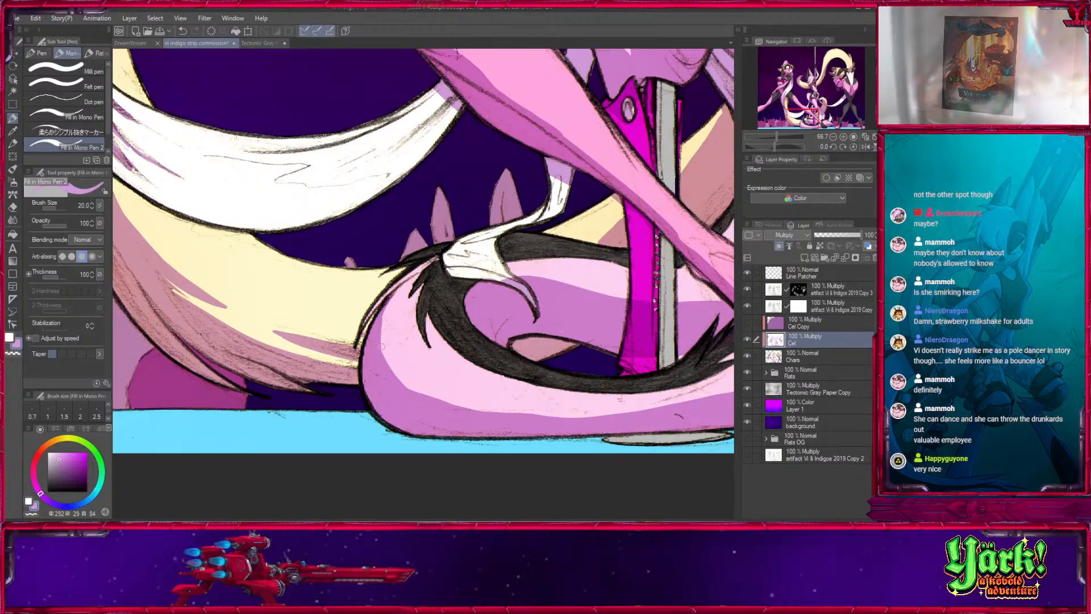
left_click_drag(400, 386, 288, 298)
key("x")
mouse_move(270, 248)
left_mouse_down()
mouse_move(350, 318)
mouse_move(158, 261)
mouse_move(286, 282)
left_mouse_up()
key("]")
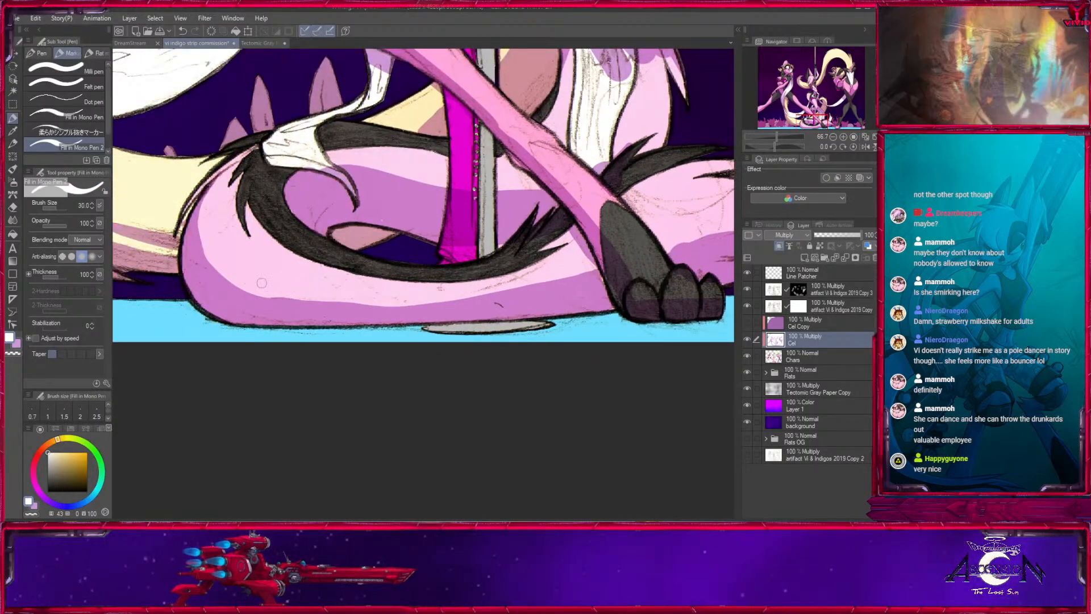
left_click_drag(441, 246, 508, 322)
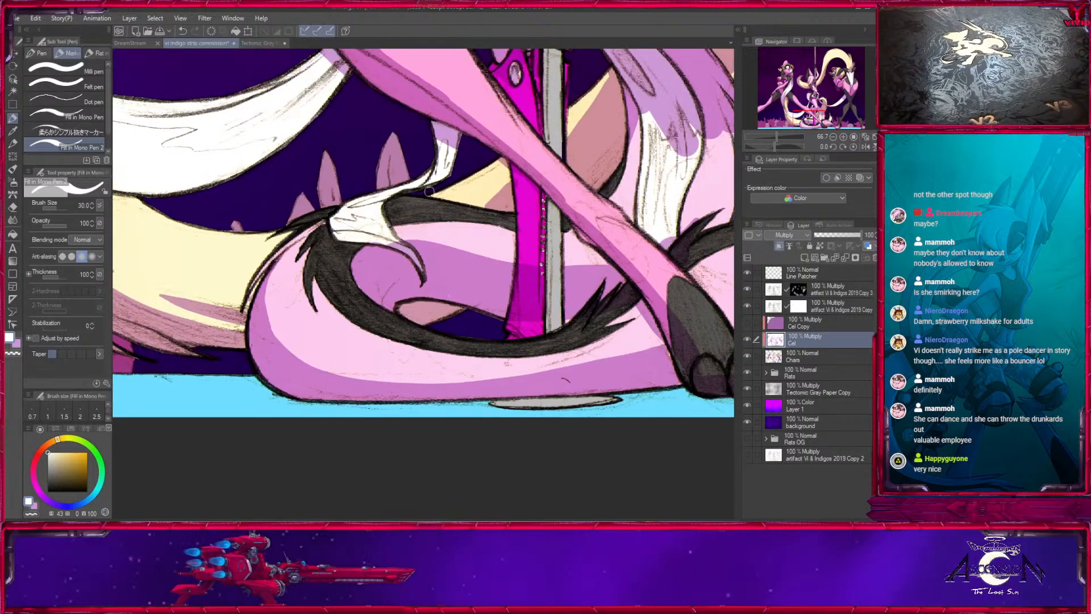
left_click_drag(423, 250, 356, 275)
- Extend the light purple shadow down the thin white strand that falls onto the top of the pink coil
key("x")
key("[")
key("[")
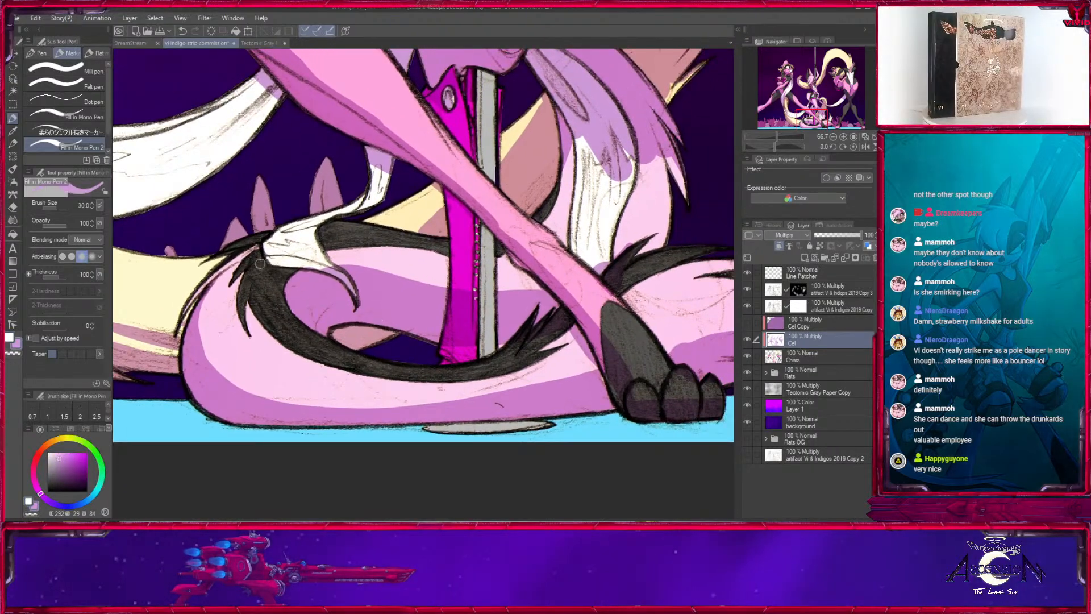
key("x")
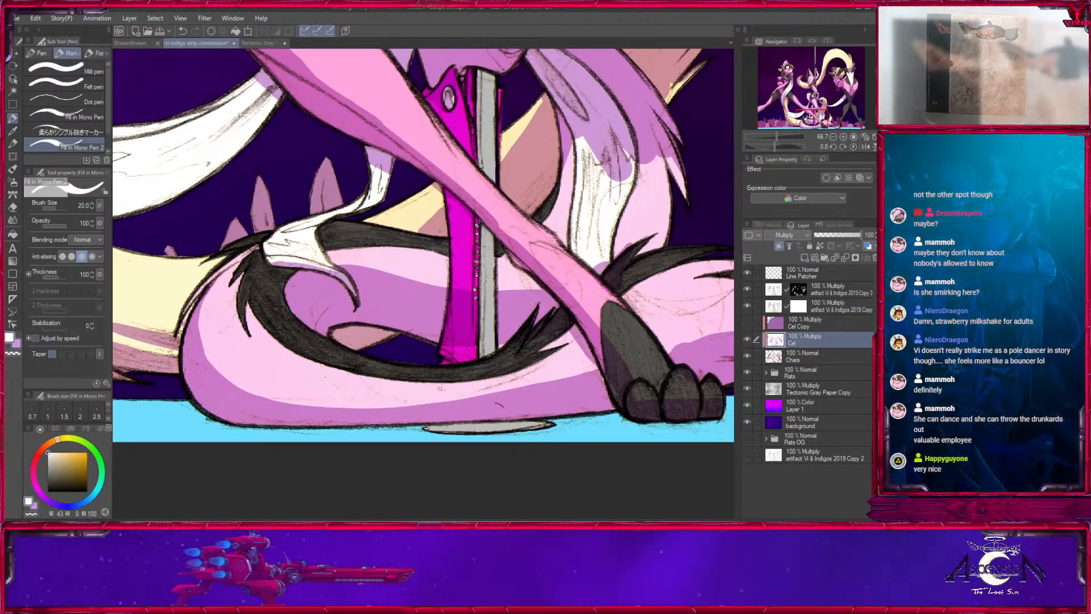
key("x")
key("]")
key("]")
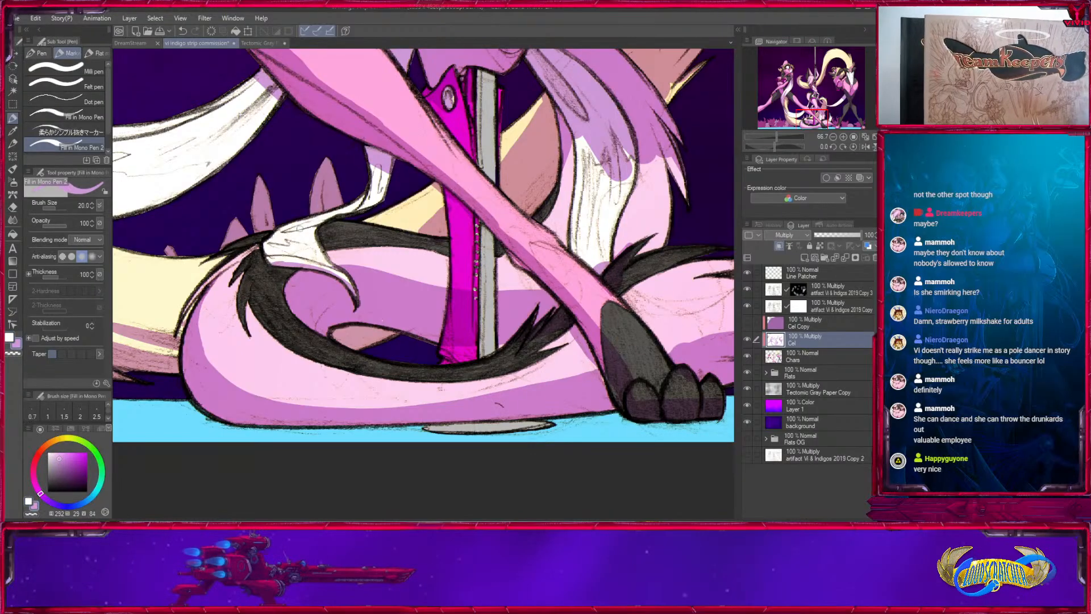
mouse_move(380, 171)
left_mouse_down()
mouse_move(373, 200)
mouse_move(438, 274)
left_mouse_up()
- Touch up the shadows beside the pole and cut a short tapered highlight into the pink coil's inner shadow
key("x")
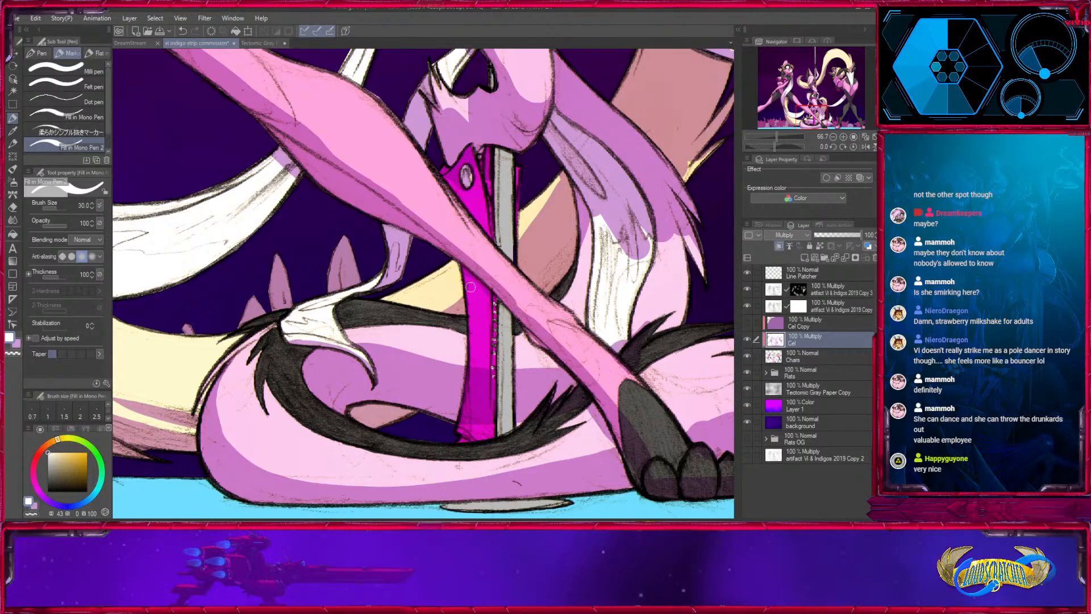
key("x")
key("bracketleft")
left_click_drag(558, 186, 470, 292)
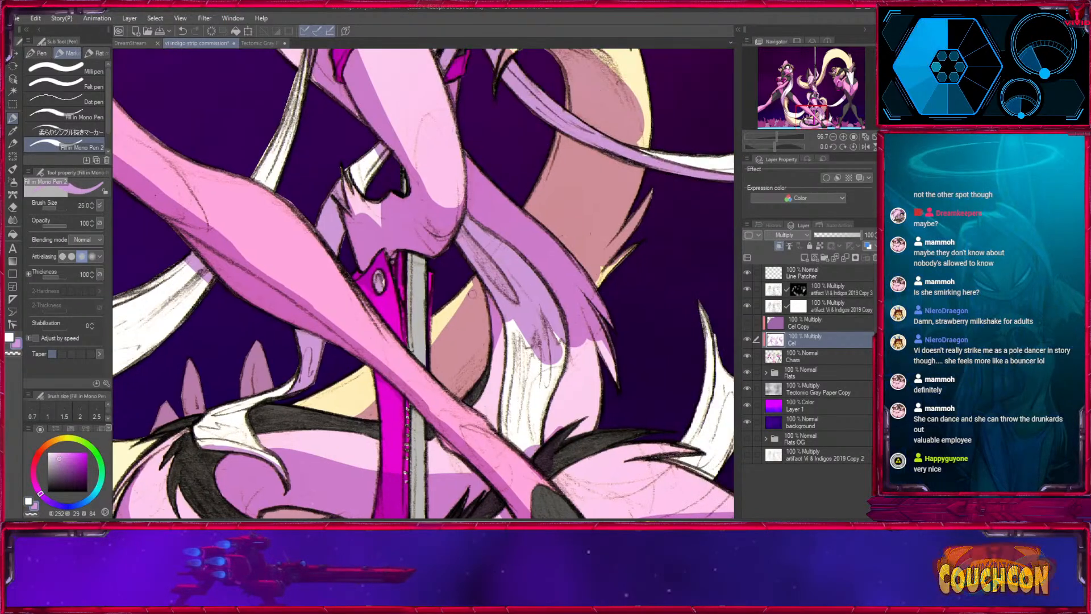
left_click_drag(449, 352, 442, 316)
left_click_drag(438, 477, 524, 309)
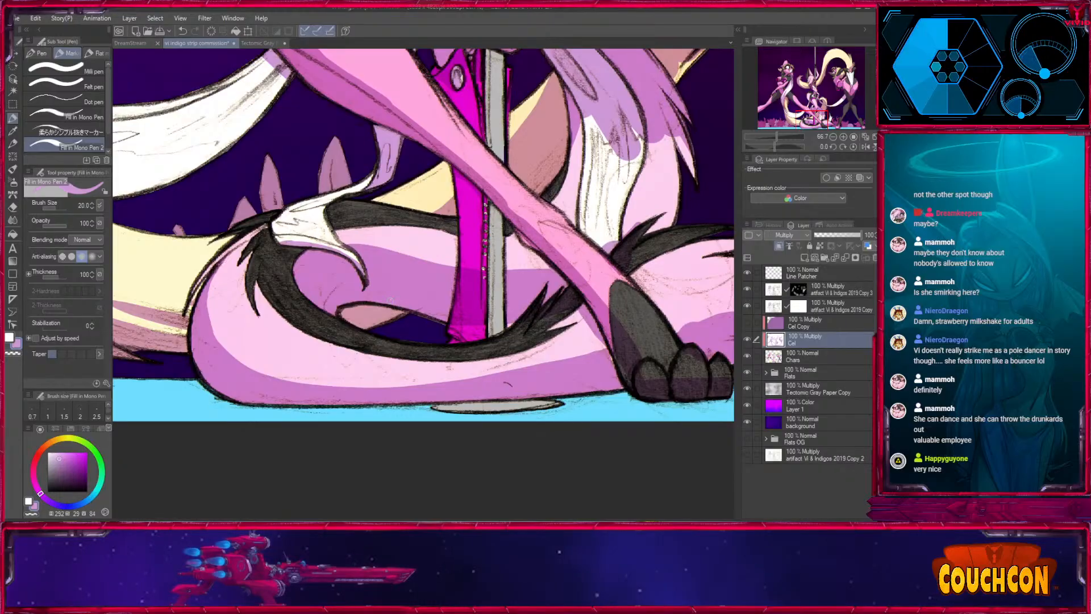
key("x")
key("x")
left_click_drag(402, 305, 386, 296)
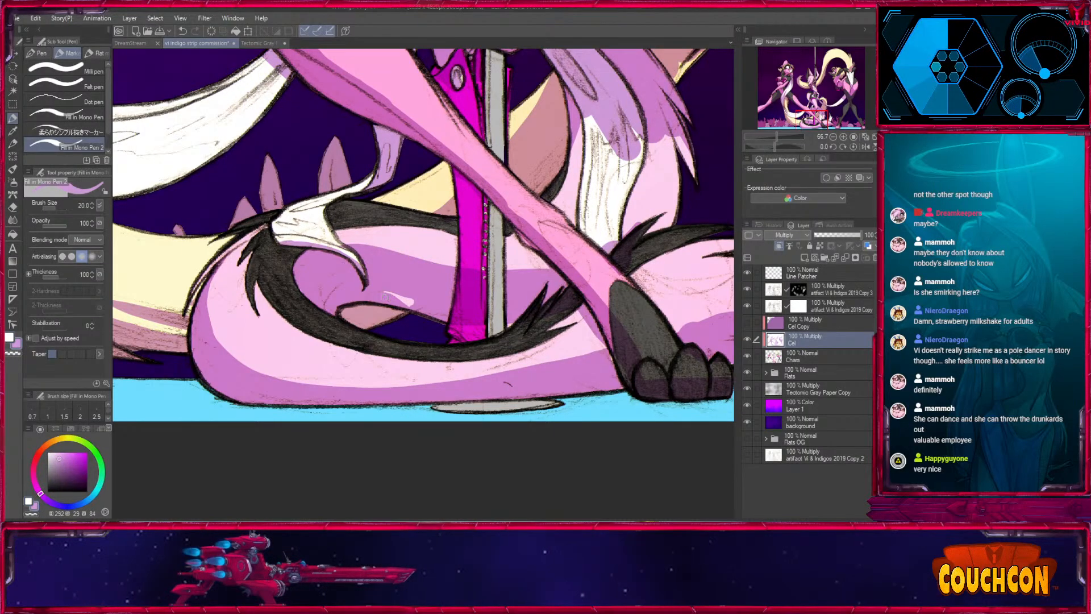
left_click_drag(588, 310, 557, 303)
- Shape a curved highlight below the heart-shaped gap on the central character's bent leg, using white and light purple at size 20
key("]")
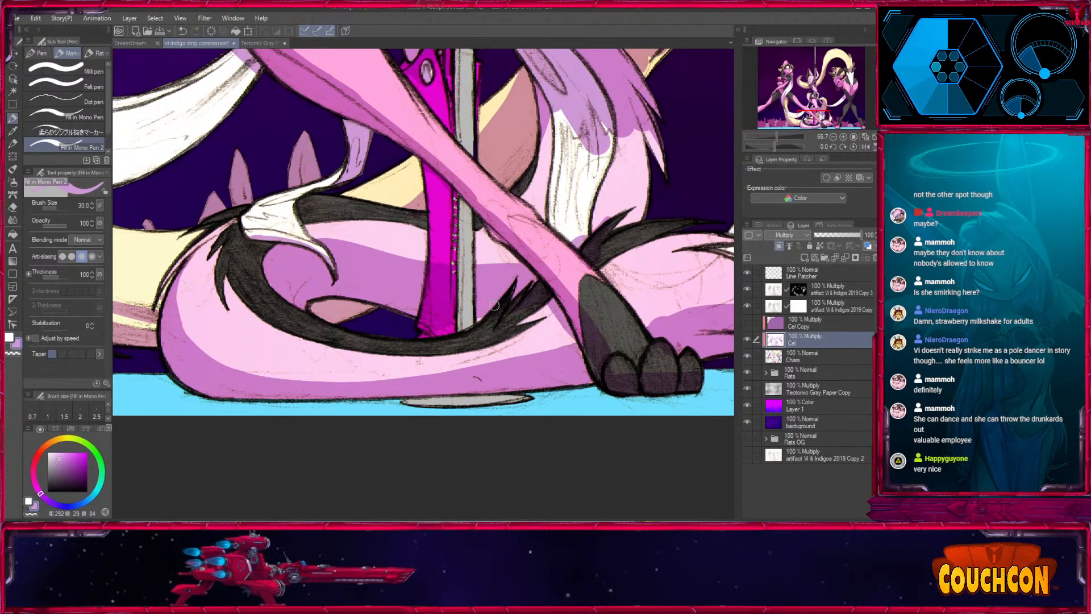
scroll(449, 249, "up", 3)
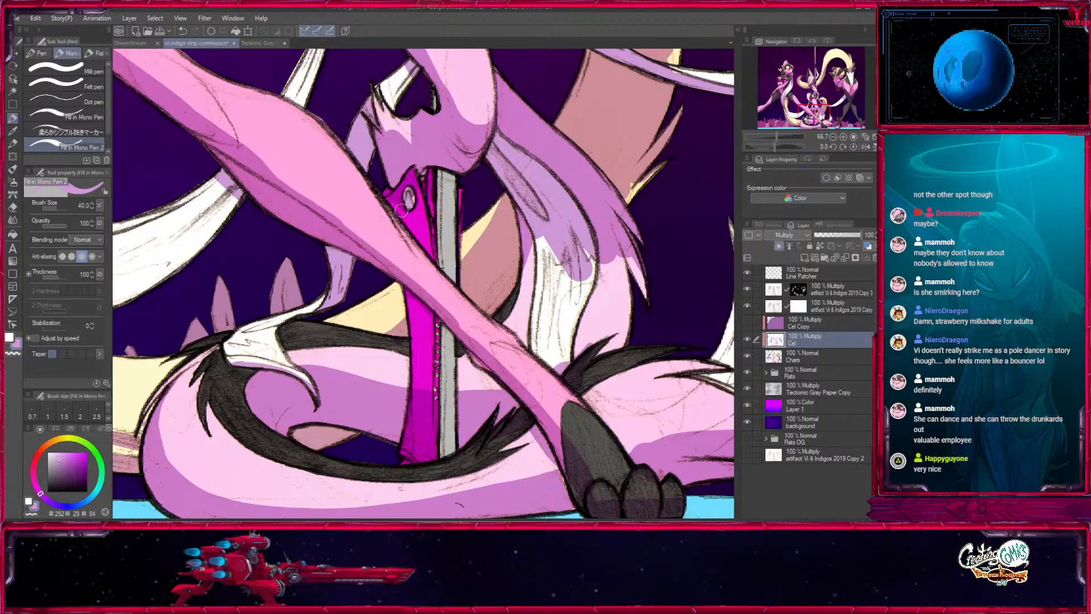
key("bracketleft")
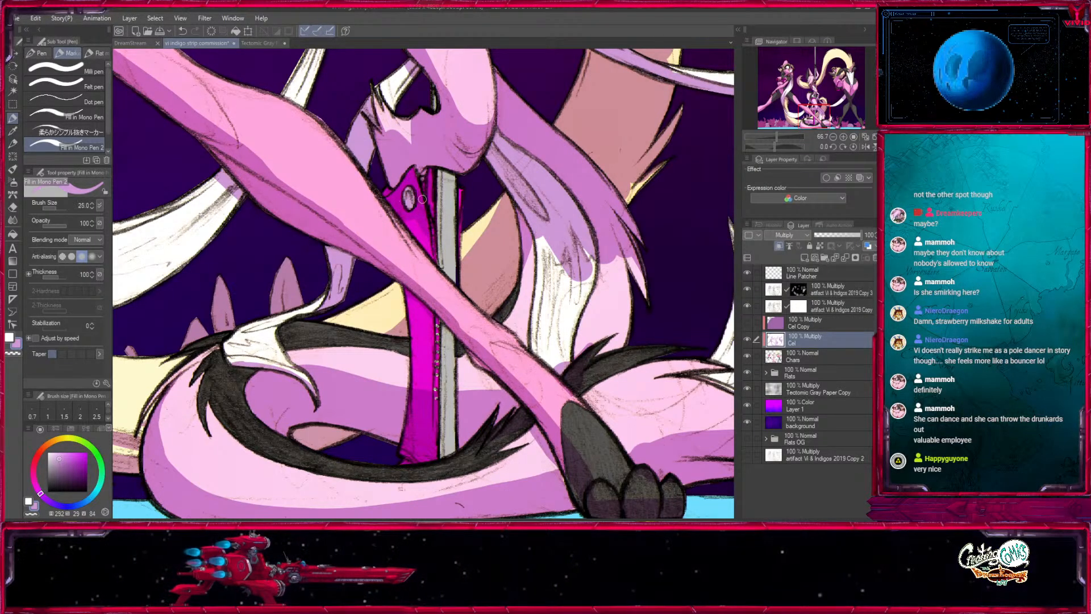
scroll(440, 256, "up", 5)
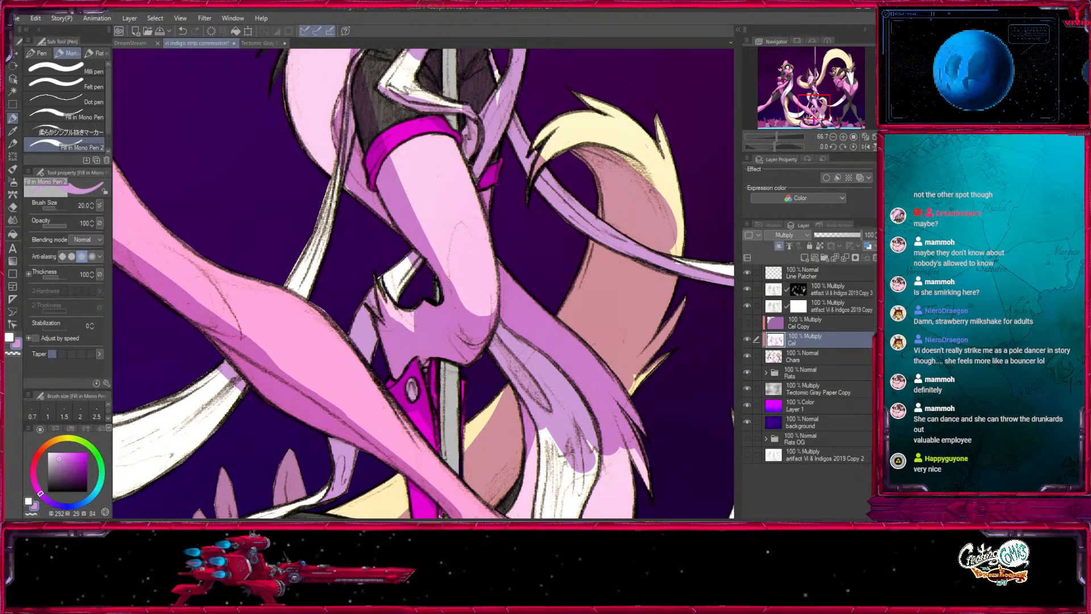
mouse_move(439, 304)
left_mouse_down()
mouse_move(414, 329)
mouse_move(435, 309)
mouse_move(379, 298)
left_mouse_up()
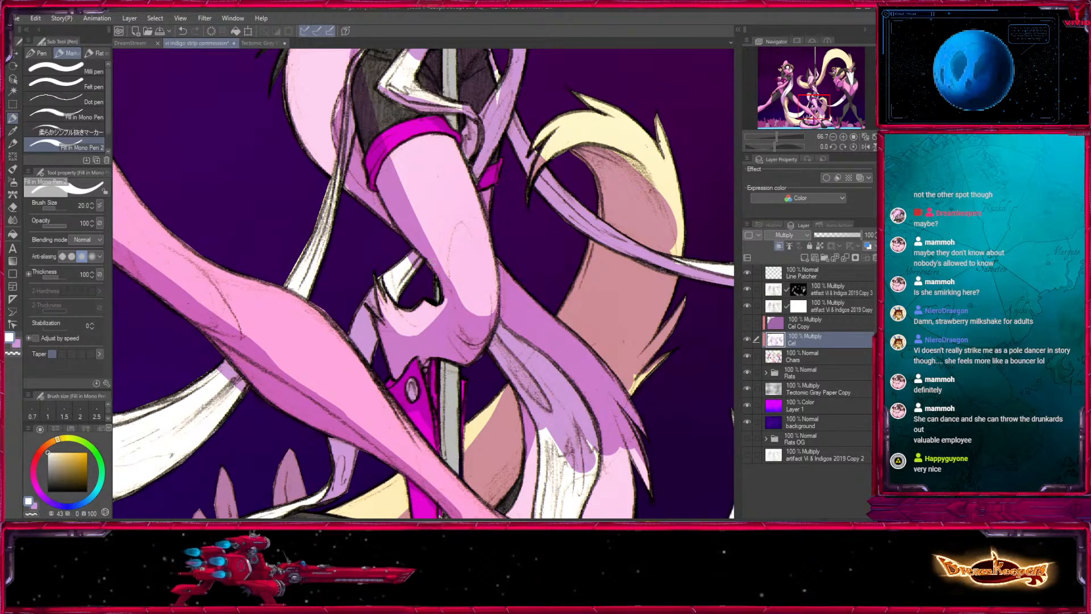
left_click(442, 295, "alt")
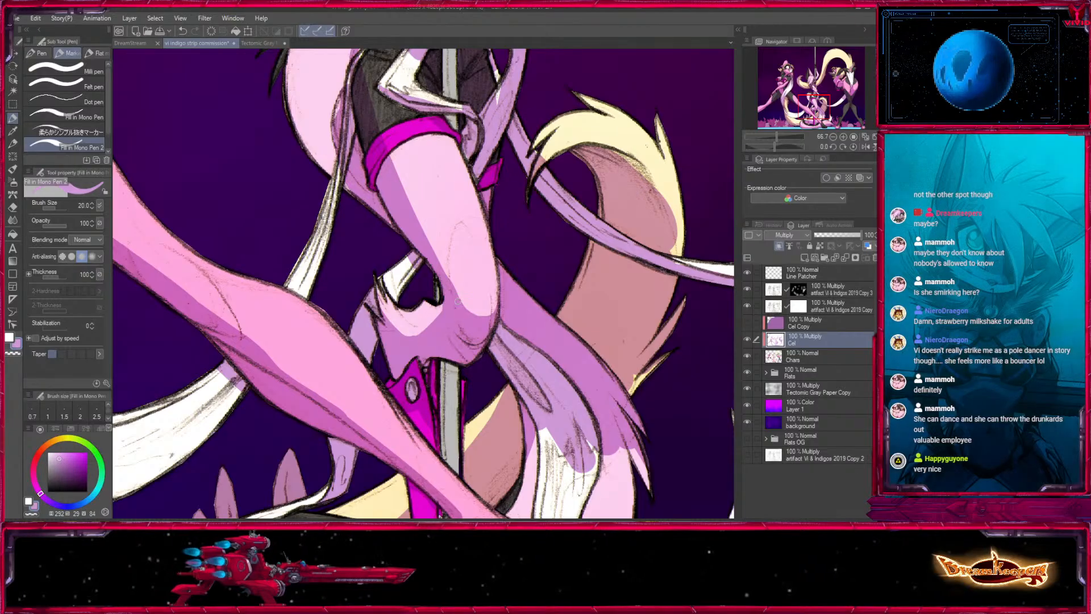
left_click_drag(446, 299, 438, 318)
- Refine the central character's thigh shadow just below the magenta shorts trim, using light purple at sizes 25 and 20
mouse_move(418, 181)
left_mouse_down()
mouse_move(392, 282)
mouse_move(383, 247)
left_mouse_up()
key("x")
key("x")
key("bracketright")
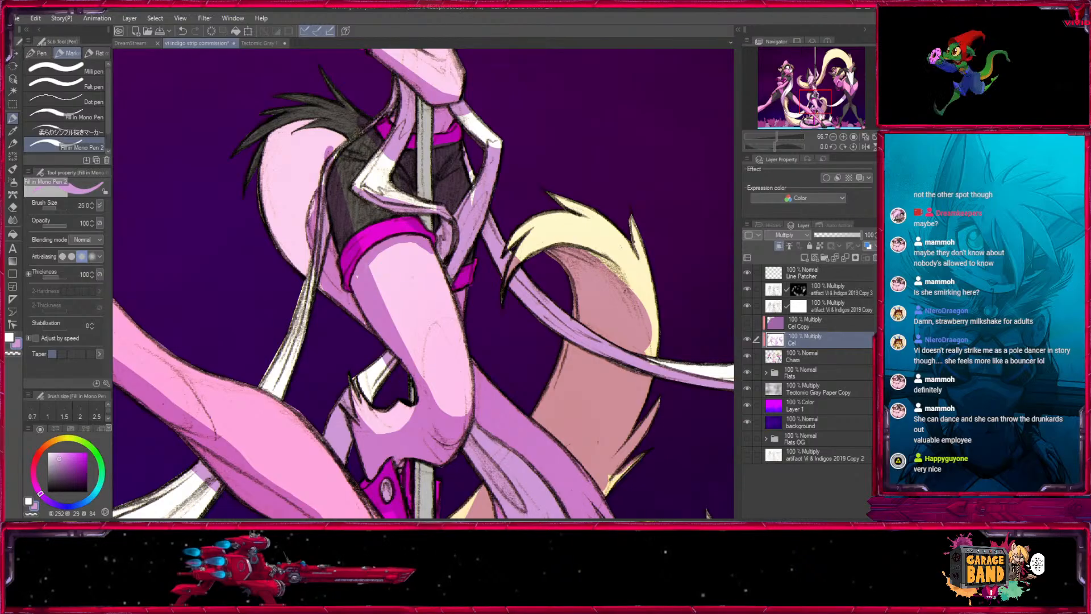
key("x")
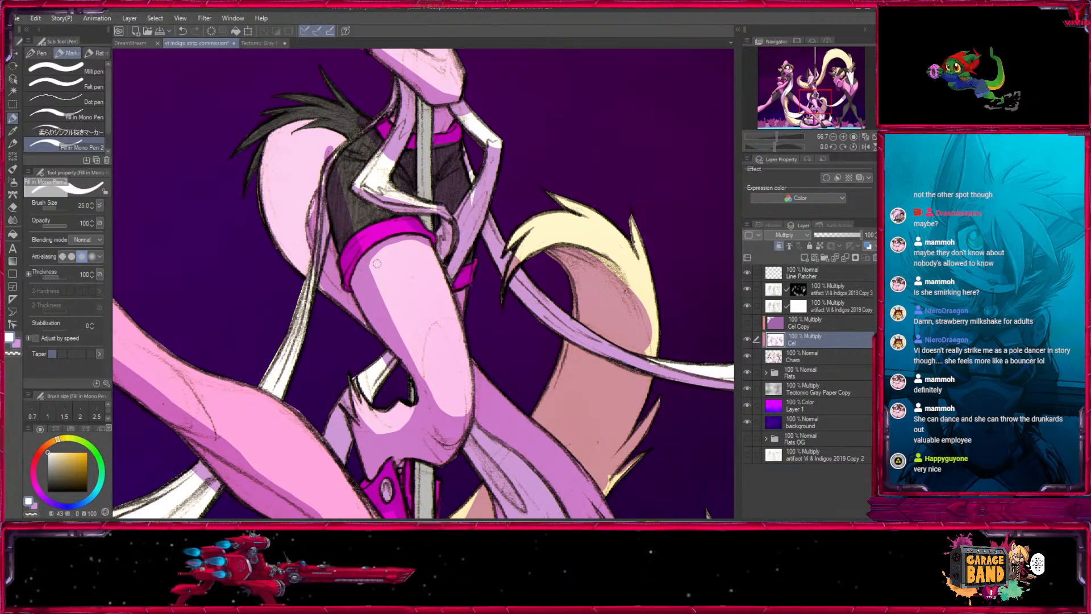
key("x")
key("bracketleft")
left_click_drag(373, 260, 416, 238)
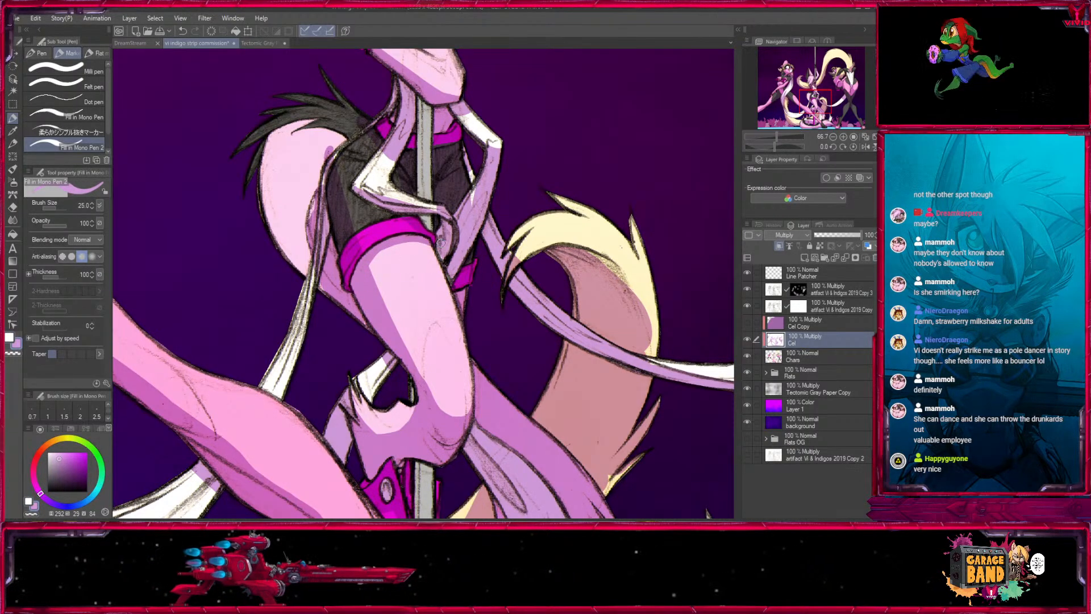
mouse_move(422, 287)
left_mouse_down()
mouse_move(434, 238)
mouse_move(387, 224)
mouse_move(401, 201)
mouse_move(446, 299)
left_mouse_up()
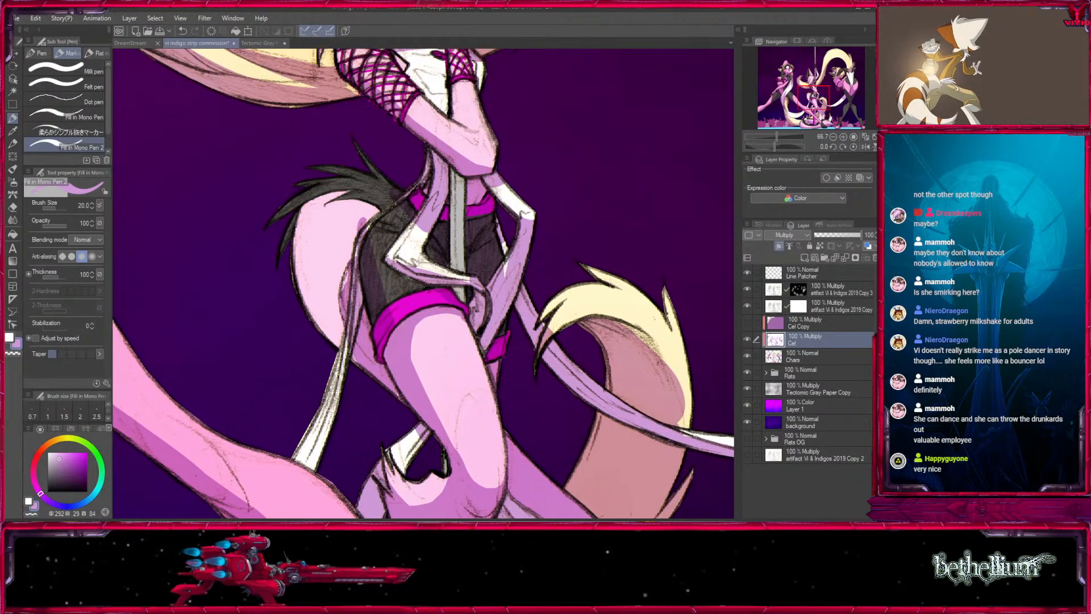
- Shape the shadows on the hip and the thin white strand hanging beside it, using light purple at size 30 and white at 20
mouse_move(376, 250)
left_mouse_down()
mouse_move(293, 254)
mouse_move(321, 330)
mouse_move(342, 343)
left_mouse_up()
key("x")
key("x")
key("]")
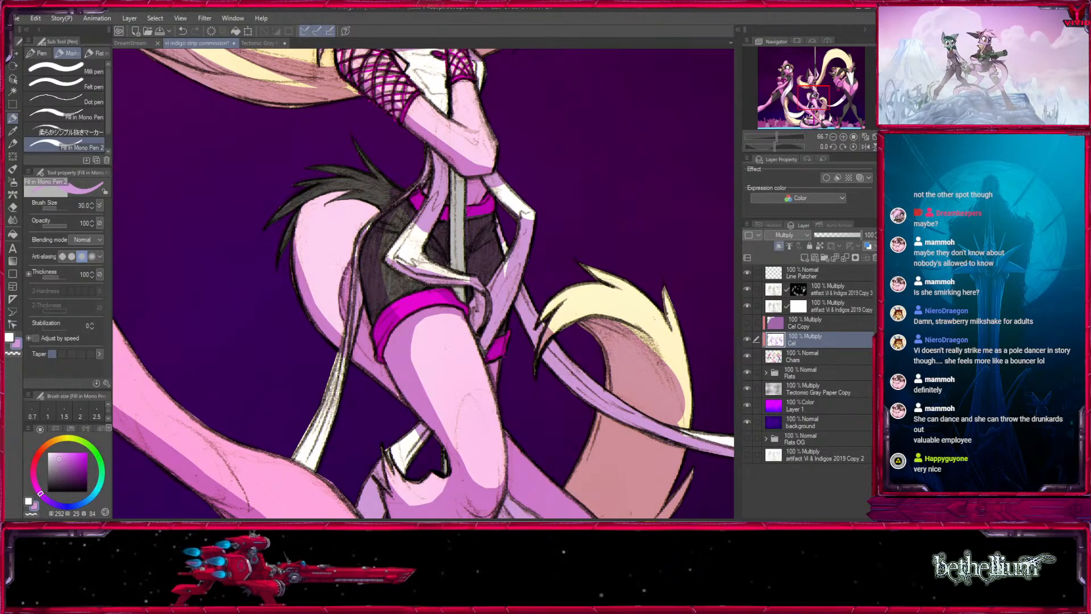
left_click_drag(347, 272, 342, 339)
left_click_drag(350, 299, 345, 369)
key("x")
key("[")
key("[")
key("x")
- Extend the shadow over the bend of the white strand crossing the black shorts, using light purple at size 30
key("x")
left_click_drag(360, 244, 350, 331)
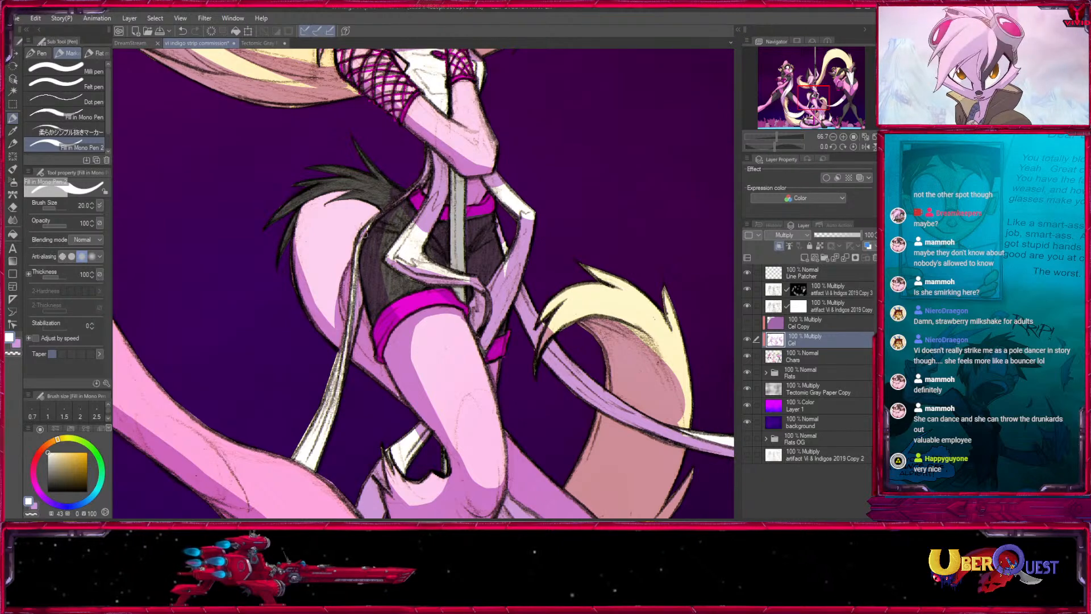
key("x")
left_click_drag(448, 231, 375, 345)
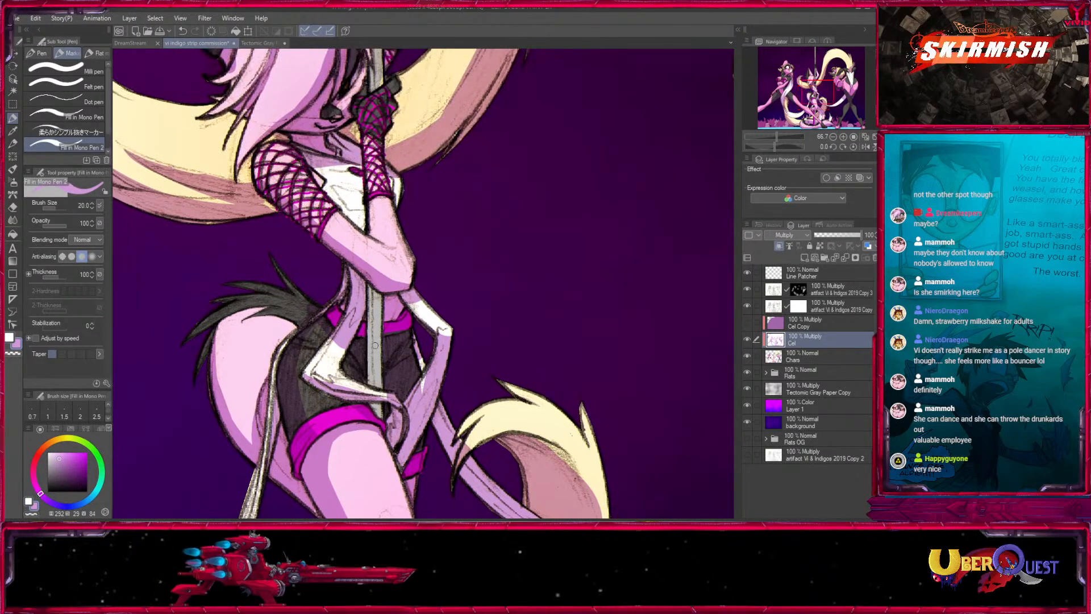
key("x")
key("x")
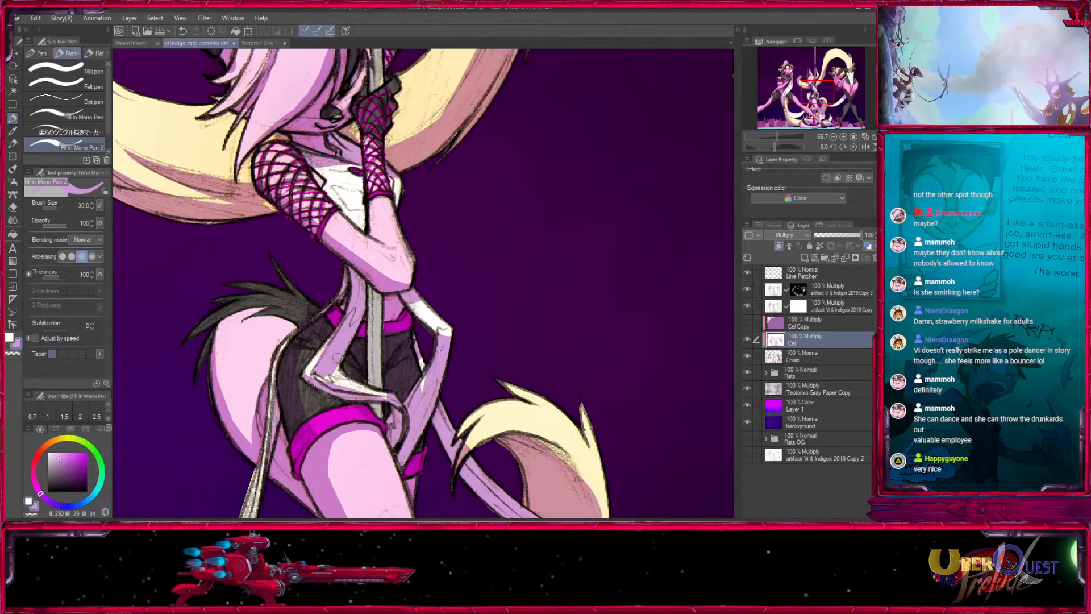
left_click_drag(359, 381, 312, 293)
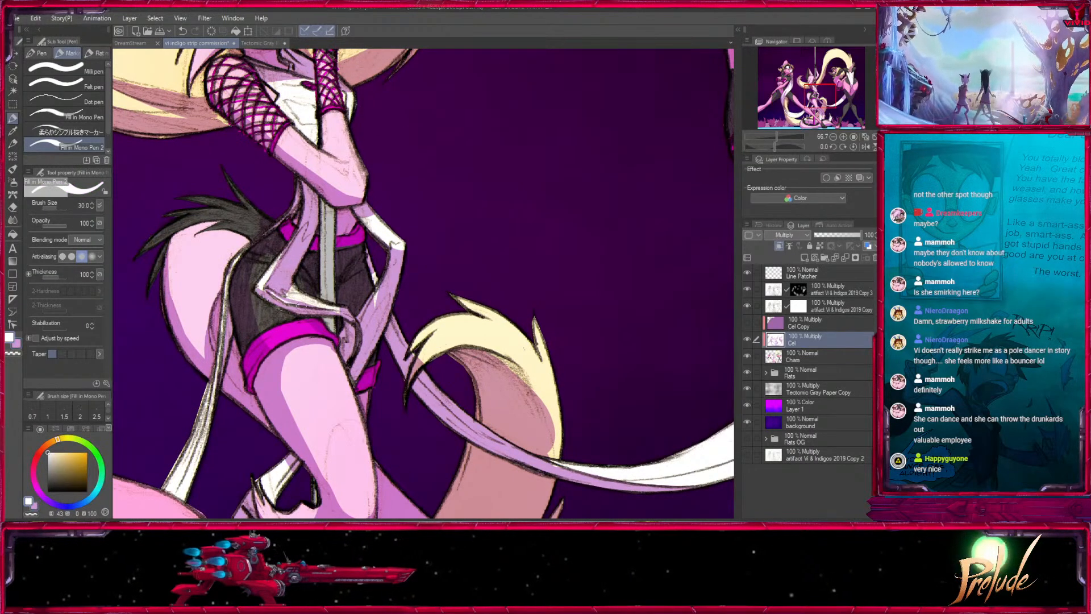
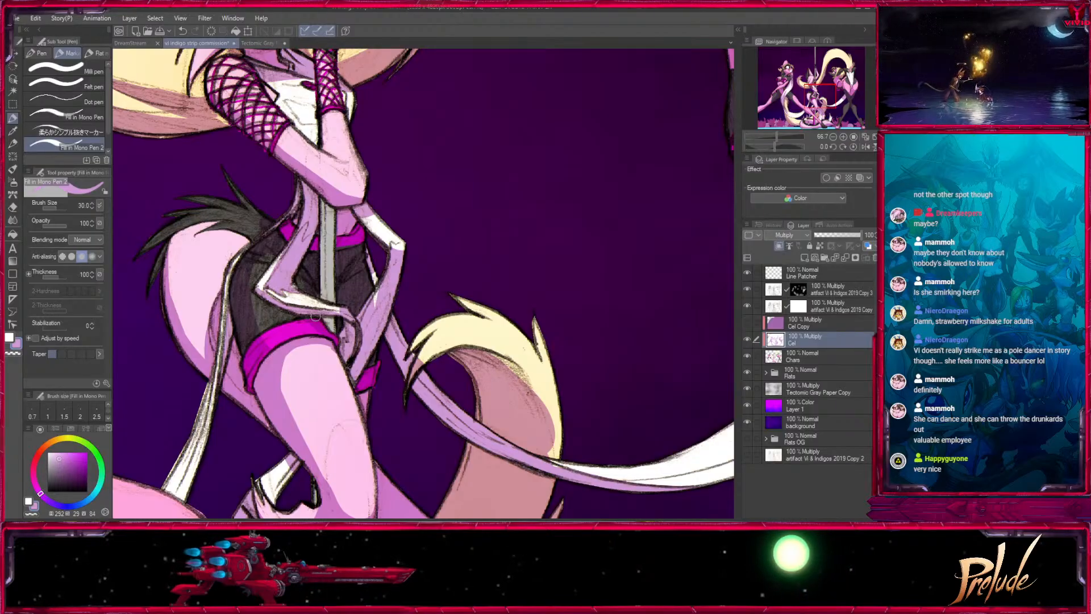
- Refine the shadows on the white strand looping beside the central character's shorts, using white and light purple at sizes 30 and 25
left_click(331, 302, "alt")
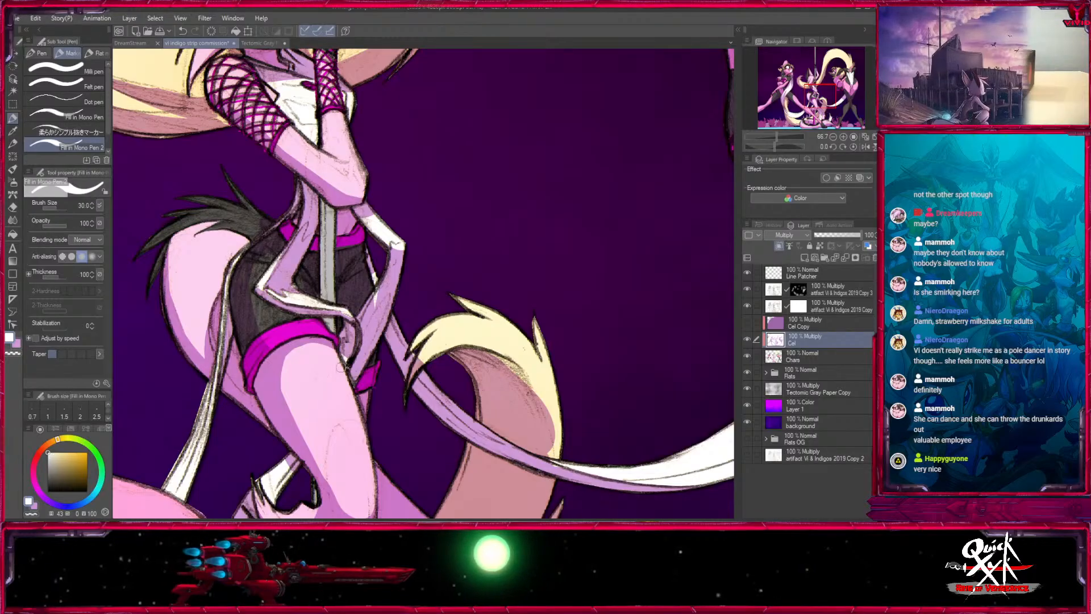
key("x")
left_click_drag(344, 349, 344, 366)
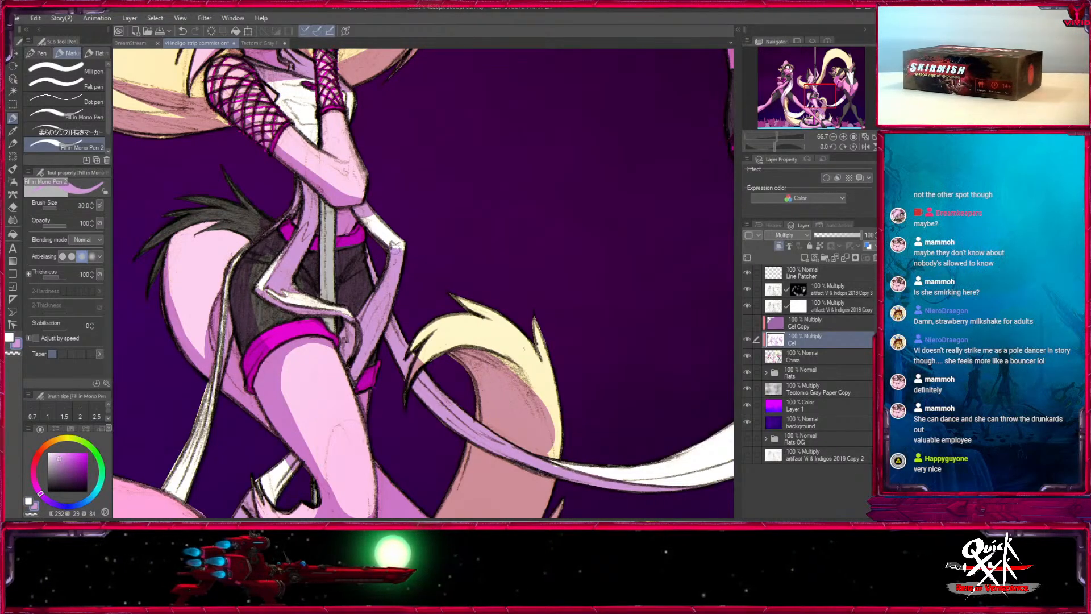
key("bracketleft")
left_click_drag(370, 210, 403, 346)
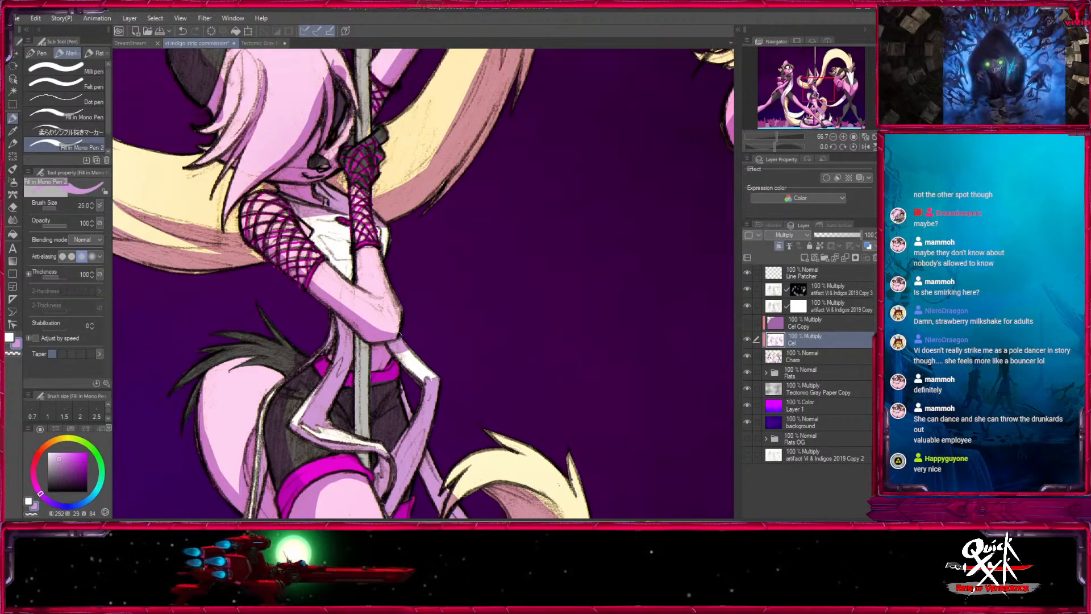
key("x")
key("x")
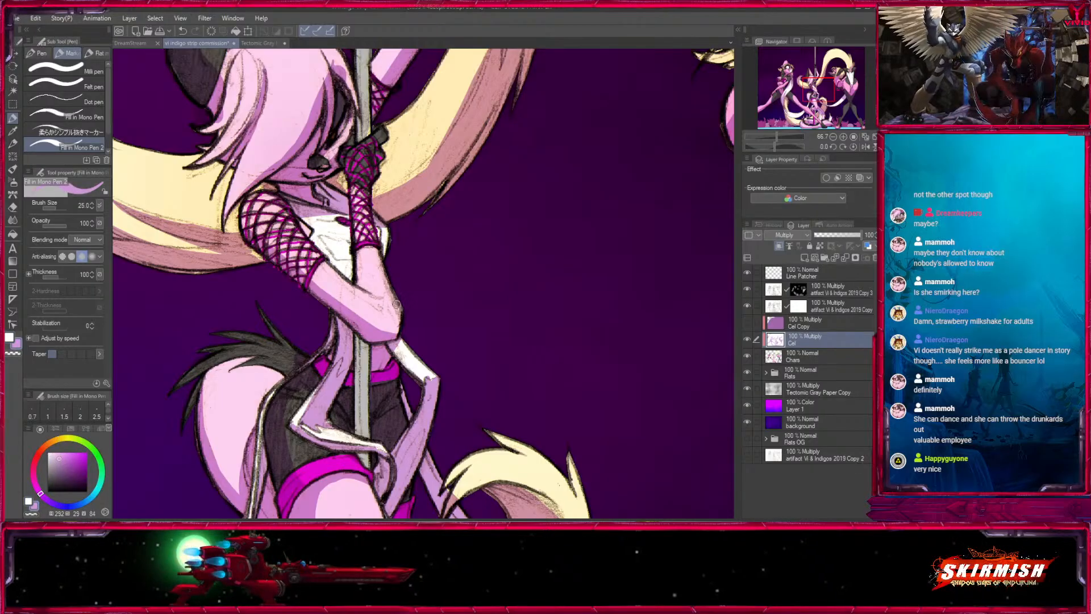
left_click_drag(415, 283, 406, 413)
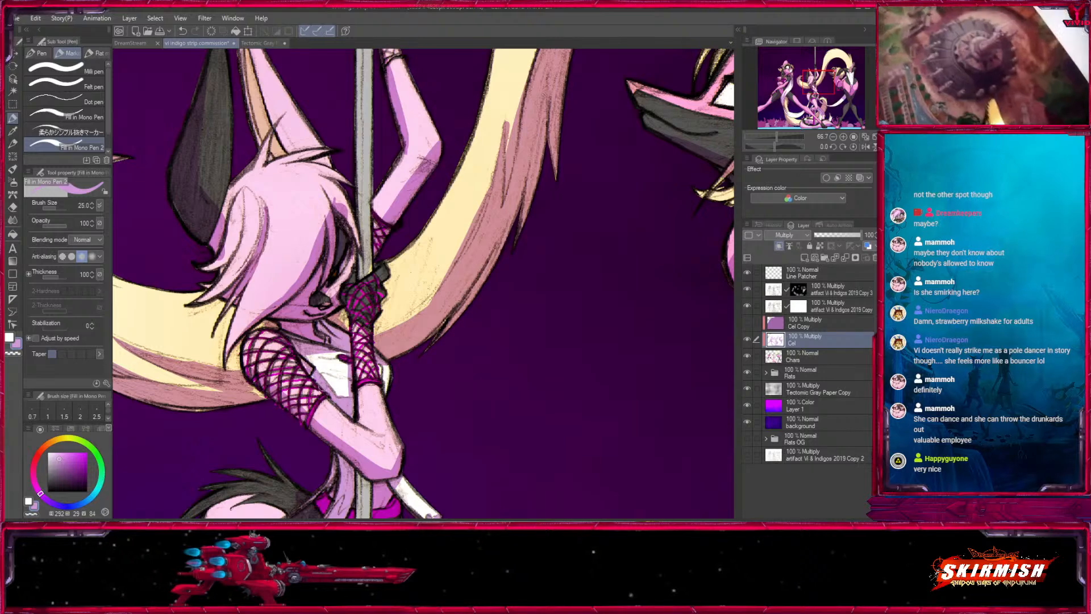
- Refine the shadow along the underside of the pale tail behind the central character, using light purple at sizes 30 and 20 and white at 20
left_click_drag(263, 345, 314, 339)
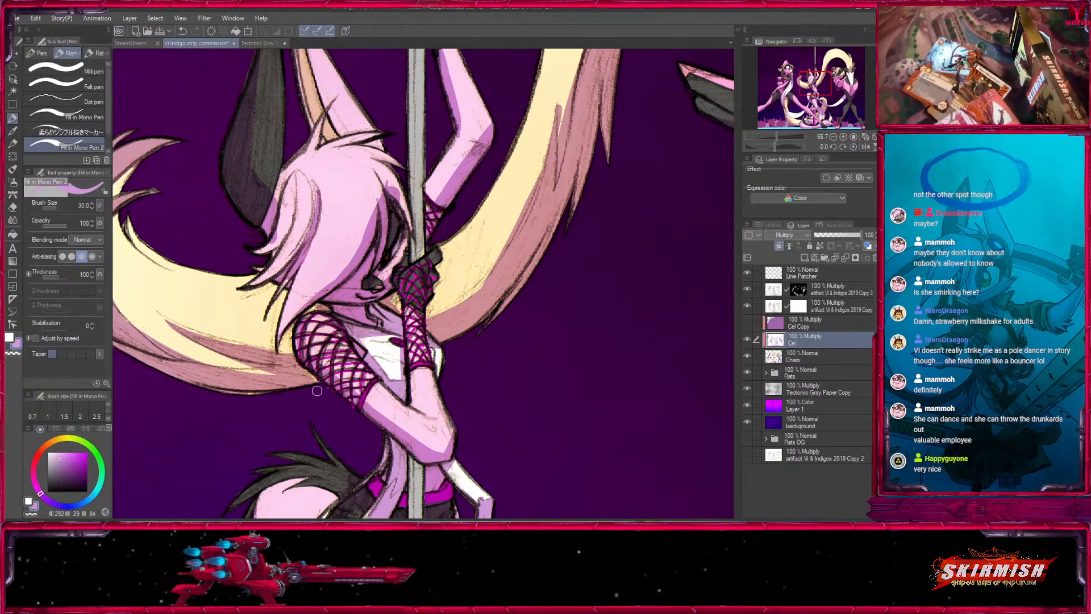
key("bracketright")
left_click_drag(189, 378, 267, 362)
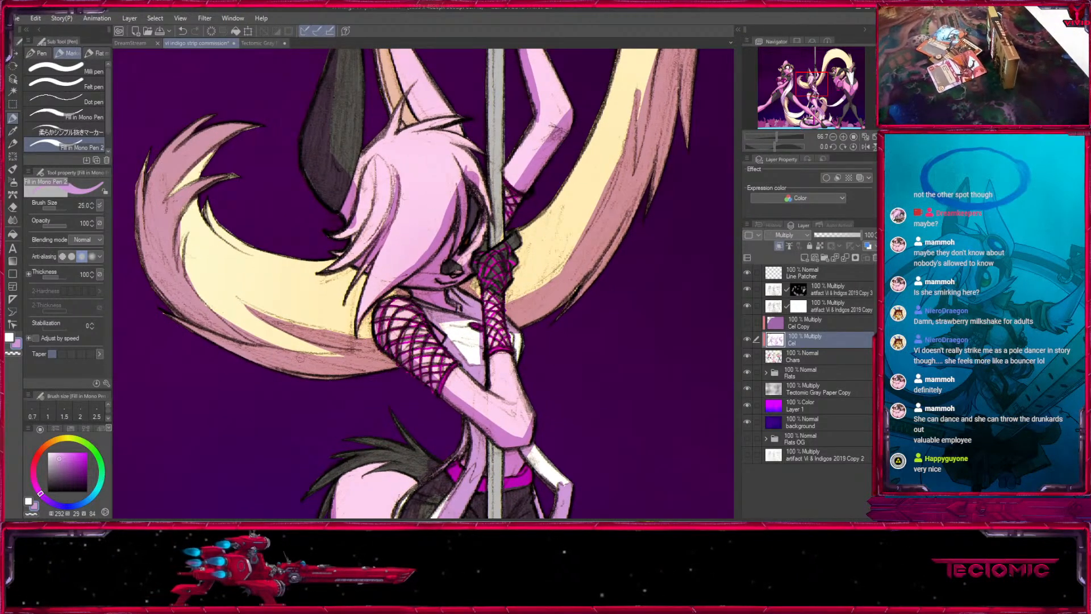
key("x")
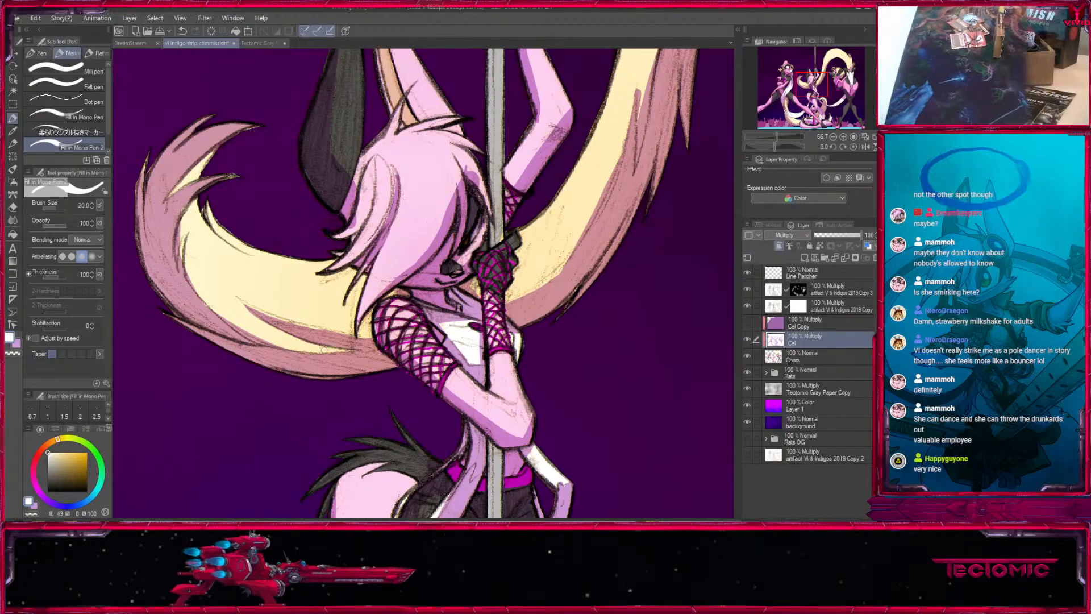
key("x")
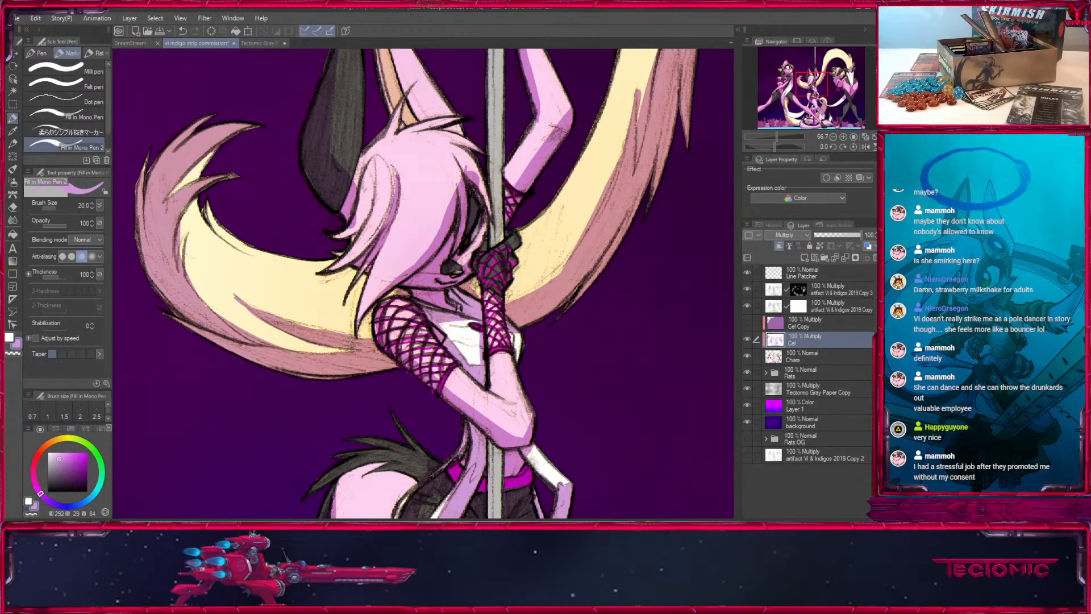
key("x")
key("x")
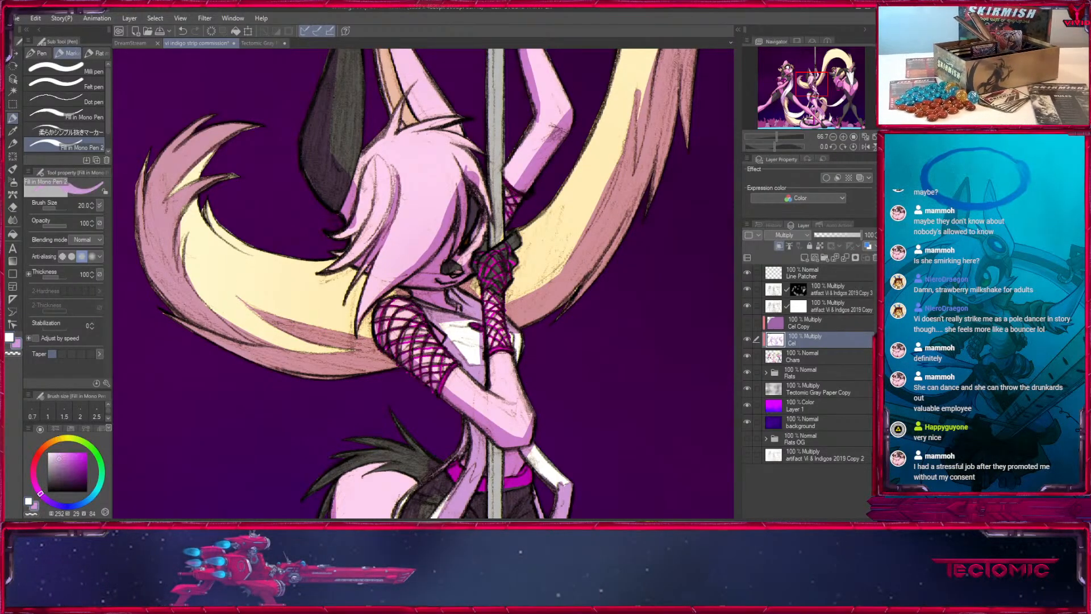
key("x")
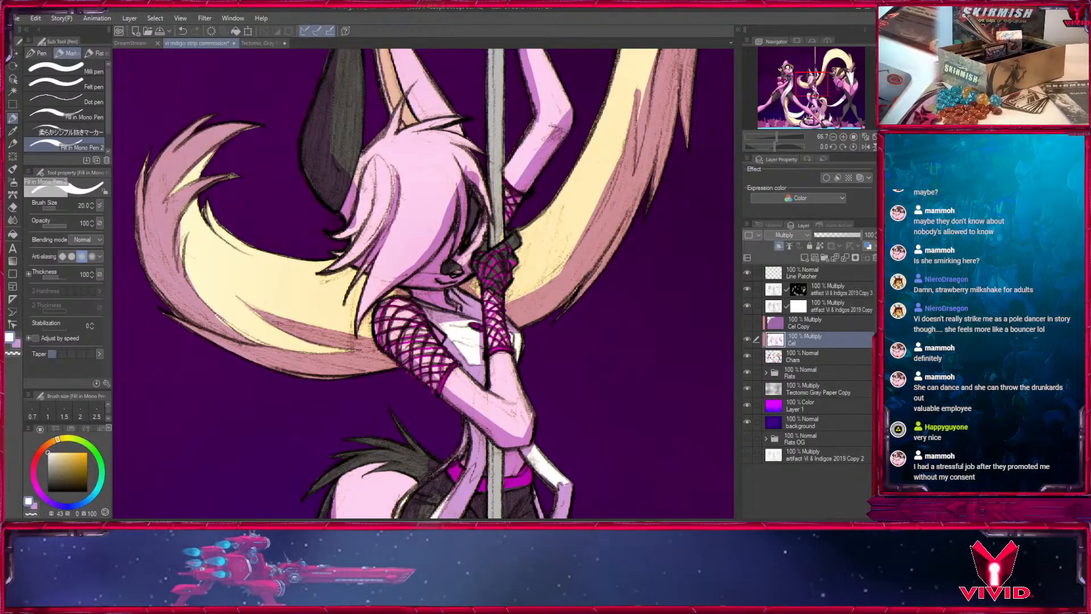
key("x")
- Touch up the shadow on the curled tip of the pale tail, using light purple at sizes 17 and 30
left_click_drag(176, 326, 321, 446)
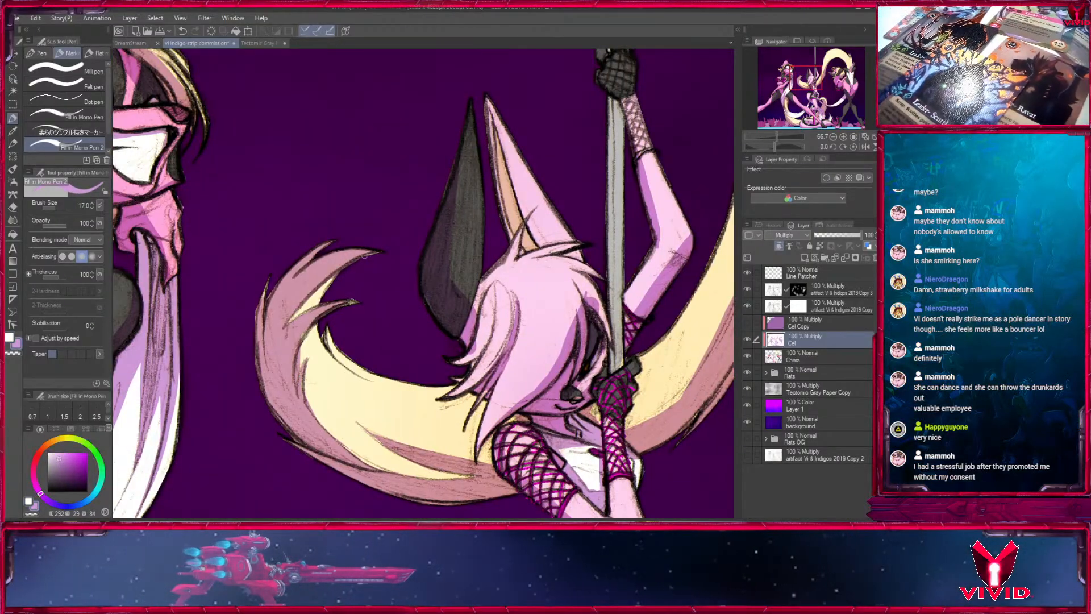
key("x")
key("x")
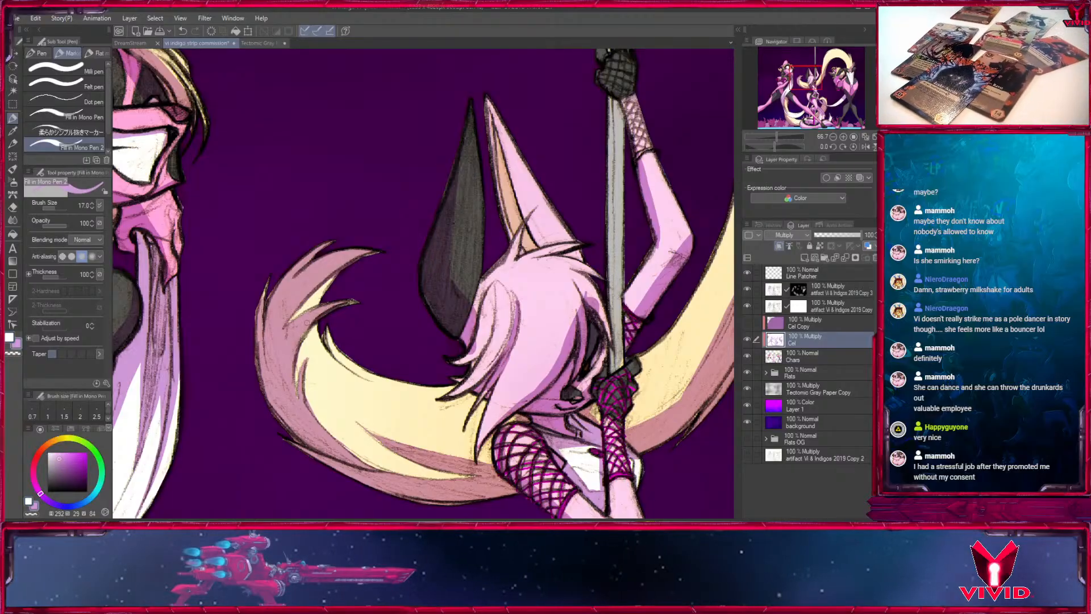
key("]")
key("]")
key("]")
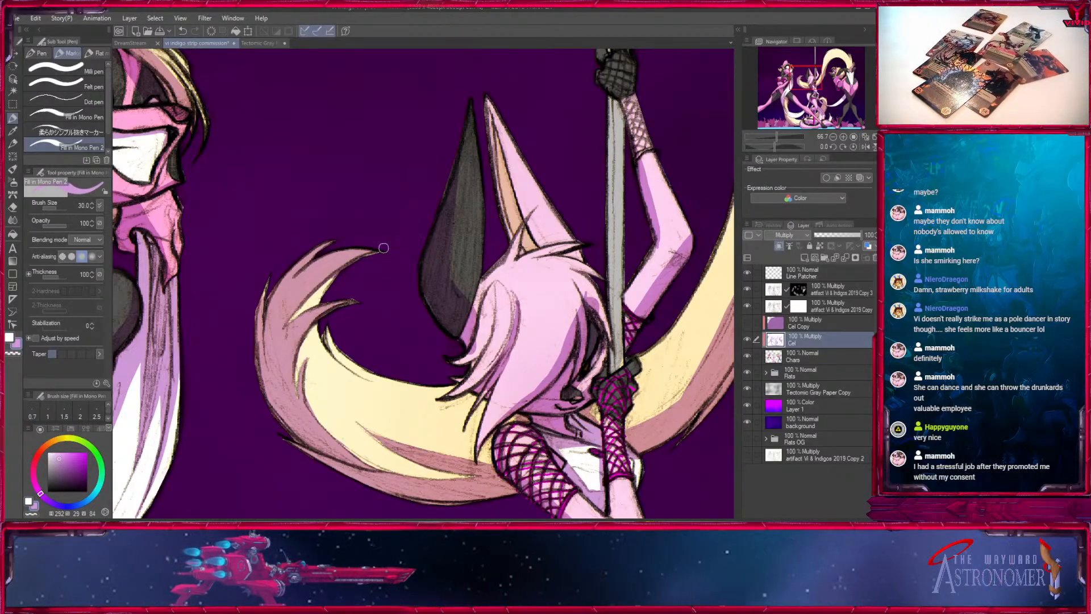
- Rework the shadow on the central character's side hair locks, using white at size 40 and light purple at 20
key("]")
left_click_drag(462, 358, 310, 352)
key("bracketleft")
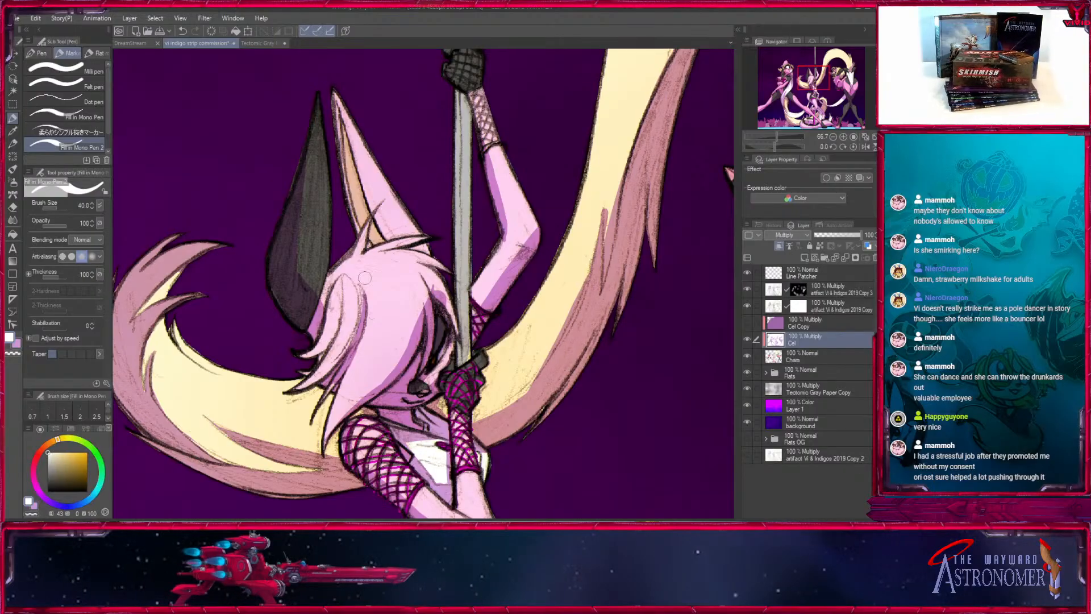
key("bracketleft")
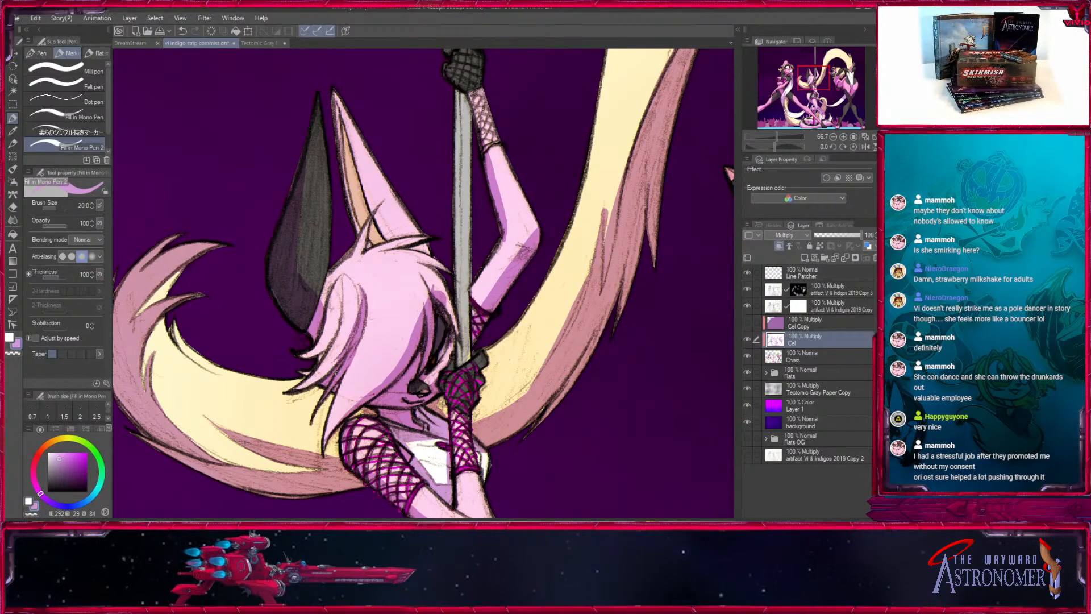
- Clear the shadow from the middle of the dark ear with white and shade the inside of the pink ear in light purple, both at size 25
left_click_drag(318, 406, 306, 438)
key("bracketright")
key("x")
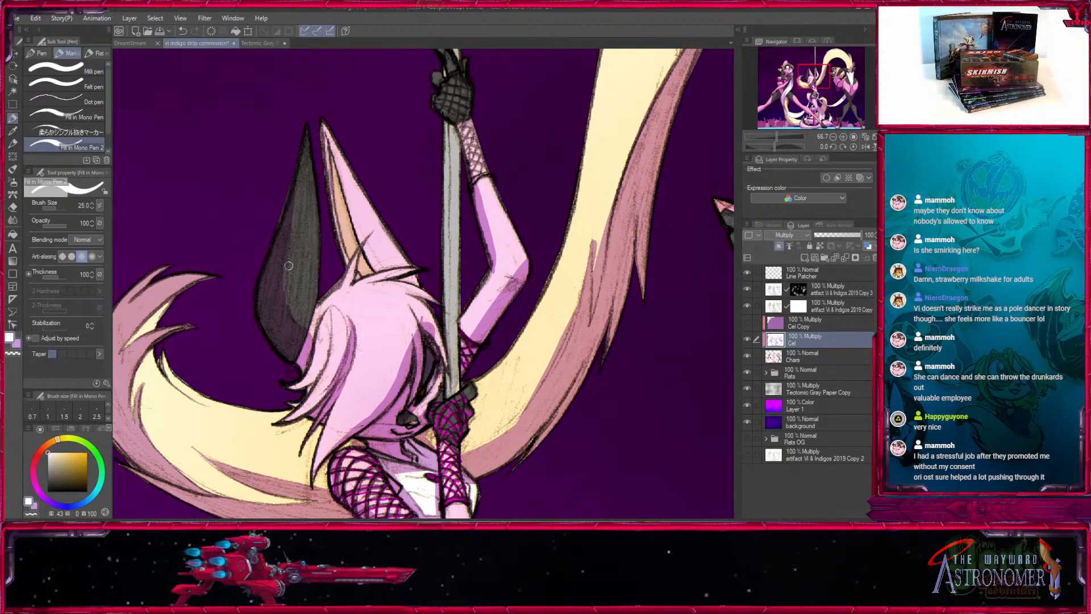
left_click_drag(289, 265, 297, 322)
key("x")
left_click_drag(321, 129, 346, 232)
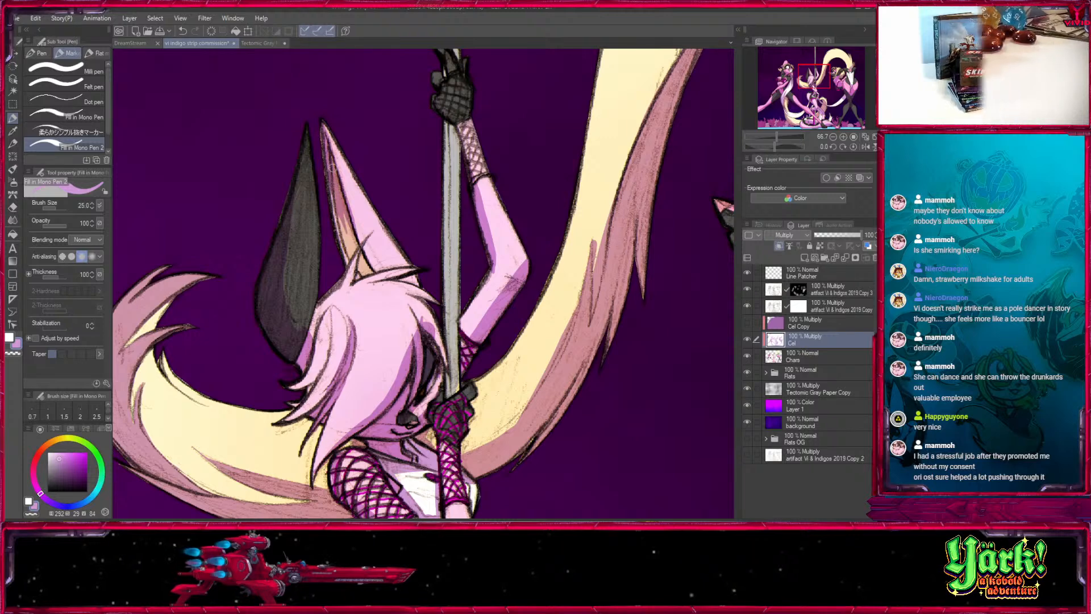
left_click_drag(332, 167, 376, 271)
mouse_move(339, 218)
left_mouse_down()
mouse_move(327, 150)
mouse_move(355, 258)
mouse_move(359, 248)
mouse_move(345, 287)
left_mouse_up()
- Trim the hair shadow over the central character's cheek and forehead, using white at sizes 40 and 30
key("x")
key("bracketright")
key("bracketright")
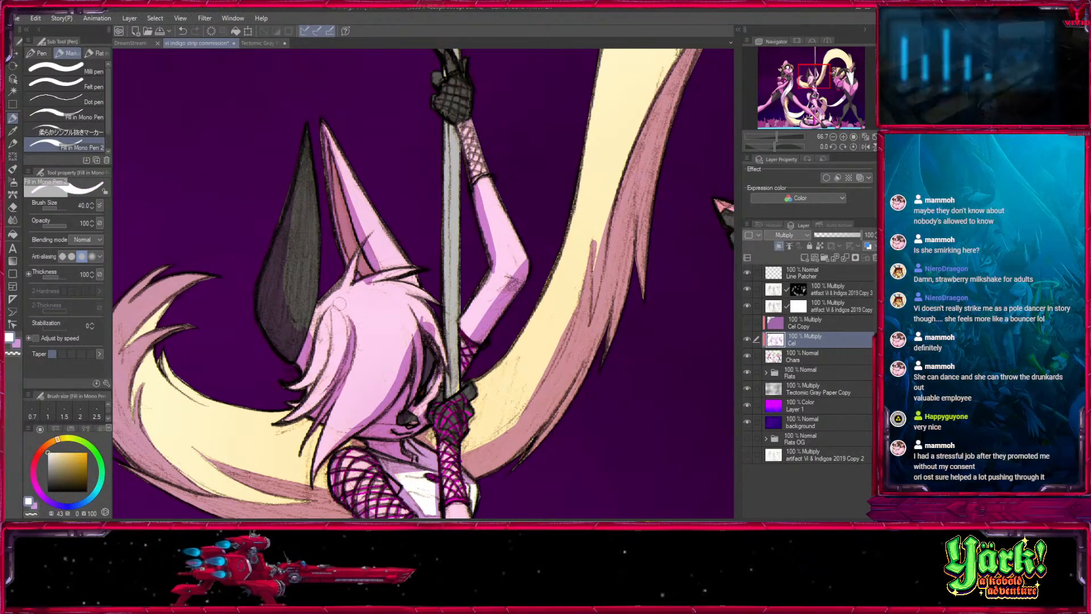
key("bracketleft")
mouse_move(422, 327)
left_mouse_down()
mouse_move(351, 251)
mouse_move(310, 323)
left_mouse_up()
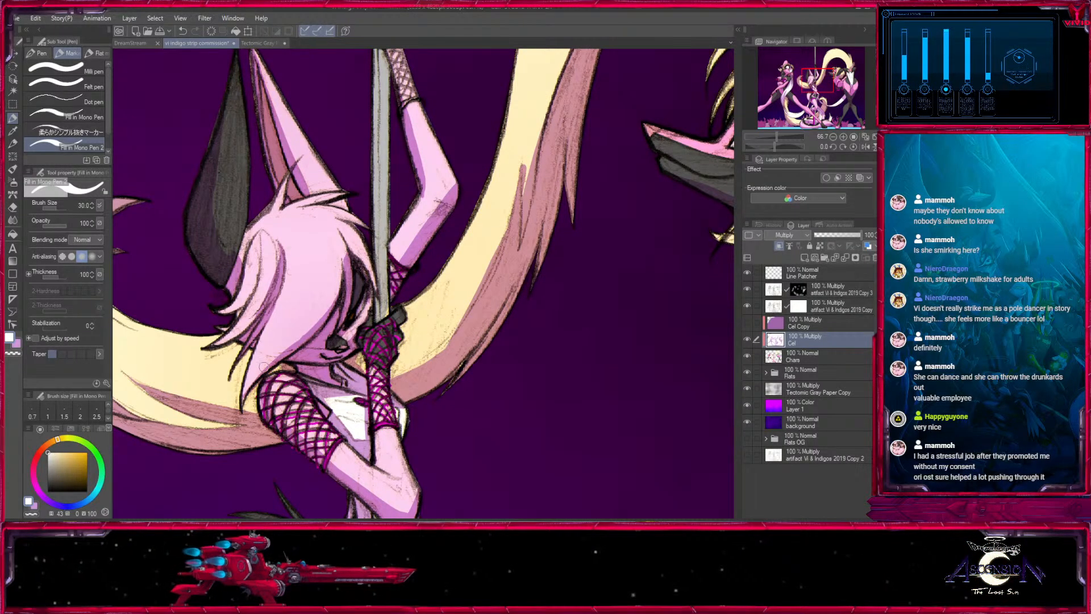
left_click_drag(342, 269, 281, 357)
left_click_drag(326, 285, 316, 352)
- Refine the hair shadow bordering the central character's dark face marking, using light purple at sizes 17 and 20 and white at 20
key("x")
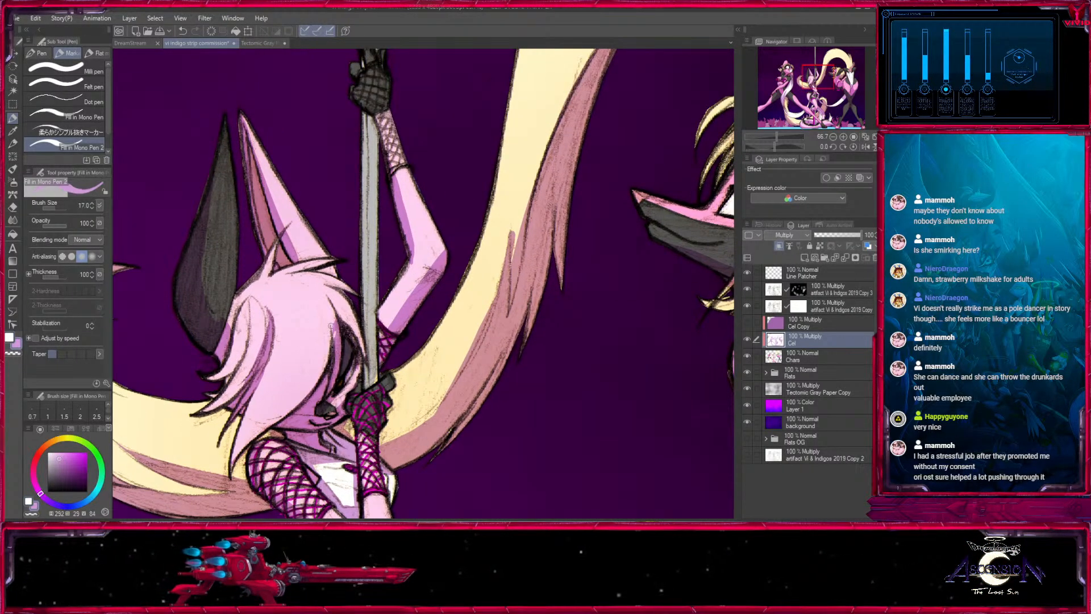
key("x")
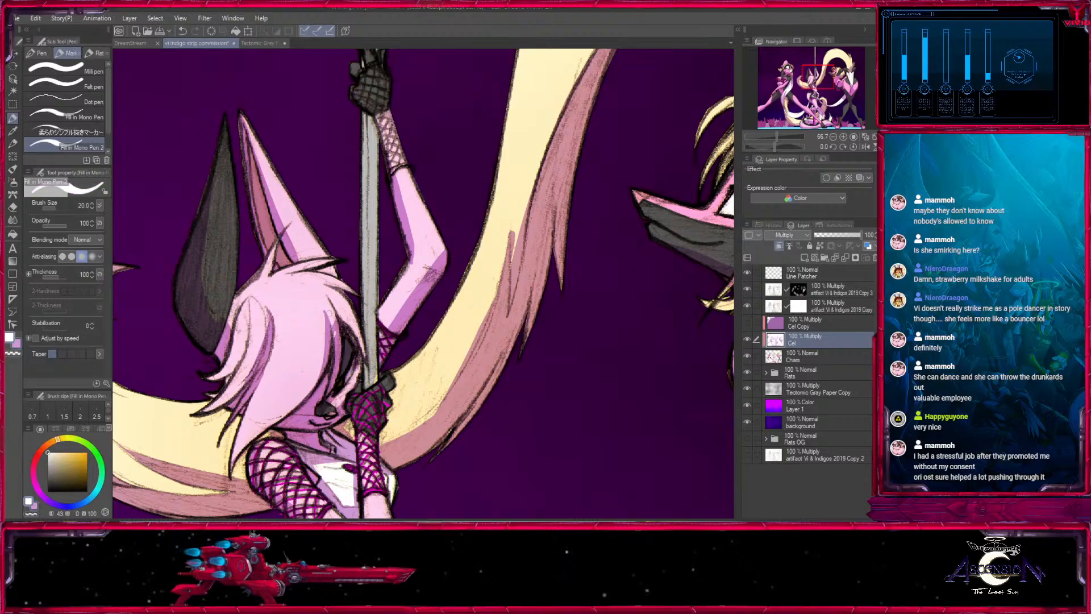
left_click_drag(332, 323, 336, 376)
key("x")
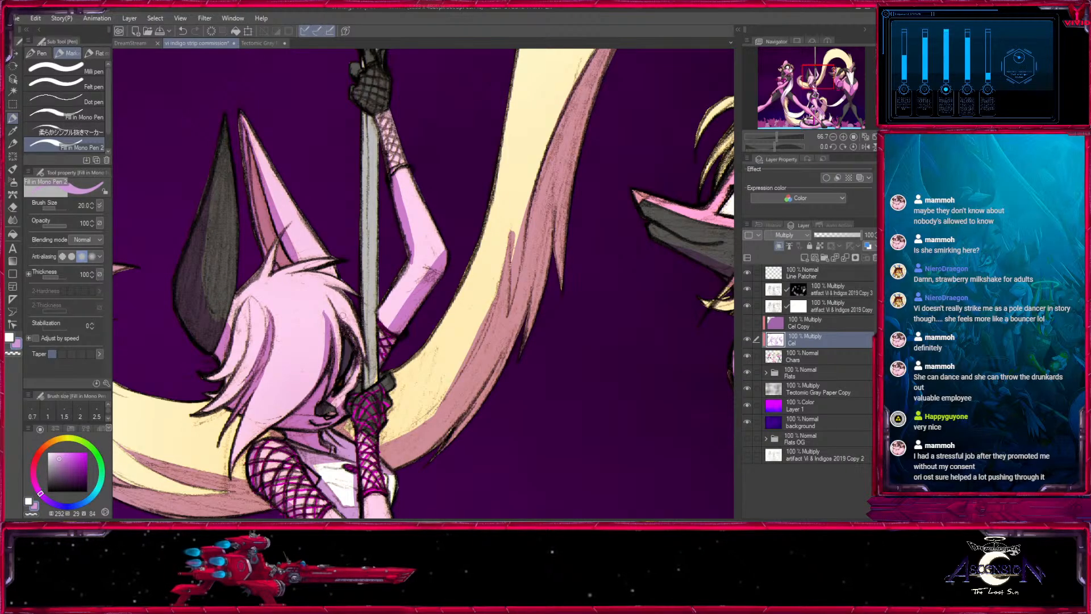
key("x")
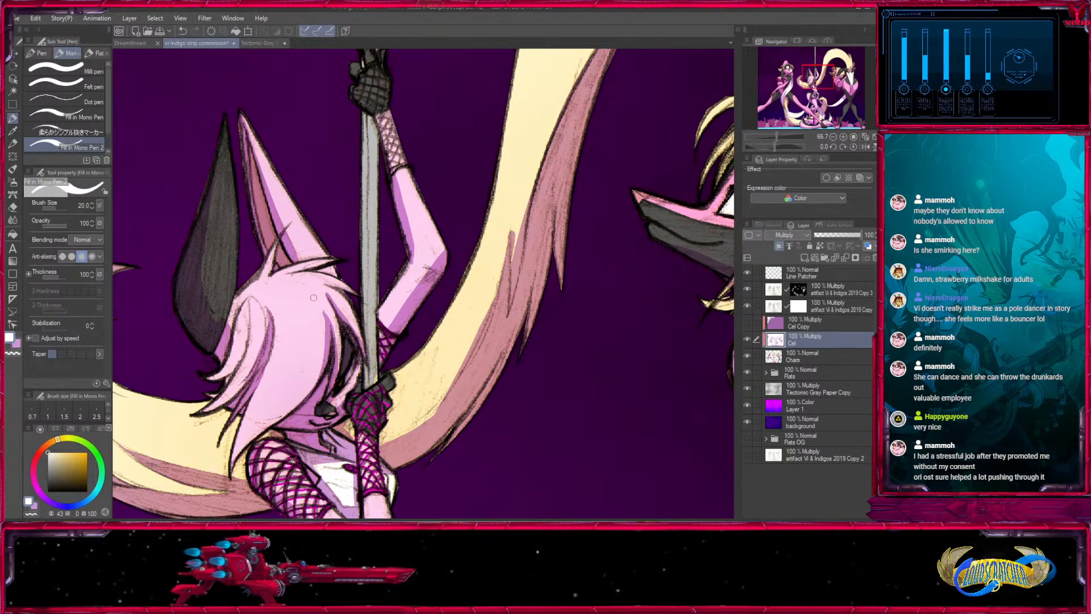
- Reshape the shadow around the elbow of the raised arm, using white at size 20 and light purple at 25 and 30
left_click_drag(406, 153, 364, 358)
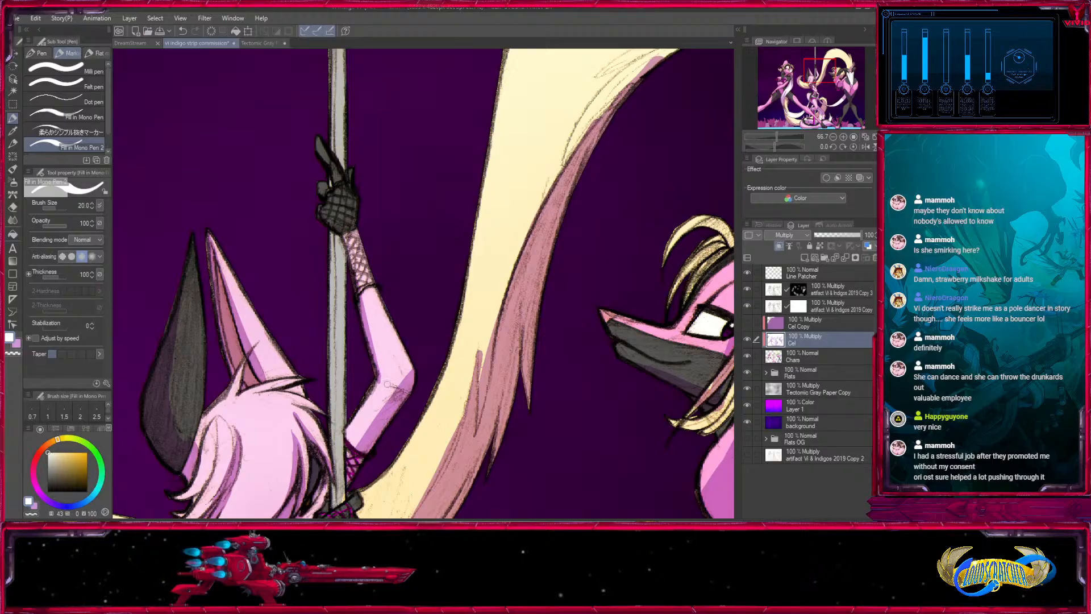
mouse_move(378, 294)
left_mouse_down()
mouse_move(363, 375)
mouse_move(398, 197)
left_mouse_up()
key("x")
key("bracketright")
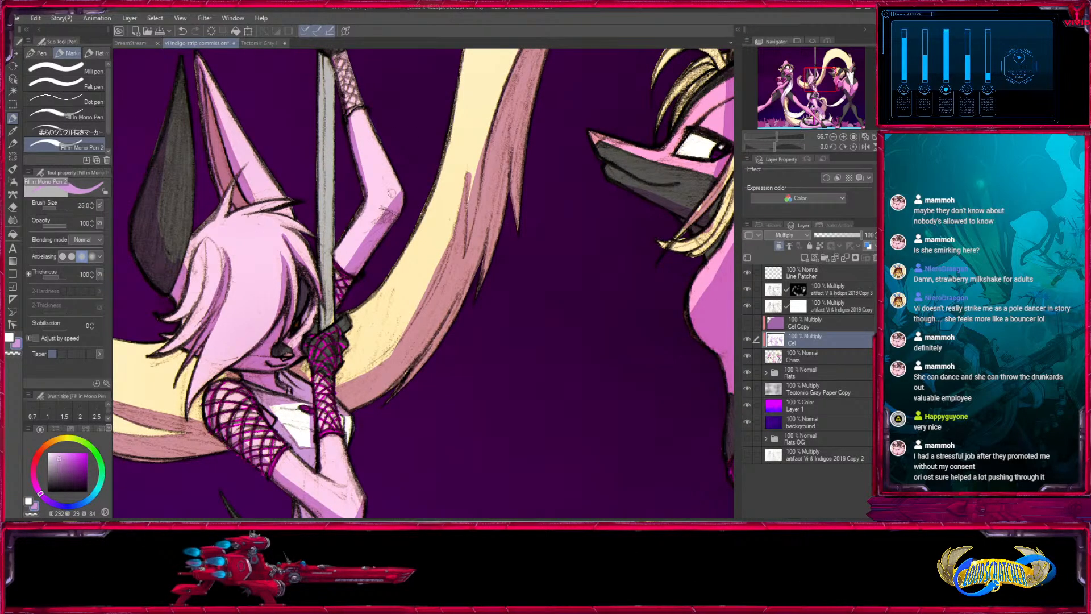
key("x")
key("x")
key("bracketright")
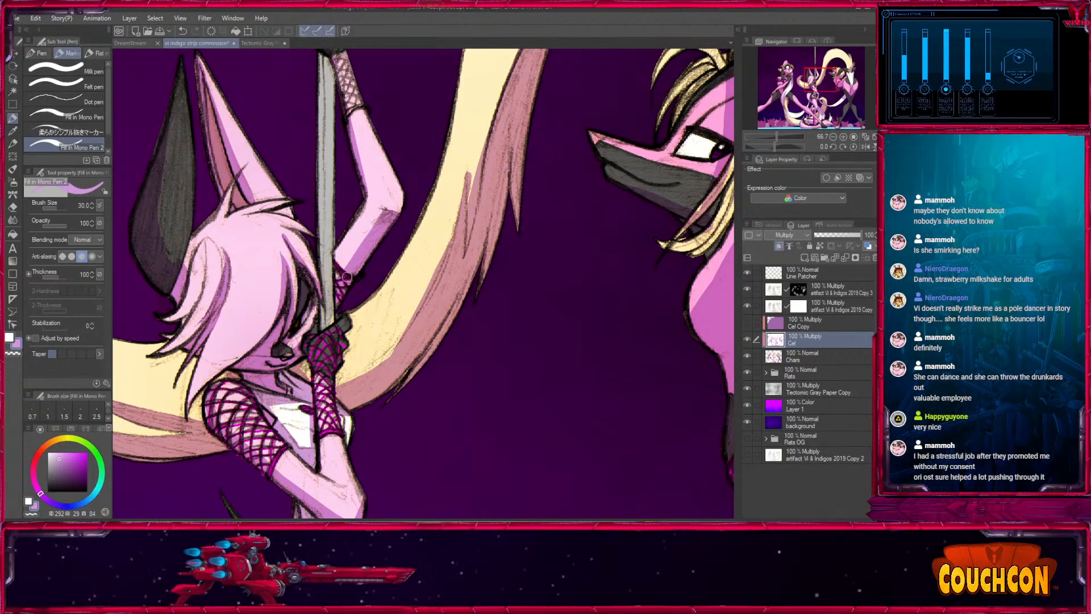
- Carve lighter fur streaks into the shadow on the tail rising beside the pole, using white at sizes 20 and 25 and light purple at 25
left_click_drag(497, 286, 436, 430)
key("x")
key("bracketleft")
key("bracketleft")
left_click_drag(409, 360, 411, 305)
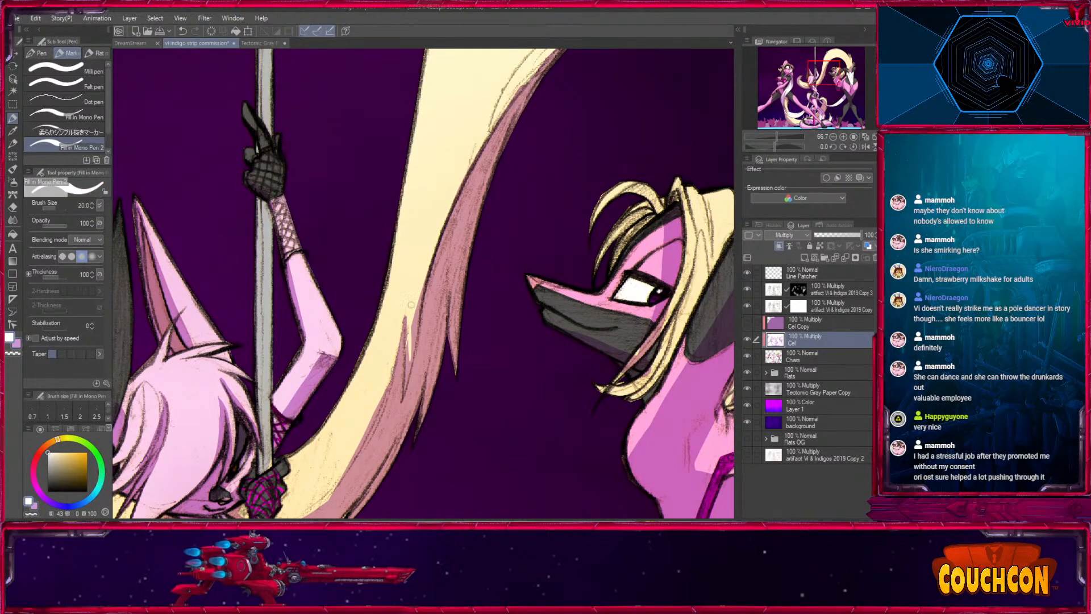
left_click_drag(407, 371, 422, 260)
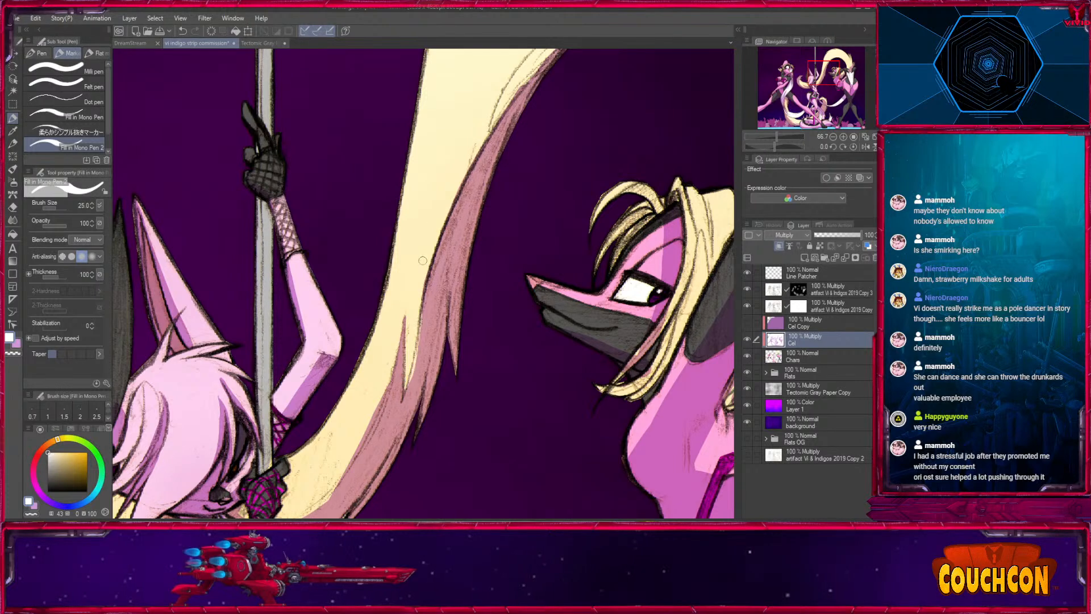
key("x")
left_click_drag(411, 373, 331, 505)
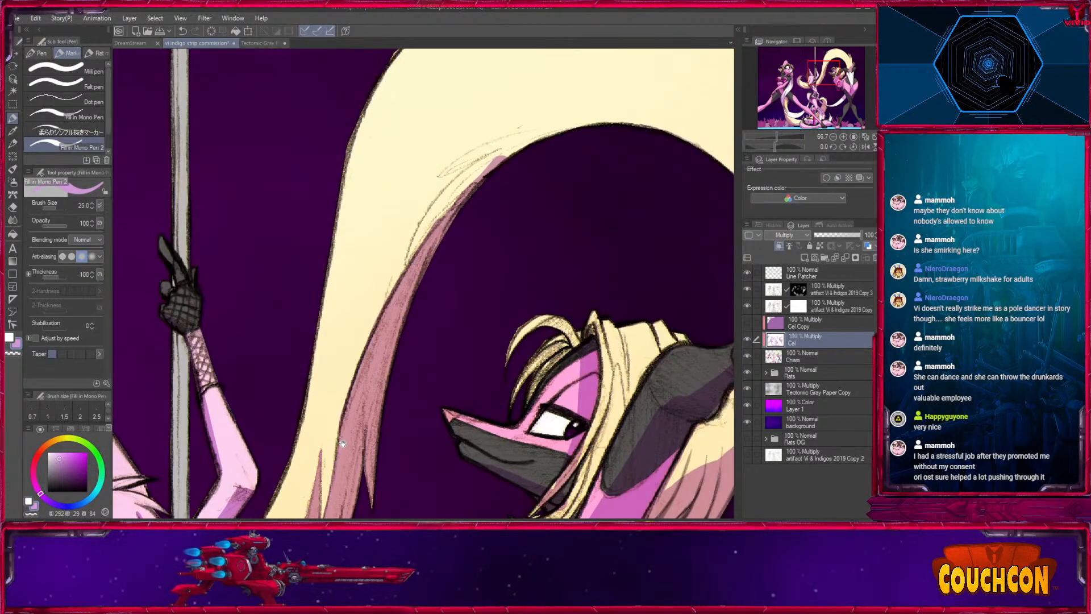
left_click_drag(408, 254, 375, 329)
- Paint light purple fur-strand shadows along the inner bend of the large tail arch, refining them with white at size 20
key("x")
key("bracketright")
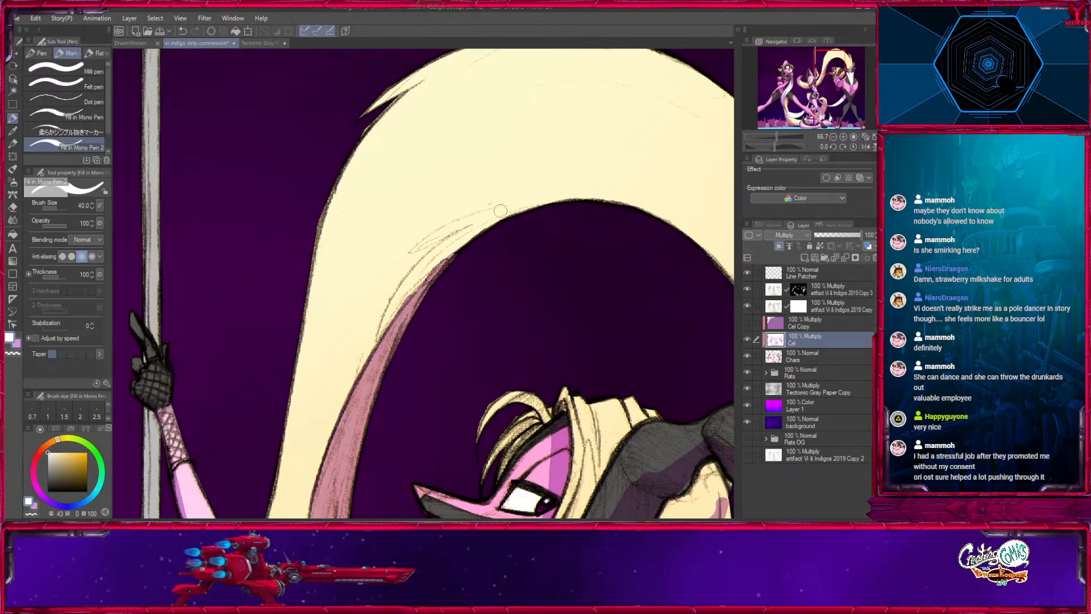
scroll(500, 211, "up", 1)
key("x")
mouse_move(376, 372)
left_mouse_down()
mouse_move(453, 264)
mouse_move(541, 219)
left_mouse_up()
key("bracketleft")
key("bracketleft")
key("x")
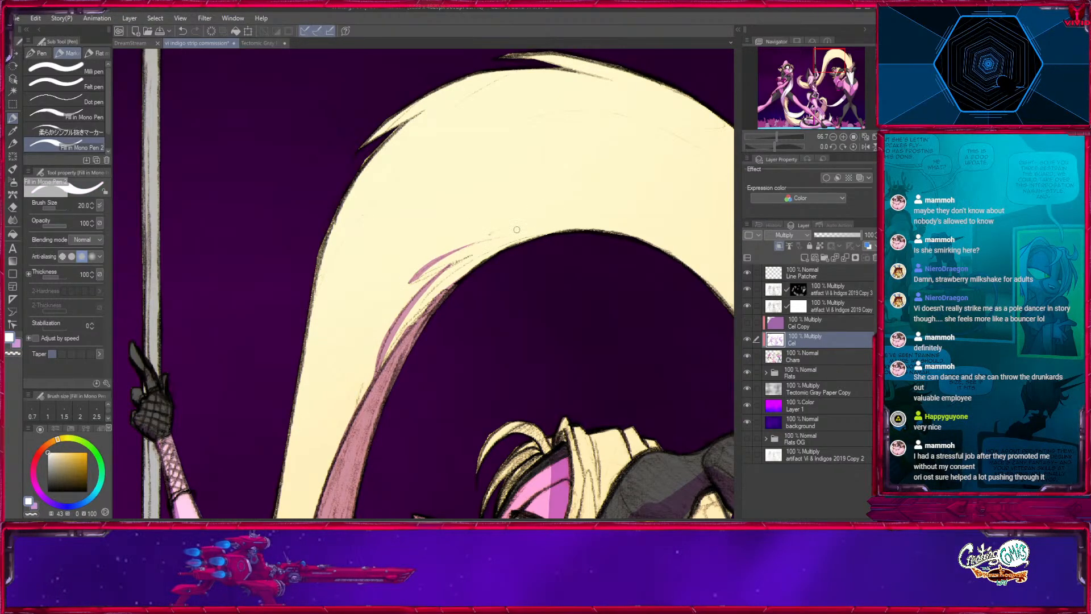
- Shade the outer fur tufts along the upper curve of the large tail arch with light purple at sizes 25 and 17
scroll(517, 230, "up", 4)
key("x")
key("bracketright")
left_click_drag(355, 250, 426, 212)
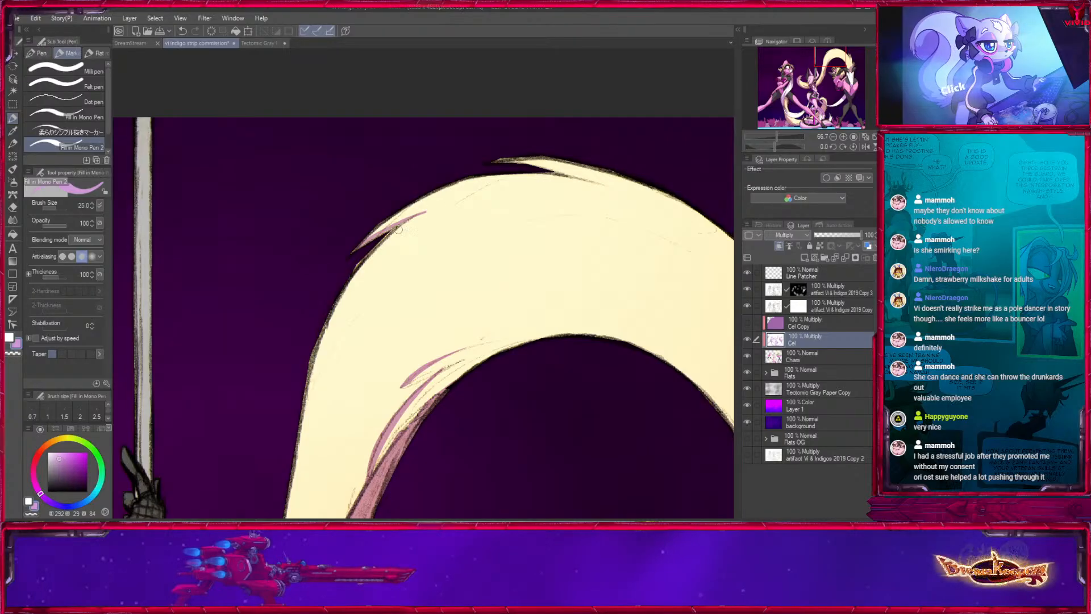
left_click_drag(562, 240, 387, 286)
key("bracketleft")
key("bracketleft")
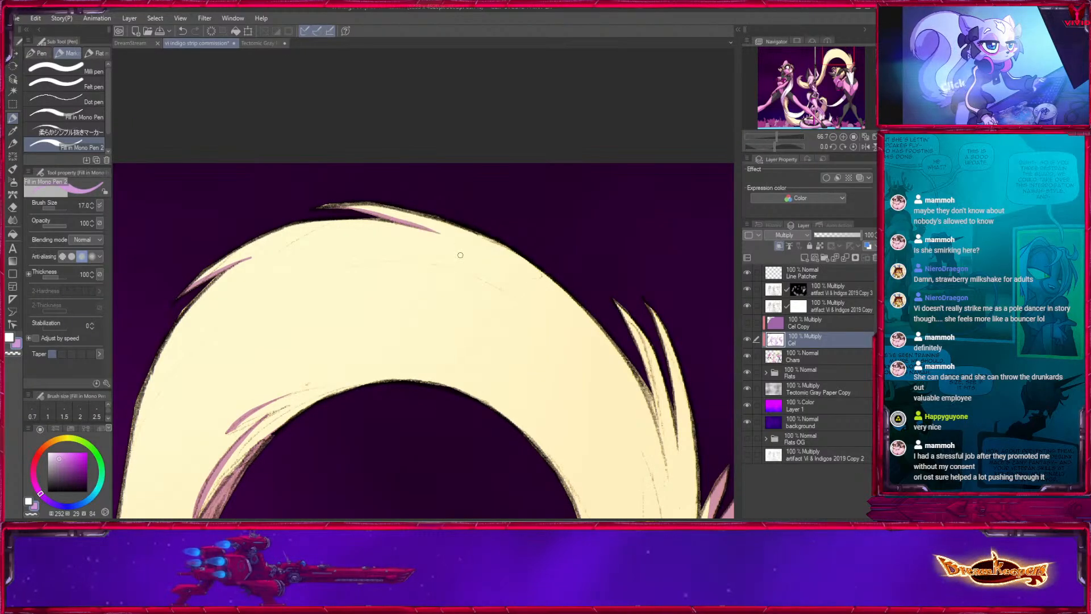
- Paint light purple shadows between the long fur spikes on the descending side of the tail arch at size 20
left_click_drag(597, 307, 447, 142)
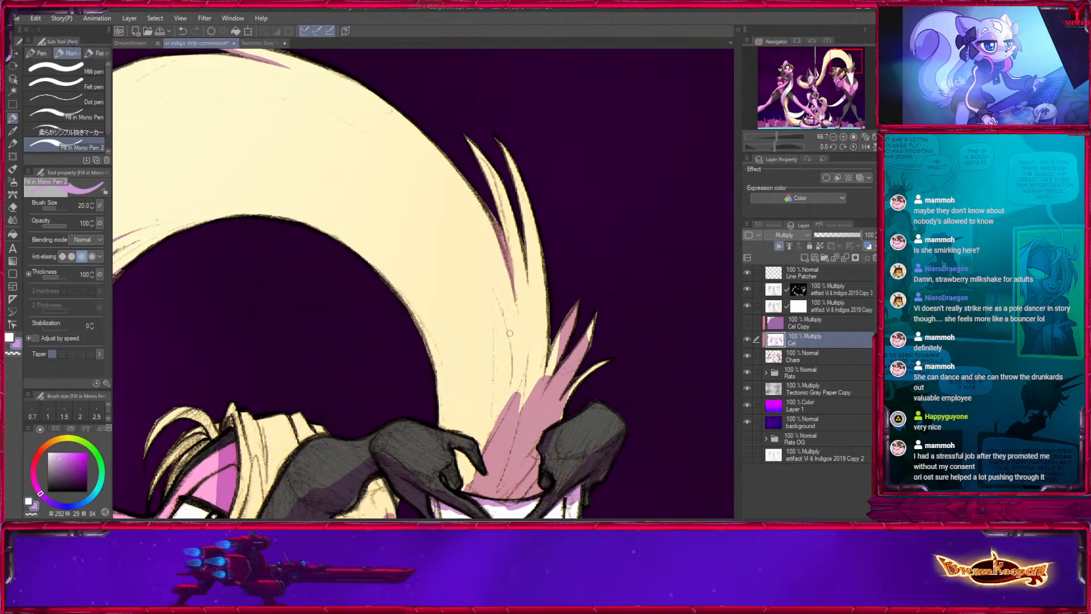
left_click_drag(509, 199, 524, 282)
left_click_drag(522, 240, 528, 339)
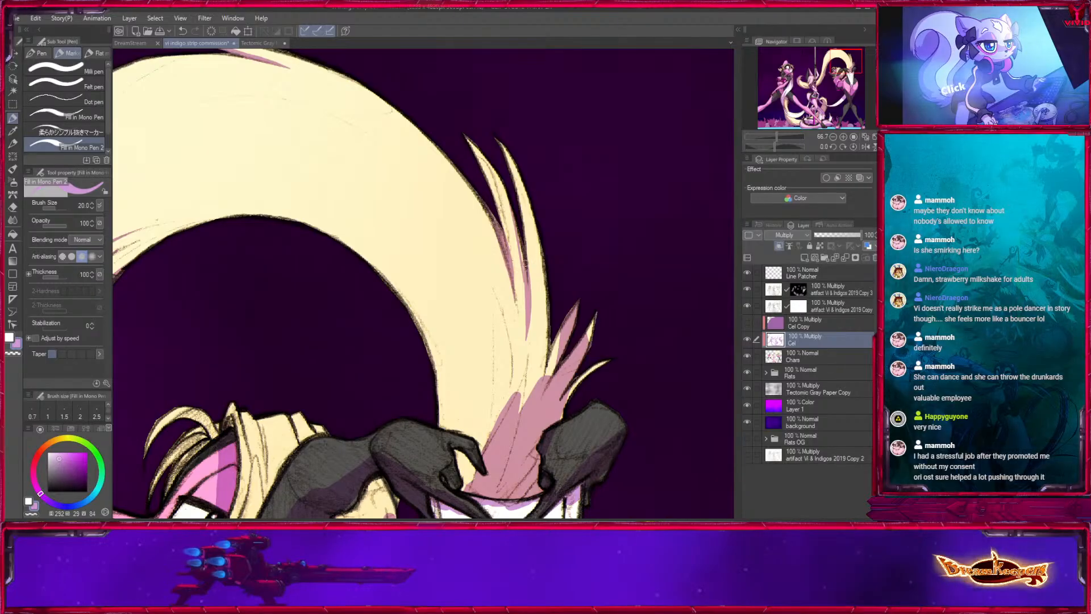
mouse_move(520, 256)
left_mouse_down()
mouse_move(539, 379)
mouse_move(529, 310)
mouse_move(514, 351)
left_mouse_up()
- Extend pointed fur-strand shadows up from the tail base using light purple at size 25, trimming them with white at 25
key("bracketright")
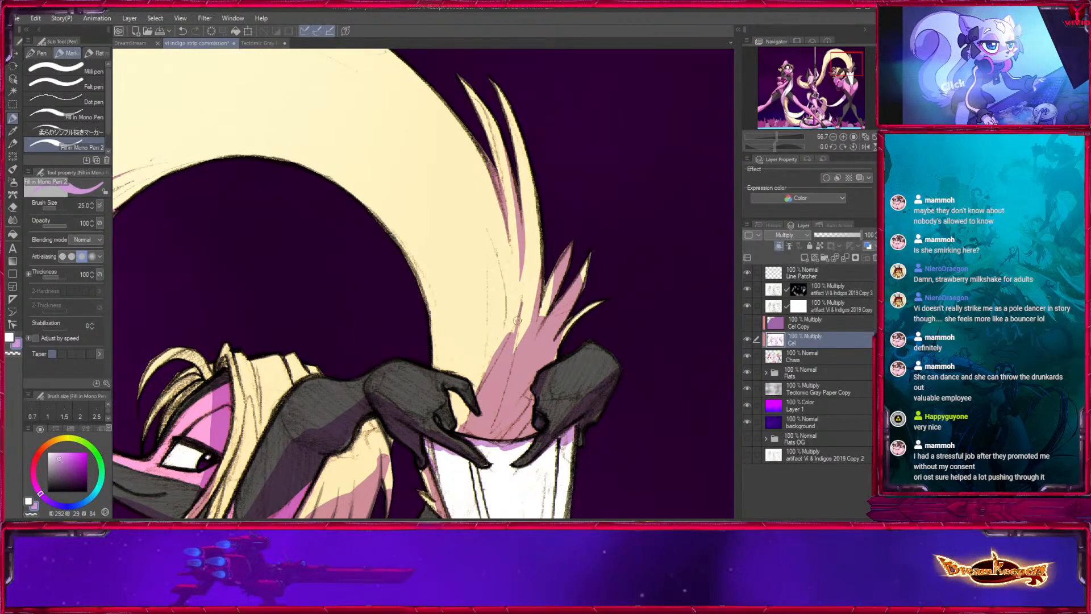
left_click_drag(492, 236, 503, 335)
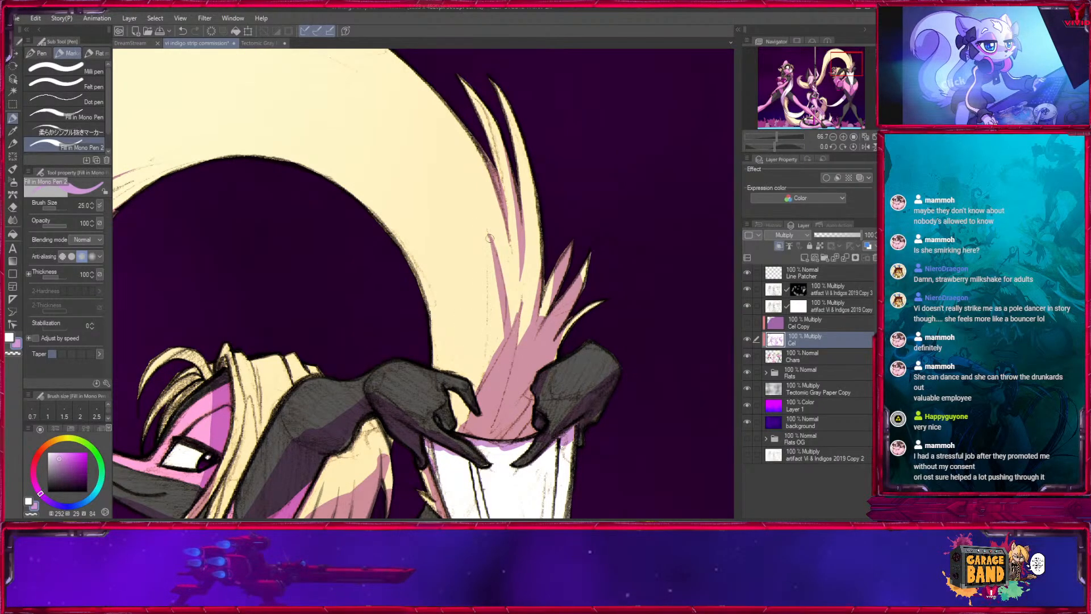
left_click_drag(489, 234, 480, 392)
left_click_drag(495, 273, 500, 364)
key("x")
left_click_drag(512, 283, 507, 345)
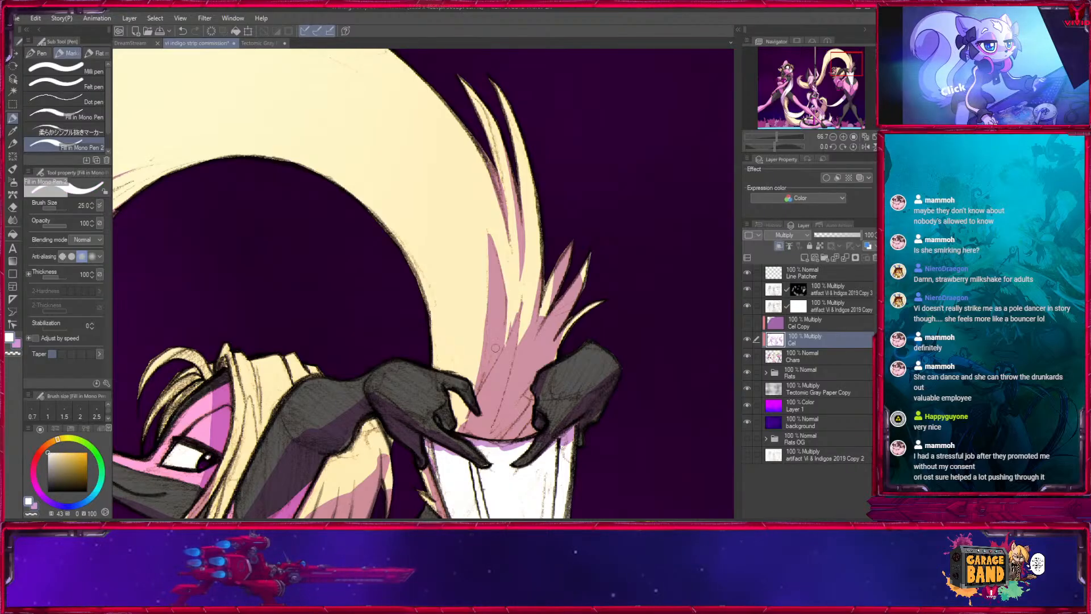
- Fill the remaining light patches on the side tufts at the tail base with light purple at size 40
key("x")
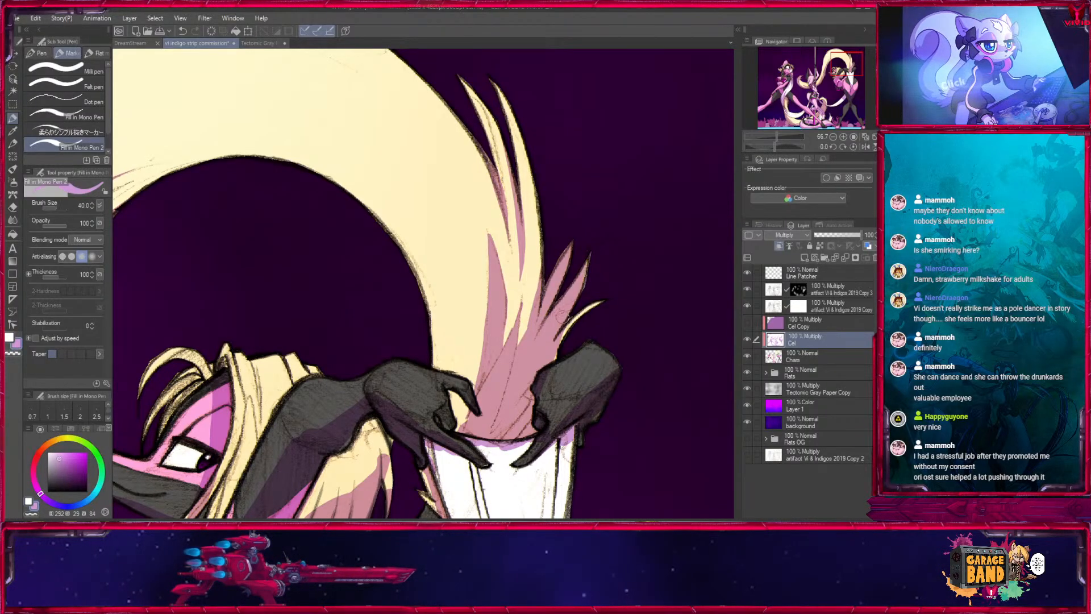
mouse_move(561, 340)
left_mouse_down()
mouse_move(603, 302)
mouse_move(620, 248)
mouse_move(606, 294)
left_mouse_up()
key("bracketleft")
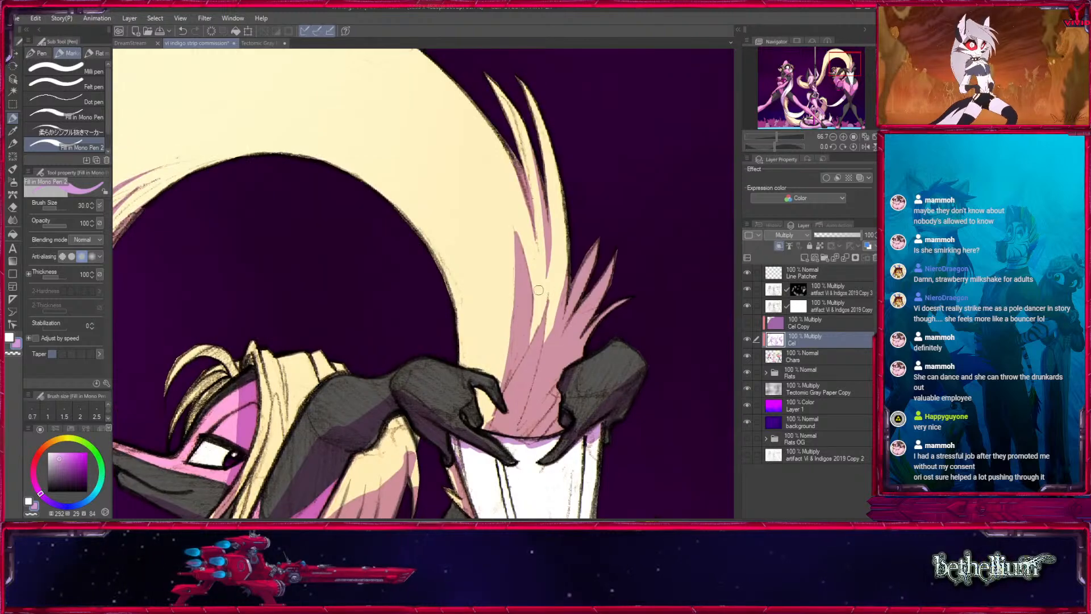
- Sharpen the strand shadows above the tail base with thin white strokes at size 15
key("x")
key("bracketleft")
key("bracketleft")
key("bracketleft")
key("bracketleft")
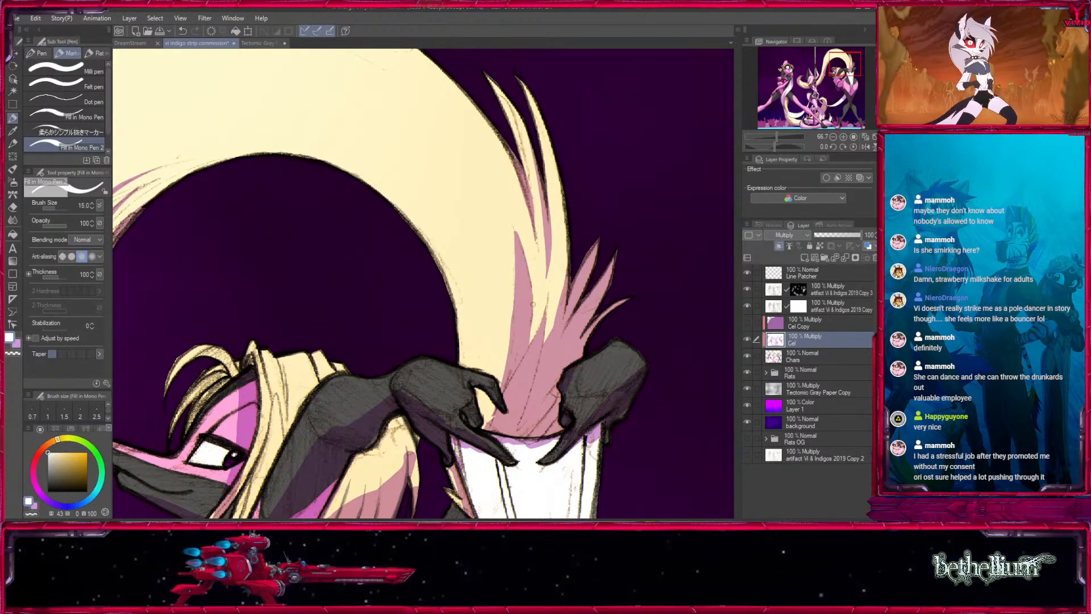
left_click_drag(533, 305, 553, 191)
key("x")
key("x")
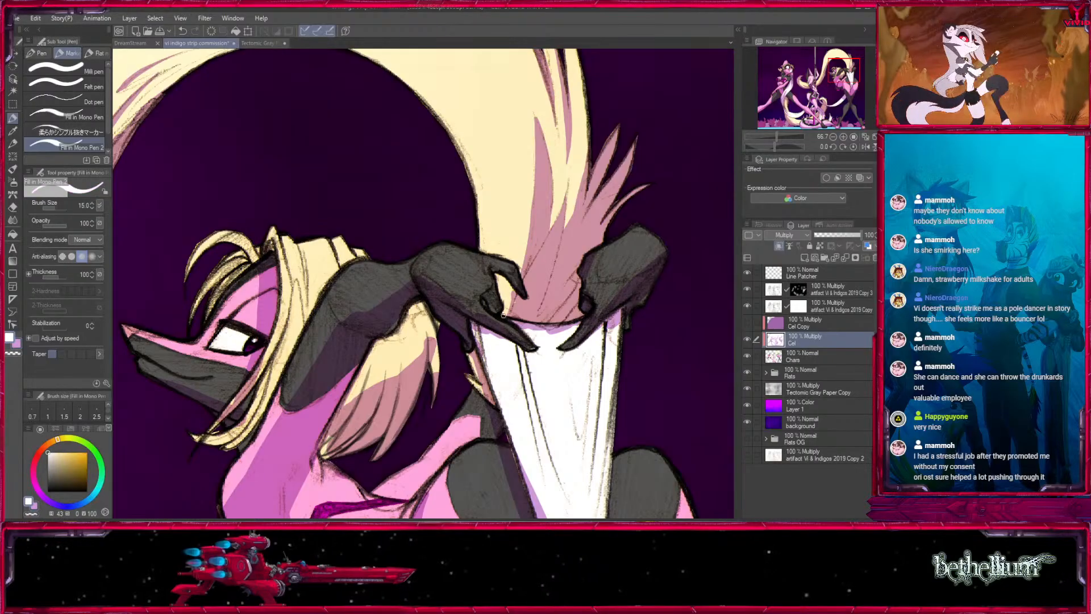
- Rework the stretched white garment's shading, clearing its upper edge with white at size 25 and painting light purple folds at 25 and 17
left_click_drag(513, 294, 411, 242)
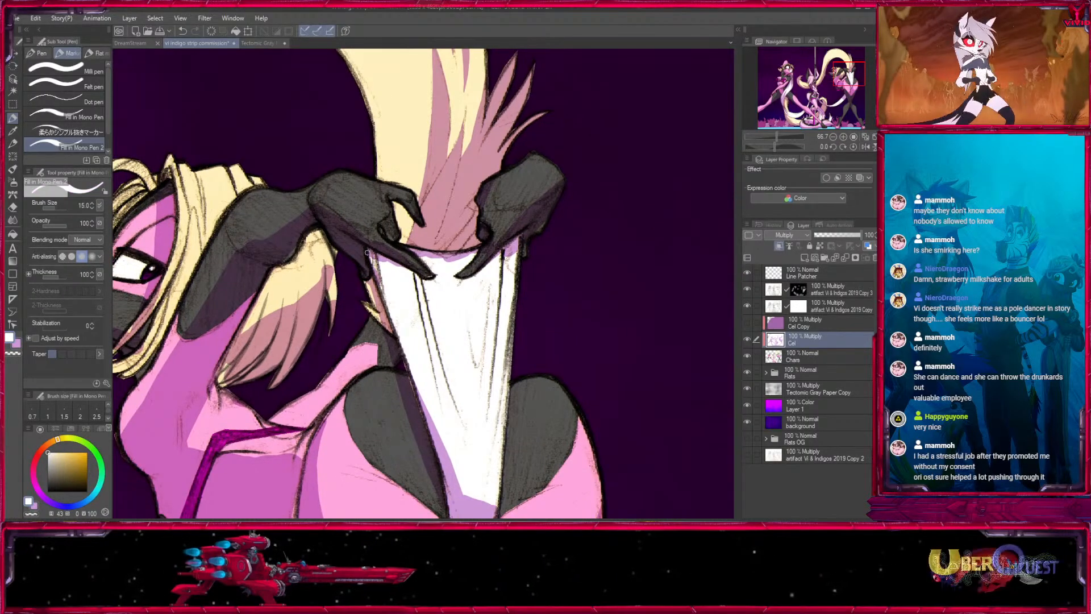
key("bracketright")
key("bracketright")
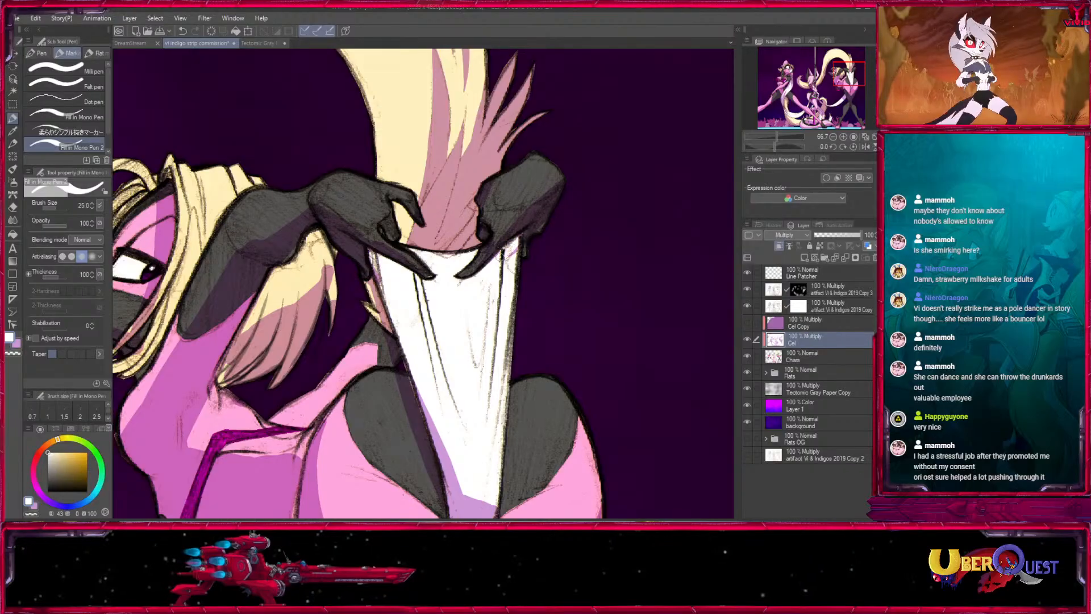
key("x")
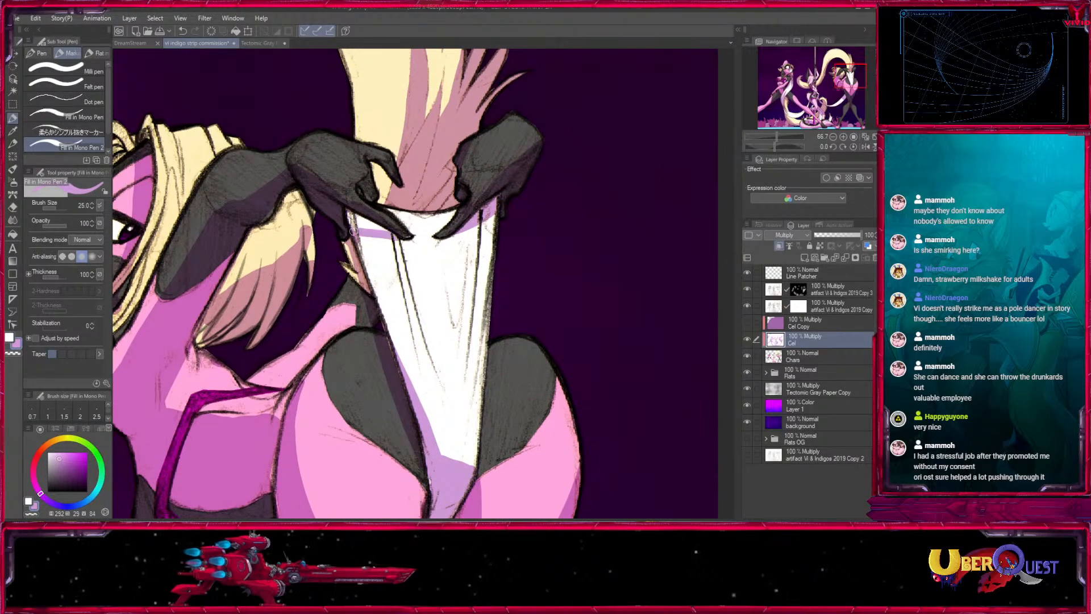
mouse_move(353, 231)
left_mouse_down()
mouse_move(367, 220)
mouse_move(392, 234)
left_mouse_up()
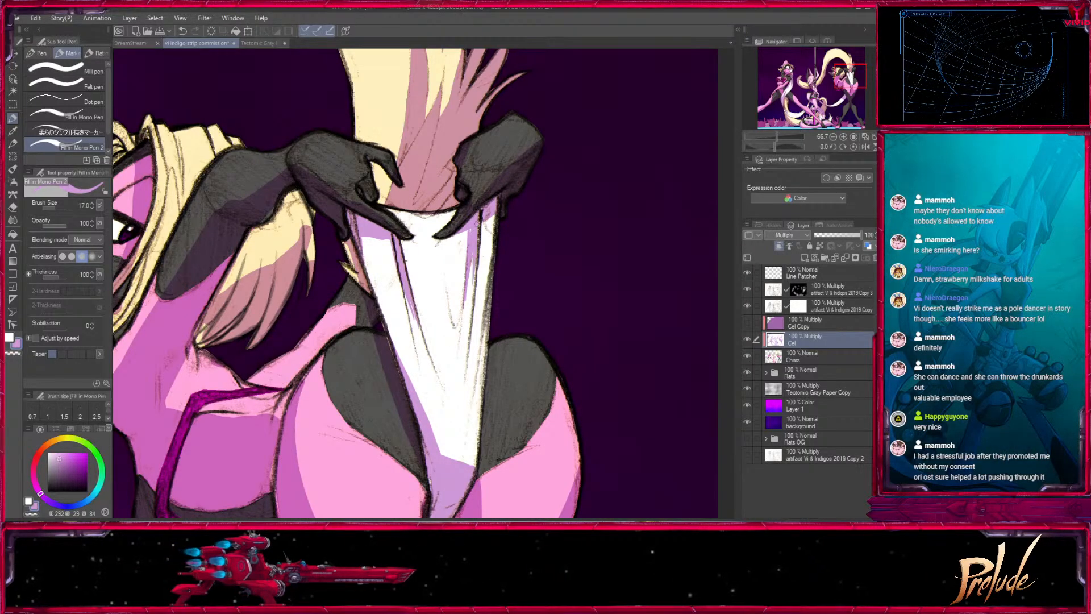
left_click_drag(476, 374, 465, 297)
key("bracketright")
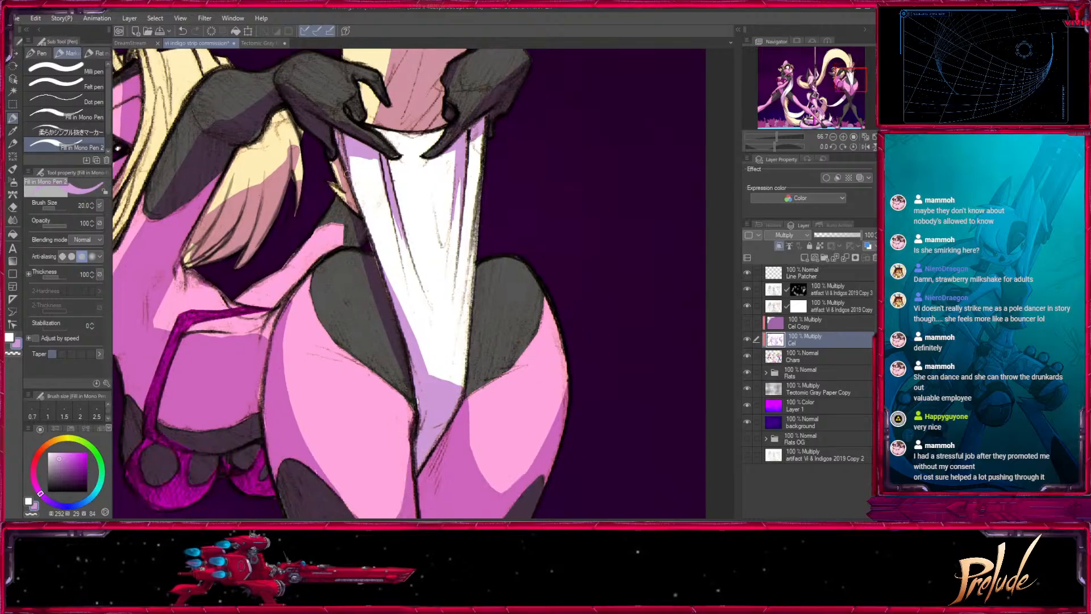
- Shade the small tuft beside the white garment and the hair hanging below the raised arm with light purple at sizes 20 and 25
left_click_drag(362, 283, 450, 371)
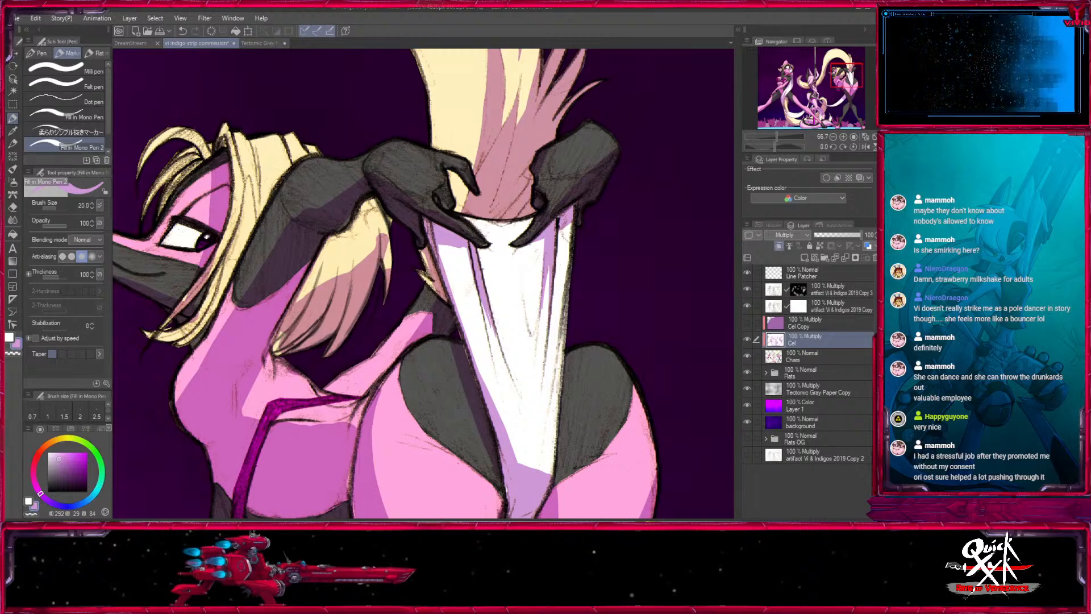
mouse_move(431, 289)
left_mouse_down()
mouse_move(501, 347)
mouse_move(445, 259)
mouse_move(454, 288)
left_mouse_up()
key("bracketright")
key("bracketright")
key("bracketright")
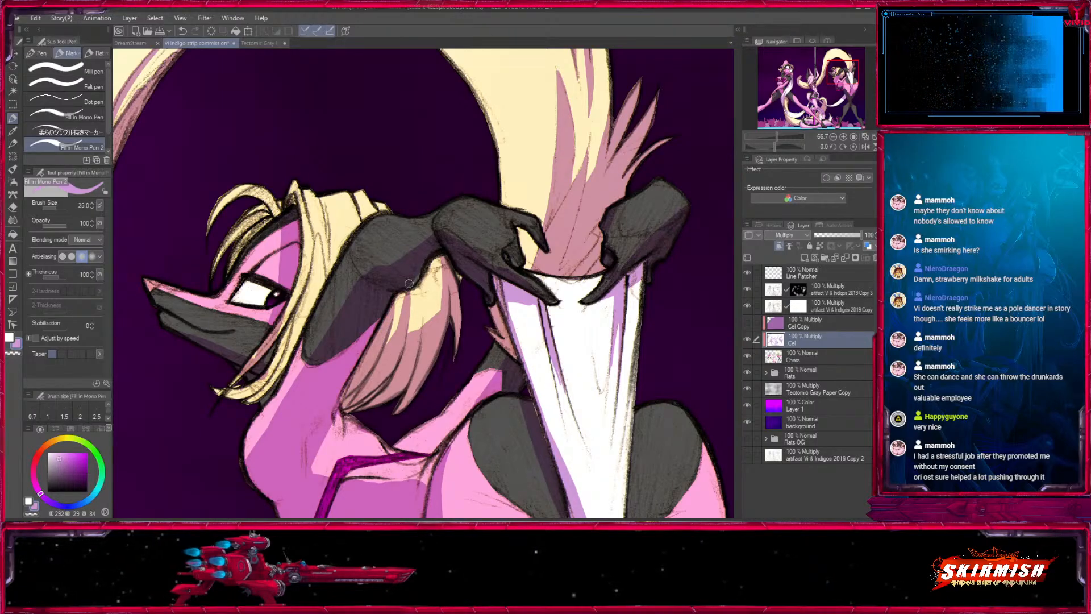
key("bracketright")
mouse_move(420, 290)
left_mouse_down()
mouse_move(411, 328)
mouse_move(496, 299)
left_mouse_up()
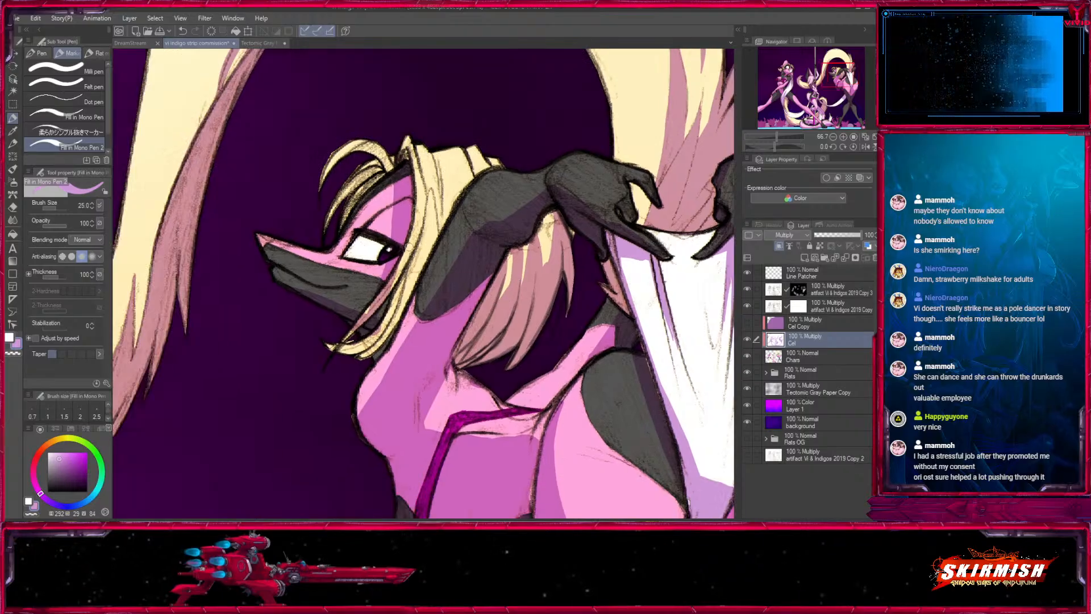
- Paint light purple shadows along the hair lock framing the bent-over character's face and on her dark muzzle
mouse_move(418, 153)
left_mouse_down()
mouse_move(417, 245)
mouse_move(393, 291)
mouse_move(336, 345)
left_mouse_up()
key("bracketright")
key("bracketright")
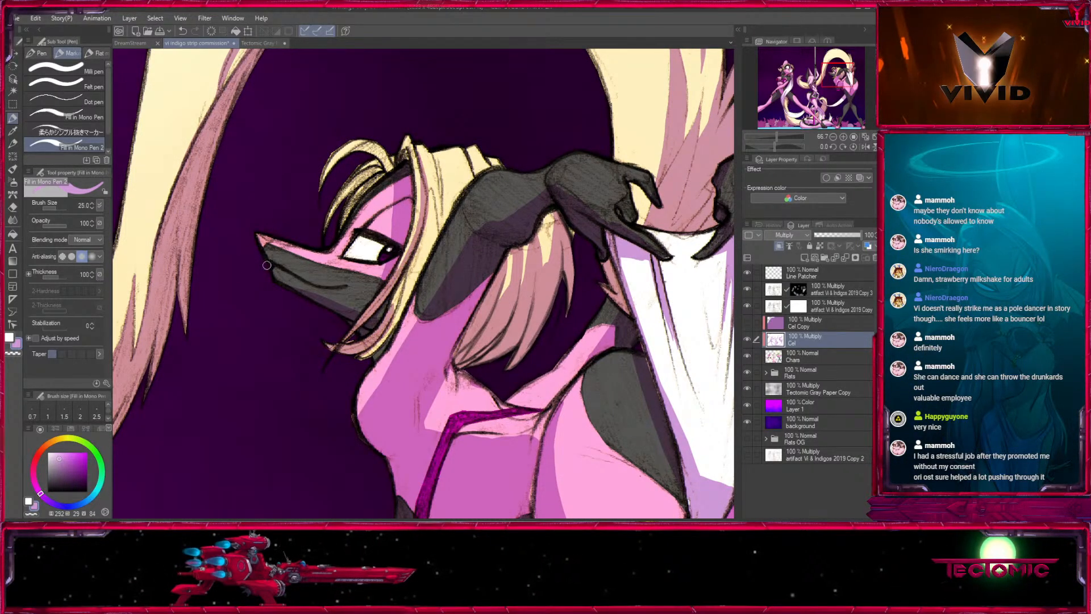
key("bracketleft")
key("bracketleft")
key("bracketleft")
key("bracketleft")
left_click_drag(297, 277, 353, 283)
key("bracketleft")
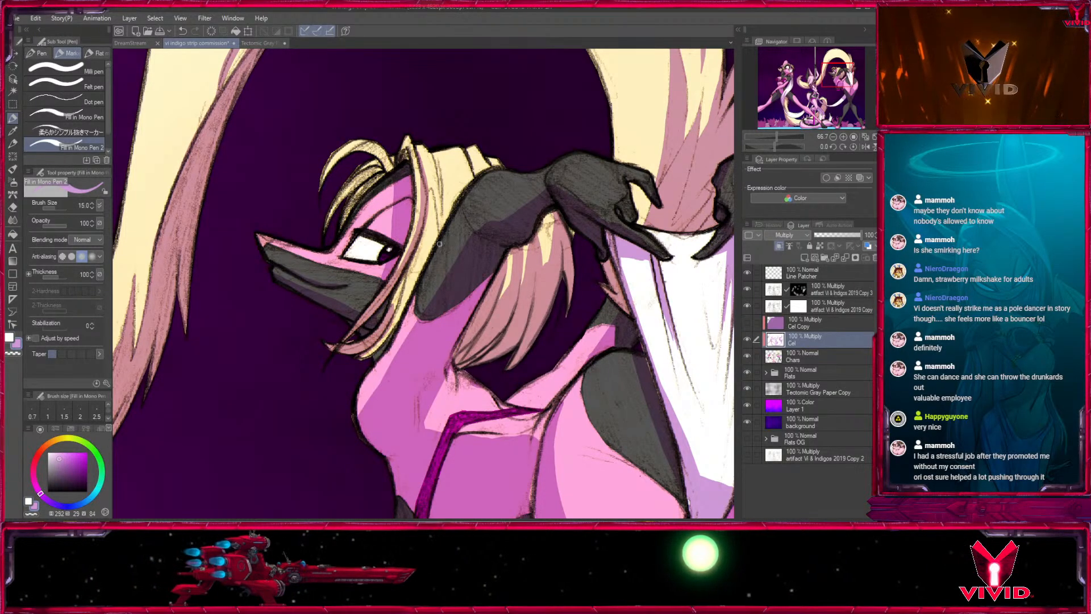
- Add light purple strand shadows to the hair between the face and the raised arm at sizes 20 and 25
key("bracketright")
key("bracketright")
key("bracketright")
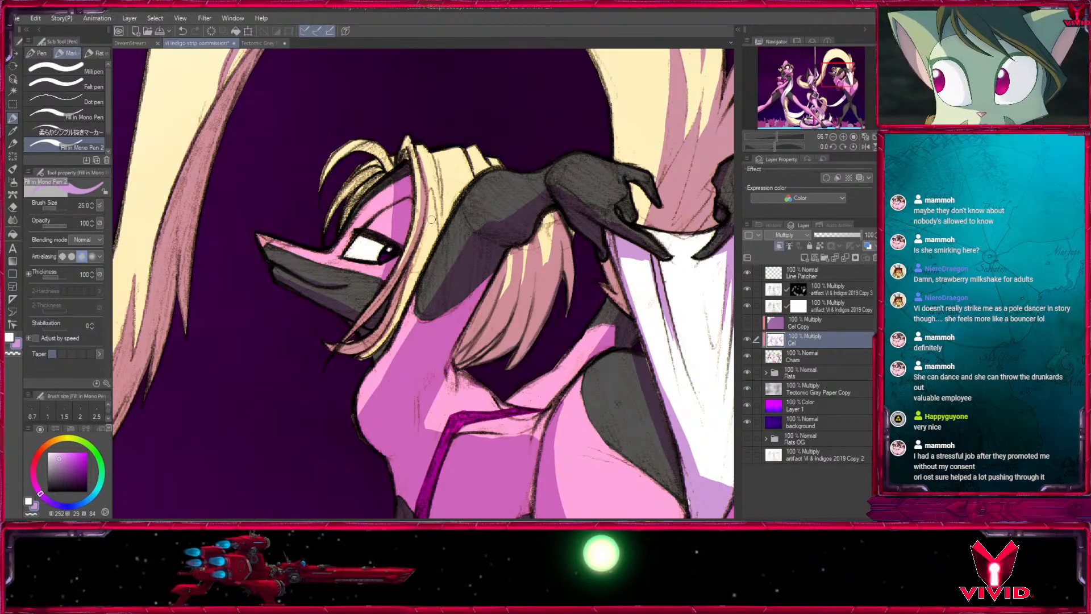
key("bracketleft")
left_click_drag(430, 192, 442, 244)
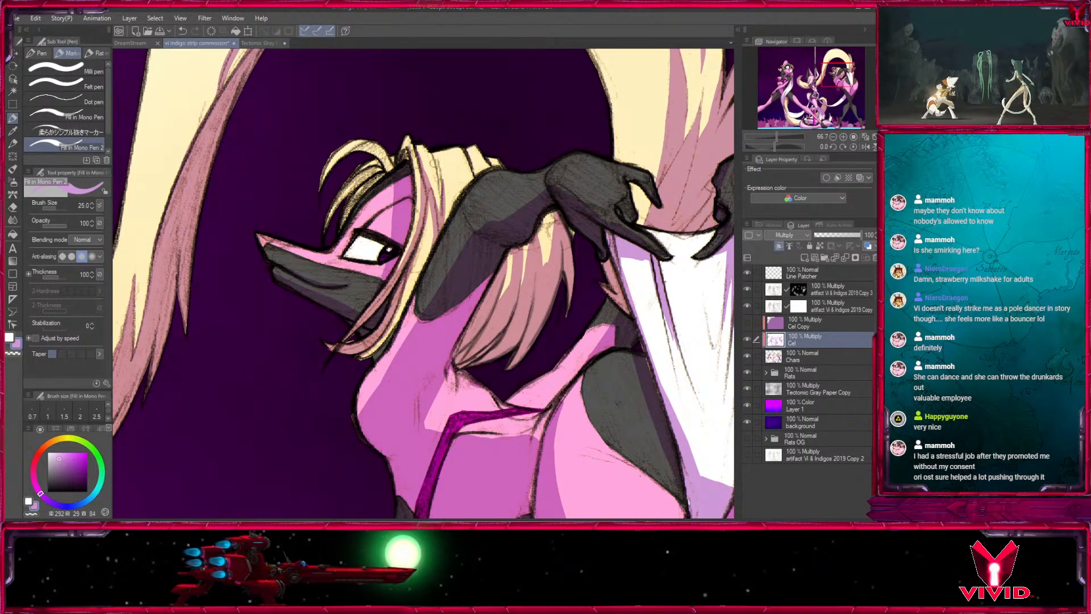
- Shade the curled bangs above the forehead with light purple at sizes 30 and 40, refining the strands with white at 25
key("bracketright")
key("bracketright")
key("bracketright")
key("bracketright")
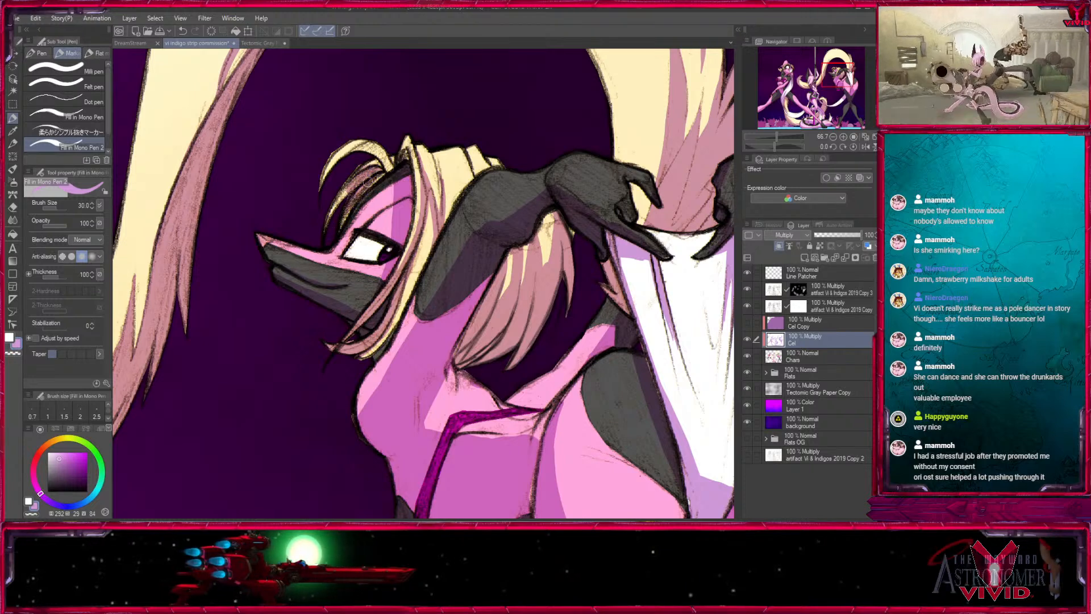
left_click_drag(347, 183, 328, 215)
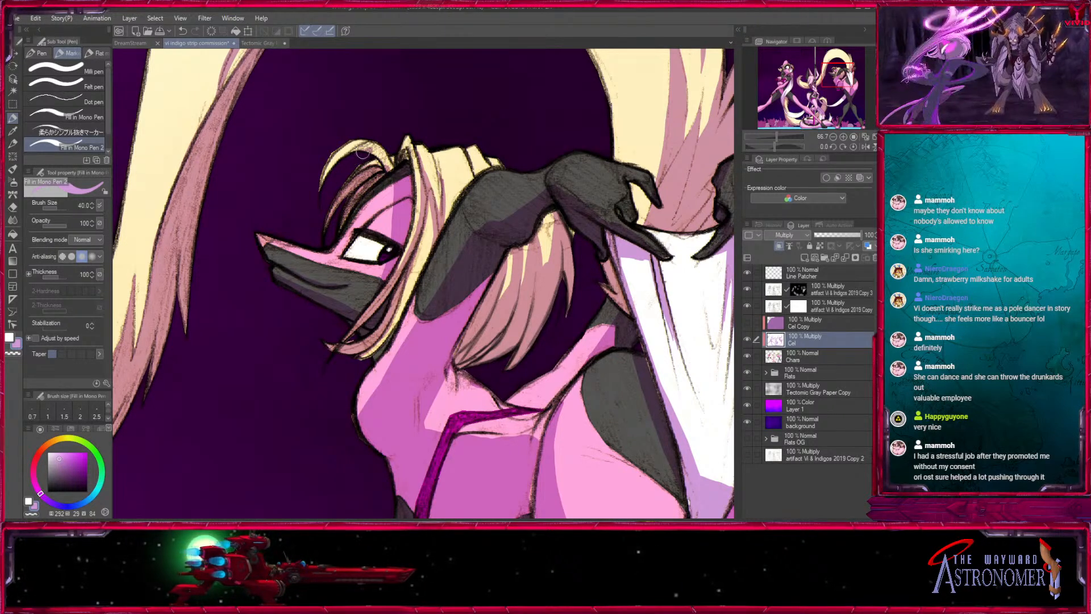
key("x")
key("bracketleft")
key("bracketleft")
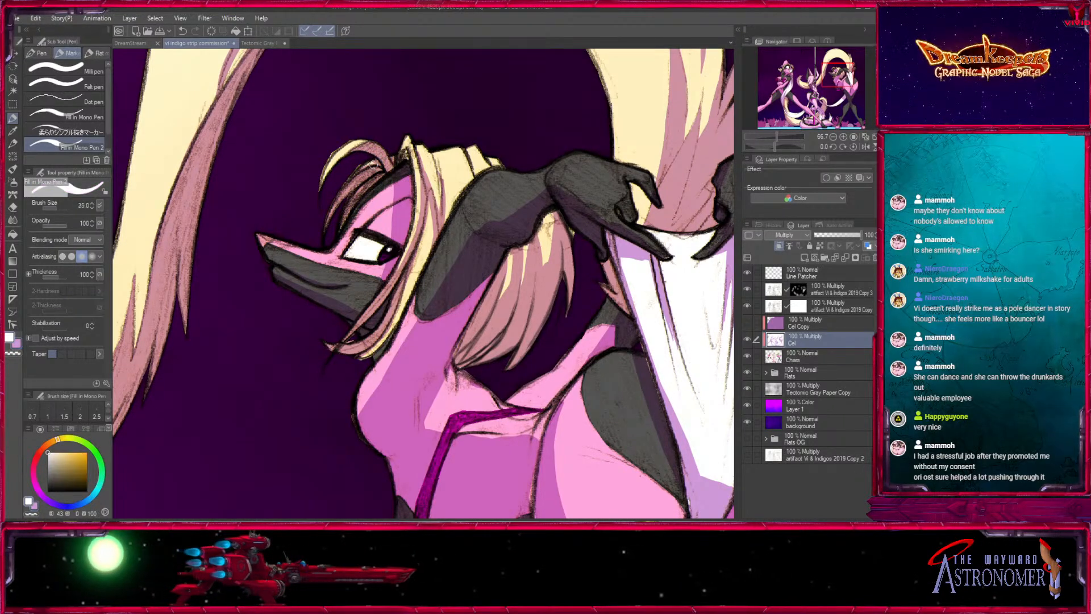
left_click_drag(377, 165, 334, 197)
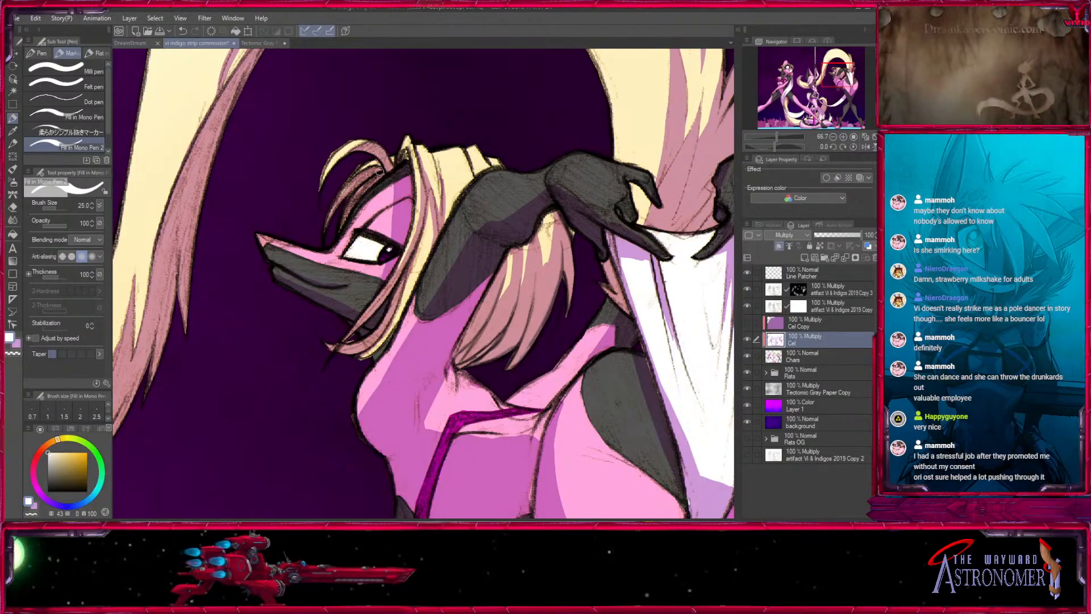
- Extend the shadow down the face-framing lock to its tip using light purple at size 20, touching up the shoulder edge at 25
key("x")
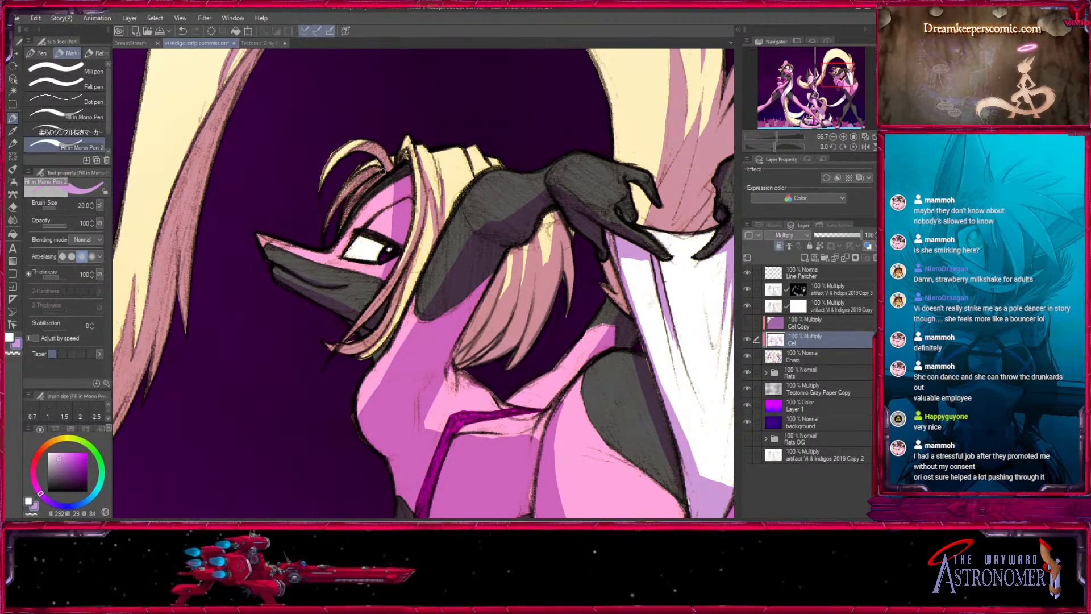
mouse_move(448, 240)
left_mouse_down()
mouse_move(426, 235)
mouse_move(359, 339)
left_mouse_up()
left_click_drag(410, 397, 421, 291)
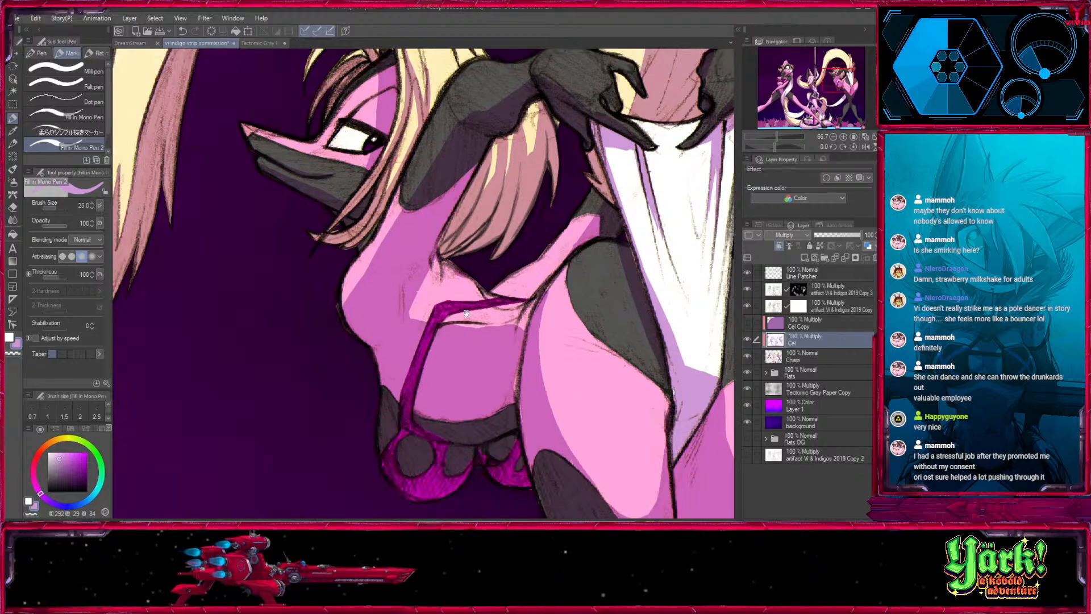
left_click(347, 307, "alt")
left_click_drag(443, 163, 415, 272)
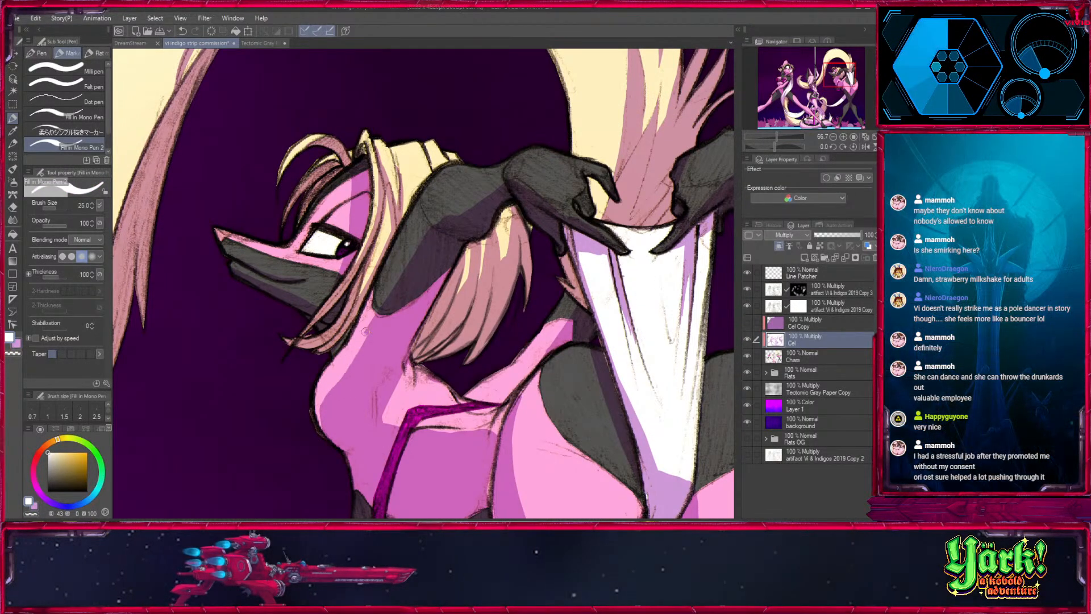
- Touch up the shading around the gloved hands and the white garment's upper edge using light purple at size 30 and white
key("x")
key("]")
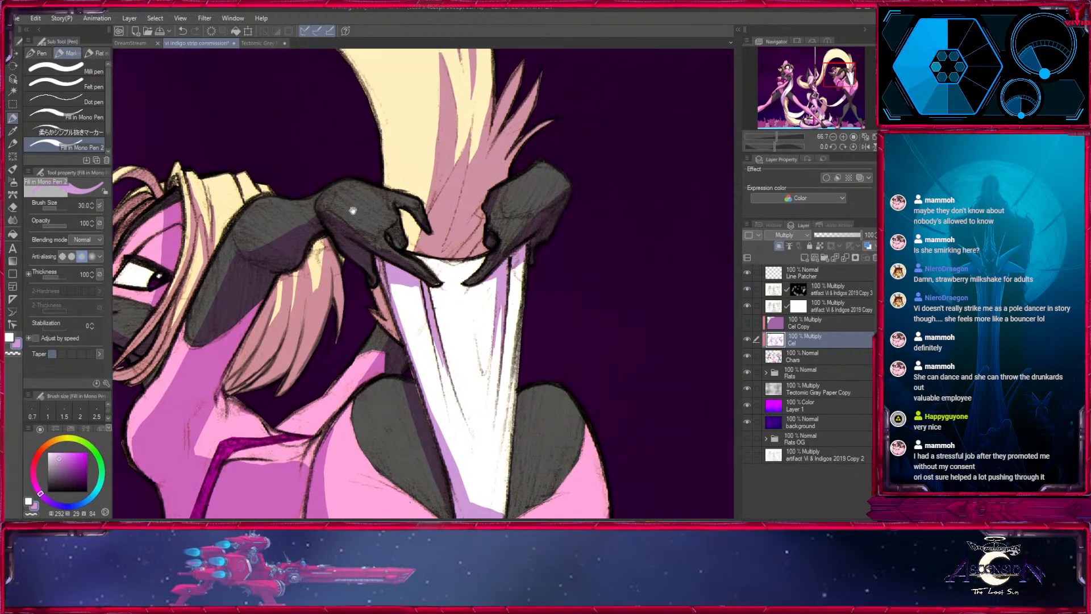
left_click_drag(590, 259, 409, 291)
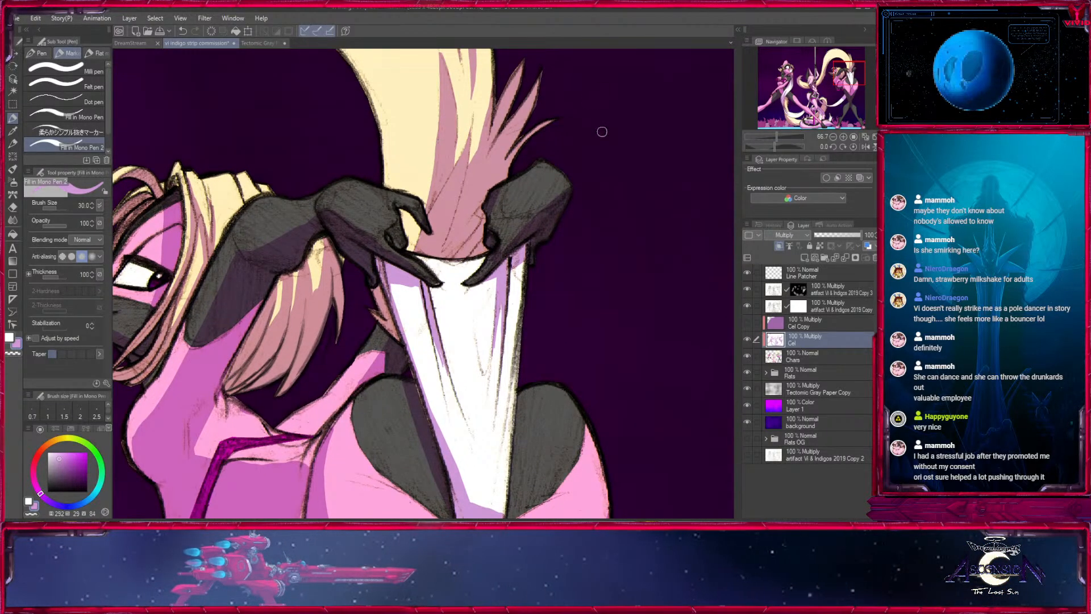
left_click_drag(602, 131, 586, 198)
key("x")
left_click_drag(475, 264, 476, 293)
left_click_drag(417, 504, 585, 195)
- Touch up the light purple shading on the bent-over character's torso at size 40
key("x")
left_click_drag(352, 207, 348, 183)
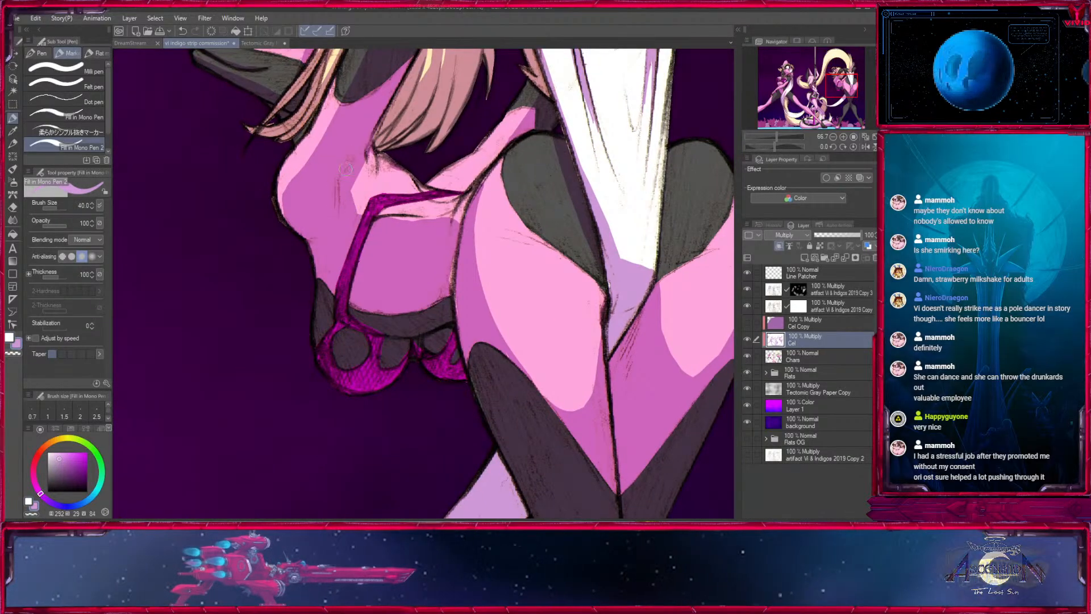
key("]")
key("[")
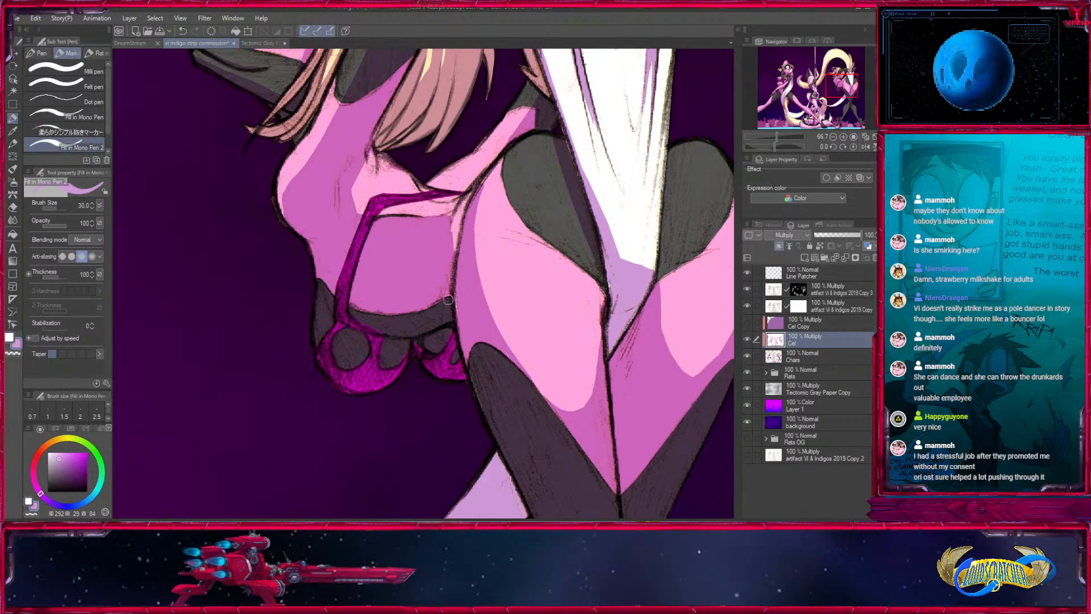
key("]")
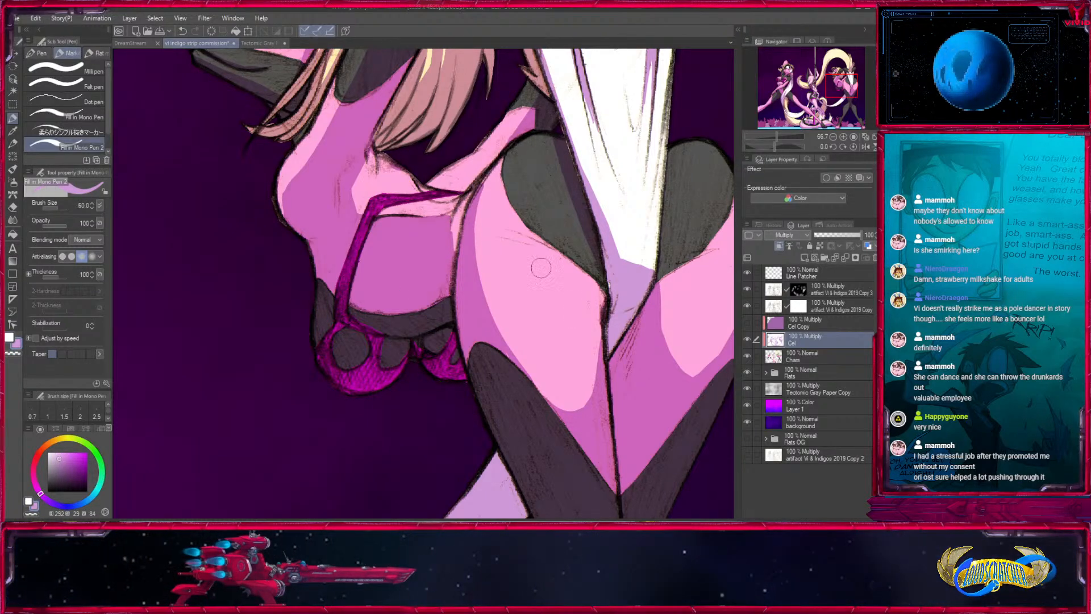
left_click_drag(541, 267, 419, 330)
key("[")
key("[")
key("[")
key("[")
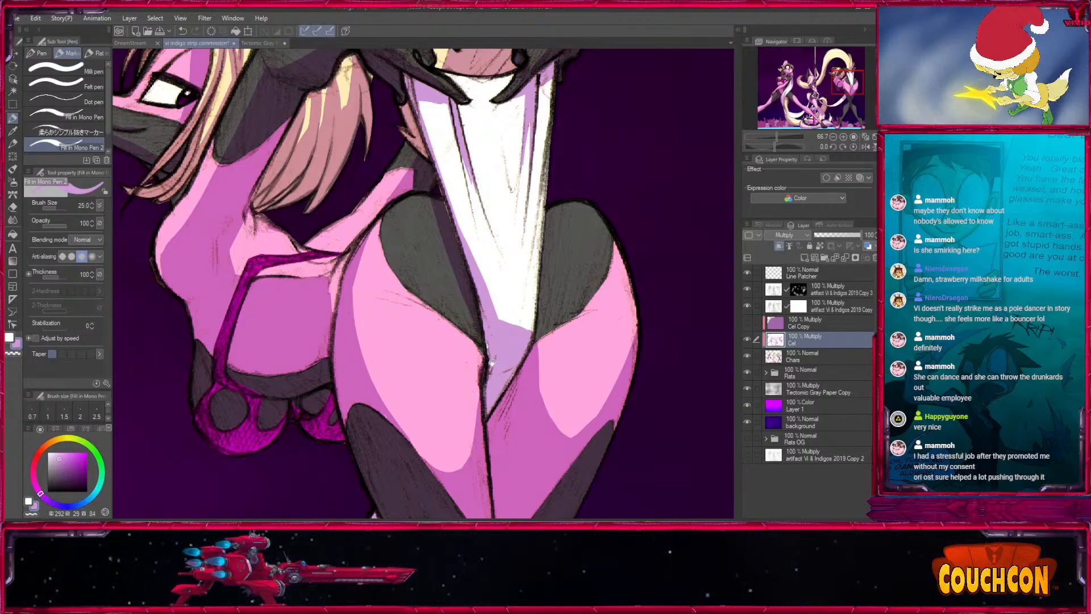
- Shade the lower parts of both dark hip patches with light purple at sizes 20 and 30
left_click_drag(491, 361, 389, 262)
key("[")
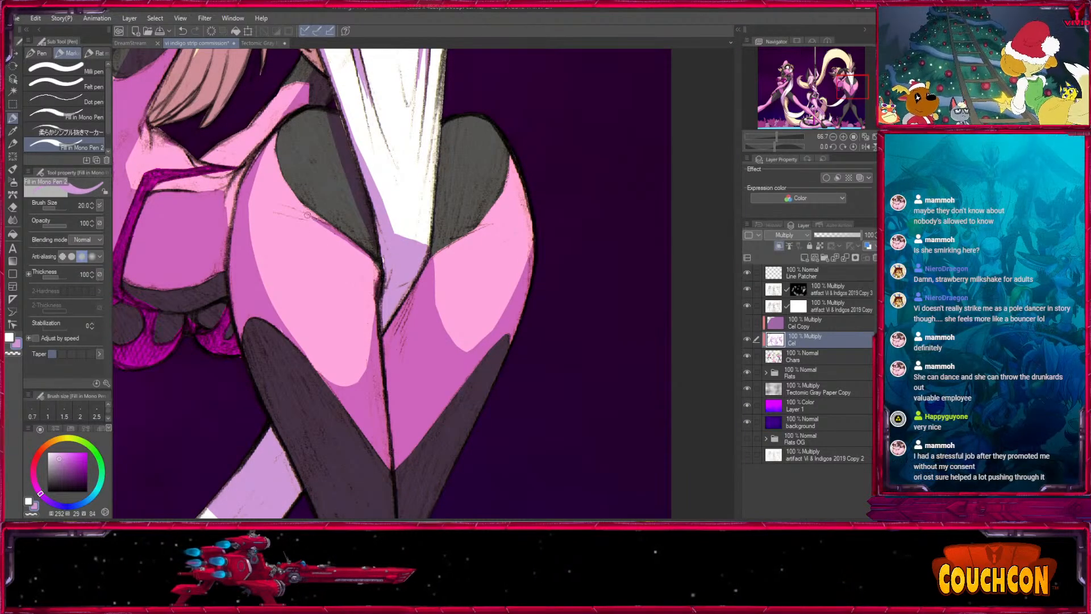
mouse_move(308, 215)
left_mouse_down()
mouse_move(377, 220)
mouse_move(343, 218)
mouse_move(372, 236)
left_mouse_up()
key("]")
key("]")
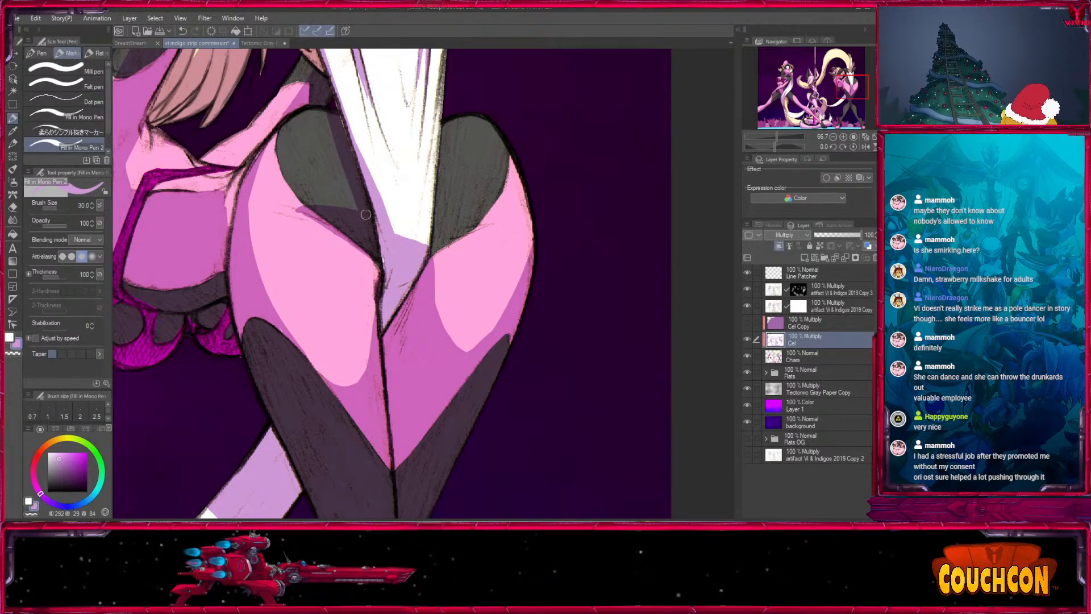
mouse_move(498, 222)
left_mouse_down()
mouse_move(425, 222)
mouse_move(483, 223)
mouse_move(430, 252)
mouse_move(436, 220)
left_mouse_up()
- Clean up the hip patch shadows and the shadow along the white garment's side using white at size 30
key("x")
left_click_drag(302, 219, 367, 270)
key("[")
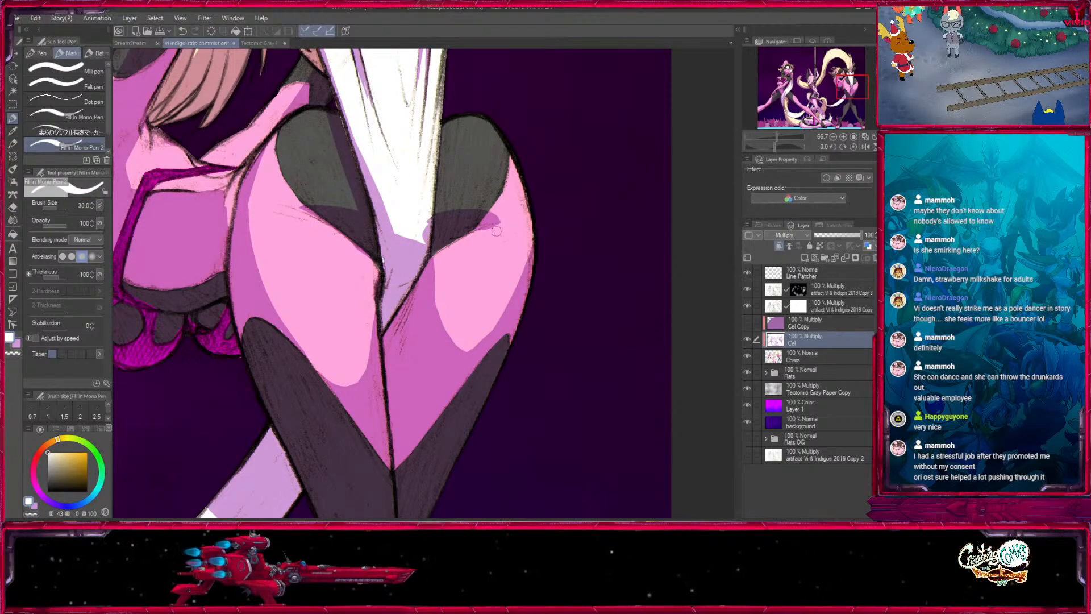
key("x")
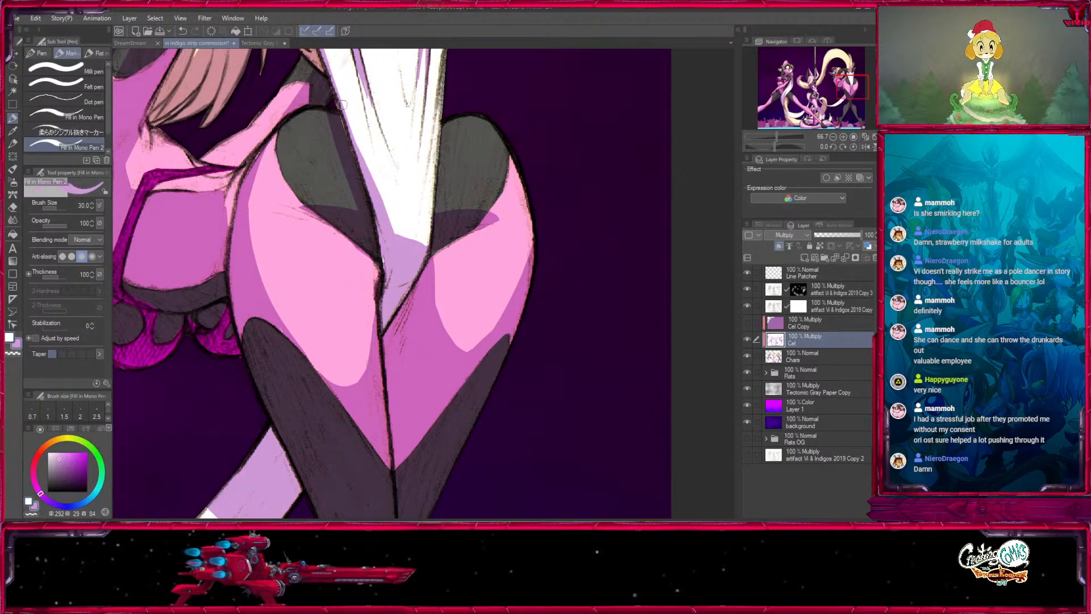
key("x")
mouse_move(341, 98)
left_mouse_down()
mouse_move(390, 217)
mouse_move(392, 277)
left_mouse_up()
key("x")
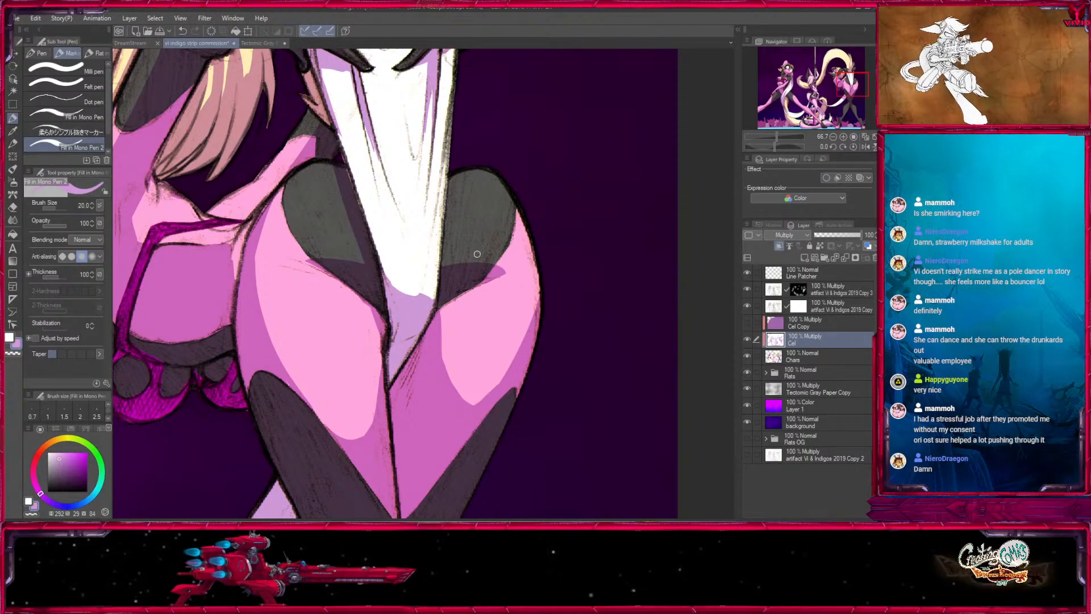
- Reshape the shadow boundary across the white garment's narrow lower end using light purple at size 25 and white at 20
key("bracketright")
left_click_drag(413, 297, 452, 275)
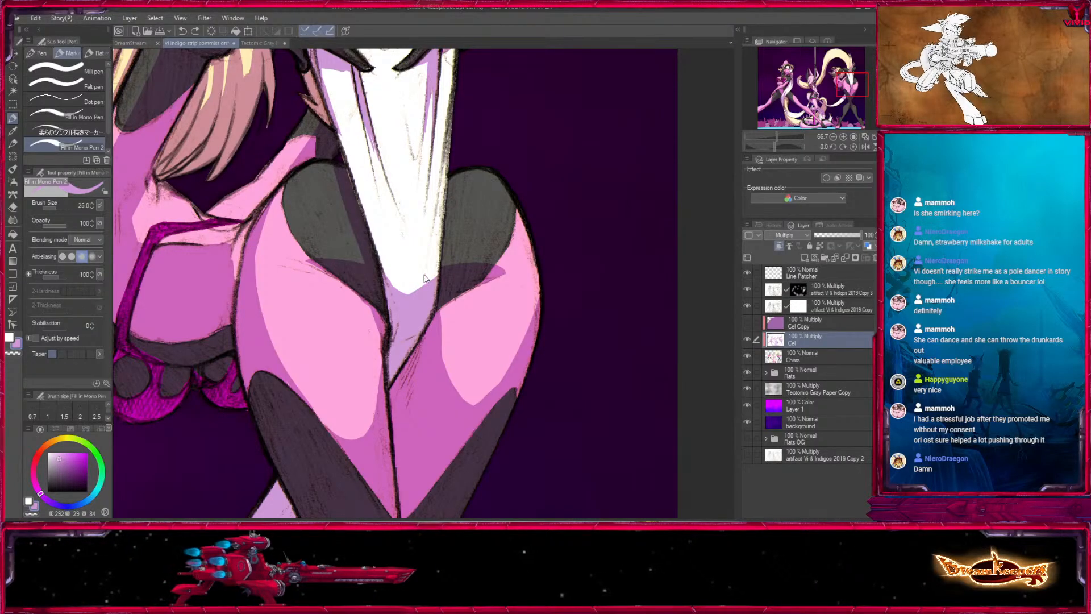
key("x")
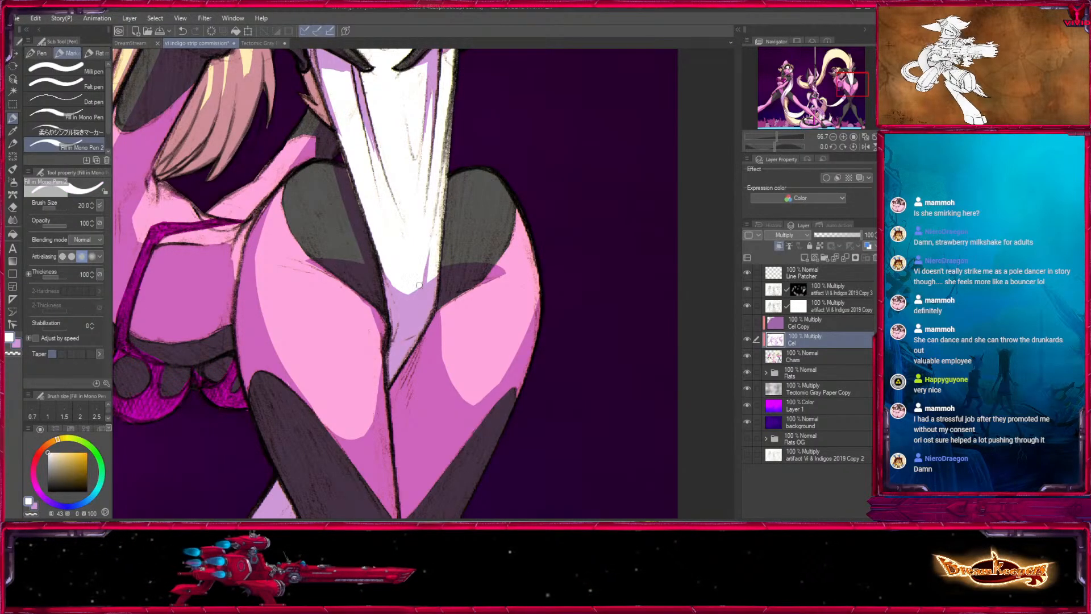
scroll(422, 281, "up", 5)
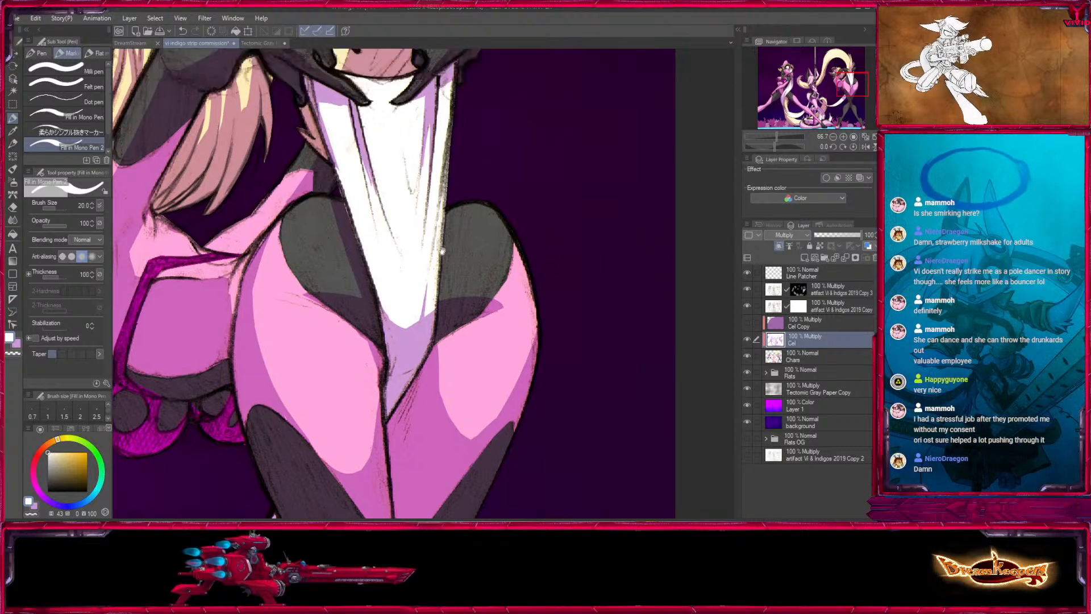
- Paint light purple fold shadows down both sides of the white garment at sizes 17 and 20
key("x")
left_click_drag(446, 297, 438, 349)
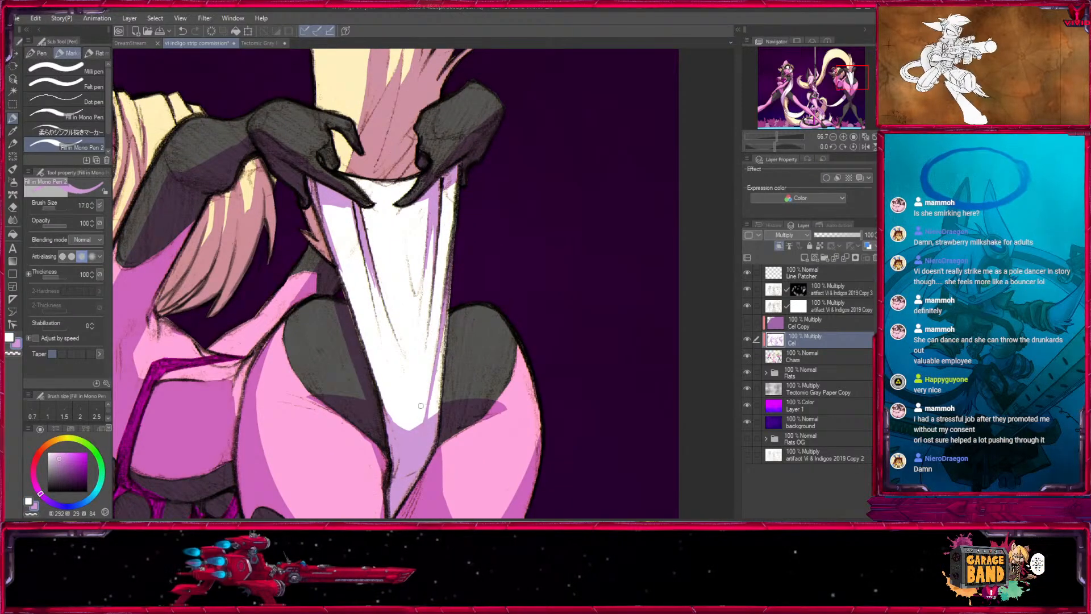
left_click_drag(448, 299, 439, 409)
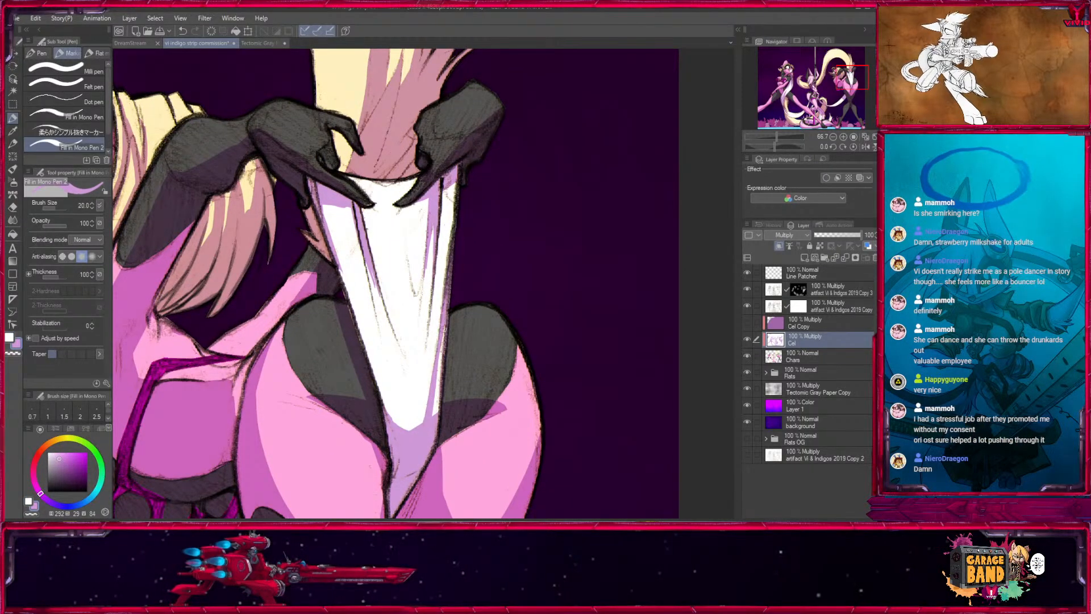
mouse_move(364, 259)
left_mouse_down()
mouse_move(376, 321)
mouse_move(406, 368)
left_mouse_up()
left_click_drag(321, 202, 358, 323)
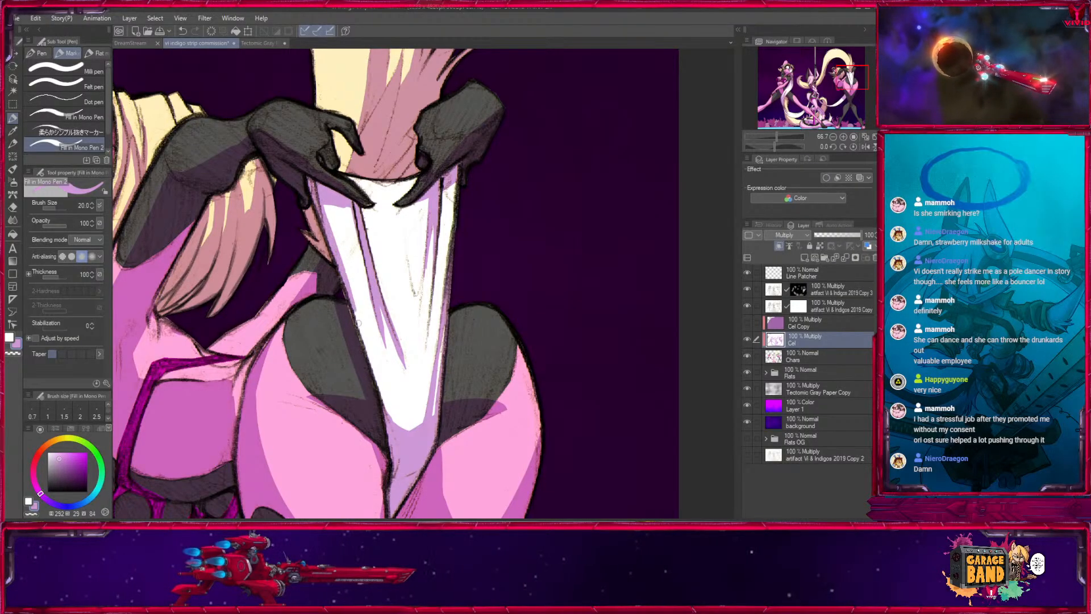
- Add thin inner fold shadows to the white garment with light purple at sizes 15 and 17, slimming them with white
key("bracketleft")
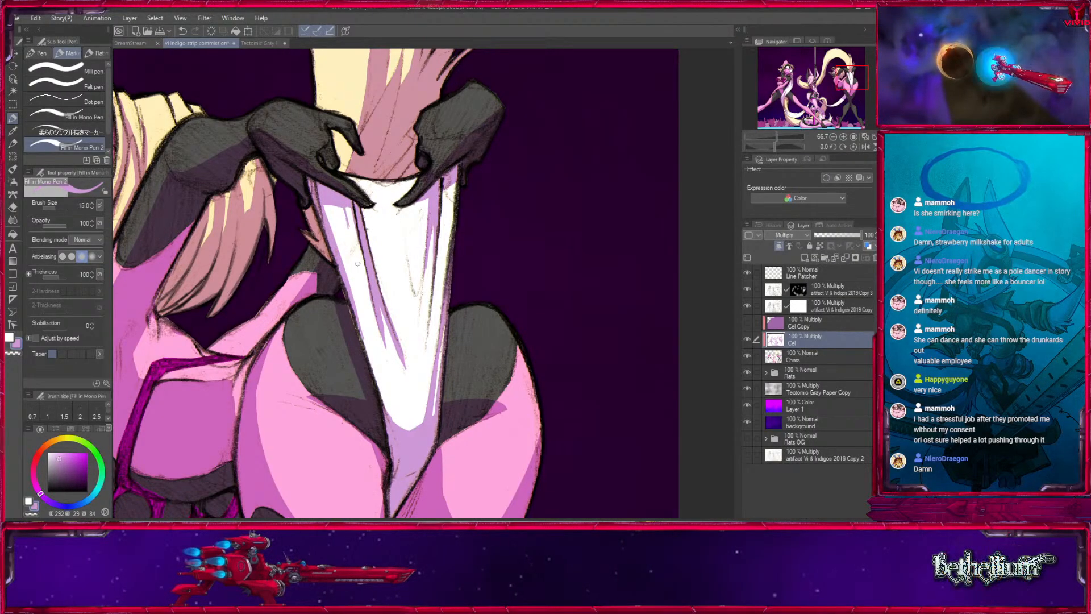
left_click_drag(345, 209, 353, 238)
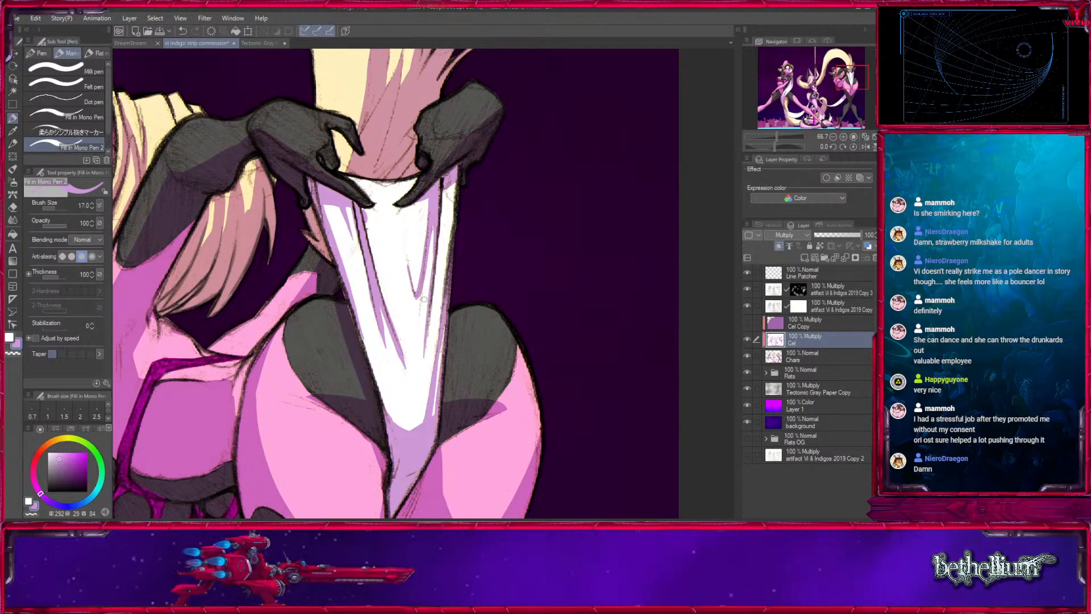
left_click(373, 293, "alt")
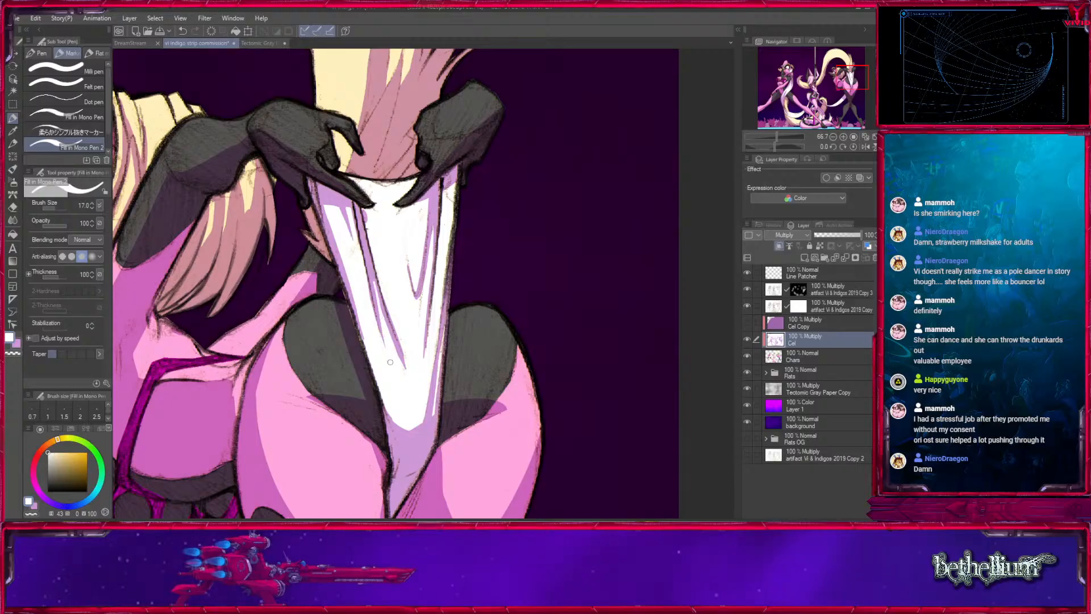
left_click_drag(374, 282, 405, 368)
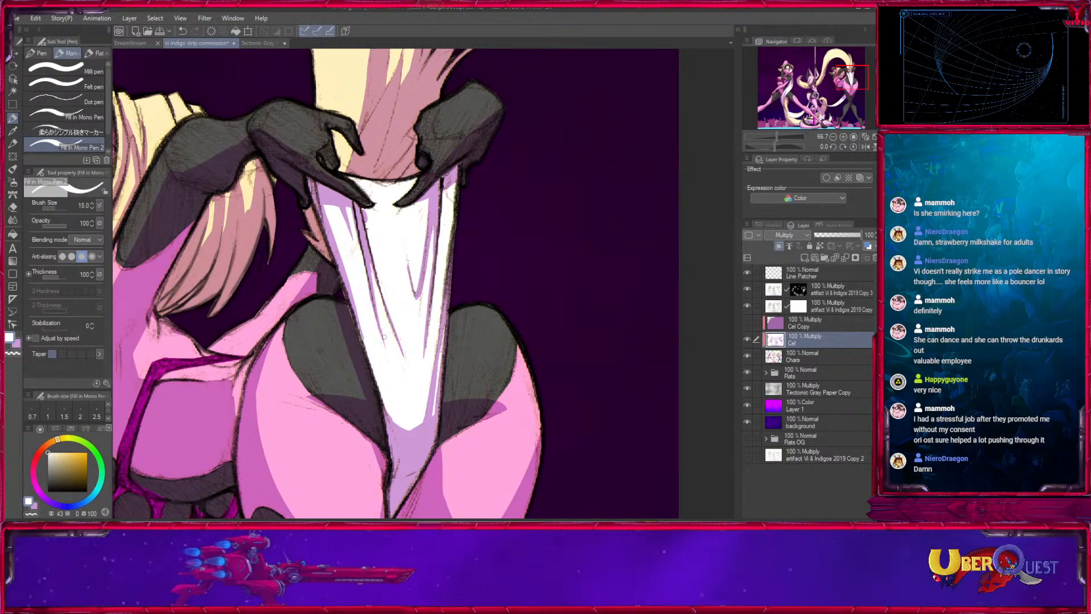
left_click(397, 296, "alt")
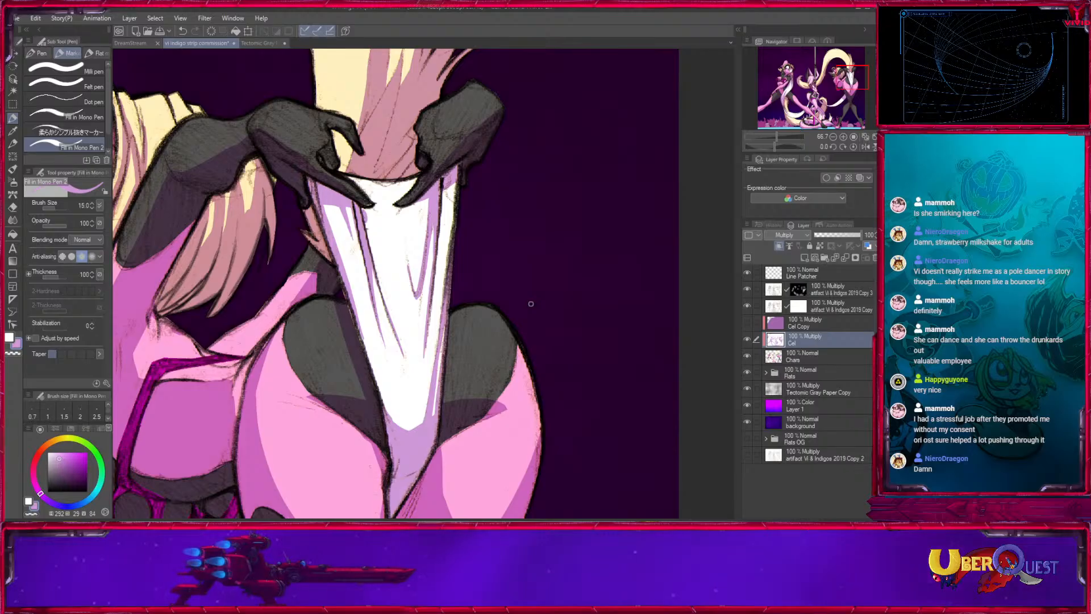
left_click_drag(530, 304, 537, 361)
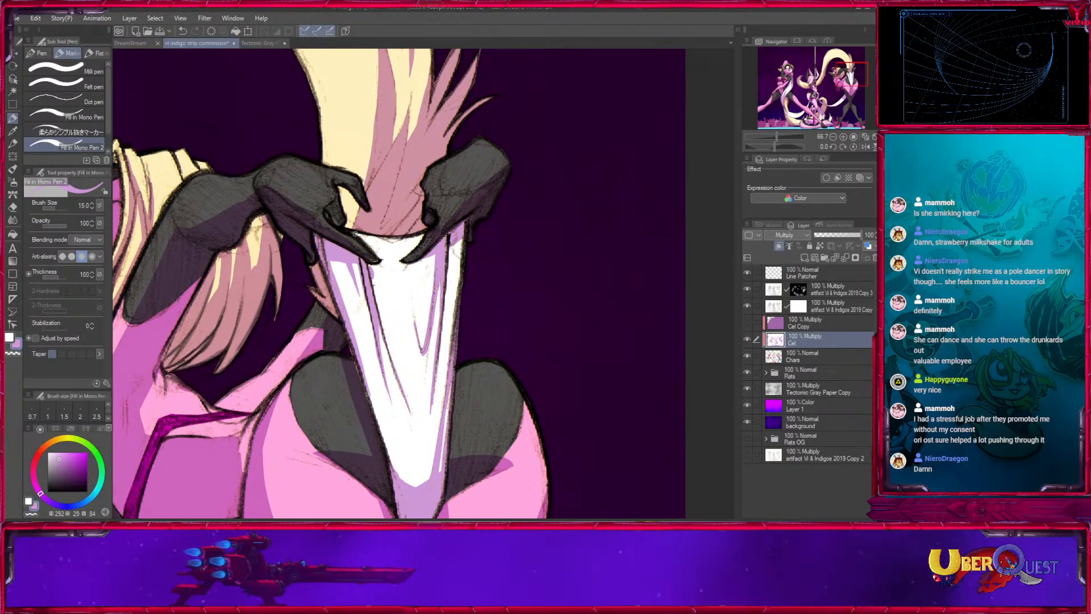
- Refine the tip of the long tail shadow above the gloved hands using light purple and white at size 12
left_click_drag(361, 219, 359, 400)
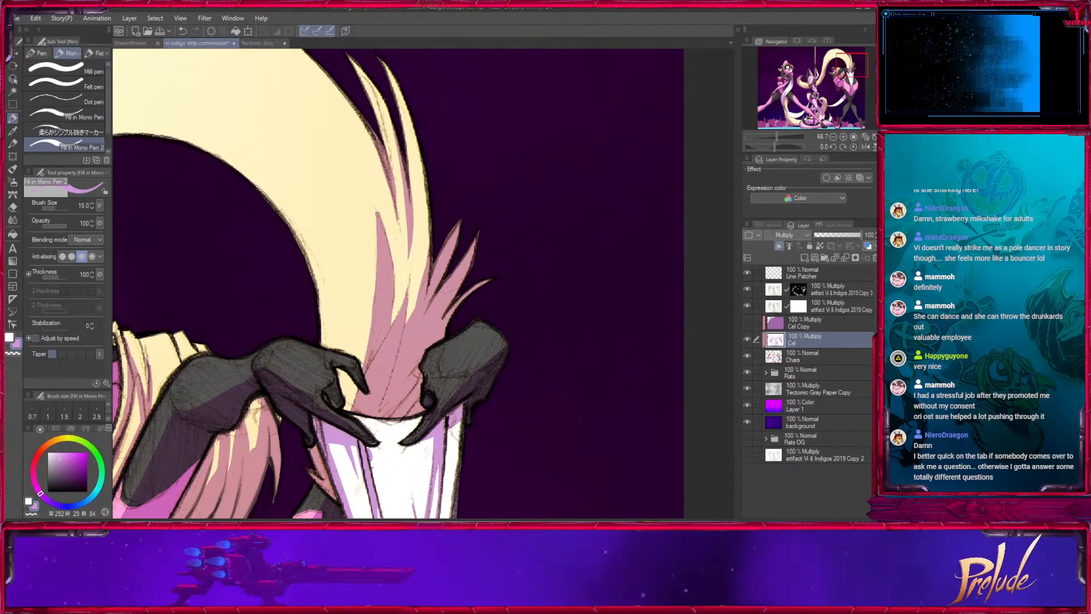
key("[")
left_click_drag(377, 211, 374, 198)
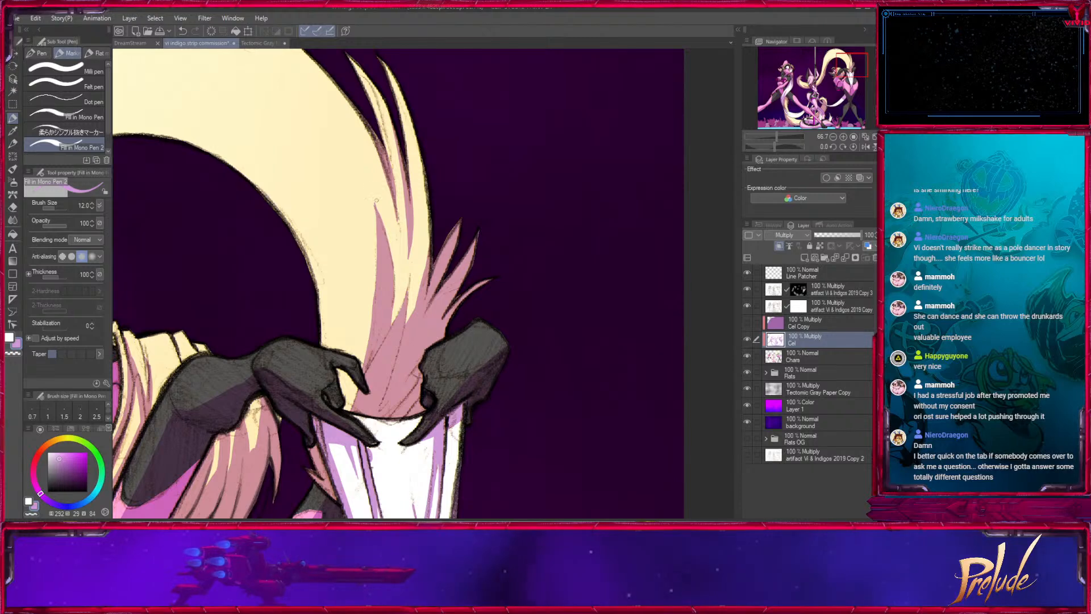
key("x")
left_click_drag(438, 282, 450, 376)
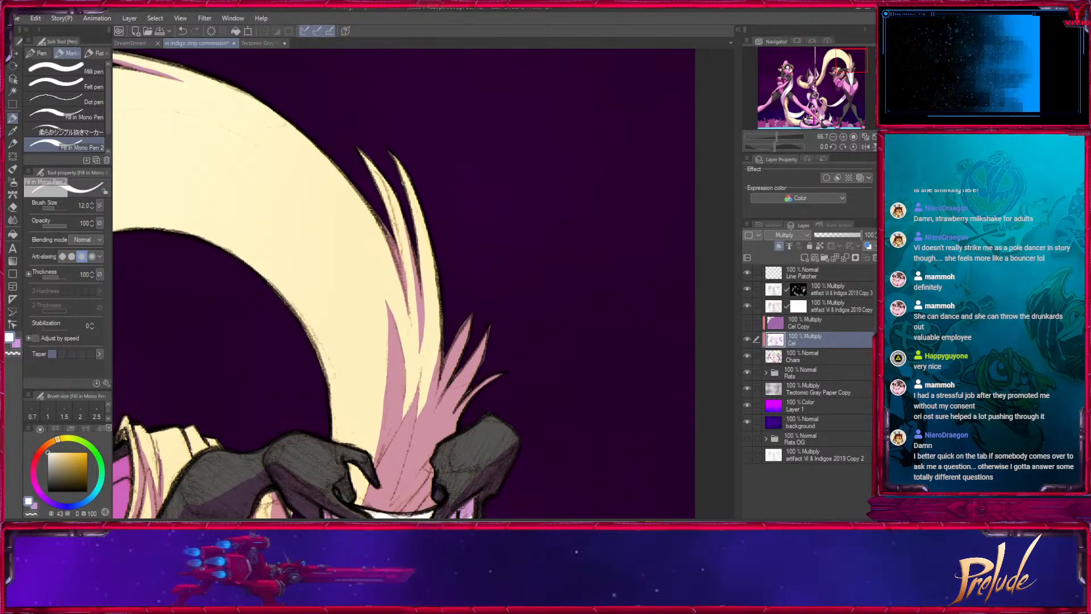
- Undo the size 20 stroke along the tail's outer edge and shade the edge with light purple at size 17
key("x")
key("]")
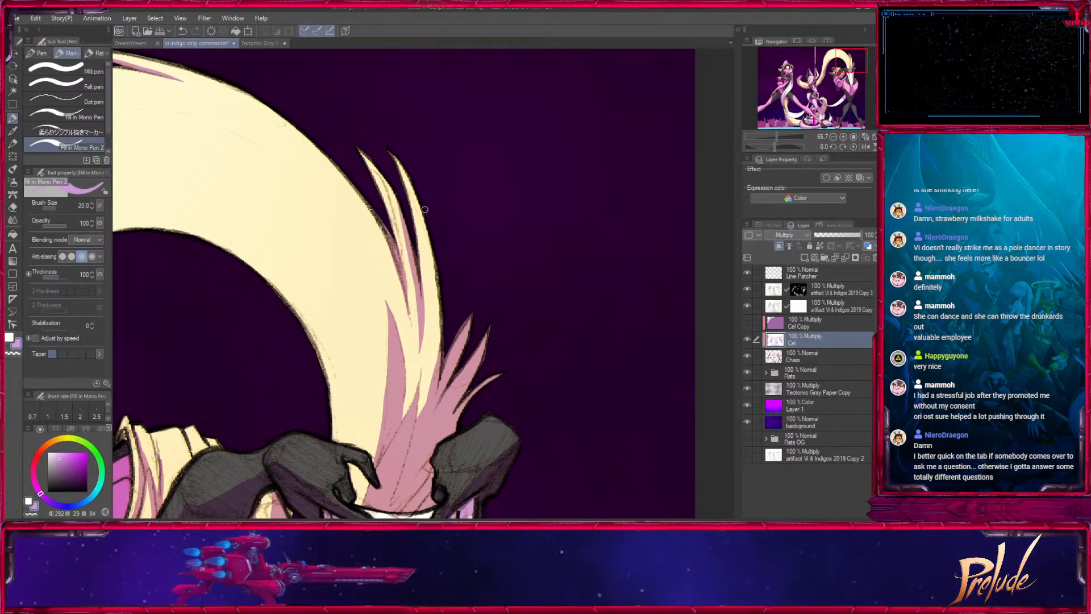
left_click_drag(425, 209, 420, 417)
key("ctrl+z")
key("[")
left_click_drag(424, 213, 437, 347)
mouse_move(437, 306)
left_mouse_down()
mouse_move(424, 404)
mouse_move(541, 200)
left_mouse_up()
- Shade the upper edge of the dark hip patch beside the garment with light purple at sizes 25 and 17
left_click_drag(472, 381, 580, 127)
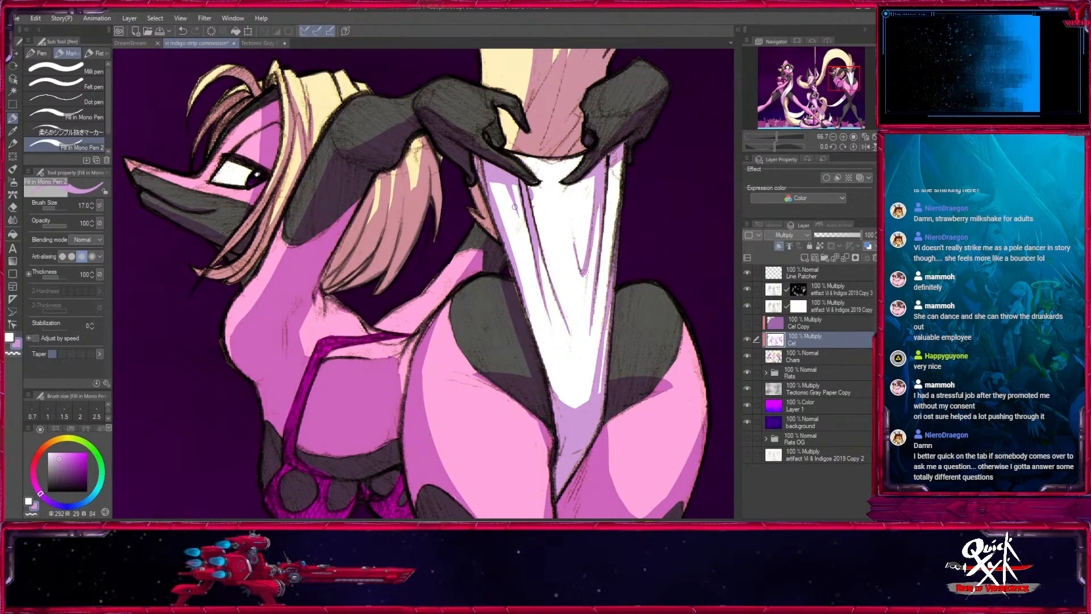
key("x")
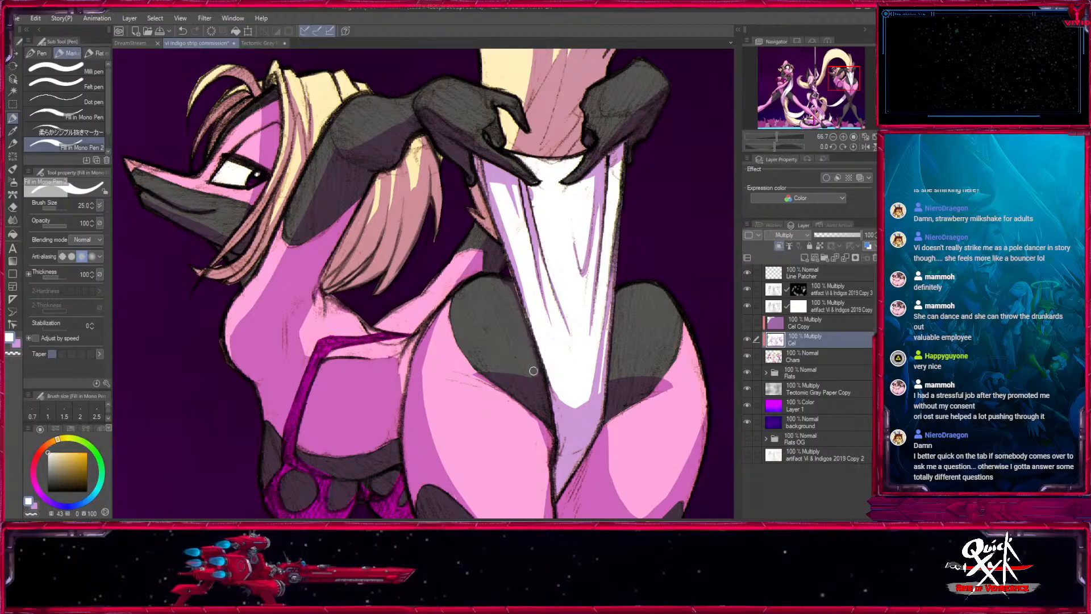
key("x")
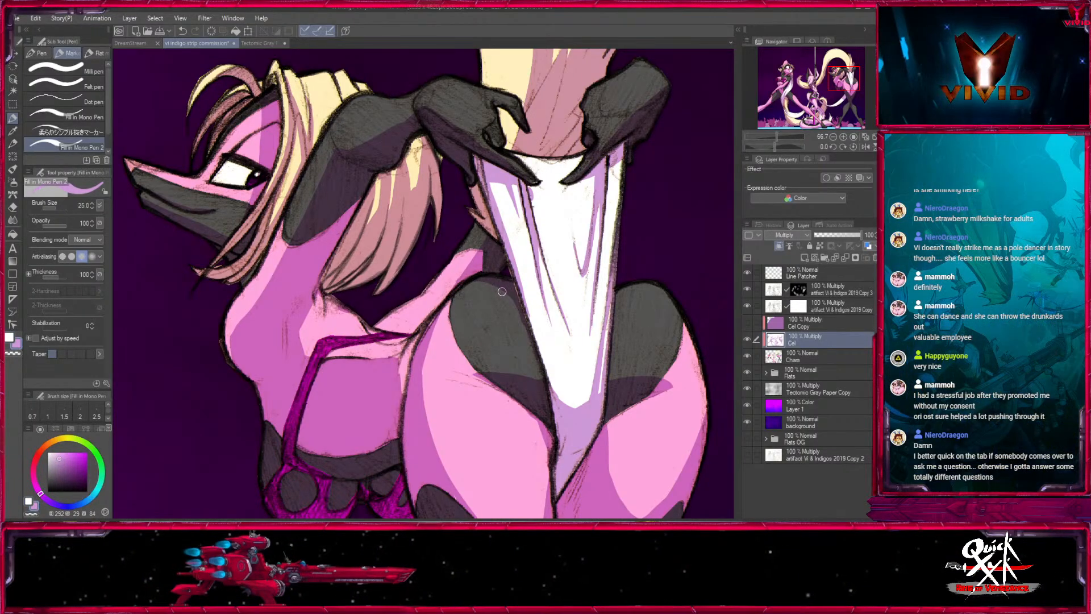
key("bracketleft")
key("bracketleft")
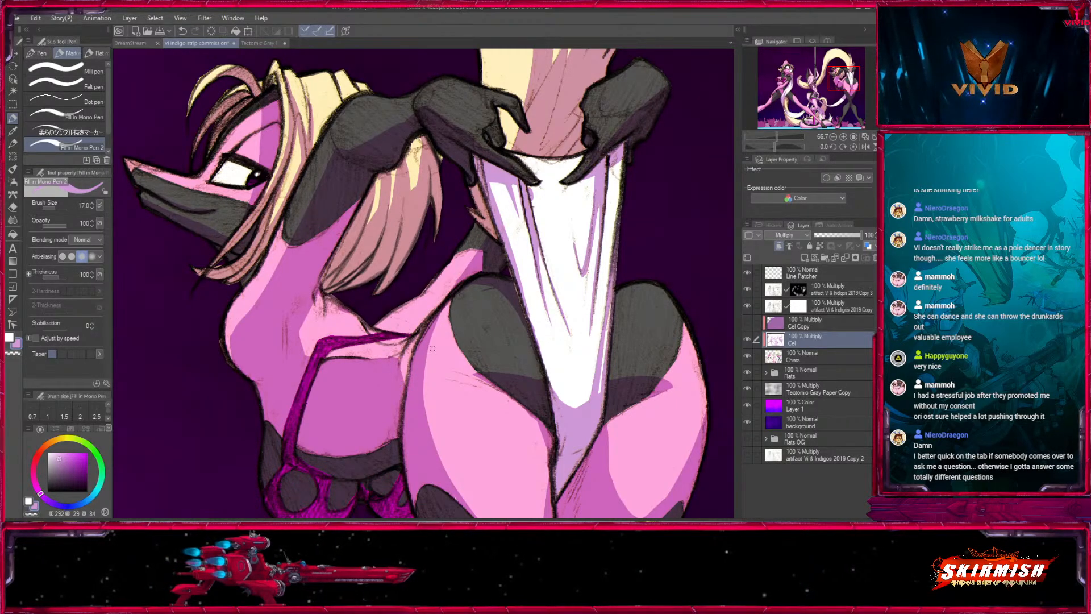
left_click_drag(609, 354, 491, 294)
- Refine the shadow along the right hip patch's lower edge using white at size 17 and light purple at 25
key("x")
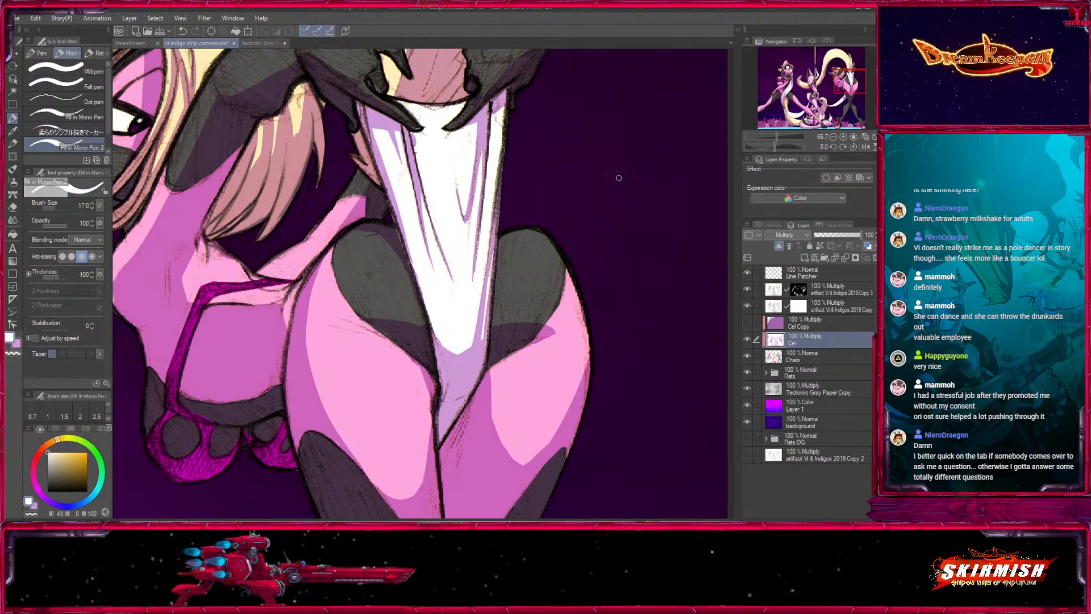
left_click_drag(499, 361, 555, 334)
key("x")
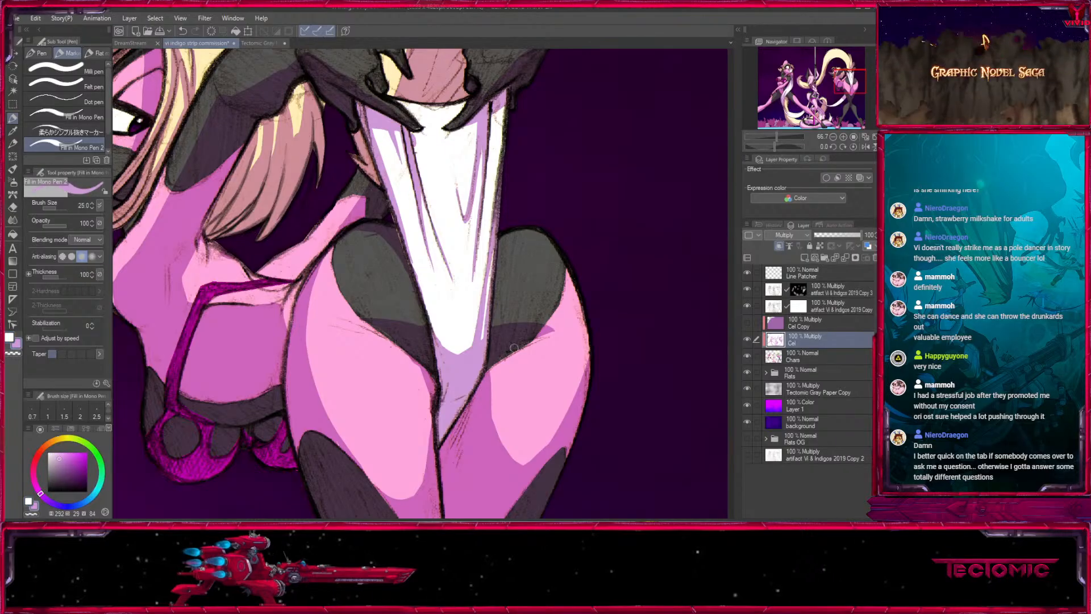
key("]")
- Reshape the right thigh's shadow edge into a rounder lit area with white at size 25
left_click_drag(416, 346, 427, 299)
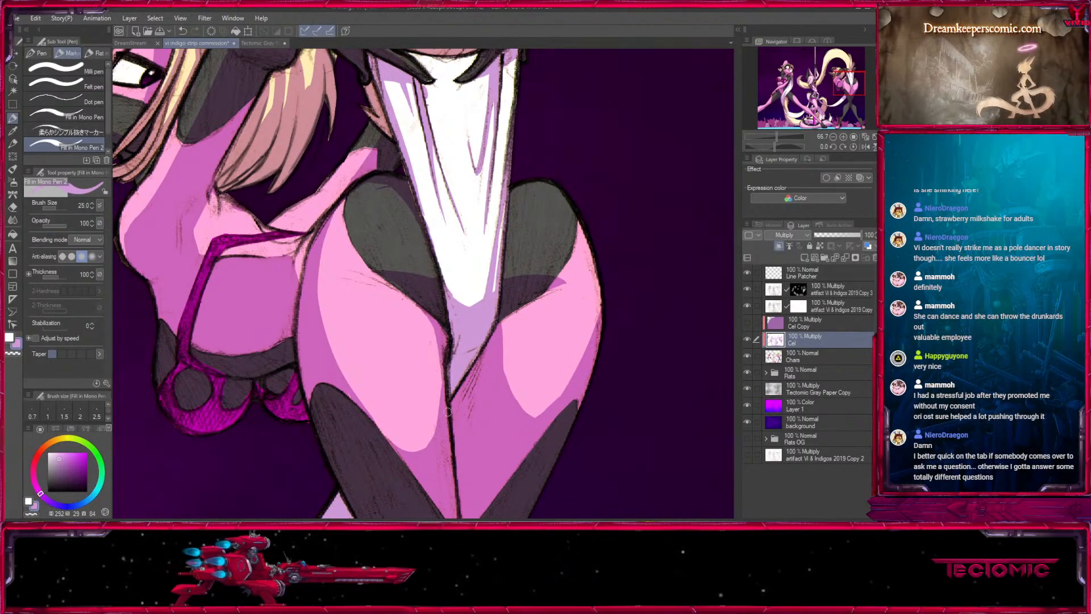
key("x")
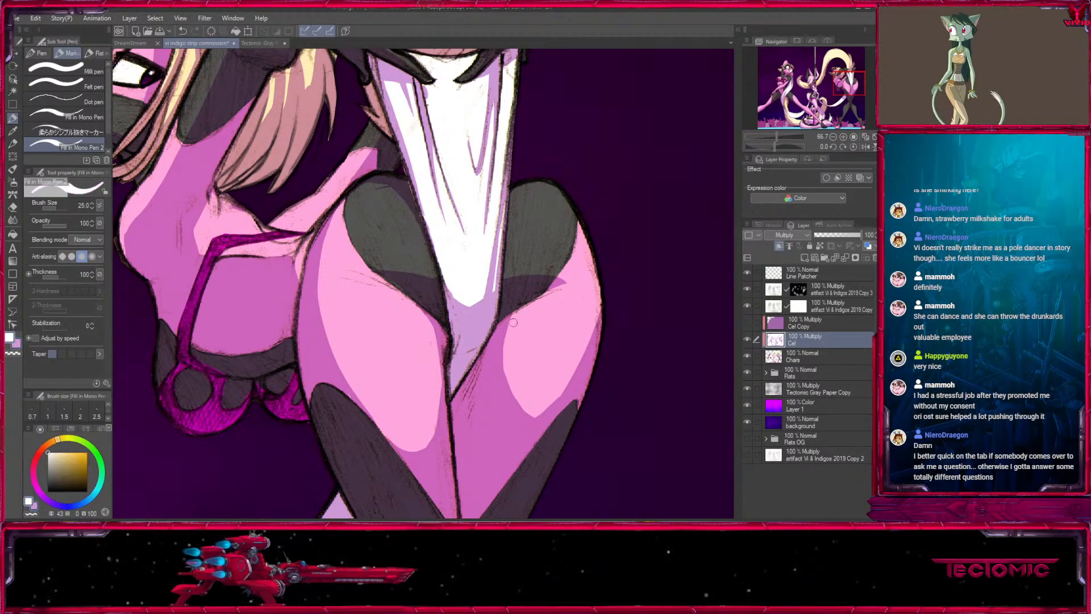
left_click_drag(517, 401, 590, 223)
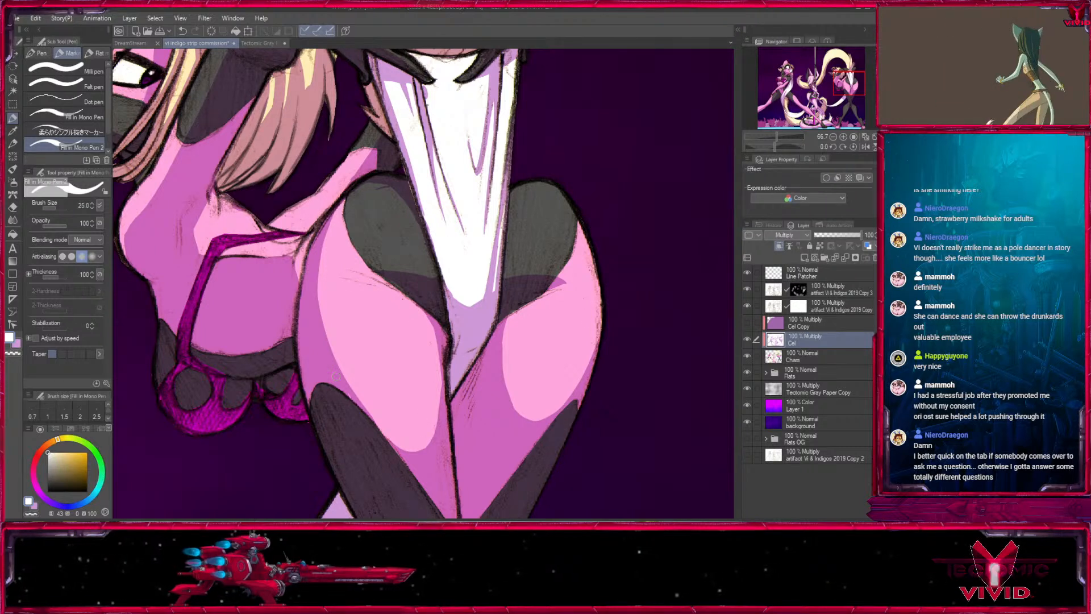
key("x")
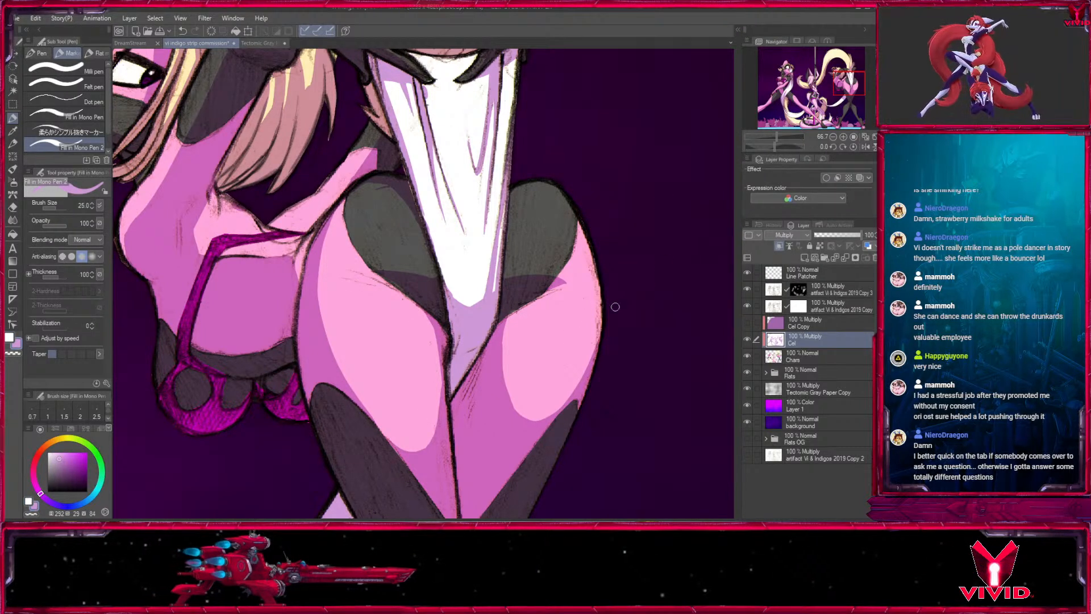
- Push the shadow on the white ribbon back toward the dark leg by painting with white at a large brush size
key("x")
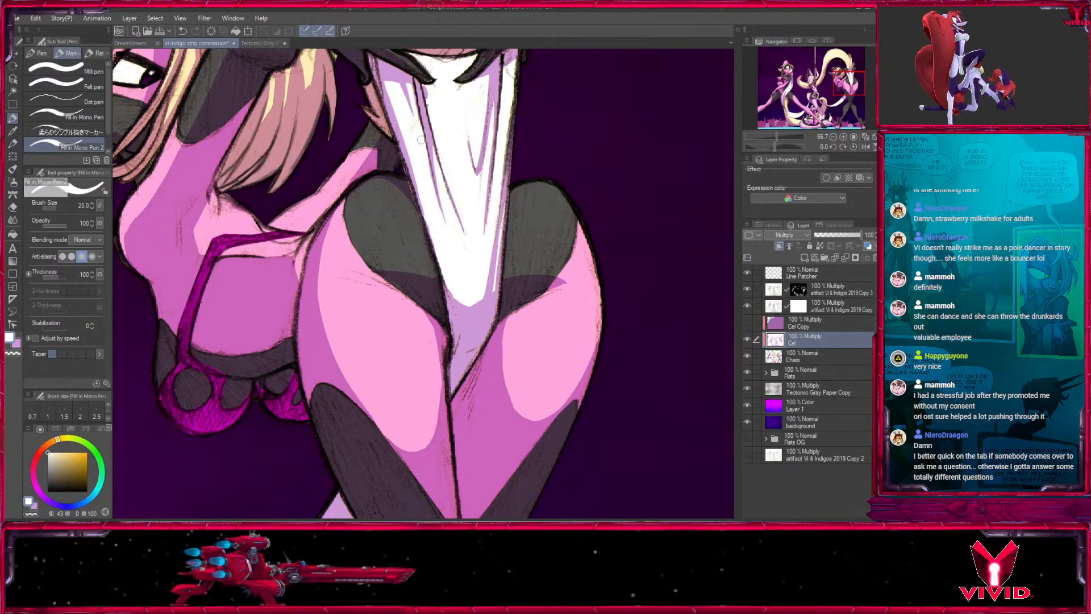
key("x")
mouse_move(528, 299)
left_mouse_down()
mouse_move(494, 401)
mouse_move(579, 227)
left_mouse_up()
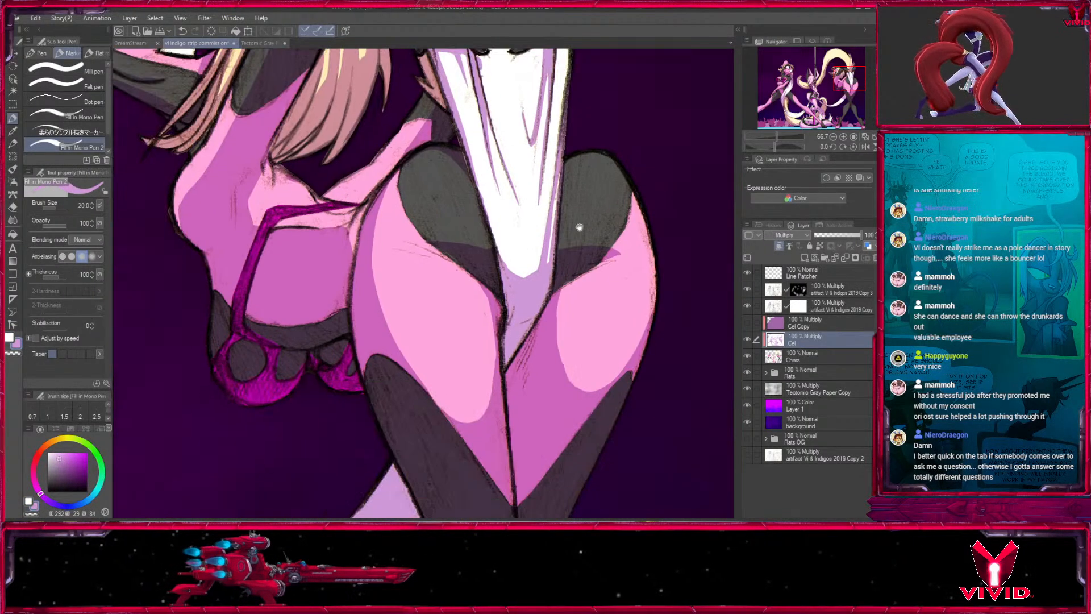
left_click_drag(563, 348, 648, 188)
key("]")
key("x")
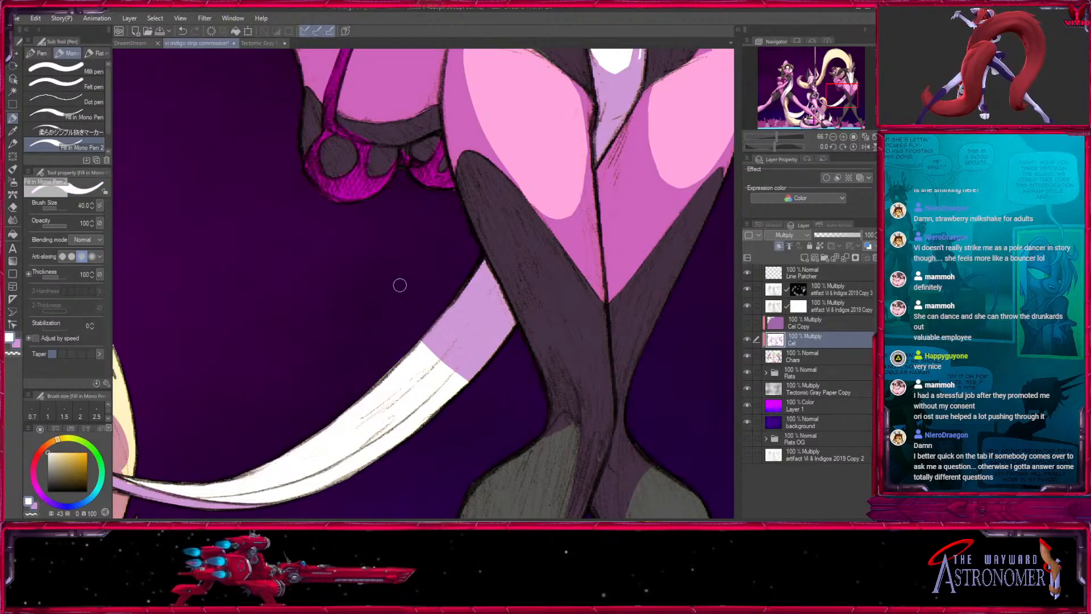
key("]")
key("]")
key("]")
key("]")
key("]")
key("]")
mouse_move(418, 378)
left_mouse_down()
mouse_move(547, 188)
mouse_move(547, 332)
mouse_move(546, 283)
mouse_move(419, 387)
left_mouse_up()
- Paint long light purple fold streaks along the white ribbon beside the dark leg at size 25
key("x")
key("bracketleft")
key("[")
left_click_drag(373, 438, 489, 324)
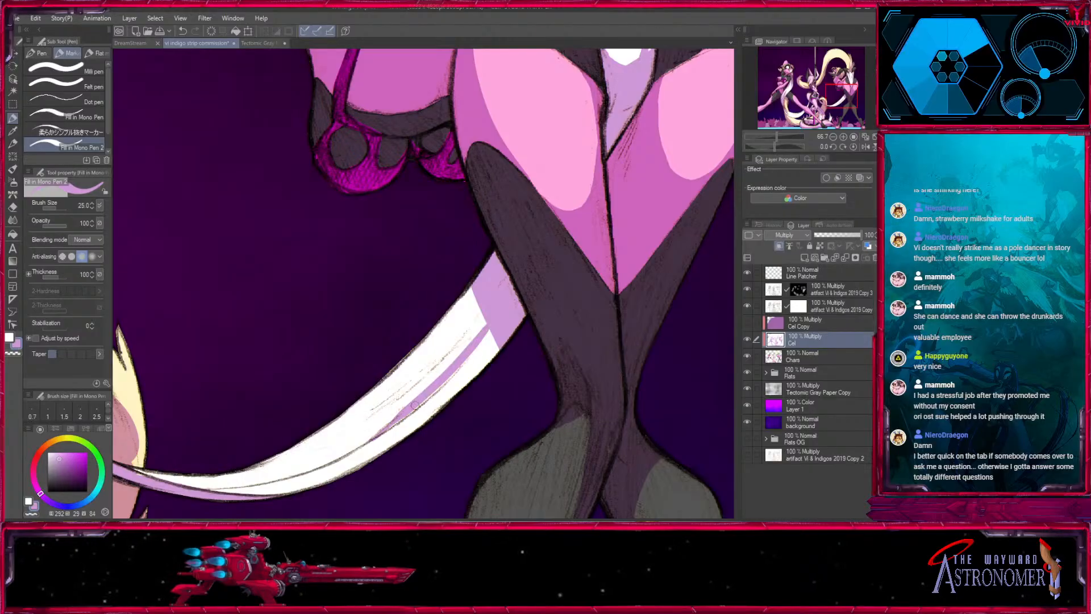
key("ctrl+z")
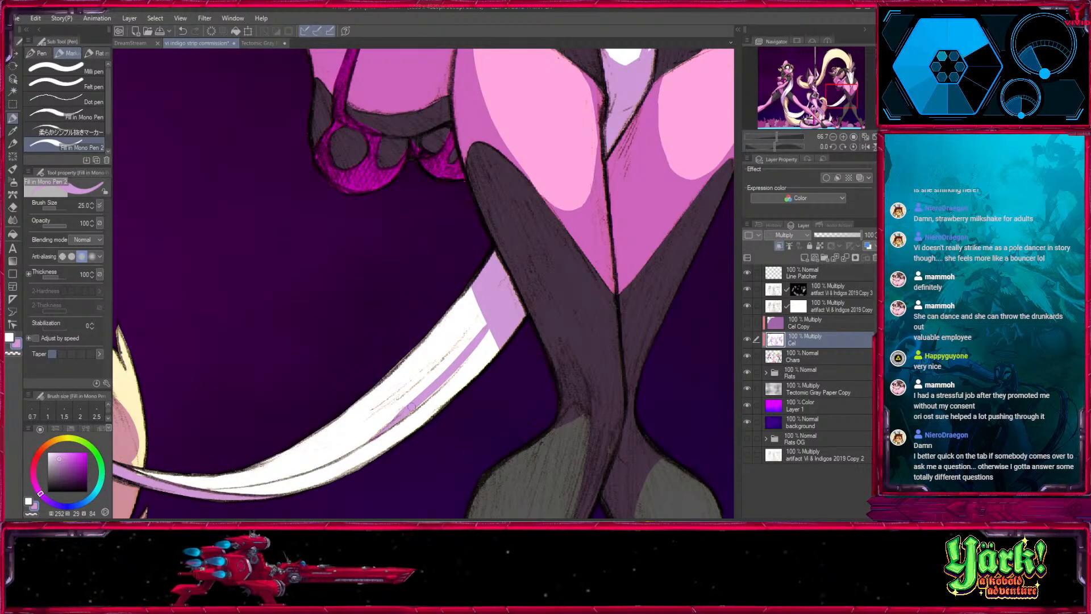
left_click_drag(372, 410, 472, 307)
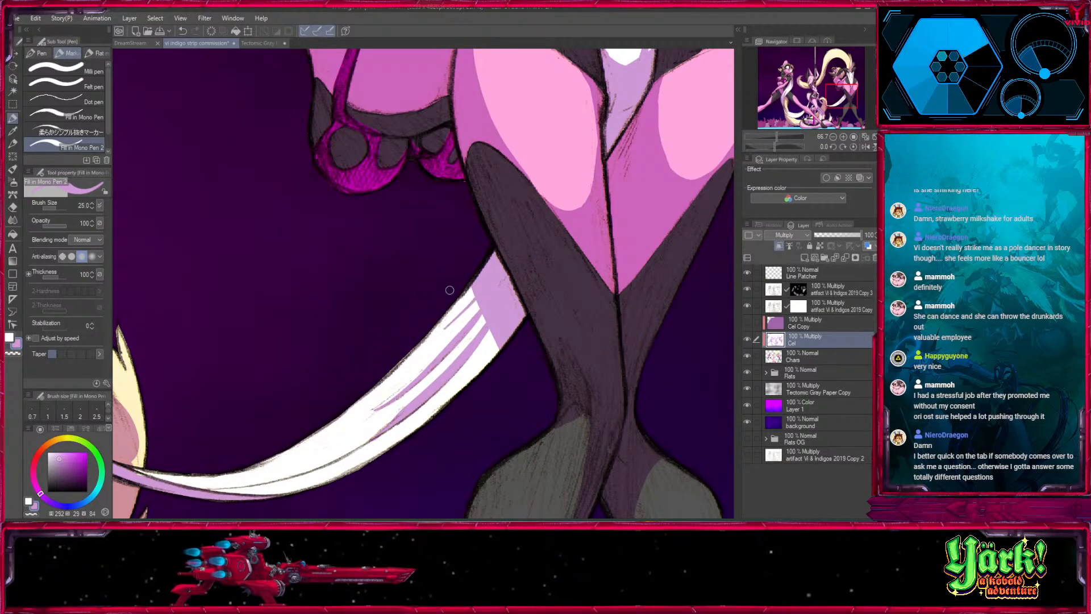
left_click_drag(505, 342, 444, 407)
- Refine the shadow edge on the curled cream tail tip with light purple at size 30 and white at 40
left_click_drag(194, 480, 468, 317)
key("]")
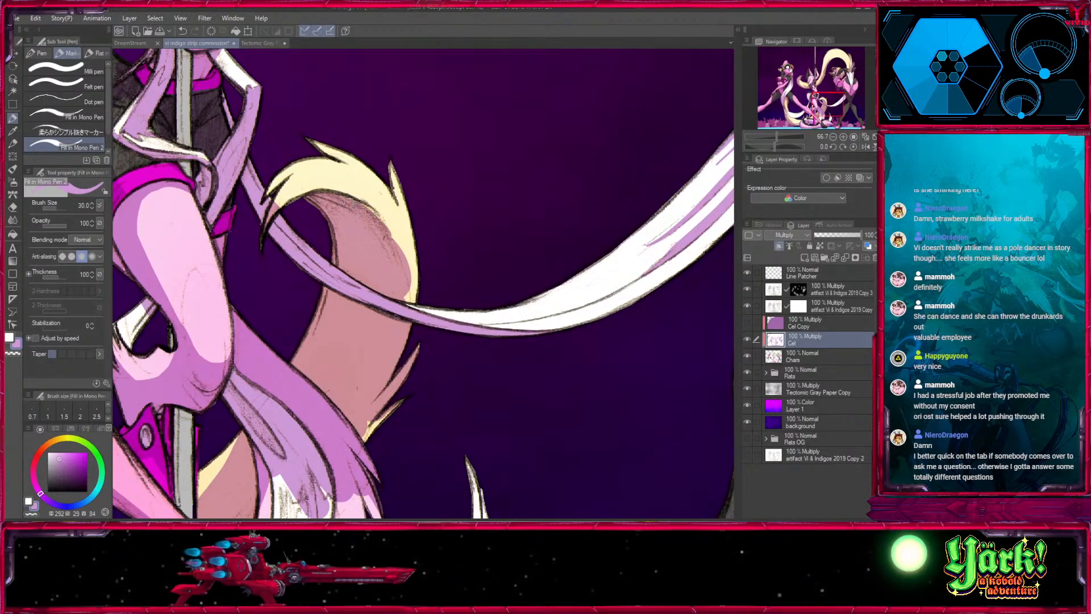
mouse_move(348, 202)
left_mouse_down()
mouse_move(401, 247)
mouse_move(417, 297)
left_mouse_up()
key("x")
key("]")
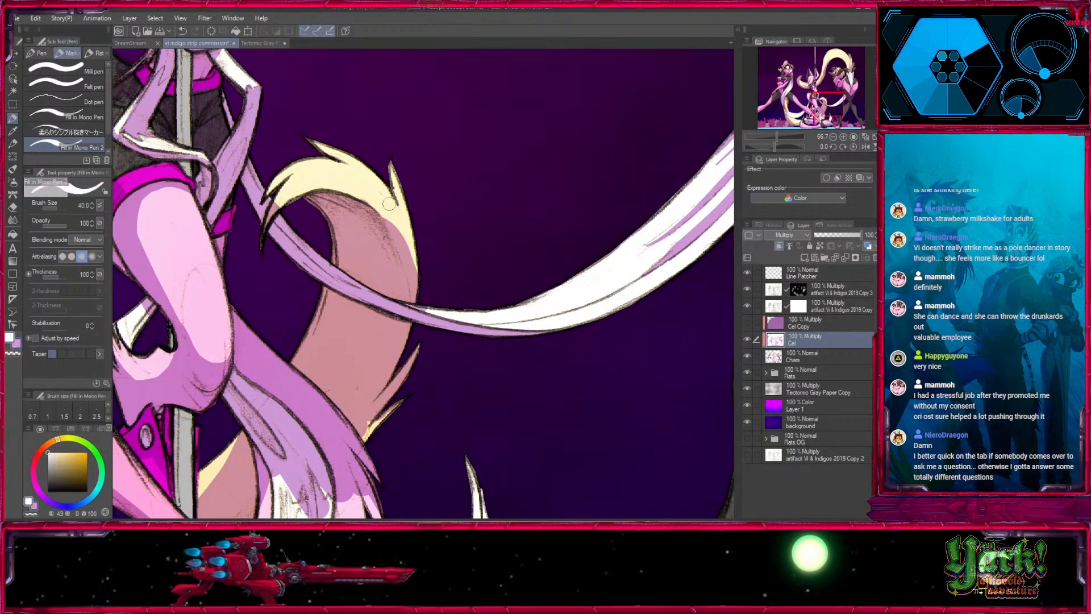
key("[")
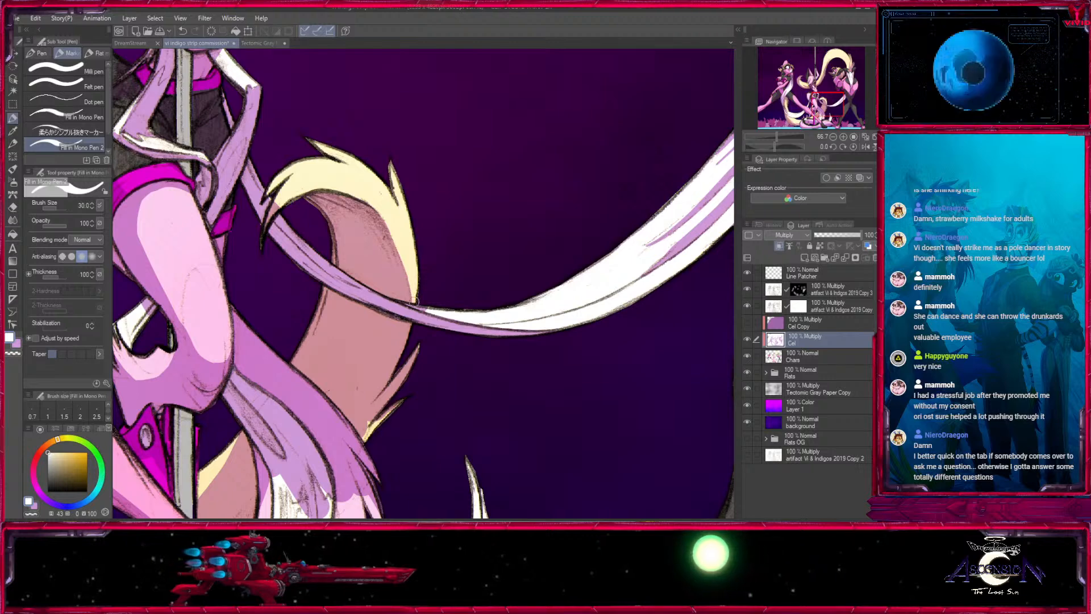
- Touch up the narrow stretch of ribbon crossing the cream tail with white and light purple at size 17
key("[")
key("[")
key("[")
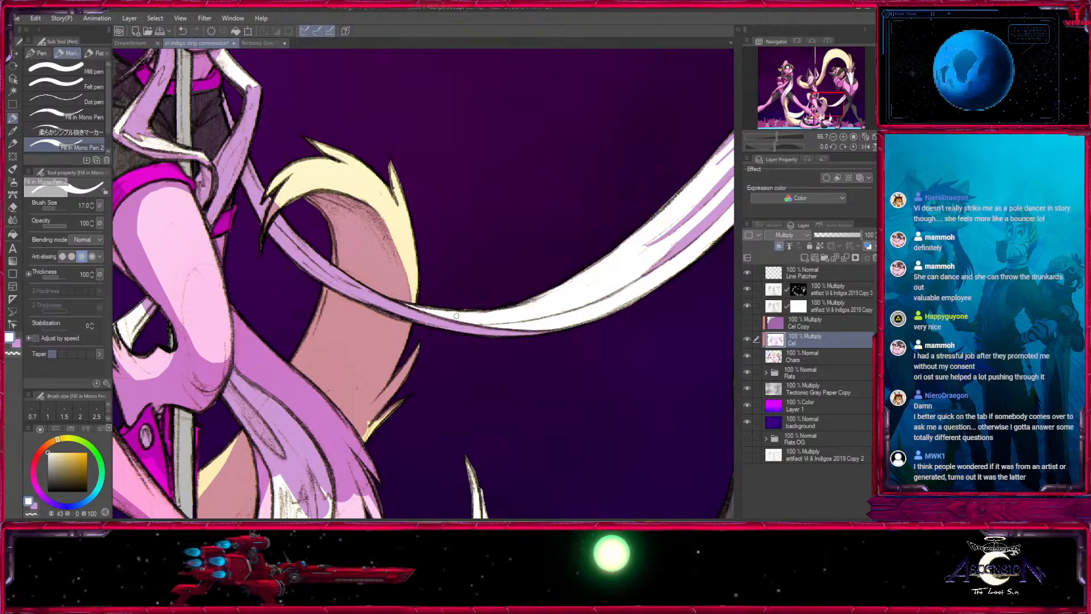
left_click_drag(368, 260, 470, 341)
key("x")
left_click_drag(376, 291, 390, 270)
key("x")
key("]")
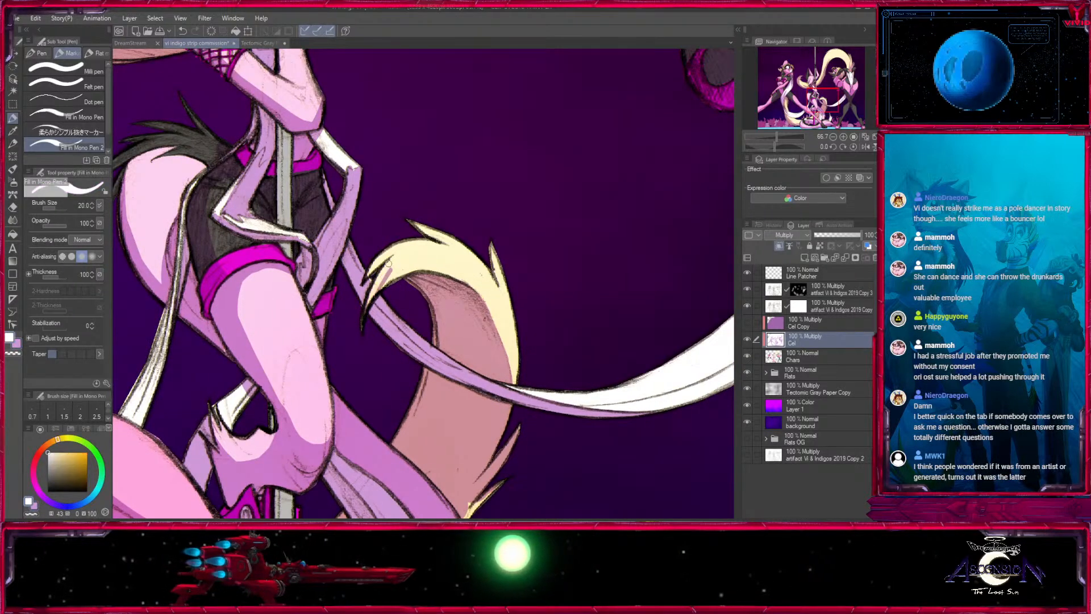
- Touch up the shadows on the ribbons around the pole dancer's shorts with light purple and white at size 20
left_click_drag(367, 258, 399, 291)
key("x")
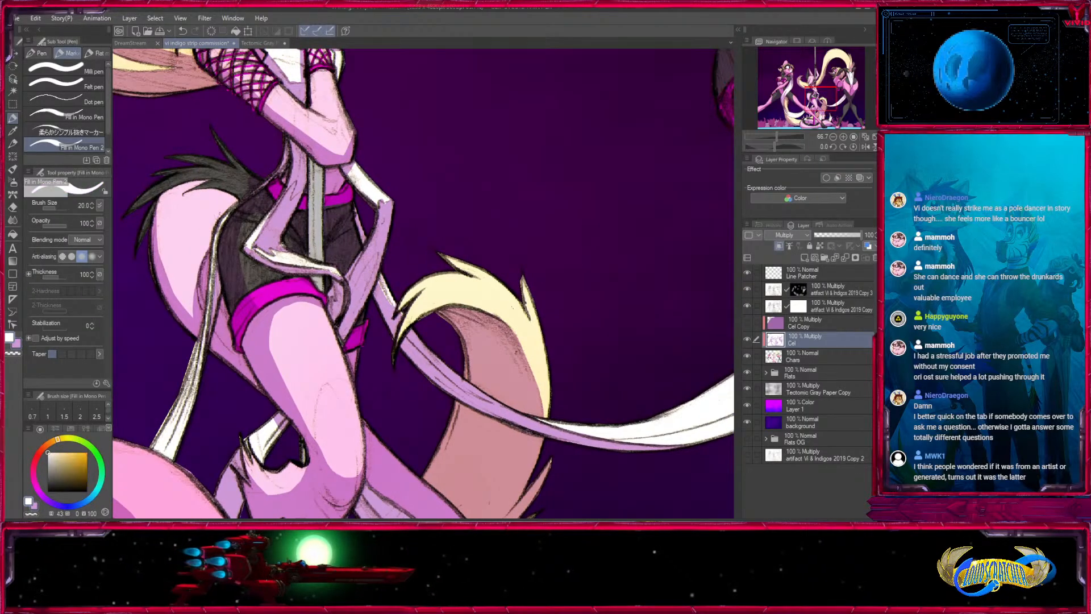
key("x")
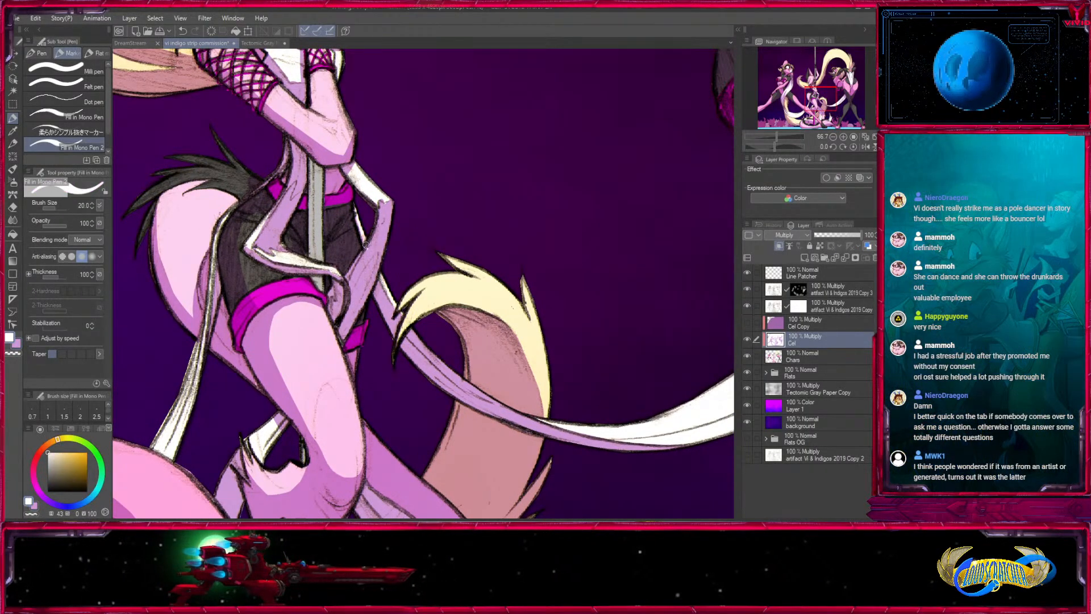
key("x")
left_click_drag(366, 257, 409, 345)
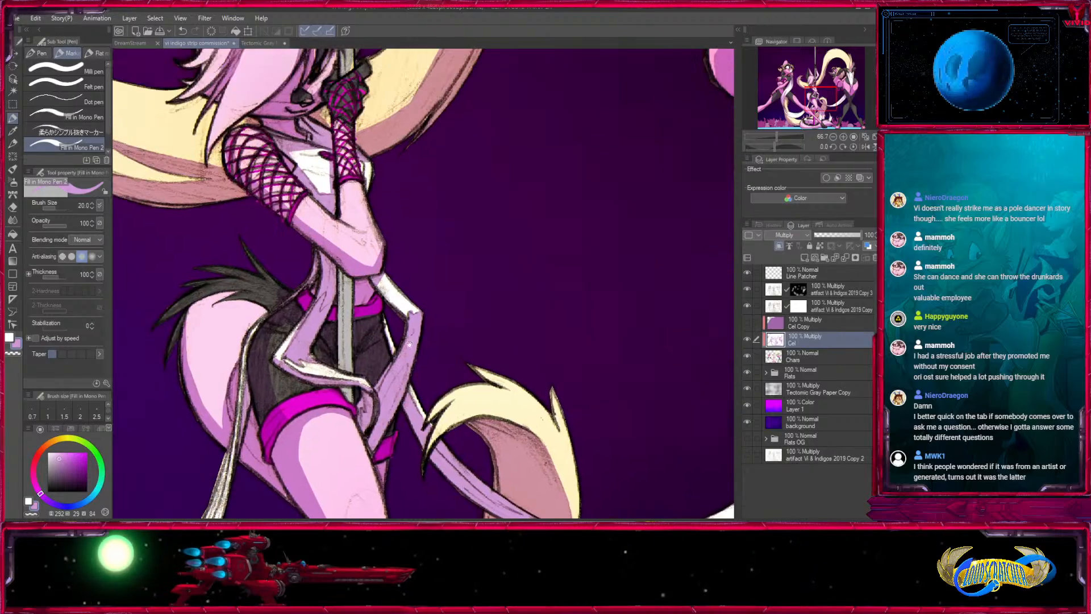
left_click_drag(386, 277, 409, 331)
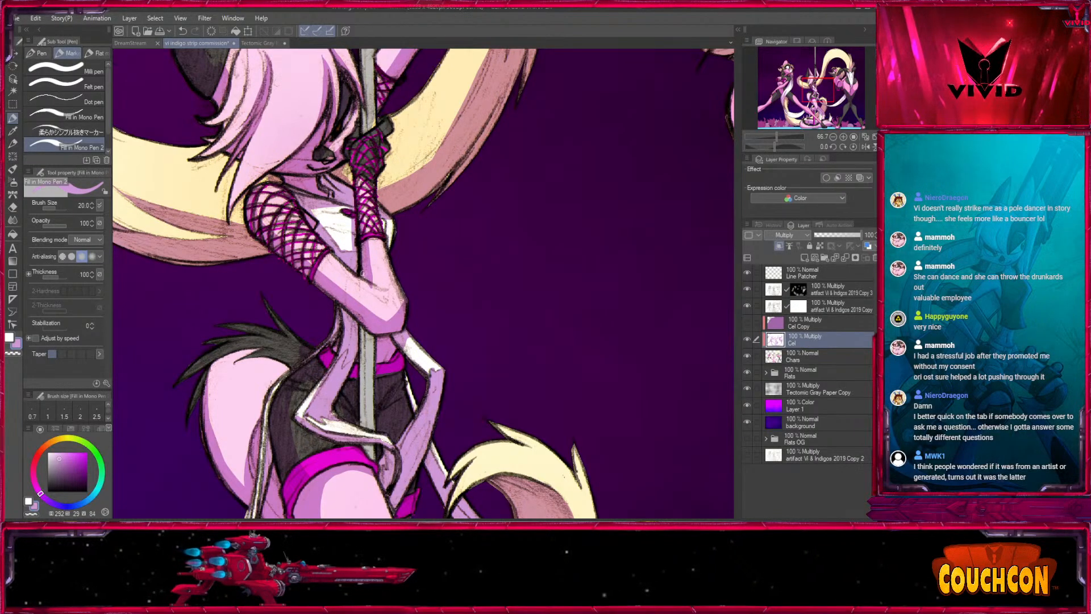
key("x")
left_click_drag(363, 285, 373, 290)
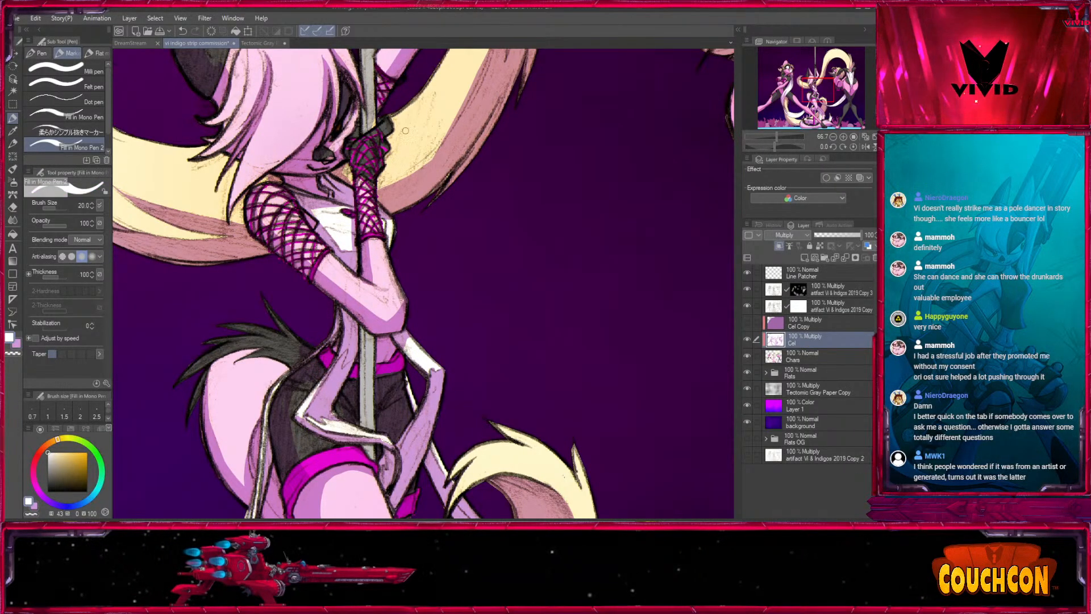
key("x")
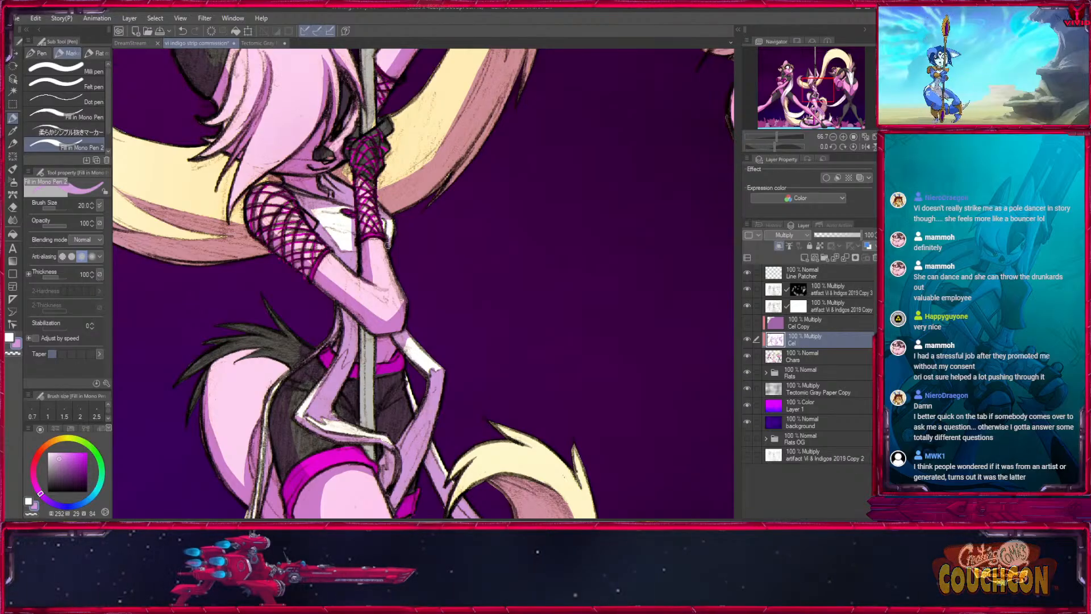
- Shade the white chest area behind the pole dancer's fishnet-covered forearm with light purple at size 20
mouse_move(419, 258)
left_mouse_down()
mouse_move(459, 383)
mouse_move(447, 309)
left_mouse_up()
key("bracketright")
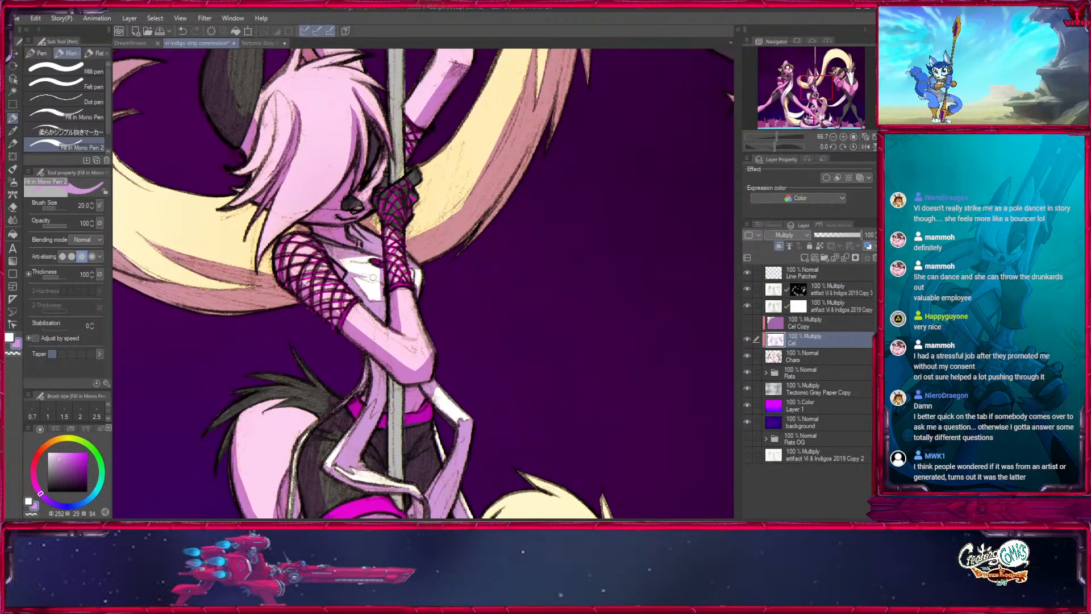
key("bracketleft")
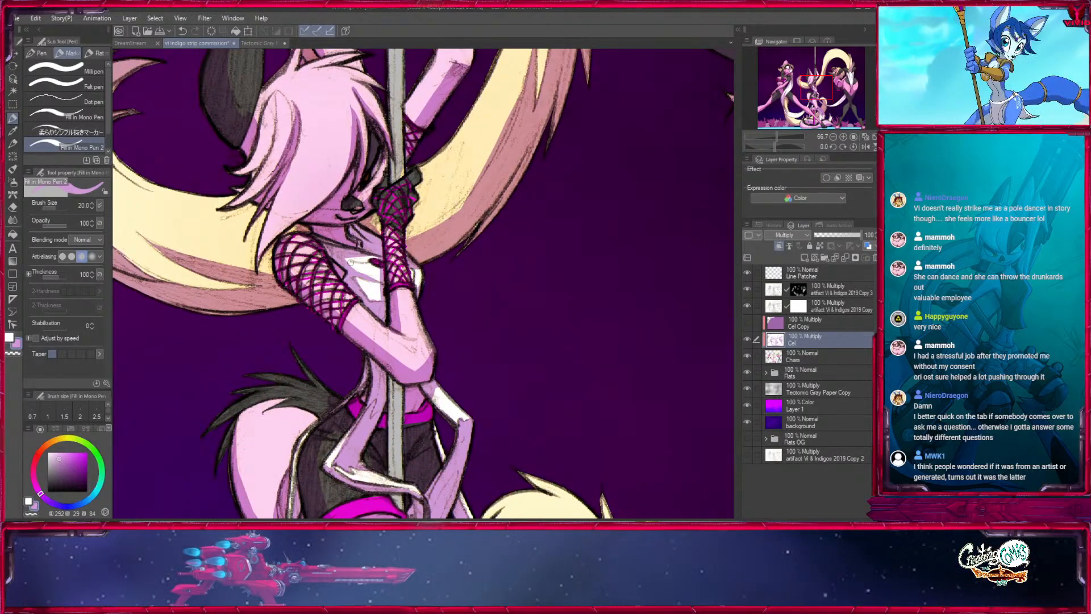
mouse_move(367, 264)
left_mouse_down()
mouse_move(347, 261)
mouse_move(404, 310)
left_mouse_up()
left_click_drag(408, 215, 413, 275)
key("bracketright")
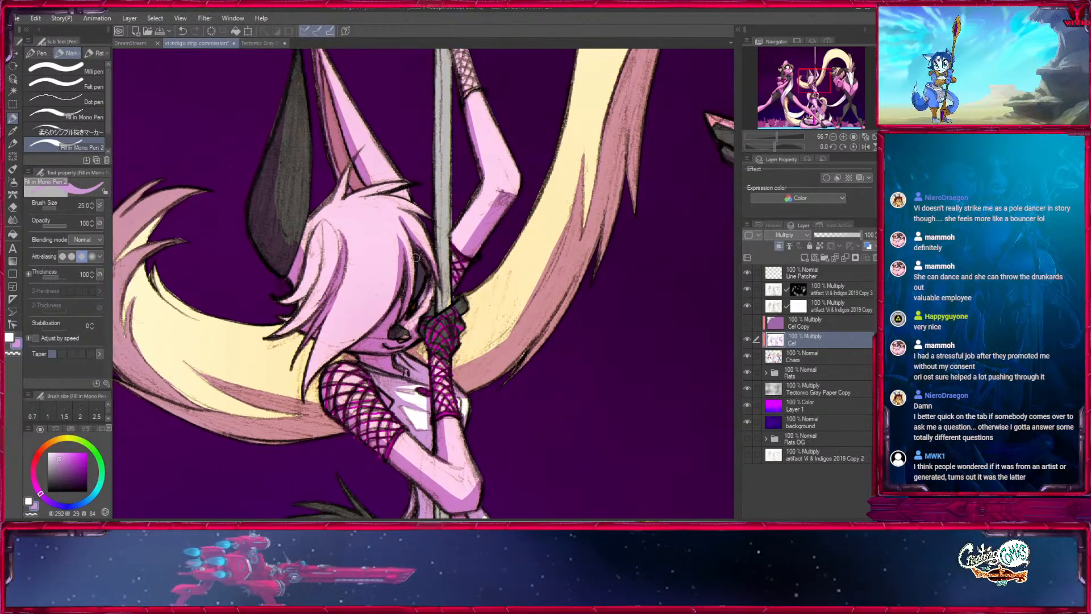
- Give the shadow on the hanging white tail beneath the bent knee a jagged light purple edge, enlarging the brush to 50
key("x")
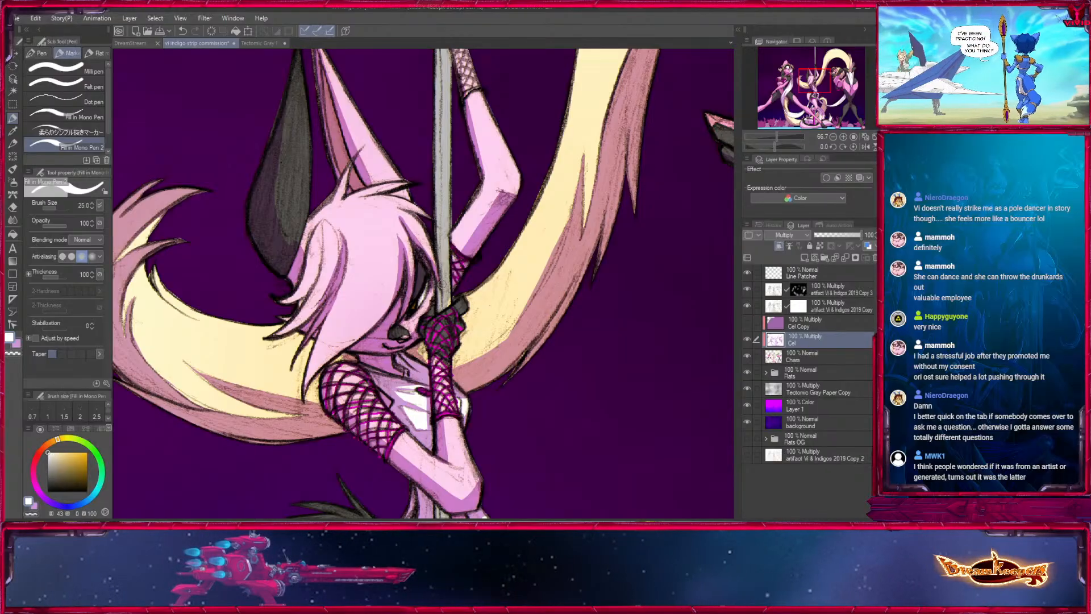
scroll(487, 288, "down", 15)
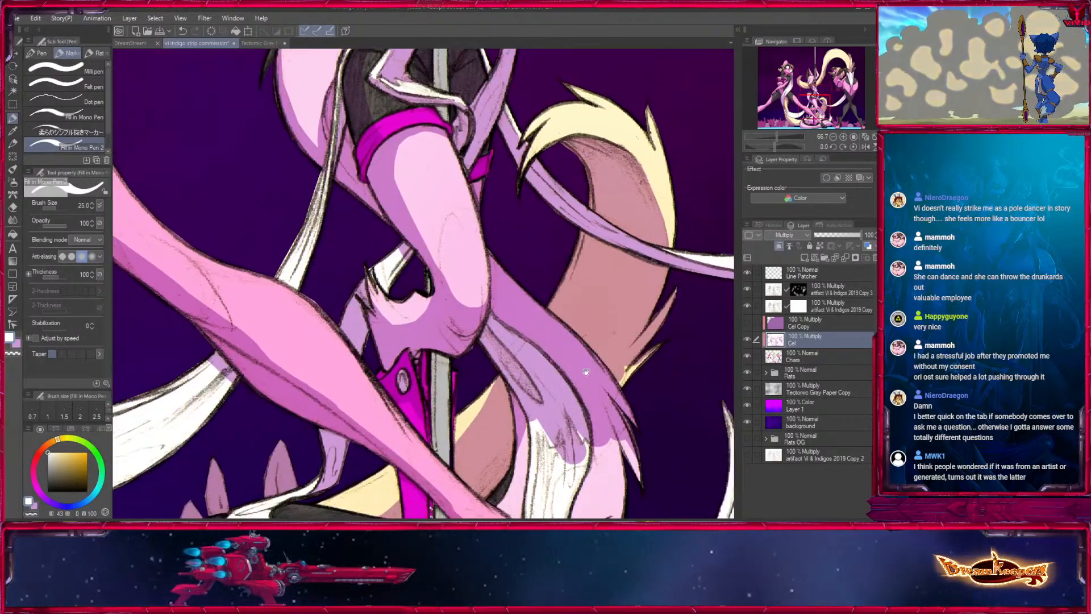
left_click_drag(586, 371, 517, 261)
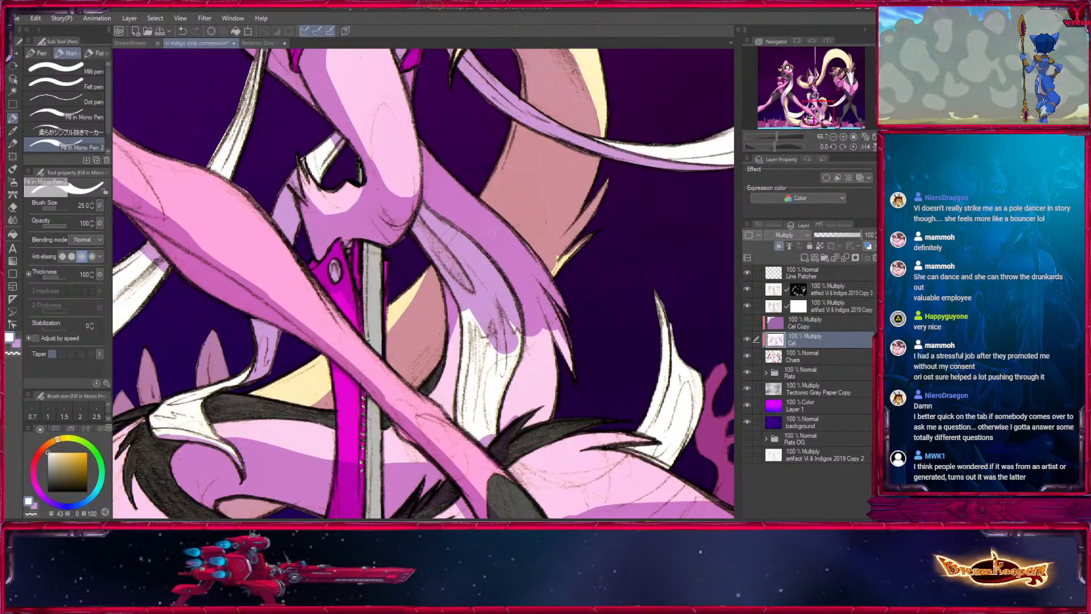
key("x")
mouse_move(461, 316)
left_mouse_down()
mouse_move(444, 372)
mouse_move(474, 320)
left_mouse_up()
key("]")
key("]")
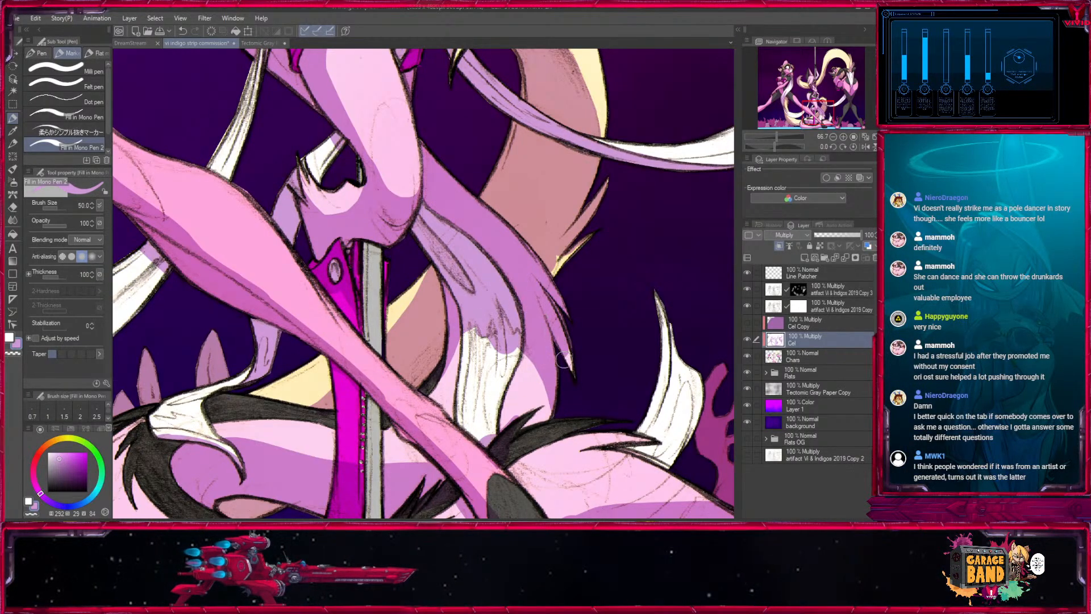
left_click_drag(549, 380, 559, 379)
- Add thin light purple strand shadows down the hanging tail's white lower section at size 17
key("x")
key("x")
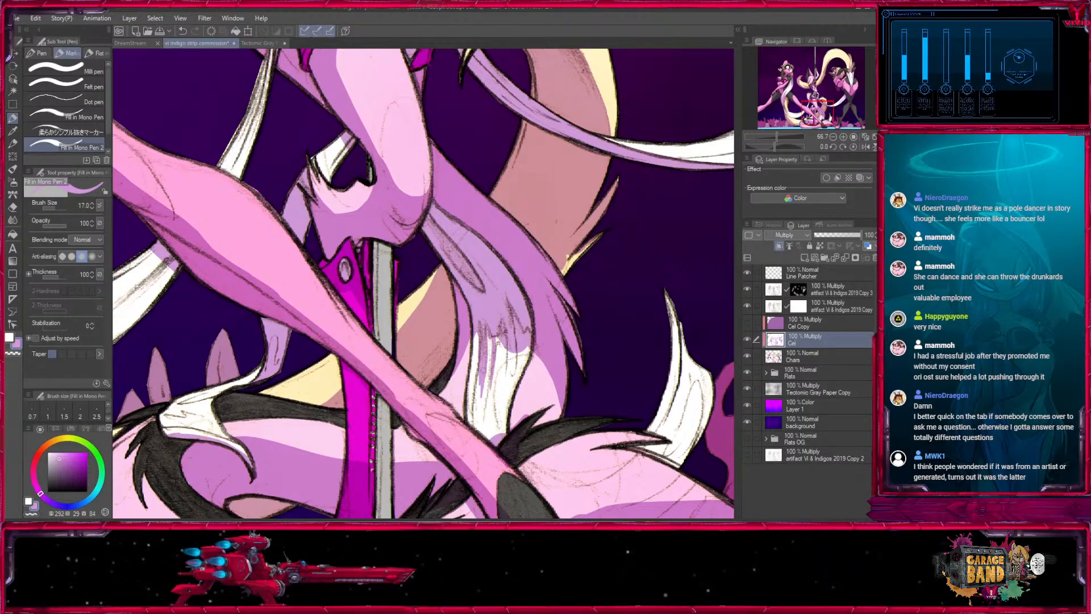
key("x")
left_click_drag(479, 375, 476, 426)
key("x")
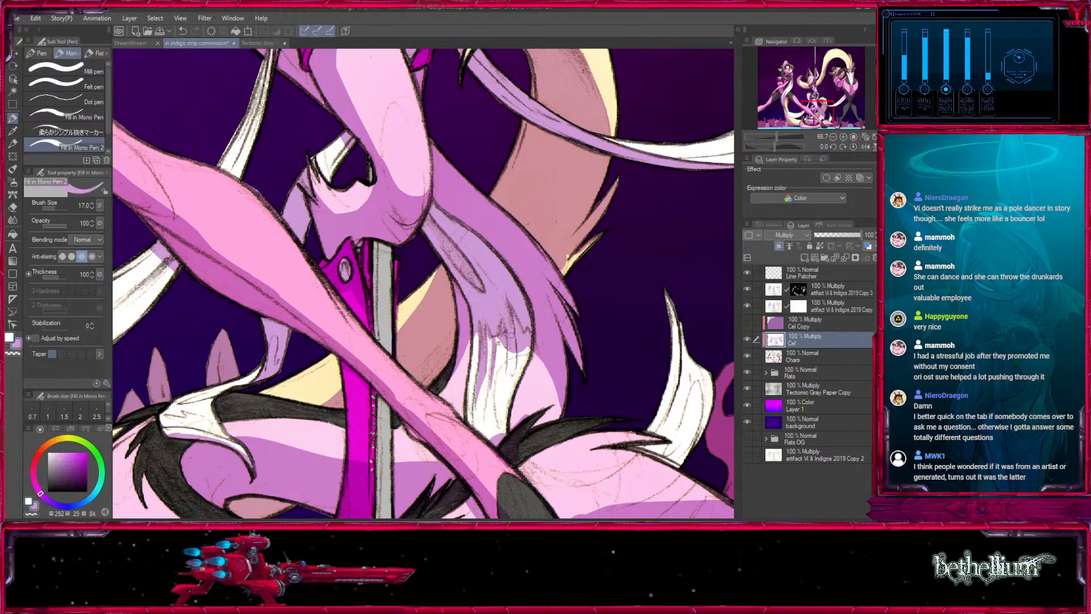
left_click_drag(515, 345, 513, 375)
- Shade the outer side of the upturned white tail tip above the black fur with light purple at sizes 30 and 50
left_click_drag(536, 328, 513, 236)
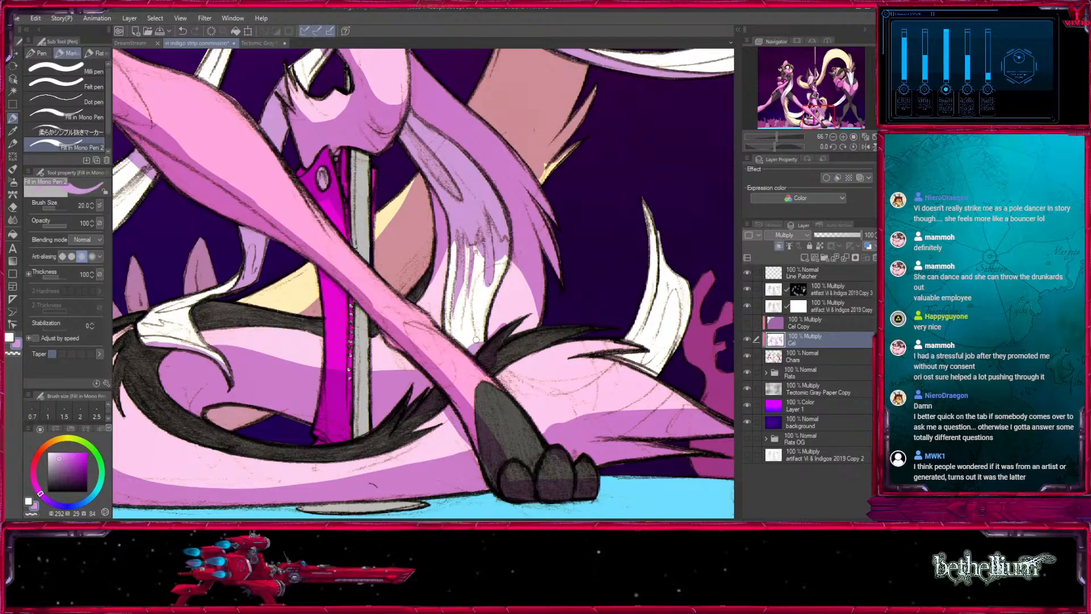
key("x")
key("x")
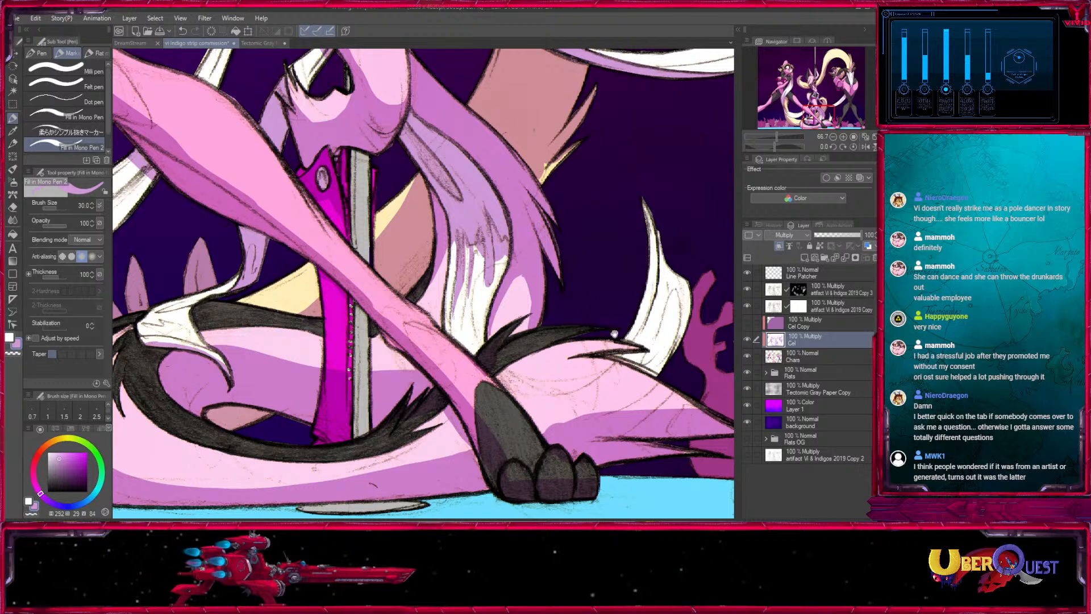
left_click_drag(614, 333, 444, 359)
left_click_drag(486, 259, 483, 315)
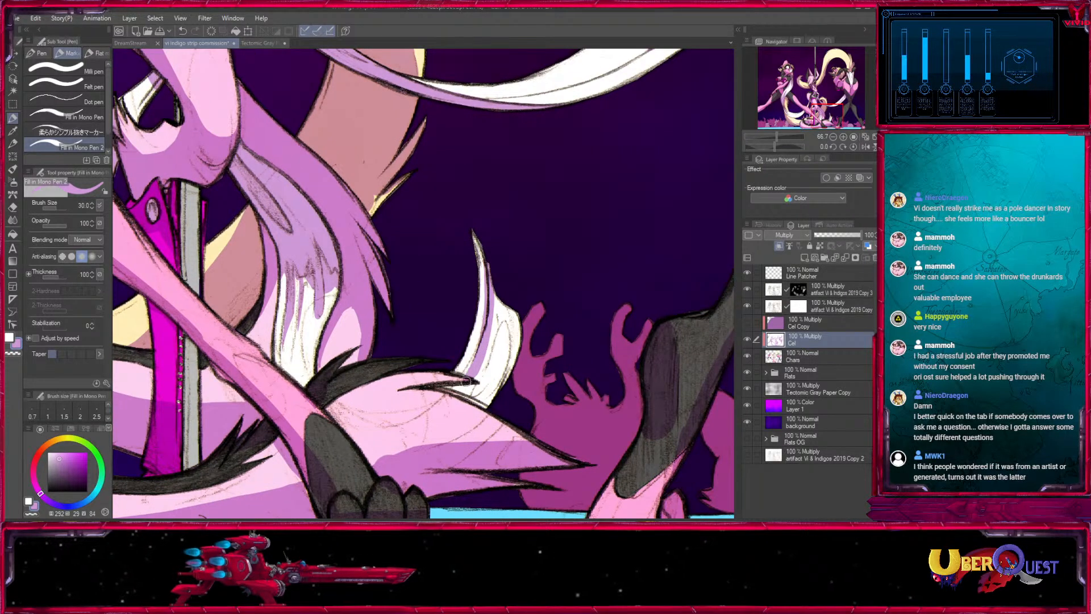
mouse_move(491, 400)
left_mouse_down()
mouse_move(470, 395)
mouse_move(504, 382)
left_mouse_up()
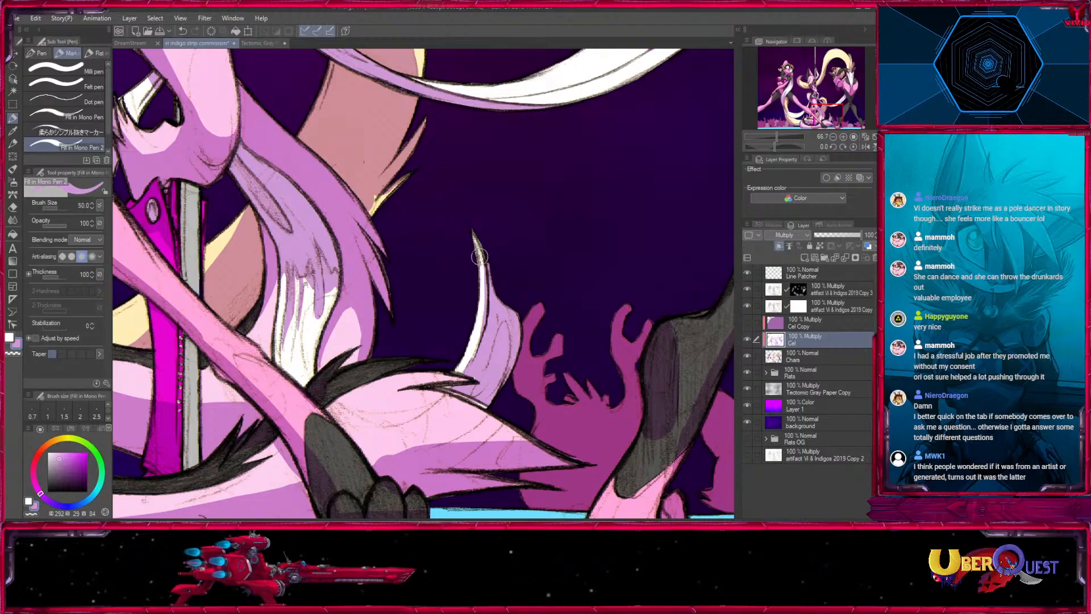
- Clean up the lit inner edge of the upturned tail tip with white at size 20
key("x")
key("[")
key("[")
key("[")
key("[")
left_click_drag(484, 269, 478, 322)
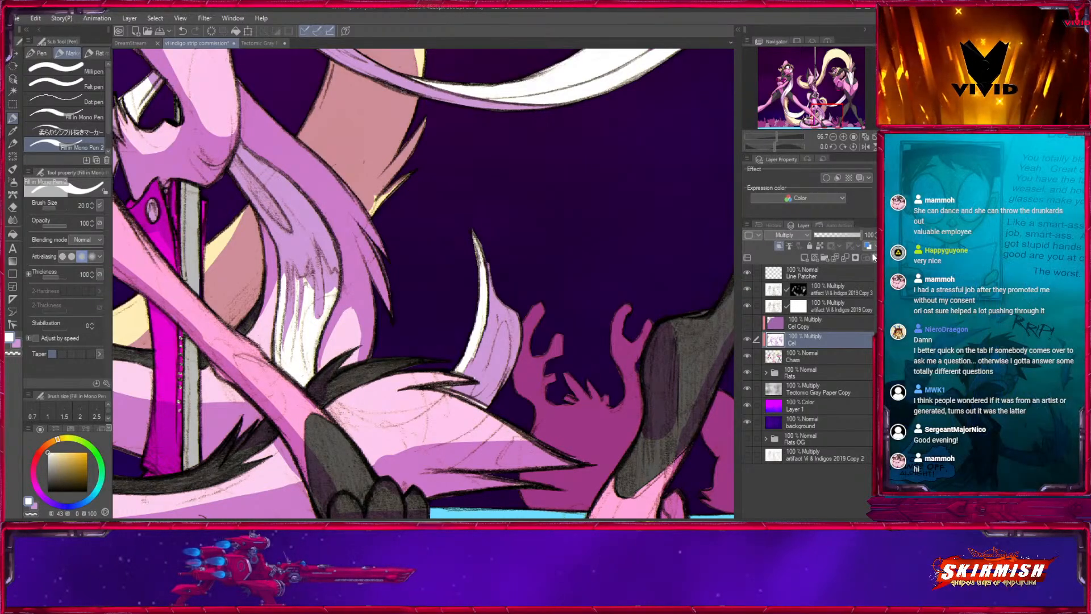
- Review the whole drawing with the Cel layer hidden and shown again, and inspect the pole dancer and masked character up close
left_click(832, 134)
left_click(832, 135)
left_click(832, 135)
left_click(832, 134)
left_click(833, 135)
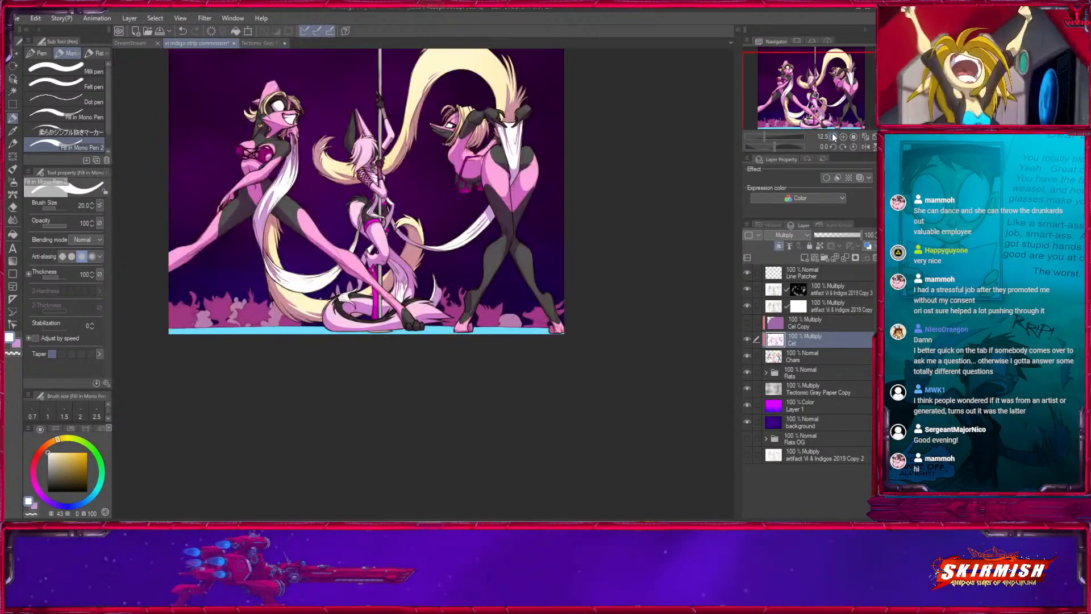
left_click(747, 340)
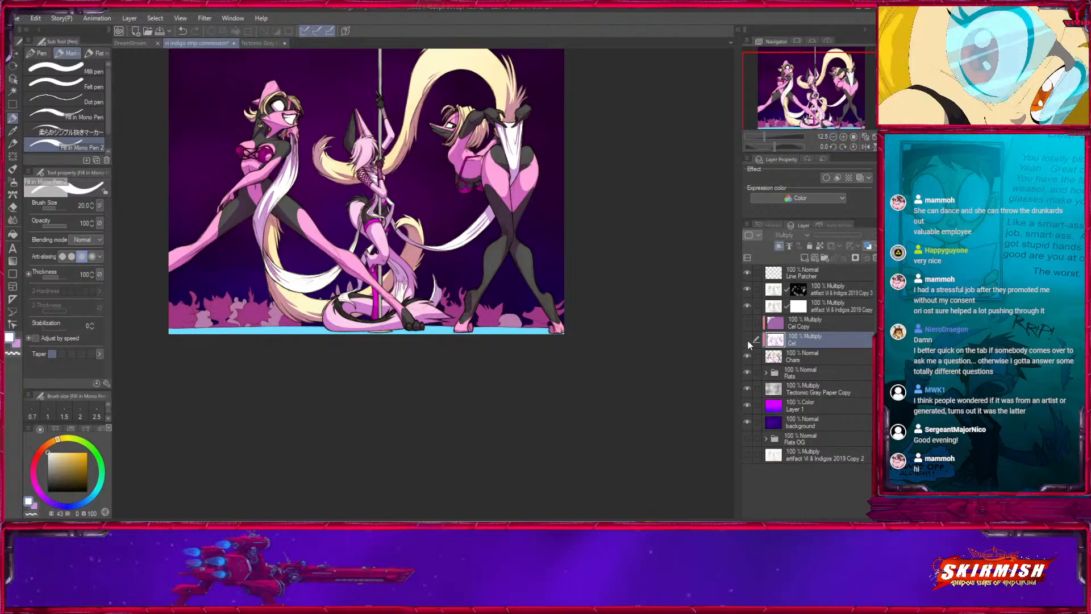
left_click(747, 340)
left_click_drag(613, 344, 608, 430)
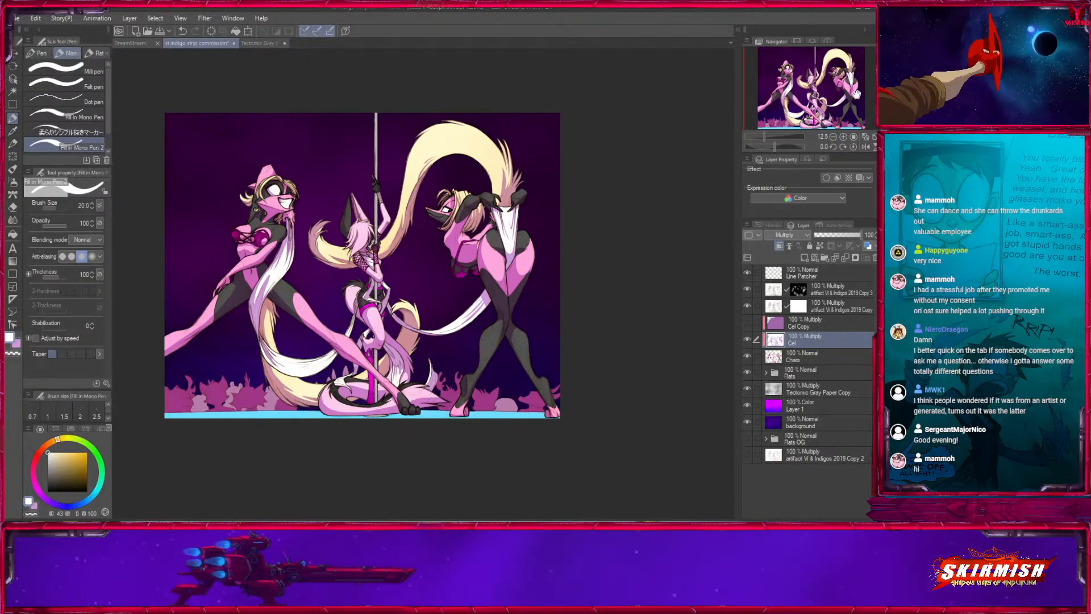
left_click(843, 137)
left_click(843, 137)
left_click(843, 137)
left_click(843, 137)
left_click_drag(492, 179, 617, 360)
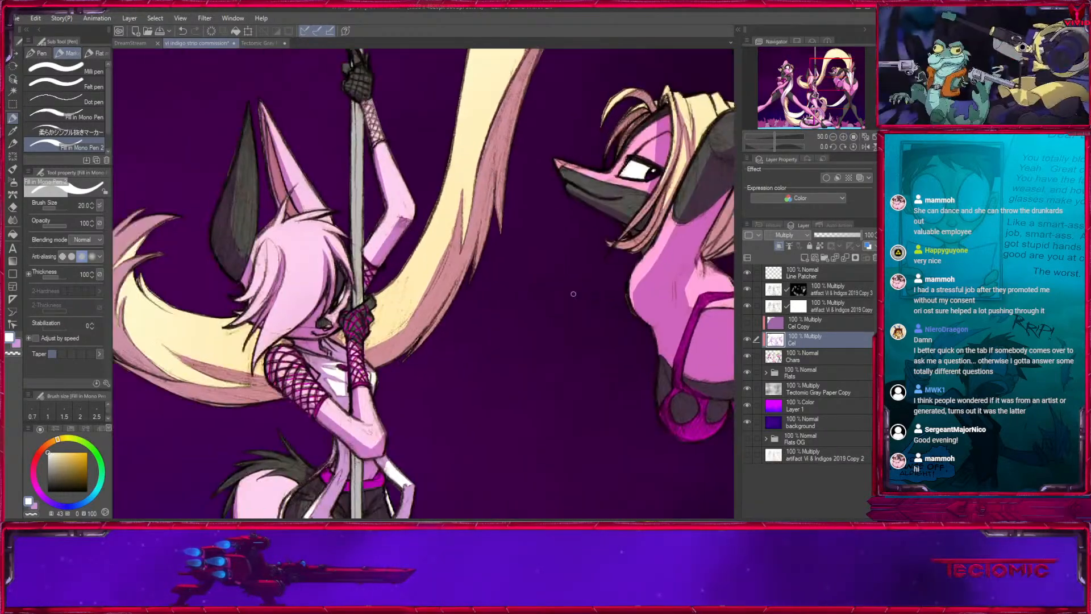
- Inspect the long blond tail, the masked character's upper body and the dark-stockinged legs up close
key("bracketright")
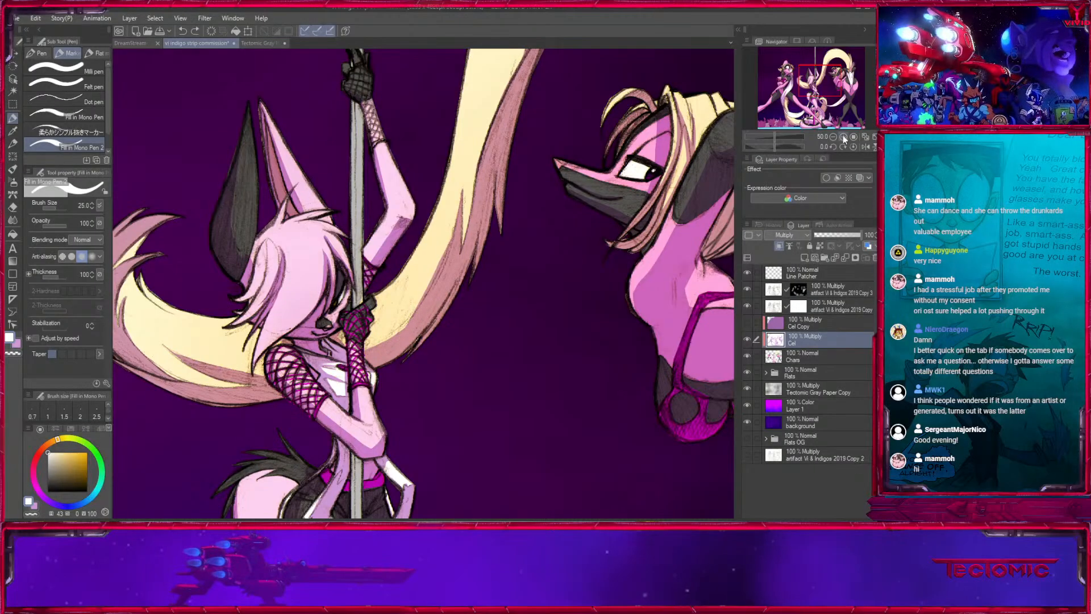
left_click(843, 137)
key("x")
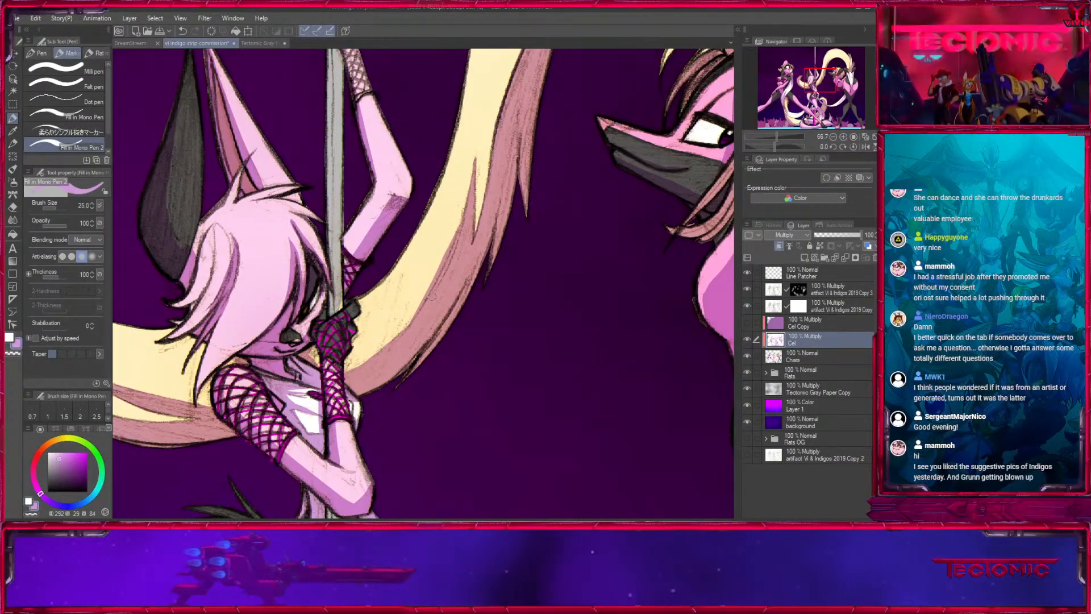
left_click_drag(556, 140, 400, 445)
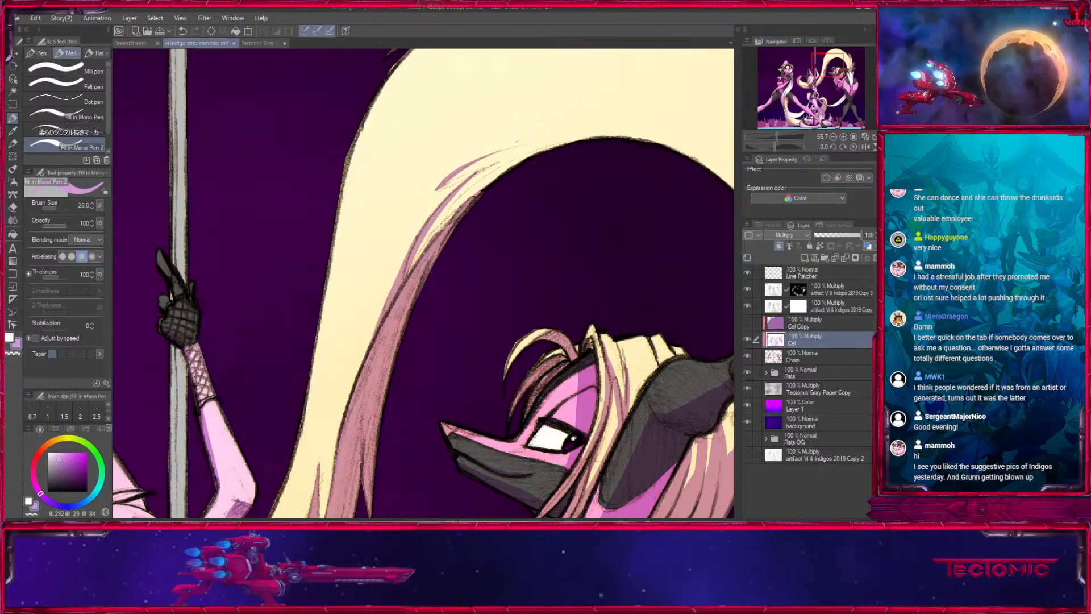
left_click_drag(650, 169, 302, 186)
left_click_drag(616, 495, 659, 179)
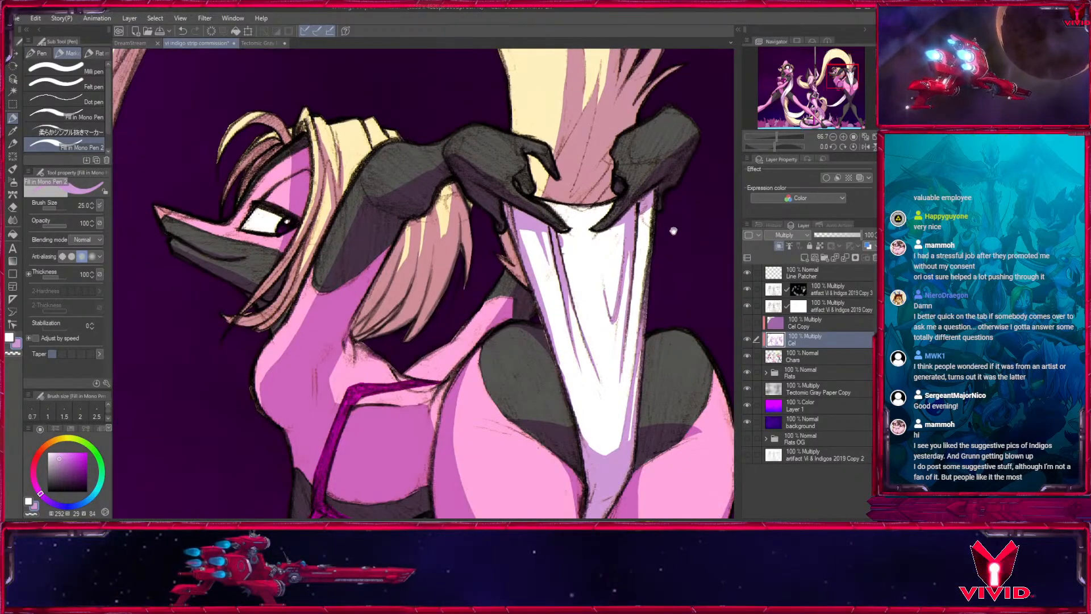
mouse_move(653, 360)
left_mouse_down()
mouse_move(560, 392)
mouse_move(606, 105)
left_mouse_up()
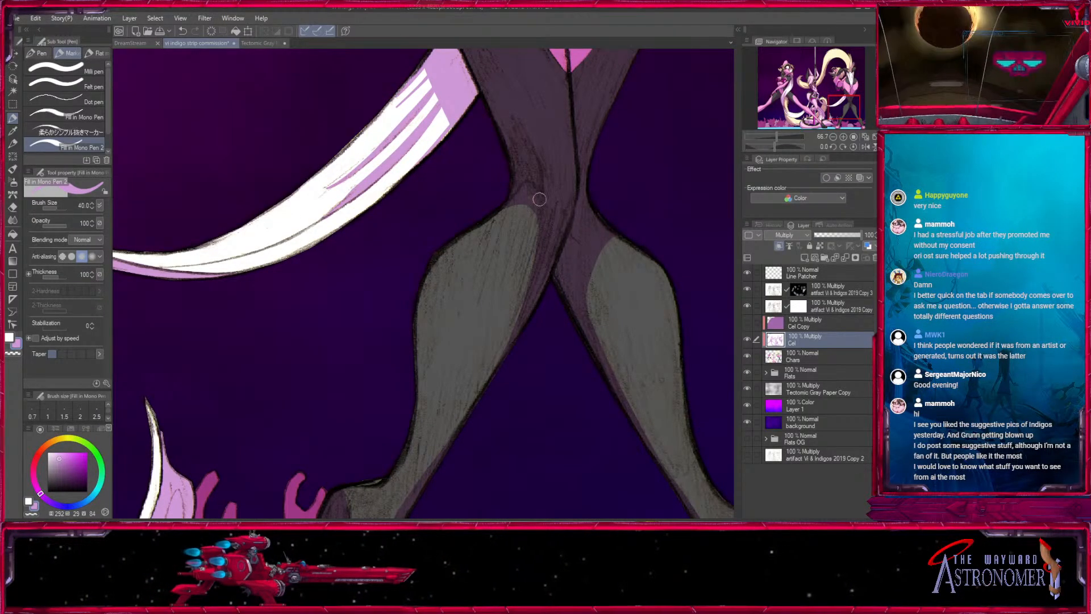
left_click_drag(607, 392, 604, 135)
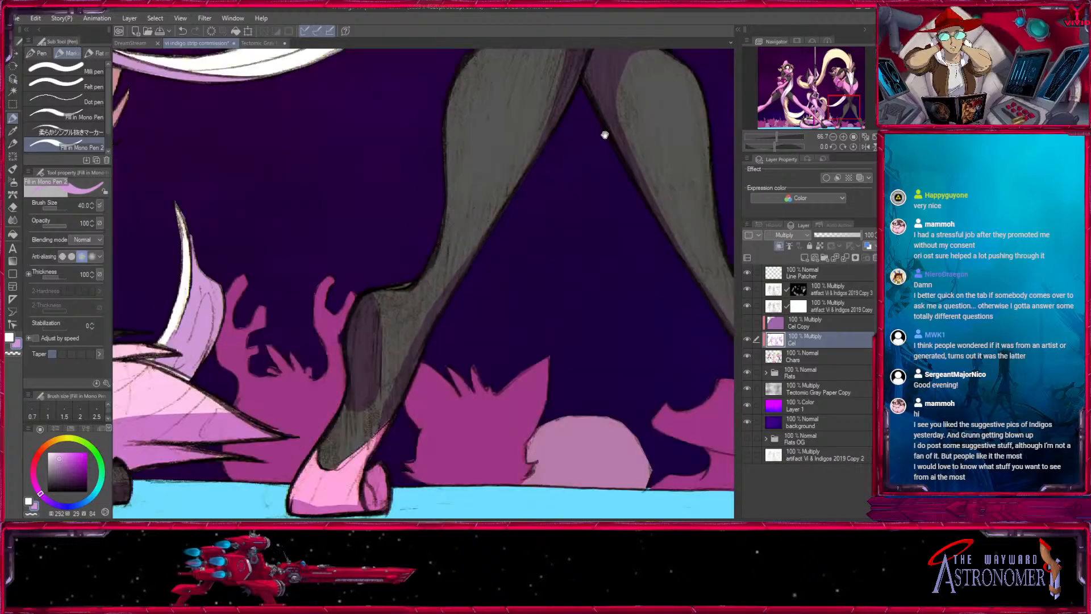
- Clean up the edge of the dark shadow on the masked character's front lower leg with white, reducing the brush from 40 to 25
key("x")
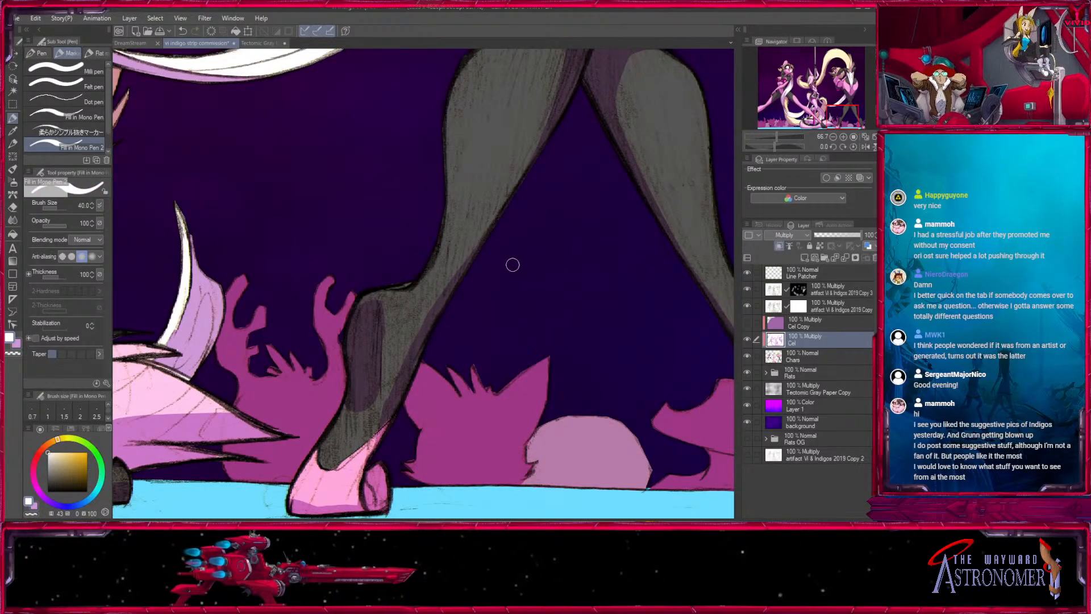
key("x")
key("x")
left_click_drag(383, 311, 382, 391)
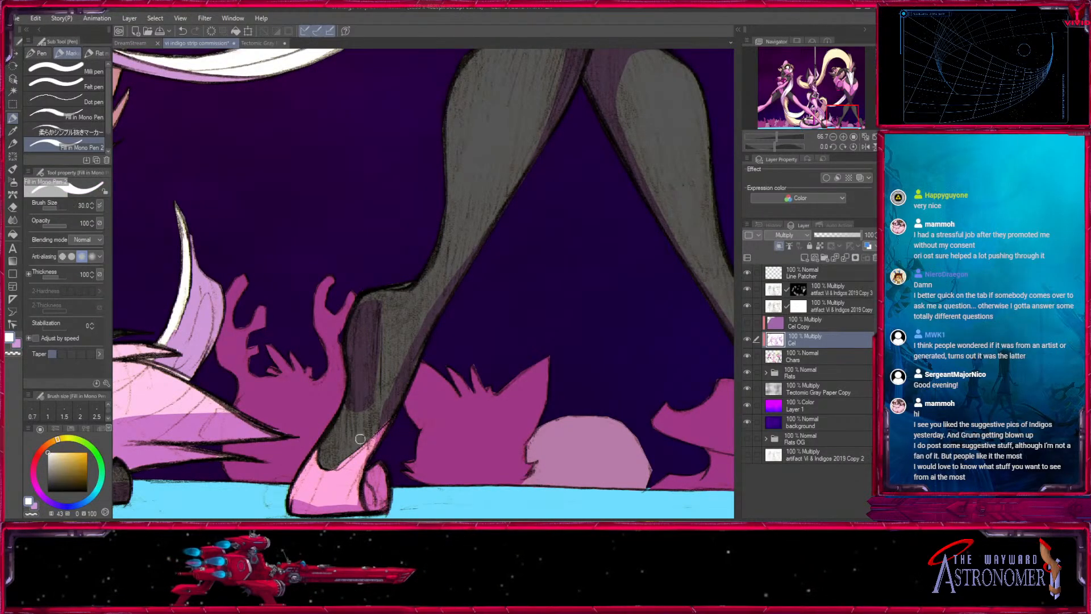
key("x")
key("bracketleft")
key("bracketleft")
left_click_drag(377, 310, 377, 399)
- Reshape the light purple shadow on the pink foot below that leg, alternating light purple and white at size 25
key("x")
left_click_drag(384, 303, 380, 300)
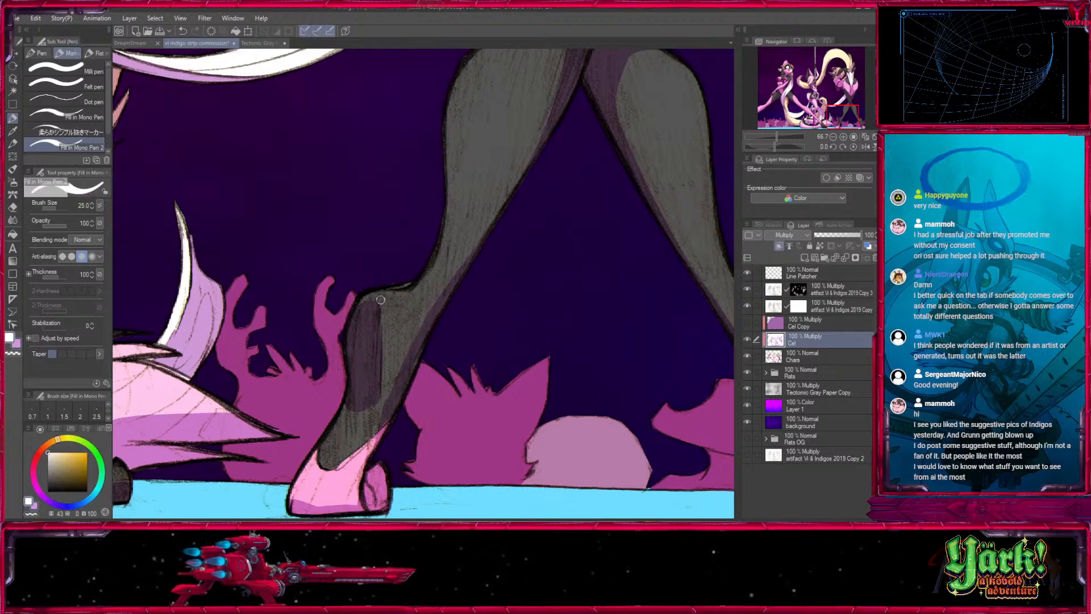
left_click_drag(463, 428, 477, 283)
key("x")
key("x")
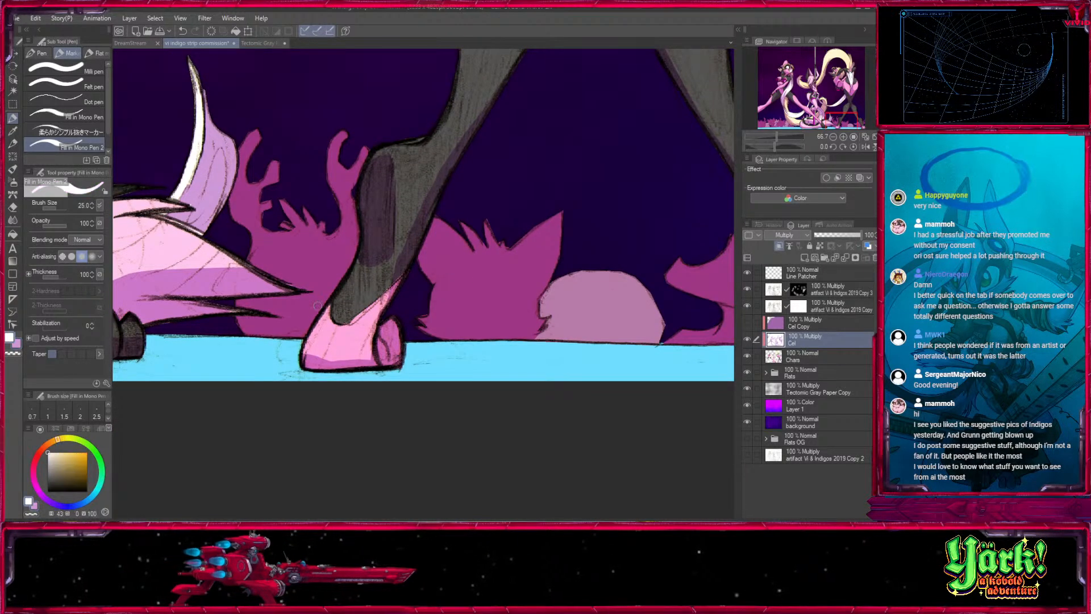
key("x")
key("x")
key("x")
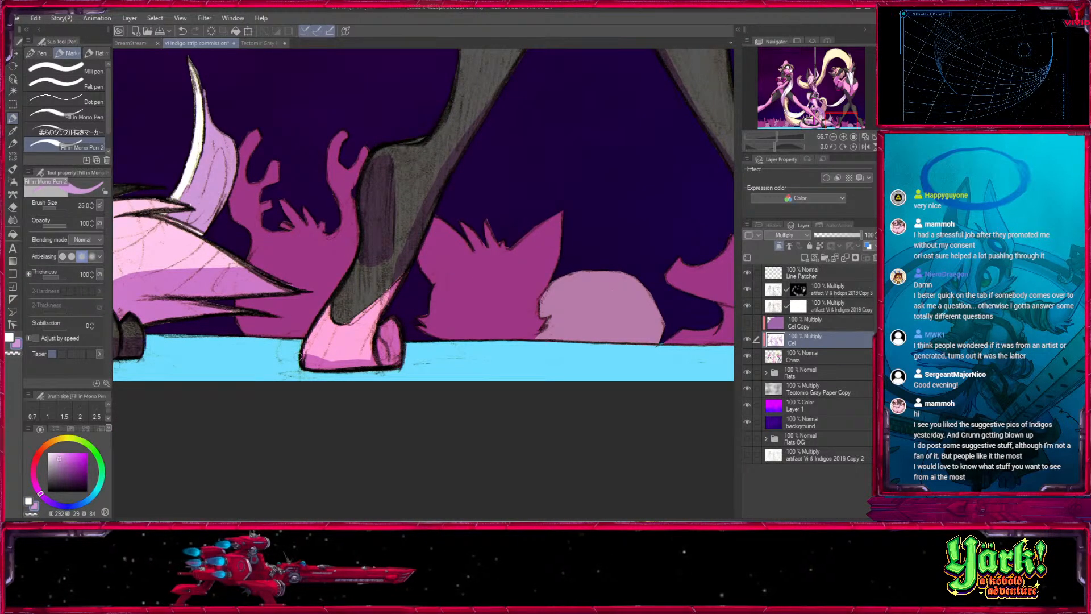
key("x")
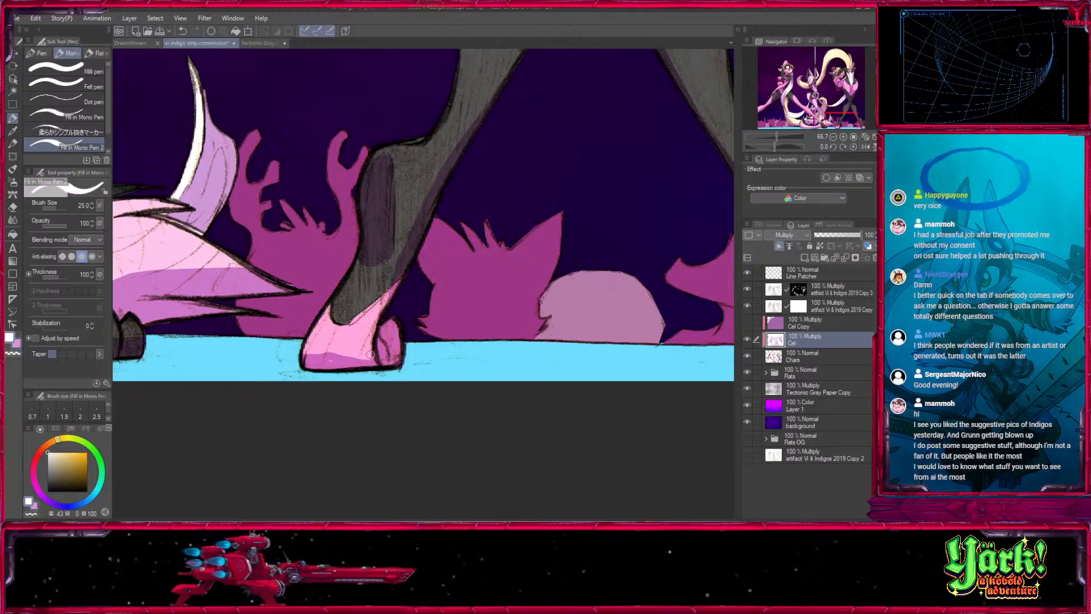
- Add light purple shadows along the back edge of the lower leg and on the character's other pink foot at size 25
key("x")
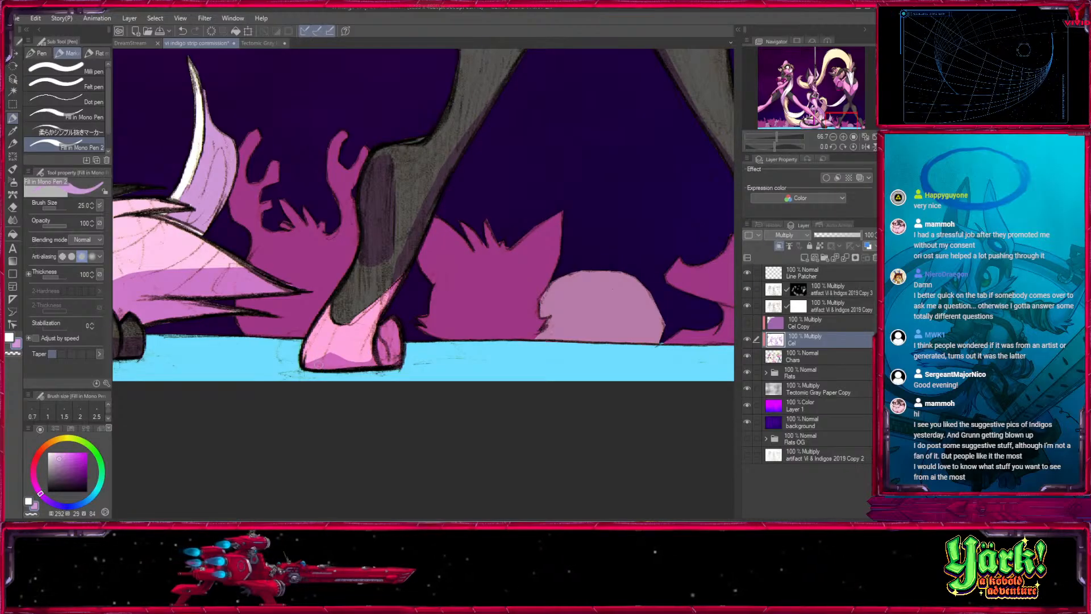
mouse_move(438, 303)
left_mouse_down()
mouse_move(397, 323)
mouse_move(405, 385)
left_mouse_up()
key("x")
key("x")
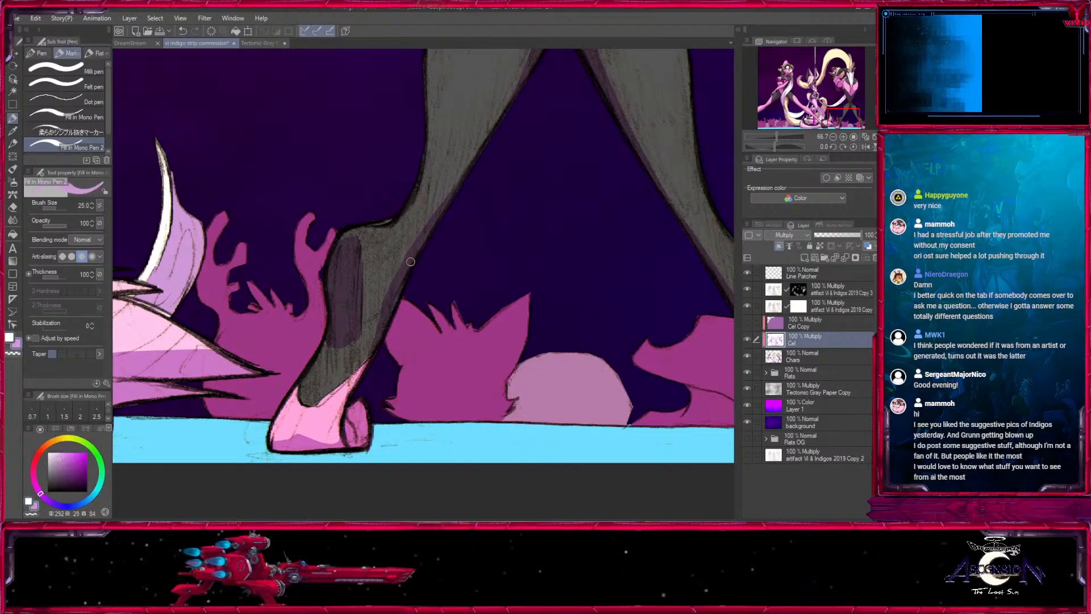
left_click_drag(438, 249, 350, 370)
key("]")
left_click_drag(576, 370, 343, 197)
left_click_drag(459, 388, 493, 411)
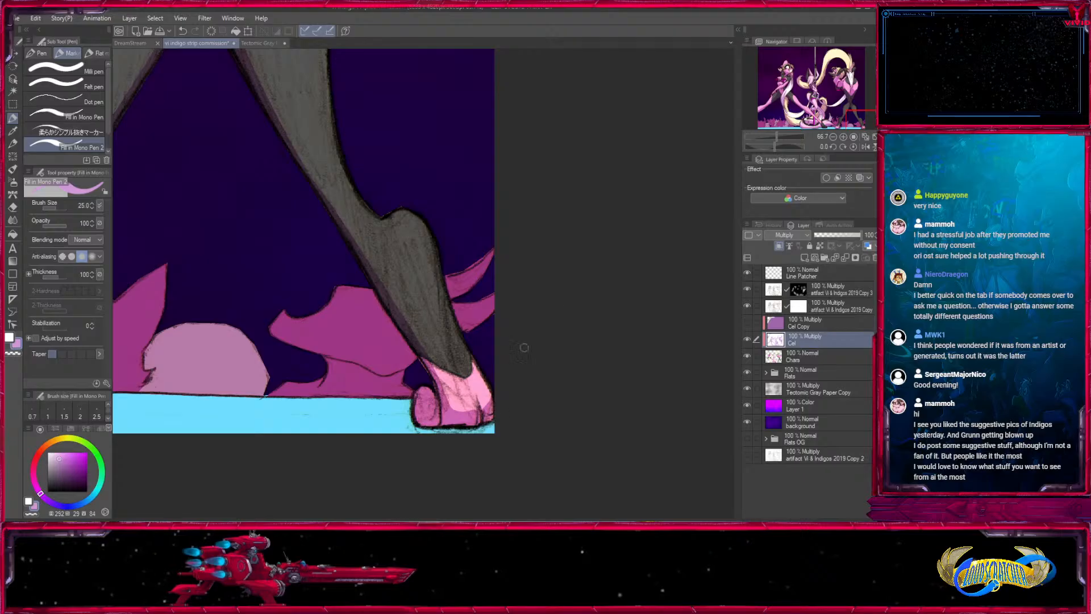
- Zoom out to the whole drawing, then show and select the Cel Copy layer
left_click(833, 137)
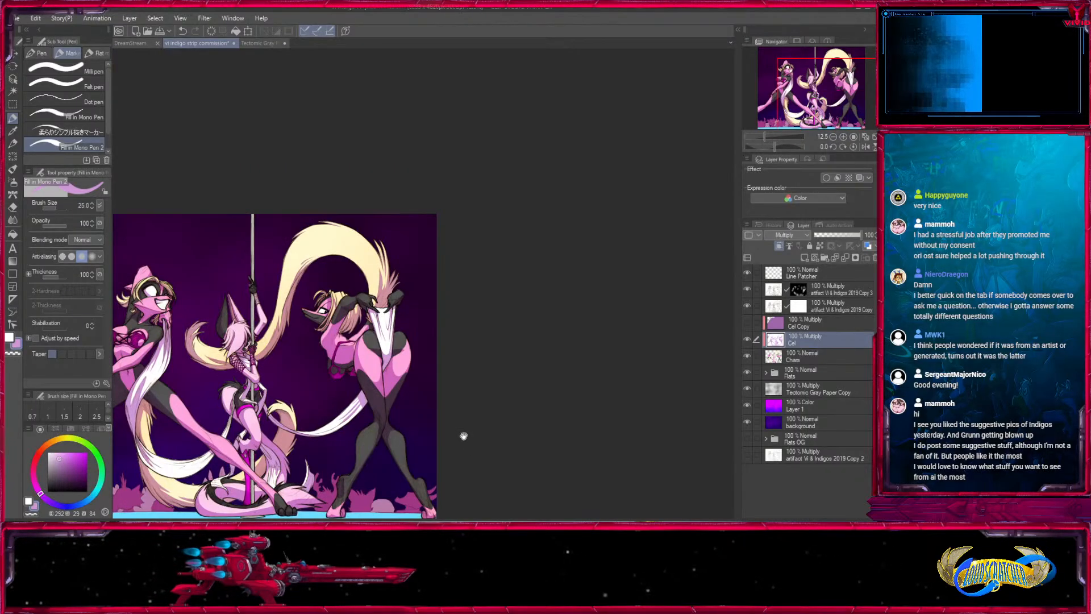
left_click(747, 339)
left_click(747, 339)
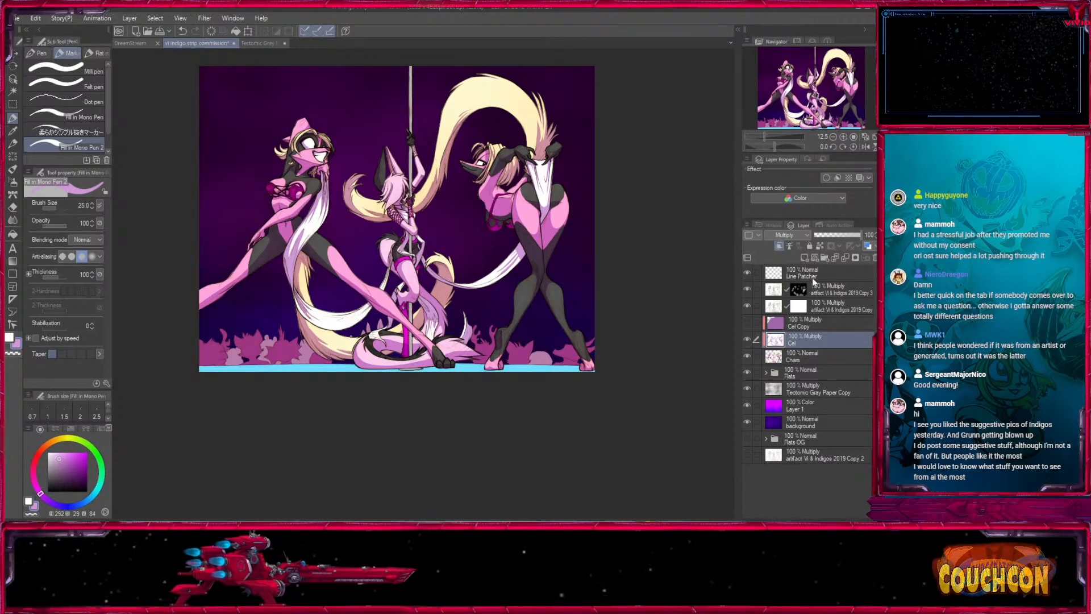
left_click(747, 324)
left_click(807, 327)
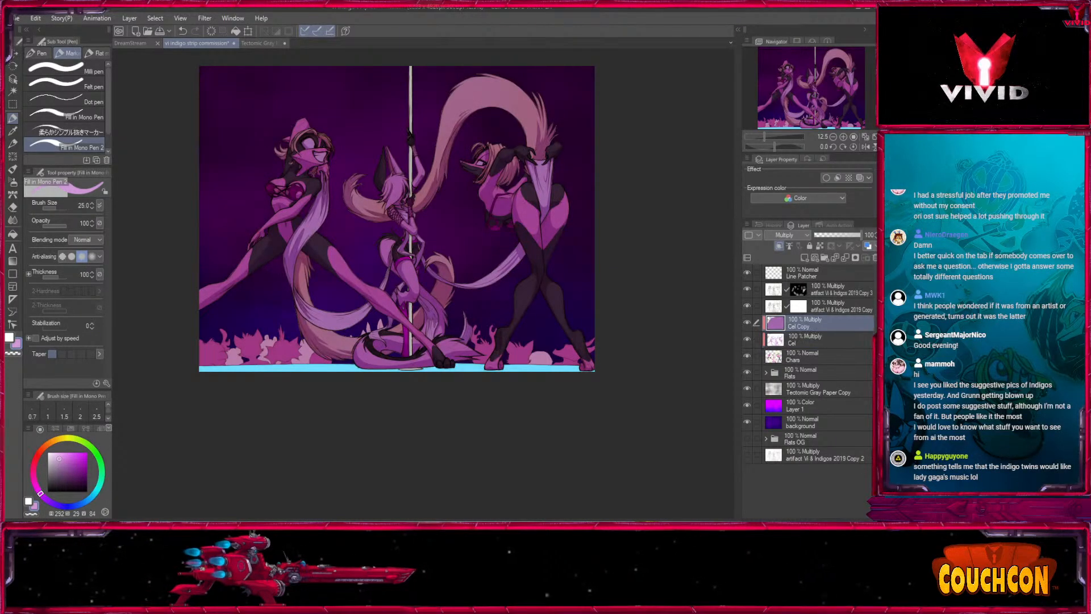
- Cover the Cel Copy layer evenly with light purple using Fill in Mono Pen 2 at size 2000
left_click(14, 232)
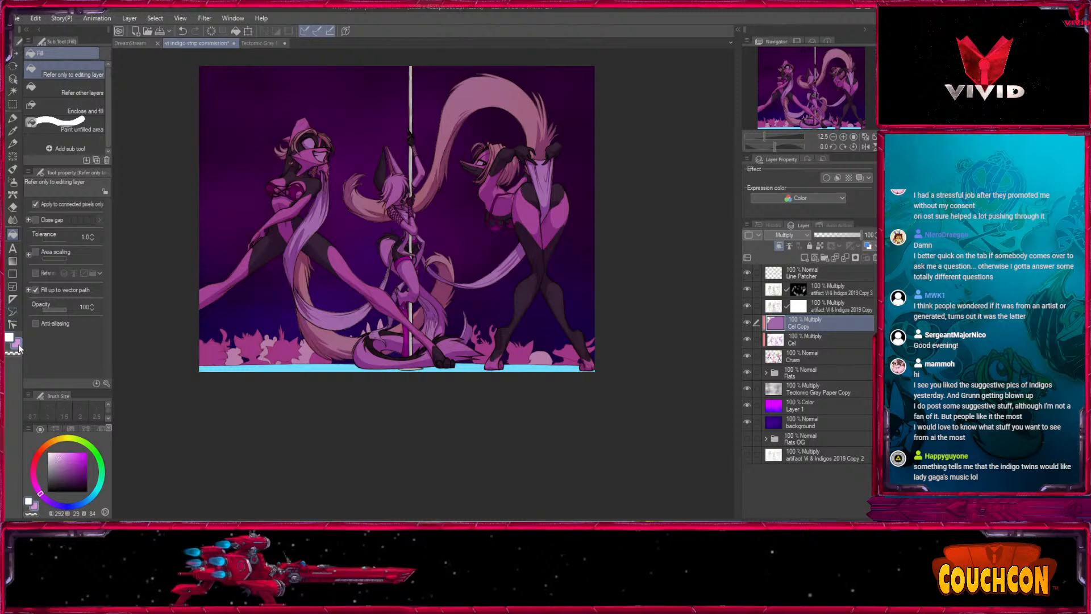
left_click(13, 117)
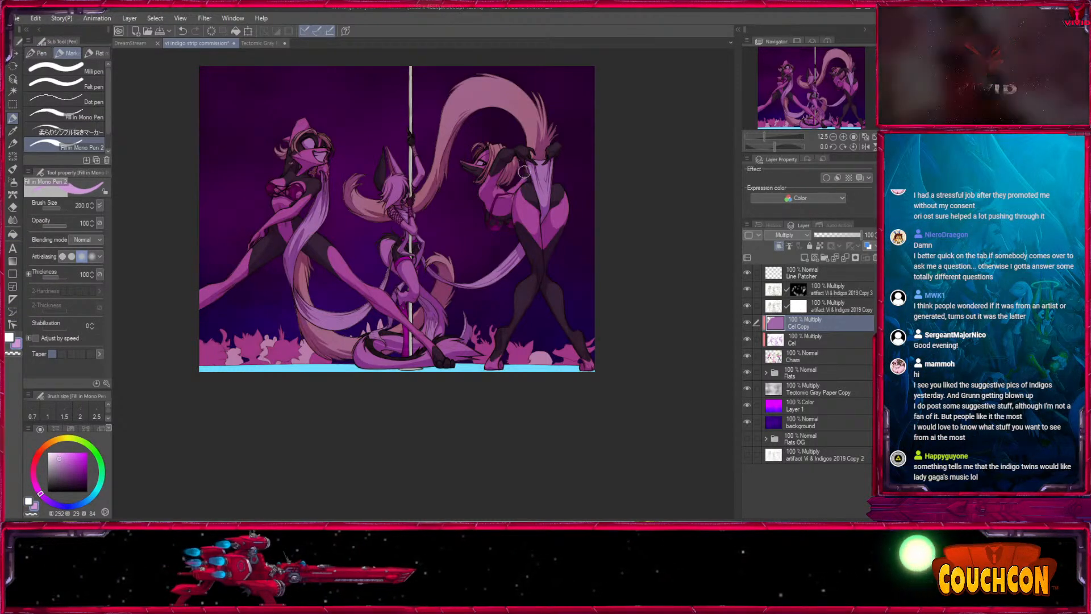
key("bracketright")
key("bracketright")
key("bracketright")
key("bracketright")
key("bracketright")
key("bracketright")
key("bracketright")
key("bracketright")
key("bracketright")
key("bracketright")
key("bracketright")
key("bracketright")
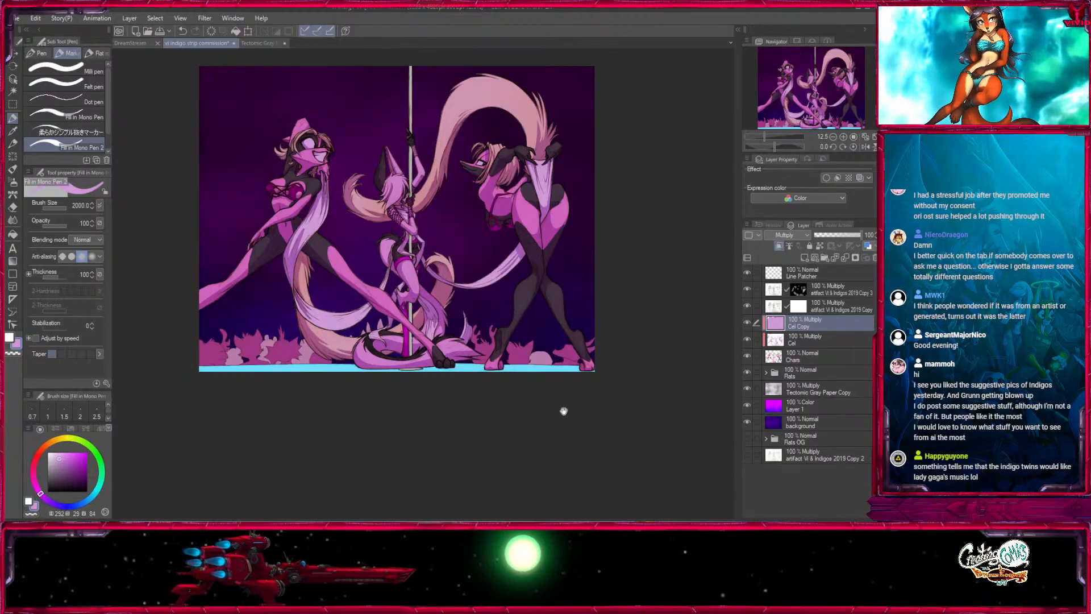
- Expand the Flats folder and add a clipped layer named Shadow above the group Copy layer
left_click_drag(562, 410, 566, 382)
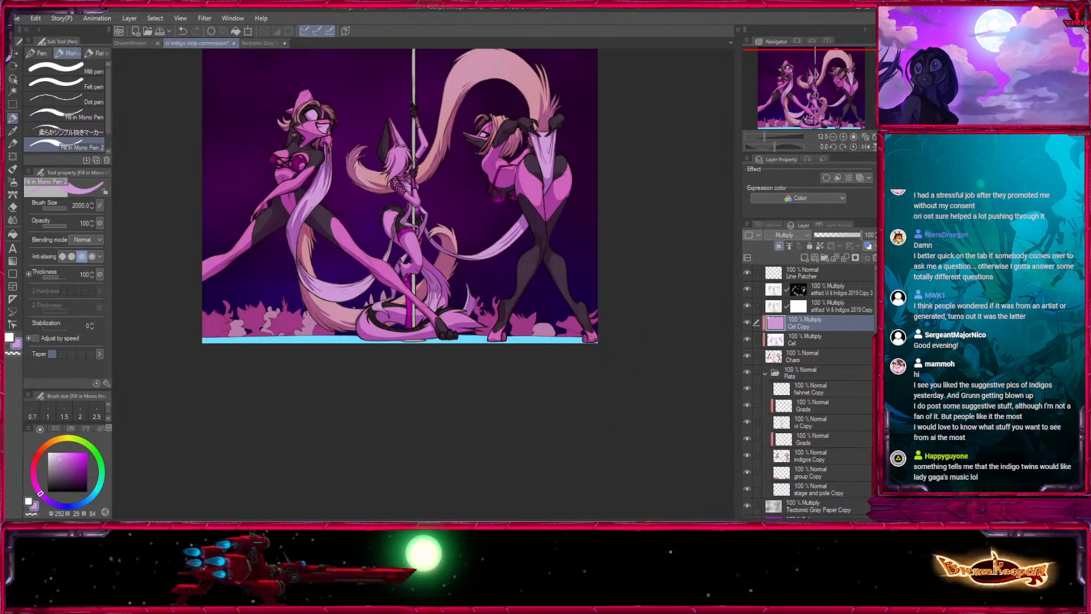
left_click(765, 373)
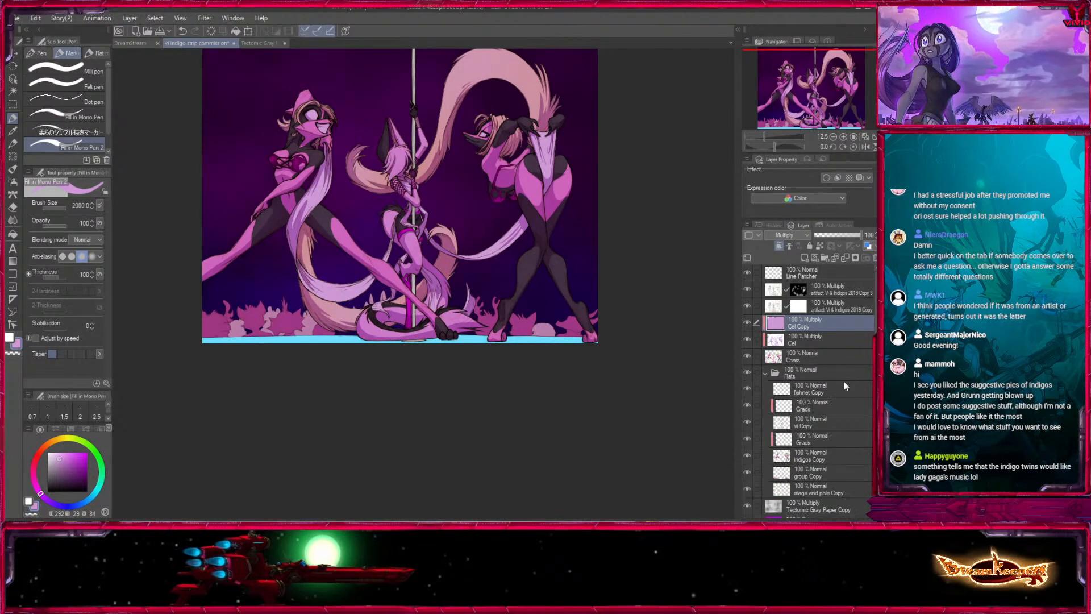
left_click(819, 474)
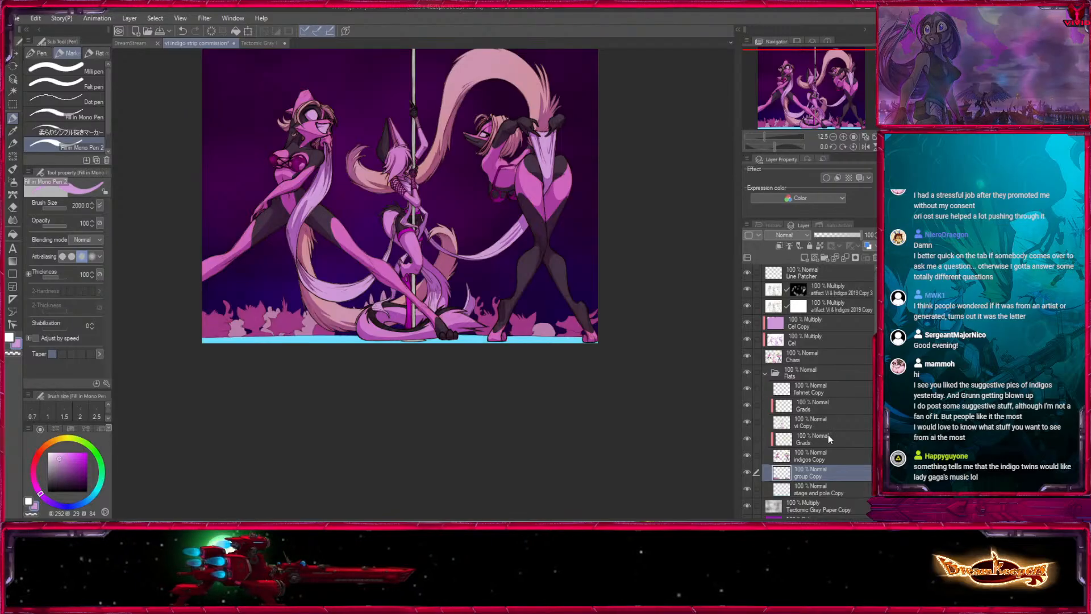
left_click(749, 472)
left_click(749, 473)
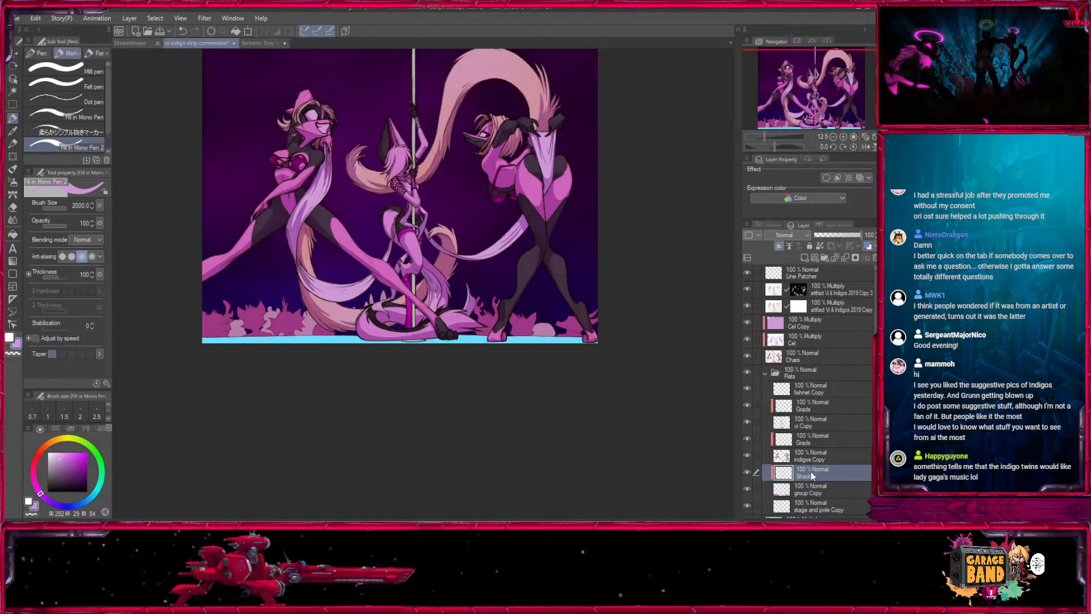
- Airbrush light purple across the crowd silhouettes at size 2000 with the Medium airbrush and set the Shadow layer to Multiply
left_click(12, 181)
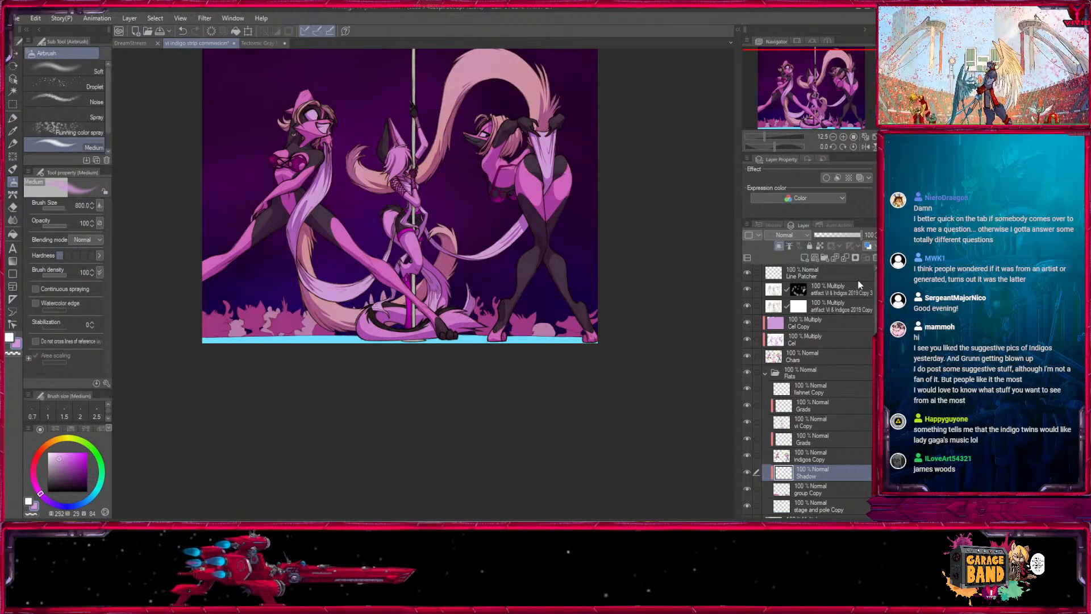
key("]")
key("]")
key("]")
key("]")
key("]")
left_click_drag(648, 317, 165, 332)
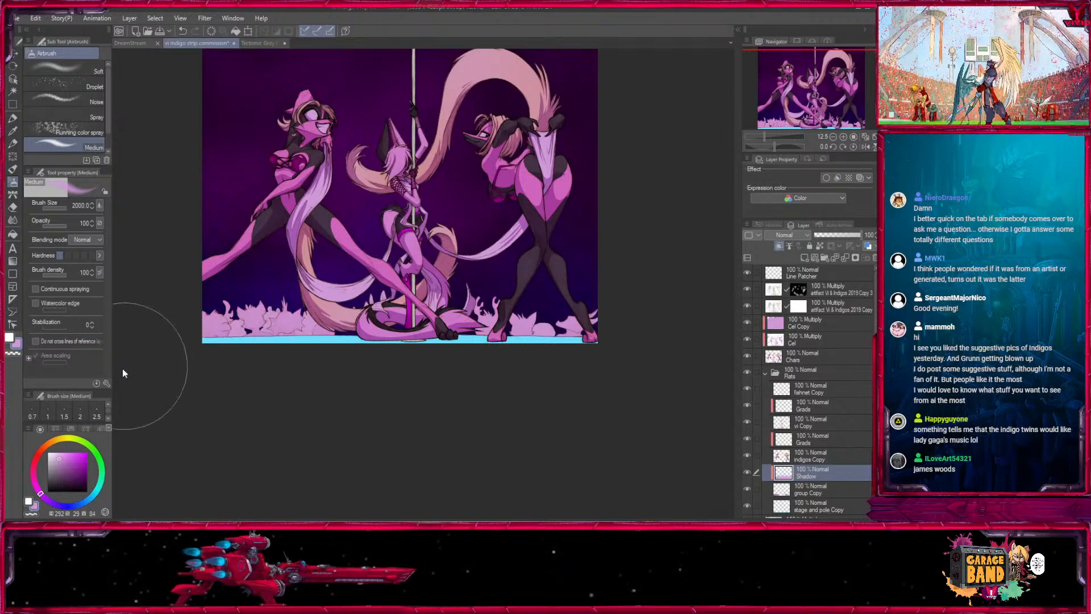
key("ctrl+z")
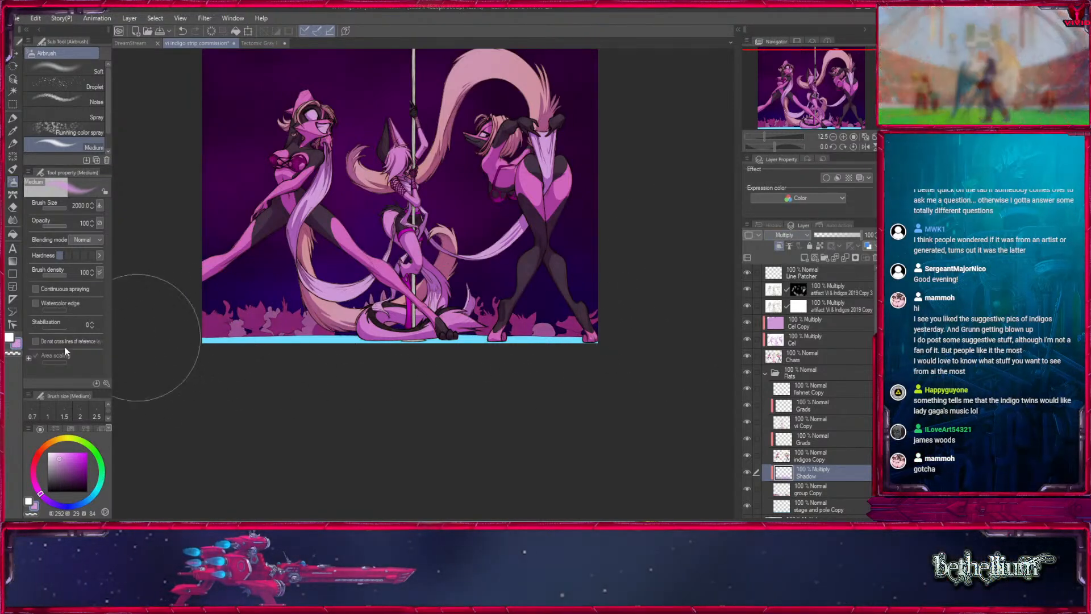
- Pick a darker violet and deepen the crowd's shadow along the stage with the airbrush at sizes 2000 and 600
left_click(50, 502)
left_click(66, 470)
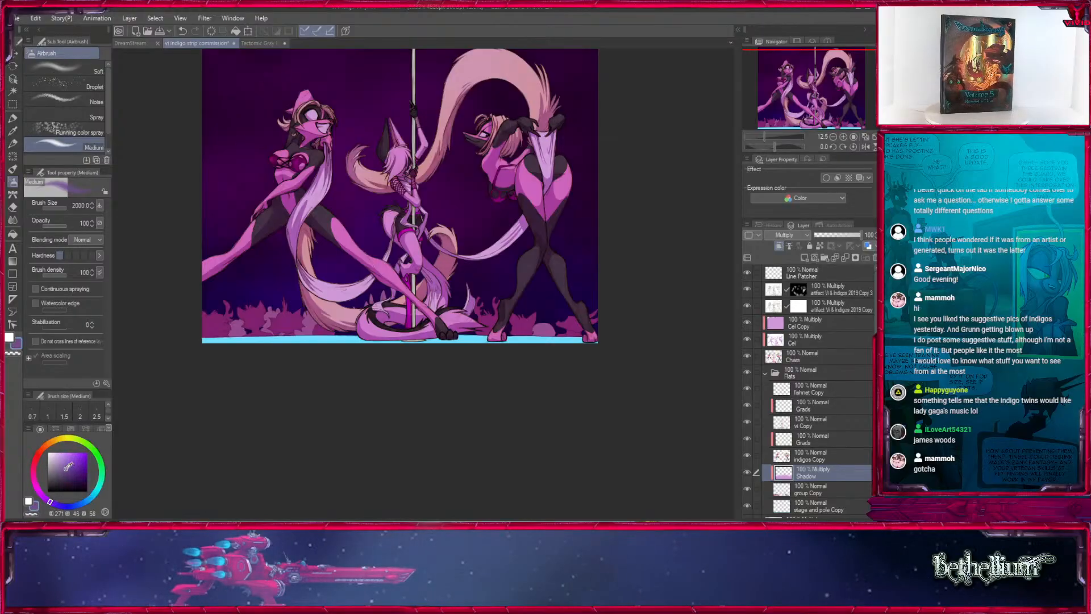
key("bracketleft")
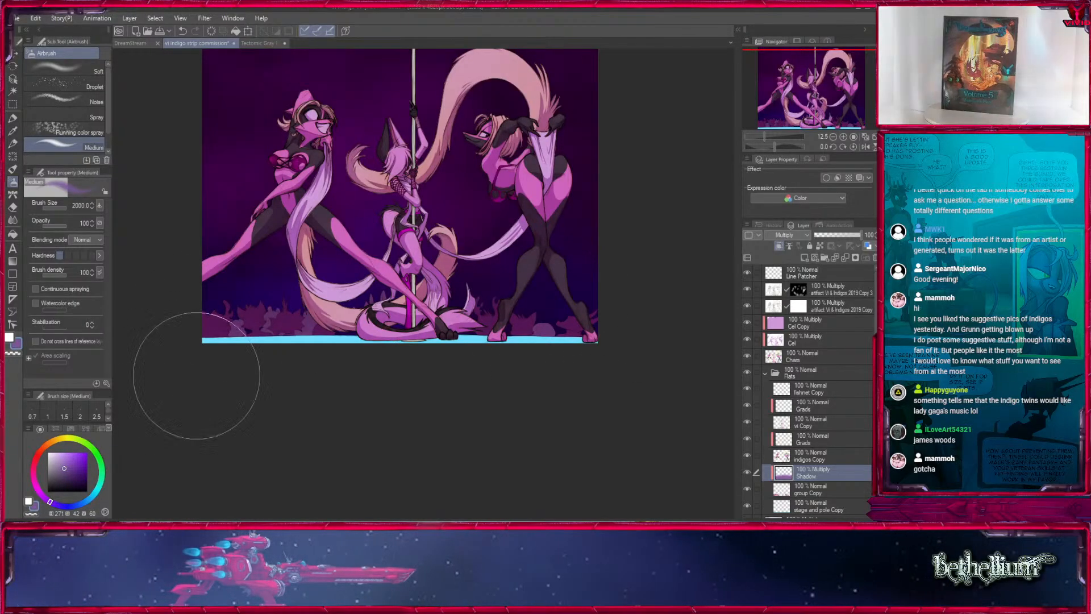
key("bracketleft")
key("bracketleft")
key("bracketleft")
key("bracketleft")
key("bracketleft")
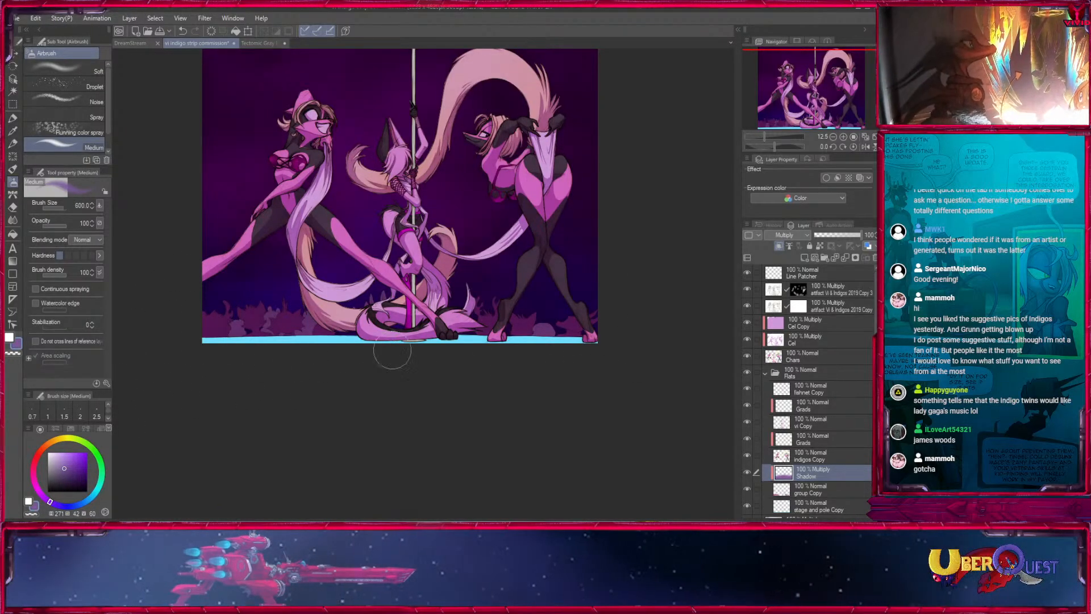
mouse_move(599, 369)
left_mouse_down()
mouse_move(585, 438)
mouse_move(599, 384)
left_mouse_up()
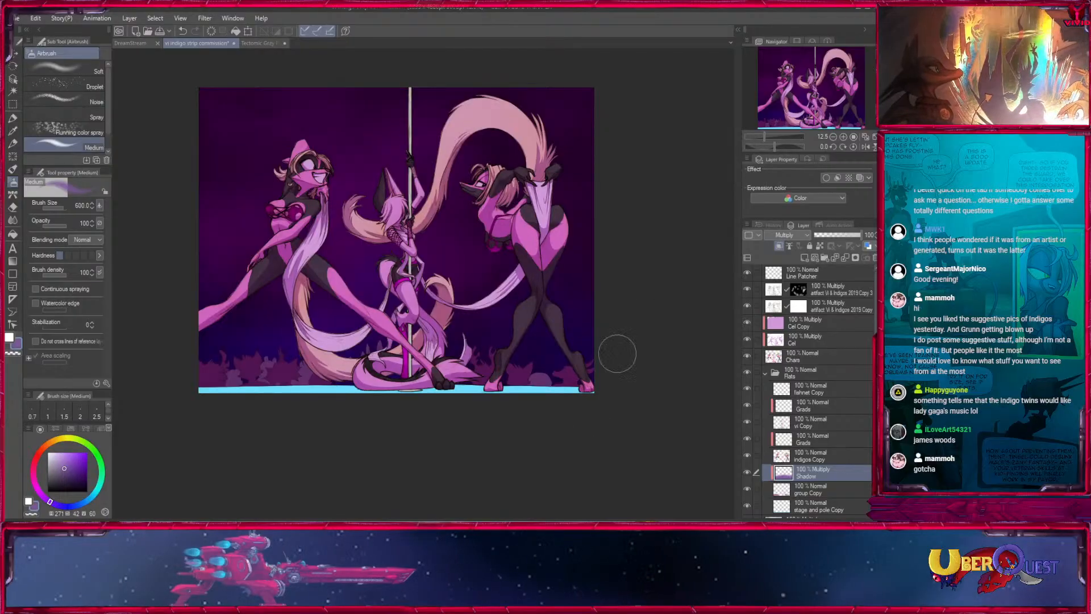
- Check the stage and pole Copy layer by toggling its visibility, and add a clipped layer directly above it
left_click(830, 505)
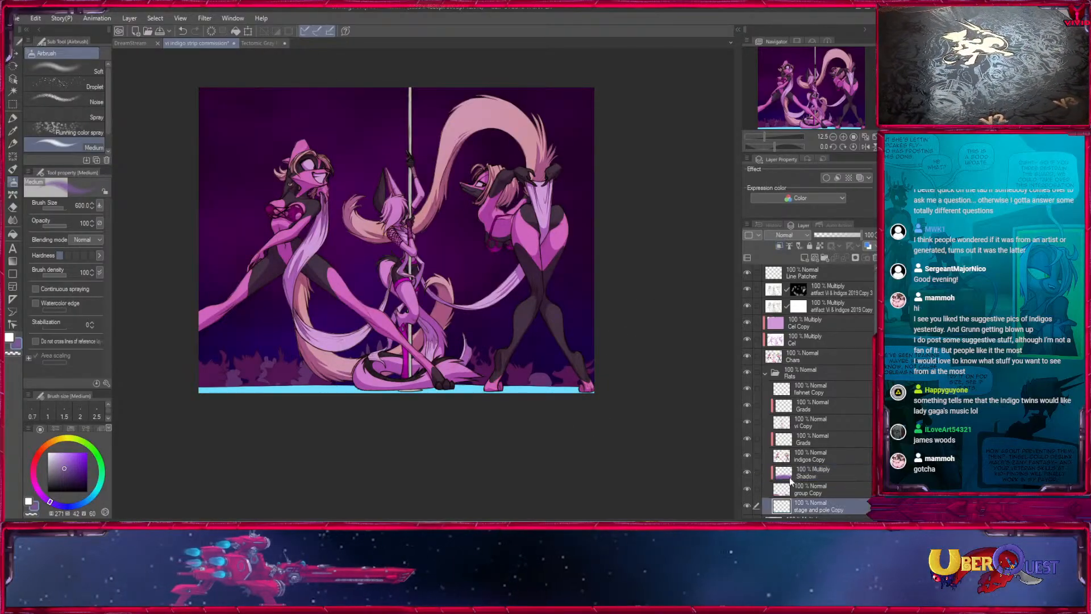
left_click(748, 505)
left_click(747, 505)
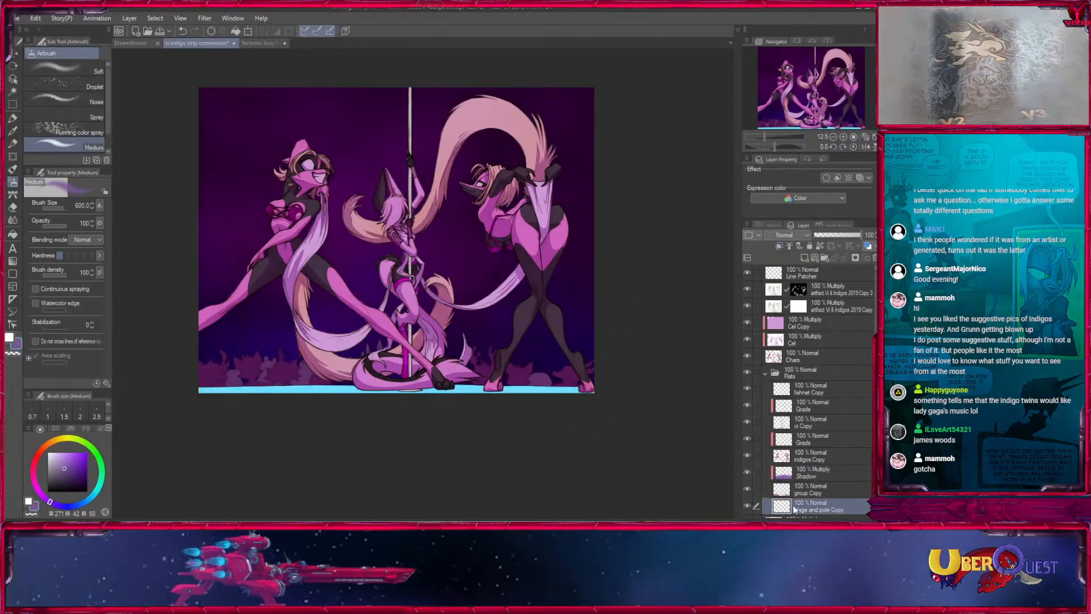
left_click(803, 258)
scroll(852, 398, "down", 3)
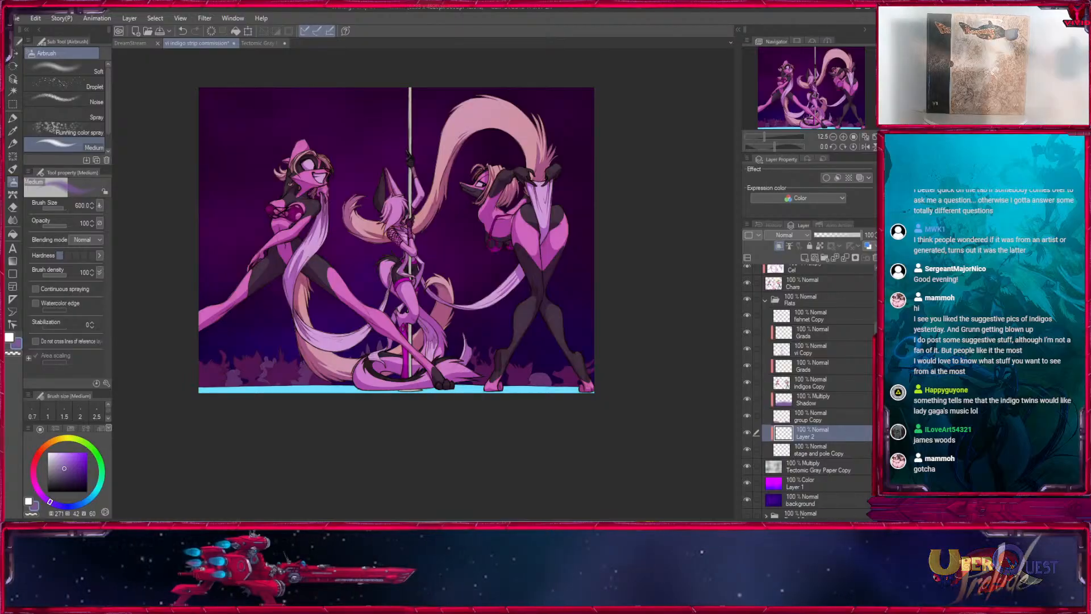
- Switch to the Fill in Mono Pen 2 brush, reduce it to size 100 and start shading the pole below the raised hand
left_click(12, 118)
scroll(388, 181, "up", 5)
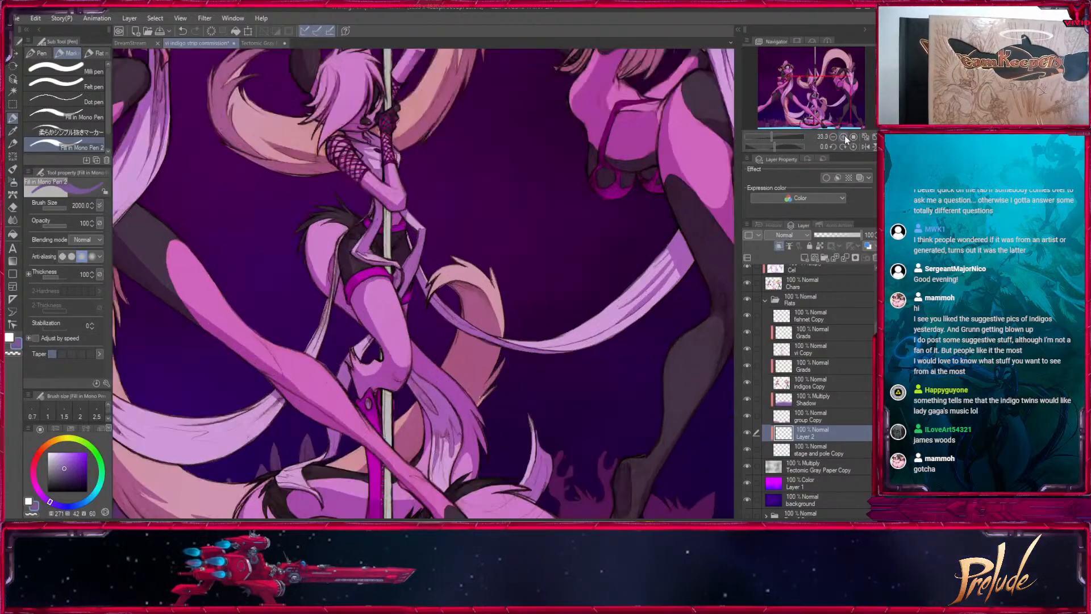
mouse_move(388, 181)
left_mouse_down()
mouse_move(426, 479)
mouse_move(443, 525)
left_mouse_up()
key("x")
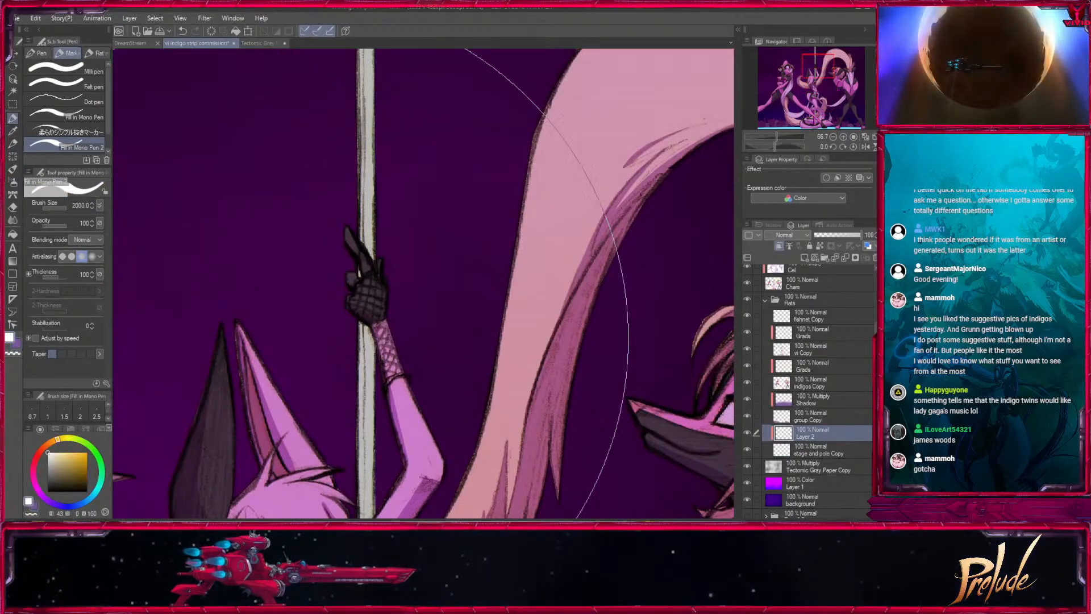
key("bracketleft")
key("bracketleft")
key("bracketleft")
key("bracketleft")
key("bracketleft")
key("bracketleft")
key("bracketleft")
key("bracketleft")
key("bracketleft")
key("bracketleft")
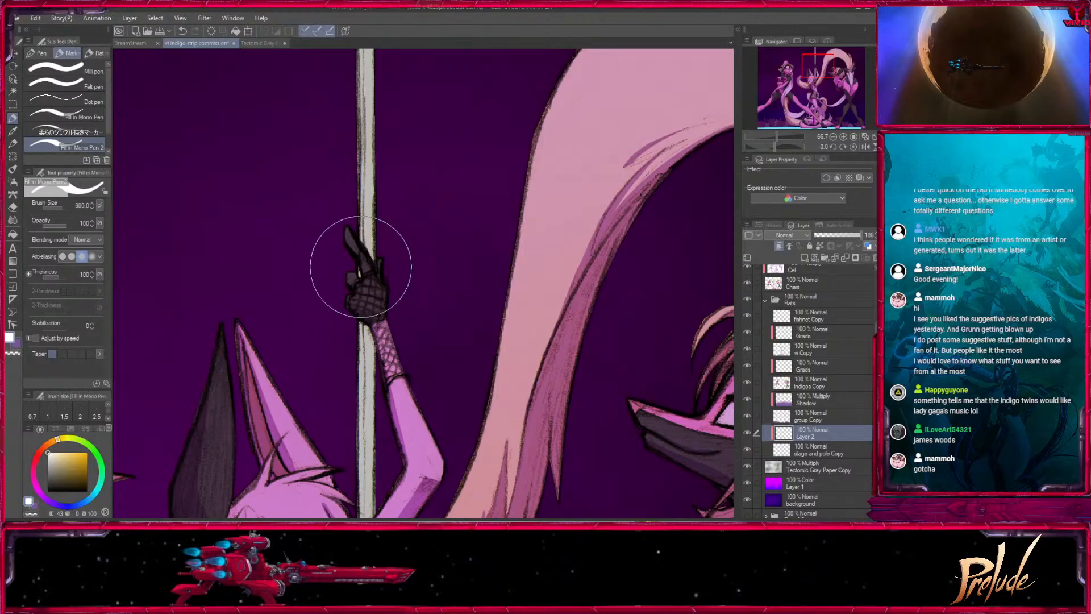
left_click(362, 330, "alt")
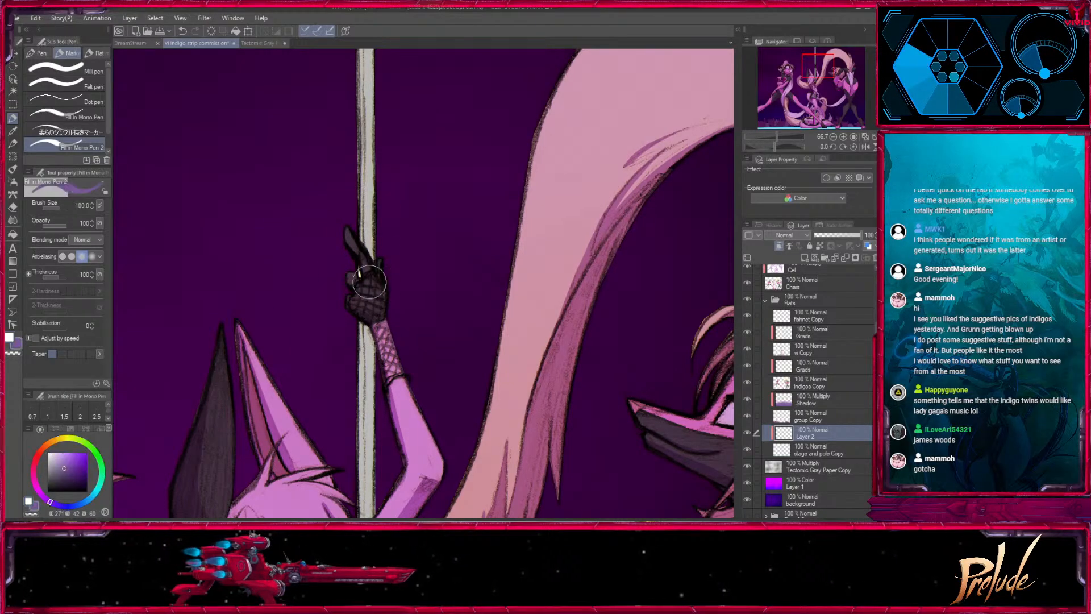
- Set the clipped stage and pole layer to Multiply and shade the pole's upper section in light violet at size 50
left_click(786, 236)
left_click(780, 263)
key("bracketleft")
key("bracketleft")
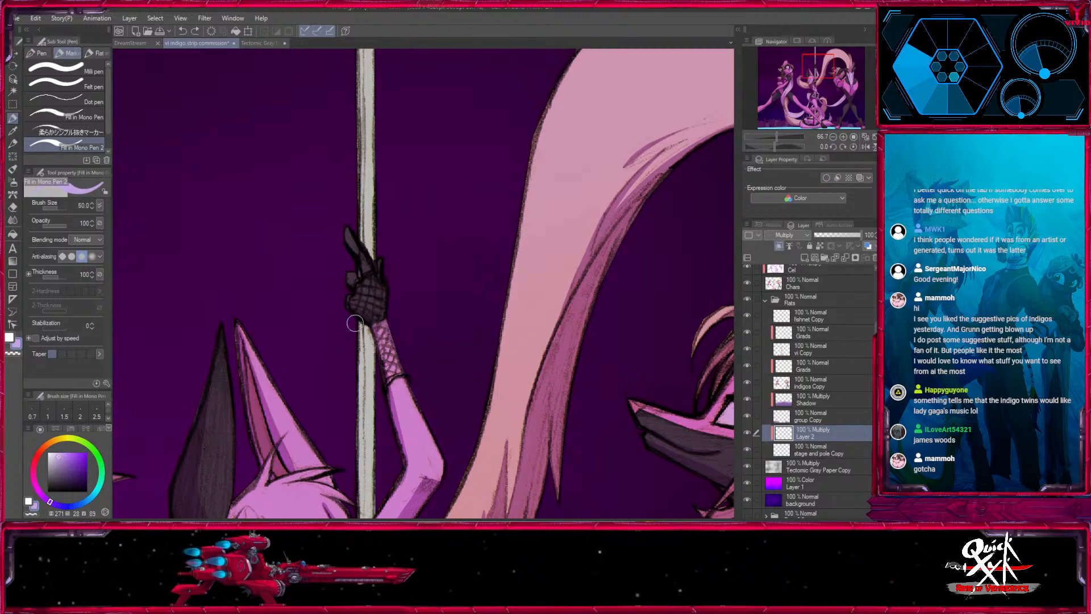
scroll(397, 421, "up", 5)
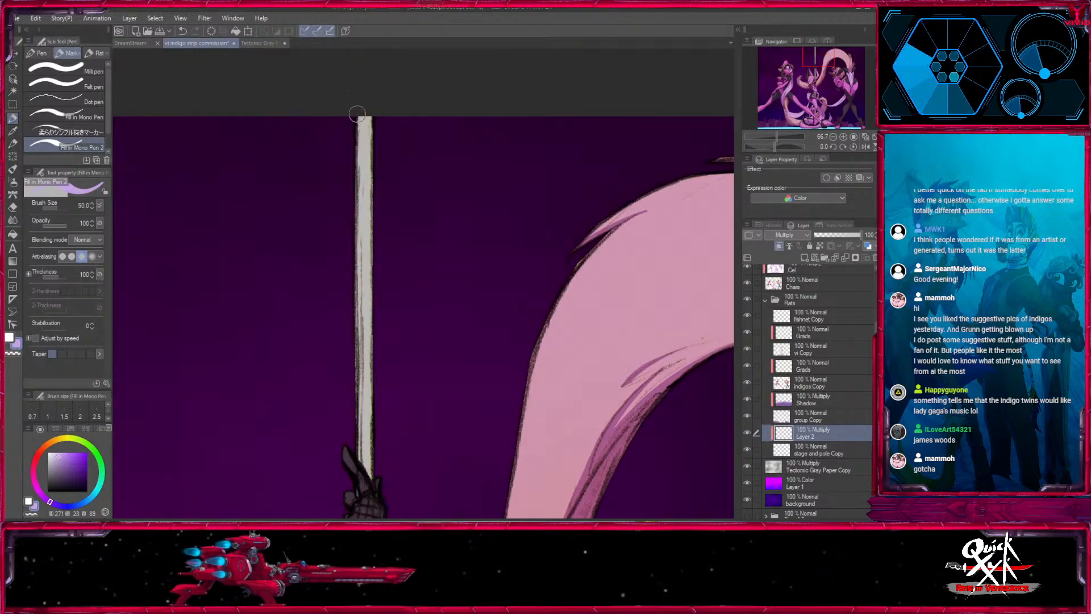
key("ctrl+minus")
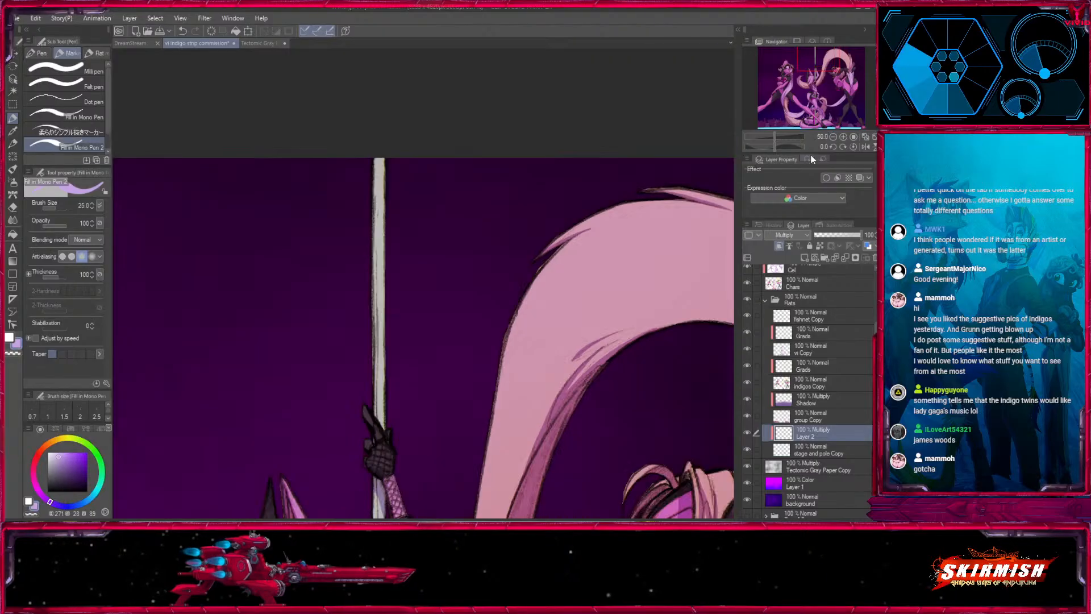
- Shade the pole from its base up past the middle dancer with the pen at sizes 25 to 50
left_click_drag(451, 497, 470, 166)
scroll(469, 166, "down", 8)
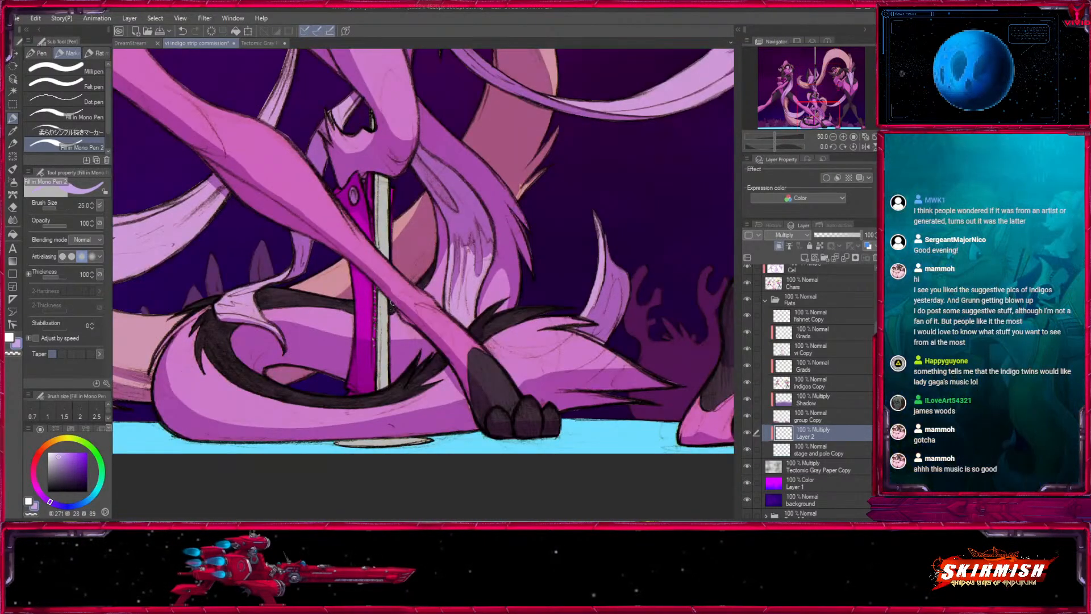
left_click(376, 418, "shift")
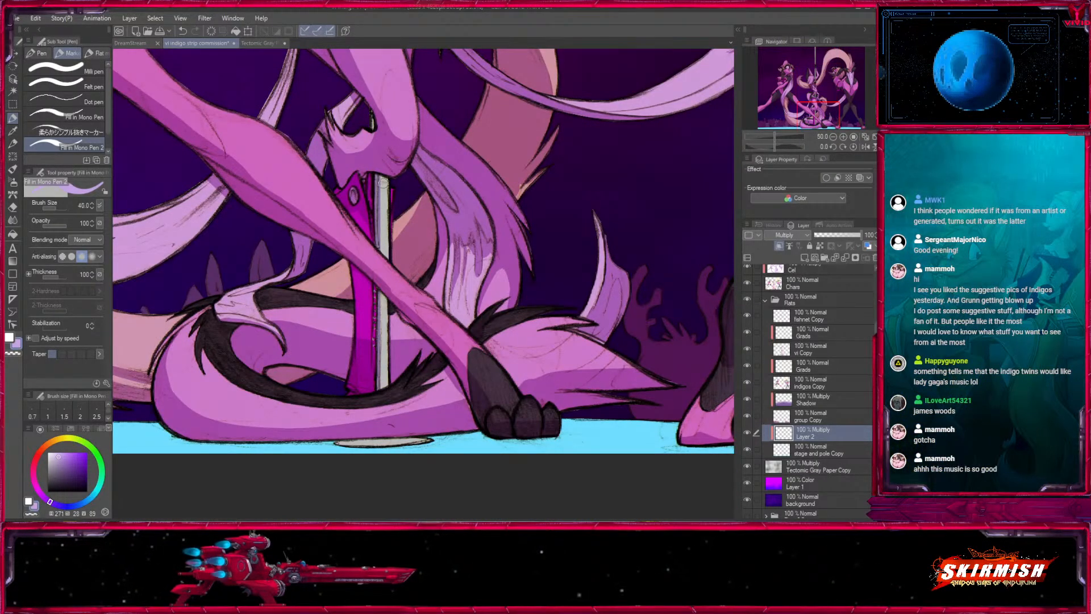
scroll(396, 202, "up", 8)
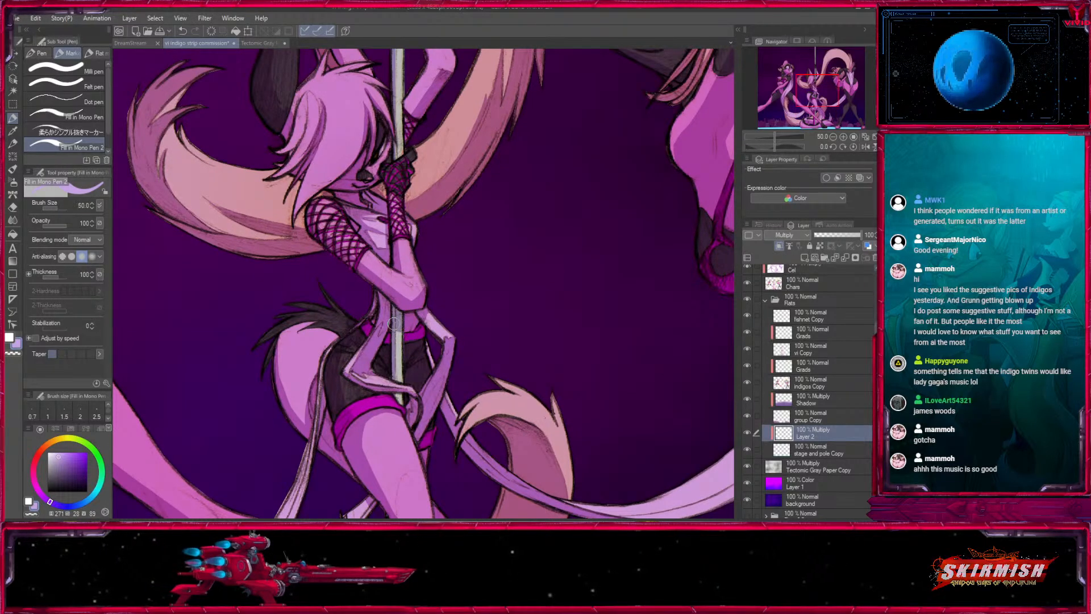
scroll(410, 336, "up", 4)
scroll(425, 314, "up", 2)
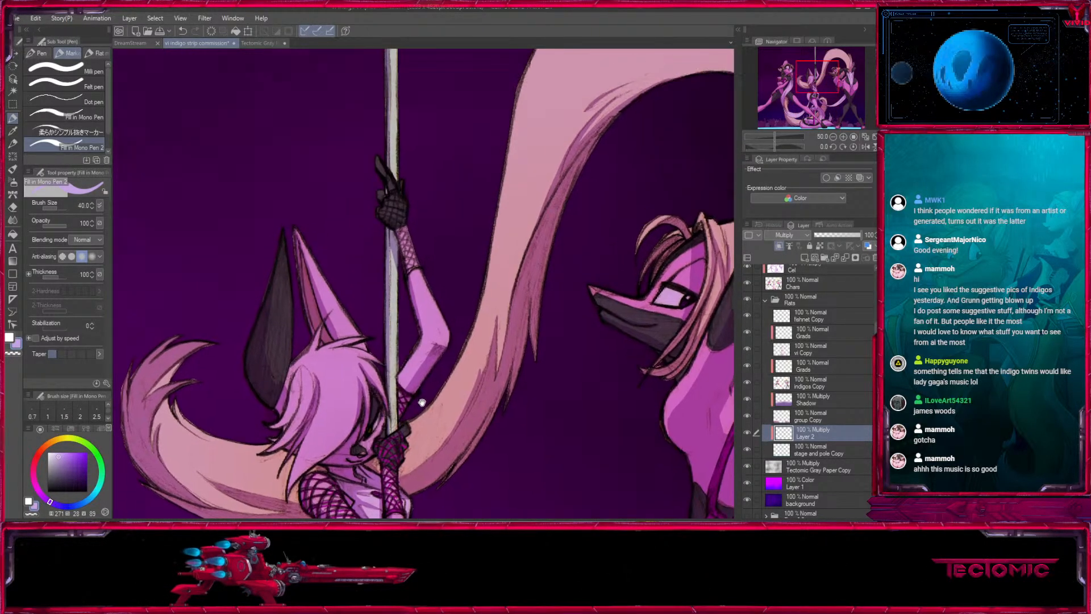
left_click_drag(479, 215, 646, 286)
- Pick a darker violet and darken both ends of the stage with the Medium airbrush at sizes 1500 and 1700
left_click(832, 137)
left_click(832, 137)
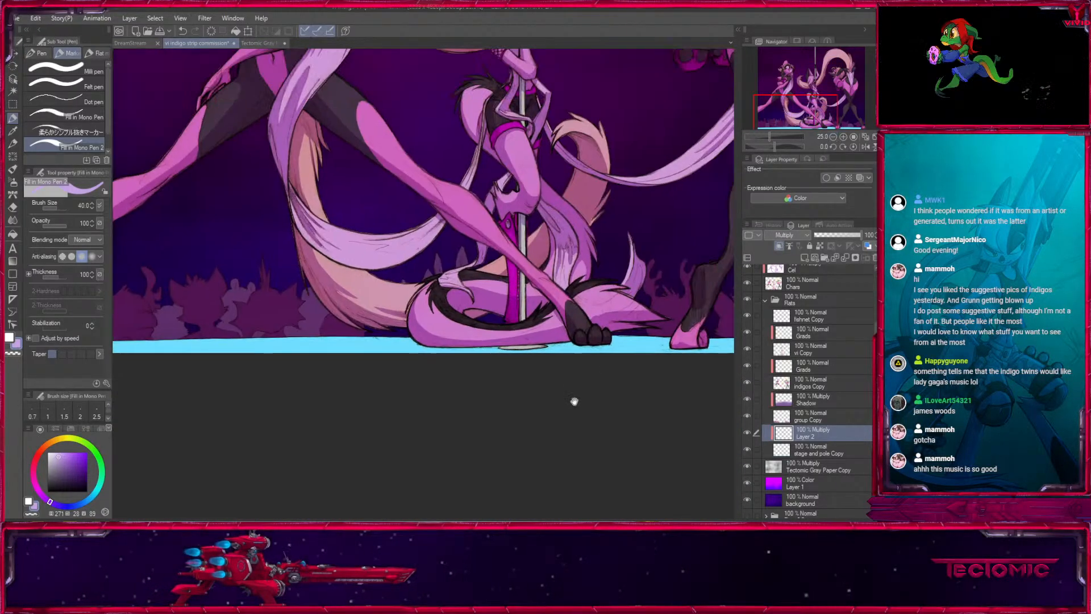
left_click(832, 137)
left_click(832, 137)
left_click(12, 182)
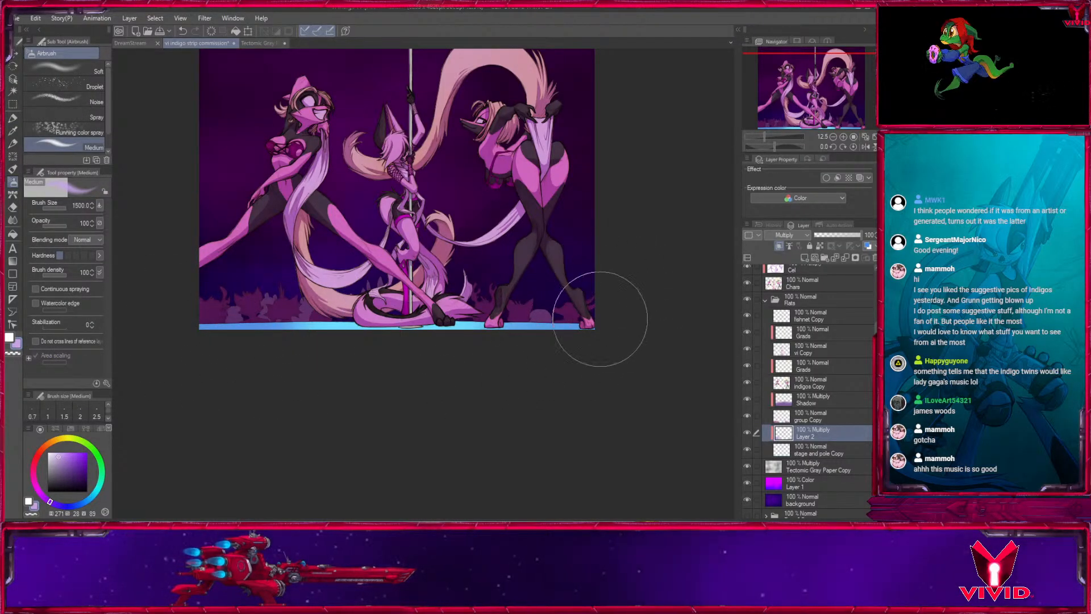
left_click(65, 469)
key("bracketright")
left_click_drag(241, 325, 154, 343)
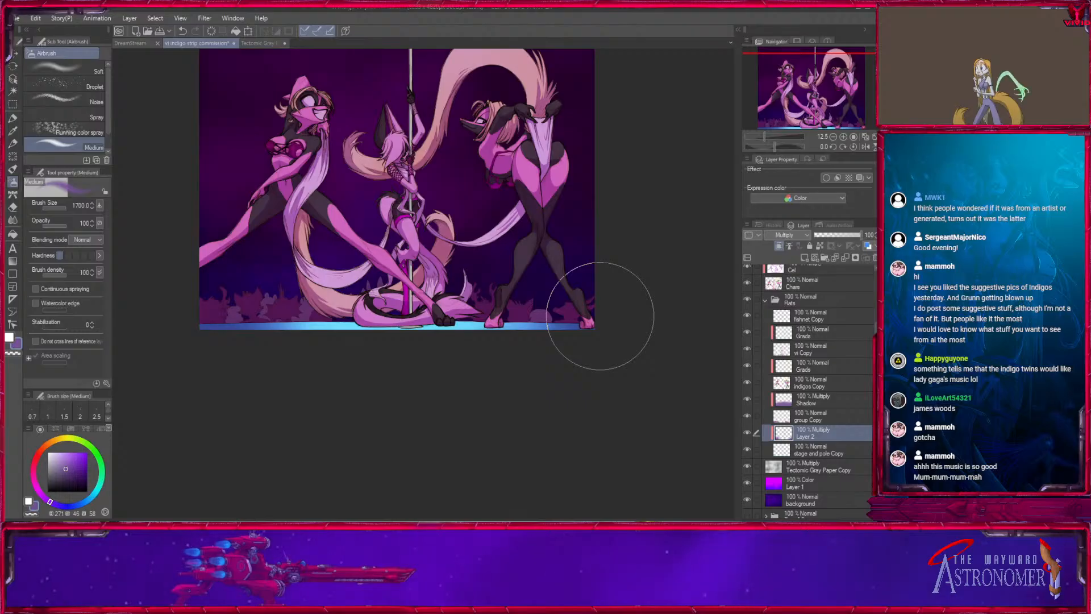
left_click_drag(822, 91, 819, 73)
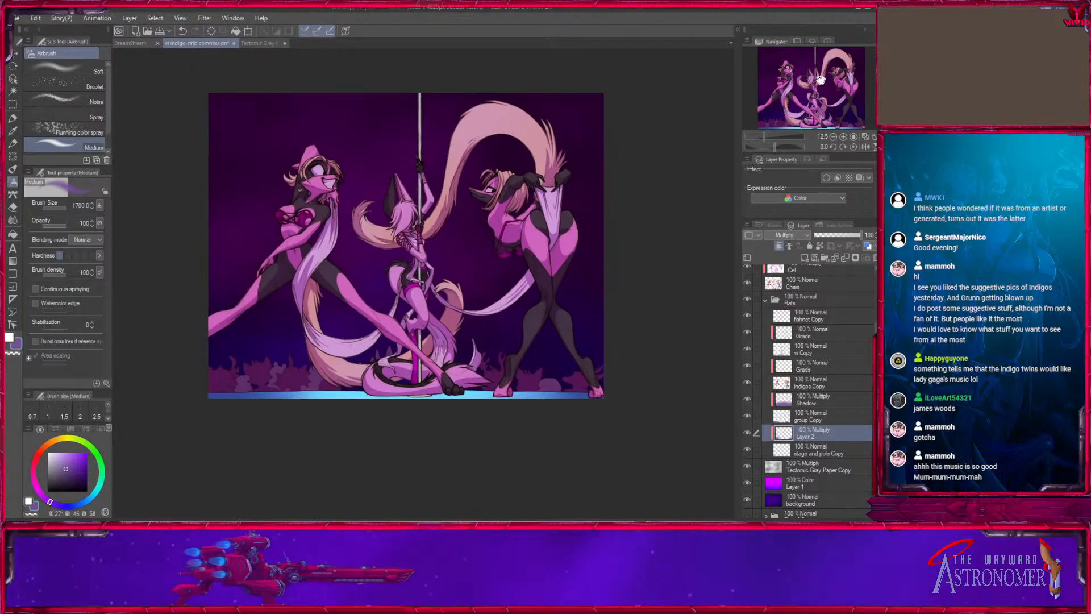
left_click(844, 137)
left_click(833, 137)
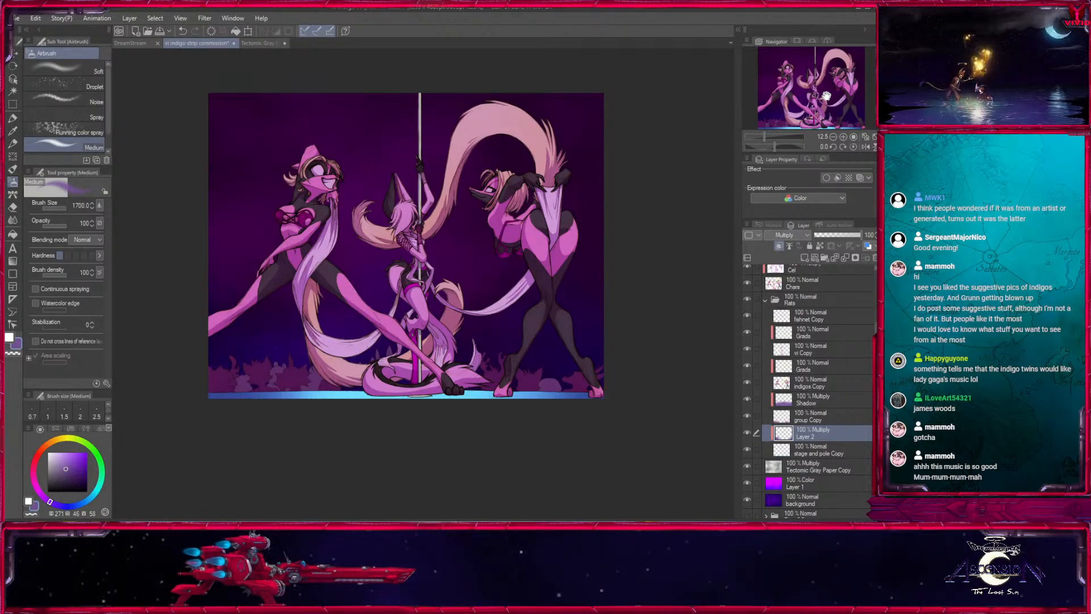
- Collapse the Flats folder and add a layer above the Cel Copy layer
left_click(766, 300)
left_click(840, 370)
left_click(799, 327)
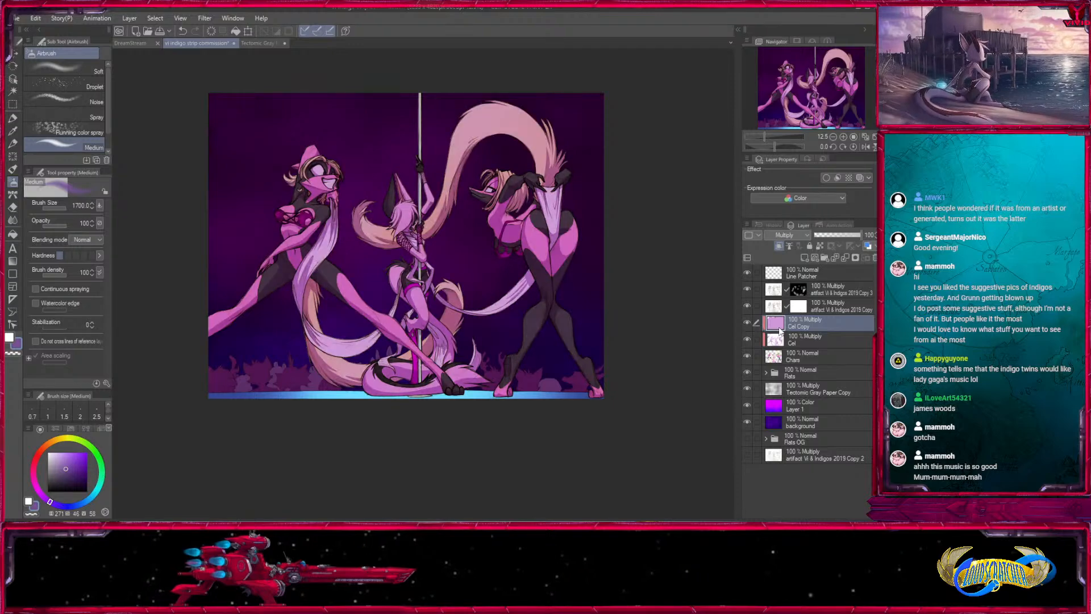
left_click(805, 259)
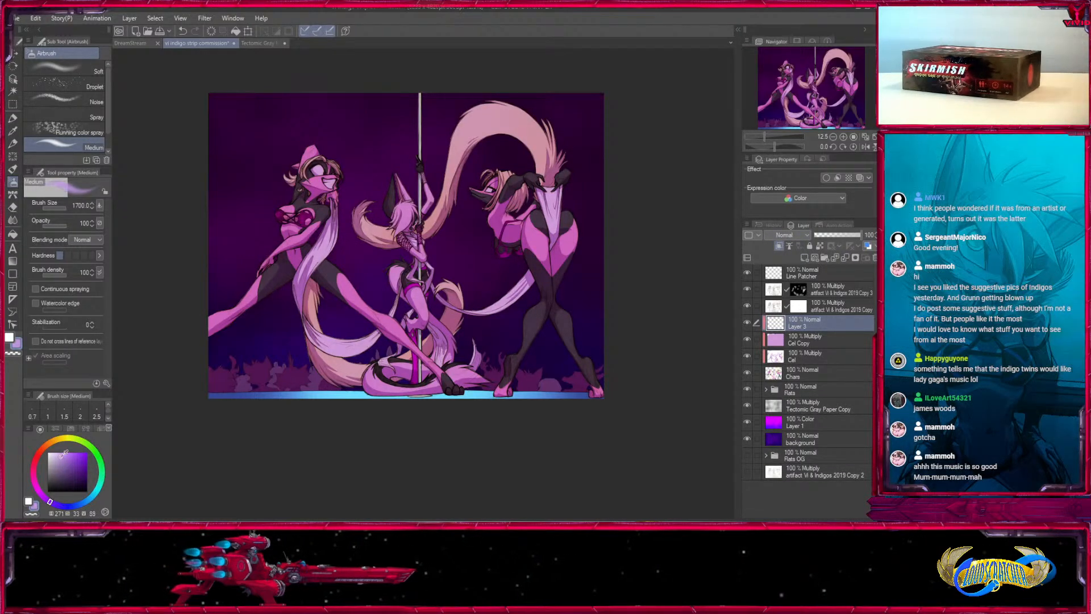
- Pick a lighter violet, clip the layer above Cel Copy, set it to Multiply and size the airbrush to 1000
left_click_drag(61, 457, 61, 459)
left_click(843, 137)
left_click(843, 136)
key("bracketright")
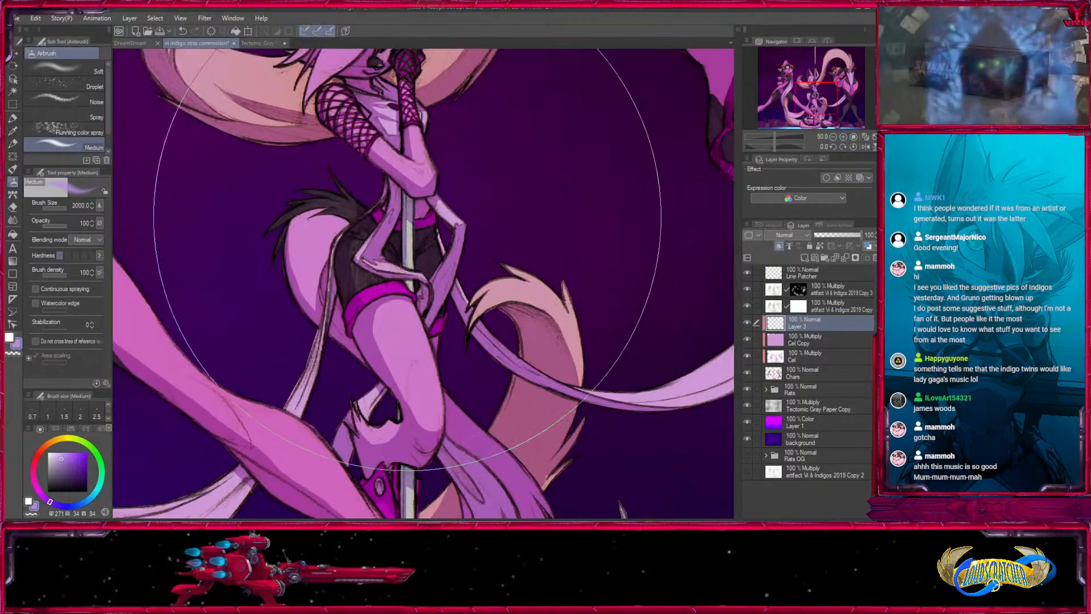
key("bracketleft")
key("bracketleft")
key("bracketleft")
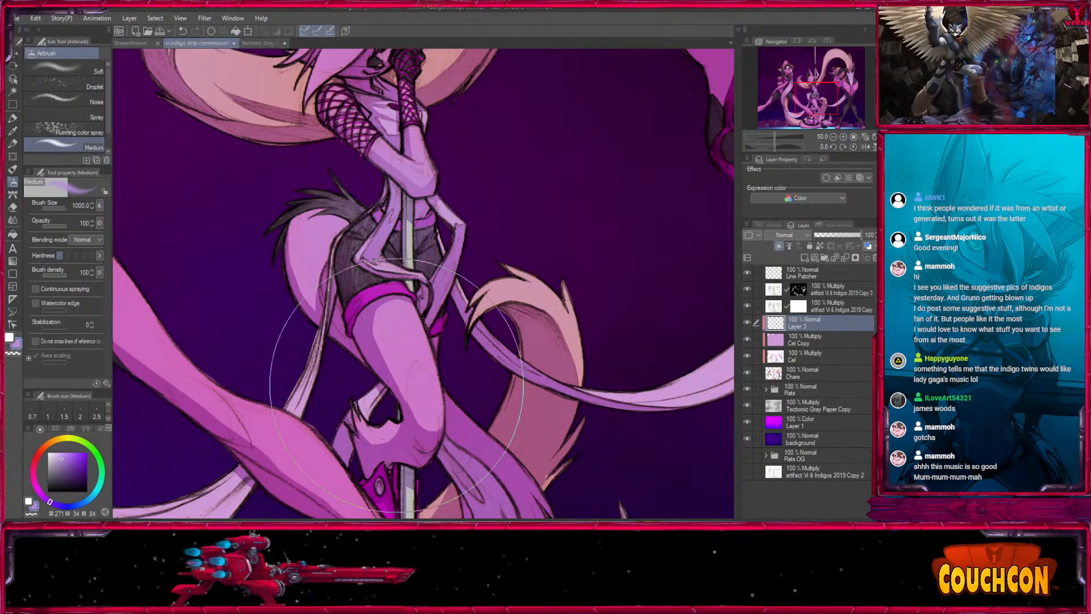
left_click(807, 235)
left_click(784, 260)
- Lower the airbrush opacity to 68 and reduce its size to 300 for shading the left dancer's neck and shoulders
left_click_drag(425, 212, 472, 345)
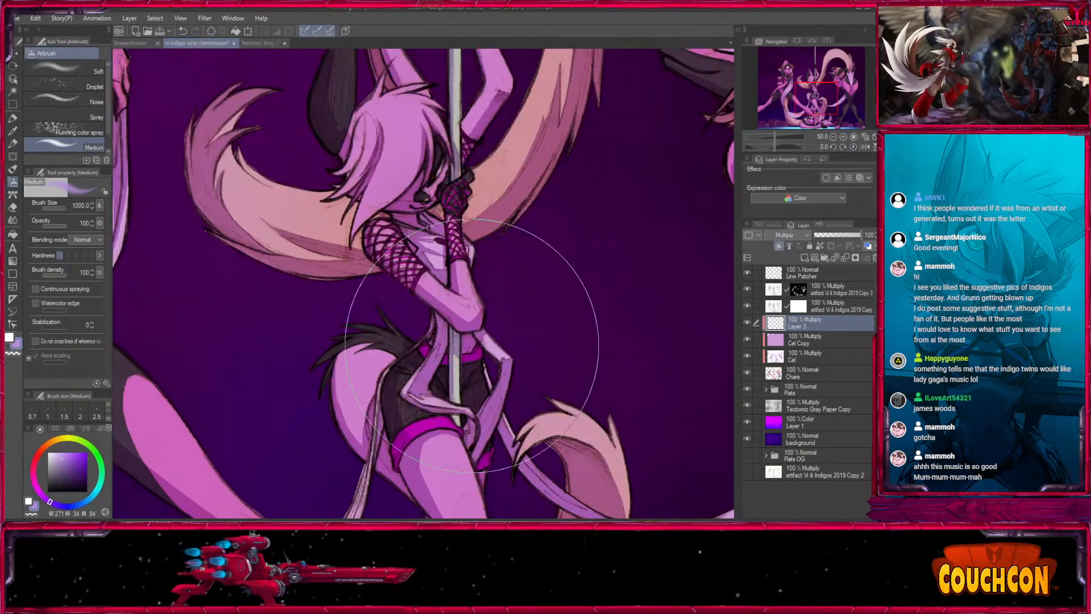
key("bracketleft")
key("bracketleft")
key("bracketleft")
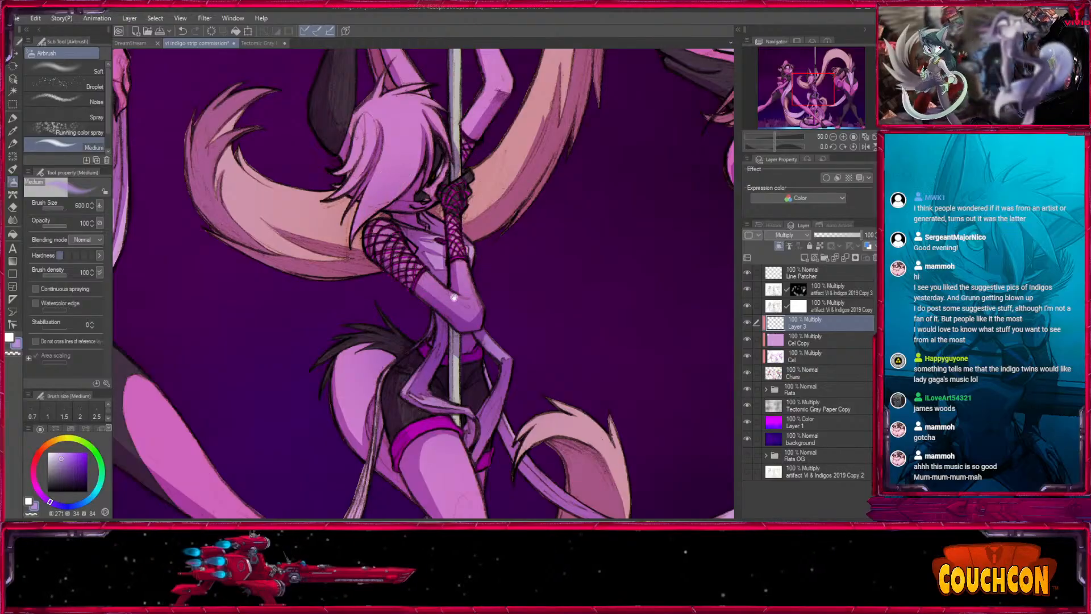
left_click_drag(454, 297, 639, 341)
left_click_drag(401, 307, 564, 460)
key("bracketleft")
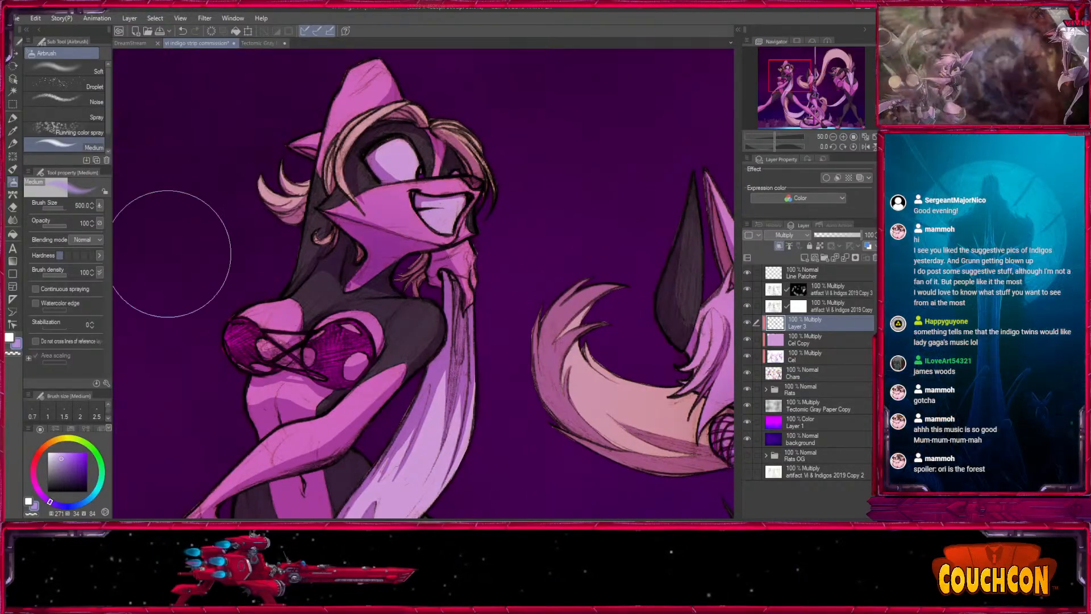
left_click(59, 226)
key("bracketleft")
key("bracketleft")
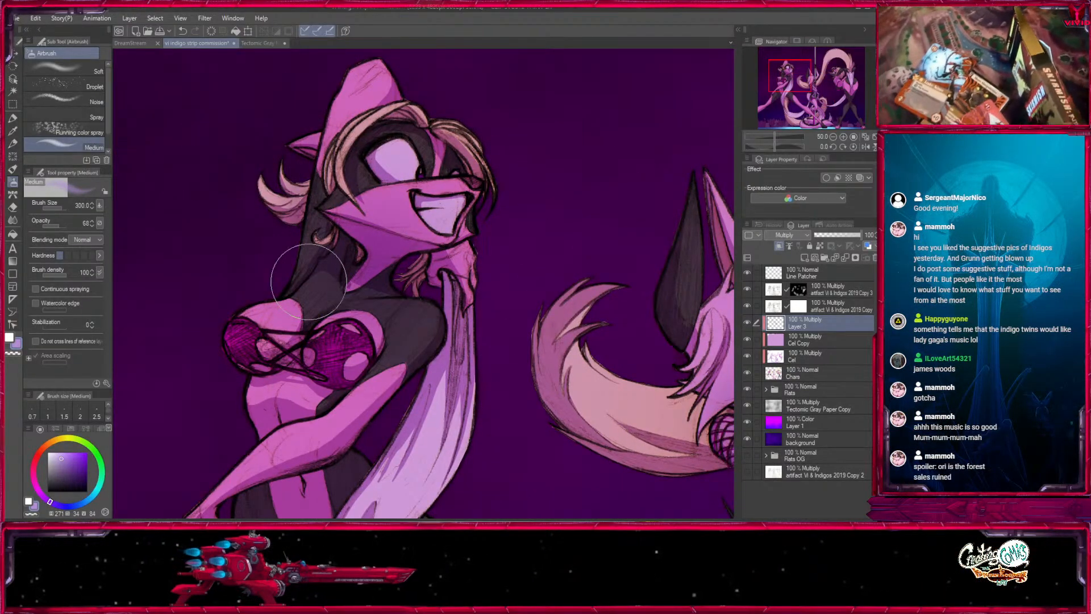
- Shade the left dancer's face and chest softly with the airbrush at sizes 150 to 250
key("bracketleft")
key("bracketleft")
key("bracketleft")
left_click_drag(503, 226, 508, 174)
key("bracketleft")
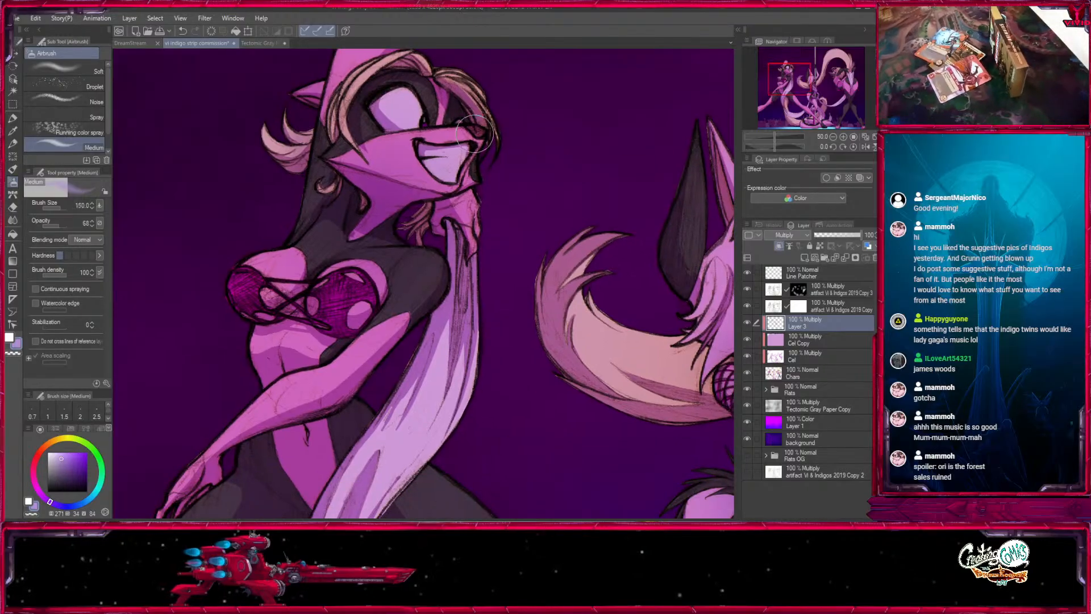
key("bracketleft")
mouse_move(454, 272)
left_mouse_down()
mouse_move(488, 164)
mouse_move(406, 323)
left_mouse_up()
key("bracketleft")
key("bracketright")
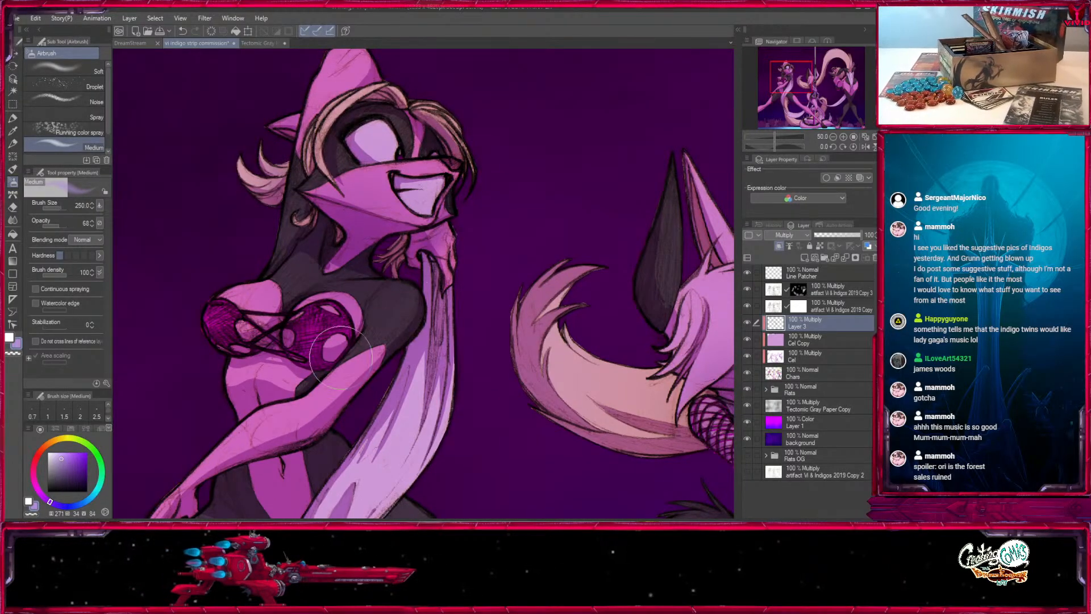
- Continue shading the left dancer's arms and torso, undo the last stroke, and enlarge the airbrush to 800 for the hips
left_click_drag(351, 376, 446, 273)
left_click_drag(482, 228, 430, 248)
mouse_move(389, 418)
left_mouse_down()
mouse_move(460, 262)
mouse_move(459, 320)
mouse_move(432, 416)
left_mouse_up()
key("bracketright")
key("bracketright")
key("bracketright")
key("bracketright")
key("bracketright")
key("bracketright")
key("ctrl+z")
left_click(833, 137)
left_click_drag(425, 325, 443, 358)
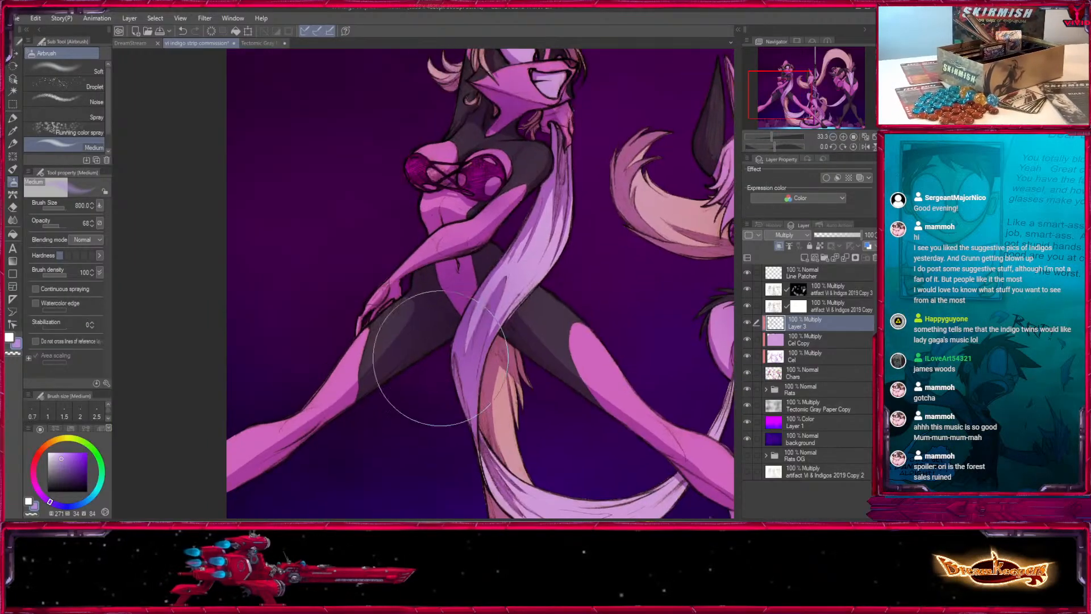
- Shade the left dancer's legs and the tails around the middle dancer with the airbrush at sizes 600 and 400
key("bracketright")
left_click_drag(348, 437, 169, 381)
key("bracketleft")
key("bracketleft")
key("bracketleft")
key("bracketleft")
key("bracketleft")
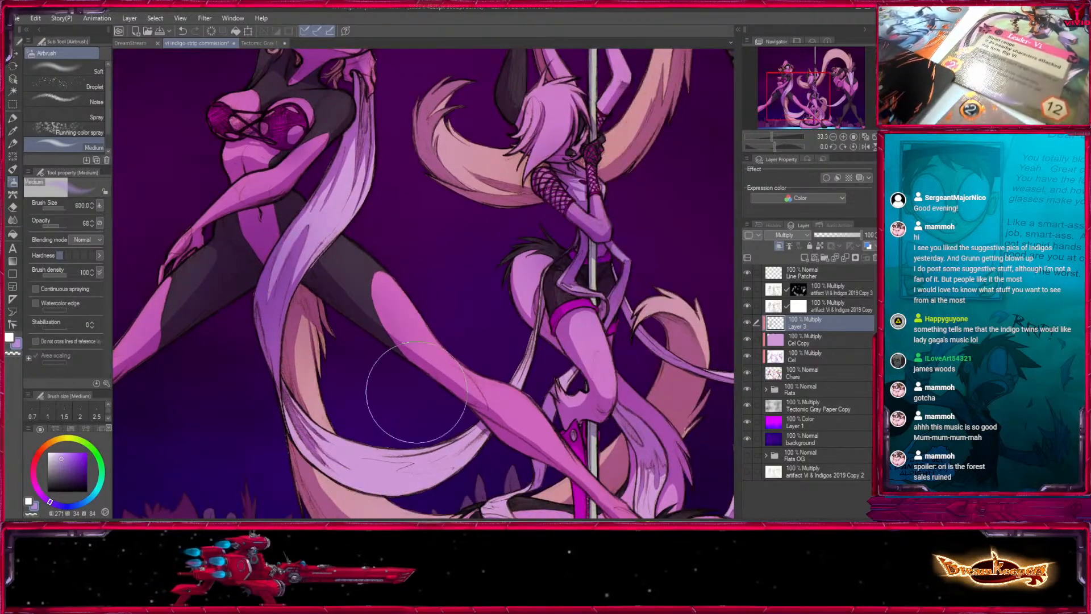
left_click_drag(569, 260, 397, 310)
left_click_drag(513, 341, 509, 162)
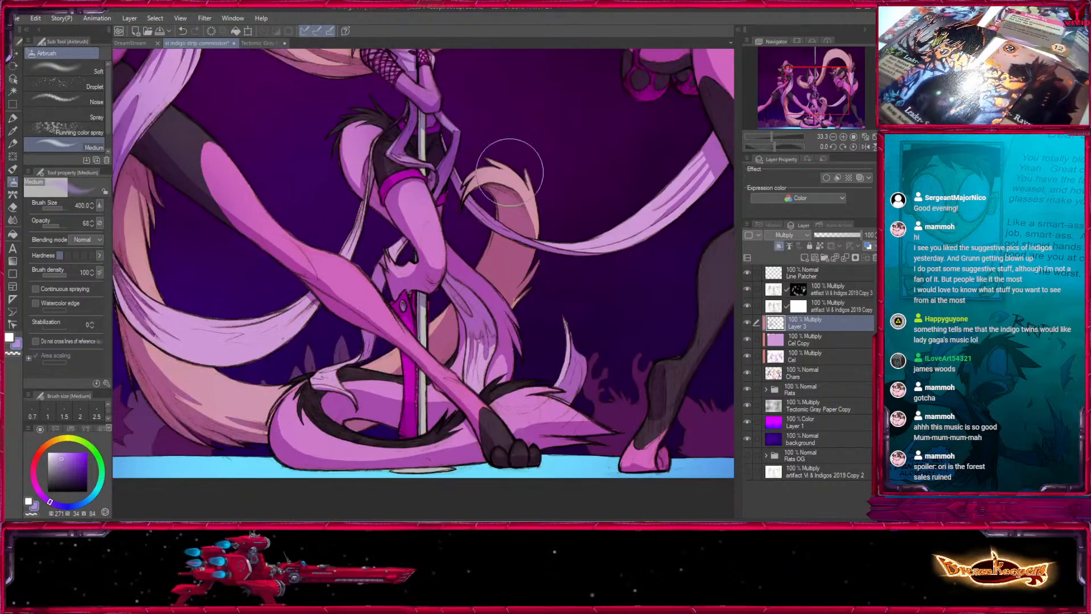
- Deepen the shading on the left dancer's outstretched leg and the middle dancer's lower body at airbrush sizes 1000 and 600
key("bracketright")
key("bracketright")
key("bracketright")
key("bracketright")
key("bracketright")
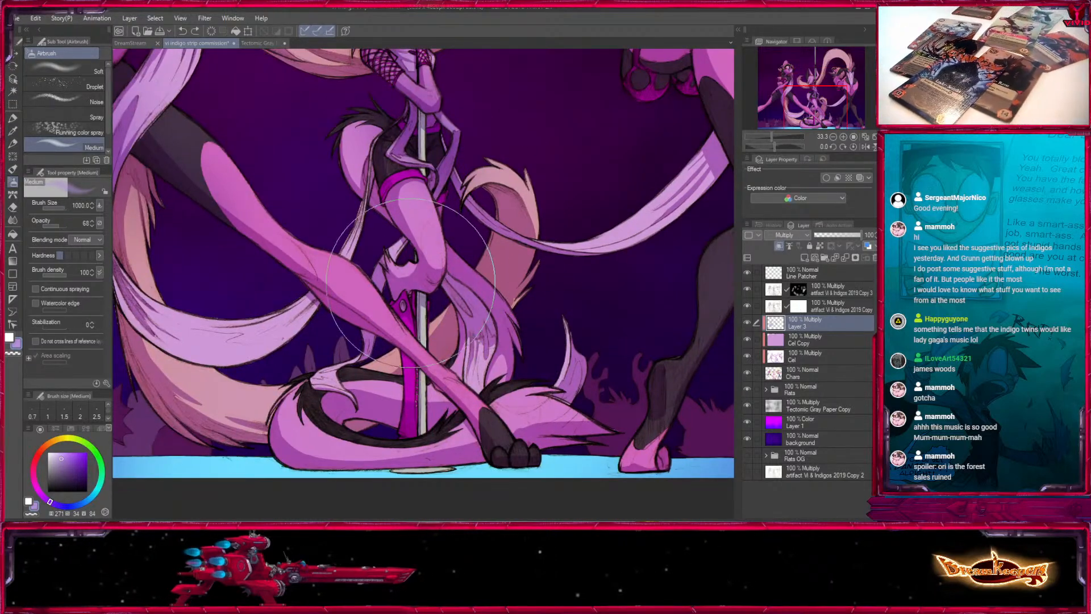
left_click_drag(222, 249, 302, 266)
key("bracketleft")
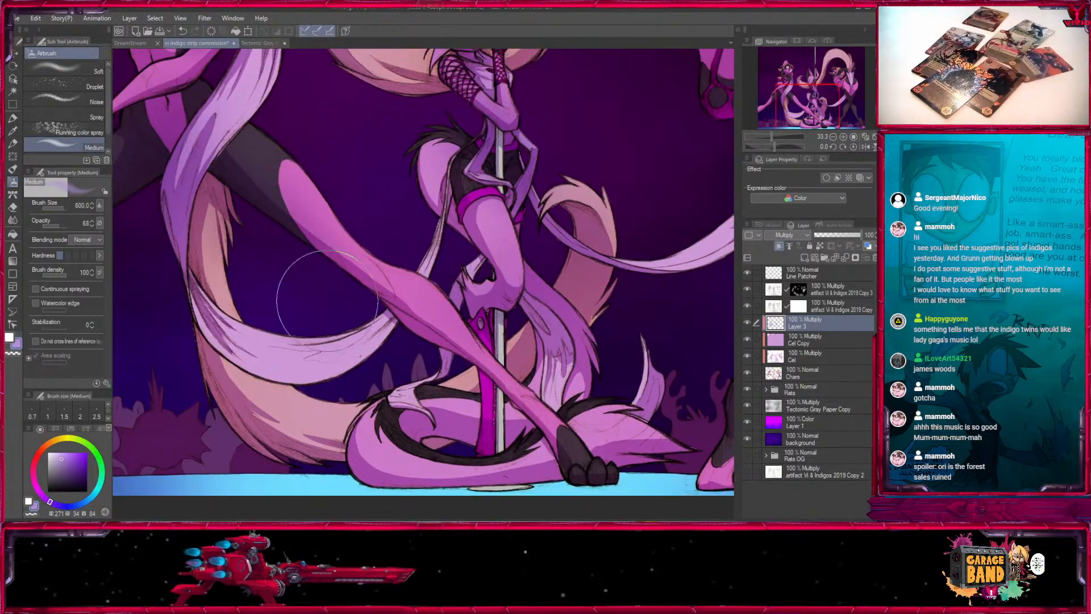
left_click_drag(328, 300, 383, 245)
left_click_drag(489, 321, 299, 219)
- Shade the coiled tail and the dancers' feet along the stage with the airbrush at sizes 700 and 800
key("bracketright")
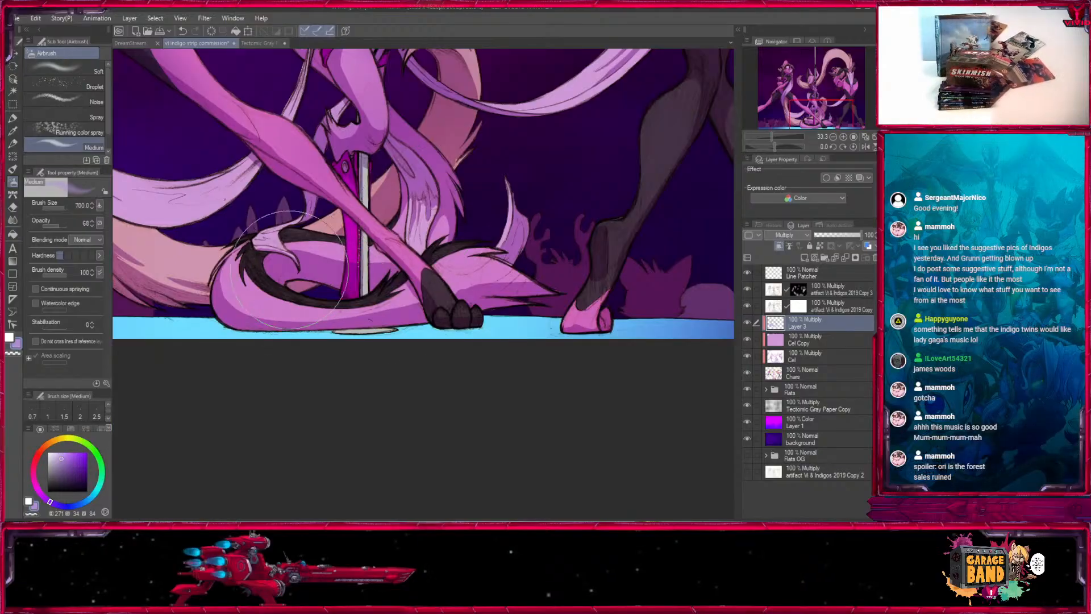
key("bracketleft")
key("bracketleft")
left_click_drag(597, 366, 405, 440)
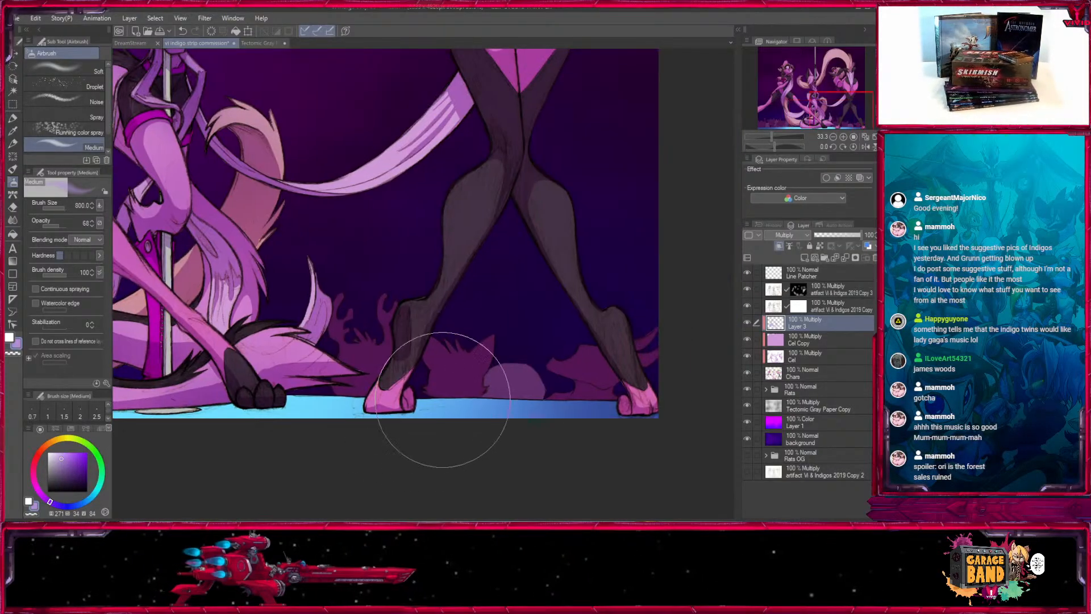
left_click_drag(375, 402, 600, 367)
left_click_drag(326, 428, 208, 358)
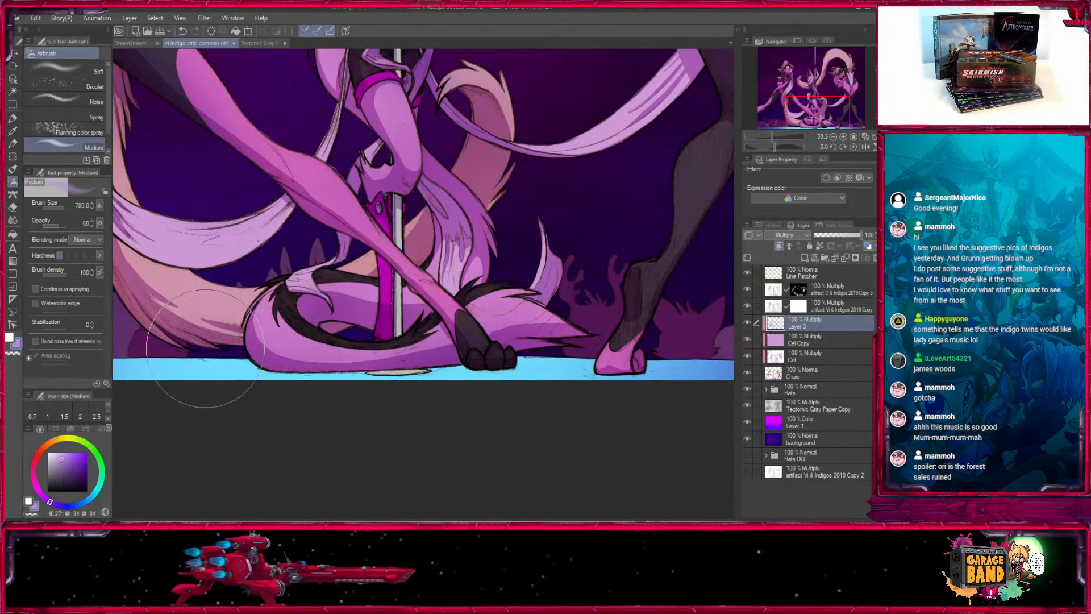
- Shade the right dancer's legs and the inner thighs with the airbrush at sizes 1200, 200 and 150
key("bracketright")
key("bracketright")
left_click_drag(710, 171, 347, 380)
key("bracketleft")
key("bracketleft")
key("bracketleft")
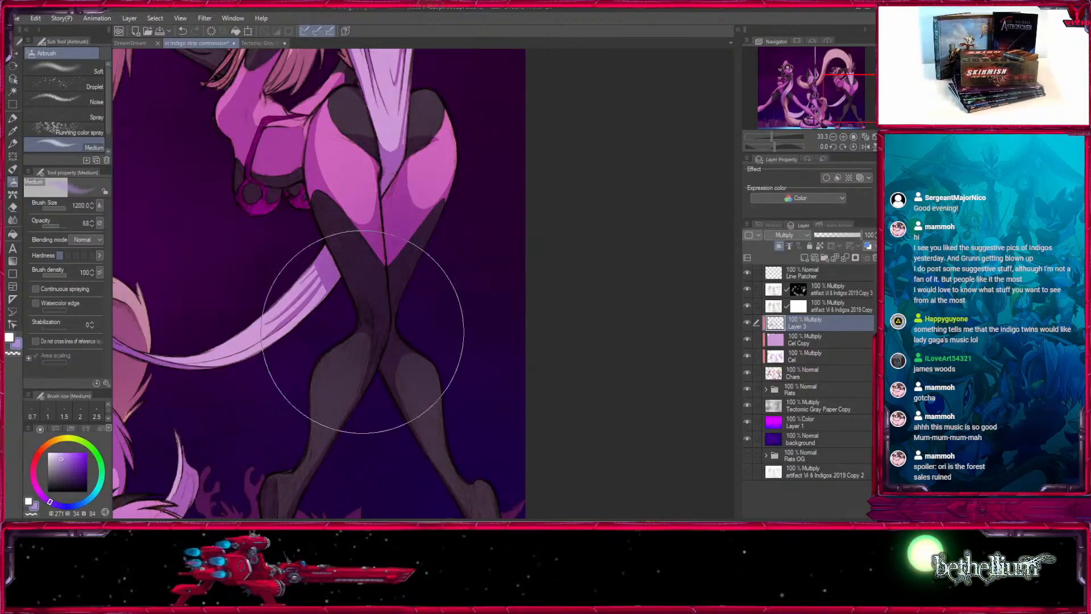
key("bracketleft")
key("bracketleft")
key("bracketleft")
key("bracketleft")
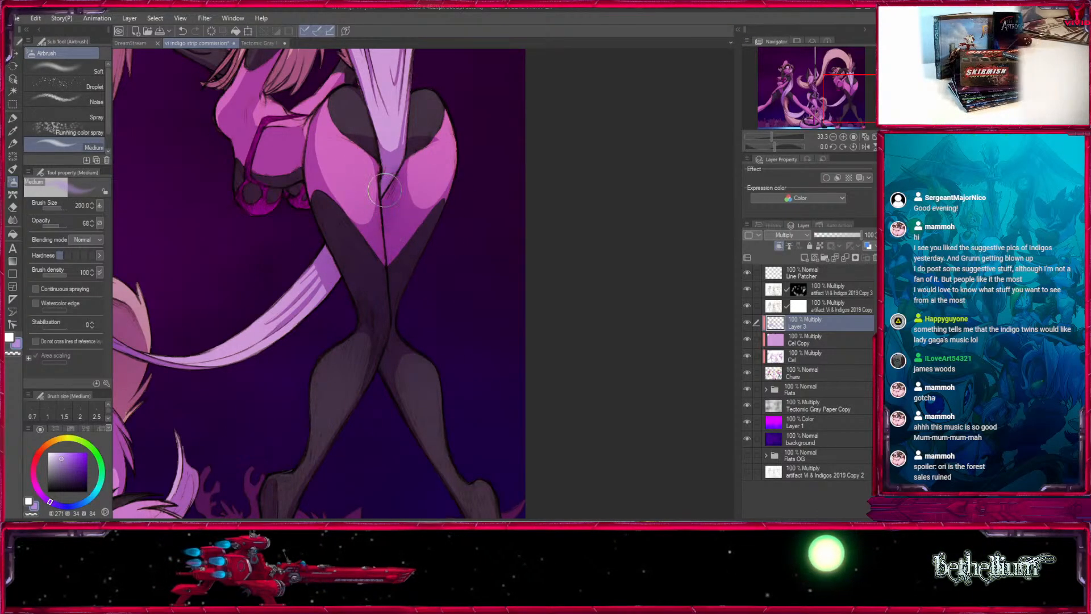
key("bracketleft")
key("bracketleft")
key("bracketleft")
key("bracketleft")
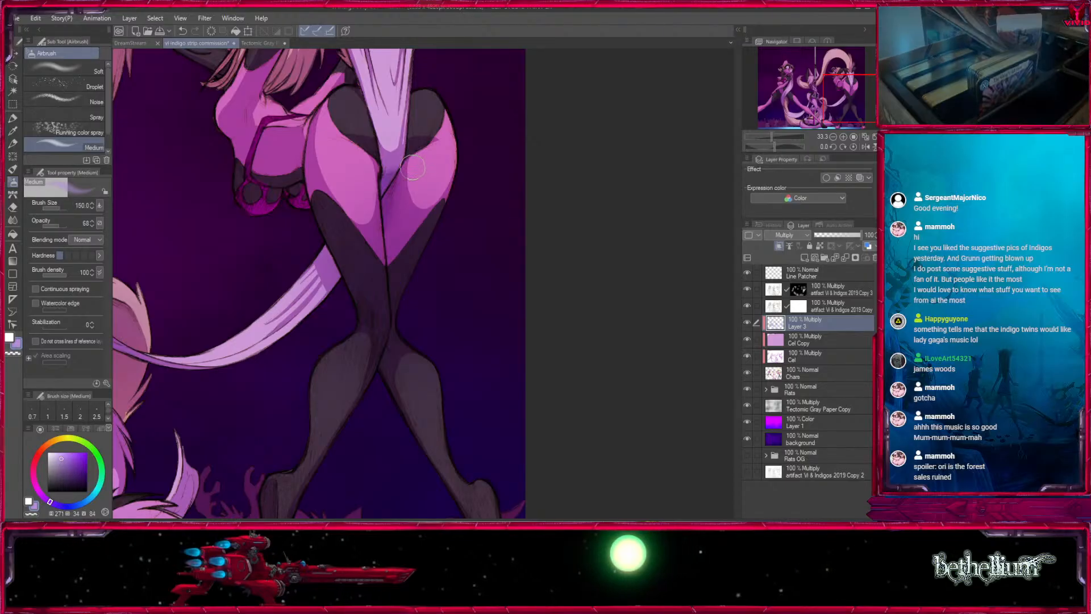
- Broaden the soft shadow across the right dancer's thighs with the airbrush at size 700
key("bracketright")
key("bracketright")
key("bracketright")
key("bracketright")
key("bracketright")
key("bracketright")
key("bracketright")
key("bracketright")
key("bracketright")
key("bracketright")
left_click_drag(421, 176, 364, 227)
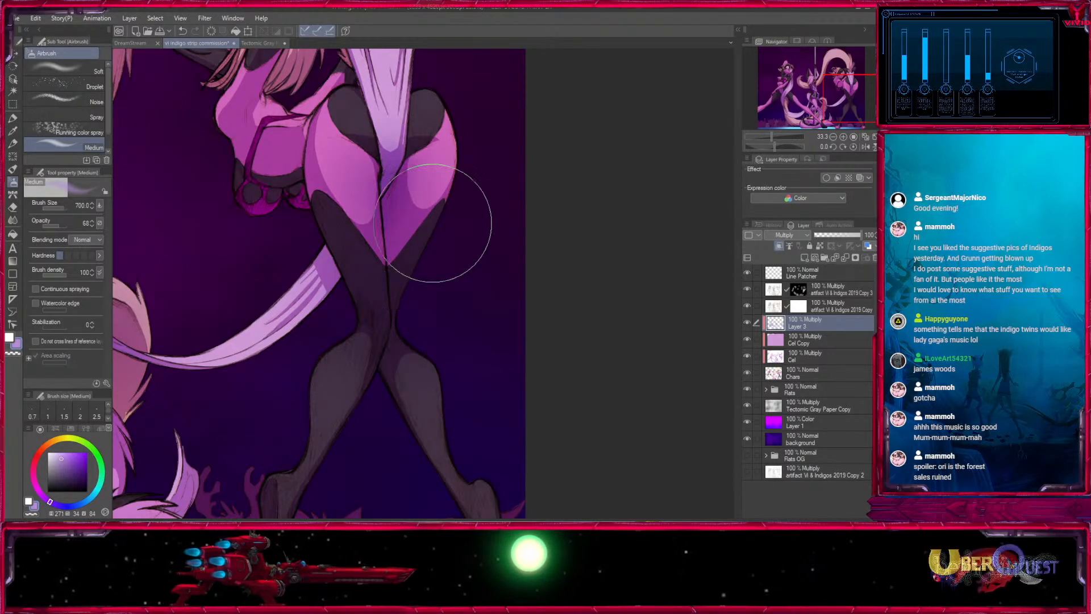
mouse_move(349, 158)
left_mouse_down()
mouse_move(381, 266)
mouse_move(392, 363)
mouse_move(425, 361)
mouse_move(467, 300)
mouse_move(453, 255)
left_mouse_up()
- Refine the shading on the right dancer's torso, hair and arms at airbrush sizes 600 and 500, alternating between white and the purple shadow colour
key("x")
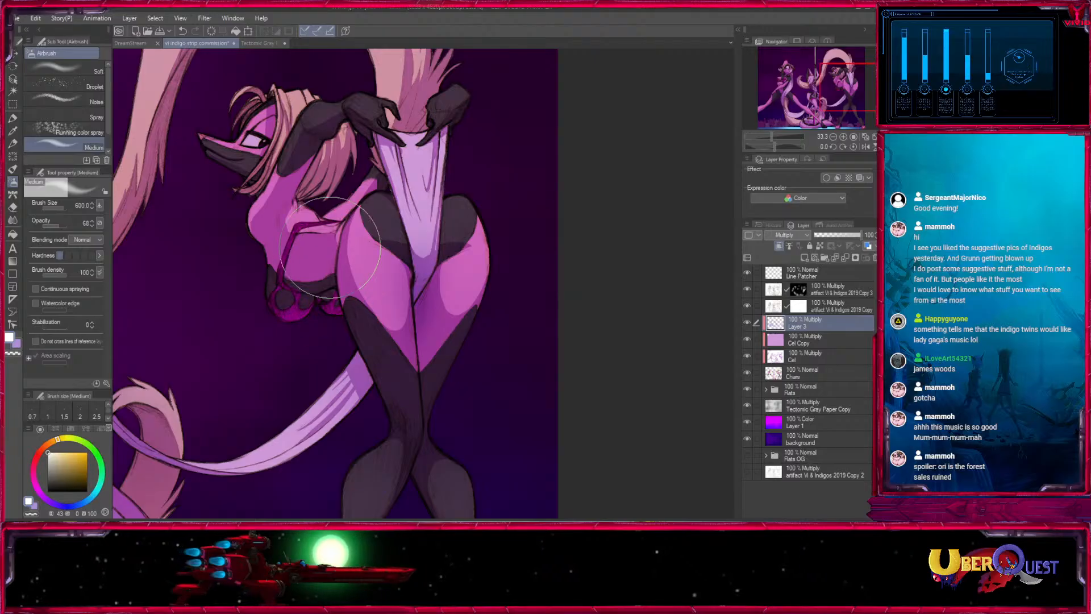
key("x")
key("bracketright")
key("bracketleft")
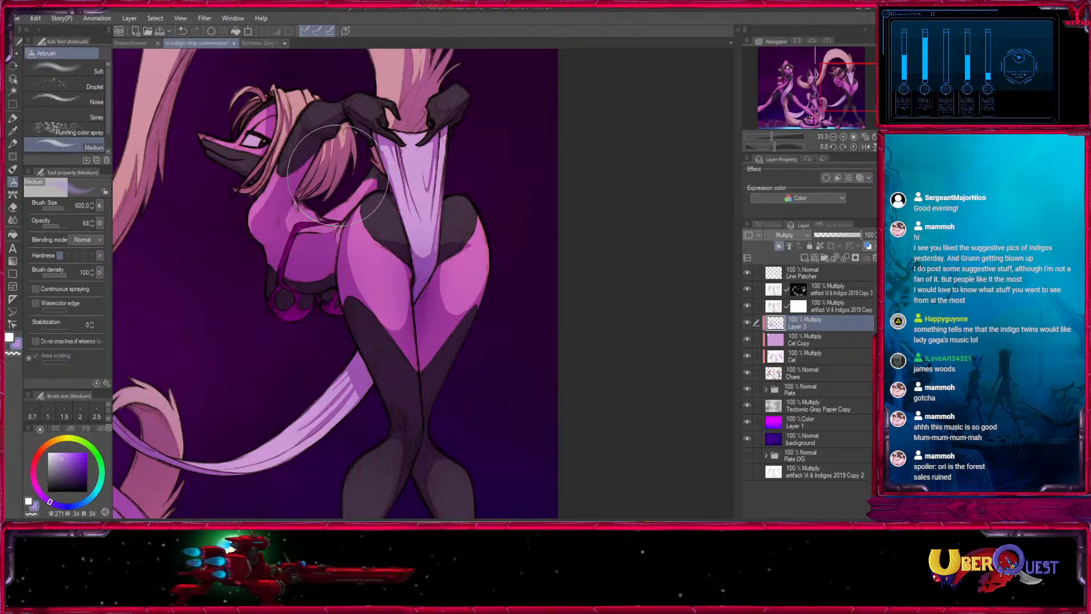
left_click_drag(383, 116, 389, 320)
key("bracketright")
key("bracketright")
key("bracketright")
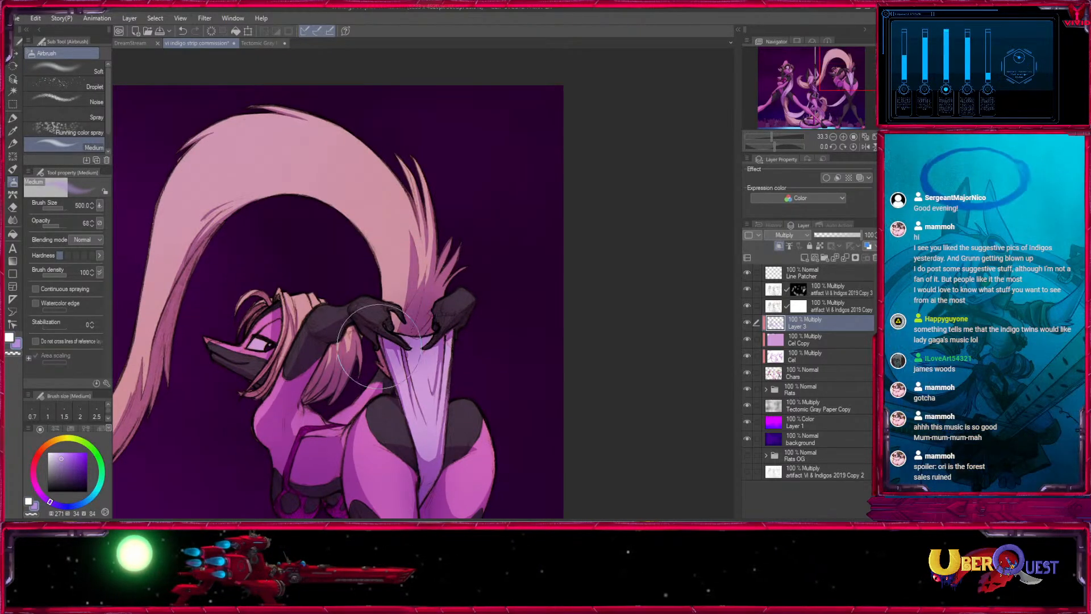
- Shade the long raised tail and the middle dancer's upper body with the airbrush at sizes 1000 and 800
left_click_drag(188, 301, 433, 237)
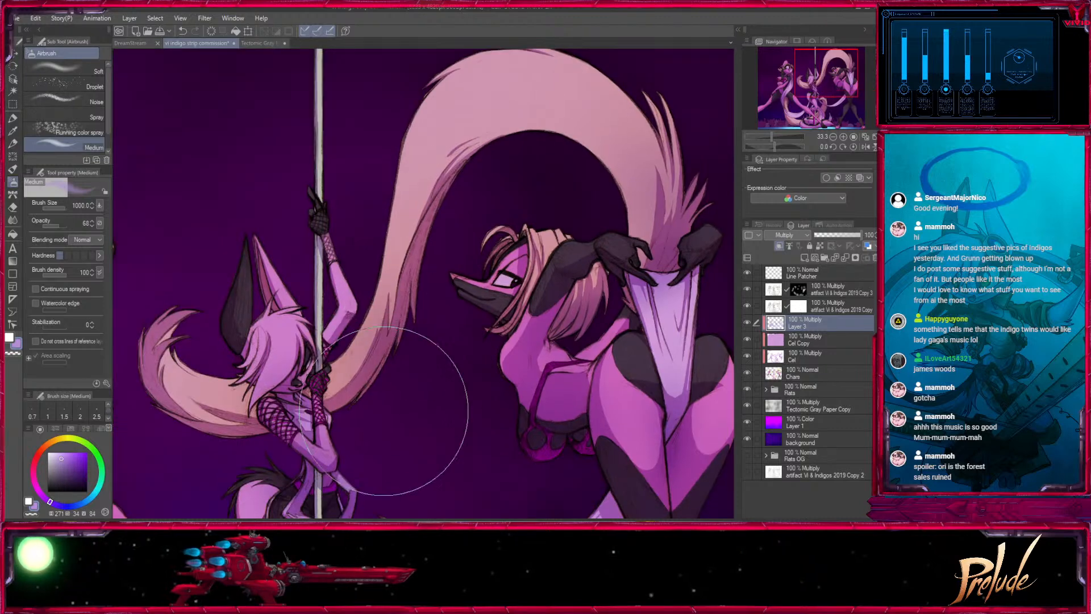
key("bracketright")
key("bracketright")
key("bracketright")
key("bracketright")
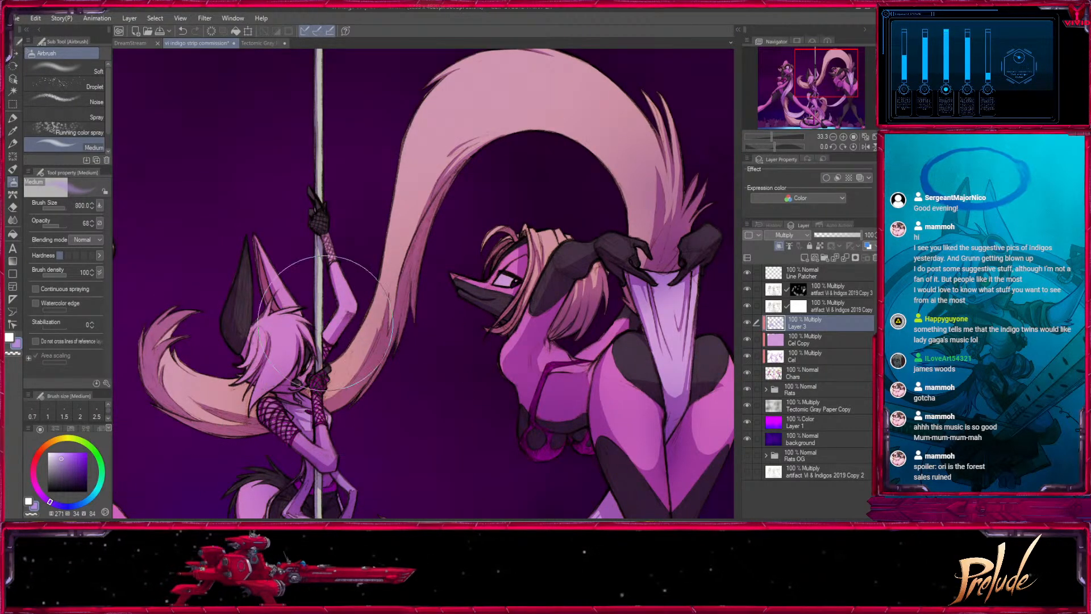
- Lighten the shading around the middle dancer's head and raised arm with the white airbrush at sizes 700 and 400
left_click_drag(483, 508, 550, 356)
mouse_move(553, 511)
left_mouse_down()
mouse_move(548, 336)
mouse_move(538, 505)
left_mouse_up()
key("x")
key("bracketleft")
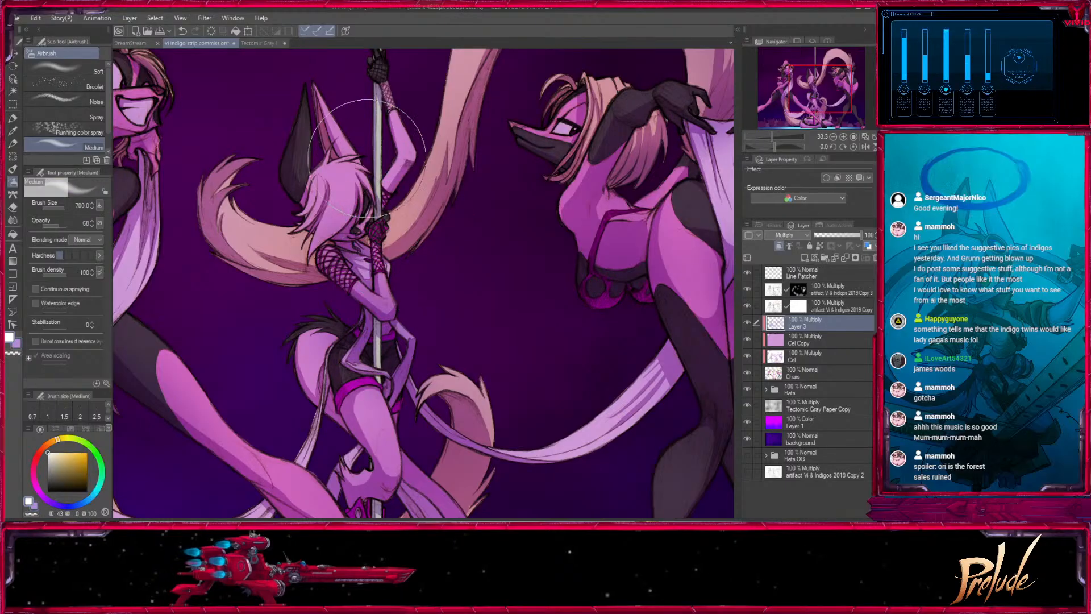
key("bracketleft")
key("bracketleft")
key("bracketleft")
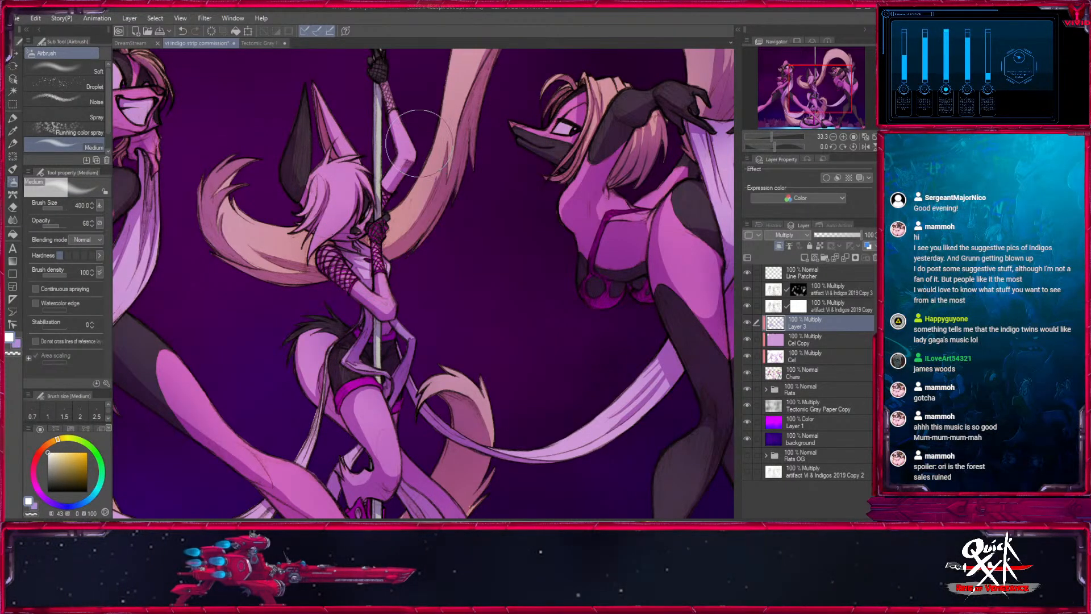
mouse_move(419, 143)
left_mouse_down()
mouse_move(449, 379)
mouse_move(478, 145)
left_mouse_up()
- Return to the purple shadow colour and shade around the middle dancer's legs and tails at airbrush sizes 500 and 600
key("x")
key("]")
key("]")
key("]")
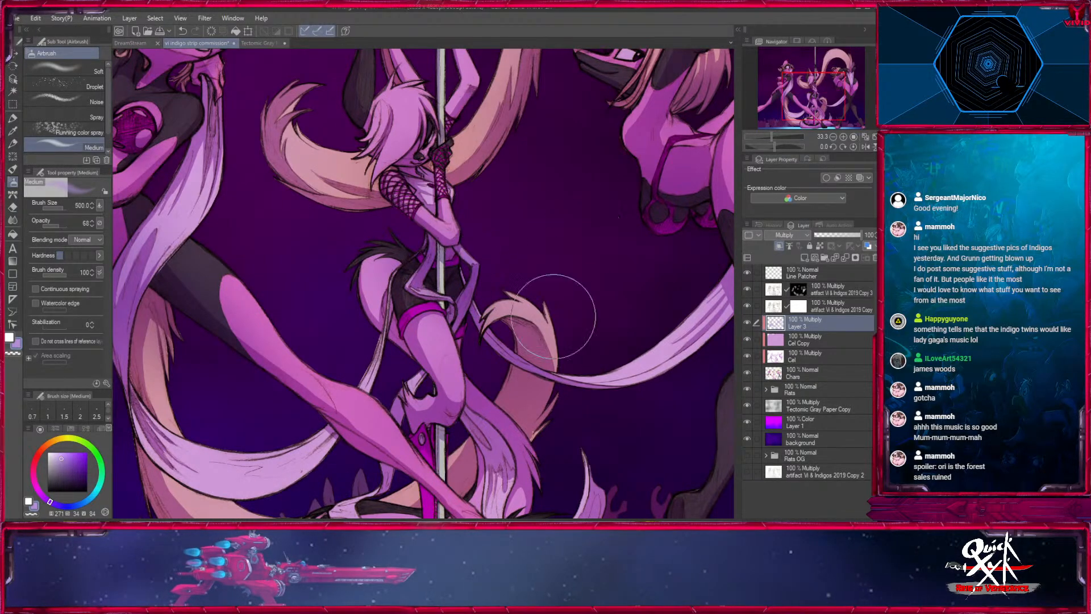
key("bracketright")
- Examine the shading of all three dancers across the whole picture at several zoom levels
left_click(832, 137)
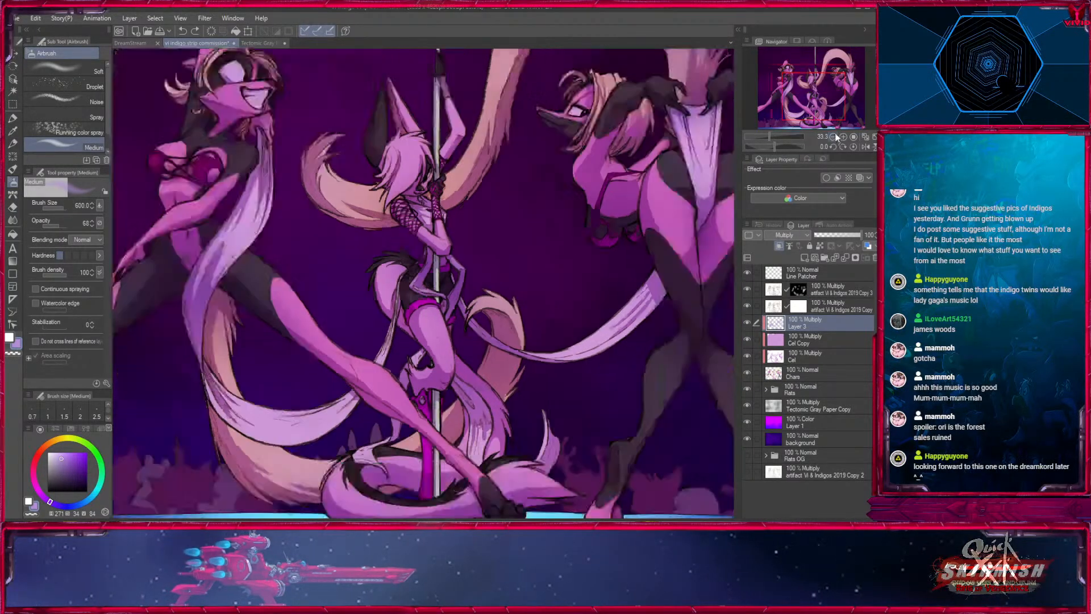
left_click(832, 137)
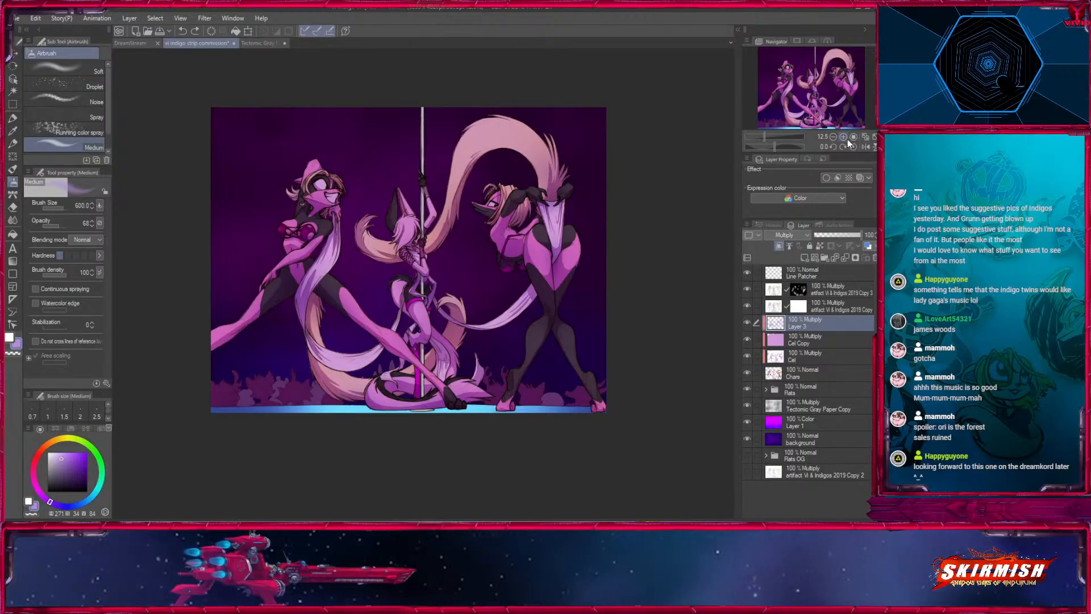
left_click(843, 137)
left_click_drag(833, 98, 833, 91)
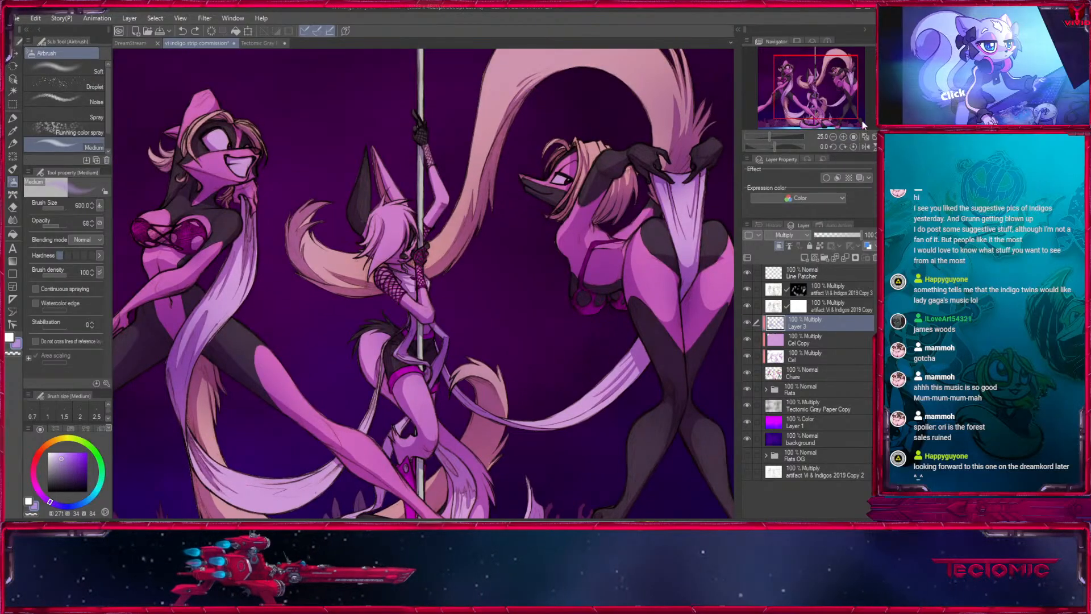
left_click(854, 137)
left_click(865, 137)
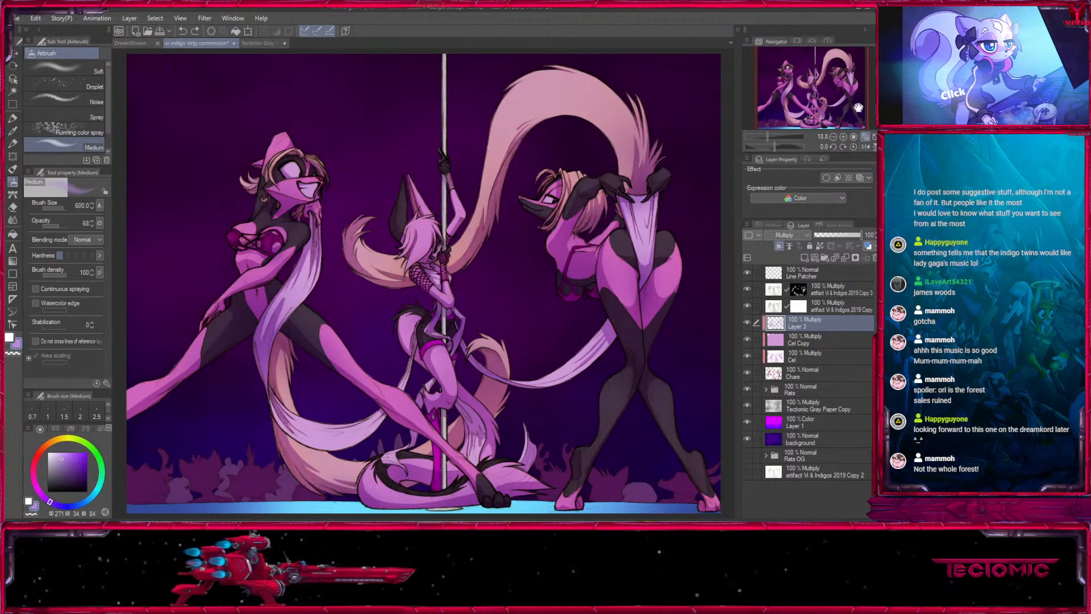
left_click_drag(832, 93, 823, 83)
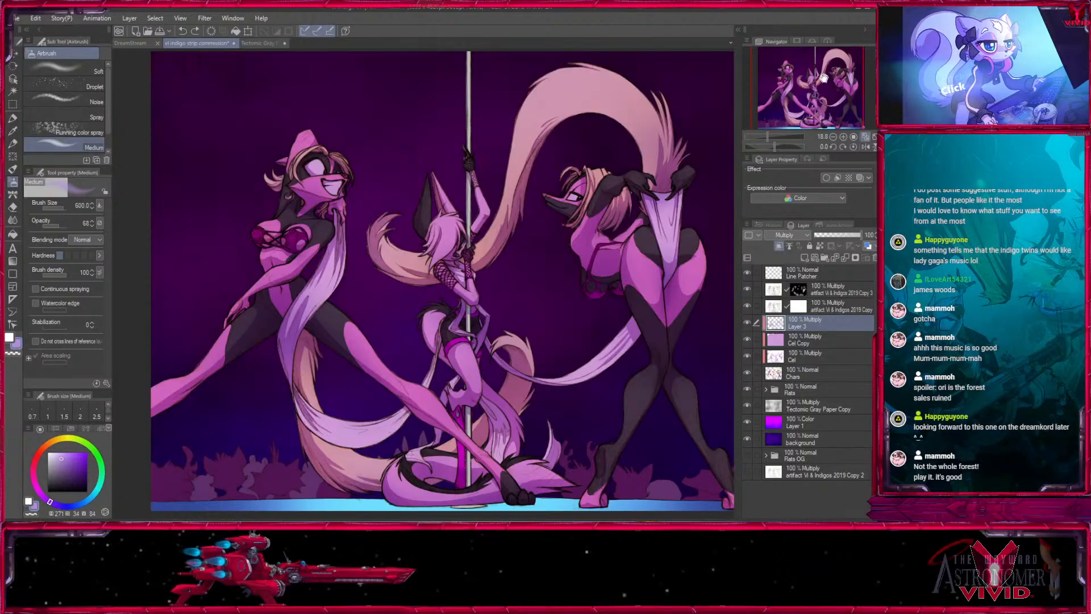
left_click_drag(816, 97, 811, 102)
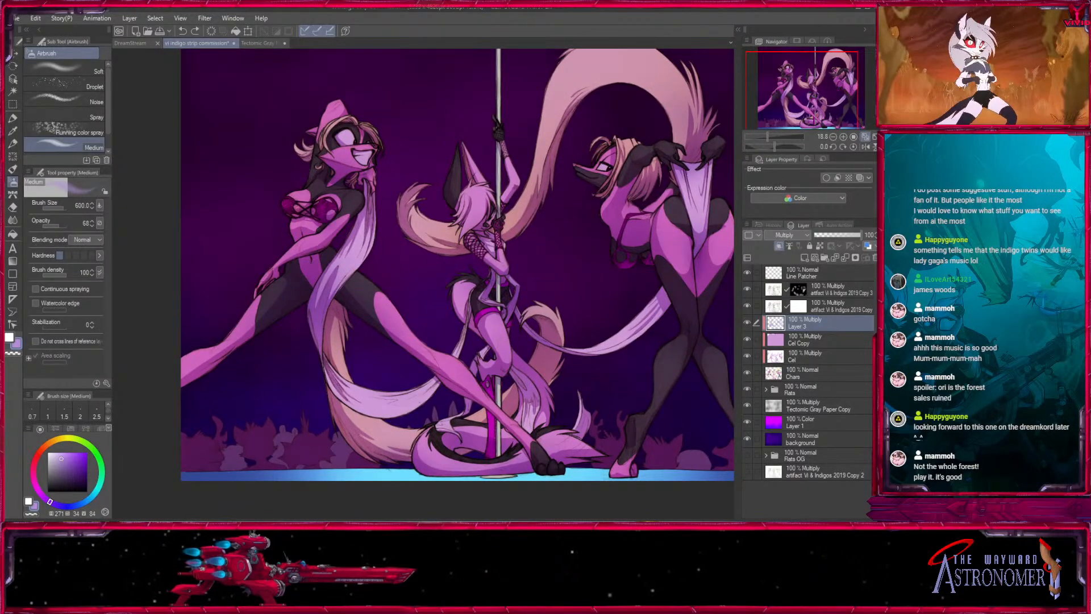
- Duplicate the Chars layer, move the original above Layer 3 and rename it "Cyan Rimlight"
left_click(811, 375)
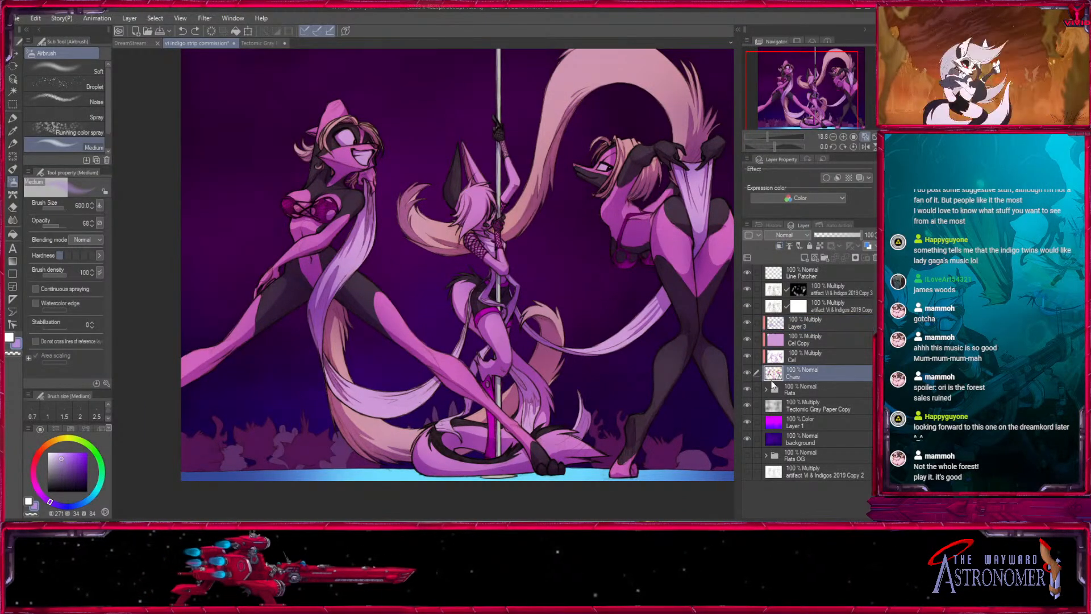
left_click_drag(800, 284, 804, 257)
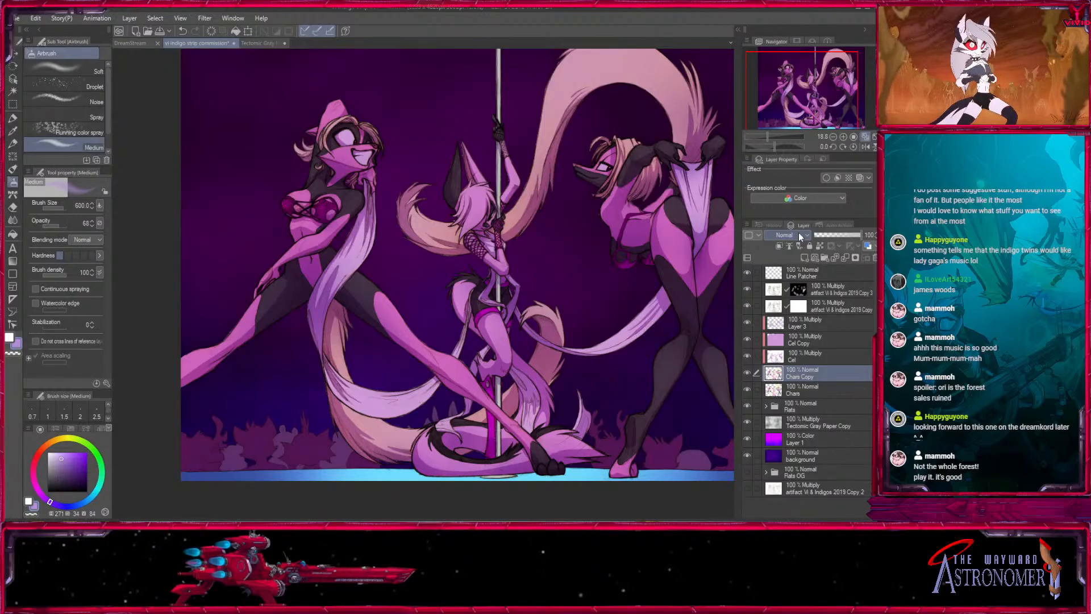
left_click(790, 391)
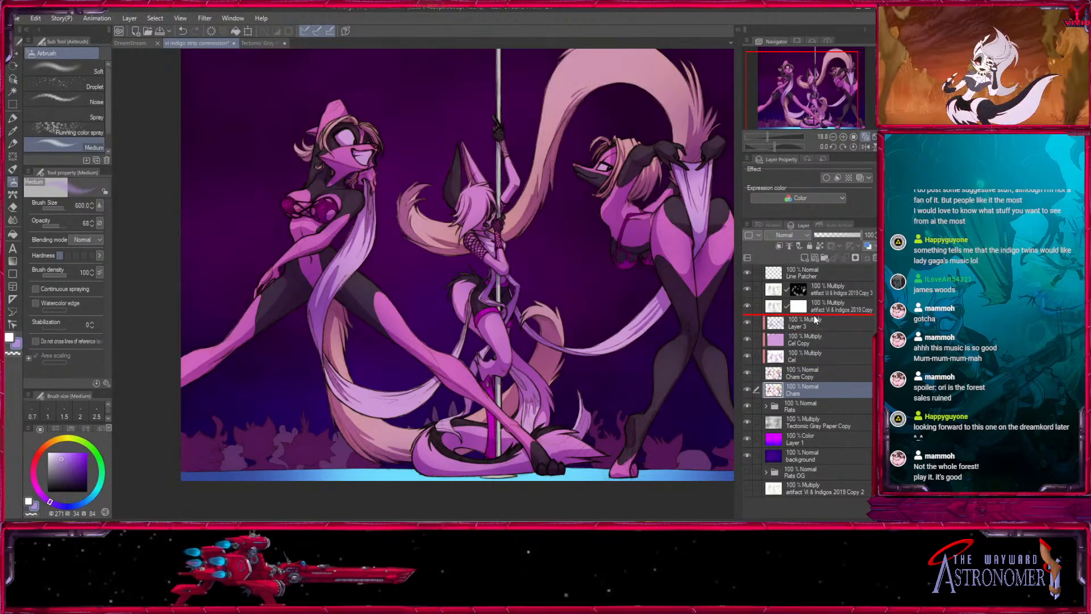
left_click_drag(814, 320, 814, 315)
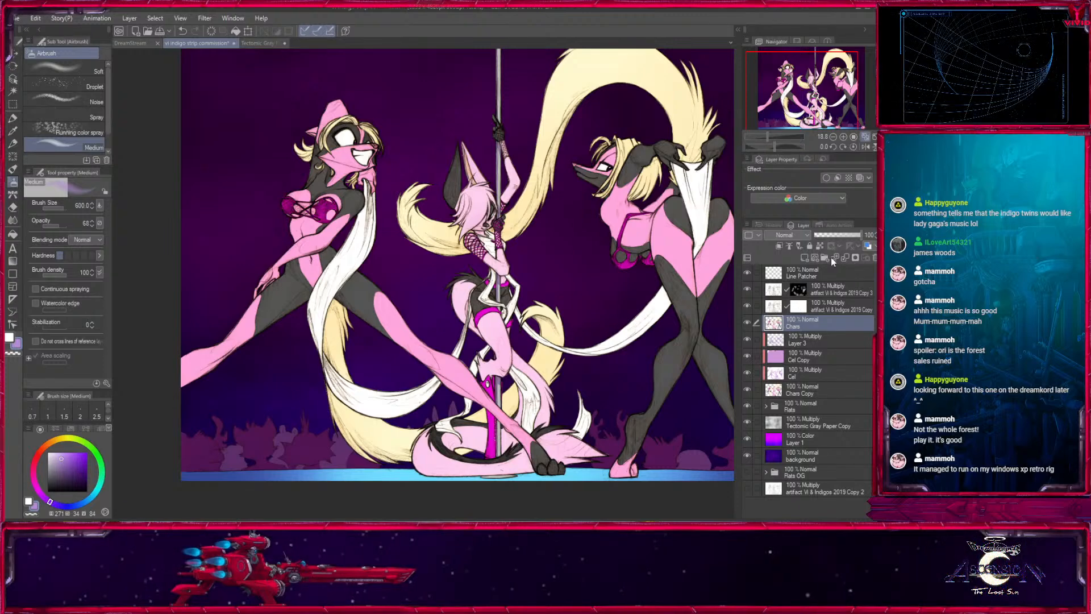
type("Cyan Rimlight")
key("Return")
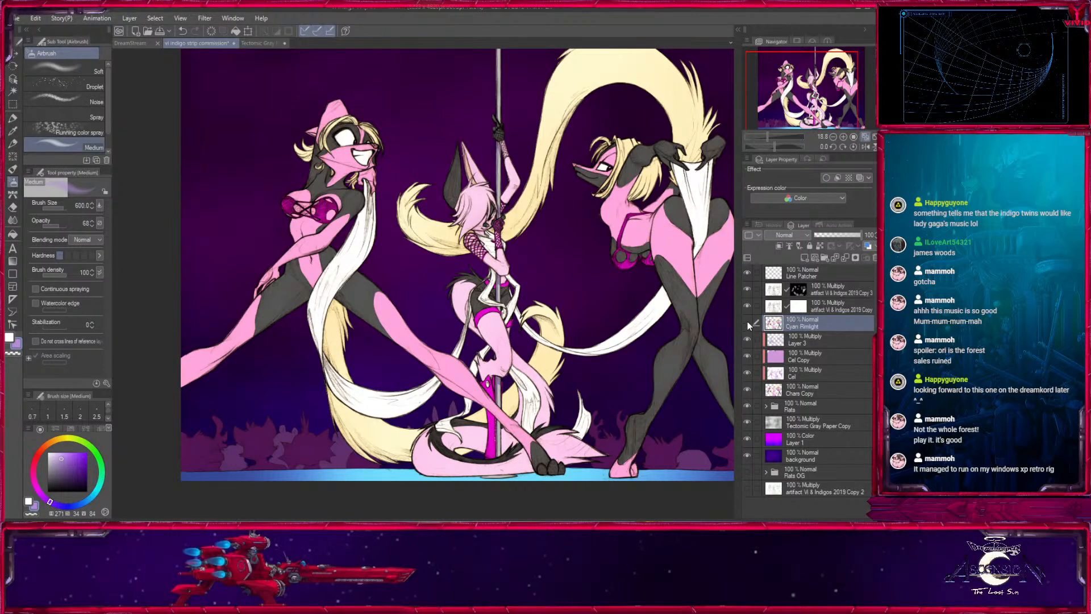
- Hide the Cyan Rimlight layer and save the drawing
left_click(747, 322)
left_click_drag(822, 83, 829, 82)
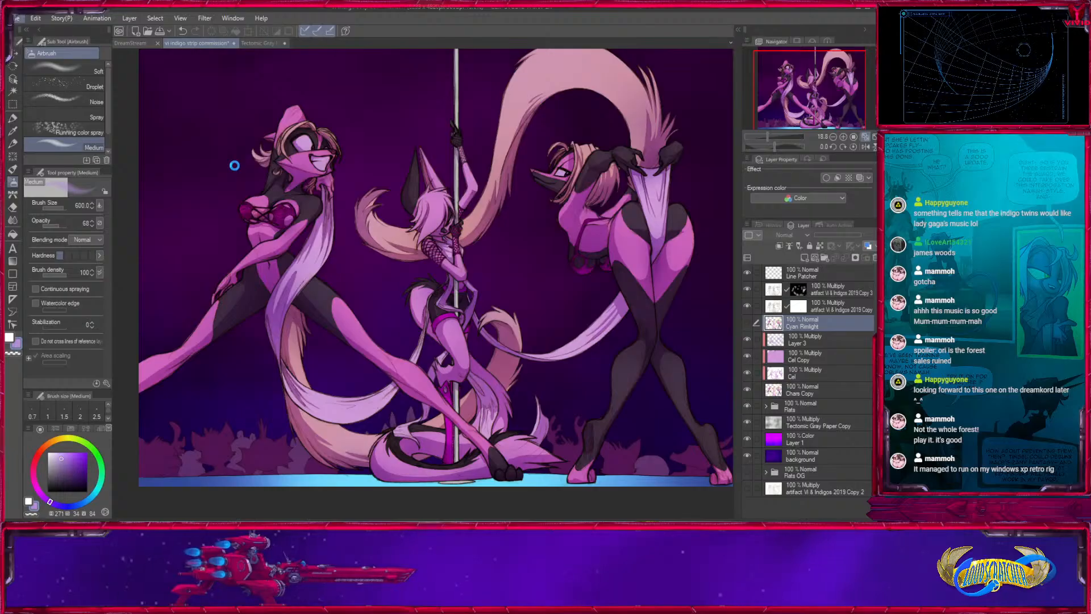
key("ctrl+s")
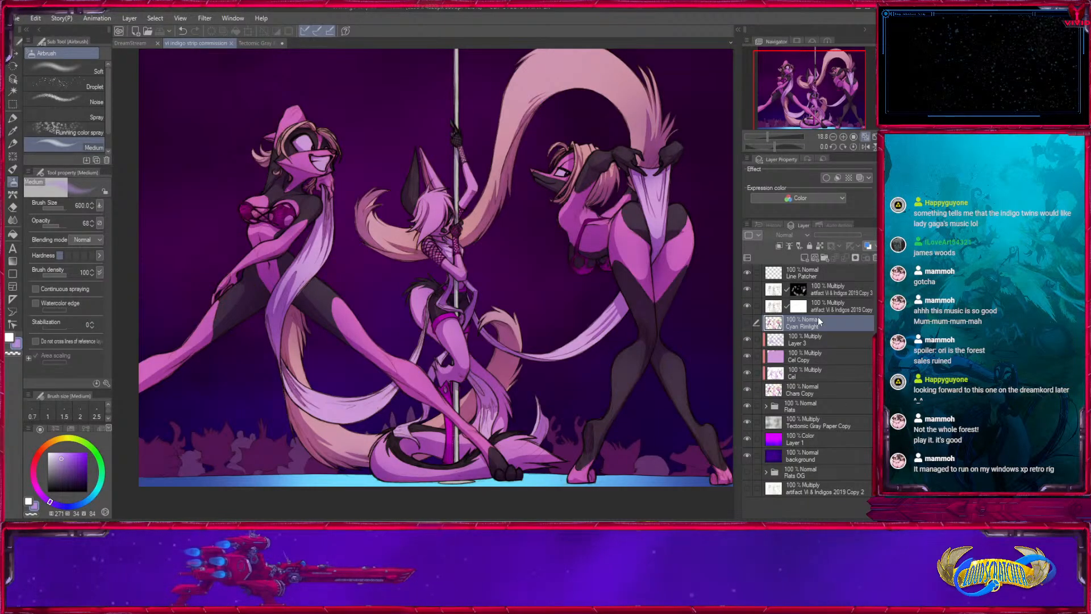
- Create a layer folder named "Cyan Low Rim", then show the Cyan Rimlight layer and move it into the folder
left_click(824, 258)
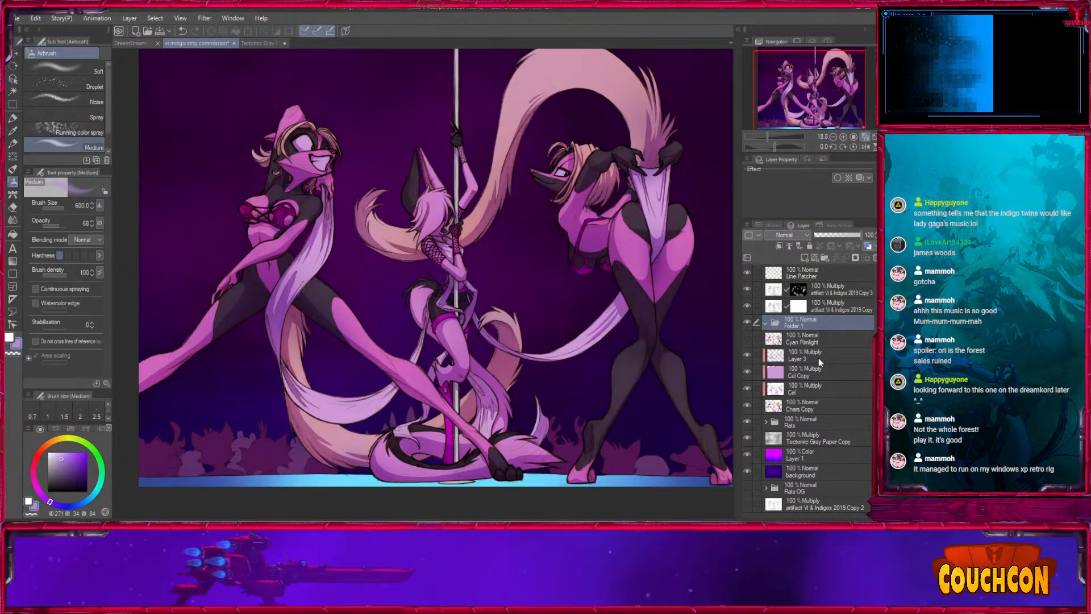
left_click(755, 338)
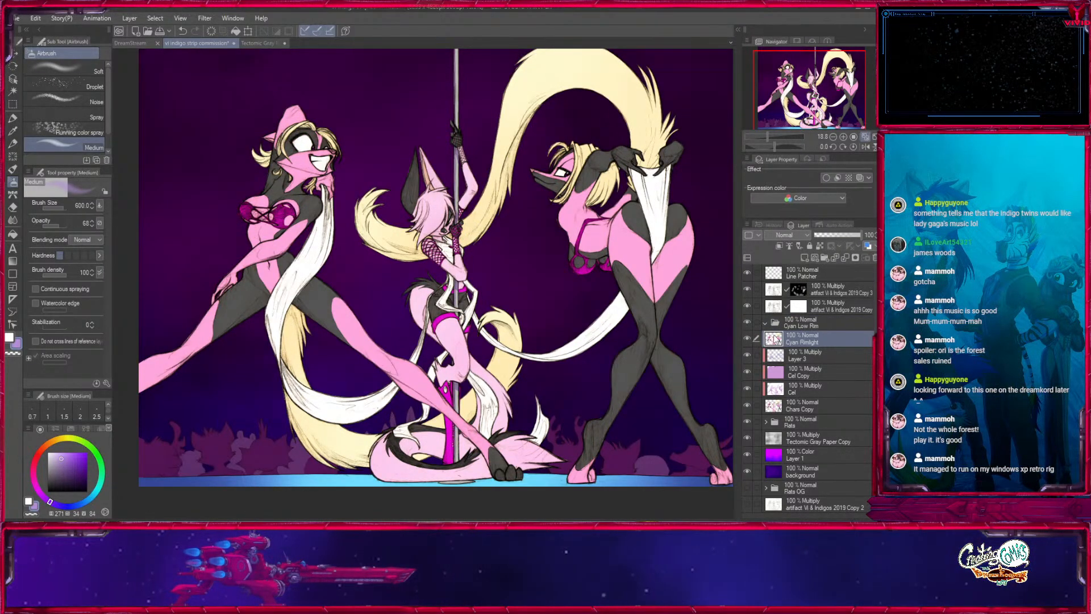
left_click_drag(800, 328, 804, 340)
- Add a new layer above Cyan Rimlight and fill it completely with bright cyan
left_click(805, 258)
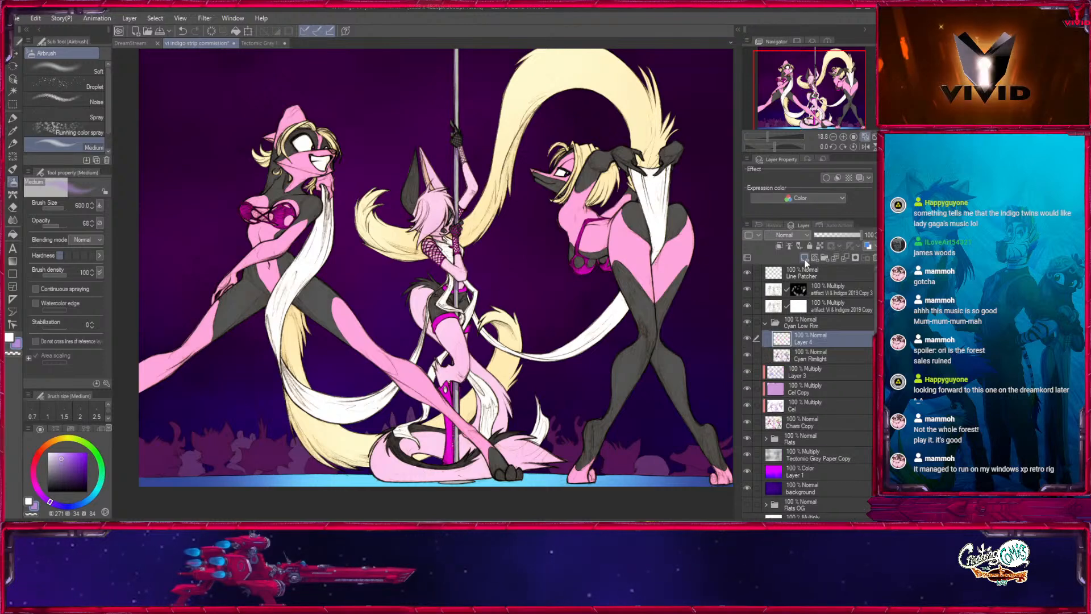
left_click(12, 235)
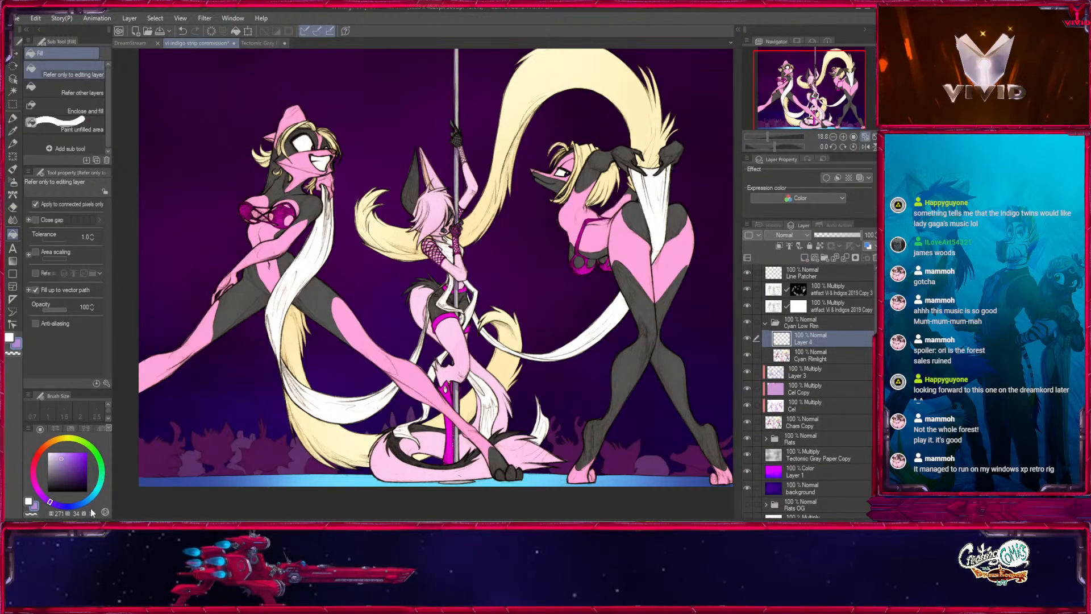
left_click_drag(89, 499, 97, 488)
left_click_drag(82, 459, 106, 429)
left_click(416, 308)
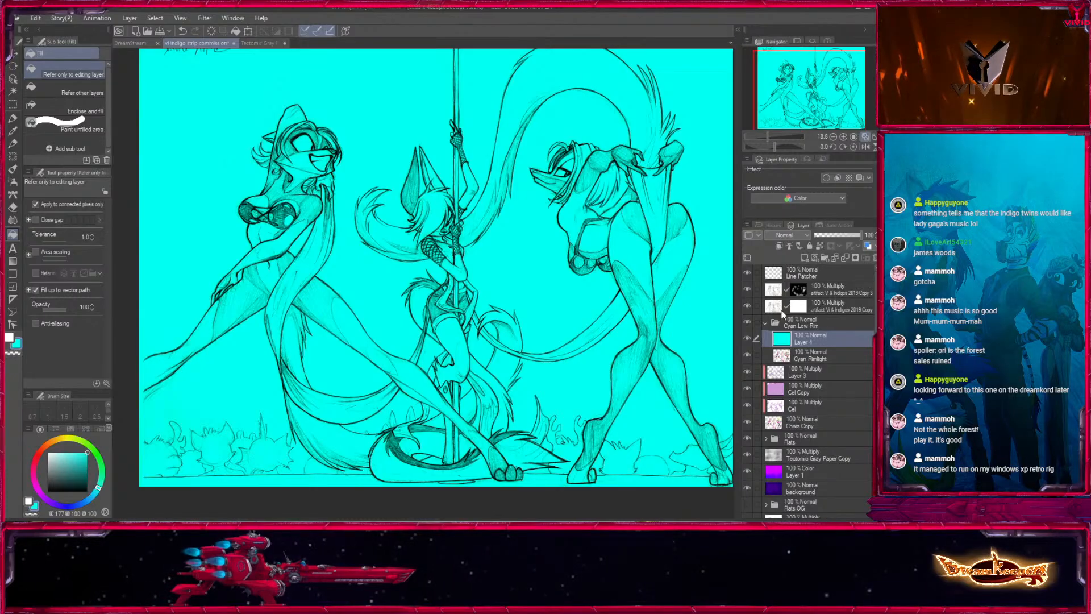
- Clip the cyan layer to Cyan Rimlight, try the Screen and Color blending modes, and settle on Overlay
left_click(782, 312)
left_click(779, 246)
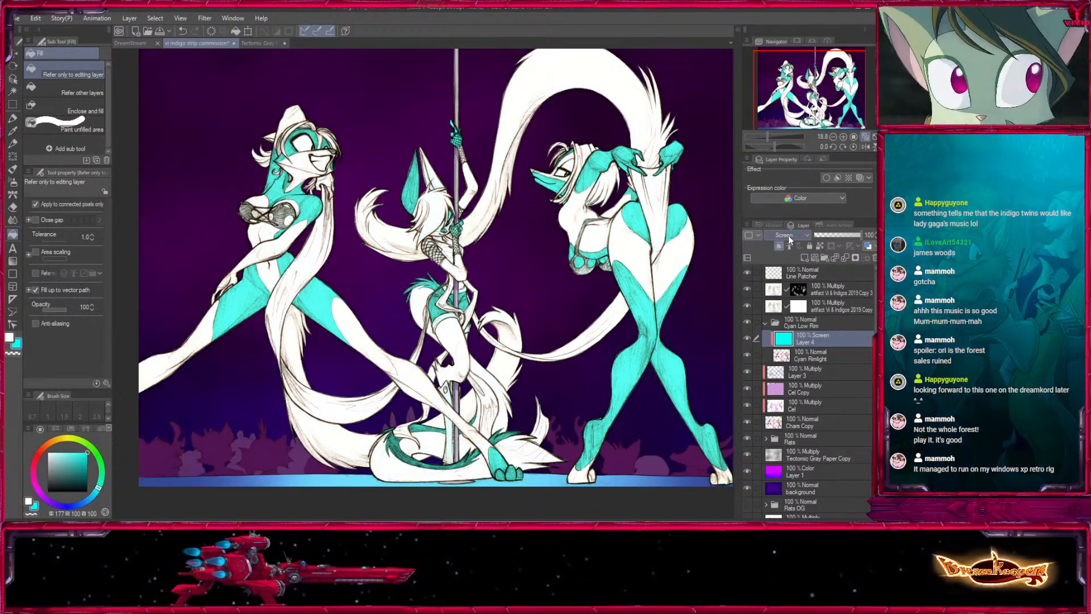
left_click(779, 494)
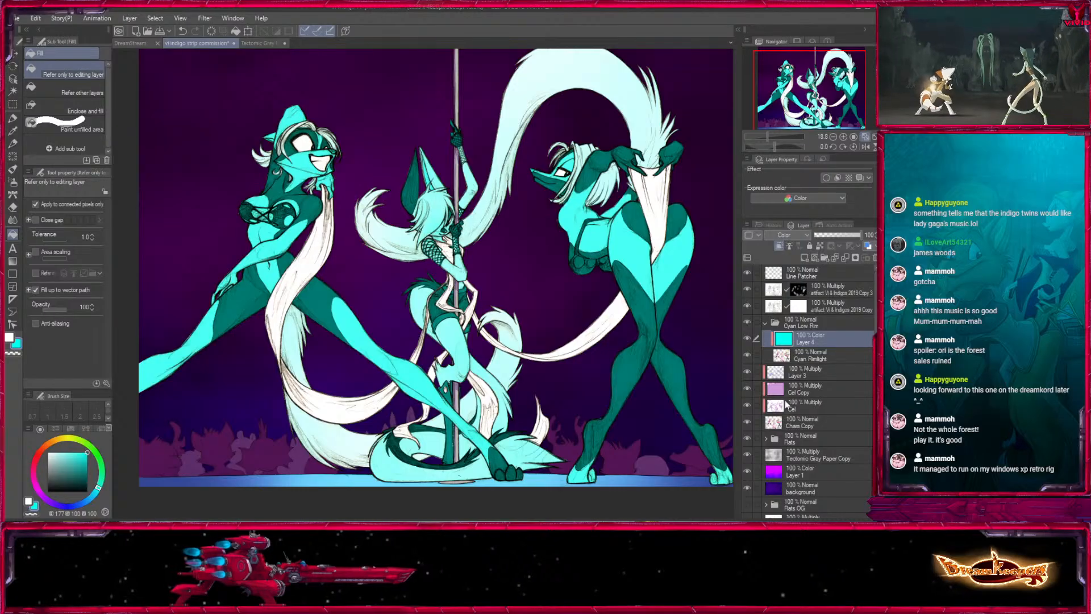
left_click(806, 355)
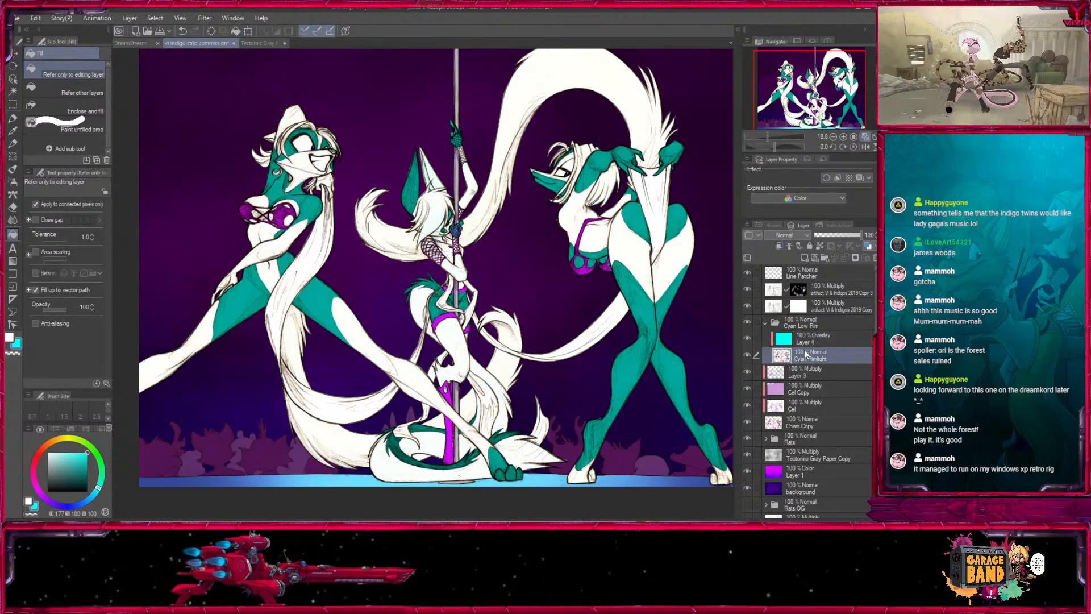
- Compare the picture with the Cyan Low Rim folder hidden and shown, and select that folder
left_click(747, 322)
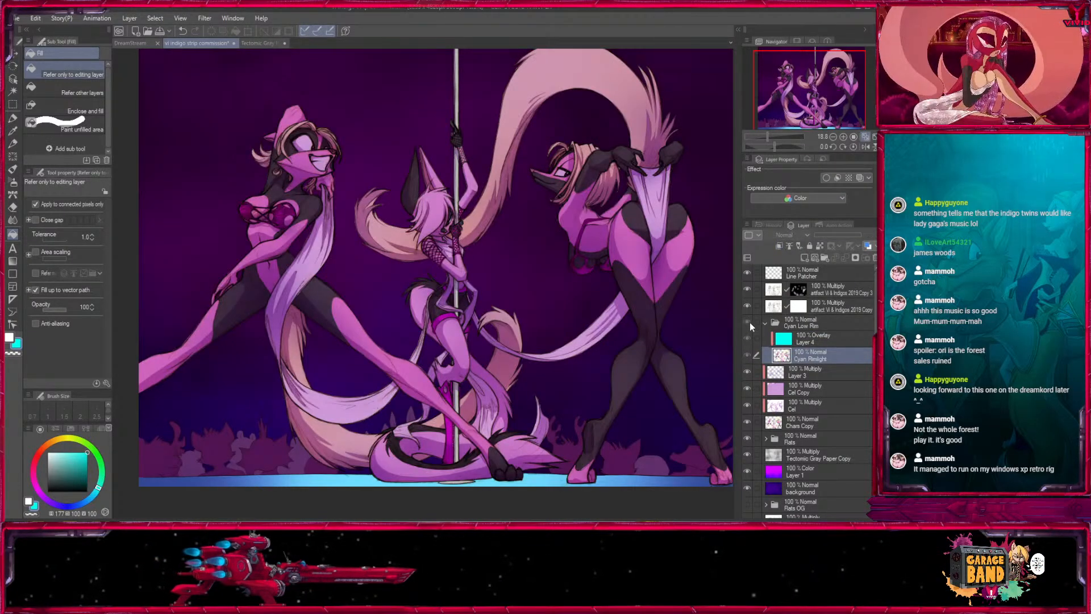
left_click(747, 322)
left_click(809, 320)
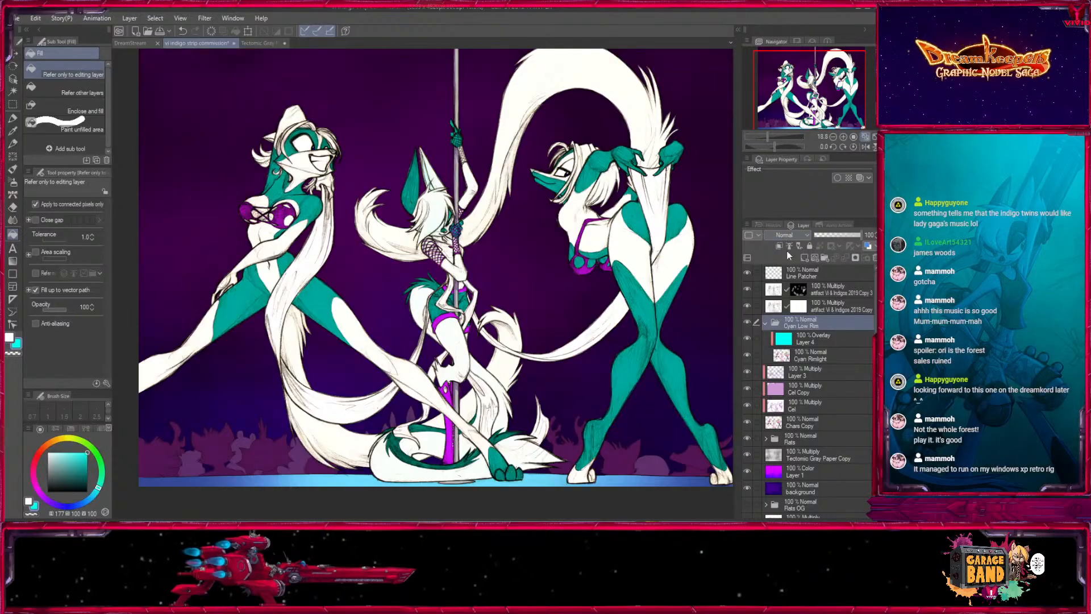
- Set the Cyan Low Rim folder to Screen blending and the cyan Layer 4 inside it to Normal
left_click(776, 317)
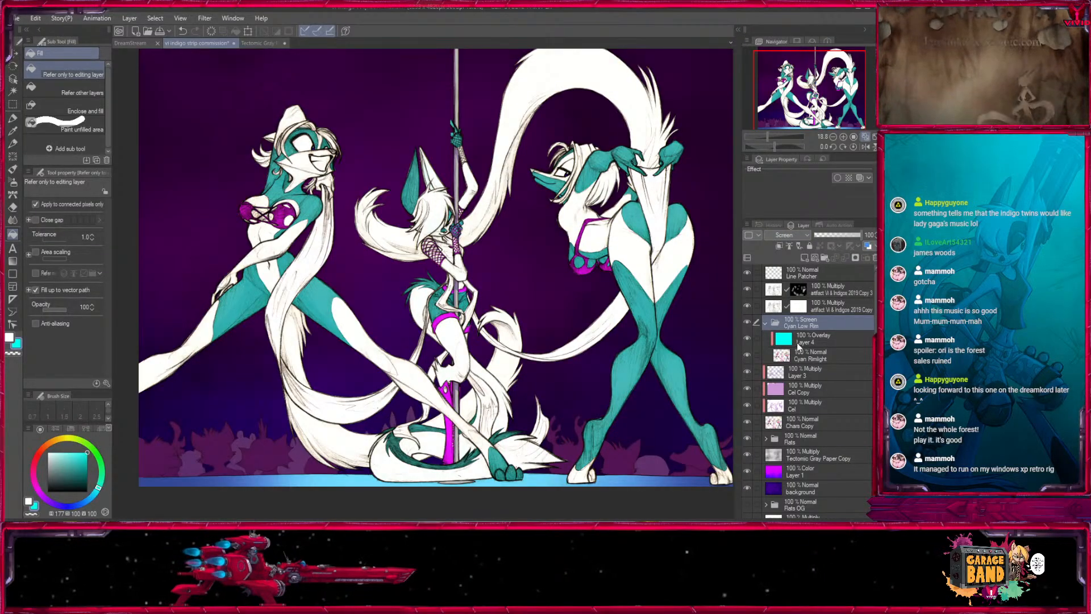
left_click(791, 339)
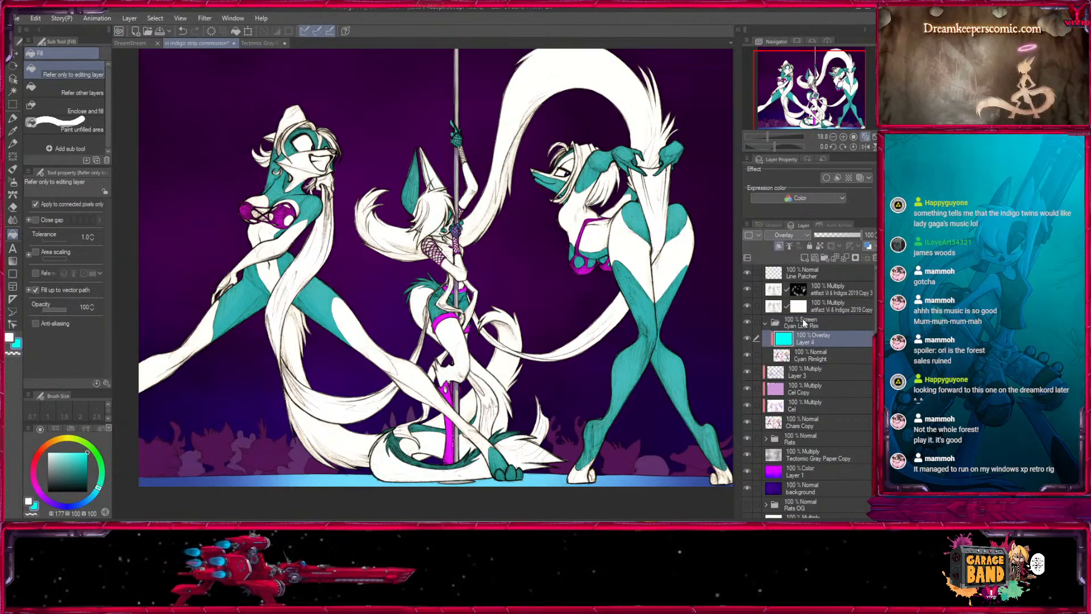
left_click(795, 234)
left_click(781, 247)
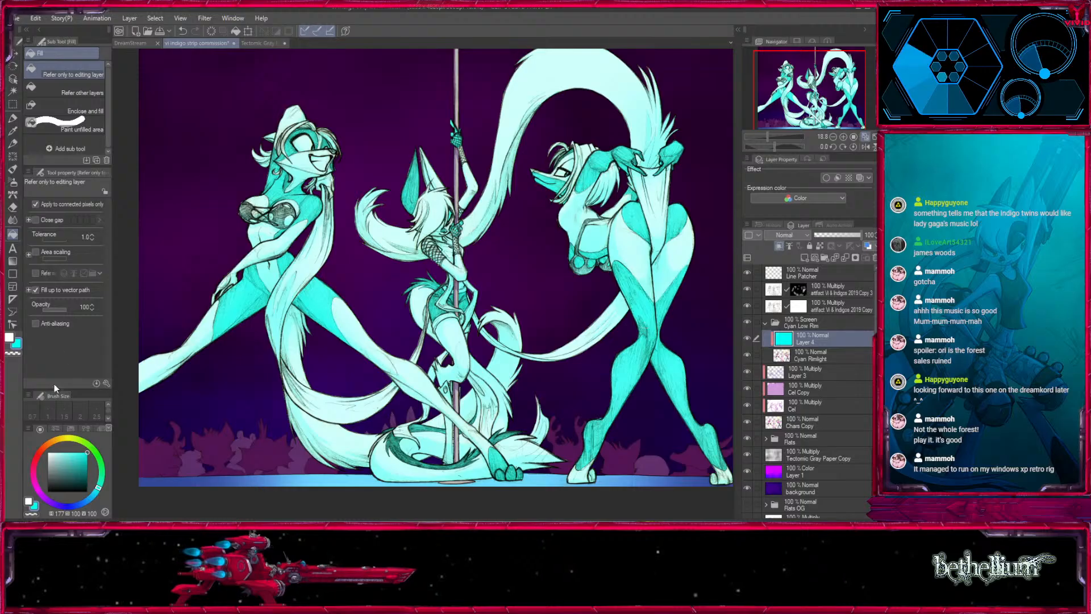
- Refill Layer 4 with a slightly bluer cyan and compare the picture with Cyan Rimlight hidden and shown
left_click_drag(95, 500, 94, 490)
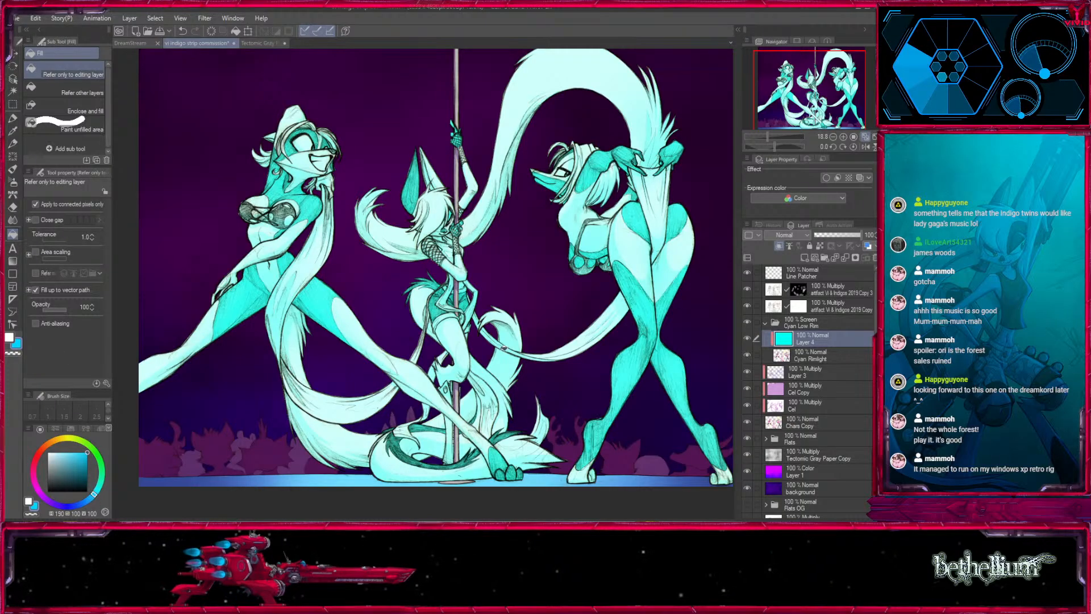
left_click(543, 331)
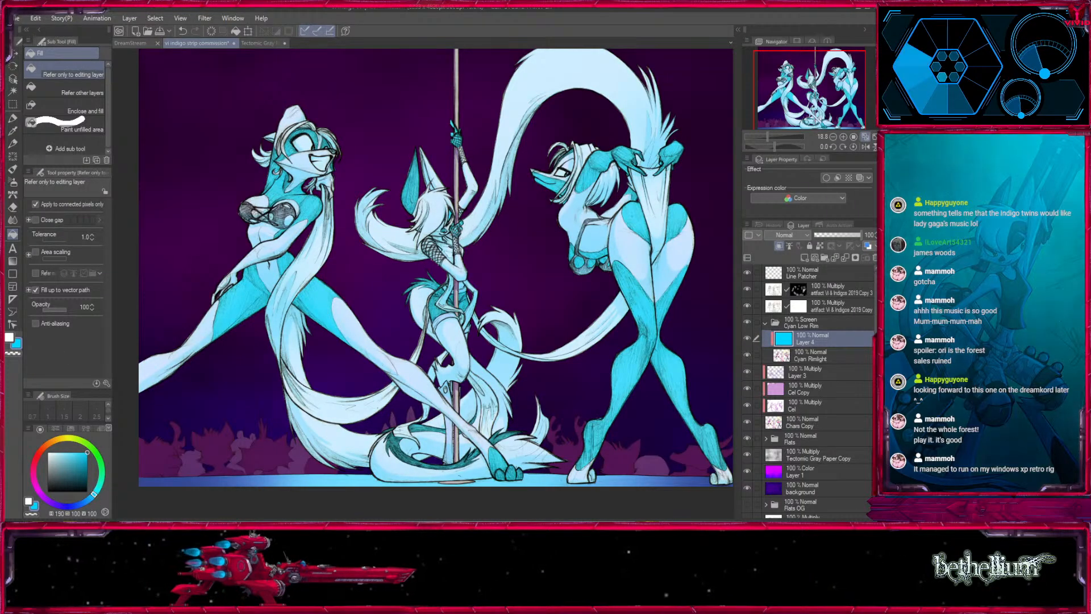
left_click(748, 355)
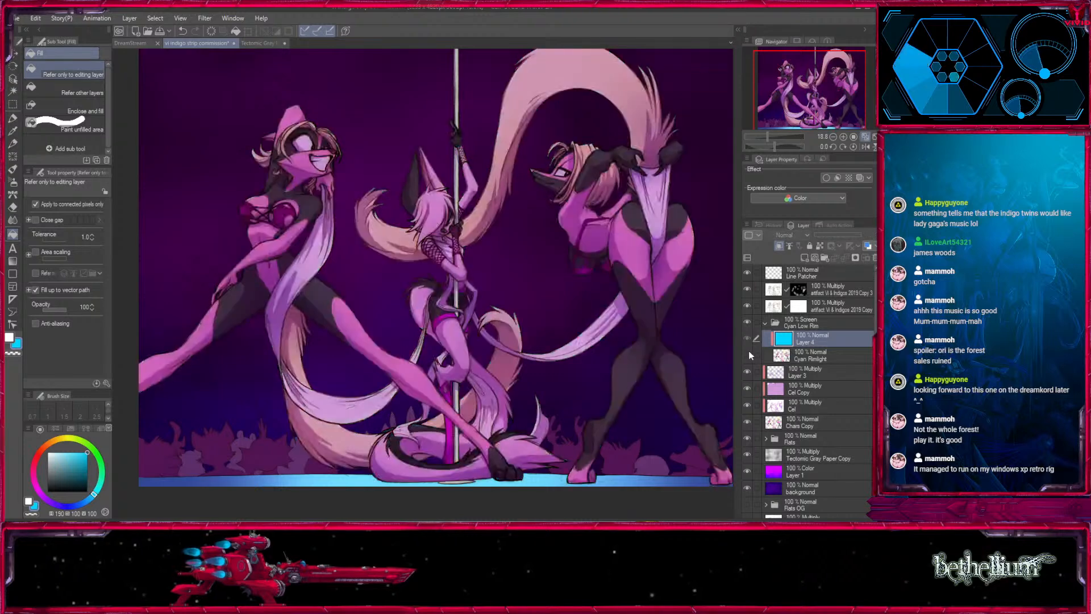
left_click(755, 354)
left_click(757, 355)
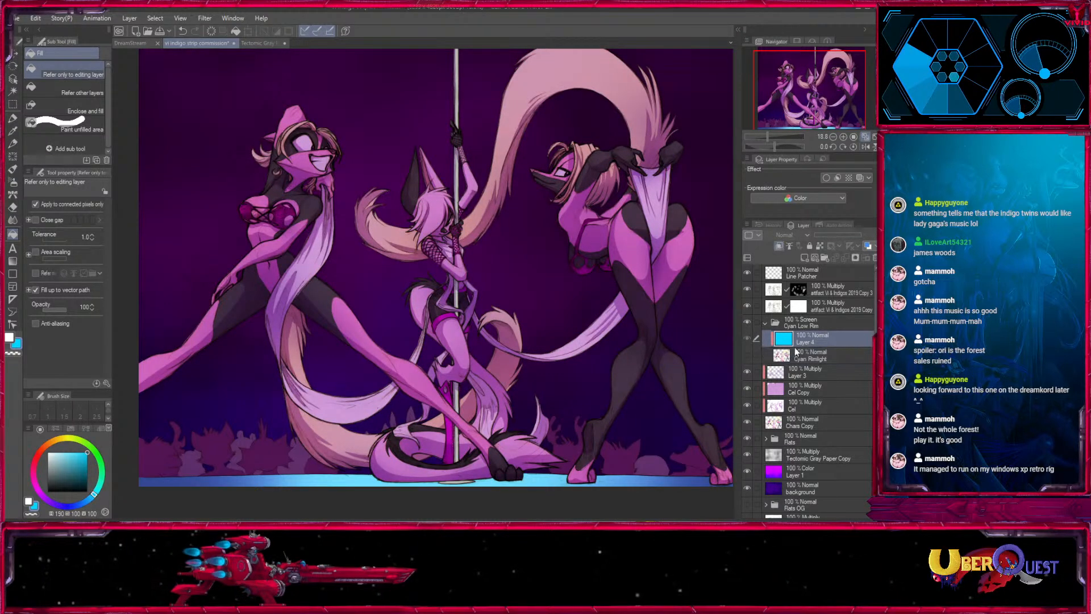
left_click(794, 352)
left_click(747, 355)
- Collapse the Cyan Low Rim folder and move it above Line Patcher, at the top of the layer stack
left_click(764, 322)
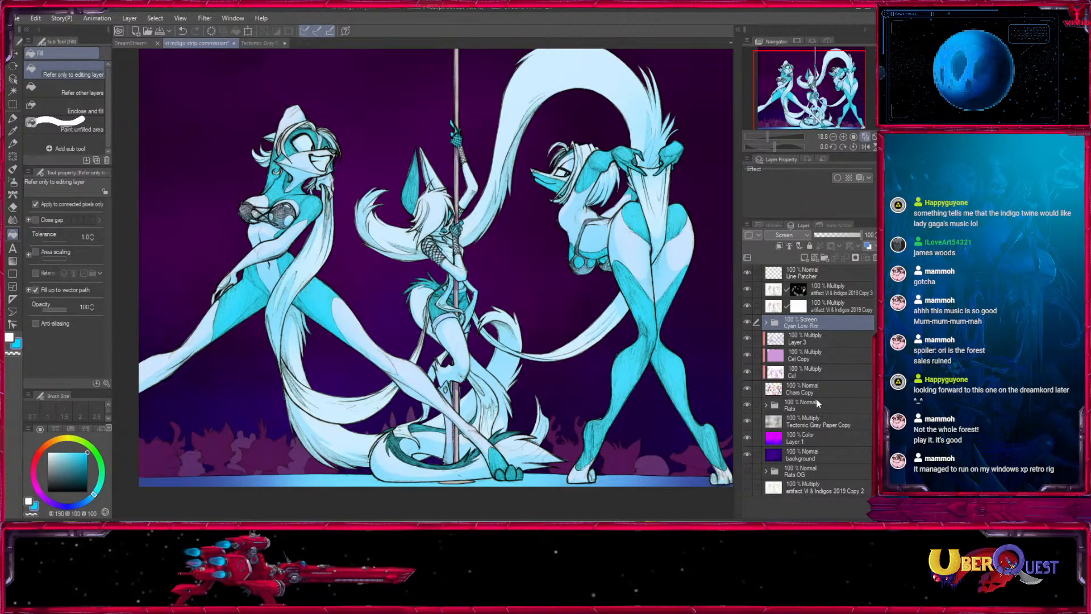
left_click(776, 323)
left_click(765, 323)
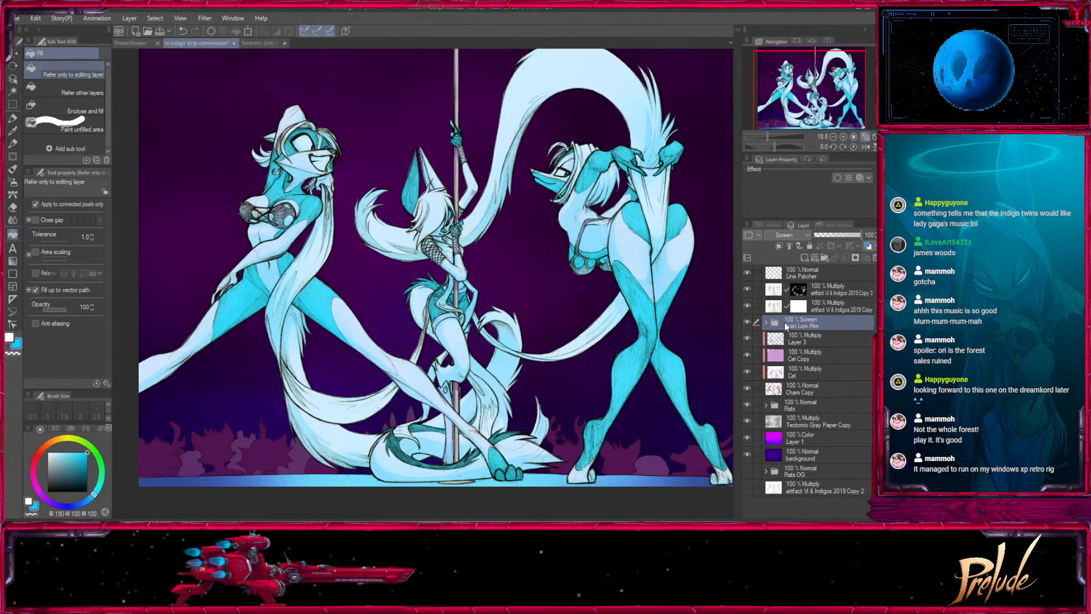
left_click_drag(802, 304, 796, 288)
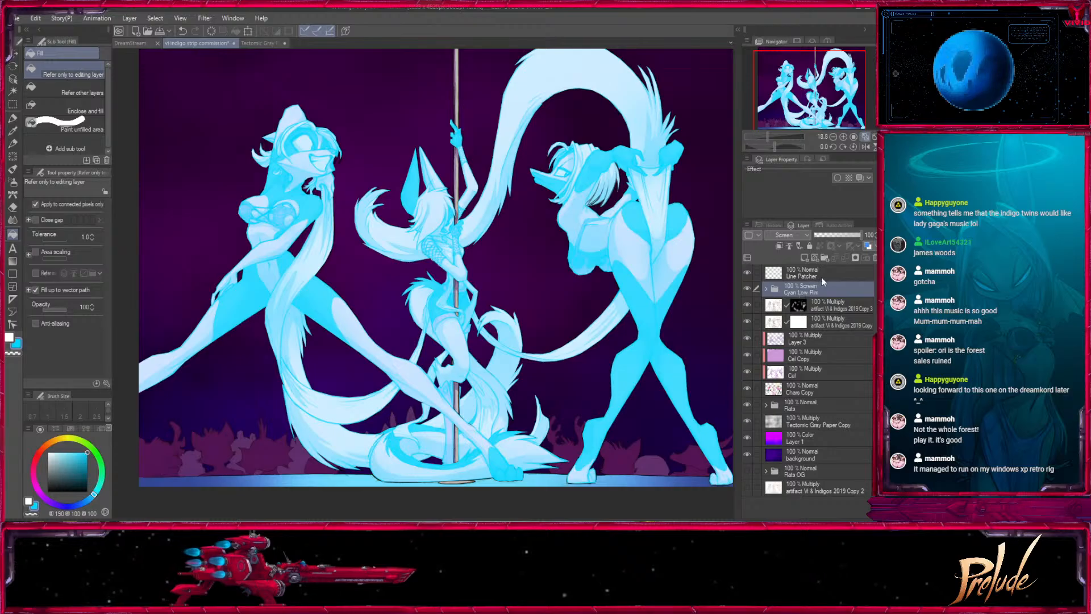
left_click(787, 307)
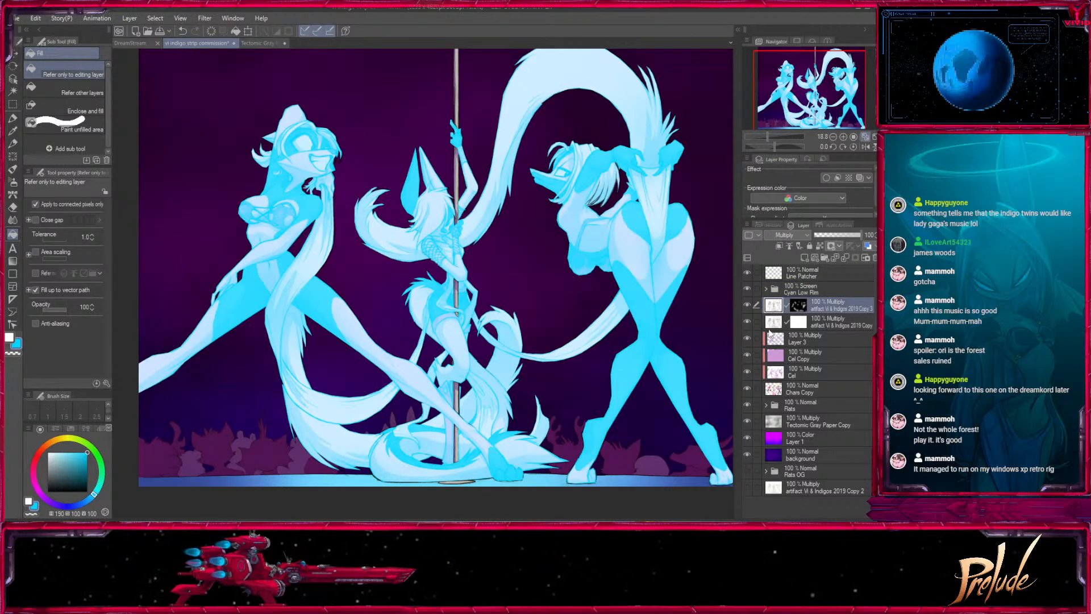
left_click_drag(792, 290, 793, 269)
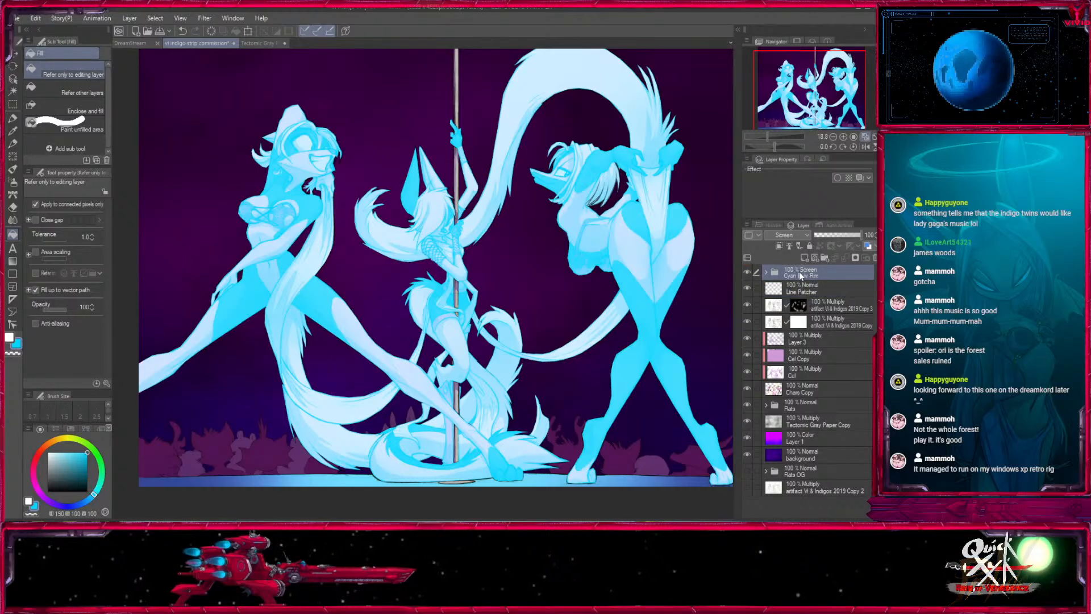
- Duplicate Line Patcher and the two Multiply line-art layers, and move the copies into Cyan Low Rim between Layer 4 and Cyan Rimlight
left_click(778, 291)
left_click(765, 271)
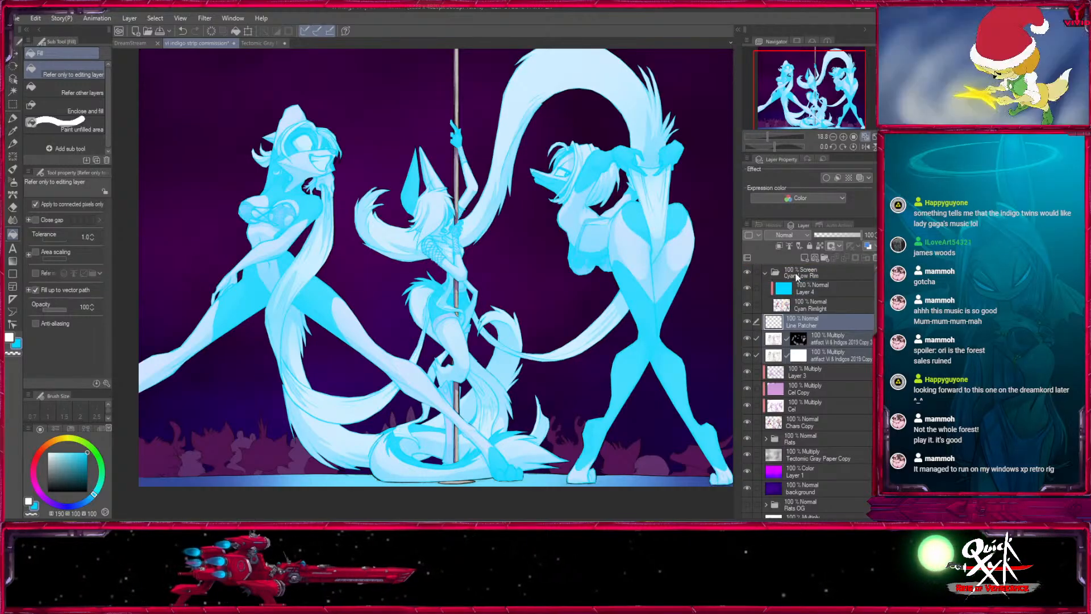
left_click_drag(778, 323, 805, 259)
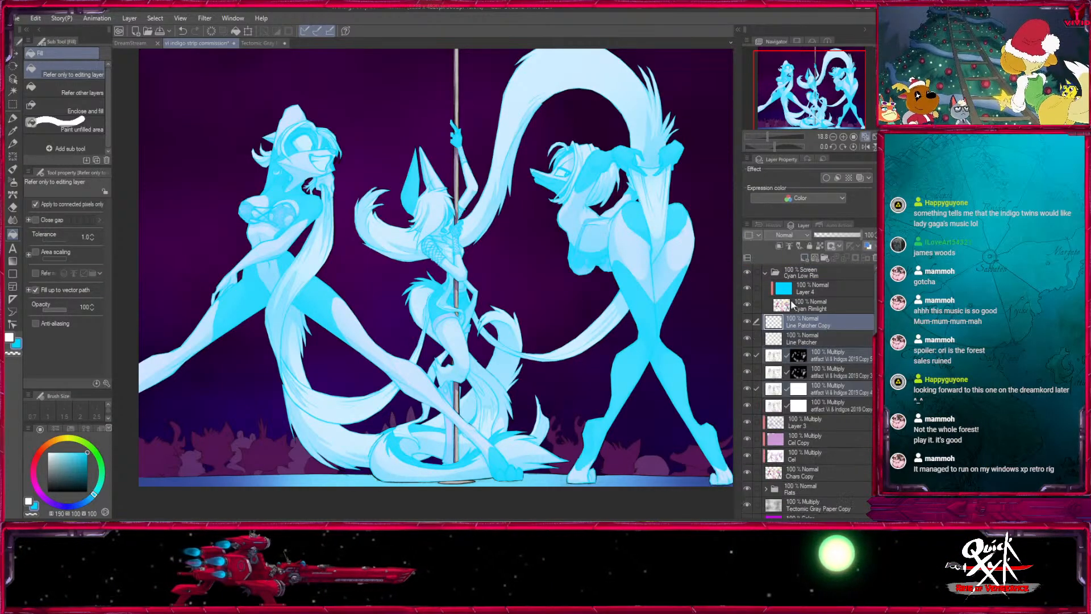
left_click_drag(771, 324, 802, 297)
- Unclip Layer 4 from the layer below and hide it together with the three copied line layers
left_click(814, 288)
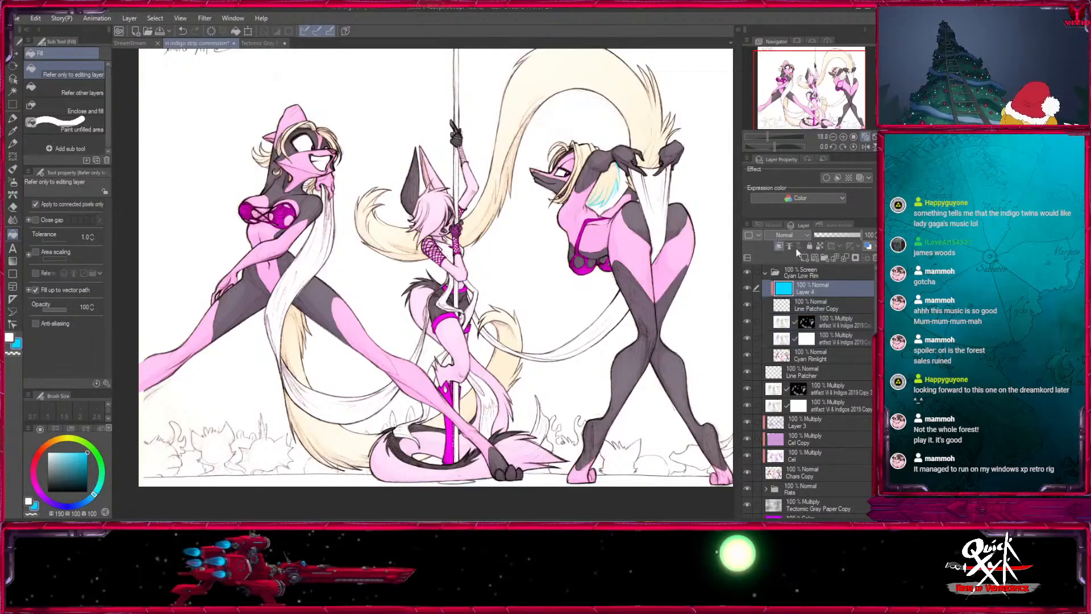
left_click(780, 246)
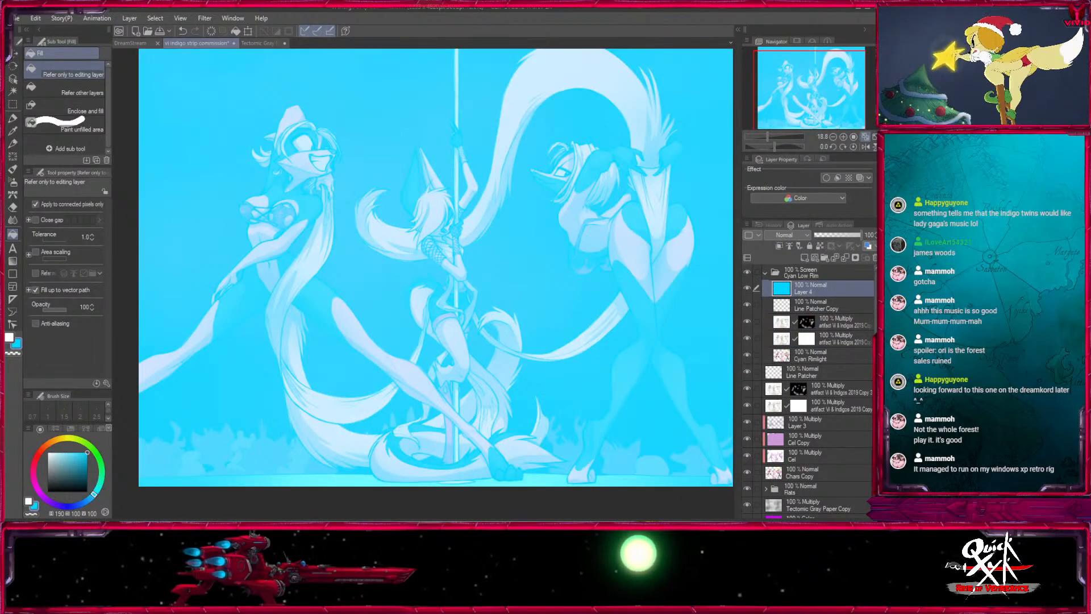
left_click_drag(747, 288, 747, 337)
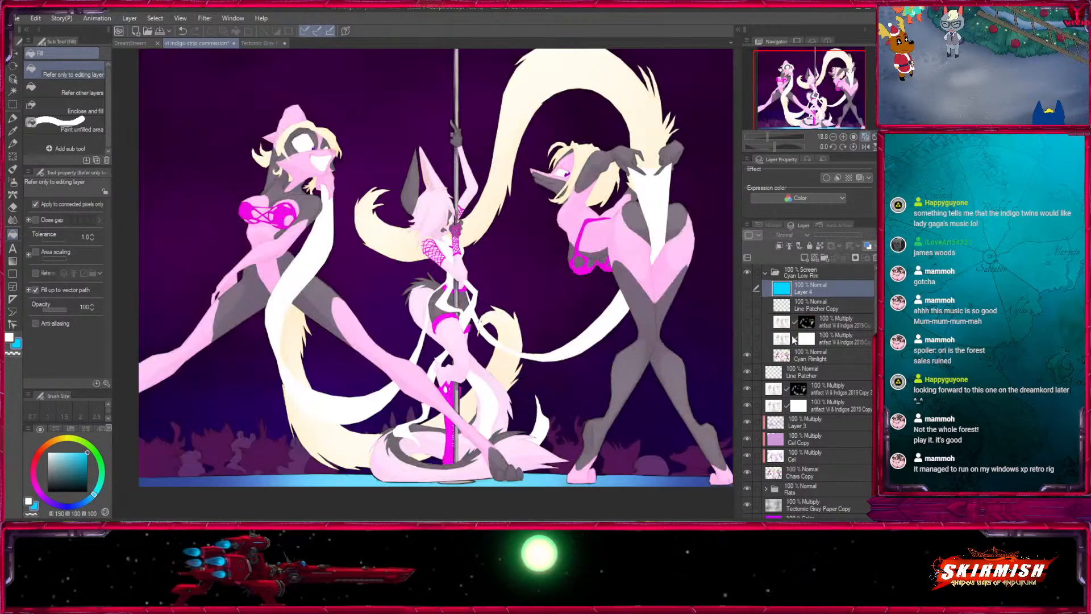
- Show the two copied Multiply line-art layers in turn and convert their white areas to transparency
left_click(748, 337)
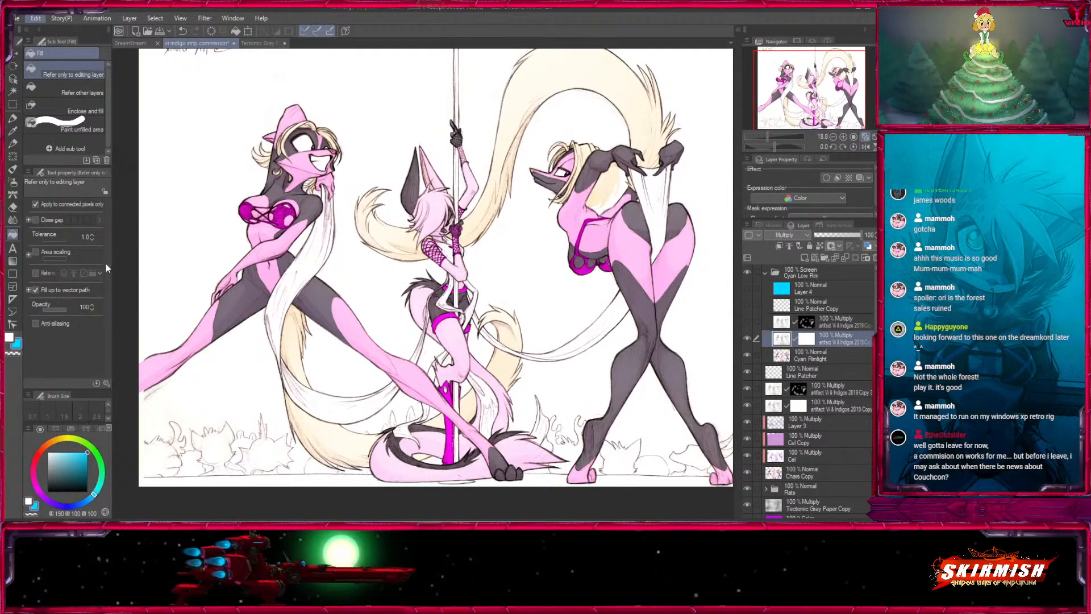
left_click(747, 322)
left_click(778, 323)
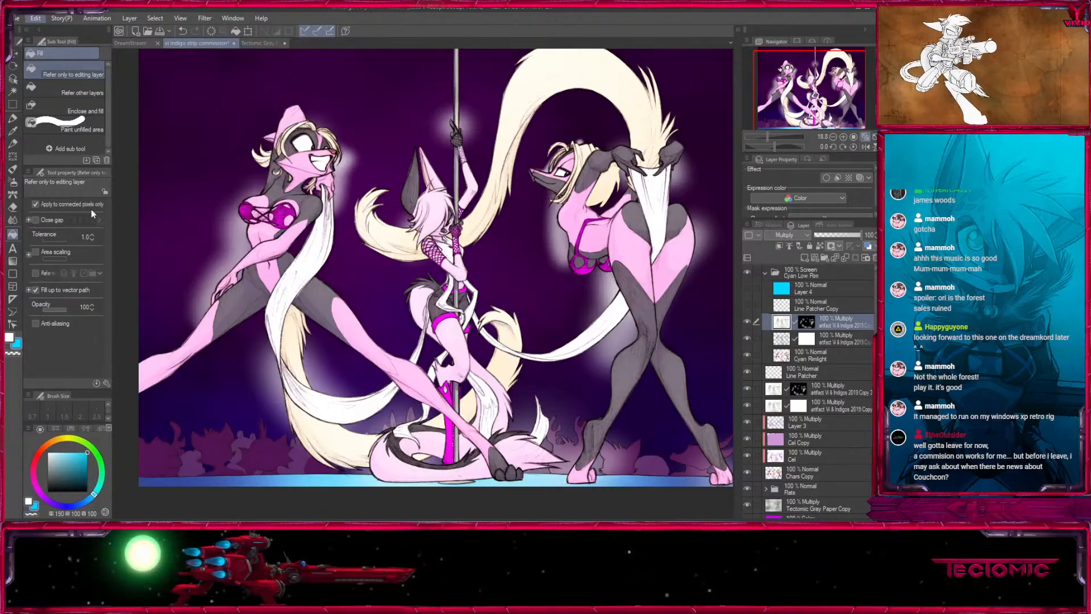
left_click(120, 235)
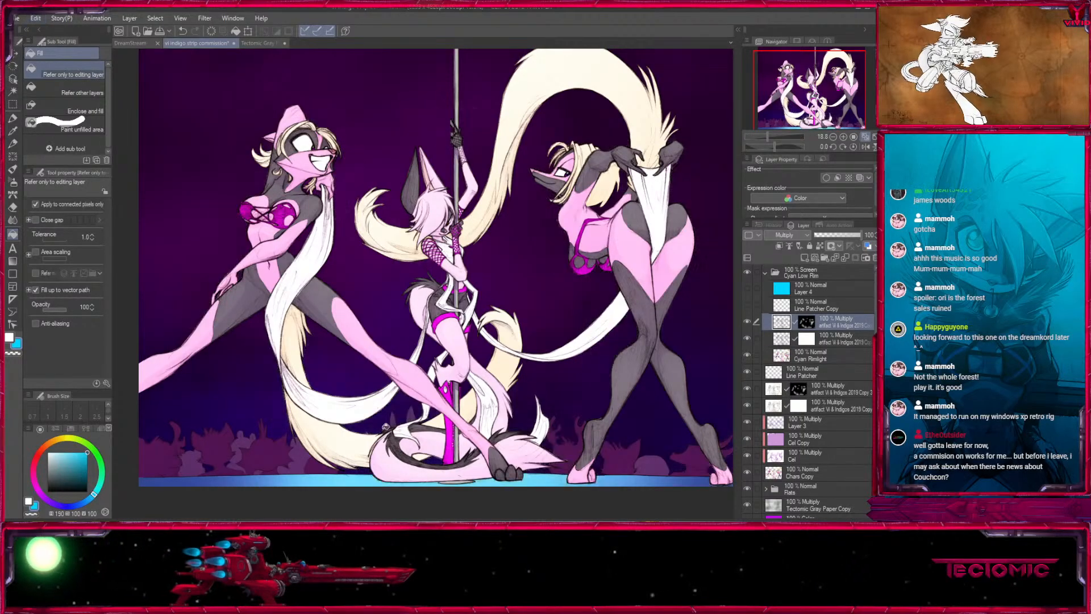
- Show Line Patcher Copy, merge it with the two copied line-art layers, and rename the merged layer "Lines Punched"
left_click(752, 305)
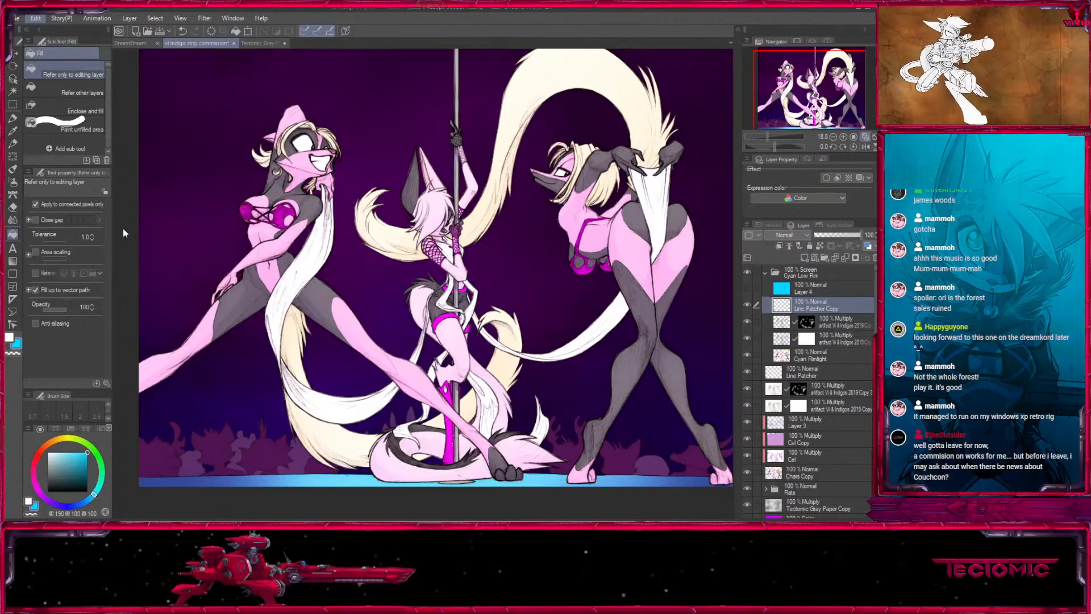
left_click(810, 305, "shift")
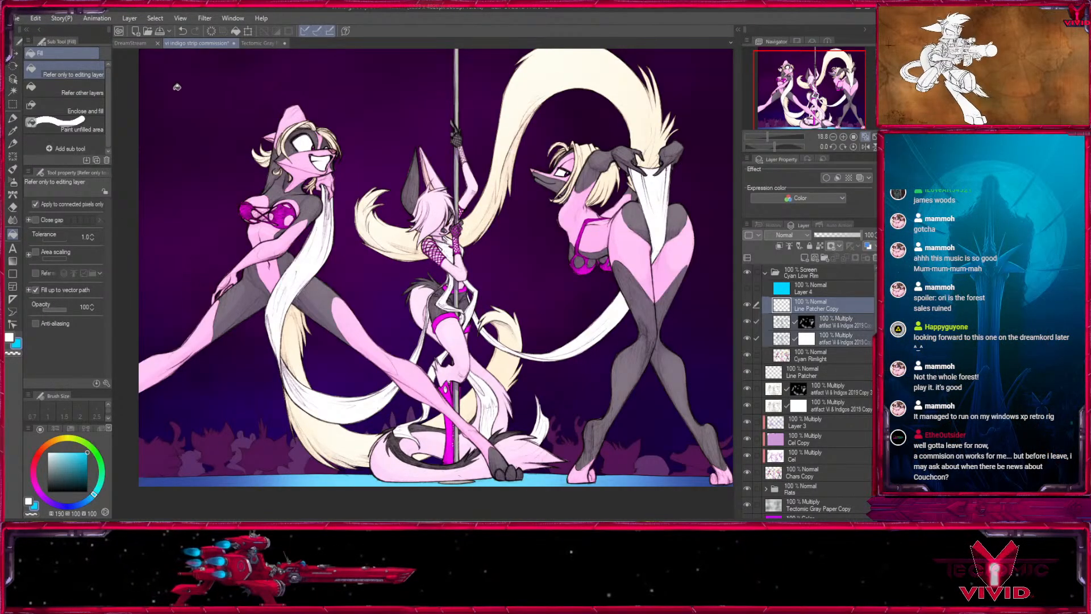
left_click(195, 257)
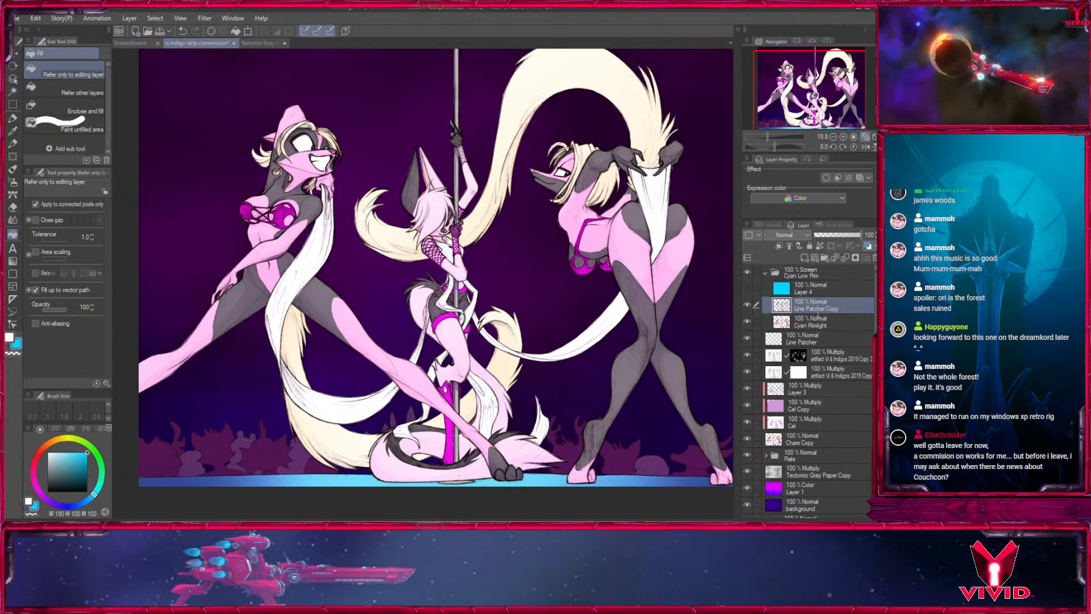
type("Lines Punched")
key("Return")
- Show the cyan Layer 4 again and select it for editing
left_click(747, 288)
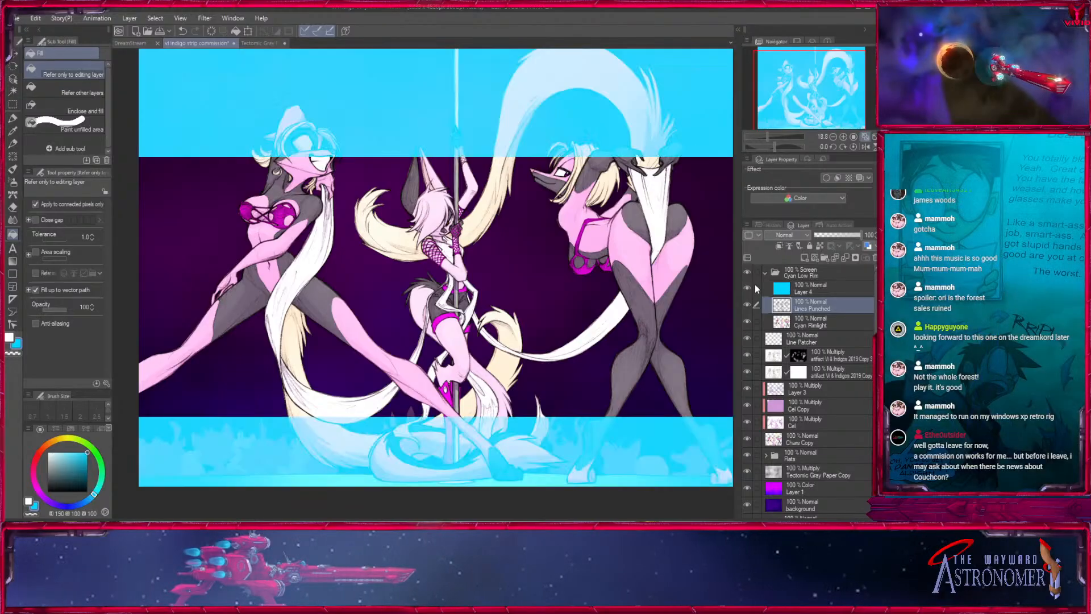
left_click(808, 287)
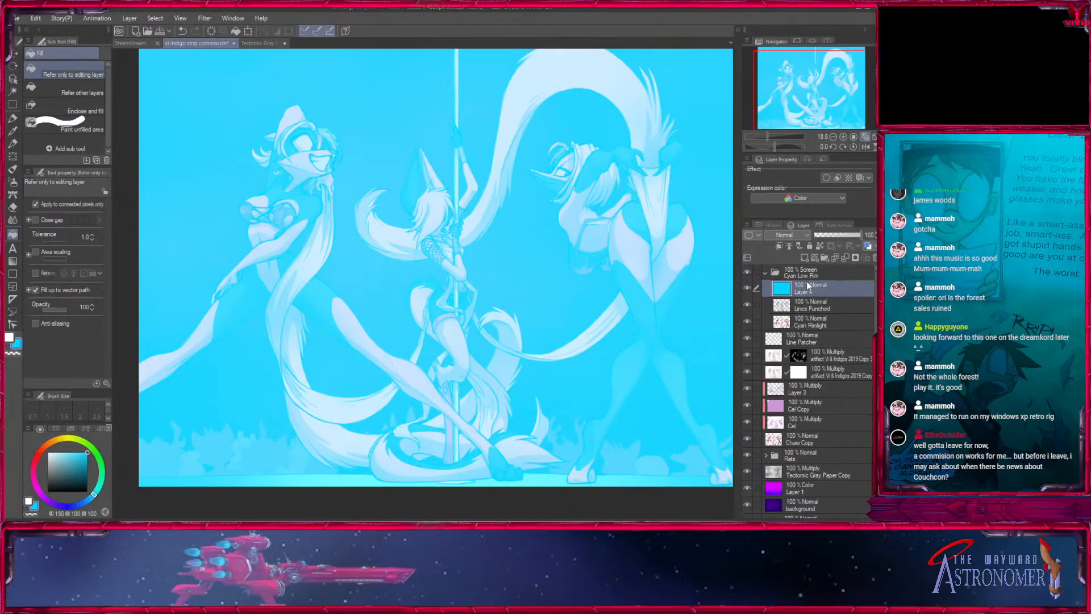
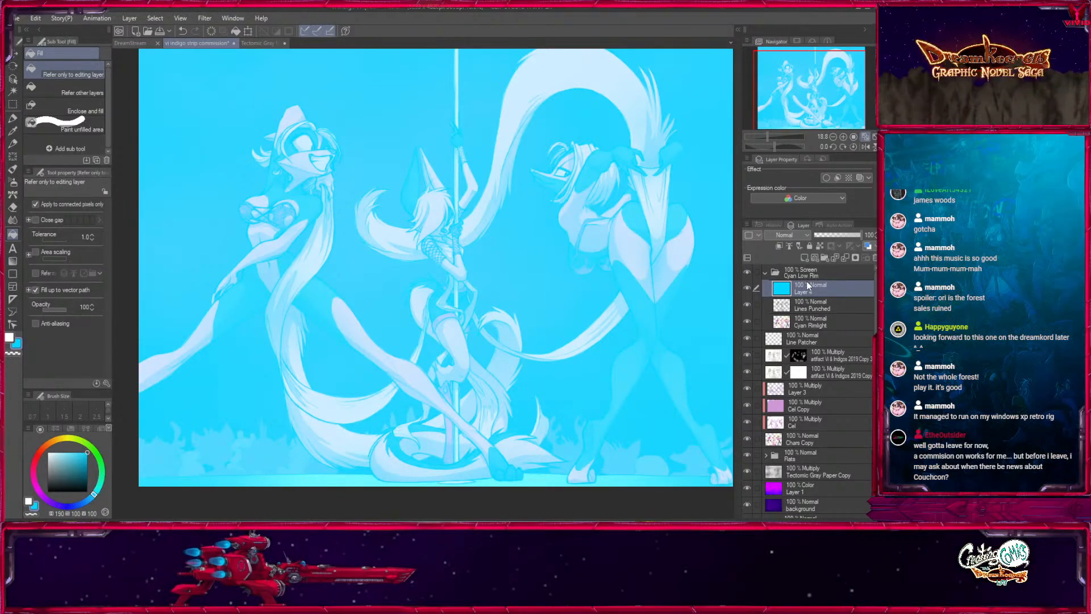
- Duplicate the Lines Punched and Cyan Rimlight layers inside the Cyan Low Rim folder
mouse_move(747, 289)
left_mouse_down()
mouse_move(748, 318)
mouse_move(748, 289)
left_mouse_up()
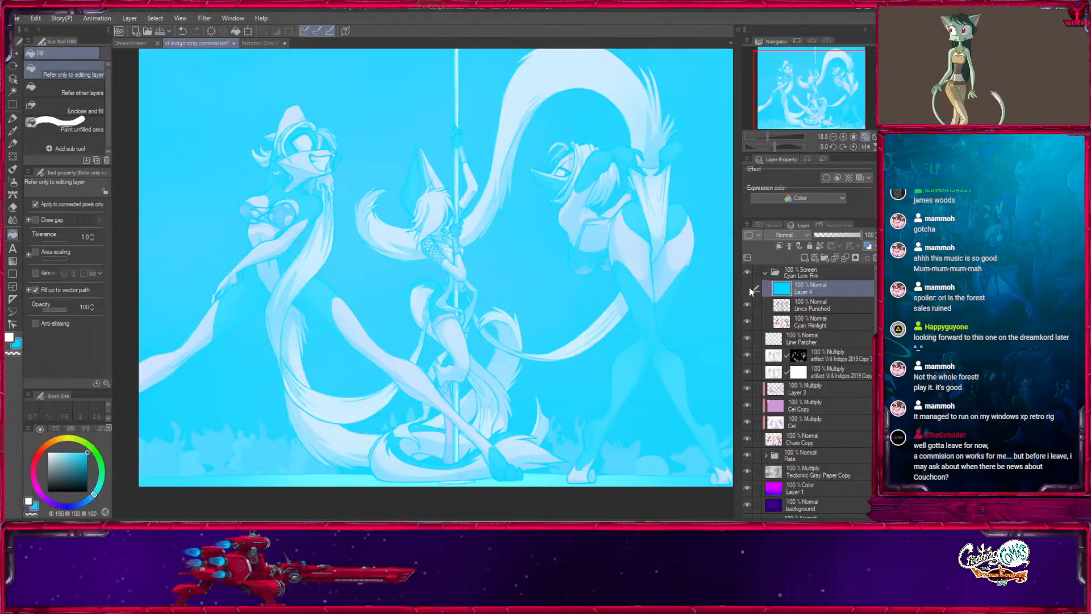
left_click(747, 287)
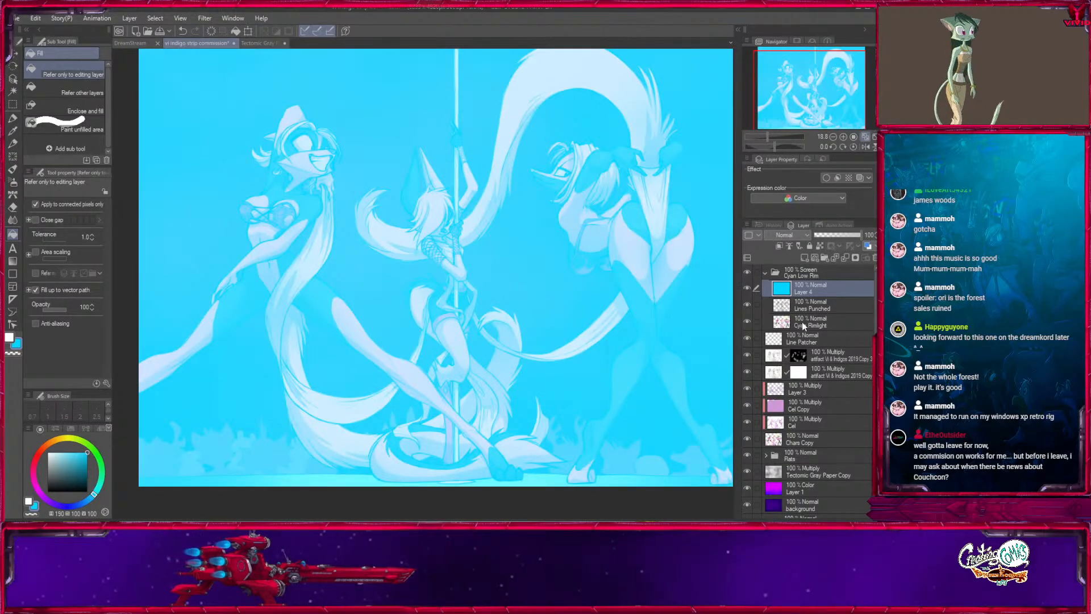
left_click(802, 321)
left_click(803, 305)
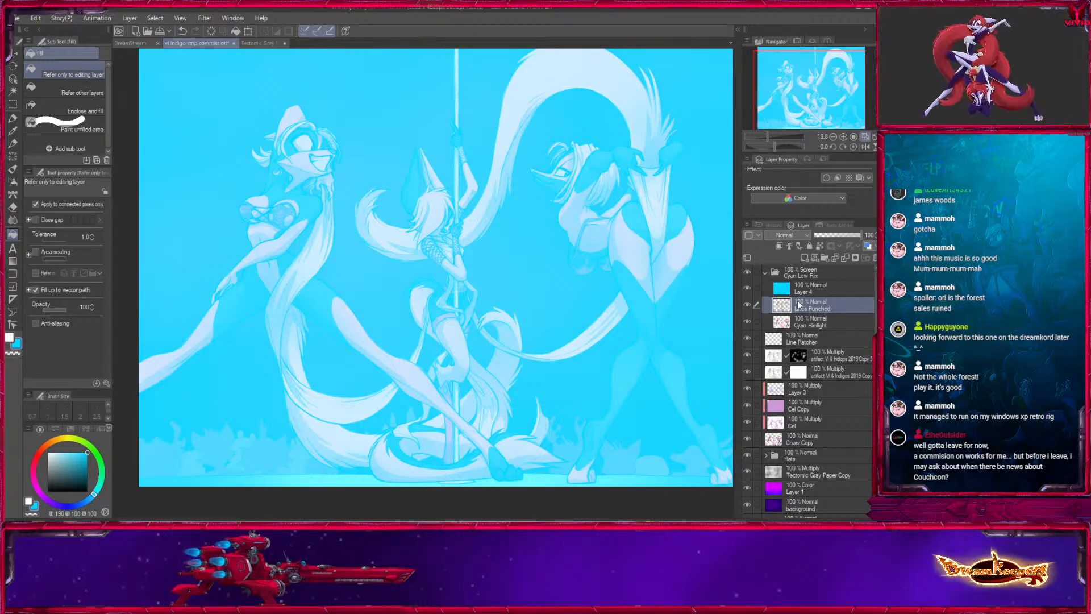
left_click(787, 322)
left_click(786, 307, "shift")
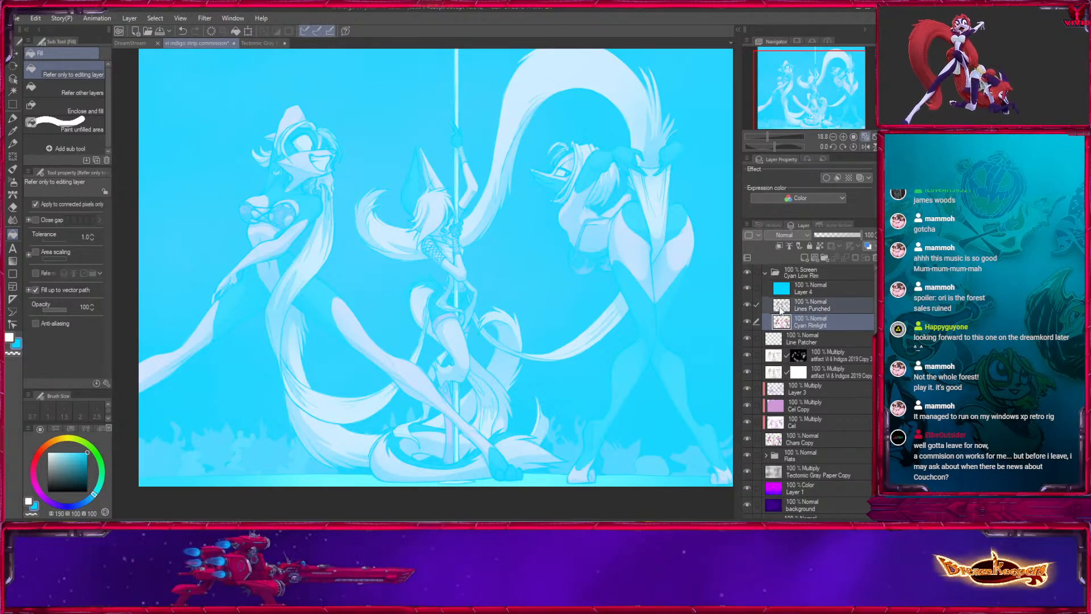
left_click_drag(785, 308, 805, 257)
- Combine the copied Lines Punched and Cyan Rimlight layers into one Cyan Rimlight Copy layer above the hidden originals
left_click(799, 326)
left_click(791, 342)
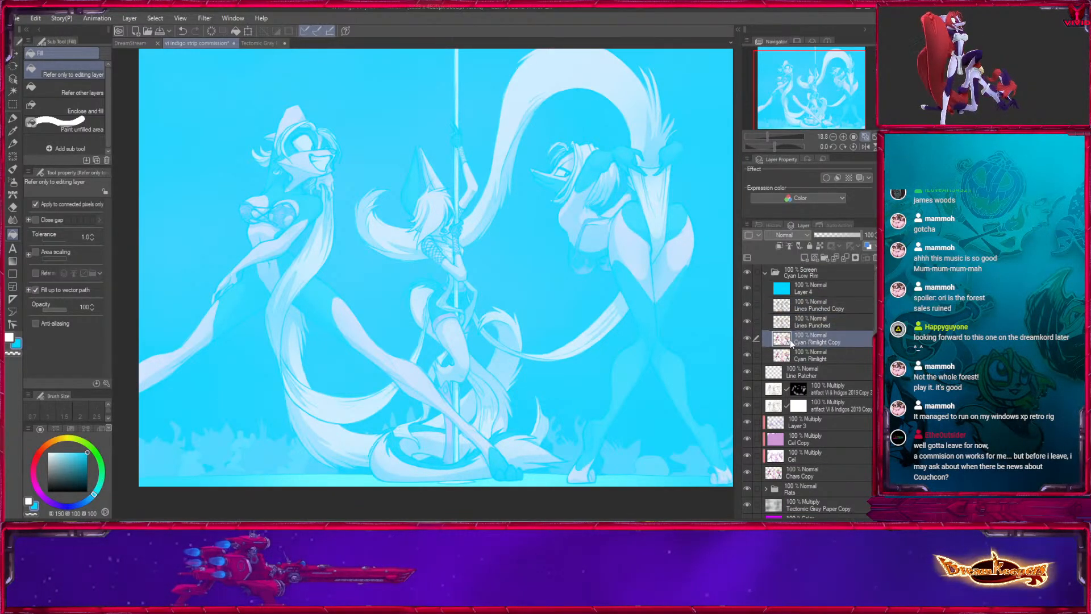
left_click_drag(799, 319, 799, 317)
left_click(803, 307)
left_click(845, 257)
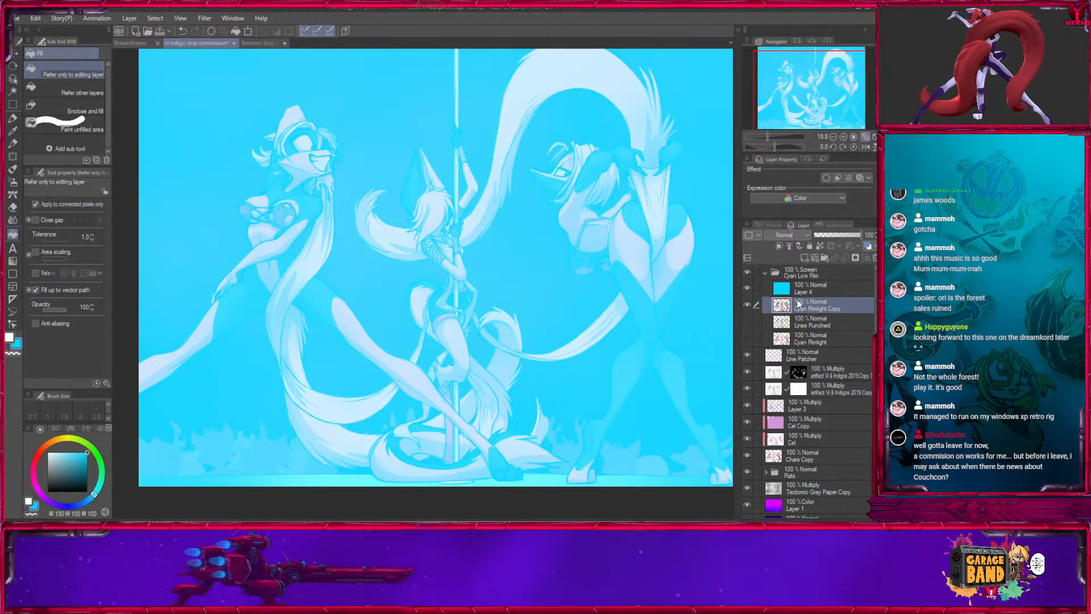
- Clip the cyan Layer 4 to Cyan Rimlight Copy and compare the drawing with the Cyan Low Rim folder hidden and shown
left_click(795, 289)
left_click(780, 245)
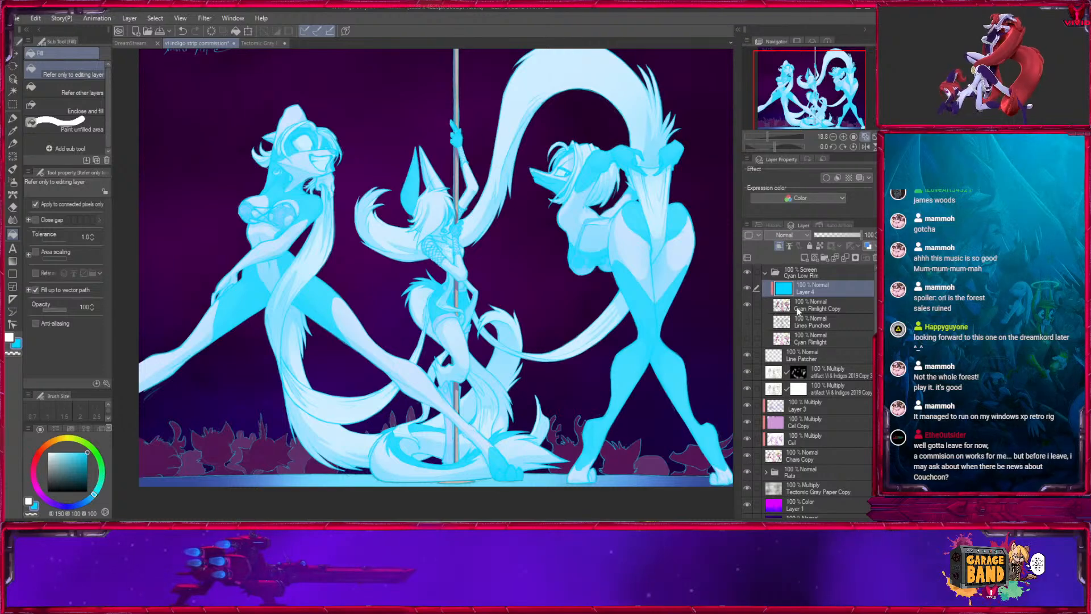
left_click(801, 272)
left_click(746, 272)
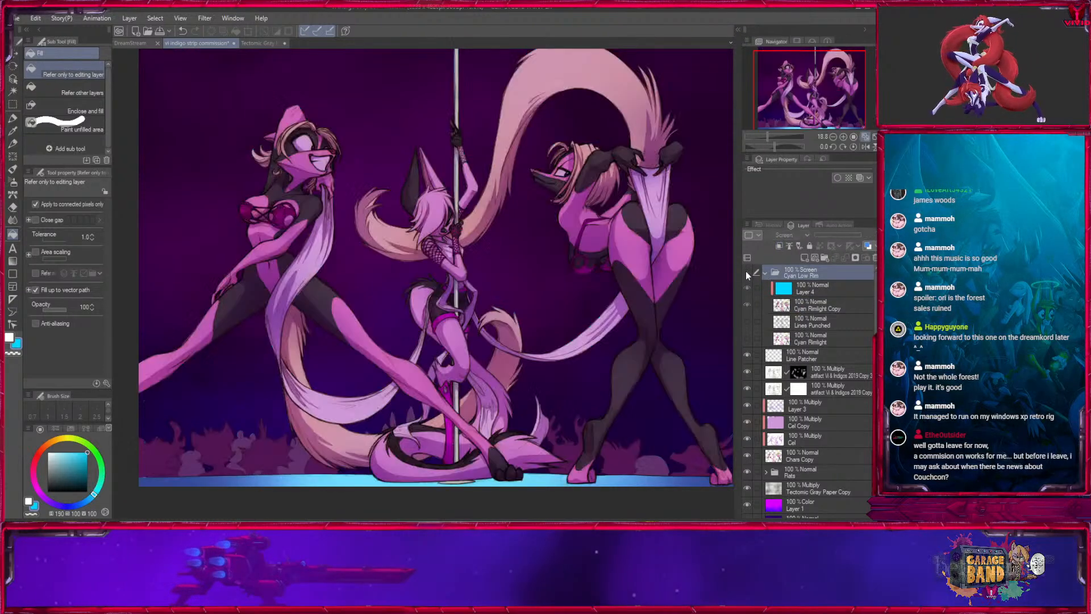
left_click(747, 272)
- Collapse the Cyan Low Rim folder, check its effect on the drawing, and add a layer mask to it
left_click(811, 306)
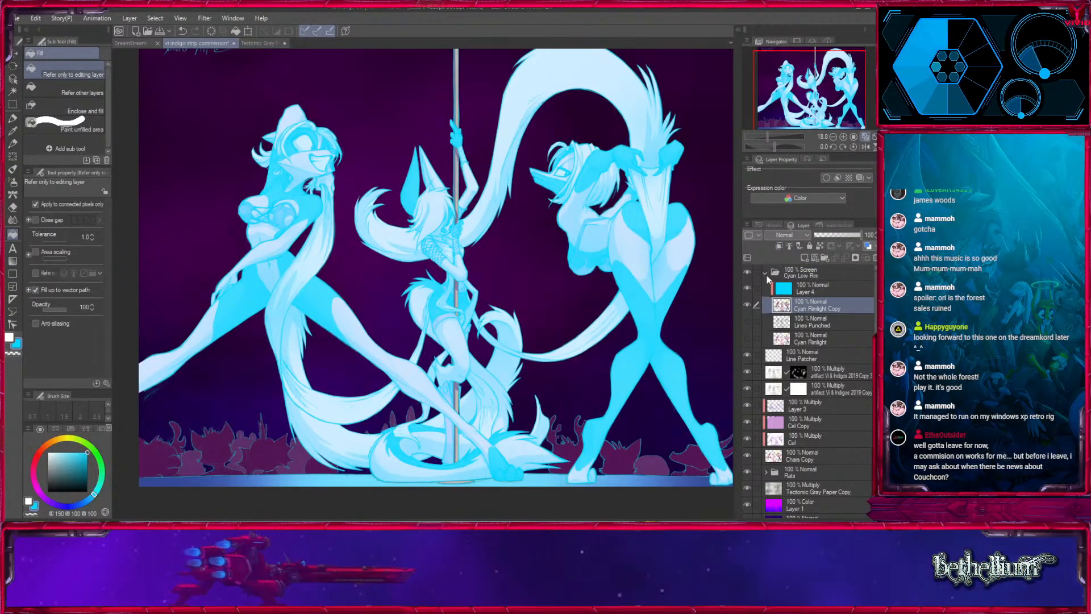
left_click(765, 274)
left_click(747, 272)
left_click(747, 272)
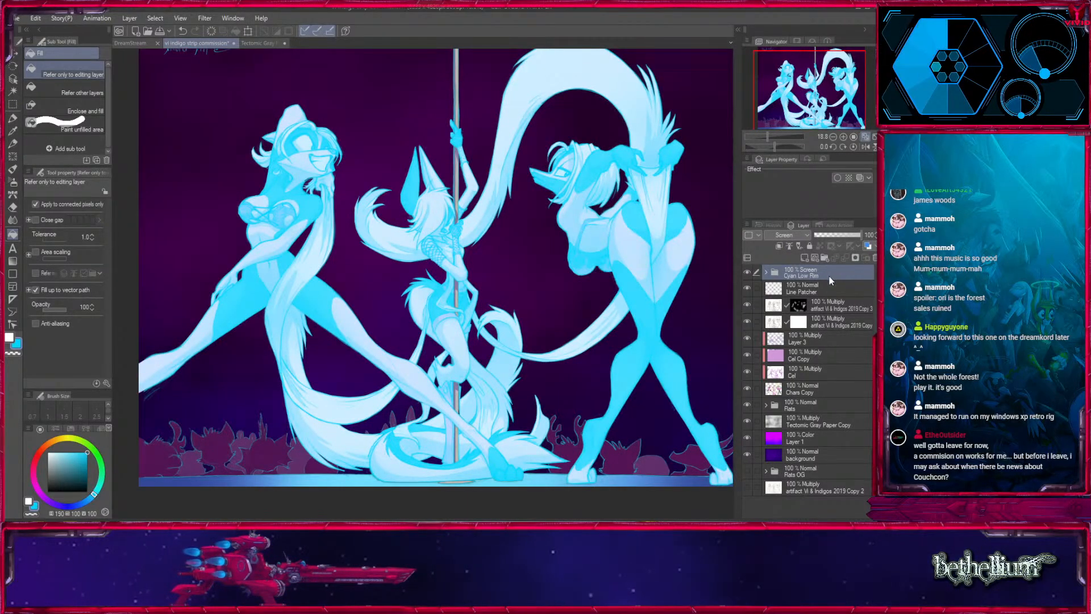
left_click(855, 259)
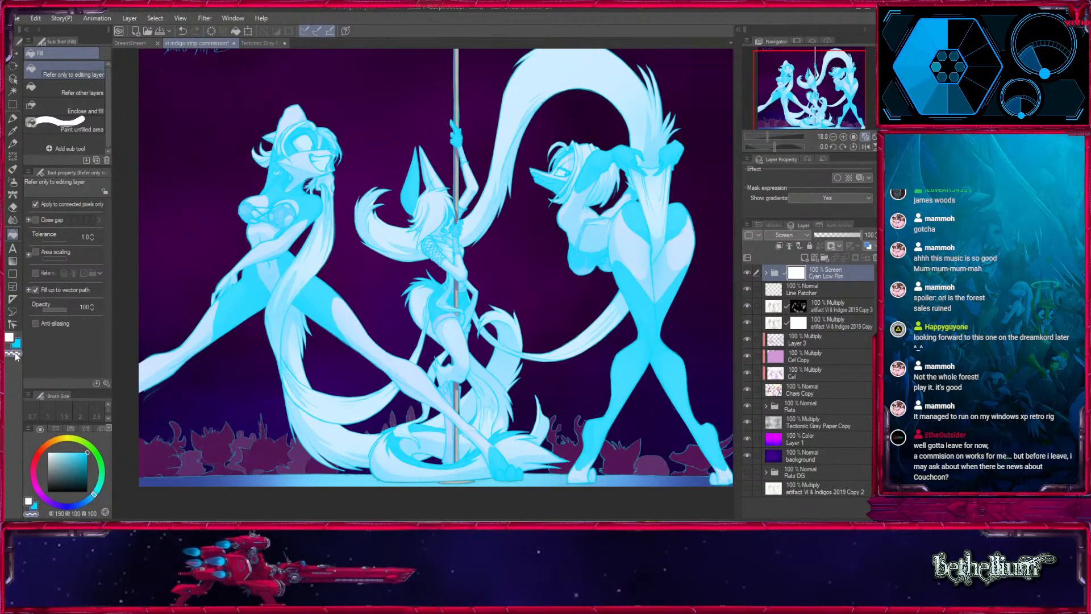
- Try the Overlay, Color and Screen blending modes on Layer 4 and return it to Normal
left_click(765, 273)
left_click(807, 291)
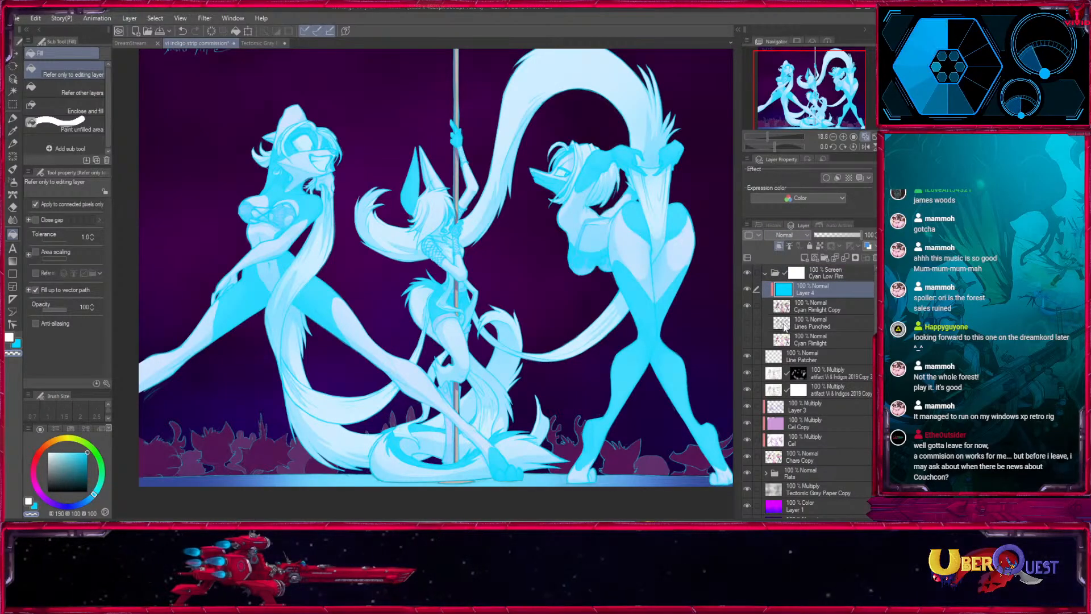
left_click(782, 366)
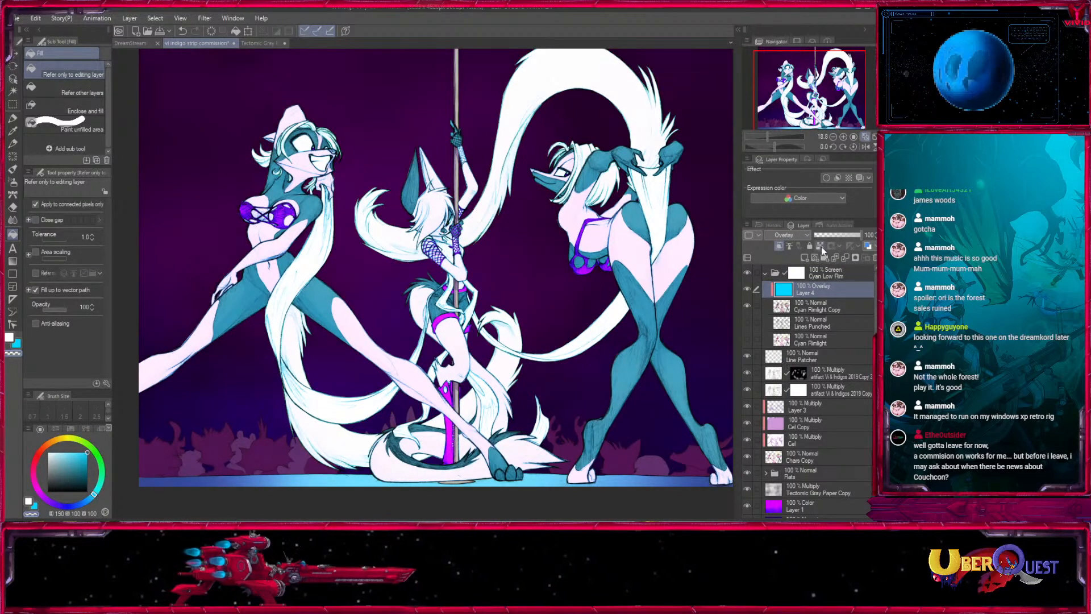
left_click(785, 493)
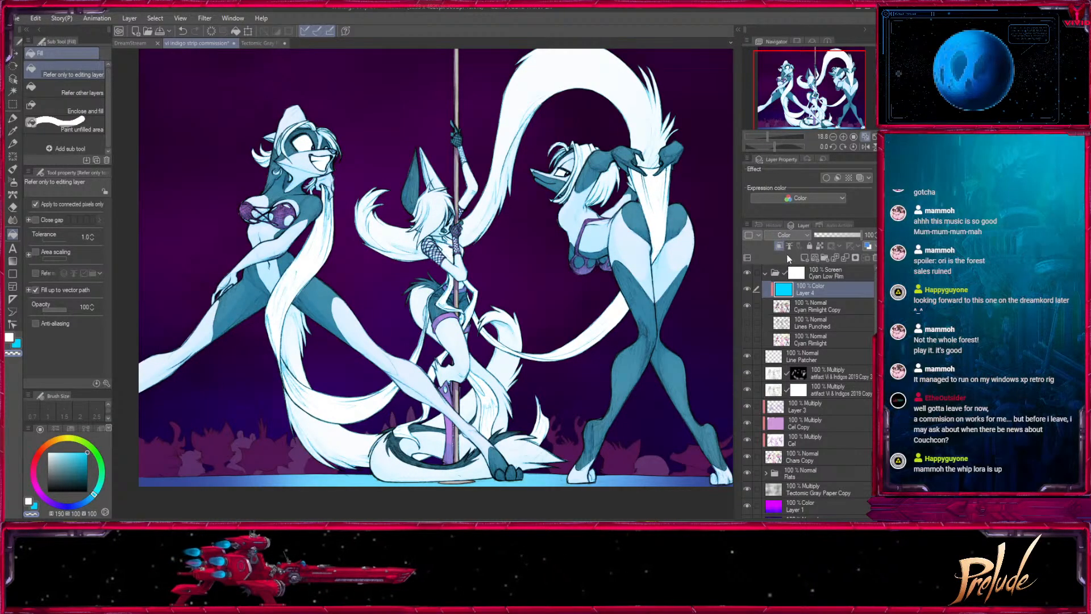
left_click(783, 321)
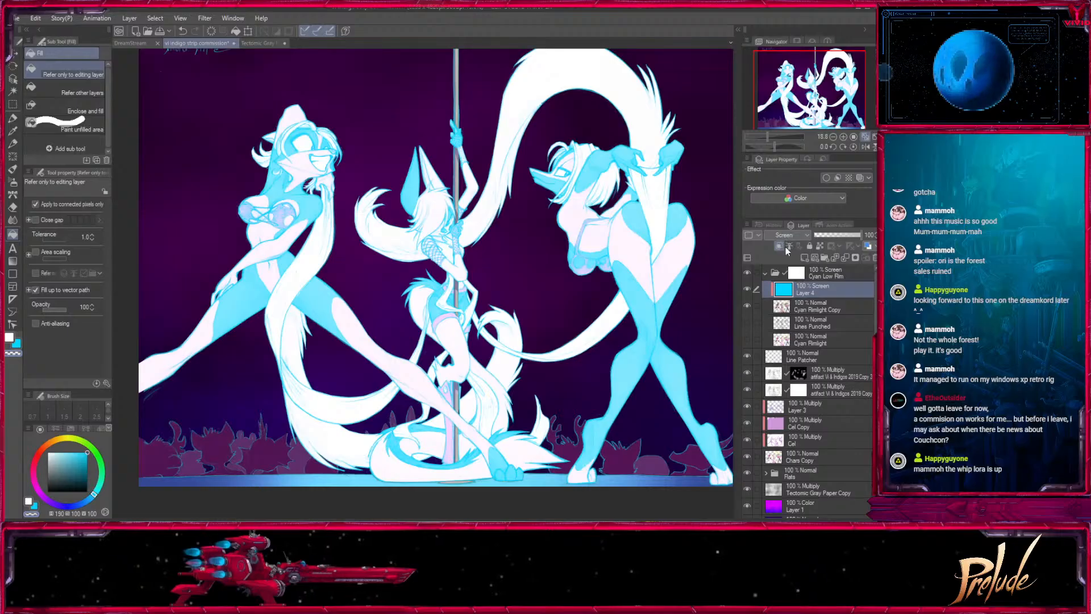
left_click(786, 252)
- Fill the Cyan Low Rim folder's mask with the transparent colour to hide all of the cyan light
left_click(754, 272)
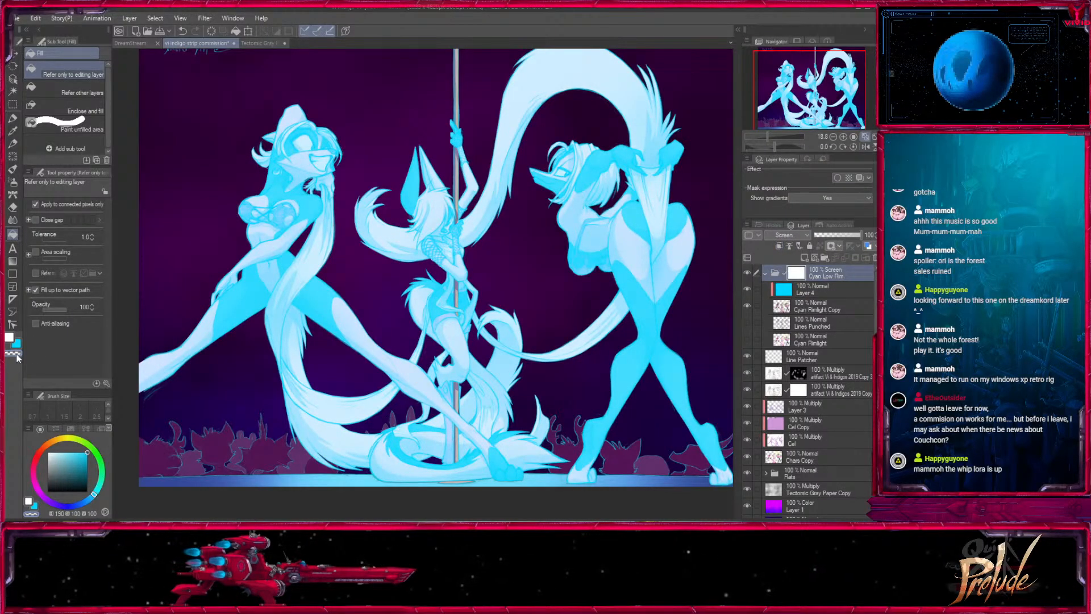
left_click(202, 261)
left_click(13, 120)
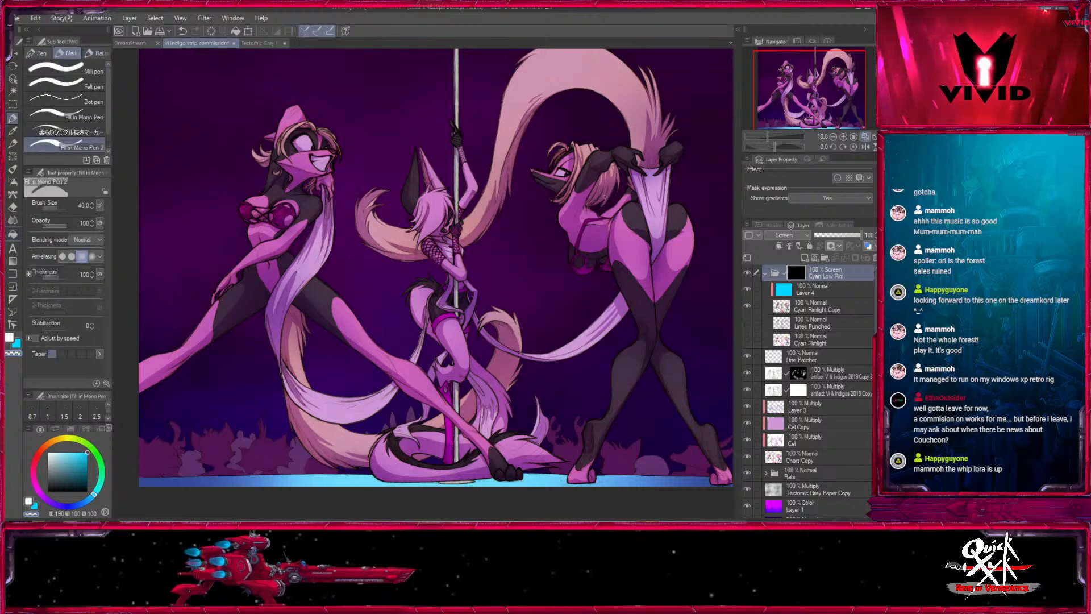
- Paint a first rim light stroke on the mask under the left dancer's extended leg with Oil paint at size 30
scroll(504, 363, "up", 5)
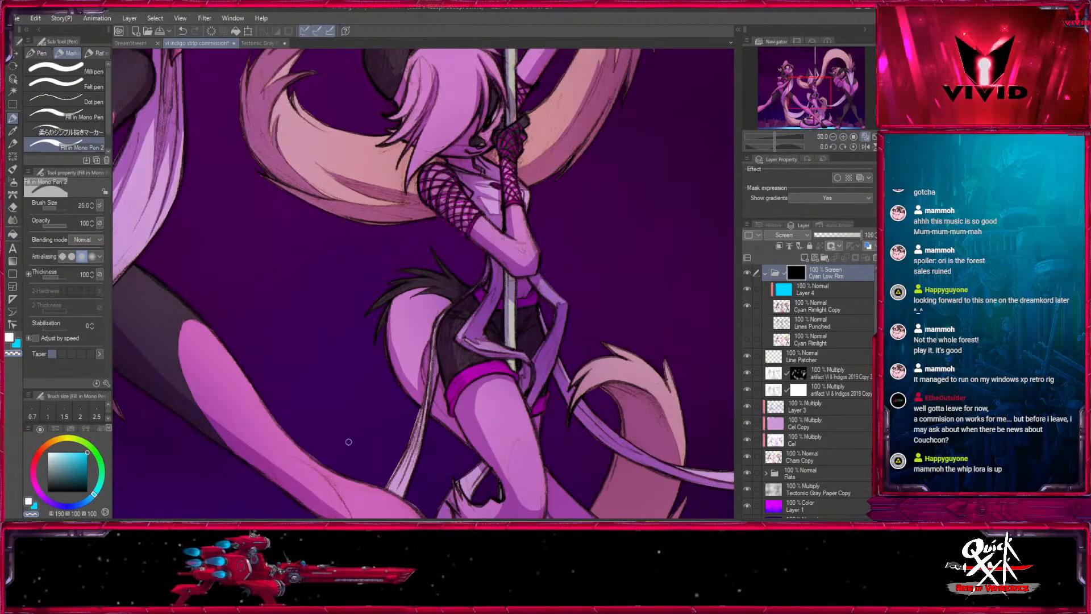
left_click_drag(349, 441, 542, 243)
left_click(13, 169)
mouse_move(200, 355)
left_mouse_down()
mouse_move(226, 364)
mouse_move(397, 290)
mouse_move(450, 245)
left_mouse_up()
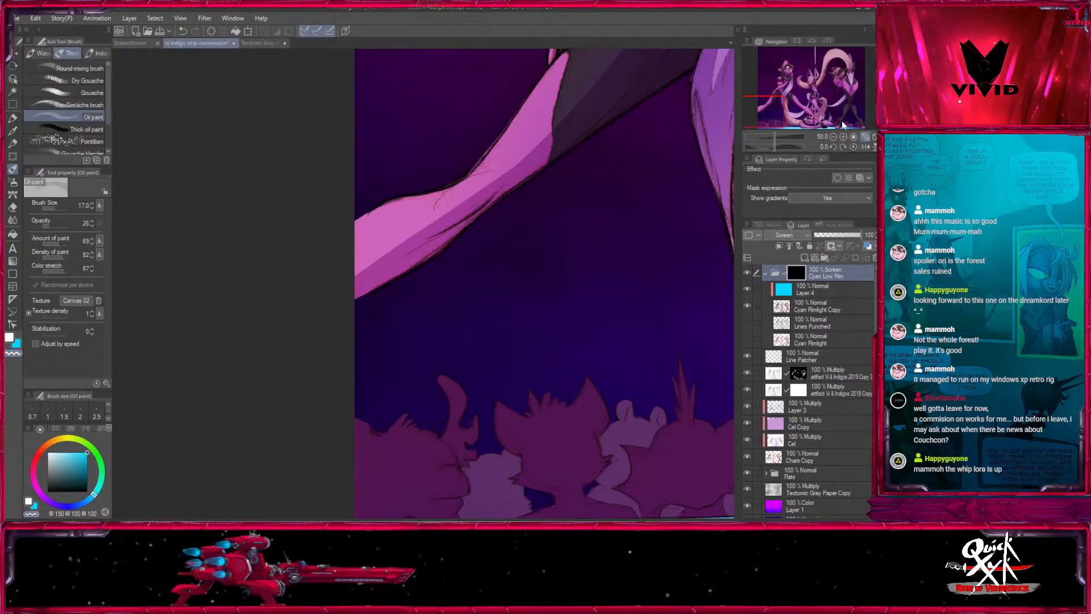
left_click(843, 137)
left_click(29, 501)
key("bracketright")
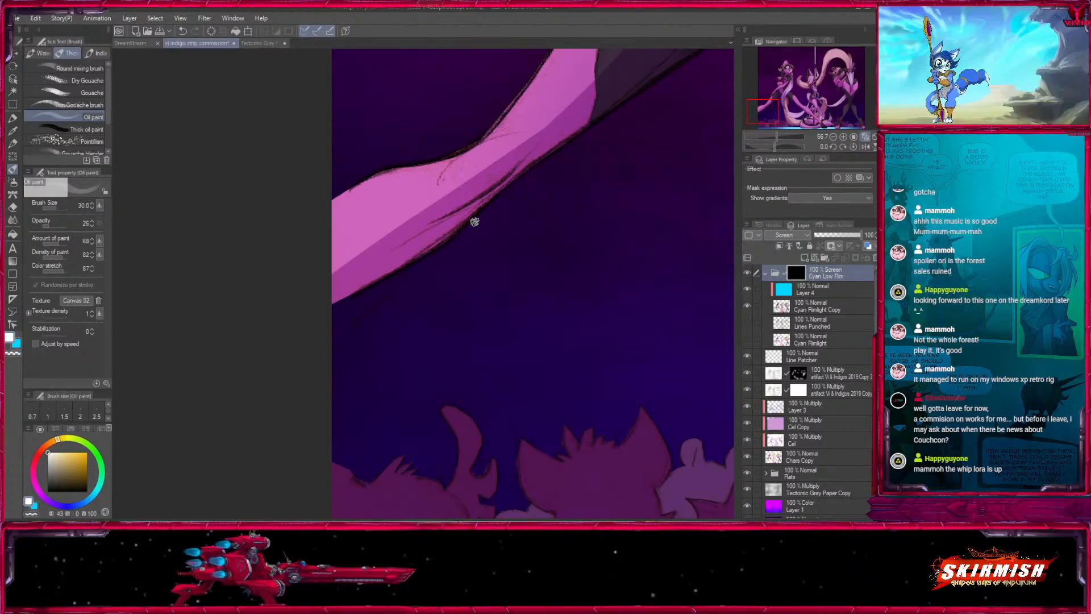
mouse_move(469, 228)
left_mouse_down()
mouse_move(273, 328)
mouse_move(327, 277)
left_mouse_up()
- Try the Oil paint brush at size 50 and opacity 100 along the same leg's lower edge, undoing the stroke
key("bracketright")
key("bracketright")
key("bracketright")
key("bracketright")
key("ctrl+z")
left_click_drag(63, 226, 89, 228)
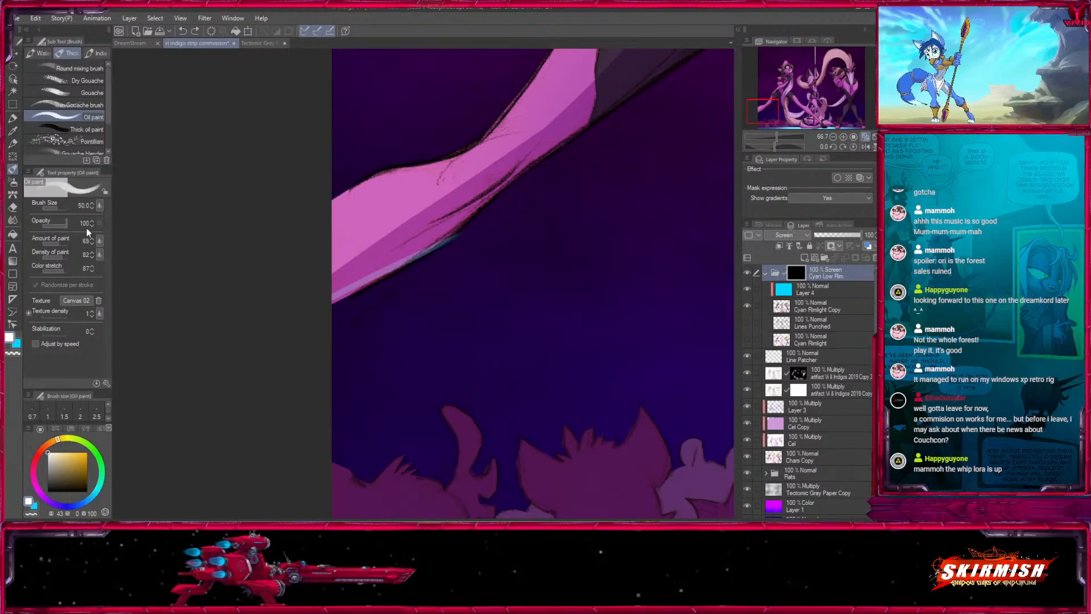
left_click_drag(466, 228, 269, 339)
key("ctrl+z")
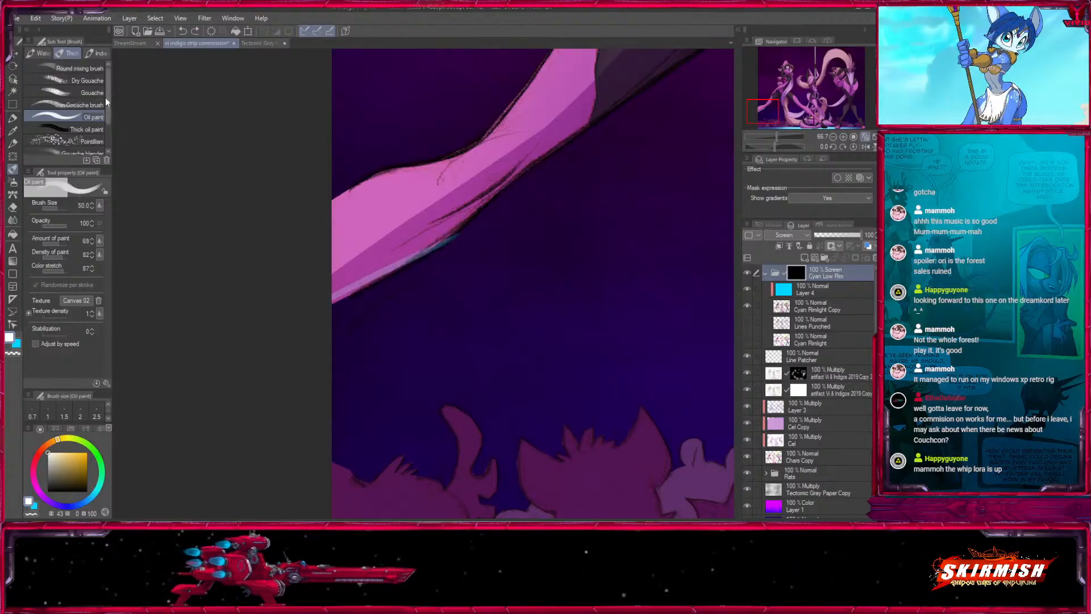
- Paint cyan rim light along the left dancer's lower leg with Dry Gouache and extend it toward the knee with Round mixing brush
left_click(85, 80)
left_click_drag(463, 228, 315, 296)
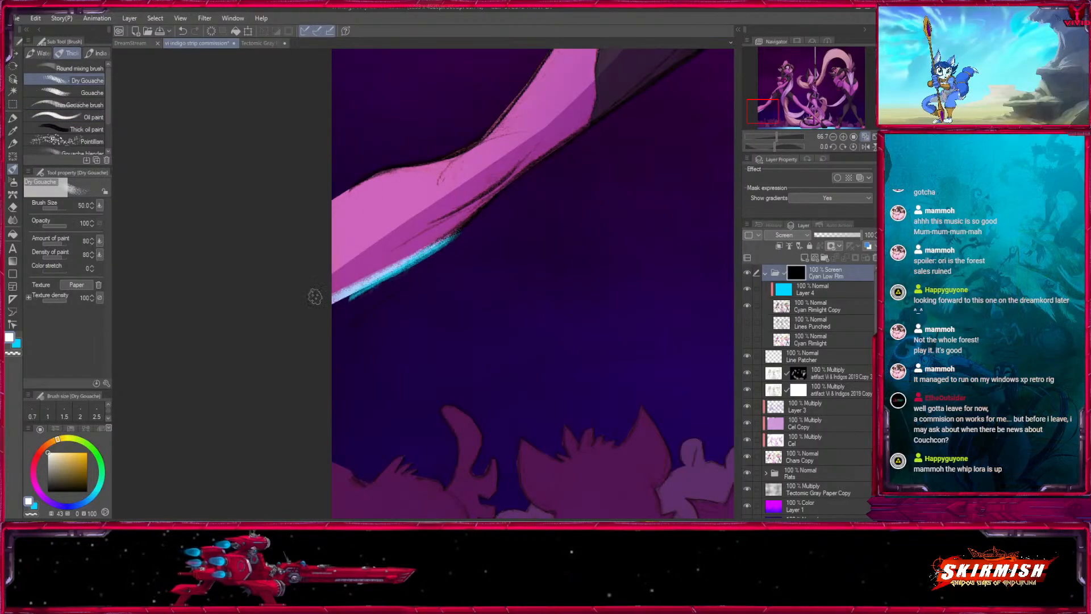
left_click(80, 68)
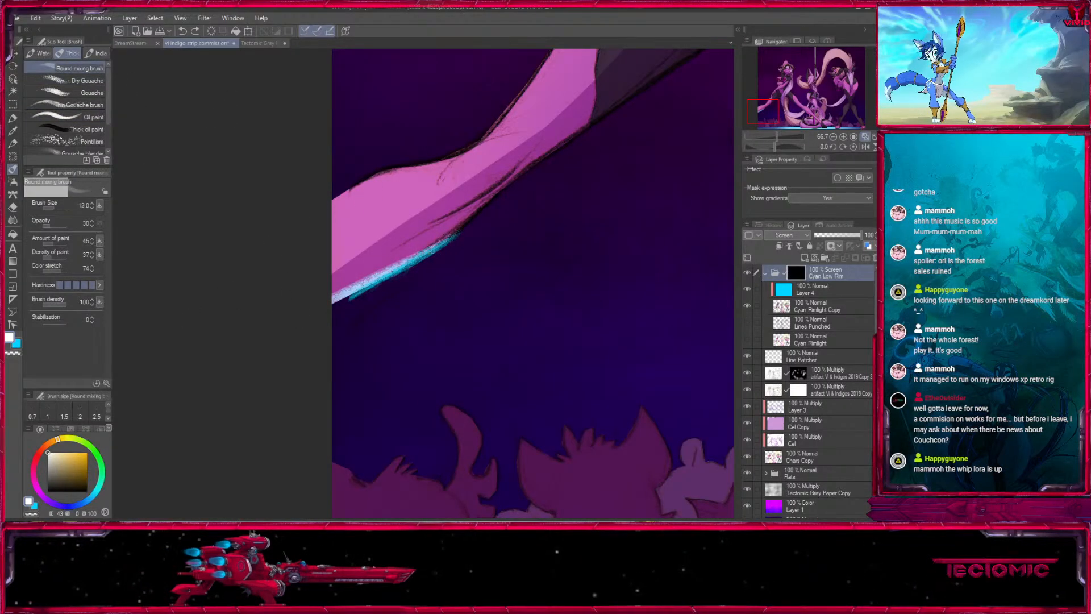
left_click_drag(439, 245, 491, 207)
mouse_move(475, 243)
left_mouse_down()
mouse_move(346, 363)
mouse_move(406, 269)
mouse_move(310, 362)
left_mouse_up()
key("bracketright")
key("bracketright")
key("bracketright")
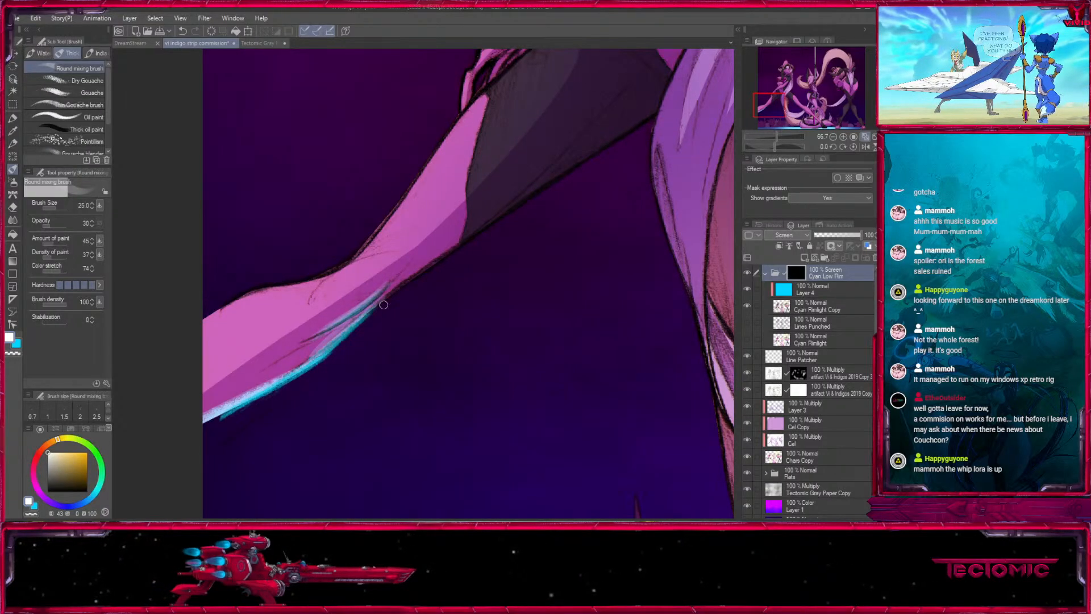
left_click_drag(383, 300, 424, 276)
mouse_move(417, 308)
left_mouse_down()
mouse_move(290, 414)
mouse_move(392, 284)
mouse_move(163, 360)
left_mouse_up()
- Set the Round mixing brush opacity to 71 and paint rim light along the underside of the left dancer's knee and thigh
key("bracketleft")
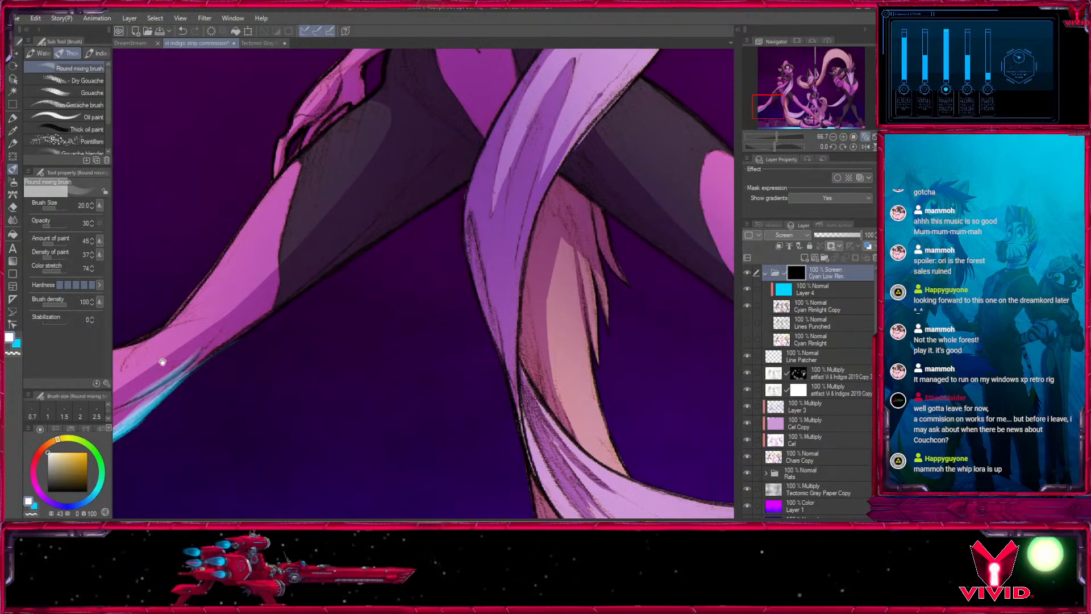
left_click(56, 227)
left_click_drag(55, 227, 60, 229)
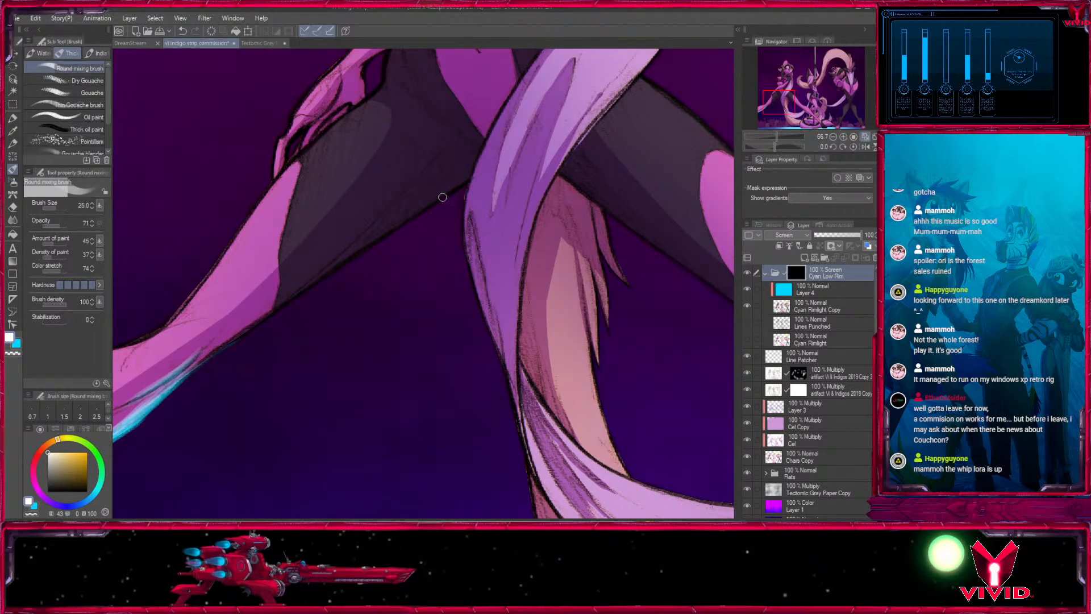
key("bracketleft")
mouse_move(464, 182)
left_mouse_down()
mouse_move(276, 310)
mouse_move(443, 197)
mouse_move(303, 289)
left_mouse_up()
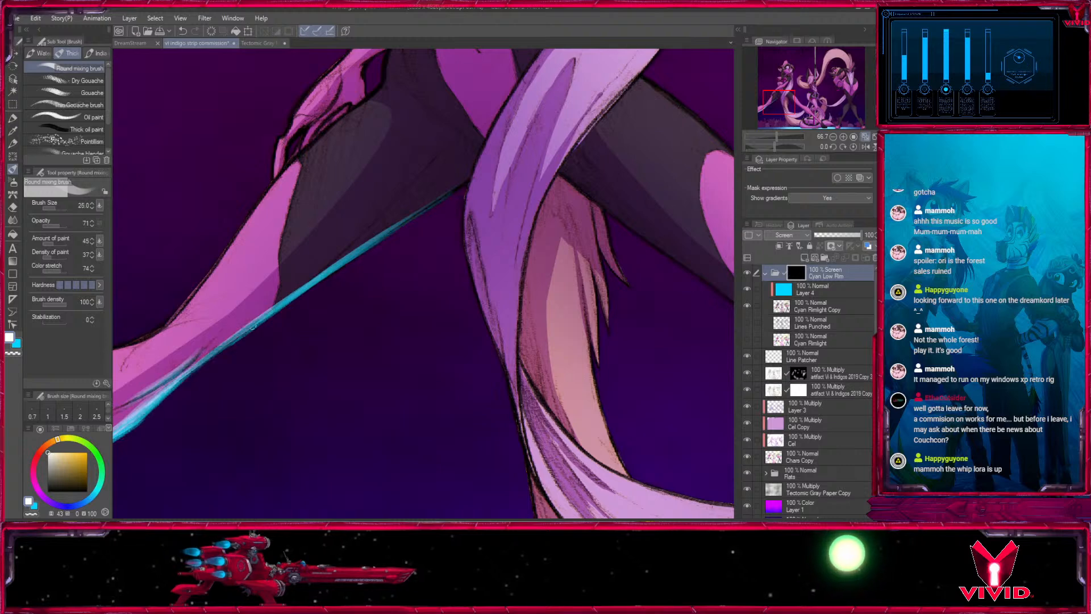
left_click_drag(234, 343, 226, 351)
left_click_drag(277, 315, 230, 346)
key("bracketright")
key("bracketright")
key("bracketright")
left_click_drag(372, 251, 217, 354)
left_click_drag(267, 317, 196, 368)
- Try a rim light stroke under the left dancer's forearm with the Round mixing brush at size 20
left_click_drag(446, 264, 404, 359)
mouse_move(564, 224)
left_mouse_down()
mouse_move(453, 311)
mouse_move(513, 415)
left_mouse_up()
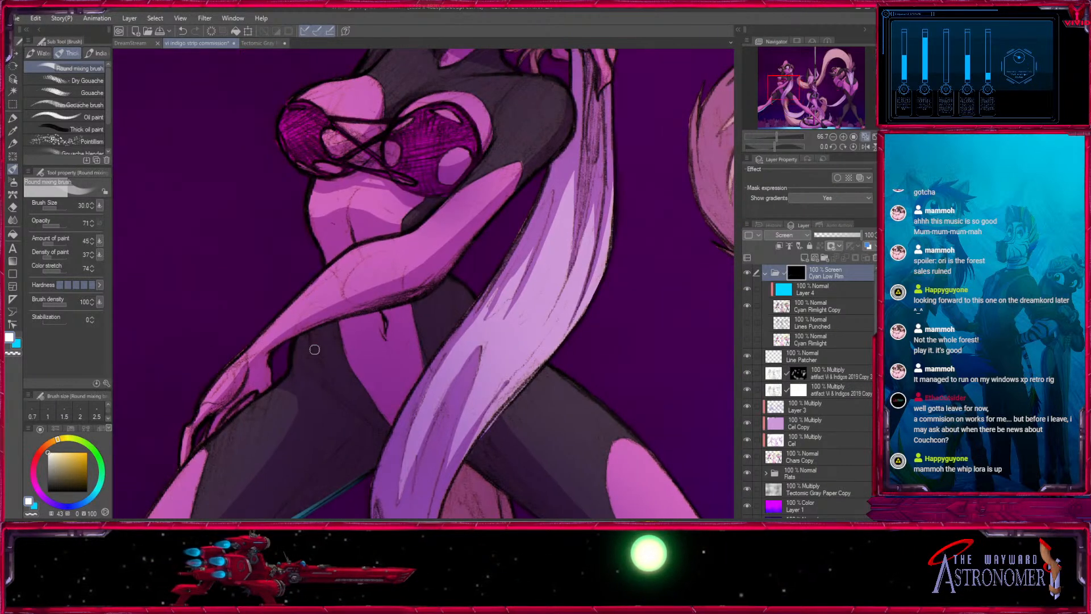
key("bracketleft")
key("bracketleft")
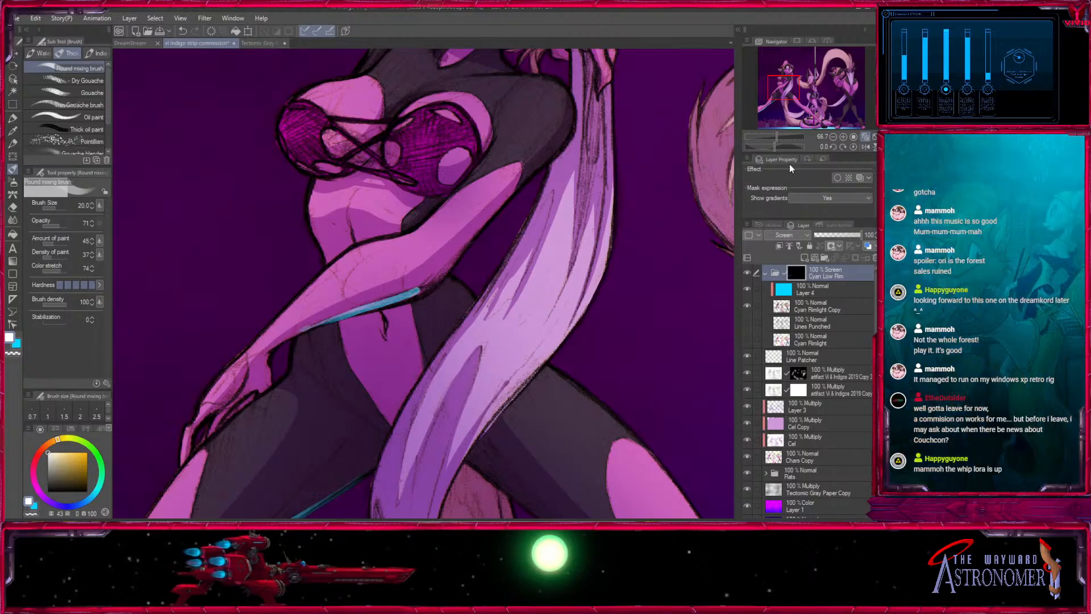
scroll(407, 299, "up", 1)
left_click_drag(408, 299, 544, 245)
key("bracketleft")
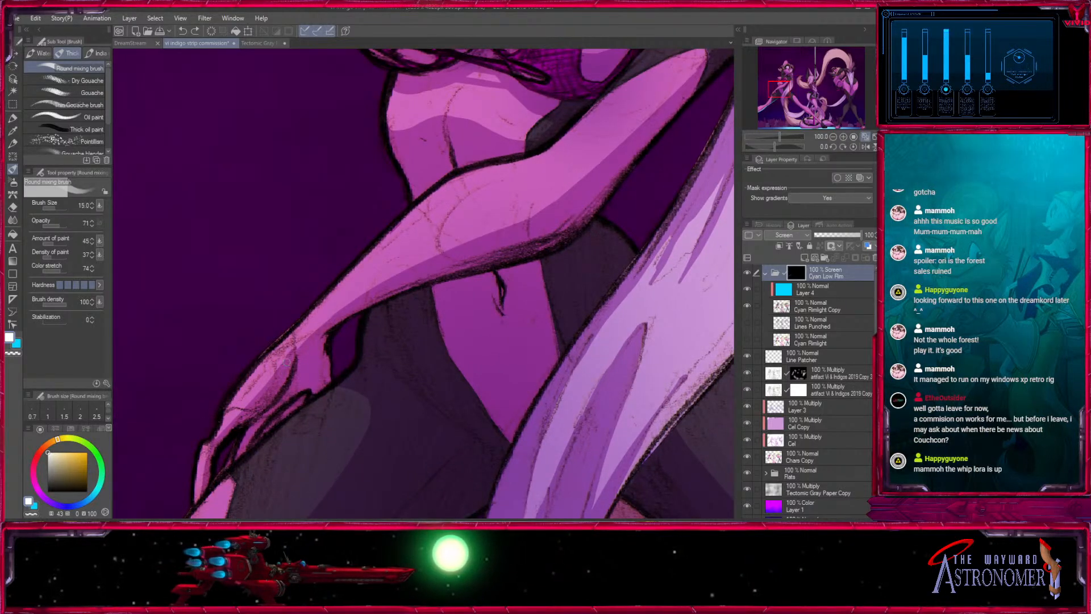
- Paint rim light along the underside of the left dancer's forearm at brush size 15 and thicken it at size 40
mouse_move(333, 343)
left_mouse_down()
mouse_move(417, 284)
mouse_move(548, 242)
left_mouse_up()
key("bracketright")
key("bracketright")
key("bracketright")
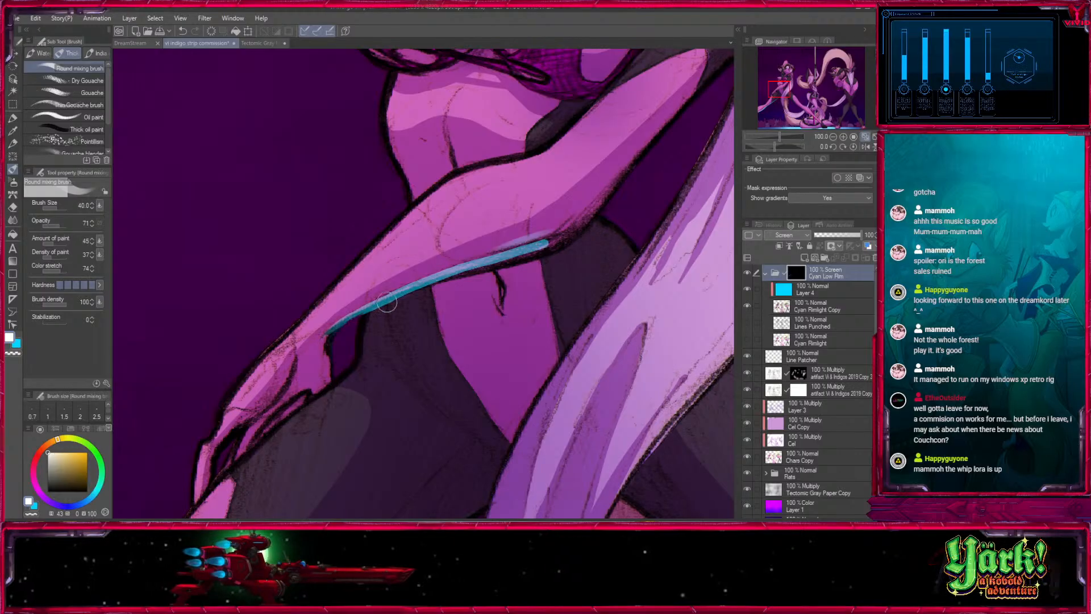
left_click_drag(387, 300, 549, 243)
left_click_drag(449, 276, 567, 235)
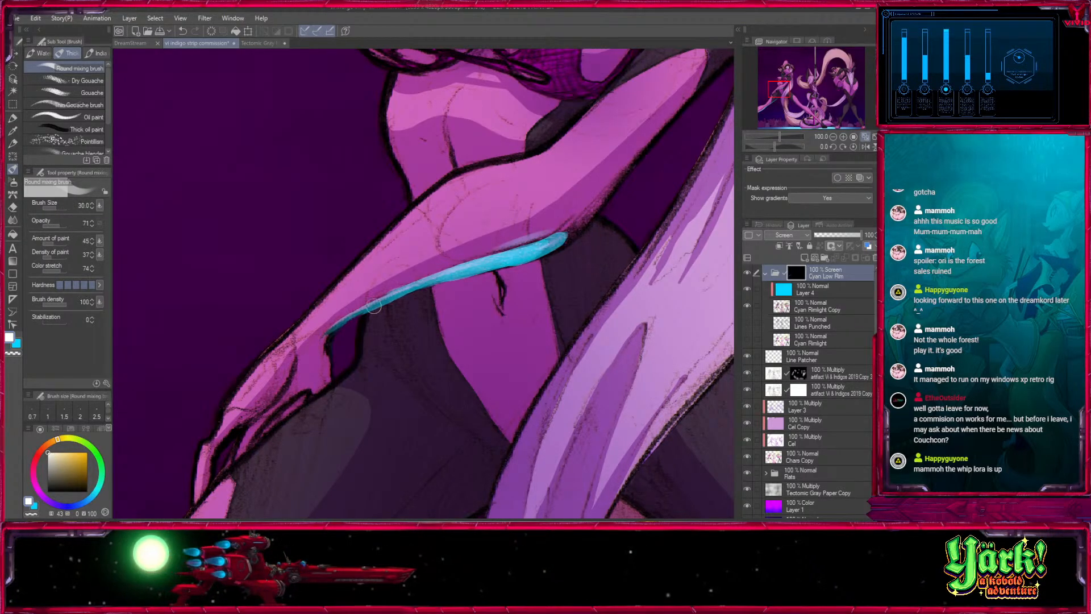
- Undo the last forearm stroke and refine the rim light between wrist and elbow with the brush at size 15
left_click_drag(338, 325, 487, 259)
key("ctrl+z")
key("bracketleft")
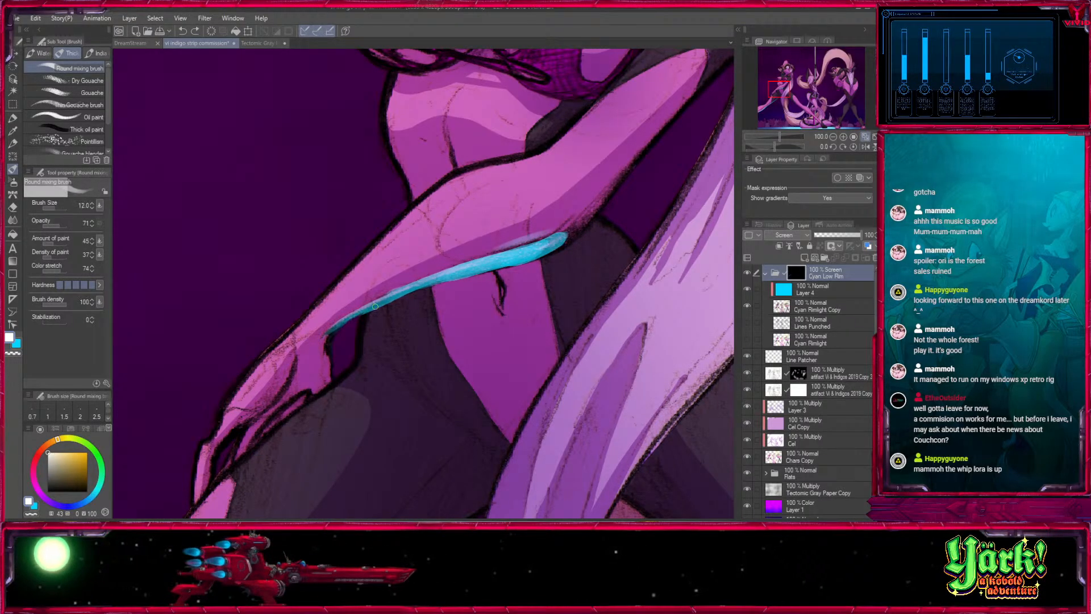
key("bracketright")
left_click_drag(375, 306, 550, 250)
left_click_drag(604, 222, 472, 354)
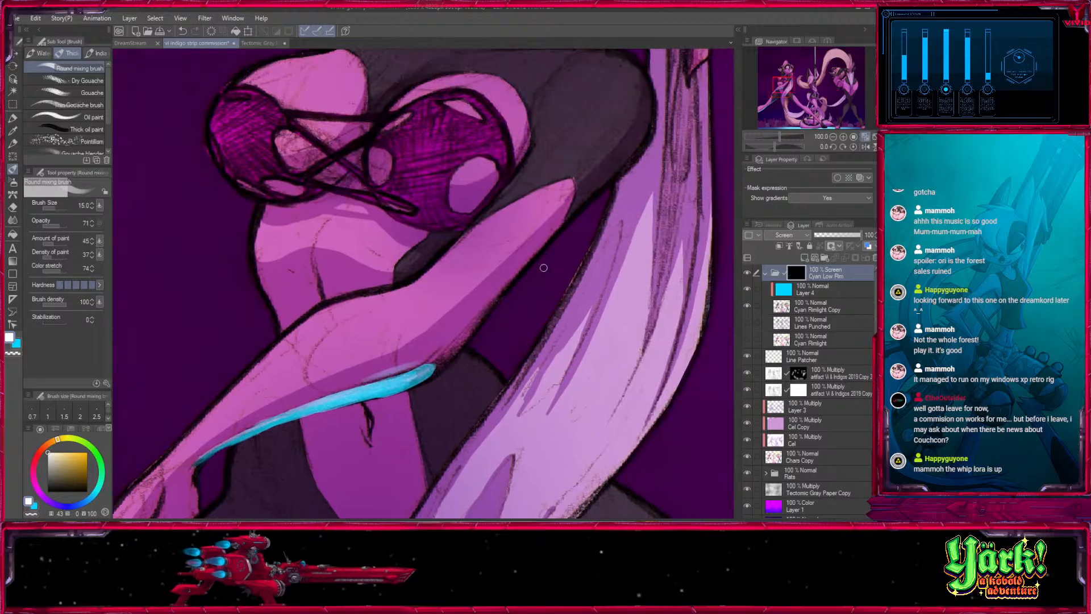
- Paint rim light along the underside of the left dancer's upper arm from shoulder to elbow with the brush at size 17
key("bracketright")
key("bracketright")
mouse_move(653, 104)
left_mouse_down()
mouse_move(632, 161)
mouse_move(508, 279)
mouse_move(456, 338)
mouse_move(438, 369)
left_mouse_up()
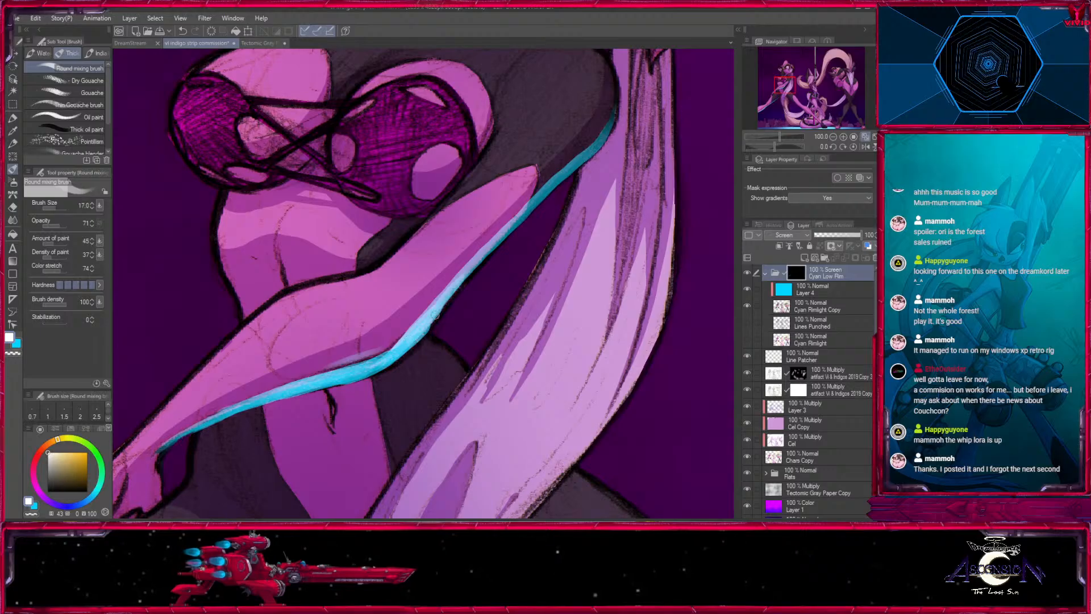
- Paint rim light along the lower edge of the left cup of the left dancer's top, refining it at brush size 12
mouse_move(527, 212)
left_mouse_down()
mouse_move(470, 266)
mouse_move(489, 373)
left_mouse_up()
key("bracketright")
mouse_move(234, 255)
left_mouse_down()
mouse_move(280, 293)
mouse_move(230, 254)
mouse_move(253, 292)
mouse_move(235, 268)
mouse_move(254, 289)
mouse_move(240, 277)
mouse_move(337, 312)
mouse_move(280, 305)
left_mouse_up()
key("bracketleft")
key("bracketleft")
key("bracketleft")
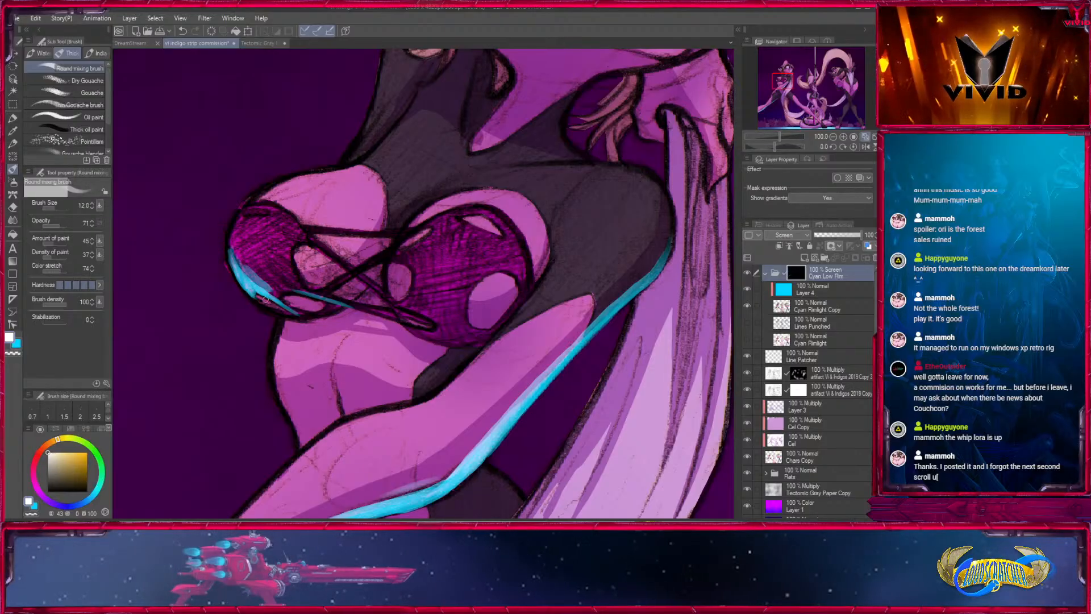
mouse_move(228, 249)
left_mouse_down()
mouse_move(266, 307)
mouse_move(300, 316)
mouse_move(311, 311)
mouse_move(302, 296)
mouse_move(433, 328)
left_mouse_up()
- Paint thin rim light along the crossed laces of the left dancer's top at brush sizes 8 and 7, undoing the last stroke
key("[")
key("[")
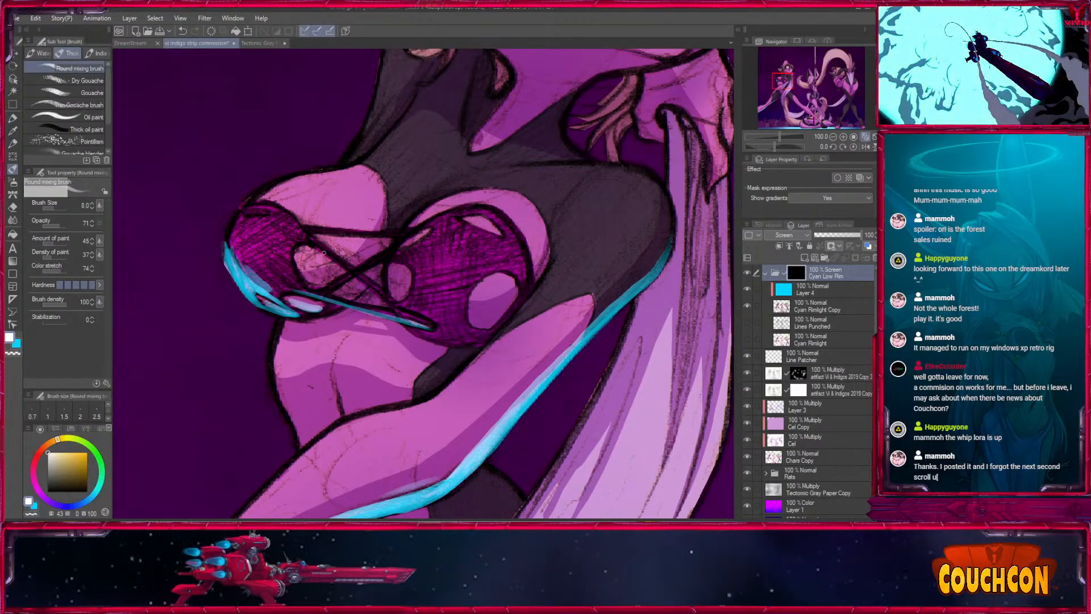
mouse_move(366, 296)
left_mouse_down()
mouse_move(476, 340)
mouse_move(457, 328)
mouse_move(505, 301)
left_mouse_up()
left_click_drag(489, 366, 391, 305)
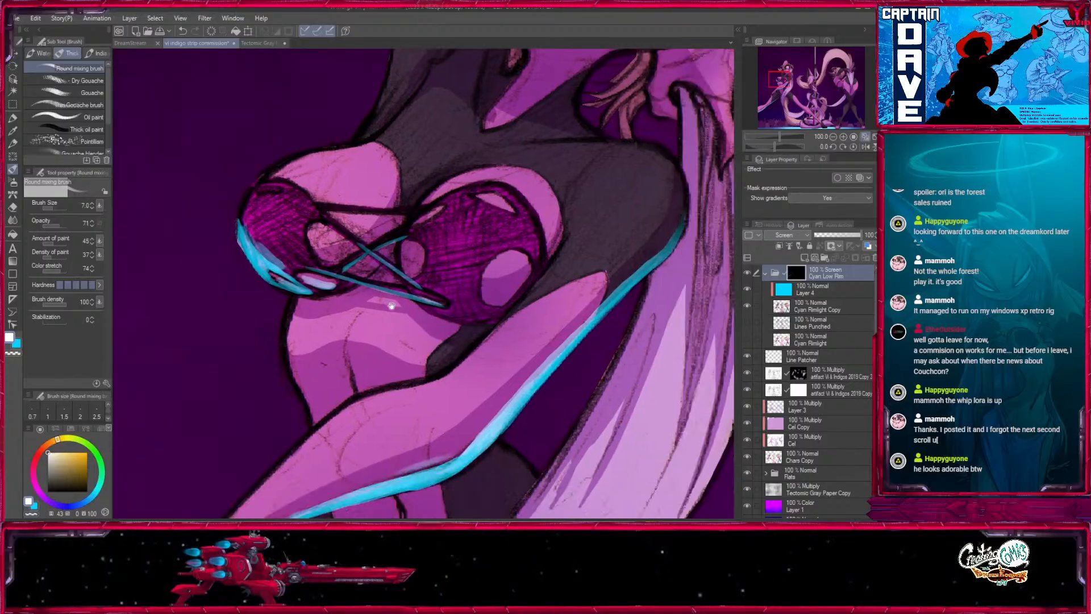
key("ctrl+z")
- Thicken the rim light on the left cup and paint the right cup's bottom edge, varying the brush between sizes 12 and 40
key("bracketright")
key("bracketright")
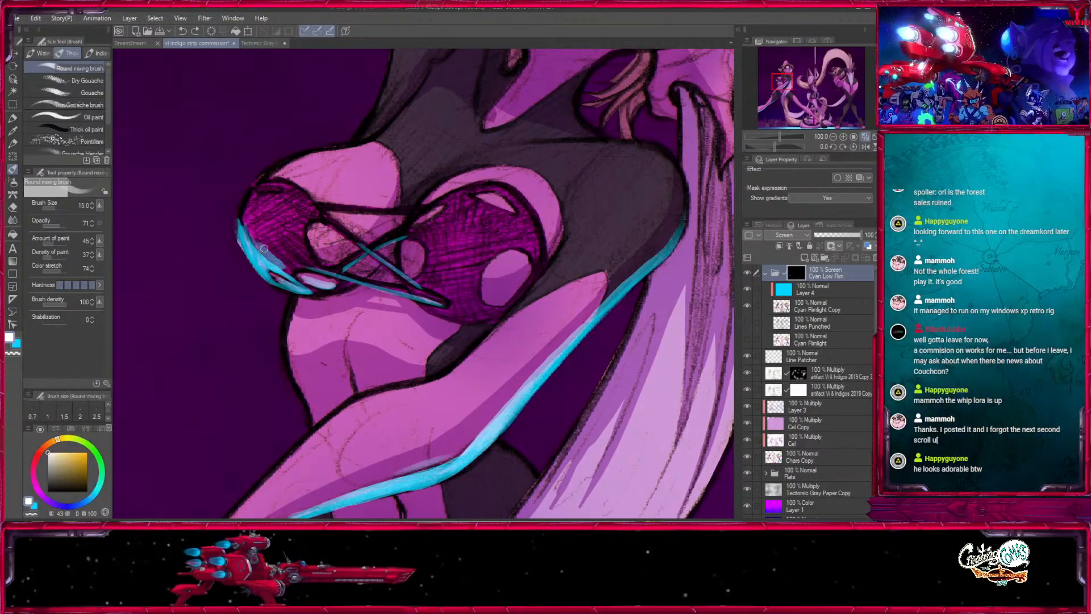
left_click_drag(501, 298, 427, 236)
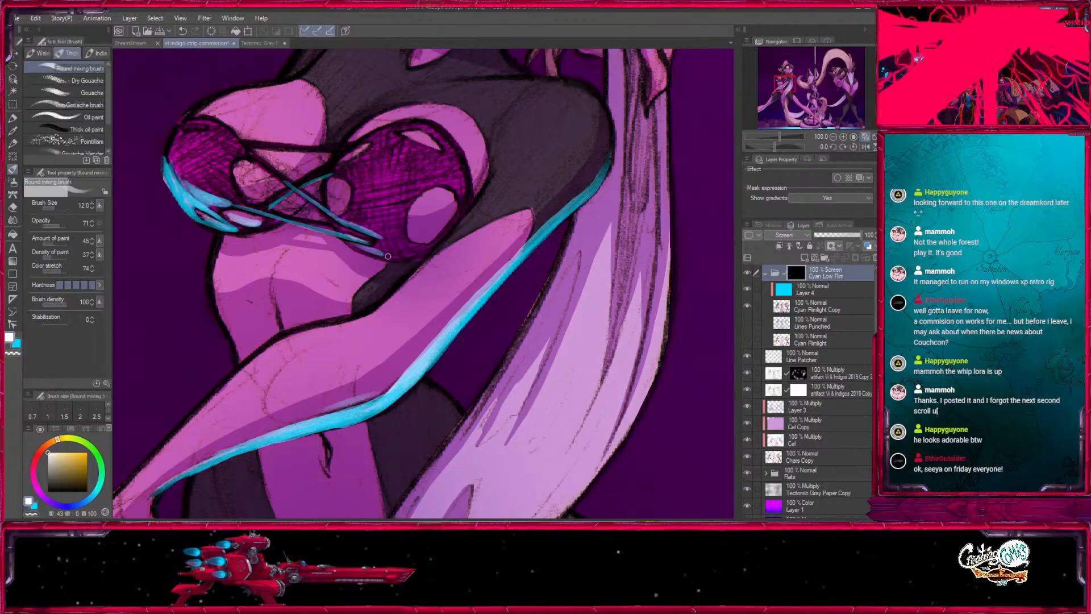
key("bracketright")
mouse_move(346, 242)
left_mouse_down()
mouse_move(390, 251)
mouse_move(371, 247)
mouse_move(398, 251)
left_mouse_up()
key("bracketright")
key("bracketright")
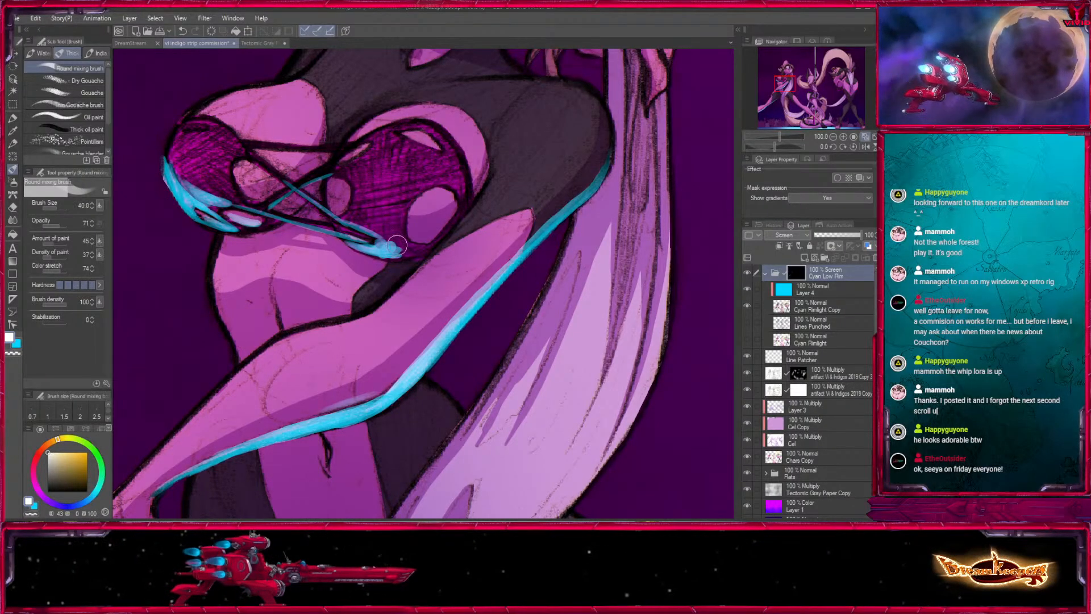
left_click_drag(376, 238, 398, 249)
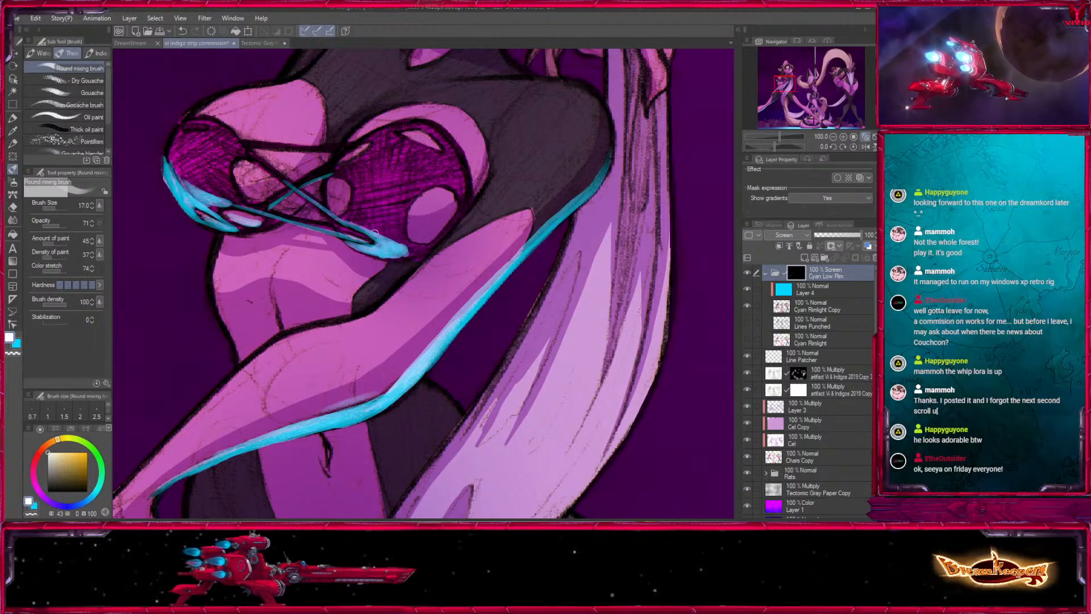
left_click_drag(347, 223, 392, 242)
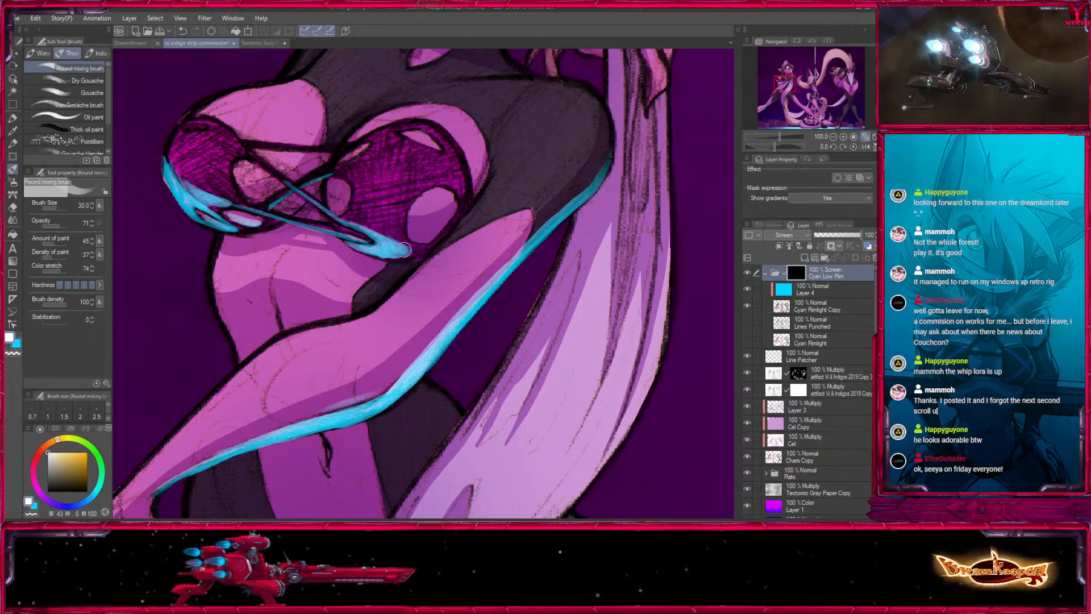
- Paint rim light around the right cup's large cutout at brush size 17 and try a size 40 stroke inside it
key("bracketleft")
key("bracketleft")
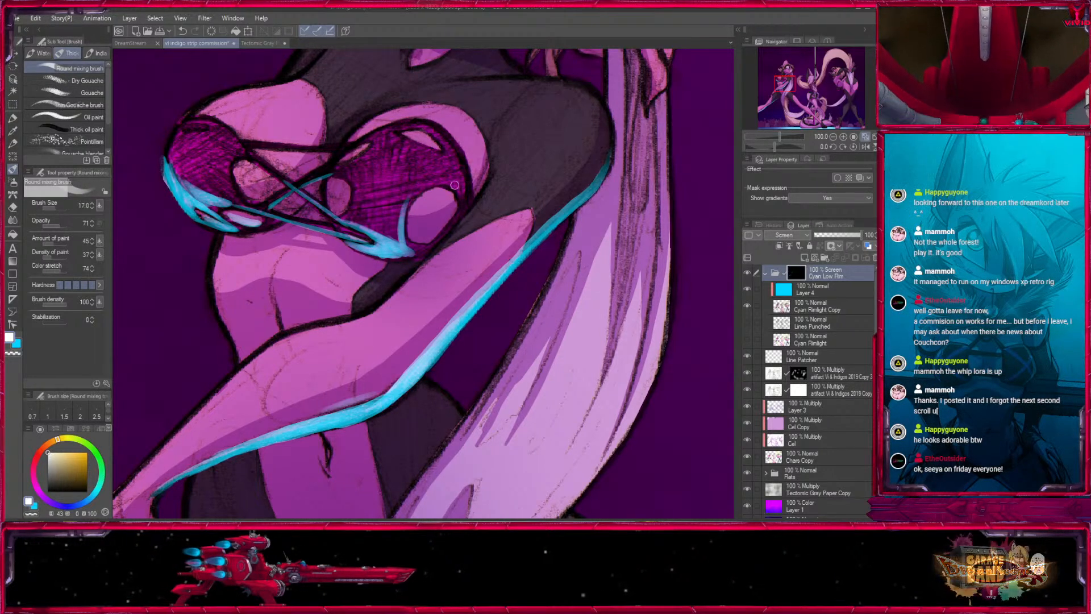
left_click_drag(449, 186, 460, 197)
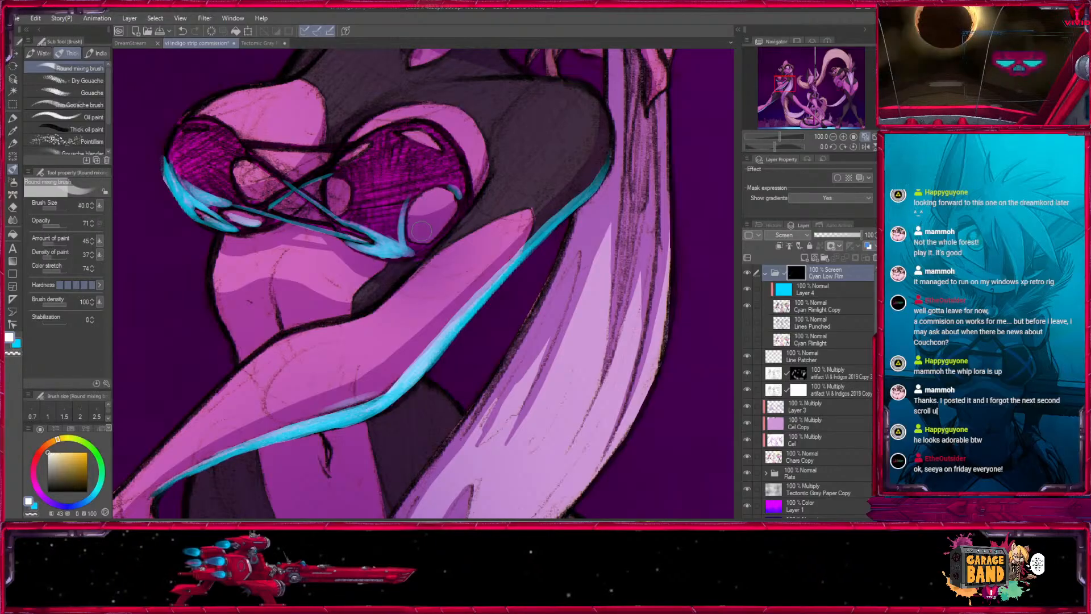
key("bracketright")
key("bracketright")
left_click_drag(421, 231, 434, 223)
key("ctrl+z")
- Fill the lower mesh area of the right cup beside the cutout with rim light at brush sizes 20 to 25
key("bracketleft")
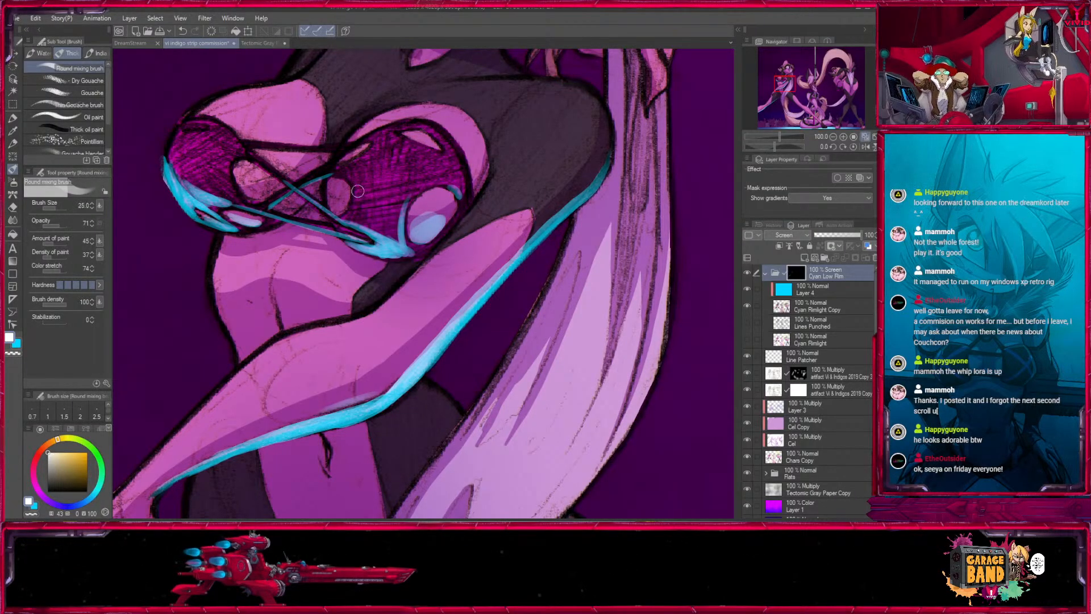
key("bracketleft")
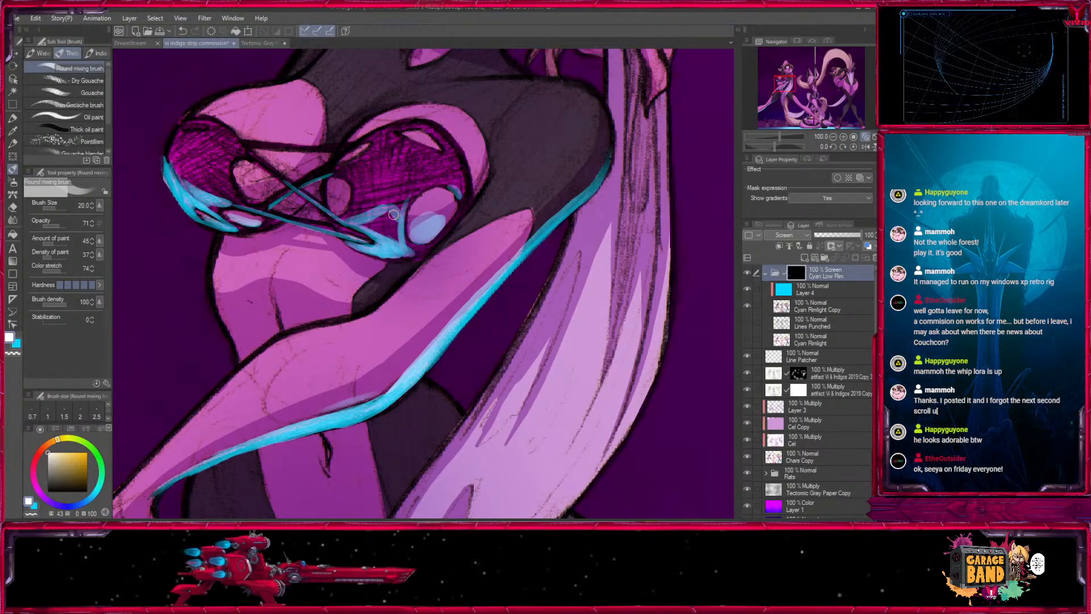
mouse_move(396, 210)
left_mouse_down()
mouse_move(382, 217)
mouse_move(388, 235)
left_mouse_up()
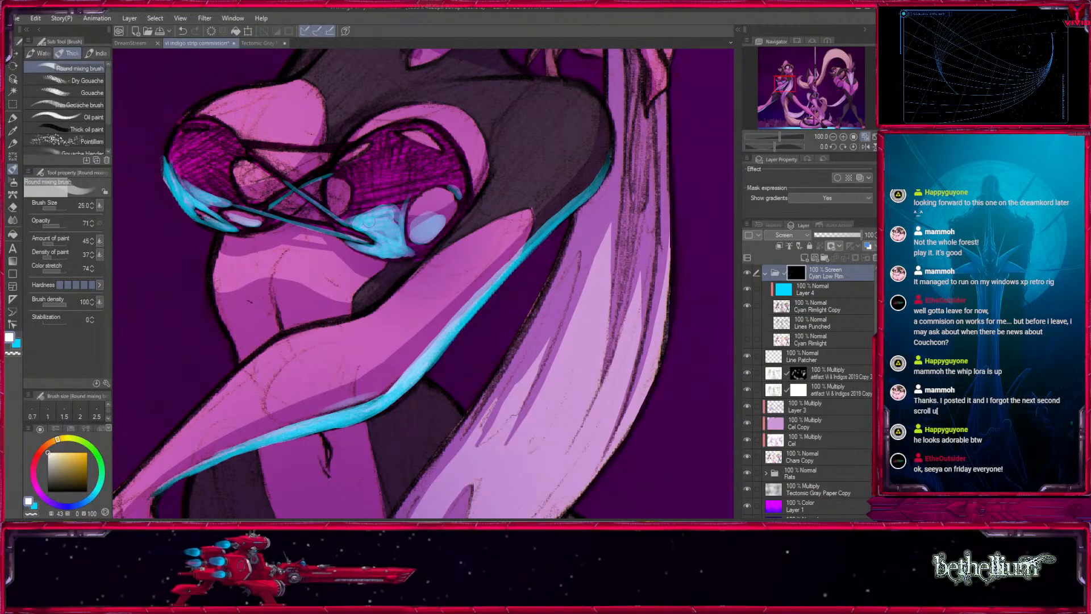
- Soften the rim light on the lower part of the right cup with the Blend tool, starting at size 40
left_click(14, 222)
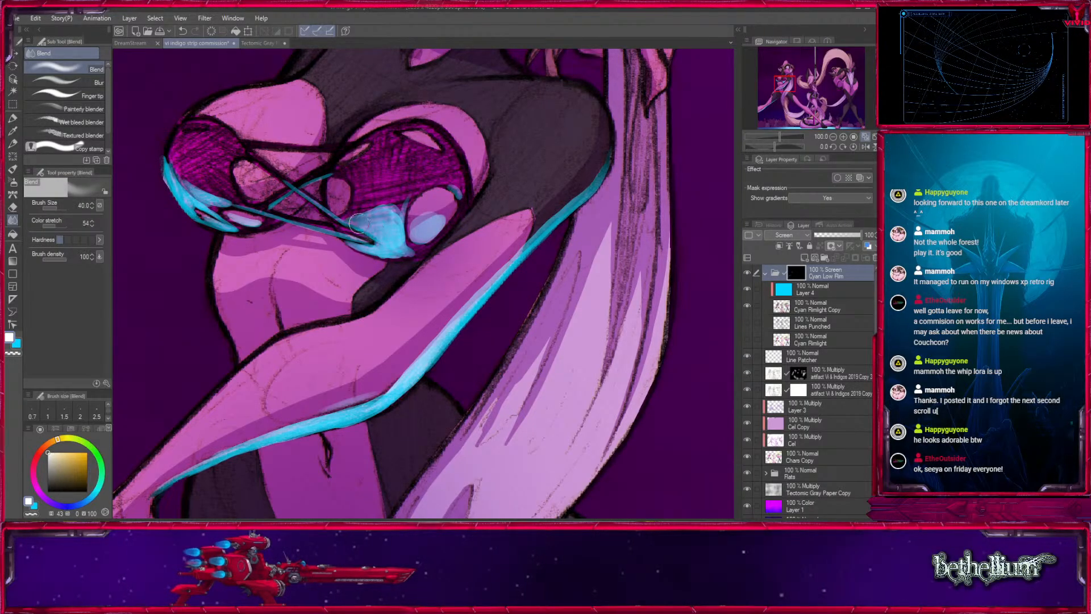
left_click_drag(401, 248, 386, 228)
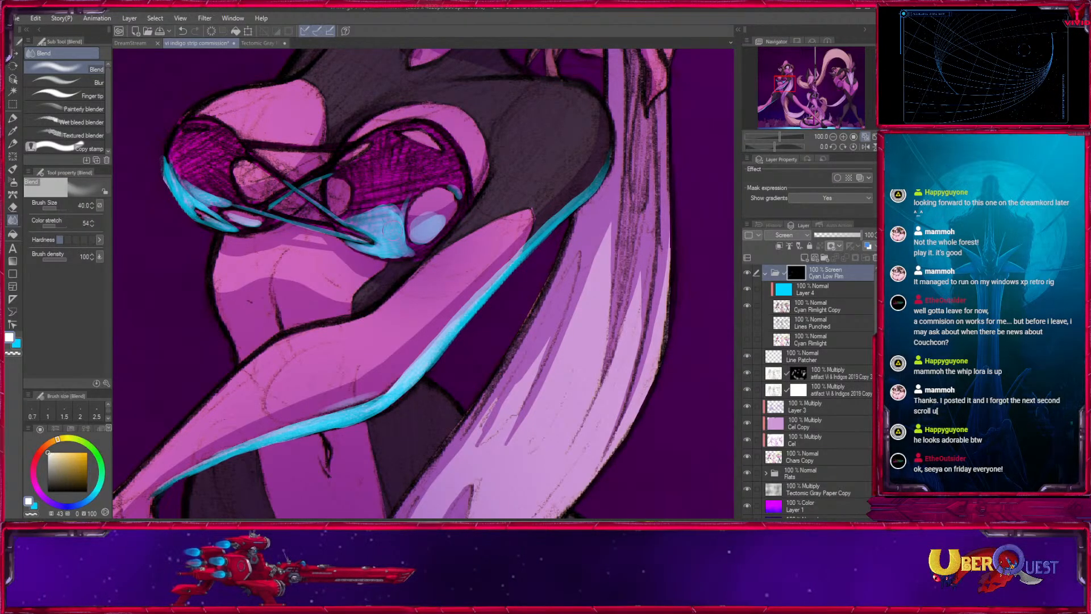
key("]")
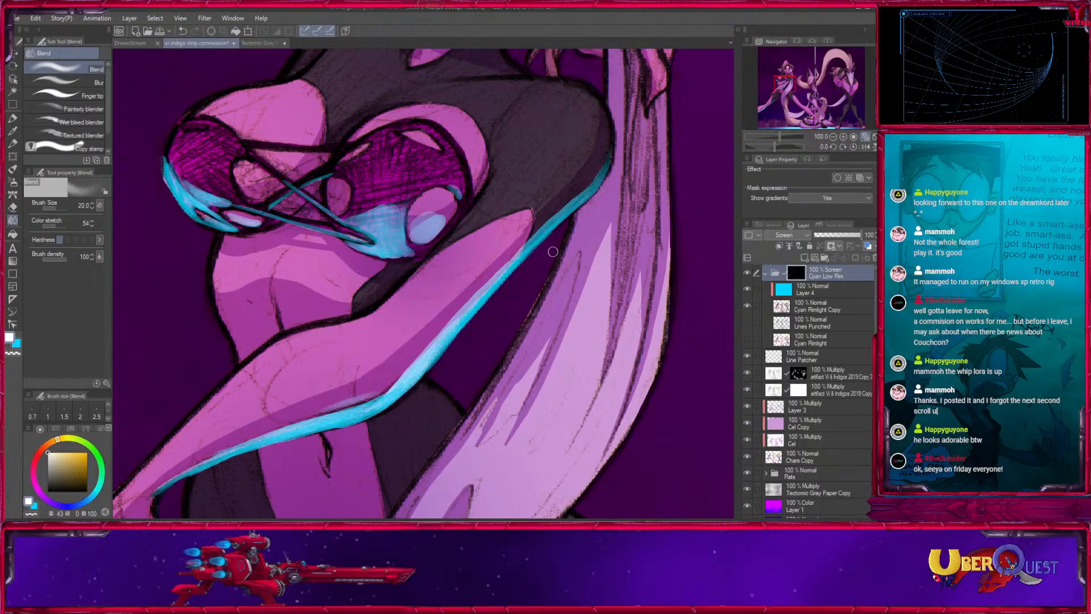
left_click_drag(357, 310, 392, 365)
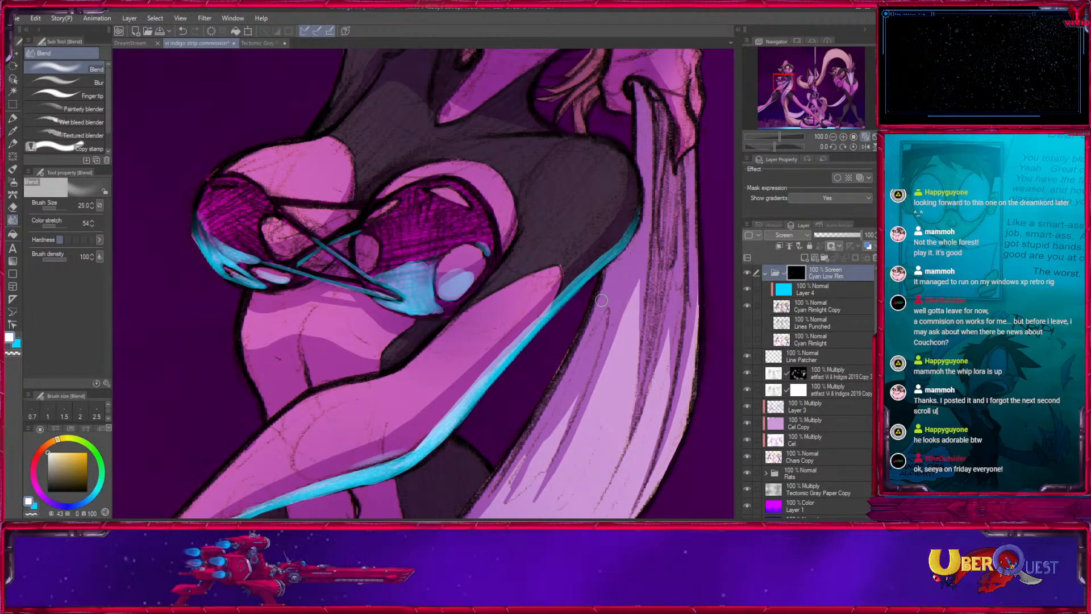
- Paint a broad rim light under the left dancer's jaw with the Round mixing brush at size 40, redoing the first stroke
left_click(14, 170)
left_click_drag(604, 160, 553, 322)
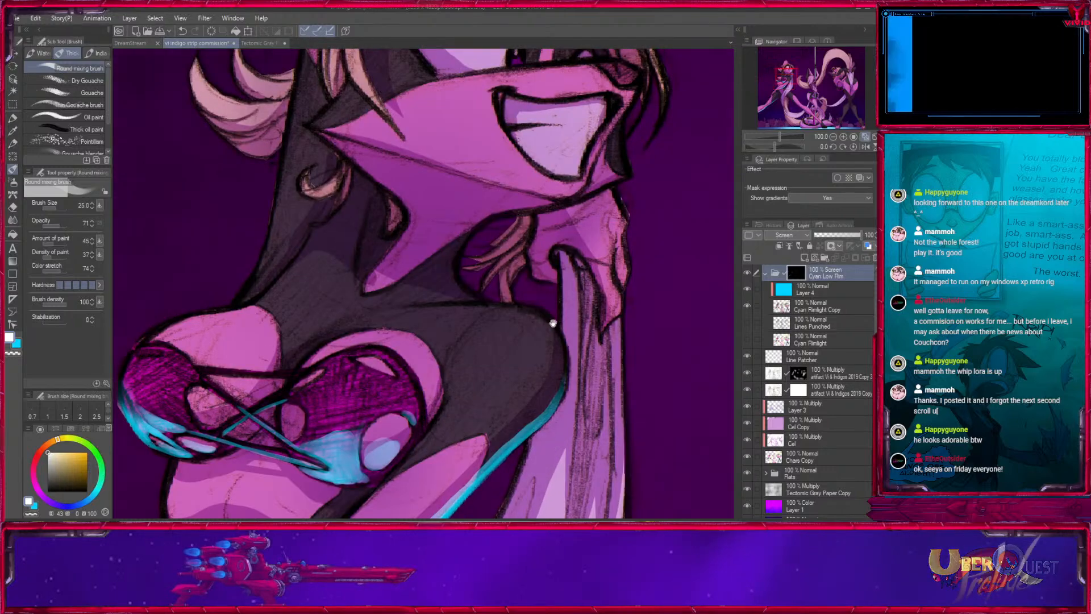
mouse_move(613, 274)
left_mouse_down()
mouse_move(499, 385)
mouse_move(414, 339)
left_mouse_up()
left_click_drag(170, 204, 347, 270)
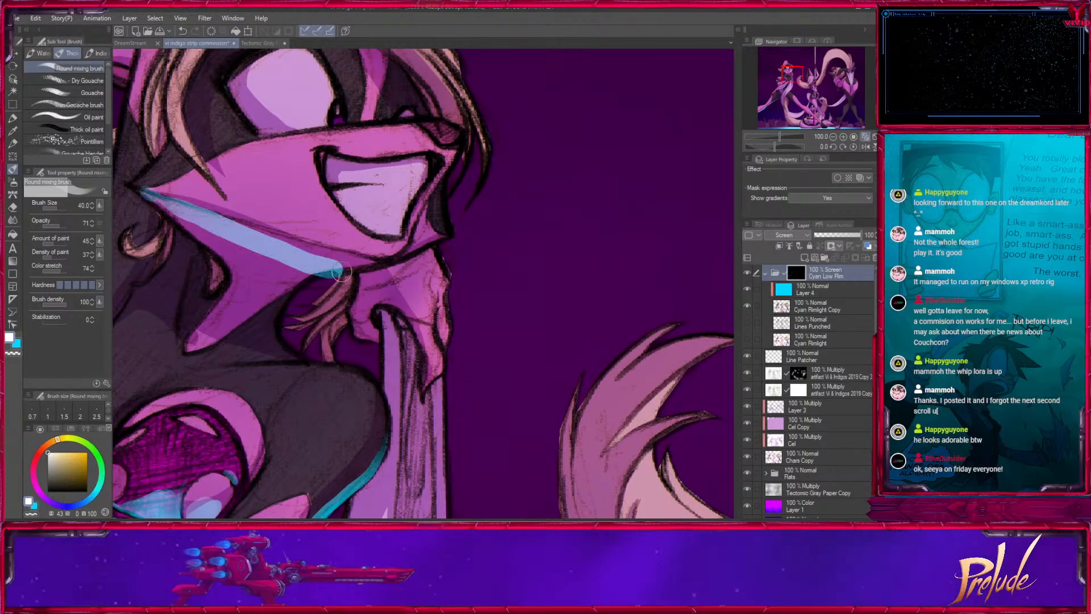
key("ctrl+z")
key("bracketleft")
mouse_move(139, 194)
left_mouse_down()
mouse_move(356, 269)
mouse_move(312, 272)
left_mouse_up()
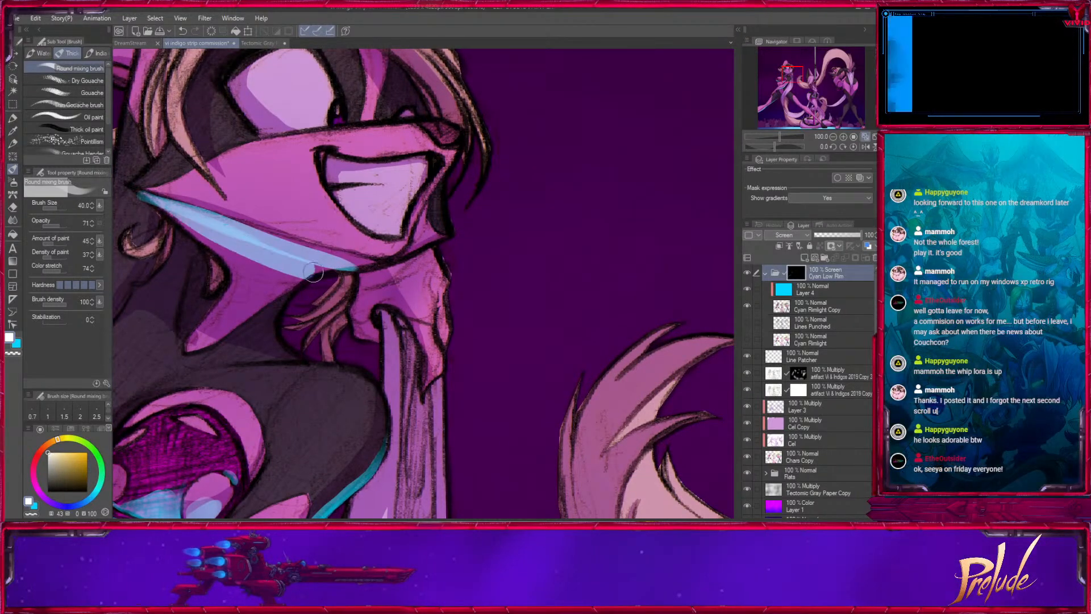
mouse_move(175, 211)
left_mouse_down()
mouse_move(364, 266)
mouse_move(265, 247)
mouse_move(314, 265)
mouse_move(295, 252)
mouse_move(374, 263)
left_mouse_up()
- Sharpen the edges of the rim light under the jaw and fill it down toward the neck at brush sizes 15 to 30
key("bracketleft")
key("bracketleft")
key("bracketleft")
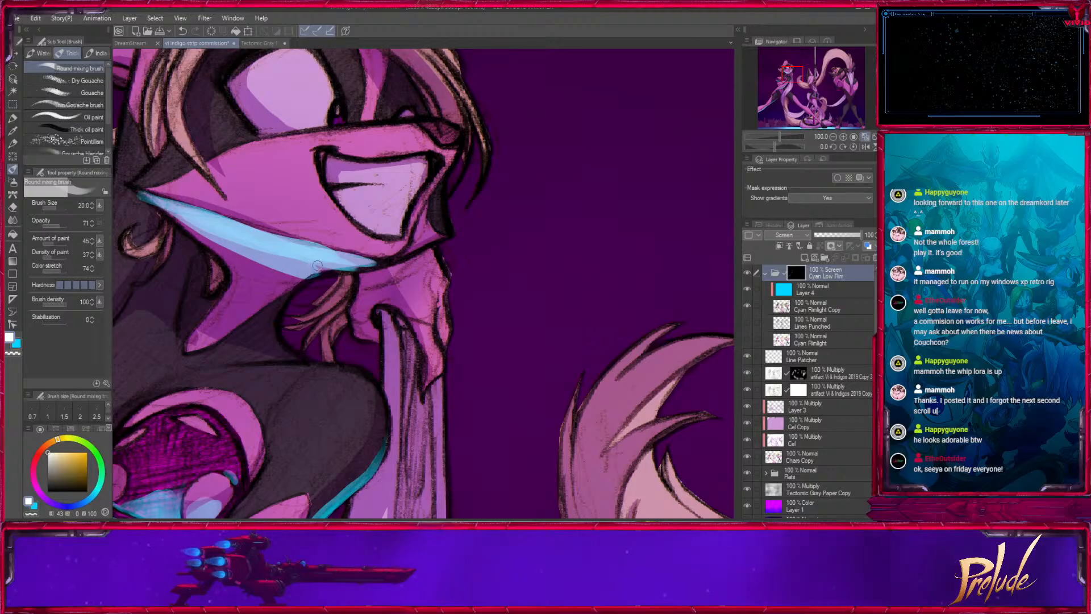
left_click_drag(304, 274, 370, 263)
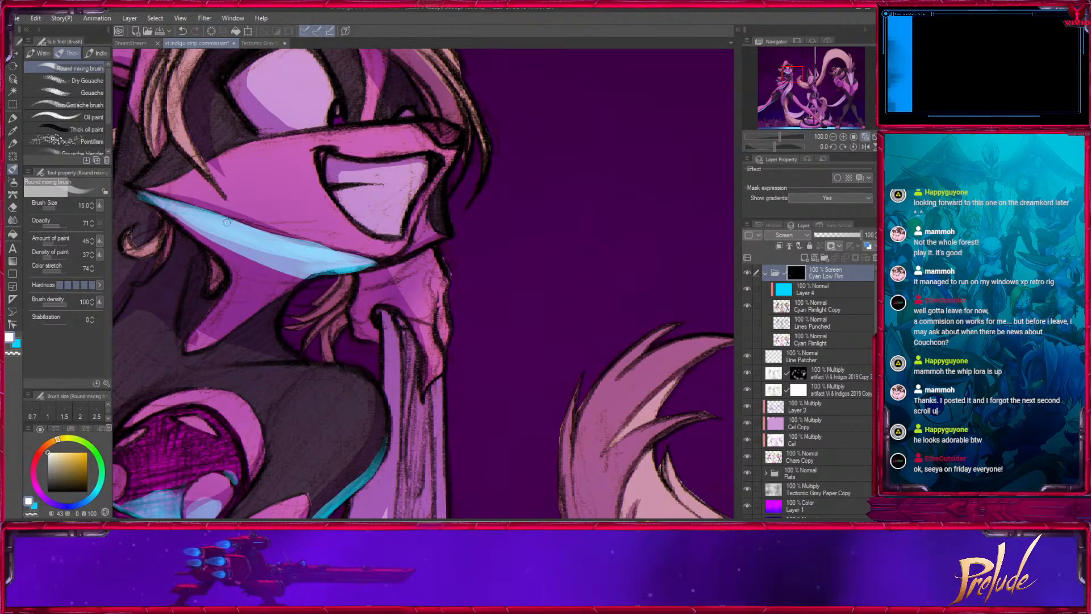
mouse_move(157, 200)
left_mouse_down()
mouse_move(231, 229)
mouse_move(271, 274)
mouse_move(374, 294)
left_mouse_up()
key("bracketleft")
key("bracketright")
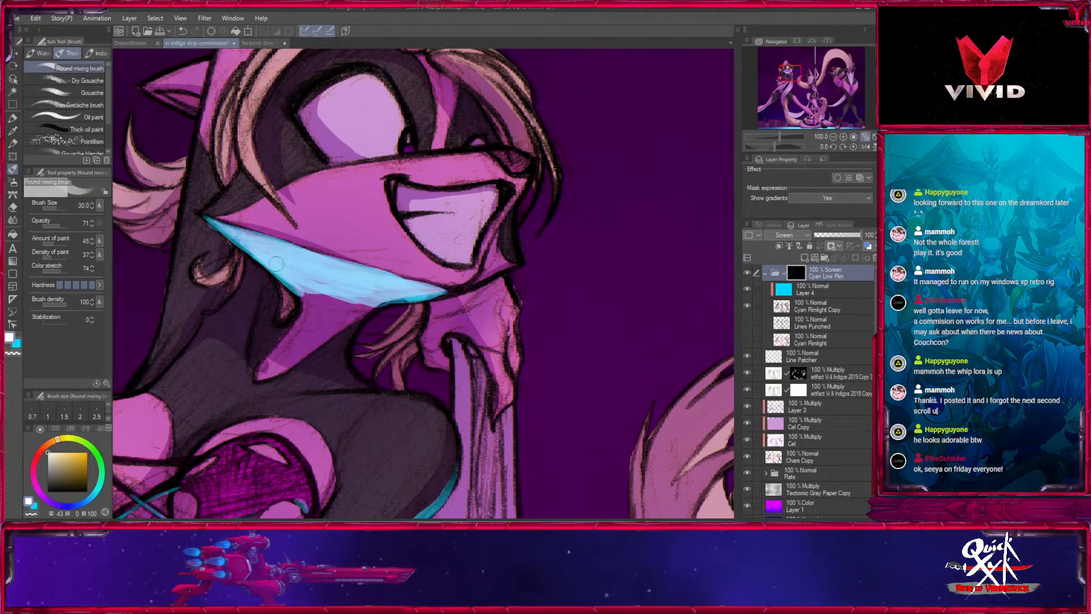
left_click_drag(290, 269, 402, 298)
- Fade the lower edge of the jaw's rim light into the neck with the Blend tool at sizes 70 and 150
left_click(13, 221)
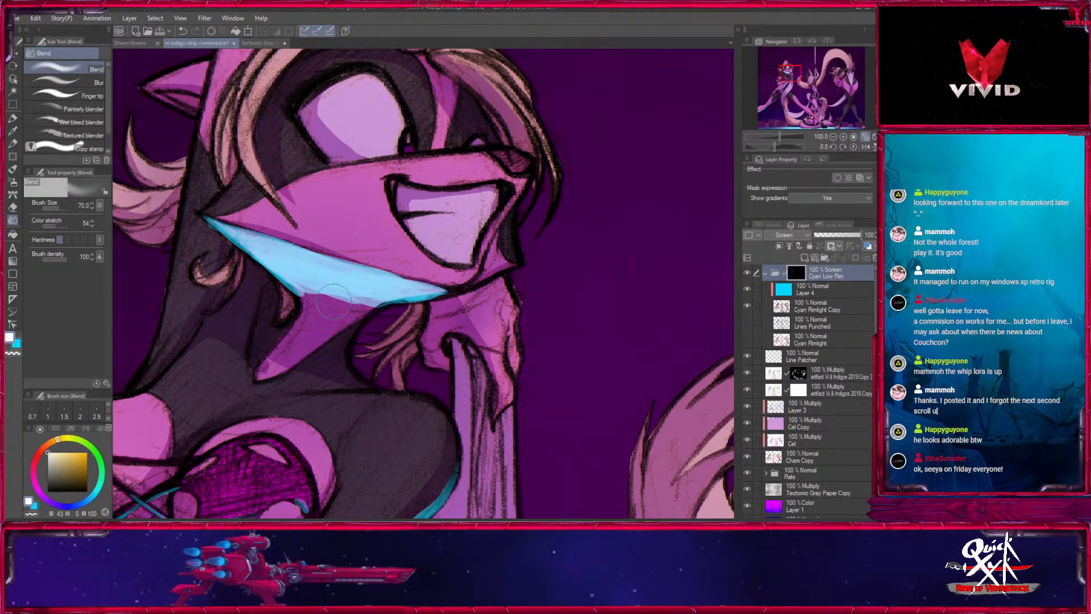
mouse_move(337, 316)
left_mouse_down()
mouse_move(347, 317)
mouse_move(290, 348)
mouse_move(358, 320)
mouse_move(460, 322)
left_mouse_up()
key("bracketleft")
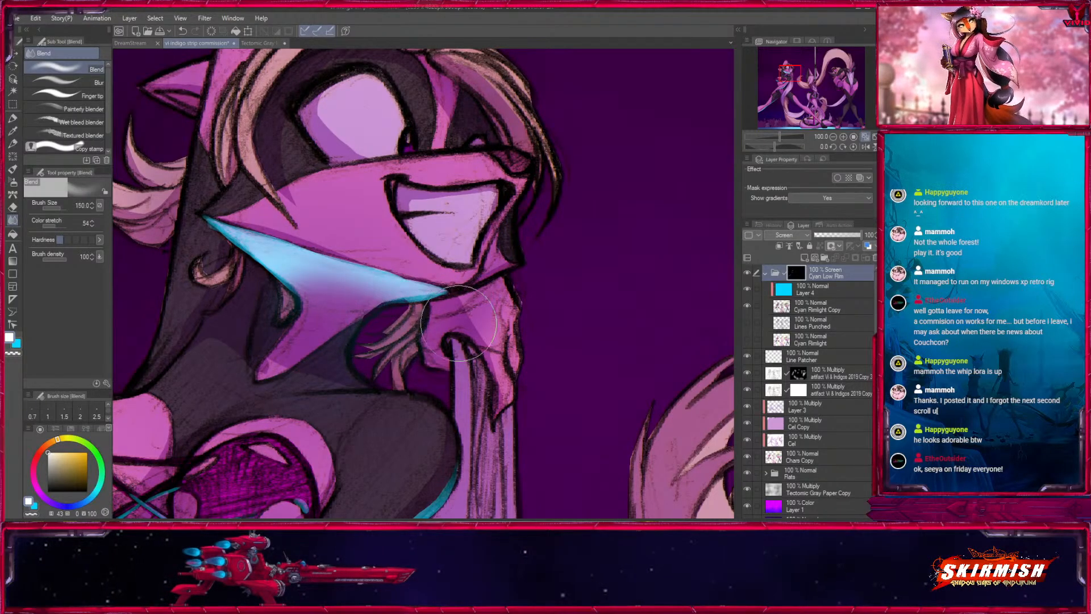
key("bracketleft")
key("bracketleft")
key("bracketleft")
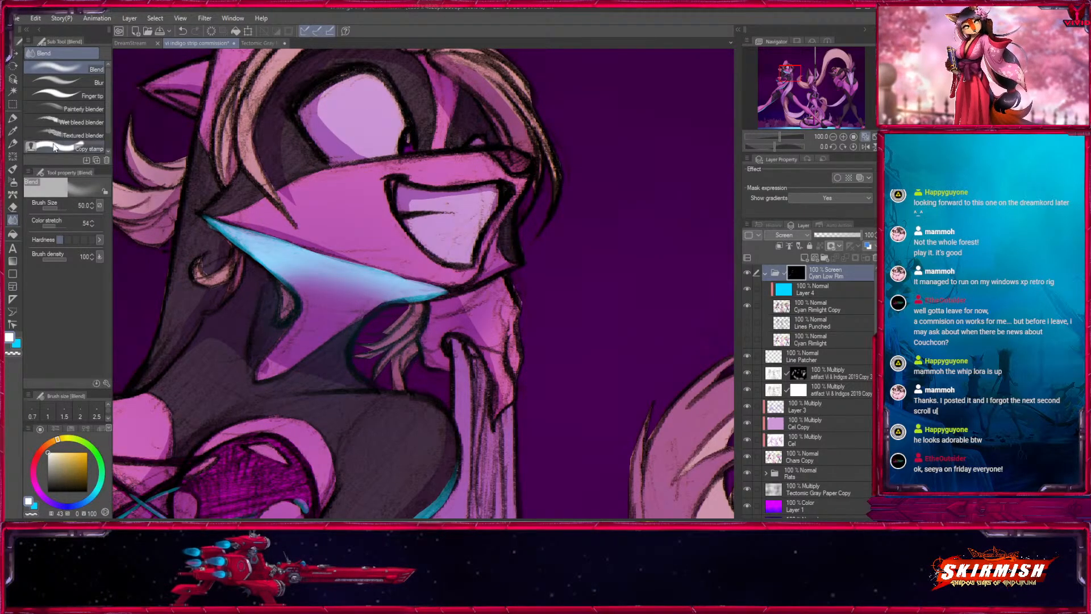
- Extend a crisp rim light along the jaw line to the chin tip with Fill in Mono Pen 2 at size 10
left_click(13, 119)
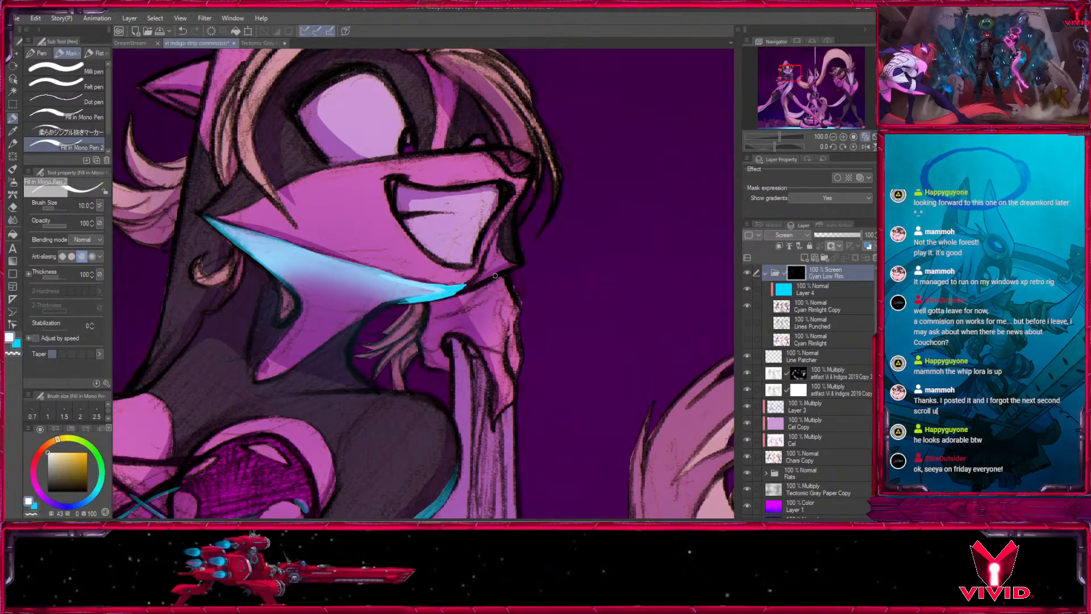
left_click_drag(465, 284, 522, 263)
- Paint a small rim light under the left dancer's nose with the Round mixing brush at size 10
left_click(12, 169)
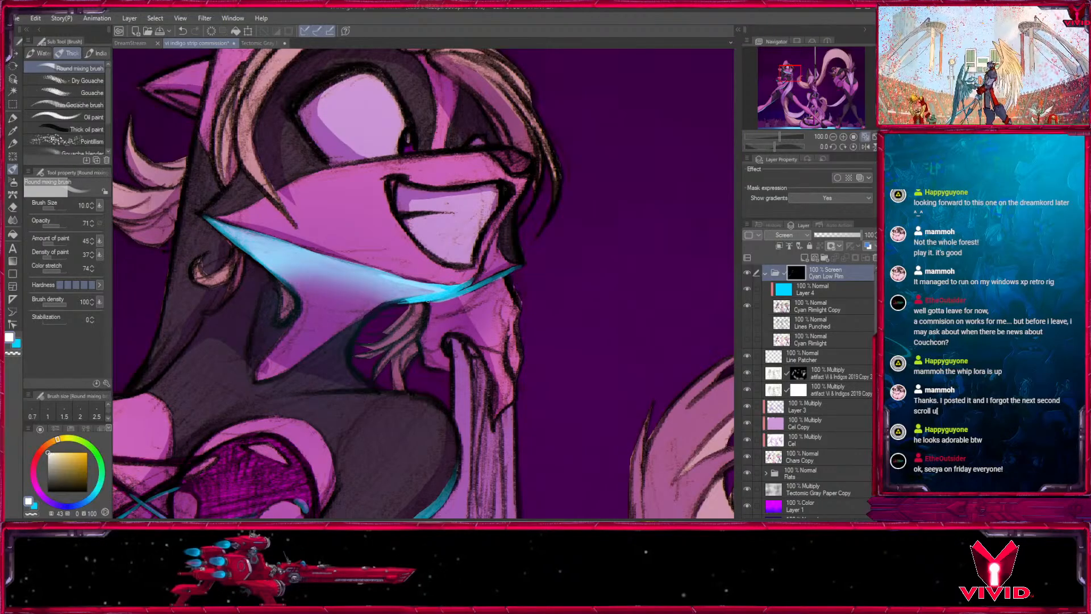
left_click_drag(529, 285, 499, 377)
key("bracketright")
left_click_drag(482, 261, 501, 256)
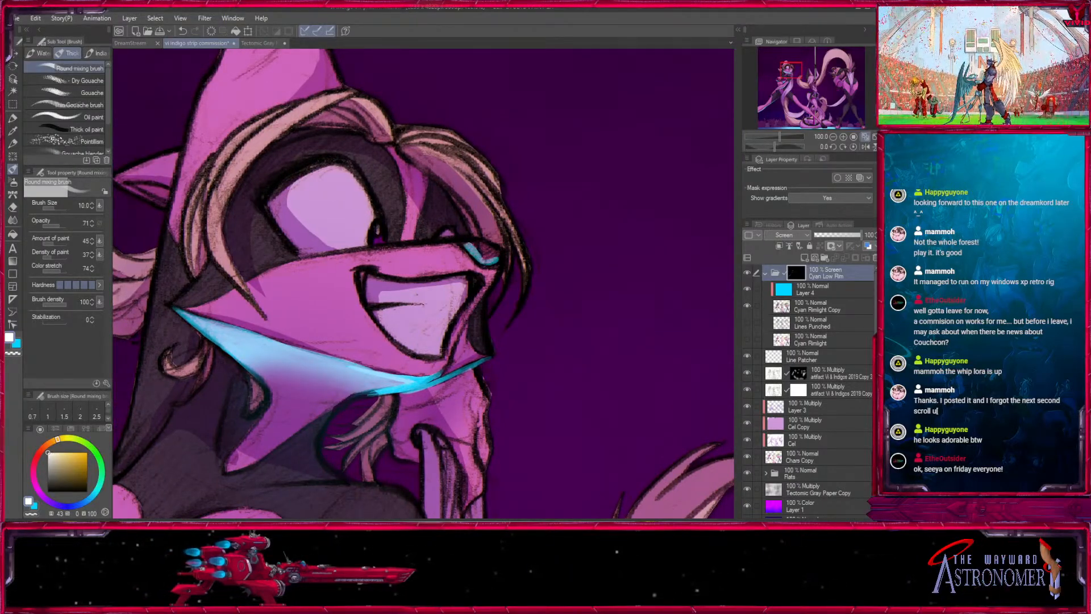
- Paint rim light on the hair strands hanging beside the left dancer's face with the brush at size 15
left_click_drag(367, 321, 513, 337)
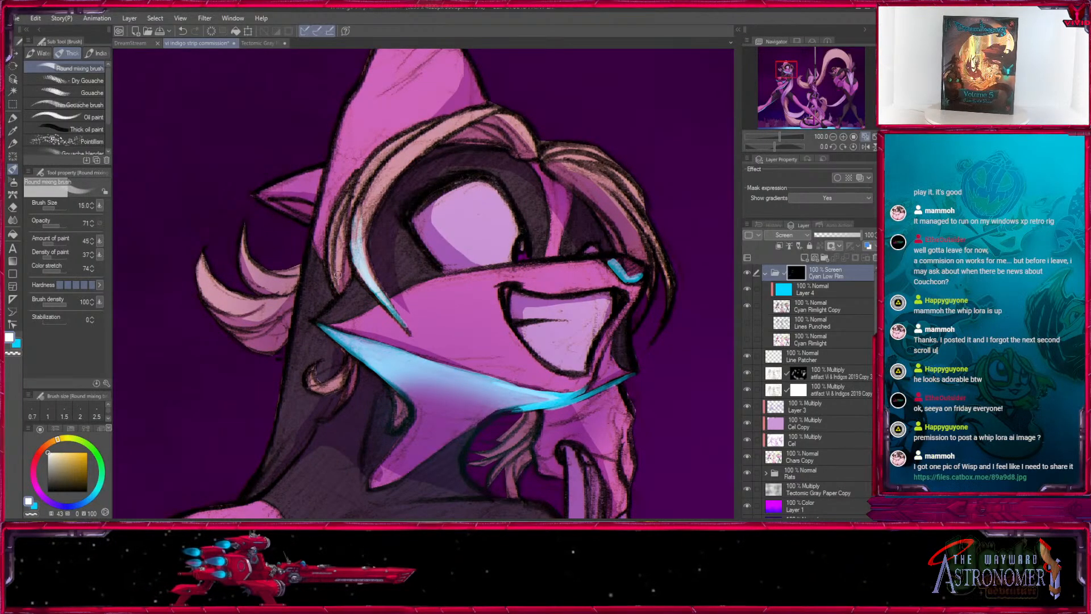
key("bracketright")
left_click_drag(344, 251, 336, 290)
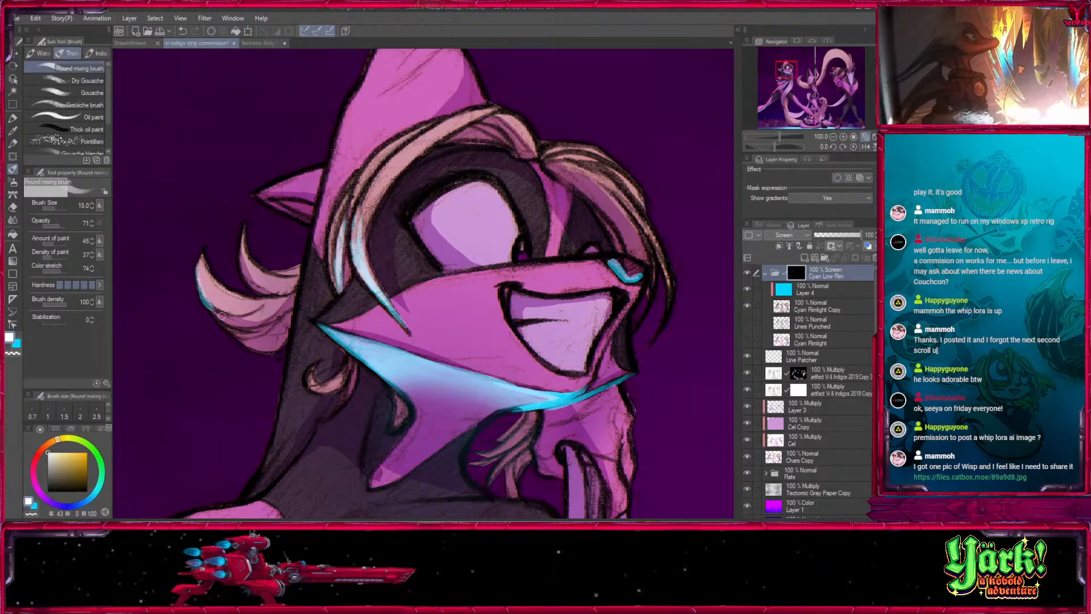
- Paint cyan rim light on the lower hair tufts behind the left dancer's head with the Round mixing brush at size 12
left_click_drag(281, 261, 263, 168)
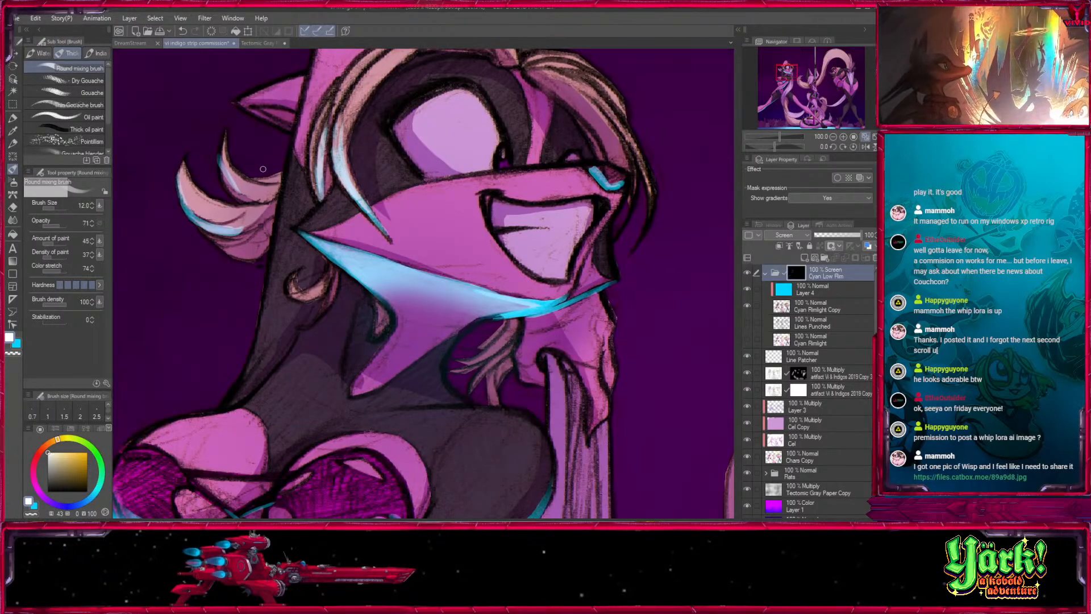
left_click_drag(250, 245, 246, 248)
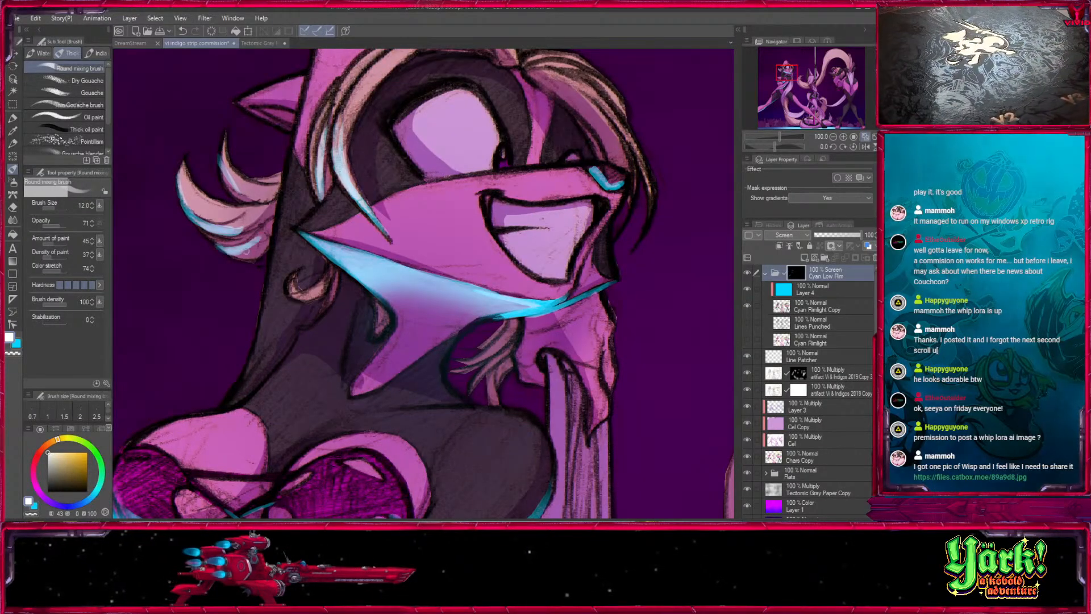
key("bracketright")
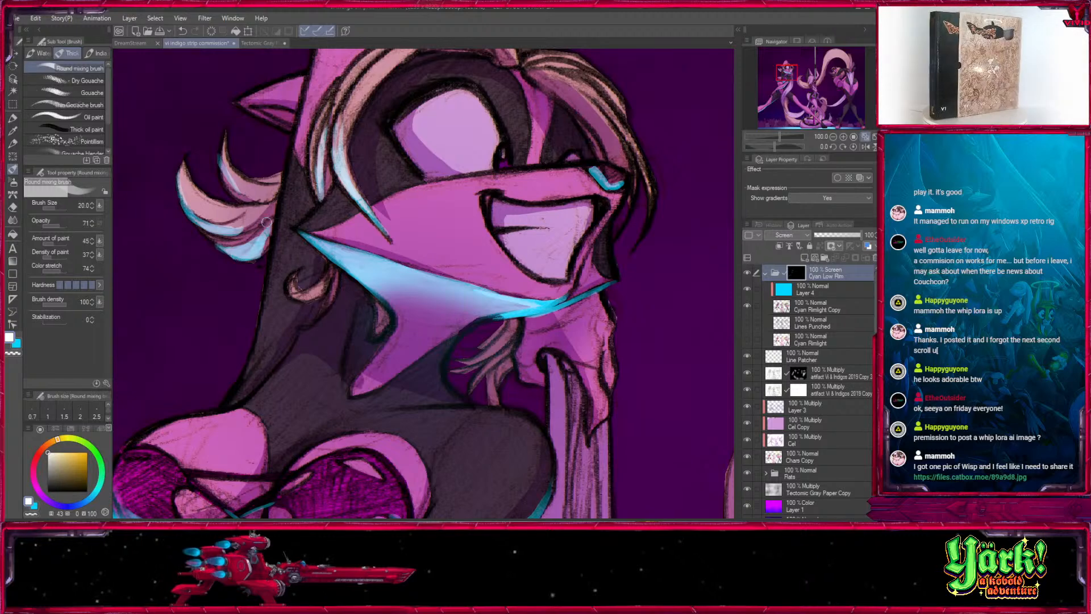
- Paint rim light on the edges of the left dancer's raised hand below the chin, reducing the brush from size 15 to 10
mouse_move(648, 221)
left_mouse_down()
mouse_move(500, 225)
mouse_move(511, 132)
left_mouse_up()
key("bracketleft")
mouse_move(378, 267)
left_mouse_down()
mouse_move(406, 296)
mouse_move(389, 292)
left_mouse_up()
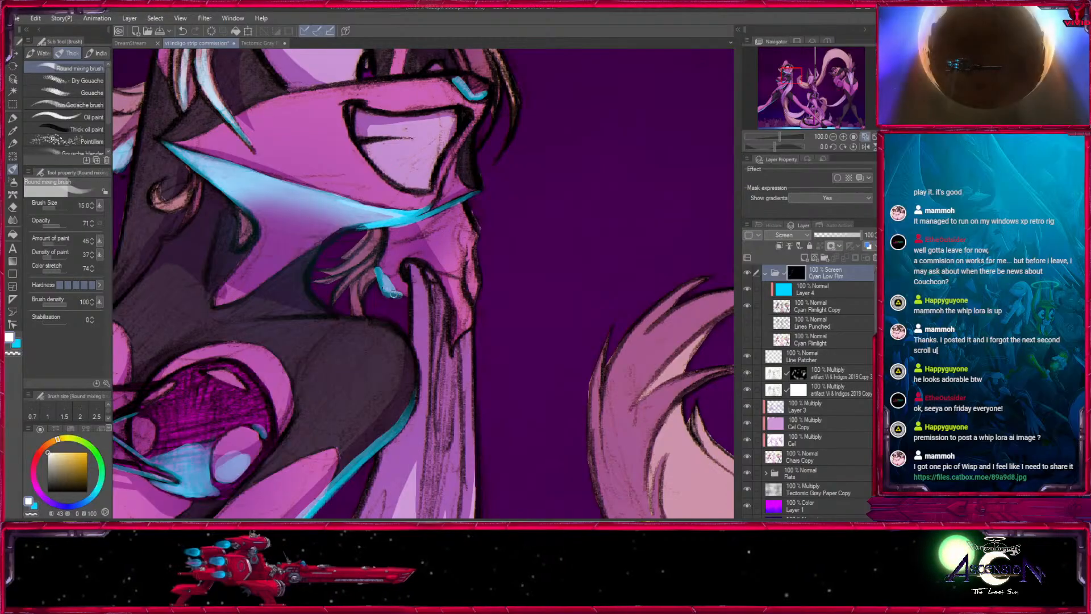
left_click_drag(480, 271, 497, 288)
key("bracketleft")
mouse_move(488, 343)
left_mouse_down()
mouse_move(473, 359)
mouse_move(495, 298)
left_mouse_up()
key("bracketleft")
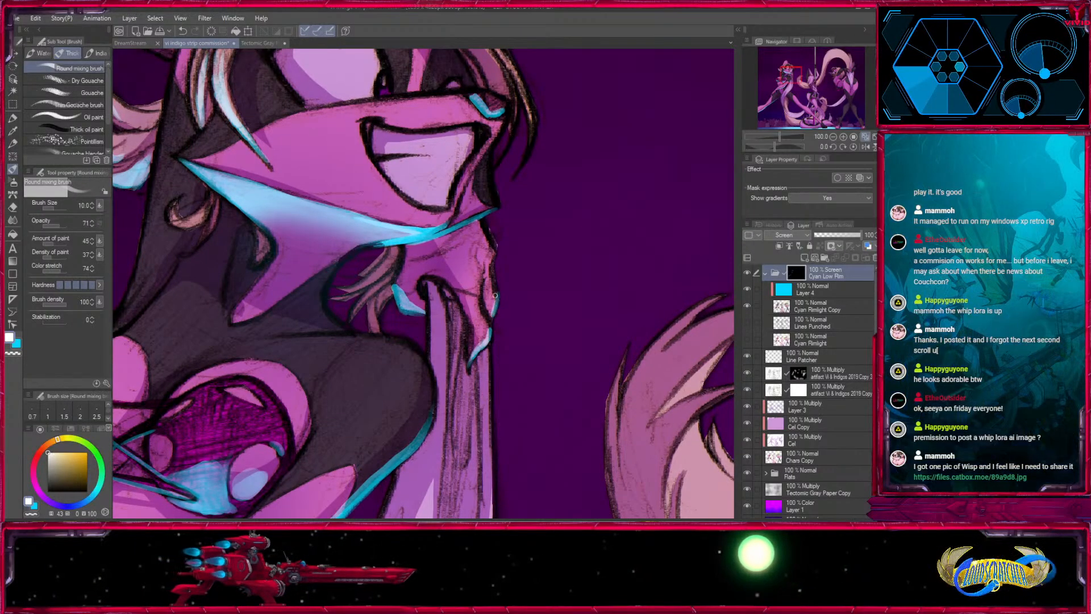
- Paint rim light along the neck edge beneath the left dancer's jaw with the brush at size 20
key("bracketright")
key("bracketright")
key("bracketright")
key("bracketright")
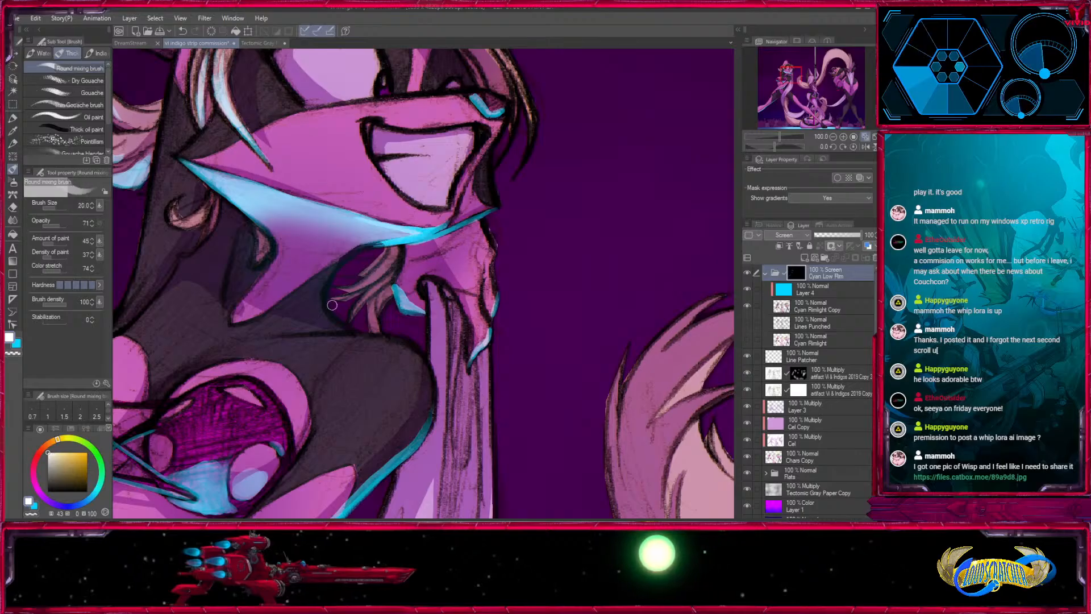
left_click_drag(330, 297, 353, 256)
key("bracketleft")
key("bracketleft")
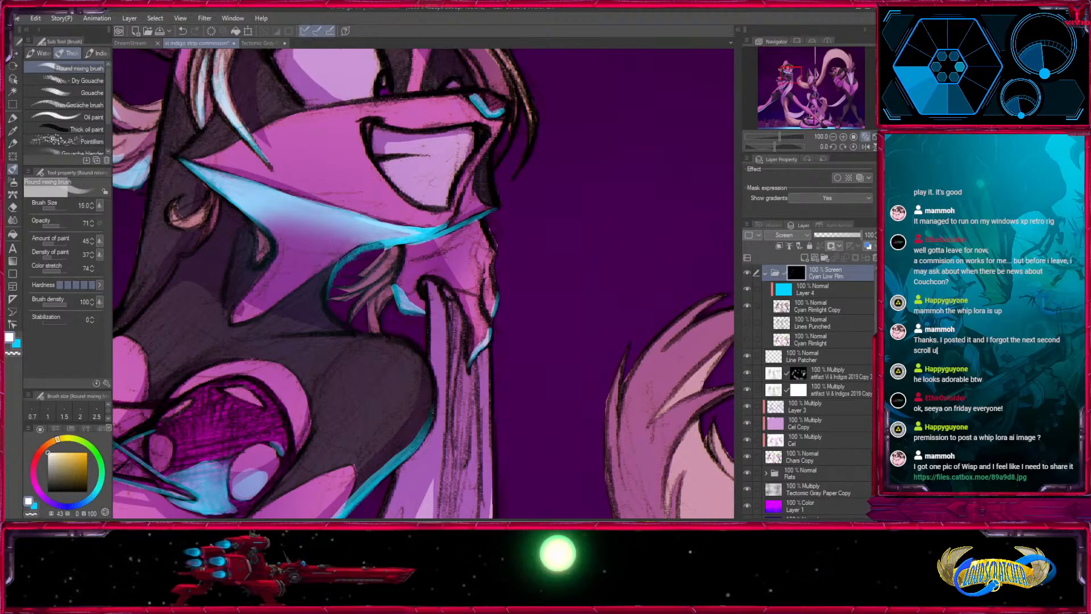
- Compare the whole drawing with and without the Cyan Low Rim folder
mouse_move(586, 266)
left_mouse_down()
mouse_move(514, 440)
mouse_move(642, 155)
left_mouse_up()
left_click_drag(567, 319, 624, 243)
left_click(833, 136)
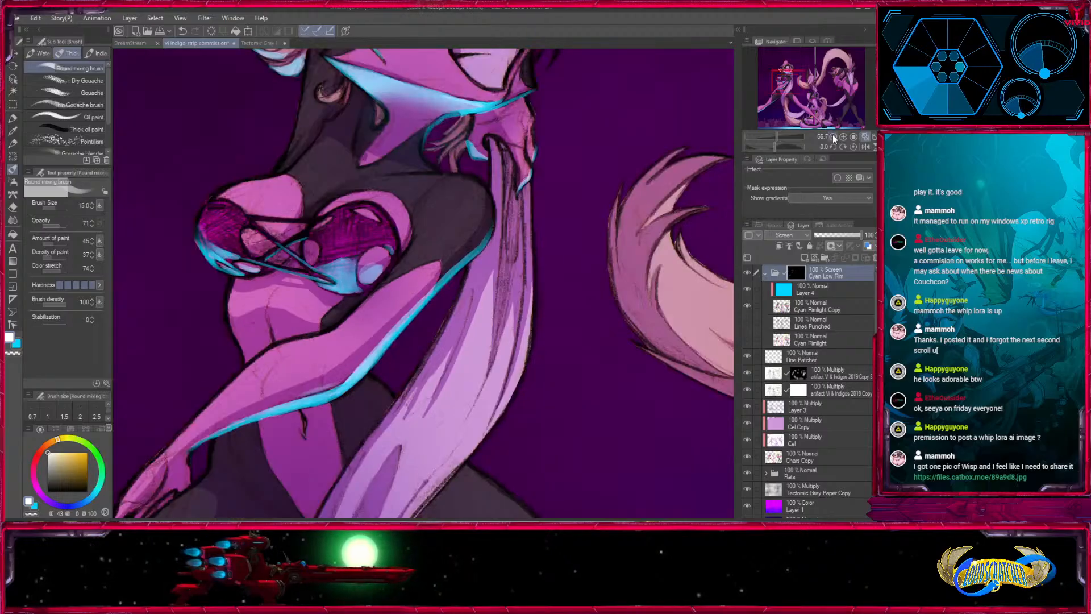
left_click(833, 136)
left_click(833, 136)
left_click(832, 136)
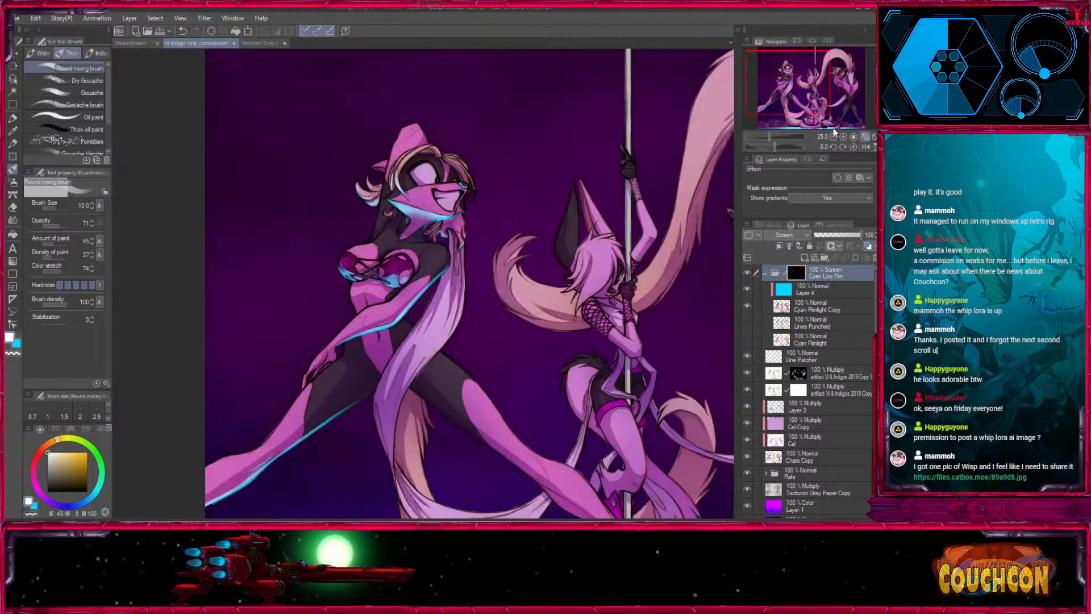
left_click(747, 273)
left_click(747, 273)
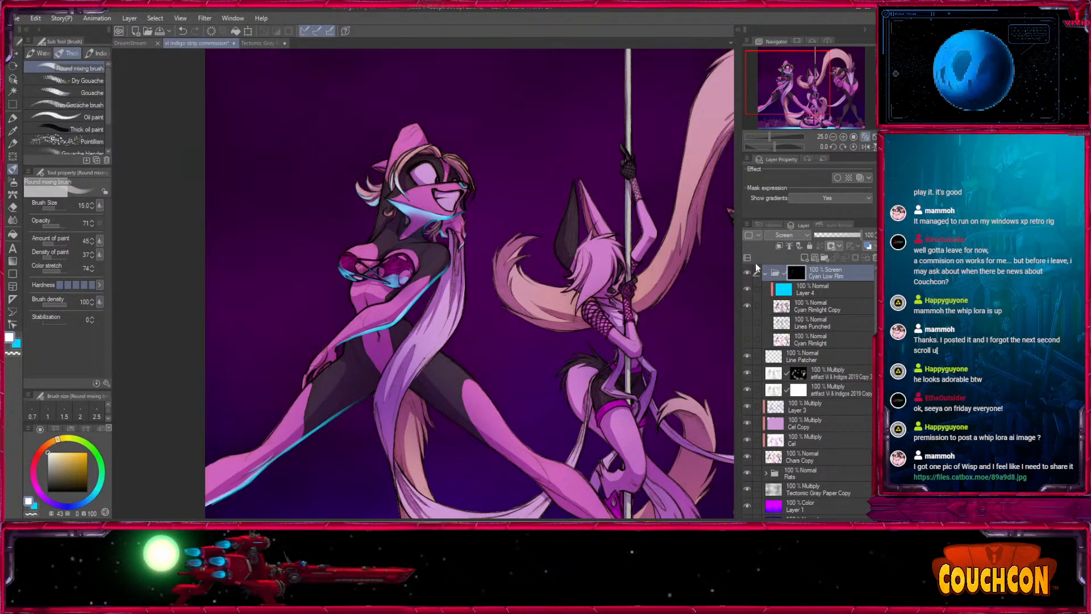
left_click(747, 273)
left_click(747, 272)
- Paint rim light down the outer edge of the lilac drape hanging between the left dancer's legs at brush sizes 15 and 17
left_click_drag(563, 439, 576, 374)
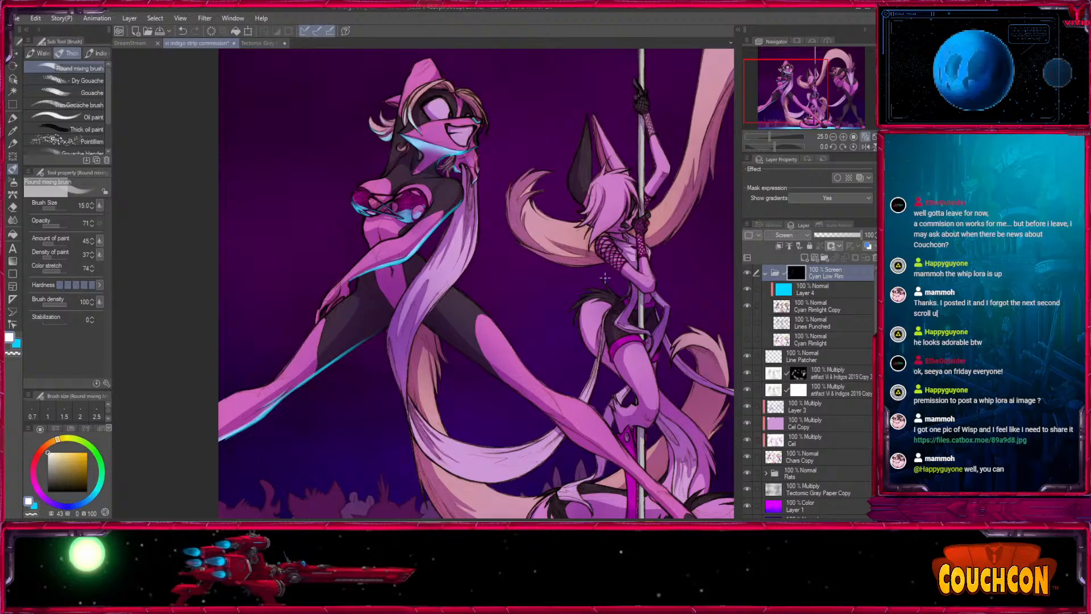
left_click(844, 139)
left_click(844, 139)
left_click(844, 138)
left_click_drag(436, 300, 467, 108)
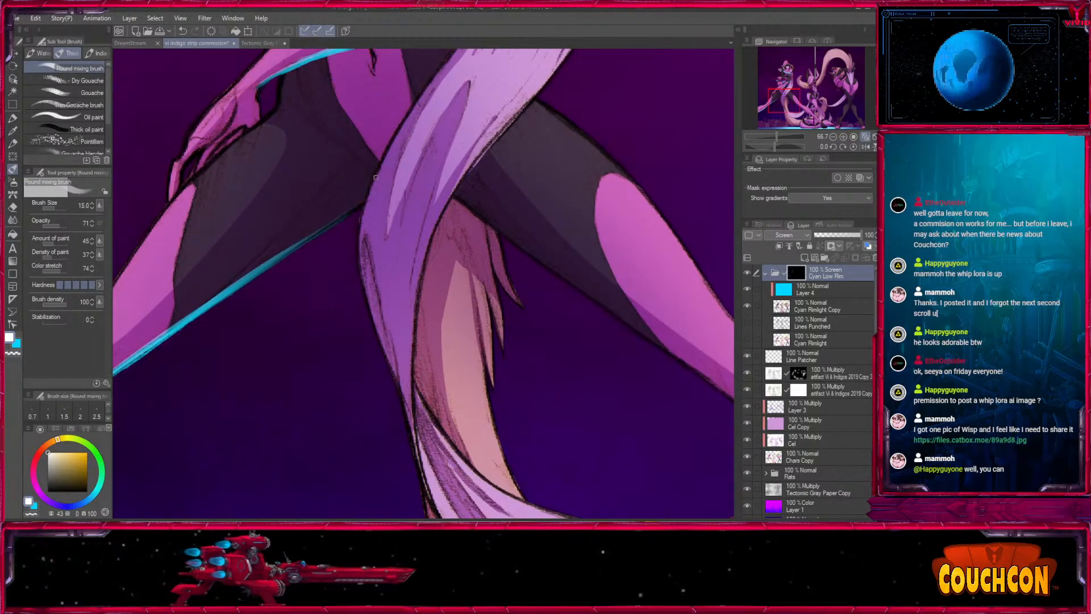
mouse_move(373, 186)
left_mouse_down()
mouse_move(371, 321)
mouse_move(393, 376)
left_mouse_up()
key("]")
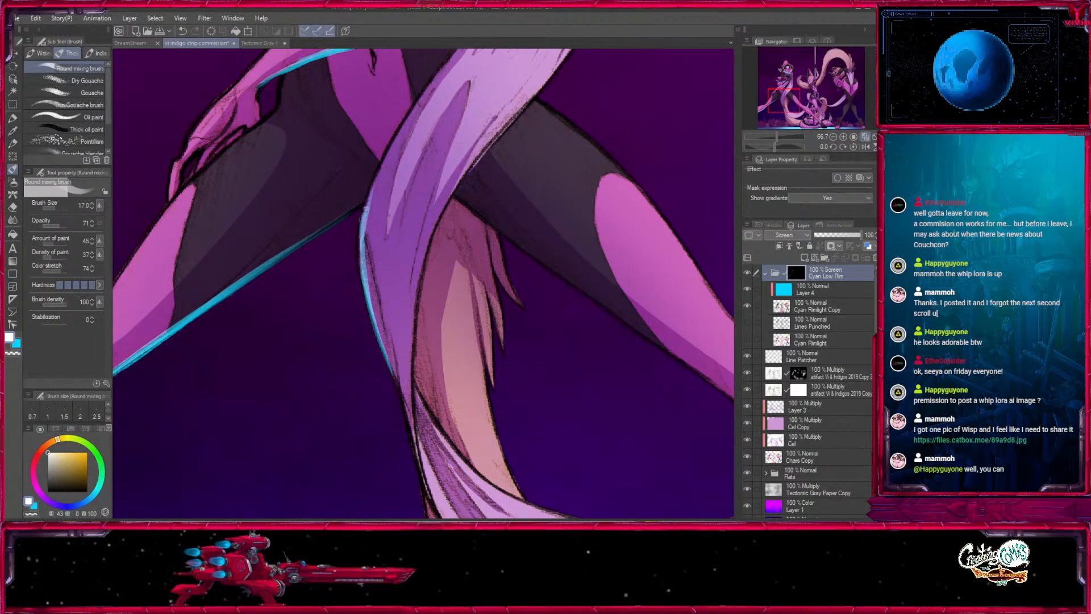
left_click_drag(365, 222, 386, 320)
left_click_drag(369, 229, 387, 161)
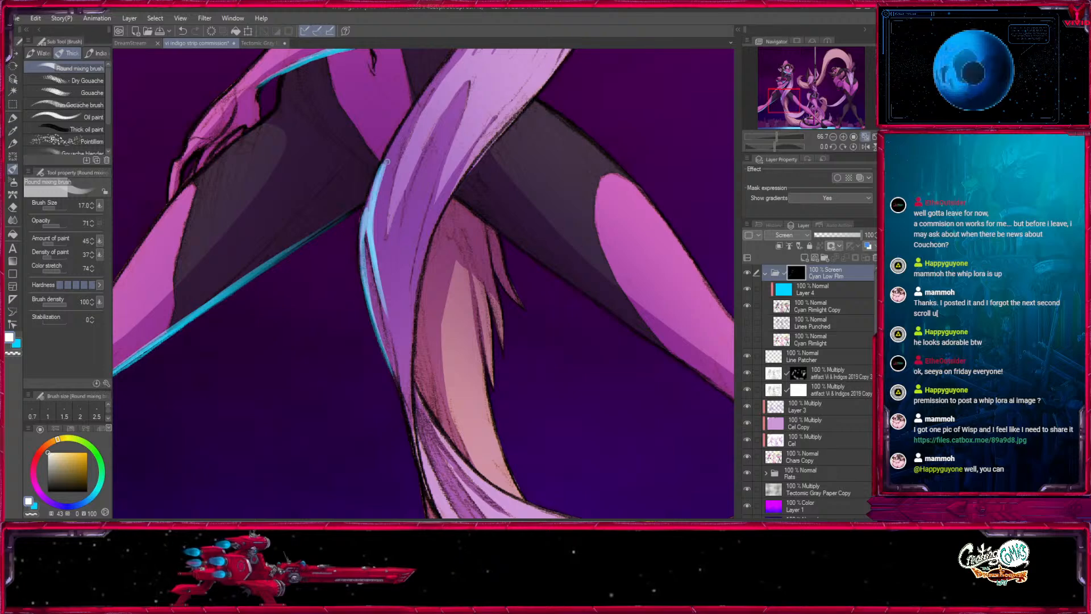
scroll(430, 95, "down", 2)
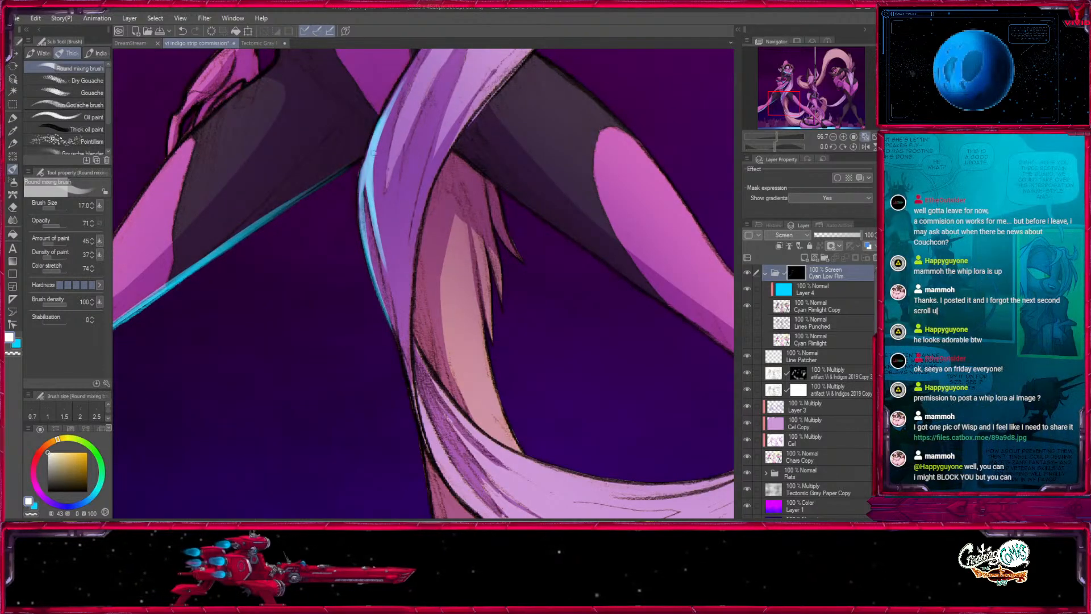
left_click_drag(362, 192, 406, 385)
mouse_move(404, 380)
left_mouse_down()
mouse_move(380, 226)
mouse_move(395, 292)
mouse_move(319, 173)
mouse_move(375, 258)
left_mouse_up()
- Extend the rim light along the lower curve of the lilac drape and onto the peach tail's fur tips with a smaller brush
key("[")
mouse_move(329, 193)
left_mouse_down()
mouse_move(402, 279)
mouse_move(450, 304)
left_mouse_up()
left_click_drag(397, 229, 487, 426)
mouse_move(536, 254)
left_mouse_down()
mouse_move(480, 380)
mouse_move(479, 286)
left_mouse_up()
- Paint rim light down the outer edge of the peach tail below the drape at brush sizes 20 and 17
key("]")
mouse_move(416, 227)
left_mouse_down()
mouse_move(428, 328)
mouse_move(471, 108)
left_mouse_up()
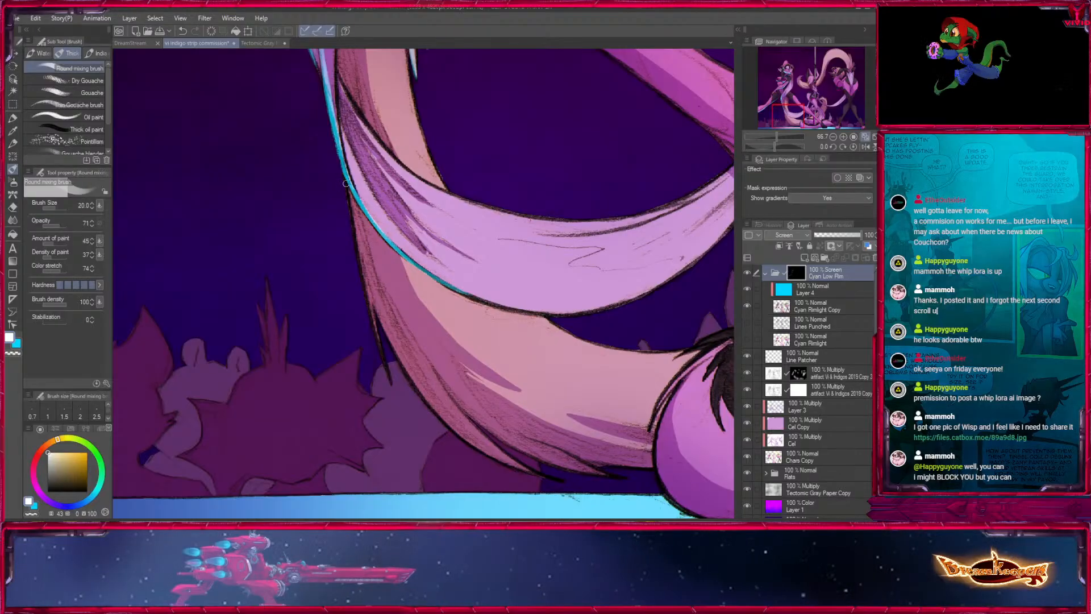
left_click_drag(344, 180, 376, 334)
left_click_drag(349, 207, 390, 381)
key("[")
left_click_drag(380, 324, 319, 214)
key("]")
left_click_drag(311, 173, 375, 300)
left_click_drag(348, 265, 412, 331)
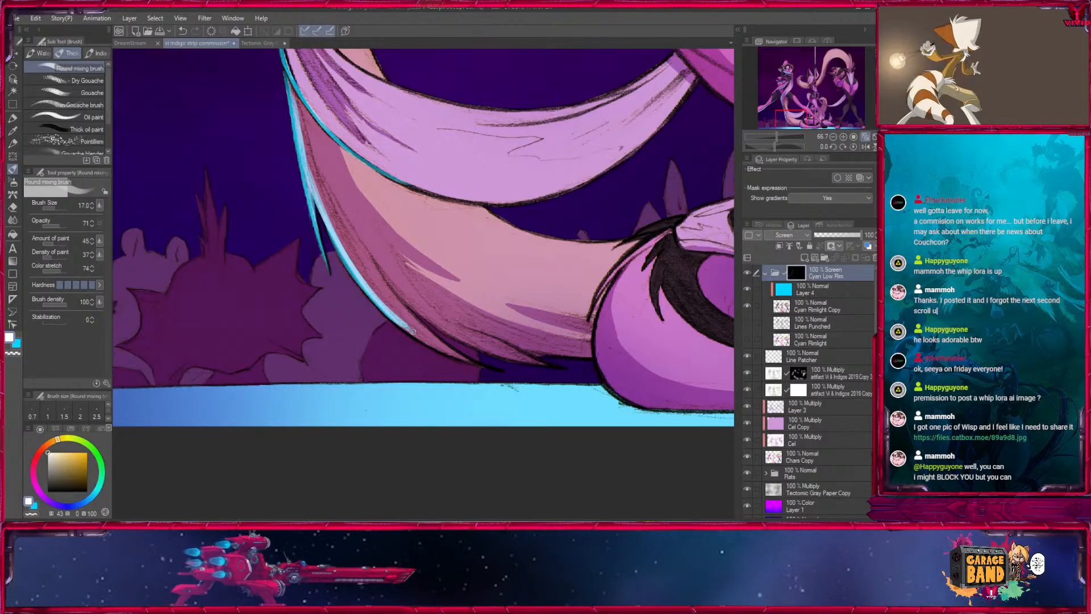
- Paint rim light on the peach tail's underside and lower fur tips near the stage floor at brush sizes 20 and 15
key("]")
mouse_move(352, 240)
left_mouse_down()
mouse_move(222, 154)
mouse_move(351, 259)
left_mouse_up()
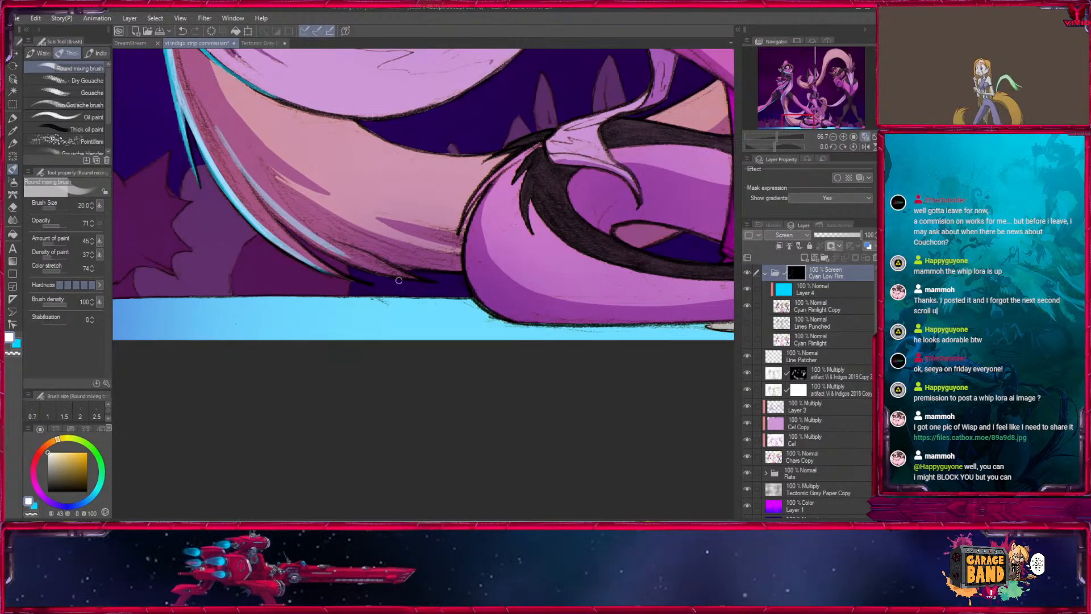
left_click_drag(278, 214, 425, 287)
key("[")
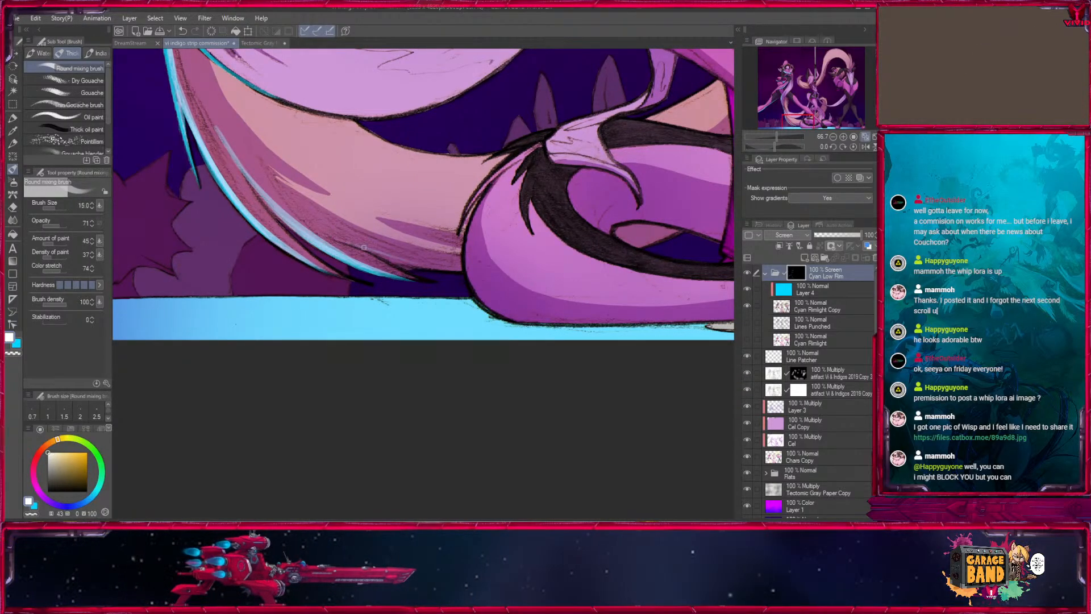
left_click_drag(361, 248, 453, 271)
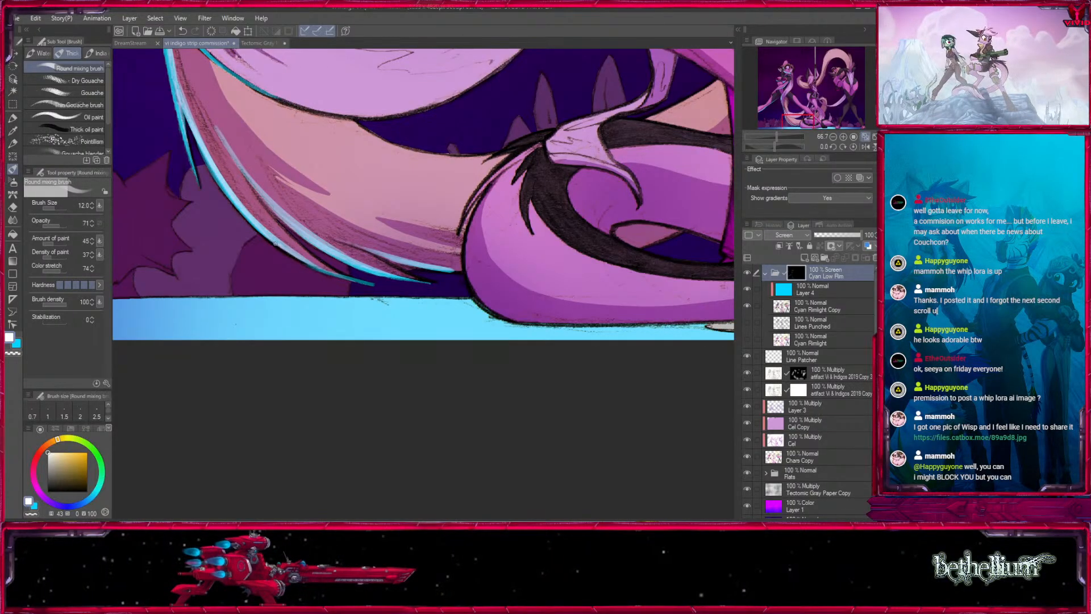
- Reinforce the rim light along the peach tail's lower curve with the brush at sizes 12 to 17
left_click_drag(276, 243, 335, 276)
left_click_drag(219, 135, 266, 209)
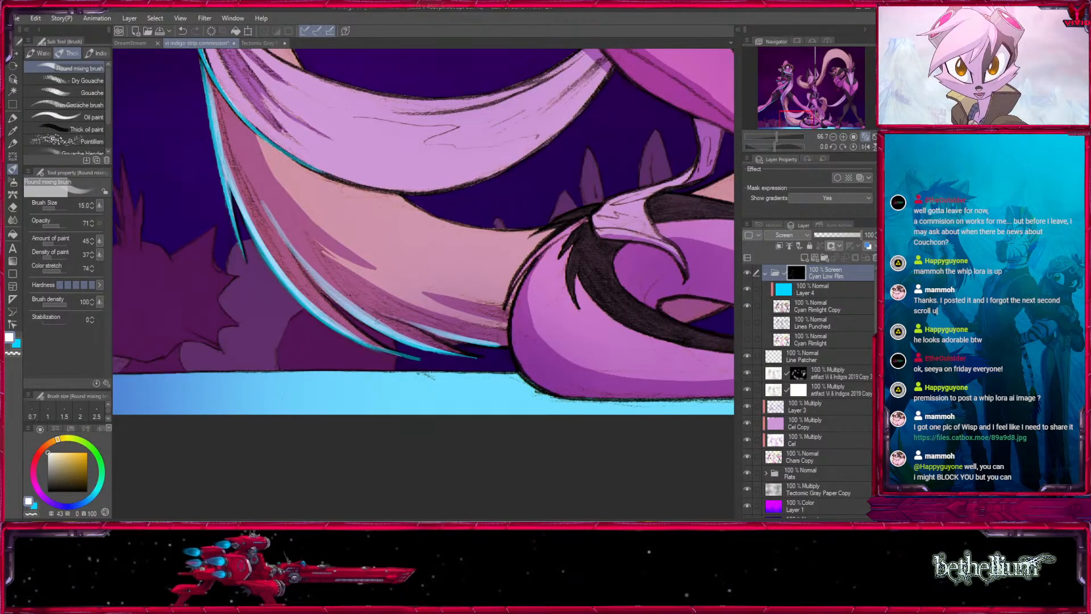
key("]")
left_click_drag(337, 279, 425, 341)
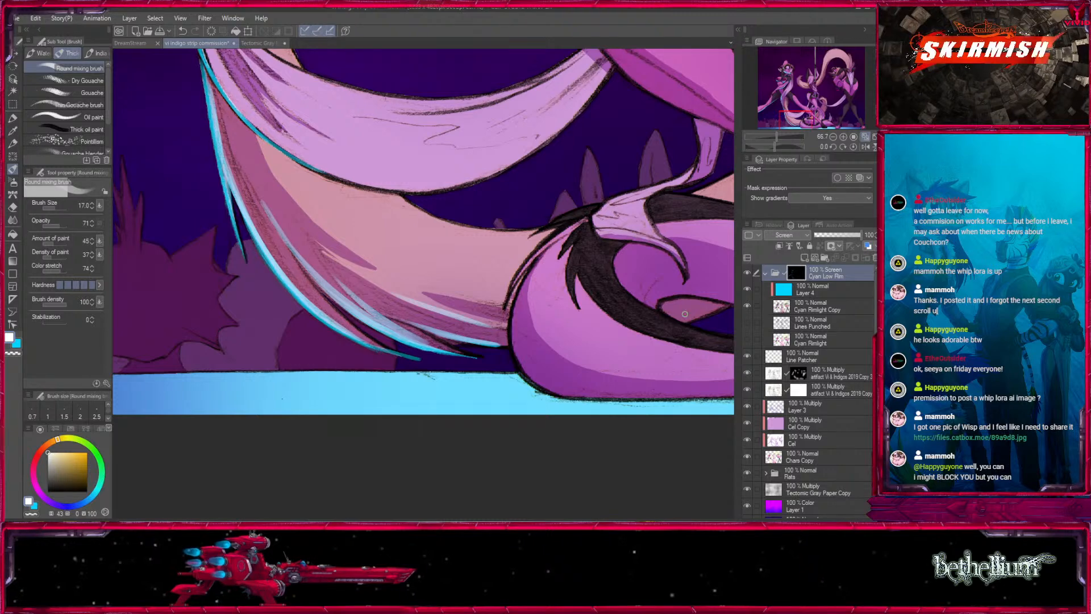
- Paint a broad rim light around the rounded outer end of the pink coil on the stage floor at brush sizes 25 and 30
left_click_drag(685, 314, 591, 287)
mouse_move(275, 248)
left_mouse_down()
mouse_move(299, 334)
mouse_move(240, 232)
left_mouse_up()
left_click_drag(206, 180, 238, 239)
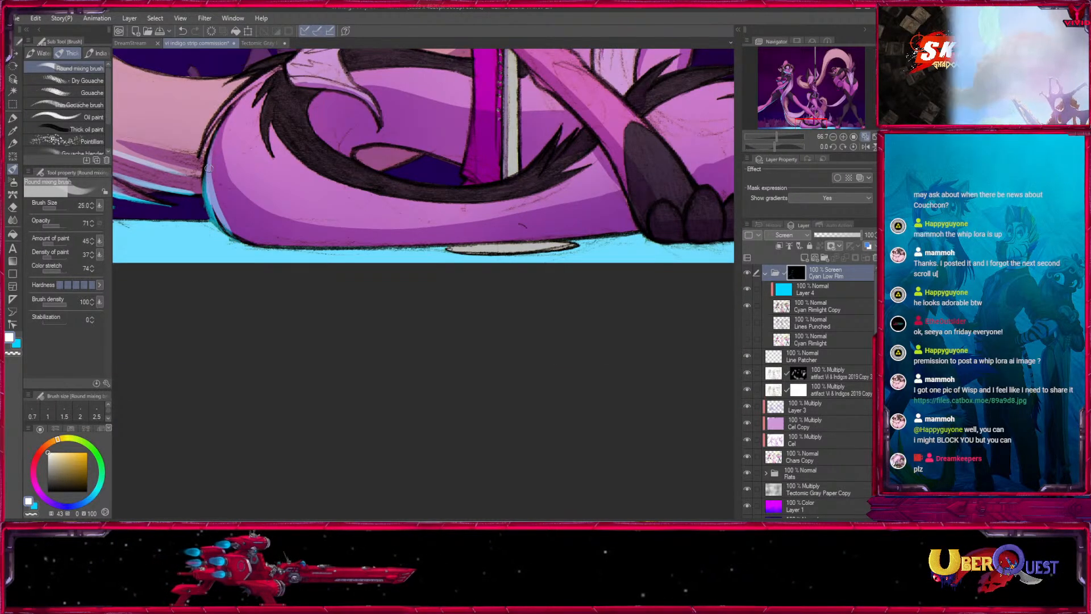
left_click_drag(204, 170, 248, 220)
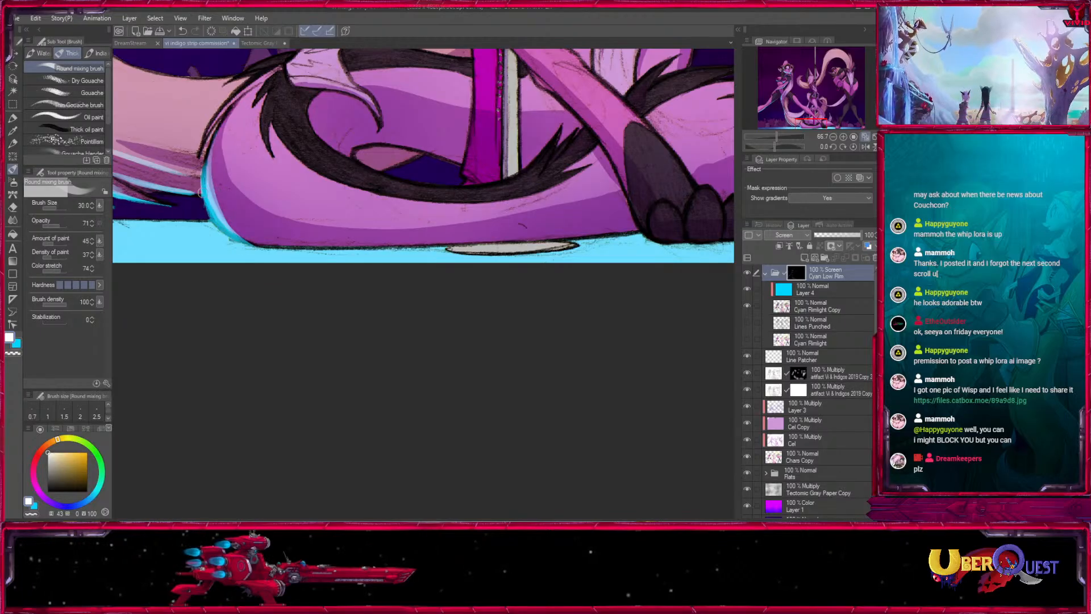
left_click_drag(253, 125, 257, 75)
key("]")
left_click_drag(215, 140, 282, 196)
left_click_drag(222, 161, 339, 200)
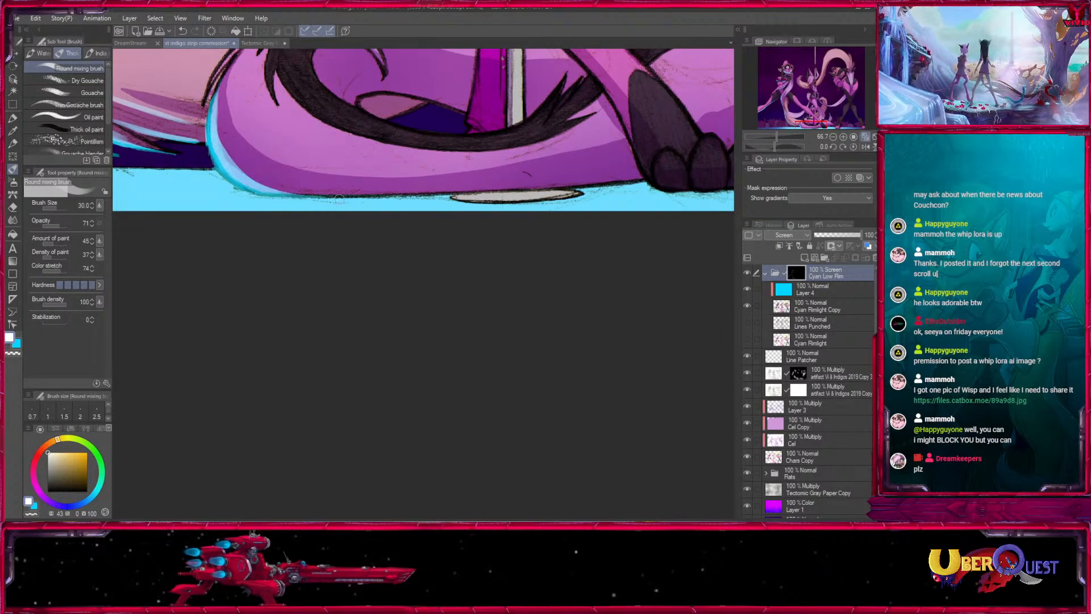
- Extend the rim light along the coil's bottom edge to the foot, tapering the brush from size 30 to 17
mouse_move(239, 174)
left_mouse_down()
mouse_move(273, 187)
mouse_move(437, 195)
left_mouse_up()
left_click_drag(301, 192, 485, 192)
key("[")
key("[")
key("[")
left_click_drag(409, 191, 566, 186)
left_click_drag(421, 193, 609, 184)
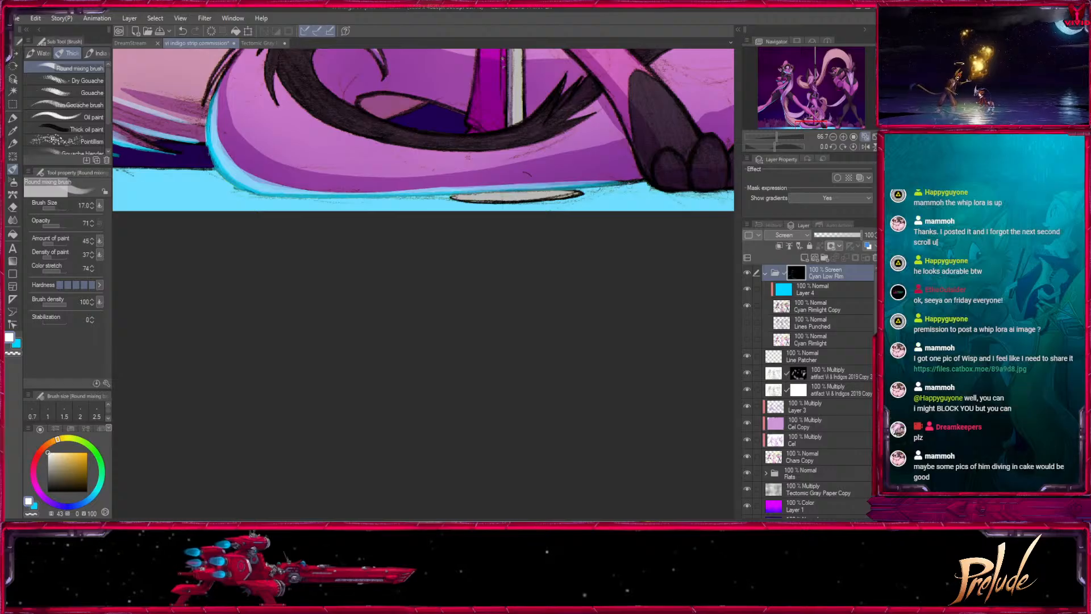
- Paint rim light along the undersides of the three dark toes on the stage floor at brush sizes 15 to 25
left_click_drag(693, 149, 574, 262)
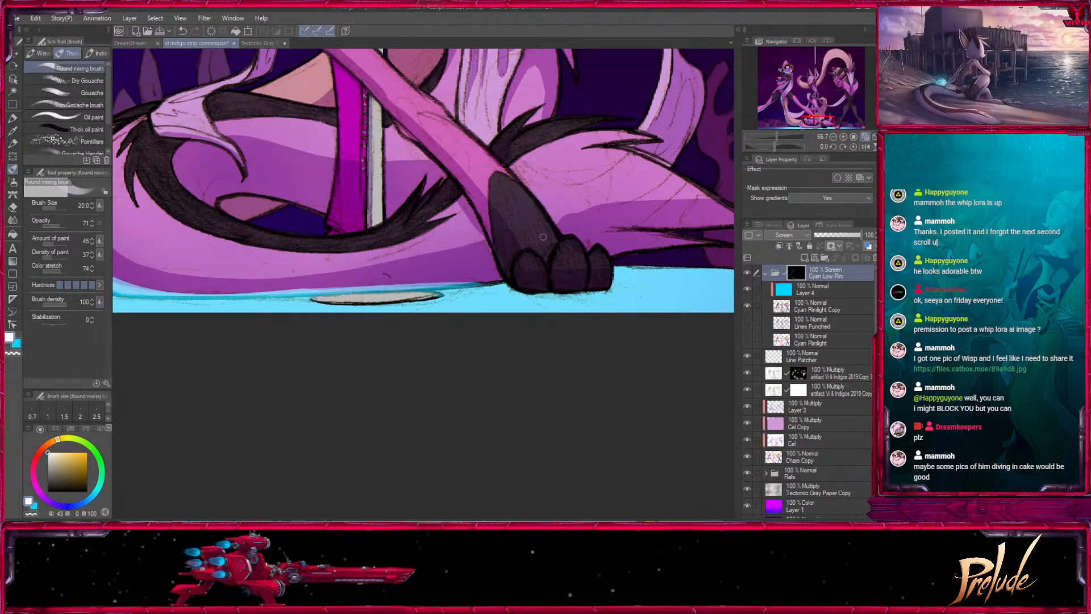
key("[")
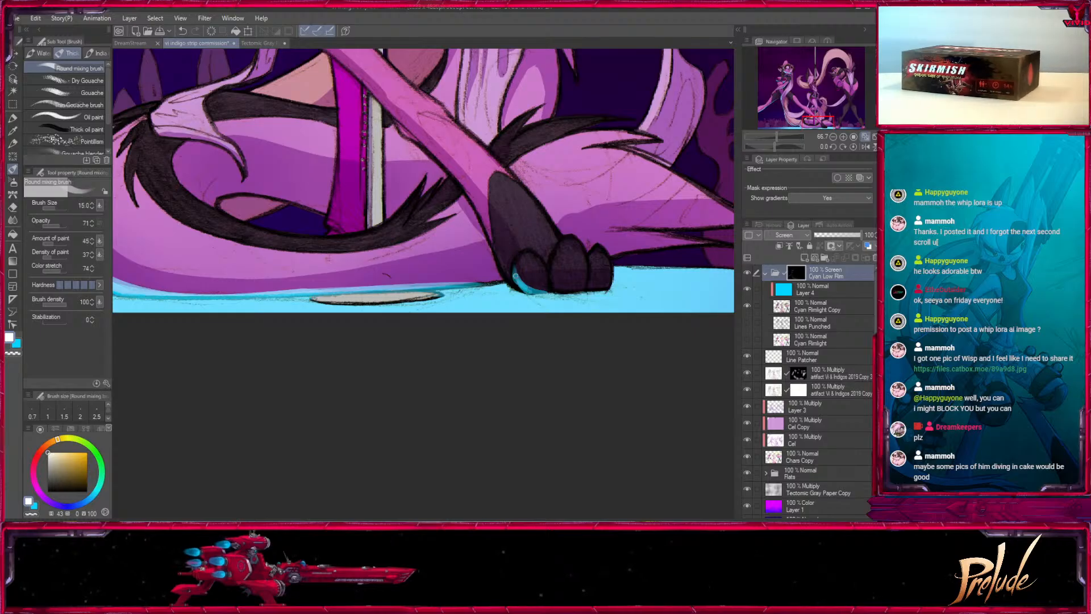
mouse_move(546, 290)
left_mouse_down()
mouse_move(533, 292)
mouse_move(545, 291)
left_mouse_up()
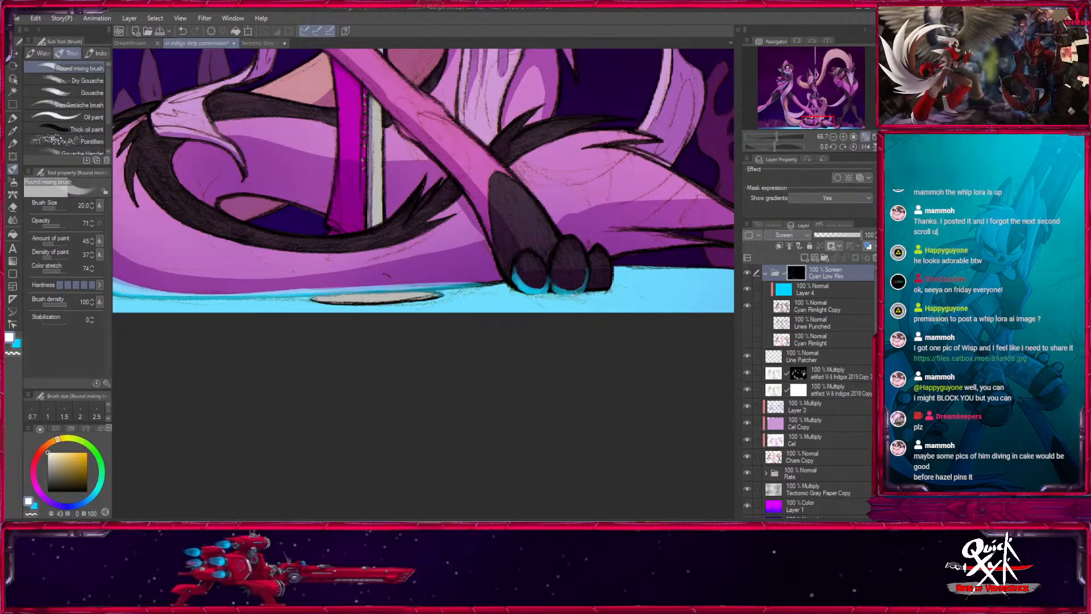
mouse_move(577, 292)
left_mouse_down()
mouse_move(587, 267)
mouse_move(548, 311)
left_mouse_up()
key("bracketright")
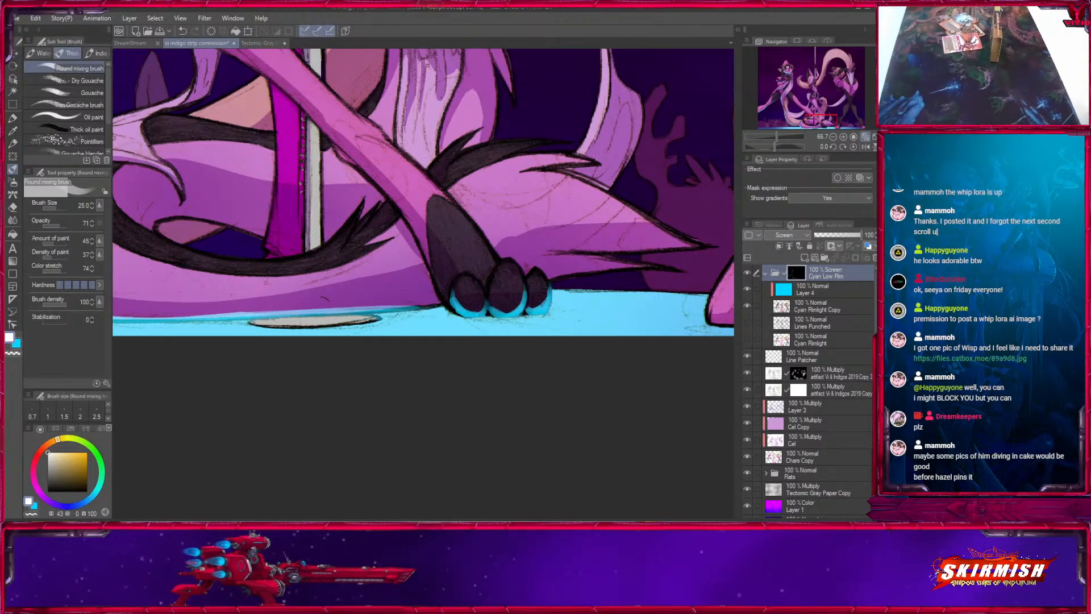
left_click_drag(530, 308, 542, 306)
left_click_drag(533, 290, 550, 251)
- Paint rim light along the lower edge of the shin and ankle above the dark toes at brush sizes 20 and 15
mouse_move(396, 148)
left_mouse_down()
mouse_move(489, 313)
mouse_move(458, 287)
mouse_move(513, 381)
mouse_move(536, 393)
left_mouse_up()
key("[")
left_click_drag(499, 324, 541, 413)
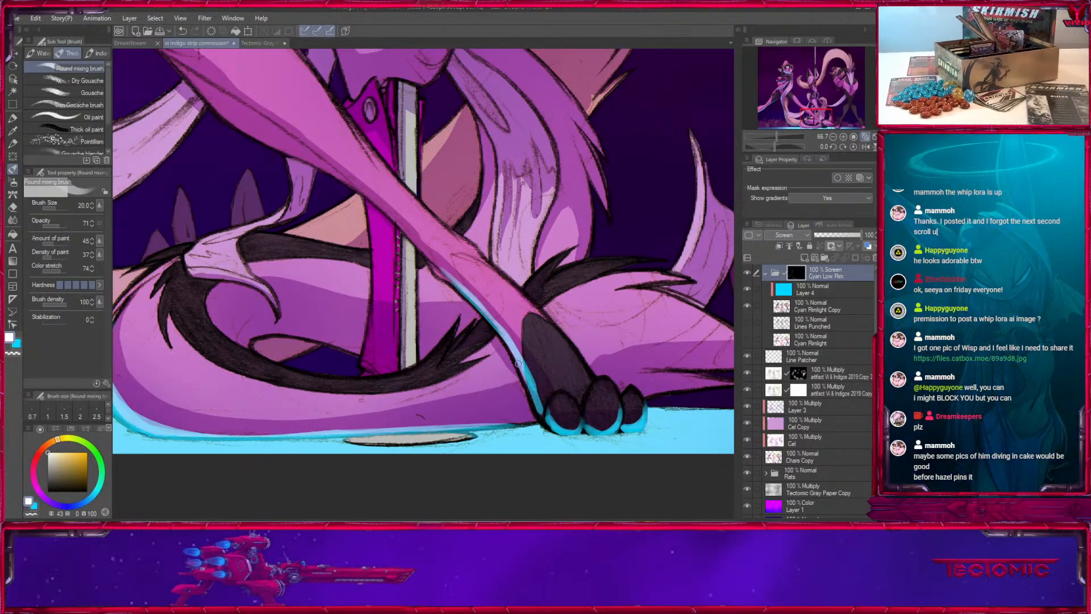
left_click_drag(518, 363, 530, 408)
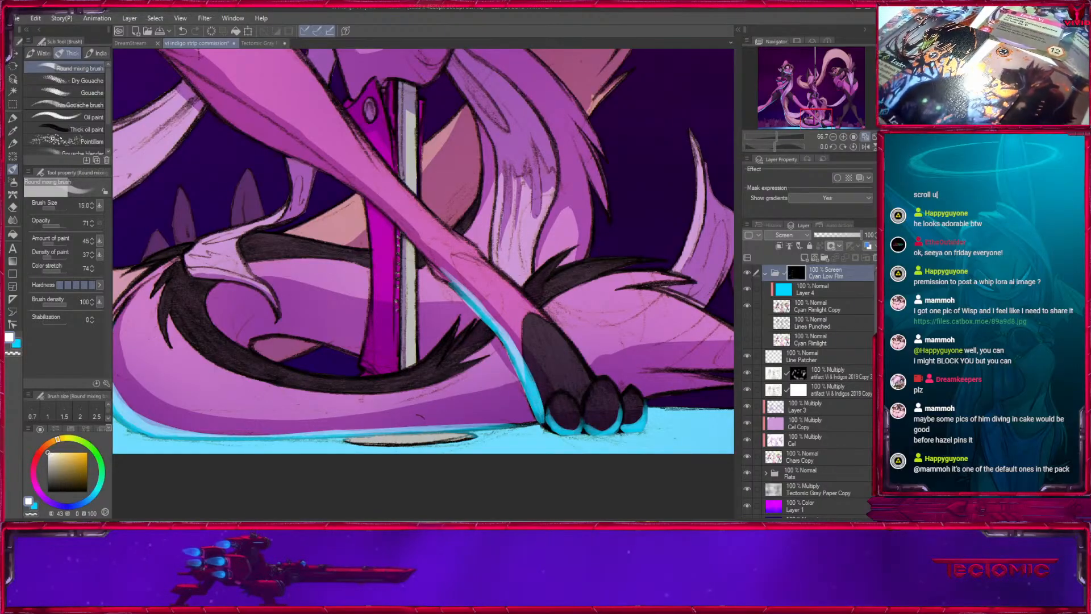
left_click_drag(534, 407, 542, 425)
- Paint rim light along the underside of the leftmost dancer's extended dark-stockinged thigh at brush sizes 17 and 20
left_click_drag(455, 250, 575, 433)
left_click_drag(318, 216, 527, 383)
key("]")
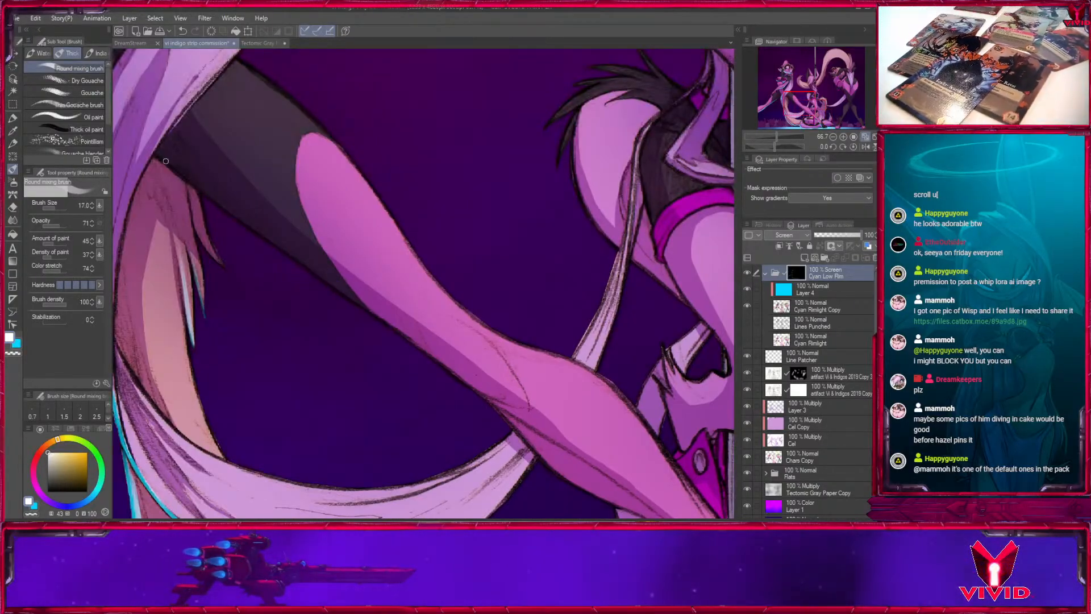
mouse_move(159, 158)
left_mouse_down()
mouse_move(354, 303)
mouse_move(314, 271)
left_mouse_up()
key("]")
key("]")
left_click_drag(207, 190, 343, 288)
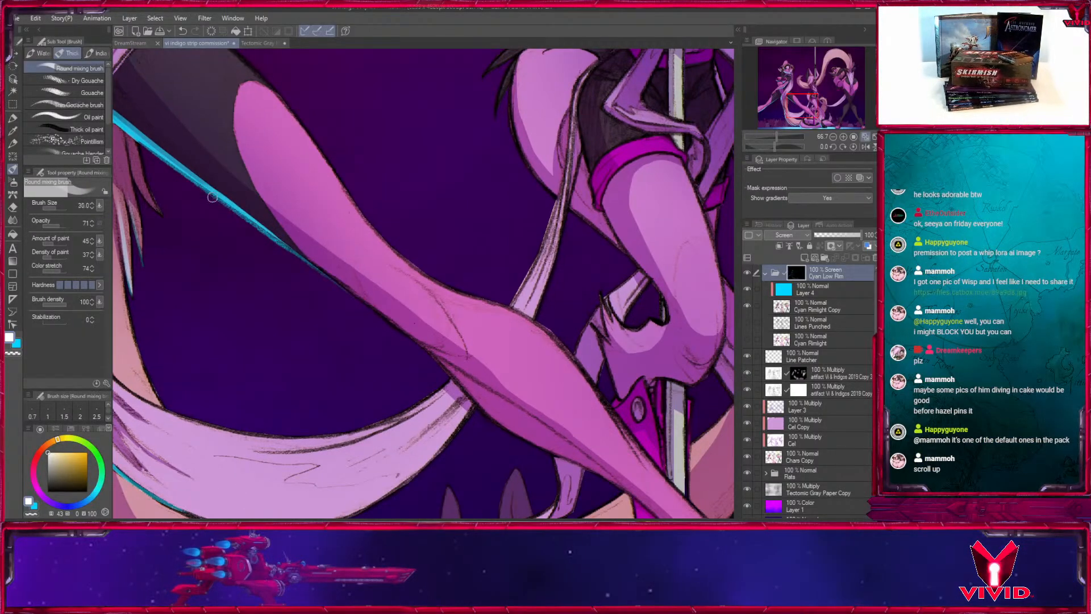
mouse_move(226, 204)
left_mouse_down()
mouse_move(378, 328)
mouse_move(258, 230)
left_mouse_up()
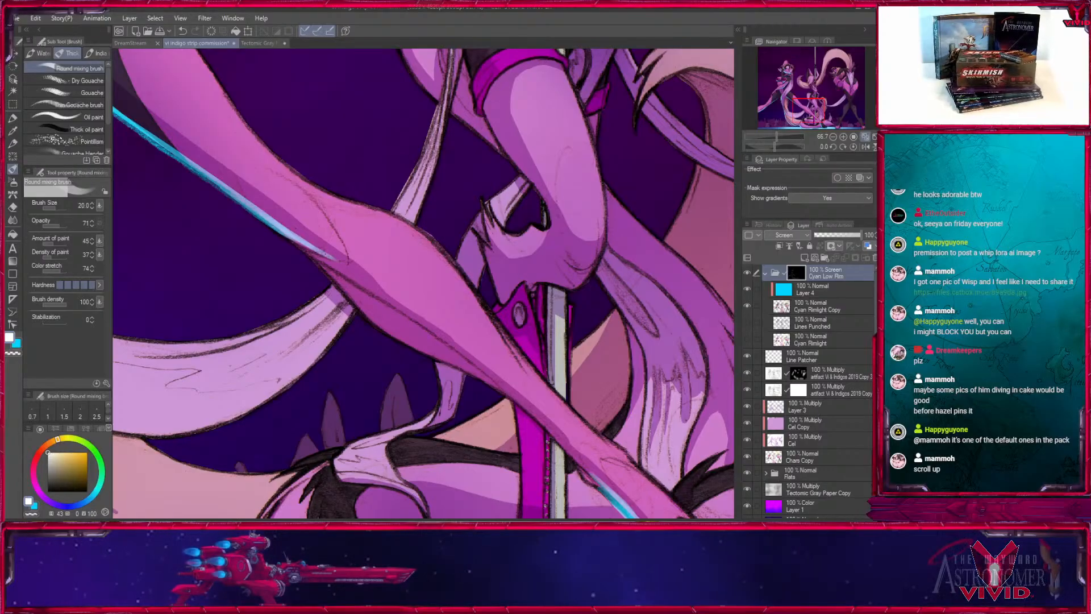
- Continue the rim light along the underside of the same leg from the knee down to the shin, reducing the brush from 25 to 17
left_click_drag(344, 278, 257, 192)
key("]")
left_click_drag(188, 138, 277, 219)
mouse_move(226, 163)
left_mouse_down()
mouse_move(310, 247)
mouse_move(382, 280)
mouse_move(303, 184)
mouse_move(400, 295)
left_mouse_up()
key("bracketleft")
key("bracketleft")
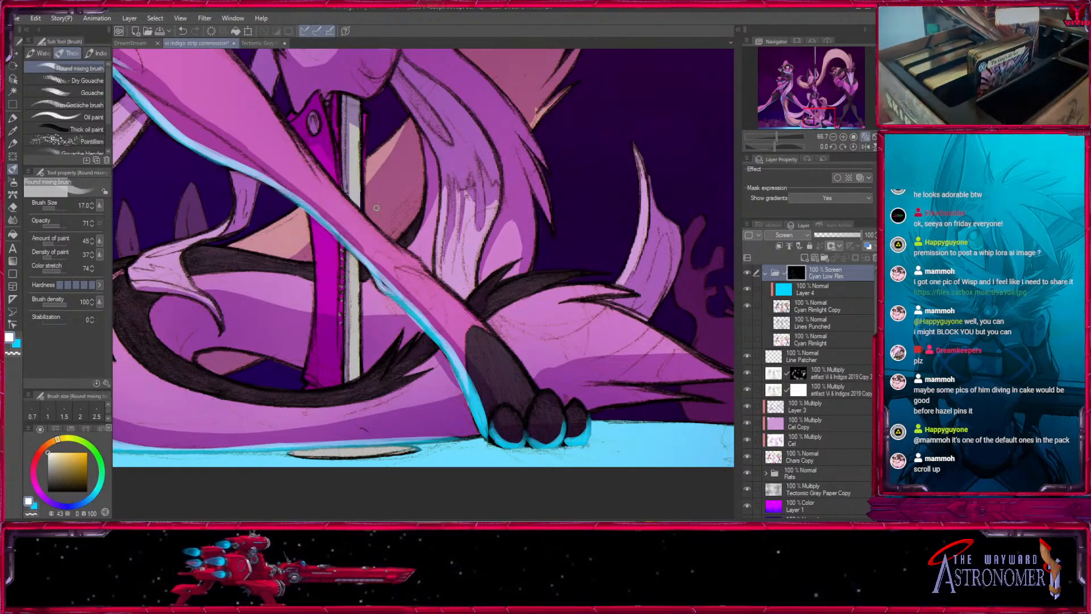
- Compare the whole drawing with the Cyan Low Rim folder hidden and shown
scroll(386, 273, "down", 6)
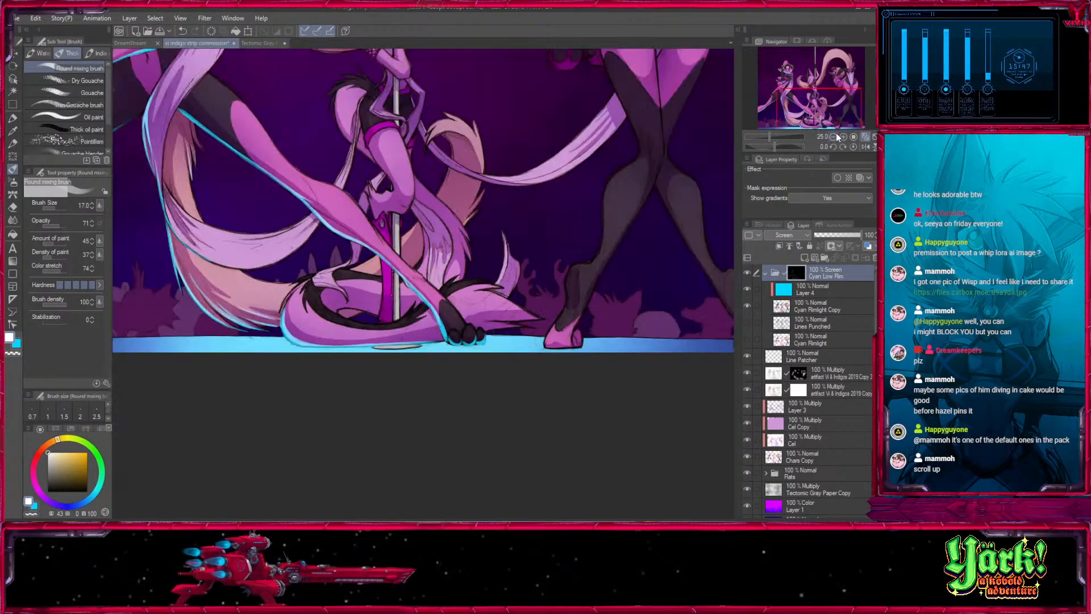
left_click_drag(385, 273, 433, 381)
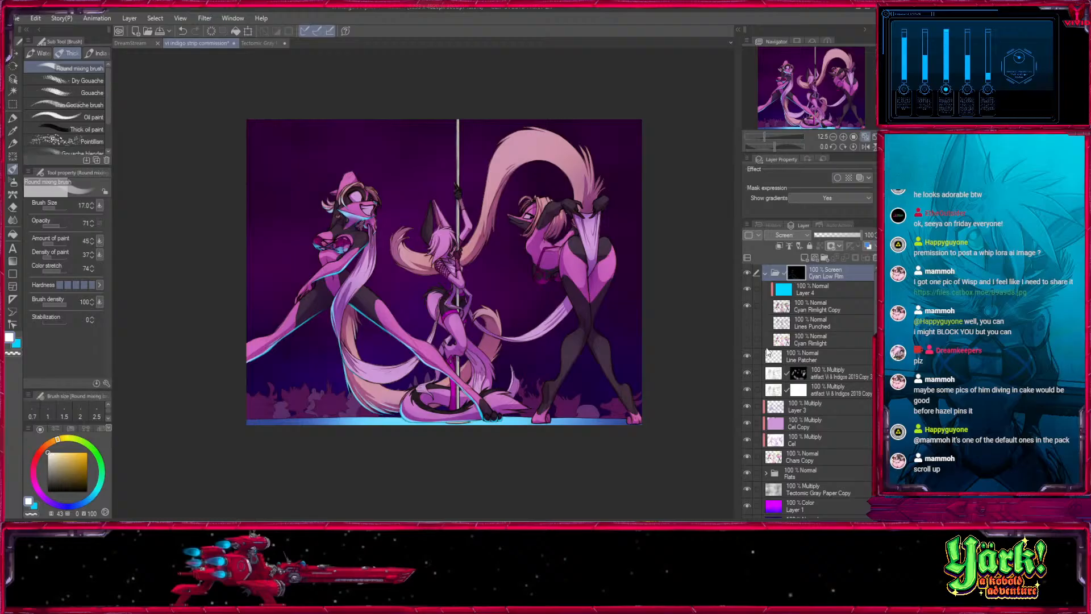
left_click(747, 273)
left_click(747, 273)
left_click(747, 273)
left_click(747, 273)
left_click(843, 137)
left_click(833, 137)
left_click_drag(836, 103, 846, 93)
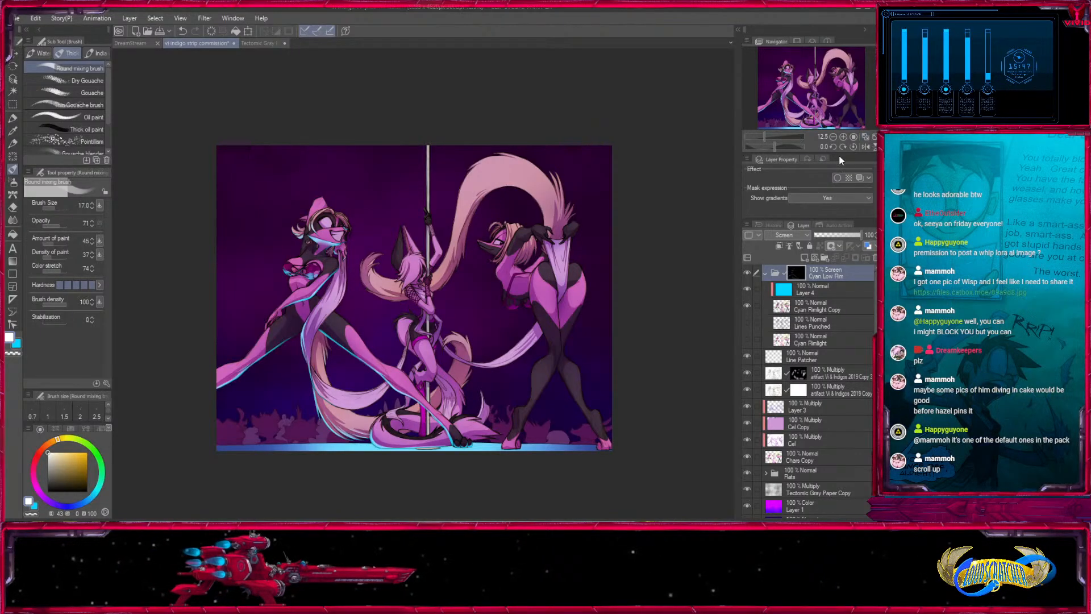
- Fit the whole commission drawing in view and save the file
left_click(855, 136)
left_click(865, 137)
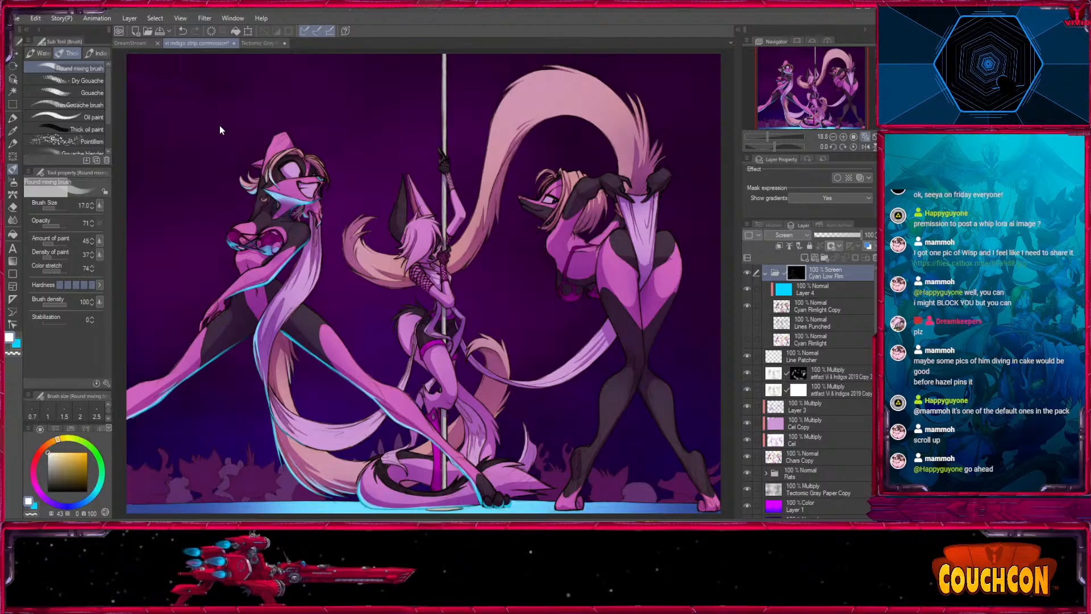
key("ctrl+s")
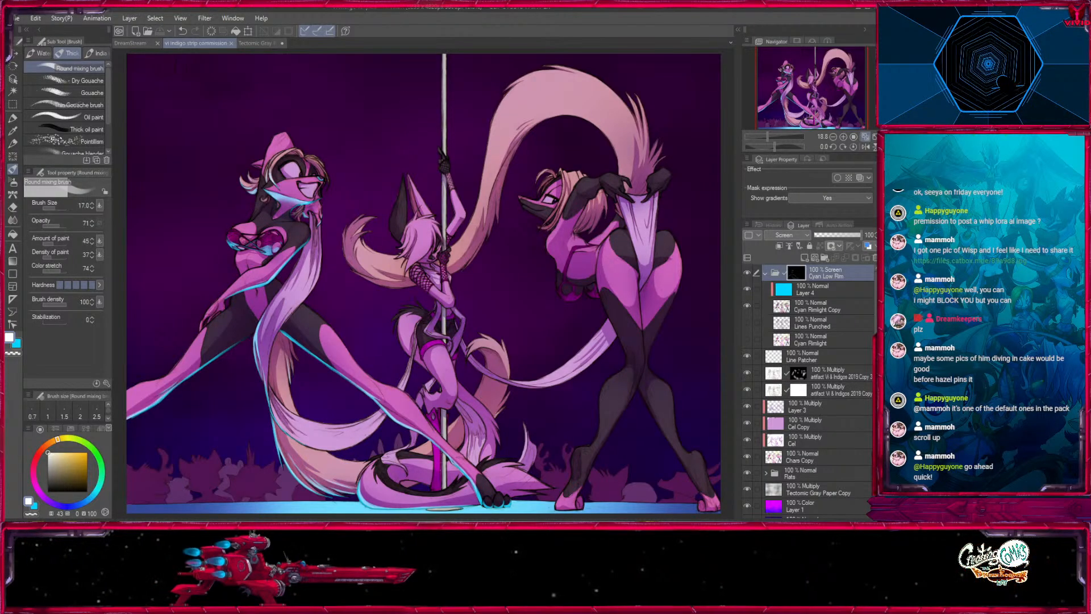
- Activate the Move layer tool, review the full comic page in the DreamStream document, and return to the commission drawing
left_click(13, 56)
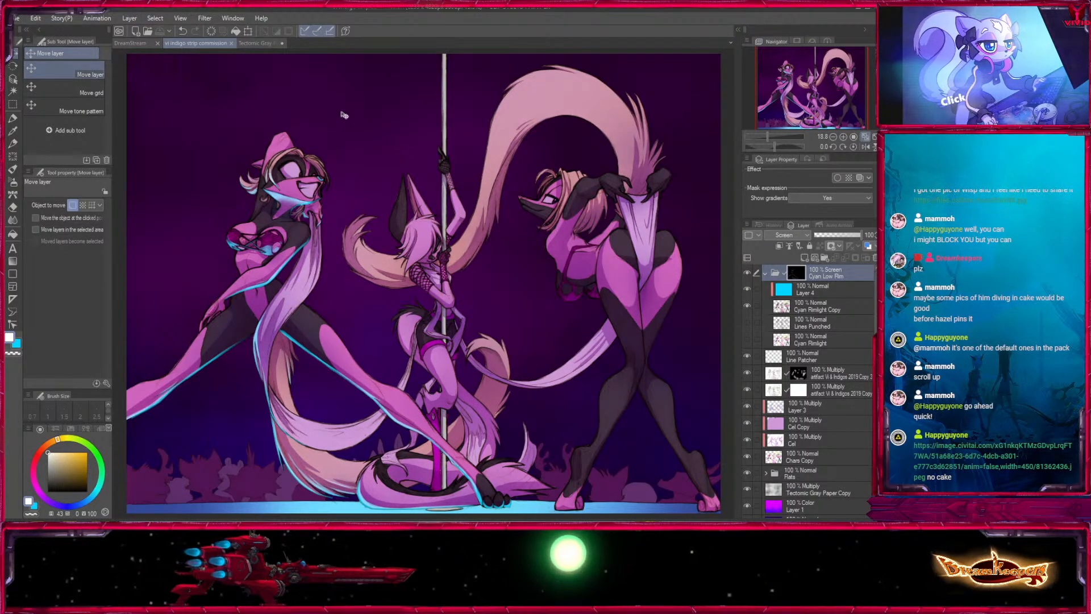
left_click(137, 45)
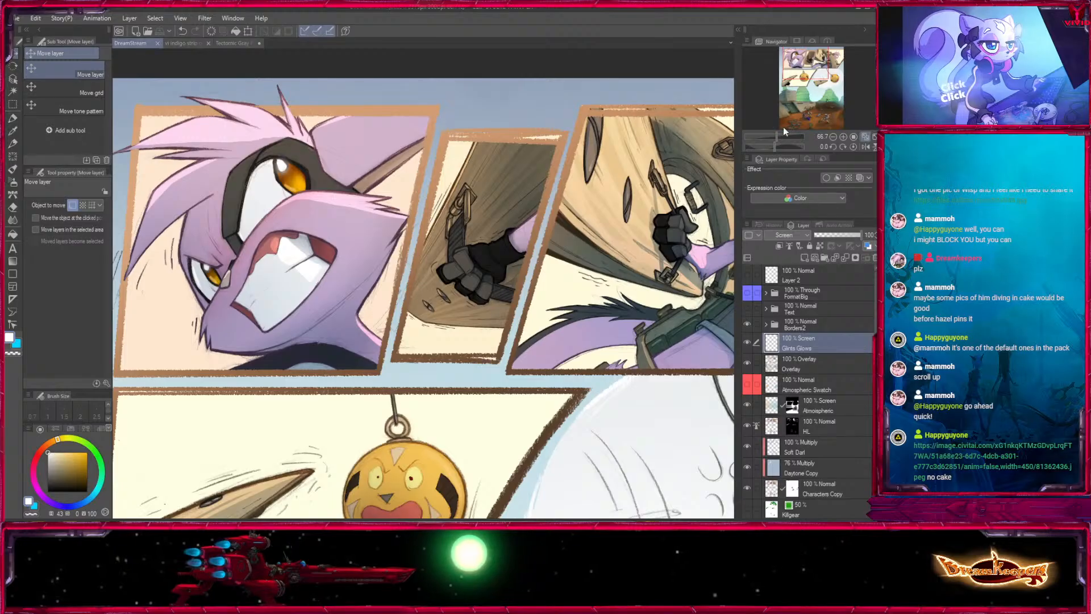
left_click(865, 137)
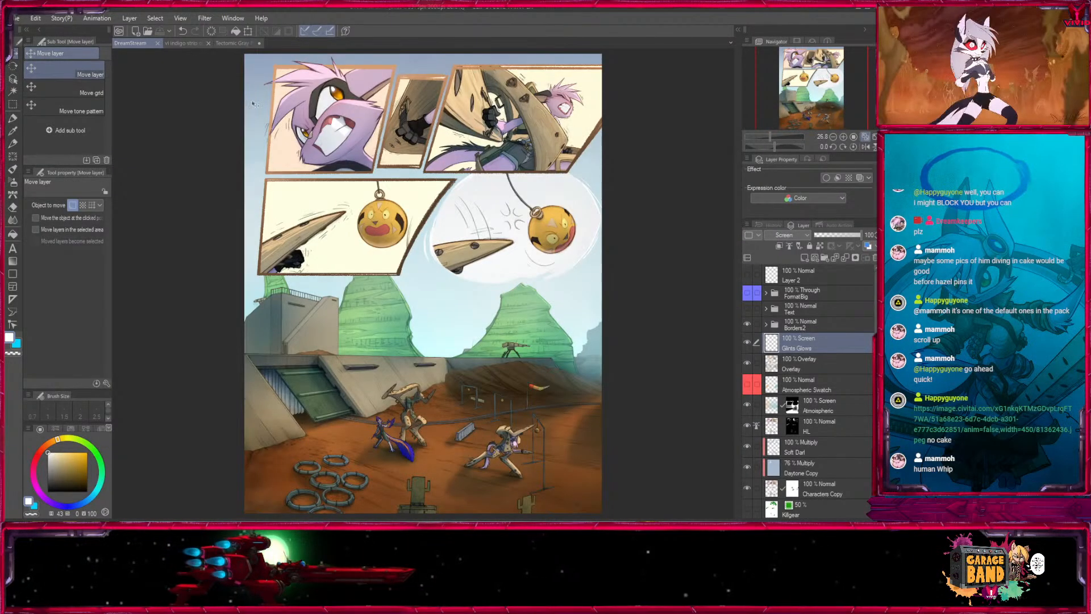
left_click(178, 43)
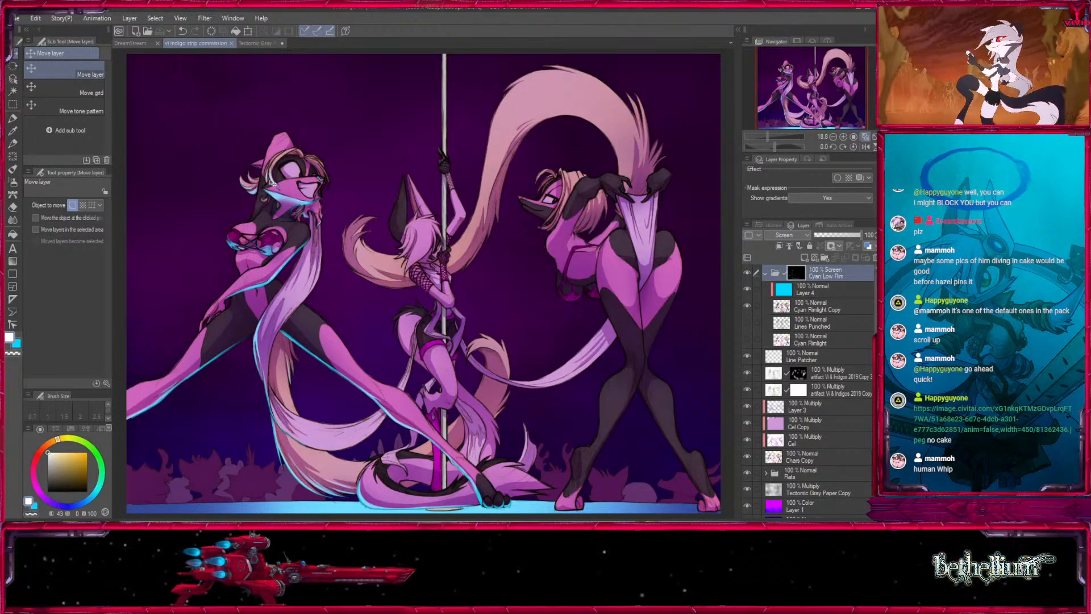